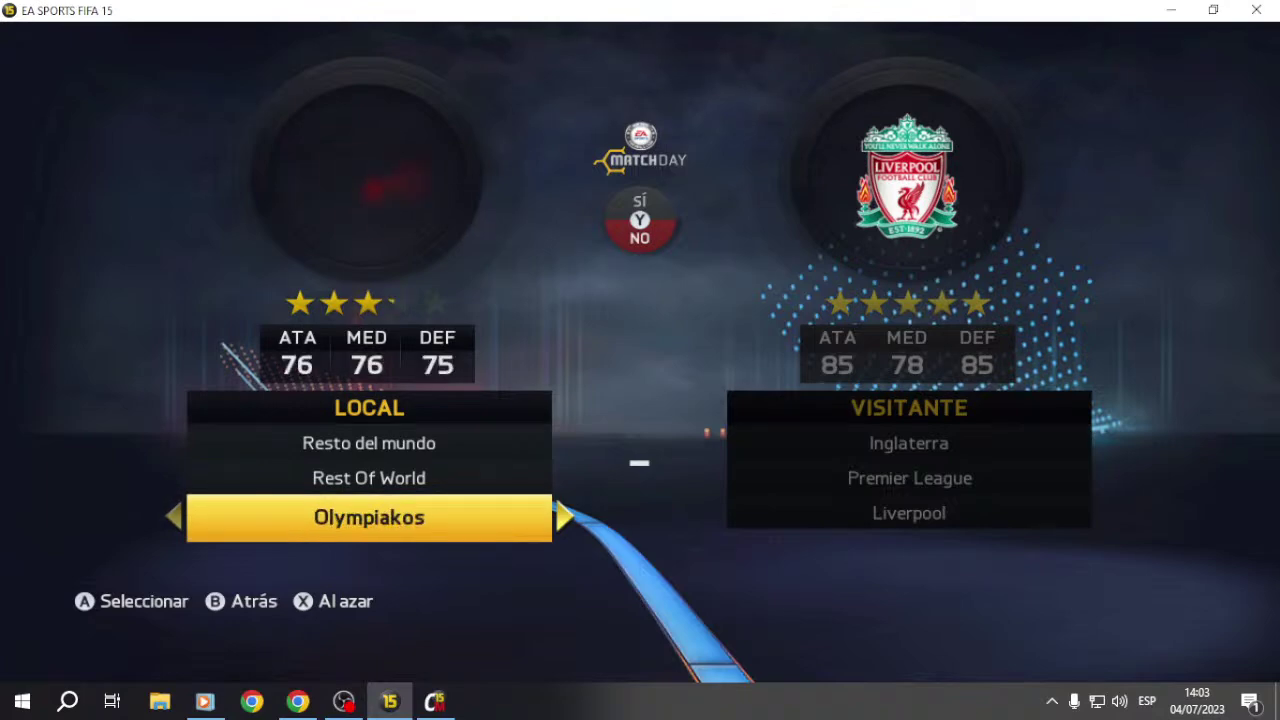
# Step: Choose PAOK from Rest Of World as the home team against Liverpool and open PAOK's squad management
pyautogui.press('Right')
pyautogui.press('Up')
pyautogui.press('Up')
pyautogui.press('Down')
pyautogui.press('Return')
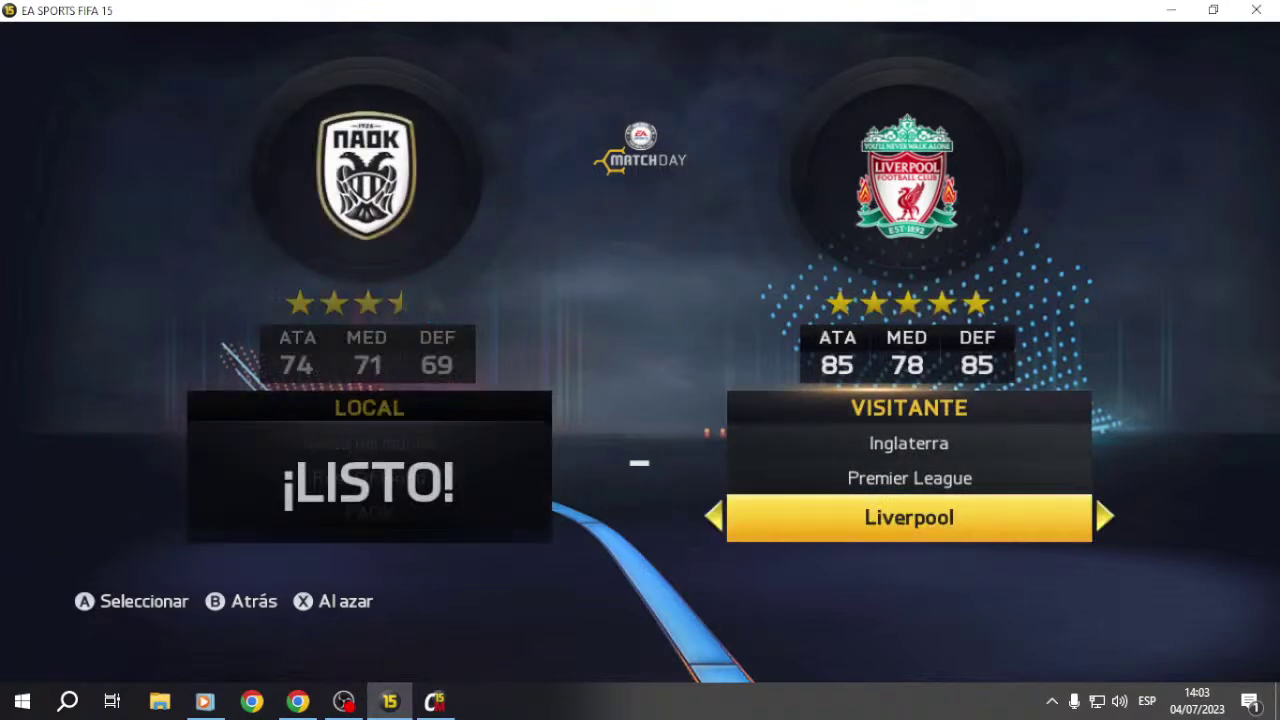
pyautogui.press('Return')
pyautogui.press('Return')
pyautogui.press('Return')
pyautogui.press('Return')
# Step: Examine PAOK's substitutes and reserves in the squad, and return to the team selection
pyautogui.press('Down')
pyautogui.press('Down')
pyautogui.press('Down')
pyautogui.press('Right')
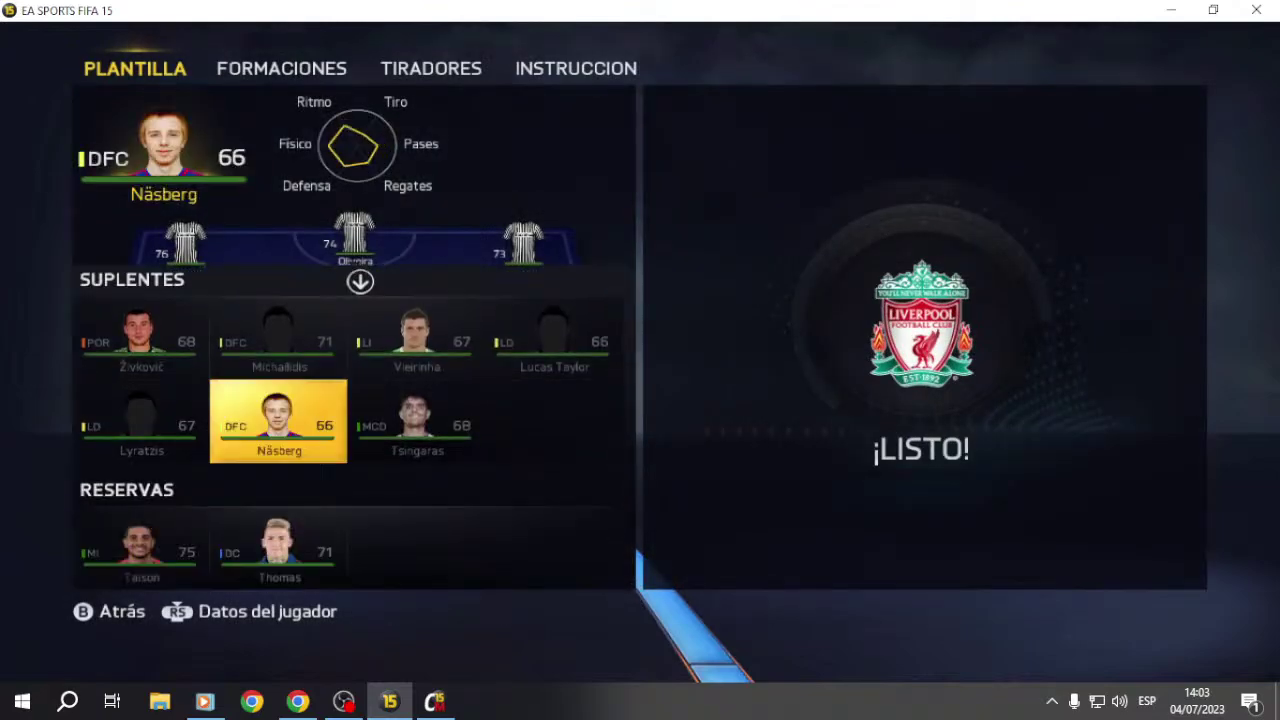
pyautogui.press('Left')
pyautogui.press('Up')
pyautogui.press('Down')
pyautogui.press('Right')
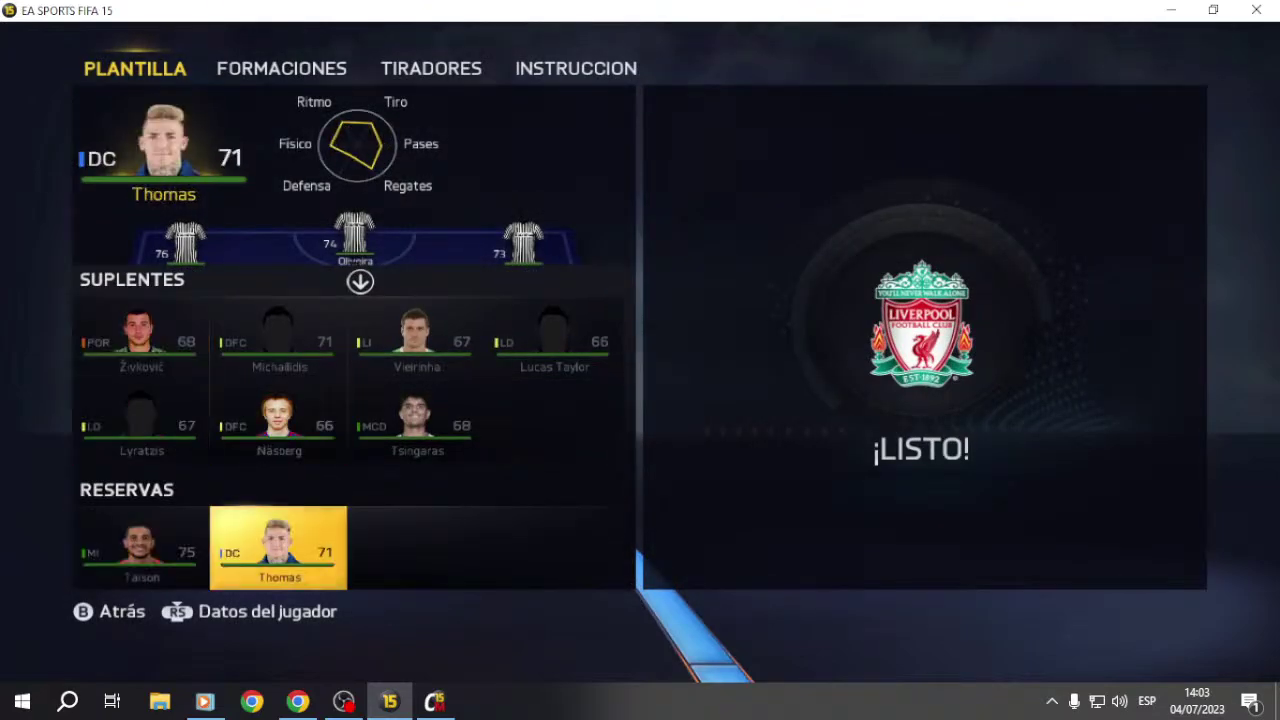
pyautogui.press('Left')
pyautogui.press('Up')
pyautogui.press('Down')
pyautogui.press('Right')
pyautogui.press('Escape')
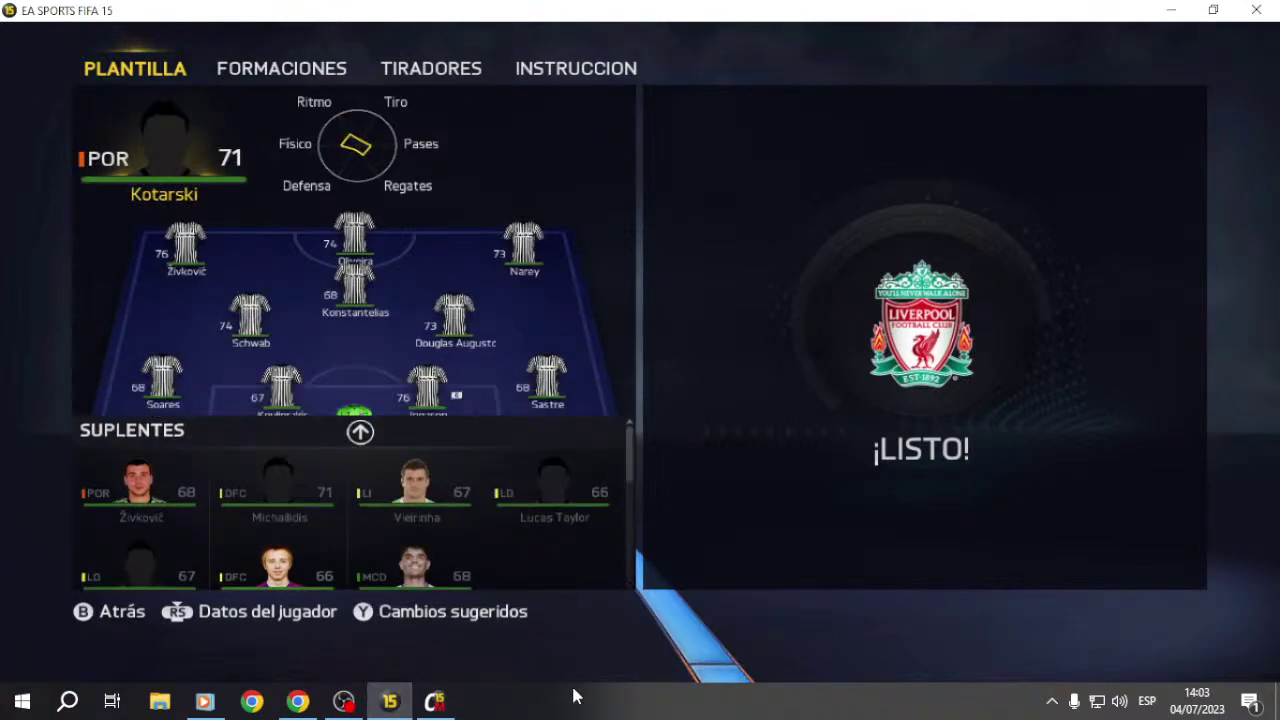
pyautogui.press('Return')
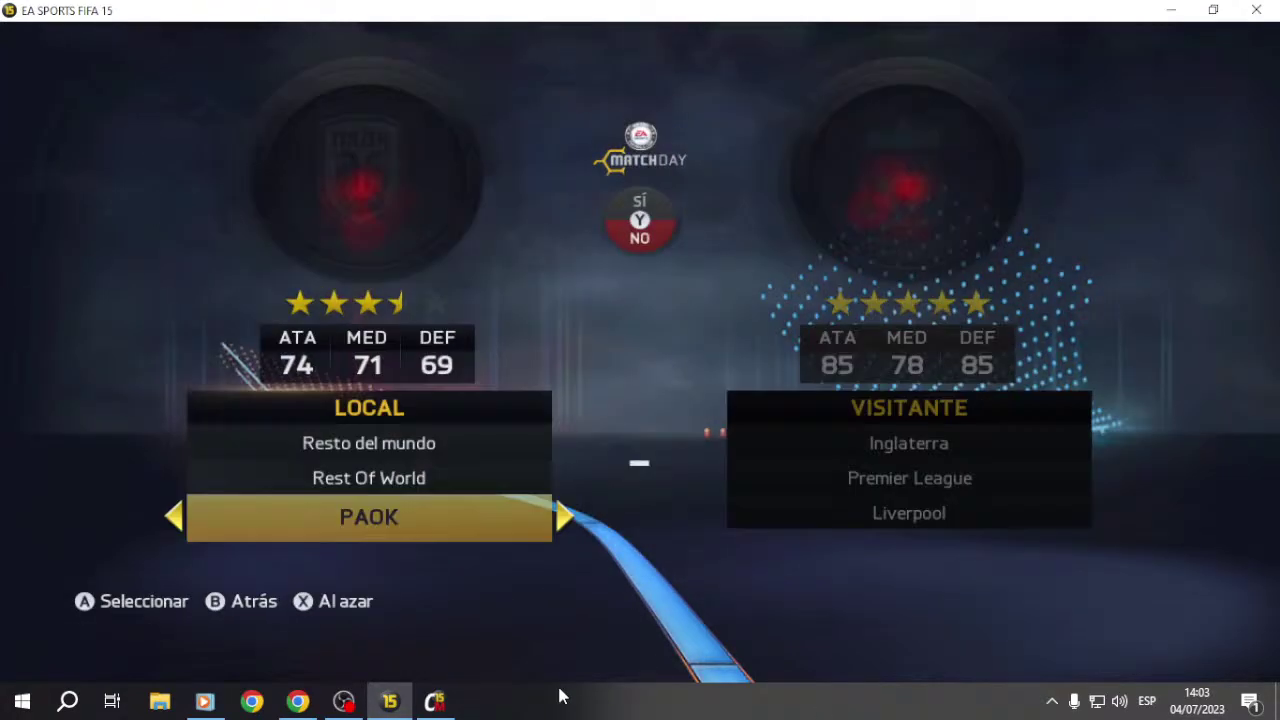
# Step: Switch to Creation Master 15 to check PAOK's roster list, and return to FIFA 15
pyautogui.click(440, 702)
pyautogui.click(618, 42)
pyautogui.click(618, 42)
pyautogui.click(618, 42)
pyautogui.click(643, 186)
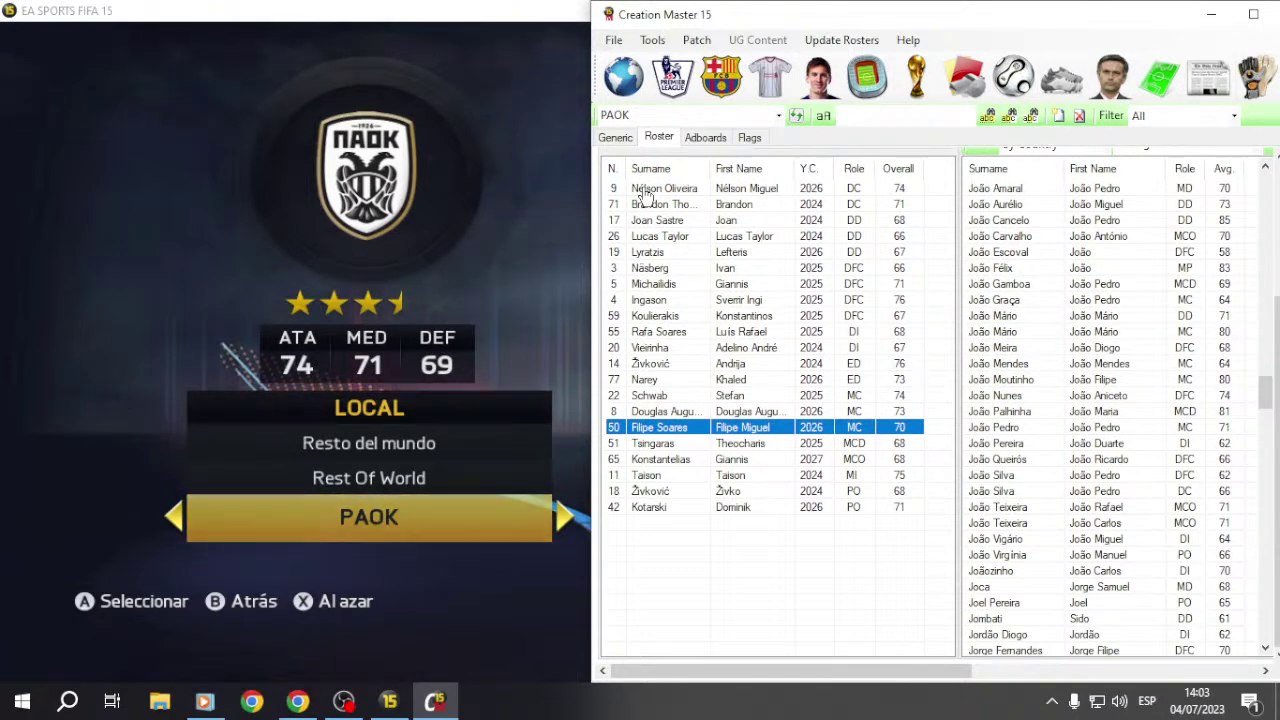
pyautogui.click(531, 8)
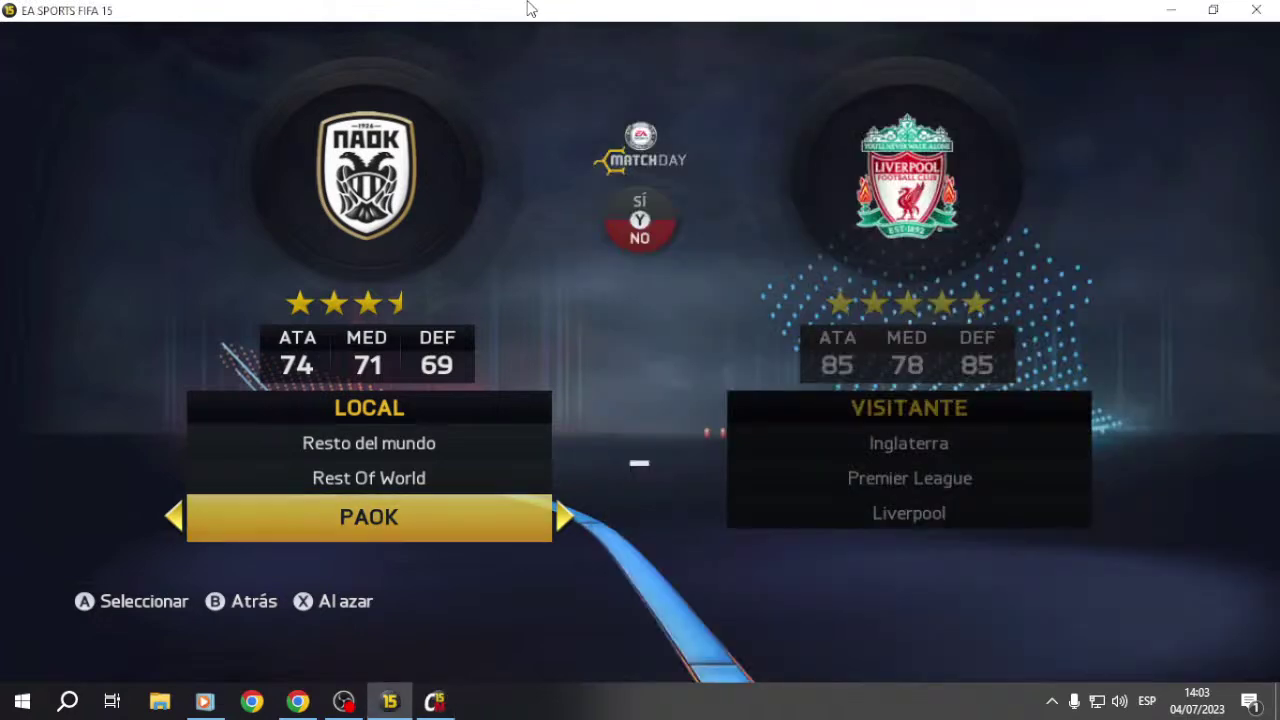
# Step: Continue the match setup with PAOK against Liverpool and recheck PAOK's squad, including its bench and reserves
pyautogui.press('Return')
pyautogui.press('Return')
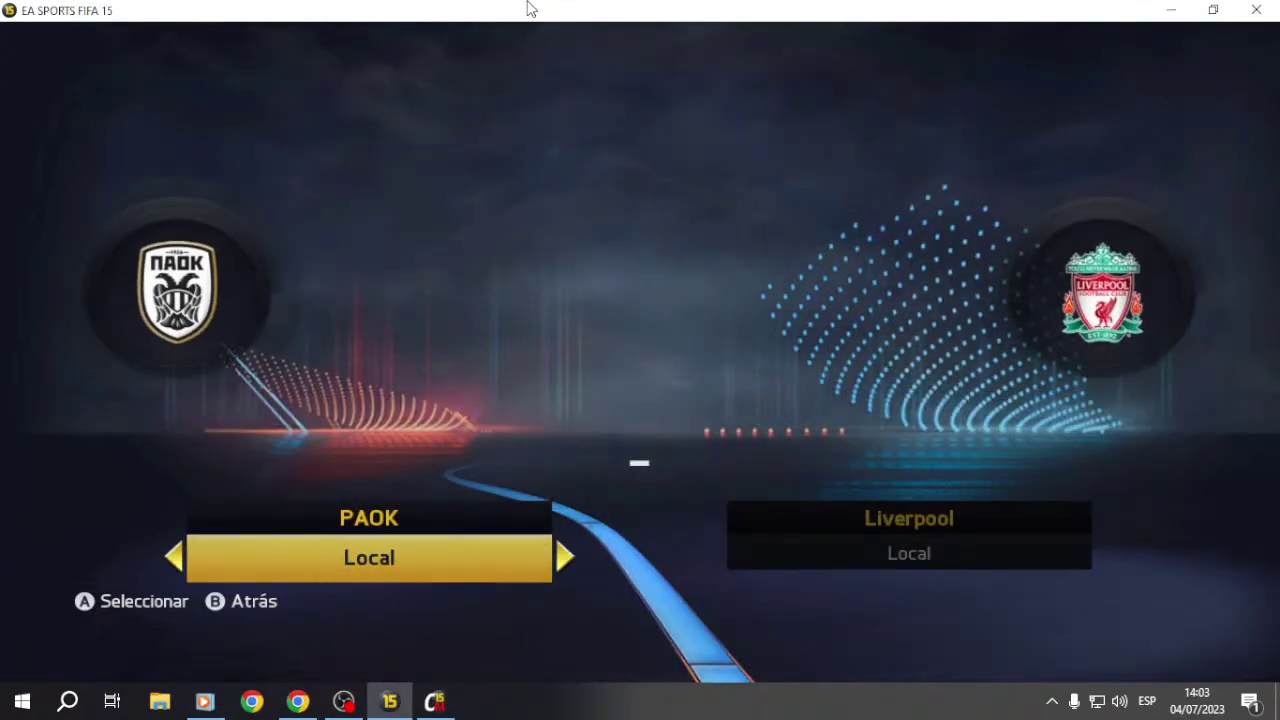
pyautogui.press('Return')
pyautogui.press('Return')
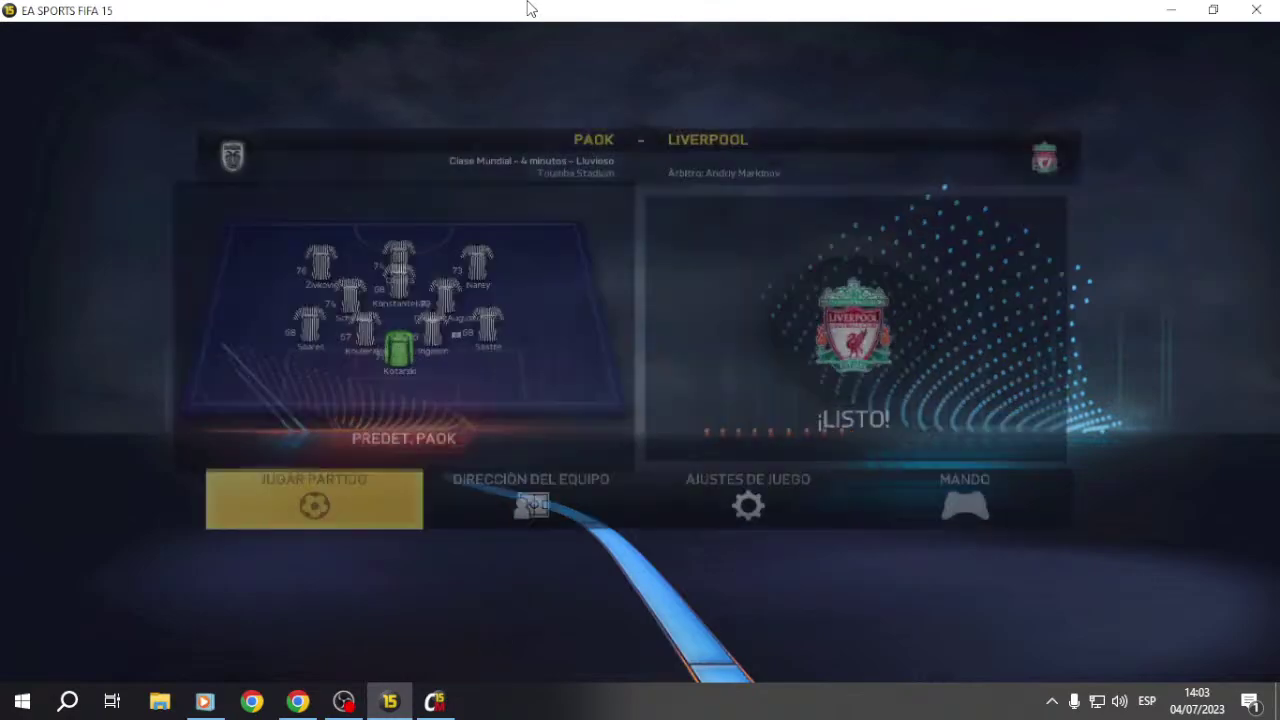
pyautogui.press('Return')
pyautogui.press('Down')
pyautogui.press('Down')
pyautogui.press('Down')
pyautogui.press('Right')
pyautogui.press('Left')
pyautogui.press('Up')
pyautogui.press('Up')
# Step: Back out of the match setup, quit FIFA 15 and launch it again from the desktop
pyautogui.press('Escape')
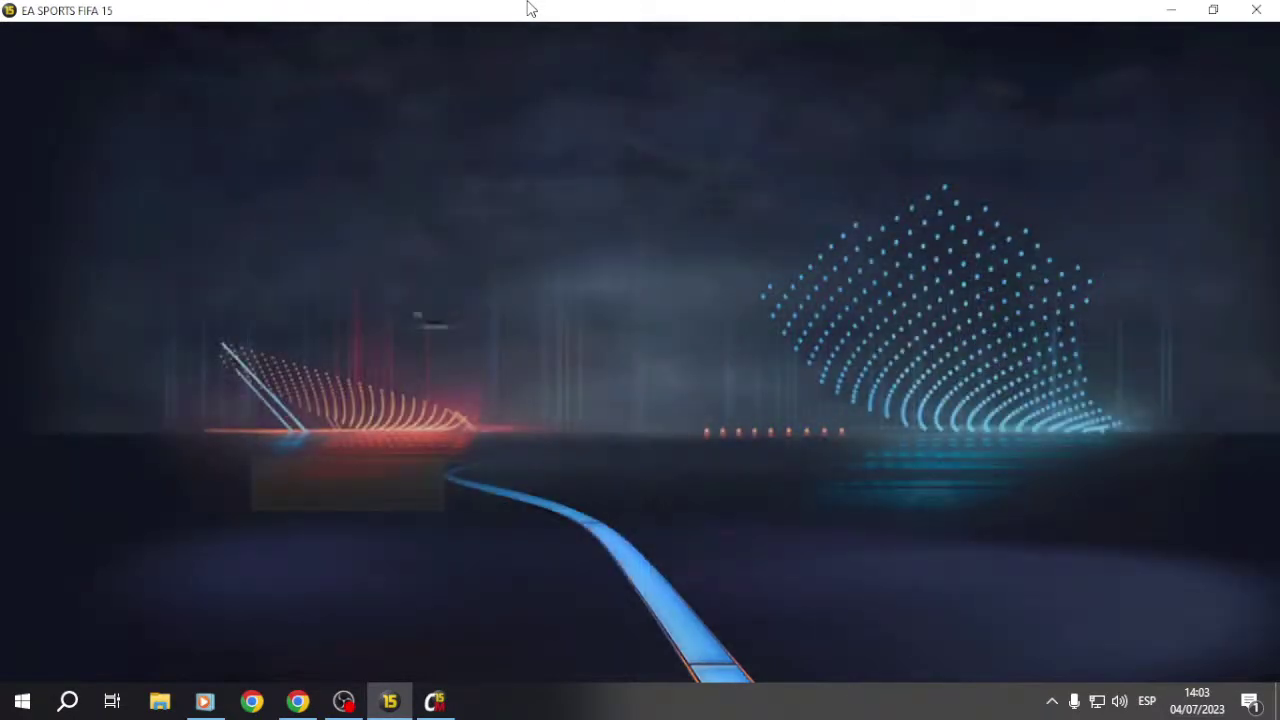
pyautogui.press('Escape')
pyautogui.press('Escape')
pyautogui.press('Escape')
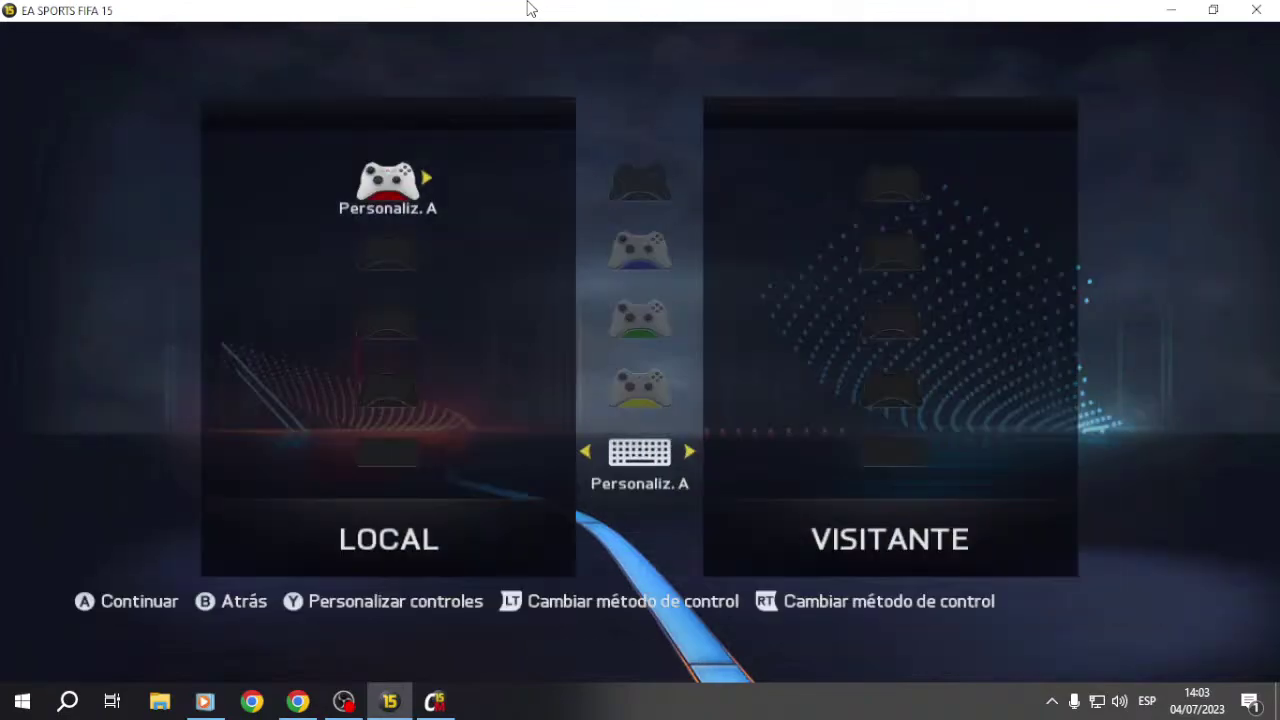
pyautogui.press('Escape')
pyautogui.press('Down')
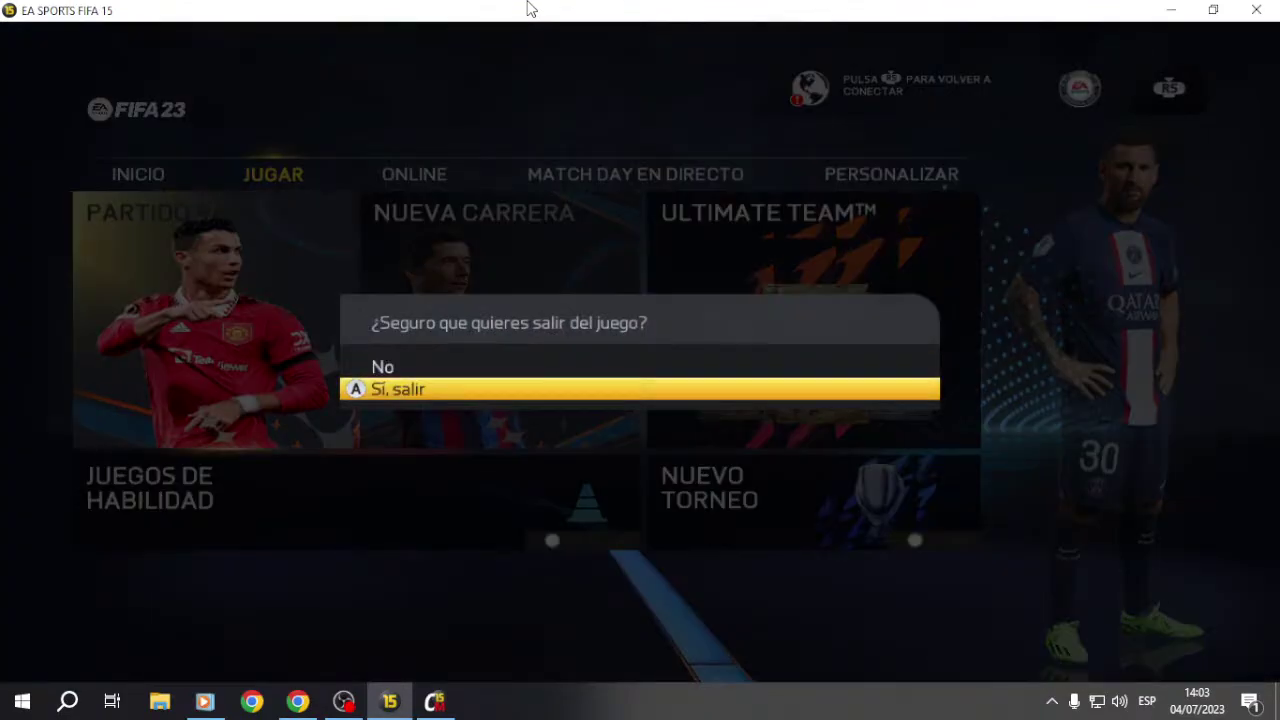
pyautogui.press('Return')
pyautogui.click(510, 15)
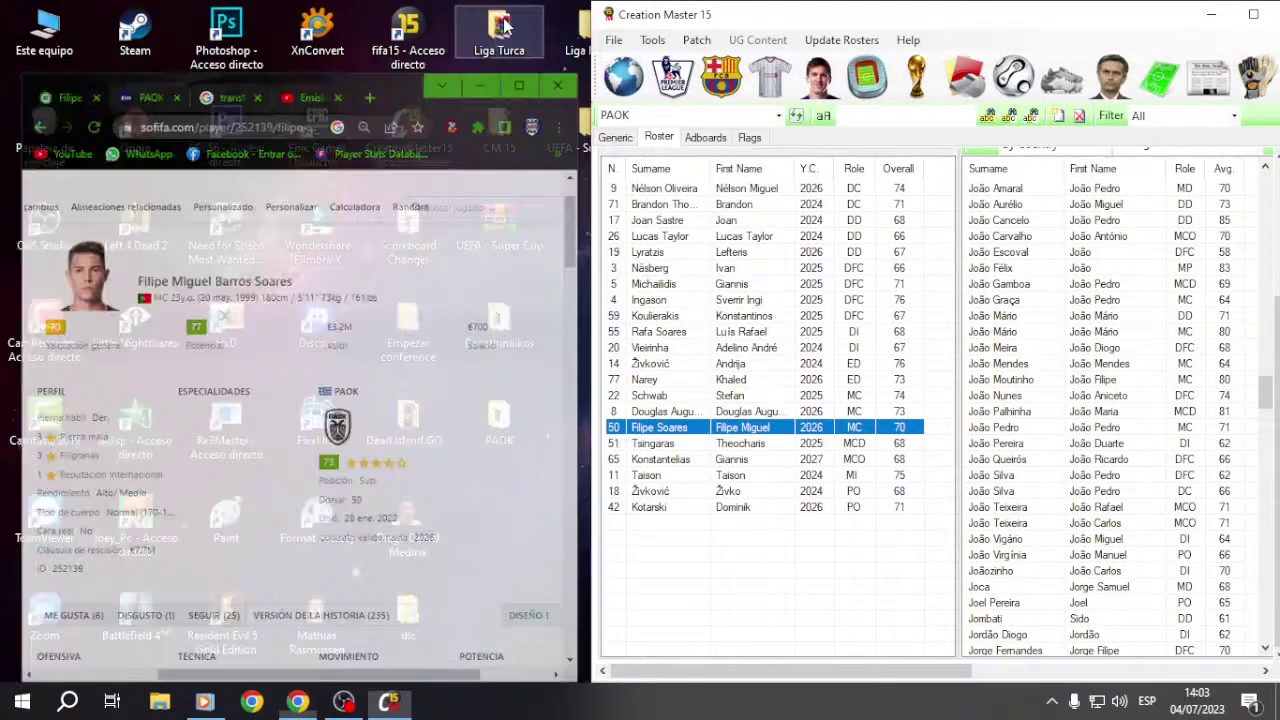
pyautogui.doubleClick(406, 40)
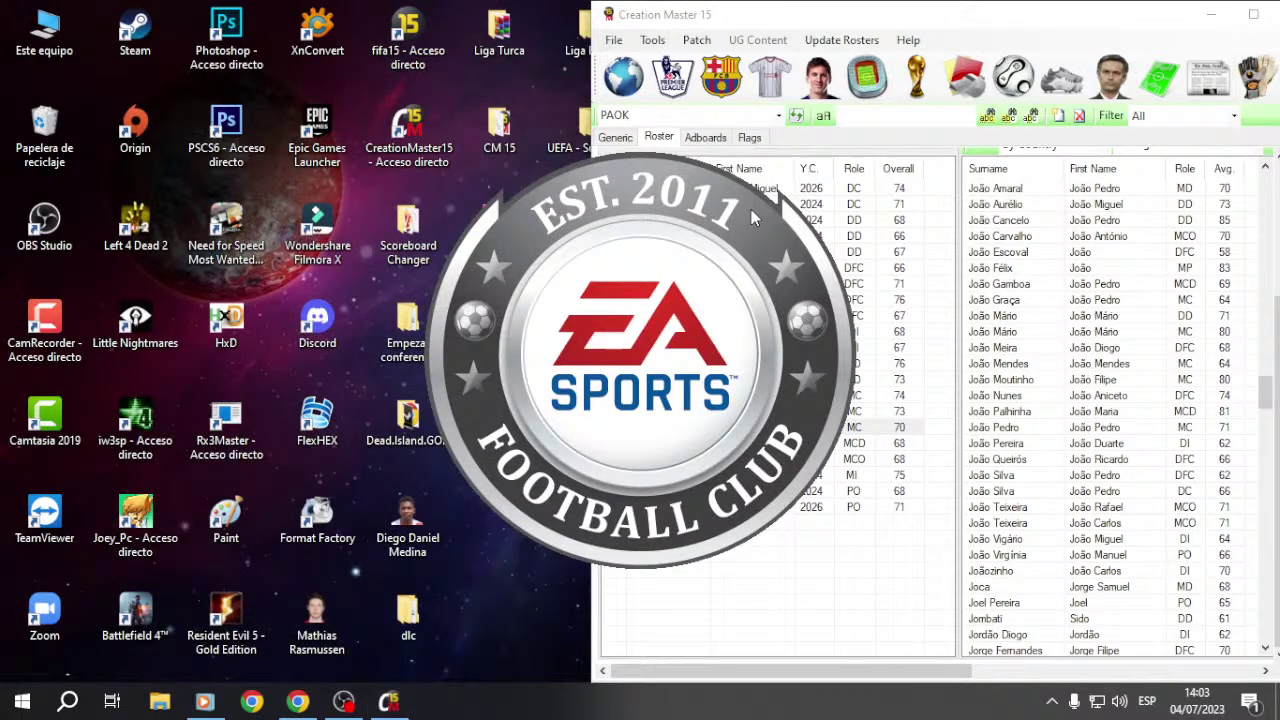
# Step: Switch to OBS and lower the desktop audio volume all the way to -inf dB
pyautogui.click(343, 701)
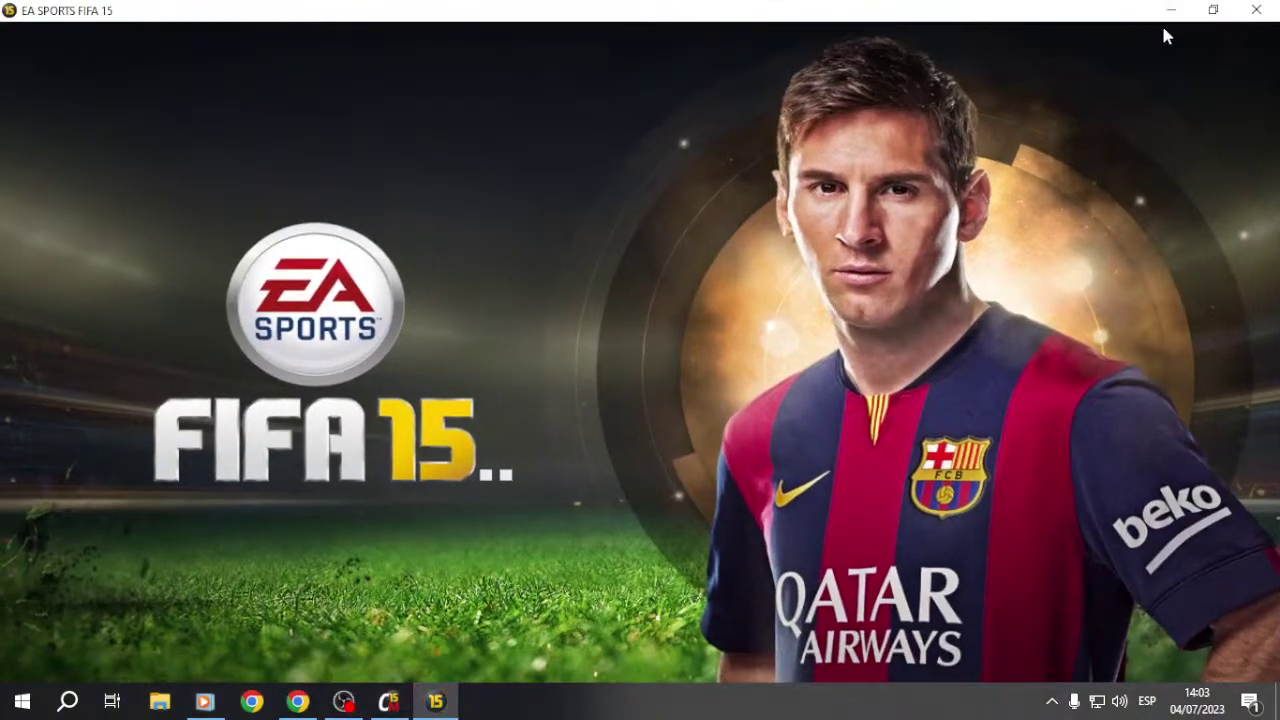
pyautogui.click(1162, 24)
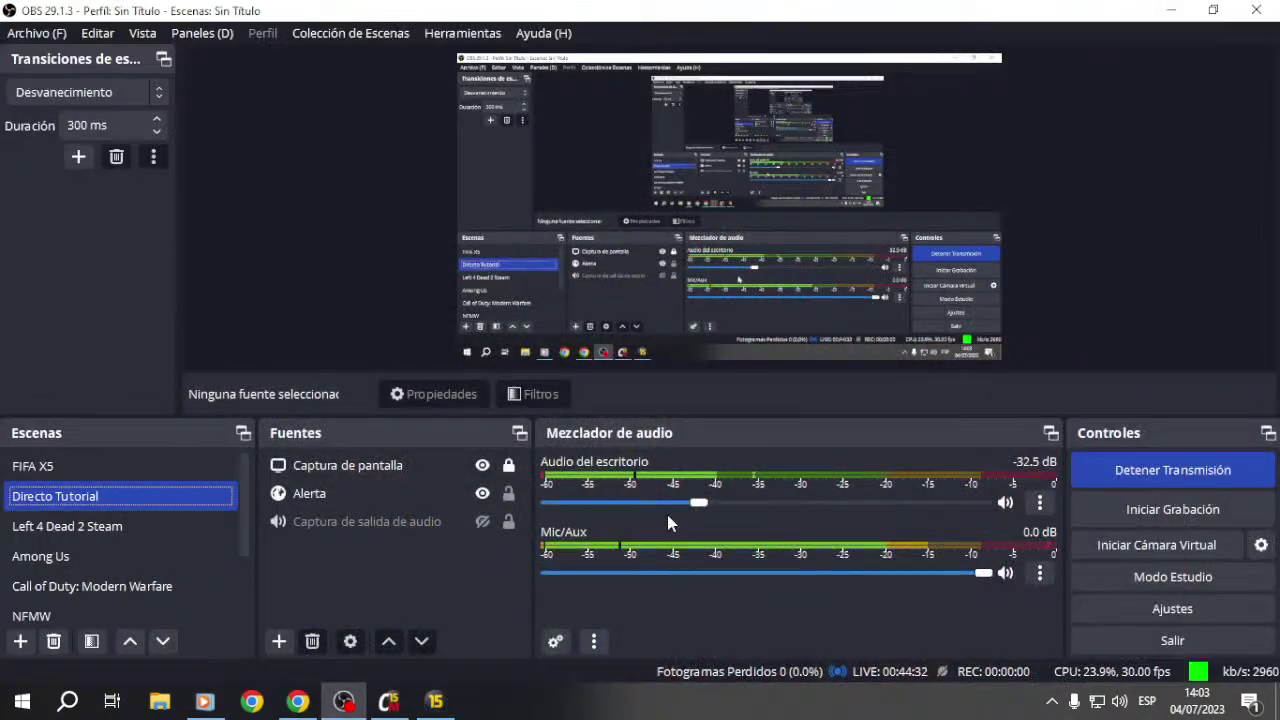
pyautogui.moveTo(698, 502); pyautogui.dragTo(549, 502)
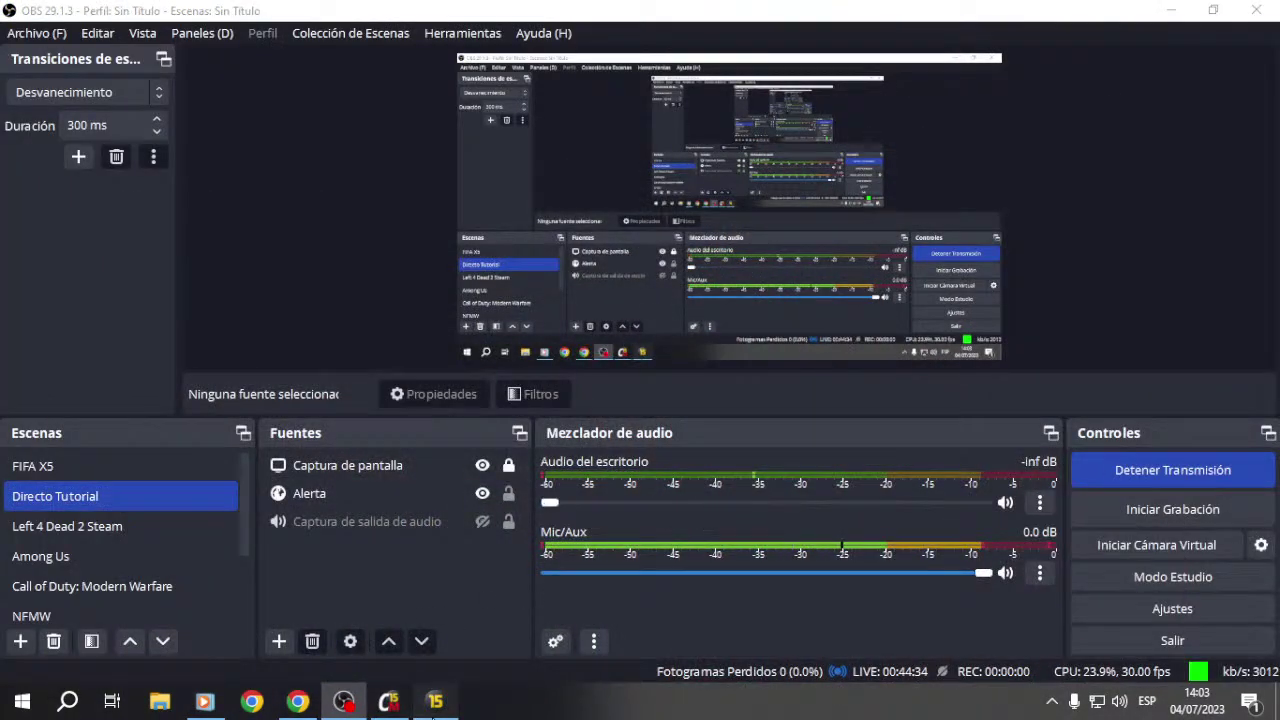
# Step: Switch back to FIFA 15 and set the game language to Spanish
pyautogui.click(437, 703)
pyautogui.press('Right')
pyautogui.press('Right')
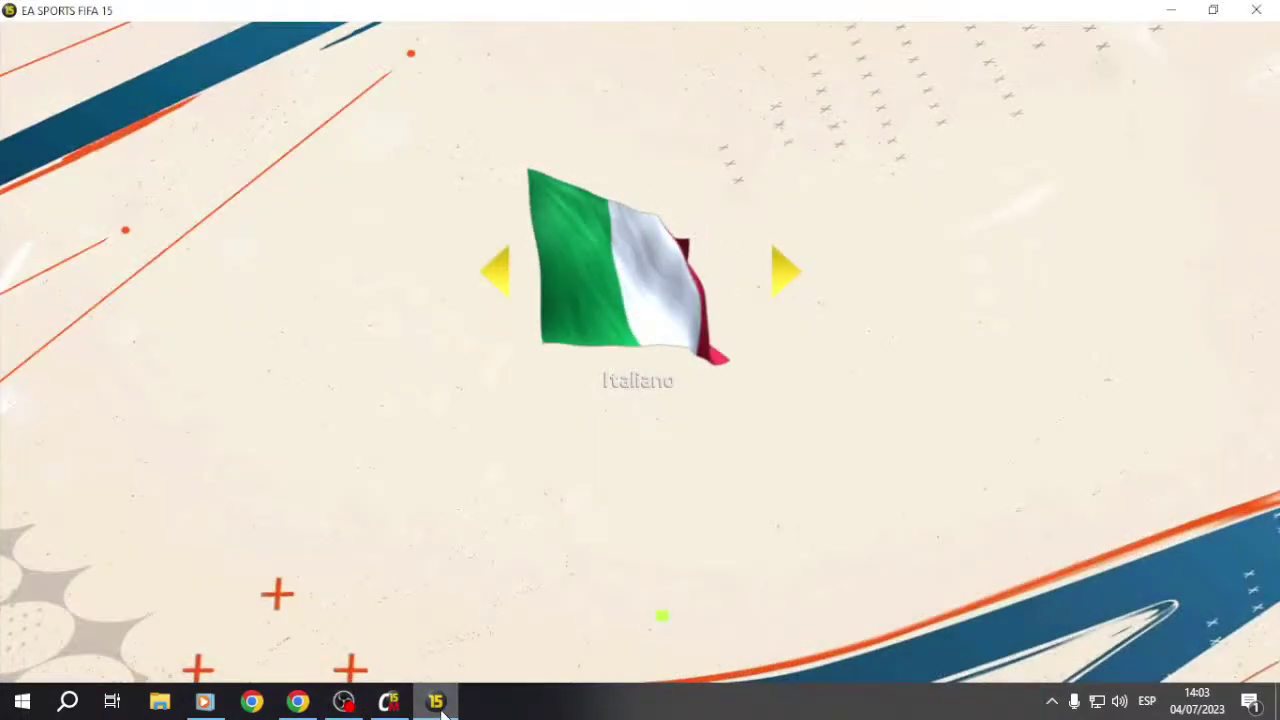
pyautogui.press('Right')
pyautogui.press('Return')
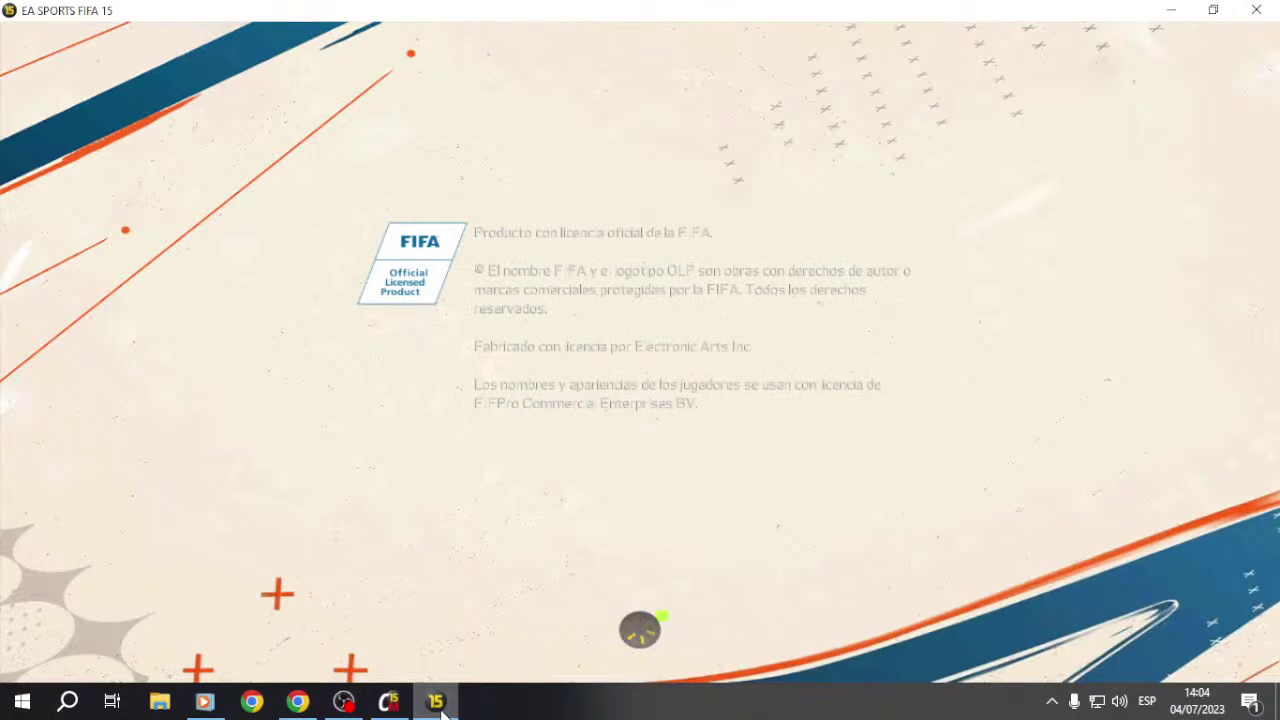
# Step: Switch to Creation Master 15, refresh PAOK's roster, and examine the team's lineup, bench and reserves
pyautogui.click(437, 703)
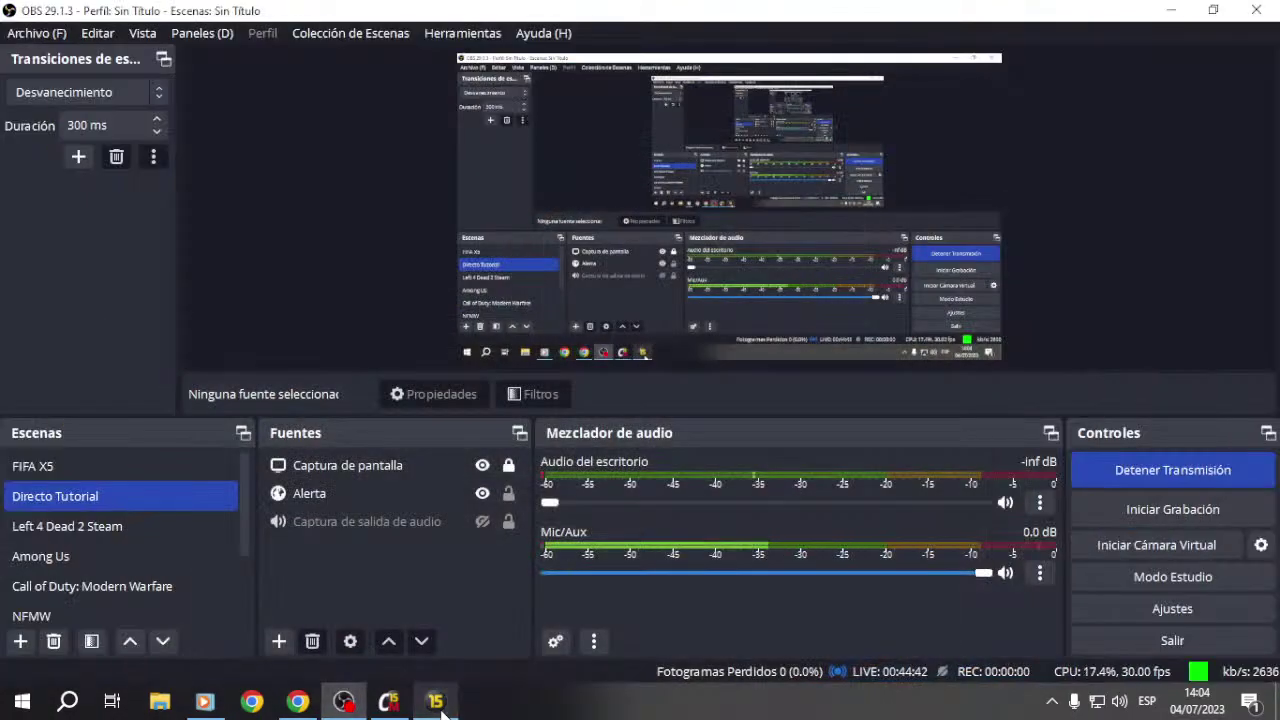
pyautogui.click(1171, 10)
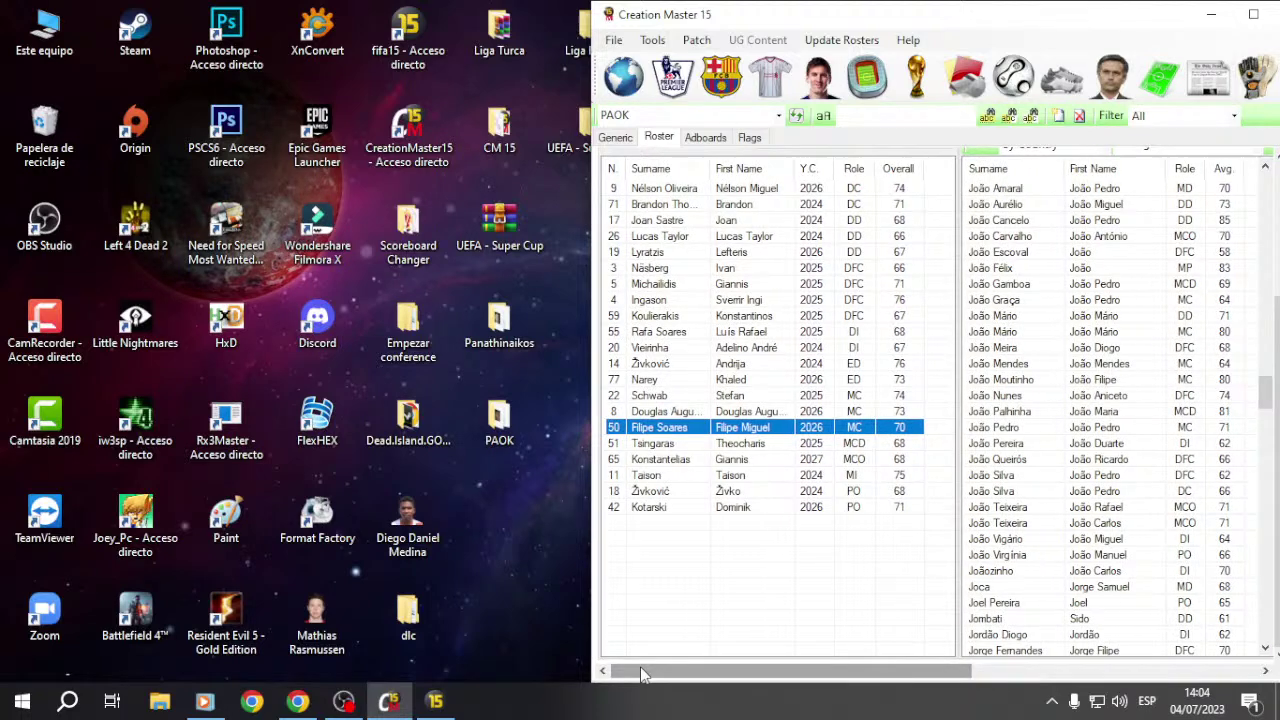
pyautogui.click(795, 117)
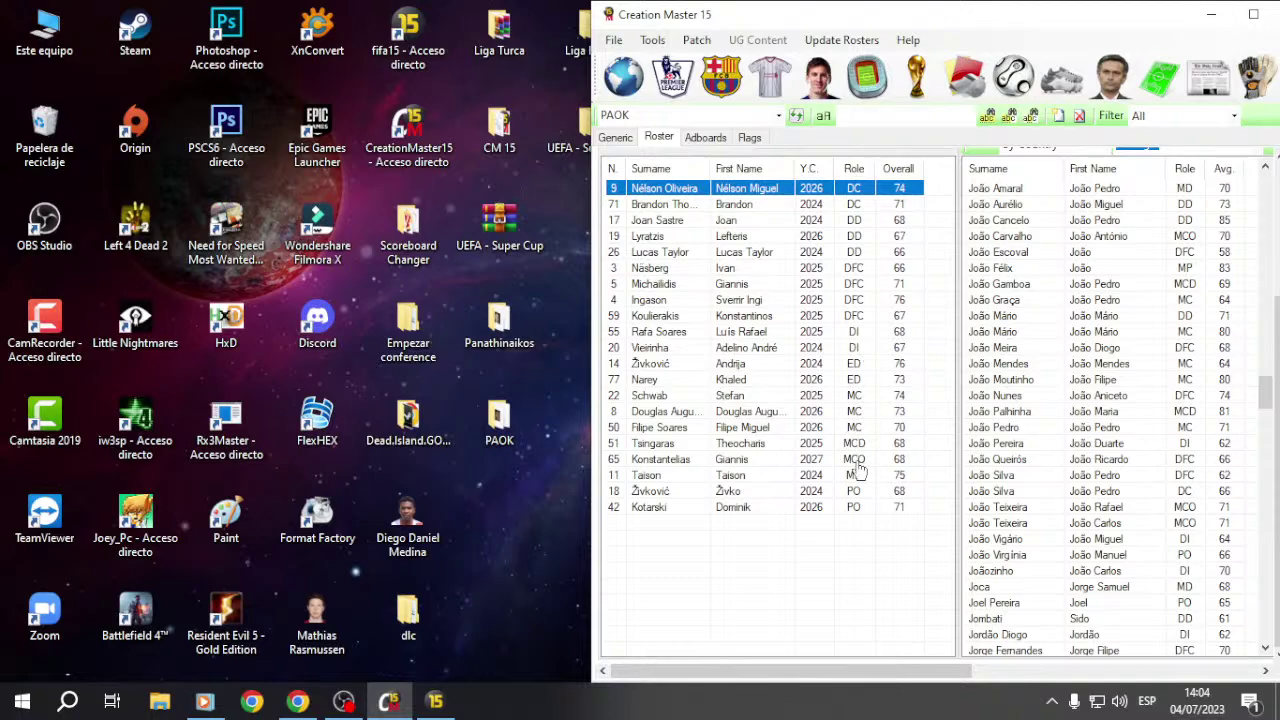
pyautogui.moveTo(735, 670); pyautogui.dragTo(632, 672)
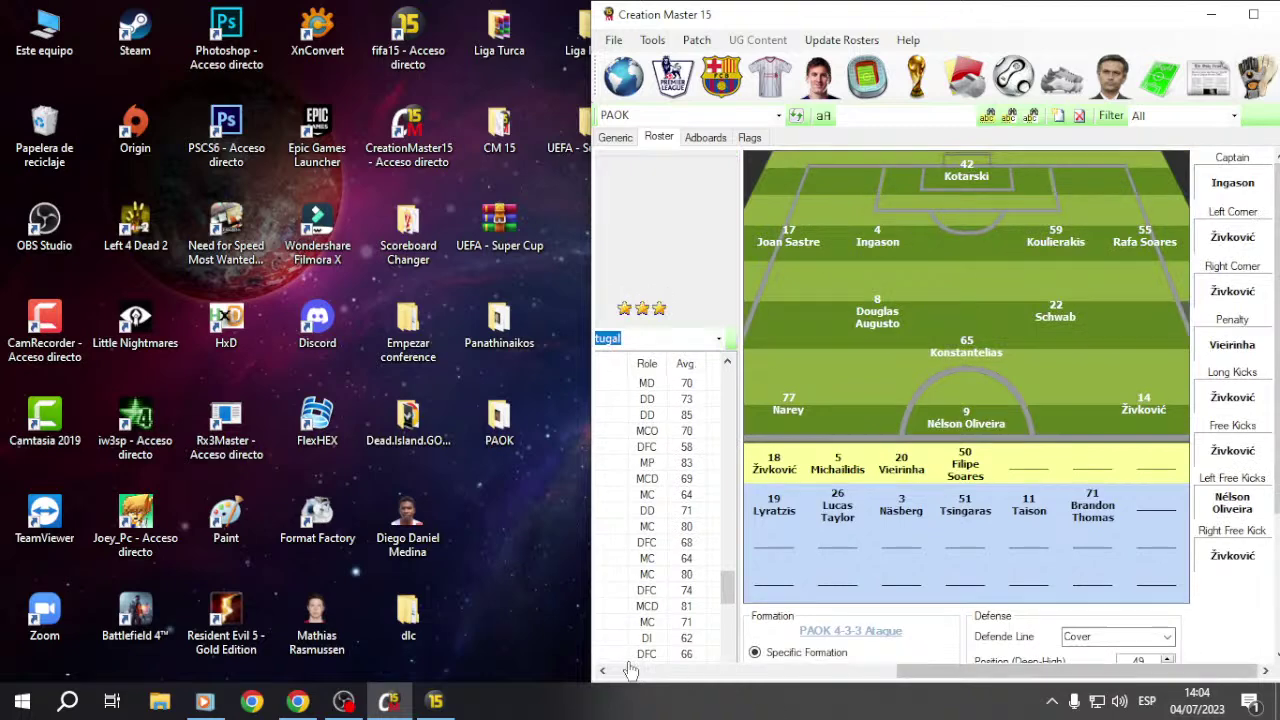
pyautogui.scroll(-3, 1263, 484)
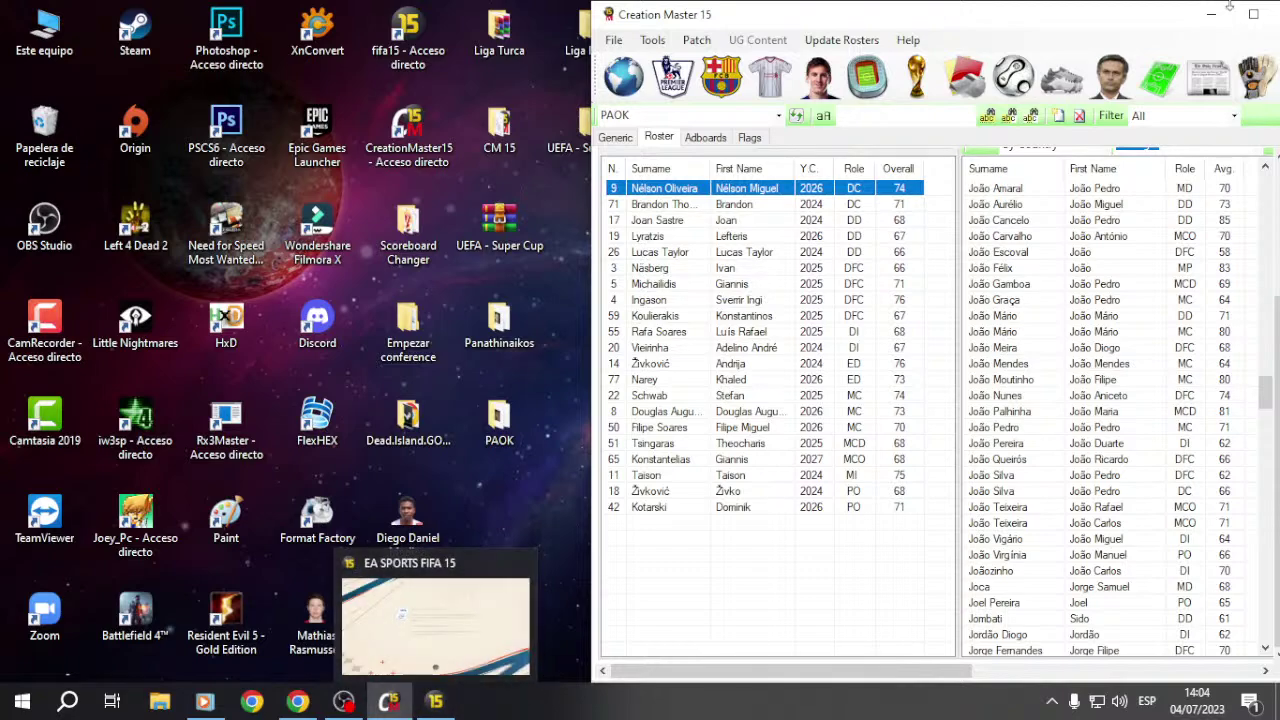
# Step: Switch to FIFA 15, enter the main menu and start a quick match up to the team selection
pyautogui.click(436, 700)
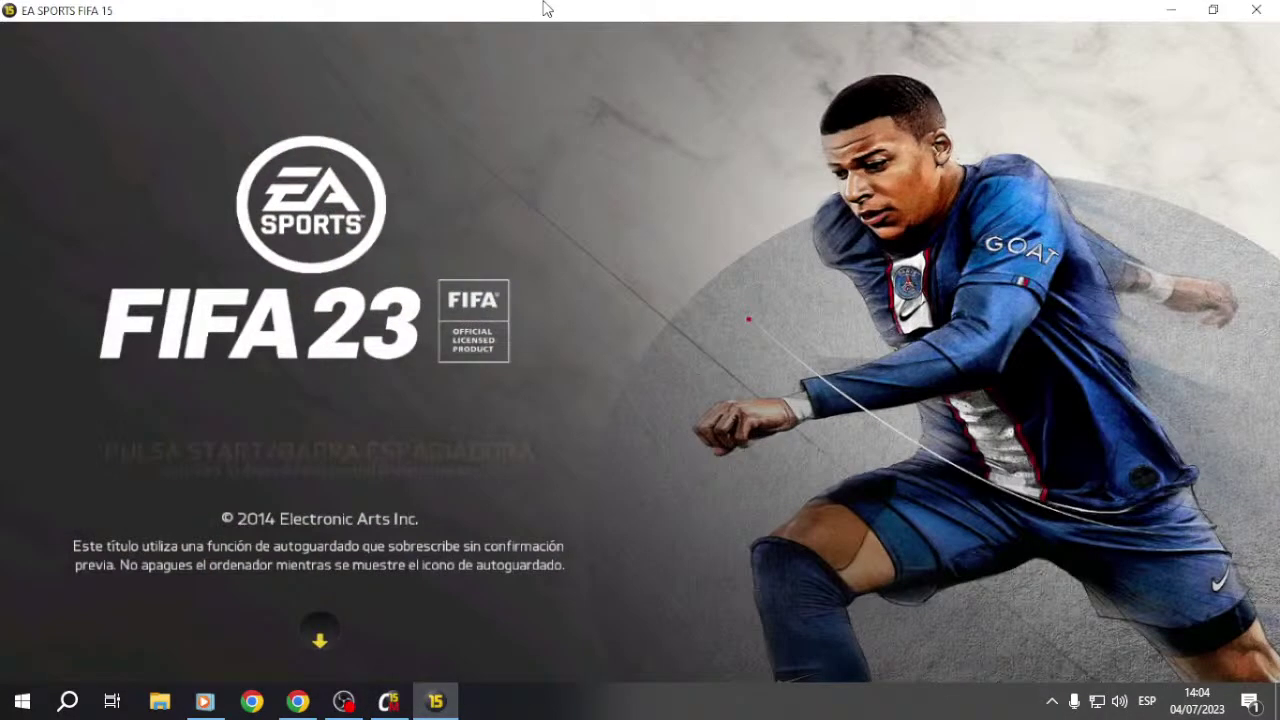
pyautogui.press('space')
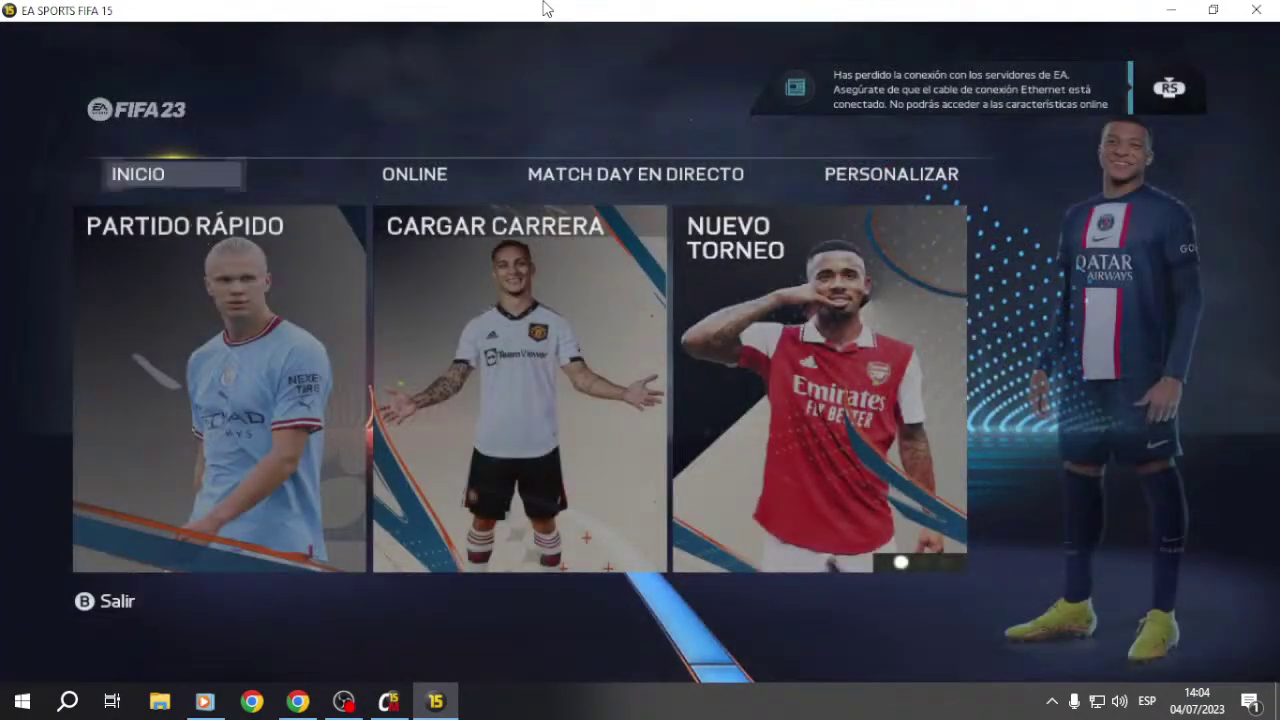
pyautogui.press('e')
pyautogui.press('Return')
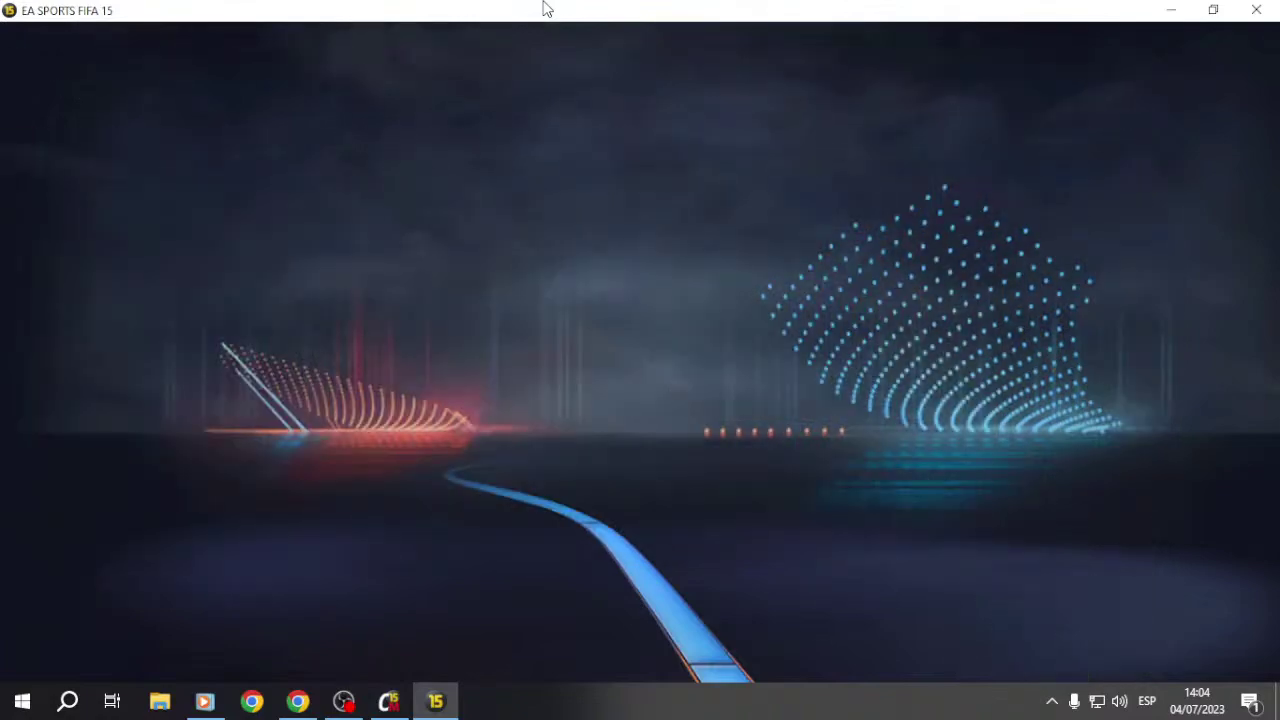
pyautogui.press('Return')
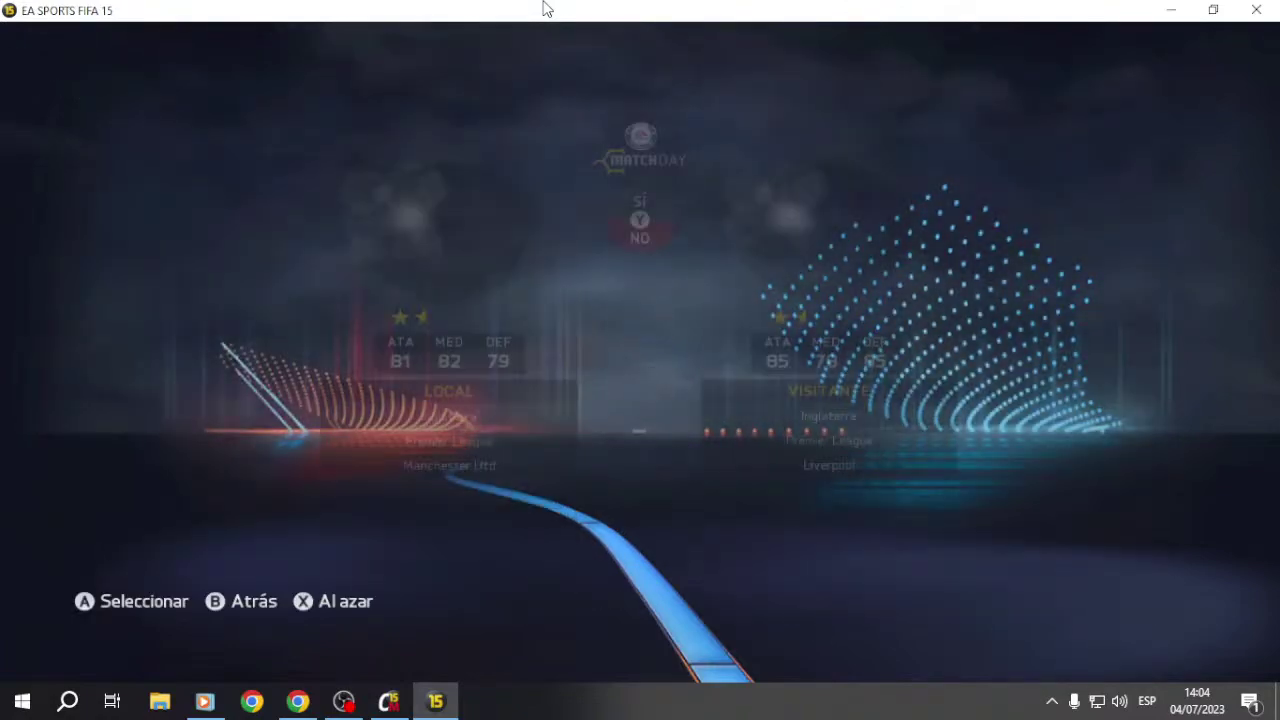
pyautogui.press('Return')
pyautogui.press('Escape')
# Step: Set the home team to PAOK from the Rest Of World league
pyautogui.press('Up')
pyautogui.press('Up')
pyautogui.press('Right')
pyautogui.press('Right')
pyautogui.press('Right')
pyautogui.press('Right')
pyautogui.press('Right')
pyautogui.press('Right')
pyautogui.press('Right')
pyautogui.press('Right')
pyautogui.press('Right')
pyautogui.press('Right')
pyautogui.press('Left')
pyautogui.press('Left')
pyautogui.press('Left')
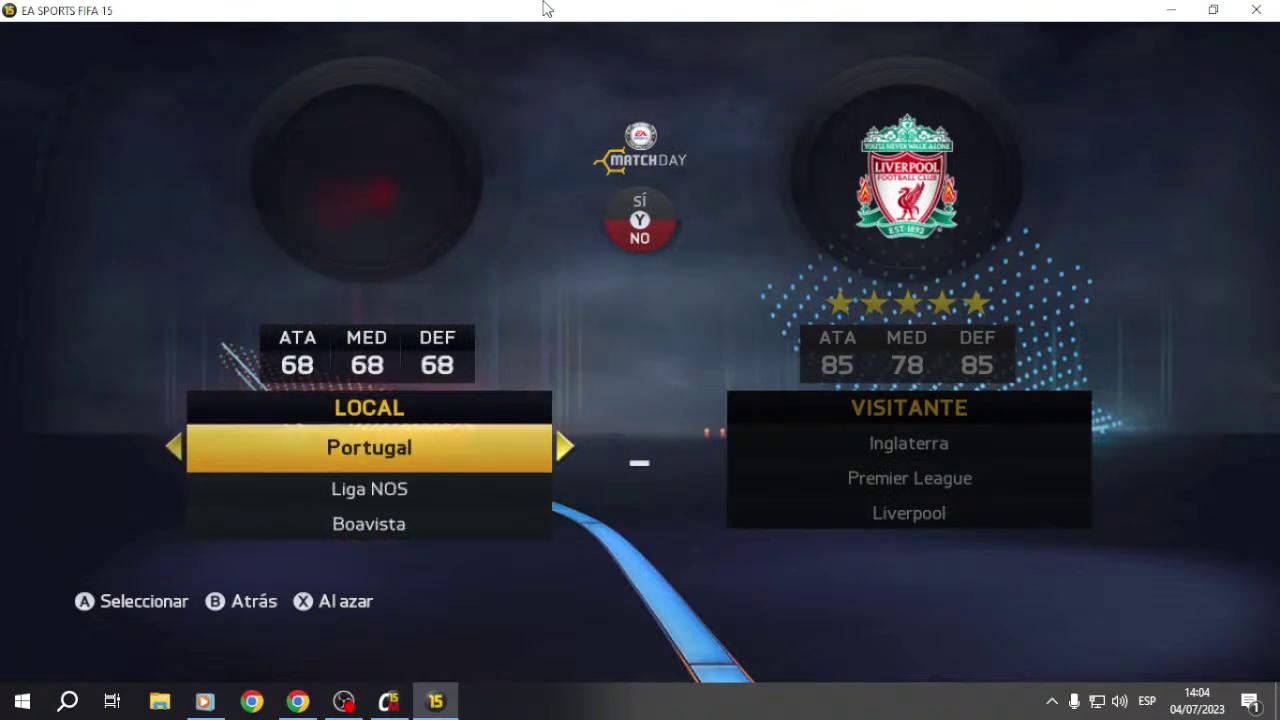
pyautogui.press('Right')
pyautogui.press('Right')
pyautogui.press('Right')
pyautogui.press('Right')
pyautogui.press('Right')
pyautogui.press('Right')
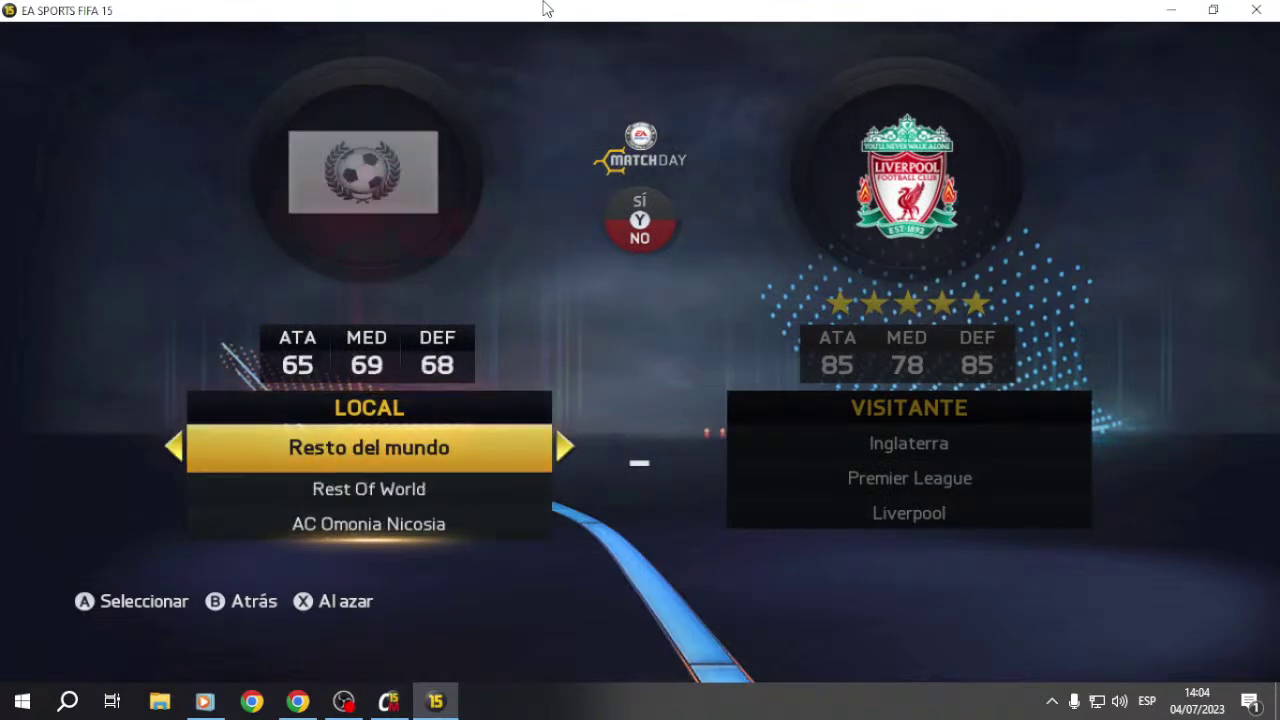
pyautogui.press('Left')
pyautogui.press('Down')
pyautogui.press('Up')
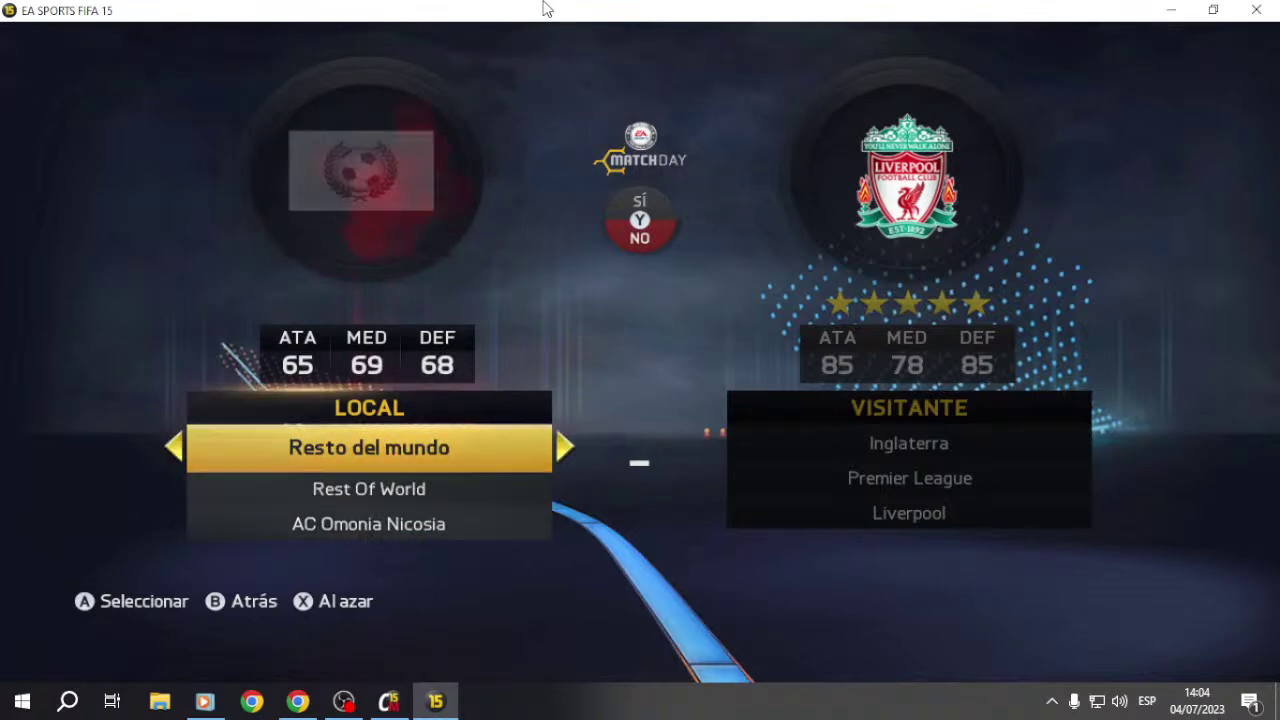
pyautogui.press('Down')
pyautogui.press('Down')
pyautogui.press('Right')
pyautogui.press('Right')
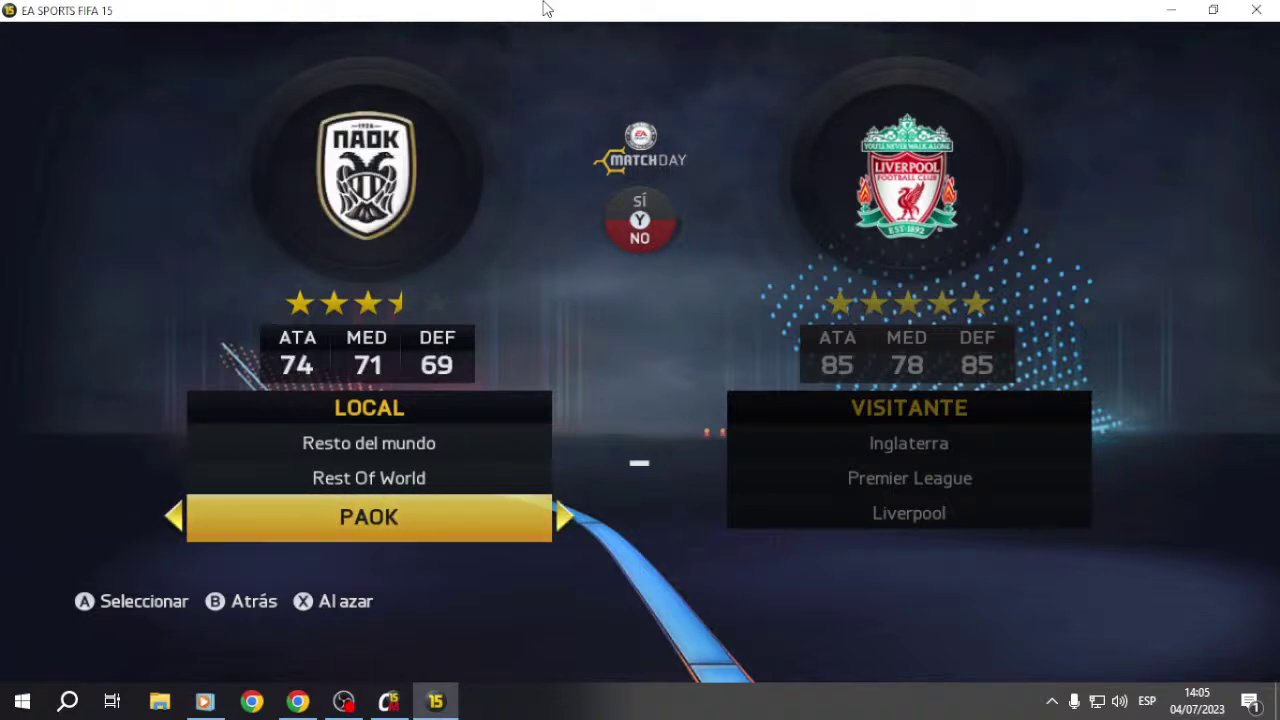
# Step: Confirm PAOK and Liverpool with their home kits and open PAOK's team management
pyautogui.press('Return')
pyautogui.press('Return')
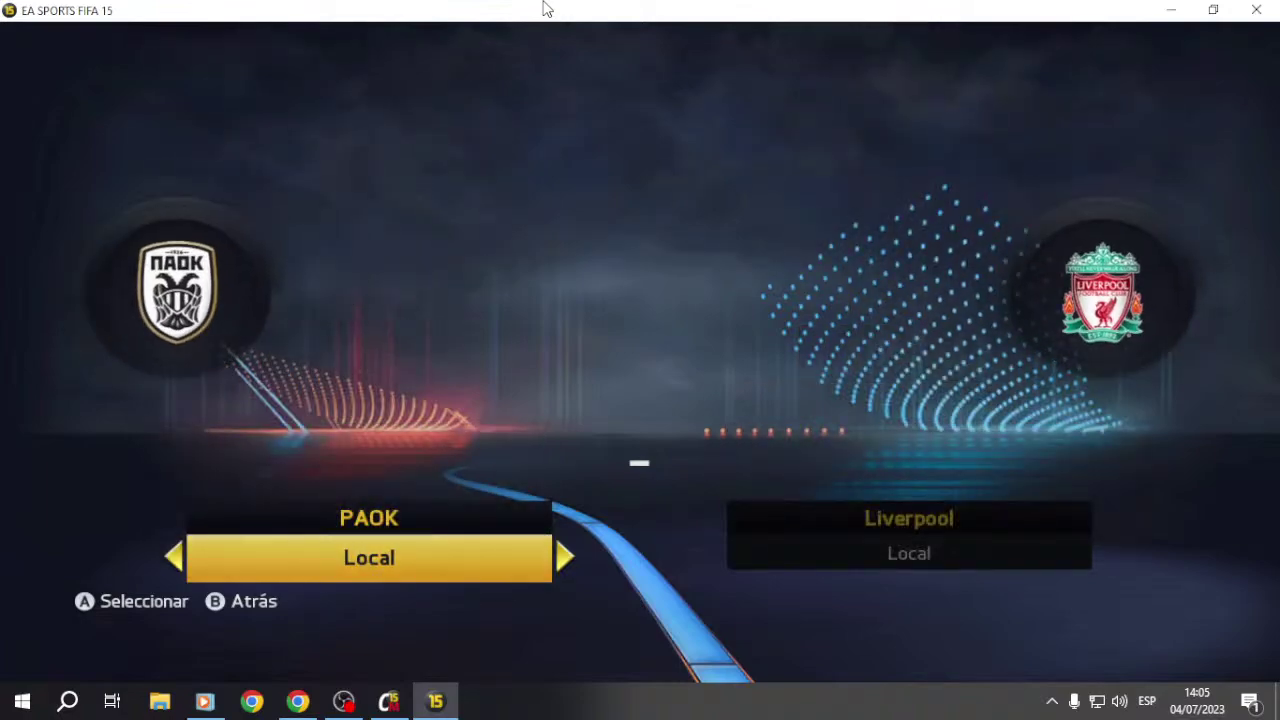
pyautogui.press('Return')
pyautogui.press('Return')
pyautogui.press('Right')
pyautogui.press('Return')
# Step: Look through PAOK's substitutes in the squad to check the 70-rated central midfielder on the bench
pyautogui.press('Down')
pyautogui.press('Down')
pyautogui.press('Down')
pyautogui.press('Up')
pyautogui.press('Up')
pyautogui.press('Right')
pyautogui.press('Right')
pyautogui.press('Right')
pyautogui.press('Up')
pyautogui.press('Down')
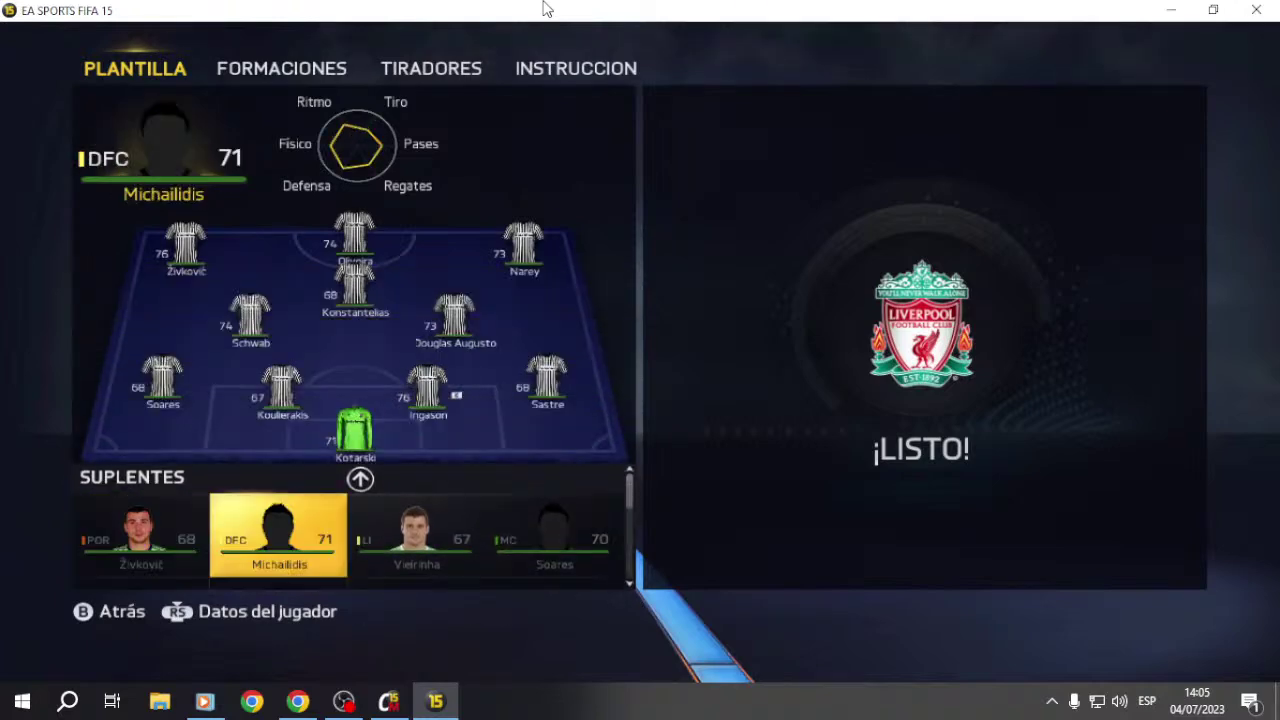
pyautogui.press('Right')
pyautogui.press('Right')
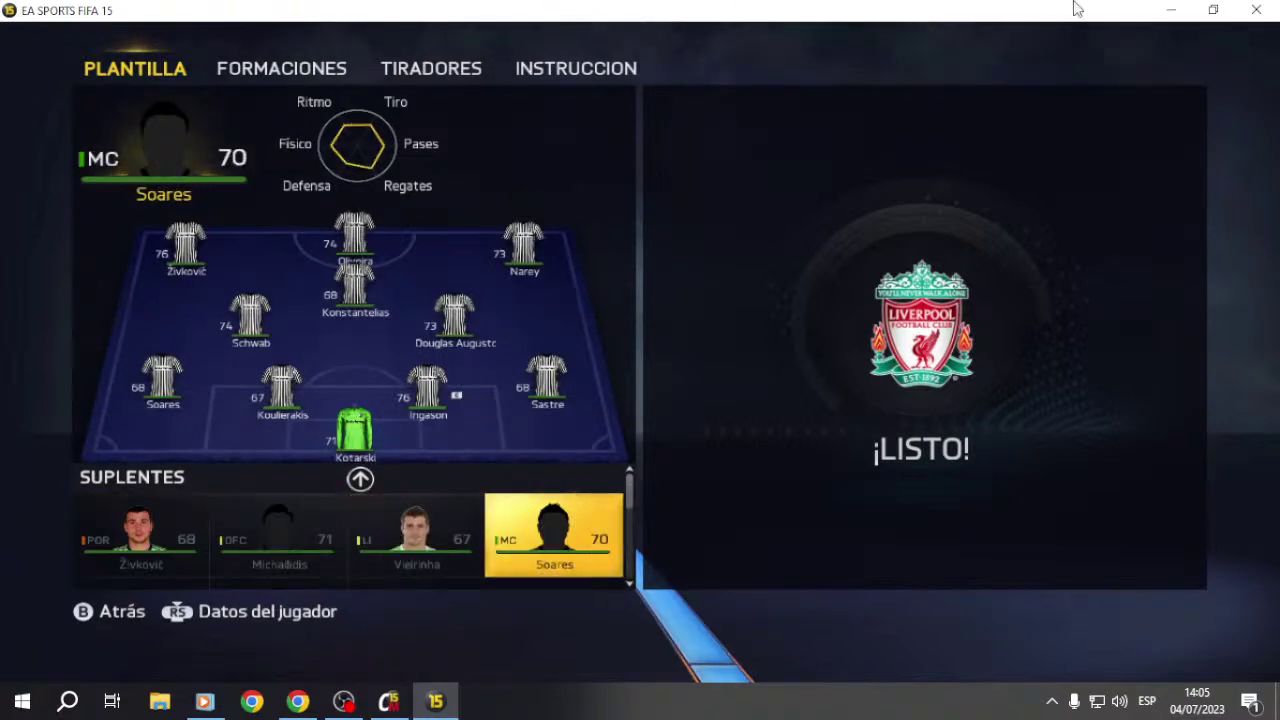
# Step: Switch to the SoFIFA player page in the browser and save the player's photo as Filipe Soares in the PAOK folder
pyautogui.click(1170, 10)
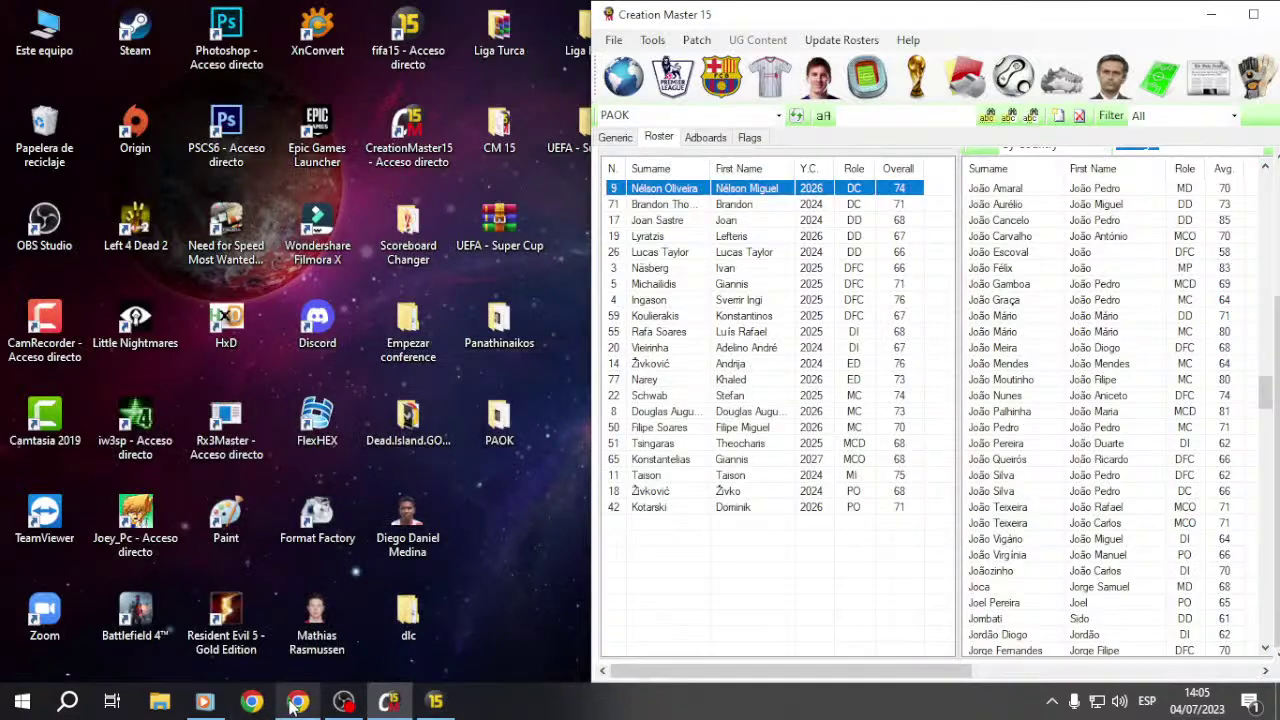
pyautogui.click(296, 703)
pyautogui.moveTo(120, 236); pyautogui.dragTo(281, 236)
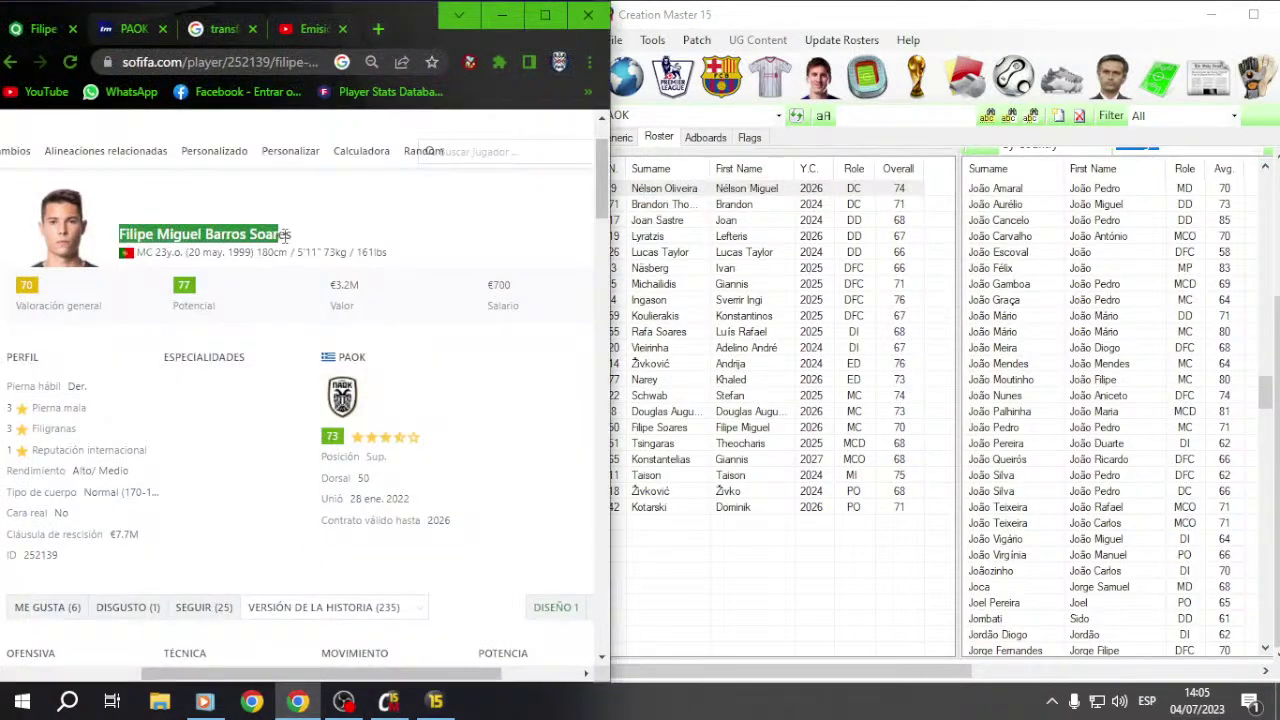
pyautogui.rightClick(55, 216)
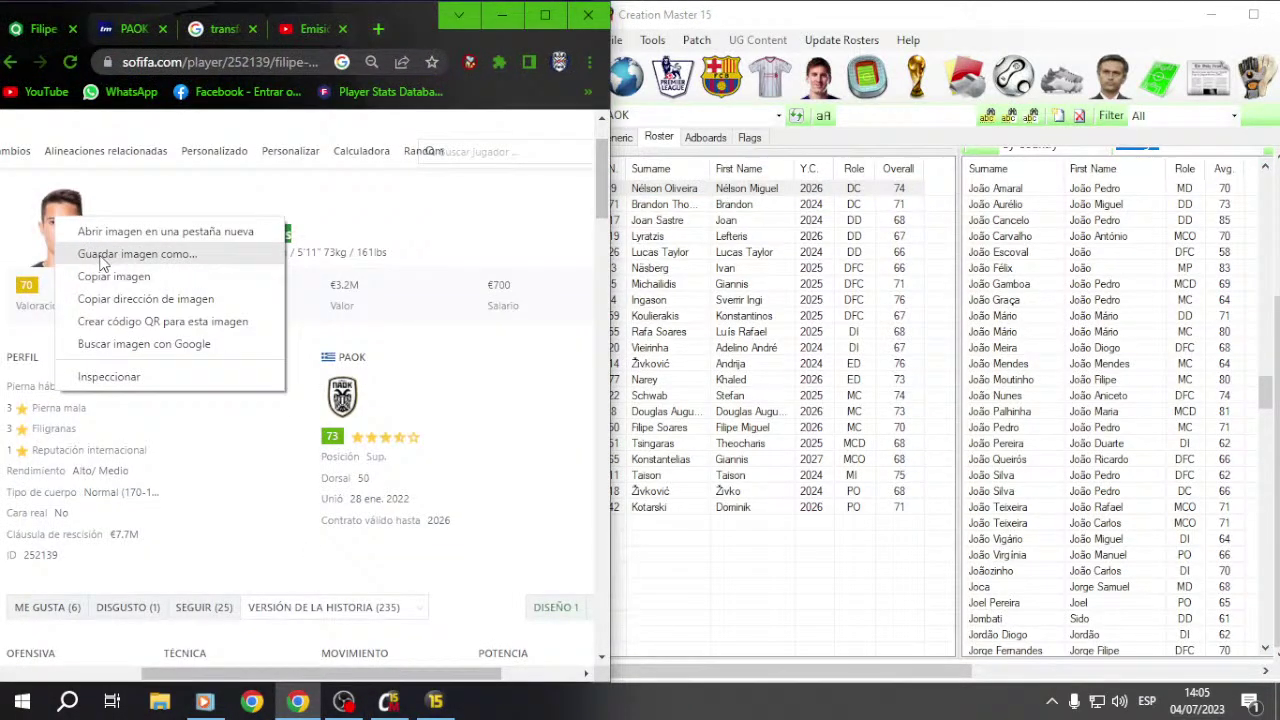
pyautogui.click(104, 265)
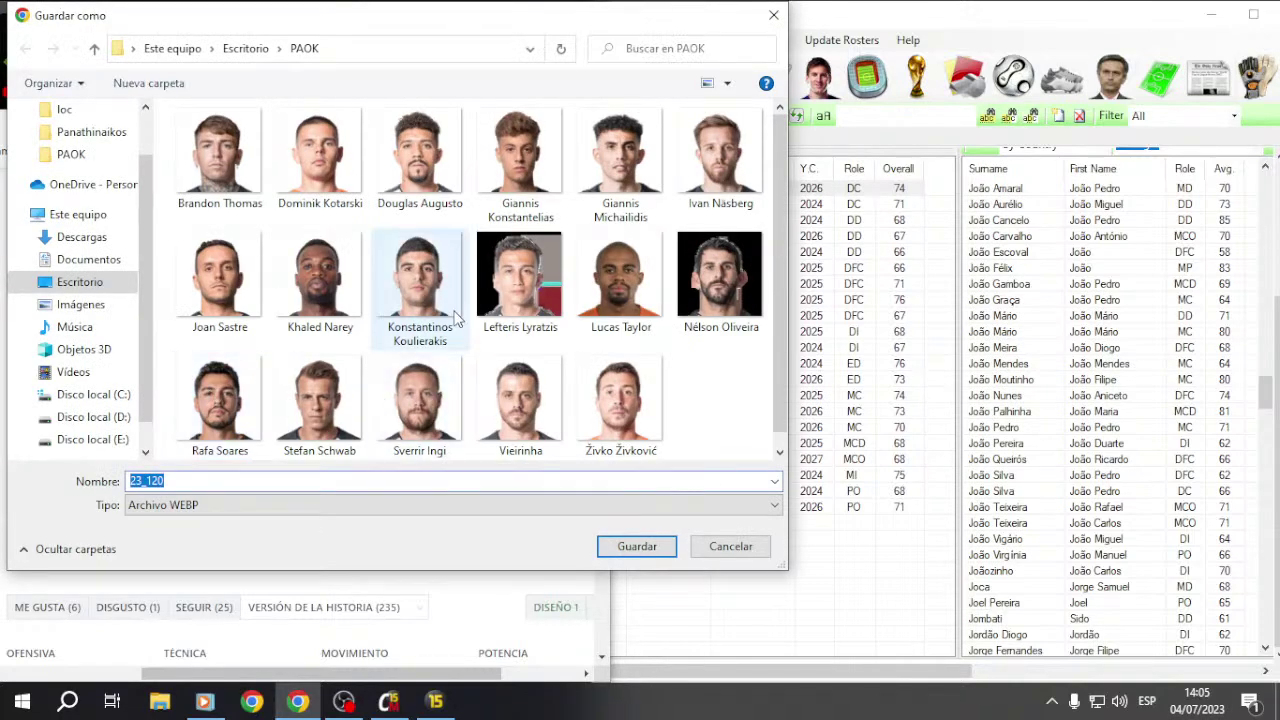
pyautogui.write('Filipe Miguel Barros Soares')
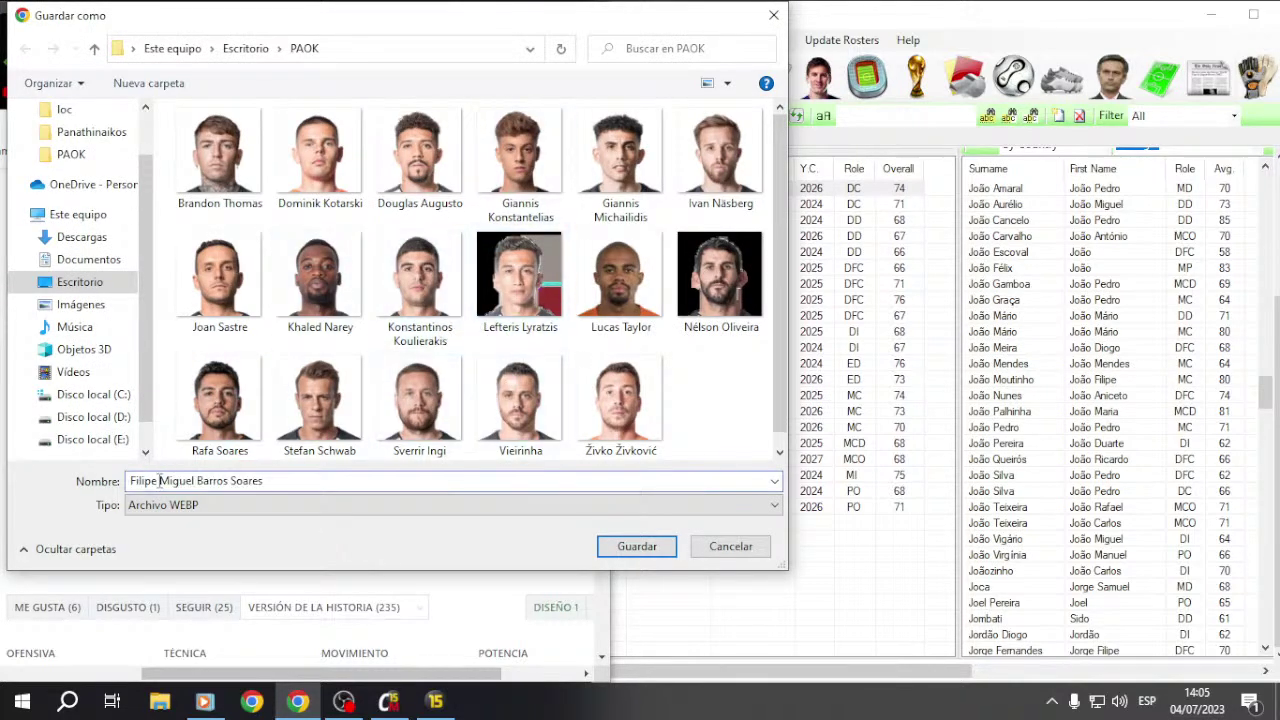
pyautogui.press('BackSpace')
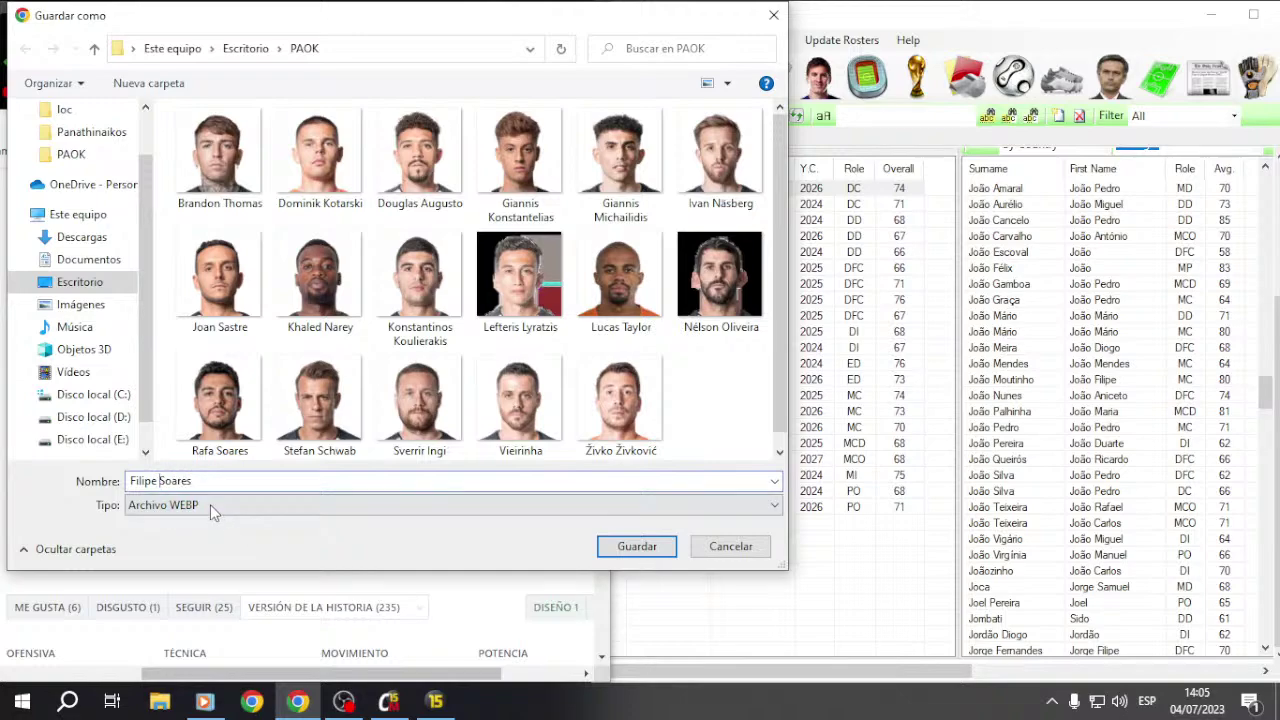
pyautogui.click(622, 556)
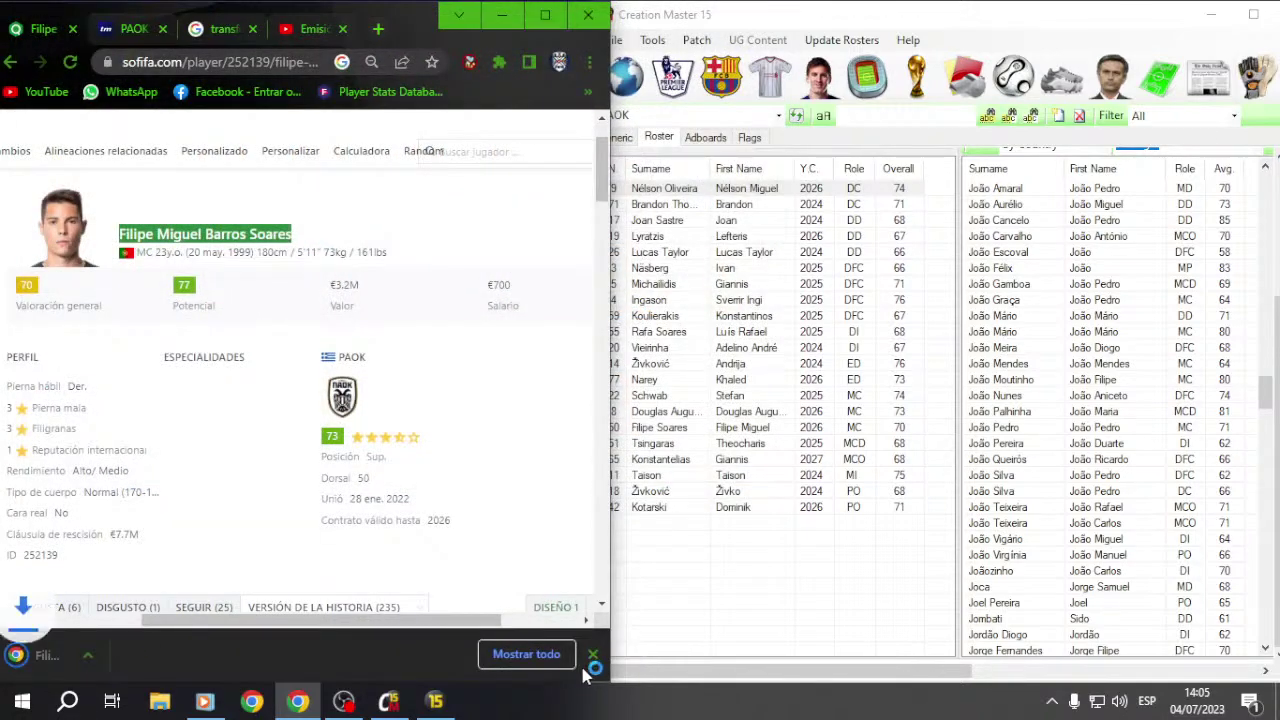
pyautogui.click(505, 20)
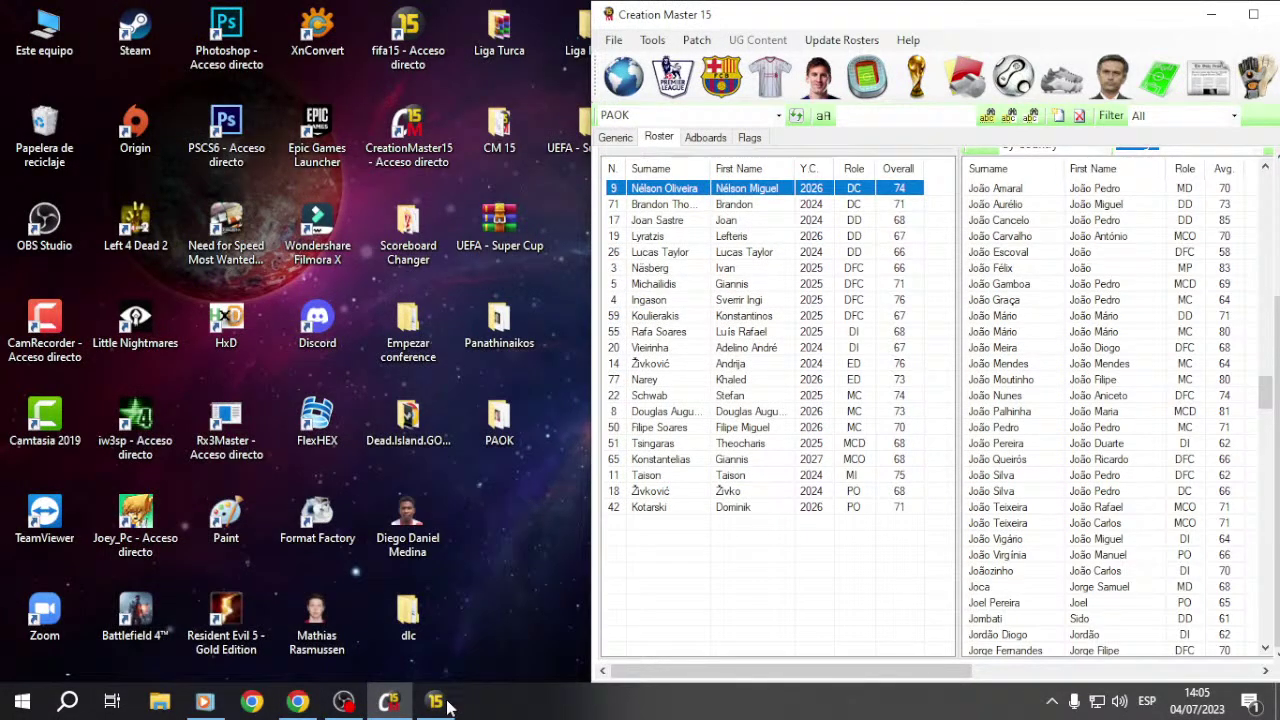
# Step: Return to FIFA 15, back out of PAOK's team management to the team selection and minimize the game
pyautogui.click(436, 702)
pyautogui.press('Up')
pyautogui.press('Down')
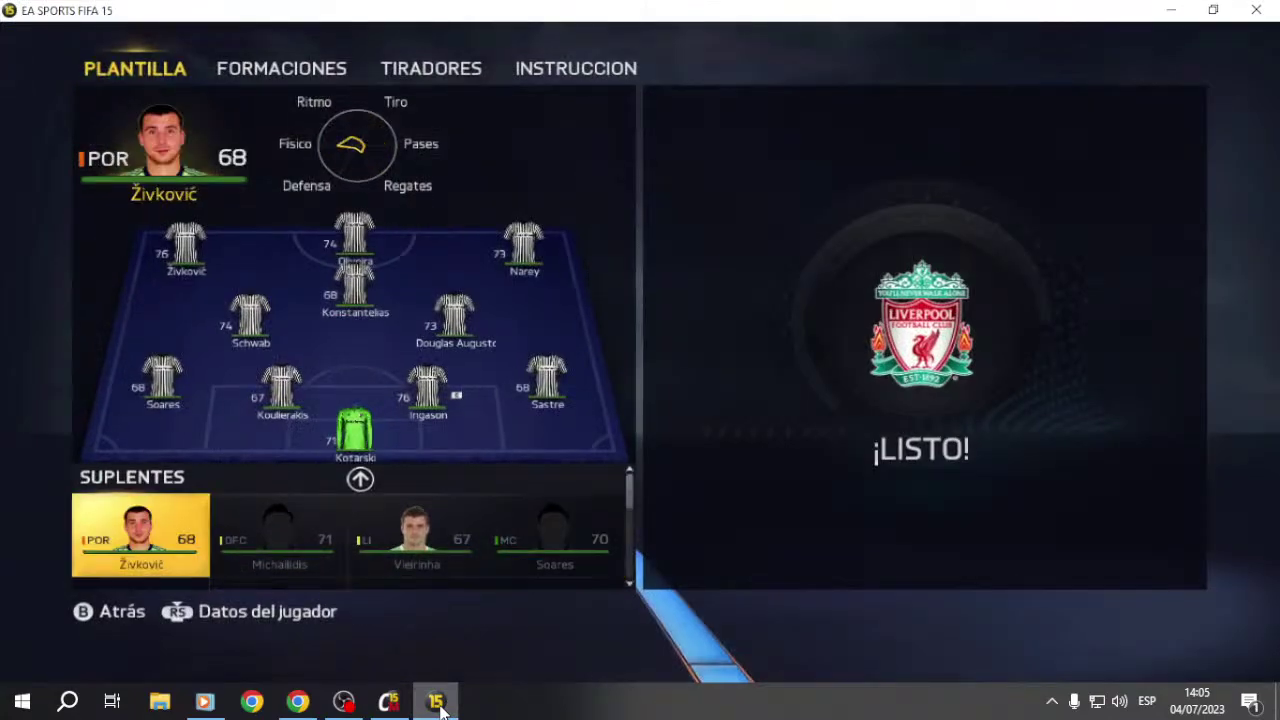
pyautogui.press('Down')
pyautogui.press('Escape')
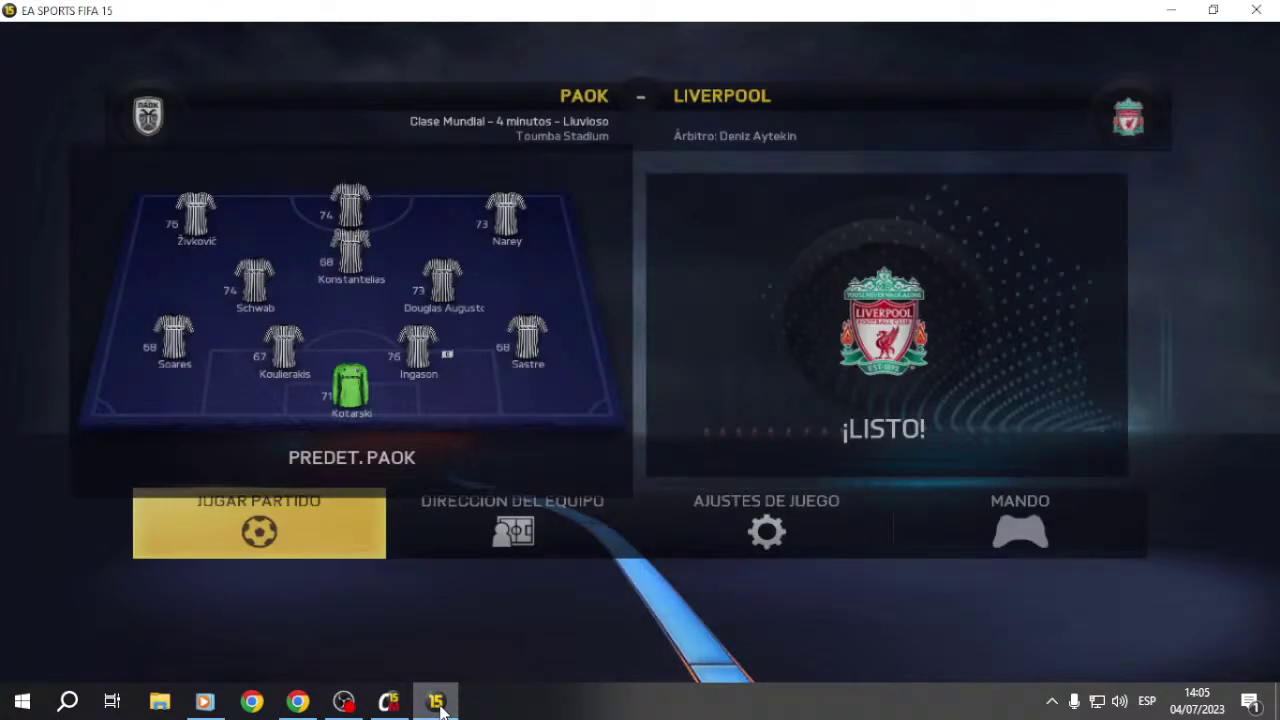
pyautogui.press('Escape')
pyautogui.click(437, 702)
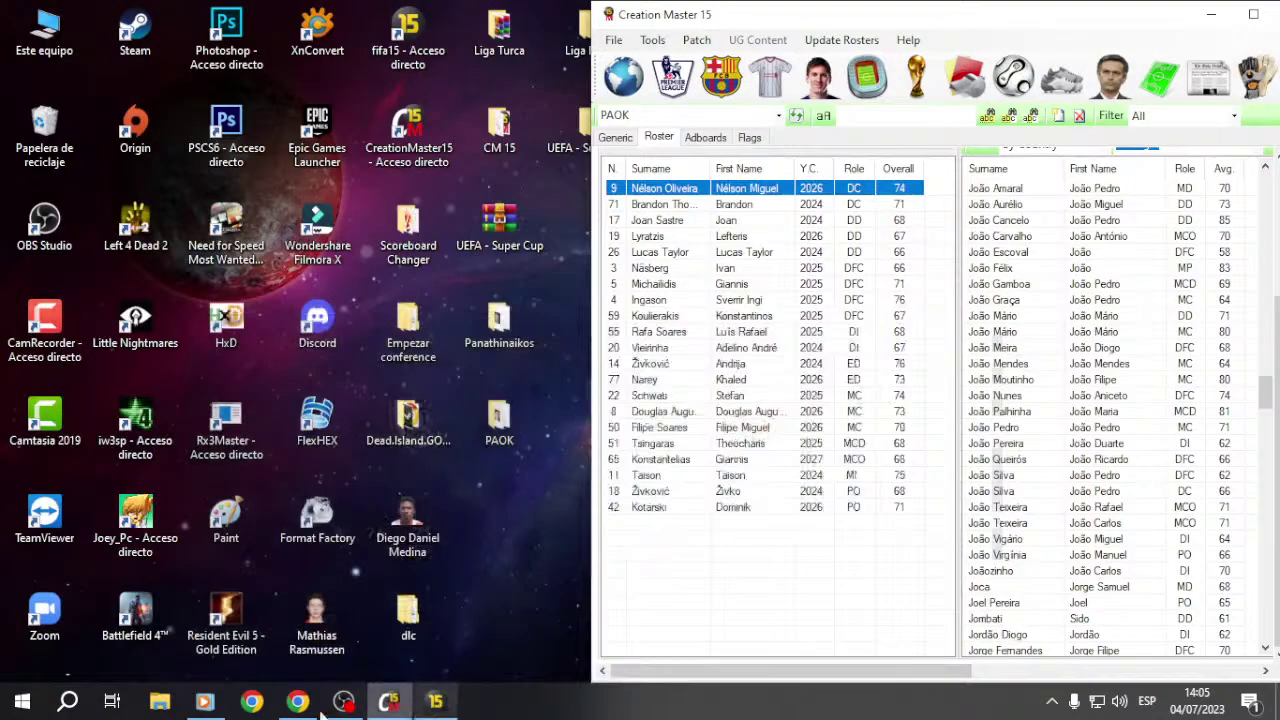
# Step: Compare PAOK's squad list on SoFIFA with the club's Transfermarkt roster to check for players still missing
pyautogui.click(298, 701)
pyautogui.click(6, 62)
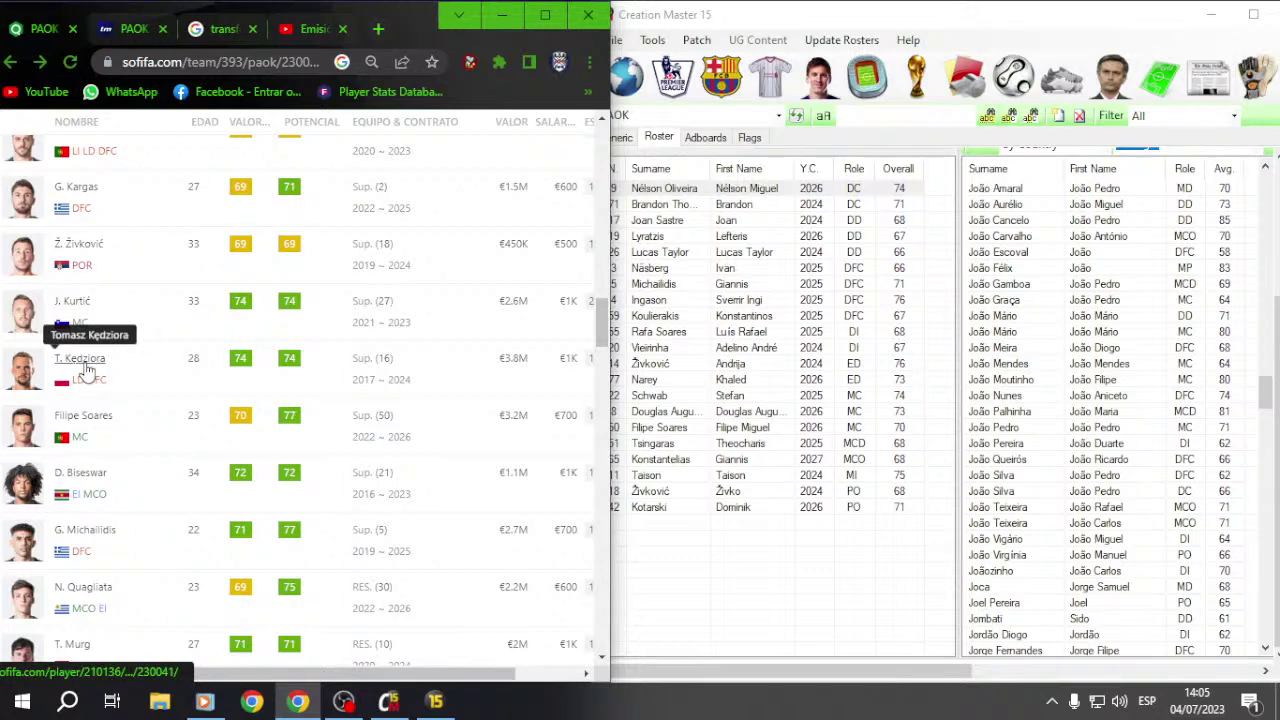
pyautogui.scroll(2, 87, 355)
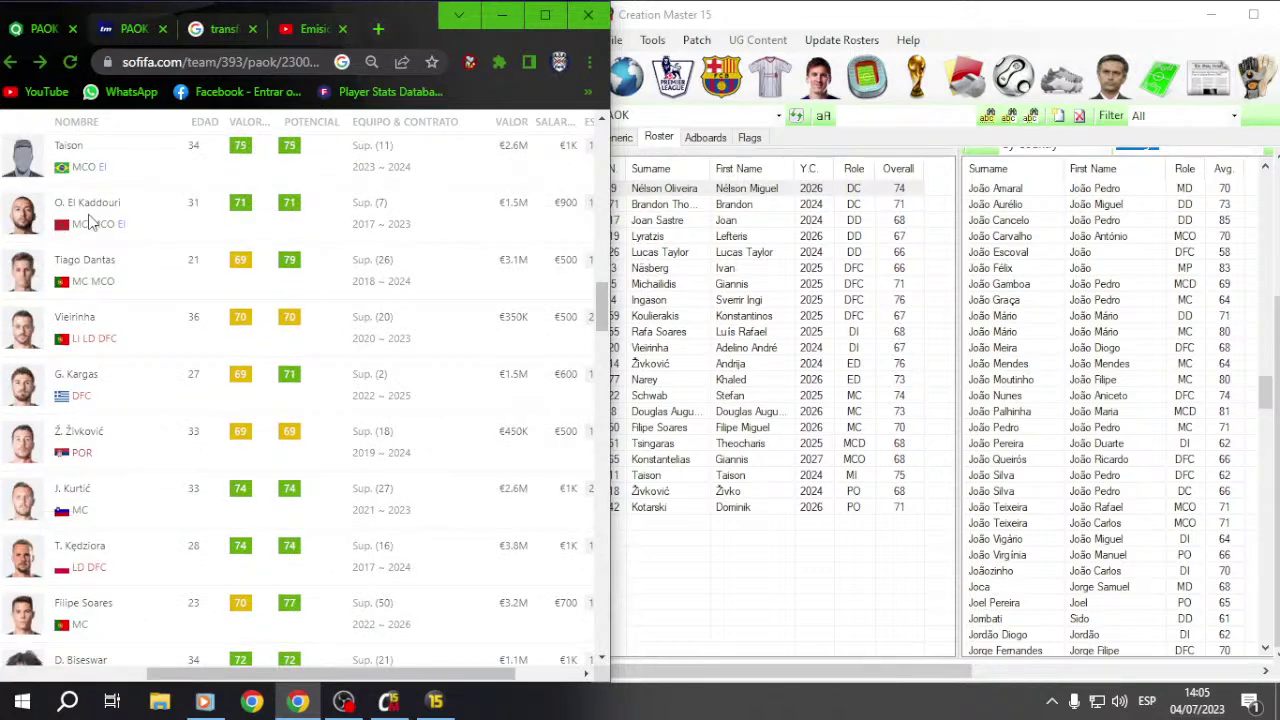
pyautogui.scroll(3, 135, 237)
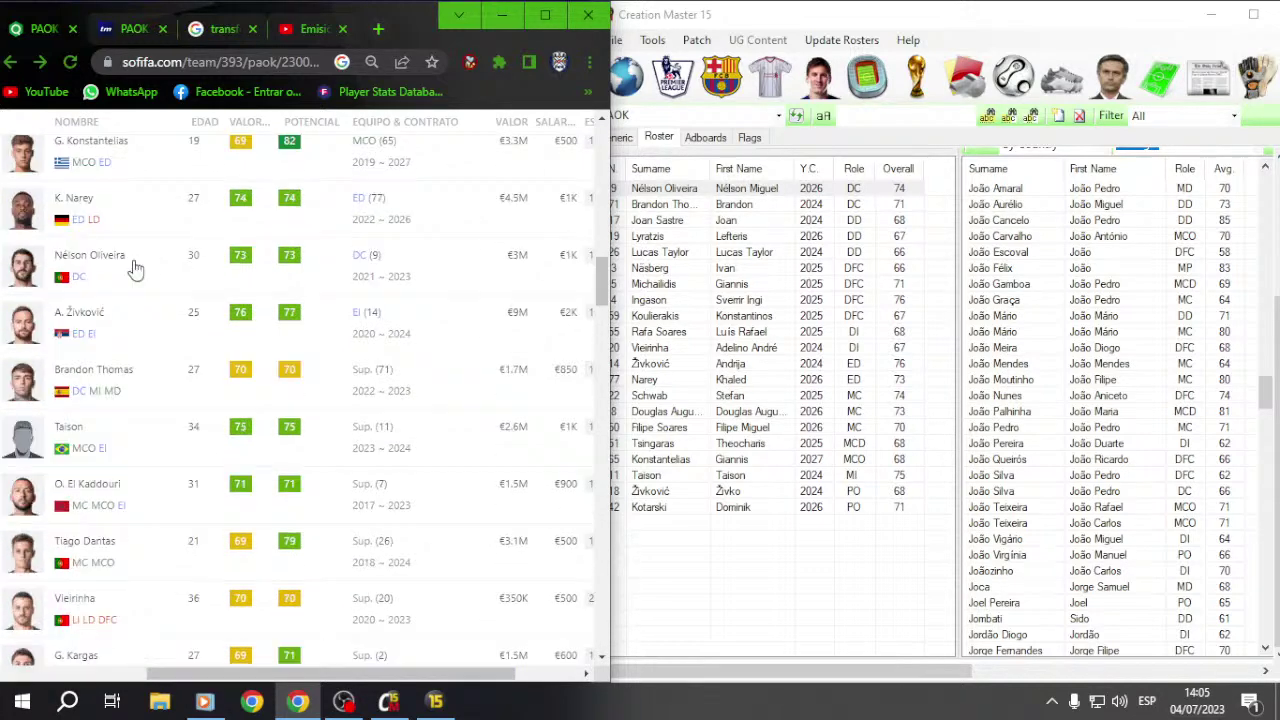
pyautogui.click(222, 28)
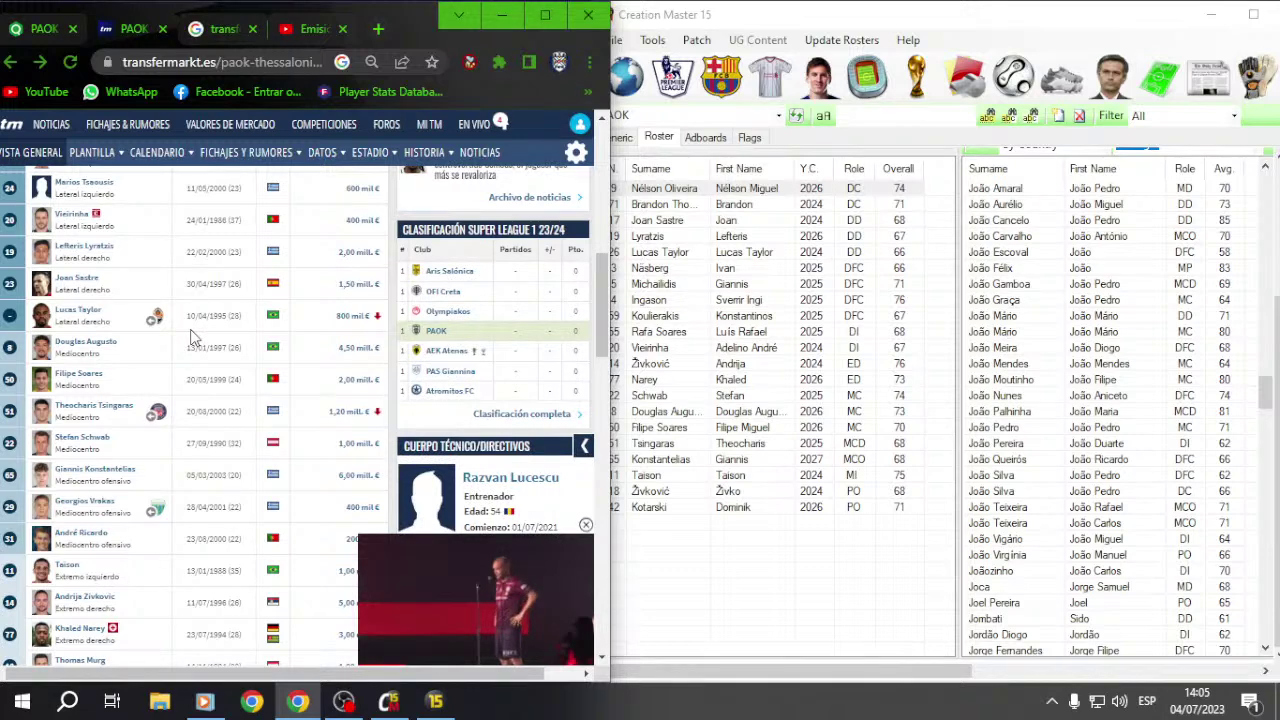
pyautogui.click(44, 30)
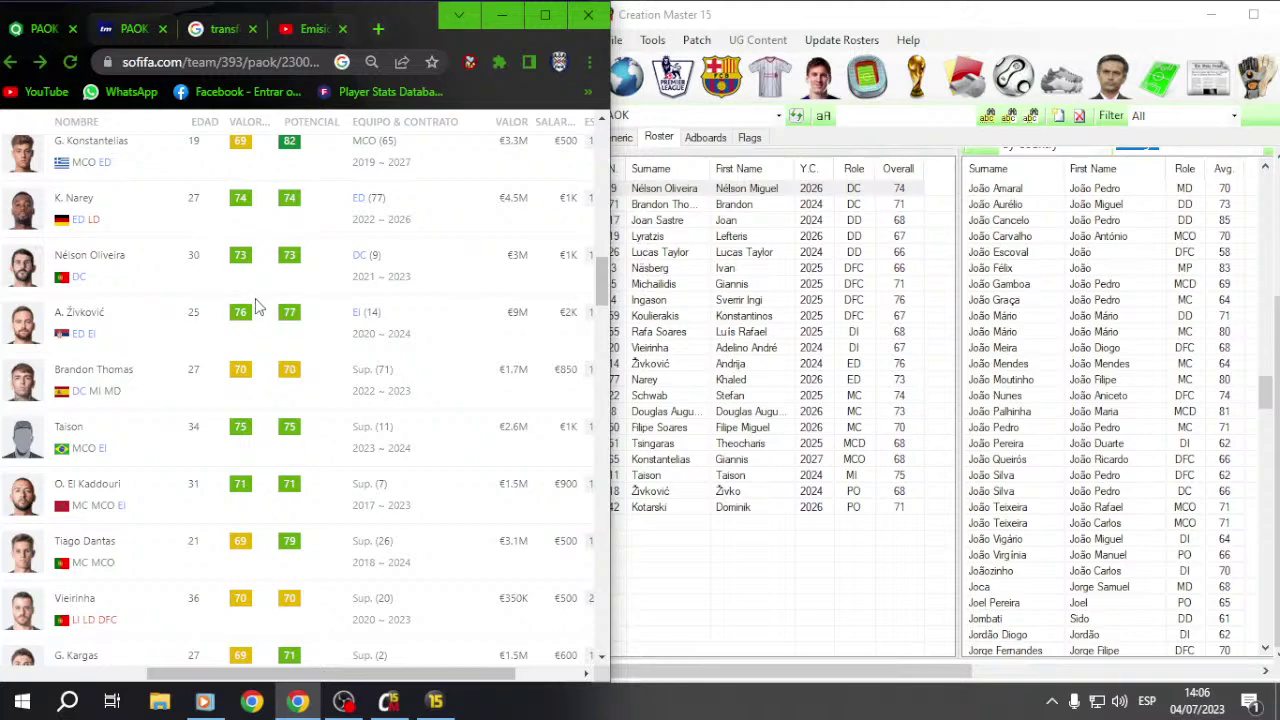
pyautogui.scroll(4, 240, 290)
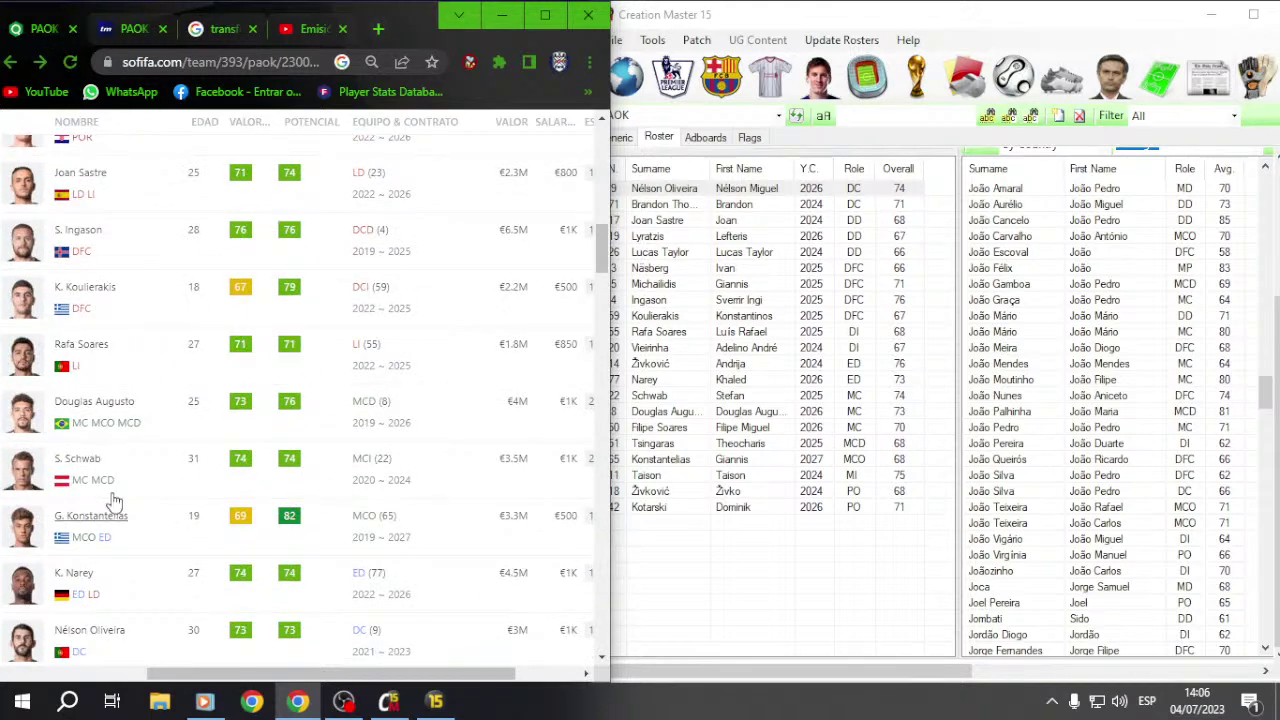
pyautogui.scroll(-2, 120, 534)
pyautogui.scroll(-2, 127, 531)
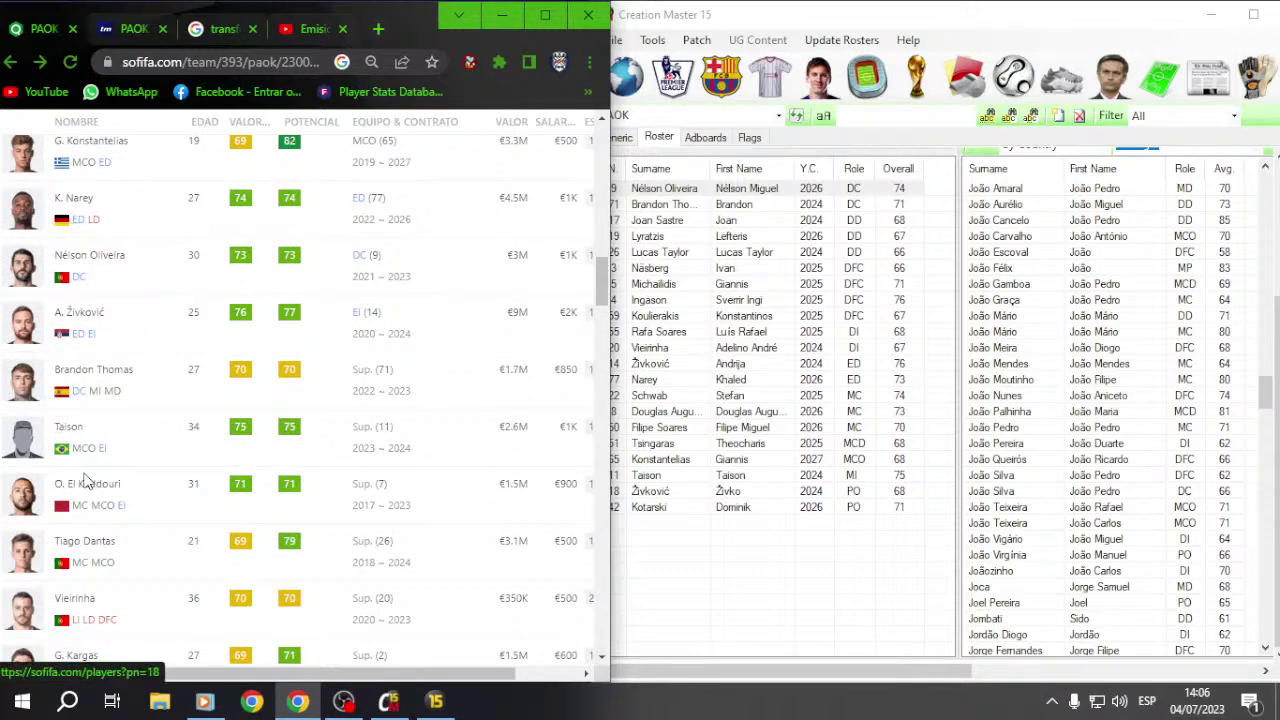
pyautogui.scroll(-2, 115, 428)
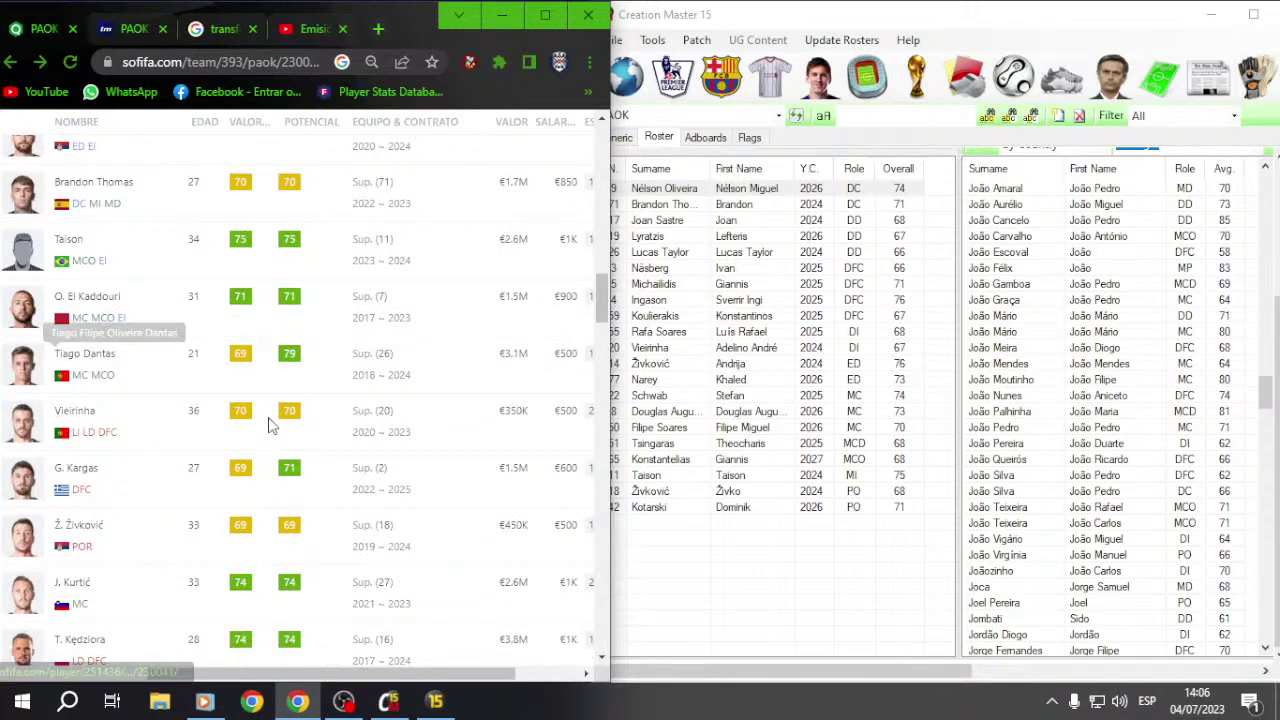
pyautogui.click(145, 33)
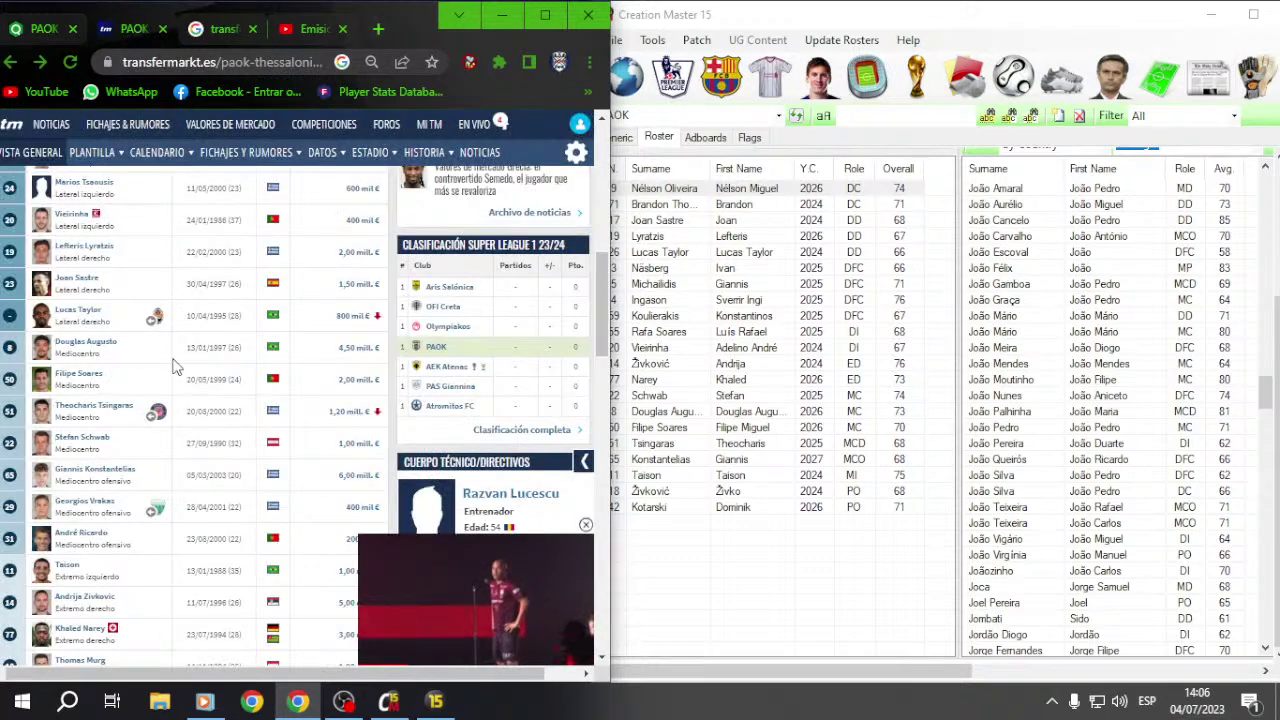
pyautogui.click(44, 29)
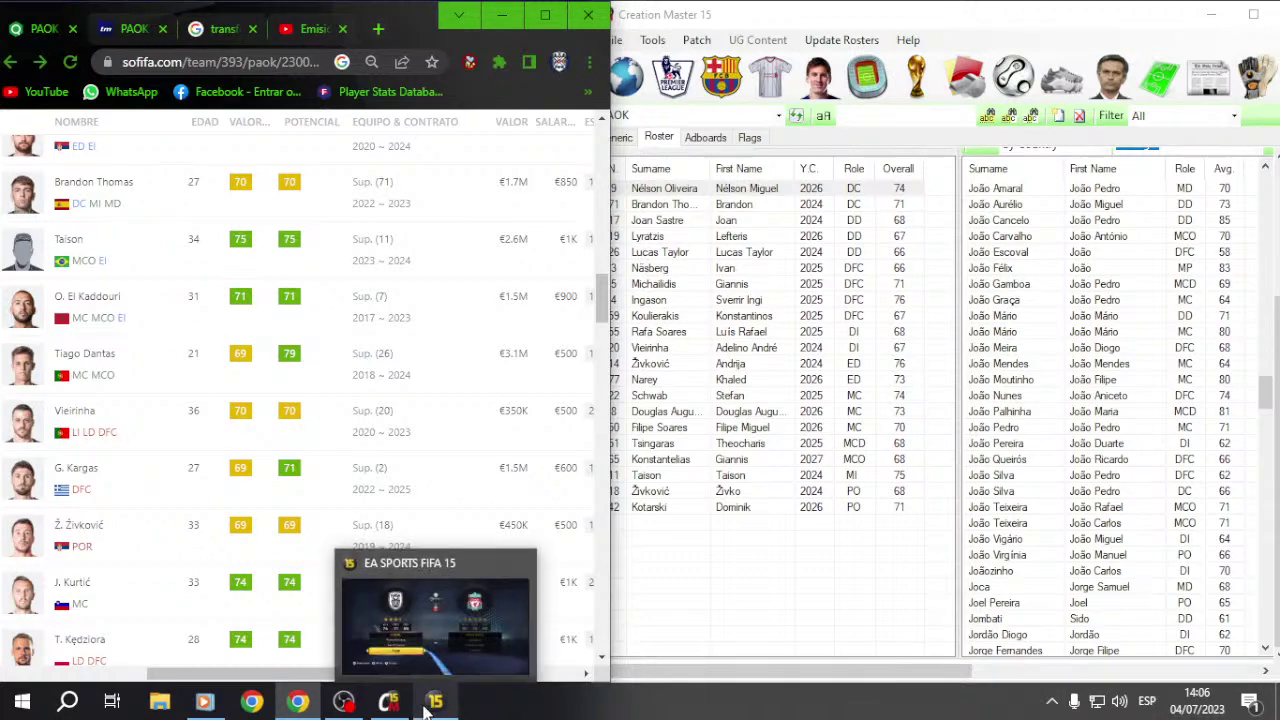
# Step: Close Creation Master 15 and minimize the browser to show the desktop
pyautogui.click(787, 193)
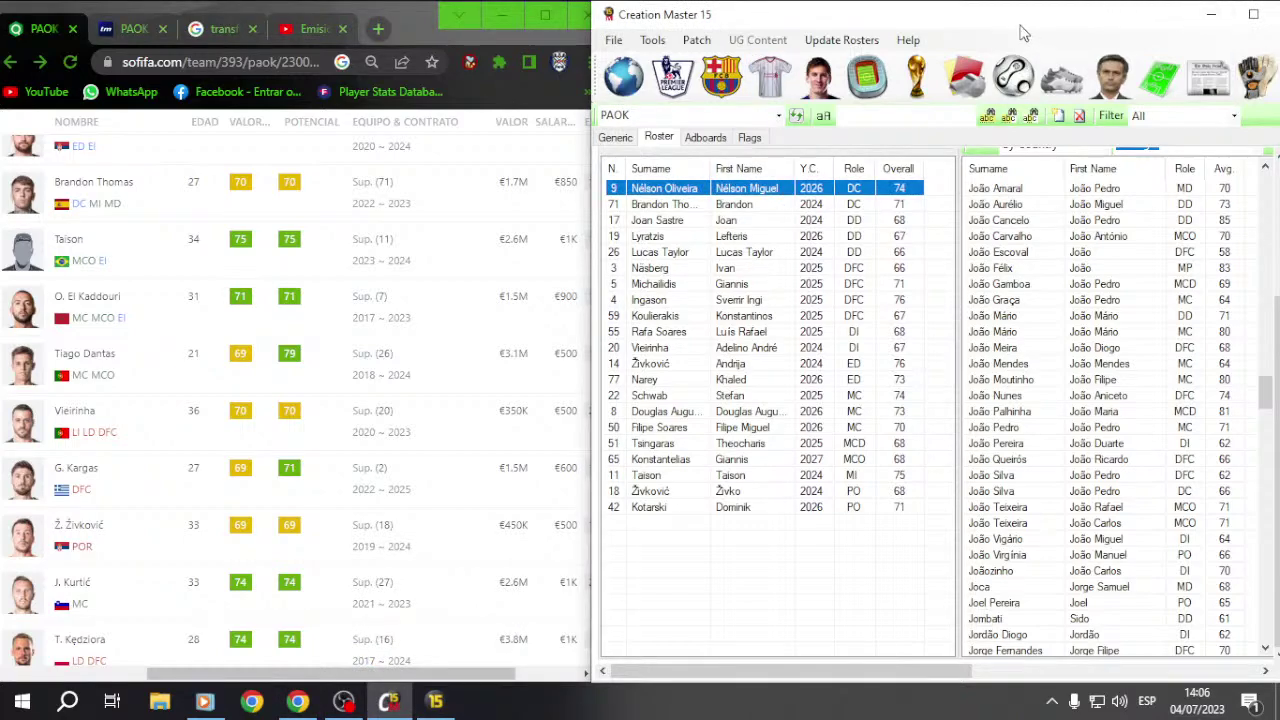
pyautogui.moveTo(1030, 35); pyautogui.dragTo(910, 45)
pyautogui.click(1168, 32)
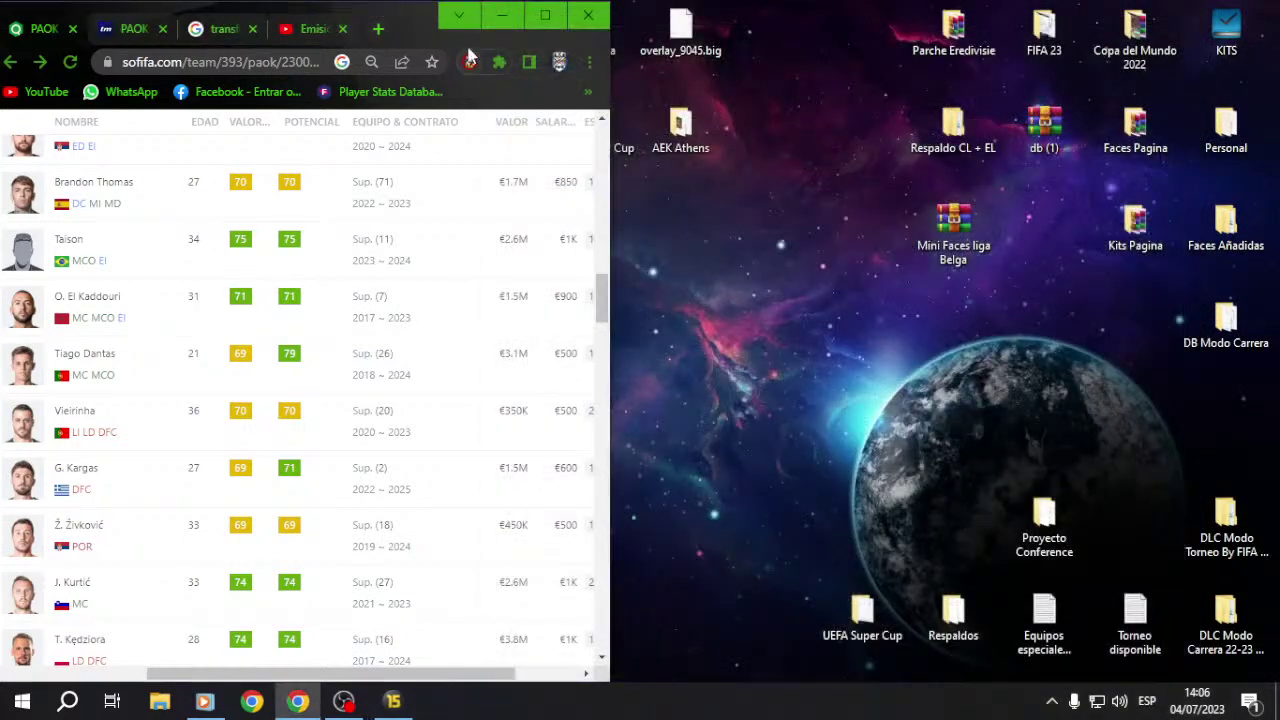
pyautogui.click(492, 16)
pyautogui.rightClick(664, 262)
pyautogui.click(671, 315)
pyautogui.click(671, 309)
pyautogui.rightClick(643, 265)
pyautogui.click(684, 319)
pyautogui.rightClick(597, 254)
pyautogui.click(630, 307)
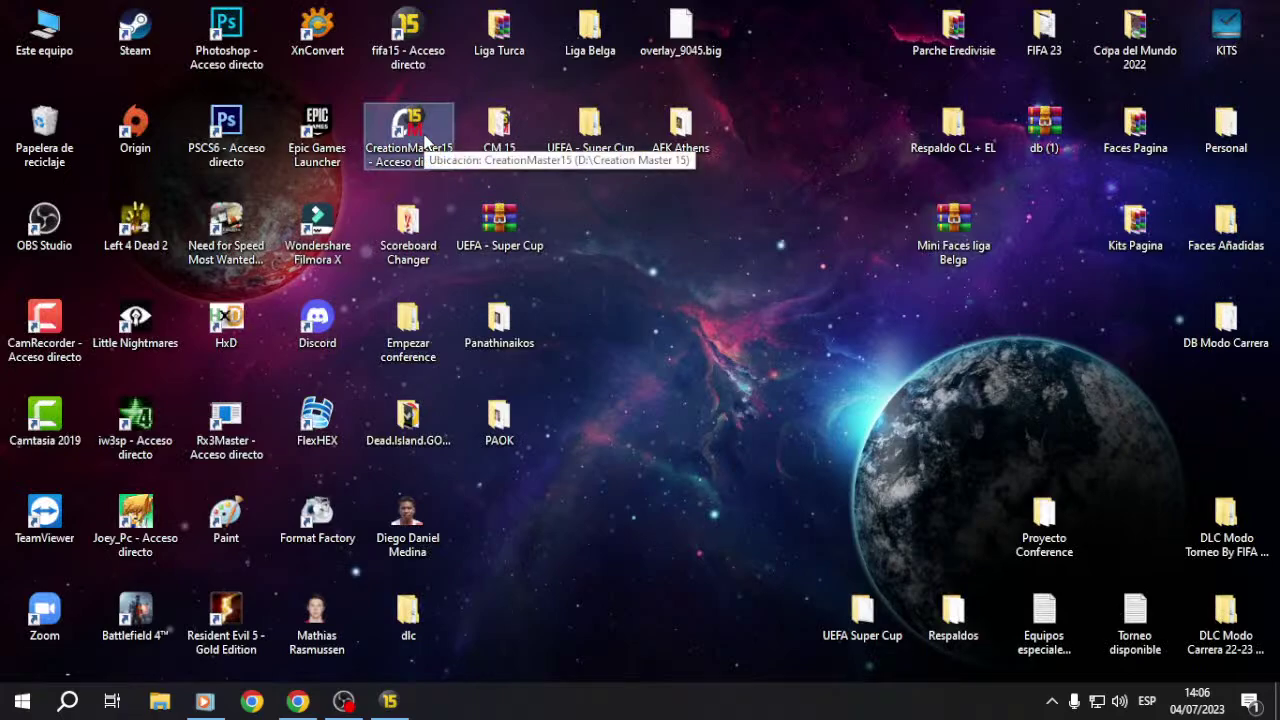
# Step: Relaunch Creation Master 15 and open all files using E:\FIFA 15 + updates as the game's root folder
pyautogui.doubleClick(424, 137)
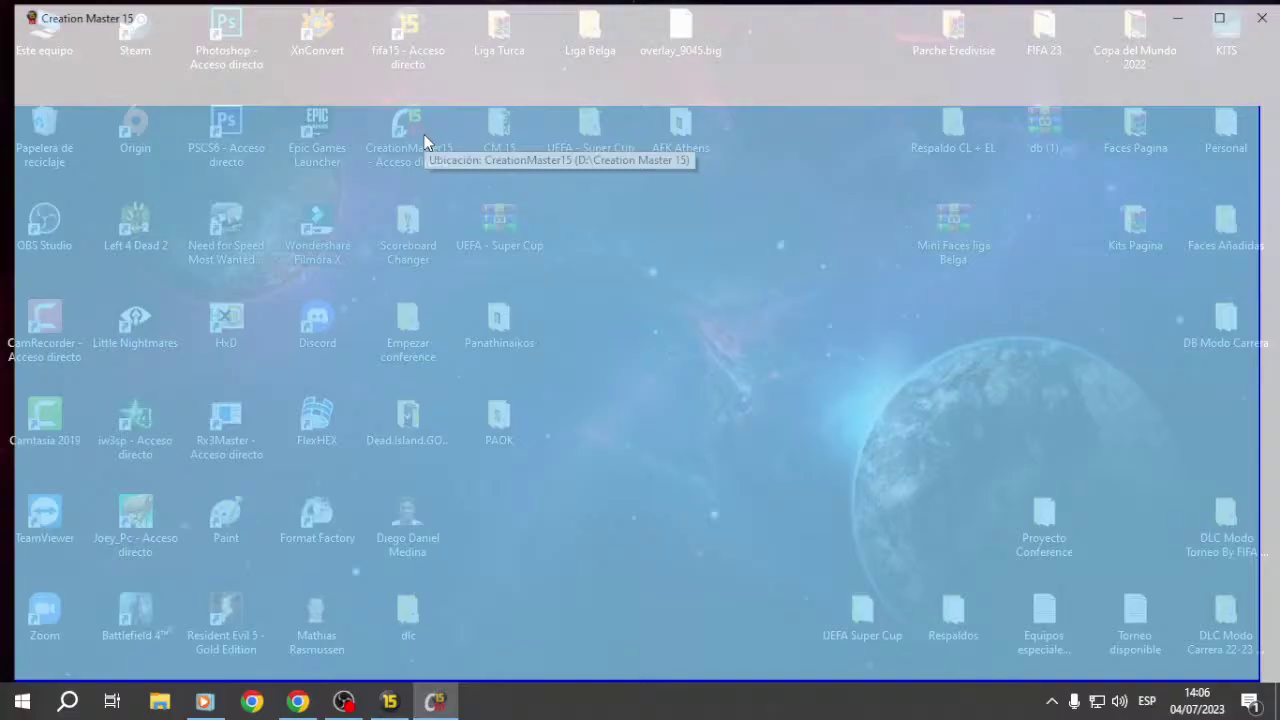
pyautogui.click(30, 40)
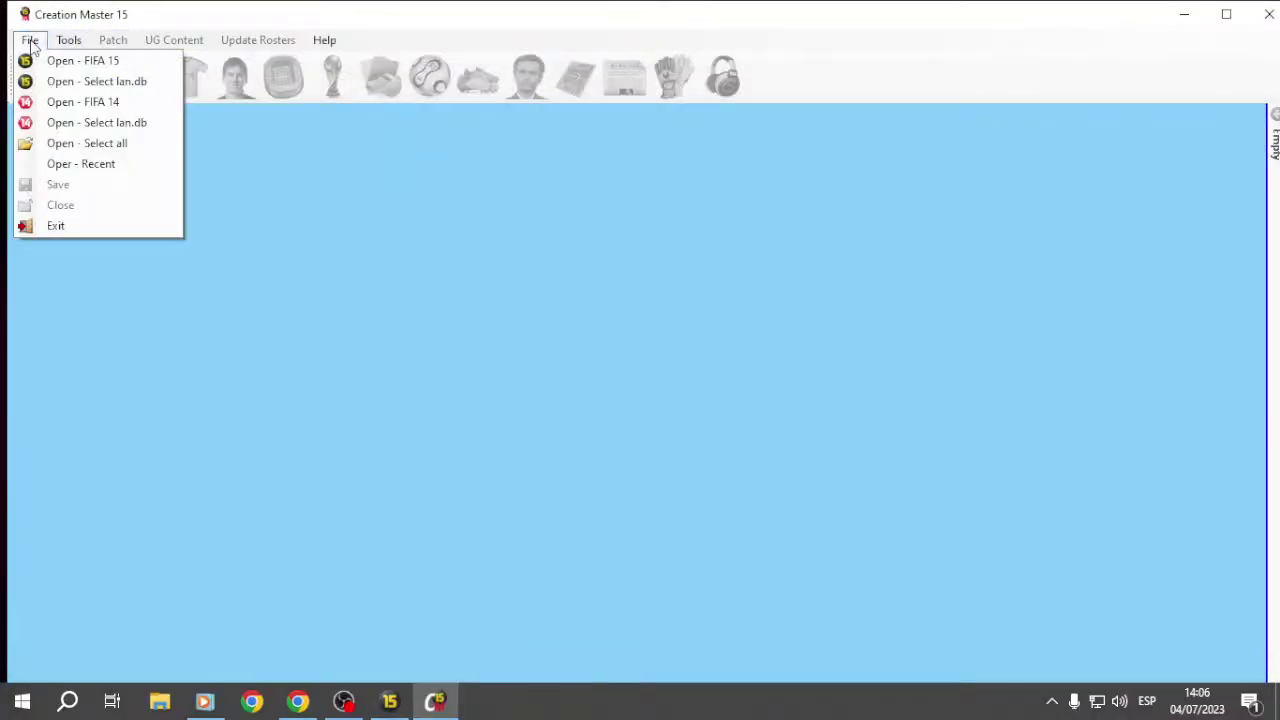
pyautogui.click(58, 143)
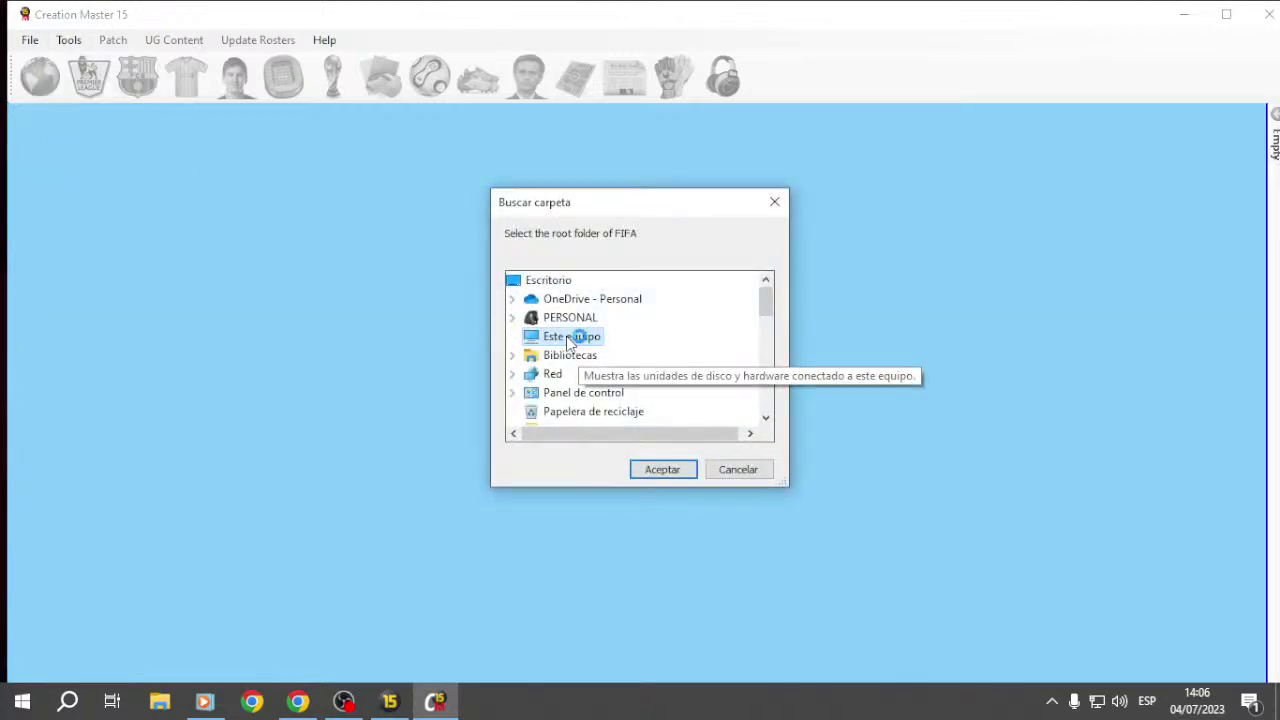
pyautogui.doubleClick(573, 336)
pyautogui.scroll(-1, 618, 402)
pyautogui.doubleClick(585, 411)
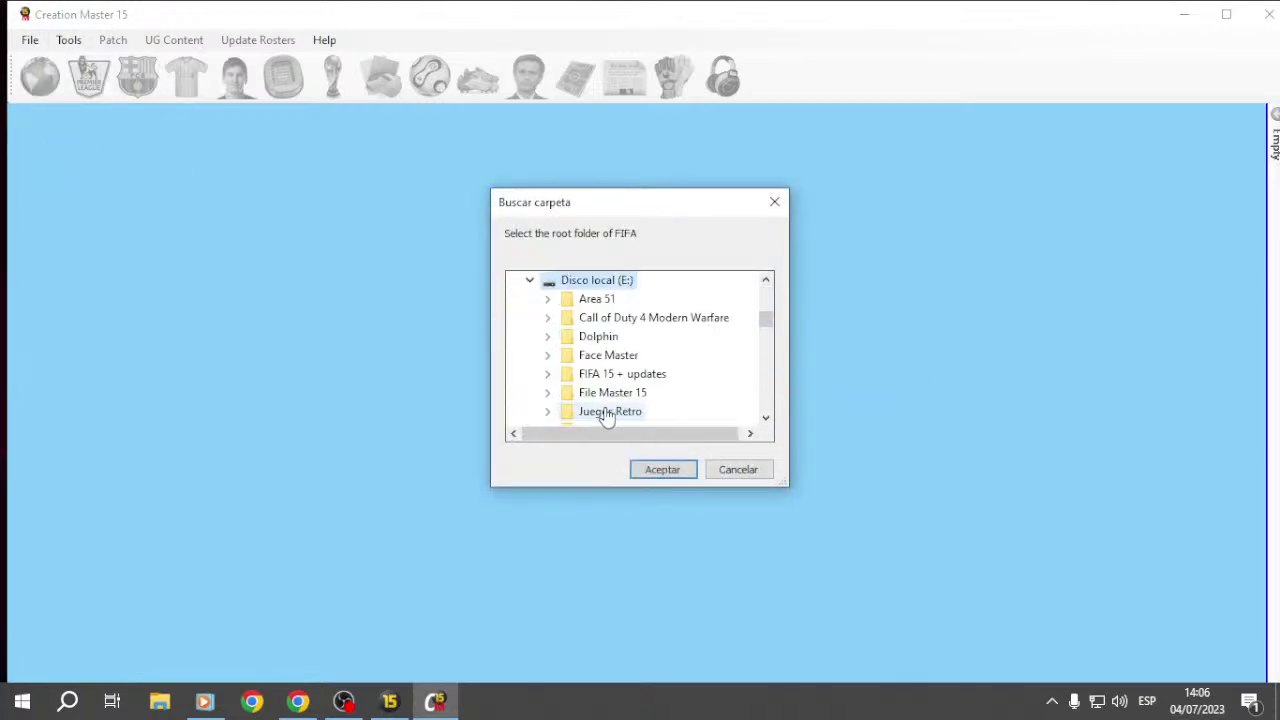
pyautogui.doubleClick(605, 372)
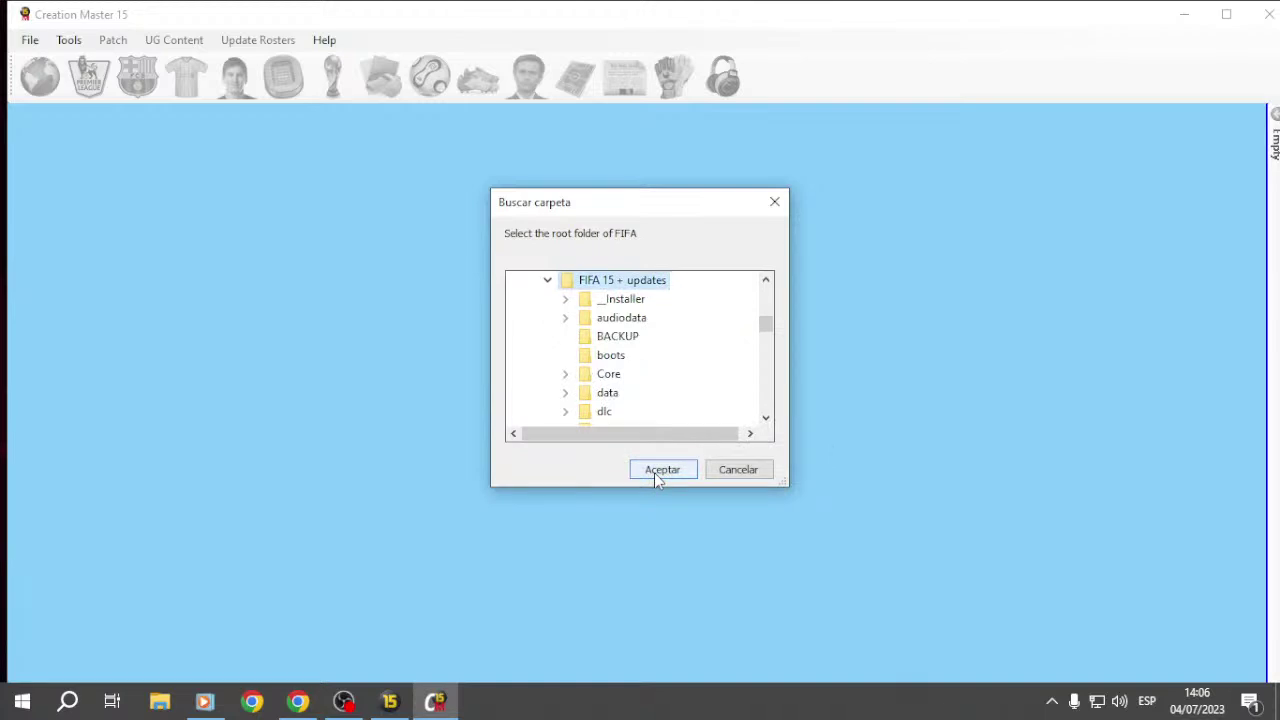
pyautogui.click(654, 472)
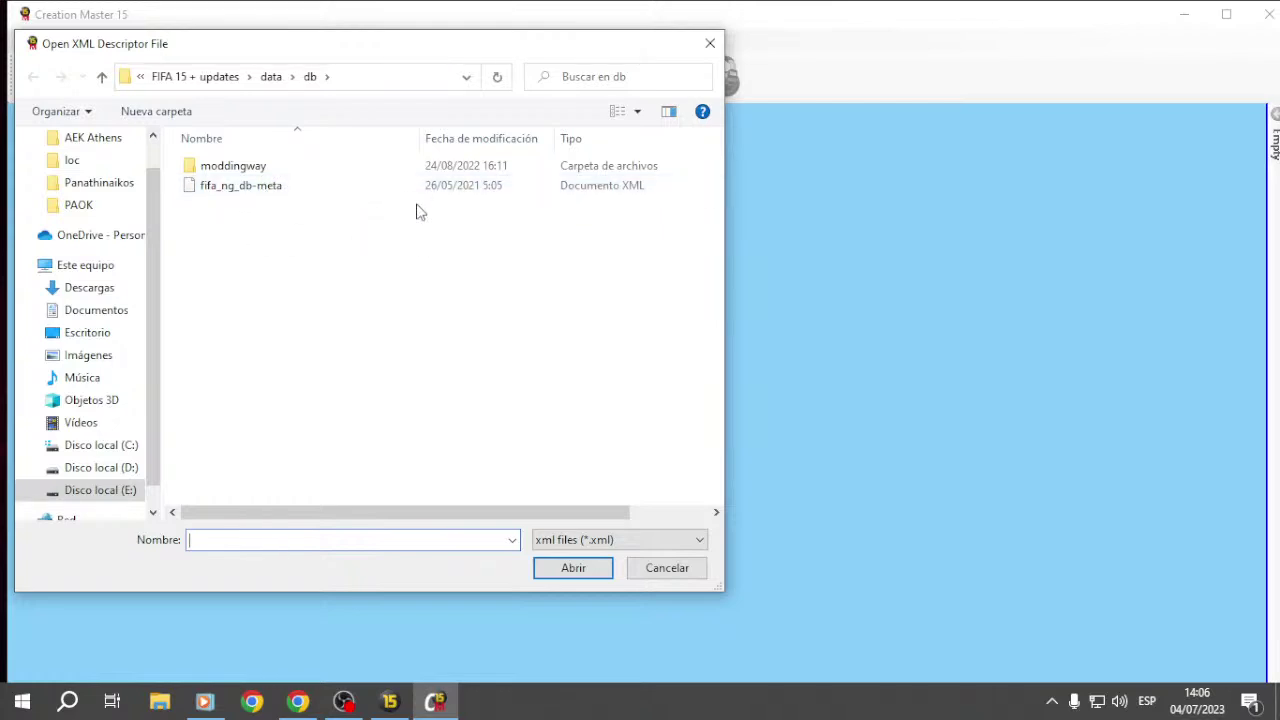
# Step: Load the game data with the fifa_ng_db-meta descriptor and a language database from the loc folder
pyautogui.doubleClick(259, 193)
pyautogui.doubleClick(257, 186)
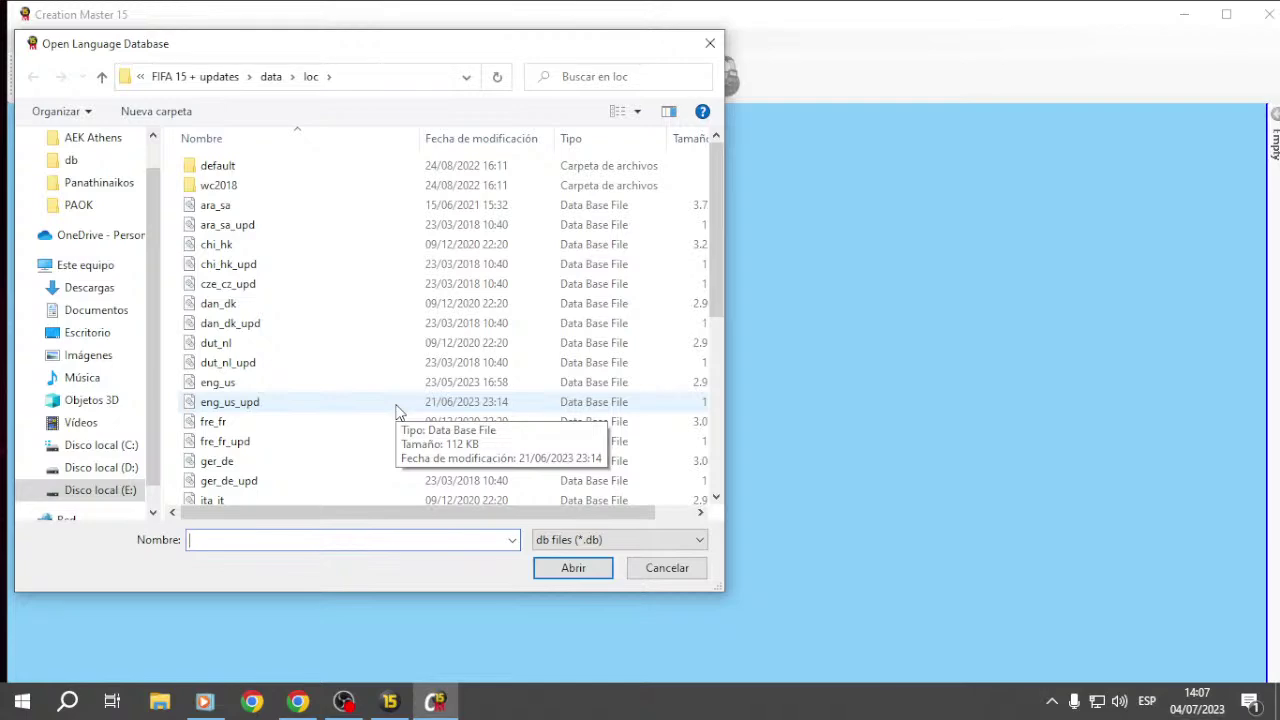
pyautogui.scroll(-6, 397, 412)
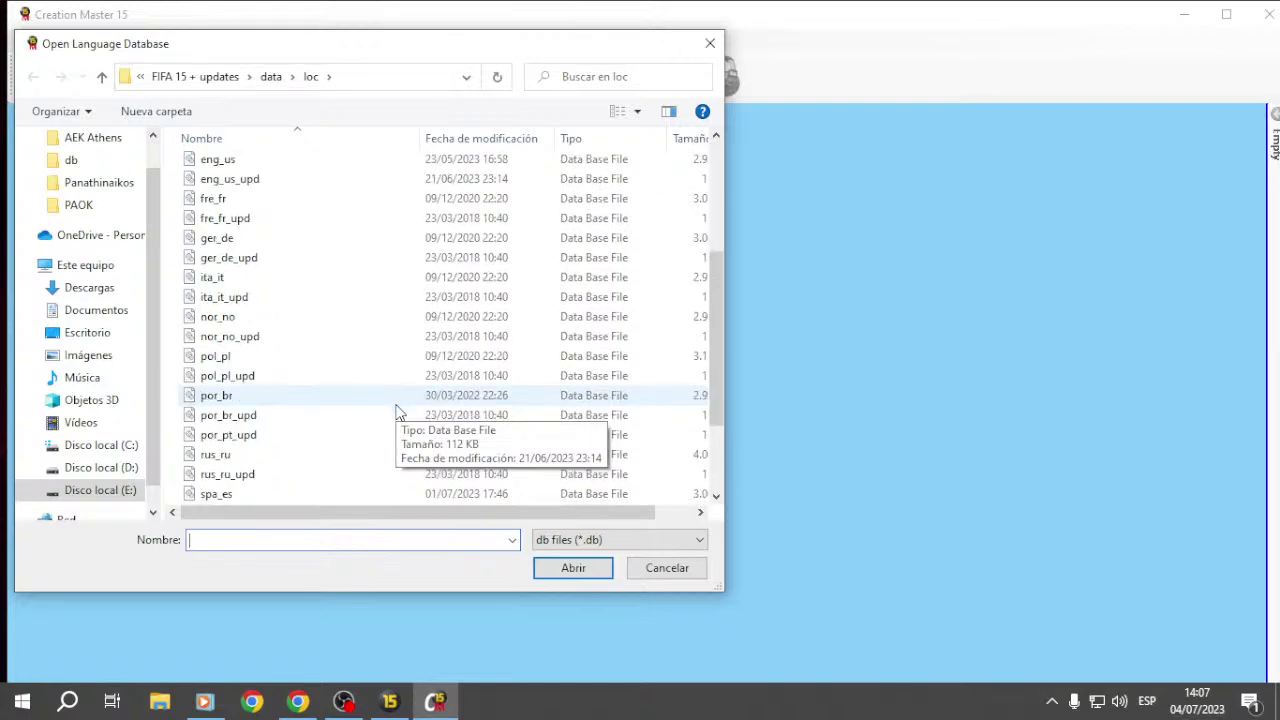
pyautogui.doubleClick(232, 416)
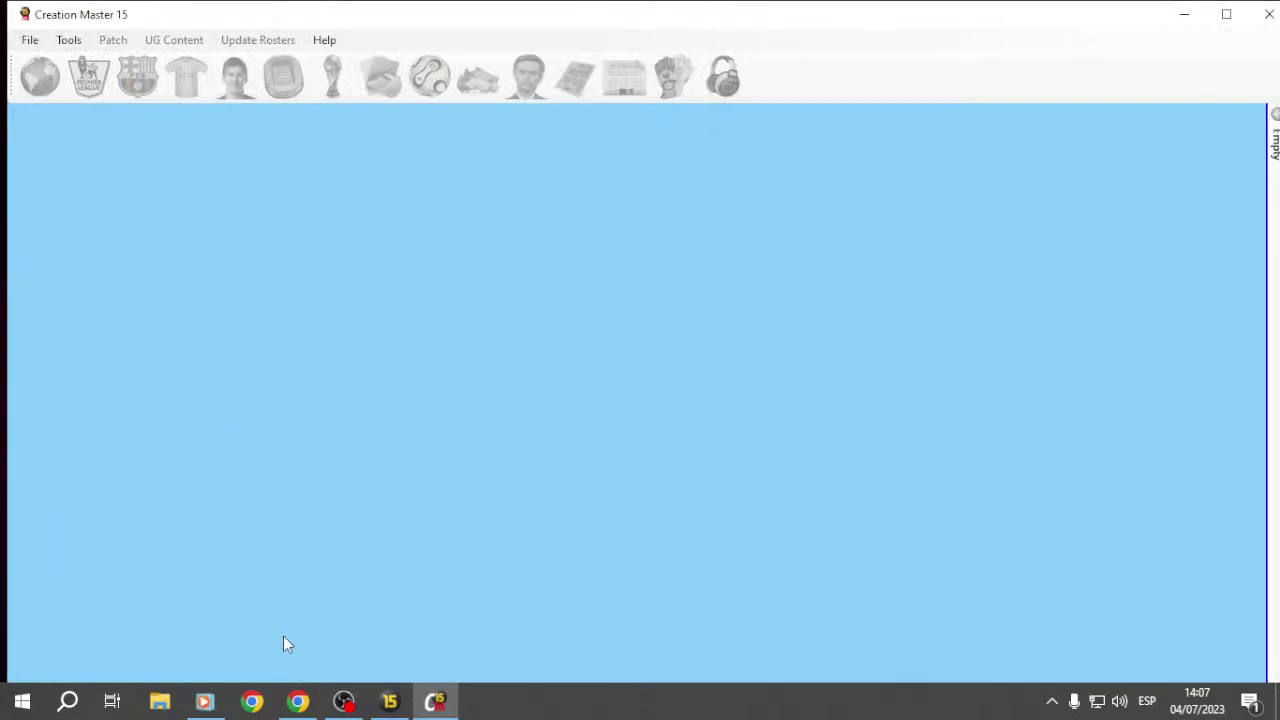
pyautogui.click(390, 703)
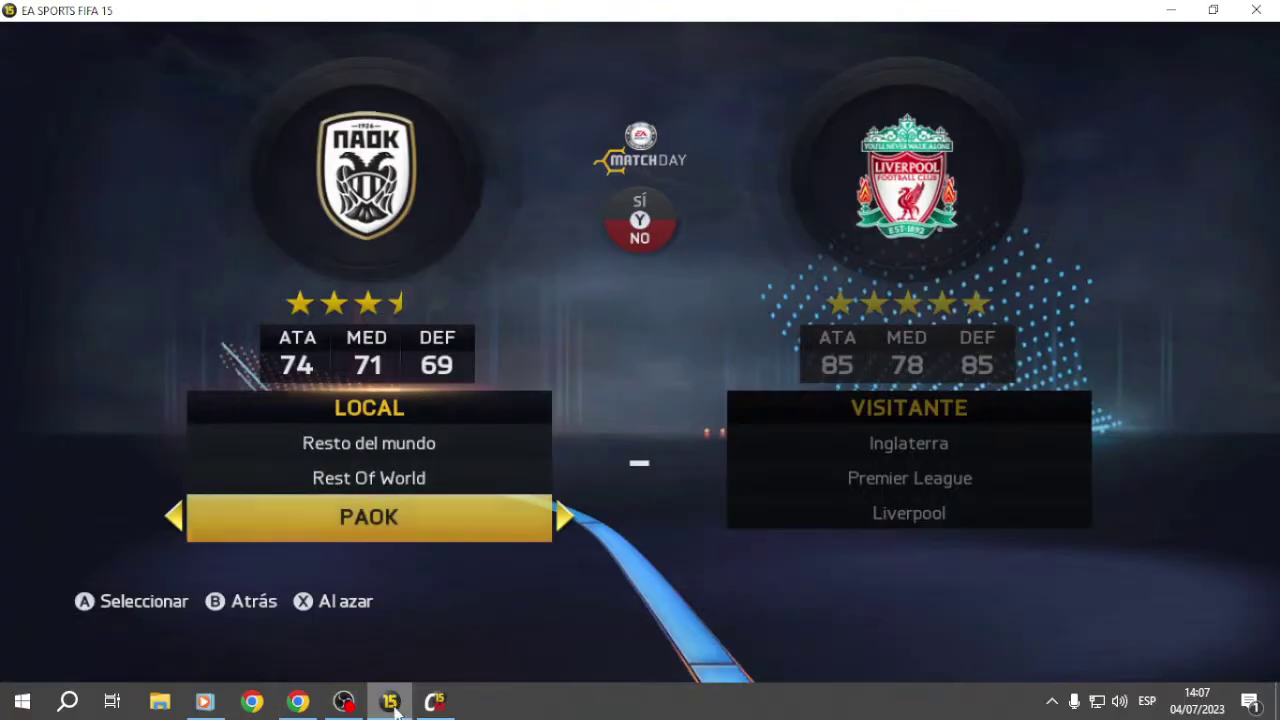
pyautogui.click(392, 705)
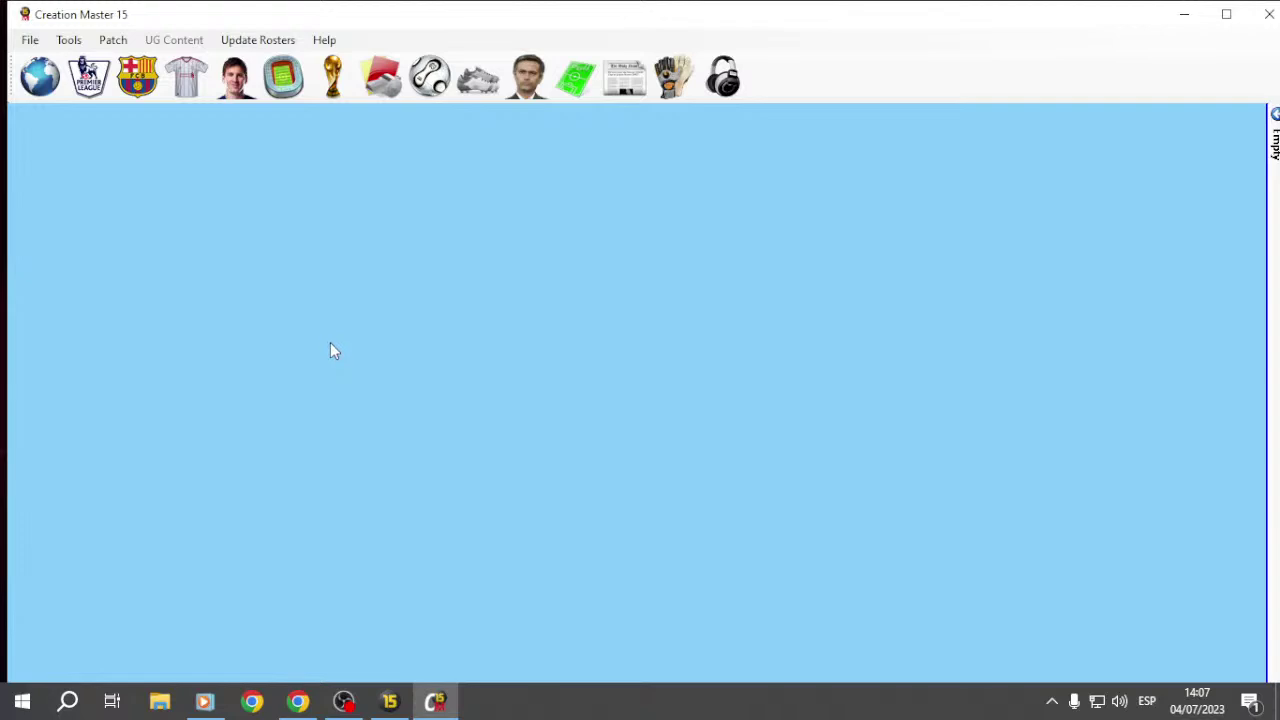
# Step: Open the PAOK team in the team editor and bring up its roster of players
pyautogui.click(137, 77)
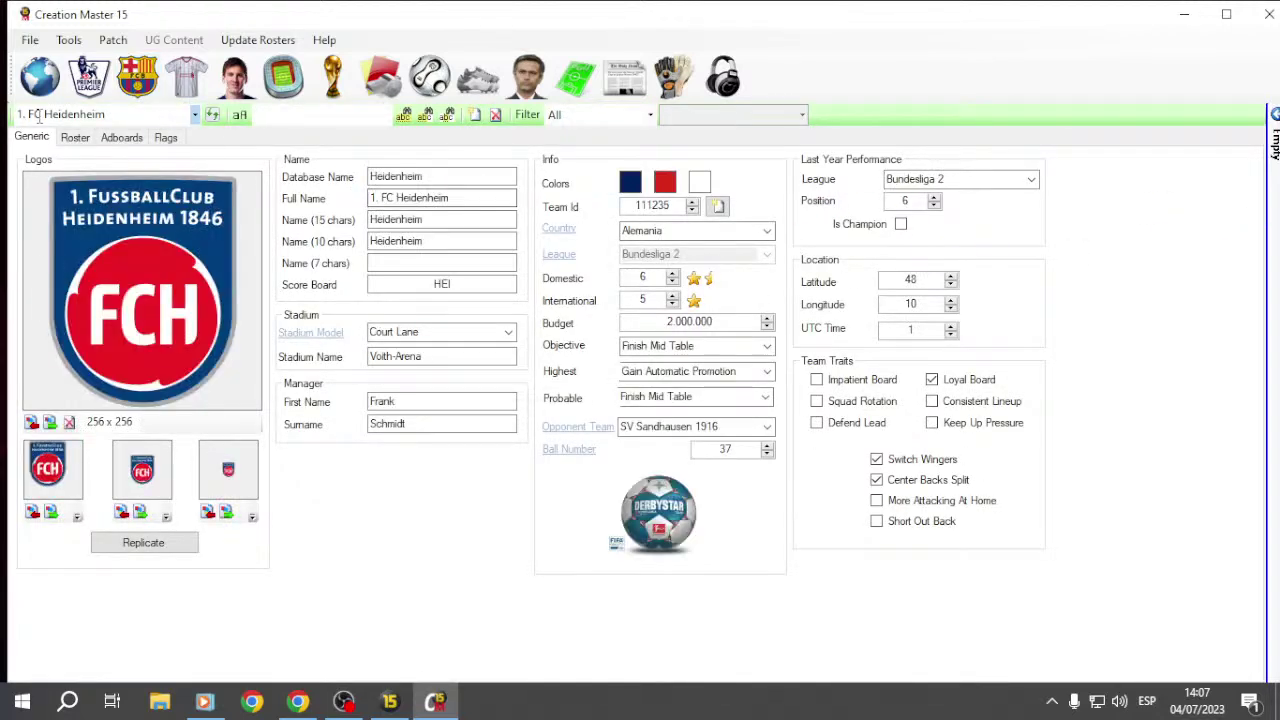
pyautogui.click(193, 116)
pyautogui.click(193, 116)
pyautogui.click(193, 116)
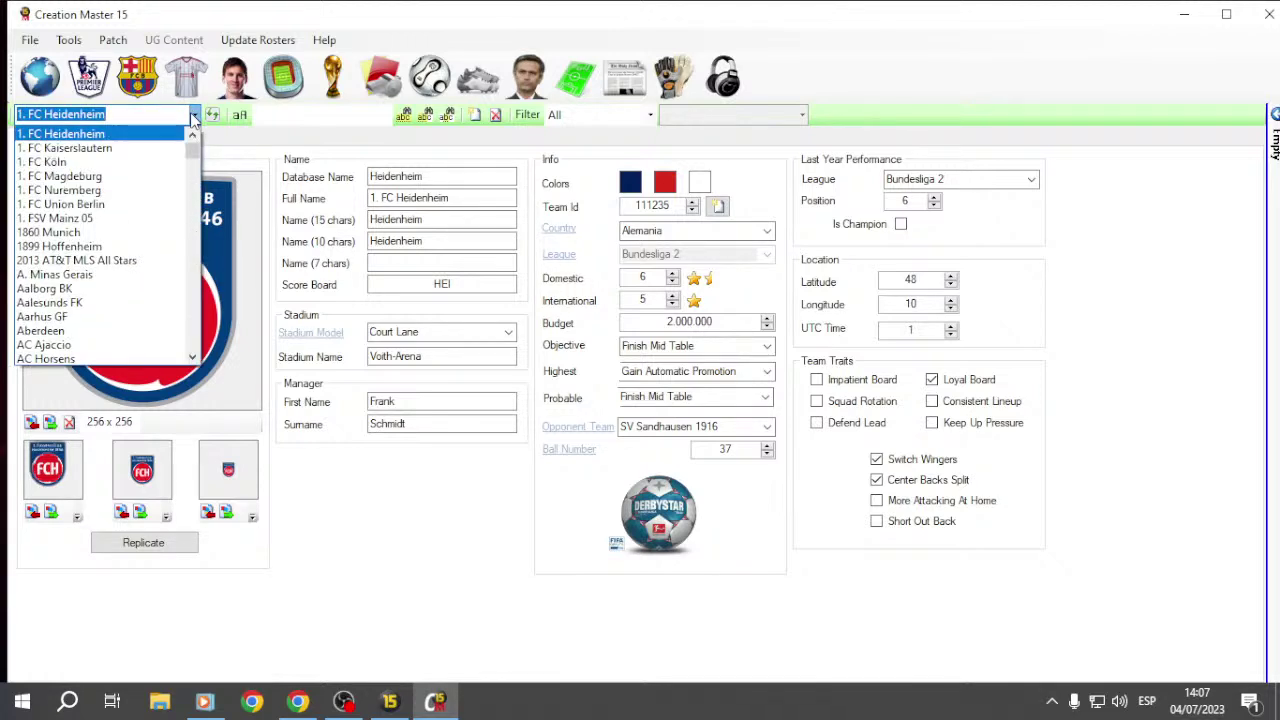
pyautogui.write('paok')
pyautogui.press('Return')
pyautogui.click(75, 137)
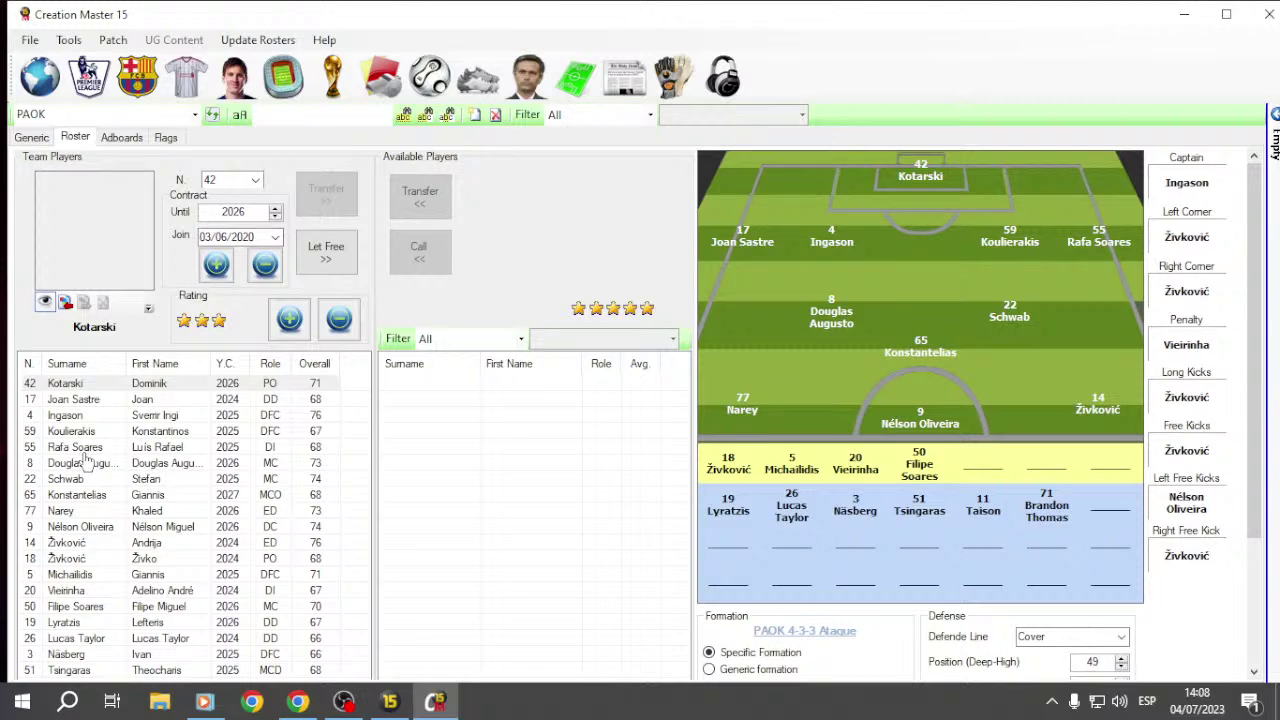
pyautogui.scroll(-3, 1235, 350)
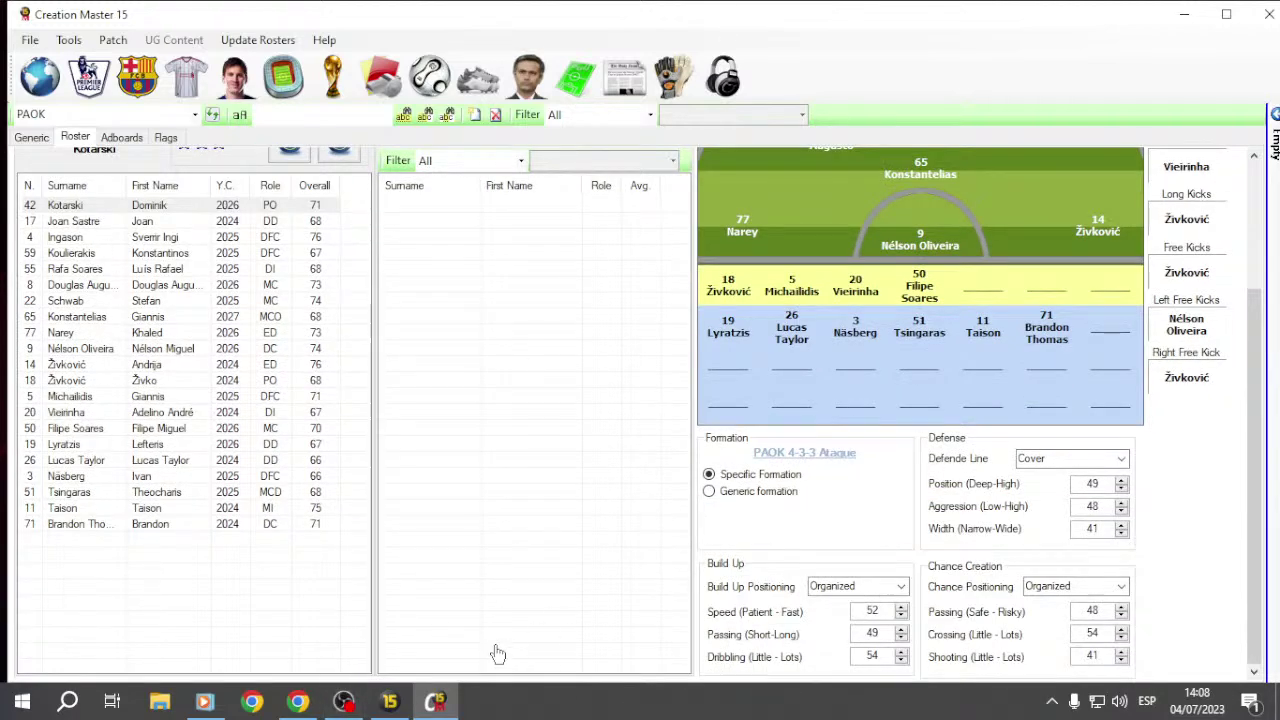
# Step: Place Creation Master 15 beside the browser and compare PAOK's roster with the squad list on SoFIFA
pyautogui.moveTo(253, 467); pyautogui.dragTo(805, 488)
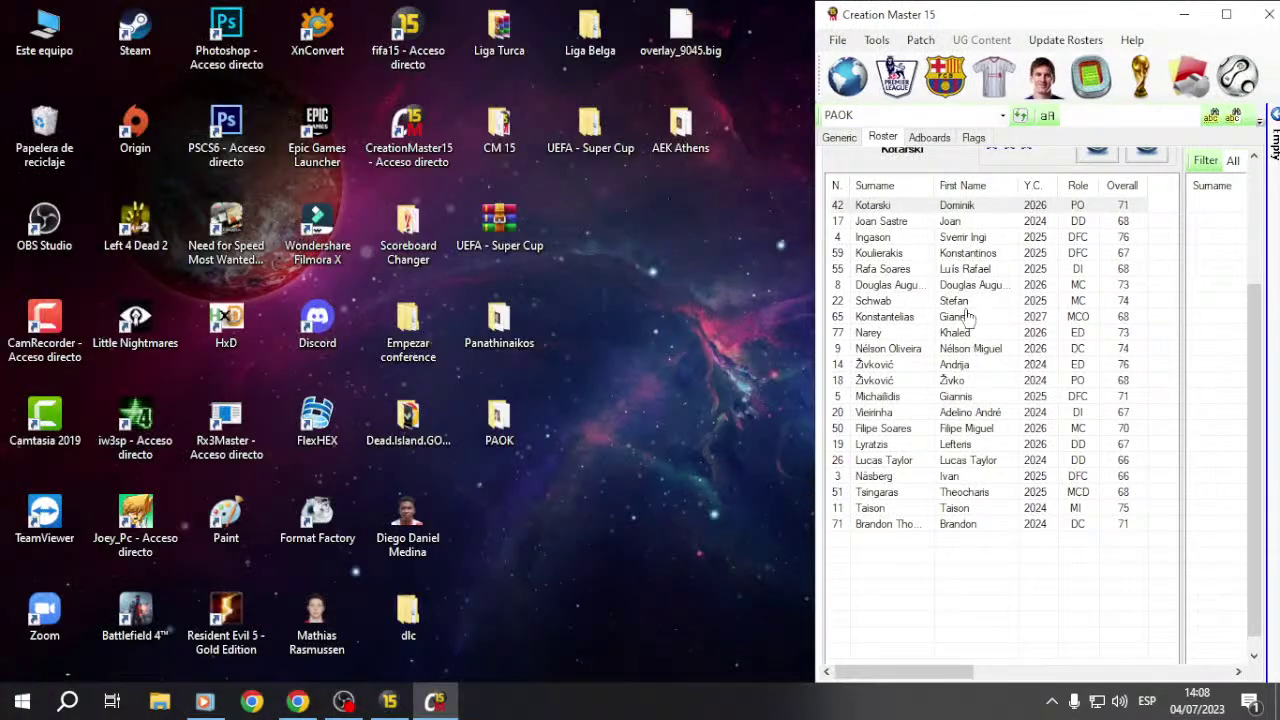
pyautogui.click(297, 701)
pyautogui.scroll(3, 376, 449)
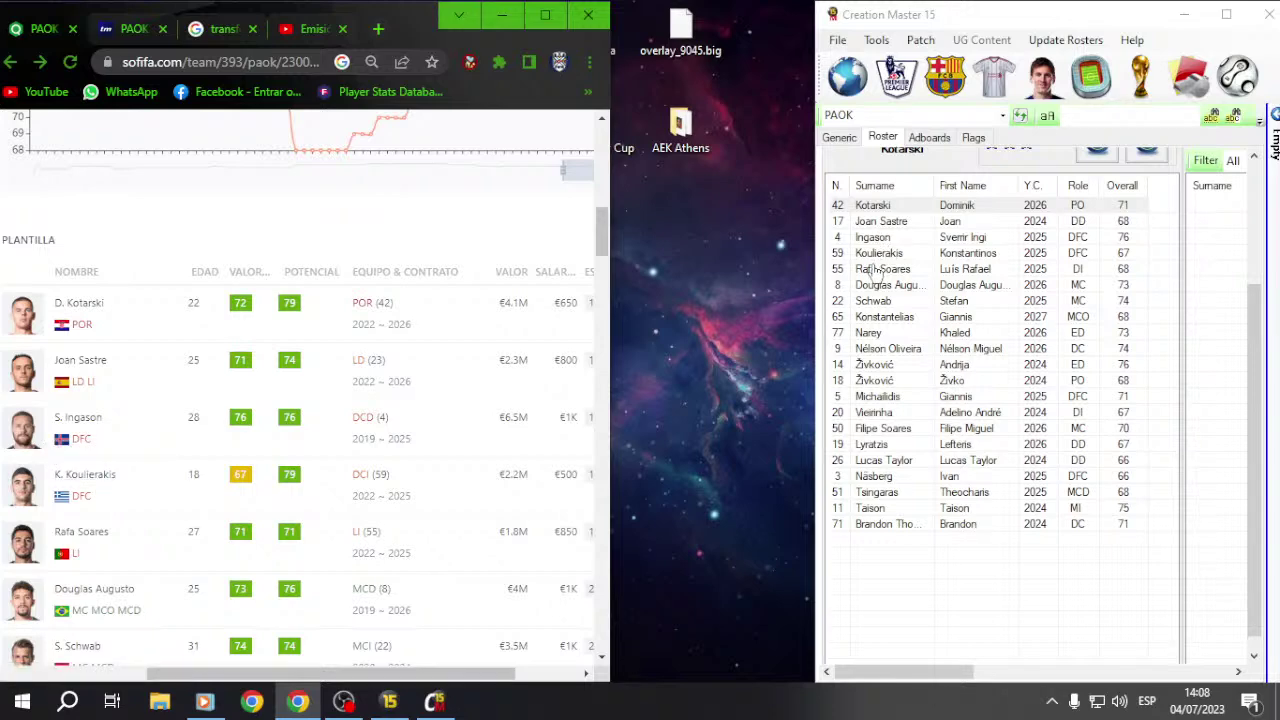
pyautogui.scroll(-1, 258, 520)
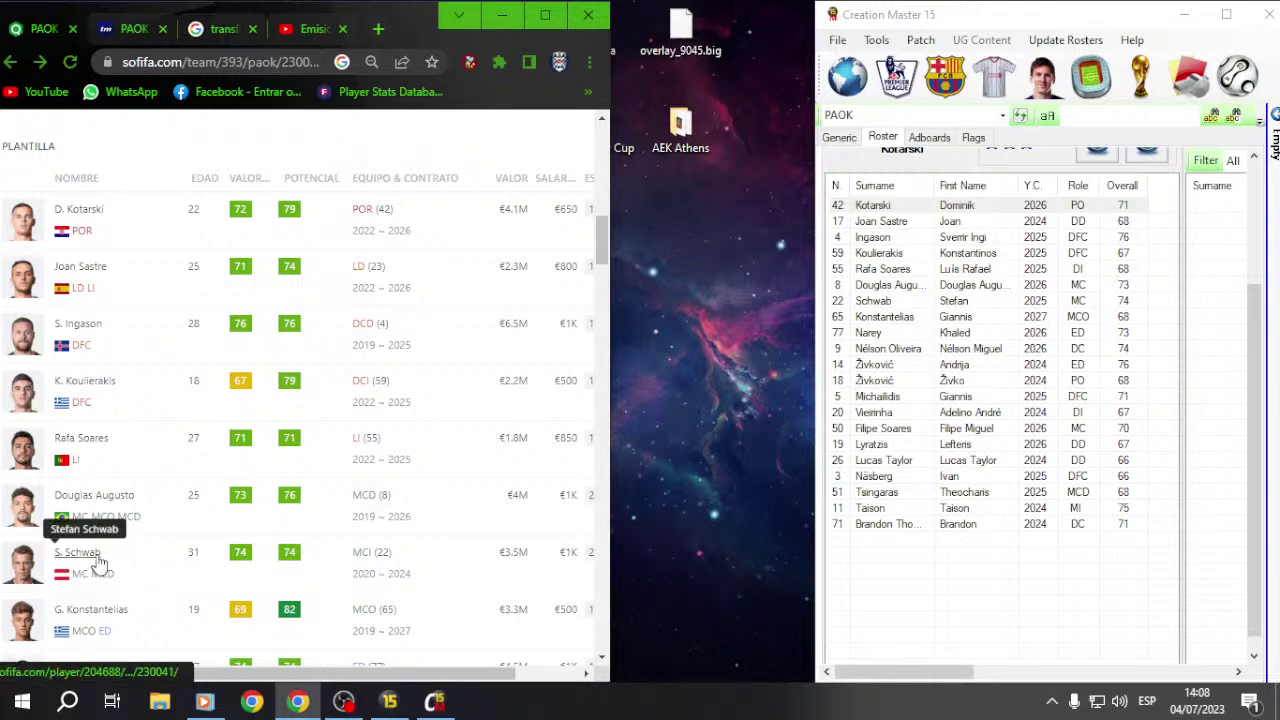
pyautogui.scroll(-1, 98, 565)
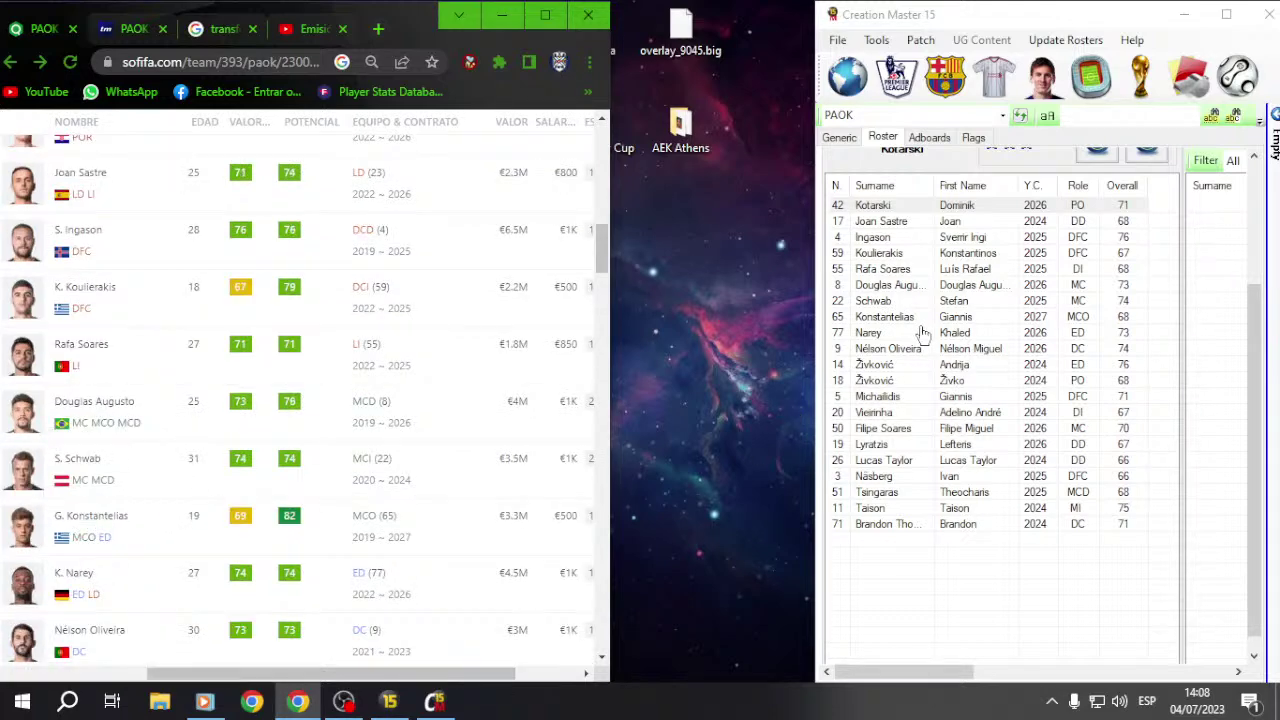
pyautogui.scroll(-1, 177, 460)
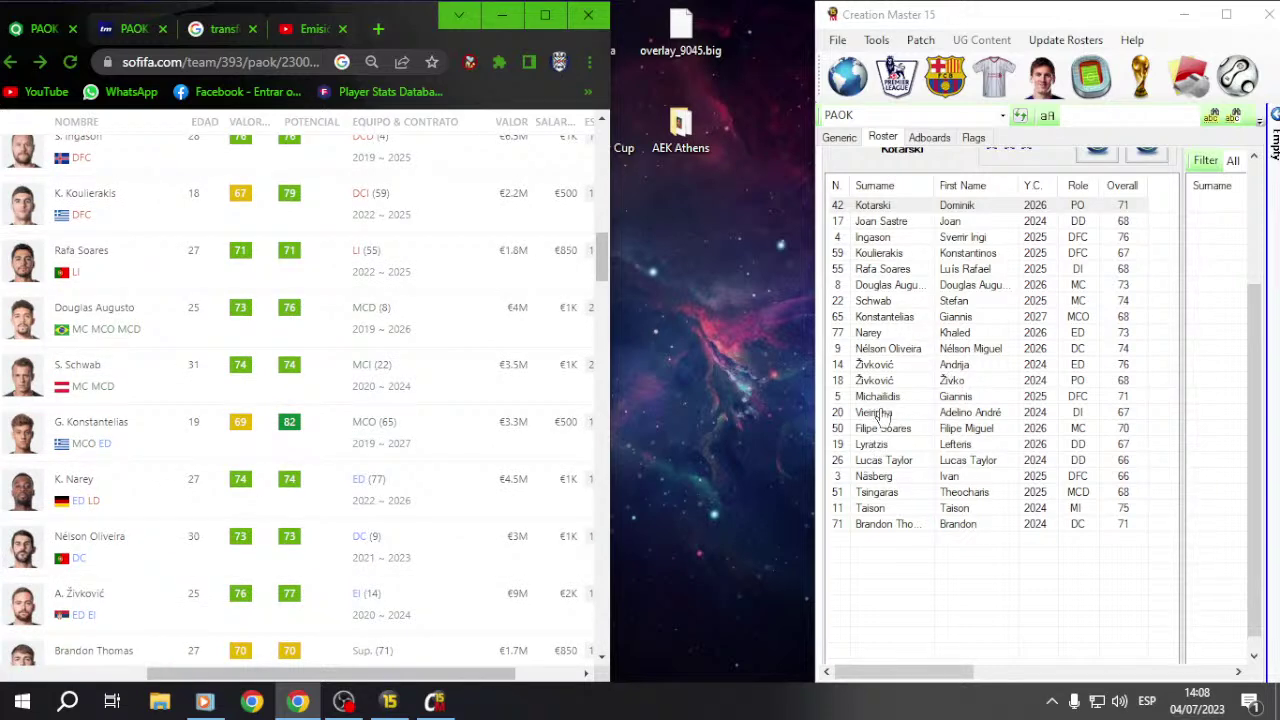
# Step: Widen the Creation Master 15 window and view the skills of Lucas Taylor from PAOK's roster
pyautogui.moveTo(978, 25); pyautogui.dragTo(1003, 26)
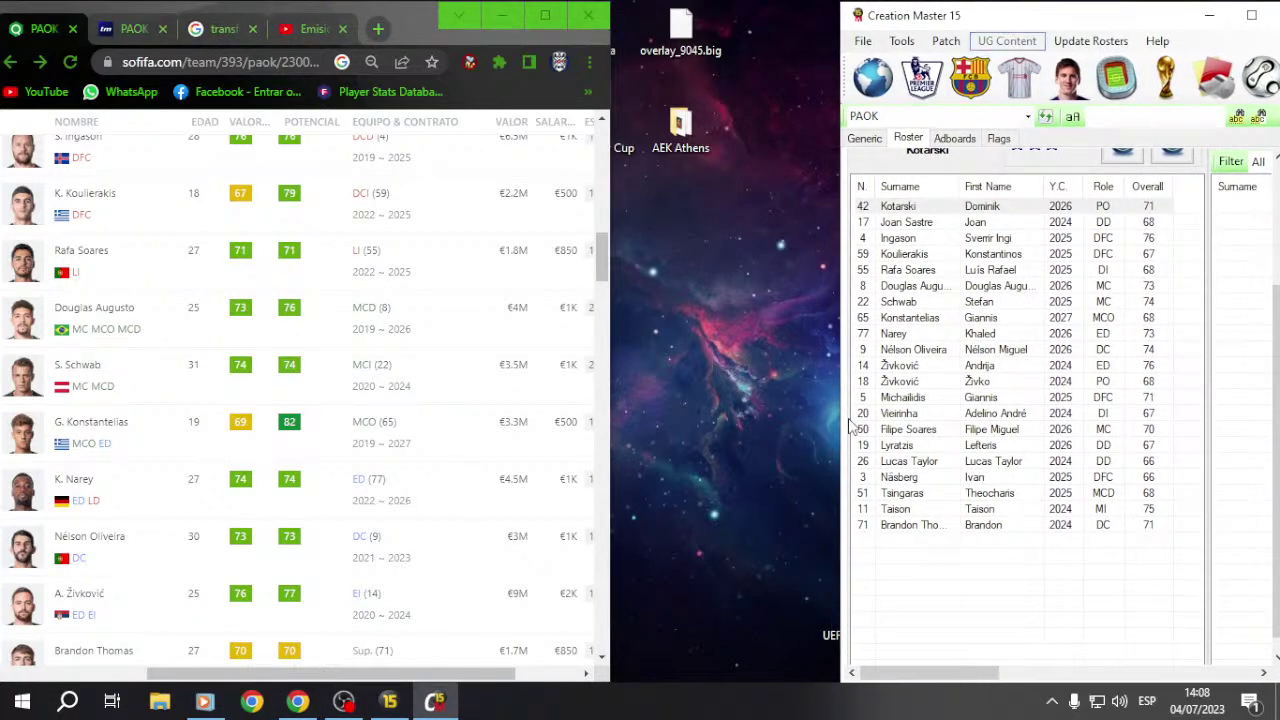
pyautogui.moveTo(810, 402); pyautogui.dragTo(601, 414)
pyautogui.click(658, 432)
pyautogui.doubleClick(735, 462)
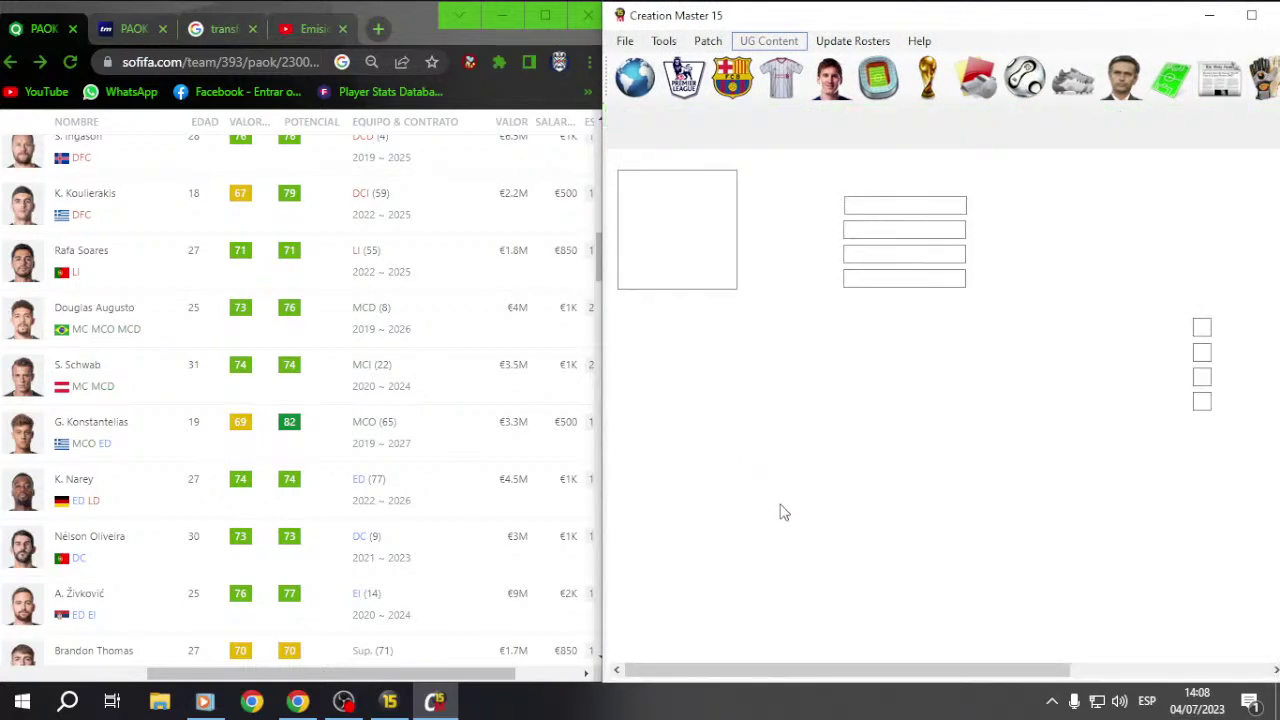
pyautogui.click(672, 137)
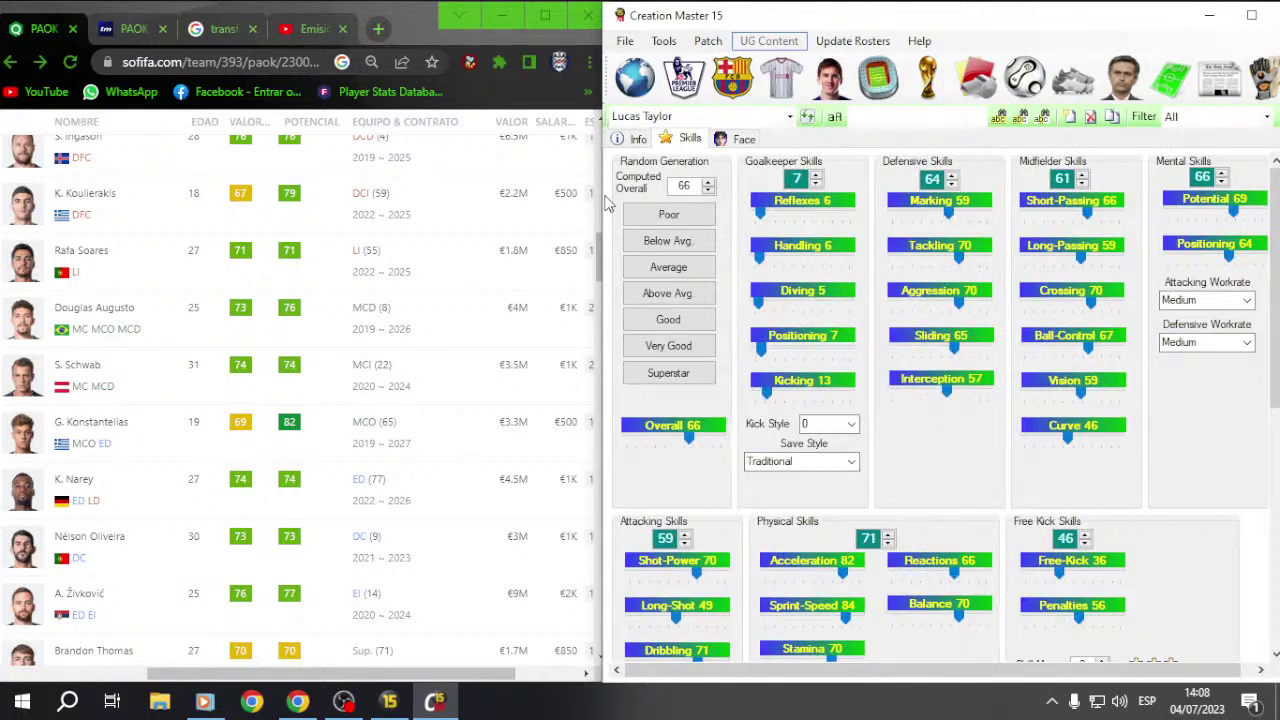
pyautogui.moveTo(598, 194); pyautogui.dragTo(586, 193)
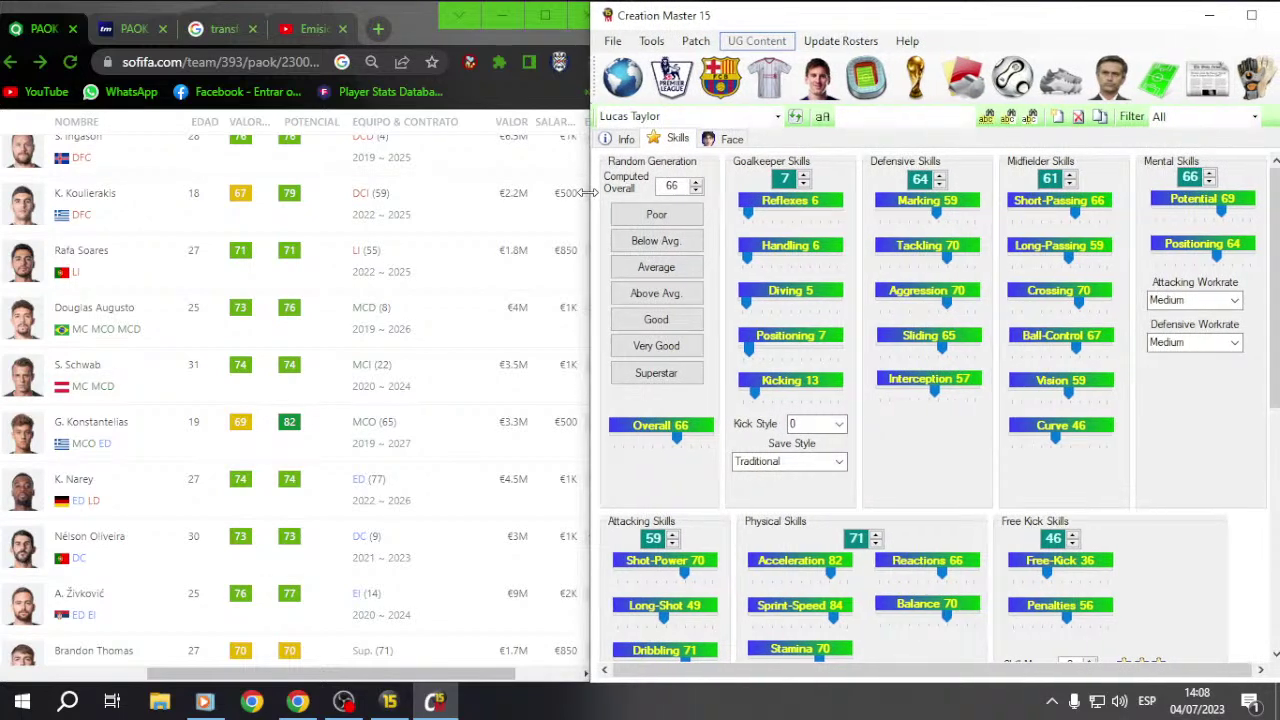
# Step: Return to PAOK's roster to refresh it, and close the running FIFA 15 game
pyautogui.click(626, 139)
pyautogui.click(720, 82)
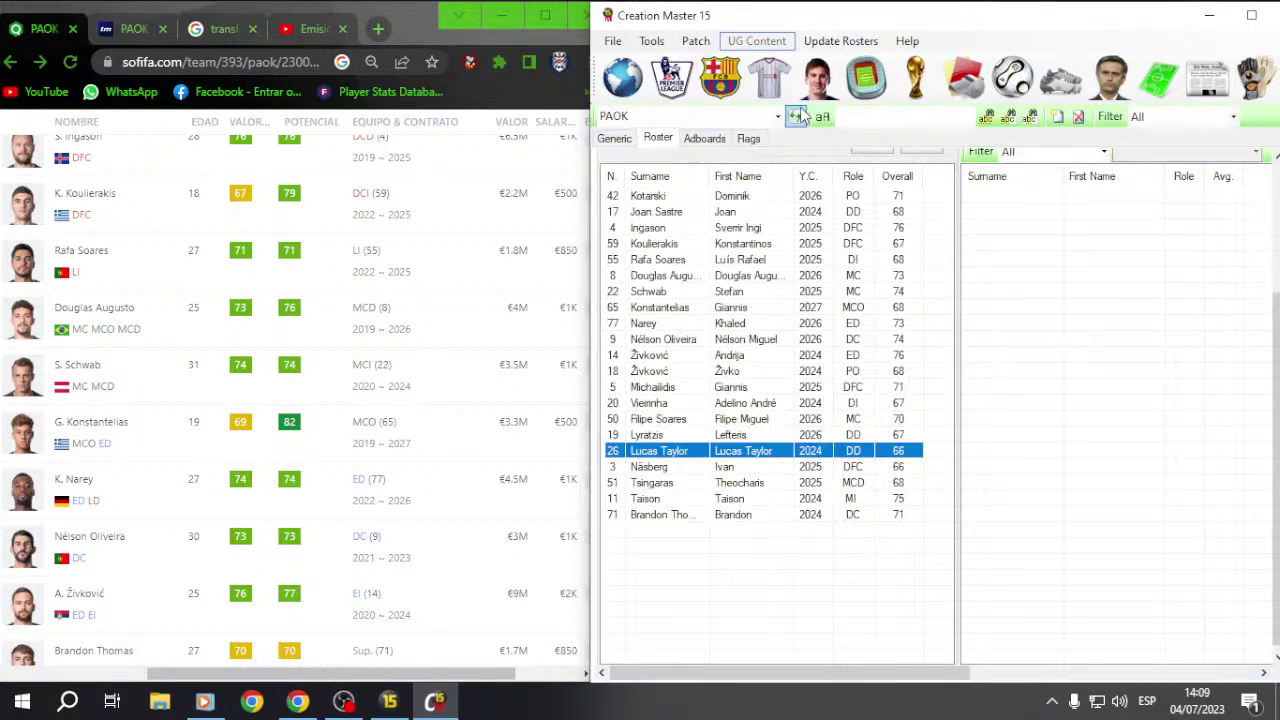
pyautogui.click(796, 116)
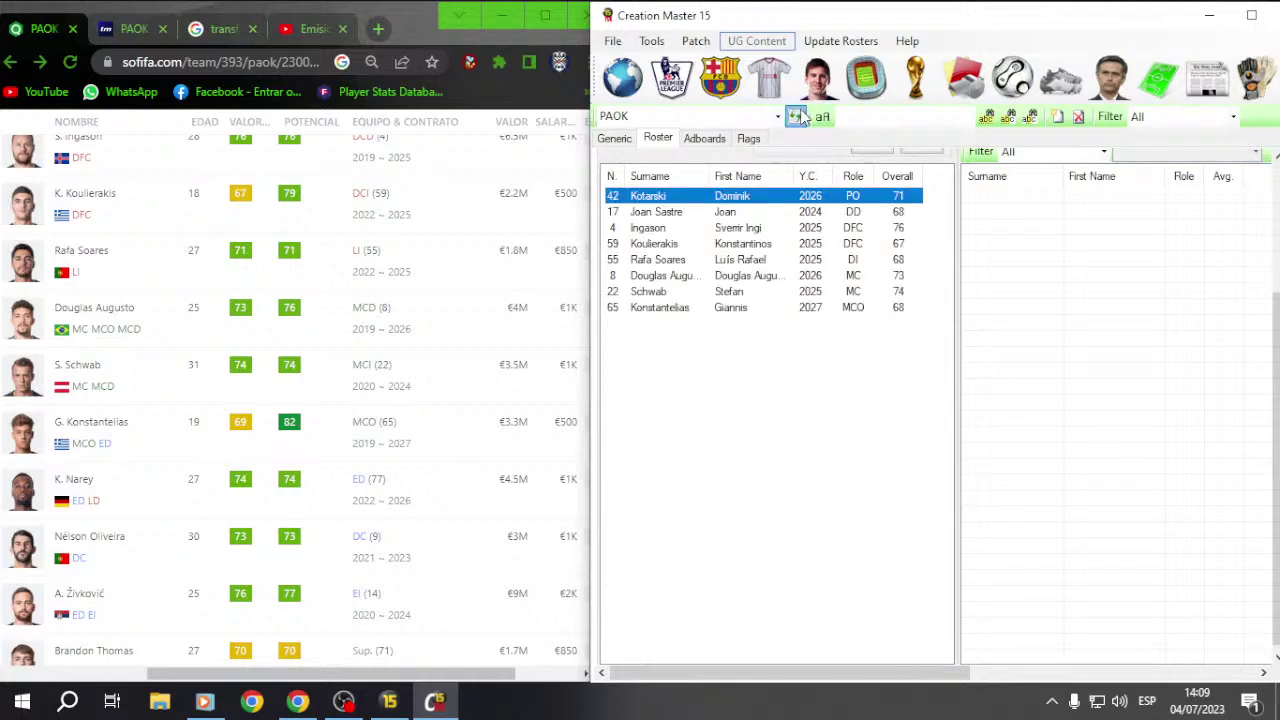
pyautogui.click(388, 706)
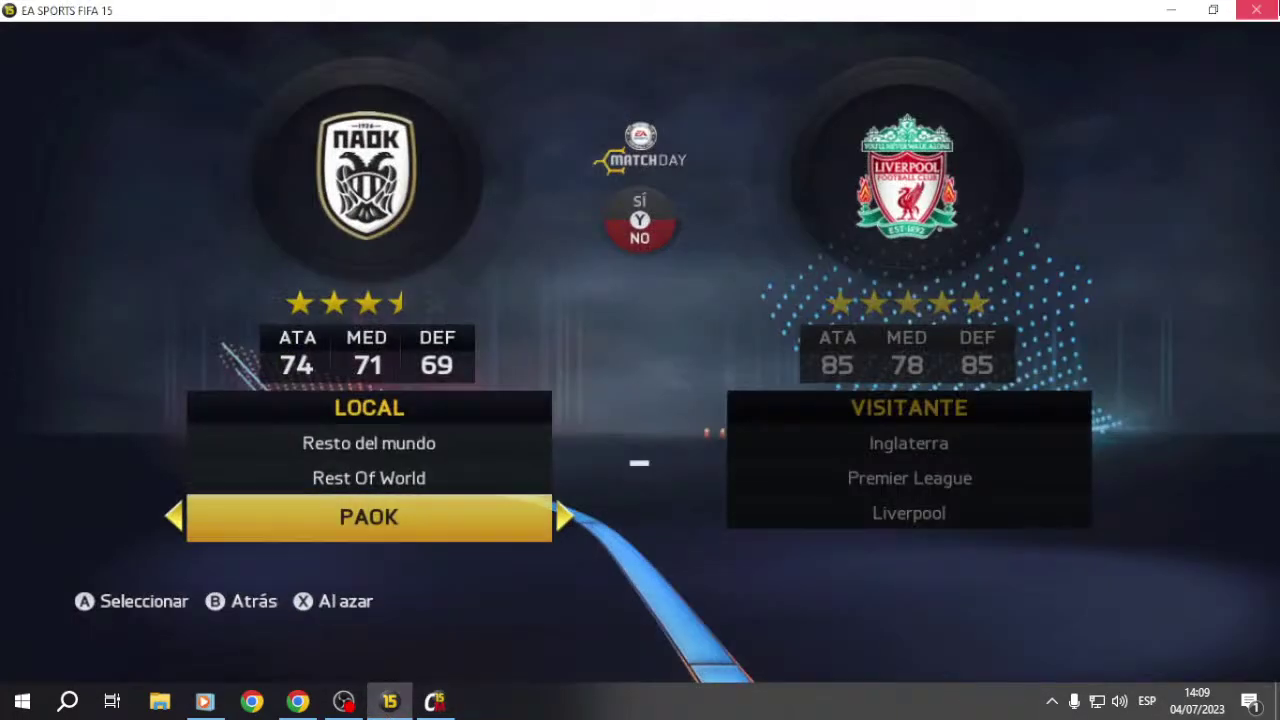
pyautogui.click(1249, 19)
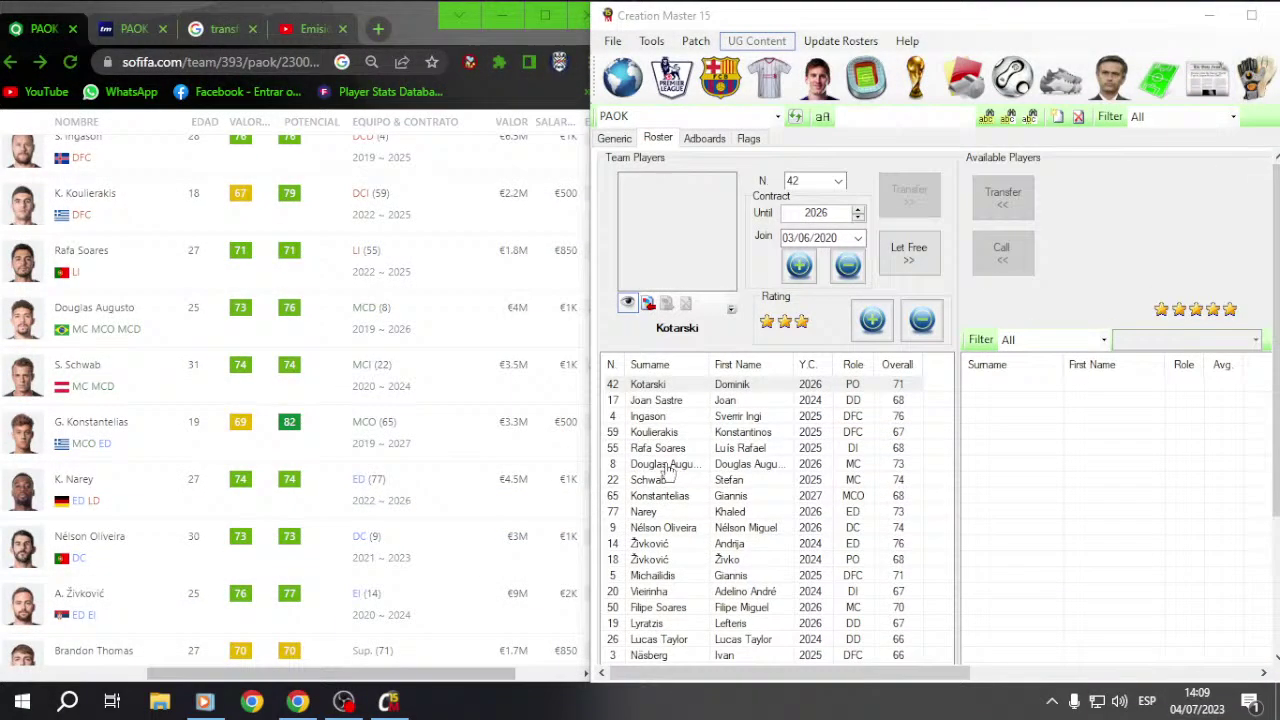
# Step: Compare PAOK's roster with the club's Transfermarkt squad and check the loan note for Theocharis Tsingaras
pyautogui.scroll(-3, 730, 400)
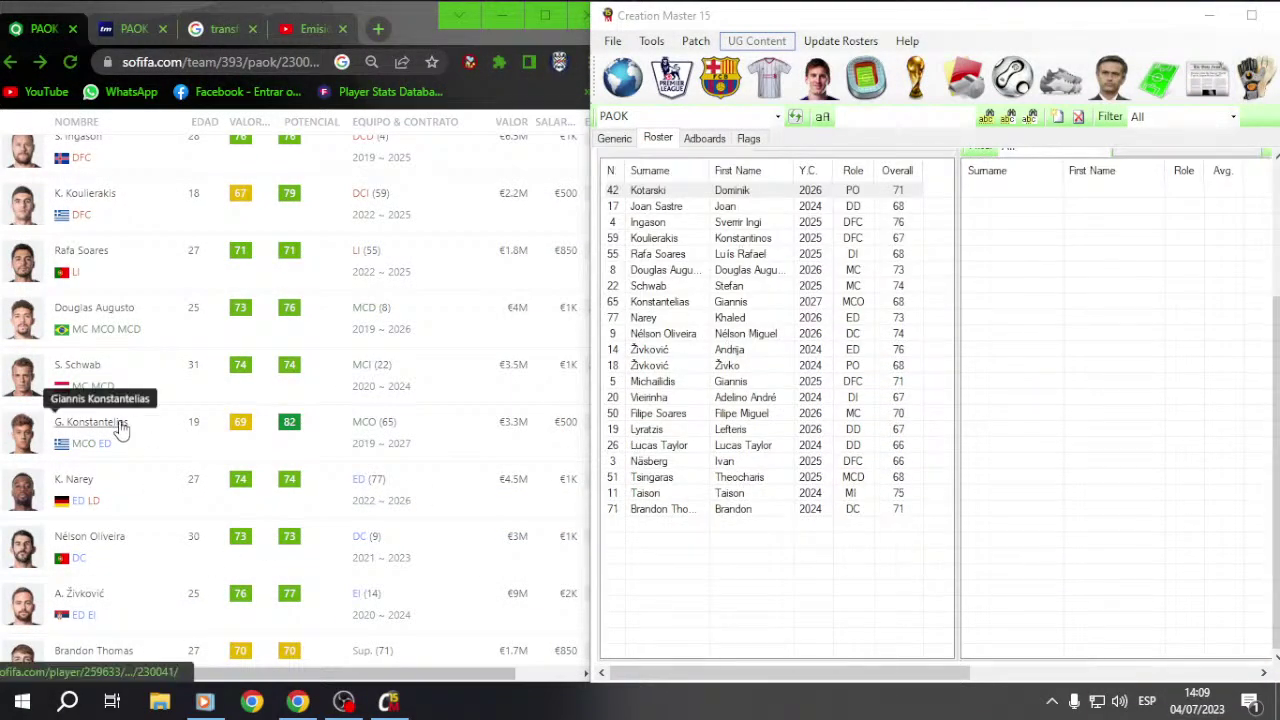
pyautogui.scroll(-5, 100, 430)
pyautogui.click(133, 28)
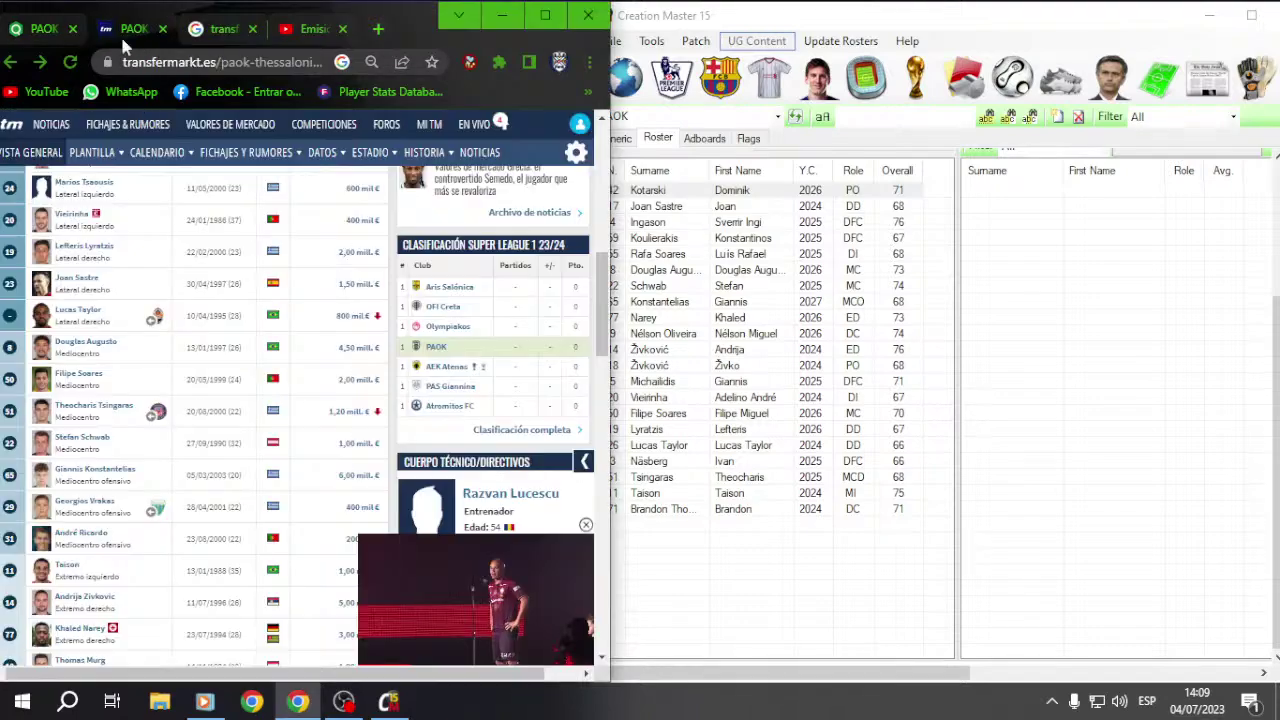
pyautogui.scroll(-3, 110, 375)
pyautogui.scroll(2, 110, 375)
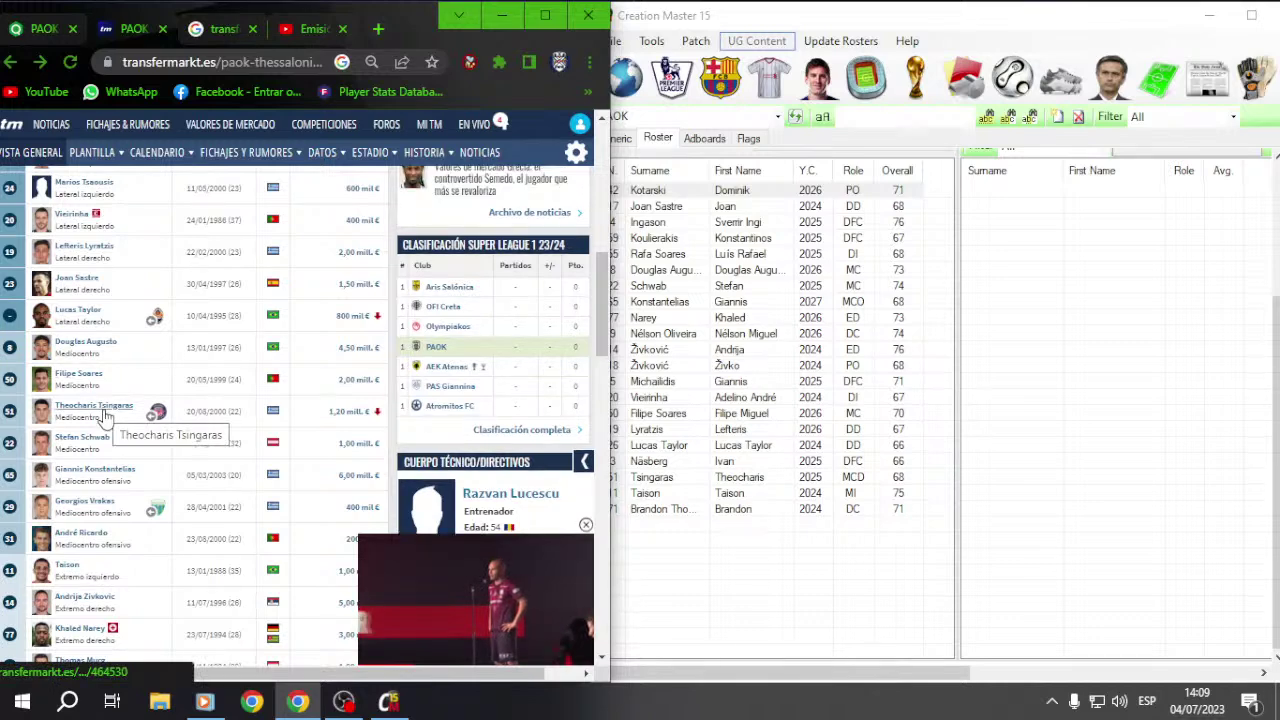
pyautogui.moveTo(155, 425)
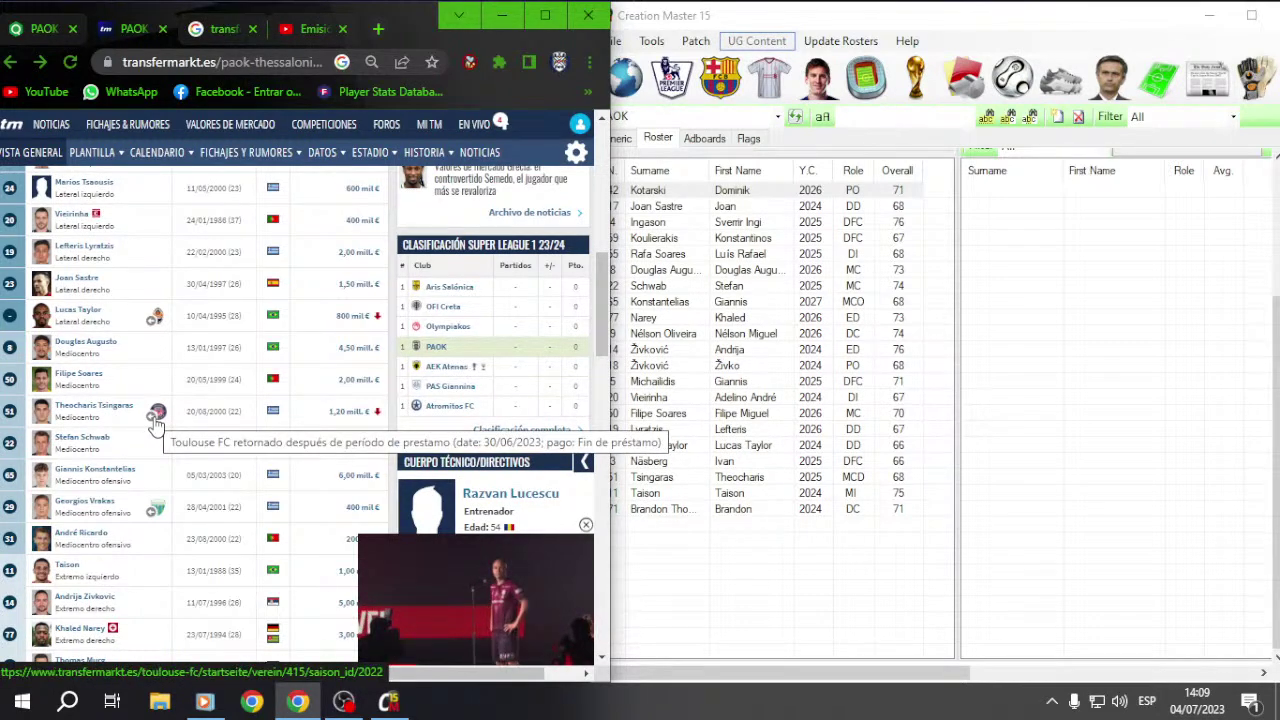
# Step: Open Theocharis Tsingaras's player record and search Google in a new browser tab for "sofifa tsingaras"
pyautogui.click(690, 478)
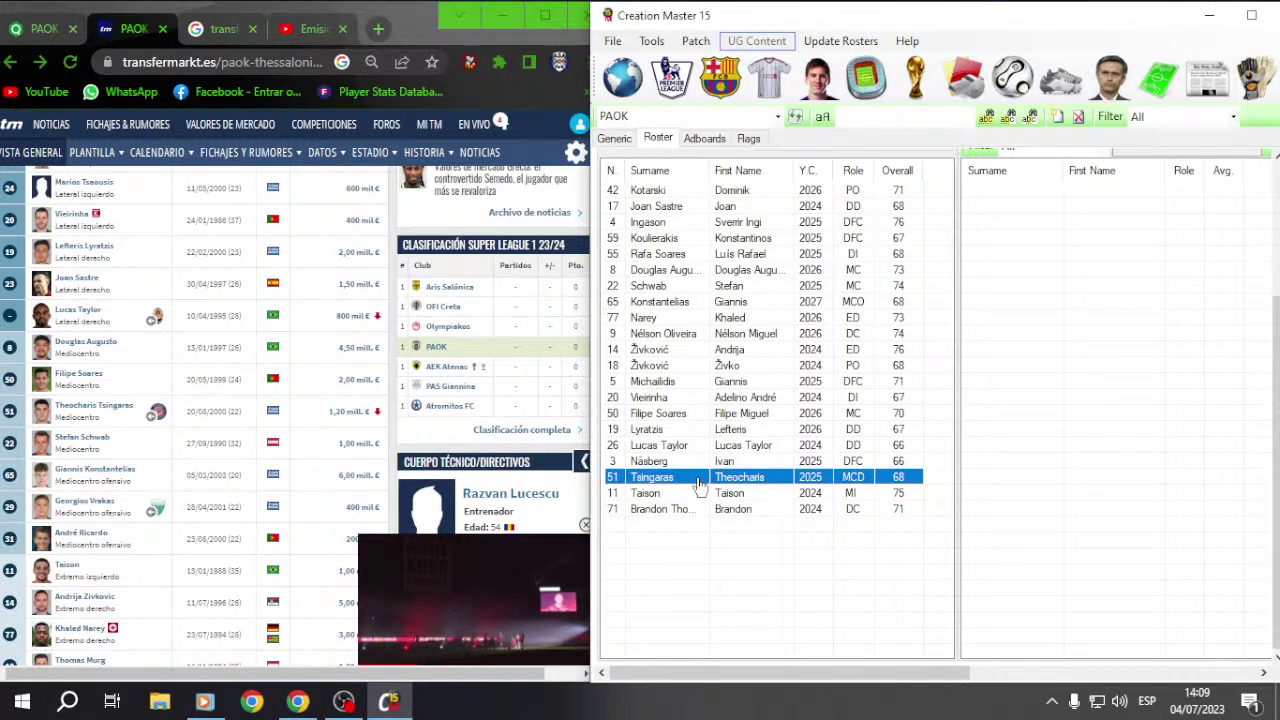
pyautogui.doubleClick(690, 478)
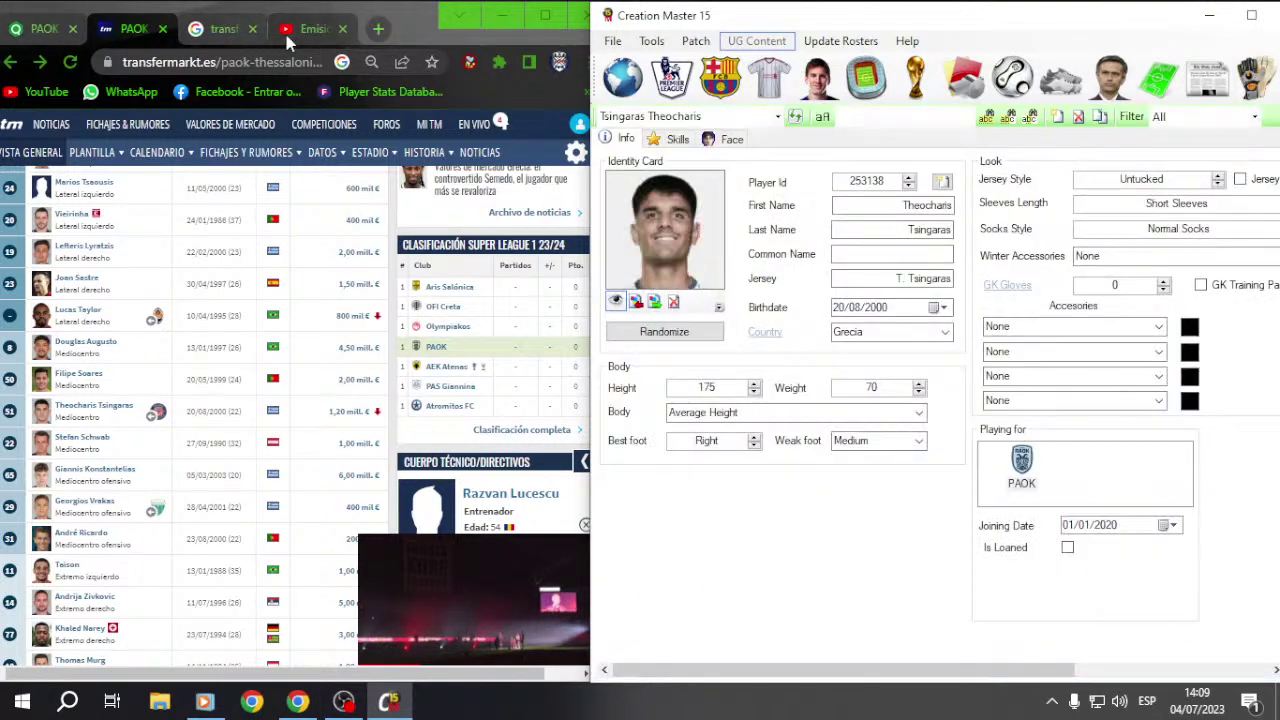
pyautogui.click(378, 29)
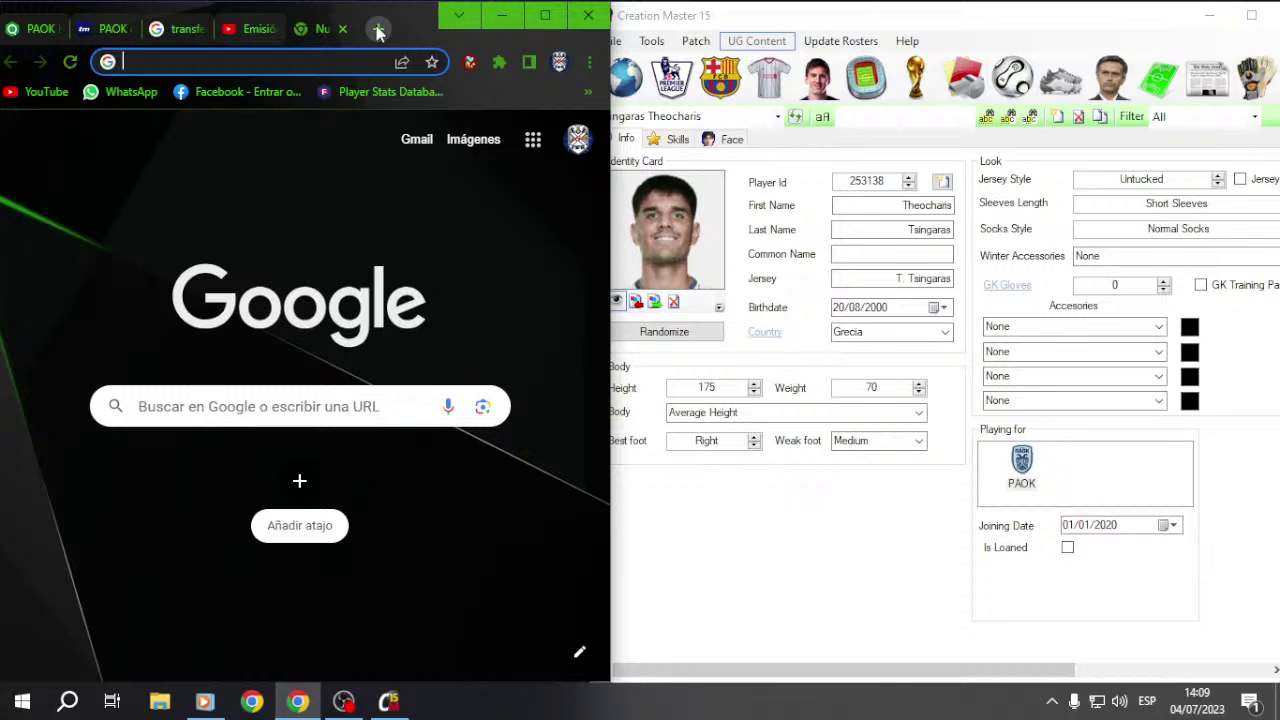
pyautogui.write('sofifa ')
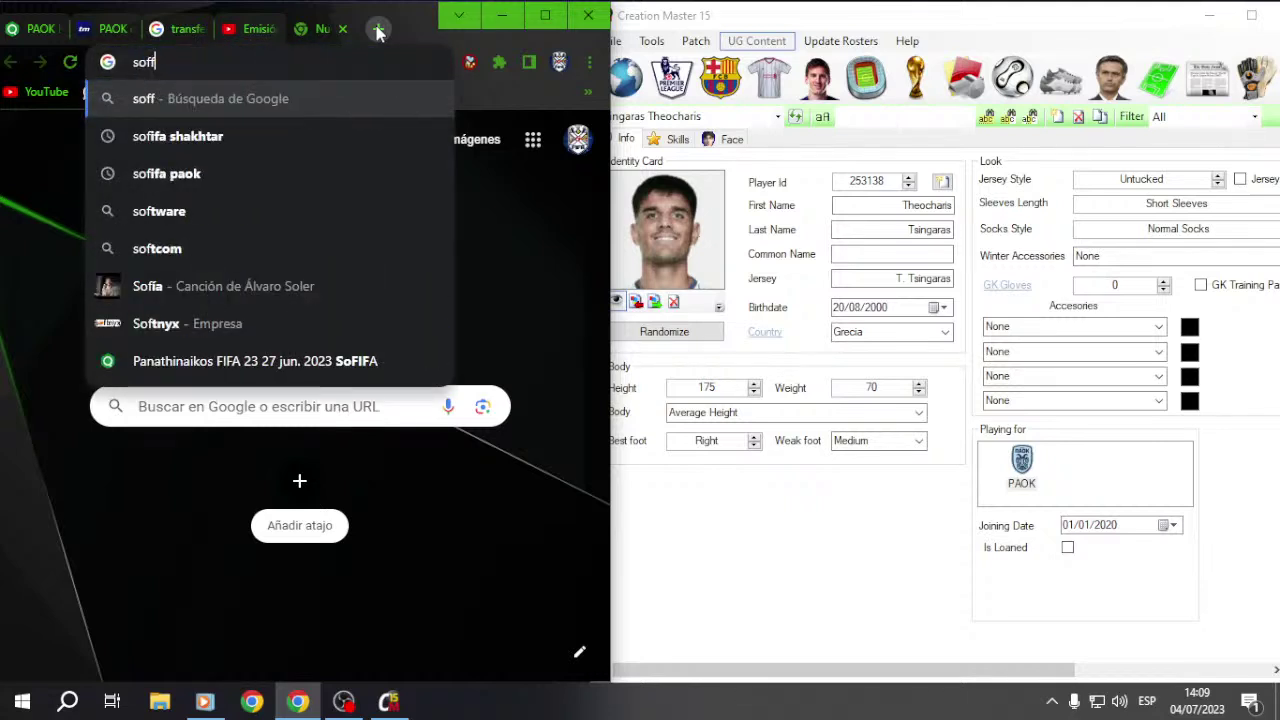
pyautogui.write('tso')
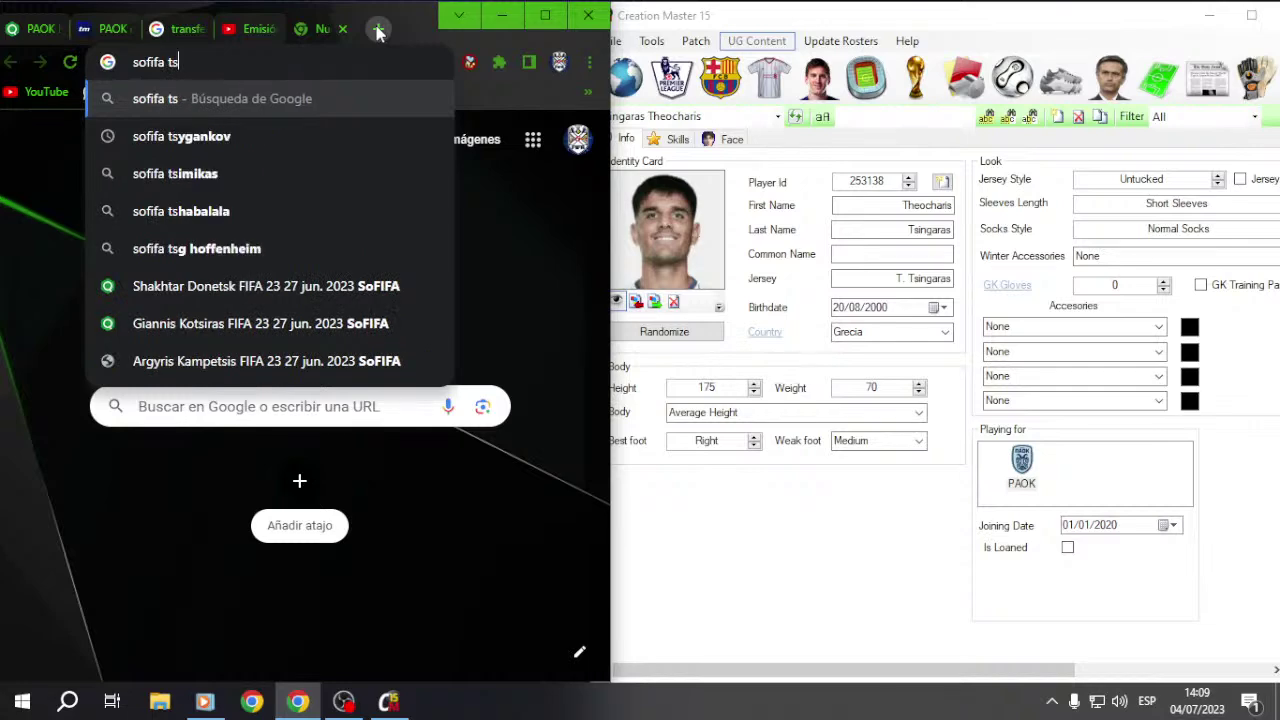
pyautogui.press('BackSpace')
pyautogui.write('ingaras')
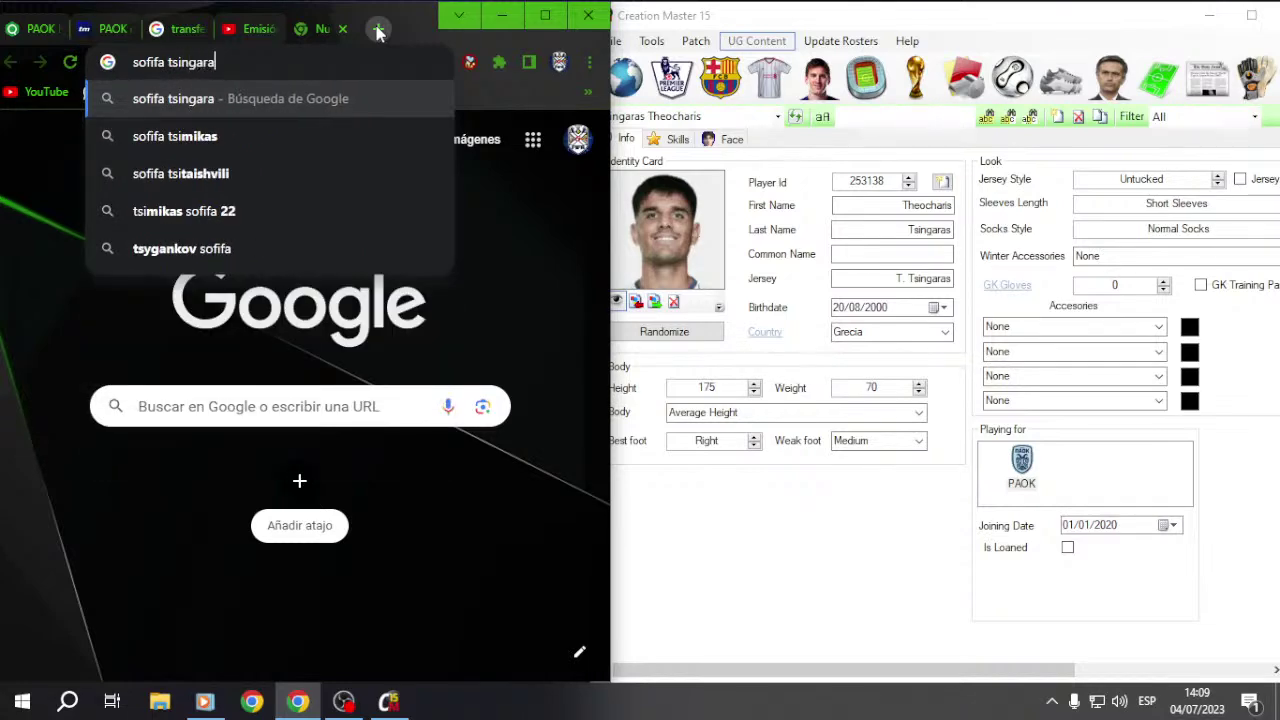
pyautogui.press('Return')
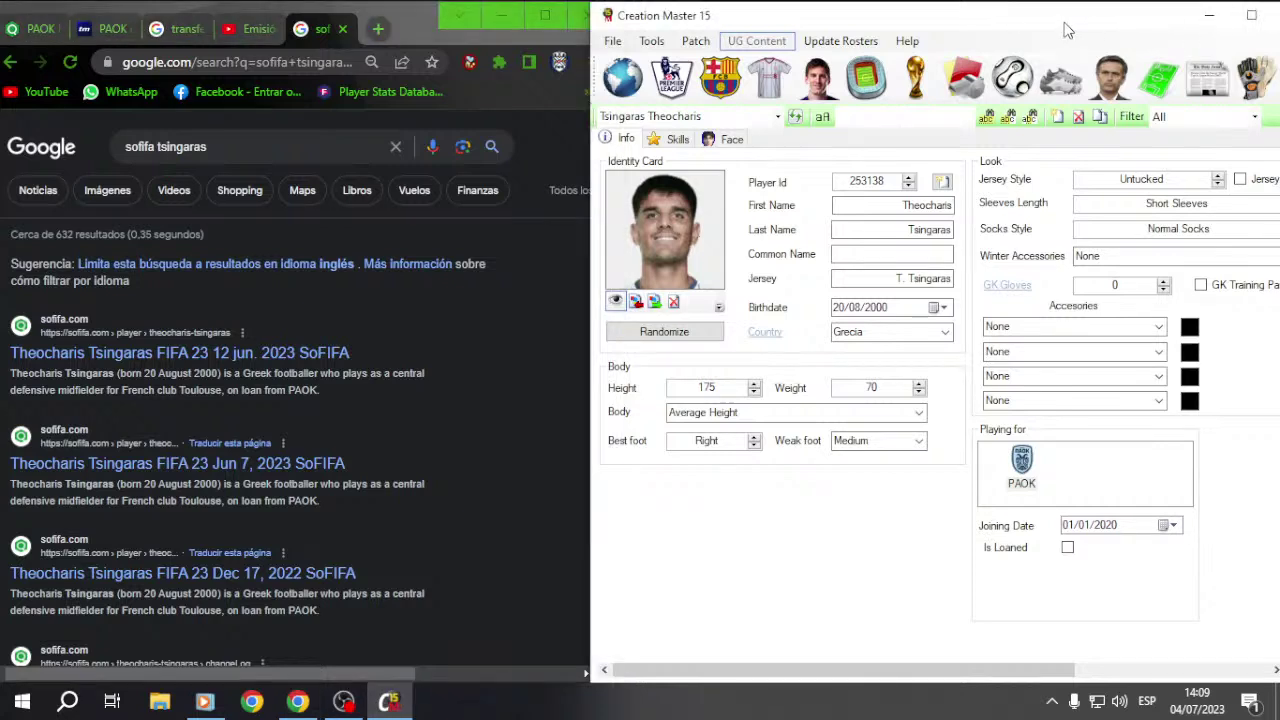
# Step: Maximize Creation Master 15 and expand the UEFA branch in the tournament editor
pyautogui.doubleClick(838, 15)
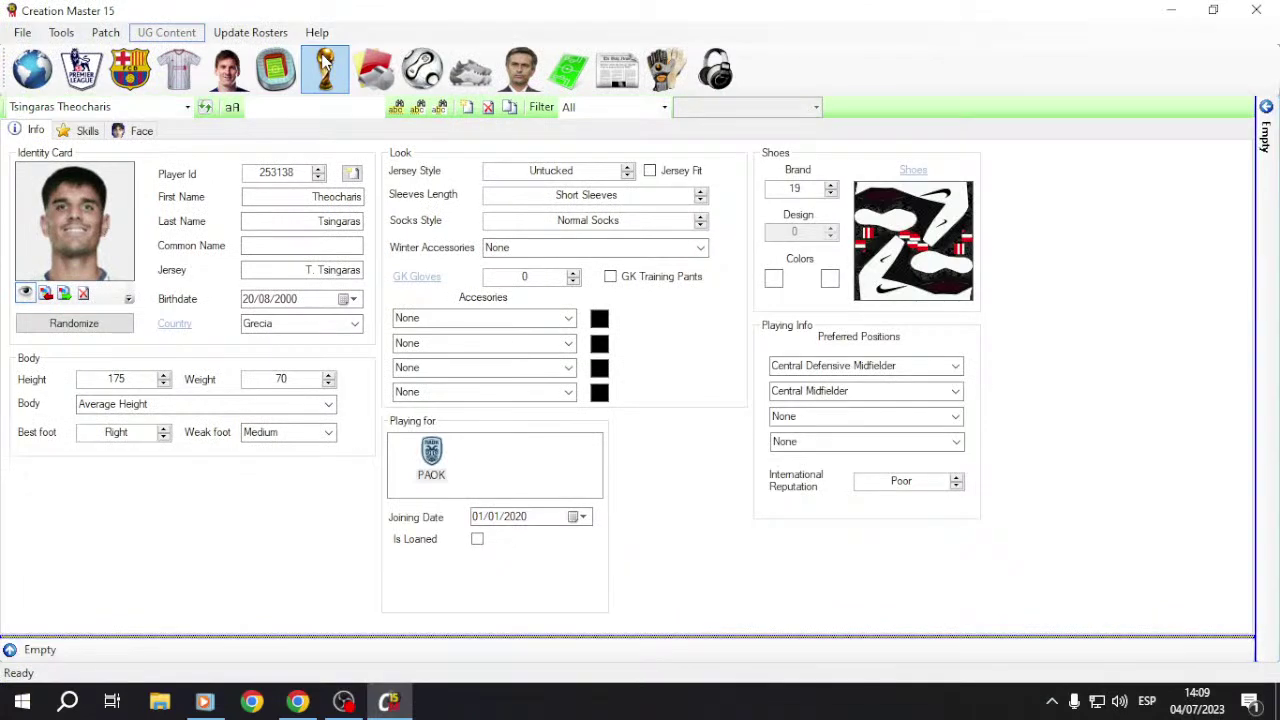
pyautogui.click(323, 65)
pyautogui.click(13, 154)
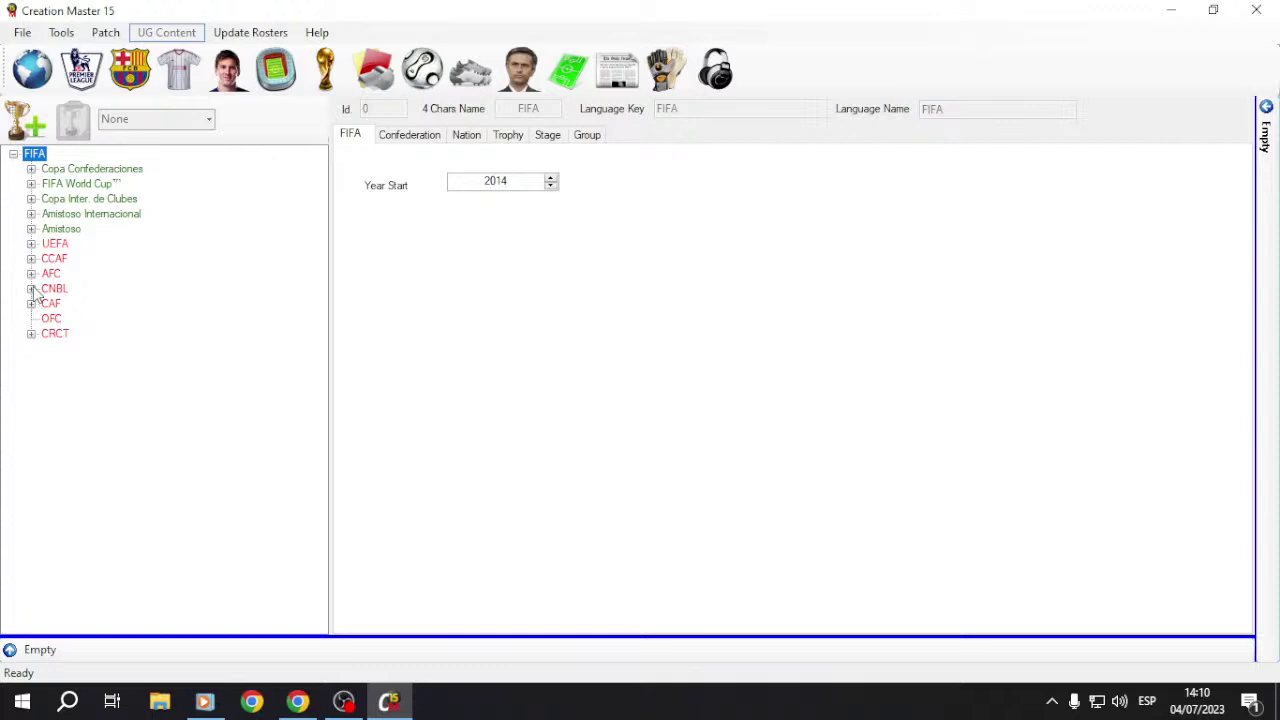
pyautogui.click(31, 244)
pyautogui.scroll(-2, 110, 417)
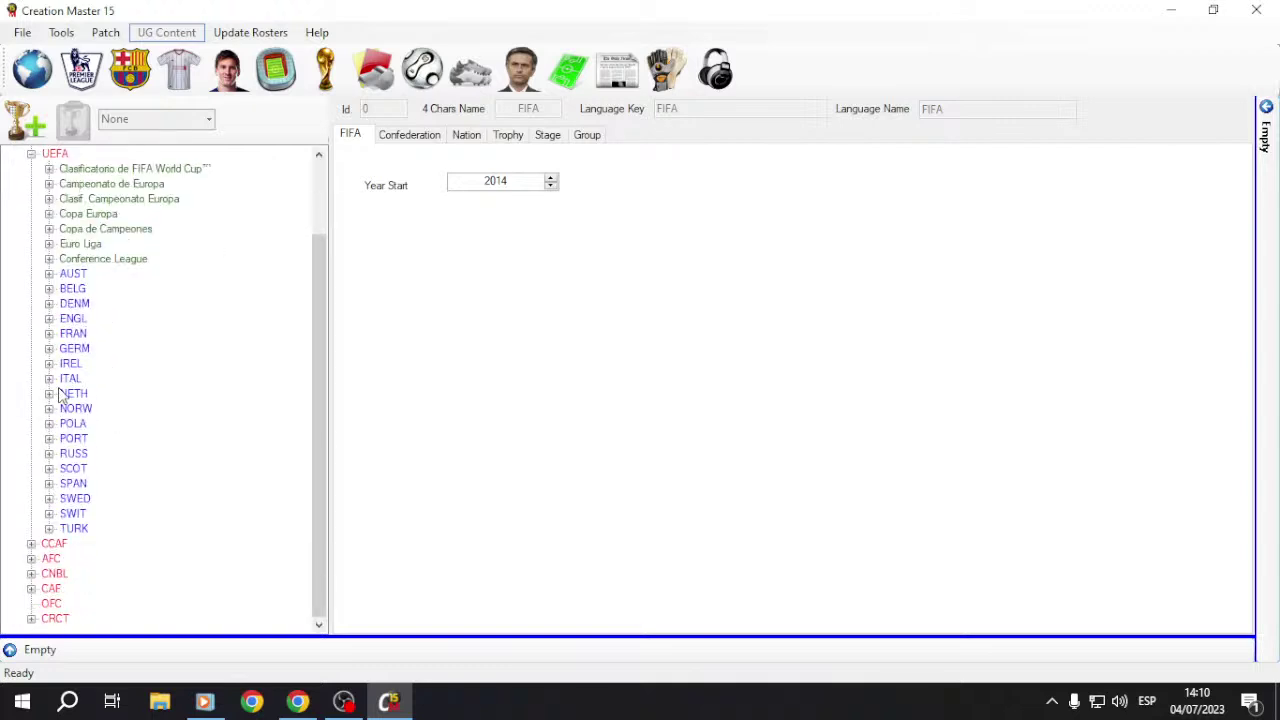
# Step: Expand Italy's TIM Cup in the tournament tree, opening the Config. Grupo, Config. Grupo2, Ronda 1 and Ronda 2 stages
pyautogui.click(49, 379)
pyautogui.click(66, 409)
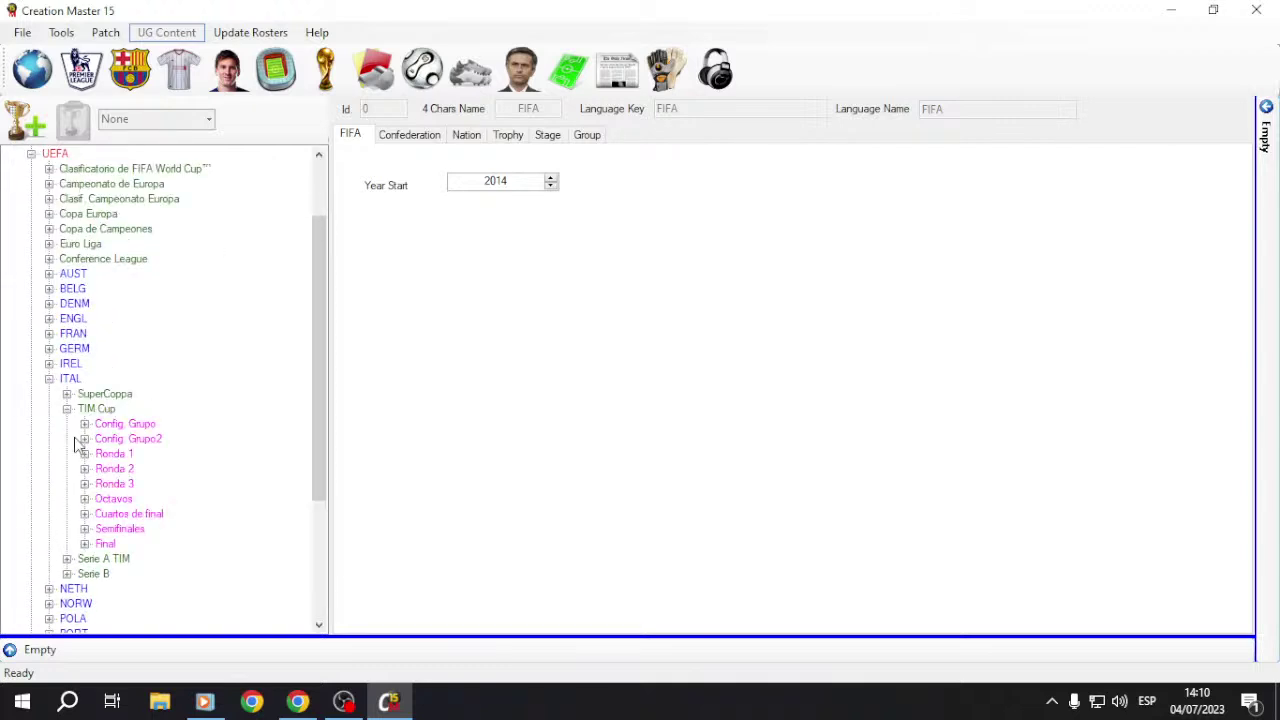
pyautogui.click(85, 425)
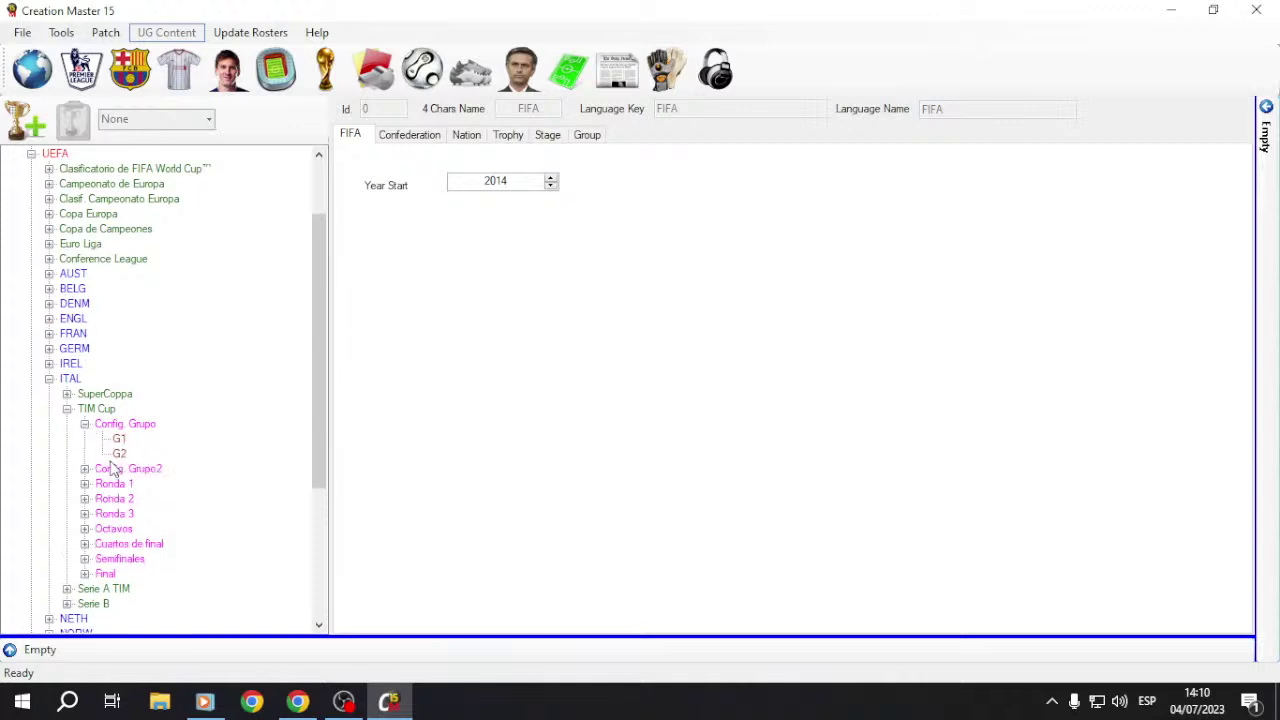
pyautogui.click(85, 469)
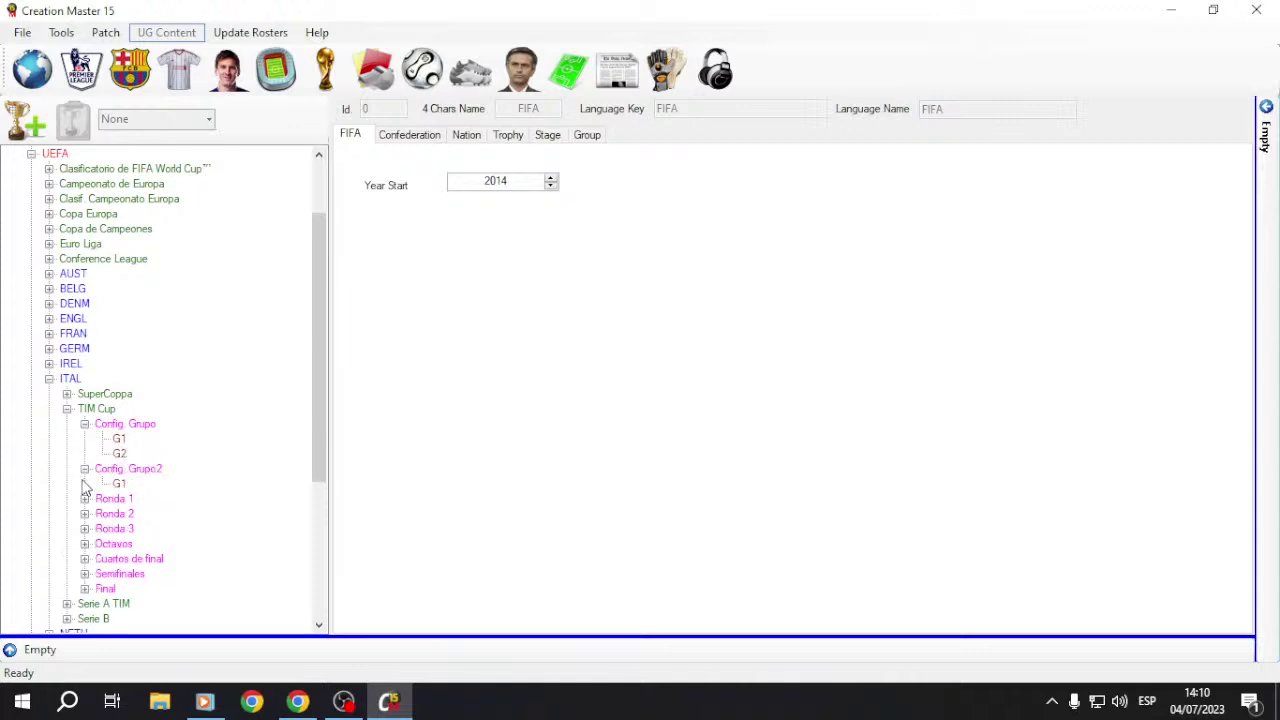
pyautogui.click(85, 499)
pyautogui.scroll(-1, 89, 505)
pyautogui.click(85, 453)
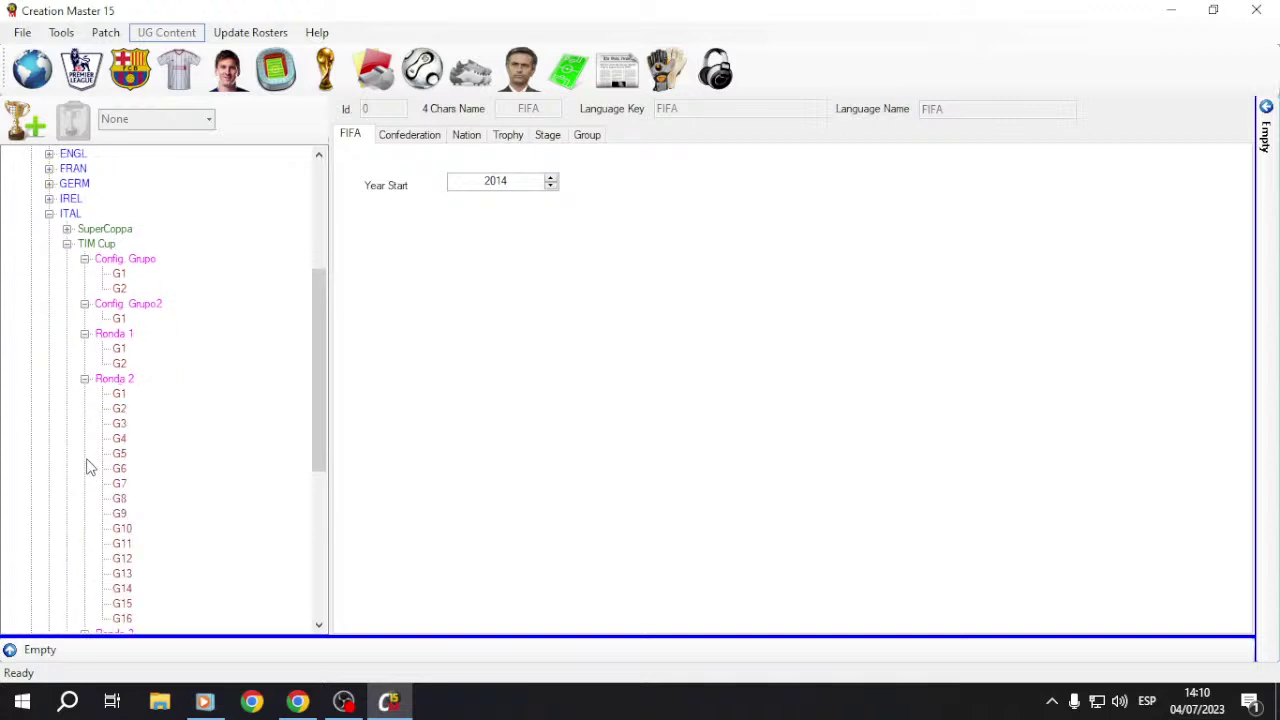
# Step: Expand the remaining TIM Cup stages from Ronda 3 and Octavos through Cuartos de final, Semifinales and Final
pyautogui.scroll(-3, 100, 455)
pyautogui.click(85, 498)
pyautogui.scroll(-2, 86, 520)
pyautogui.click(85, 543)
pyautogui.scroll(-3, 88, 546)
pyautogui.click(85, 543)
pyautogui.scroll(-2, 89, 550)
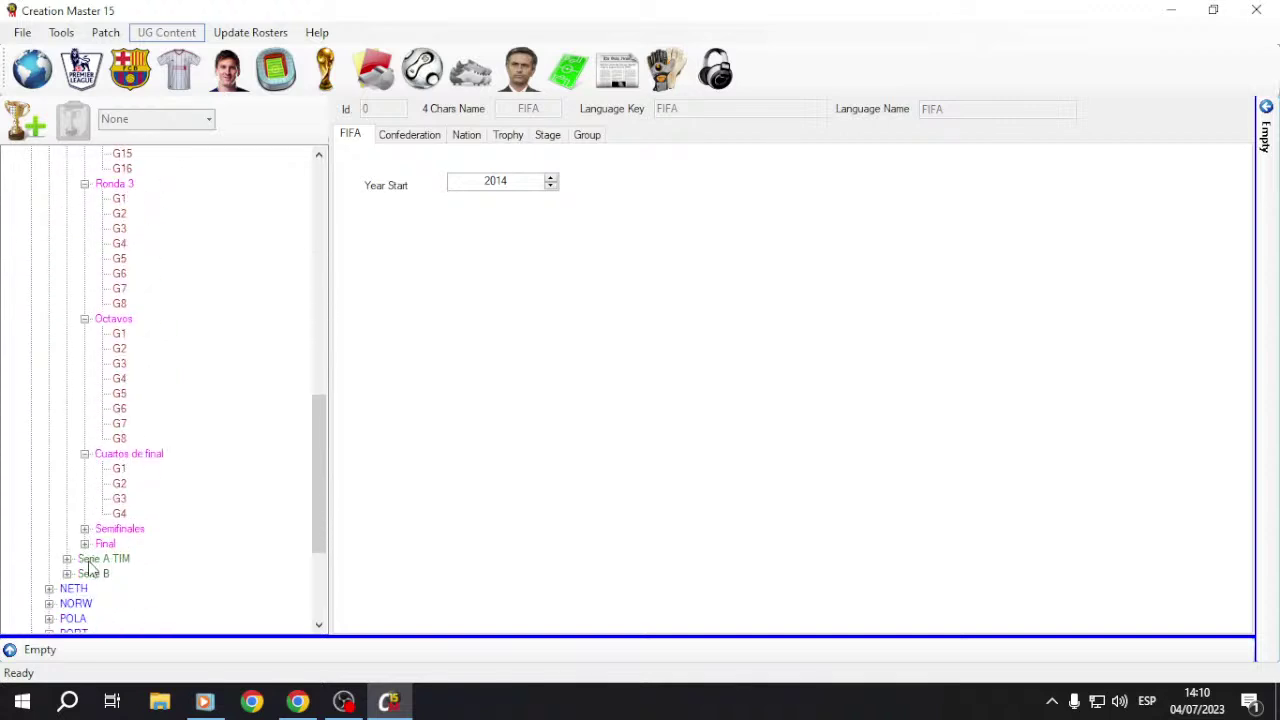
pyautogui.click(85, 528)
pyautogui.click(85, 573)
pyautogui.scroll(7, 126, 345)
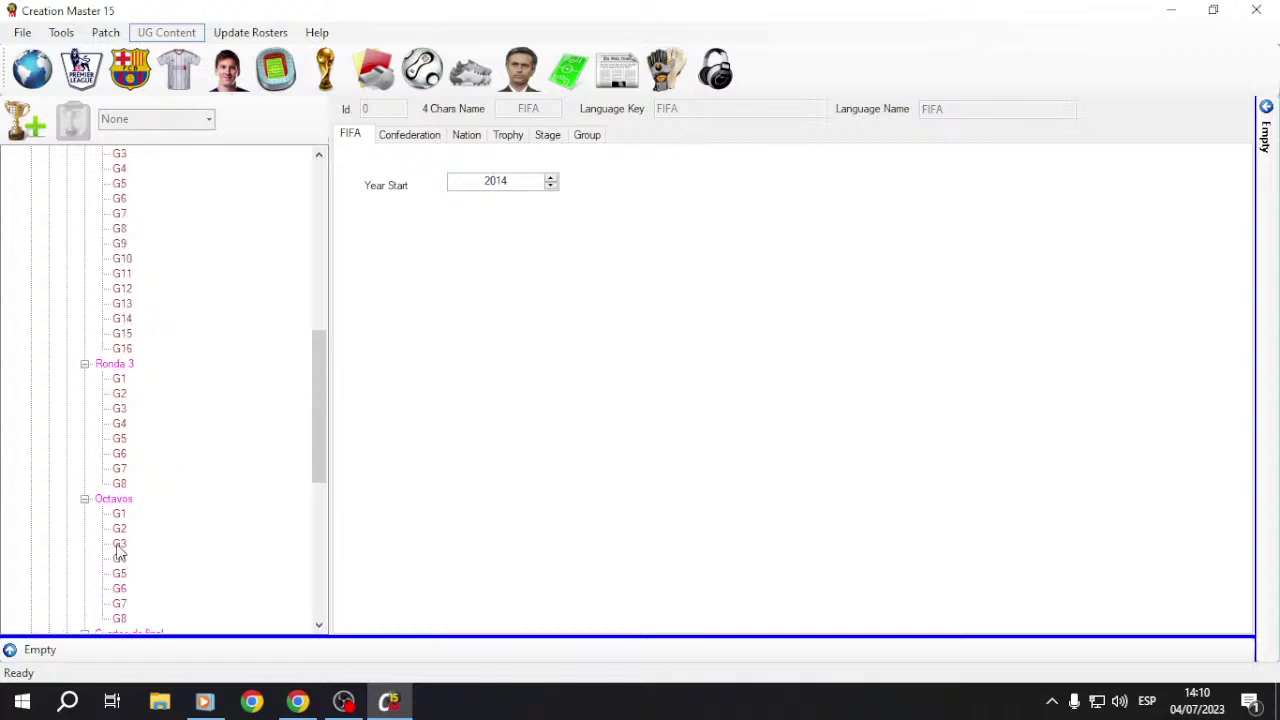
pyautogui.scroll(2, 126, 345)
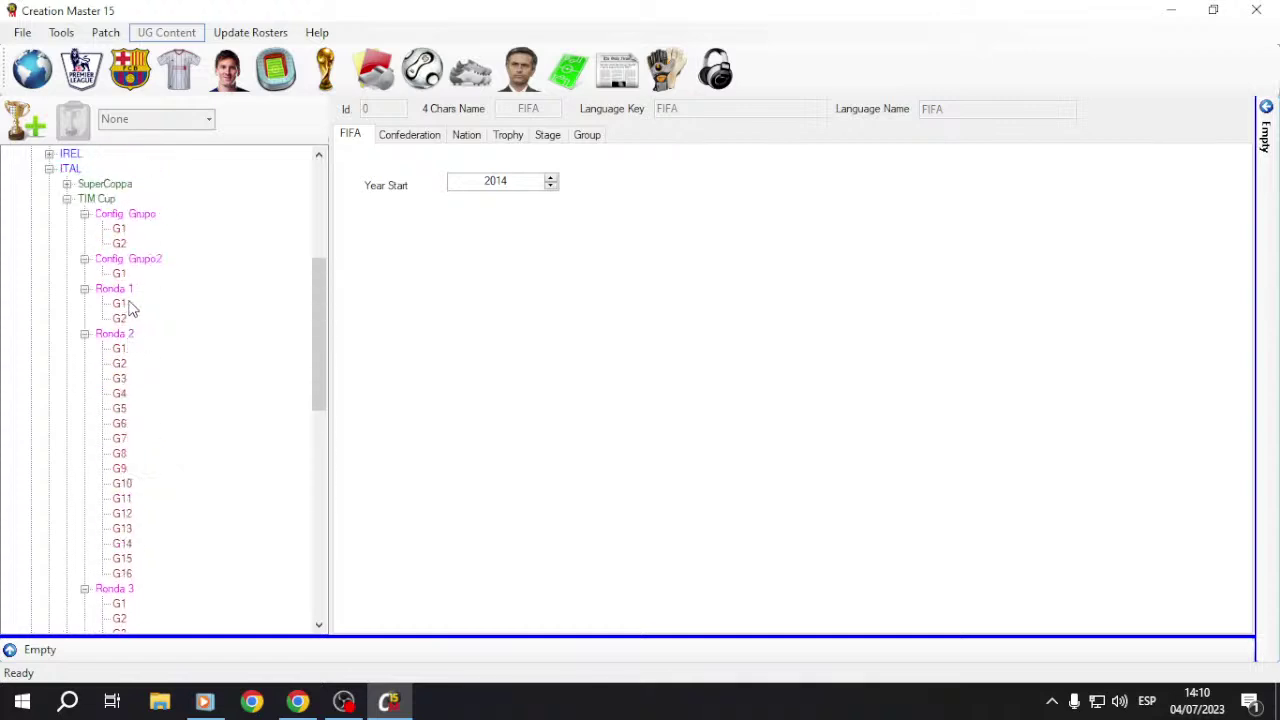
# Step: Examine the TIM Cup trophy settings and its Config. Grupo and Config. Grupo2 setup stages with their groups
pyautogui.click(100, 199)
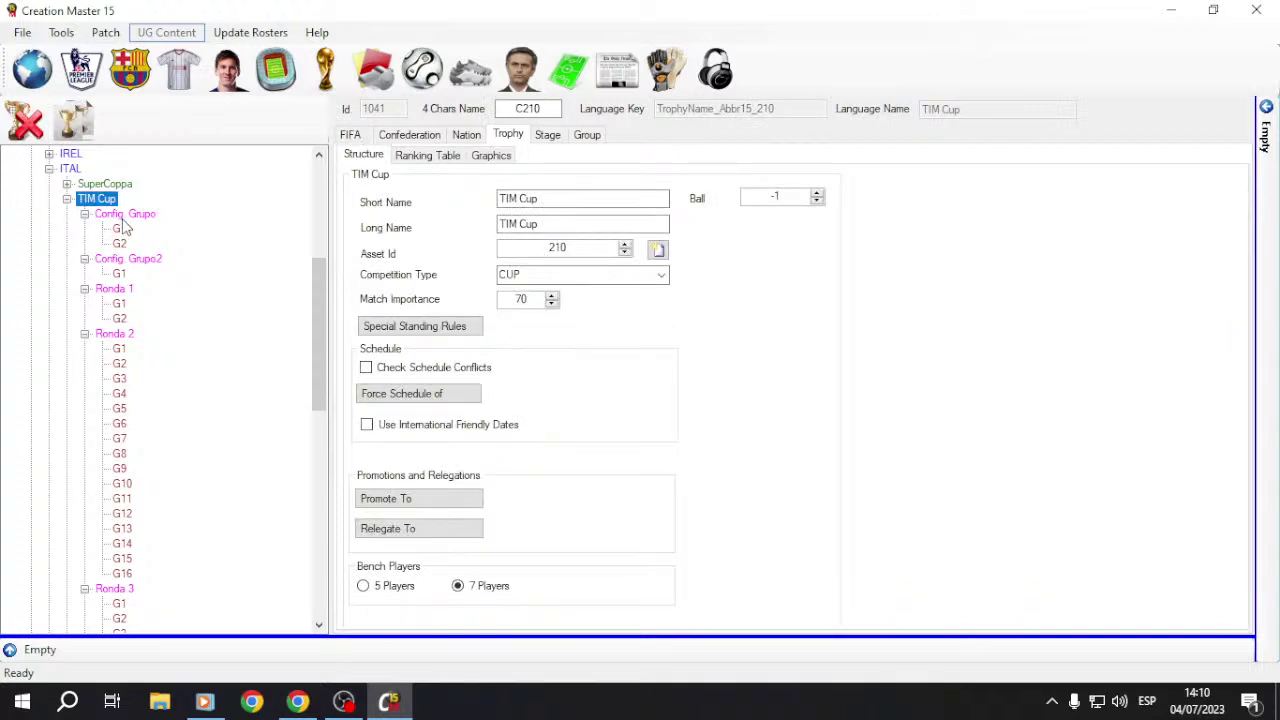
pyautogui.click(121, 218)
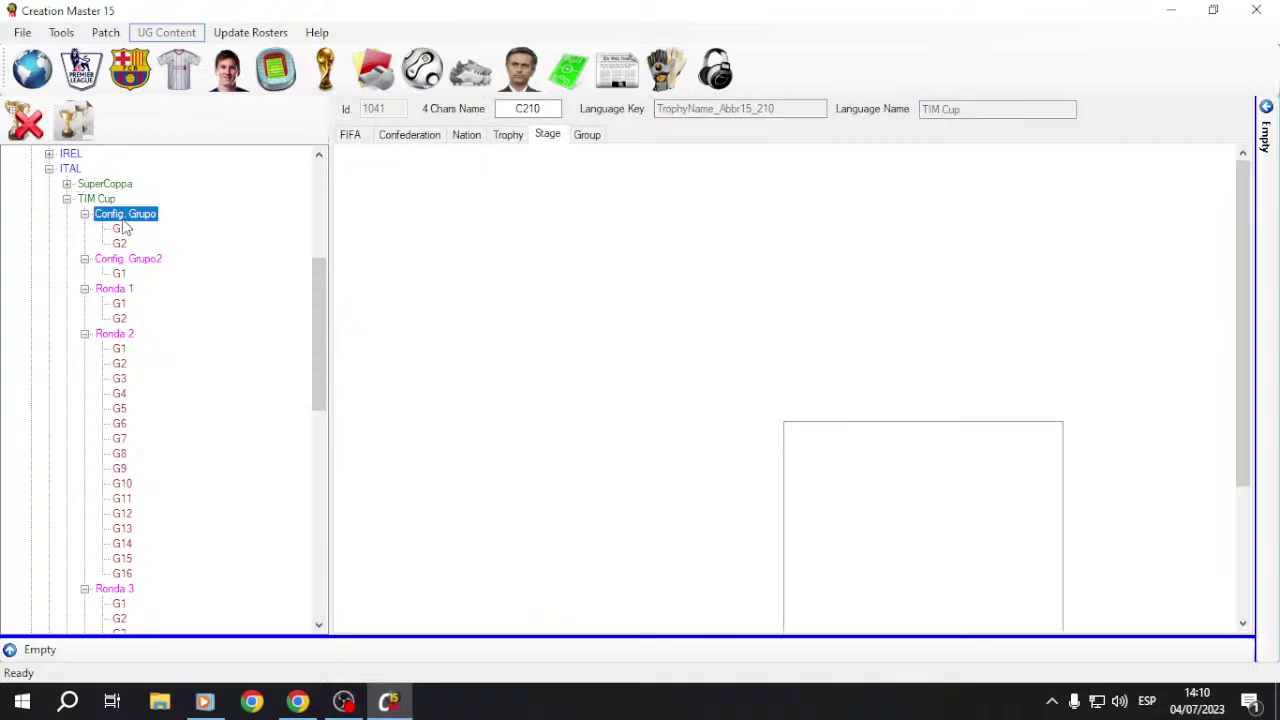
pyautogui.click(120, 230)
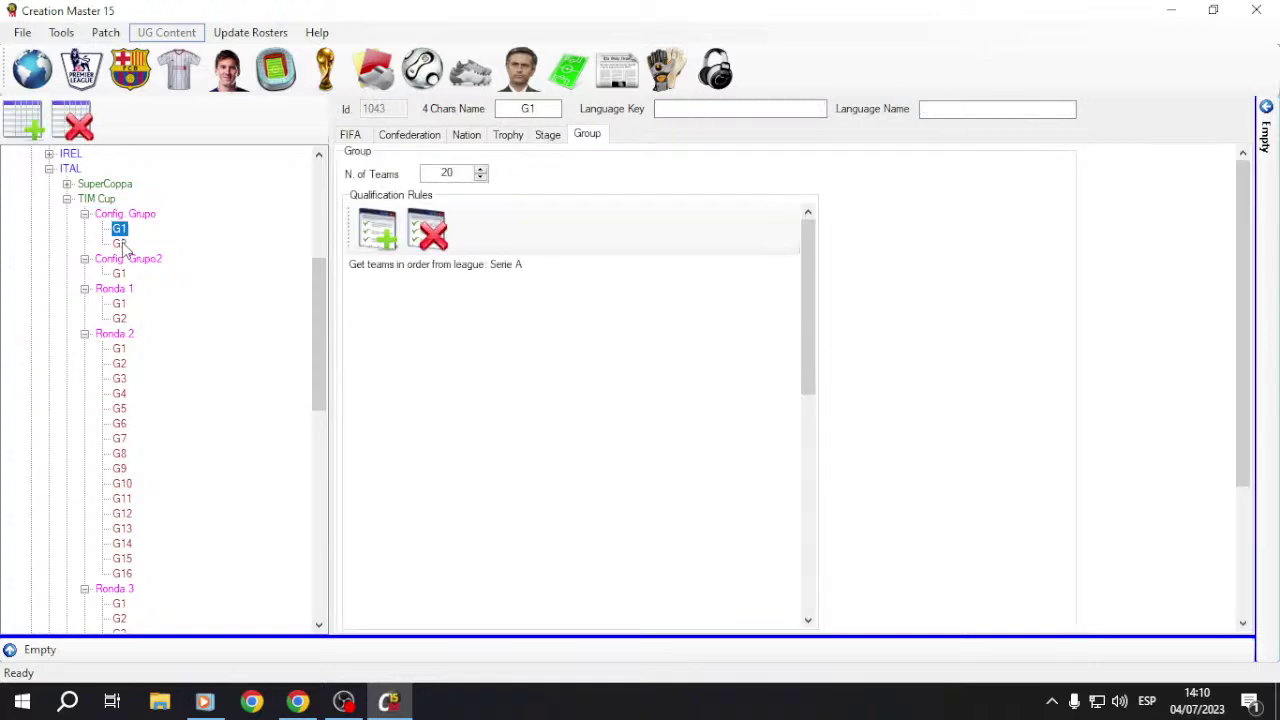
pyautogui.click(120, 244)
pyautogui.click(125, 259)
pyautogui.click(119, 274)
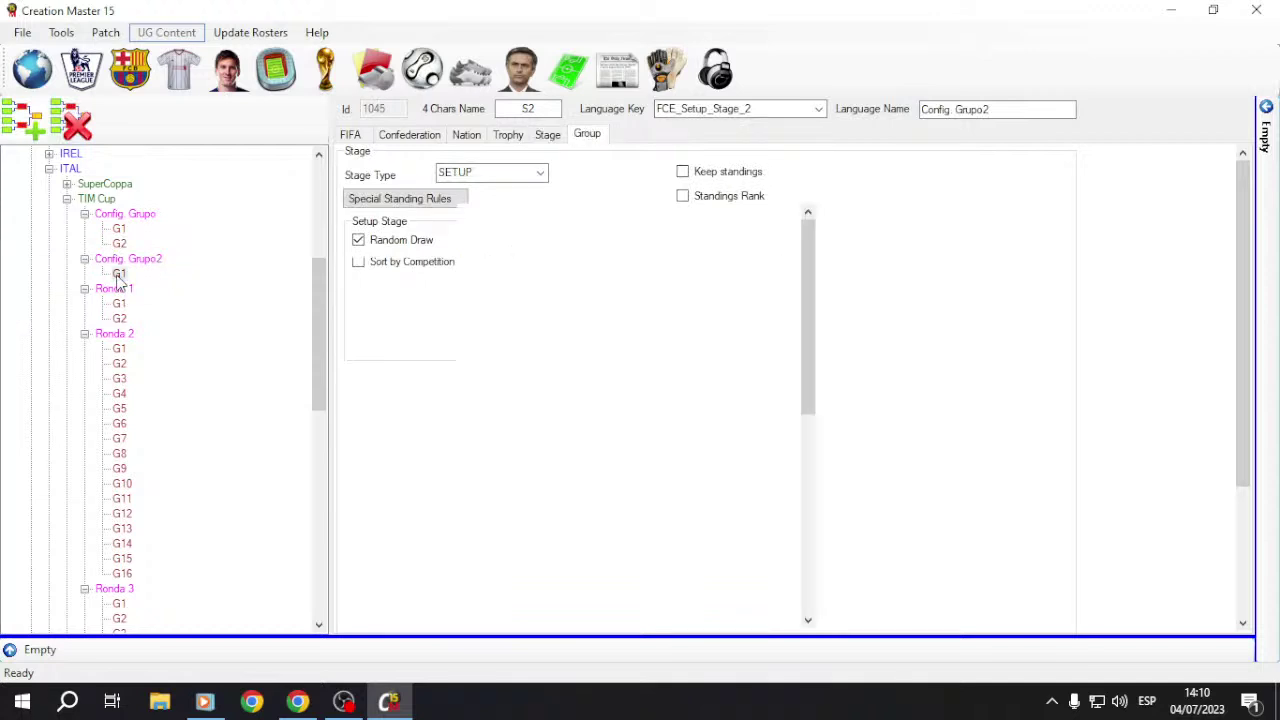
# Step: Examine the TIM Cup's Ronda 1 and Ronda 2 stage settings and the advancement rules of Ronda 2 groups G1 to G8
pyautogui.click(116, 290)
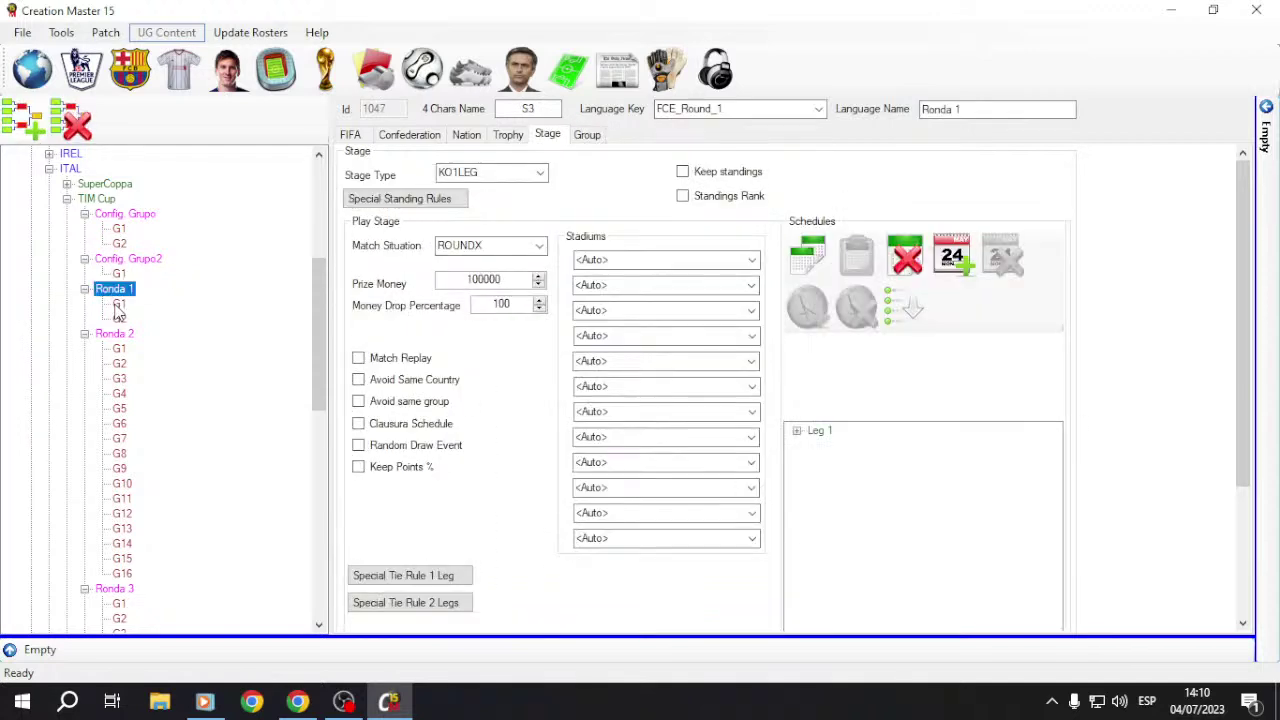
pyautogui.click(119, 316)
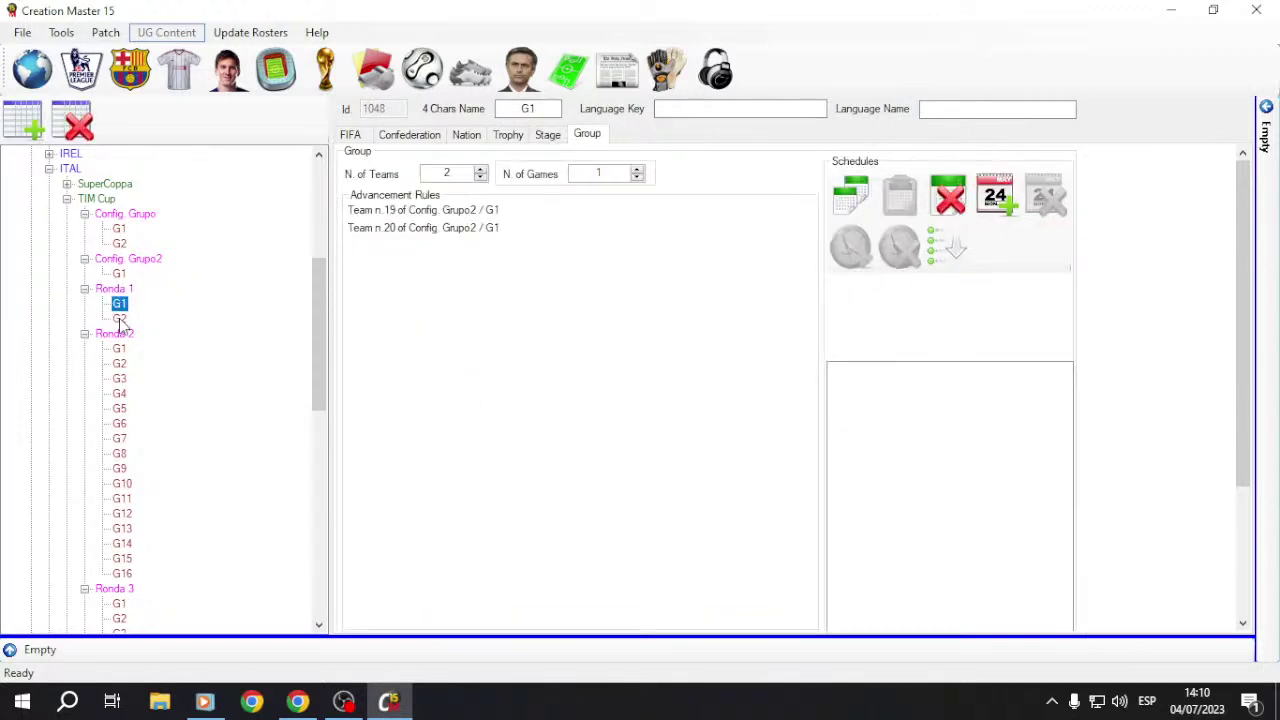
pyautogui.press('Down')
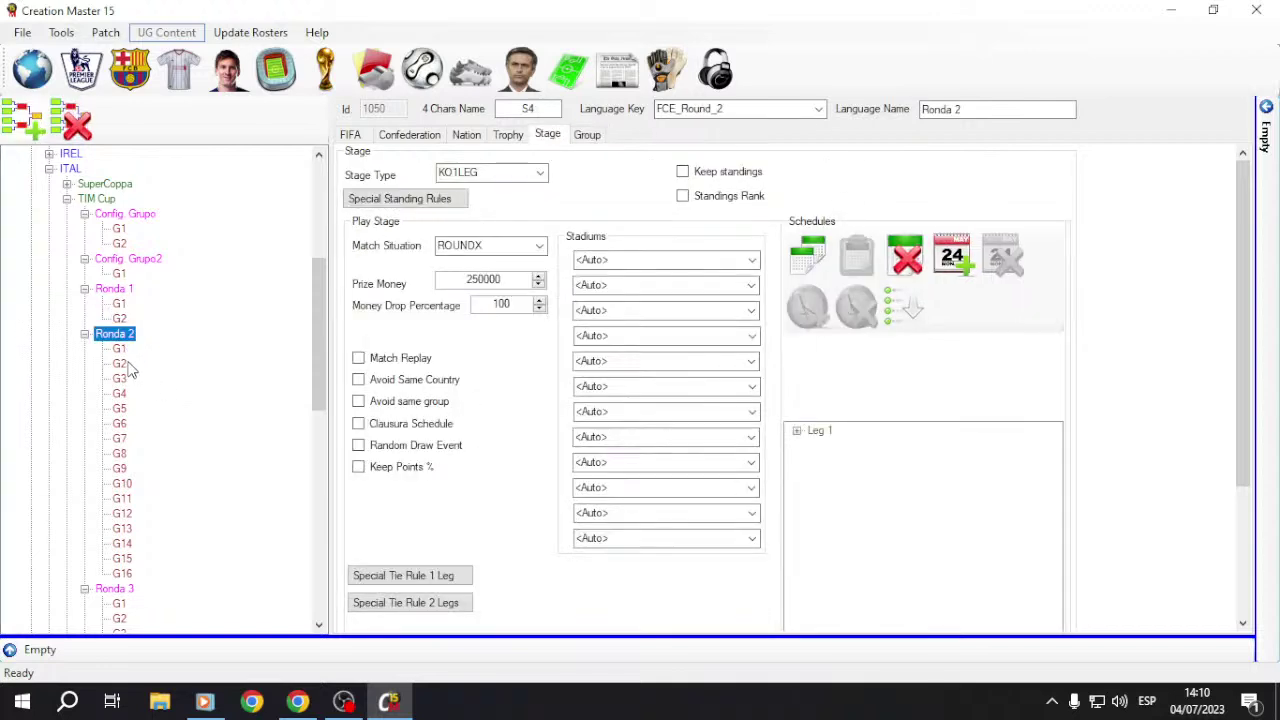
pyautogui.press('Down')
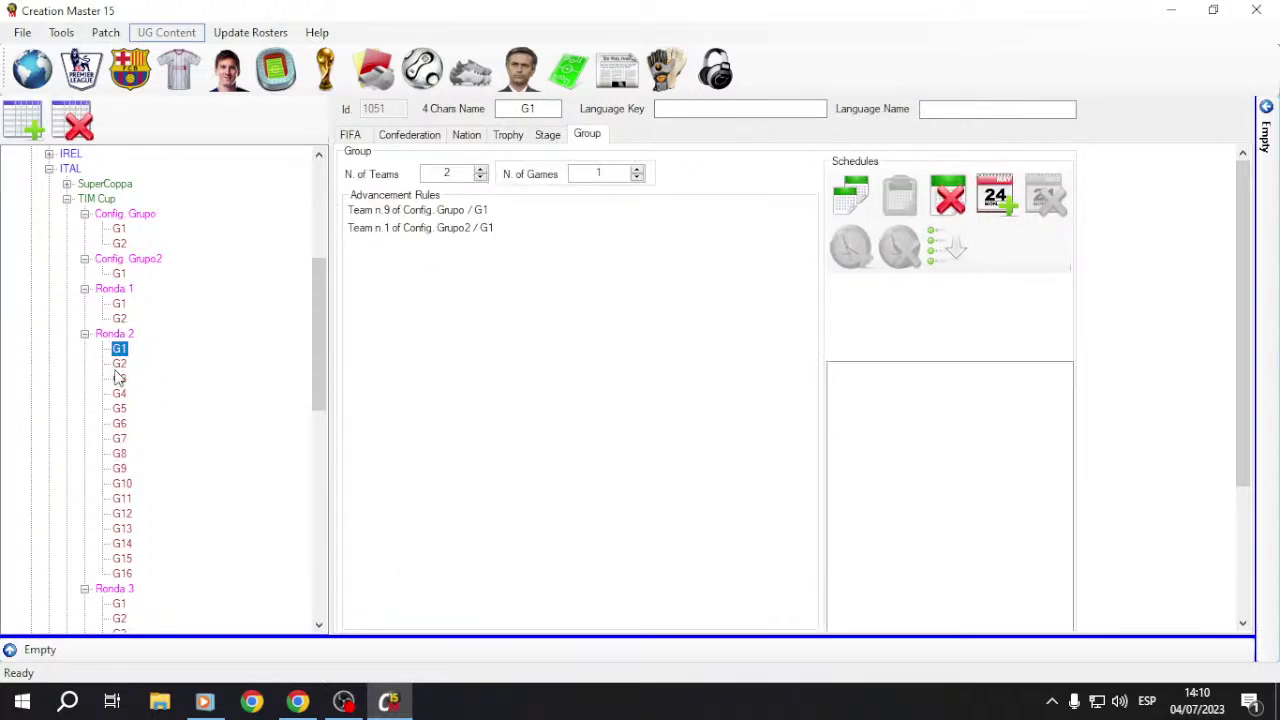
pyautogui.press('Down')
pyautogui.press('Down')
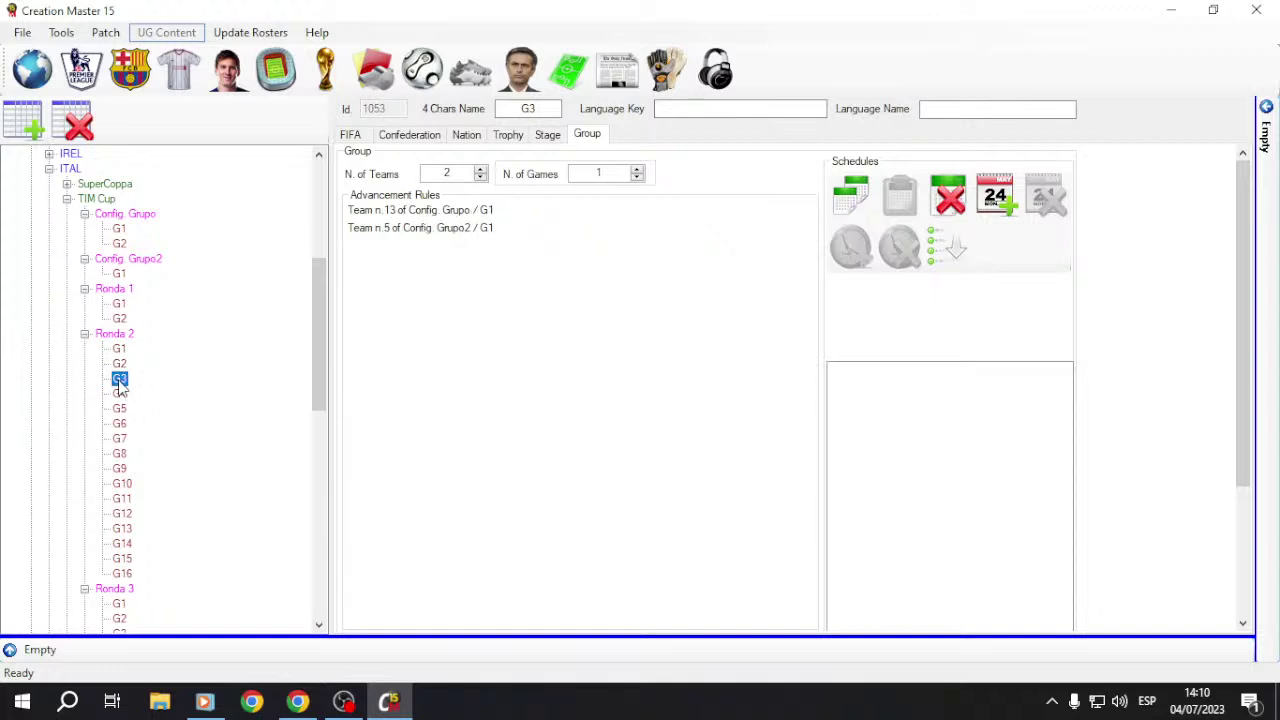
pyautogui.press('Down')
pyautogui.press('Down')
pyautogui.press('Down')
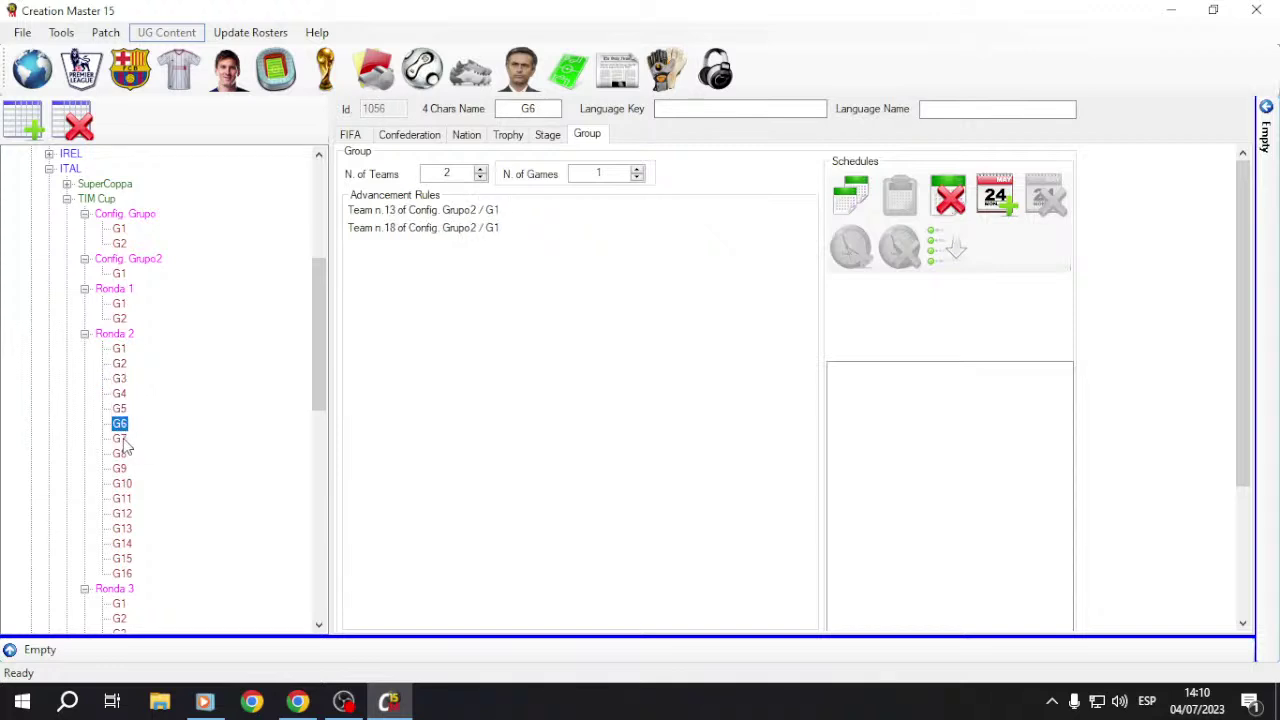
pyautogui.press('Down')
pyautogui.press('Down')
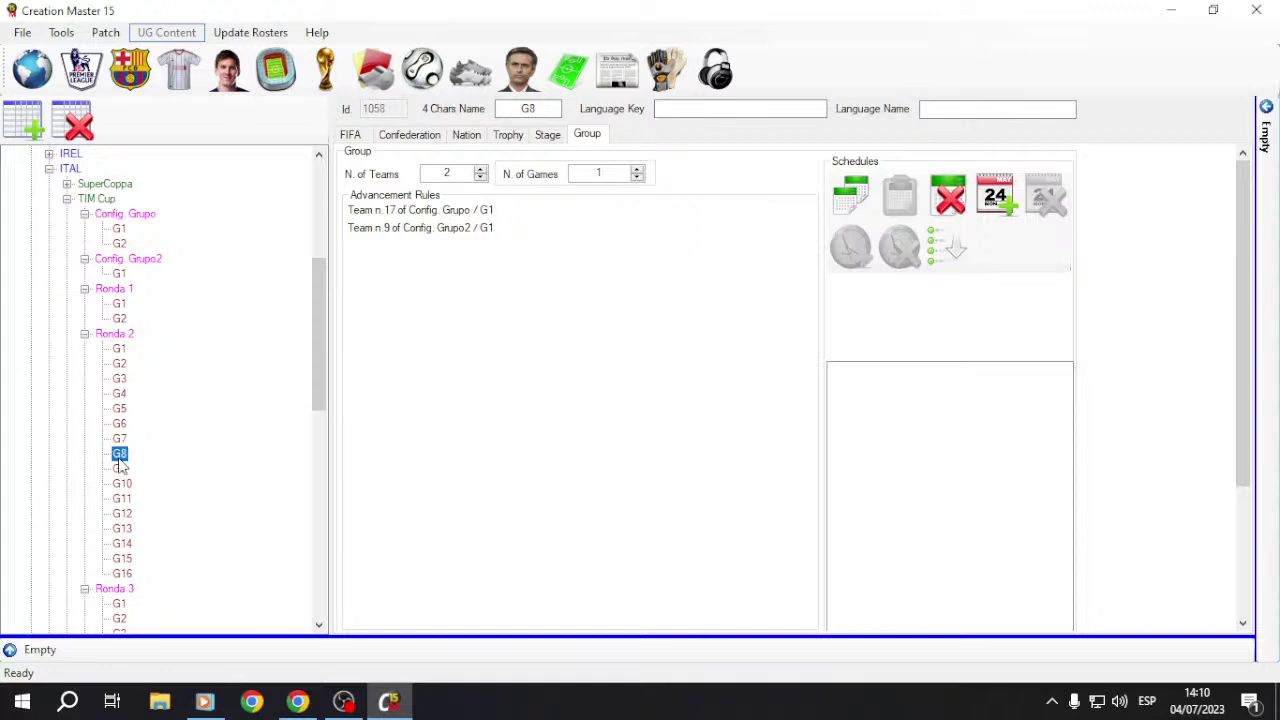
# Step: Examine the advancement rules of groups G9 to G16 in the TIM Cup's Ronda 2
pyautogui.click(119, 468)
pyautogui.scroll(-2, 120, 468)
pyautogui.click(123, 395)
pyautogui.click(122, 409)
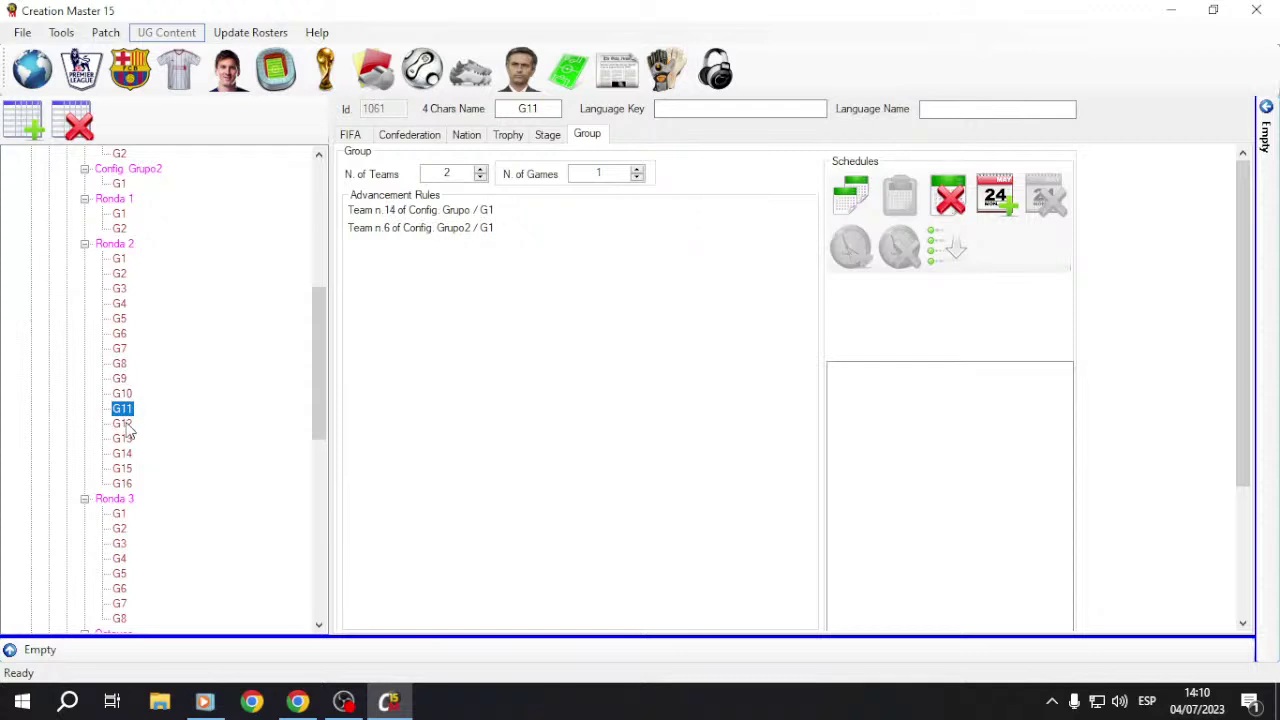
pyautogui.click(124, 426)
pyautogui.click(124, 440)
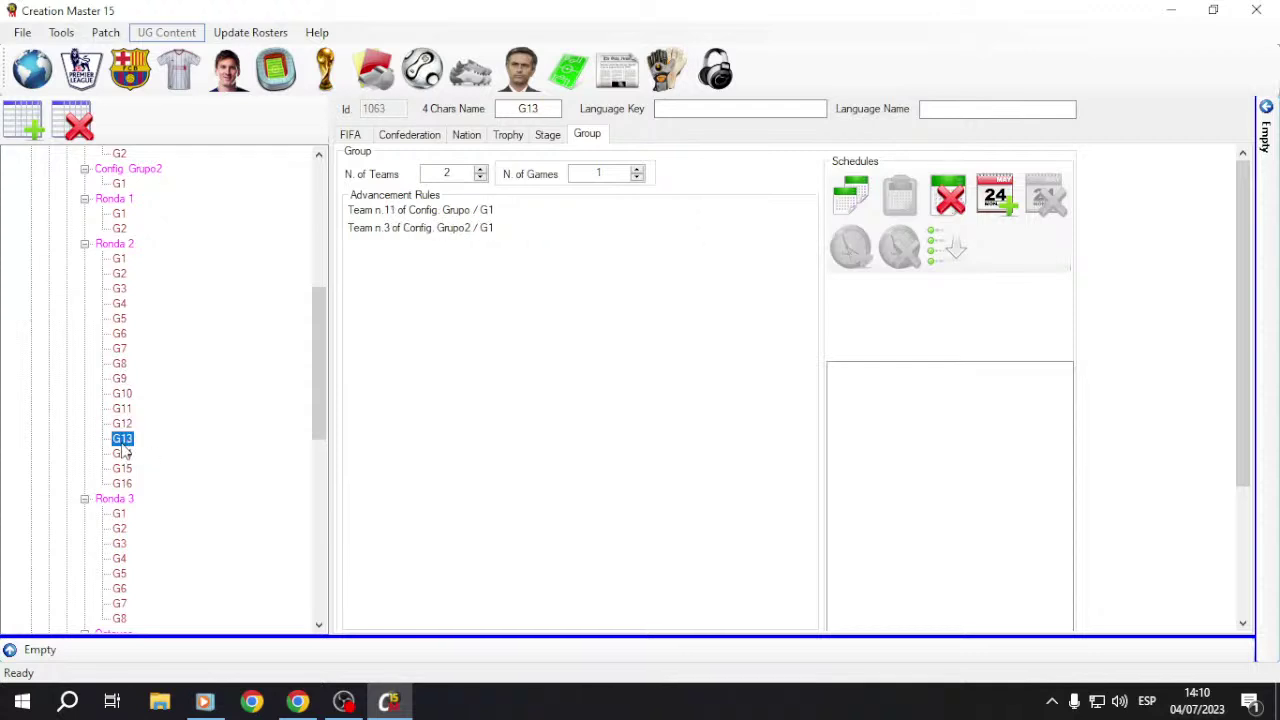
pyautogui.click(124, 455)
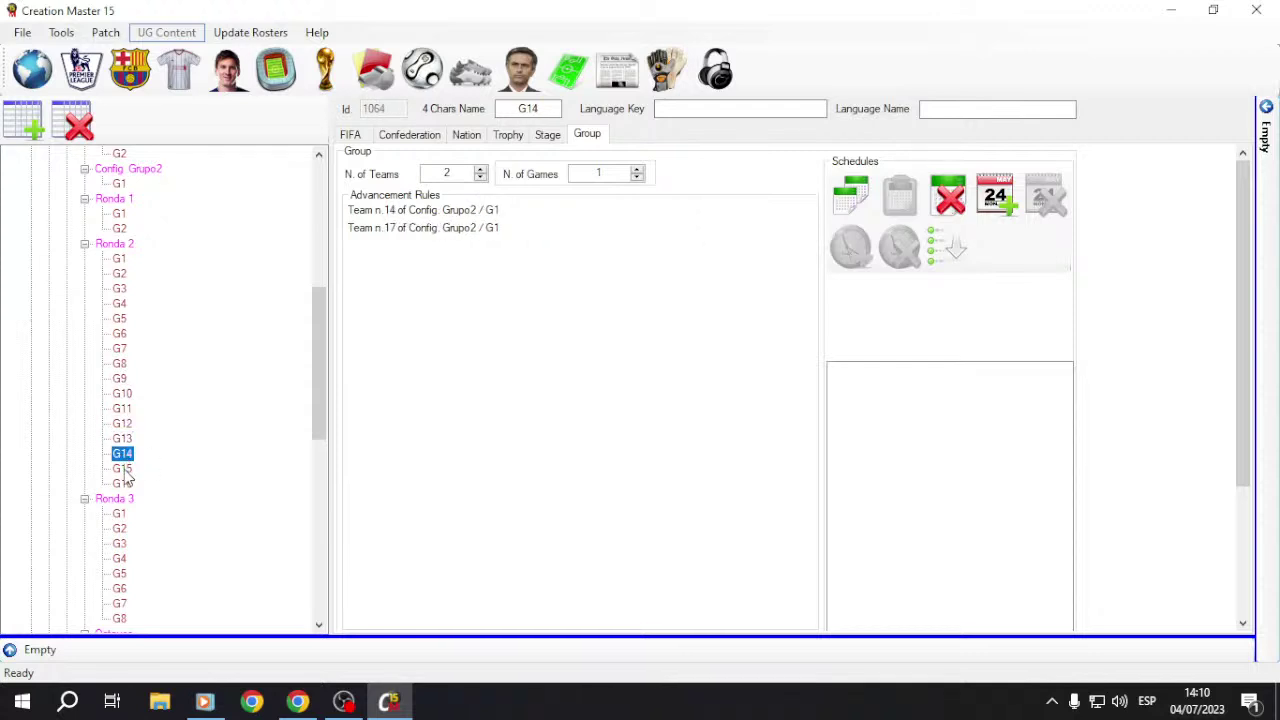
pyautogui.click(124, 470)
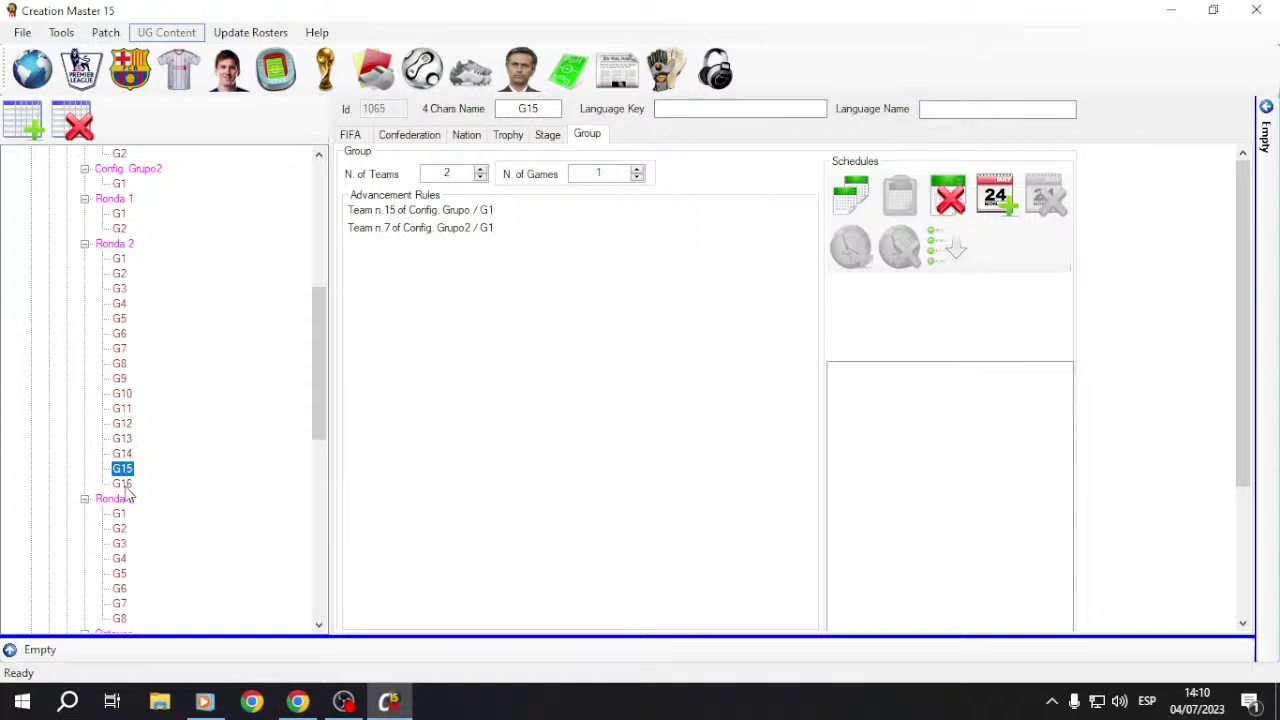
pyautogui.click(124, 484)
# Step: Examine the TIM Cup's Ronda 3 stage and the advancement rules of its groups G1 to G8
pyautogui.scroll(-3, 147, 488)
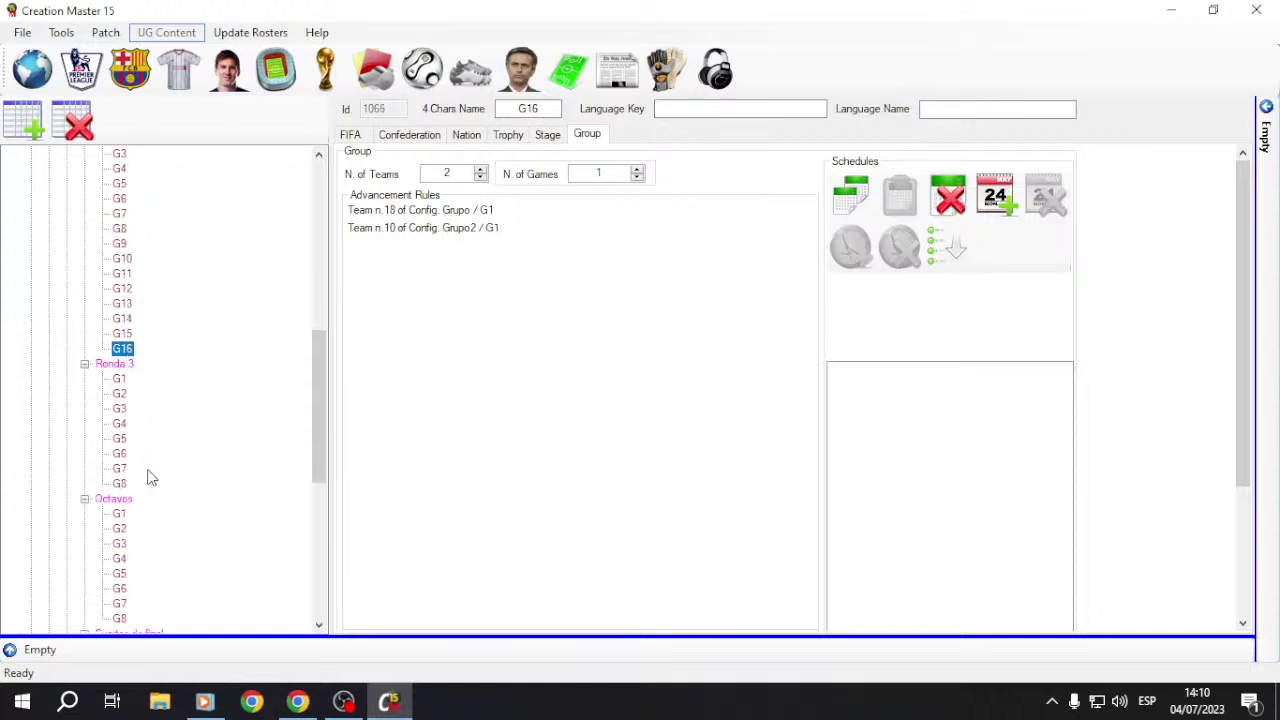
pyautogui.click(115, 366)
pyautogui.click(120, 380)
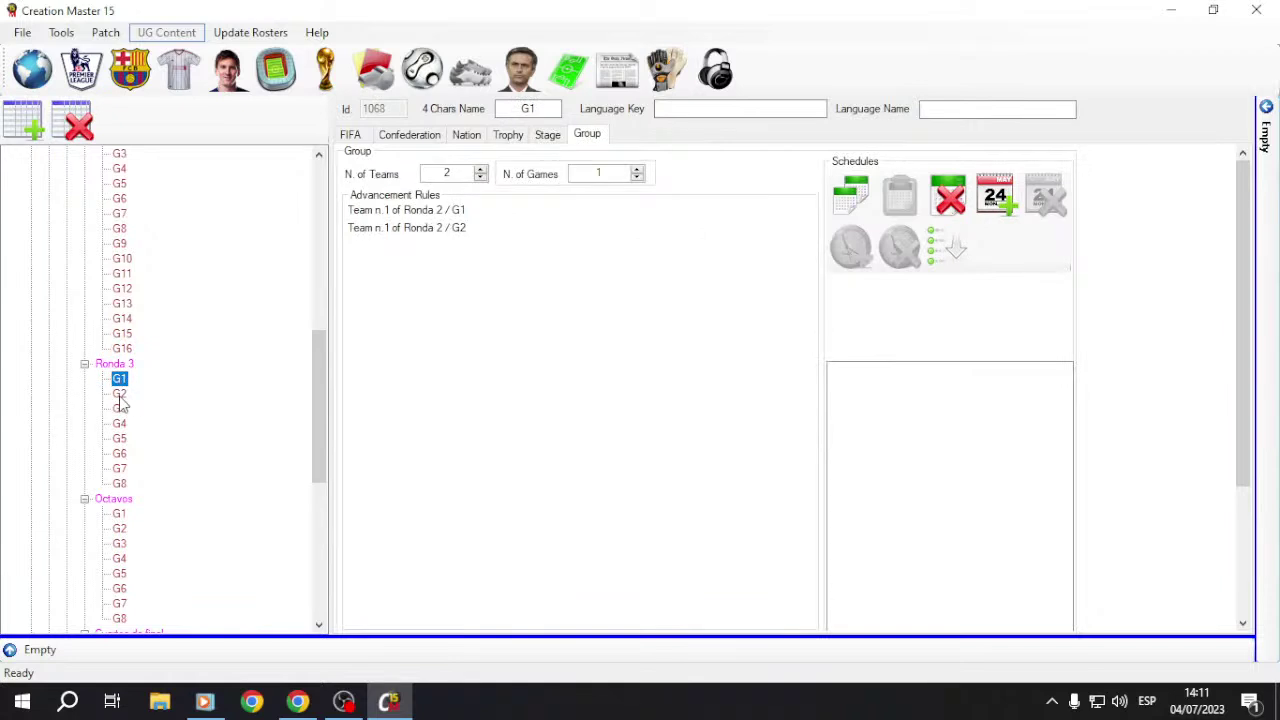
pyautogui.click(120, 395)
pyautogui.click(120, 409)
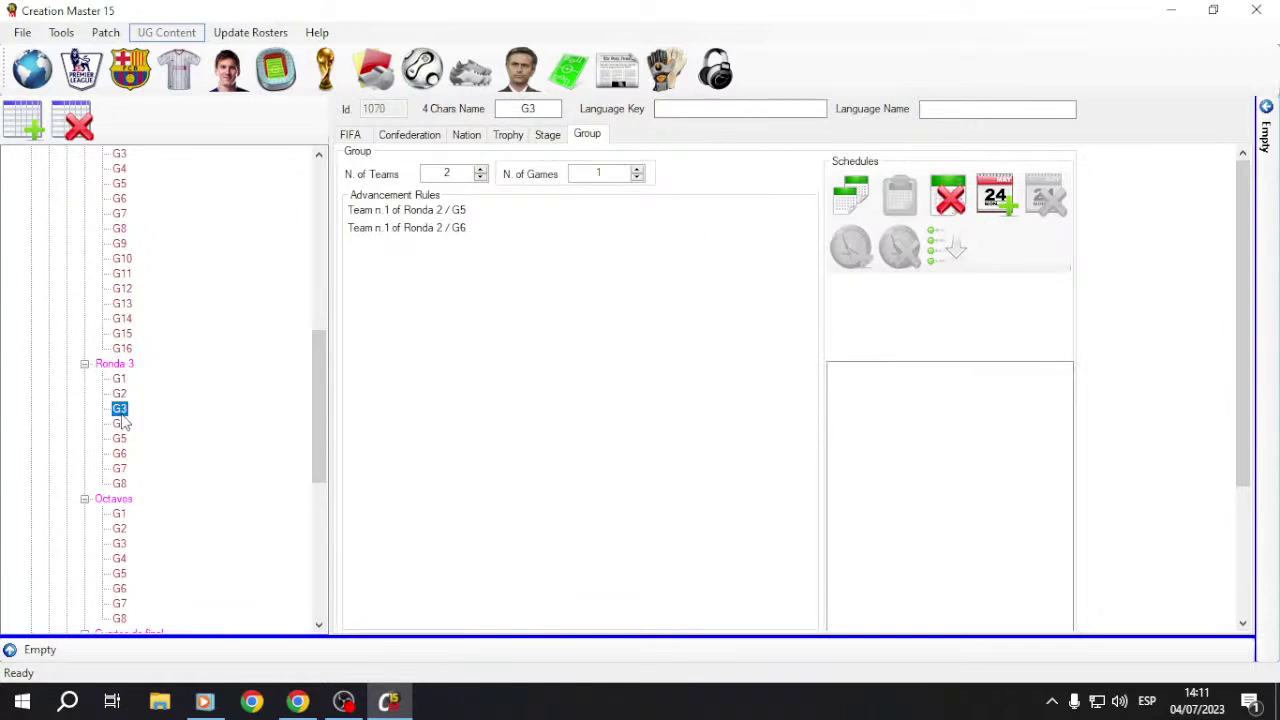
pyautogui.click(121, 426)
pyautogui.click(122, 440)
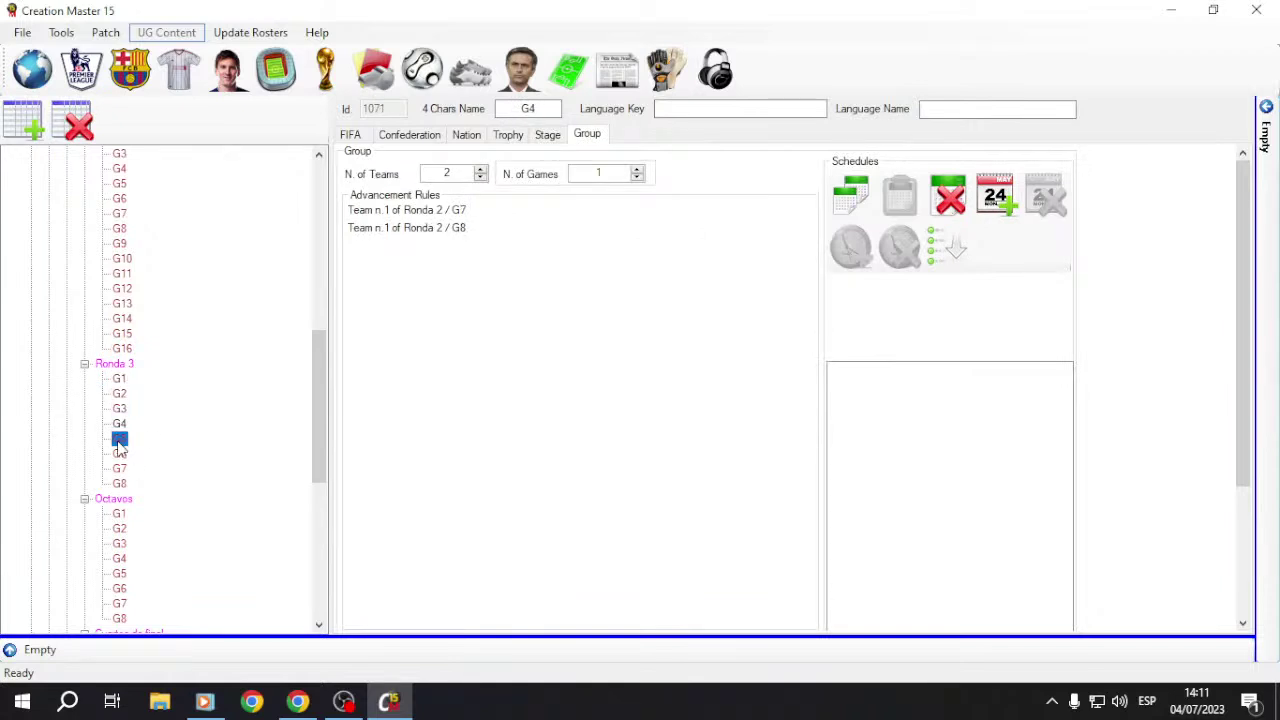
pyautogui.click(122, 458)
pyautogui.click(121, 471)
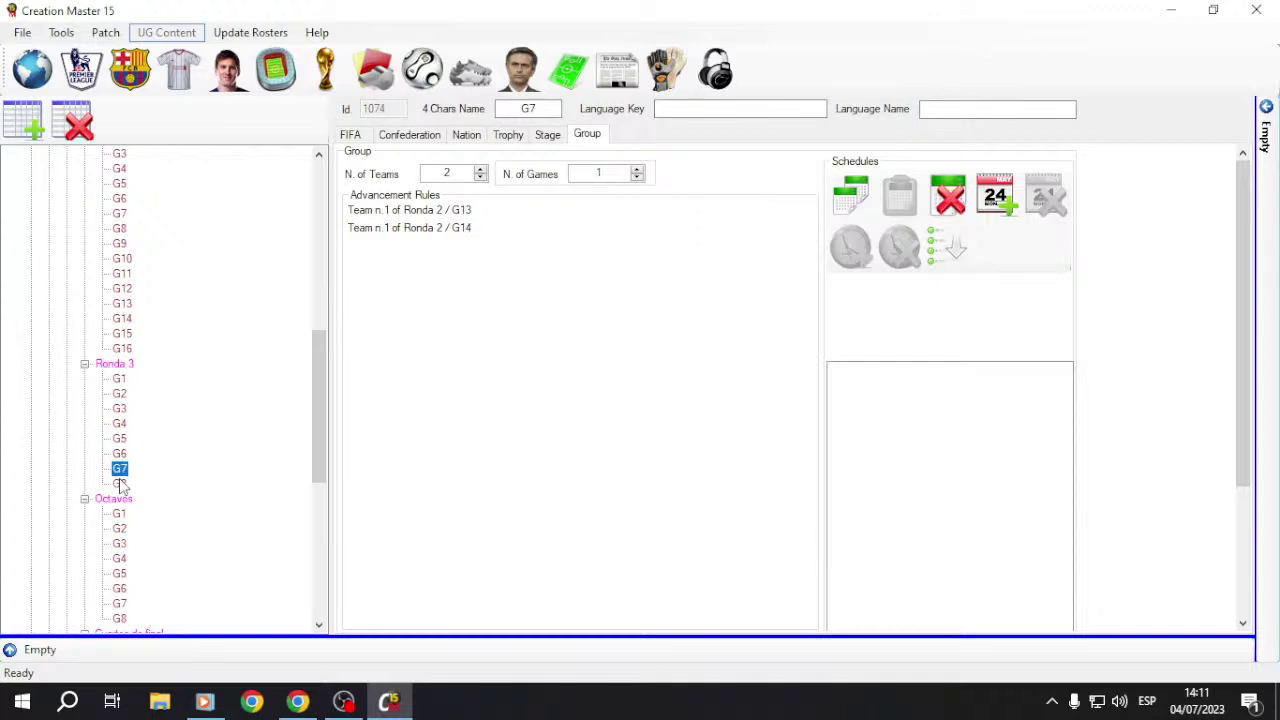
pyautogui.click(120, 485)
# Step: Examine the TIM Cup's Octavos stage and the advancement rules of its groups G1 to G8
pyautogui.scroll(-4, 143, 471)
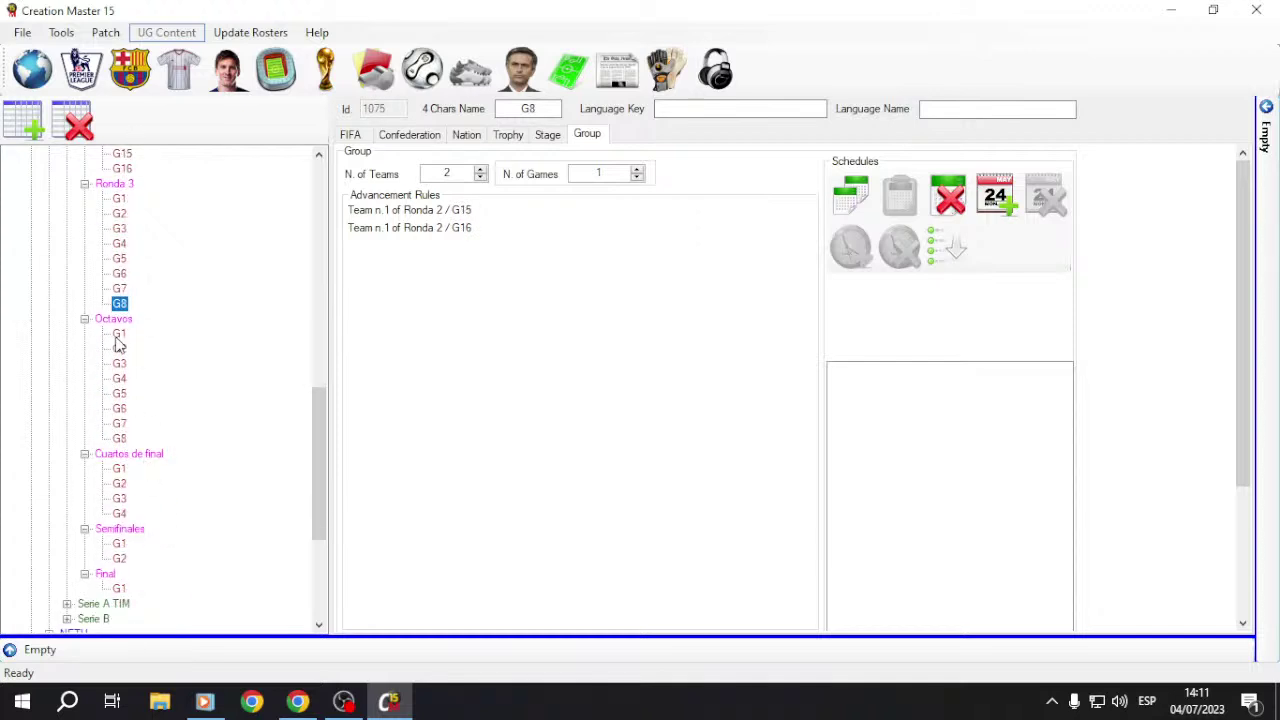
pyautogui.click(115, 320)
pyautogui.click(118, 336)
pyautogui.click(119, 351)
pyautogui.click(119, 366)
pyautogui.click(120, 380)
pyautogui.click(120, 395)
pyautogui.click(120, 409)
pyautogui.click(120, 424)
pyautogui.click(120, 439)
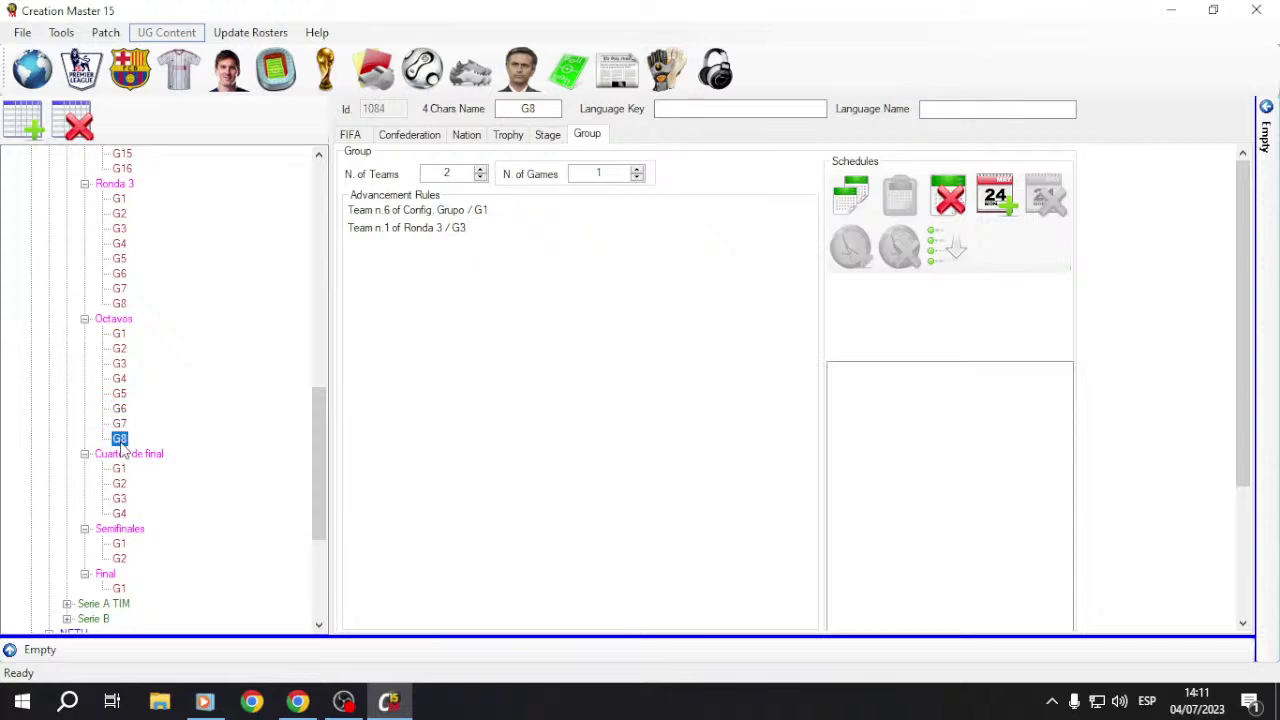
# Step: Examine the TIM Cup's Cuartos de final stage settings and the advancement rules of its groups
pyautogui.click(132, 456)
pyautogui.scroll(-3, 143, 500)
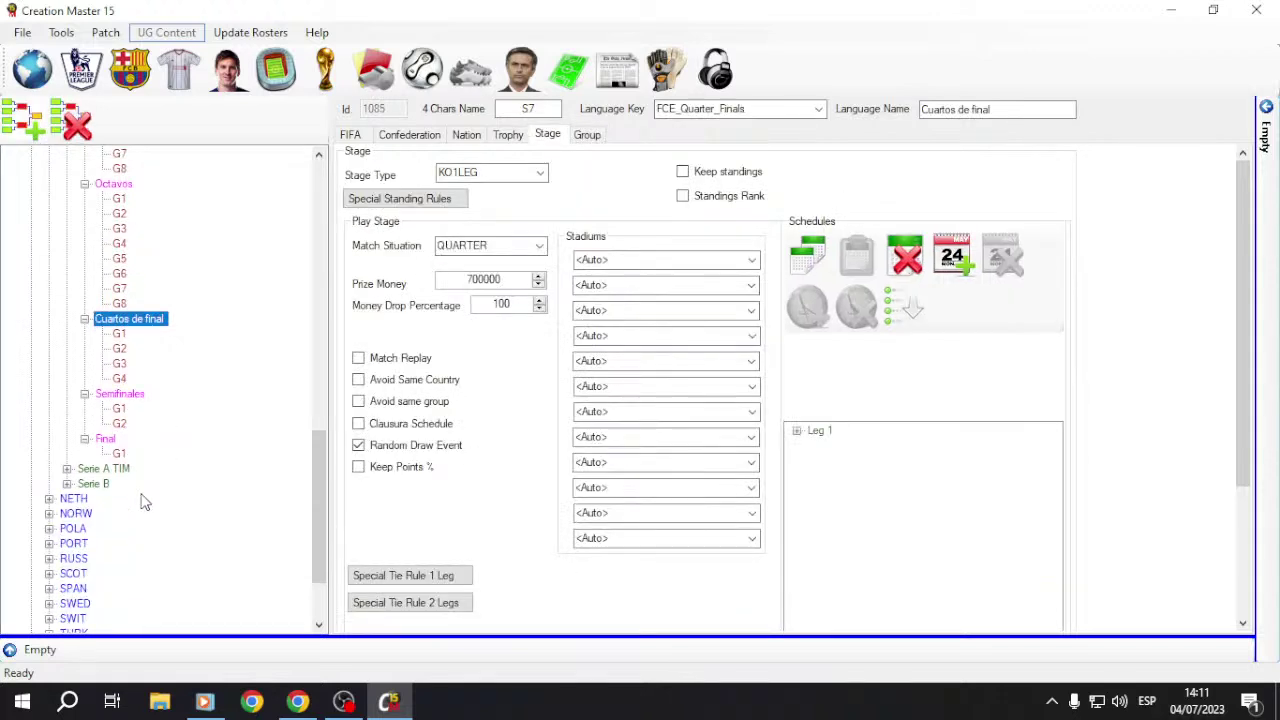
pyautogui.click(119, 336)
pyautogui.click(119, 348)
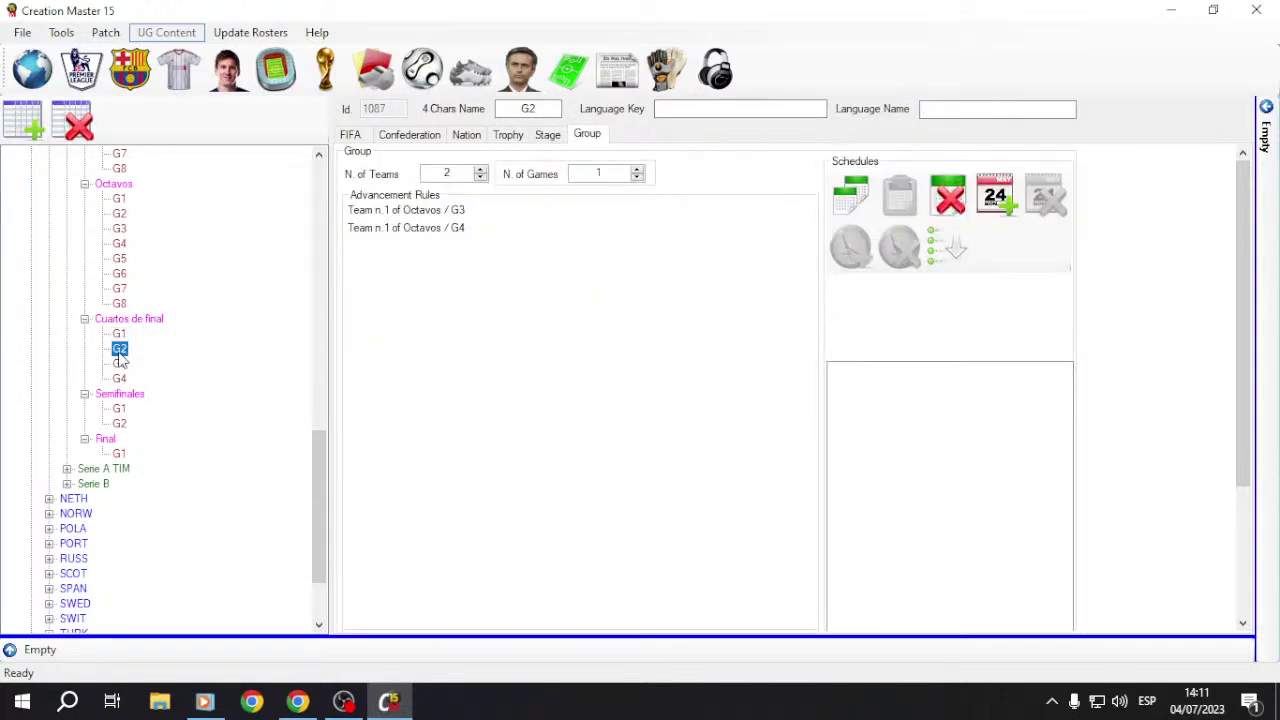
pyautogui.click(121, 380)
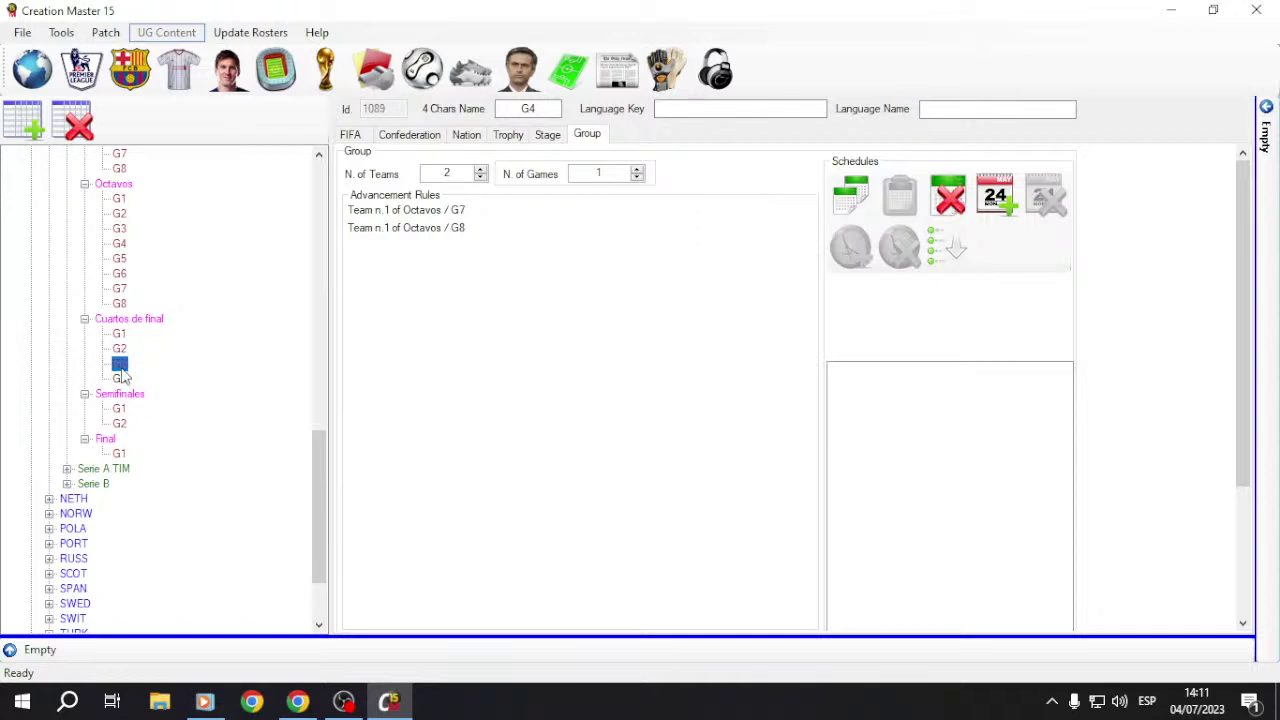
# Step: Examine the TIM Cup's Semifinales and Final stages and the advancement rules of their groups
pyautogui.click(120, 394)
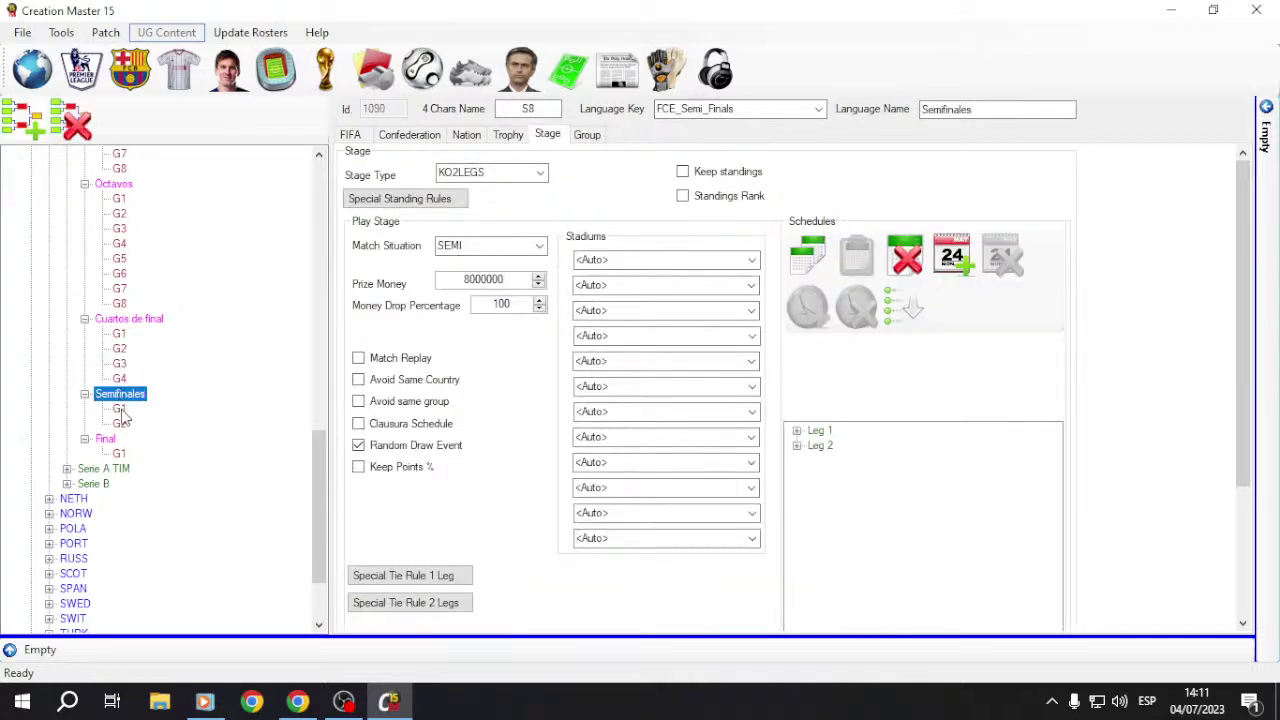
pyautogui.click(119, 409)
pyautogui.click(120, 424)
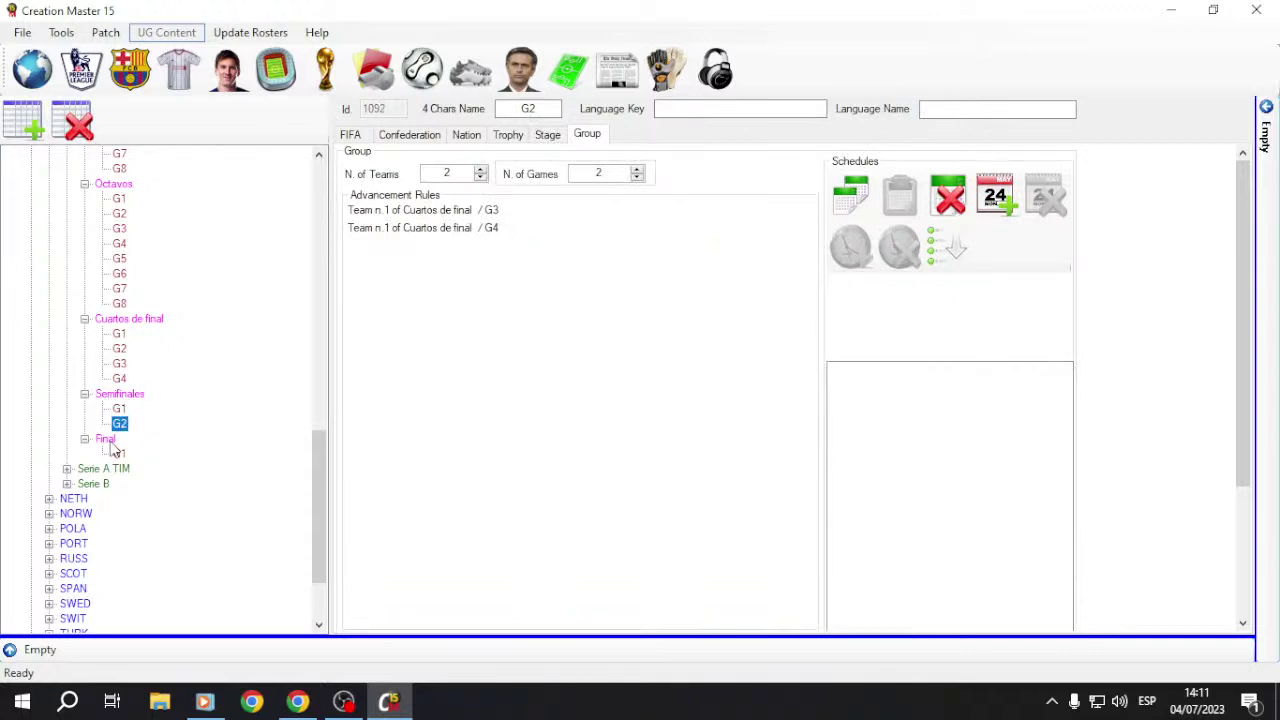
pyautogui.click(106, 439)
pyautogui.click(119, 455)
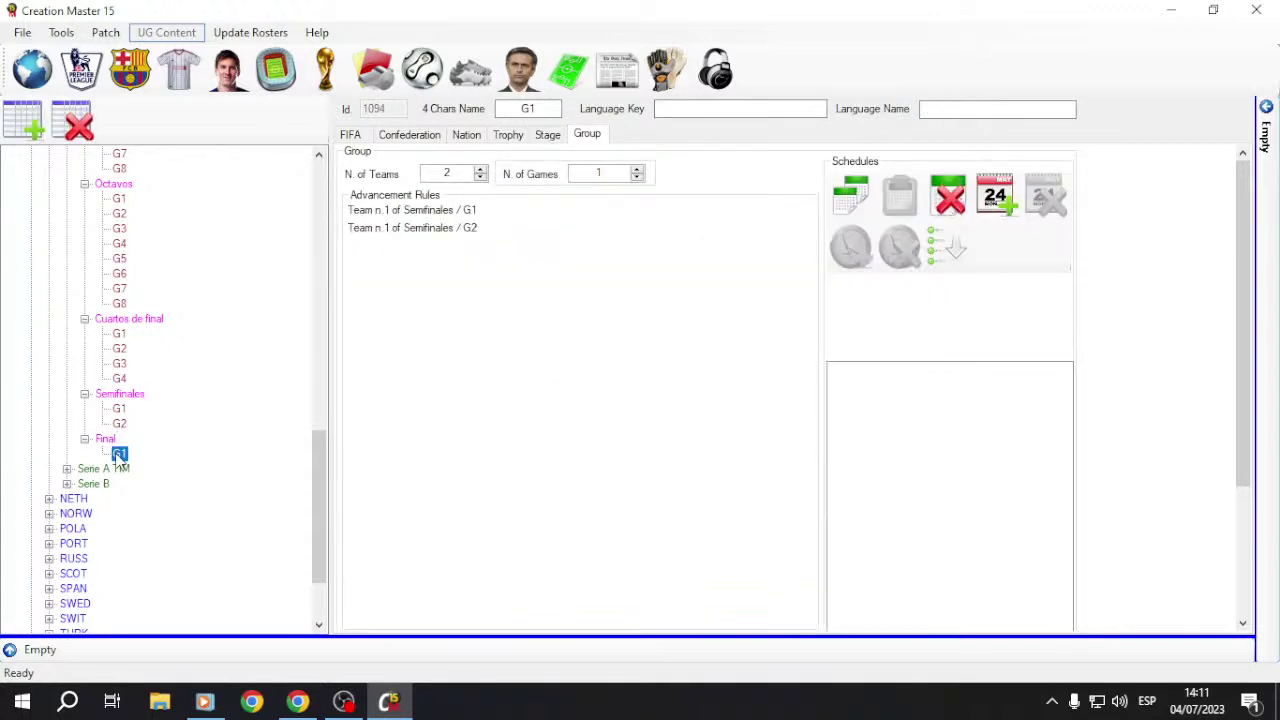
# Step: Collapse the TIM Cup's stages in the competition tree and return to PAOK's team roster
pyautogui.scroll(10, 217, 414)
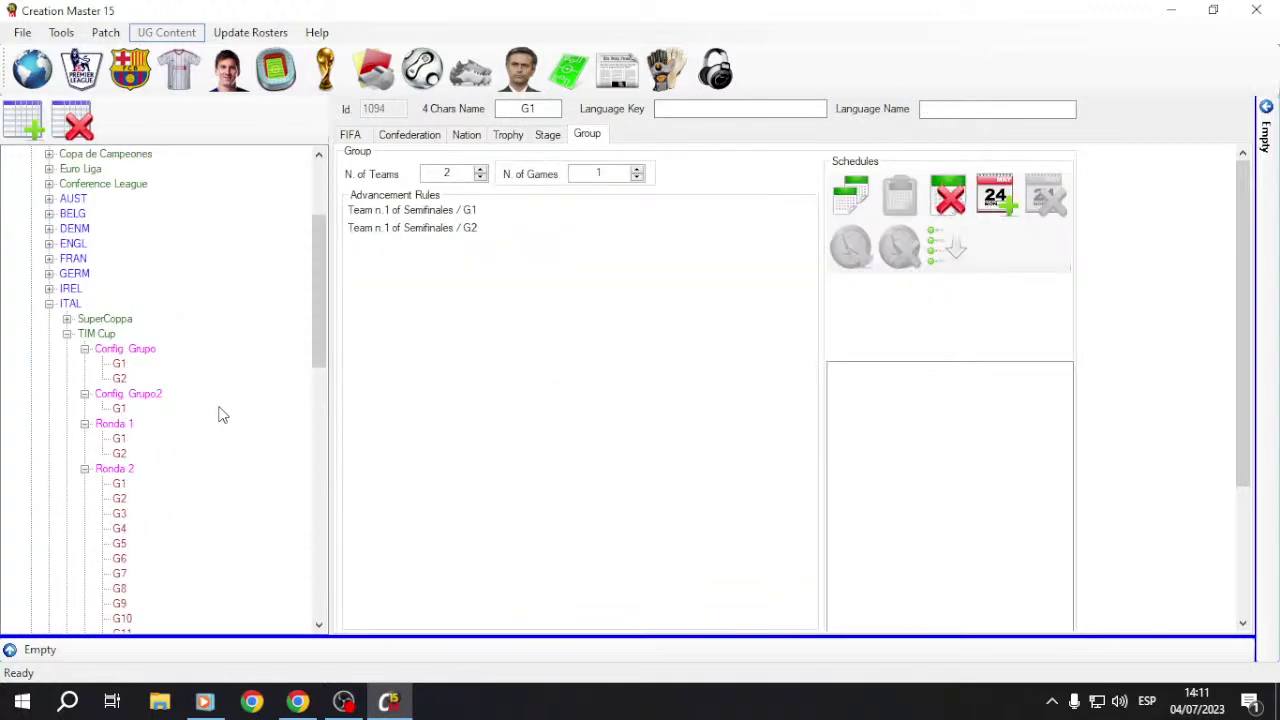
pyautogui.click(66, 333)
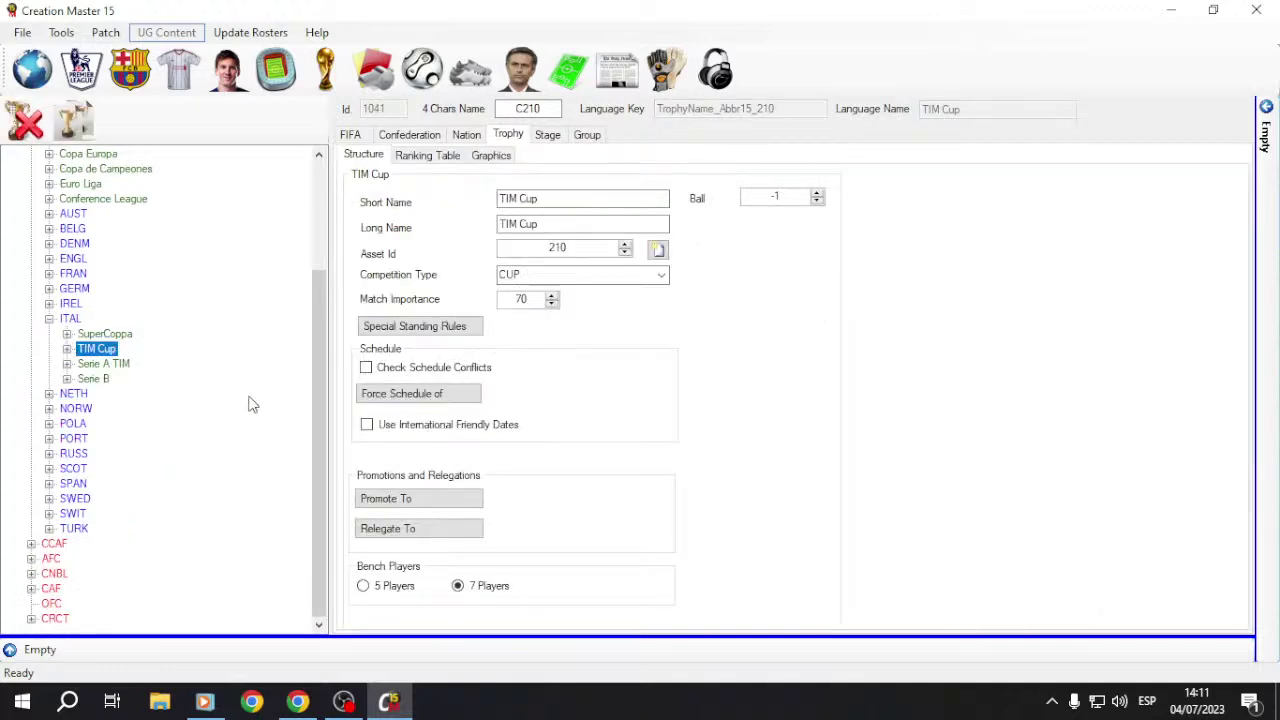
pyautogui.moveTo(319, 387); pyautogui.dragTo(325, 210)
pyautogui.click(105, 32)
pyautogui.moveTo(280, 30)
pyautogui.click(129, 68)
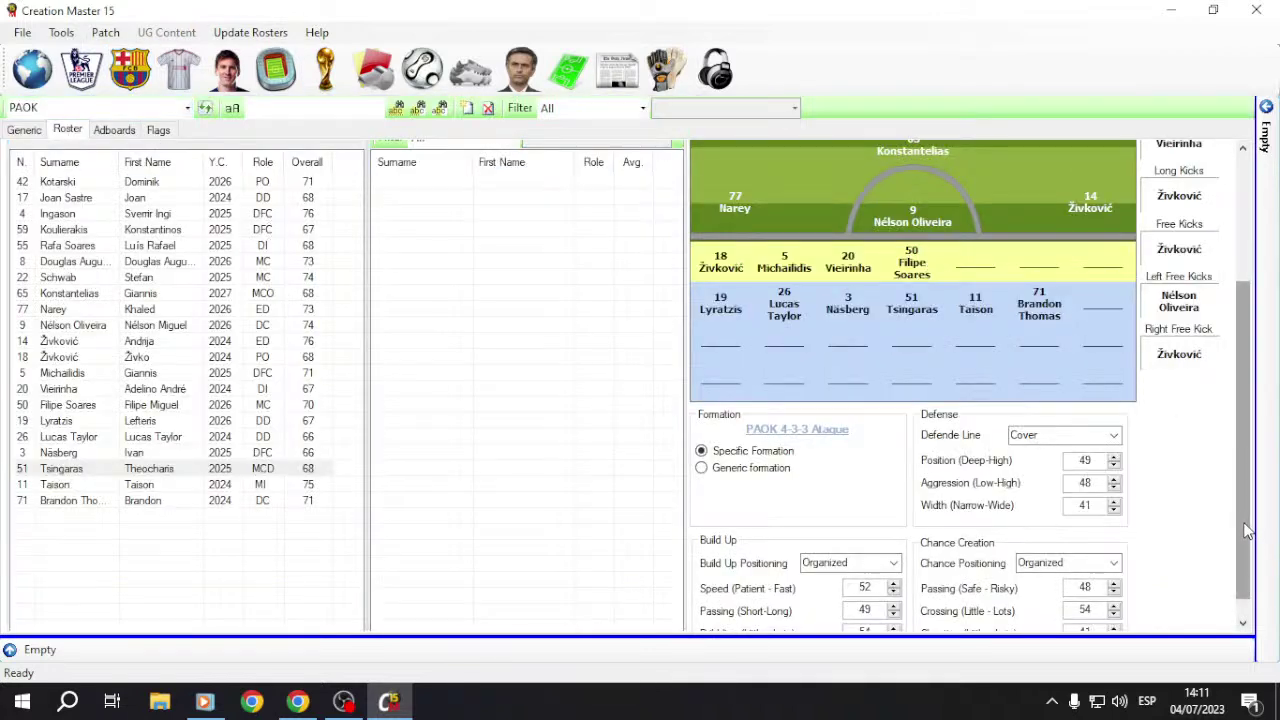
# Step: Switch to Chrome and open Theocharis Tsingaras's SoFIFA profile from the search results in a full-size window
pyautogui.doubleClick(800, 28)
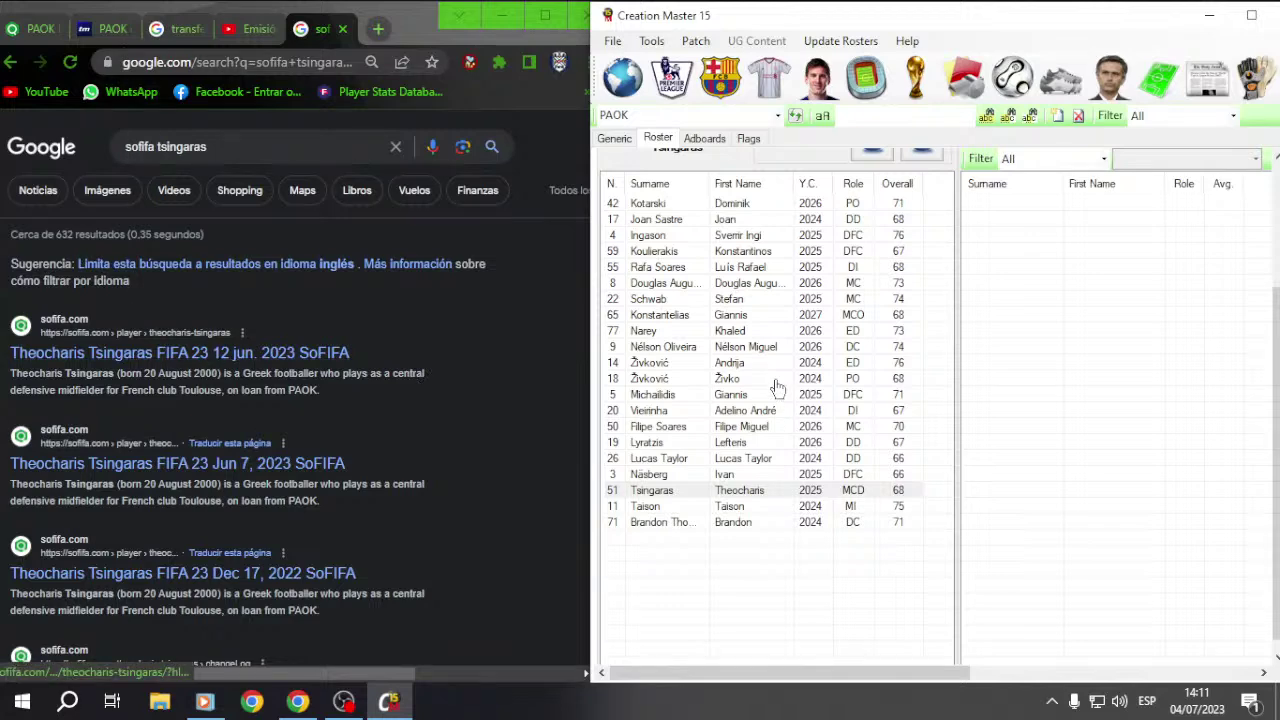
pyautogui.click(163, 356)
pyautogui.moveTo(295, 673); pyautogui.dragTo(420, 678)
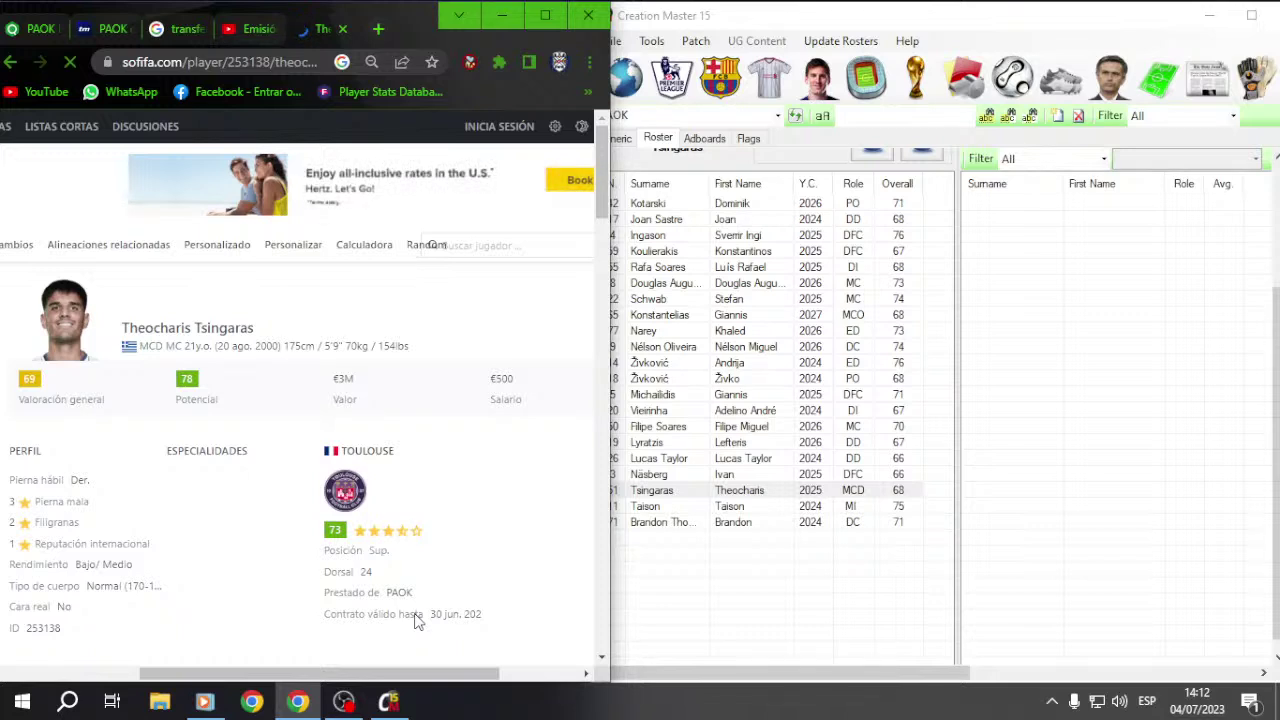
pyautogui.doubleClick(428, 16)
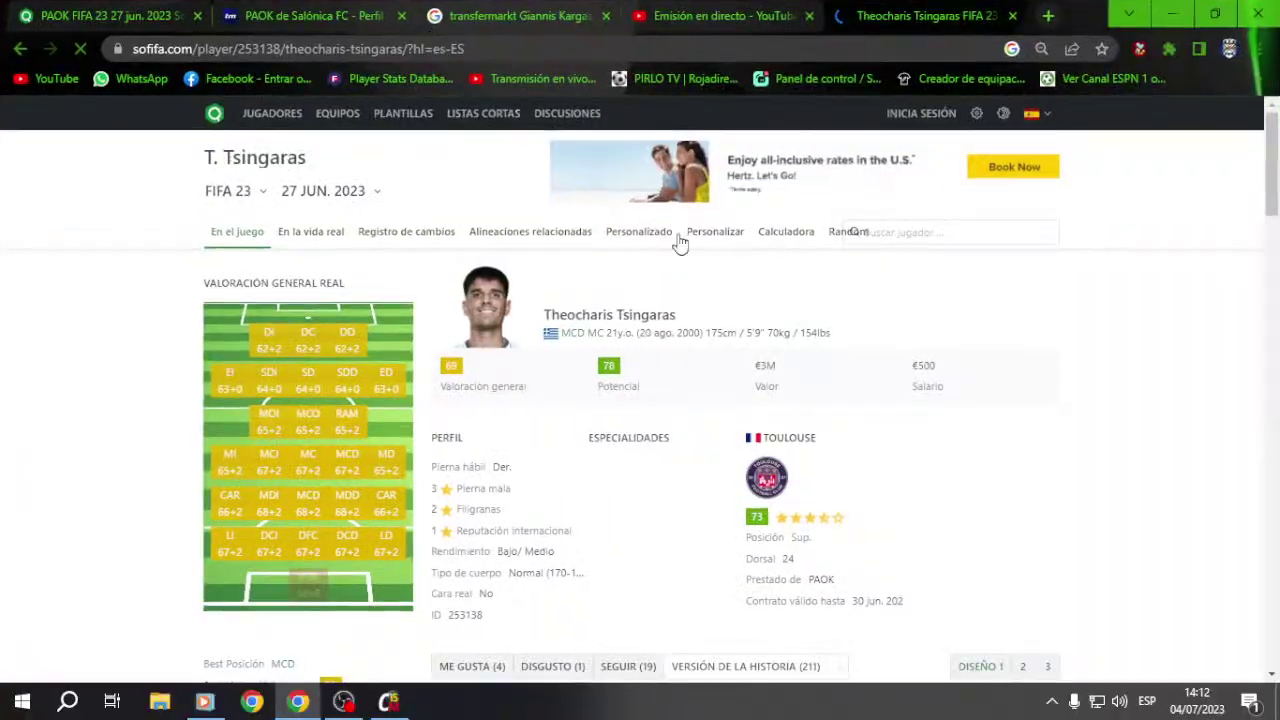
# Step: Open the Actualizar FIFA 15 site in a new browser tab and go to its extra faces page
pyautogui.click(1048, 16)
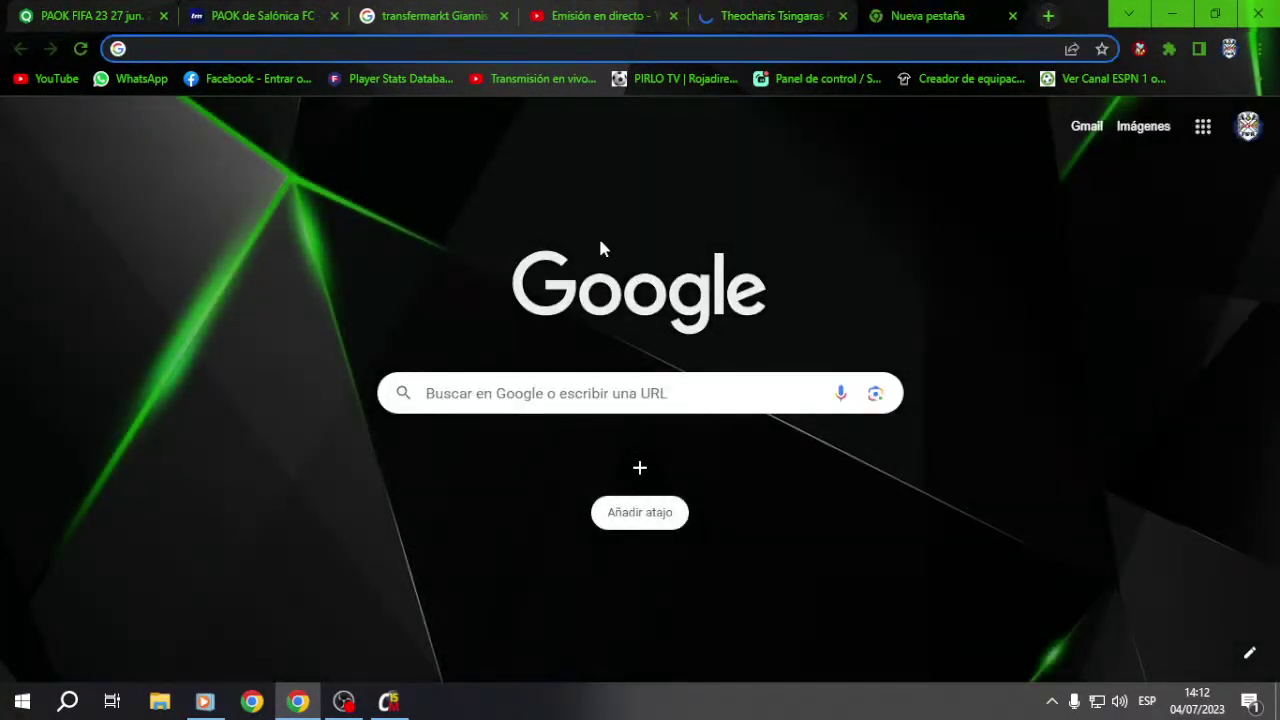
pyautogui.click(1255, 78)
pyautogui.click(1040, 238)
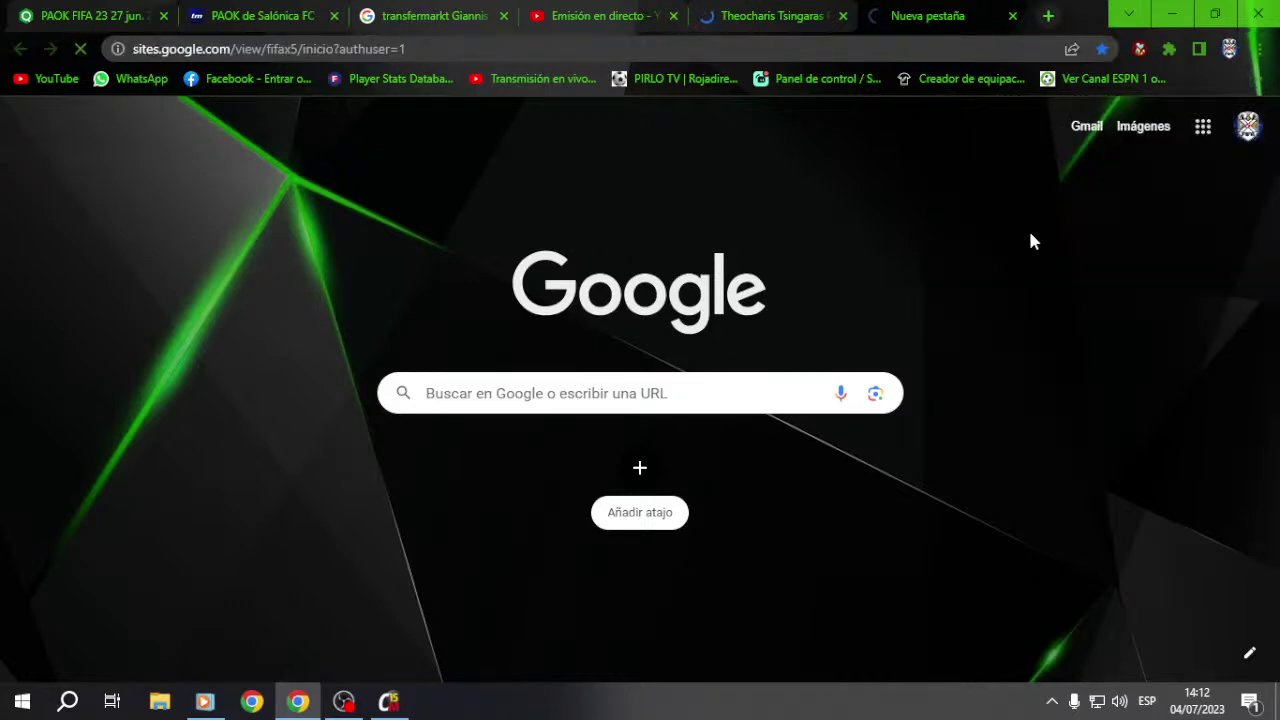
pyautogui.scroll(-2, 678, 400)
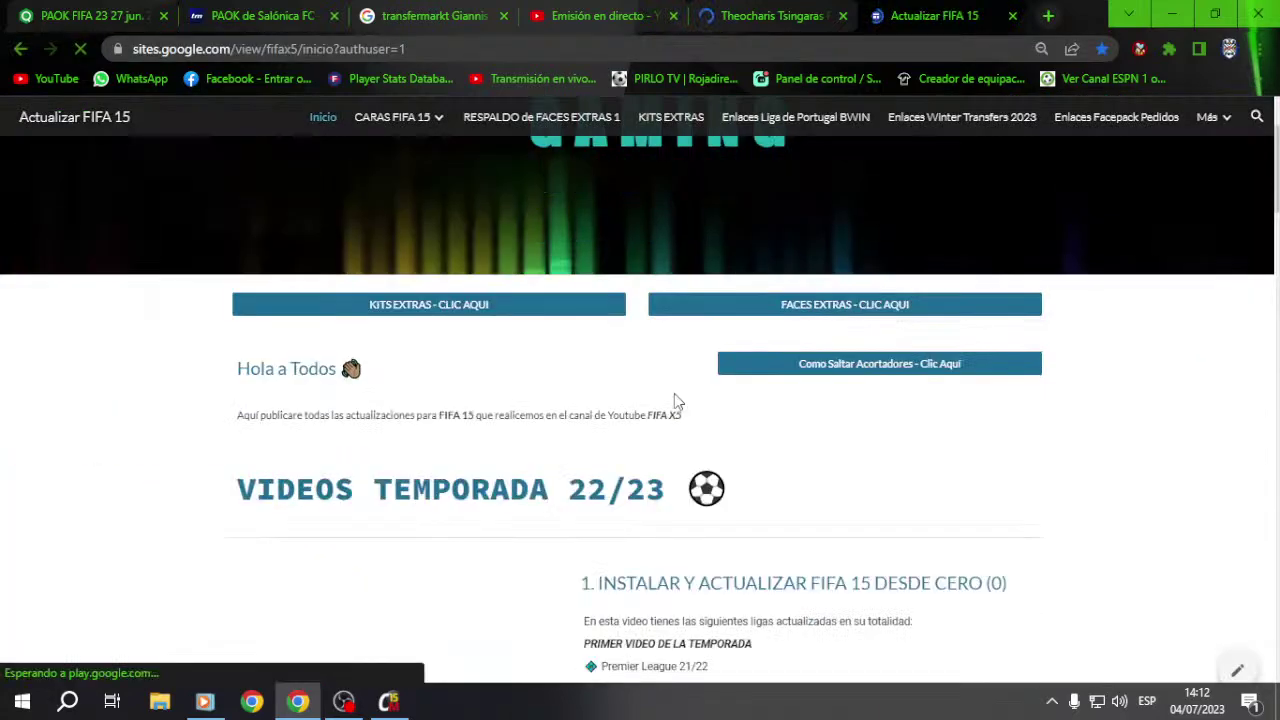
pyautogui.click(724, 304)
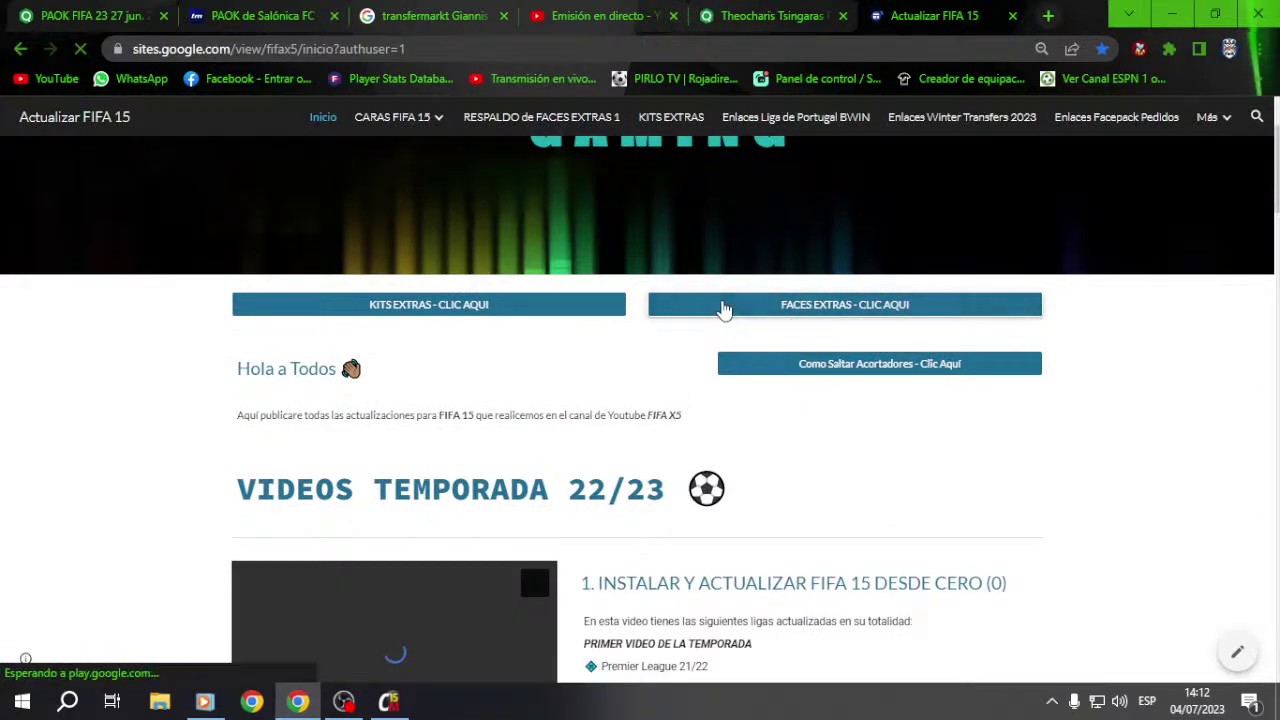
pyautogui.scroll(-5, 718, 312)
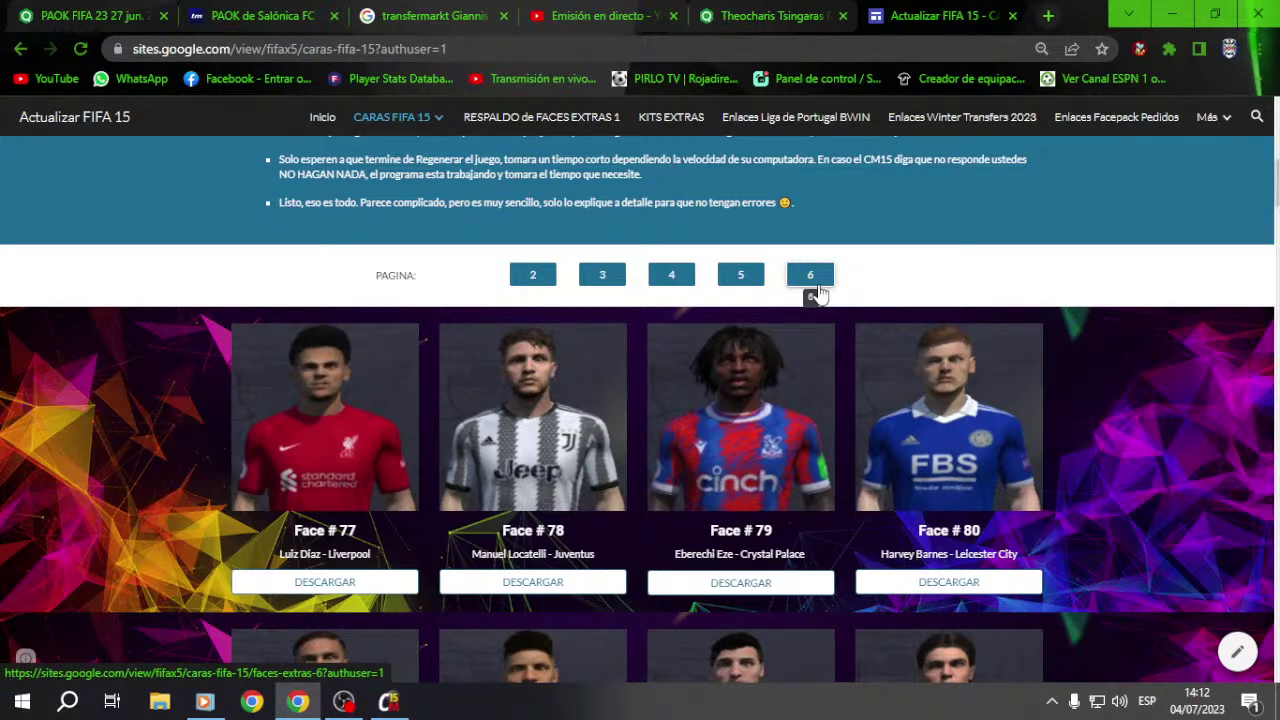
# Step: Search the site for "mcginn", clear the query and return to the faces page
pyautogui.click(1260, 119)
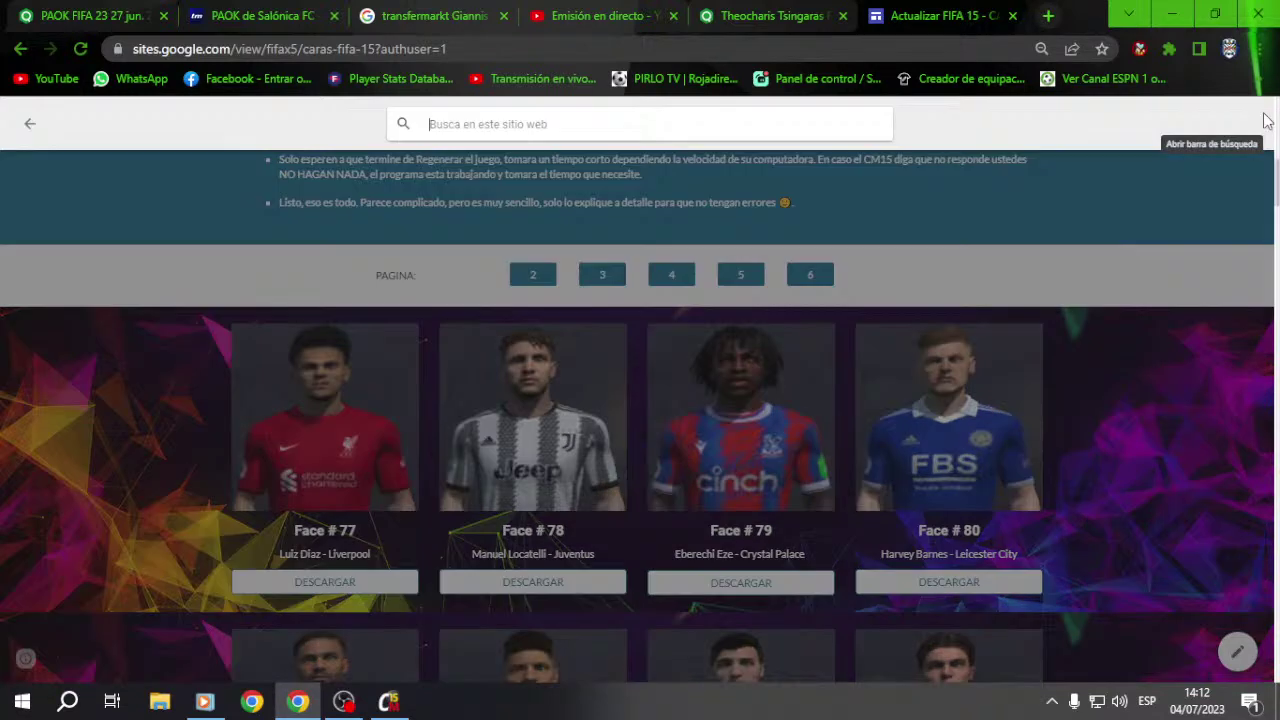
pyautogui.write('mcginn')
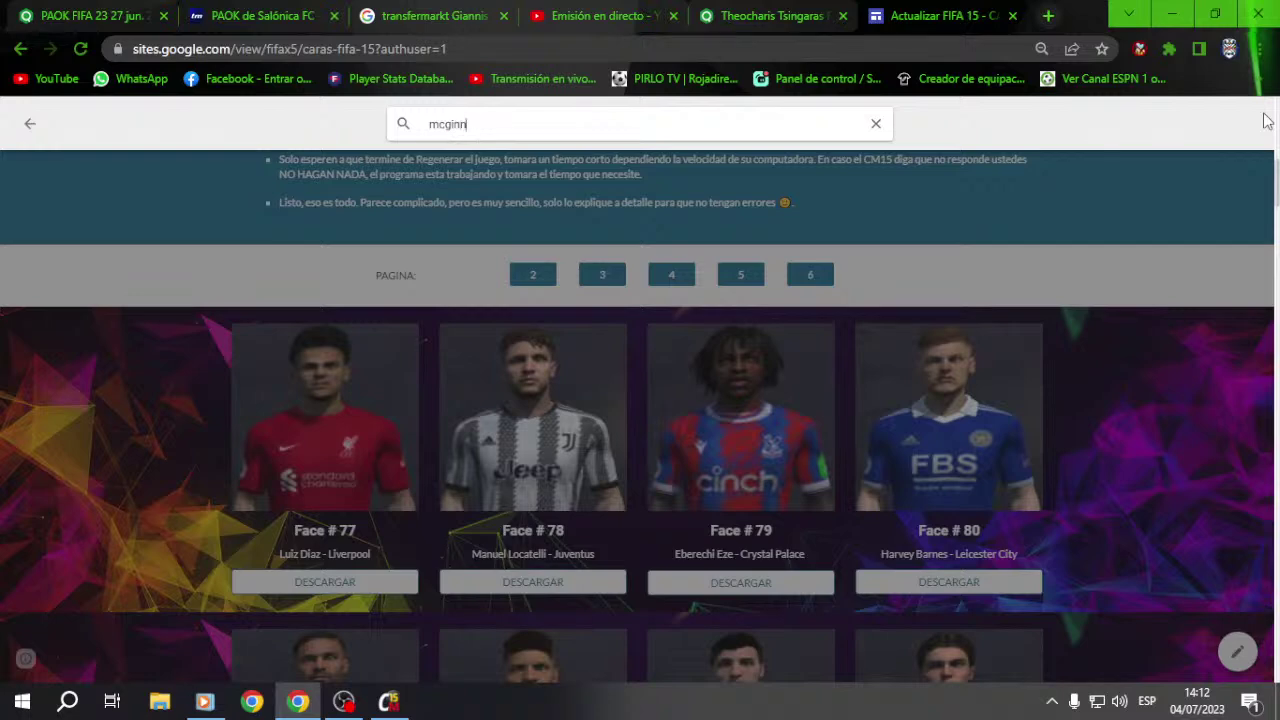
pyautogui.press('Return')
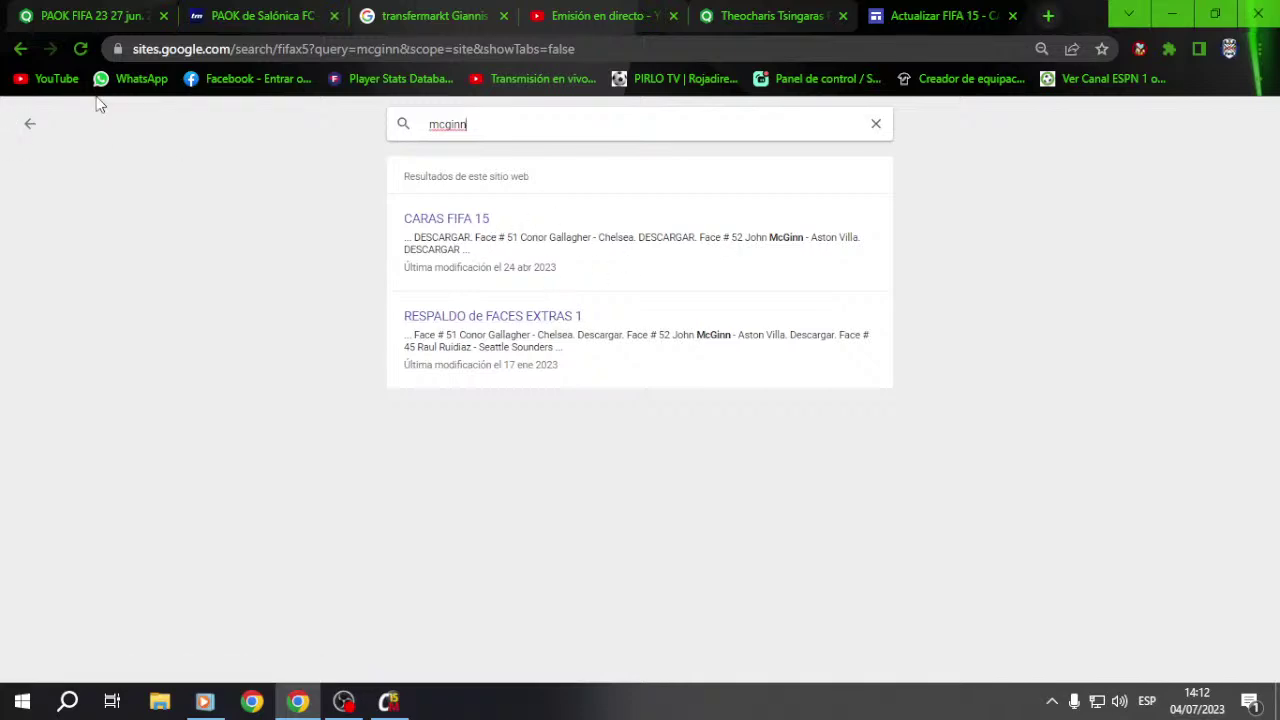
pyautogui.click(884, 124)
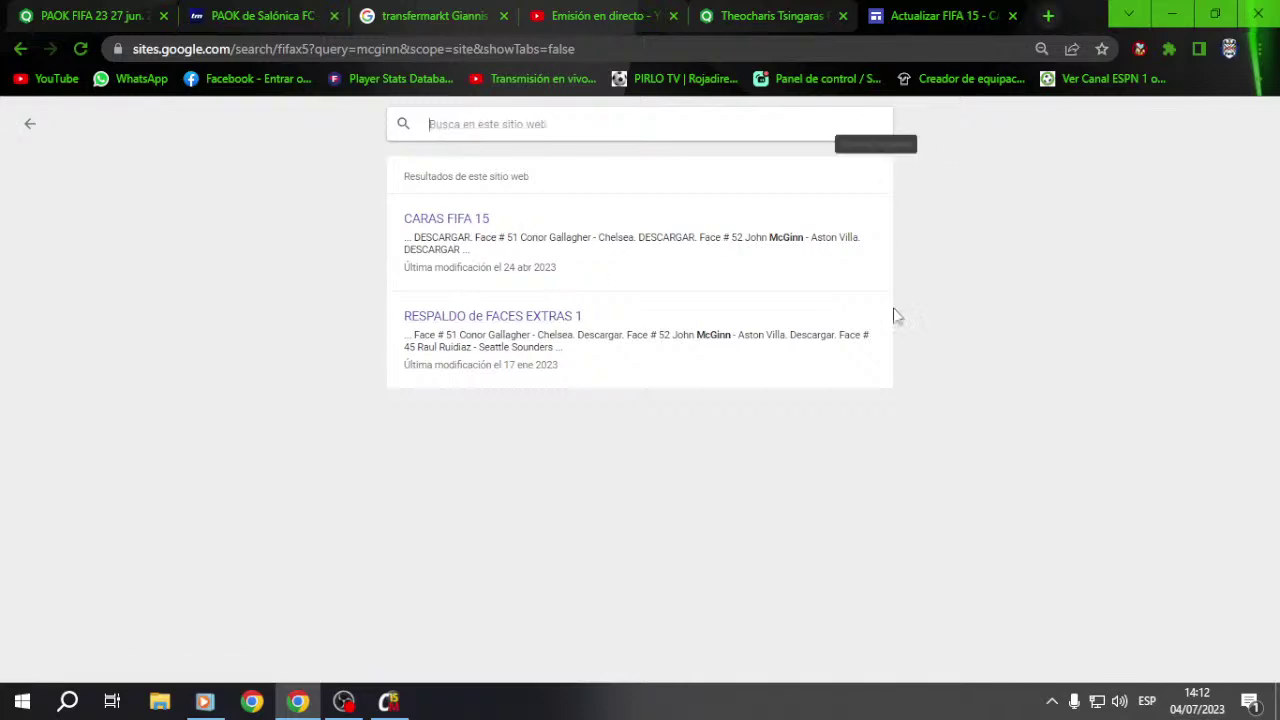
pyautogui.click(24, 126)
# Step: Find the John McGinn - Aston Villa face in the gallery and highlight its caption
pyautogui.scroll(-15, 921, 515)
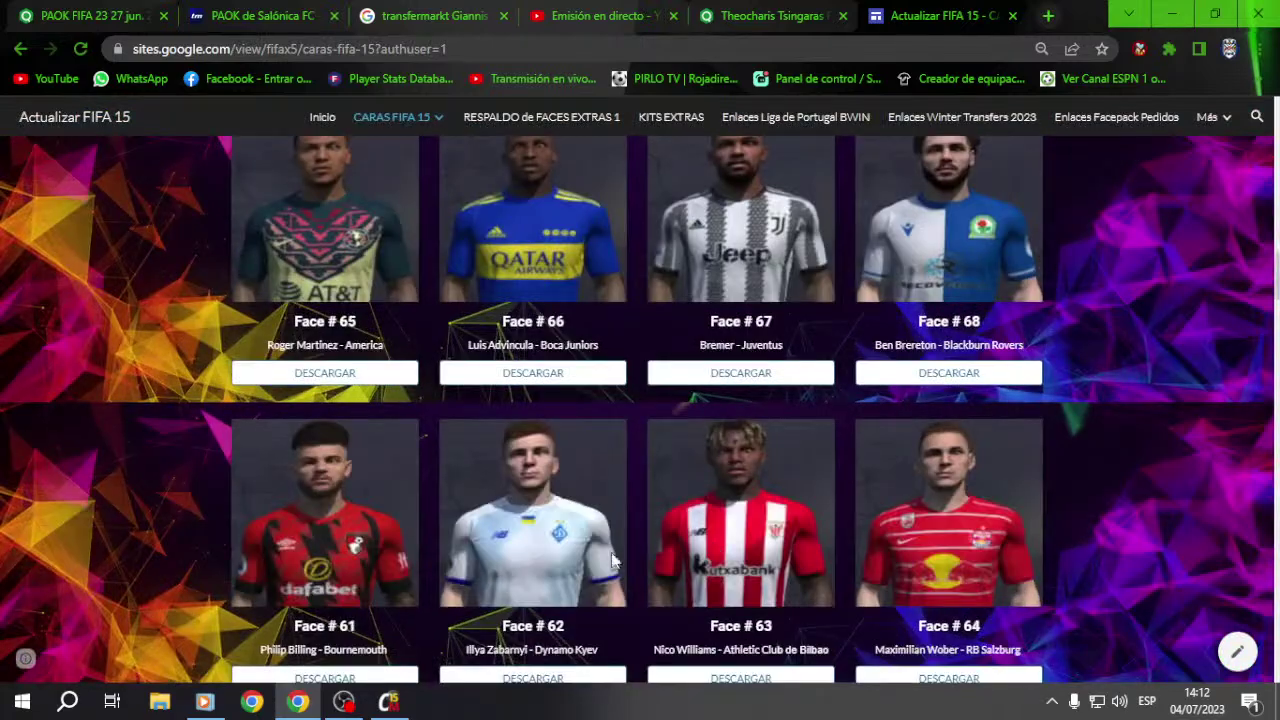
pyautogui.scroll(-5, 540, 485)
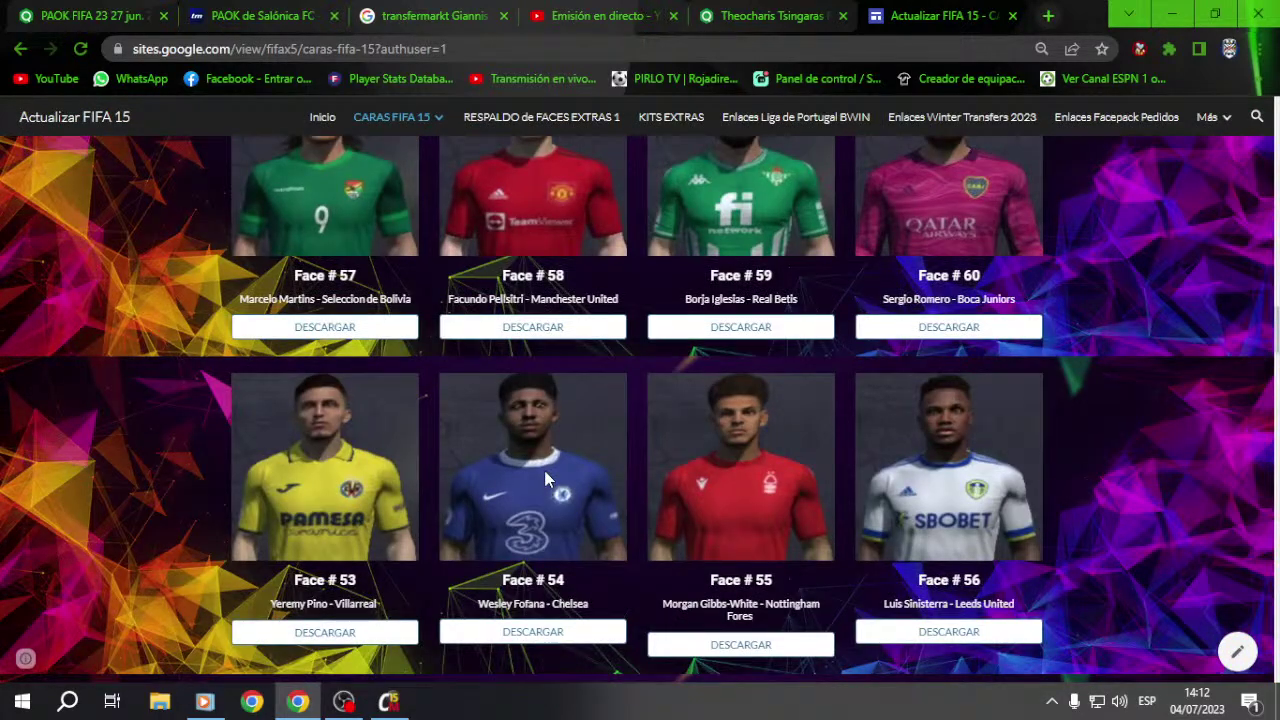
pyautogui.scroll(-4, 545, 480)
pyautogui.moveTo(899, 543); pyautogui.dragTo(1107, 563)
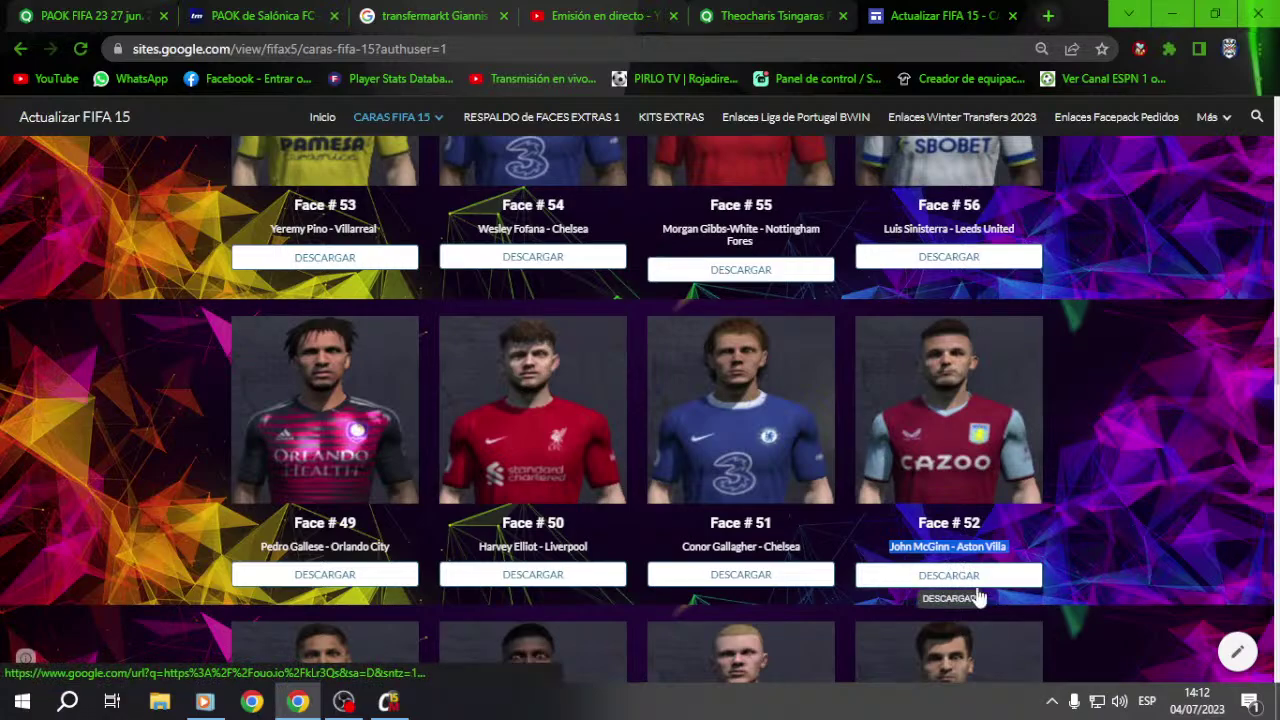
# Step: Review the faces page's "Instrucciones de Instalación" section, including the recommendations and game regeneration instructions
pyautogui.scroll(10, 1202, 556)
pyautogui.scroll(20, 1203, 558)
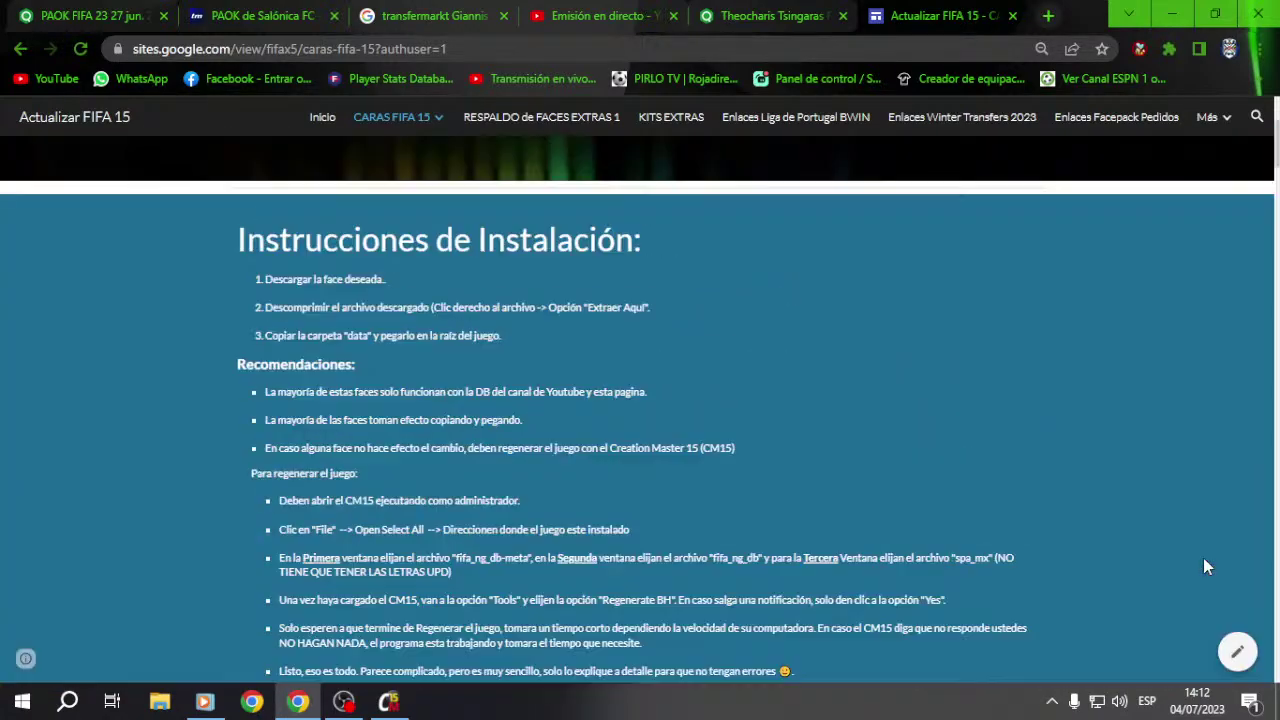
pyautogui.scroll(-4, 640, 475)
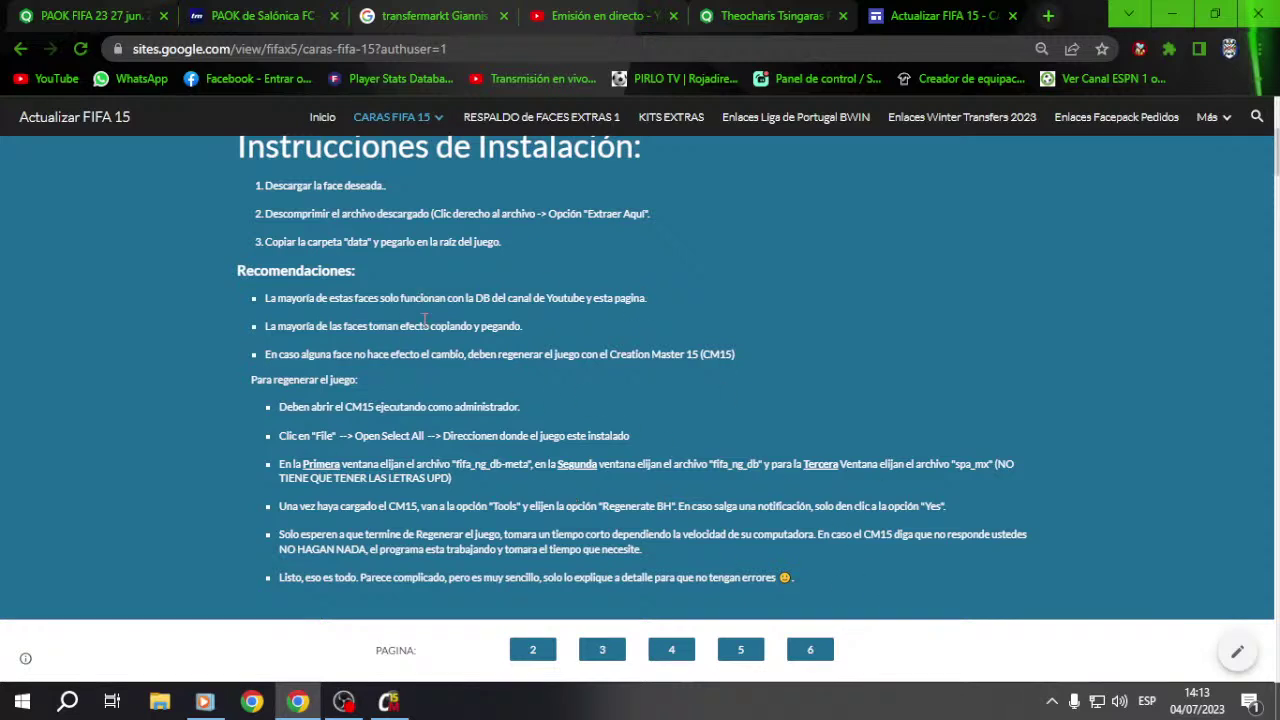
pyautogui.moveTo(236, 147); pyautogui.dragTo(622, 185)
pyautogui.scroll(-3, 815, 408)
pyautogui.scroll(-1, 796, 435)
pyautogui.scroll(1, 783, 433)
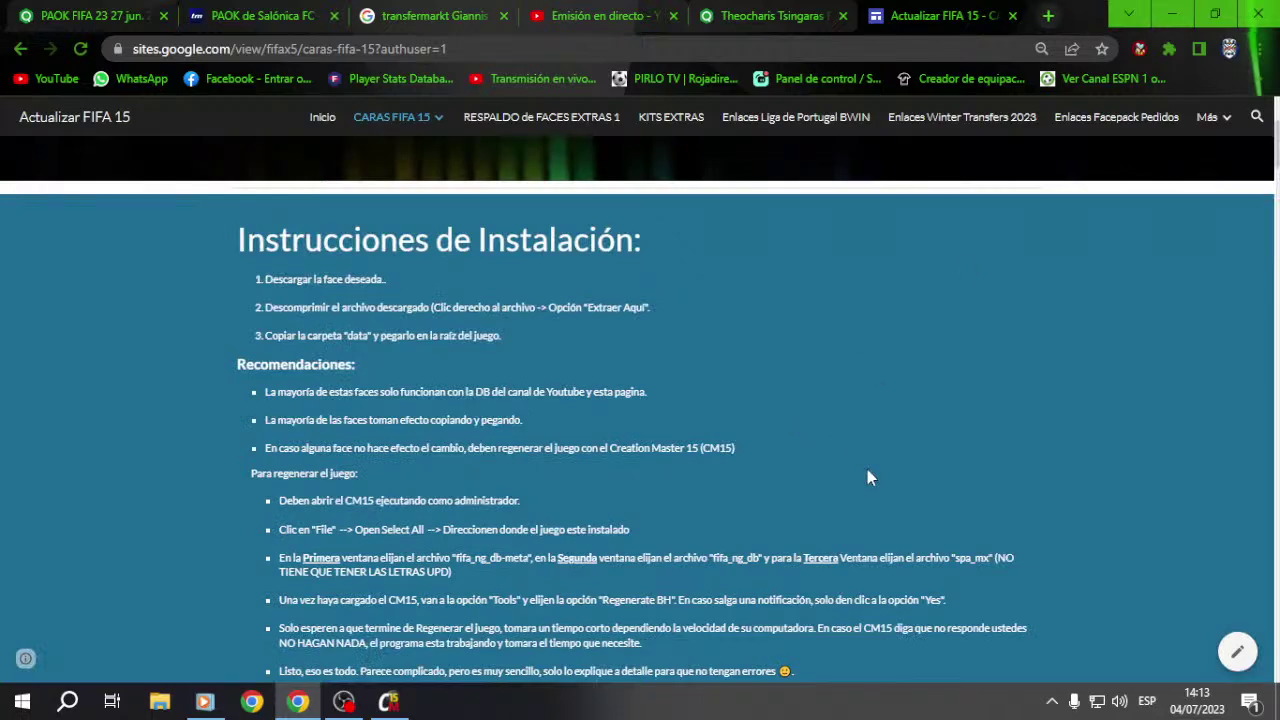
pyautogui.scroll(-3, 867, 478)
# Step: Open page 6 of the extra faces and examine its installation notes and newest faces, including Face # 472
pyautogui.click(792, 460)
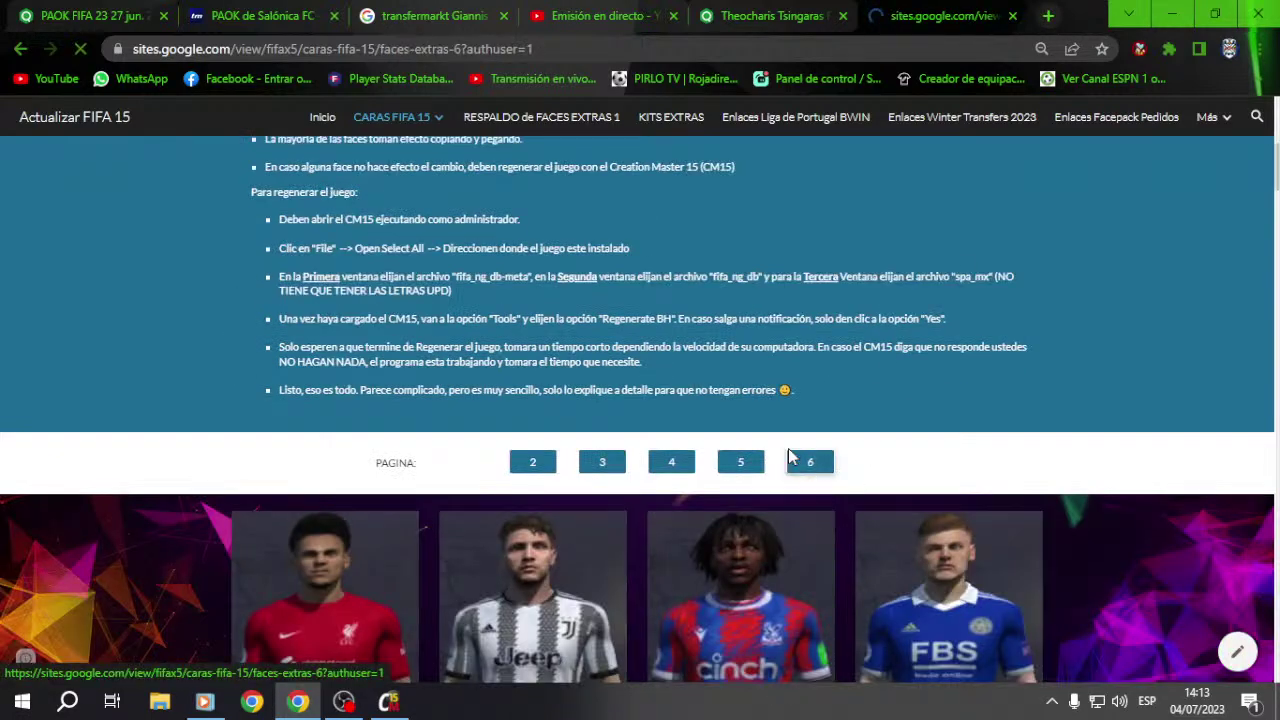
pyautogui.scroll(-3, 788, 432)
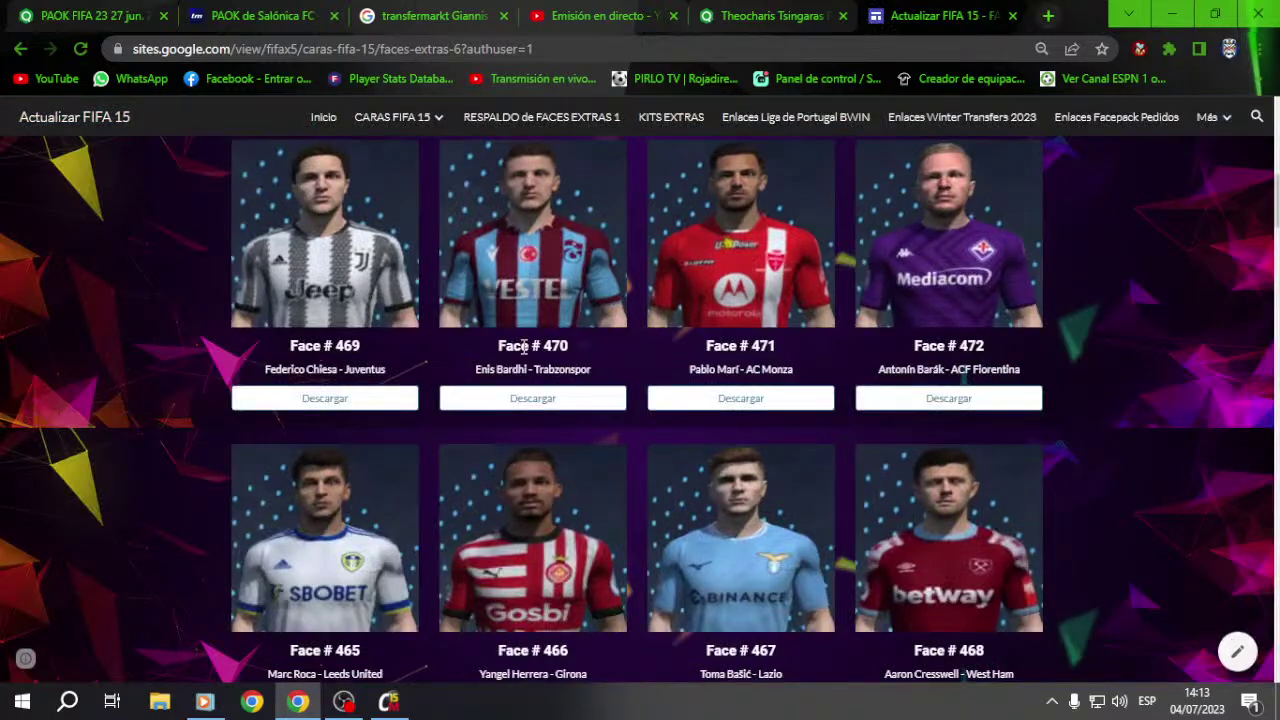
pyautogui.moveTo(914, 346); pyautogui.dragTo(980, 348)
pyautogui.click(988, 358)
pyautogui.scroll(-4, 1106, 392)
pyautogui.scroll(5, 1106, 392)
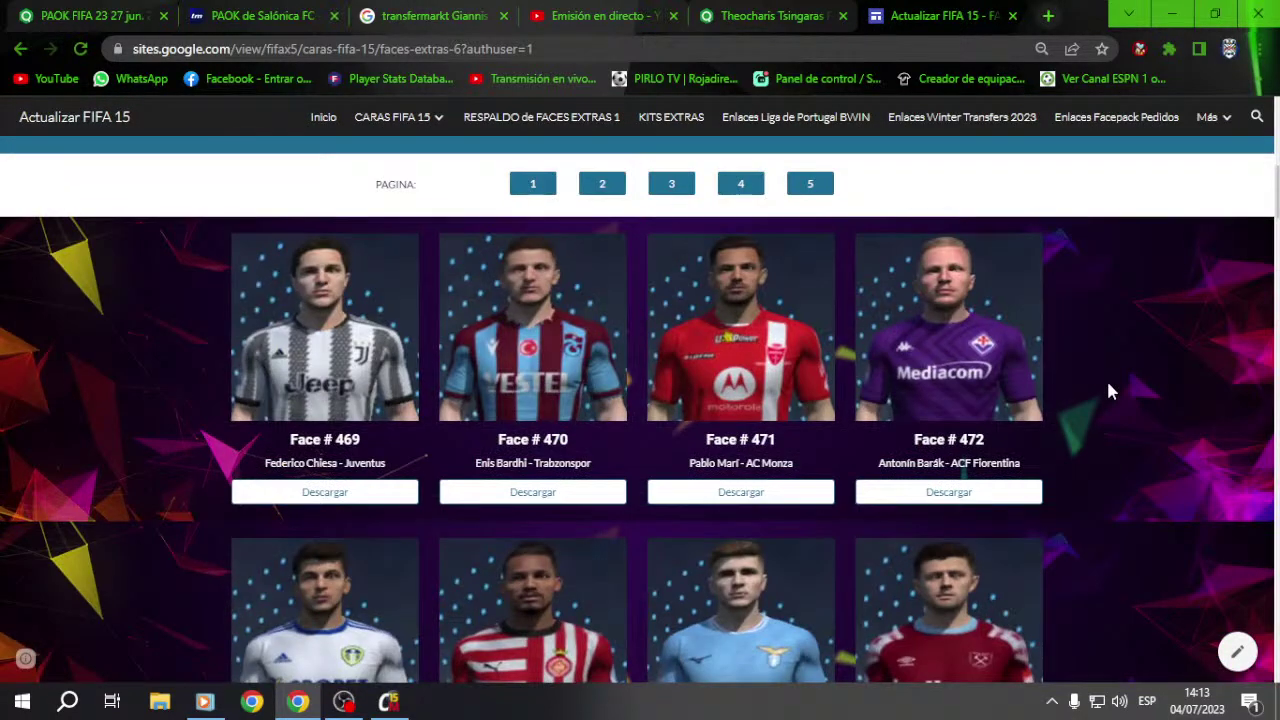
pyautogui.scroll(-4, 1106, 392)
pyautogui.scroll(6, 1108, 392)
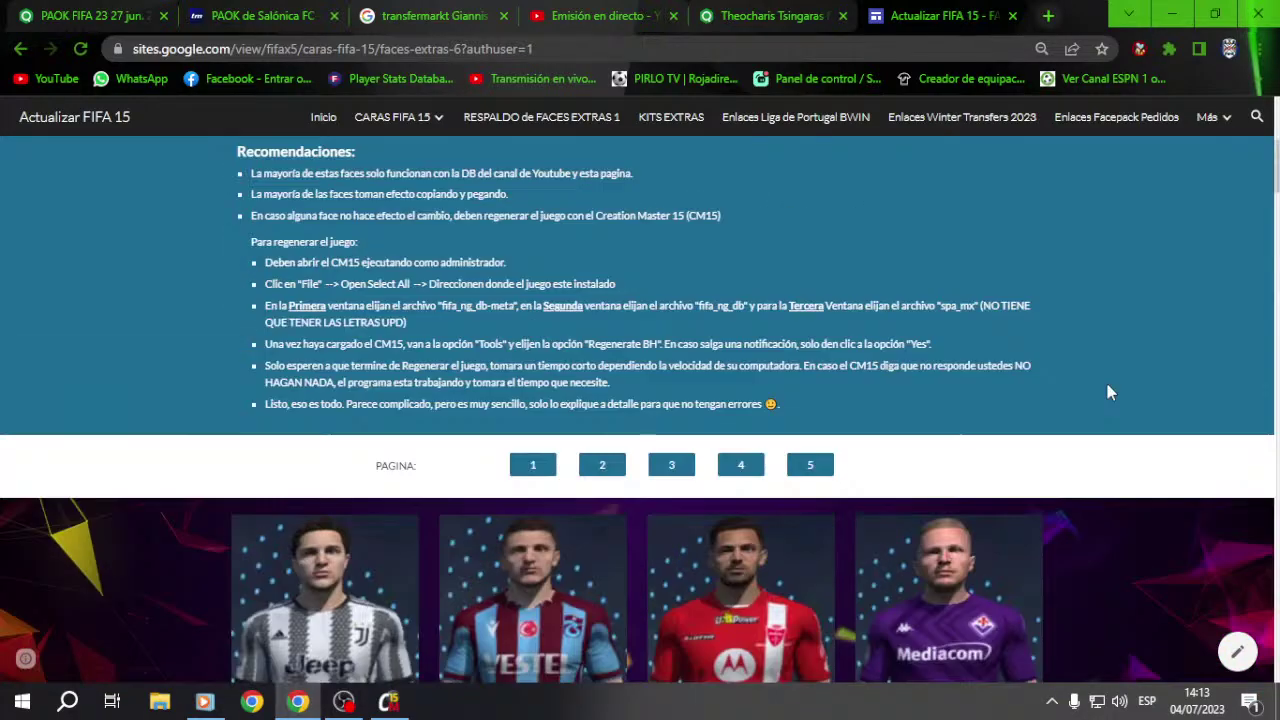
pyautogui.scroll(-5, 1108, 392)
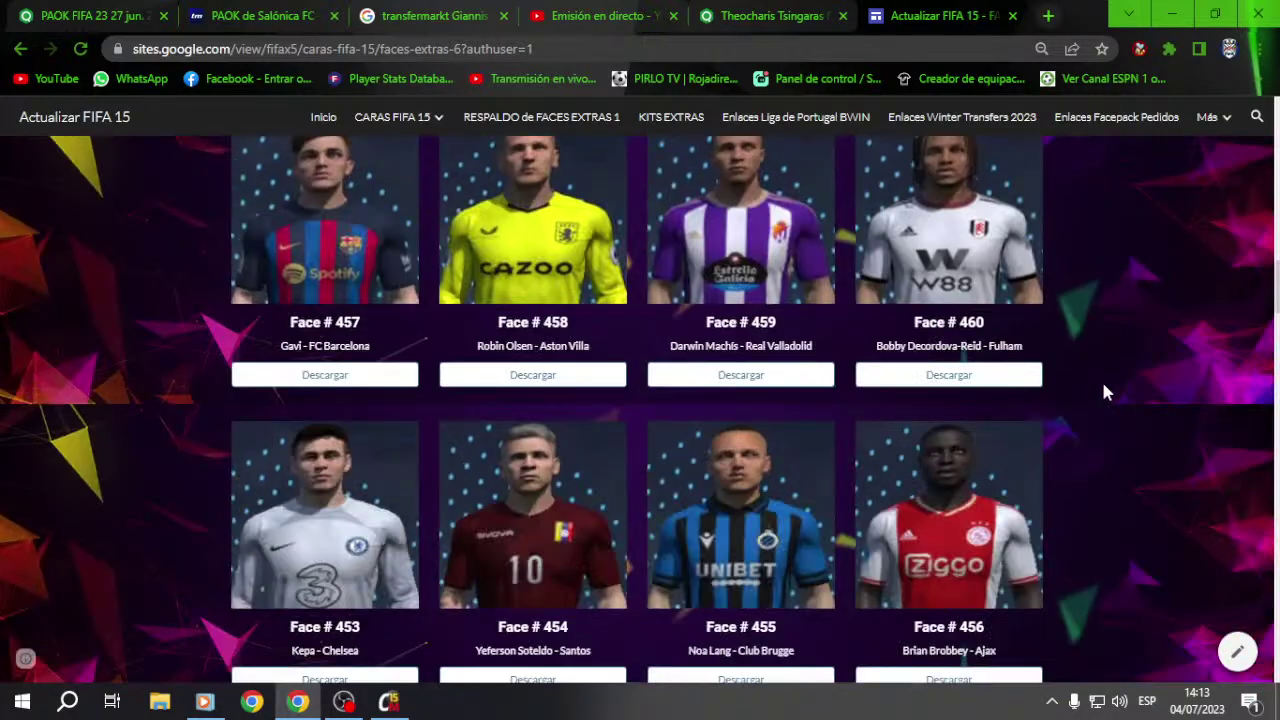
pyautogui.scroll(3, 1106, 392)
pyautogui.scroll(3, 1106, 392)
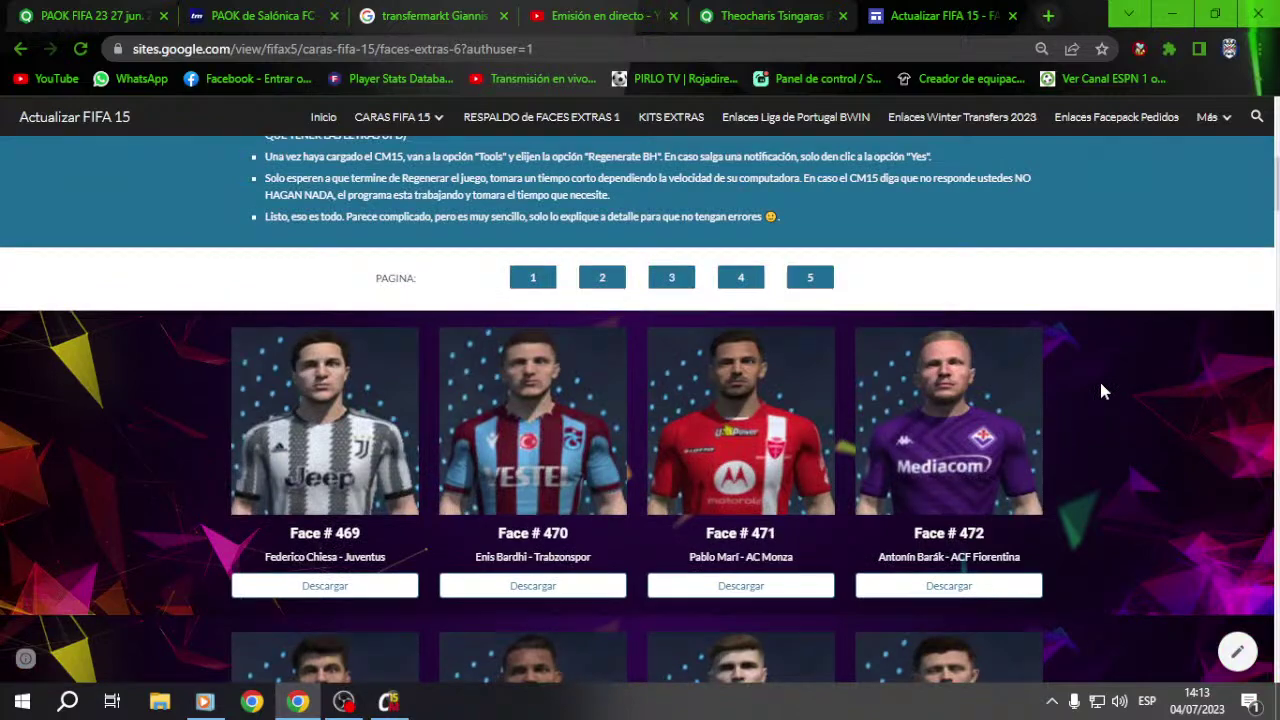
pyautogui.scroll(-3, 1104, 392)
pyautogui.scroll(4, 1104, 392)
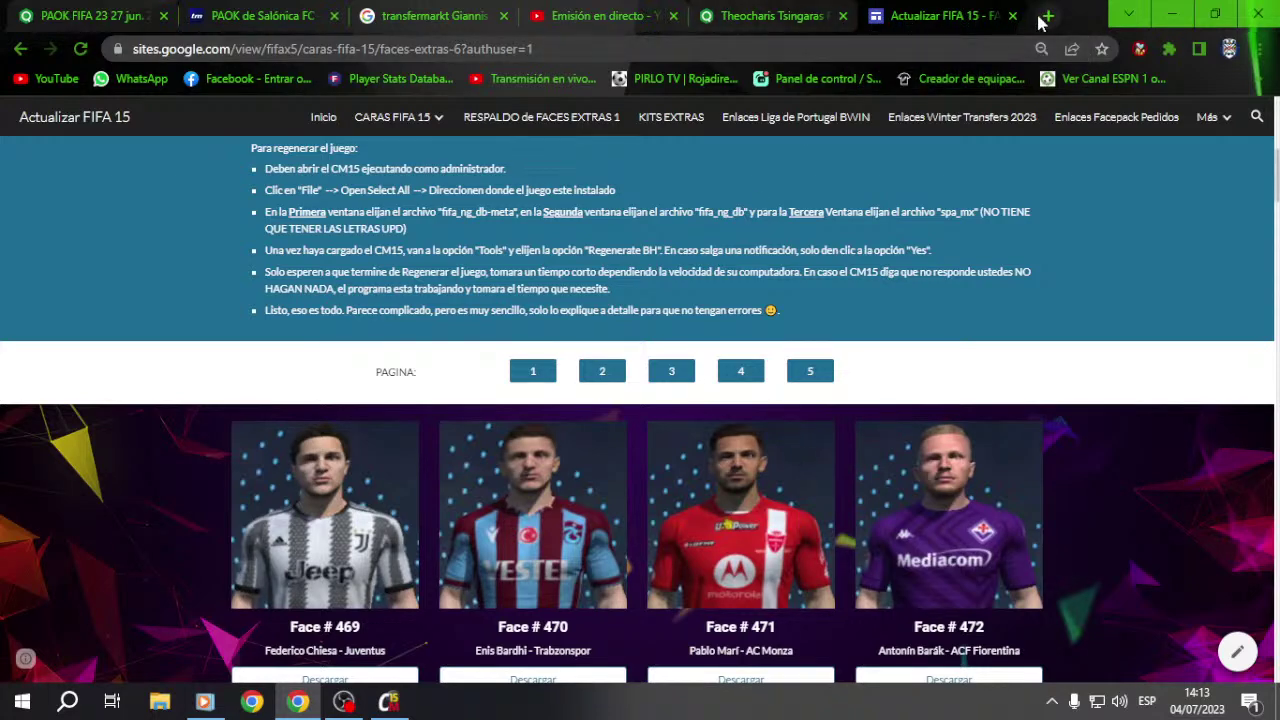
# Step: Go back to the site's home page and look through its numbered list of 22/23 season update videos
pyautogui.click(22, 49)
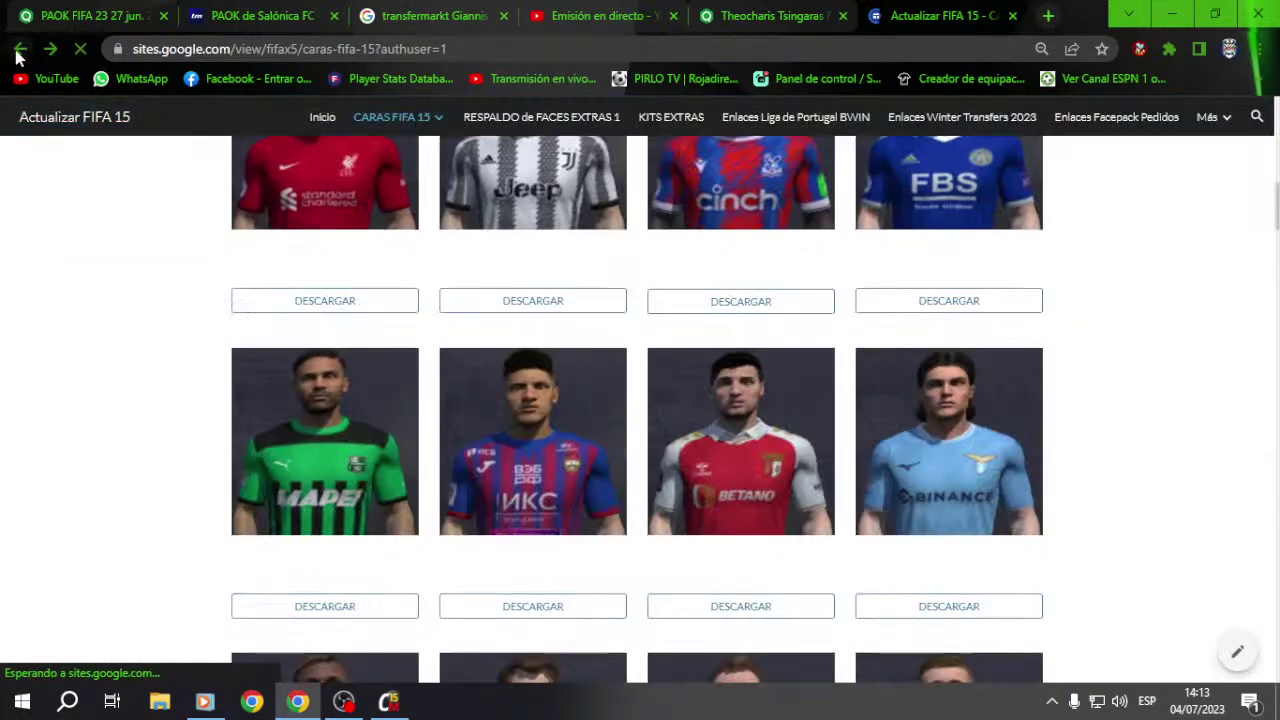
pyautogui.click(22, 49)
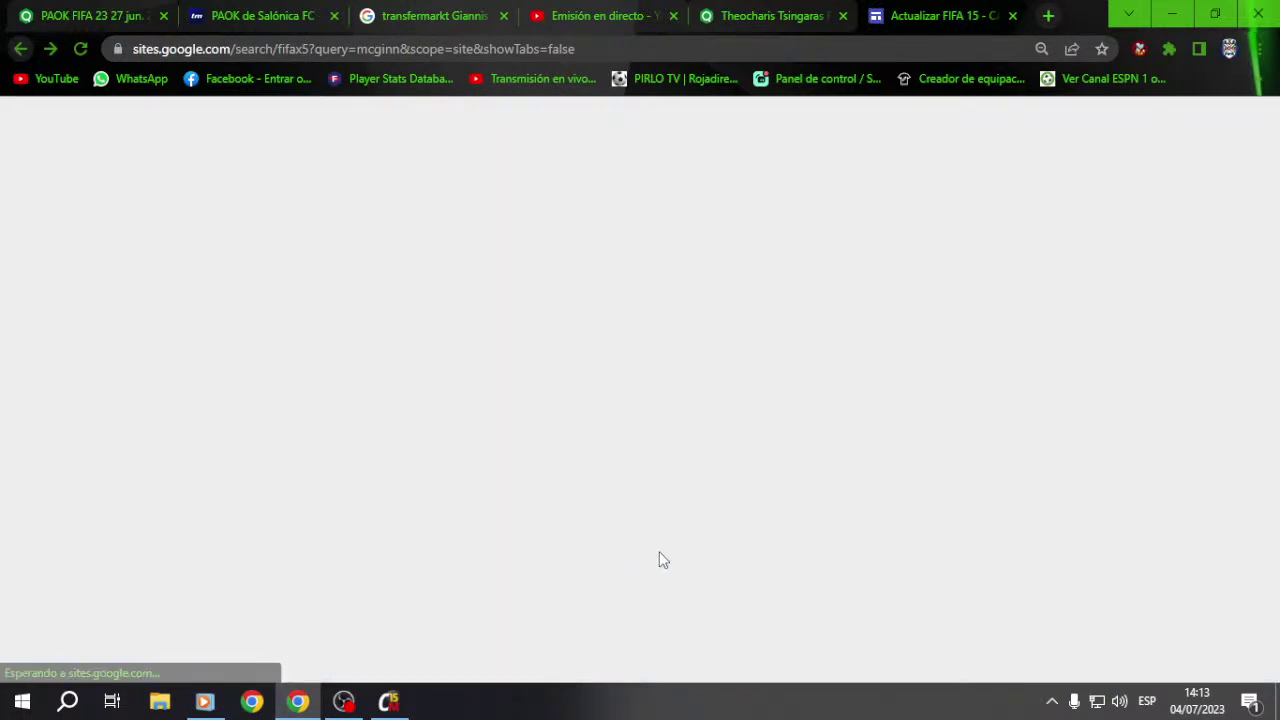
pyautogui.click(21, 50)
pyautogui.click(20, 50)
pyautogui.scroll(-15, 833, 569)
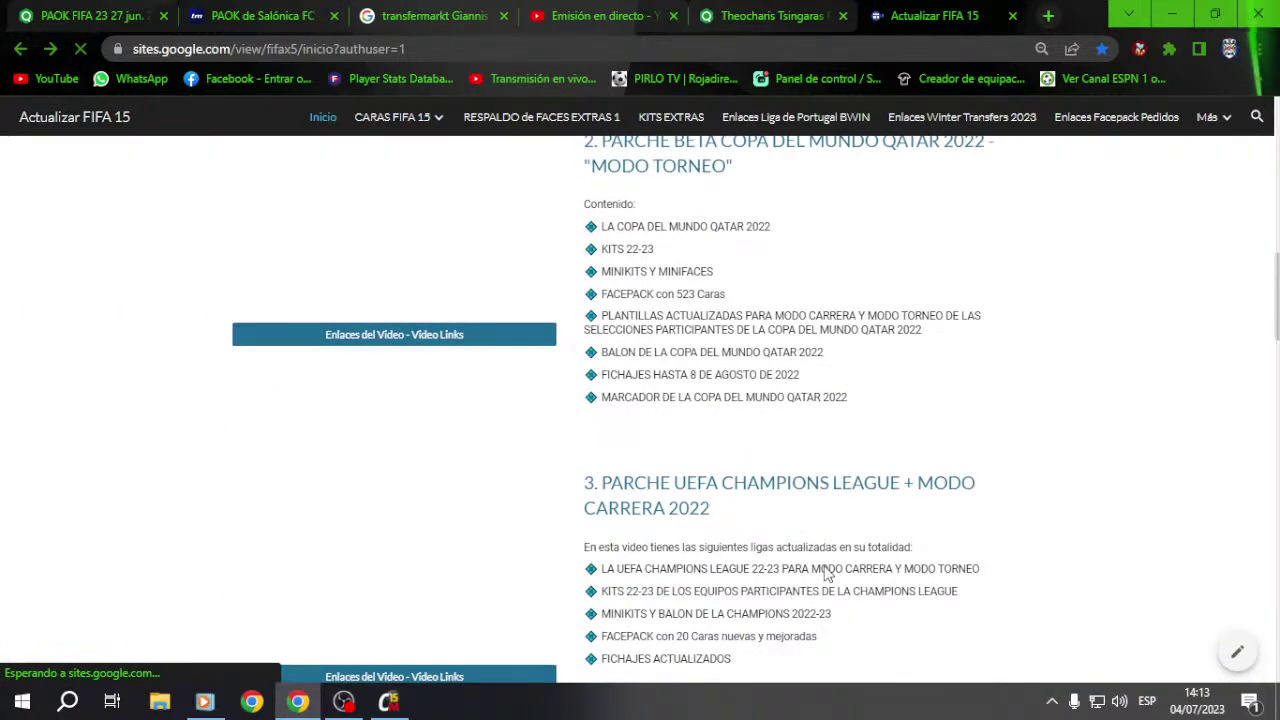
pyautogui.scroll(-10, 831, 570)
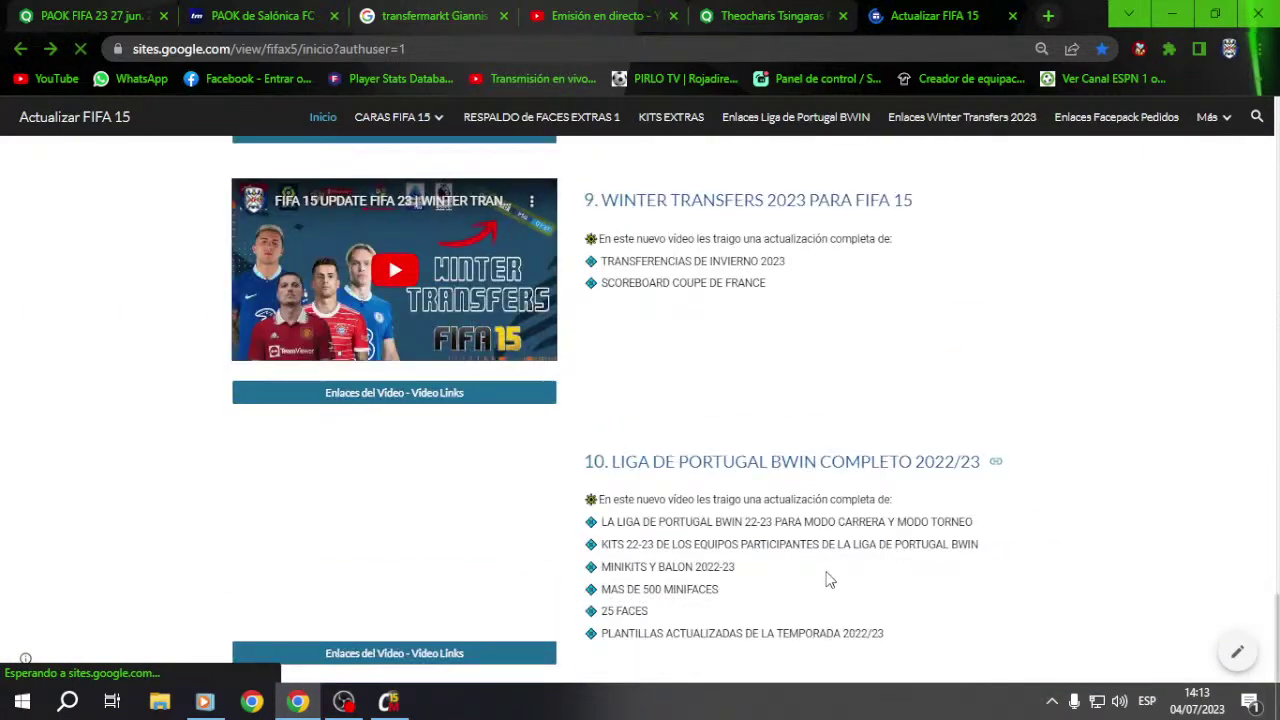
pyautogui.scroll(2, 787, 555)
pyautogui.scroll(-2, 788, 545)
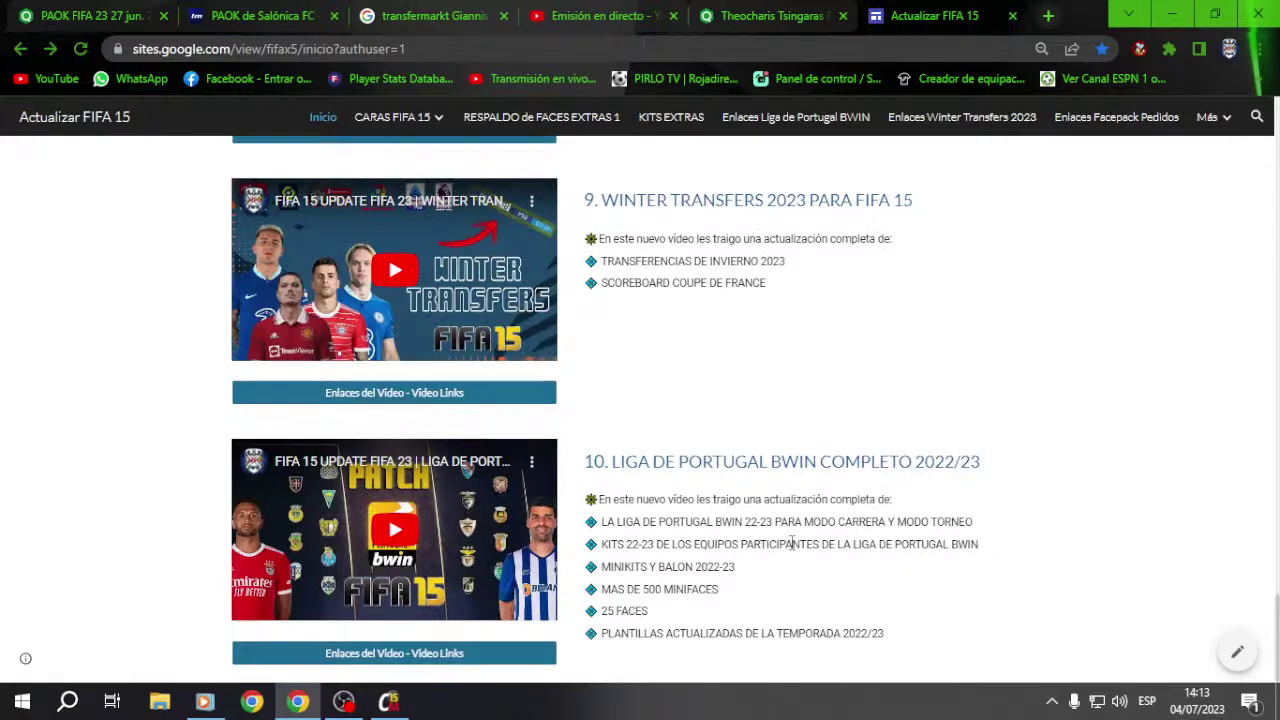
pyautogui.scroll(10, 789, 543)
pyautogui.scroll(20, 791, 543)
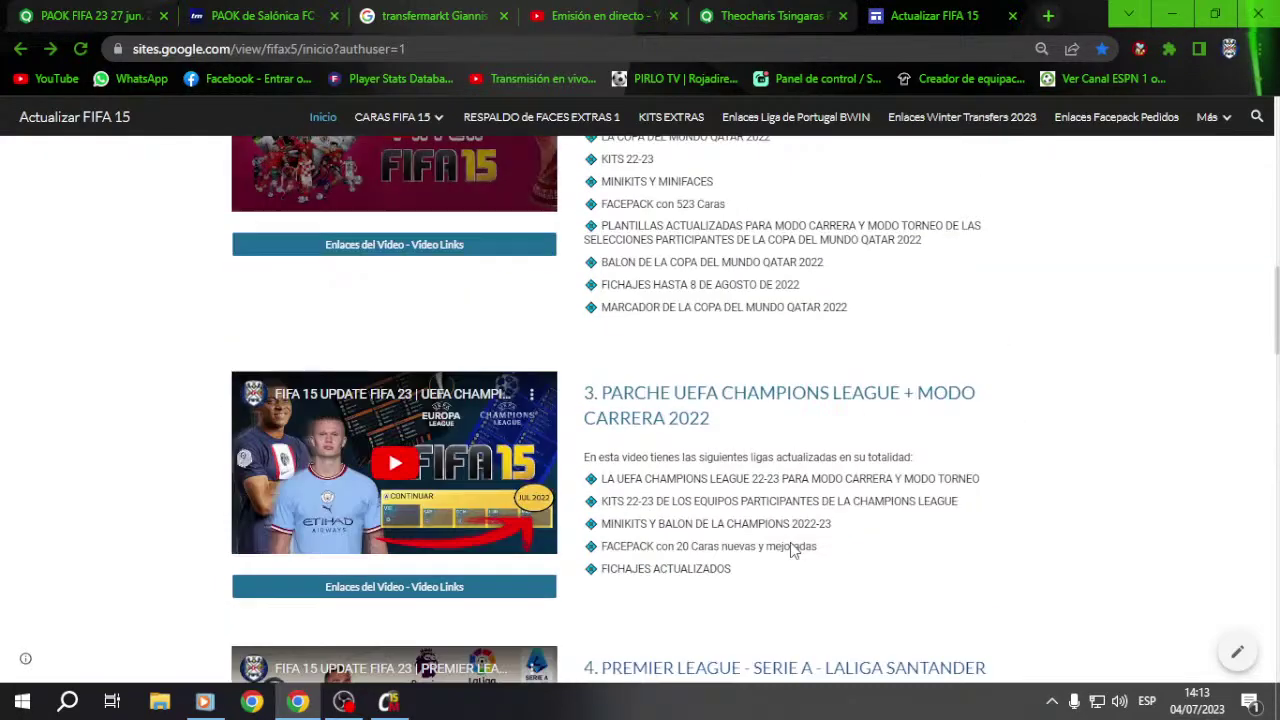
pyautogui.scroll(2, 790, 543)
pyautogui.scroll(-15, 790, 543)
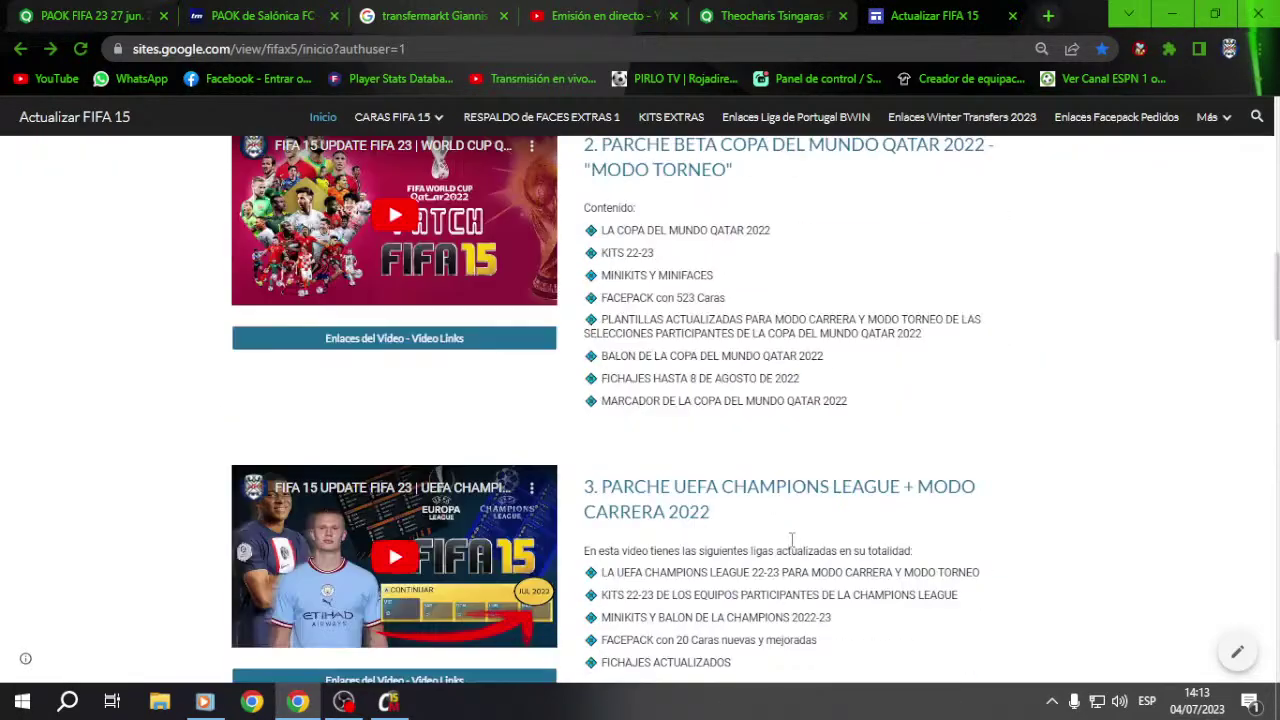
# Step: Look through the remaining update videos on the Actualizar FIFA 15 site, close it, and view Theocharis Tsingaras's SoFIFA profile
pyautogui.scroll(-10, 790, 543)
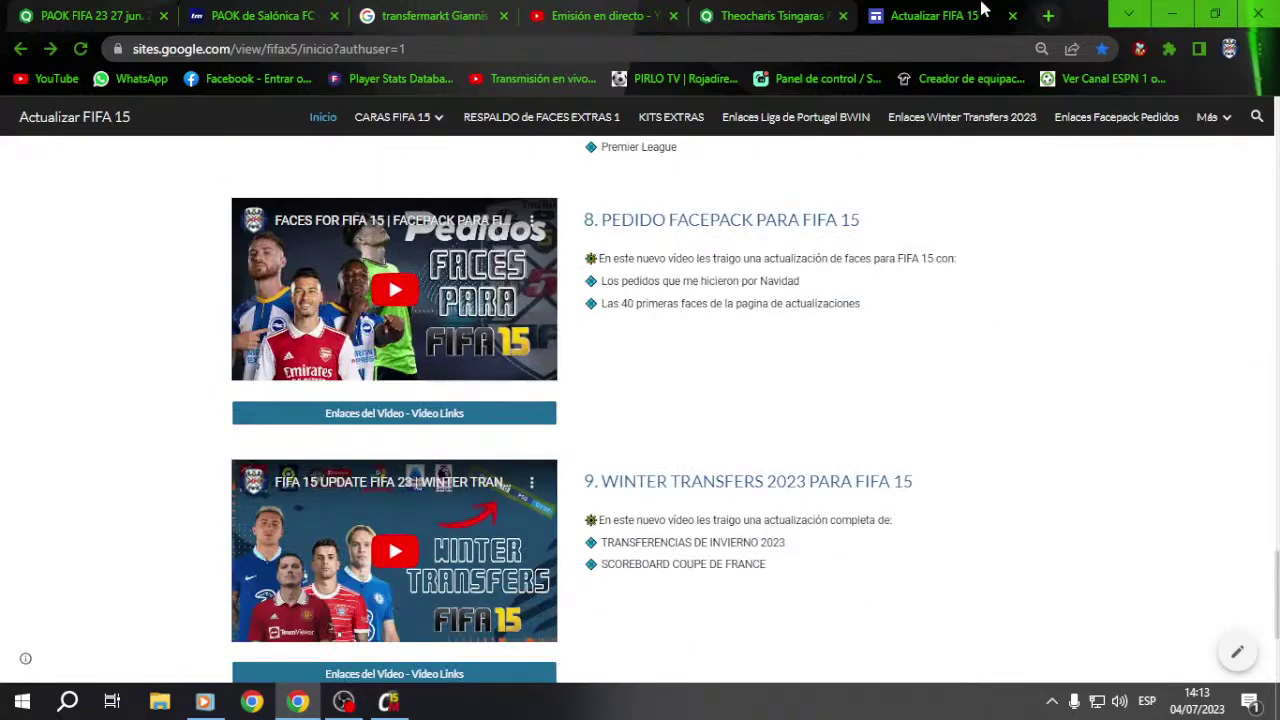
pyautogui.doubleClick(1080, 22)
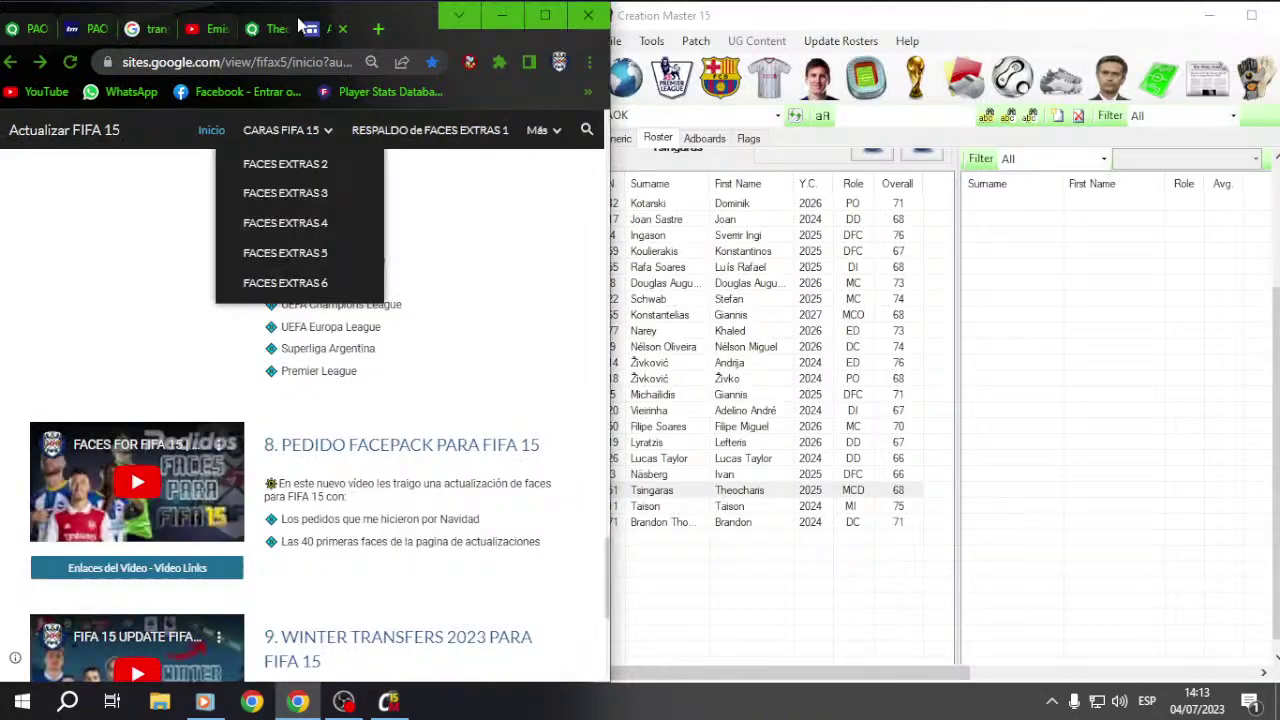
pyautogui.click(341, 30)
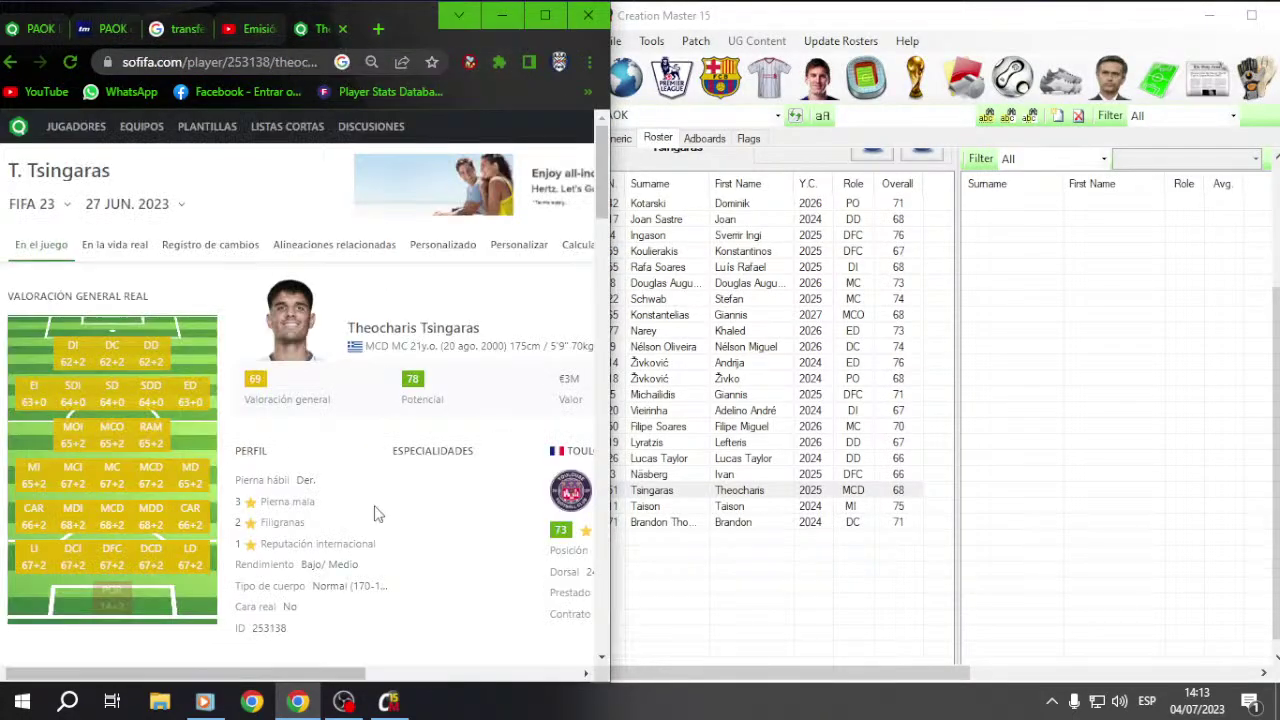
pyautogui.moveTo(330, 674); pyautogui.dragTo(463, 659)
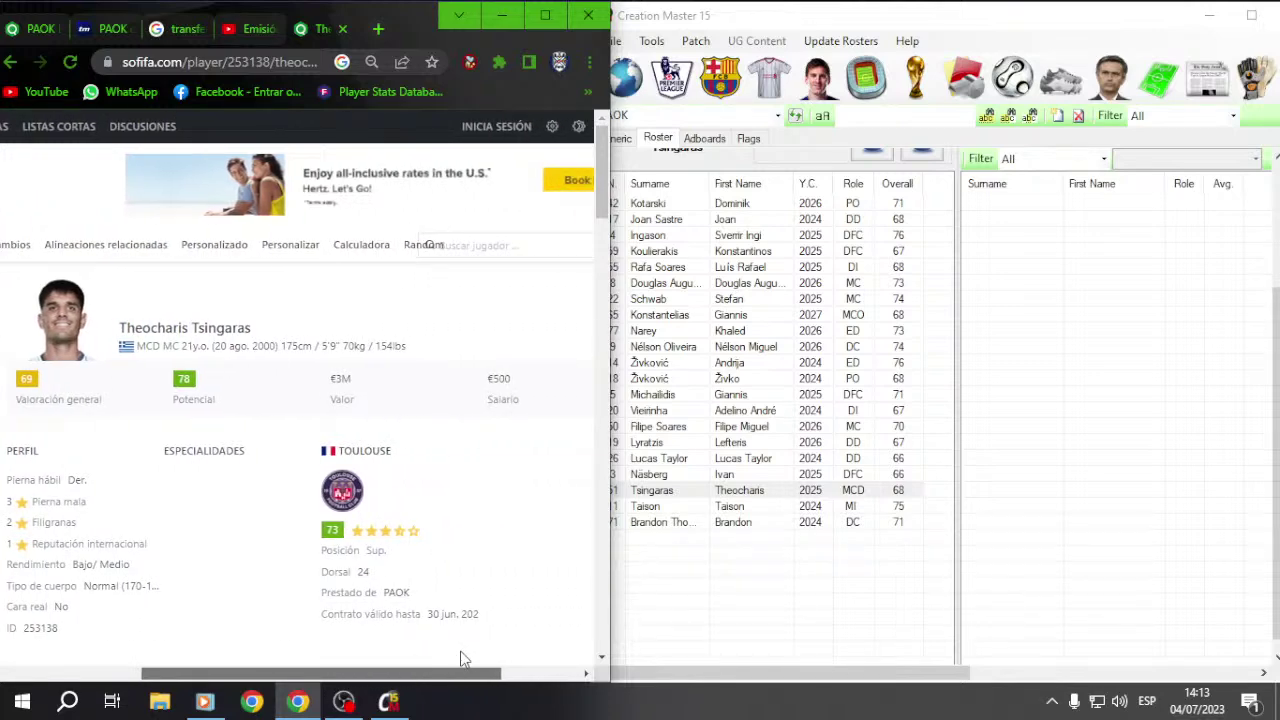
# Step: Open Theocharis Tsingaras's record from the PAOK roster, check his general info, and set his Potential to 78
pyautogui.click(729, 492)
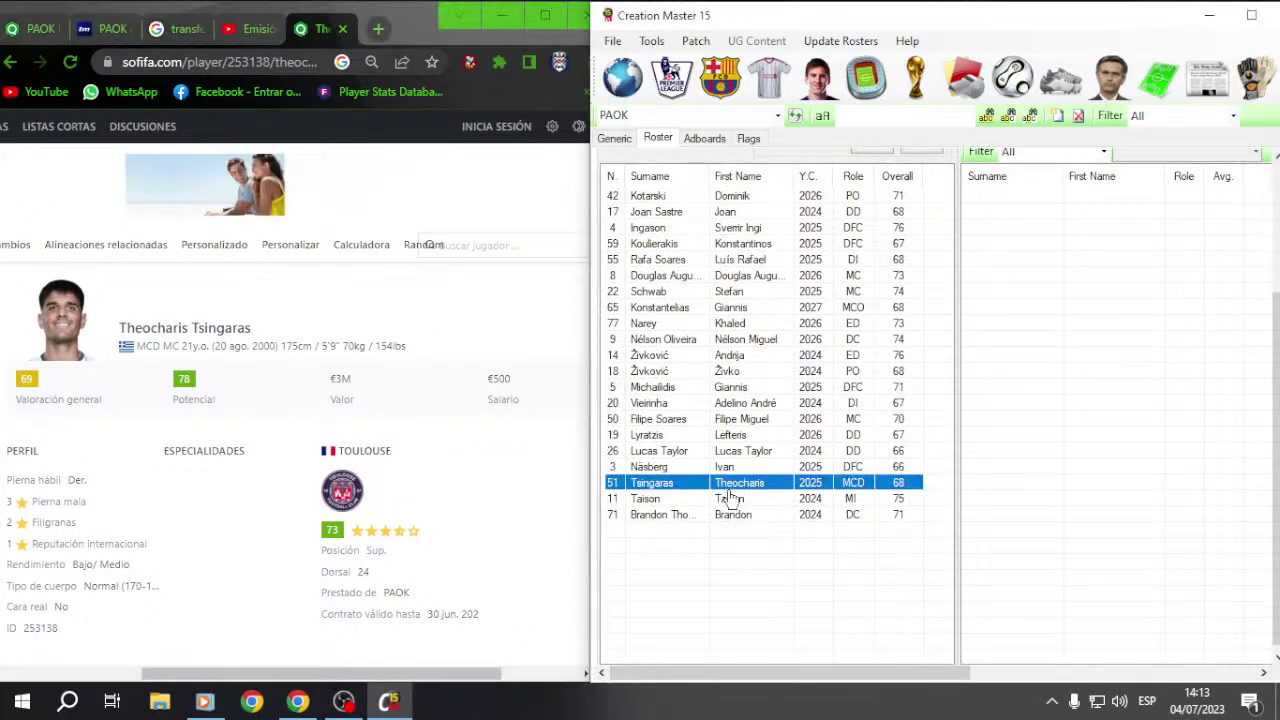
pyautogui.doubleClick(729, 490)
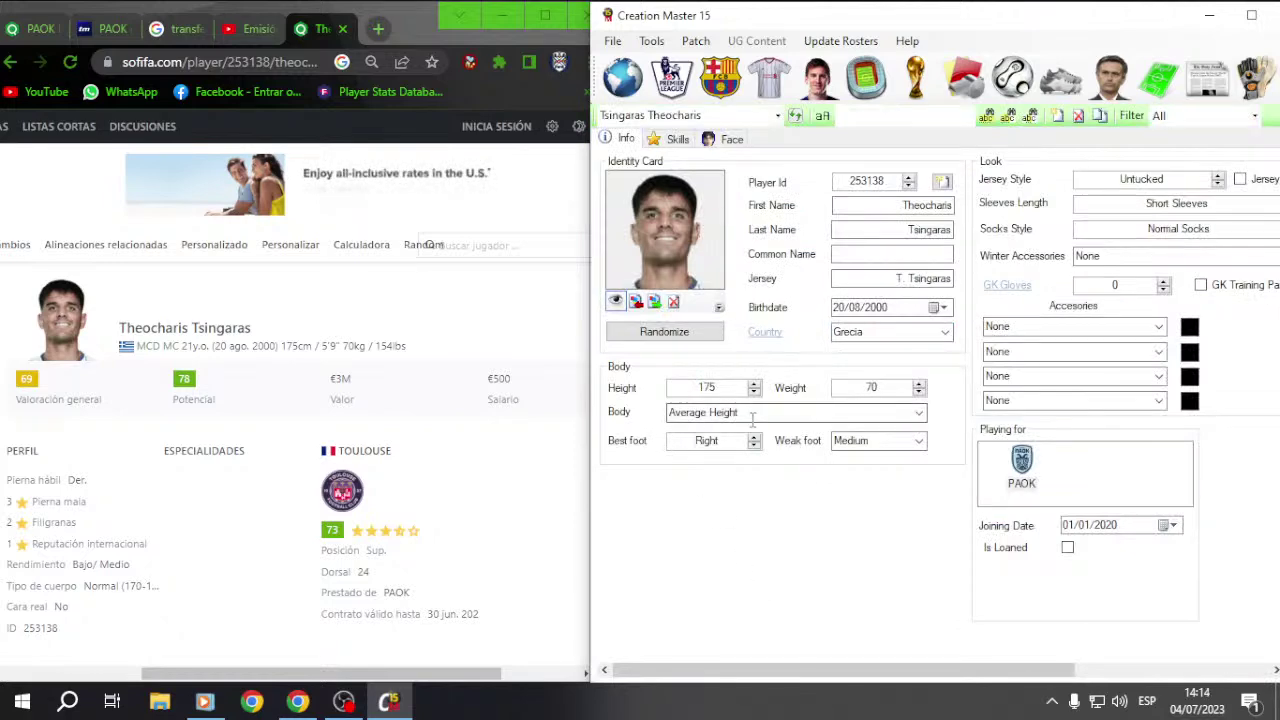
pyautogui.moveTo(738, 669); pyautogui.dragTo(935, 668)
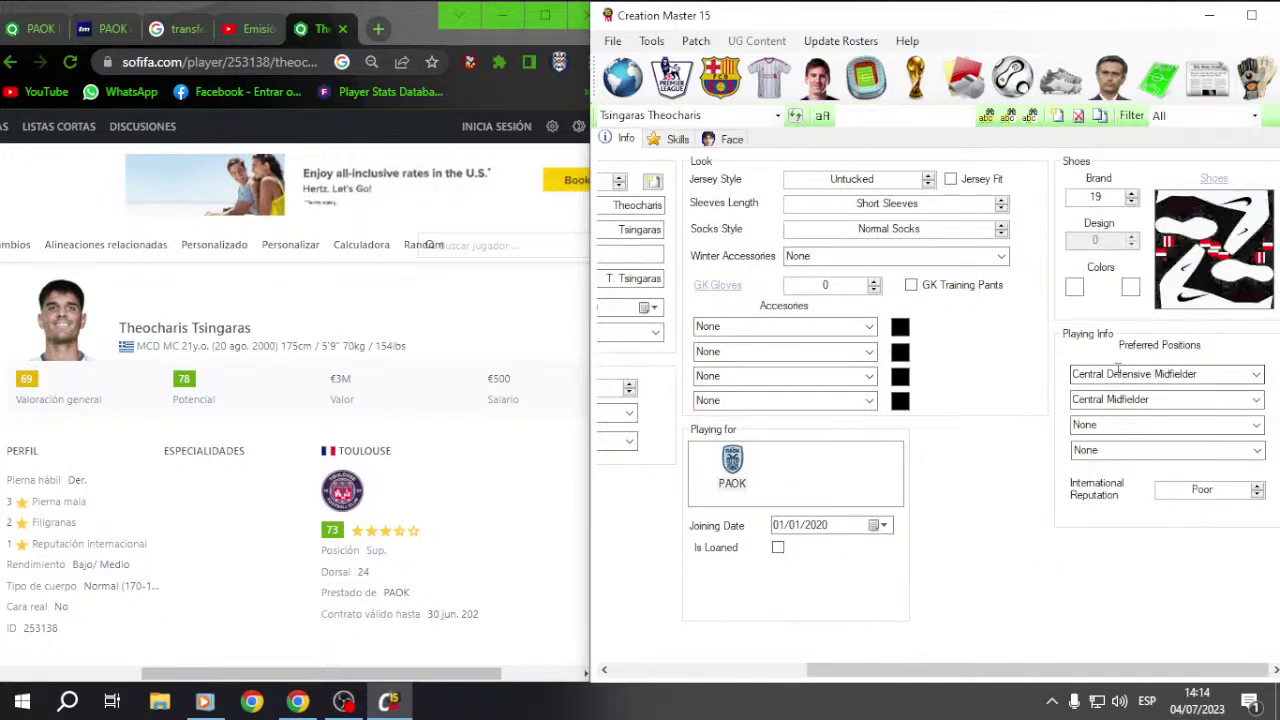
pyautogui.click(675, 140)
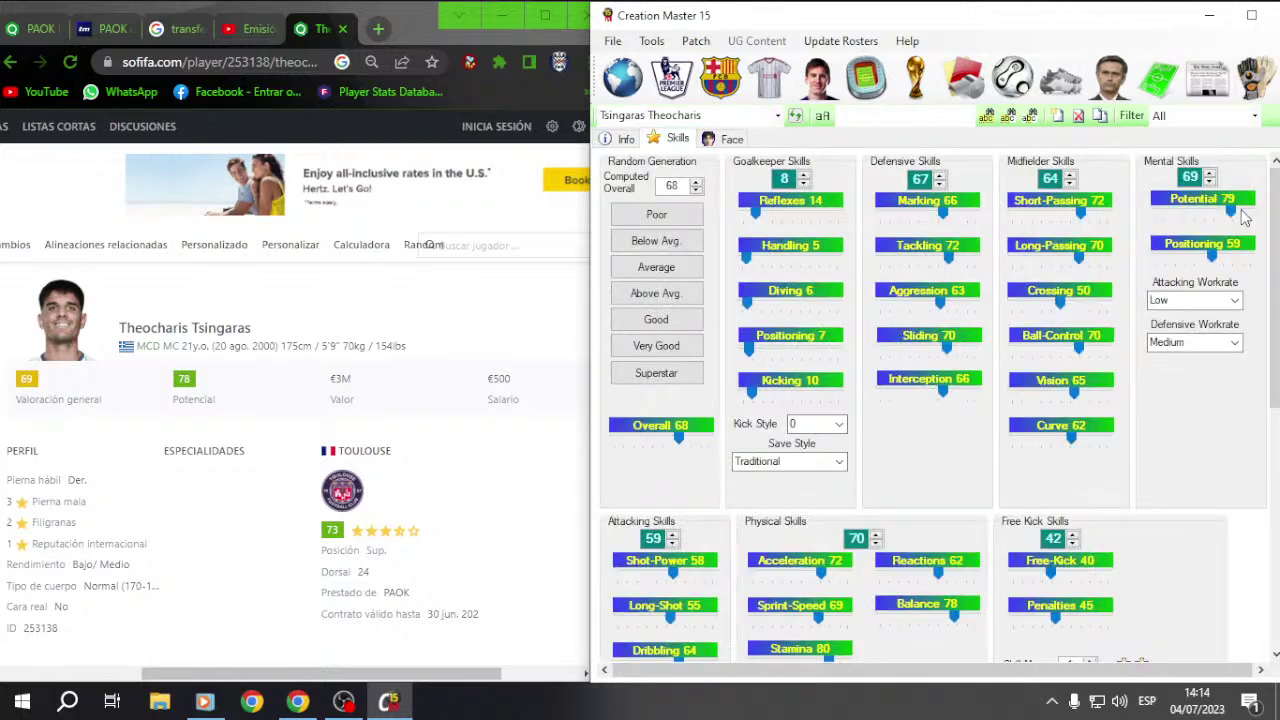
pyautogui.click(1235, 218)
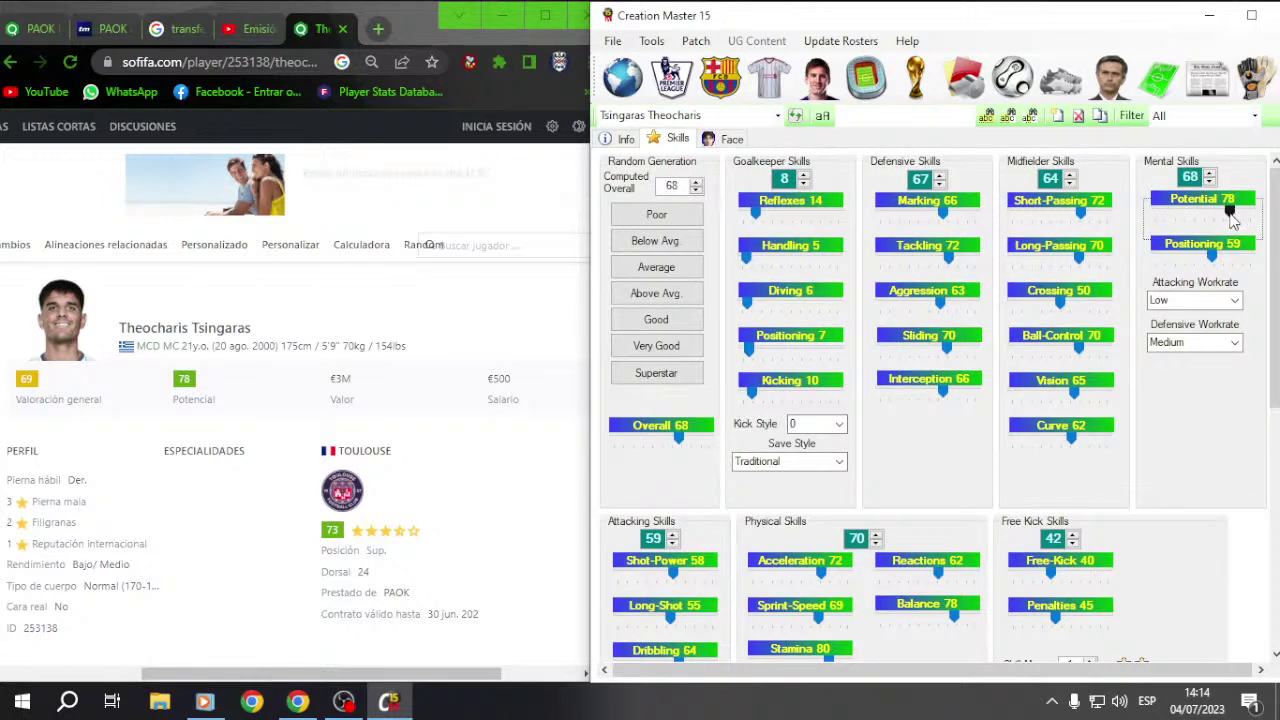
# Step: Update Tsingaras's defensive skills to Marking 65, Tackling 71, Sliding 69 and Interception 65
pyautogui.scroll(-5, 374, 360)
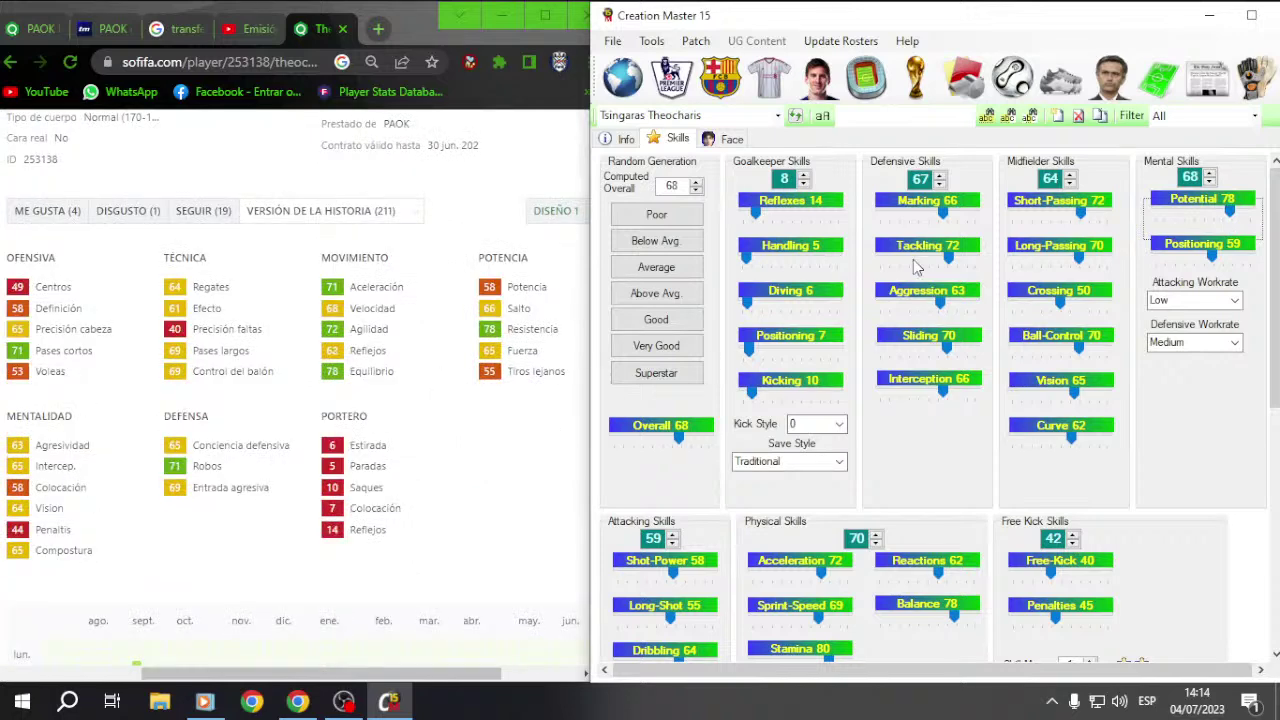
pyautogui.click(945, 218)
pyautogui.click(945, 260)
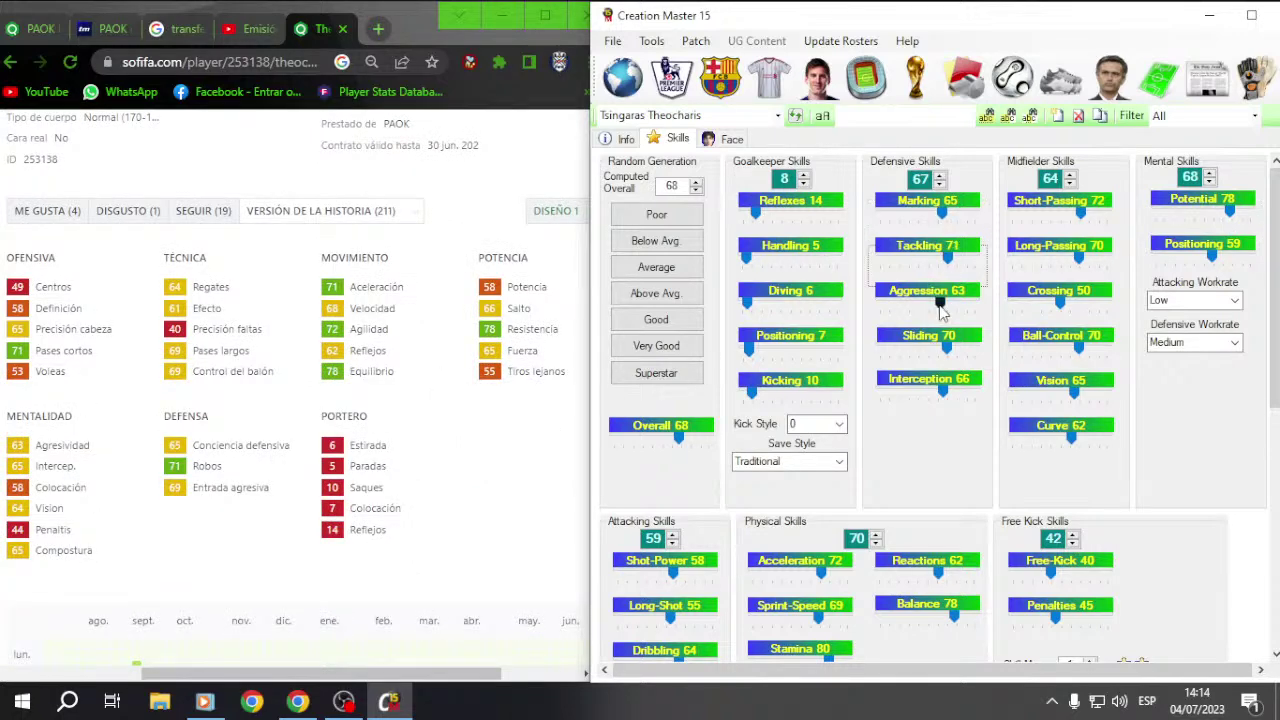
pyautogui.click(940, 348)
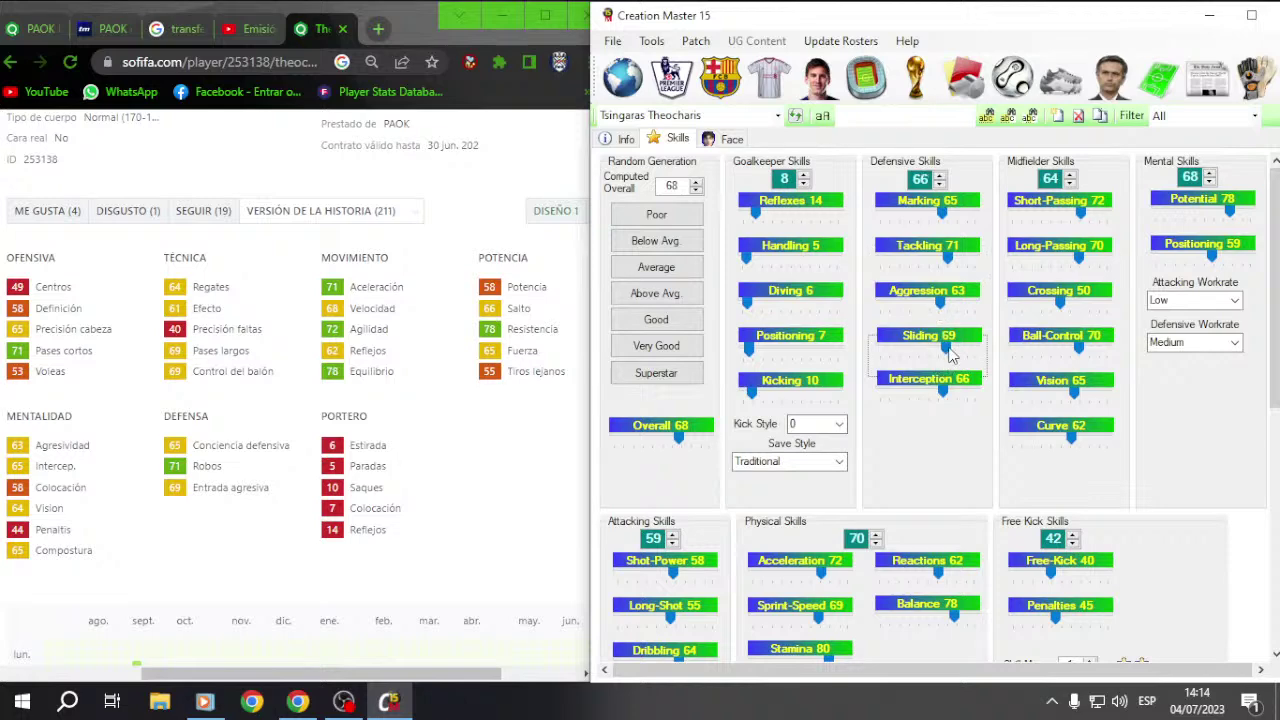
pyautogui.click(946, 400)
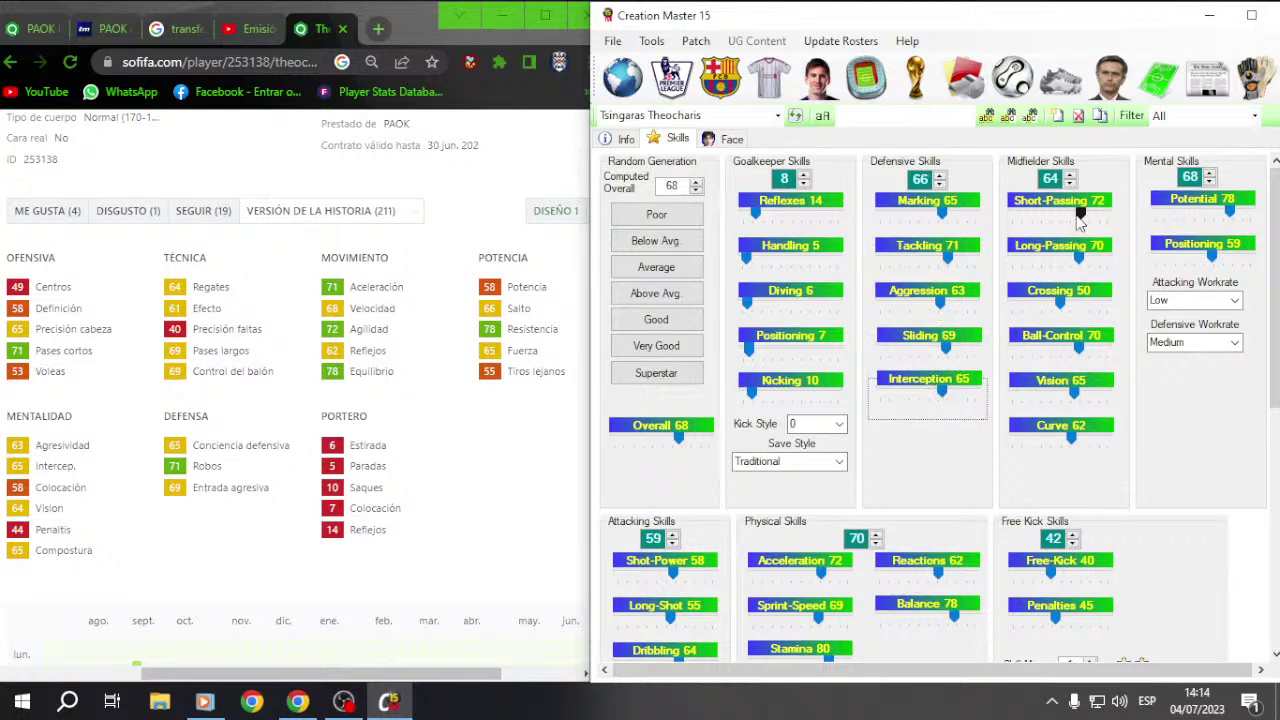
# Step: Set Tsingaras's Short-Passing to 71, Long-Passing 69, Crossing 49, Ball-Control 69, Vision 64, Curve 61 and mental Positioning 58
pyautogui.click(1080, 215)
pyautogui.click(1084, 262)
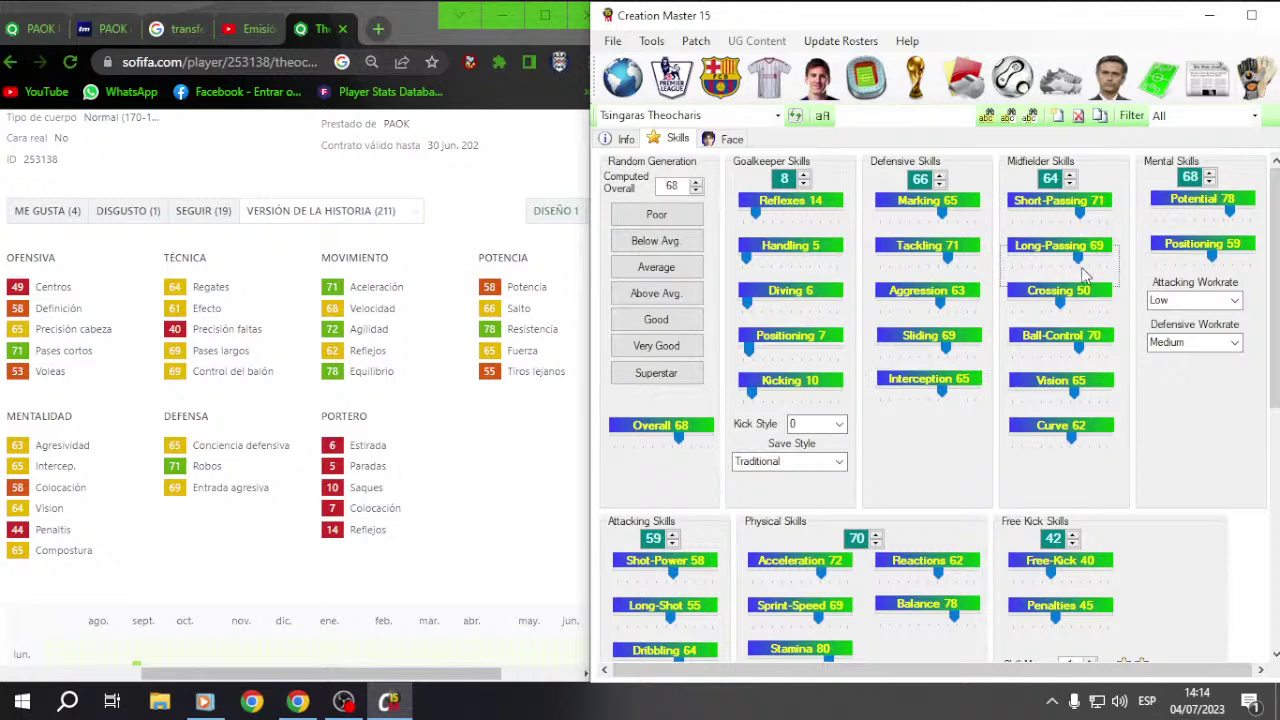
pyautogui.click(1062, 310)
pyautogui.click(1080, 352)
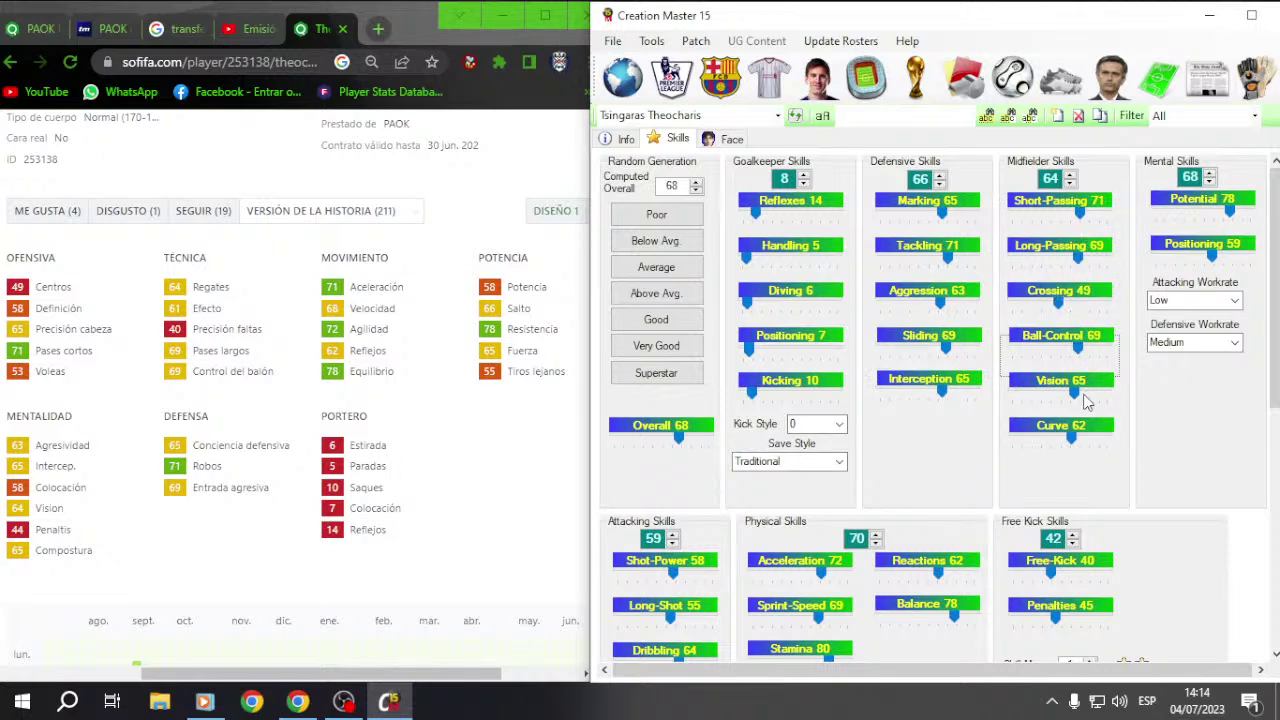
pyautogui.click(1073, 398)
pyautogui.click(1075, 452)
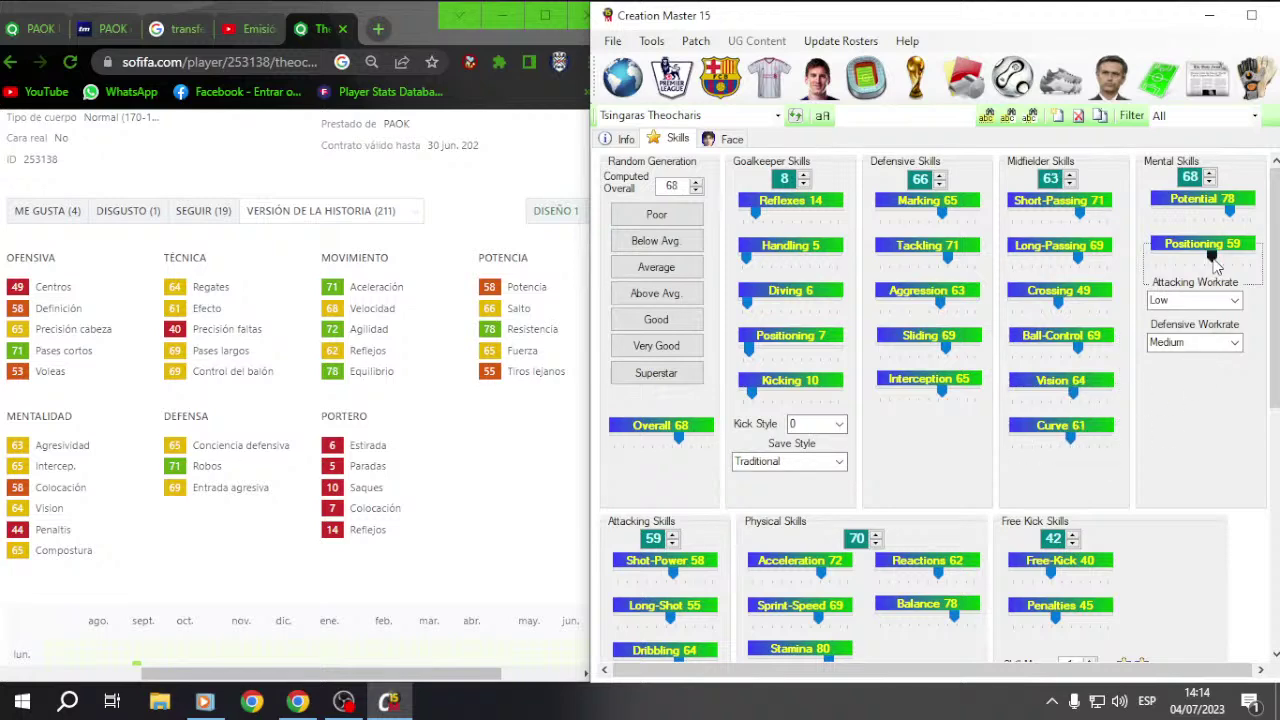
# Step: Set Tsingaras's Heading to 65, Acceleration to 71, Sprint-Speed to 68, Stamina to 78 and Penalties to 44
pyautogui.scroll(-3, 1215, 265)
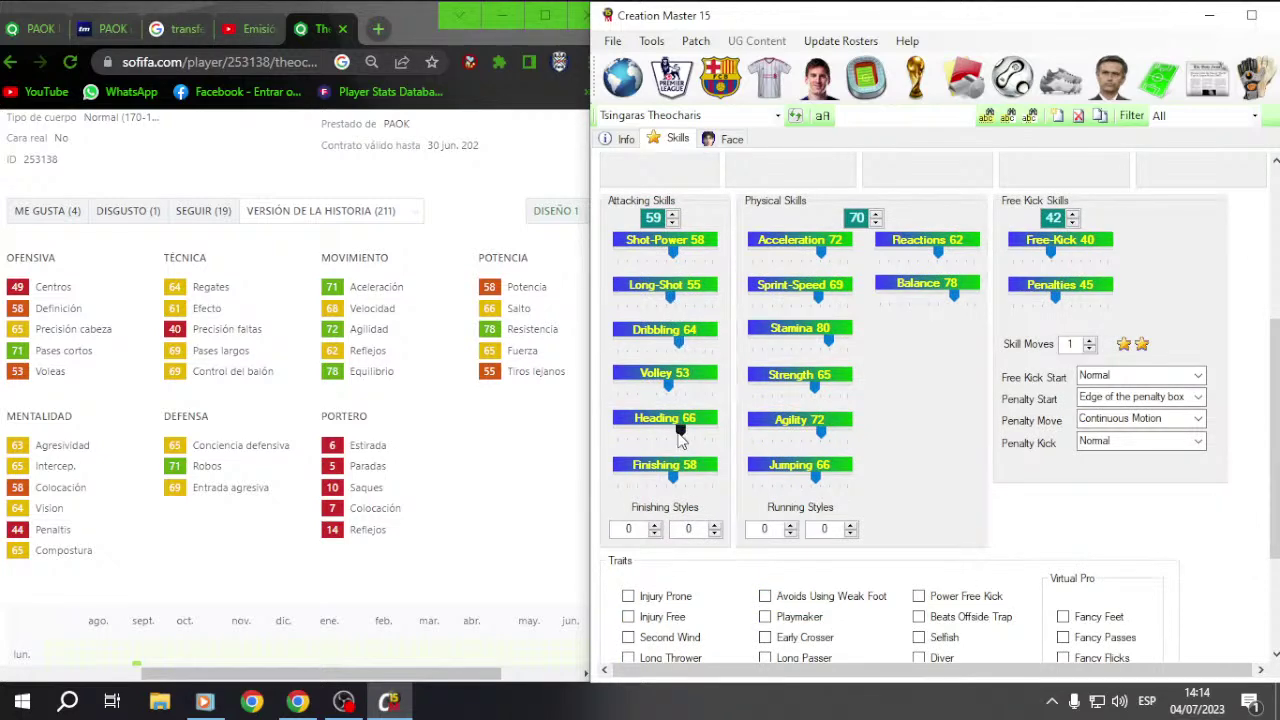
pyautogui.moveTo(680, 440); pyautogui.dragTo(678, 440)
pyautogui.moveTo(822, 252); pyautogui.dragTo(820, 252)
pyautogui.moveTo(820, 298); pyautogui.dragTo(818, 298)
pyautogui.moveTo(828, 342); pyautogui.dragTo(825, 342)
pyautogui.click(815, 392)
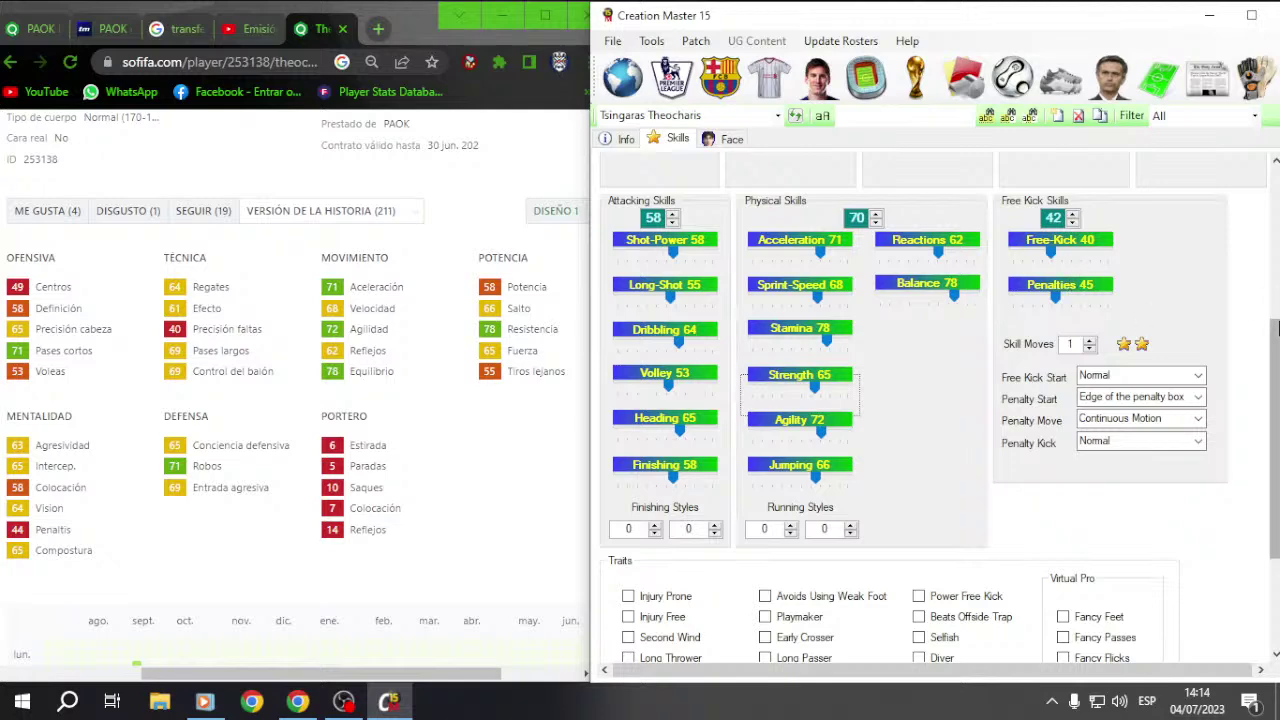
pyautogui.scroll(3, 1075, 285)
pyautogui.click(1066, 618)
# Step: Compare Tsingaras's info and skills with his SoFIFA profile and return to the PAOK roster
pyautogui.click(624, 139)
pyautogui.click(672, 139)
pyautogui.scroll(4, 533, 229)
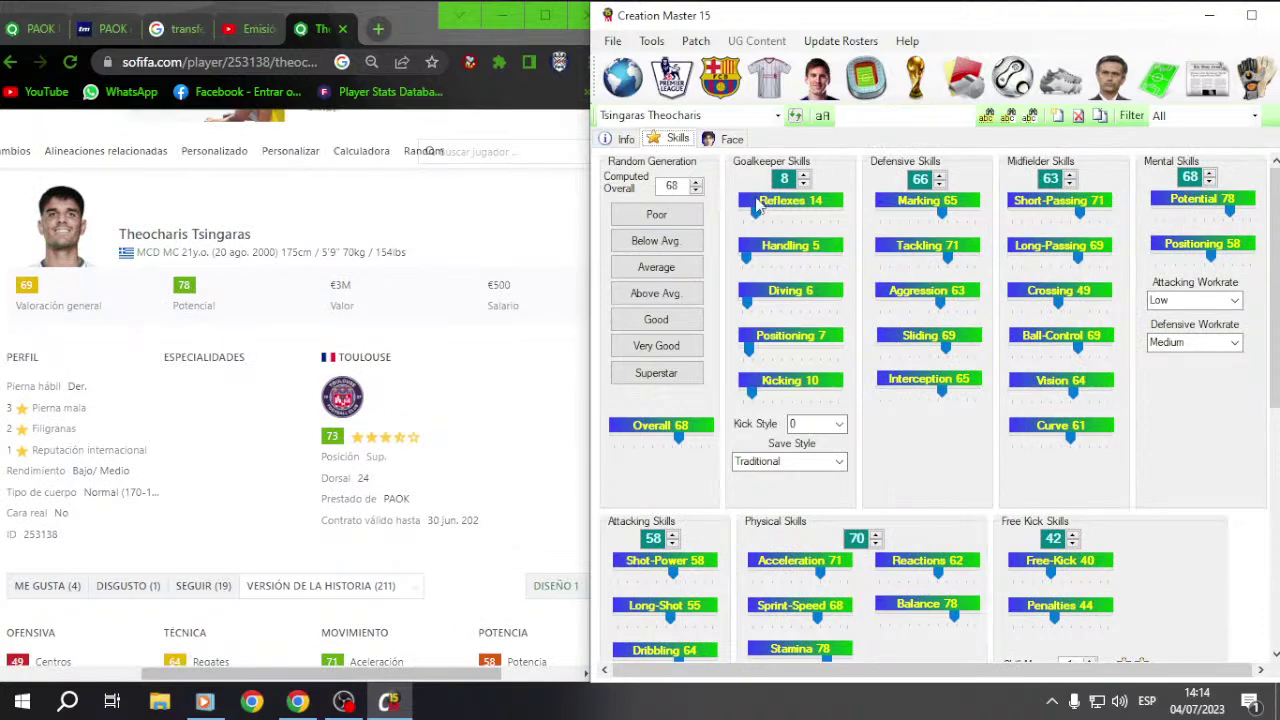
pyautogui.scroll(-5, 418, 565)
pyautogui.scroll(3, 440, 376)
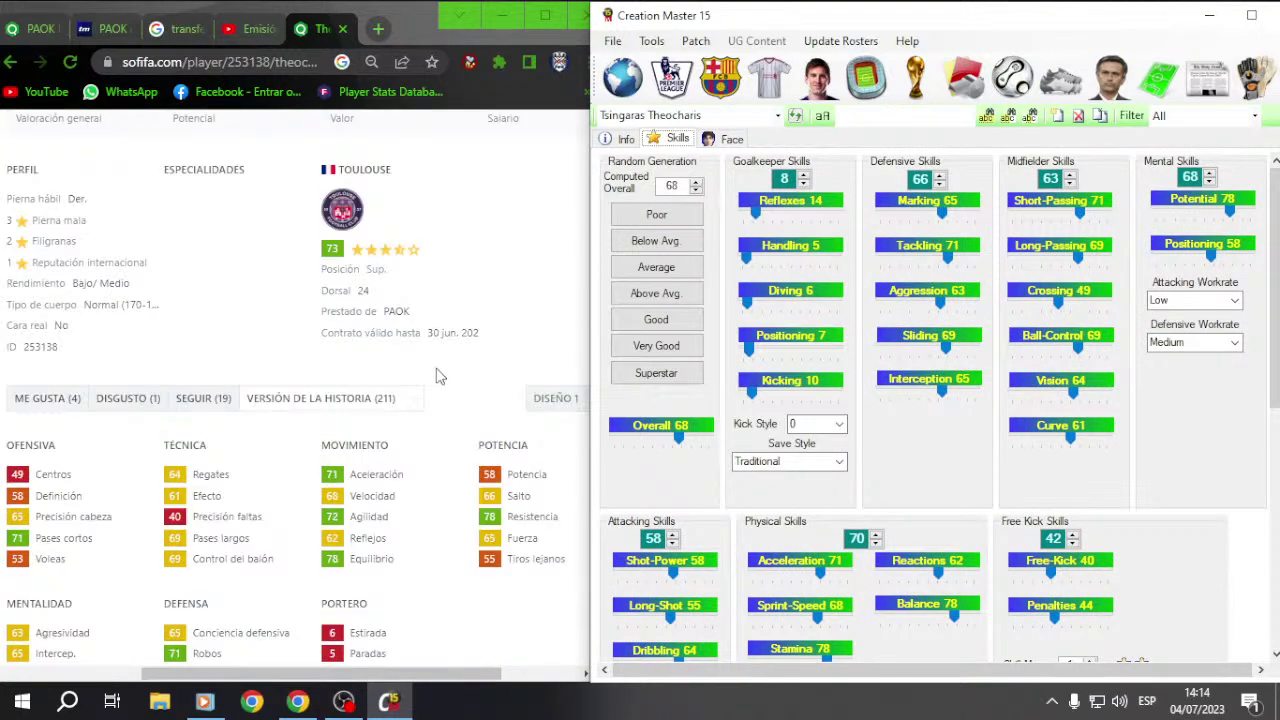
pyautogui.scroll(2, 411, 190)
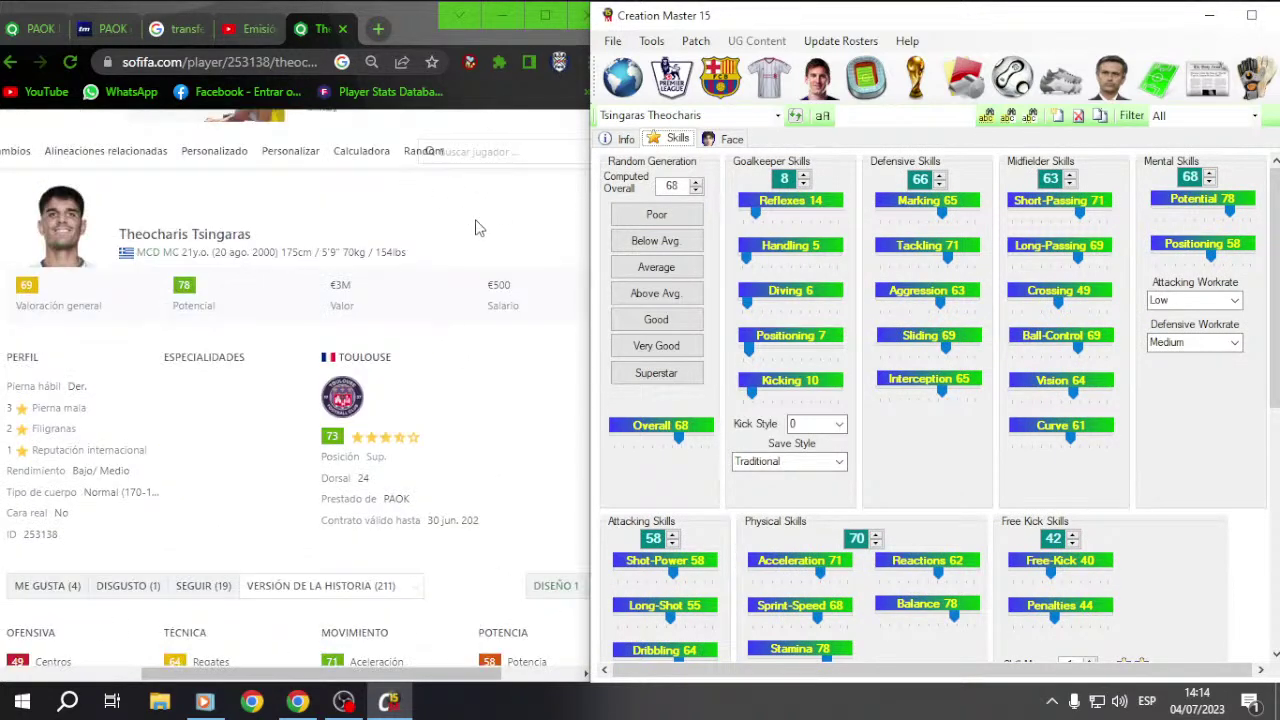
pyautogui.scroll(1, 214, 282)
pyautogui.moveTo(320, 673); pyautogui.dragTo(180, 673)
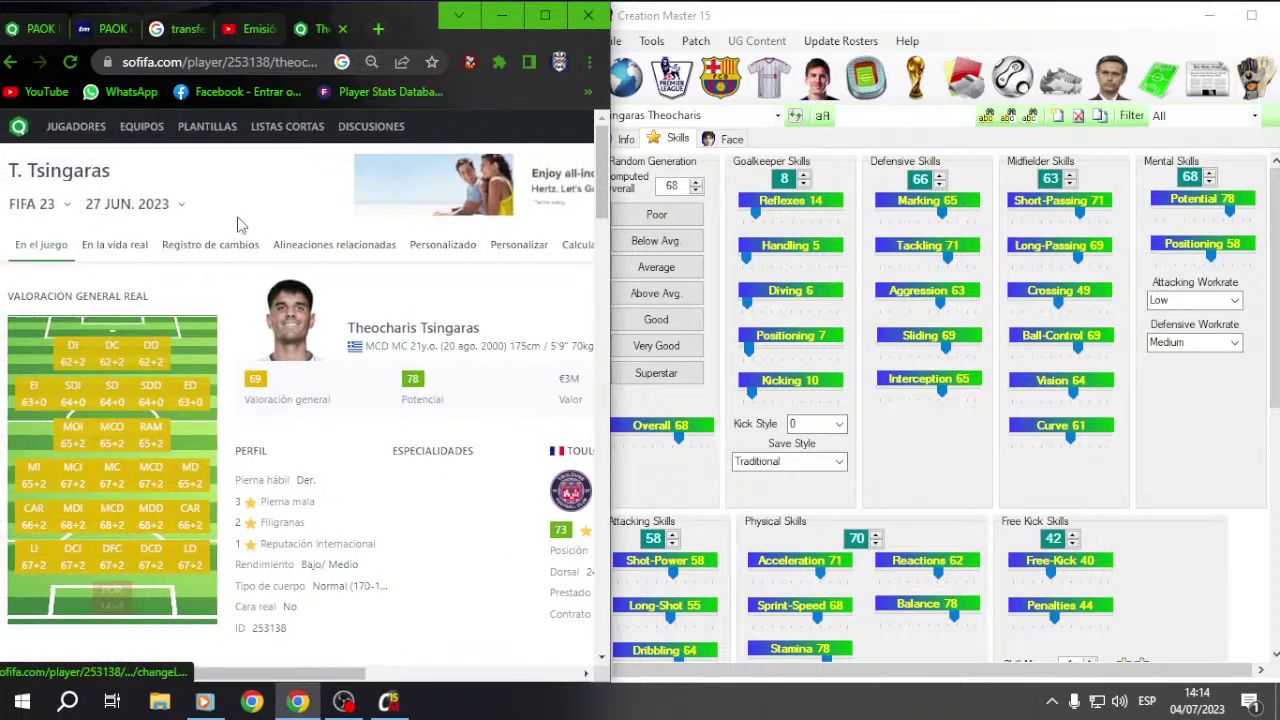
pyautogui.click(624, 138)
pyautogui.click(795, 115)
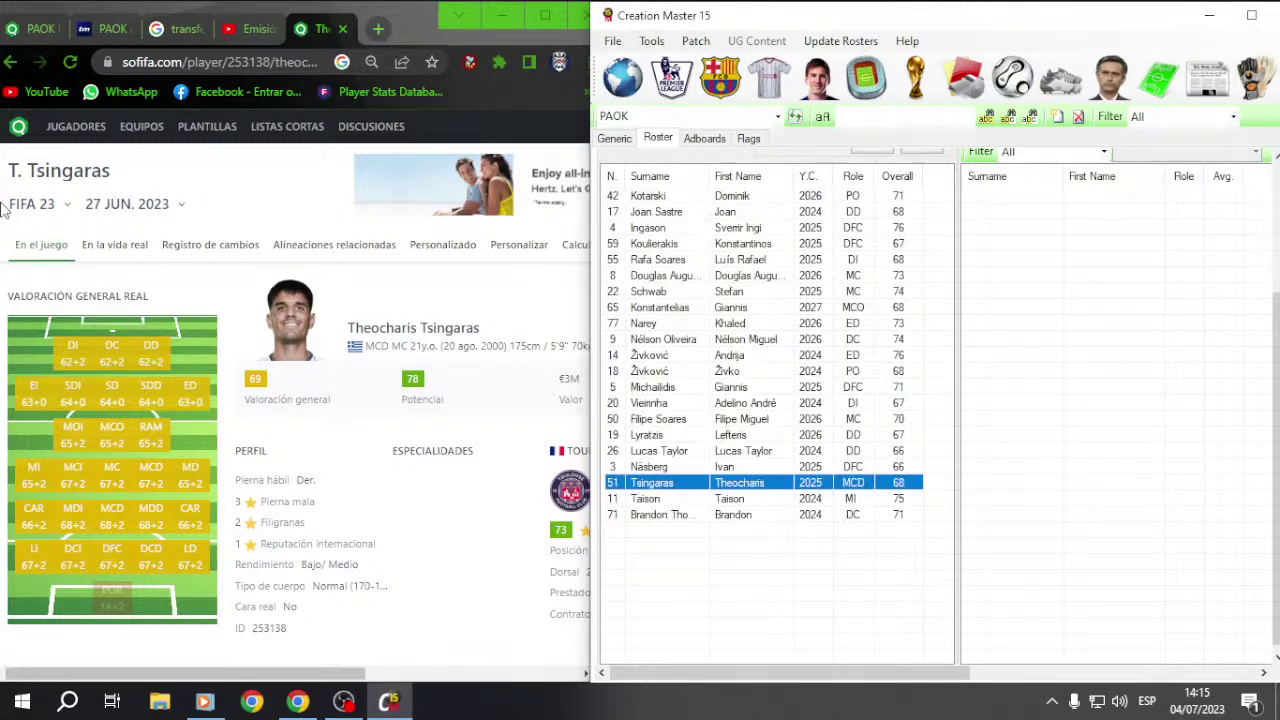
# Step: Go back from the SoFIFA profile, put the browser away, and open the data\loc folder of FIFA 15 + updates on drive E:
pyautogui.click(13, 63)
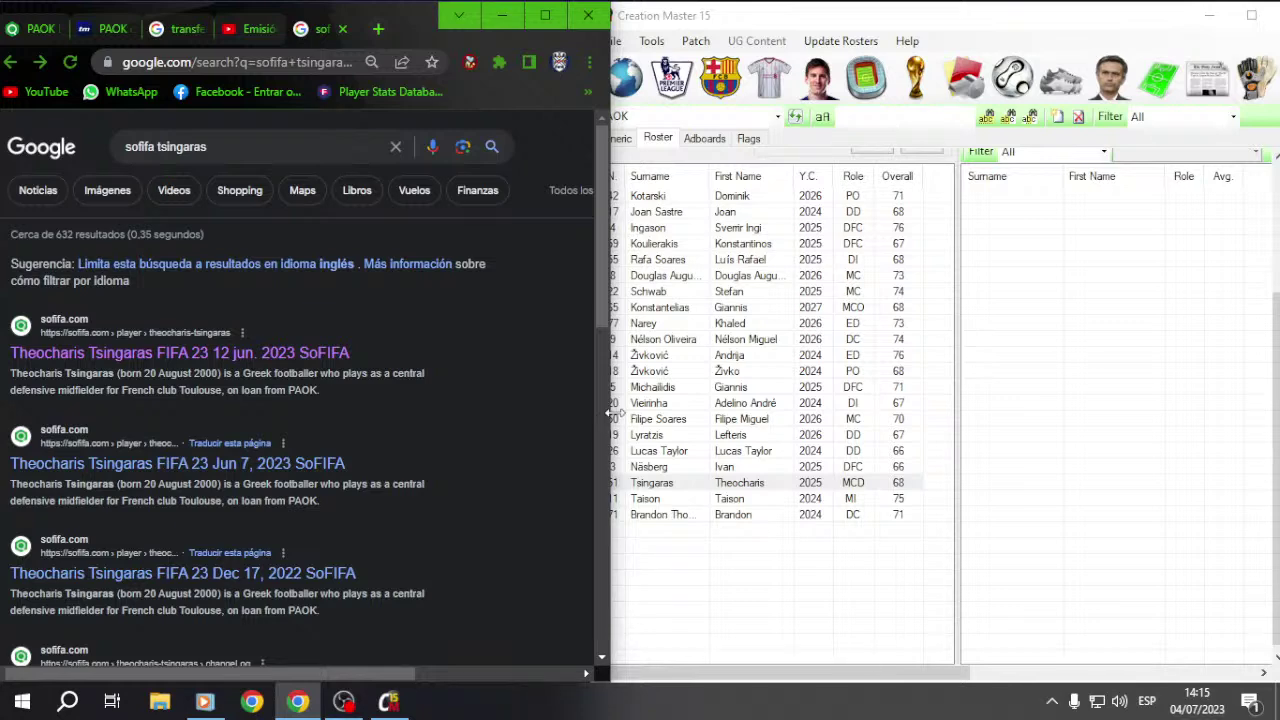
pyautogui.click(502, 15)
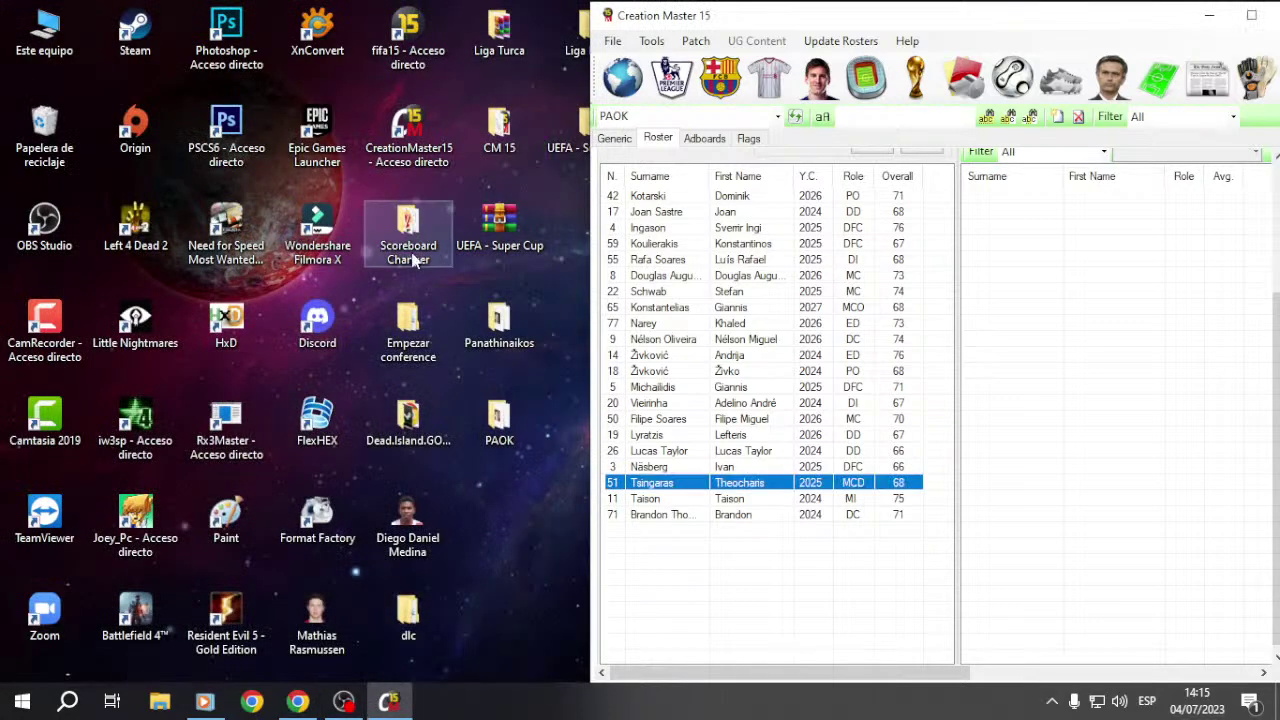
pyautogui.click(44, 30)
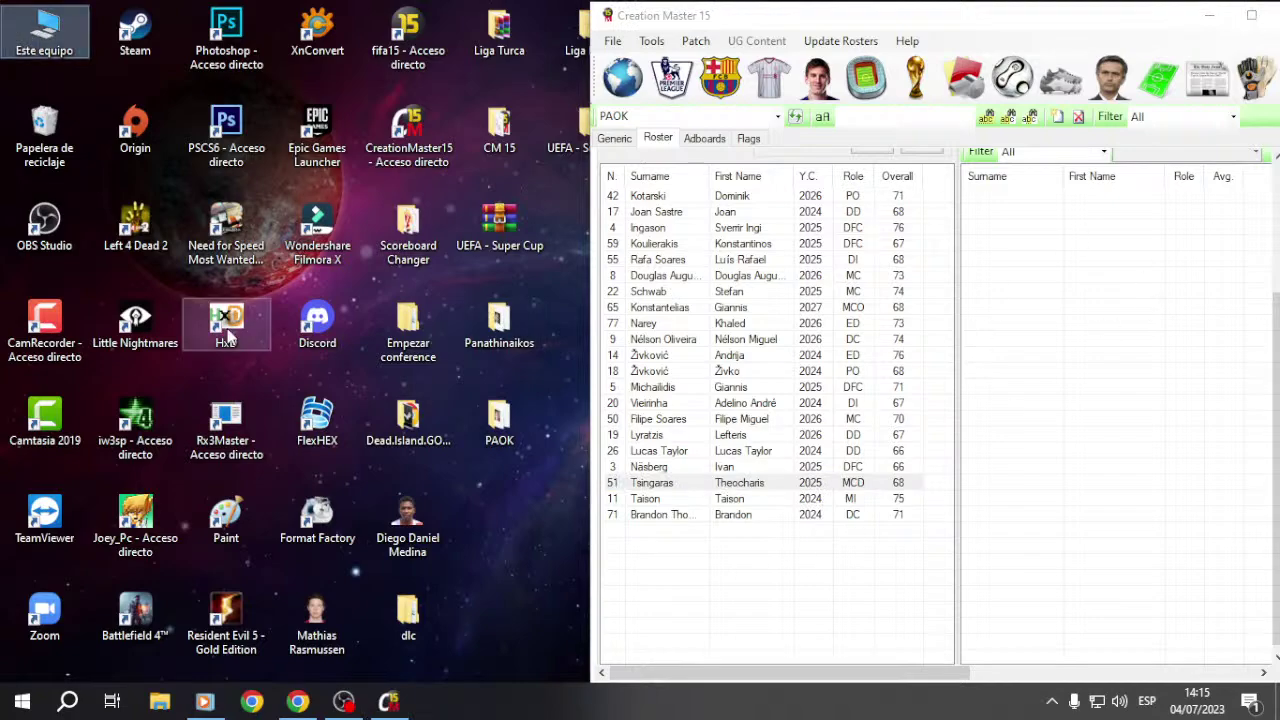
pyautogui.doubleClick(44, 40)
pyautogui.moveTo(956, 22); pyautogui.dragTo(480, 58)
pyautogui.doubleClick(277, 251)
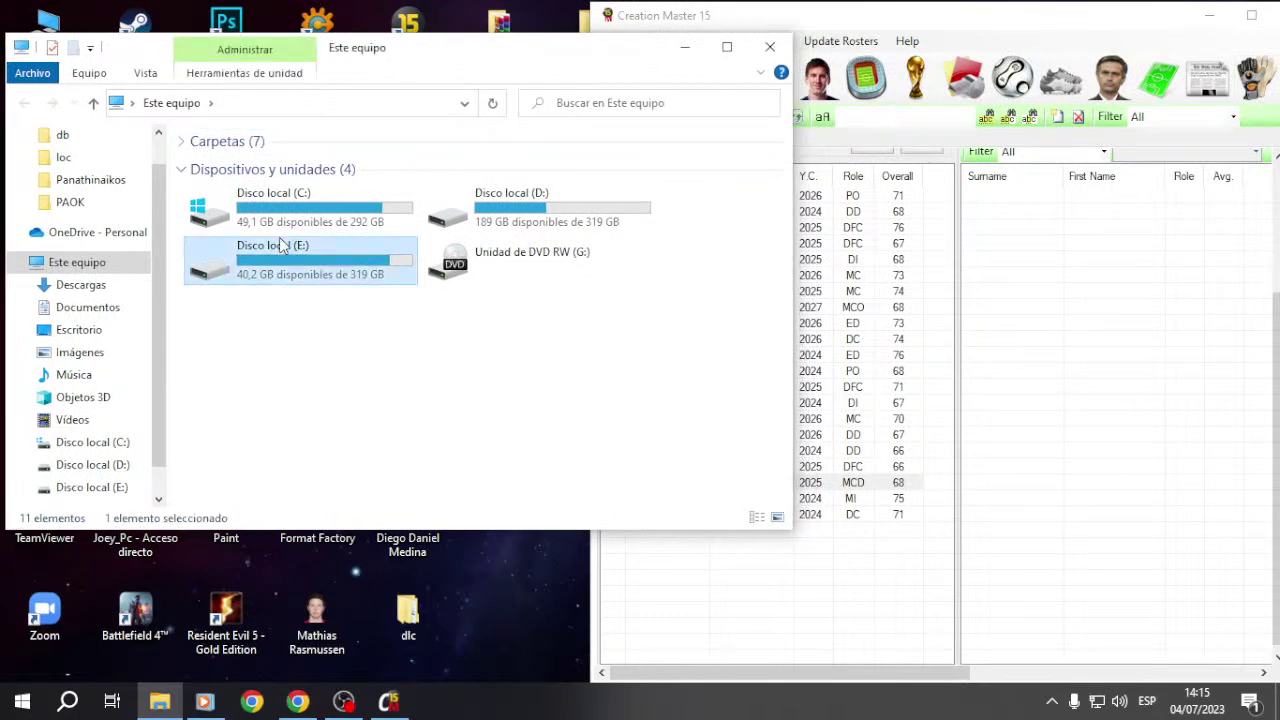
pyautogui.doubleClick(247, 217)
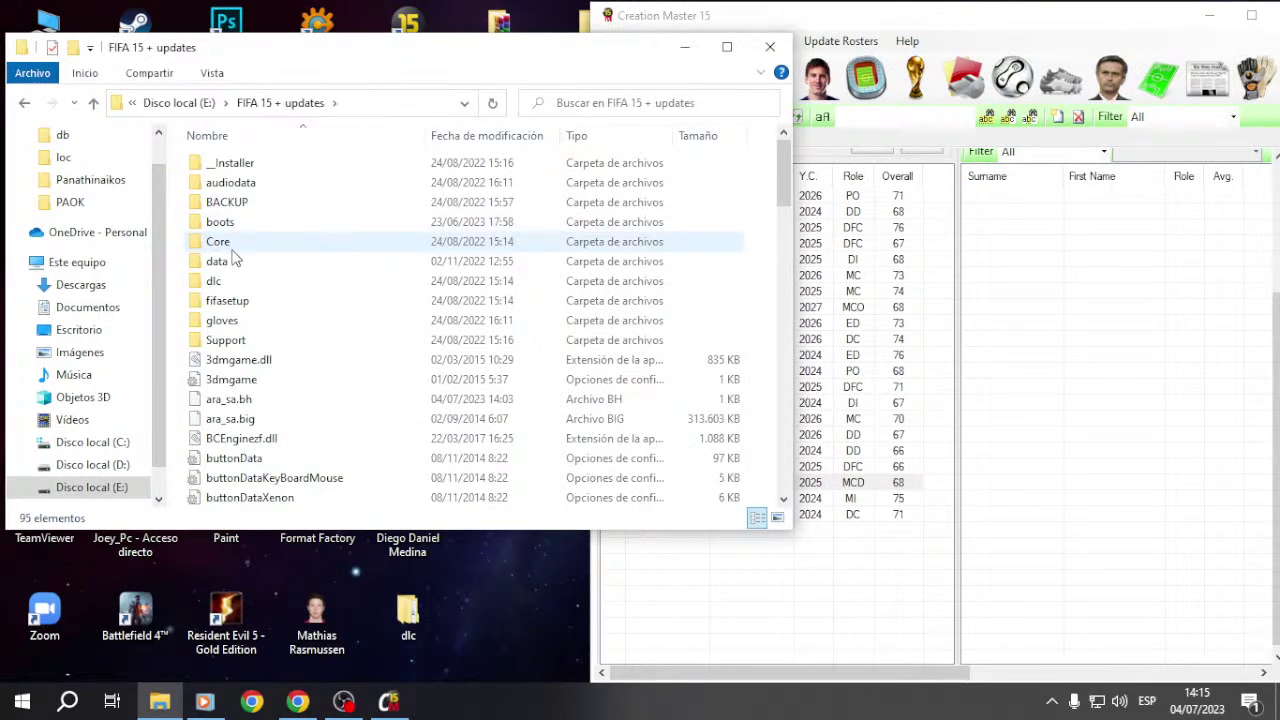
pyautogui.doubleClick(230, 261)
pyautogui.doubleClick(243, 222)
# Step: Locate and highlight the spa_mx_upd database file in the loc folder, and close the folder window
pyautogui.scroll(-5, 418, 381)
pyautogui.scroll(-15, 410, 384)
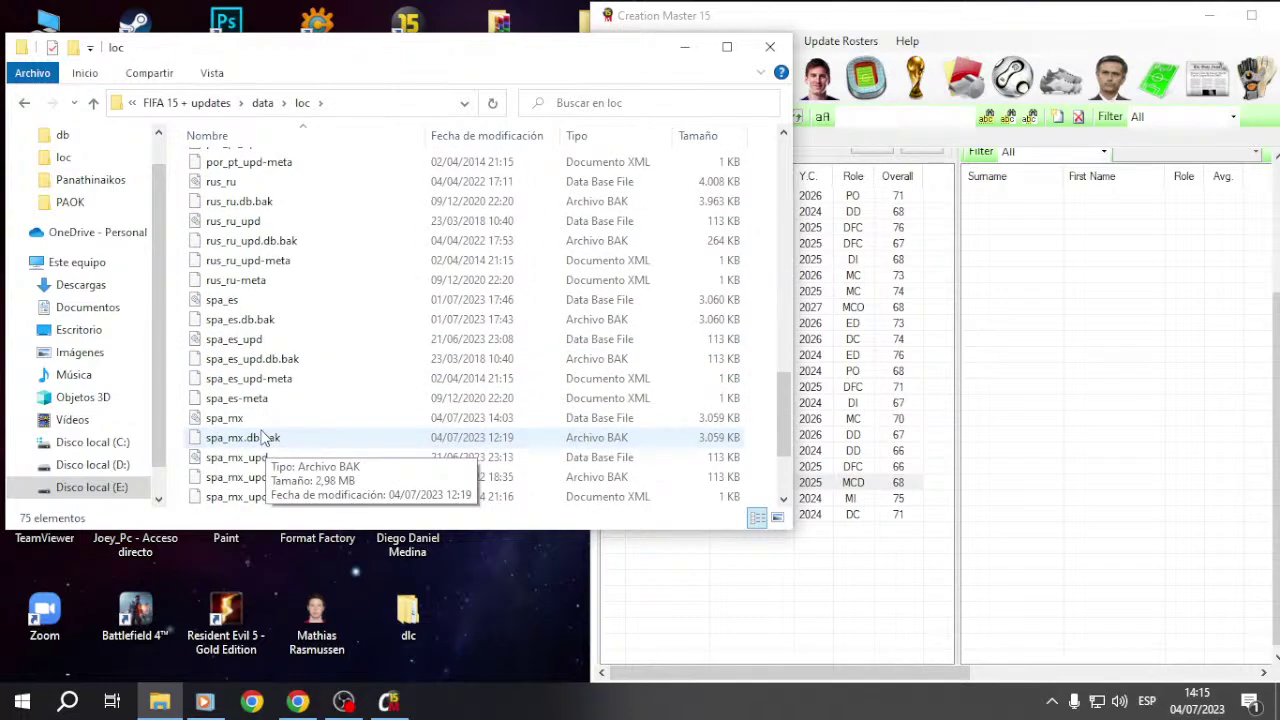
pyautogui.click(262, 457)
pyautogui.moveTo(413, 62); pyautogui.dragTo(667, 53)
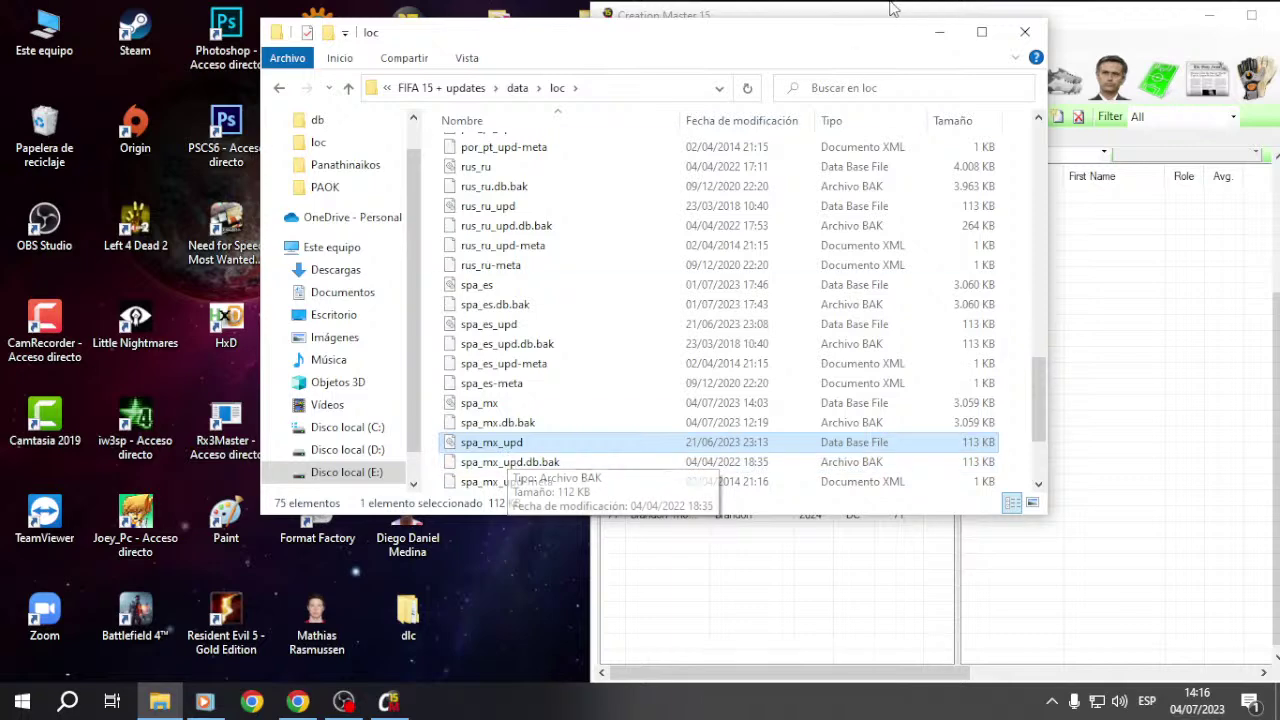
pyautogui.click(490, 445)
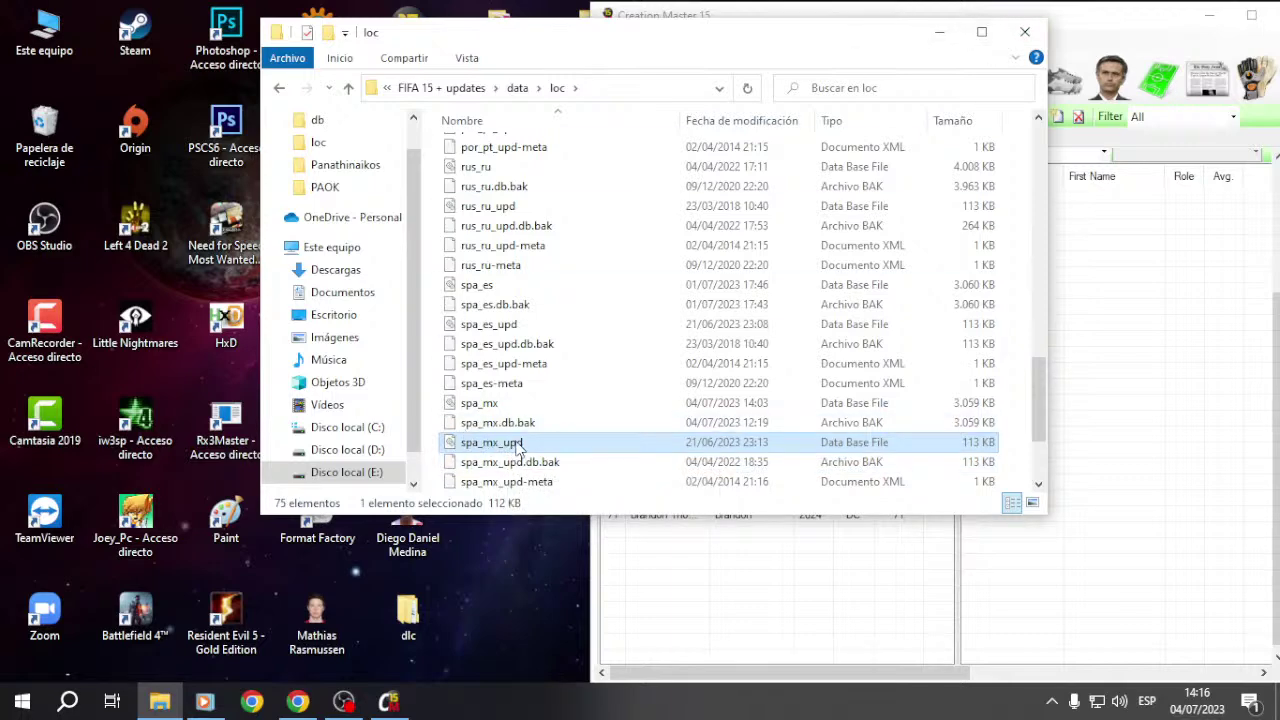
pyautogui.click(597, 449)
pyautogui.click(1025, 37)
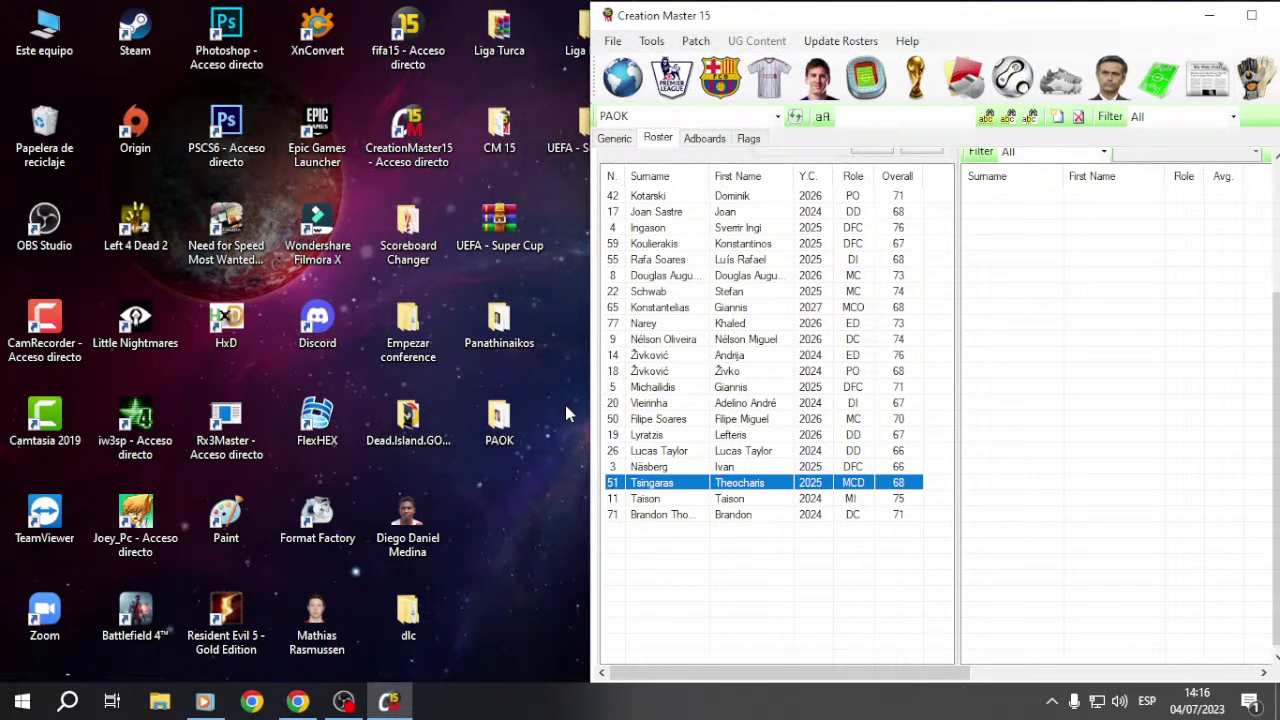
# Step: Bring the browser back and check PAOK's squad on SoFIFA and on Transfermarkt
pyautogui.click(297, 701)
pyautogui.click(19, 37)
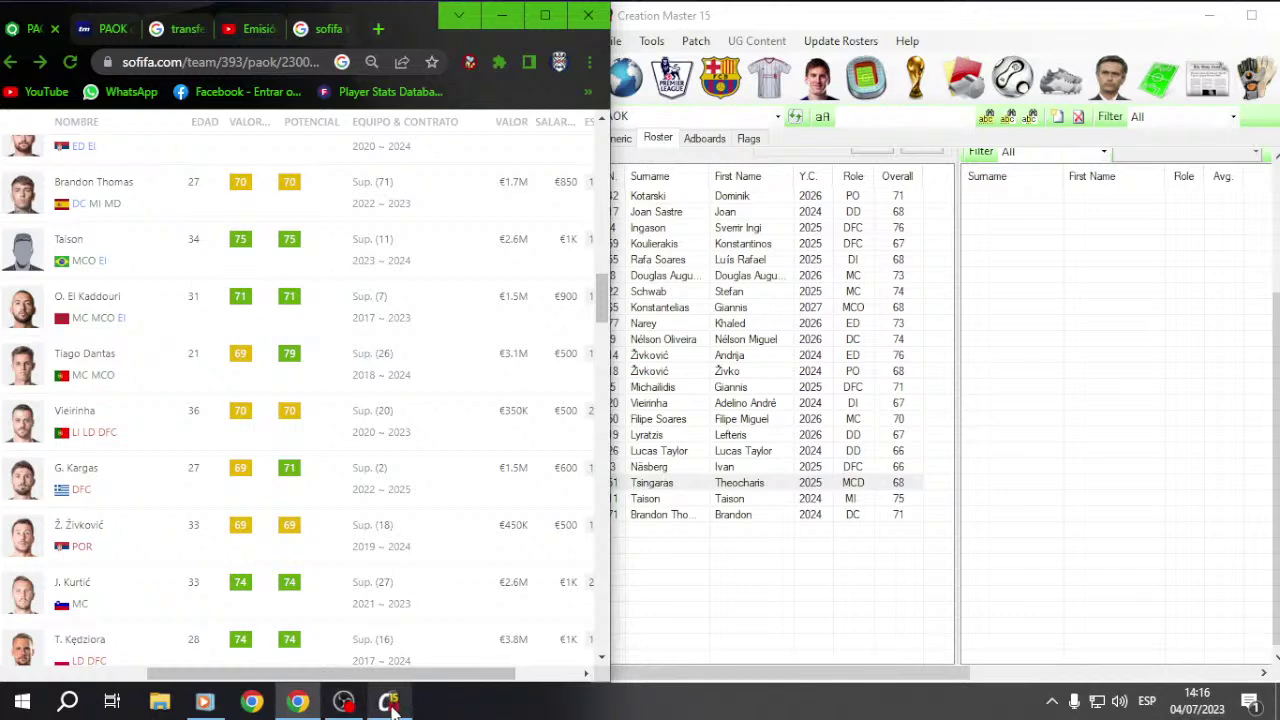
pyautogui.moveTo(395, 690)
pyautogui.click(328, 31)
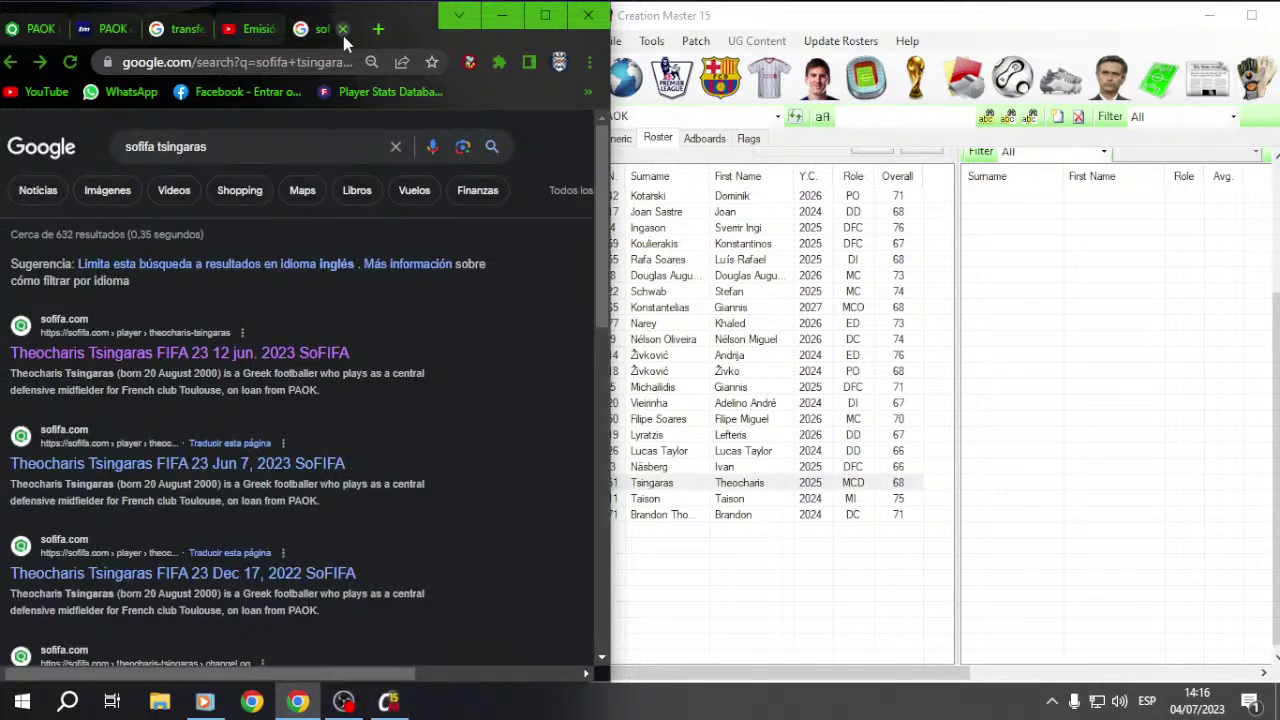
pyautogui.click(100, 37)
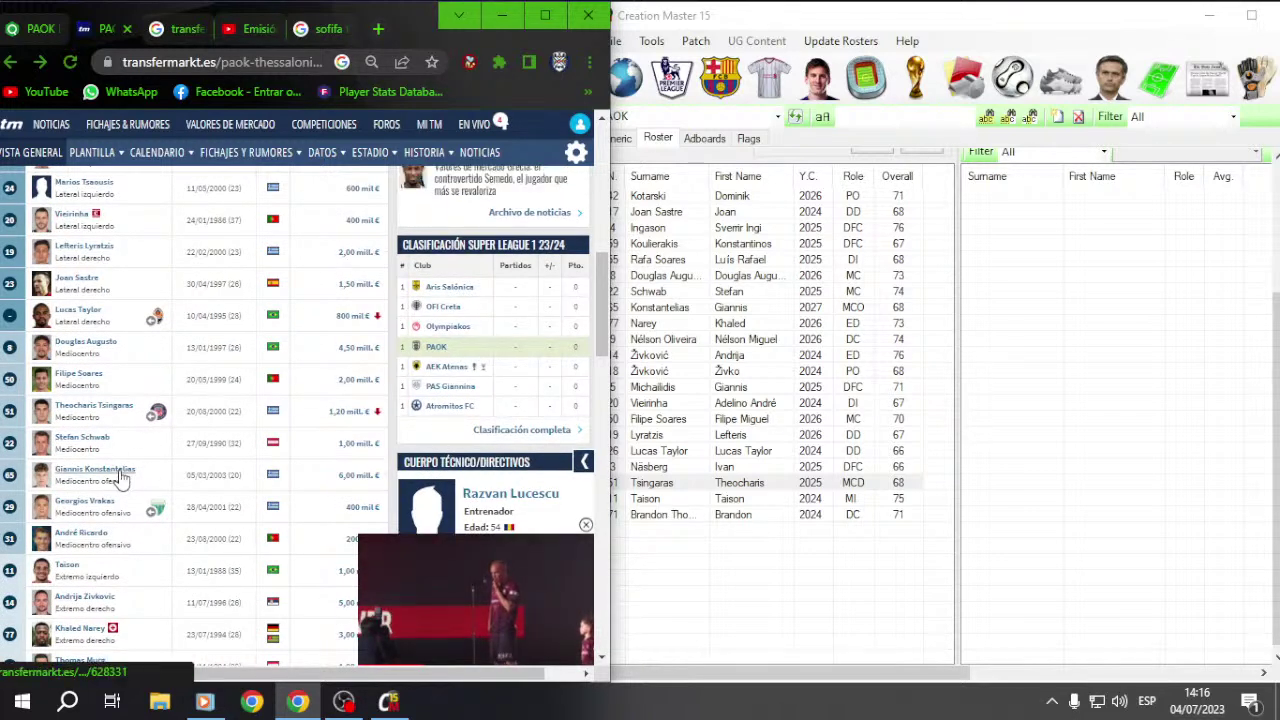
# Step: Compare PAOK's midfielders and attackers on Transfermarkt with the SoFIFA squad, checking Georgios Vrakas's transfer note
pyautogui.scroll(-1, 110, 478)
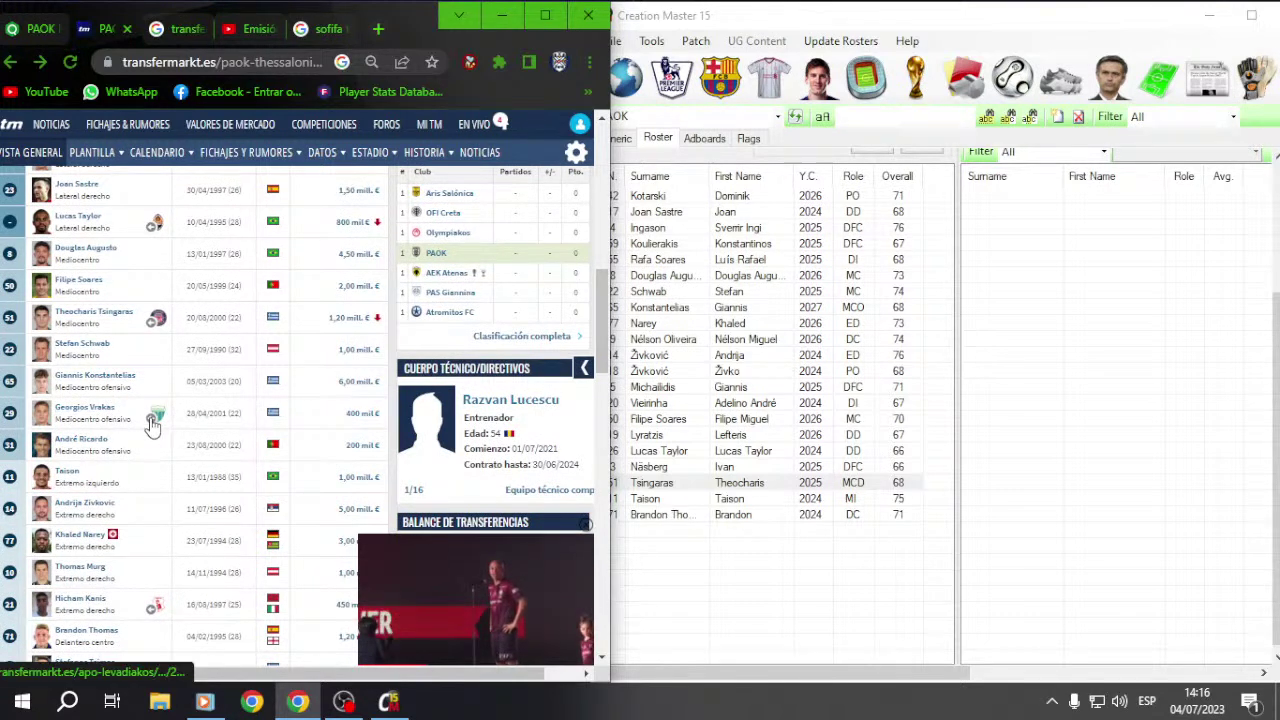
pyautogui.moveTo(152, 424)
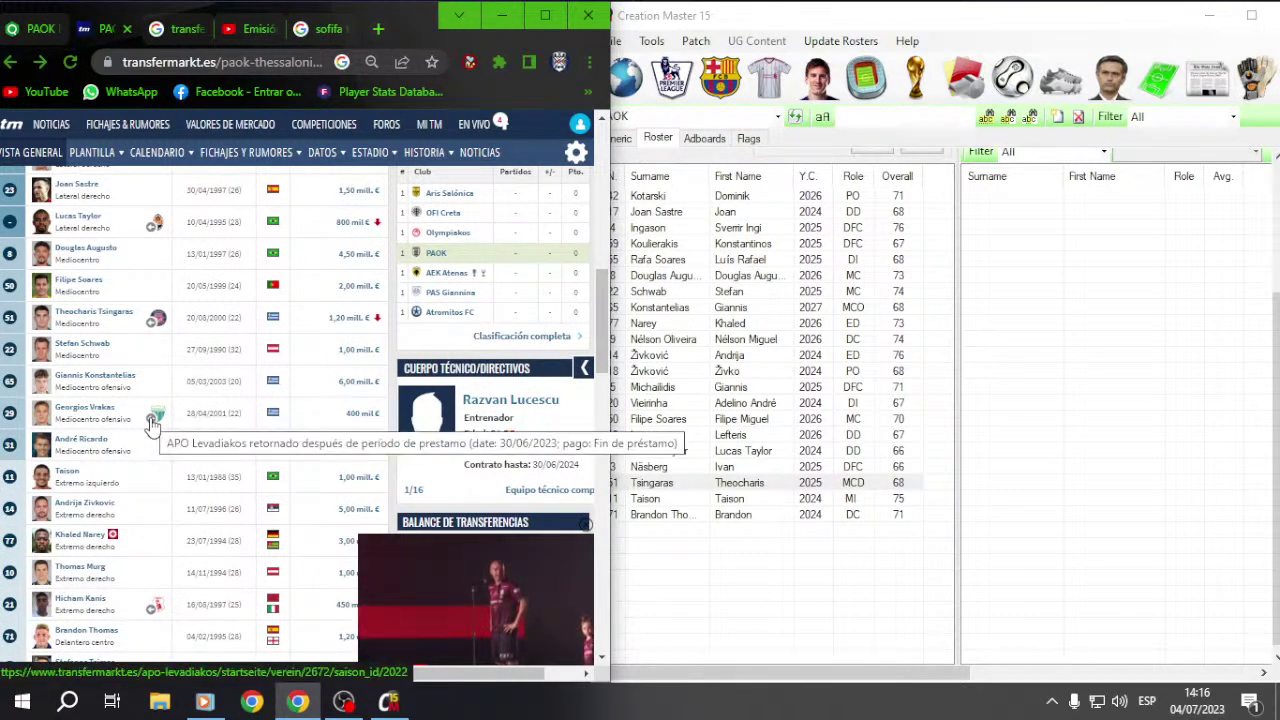
pyautogui.hotkey('ctrl', 'Tab')
pyautogui.hotkey('ctrl', 'Tab')
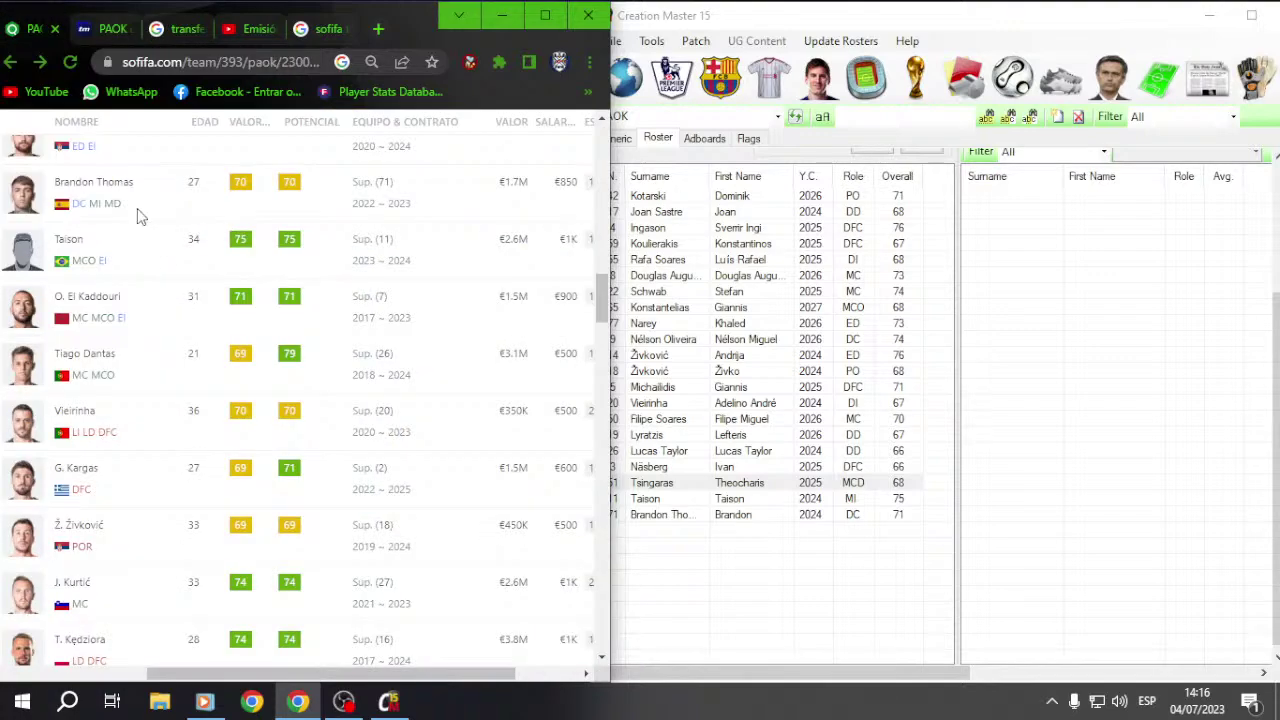
pyautogui.hotkey('ctrl', 'Tab')
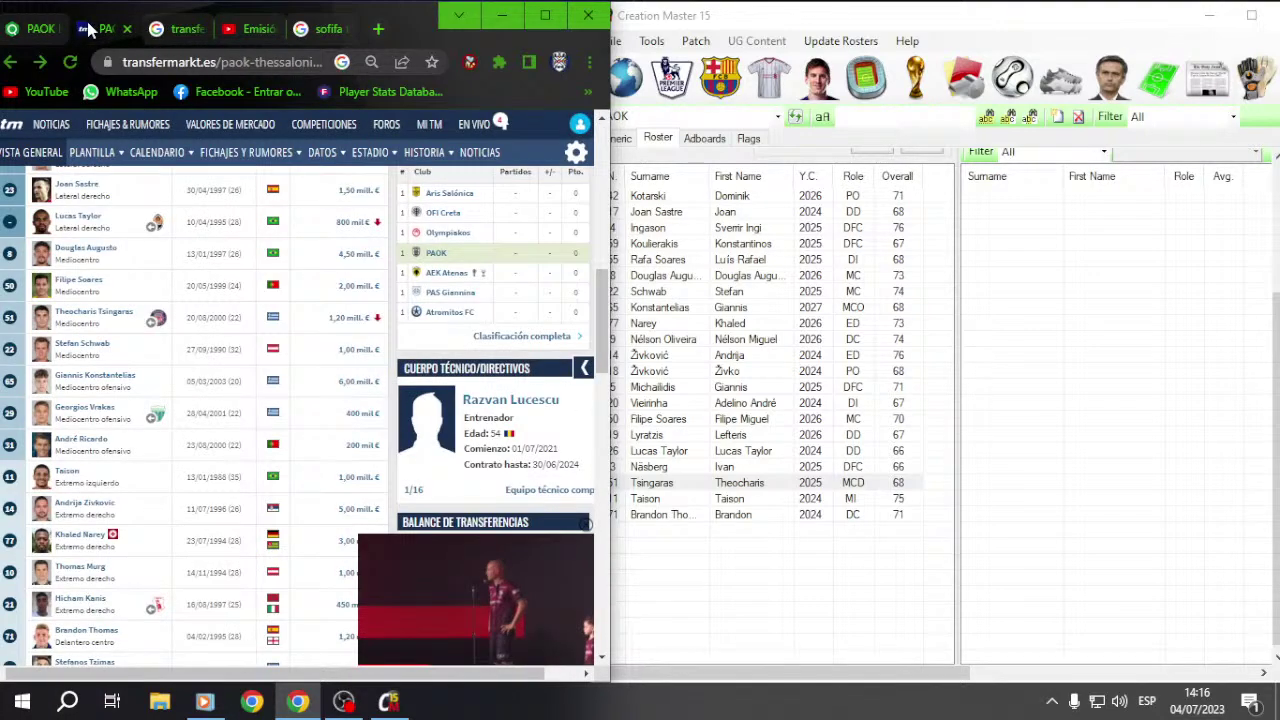
pyautogui.click(47, 30)
pyautogui.scroll(-3, 134, 403)
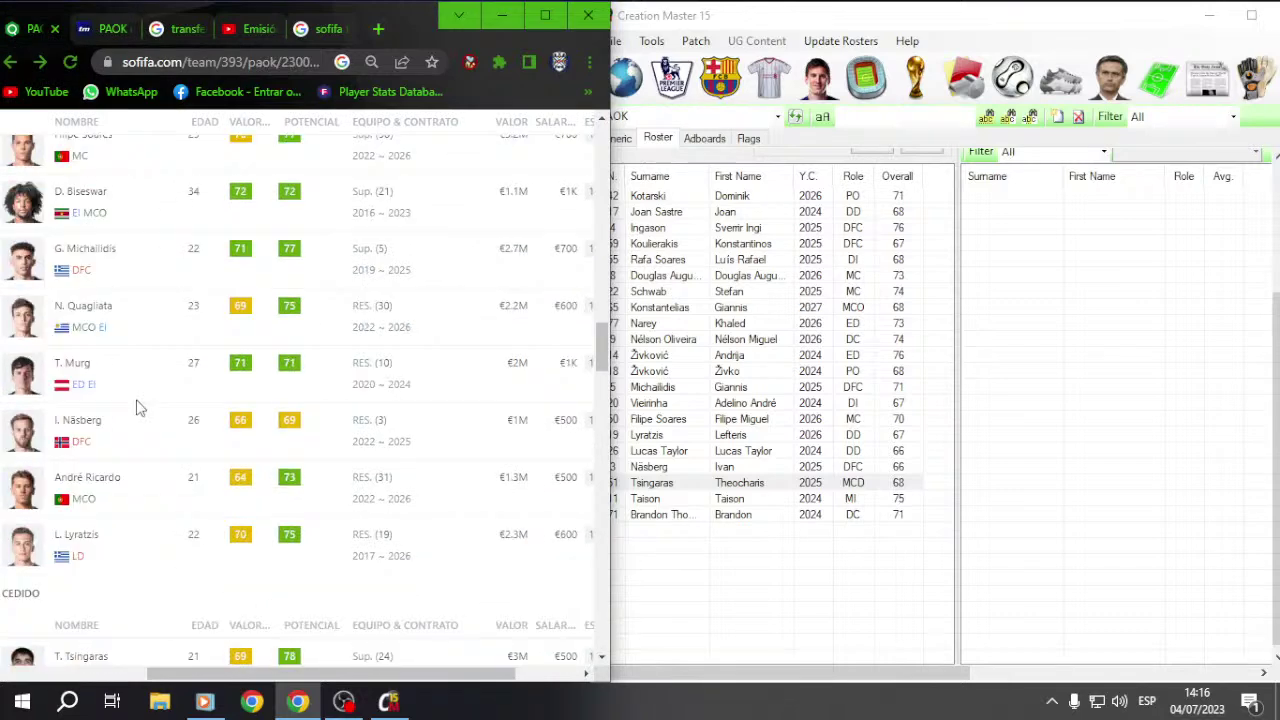
pyautogui.scroll(1, 140, 498)
pyautogui.click(175, 29)
pyautogui.moveTo(286, 147); pyautogui.dragTo(225, 153)
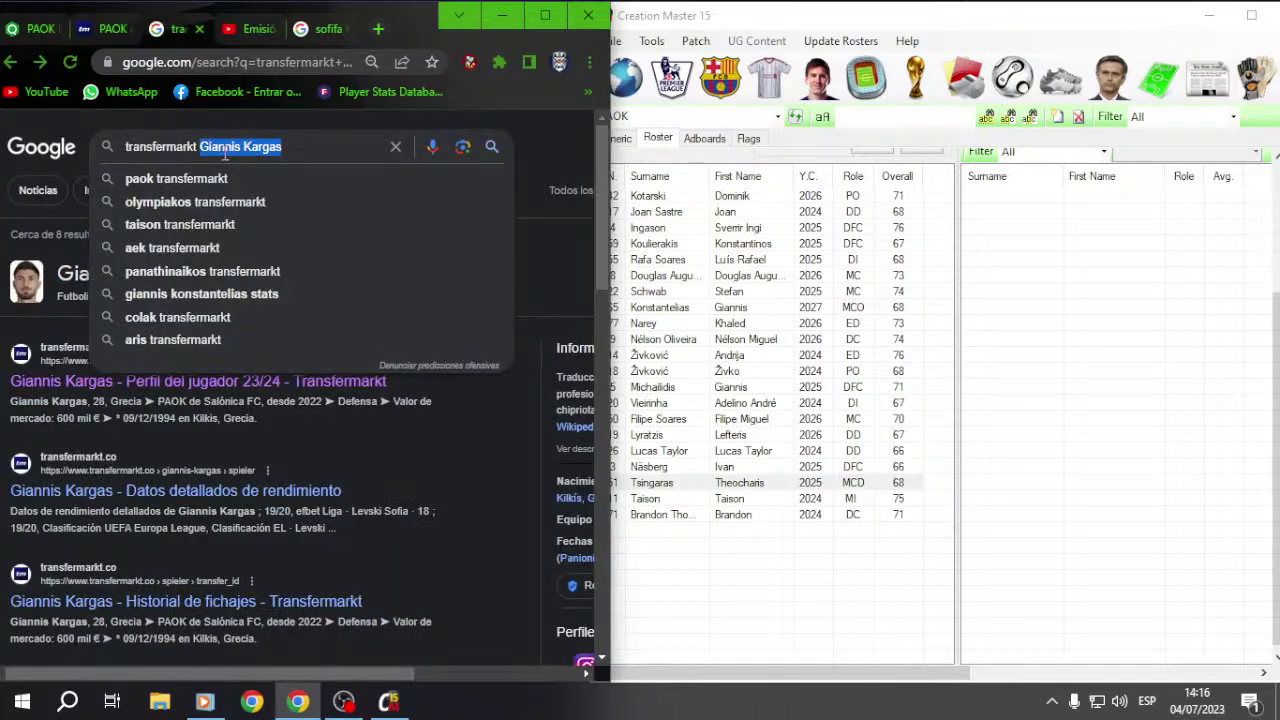
pyautogui.write('quagliata')
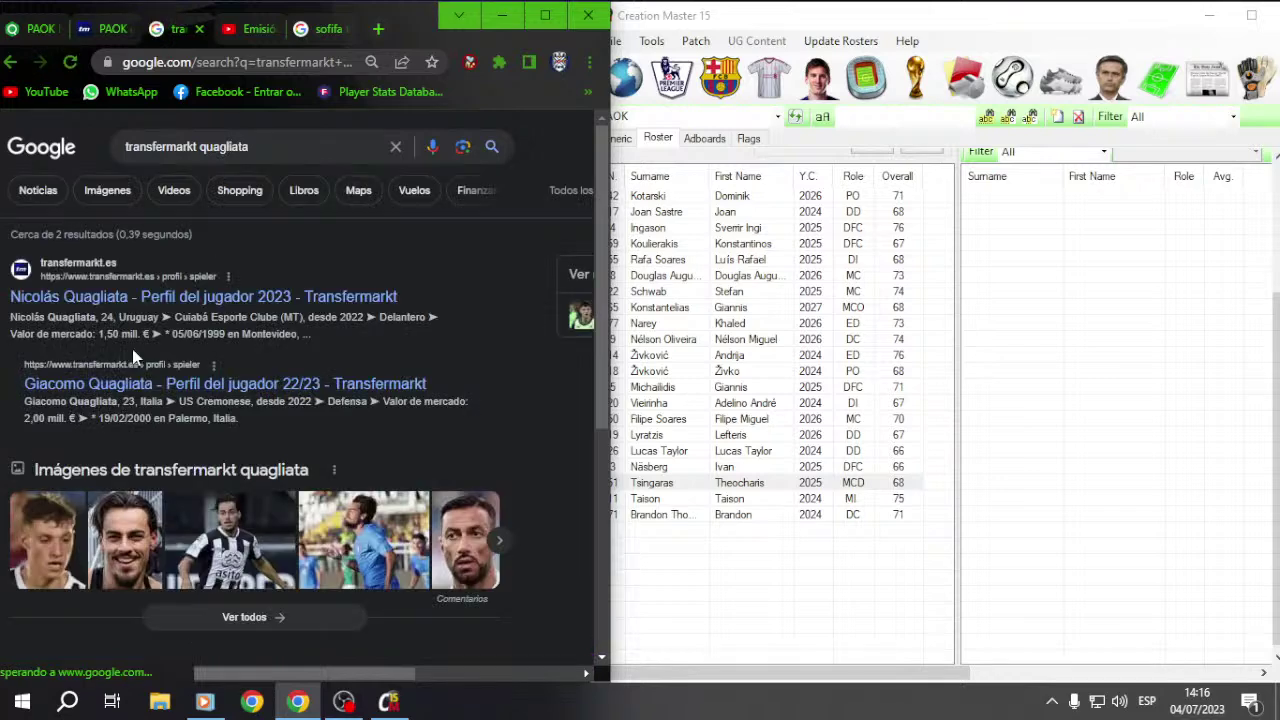
pyautogui.click(160, 300)
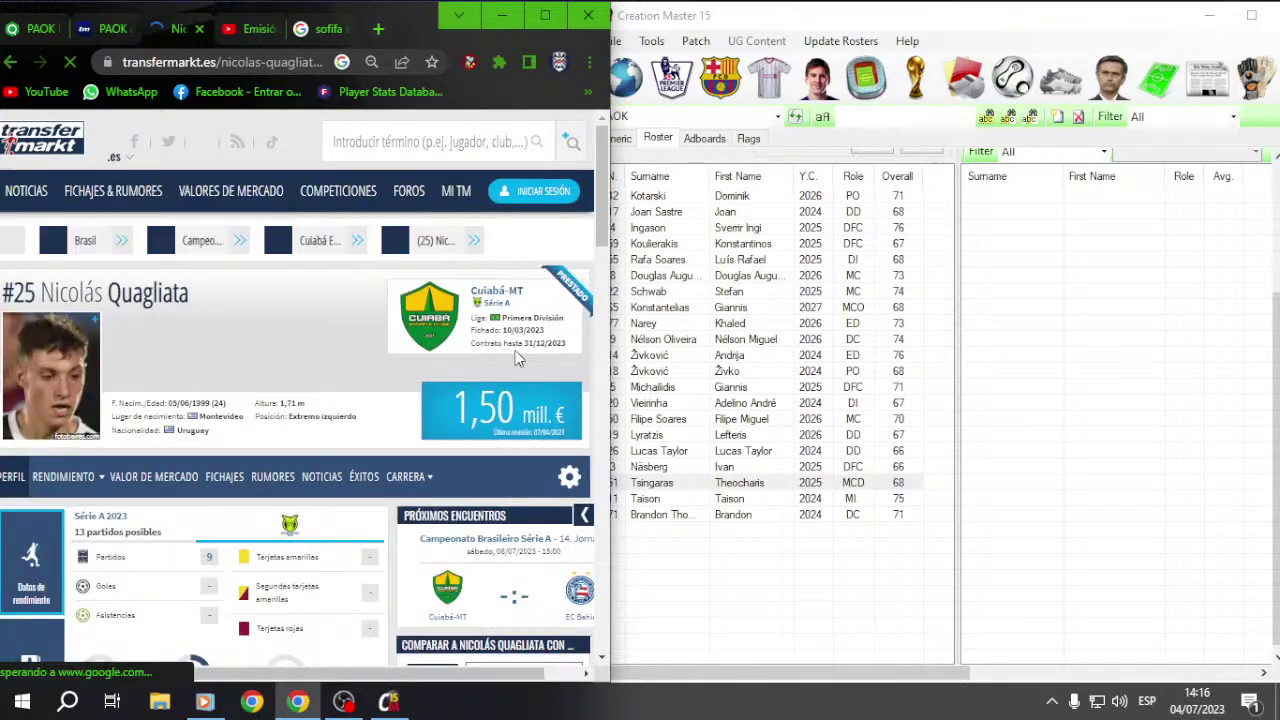
pyautogui.click(10, 62)
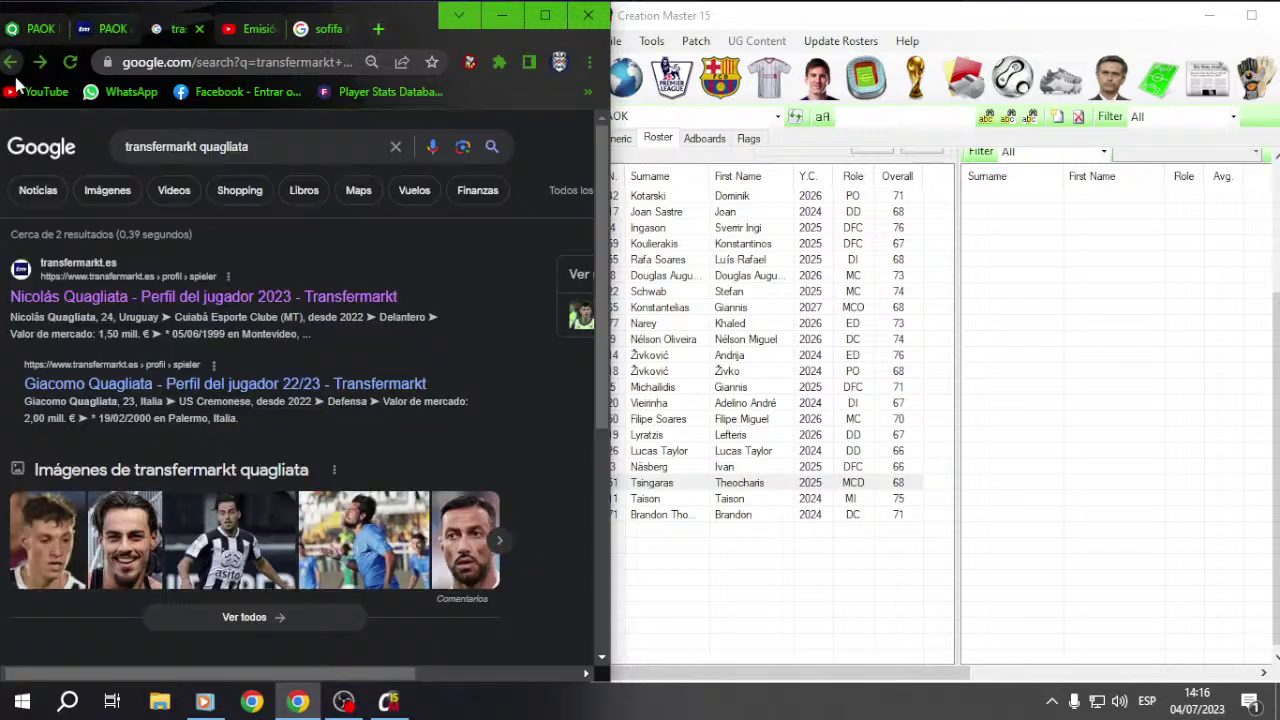
pyautogui.click(111, 30)
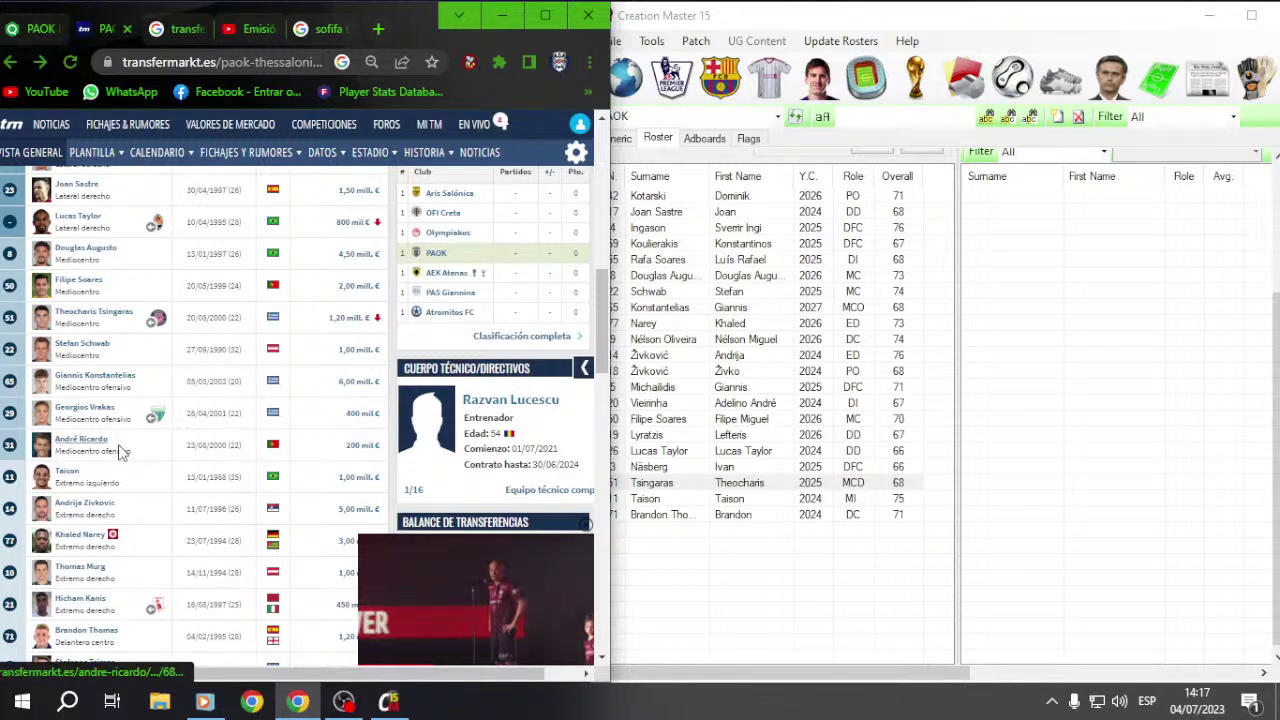
pyautogui.hotkey('ctrl', '1')
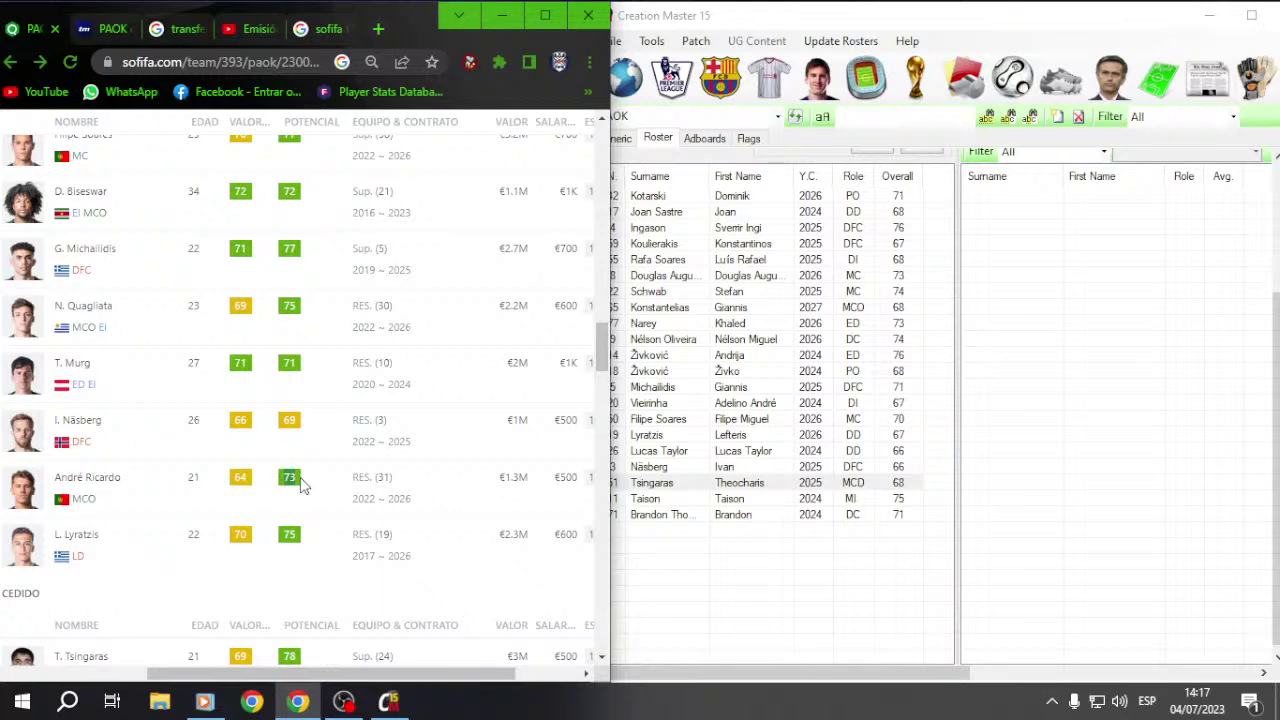
# Step: Move Taison from the reserves to the substitutes' bench in PAOK's lineup and return to the player list
pyautogui.moveTo(662, 672); pyautogui.dragTo(1120, 672)
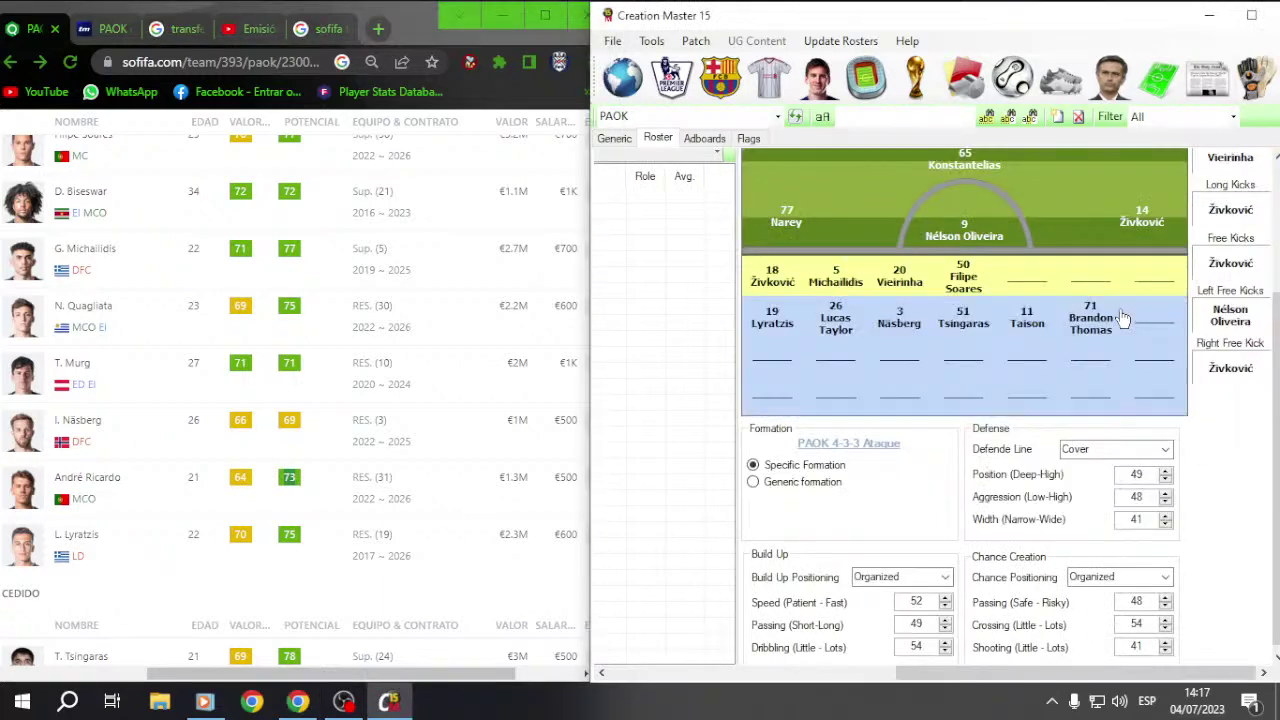
pyautogui.moveTo(1030, 330); pyautogui.dragTo(1026, 288)
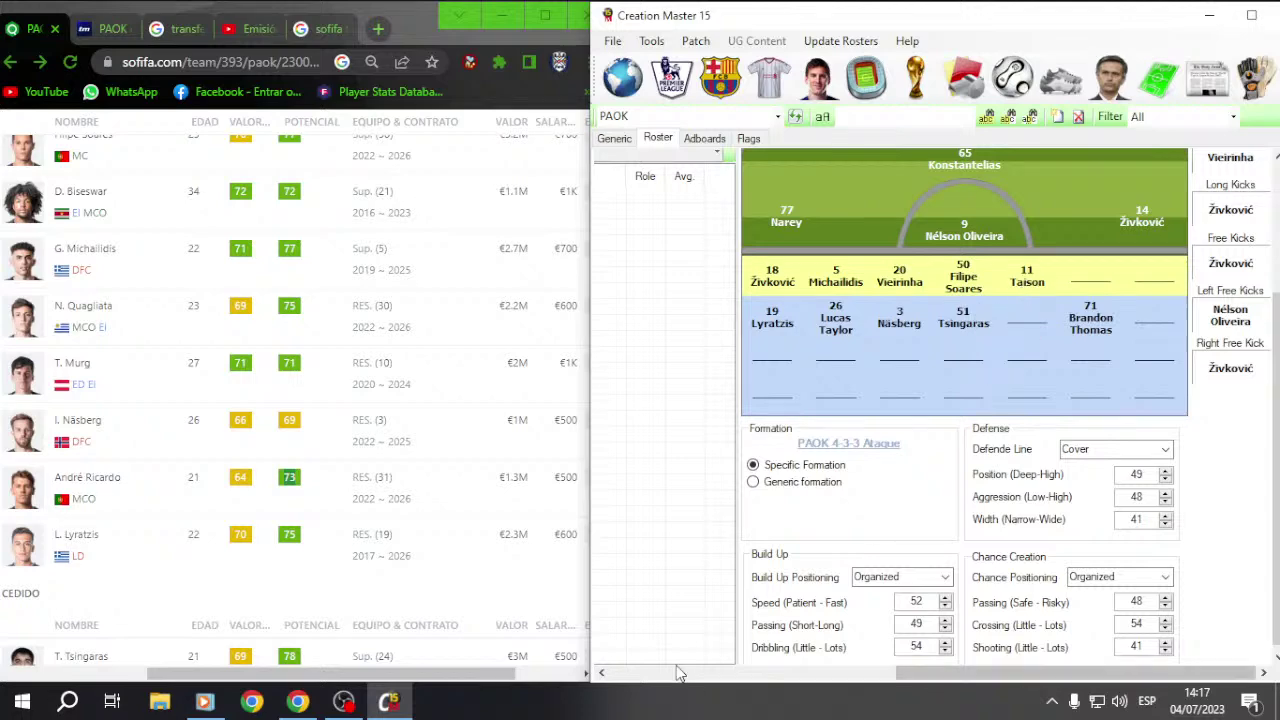
pyautogui.click(650, 678)
# Step: Check the remaining attackers of PAOK's squad on Transfermarkt and switch back to Creation Master 15
pyautogui.click(105, 28)
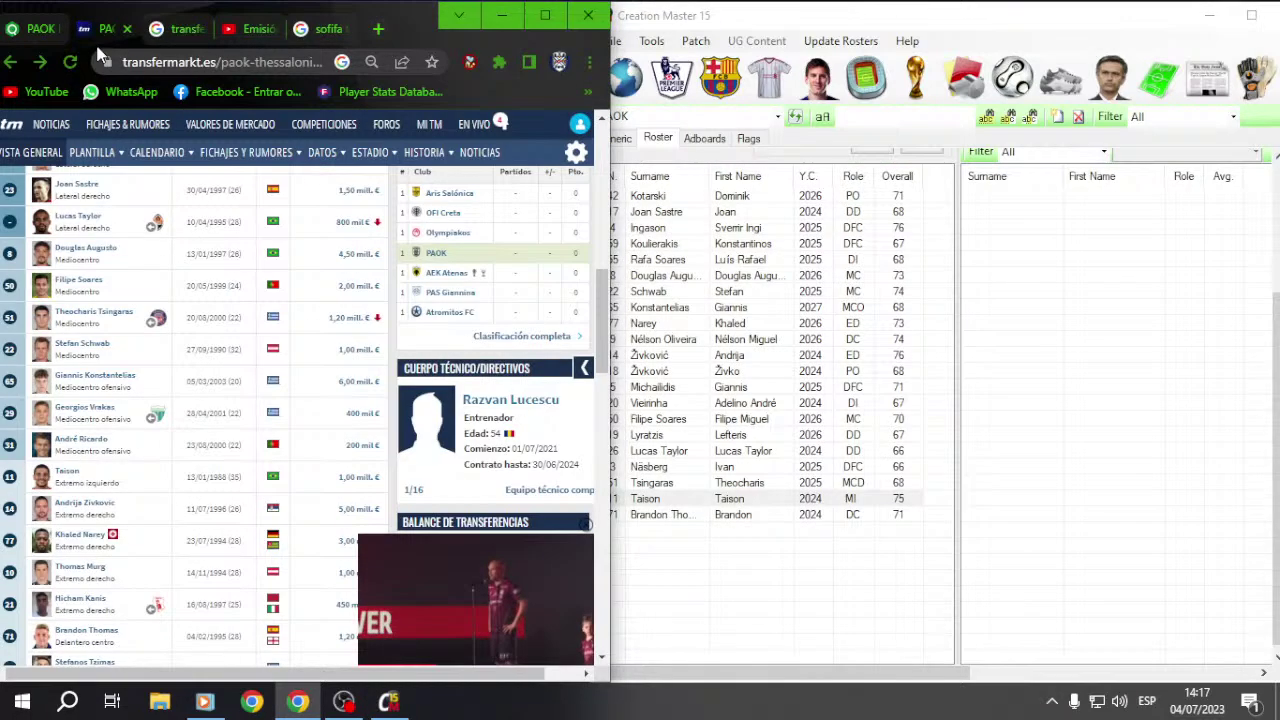
pyautogui.scroll(-2, 252, 548)
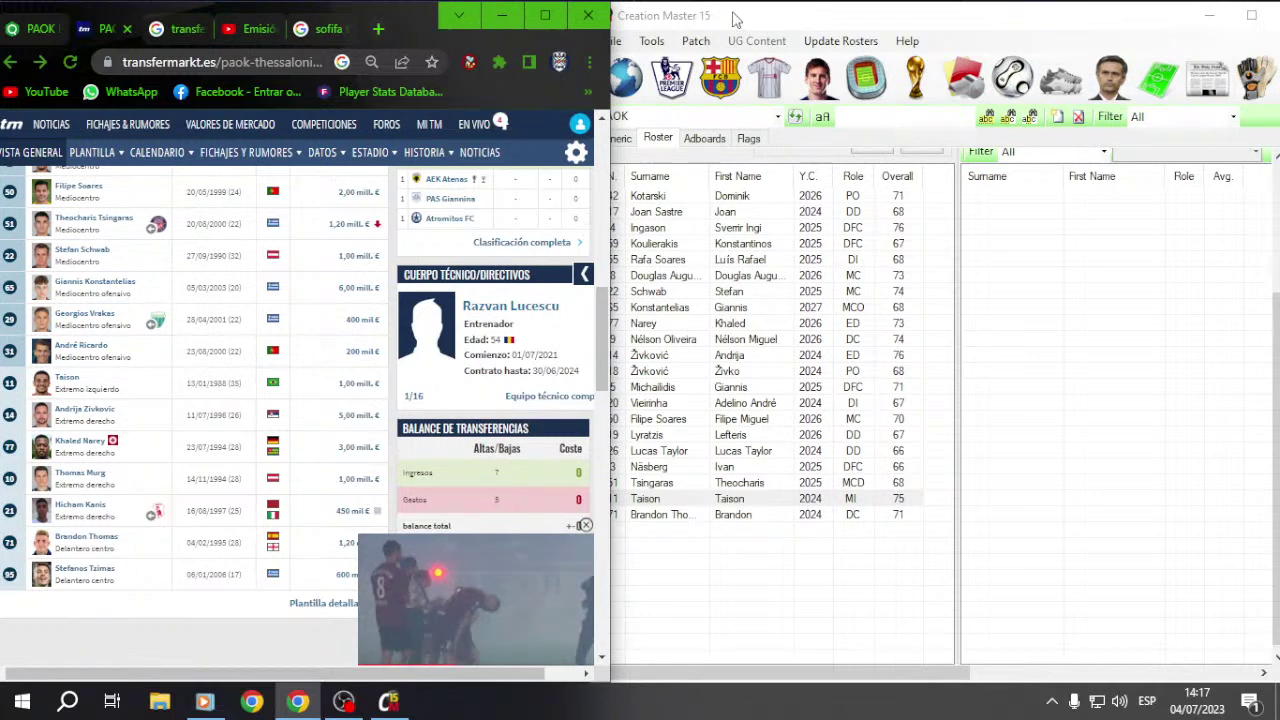
pyautogui.click(888, 18)
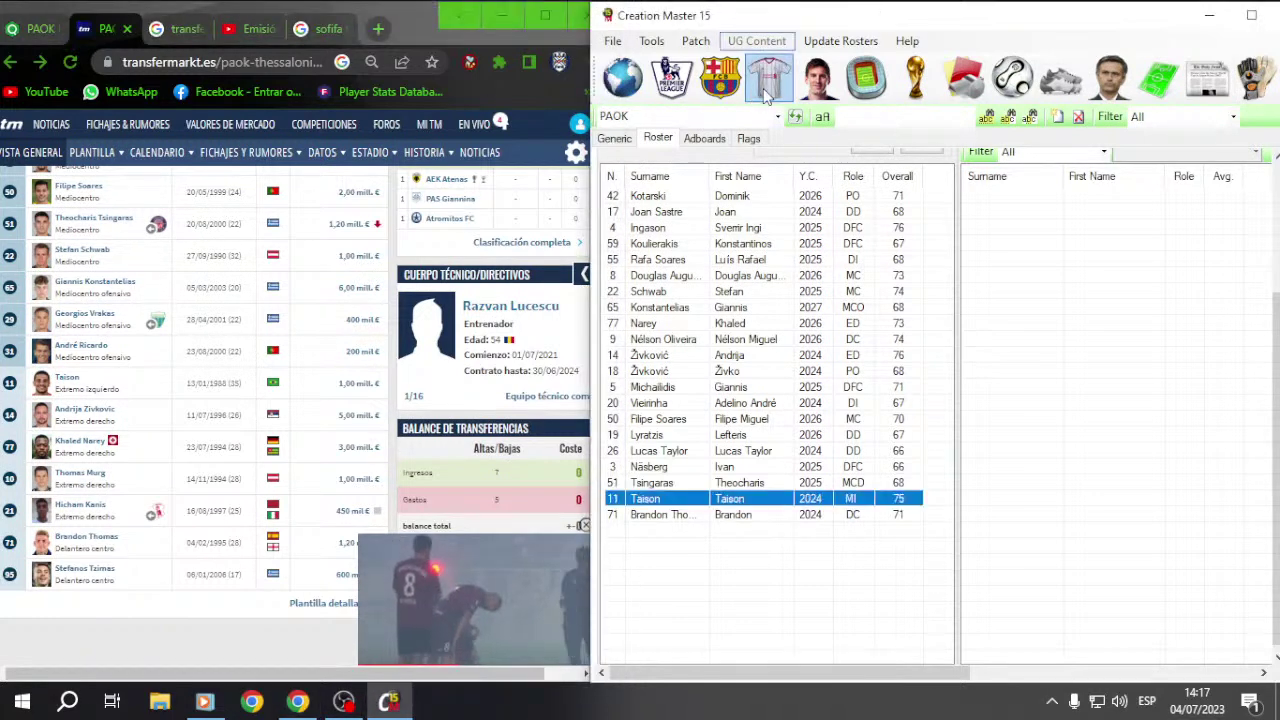
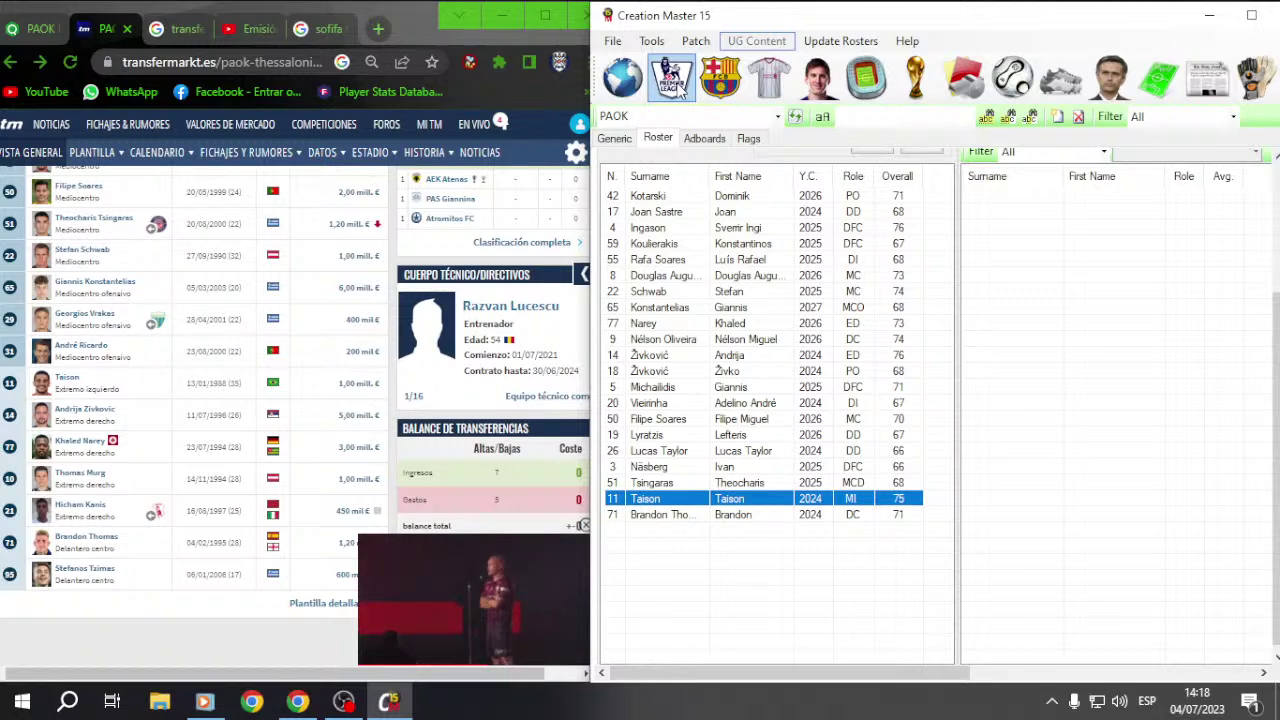
# Step: Look up Tondela in the team list and open its general information
pyautogui.click(776, 117)
pyautogui.write('tonde')
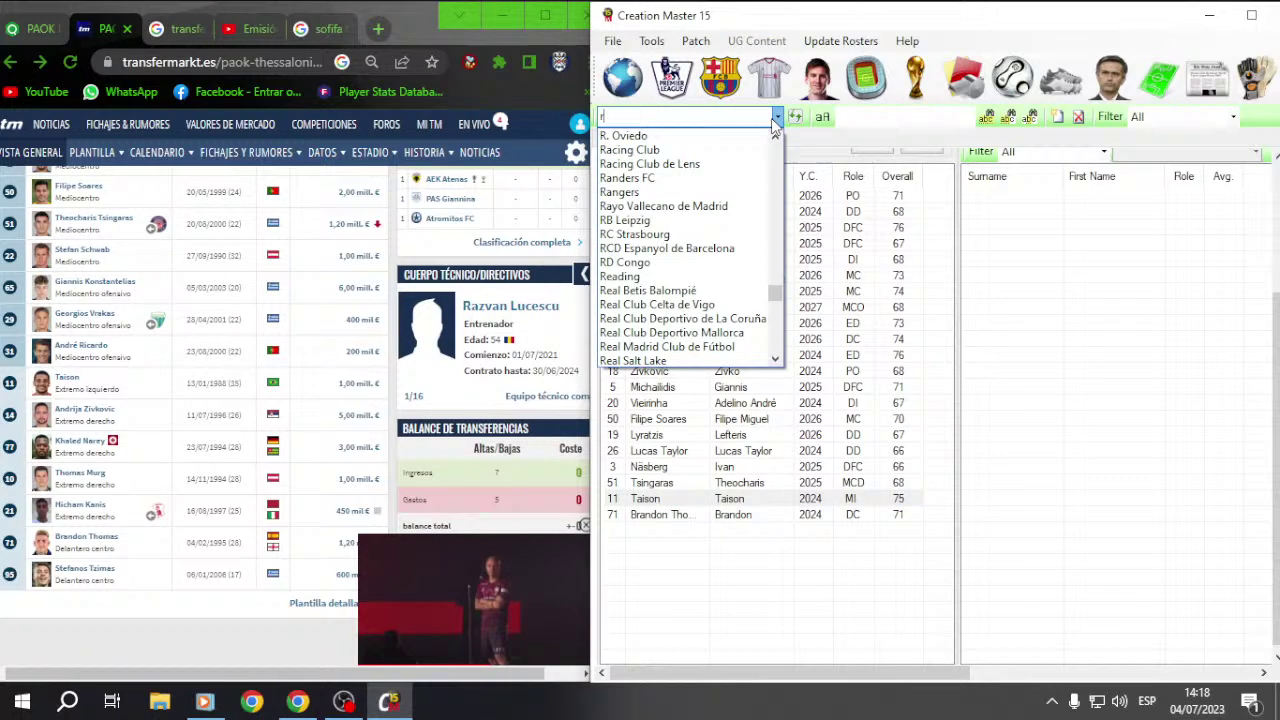
pyautogui.click(620, 136)
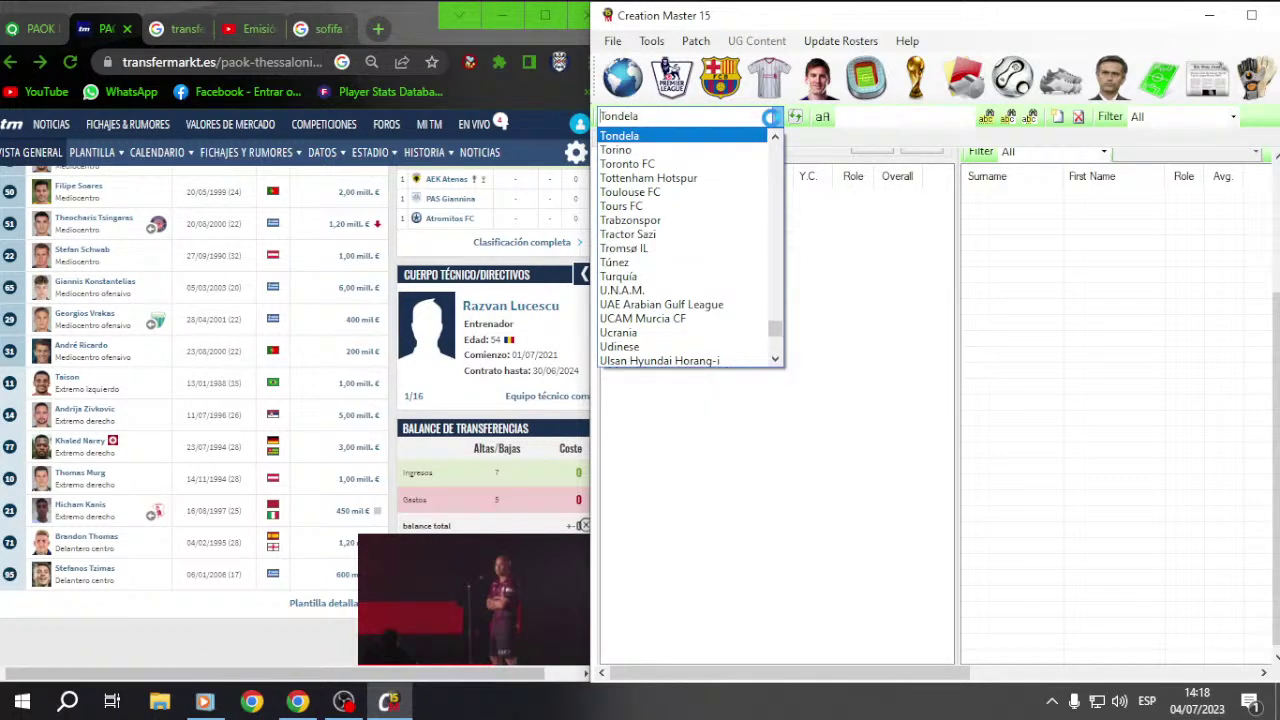
pyautogui.click(615, 139)
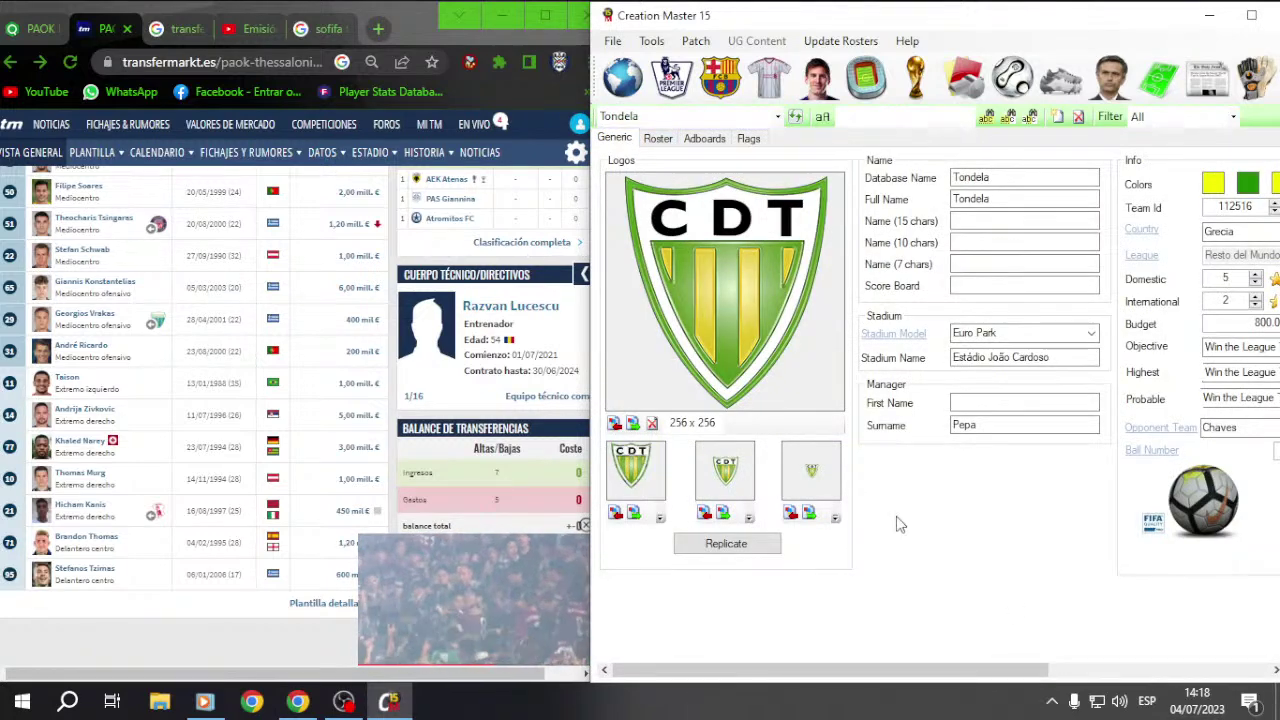
# Step: Open Liga Portuguesa in the league editor and look through its teams
pyautogui.click(670, 78)
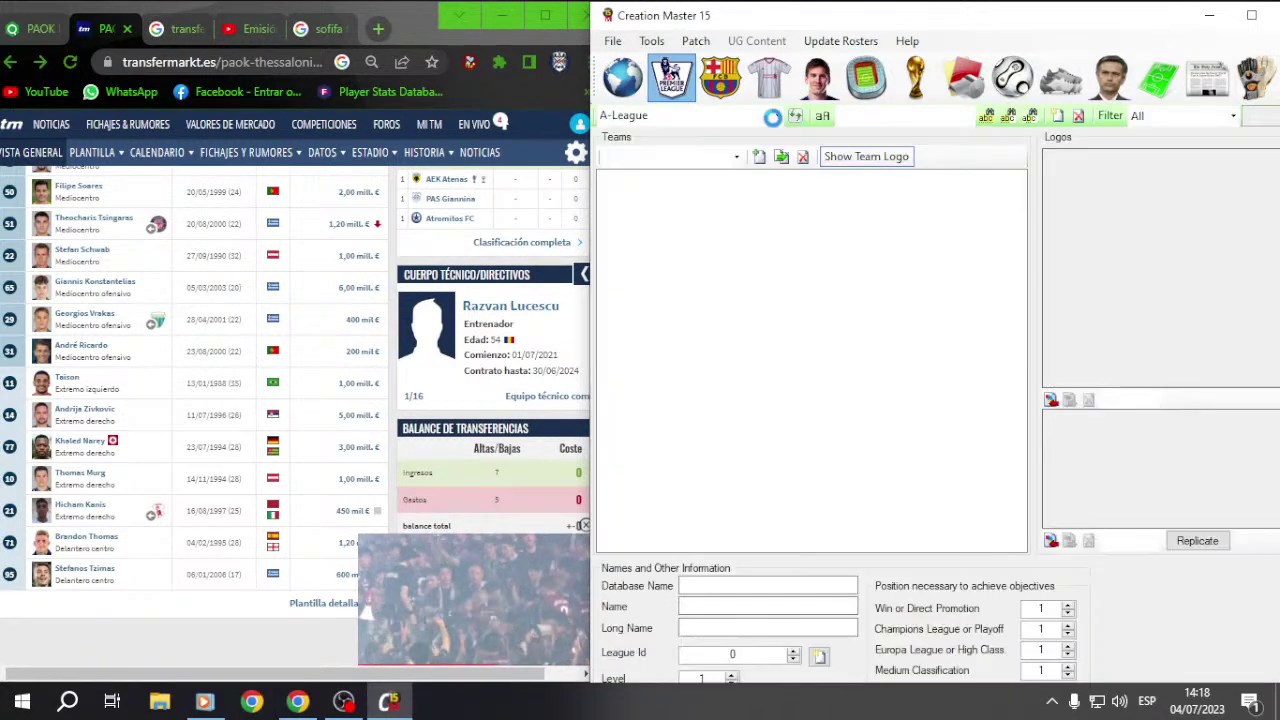
pyautogui.click(778, 117)
pyautogui.write('li')
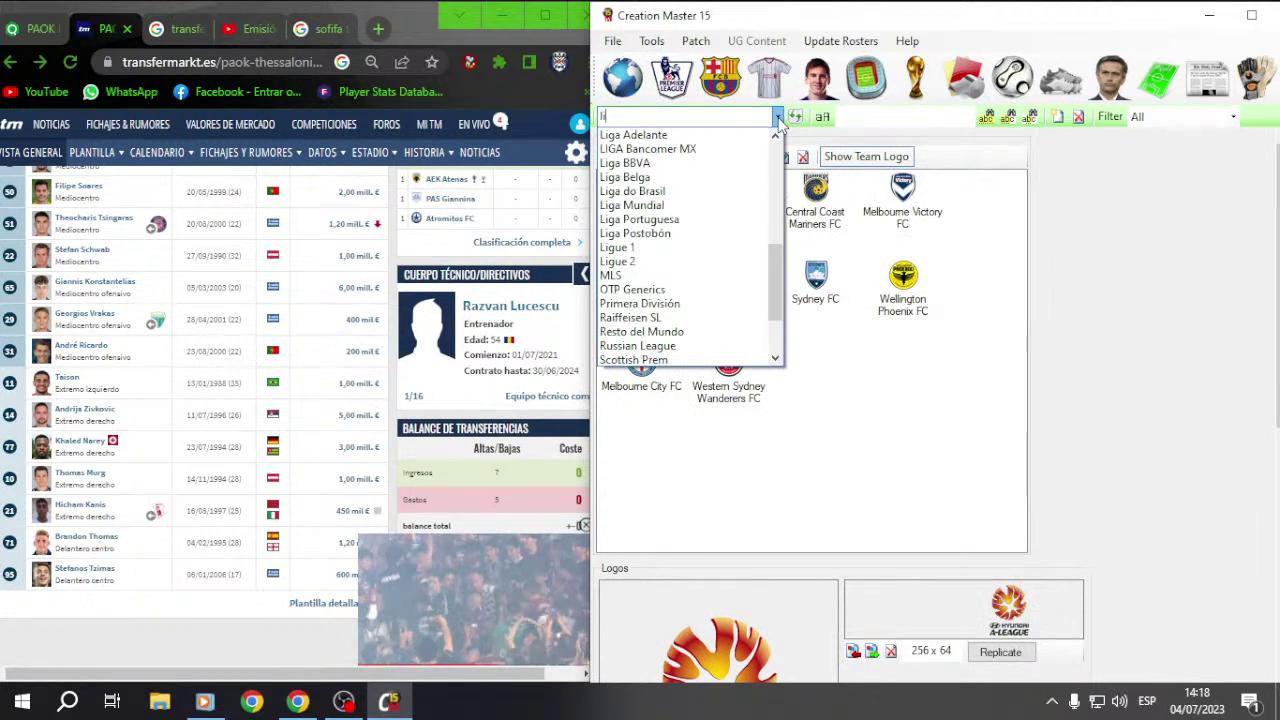
pyautogui.click(660, 219)
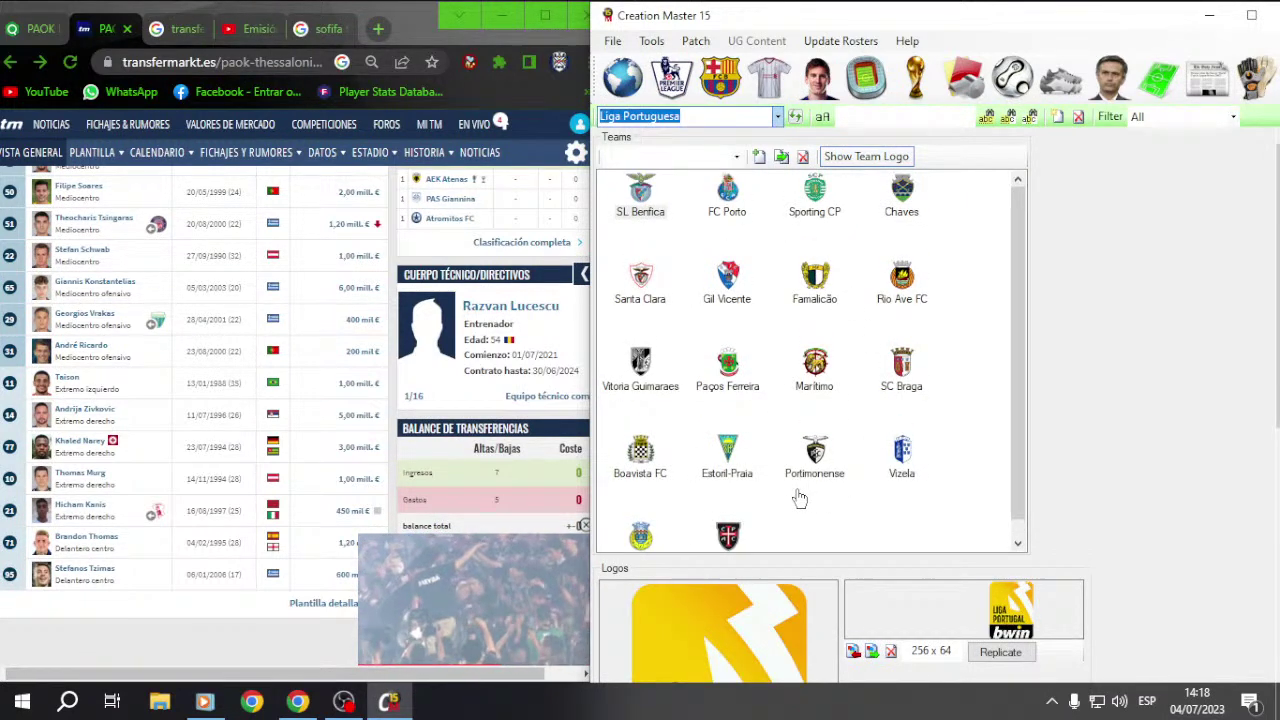
pyautogui.scroll(-1, 798, 499)
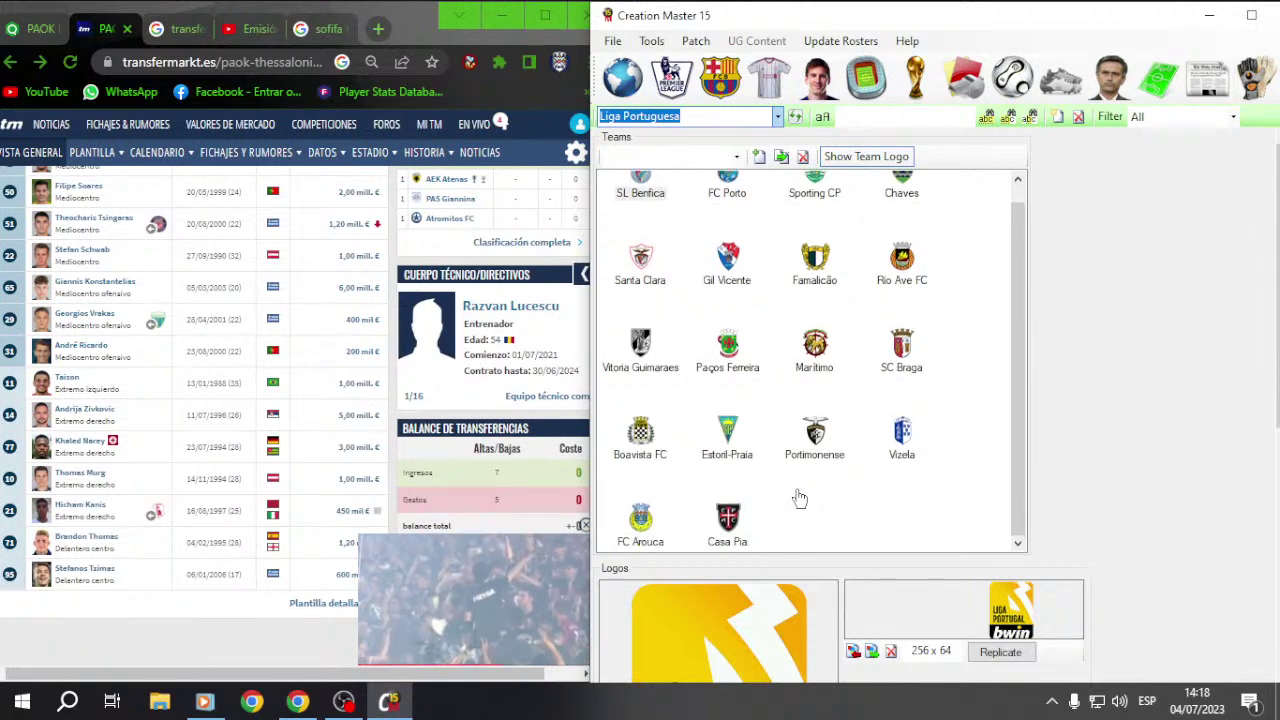
pyautogui.scroll(1, 752, 350)
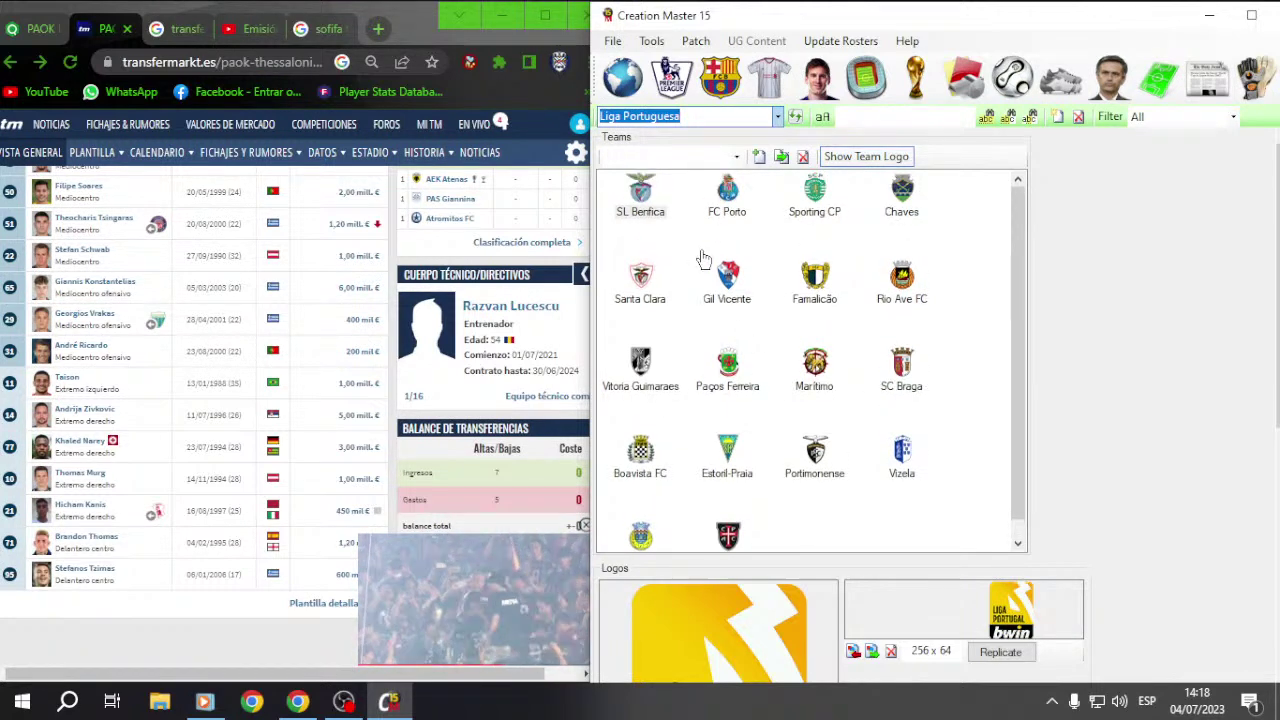
# Step: Return to the team editor, open Inter Miami CF, and examine its general information
pyautogui.click(720, 78)
pyautogui.click(779, 117)
pyautogui.write('intw')
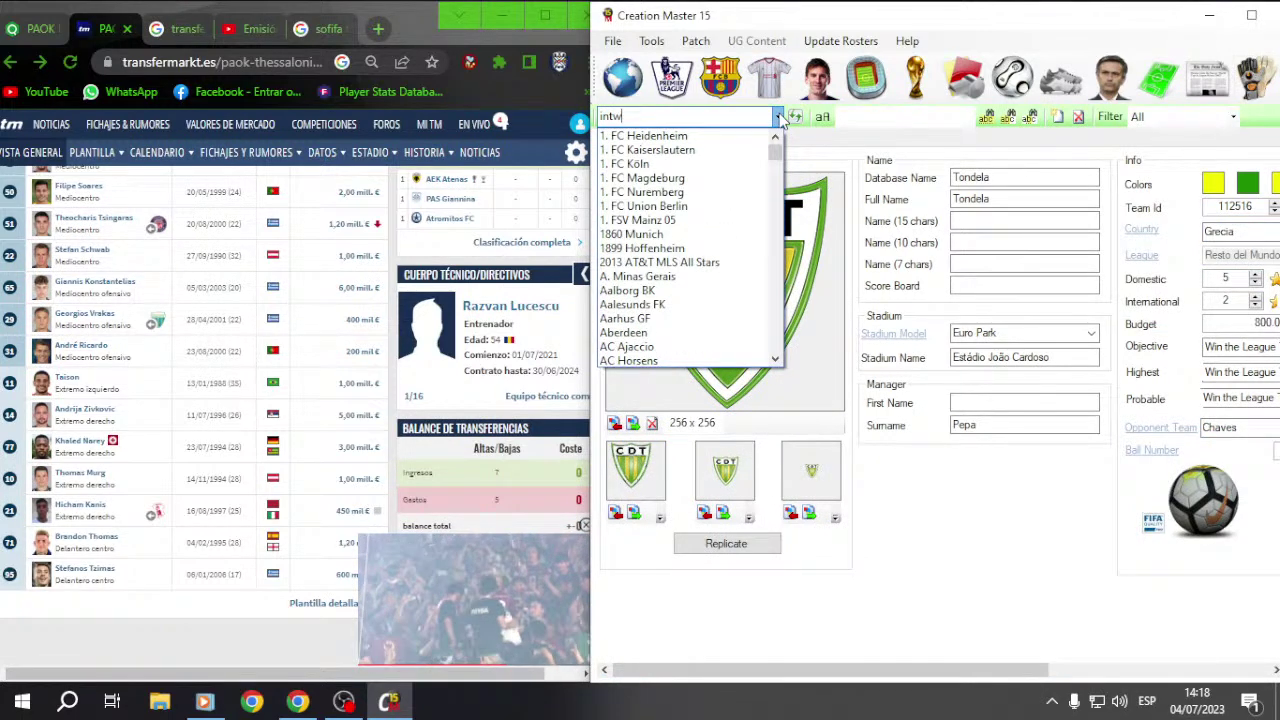
pyautogui.press('BackSpace')
pyautogui.write('er')
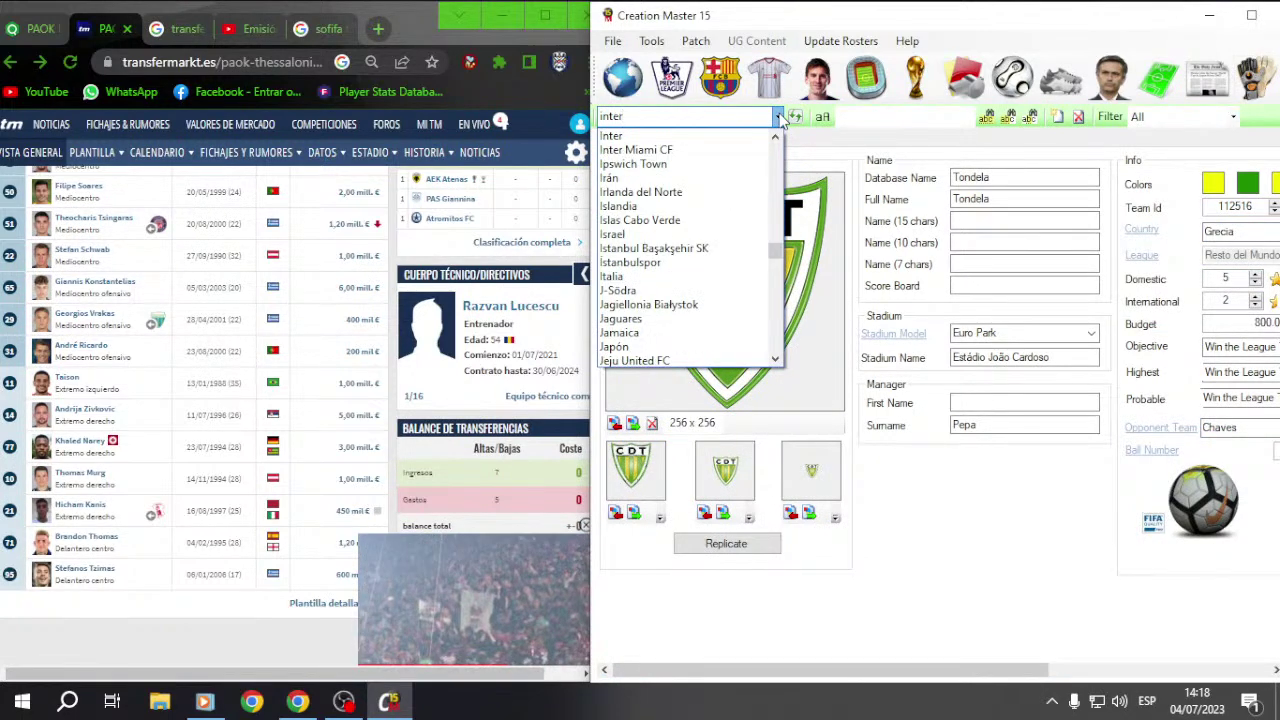
pyautogui.click(740, 149)
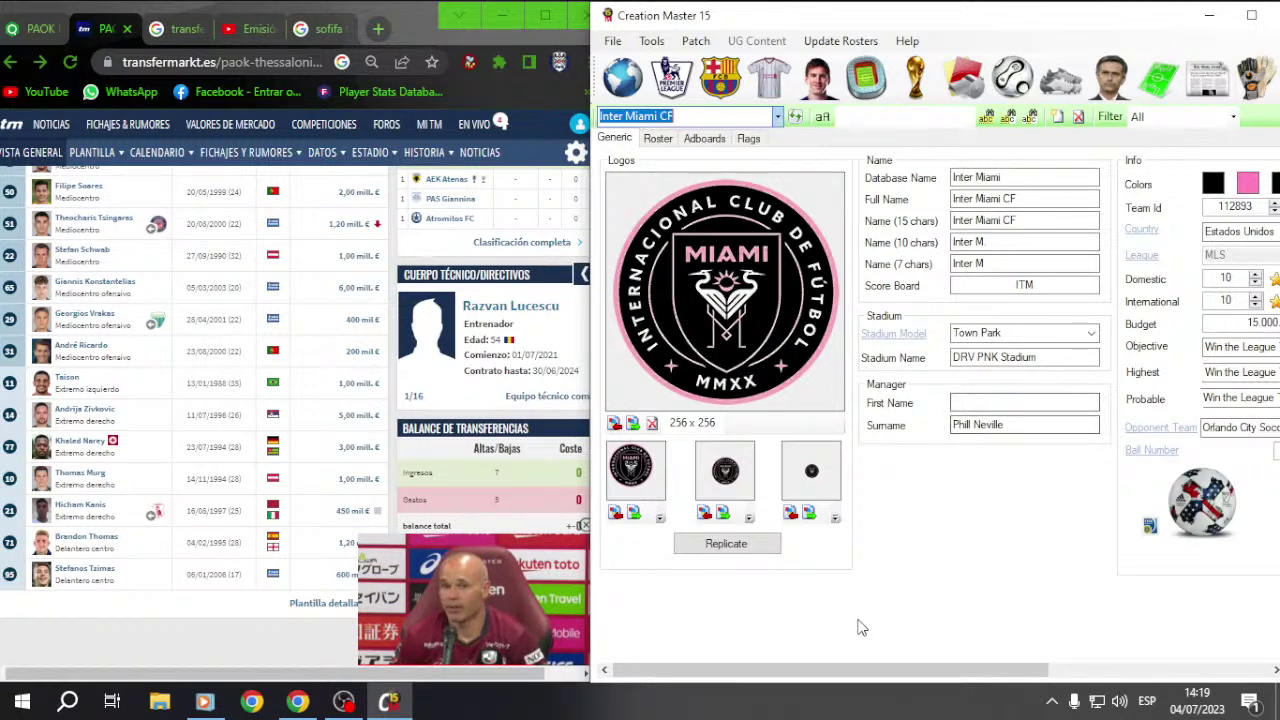
pyautogui.hscroll(3, 904, 656)
pyautogui.hscroll(-3, 906, 658)
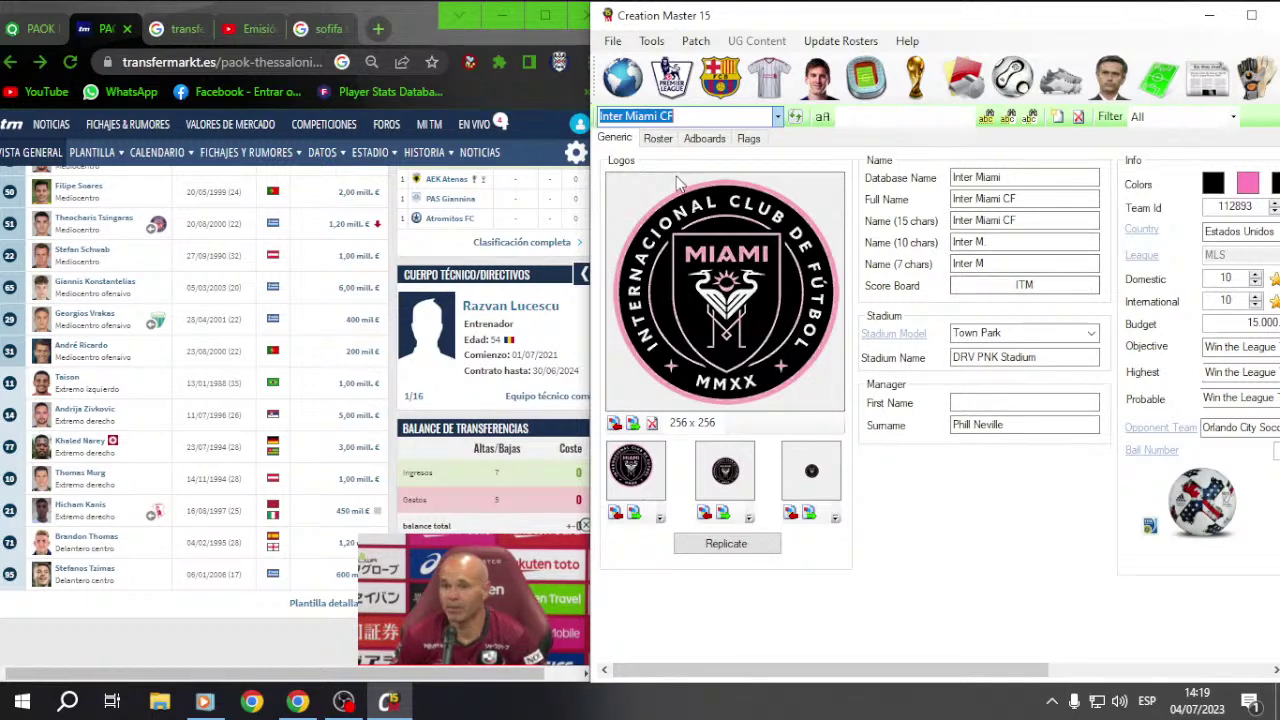
# Step: Reopen PAOK's roster and compare it with the squad on SoFIFA
pyautogui.click(777, 117)
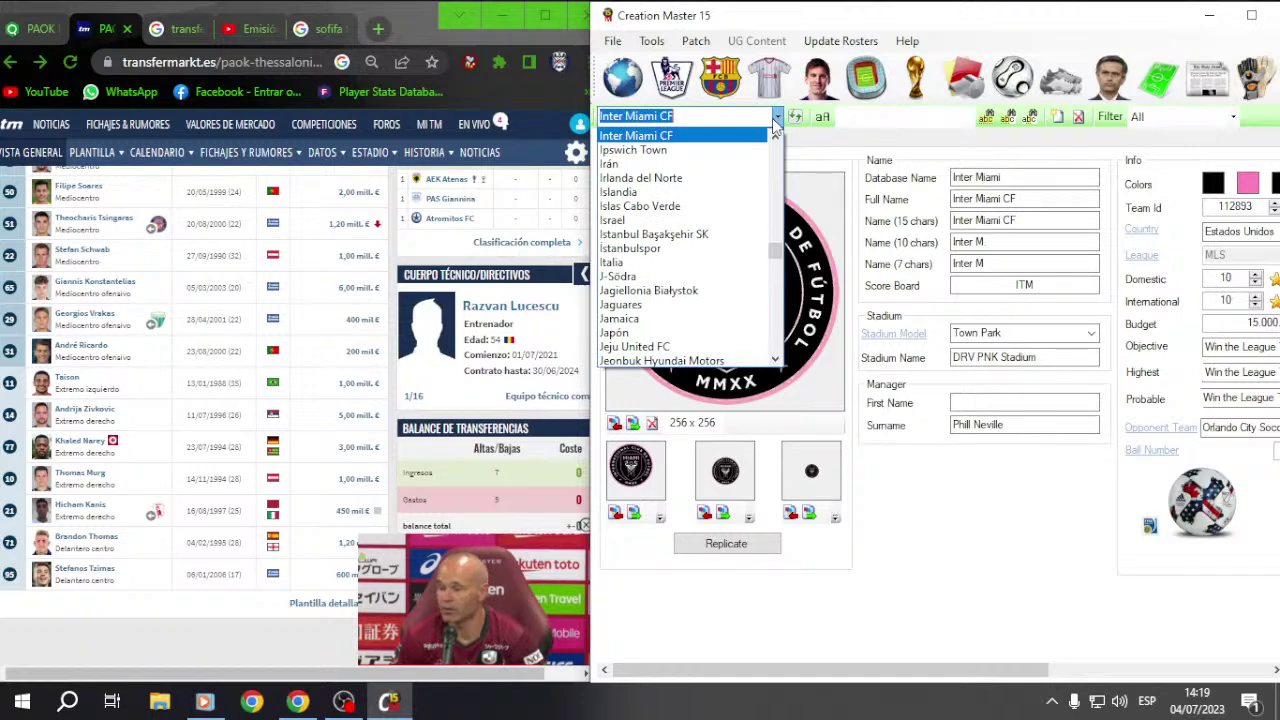
pyautogui.write('paok')
pyautogui.press('Return')
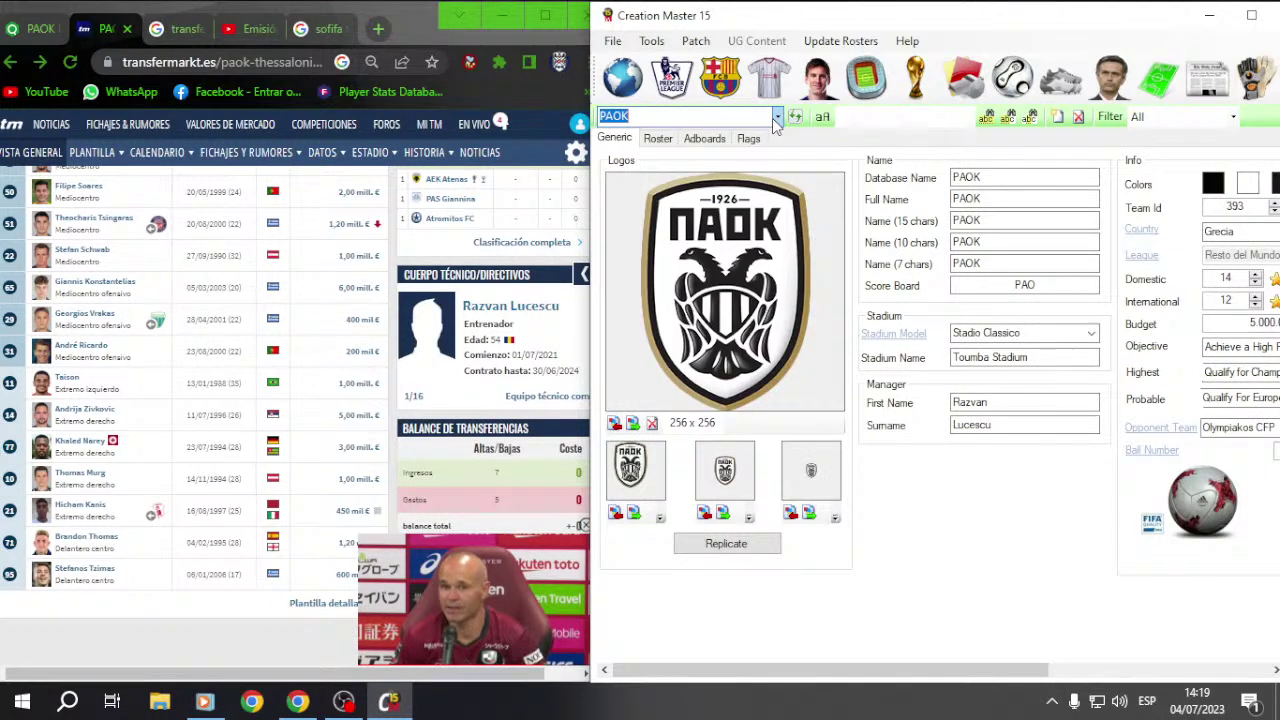
pyautogui.click(656, 139)
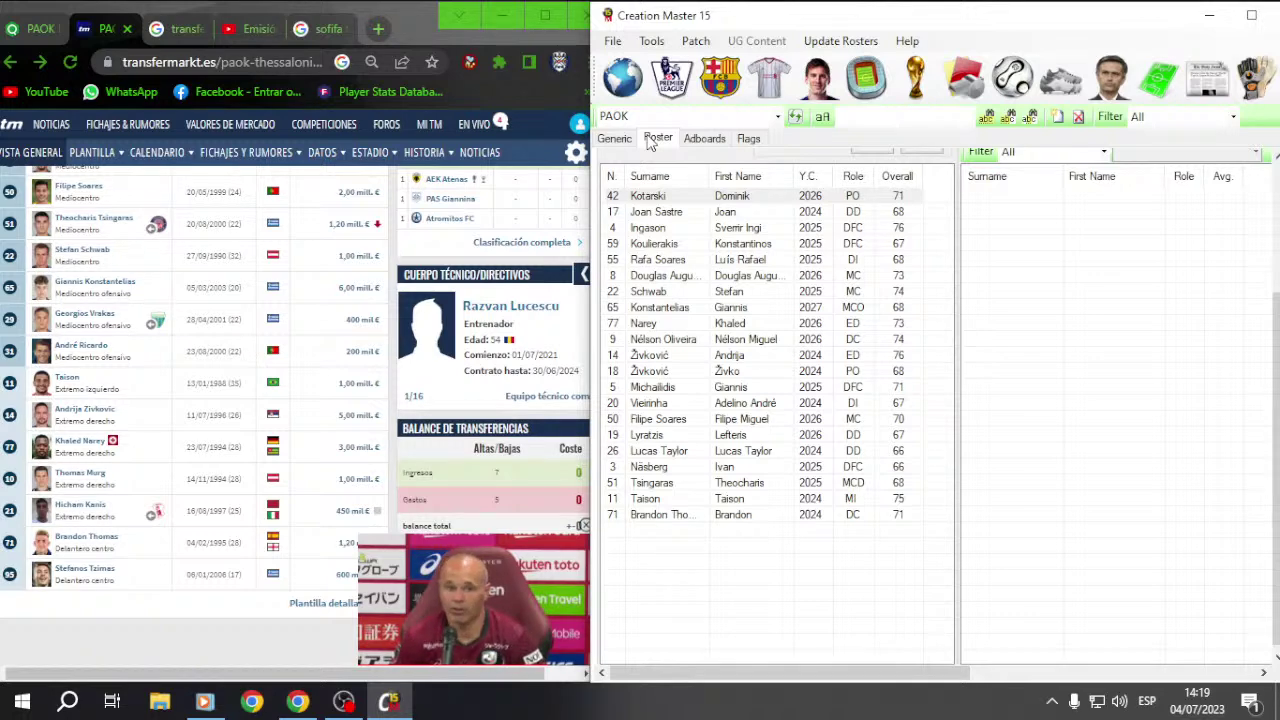
pyautogui.click(30, 30)
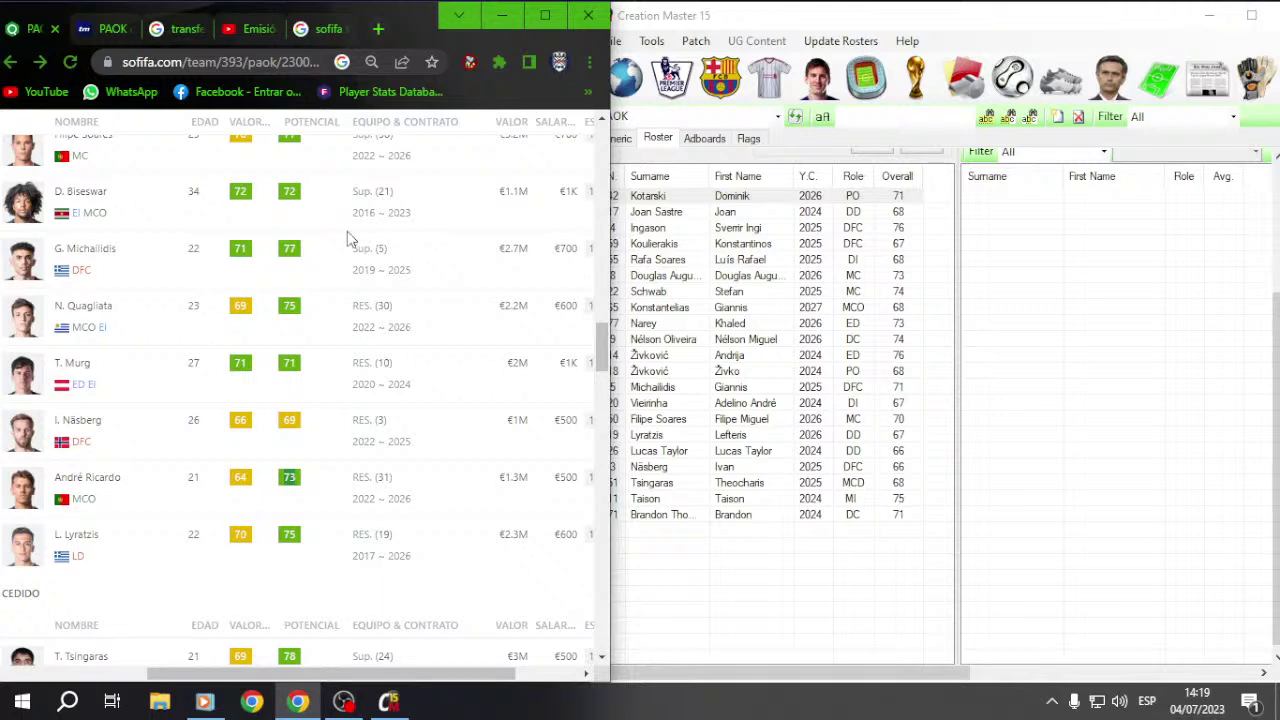
pyautogui.click(745, 586)
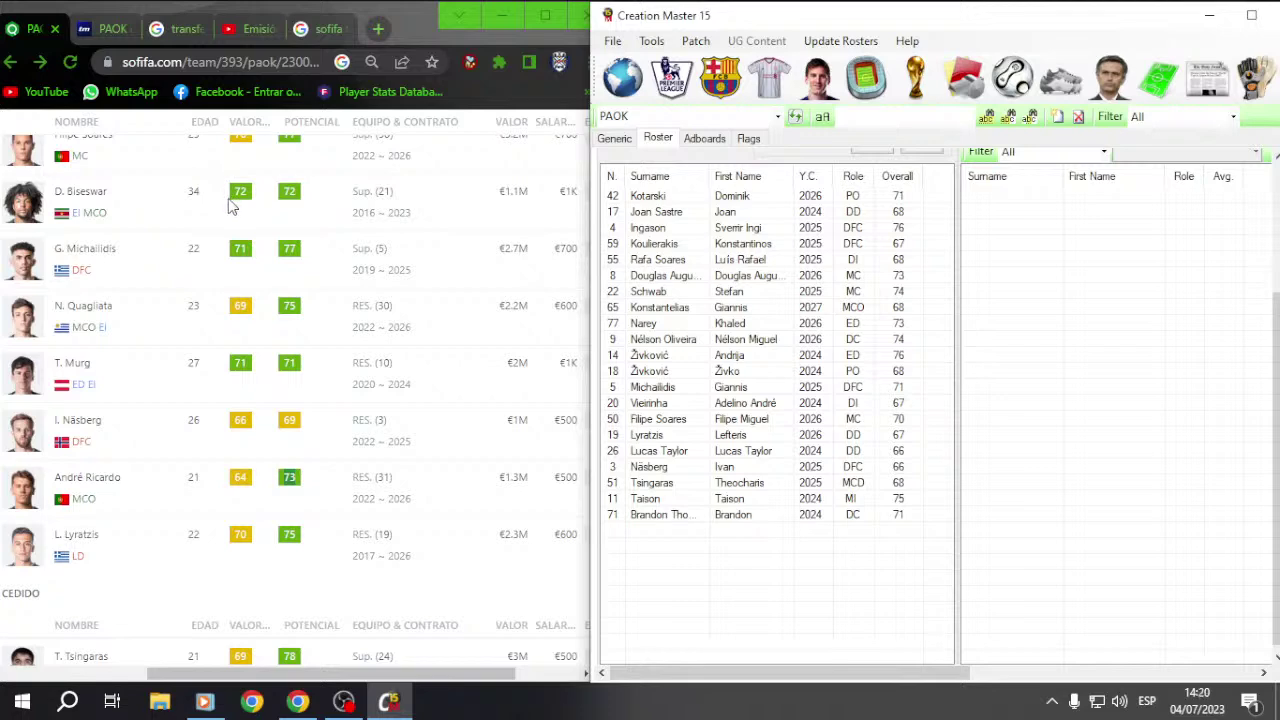
# Step: Look through the league list in the league editor and return to PAOK's roster in the team editor
pyautogui.click(671, 78)
pyautogui.click(777, 116)
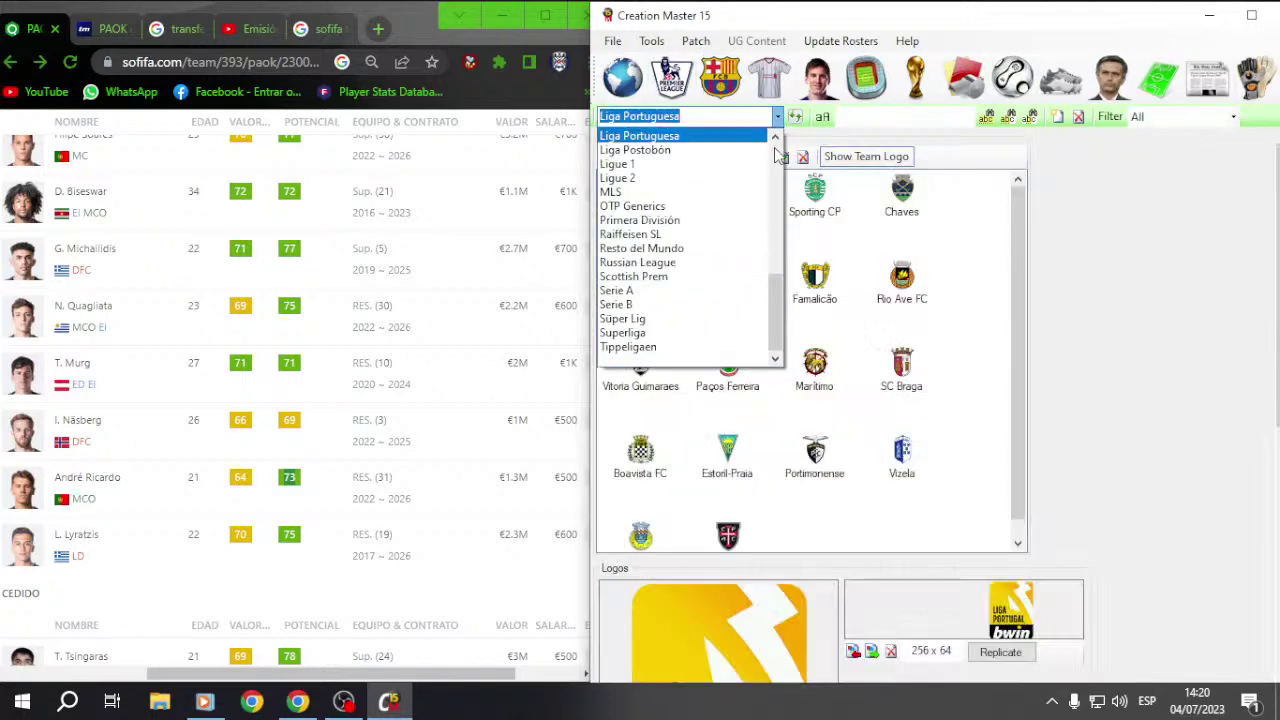
pyautogui.scroll(2, 686, 330)
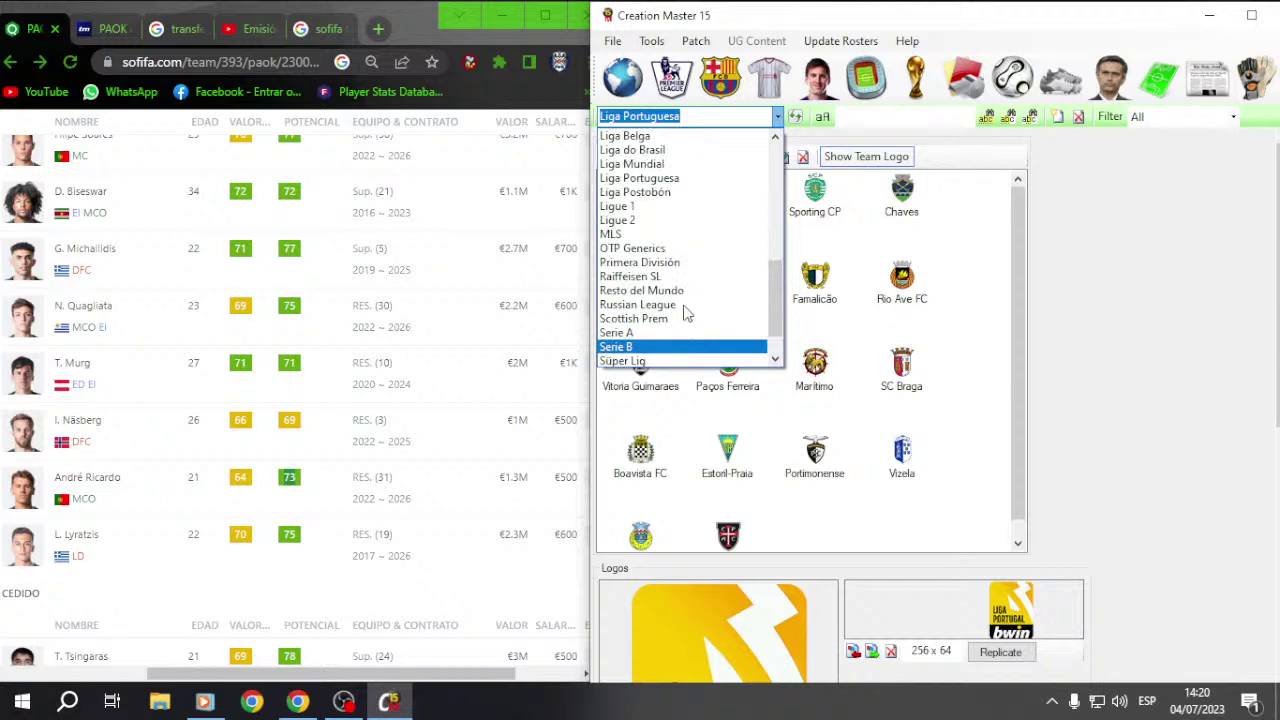
pyautogui.scroll(1, 684, 205)
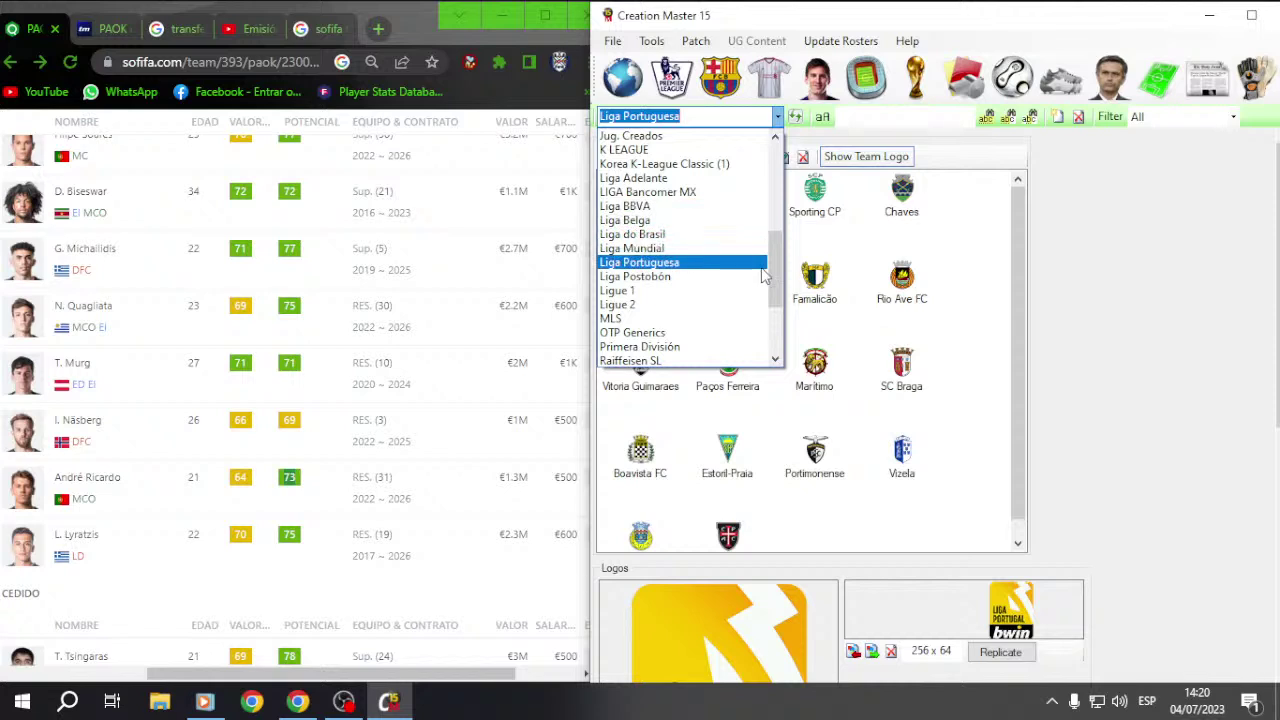
pyautogui.click(778, 117)
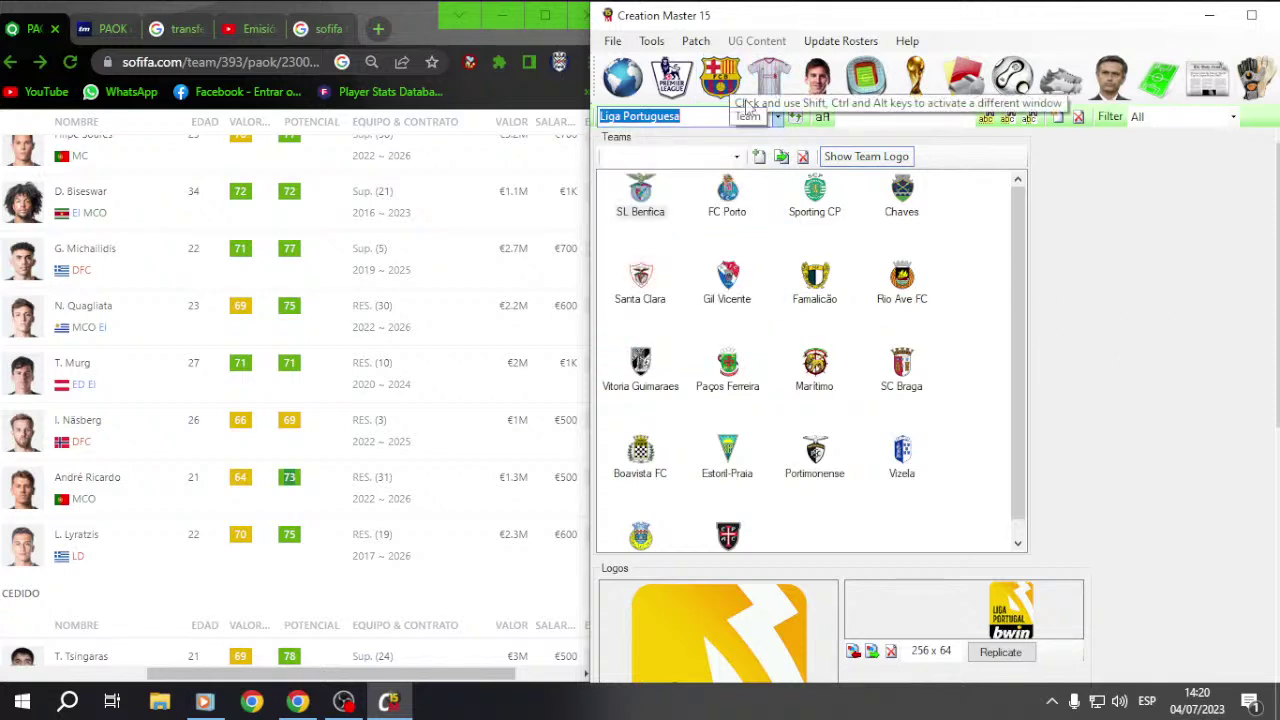
pyautogui.click(738, 95)
pyautogui.click(776, 117)
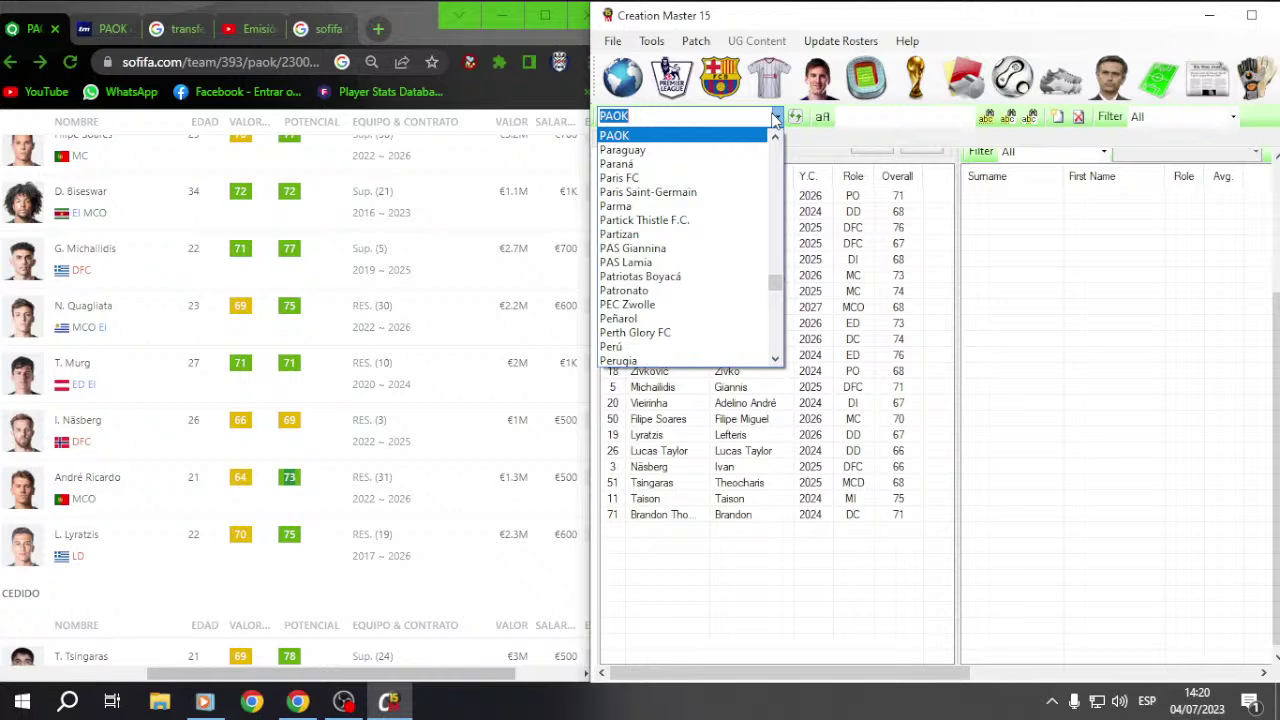
pyautogui.click(1115, 377)
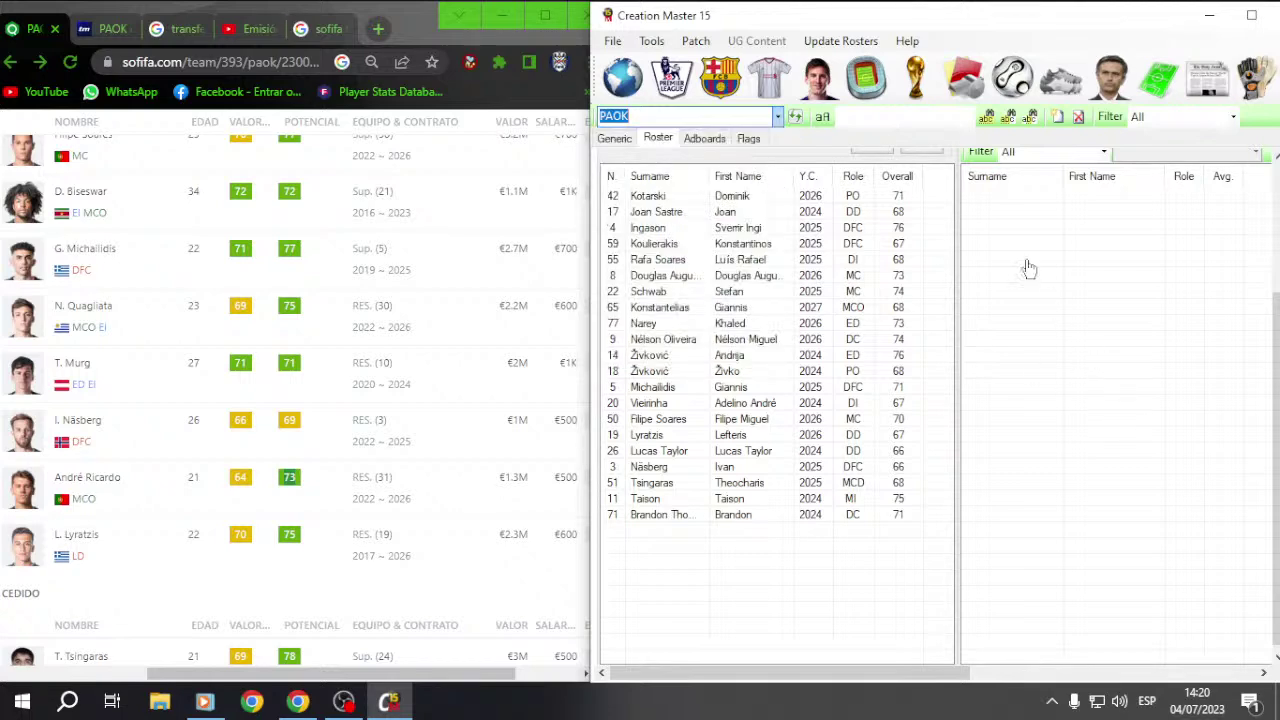
pyautogui.click(720, 80)
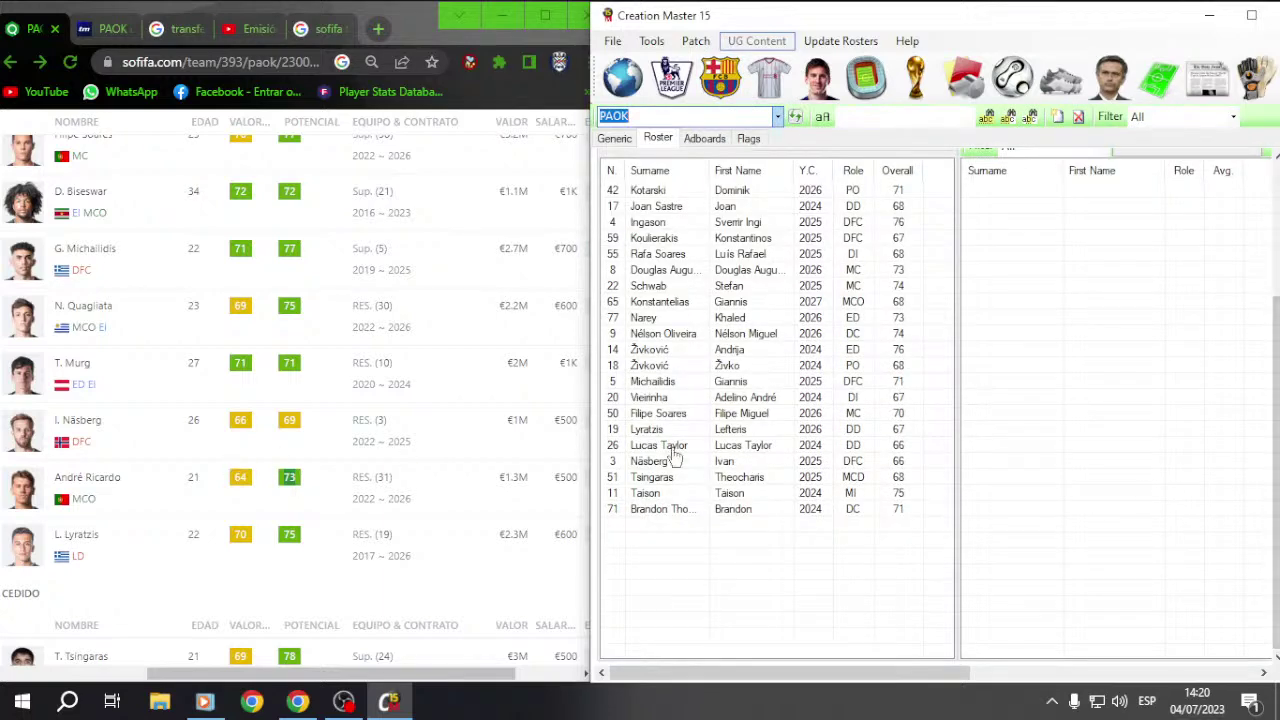
# Step: Review PAOK's squad on SoFIFA and on its Transfermarkt page for players missing from the roster
pyautogui.scroll(1, 108, 330)
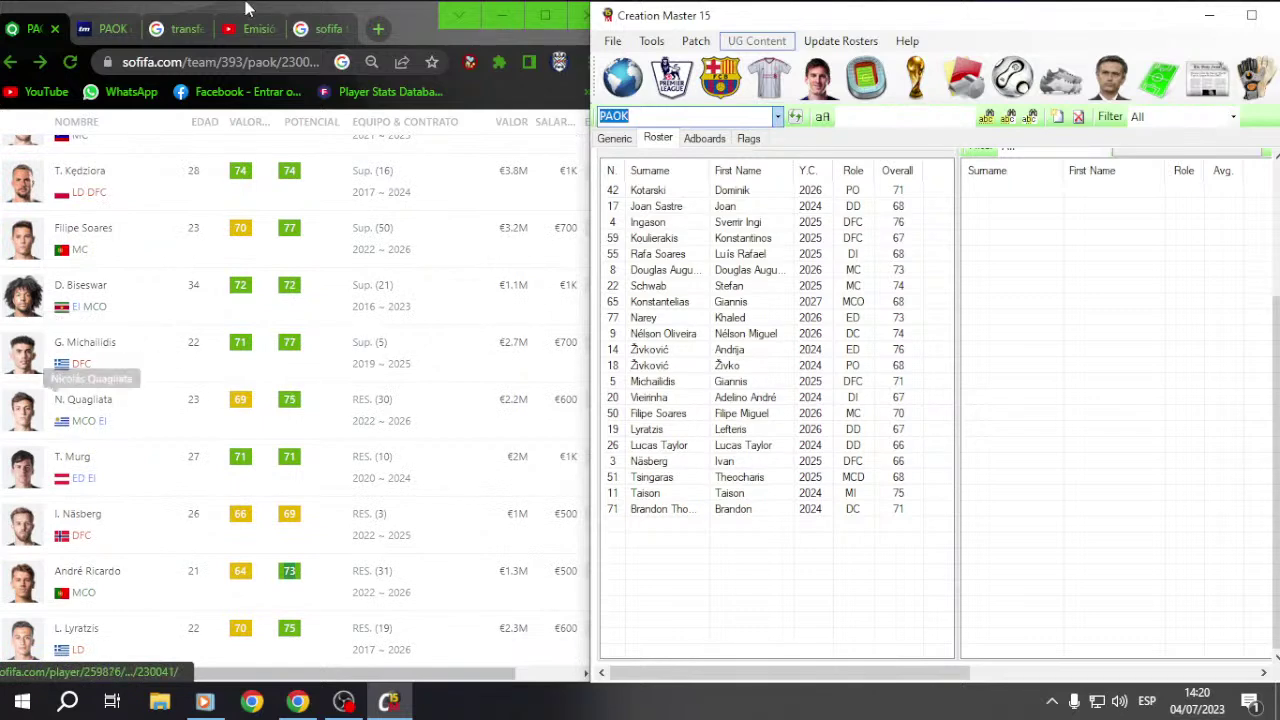
pyautogui.click(328, 30)
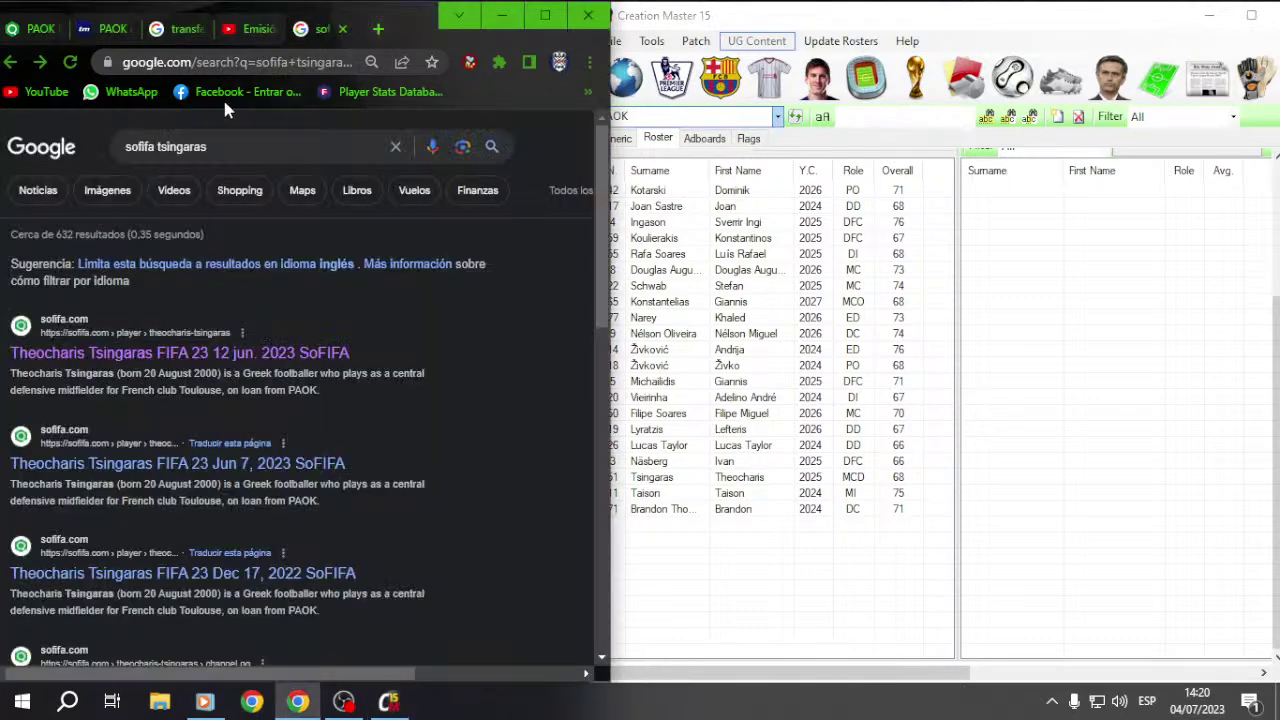
pyautogui.click(170, 30)
pyautogui.click(108, 29)
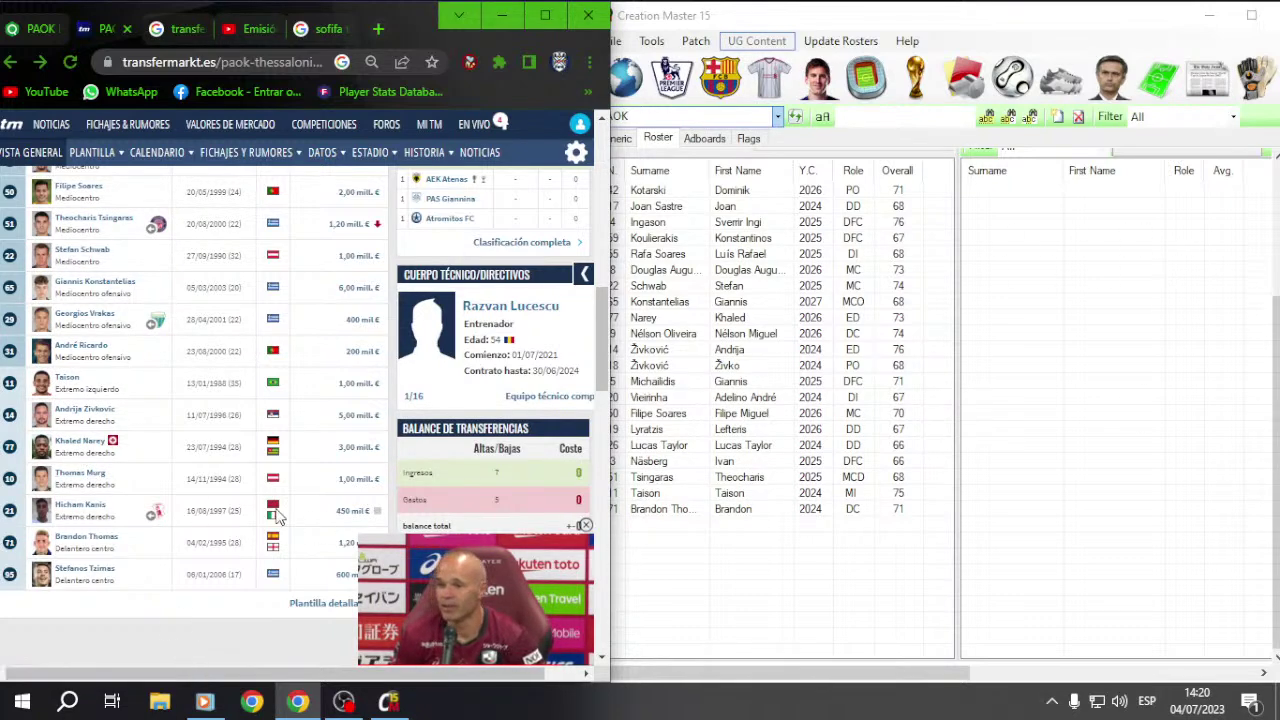
# Step: Filter the available players by country and look up Thomas Murg's information in the player editor
pyautogui.click(1050, 158)
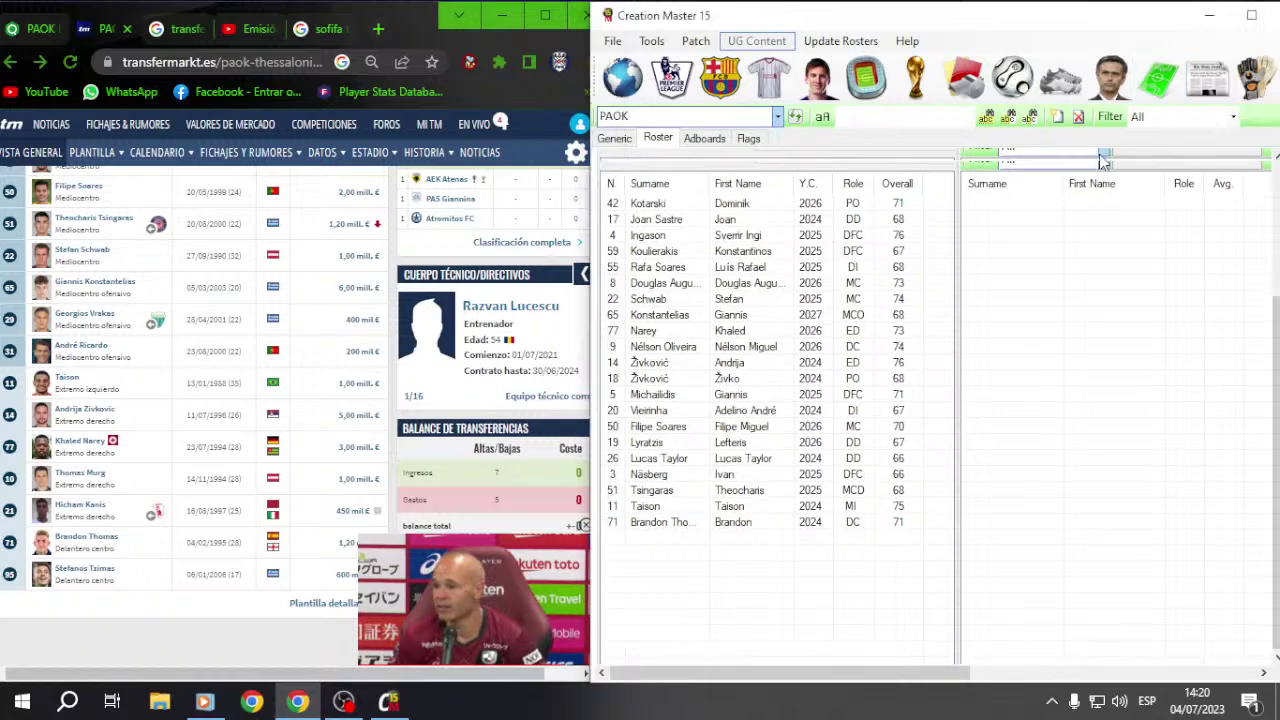
pyautogui.click(1030, 206)
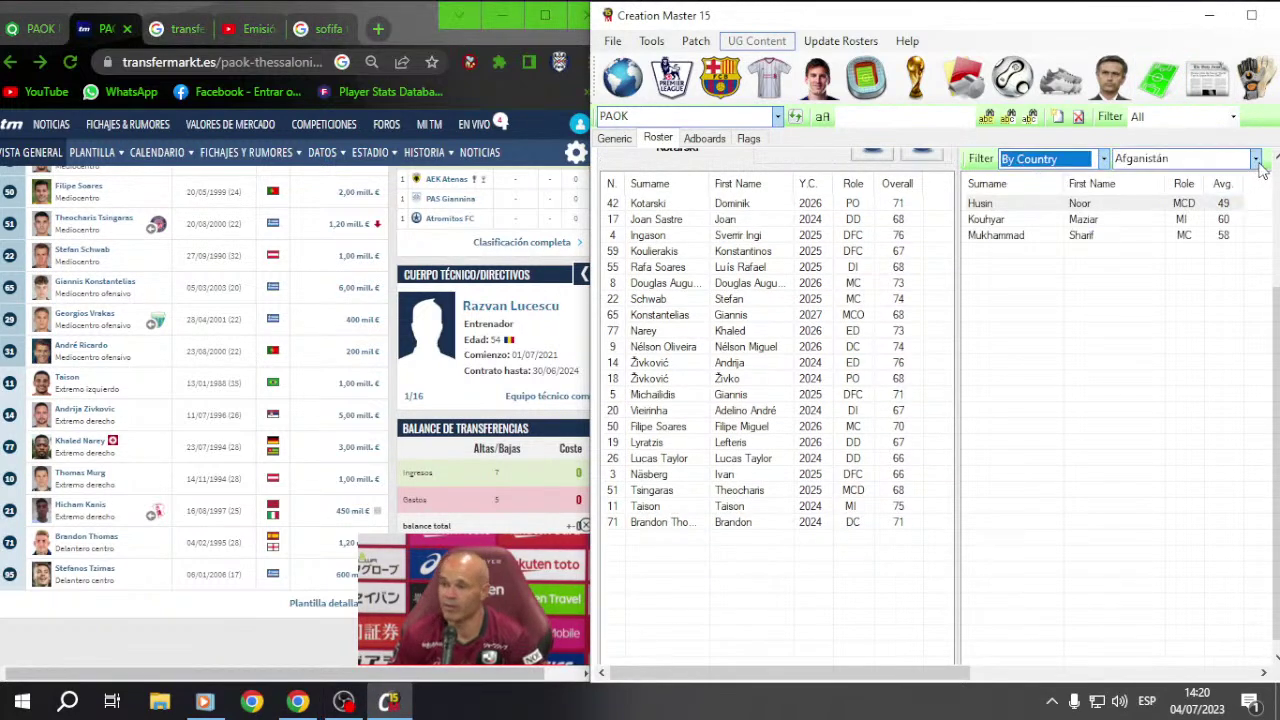
pyautogui.click(817, 77)
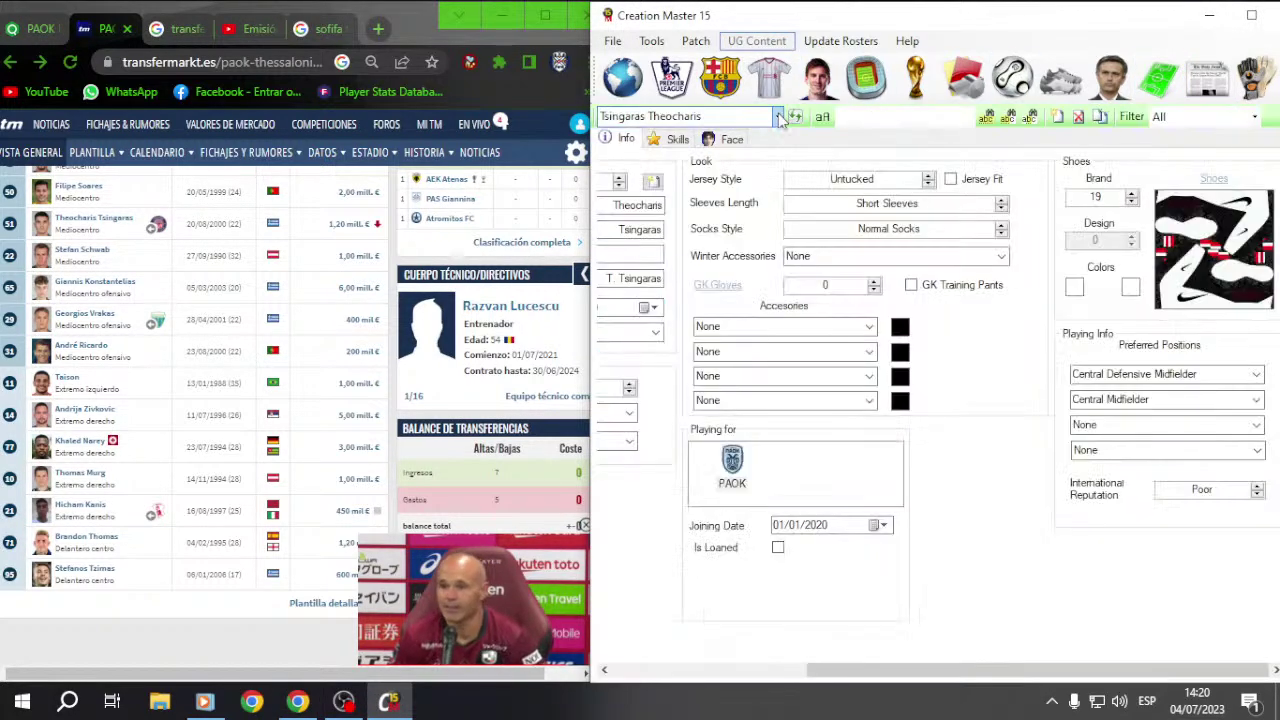
pyautogui.click(777, 116)
pyautogui.write('murg')
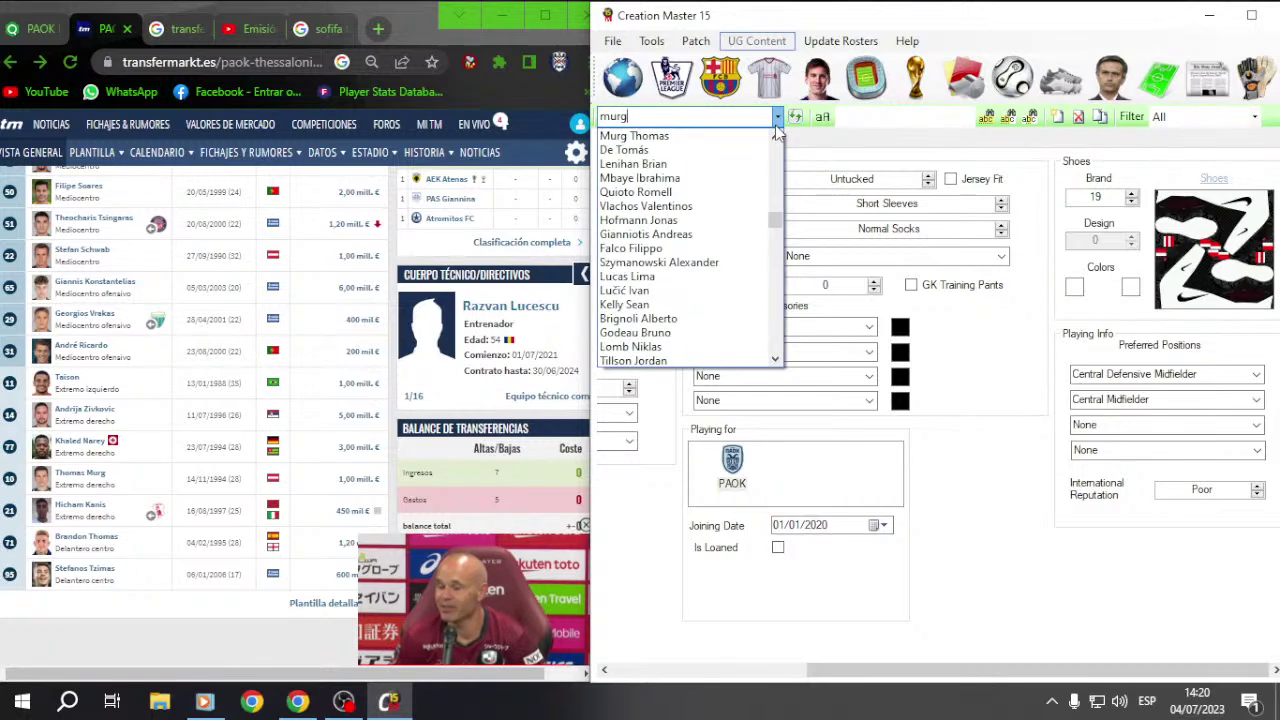
pyautogui.press('Return')
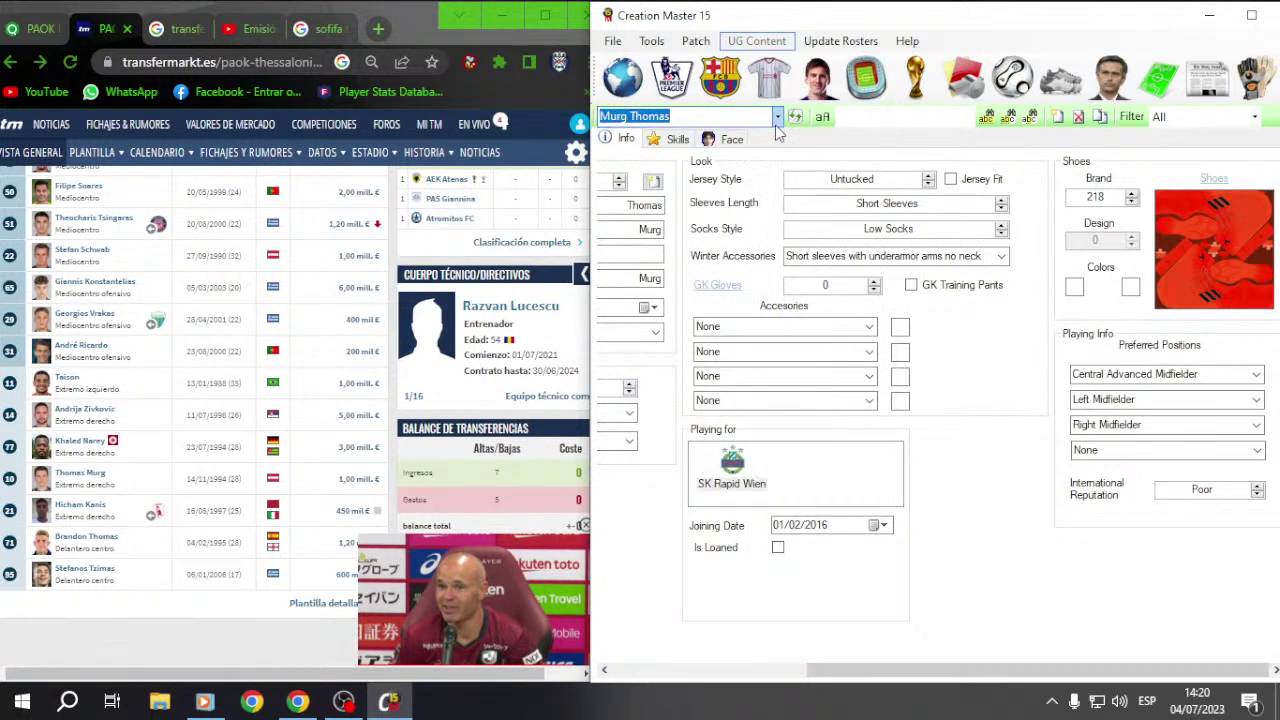
pyautogui.hscroll(-5, 687, 638)
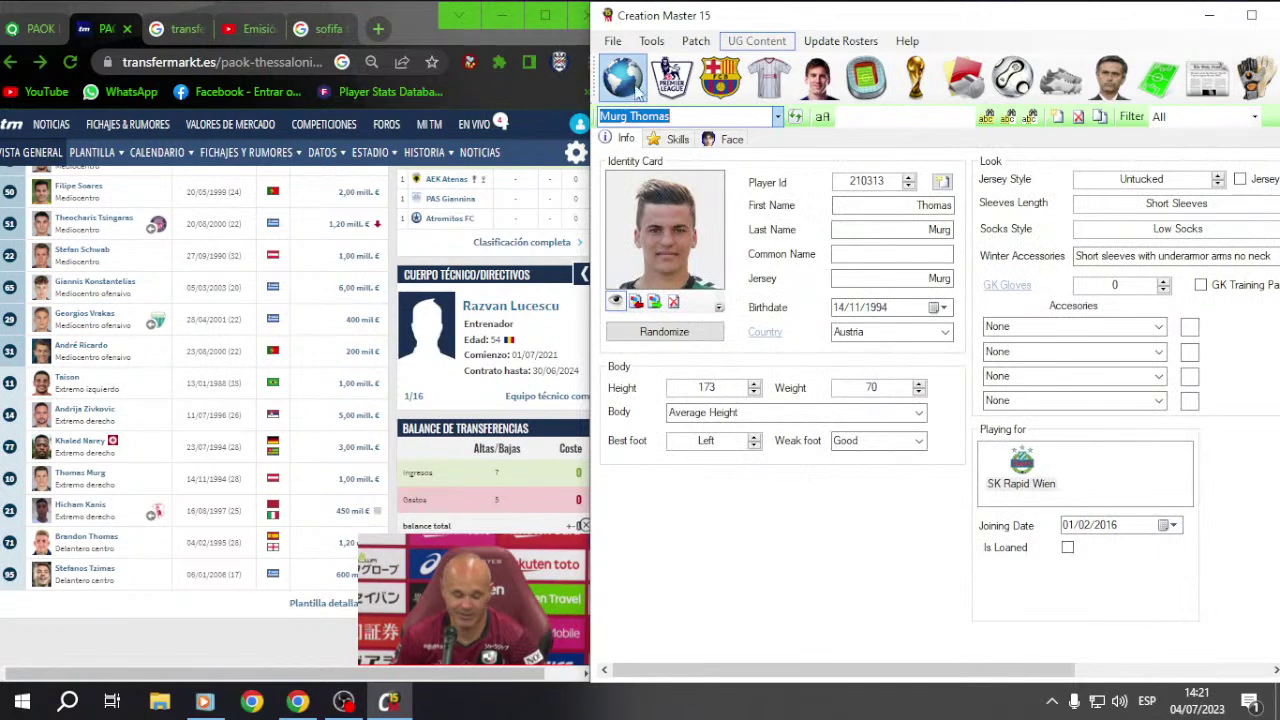
# Step: Return to PAOK's roster and filter the available players by country to Austria
pyautogui.click(670, 77)
pyautogui.click(769, 77)
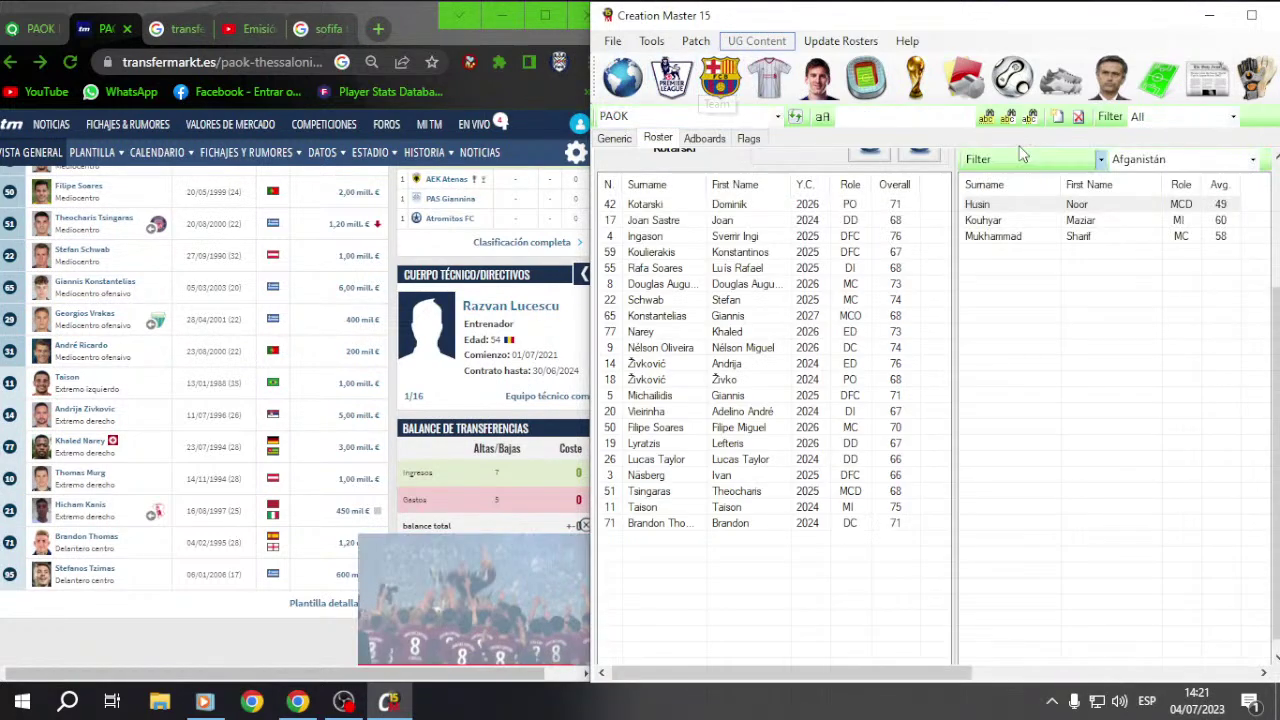
pyautogui.click(1101, 163)
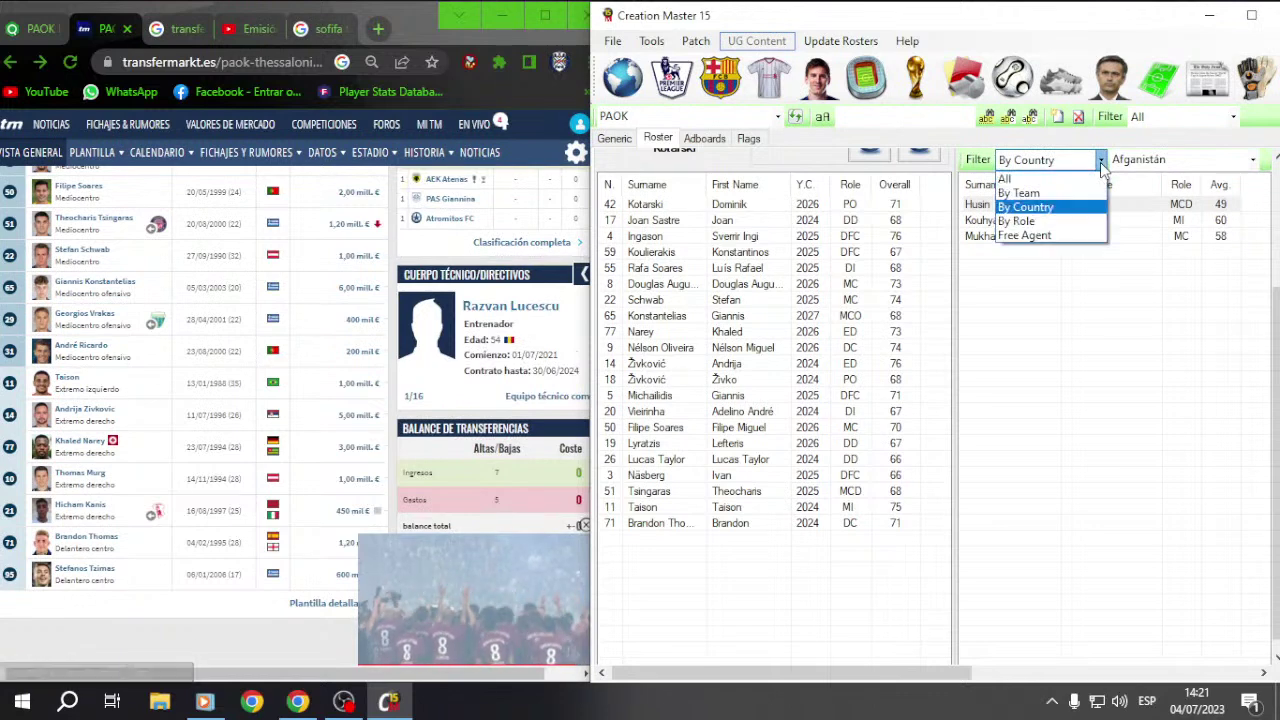
pyautogui.click(1030, 207)
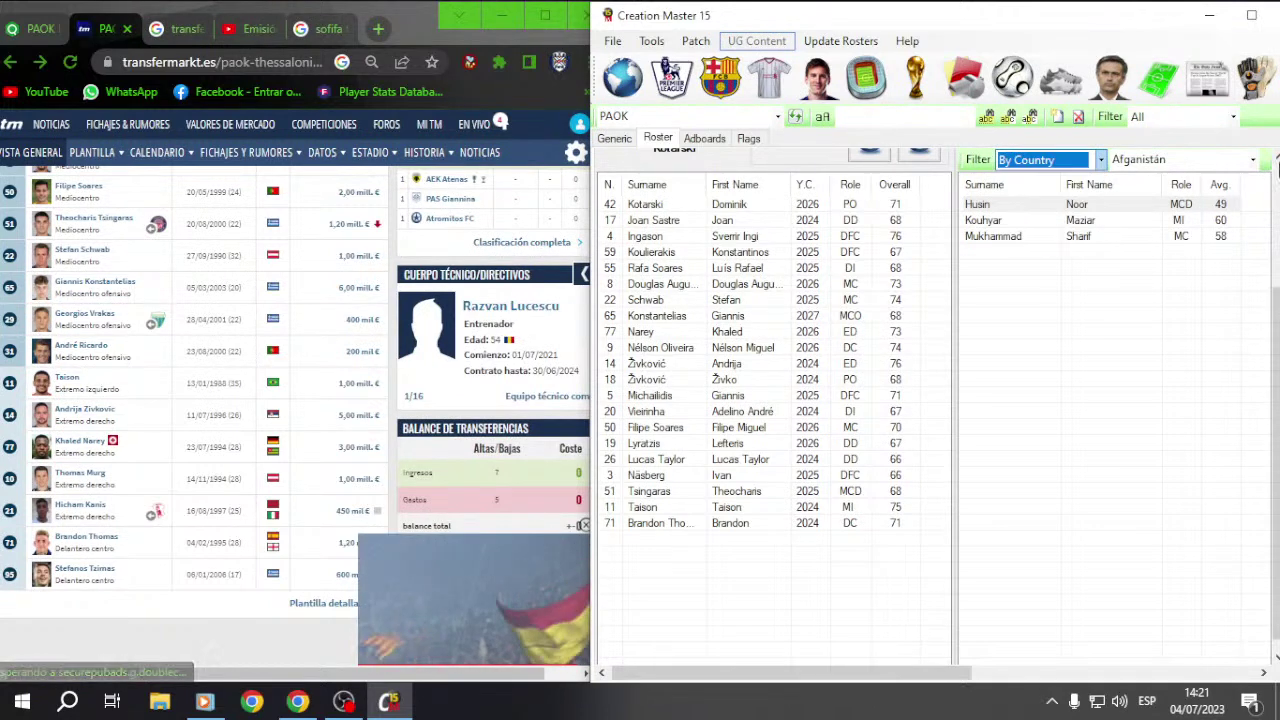
pyautogui.click(1254, 161)
pyautogui.write('aus')
pyautogui.press('Down')
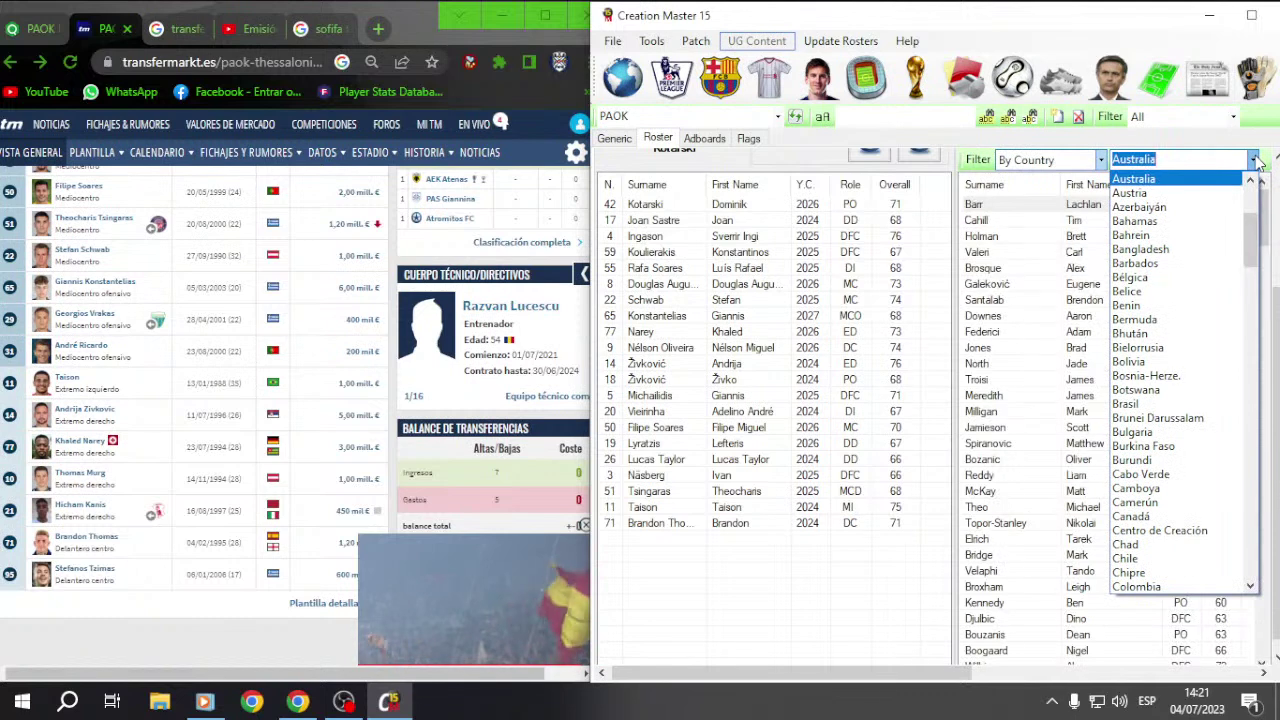
pyautogui.press('Return')
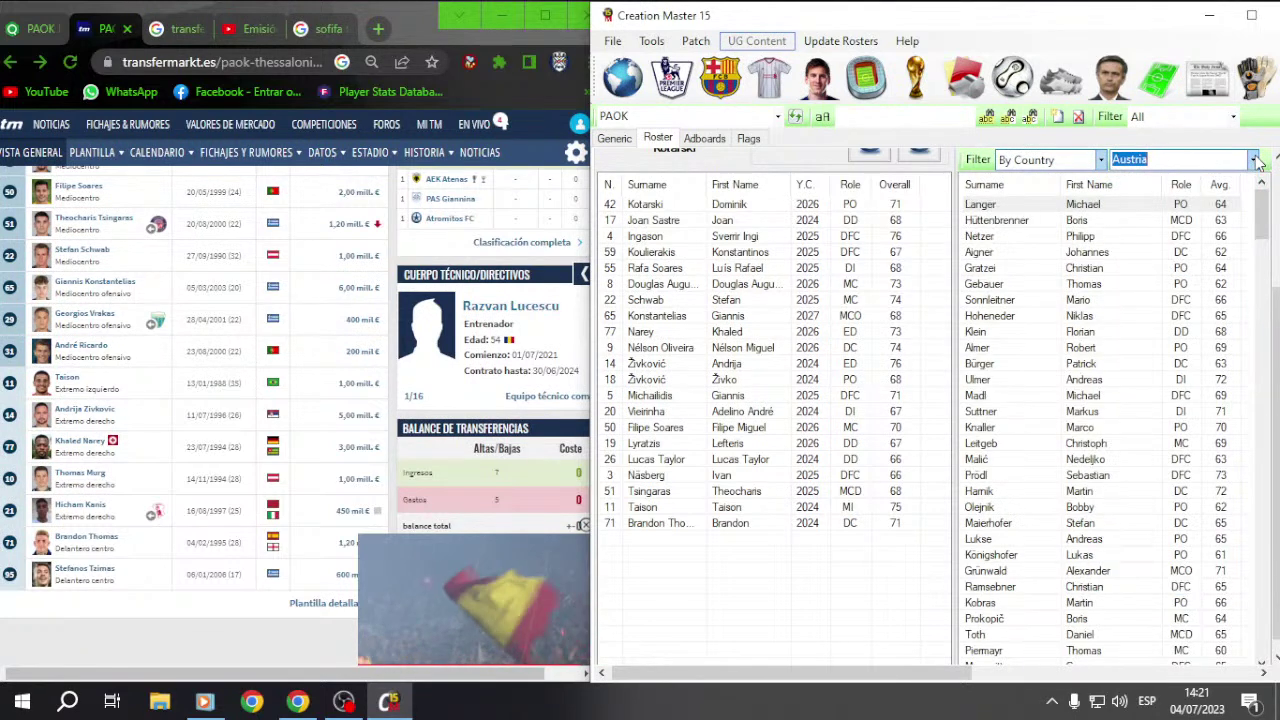
# Step: Find Murg among the Austrian players, transfer him to PAOK and assign him squad number 10
pyautogui.click(1030, 192)
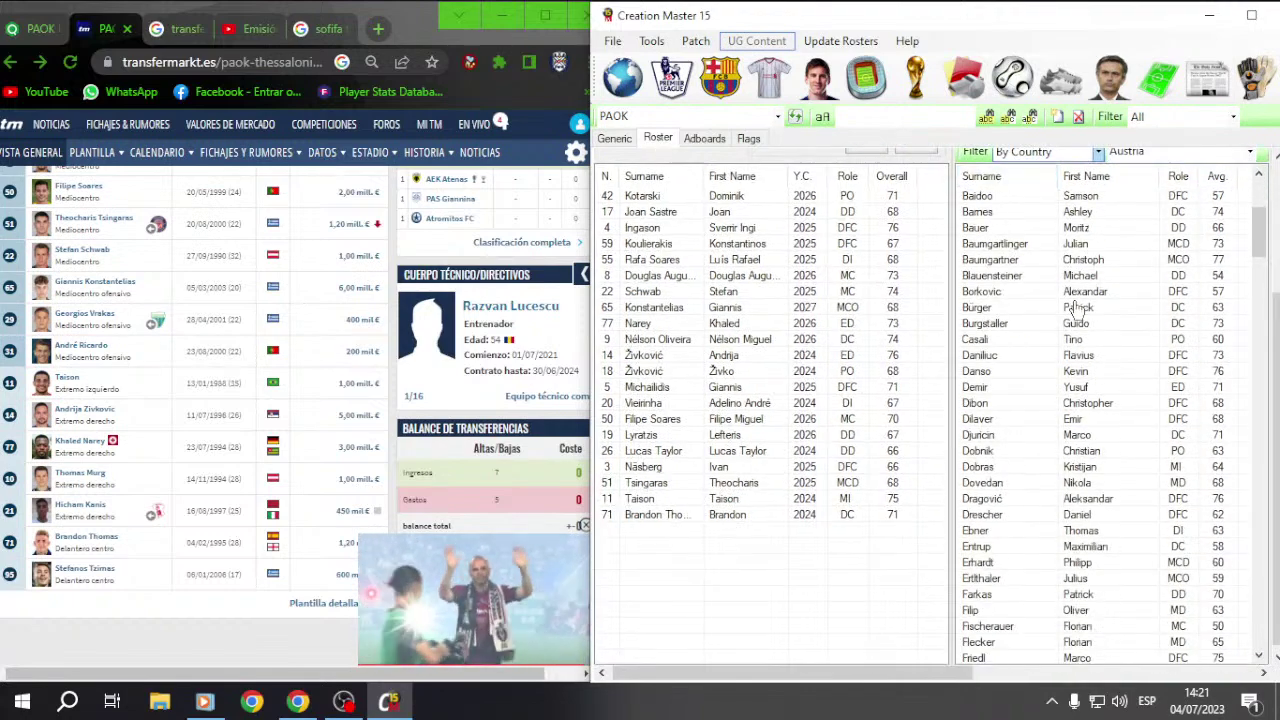
pyautogui.moveTo(1258, 250); pyautogui.dragTo(1258, 412)
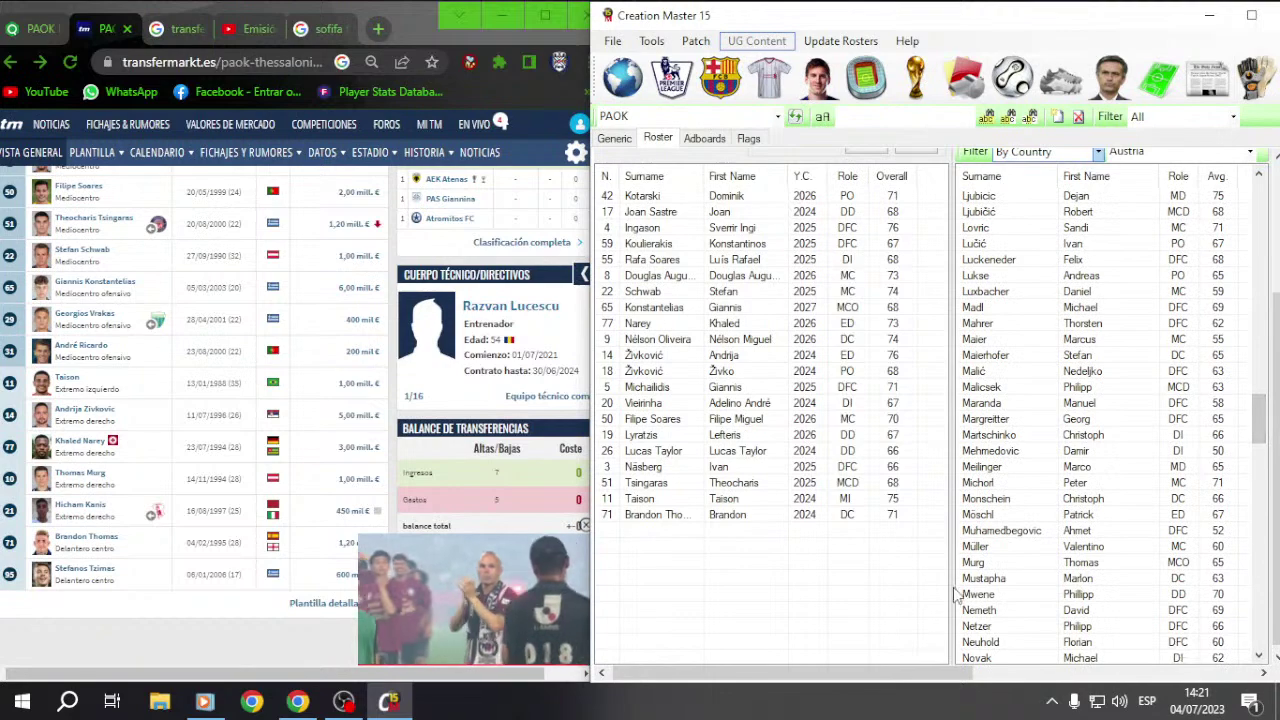
pyautogui.click(985, 562)
pyautogui.doubleClick(995, 562)
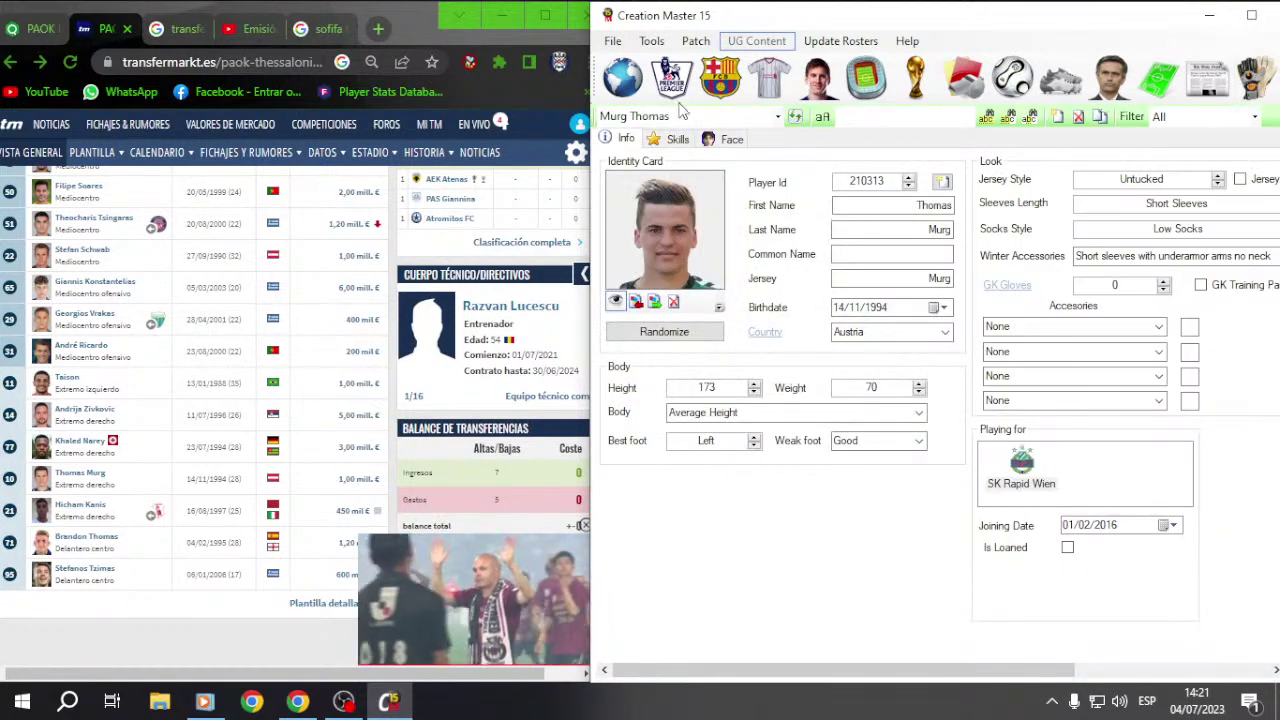
pyautogui.click(720, 77)
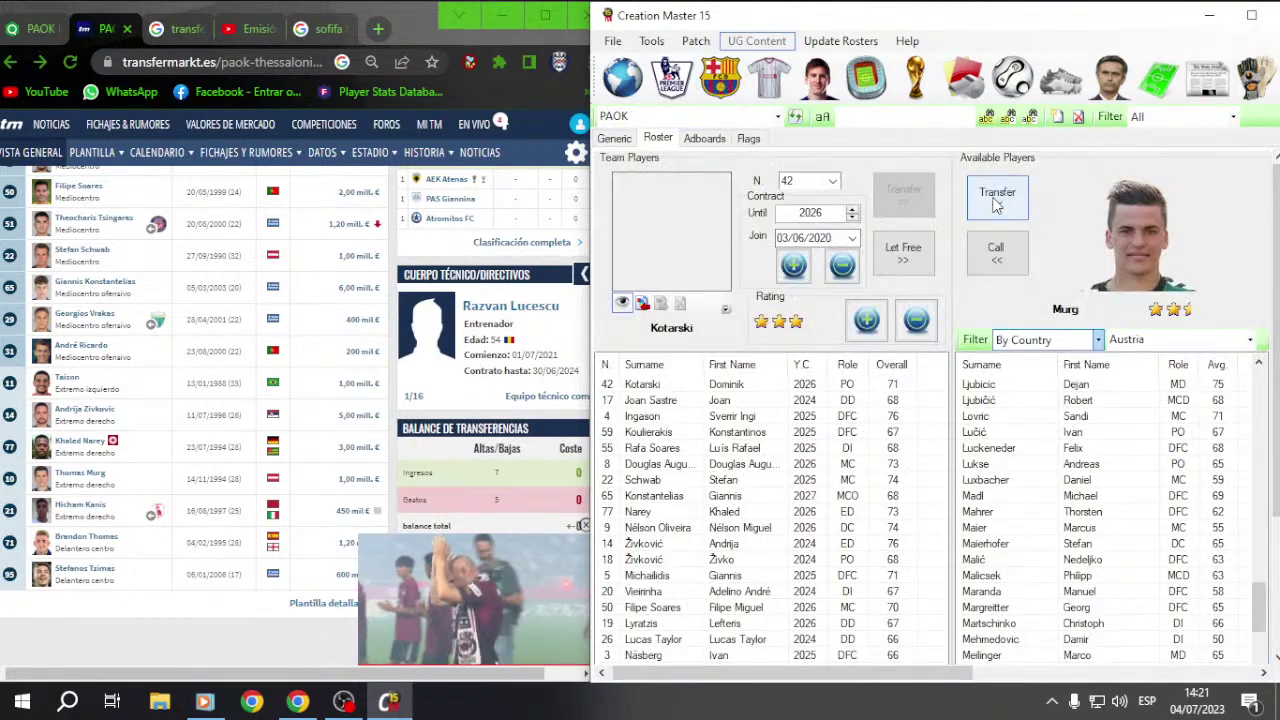
pyautogui.click(997, 195)
pyautogui.click(737, 525)
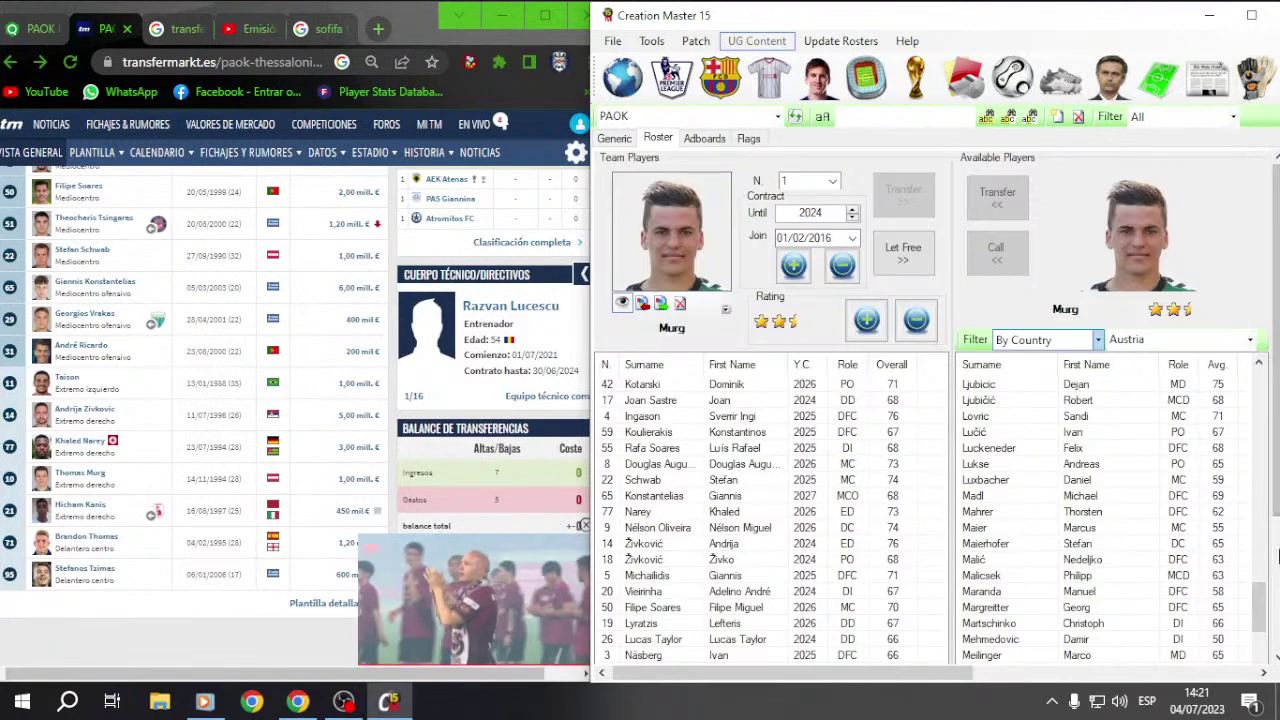
pyautogui.click(831, 181)
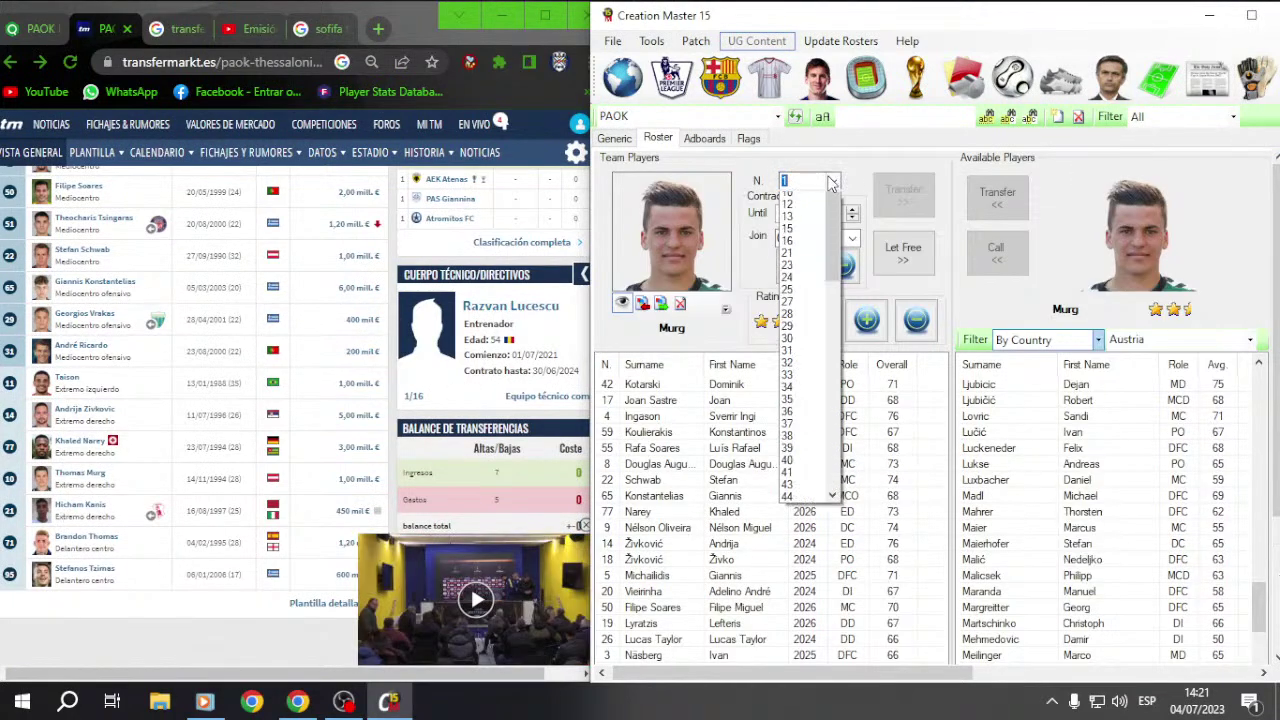
pyautogui.click(790, 240)
# Step: Open Murg's SoFIFA profile from the PAOK squad and save his photo under the name Thomas Murg
pyautogui.click(40, 28)
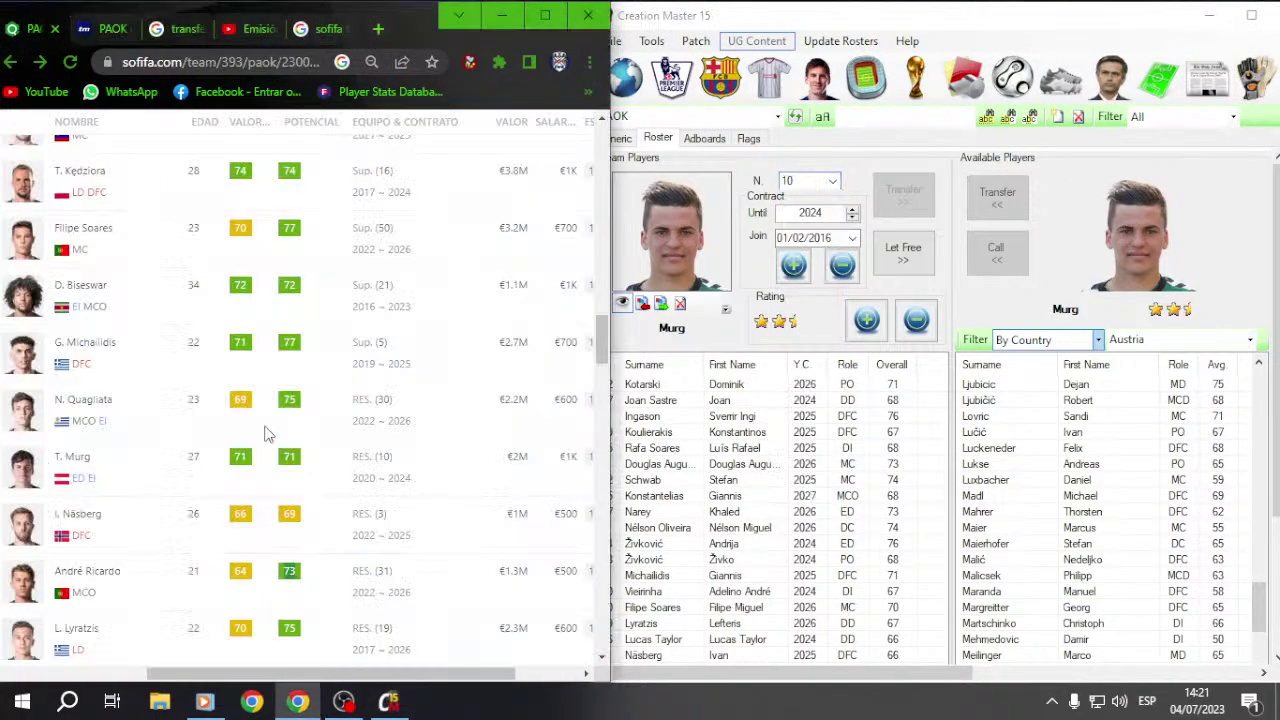
pyautogui.click(72, 456)
pyautogui.scroll(-2, 716, 455)
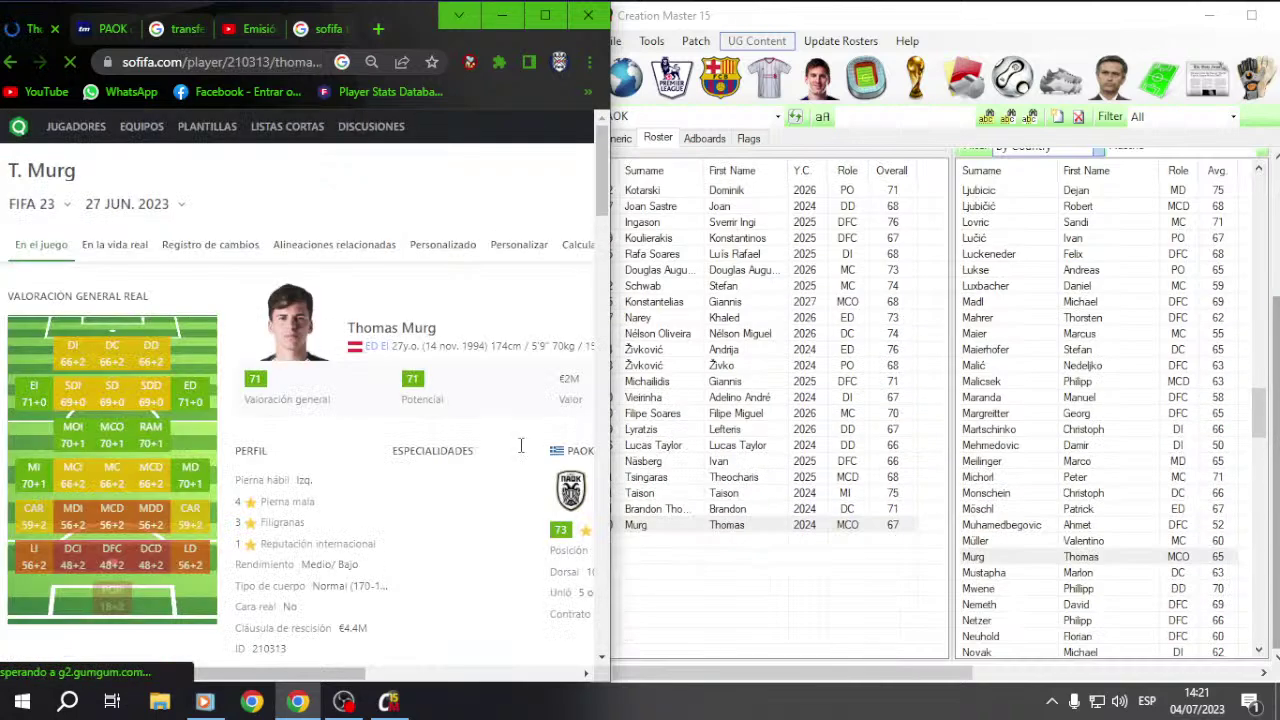
pyautogui.tripleClick(432, 328)
pyautogui.hotkey('ctrl', 'c')
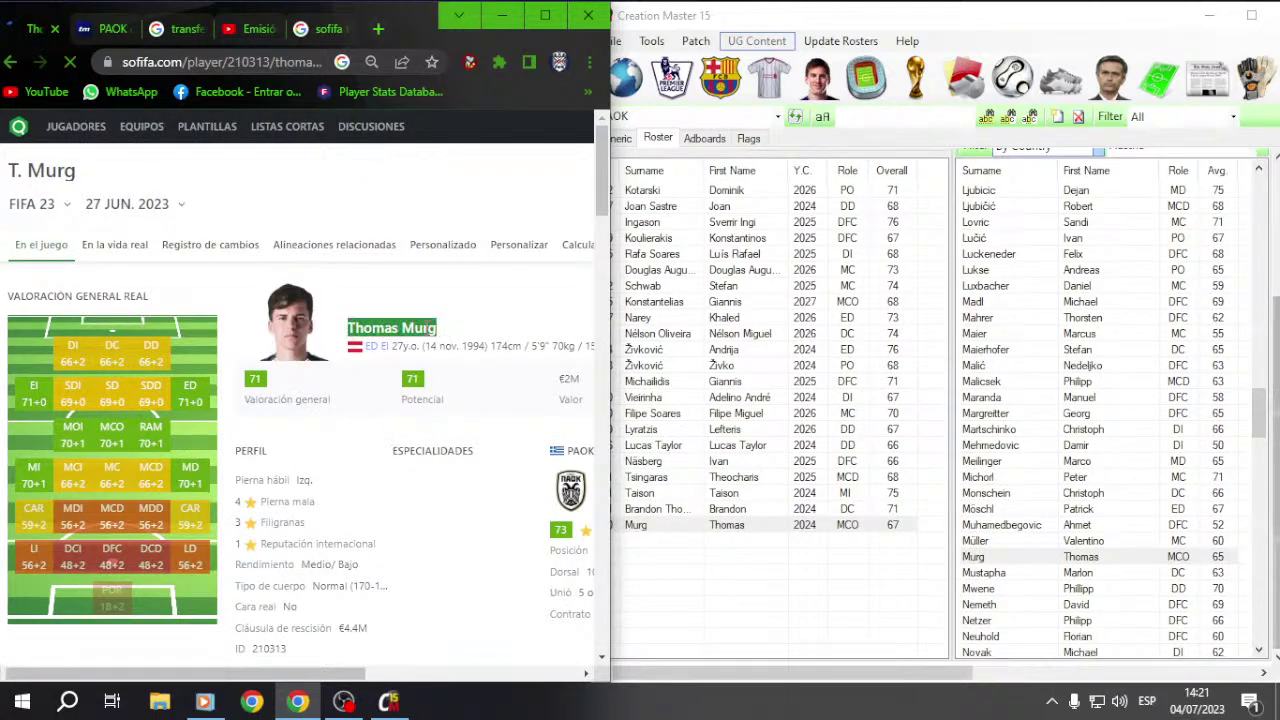
pyautogui.rightClick(295, 318)
pyautogui.click(350, 362)
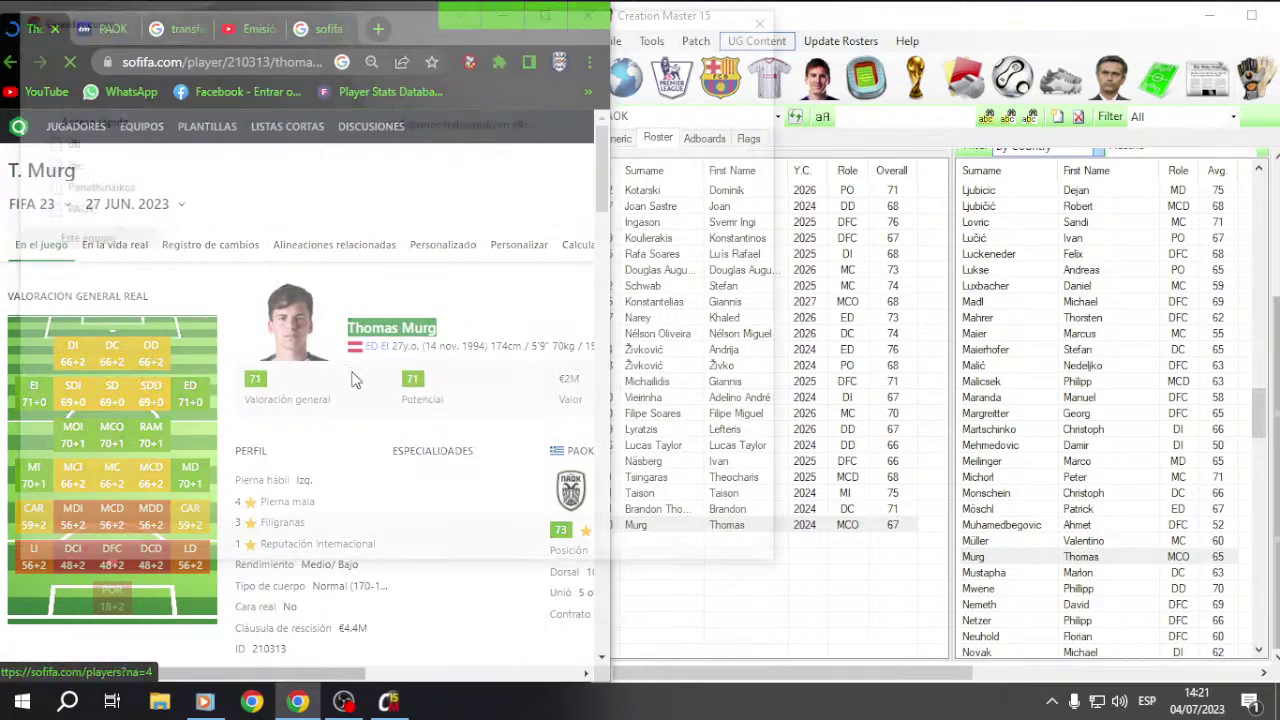
pyautogui.hotkey('ctrl', 'v')
pyautogui.press('Return')
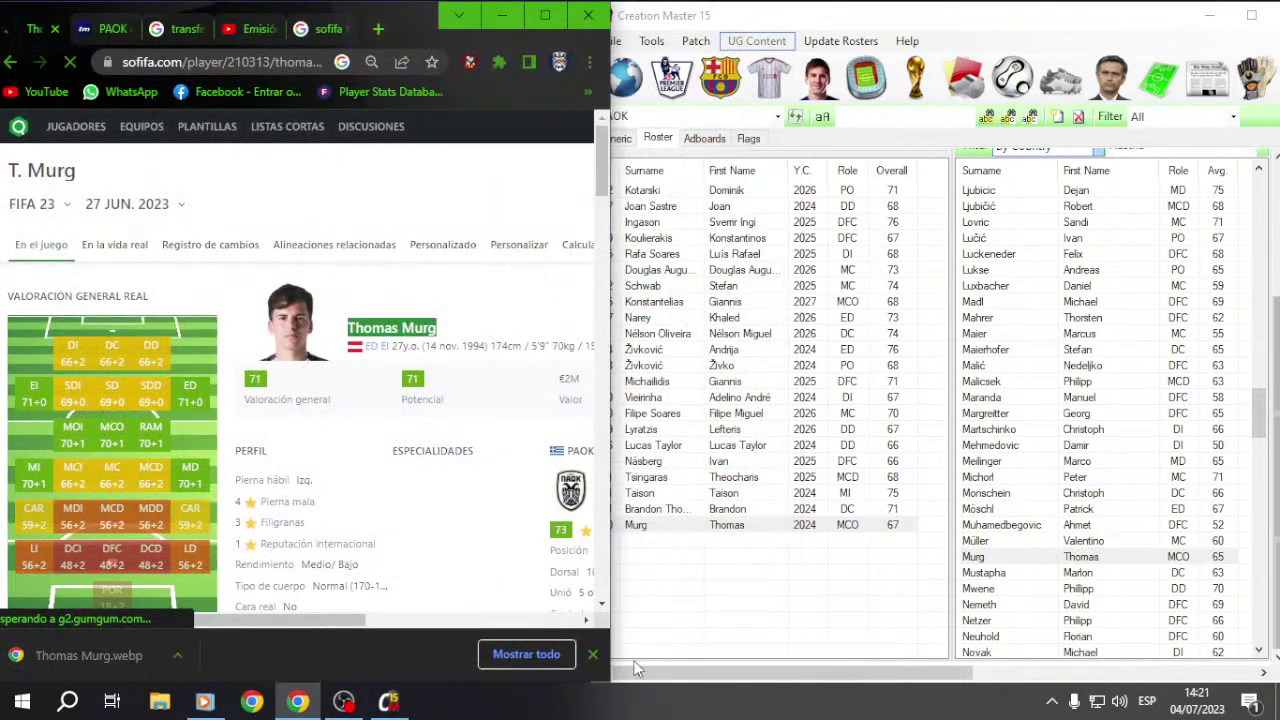
# Step: Review Murg's SoFIFA profile, open him from PAOK's roster in the player editor and set his height to 174
pyautogui.moveTo(255, 680); pyautogui.dragTo(444, 674)
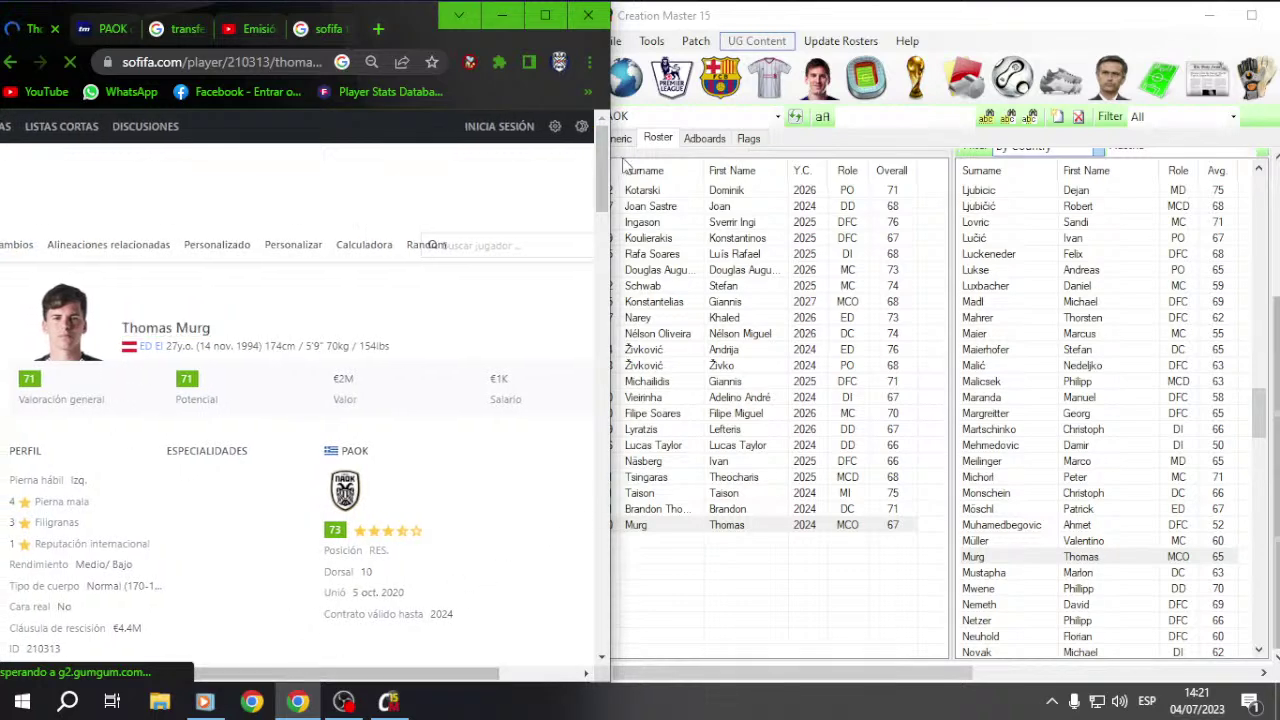
pyautogui.moveTo(606, 165); pyautogui.dragTo(612, 258)
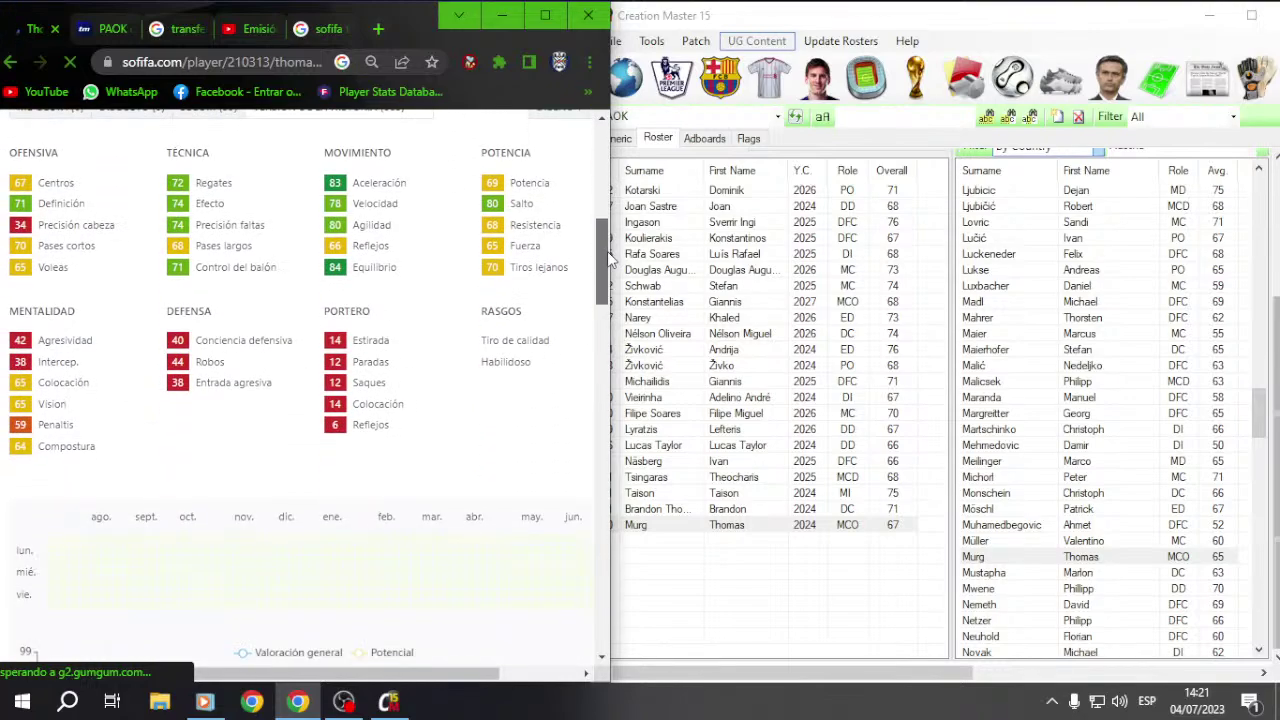
pyautogui.click(684, 531)
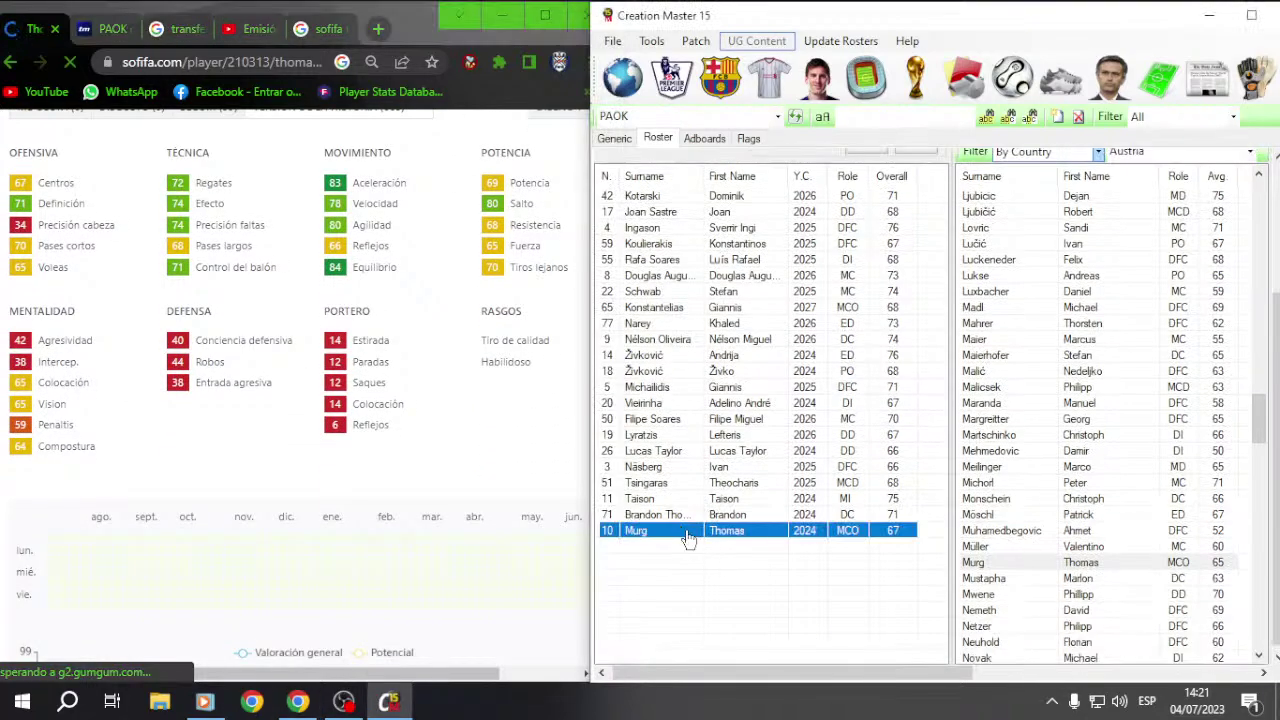
pyautogui.doubleClick(697, 531)
pyautogui.scroll(5, 290, 476)
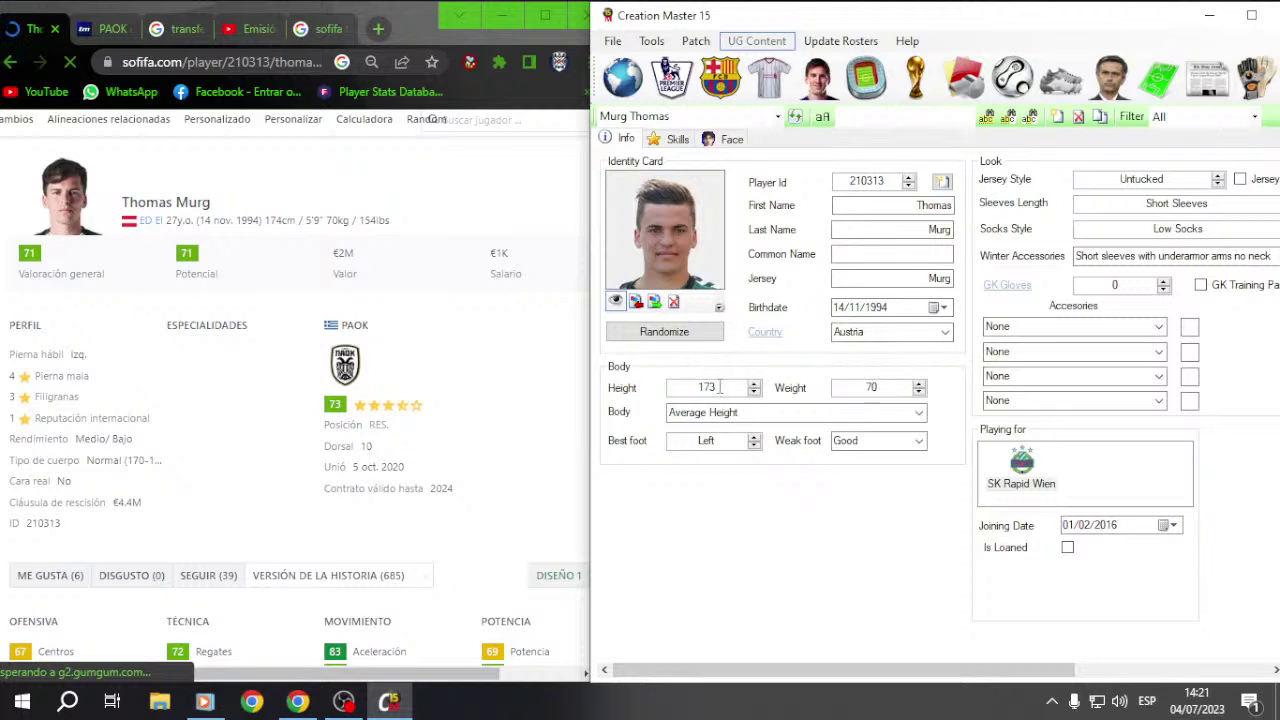
pyautogui.press('Up')
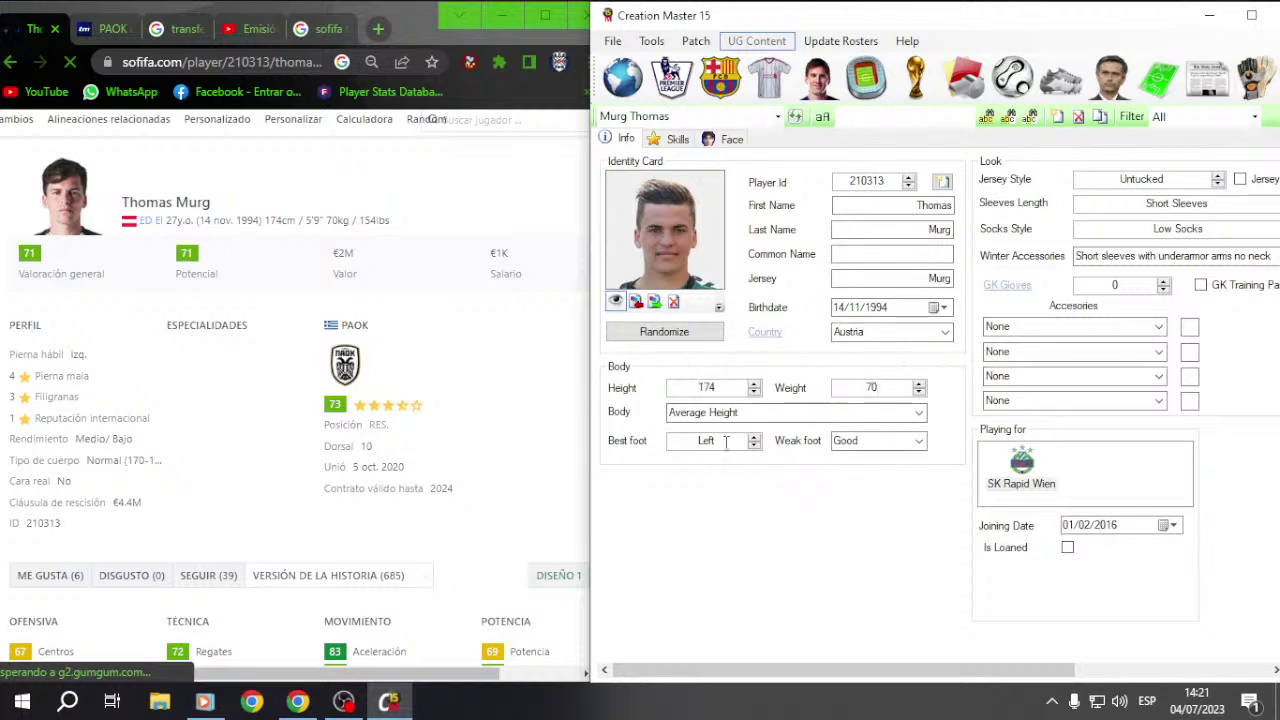
# Step: Set Murg's preferred positions to Right Wing and Left Wing, clear the third position and refresh his record
pyautogui.hscroll(3, 982, 660)
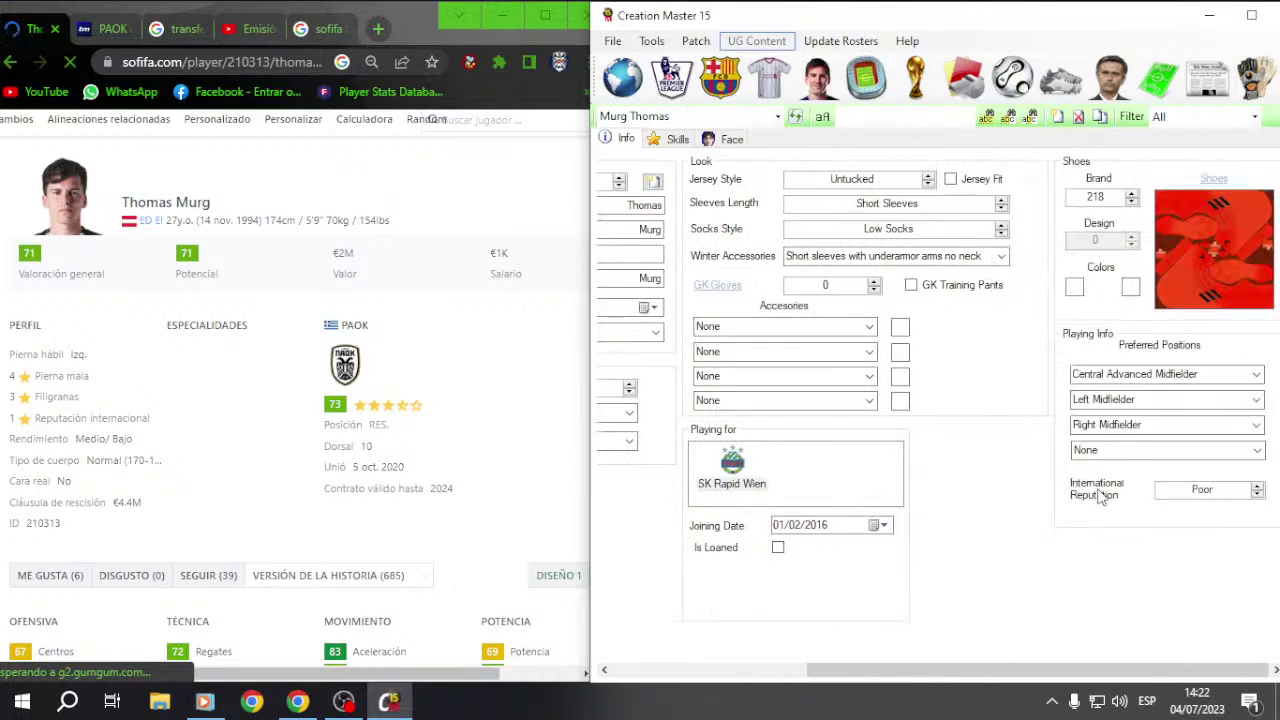
pyautogui.click(1256, 374)
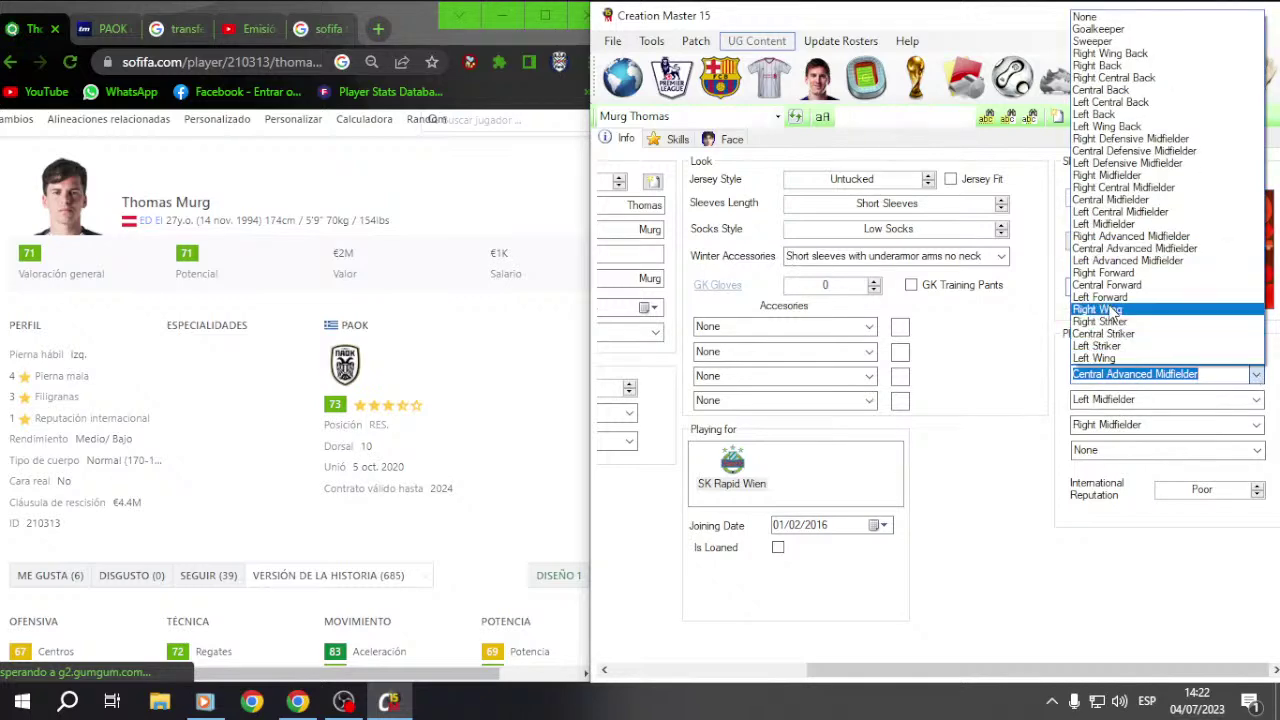
pyautogui.click(1113, 311)
pyautogui.click(1257, 399)
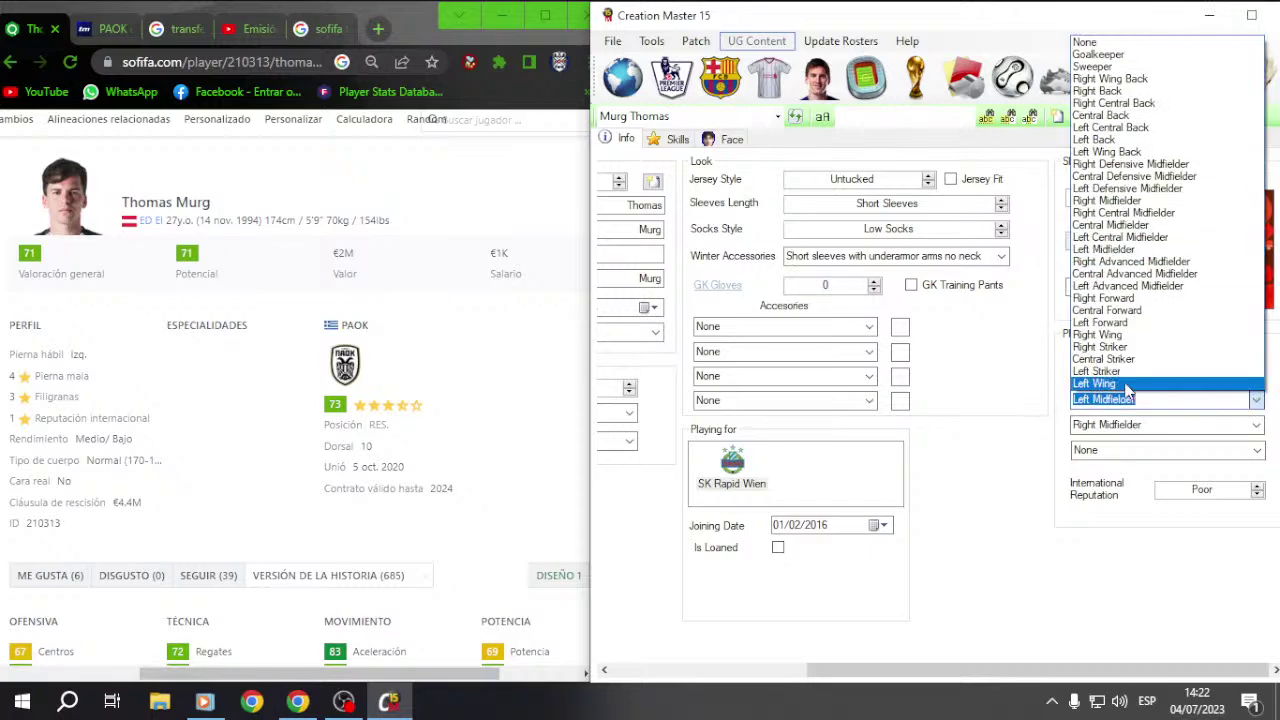
pyautogui.click(1131, 390)
pyautogui.click(1118, 425)
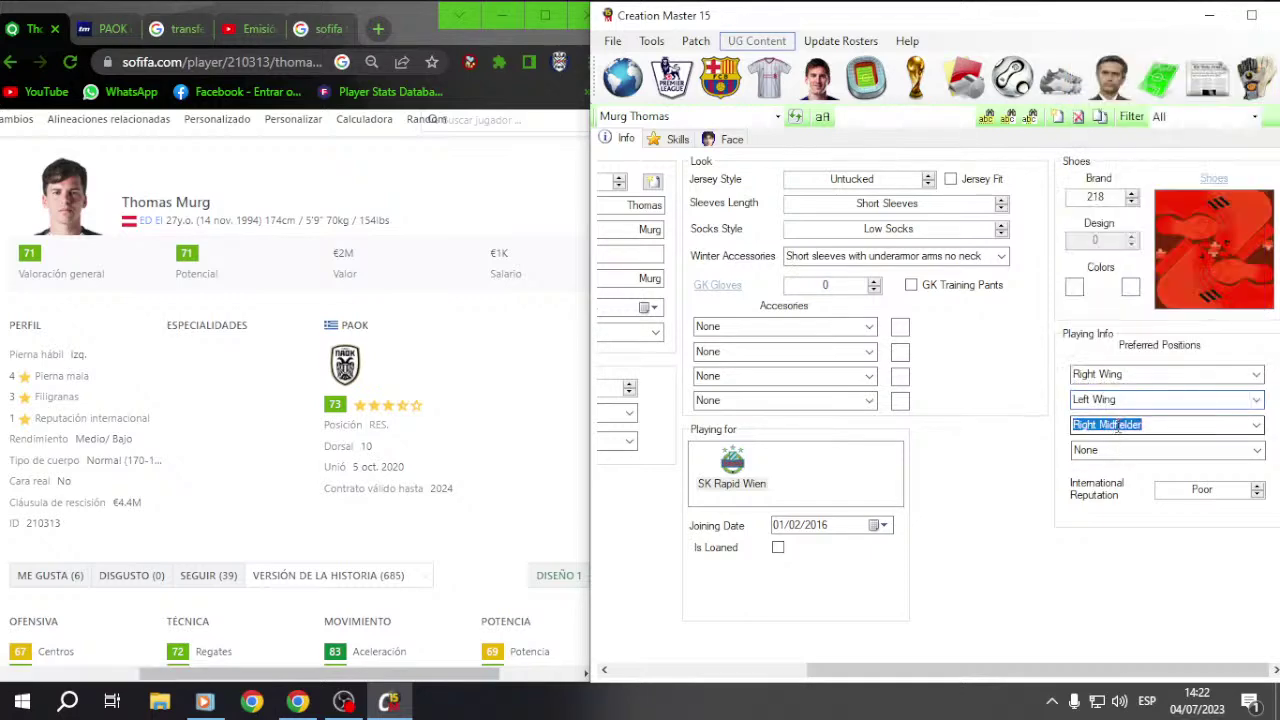
pyautogui.scroll(8, 1118, 425)
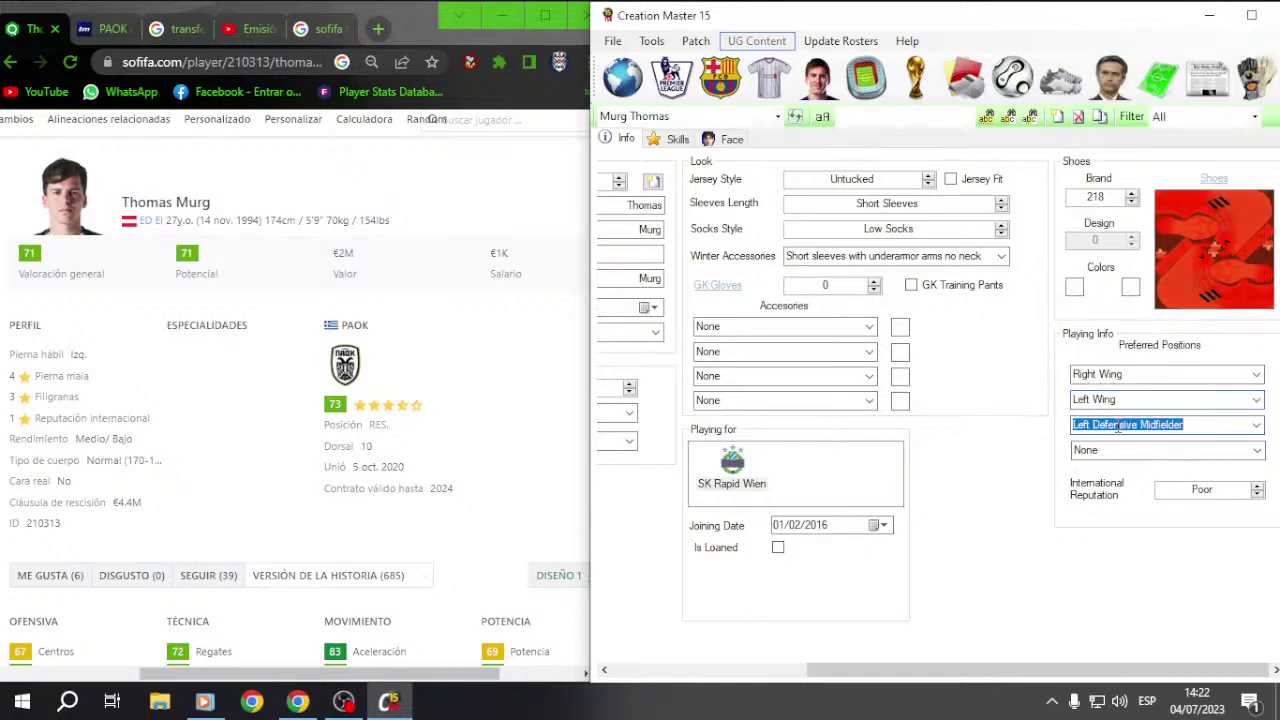
pyautogui.click(1260, 428)
pyautogui.click(987, 116)
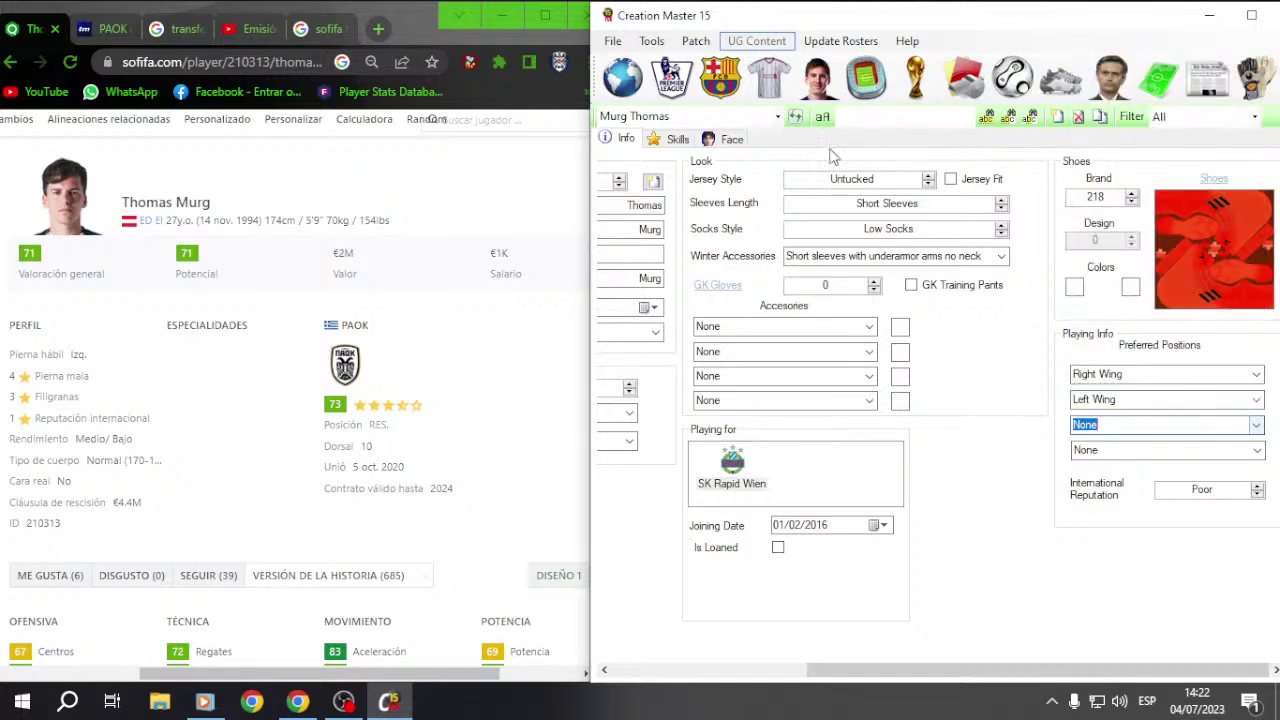
pyautogui.click(655, 145)
pyautogui.click(630, 142)
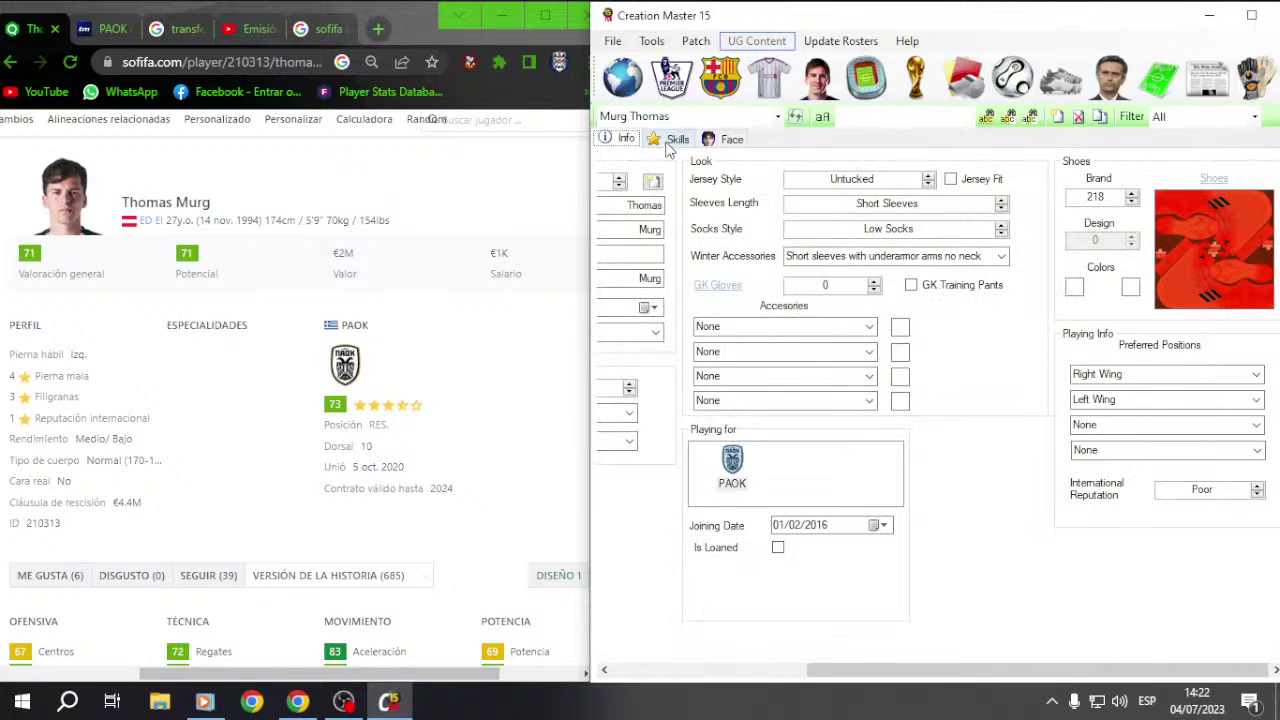
# Step: Set Murg's potential to 71, defensive workrate to Low, skill moves to 2 and marking to 40
pyautogui.click(668, 142)
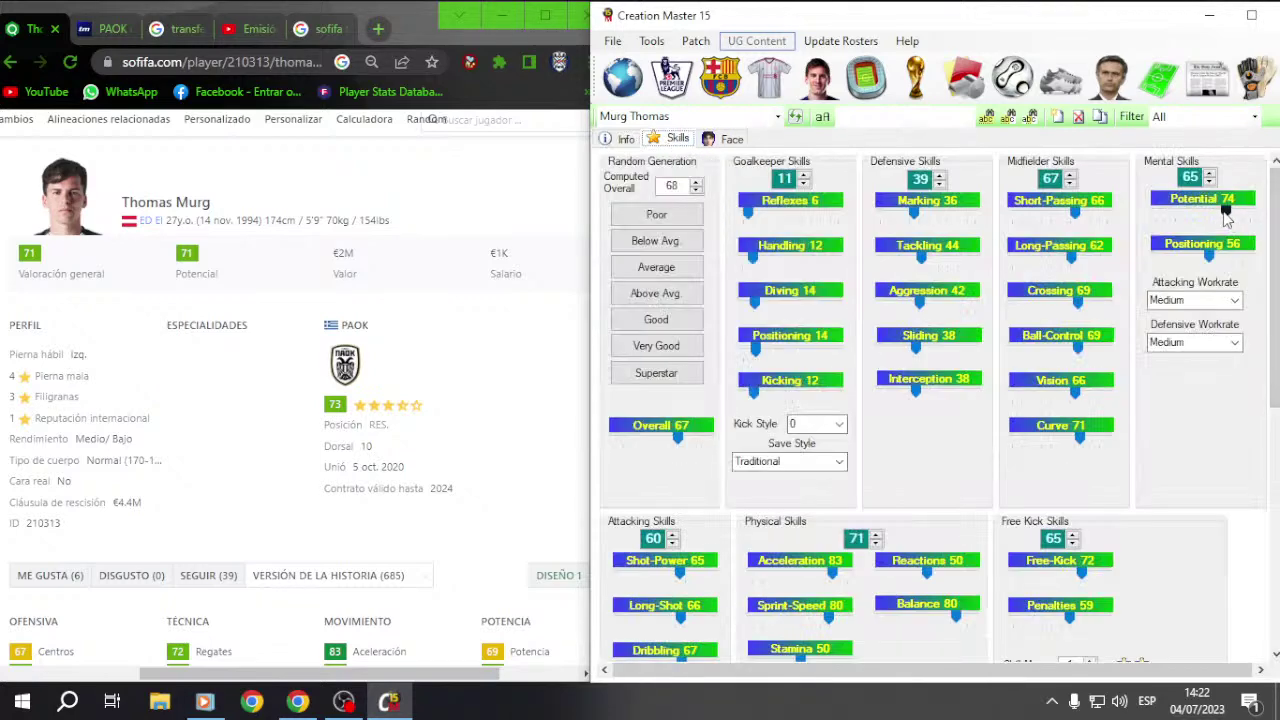
pyautogui.moveTo(1226, 214); pyautogui.dragTo(1222, 216)
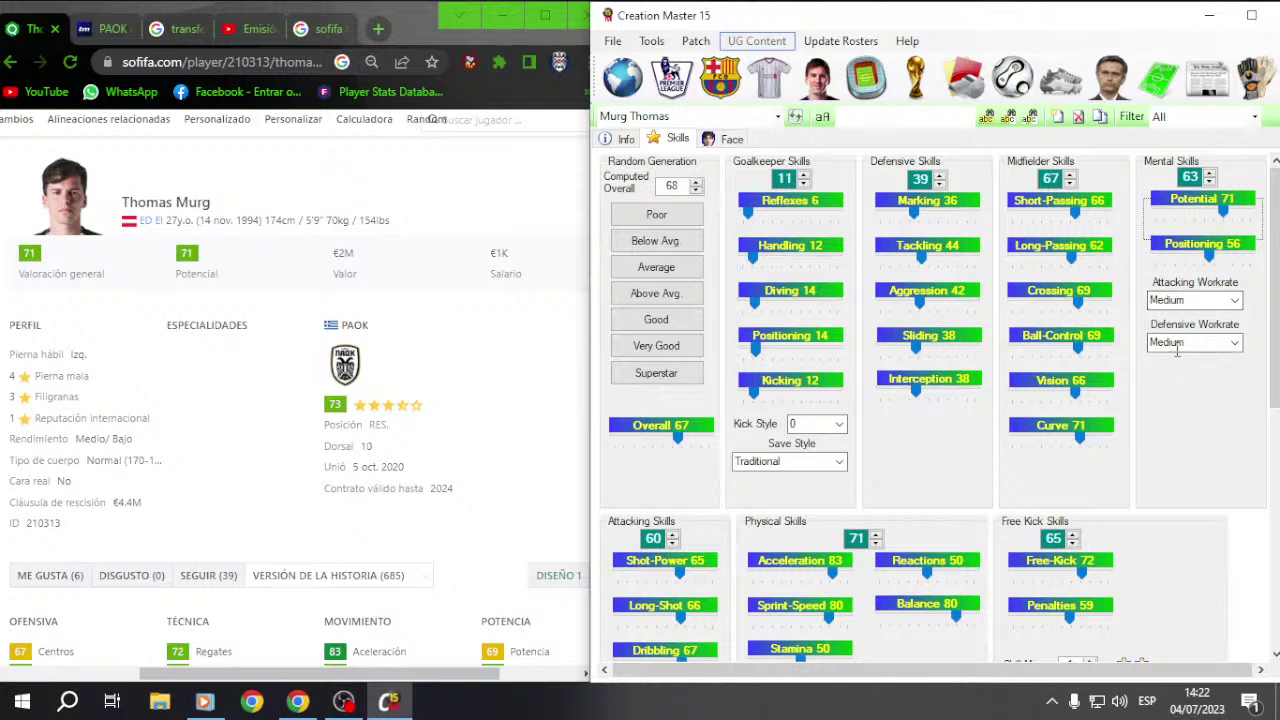
pyautogui.scroll(-4, 1072, 327)
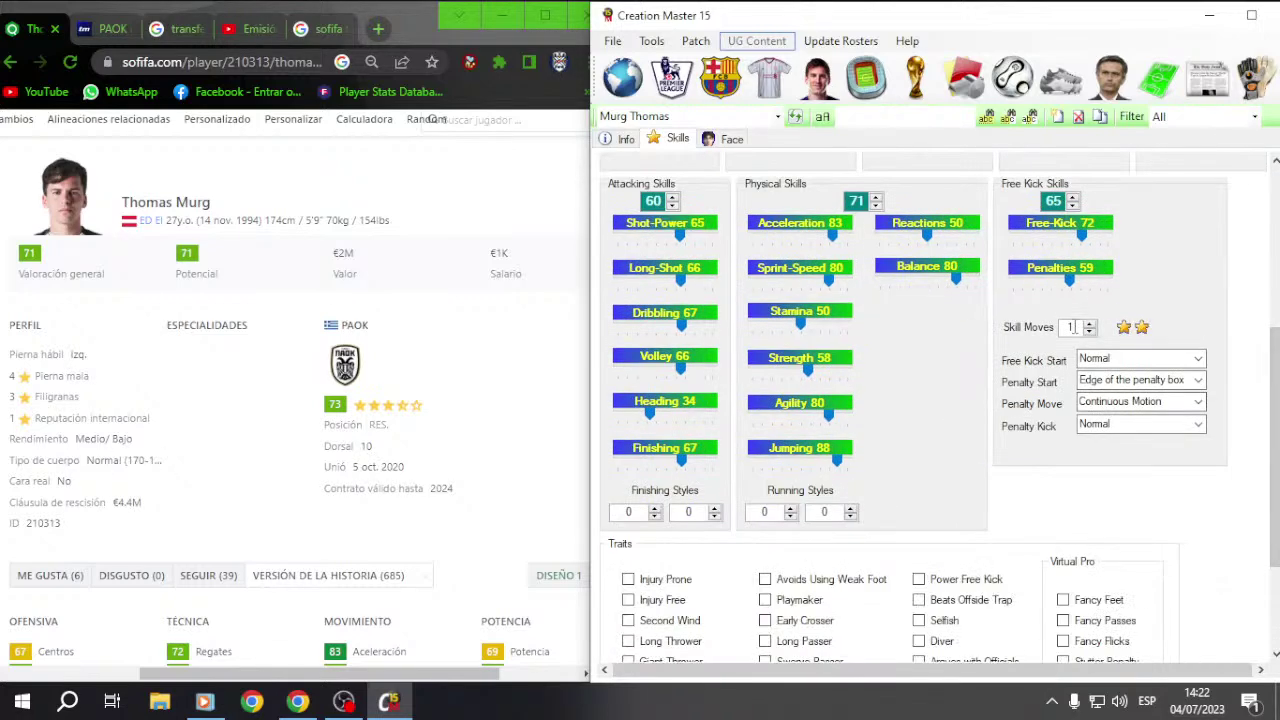
pyautogui.scroll(4, 1072, 327)
pyautogui.click(620, 139)
pyautogui.click(672, 138)
pyautogui.scroll(-4, 322, 350)
pyautogui.scroll(-1, 322, 350)
pyautogui.click(937, 226)
pyautogui.scroll(1, 946, 258)
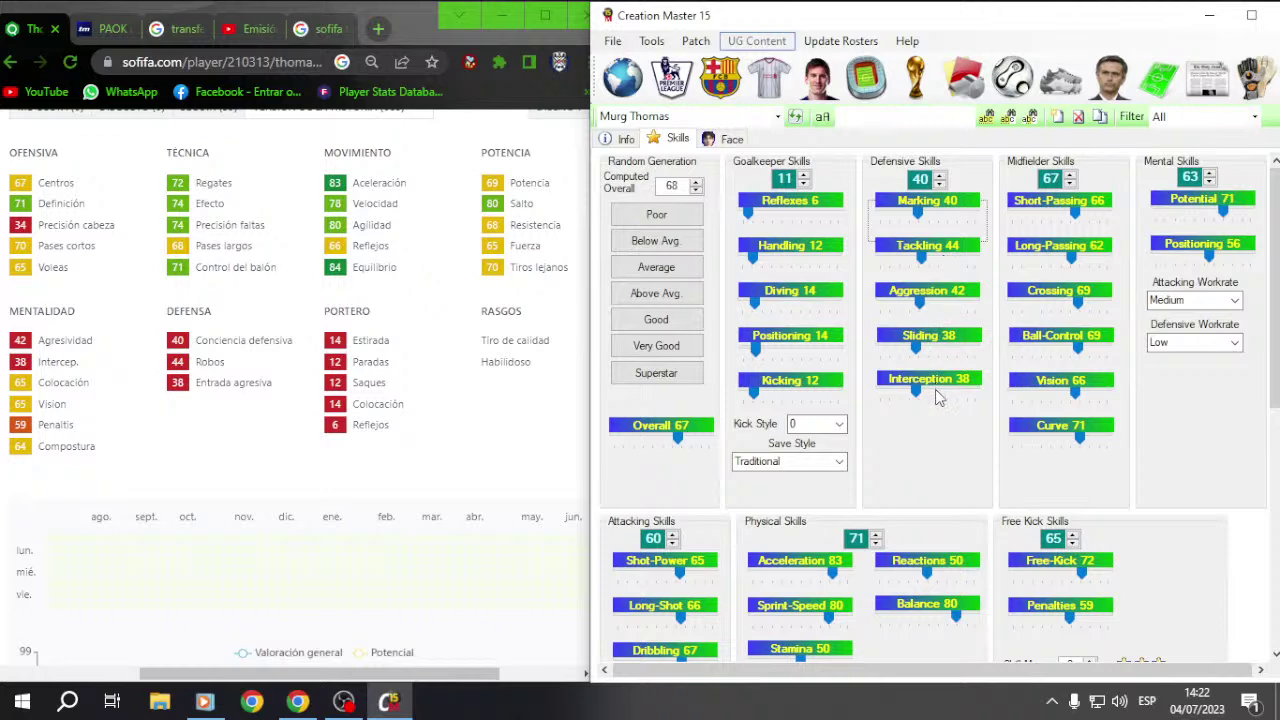
# Step: Set Murg's midfielder skills: short passing 70, long passing 68, crossing 67, ball control 71, vision 65 and curve 74
pyautogui.moveTo(1075, 222); pyautogui.dragTo(1079, 222)
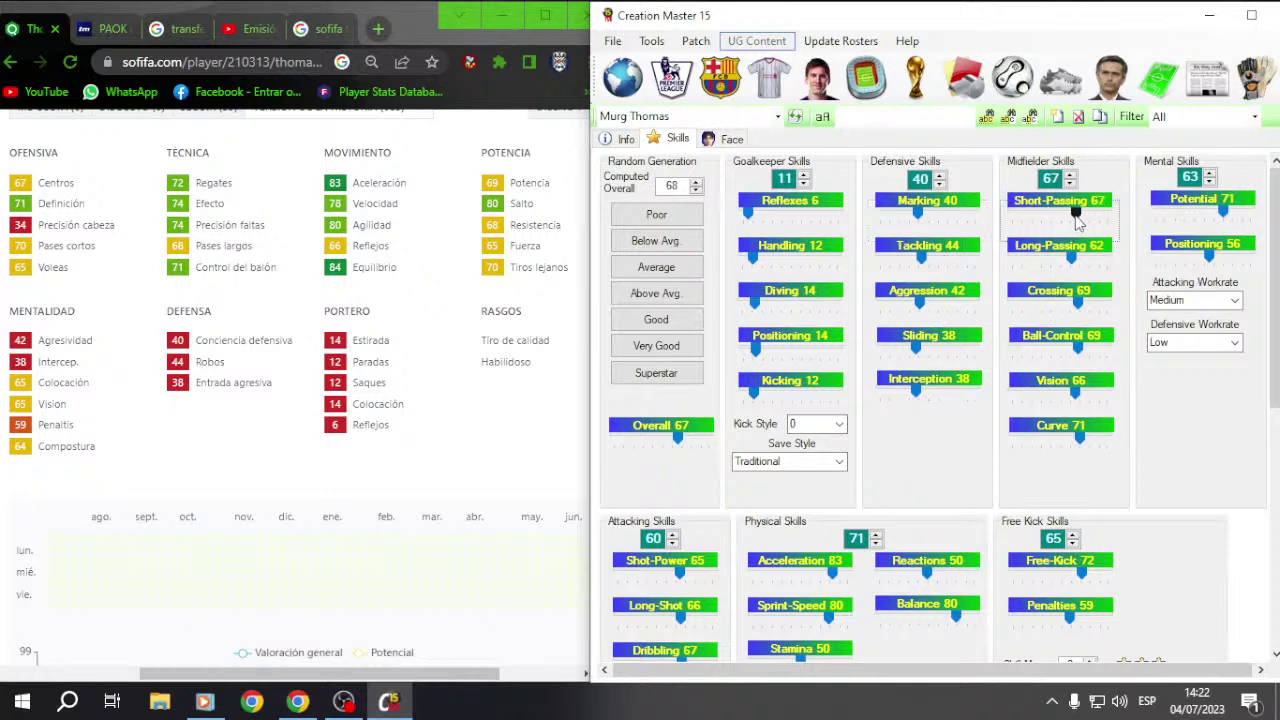
pyautogui.click(1070, 258)
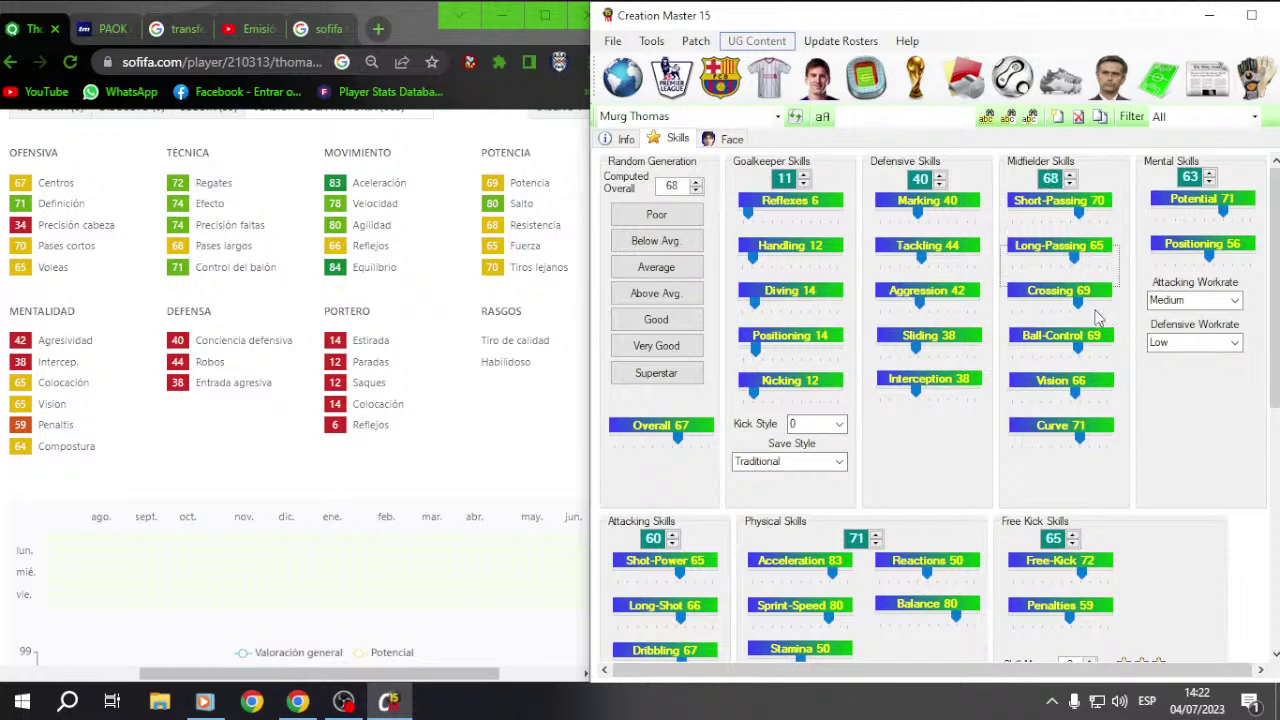
pyautogui.click(1083, 316)
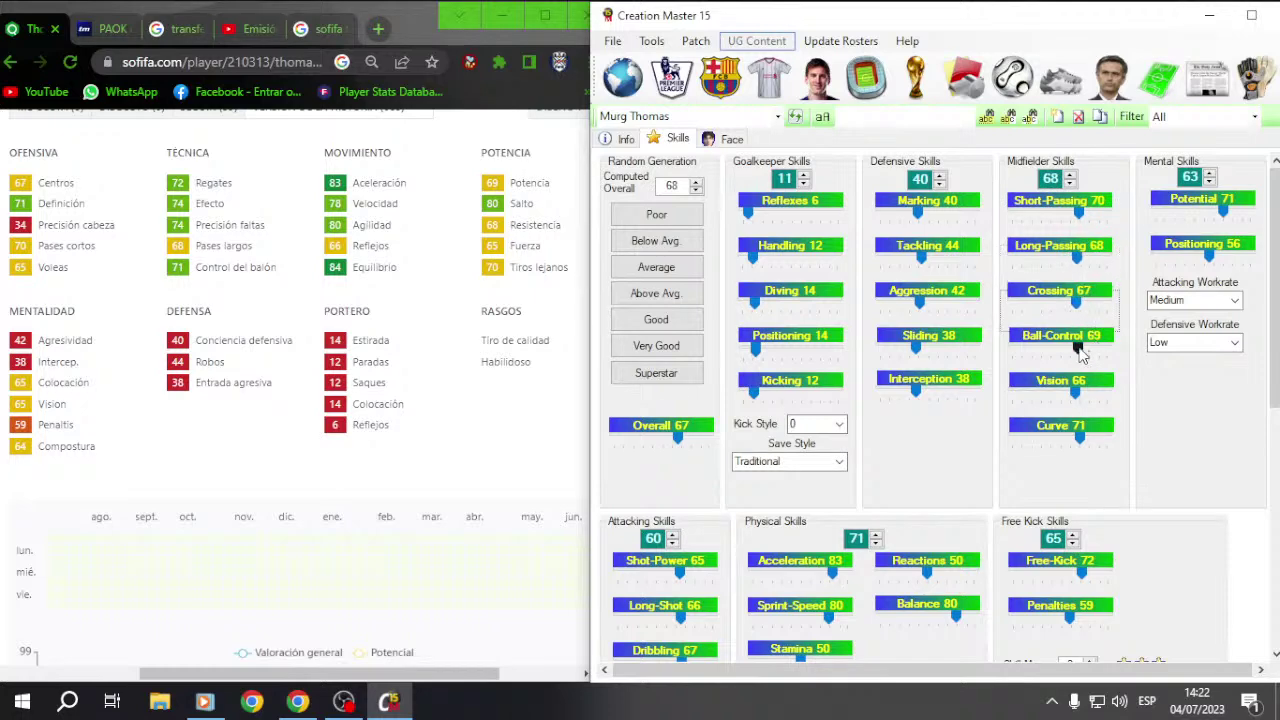
pyautogui.click(1077, 350)
pyautogui.click(1081, 407)
pyautogui.press('Left')
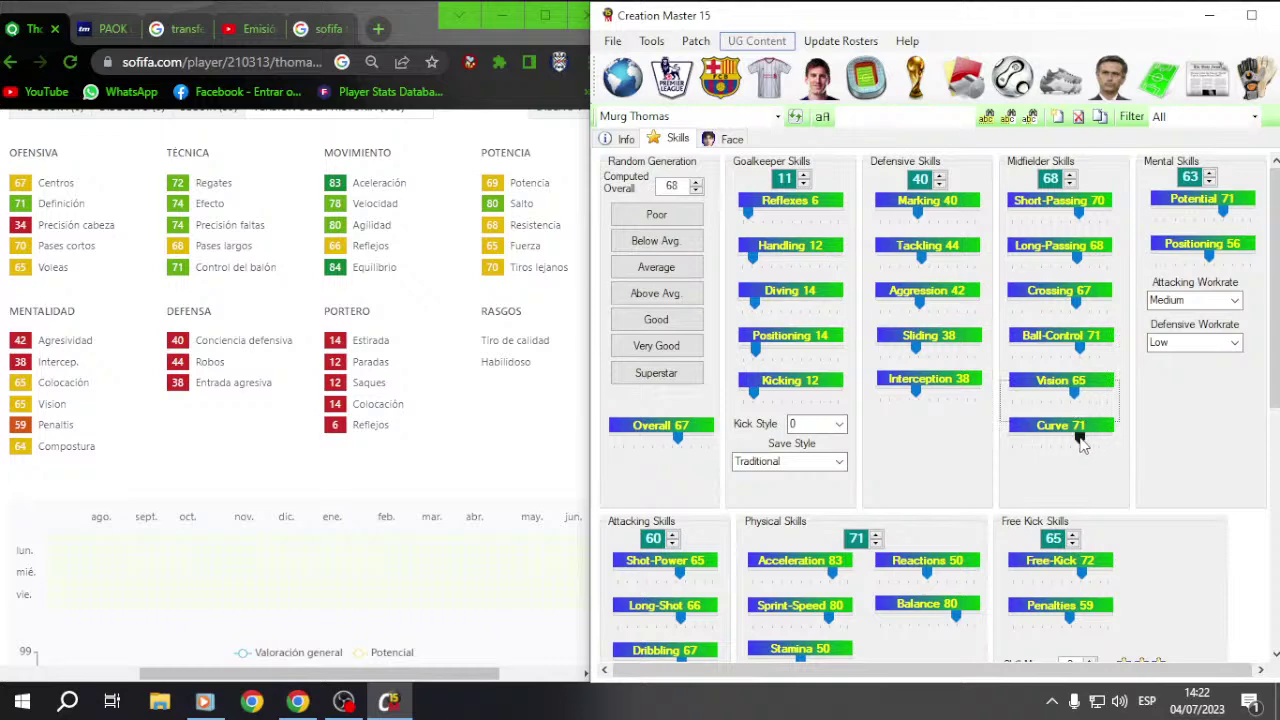
pyautogui.click(1080, 442)
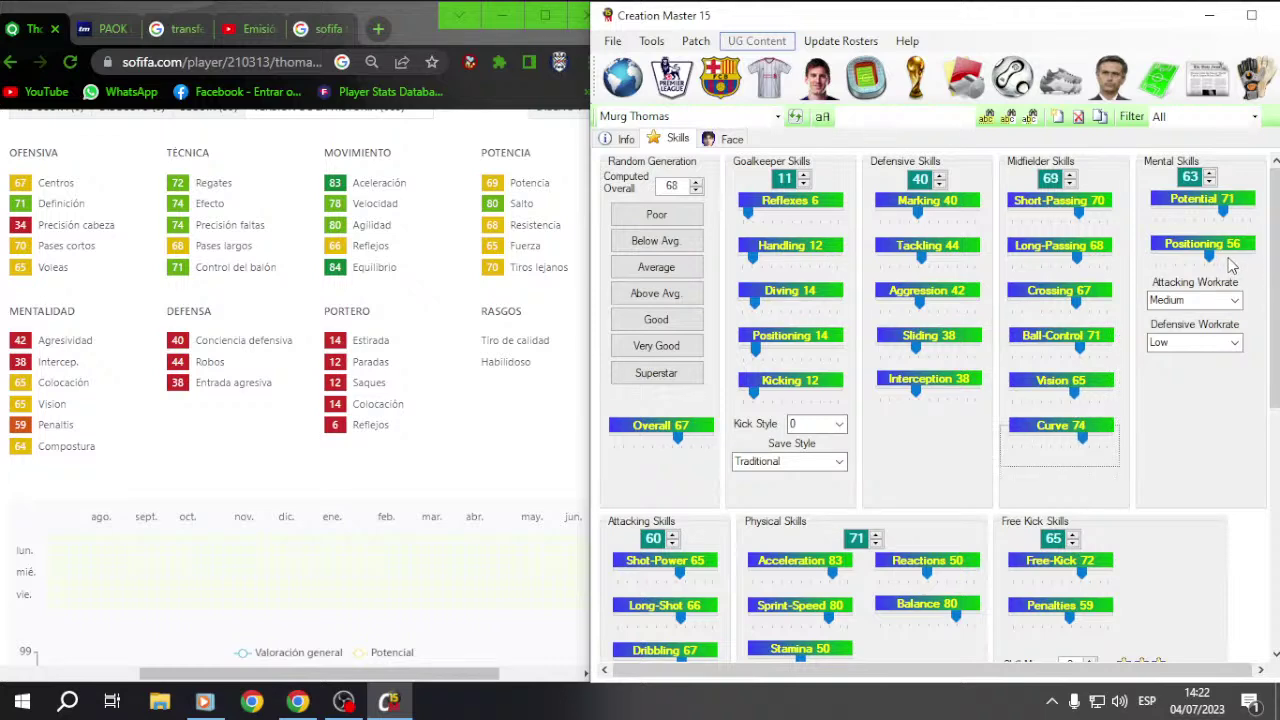
# Step: Set Murg's positioning to 65 and his attacking skills to shot power 69, long shot 70, dribbling 72, volley 65 and finishing 71
pyautogui.scroll(-3, 900, 320)
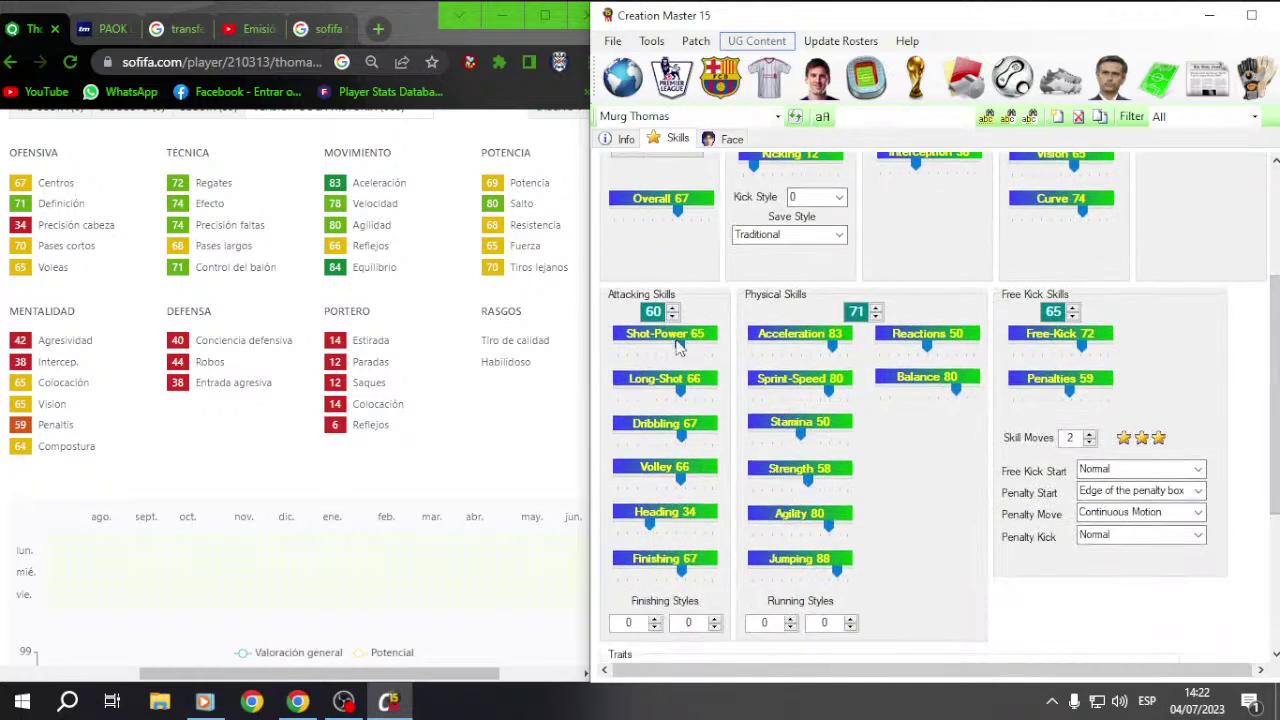
pyautogui.scroll(3, 1277, 444)
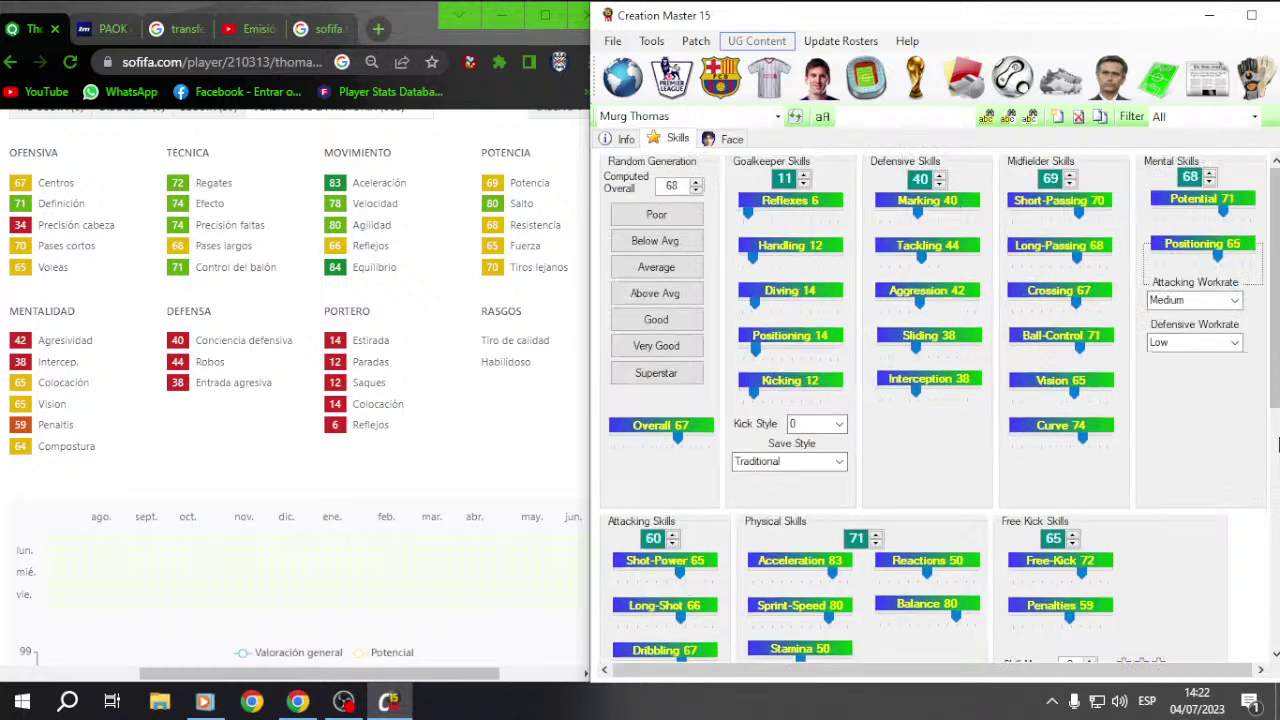
pyautogui.scroll(-7, 937, 360)
pyautogui.scroll(3, 676, 247)
pyautogui.moveTo(676, 247); pyautogui.dragTo(688, 284)
pyautogui.moveTo(683, 330); pyautogui.dragTo(687, 387)
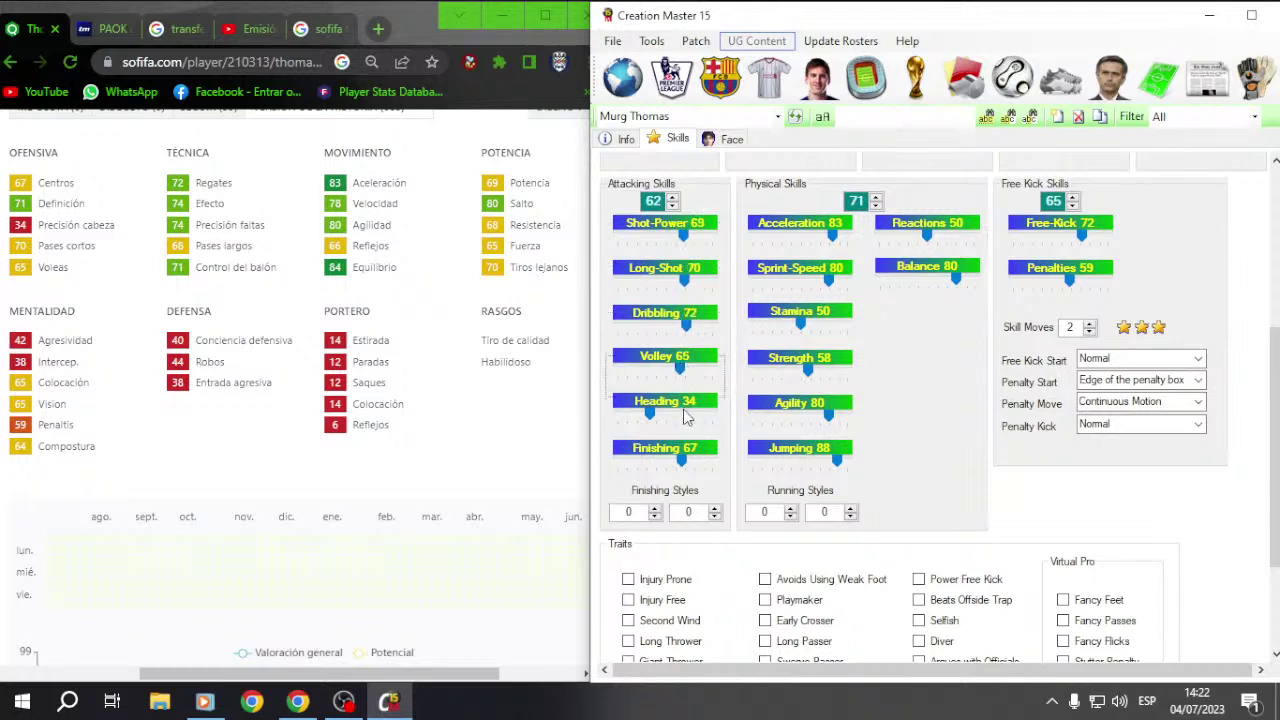
pyautogui.moveTo(683, 470); pyautogui.dragTo(688, 468)
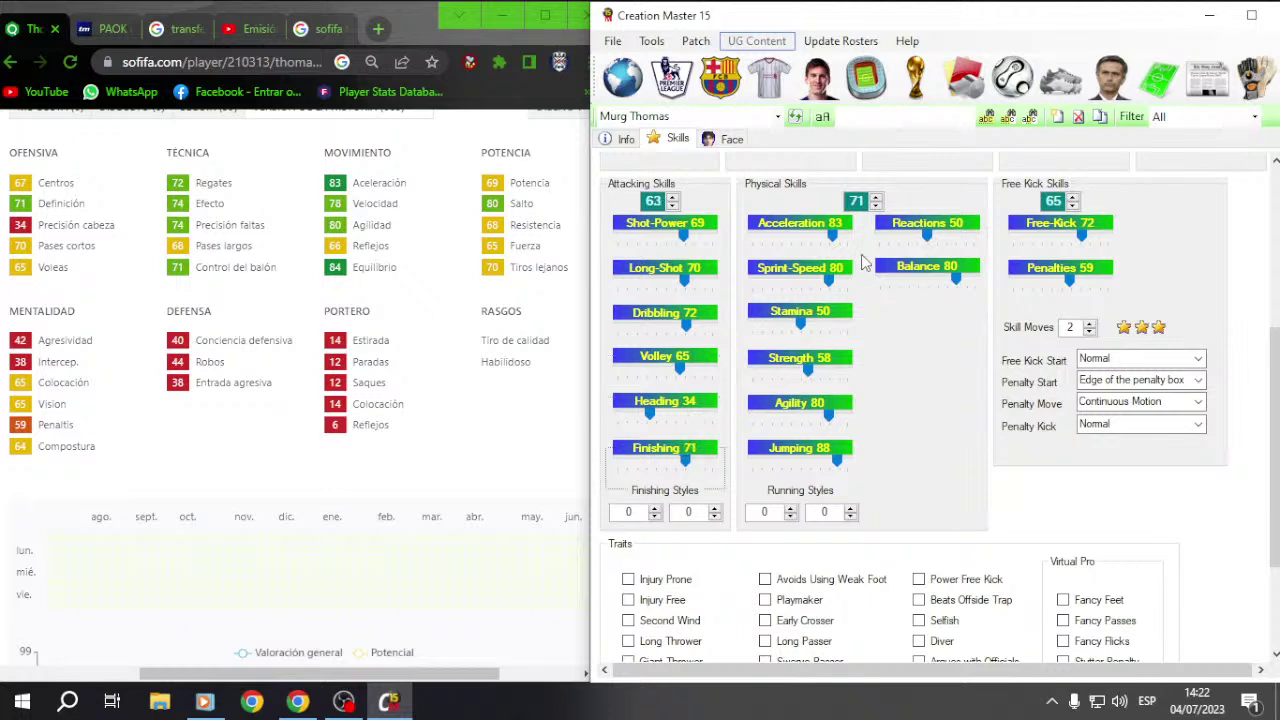
# Step: Set Murg's sprint speed to 78, stamina 68, strength 65, jumping 80, reactions 66, balance 84 and free kick 74
pyautogui.moveTo(832, 280); pyautogui.dragTo(833, 385)
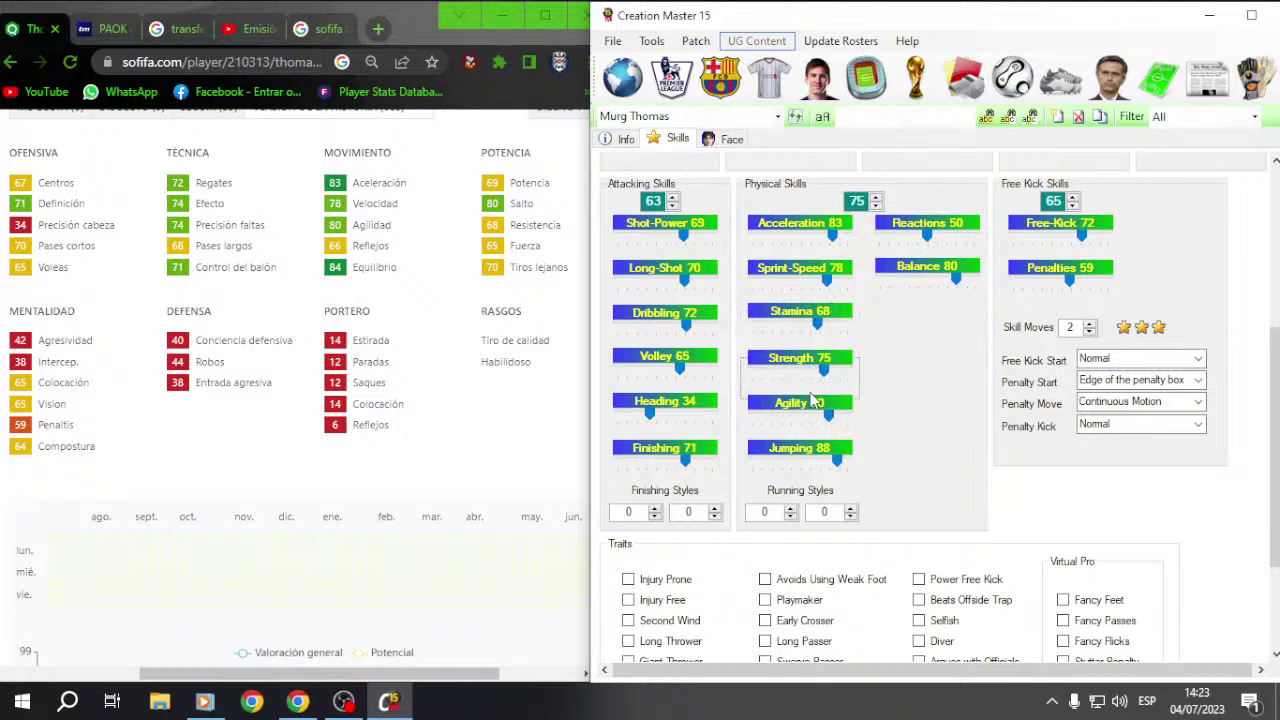
pyautogui.click(817, 375)
pyautogui.moveTo(836, 458); pyautogui.dragTo(826, 462)
pyautogui.moveTo(945, 241); pyautogui.dragTo(1000, 286)
pyautogui.moveTo(1082, 241); pyautogui.dragTo(1085, 241)
# Step: Refresh Murg's computed rating, set his overall to 71 and return to PAOK's roster
pyautogui.scroll(5, 1073, 288)
pyautogui.click(628, 140)
pyautogui.click(660, 142)
pyautogui.scroll(10, 520, 263)
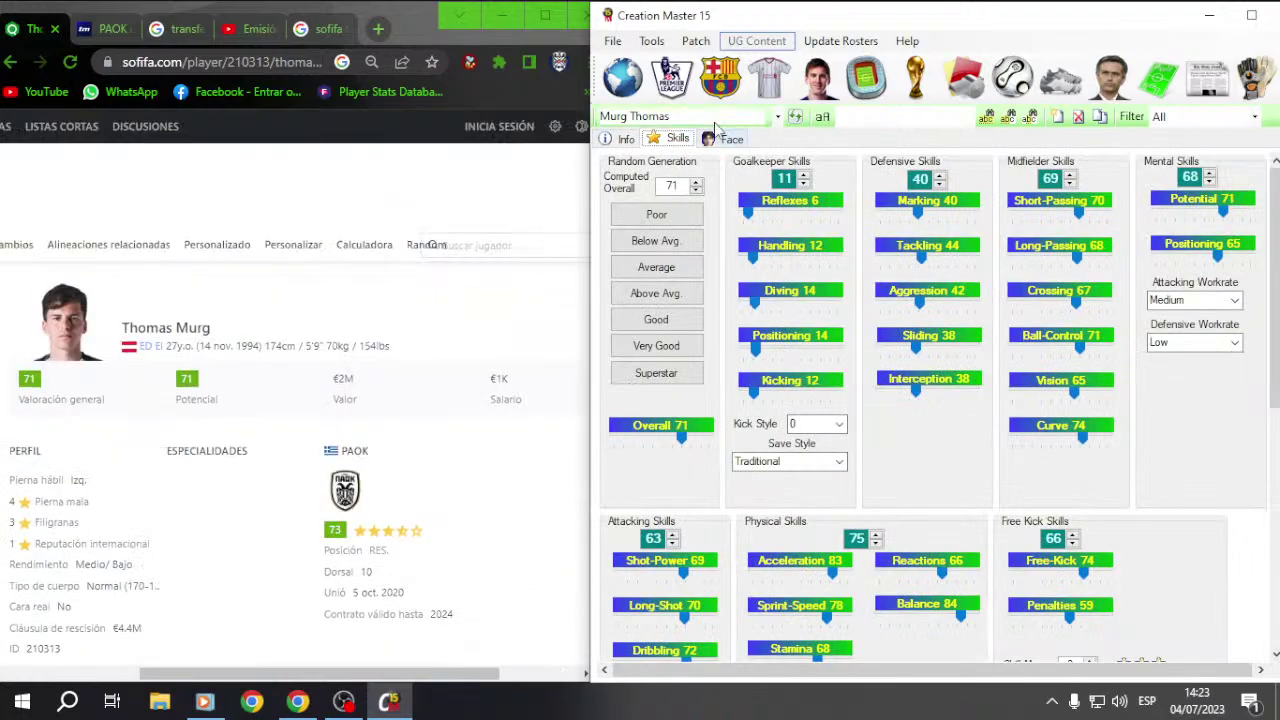
pyautogui.click(626, 139)
pyautogui.click(768, 78)
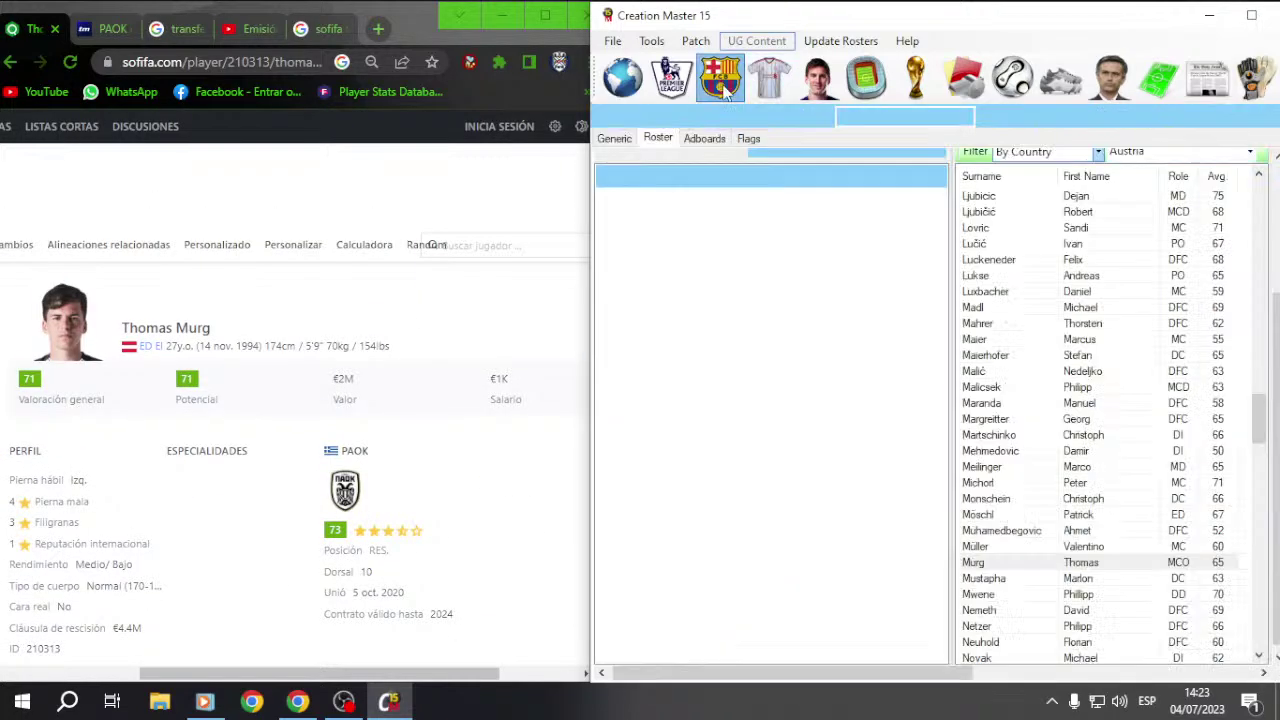
# Step: Select Murg in PAOK's roster and set the year of his joining date to 2020
pyautogui.click(748, 532)
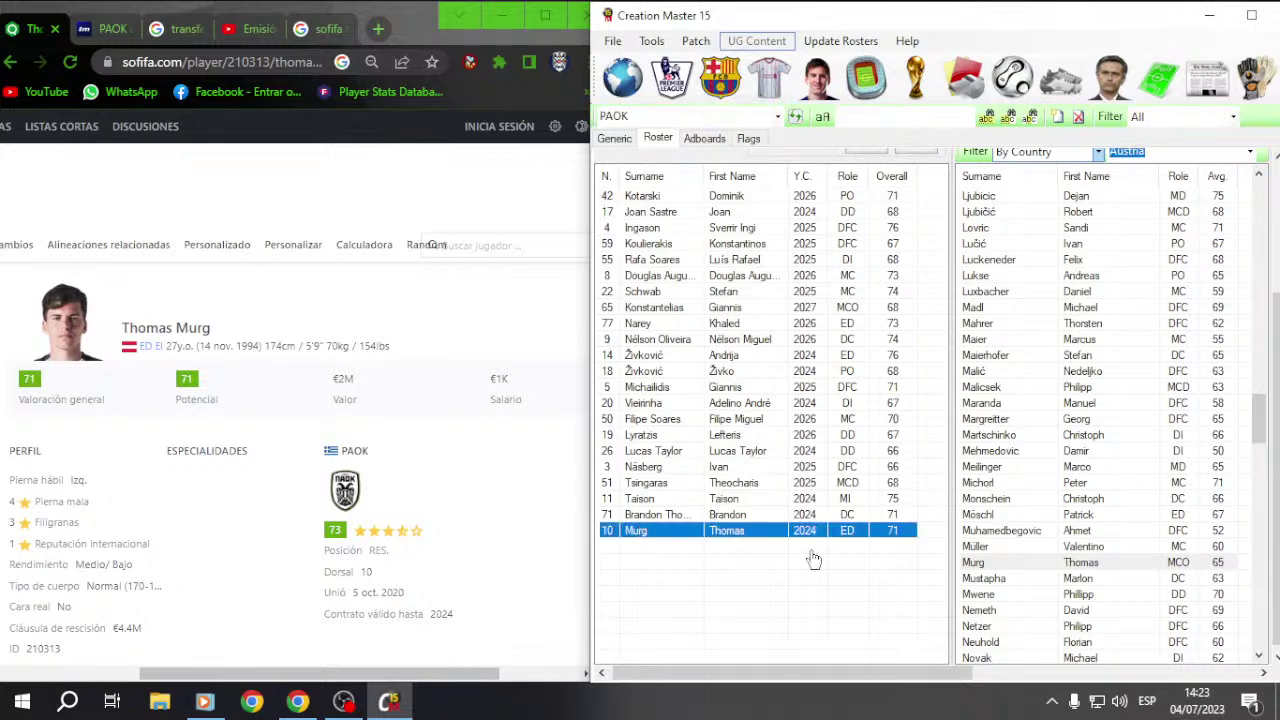
pyautogui.scroll(3, 1276, 520)
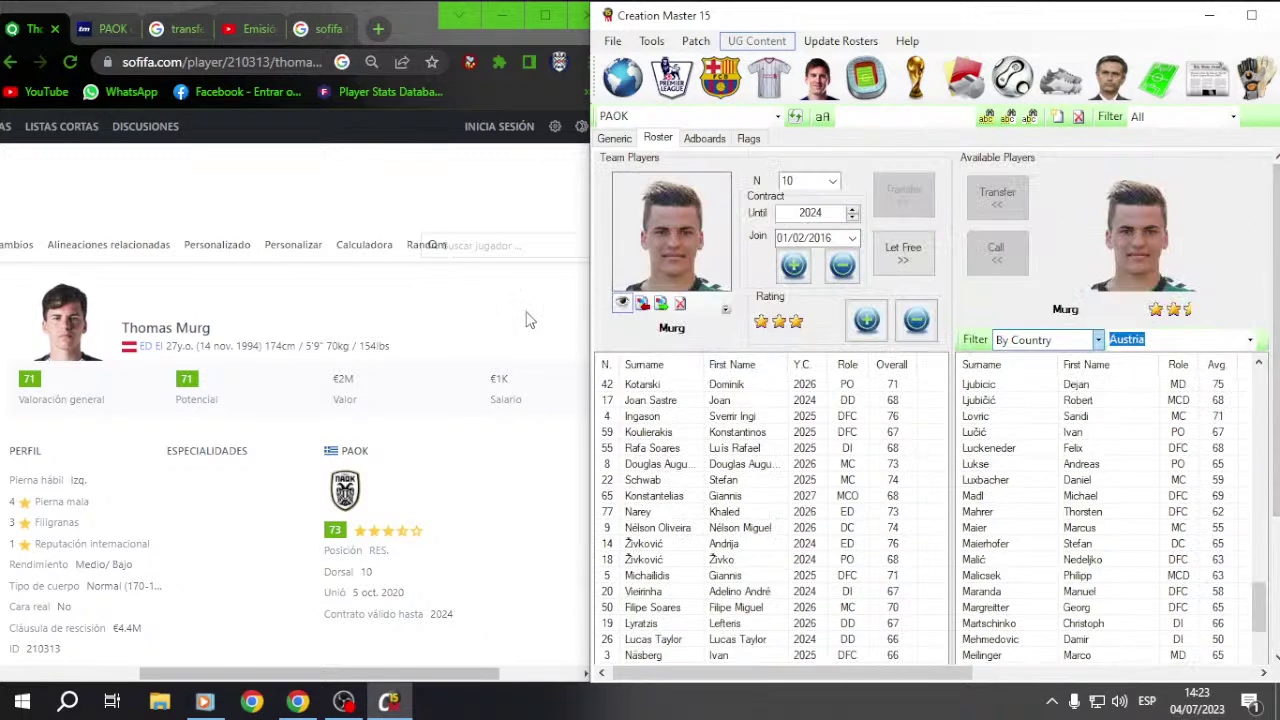
pyautogui.click(820, 237)
pyautogui.write('2018')
pyautogui.write('2020')
pyautogui.press('Left')
pyautogui.press('Left')
pyautogui.click(614, 139)
pyautogui.click(643, 140)
pyautogui.scroll(-3, 1277, 510)
pyautogui.click(670, 527)
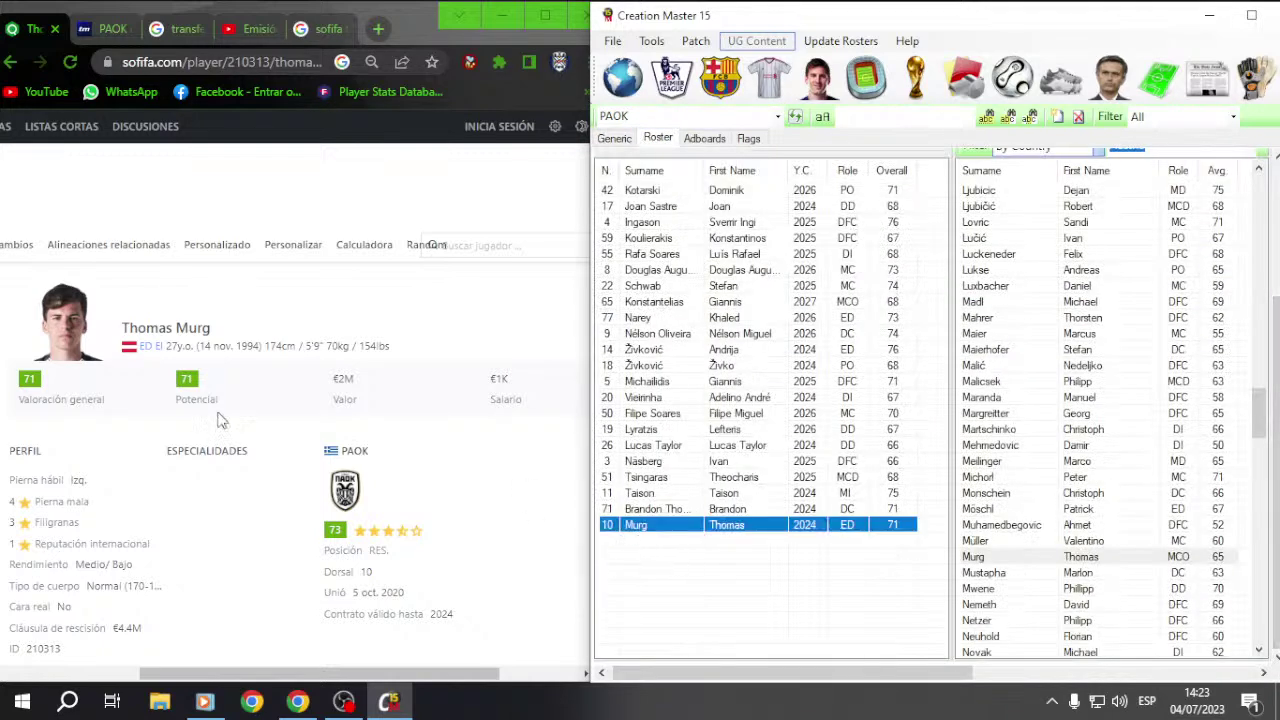
# Step: Return to PAOK's squad page on SoFIFA and load Inter Miami CF's roster in Creation Master 15
pyautogui.click(8, 66)
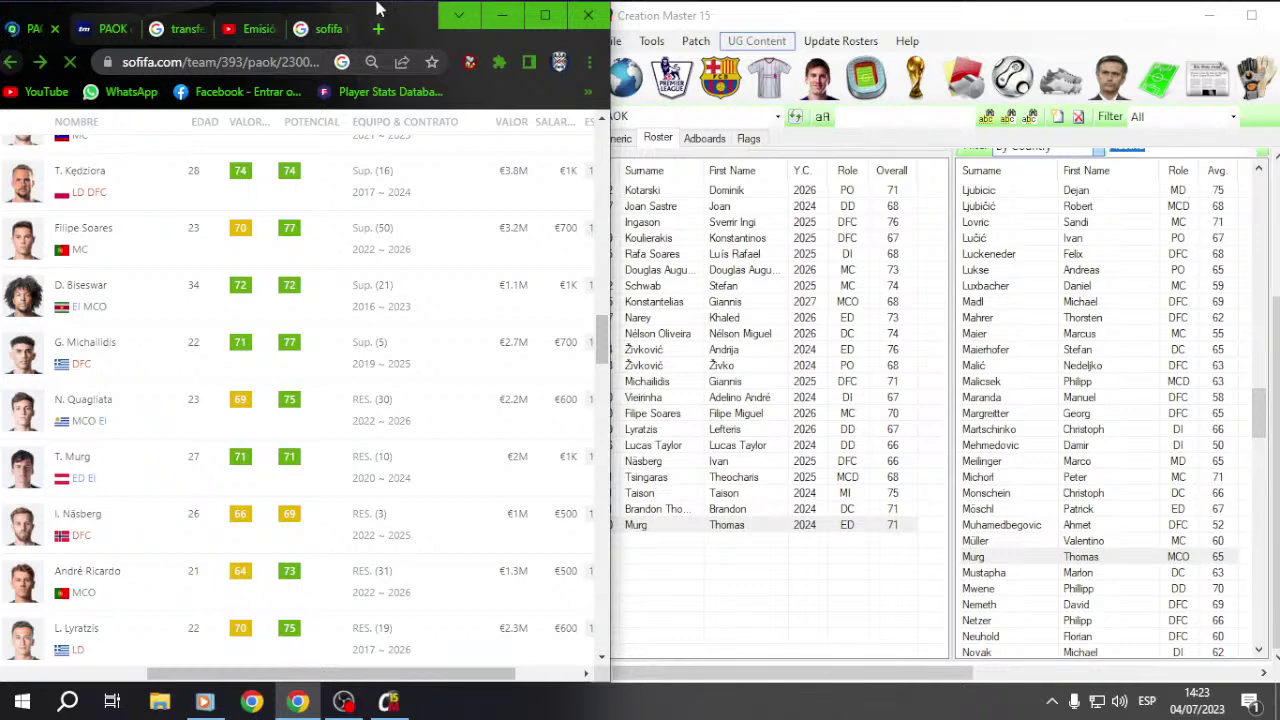
pyautogui.click(660, 105)
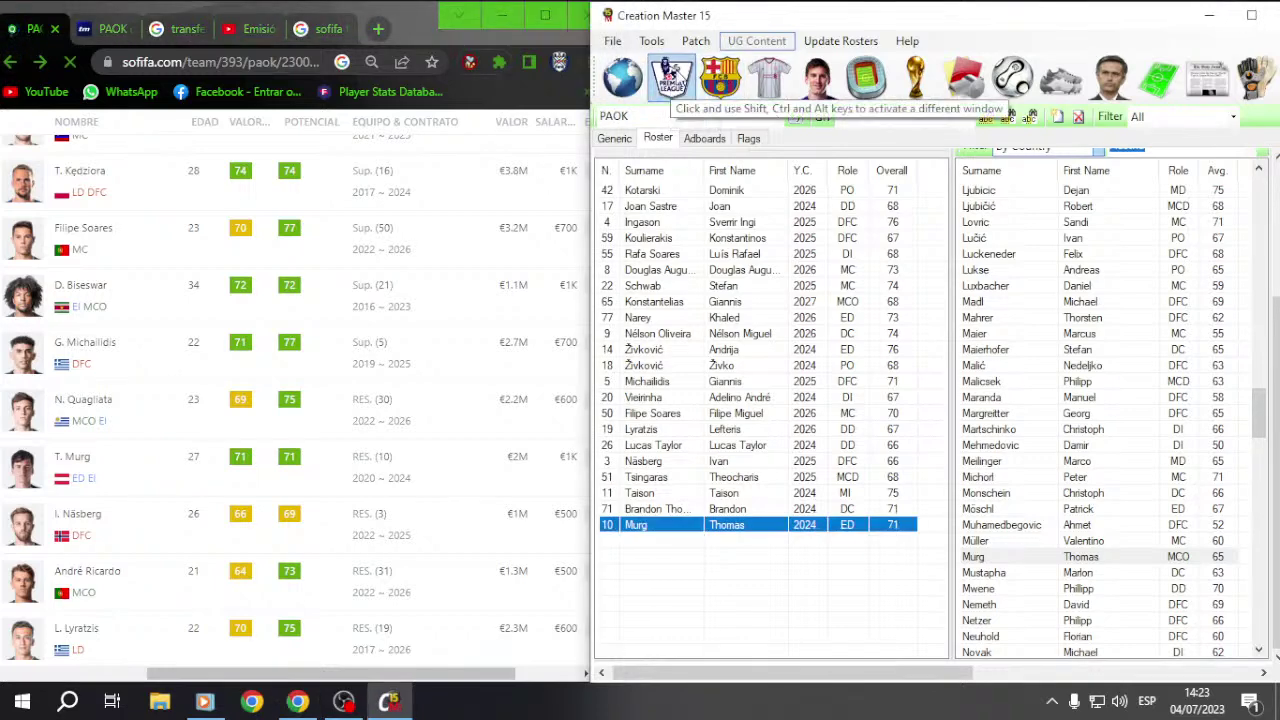
pyautogui.click(671, 80)
pyautogui.click(720, 80)
pyautogui.click(777, 116)
pyautogui.write('int')
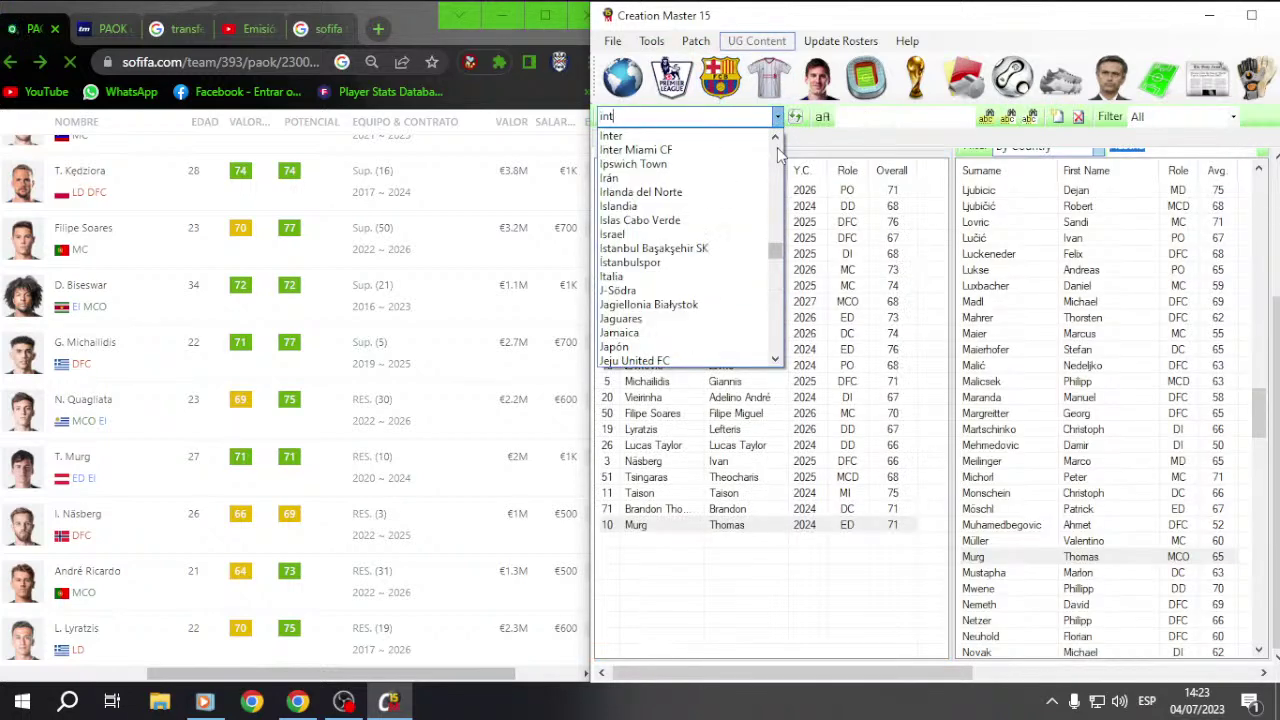
pyautogui.click(636, 149)
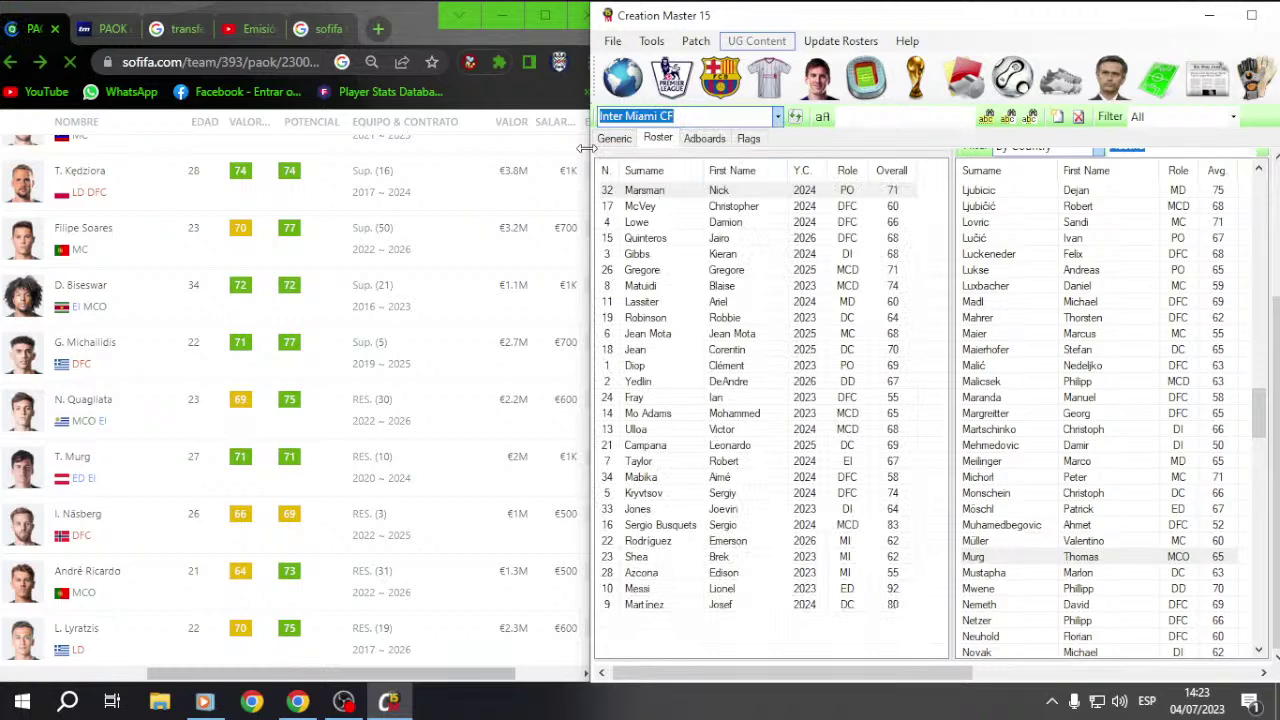
# Step: Load Tondela and examine its general team information, including the short name fields
pyautogui.click(625, 140)
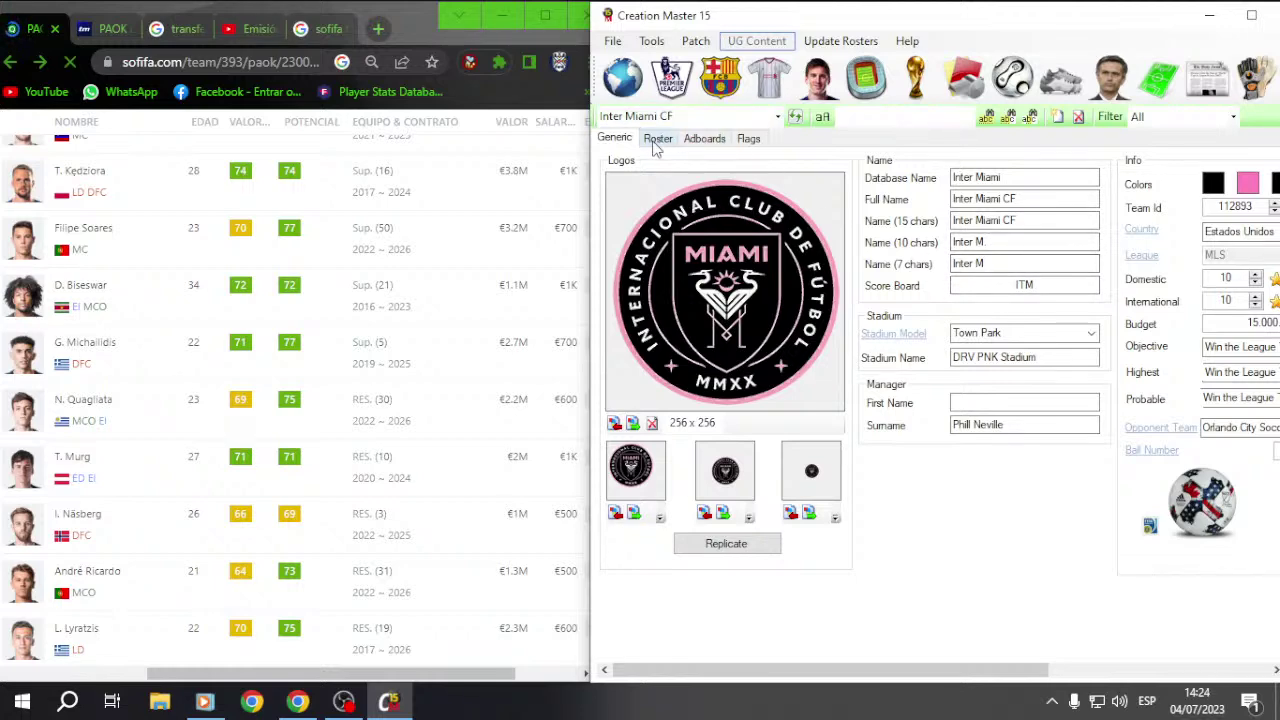
pyautogui.click(775, 118)
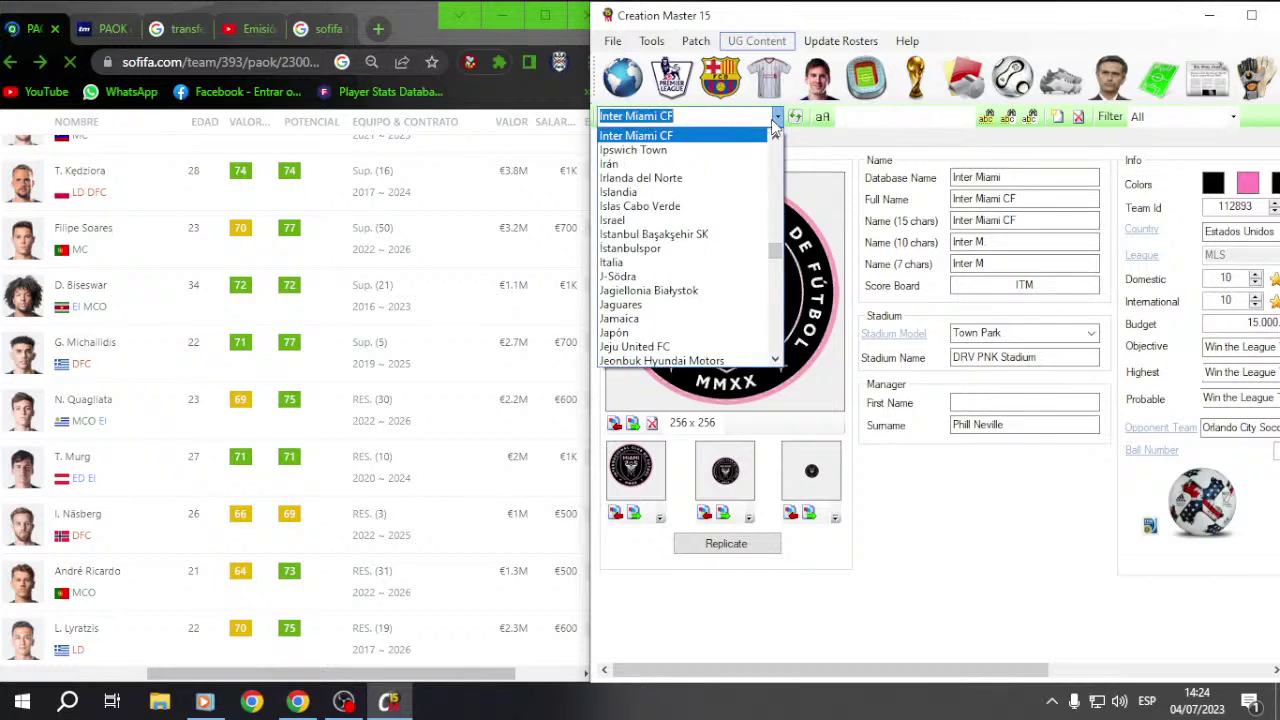
pyautogui.write('tondela')
pyautogui.press('Return')
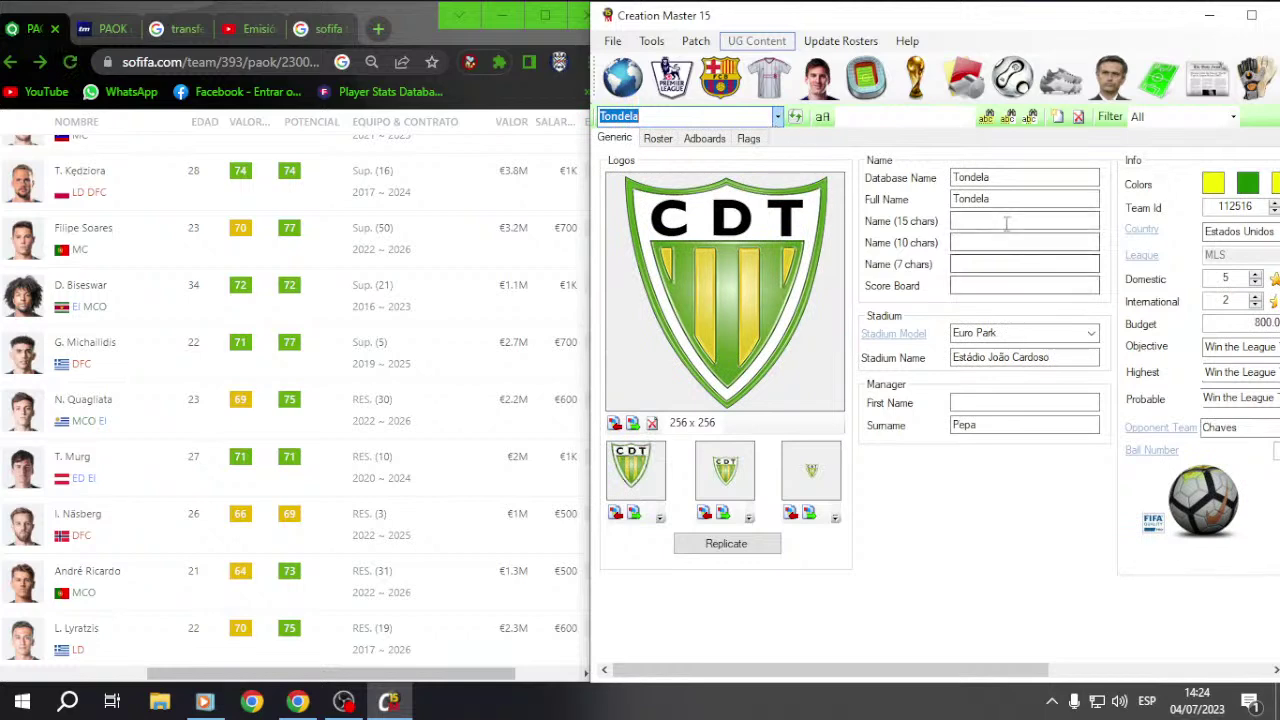
pyautogui.click(981, 222)
pyautogui.press('Tab')
pyautogui.press('Tab')
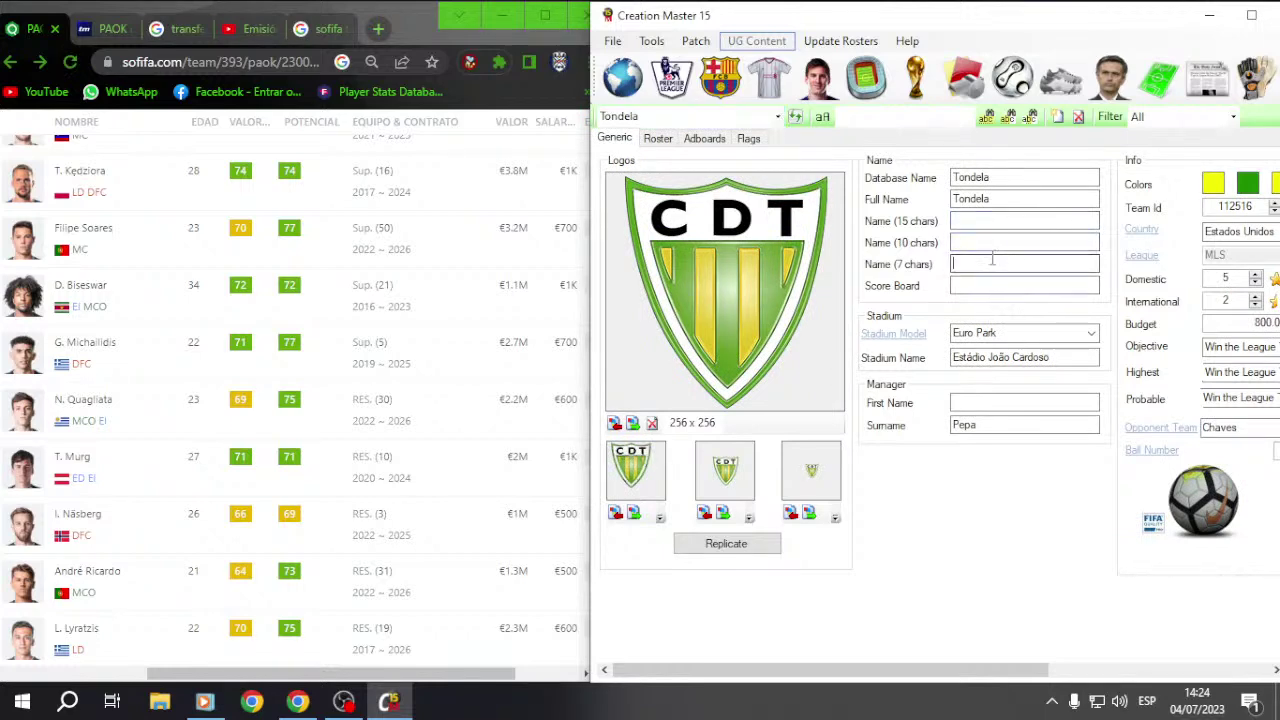
pyautogui.click(974, 221)
pyautogui.click(977, 224)
pyautogui.press('Tab')
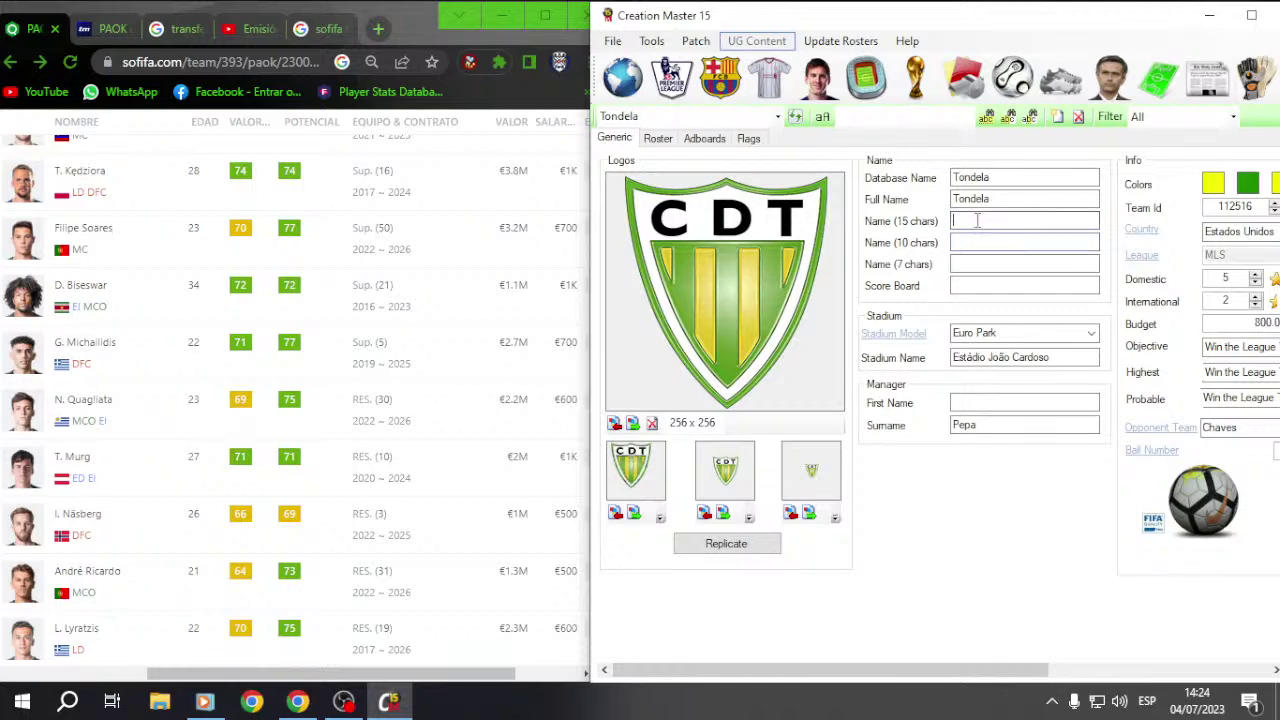
# Step: Load PAOK in the team editor and show its roster
pyautogui.click(777, 117)
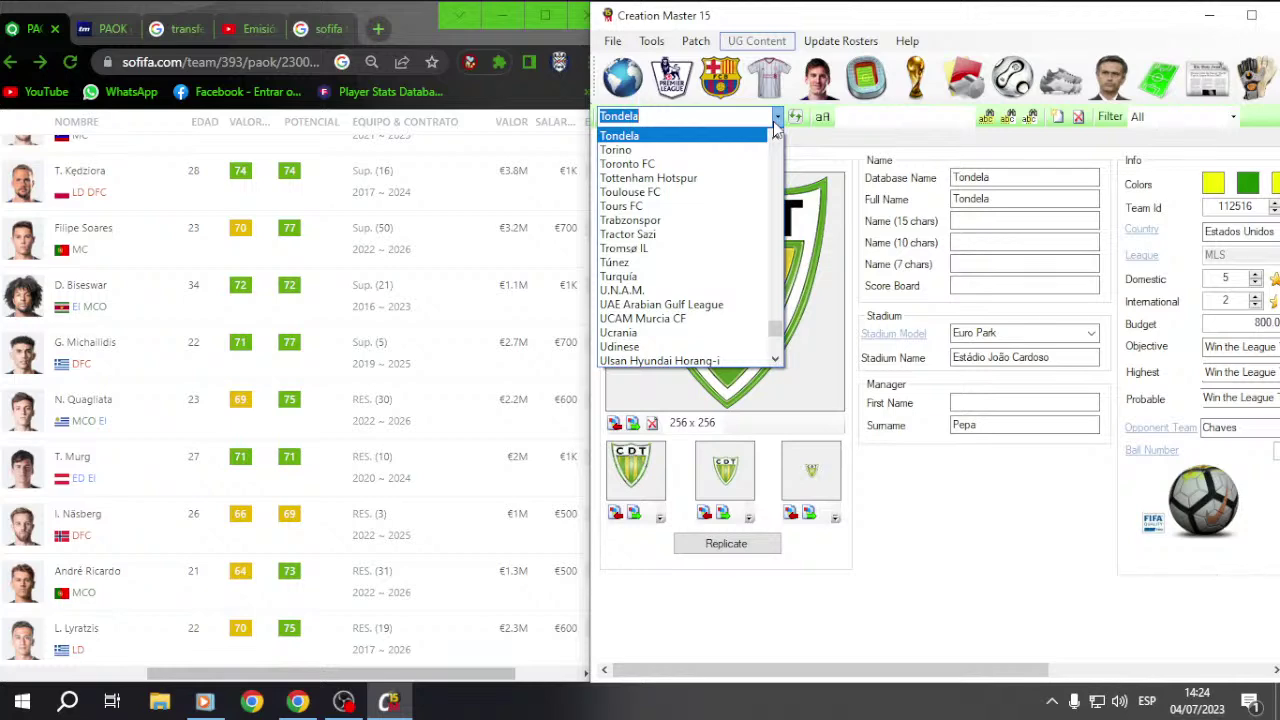
pyautogui.click(775, 122)
pyautogui.click(775, 122)
pyautogui.write('paokj')
pyautogui.press('BackSpace')
pyautogui.press('Return')
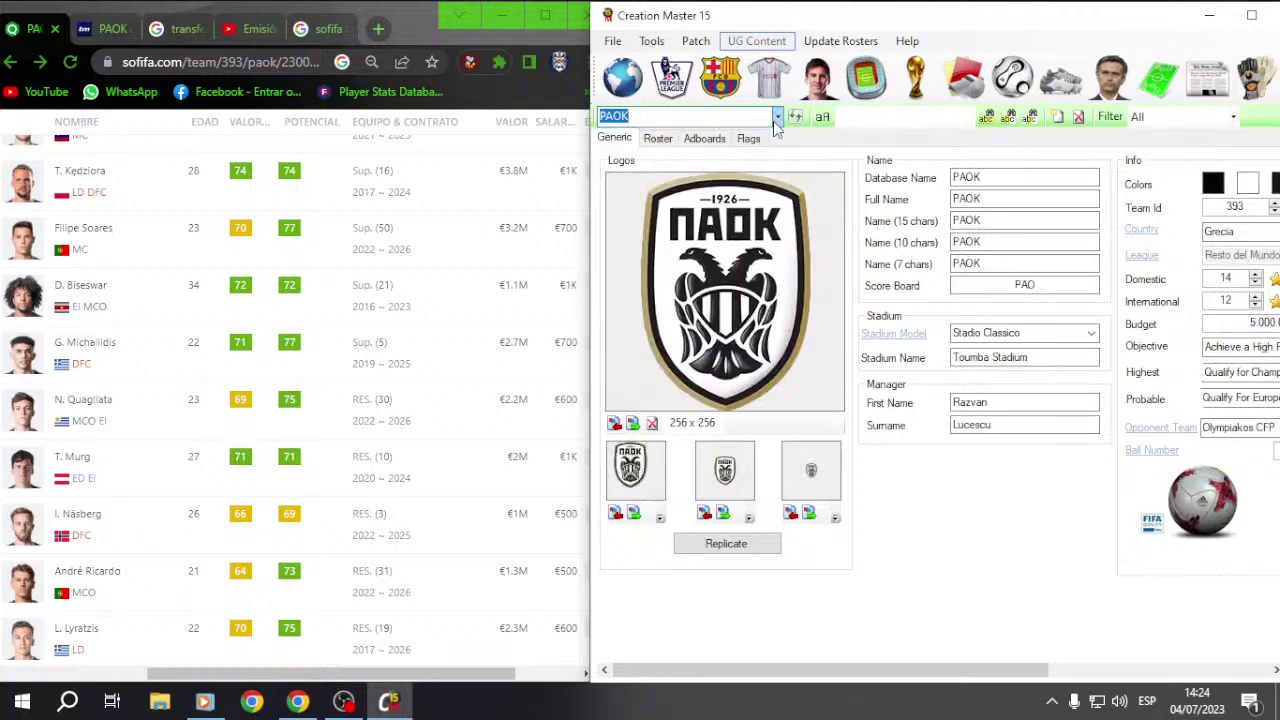
pyautogui.click(660, 143)
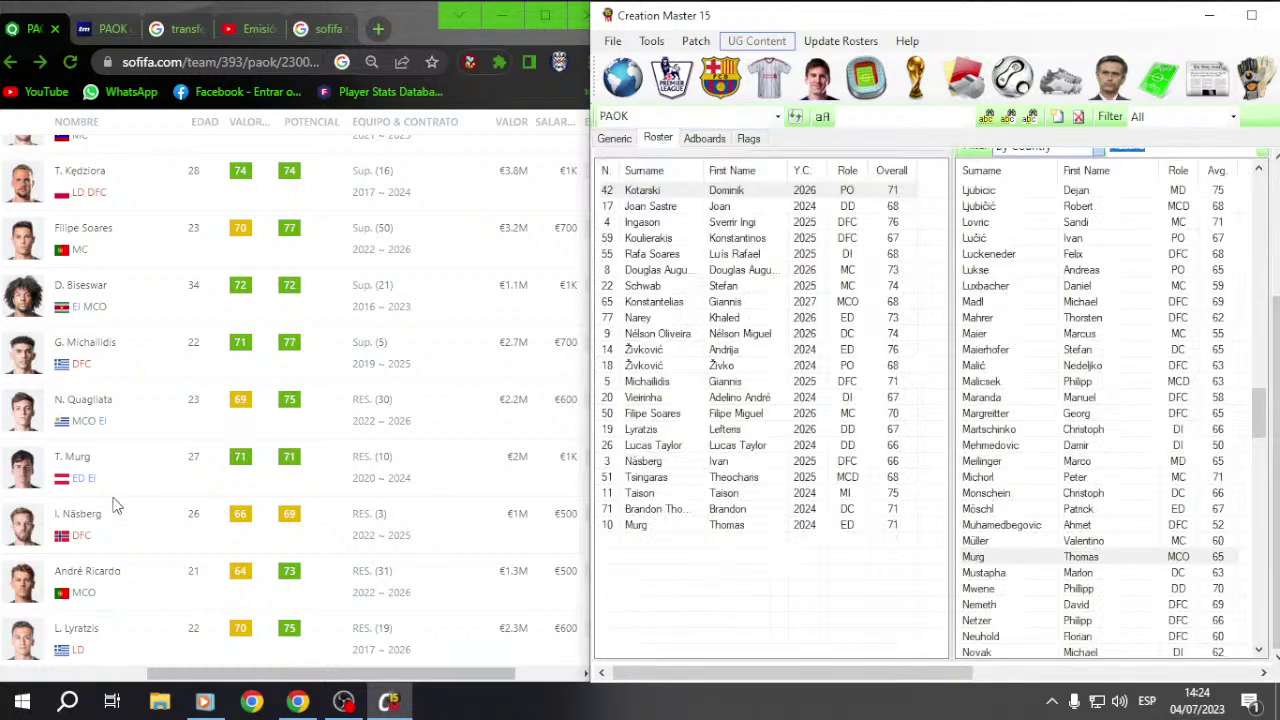
# Step: Compare PAOK's squad list on Transfermarkt with its squad page on SoFIFA, checking for players still missing from the roster
pyautogui.scroll(-1, 115, 505)
pyautogui.click(82, 30)
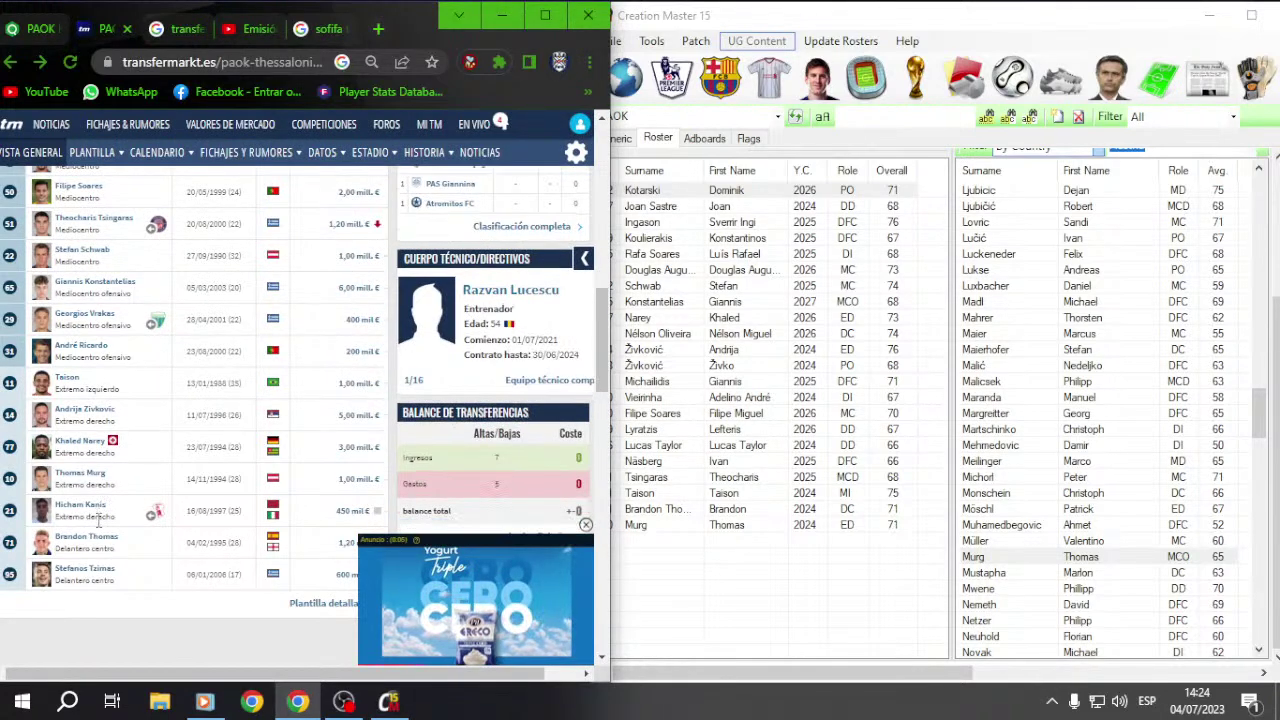
pyautogui.moveTo(153, 522)
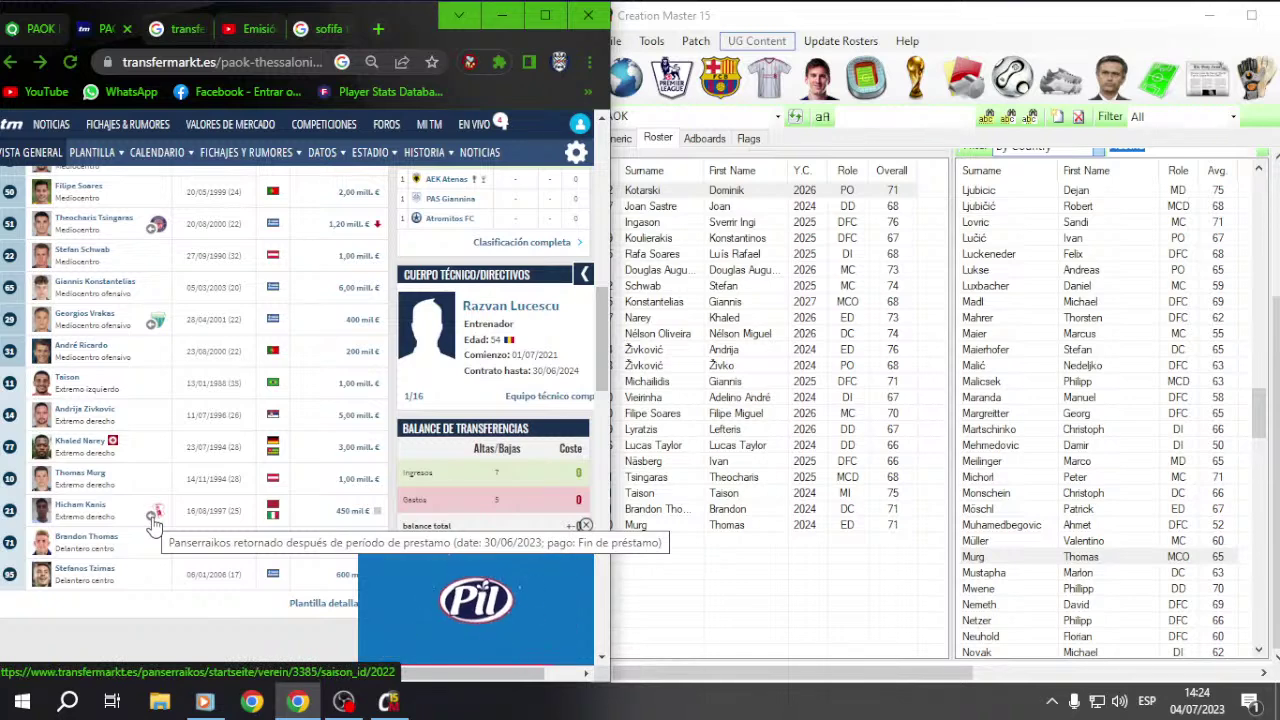
pyautogui.scroll(-1, 153, 522)
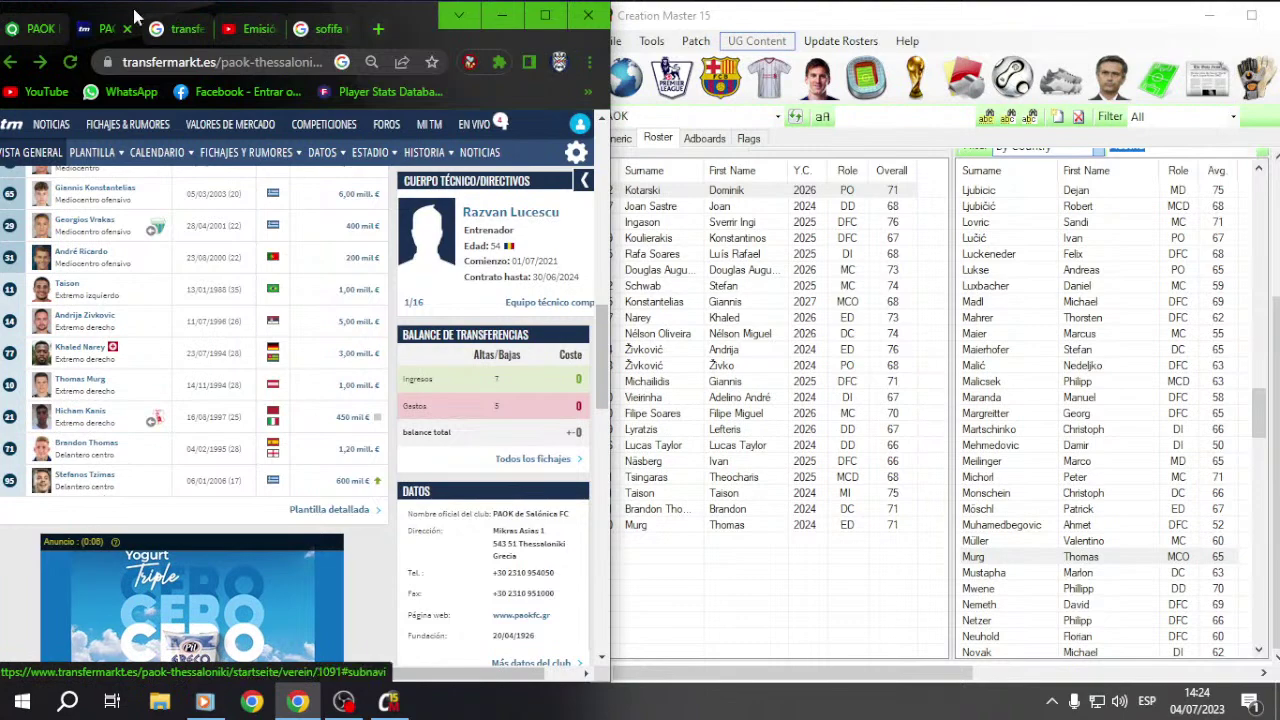
pyautogui.click(48, 22)
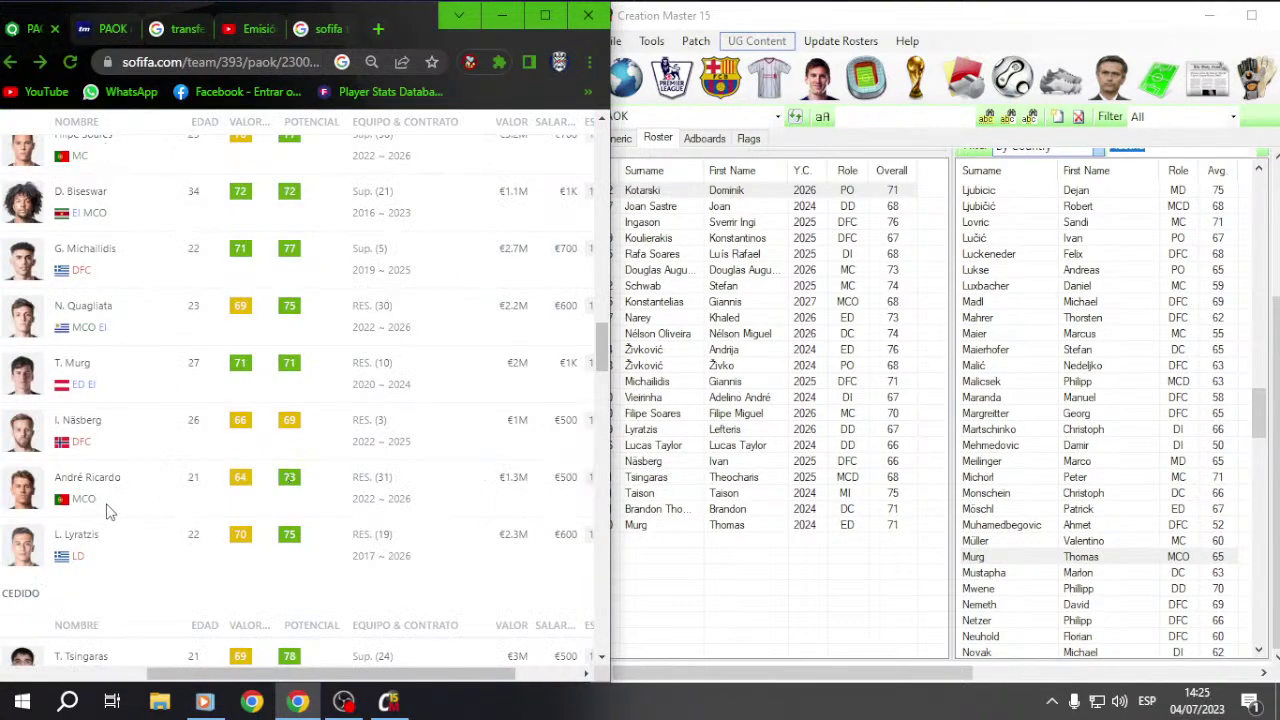
pyautogui.scroll(1, 117, 492)
pyautogui.scroll(5, 117, 492)
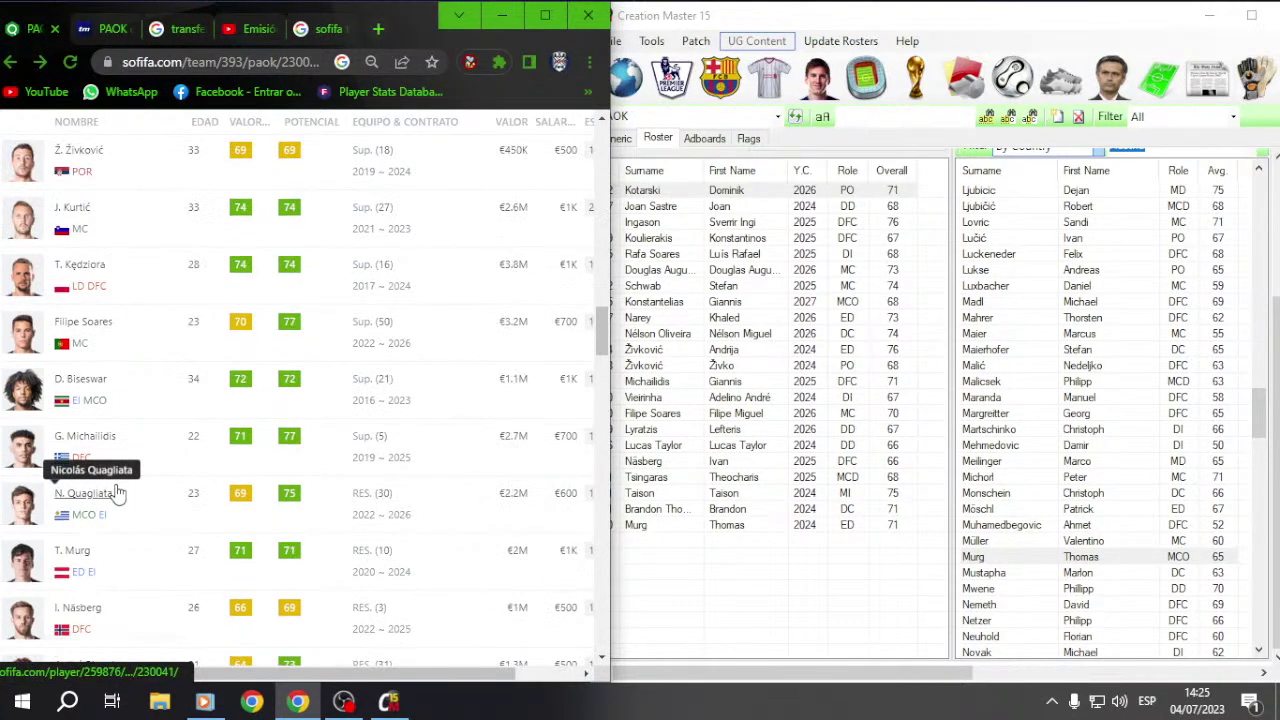
pyautogui.scroll(4, 117, 492)
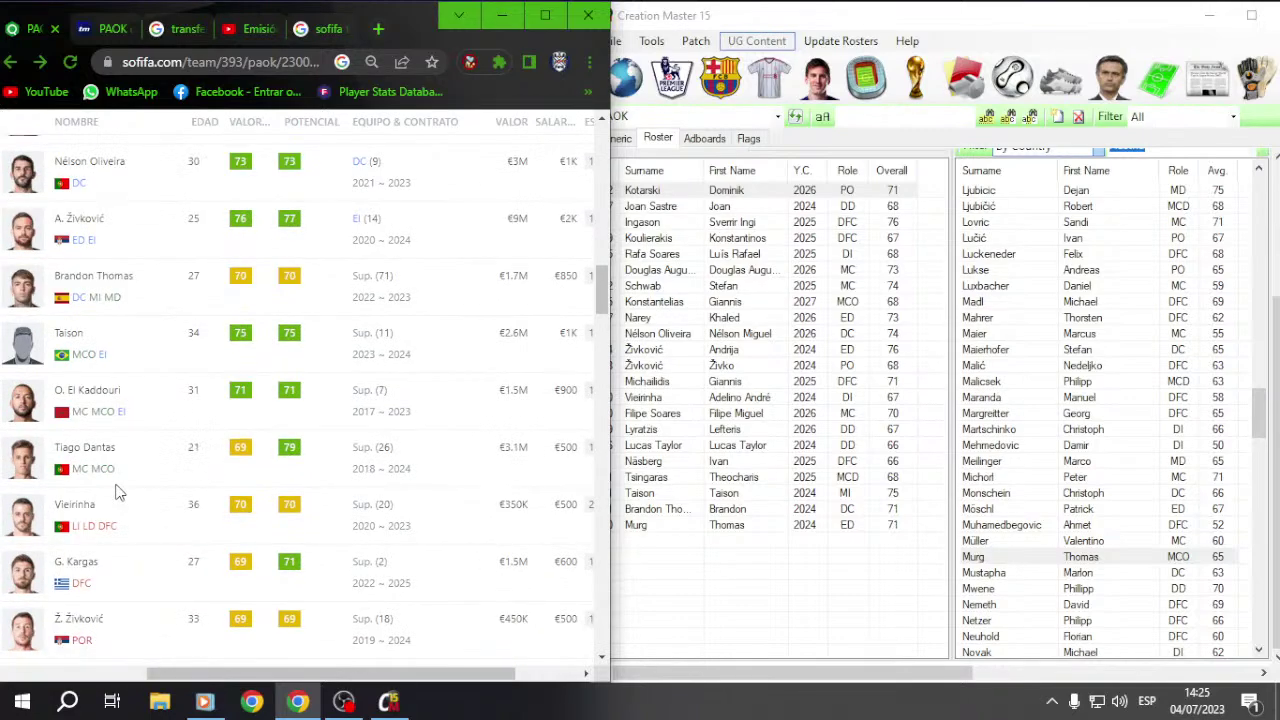
pyautogui.scroll(-2, 117, 492)
pyautogui.scroll(-3, 120, 486)
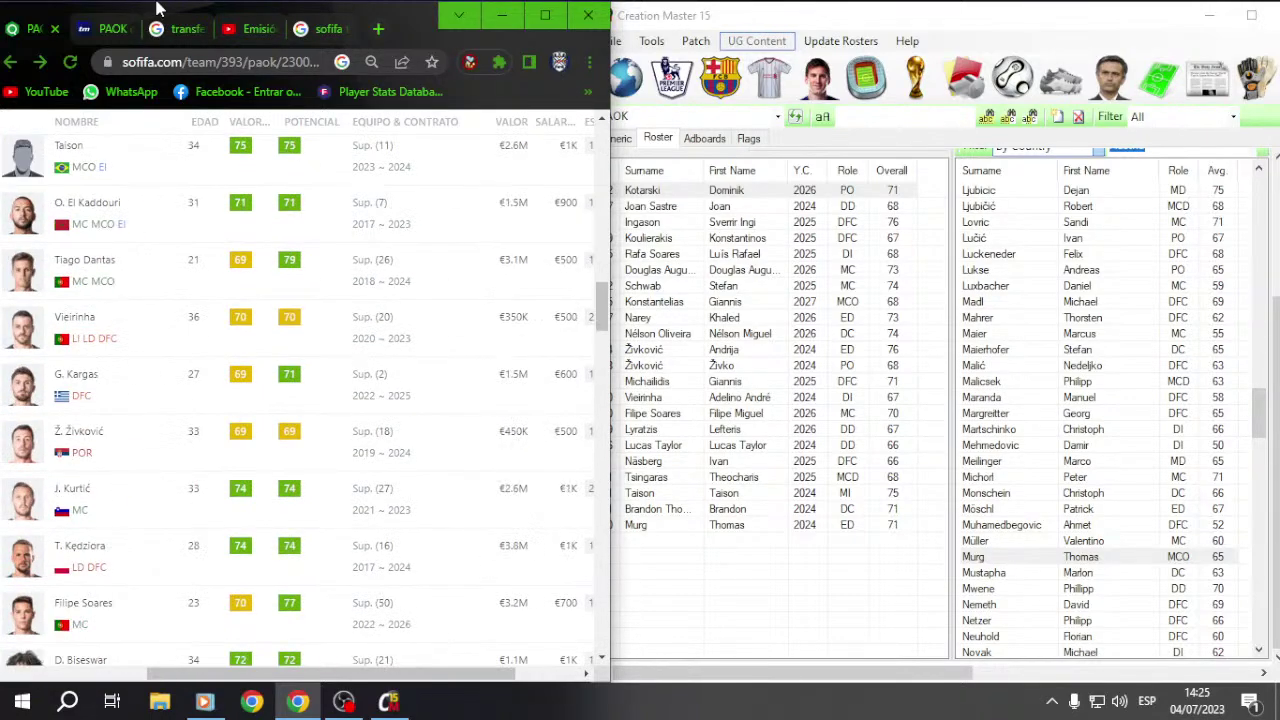
pyautogui.hotkey('ctrl', 'Tab')
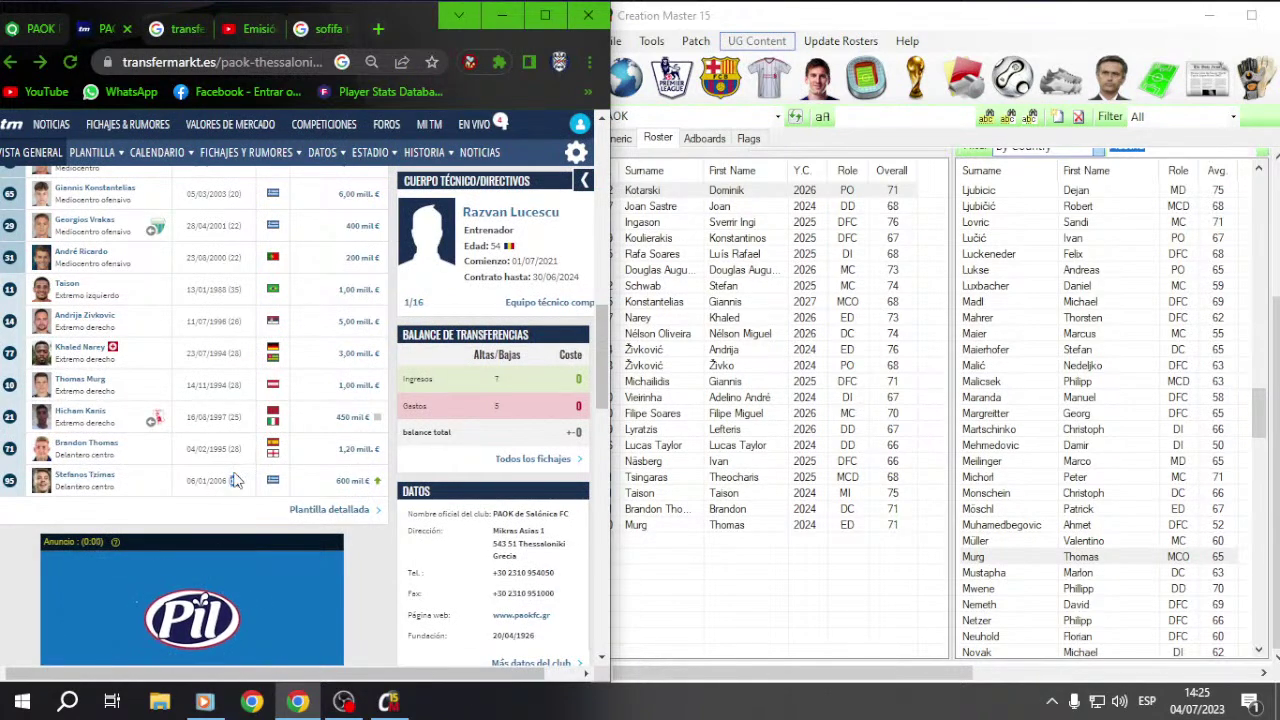
# Step: Move Murg and Brandon Thomas from PAOK's reserves to the two free substitute places in the lineup
pyautogui.moveTo(742, 673); pyautogui.dragTo(1155, 693)
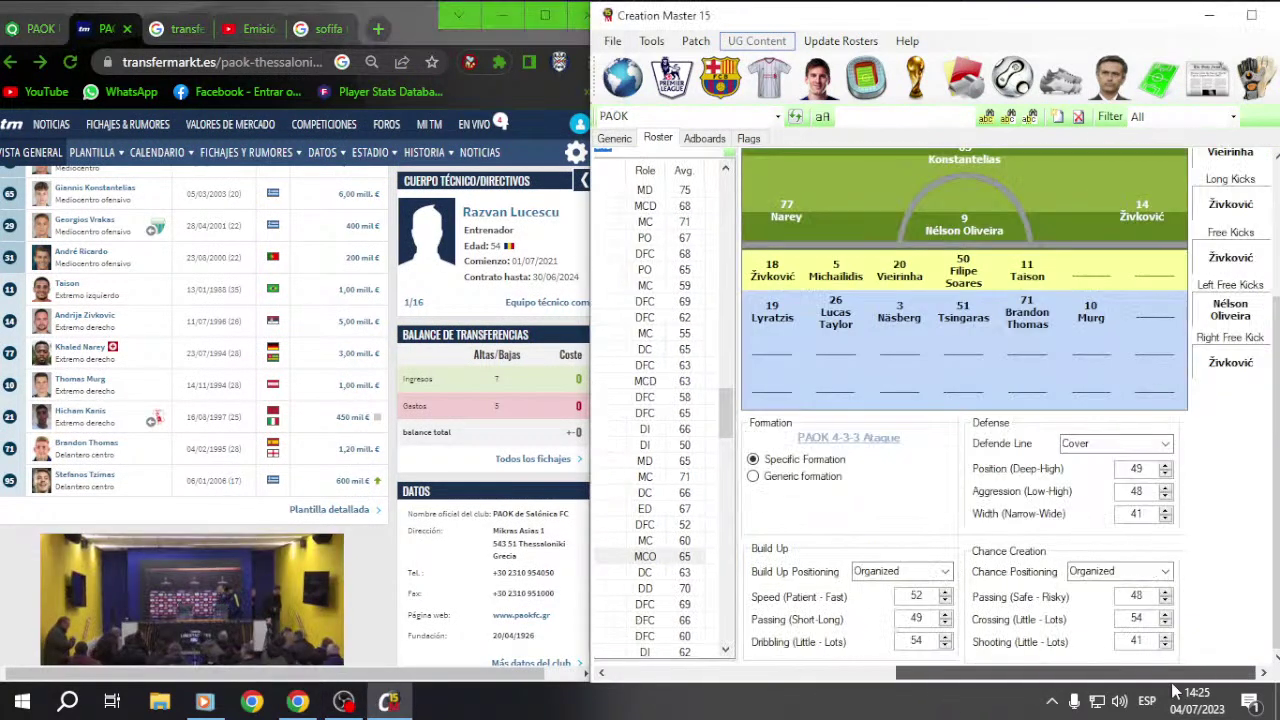
pyautogui.moveTo(1090, 315); pyautogui.dragTo(1092, 272)
pyautogui.moveTo(1030, 315); pyautogui.dragTo(1155, 272)
pyautogui.moveTo(1277, 635); pyautogui.dragTo(1277, 493)
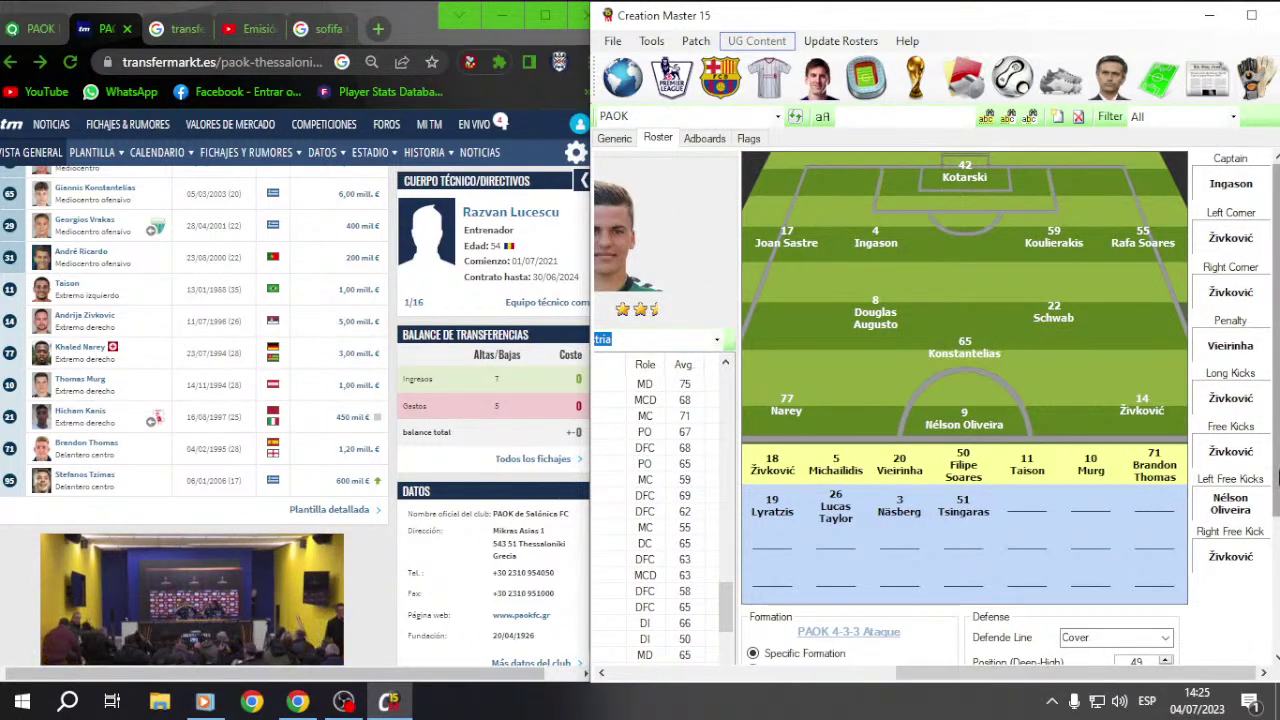
# Step: Save the database and refresh PAOK's team data
pyautogui.click(612, 41)
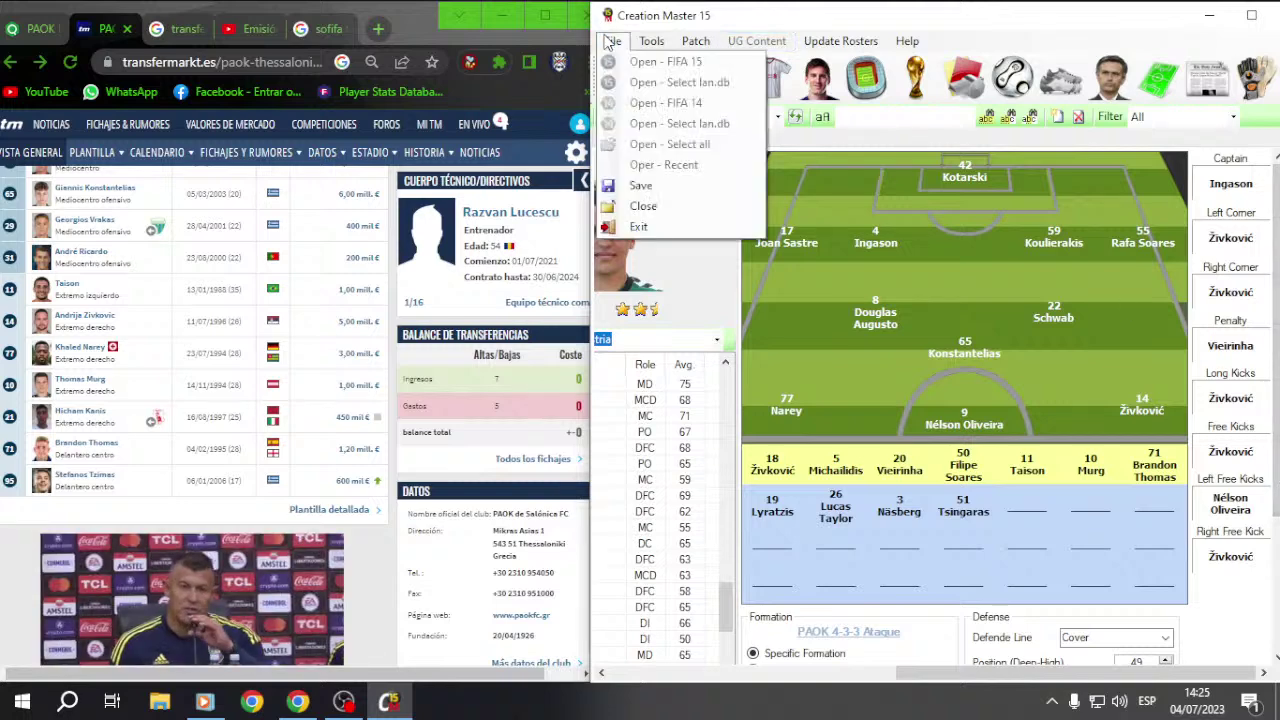
pyautogui.click(640, 186)
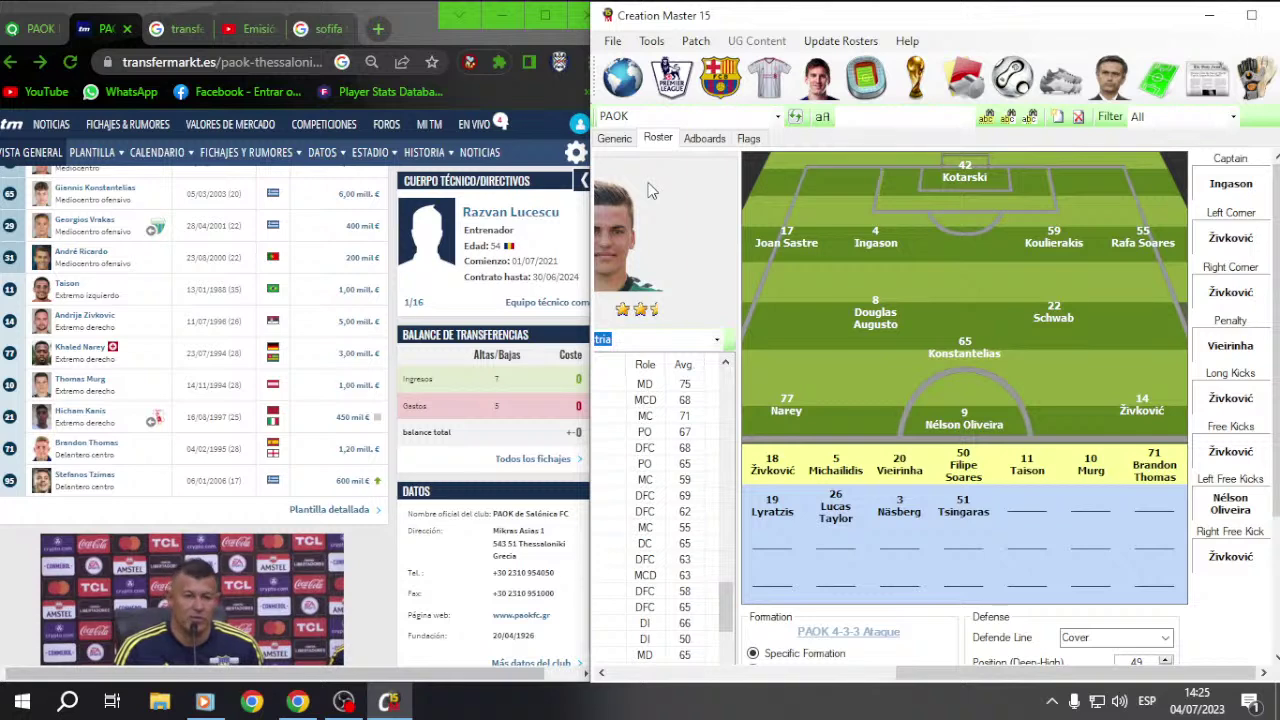
pyautogui.click(797, 117)
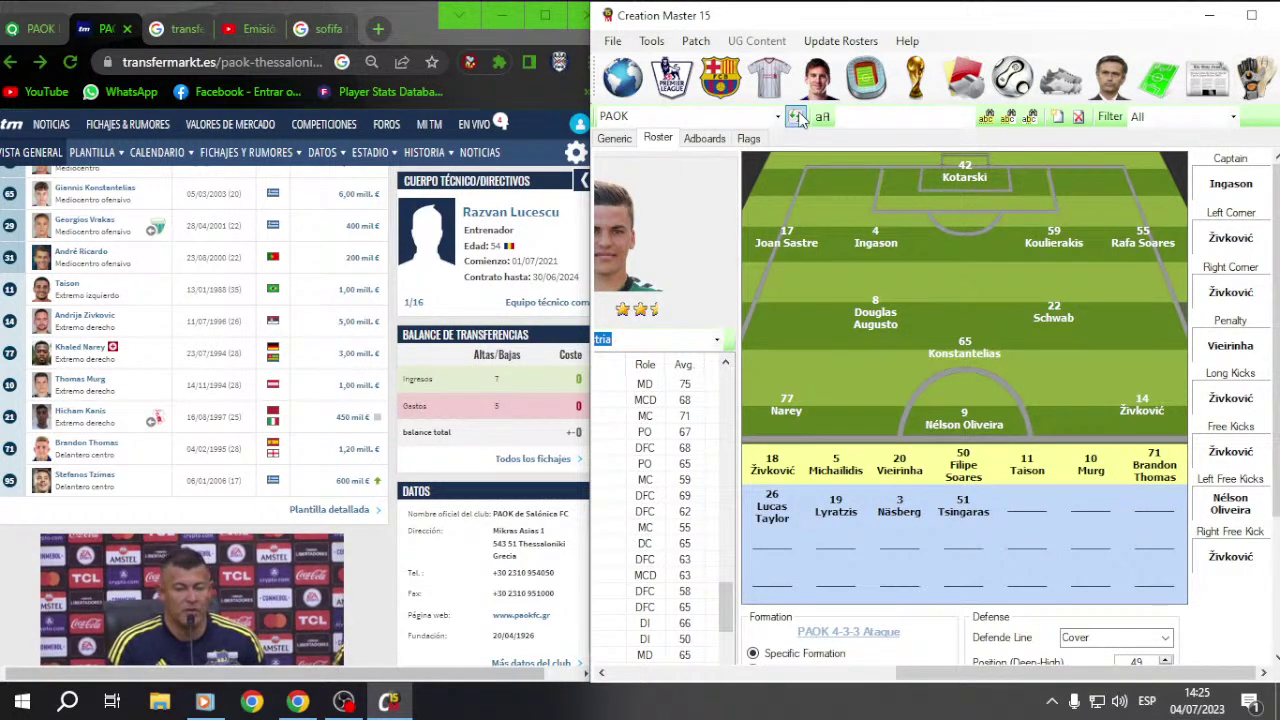
pyautogui.click(797, 117)
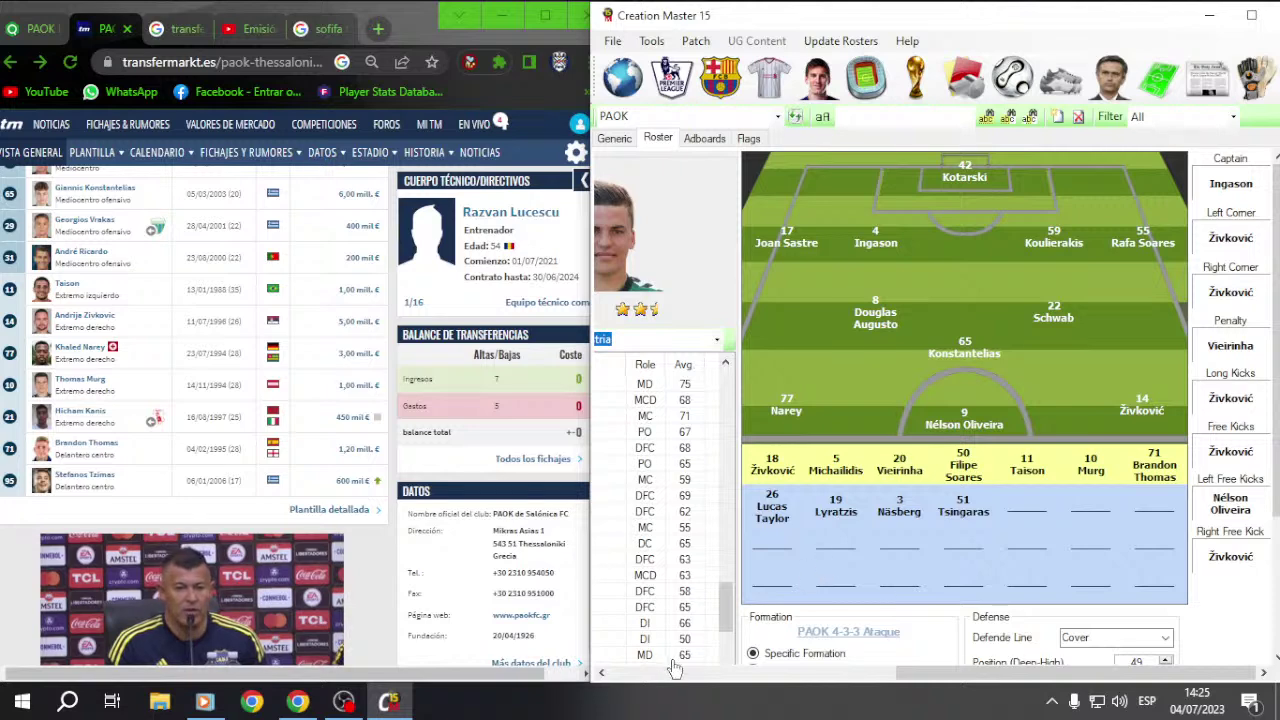
# Step: Load Newcastle United's roster and filter the available players by team, choosing Milan
pyautogui.click(778, 117)
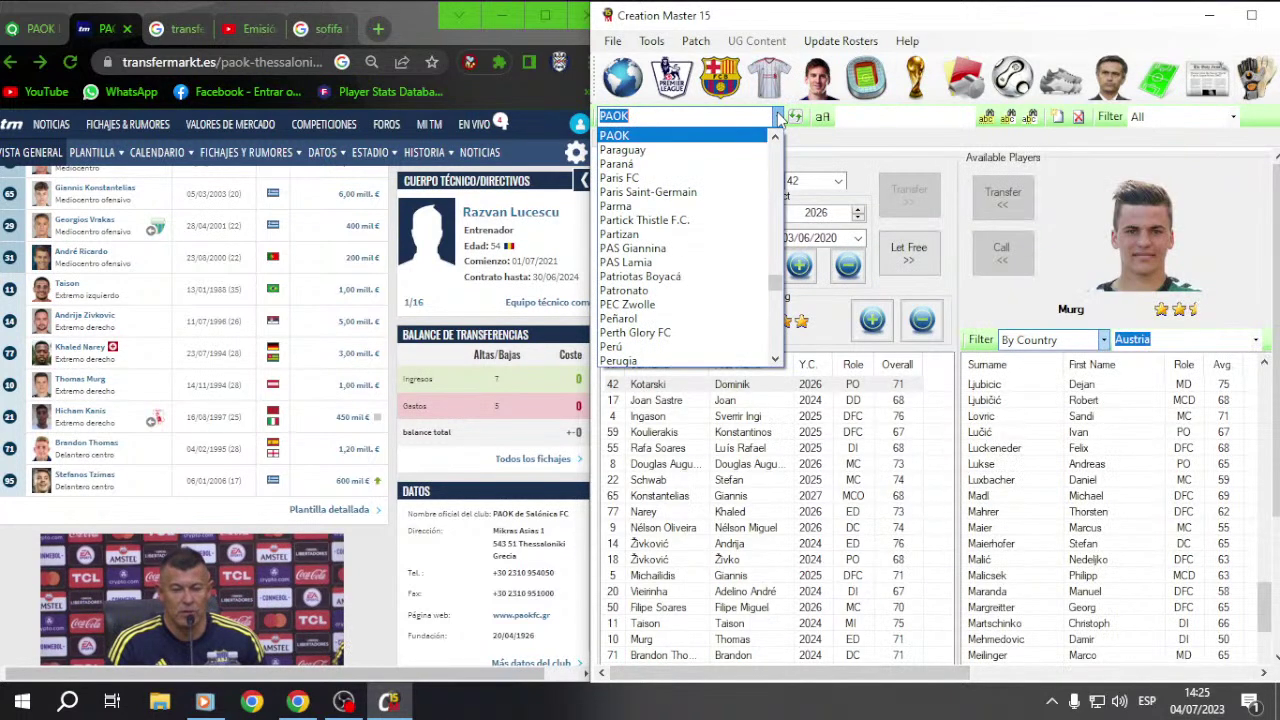
pyautogui.write('newcastle')
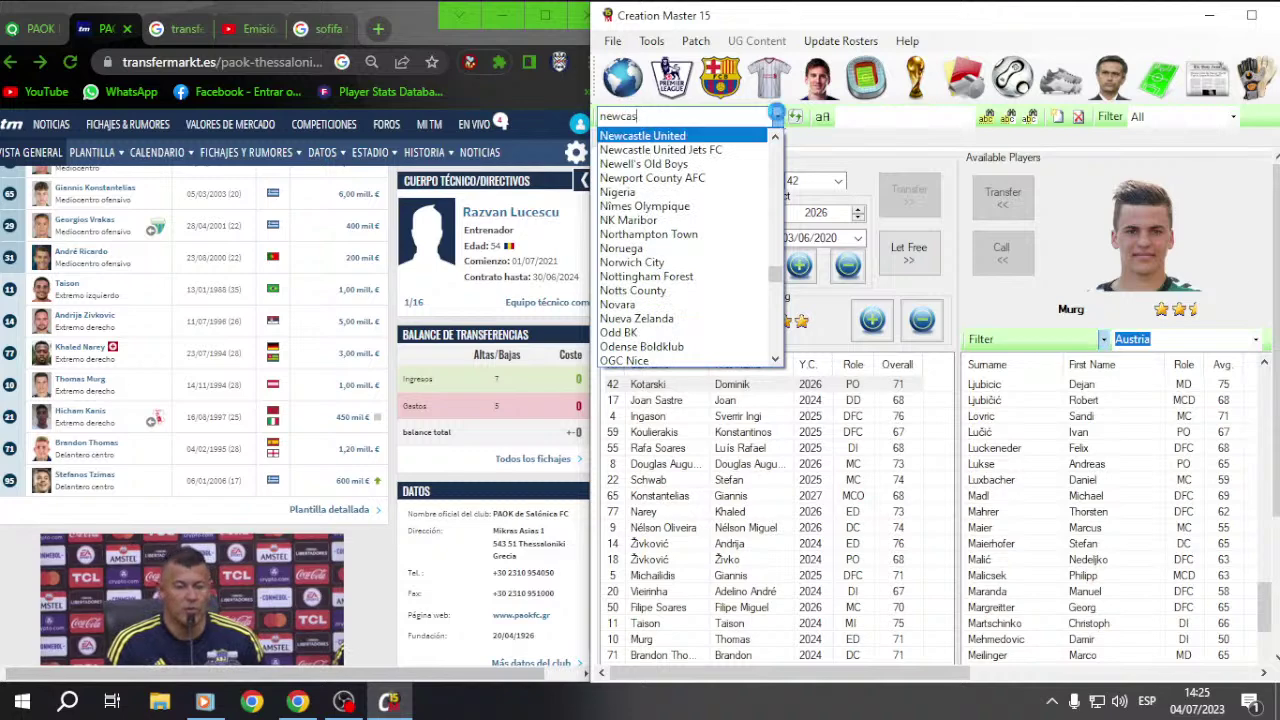
pyautogui.press('Return')
pyautogui.click(1103, 340)
pyautogui.click(1042, 374)
pyautogui.click(1256, 340)
pyautogui.scroll(-15, 1256, 344)
pyautogui.click(1150, 9)
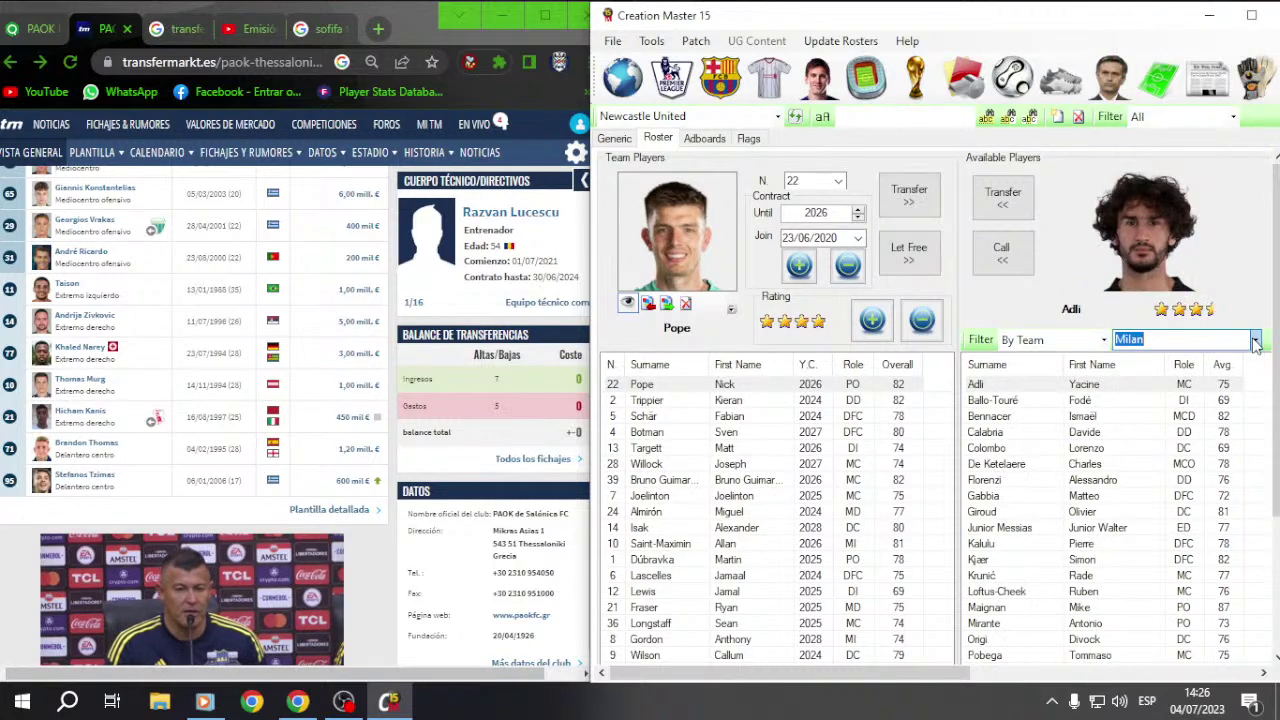
pyautogui.moveTo(1277, 332); pyautogui.dragTo(1277, 462)
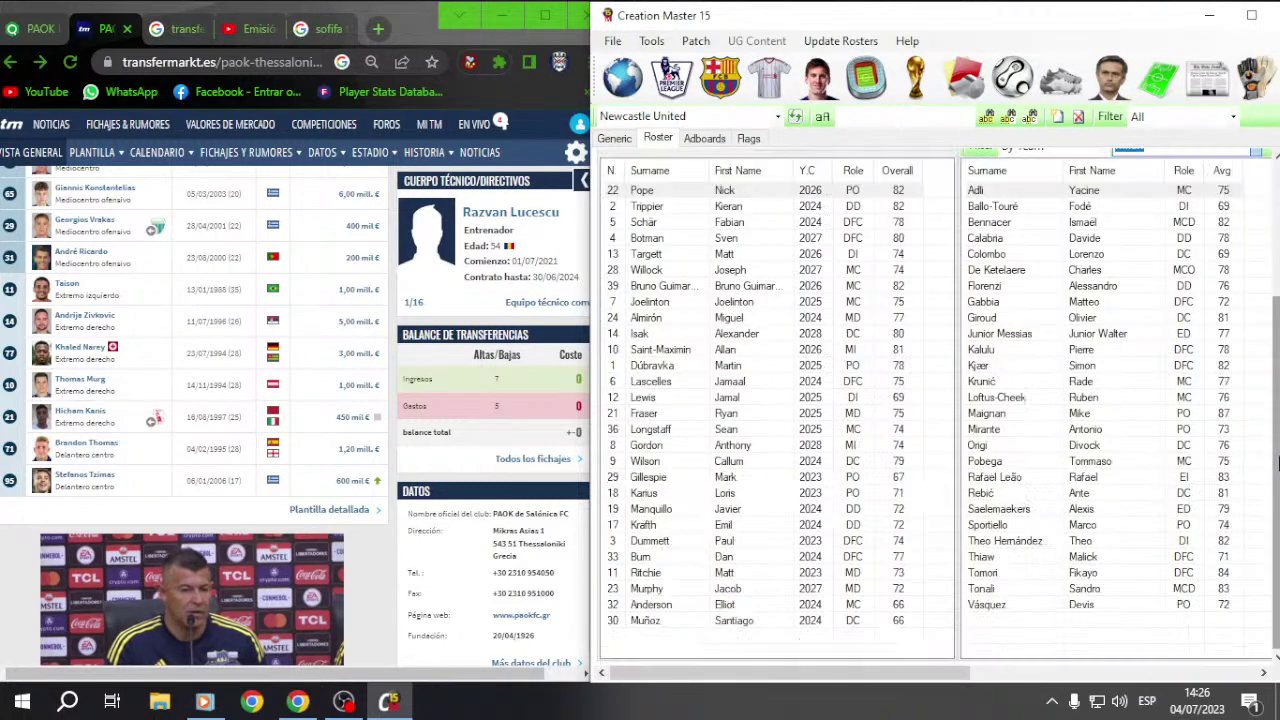
# Step: Transfer Tonali from Milan to Newcastle United and select him in the Newcastle roster
pyautogui.click(1012, 590)
pyautogui.moveTo(1277, 480)
pyautogui.mouseDown()
pyautogui.moveTo(1277, 340)
pyautogui.moveTo(1275, 500)
pyautogui.mouseUp()
pyautogui.click(1003, 200)
pyautogui.click(680, 636)
pyautogui.scroll(5, 680, 636)
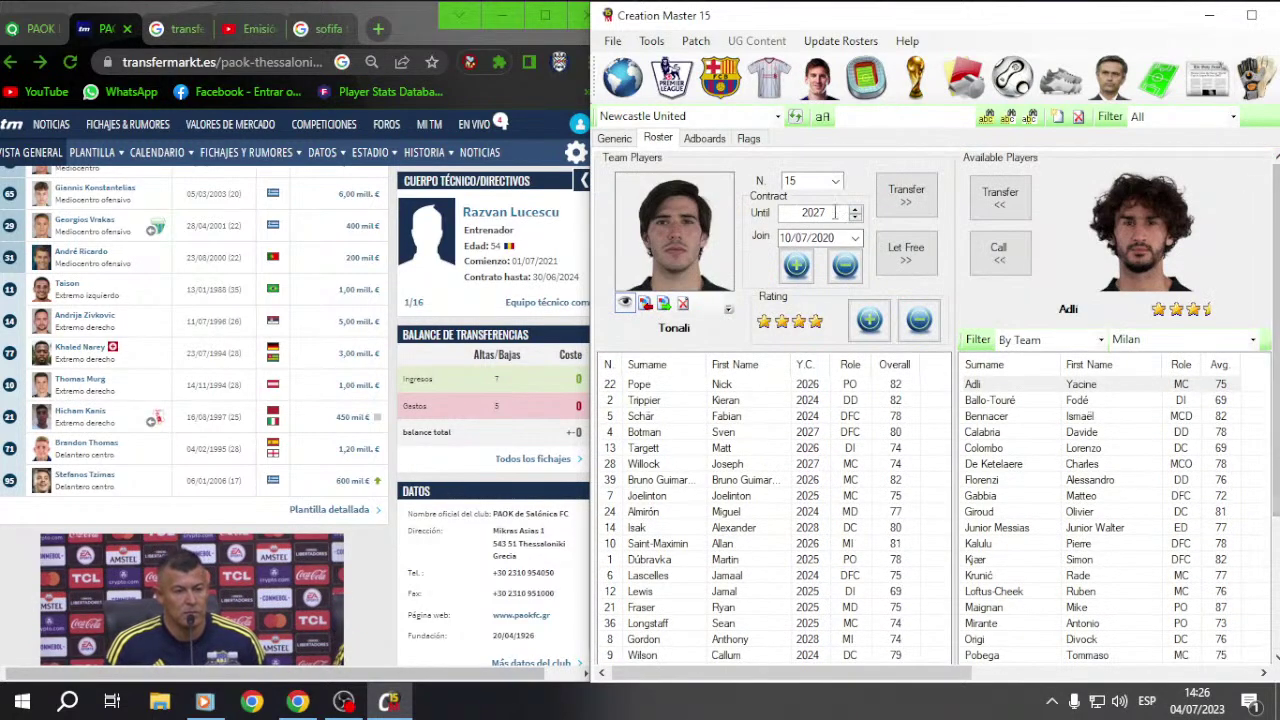
# Step: Set Tonali's shirt number to 16, his contract end to 2028 and the day of his joining date to 04
pyautogui.click(836, 183)
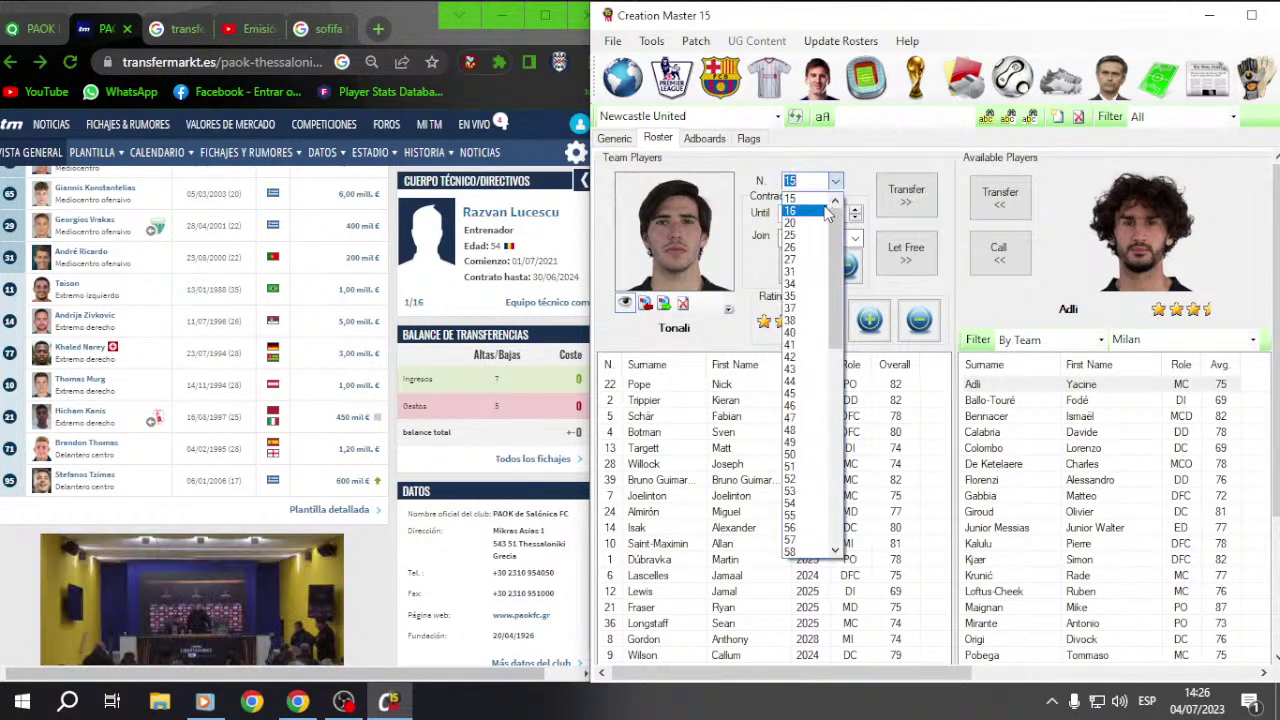
pyautogui.click(826, 212)
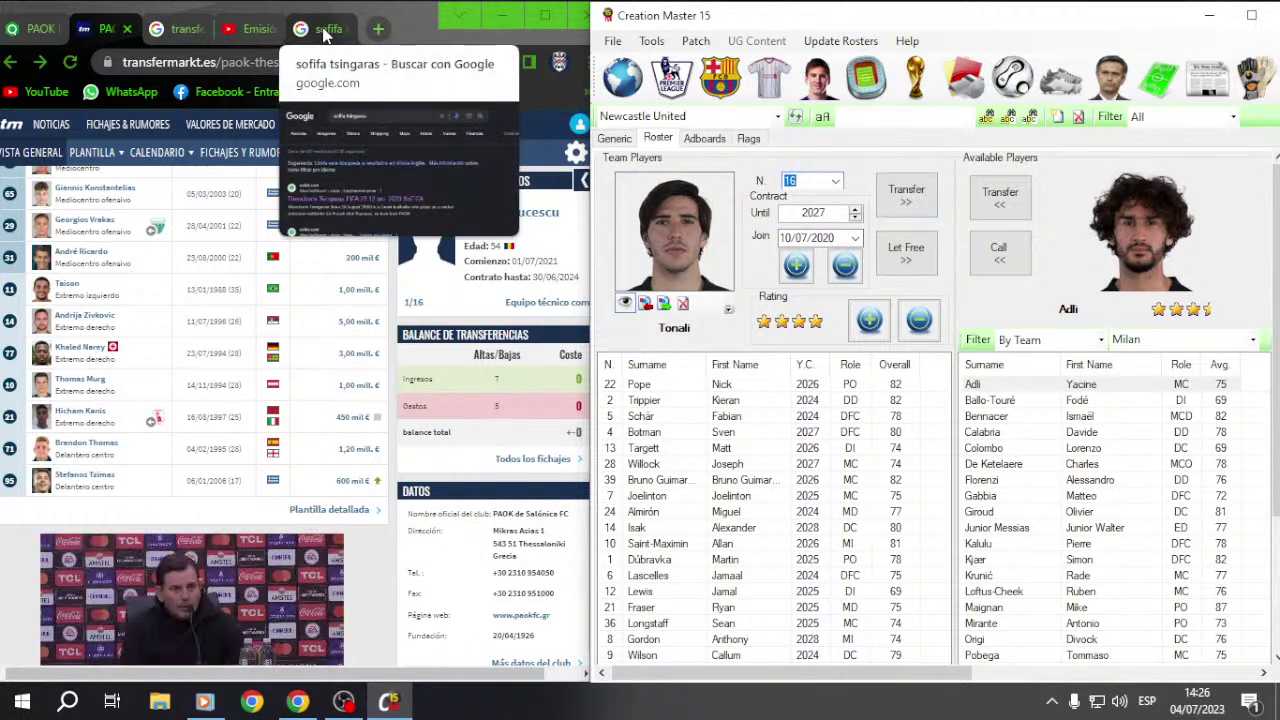
pyautogui.click(178, 29)
pyautogui.click(831, 221)
pyautogui.click(824, 213)
pyautogui.press('Up')
pyautogui.click(822, 238)
pyautogui.press('Left')
pyautogui.press('Left')
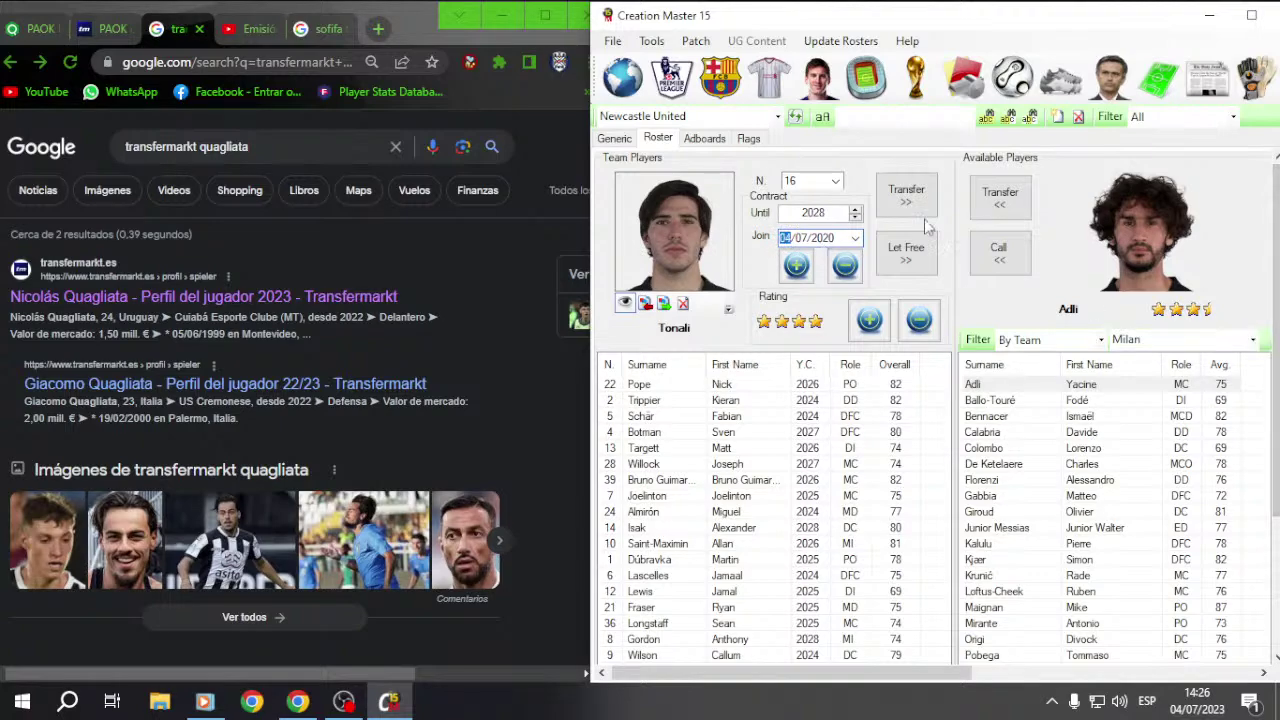
# Step: Swap Tonali with Fraser in Newcastle's lineup so that Tonali is a substitute and Fraser a reserve
pyautogui.scroll(-5, 762, 632)
pyautogui.hscroll(5, 693, 678)
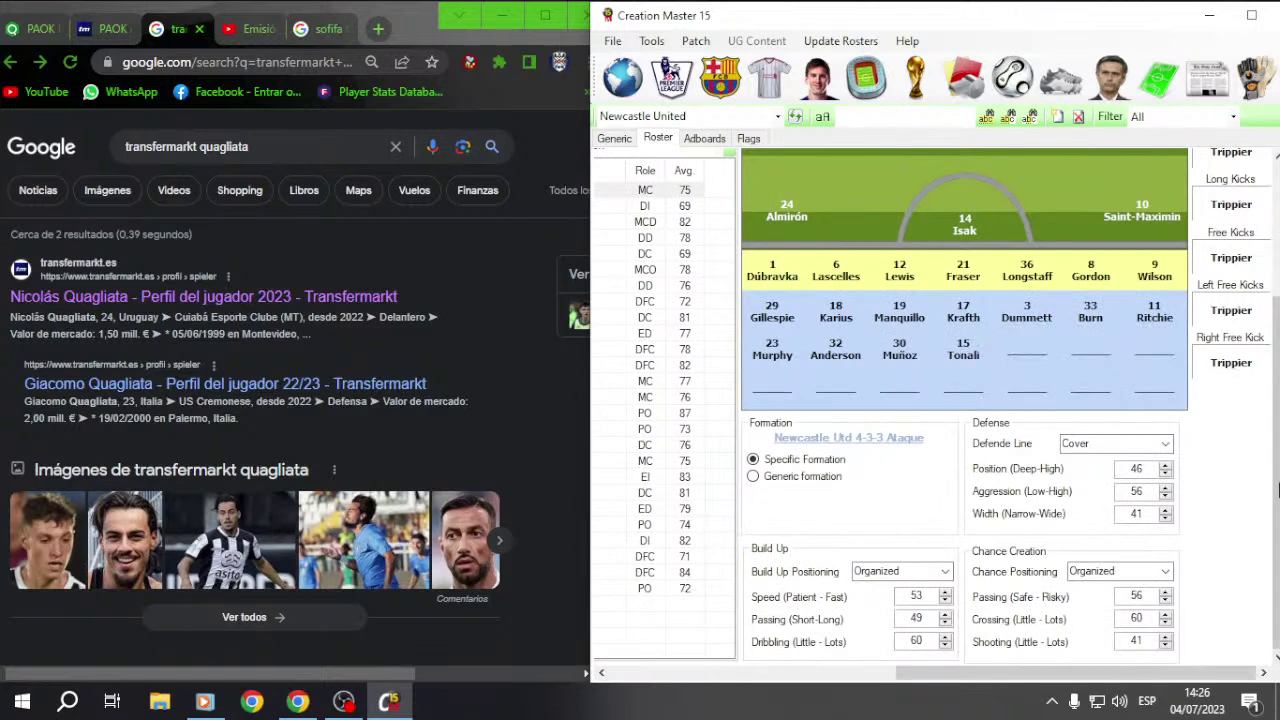
pyautogui.scroll(5, 1276, 455)
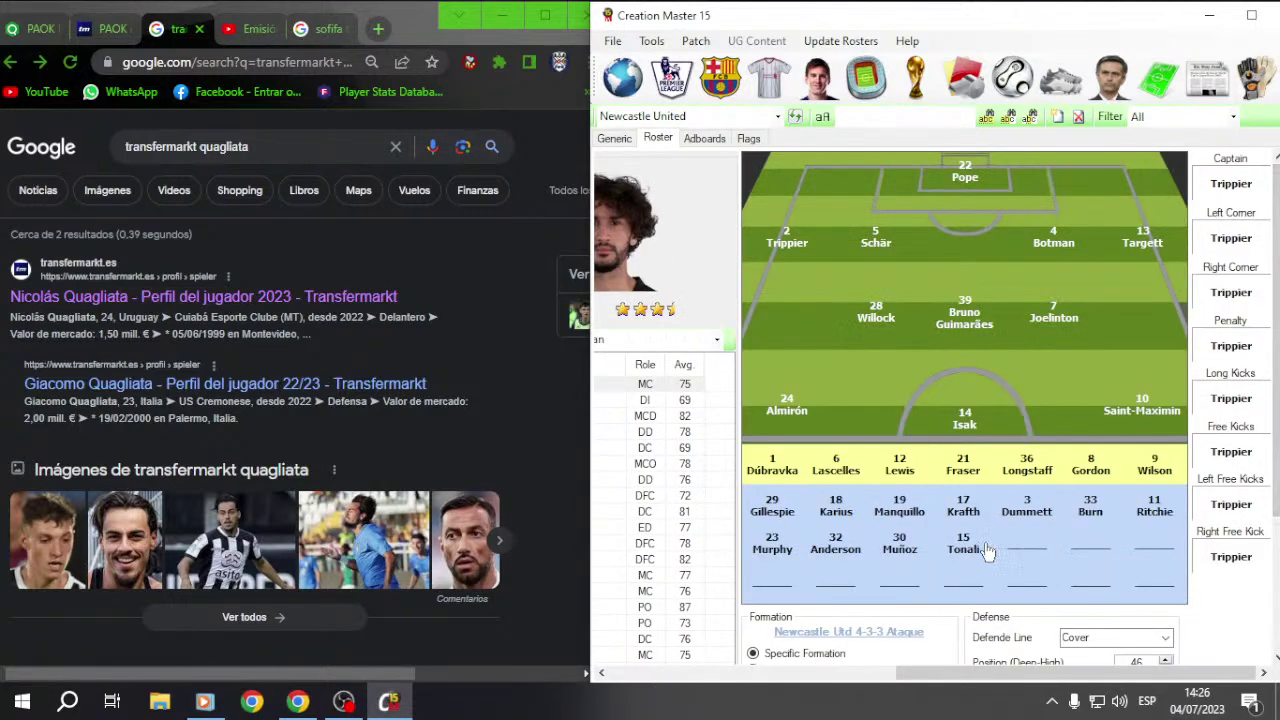
pyautogui.click(955, 478)
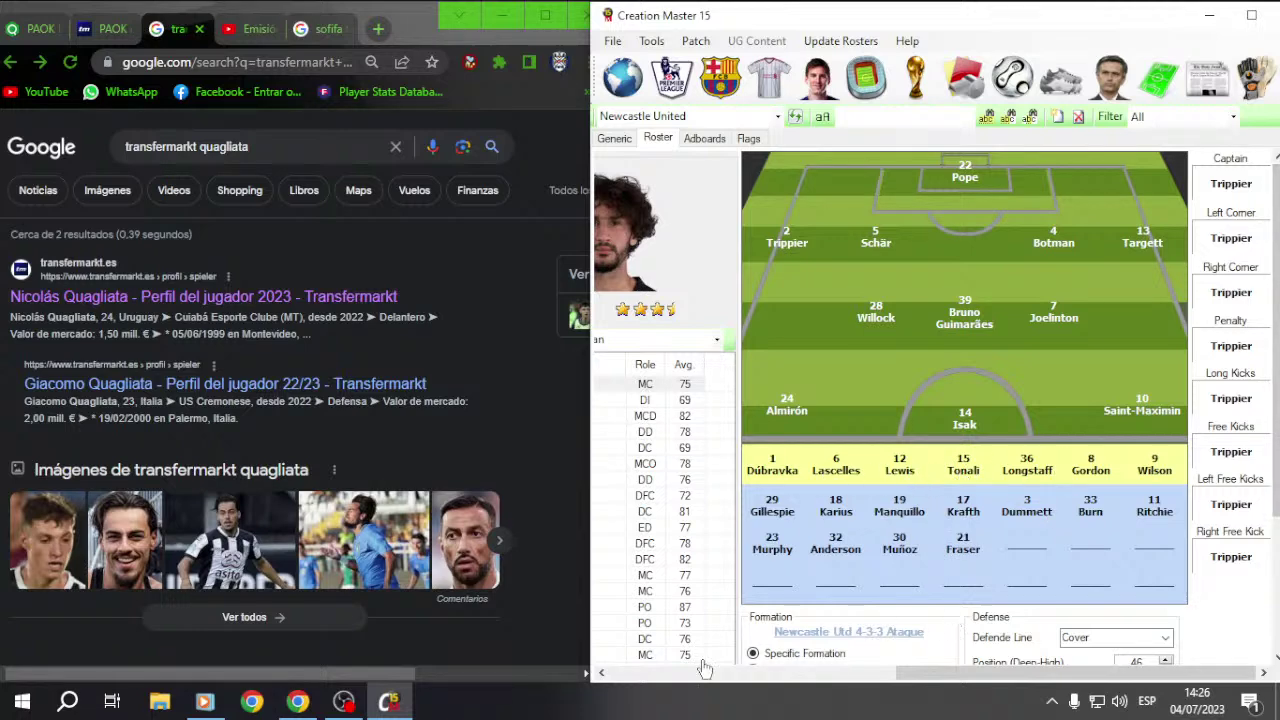
# Step: Check Tonali's entry in the player editor and return to Newcastle United's roster
pyautogui.click(637, 673)
pyautogui.scroll(-3, 860, 420)
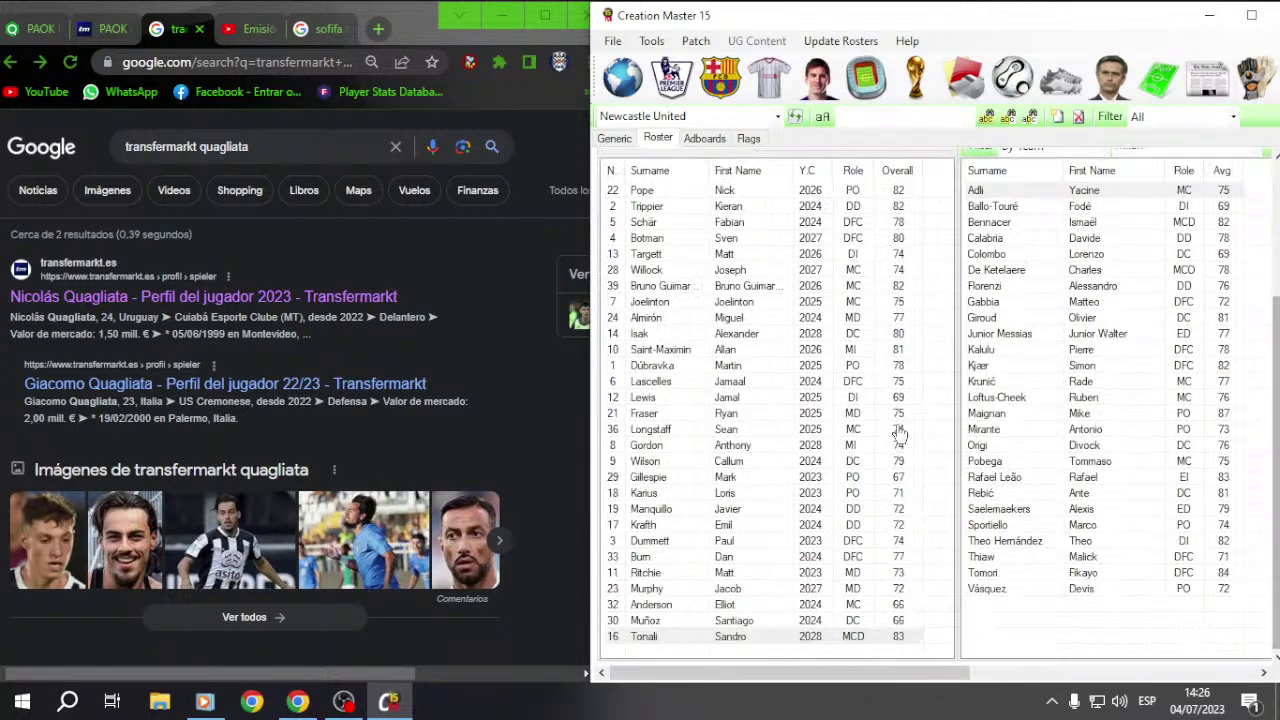
pyautogui.click(818, 77)
pyautogui.click(678, 139)
pyautogui.click(626, 139)
pyautogui.click(720, 77)
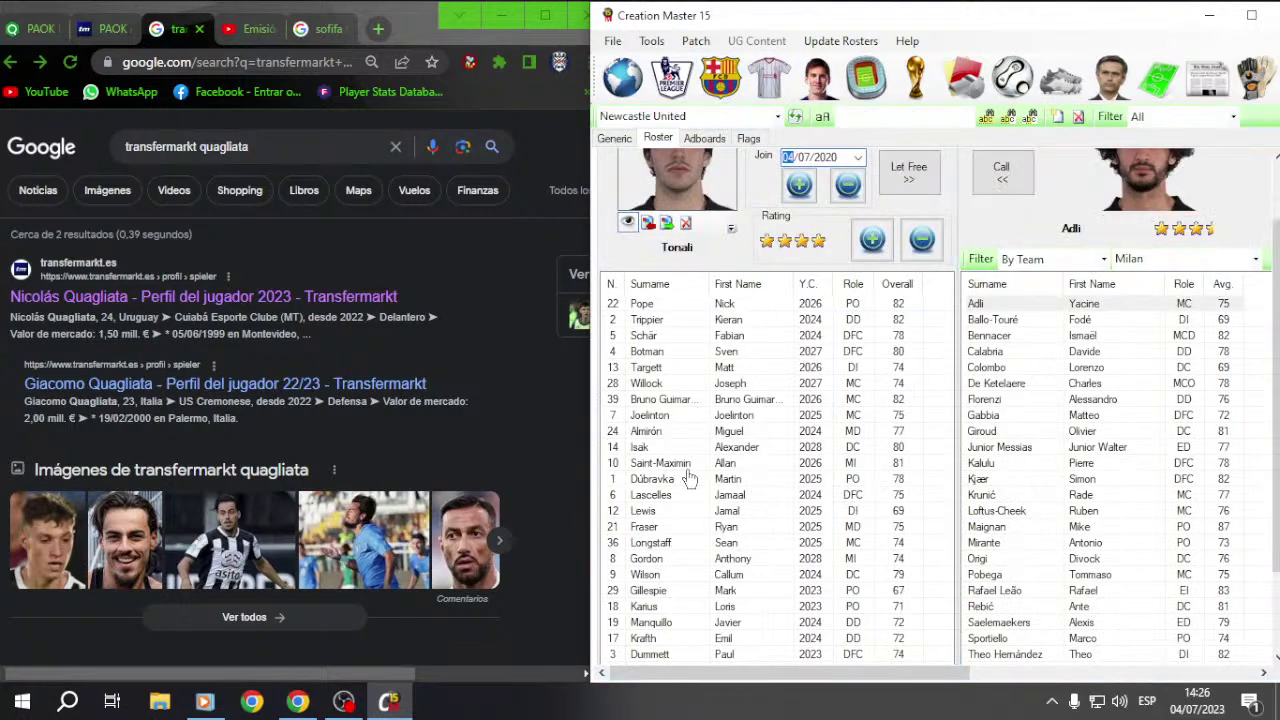
# Step: Check Tonali's entry in the player editor, then return to the teams and open Milan's roster
pyautogui.doubleClick(662, 637)
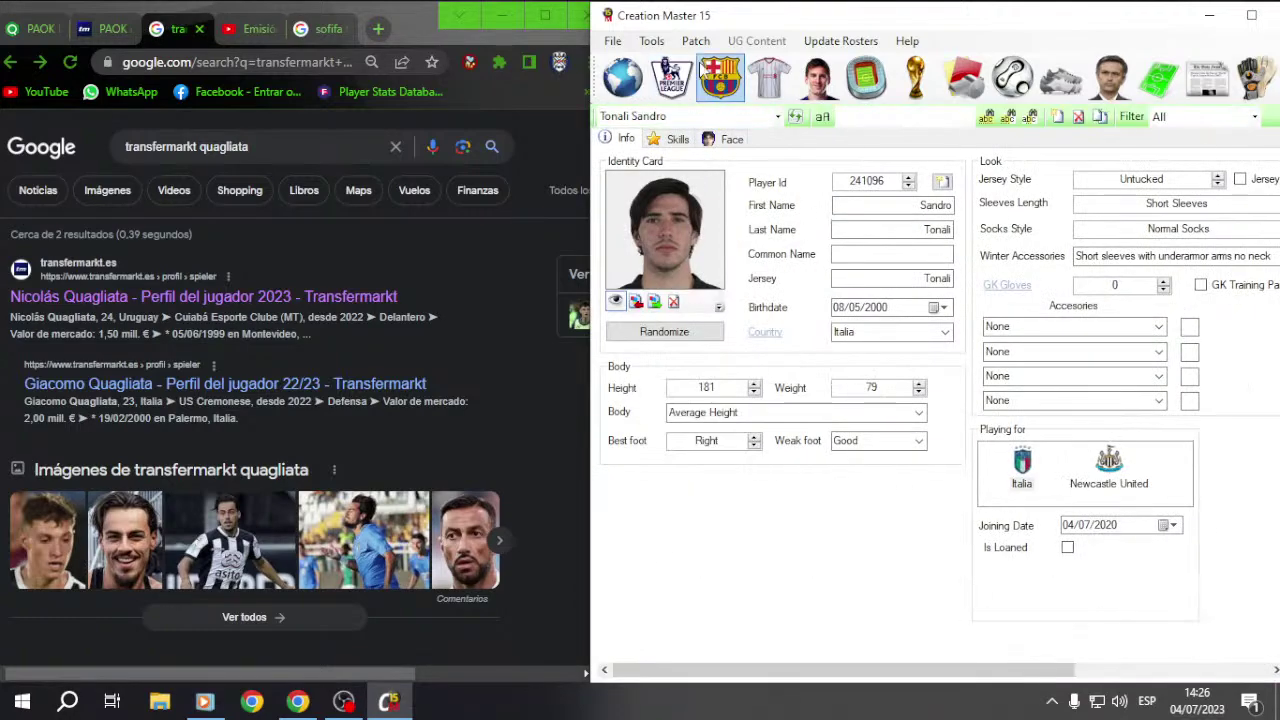
pyautogui.click(720, 77)
pyautogui.click(776, 117)
pyautogui.write('Milan')
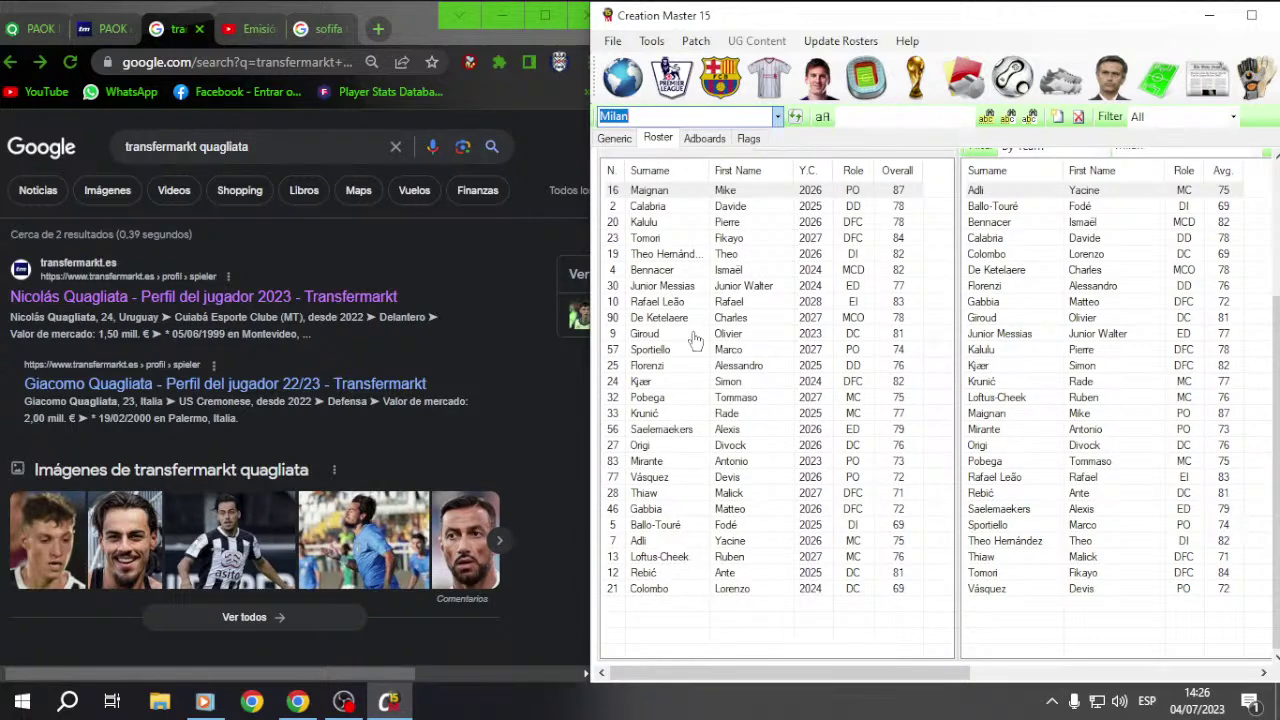
# Step: Set Loftus-Cheek's shirt number to 8 in Milan's roster
pyautogui.click(688, 557)
pyautogui.click(838, 181)
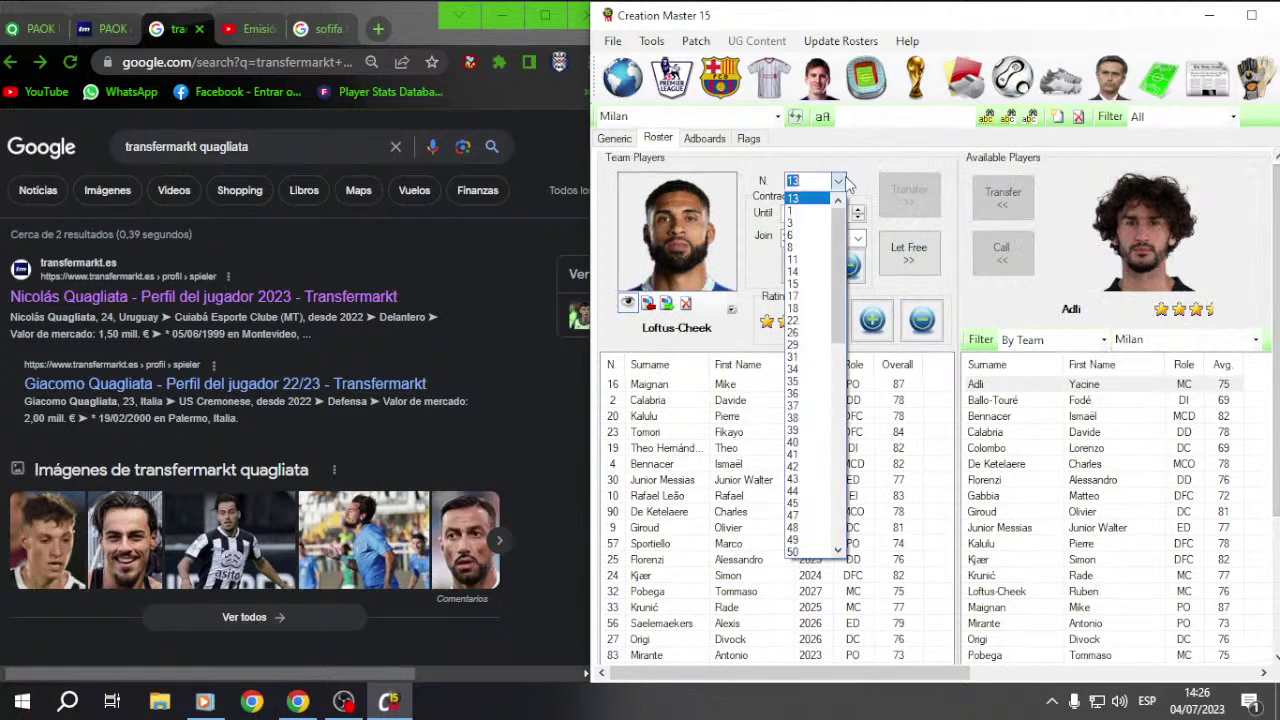
pyautogui.click(818, 248)
pyautogui.scroll(-3, 1125, 478)
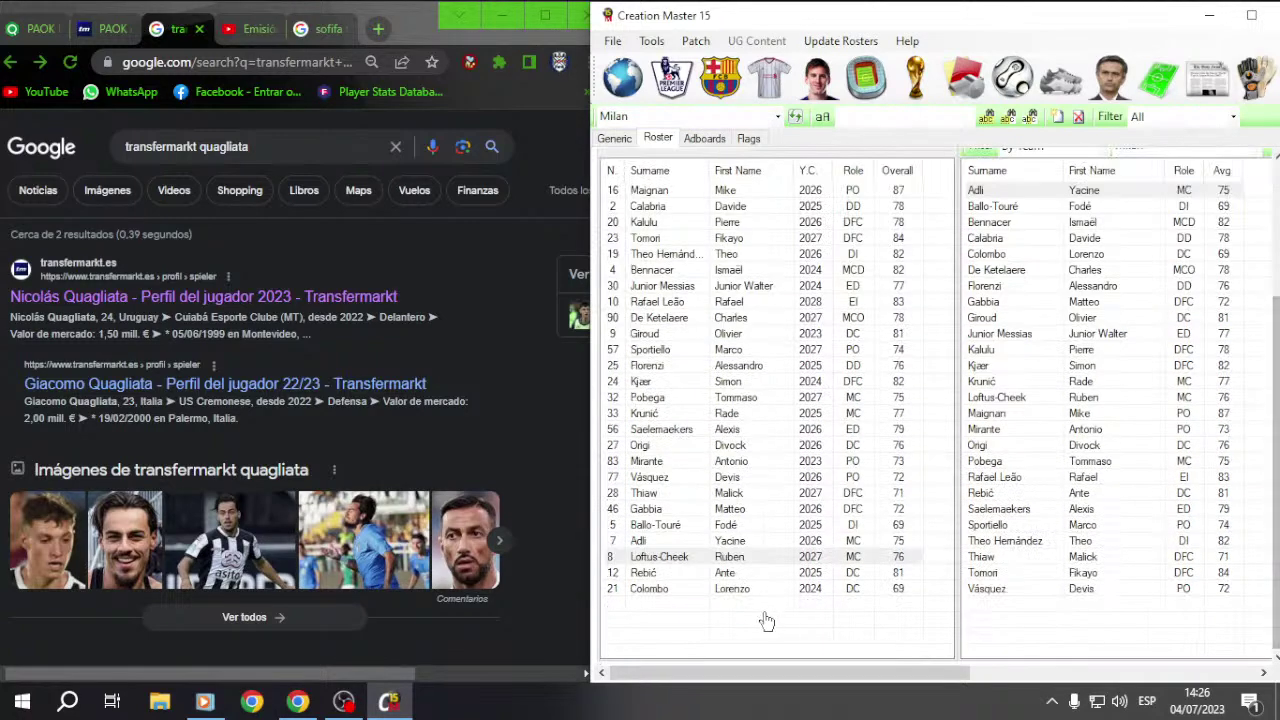
pyautogui.moveTo(980, 668); pyautogui.dragTo(700, 672)
pyautogui.scroll(-3, 1277, 385)
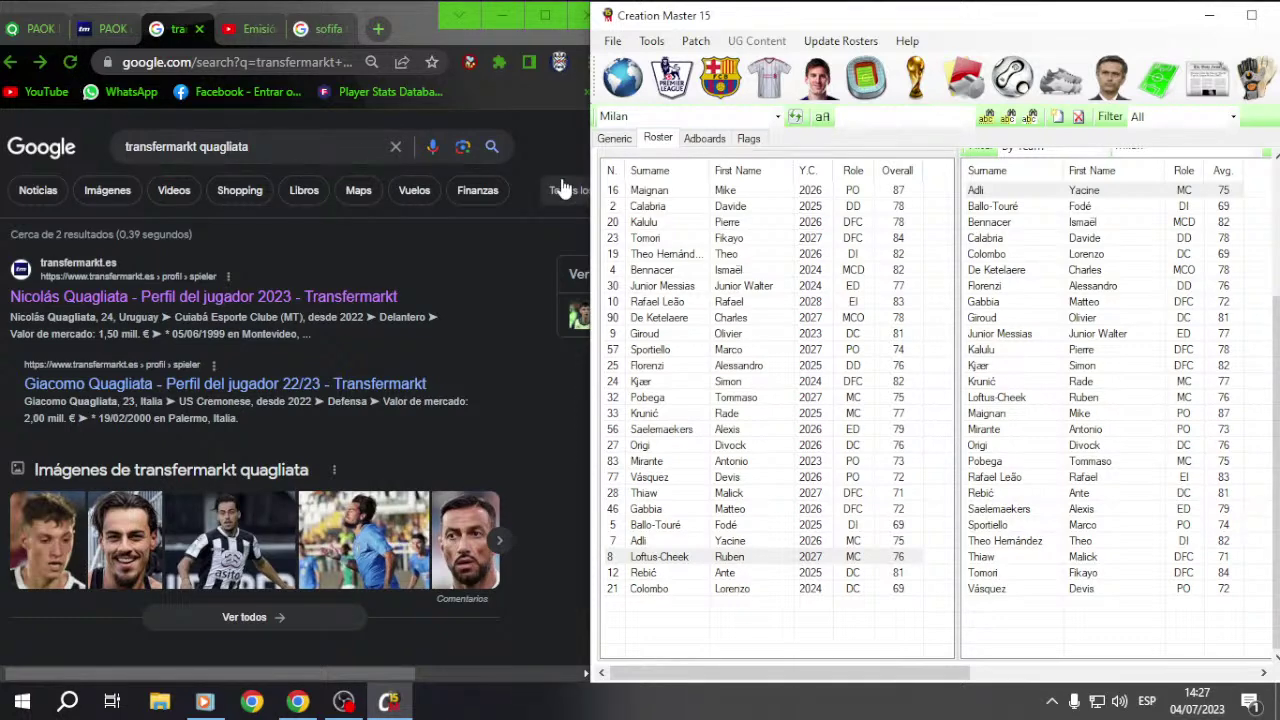
# Step: Switch to the browser, search Google for "transfermarkt pulisic" and open Christian Pulisic's 23/24 profile on transfermarkt.es
pyautogui.click(267, 132)
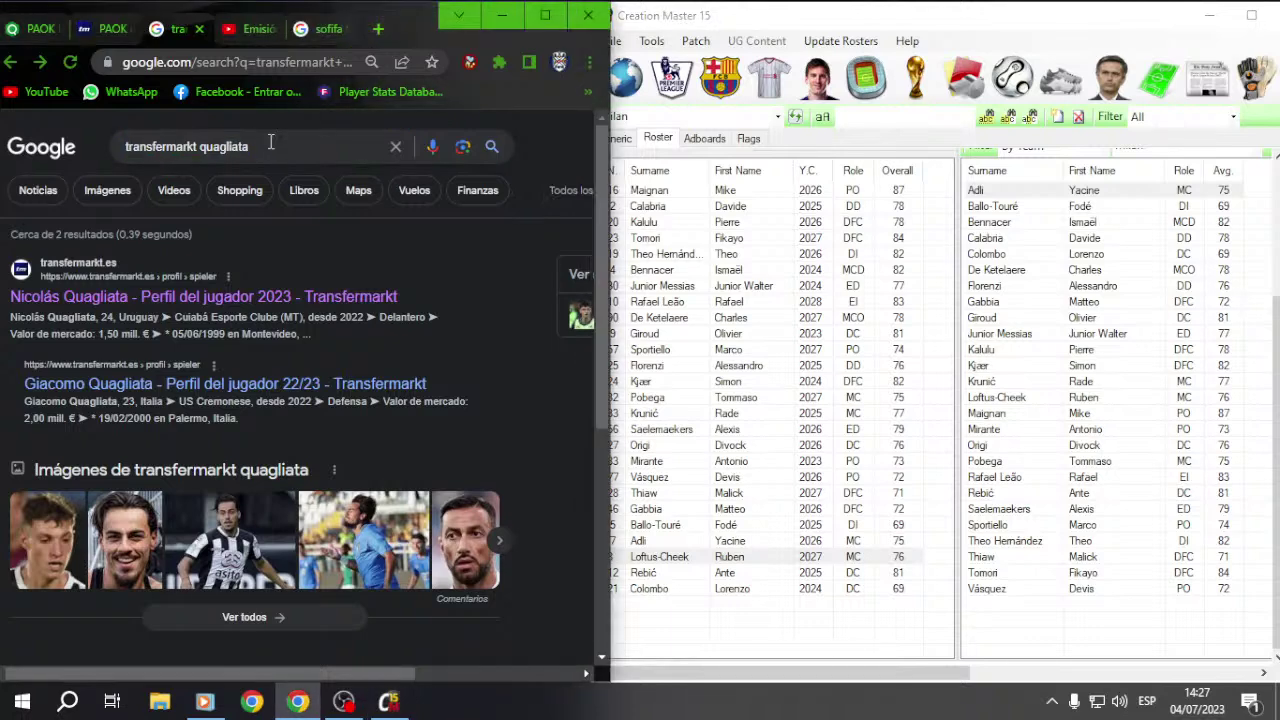
pyautogui.doubleClick(269, 146)
pyautogui.write('pi')
pyautogui.press('BackSpace')
pyautogui.write('ulisic')
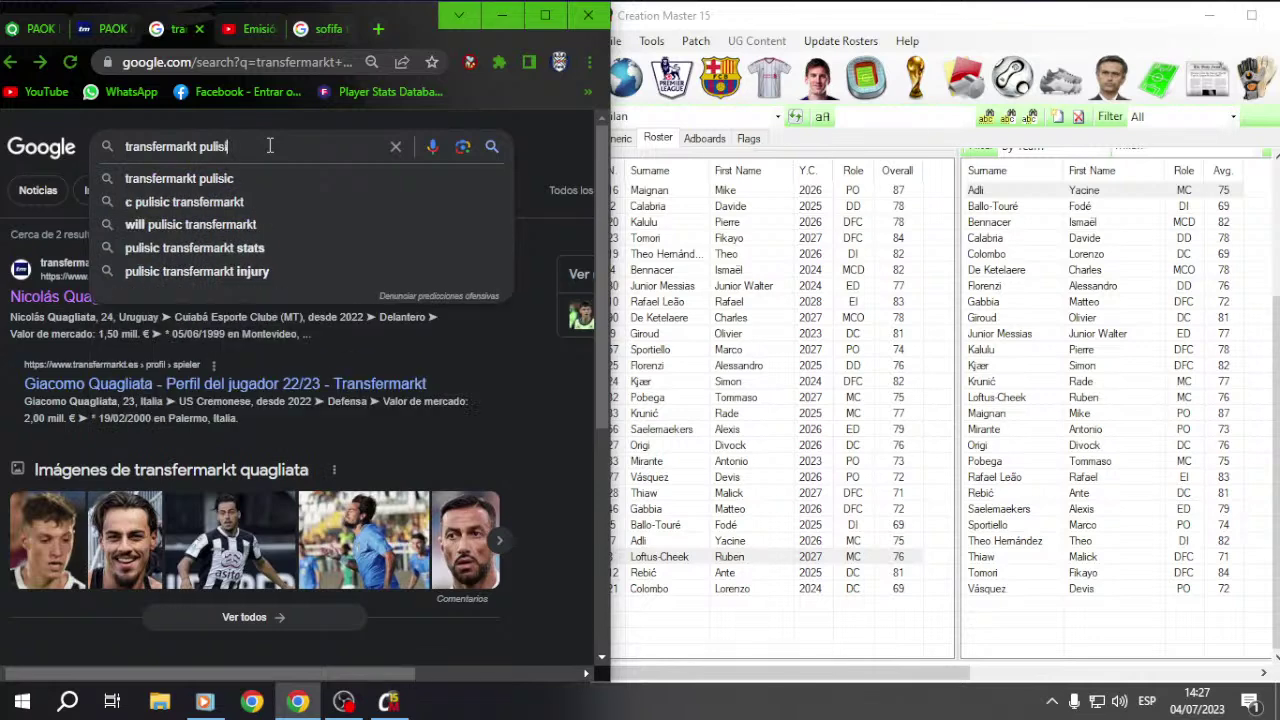
pyautogui.press('Return')
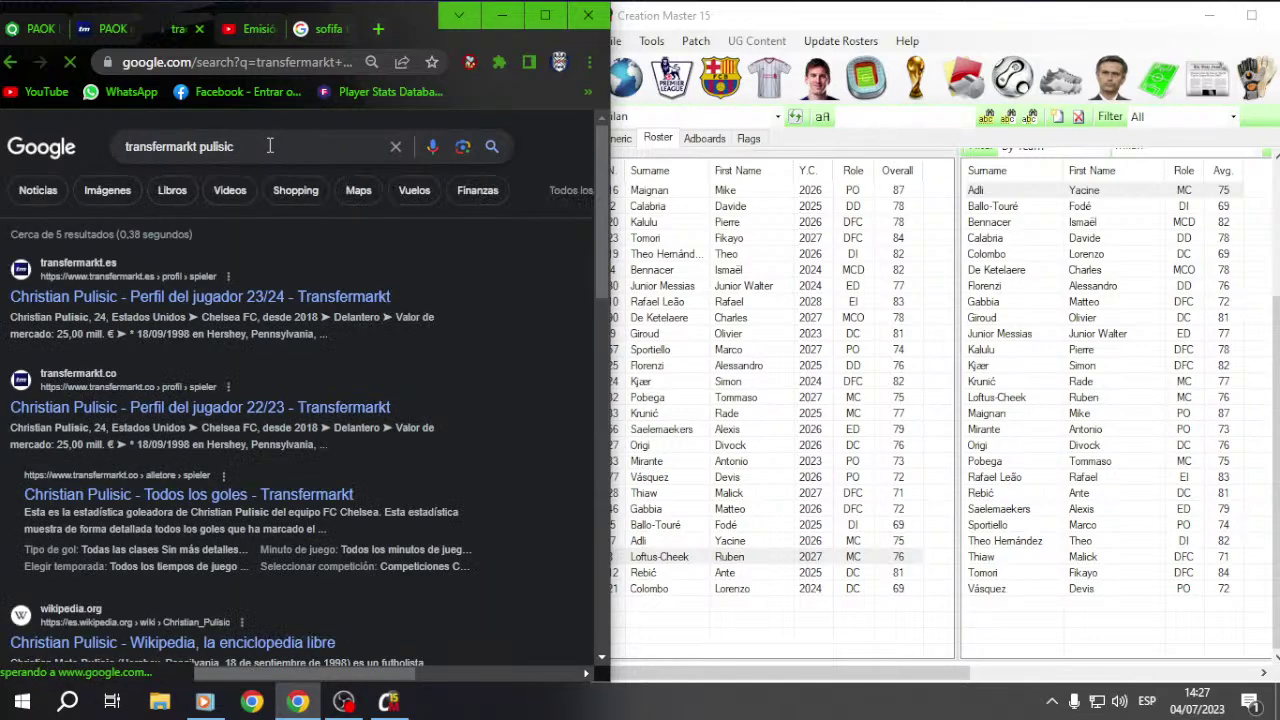
pyautogui.click(316, 305)
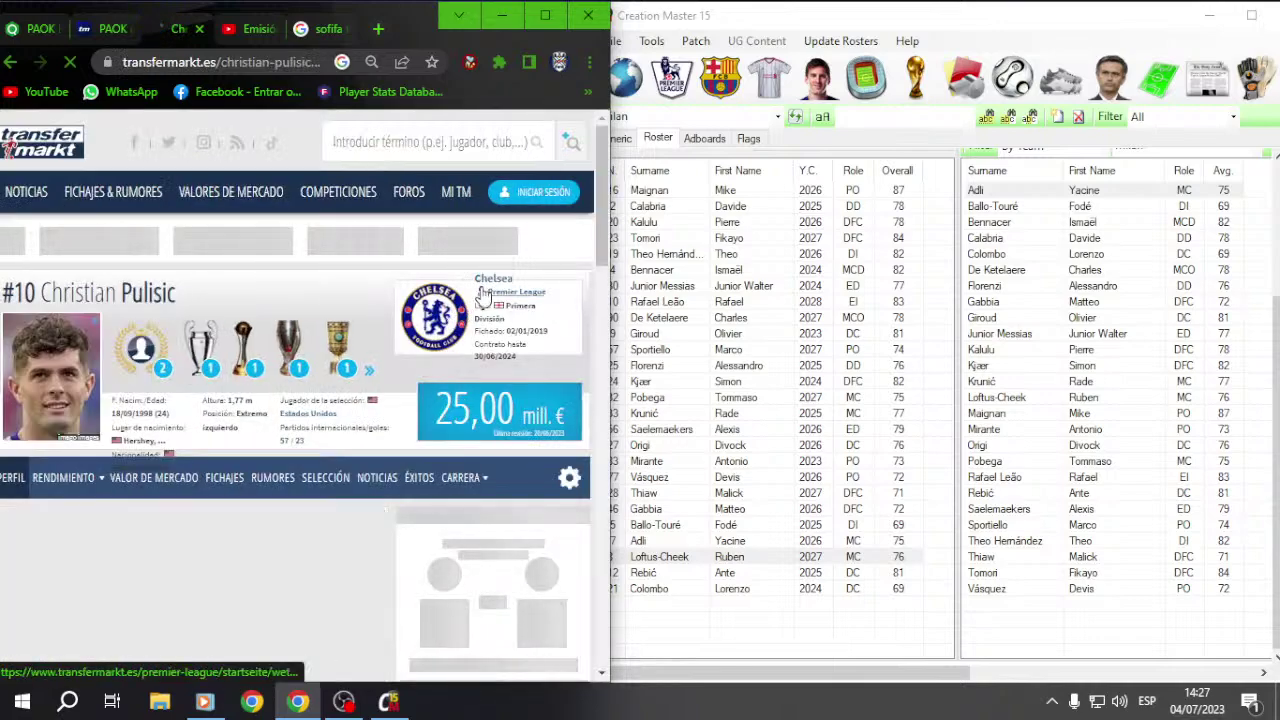
# Step: Examine Pulisic's player data, contract and transfer history on Transfermarkt, and return to the search results
pyautogui.scroll(-5, 271, 390)
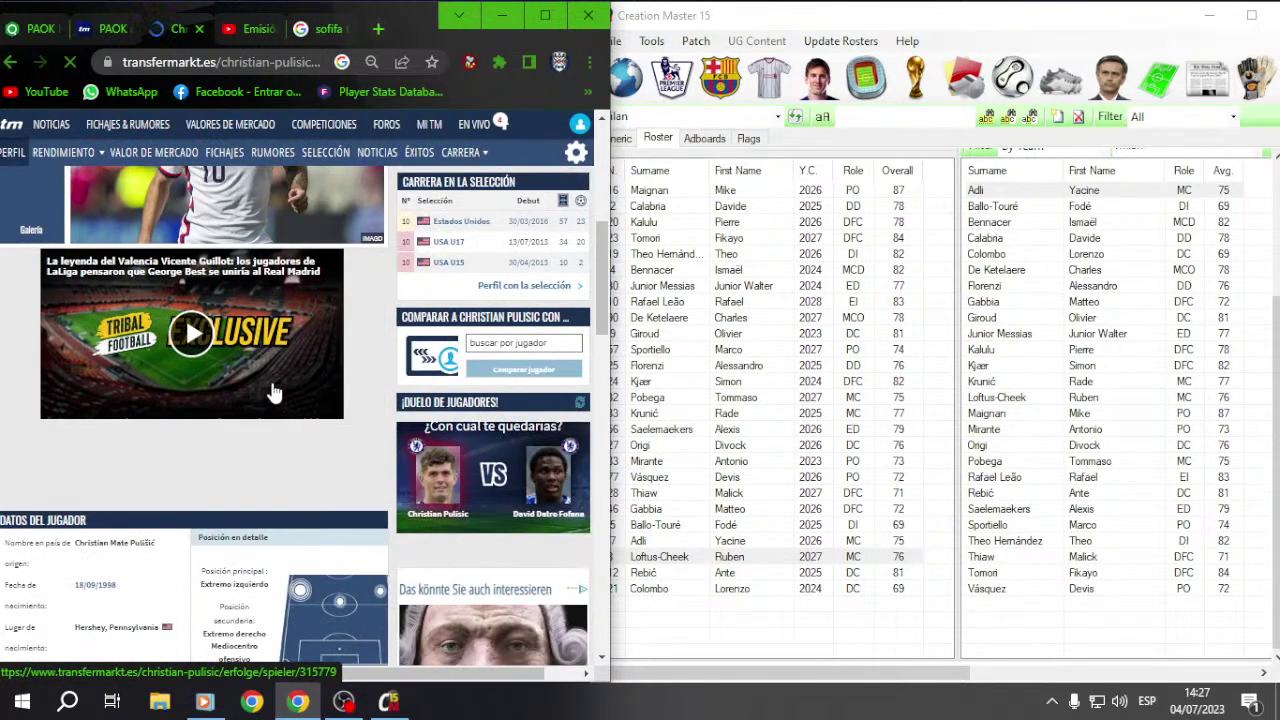
pyautogui.scroll(-3, 275, 392)
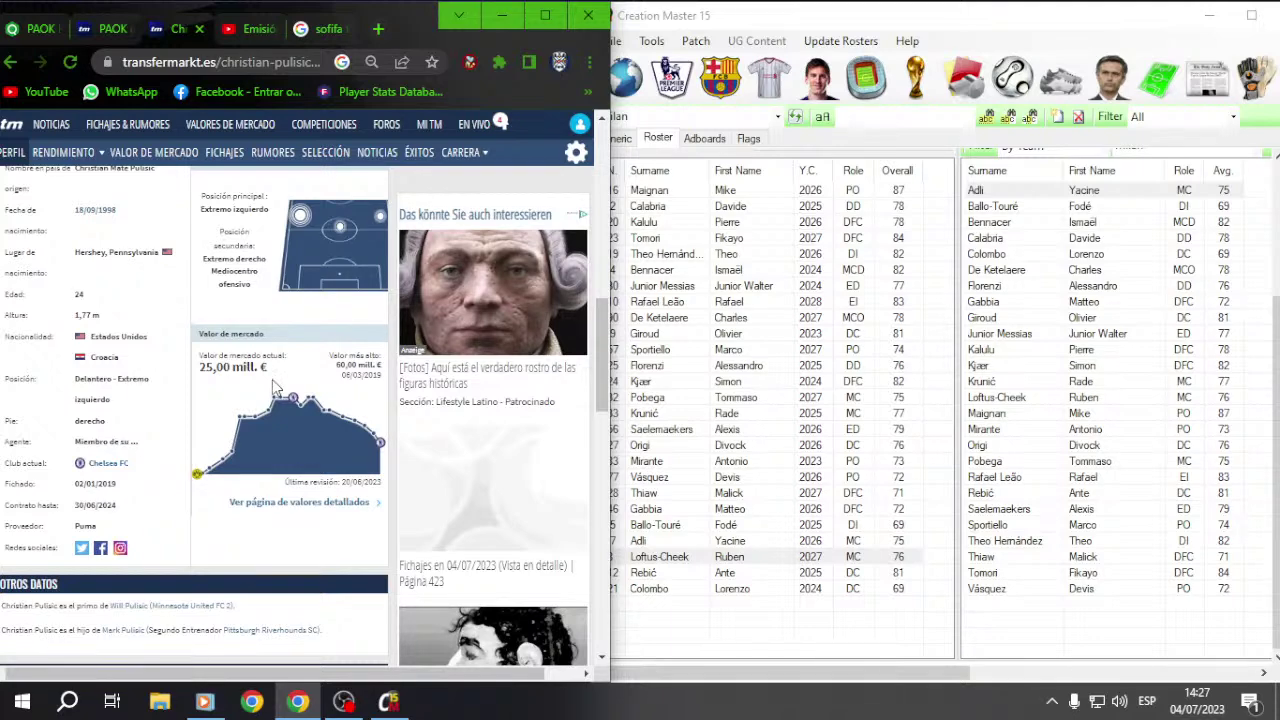
pyautogui.scroll(-3, 275, 388)
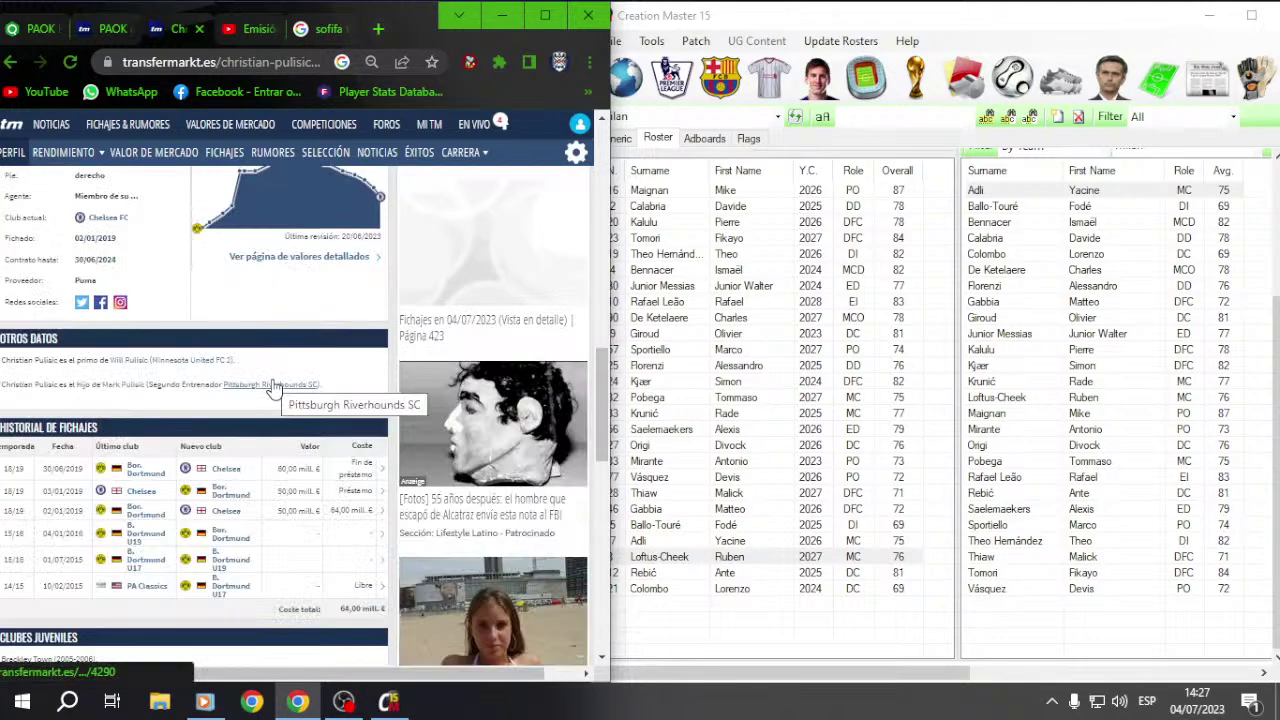
pyautogui.scroll(2, 275, 388)
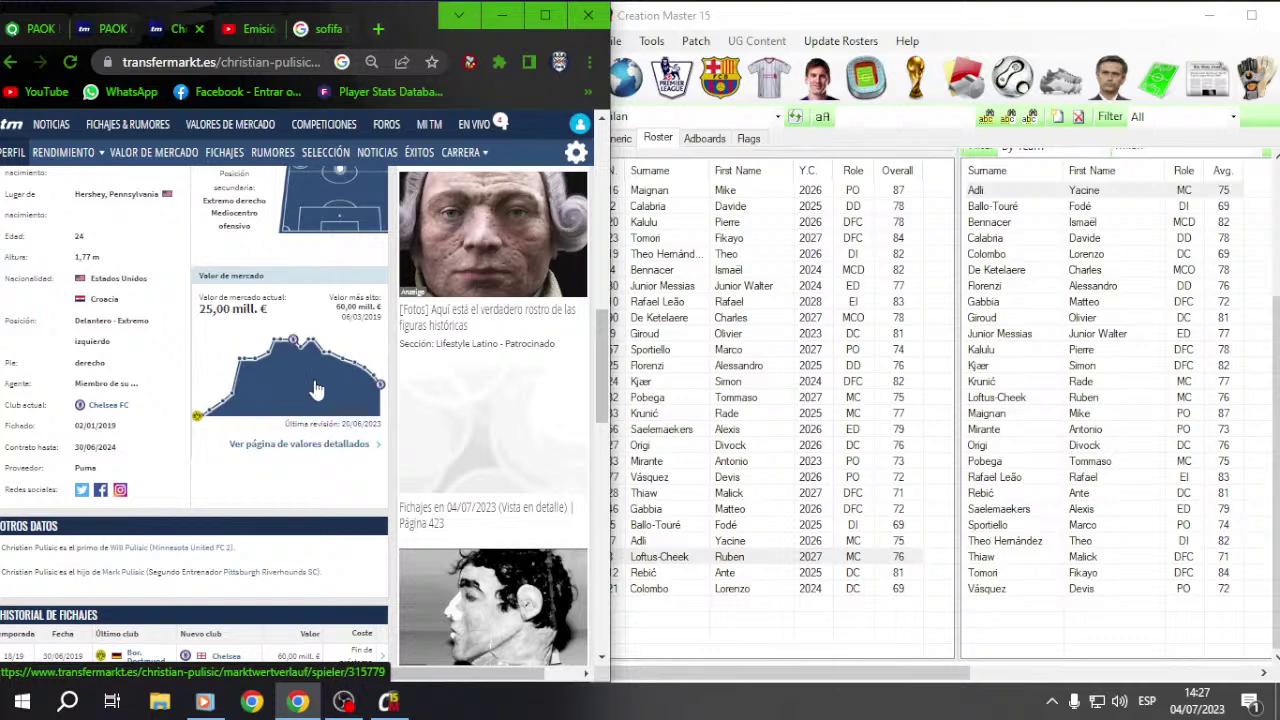
pyautogui.scroll(10, 312, 388)
pyautogui.hotkey('alt', 'Left')
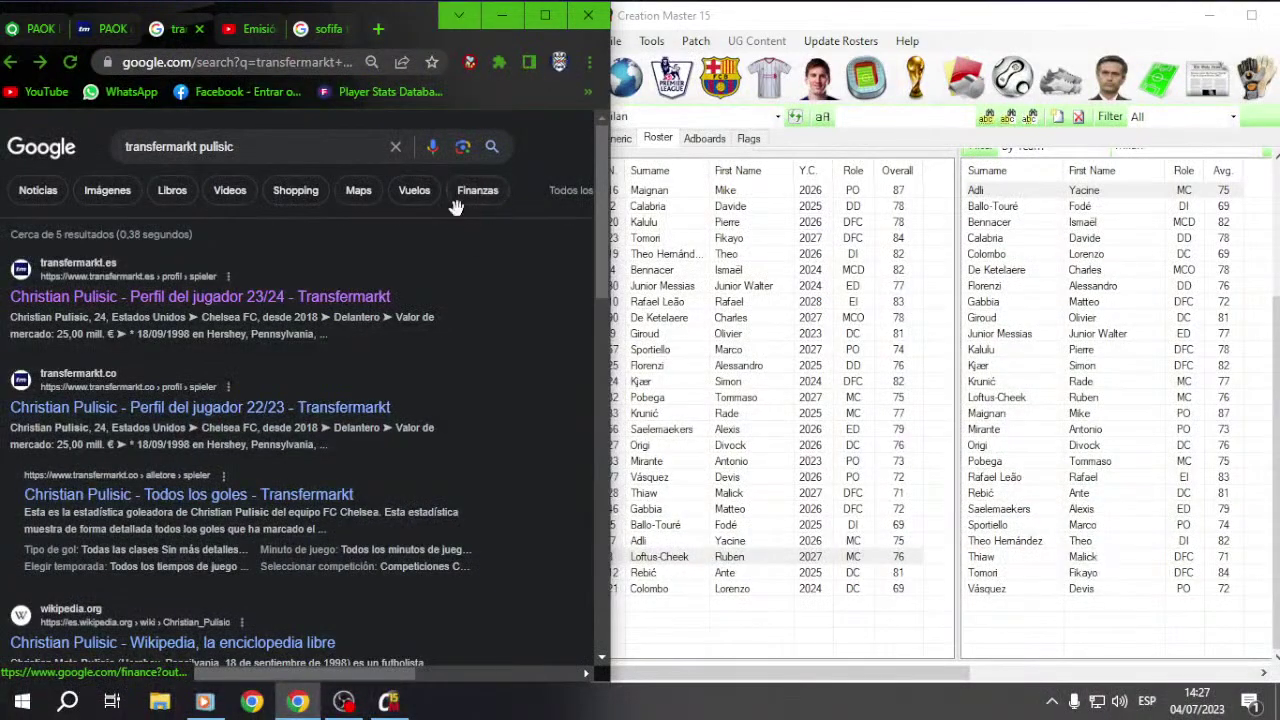
pyautogui.click(658, 662)
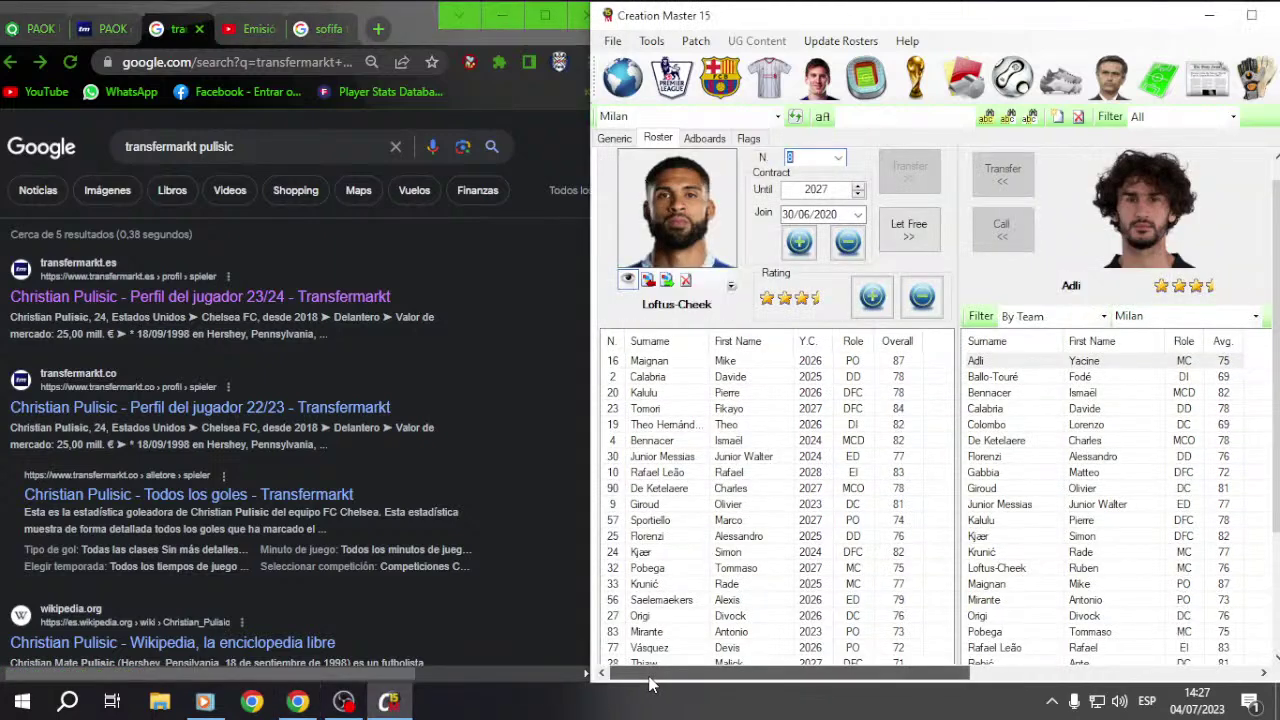
pyautogui.scroll(-3, 640, 400)
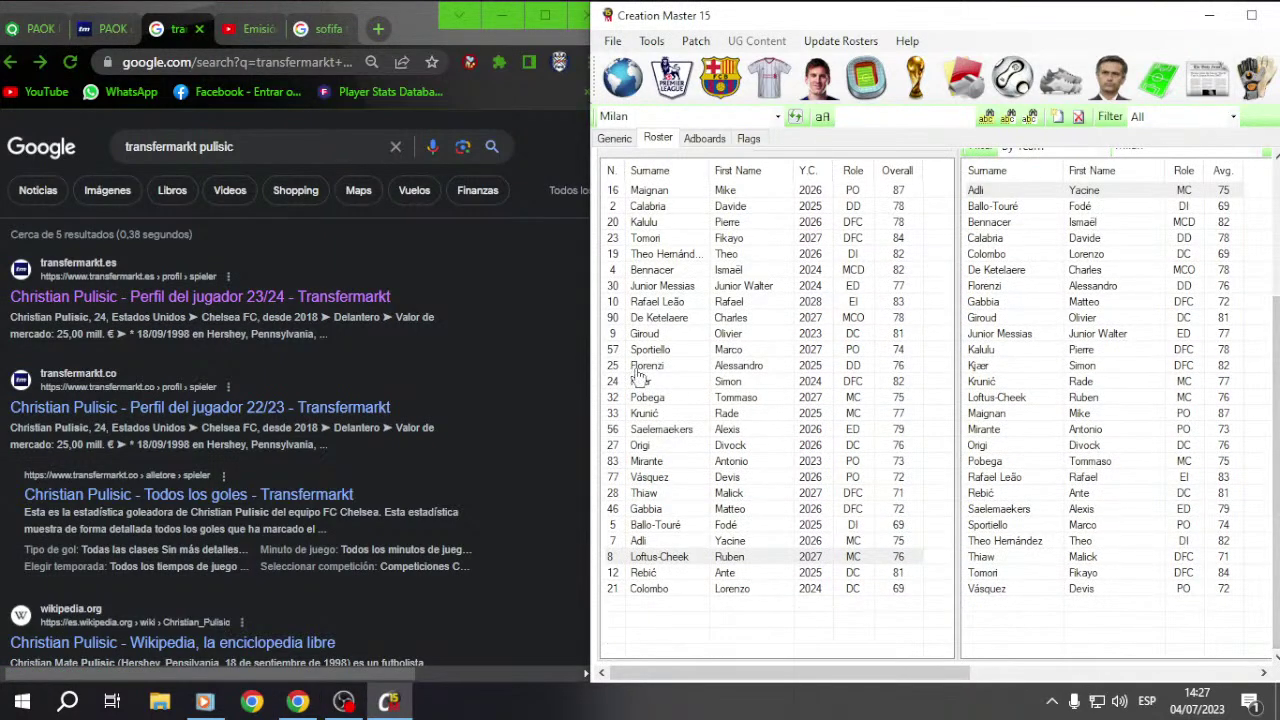
pyautogui.moveTo(639, 678); pyautogui.dragTo(692, 678)
pyautogui.moveTo(896, 678); pyautogui.dragTo(1276, 678)
pyautogui.moveTo(629, 683); pyautogui.dragTo(233, 224)
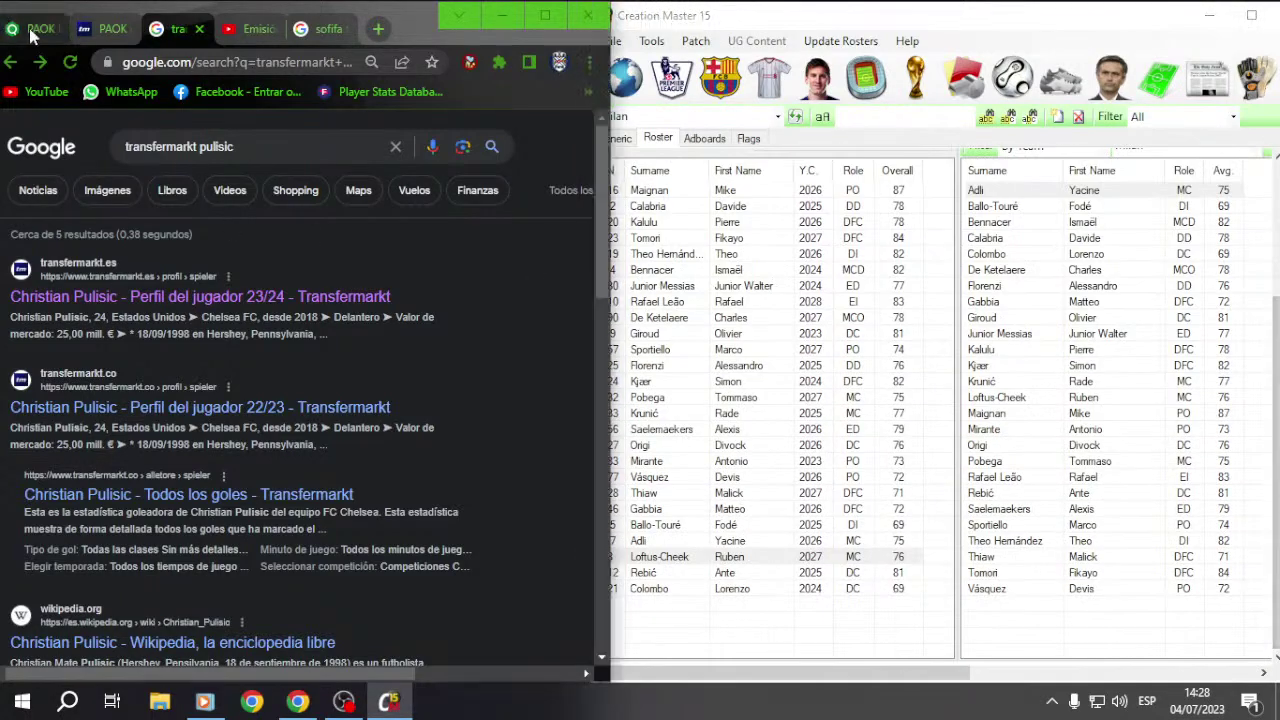
# Step: Review PAOK's squad and the Super League team list on SoFIFA, and return to the Google results for "sofifa paok"
pyautogui.click(10, 30)
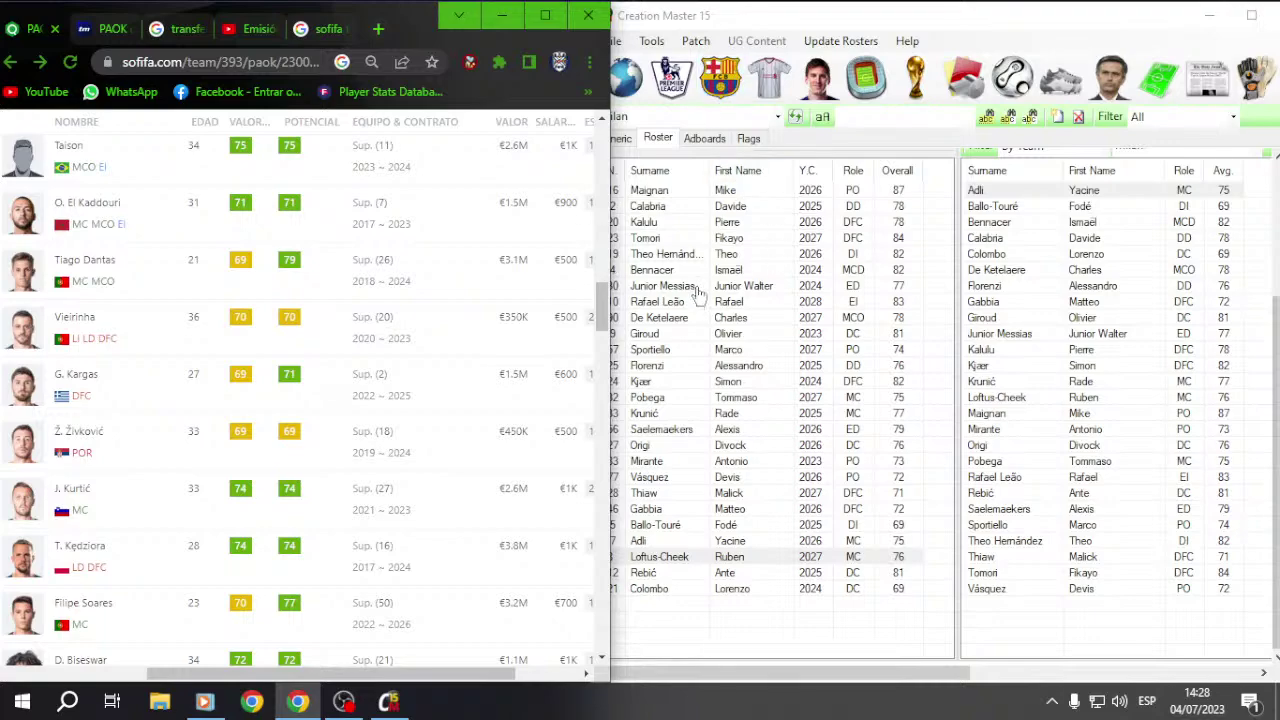
pyautogui.moveTo(600, 300); pyautogui.dragTo(586, 428)
pyautogui.scroll(20, 583, 428)
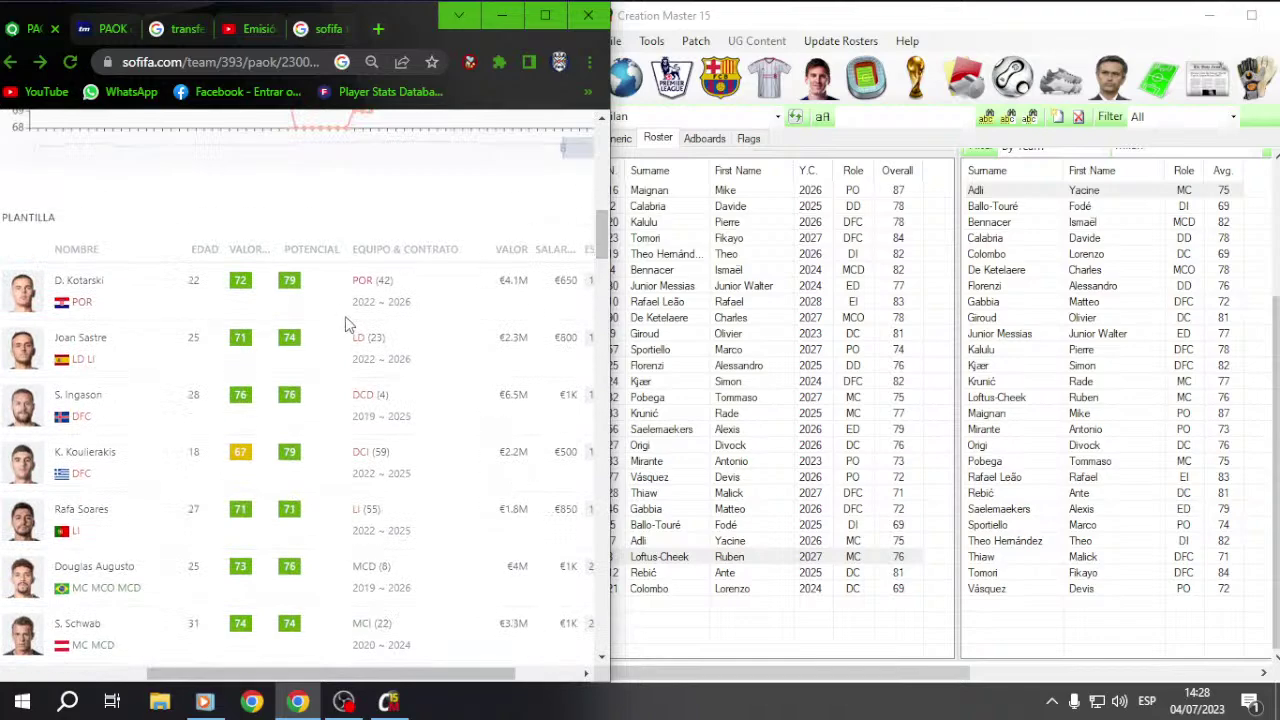
pyautogui.click(145, 136)
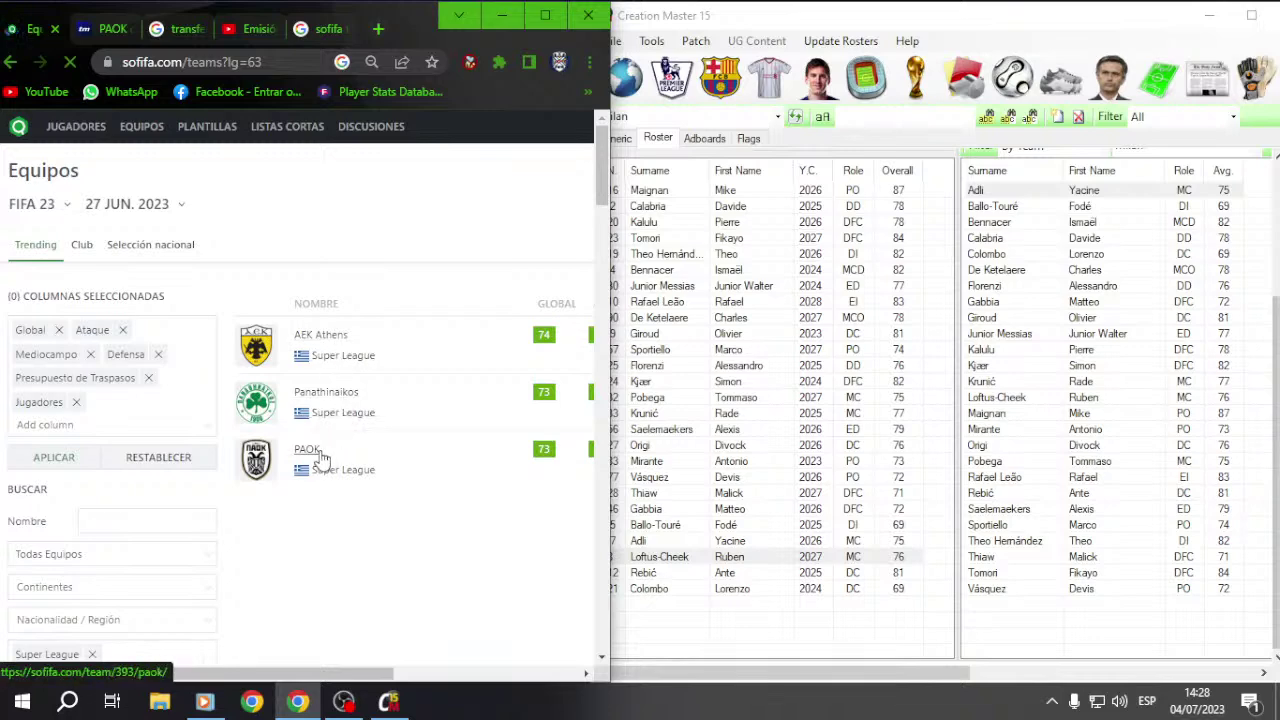
pyautogui.click(10, 62)
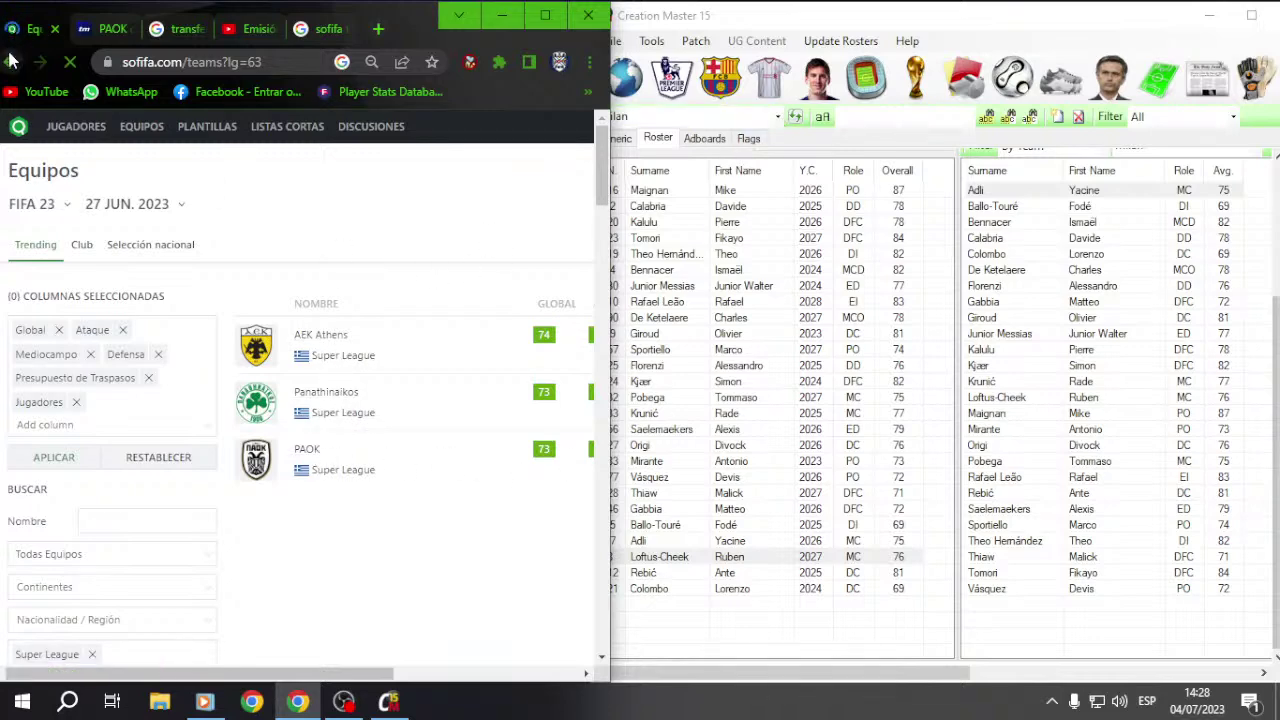
pyautogui.click(10, 62)
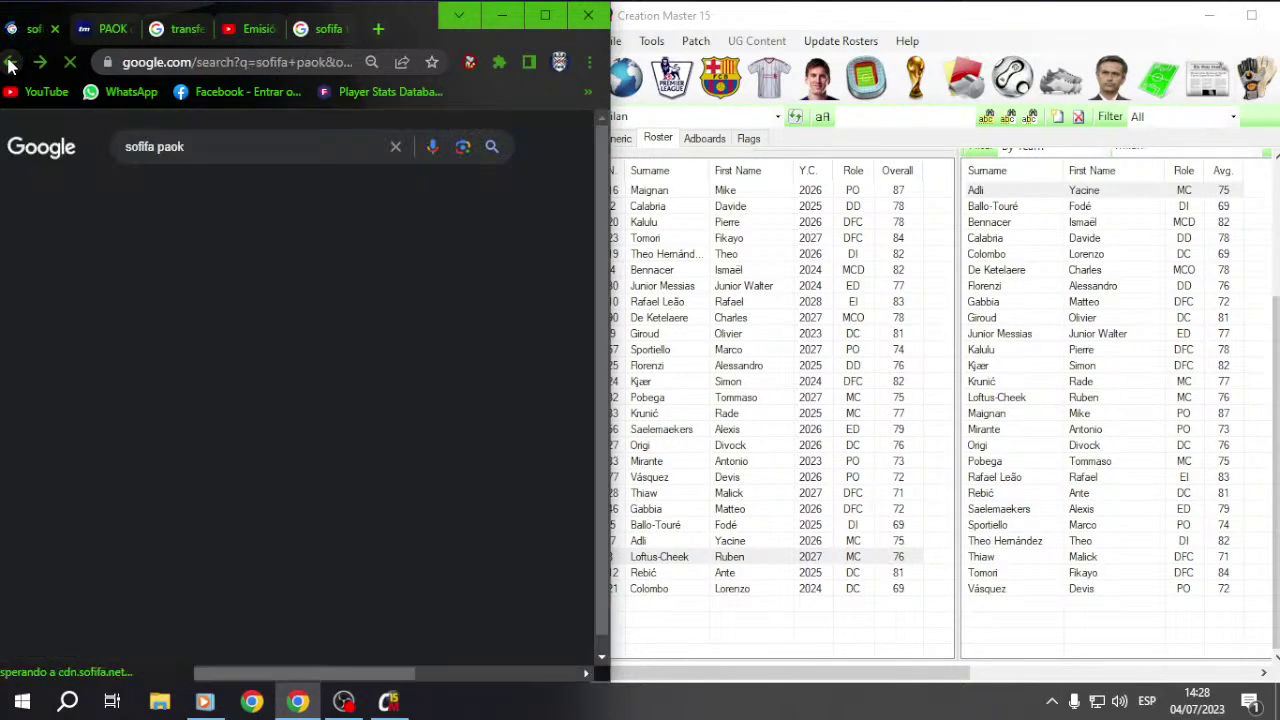
# Step: Replace the team name in the SoFIFA search query with one beginning with "ol"
pyautogui.doubleClick(170, 146)
pyautogui.write('olu')
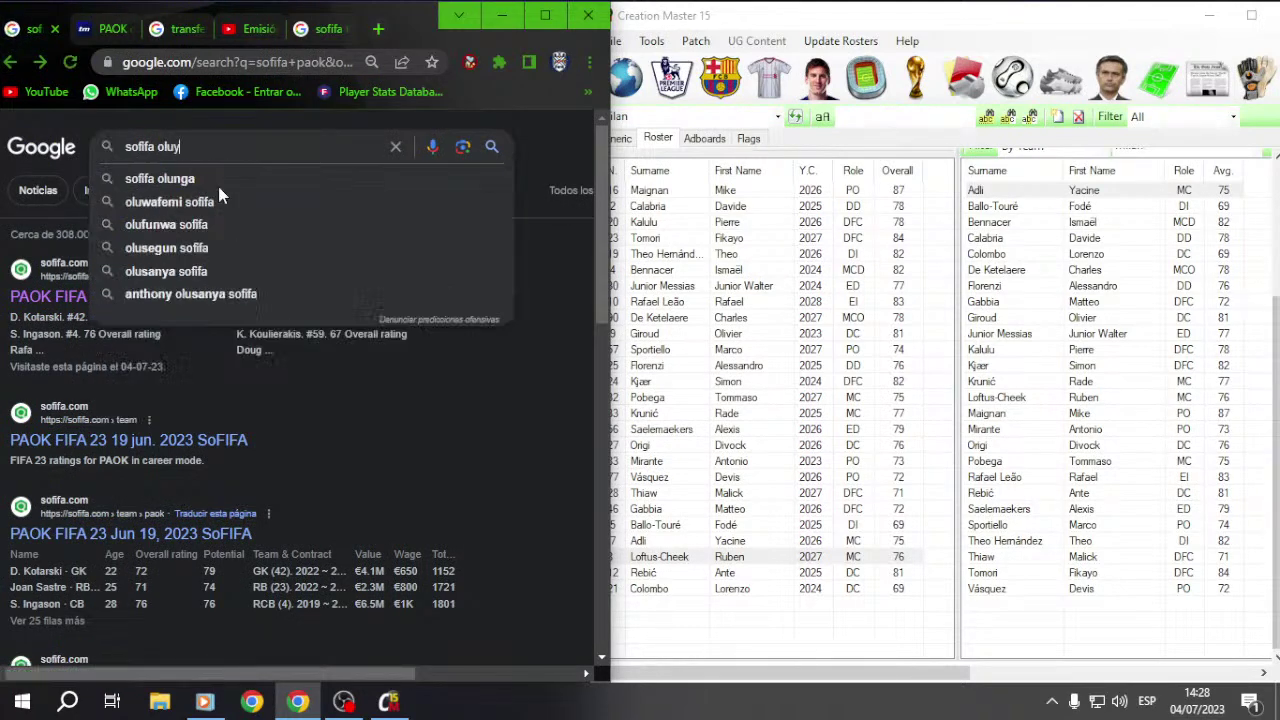
pyautogui.press('BackSpace')
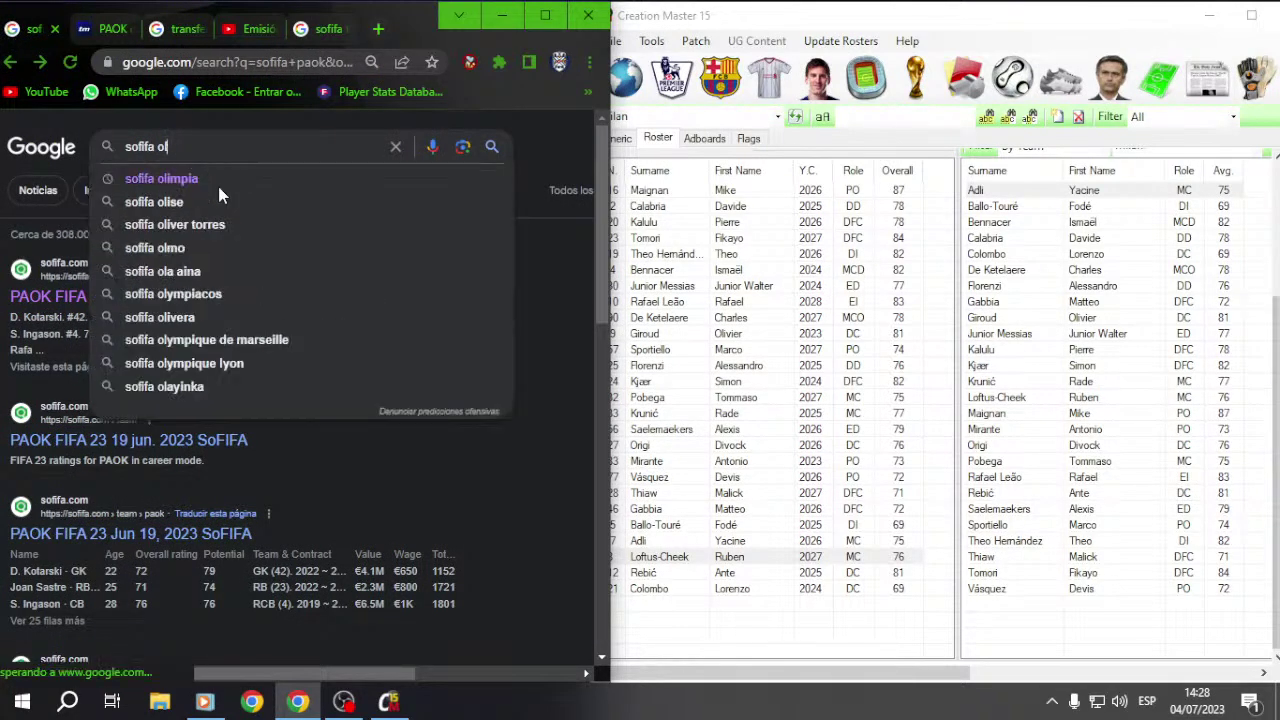
# Step: Search the web for "sofifa olympiakos" and open the FIFA 23 related squads page for Olympiakos Piraeus
pyautogui.write('ympiakos')
pyautogui.press('Return')
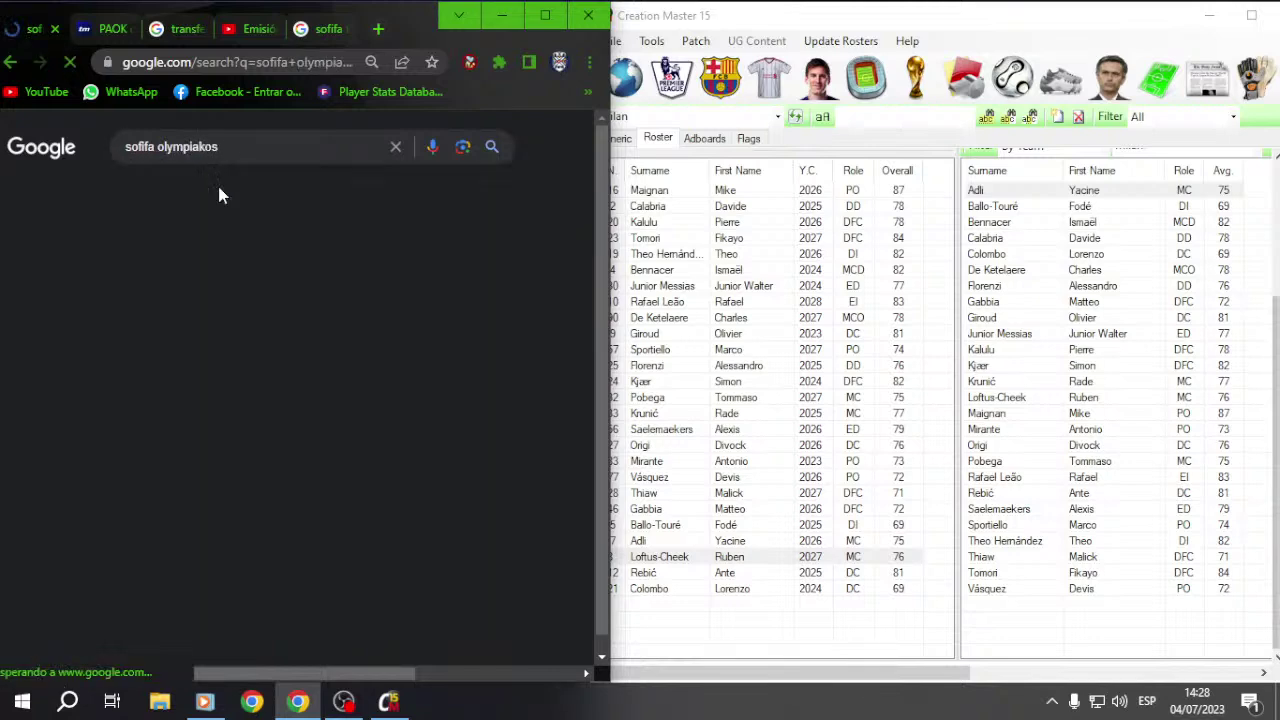
pyautogui.click(225, 338)
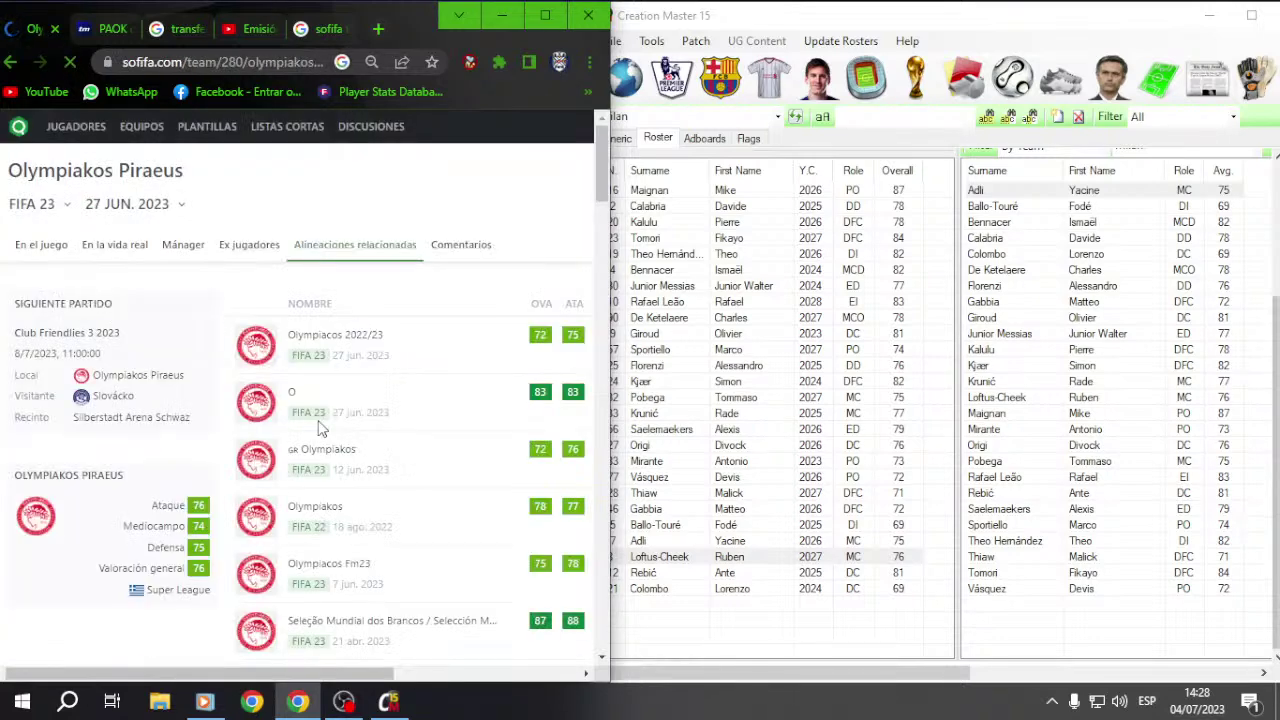
pyautogui.moveTo(349, 672); pyautogui.dragTo(474, 672)
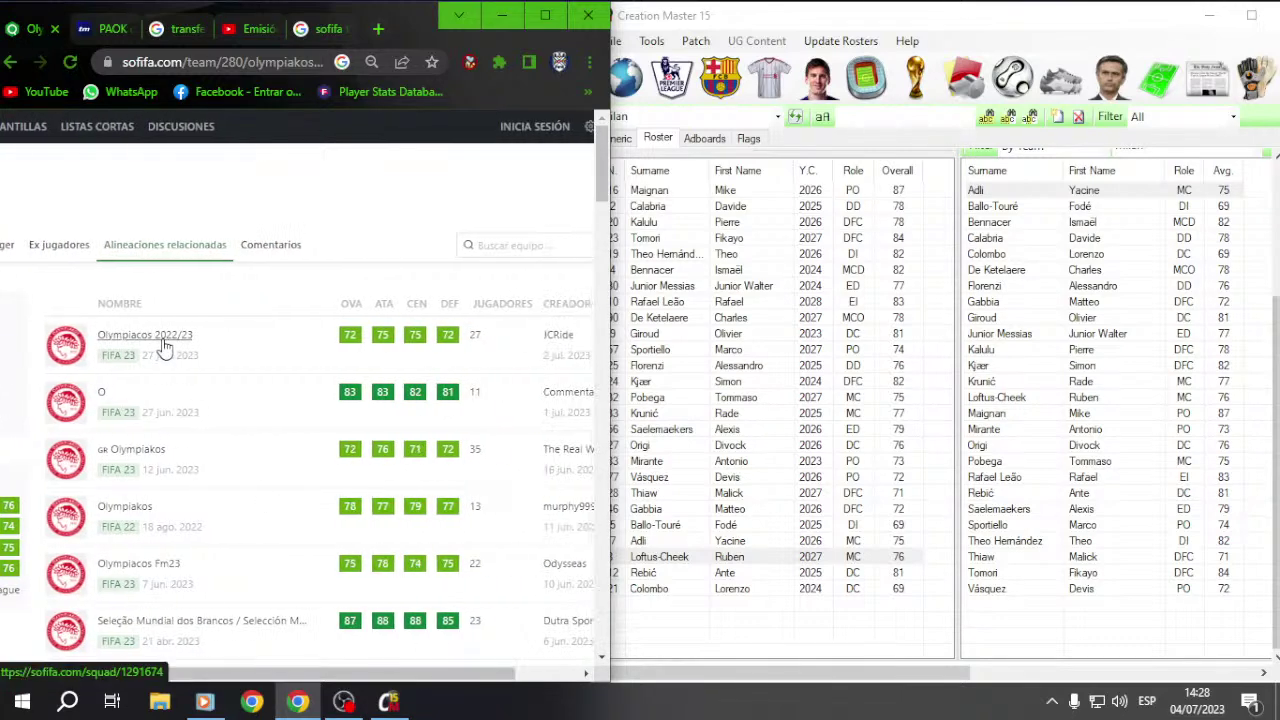
# Step: Look through the related FIFA 22 and FIFA 23 squads listed for Olympiakos Piraeus, including their ratings and creators
pyautogui.rightClick(168, 345)
pyautogui.click(276, 314)
pyautogui.moveTo(246, 674); pyautogui.dragTo(268, 678)
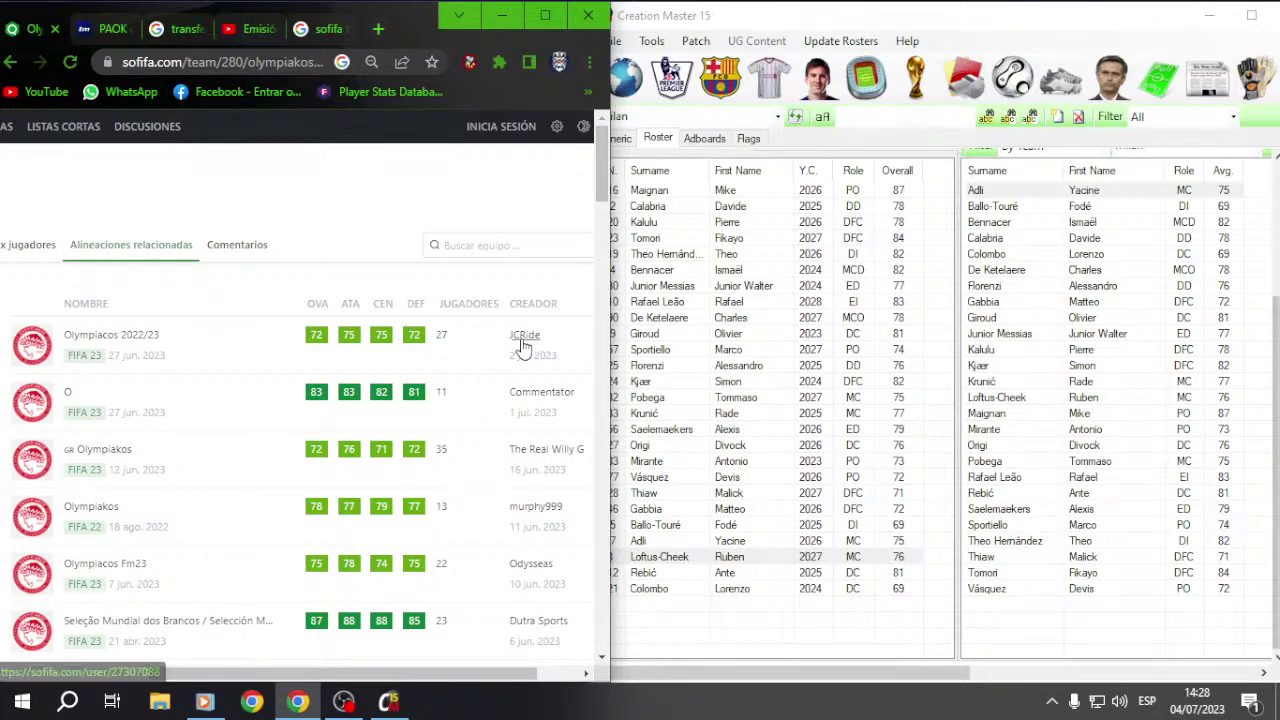
pyautogui.scroll(-3, 407, 511)
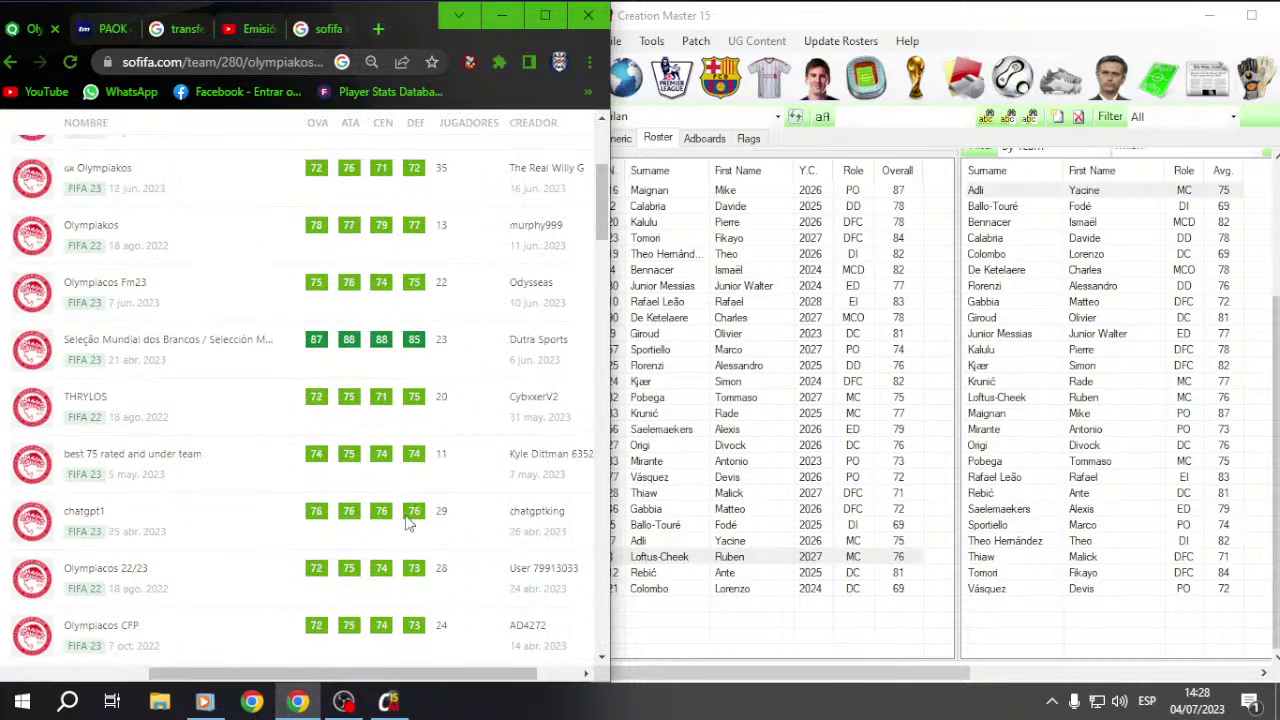
pyautogui.scroll(3, 407, 511)
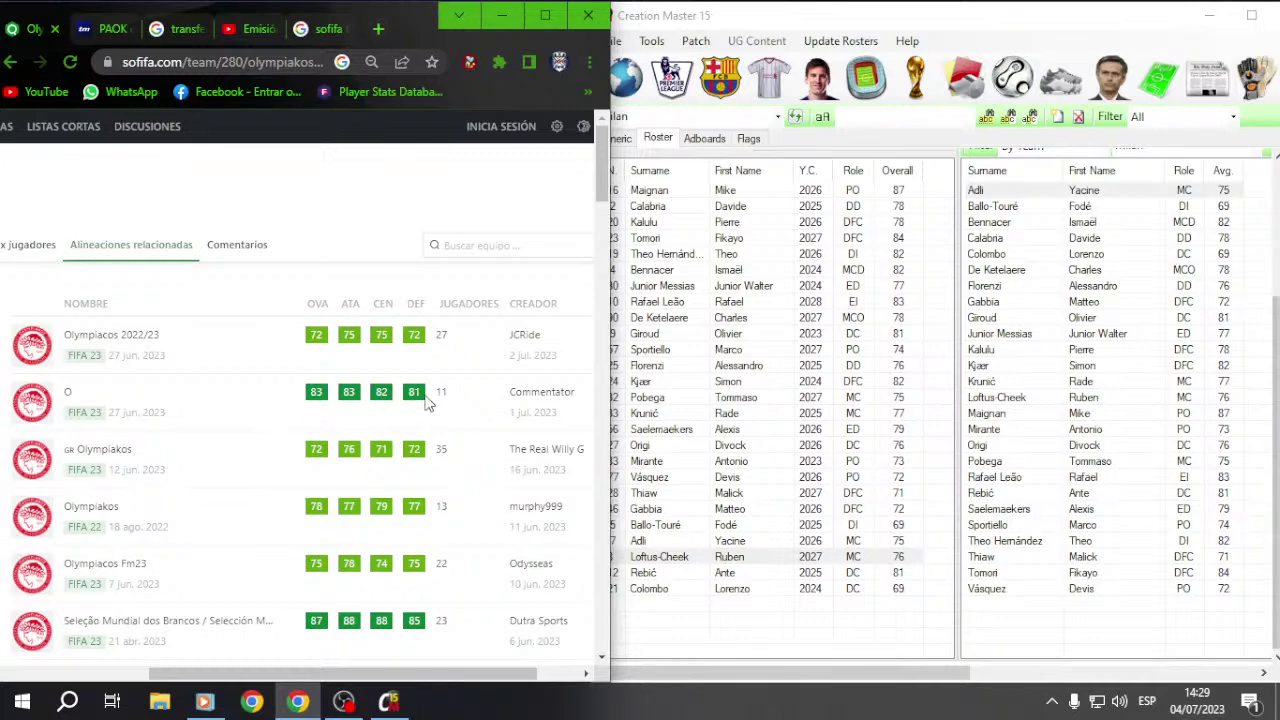
pyautogui.tripleClick(300, 397)
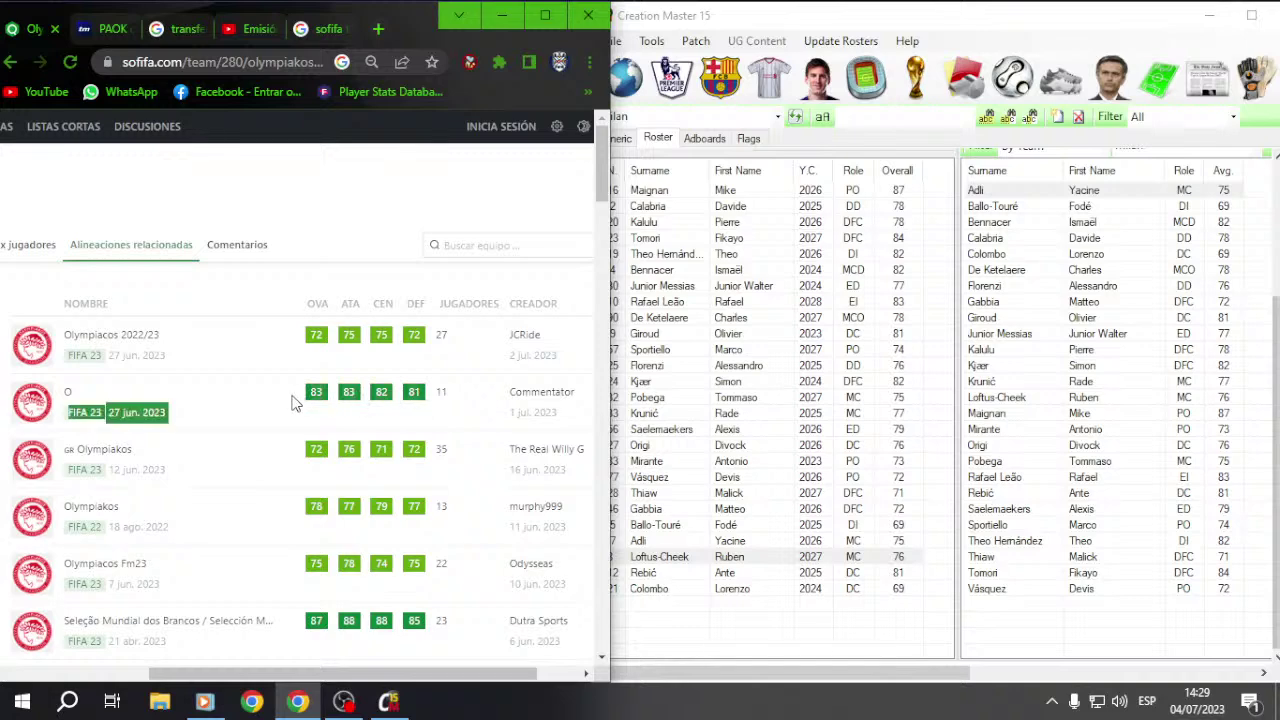
pyautogui.click(285, 392)
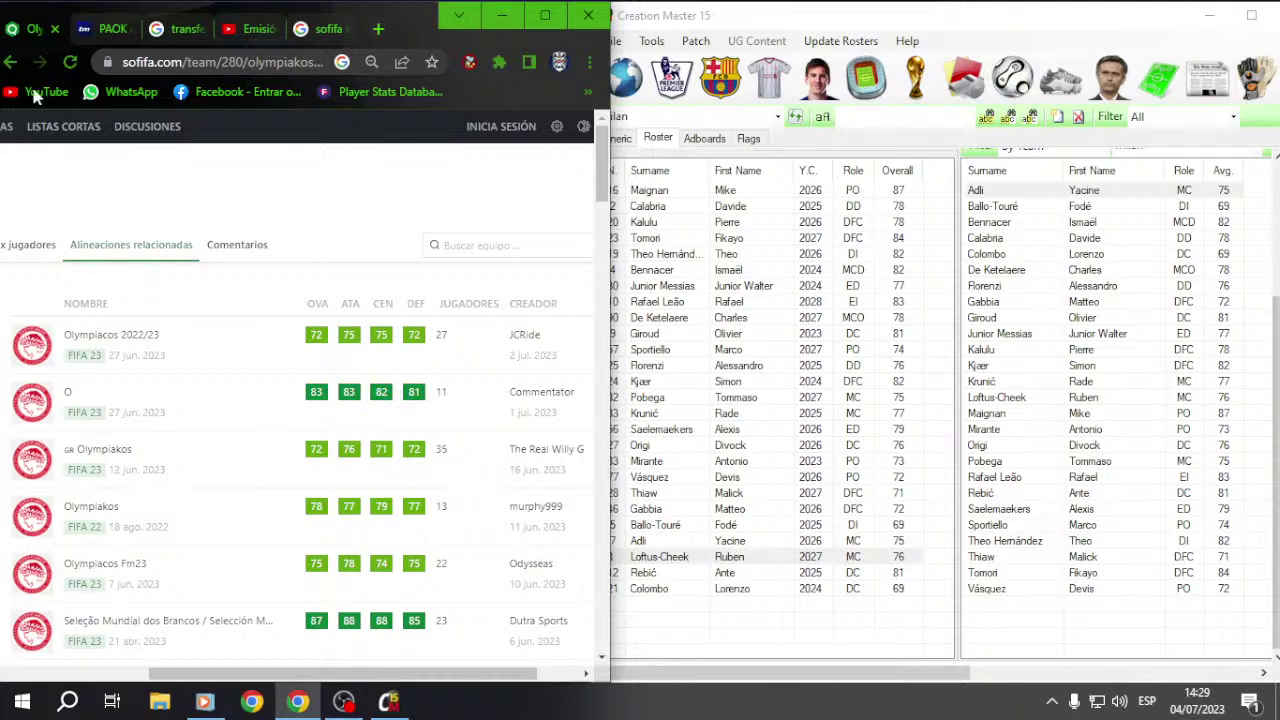
# Step: Go back to the "sofifa paok" search results and switch to Creation Master 15 to look over Milan's roster
pyautogui.click(12, 63)
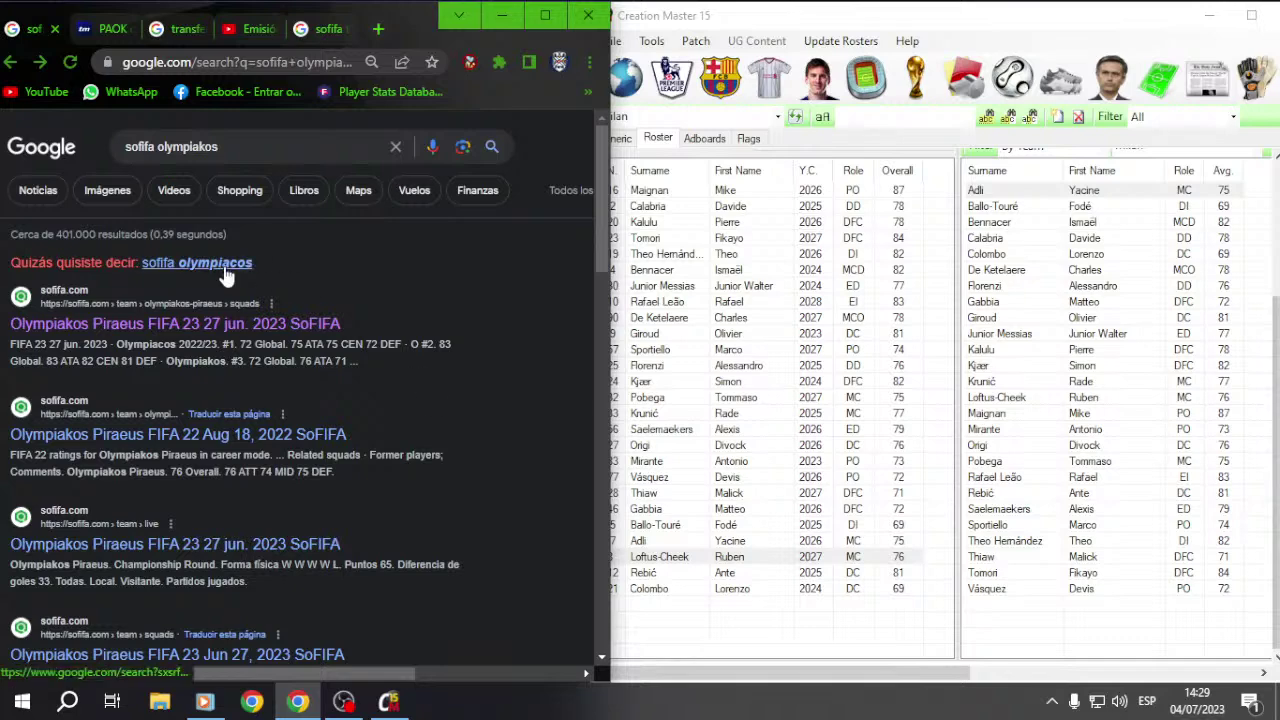
pyautogui.click(12, 63)
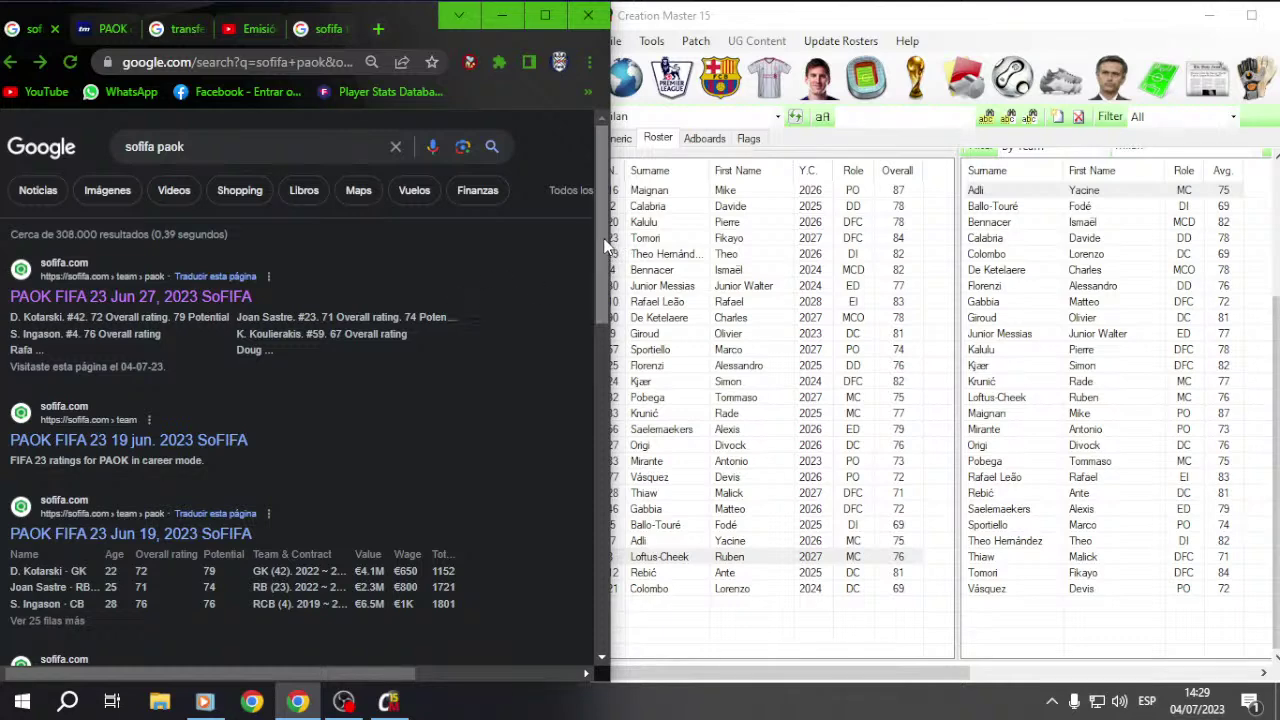
pyautogui.click(654, 145)
pyautogui.scroll(1, 1277, 518)
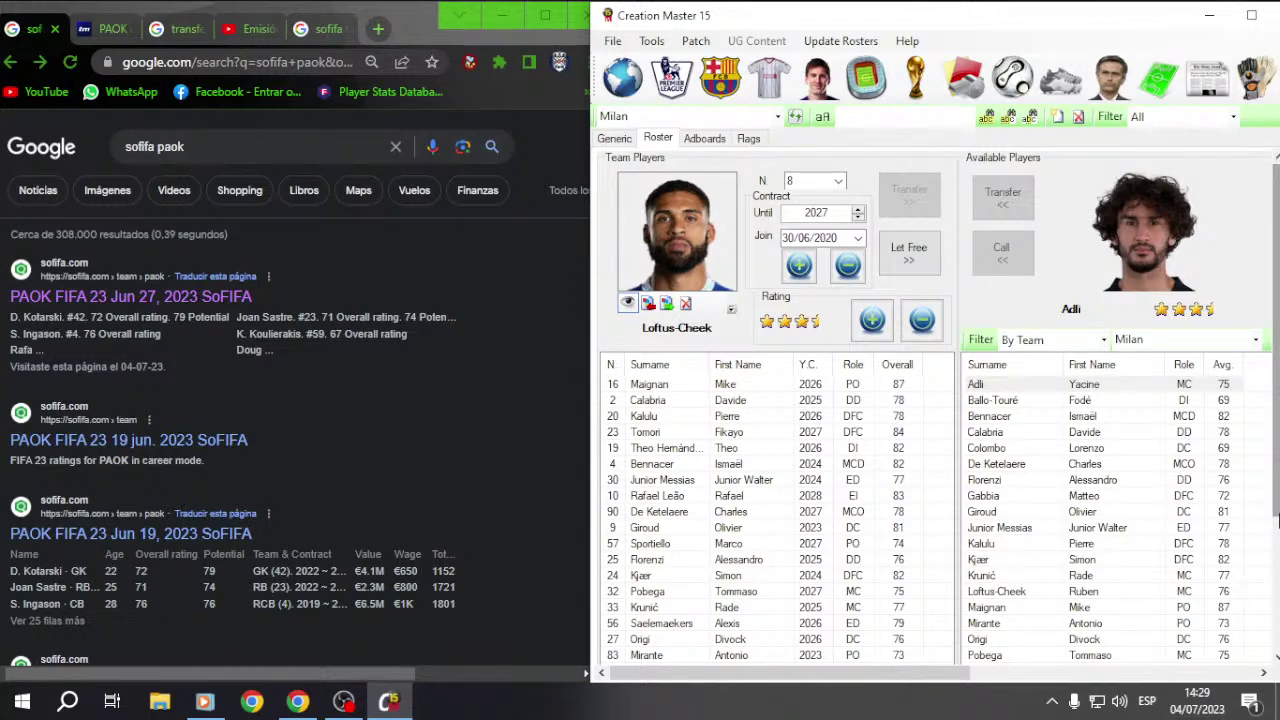
pyautogui.scroll(-4, 1277, 450)
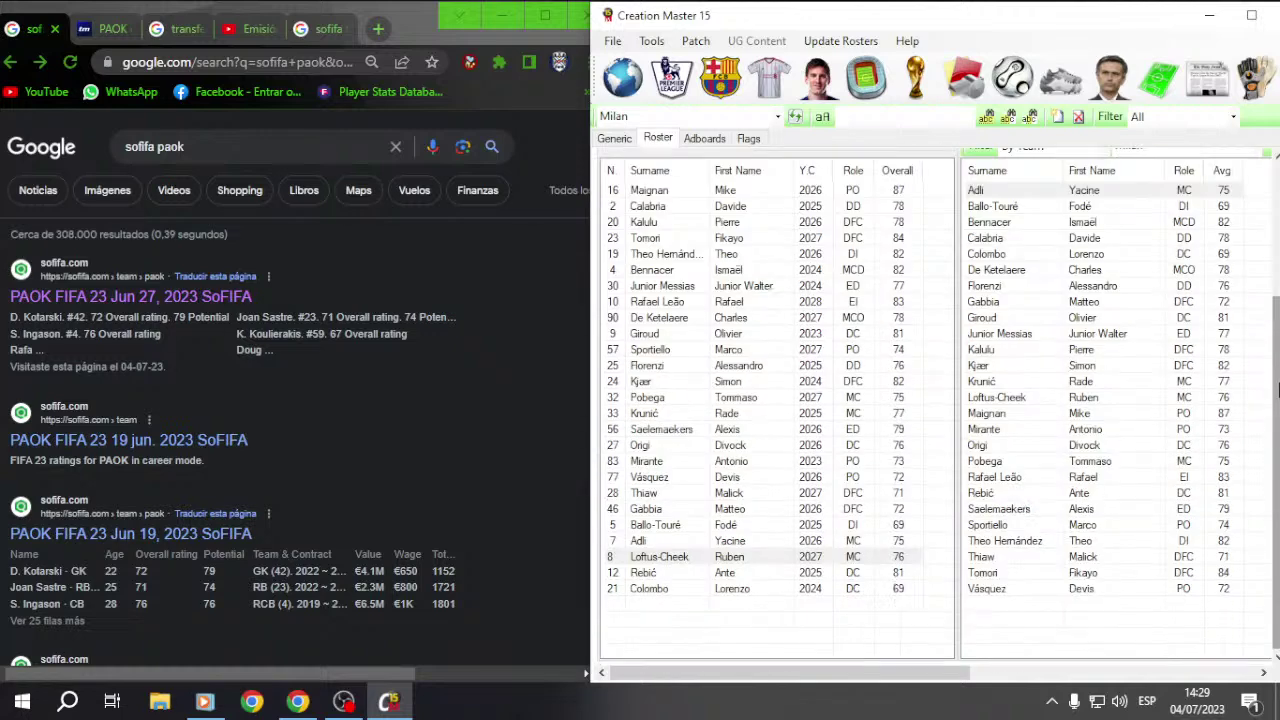
pyautogui.scroll(4, 1277, 392)
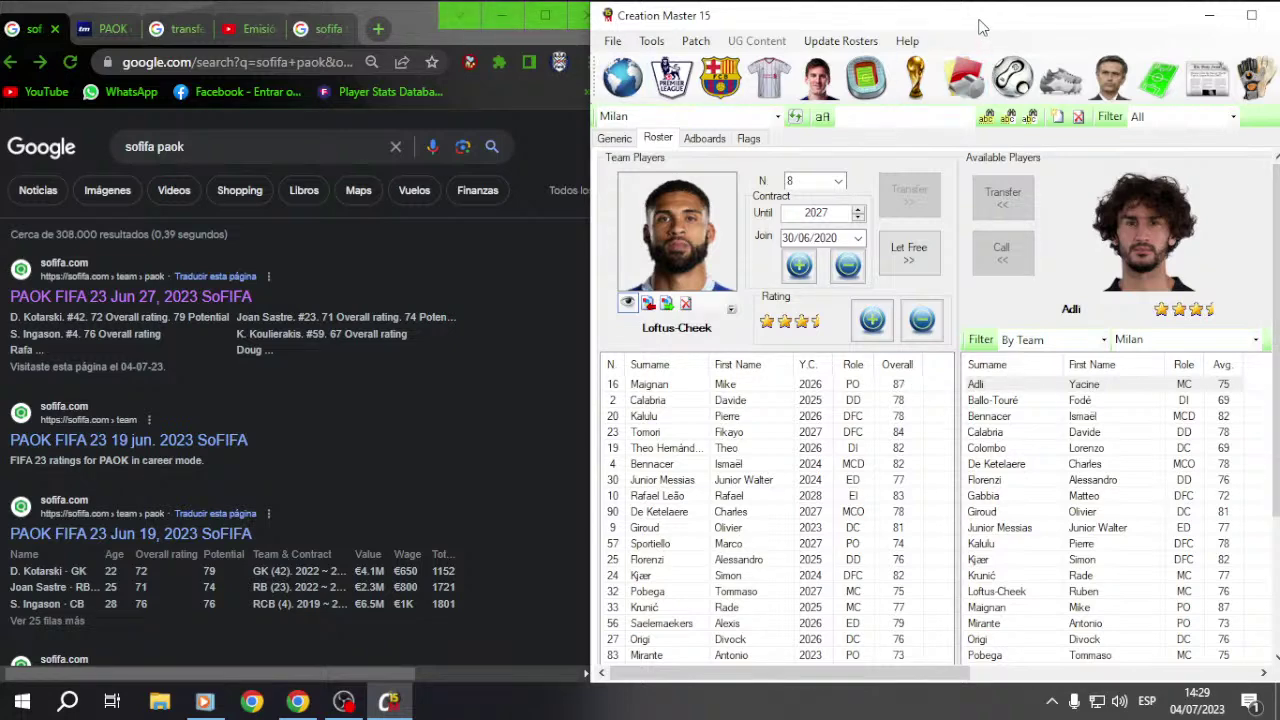
pyautogui.click(1209, 15)
pyautogui.rightClick(664, 260)
pyautogui.click(501, 15)
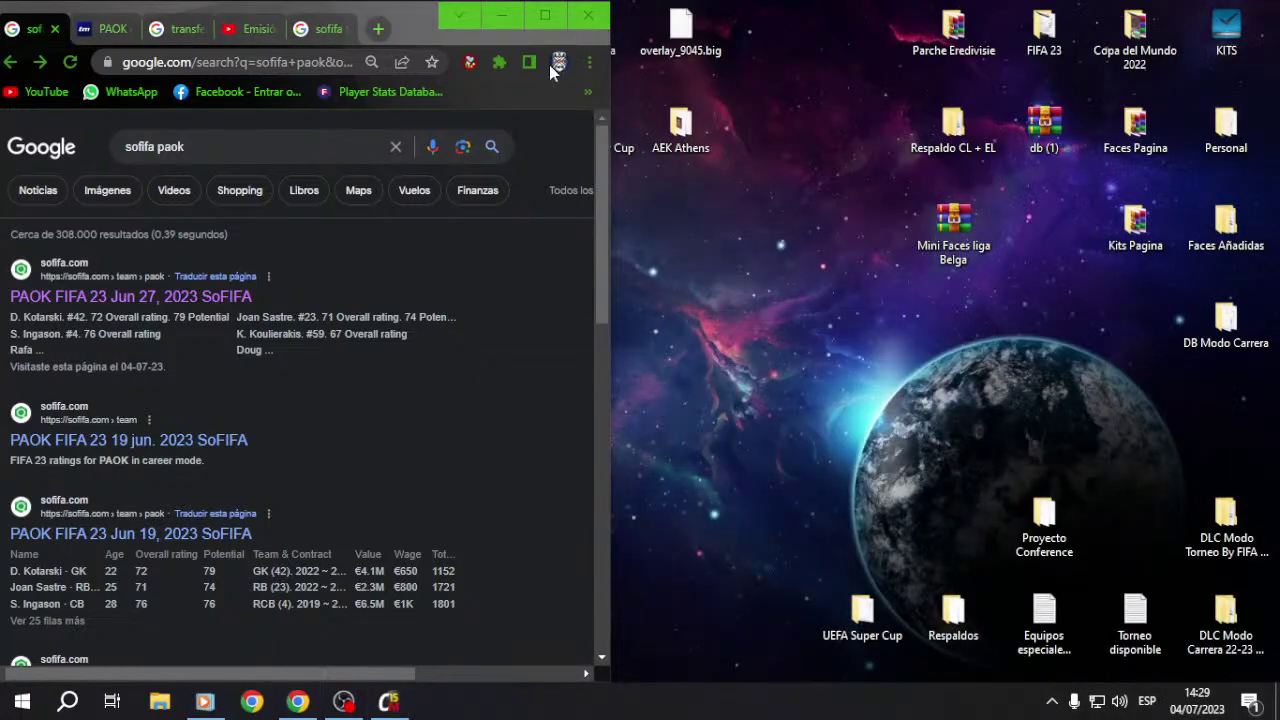
pyautogui.click(501, 15)
pyautogui.rightClick(642, 222)
pyautogui.click(697, 280)
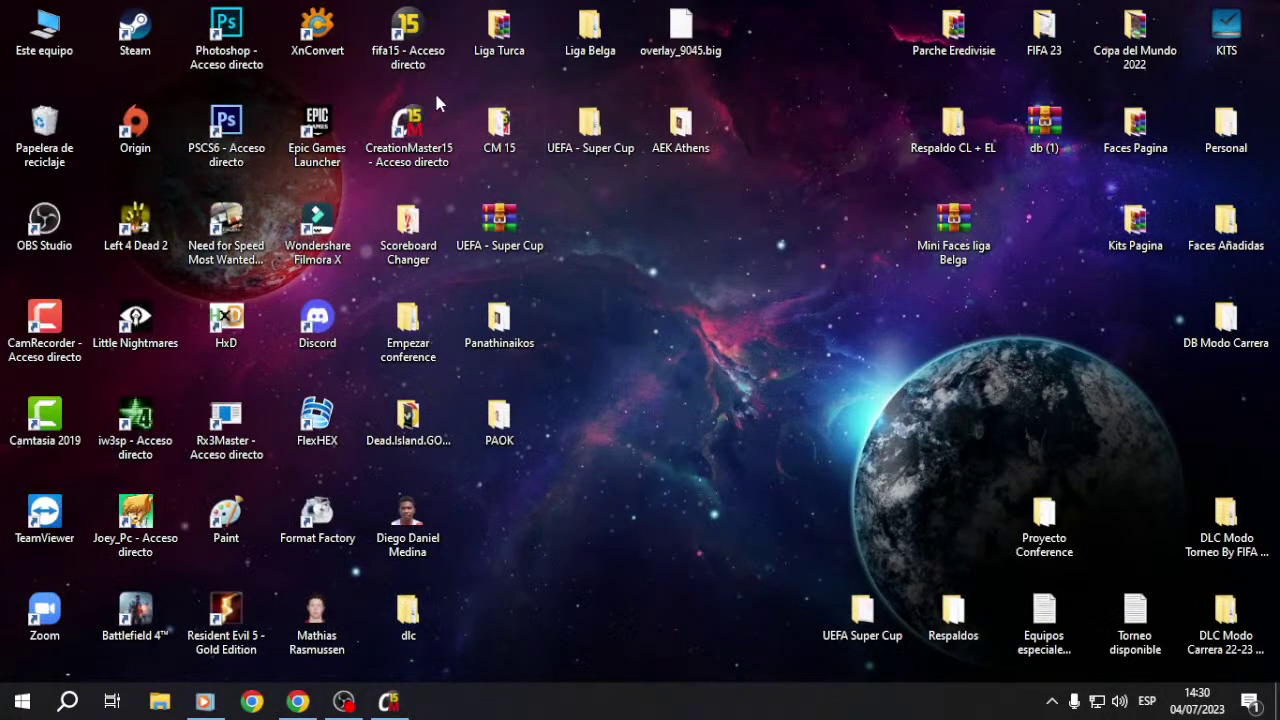
pyautogui.click(388, 703)
pyautogui.click(297, 703)
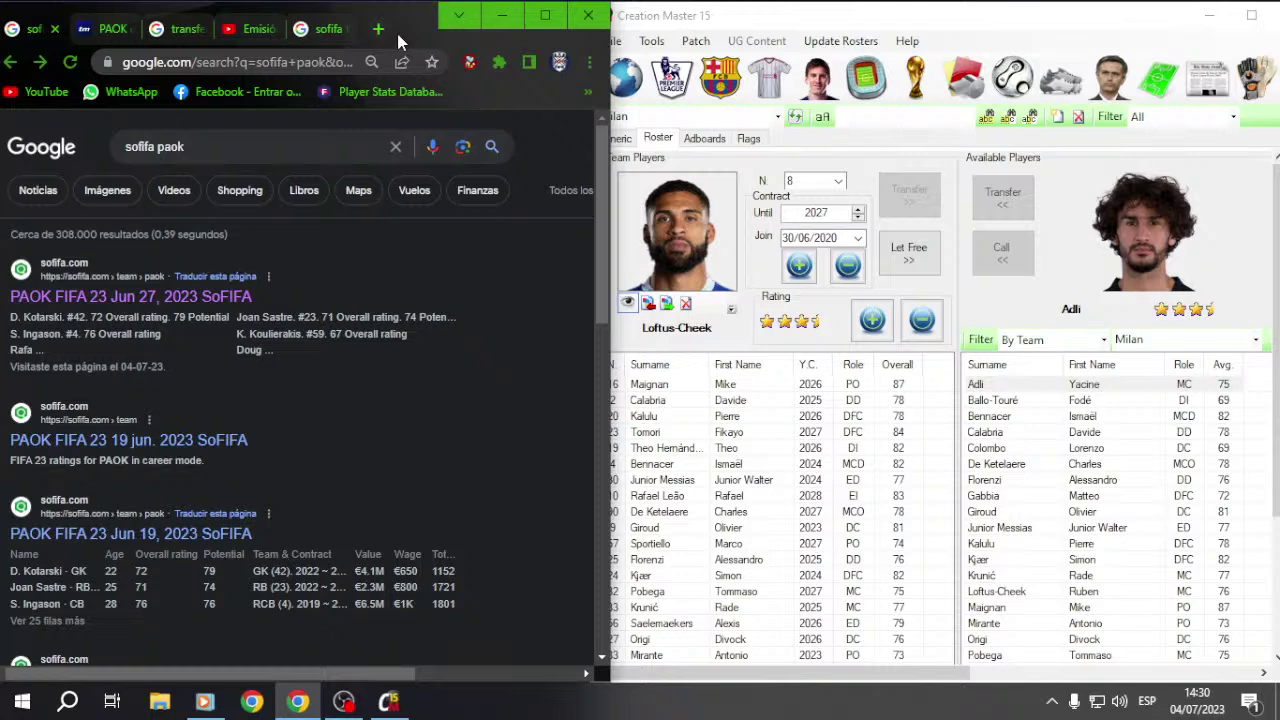
# Step: Examine Milan's roster entries, including Junior Messias, De Ketelaere, Saelemaekers, Origi and Giroud
pyautogui.scroll(-3, 1277, 390)
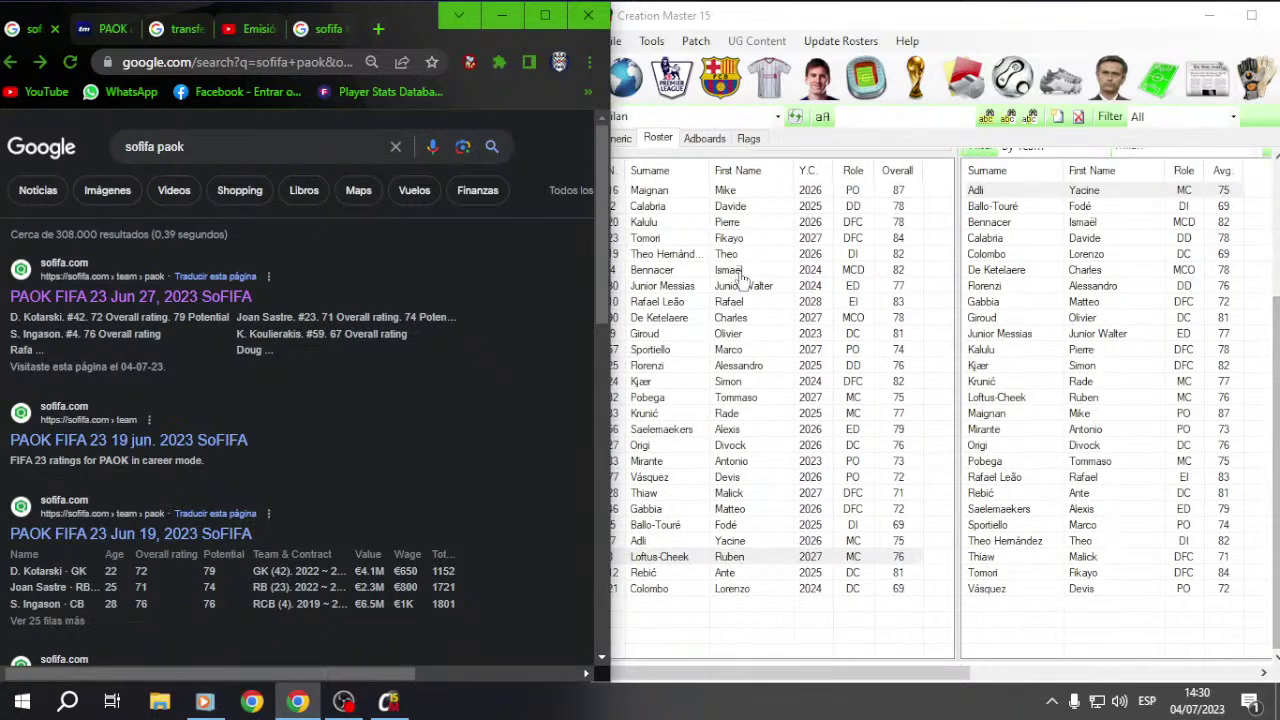
pyautogui.click(677, 289)
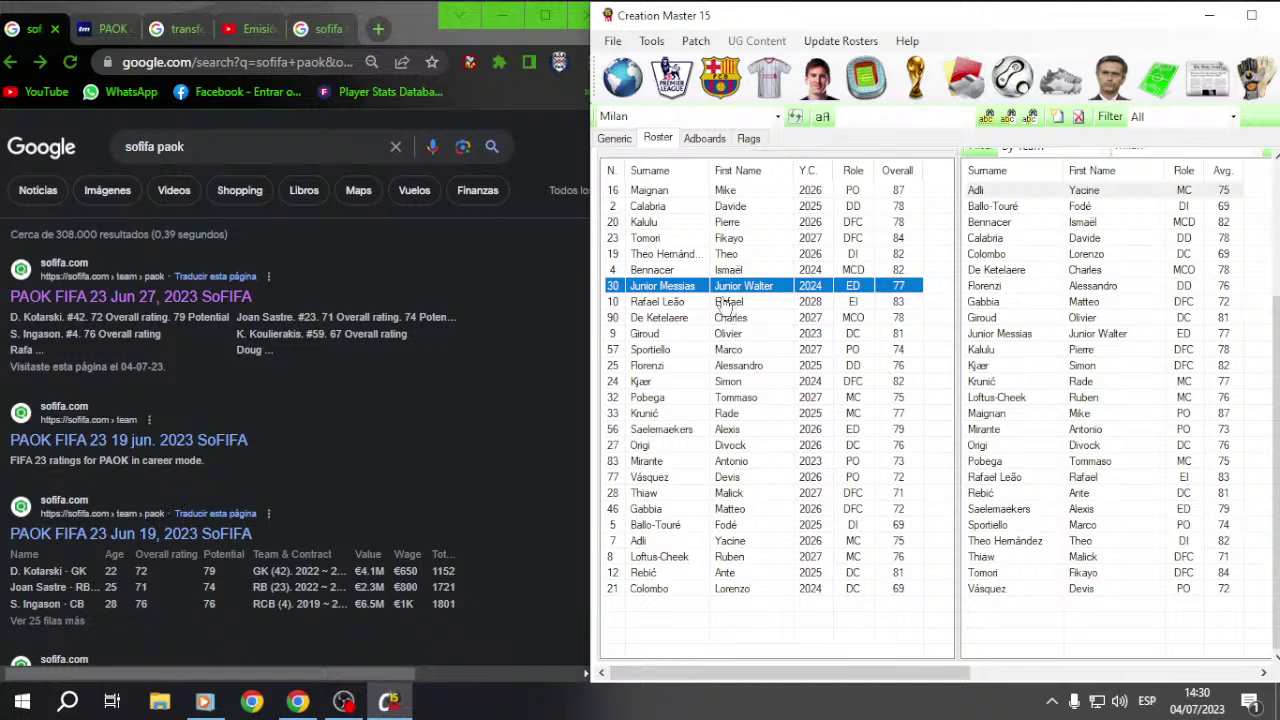
pyautogui.click(705, 321)
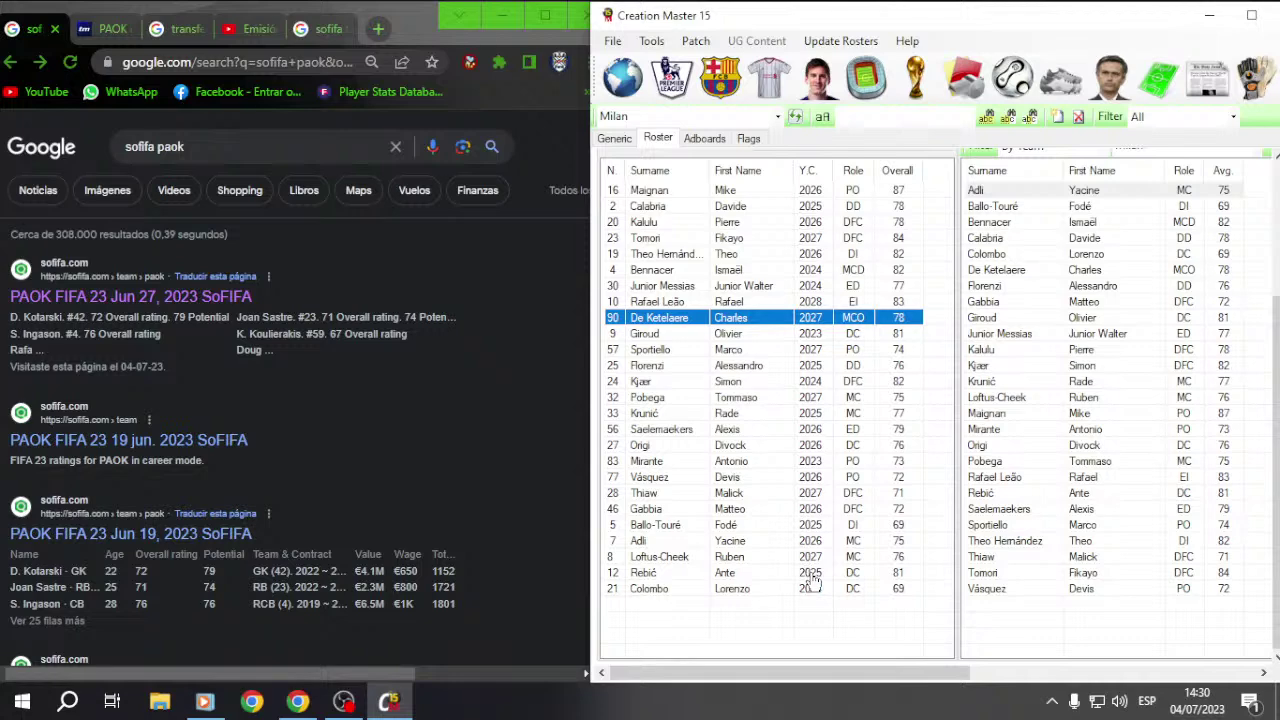
pyautogui.click(712, 430)
pyautogui.click(733, 447)
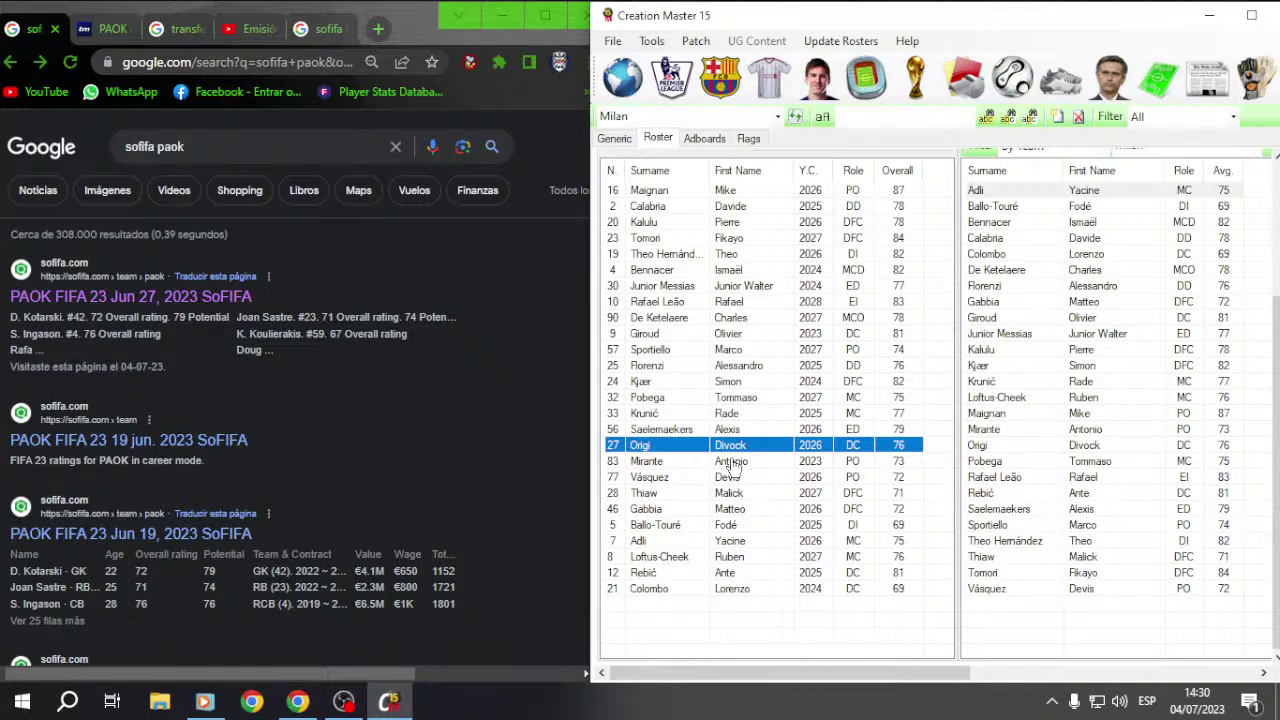
pyautogui.click(699, 336)
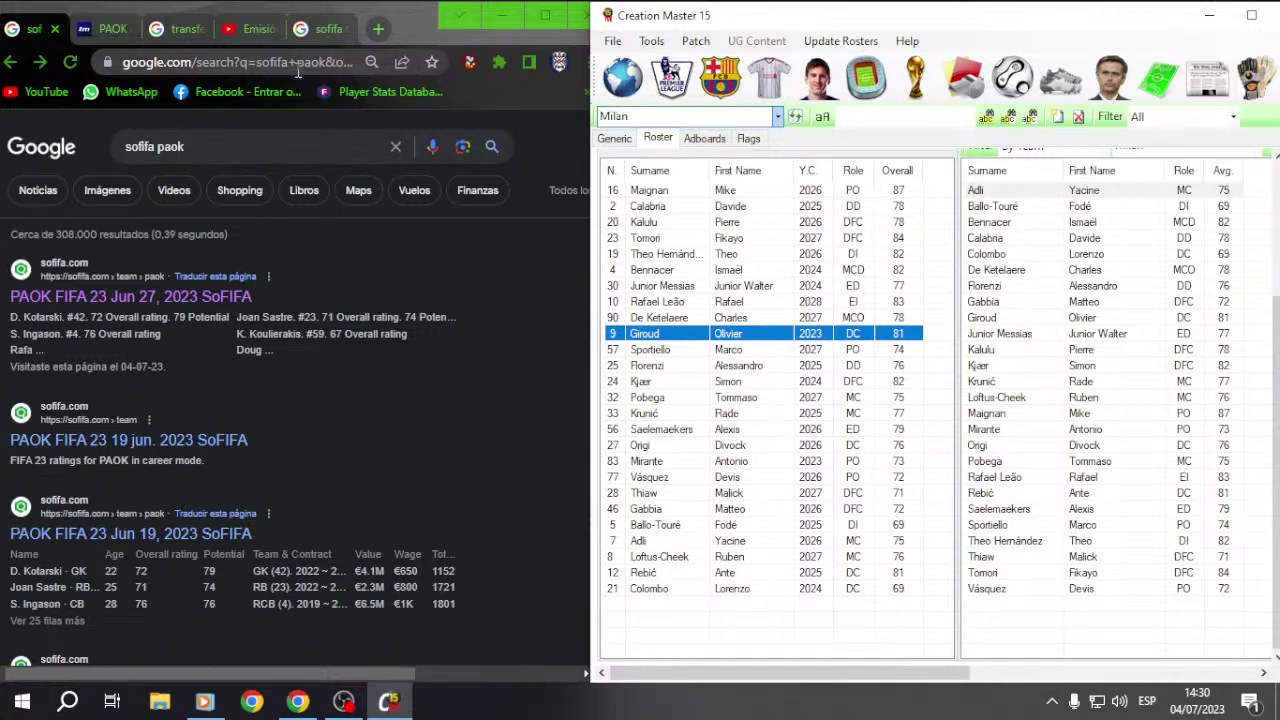
# Step: Look over Milan's general team information, from logos and names to budget and objectives
pyautogui.click(615, 139)
pyautogui.hscroll(3, 950, 615)
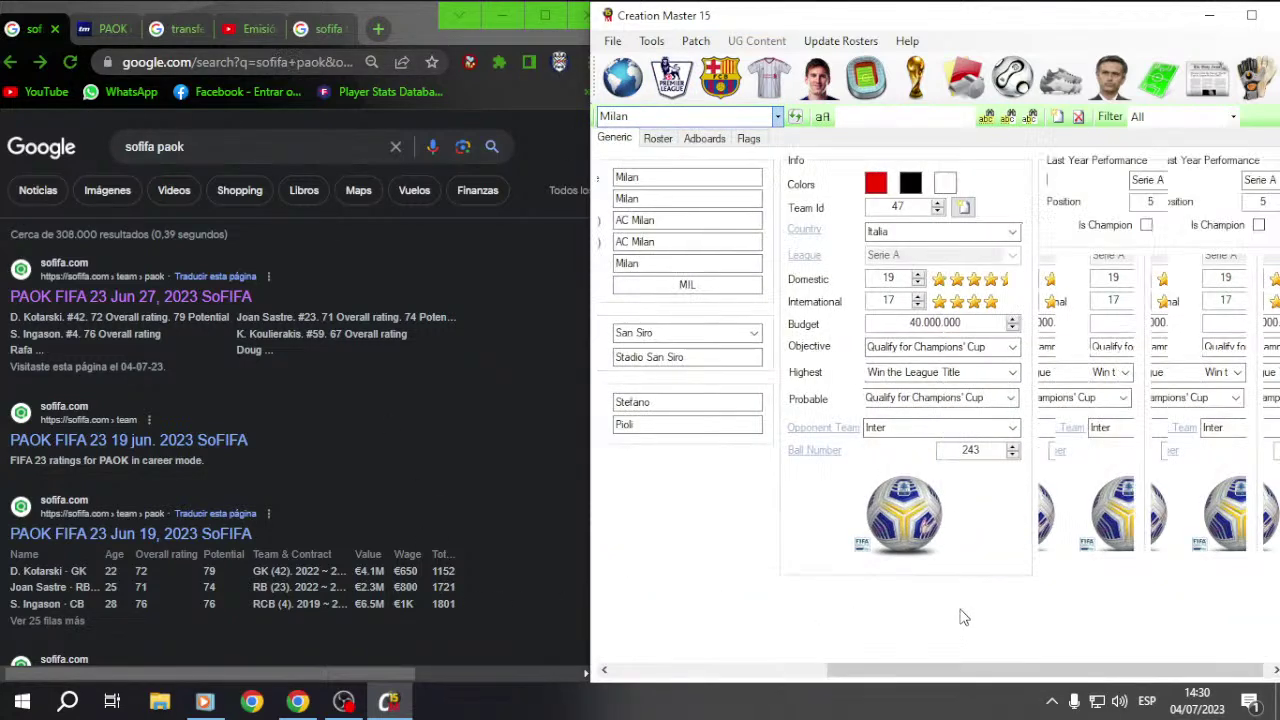
pyautogui.hscroll(-3, 875, 665)
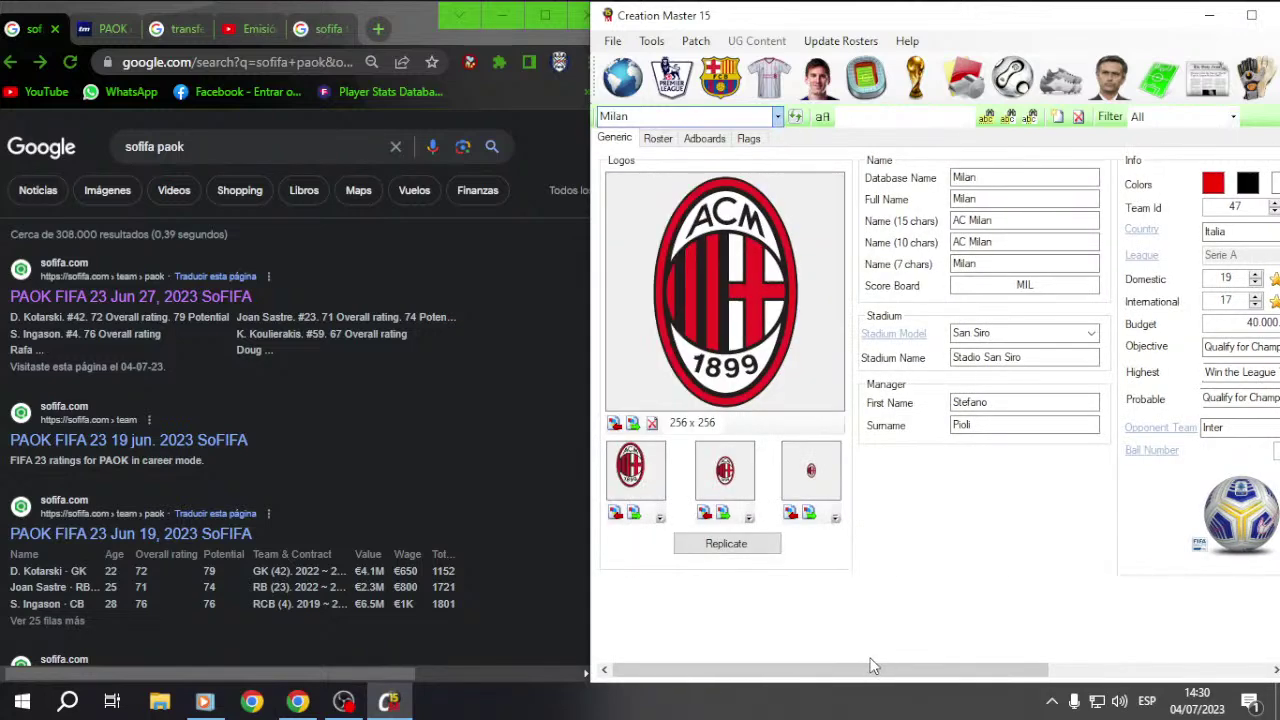
# Step: Display the roster of the PAOK team
pyautogui.click(658, 139)
pyautogui.click(777, 116)
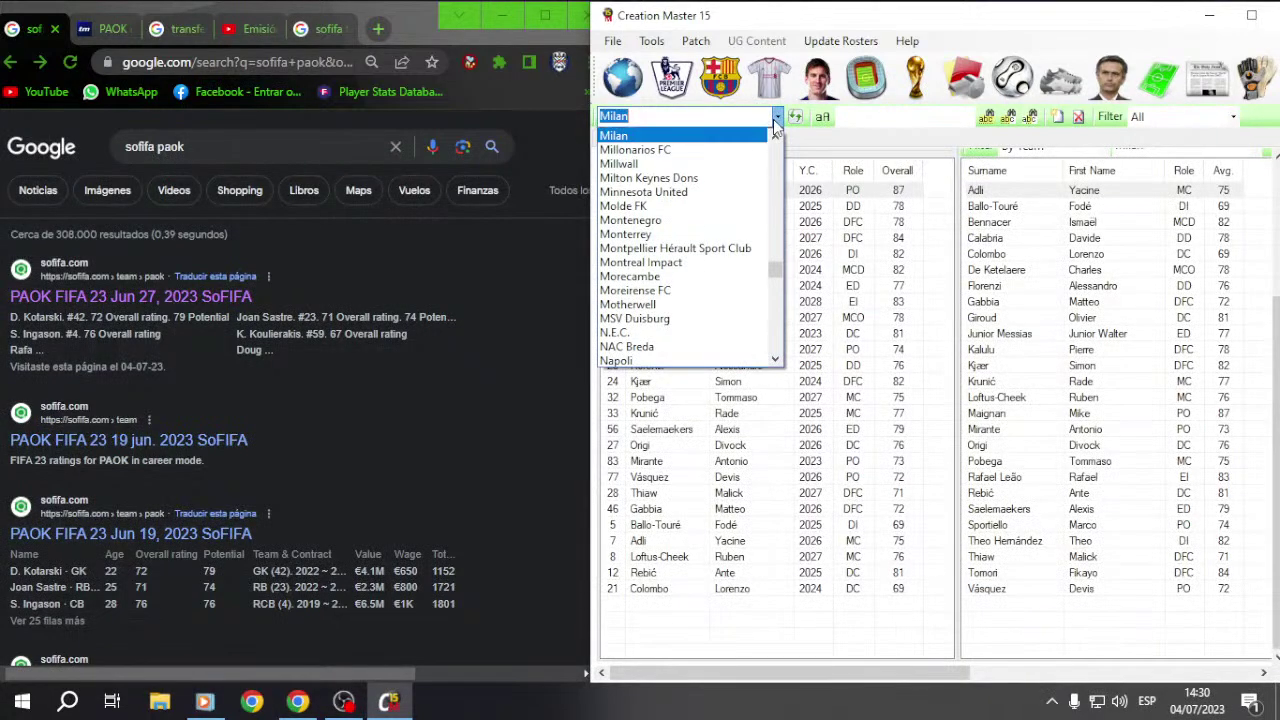
pyautogui.write('pa')
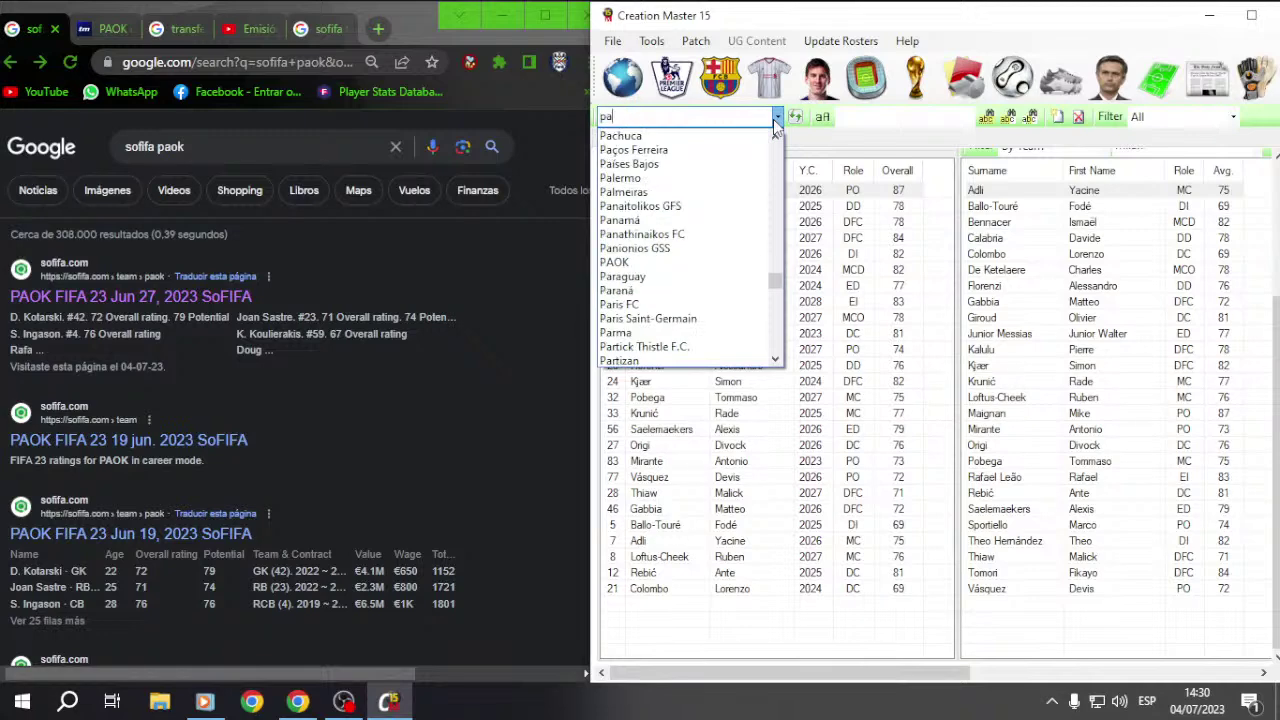
pyautogui.write('ok')
pyautogui.press('Return')
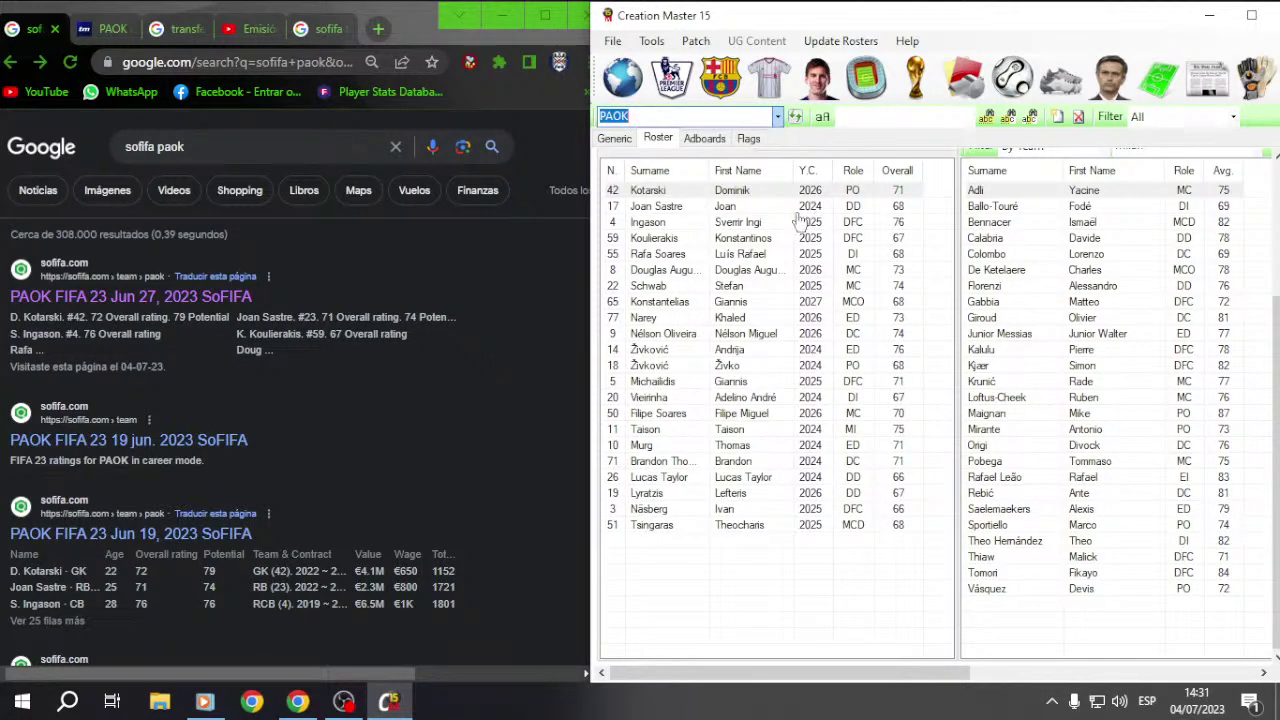
# Step: Launch FIFA 15 from the desktop and adjust the desktop audio level in OBS to about -34.5 dB
pyautogui.click(502, 16)
pyautogui.doubleClick(415, 35)
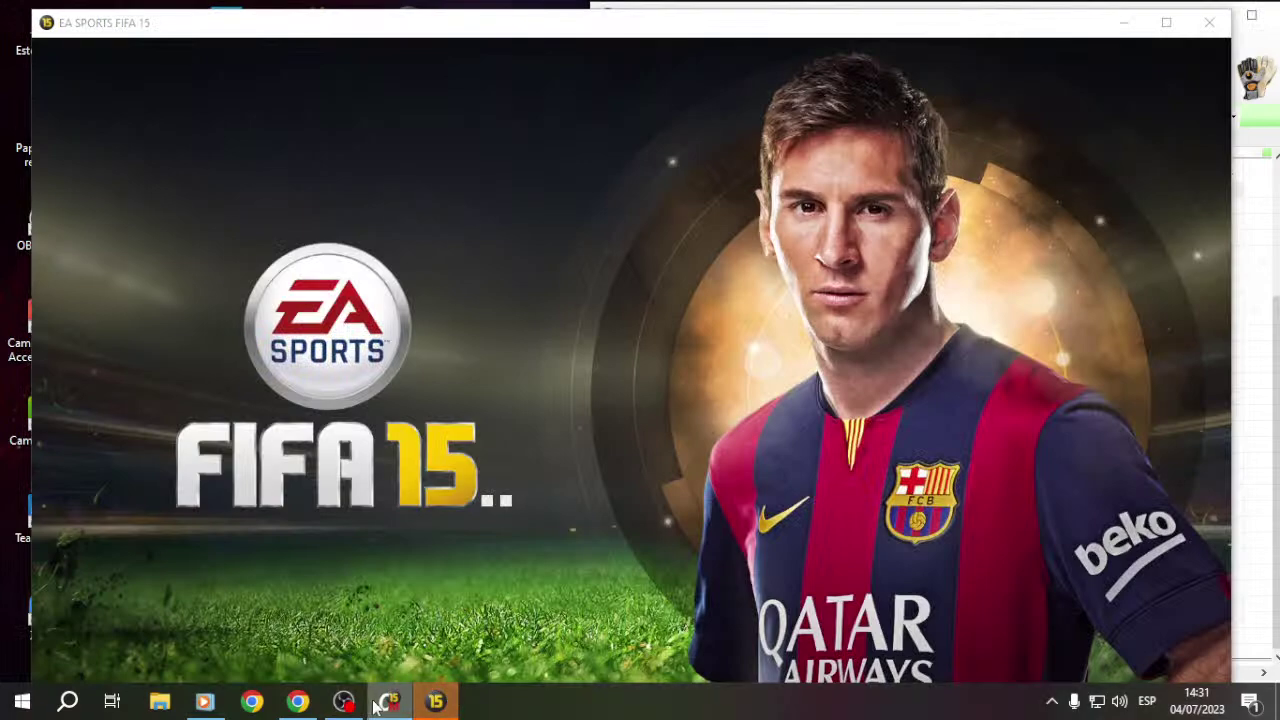
pyautogui.hotkey('alt', 'Tab')
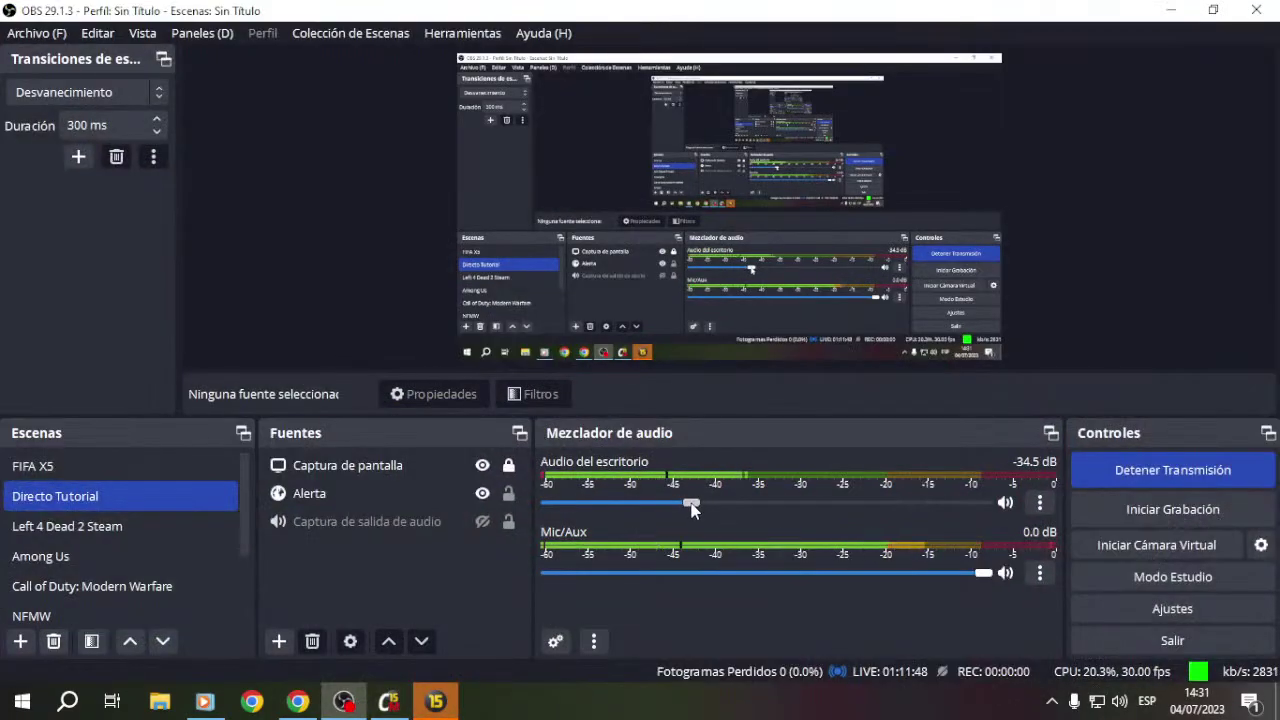
pyautogui.click(1171, 10)
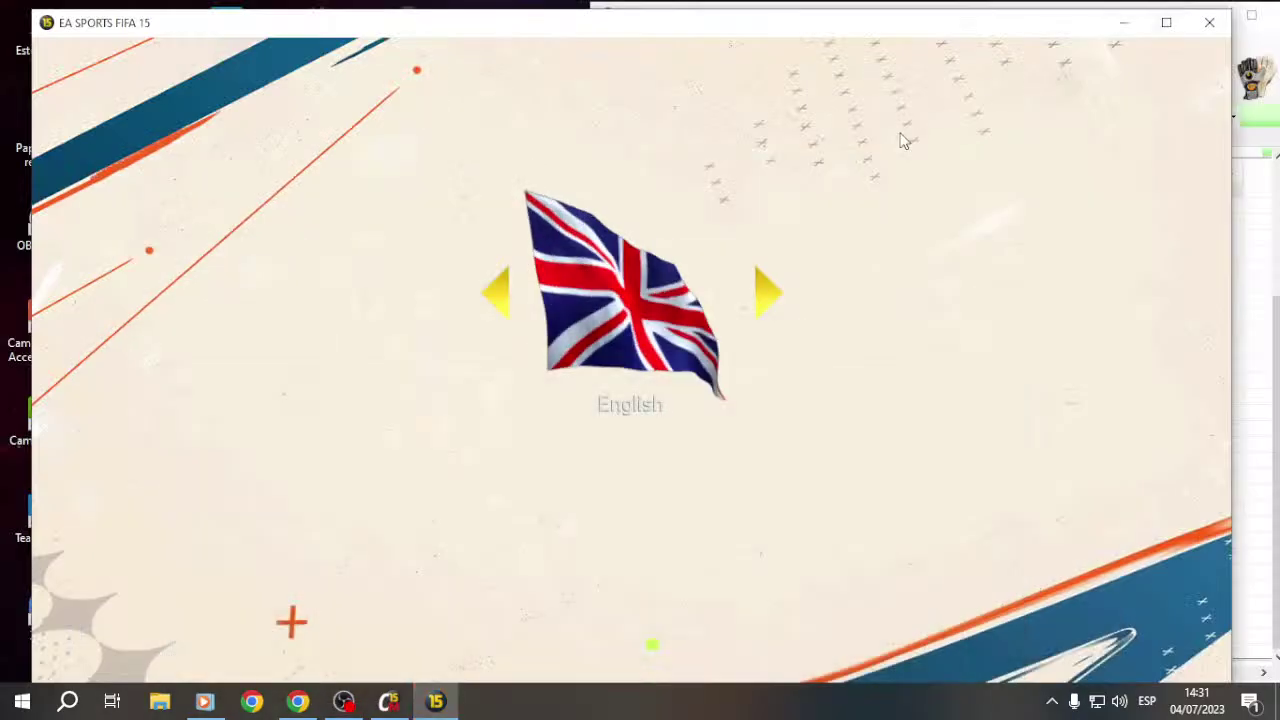
# Step: Maximize the FIFA 15 window and choose Spanish as the game language
pyautogui.doubleClick(912, 20)
pyautogui.press('Right')
pyautogui.press('Right')
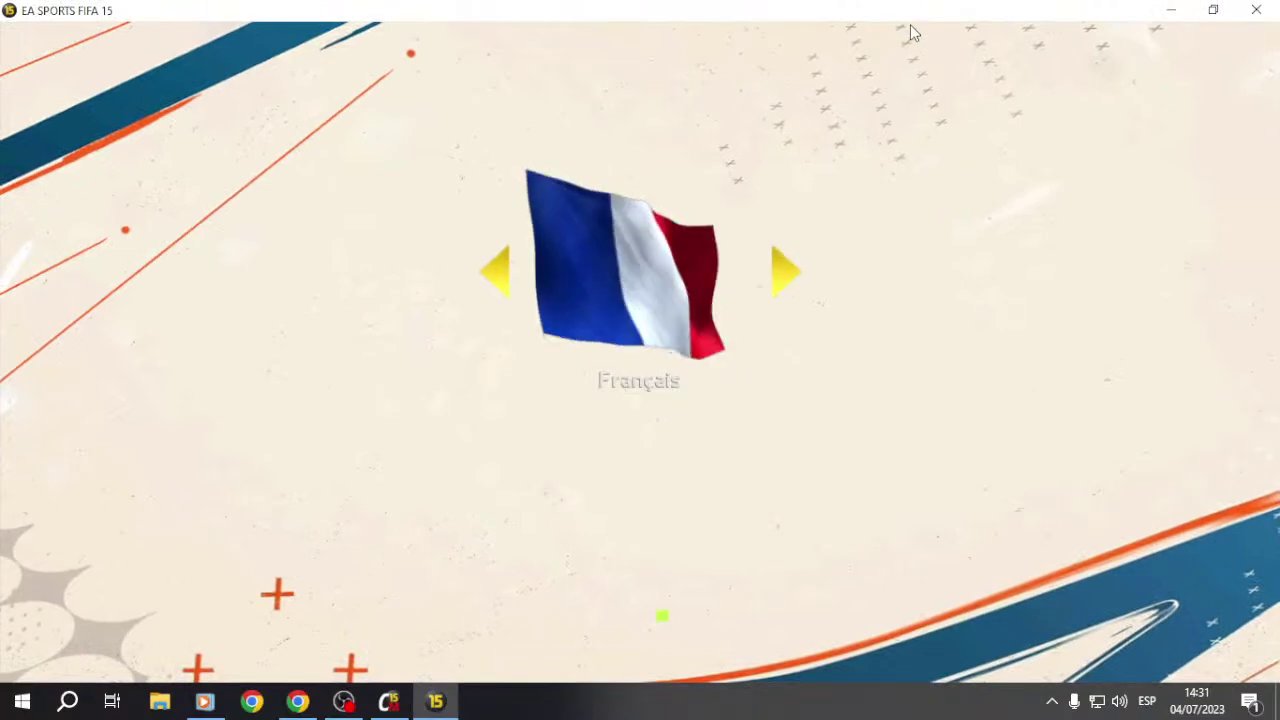
pyautogui.press('Return')
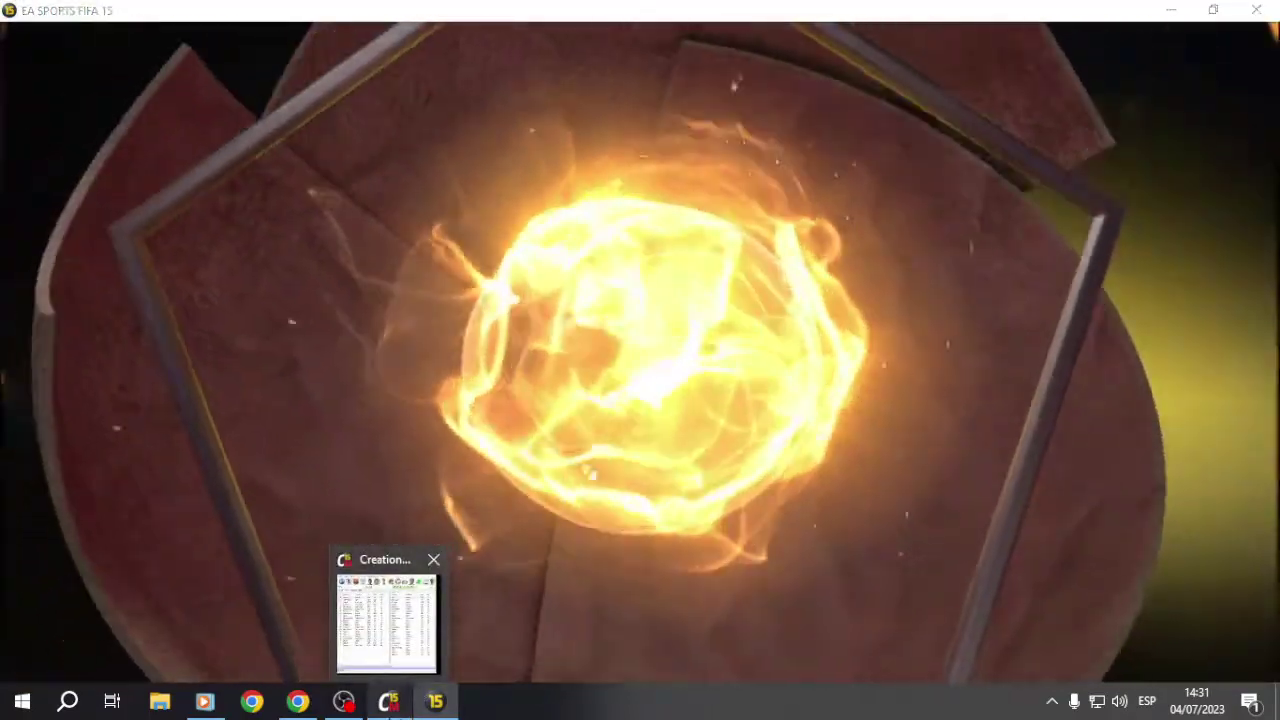
# Step: Clear the other windows away from FIFA 15 and continue past the game's title screen
pyautogui.click(388, 700)
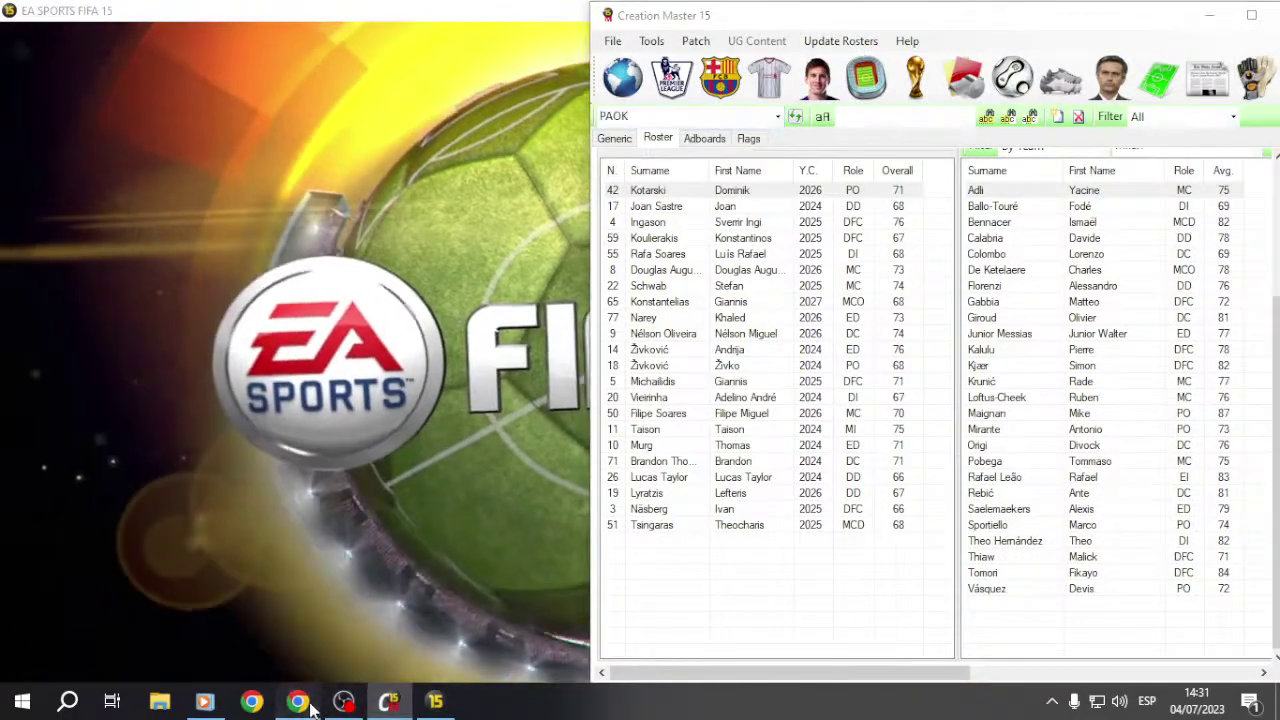
pyautogui.click(298, 700)
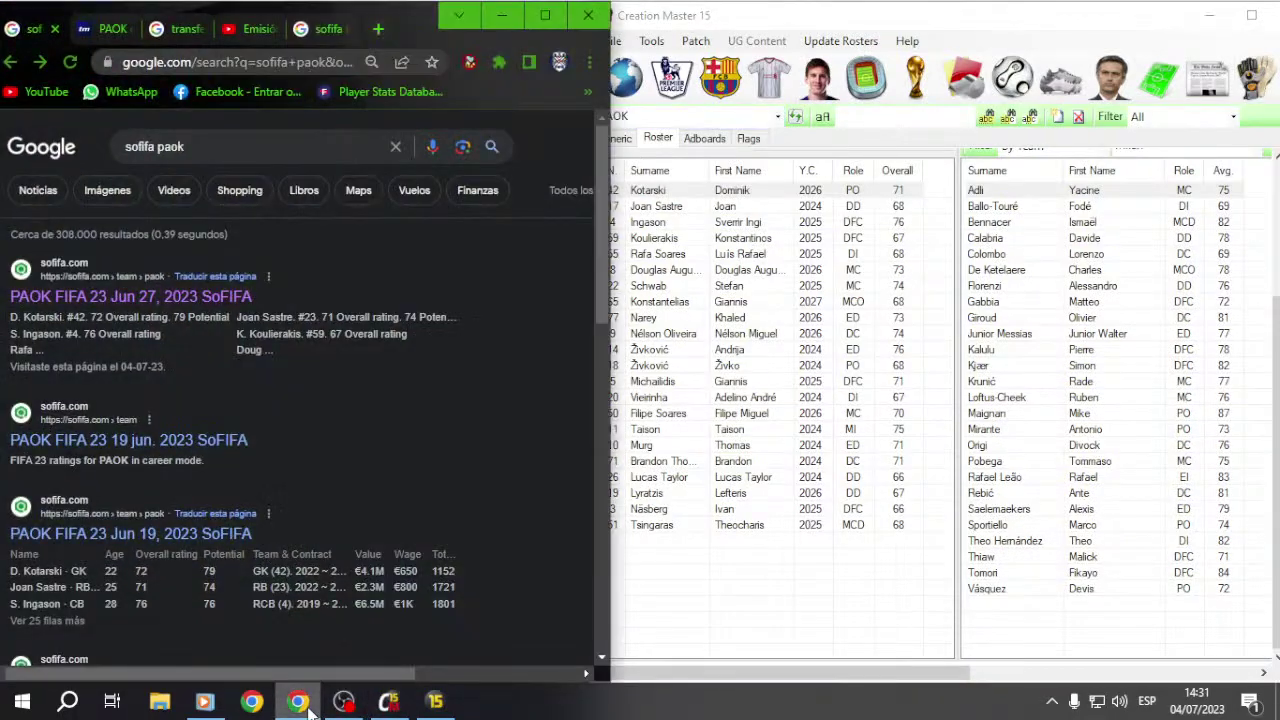
pyautogui.click(502, 16)
pyautogui.click(499, 23)
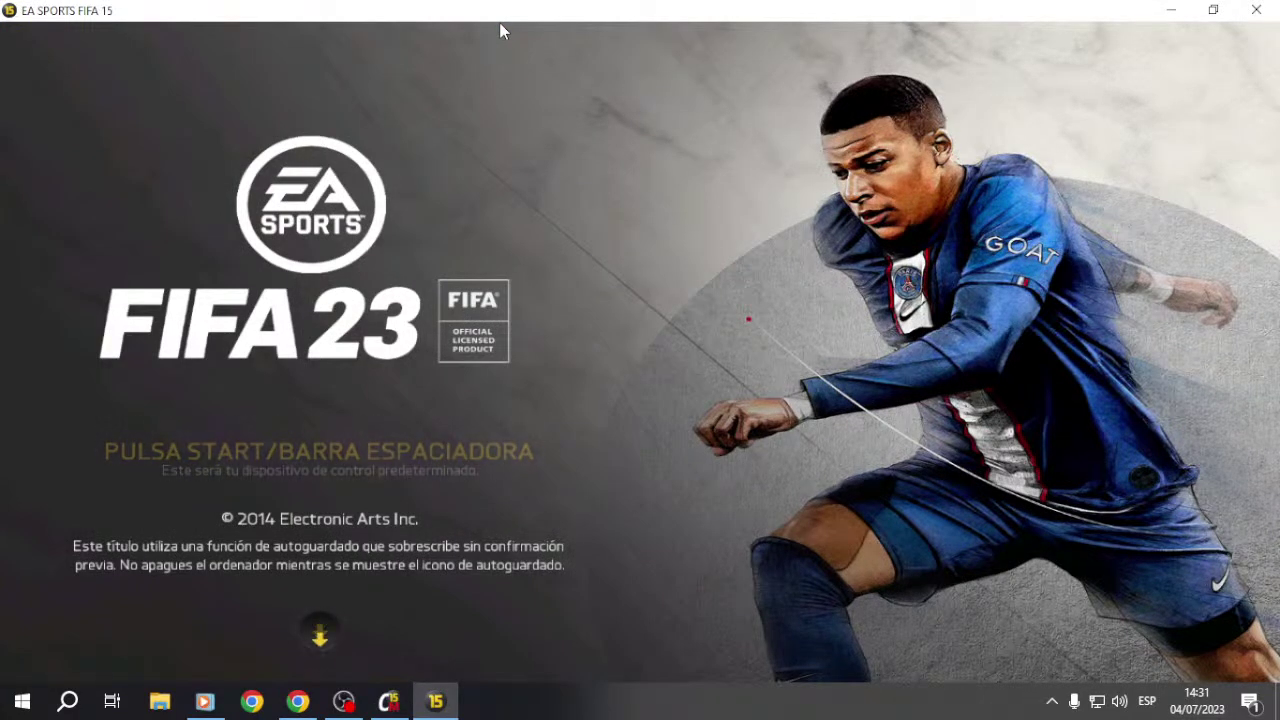
pyautogui.press('space')
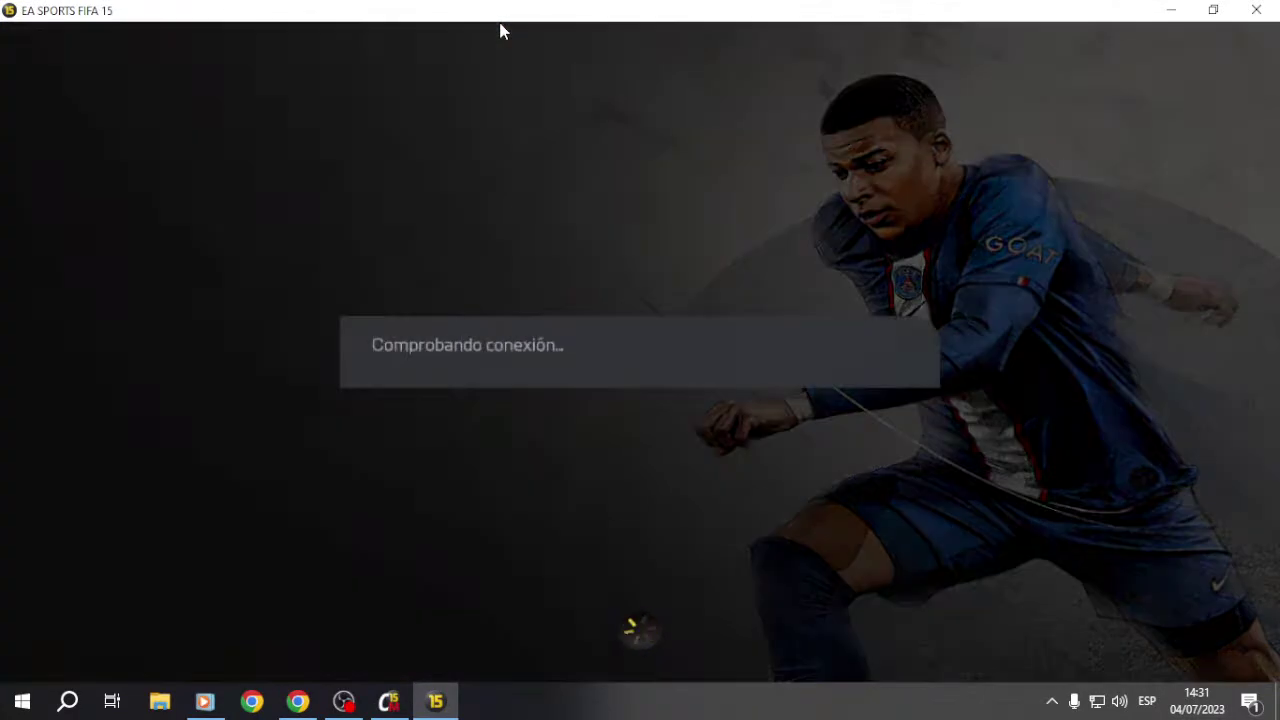
# Step: Continue past the connection check to the match team selection and set the home country to Resto del mundo
pyautogui.press('Return')
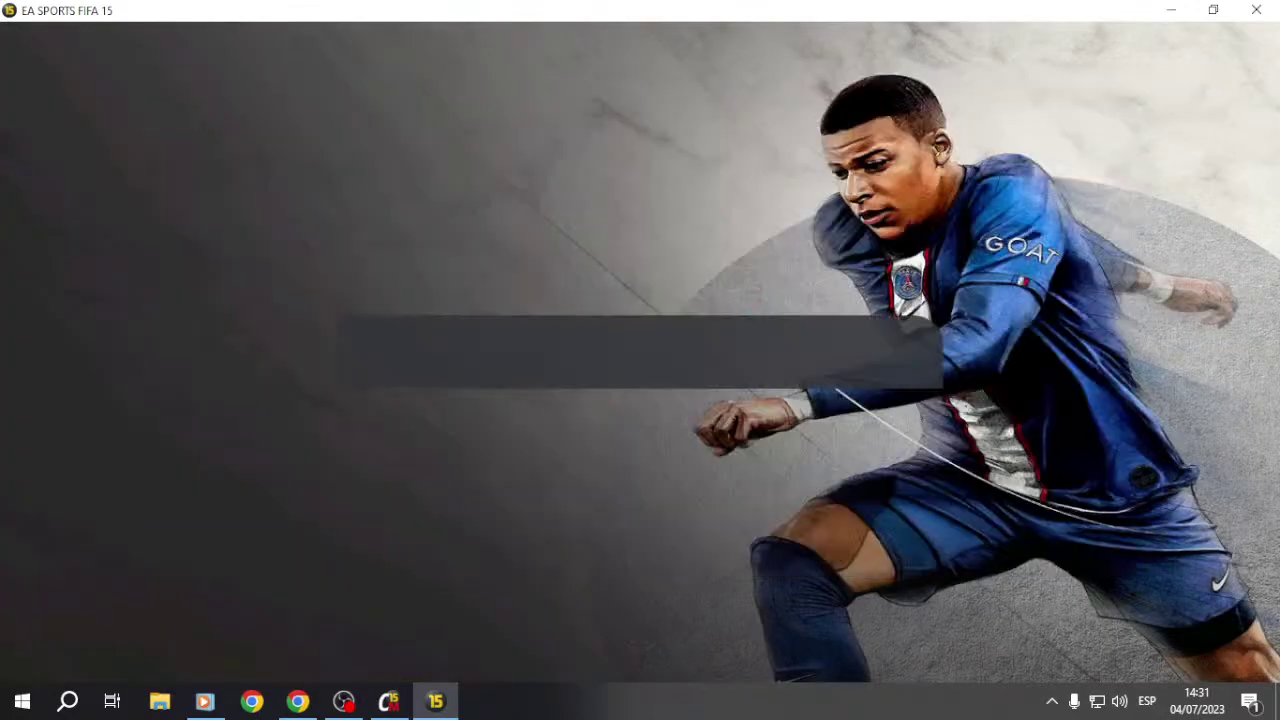
pyautogui.press('Return')
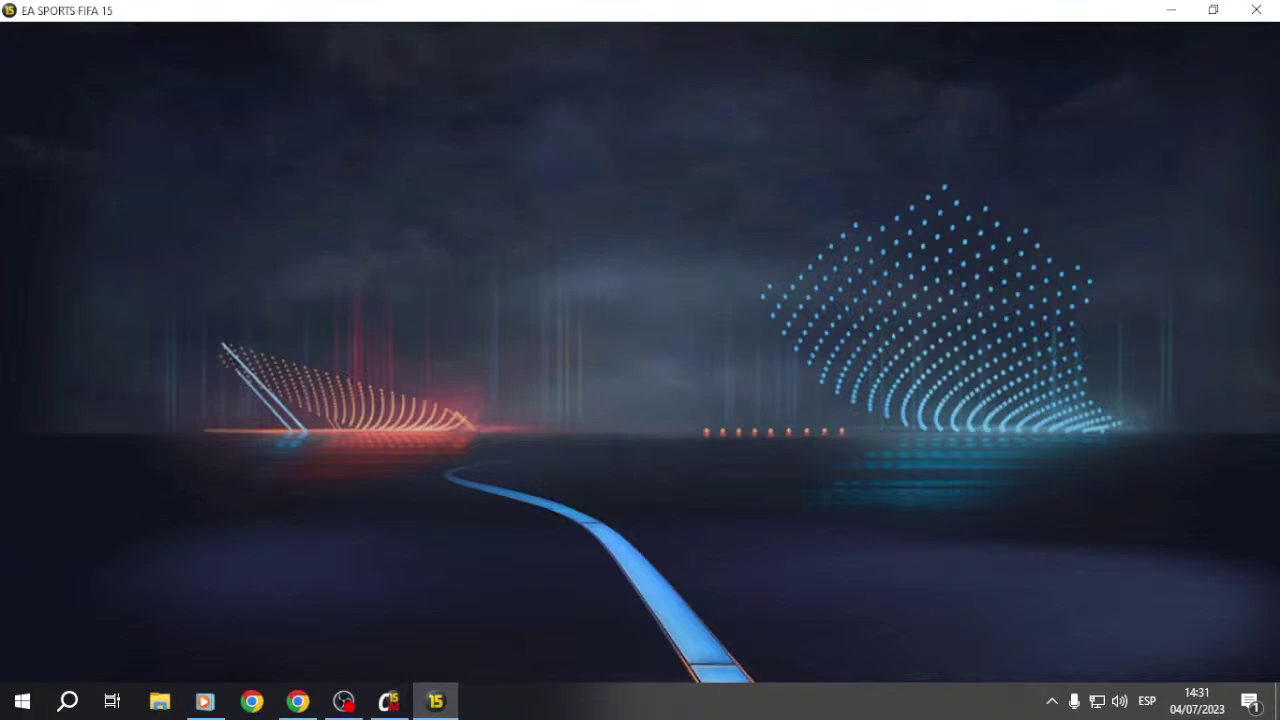
pyautogui.press('Return')
pyautogui.press('Up')
pyautogui.press('Left')
pyautogui.press('Right')
pyautogui.press('Right')
pyautogui.press('Right')
pyautogui.press('Right')
pyautogui.press('Right')
pyautogui.press('Right')
pyautogui.press('Left')
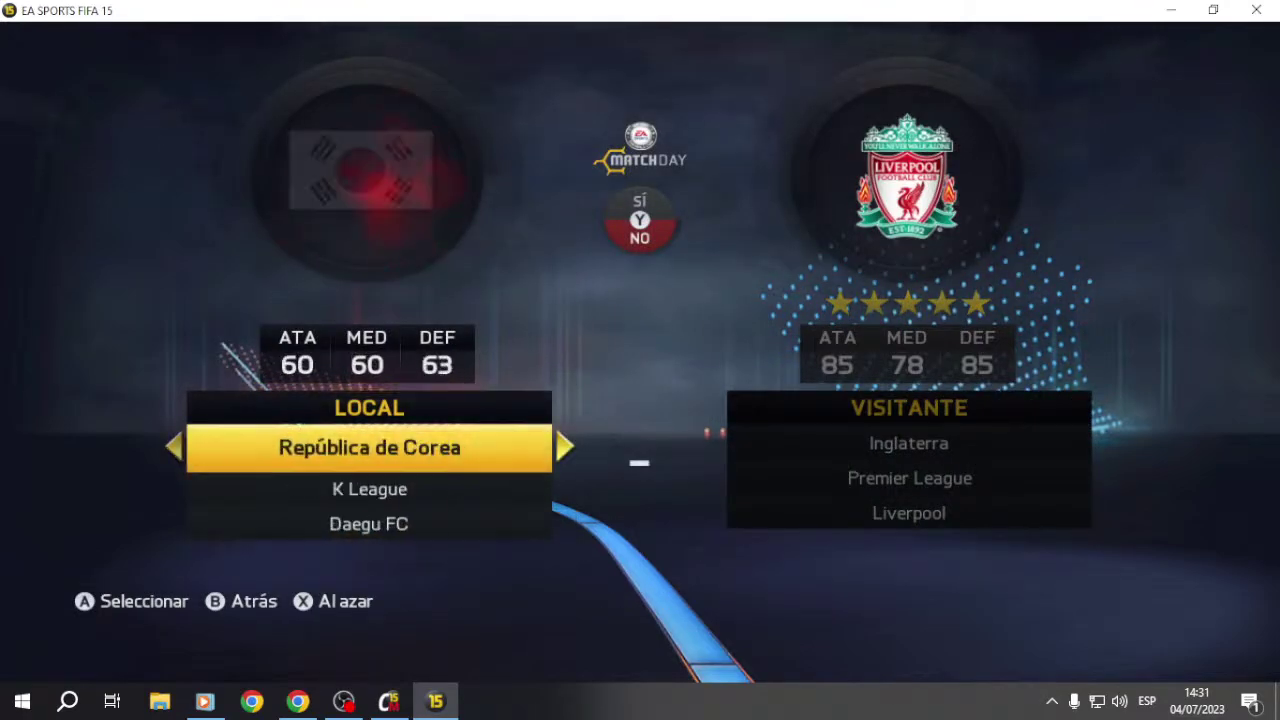
pyautogui.press('Left')
pyautogui.press('Right')
pyautogui.press('Right')
pyautogui.press('Right')
# Step: Display AEK Athens as the home team in the Rest Of World league
pyautogui.press('Down')
pyautogui.press('Down')
pyautogui.press('Right')
pyautogui.press('Left')
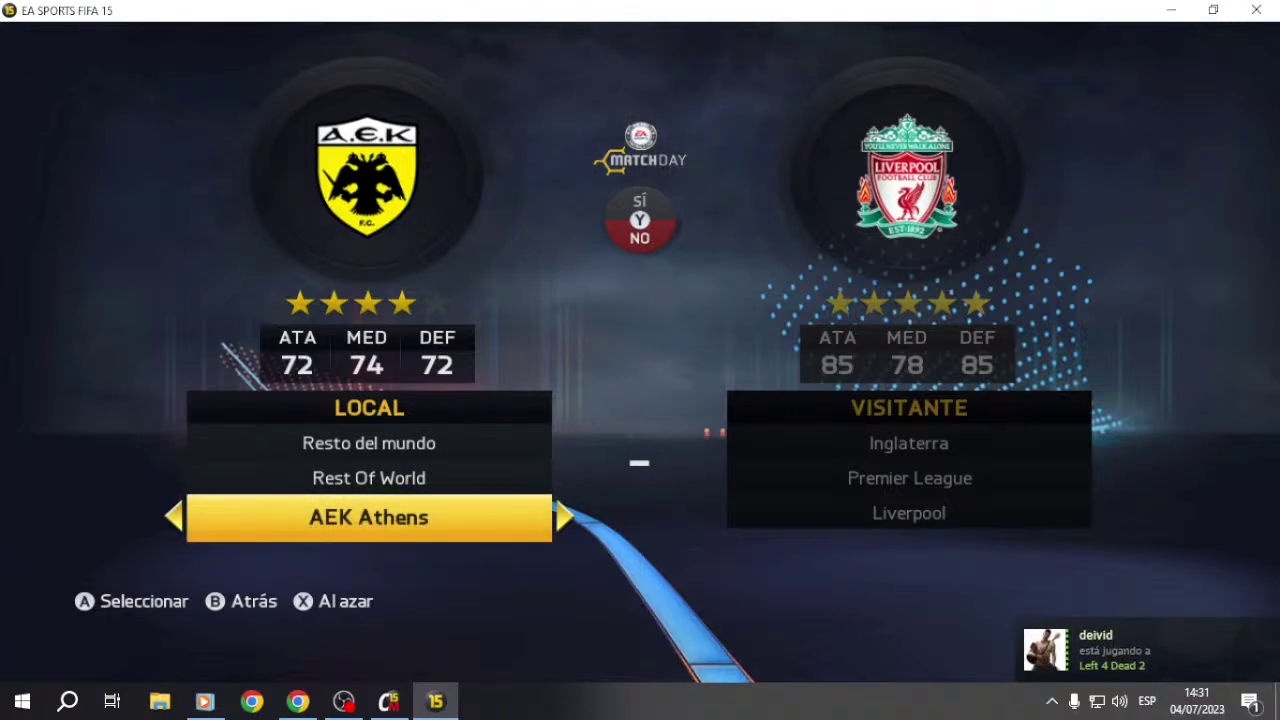
pyautogui.press('Right')
pyautogui.press('Left')
pyautogui.press('Left')
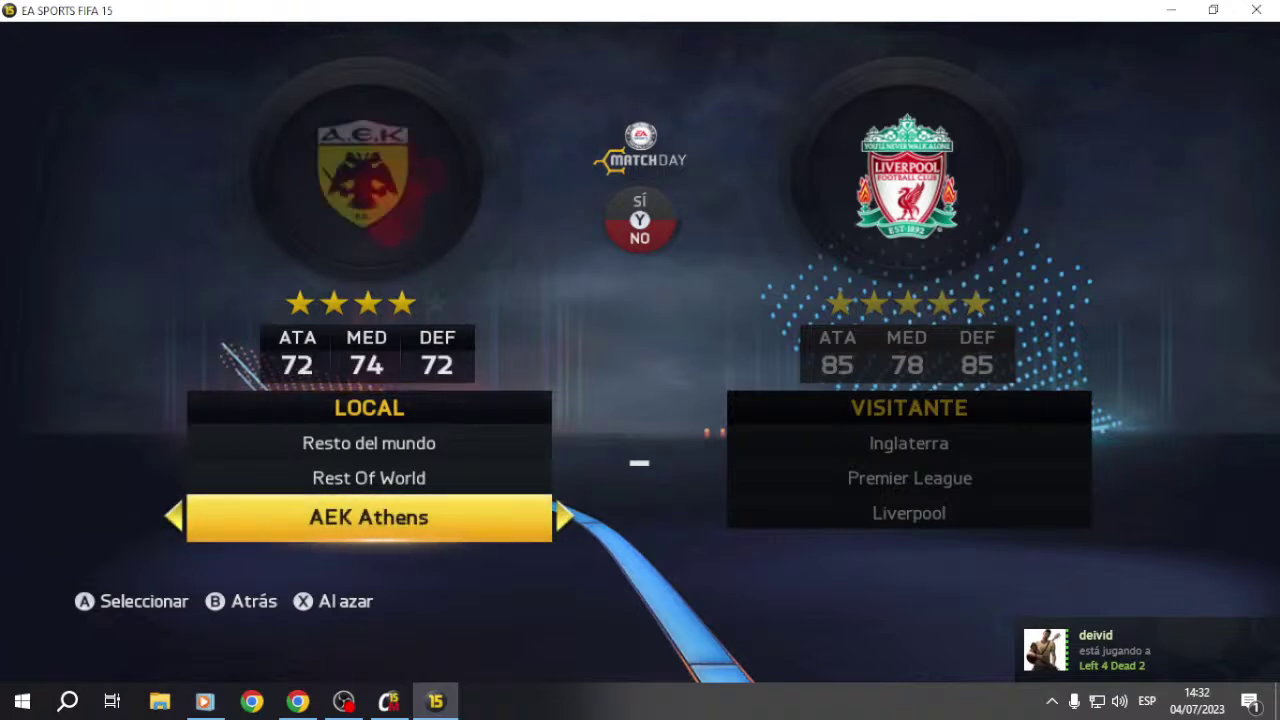
# Step: Choose Panathinaikos from the Rest Of World league as the home team against Liverpool
pyautogui.press('Right')
pyautogui.press('Right')
pyautogui.press('Right')
pyautogui.press('Right')
pyautogui.press('Right')
pyautogui.press('Right')
pyautogui.press('Right')
pyautogui.press('Right')
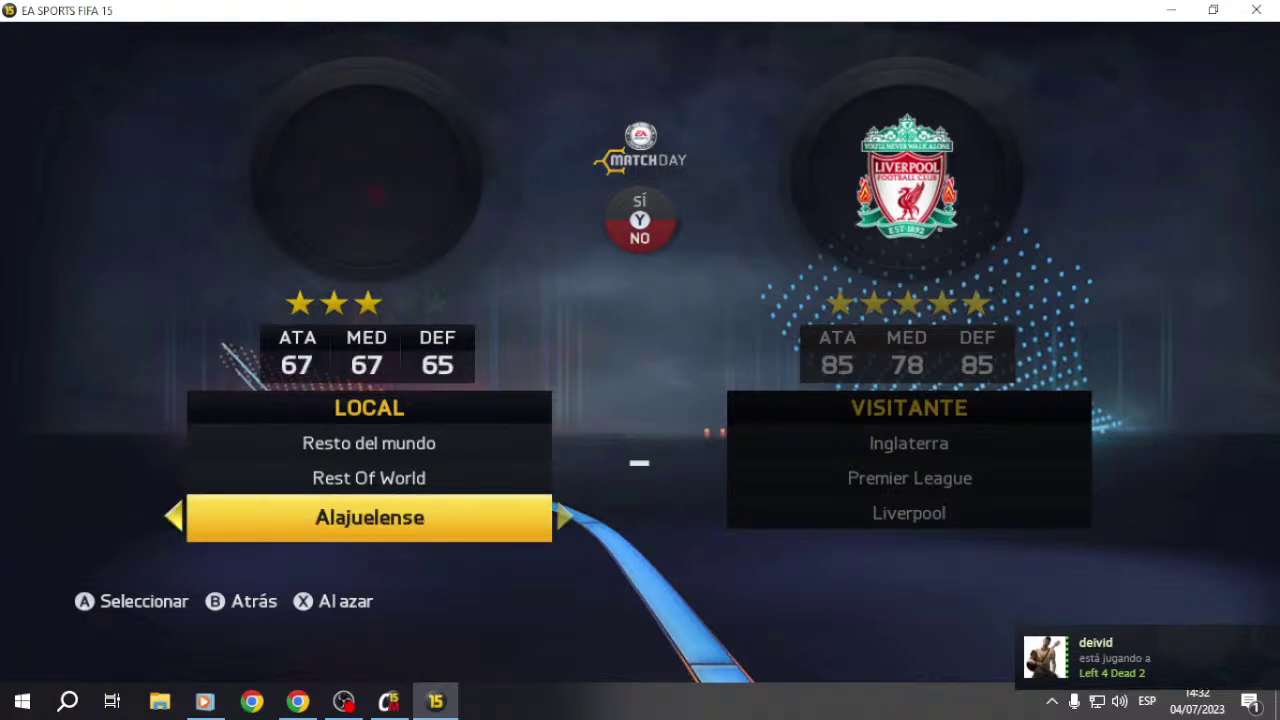
pyautogui.press('Right')
pyautogui.press('Right')
pyautogui.press('Right')
pyautogui.press('Right')
pyautogui.press('Right')
pyautogui.press('Right')
pyautogui.press('Right')
pyautogui.press('Right')
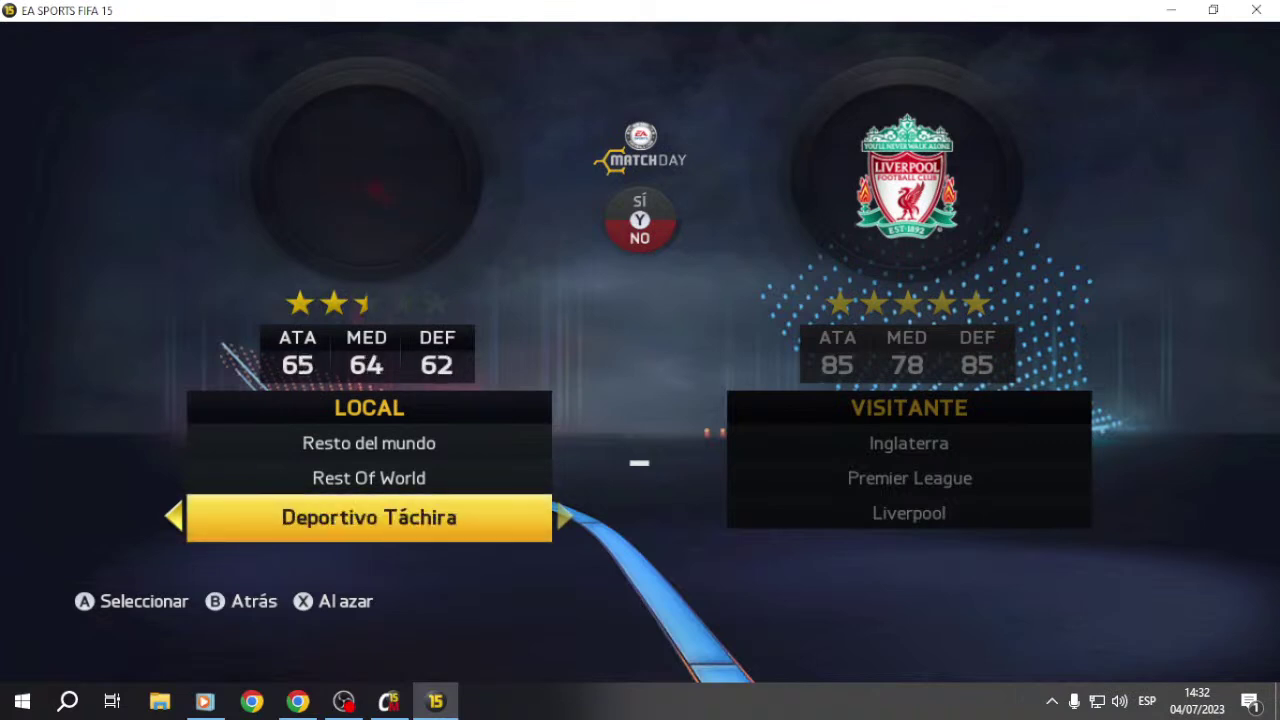
pyautogui.press('Right')
pyautogui.press('Right')
pyautogui.press('Right')
pyautogui.press('Right')
pyautogui.press('Right')
pyautogui.press('Right')
pyautogui.press('Right')
pyautogui.press('Right')
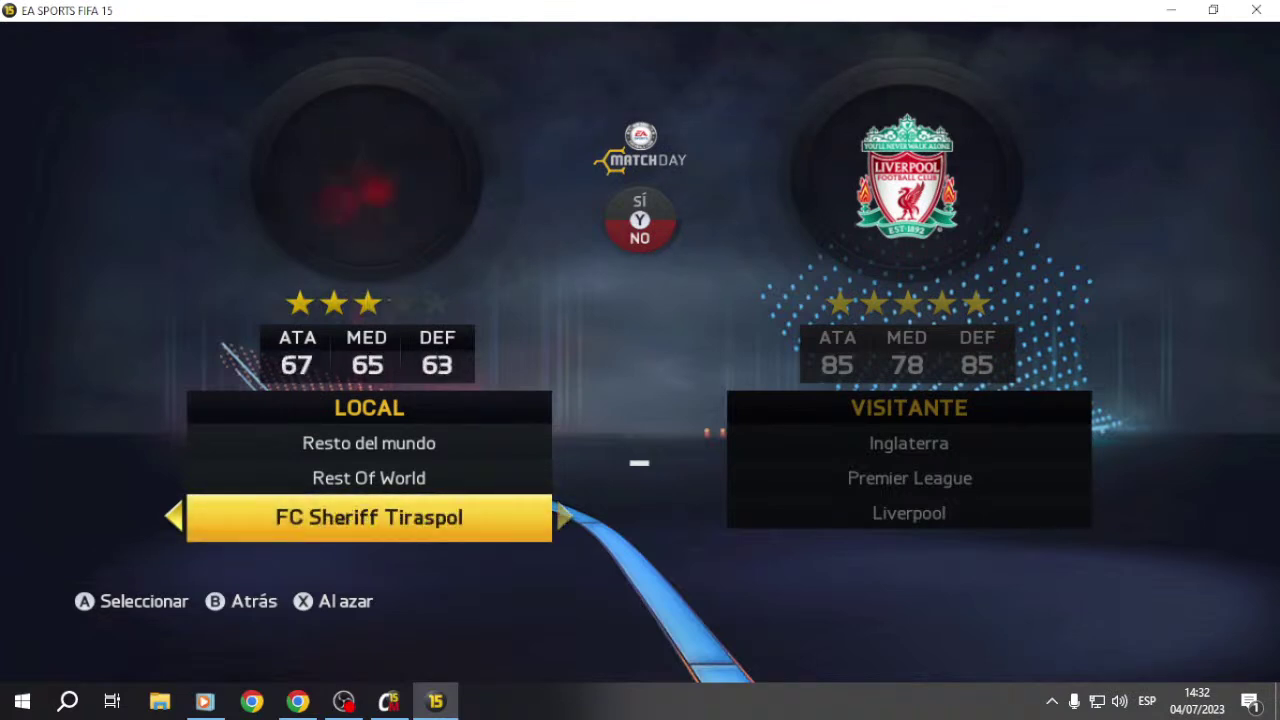
pyautogui.press('Right')
pyautogui.press('Right')
pyautogui.press('Right')
pyautogui.press('Right')
pyautogui.press('Right')
pyautogui.press('Right')
pyautogui.press('Right')
pyautogui.press('Right')
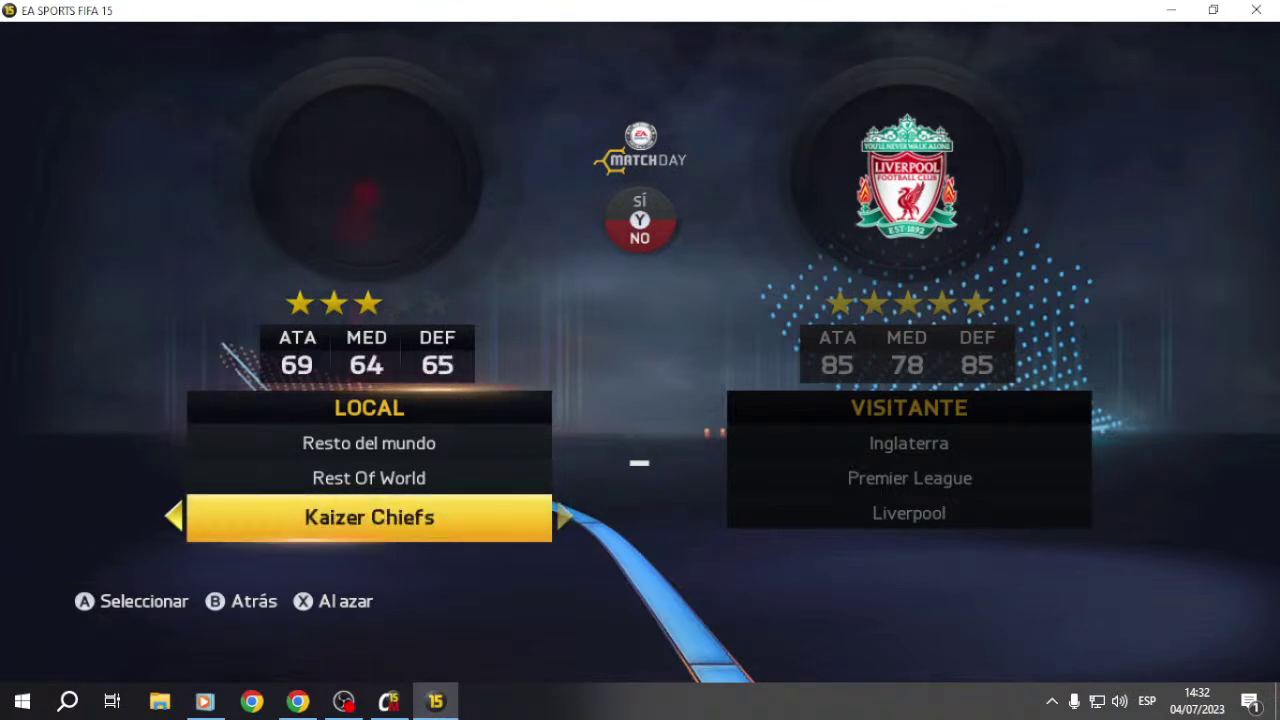
pyautogui.press('Right')
pyautogui.press('Right')
pyautogui.press('Right')
pyautogui.press('Right')
pyautogui.press('Right')
pyautogui.press('Right')
pyautogui.press('Right')
pyautogui.press('Right')
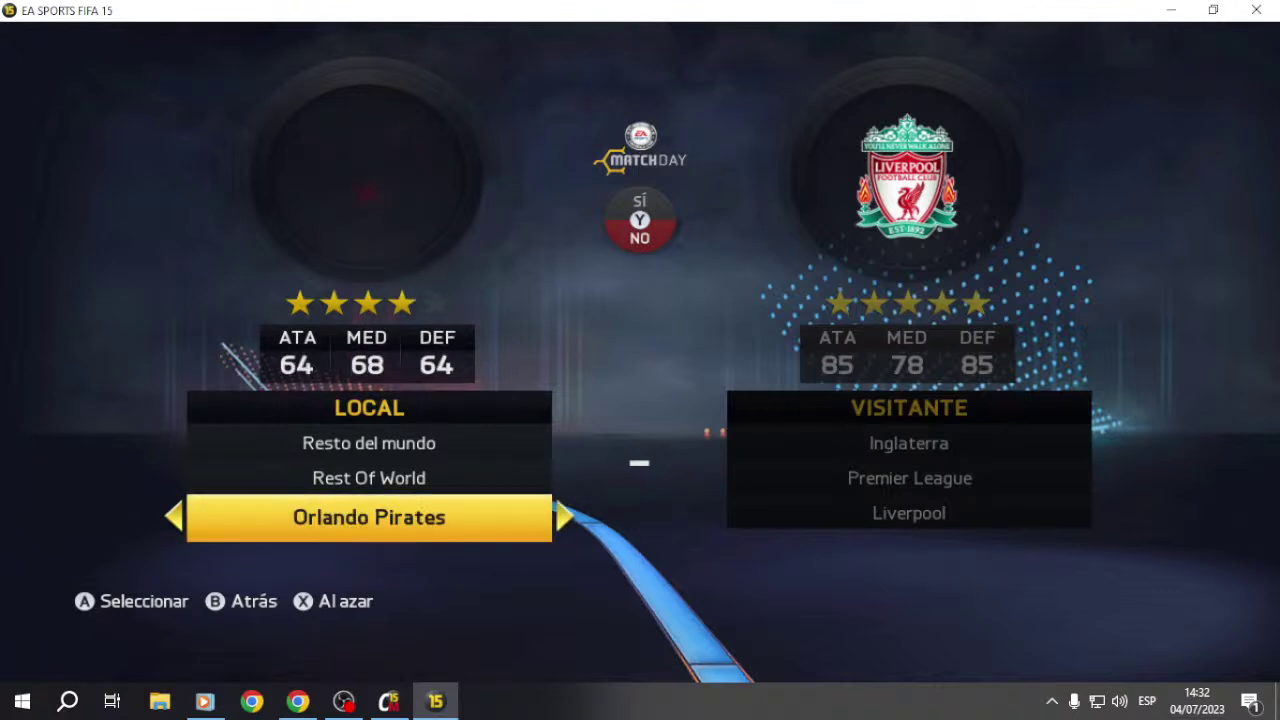
pyautogui.press('Left')
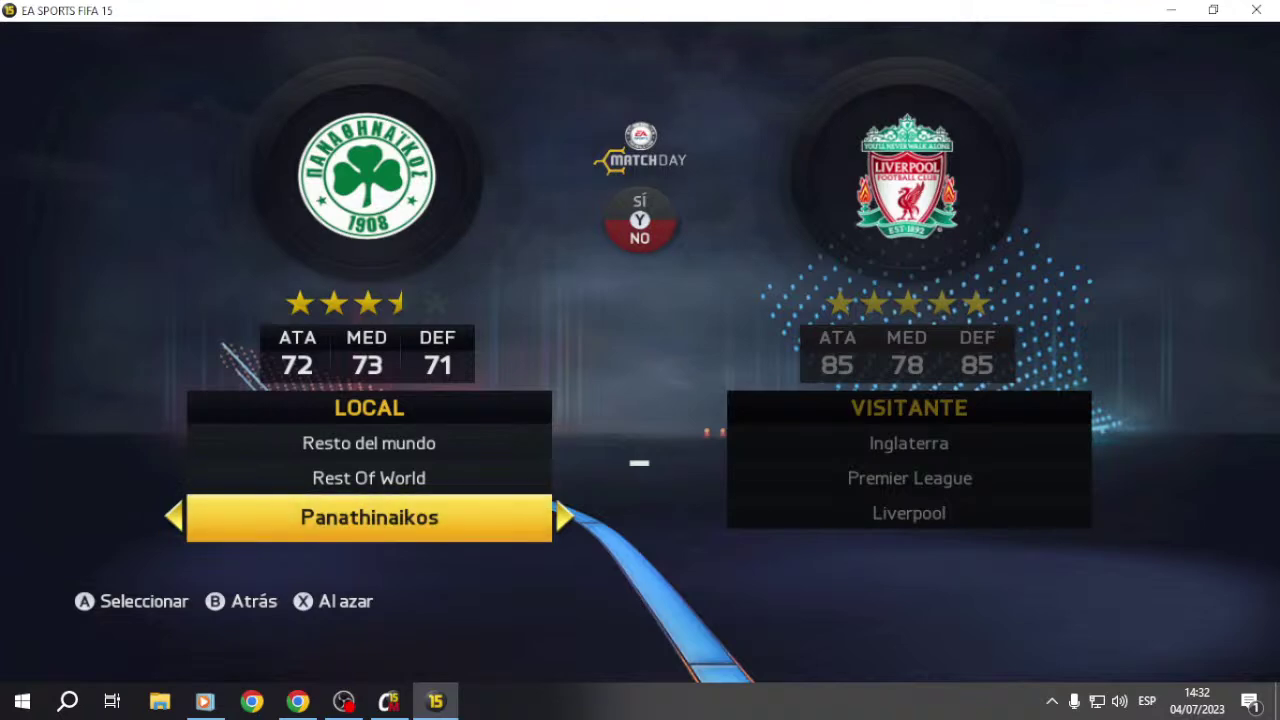
pyautogui.press('Return')
pyautogui.press('Return')
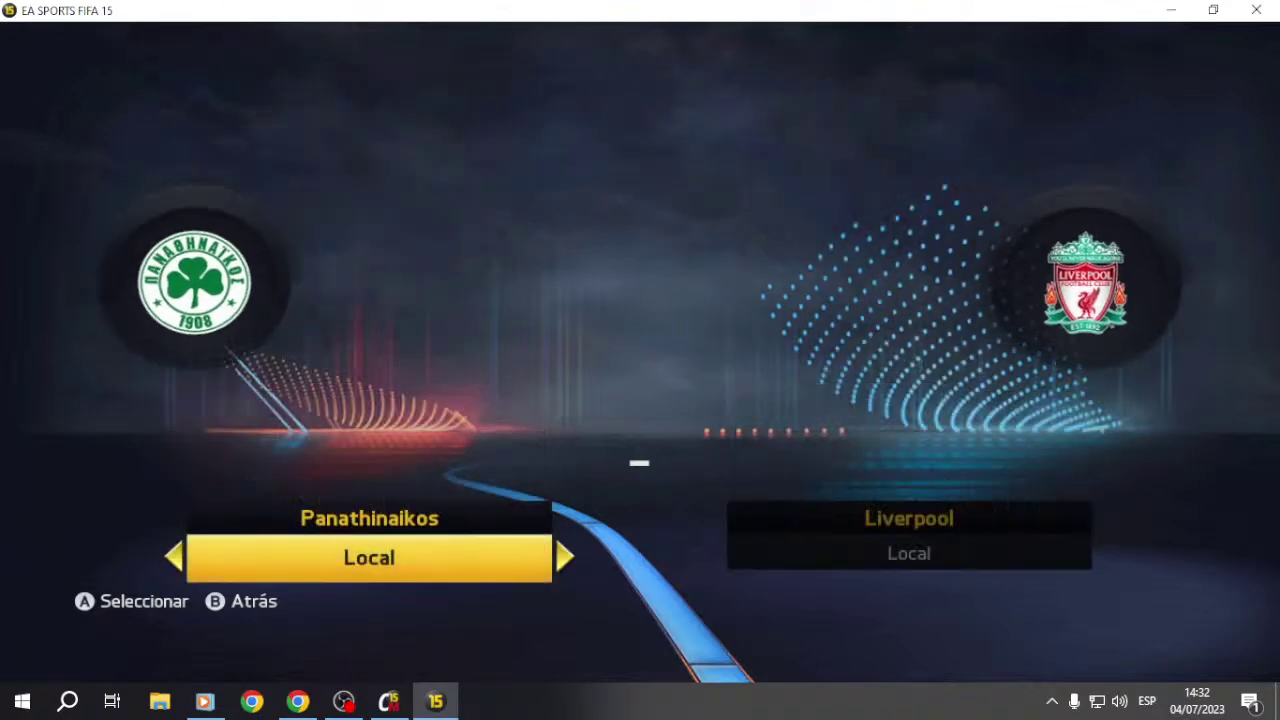
# Step: Compare the Local, Visitante and Alternativa kits of Panathinaikos in the kit selection
pyautogui.press('Right')
pyautogui.press('Right')
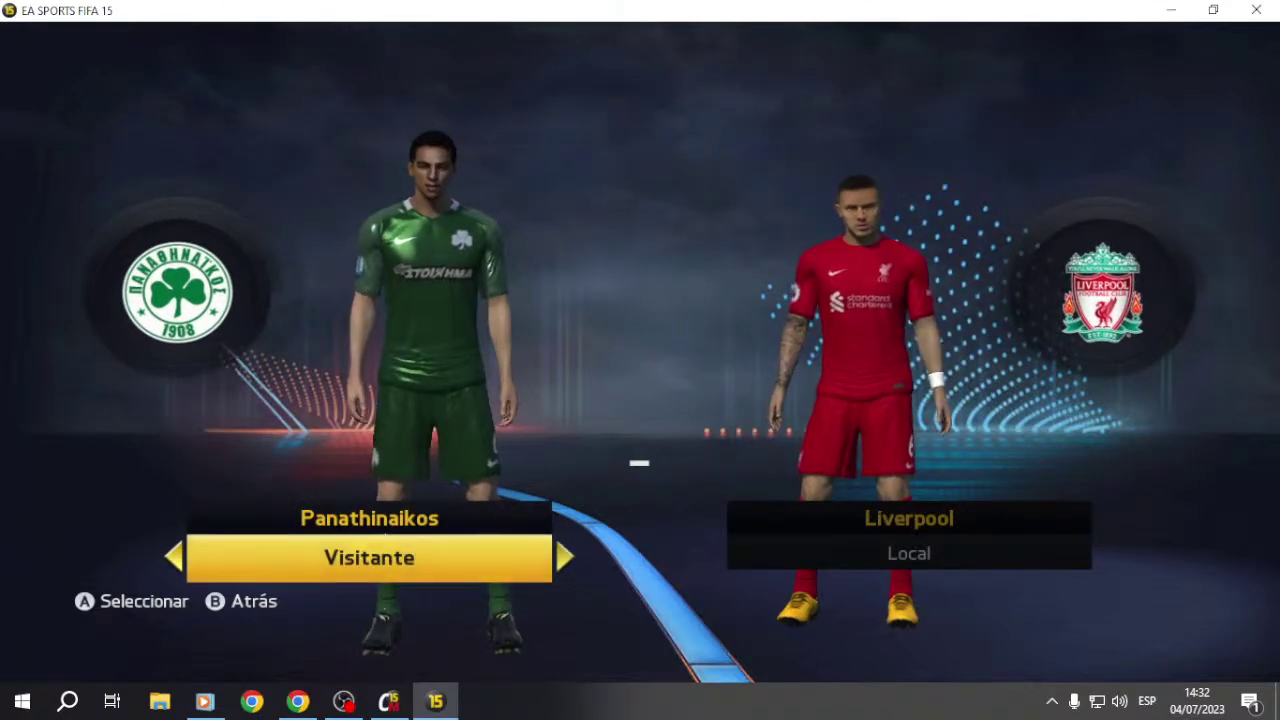
pyautogui.press('Left')
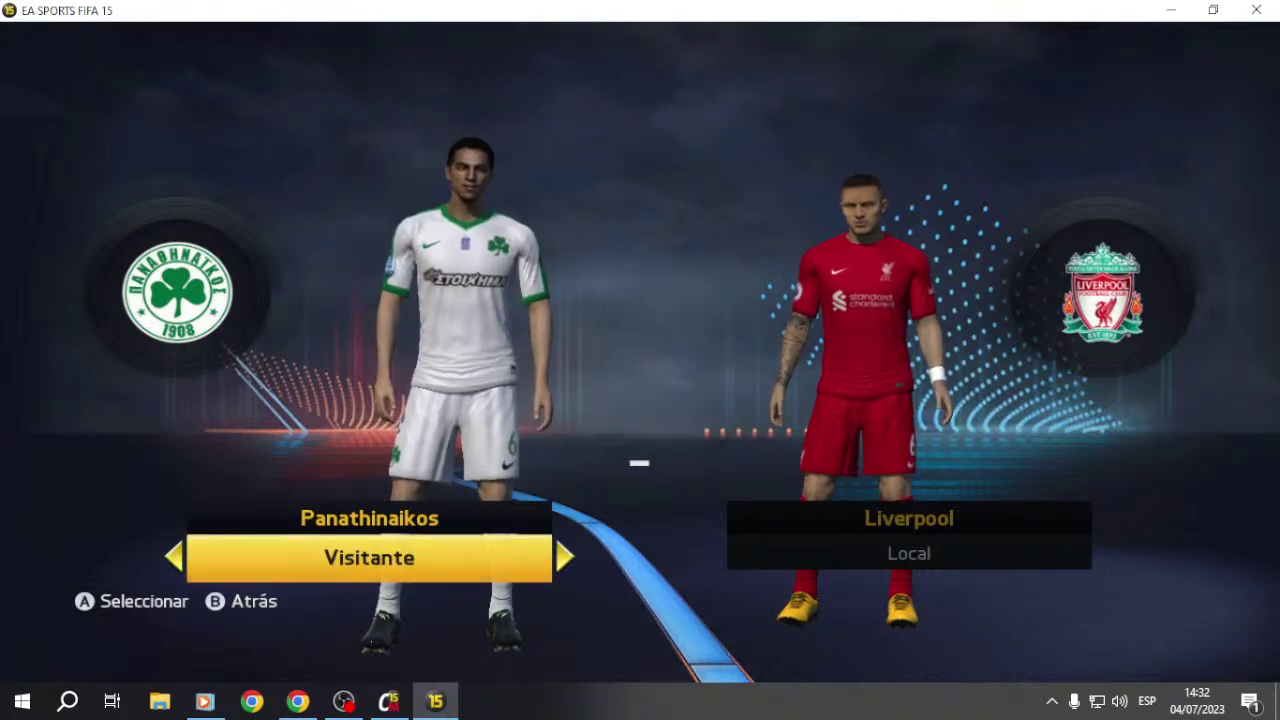
pyautogui.press('Right')
pyautogui.press('Right')
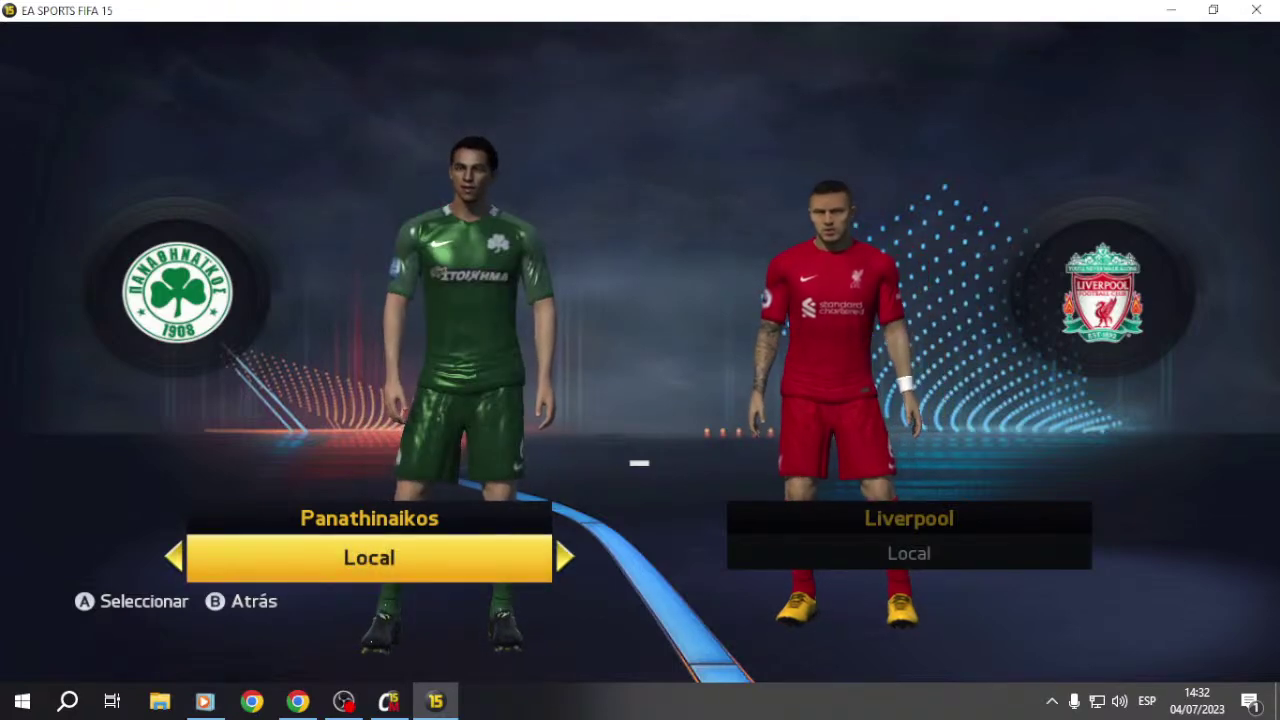
pyautogui.press('Right')
pyautogui.press('Left')
pyautogui.press('Right')
pyautogui.press('Right')
pyautogui.press('Left')
pyautogui.press('Right')
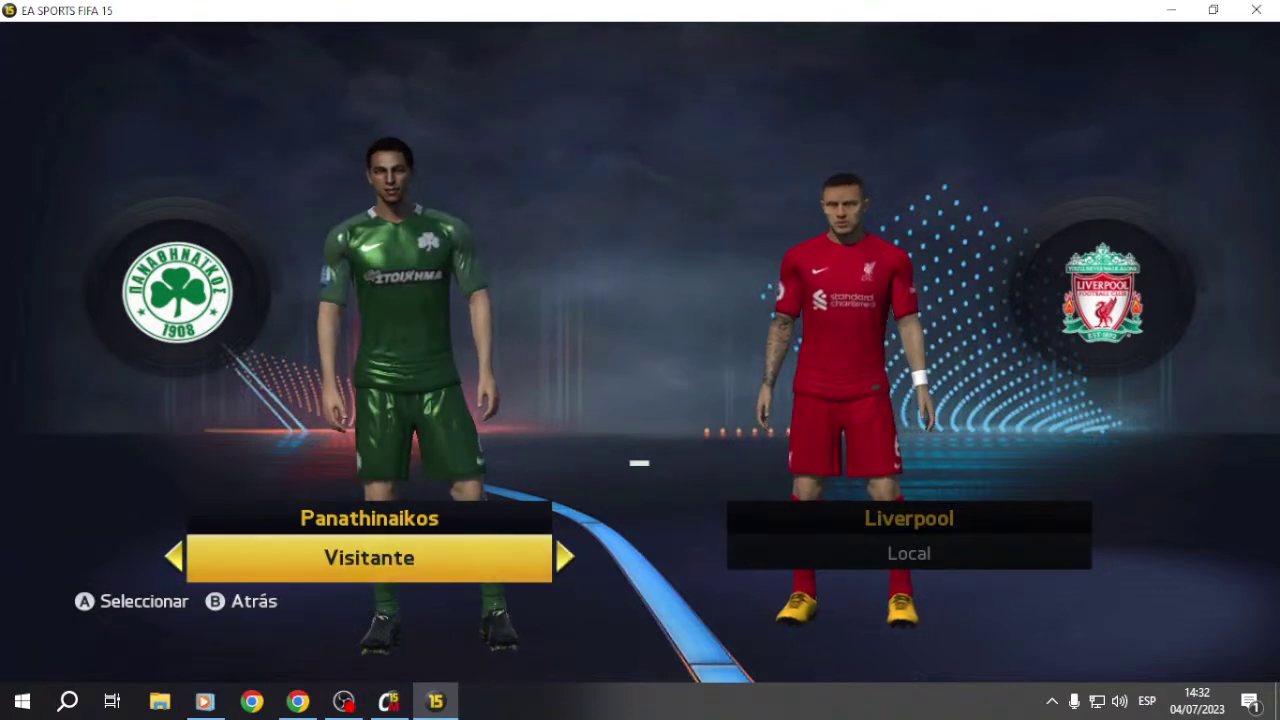
pyautogui.press('Right')
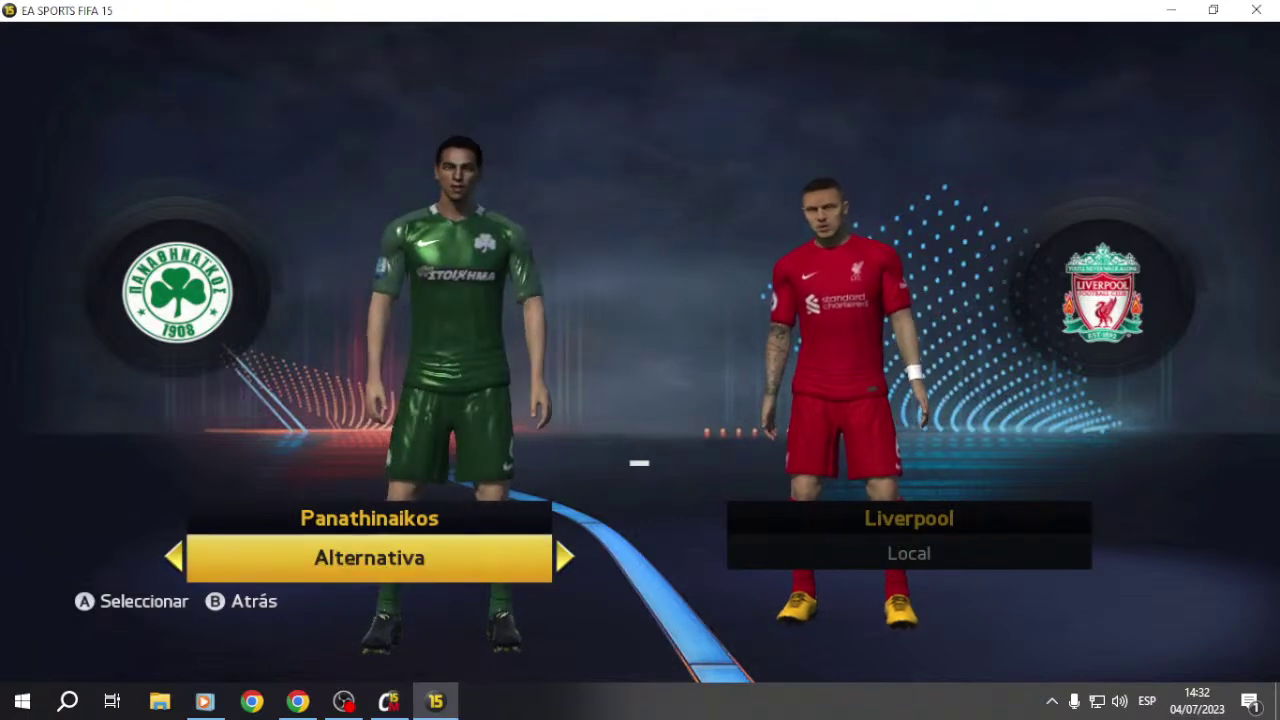
# Step: Go back to the team selection and choose PAOK as the home team against Liverpool
pyautogui.press('Escape')
pyautogui.press('Right')
pyautogui.press('Right')
pyautogui.press('Return')
pyautogui.press('Return')
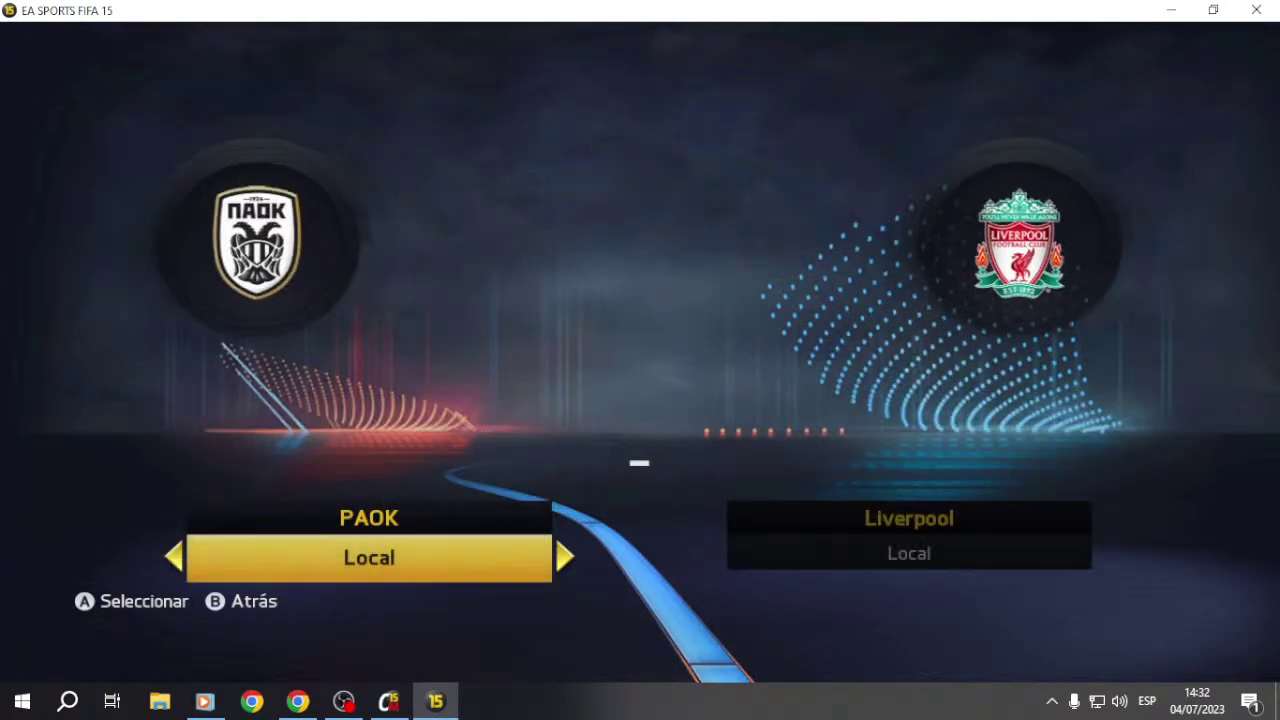
# Step: Compare PAOK's available kits in the kit selection
pyautogui.press('Right')
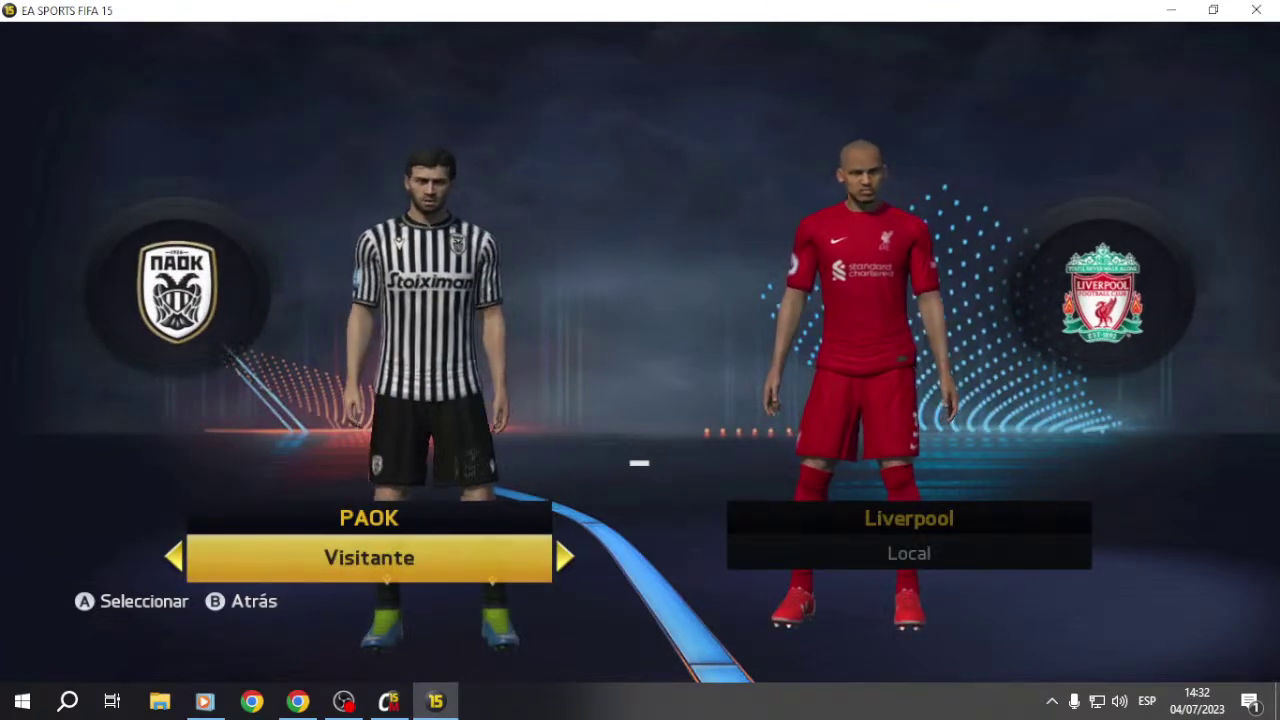
pyautogui.press('Right')
pyautogui.press('Left')
pyautogui.press('Left')
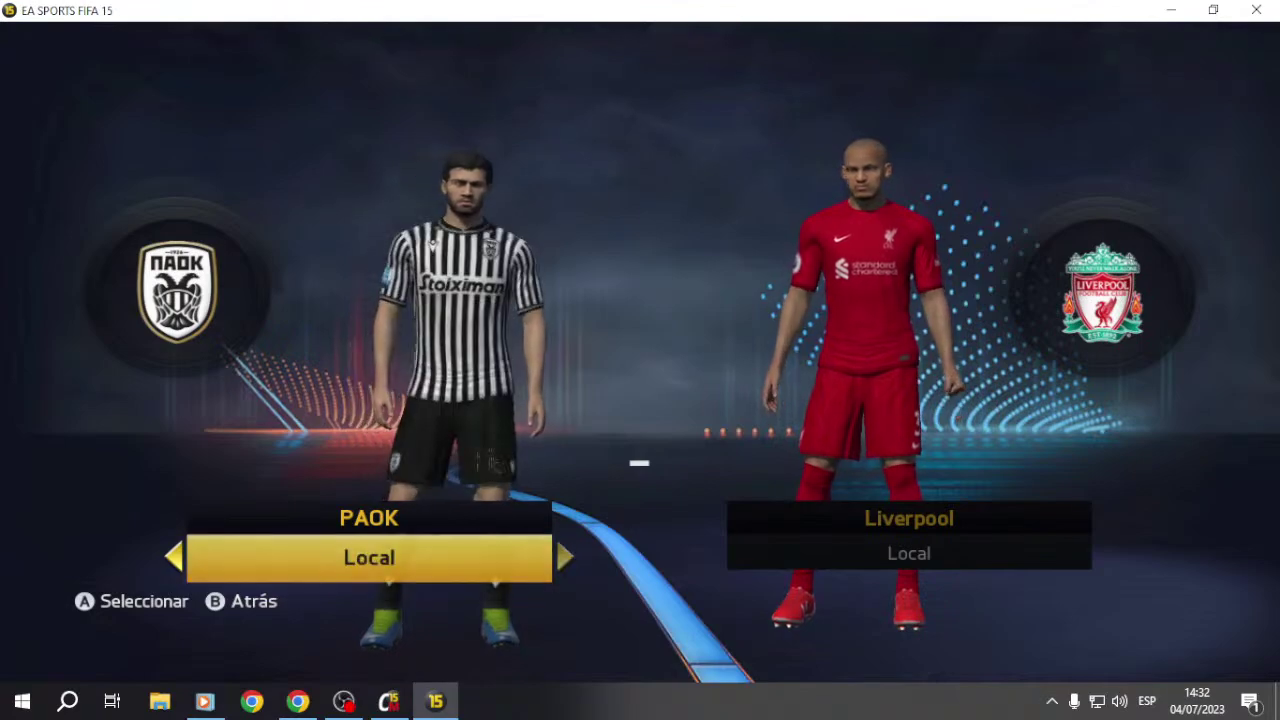
pyautogui.press('Right')
# Step: Confirm the match kits and open PAOK's squad lineup
pyautogui.press('Return')
pyautogui.press('Return')
pyautogui.press('Return')
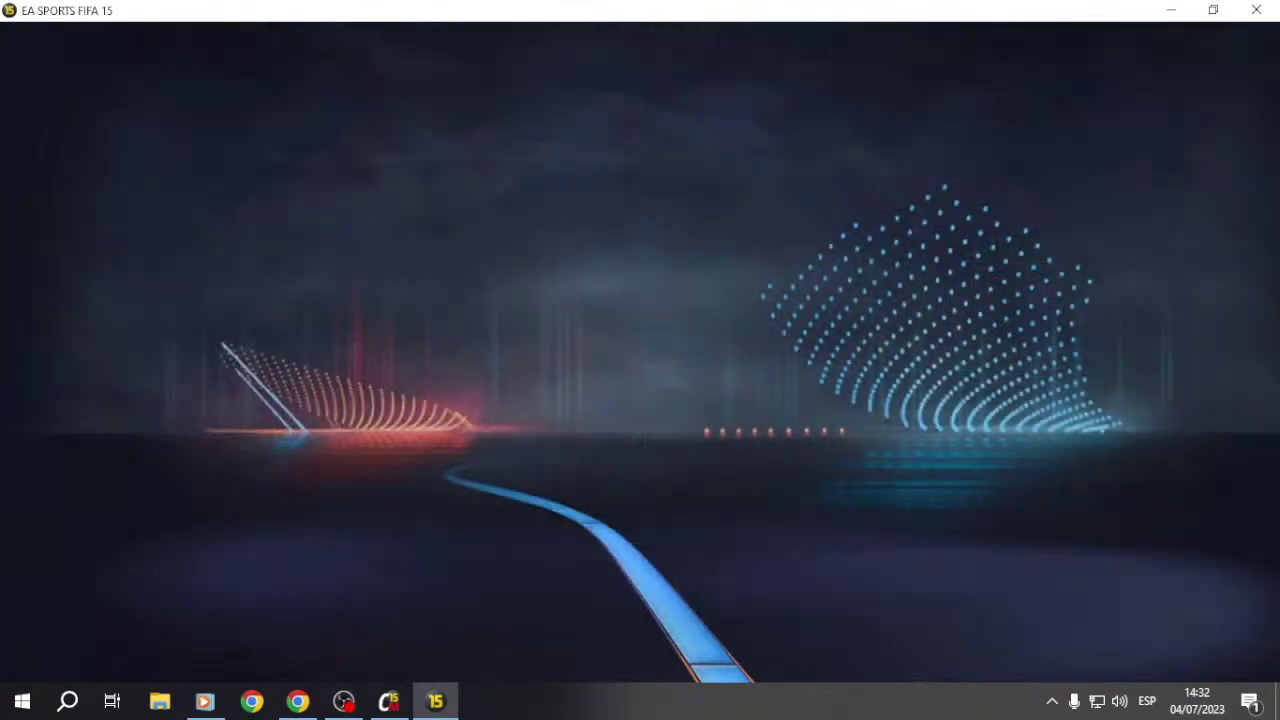
pyautogui.press('Down')
pyautogui.press('Up')
pyautogui.press('Left')
pyautogui.press('Right')
pyautogui.press('Right')
pyautogui.press('Up')
pyautogui.press('Left')
pyautogui.press('Down')
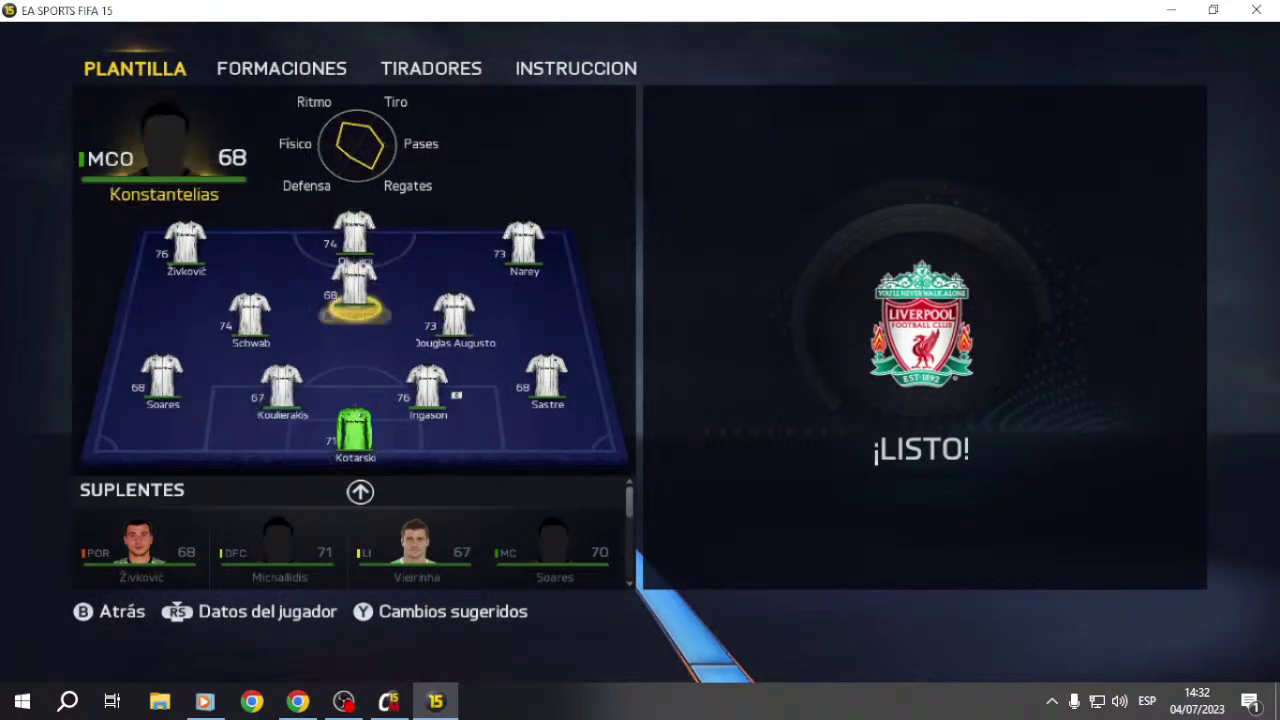
# Step: Examine the ratings and positions of PAOK's starting players and substitutes in the lineup
pyautogui.press('Right')
pyautogui.press('Down')
pyautogui.press('Left')
pyautogui.press('Left')
pyautogui.press('Up')
pyautogui.press('Up')
pyautogui.press('Right')
pyautogui.press('Right')
pyautogui.press('Down')
pyautogui.press('Down')
pyautogui.press('Left')
pyautogui.press('Left')
pyautogui.press('Up')
pyautogui.press('Up')
pyautogui.press('Right')
pyautogui.press('Right')
pyautogui.press('Down')
pyautogui.press('Left')
pyautogui.press('Left')
pyautogui.press('Left')
pyautogui.press('Up')
pyautogui.press('Up')
pyautogui.press('Right')
pyautogui.press('Right')
pyautogui.press('Down')
pyautogui.press('Left')
pyautogui.press('Up')
pyautogui.press('Down')
pyautogui.press('Right')
pyautogui.press('Right')
pyautogui.press('Right')
pyautogui.press('Left')
pyautogui.press('Down')
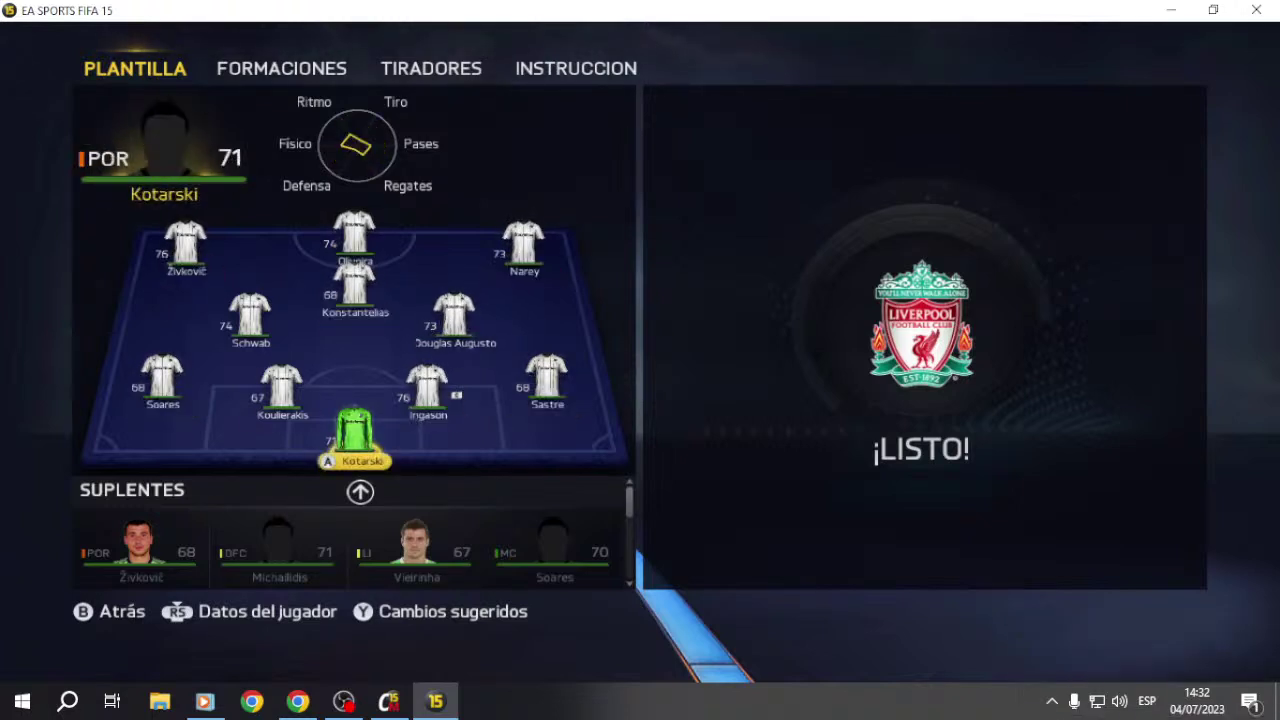
pyautogui.press('Down')
pyautogui.press('Down')
pyautogui.press('Up')
pyautogui.press('Right')
pyautogui.press('Up')
pyautogui.press('Up')
pyautogui.press('Up')
pyautogui.press('Up')
pyautogui.press('Left')
pyautogui.press('Down')
# Step: Back out of the PAOK match setup to the controller selection and close FIFA 15
pyautogui.press('Escape')
pyautogui.press('Escape')
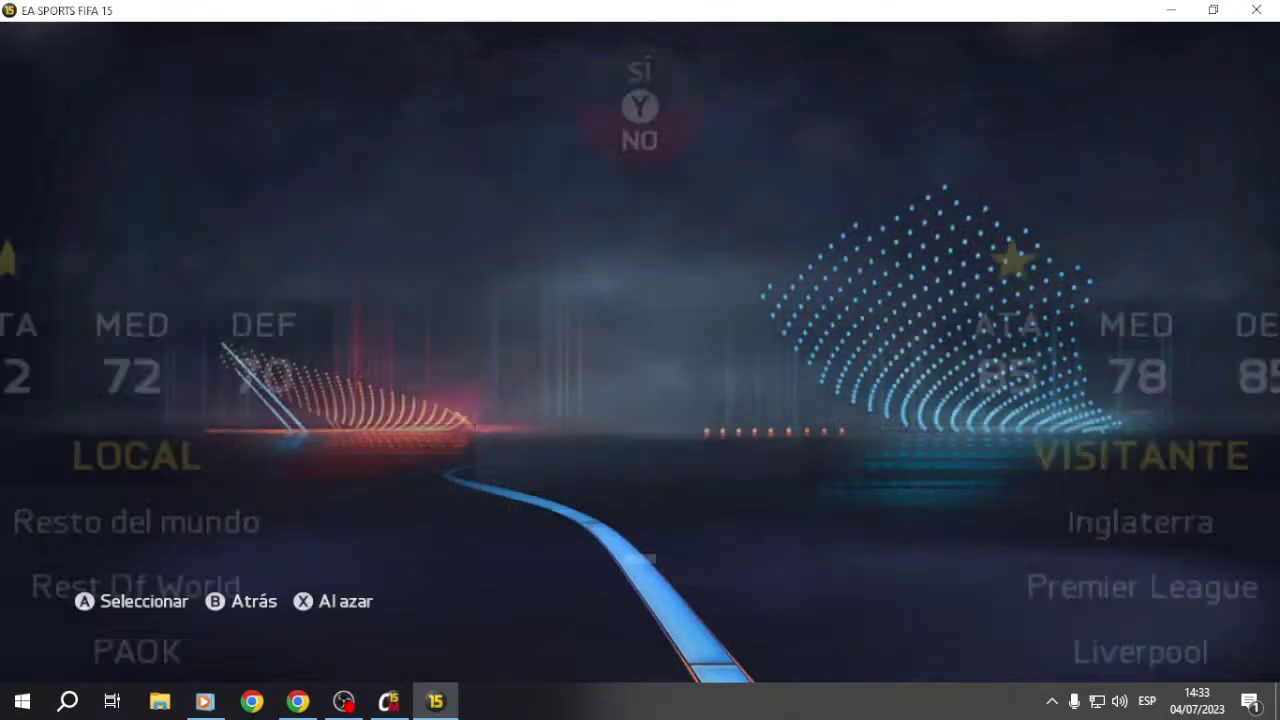
pyautogui.press('Escape')
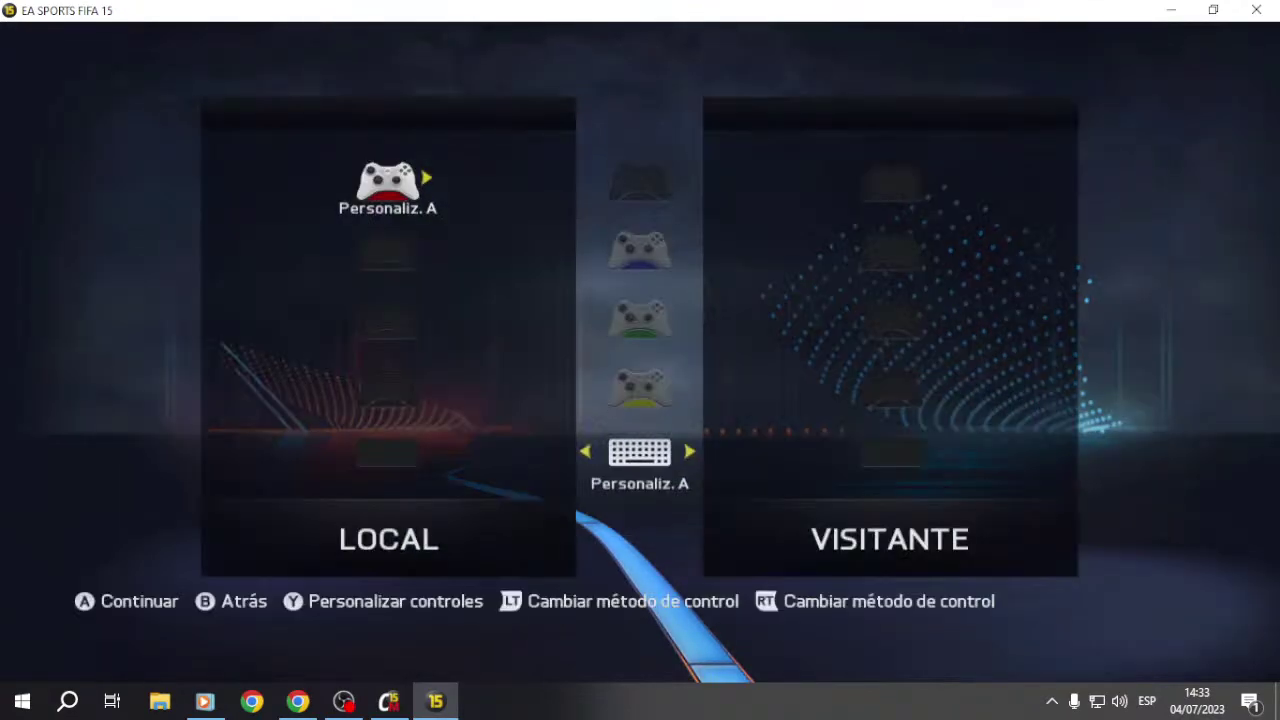
pyautogui.click(1168, 12)
pyautogui.moveTo(416, 708)
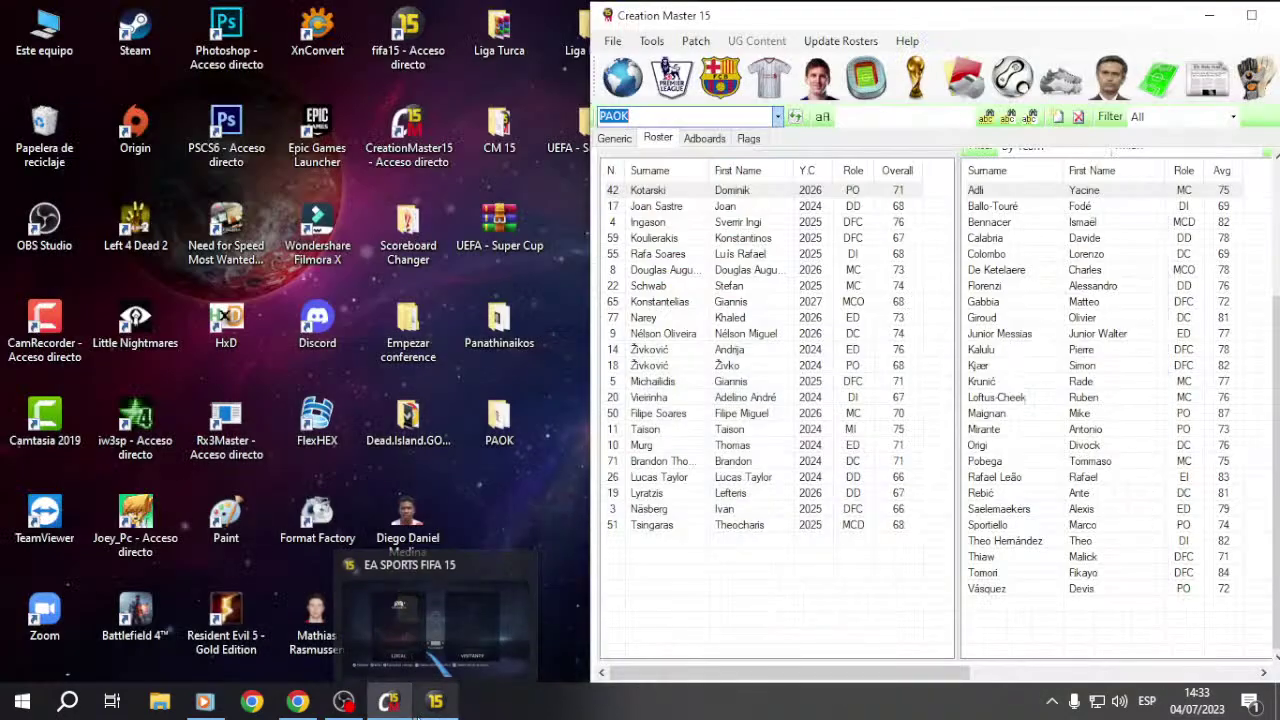
pyautogui.click(418, 708)
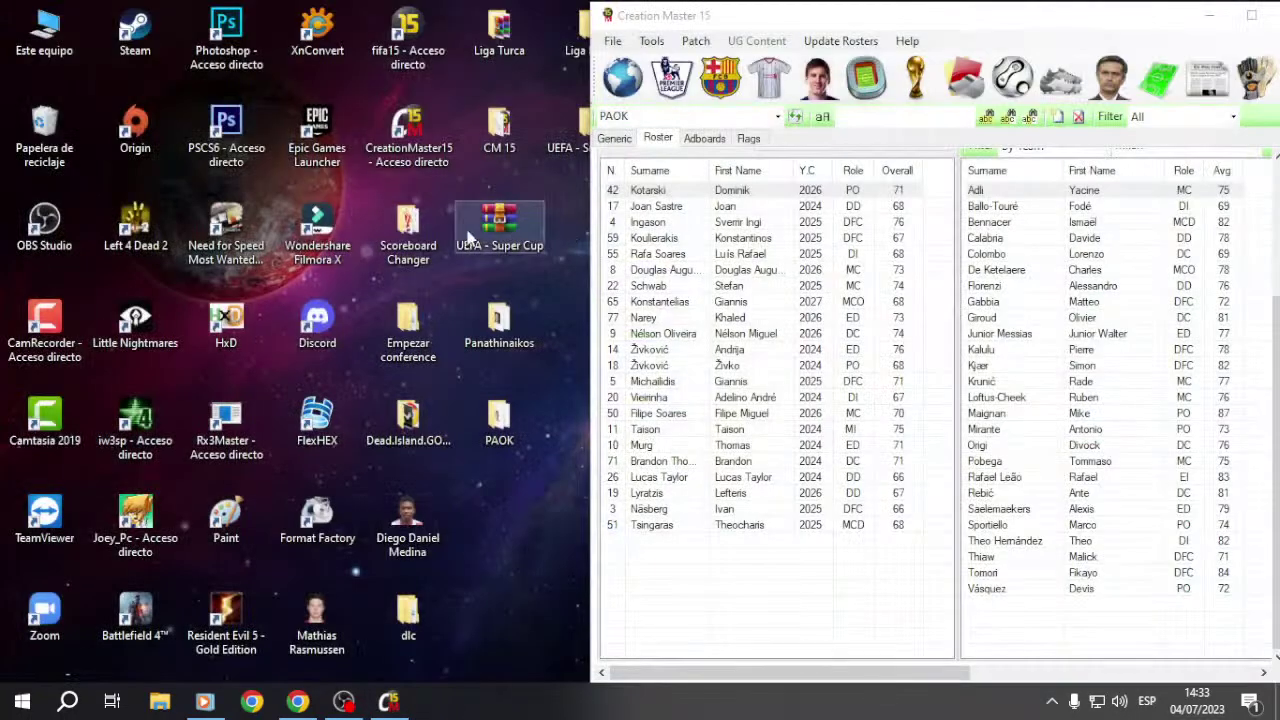
# Step: Minimize Creation Master 15 and refresh the desktop
pyautogui.rightClick(565, 174)
pyautogui.click(620, 243)
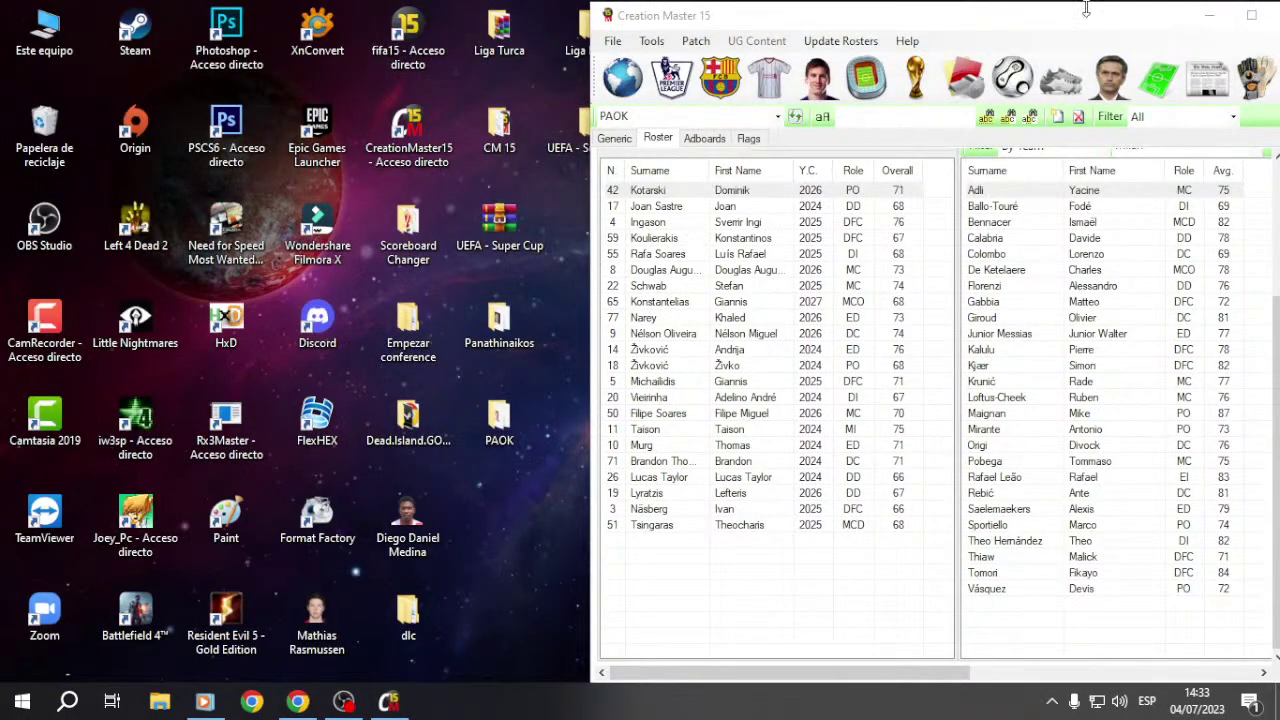
pyautogui.click(1212, 20)
pyautogui.rightClick(640, 206)
pyautogui.click(680, 253)
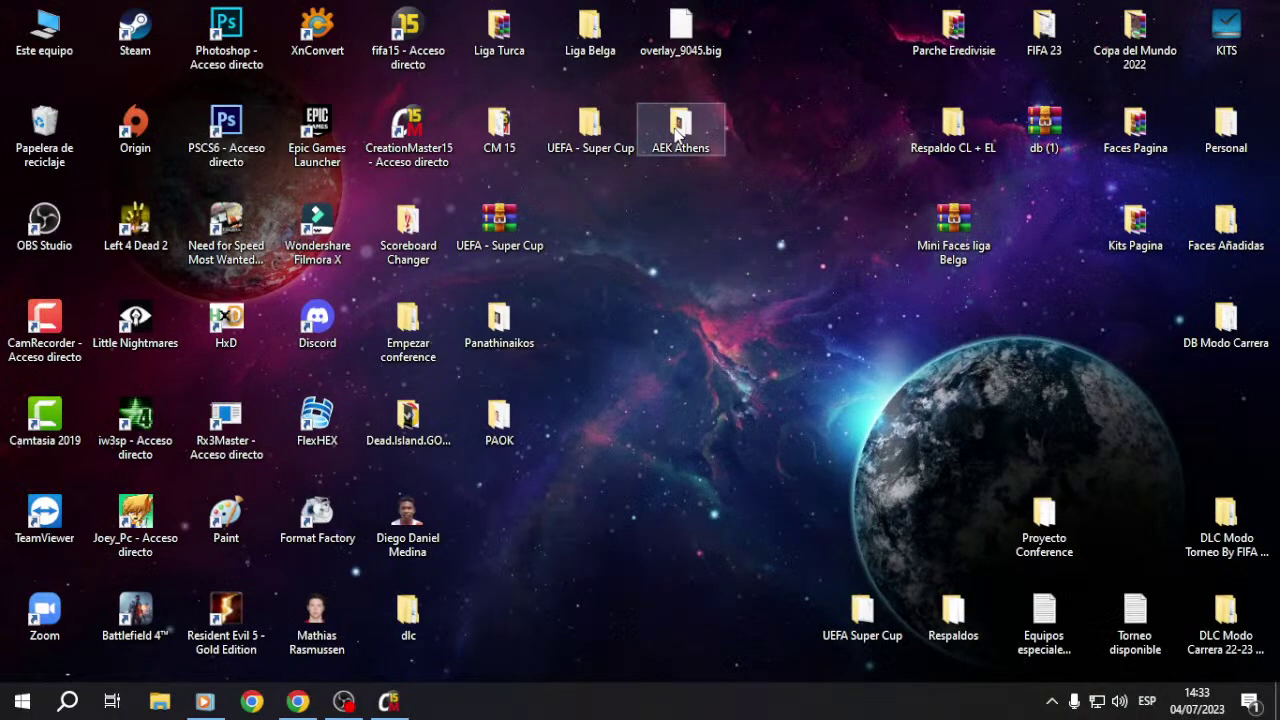
# Step: Load all 17 player images from the desktop's AEK Athens folder into XnConvert
pyautogui.doubleClick(666, 133)
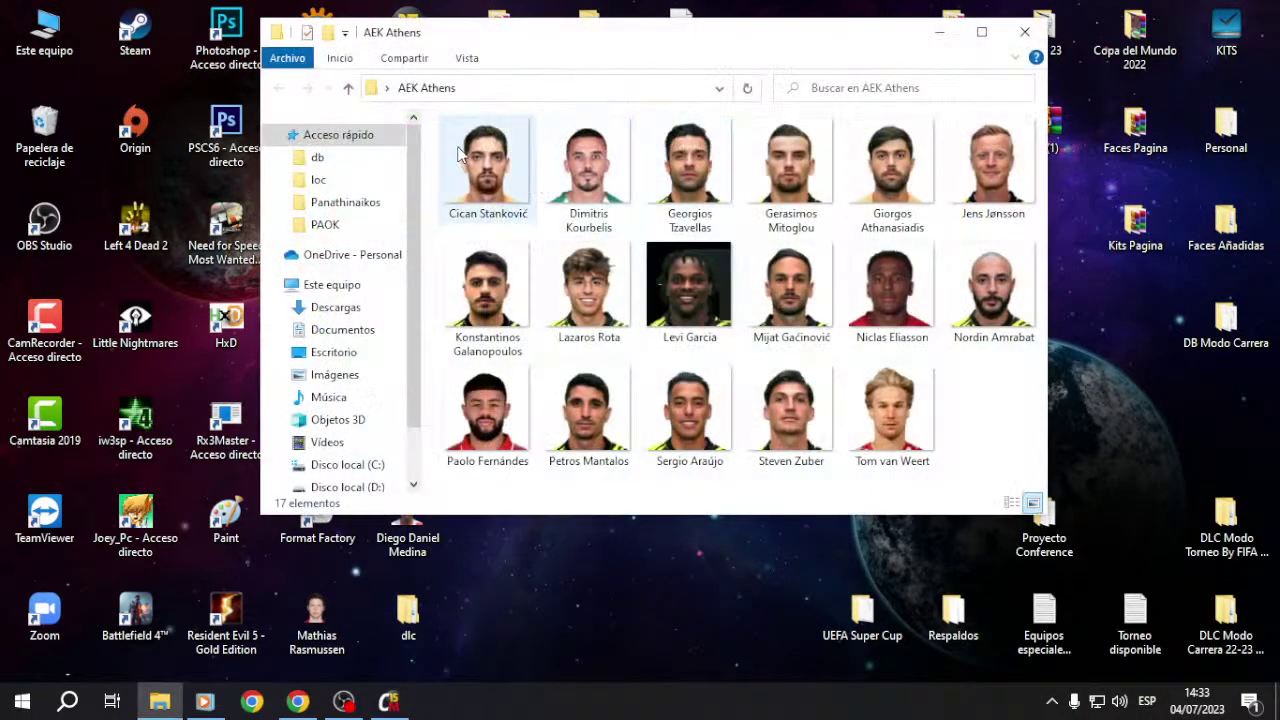
pyautogui.moveTo(432, 135); pyautogui.dragTo(1011, 511)
pyautogui.moveTo(727, 40); pyautogui.dragTo(491, 138)
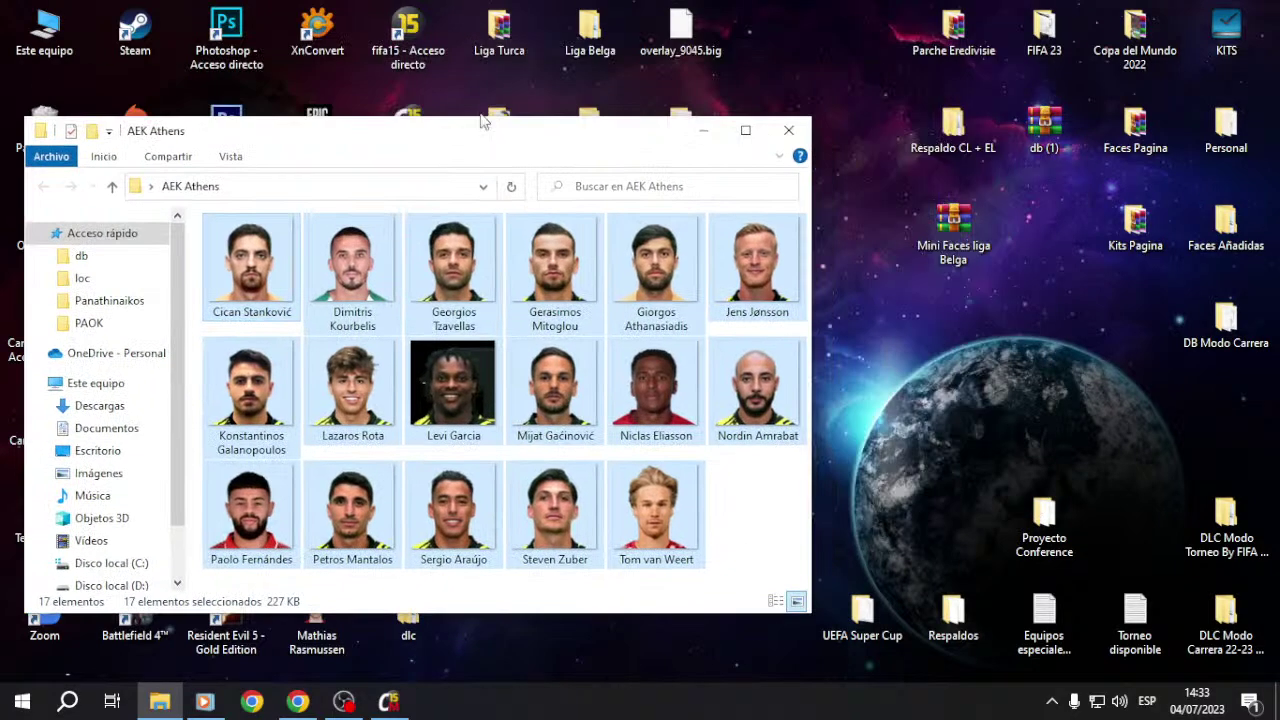
pyautogui.doubleClick(317, 36)
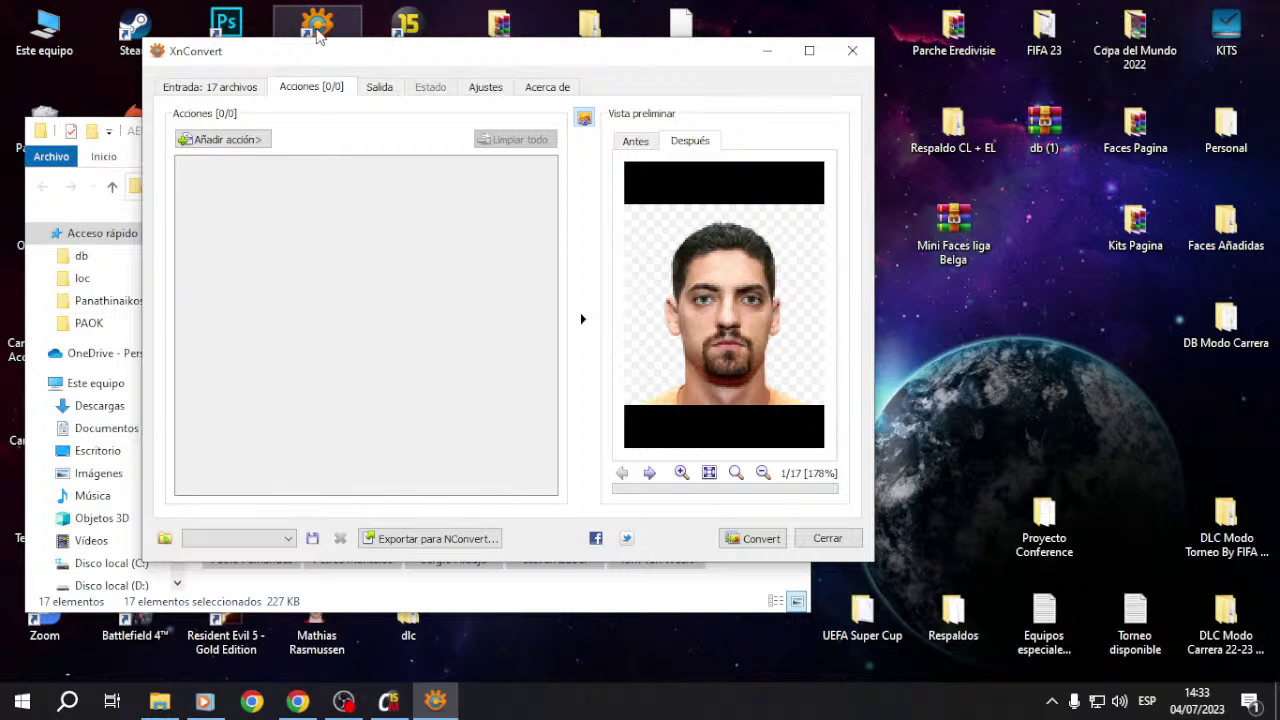
# Step: Set the output format to PNG - Portable Network Graphics, convert all 17 loaded images and close XnConvert
pyautogui.click(381, 92)
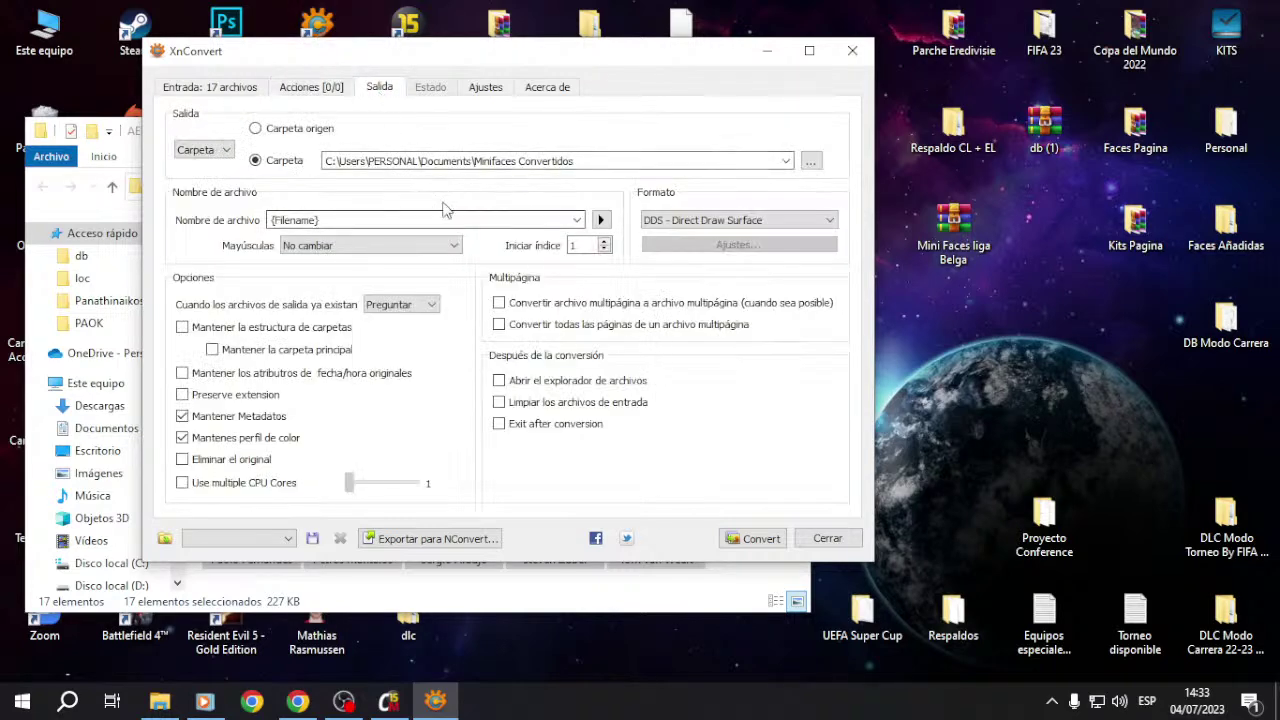
pyautogui.click(829, 220)
pyautogui.moveTo(824, 277); pyautogui.dragTo(824, 398)
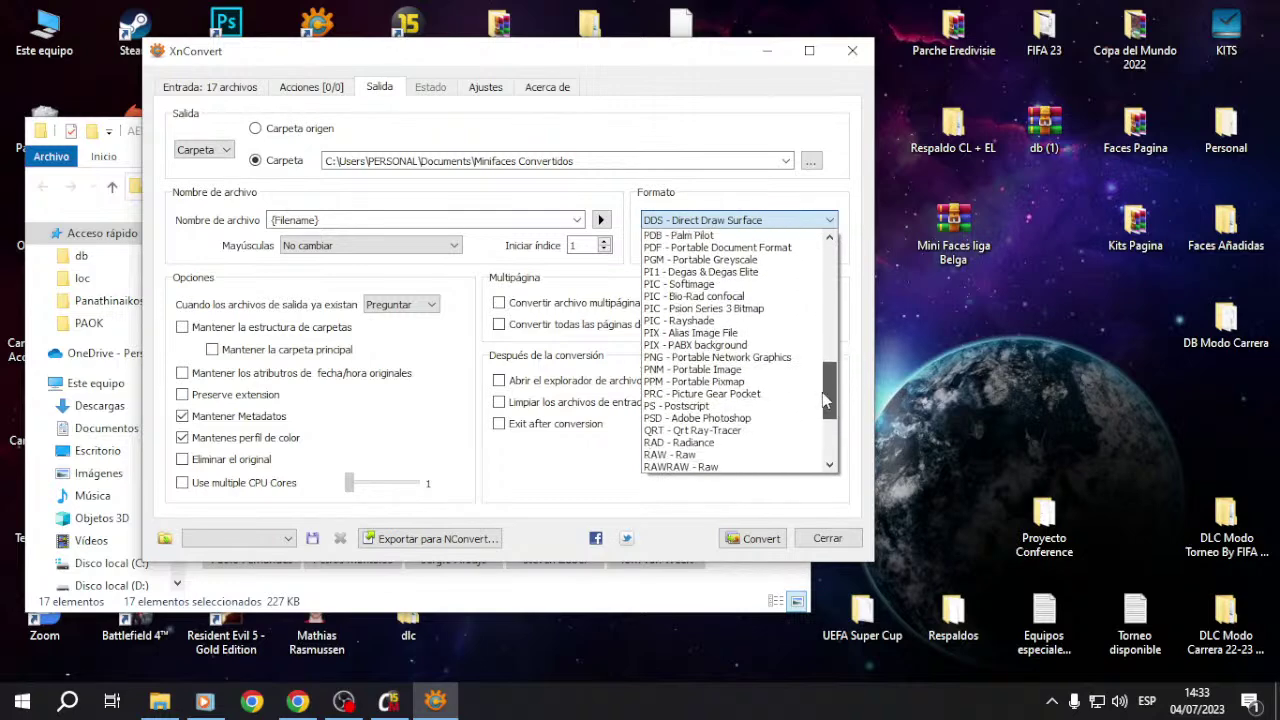
pyautogui.click(678, 361)
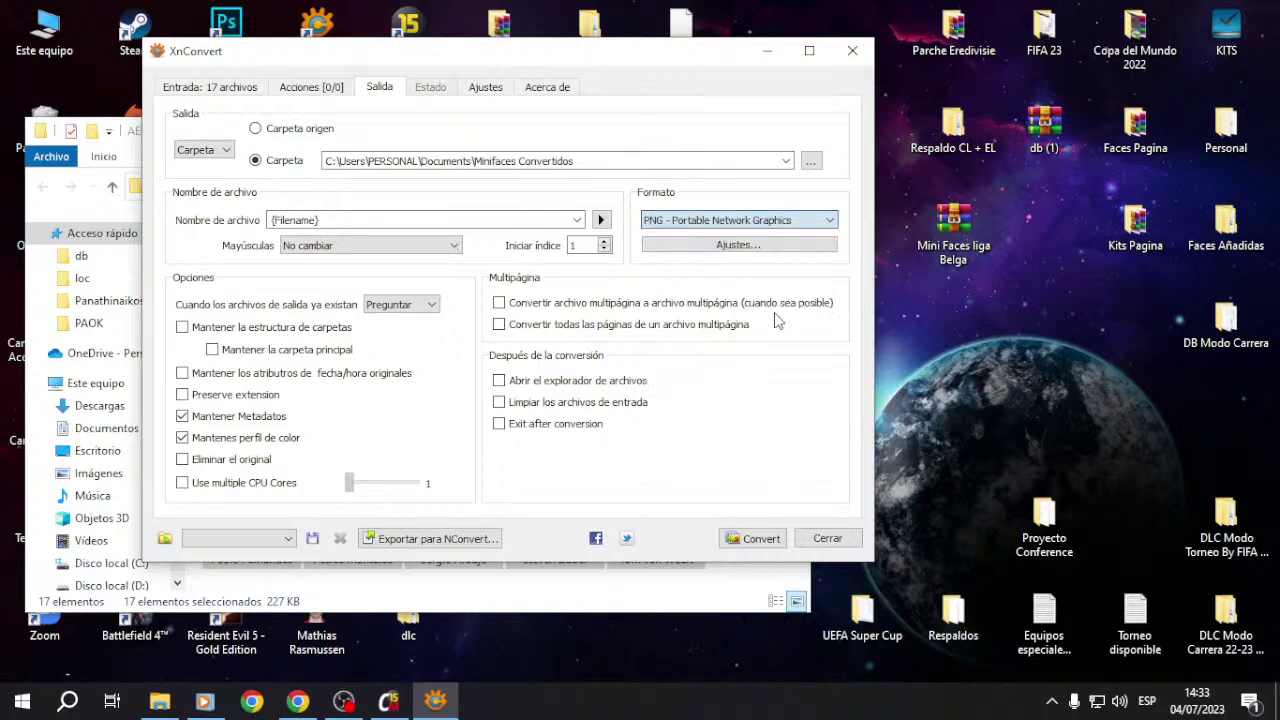
pyautogui.click(760, 539)
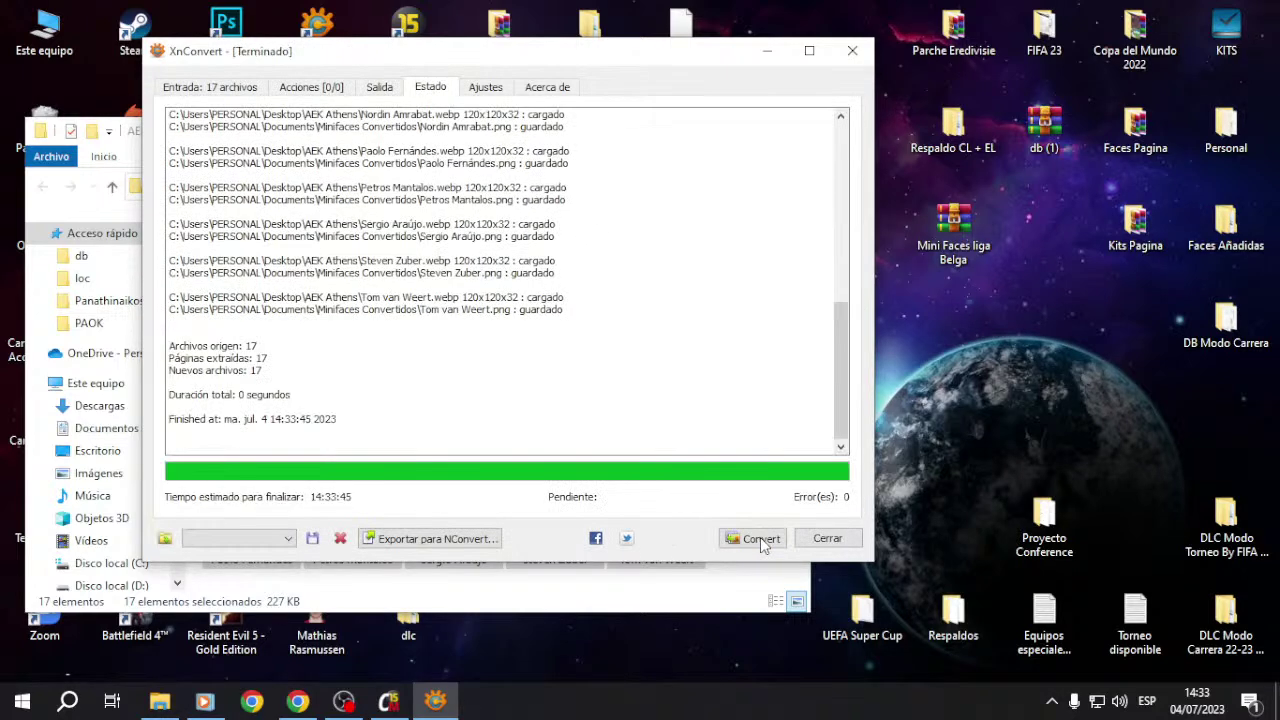
pyautogui.click(826, 538)
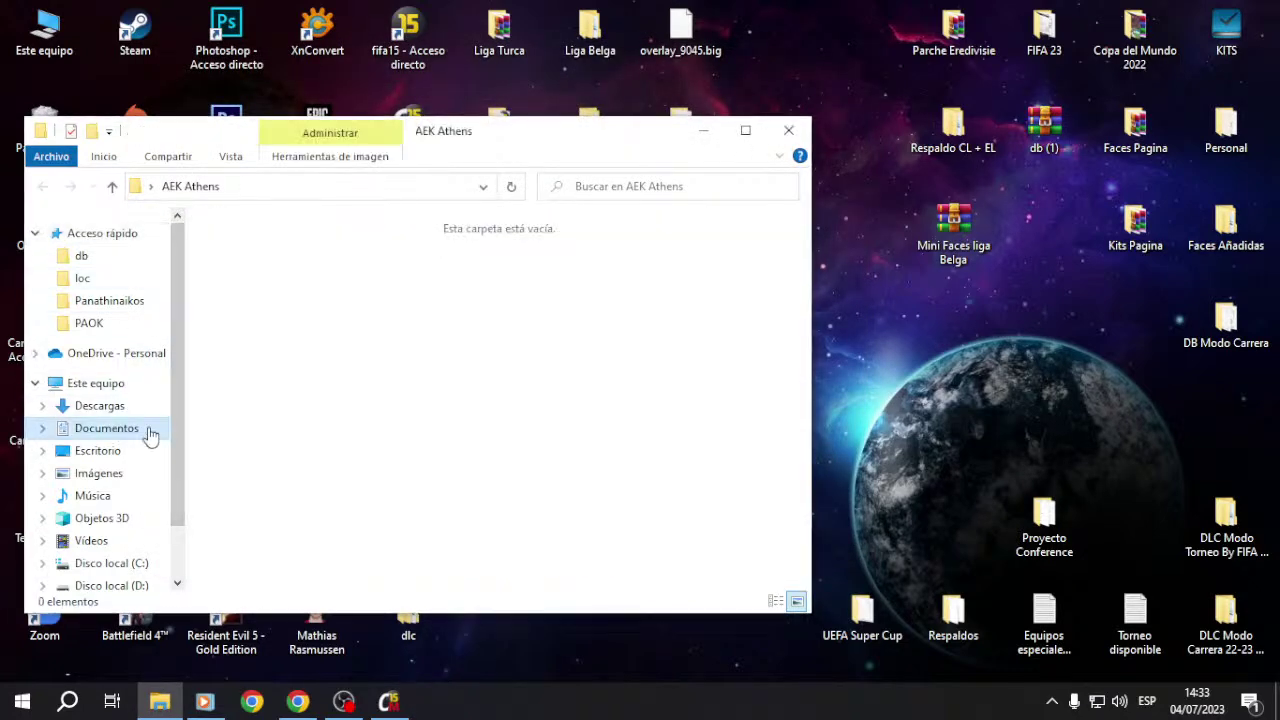
# Step: Transfer the 17 converted images from the Minifaces Convertidos folder in Documents into the desktop's AEK Athens folder
pyautogui.click(118, 428)
pyautogui.doubleClick(280, 482)
pyautogui.moveTo(201, 230); pyautogui.dragTo(870, 636)
pyautogui.rightClick(603, 562)
pyautogui.click(606, 556)
pyautogui.click(41, 189)
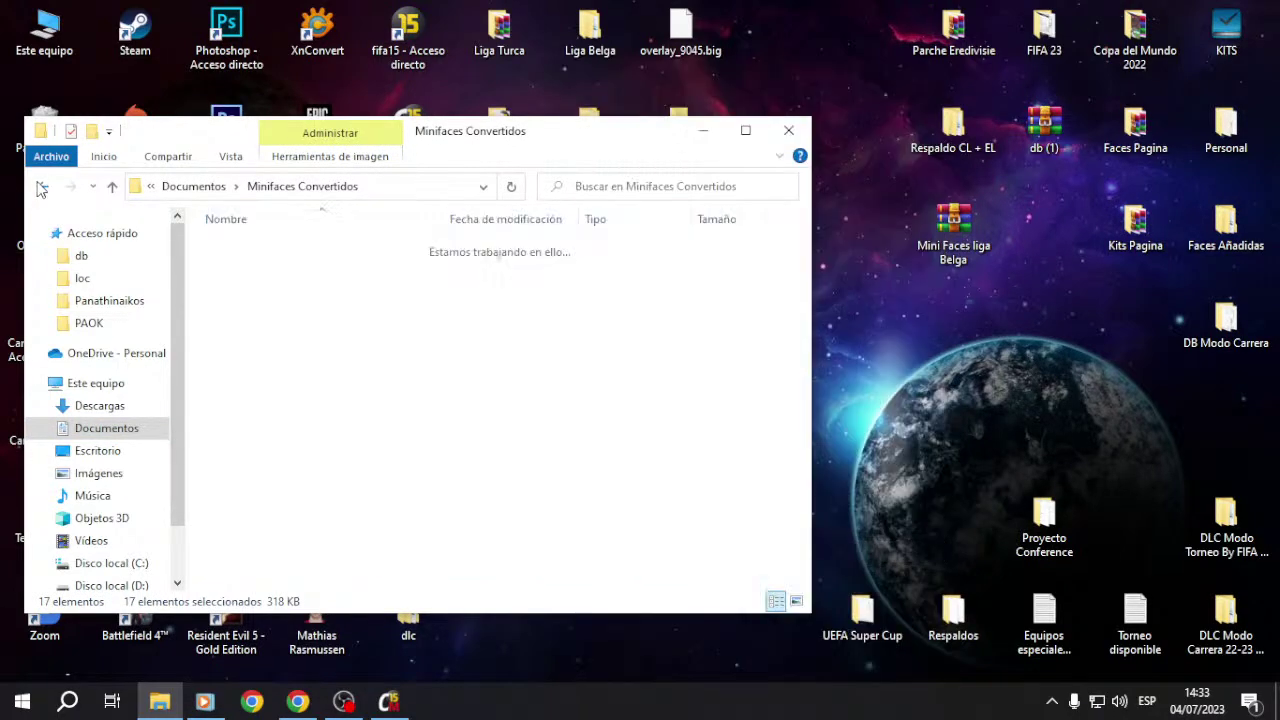
pyautogui.click(41, 189)
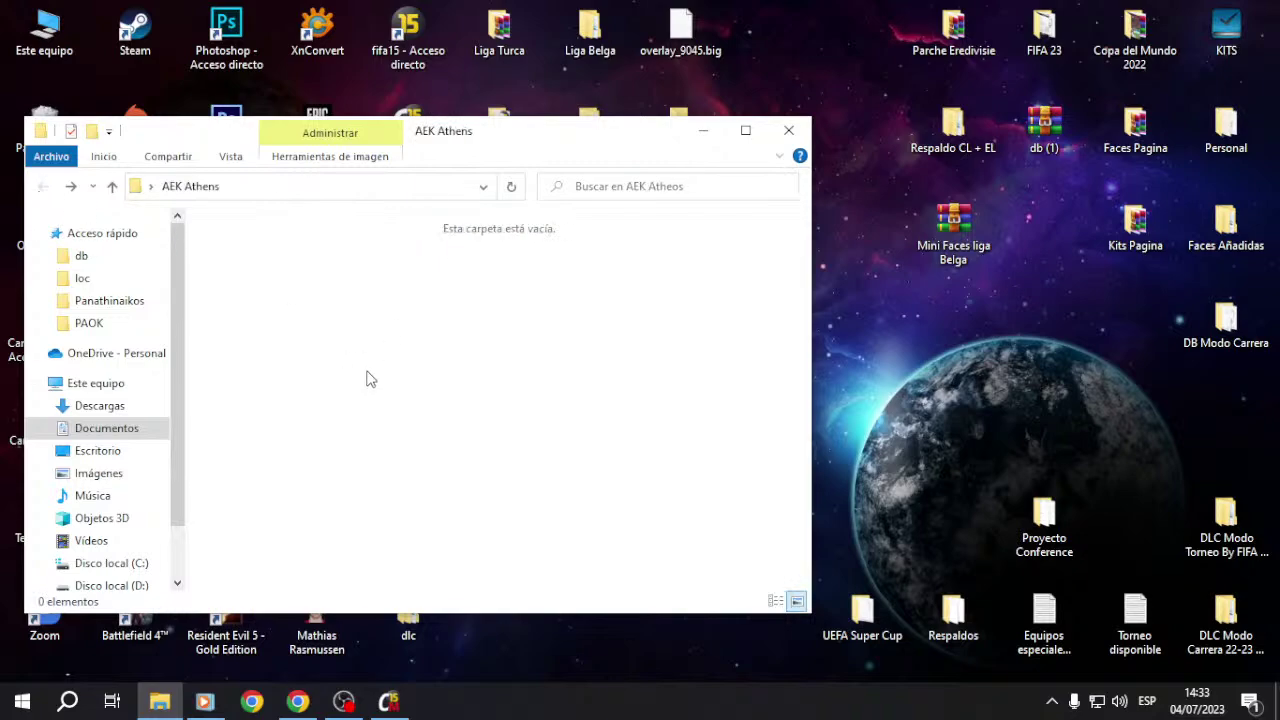
pyautogui.hotkey('ctrl', 'v')
pyautogui.moveTo(537, 140); pyautogui.dragTo(437, 98)
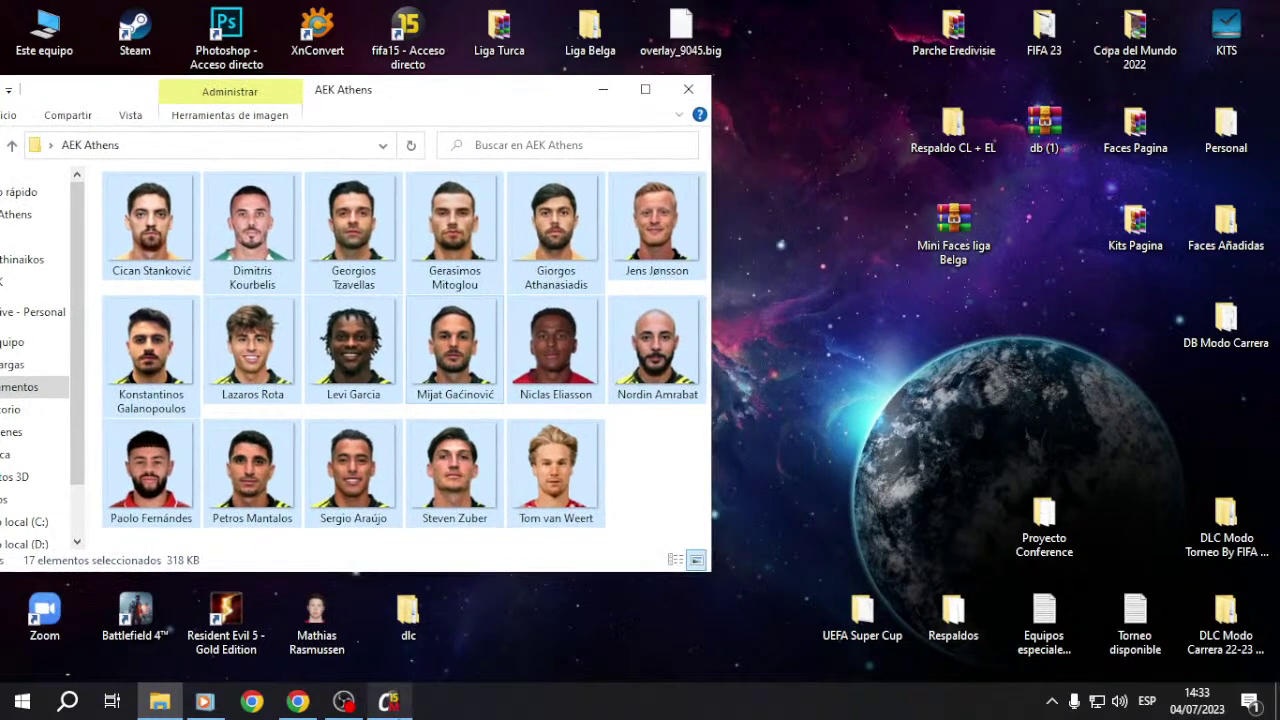
# Step: Switch to Creation Master 15 and bring up the AEK Athens roster beside the image folder
pyautogui.hotkey('alt', 'Tab')
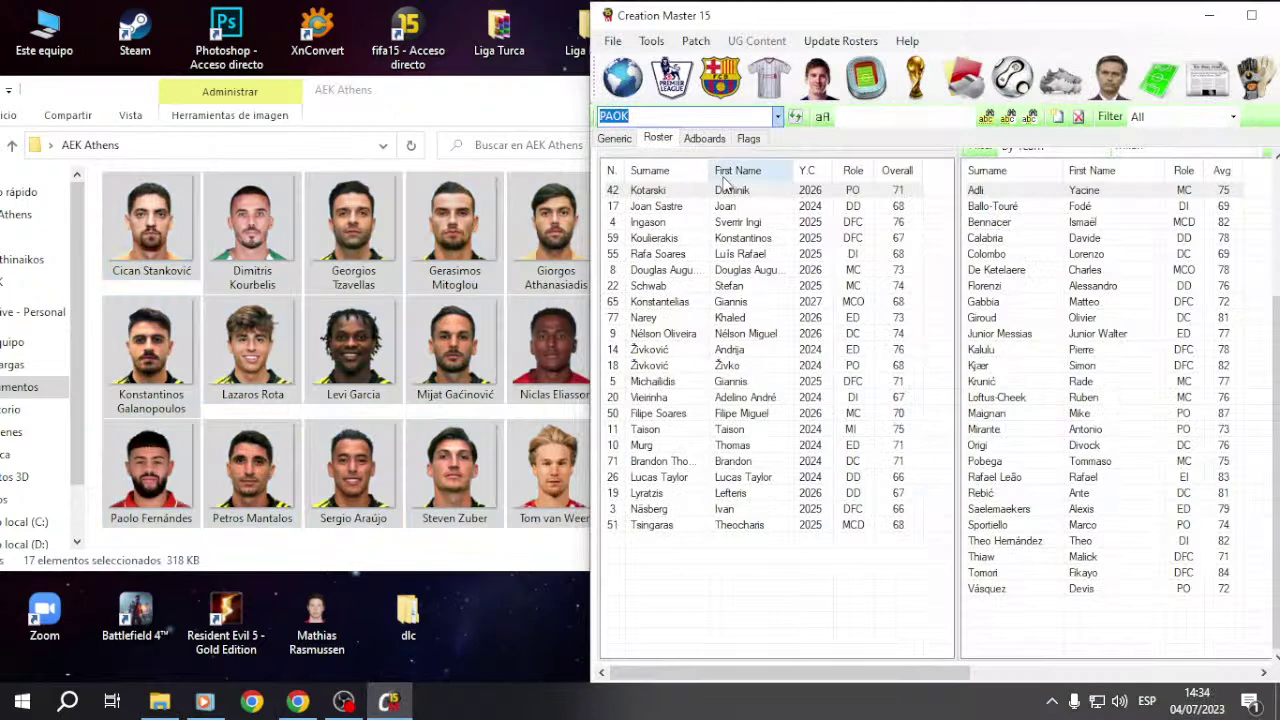
pyautogui.click(777, 116)
pyautogui.write('aek')
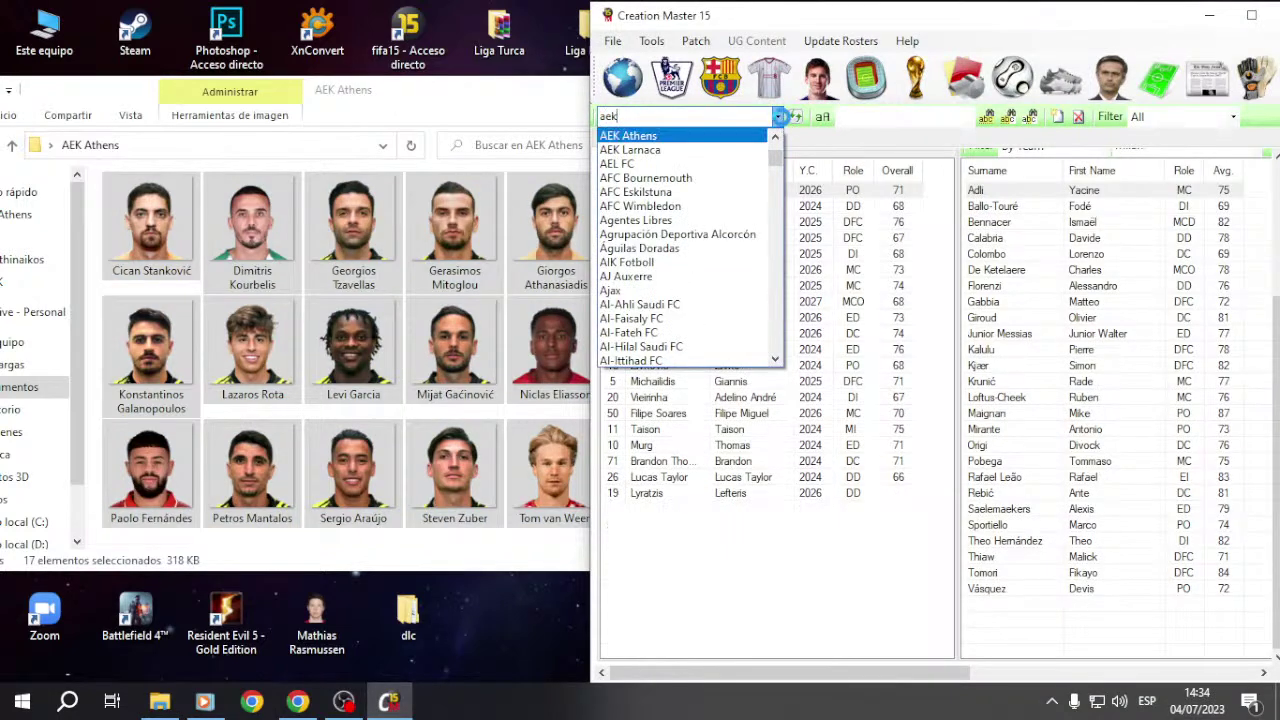
pyautogui.press('Return')
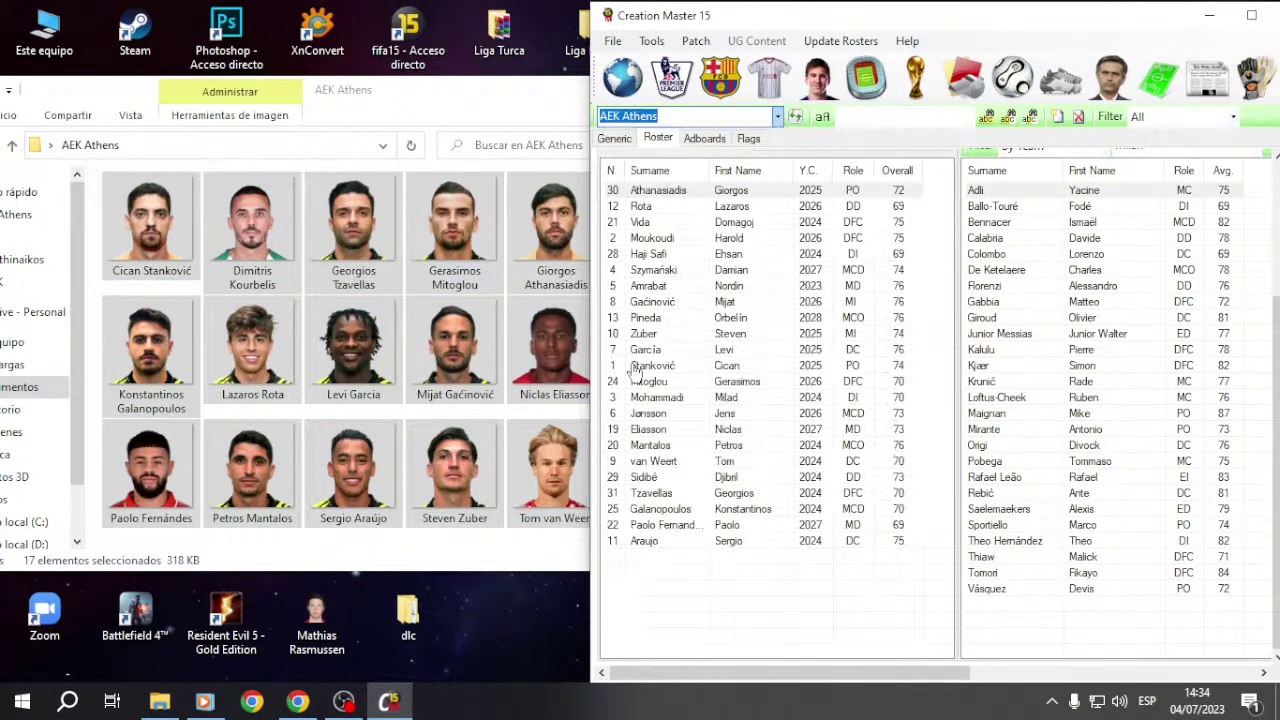
pyautogui.click(648, 447)
pyautogui.click(490, 560)
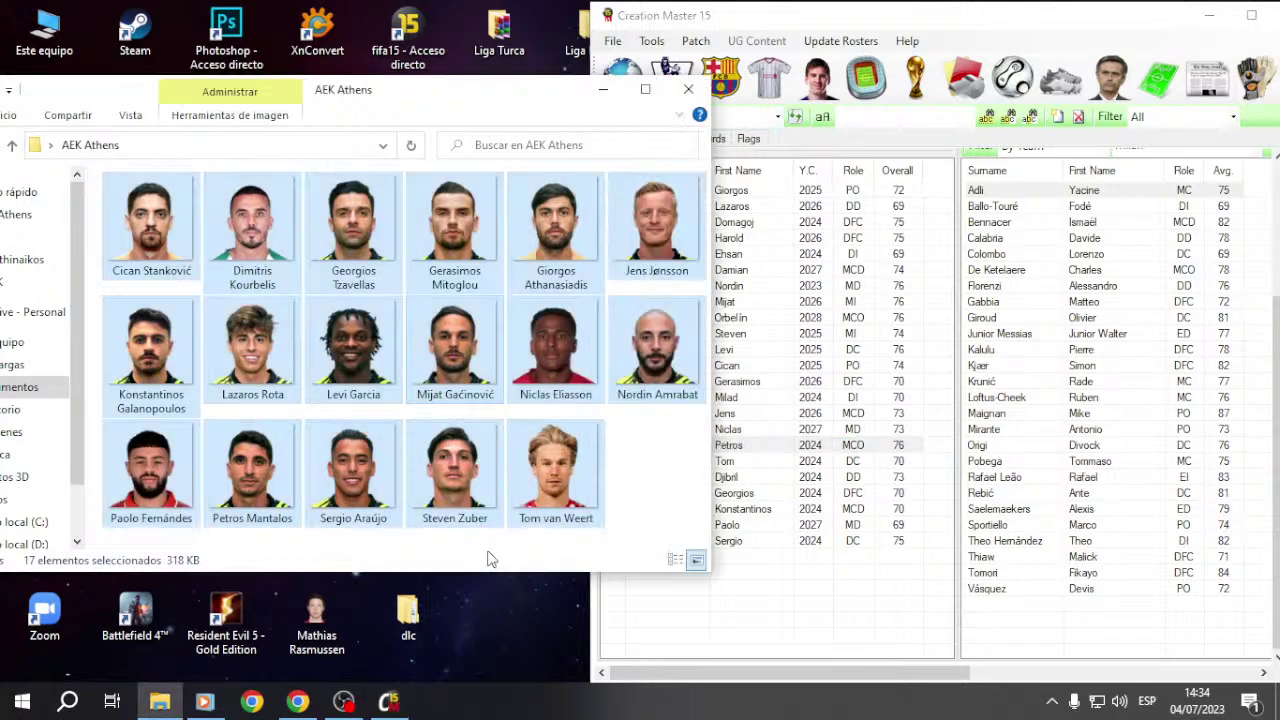
pyautogui.click(782, 526)
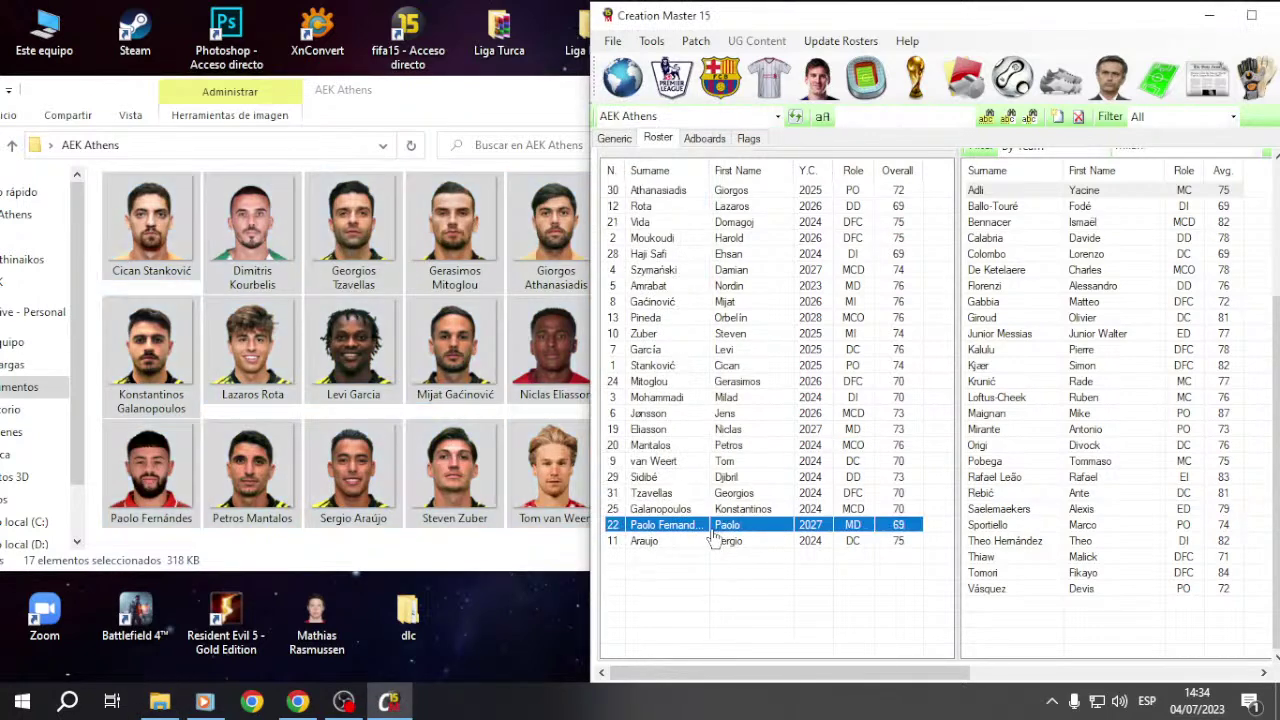
# Step: Open Cican Stanković from the roster and import his portrait from the desktop's AEK Athens folder
pyautogui.doubleClick(676, 370)
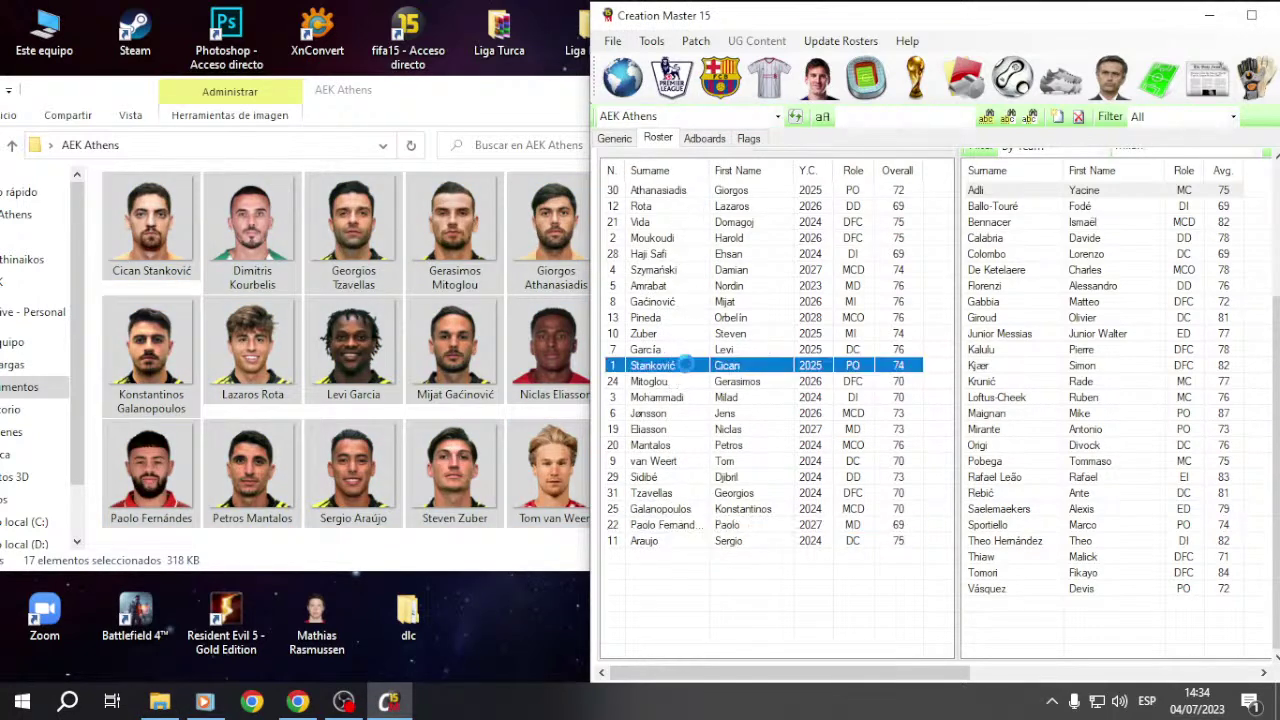
pyautogui.click(640, 302)
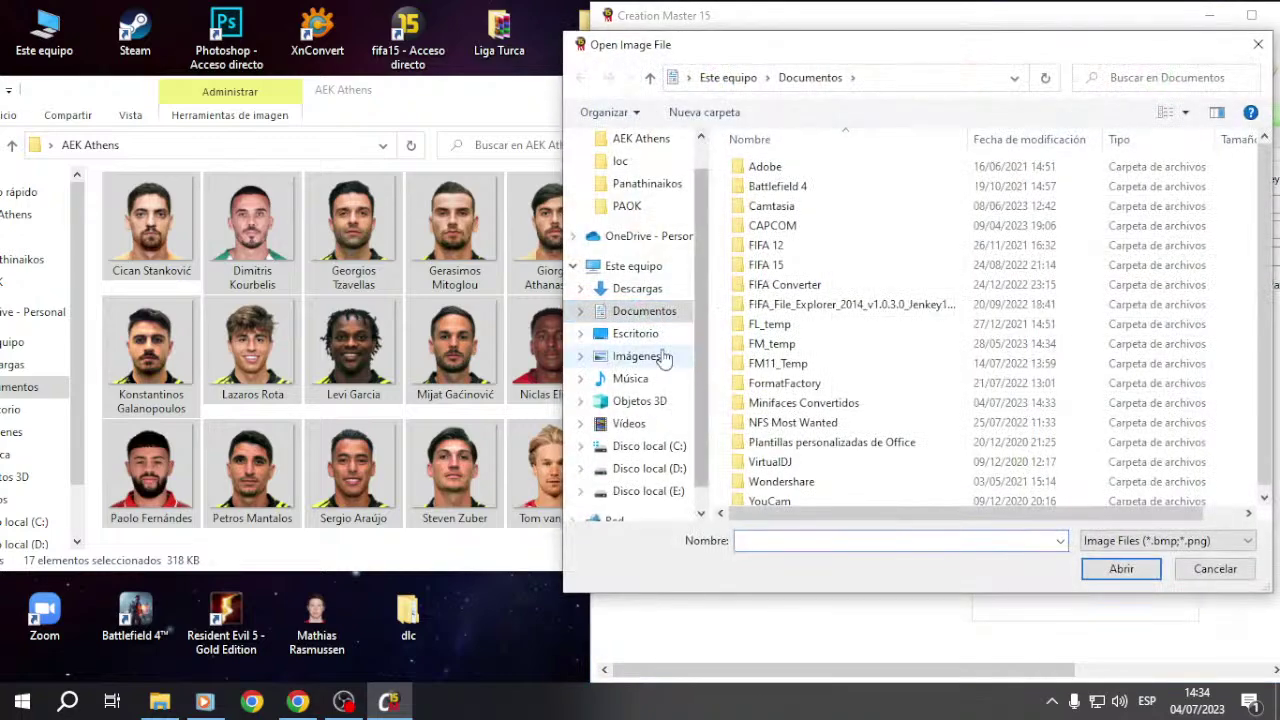
pyautogui.click(636, 333)
pyautogui.doubleClick(757, 200)
pyautogui.doubleClick(757, 205)
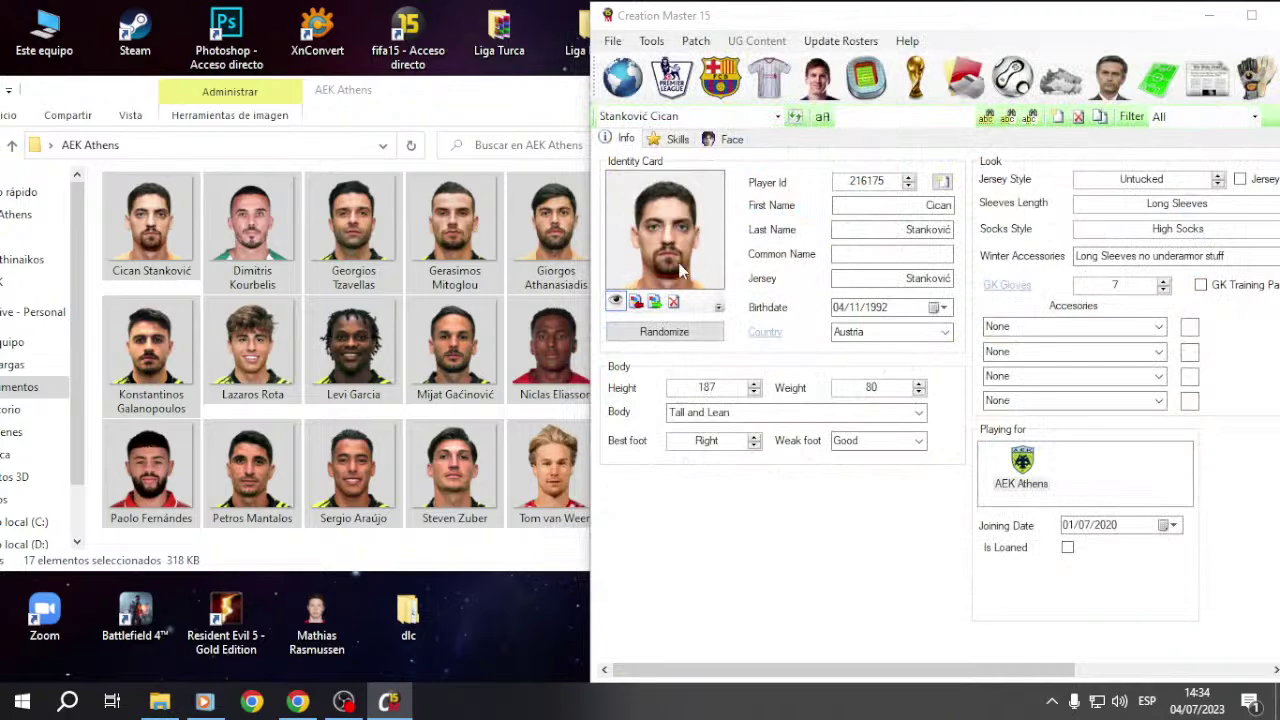
pyautogui.click(404, 175)
# Step: Find Dimitris Kourbelis among the players by searching for "kourb" and import his portrait from the AEK Athens folder
pyautogui.click(720, 78)
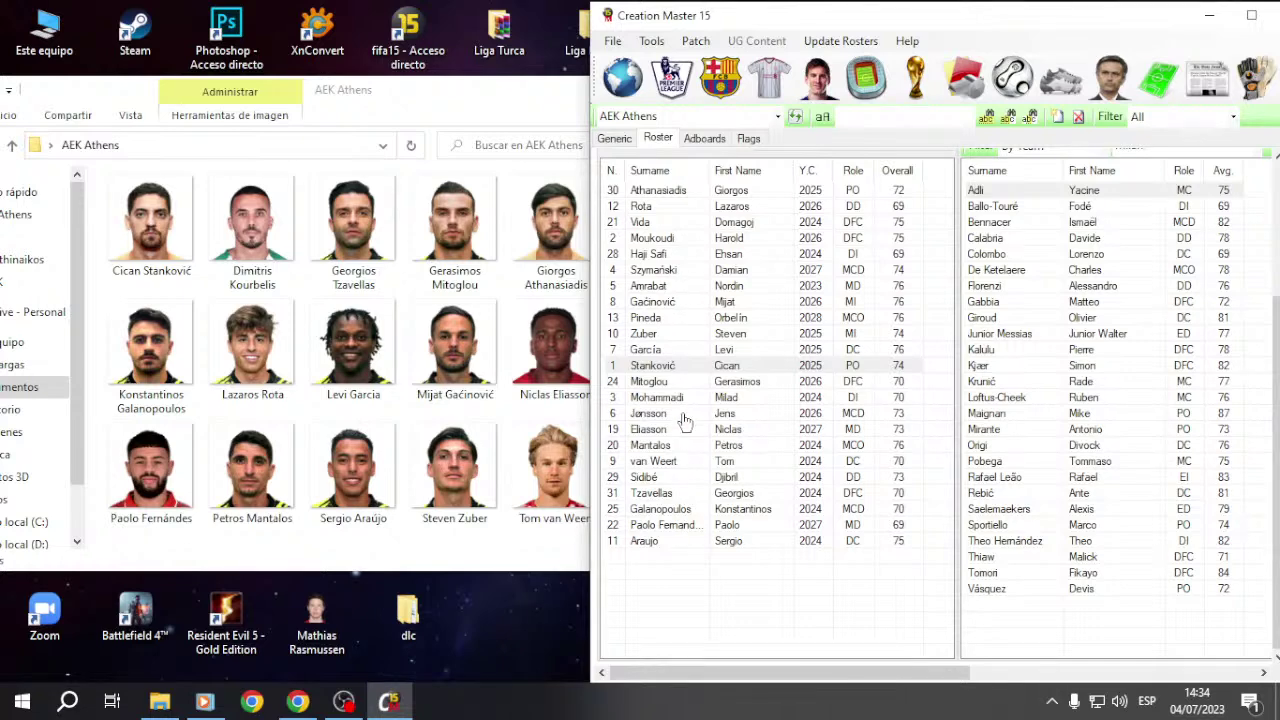
pyautogui.click(818, 78)
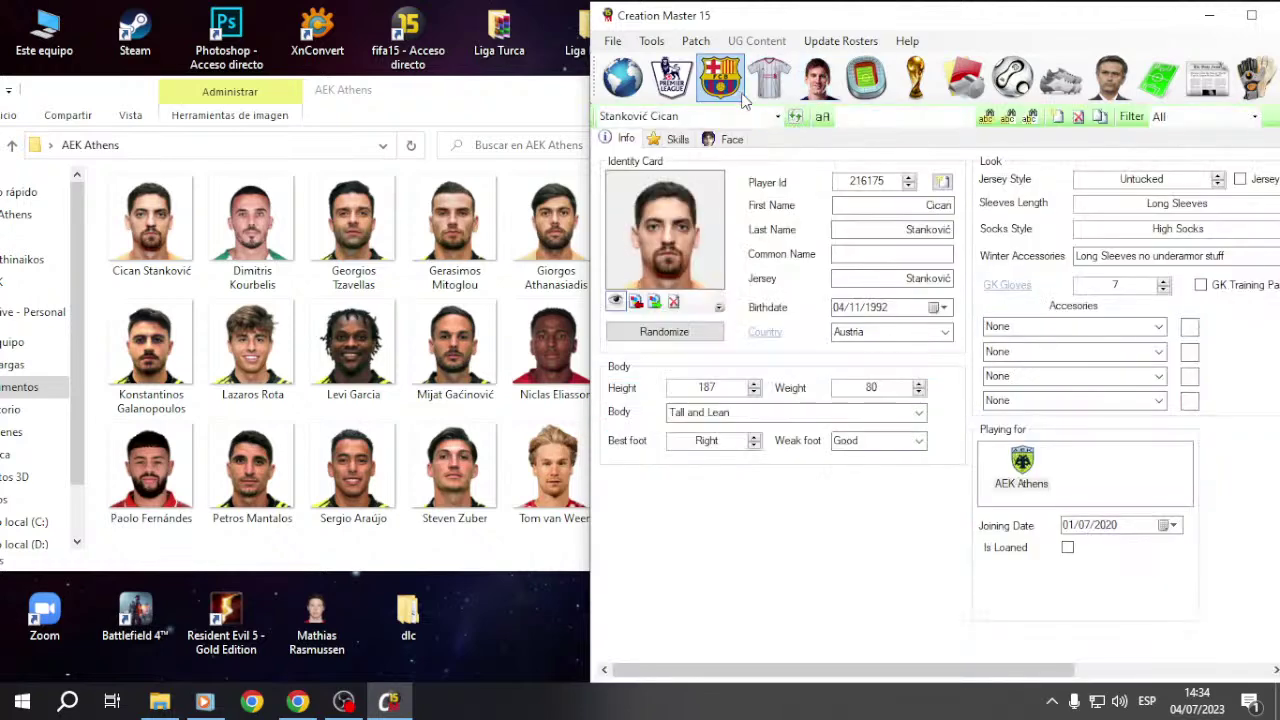
pyautogui.click(778, 116)
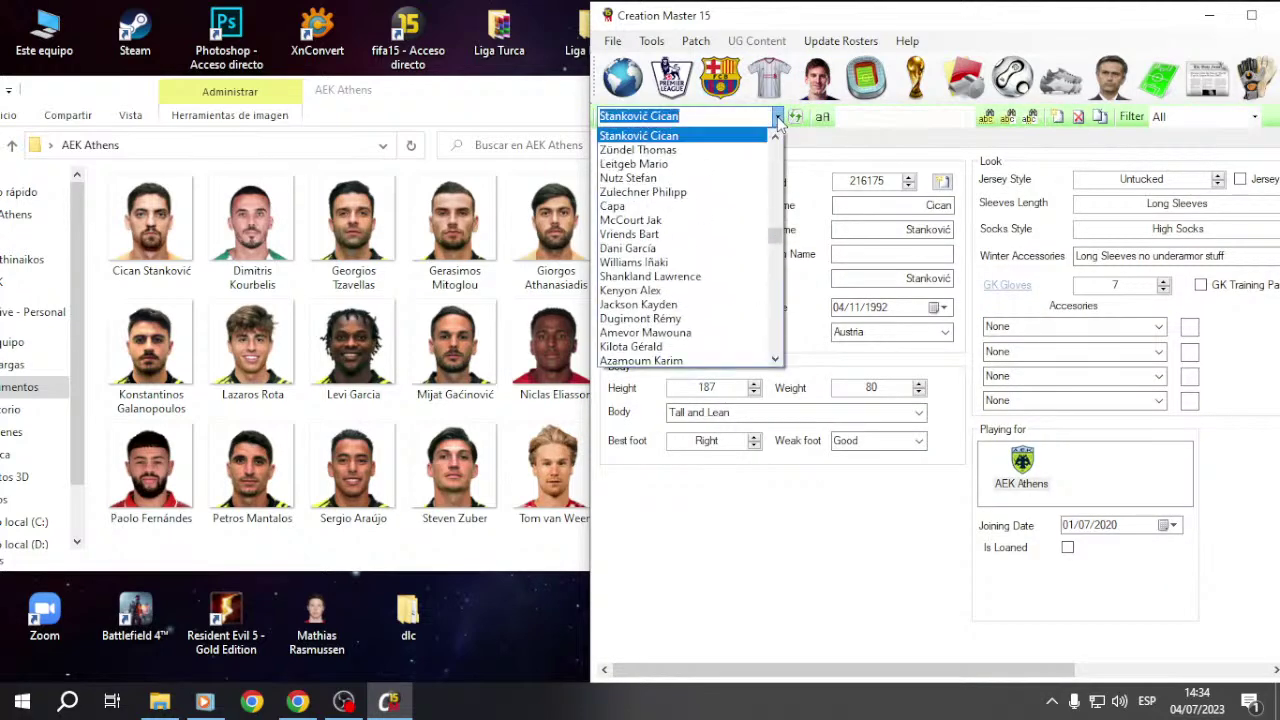
pyautogui.write('kourb')
pyautogui.press('Down')
pyautogui.press('Return')
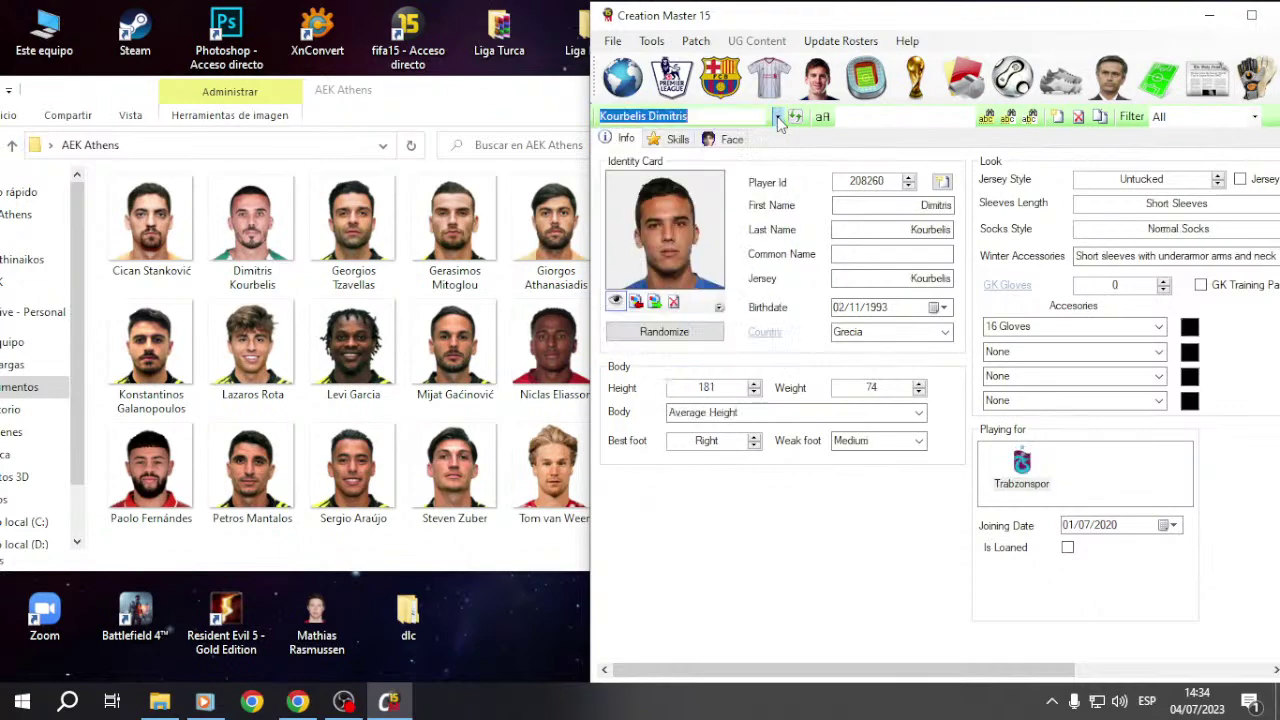
pyautogui.click(636, 302)
pyautogui.doubleClick(888, 172)
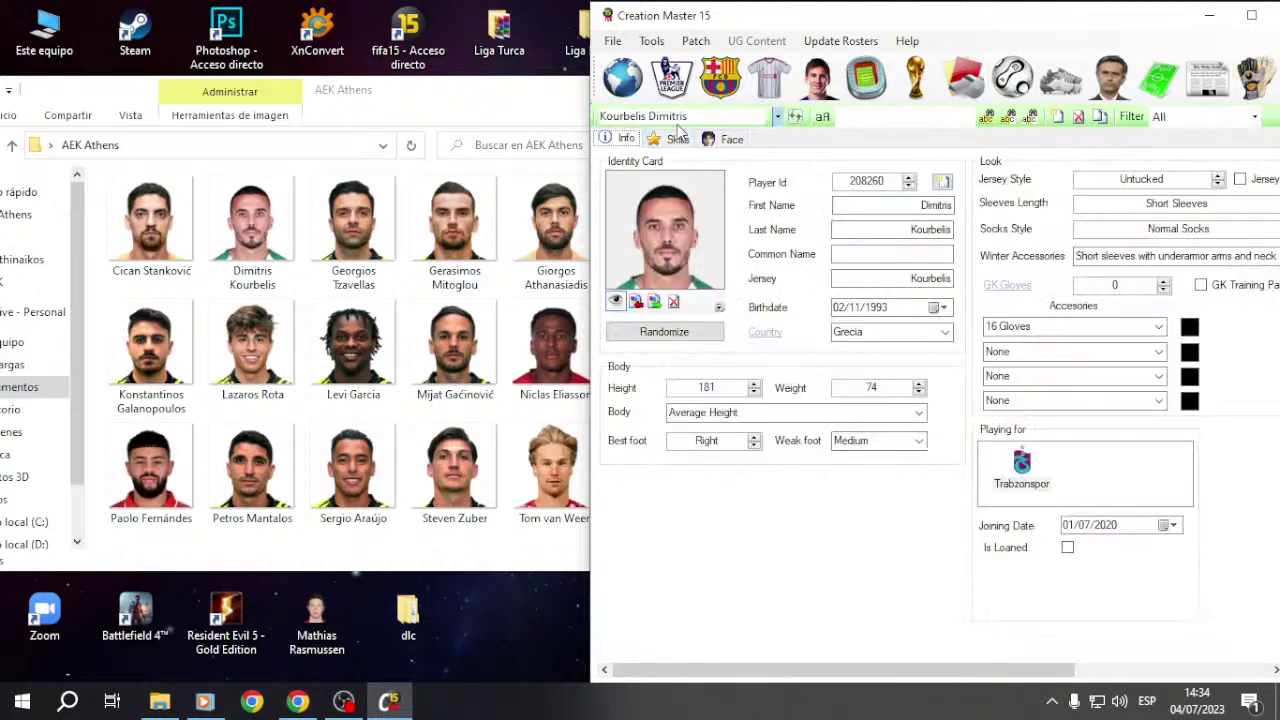
# Step: Open Georgios Tzavellas from the AEK Athens roster and import his portrait image
pyautogui.click(720, 78)
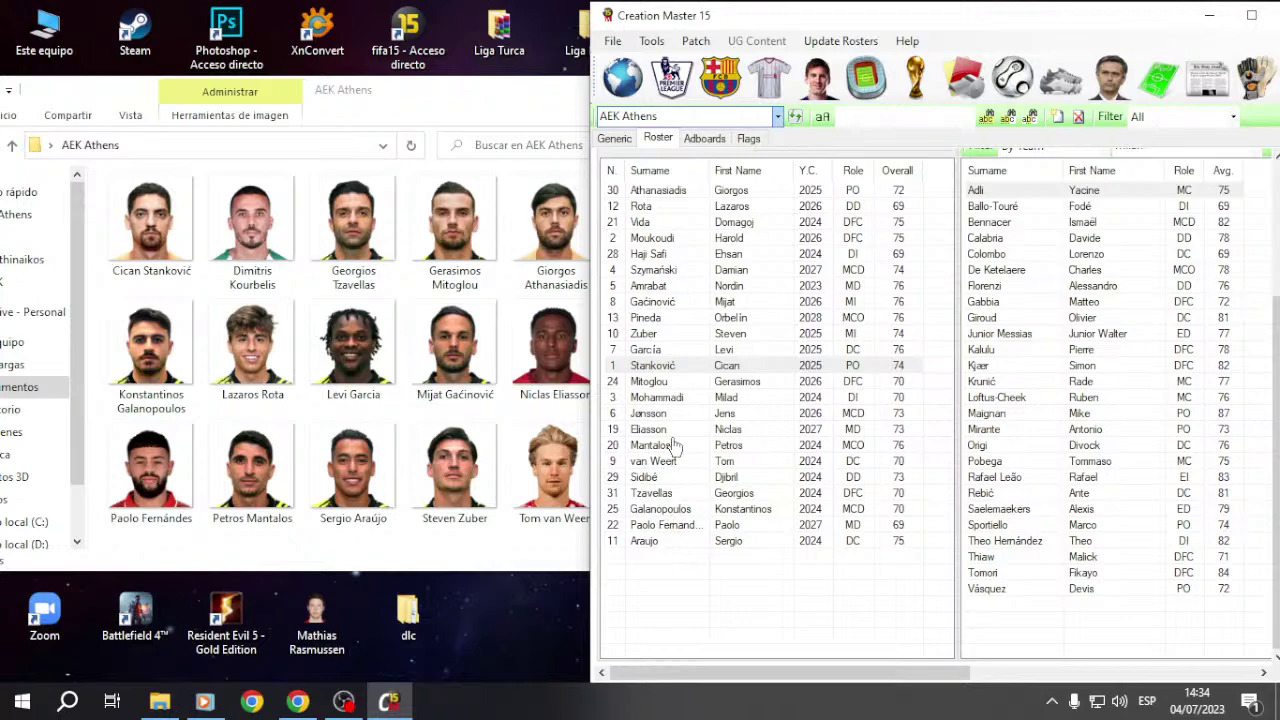
pyautogui.doubleClick(668, 493)
pyautogui.click(636, 301)
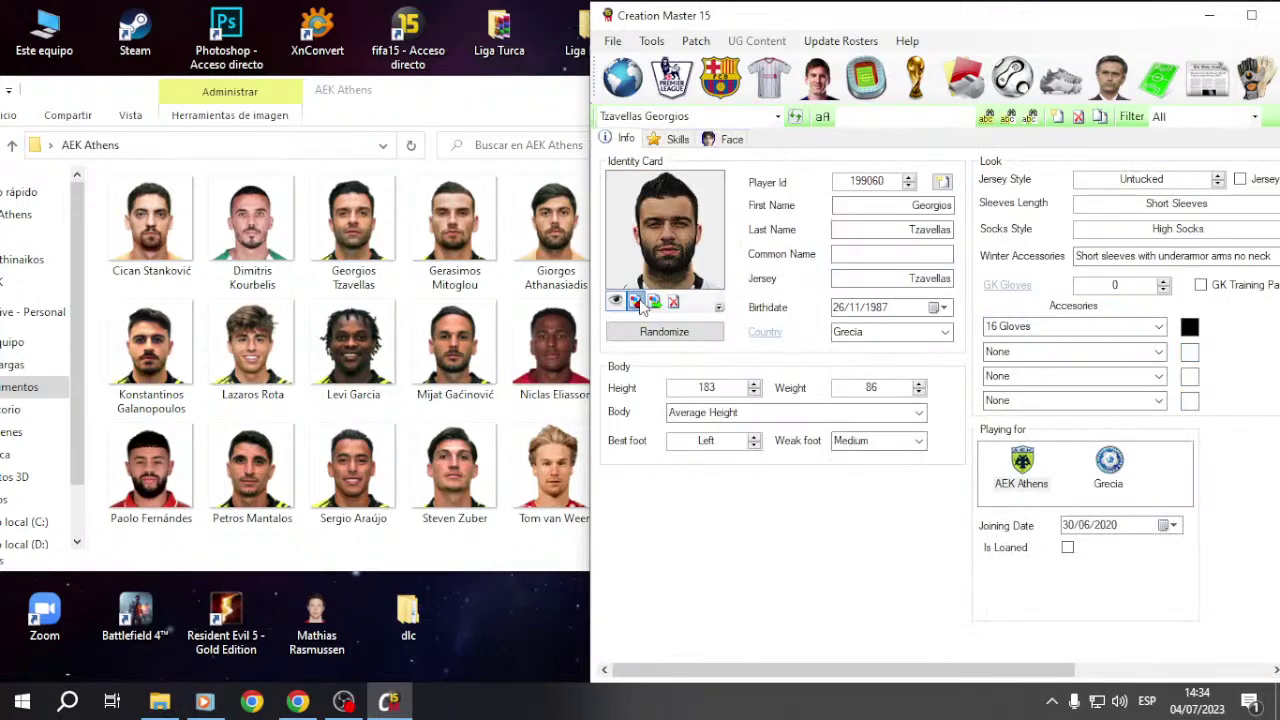
pyautogui.doubleClick(1000, 200)
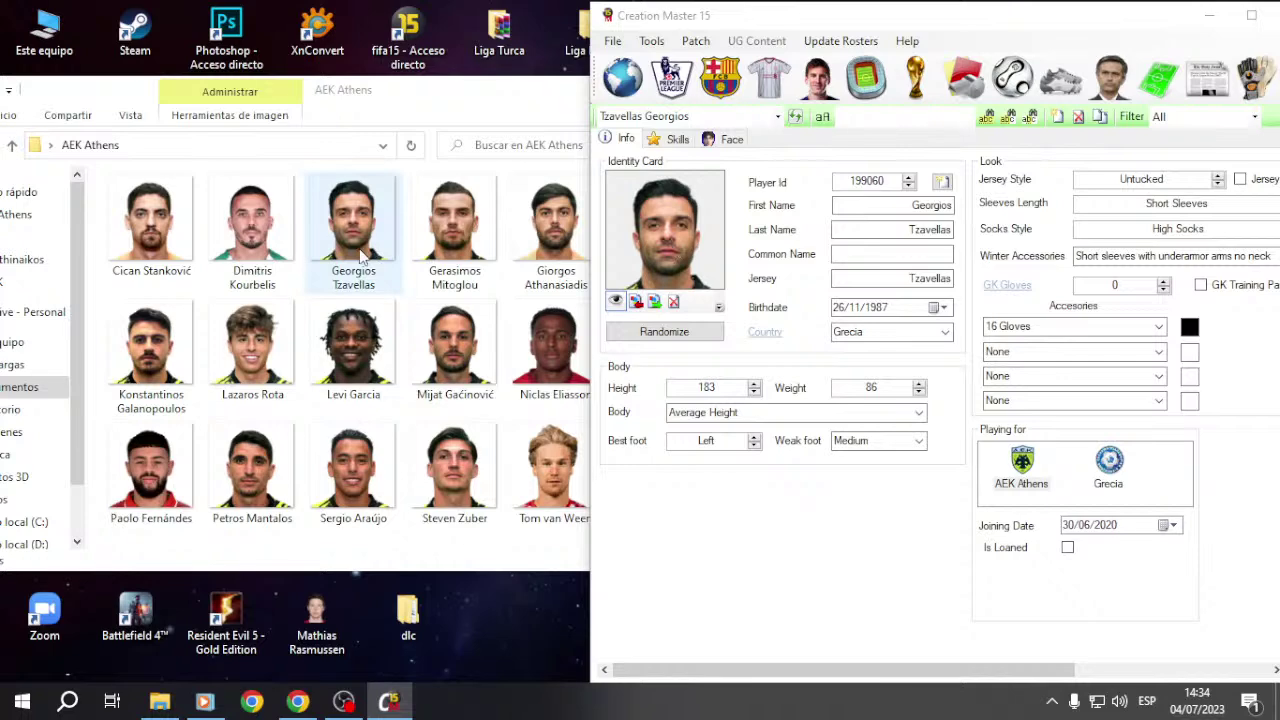
# Step: Open the Georgios Tzavellas image in Photoshop, save it as a PNG over the existing file and close the document
pyautogui.moveTo(360, 253); pyautogui.dragTo(229, 45)
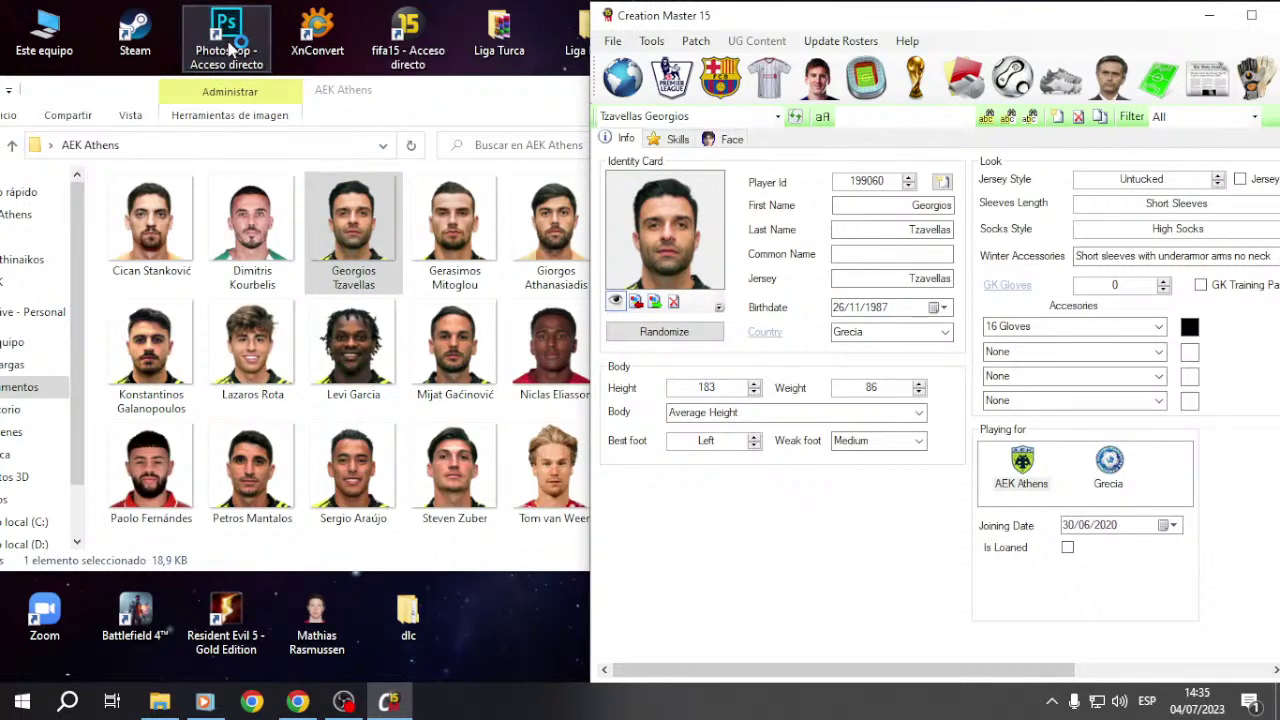
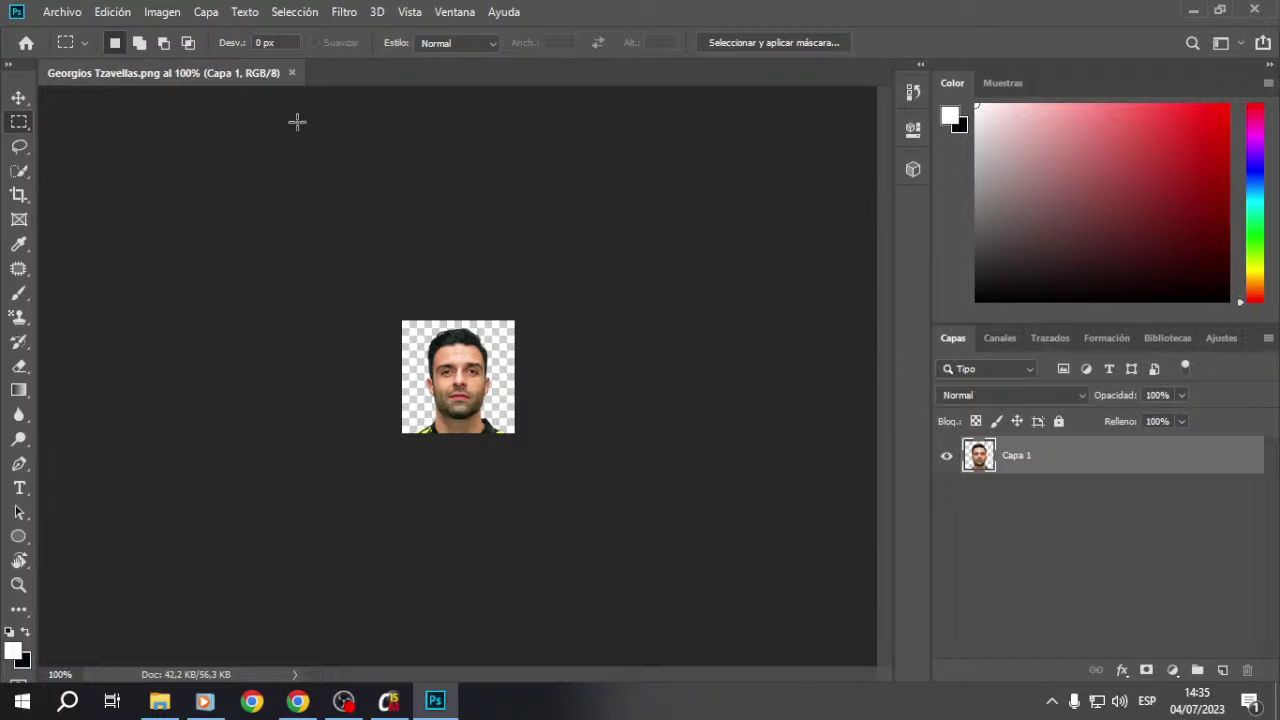
pyautogui.click(60, 12)
pyautogui.click(110, 222)
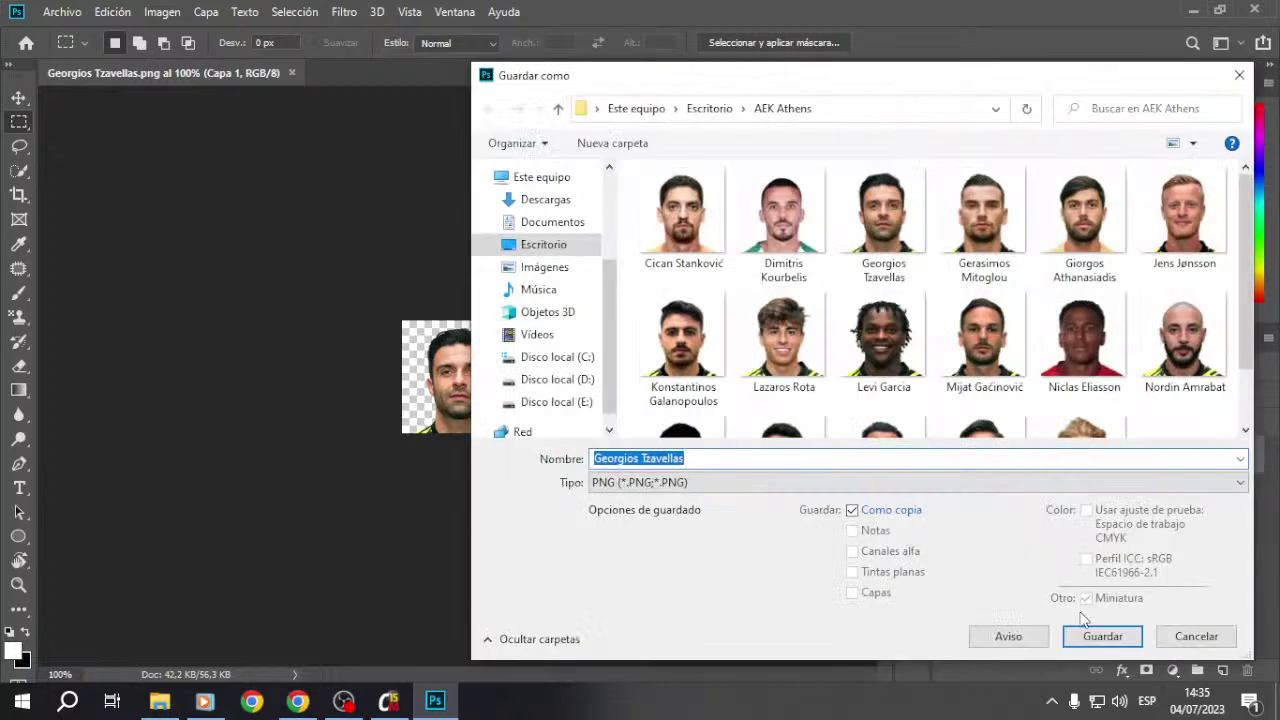
pyautogui.click(1075, 634)
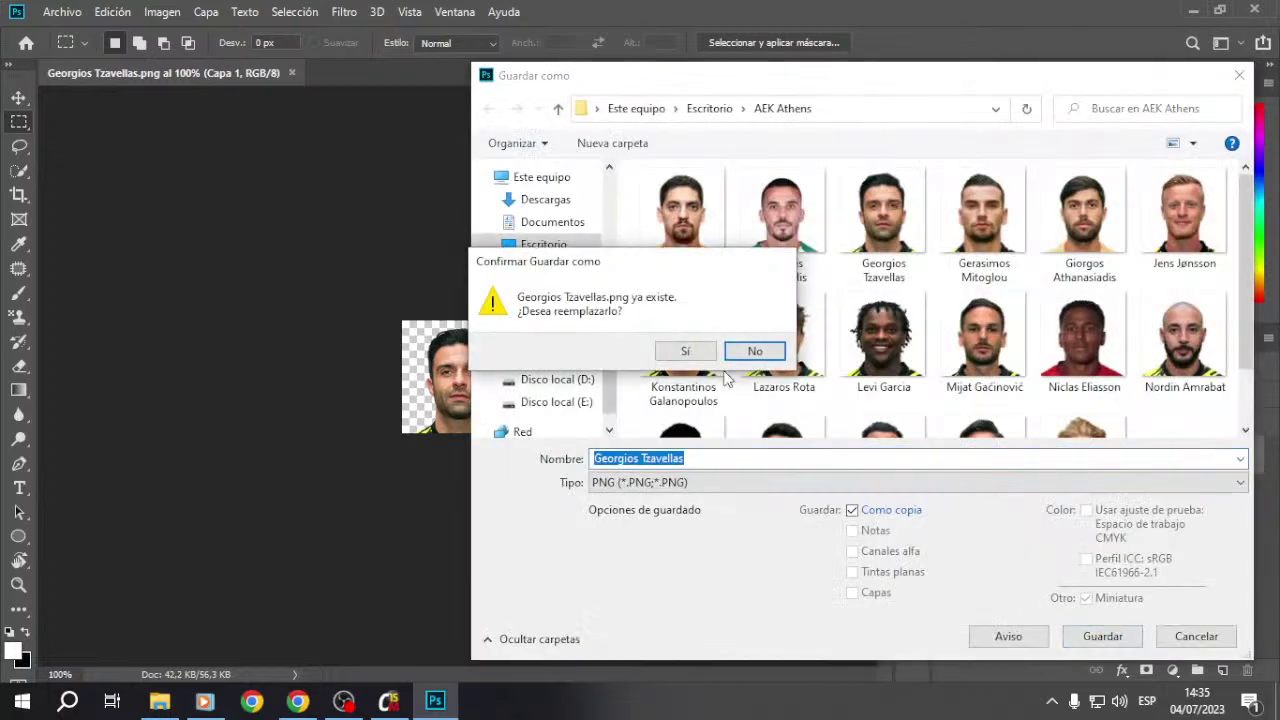
pyautogui.click(690, 356)
pyautogui.click(778, 196)
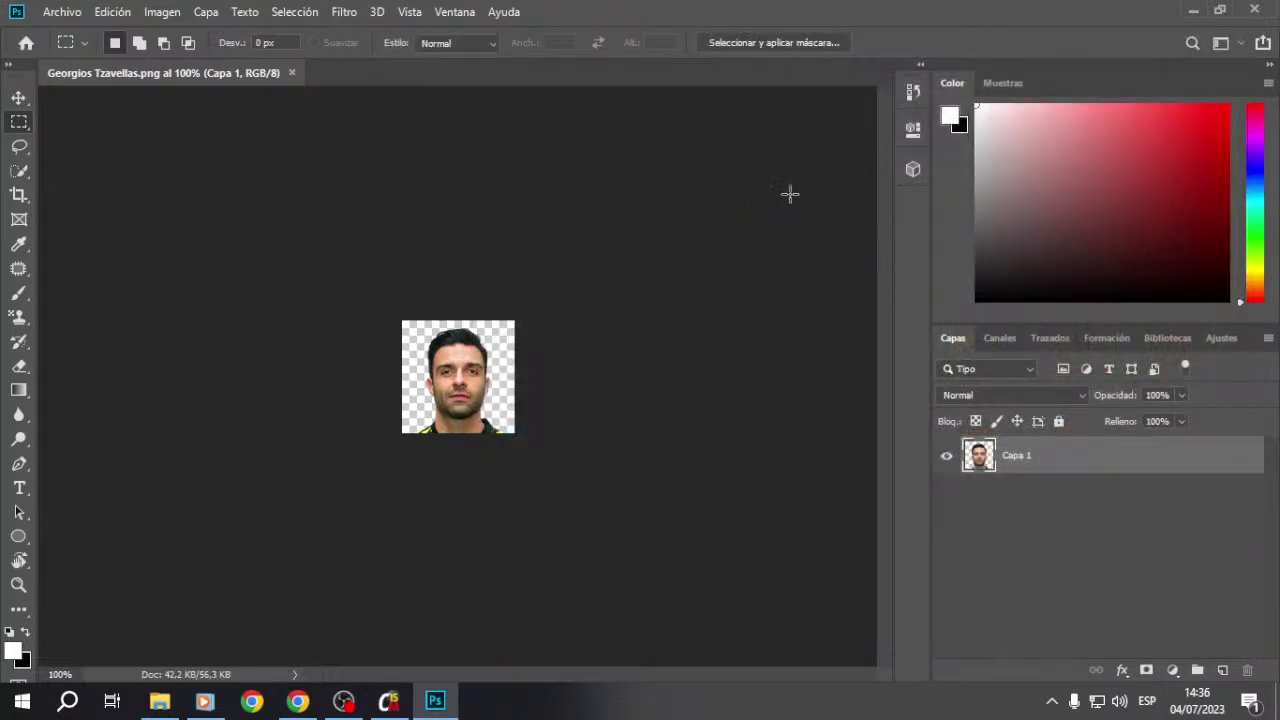
pyautogui.click(291, 73)
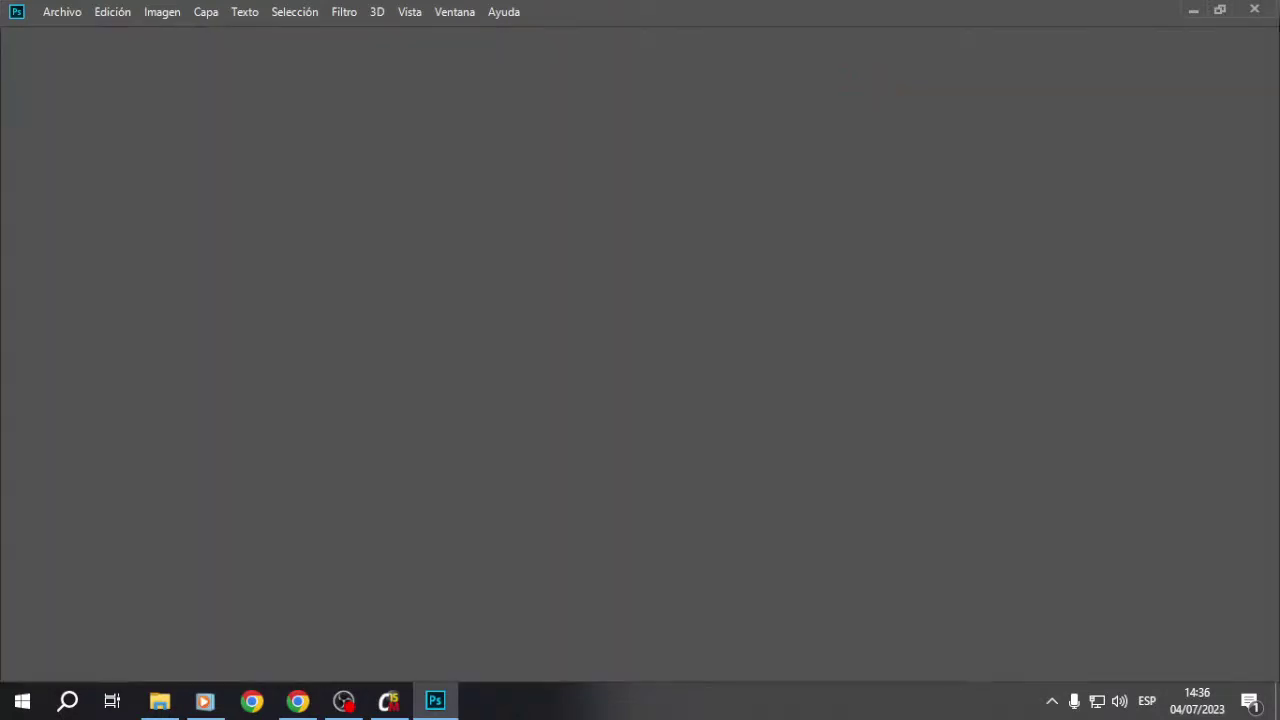
pyautogui.click(1192, 12)
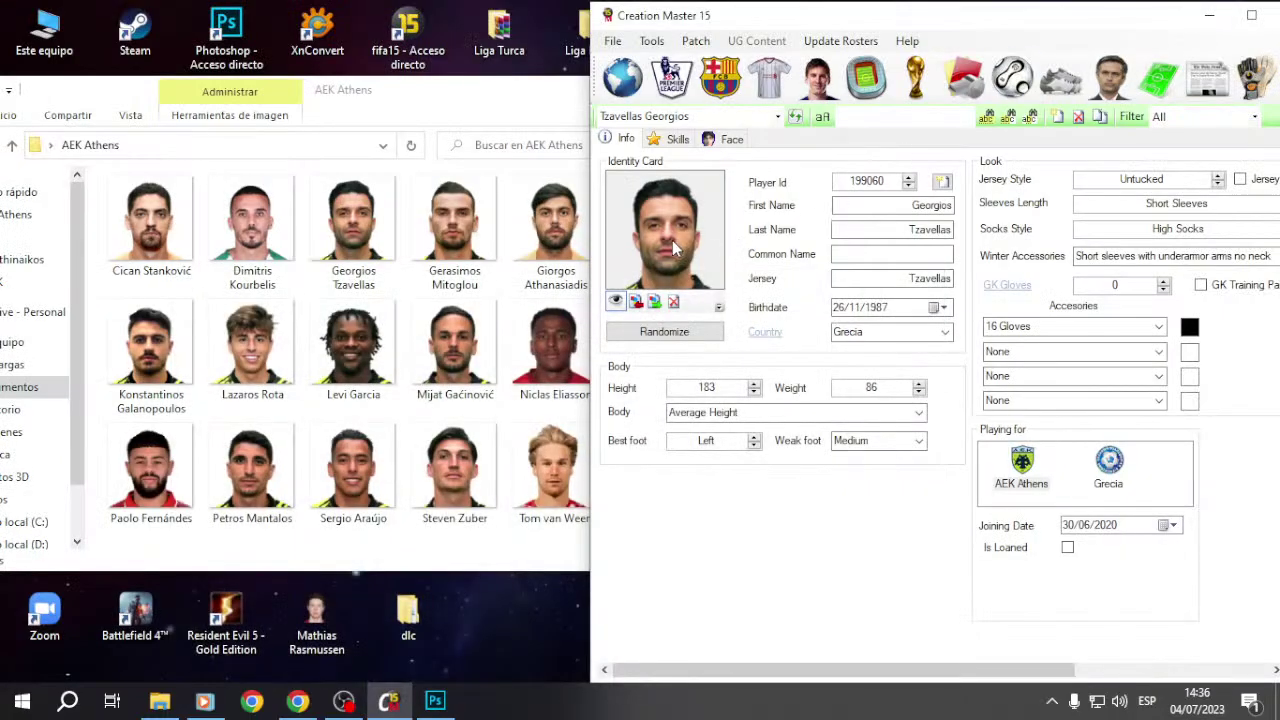
# Step: Import the resaved Georgios Tzavellas image as his portrait again in Creation Master 15
pyautogui.click(636, 301)
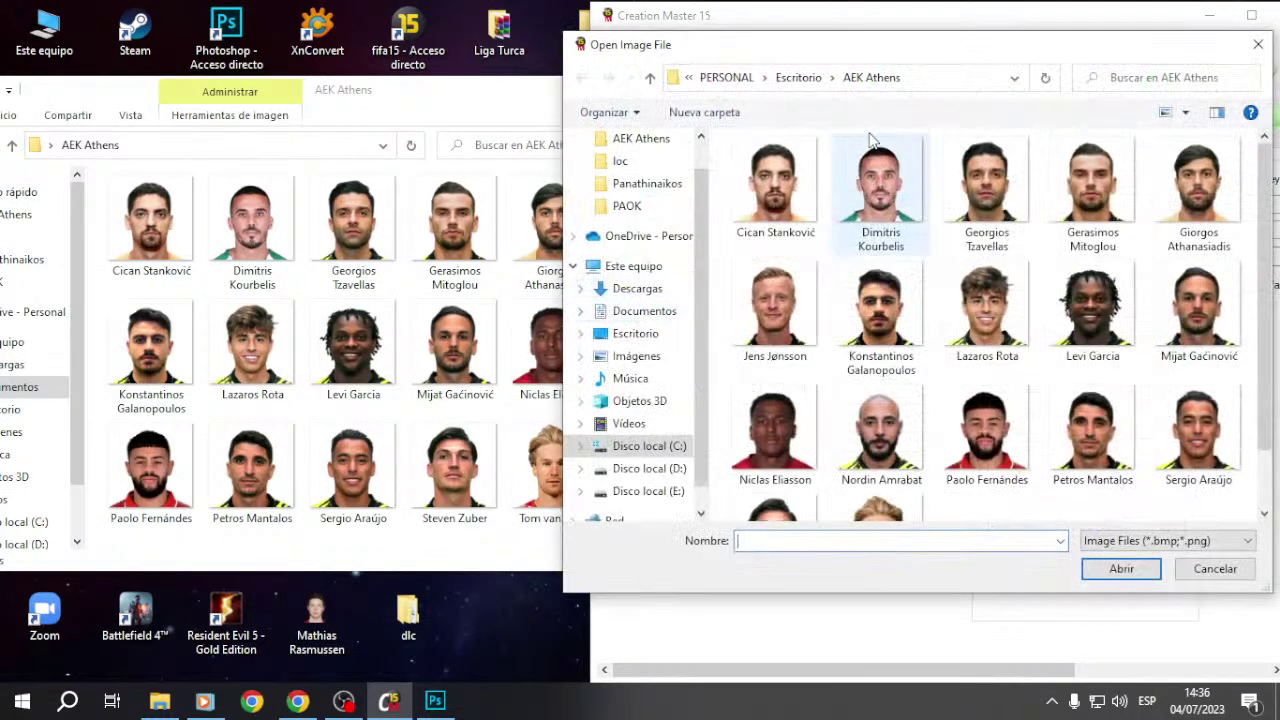
pyautogui.moveTo(950, 50); pyautogui.dragTo(280, 40)
pyautogui.doubleClick(280, 222)
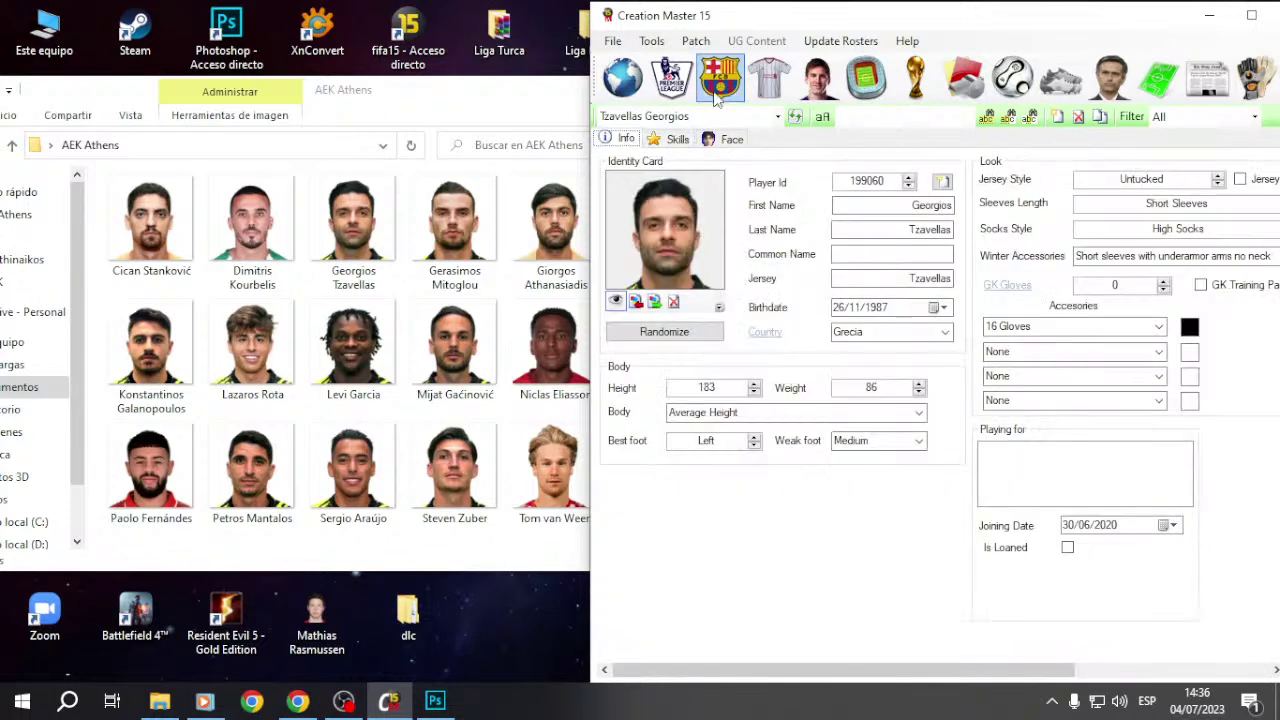
# Step: Select the AEK Athens images from Gerasimos Mitoglou through Tom van Weert and open them all in Photoshop
pyautogui.click(481, 213)
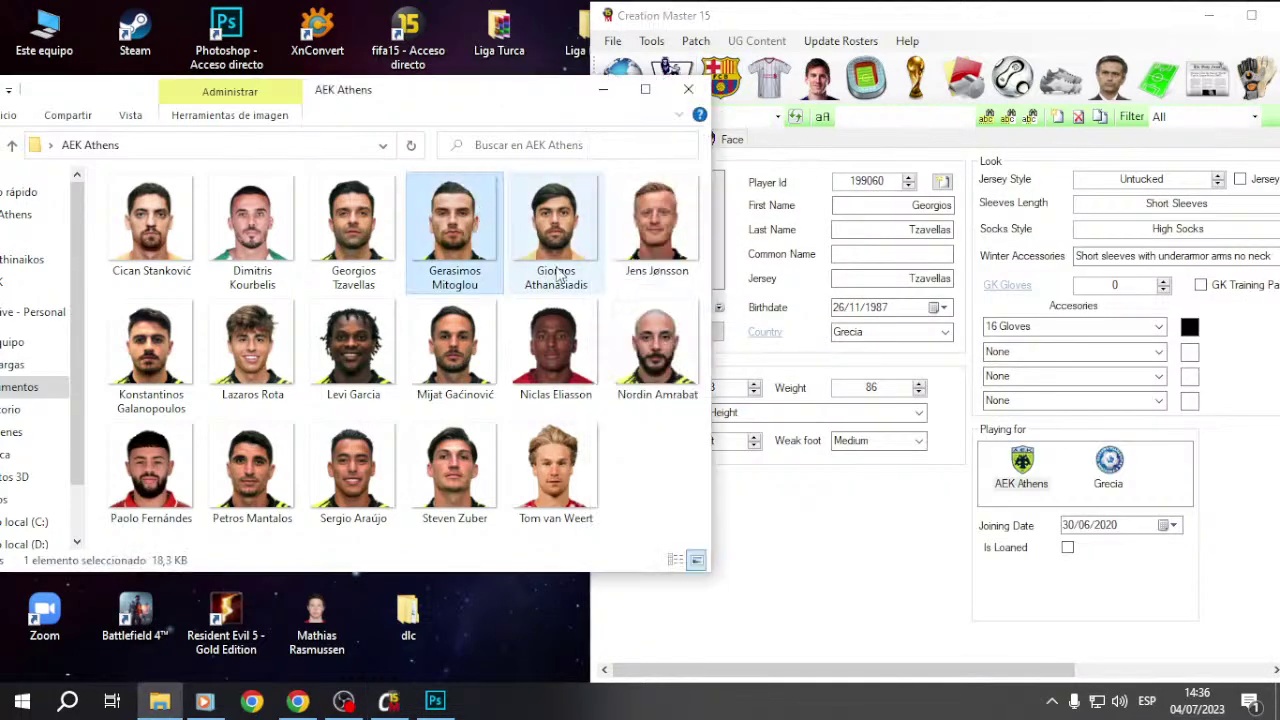
pyautogui.hotkey('shift', 'Right')
pyautogui.hotkey('shift', 'Right')
pyautogui.hotkey('shift', 'Right')
pyautogui.hotkey('shift', 'Right')
pyautogui.hotkey('shift', 'Right')
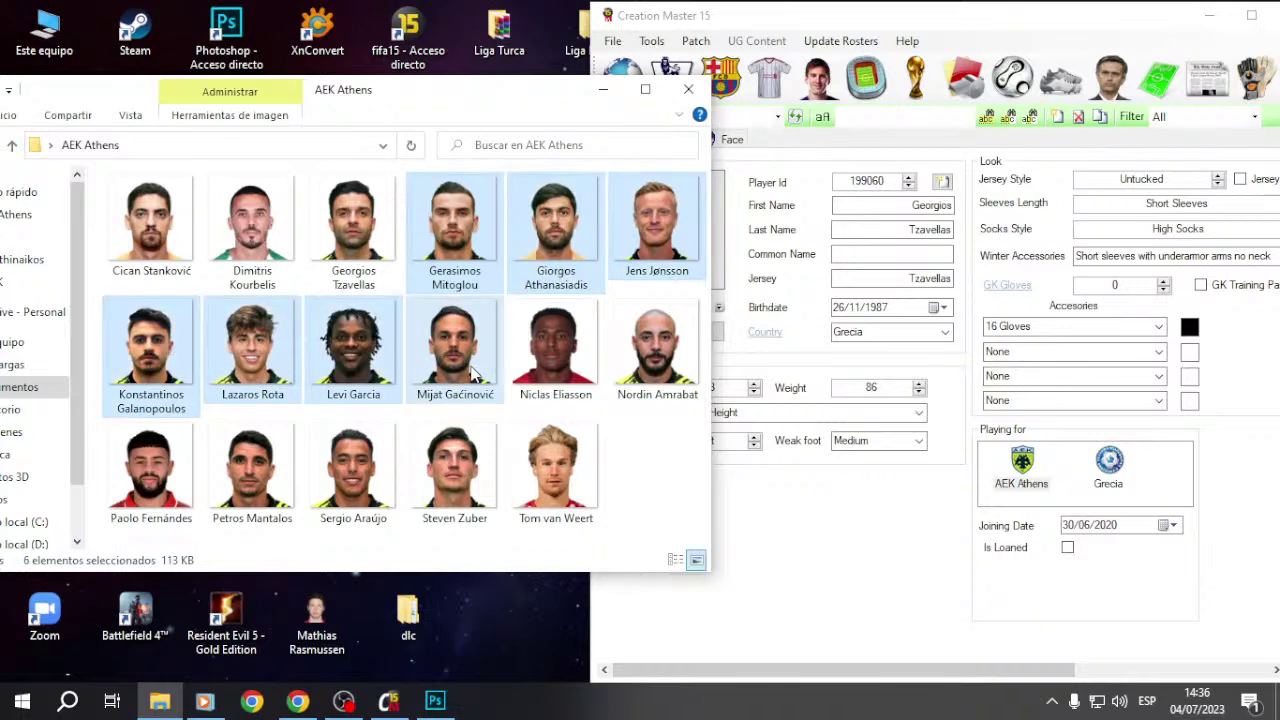
pyautogui.hotkey('shift', 'Right')
pyautogui.hotkey('shift', 'Right')
pyautogui.hotkey('shift', 'Right')
pyautogui.hotkey('shift', 'Right')
pyautogui.hotkey('shift', 'Right')
pyautogui.hotkey('shift', 'Right')
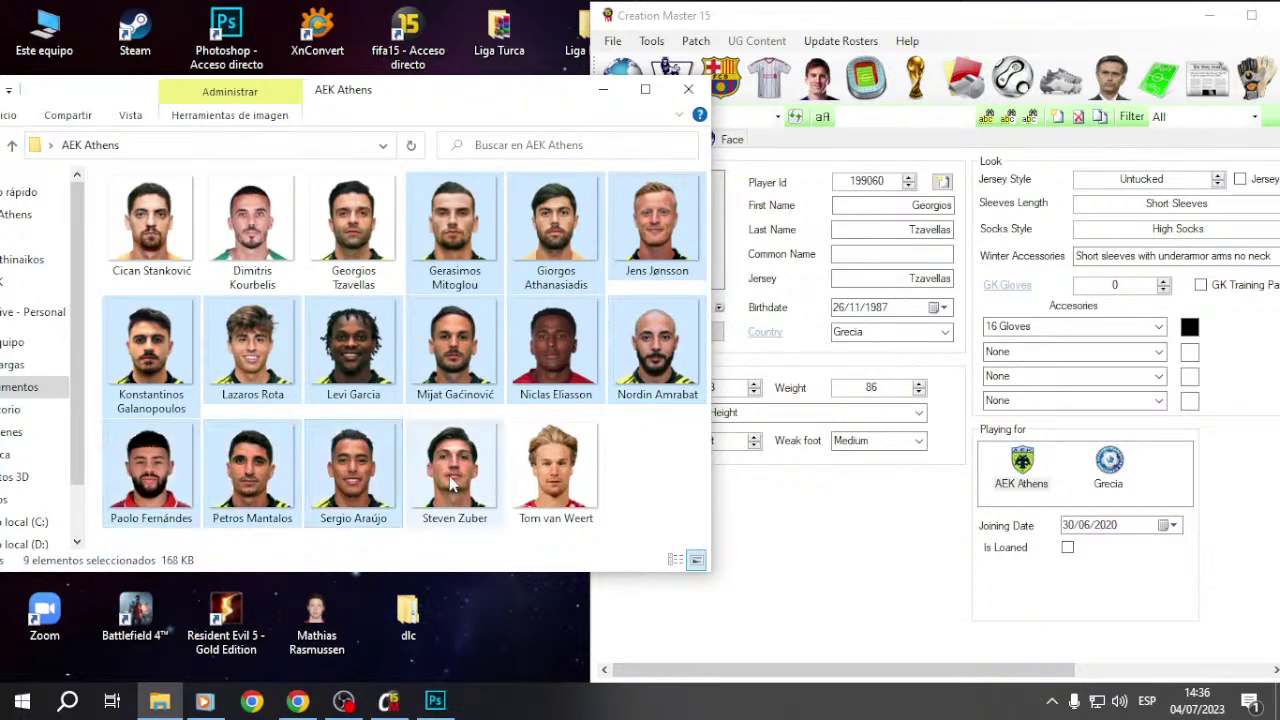
pyautogui.hotkey('shift', 'Right')
pyautogui.hotkey('shift', 'Right')
pyautogui.moveTo(447, 484); pyautogui.dragTo(223, 37)
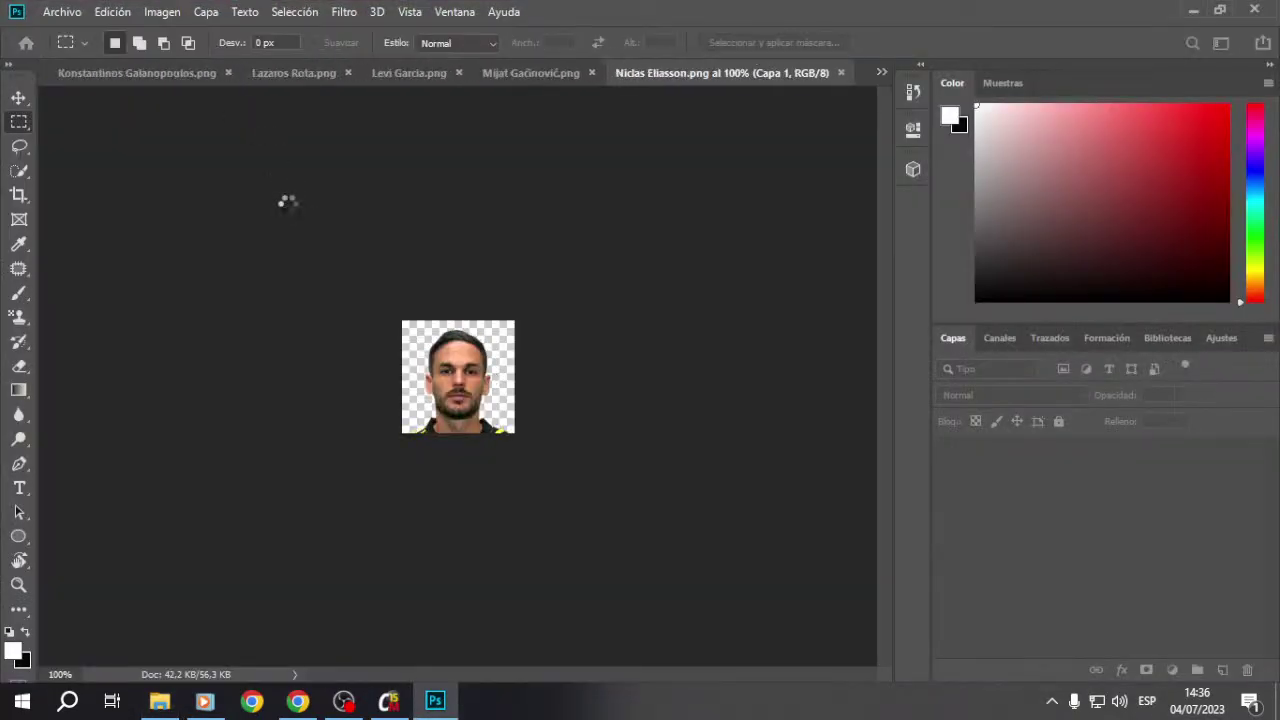
pyautogui.click(56, 14)
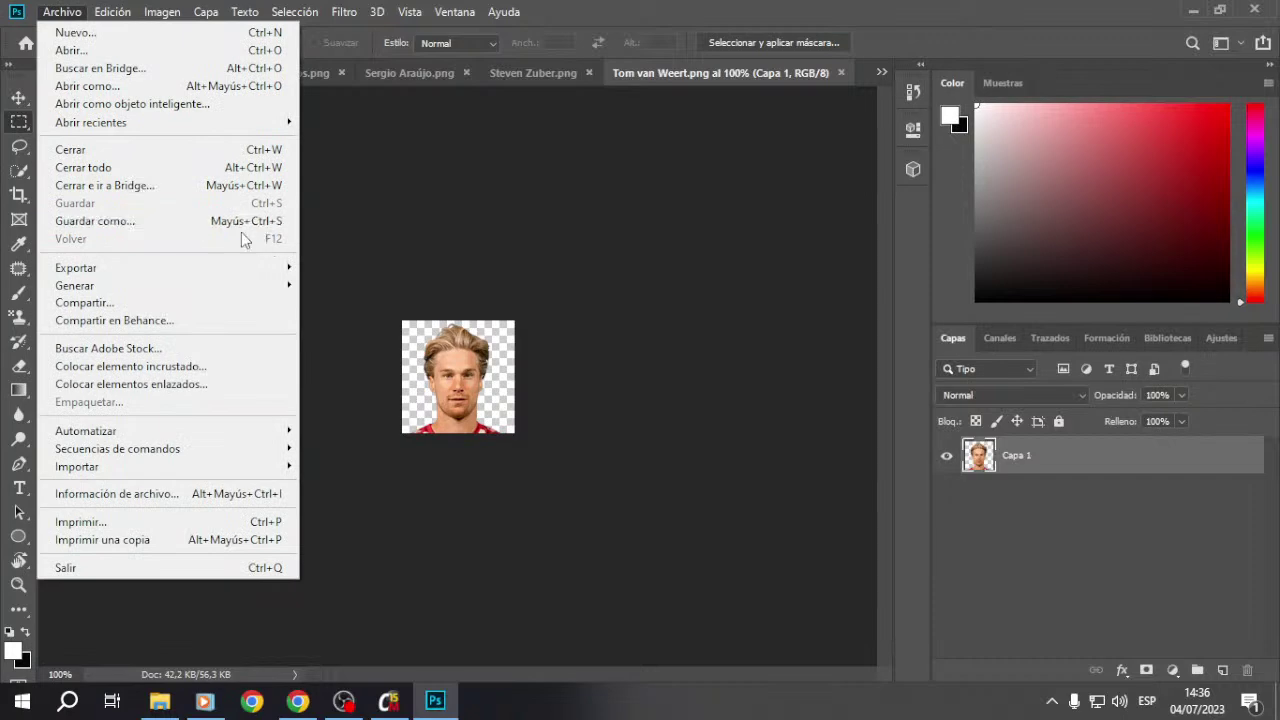
pyautogui.click(588, 276)
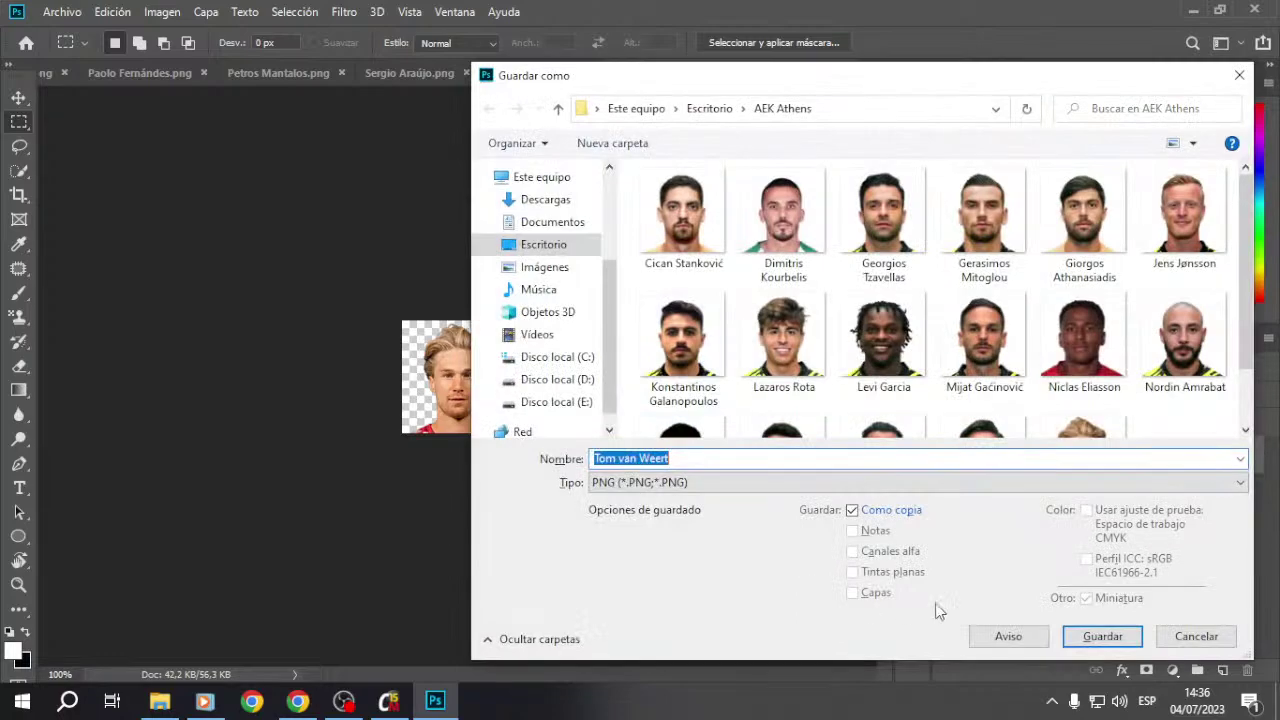
pyautogui.click(1104, 637)
pyautogui.click(666, 355)
pyautogui.click(822, 194)
pyautogui.click(843, 73)
# Step: Save the Steven Zuber image as a PNG over the existing file and close the document
pyautogui.hotkey('ctrl', 'shift', 's')
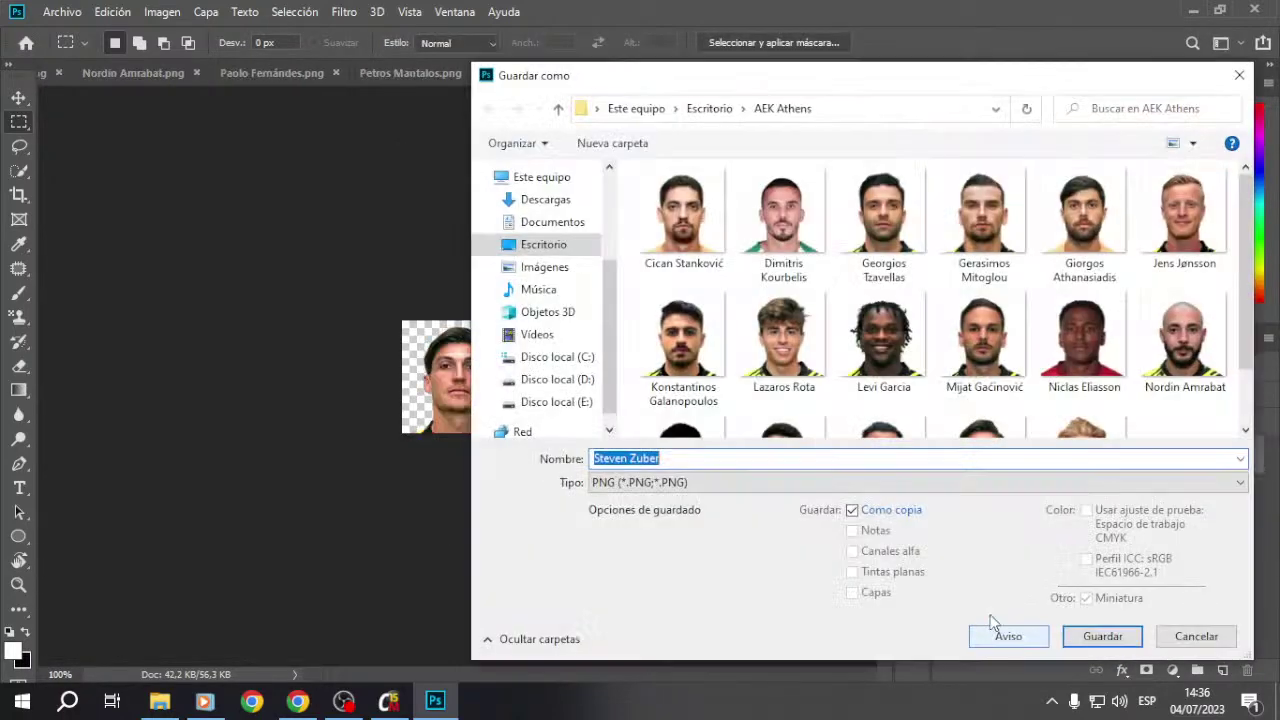
pyautogui.press('Return')
pyautogui.click(683, 346)
pyautogui.click(768, 200)
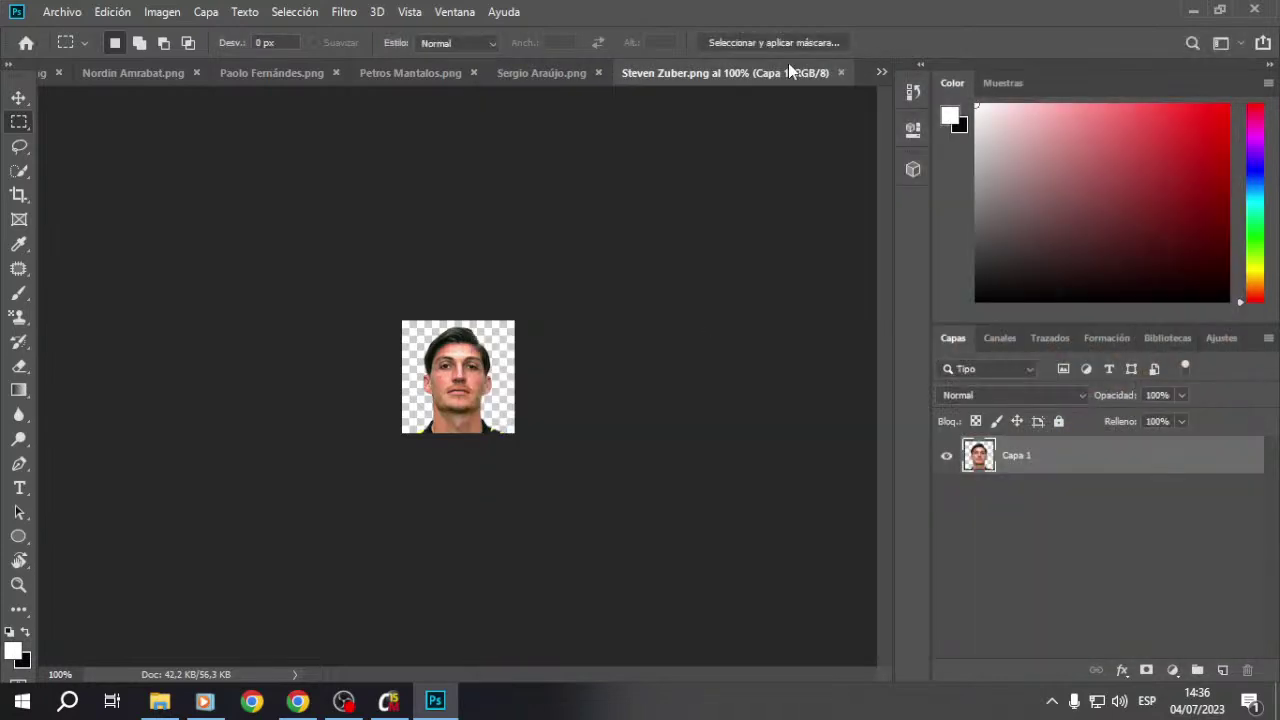
pyautogui.click(841, 73)
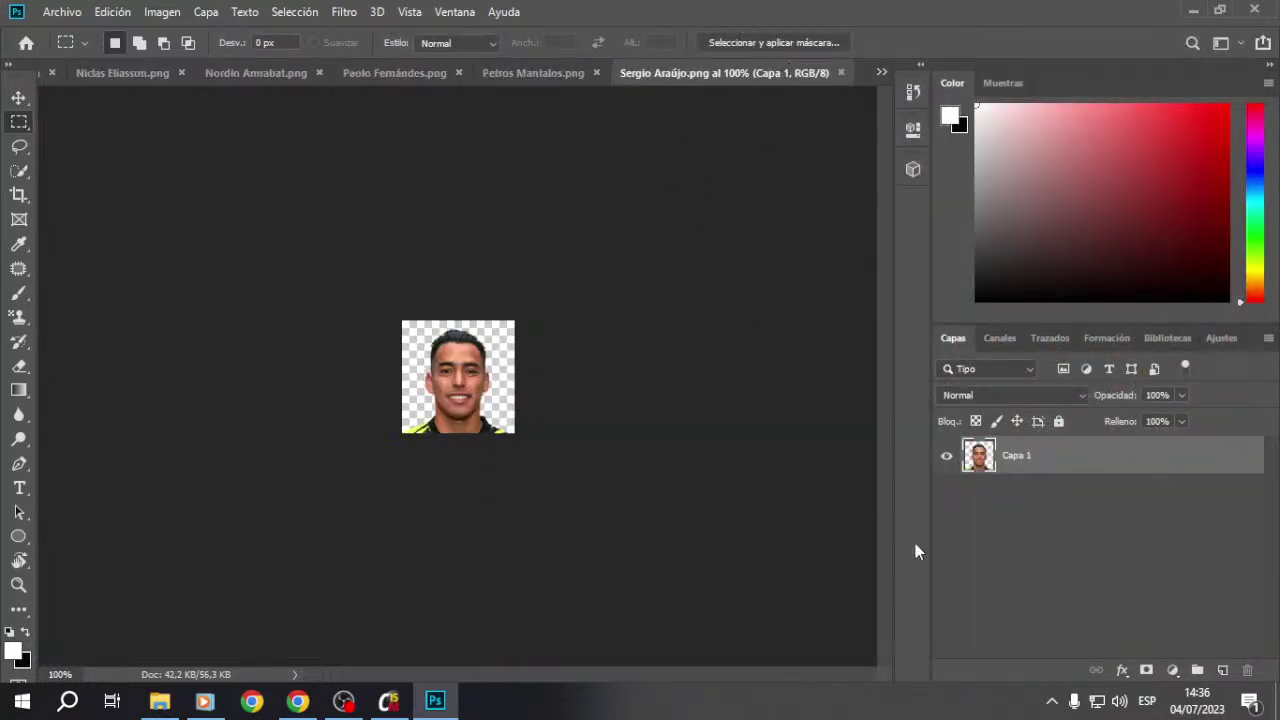
# Step: Save the Sergio Araújo image as a PNG over the existing file and close the document
pyautogui.hotkey('ctrl', 'shift', 's')
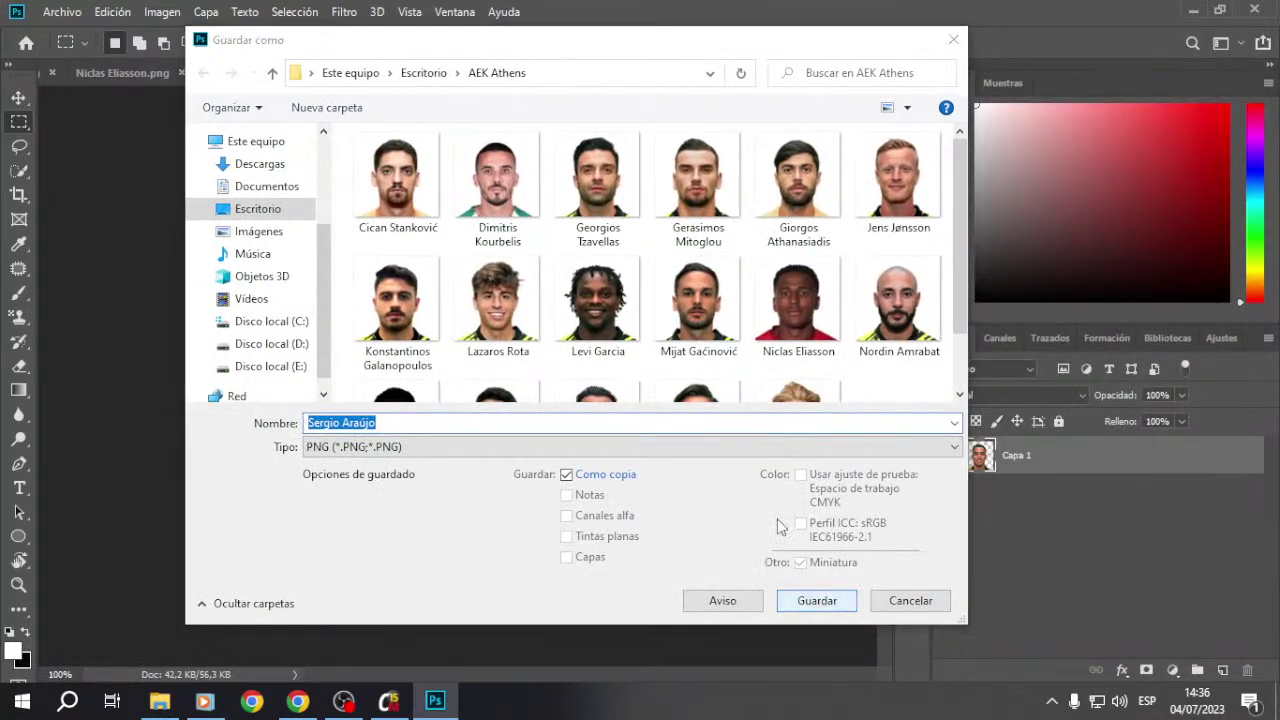
pyautogui.press('Return')
pyautogui.press('Return')
pyautogui.click(755, 200)
pyautogui.click(841, 73)
# Step: Save the Petros Mantalos image as a PNG over the existing file and close the document
pyautogui.hotkey('ctrl', 'shift', 's')
pyautogui.click(817, 600)
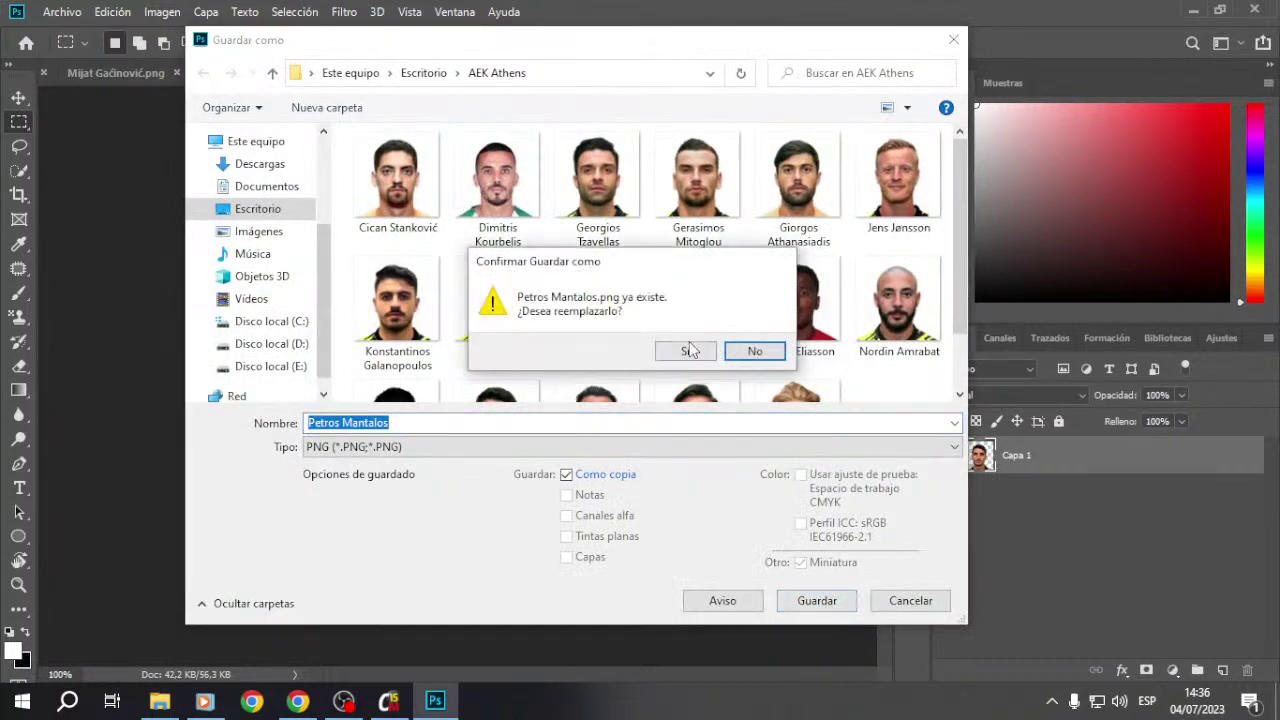
pyautogui.click(690, 350)
pyautogui.press('Return')
pyautogui.click(841, 73)
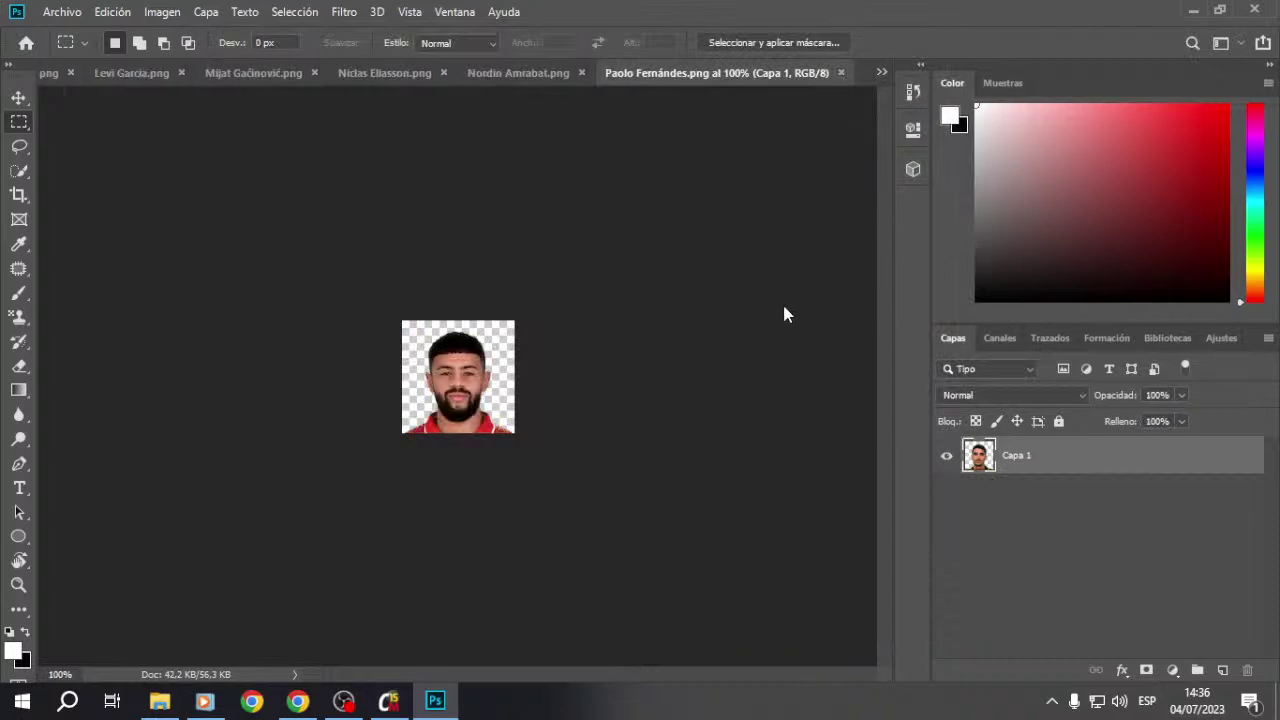
# Step: Save the Paolo Fernándes image as a PNG over the existing file and close the document
pyautogui.hotkey('ctrl', 'shift', 's')
pyautogui.click(817, 600)
pyautogui.click(686, 349)
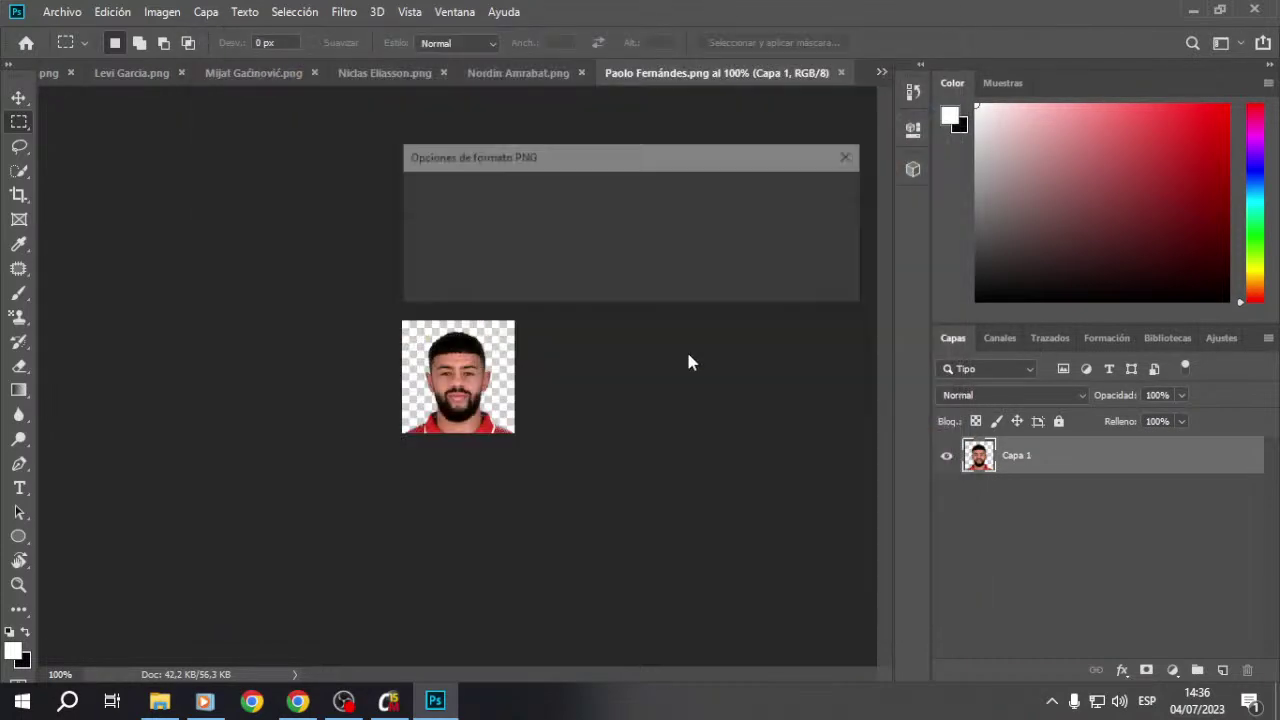
pyautogui.press('Return')
pyautogui.click(841, 73)
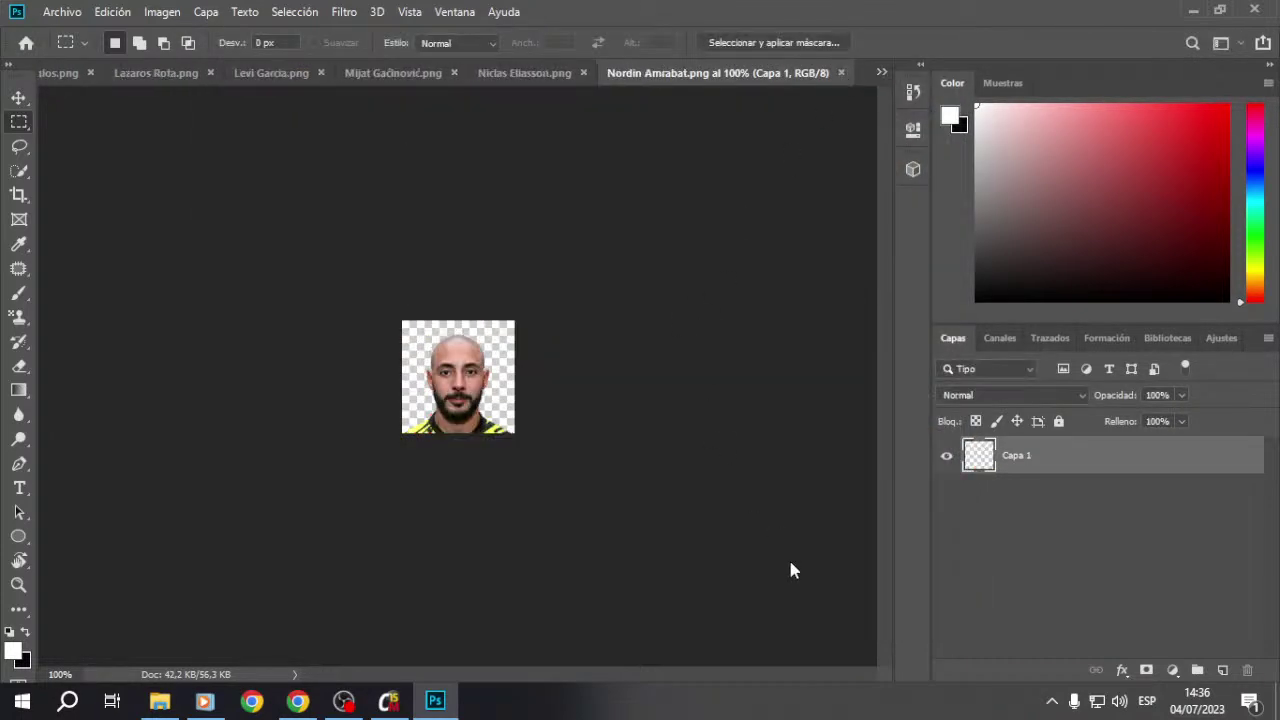
# Step: Save the Nordin Amrabat image as a PNG over the existing file and close the document
pyautogui.hotkey('ctrl', 'shift', 's')
pyautogui.click(817, 600)
pyautogui.click(687, 349)
pyautogui.press('Return')
pyautogui.click(841, 73)
# Step: Save the Niclas Eliasson image as a PNG over the existing file and close the document
pyautogui.hotkey('ctrl', 'shift', 's')
pyautogui.click(817, 600)
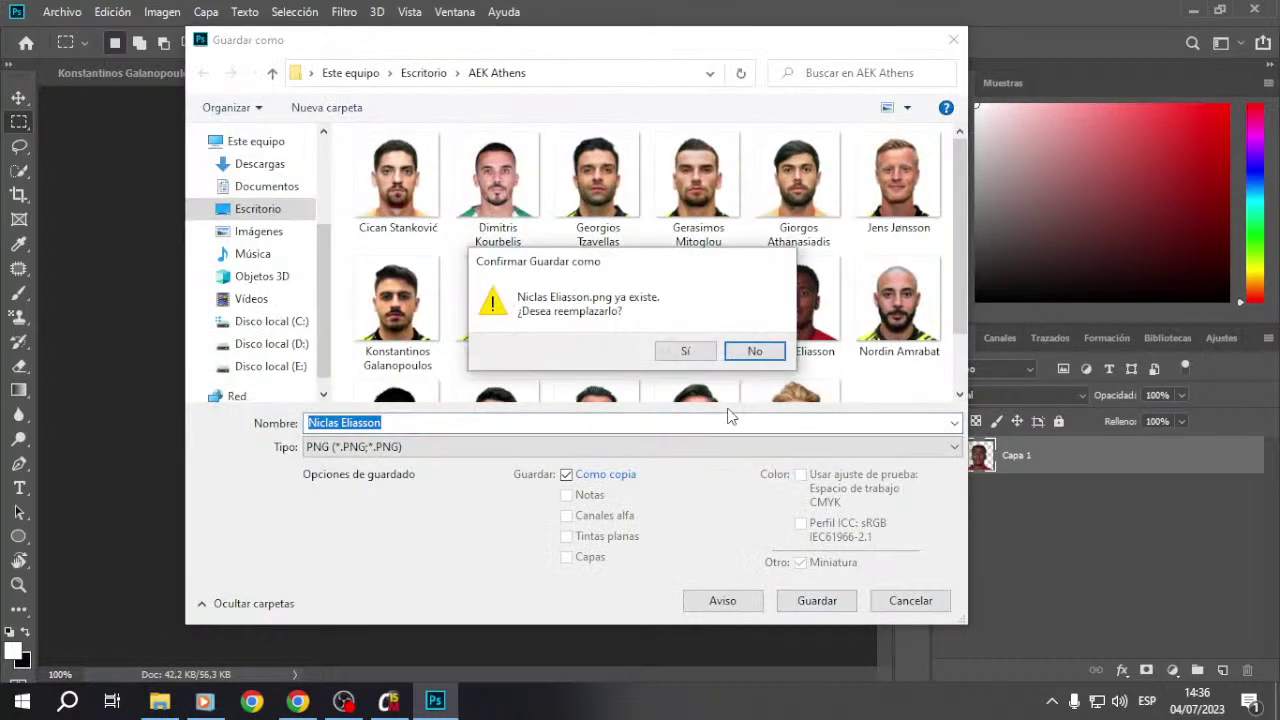
pyautogui.click(686, 349)
pyautogui.press('Return')
pyautogui.click(841, 73)
# Step: Save the Mijat Gaćinović image as a PNG over the existing file and close the document
pyautogui.hotkey('ctrl', 'shift', 's')
pyautogui.click(818, 598)
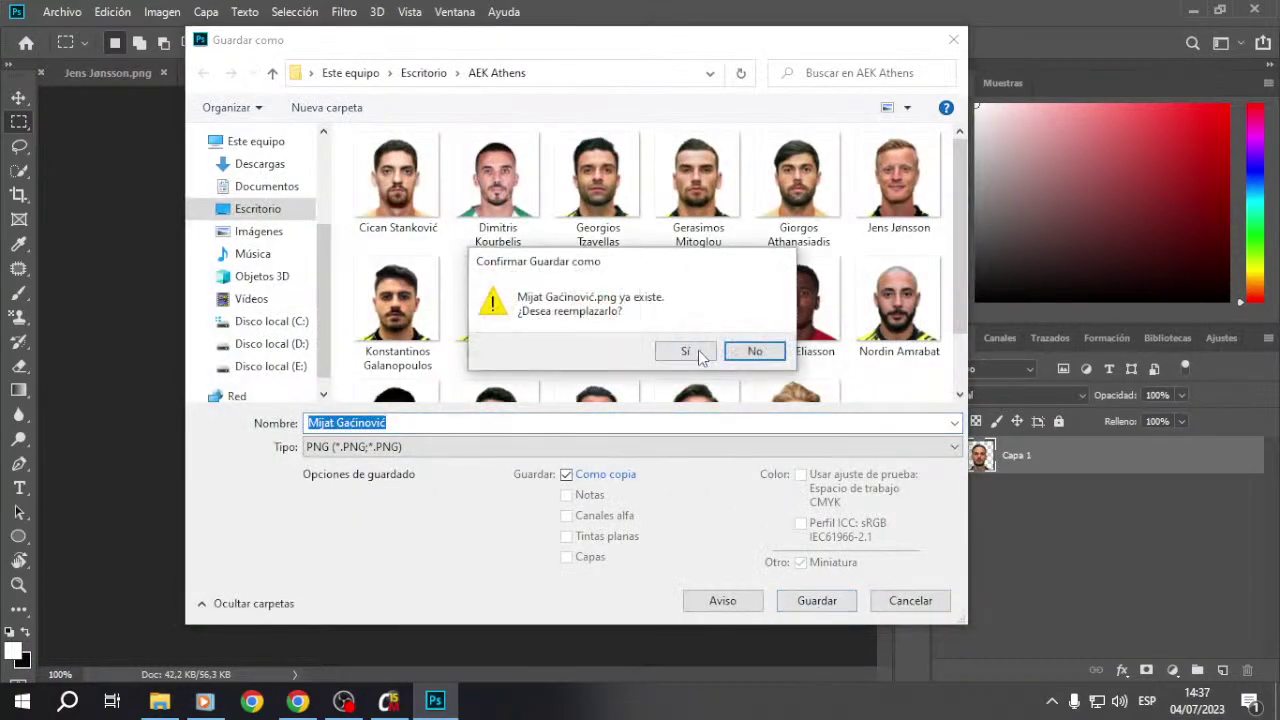
pyautogui.click(692, 350)
pyautogui.click(803, 195)
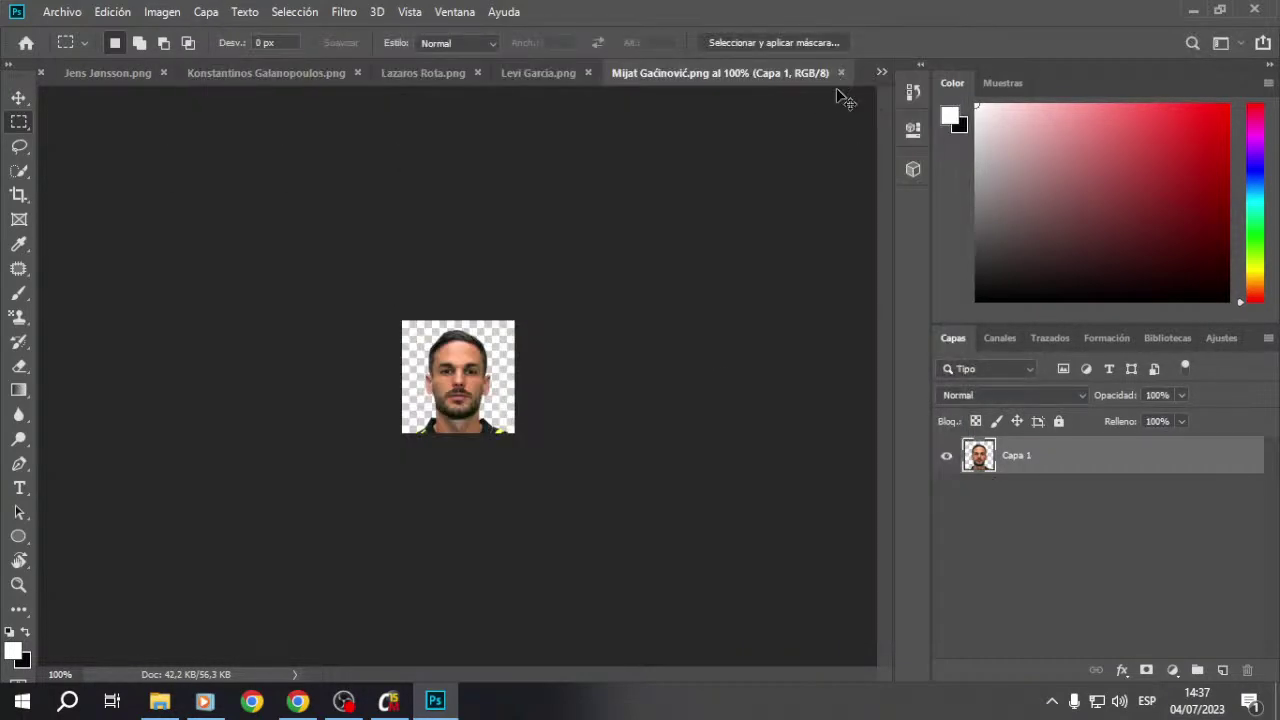
pyautogui.click(841, 73)
# Step: Save the Levi Garcia image as a PNG over the existing file and close the document
pyautogui.hotkey('ctrl', 'shift', 's')
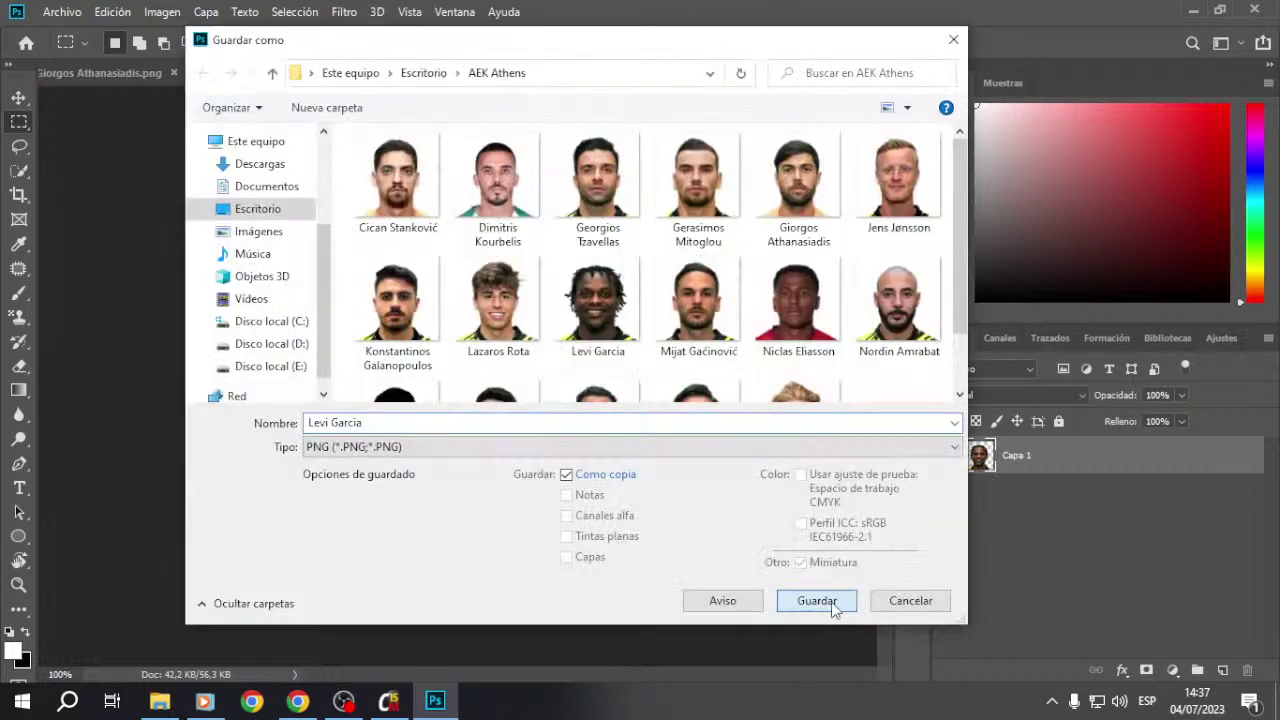
pyautogui.click(817, 600)
pyautogui.click(690, 349)
pyautogui.click(806, 195)
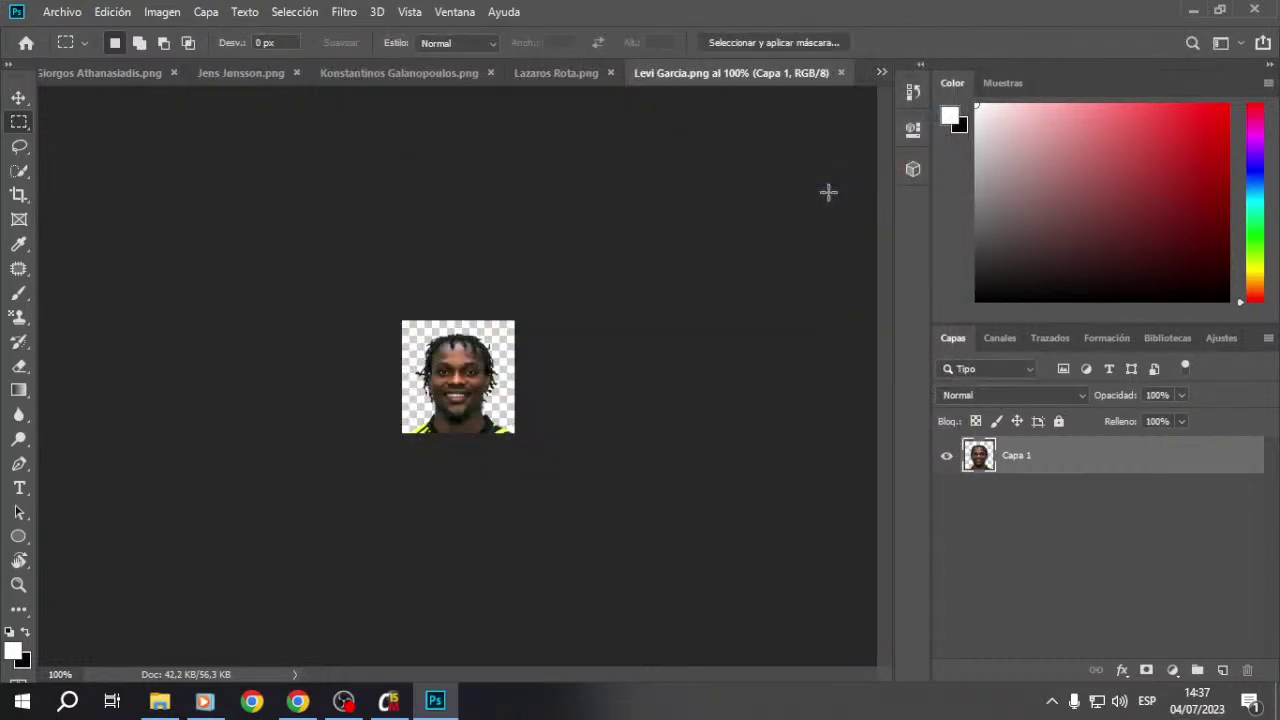
pyautogui.click(840, 73)
# Step: Save the Lazaros Rota image as a PNG over the existing file and close the document
pyautogui.hotkey('ctrl', 'shift', 's')
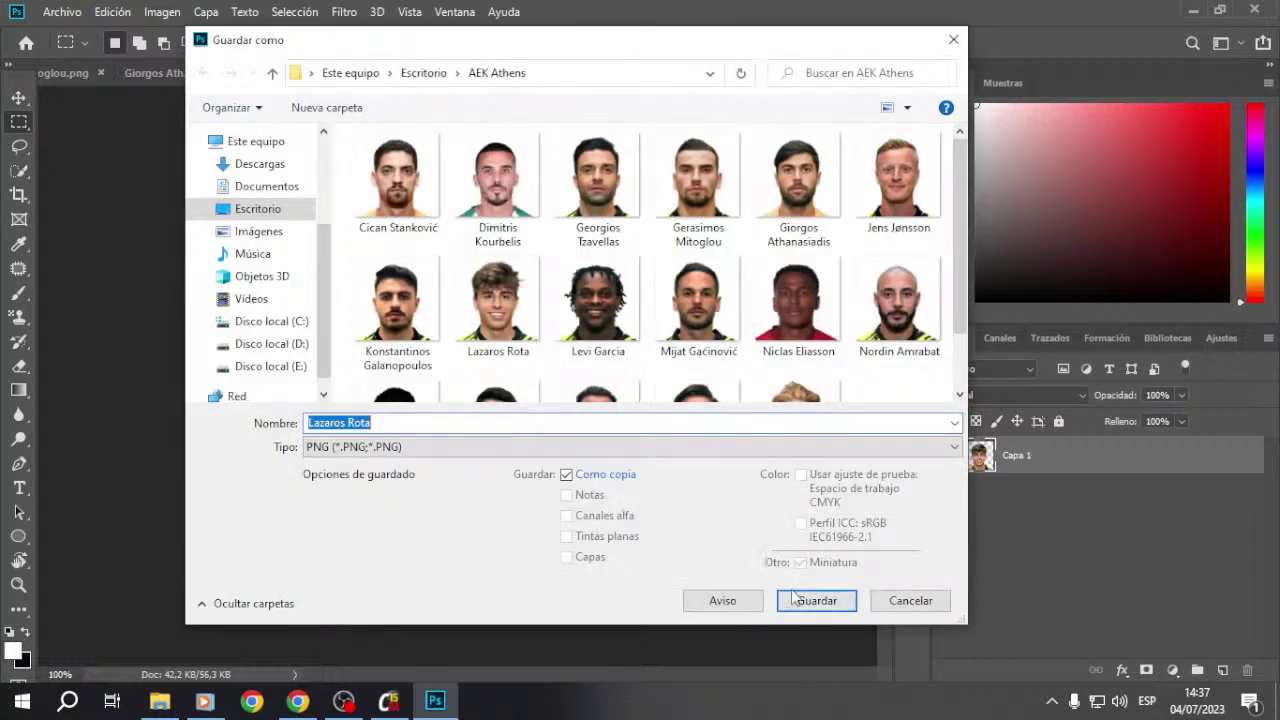
pyautogui.click(814, 600)
pyautogui.click(688, 349)
pyautogui.click(806, 196)
pyautogui.click(840, 73)
# Step: Save the Konstantinos Galanopoulos image as a PNG over the existing file and close the document
pyautogui.hotkey('ctrl', 'shift', 's')
pyautogui.click(812, 599)
pyautogui.click(688, 349)
pyautogui.click(788, 197)
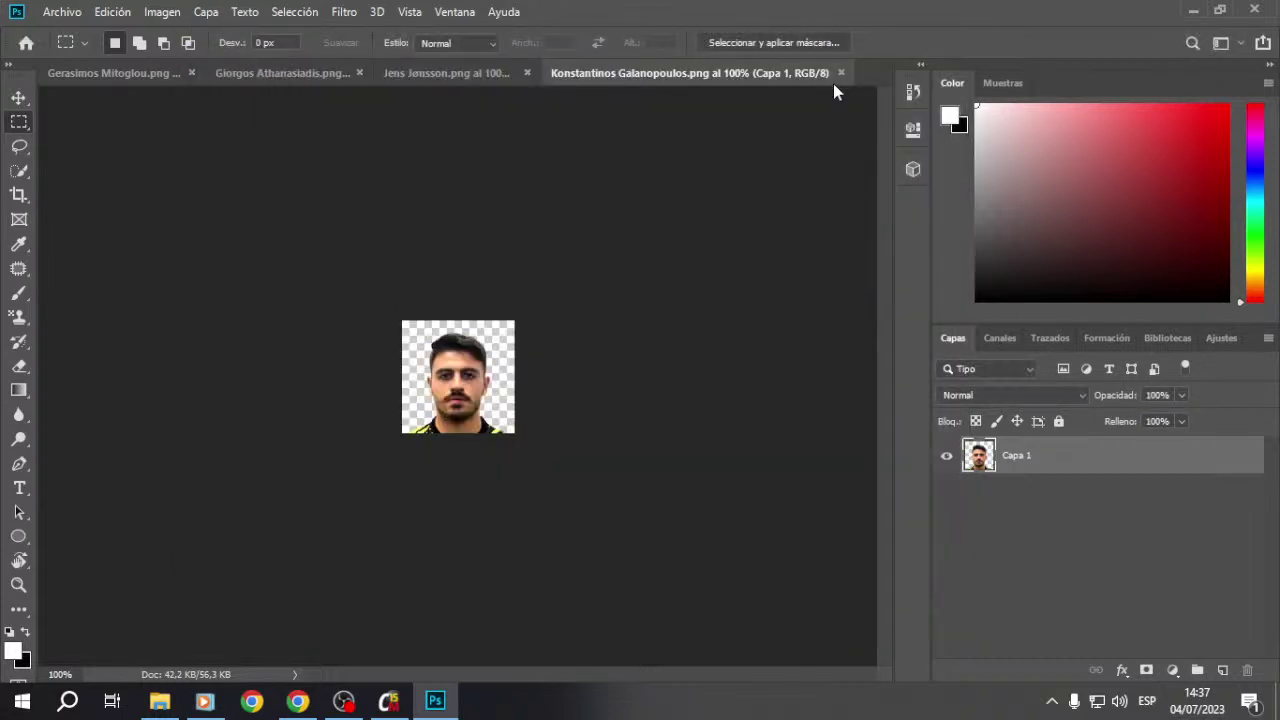
pyautogui.click(841, 73)
# Step: Save the Jens Jønsson image as a PNG over the existing file and close the document
pyautogui.hotkey('ctrl', 'shift', 's')
pyautogui.click(806, 606)
pyautogui.click(700, 352)
pyautogui.click(790, 197)
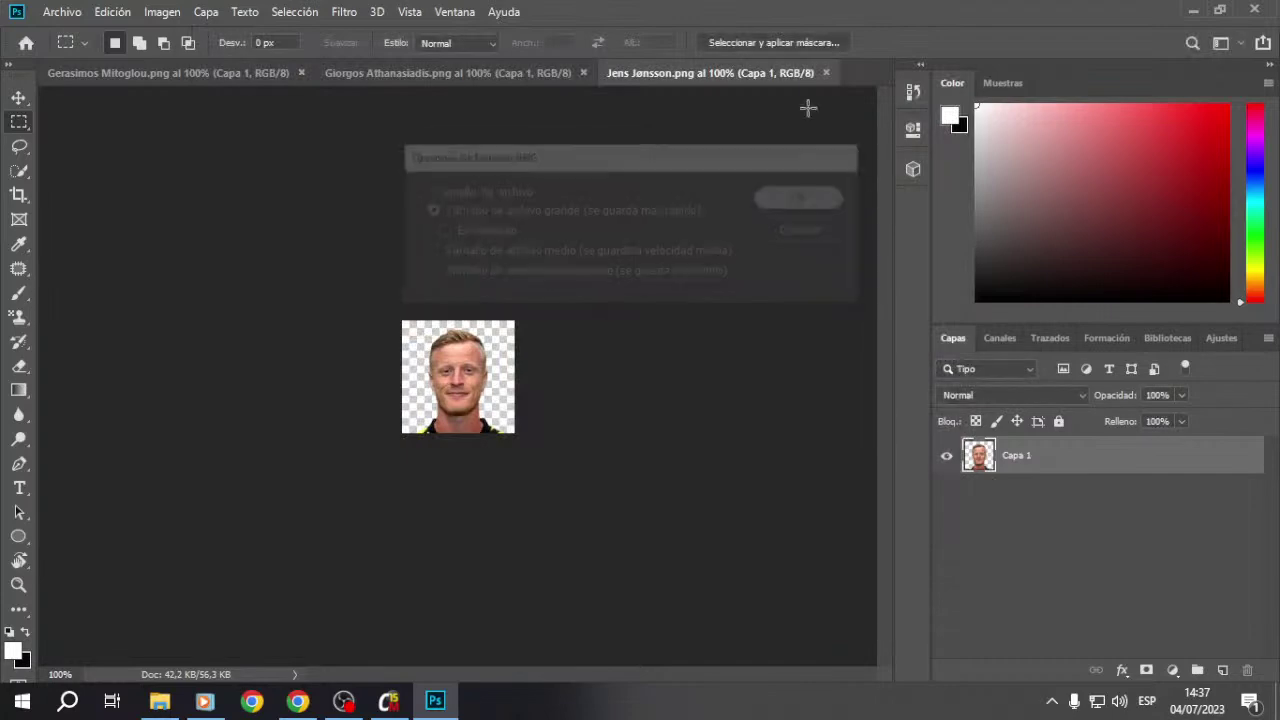
pyautogui.click(826, 73)
# Step: Save the Giorgos Athanasiadis image as a PNG over the existing file and close the document
pyautogui.hotkey('ctrl', 'shift', 's')
pyautogui.click(824, 602)
pyautogui.click(712, 351)
pyautogui.click(786, 192)
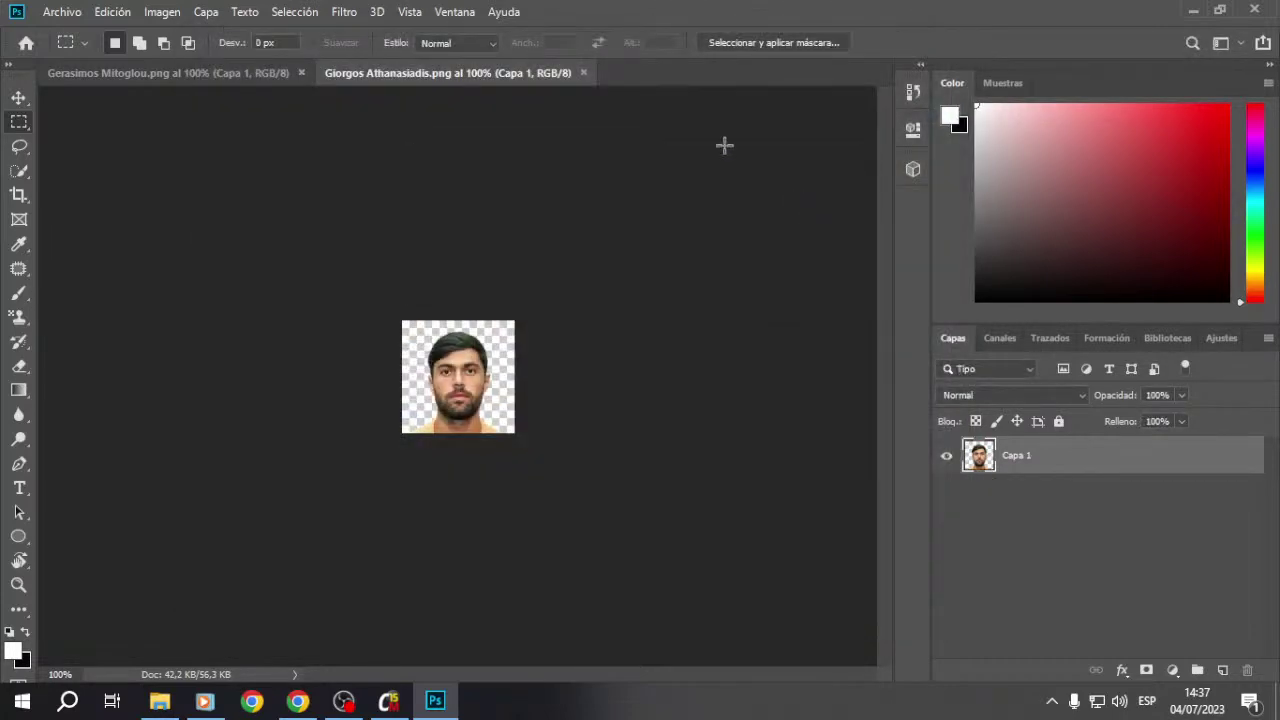
pyautogui.click(585, 73)
# Step: Save the Gerasimos Mitoglou image as a PNG over the existing file and close the document
pyautogui.hotkey('ctrl', 'shift', 's')
pyautogui.click(817, 601)
pyautogui.click(700, 351)
pyautogui.click(806, 197)
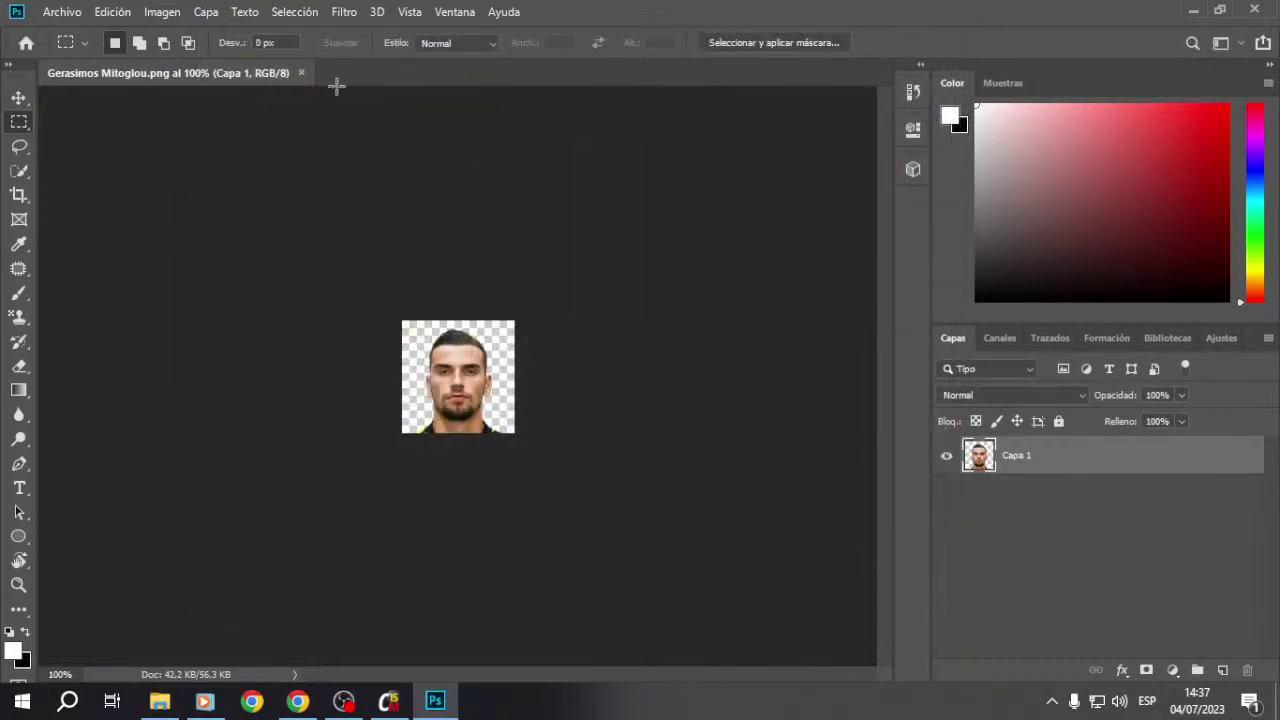
pyautogui.click(301, 73)
# Step: Return to Creation Master 15, open Gerasimos Mitoglou from the AEK Athens roster and import his portrait image
pyautogui.click(1190, 11)
pyautogui.moveTo(538, 98); pyautogui.dragTo(432, 60)
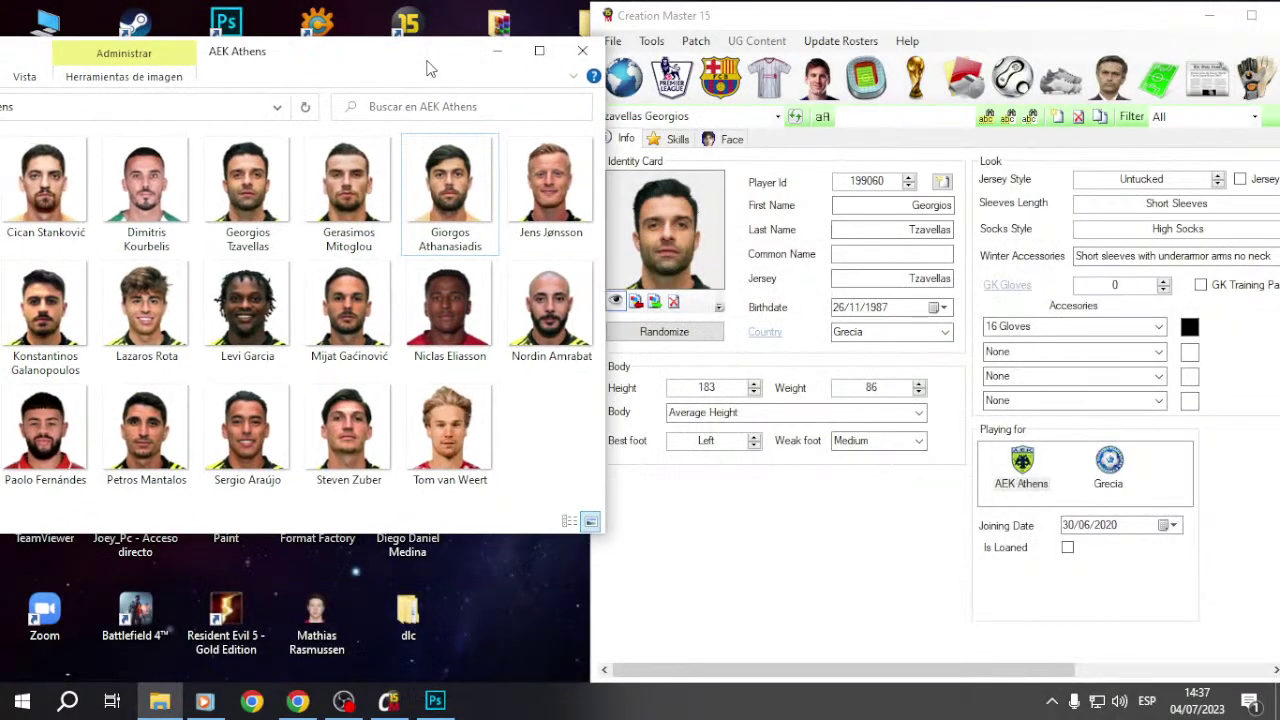
pyautogui.click(720, 77)
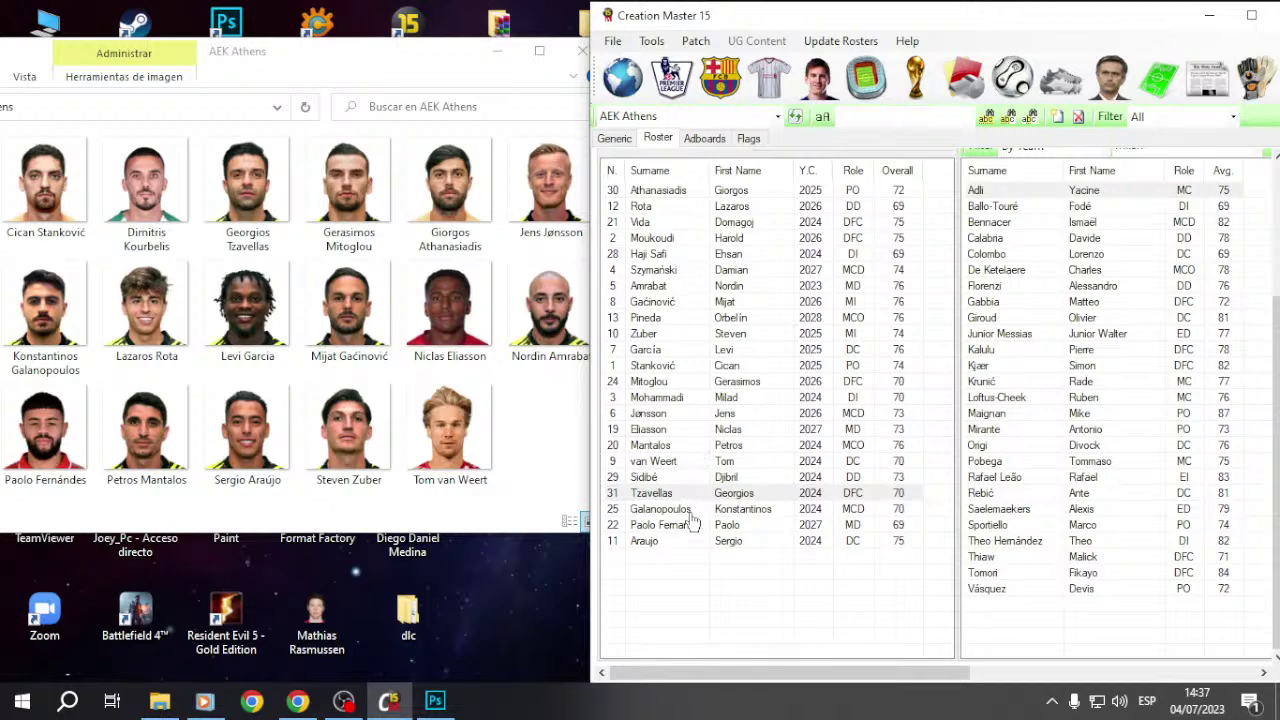
pyautogui.doubleClick(676, 386)
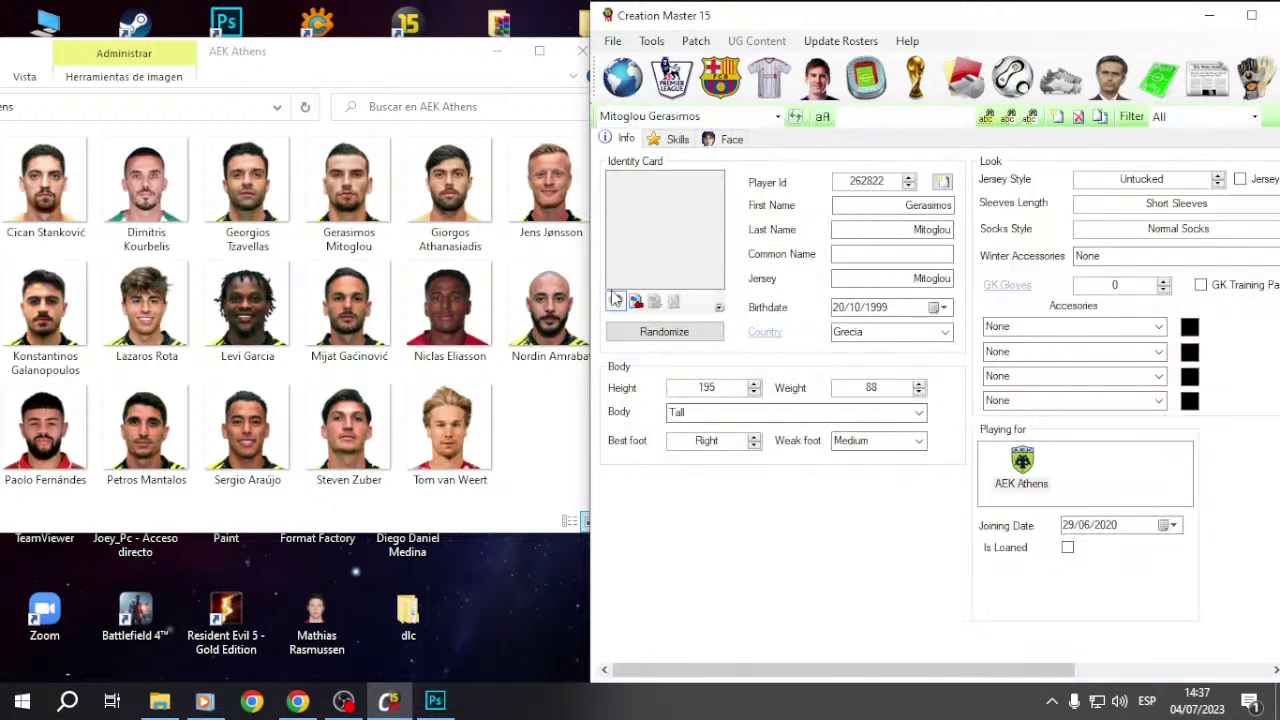
pyautogui.click(635, 301)
pyautogui.doubleClick(540, 280)
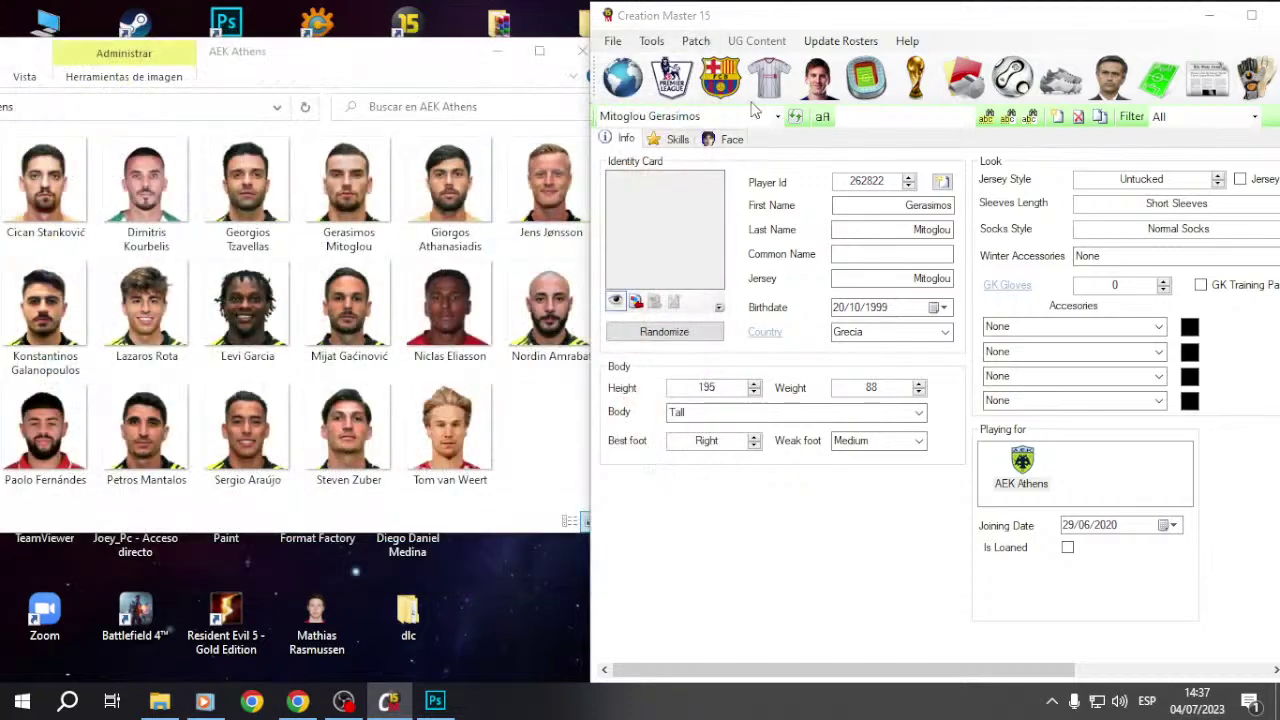
# Step: Open Giorgos Athanasiadis from the AEK Athens roster and import his portrait image
pyautogui.click(728, 88)
pyautogui.doubleClick(690, 171)
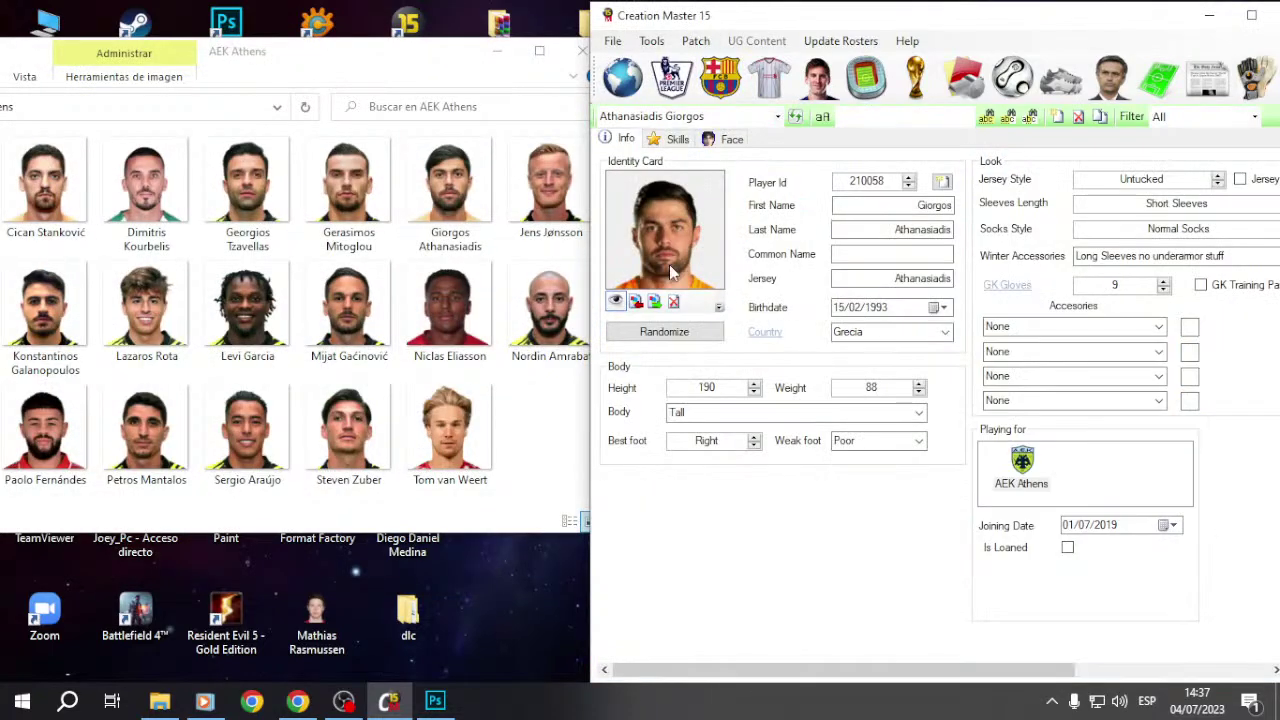
pyautogui.click(635, 301)
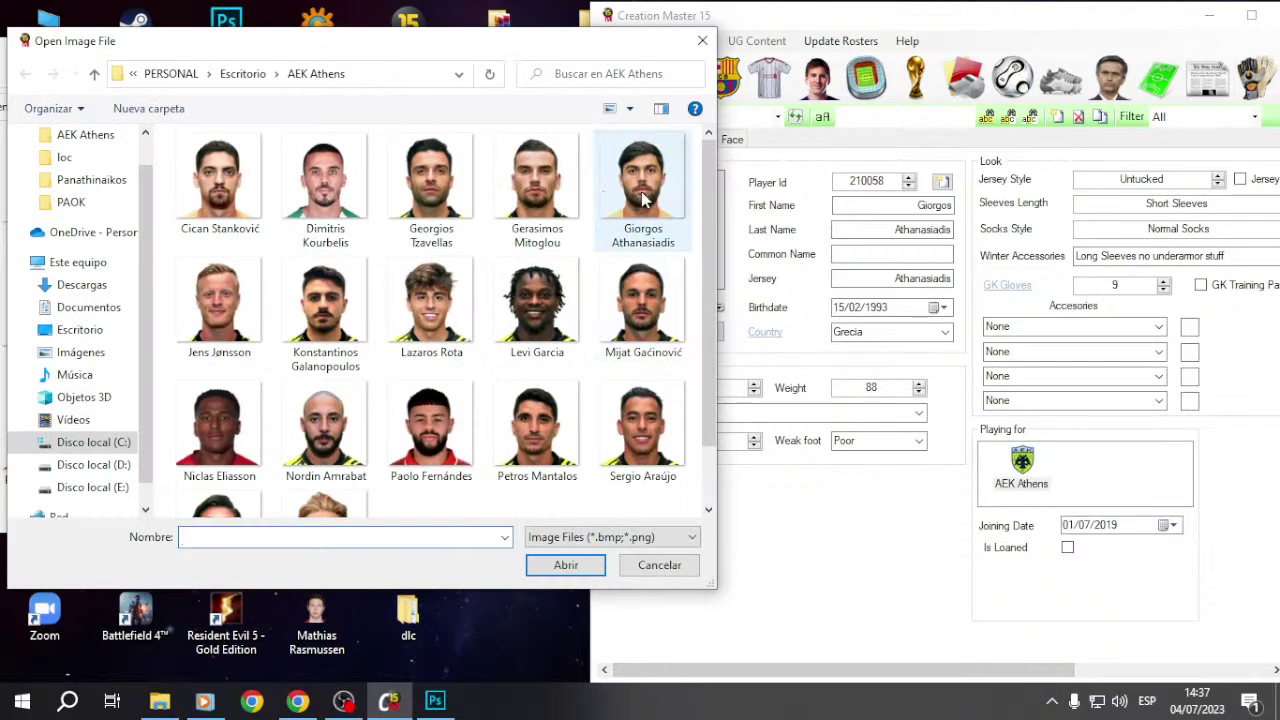
pyautogui.doubleClick(645, 187)
# Step: Open Jens Jønsson from the AEK Athens roster and import his portrait image
pyautogui.click(722, 86)
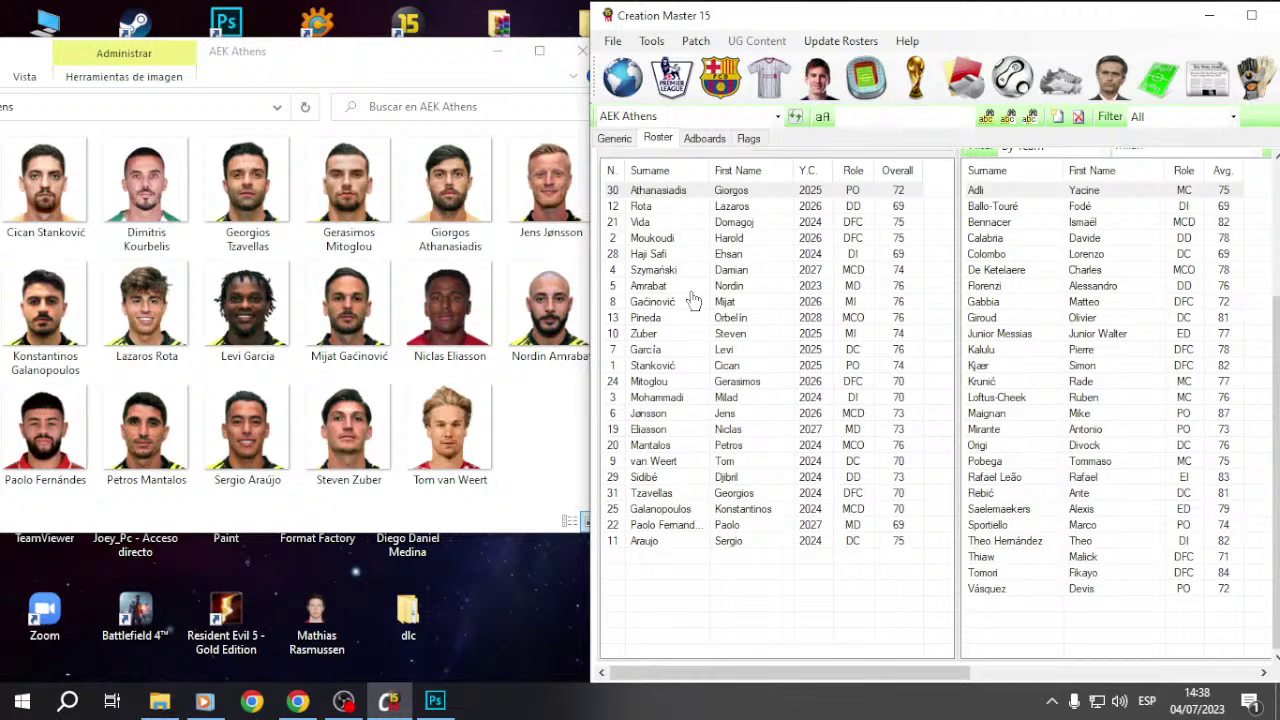
pyautogui.doubleClick(703, 415)
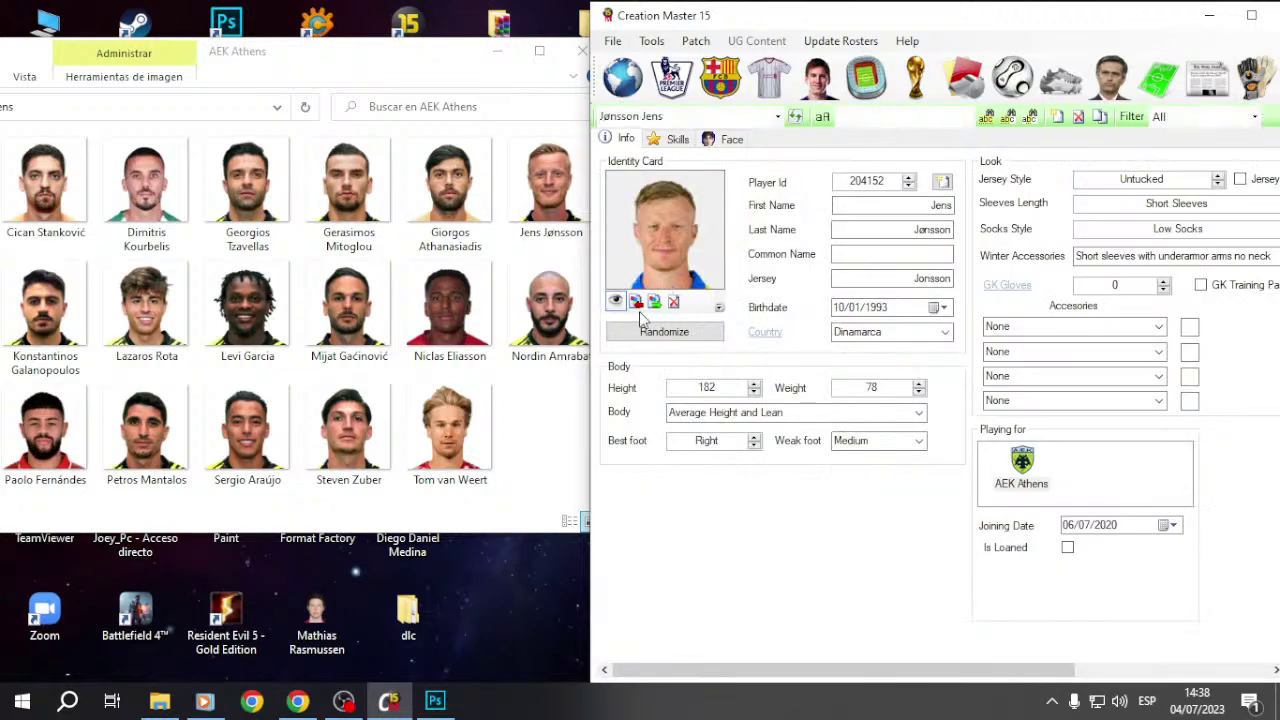
pyautogui.click(636, 302)
pyautogui.doubleClick(229, 309)
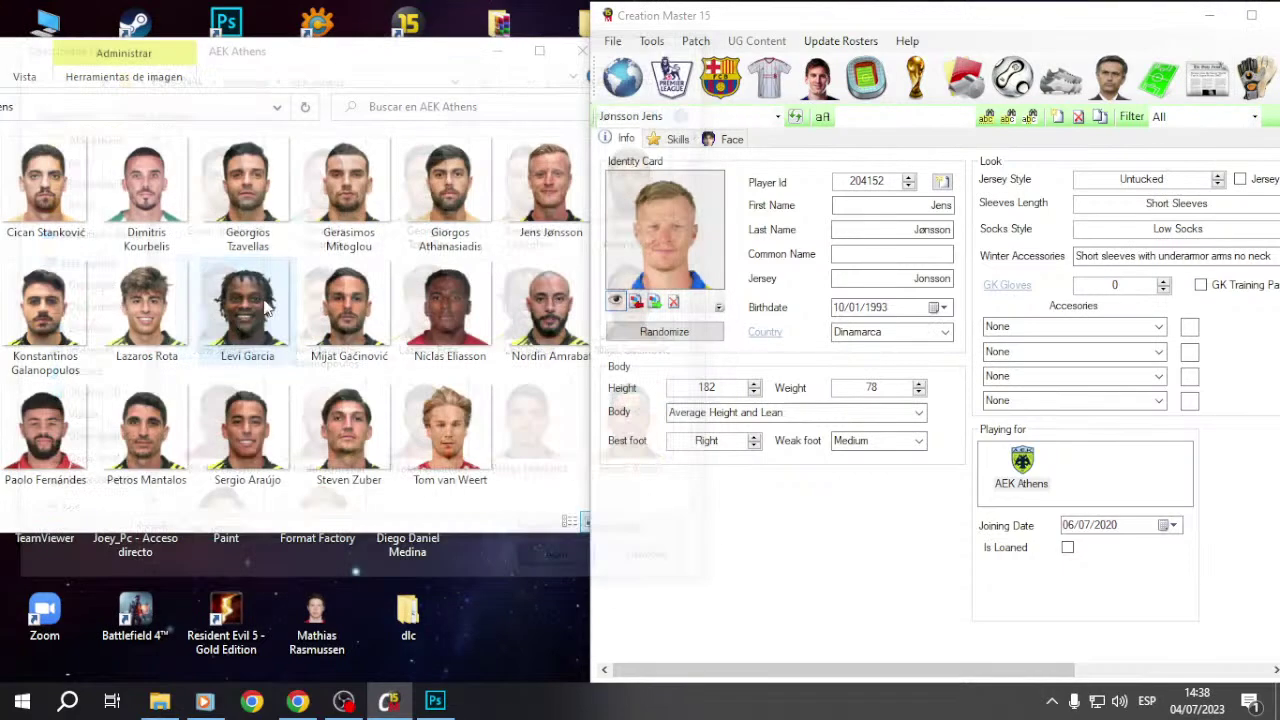
# Step: Open Konstantinos Galanopoulos from the AEK Athens roster and import his portrait image
pyautogui.click(722, 88)
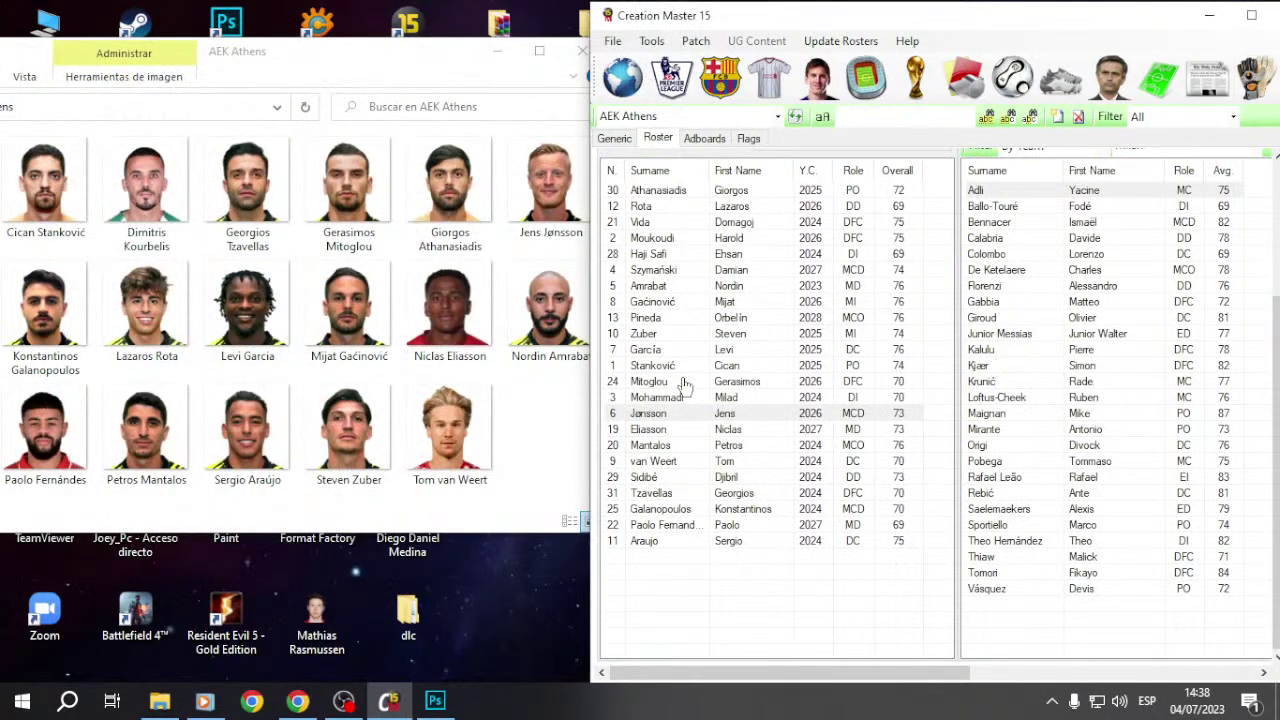
pyautogui.doubleClick(705, 509)
pyautogui.click(636, 302)
pyautogui.doubleClick(325, 310)
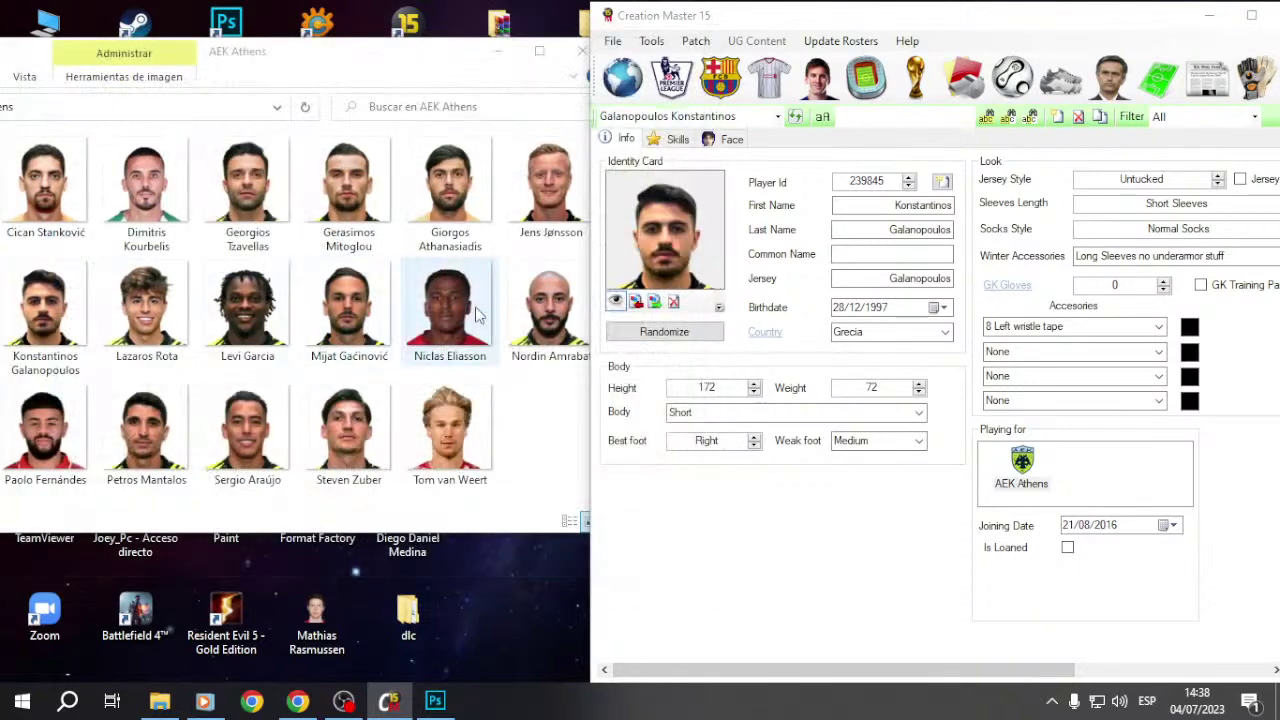
# Step: Open Lazaros Rota from the AEK Athens roster and import his portrait image
pyautogui.click(711, 92)
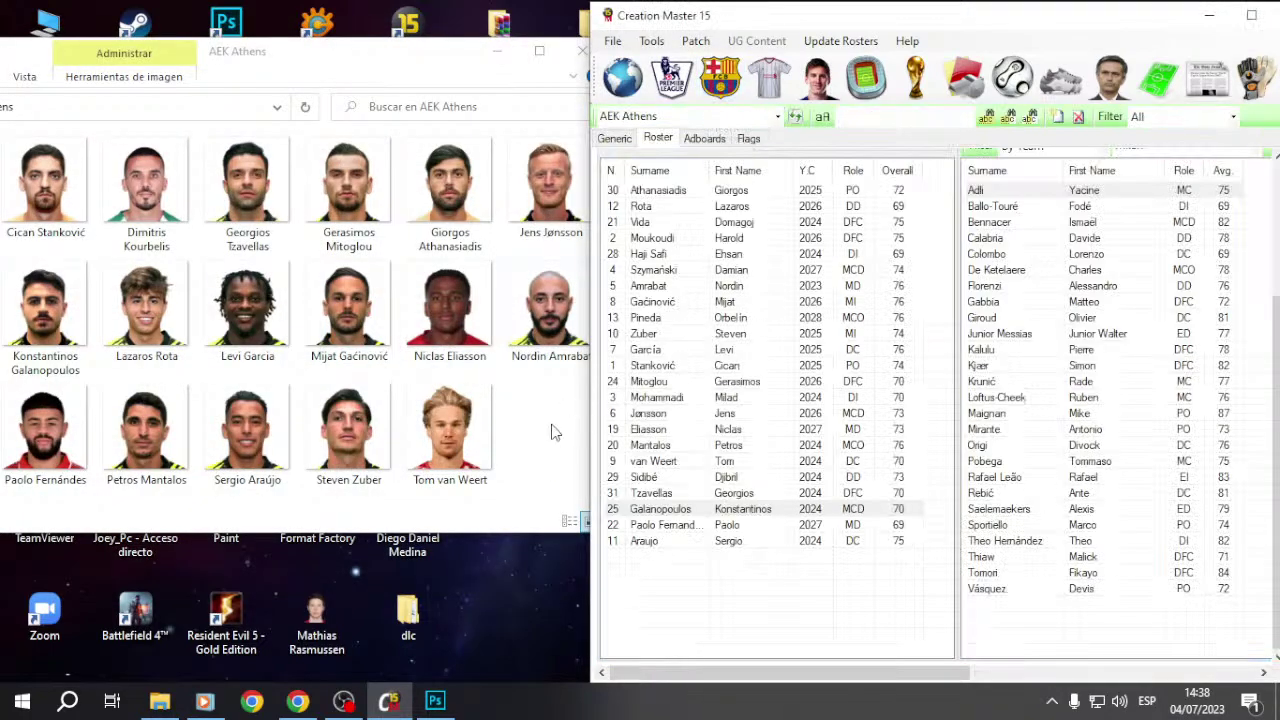
pyautogui.doubleClick(700, 207)
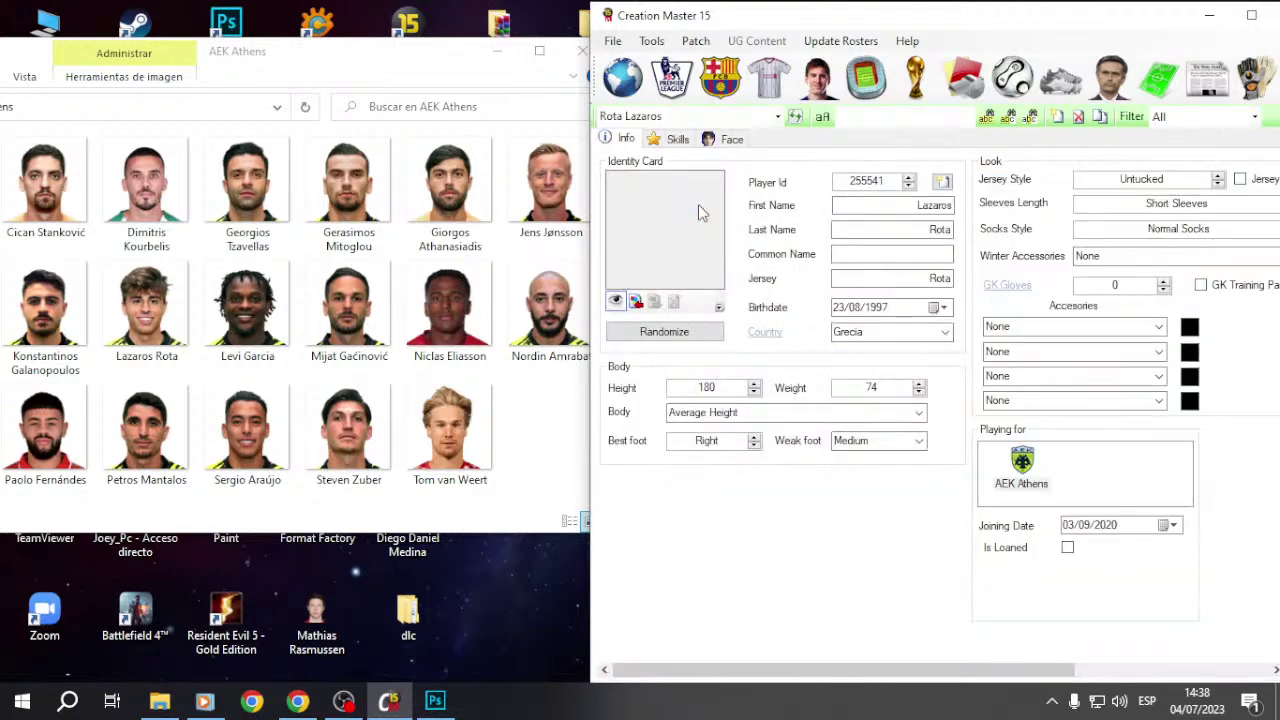
pyautogui.click(635, 301)
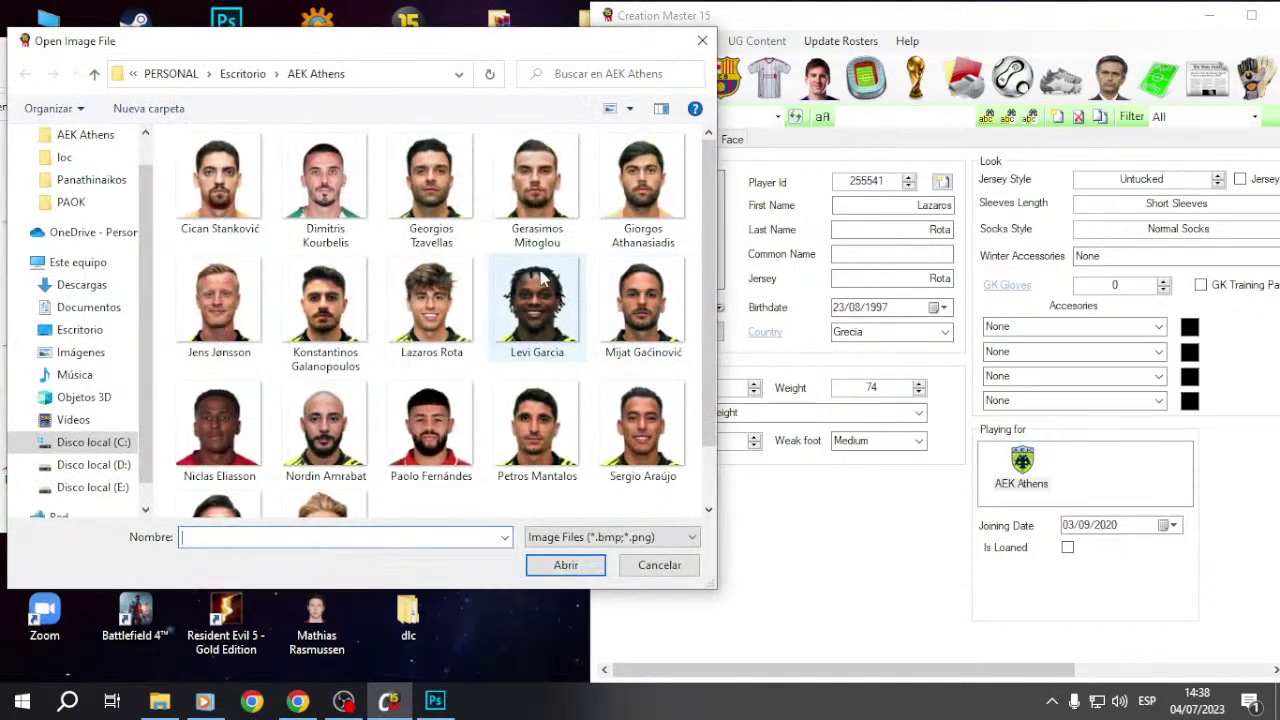
pyautogui.doubleClick(443, 318)
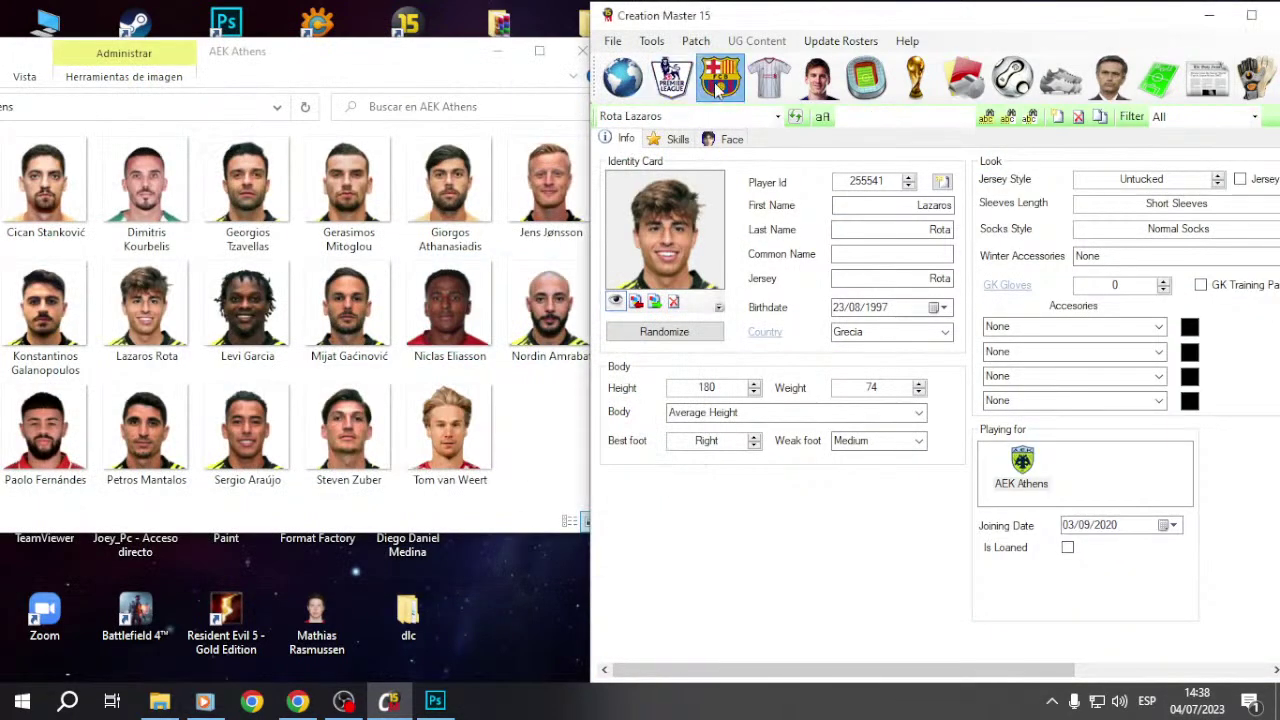
# Step: Open Levi García from the AEK Athens roster, import his portrait image and review his skill ratings
pyautogui.click(718, 80)
pyautogui.doubleClick(760, 350)
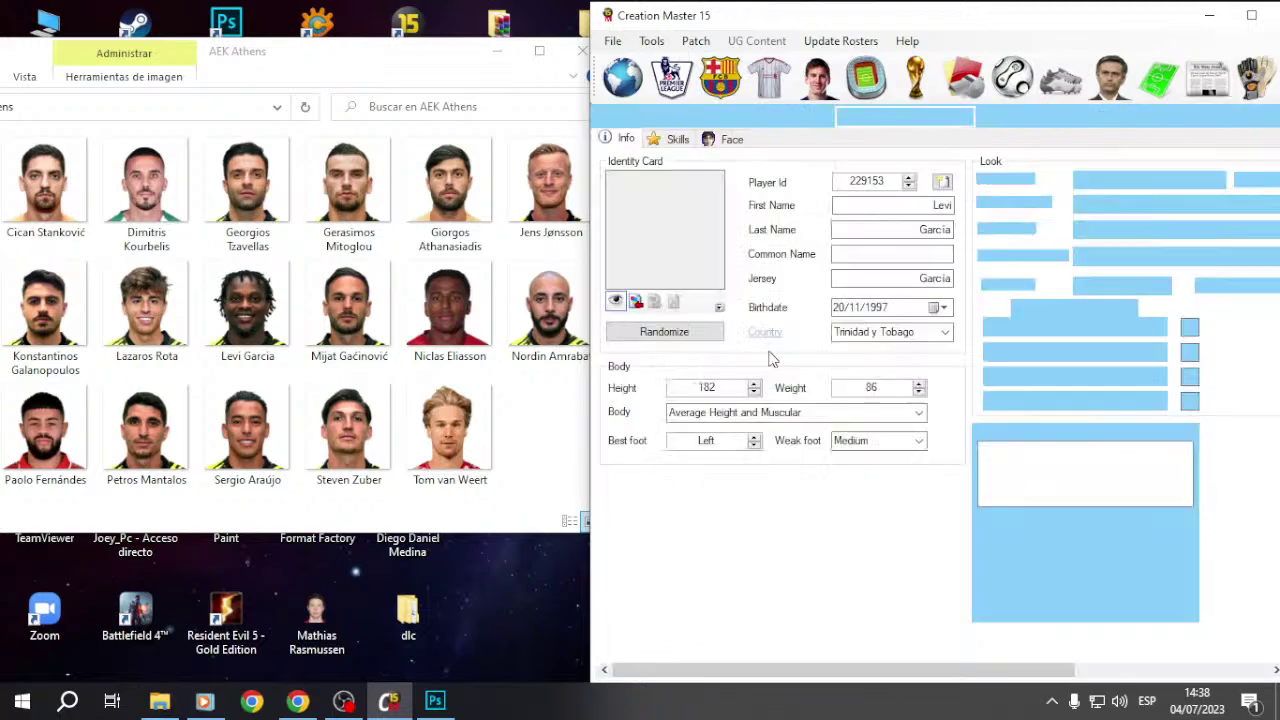
pyautogui.click(635, 302)
pyautogui.click(533, 342)
pyautogui.doubleClick(530, 312)
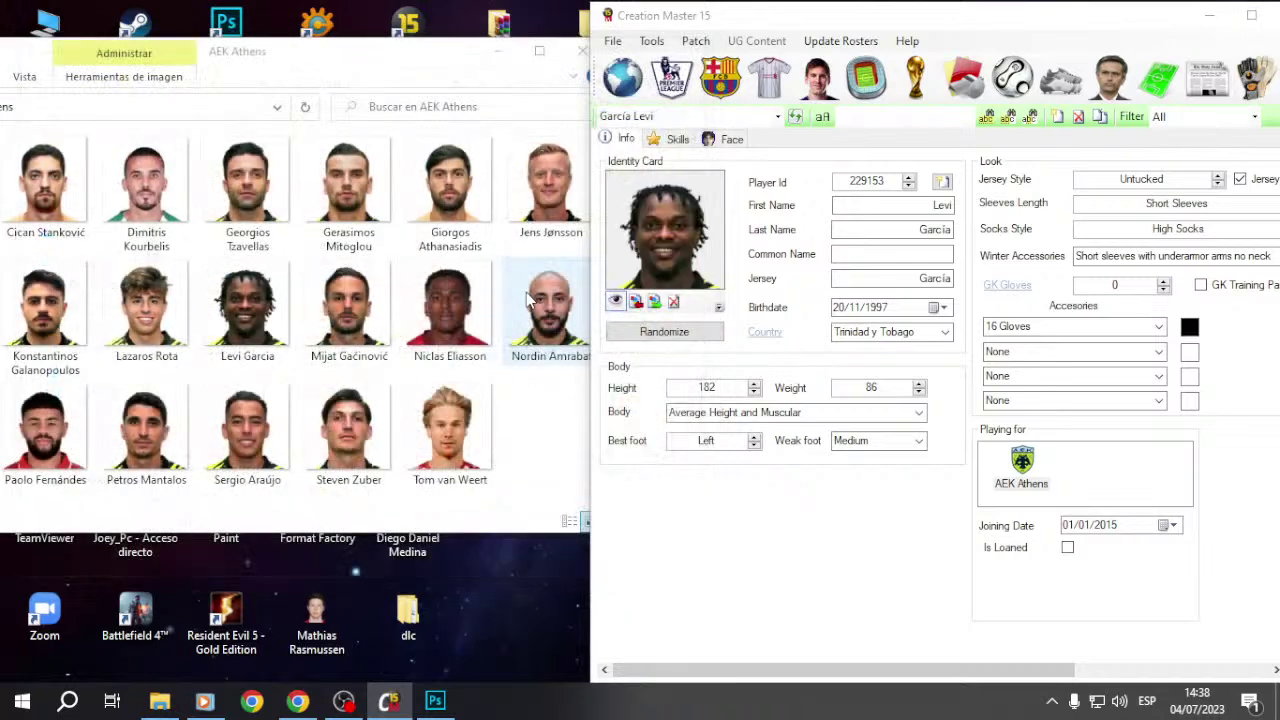
pyautogui.click(672, 139)
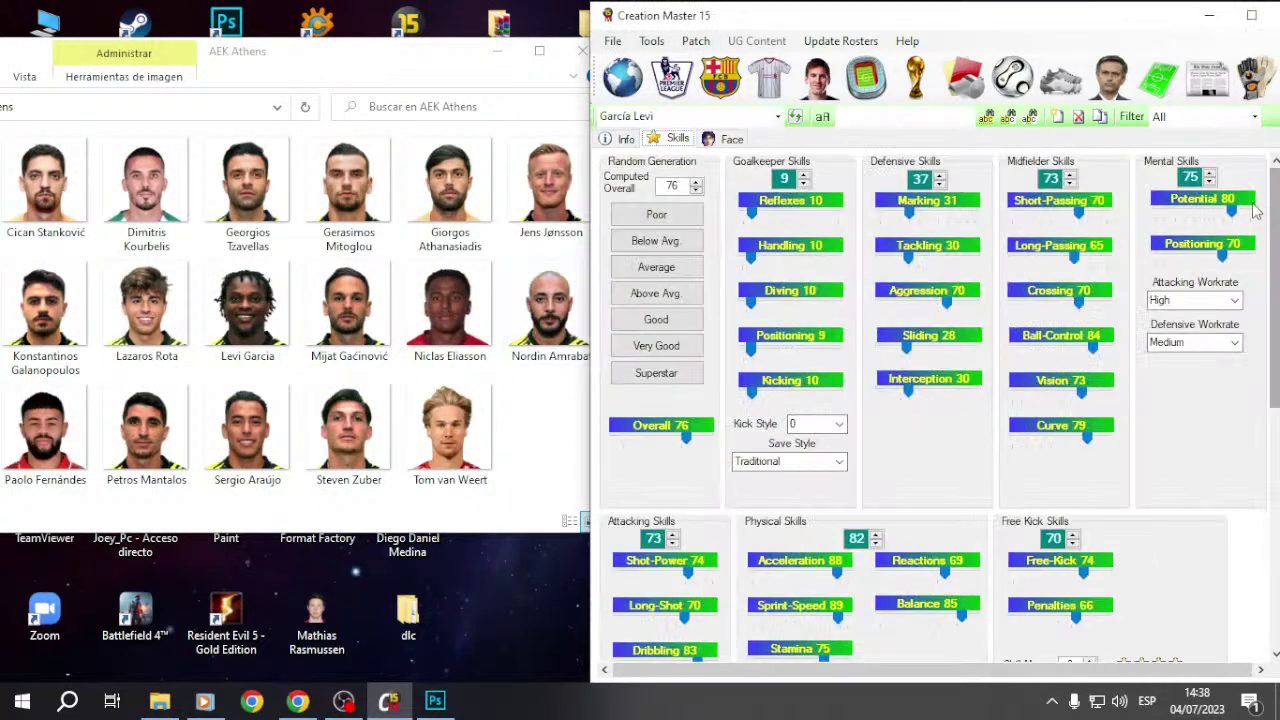
pyautogui.scroll(-2, 1018, 462)
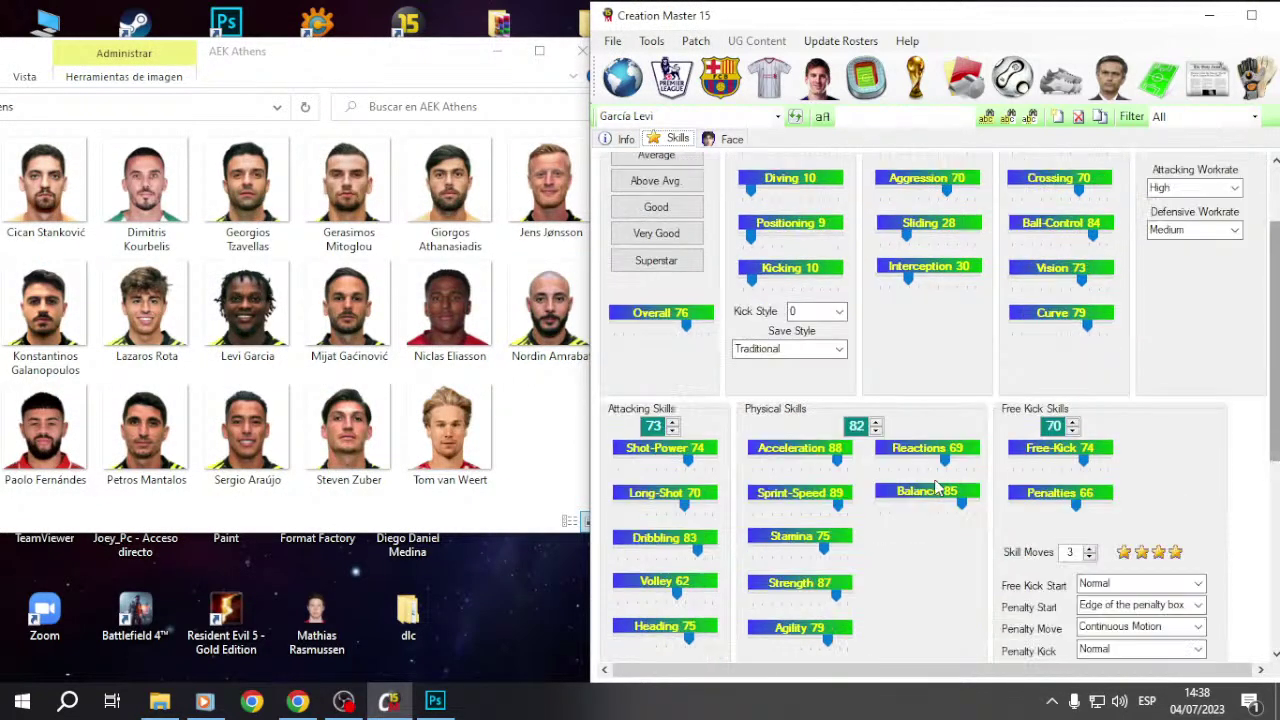
pyautogui.scroll(-1, 1000, 560)
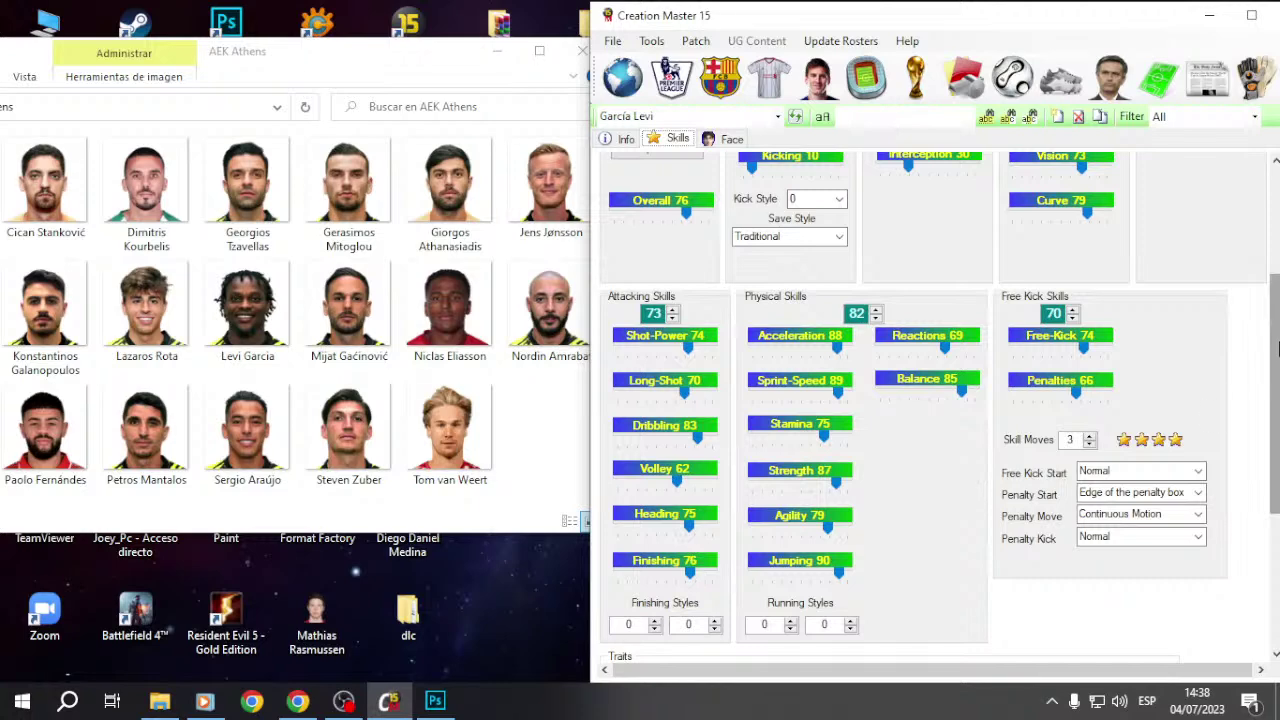
pyautogui.moveTo(1276, 454); pyautogui.dragTo(1276, 346)
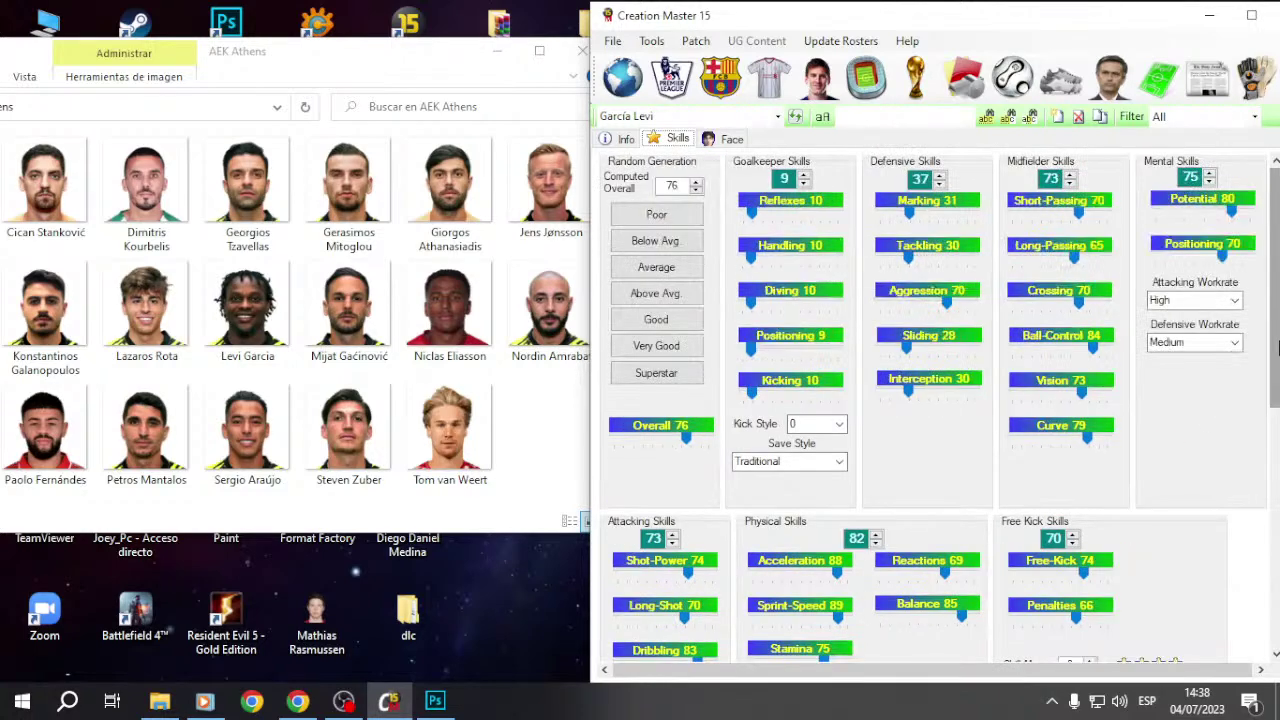
pyautogui.click(628, 139)
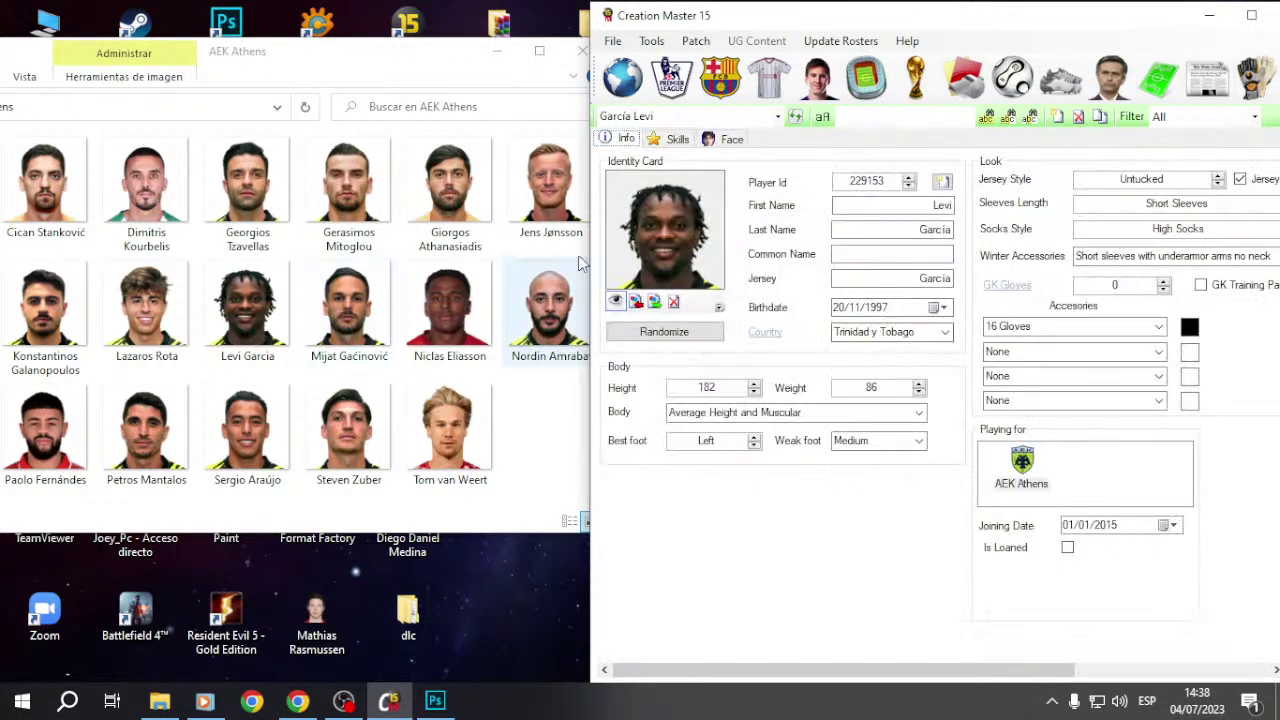
# Step: Open Mijat Gaćinović from the AEK Athens roster and replace his portrait with the image from the AEK Athens folder
pyautogui.click(720, 77)
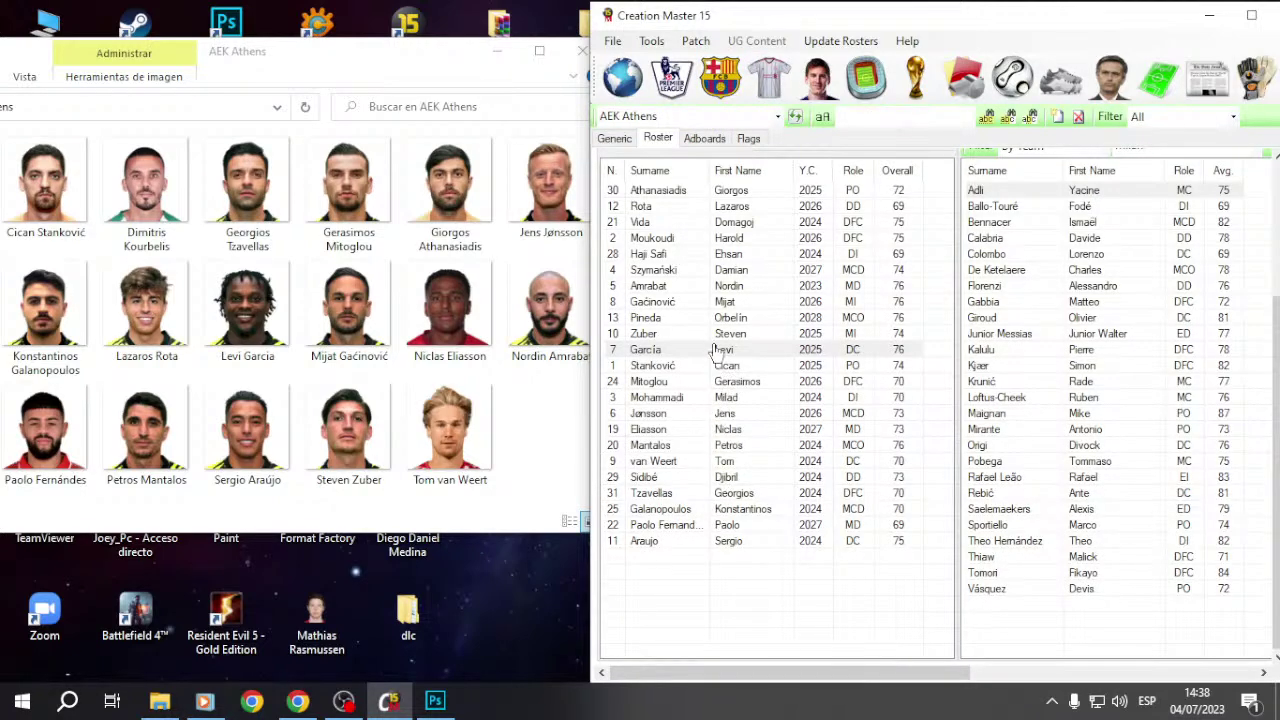
pyautogui.doubleClick(693, 305)
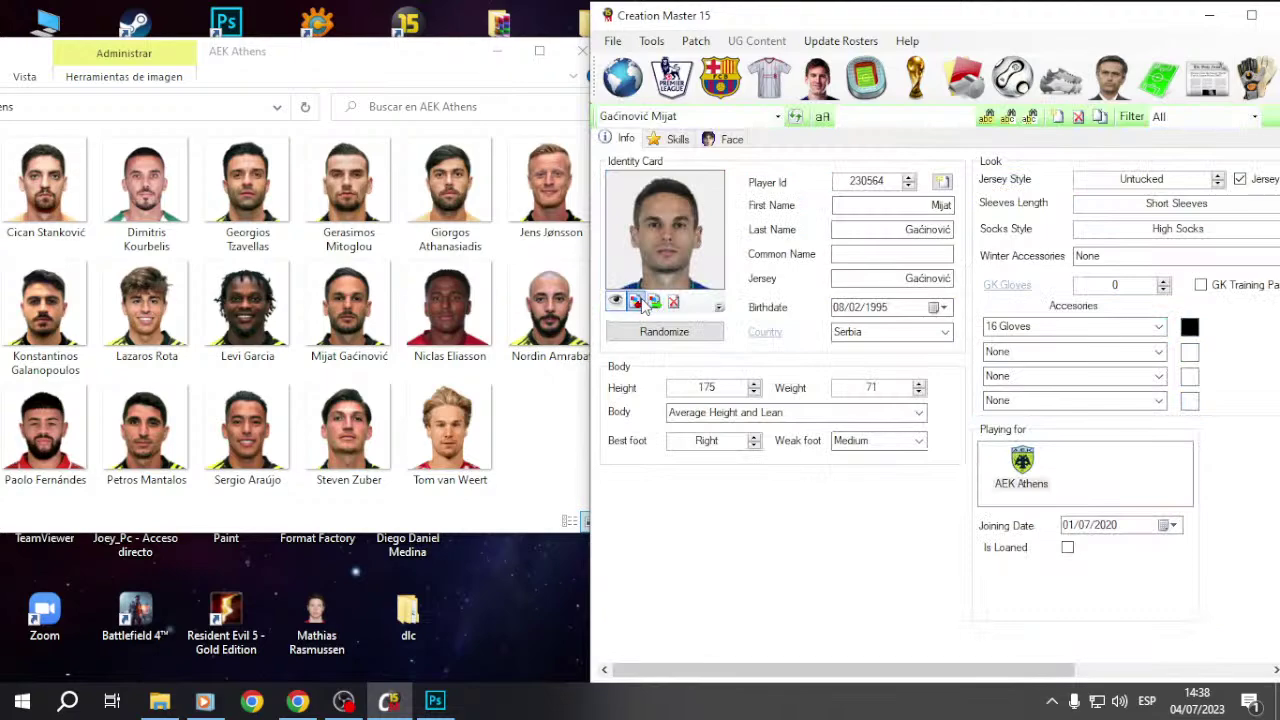
pyautogui.click(636, 302)
pyautogui.doubleClick(640, 310)
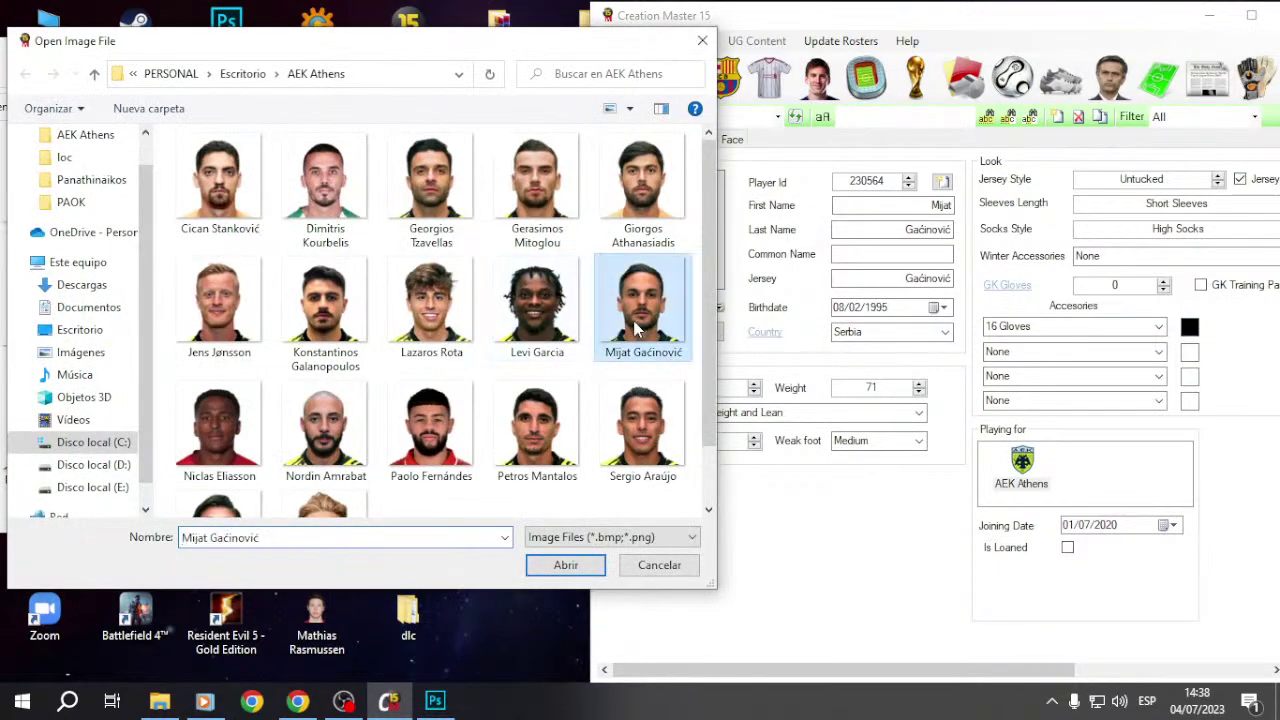
# Step: Open Niclas Eliasson from the AEK Athens roster and import his portrait image
pyautogui.click(720, 77)
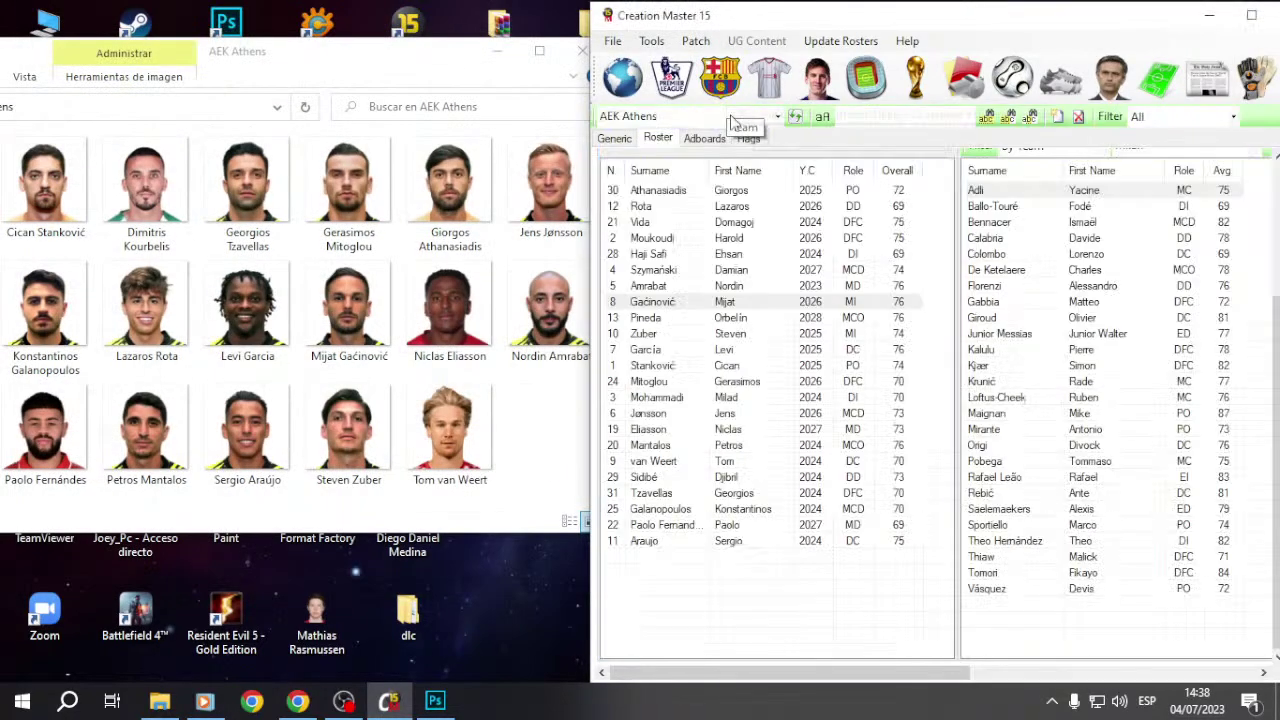
pyautogui.doubleClick(716, 437)
pyautogui.click(636, 302)
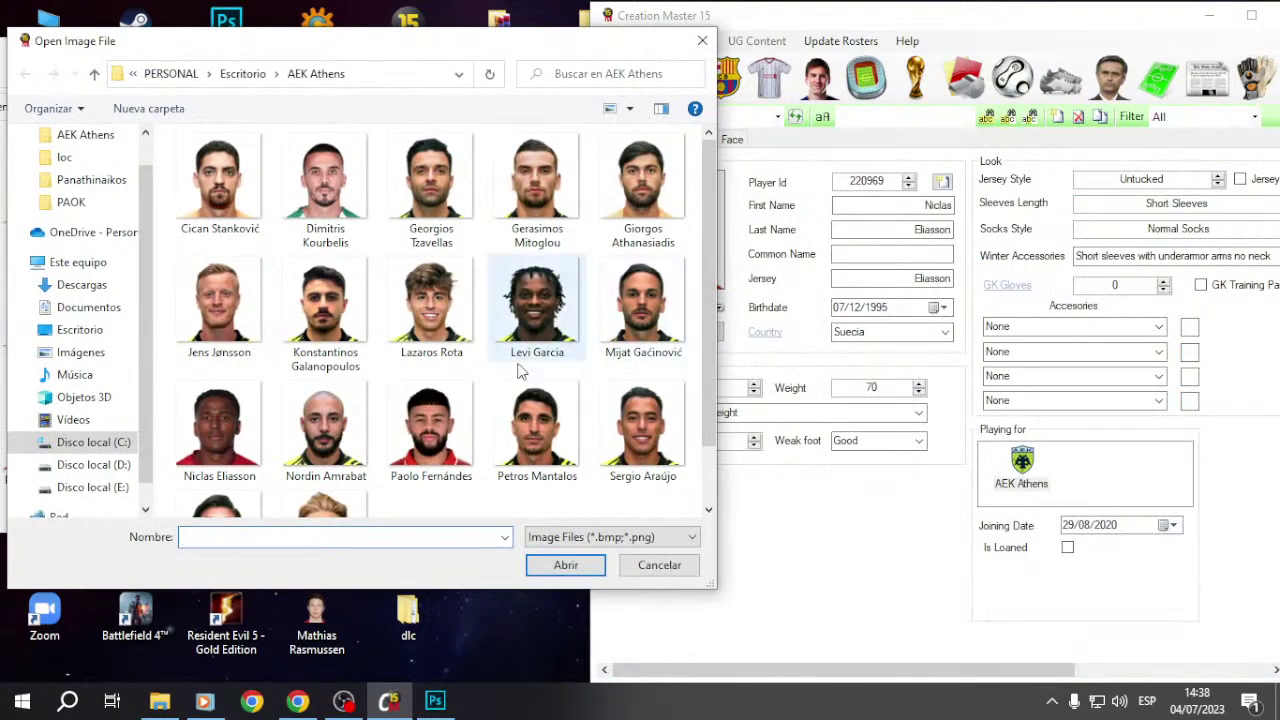
pyautogui.doubleClick(222, 428)
# Step: Open Nordin Amrabat from the AEK Athens roster and replace his portrait with the new image
pyautogui.click(720, 77)
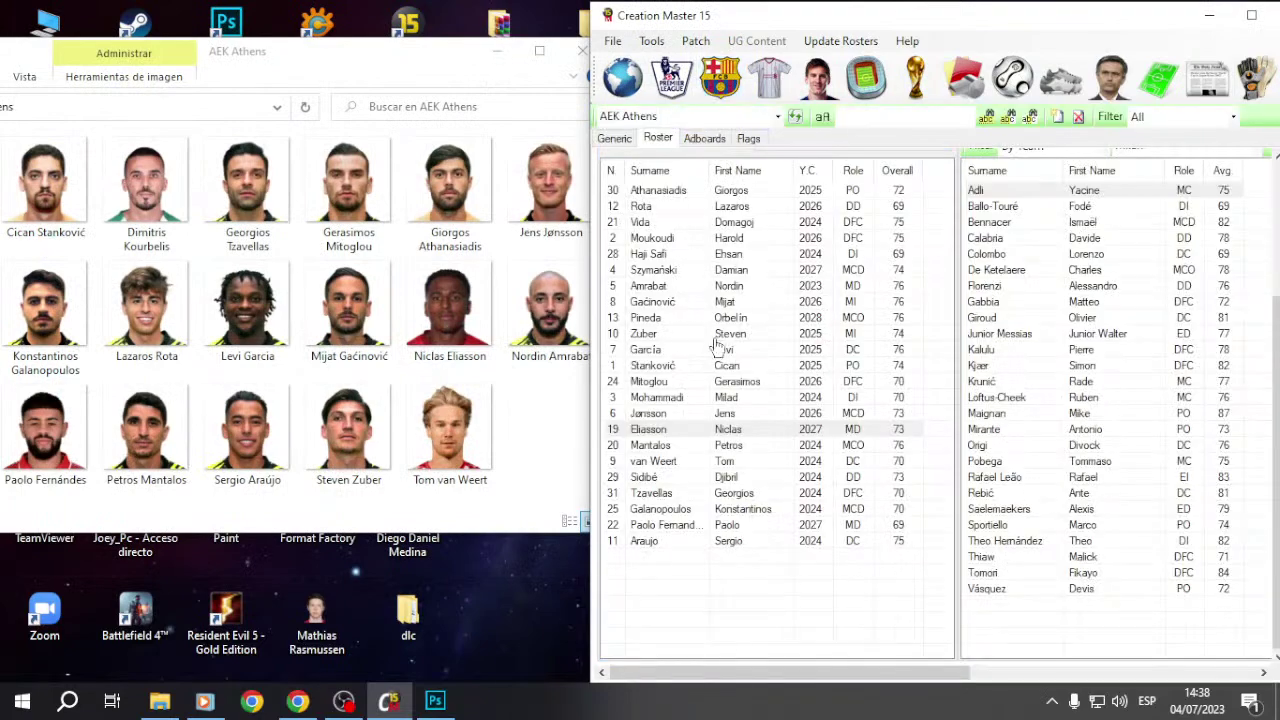
pyautogui.doubleClick(716, 287)
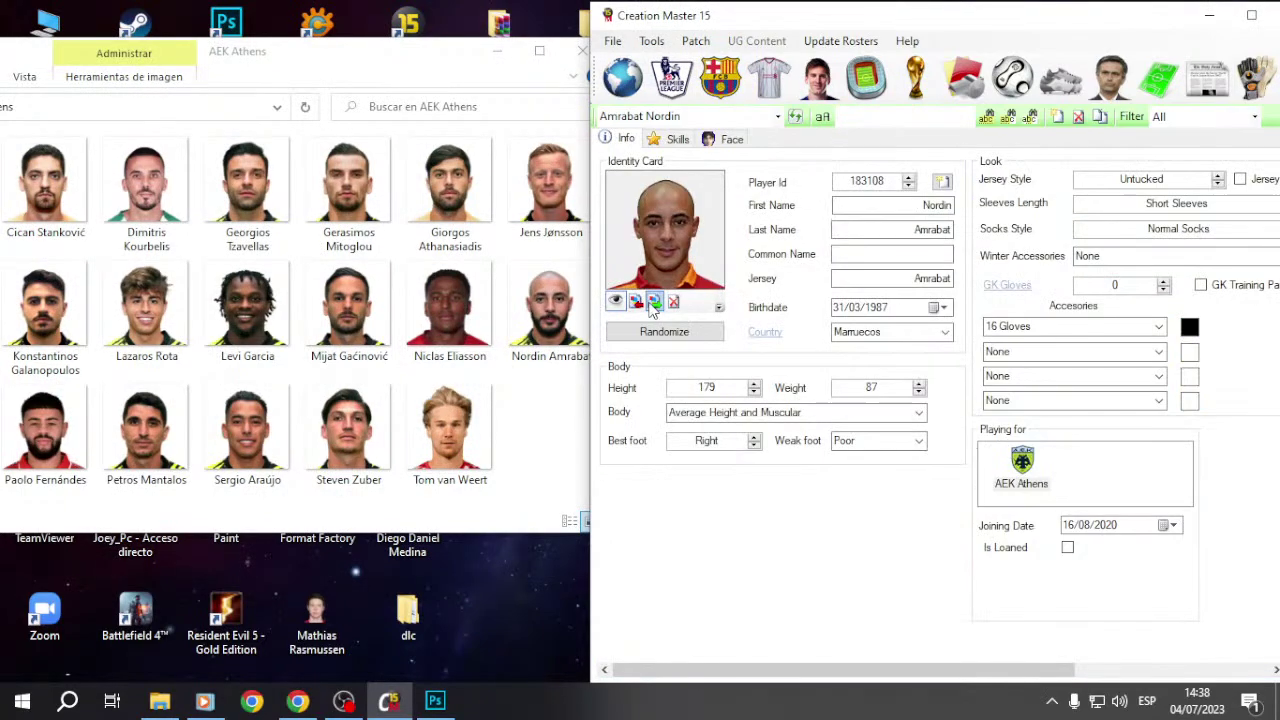
pyautogui.click(636, 302)
pyautogui.doubleClick(326, 435)
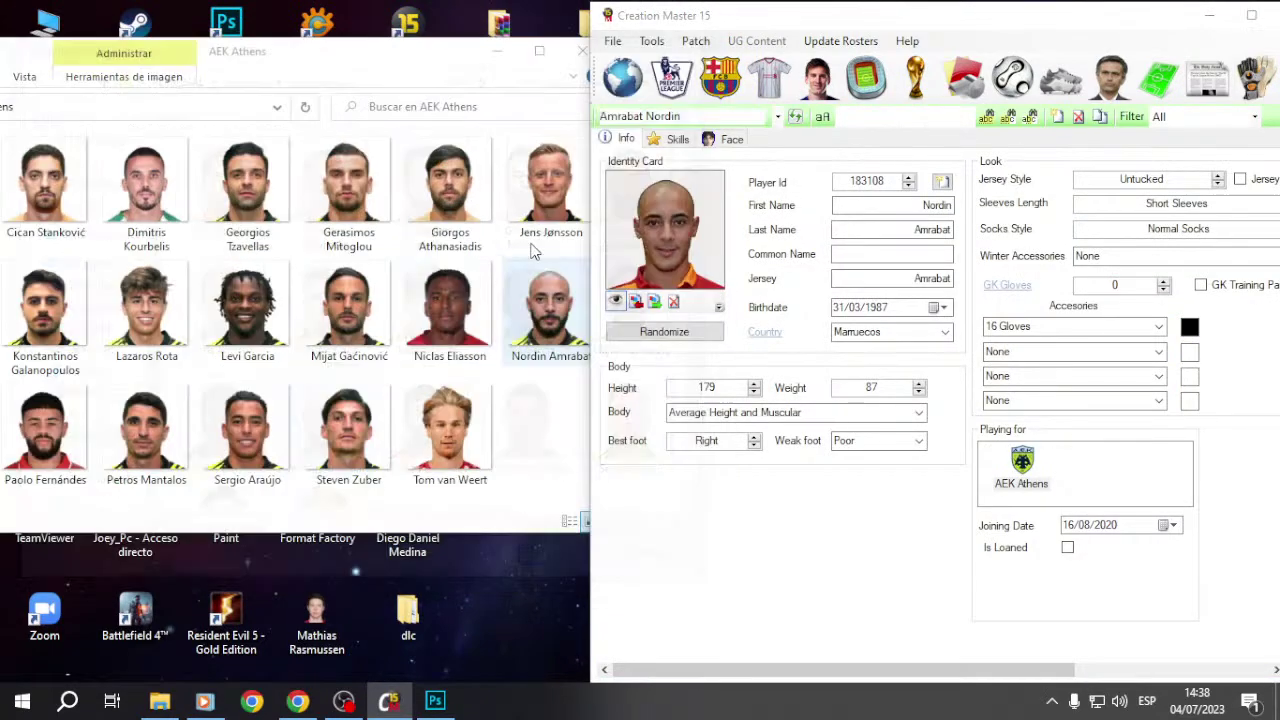
# Step: Open Paolo Fernandes from the AEK Athens roster and import the Paolo Fernándes portrait image
pyautogui.click(714, 88)
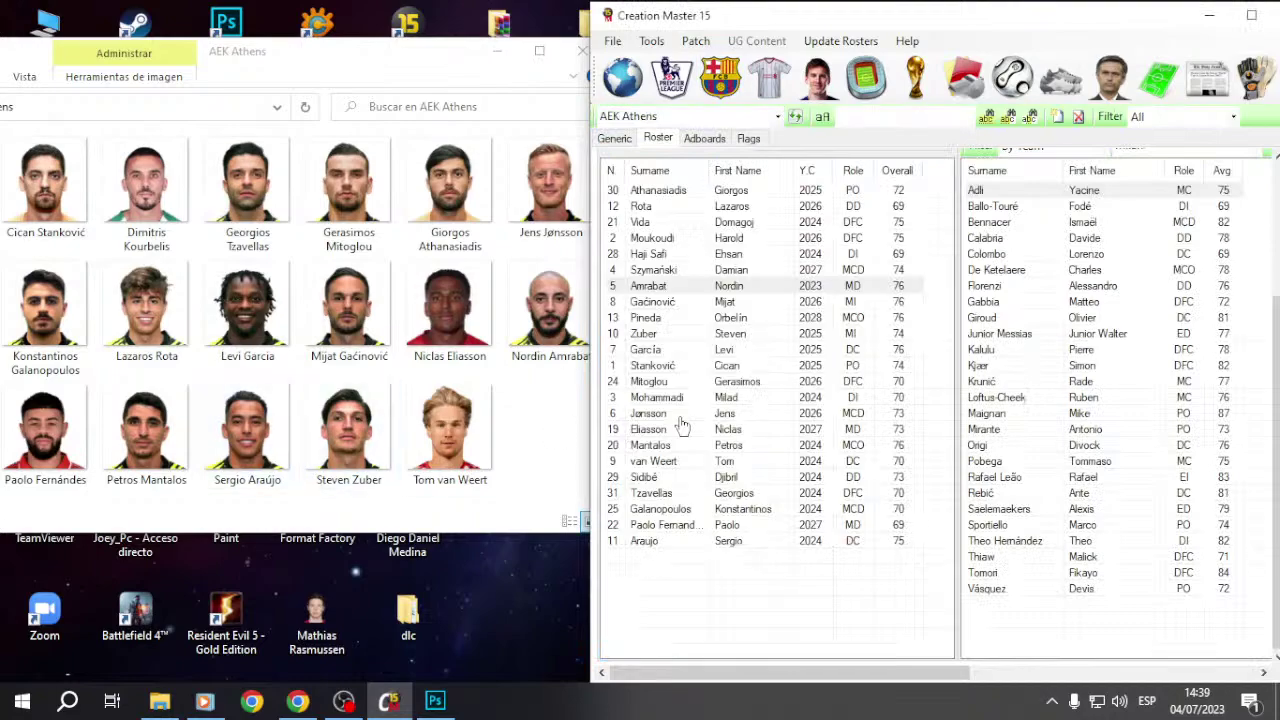
pyautogui.doubleClick(698, 525)
pyautogui.click(636, 305)
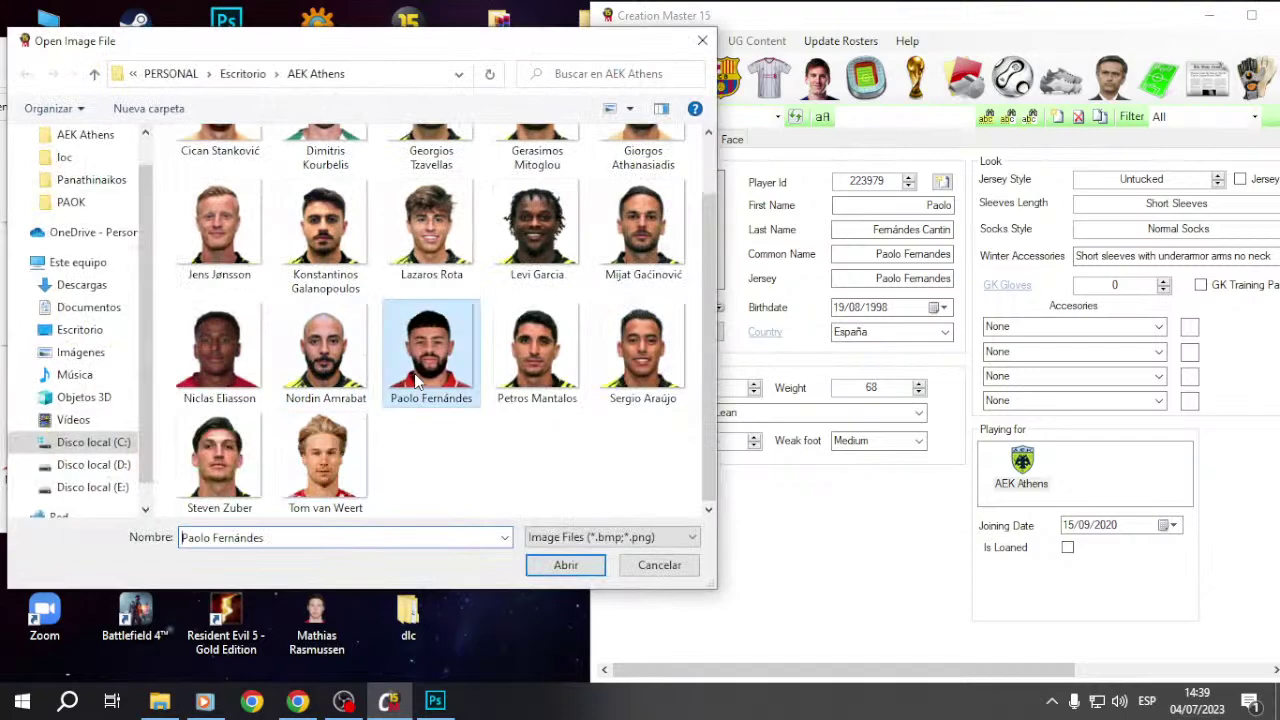
pyautogui.doubleClick(431, 350)
# Step: Open Petros Mantalos from the AEK Athens roster and import his portrait image
pyautogui.click(714, 88)
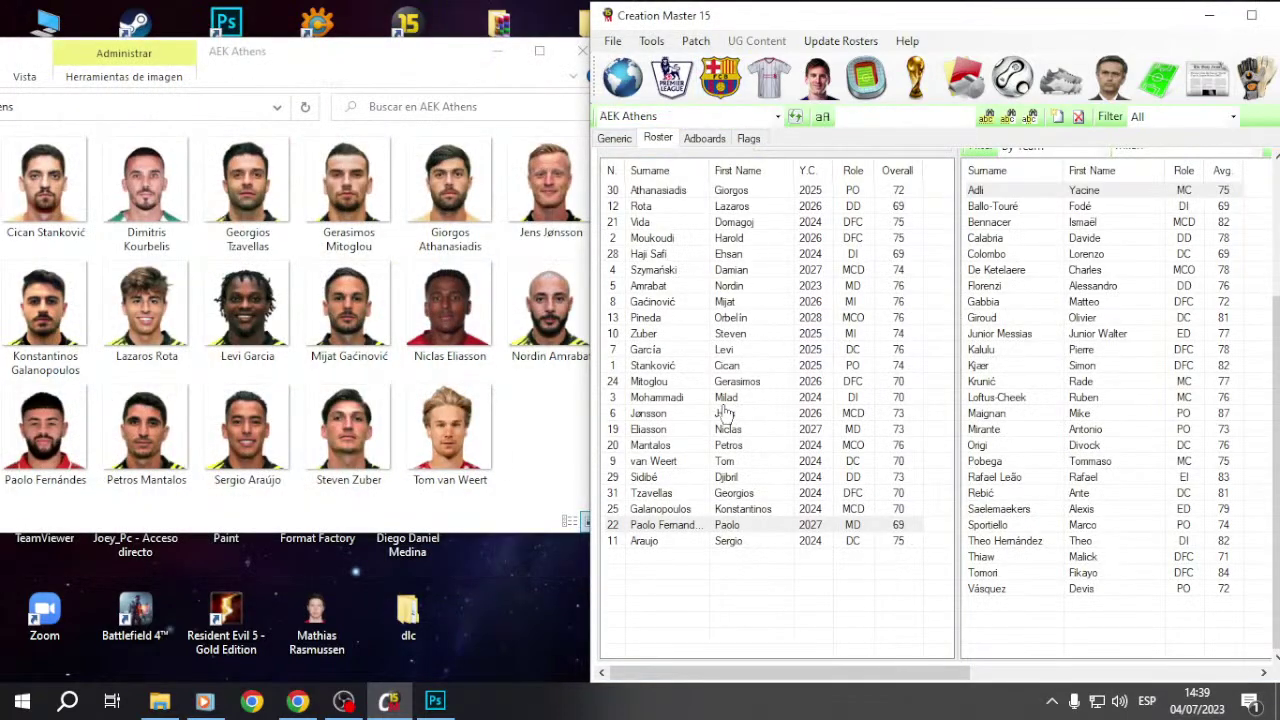
pyautogui.doubleClick(728, 445)
pyautogui.click(636, 302)
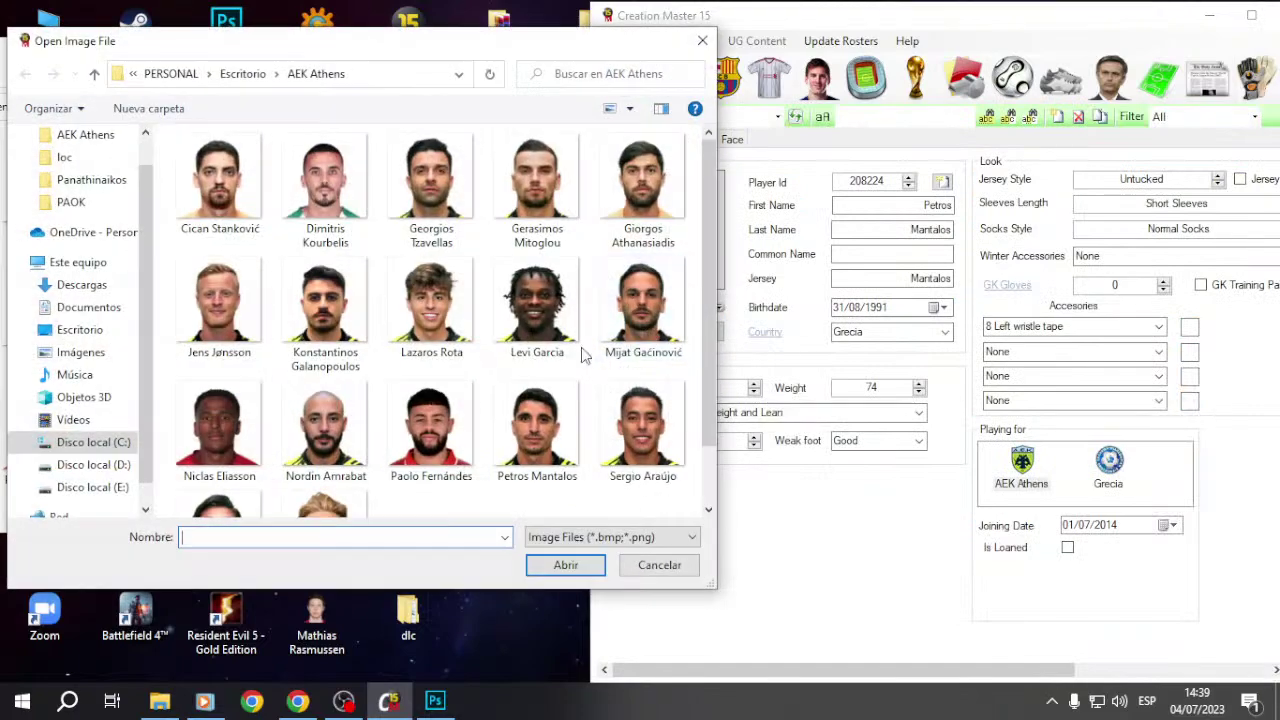
pyautogui.scroll(-2, 500, 400)
pyautogui.doubleClick(540, 420)
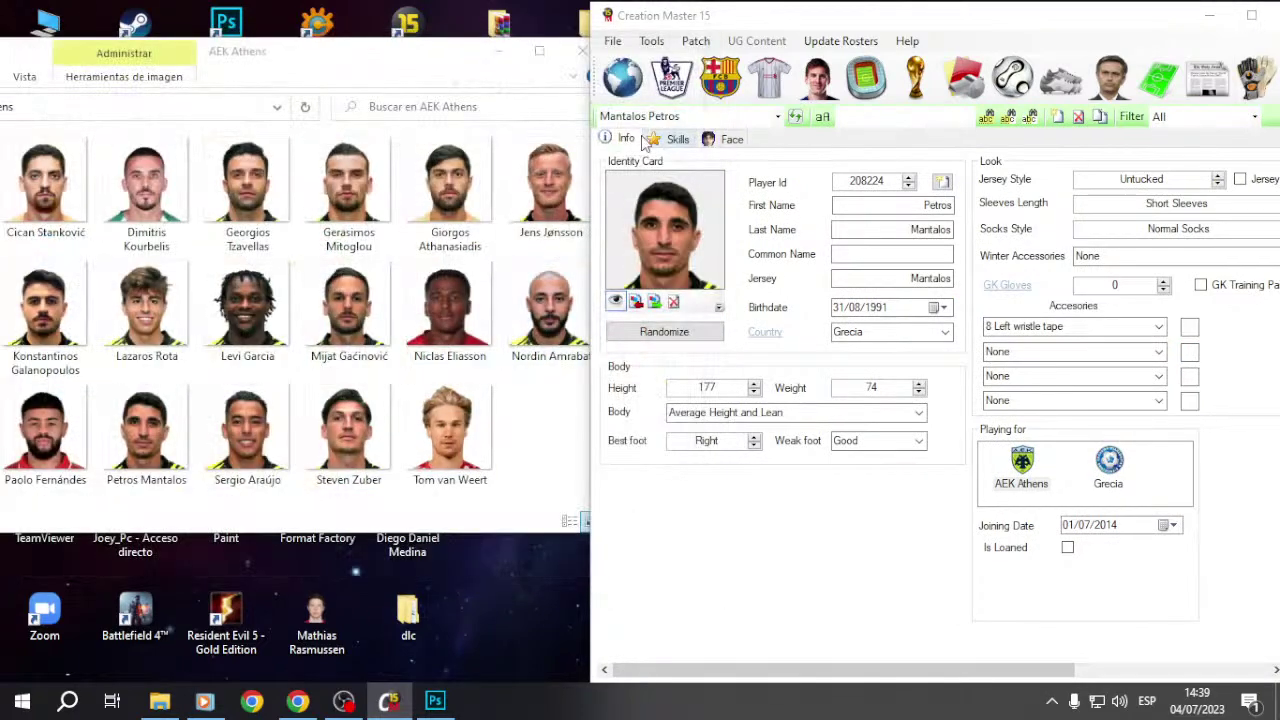
# Step: Open Sergio Araujo from the AEK Athens roster and import his portrait image
pyautogui.click(716, 80)
pyautogui.doubleClick(648, 541)
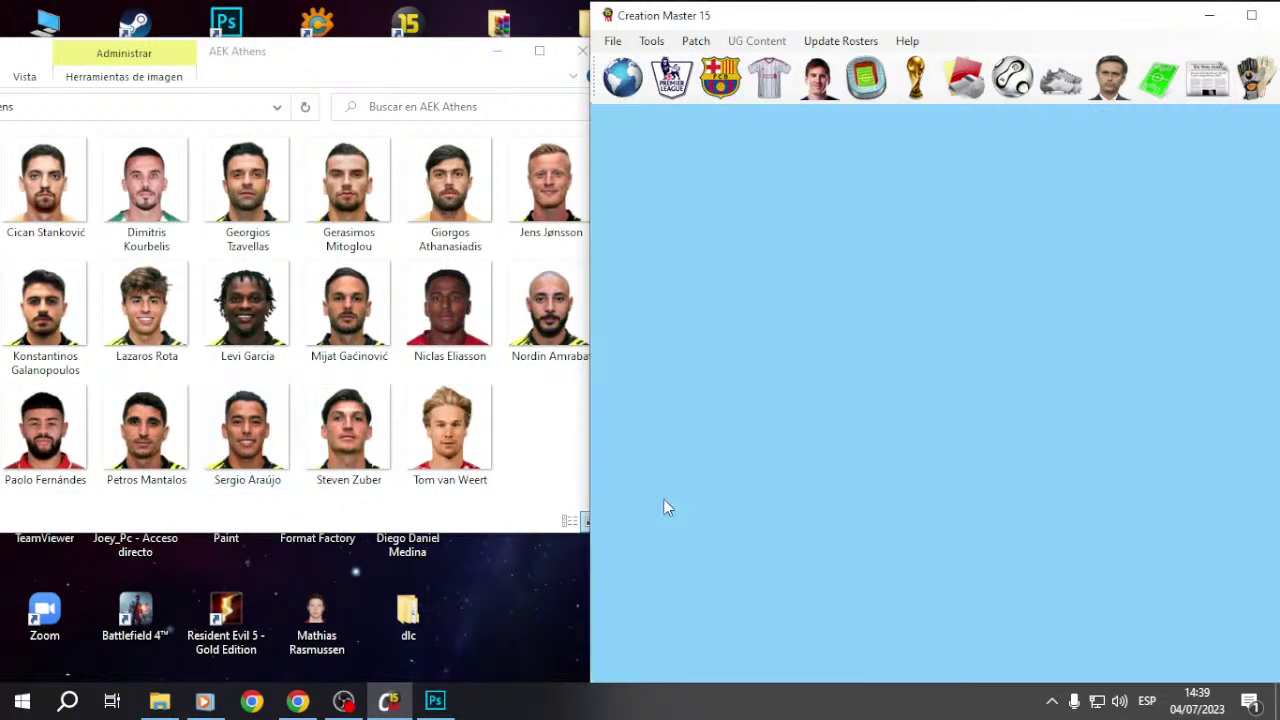
pyautogui.click(640, 300)
pyautogui.scroll(-2, 614, 450)
pyautogui.doubleClick(643, 357)
# Step: Open Steven Zuber from the AEK Athens roster and replace his portrait with the new image
pyautogui.click(722, 85)
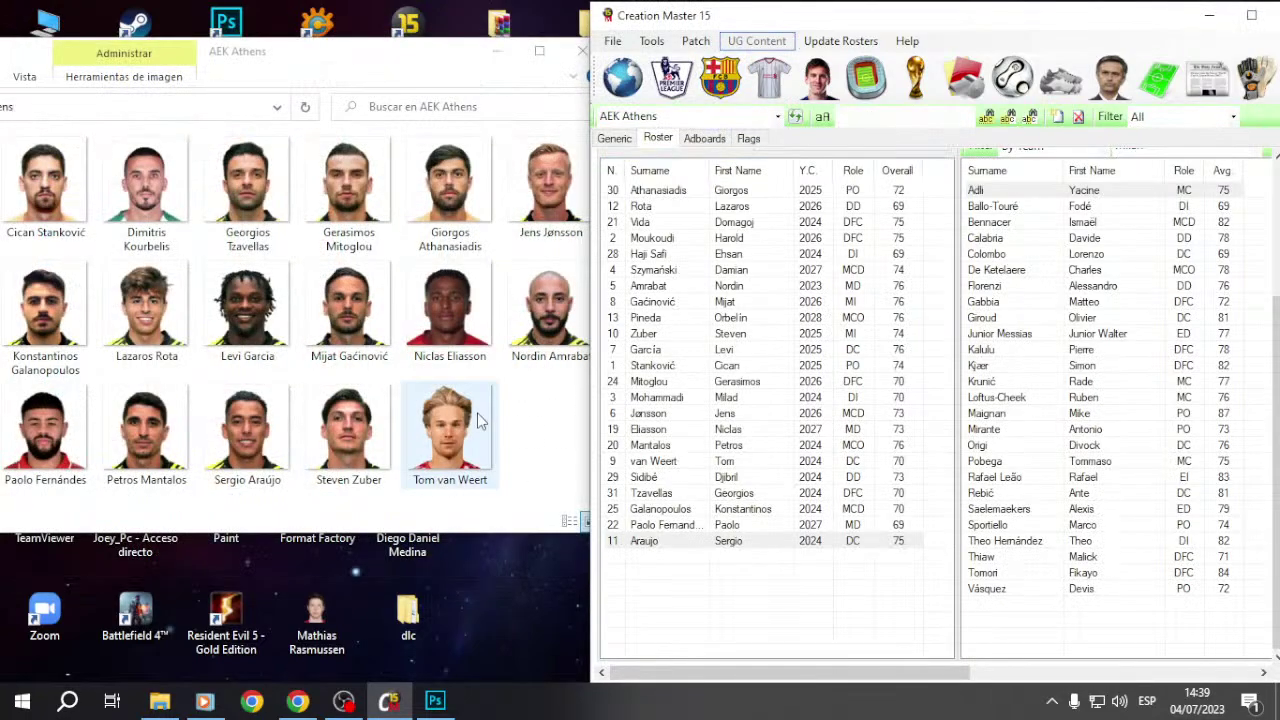
pyautogui.doubleClick(645, 333)
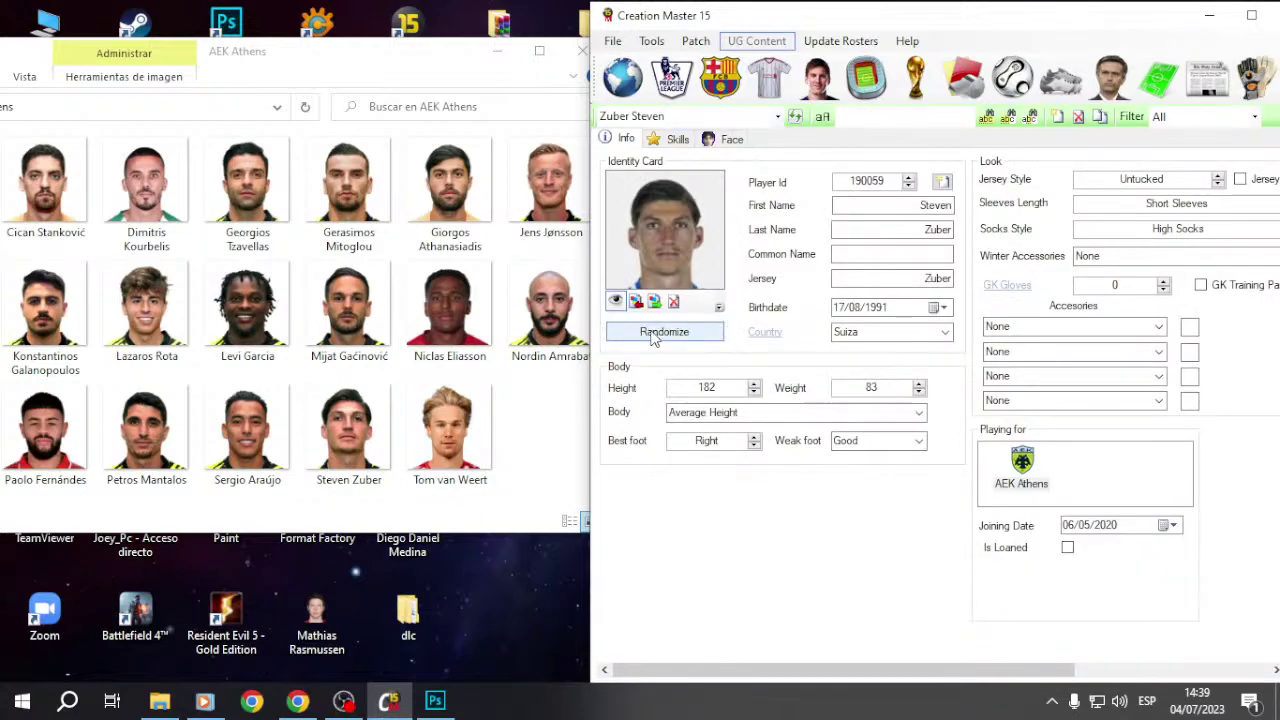
pyautogui.click(622, 296)
pyautogui.scroll(-2, 643, 405)
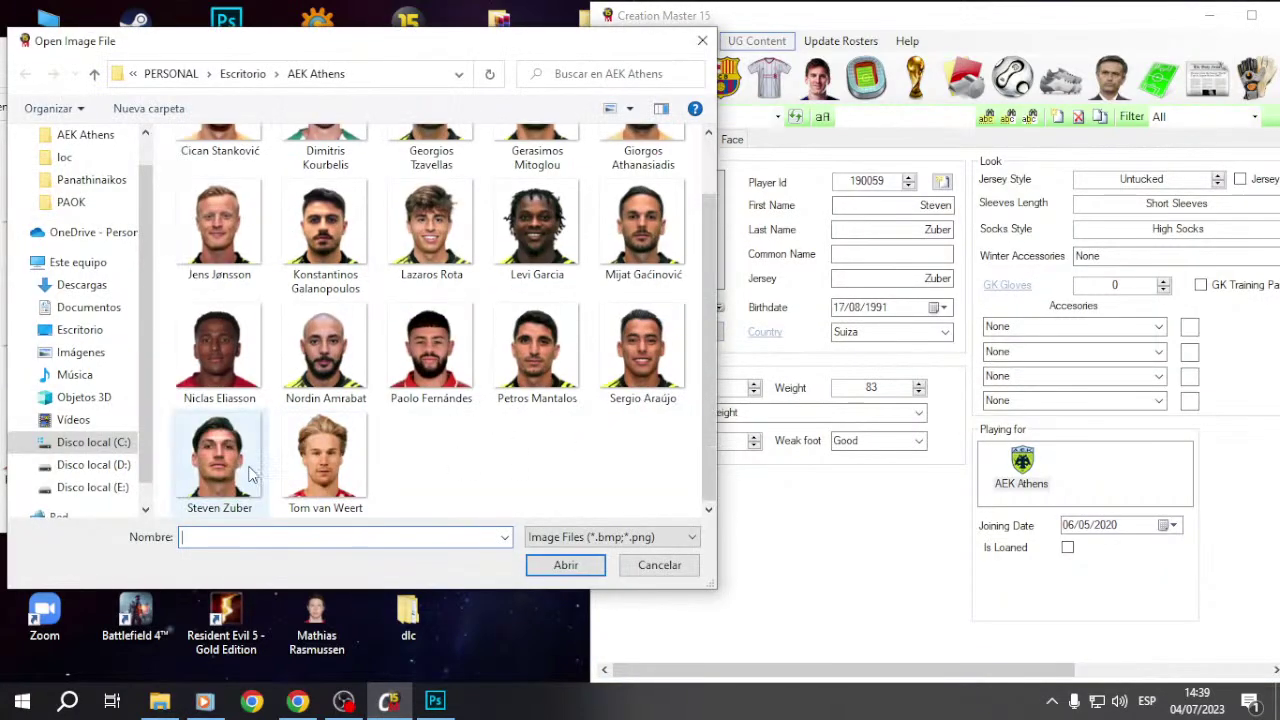
pyautogui.doubleClick(219, 455)
# Step: Open Tom van Weert from the AEK Athens roster, import his portrait image and check his skills
pyautogui.click(722, 85)
pyautogui.doubleClick(673, 465)
pyautogui.click(636, 300)
pyautogui.doubleClick(325, 455)
pyautogui.click(677, 139)
pyautogui.click(627, 139)
# Step: Go through the AEK Athens roster player by player to check each portrait
pyautogui.click(722, 85)
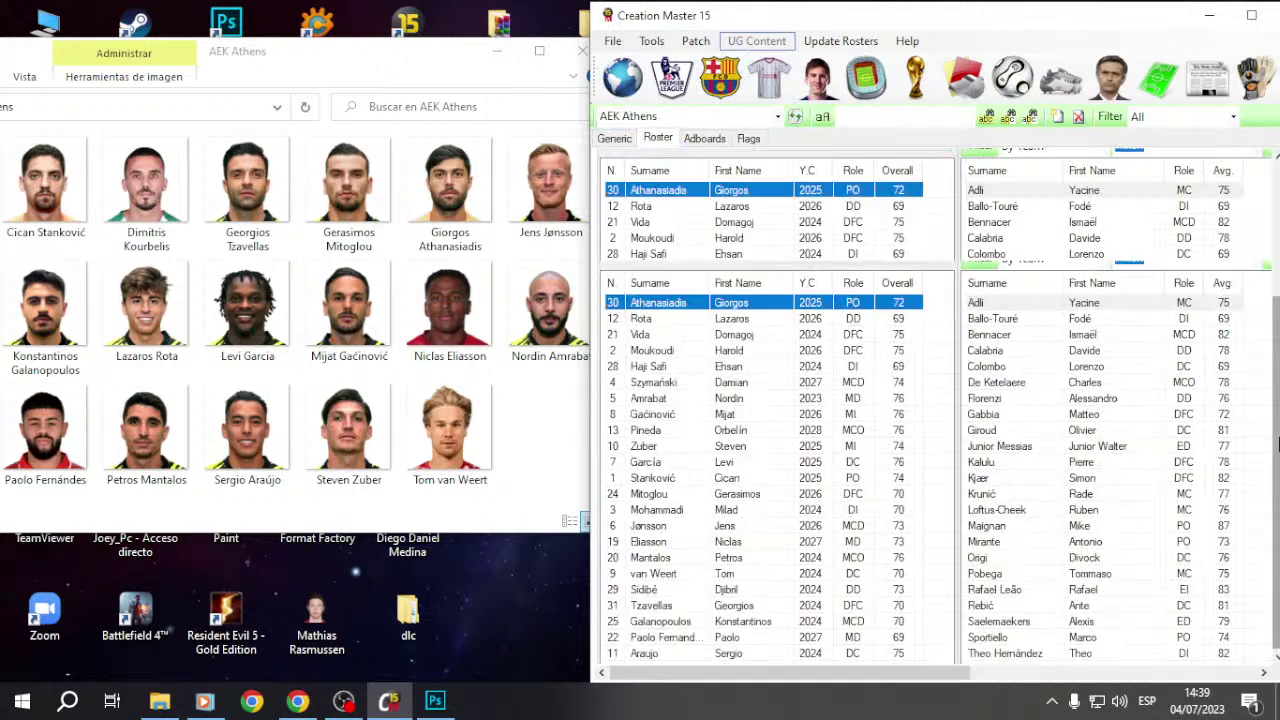
pyautogui.press('Down')
pyautogui.press('Down')
pyautogui.press('Down')
pyautogui.press('Down')
pyautogui.press('Down')
pyautogui.press('Down')
pyautogui.press('Down')
pyautogui.press('Down')
pyautogui.press('Down')
pyautogui.press('Down')
pyautogui.press('Down')
pyautogui.press('Down')
pyautogui.press('Down')
pyautogui.press('Down')
pyautogui.press('Down')
pyautogui.press('Down')
pyautogui.press('Down')
pyautogui.press('Down')
pyautogui.press('Down')
pyautogui.press('Down')
pyautogui.press('Down')
pyautogui.press('Down')
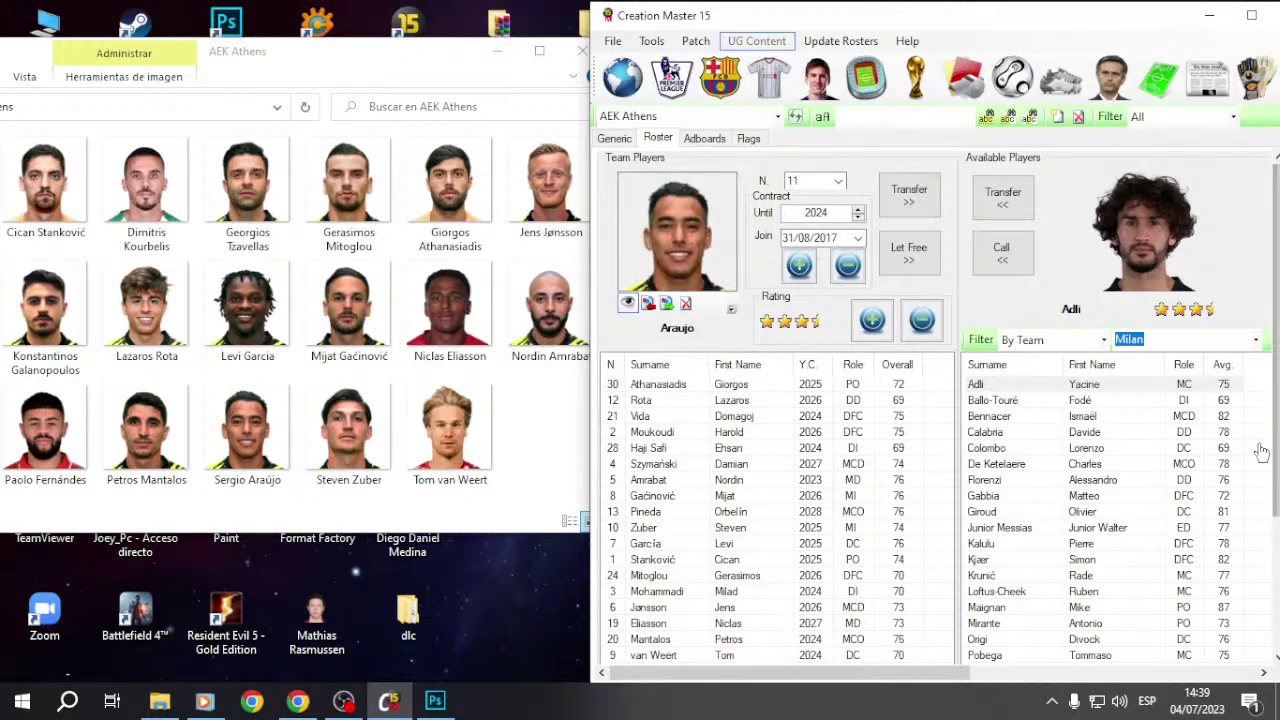
pyautogui.press('Down')
pyautogui.press('Down')
pyautogui.press('Down')
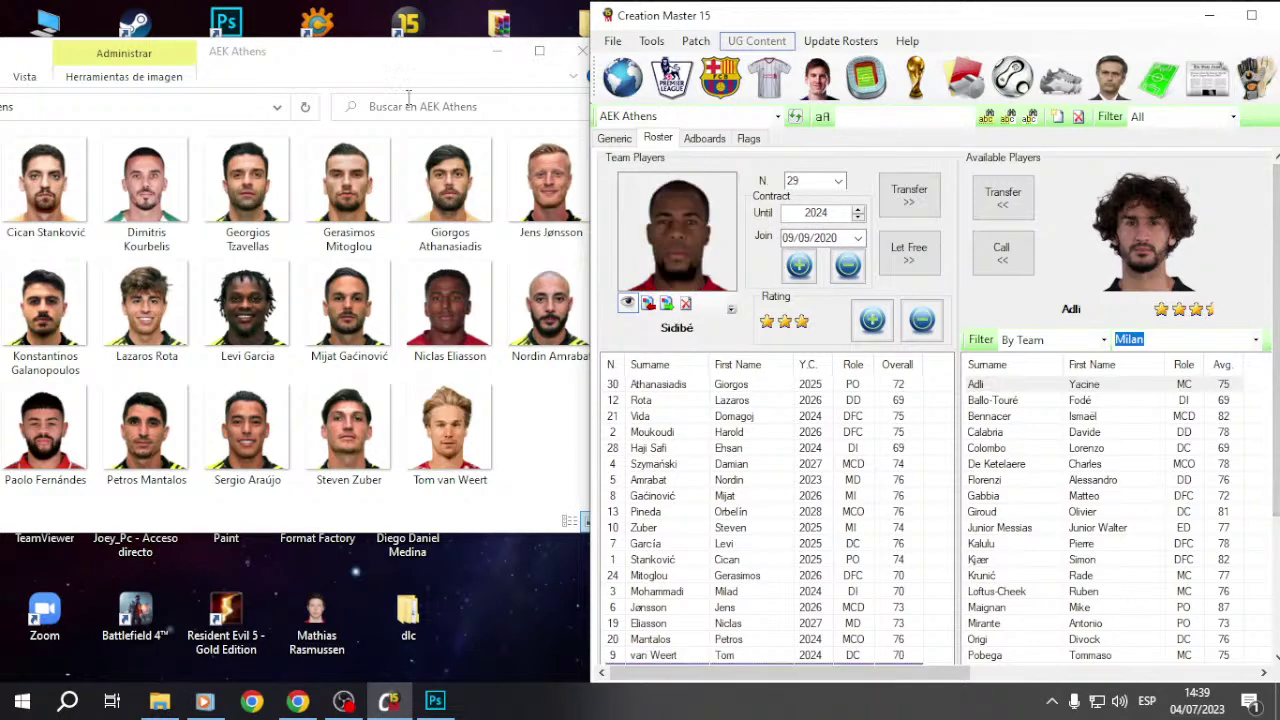
# Step: Close the AEK Athens image folder and refresh the desktop
pyautogui.moveTo(421, 57); pyautogui.dragTo(432, 57)
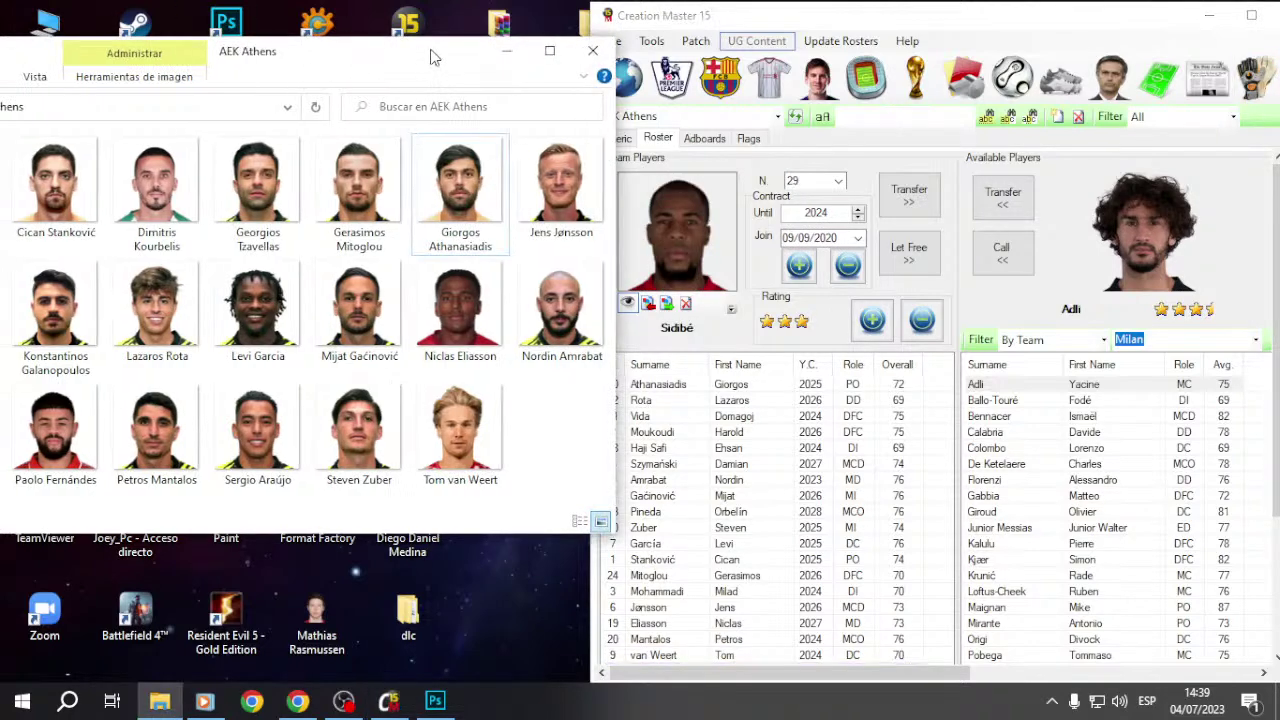
pyautogui.click(594, 54)
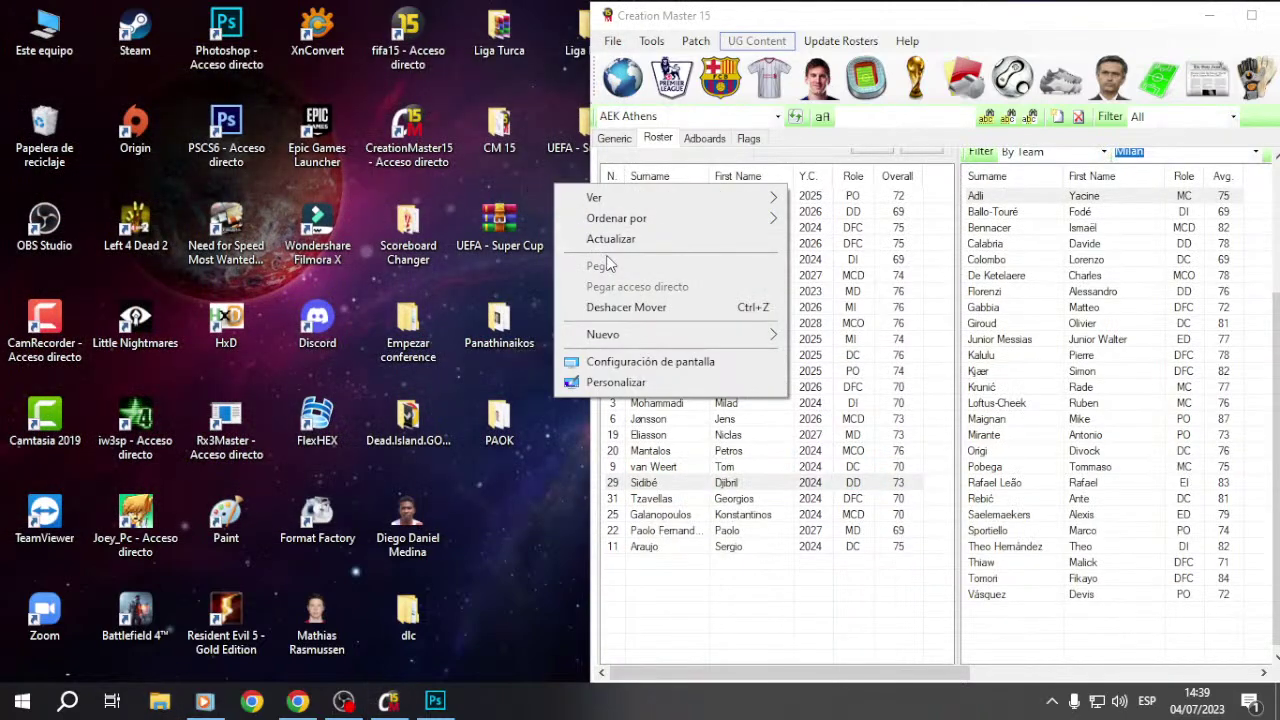
pyautogui.click(598, 240)
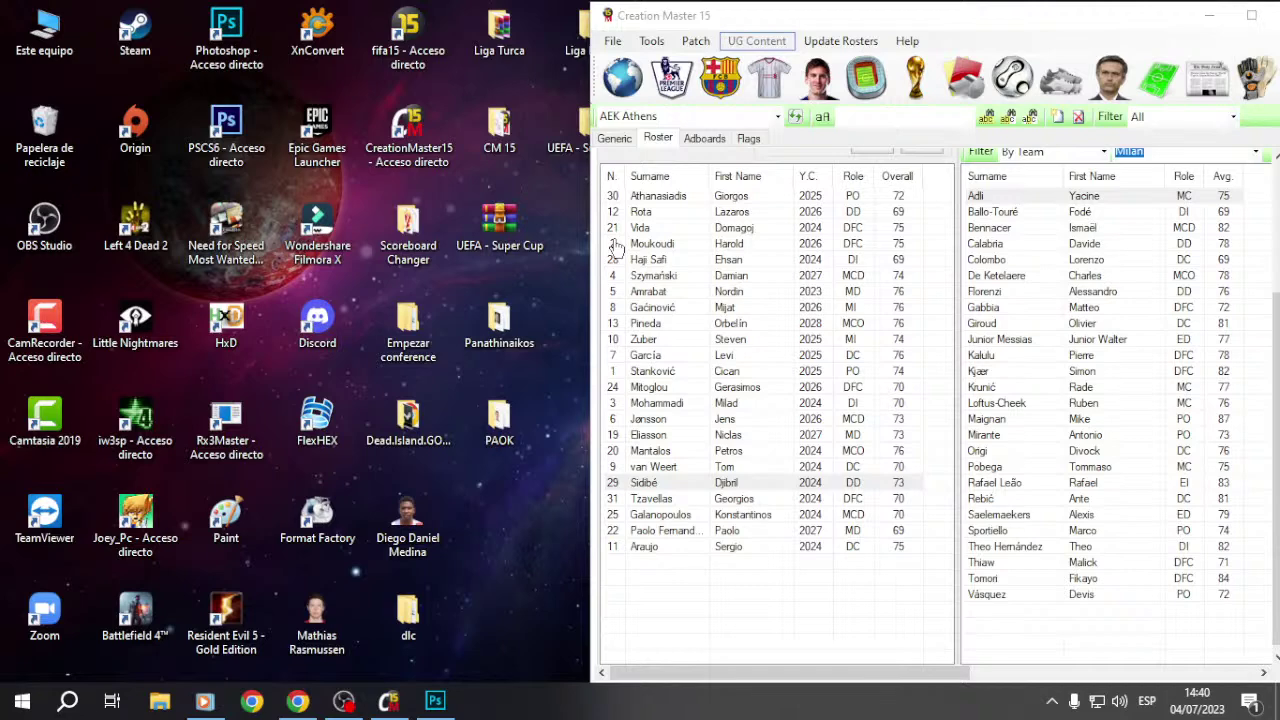
# Step: Show the teams of the Resto del Mundo league and select Panathinaikos FC
pyautogui.click(671, 78)
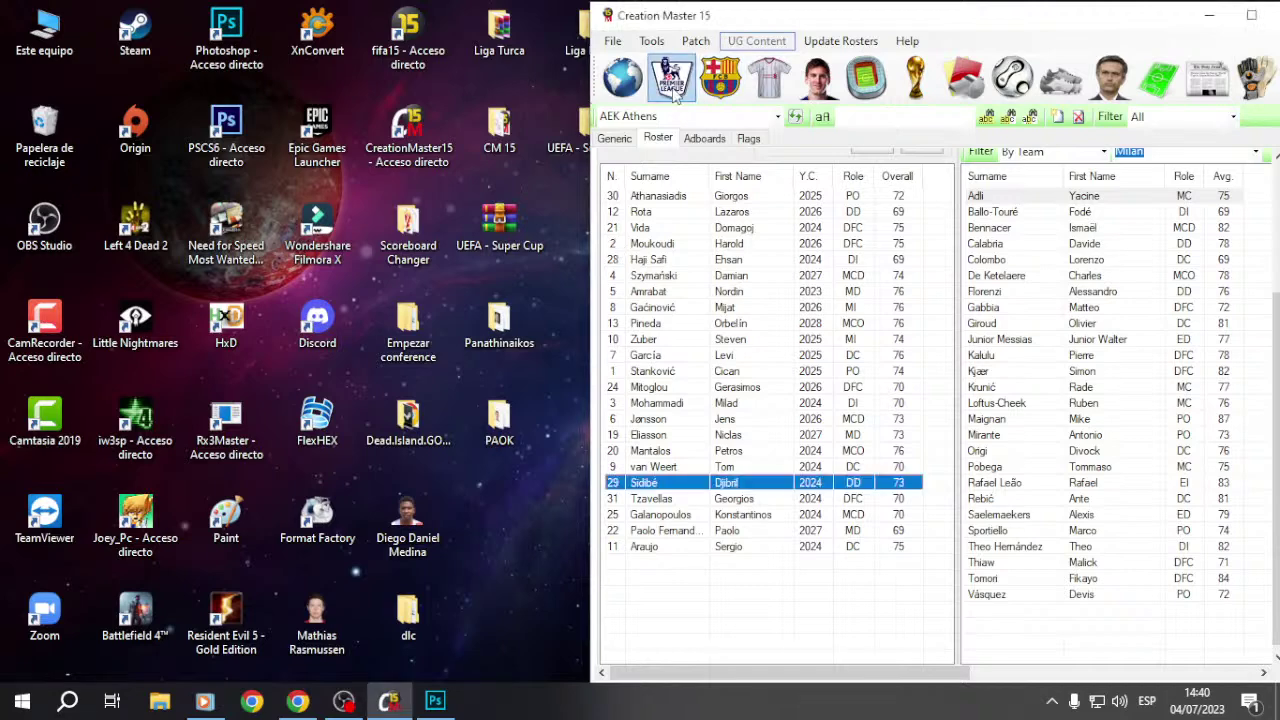
pyautogui.click(777, 116)
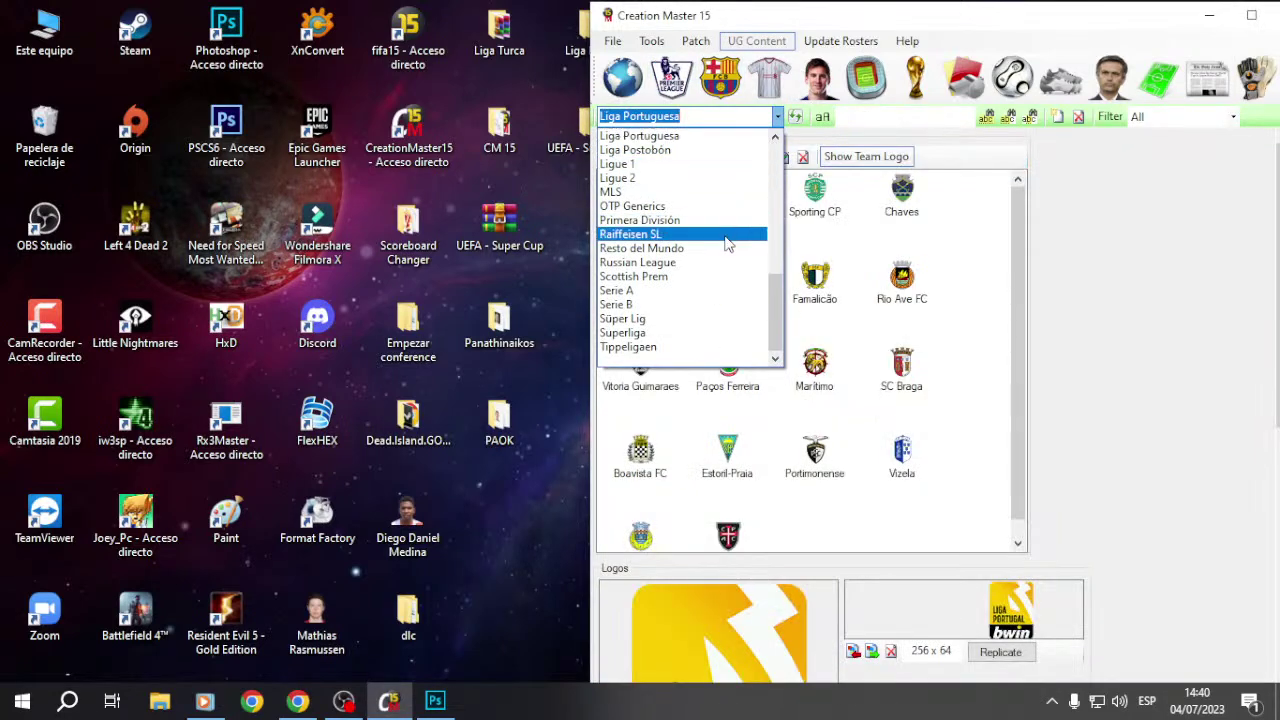
pyautogui.click(656, 249)
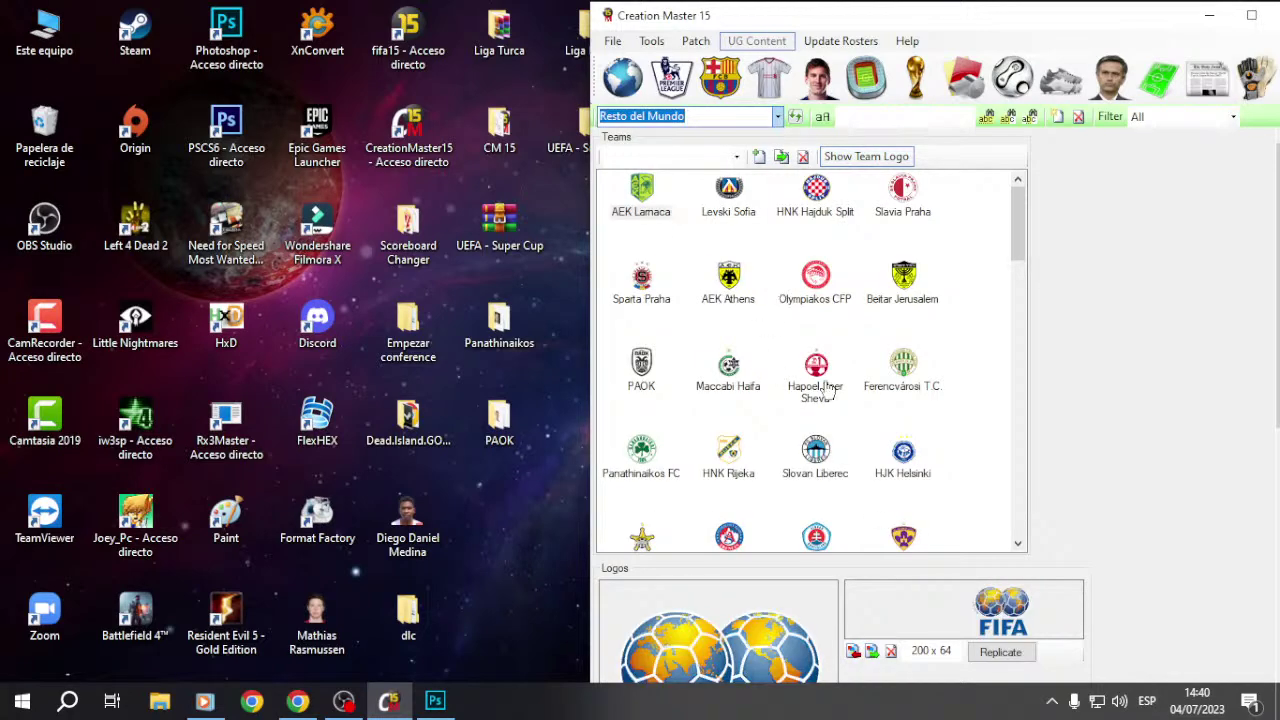
pyautogui.click(664, 386)
pyautogui.click(672, 466)
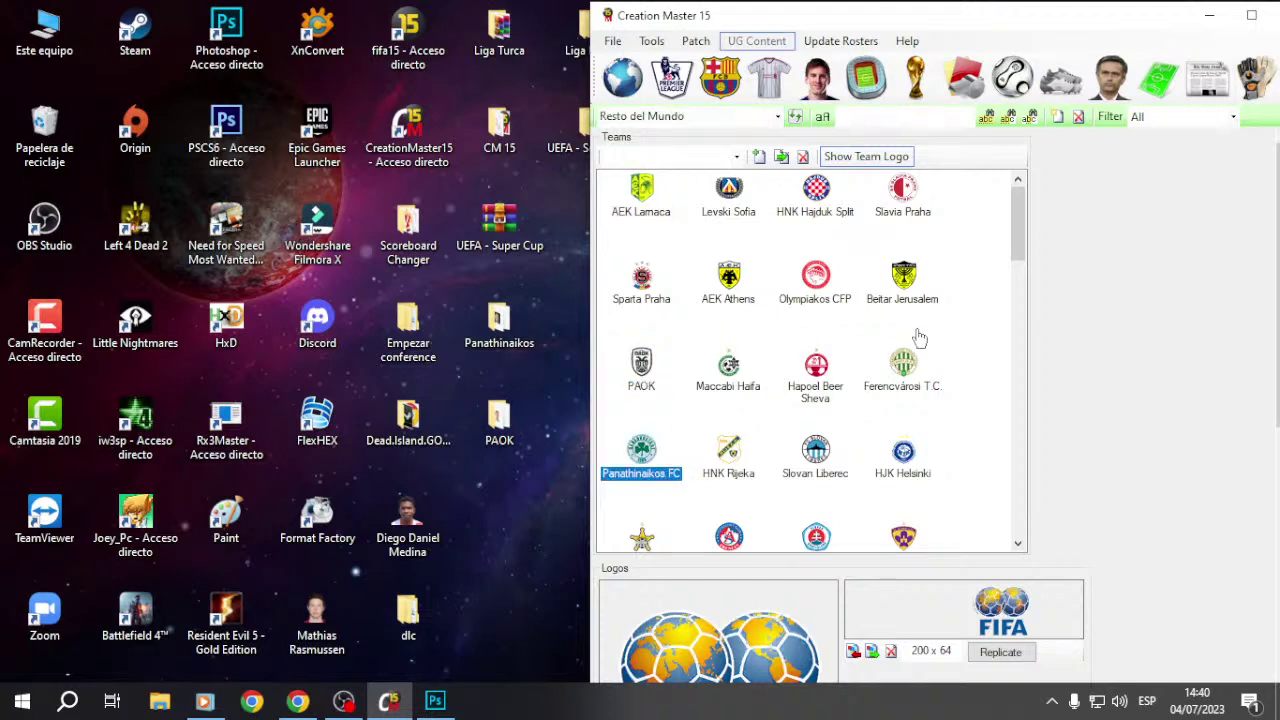
# Step: Open Libertad from the Resto del Mundo teams and go through its roster player by player to check the portraits
pyautogui.scroll(-3, 913, 342)
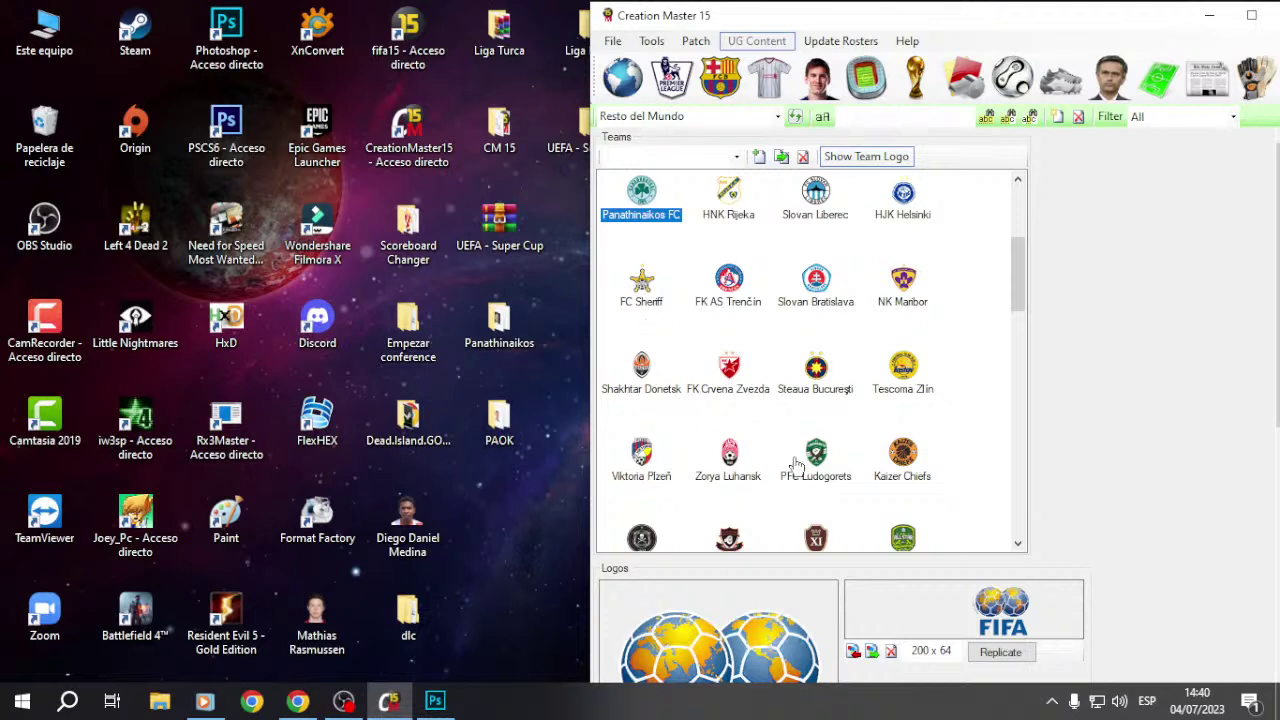
pyautogui.scroll(-2, 797, 465)
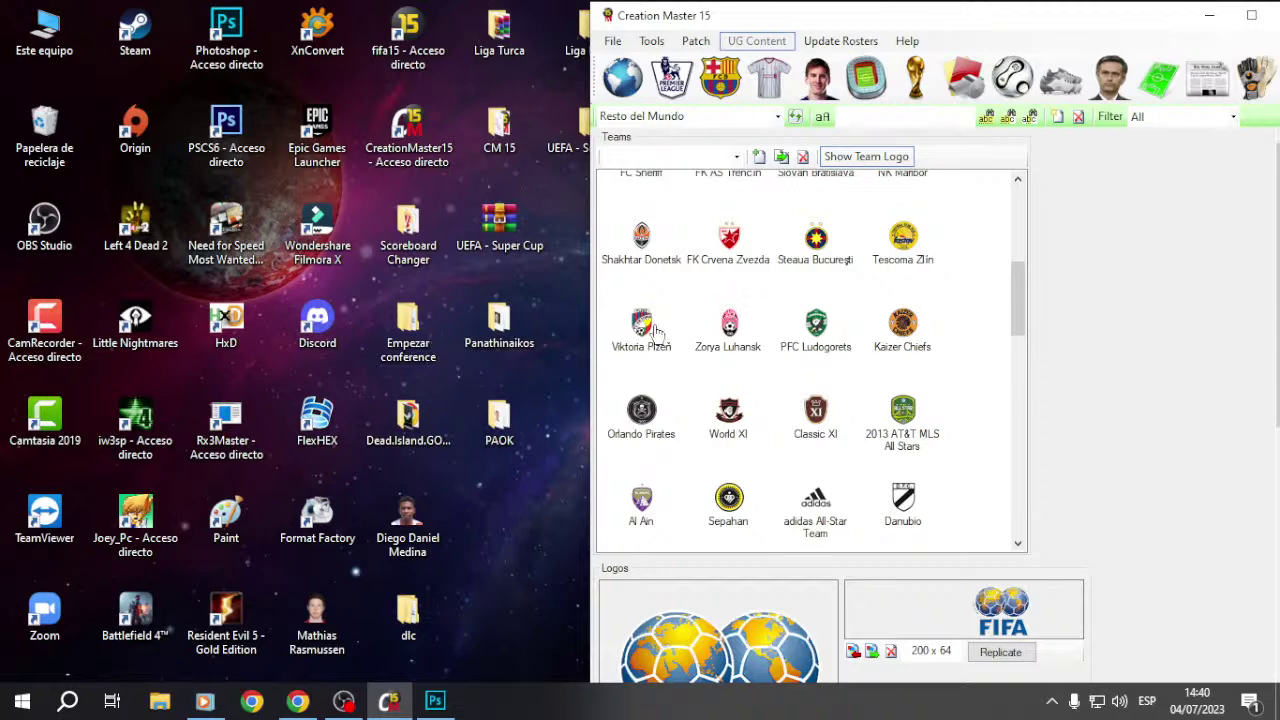
pyautogui.scroll(-2, 765, 437)
pyautogui.doubleClick(903, 470)
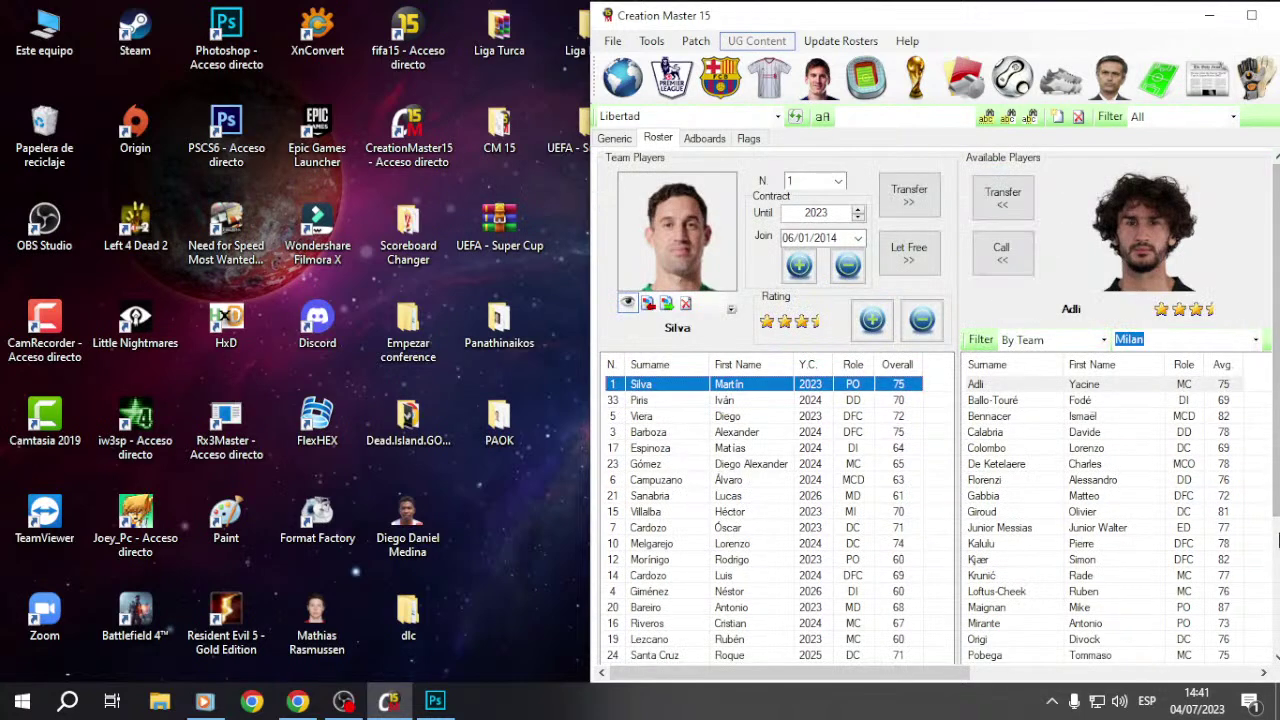
pyautogui.press('Down')
pyautogui.press('Down')
pyautogui.press('Down')
pyautogui.press('Down')
pyautogui.press('Down')
pyautogui.press('Down')
pyautogui.press('Down')
pyautogui.press('Down')
pyautogui.press('Down')
pyautogui.press('Down')
pyautogui.press('Down')
pyautogui.press('Down')
pyautogui.press('Down')
pyautogui.press('Down')
pyautogui.press('Down')
pyautogui.press('Down')
pyautogui.press('Down')
pyautogui.press('Down')
pyautogui.press('Down')
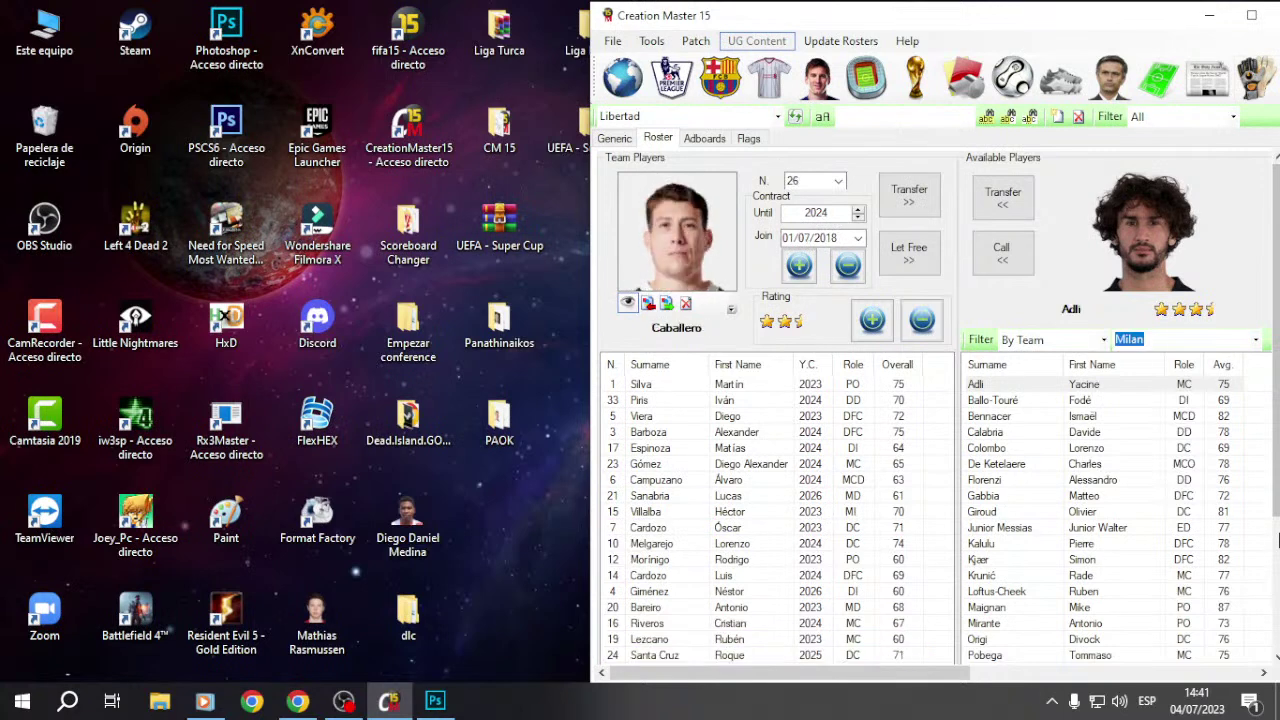
# Step: Return to the Resto del Mundo teams, open Olimpia and check the portraits of its roster players
pyautogui.click(622, 77)
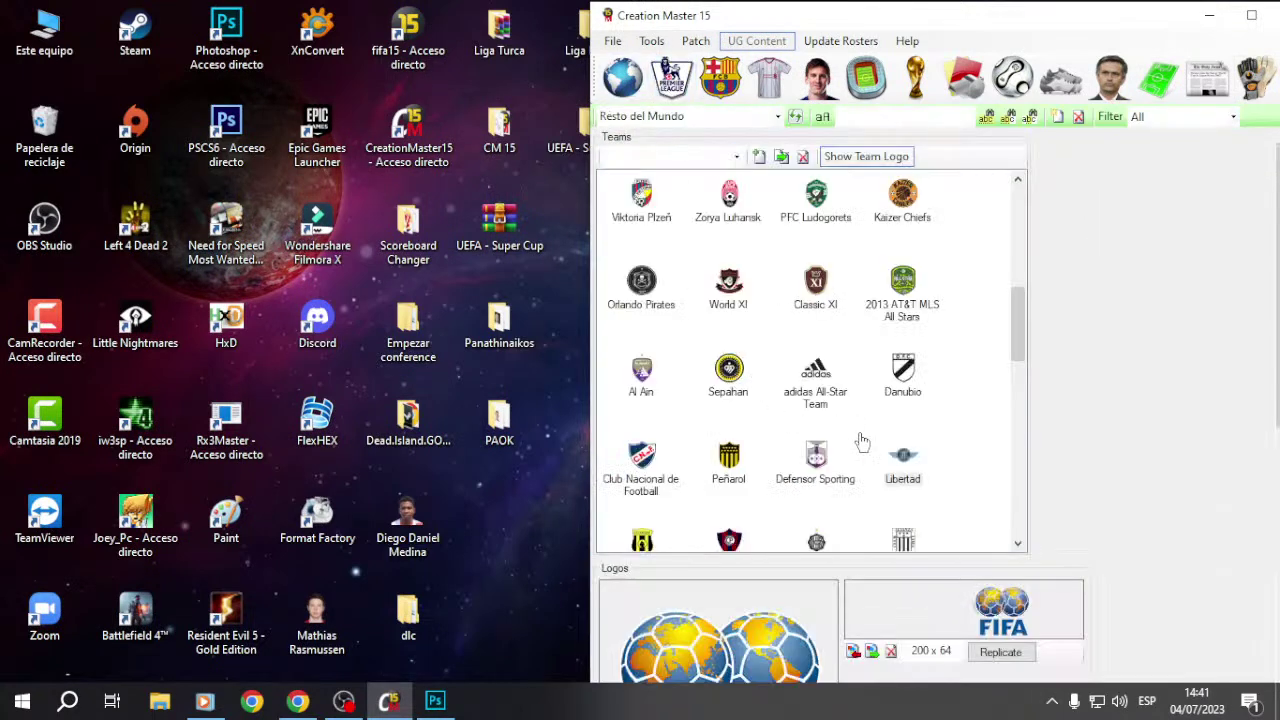
pyautogui.scroll(-1, 876, 440)
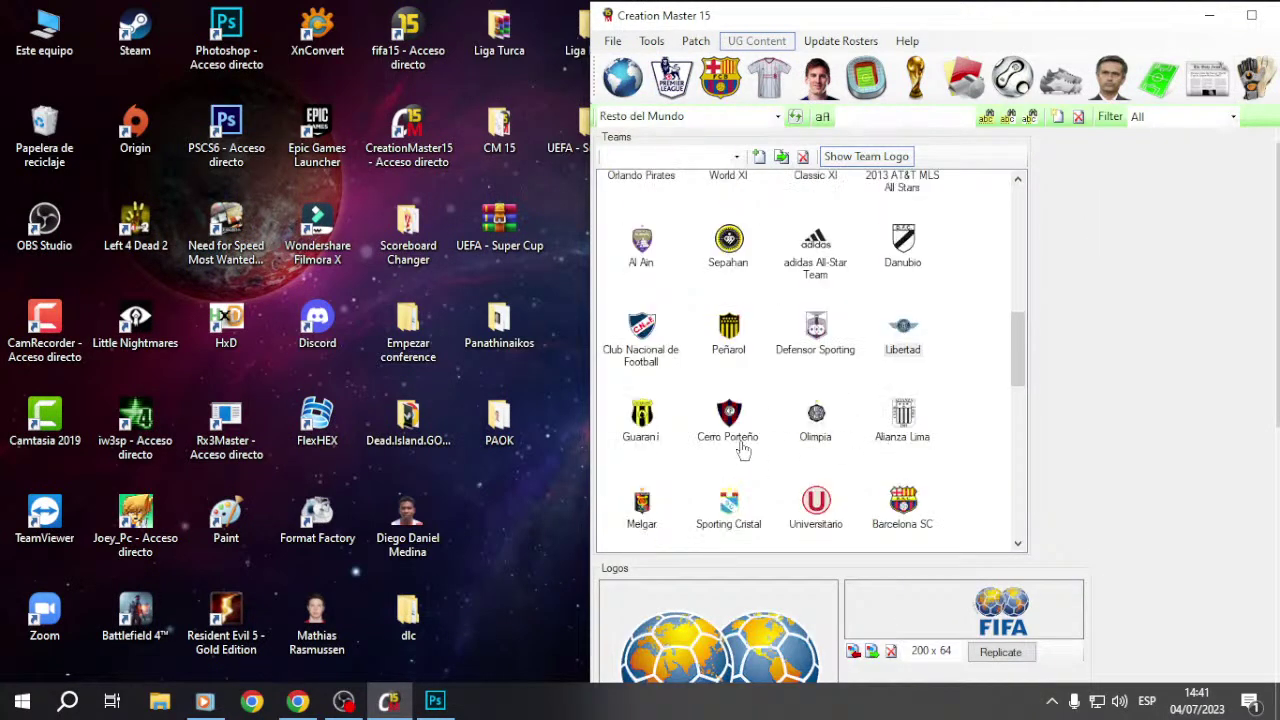
pyautogui.scroll(-2, 740, 450)
pyautogui.scroll(-1, 740, 452)
pyautogui.scroll(1, 737, 443)
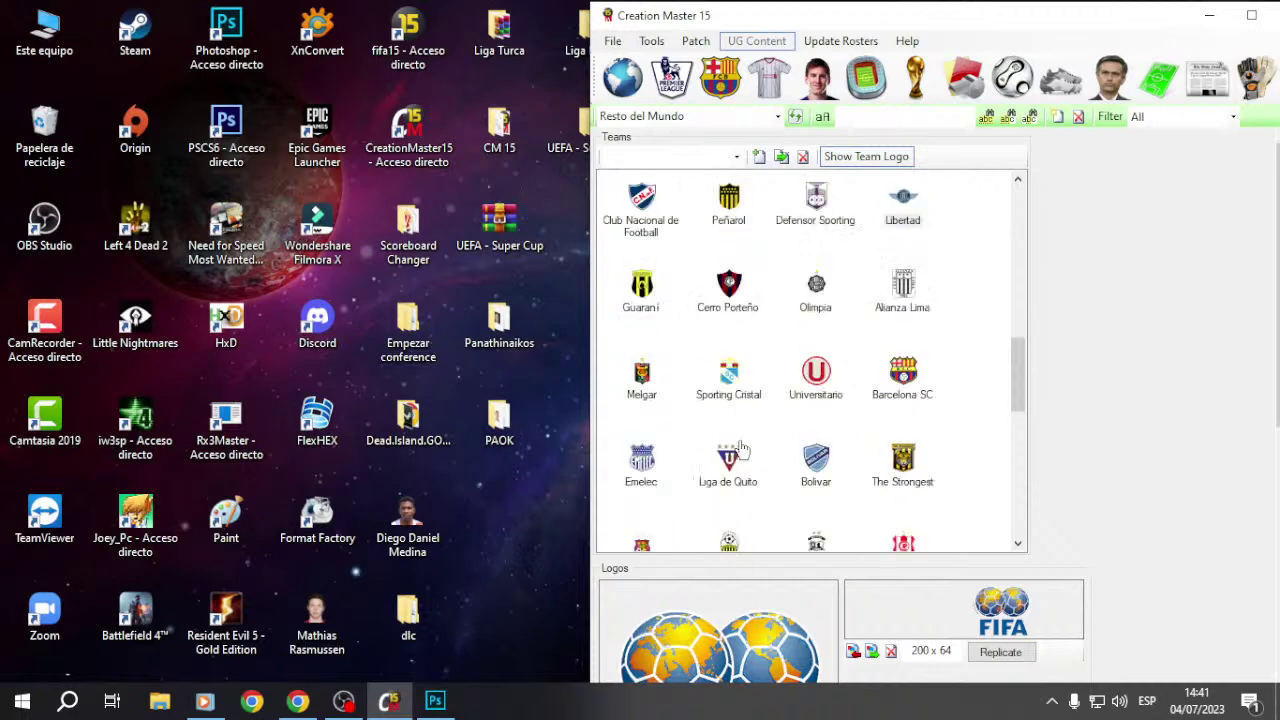
pyautogui.click(814, 300)
pyautogui.doubleClick(815, 290)
pyautogui.click(675, 213)
pyautogui.press('Down')
pyautogui.press('Down')
pyautogui.press('Down')
pyautogui.press('Down')
pyautogui.press('Down')
pyautogui.press('Down')
pyautogui.press('Down')
pyautogui.press('Down')
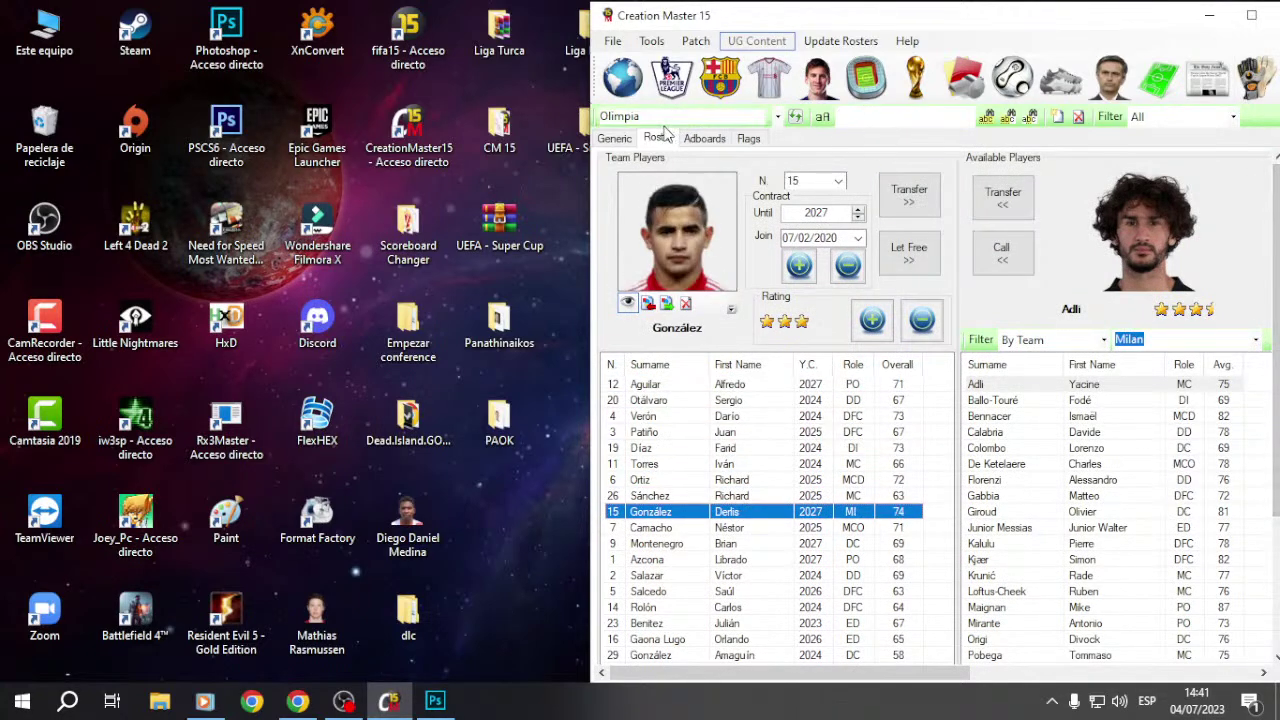
# Step: Open Bolivar from the Resto del Mundo teams and step through its roster to check each player's portrait
pyautogui.click(670, 78)
pyautogui.scroll(-1, 904, 395)
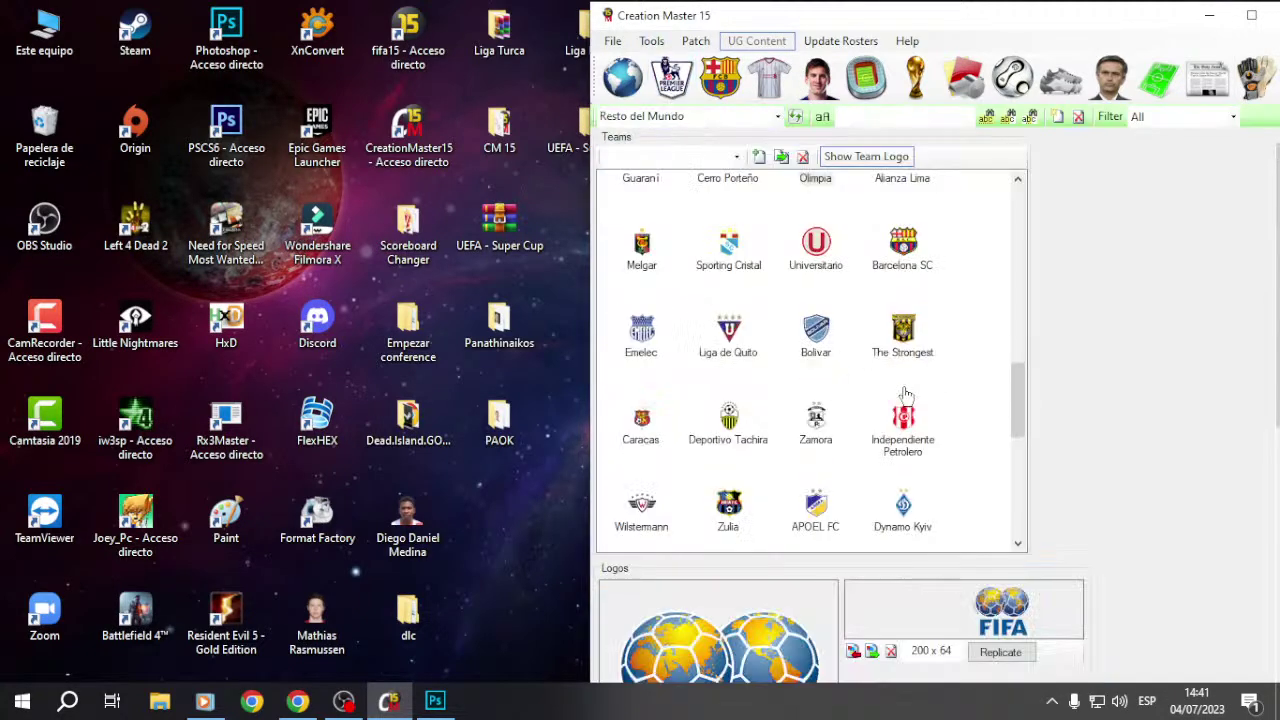
pyautogui.doubleClick(816, 335)
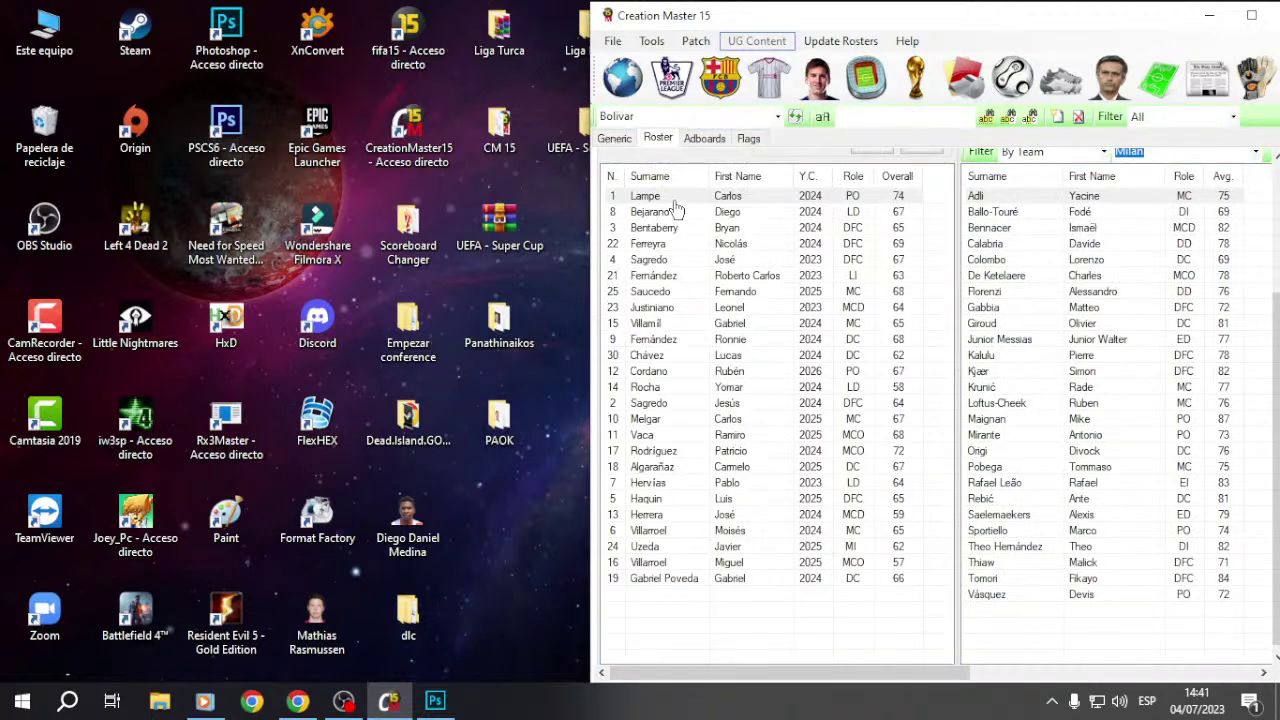
pyautogui.press('Down')
pyautogui.press('Down')
pyautogui.press('Down')
pyautogui.press('Down')
pyautogui.press('Down')
pyautogui.press('Down')
pyautogui.press('Down')
pyautogui.press('Down')
pyautogui.press('Down')
pyautogui.press('Down')
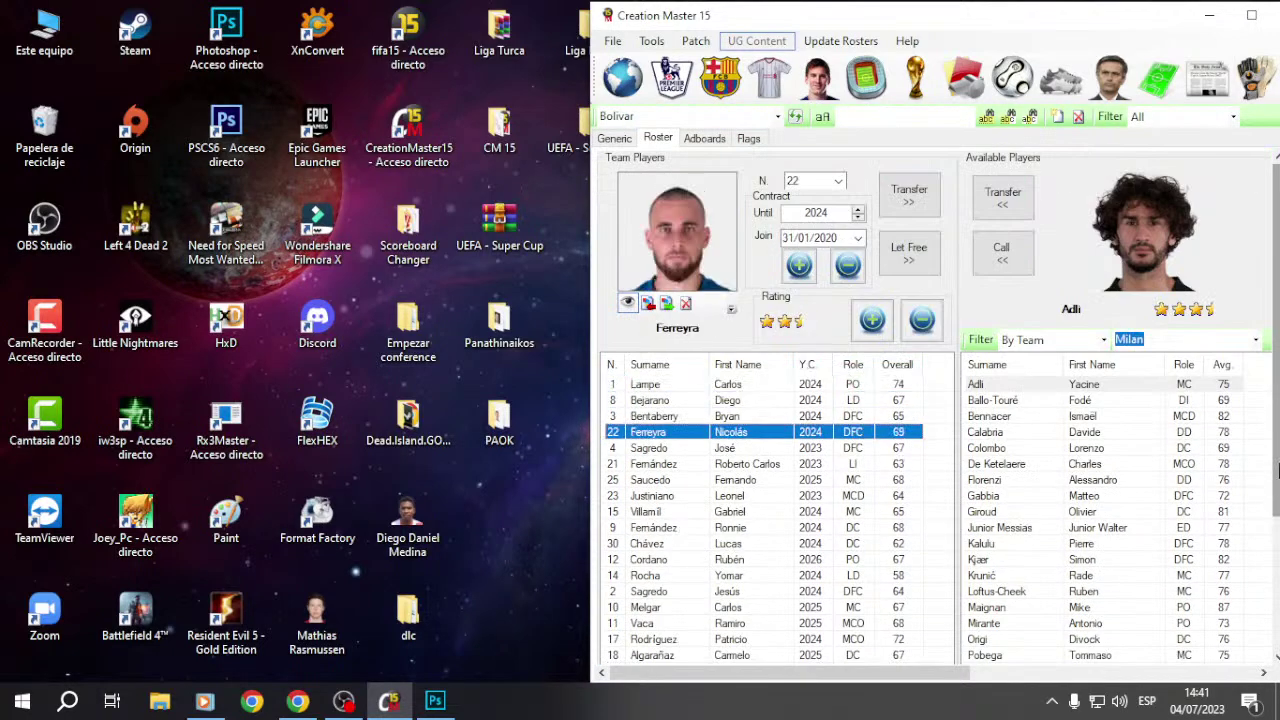
pyautogui.press('Down')
pyautogui.press('Down')
pyautogui.press('Down')
pyautogui.press('Down')
pyautogui.press('Down')
pyautogui.press('Down')
pyautogui.press('Down')
pyautogui.press('Down')
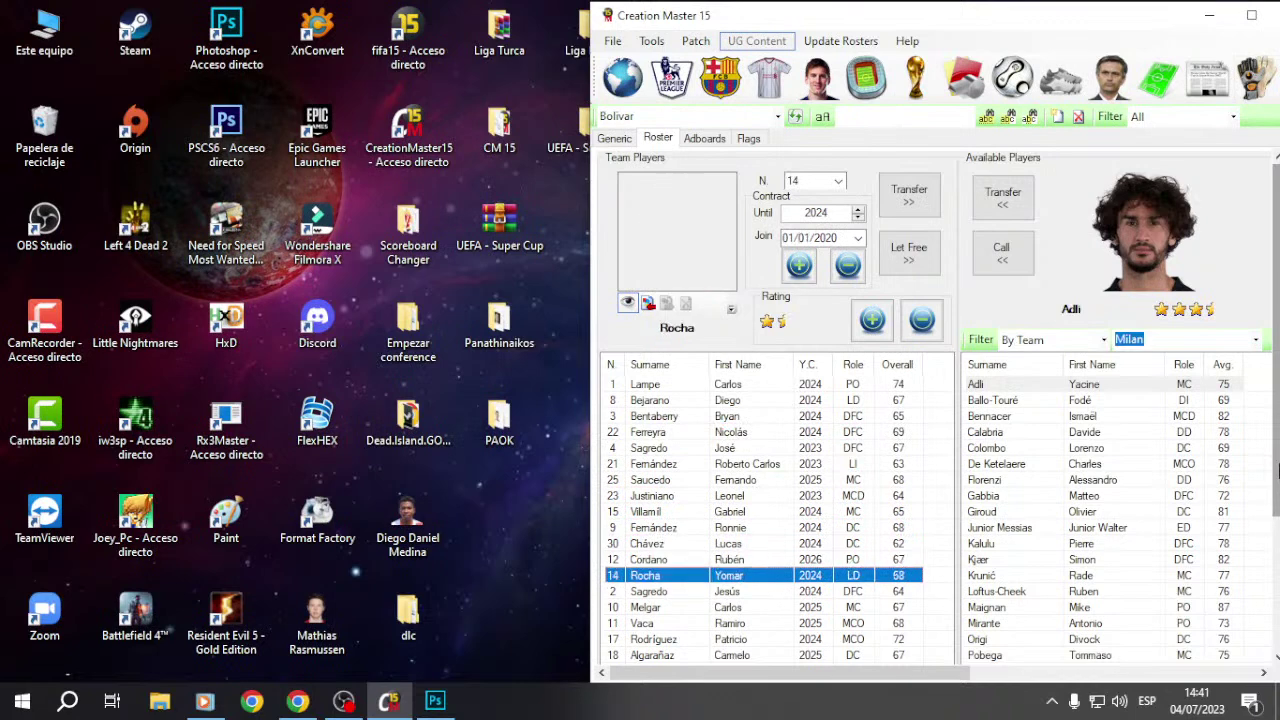
pyautogui.press('Down')
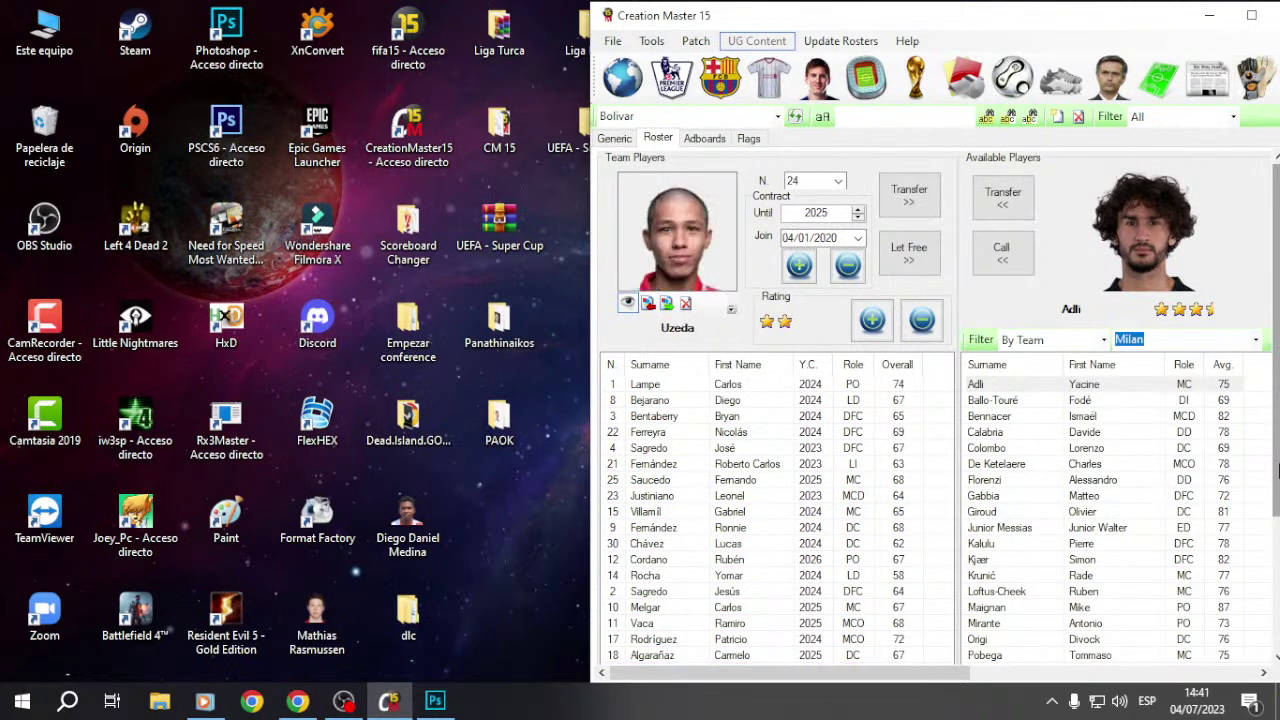
# Step: Open The Strongest from the Resto del Mundo teams and examine the portraits throughout its roster
pyautogui.click(777, 116)
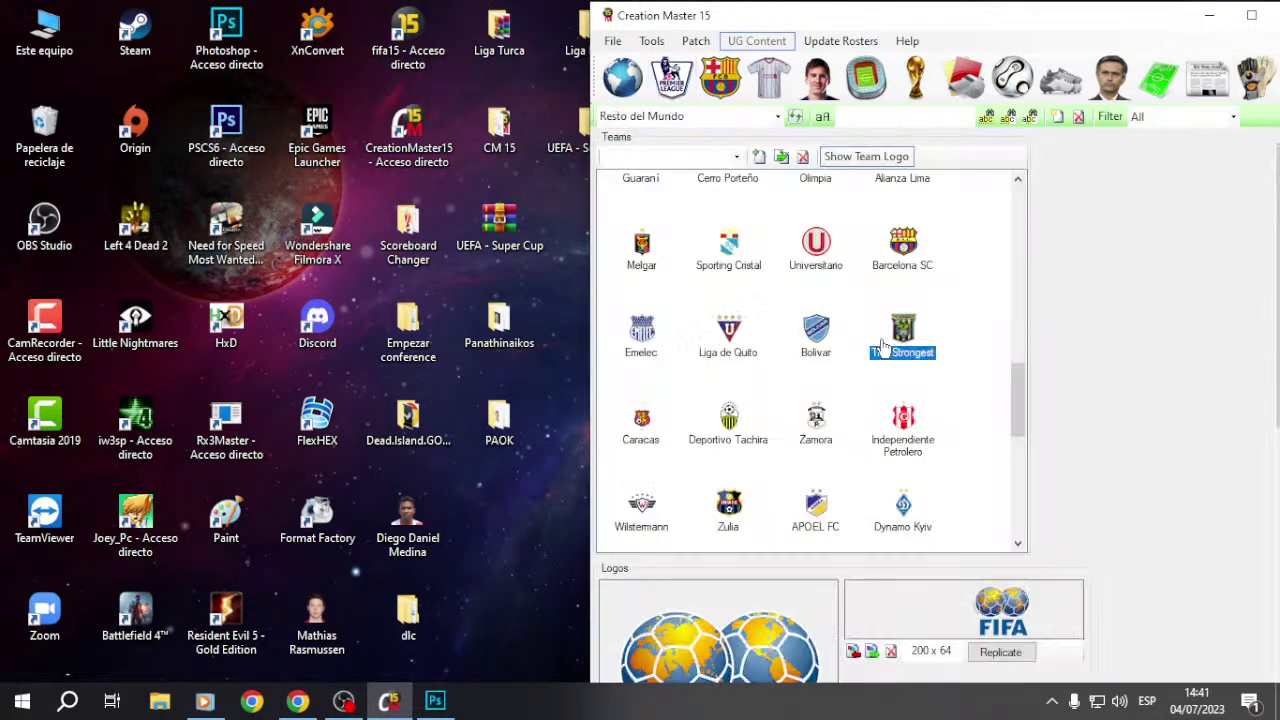
pyautogui.click(905, 345)
pyautogui.click(638, 200)
pyautogui.moveTo(1276, 610); pyautogui.dragTo(1277, 517)
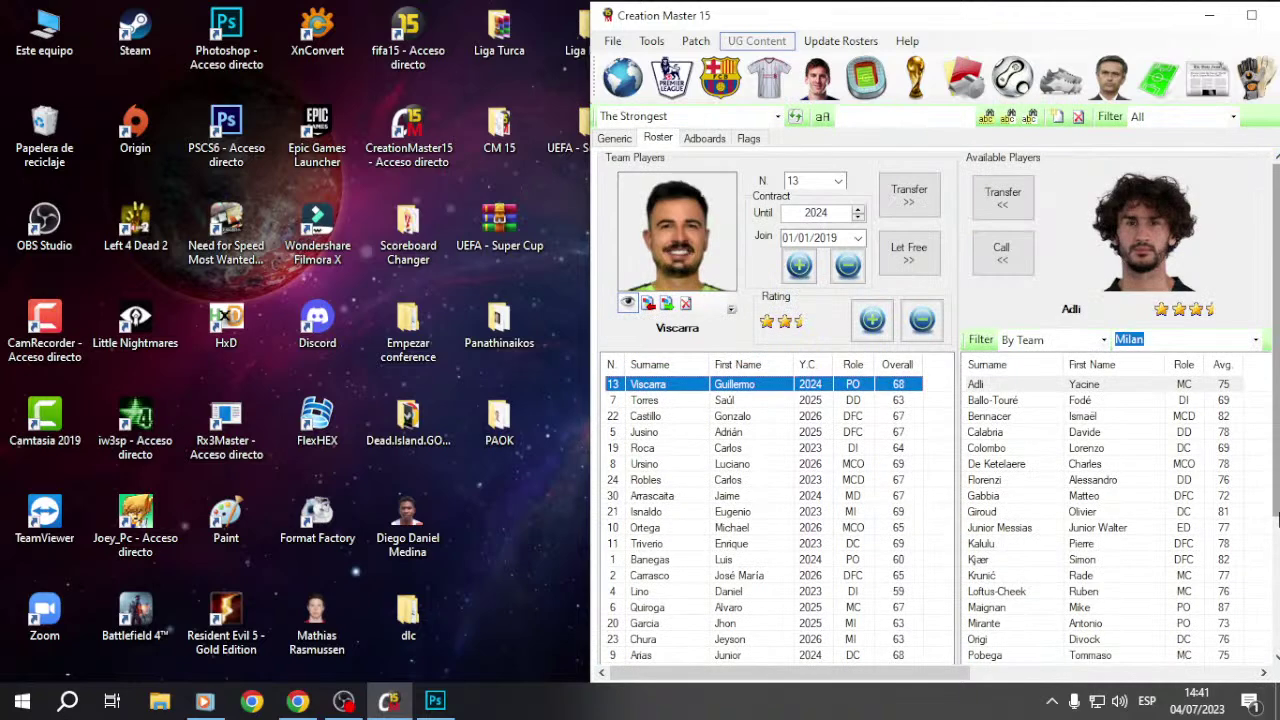
pyautogui.press('Down')
pyautogui.press('Down')
pyautogui.press('Down')
pyautogui.press('Down')
pyautogui.press('Down')
pyautogui.press('Down')
pyautogui.press('Down')
pyautogui.press('Down')
pyautogui.press('Down')
pyautogui.press('Down')
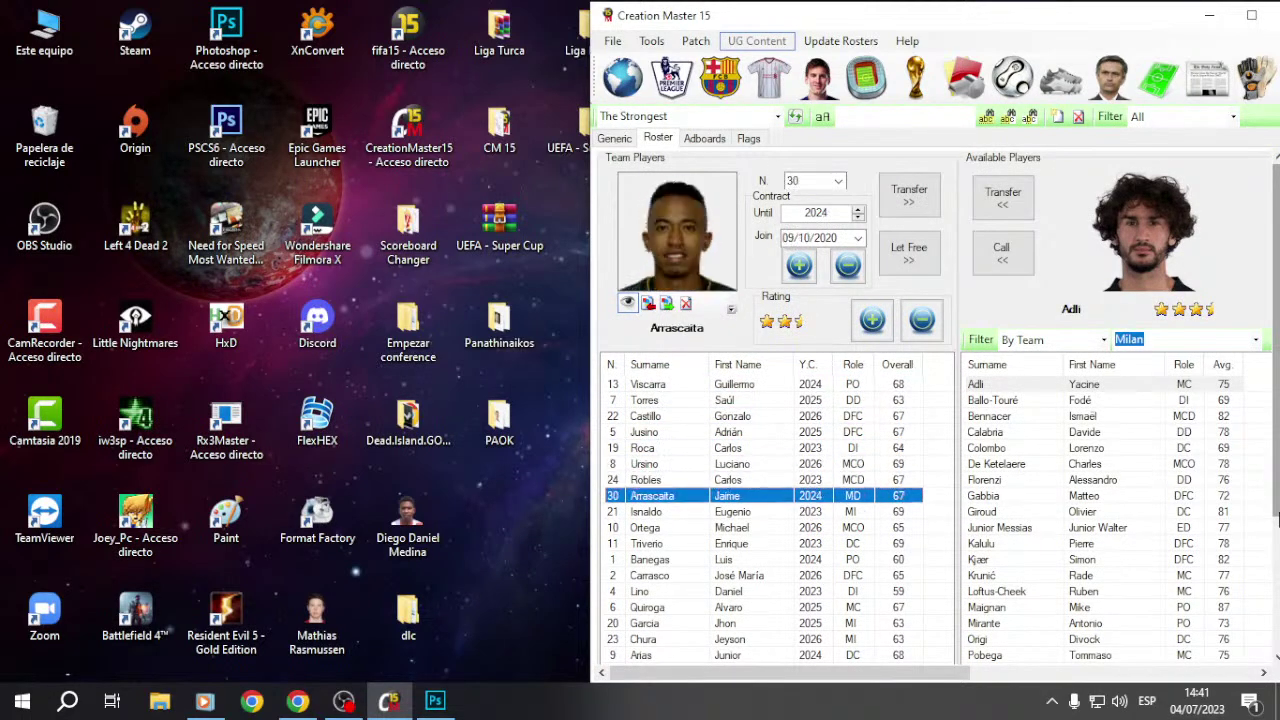
pyautogui.press('Down')
pyautogui.press('Down')
pyautogui.press('Down')
pyautogui.press('Down')
pyautogui.press('Down')
pyautogui.press('Down')
pyautogui.press('Down')
pyautogui.press('Down')
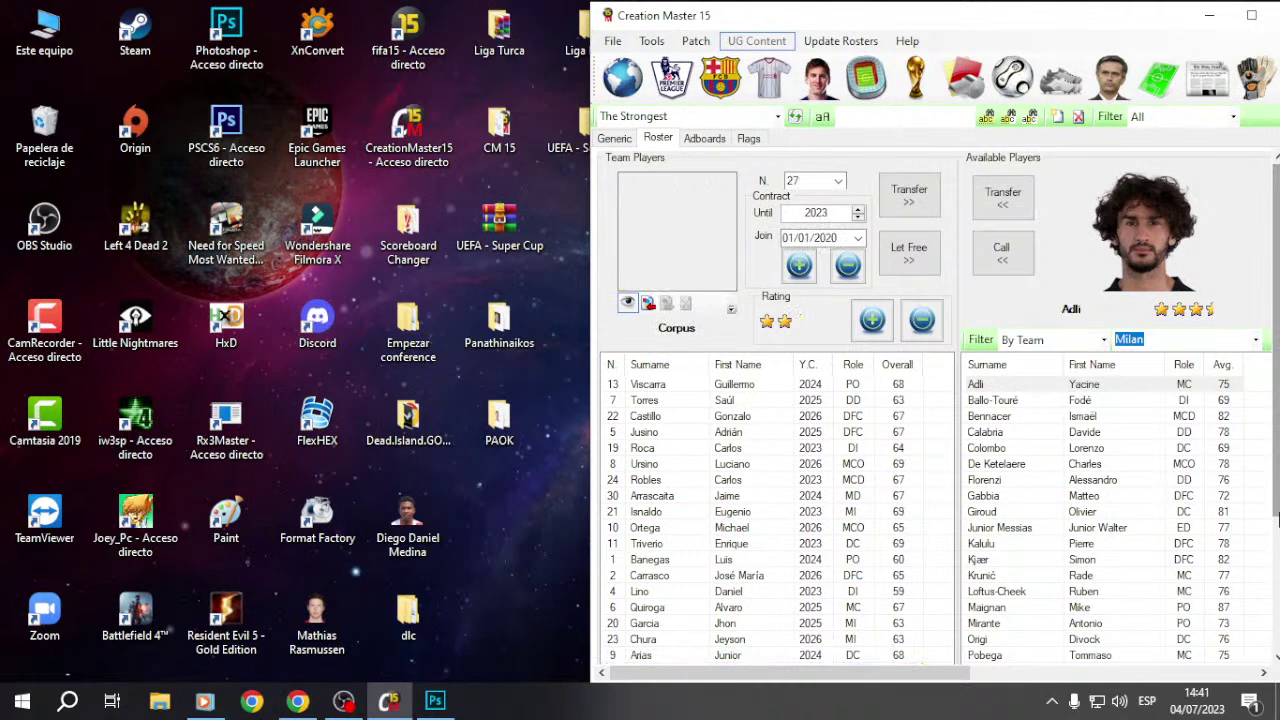
# Step: Open Caracas from the Resto del Mundo teams and check its generic team data and roster
pyautogui.click(669, 80)
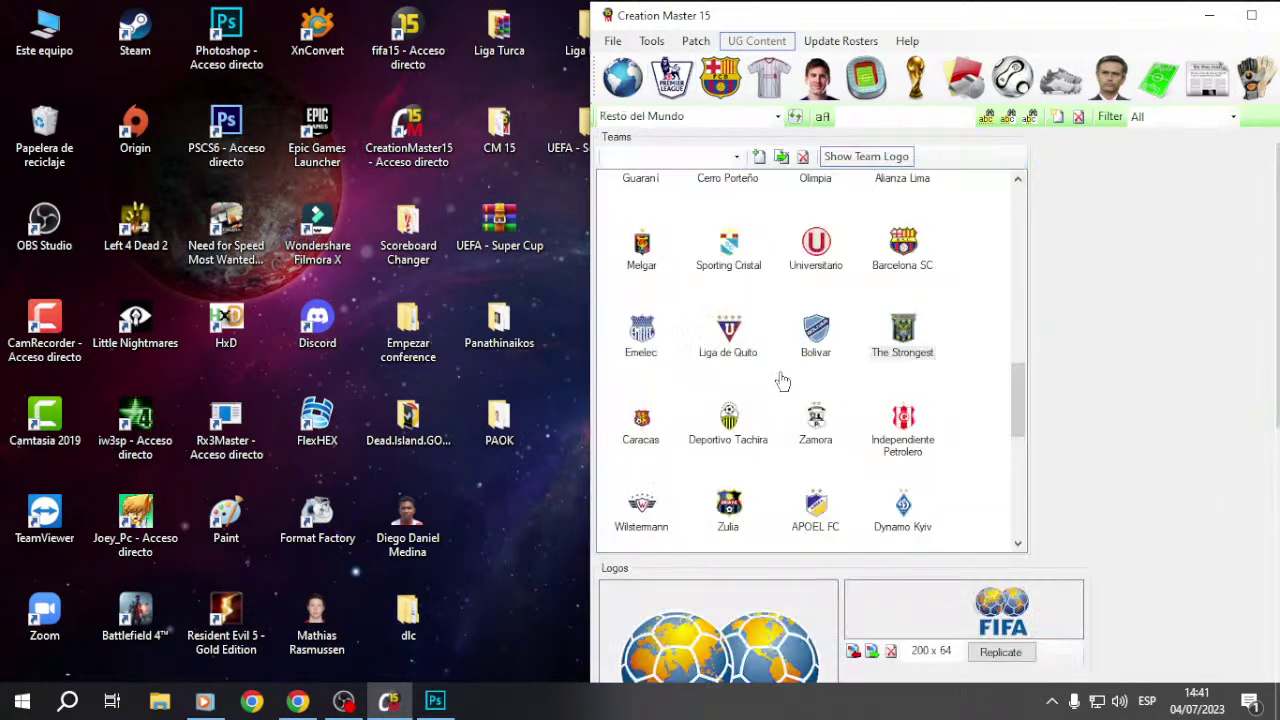
pyautogui.scroll(-2, 835, 425)
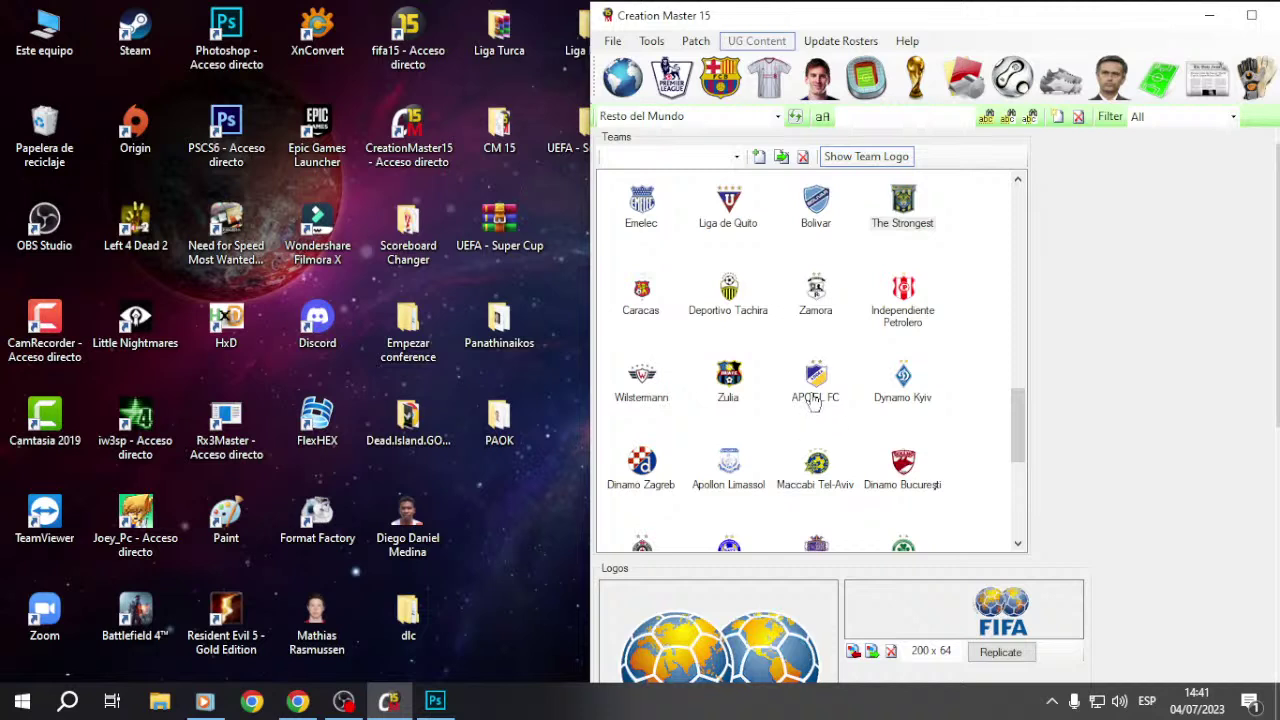
pyautogui.doubleClick(641, 298)
pyautogui.click(614, 139)
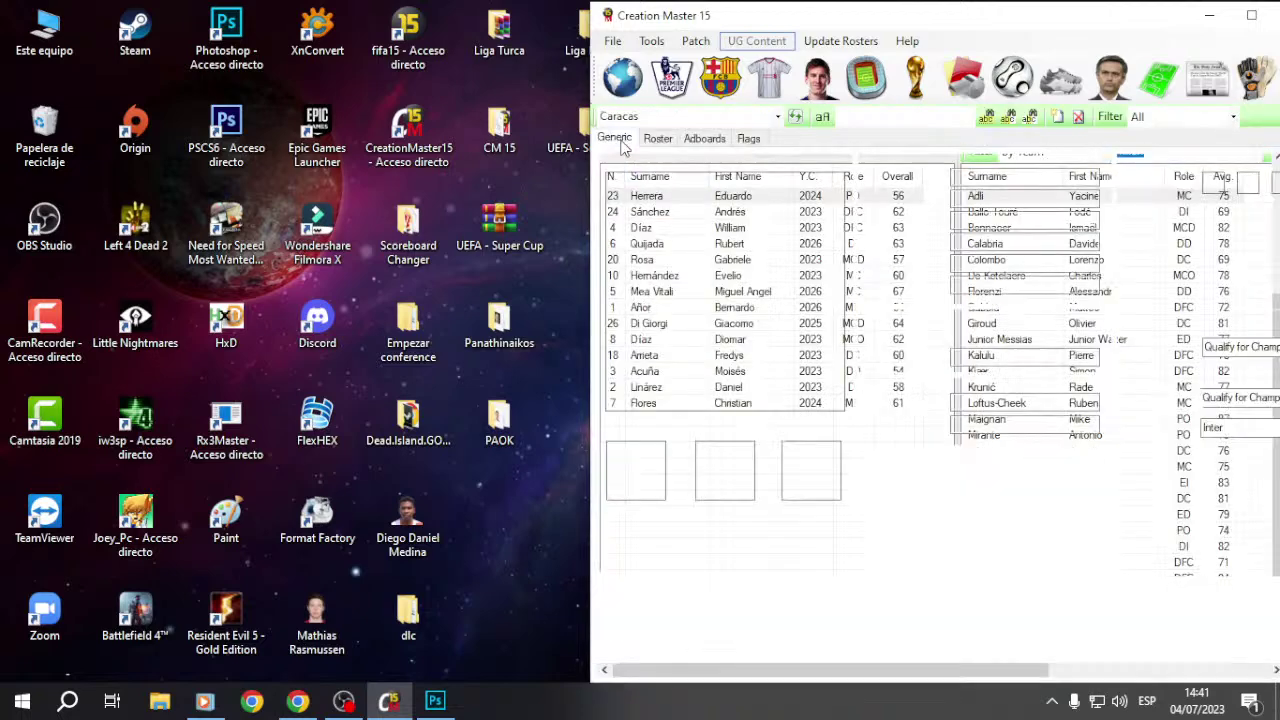
pyautogui.click(658, 138)
# Step: Browse the Resto del Mundo teams to the end of the list, open CD Olimpia and check its roster and generic data
pyautogui.click(672, 78)
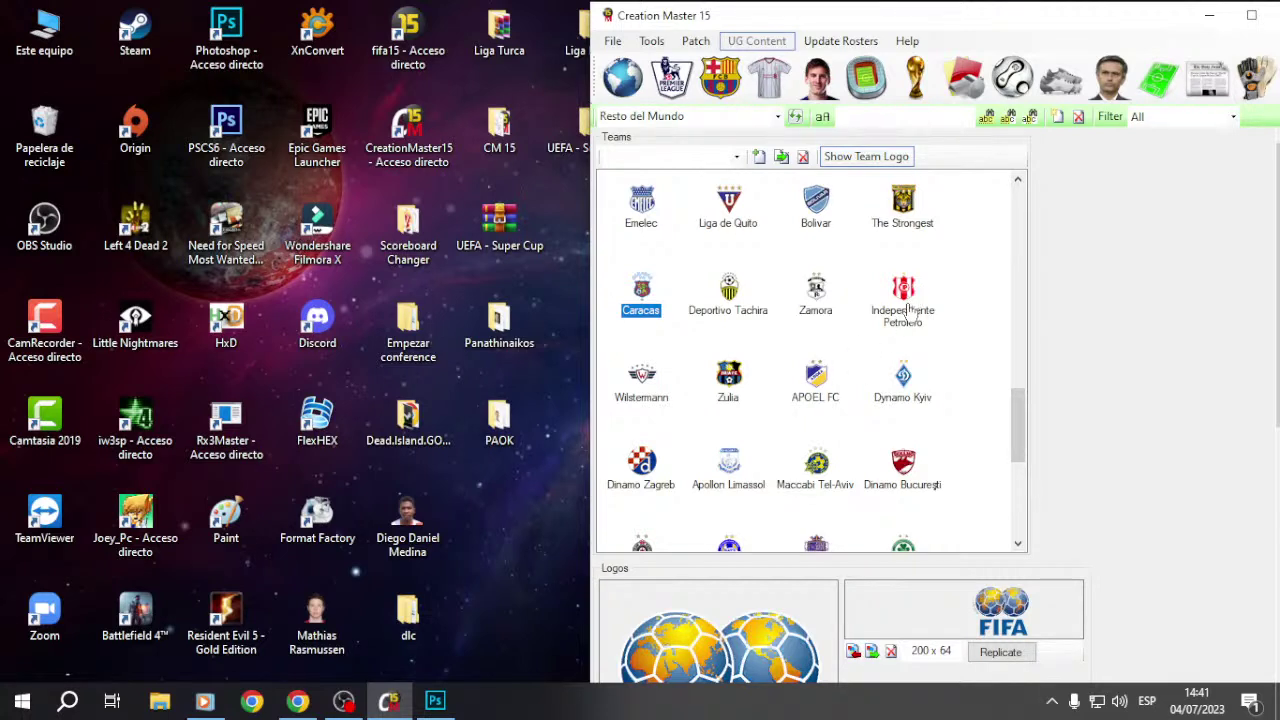
pyautogui.scroll(-3, 913, 295)
pyautogui.scroll(2, 913, 340)
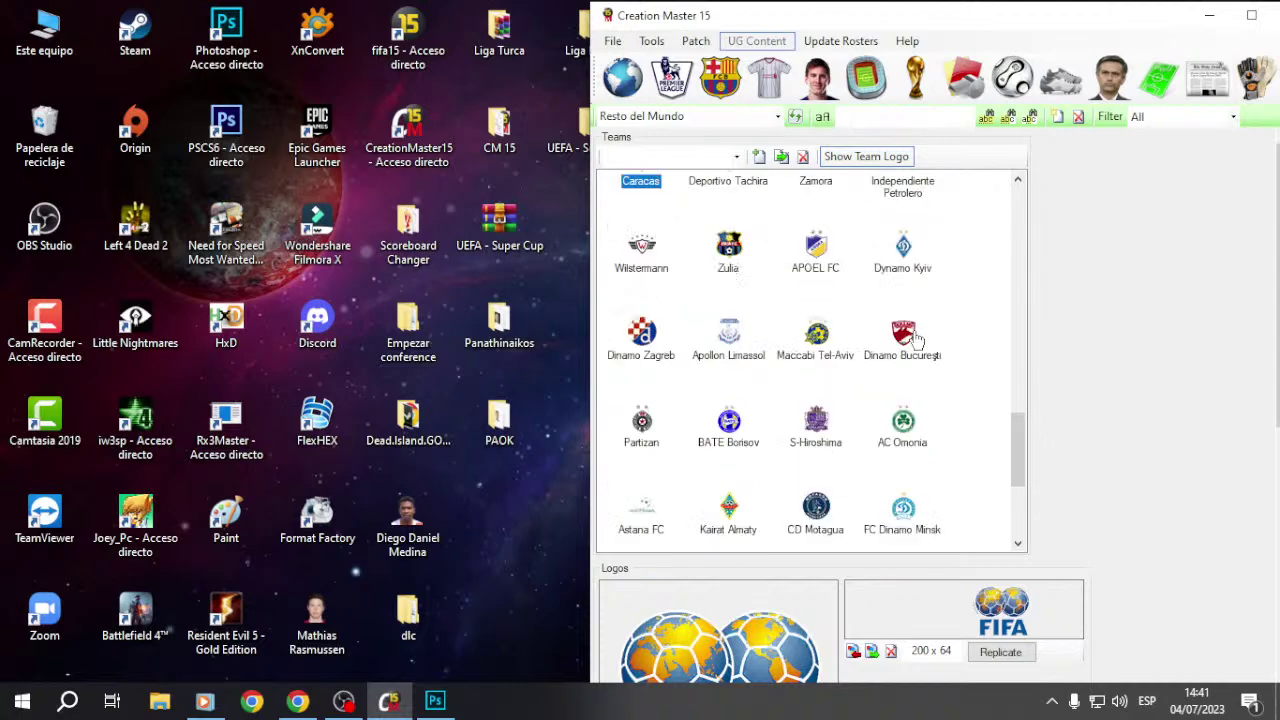
pyautogui.scroll(-2, 913, 340)
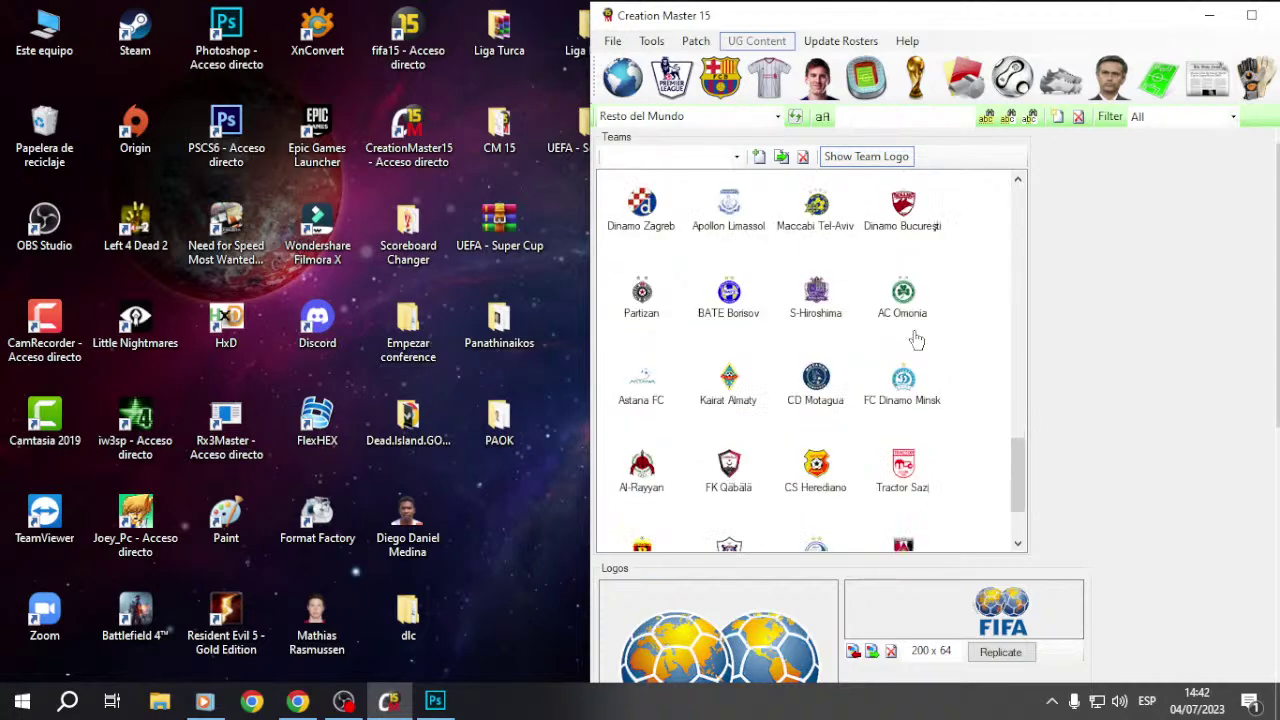
pyautogui.scroll(-2, 916, 340)
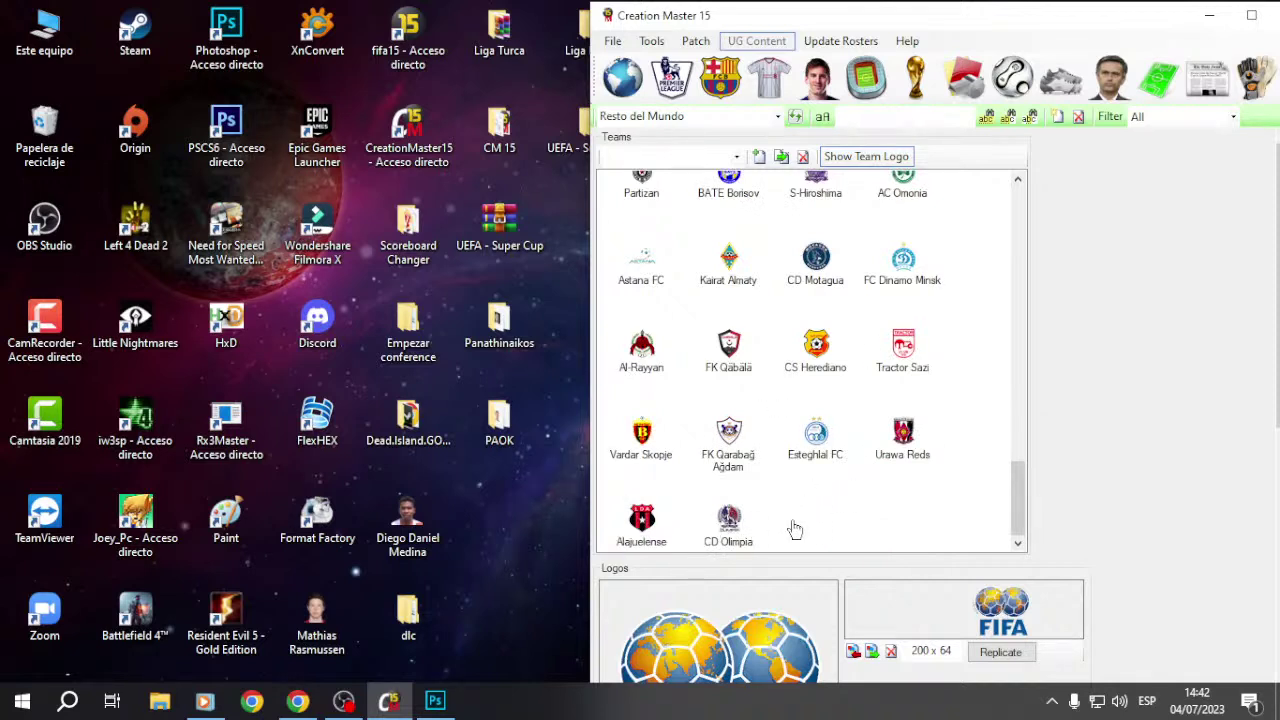
pyautogui.click(752, 524)
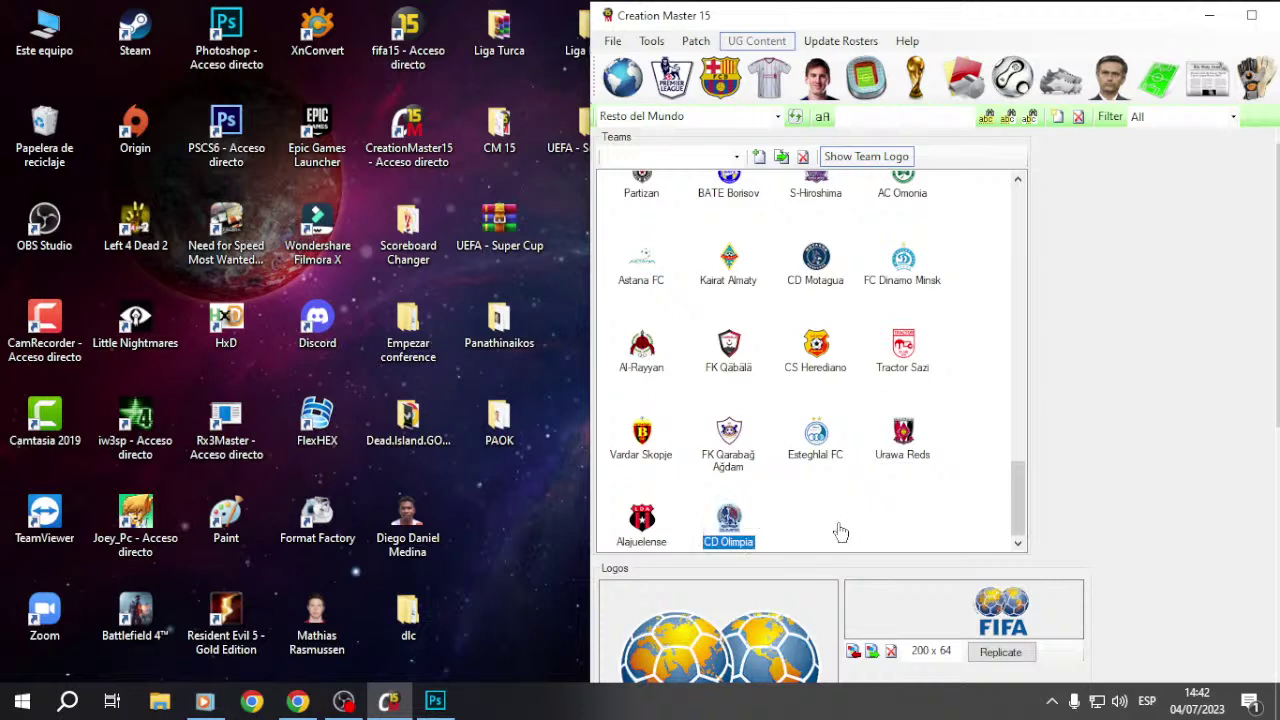
pyautogui.doubleClick(731, 537)
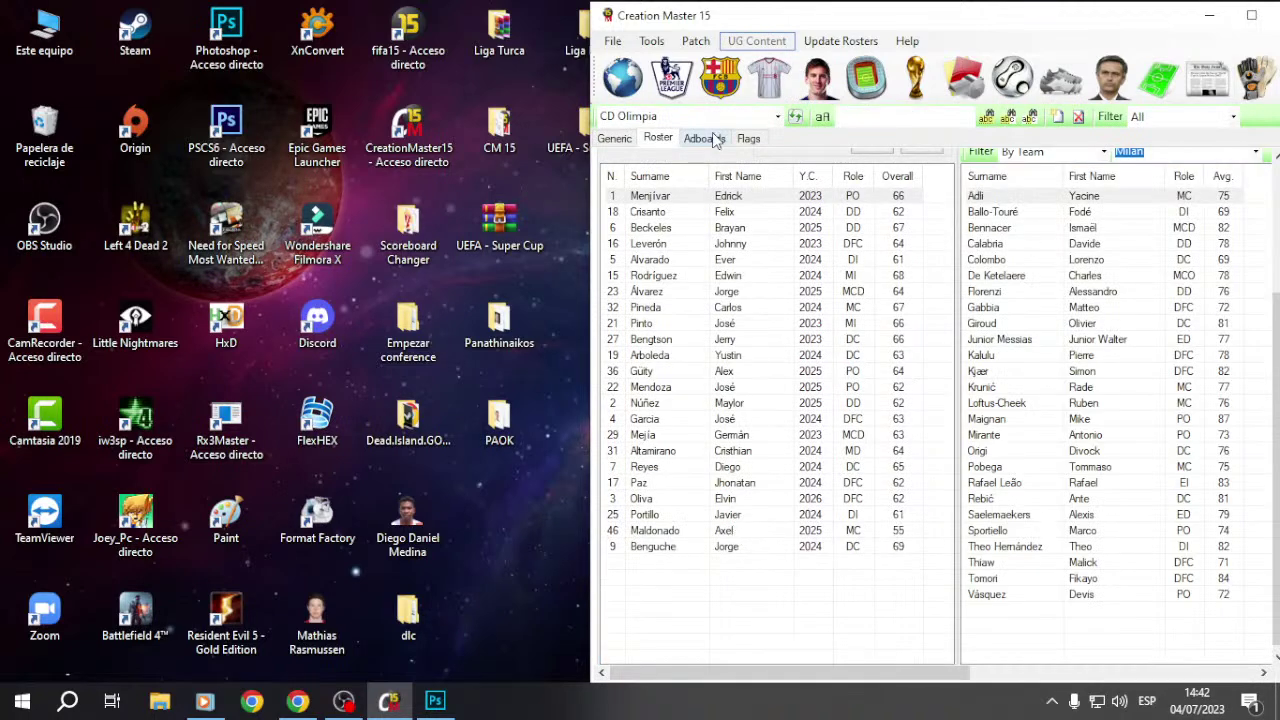
pyautogui.click(628, 140)
# Step: Return to the Resto del Mundo team list, select CD Motagua and look back through the South American teams
pyautogui.click(672, 78)
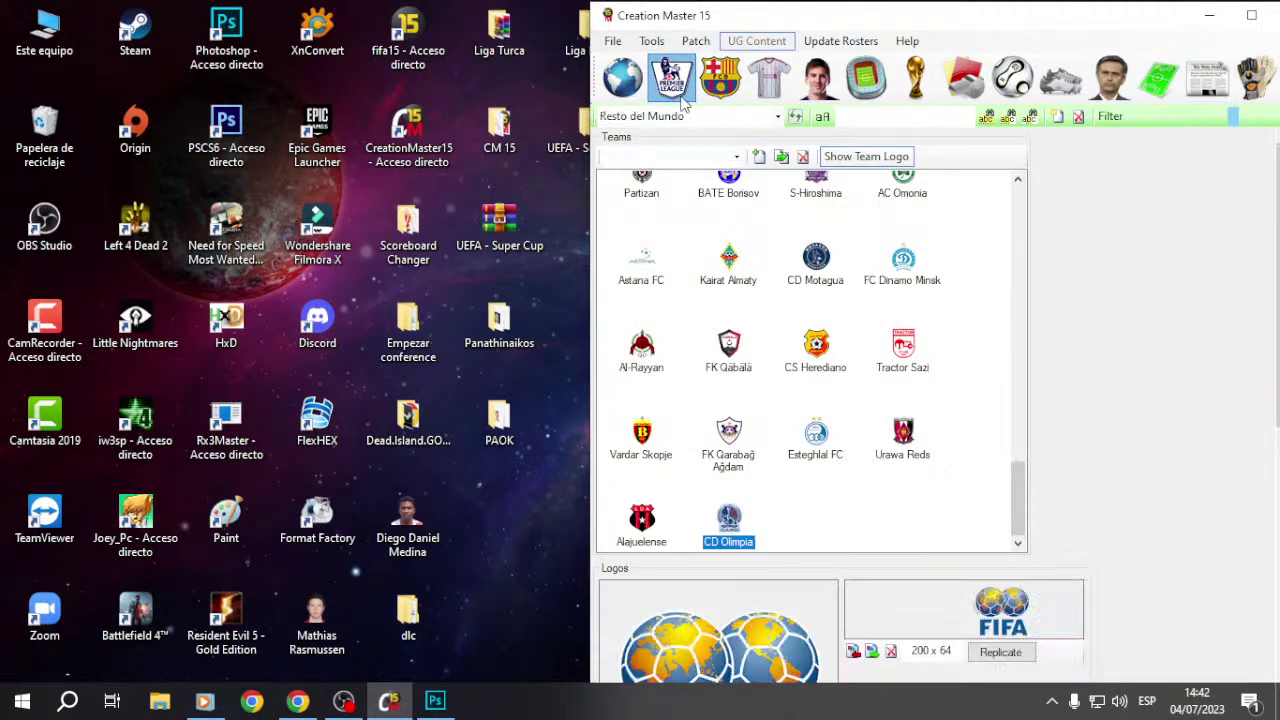
pyautogui.scroll(1, 914, 520)
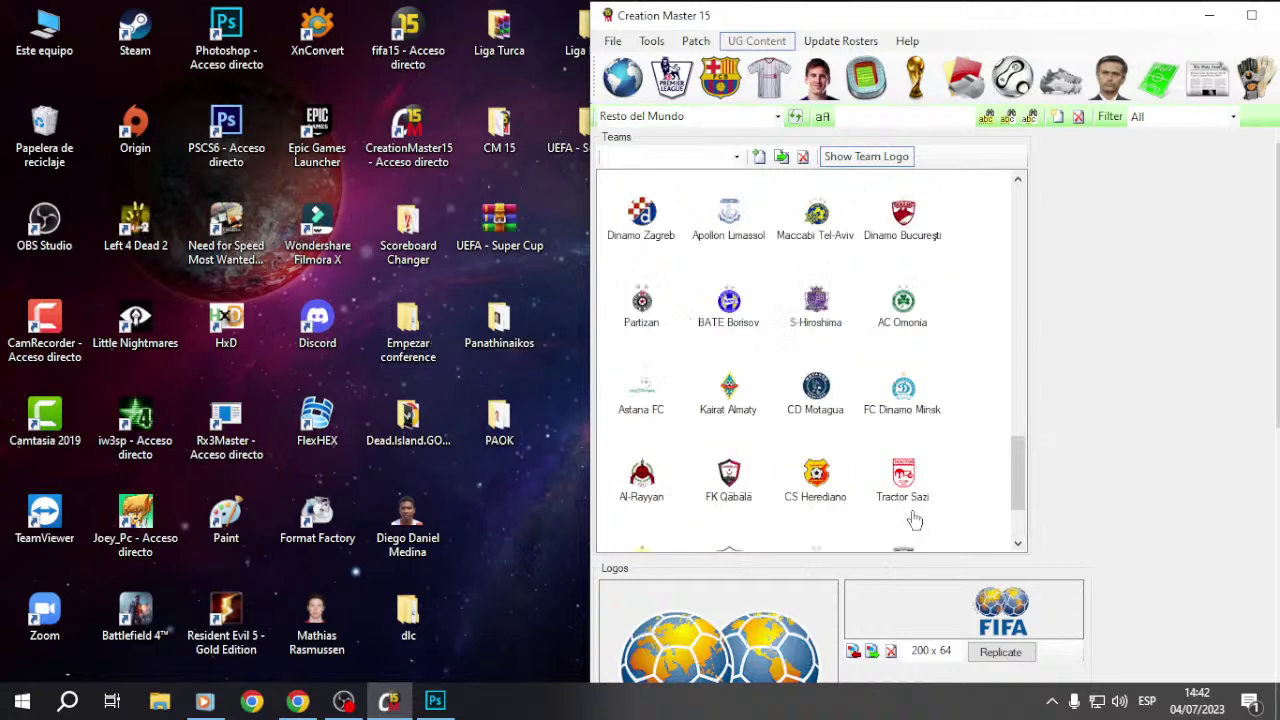
pyautogui.click(814, 390)
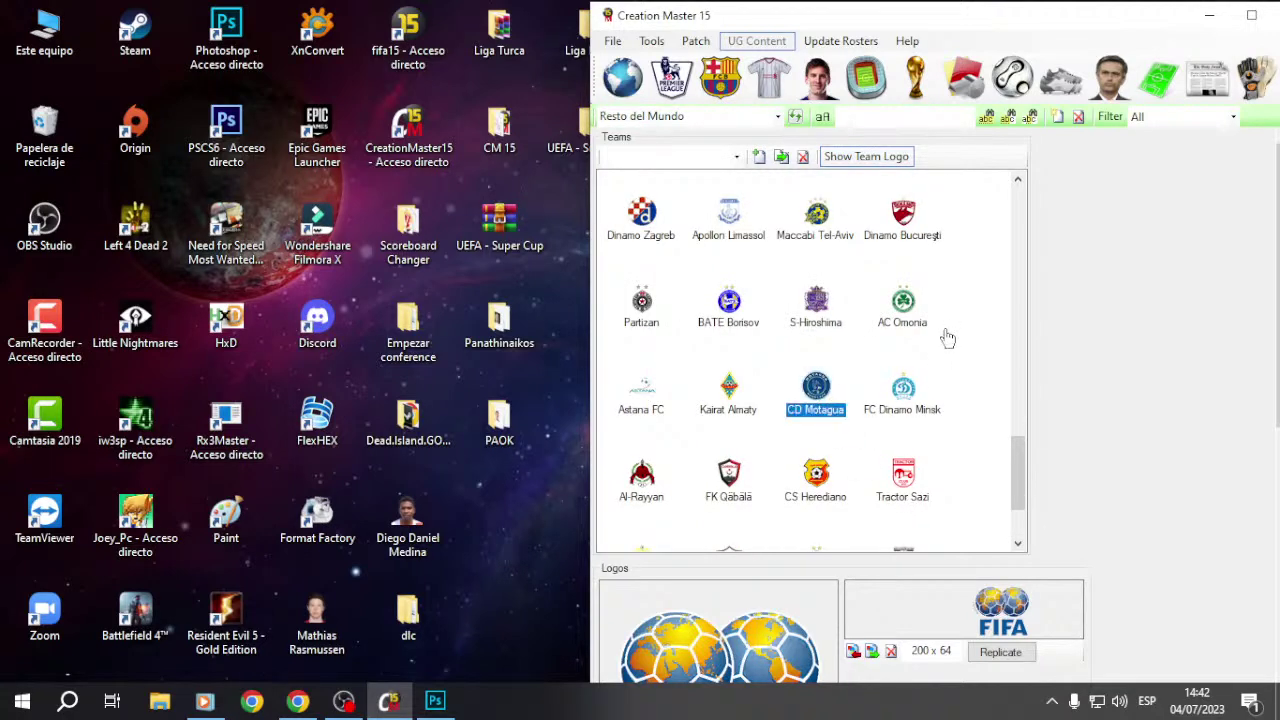
pyautogui.scroll(1, 945, 338)
pyautogui.scroll(1, 934, 344)
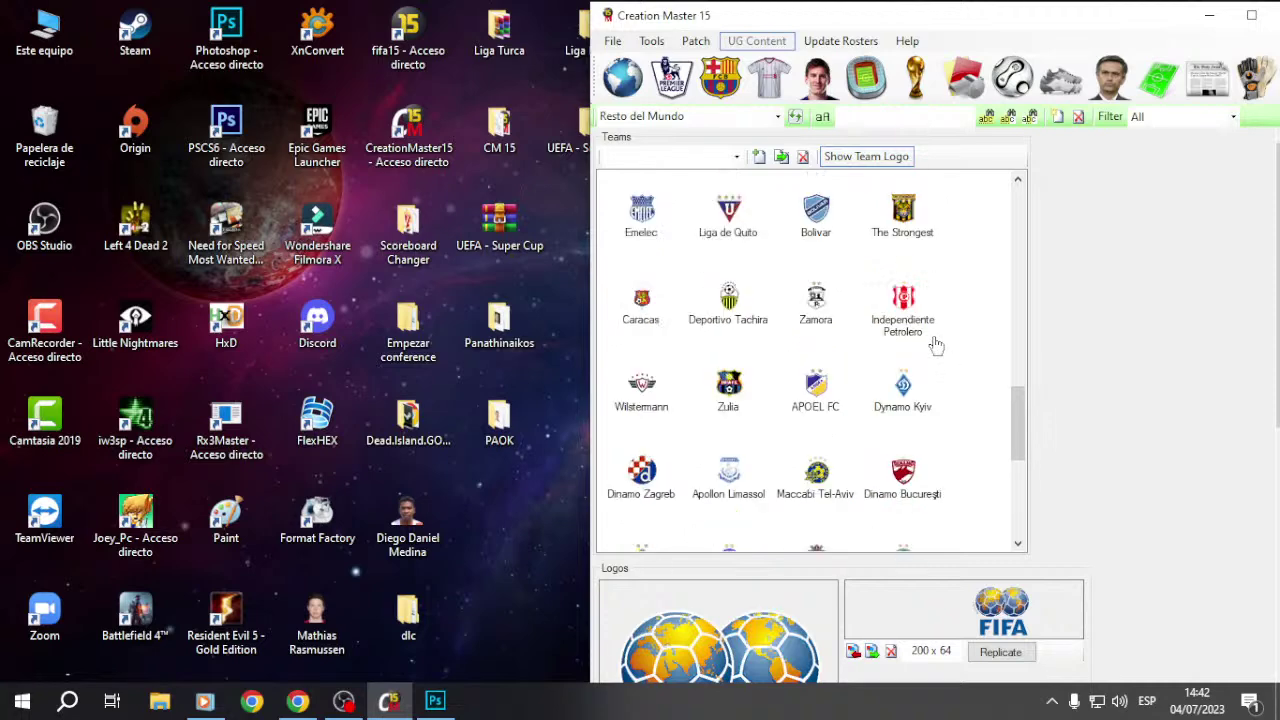
pyautogui.scroll(1, 934, 344)
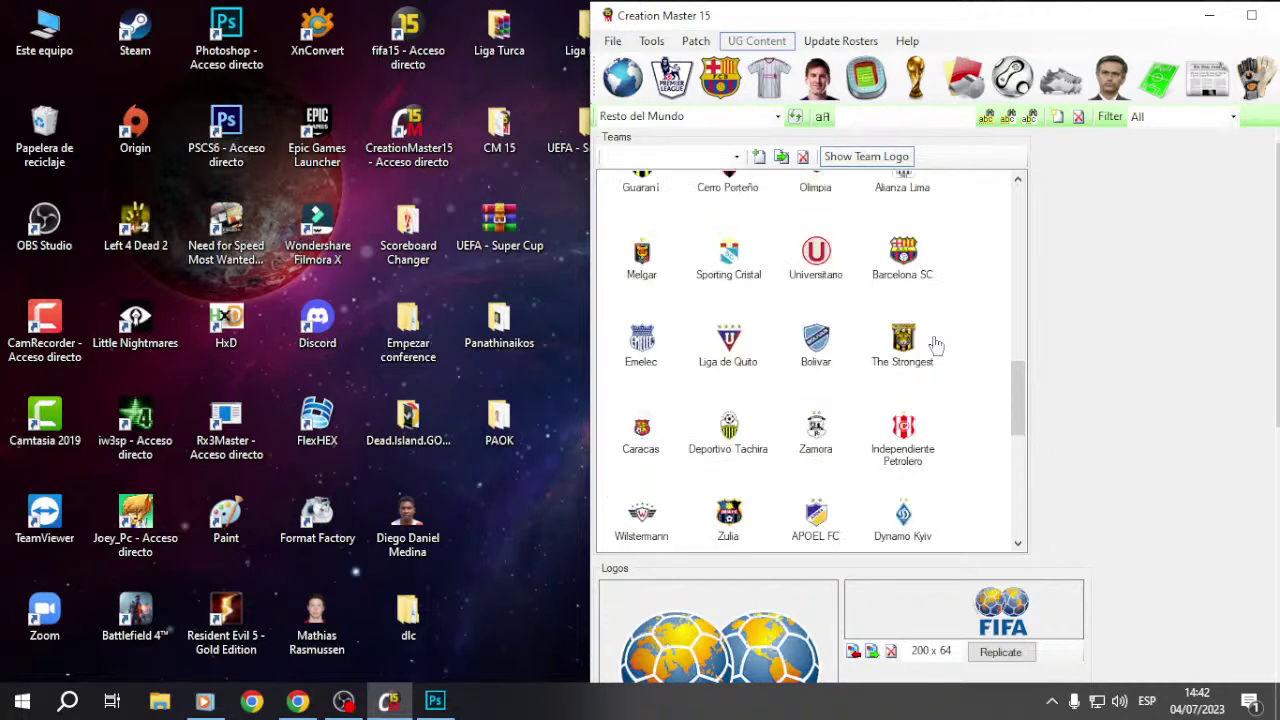
# Step: Browse the Resto del Mundo teams, open Club Nacional de Football and check its roster and generic data
pyautogui.scroll(2, 935, 345)
pyautogui.scroll(2, 935, 345)
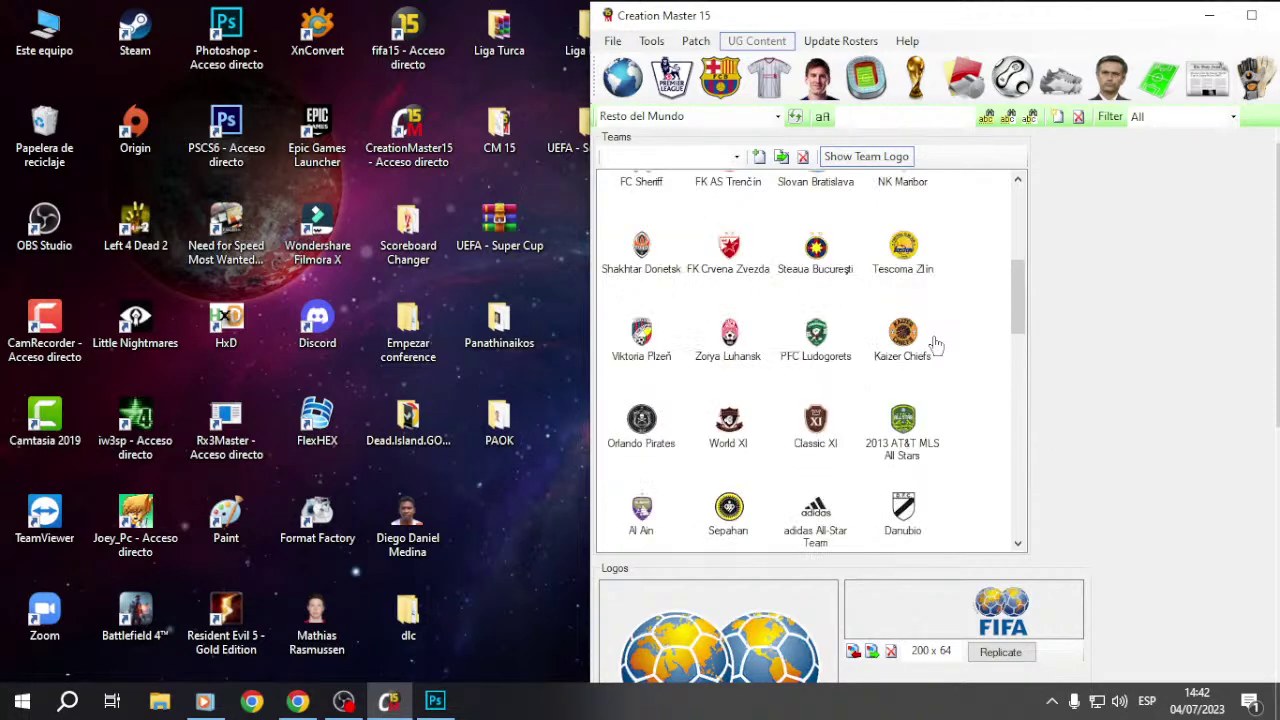
pyautogui.scroll(-3, 935, 345)
pyautogui.scroll(1, 690, 327)
pyautogui.click(645, 360)
pyautogui.doubleClick(645, 360)
pyautogui.click(656, 140)
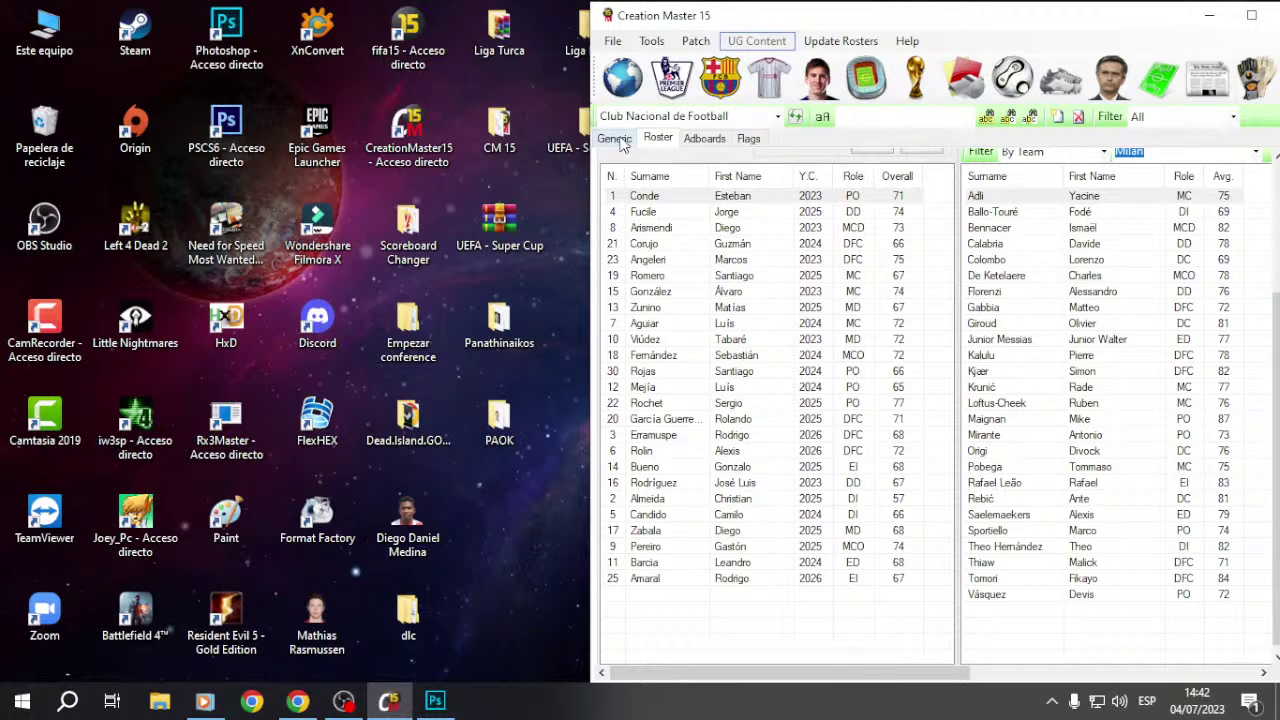
pyautogui.click(614, 139)
# Step: Return to the Resto del Mundo team list, open Ferencvárosi T.C. to check its generic data, and go back to the list
pyautogui.click(670, 98)
pyautogui.scroll(4, 778, 386)
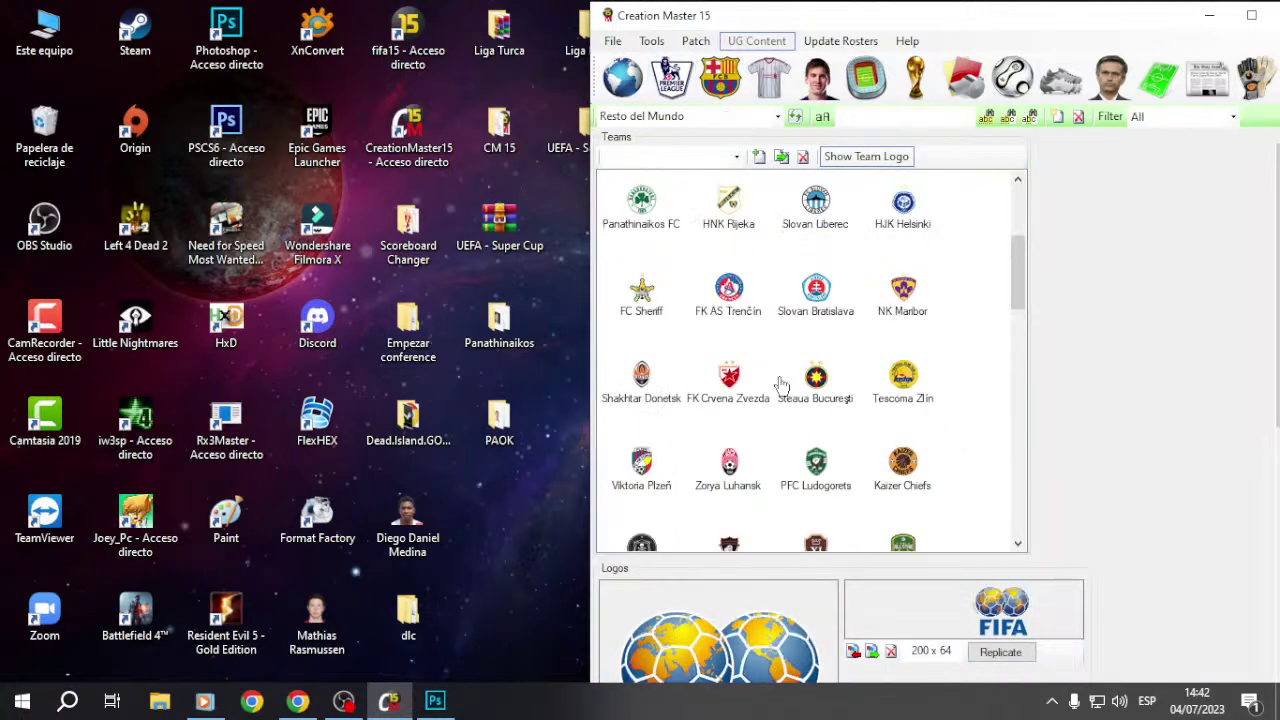
pyautogui.scroll(3, 781, 386)
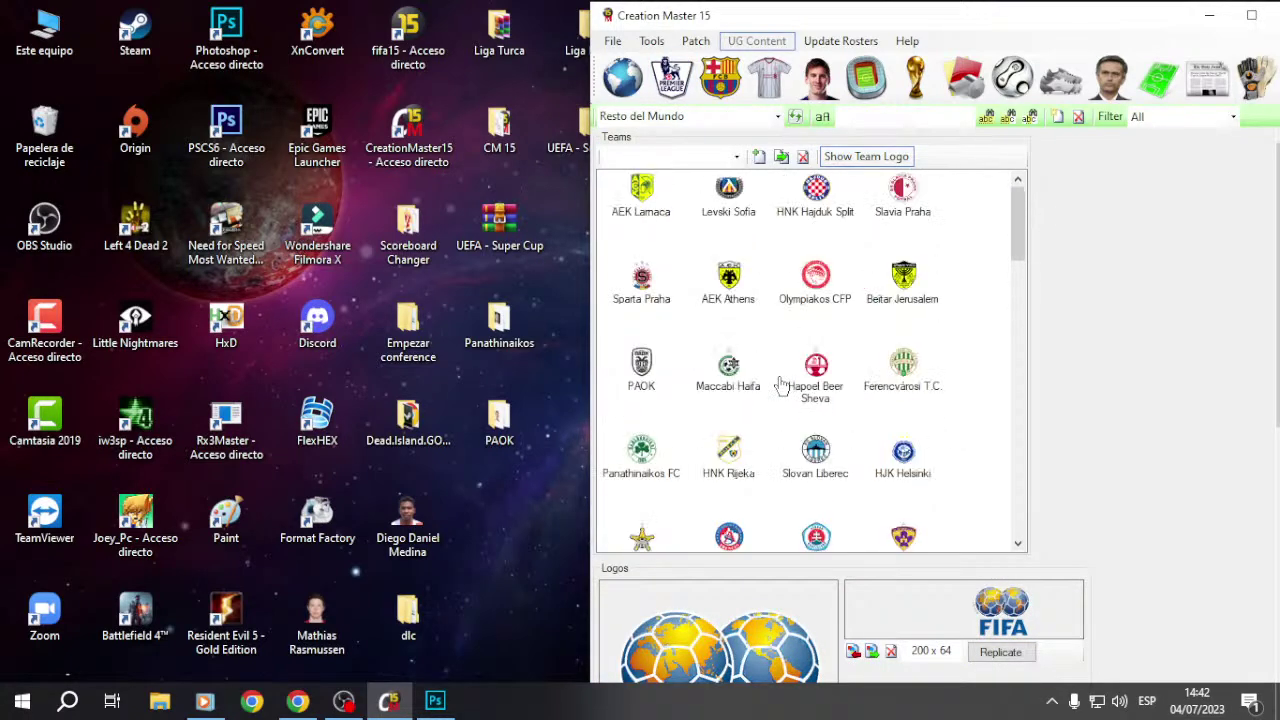
pyautogui.doubleClick(900, 368)
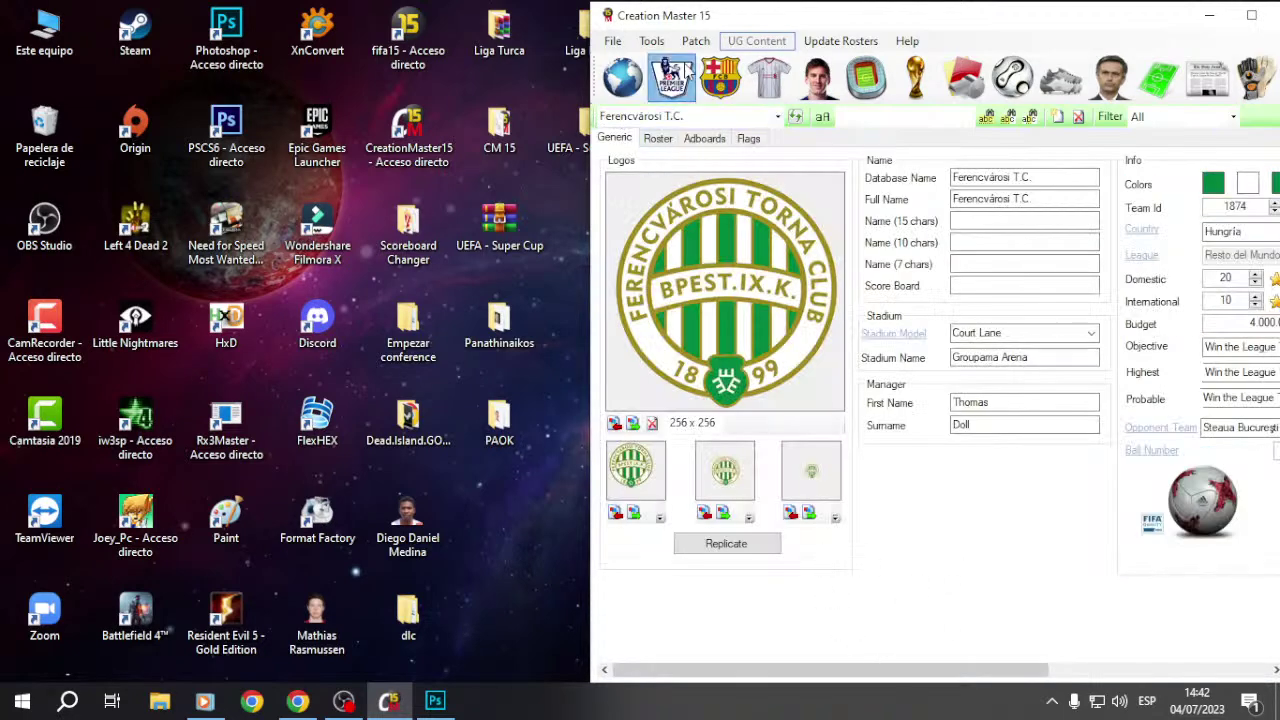
pyautogui.click(670, 80)
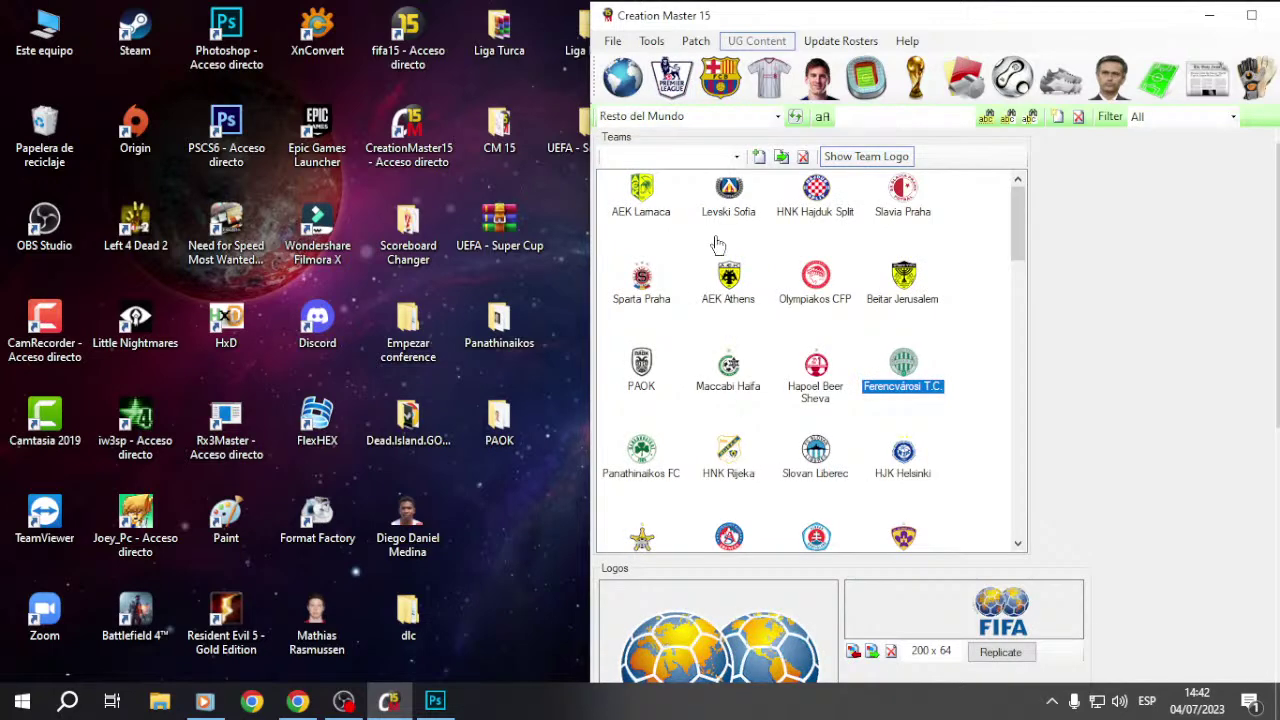
# Step: Find the team PAOK in the team editor and display its roster
pyautogui.click(720, 77)
pyautogui.click(776, 116)
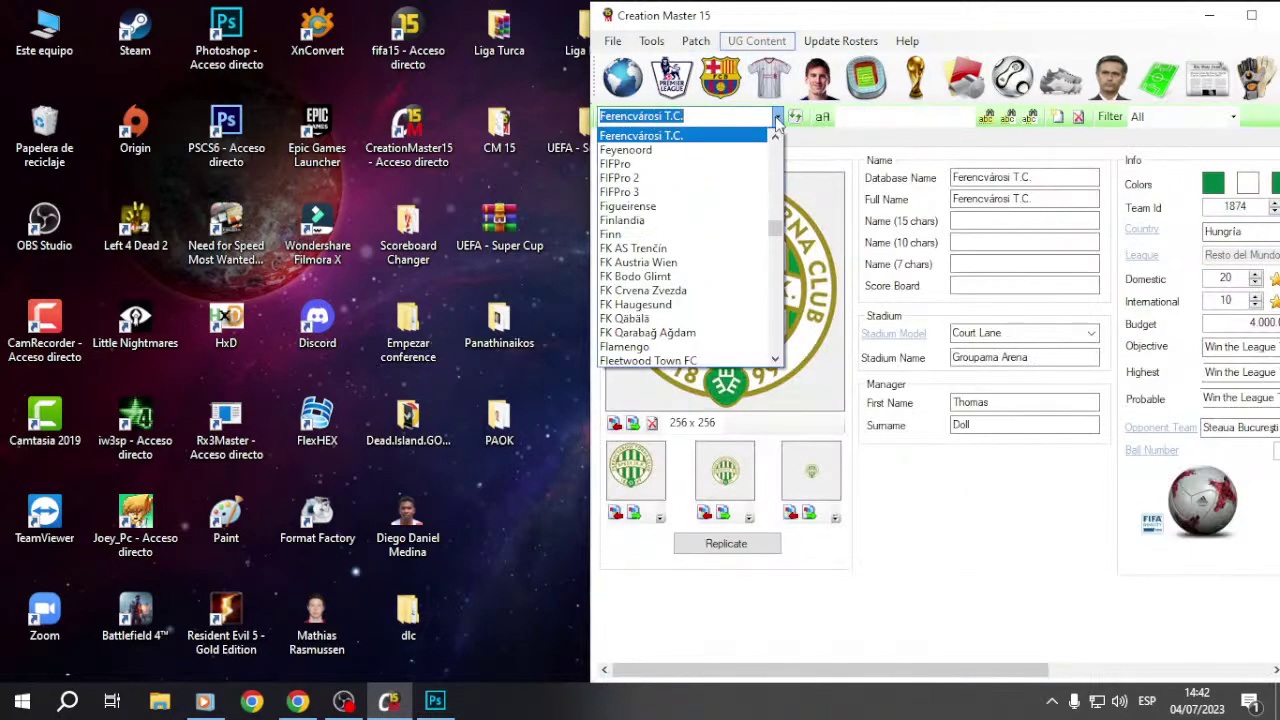
pyautogui.moveTo(778, 240); pyautogui.dragTo(778, 246)
pyautogui.write('paok')
pyautogui.press('Return')
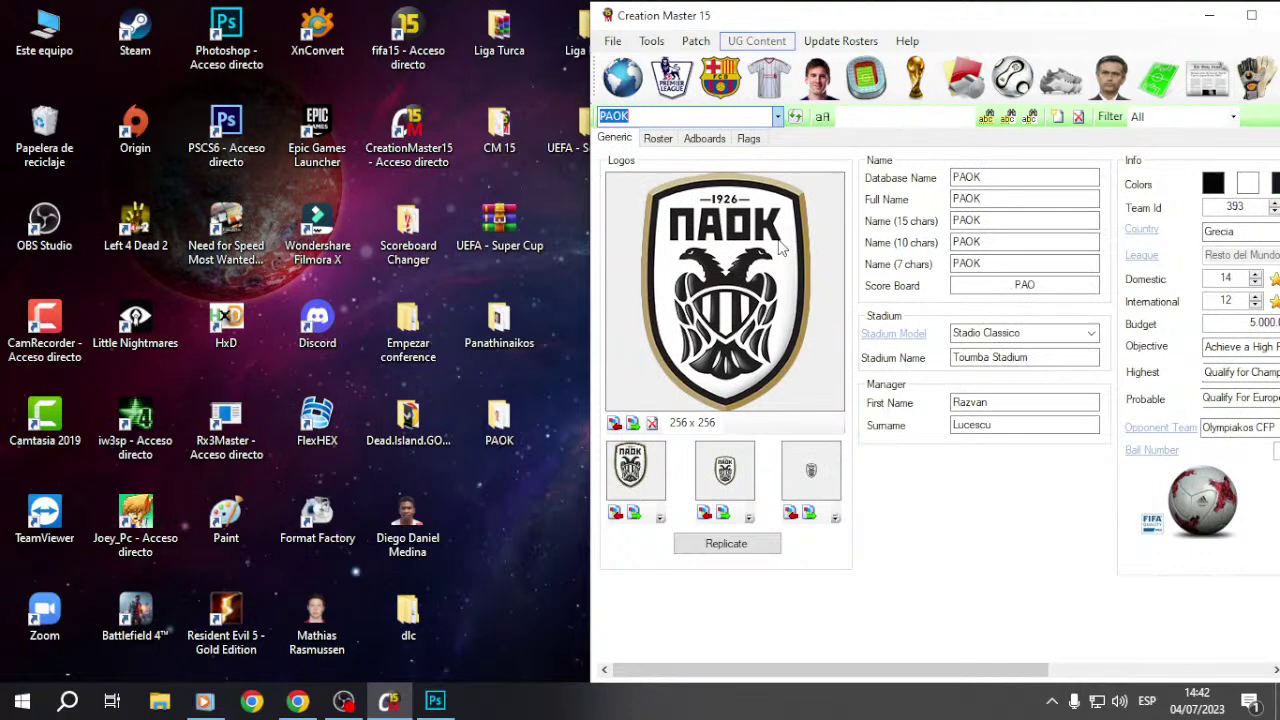
pyautogui.click(658, 138)
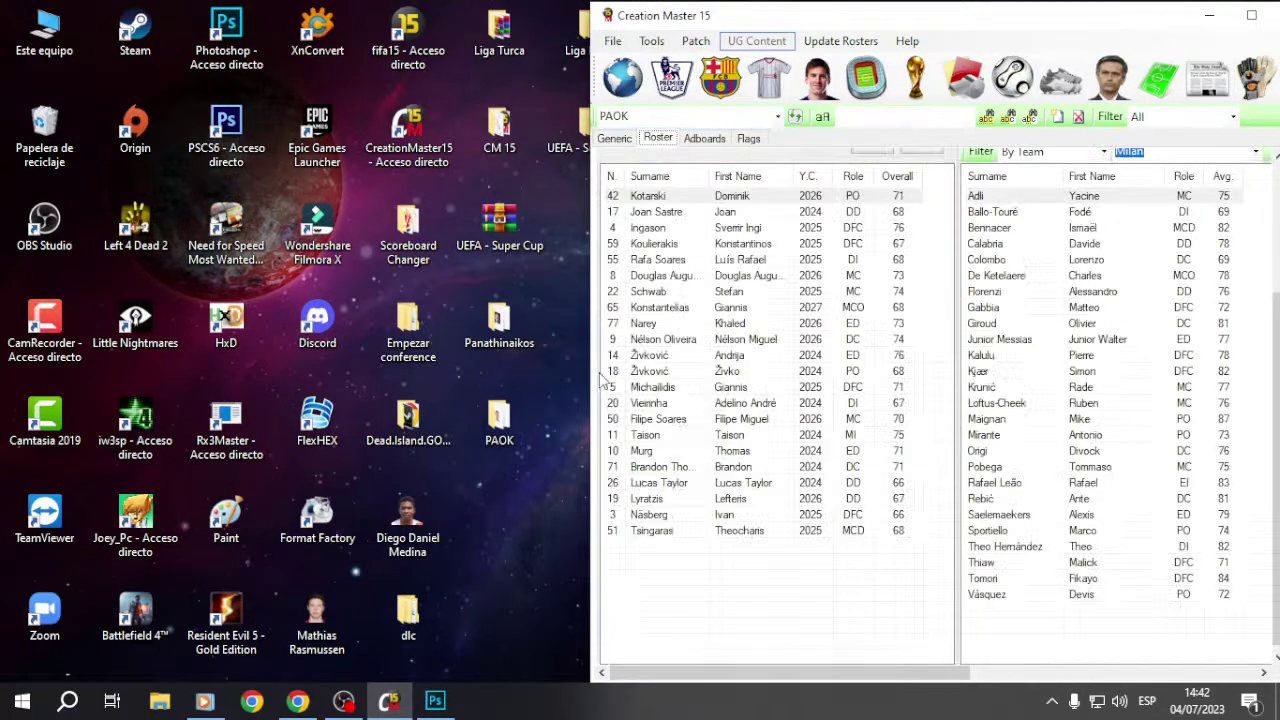
# Step: Load all portraits from the desktop's PAOK folder into XnConvert and convert them to PNG in the Minifaces Convertidos folder
pyautogui.doubleClick(499, 420)
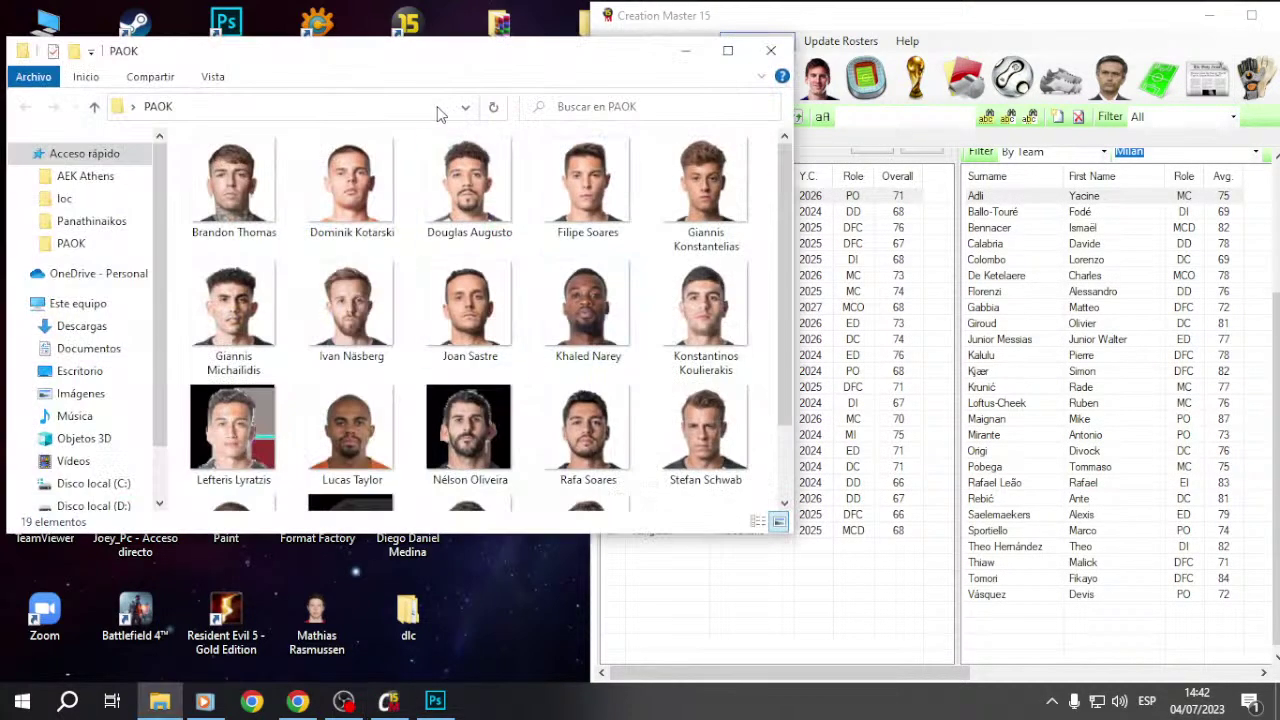
pyautogui.moveTo(305, 50); pyautogui.dragTo(273, 140)
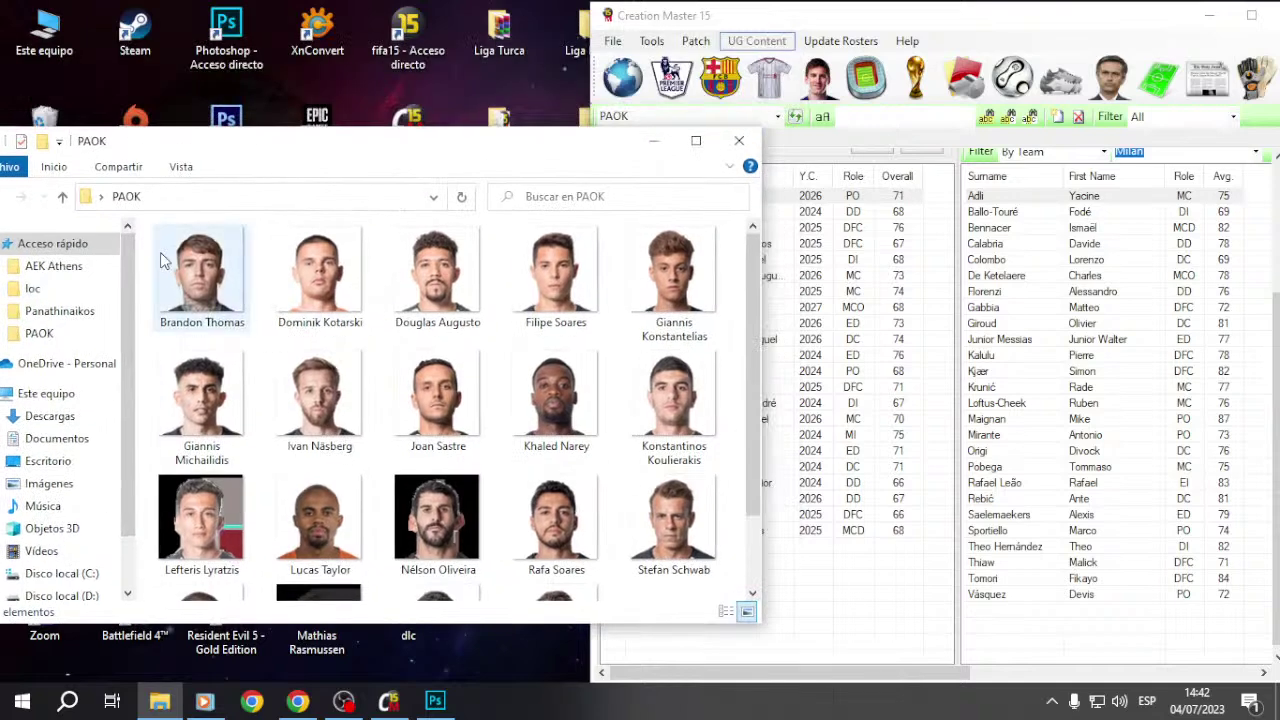
pyautogui.moveTo(150, 228); pyautogui.dragTo(697, 683)
pyautogui.moveTo(218, 285); pyautogui.dragTo(312, 45)
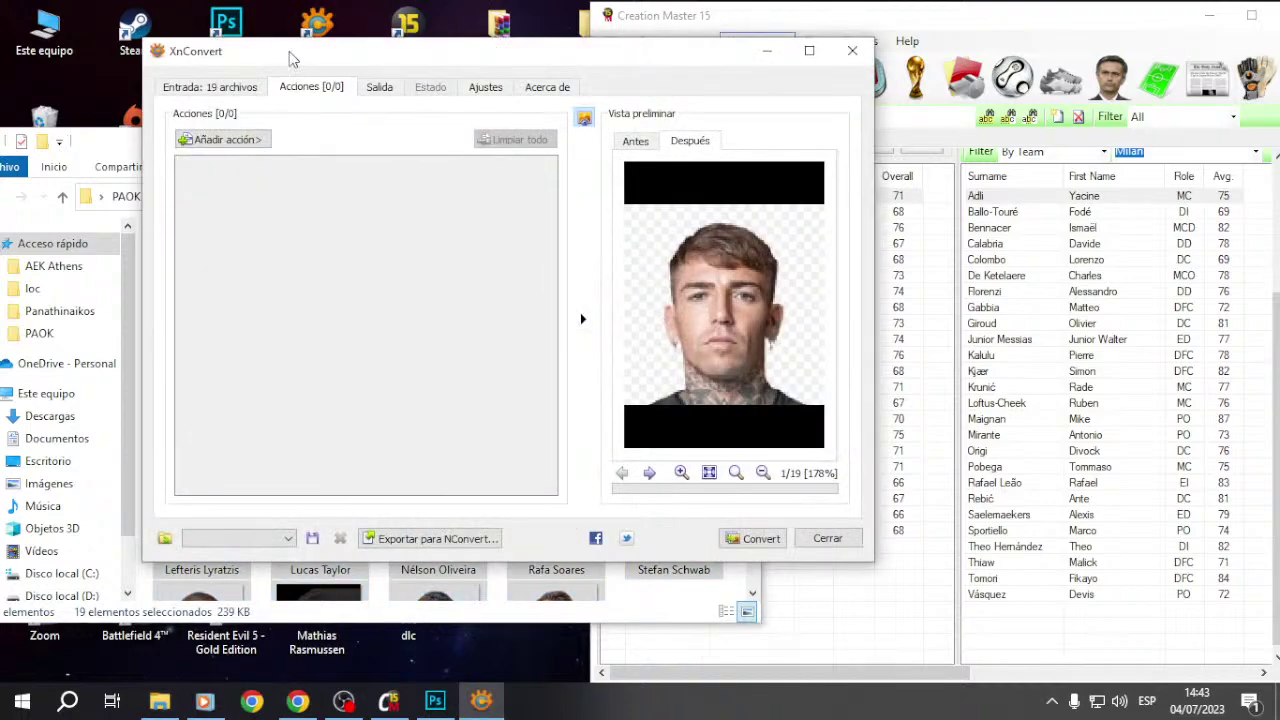
pyautogui.click(380, 90)
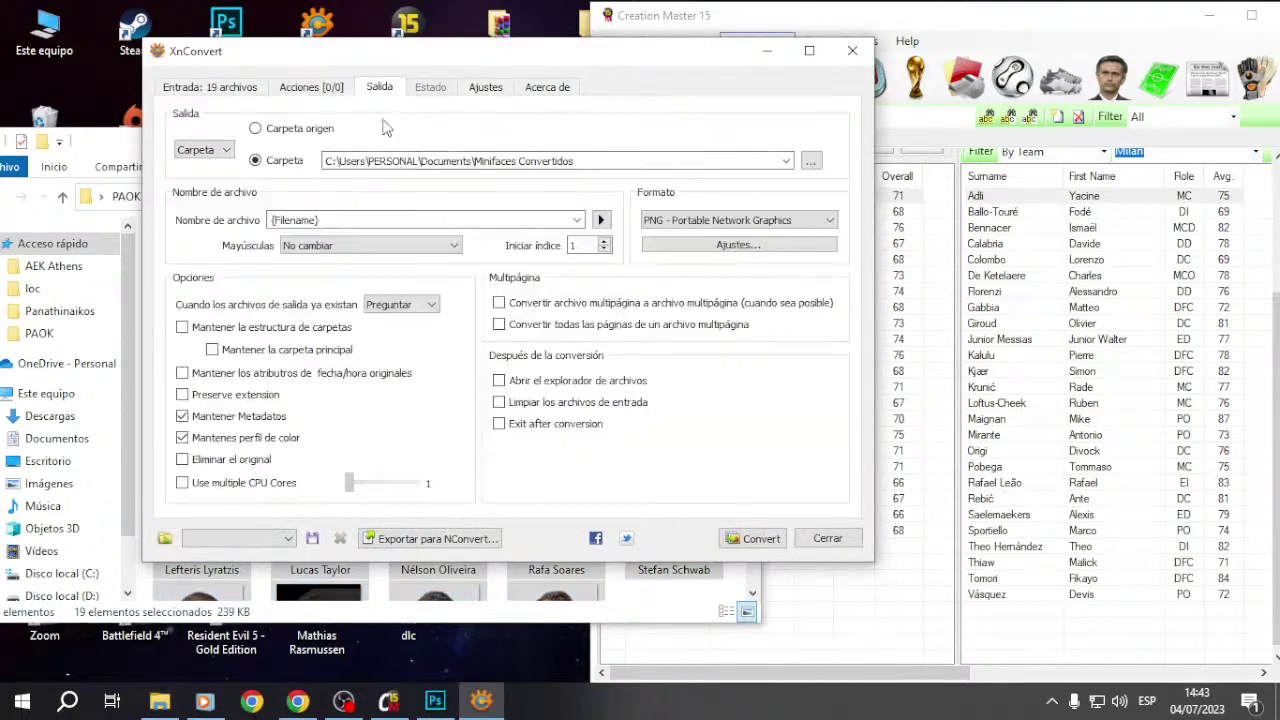
pyautogui.click(783, 540)
pyautogui.click(827, 540)
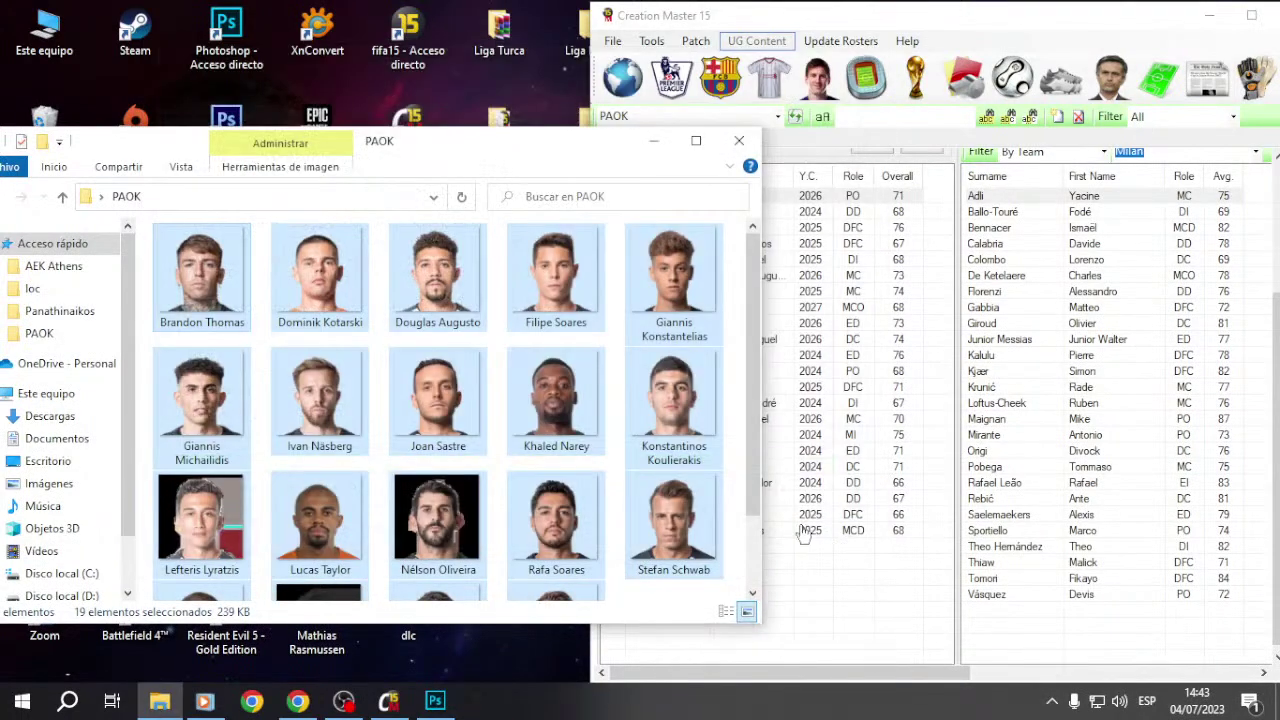
# Step: Delete the original portraits from the PAOK folder and cut all converted ones from Documentos > Minifaces Convertidos
pyautogui.press('Delete')
pyautogui.moveTo(414, 140); pyautogui.dragTo(571, 140)
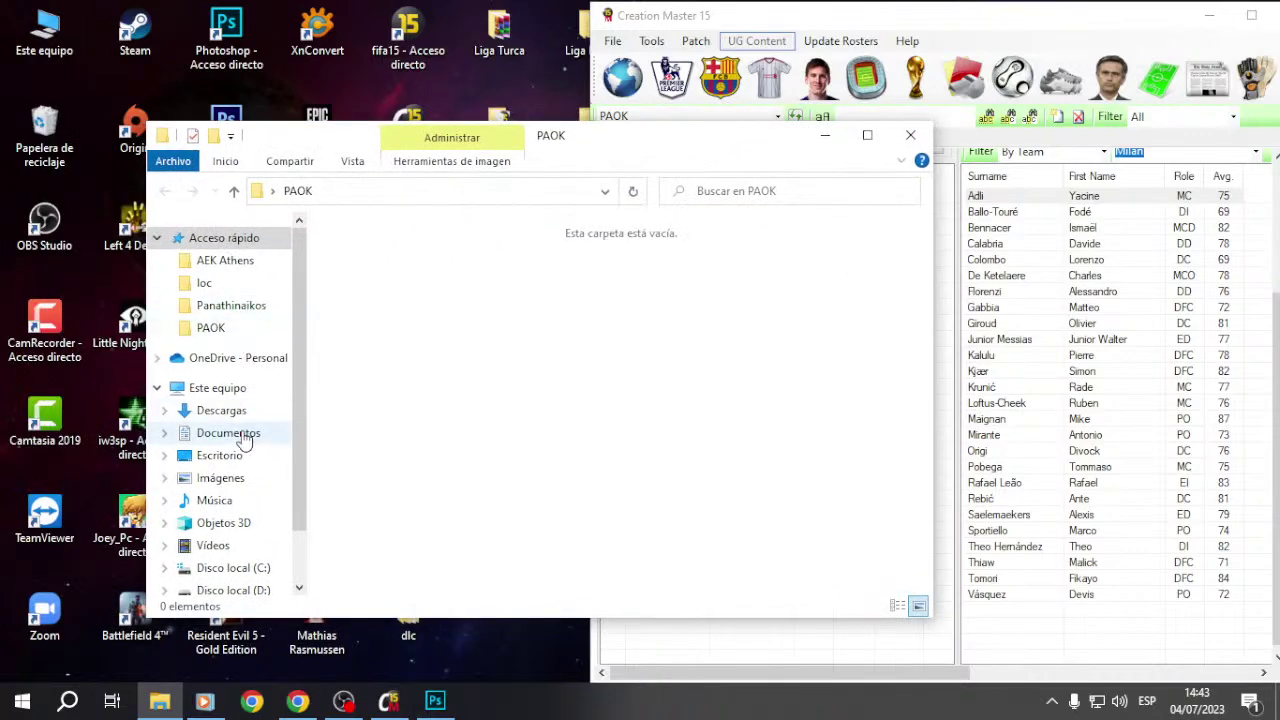
pyautogui.click(229, 433)
pyautogui.doubleClick(398, 500)
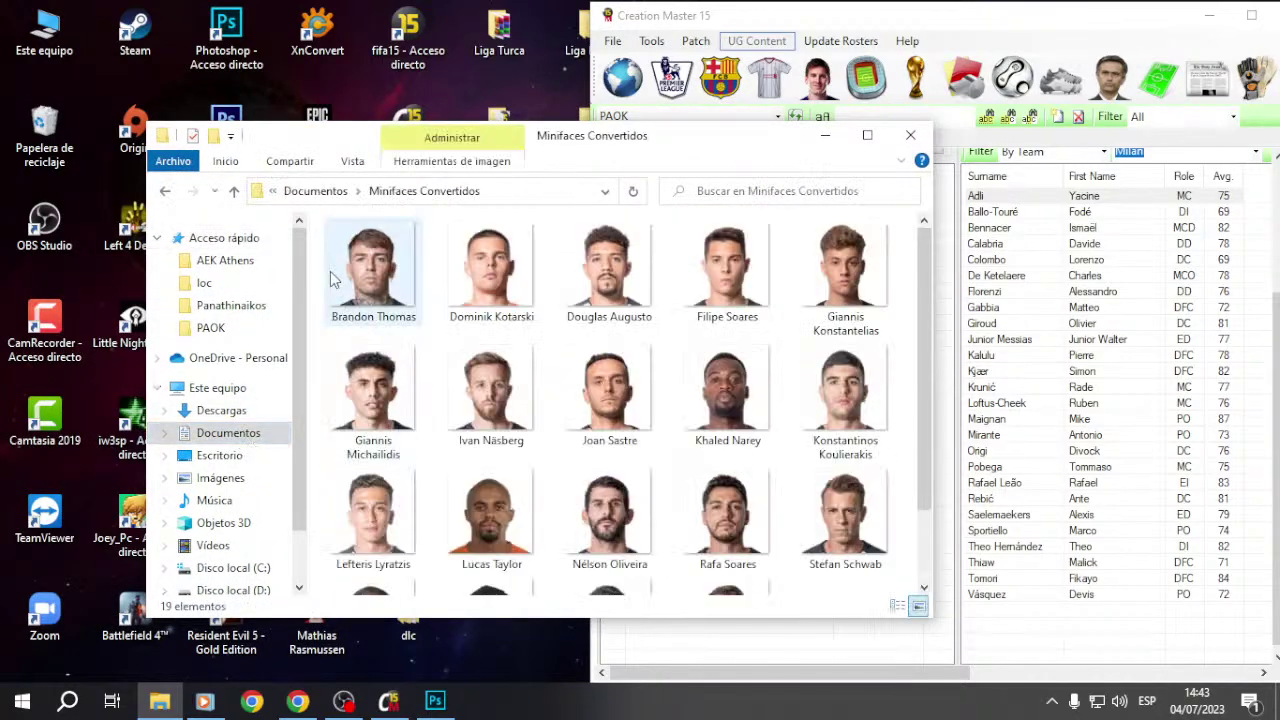
pyautogui.hotkey('ctrl', 'a')
pyautogui.scroll(-2, 620, 400)
pyautogui.rightClick(731, 410)
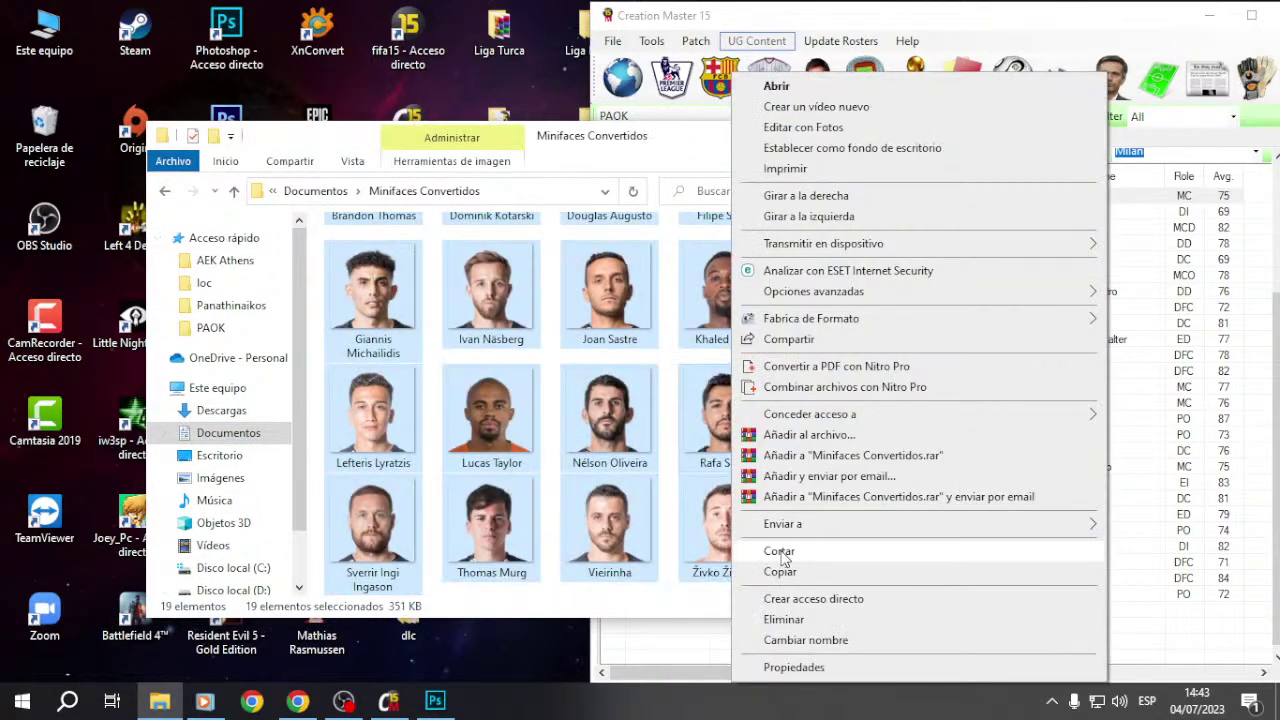
pyautogui.click(784, 558)
# Step: Paste the converted portraits into the PAOK folder and open them all in Photoshop
pyautogui.click(166, 194)
pyautogui.click(166, 194)
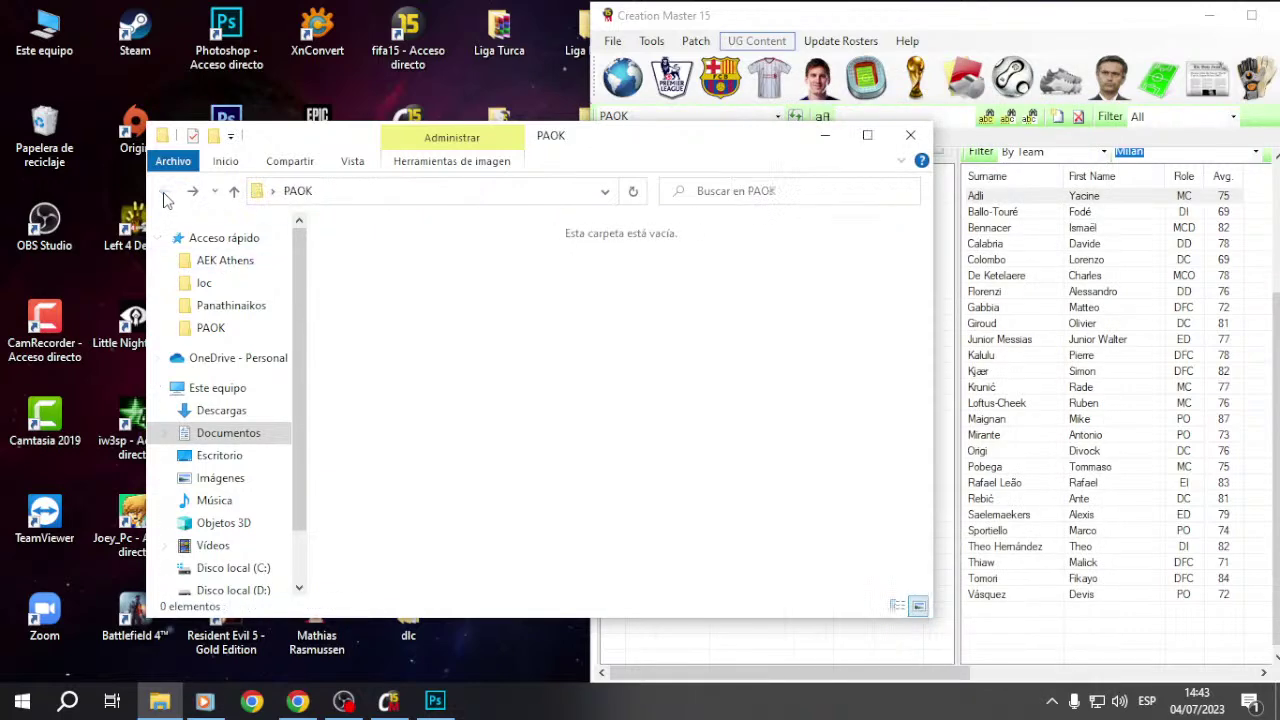
pyautogui.hotkey('ctrl', 'v')
pyautogui.moveTo(690, 140); pyautogui.dragTo(379, 128)
pyautogui.moveTo(143, 259); pyautogui.dragTo(226, 38)
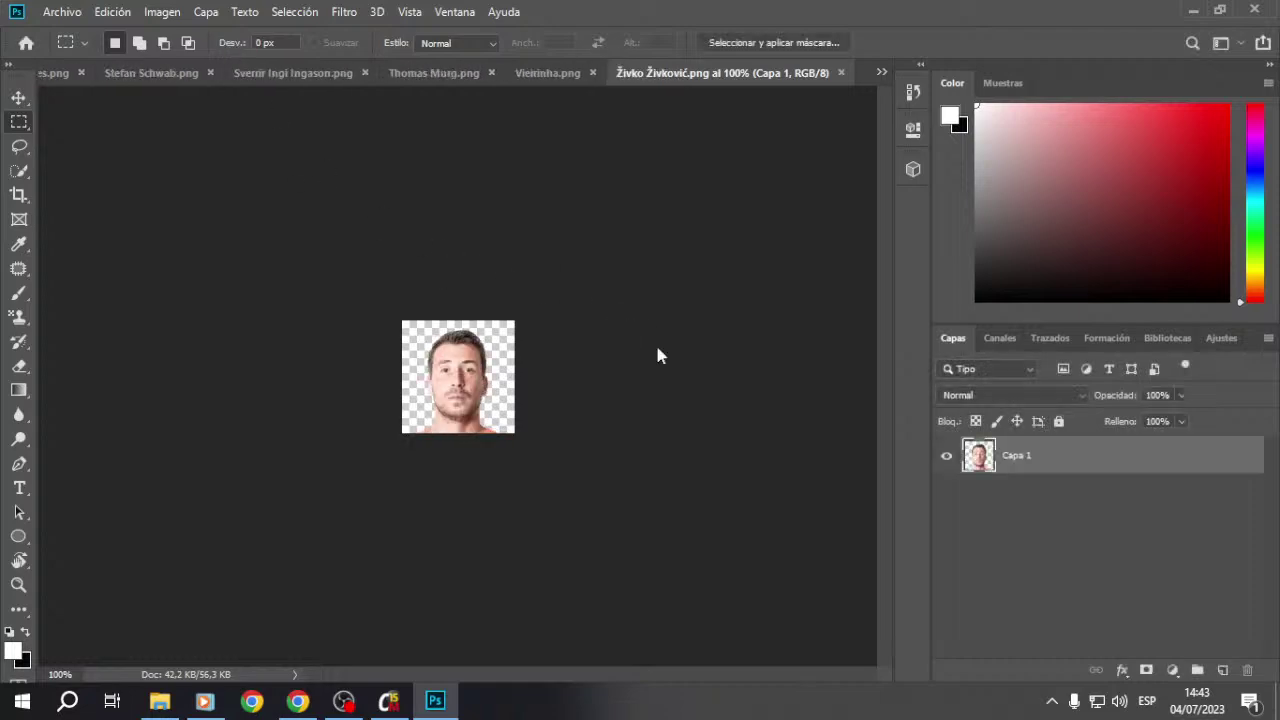
# Step: Save Živko Živković.png and Vieirinha.png over their existing PAOK files as large-size PNGs, closing each document
pyautogui.hotkey('ctrl', 'shift', 's')
pyautogui.click(812, 603)
pyautogui.click(701, 345)
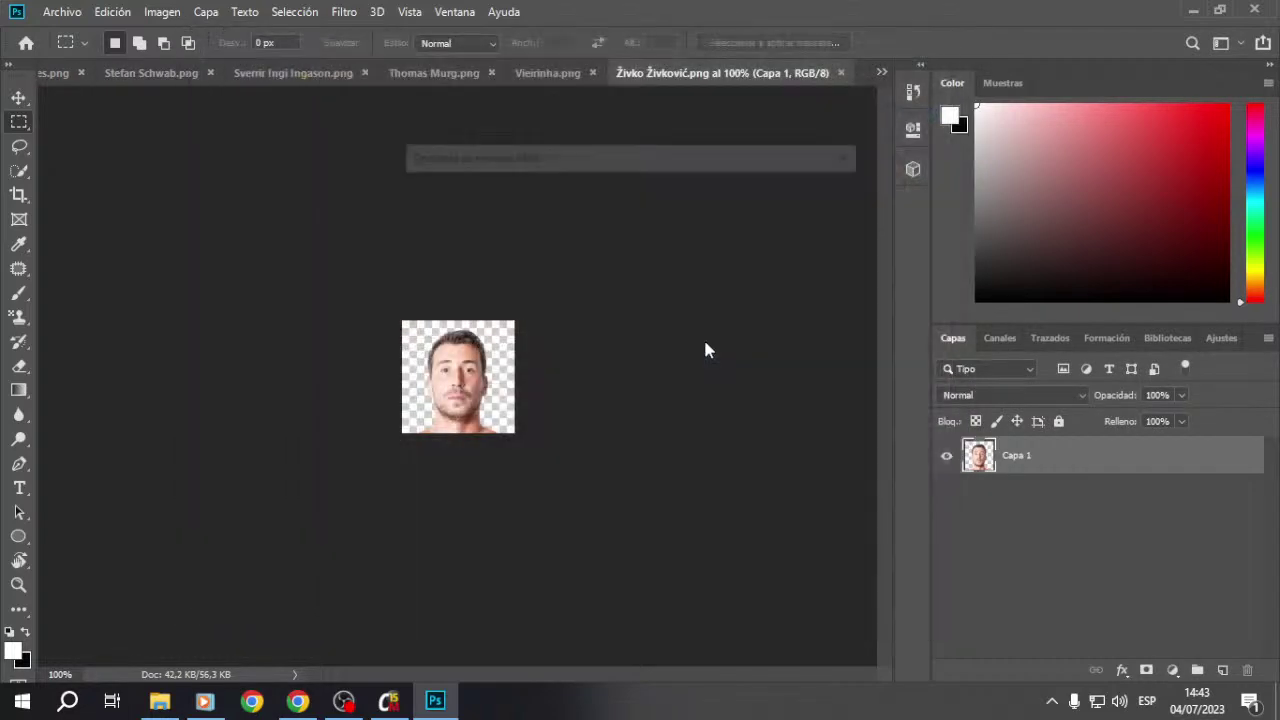
pyautogui.click(803, 194)
pyautogui.click(840, 72)
pyautogui.hotkey('ctrl', 'shift', 's')
pyautogui.click(815, 599)
pyautogui.click(690, 347)
pyautogui.click(784, 204)
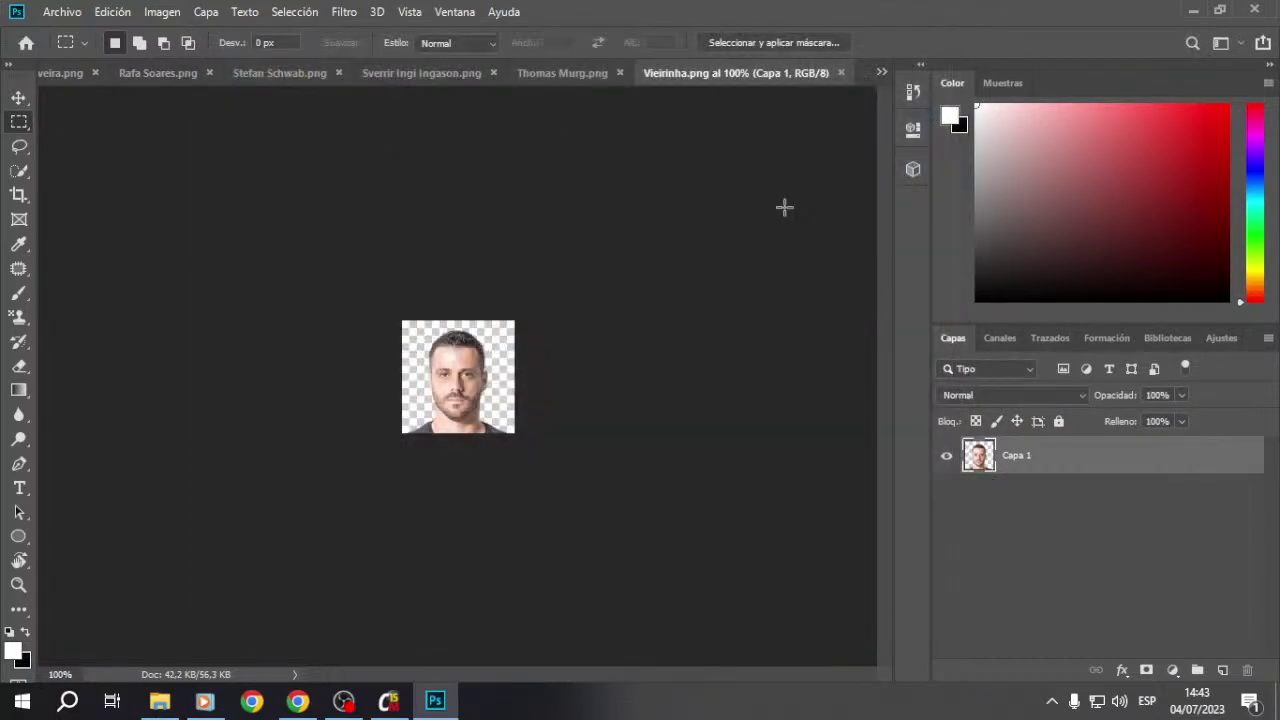
pyautogui.click(840, 73)
# Step: Overwrite Thomas Murg.png and Sverrir Ingi Ingason.png in the PAOK folder as large-size PNGs and close both documents
pyautogui.hotkey('shift', 'ctrl', 's')
pyautogui.click(815, 600)
pyautogui.click(690, 347)
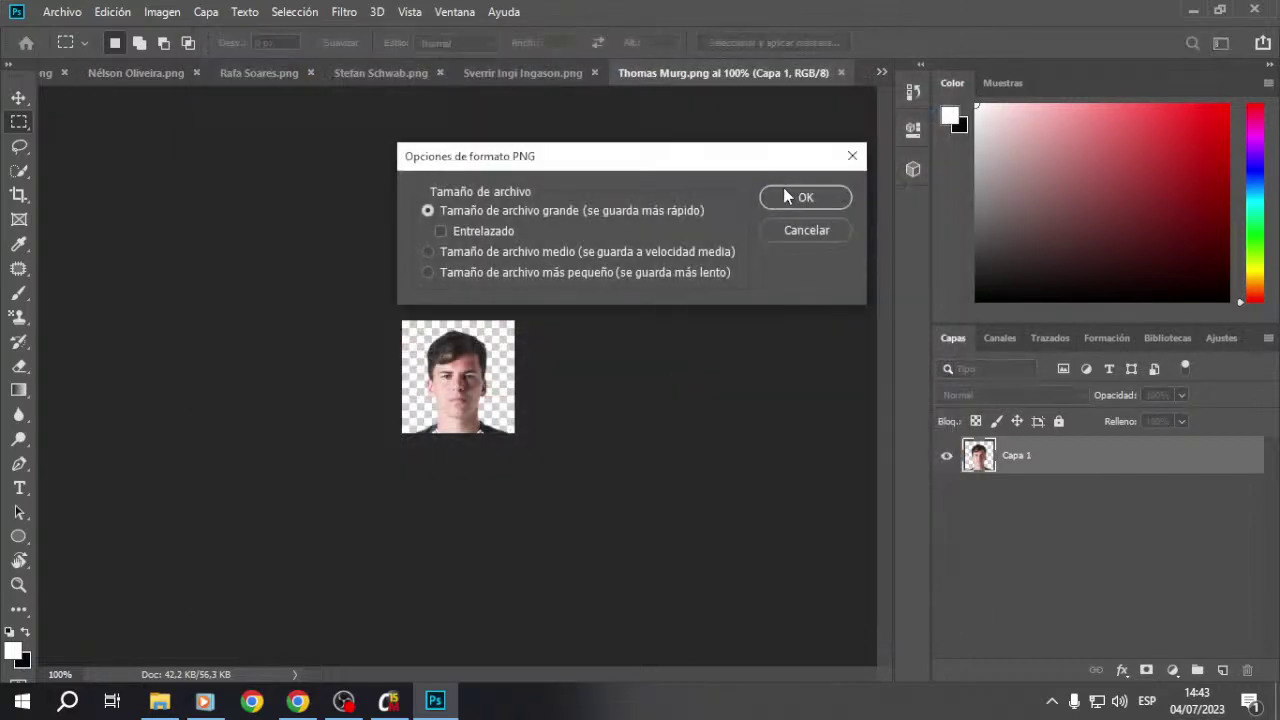
pyautogui.click(790, 197)
pyautogui.click(840, 73)
pyautogui.hotkey('shift', 'ctrl', 's')
pyautogui.click(818, 600)
pyautogui.click(690, 347)
pyautogui.click(805, 196)
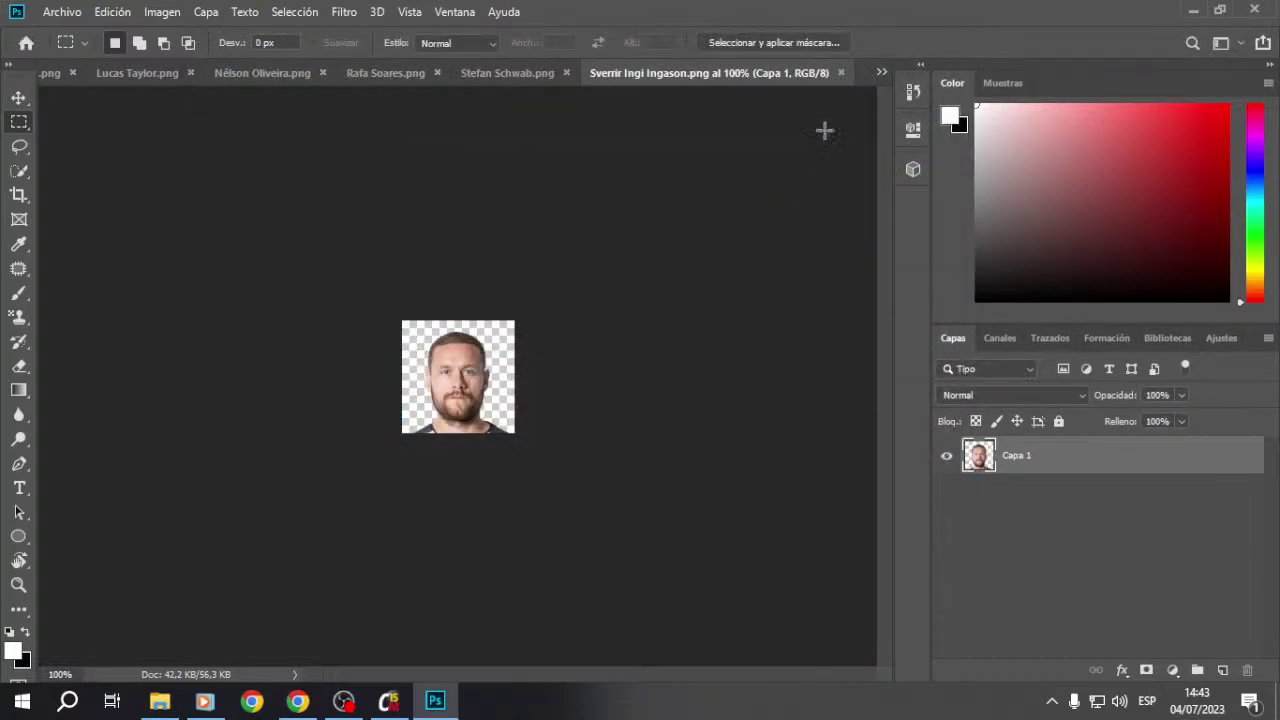
pyautogui.click(841, 73)
# Step: Overwrite Stefan Schwab.png and Rafa Soares.png in the PAOK folder as large-size PNGs and close both documents
pyautogui.hotkey('shift', 'ctrl', 's')
pyautogui.click(817, 600)
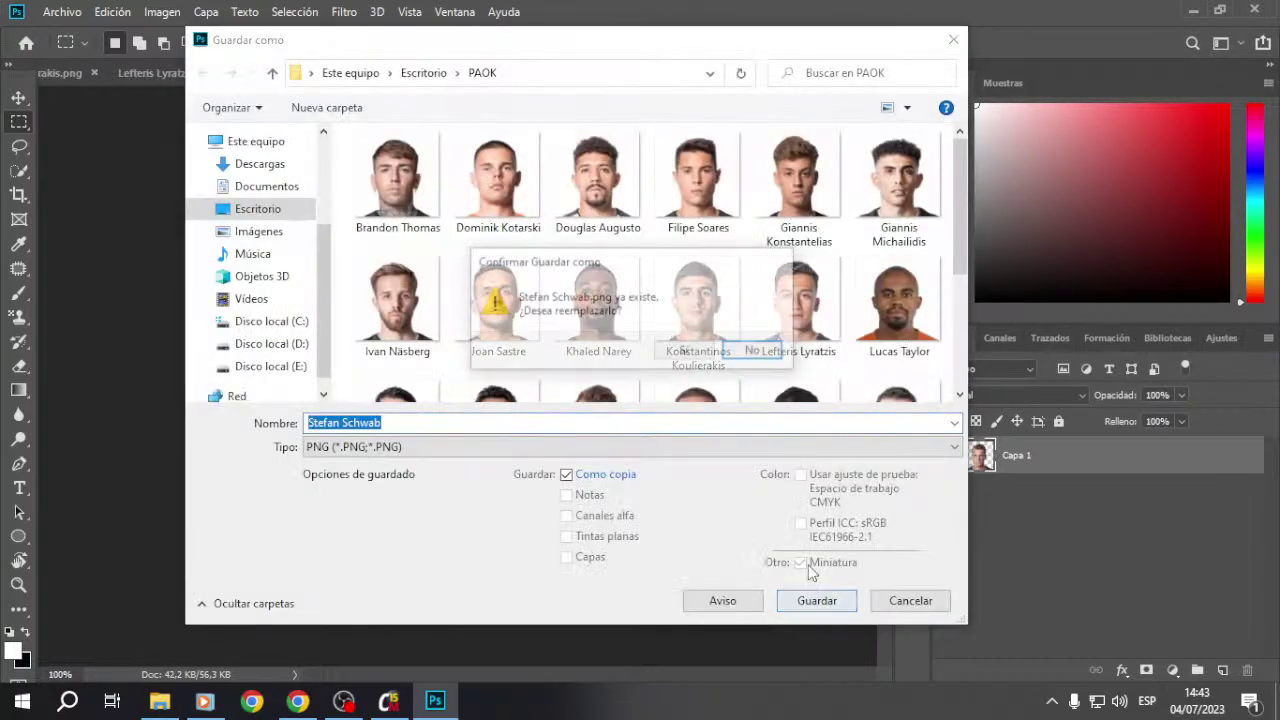
pyautogui.click(686, 351)
pyautogui.click(805, 196)
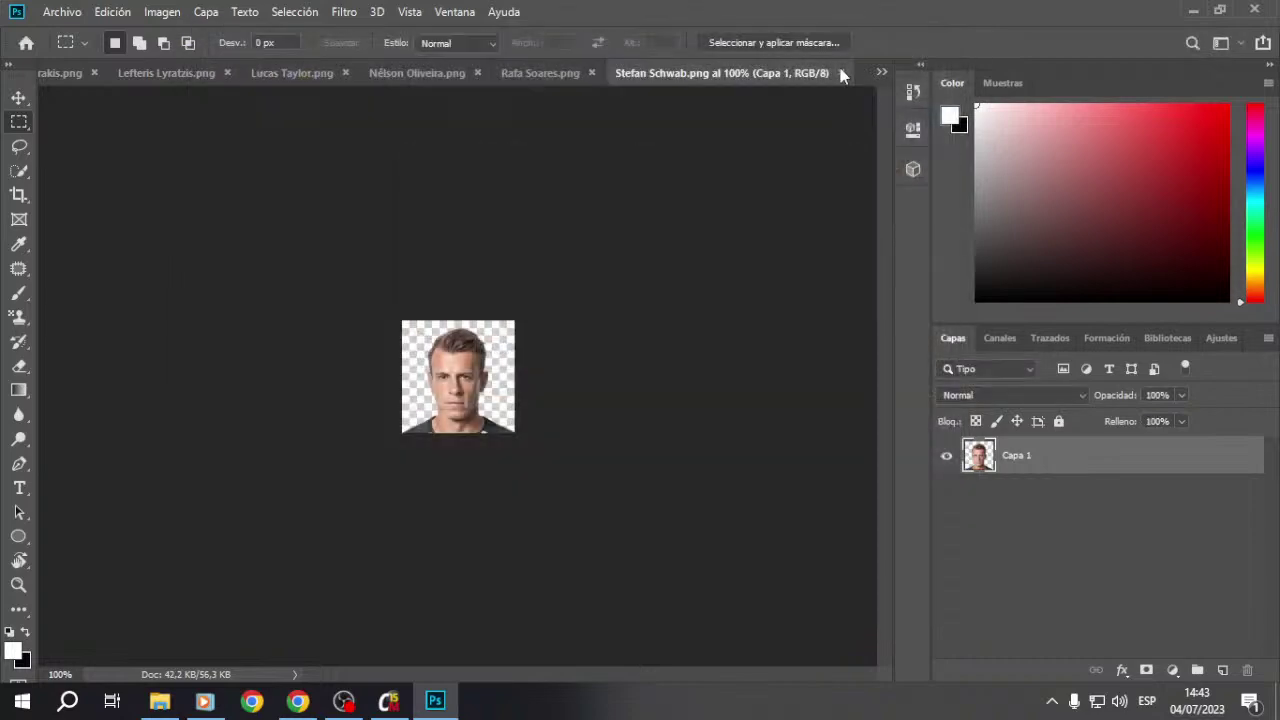
pyautogui.click(841, 73)
pyautogui.hotkey('shift', 'ctrl', 's')
pyautogui.click(814, 597)
pyautogui.click(683, 352)
pyautogui.click(806, 199)
pyautogui.click(843, 73)
# Step: Overwrite Nélson Oliveira.png and Lucas Taylor.png in the PAOK folder as large-size PNGs and close both documents
pyautogui.hotkey('shift', 'ctrl', 's')
pyautogui.click(814, 597)
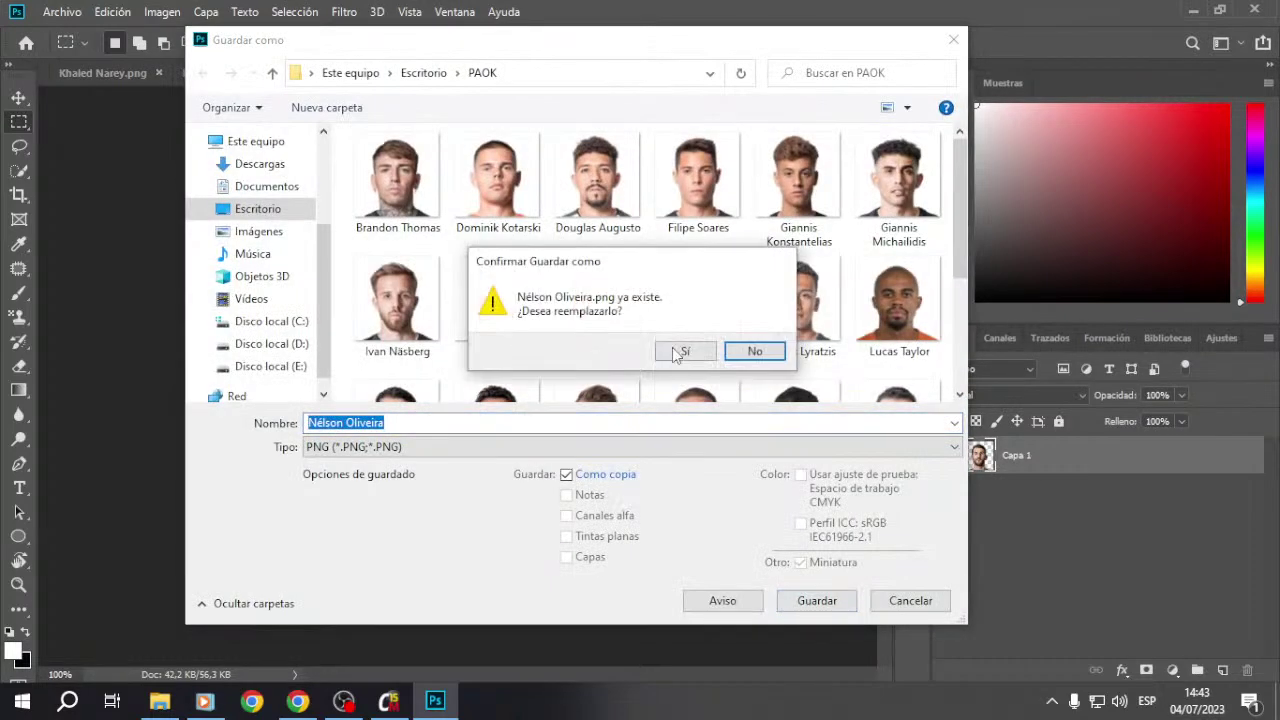
pyautogui.click(683, 352)
pyautogui.click(758, 200)
pyautogui.click(843, 73)
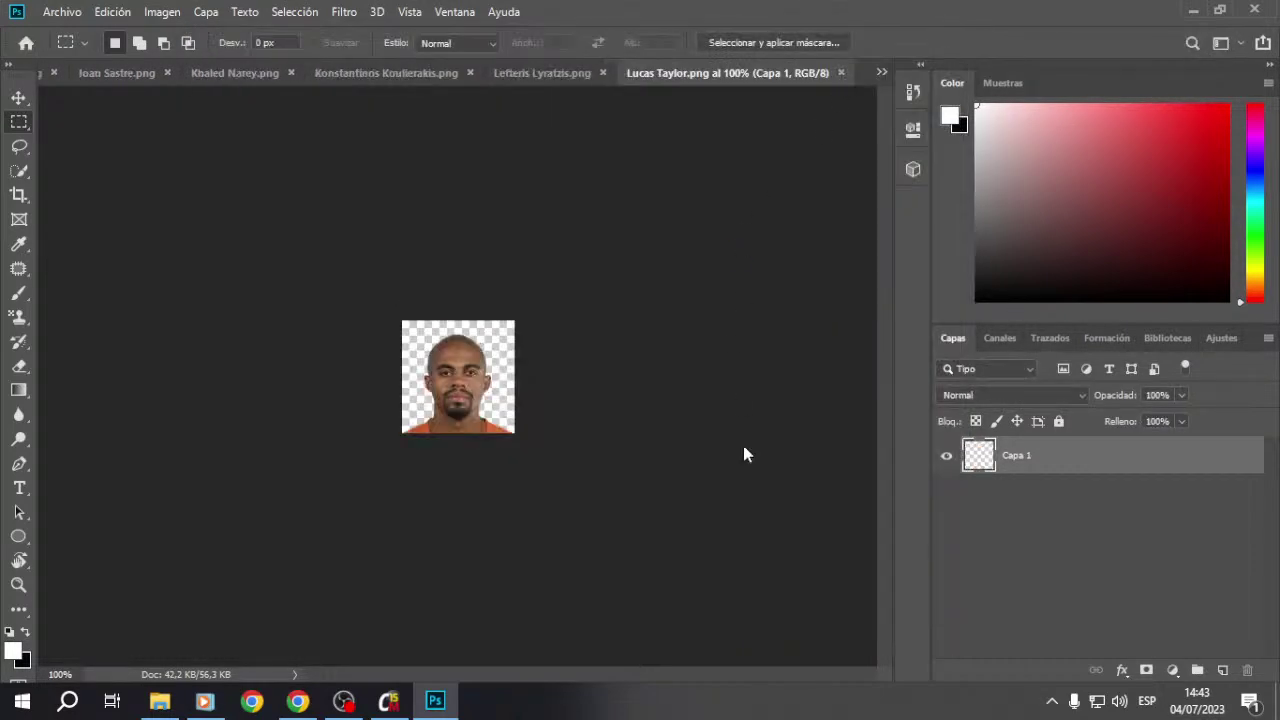
pyautogui.hotkey('shift', 'ctrl', 's')
pyautogui.click(816, 600)
pyautogui.click(685, 350)
pyautogui.click(803, 199)
pyautogui.click(843, 73)
# Step: Overwrite Lefteris Lyratzis.png and Konstantinos Koulierakis.png in the PAOK folder as large-size PNGs and close both documents
pyautogui.hotkey('shift', 'ctrl', 's')
pyautogui.click(846, 600)
pyautogui.click(688, 356)
pyautogui.click(805, 200)
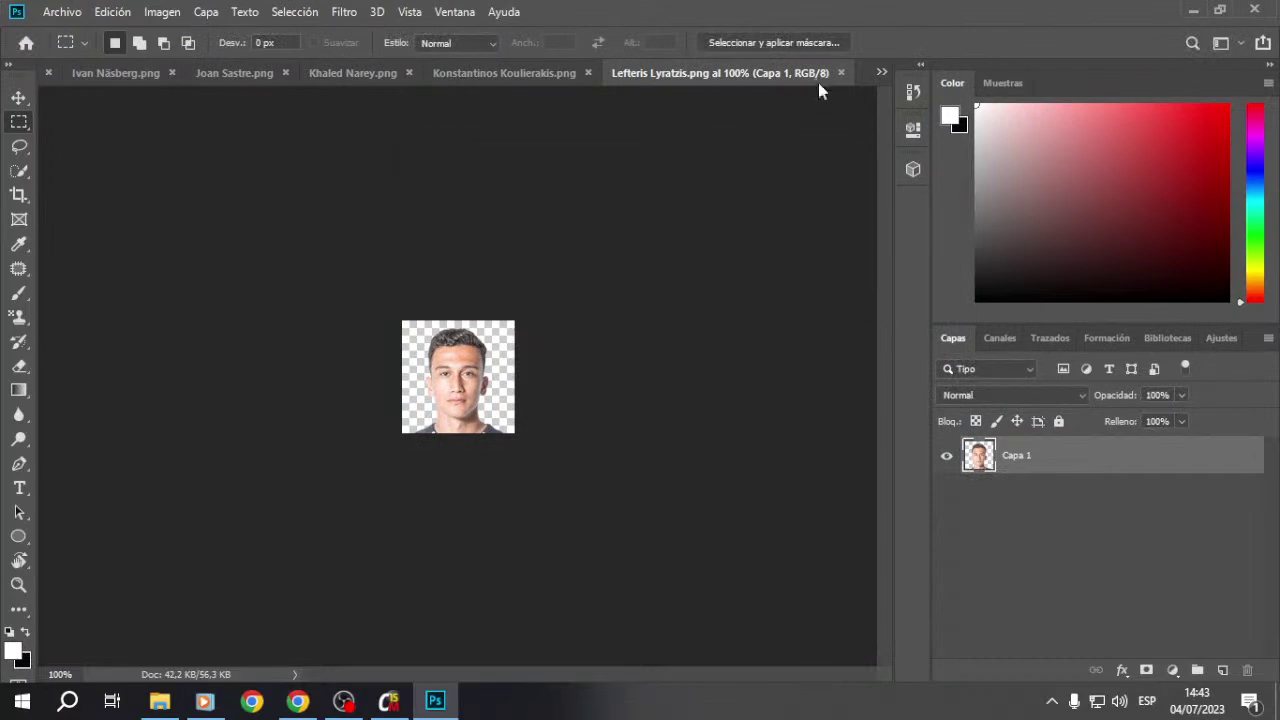
pyautogui.click(840, 73)
pyautogui.hotkey('shift', 'ctrl', 's')
pyautogui.click(817, 600)
pyautogui.click(711, 359)
pyautogui.click(805, 198)
pyautogui.click(844, 73)
# Step: Overwrite Khaled Narey.png and Joan Sastre.png in the PAOK folder as large-size PNGs and close both documents
pyautogui.hotkey('shift', 'ctrl', 's')
pyautogui.click(817, 600)
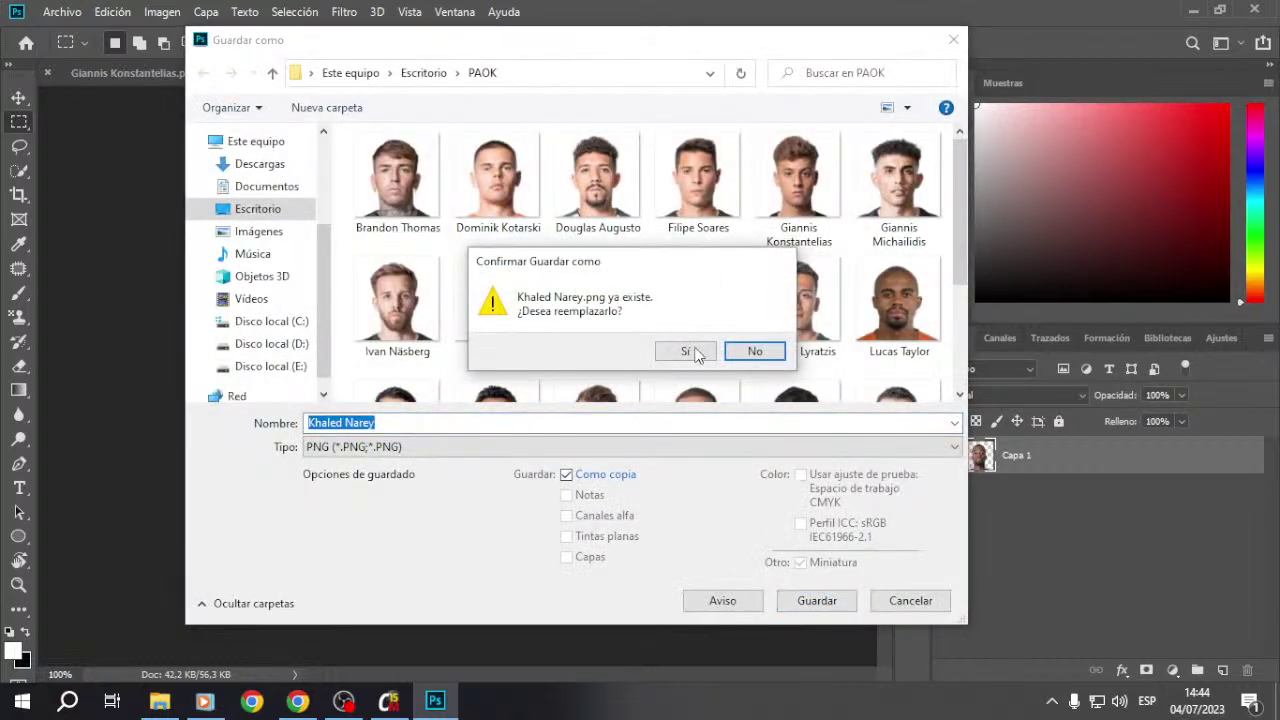
pyautogui.click(689, 429)
pyautogui.click(803, 197)
pyautogui.click(841, 73)
pyautogui.hotkey('shift', 'ctrl', 's')
pyautogui.click(814, 600)
pyautogui.click(688, 349)
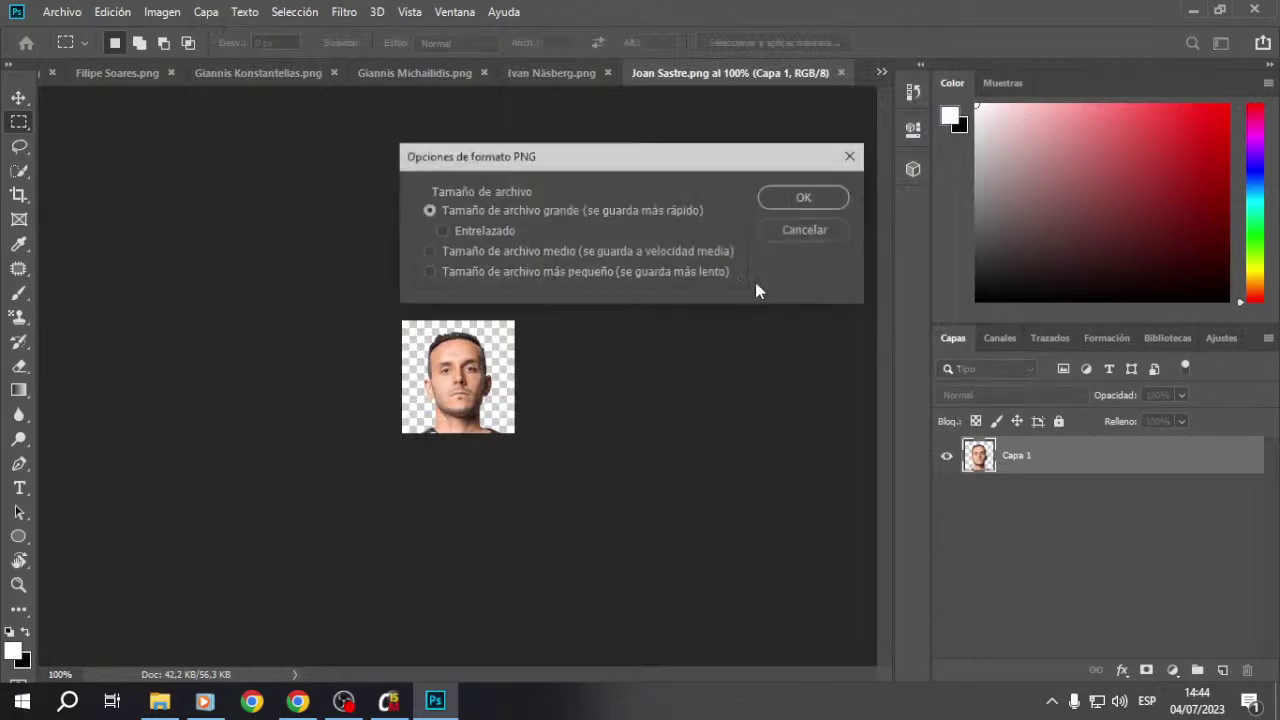
pyautogui.click(805, 197)
pyautogui.click(843, 73)
# Step: Overwrite Ivan Näsberg.png and Giannis Michailidis.png in the PAOK folder as large-size PNGs and close both documents
pyautogui.hotkey('shift', 'ctrl', 's')
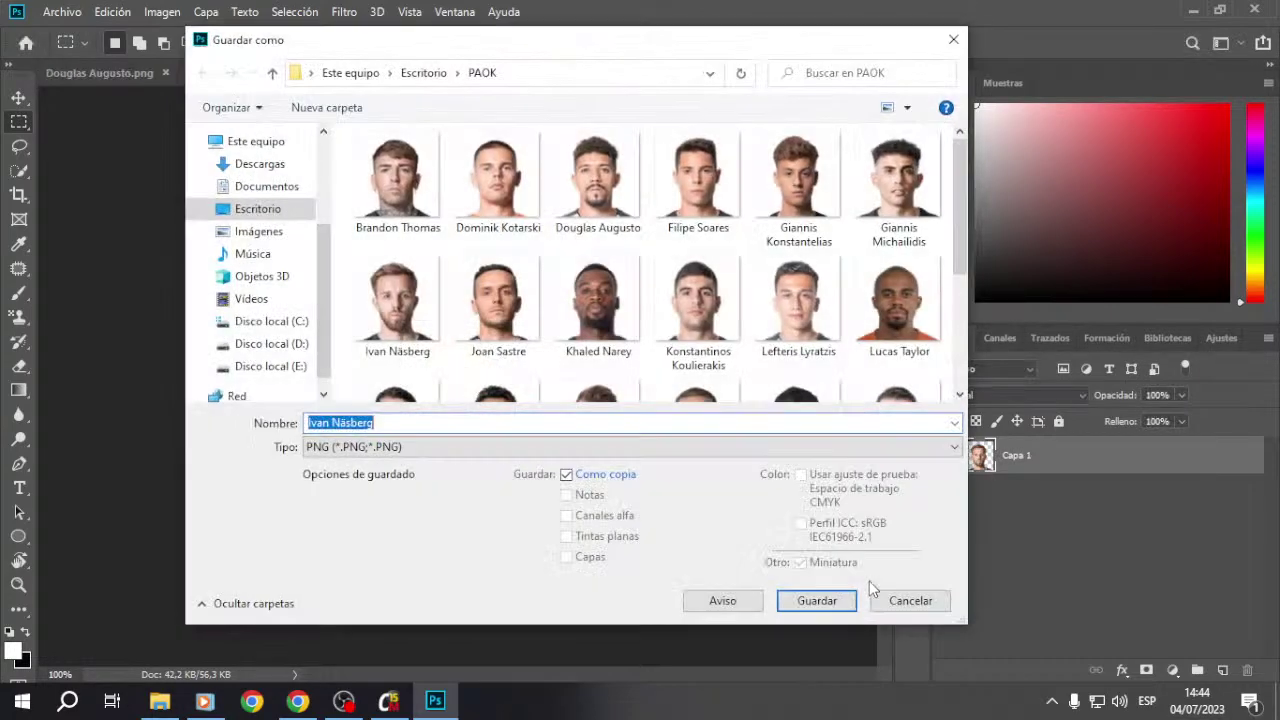
pyautogui.click(816, 601)
pyautogui.click(688, 349)
pyautogui.click(807, 197)
pyautogui.click(841, 73)
pyautogui.hotkey('shift', 'ctrl', 's')
pyautogui.click(816, 600)
pyautogui.click(686, 350)
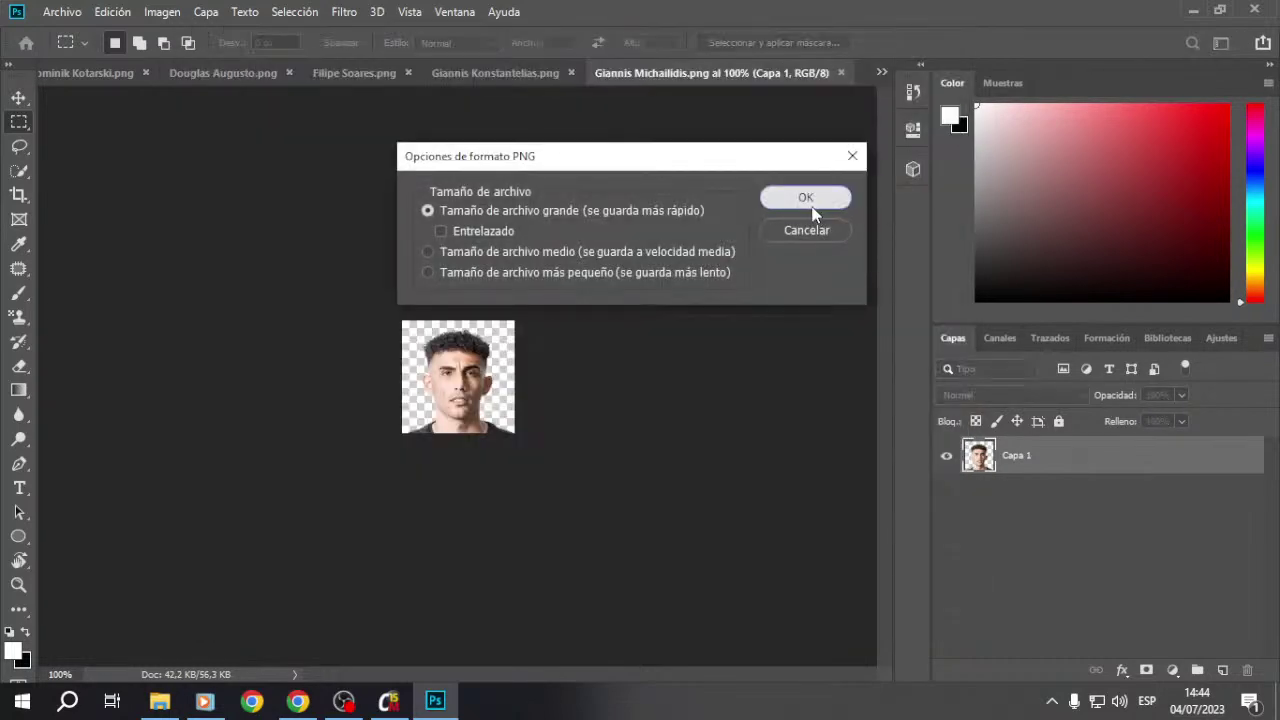
pyautogui.click(807, 198)
pyautogui.click(841, 73)
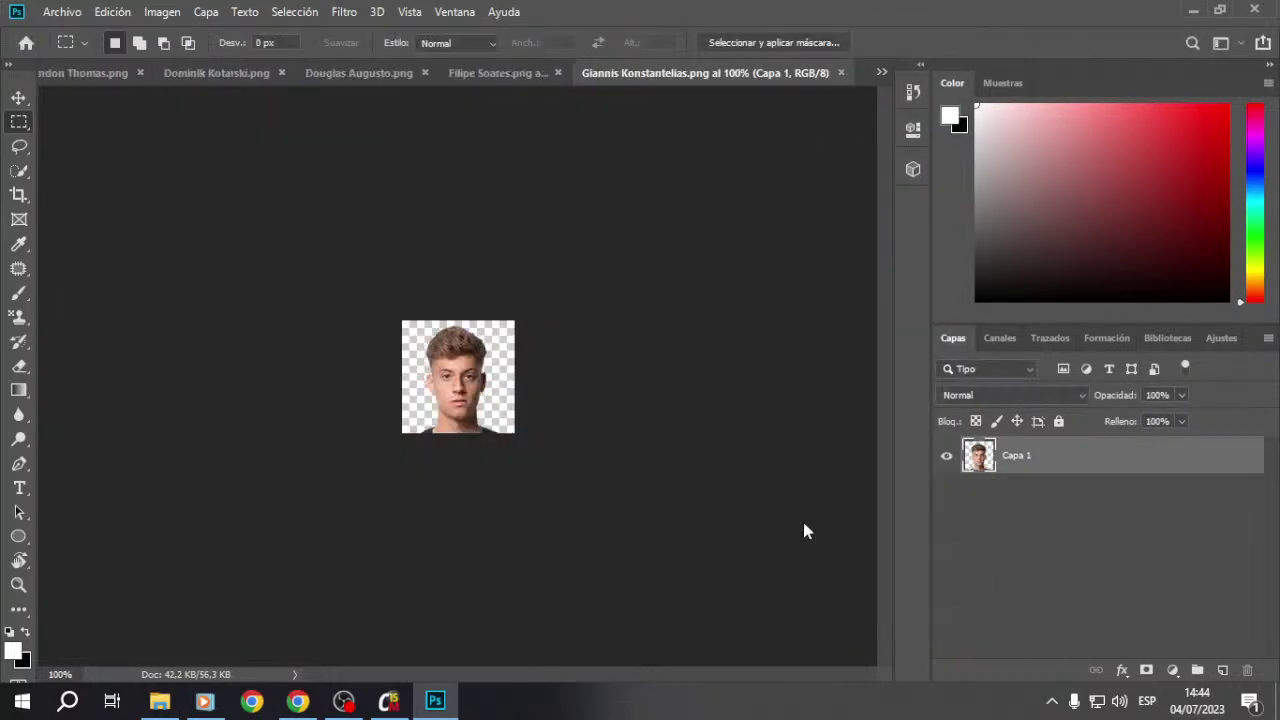
# Step: Overwrite Giannis Konstantelias.png and Filipe Soares.png in the PAOK folder as large-size PNGs and close both documents
pyautogui.hotkey('shift', 'ctrl', 's')
pyautogui.click(816, 600)
pyautogui.click(686, 350)
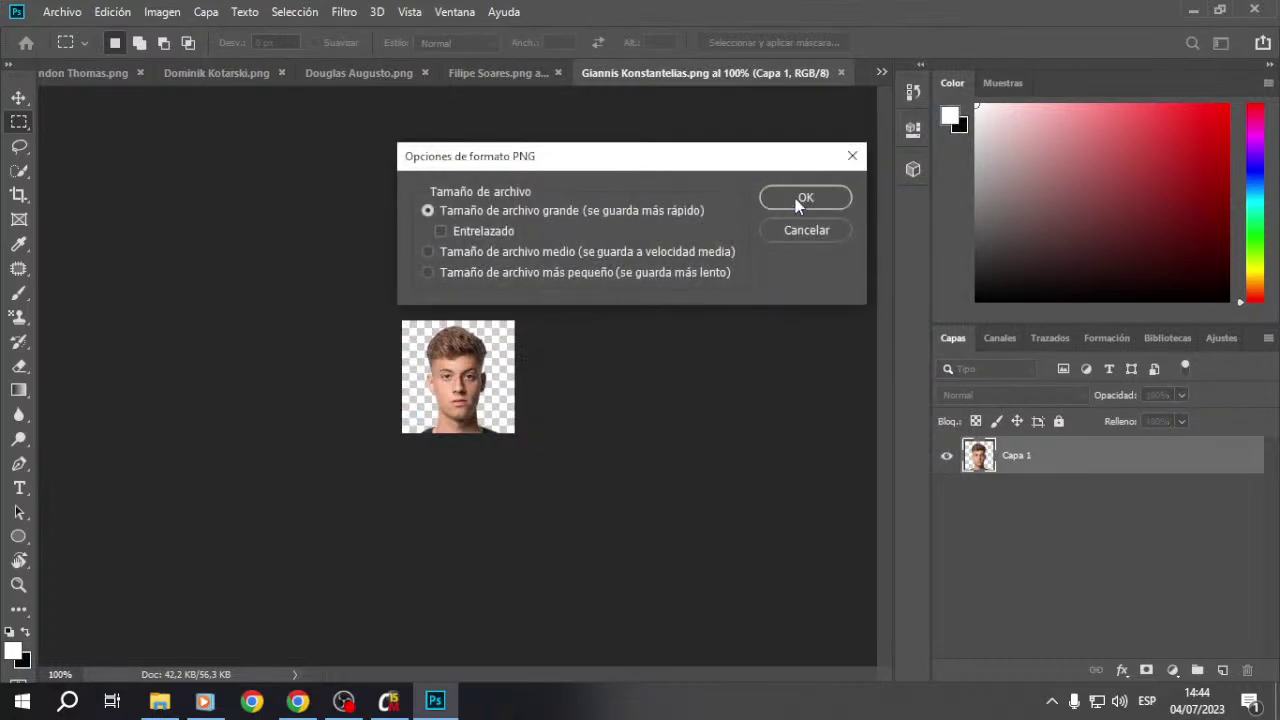
pyautogui.click(805, 197)
pyautogui.click(845, 73)
pyautogui.hotkey('shift', 'ctrl', 's')
pyautogui.click(816, 600)
pyautogui.click(703, 353)
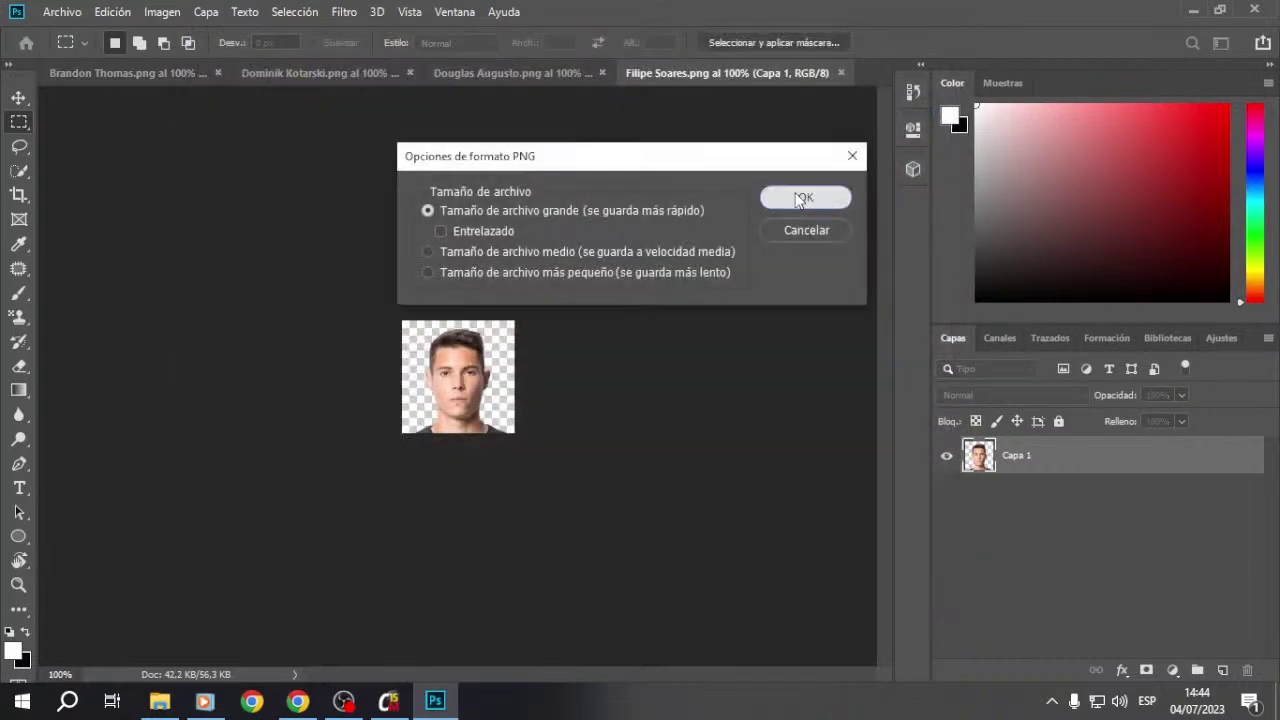
pyautogui.click(806, 195)
pyautogui.click(843, 73)
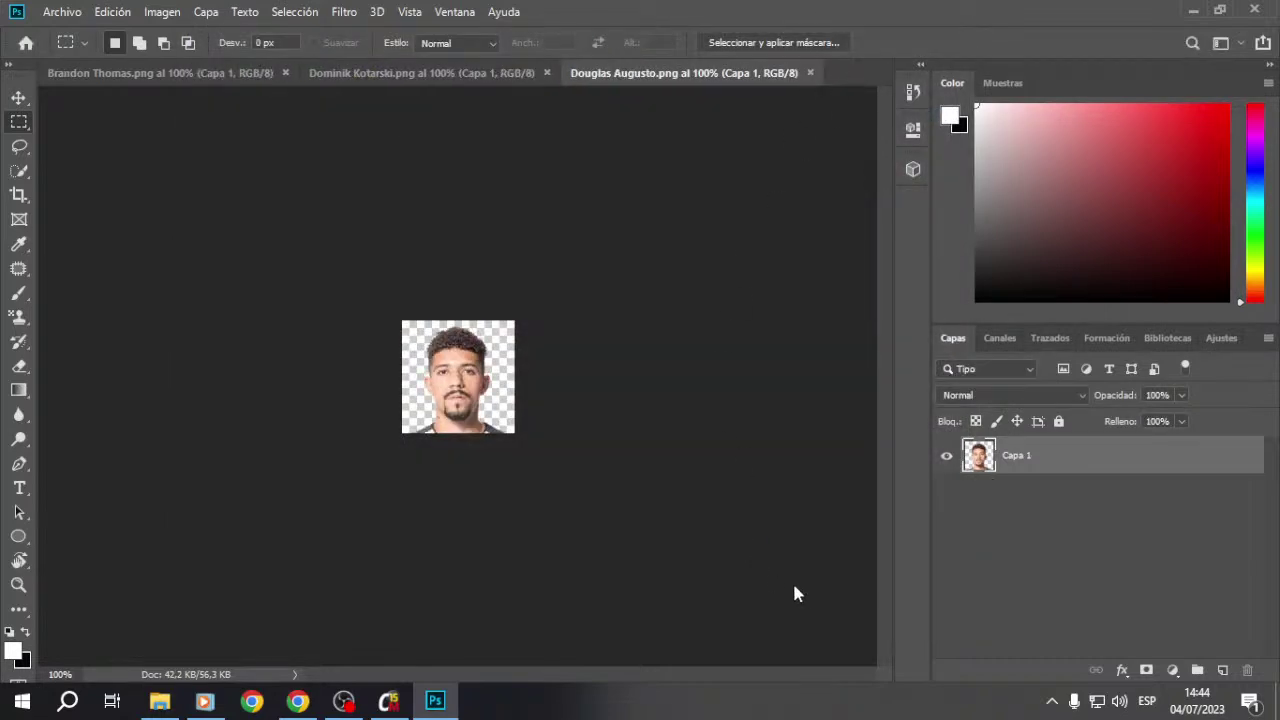
# Step: Overwrite Douglas Augusto.png and Dominik Kotarski.png in the PAOK folder as large-size PNGs and close both documents
pyautogui.hotkey('shift', 'ctrl', 's')
pyautogui.click(820, 680)
pyautogui.click(686, 351)
pyautogui.click(759, 197)
pyautogui.click(810, 73)
pyautogui.hotkey('shift', 'ctrl', 's')
pyautogui.click(814, 597)
pyautogui.click(700, 350)
pyautogui.click(768, 195)
pyautogui.click(547, 73)
# Step: Overwrite Brandon Thomas.png in the PAOK folder as a large-size PNG and close the document
pyautogui.hotkey('shift', 'ctrl', 's')
pyautogui.click(817, 600)
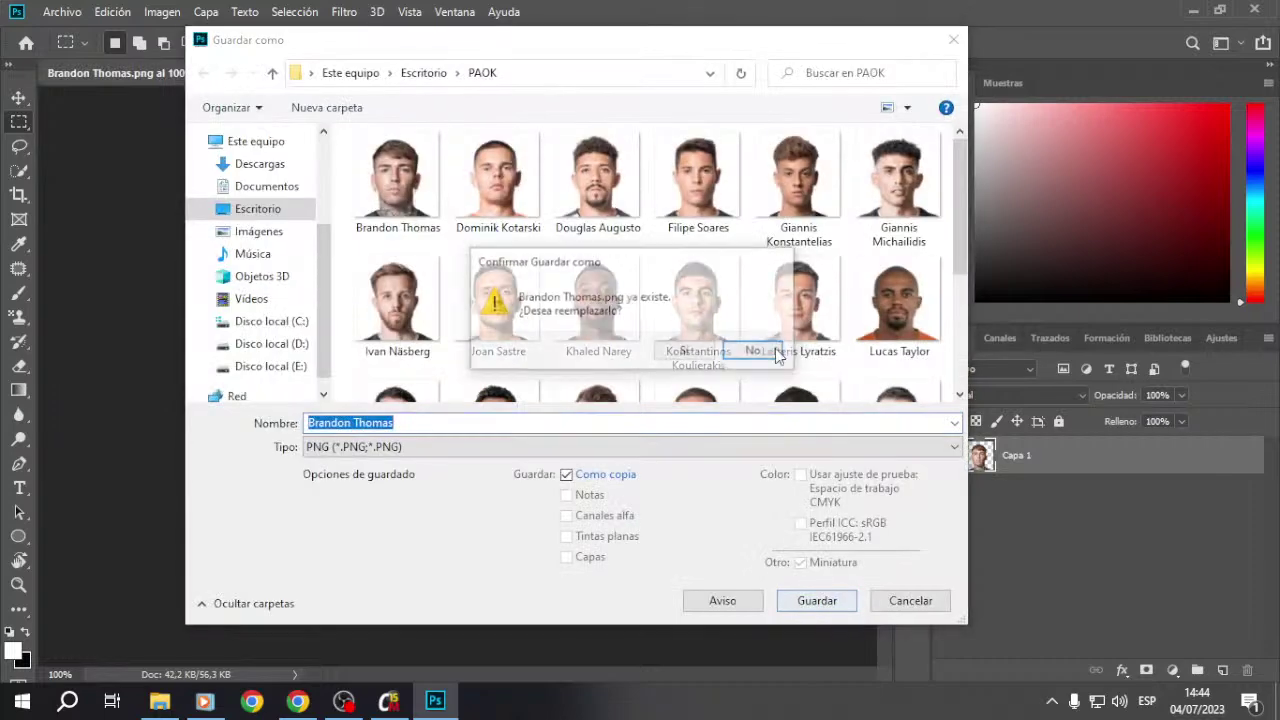
pyautogui.click(686, 349)
pyautogui.click(805, 198)
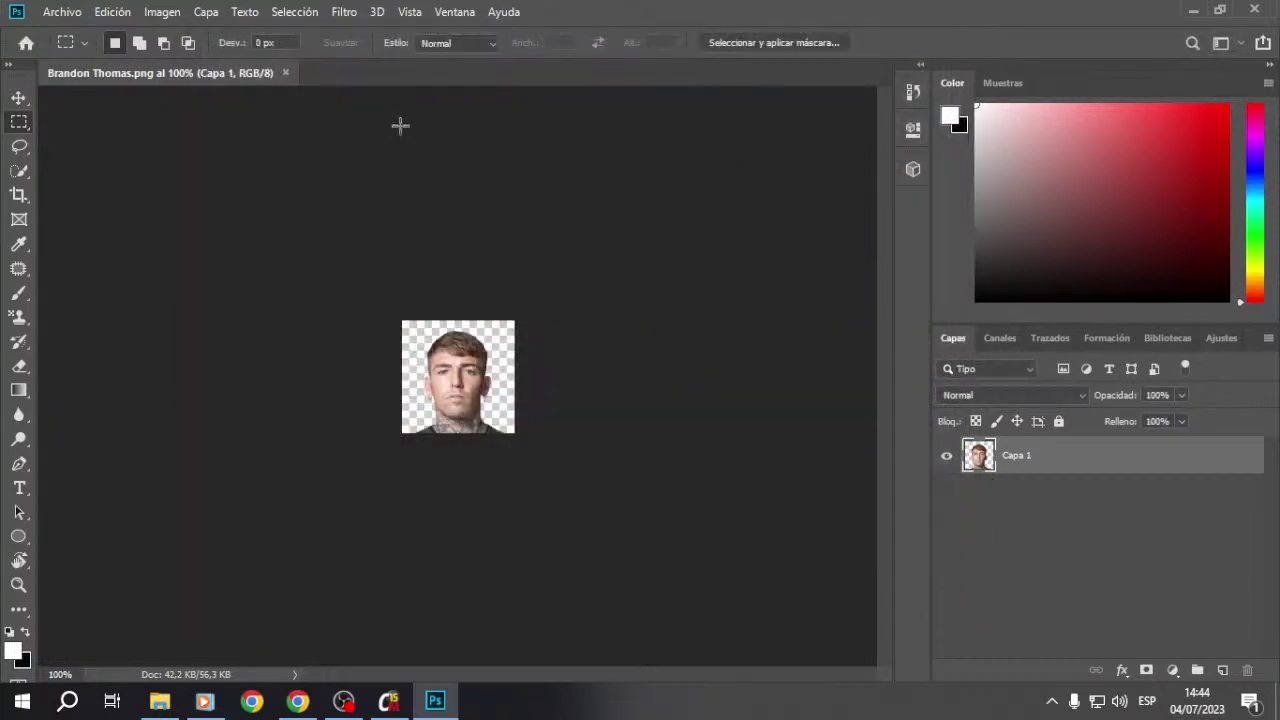
pyautogui.click(285, 74)
# Step: Switch to Creation Master 15, import the Brandon Thomas portrait from the desktop's PAOK folder into his player card, and return to the roster
pyautogui.click(1193, 10)
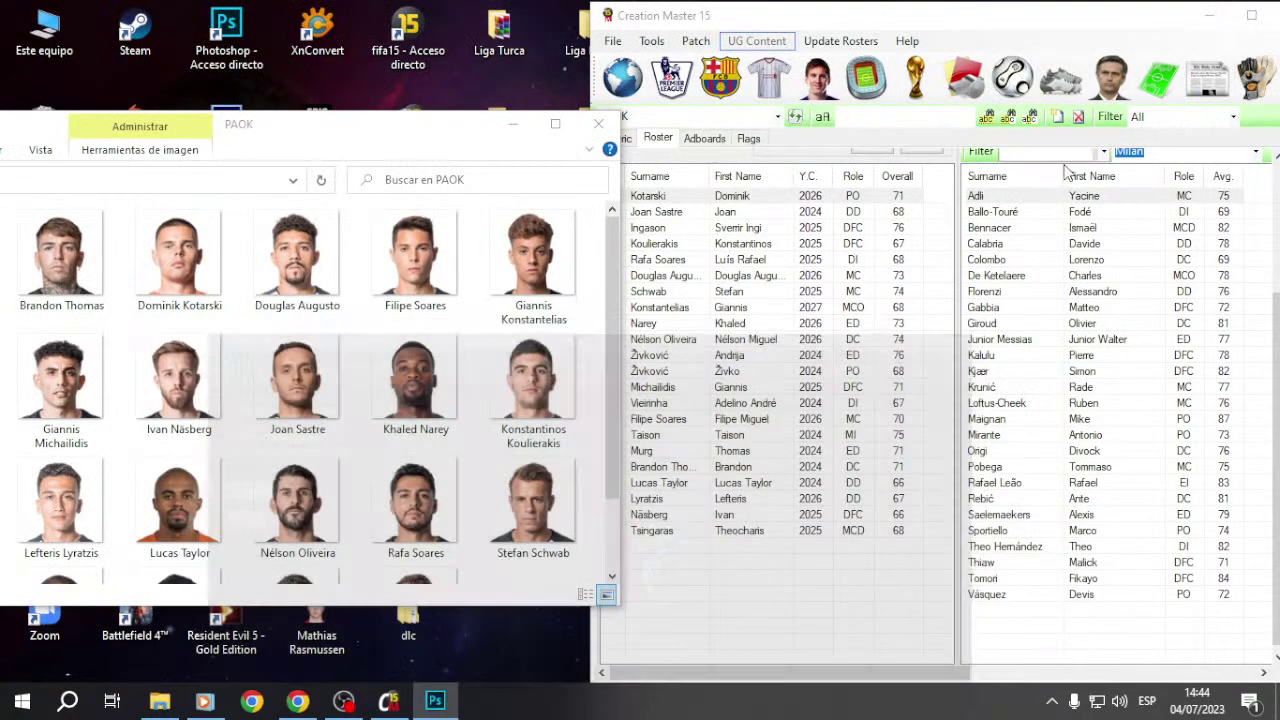
pyautogui.moveTo(395, 145); pyautogui.dragTo(389, 136)
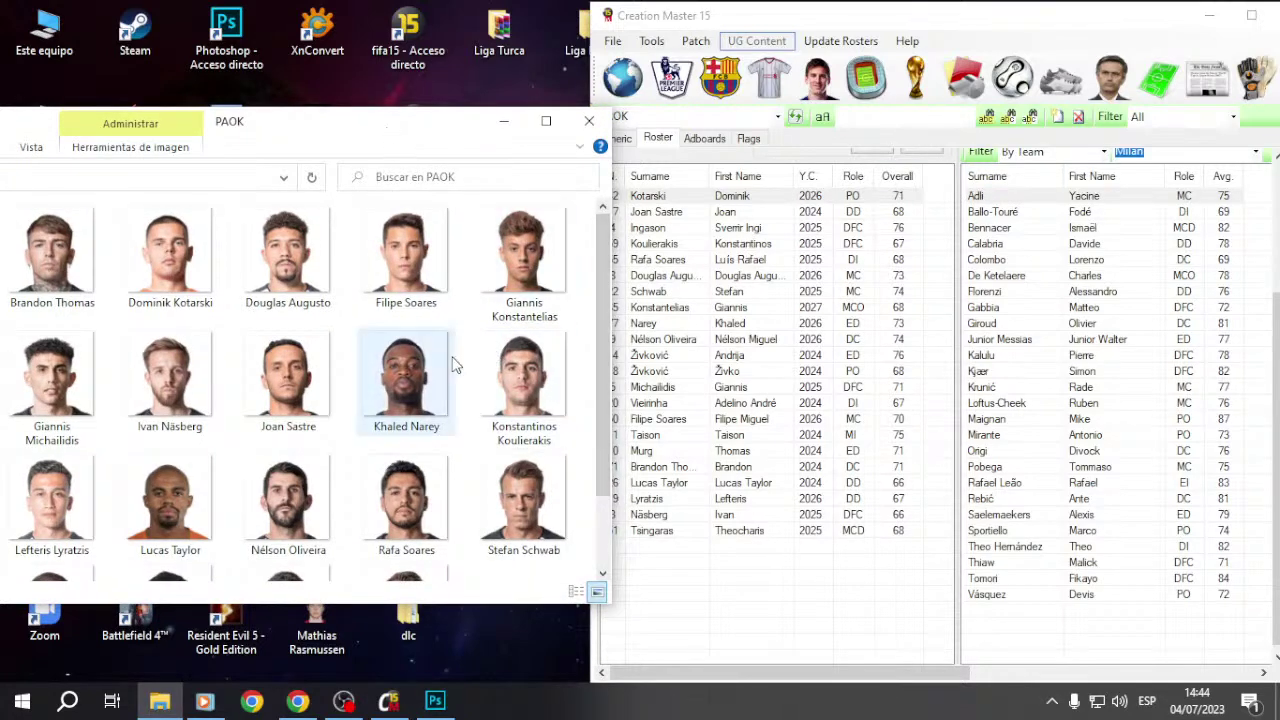
pyautogui.doubleClick(660, 466)
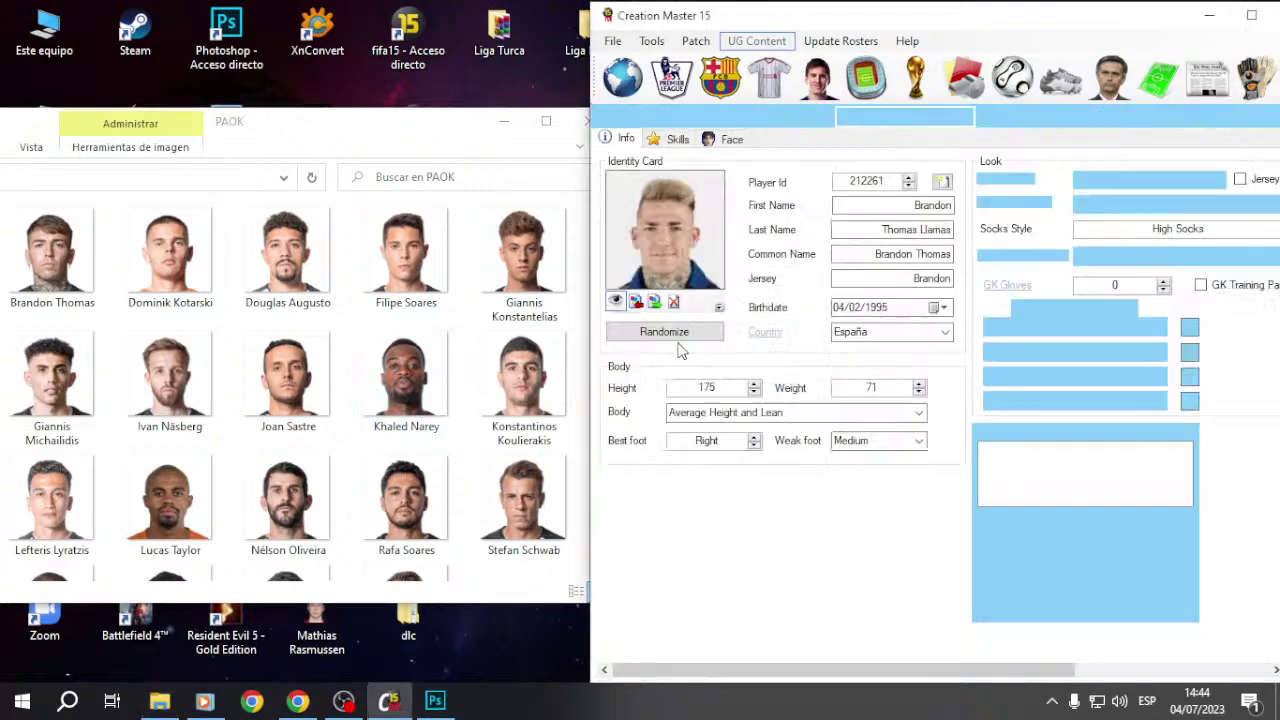
pyautogui.click(632, 302)
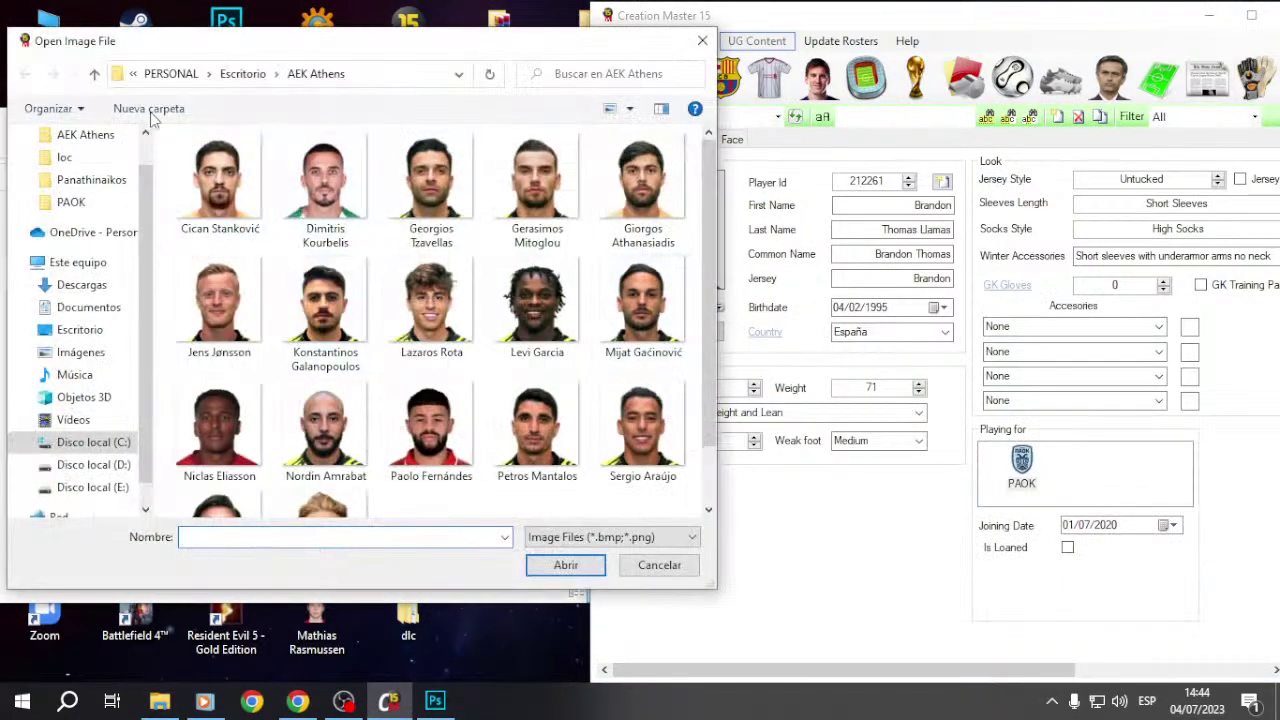
pyautogui.click(95, 76)
pyautogui.scroll(-5, 420, 370)
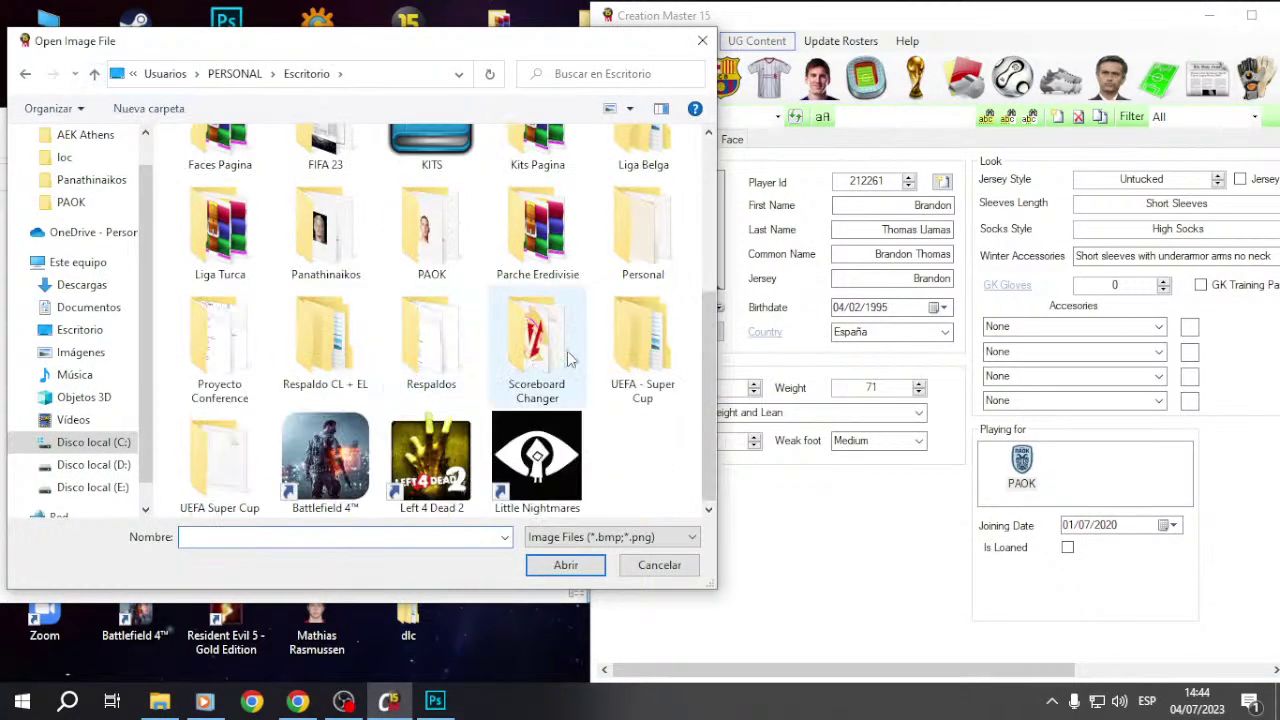
pyautogui.doubleClick(432, 232)
pyautogui.doubleClick(220, 180)
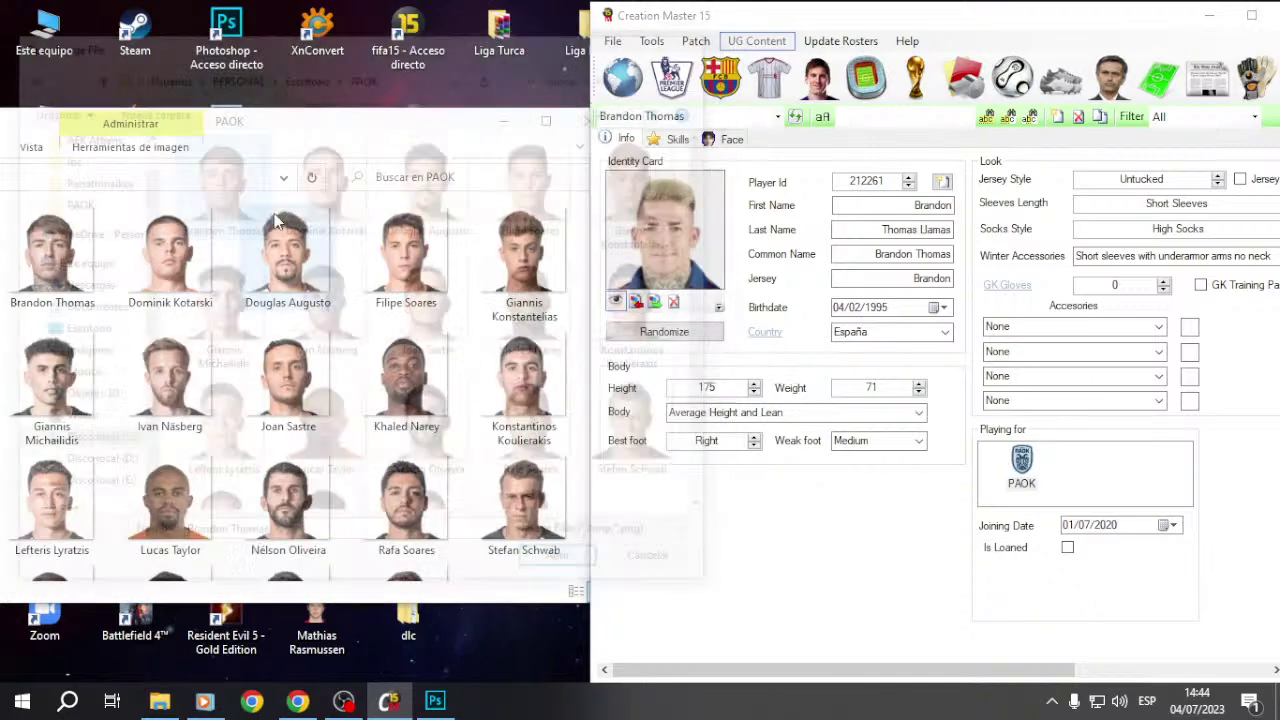
pyautogui.click(722, 88)
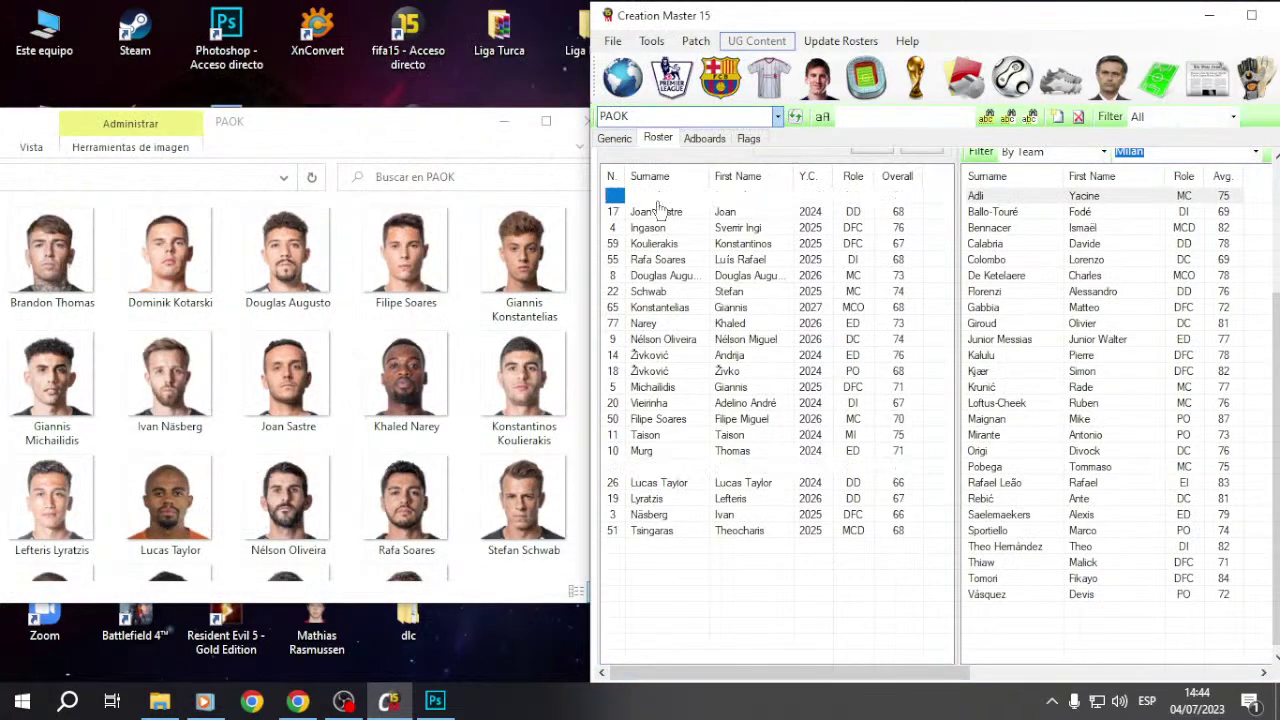
# Step: Import the Dominik Kotarski and Douglas Augusto portraits into their player cards from the PAOK roster
pyautogui.doubleClick(656, 198)
pyautogui.click(637, 302)
pyautogui.doubleClick(326, 240)
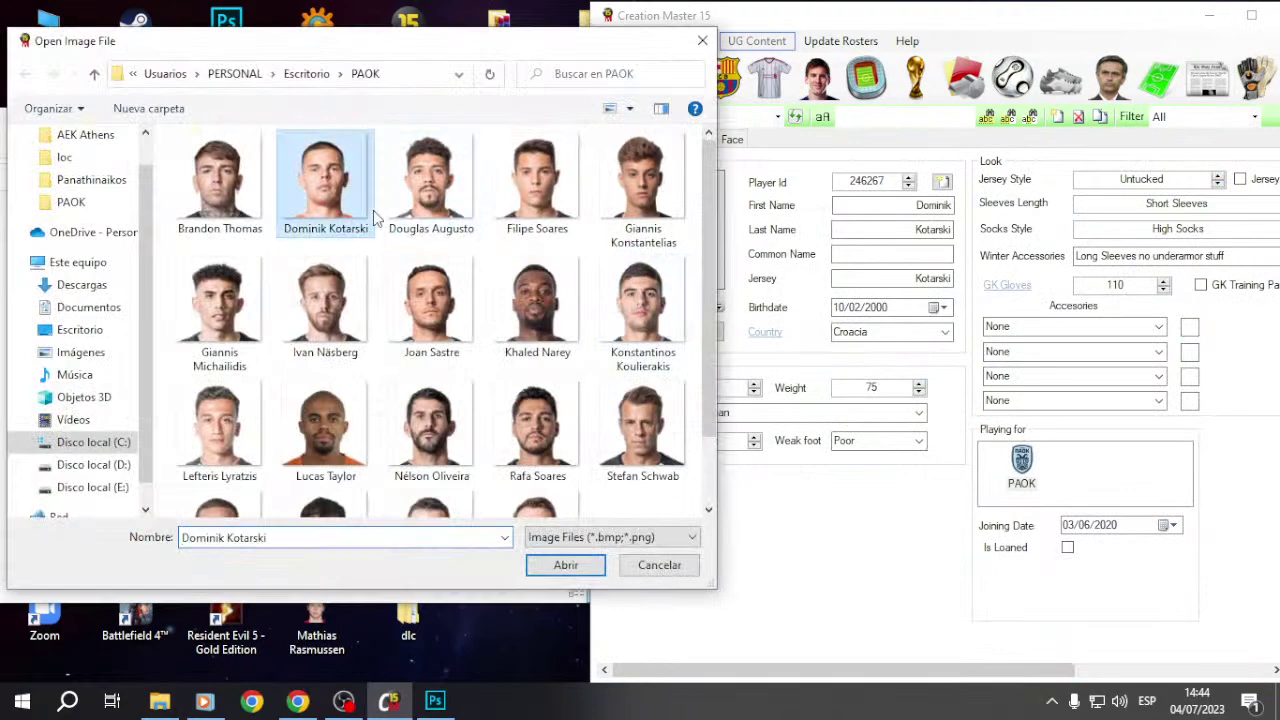
pyautogui.click(729, 88)
pyautogui.doubleClick(740, 276)
pyautogui.click(637, 302)
pyautogui.click(420, 251)
pyautogui.doubleClick(420, 251)
pyautogui.click(713, 88)
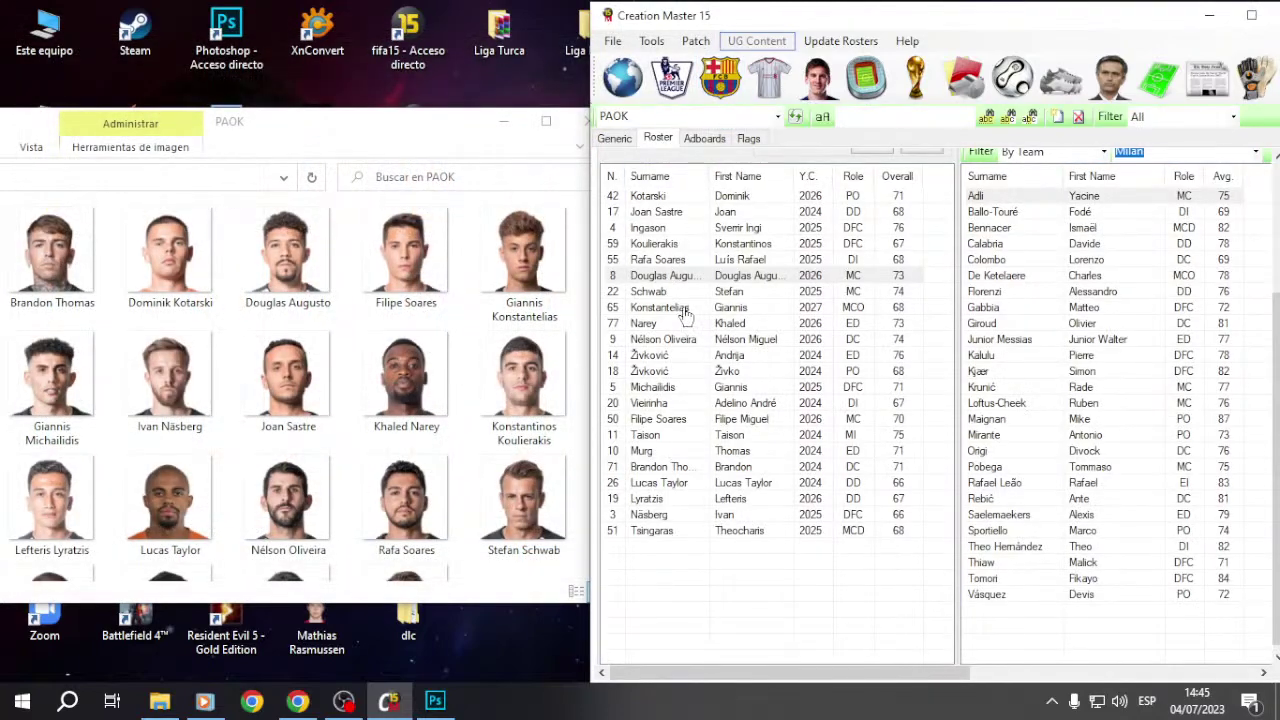
# Step: Import the Filipe Soares and Giannis Konstantelias portraits into their player cards from the PAOK roster
pyautogui.doubleClick(713, 418)
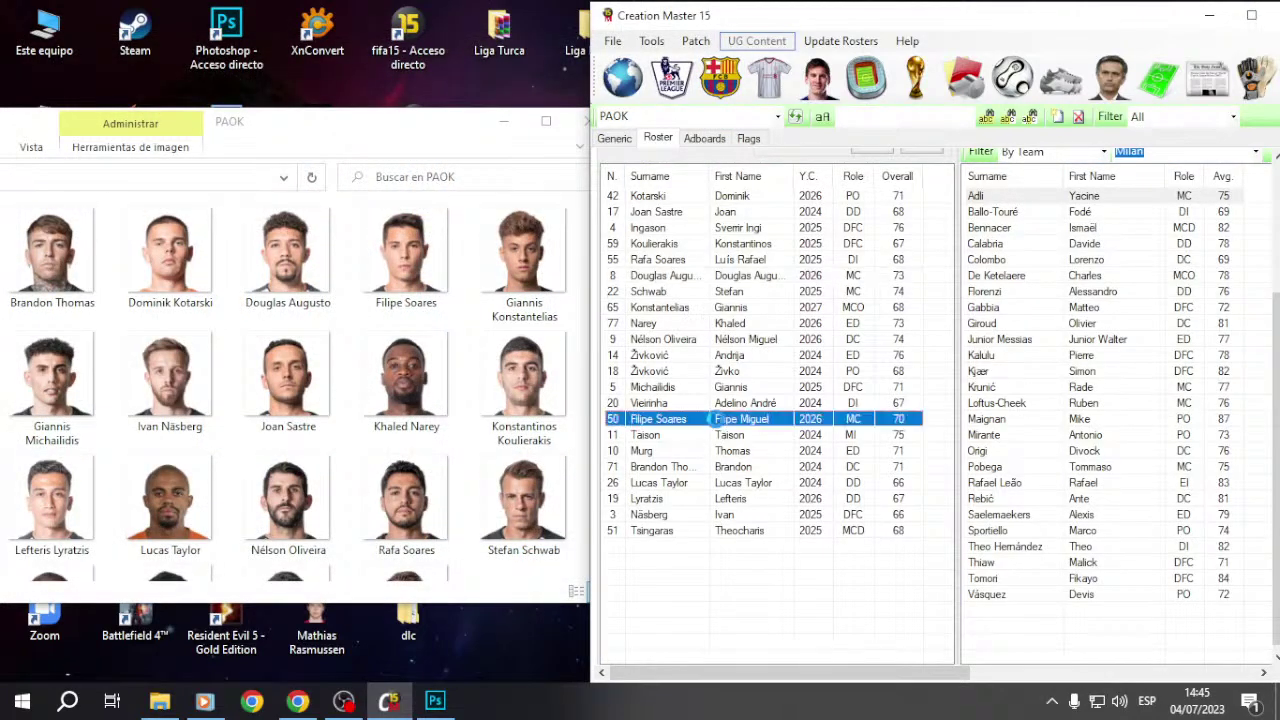
pyautogui.click(637, 302)
pyautogui.click(537, 180)
pyautogui.doubleClick(537, 180)
pyautogui.click(719, 80)
pyautogui.doubleClick(735, 307)
pyautogui.click(637, 302)
pyautogui.doubleClick(620, 100)
pyautogui.click(720, 80)
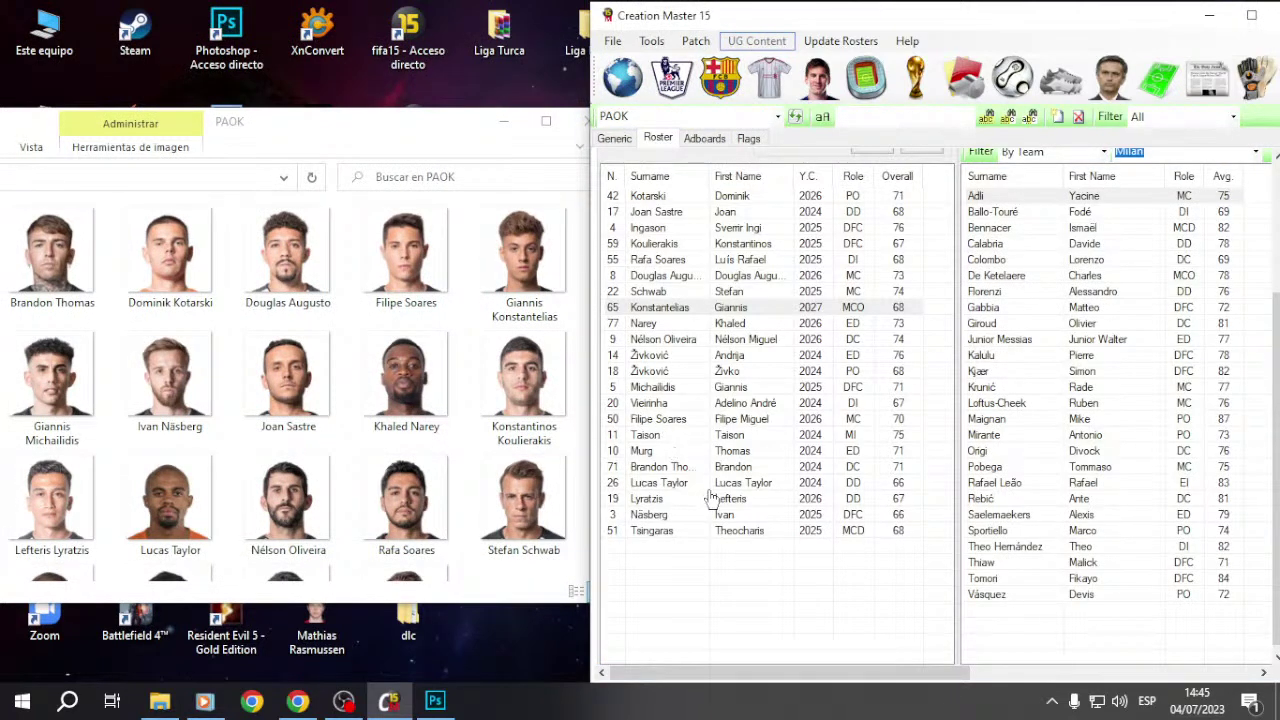
# Step: Import the Giannis Michailidis and Ivan Näsberg portraits into their player cards from the PAOK roster
pyautogui.doubleClick(727, 388)
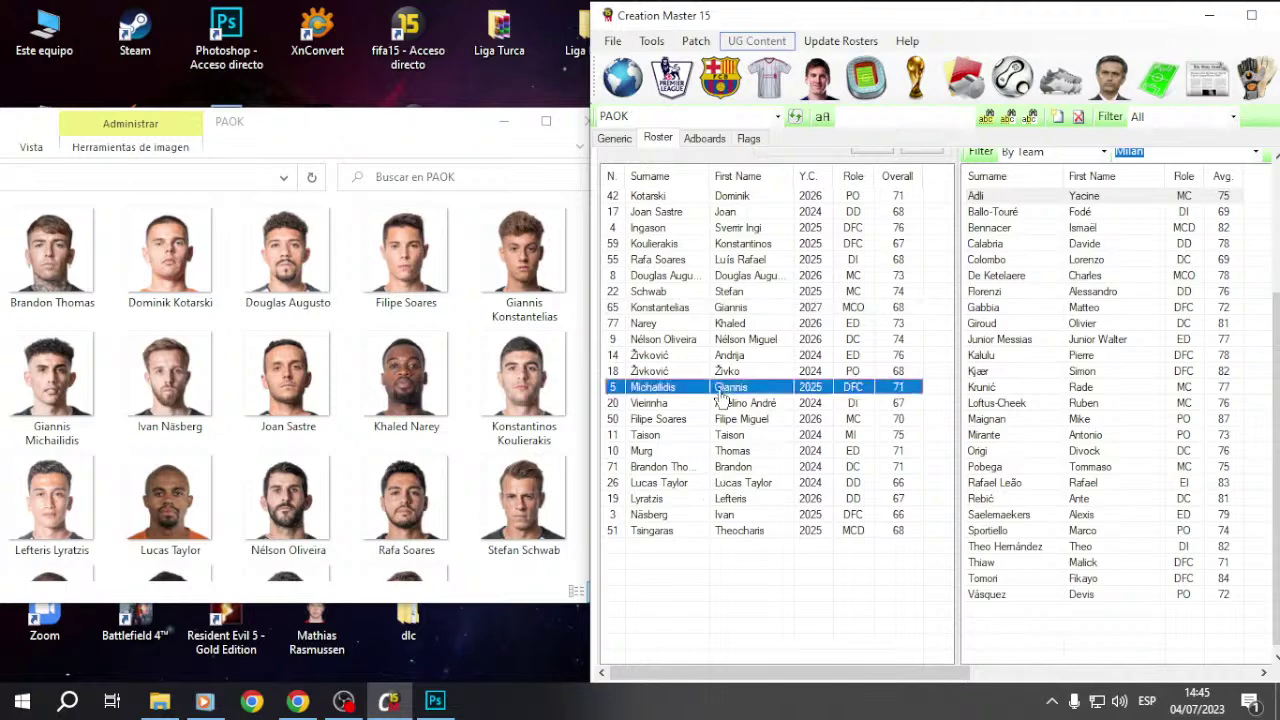
pyautogui.click(633, 300)
pyautogui.doubleClick(251, 295)
pyautogui.click(718, 82)
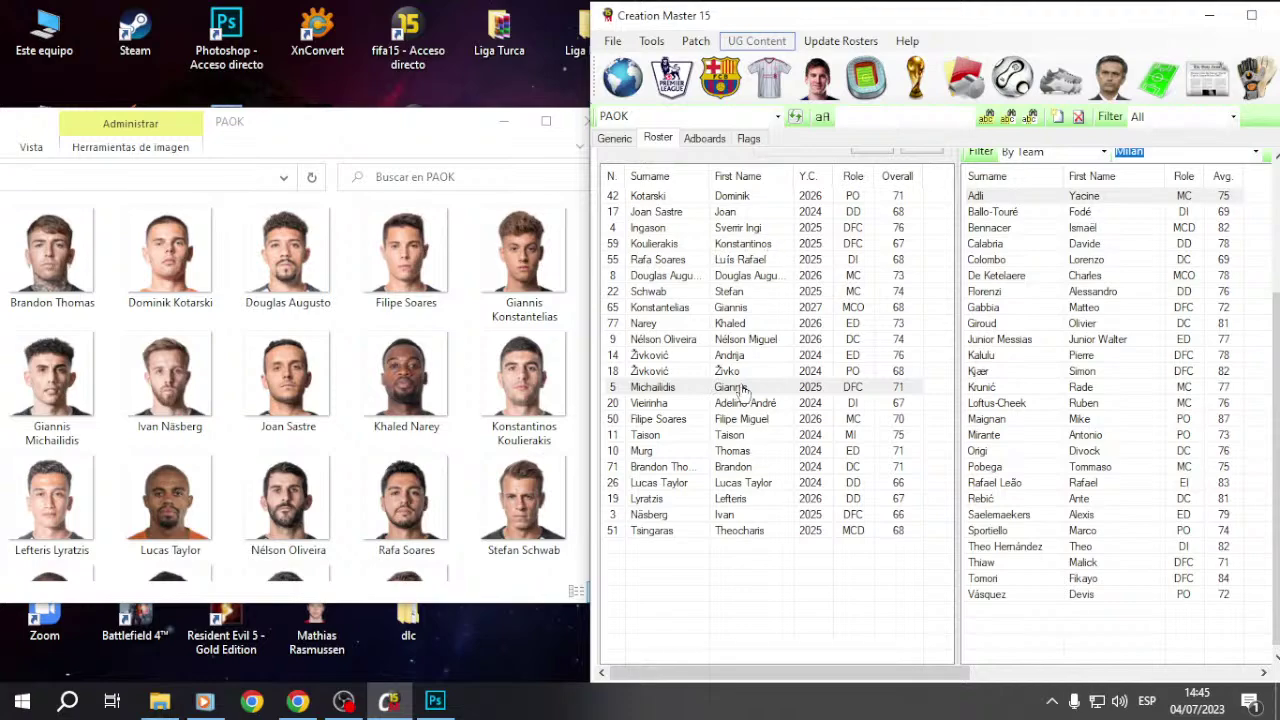
pyautogui.doubleClick(733, 516)
pyautogui.click(640, 299)
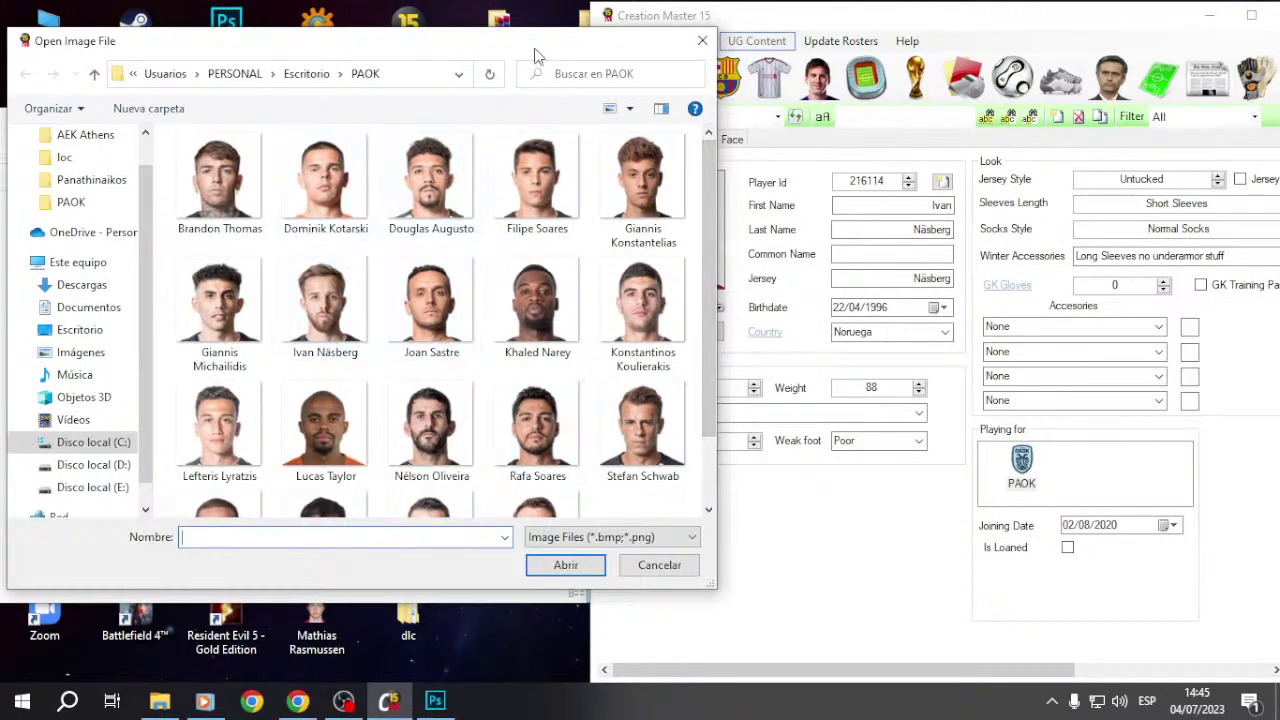
pyautogui.moveTo(535, 52); pyautogui.dragTo(417, 49)
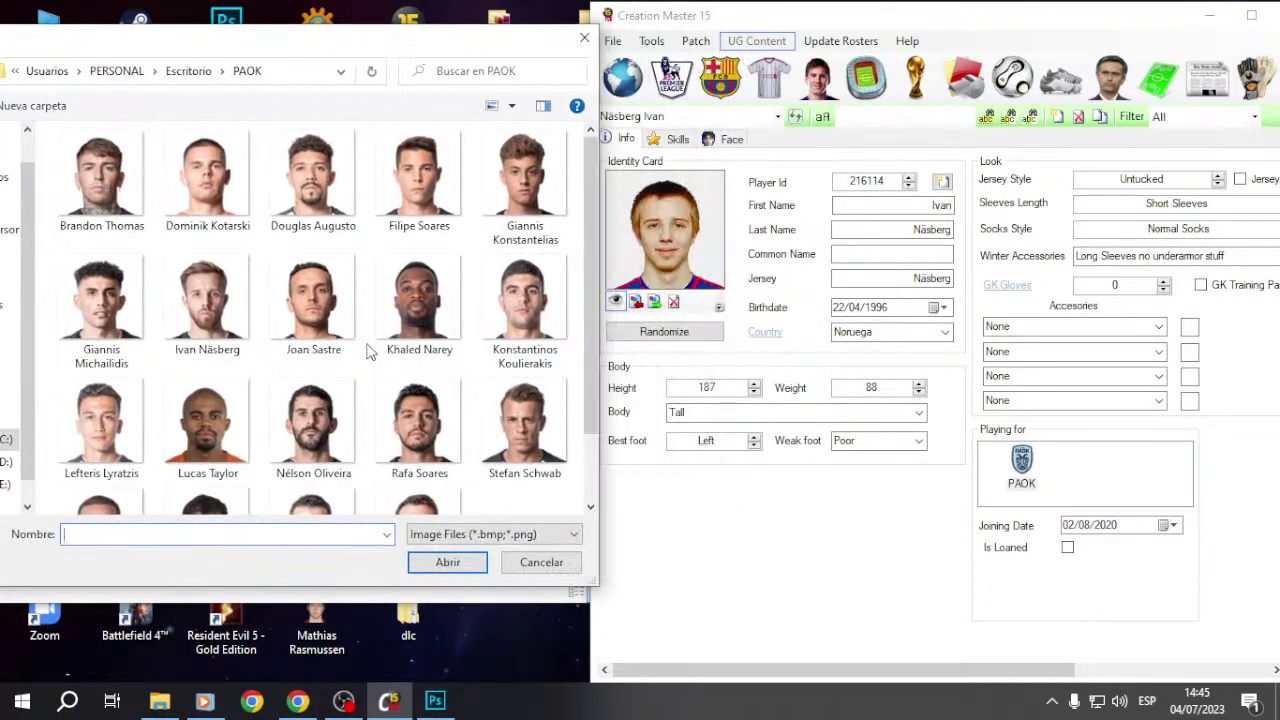
pyautogui.click(203, 316)
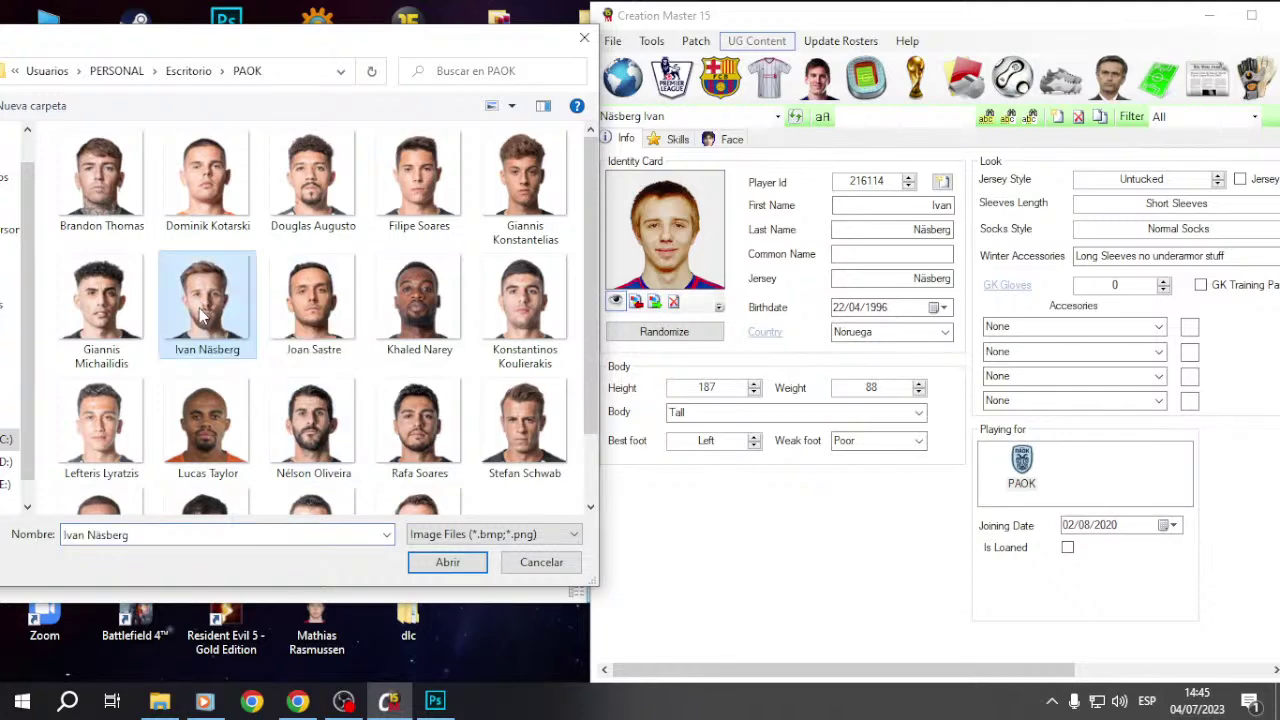
pyautogui.doubleClick(200, 313)
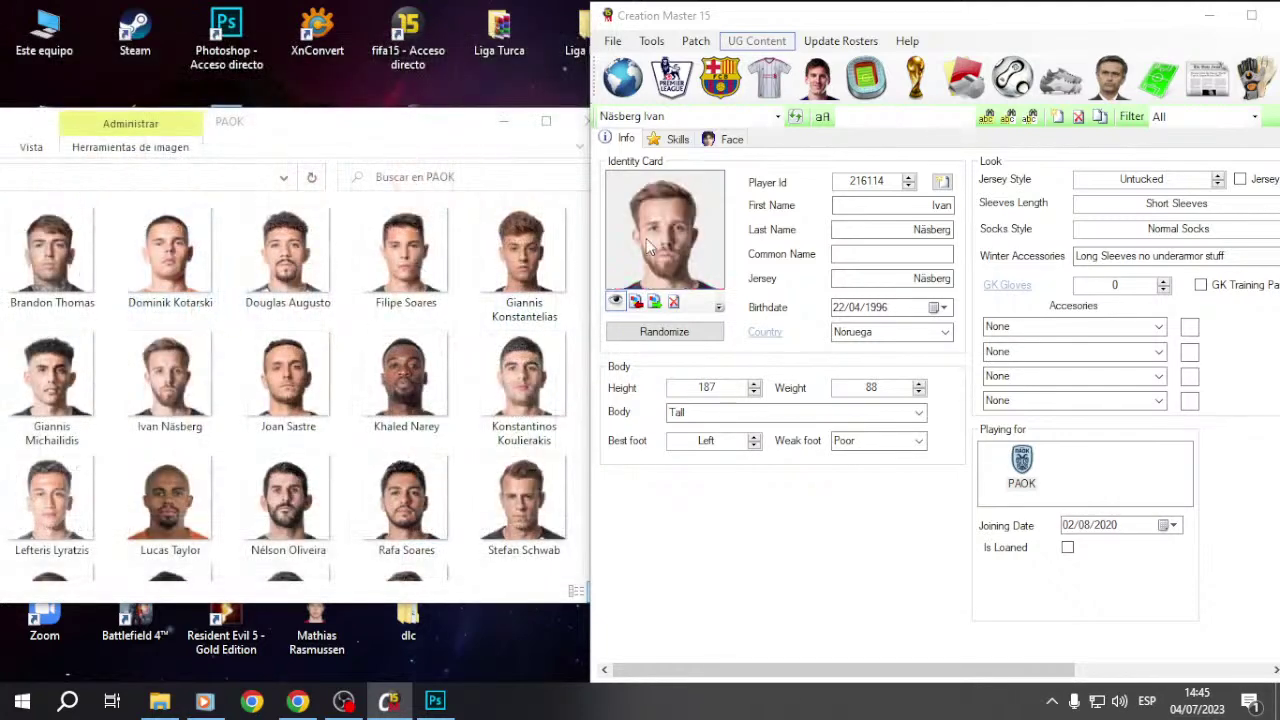
pyautogui.click(728, 85)
# Step: Import the Joan Sastre and Khaled Narey portraits into their player cards from the PAOK roster
pyautogui.doubleClick(684, 214)
pyautogui.click(654, 302)
pyautogui.click(430, 300)
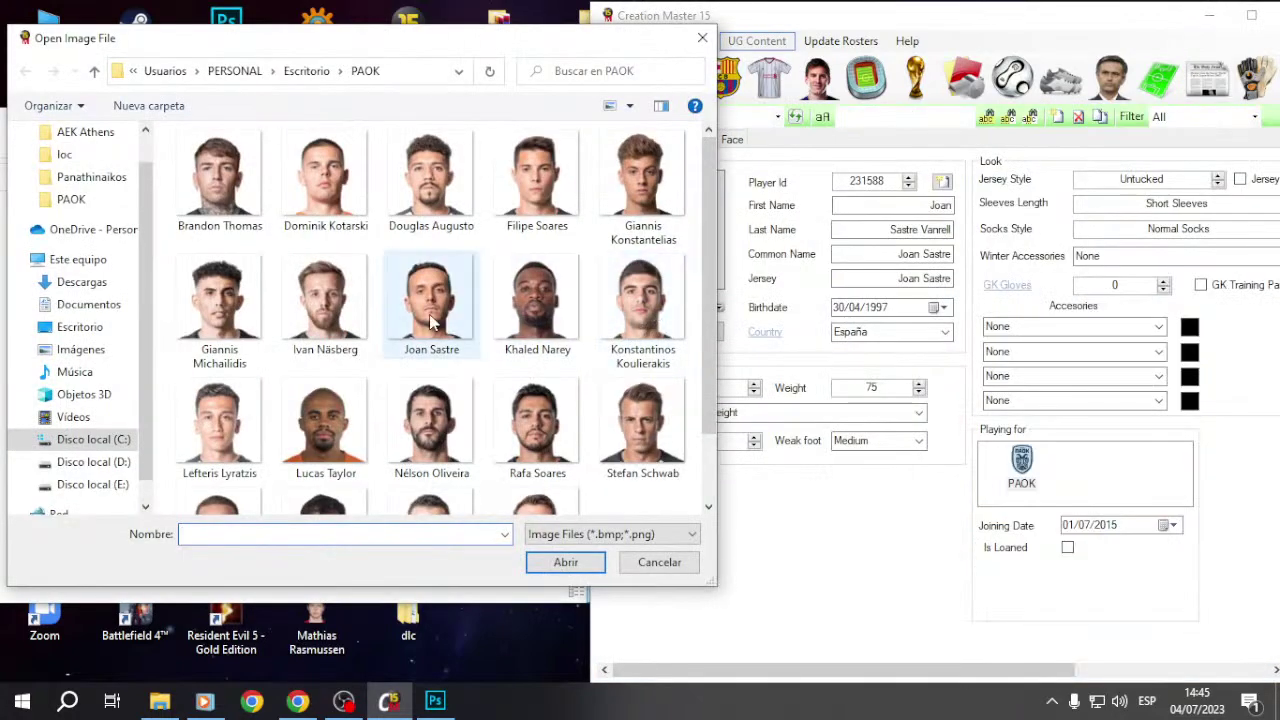
pyautogui.doubleClick(430, 300)
pyautogui.click(720, 78)
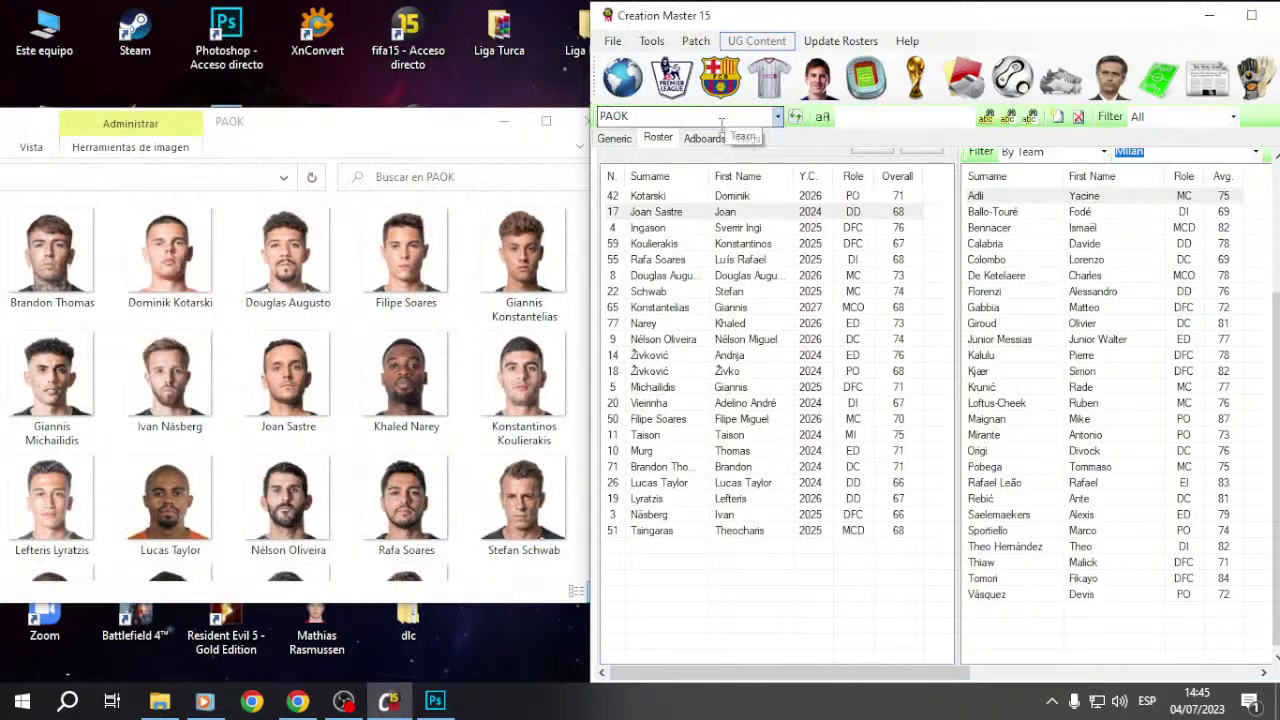
pyautogui.doubleClick(690, 323)
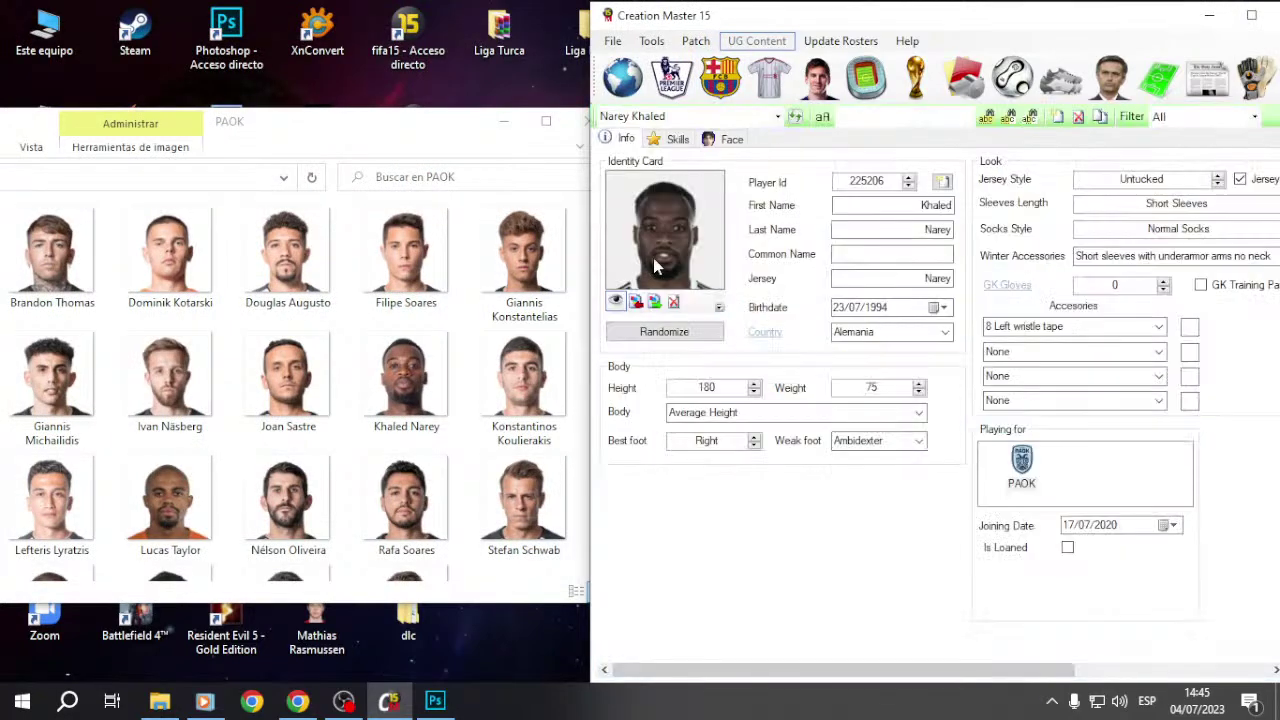
pyautogui.click(636, 302)
pyautogui.click(537, 294)
pyautogui.doubleClick(537, 294)
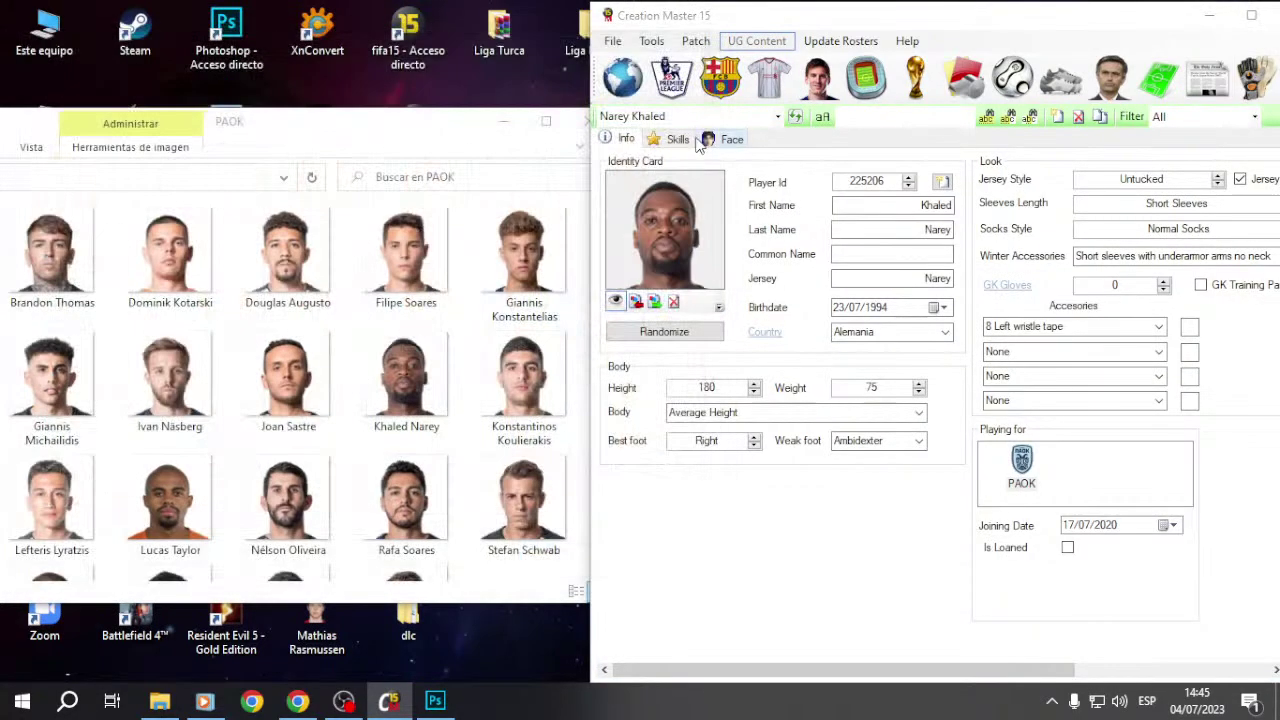
pyautogui.click(716, 96)
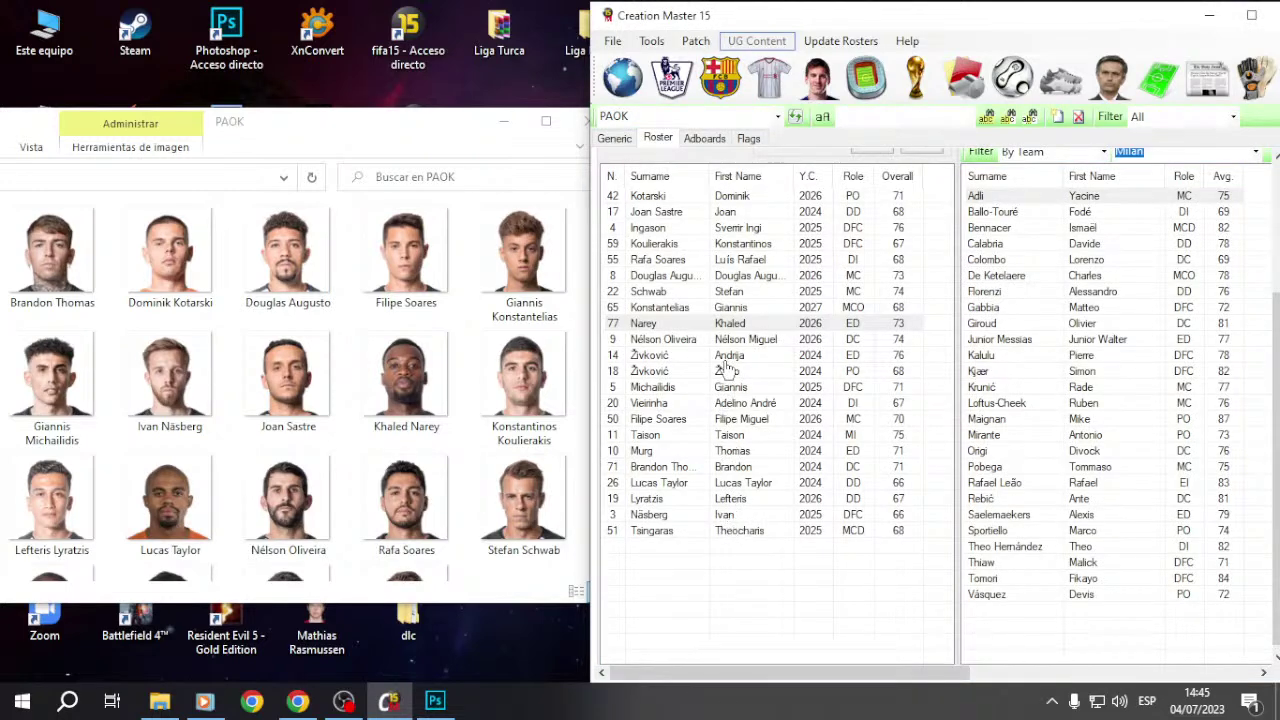
# Step: Import the Konstantinos Koulierakis portrait into his player card, check his skill ratings, and return to the PAOK roster
pyautogui.doubleClick(739, 245)
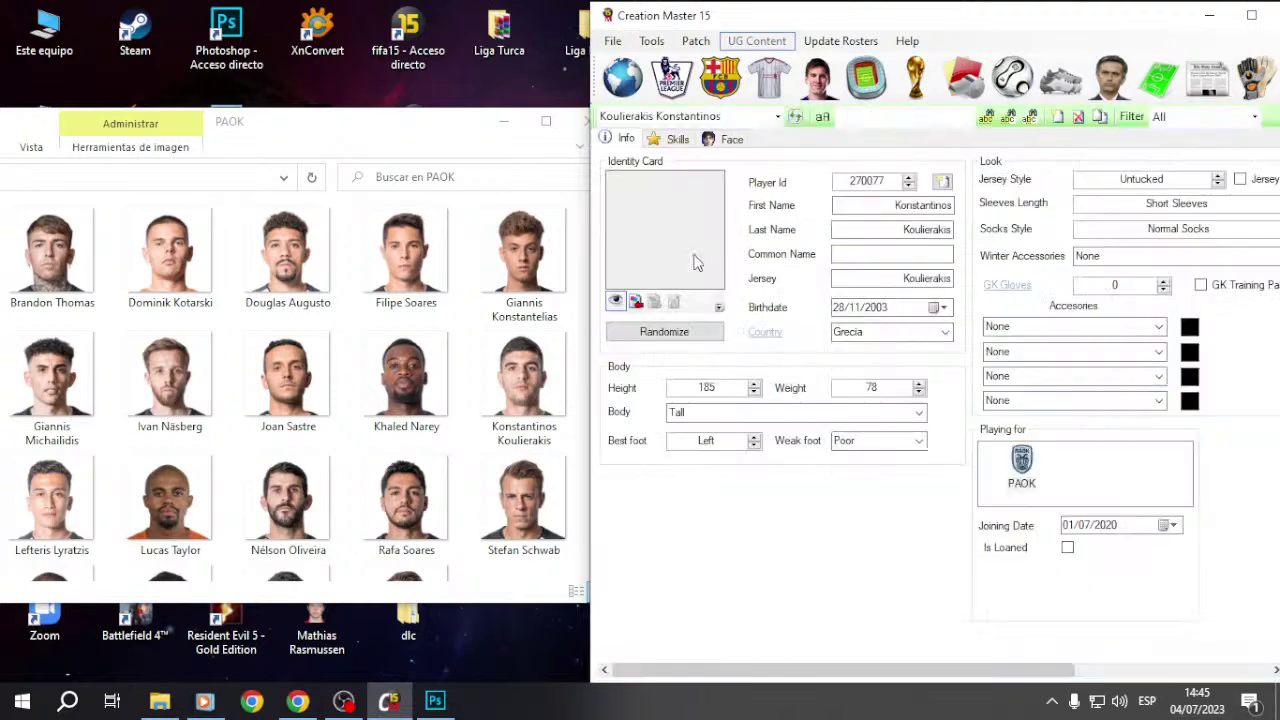
pyautogui.click(638, 302)
pyautogui.doubleClick(675, 263)
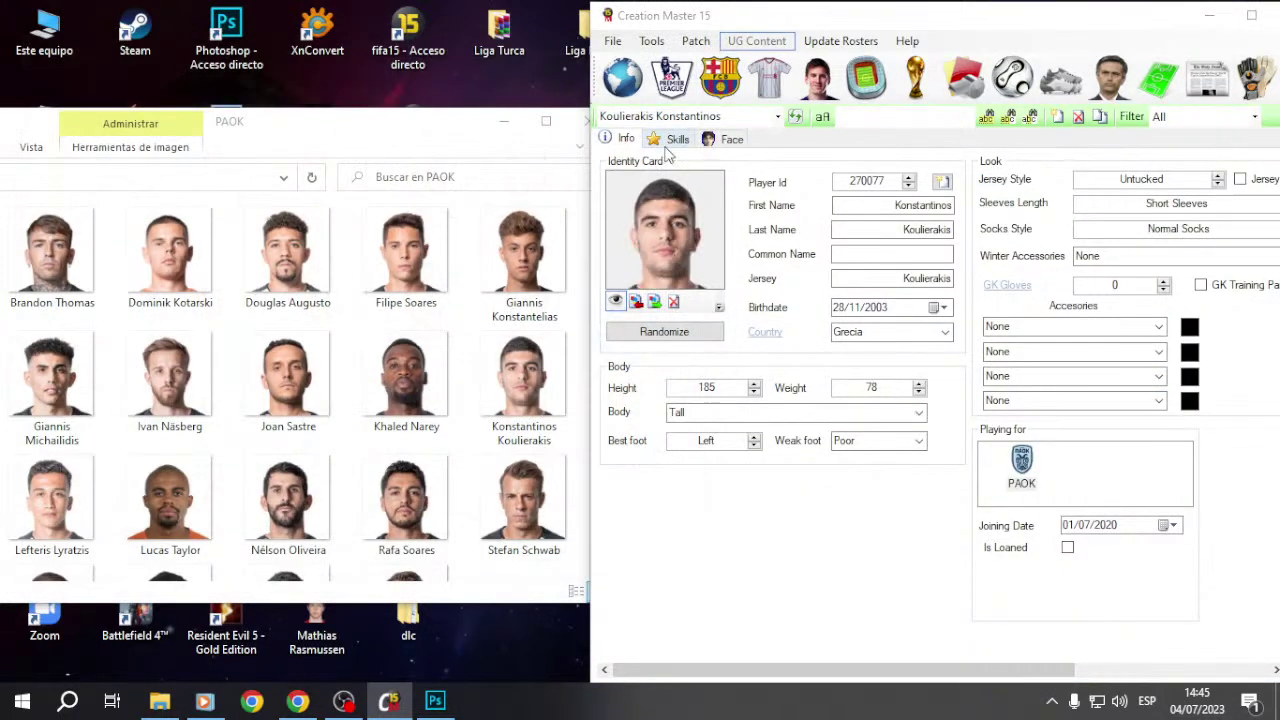
pyautogui.click(672, 139)
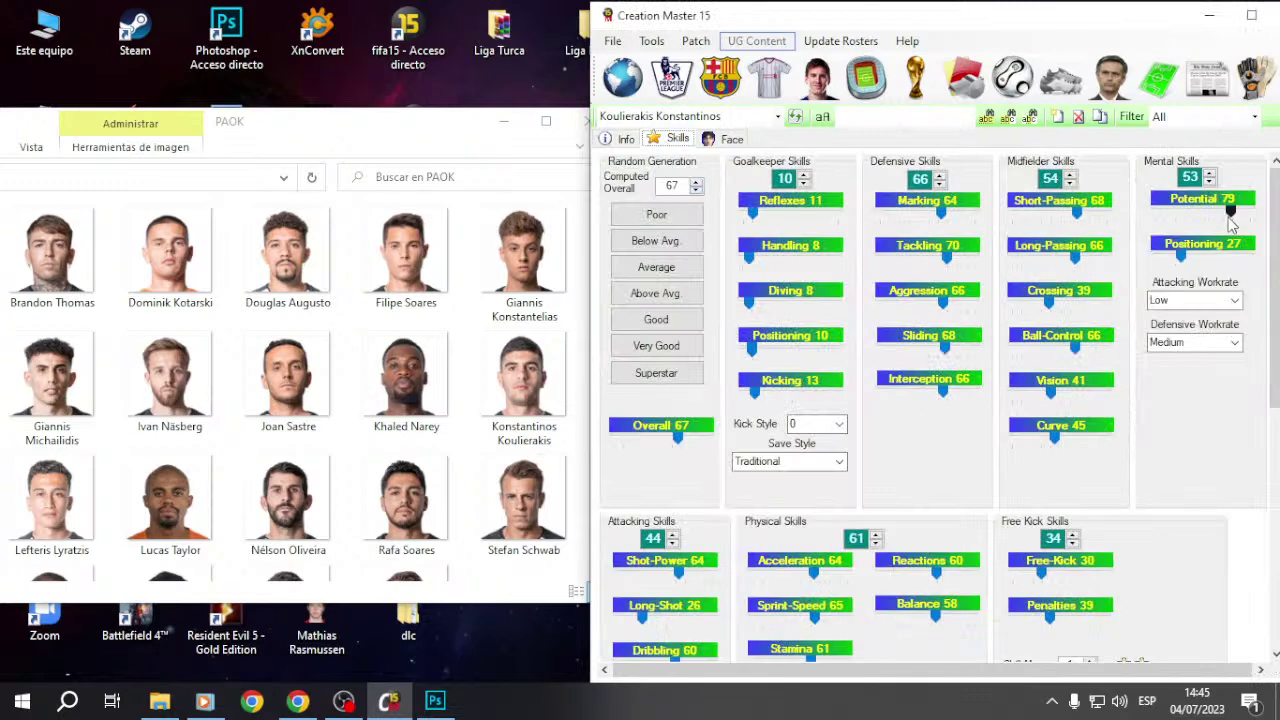
pyautogui.click(620, 139)
pyautogui.click(717, 82)
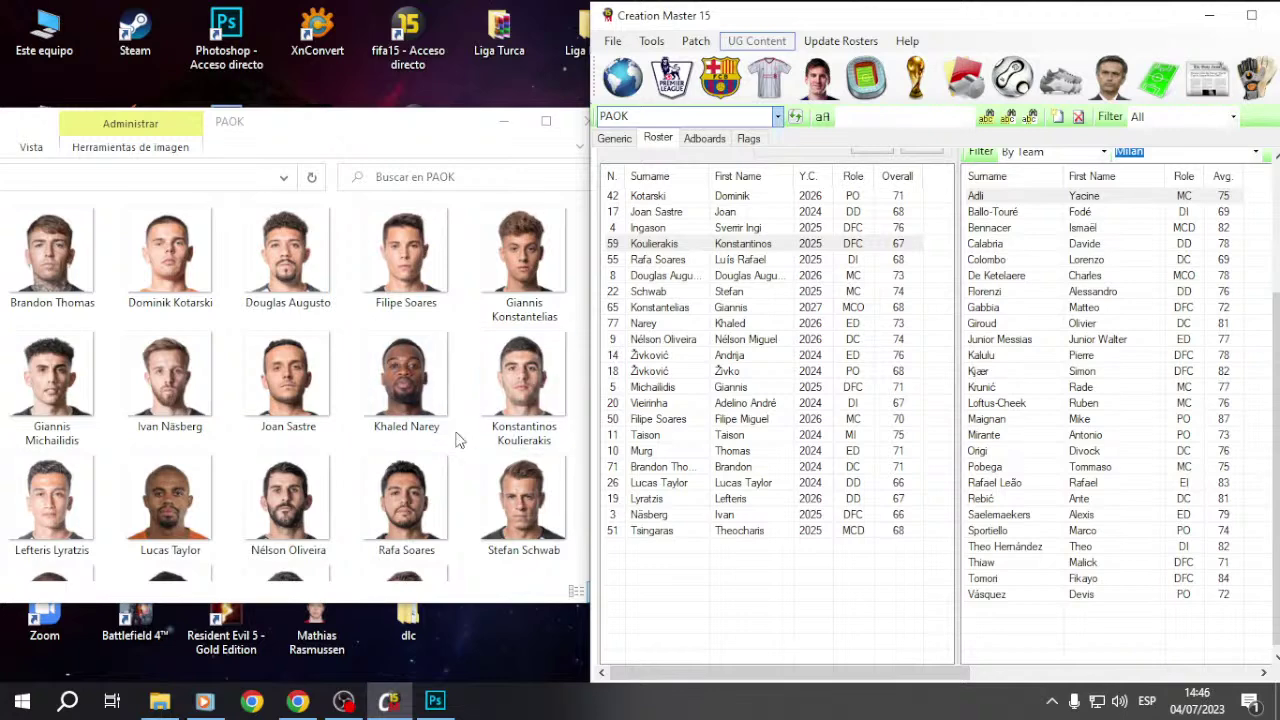
# Step: Import the Lefteris Lyratzis portrait into his player card and return to the PAOK roster
pyautogui.scroll(-1, 373, 436)
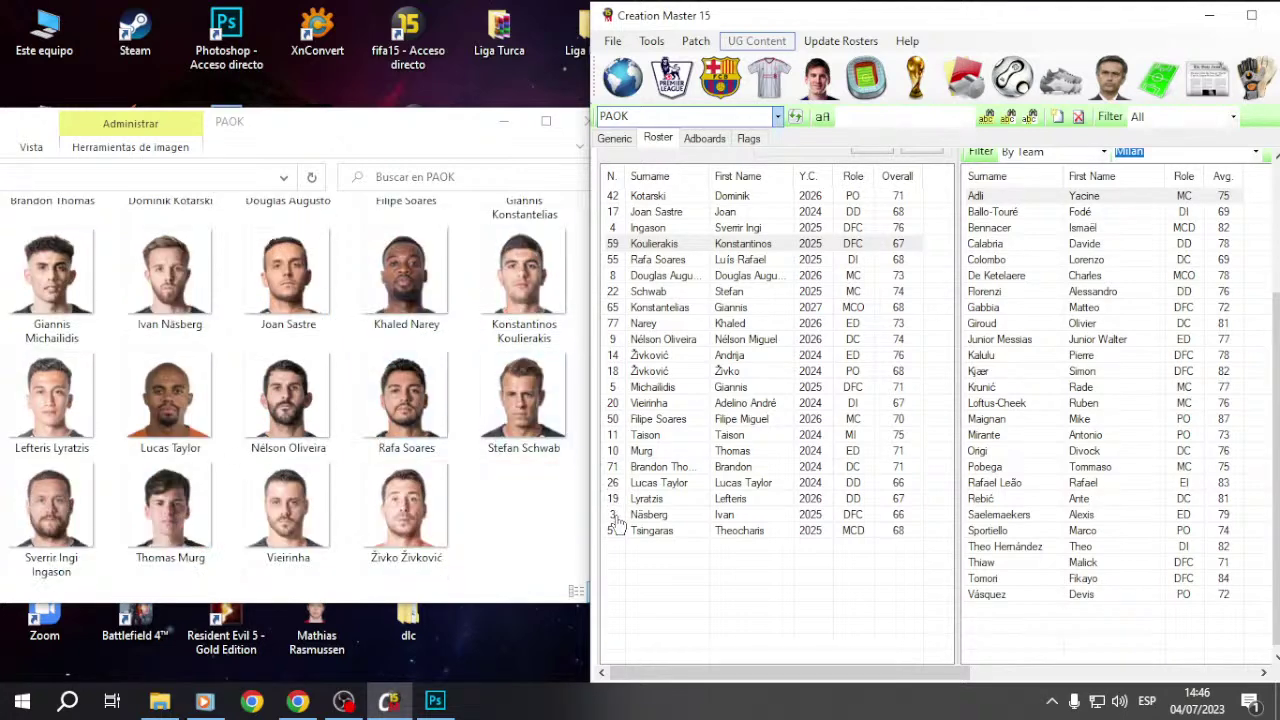
pyautogui.doubleClick(655, 499)
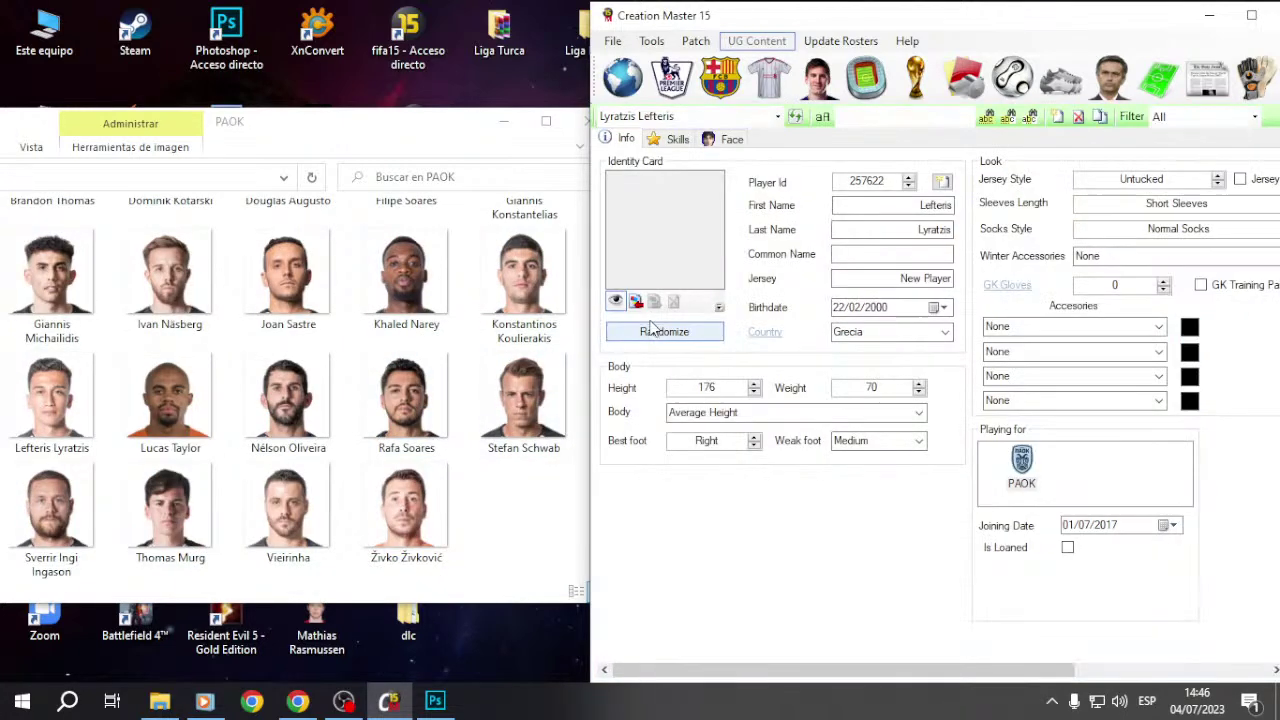
pyautogui.click(636, 301)
pyautogui.scroll(-2, 611, 334)
pyautogui.doubleClick(251, 530)
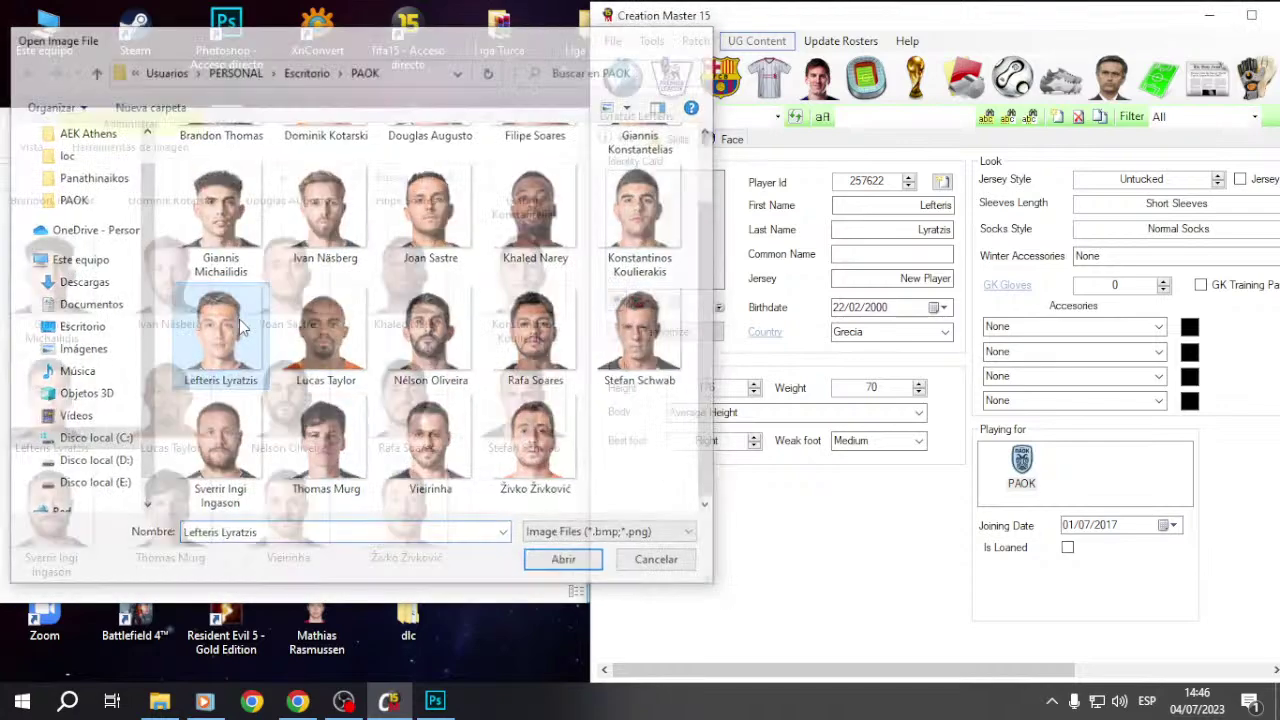
pyautogui.click(712, 92)
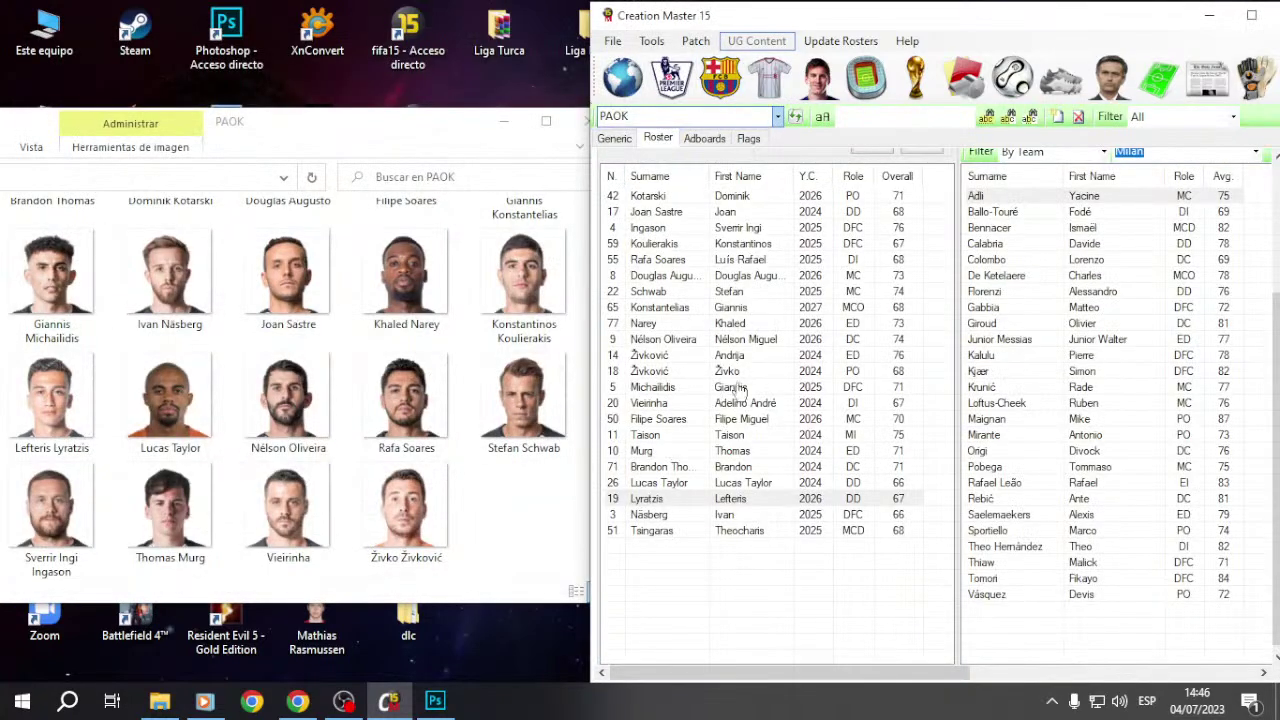
# Step: Import the Lucas Taylor and Nélson Oliveira portraits into their player cards from the PAOK roster
pyautogui.doubleClick(753, 484)
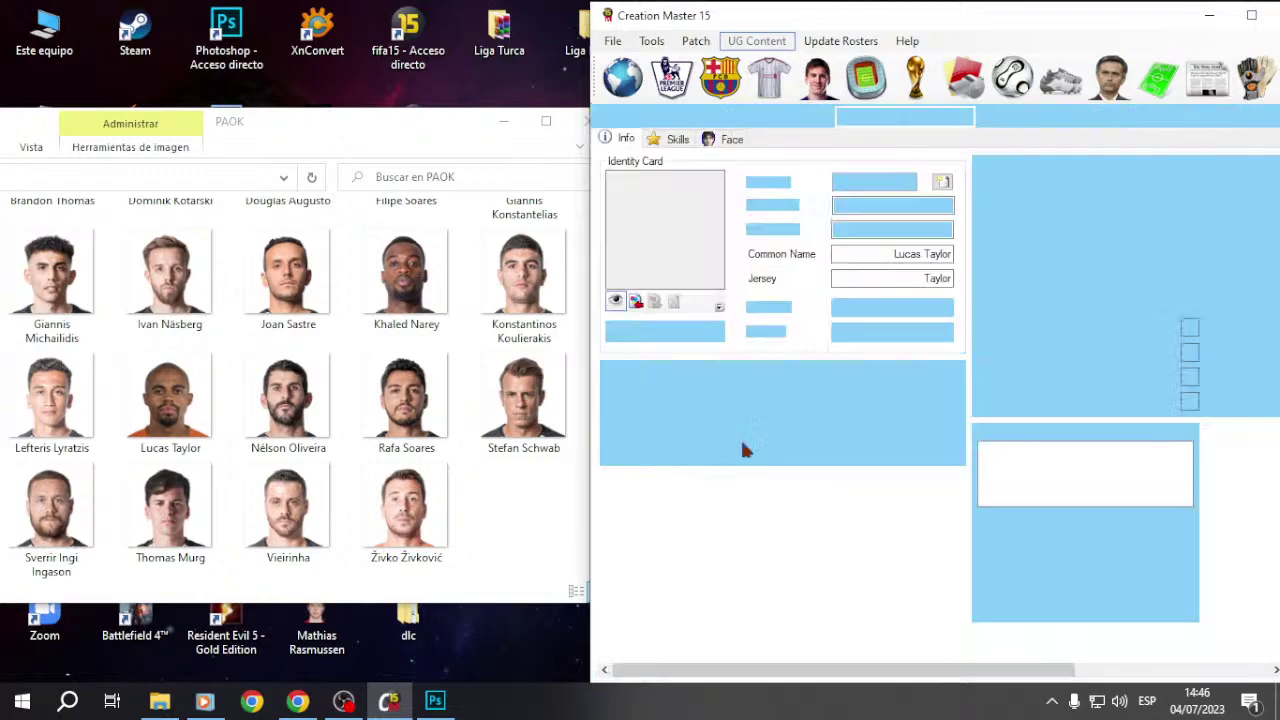
pyautogui.click(636, 301)
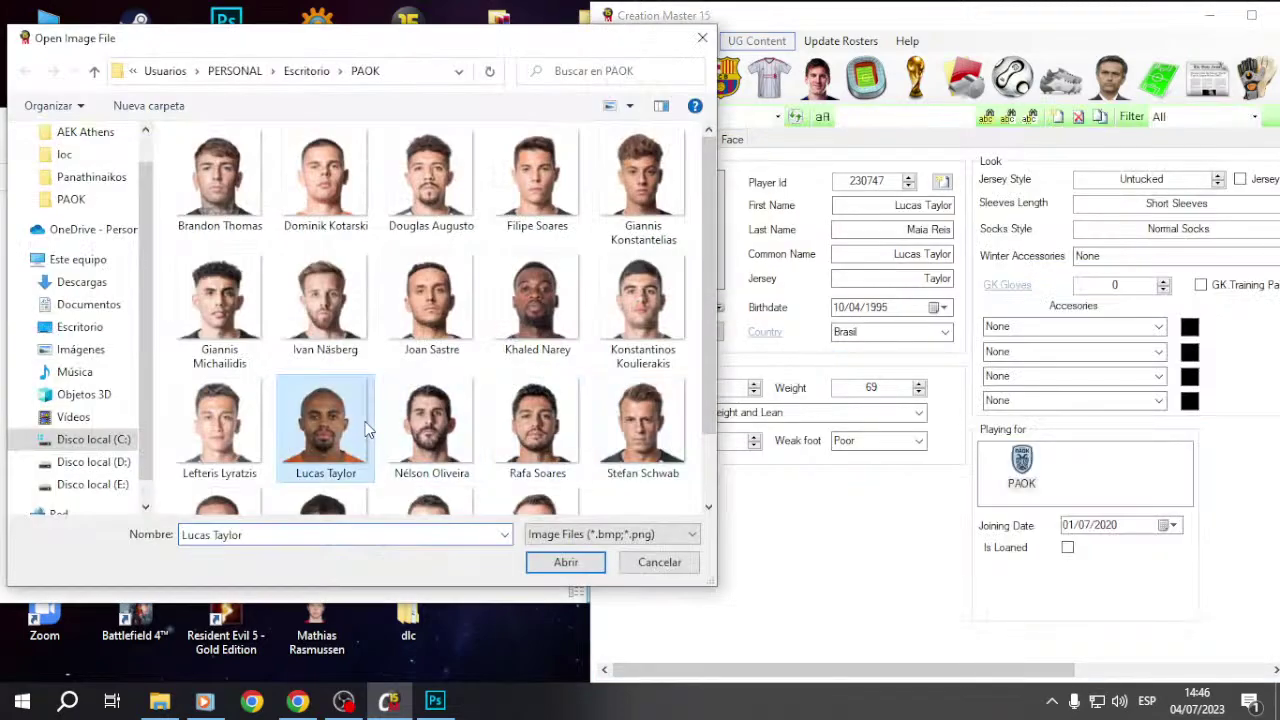
pyautogui.doubleClick(362, 426)
pyautogui.click(725, 88)
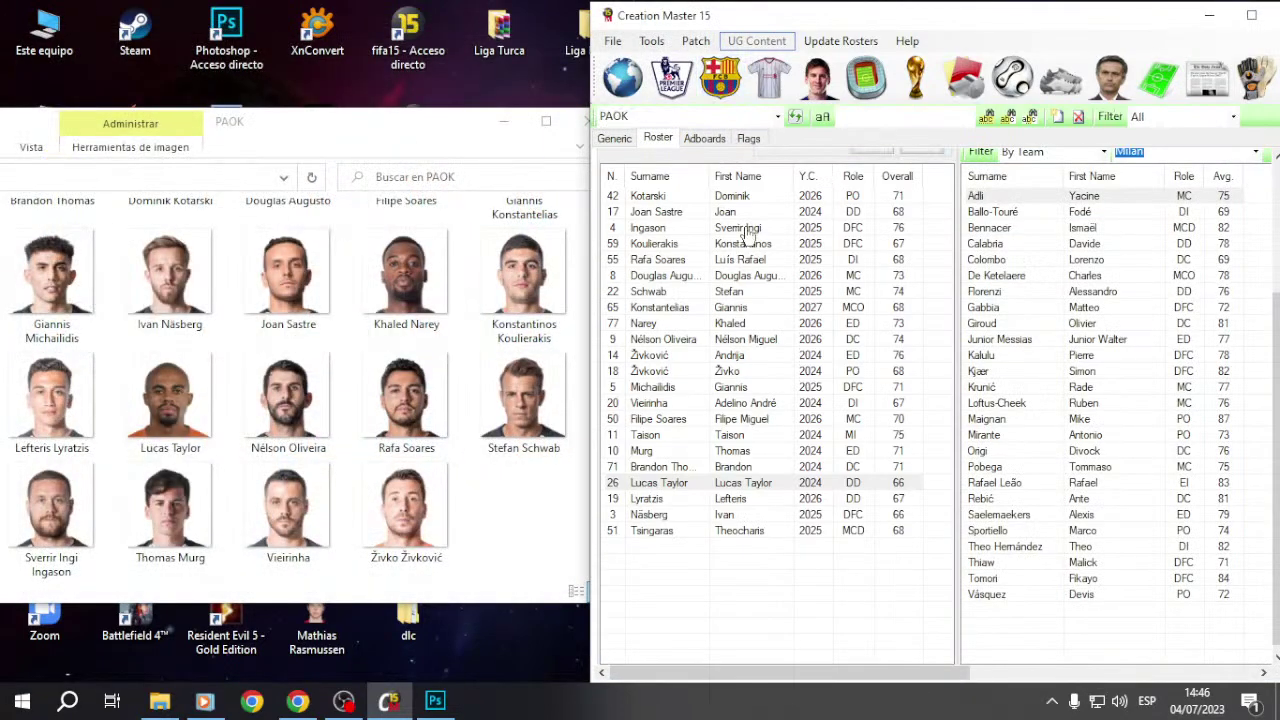
pyautogui.doubleClick(745, 339)
pyautogui.click(636, 301)
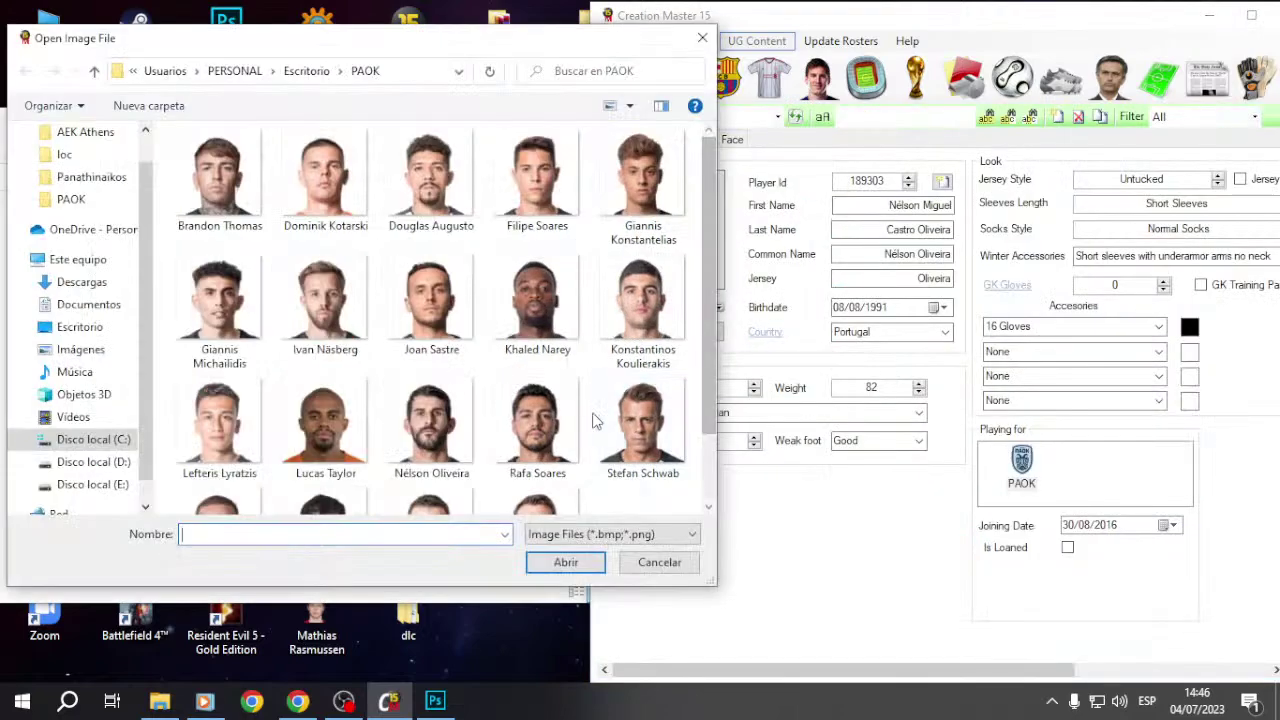
pyautogui.doubleClick(435, 357)
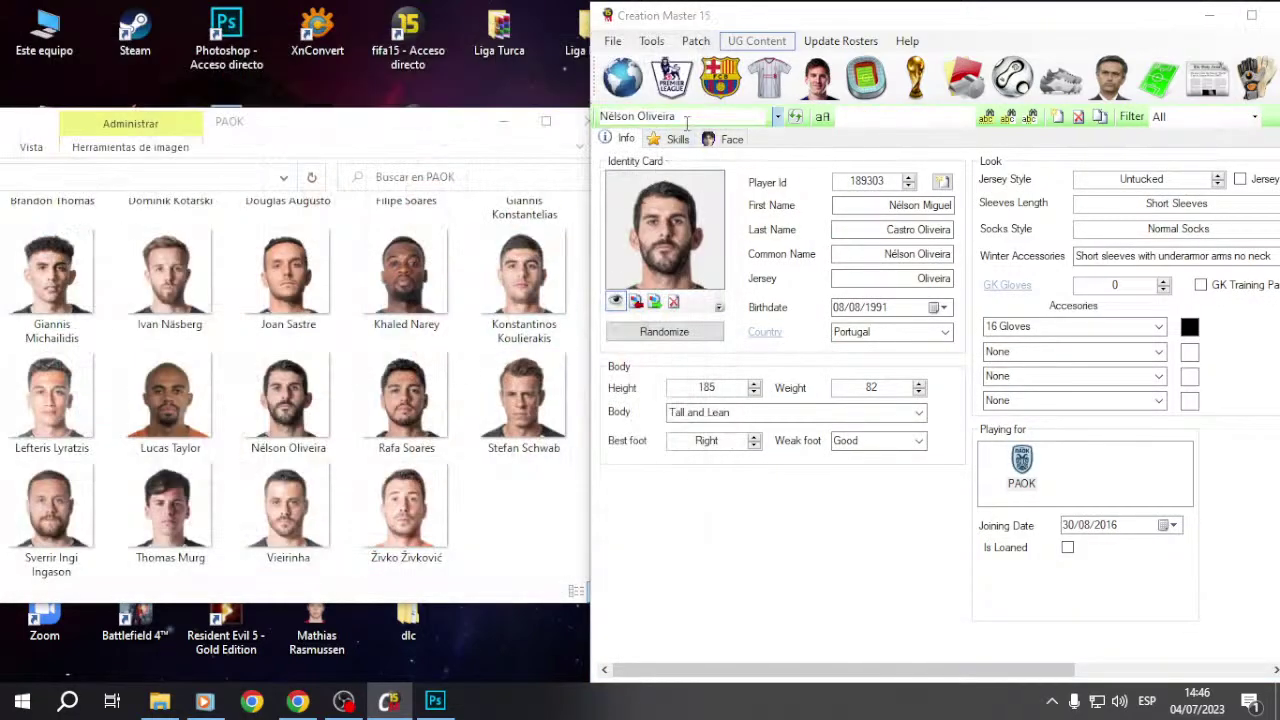
pyautogui.click(720, 78)
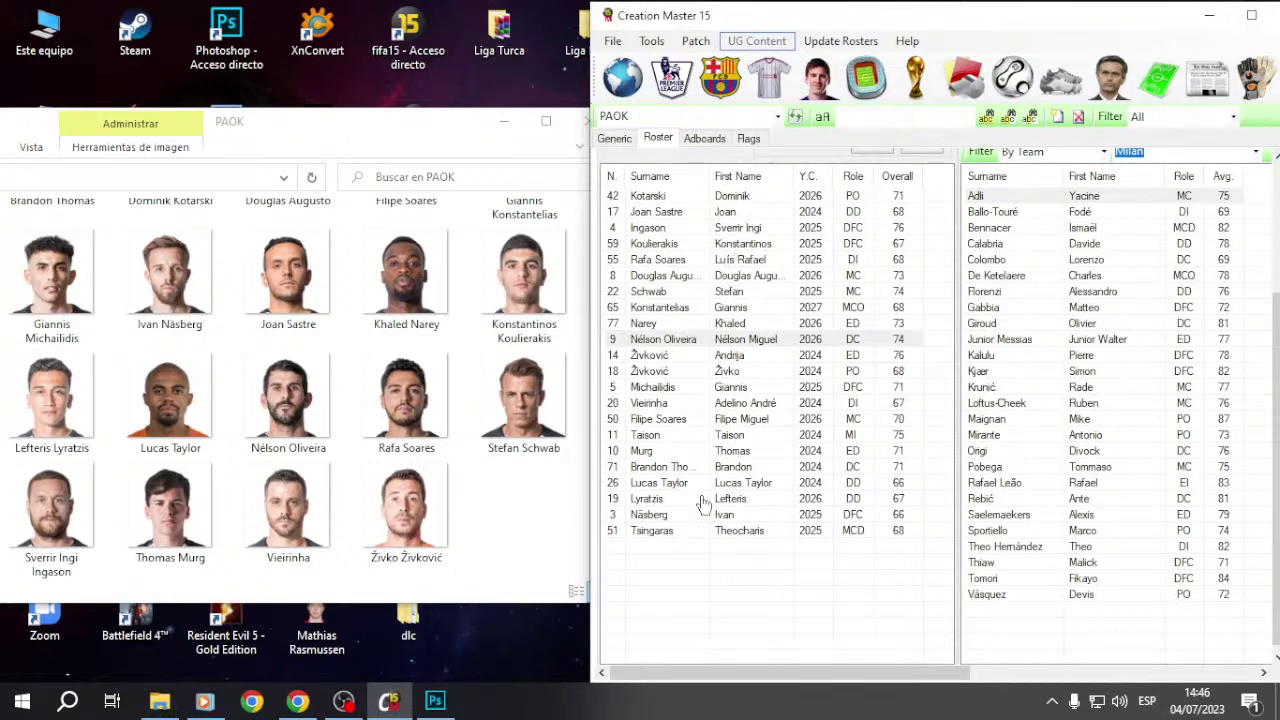
# Step: Import the Rafa Soares and Stefan Schwab portraits into their player cards from the PAOK roster
pyautogui.doubleClick(751, 263)
pyautogui.click(637, 303)
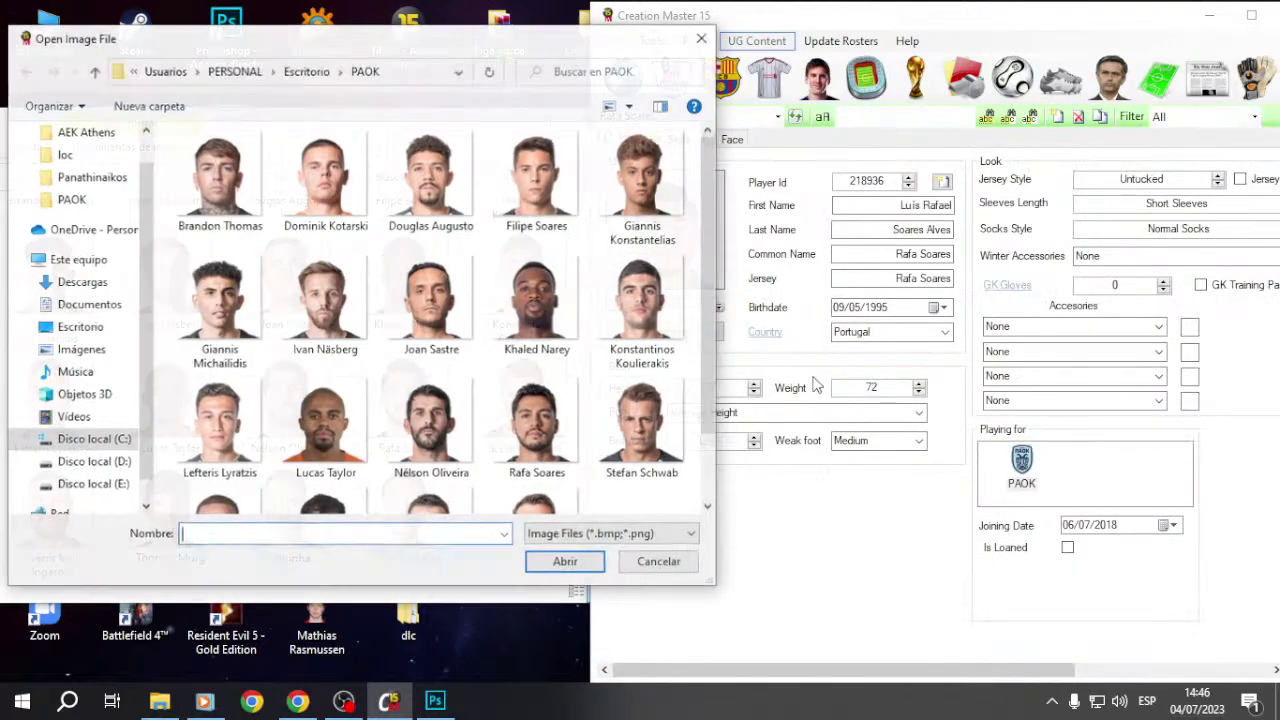
pyautogui.doubleClick(543, 420)
pyautogui.click(720, 77)
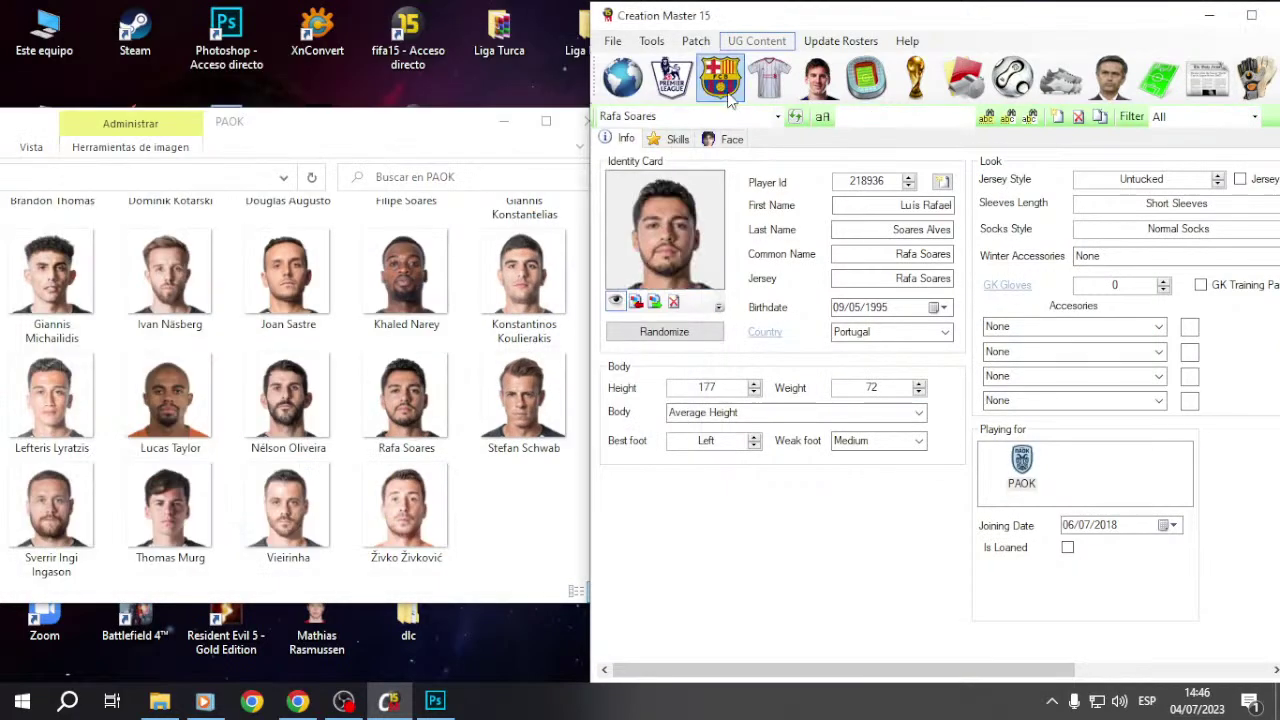
pyautogui.doubleClick(733, 292)
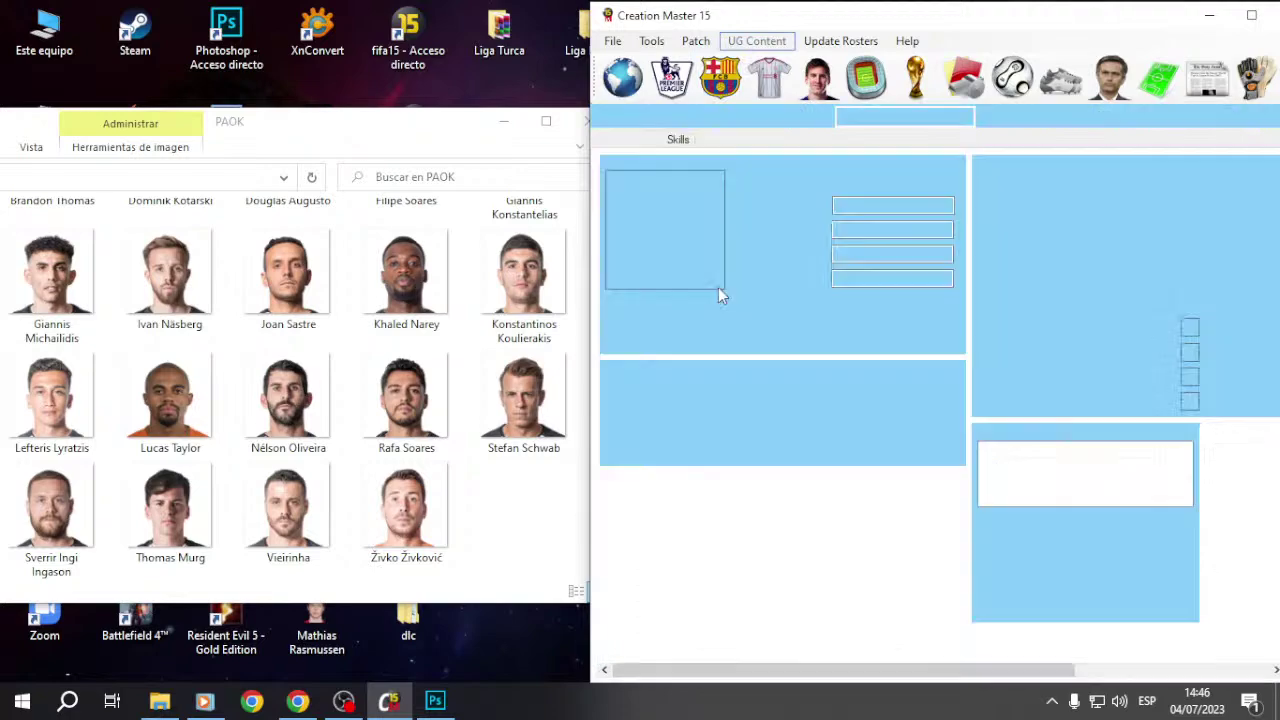
pyautogui.click(637, 303)
pyautogui.doubleClick(665, 420)
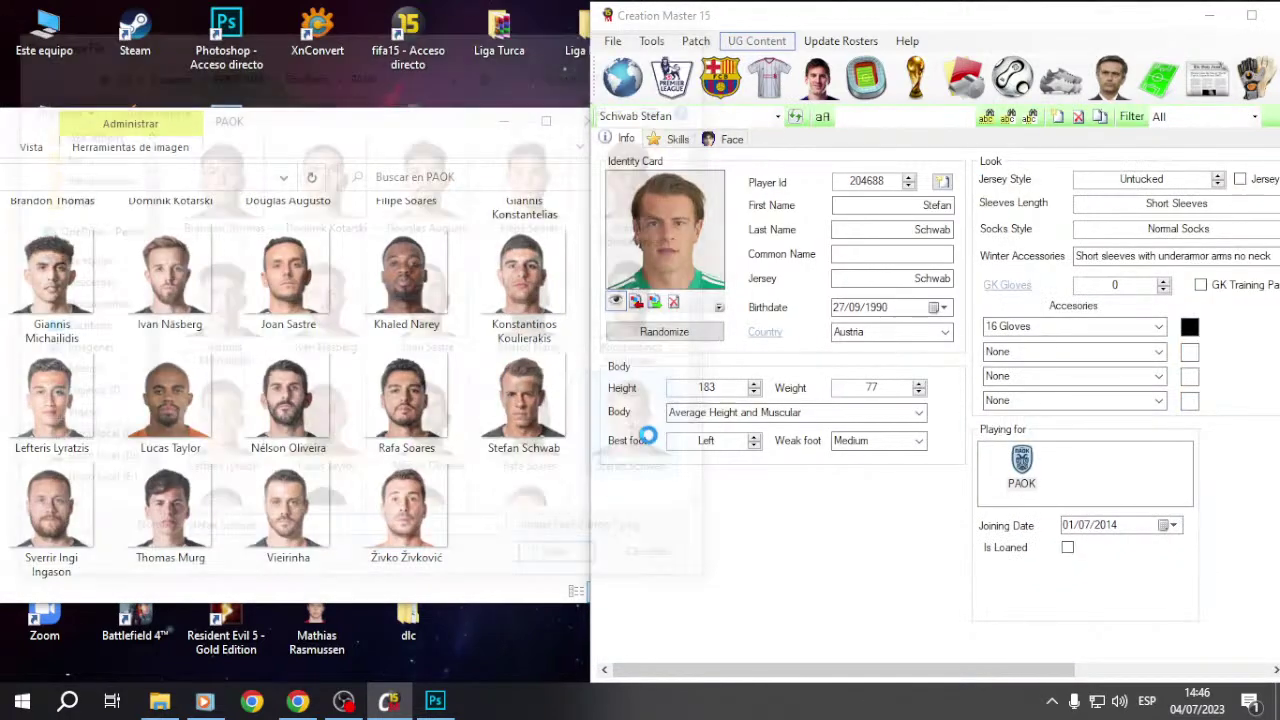
pyautogui.click(720, 77)
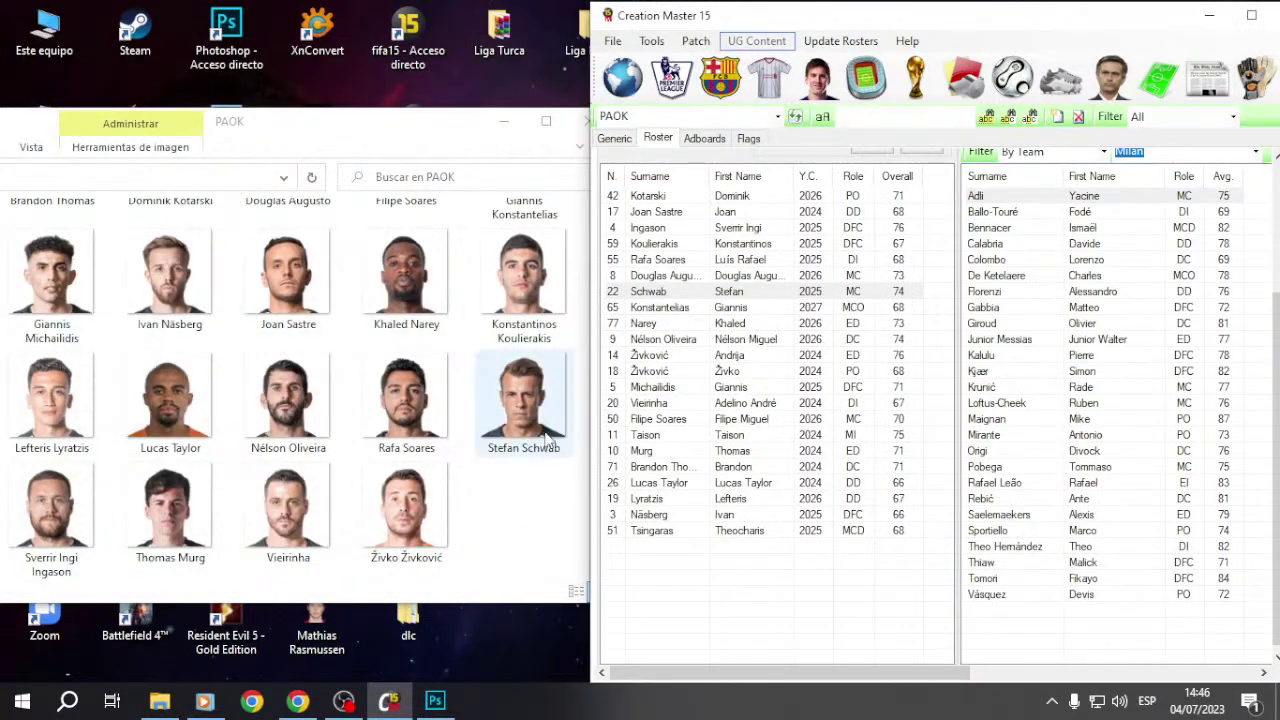
# Step: Import the Sverrir Ingi Ingason and Thomas Murg portraits into their player cards from the PAOK roster
pyautogui.doubleClick(724, 228)
pyautogui.click(637, 303)
pyautogui.doubleClick(253, 490)
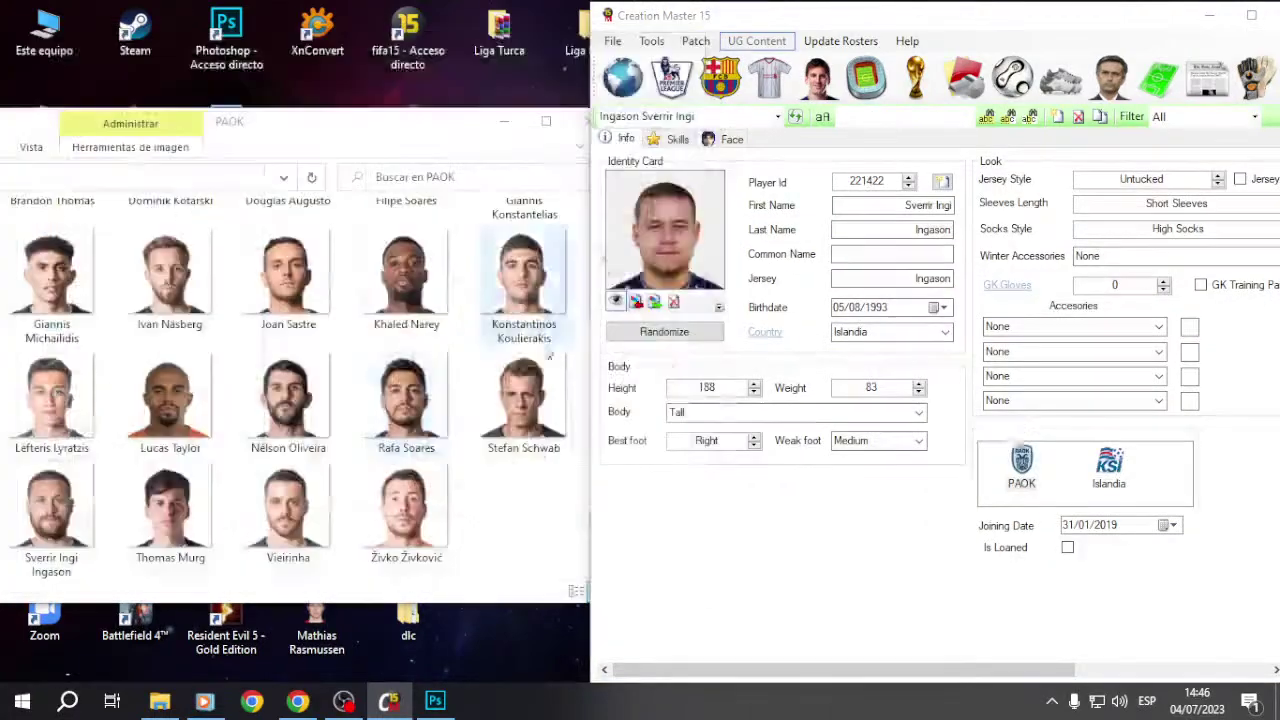
pyautogui.click(720, 77)
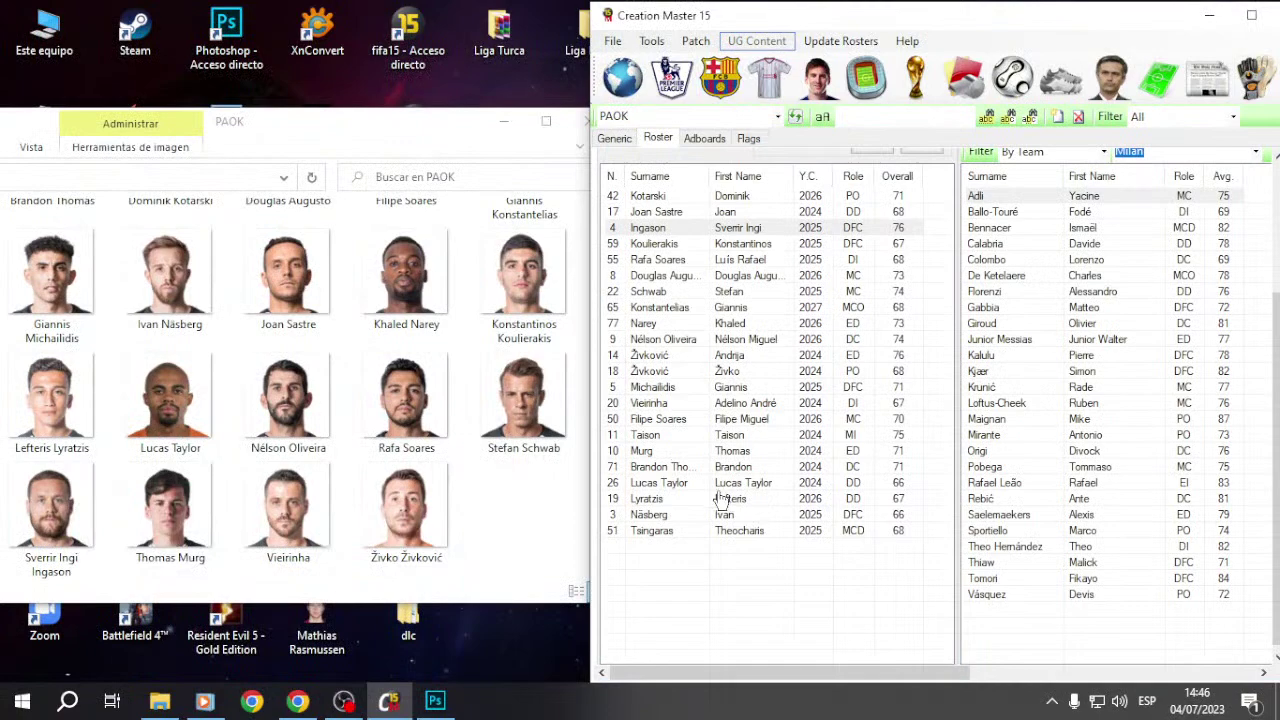
pyautogui.doubleClick(745, 451)
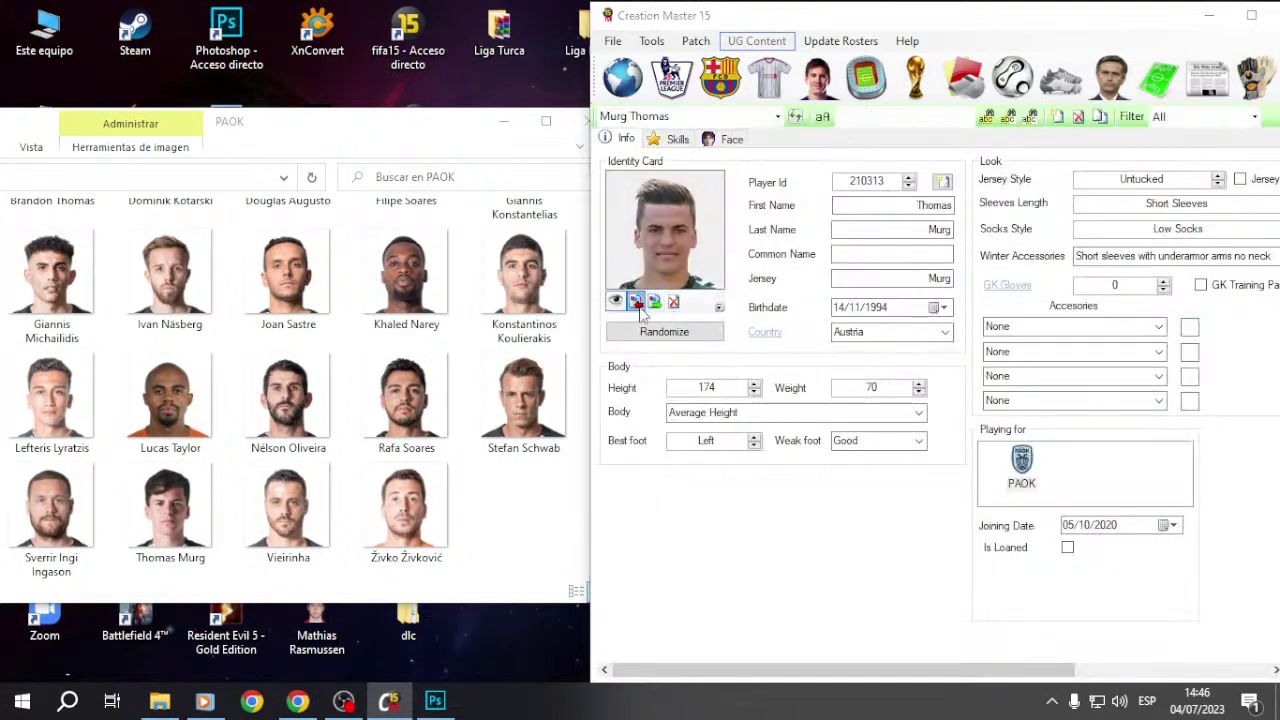
pyautogui.click(637, 303)
pyautogui.doubleClick(329, 523)
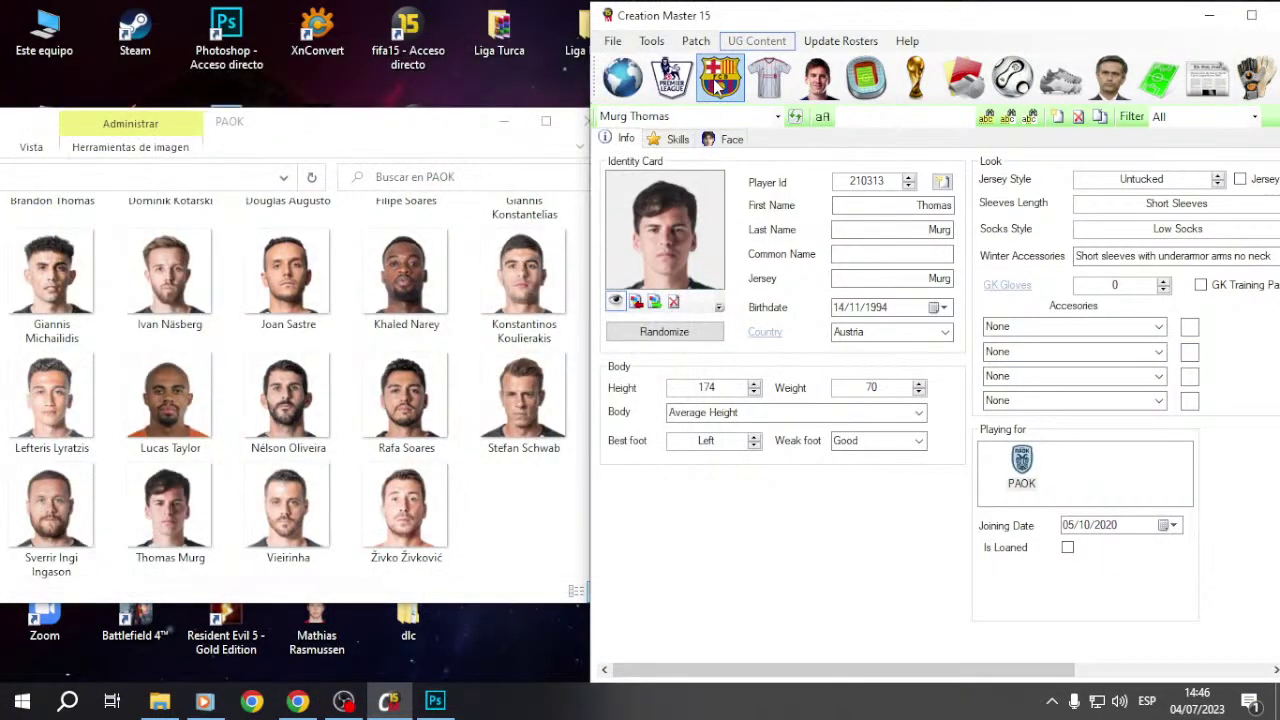
pyautogui.click(718, 82)
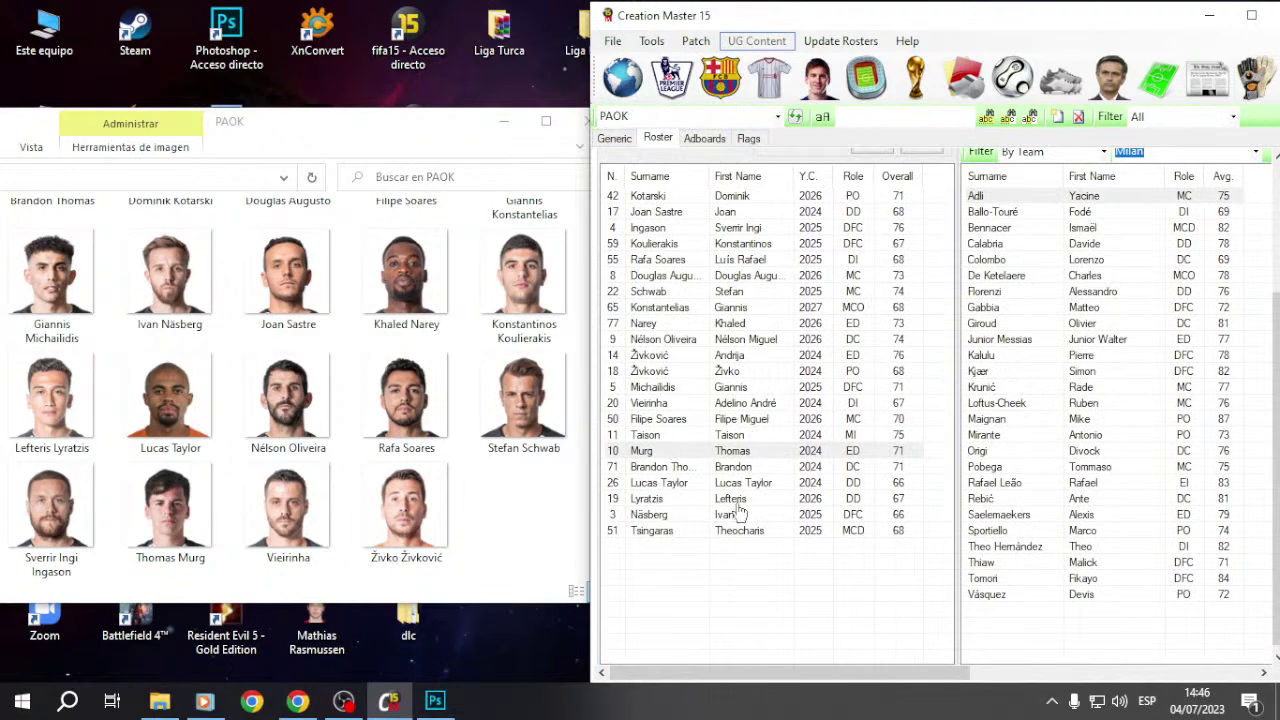
# Step: Import the Vieirinha and Živko Živković portraits into their player cards and return to the PAOK roster
pyautogui.doubleClick(745, 403)
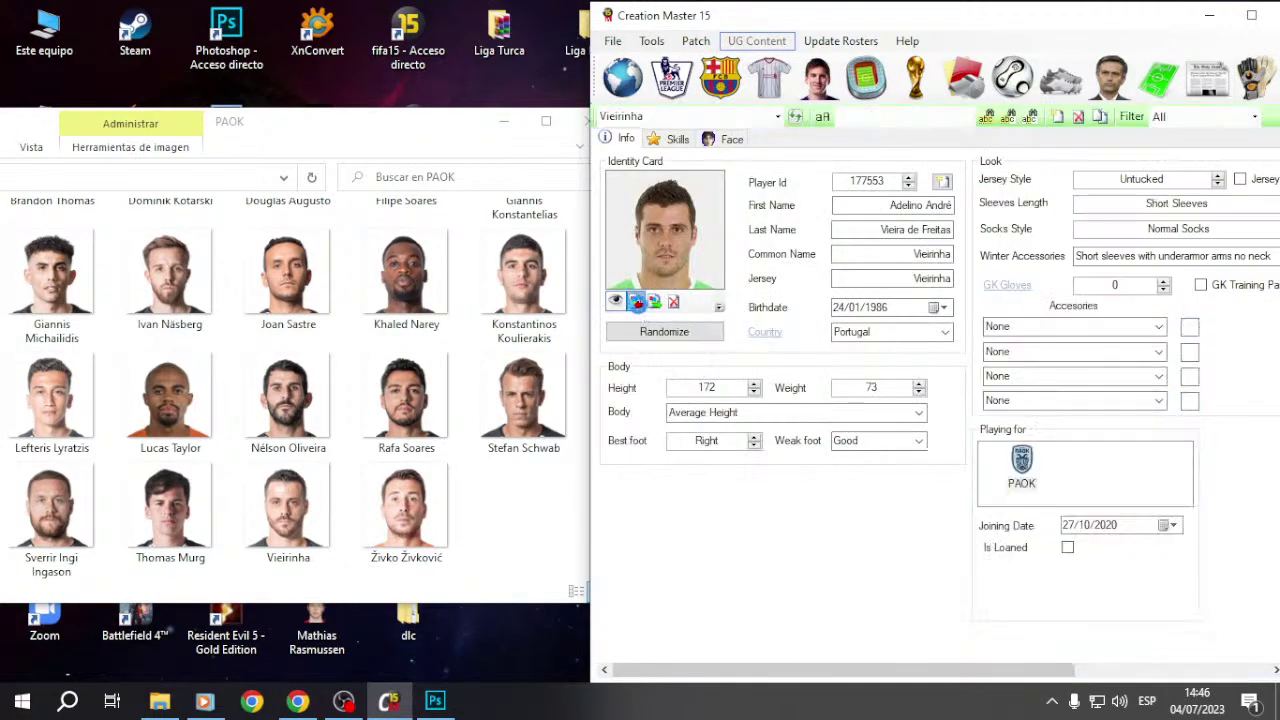
pyautogui.click(637, 303)
pyautogui.scroll(-2, 460, 445)
pyautogui.doubleClick(460, 445)
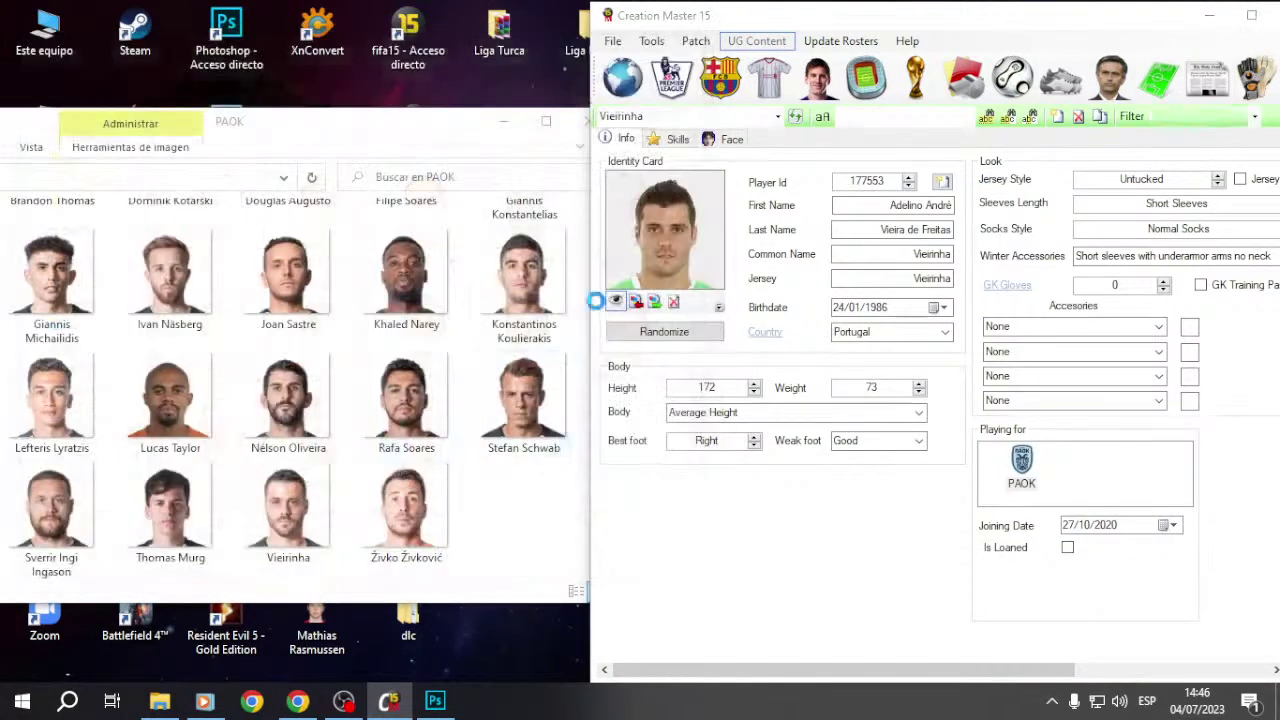
pyautogui.click(722, 82)
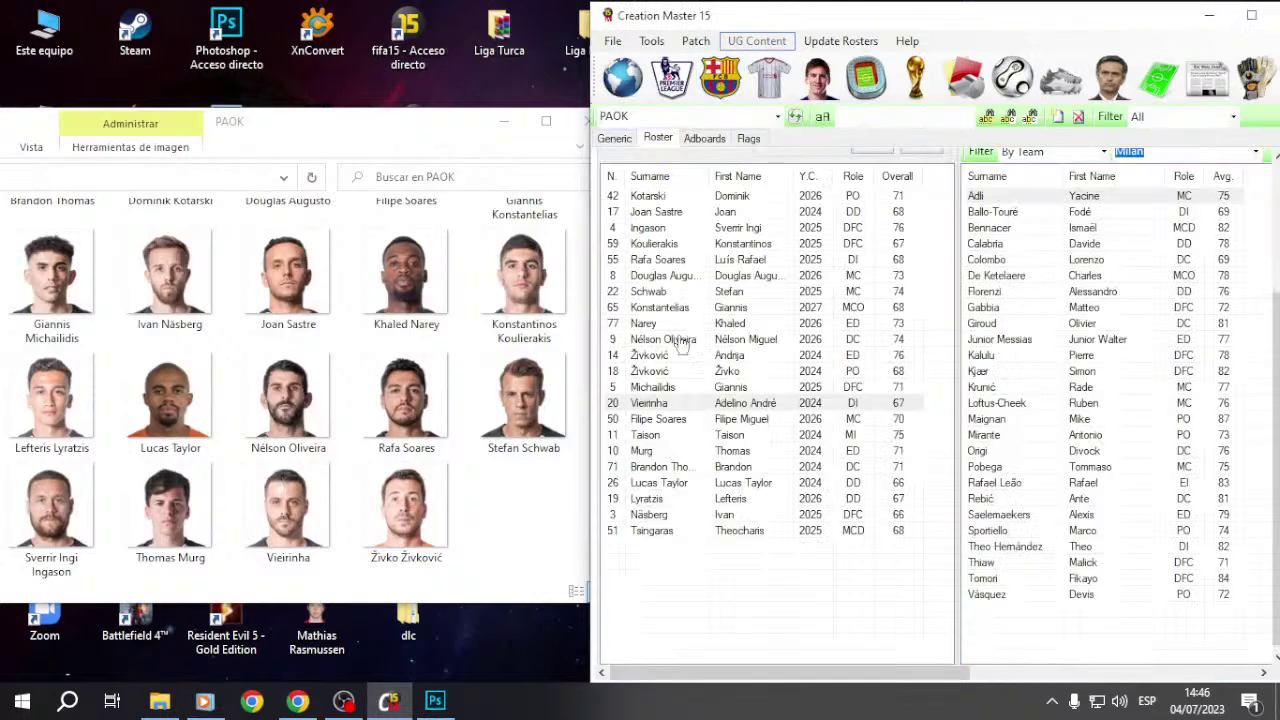
pyautogui.doubleClick(737, 373)
pyautogui.click(636, 302)
pyautogui.doubleClick(535, 455)
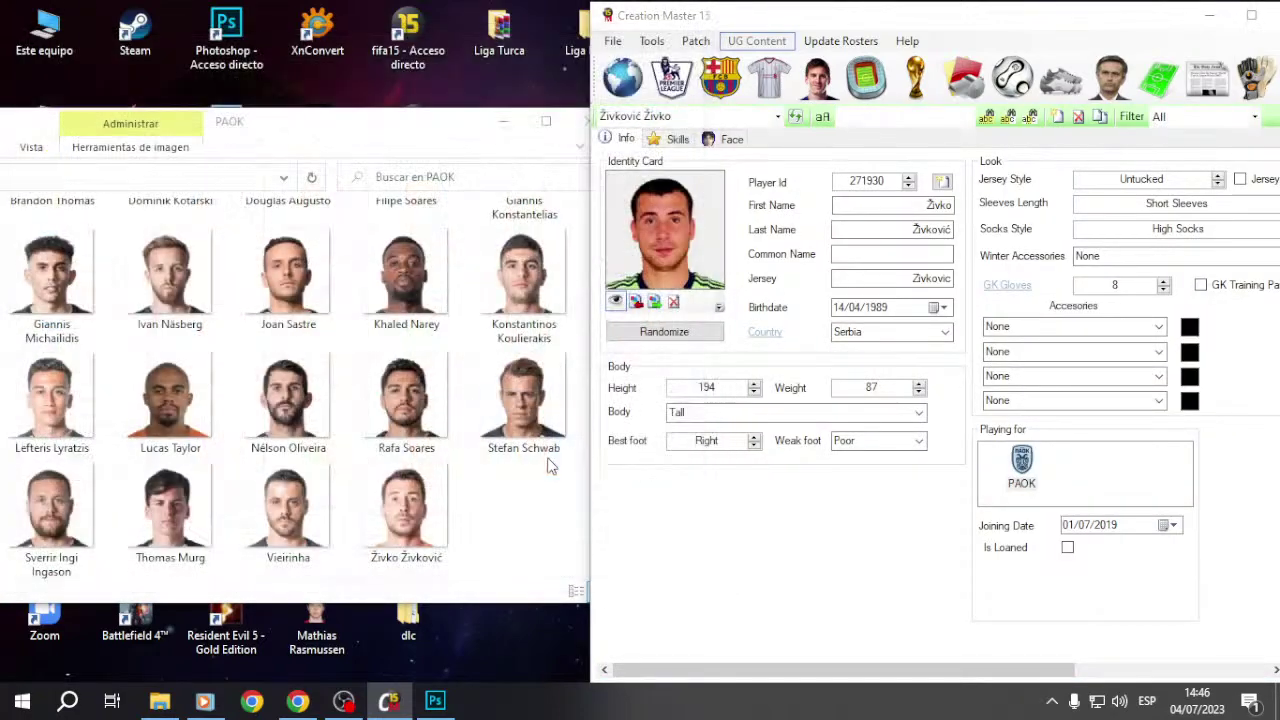
pyautogui.click(794, 117)
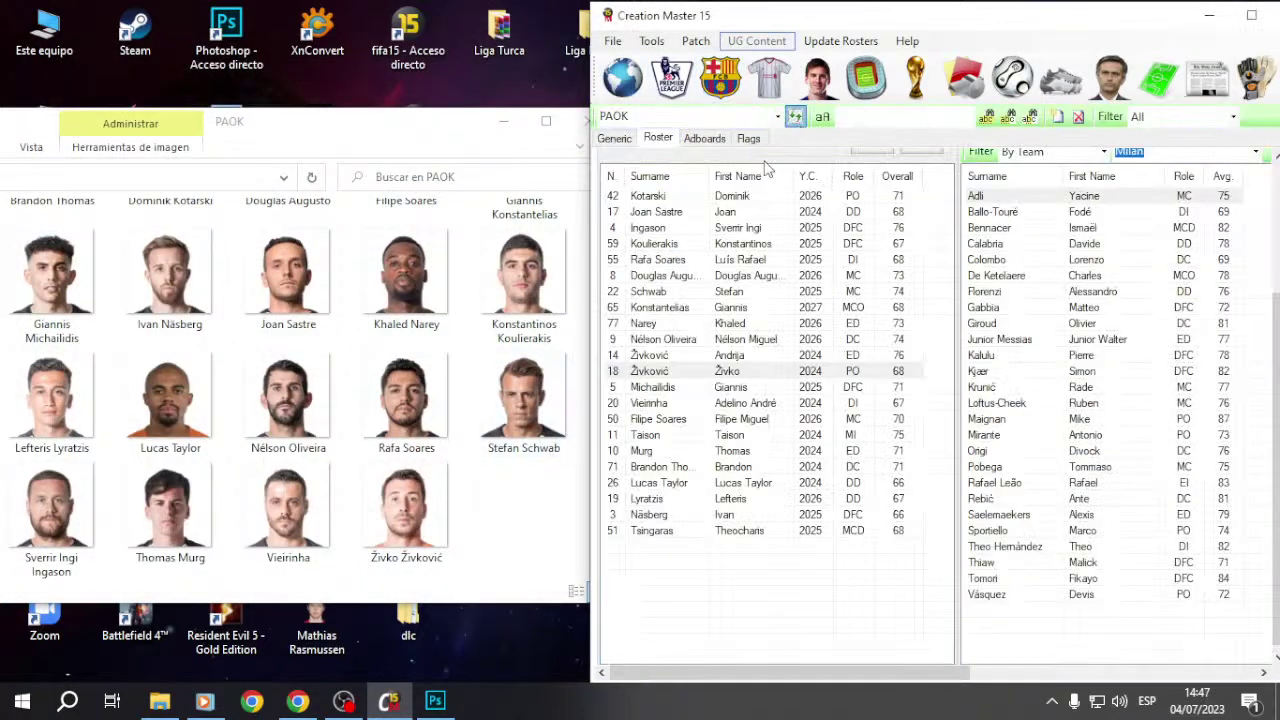
# Step: Go through the PAOK roster player by player to check the imported portraits
pyautogui.press('Down')
pyautogui.press('Down')
pyautogui.press('Down')
pyautogui.press('Down')
pyautogui.press('Down')
pyautogui.press('Down')
pyautogui.press('Down')
pyautogui.press('Down')
pyautogui.press('Down')
pyautogui.press('Down')
pyautogui.press('Down')
pyautogui.press('Down')
pyautogui.press('Down')
pyautogui.press('Down')
pyautogui.press('Down')
pyautogui.press('Down')
pyautogui.press('Down')
pyautogui.press('Down')
pyautogui.press('Down')
pyautogui.press('Down')
pyautogui.press('Down')
pyautogui.press('Down')
pyautogui.press('Up')
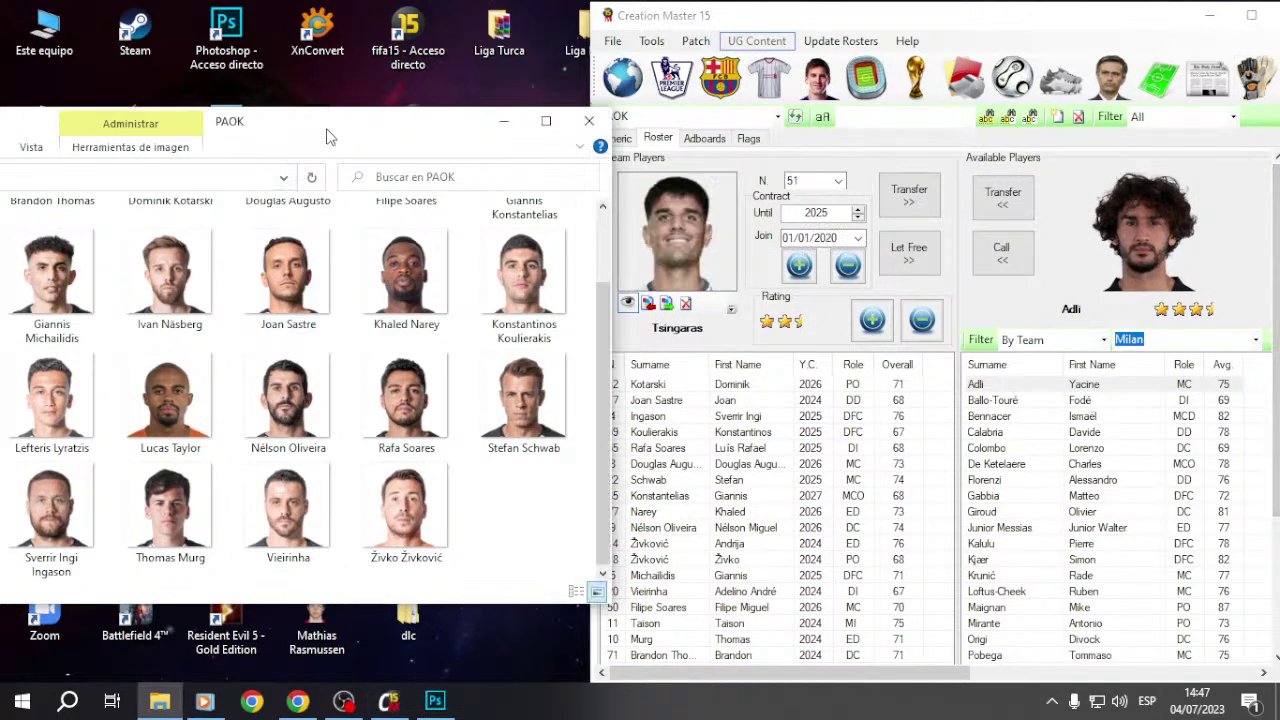
# Step: Close the PAOK folder window and move the PAOK folder to the free desktop spot beside the dlc folder
pyautogui.click(580, 121)
pyautogui.click(500, 425)
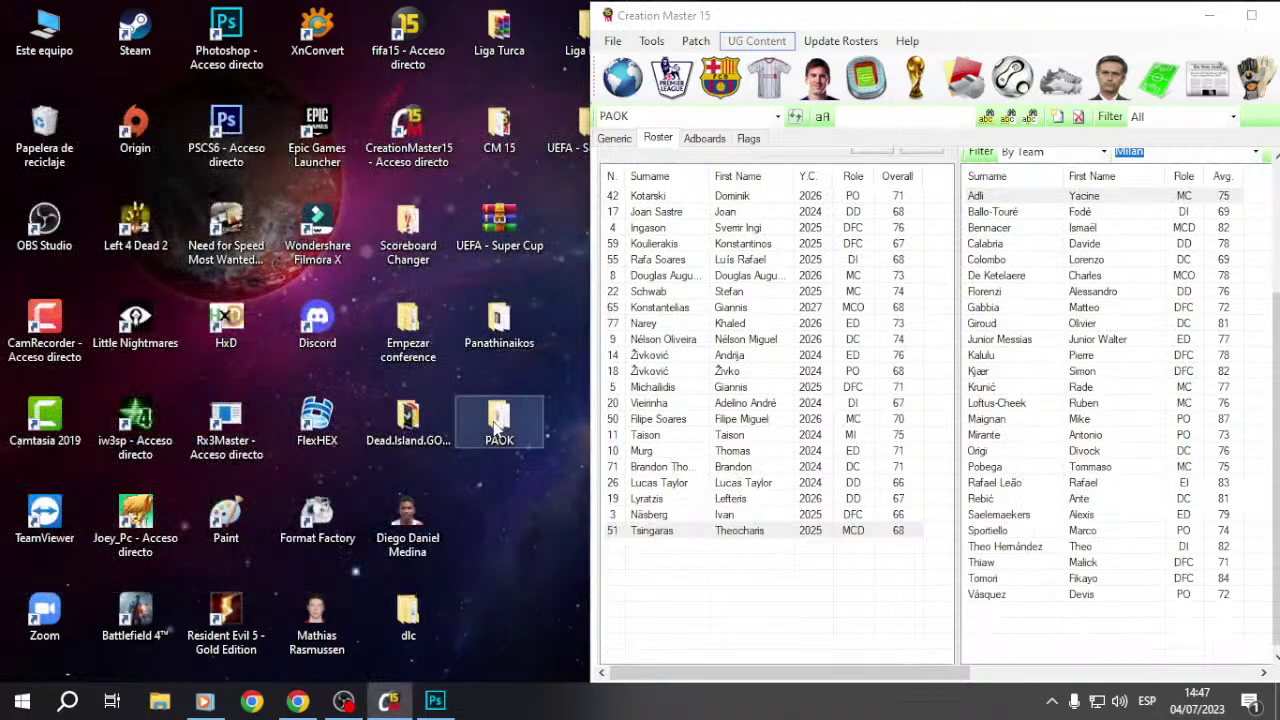
pyautogui.moveTo(500, 425); pyautogui.dragTo(500, 628)
pyautogui.rightClick(476, 404)
pyautogui.click(504, 394)
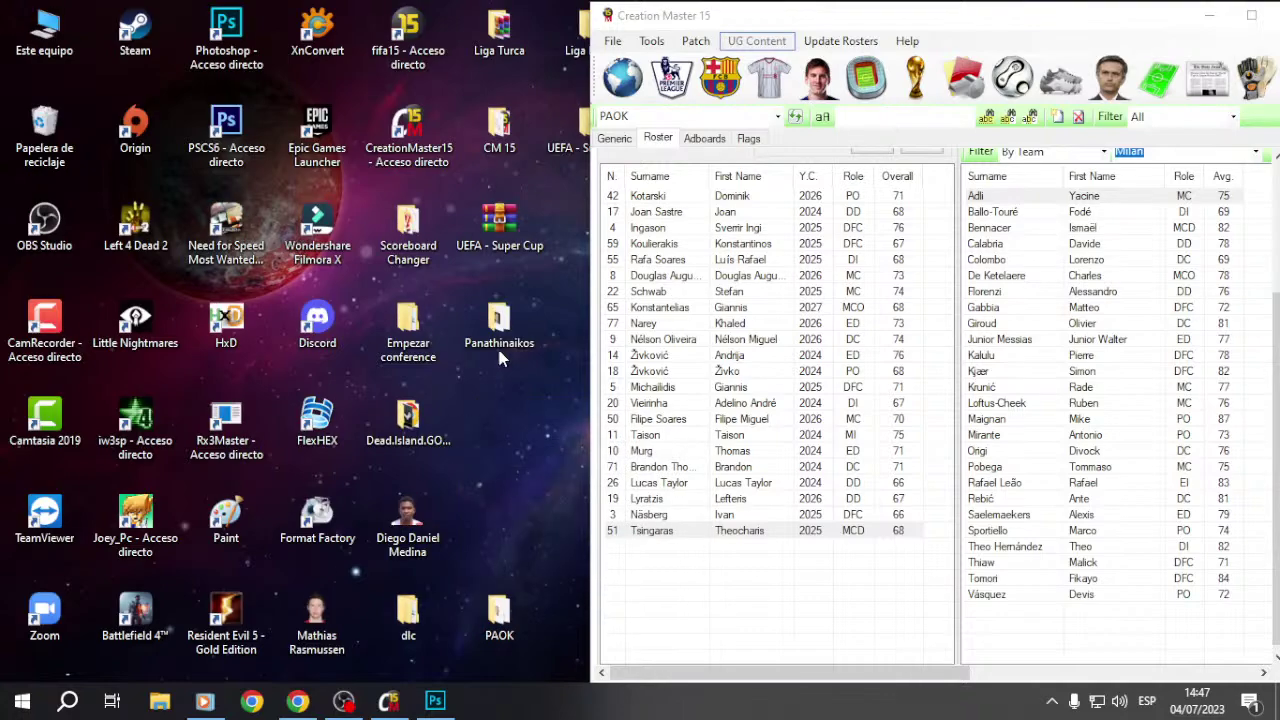
# Step: Load all portraits from the Panathinaikos folder into XnConvert and convert them to PNG in the Minifaces Convertidos folder
pyautogui.doubleClick(527, 318)
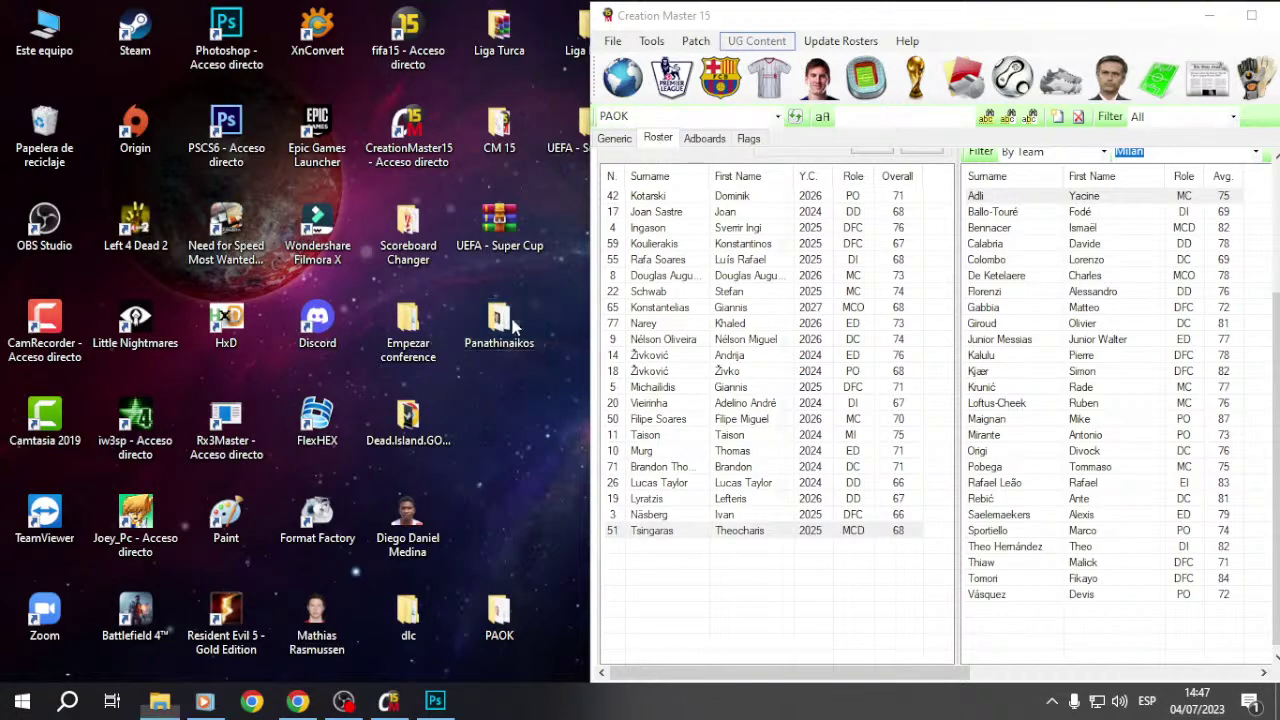
pyautogui.click(506, 336)
pyautogui.moveTo(180, 238); pyautogui.dragTo(740, 585)
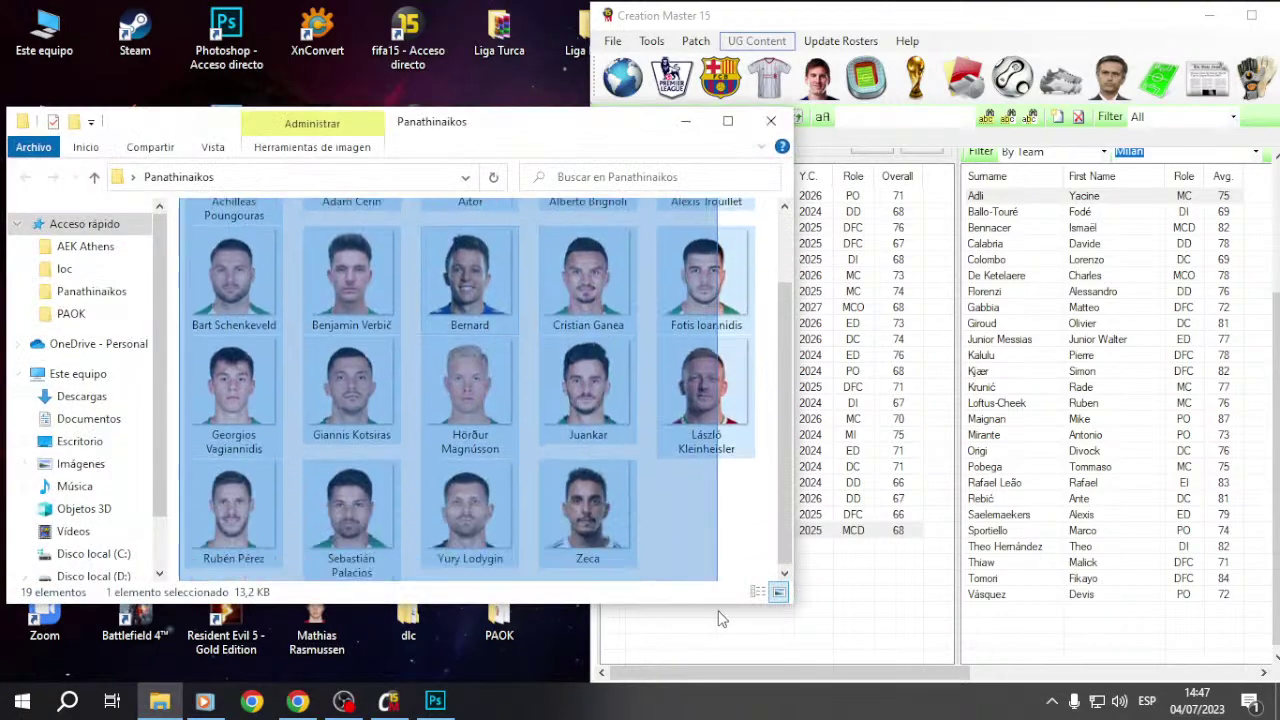
pyautogui.scroll(2, 552, 443)
pyautogui.moveTo(230, 265); pyautogui.dragTo(313, 38)
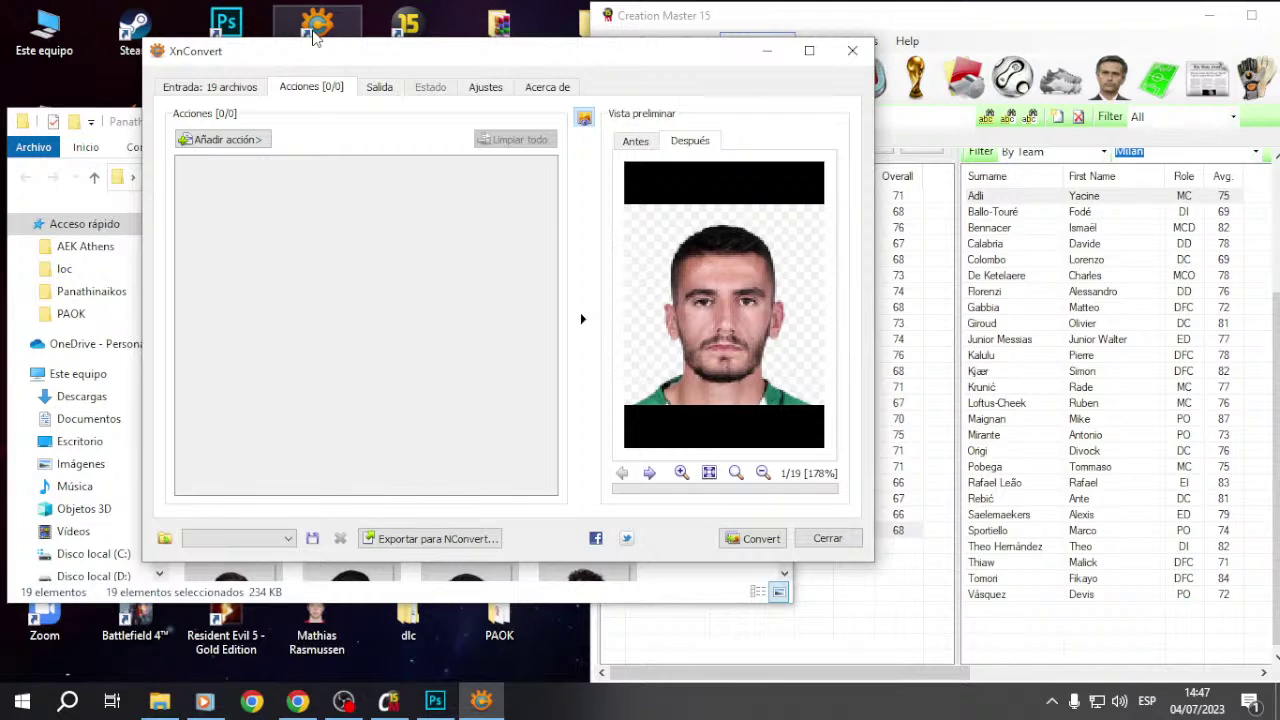
pyautogui.click(379, 87)
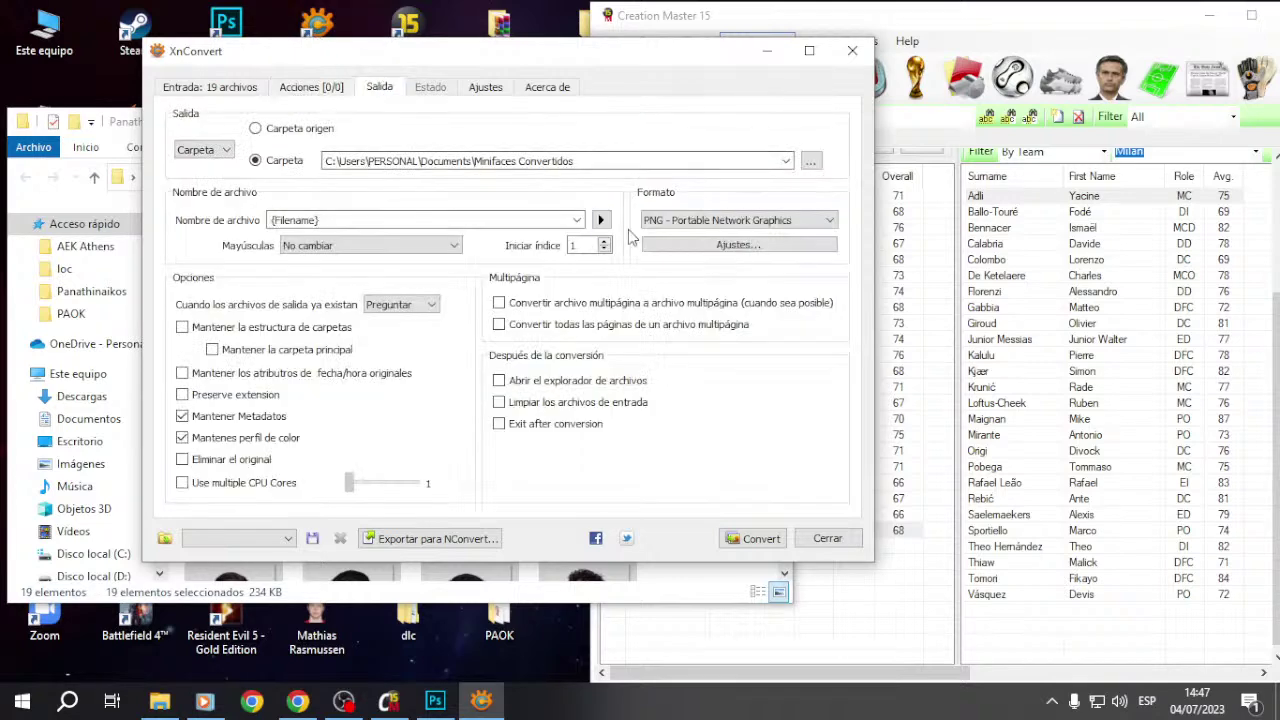
pyautogui.click(760, 540)
pyautogui.click(826, 538)
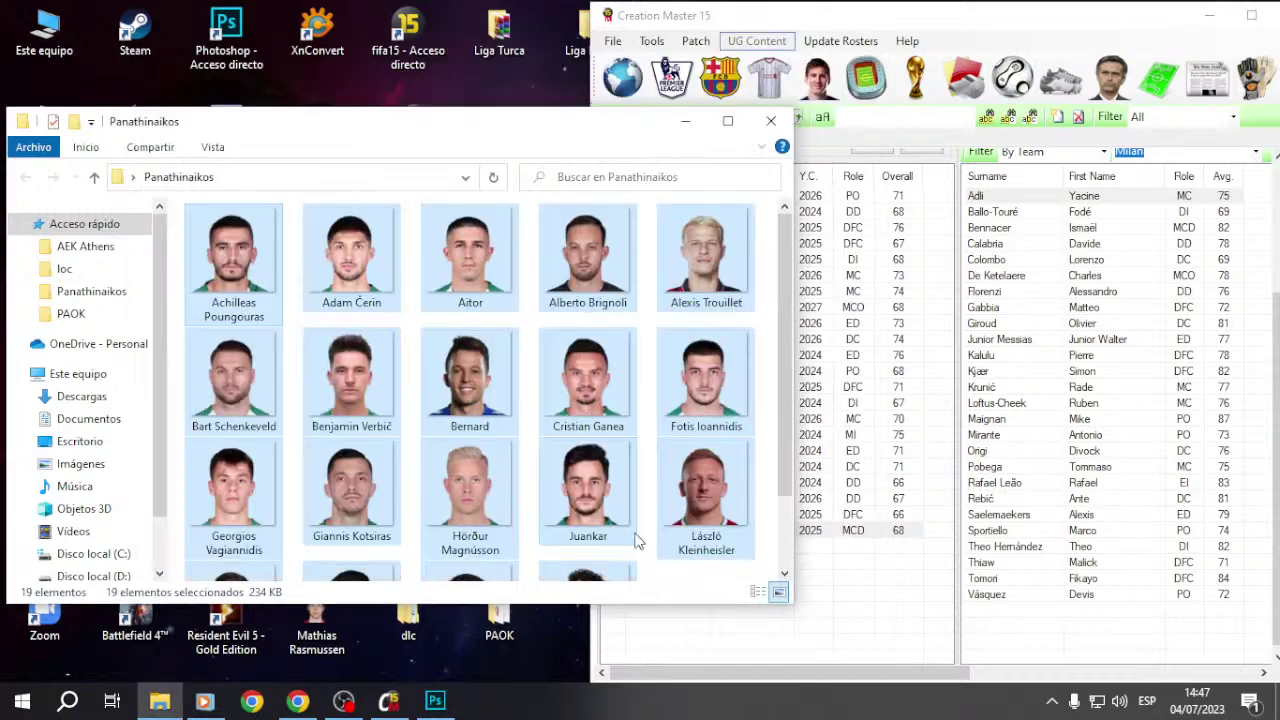
# Step: Delete the original portraits from the Panathinaikos folder and open the Minifaces Convertidos folder in Documents
pyautogui.press('Delete')
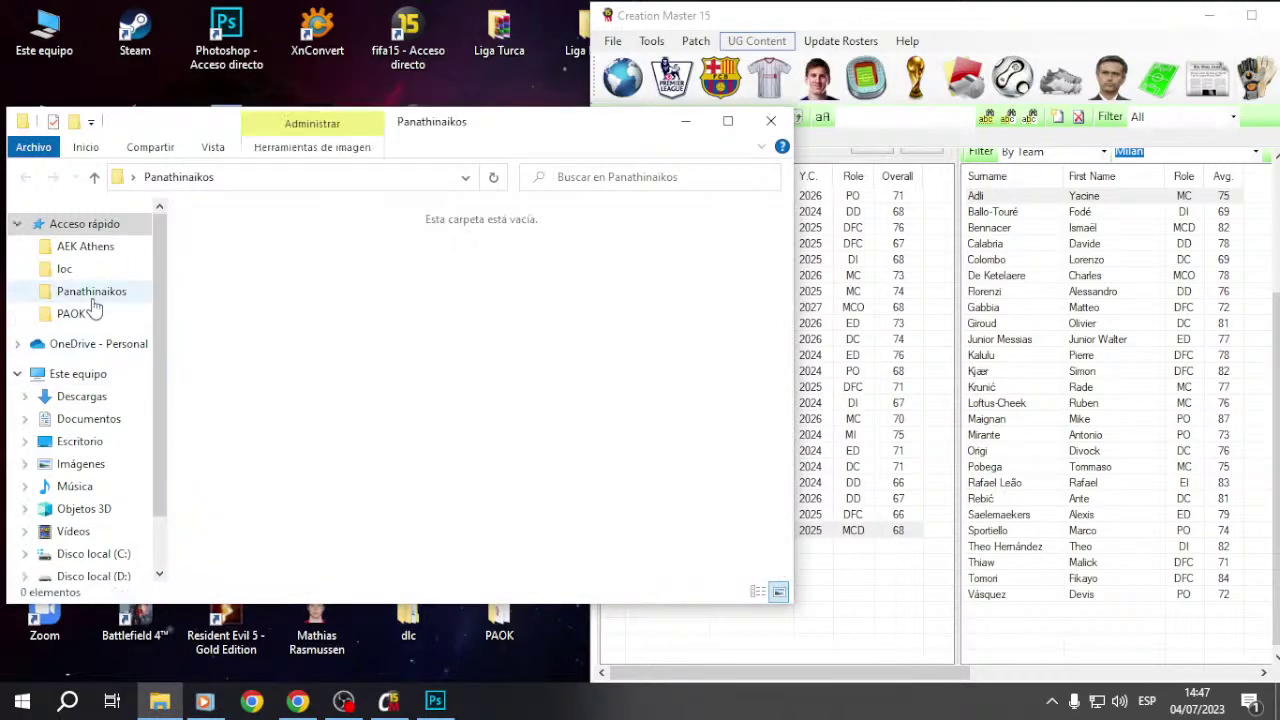
pyautogui.click(90, 441)
pyautogui.click(92, 419)
pyautogui.doubleClick(397, 472)
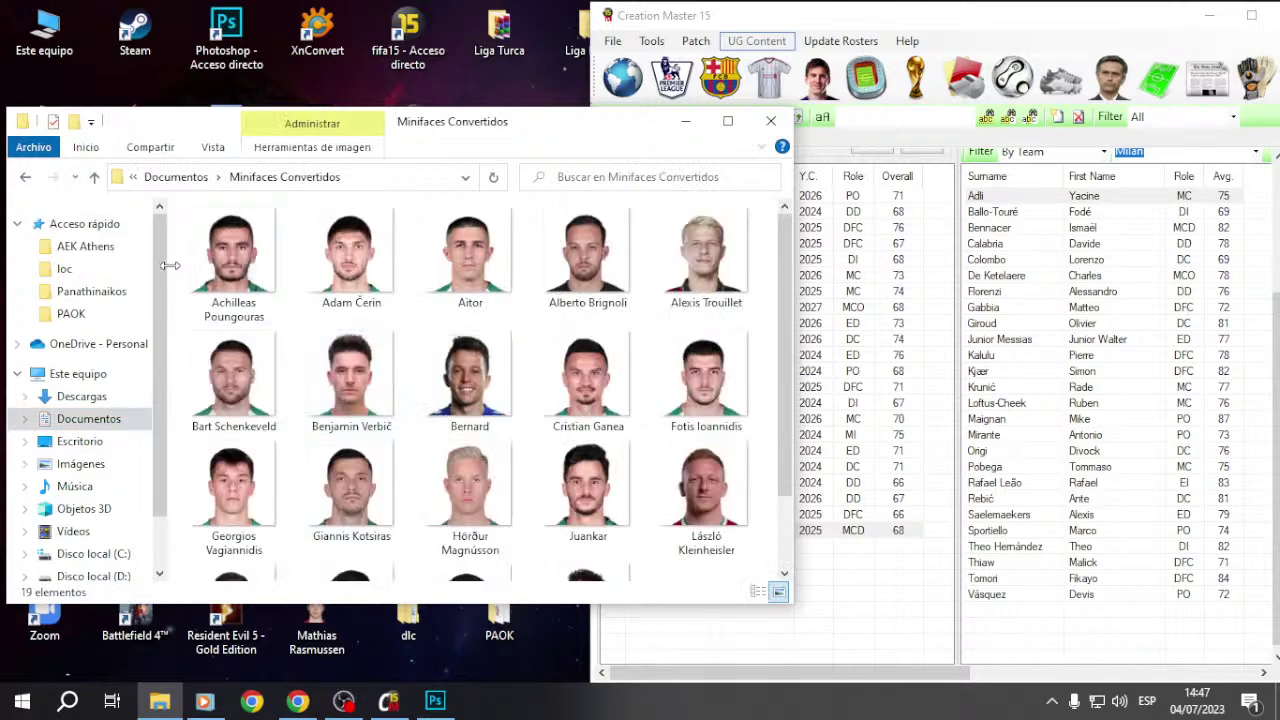
# Step: Select all converted Panathinaikos portraits in Minifaces Convertidos and cut them
pyautogui.moveTo(178, 250); pyautogui.dragTo(756, 580)
pyautogui.rightClick(523, 181)
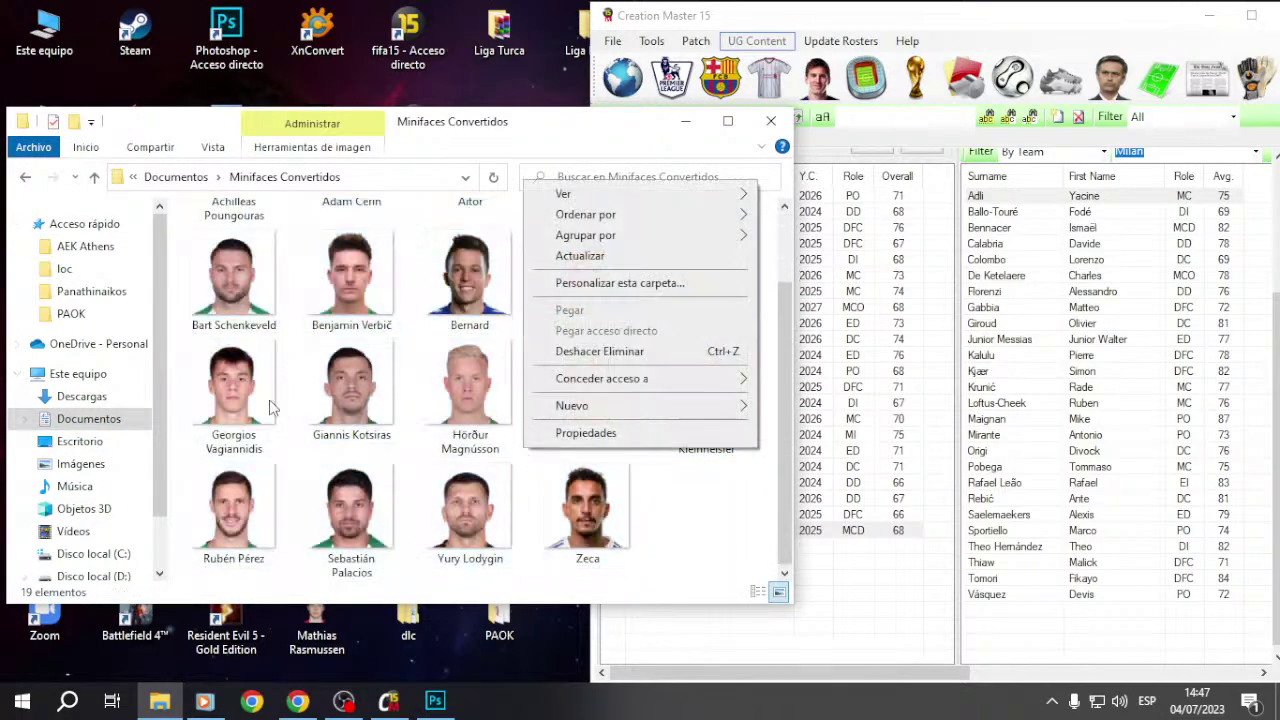
pyautogui.click(190, 222)
pyautogui.moveTo(181, 223); pyautogui.dragTo(762, 582)
pyautogui.rightClick(587, 405)
pyautogui.click(634, 551)
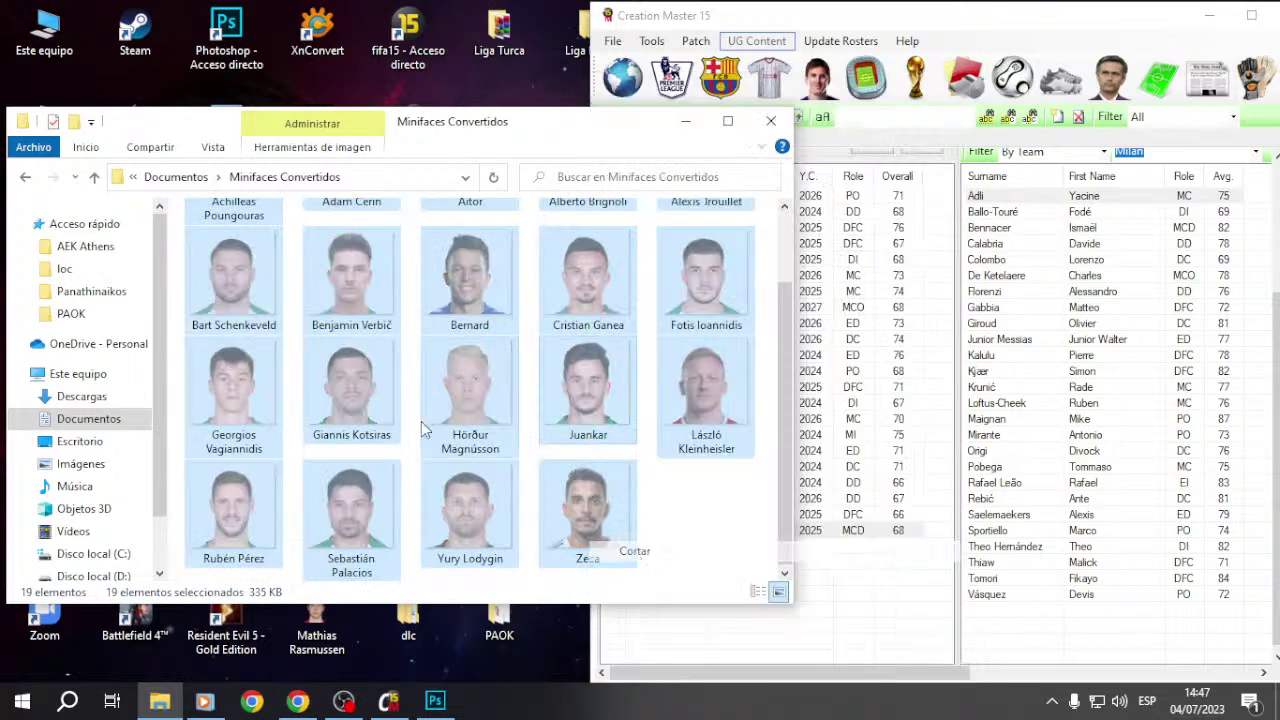
# Step: Go back to the Desktop folder and paste the cut Panathinaikos portraits there
pyautogui.click(25, 176)
pyautogui.click(25, 176)
pyautogui.hotkey('ctrl', 'v')
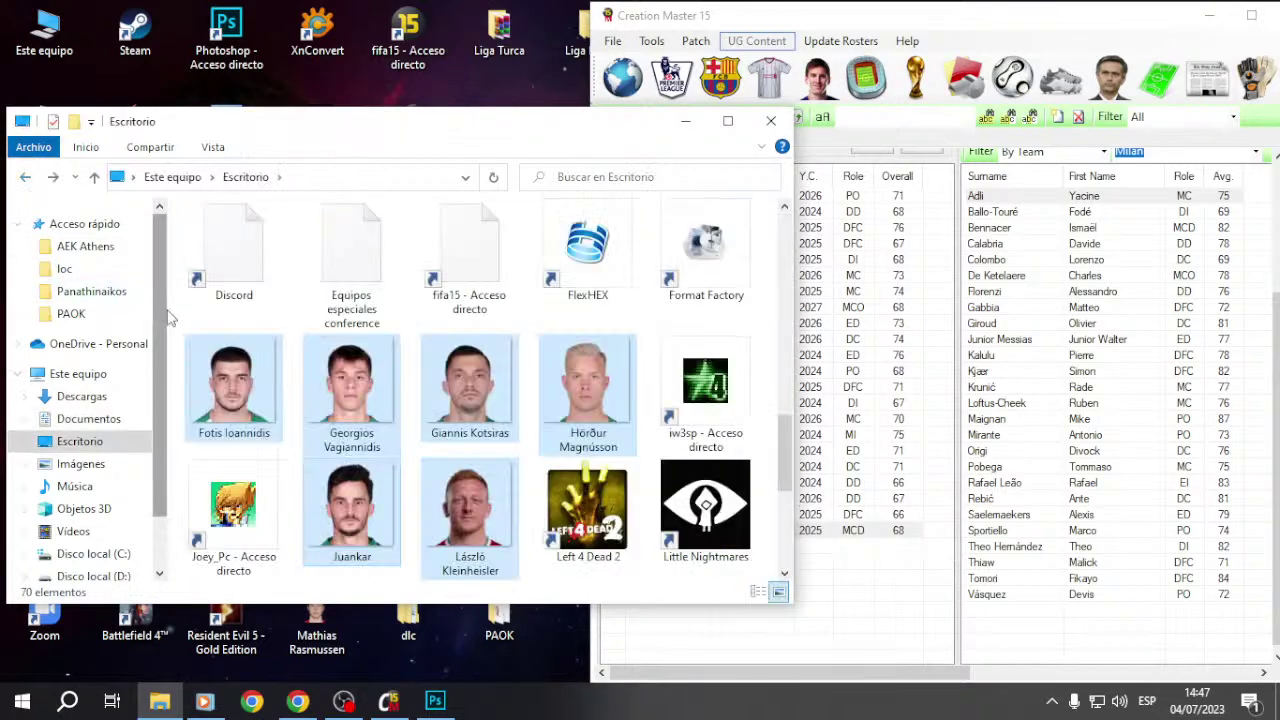
# Step: Cut the selected Panathinaikos portraits from the Desktop folder
pyautogui.rightClick(474, 428)
pyautogui.click(514, 549)
pyautogui.scroll(3, 536, 517)
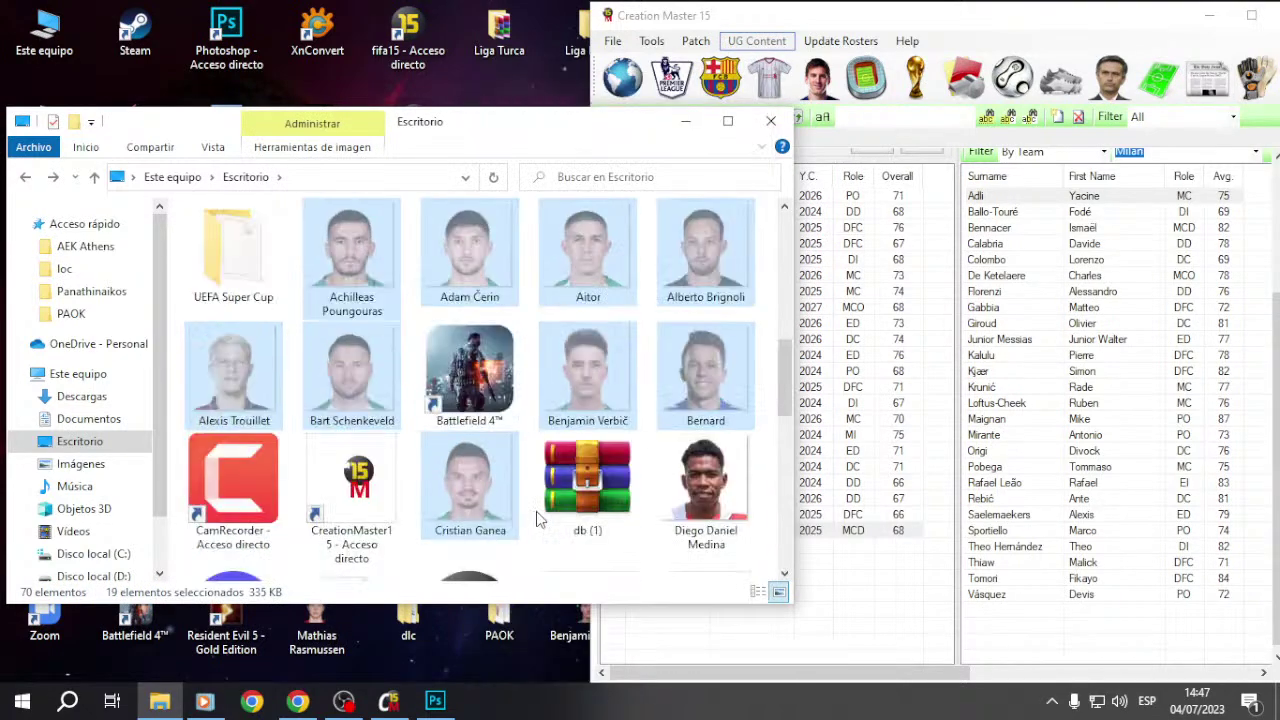
pyautogui.scroll(3, 536, 517)
pyautogui.scroll(-6, 536, 517)
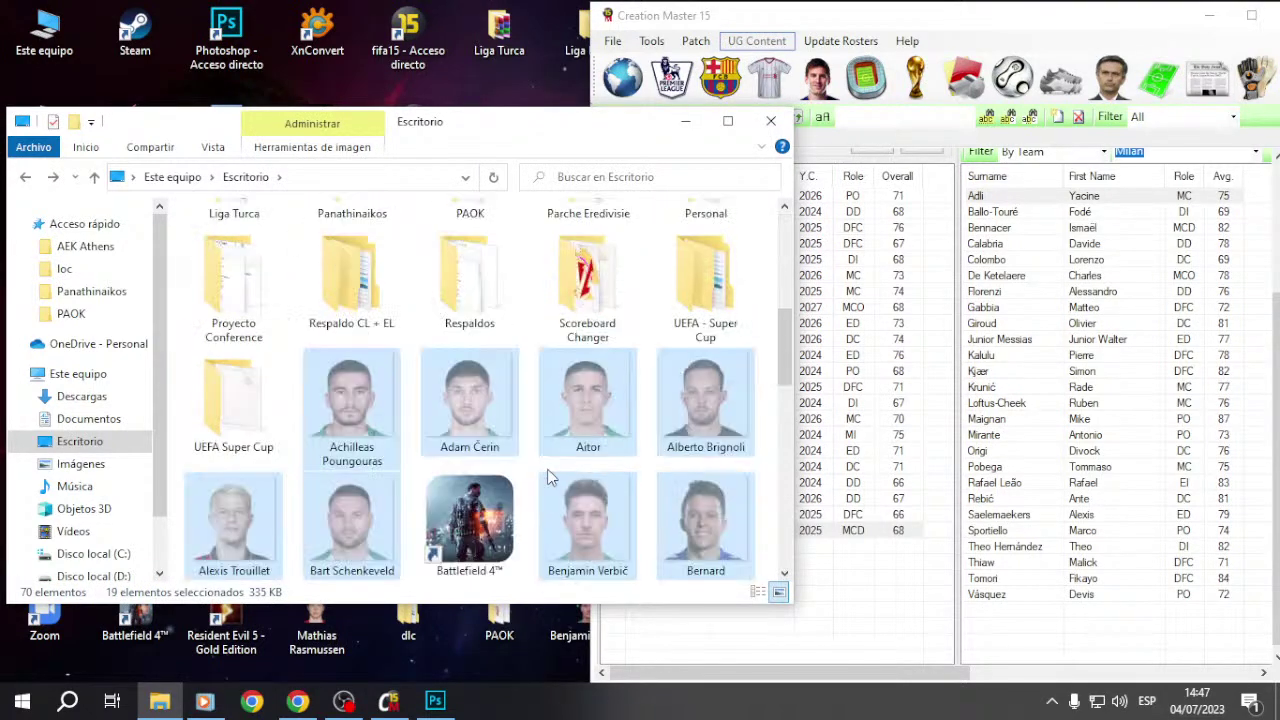
pyautogui.scroll(5, 277, 386)
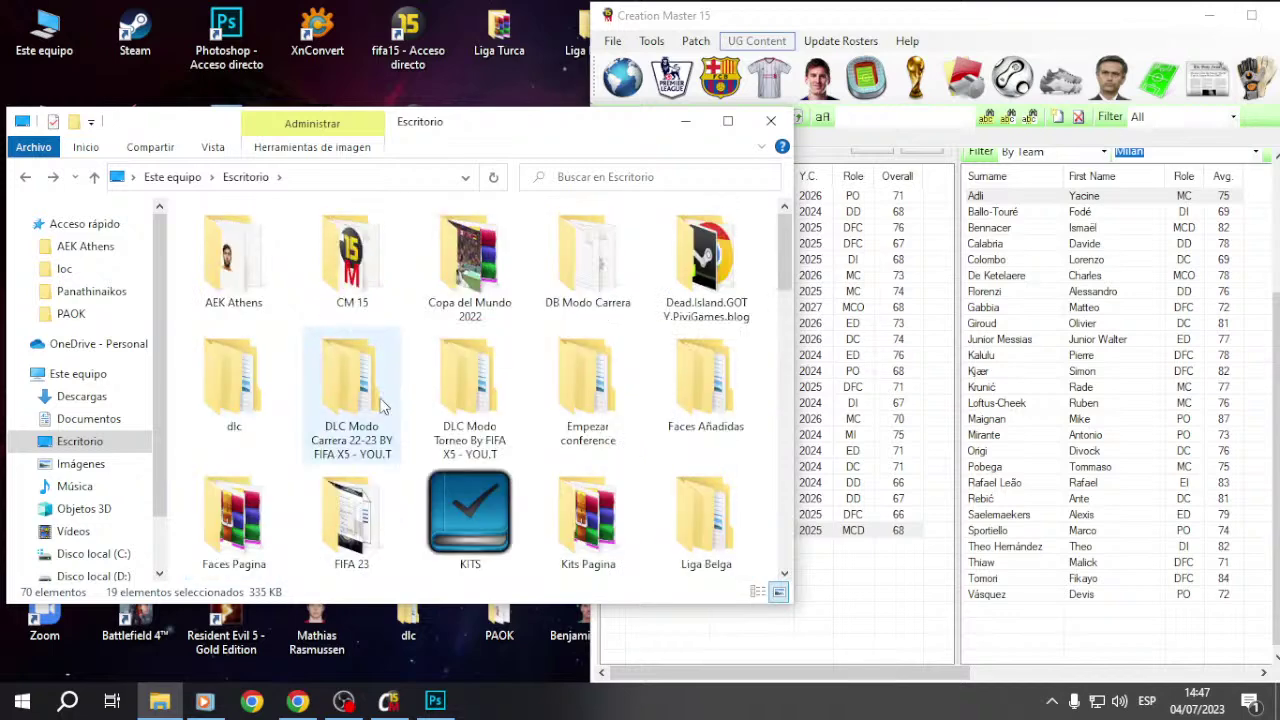
pyautogui.scroll(-3, 538, 437)
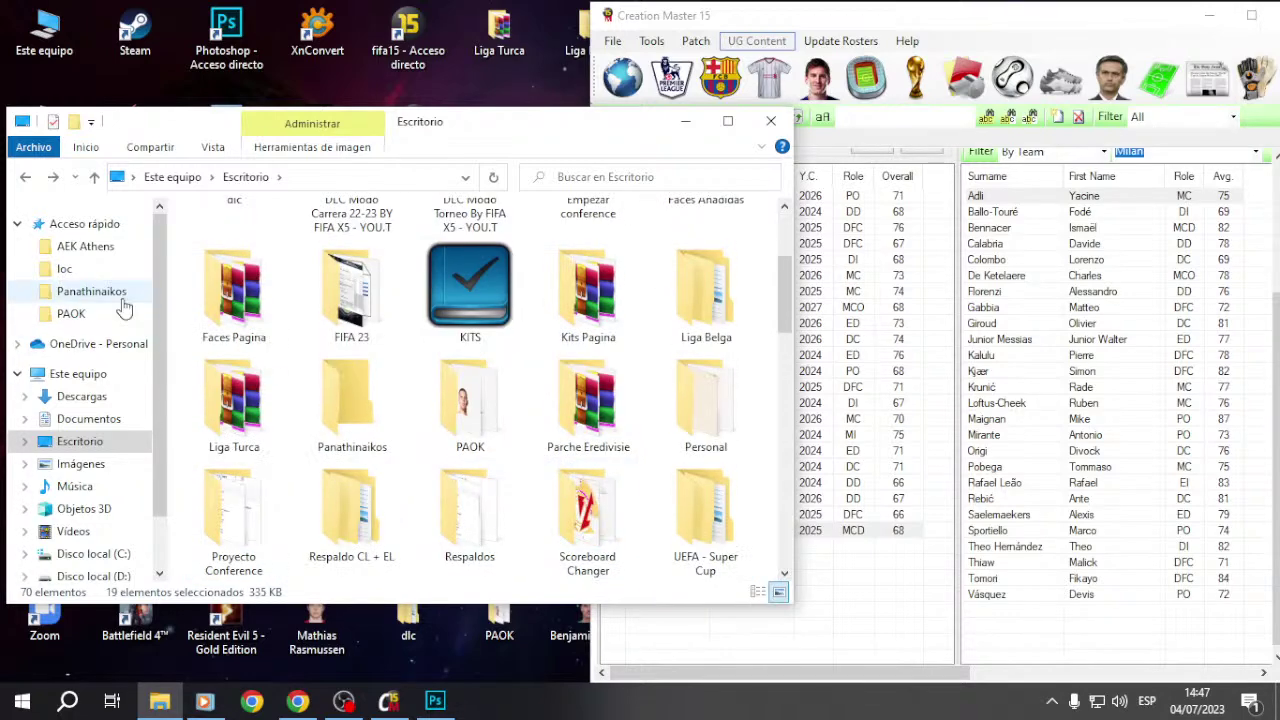
# Step: Paste the cut portraits into the Panathinaikos folder, refresh its view and minimize the window
pyautogui.click(95, 291)
pyautogui.click(215, 370)
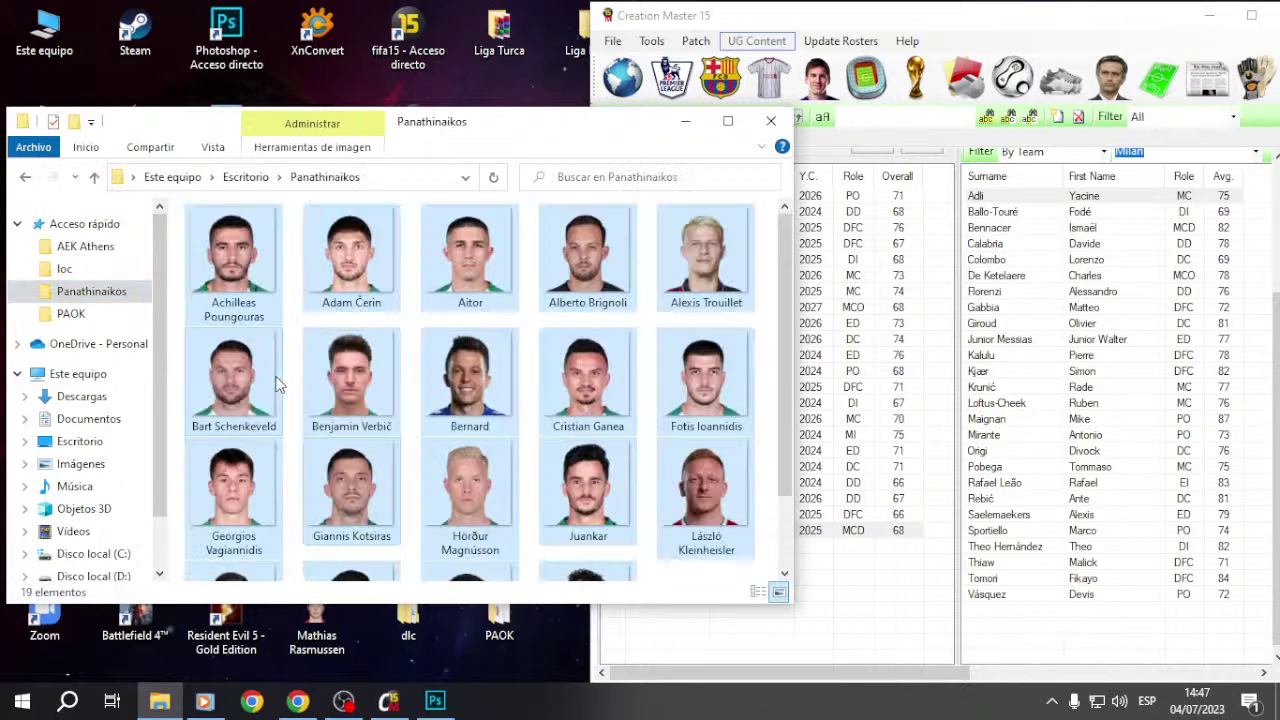
pyautogui.rightClick(402, 326)
pyautogui.click(457, 399)
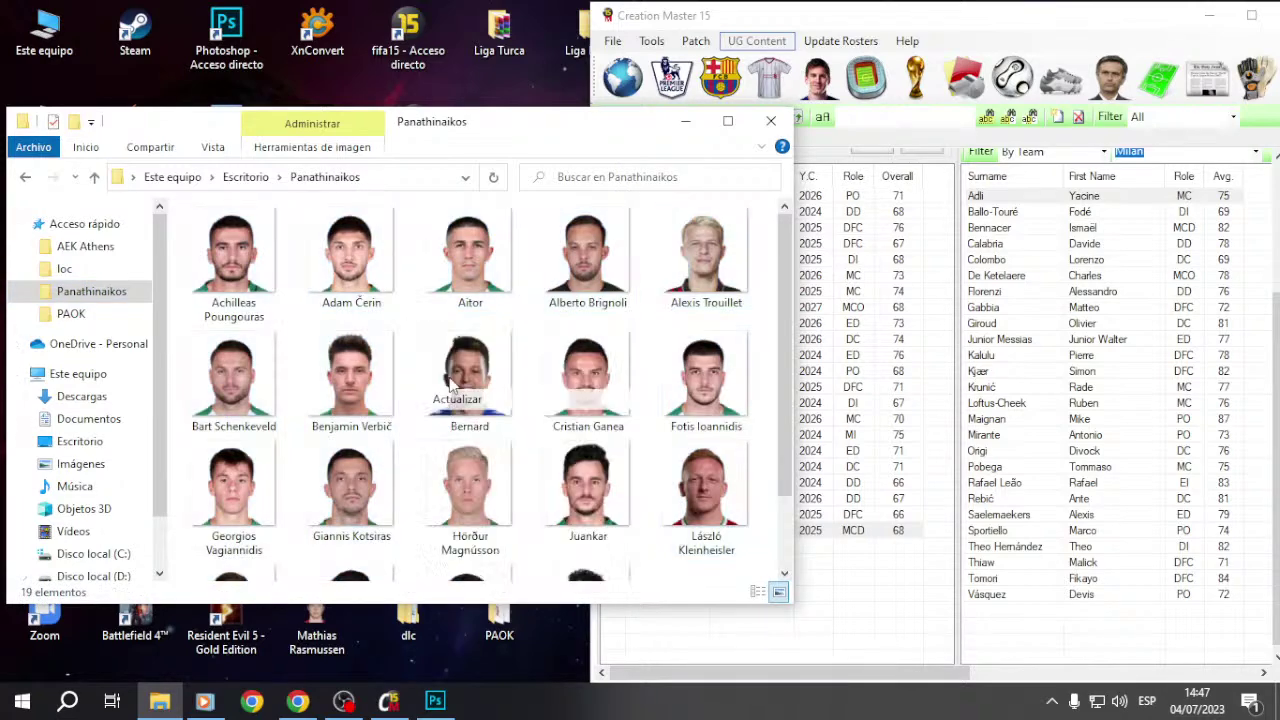
pyautogui.click(685, 121)
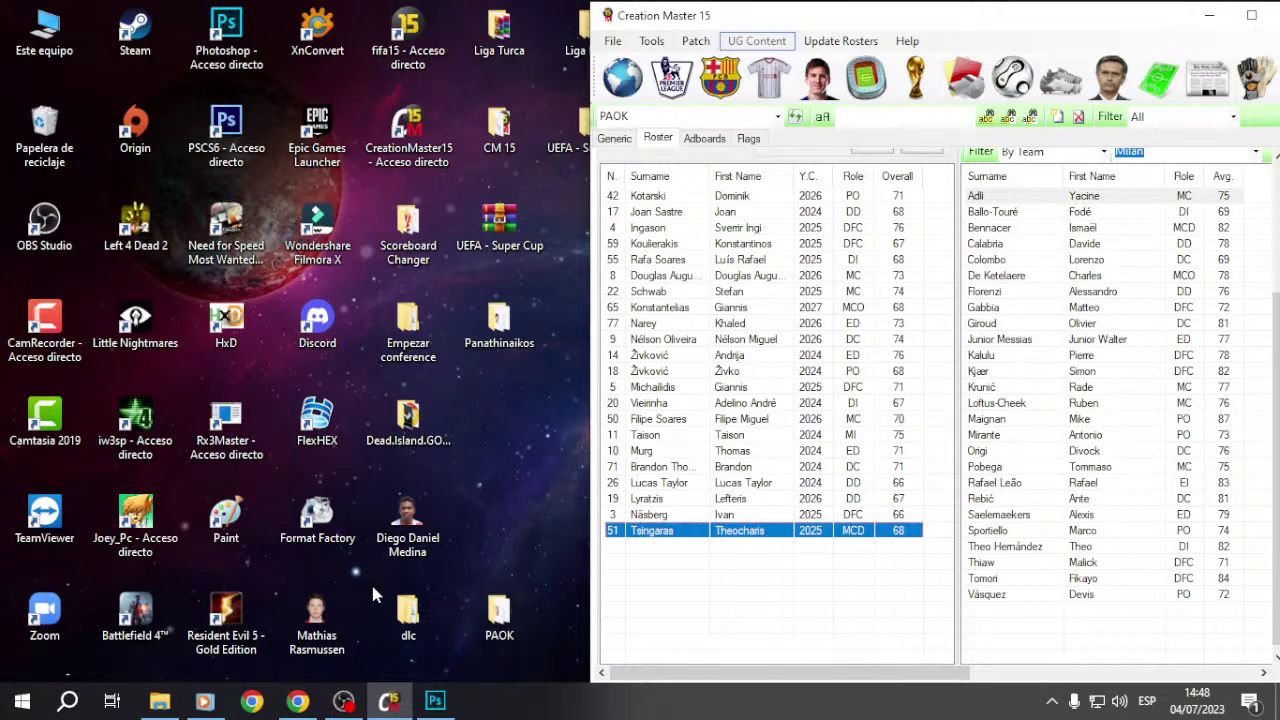
# Step: Examine the properties of the "FIFA 15 + updates" folder on drive E: and close that window
pyautogui.doubleClick(44, 30)
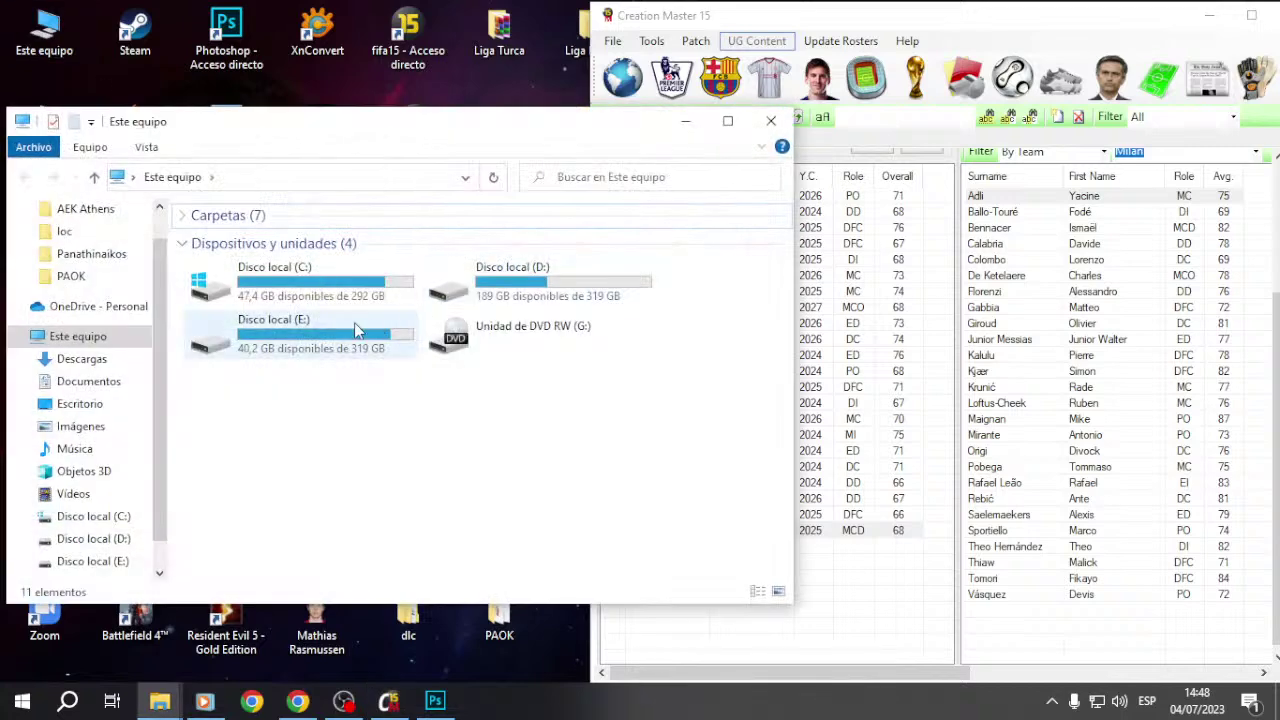
pyautogui.doubleClick(355, 330)
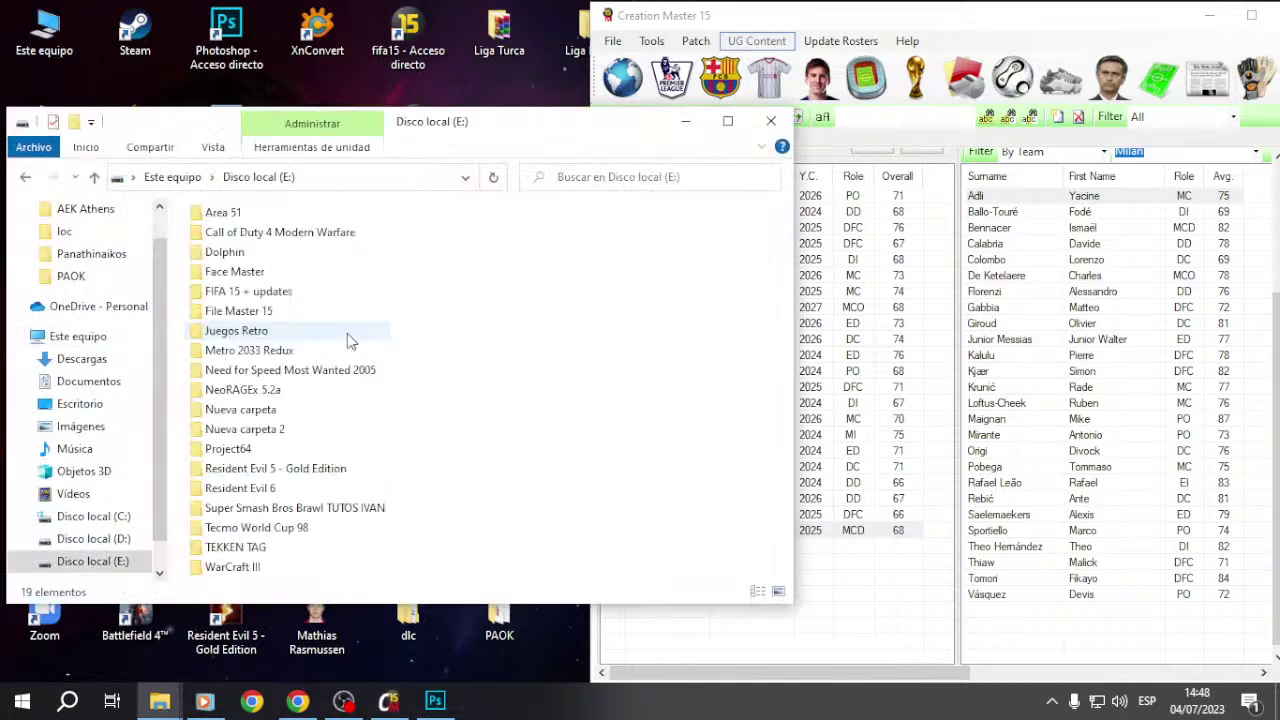
pyautogui.doubleClick(250, 290)
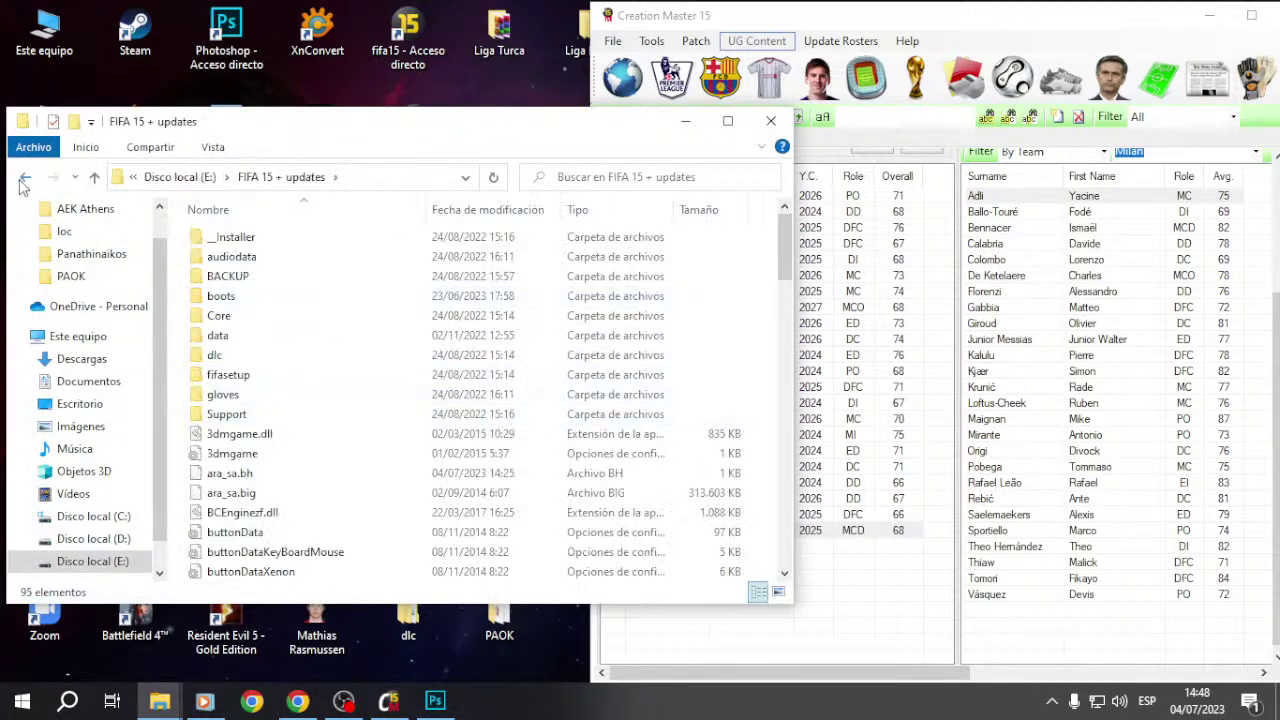
pyautogui.click(24, 178)
pyautogui.rightClick(245, 291)
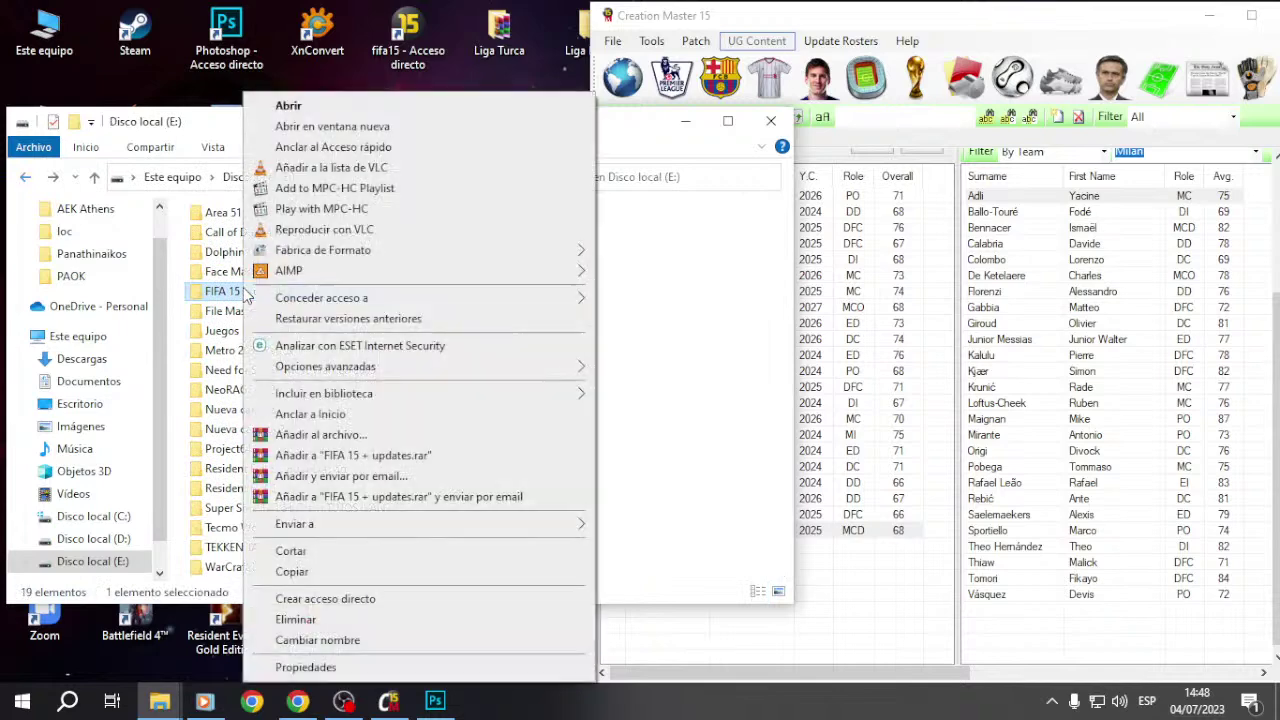
pyautogui.click(342, 670)
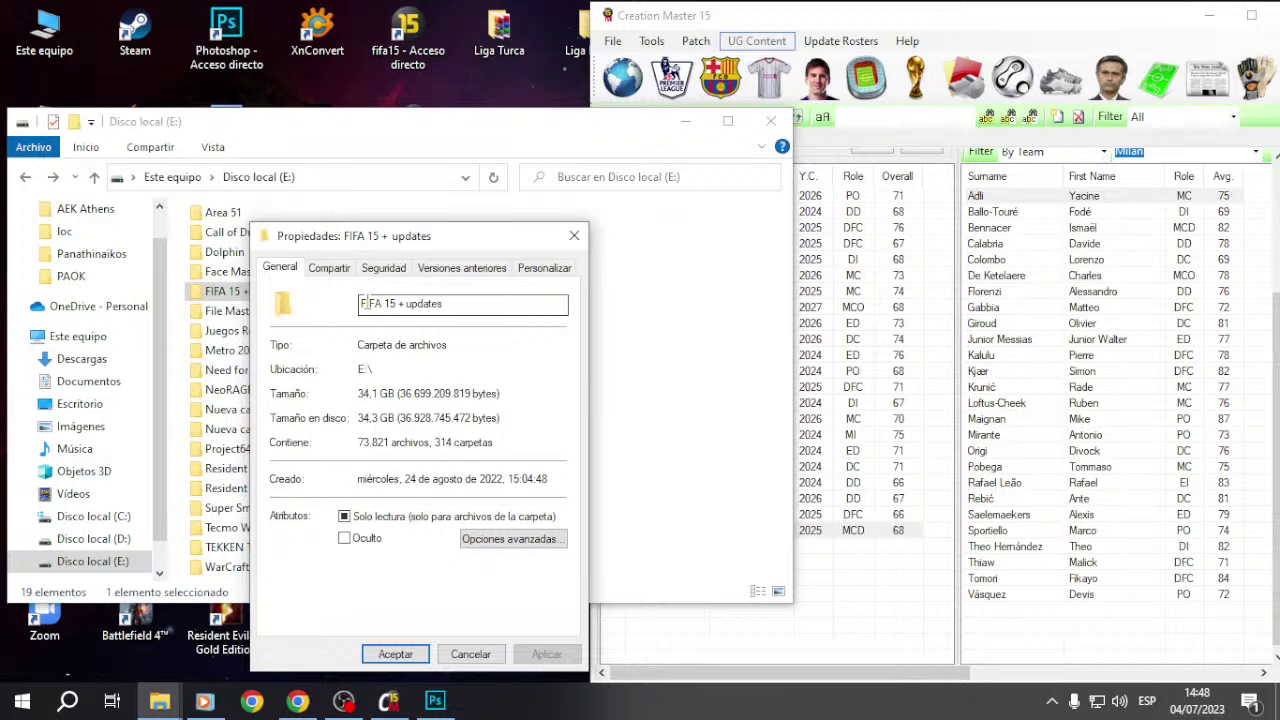
pyautogui.click(574, 235)
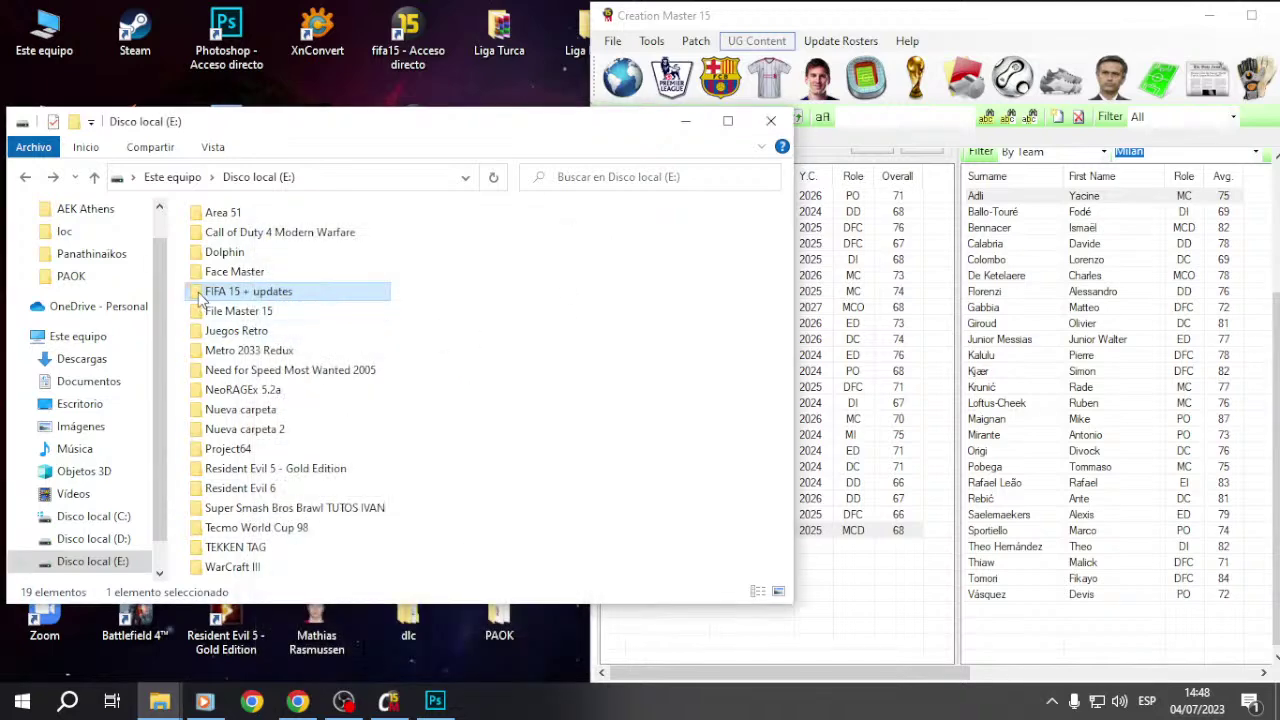
pyautogui.rightClick(200, 297)
pyautogui.click(738, 370)
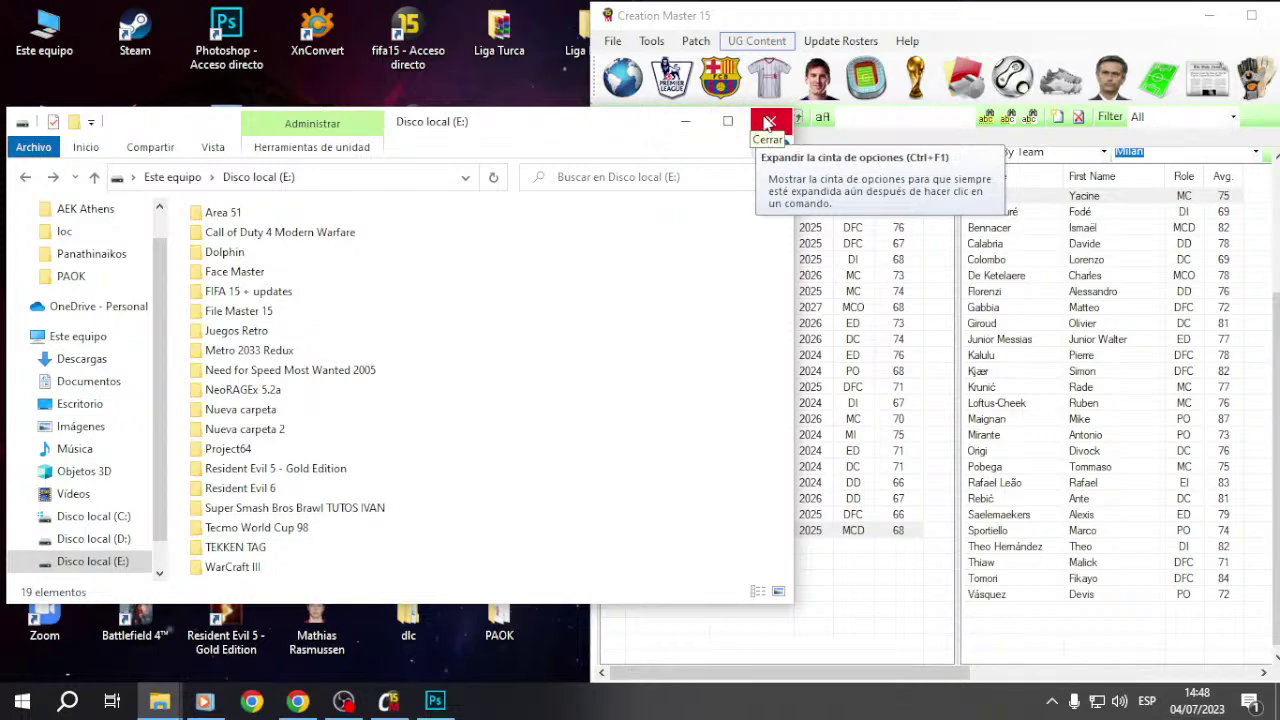
pyautogui.click(769, 122)
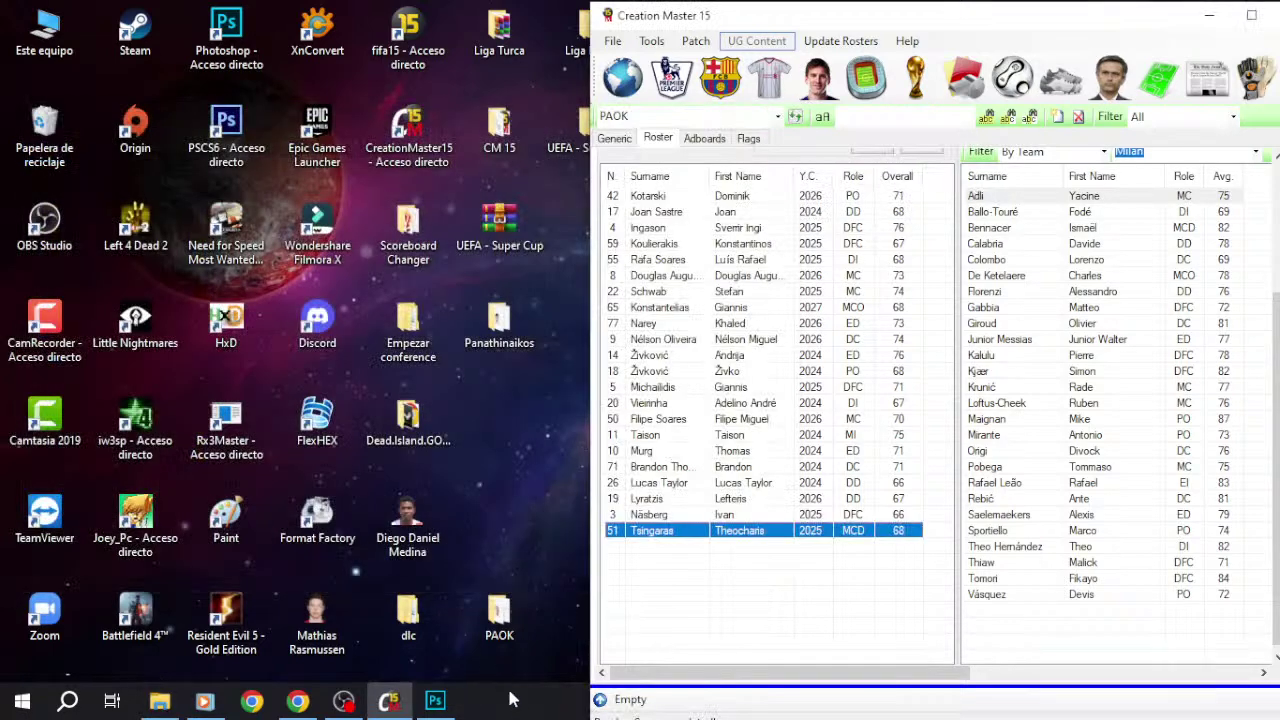
pyautogui.rightClick(504, 455)
pyautogui.press('Escape')
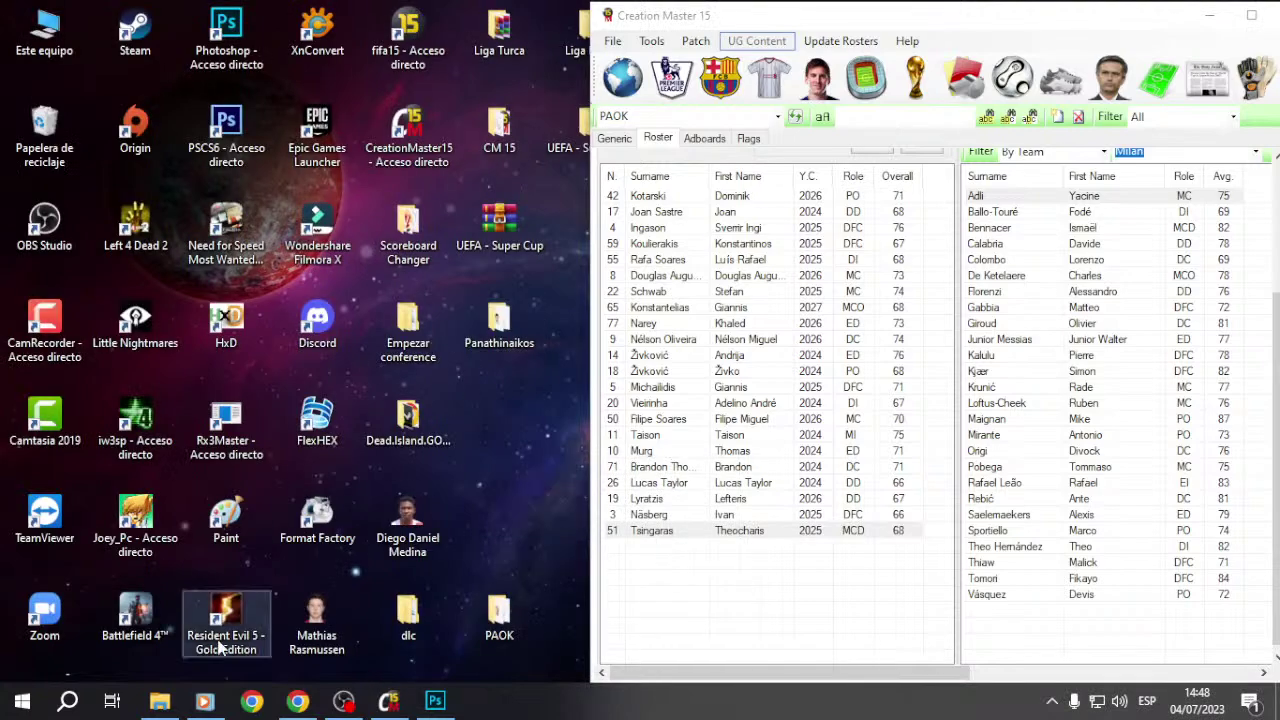
# Step: Select all portraits in the Panathinaikos folder and open them in Photoshop
pyautogui.moveTo(160, 703)
pyautogui.click(152, 628)
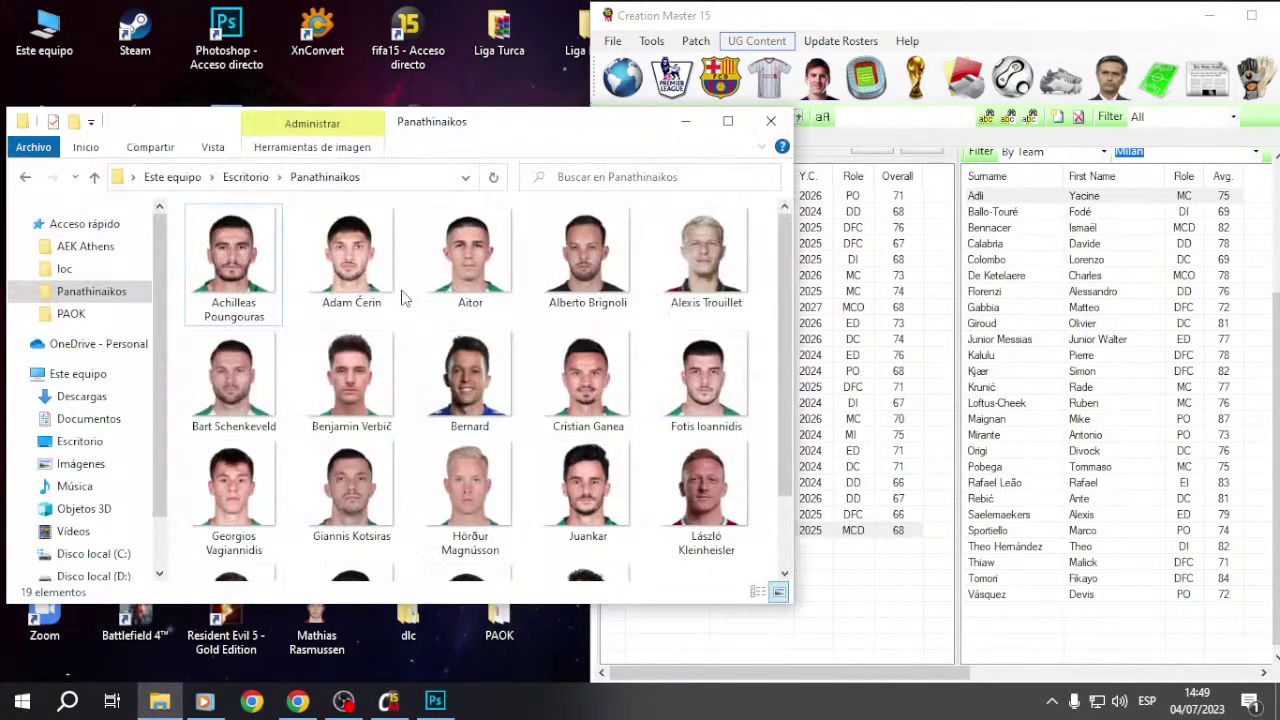
pyautogui.moveTo(182, 215); pyautogui.dragTo(708, 616)
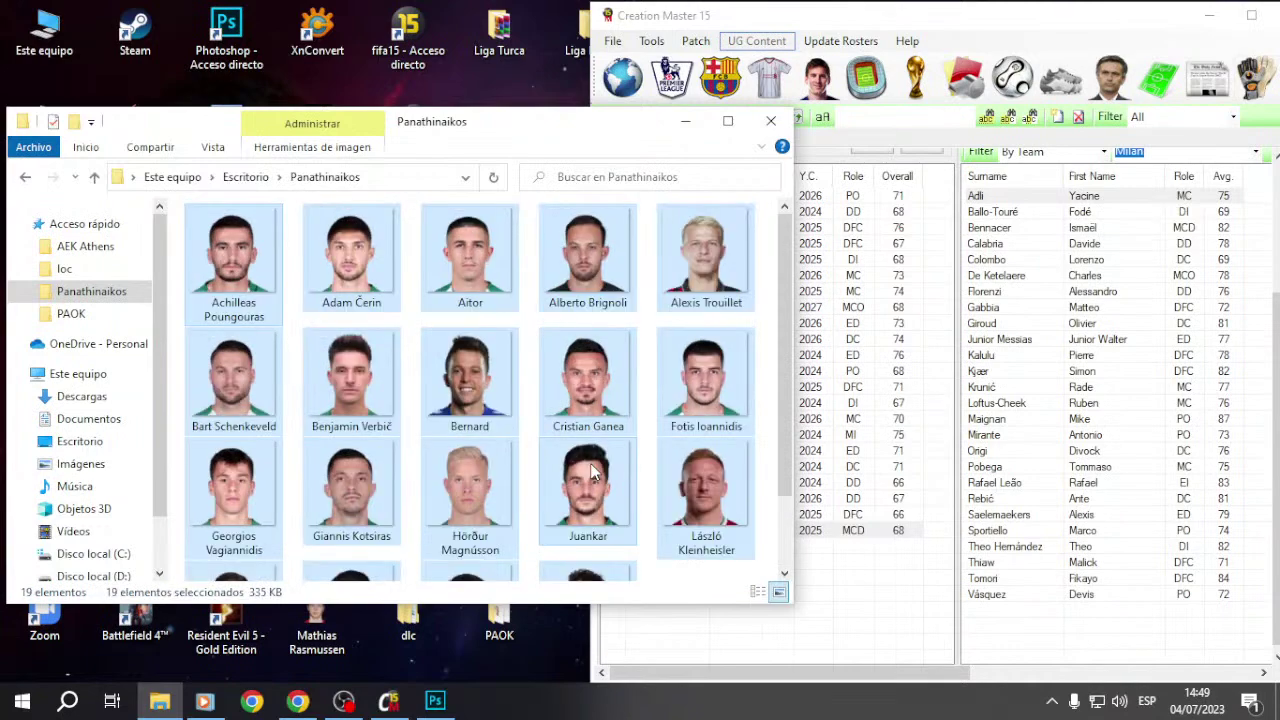
pyautogui.moveTo(277, 271); pyautogui.dragTo(240, 52)
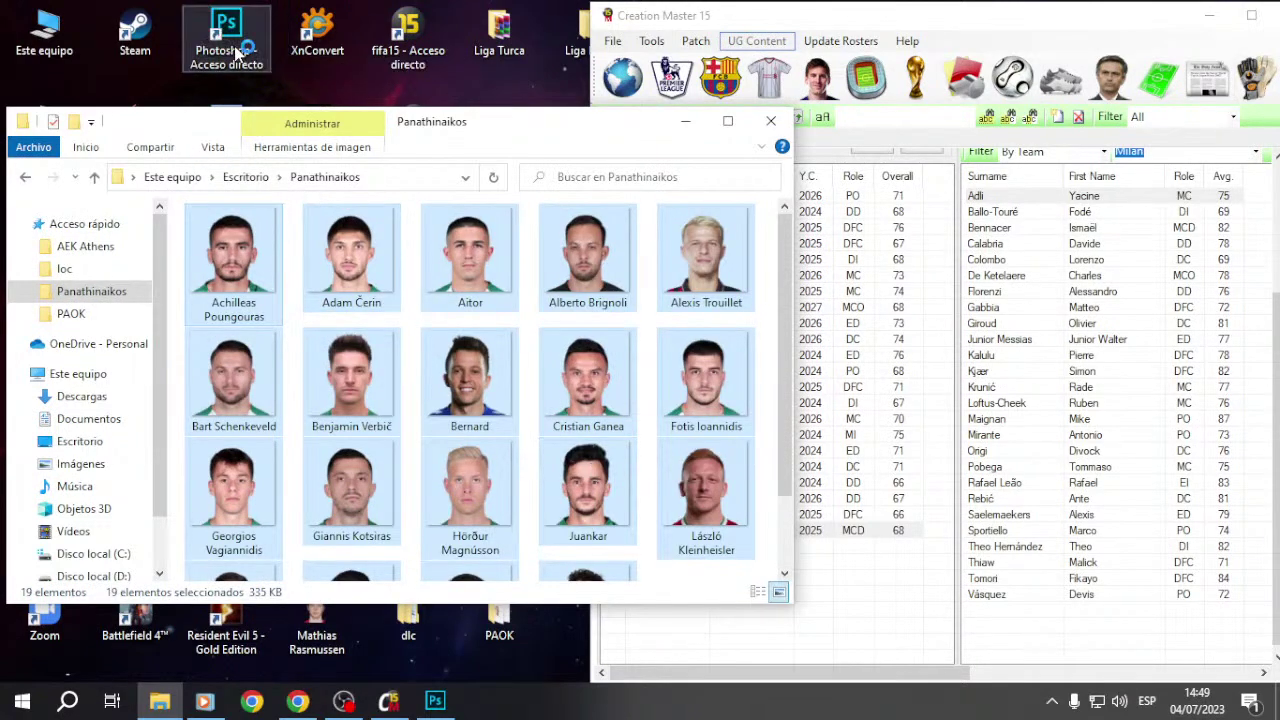
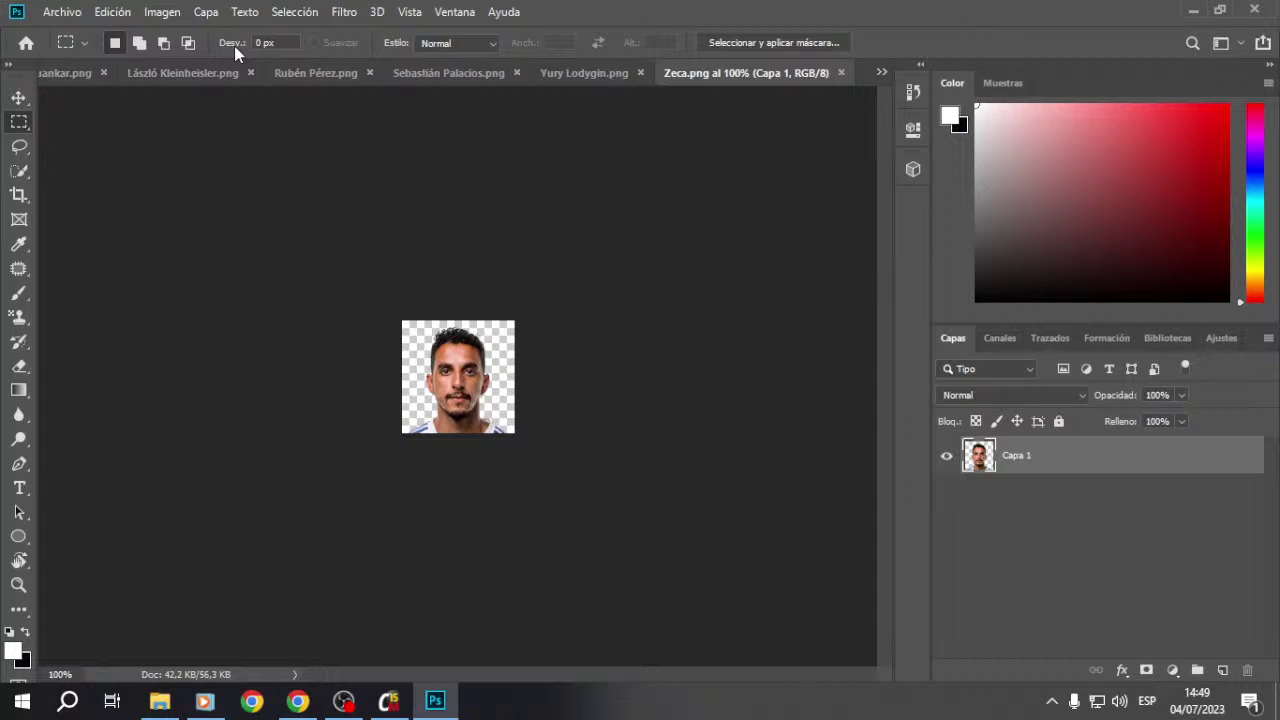
# Step: Save the Zeca portrait as a PNG copy replacing Zeca.png in the Panathinaikos folder, and close the image
pyautogui.hotkey('ctrl', 'shift', 's')
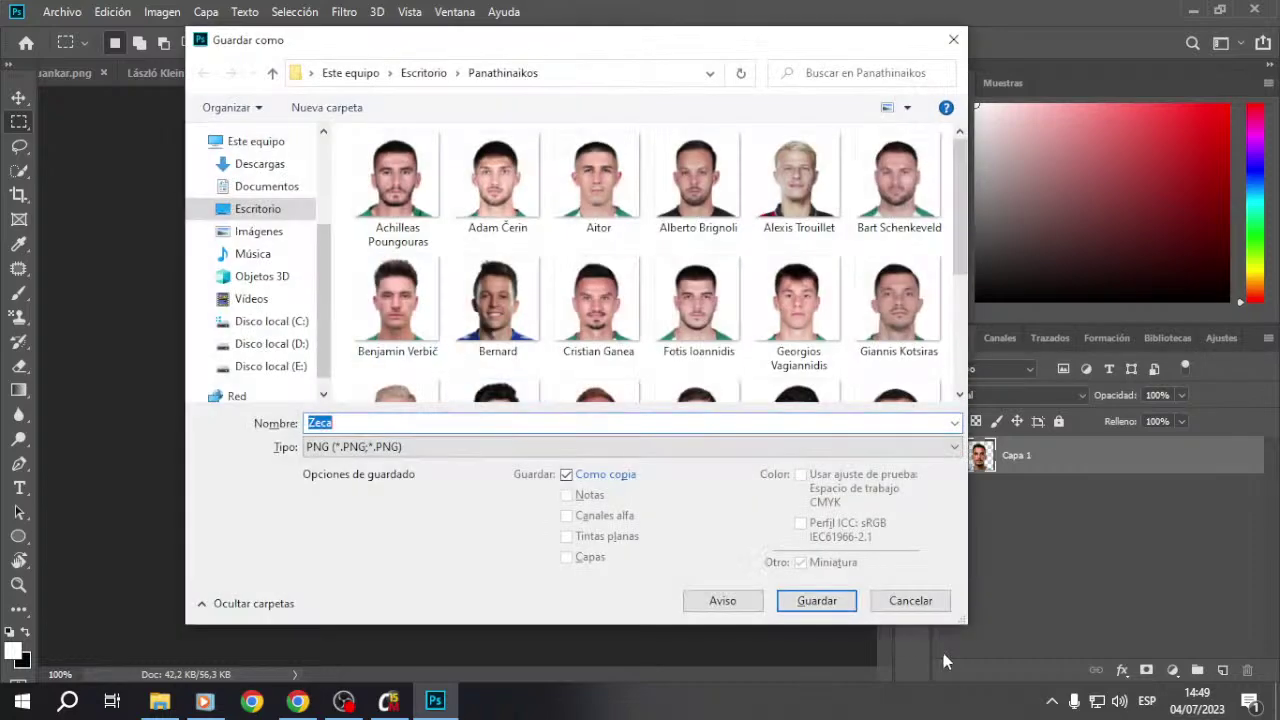
pyautogui.click(816, 600)
pyautogui.click(687, 349)
pyautogui.click(805, 197)
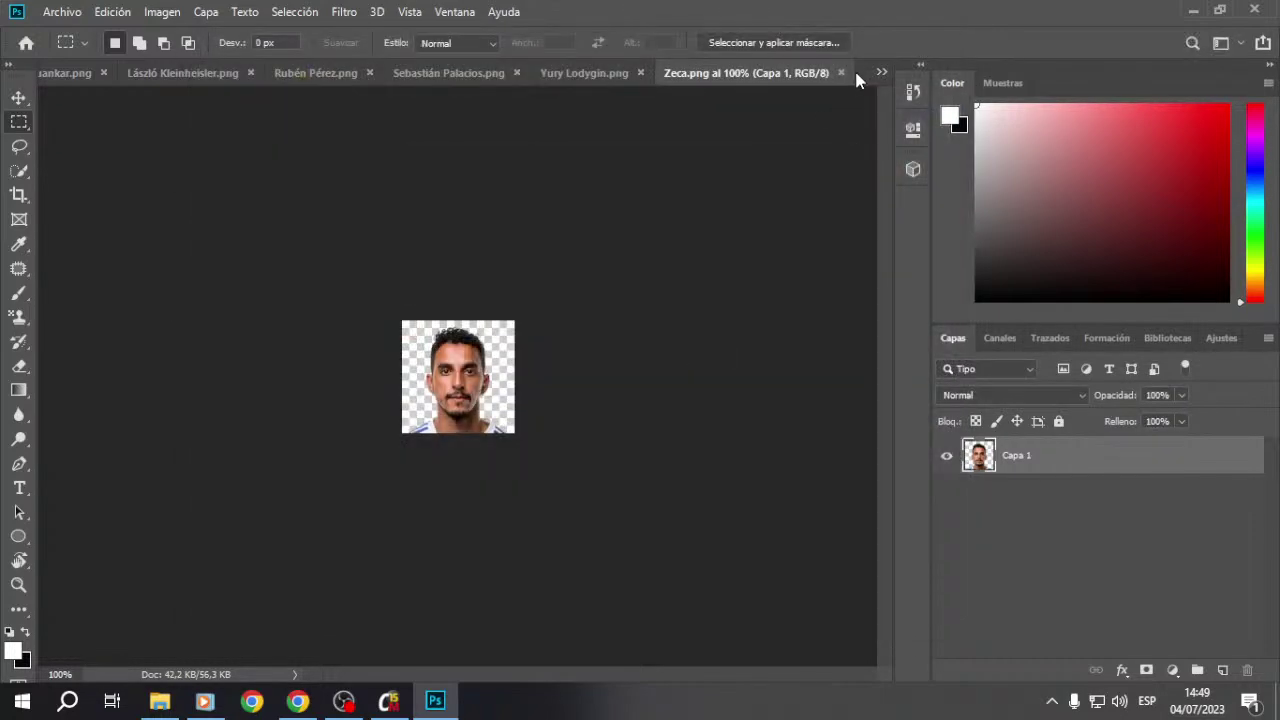
pyautogui.click(841, 73)
# Step: Save the Yury Lodygin portrait as a PNG over its existing file and close the image
pyautogui.hotkey('ctrl', 'shift', 's')
pyautogui.click(816, 600)
pyautogui.click(683, 352)
pyautogui.click(805, 197)
pyautogui.click(840, 74)
pyautogui.hotkey('ctrl', 'shift', 's')
pyautogui.click(816, 600)
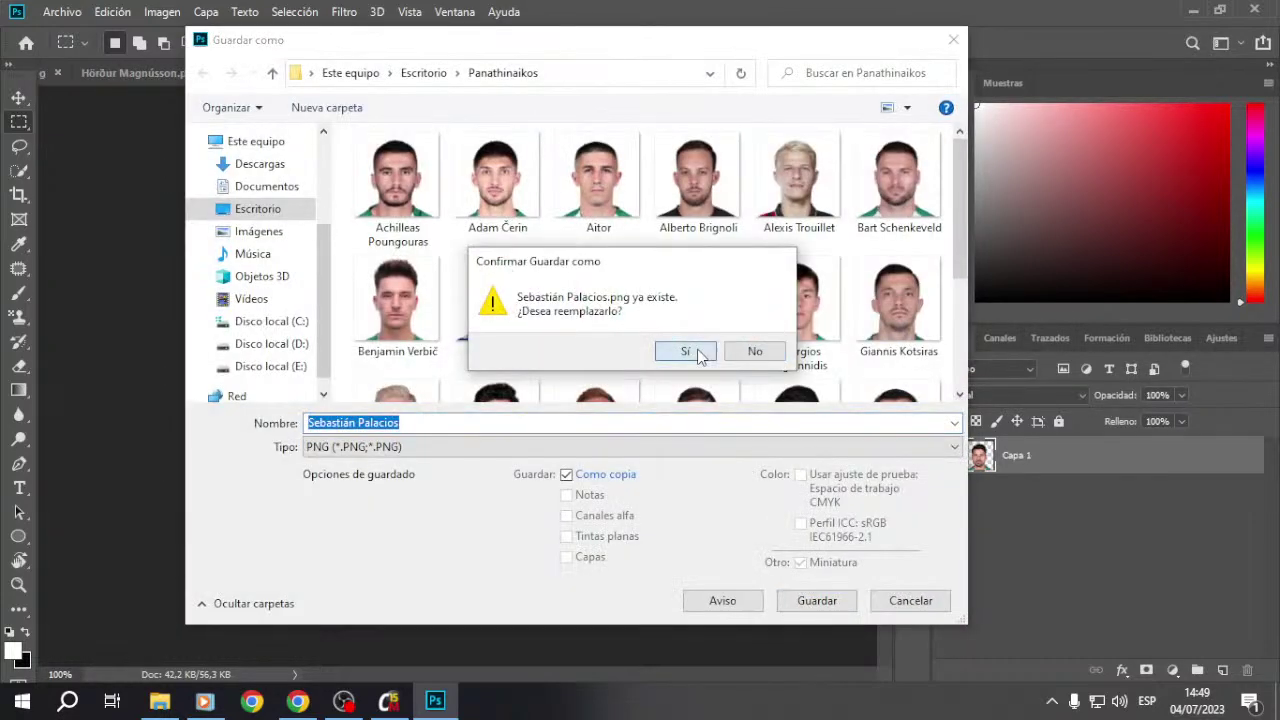
pyautogui.click(686, 352)
pyautogui.click(800, 196)
pyautogui.click(841, 73)
pyautogui.hotkey('ctrl', 'shift', 's')
pyautogui.click(816, 600)
pyautogui.click(693, 355)
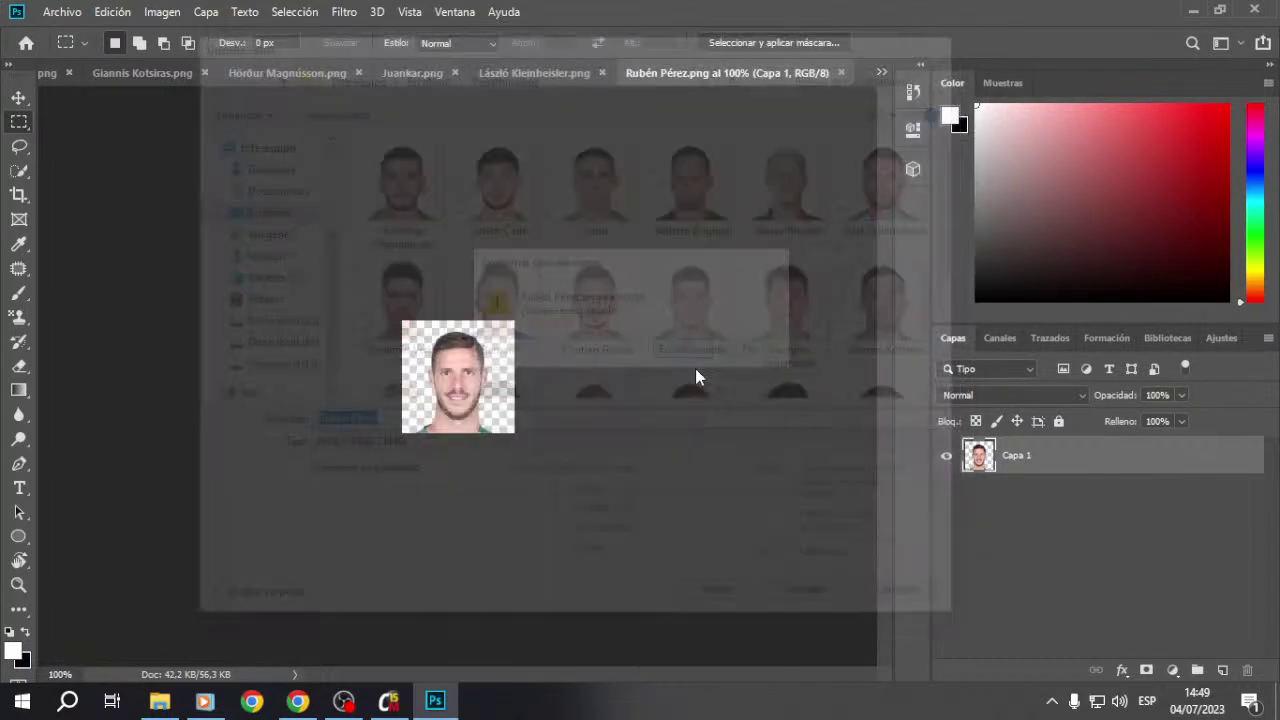
pyautogui.click(805, 199)
pyautogui.click(841, 73)
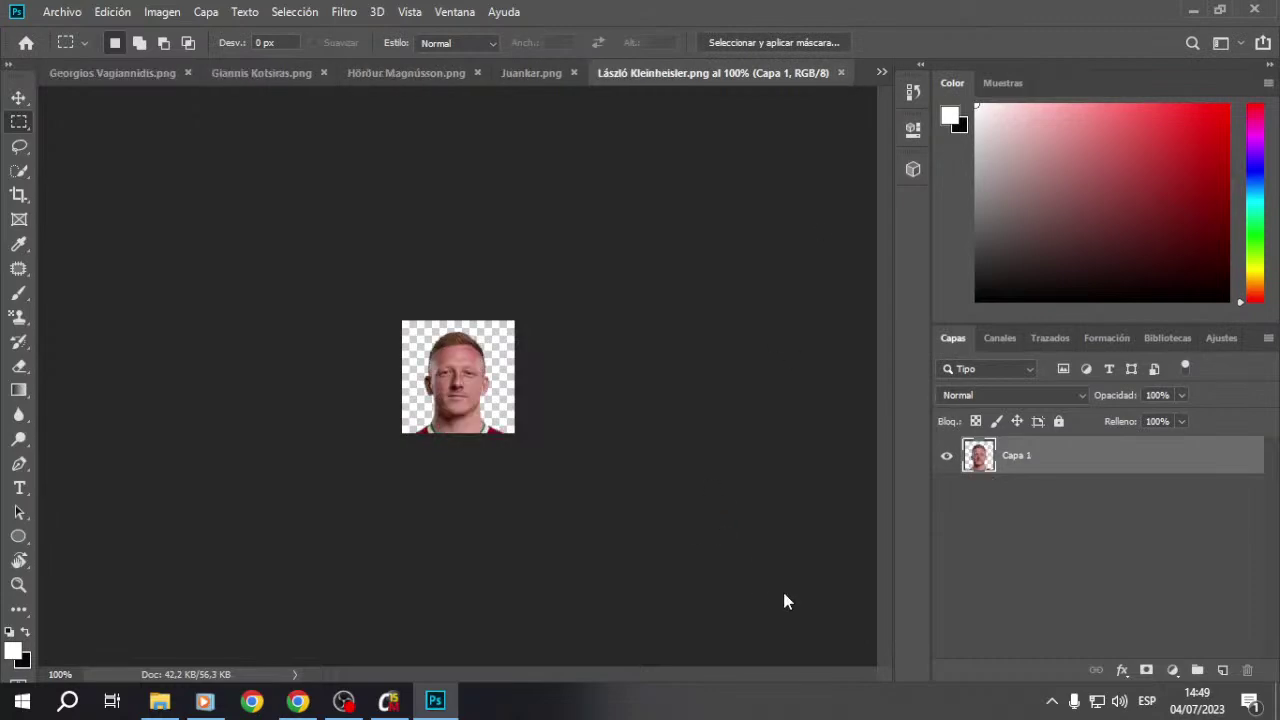
# Step: Save the László Kleinheisler portrait as a PNG over its existing file and close the image
pyautogui.hotkey('ctrl', 'shift', 's')
pyautogui.click(816, 600)
pyautogui.click(693, 355)
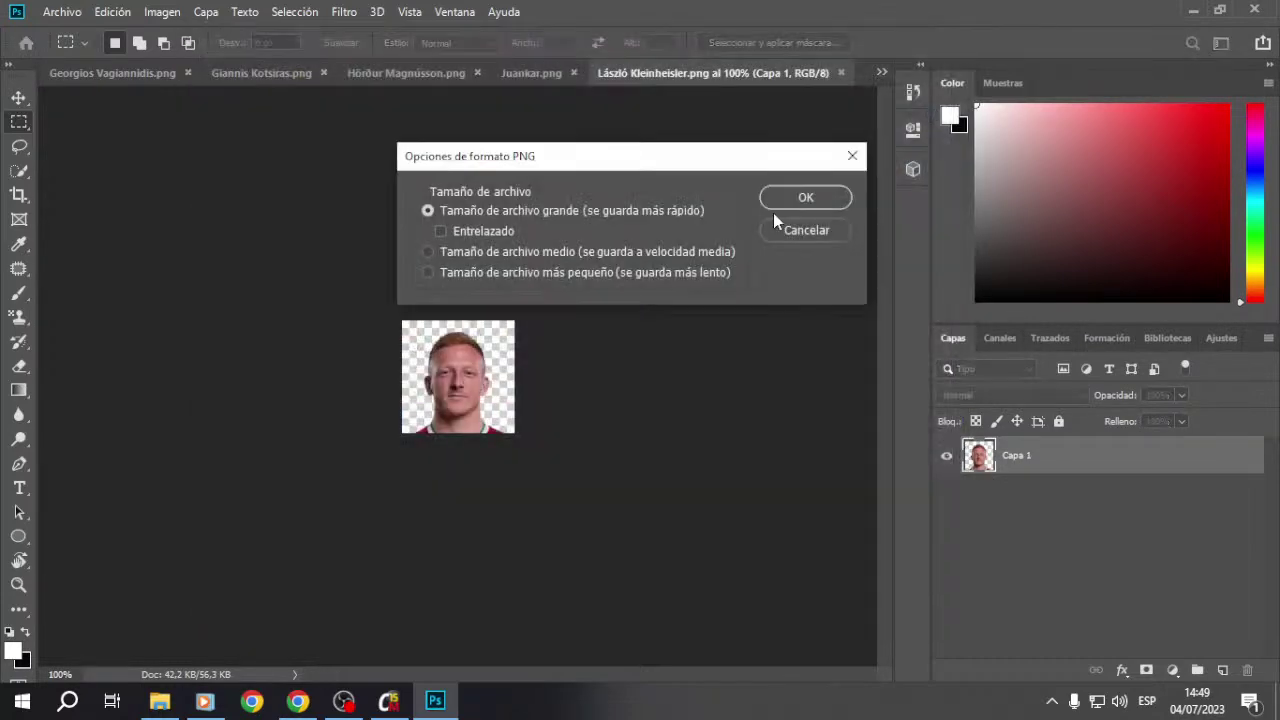
pyautogui.click(805, 198)
pyautogui.click(841, 73)
# Step: Save the Juankar portrait as a PNG over its existing file and close the image
pyautogui.hotkey('ctrl', 'shift', 's')
pyautogui.click(816, 600)
pyautogui.click(686, 359)
pyautogui.click(805, 198)
pyautogui.click(841, 73)
# Step: Save the Hörður Magnússon portrait as a PNG over its existing file and close the image
pyautogui.hotkey('ctrl', 'shift', 's')
pyautogui.click(815, 680)
pyautogui.click(688, 351)
pyautogui.click(804, 198)
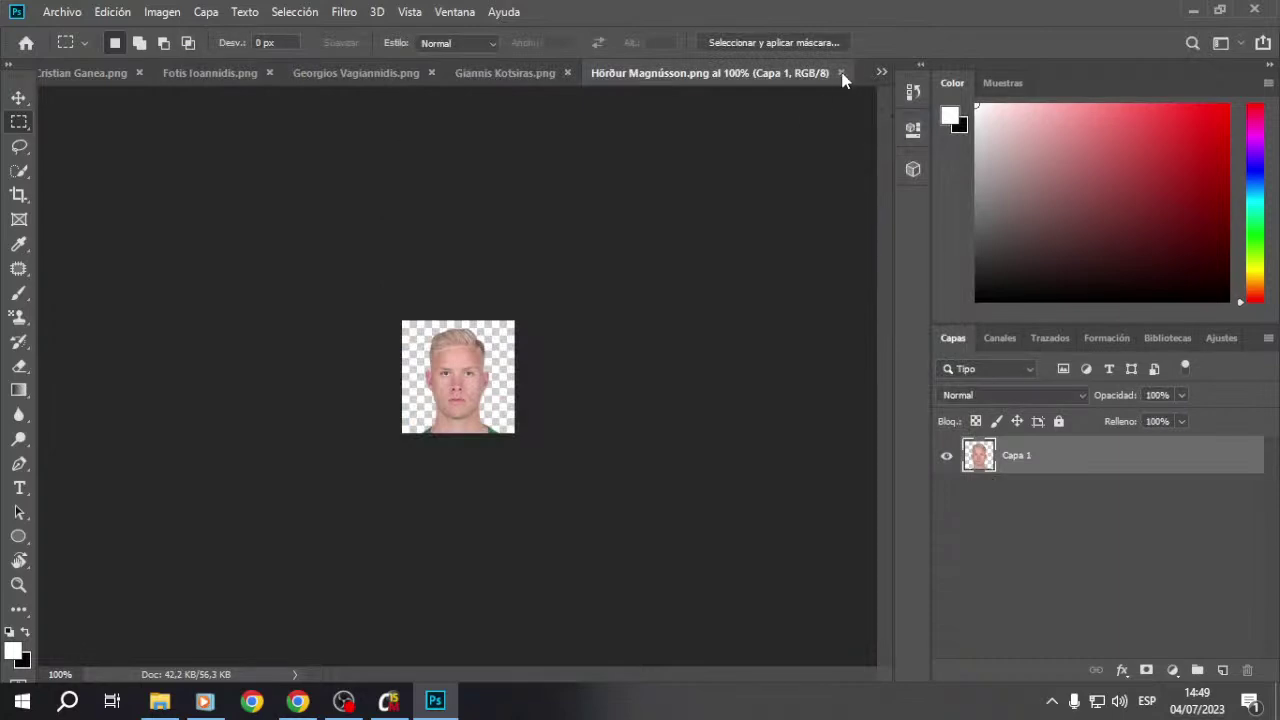
pyautogui.click(840, 72)
# Step: Save the Giannis Kotsiras portrait as a PNG over its existing file and close the image
pyautogui.hotkey('ctrl', 'shift', 's')
pyautogui.click(815, 680)
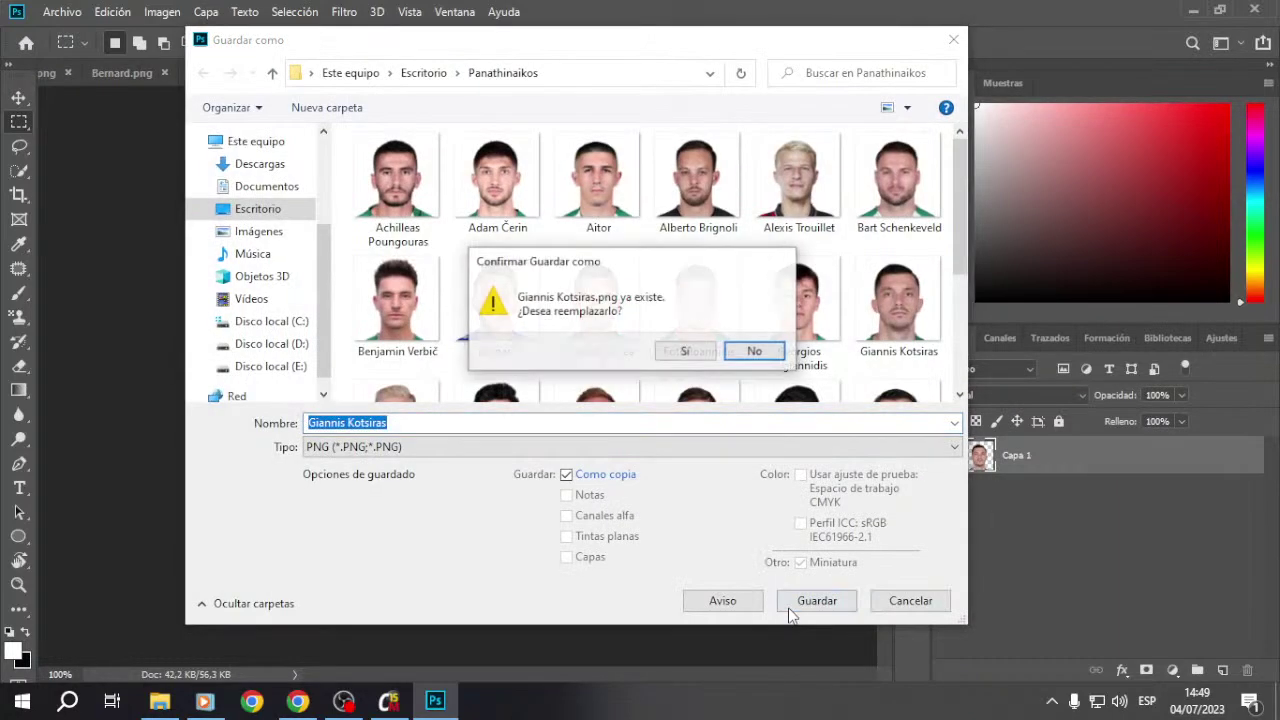
pyautogui.click(688, 351)
pyautogui.click(804, 198)
pyautogui.click(840, 72)
# Step: Save the Georgios Vagiannidis portrait as a PNG over its existing file and close the image
pyautogui.hotkey('ctrl', 'shift', 's')
pyautogui.click(828, 606)
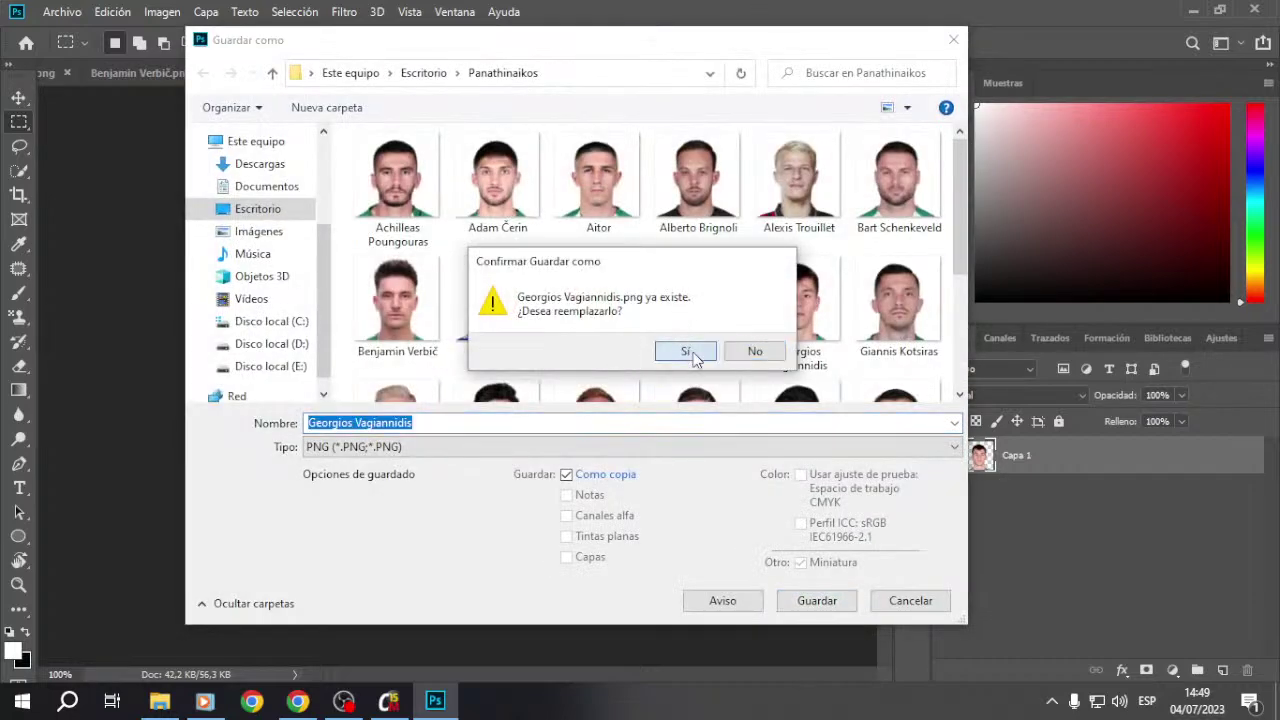
pyautogui.click(688, 352)
pyautogui.click(803, 203)
pyautogui.click(840, 72)
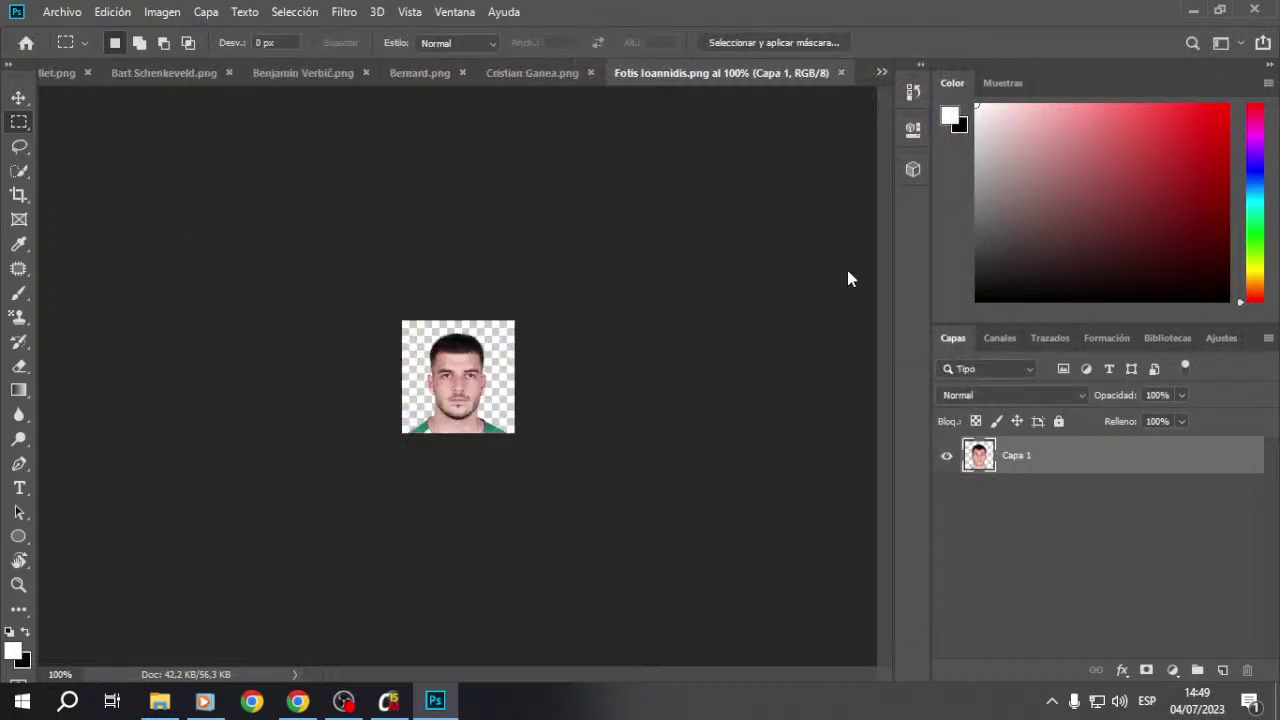
pyautogui.hotkey('ctrl', 'shift', 's')
pyautogui.click(828, 606)
pyautogui.click(688, 352)
pyautogui.click(803, 198)
pyautogui.click(840, 72)
# Step: Save the Cristian Ganea portrait as a PNG over its existing file and close the image
pyautogui.hotkey('ctrl', 'shift', 's')
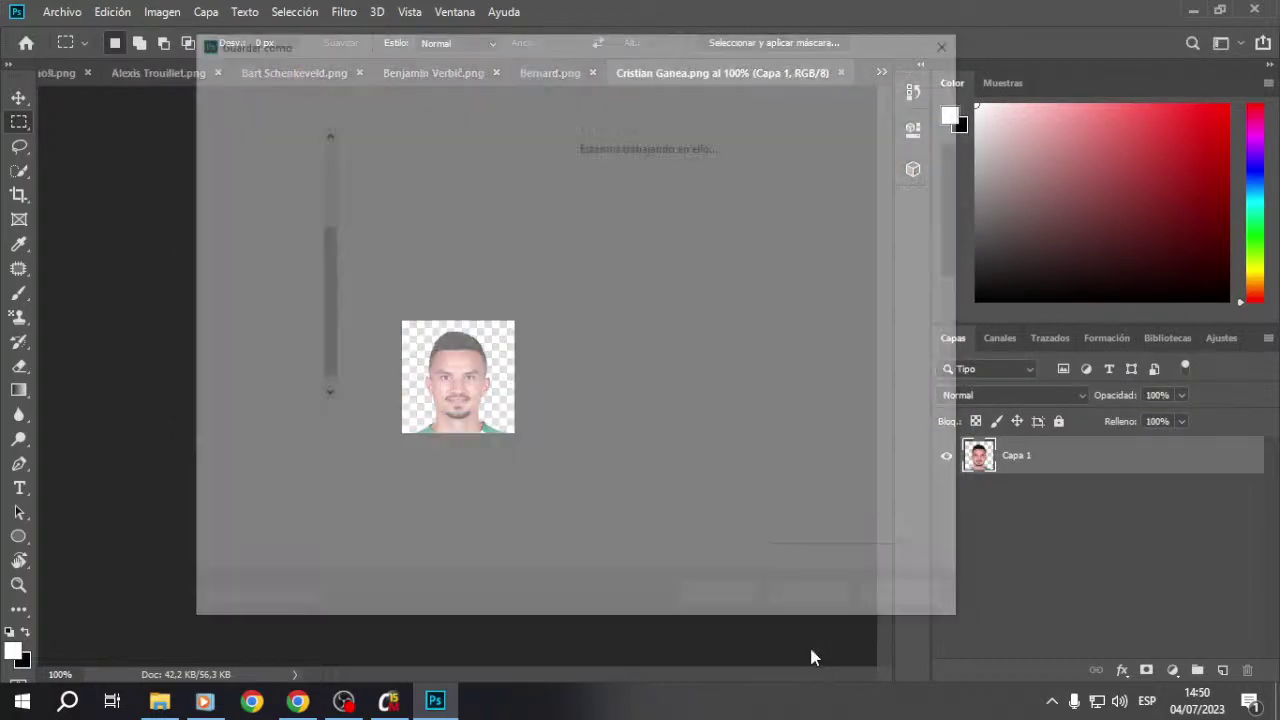
pyautogui.click(816, 600)
pyautogui.click(683, 352)
pyautogui.click(806, 195)
pyautogui.click(843, 73)
# Step: Save the Bernard portrait as a PNG over its existing file and close the image
pyautogui.hotkey('ctrl', 'shift', 's')
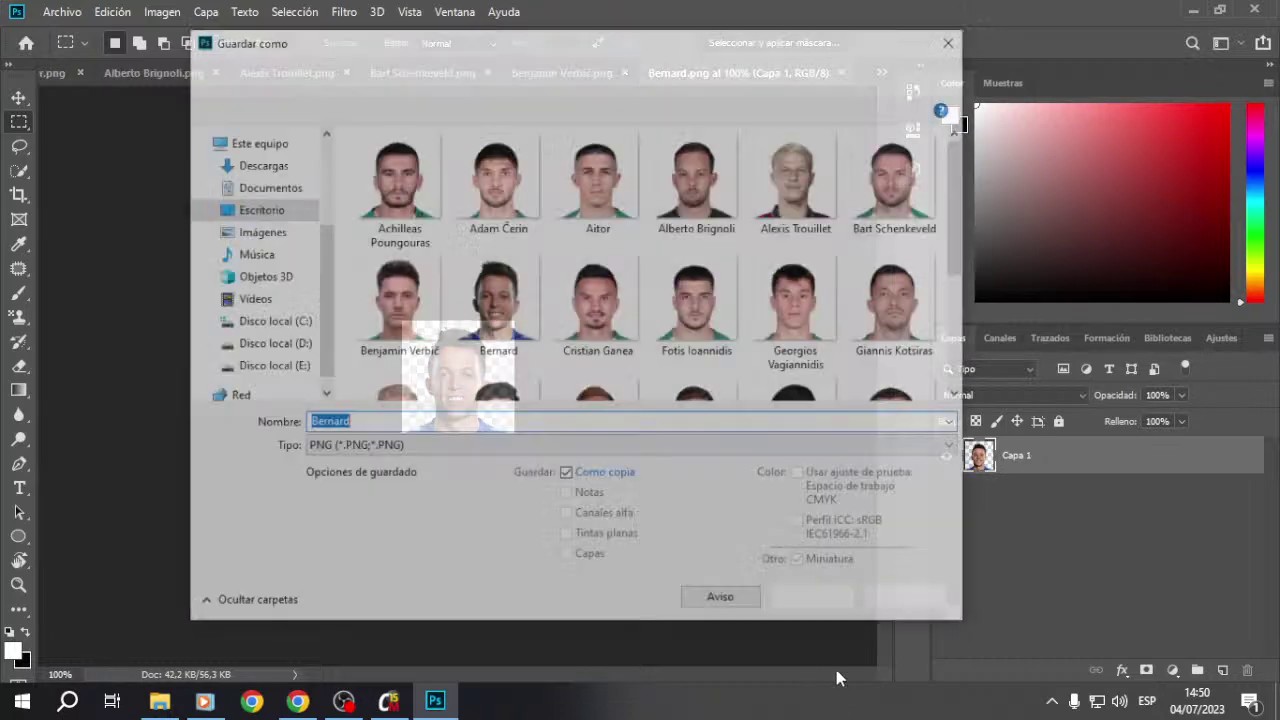
pyautogui.click(816, 604)
pyautogui.click(686, 352)
pyautogui.click(806, 195)
pyautogui.click(842, 73)
# Step: Save the Benjamin Verbič portrait as a PNG over its existing file and close the image
pyautogui.hotkey('ctrl', 'shift', 's')
pyautogui.click(812, 603)
pyautogui.click(686, 352)
pyautogui.click(790, 201)
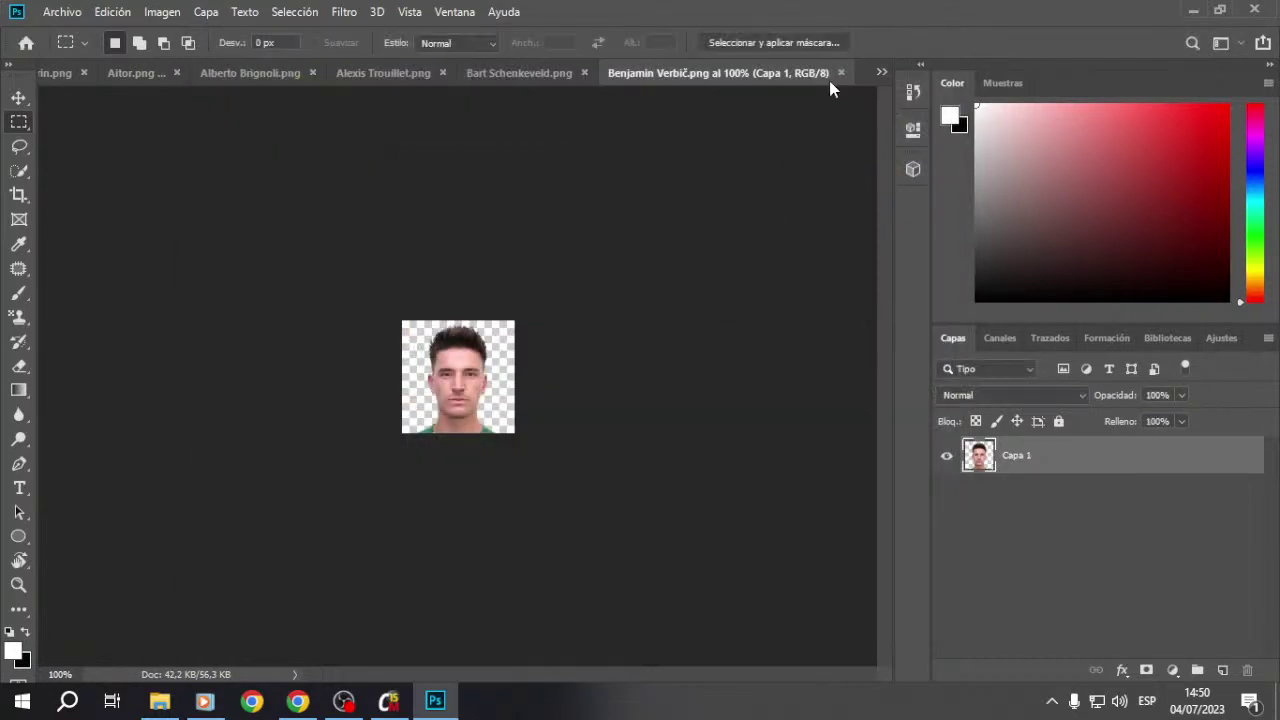
pyautogui.click(841, 73)
# Step: Save the Bart Schenkeveld portrait as a PNG over its existing file and close the image
pyautogui.hotkey('ctrl', 'shift', 's')
pyautogui.click(812, 602)
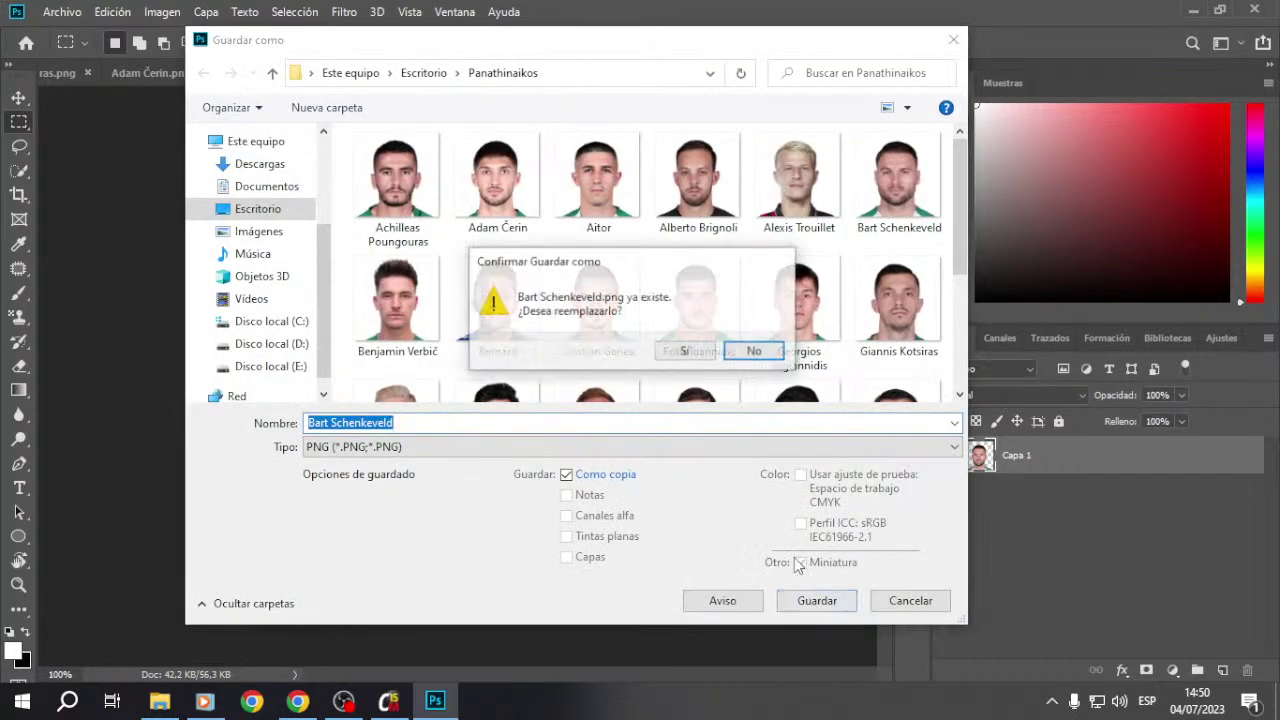
pyautogui.click(698, 352)
pyautogui.click(806, 194)
pyautogui.click(849, 73)
# Step: Save the Alexis Trouillet portrait as a PNG over its existing file and close the image
pyautogui.hotkey('ctrl', 'shift', 's')
pyautogui.click(813, 598)
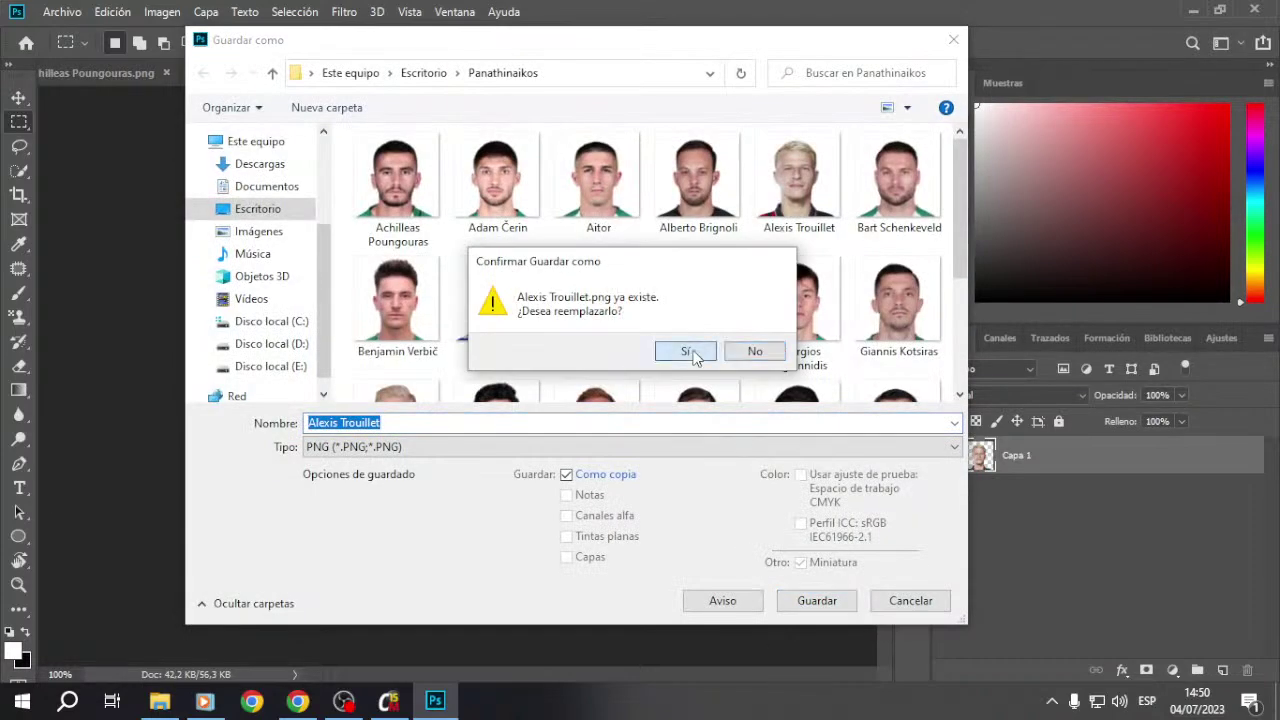
pyautogui.click(693, 350)
pyautogui.click(806, 198)
pyautogui.click(841, 73)
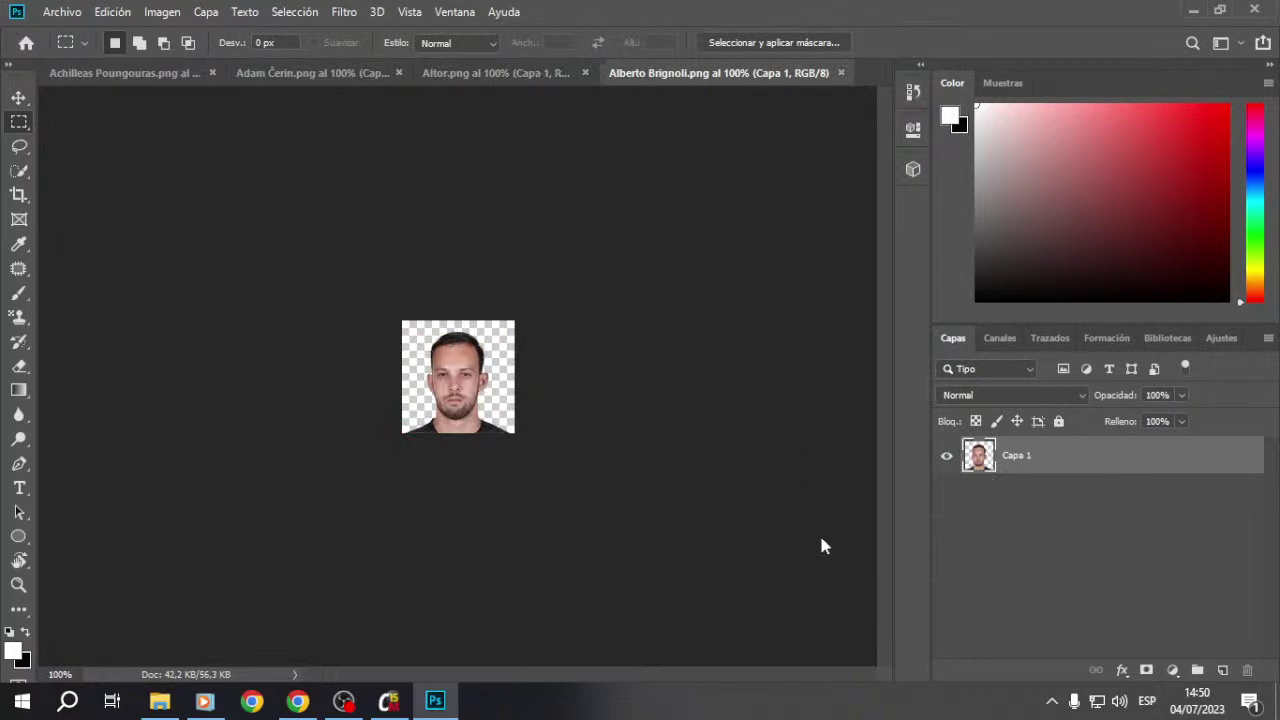
# Step: Save the Alberto Brignoli portrait as a PNG over its existing file and close the image
pyautogui.hotkey('ctrl', 'shift', 's')
pyautogui.click(816, 600)
pyautogui.click(685, 351)
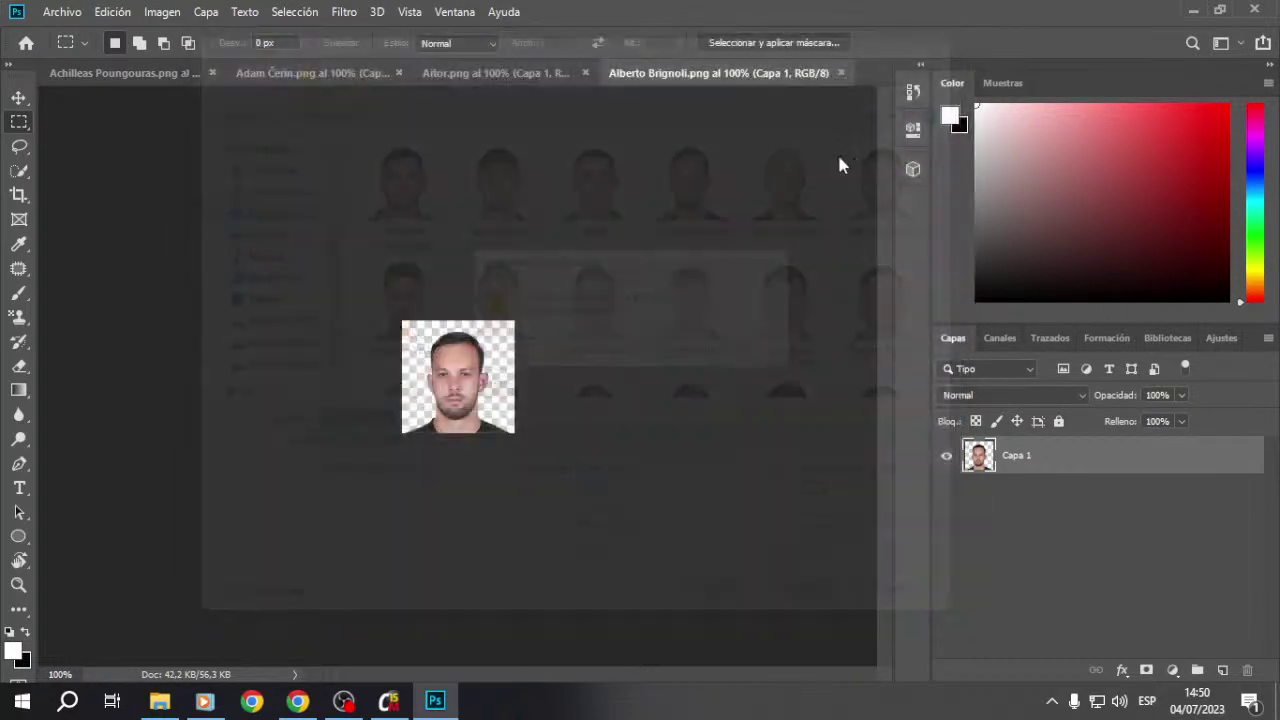
pyautogui.click(804, 194)
pyautogui.click(841, 73)
# Step: Save the Aitor portrait as a PNG over its existing file and close the image
pyautogui.hotkey('ctrl', 'shift', 's')
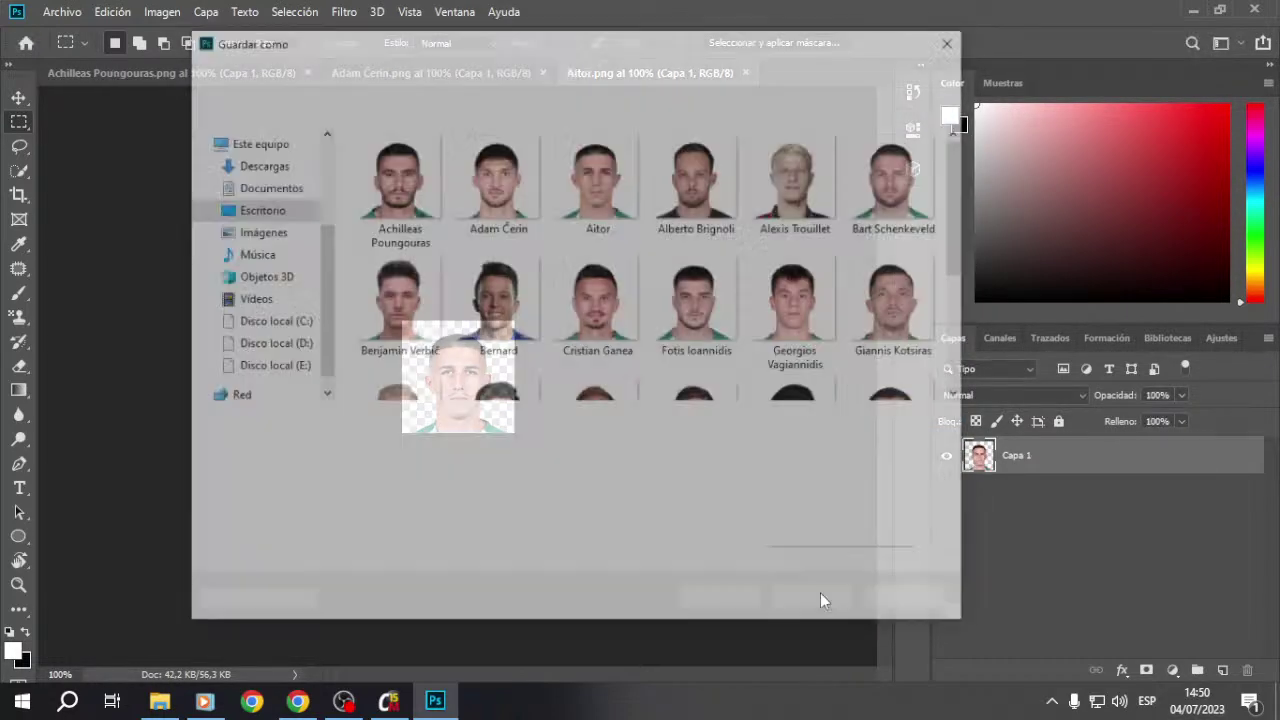
pyautogui.click(816, 600)
pyautogui.click(685, 355)
pyautogui.click(784, 204)
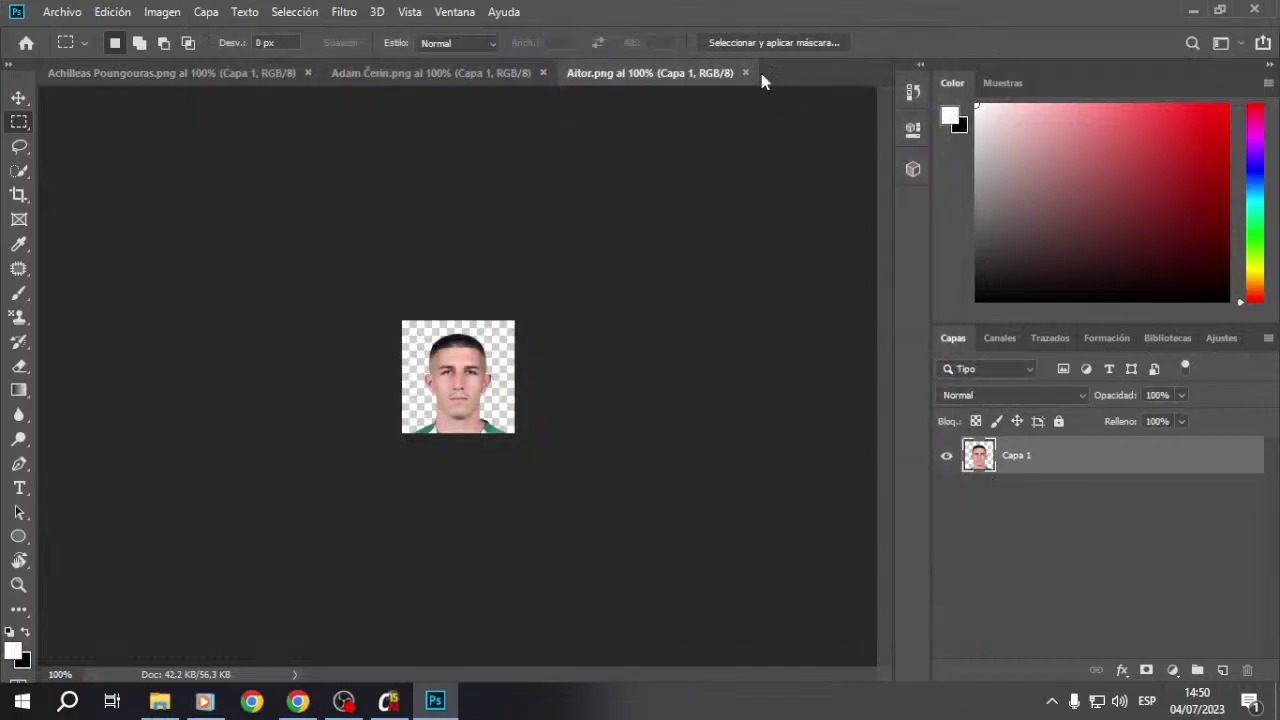
pyautogui.click(745, 73)
# Step: Save the Adam Čerin portrait as a PNG over its existing file and close the image
pyautogui.hotkey('ctrl', 'shift', 's')
pyautogui.click(816, 600)
pyautogui.click(685, 351)
pyautogui.click(799, 197)
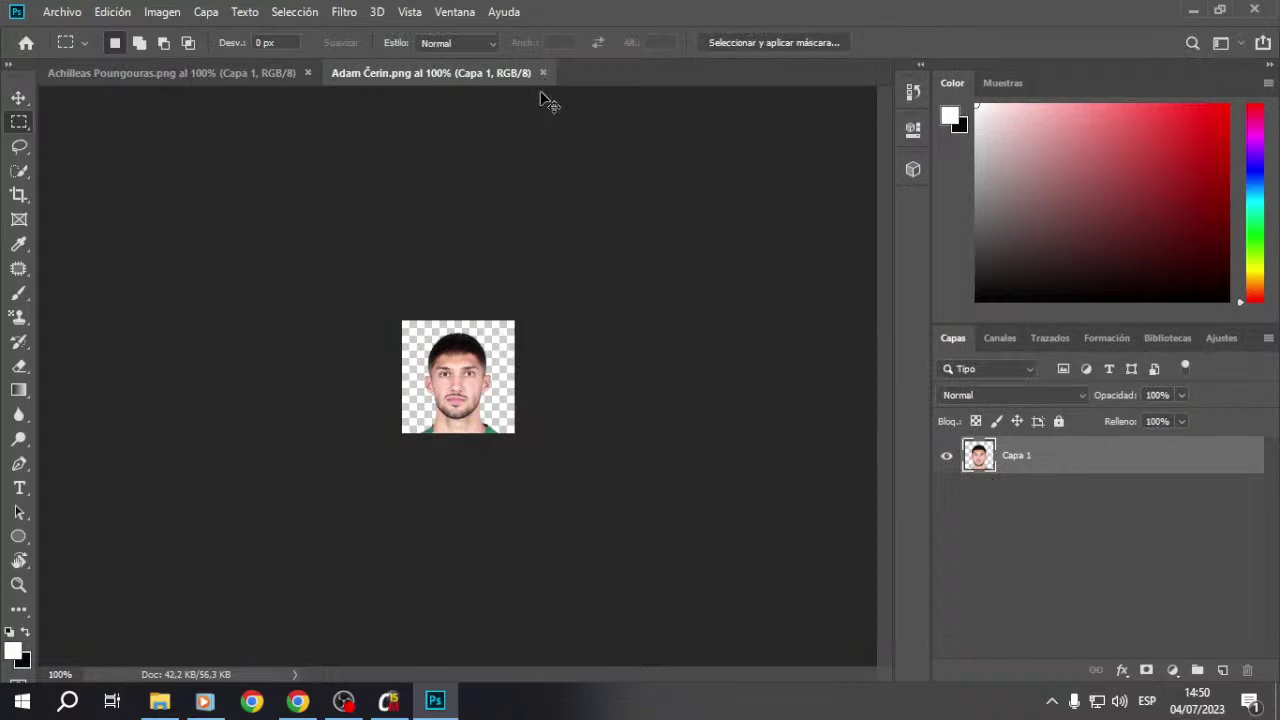
pyautogui.click(544, 73)
pyautogui.hotkey('shift', 'ctrl', 's')
pyautogui.click(816, 600)
pyautogui.click(685, 351)
pyautogui.click(805, 198)
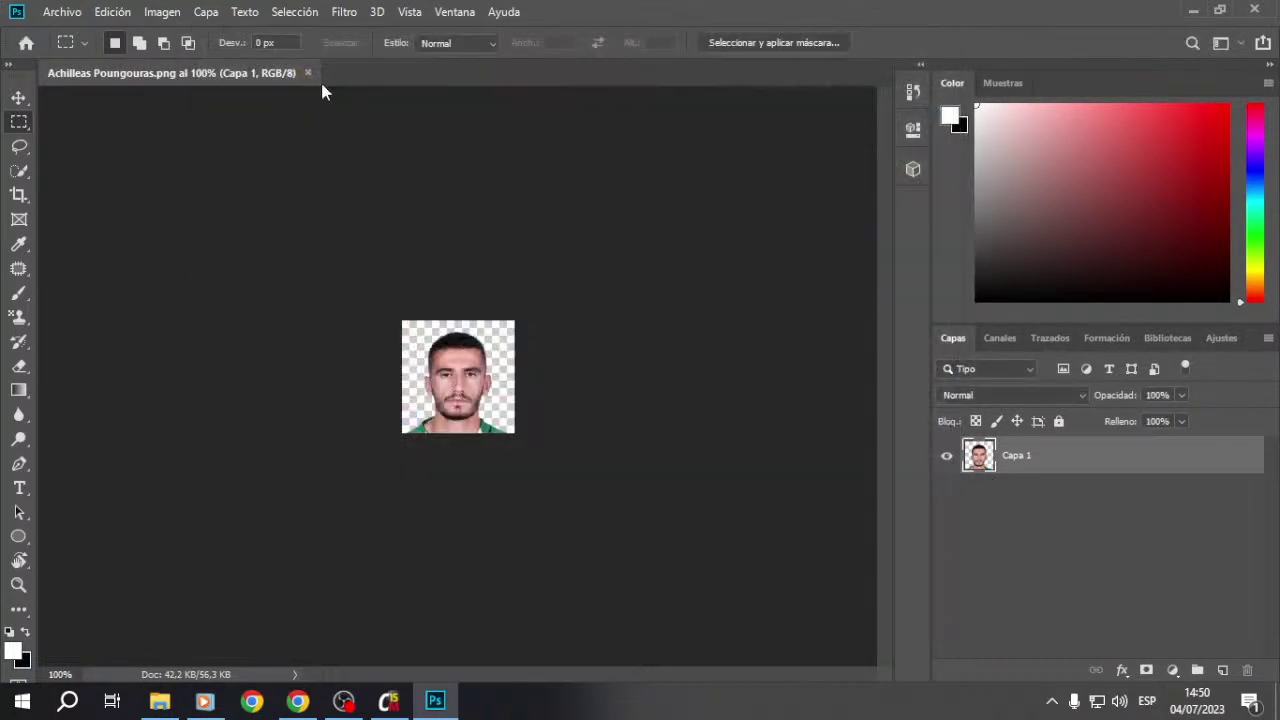
pyautogui.click(309, 73)
# Step: Minimize Photoshop, move the Panathinaikos folder window clear of Creation Master 15, and load the Panathinaikos FC roster there
pyautogui.click(1189, 16)
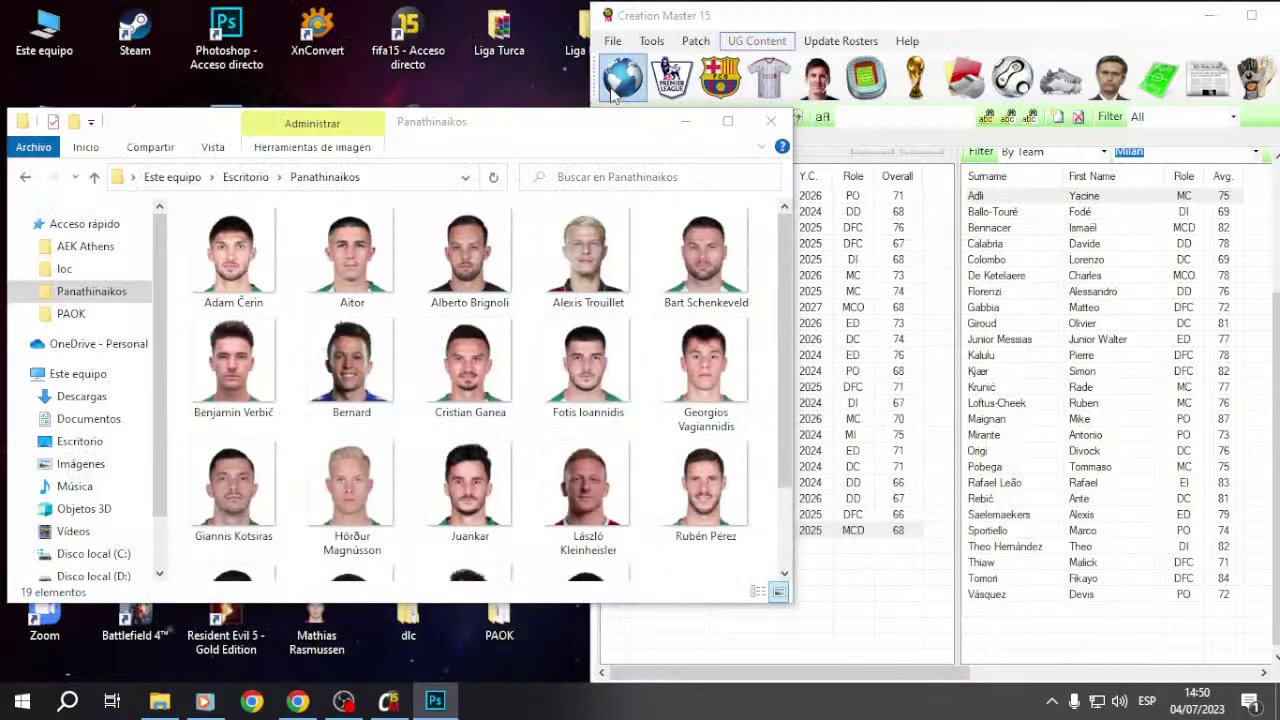
pyautogui.moveTo(583, 124); pyautogui.dragTo(397, 59)
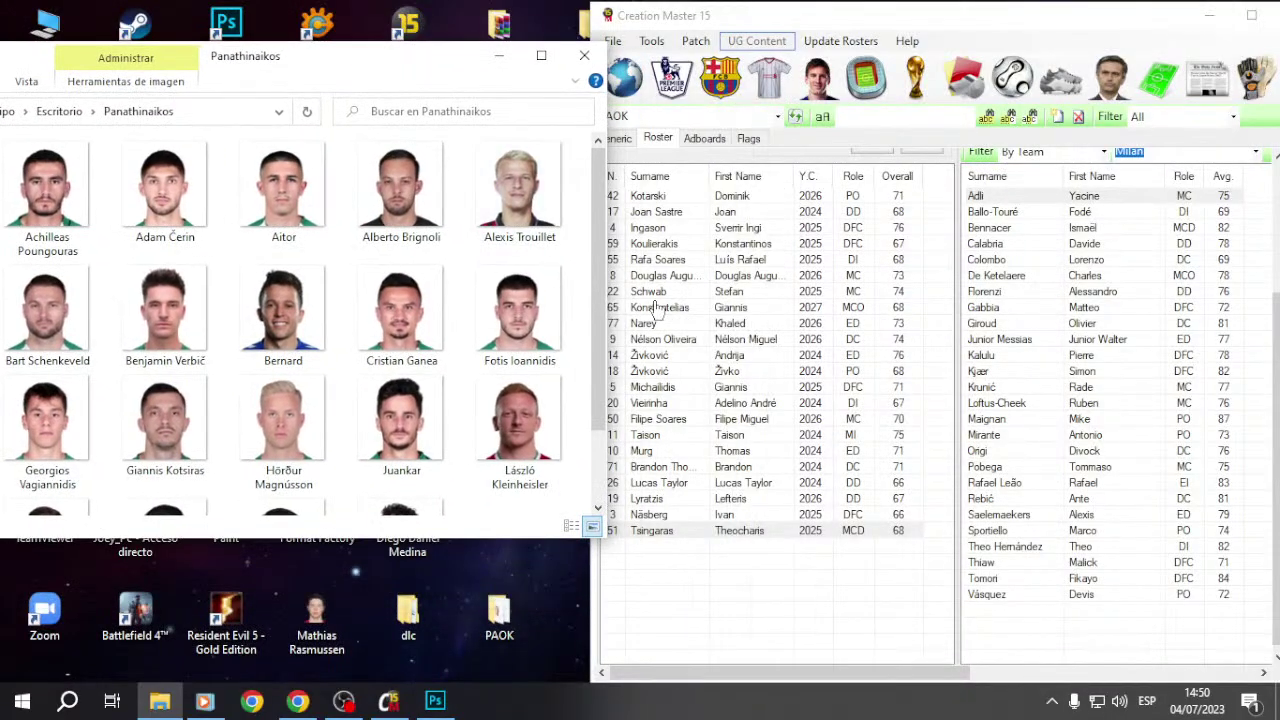
pyautogui.click(777, 118)
pyautogui.write('pan')
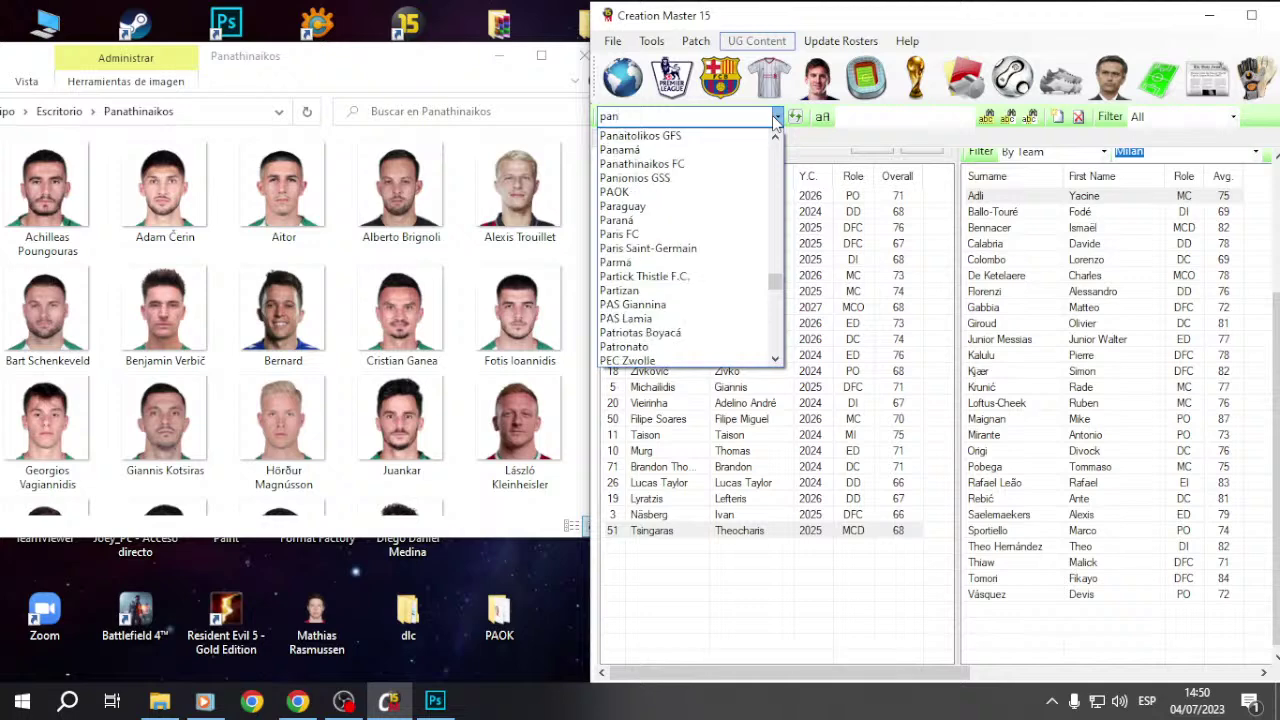
pyautogui.press('Down')
pyautogui.press('Return')
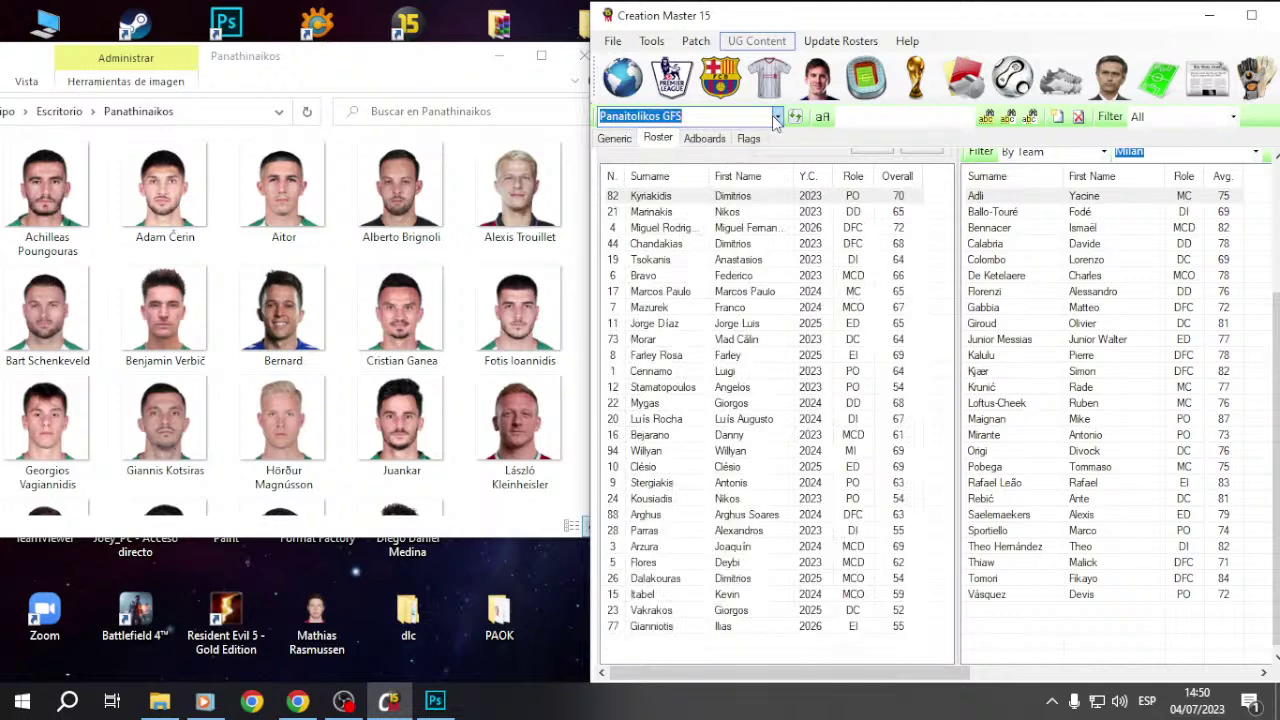
pyautogui.press('Down')
pyautogui.press('Down')
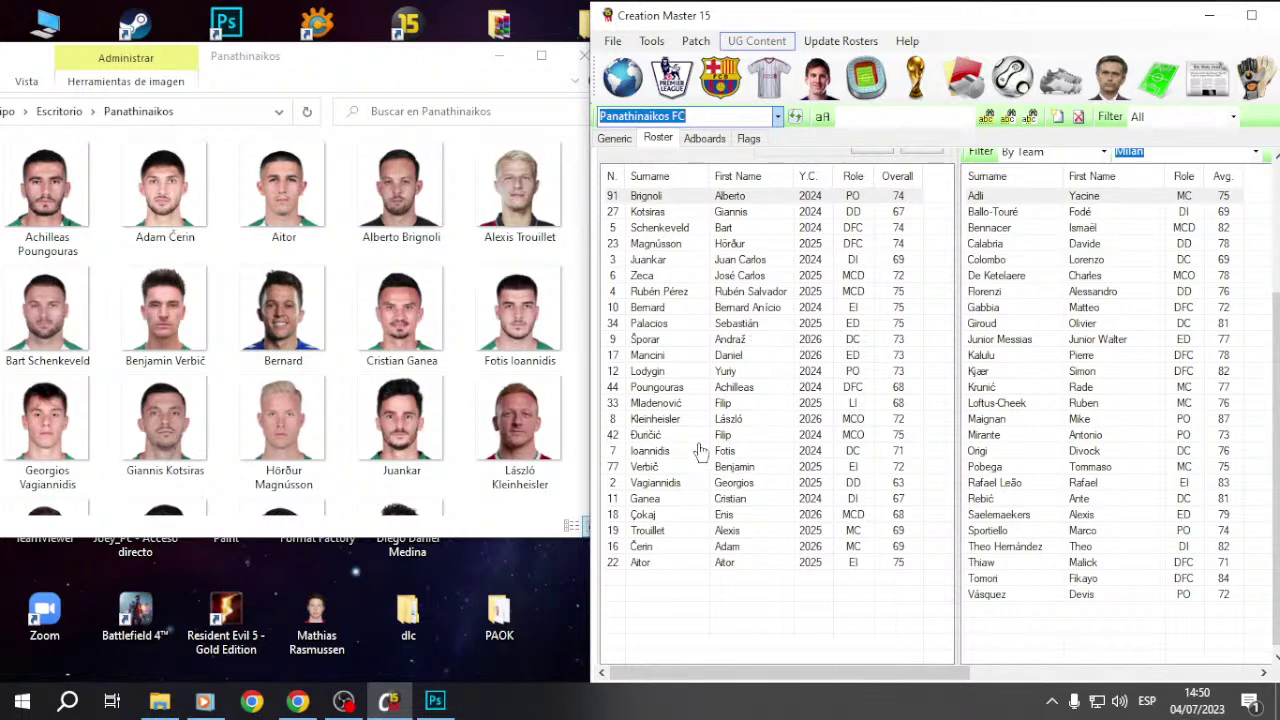
# Step: Import the Achilleas Poungouras portrait from the Panathinaikos folder into his player identity card and return to the team roster
pyautogui.doubleClick(695, 388)
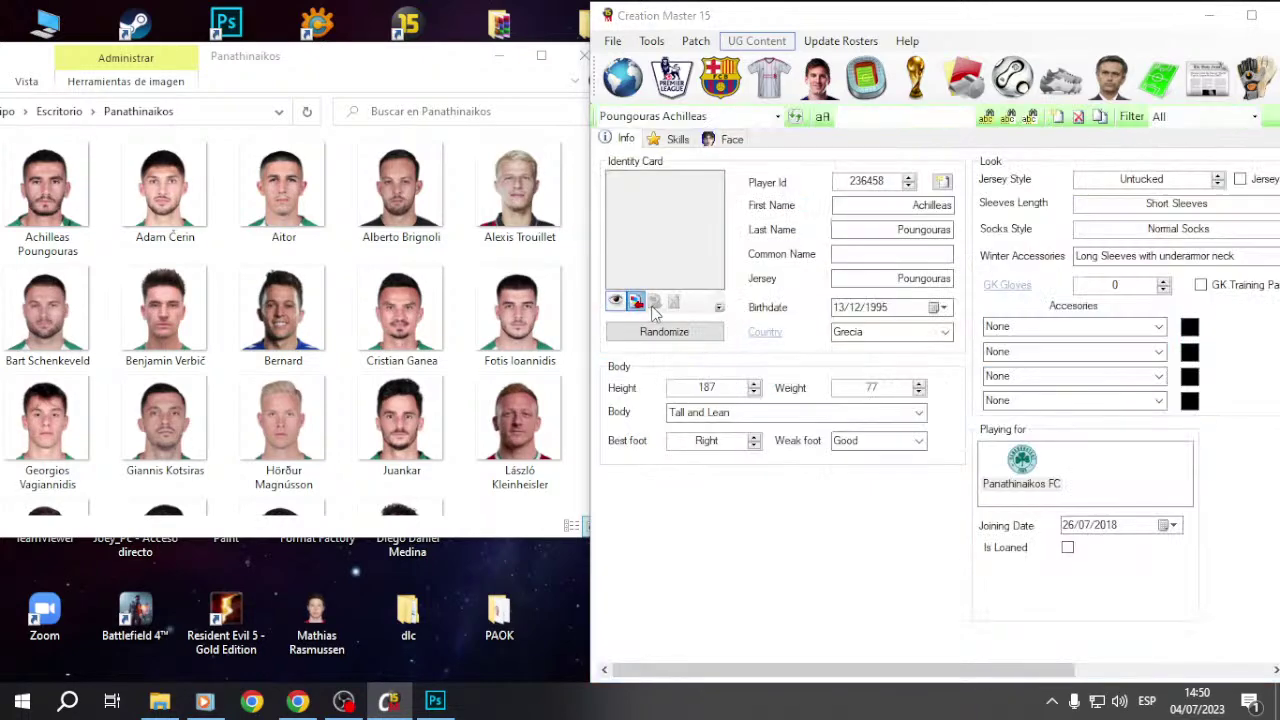
pyautogui.click(636, 303)
pyautogui.click(88, 180)
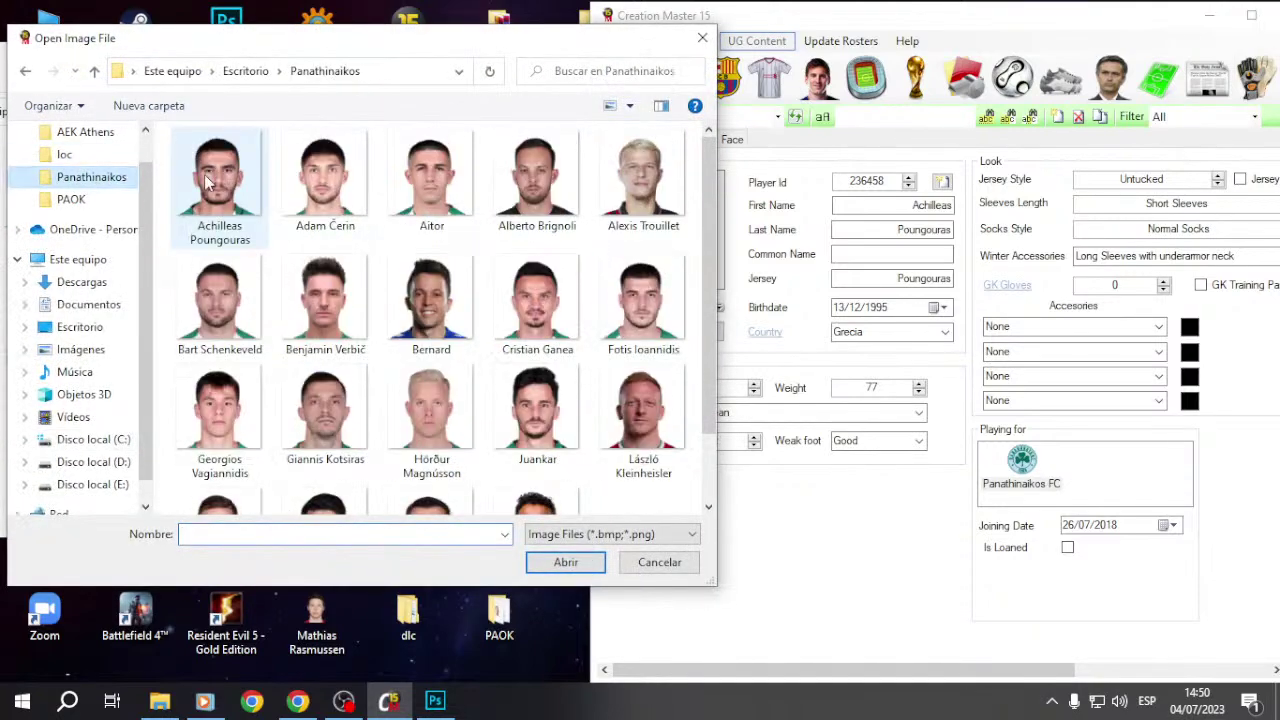
pyautogui.doubleClick(200, 190)
pyautogui.click(722, 80)
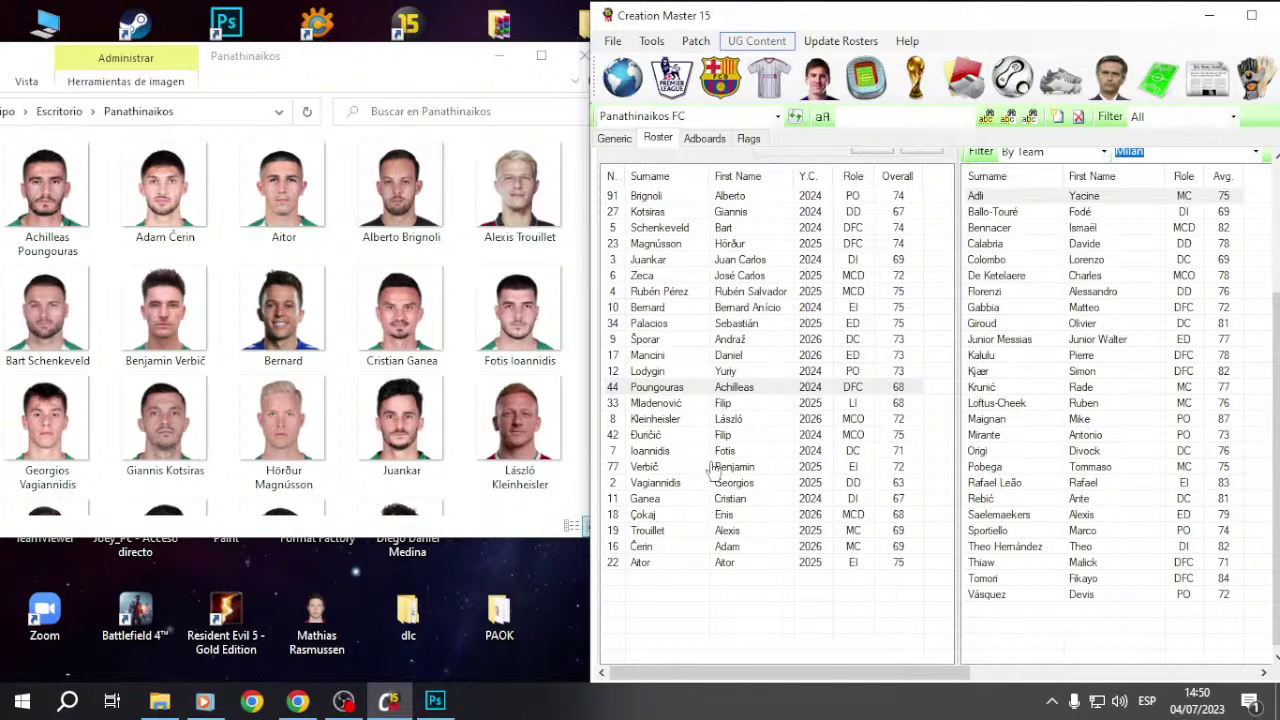
# Step: Import the Adam Čerin portrait into his player identity card and return to the team roster
pyautogui.doubleClick(725, 548)
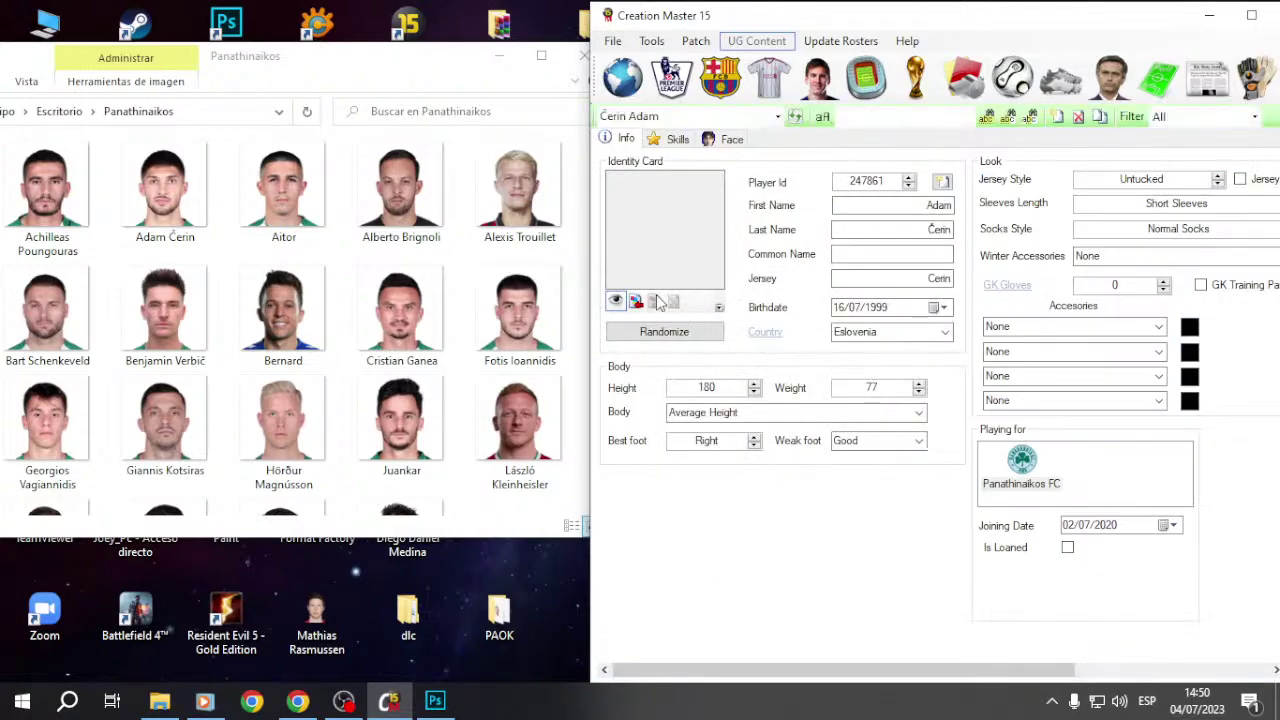
pyautogui.click(636, 303)
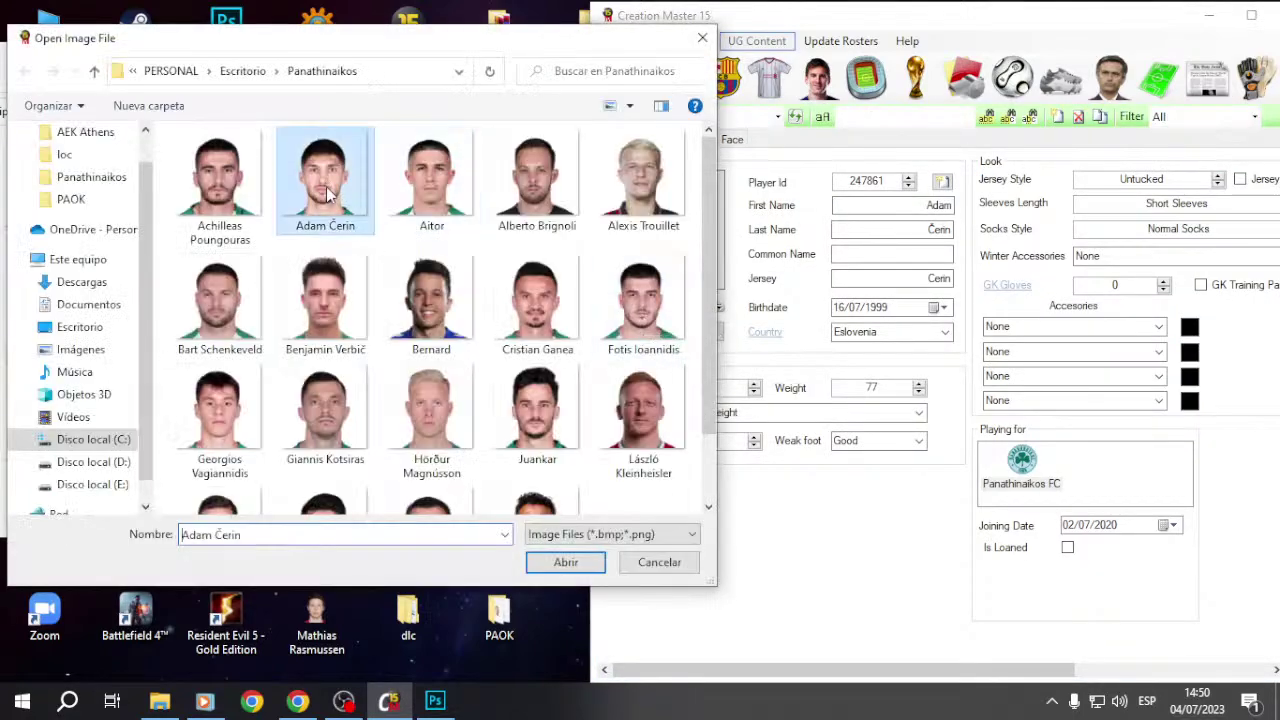
pyautogui.doubleClick(251, 186)
pyautogui.click(722, 80)
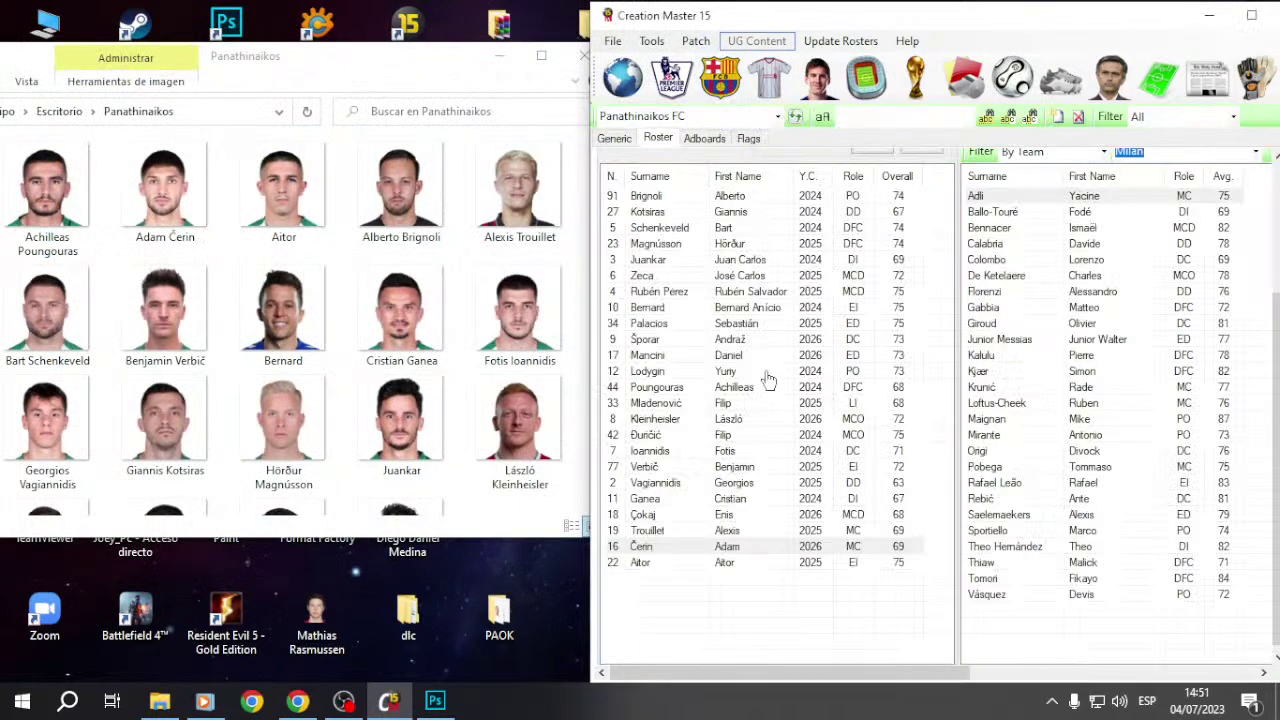
# Step: Import the Aitor portrait into his player identity card and return to the team roster
pyautogui.doubleClick(689, 564)
pyautogui.click(636, 303)
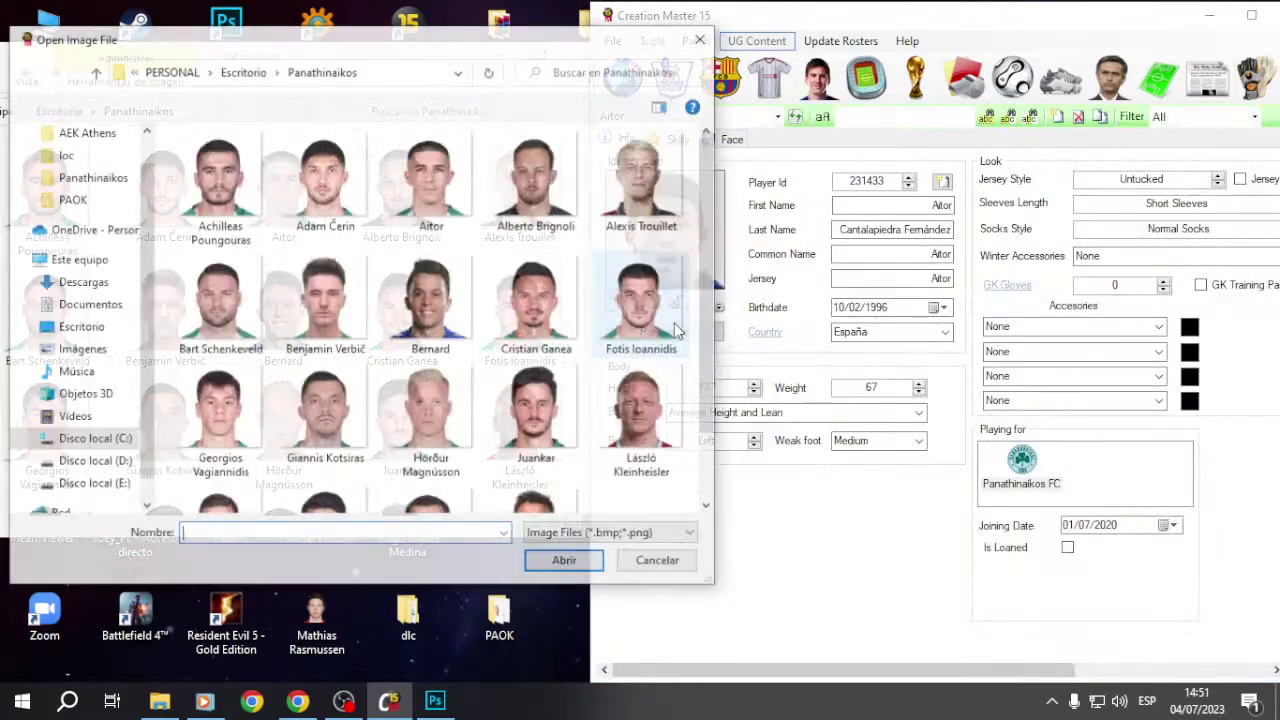
pyautogui.doubleClick(440, 188)
pyautogui.click(720, 78)
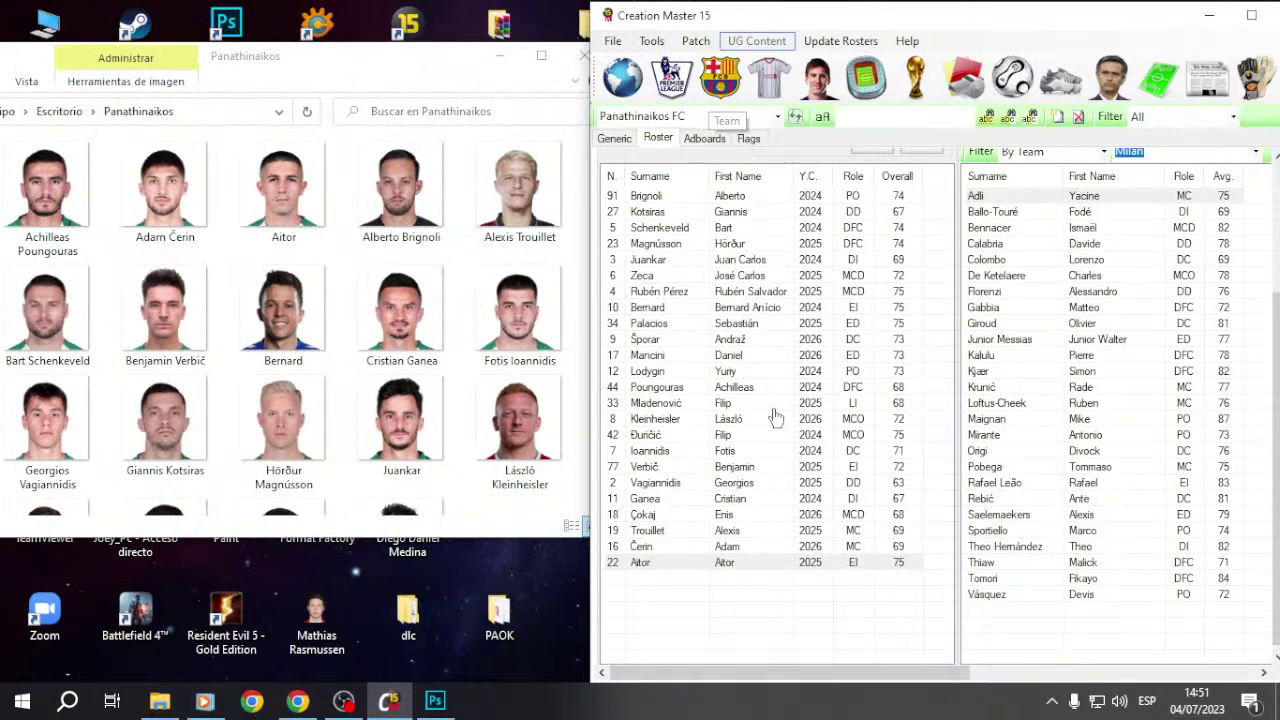
# Step: Replace Alberto Brignoli's identity card photo with his portrait from the Panathinaikos folder and return to the team roster
pyautogui.doubleClick(716, 196)
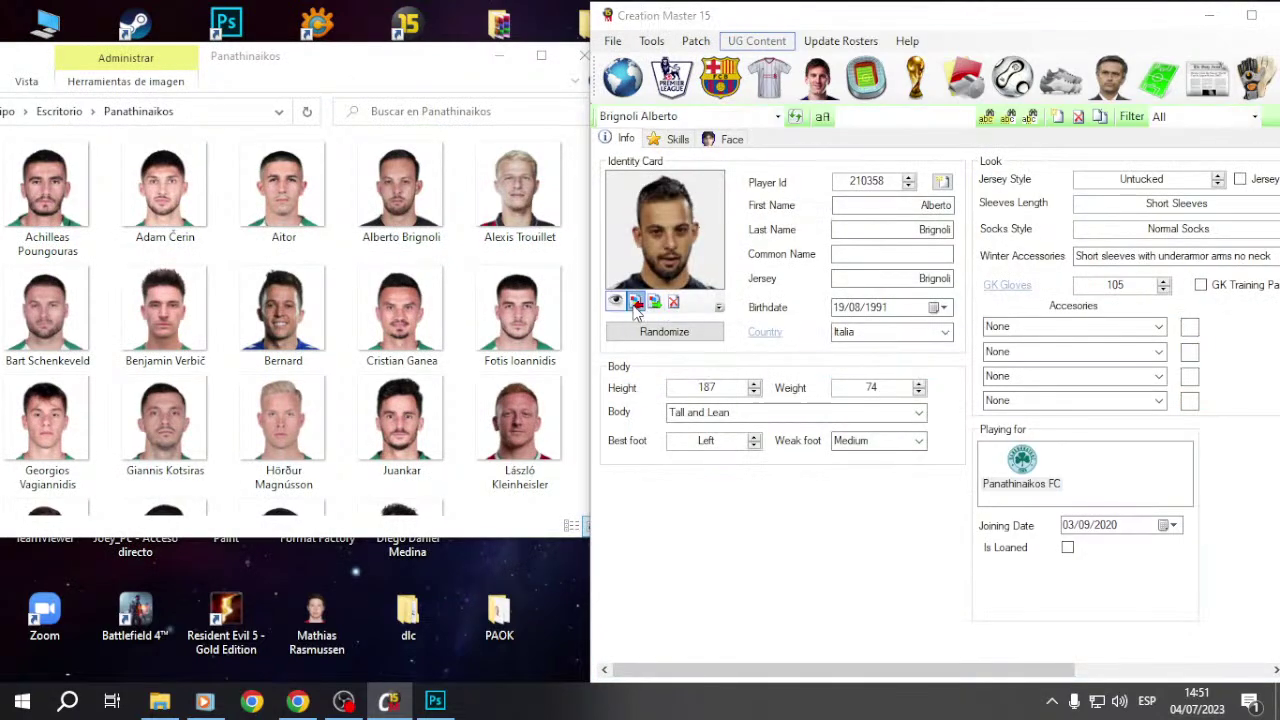
pyautogui.click(636, 303)
pyautogui.doubleClick(540, 177)
pyautogui.click(720, 78)
# Step: Import the Alexis Trouillet portrait into his player identity card and return to the team roster
pyautogui.doubleClick(722, 533)
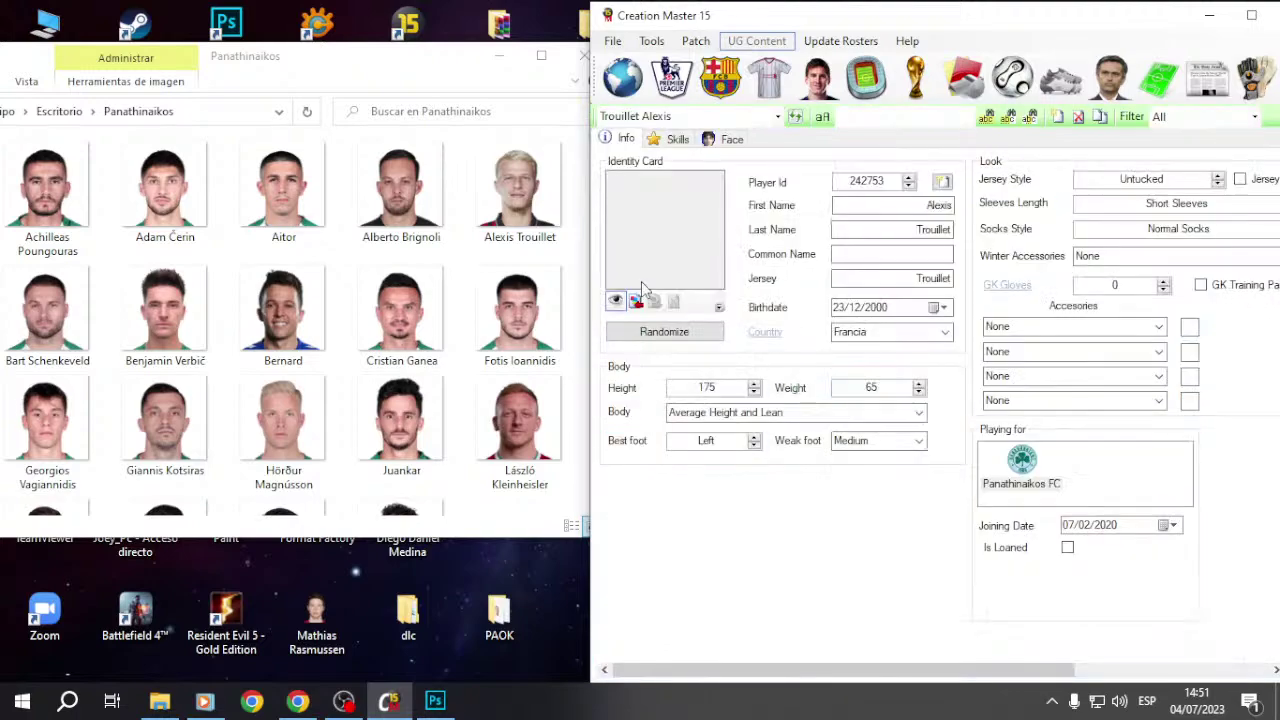
pyautogui.click(636, 303)
pyautogui.doubleClick(634, 170)
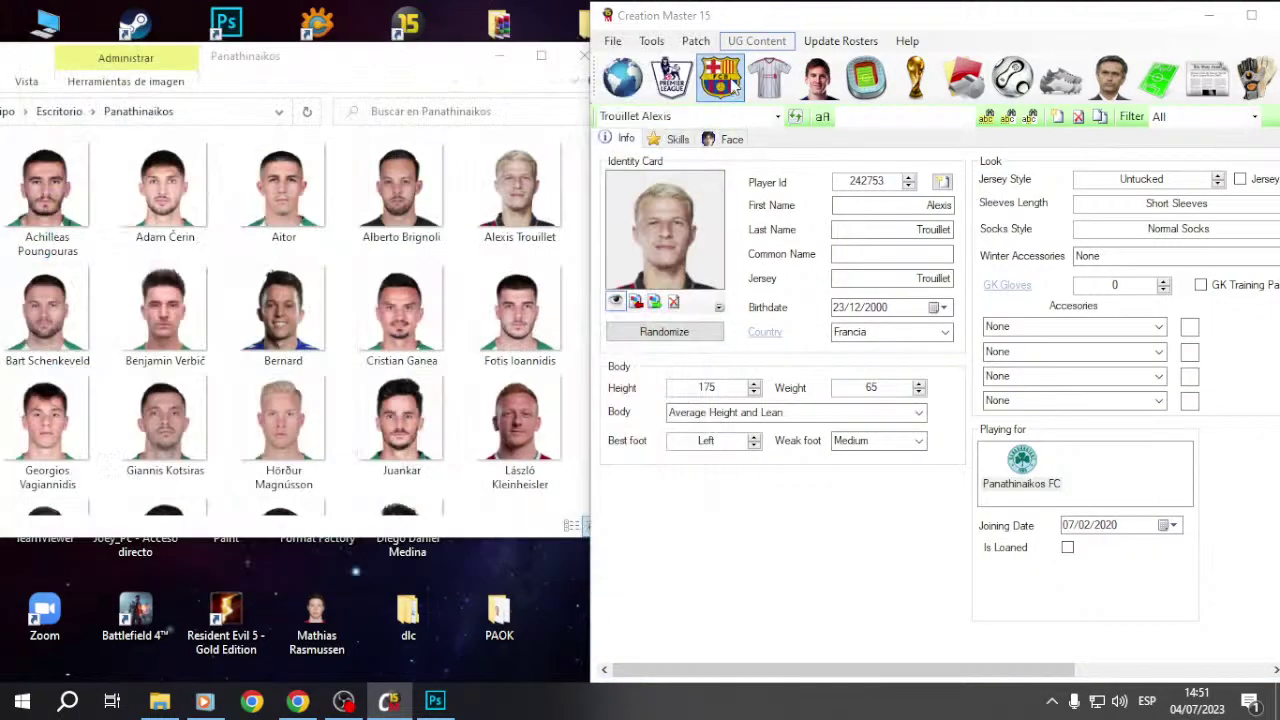
pyautogui.click(720, 78)
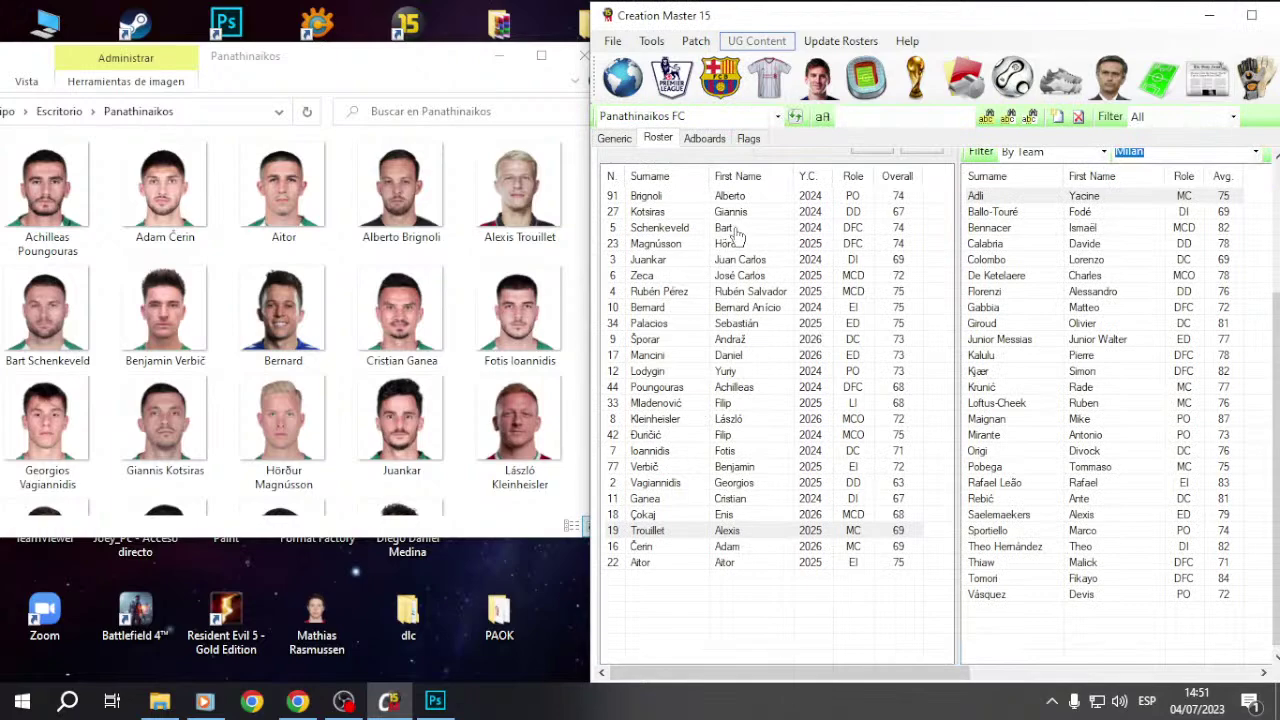
# Step: Import the Bart Schenkeveld portrait into his player identity card and return to the team roster
pyautogui.doubleClick(732, 229)
pyautogui.click(636, 302)
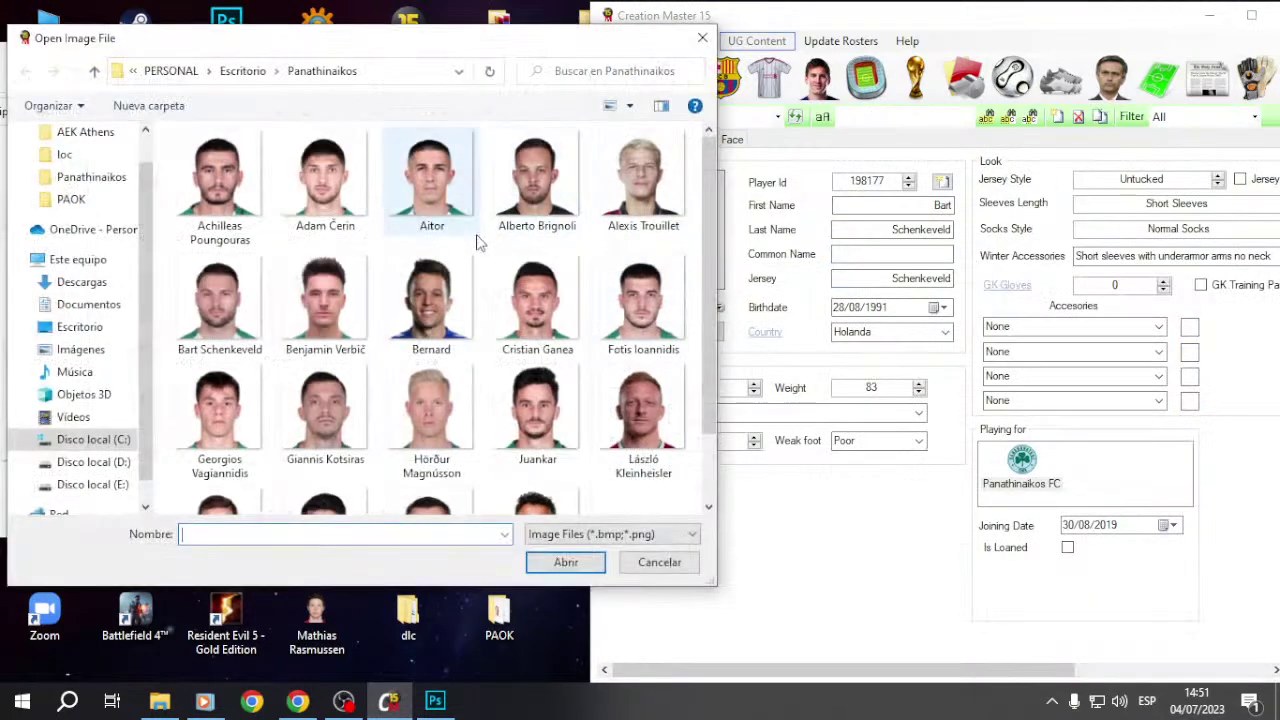
pyautogui.doubleClick(222, 305)
pyautogui.click(715, 365)
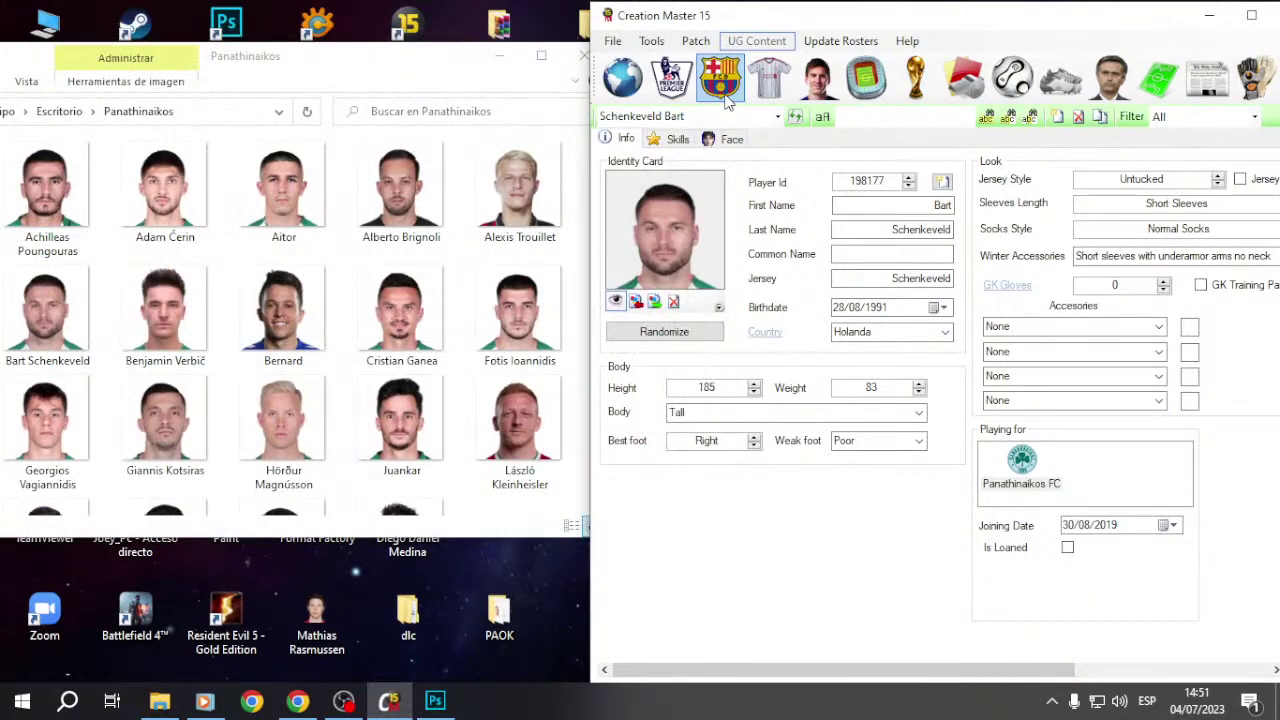
# Step: Open Benjamin Verbič's player record from the Panathinaikos FC roster to import his portrait
pyautogui.doubleClick(737, 467)
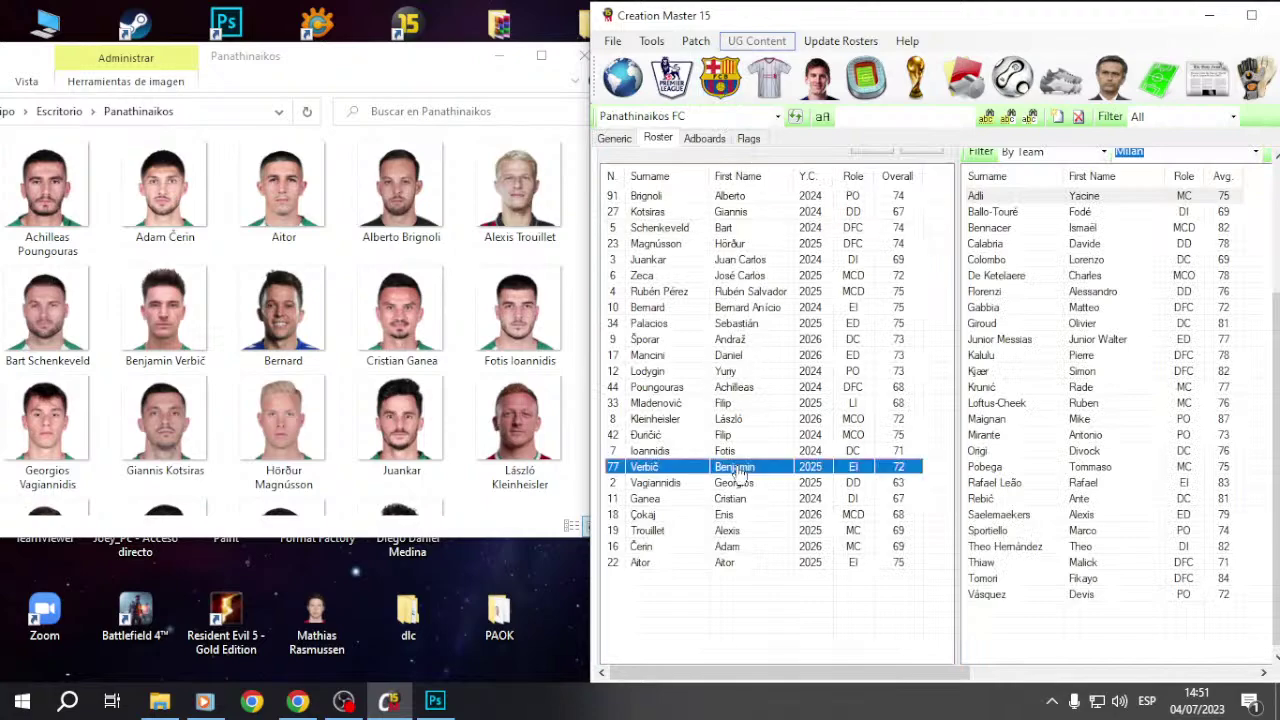
# Step: Import the matching portrait images from the Panathinaikos folder for Benjamin Verbič and Bernard
pyautogui.click(636, 302)
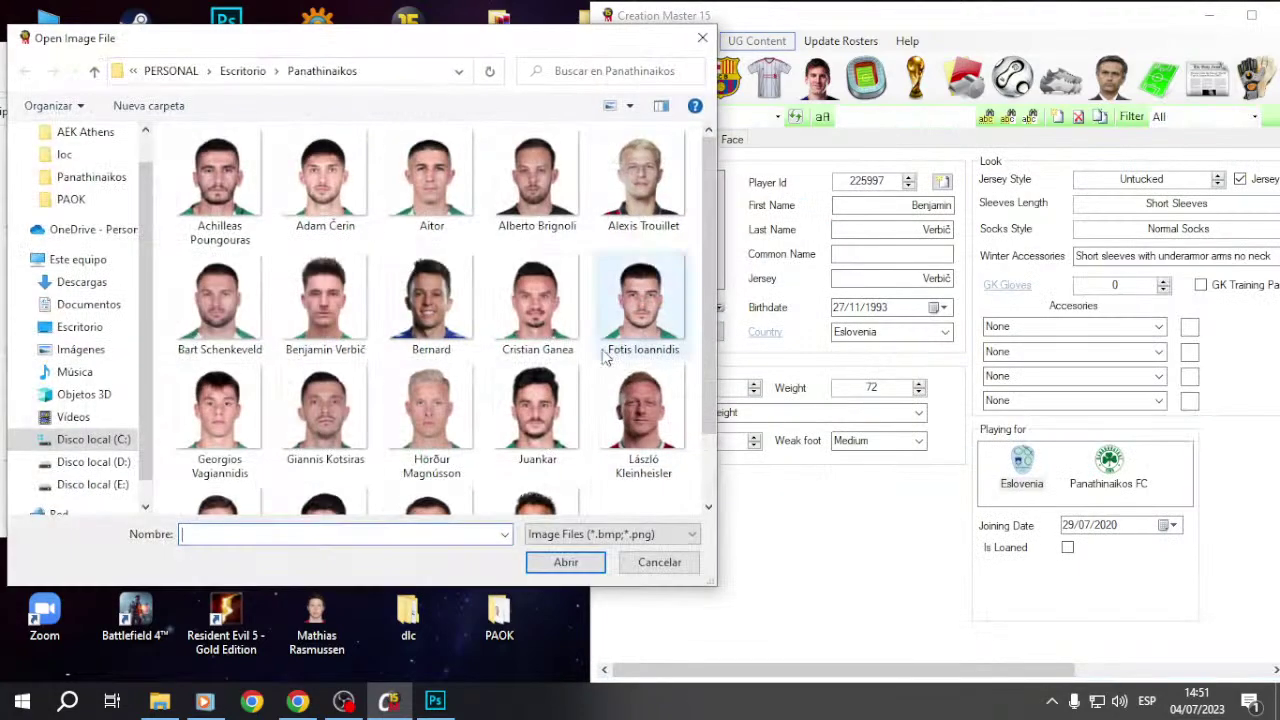
pyautogui.doubleClick(316, 298)
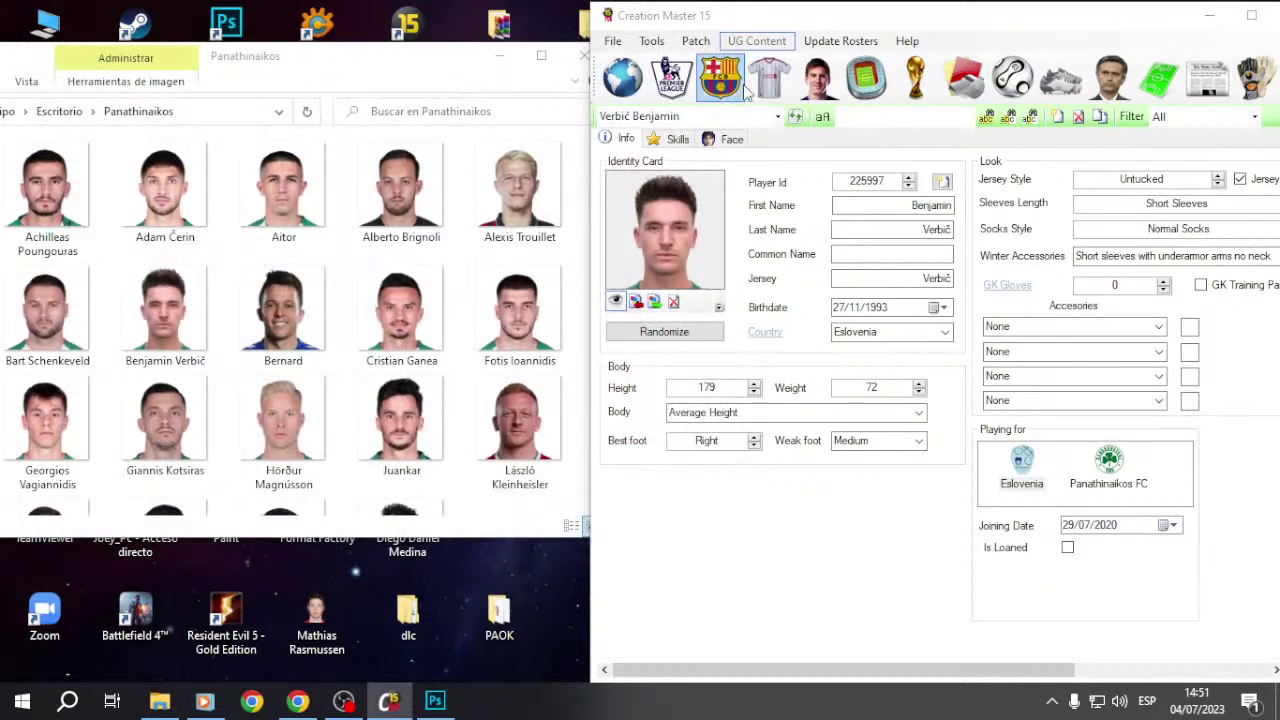
pyautogui.click(716, 88)
pyautogui.doubleClick(735, 308)
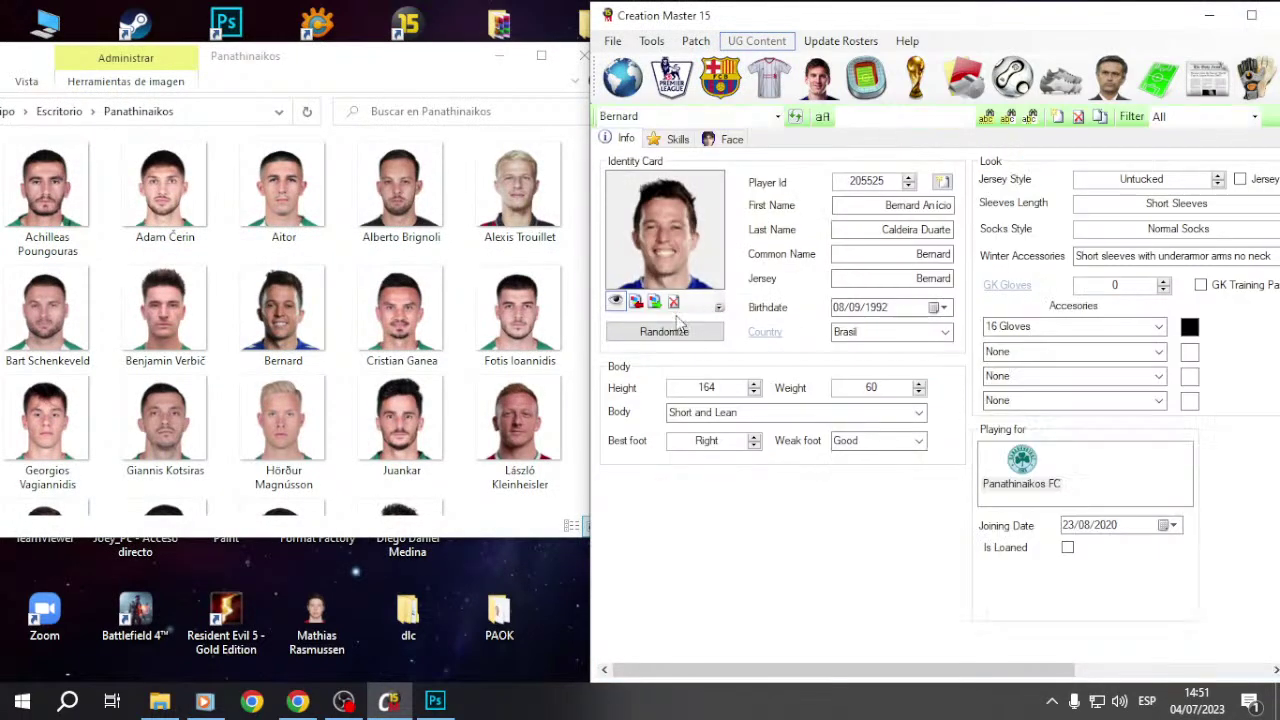
pyautogui.click(636, 302)
pyautogui.doubleClick(429, 294)
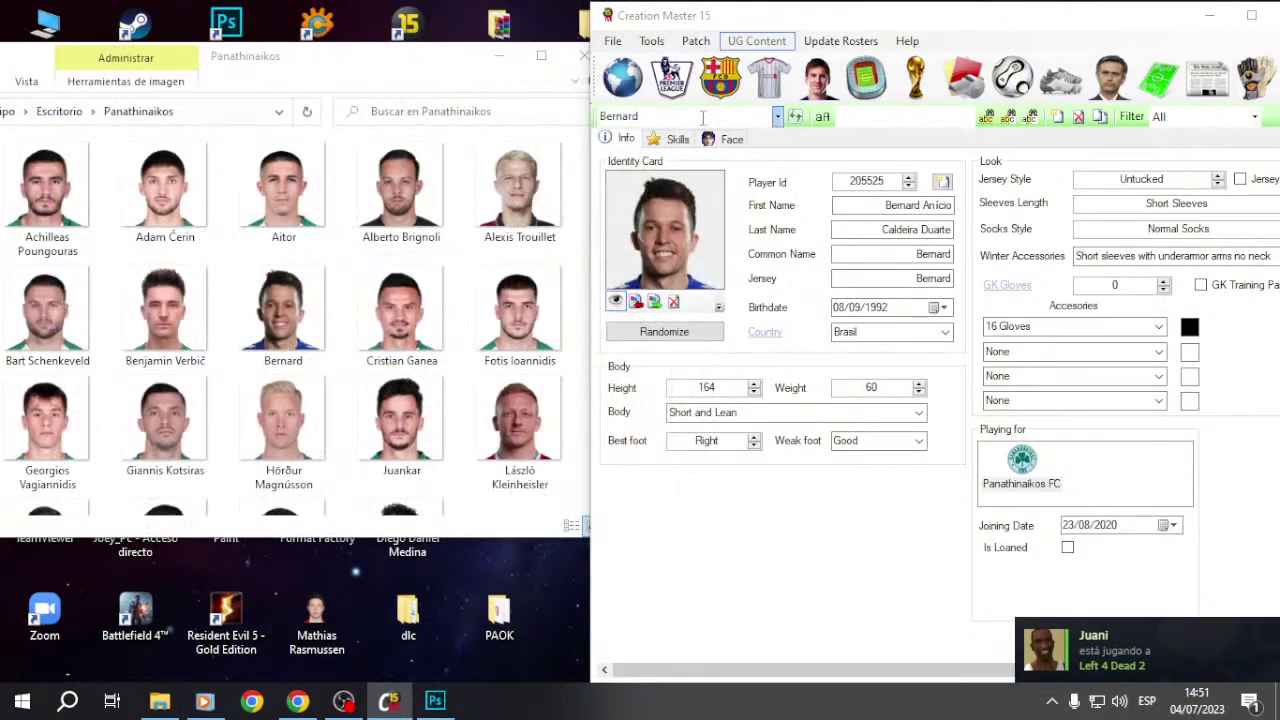
# Step: Open Cristian Ganea from the Panathinaikos FC roster and replace his portrait with the Cristian Ganea image
pyautogui.click(726, 98)
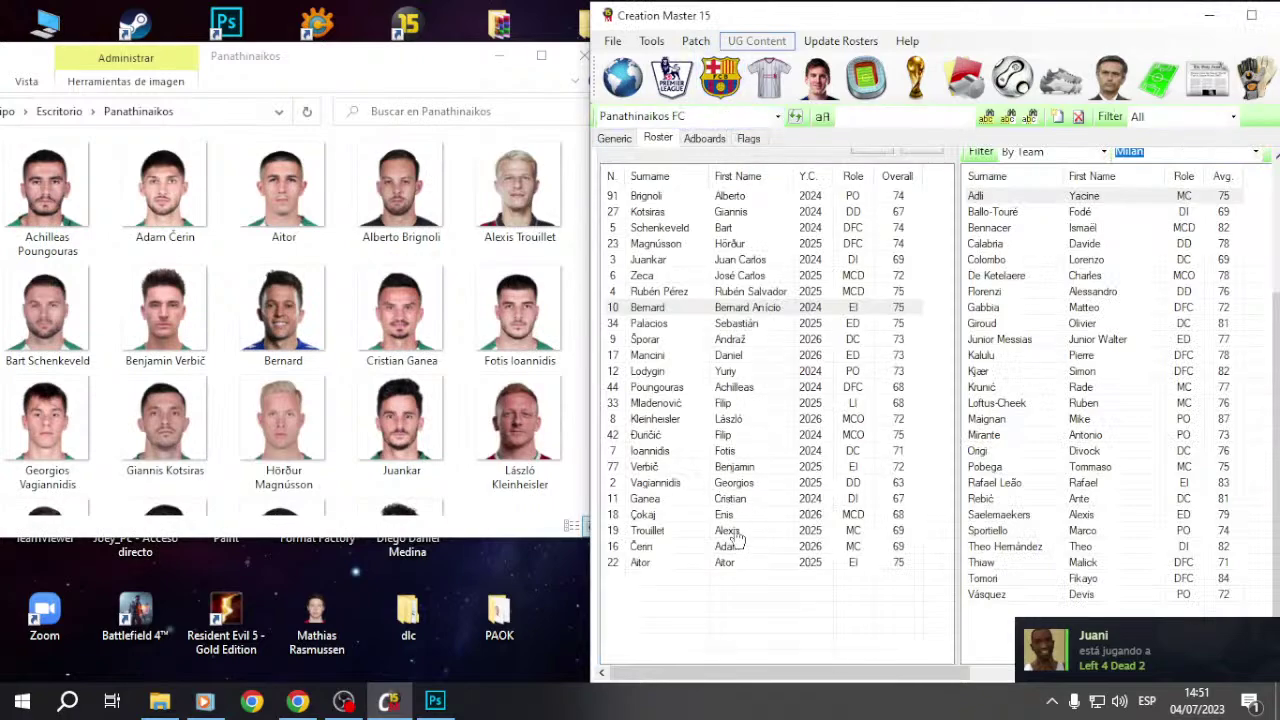
pyautogui.click(725, 499)
pyautogui.click(636, 302)
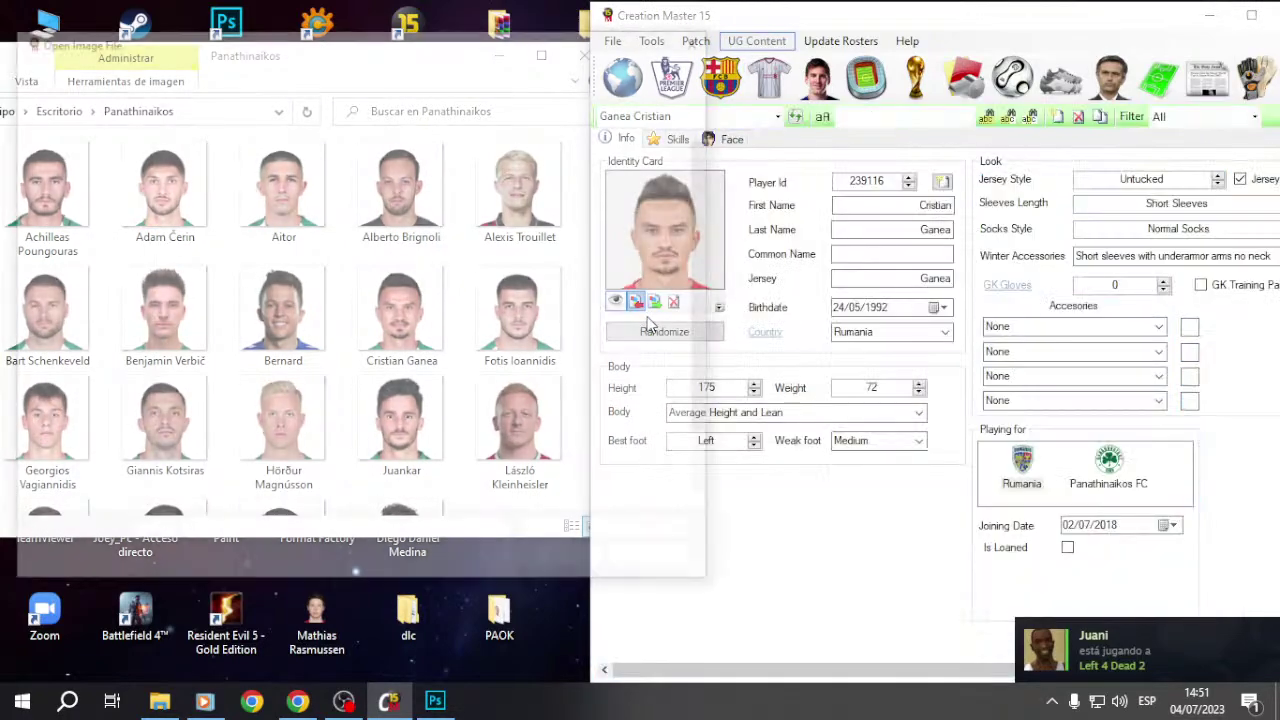
pyautogui.doubleClick(537, 302)
# Step: Check Fotis Ioannidis's skills from the roster and import the Fotis Ioannidis image as his portrait
pyautogui.click(722, 90)
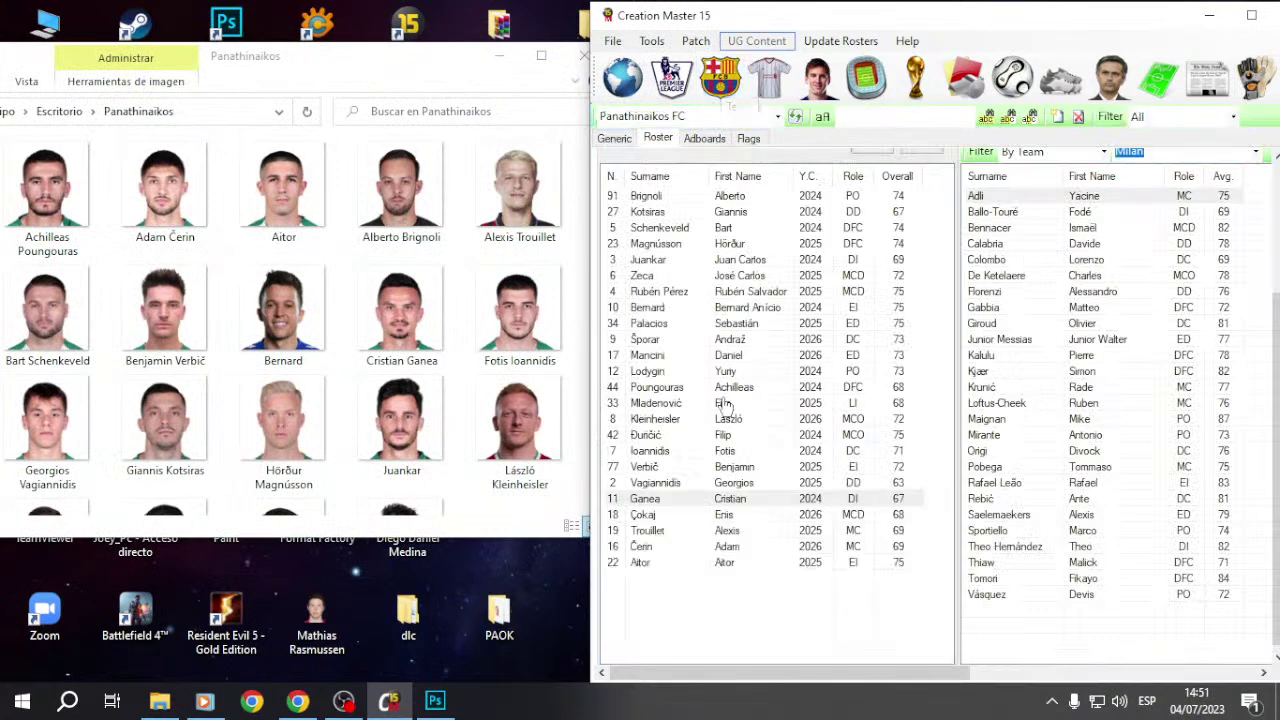
pyautogui.doubleClick(723, 458)
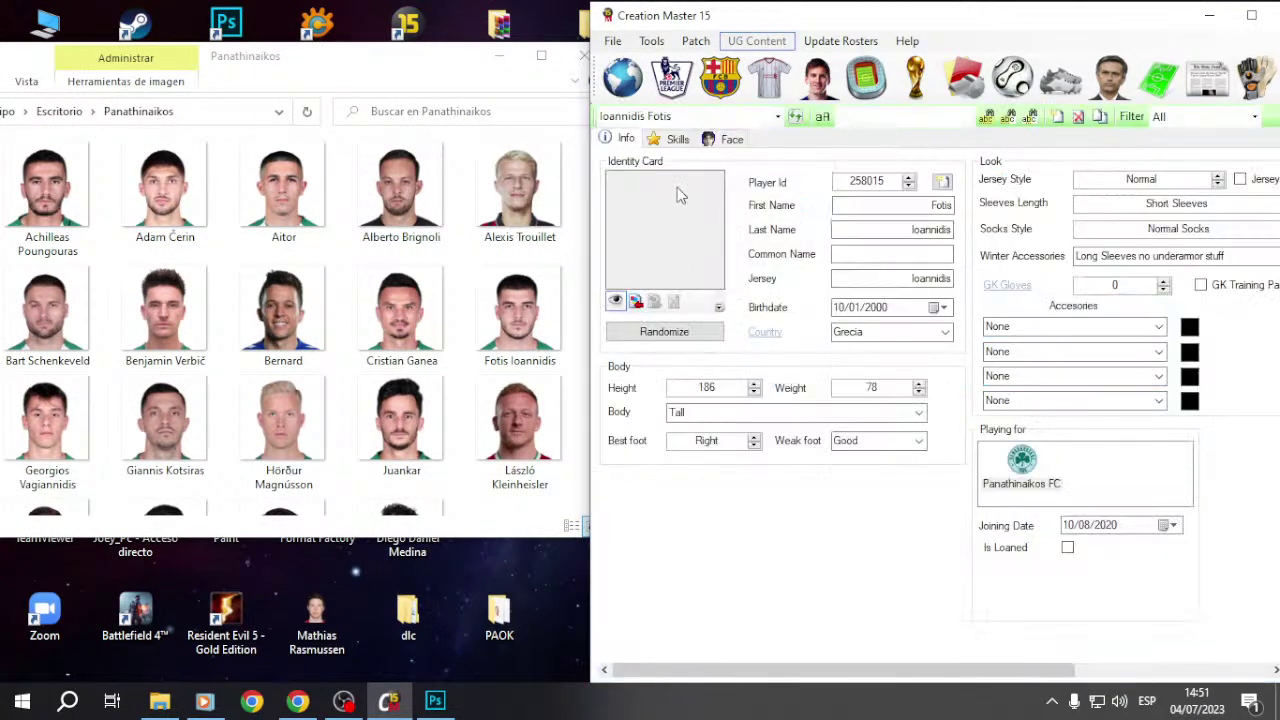
pyautogui.click(672, 139)
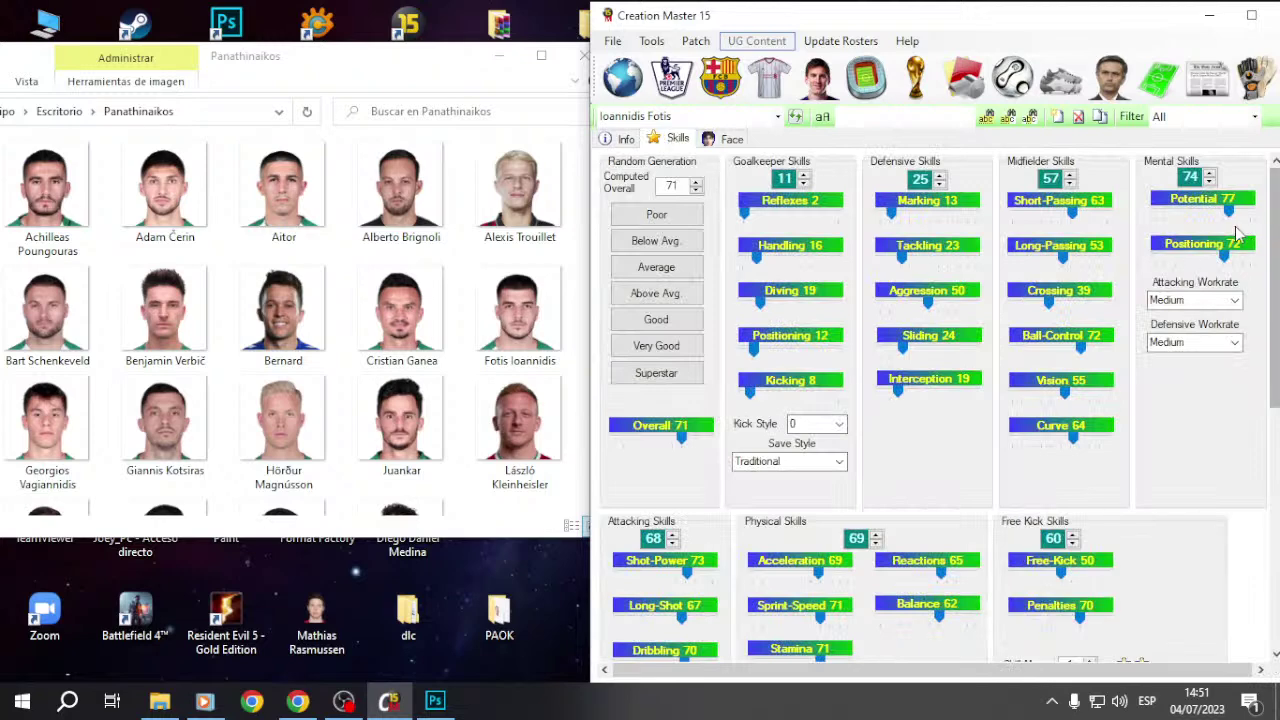
pyautogui.click(624, 139)
pyautogui.press('Escape')
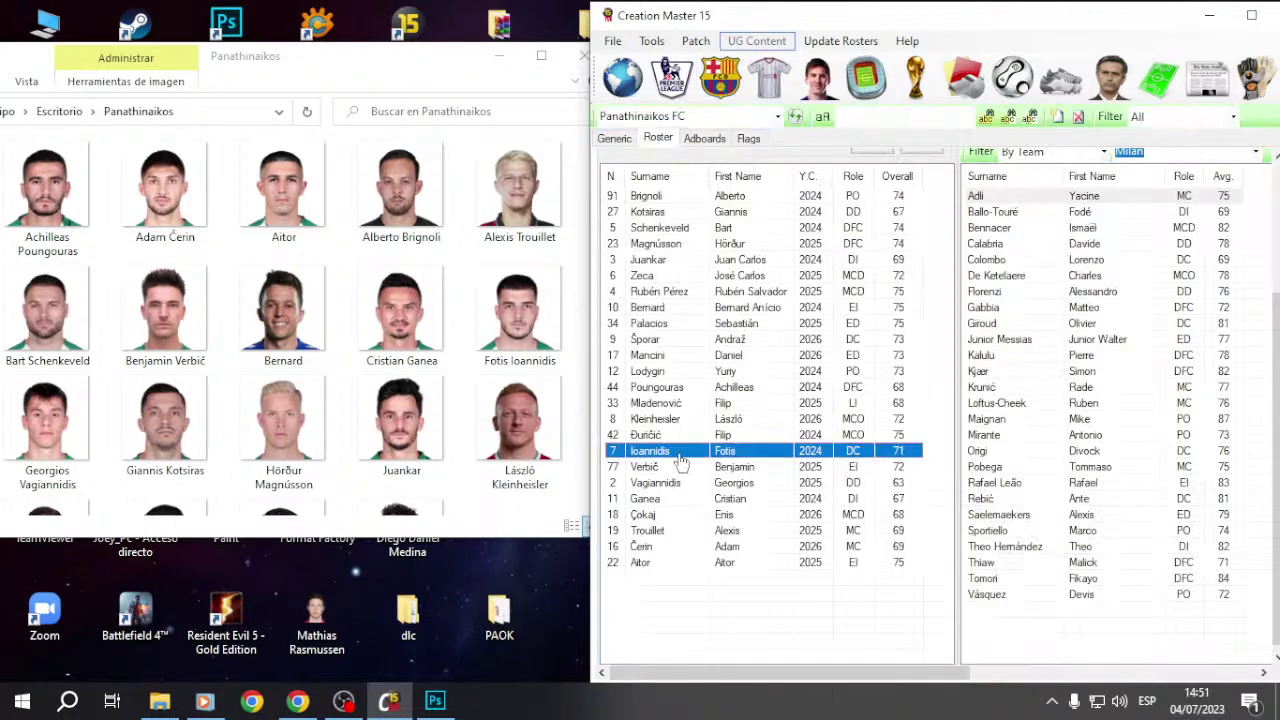
pyautogui.doubleClick(676, 452)
pyautogui.click(649, 301)
pyautogui.click(672, 296)
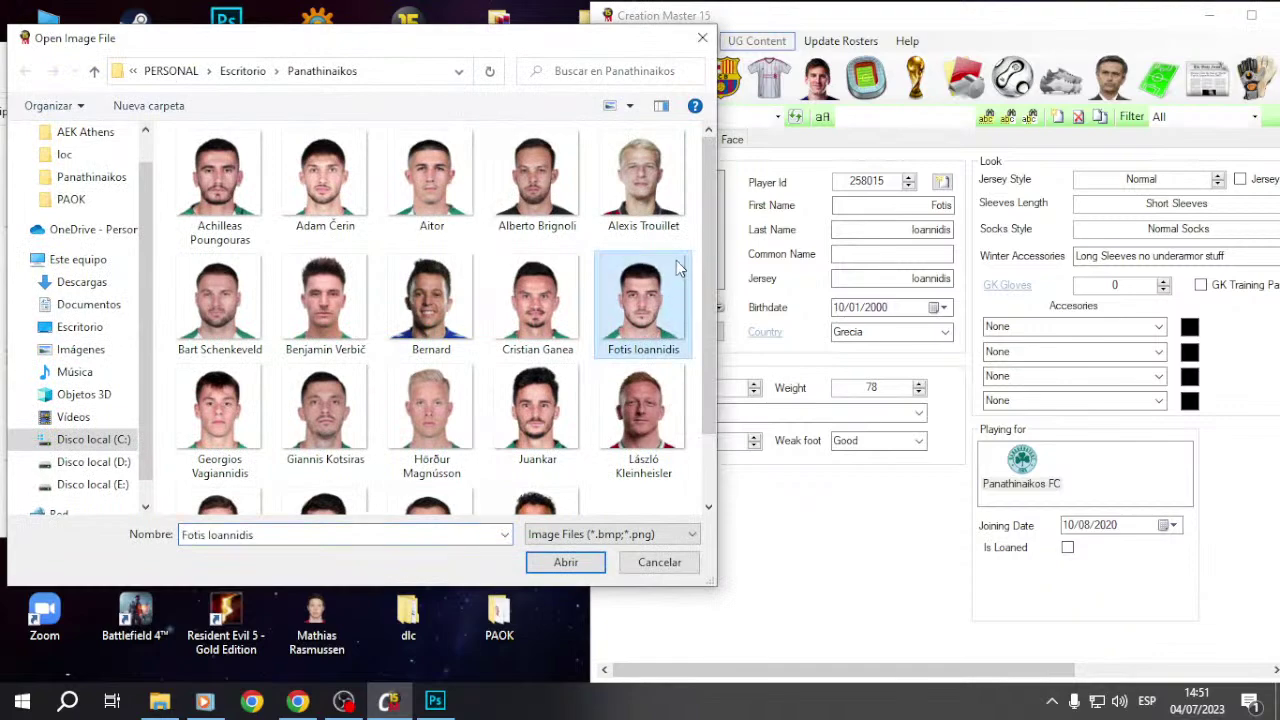
pyautogui.doubleClick(677, 267)
pyautogui.press('Escape')
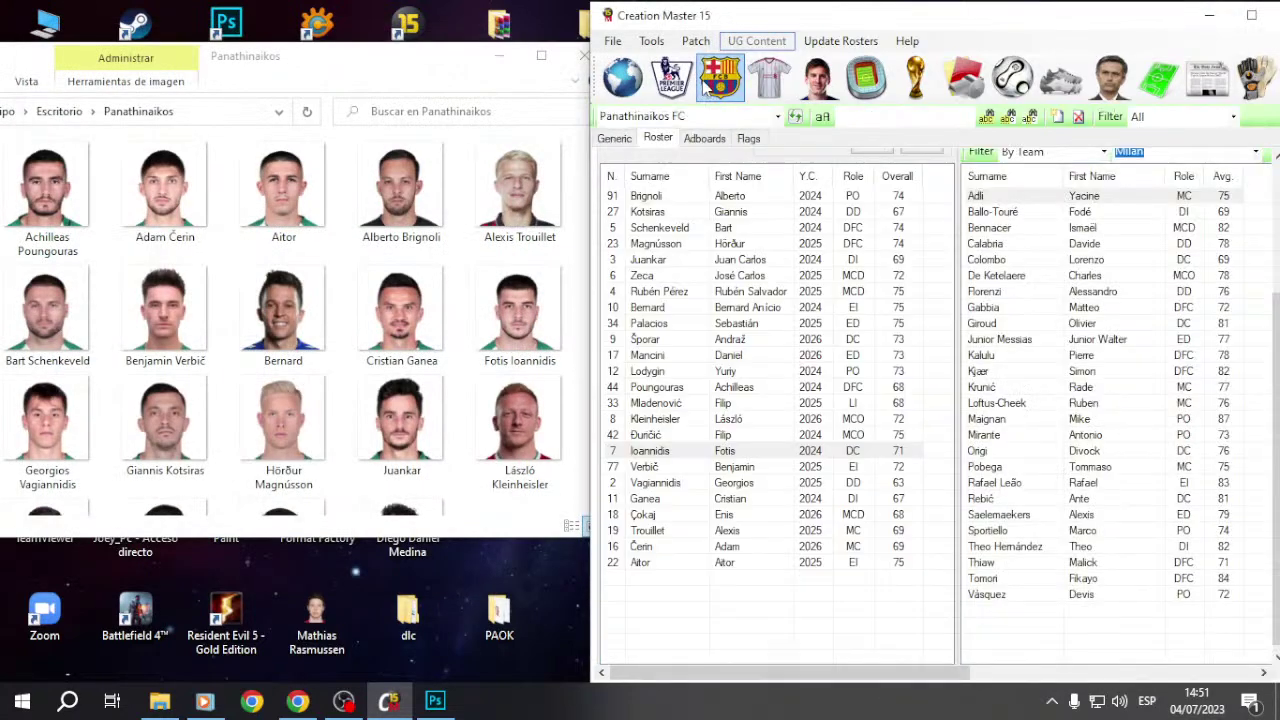
# Step: Open Georgios Vagiannidis from the roster and import the Georgios Vagiannidis image as his portrait
pyautogui.scroll(-2, 232, 378)
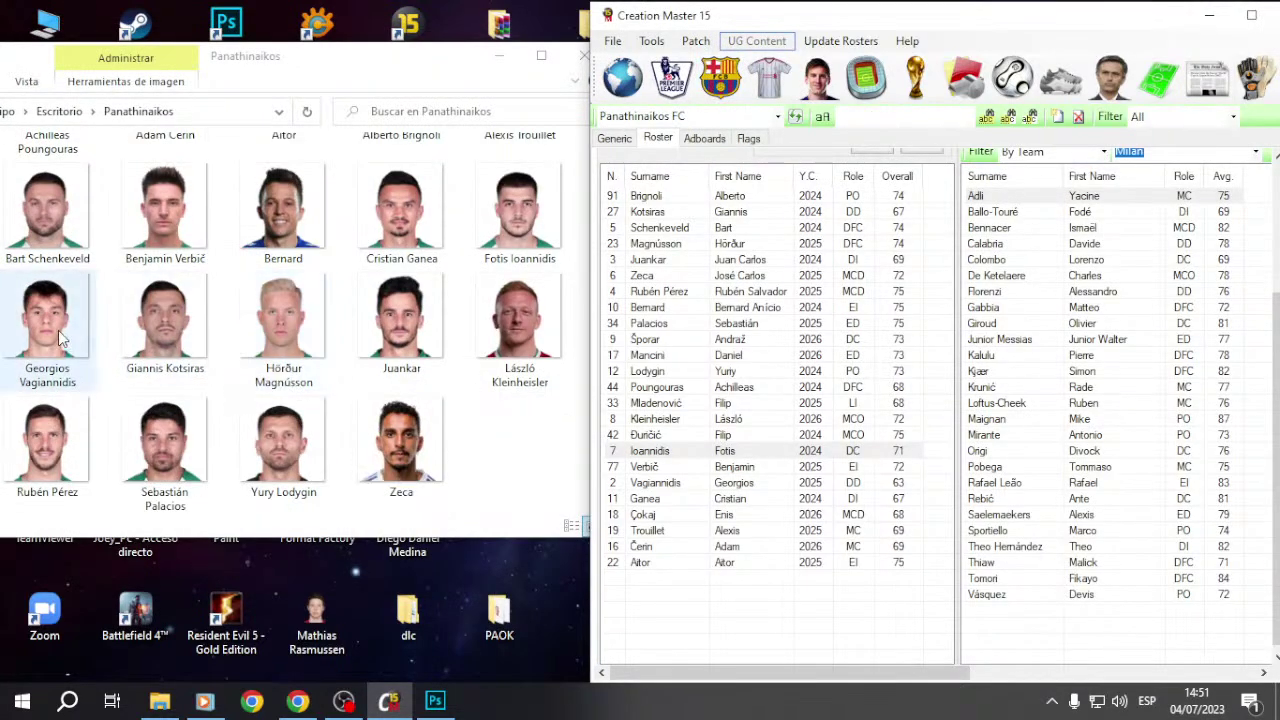
pyautogui.doubleClick(728, 484)
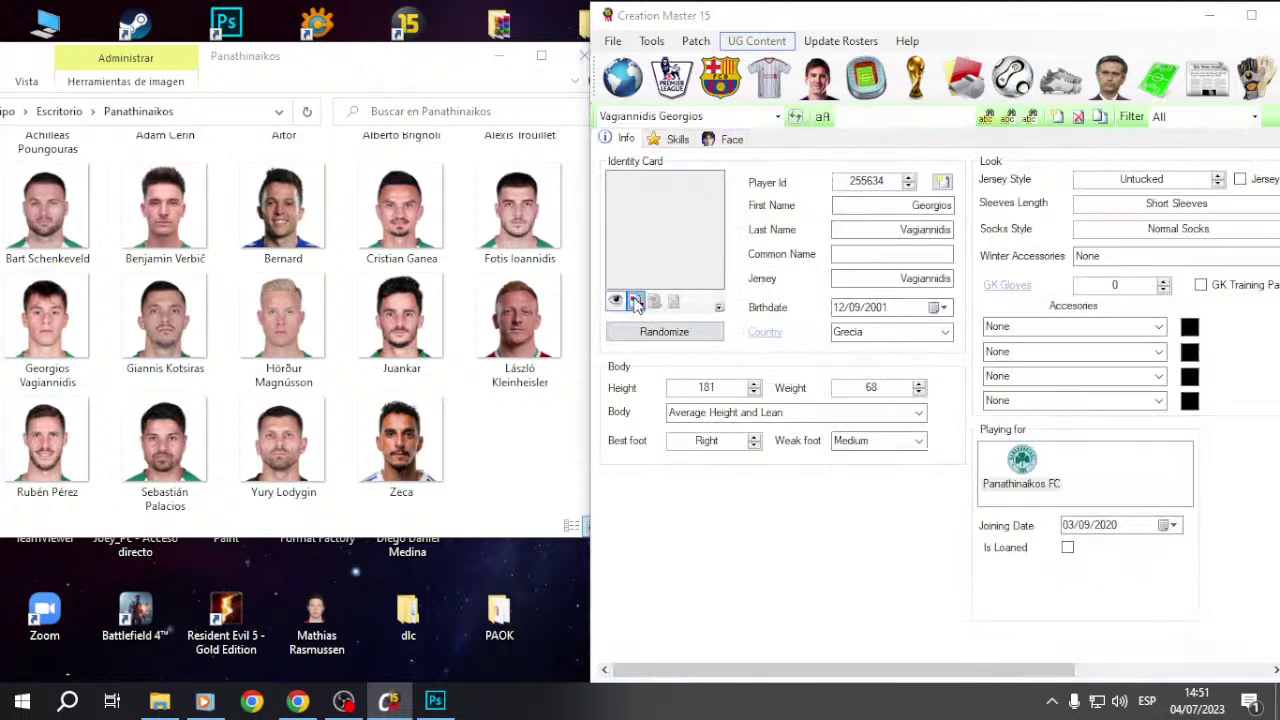
pyautogui.click(636, 304)
pyautogui.doubleClick(220, 425)
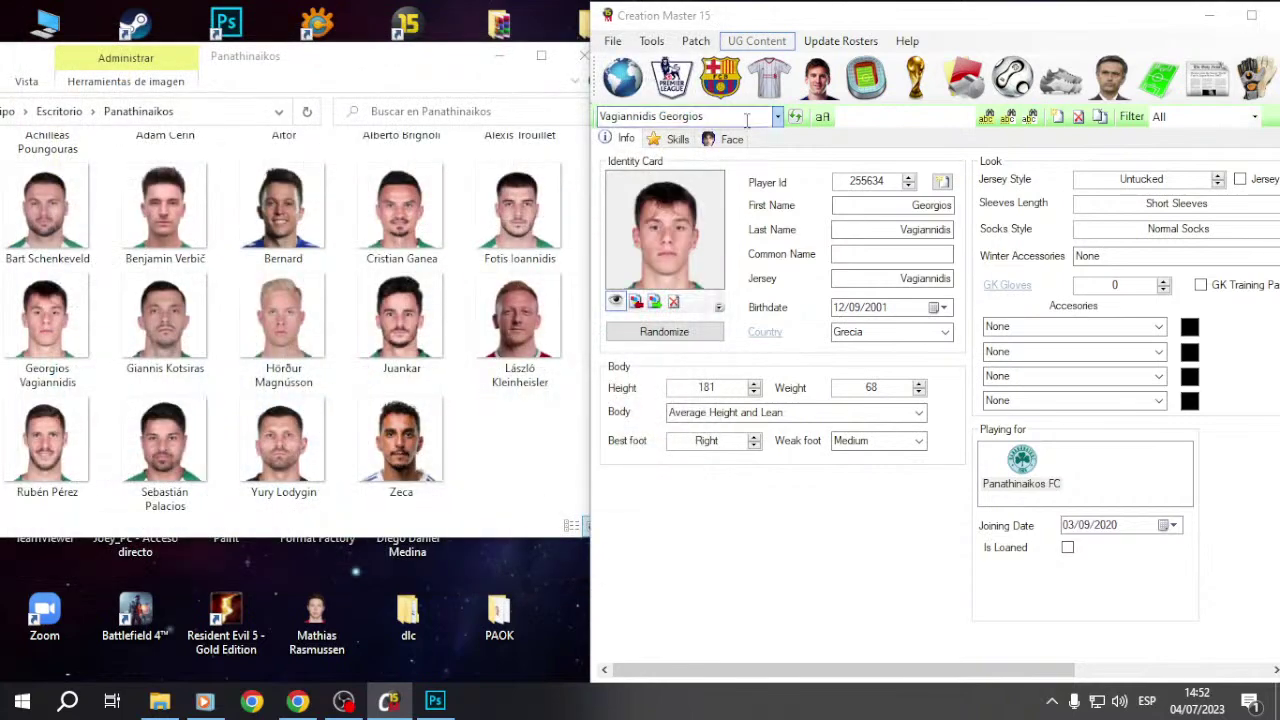
# Step: Open Giannis Kotsiras from the team roster and import the Giannis Kotsiras image as his portrait
pyautogui.click(720, 77)
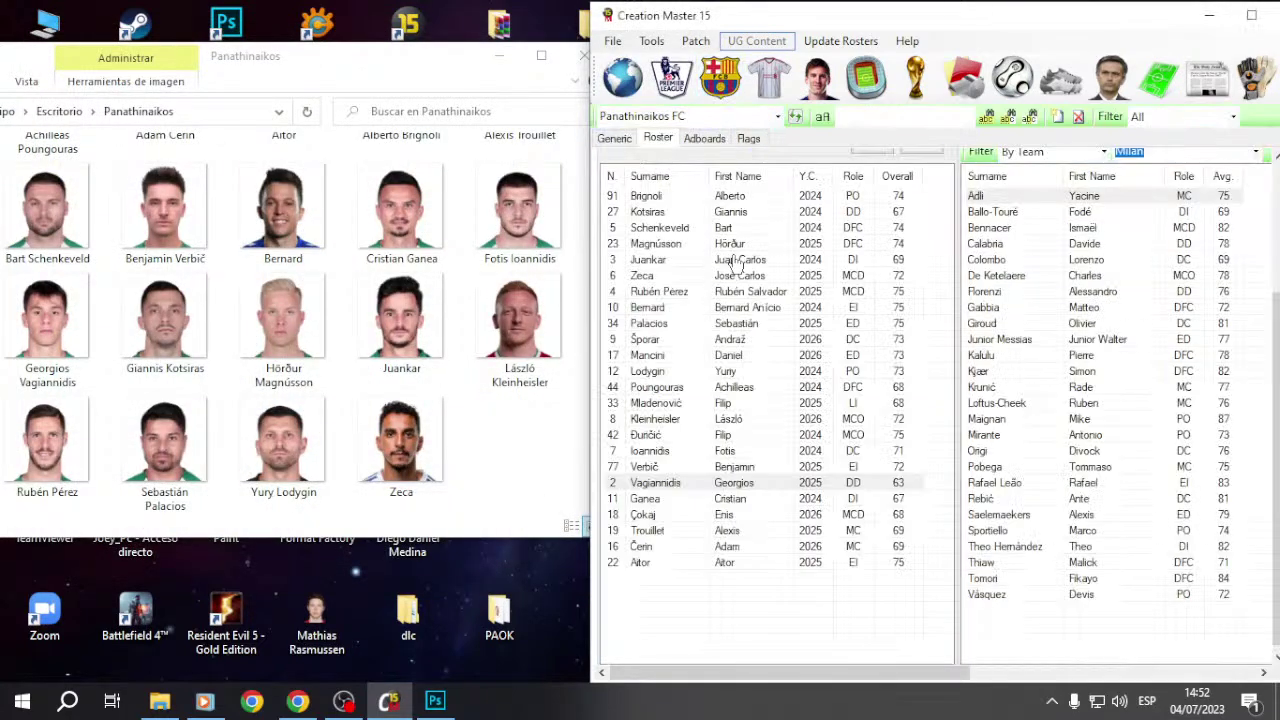
pyautogui.doubleClick(728, 212)
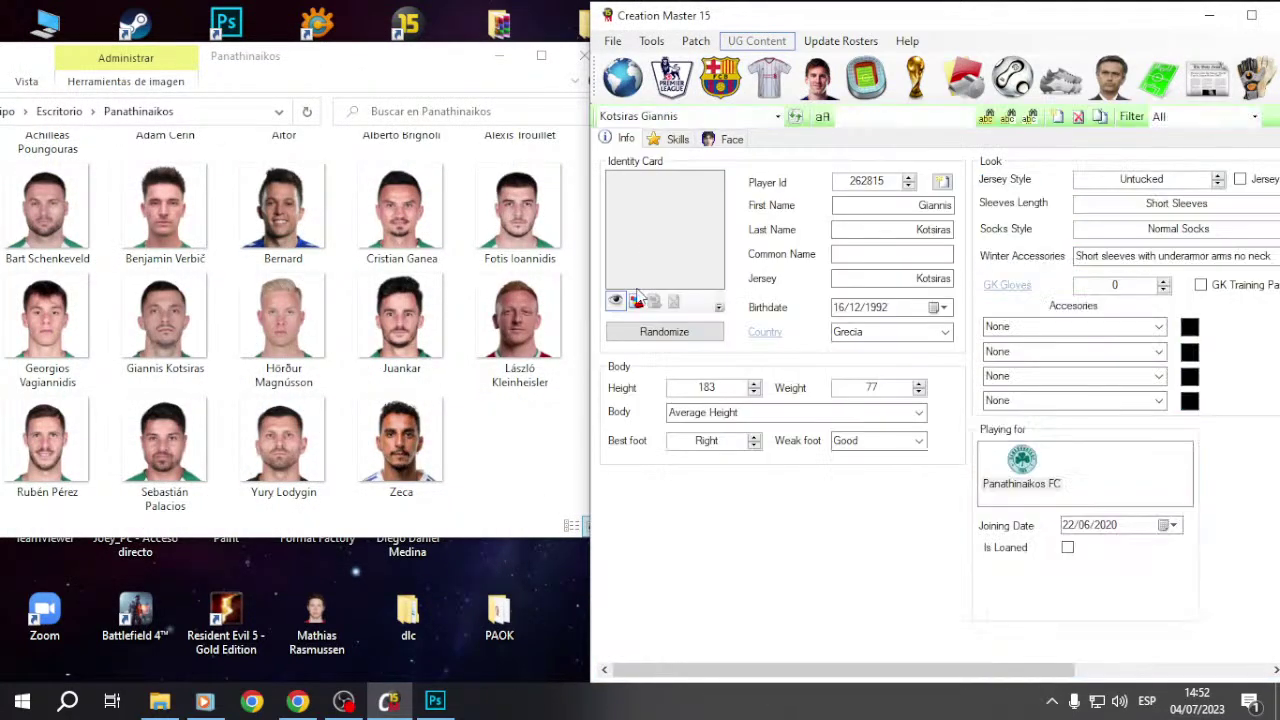
pyautogui.click(636, 302)
pyautogui.doubleClick(326, 420)
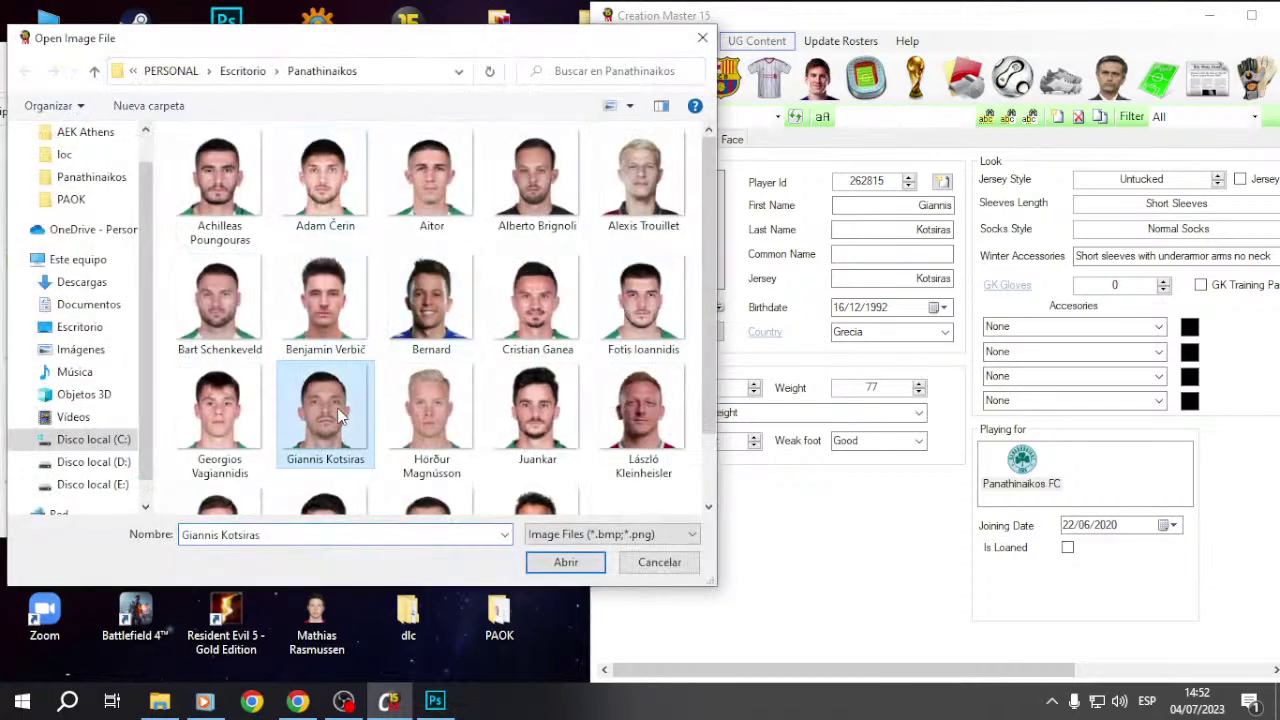
# Step: Open Hörður Magnússon from the team roster and import the Hörður Magnússon image as his portrait
pyautogui.click(720, 77)
pyautogui.doubleClick(750, 244)
pyautogui.click(636, 302)
pyautogui.click(445, 410)
pyautogui.doubleClick(445, 410)
# Step: Open Juankar from the team roster and import the Juankar image as his portrait
pyautogui.click(718, 86)
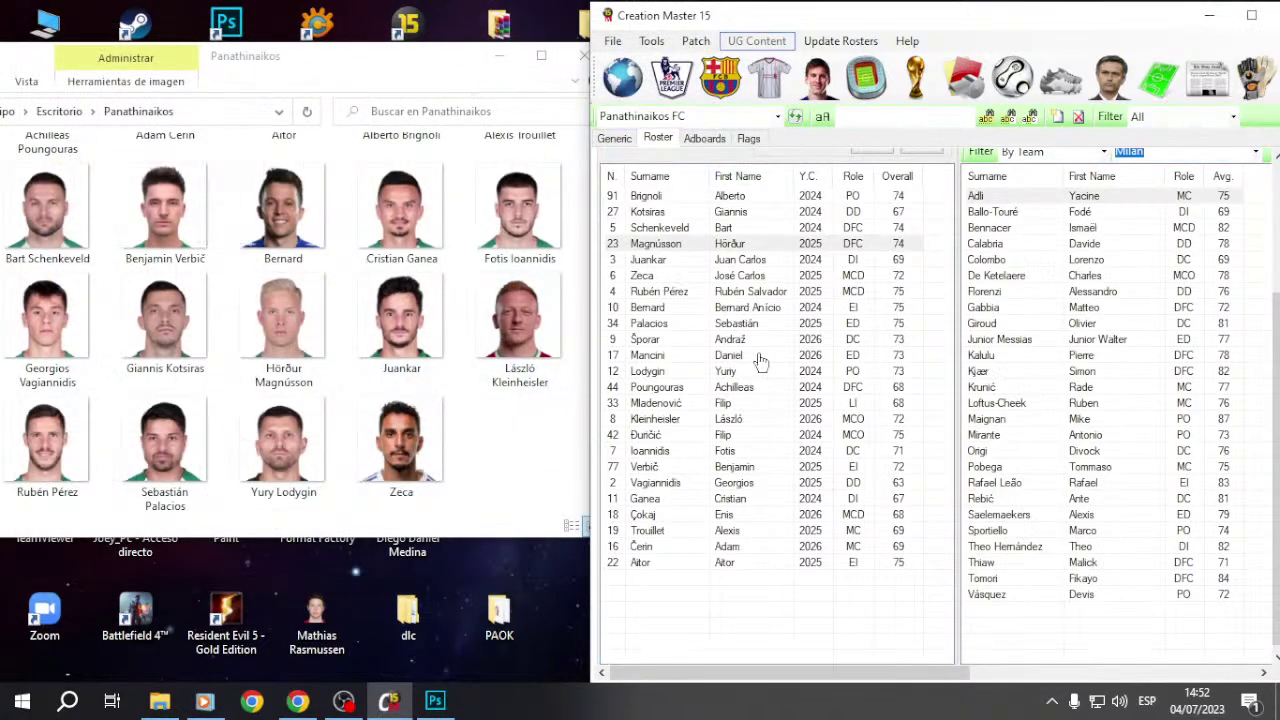
pyautogui.doubleClick(760, 262)
pyautogui.click(640, 302)
pyautogui.click(537, 437)
pyautogui.doubleClick(537, 437)
# Step: Open László Kleinheisler from the team roster and import the László Kleinheisler image as his portrait
pyautogui.click(718, 80)
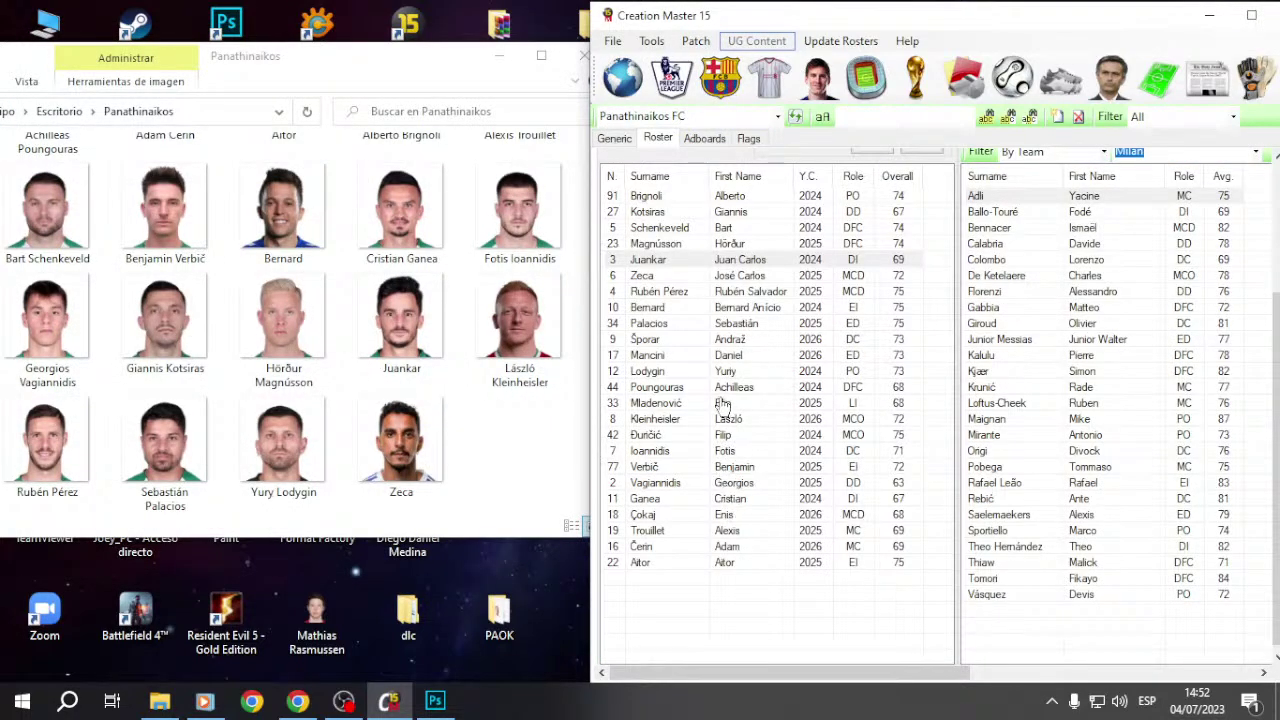
pyautogui.doubleClick(720, 421)
pyautogui.click(636, 302)
pyautogui.click(654, 563)
pyautogui.doubleClick(654, 563)
# Step: Open Rubén Pérez from the team roster and import the Rubén Pérez image as his portrait
pyautogui.click(712, 86)
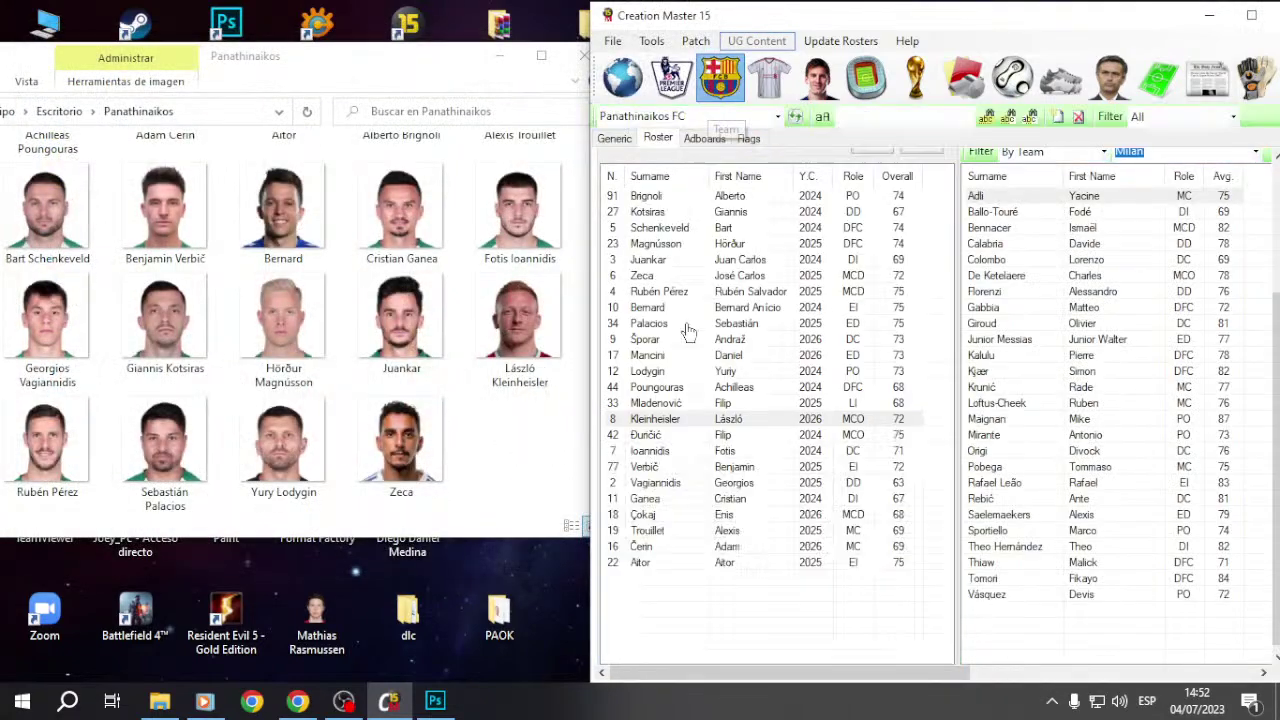
pyautogui.click(728, 291)
pyautogui.doubleClick(728, 291)
pyautogui.click(636, 302)
pyautogui.click(223, 435)
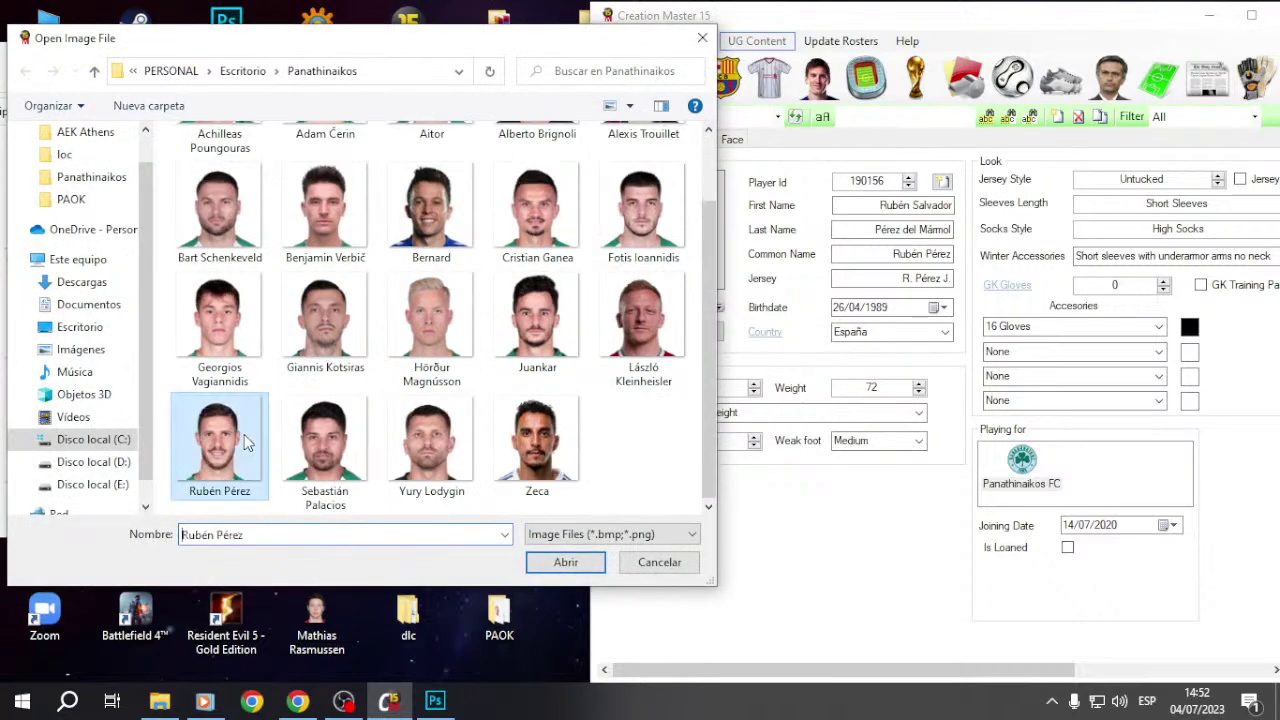
pyautogui.doubleClick(223, 435)
# Step: Open Sebastián Palacios from the team roster and import the Sebastián Palacios image as his portrait
pyautogui.click(720, 80)
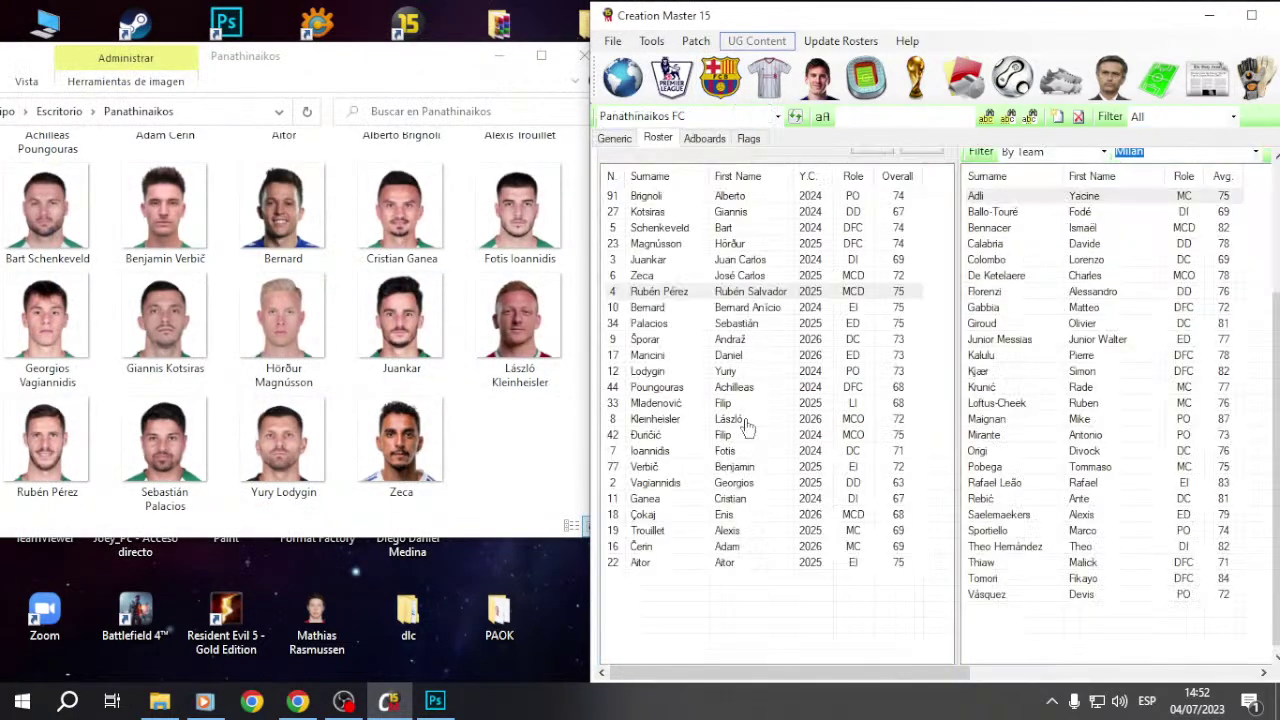
pyautogui.doubleClick(760, 325)
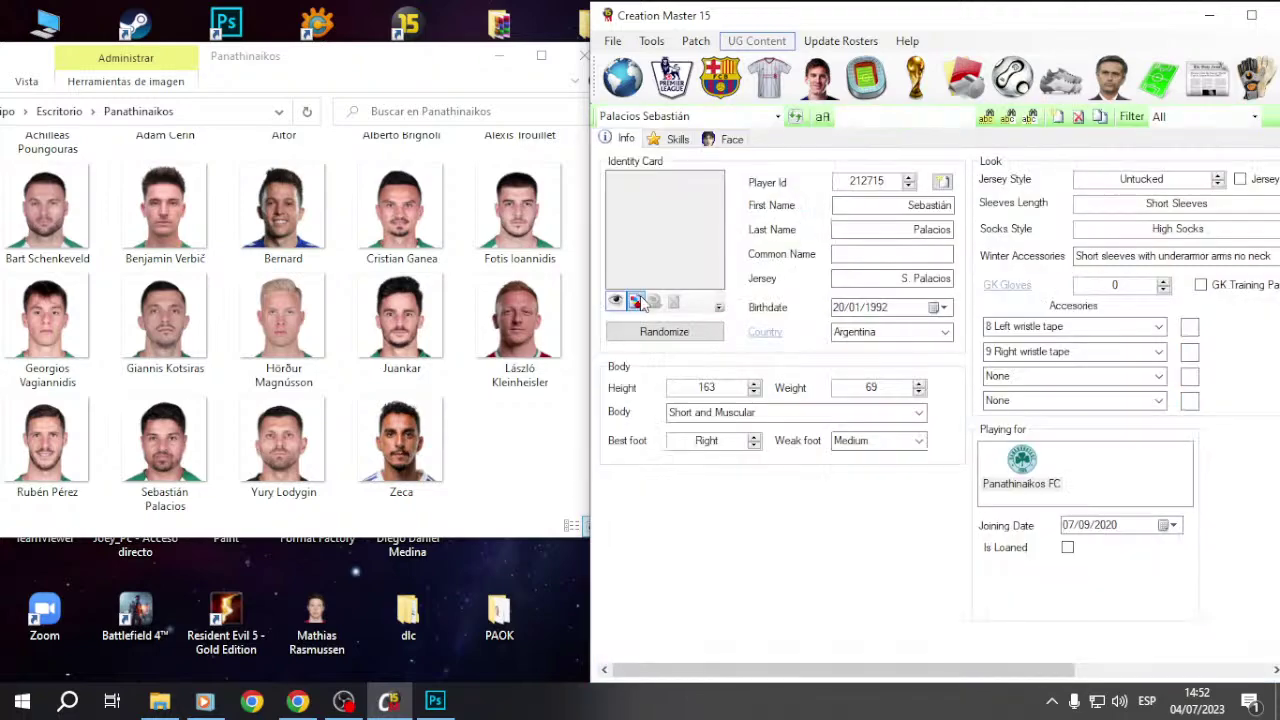
pyautogui.click(660, 330)
pyautogui.doubleClick(336, 480)
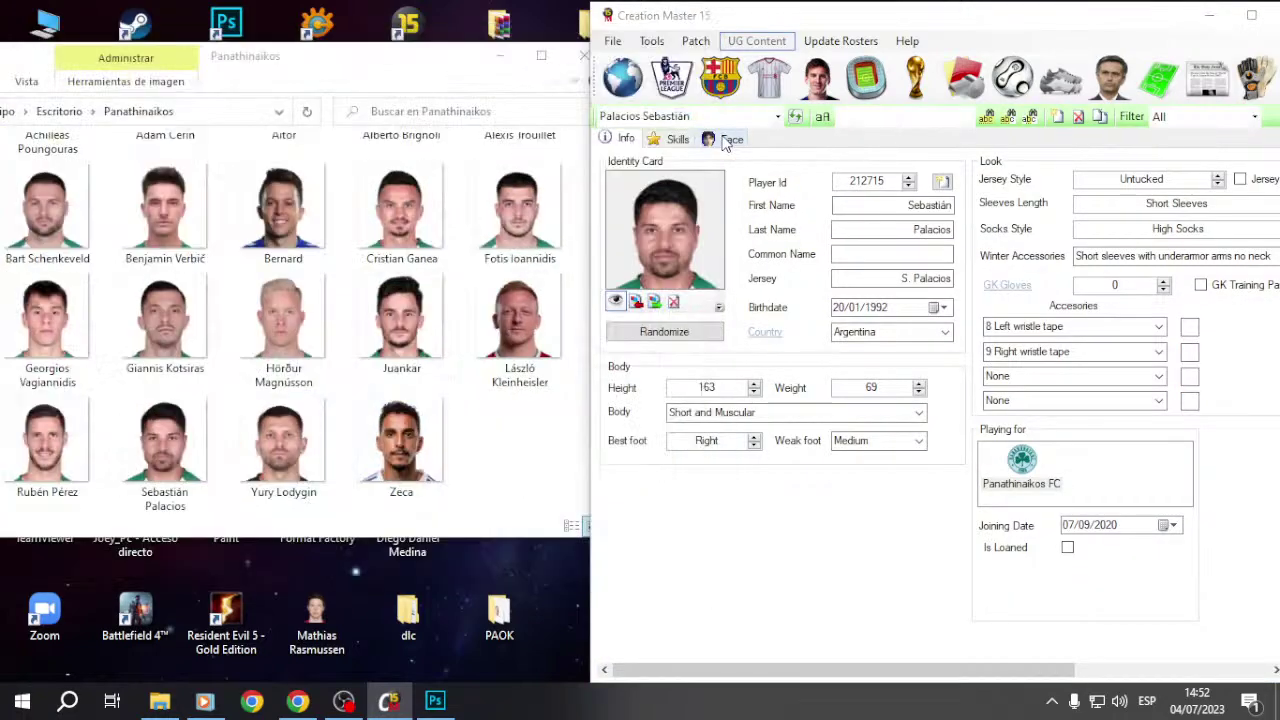
# Step: Open Yuriy Lodygin from the team roster and replace his portrait with the Yury Lodygin image
pyautogui.click(732, 145)
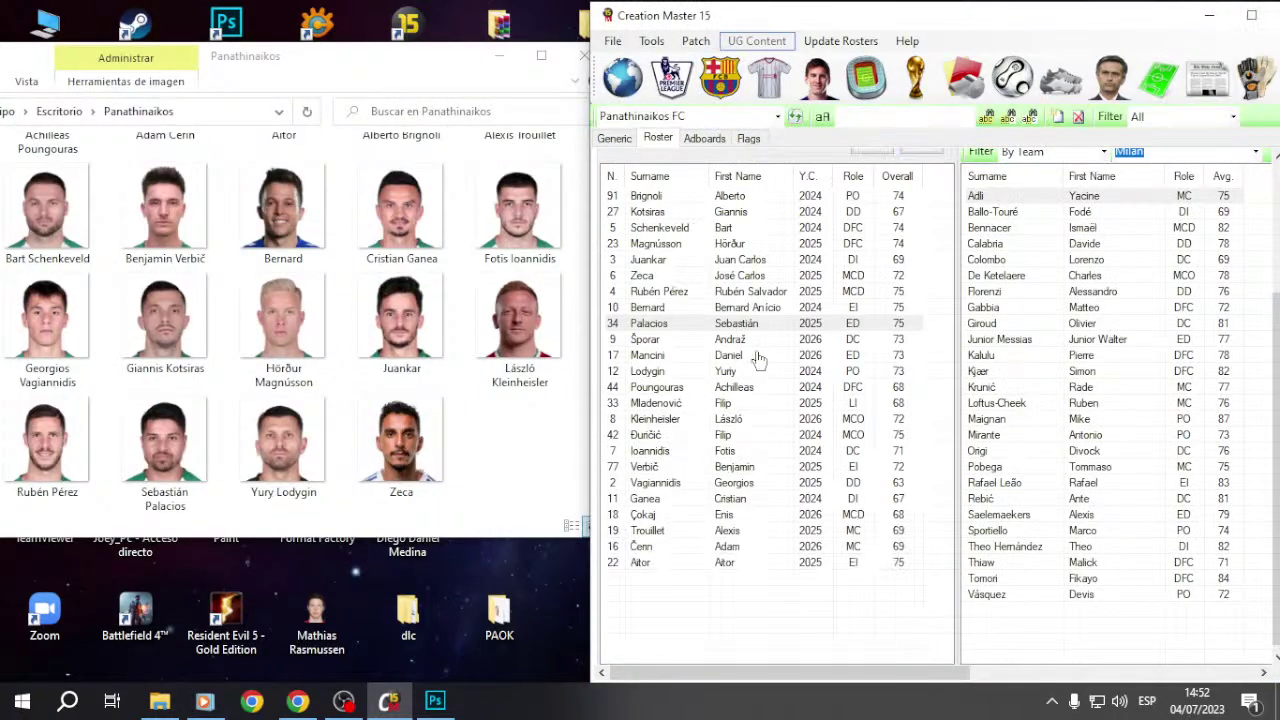
pyautogui.doubleClick(730, 371)
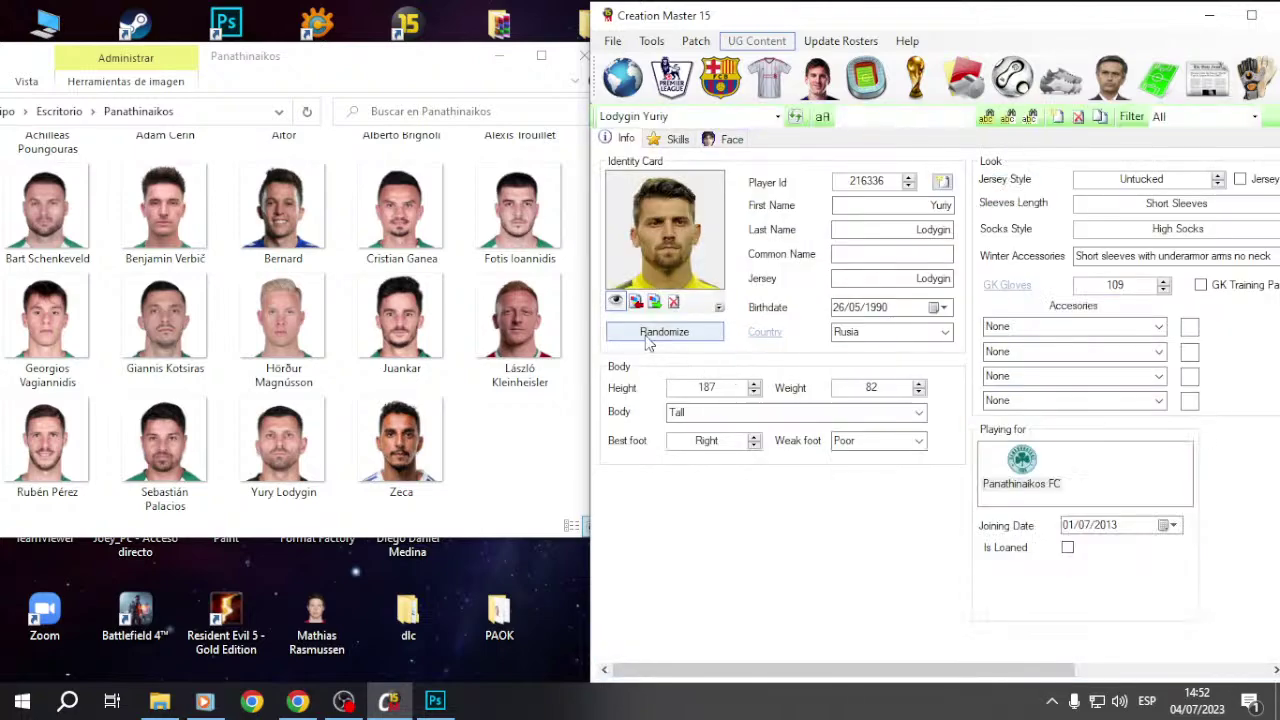
pyautogui.click(640, 310)
pyautogui.scroll(-1, 437, 457)
pyautogui.doubleClick(437, 450)
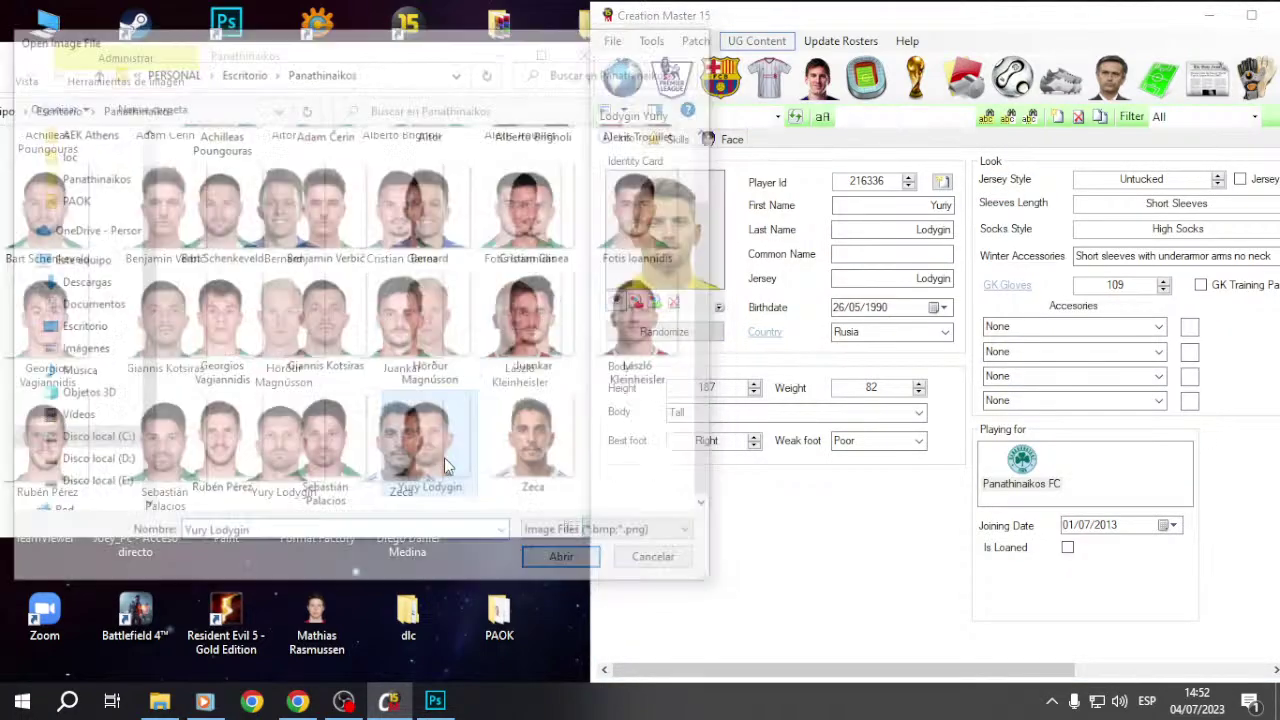
# Step: Open Zeca from the team roster and replace his portrait with the Zeca image
pyautogui.click(732, 145)
pyautogui.doubleClick(752, 275)
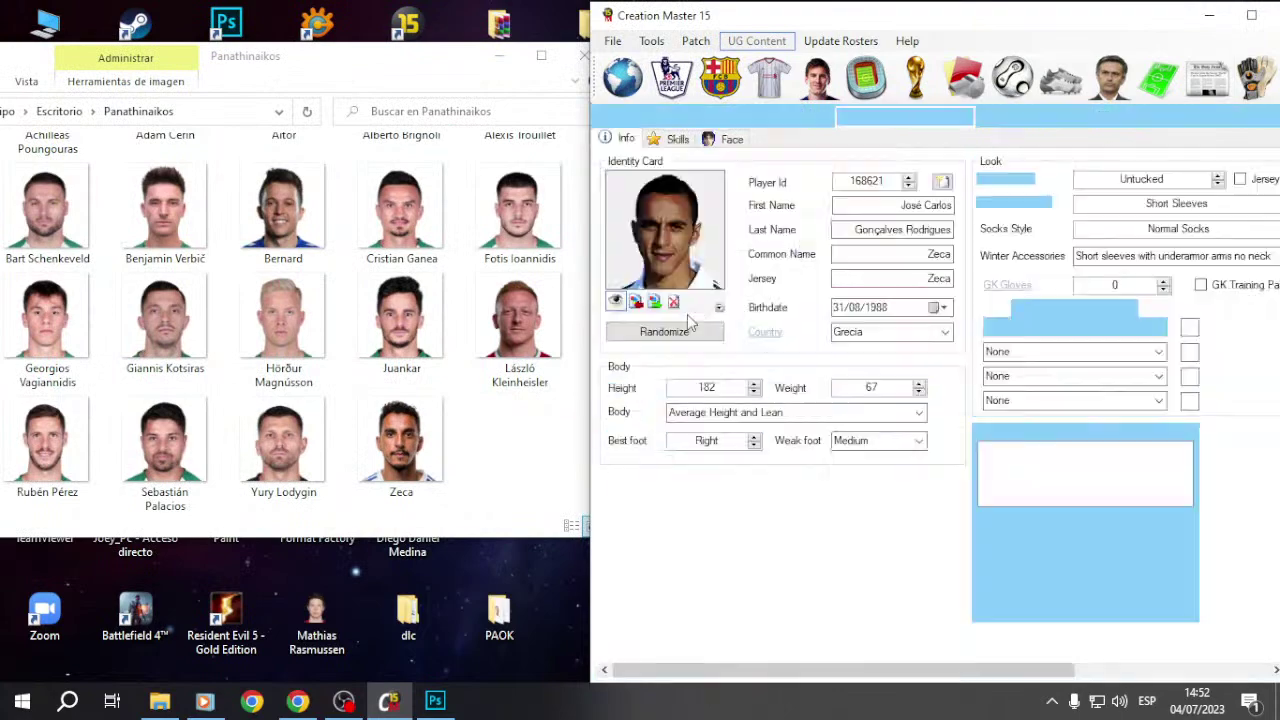
pyautogui.click(722, 308)
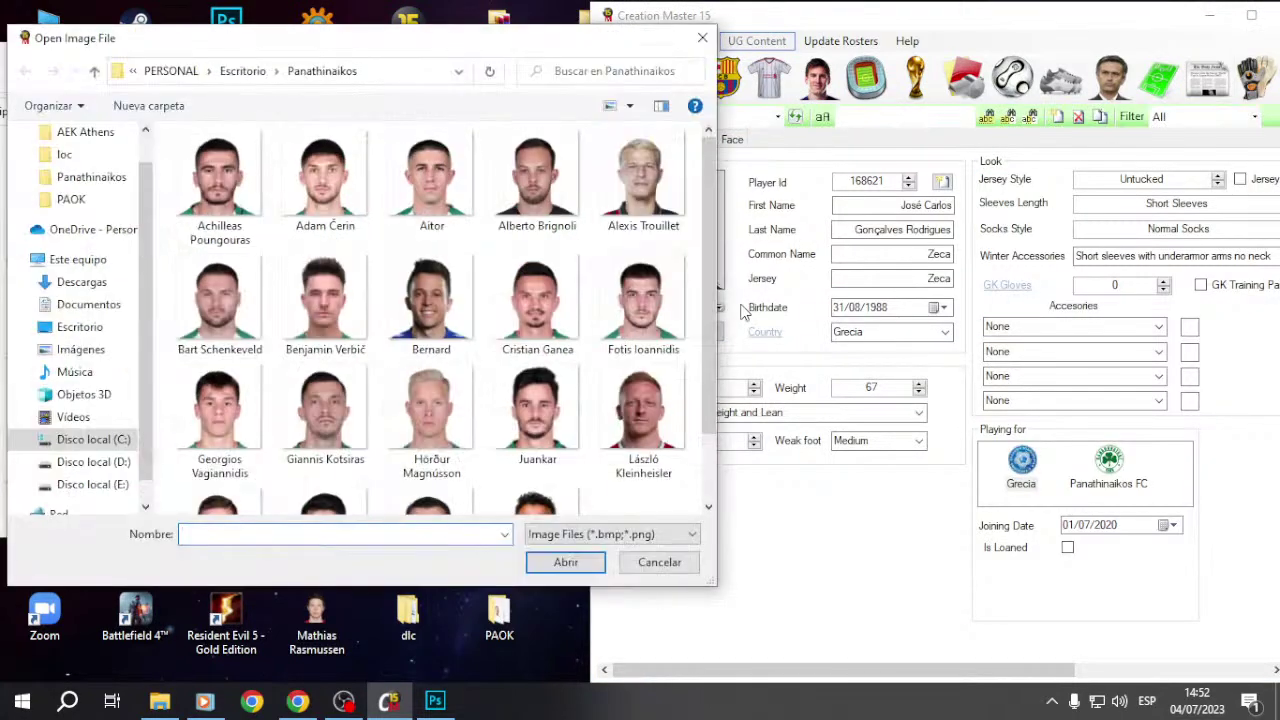
pyautogui.scroll(-1, 634, 297)
pyautogui.doubleClick(537, 405)
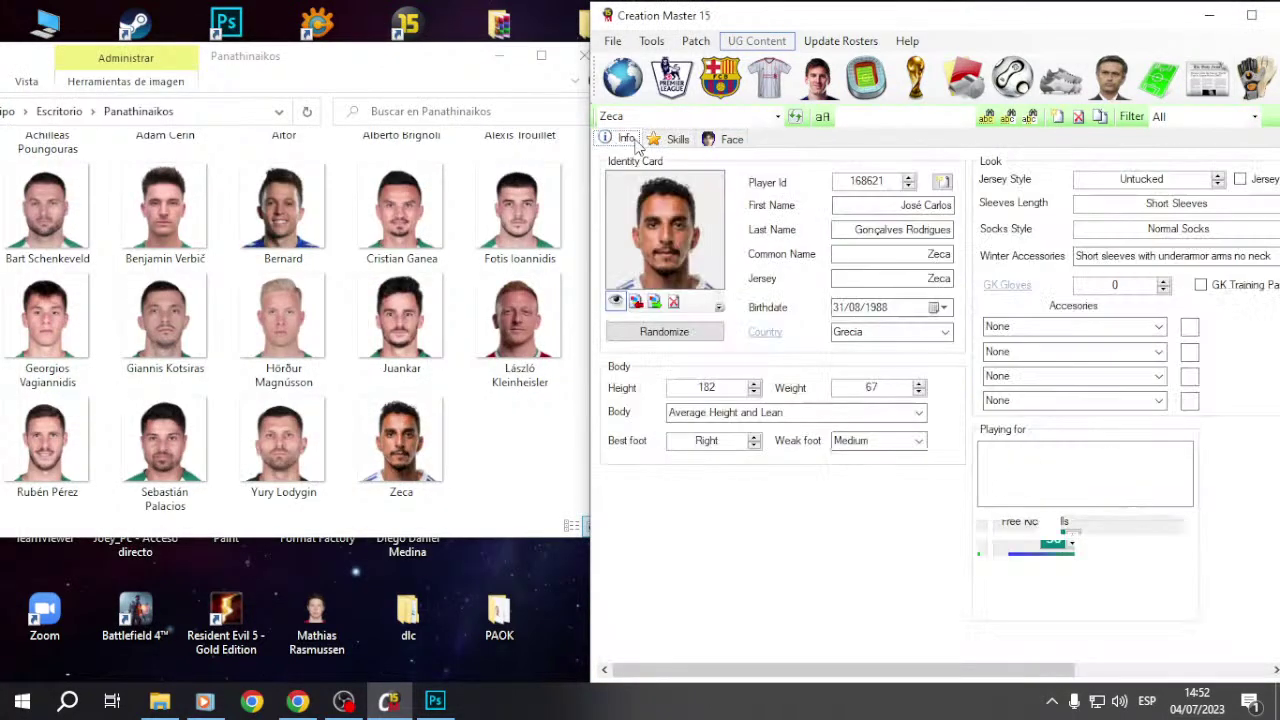
# Step: Go through the Panathinaikos FC roster player by player to check which players still lack a portrait
pyautogui.click(720, 77)
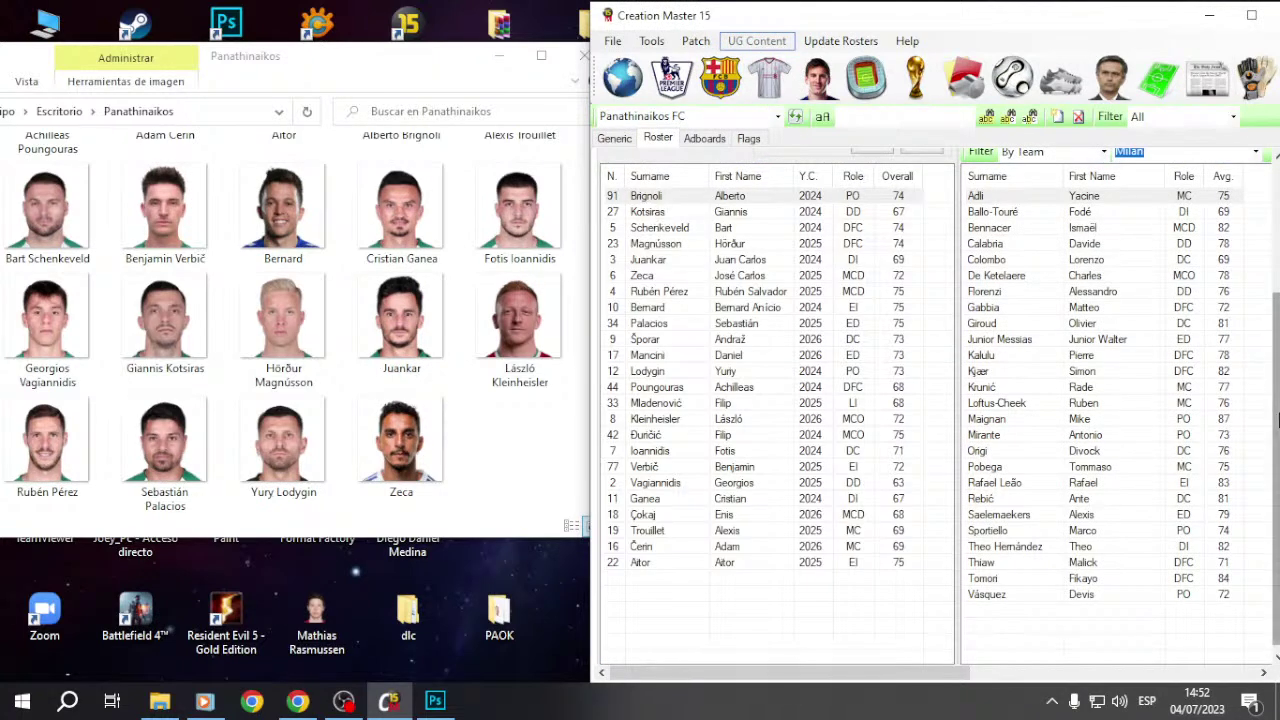
pyautogui.click(700, 211)
pyautogui.press('Down')
pyautogui.press('Down')
pyautogui.press('Down')
pyautogui.press('Down')
pyautogui.press('Down')
pyautogui.press('Down')
pyautogui.press('Down')
pyautogui.press('Down')
pyautogui.press('Down')
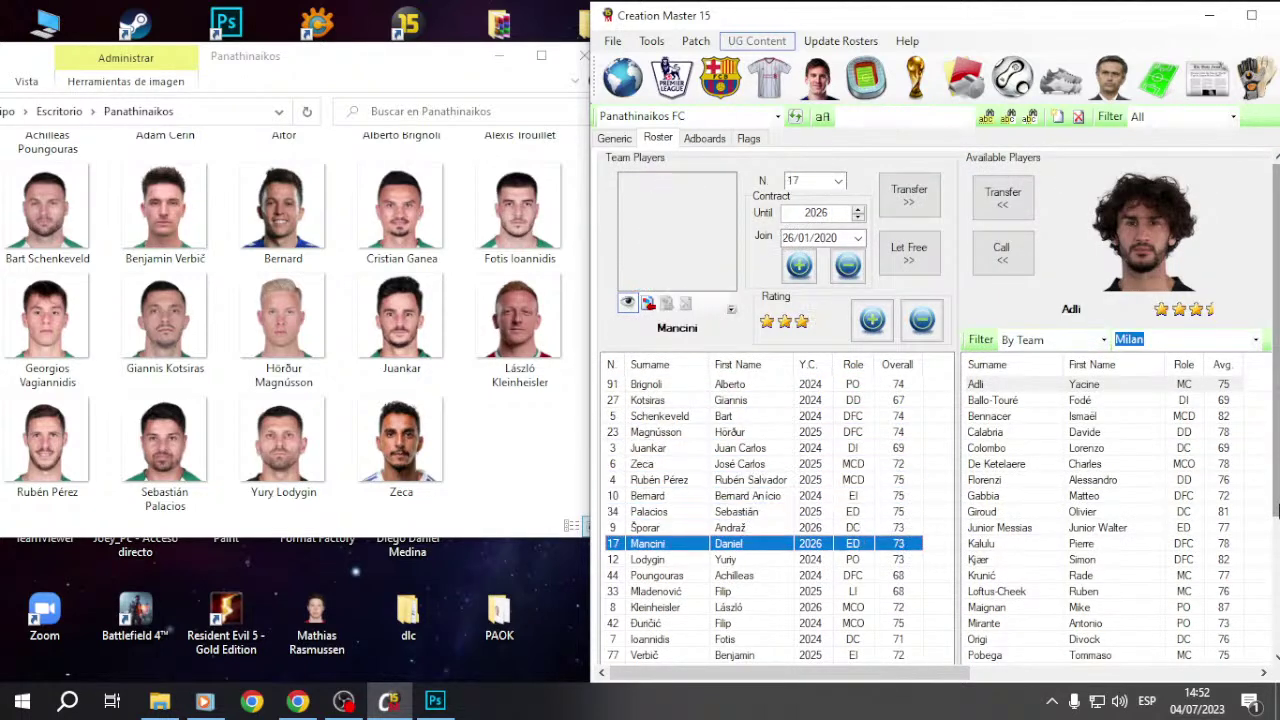
pyautogui.press('Down')
pyautogui.press('Down')
pyautogui.press('Down')
pyautogui.press('Down')
pyautogui.press('Down')
pyautogui.press('Down')
pyautogui.press('Down')
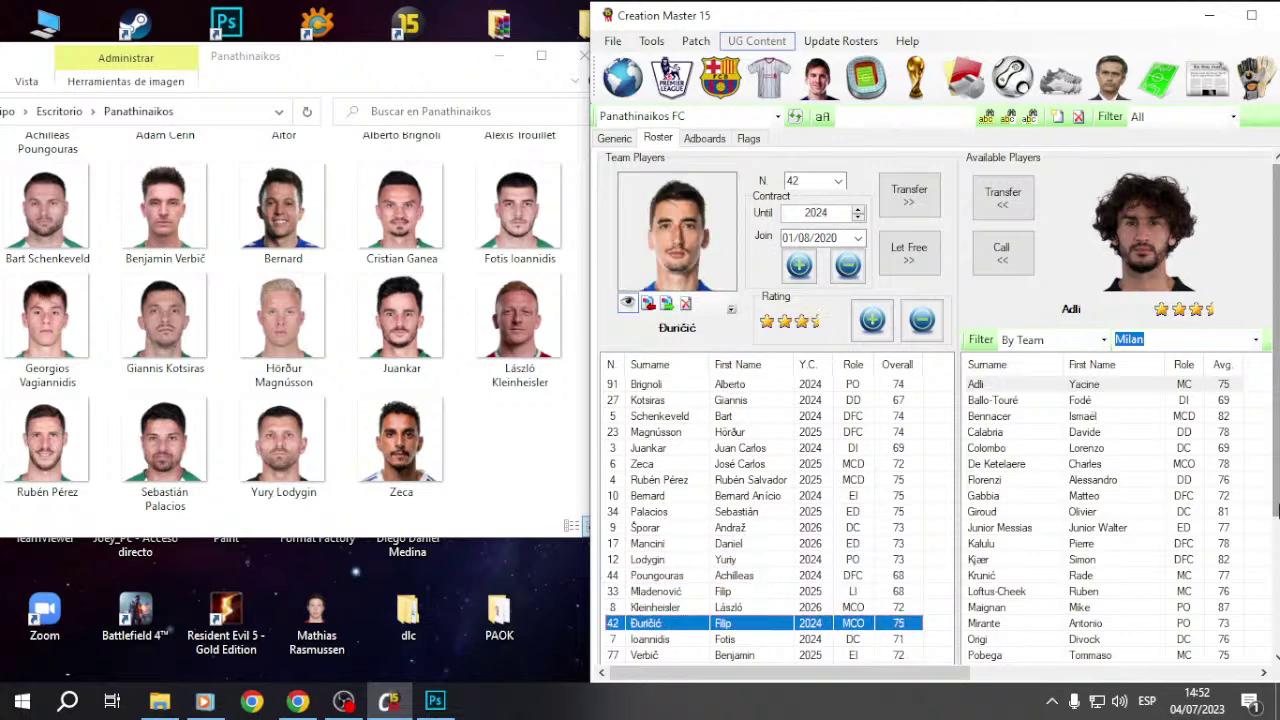
pyautogui.press('Down')
pyautogui.press('Down')
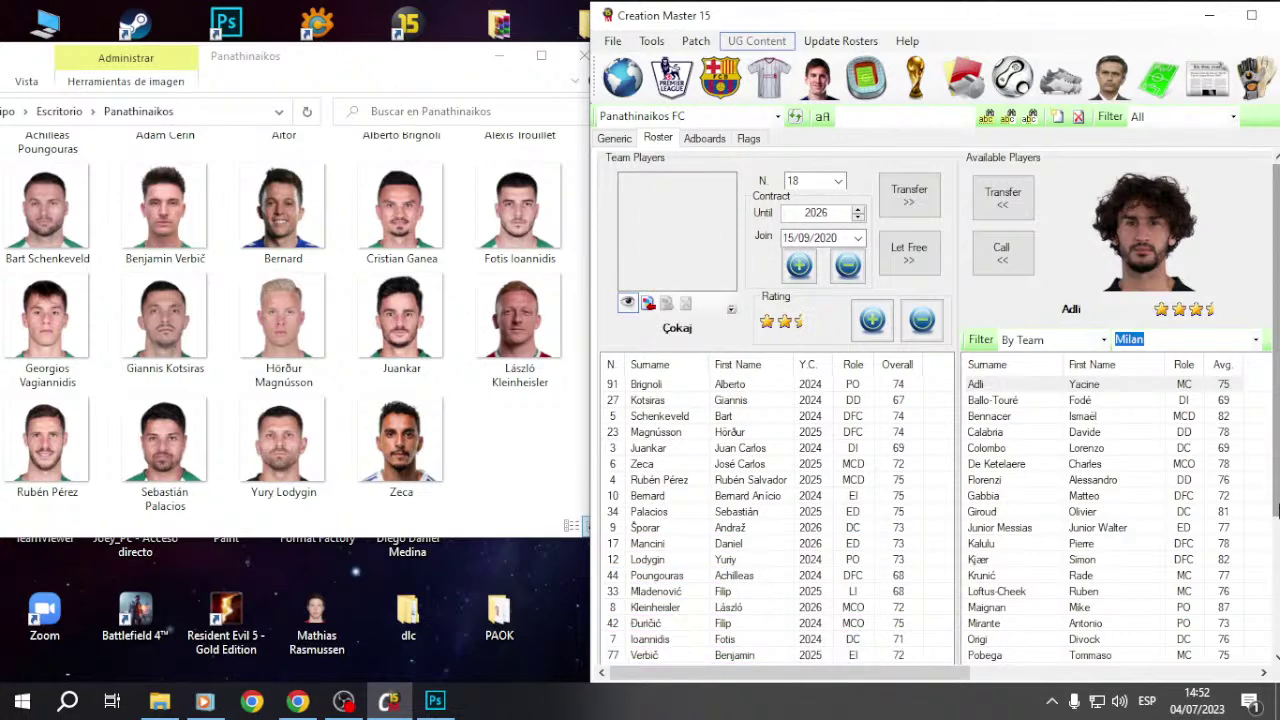
# Step: Check the portraits of the last players in the Panathinaikos FC roster
pyautogui.press('Down')
pyautogui.press('Down')
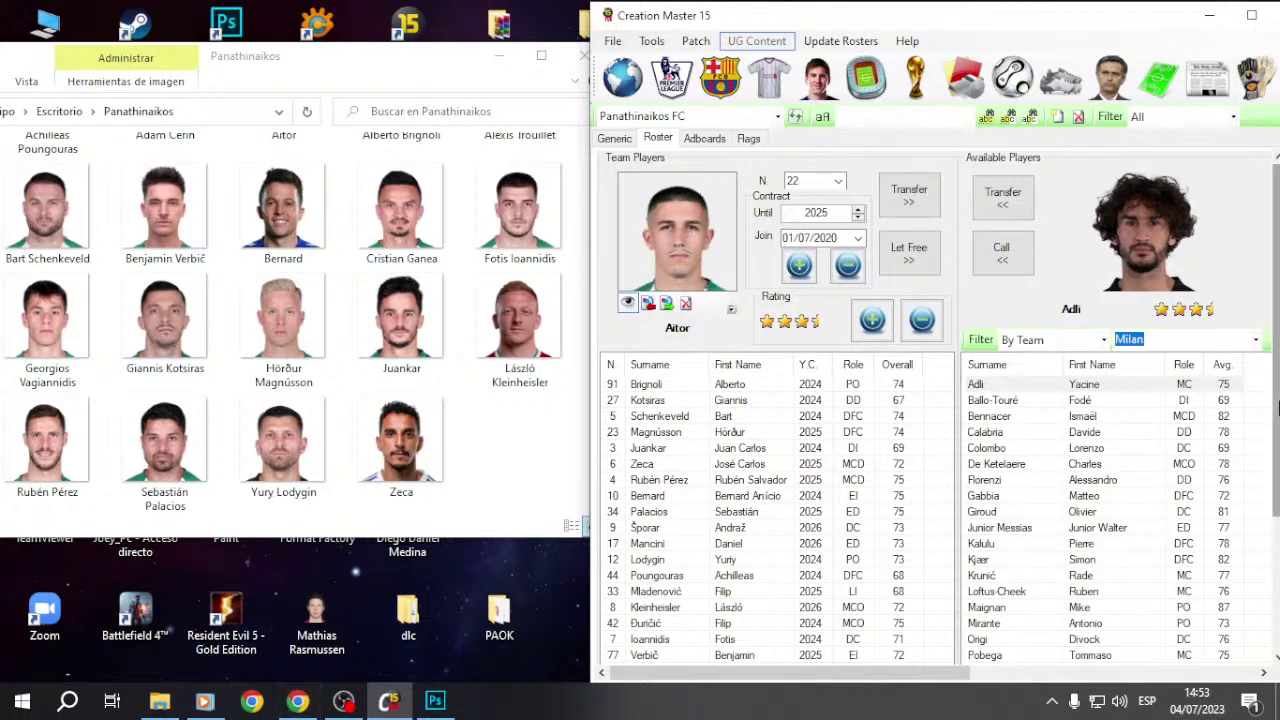
# Step: Switch to Chrome and search Google for "Daniel mancini 2023" in a new tab
pyautogui.click(300, 703)
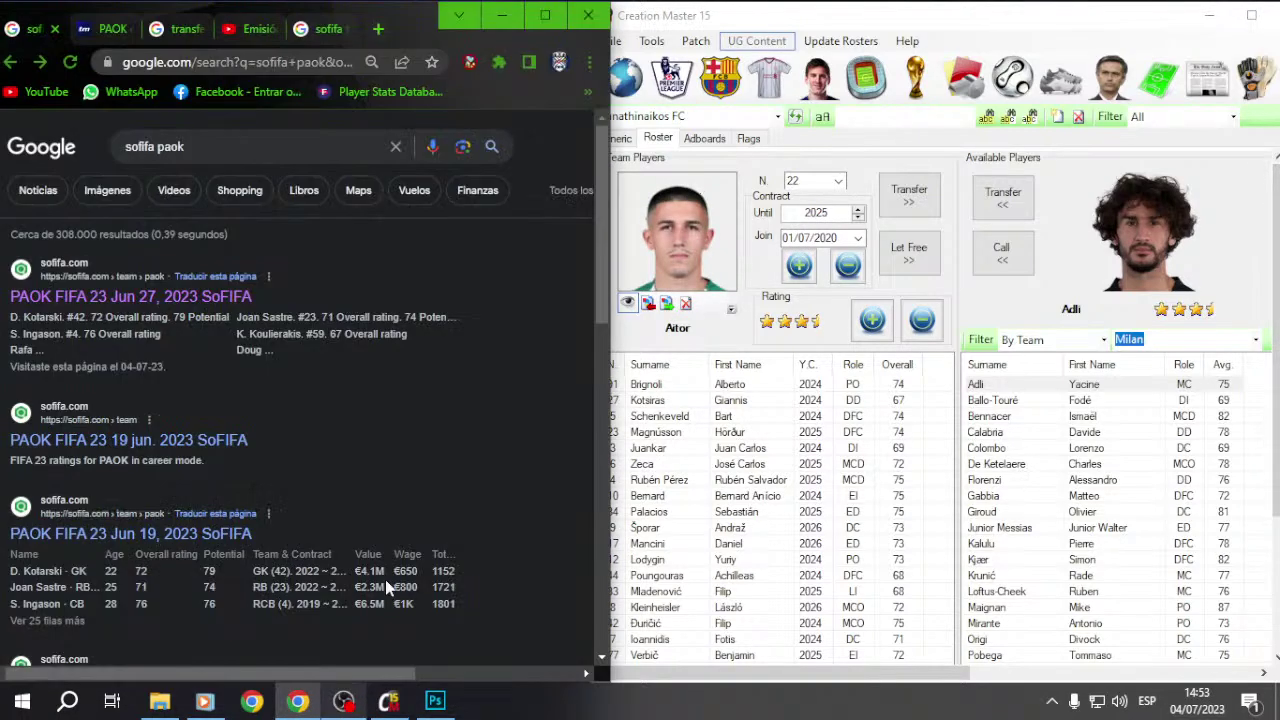
pyautogui.click(378, 30)
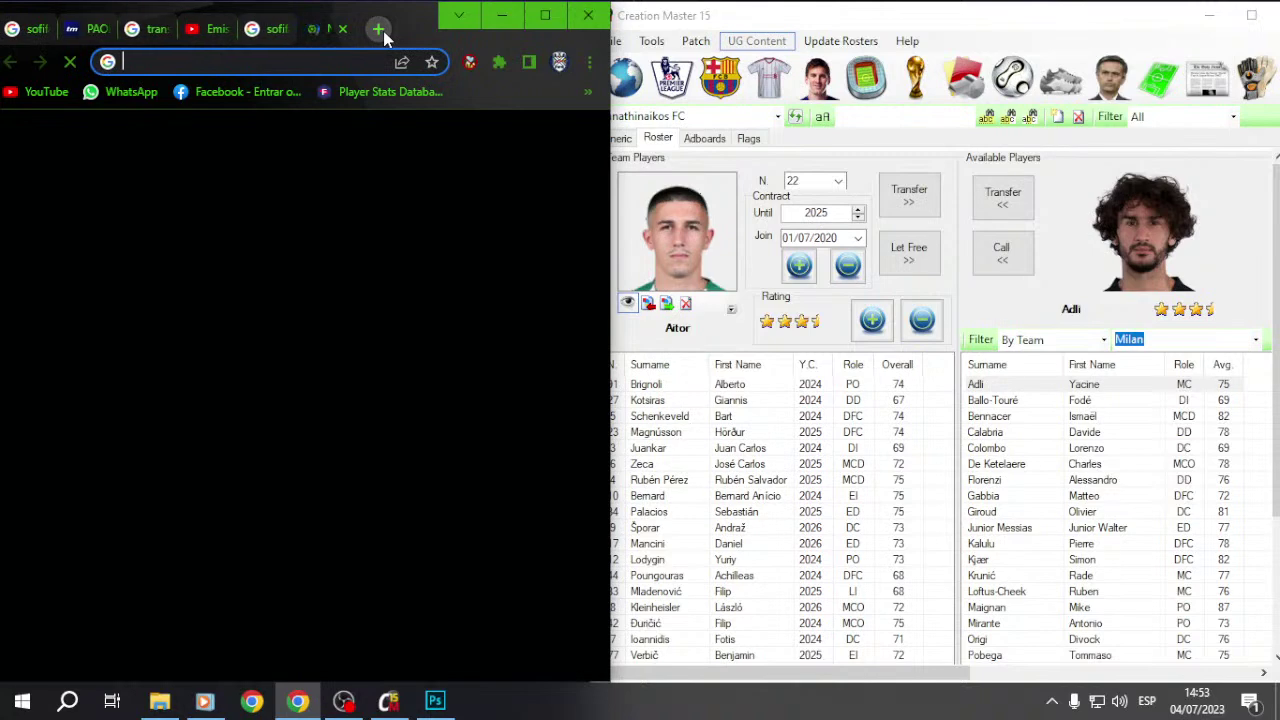
pyautogui.write('DANI')
pyautogui.press('BackSpace')
pyautogui.press('BackSpace')
pyautogui.press('BackSpace')
pyautogui.write('aniel manchi')
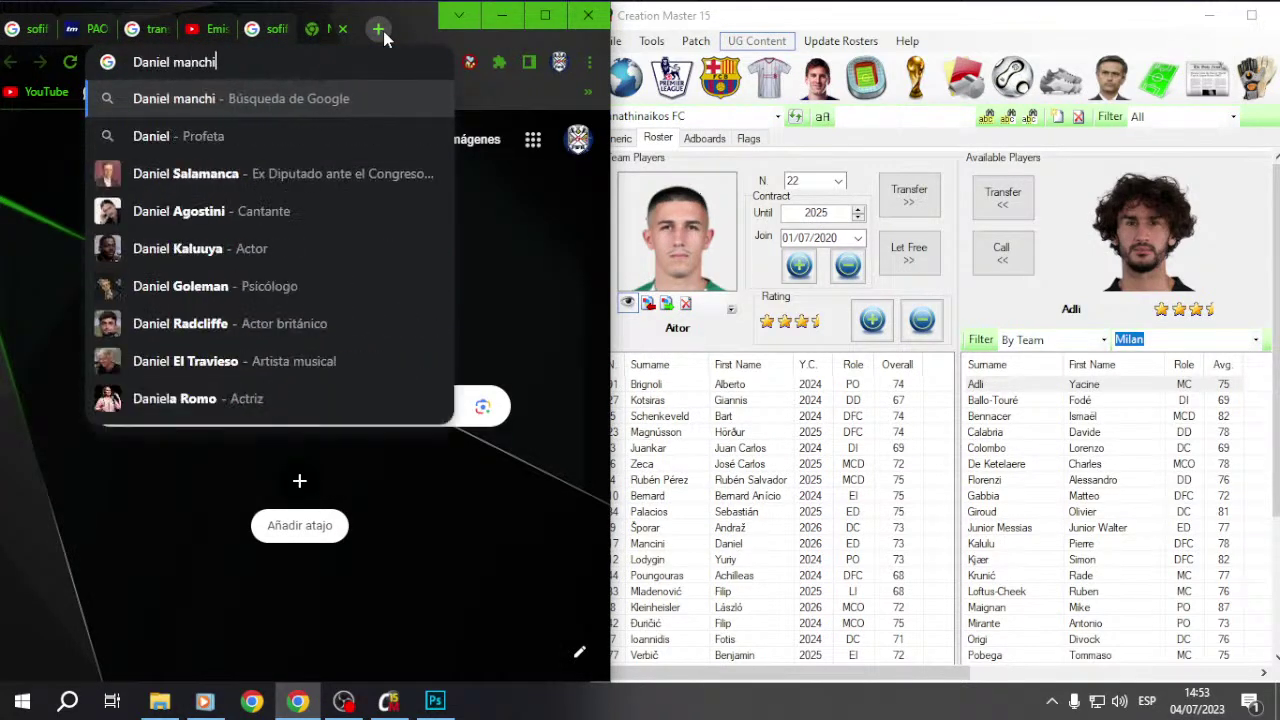
pyautogui.press('BackSpace')
pyautogui.press('BackSpace')
pyautogui.write('ini')
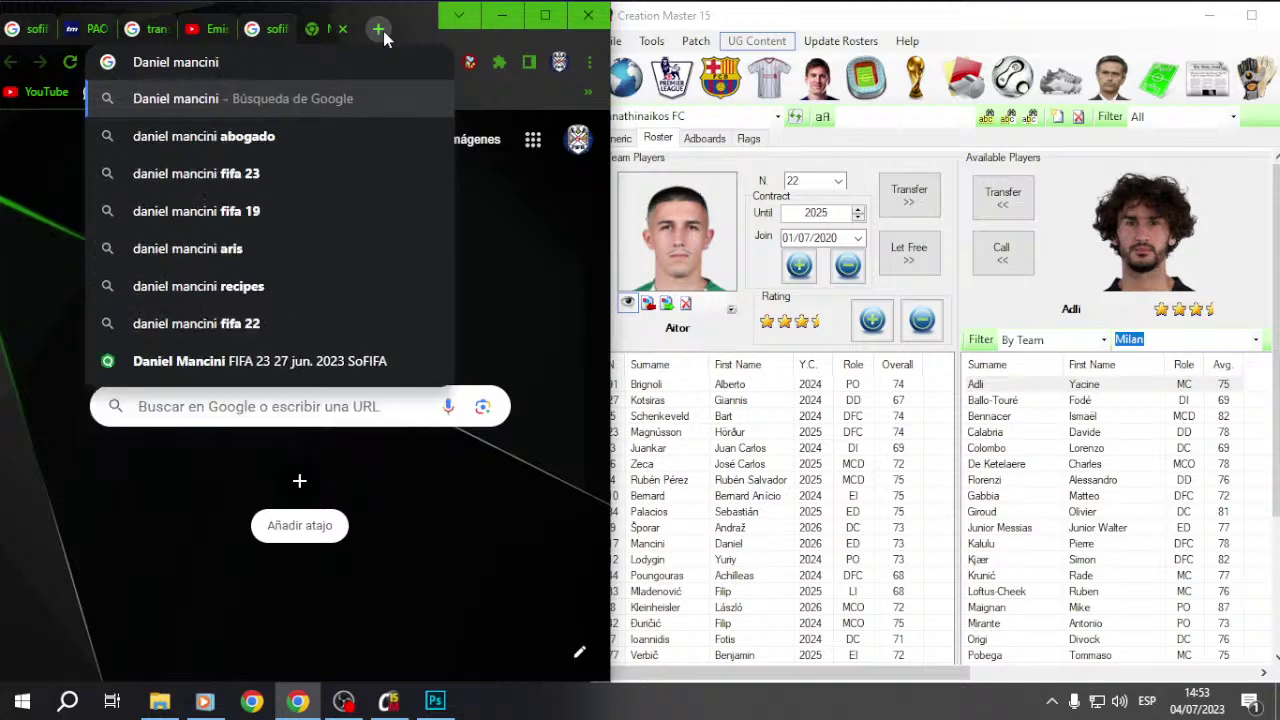
pyautogui.write(' 2023')
pyautogui.press('Return')
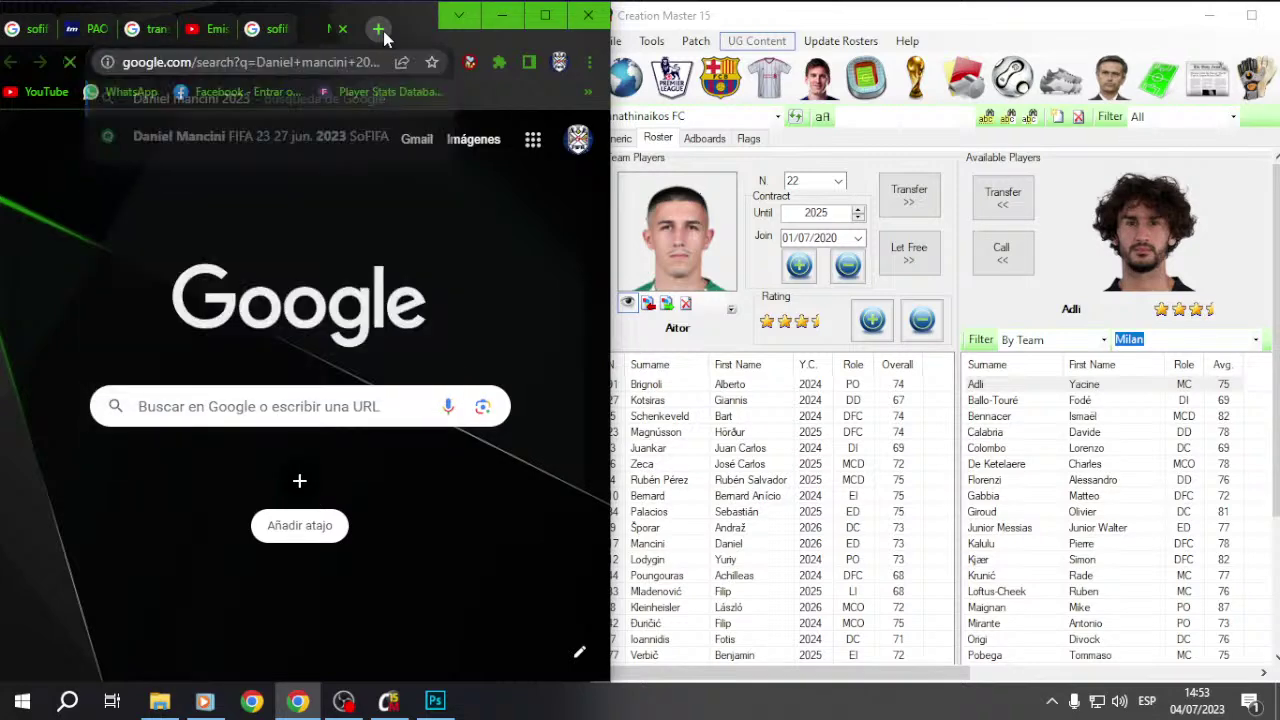
# Step: Show the image results for Daniel Mancini, restrict them to transparent images, and maximize the browser window
pyautogui.click(120, 180)
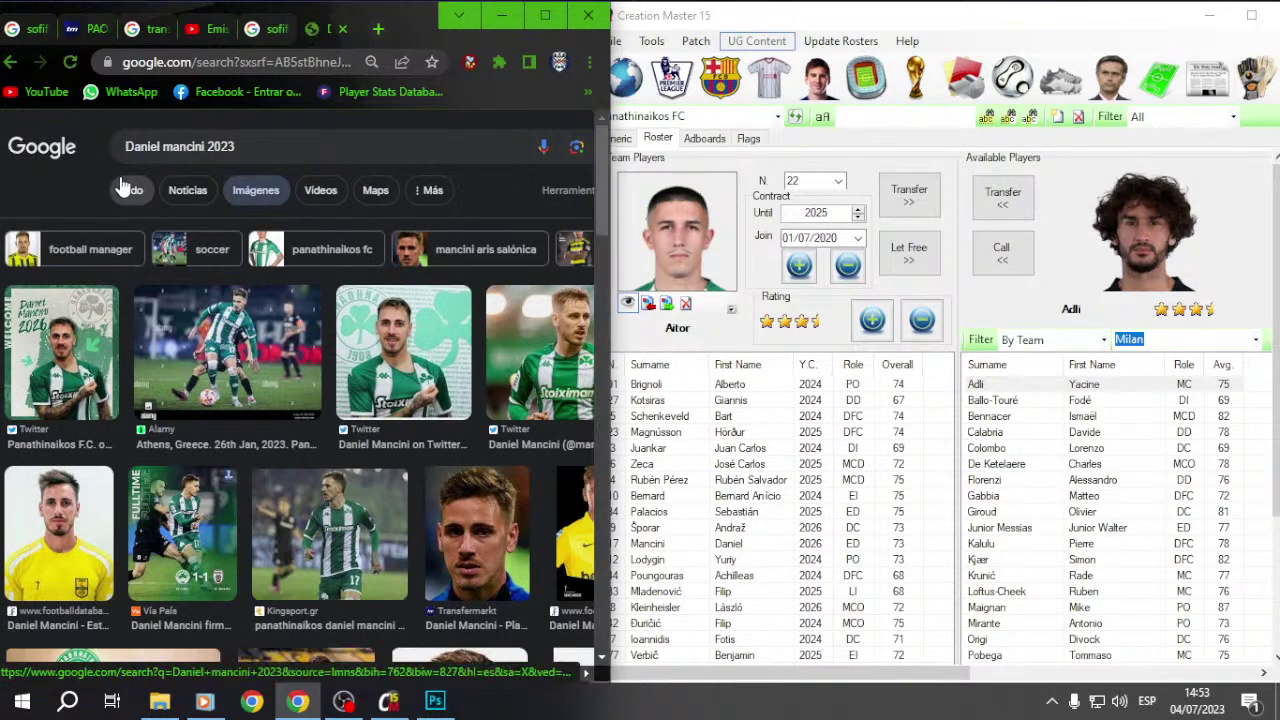
pyautogui.click(565, 190)
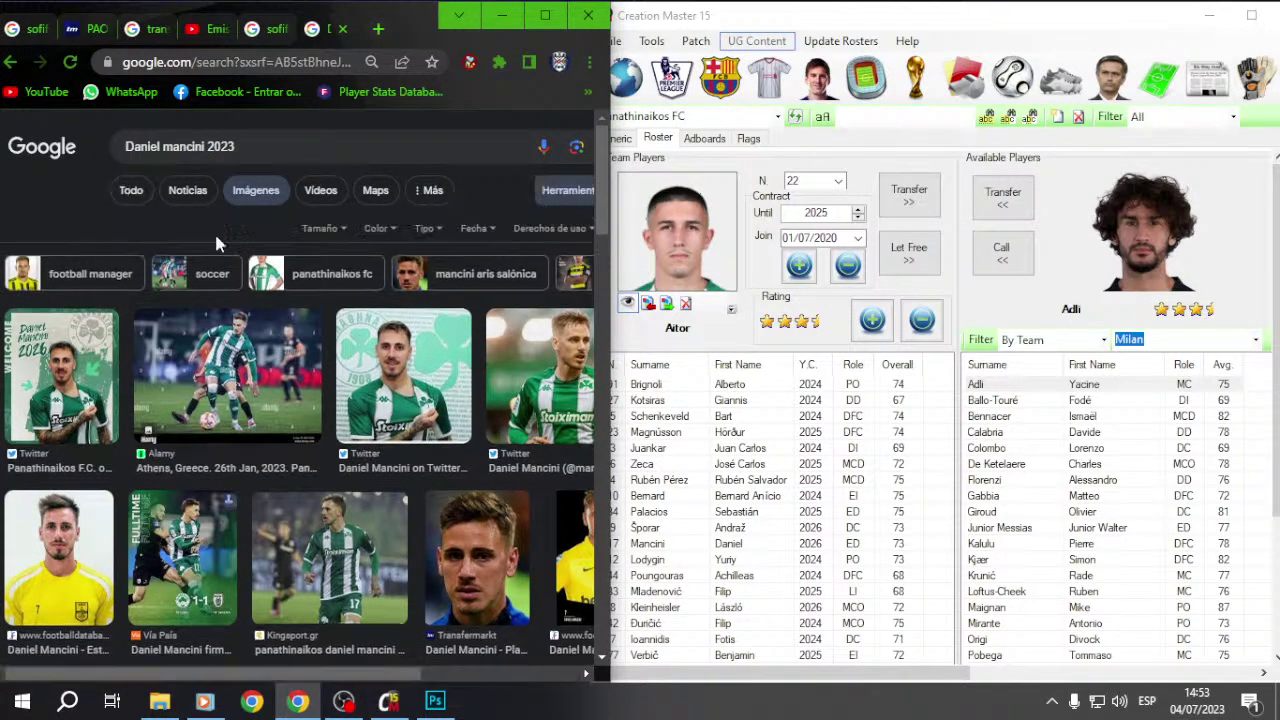
pyautogui.click(380, 229)
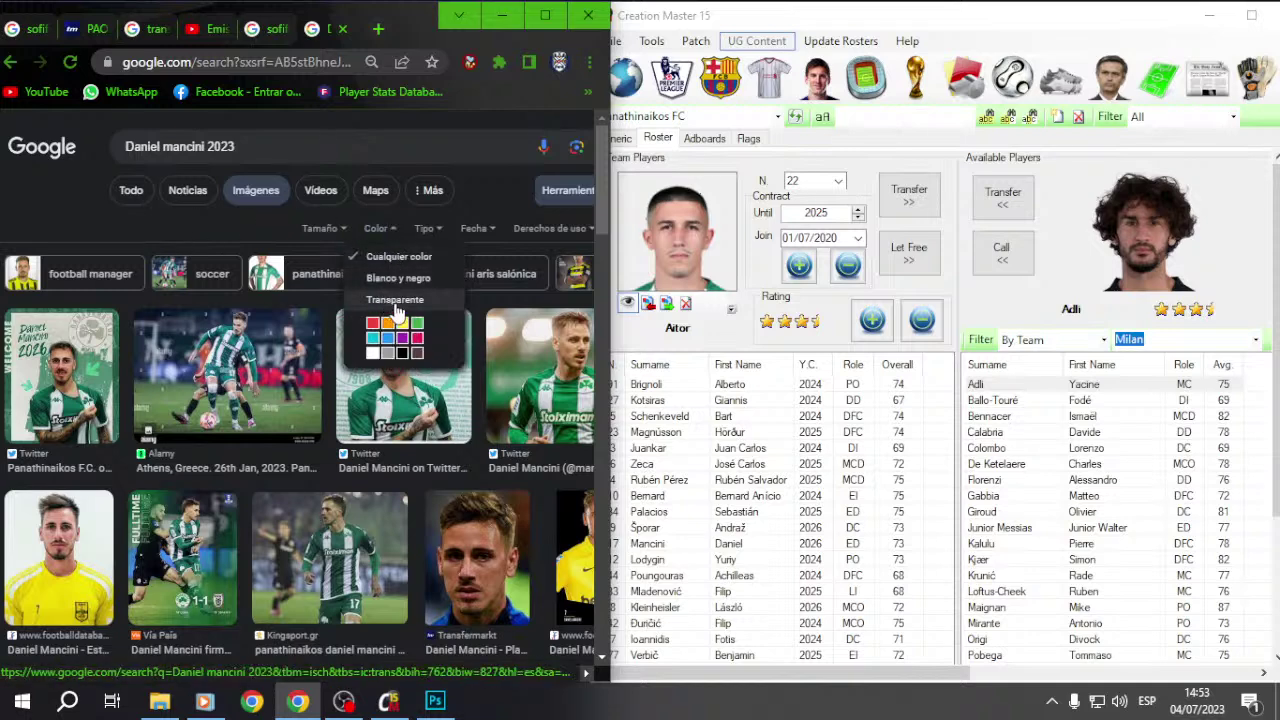
pyautogui.click(412, 305)
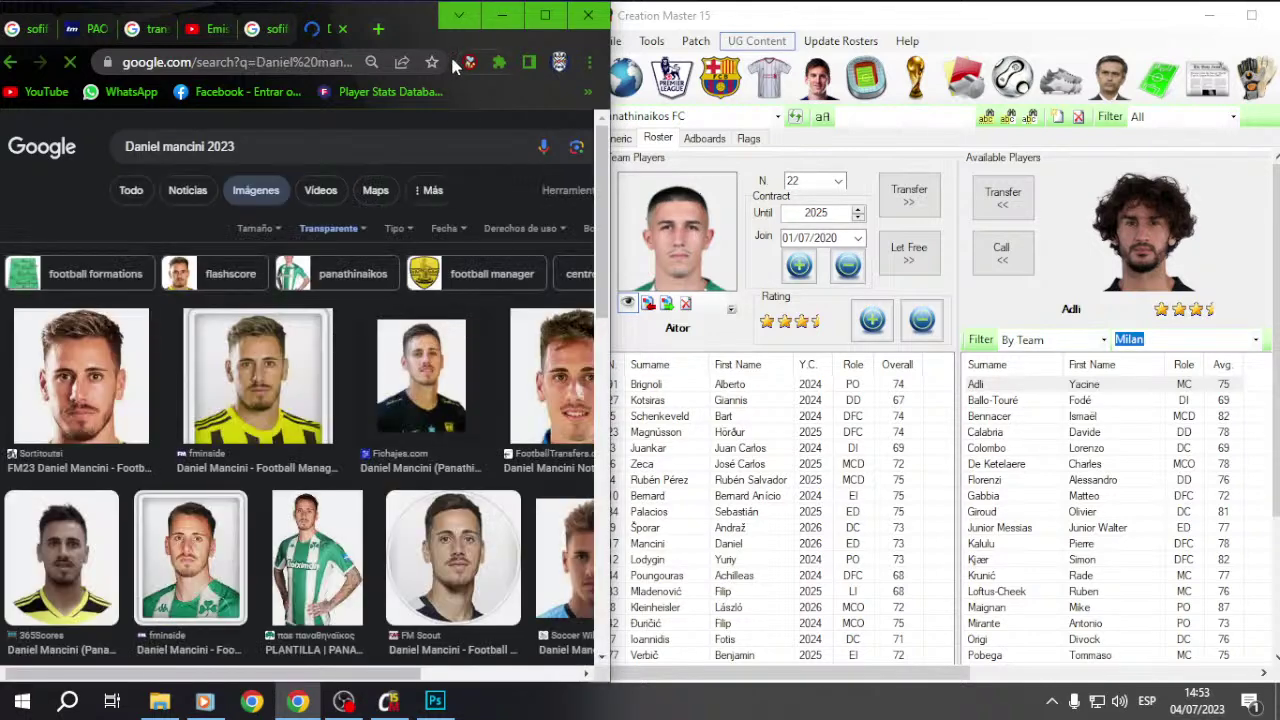
pyautogui.doubleClick(427, 19)
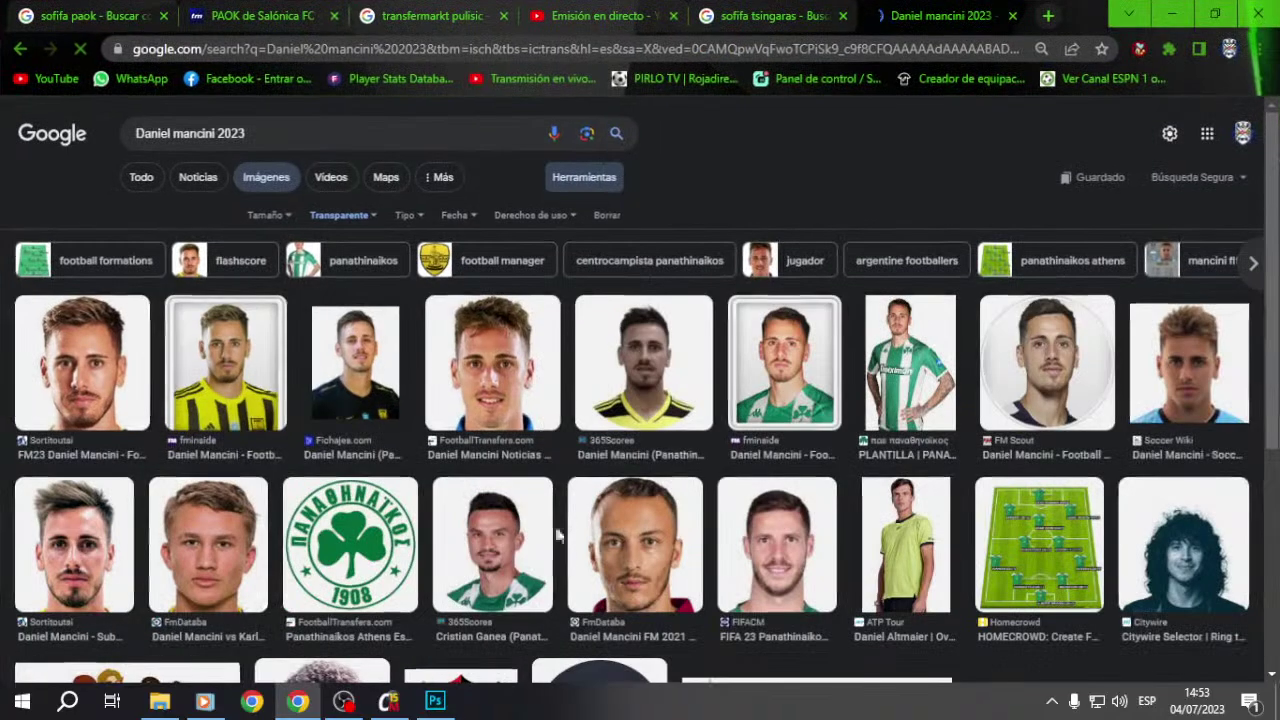
# Step: Save the official Panathinaikos full-body image of Daniel Mancini to the Escritorio folder as mancini-omada in PNG format
pyautogui.click(930, 355)
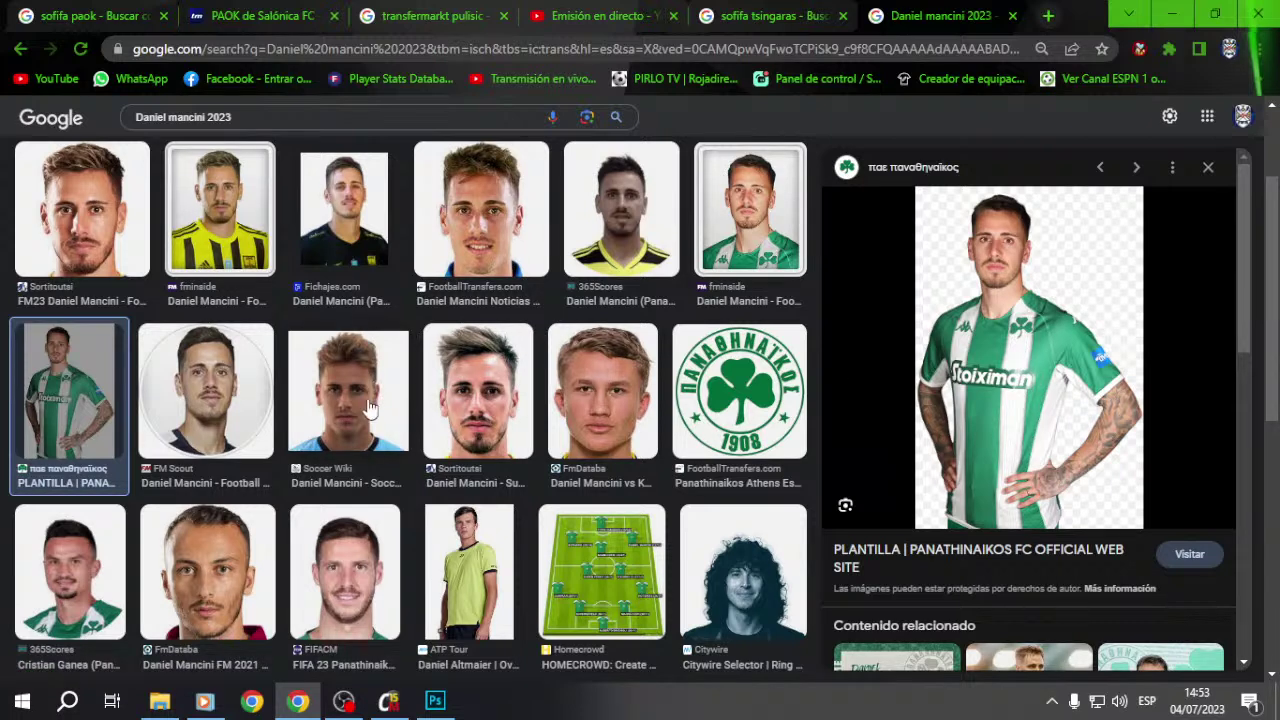
pyautogui.rightClick(966, 287)
pyautogui.click(1018, 488)
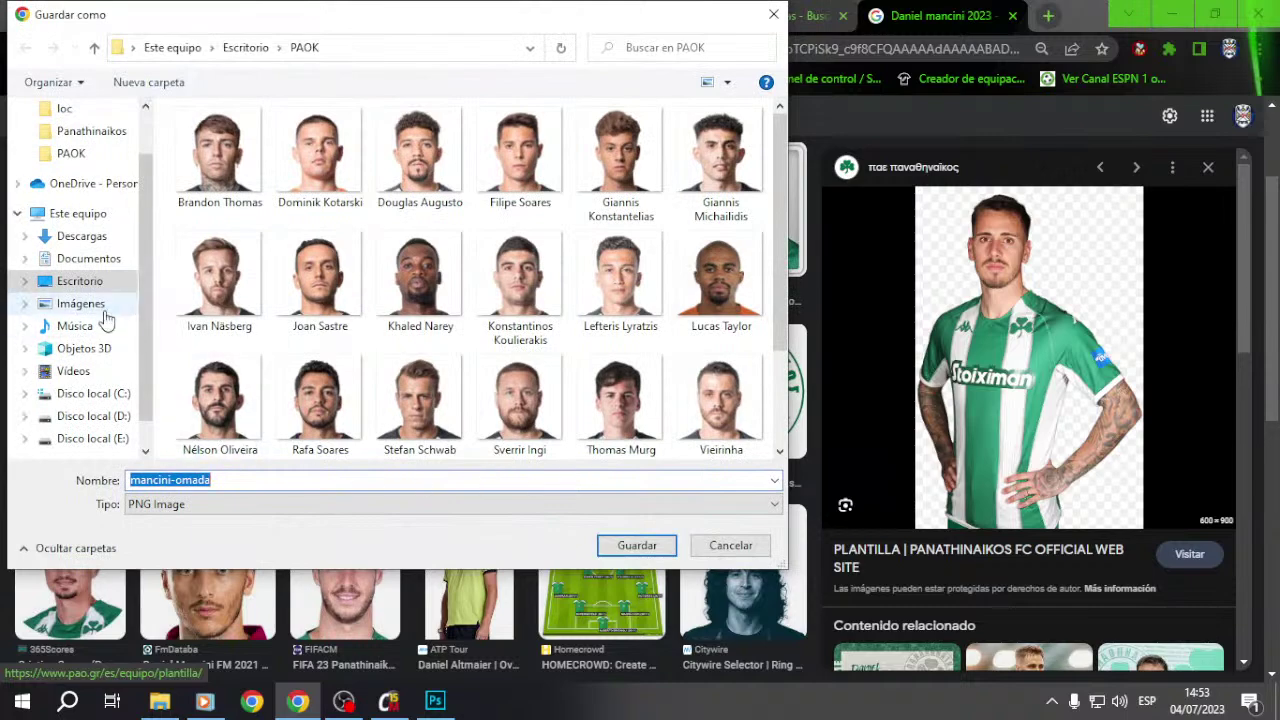
pyautogui.click(80, 281)
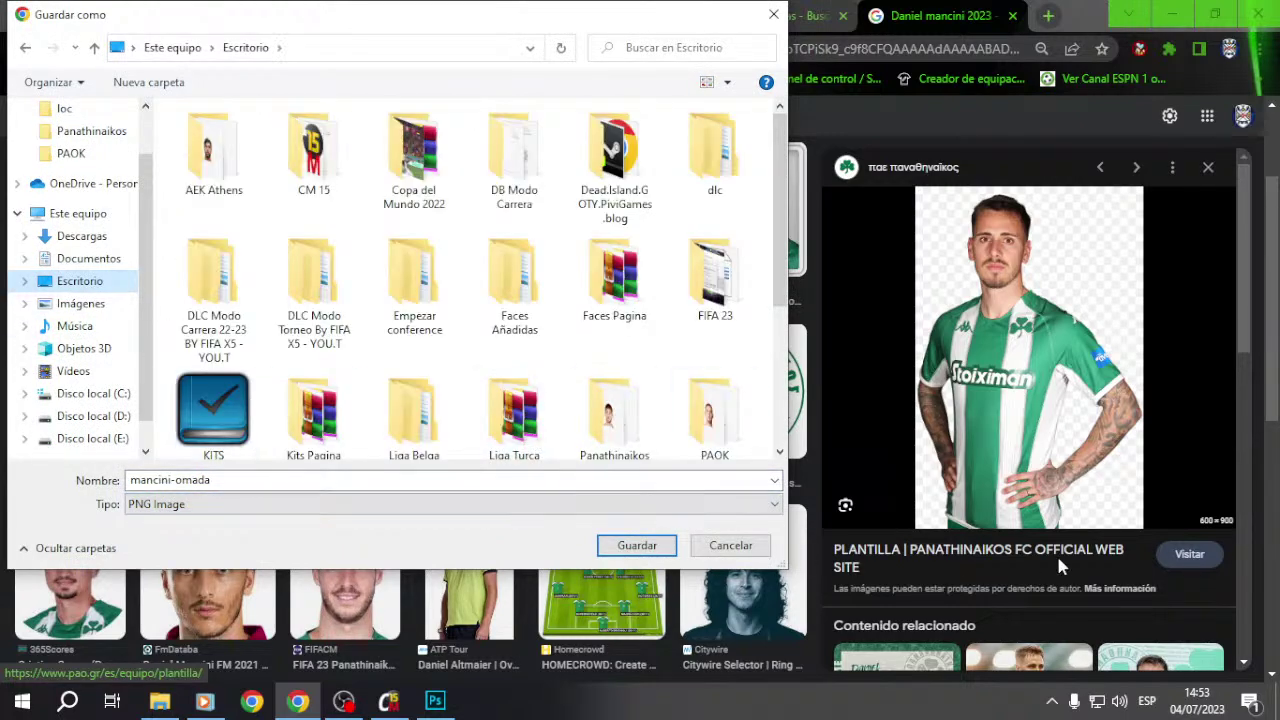
pyautogui.click(622, 547)
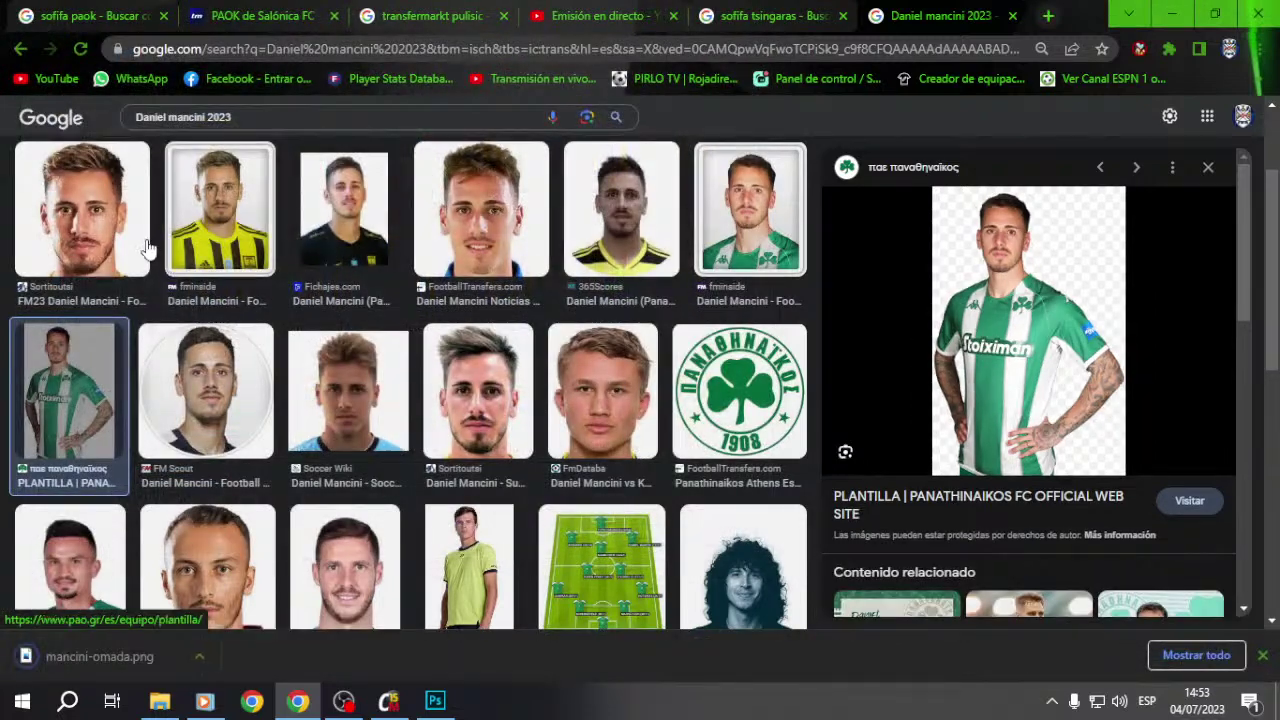
# Step: Clear the browser and Panathinaikos folder windows from the desktop and open the mancini-omada image in Photoshop
pyautogui.click(1172, 14)
pyautogui.click(497, 56)
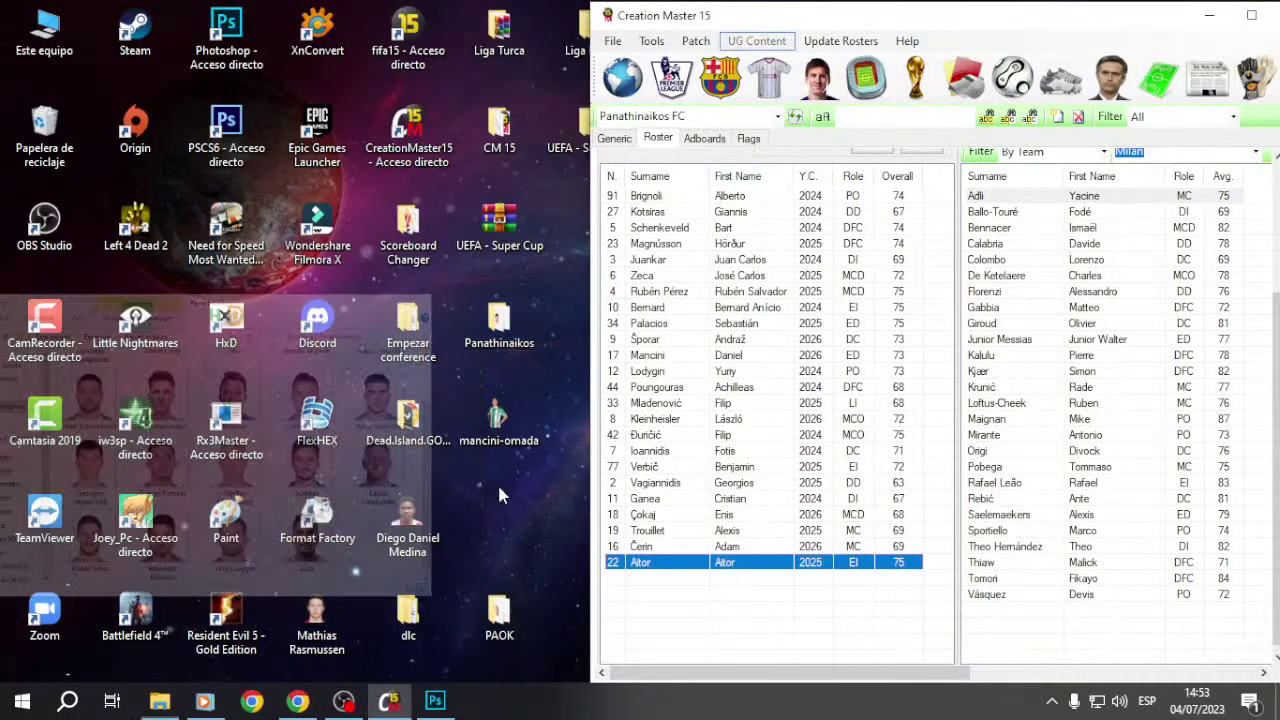
pyautogui.moveTo(499, 425); pyautogui.dragTo(240, 50)
pyautogui.click(62, 11)
pyautogui.click(75, 46)
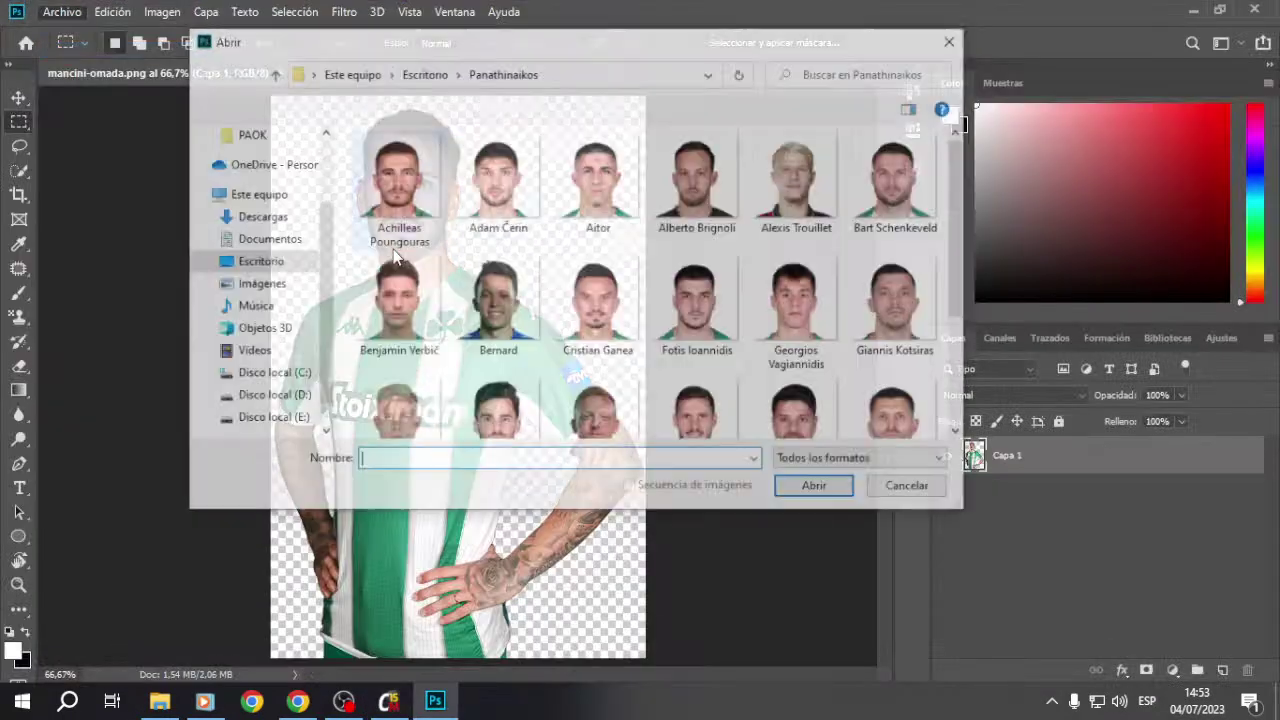
pyautogui.click(953, 39)
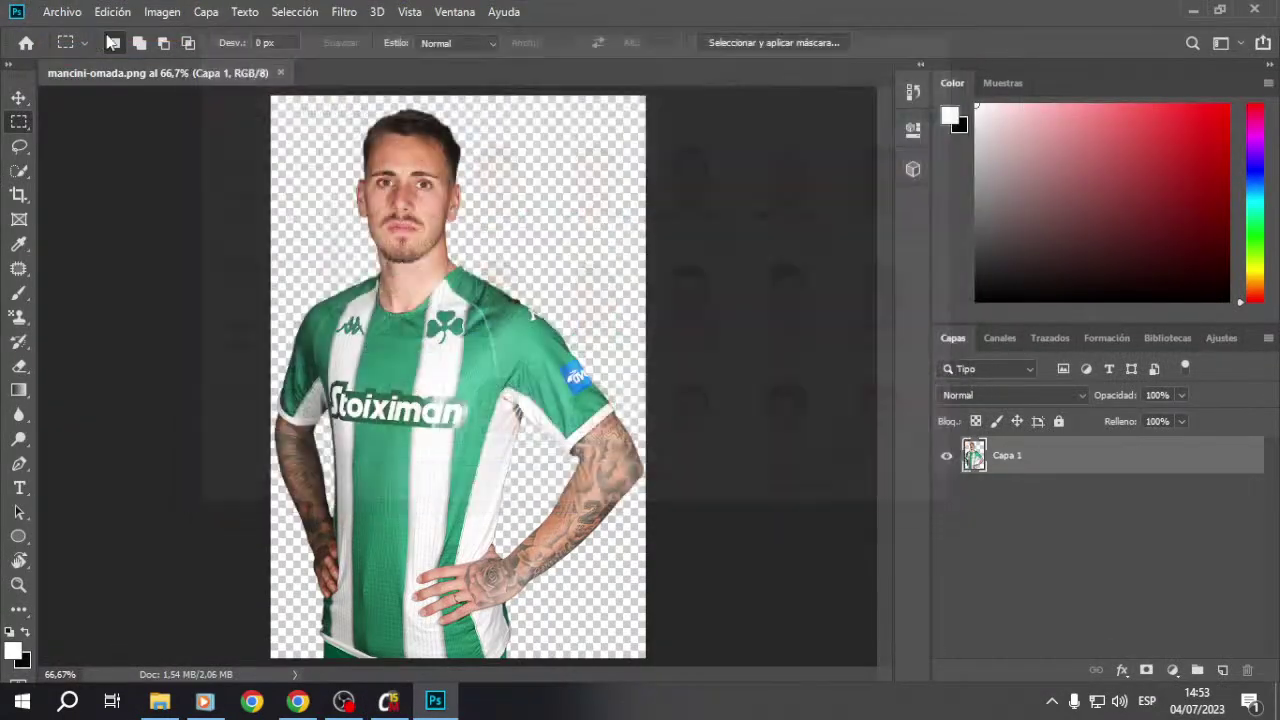
# Step: Create a new transparent document of 180 by 180 pixels with a resolution of 120 pixels per inch
pyautogui.click(62, 11)
pyautogui.click(70, 34)
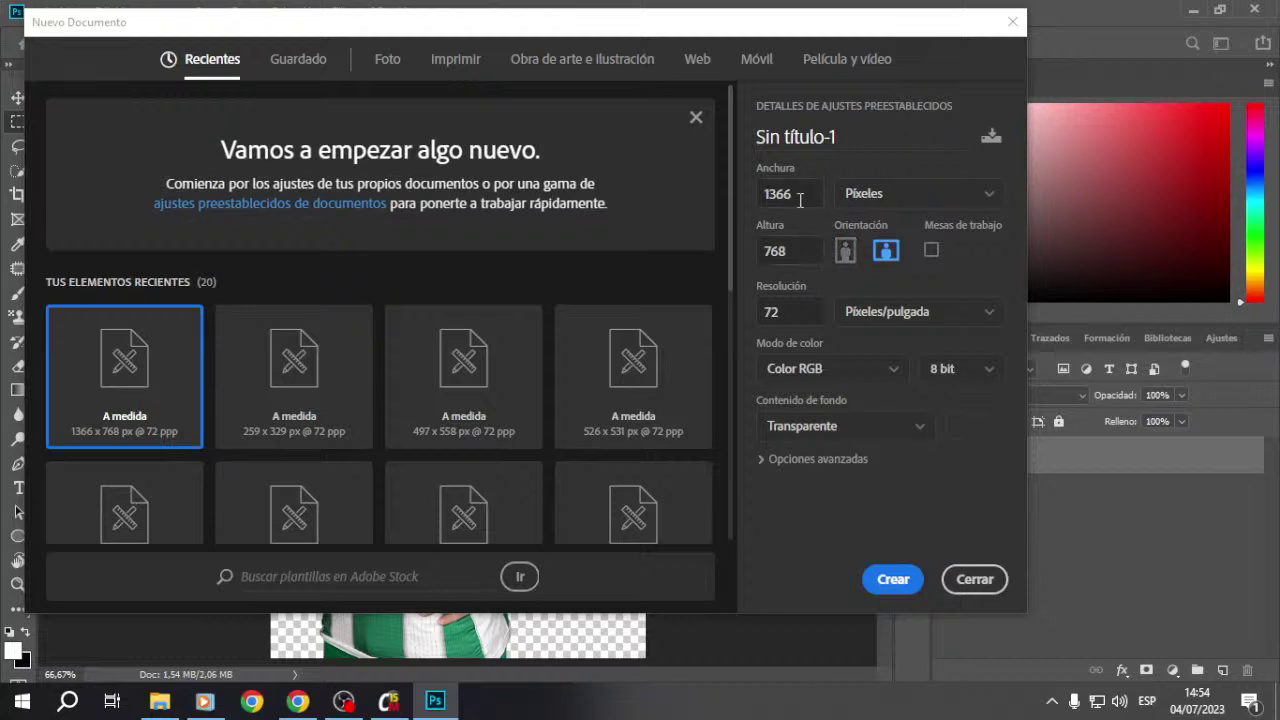
pyautogui.moveTo(800, 194); pyautogui.dragTo(762, 198)
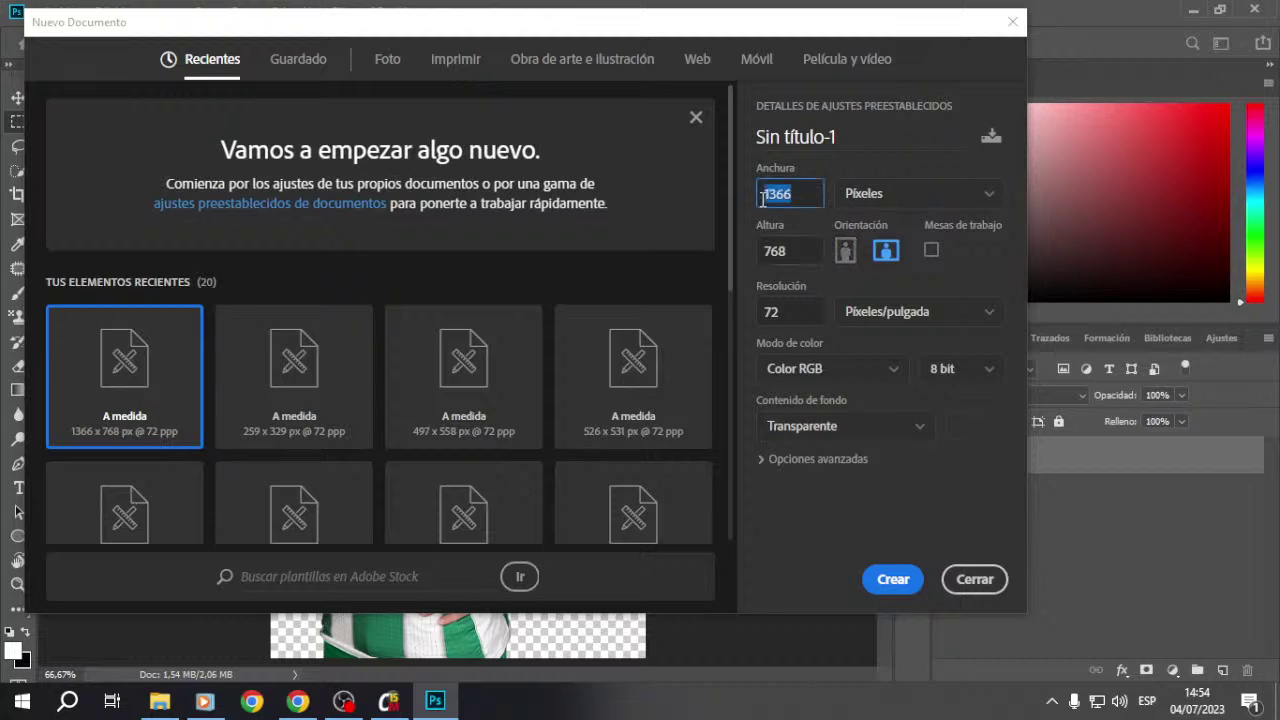
pyautogui.write('180')
pyautogui.doubleClick(793, 256)
pyautogui.write('180')
pyautogui.click(797, 330)
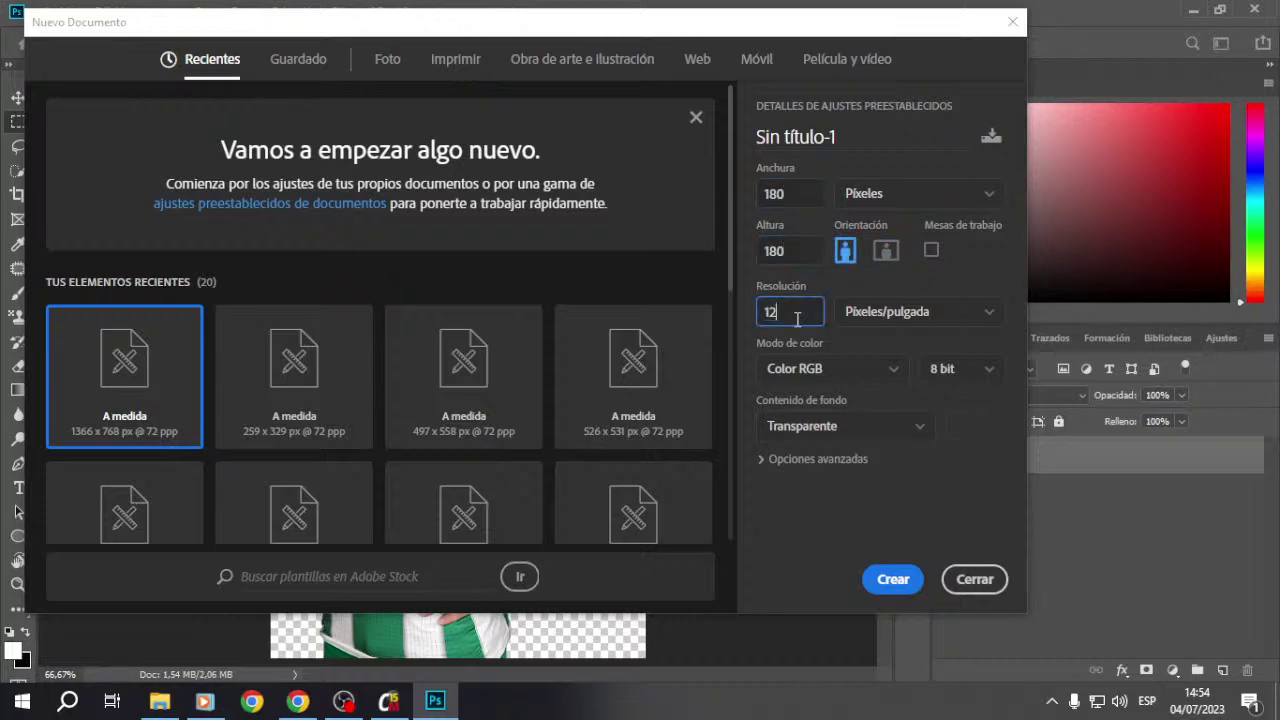
pyautogui.write('120')
pyautogui.click(890, 580)
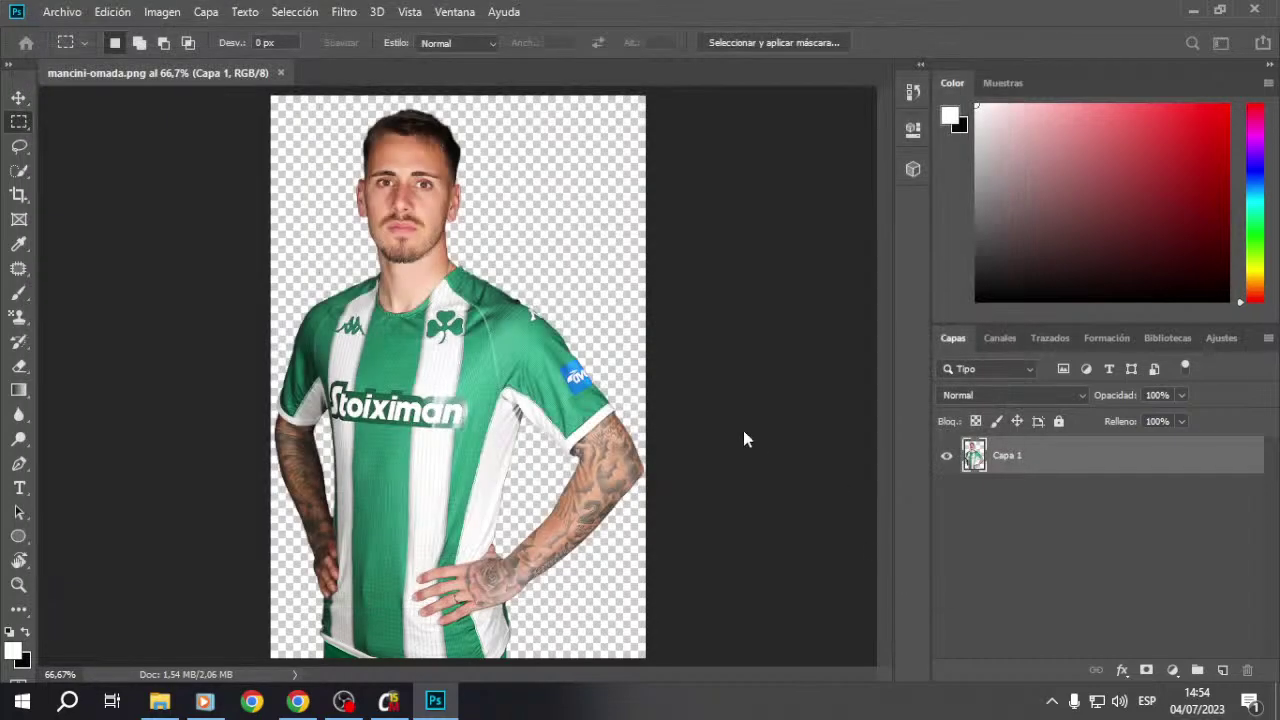
# Step: Delete everything below the shoulders in the mancini-omada image, leaving only the head and upper chest
pyautogui.click(162, 78)
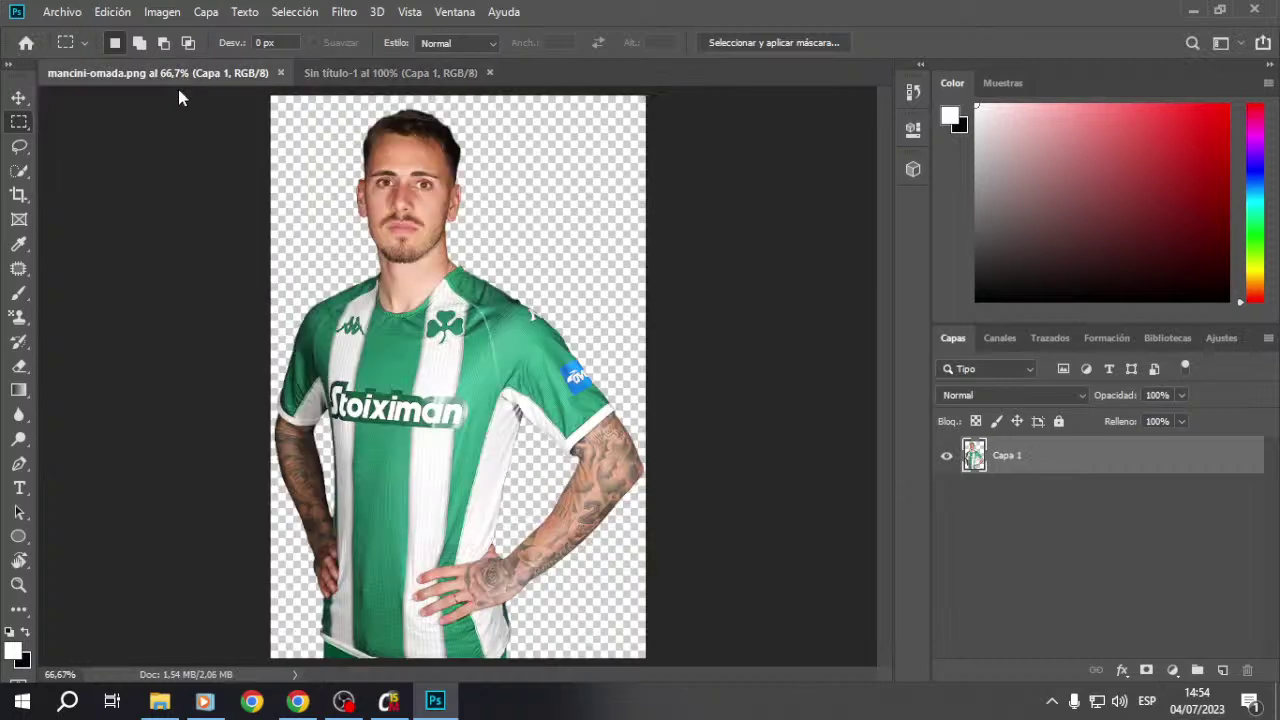
pyautogui.moveTo(225, 308); pyautogui.dragTo(480, 300)
pyautogui.moveTo(251, 320); pyautogui.dragTo(945, 705)
pyautogui.press('Delete')
pyautogui.hotkey('ctrl', 'd')
# Step: Copy the remaining head and shoulders of the mancini-omada image into the new 180 by 180 pixel document
pyautogui.moveTo(249, 96); pyautogui.dragTo(646, 345)
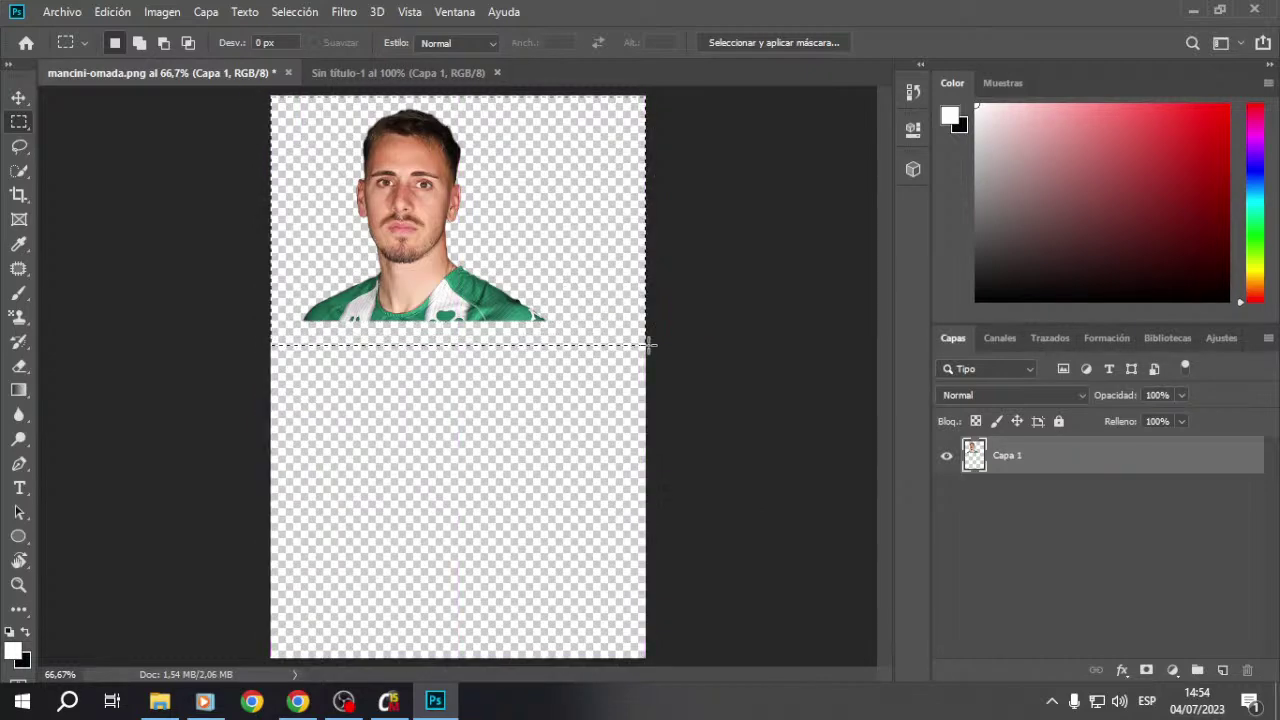
pyautogui.click(371, 74)
pyautogui.hotkey('ctrl', 'v')
# Step: Scale the pasted portrait to about 54.81% with Free Transform and place the head within the canvas
pyautogui.rightClick(457, 346)
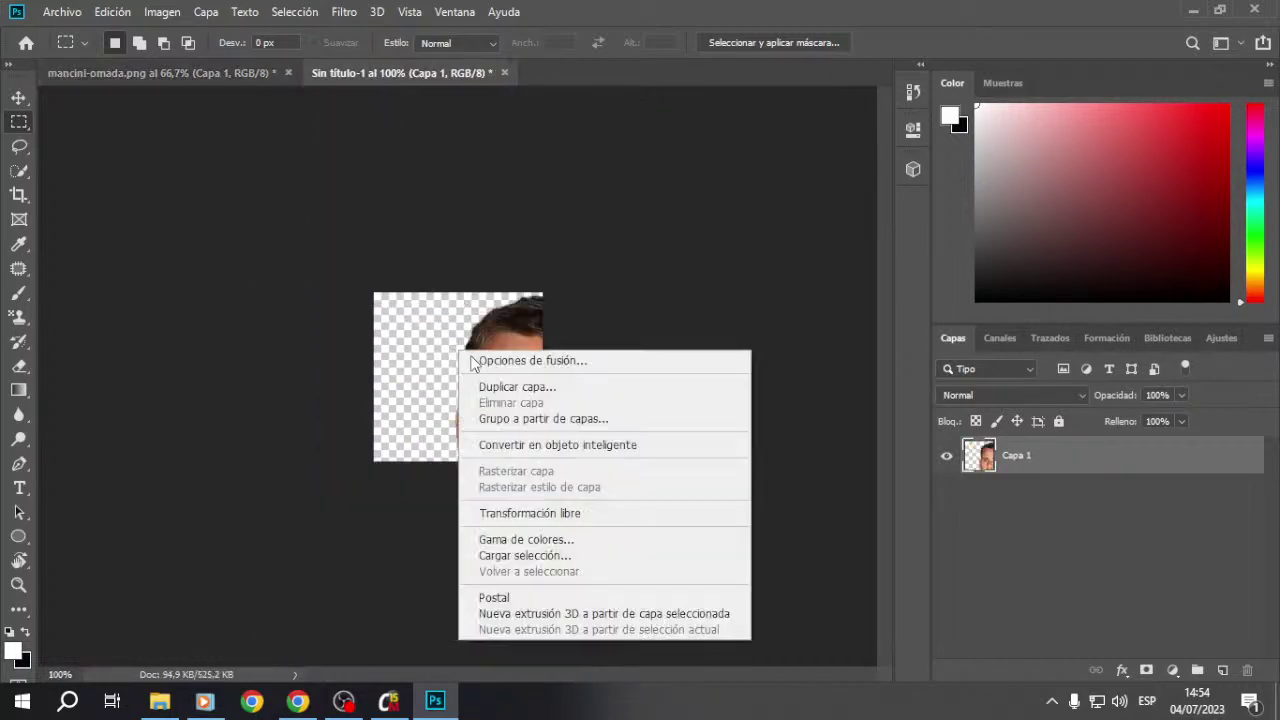
pyautogui.click(530, 513)
pyautogui.moveTo(563, 284); pyautogui.dragTo(470, 312)
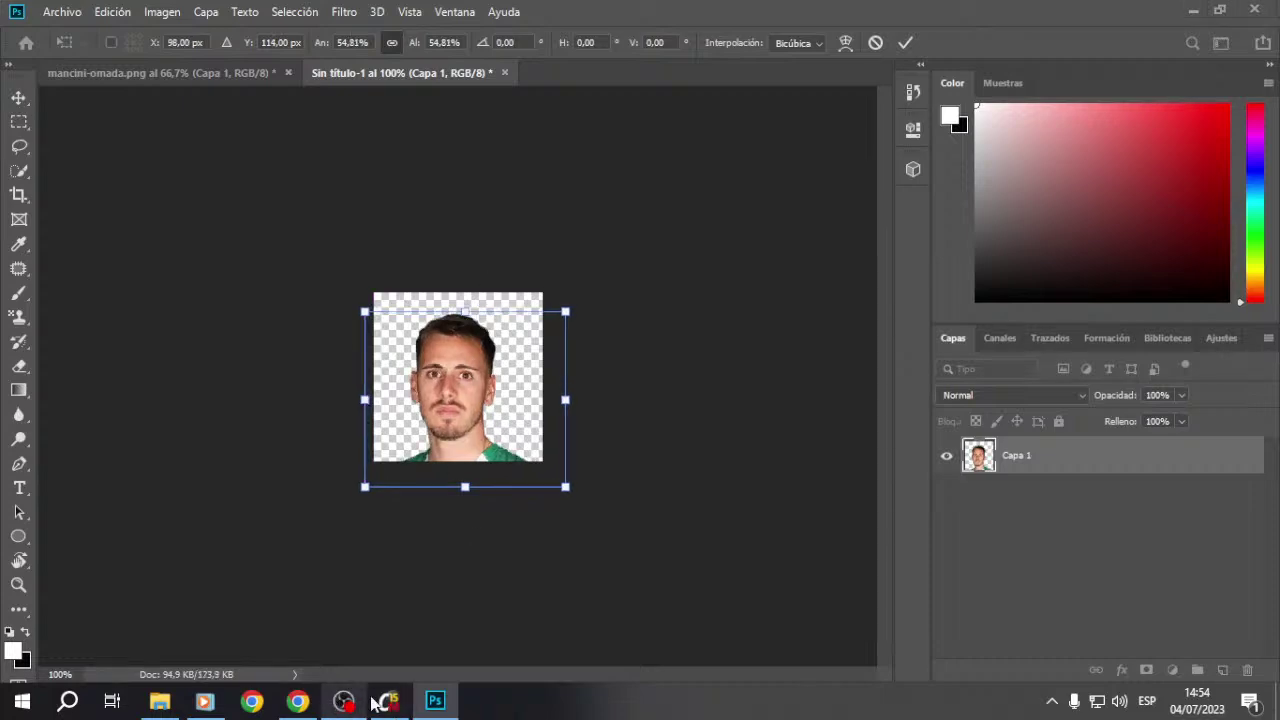
# Step: Switch to OBS, mute the Mic/Aux audio source, and return to Photoshop
pyautogui.click(343, 700)
pyautogui.click(1005, 573)
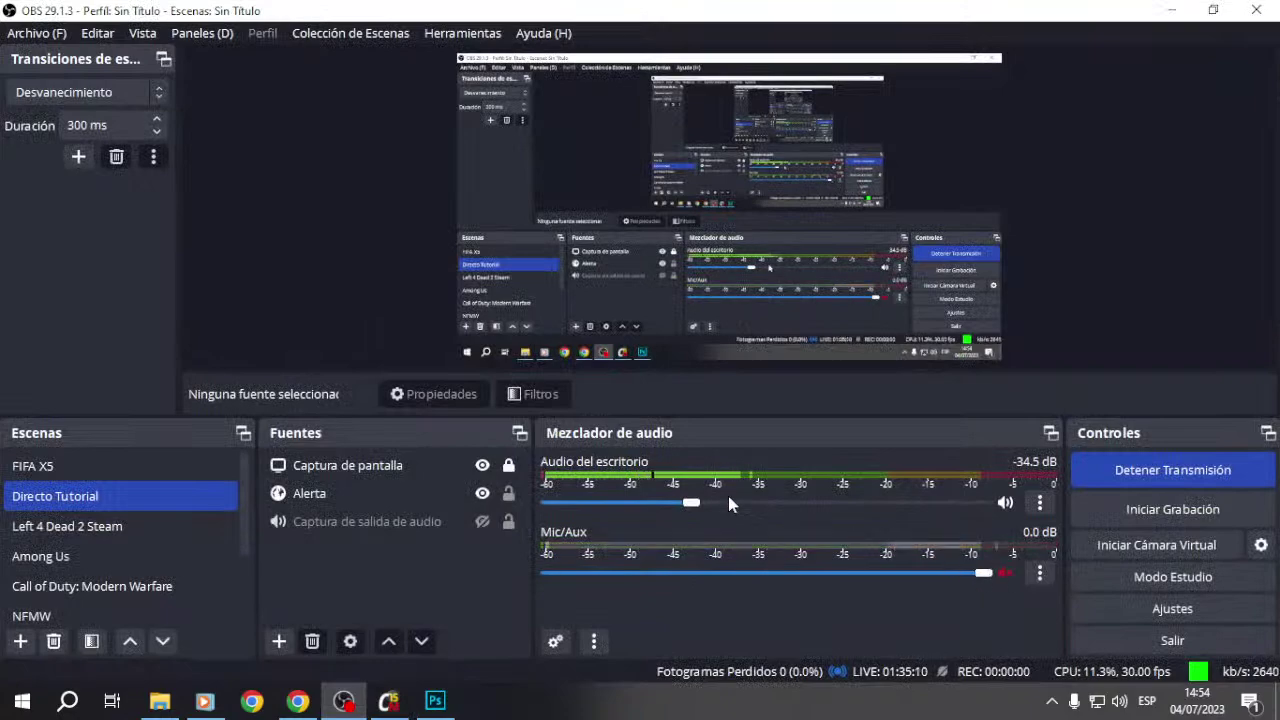
pyautogui.click(343, 700)
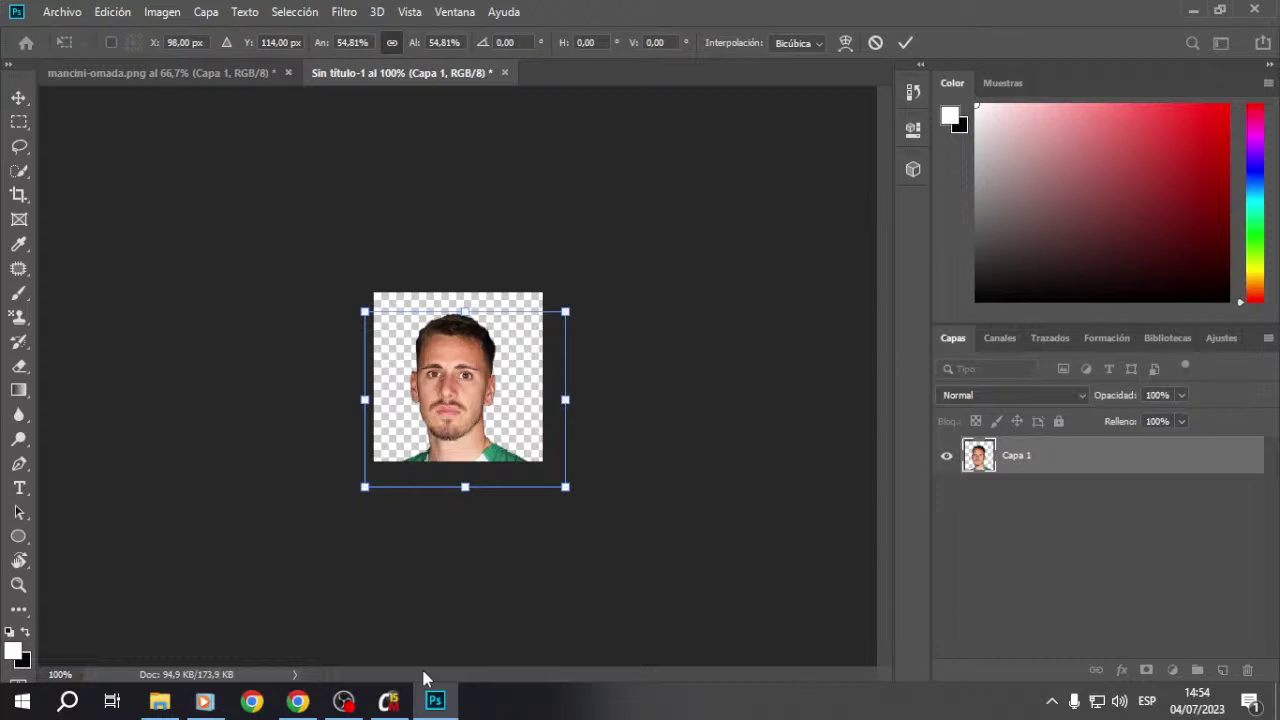
# Step: Move the portrait slightly higher on the canvas, scale it to about 55.39%, and apply the transformation
pyautogui.moveTo(478, 418); pyautogui.dragTo(478, 412)
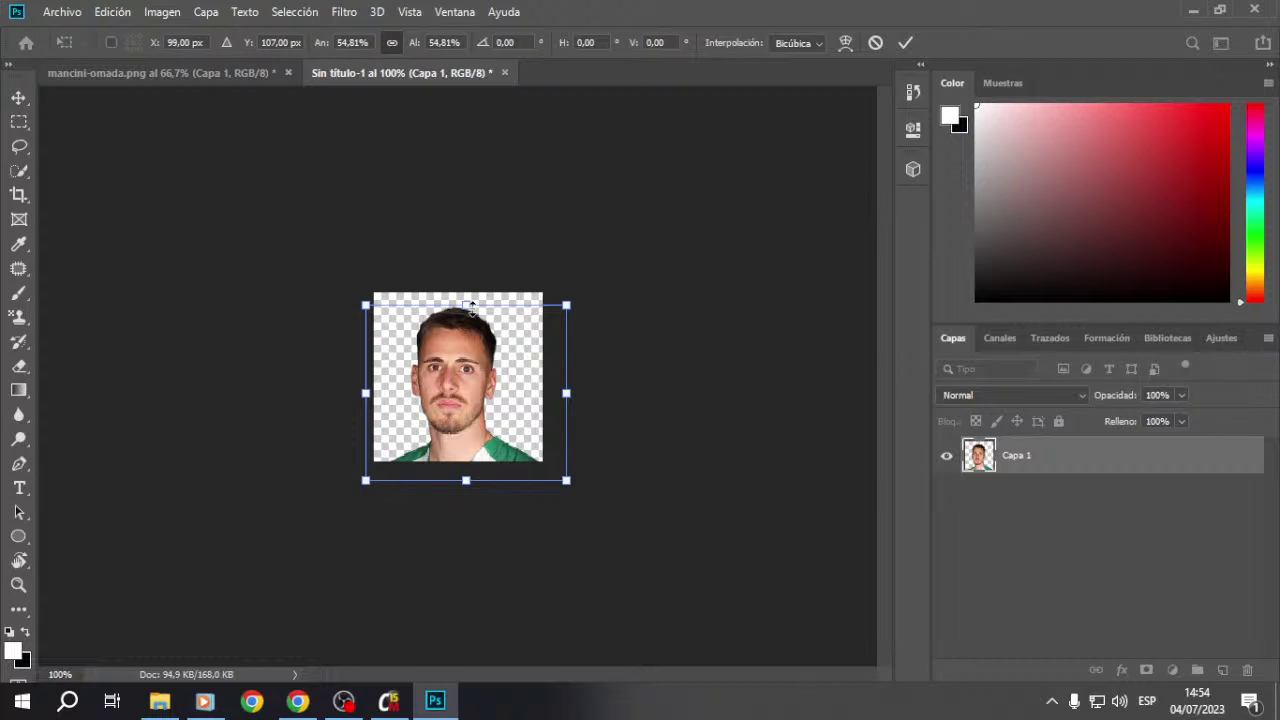
pyautogui.moveTo(472, 306); pyautogui.dragTo(474, 302)
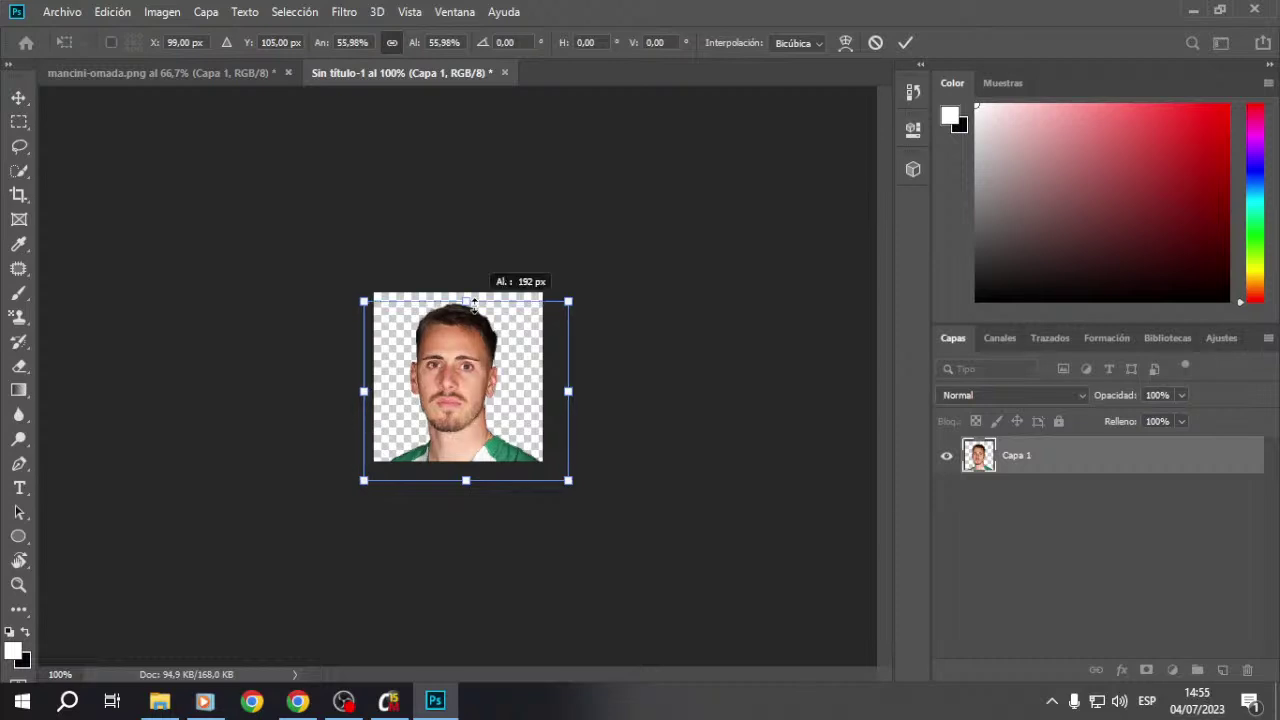
pyautogui.moveTo(475, 305); pyautogui.dragTo(474, 307)
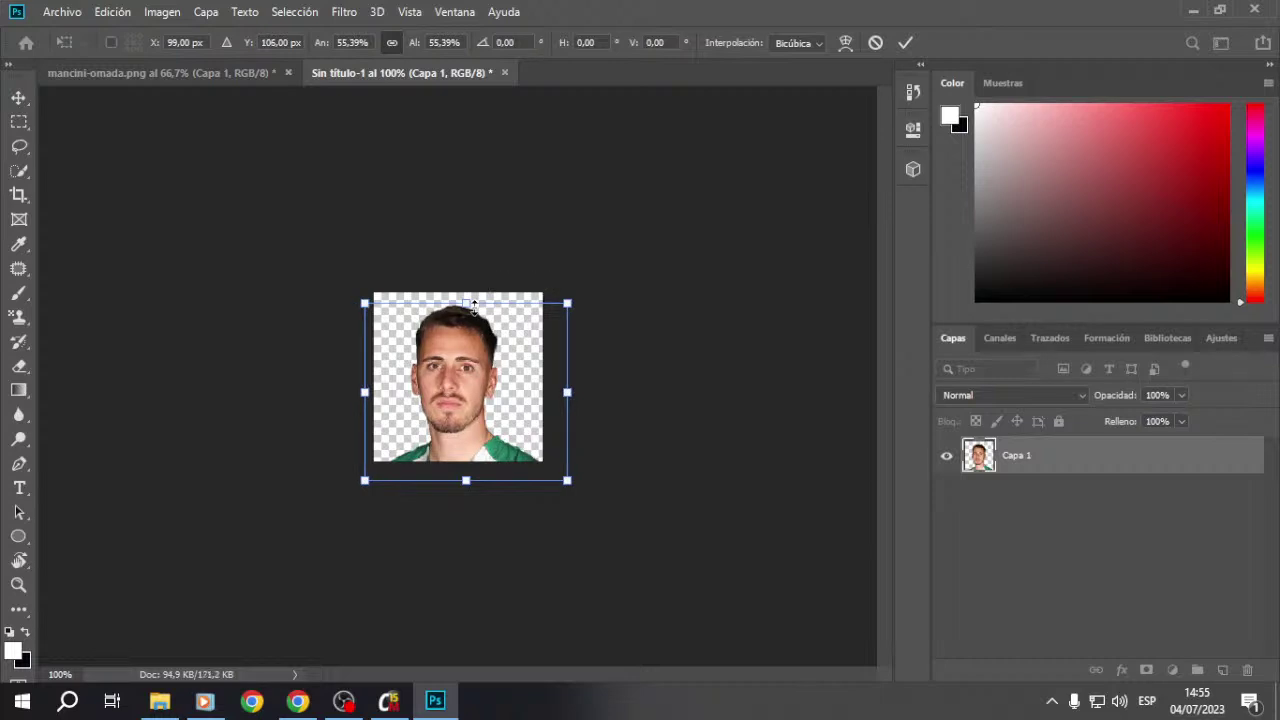
pyautogui.press('m')
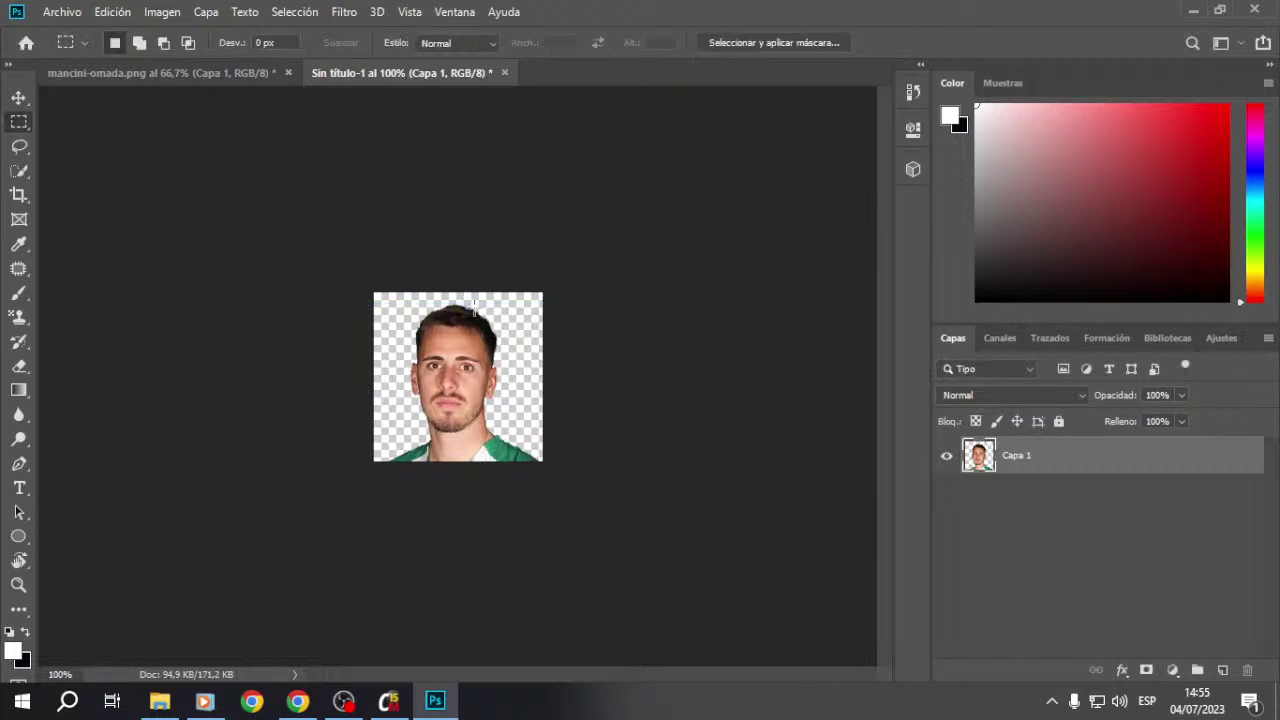
# Step: Warp the portrait layer by pulling its lower-left corner slightly outward and upward, and apply the transformation
pyautogui.rightClick(476, 376)
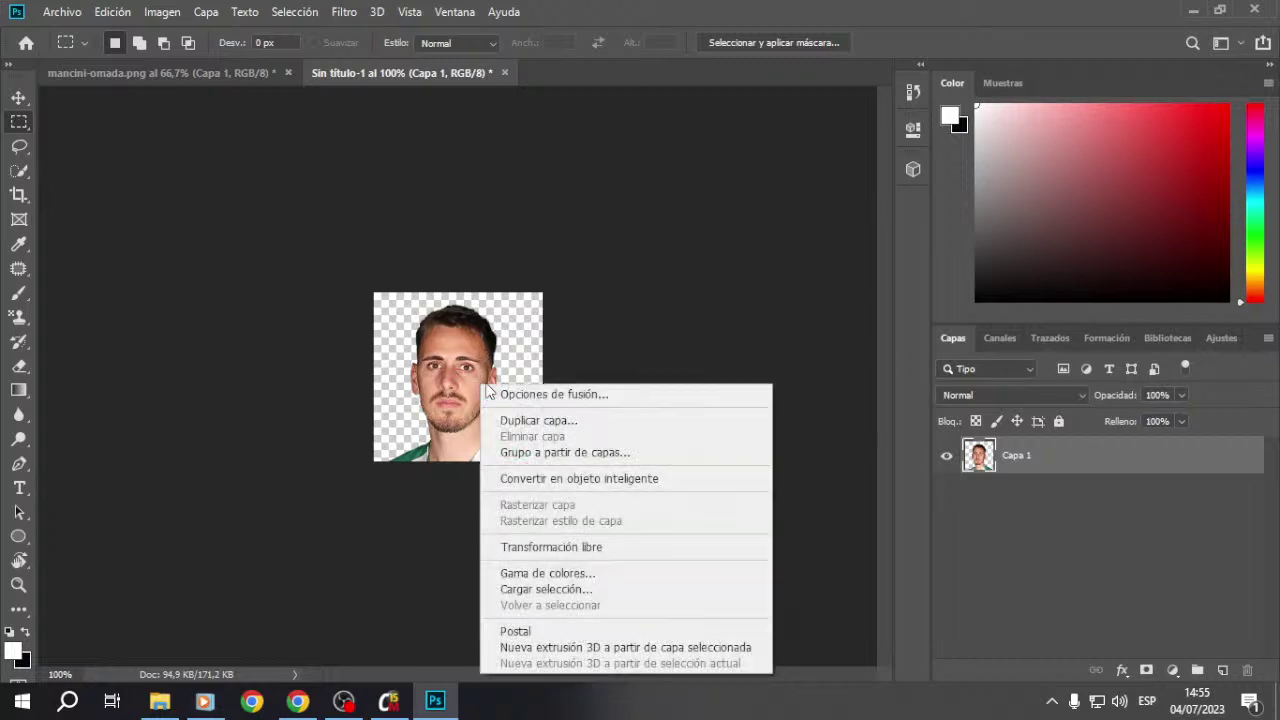
pyautogui.click(557, 543)
pyautogui.rightClick(471, 413)
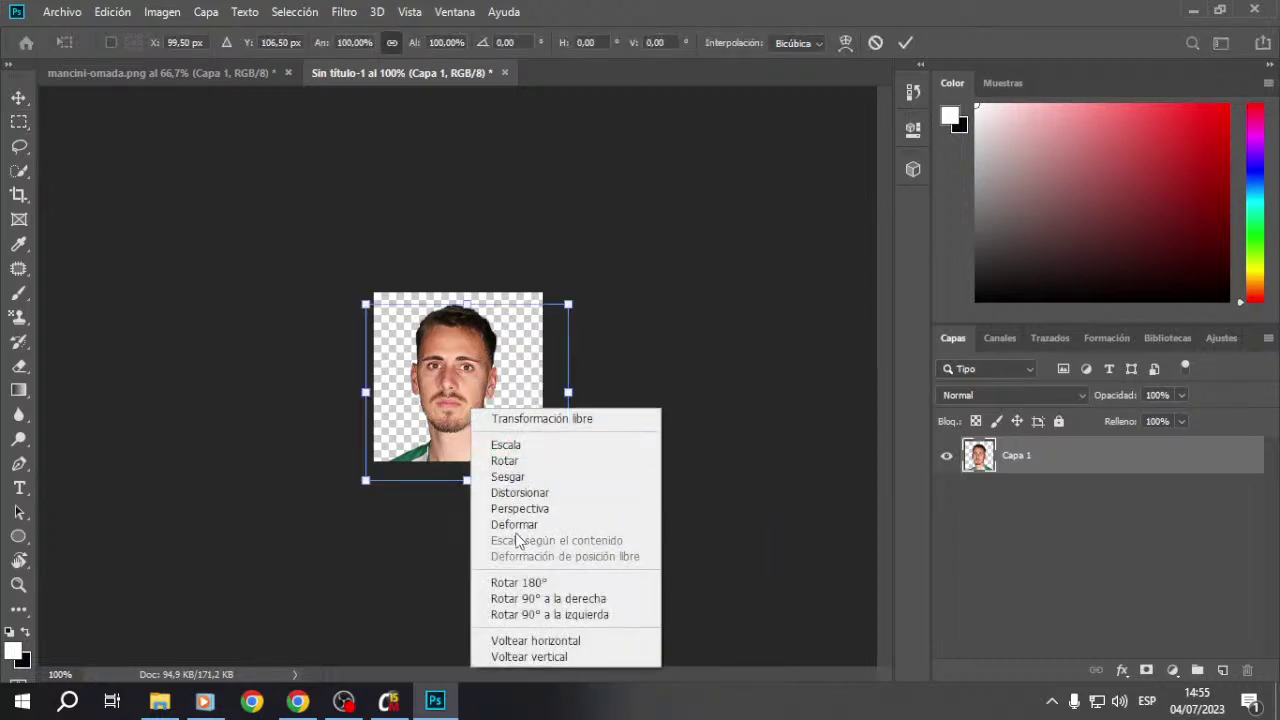
pyautogui.click(514, 525)
pyautogui.moveTo(366, 481); pyautogui.dragTo(360, 475)
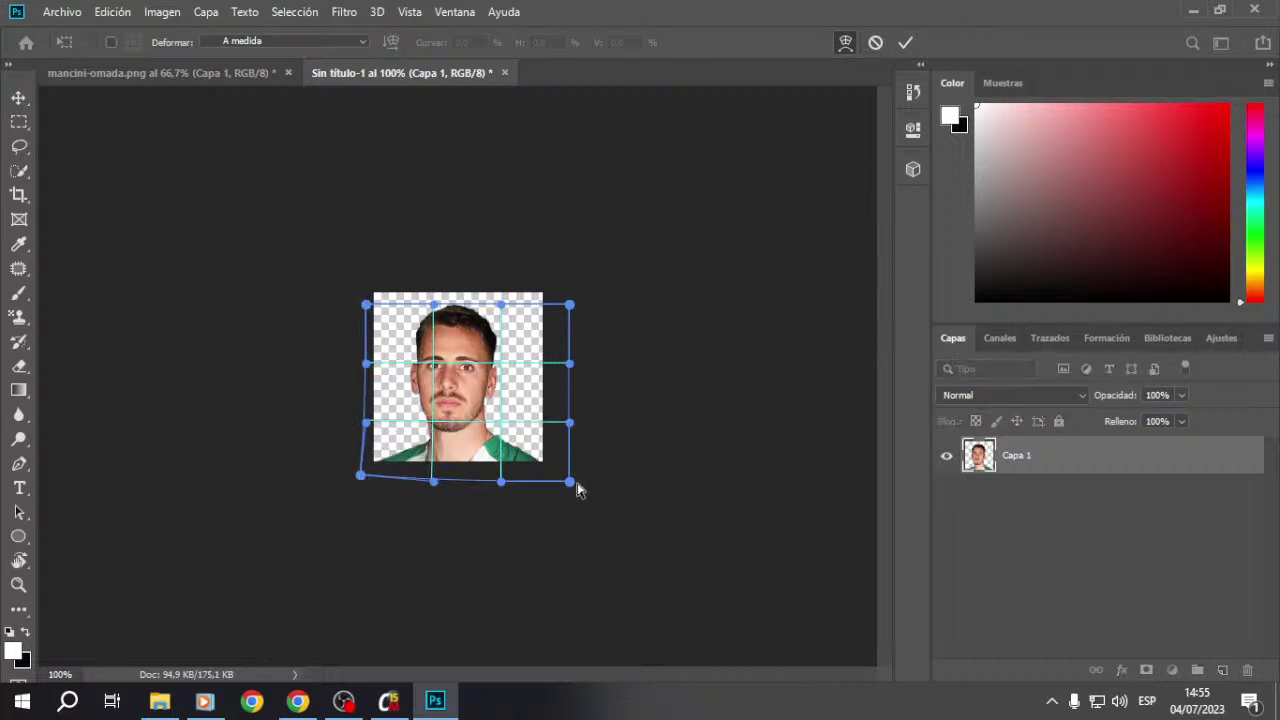
pyautogui.press('Return')
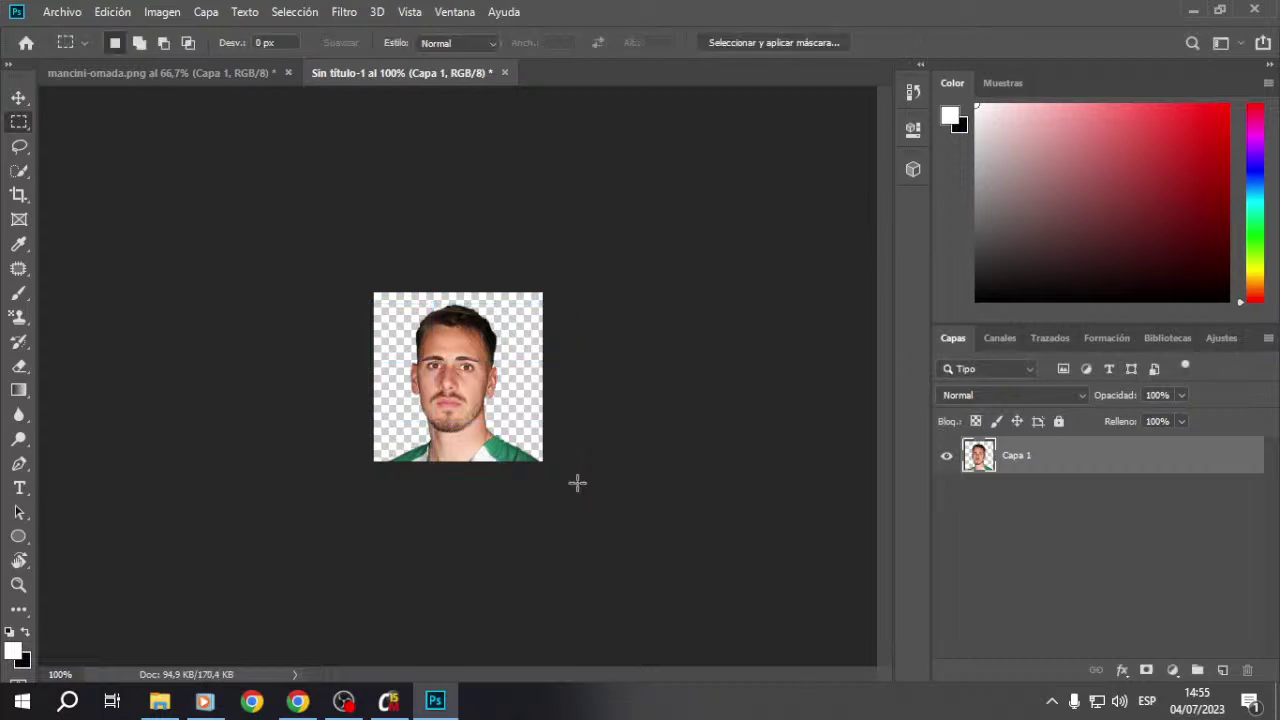
# Step: Resize the portrait image to 150 by 150 pixels
pyautogui.click(118, 13)
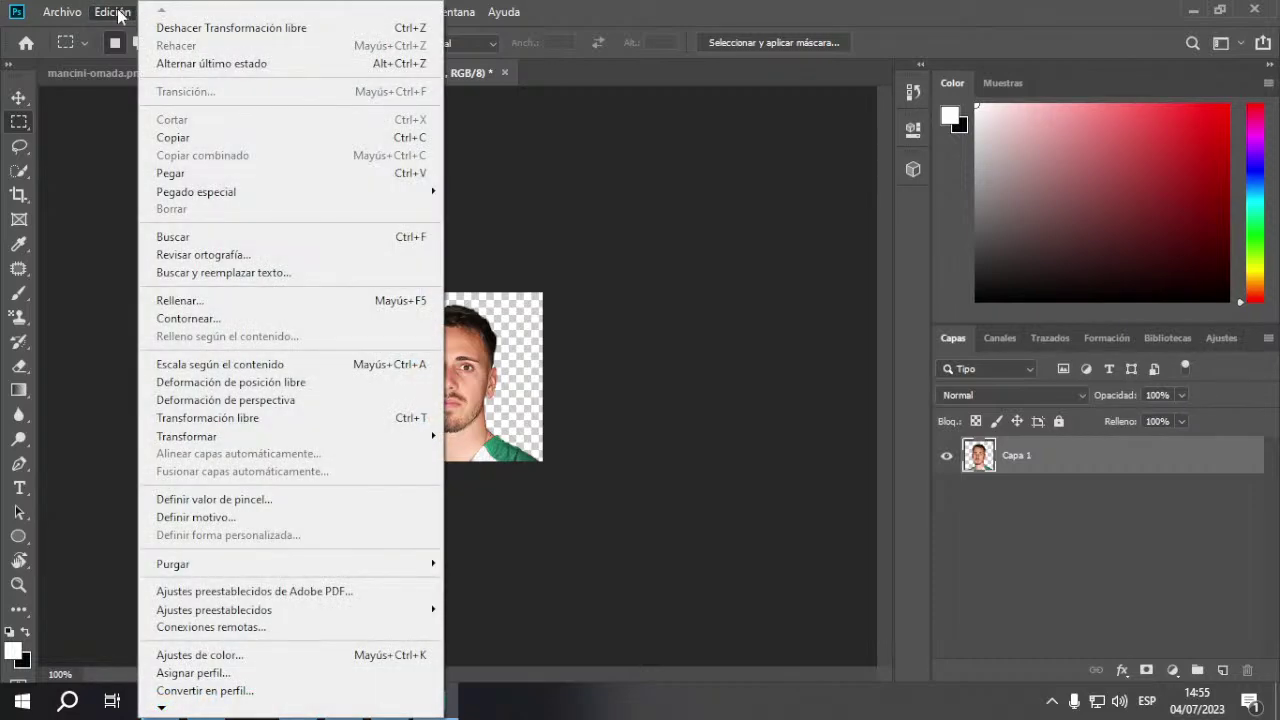
pyautogui.moveTo(162, 12)
pyautogui.click(211, 150)
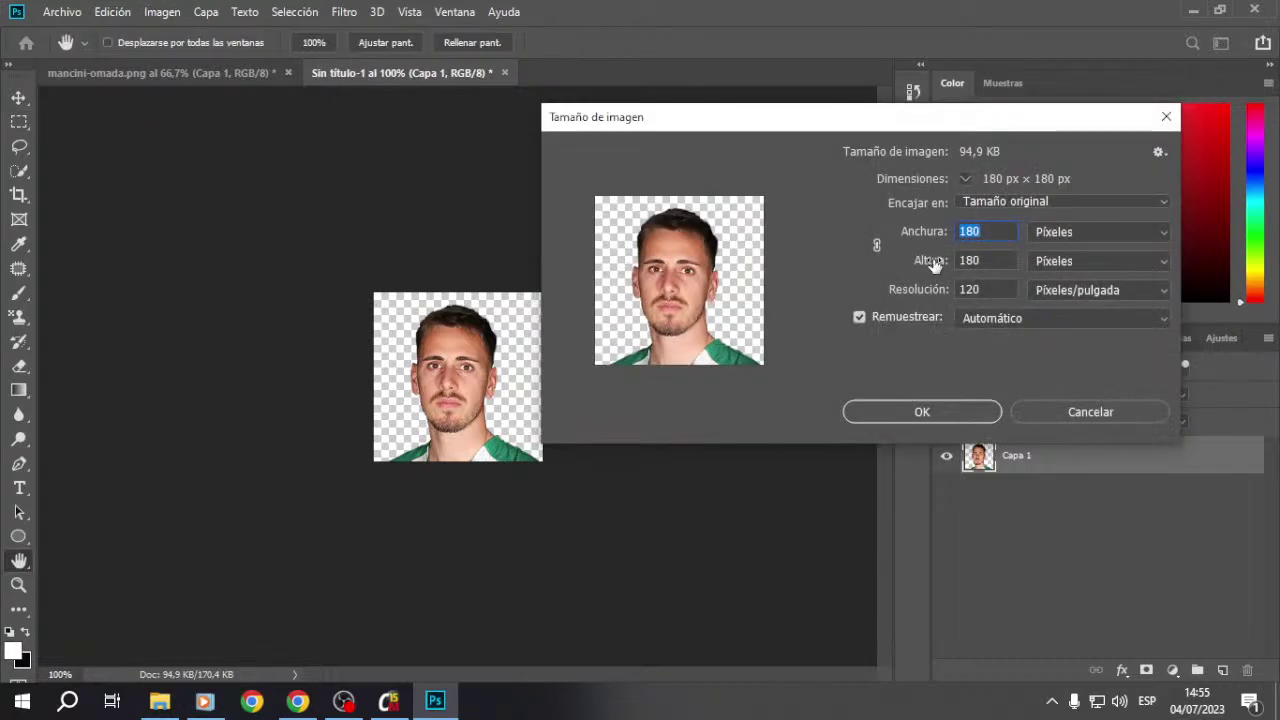
pyautogui.write('150')
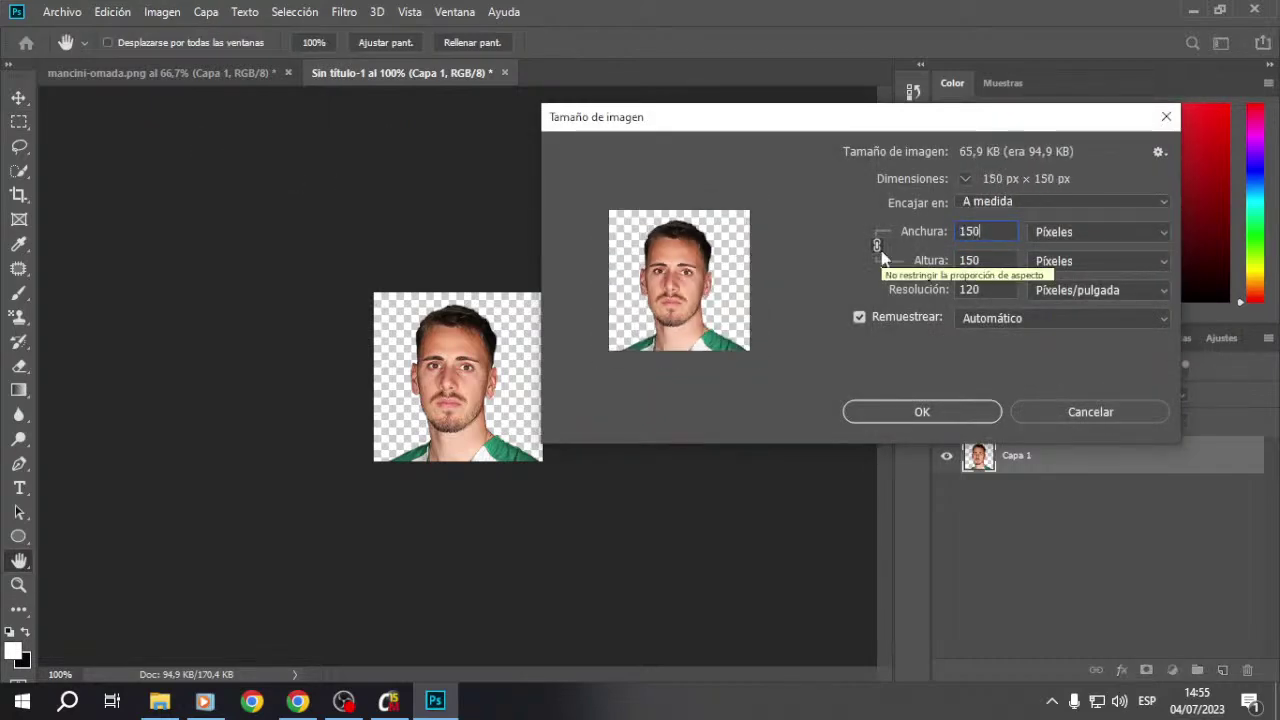
pyautogui.click(904, 413)
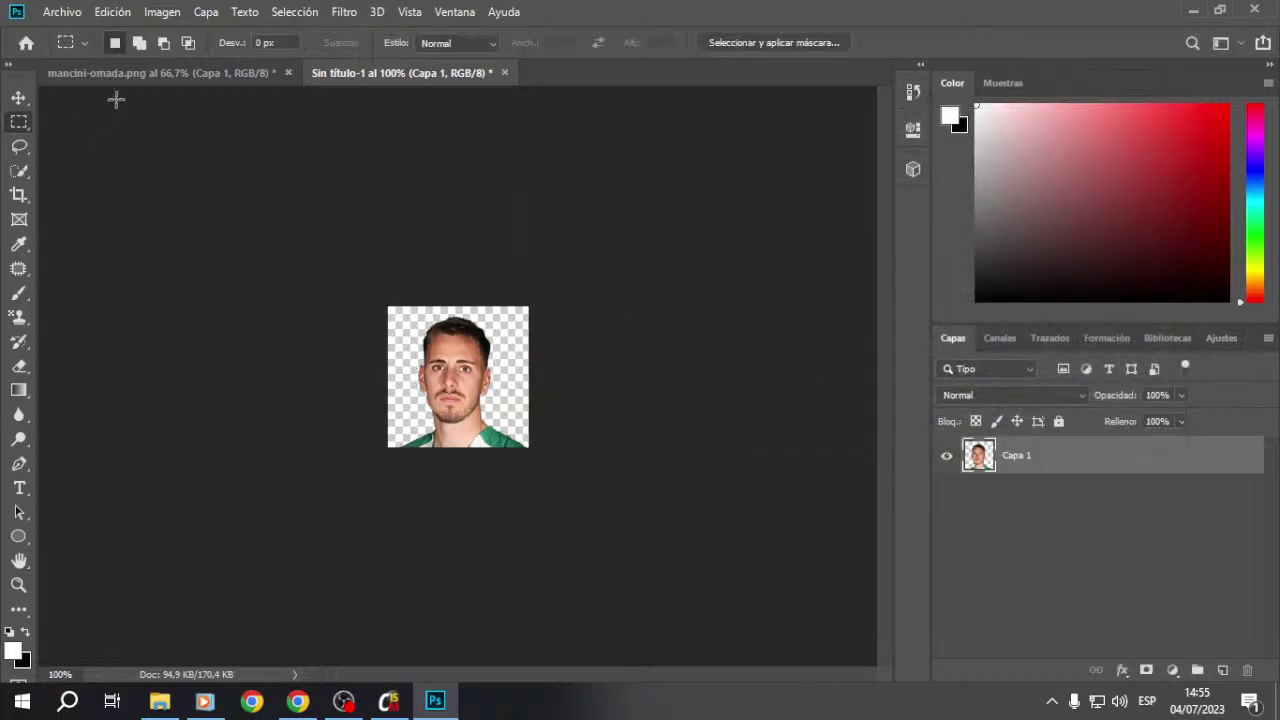
# Step: Save the portrait as a PNG copy named Daniel Mancini in the Panathinaikos folder on the desktop
pyautogui.click(62, 12)
pyautogui.click(104, 221)
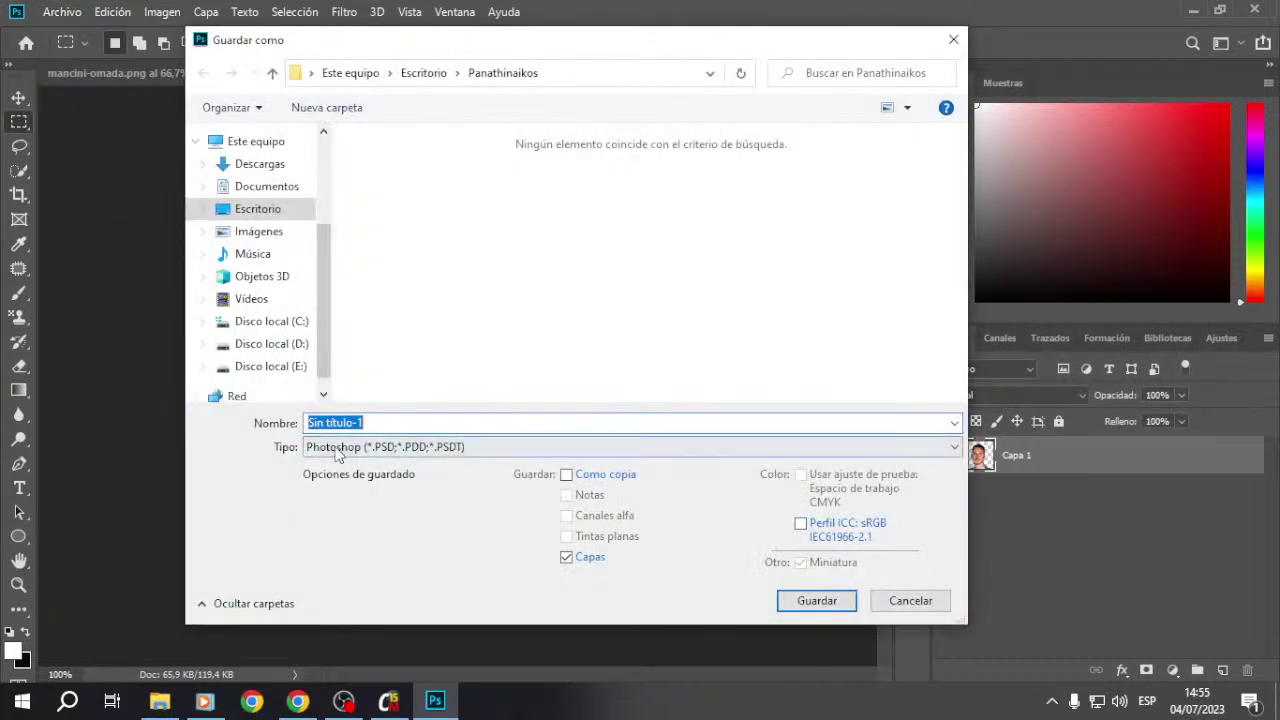
pyautogui.click(338, 447)
pyautogui.click(360, 357)
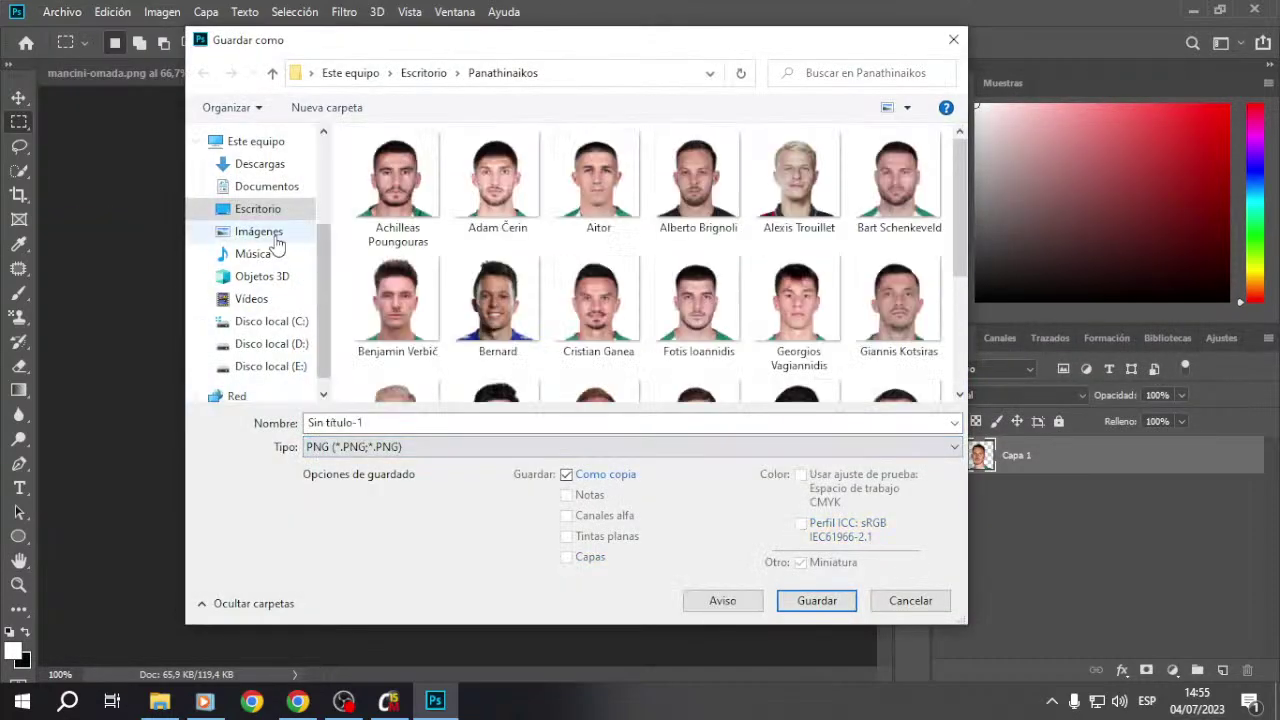
pyautogui.click(258, 209)
pyautogui.click(204, 74)
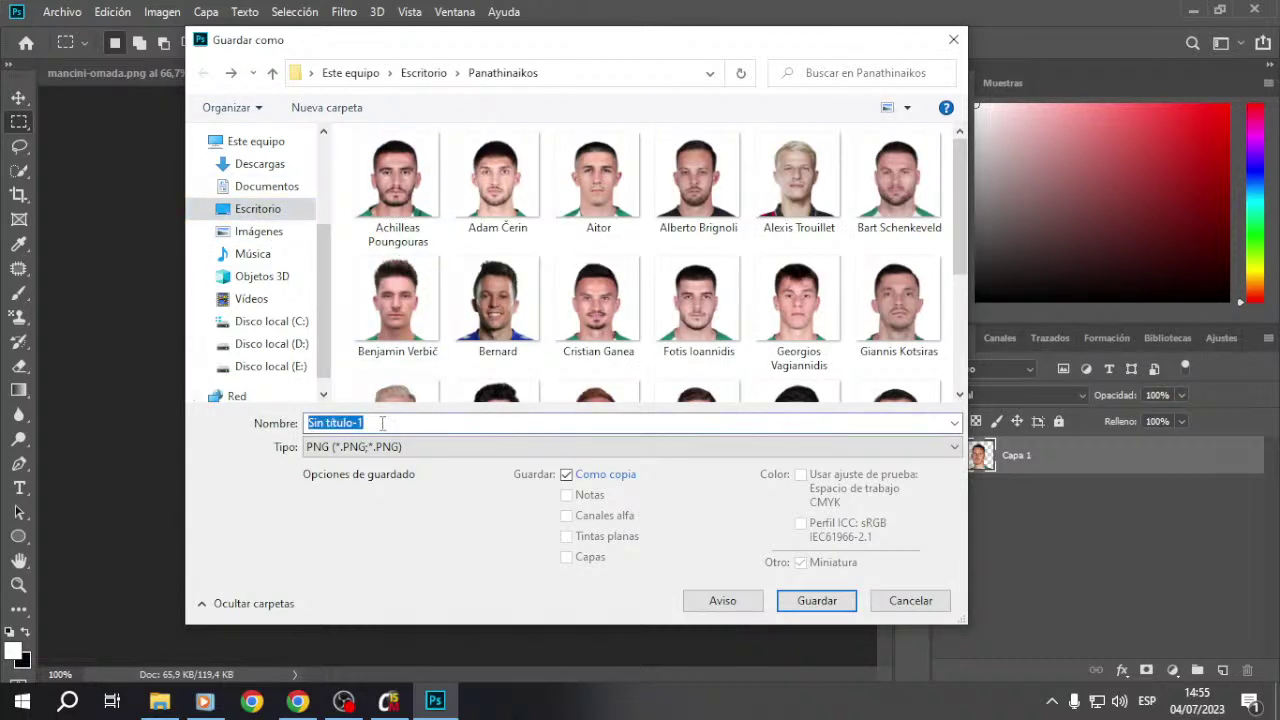
pyautogui.write('Daniel Ma')
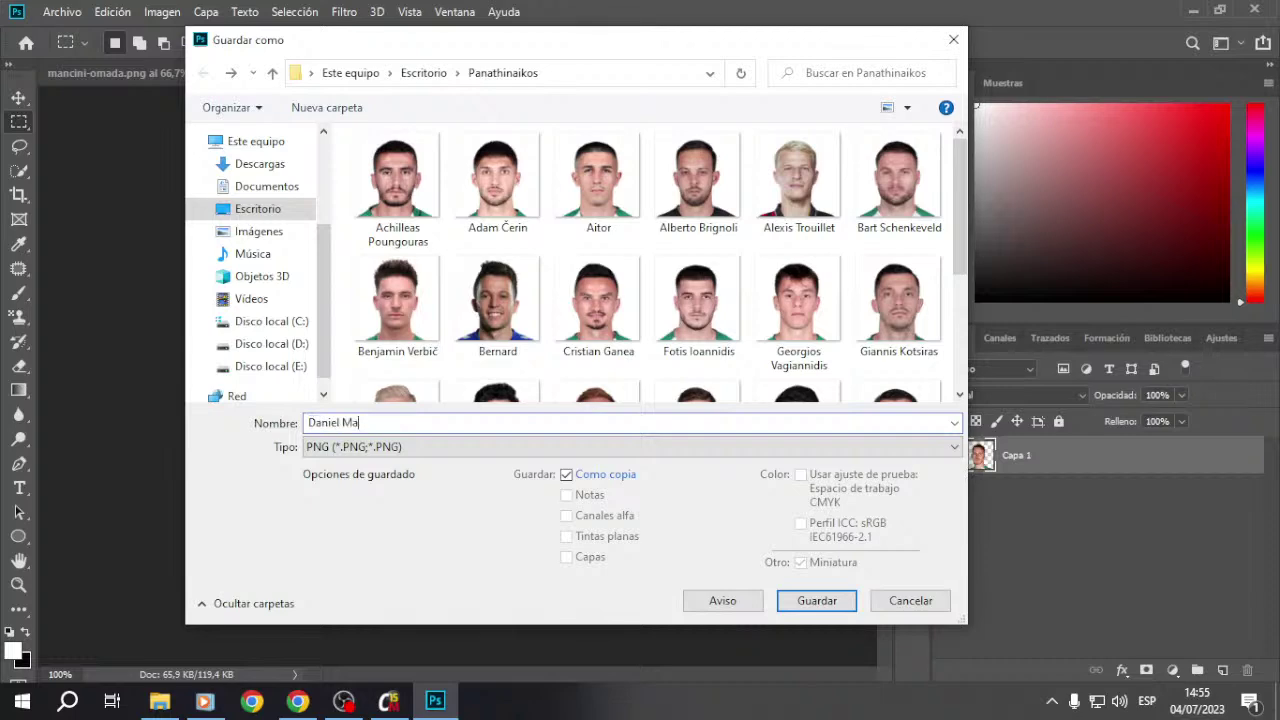
pyautogui.write('ncini')
pyautogui.press('Return')
pyautogui.press('Return')
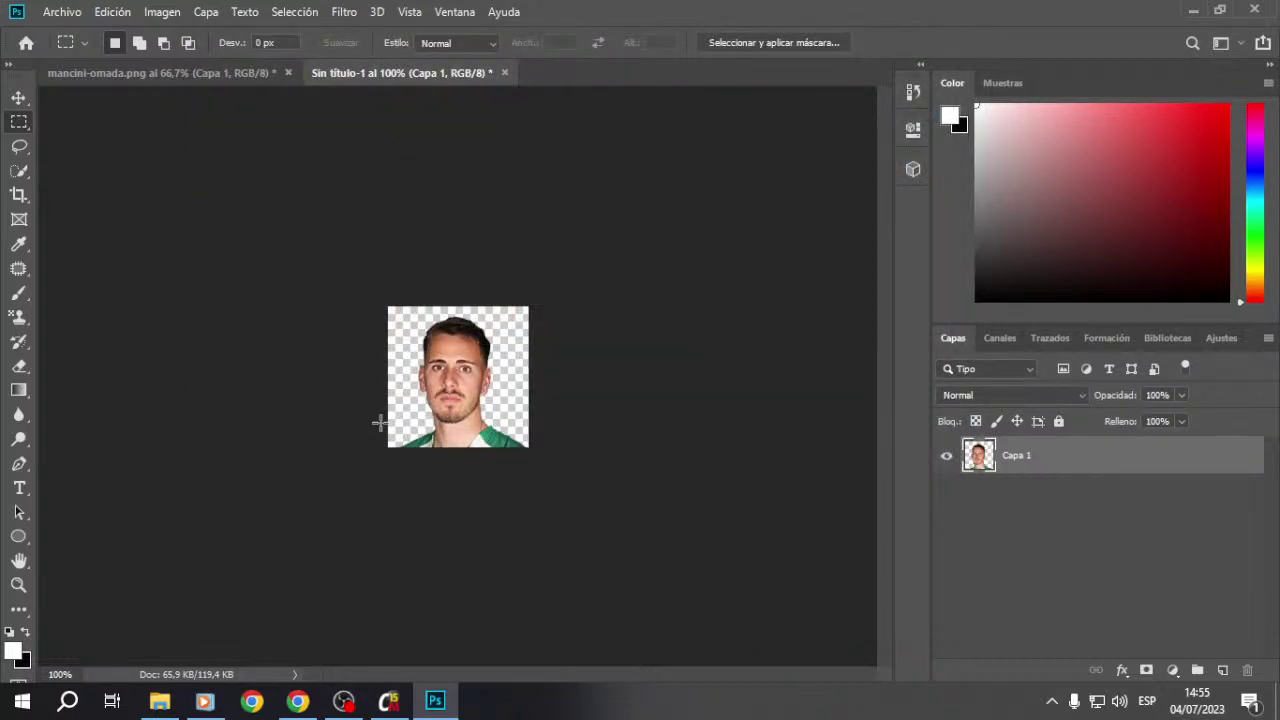
# Step: Switch to Creation Master 15, import the Daniel Mancini image as Mancini's portrait, and check it in the Panathinaikos FC roster
pyautogui.click(435, 700)
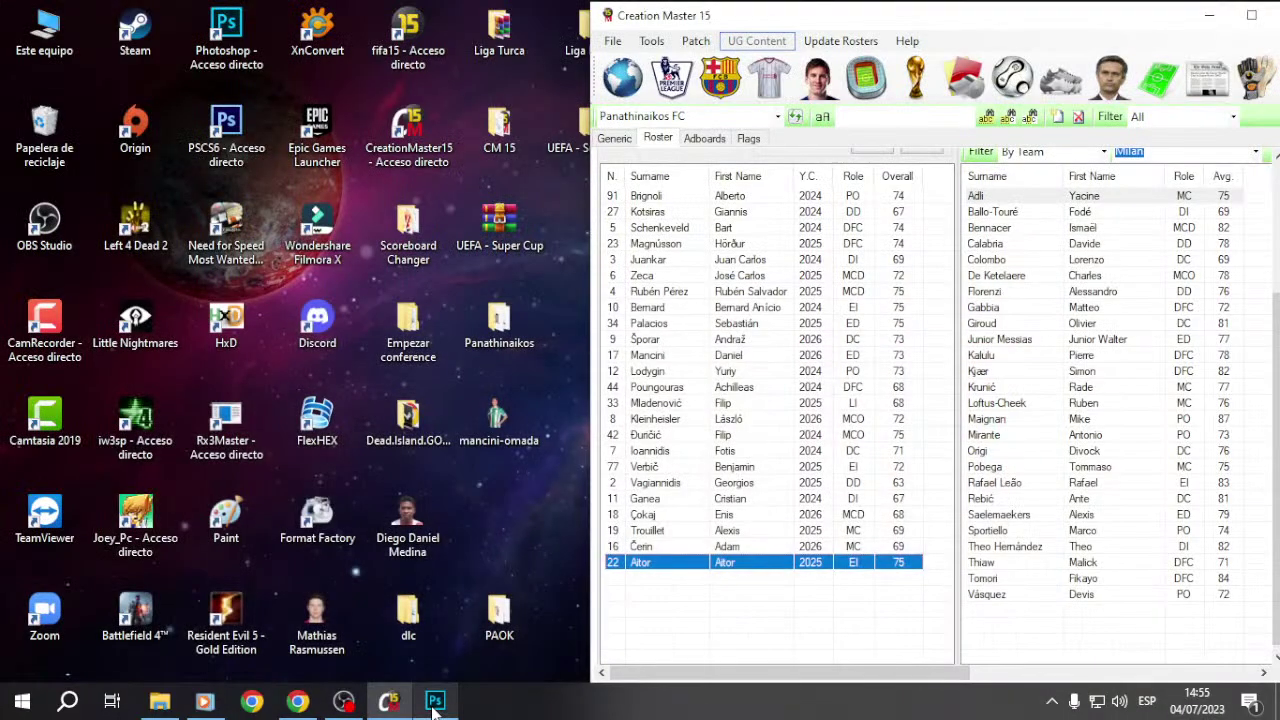
pyautogui.doubleClick(688, 356)
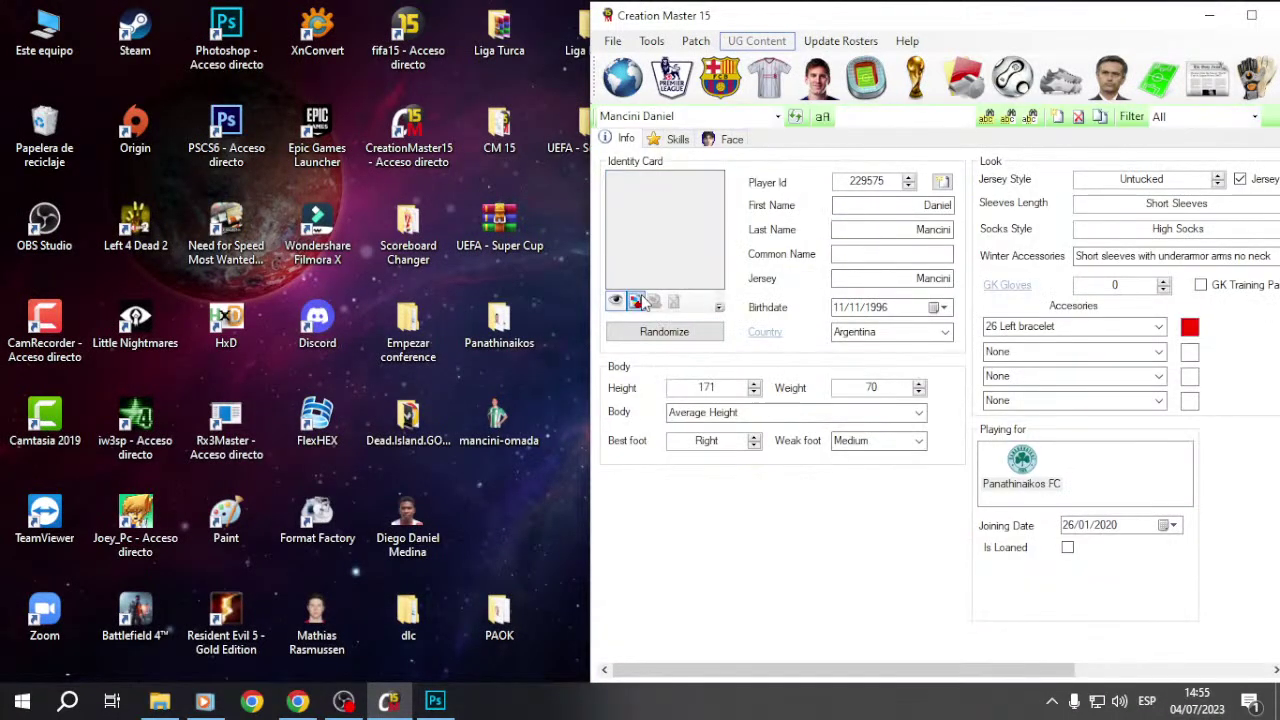
pyautogui.click(668, 330)
pyautogui.doubleClick(640, 318)
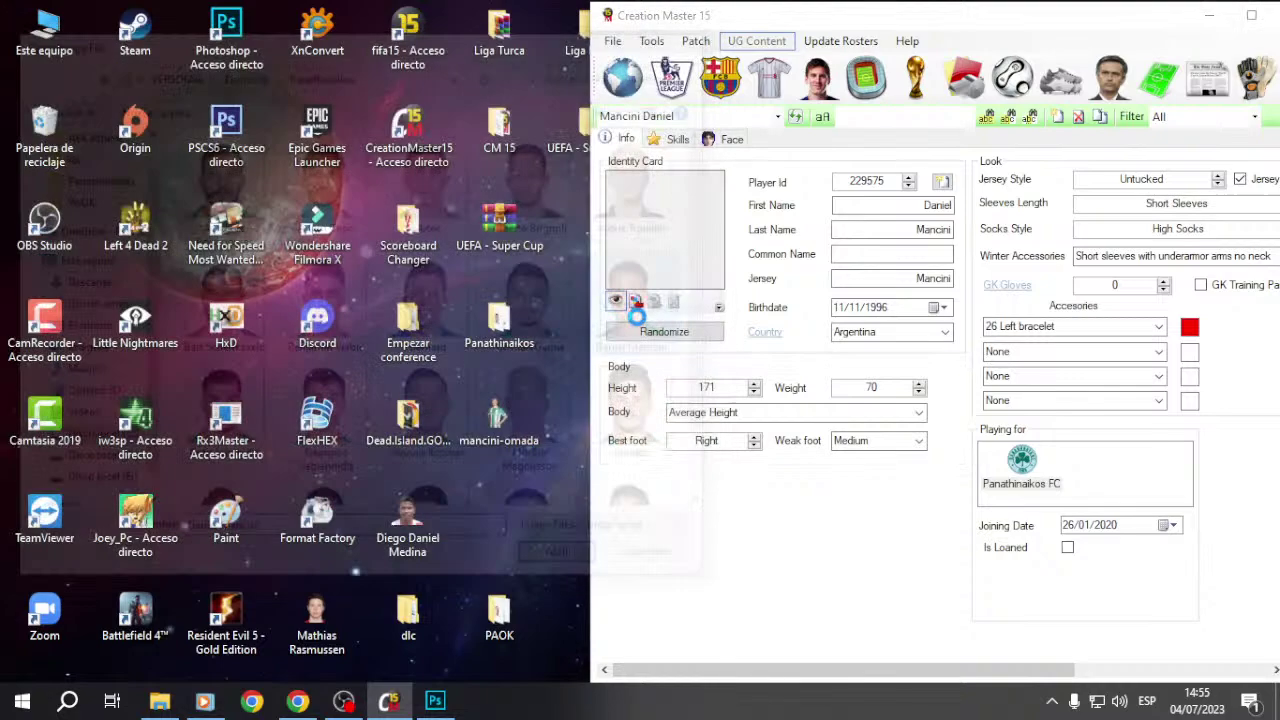
pyautogui.click(677, 139)
pyautogui.click(720, 78)
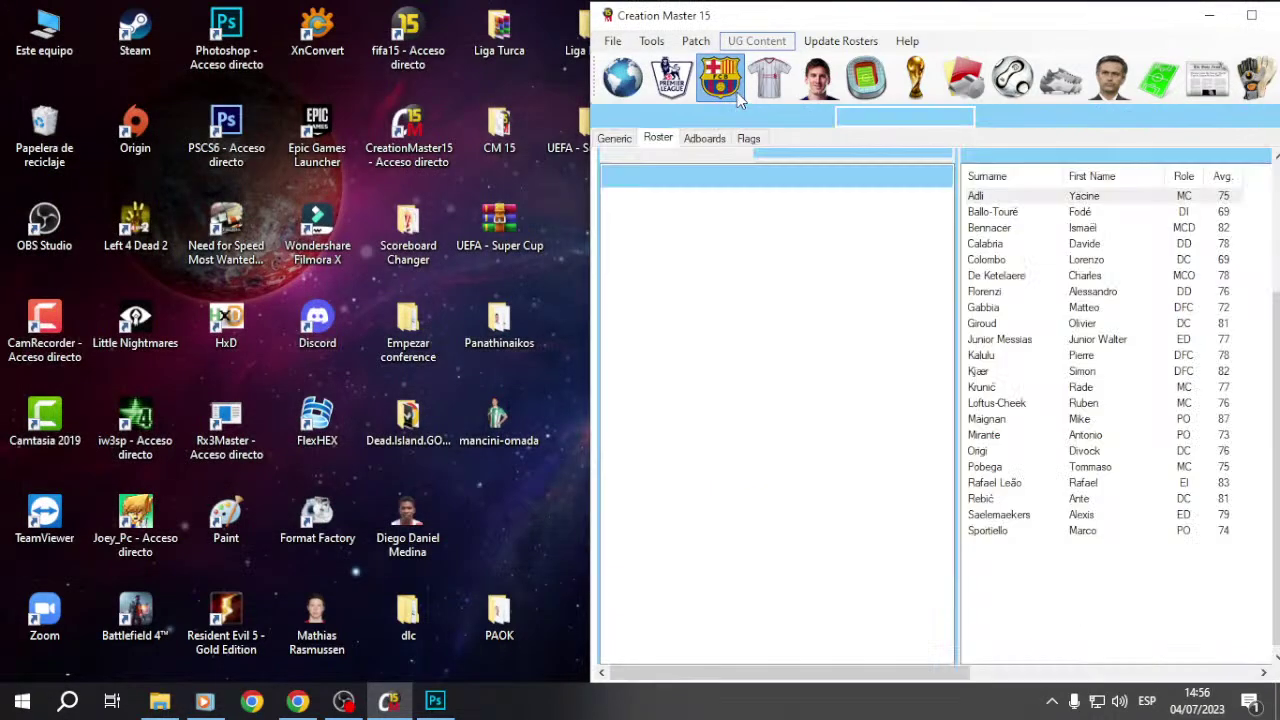
pyautogui.click(745, 340)
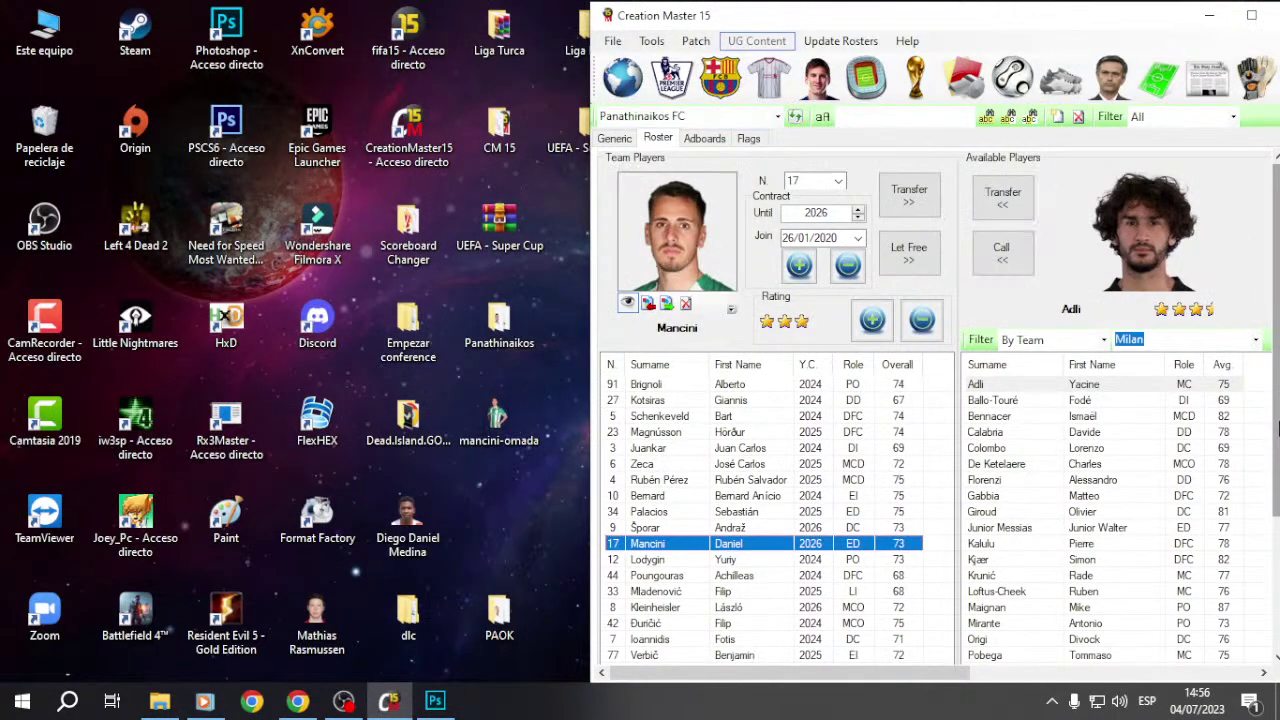
pyautogui.press('Down')
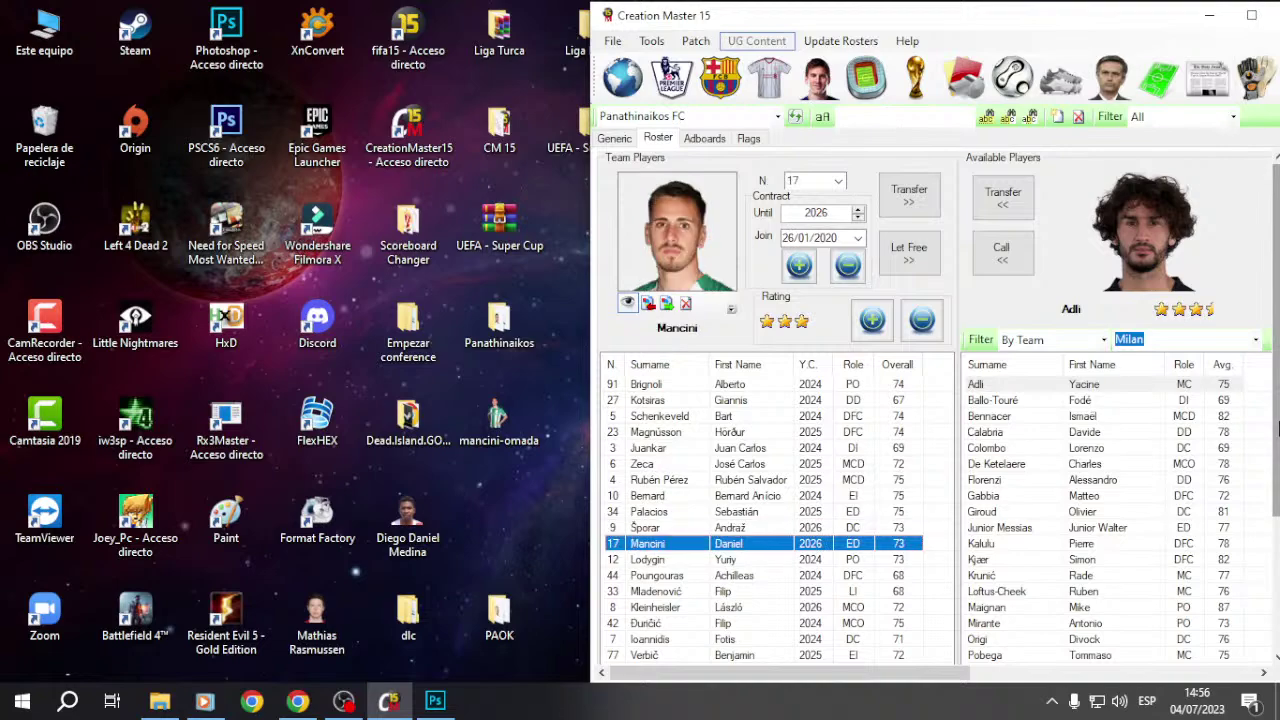
# Step: Return to Photoshop and enlarge the portrait to about 106.33% with Free Transform, keeping the top of the head inside the canvas
pyautogui.click(435, 700)
pyautogui.rightClick(497, 436)
pyautogui.click(537, 263)
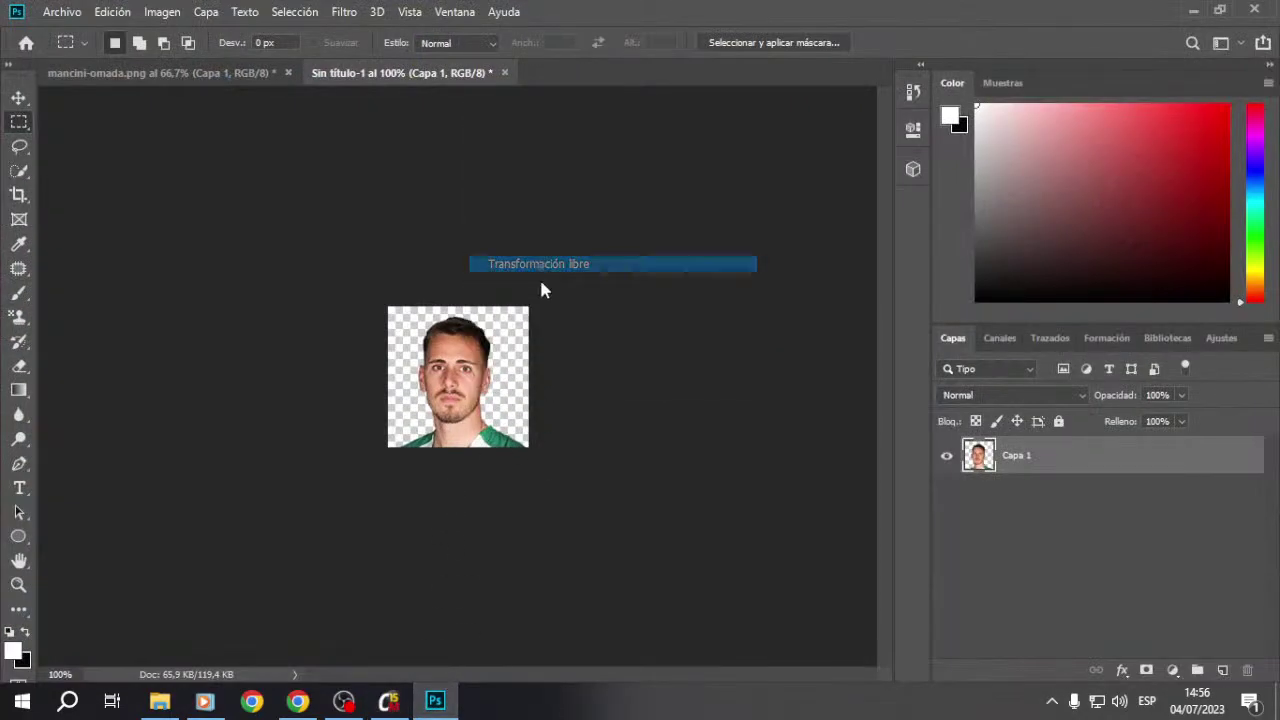
pyautogui.moveTo(514, 309); pyautogui.dragTo(465, 315)
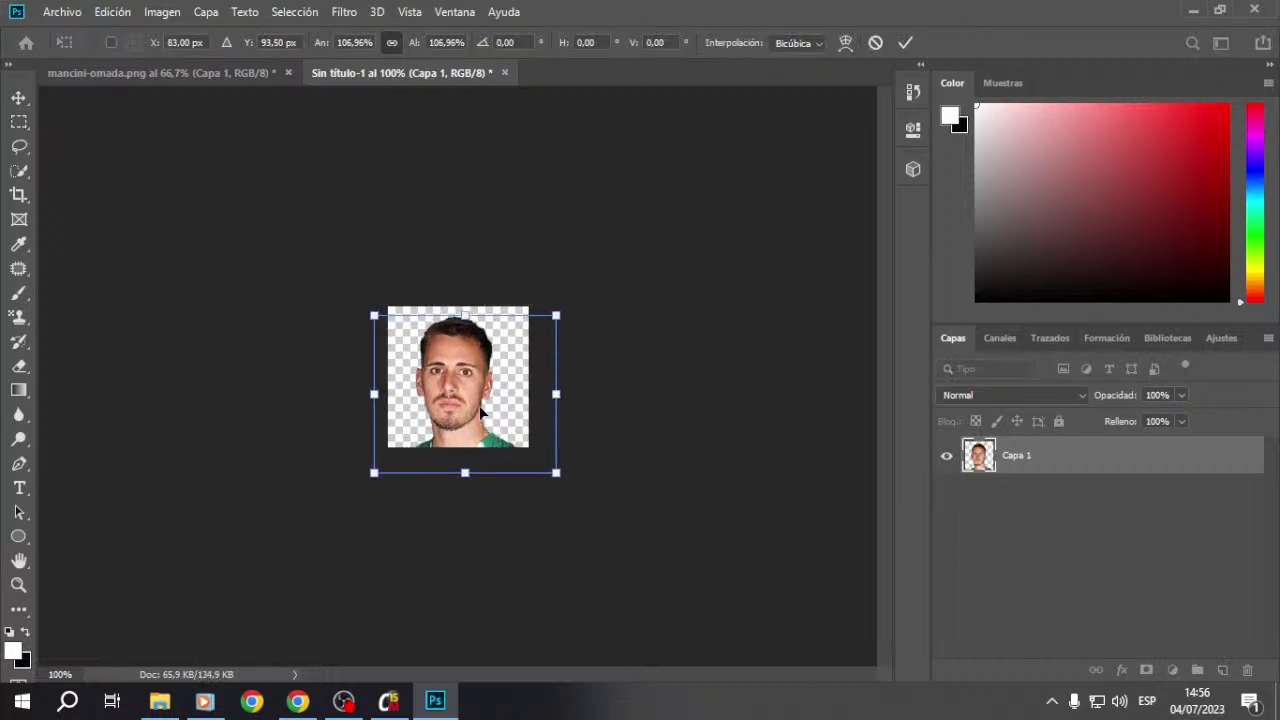
pyautogui.moveTo(475, 316); pyautogui.dragTo(474, 320)
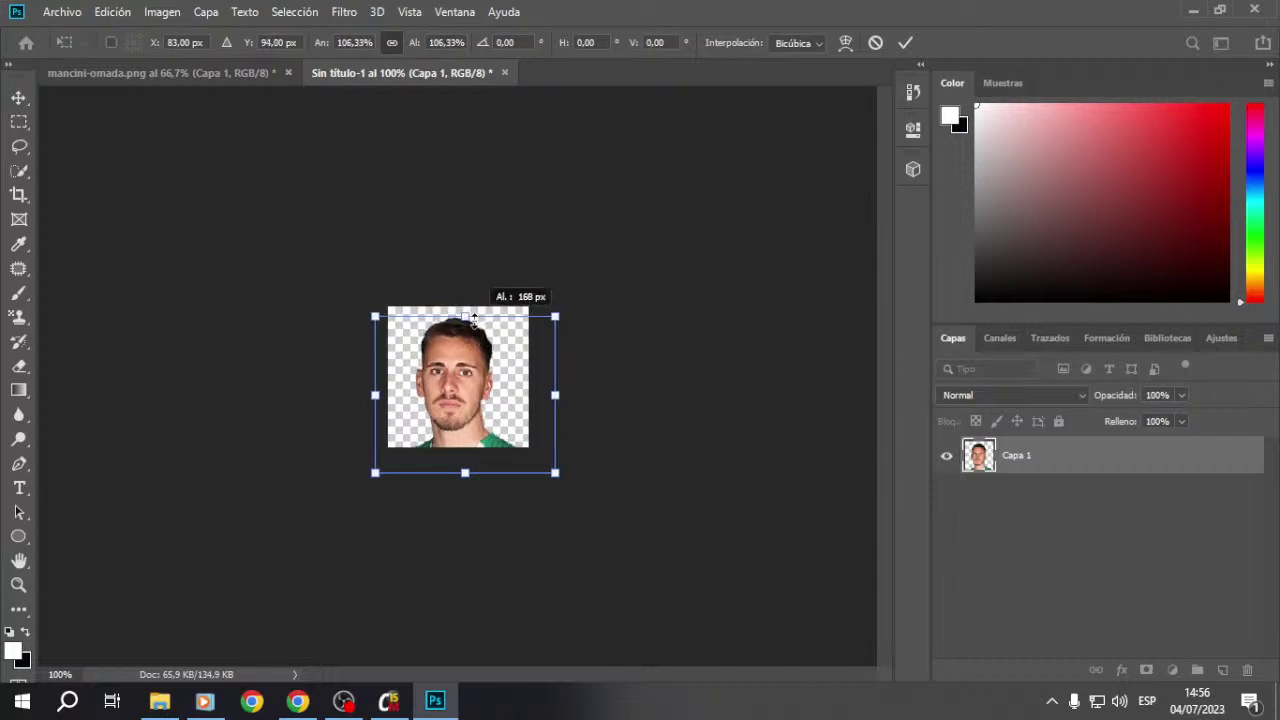
pyautogui.press('Return')
# Step: Warp both lower corners of the portrait layer slightly outward and upward, and apply the transformation
pyautogui.rightClick(475, 415)
pyautogui.click(530, 552)
pyautogui.rightClick(451, 382)
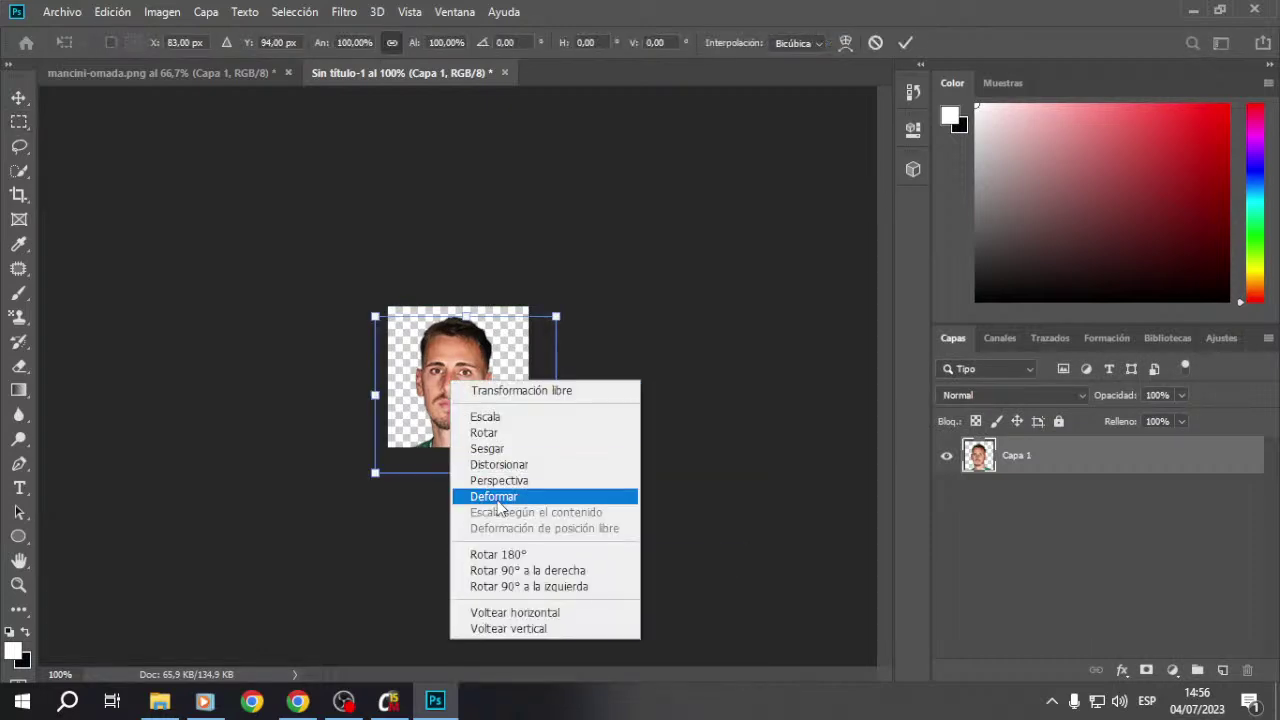
pyautogui.click(500, 497)
pyautogui.moveTo(557, 472); pyautogui.dragTo(561, 471)
pyautogui.moveTo(375, 474); pyautogui.dragTo(374, 470)
pyautogui.press('Return')
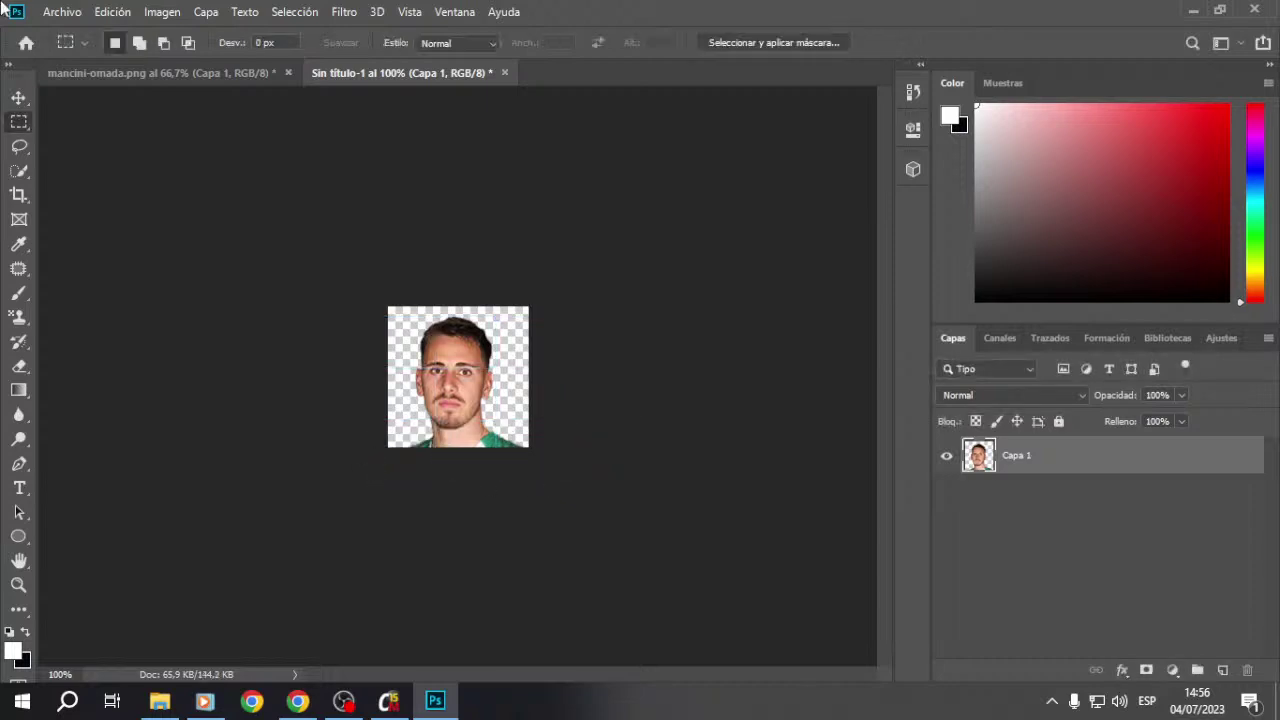
# Step: Save the adjusted portrait as a PNG over the existing Daniel Mancini file in the Panathinaikos folder
pyautogui.click(61, 11)
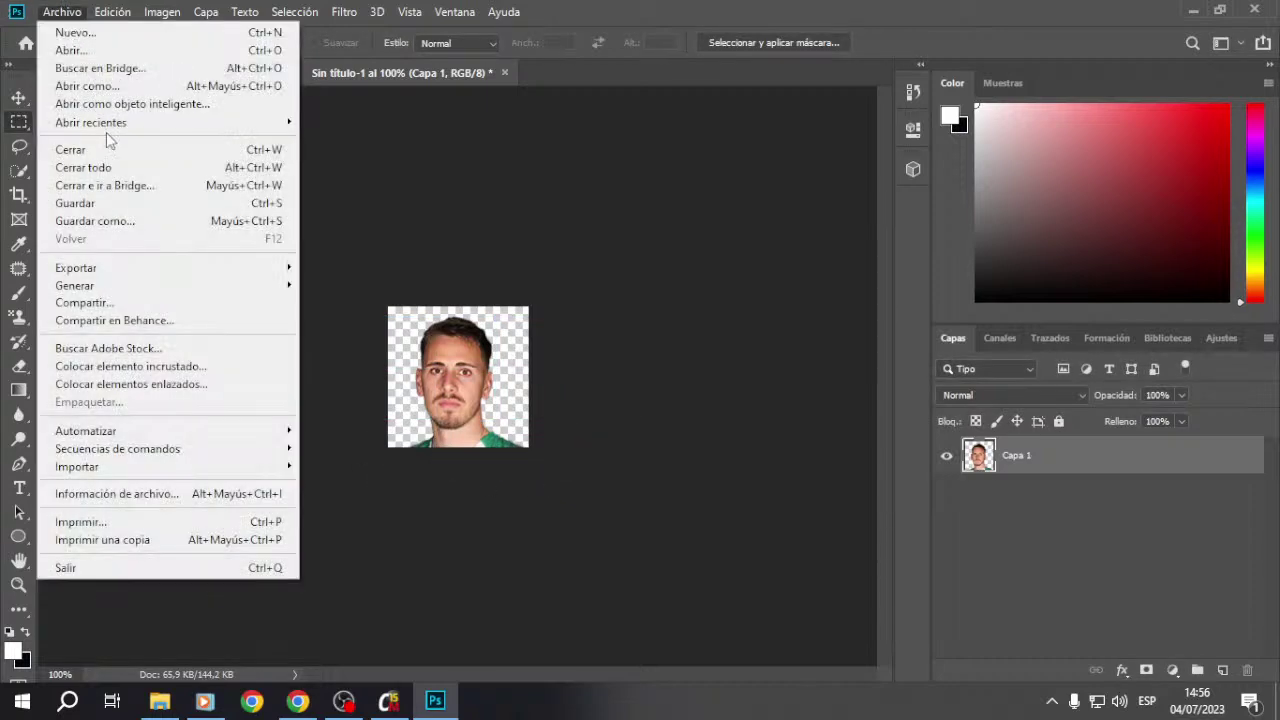
pyautogui.click(88, 220)
pyautogui.click(315, 446)
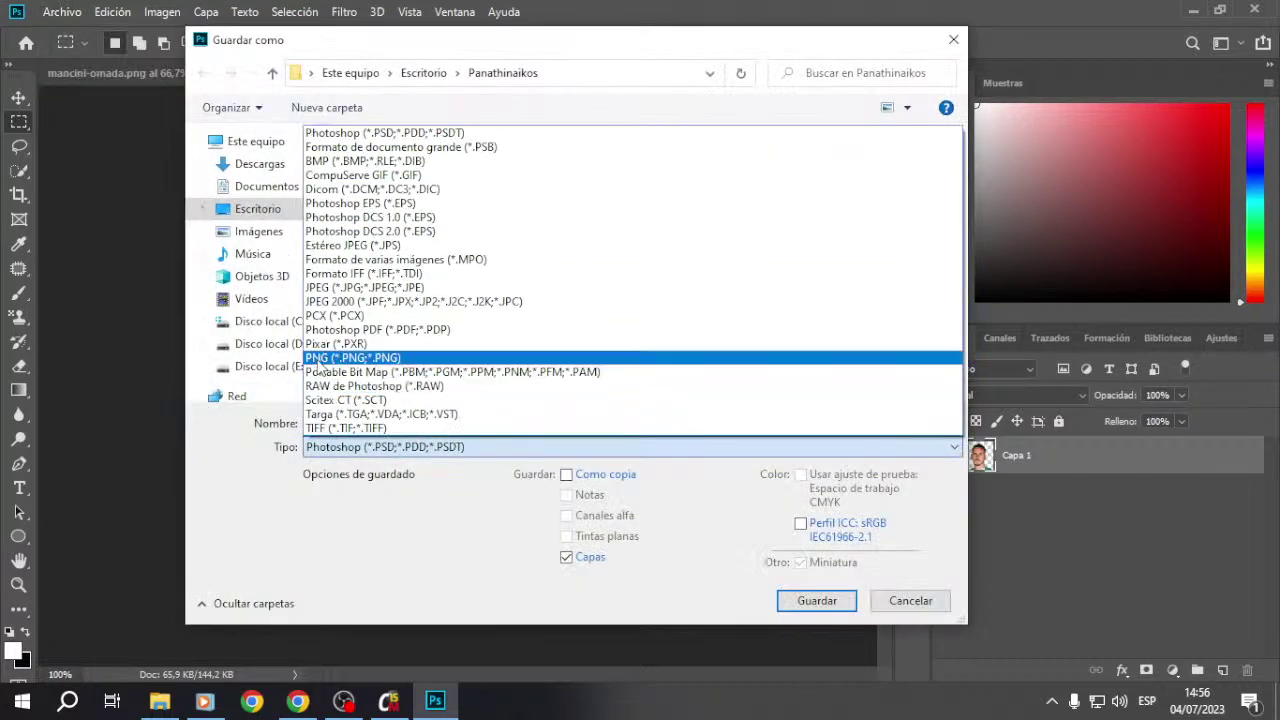
pyautogui.click(340, 357)
pyautogui.doubleClick(728, 360)
pyautogui.click(704, 352)
pyautogui.click(800, 197)
# Step: Switch to Creation Master 15, replace Mancini's portrait with the updated Daniel Mancini image, and return to the team roster
pyautogui.click(1193, 13)
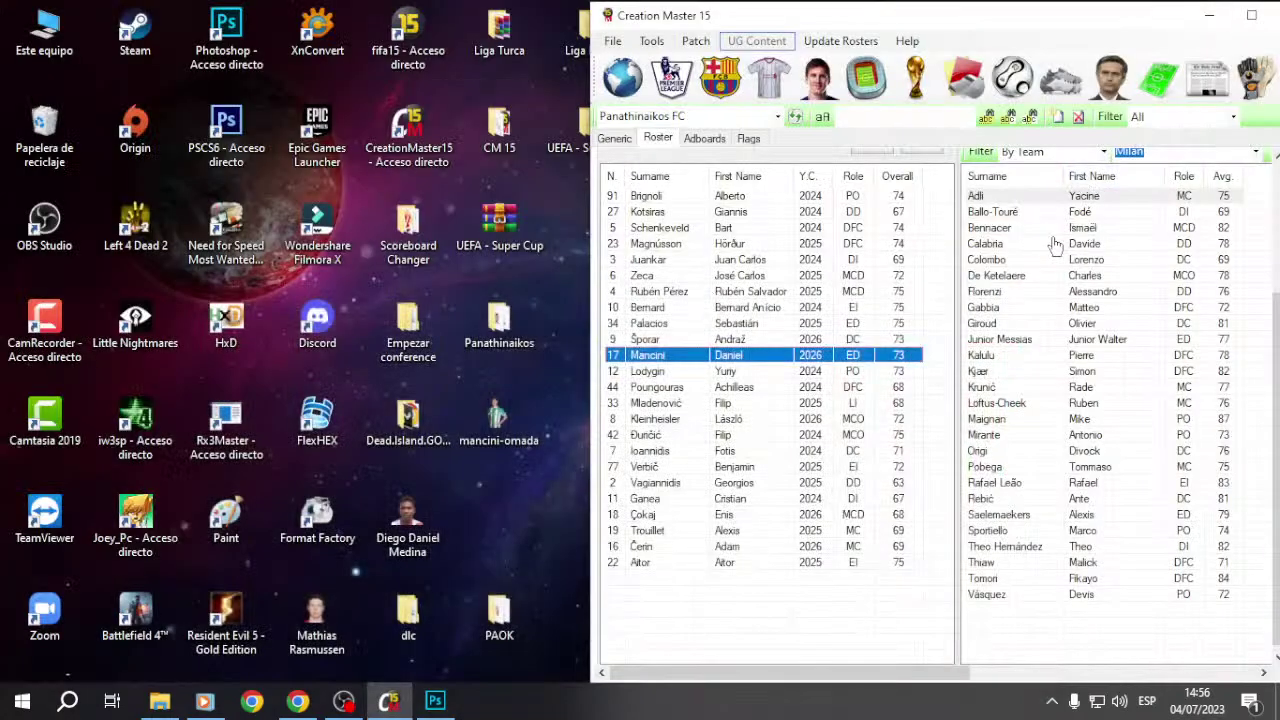
pyautogui.doubleClick(674, 357)
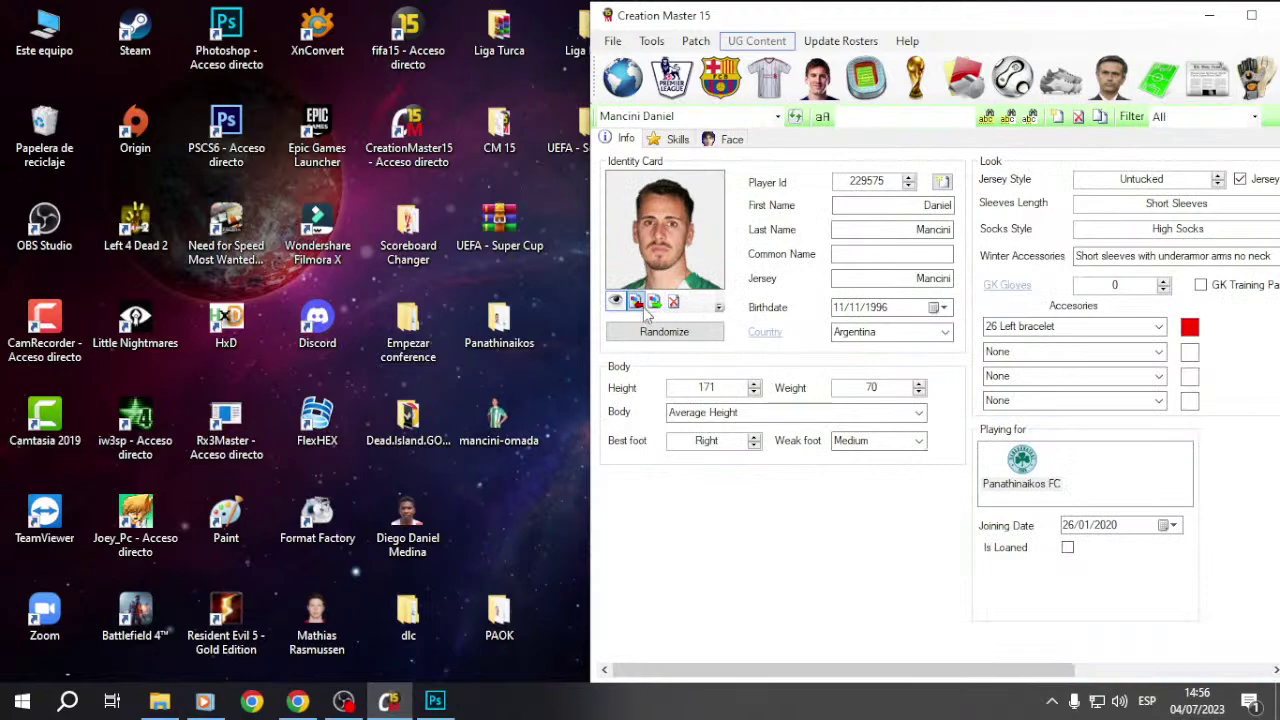
pyautogui.click(636, 303)
pyautogui.doubleClick(651, 283)
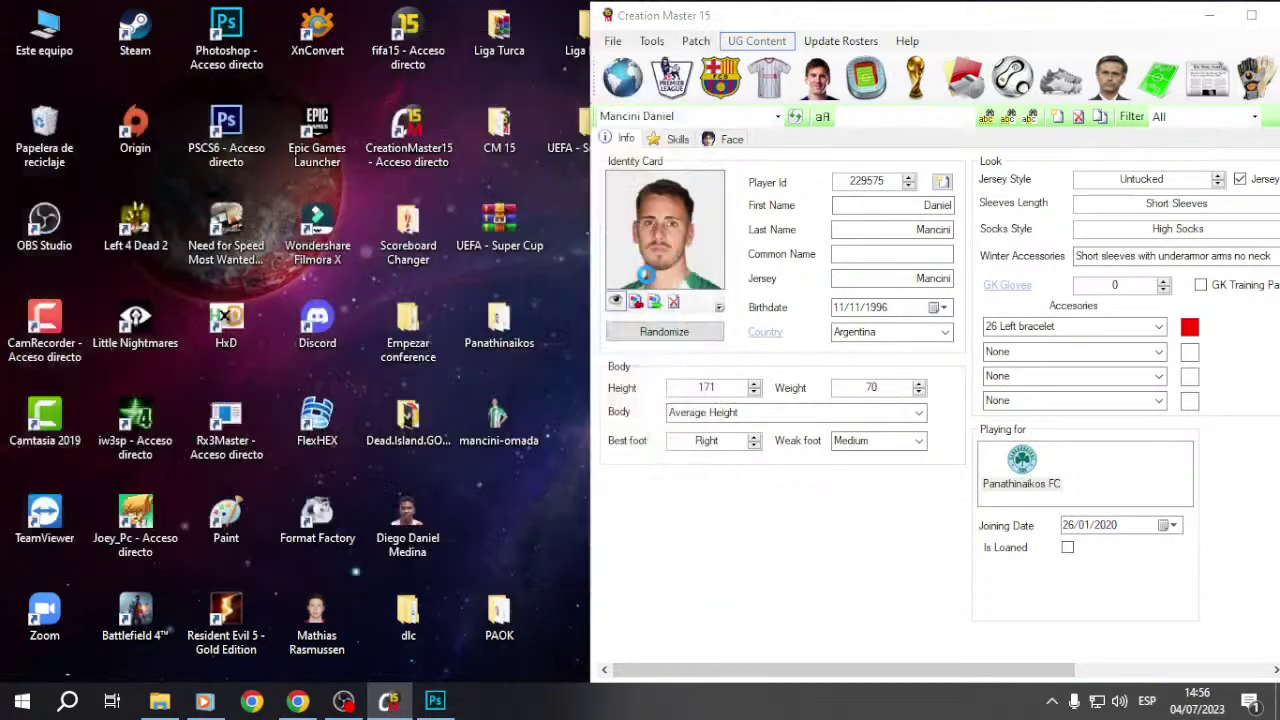
pyautogui.click(793, 116)
pyautogui.click(660, 341)
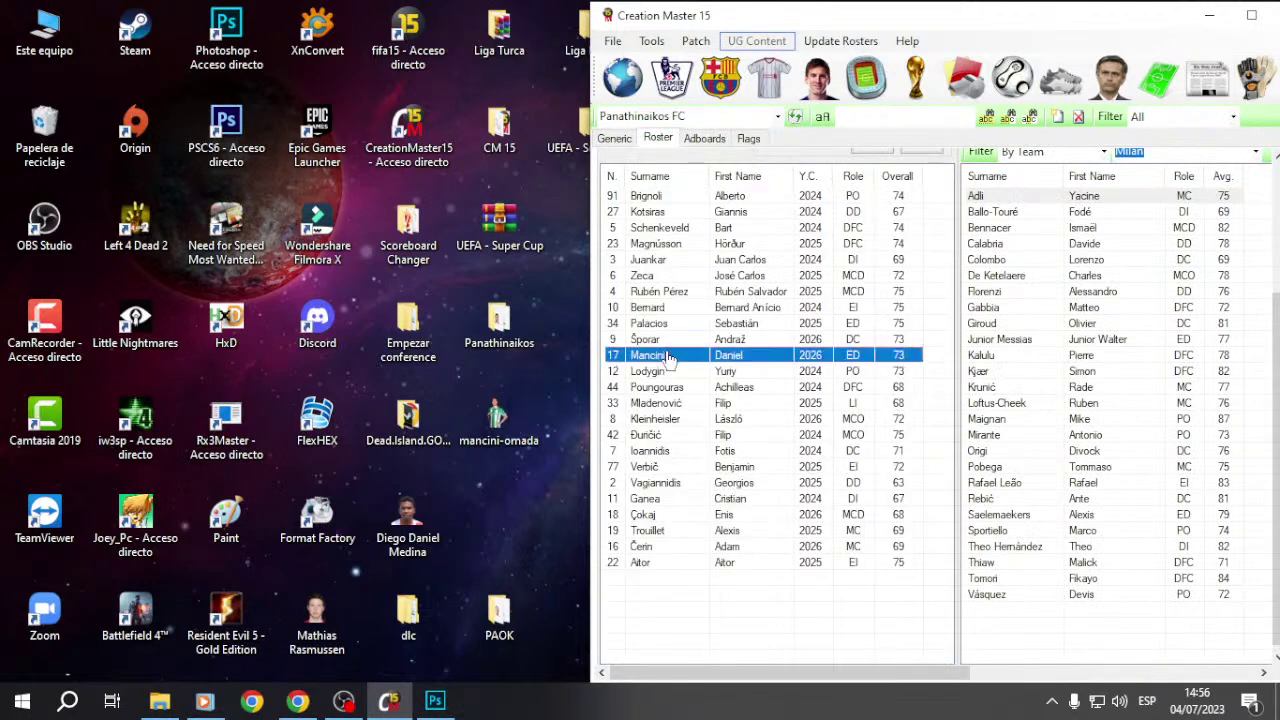
# Step: Examine the player portraits in the Panathinaikos FC roster one after another, from Šporar down to Ganea
pyautogui.press('Down')
pyautogui.press('Up')
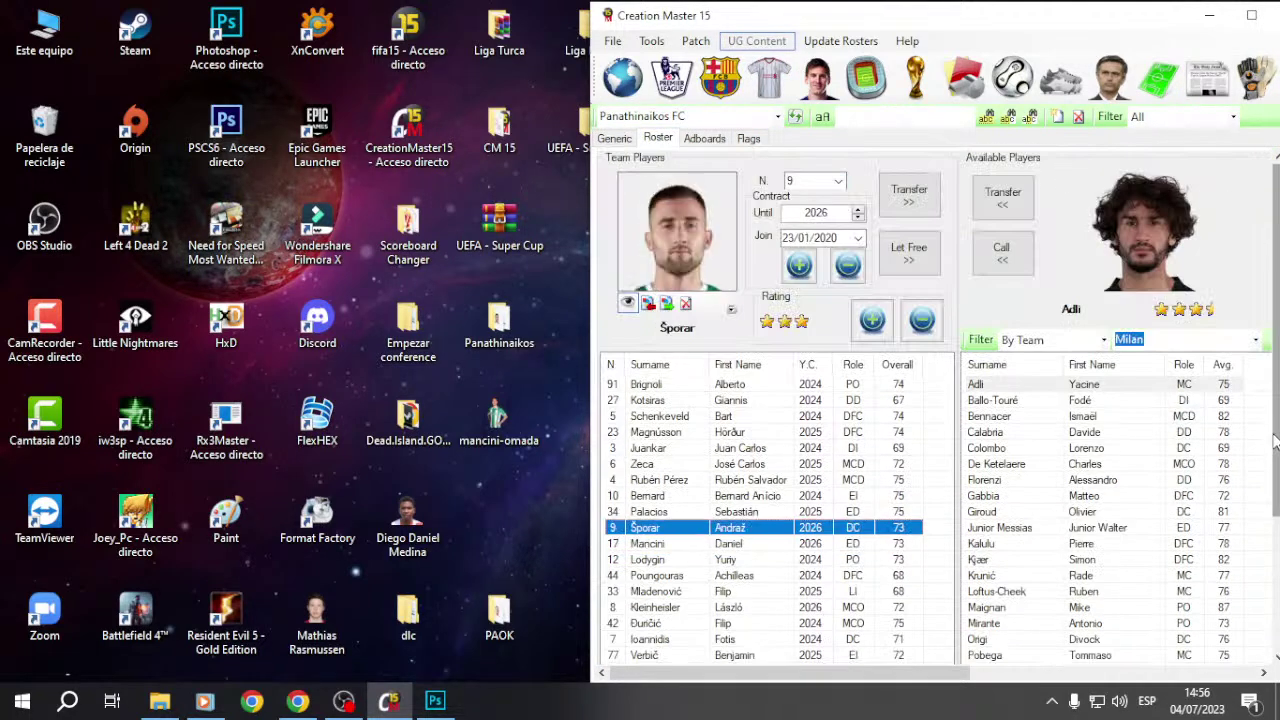
pyautogui.press('Down')
pyautogui.press('Down')
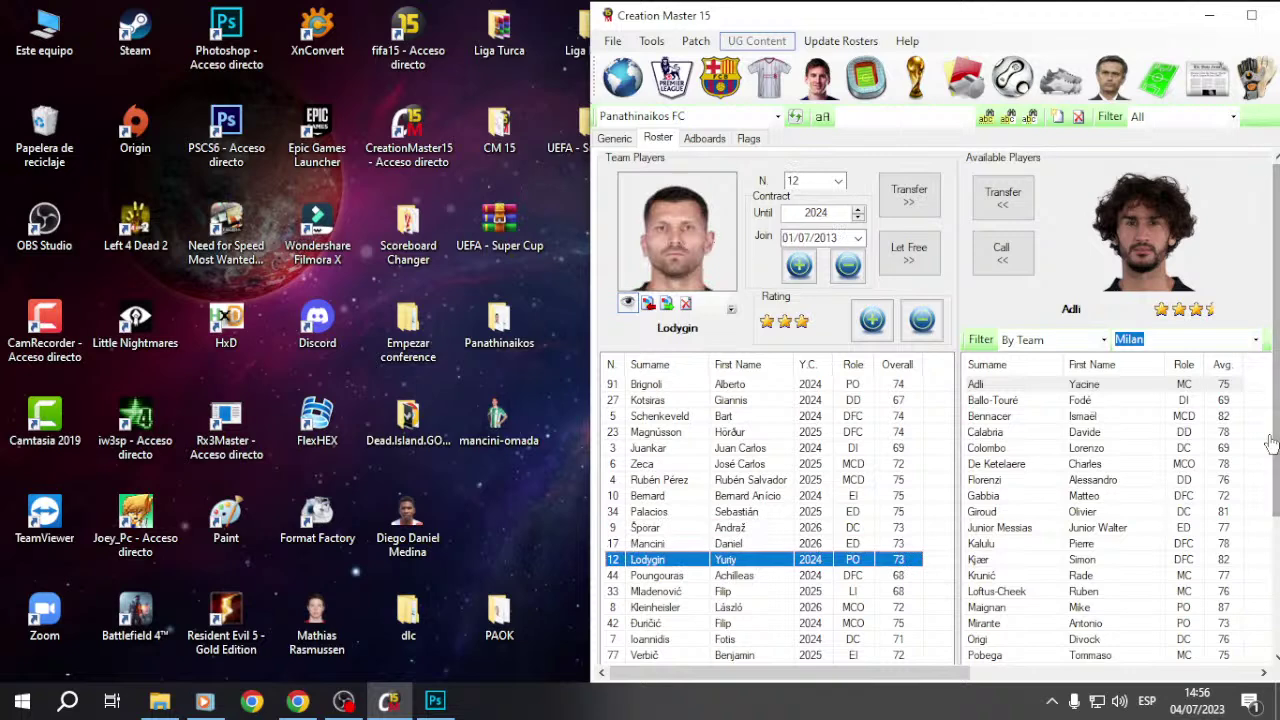
pyautogui.press('Down')
pyautogui.press('Down')
pyautogui.press('Down')
pyautogui.press('Down')
pyautogui.press('Down')
pyautogui.press('Down')
pyautogui.press('Down')
pyautogui.press('Down')
pyautogui.press('Down')
pyautogui.press('Down')
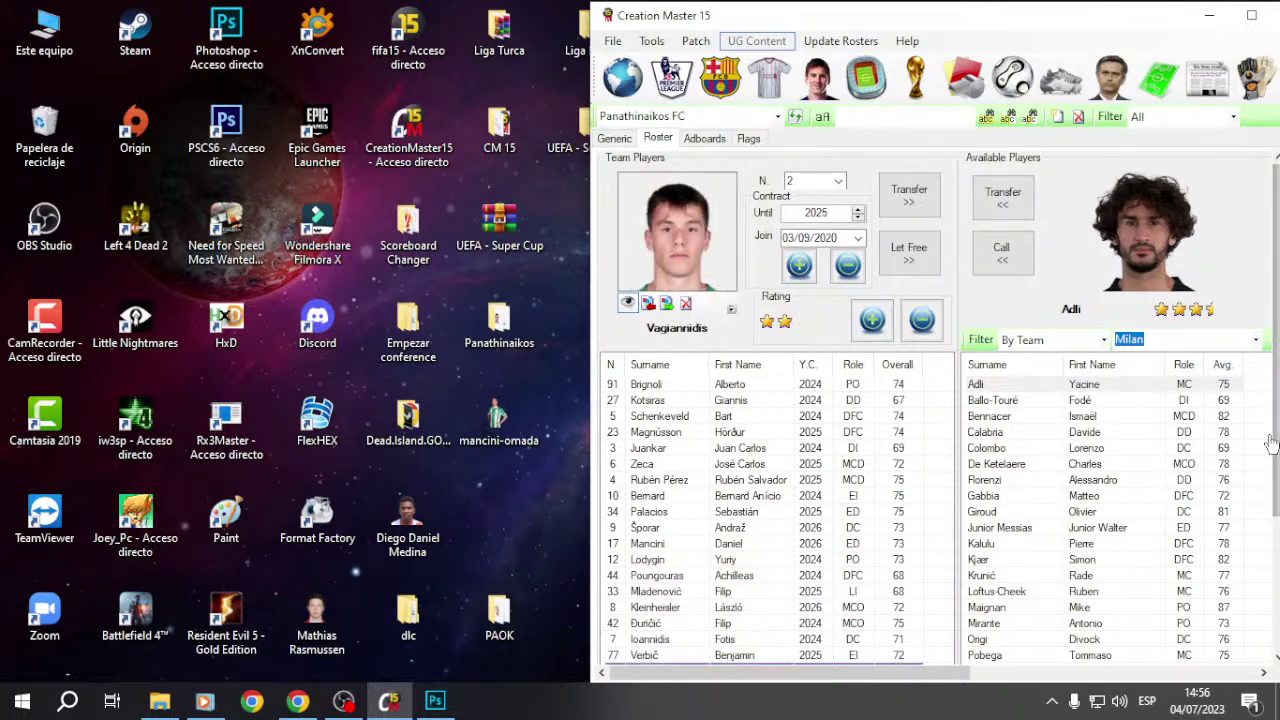
pyautogui.press('Down')
pyautogui.press('Down')
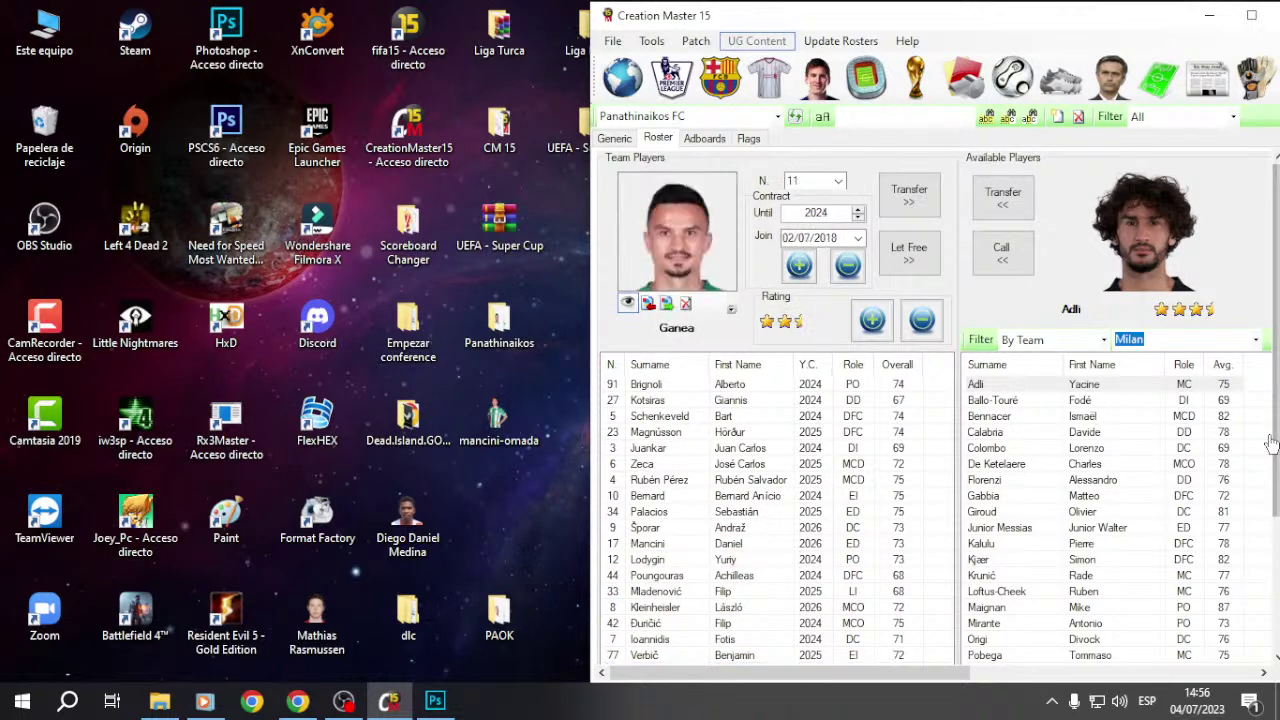
pyautogui.scroll(-3, 1000, 450)
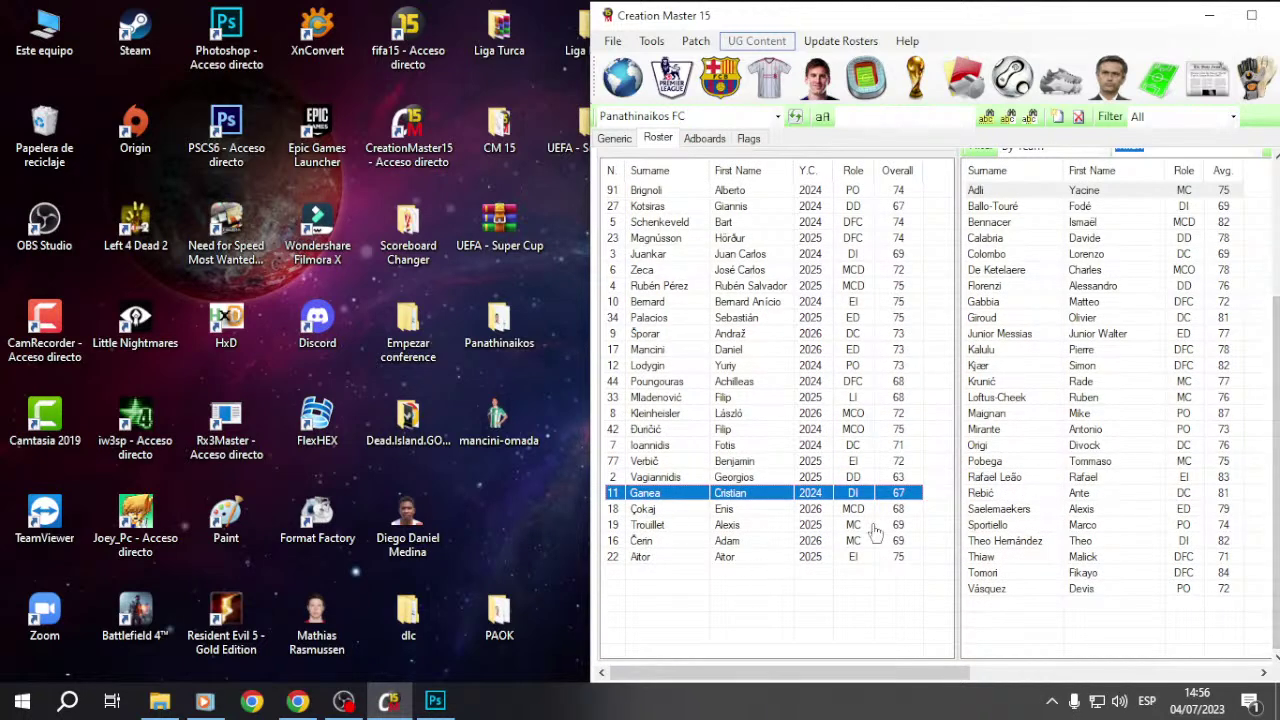
# Step: Delete the mancini-omada image from the desktop and load the Diego Daniel Medina and Mathias Rasmussen images into XnConvert
pyautogui.scroll(2, 1272, 505)
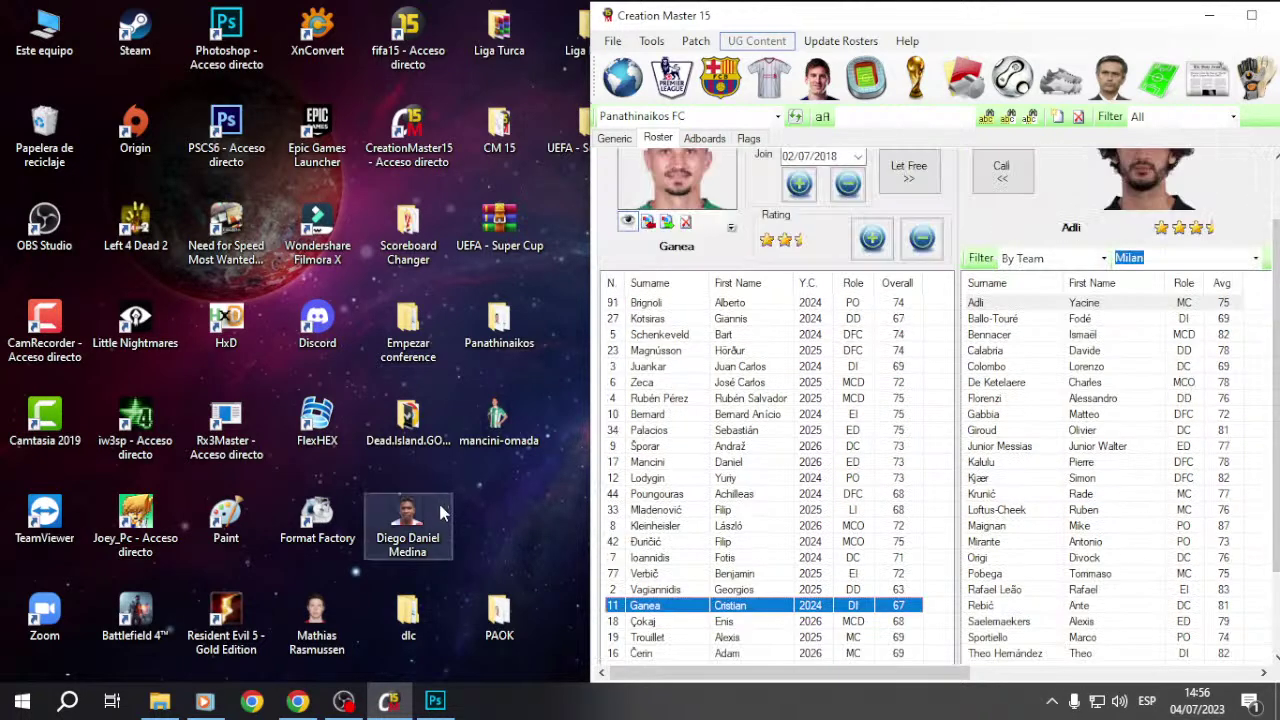
pyautogui.click(490, 440)
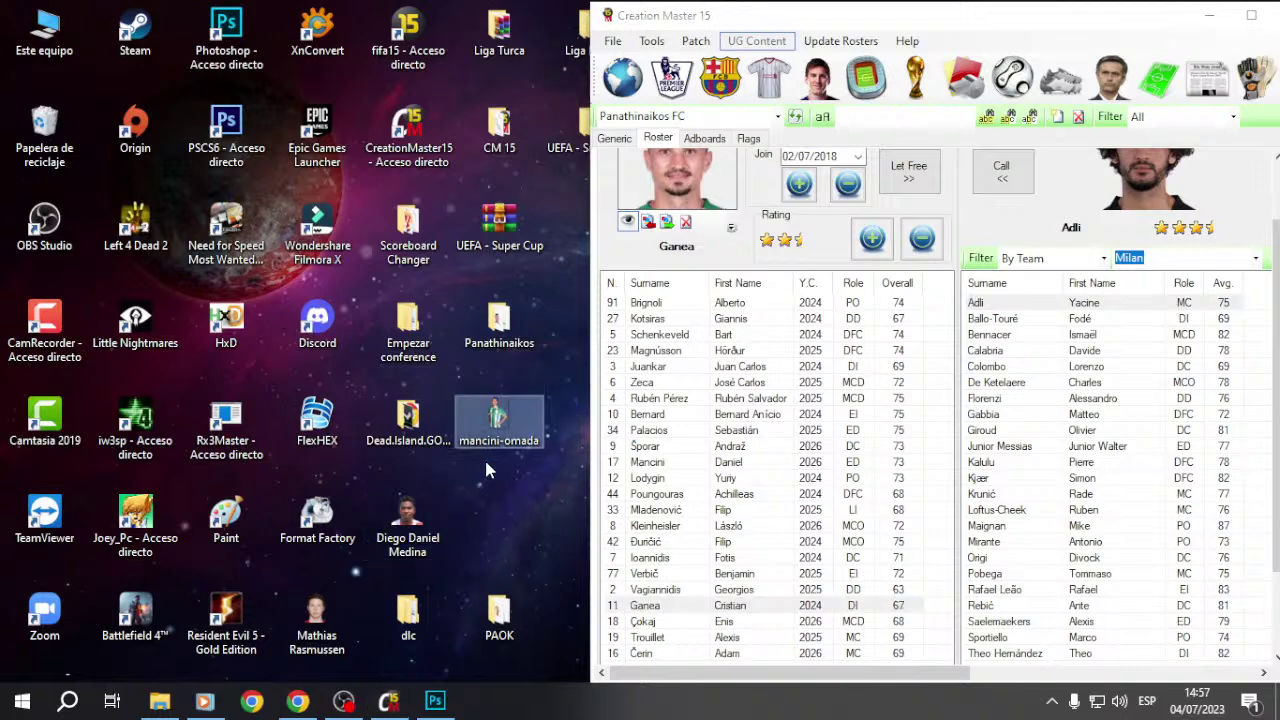
pyautogui.click(405, 522)
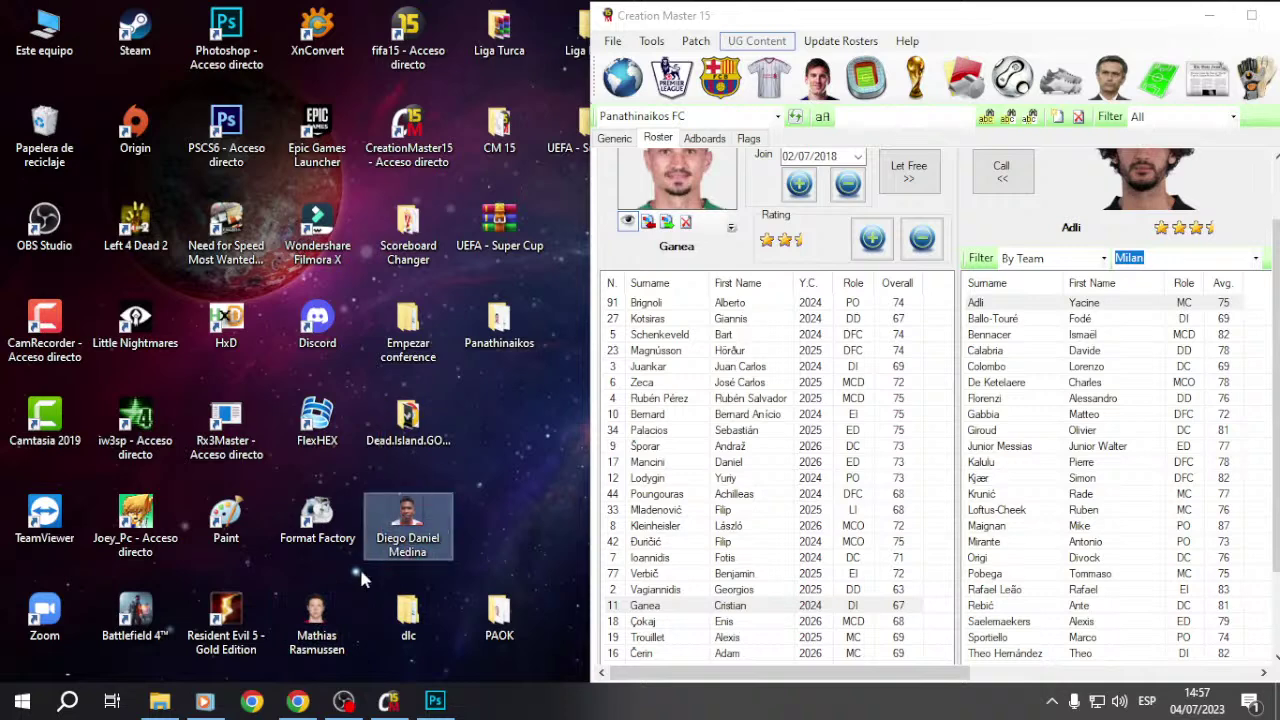
pyautogui.keyDown('ctrl'); pyautogui.click(328, 612); pyautogui.keyUp('ctrl')
pyautogui.moveTo(328, 612); pyautogui.dragTo(329, 65)
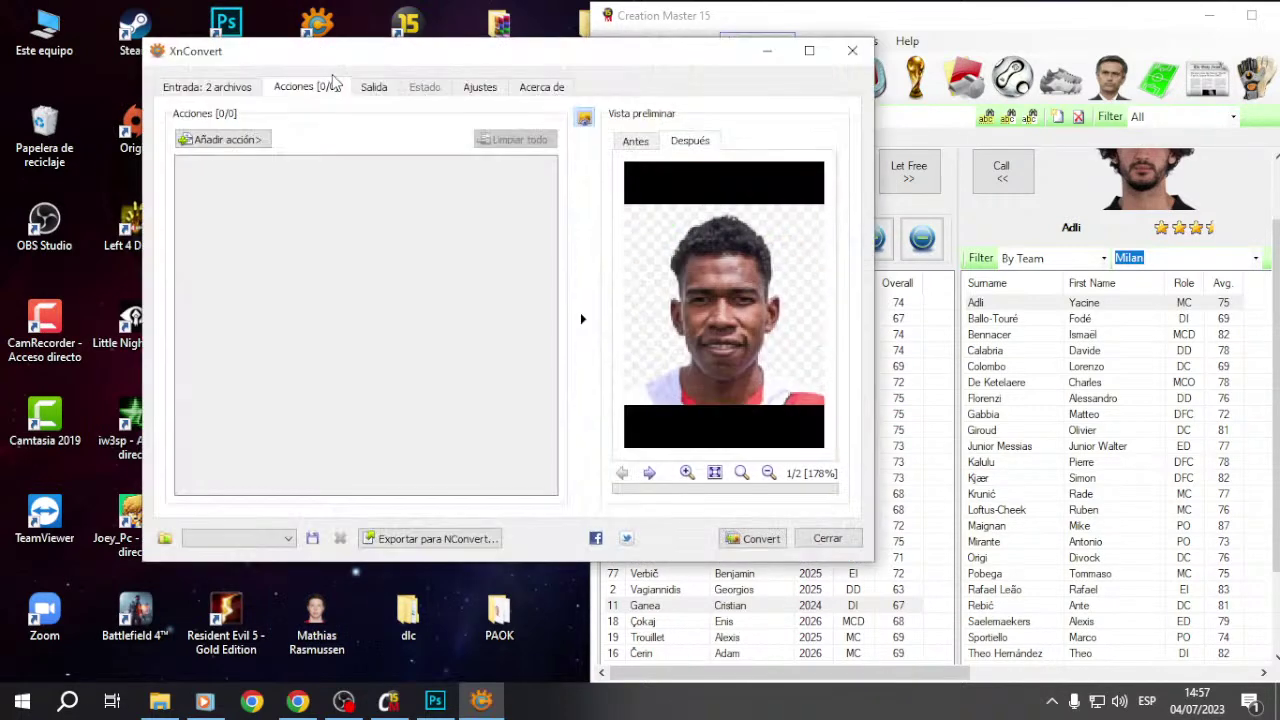
# Step: Convert both images to PNG in the Minifaces Convertidos folder, close XnConvert, and clear the two originals off the desktop
pyautogui.click(374, 87)
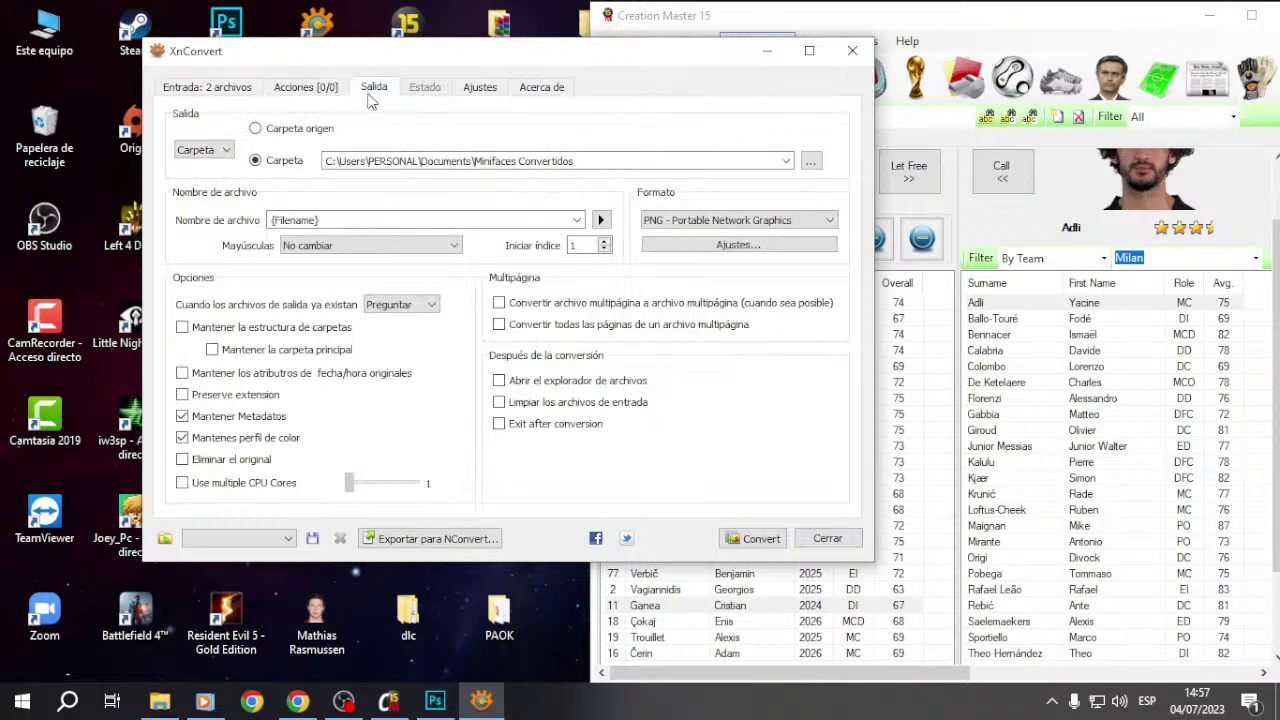
pyautogui.click(760, 539)
pyautogui.click(827, 538)
pyautogui.rightClick(524, 460)
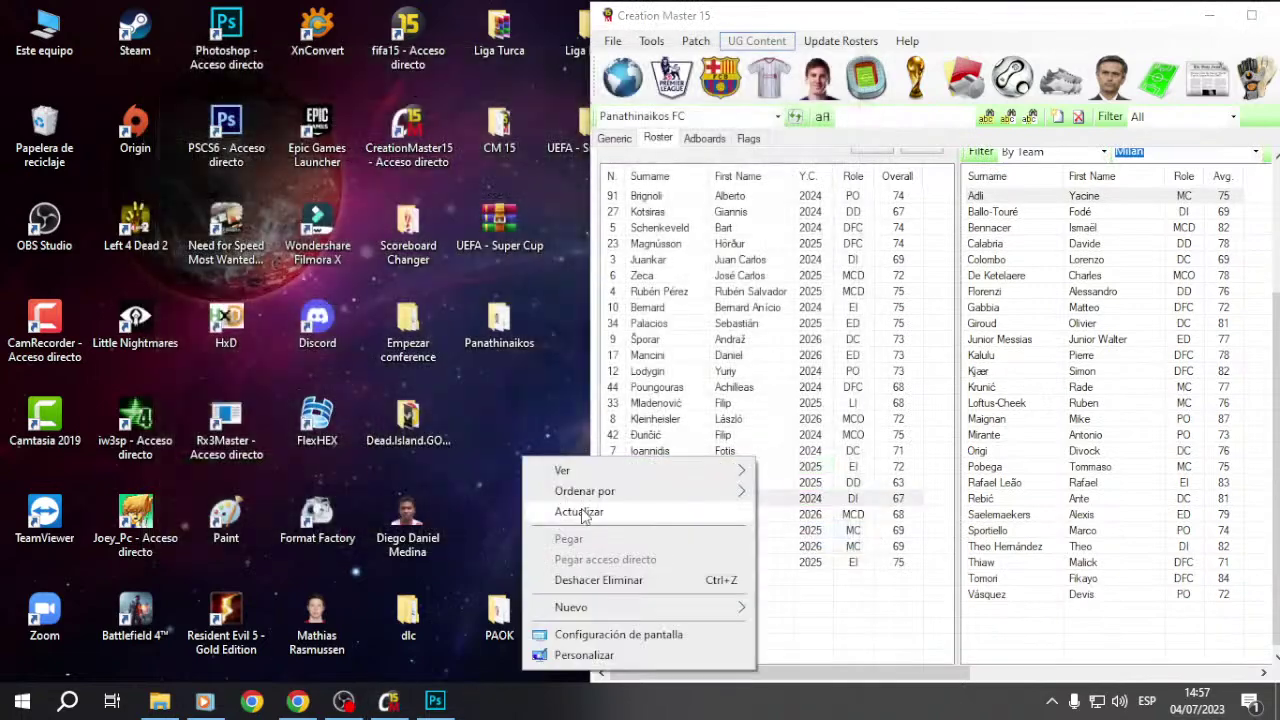
pyautogui.click(579, 512)
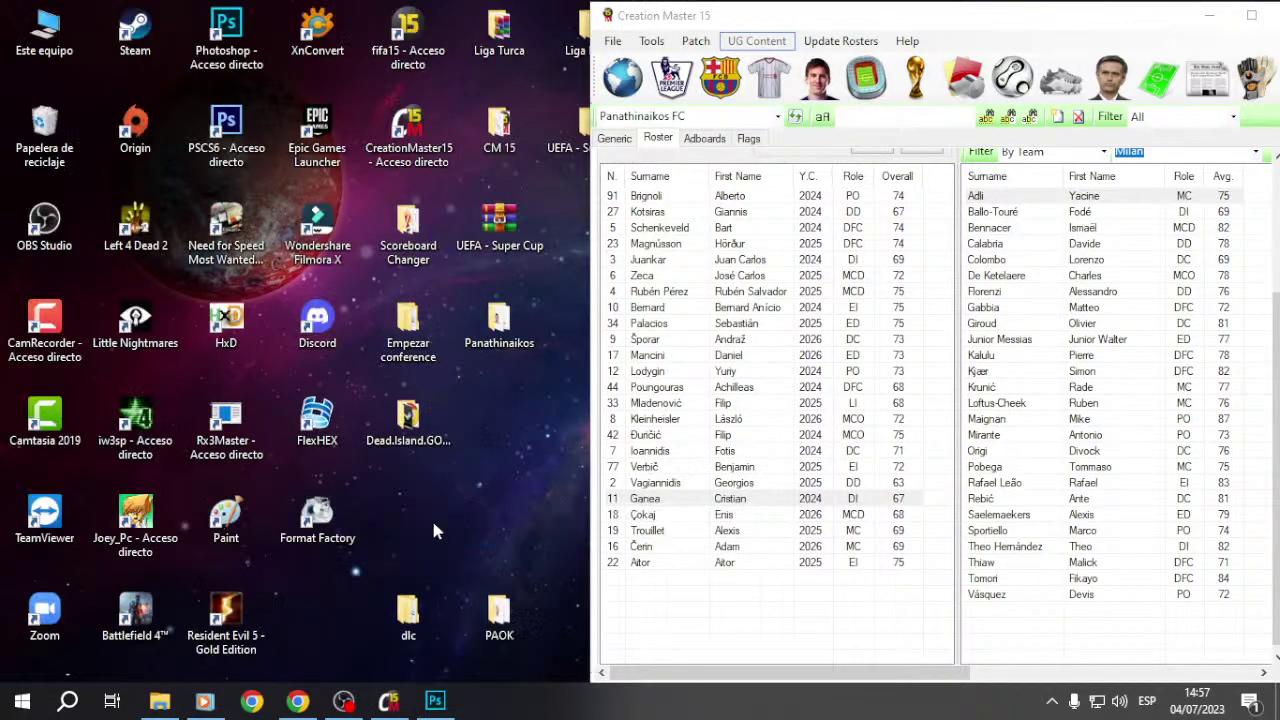
# Step: Move the two converted portraits from the Minifaces Convertidos folder in Documents to the desktop and close the folder window
pyautogui.doubleClick(499, 318)
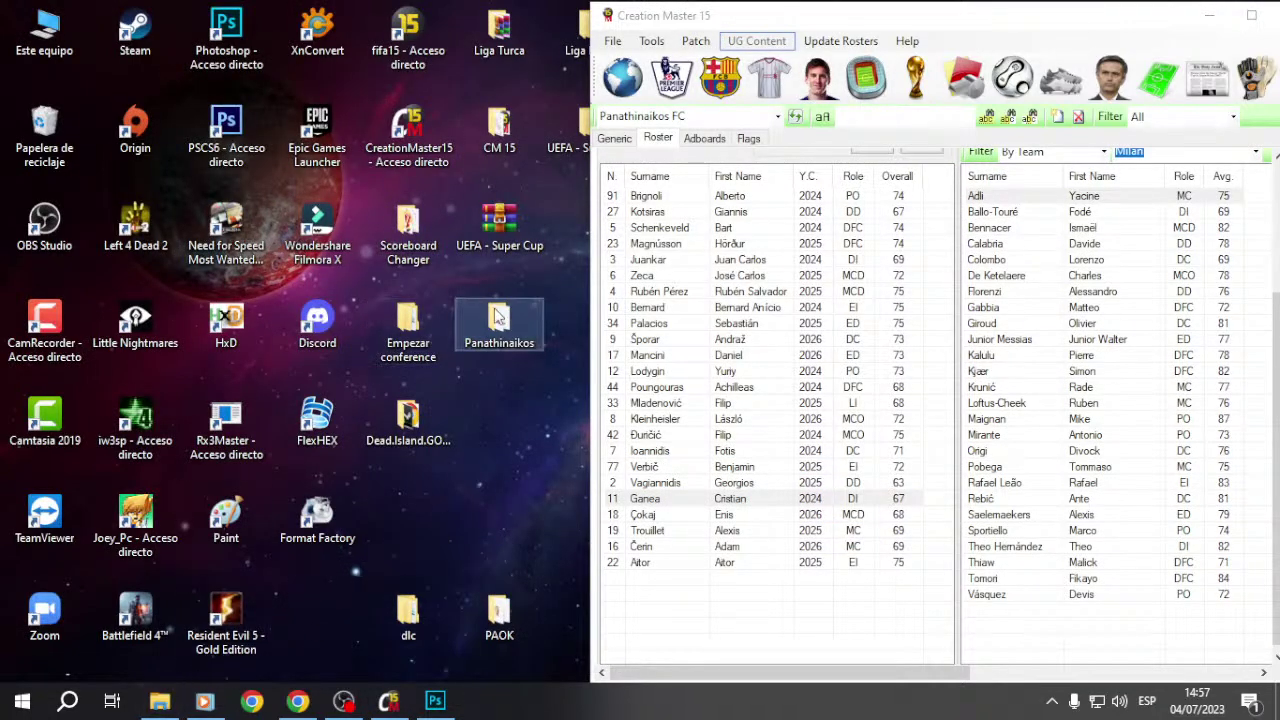
pyautogui.click(88, 312)
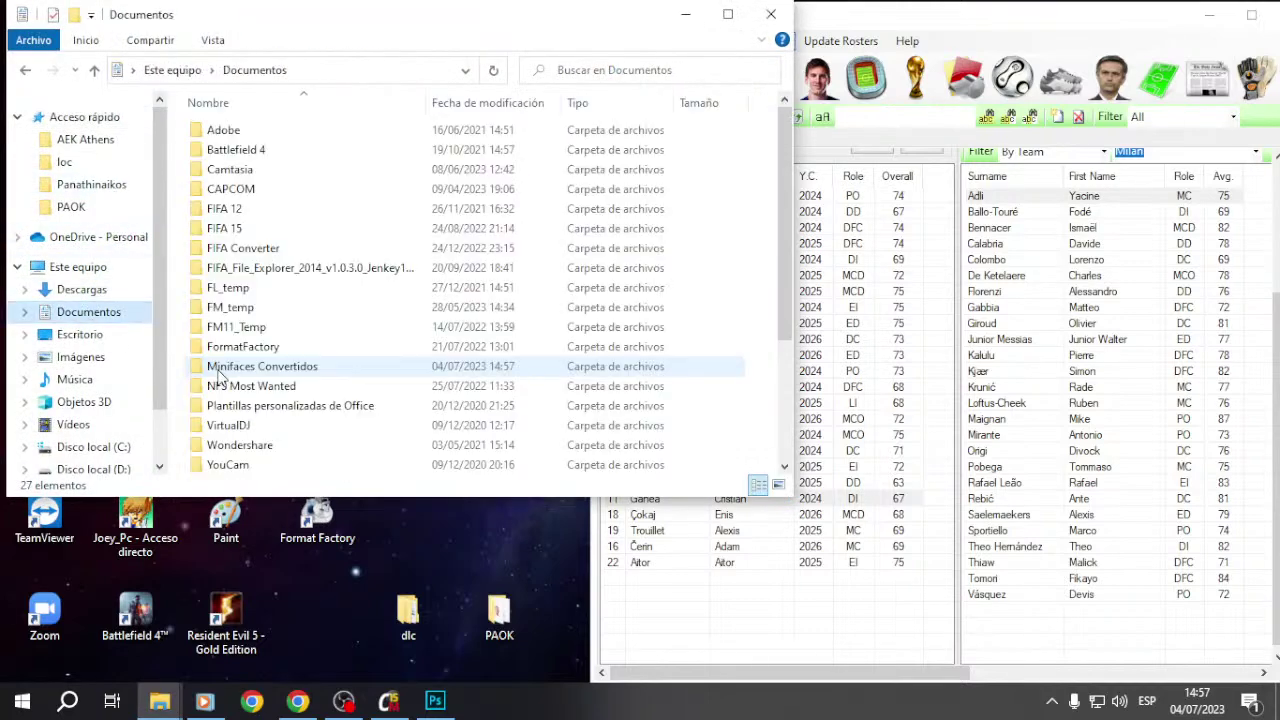
pyautogui.doubleClick(234, 367)
pyautogui.moveTo(243, 269); pyautogui.dragTo(493, 546)
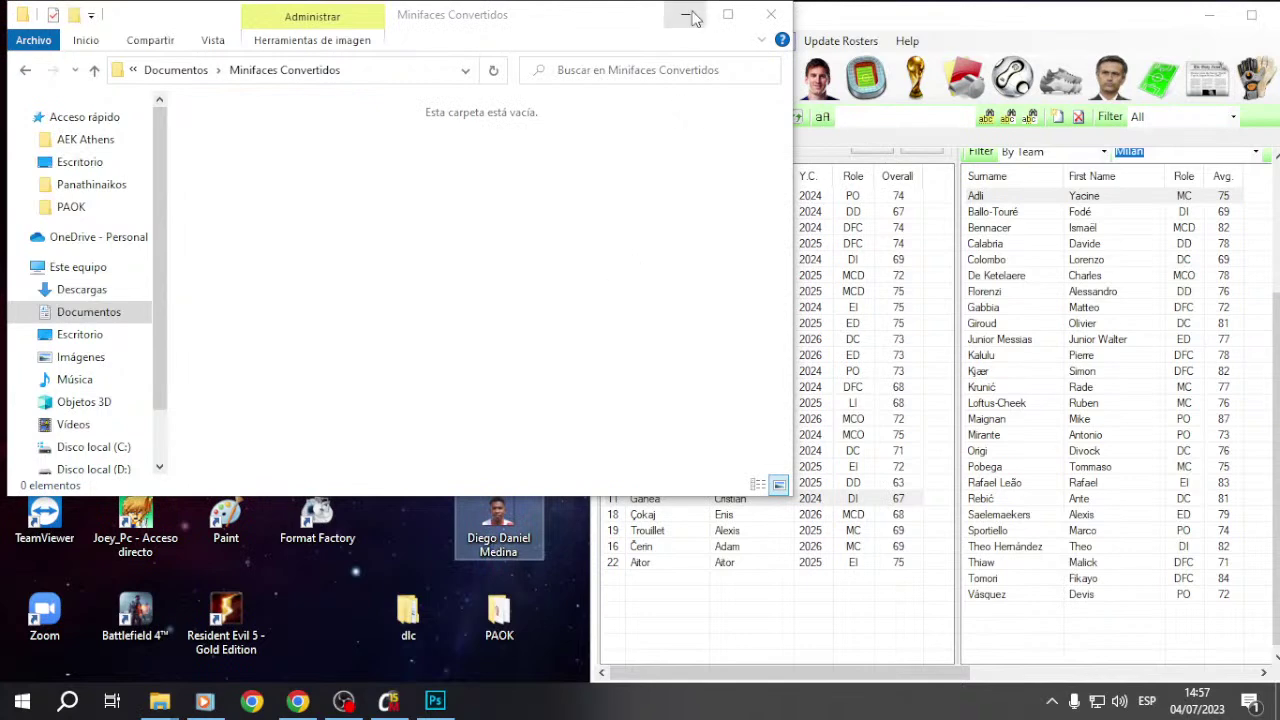
pyautogui.click(771, 14)
pyautogui.moveTo(549, 452); pyautogui.dragTo(249, 30)
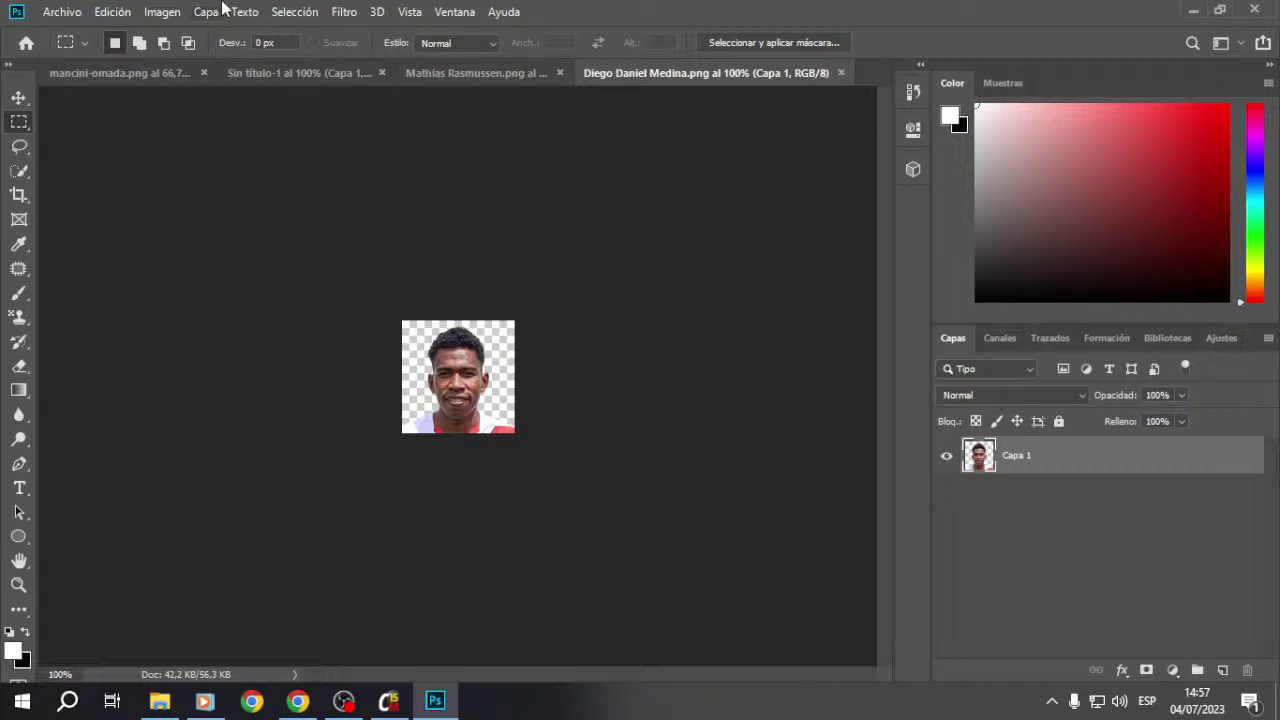
pyautogui.click(168, 12)
pyautogui.click(189, 155)
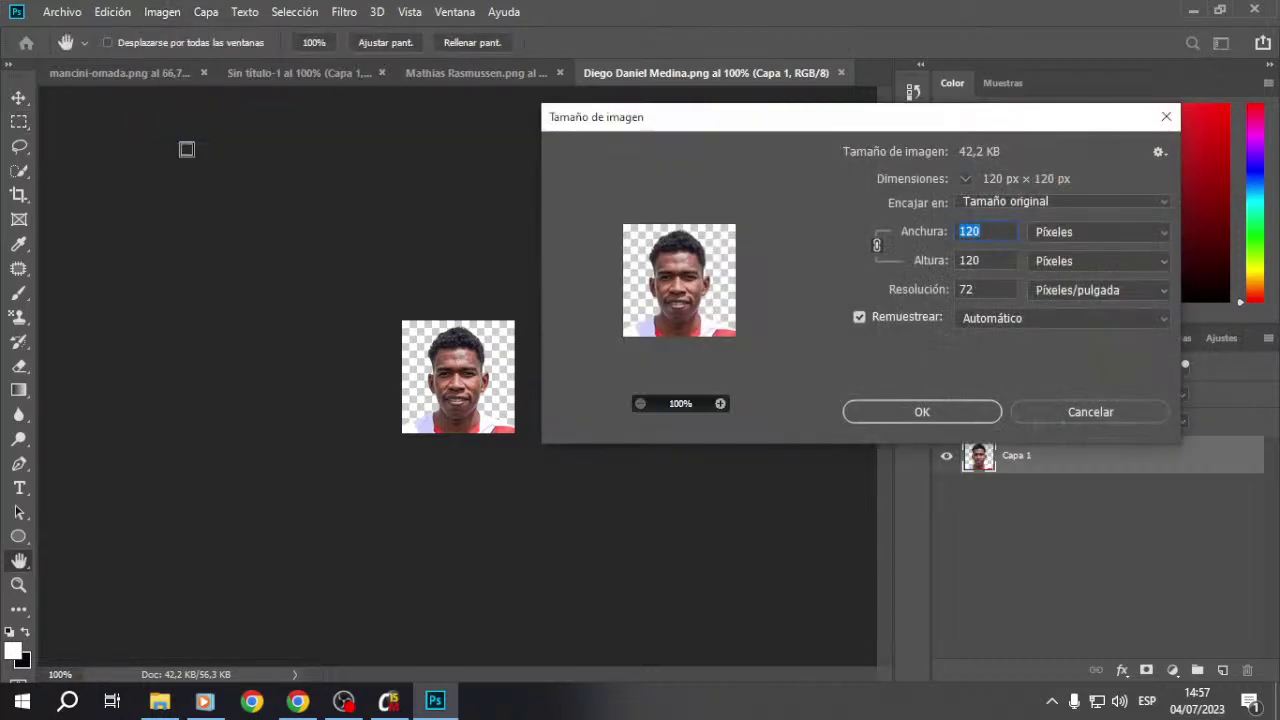
pyautogui.press('Escape')
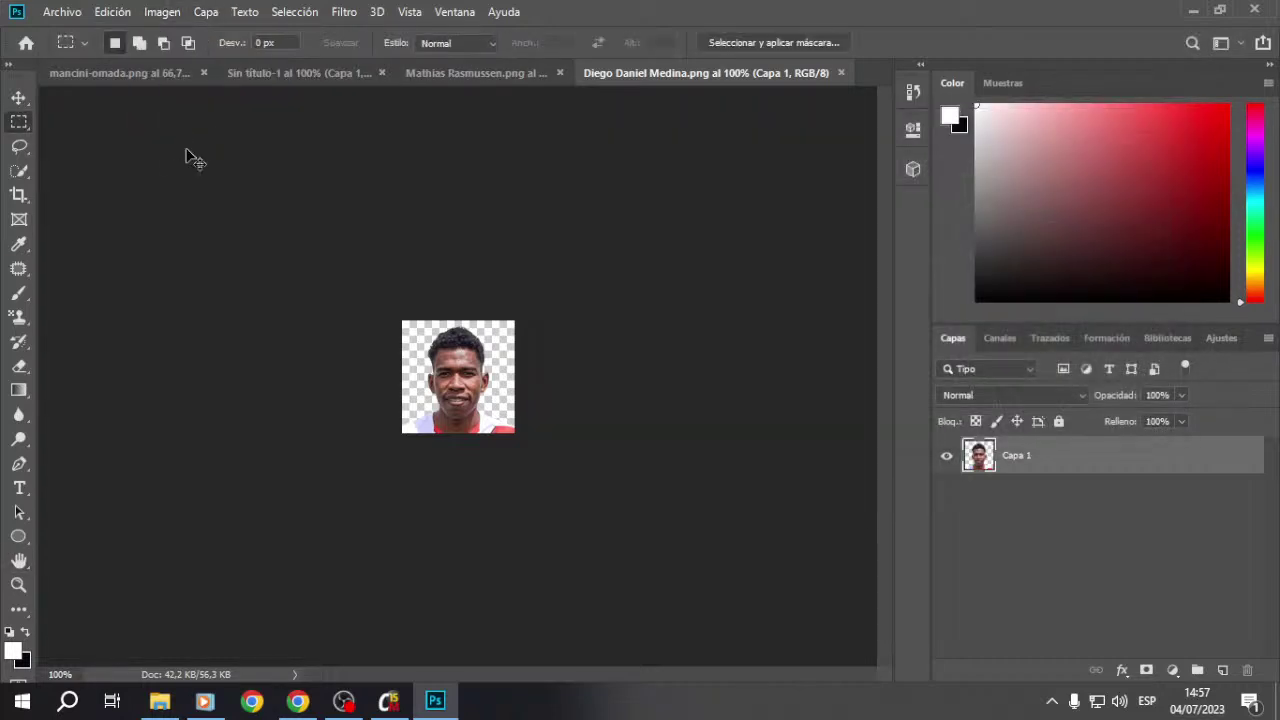
pyautogui.hotkey('ctrl', 'shift', 's')
pyautogui.click(817, 602)
pyautogui.click(690, 352)
pyautogui.click(800, 200)
pyautogui.click(832, 72)
# Step: Save the Mathias Rasmussen portrait as a PNG over its desktop file, close the document, and return to Creation Master 15
pyautogui.hotkey('ctrl', 'shift', 's')
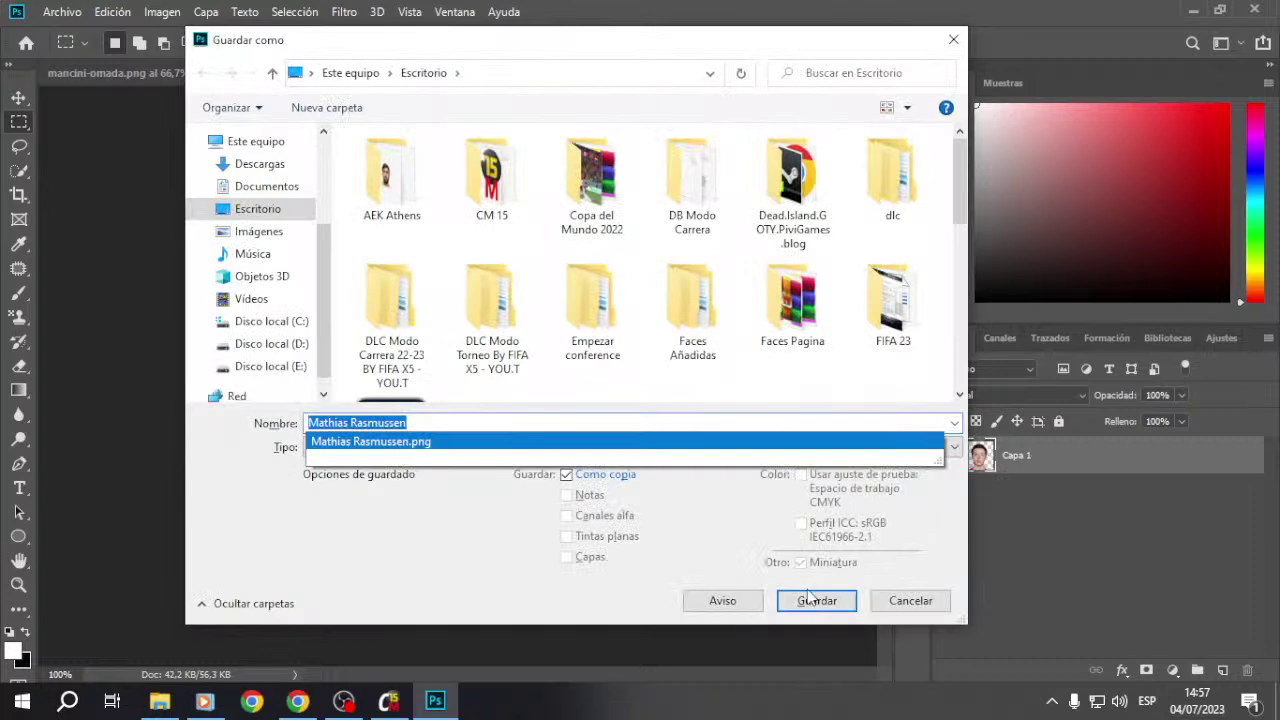
pyautogui.click(816, 601)
pyautogui.click(686, 351)
pyautogui.click(795, 197)
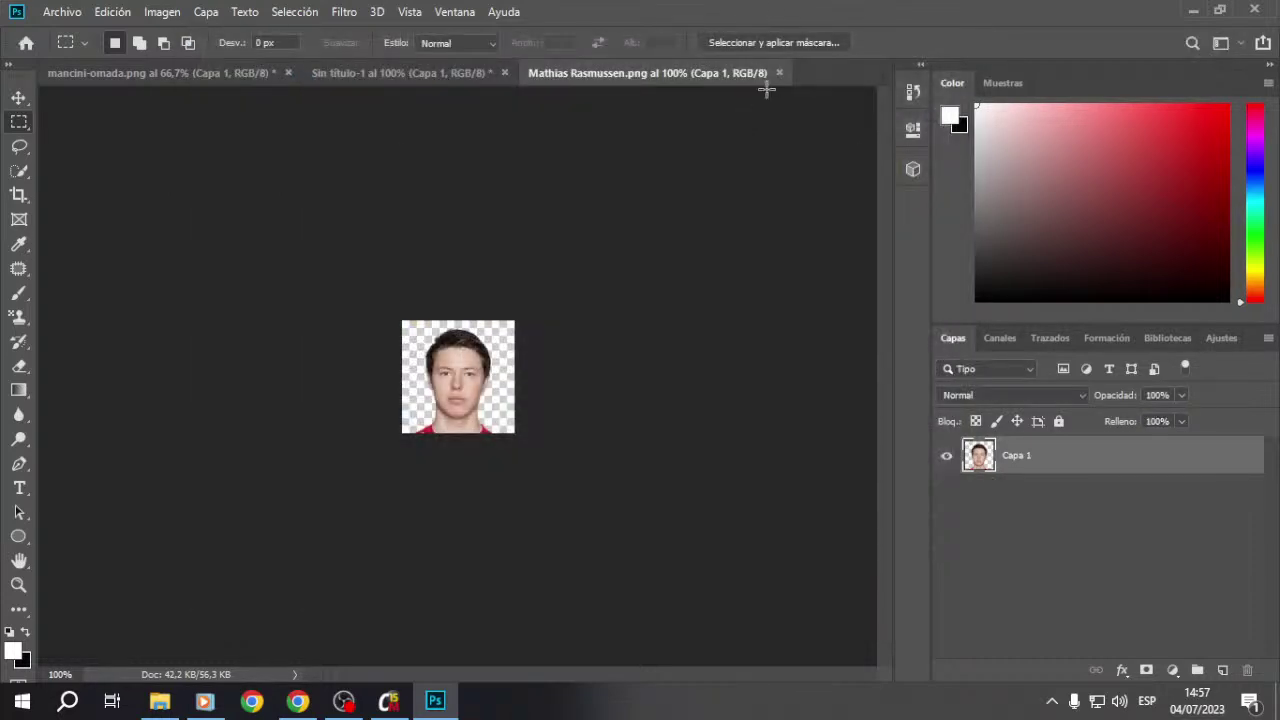
pyautogui.click(780, 73)
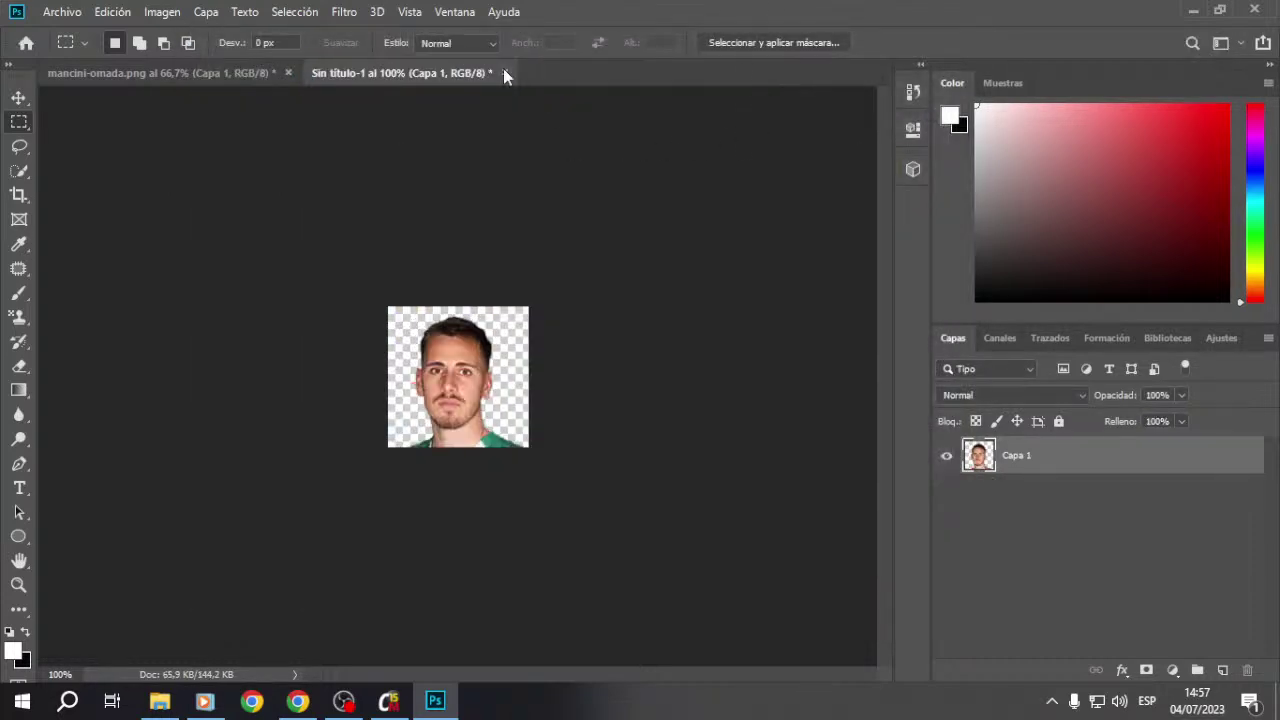
pyautogui.click(1193, 10)
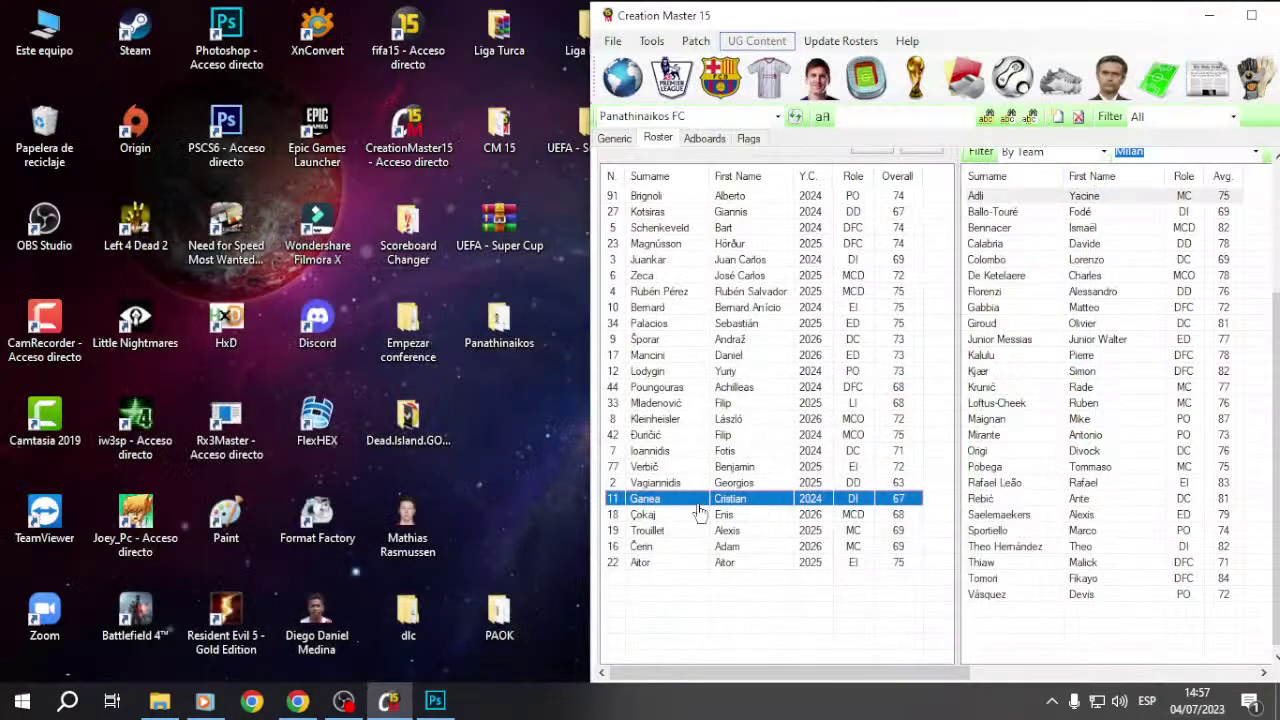
pyautogui.click(817, 77)
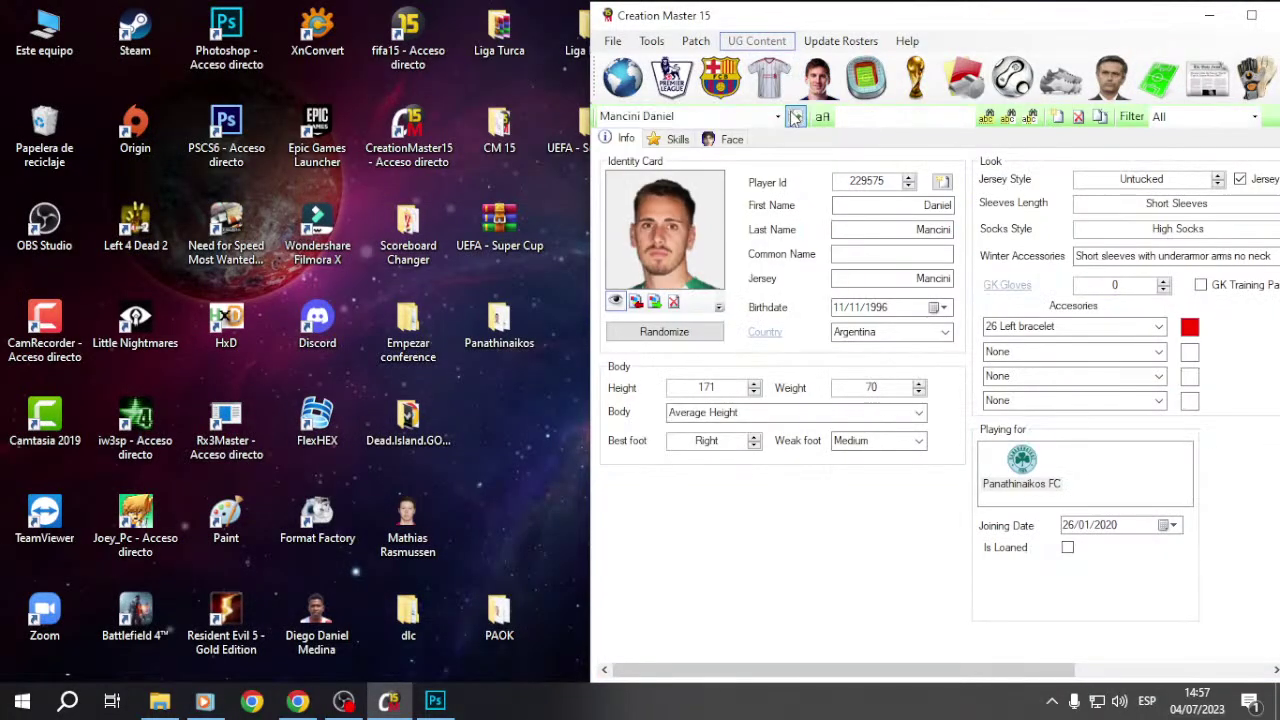
pyautogui.click(777, 116)
pyautogui.write('medina dan')
pyautogui.press('BackSpace')
pyautogui.press('BackSpace')
pyautogui.press('BackSpace')
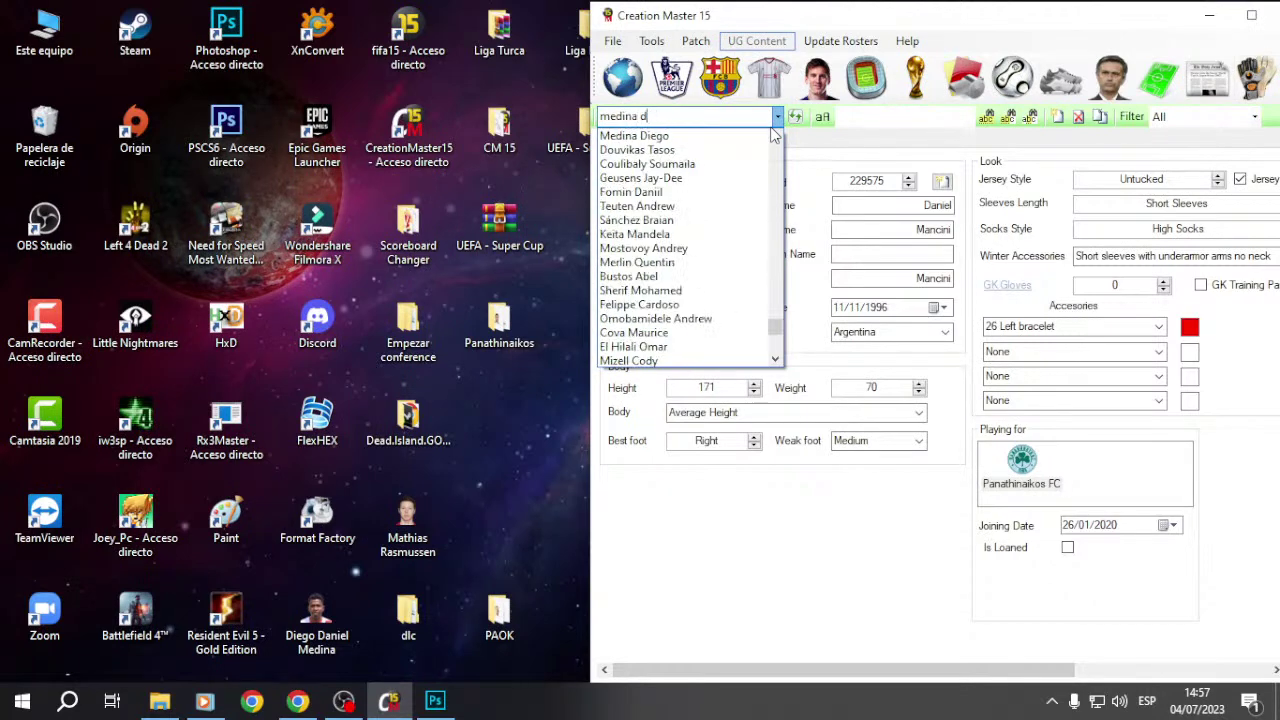
pyautogui.write('die')
pyautogui.press('Down')
pyautogui.press('Return')
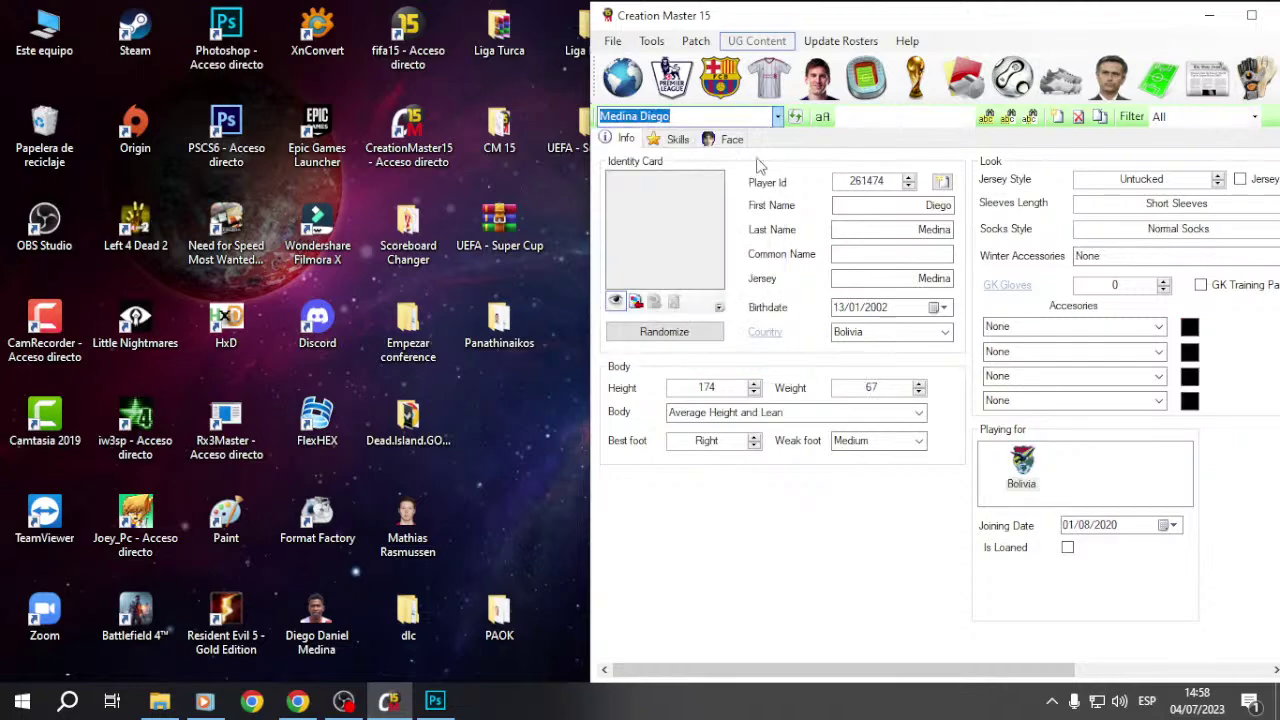
pyautogui.click(646, 300)
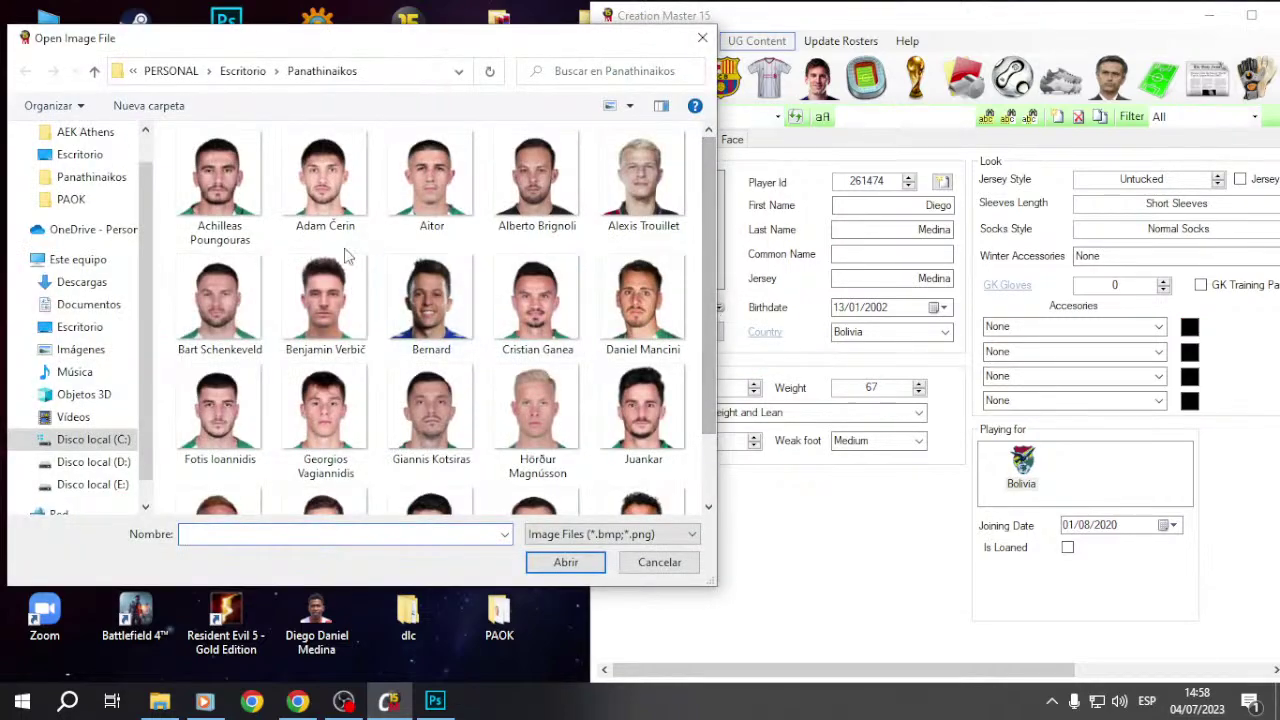
pyautogui.click(79, 327)
pyautogui.scroll(-3, 336, 365)
pyautogui.doubleClick(477, 290)
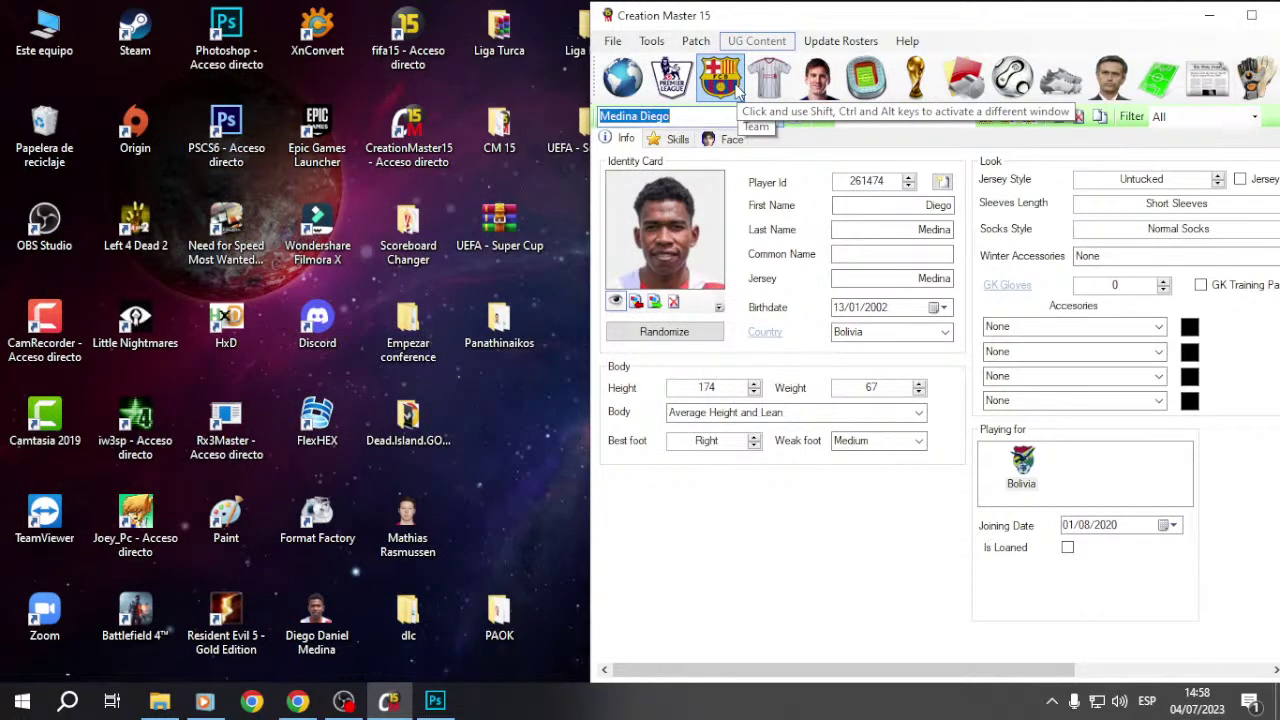
# Step: Open Bolivia's roster, show Agentes Libres as the available players, and let Diego Medina go free from the team
pyautogui.doubleClick(1020, 478)
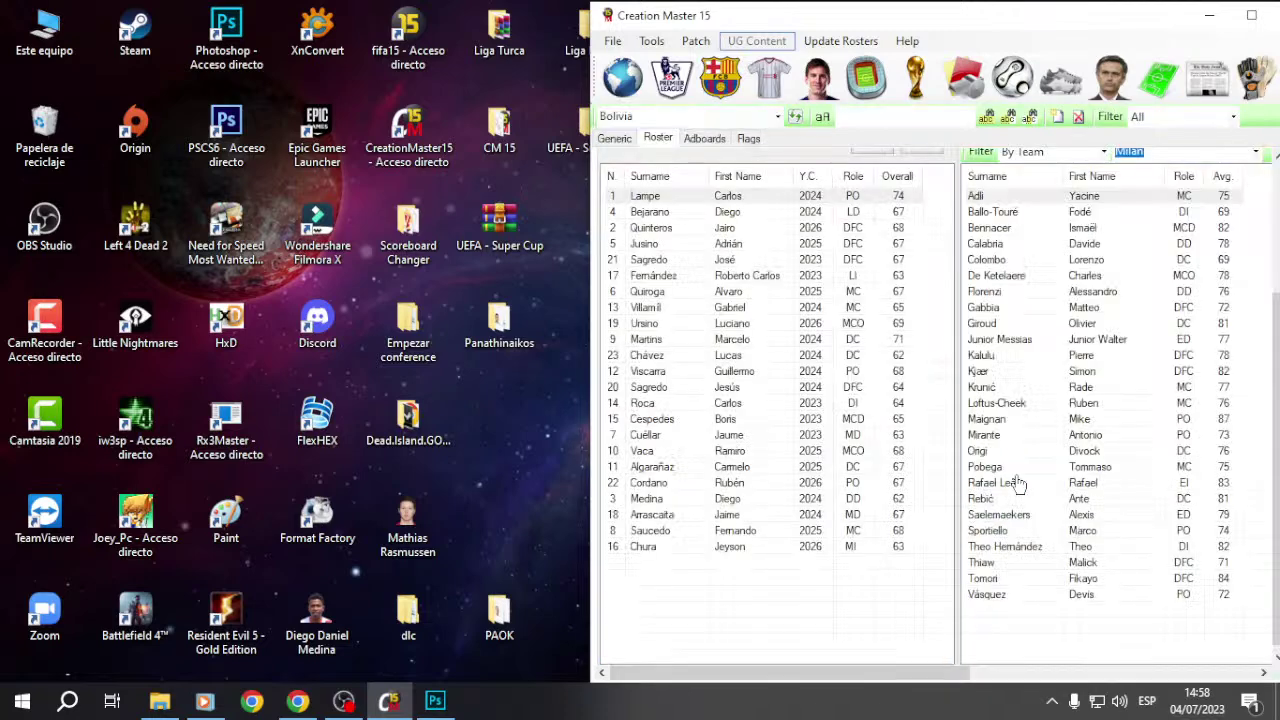
pyautogui.click(1255, 158)
pyautogui.click(1150, 172)
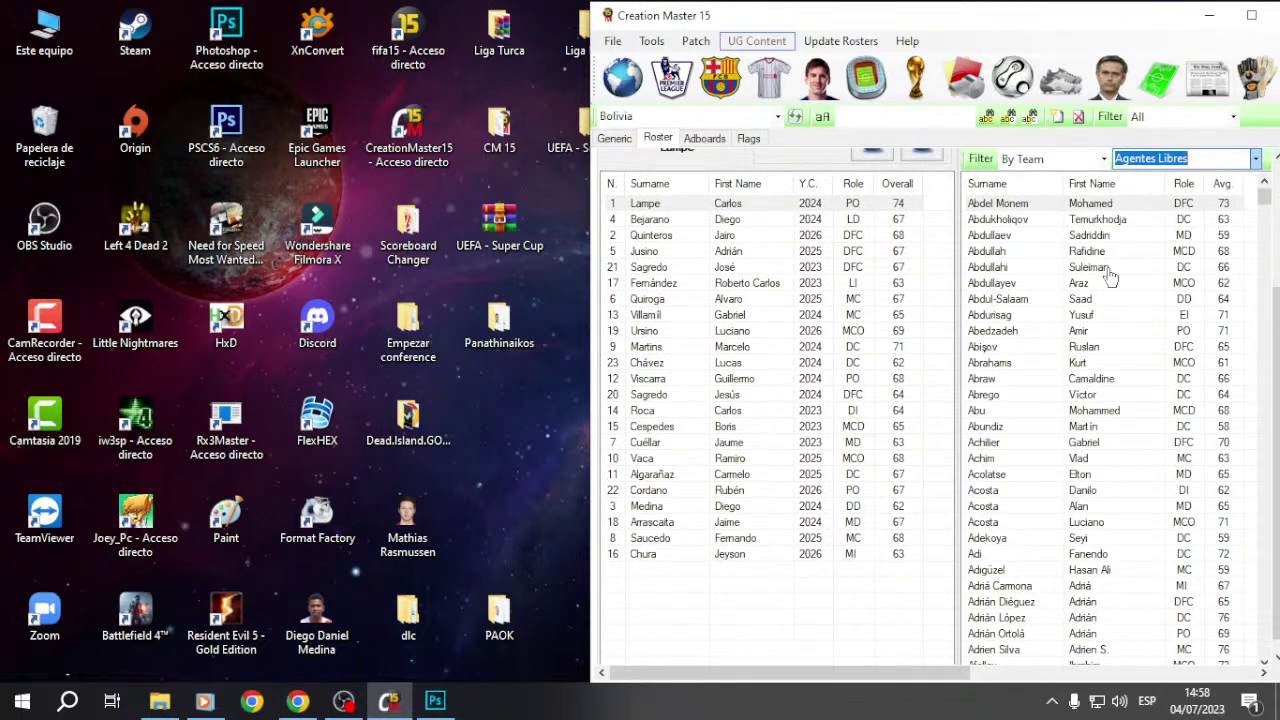
pyautogui.click(680, 506)
pyautogui.scroll(3, 680, 506)
pyautogui.click(909, 253)
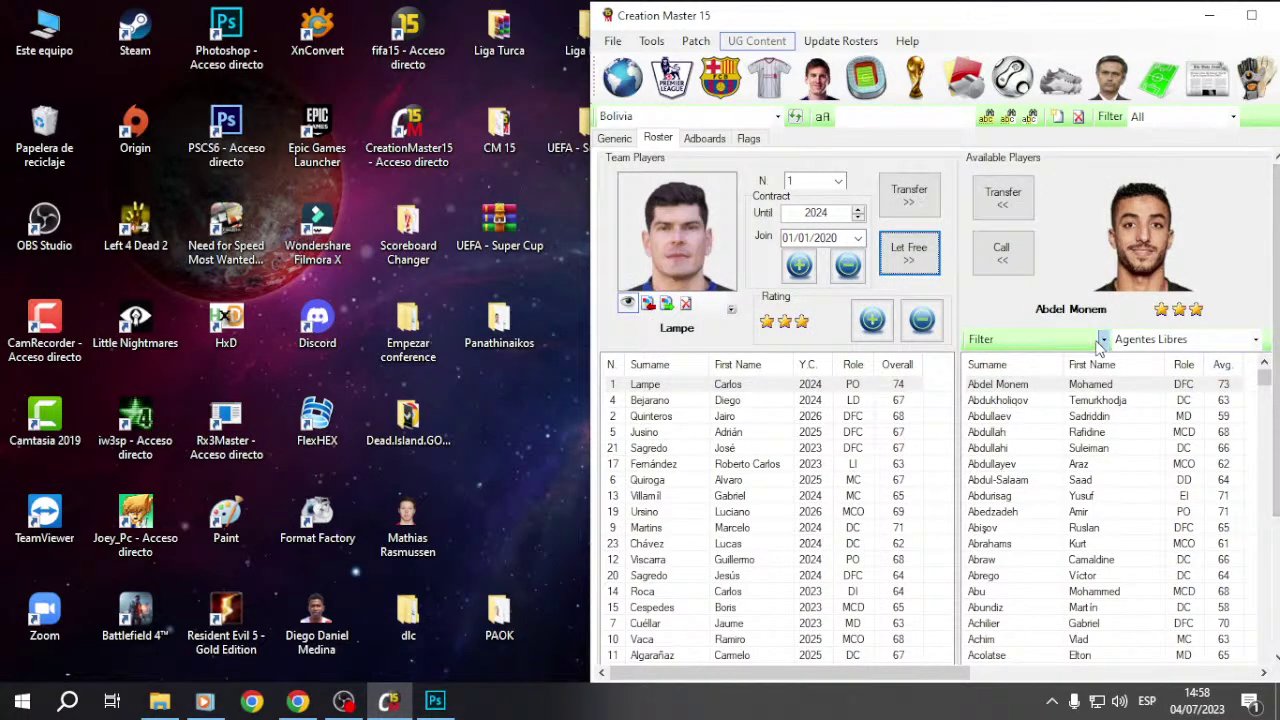
# Step: Filter the available players by country to Bolivia and locate Diego Medina in the list
pyautogui.click(1045, 340)
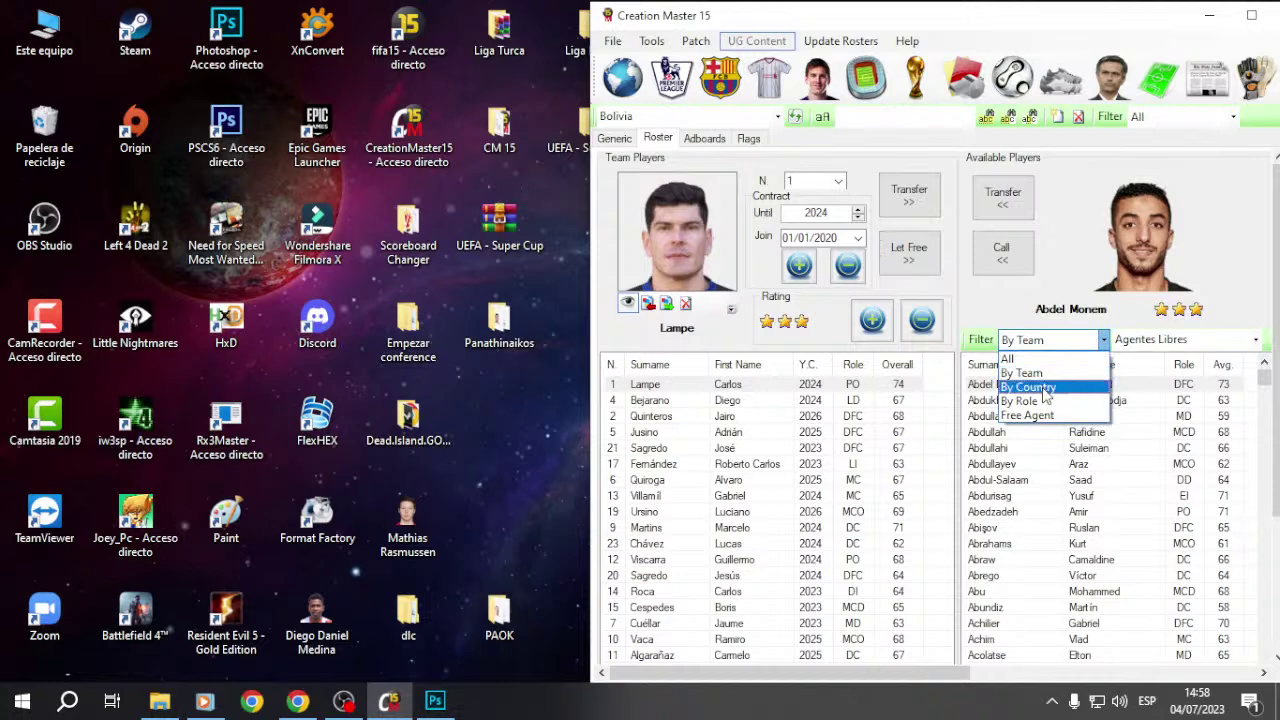
pyautogui.click(1047, 387)
pyautogui.click(1255, 340)
pyautogui.write('bol')
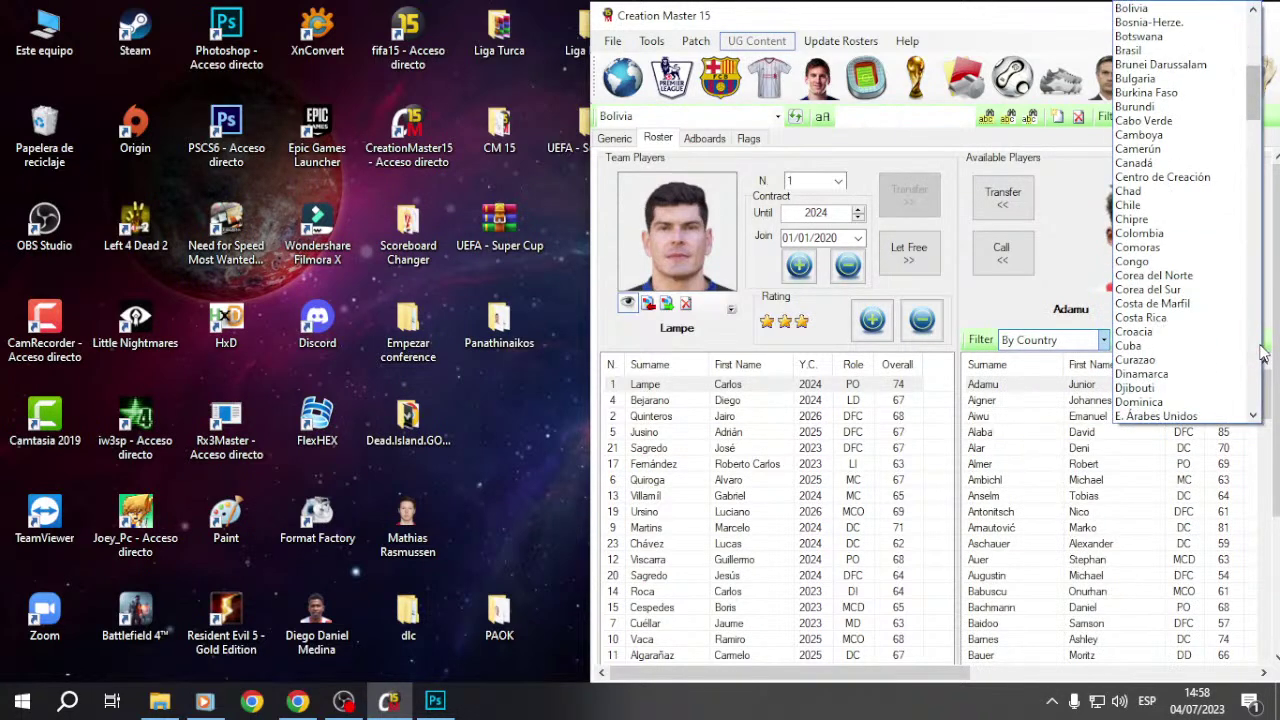
pyautogui.press('Return')
pyautogui.moveTo(1268, 354); pyautogui.dragTo(1276, 440)
pyautogui.moveTo(1266, 240); pyautogui.dragTo(1266, 422)
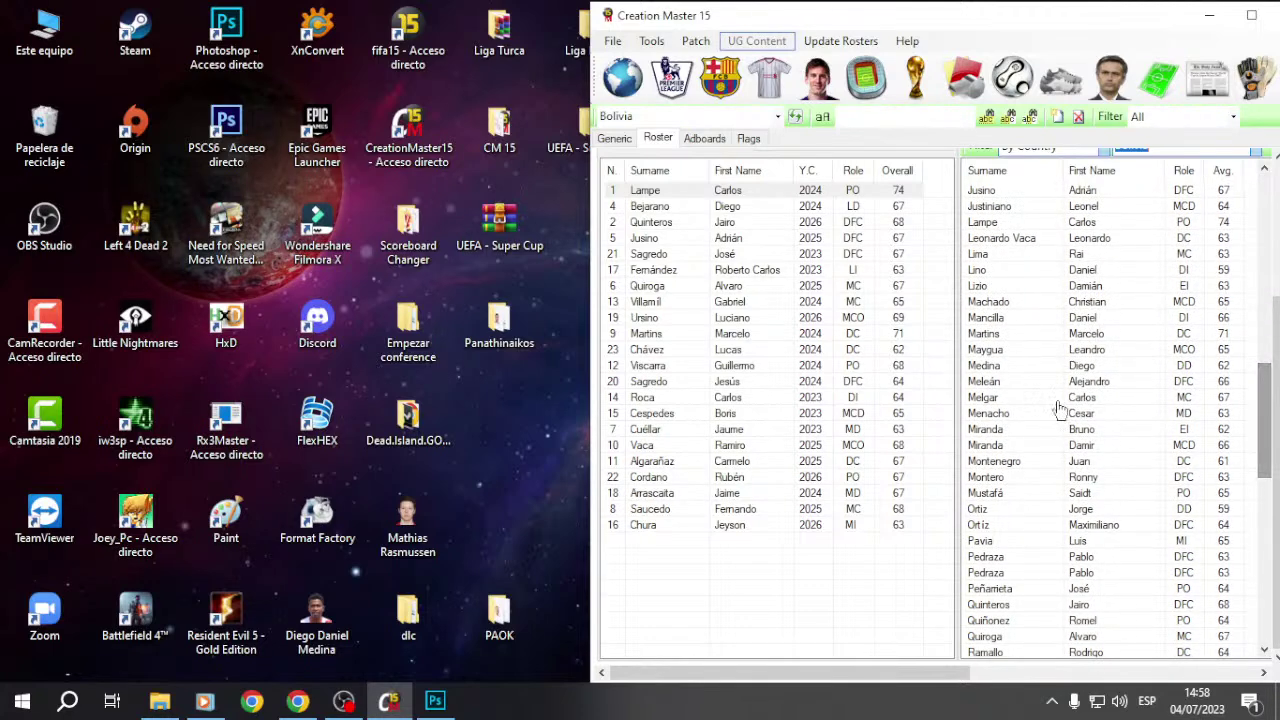
# Step: Call Diego Medina back into the Bolivia team and check his entry in the roster
pyautogui.click(1000, 366)
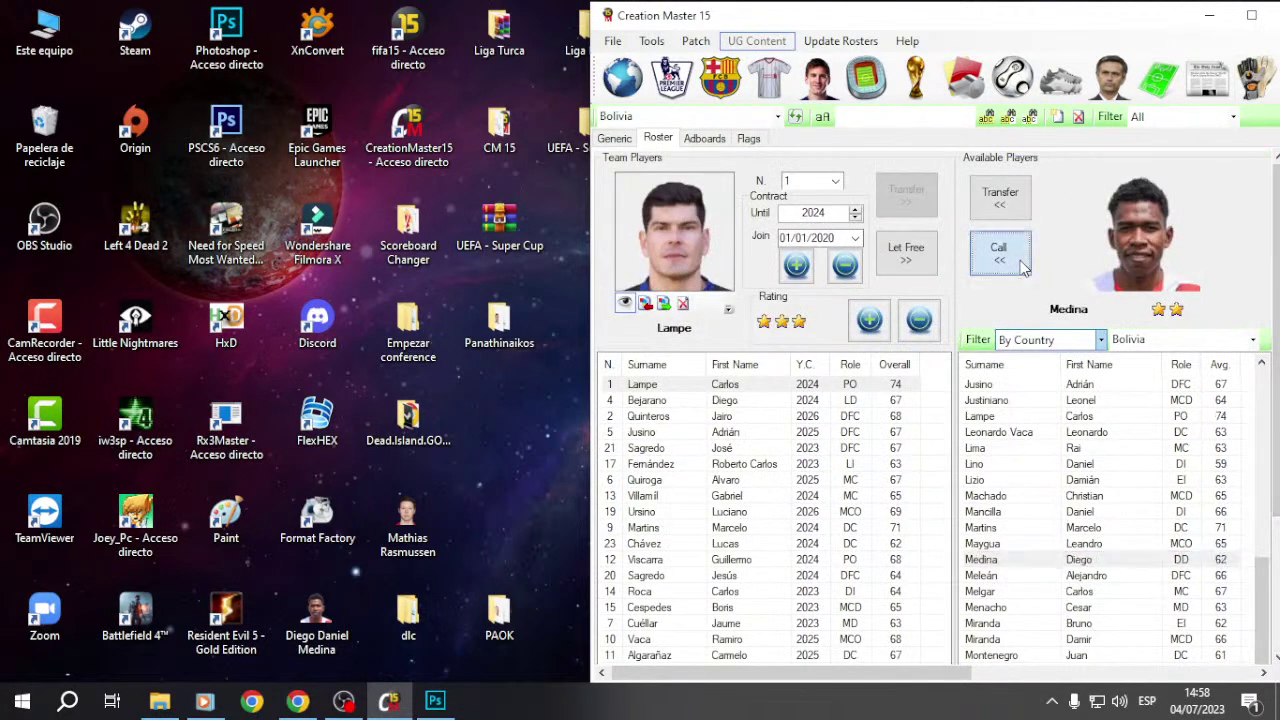
pyautogui.click(1000, 253)
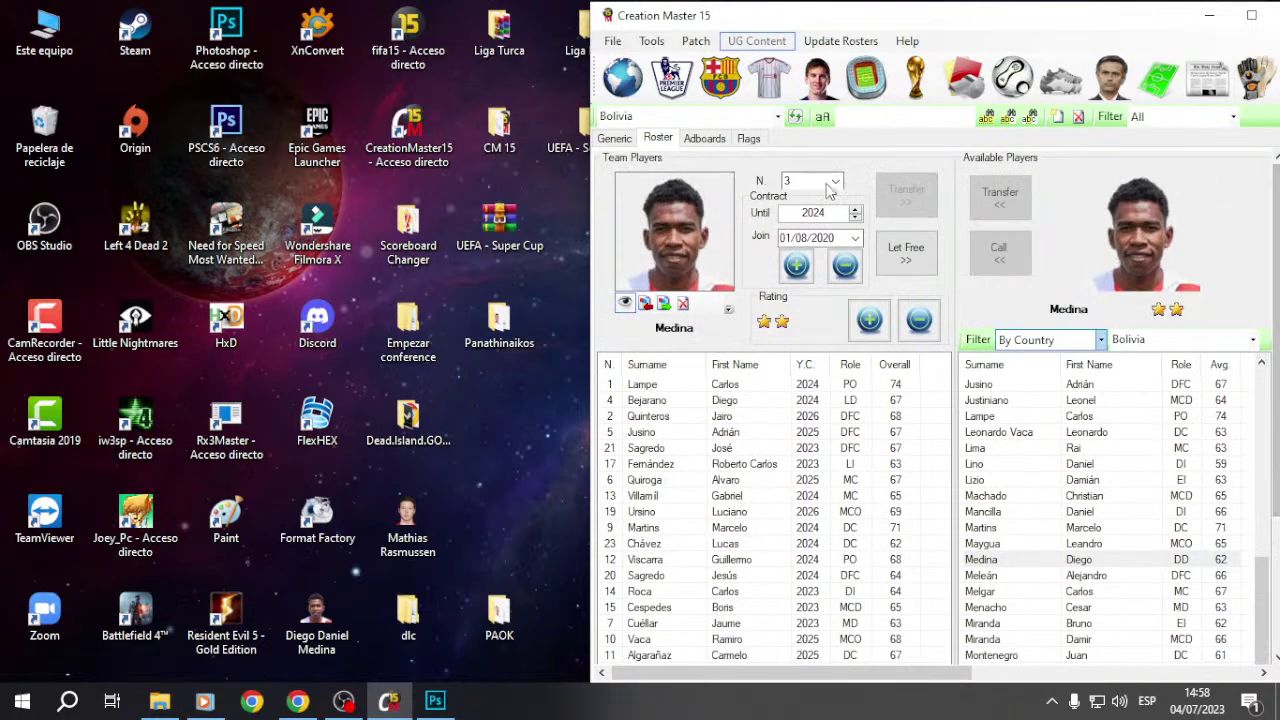
pyautogui.click(835, 182)
pyautogui.click(975, 265)
pyautogui.scroll(-2, 1100, 330)
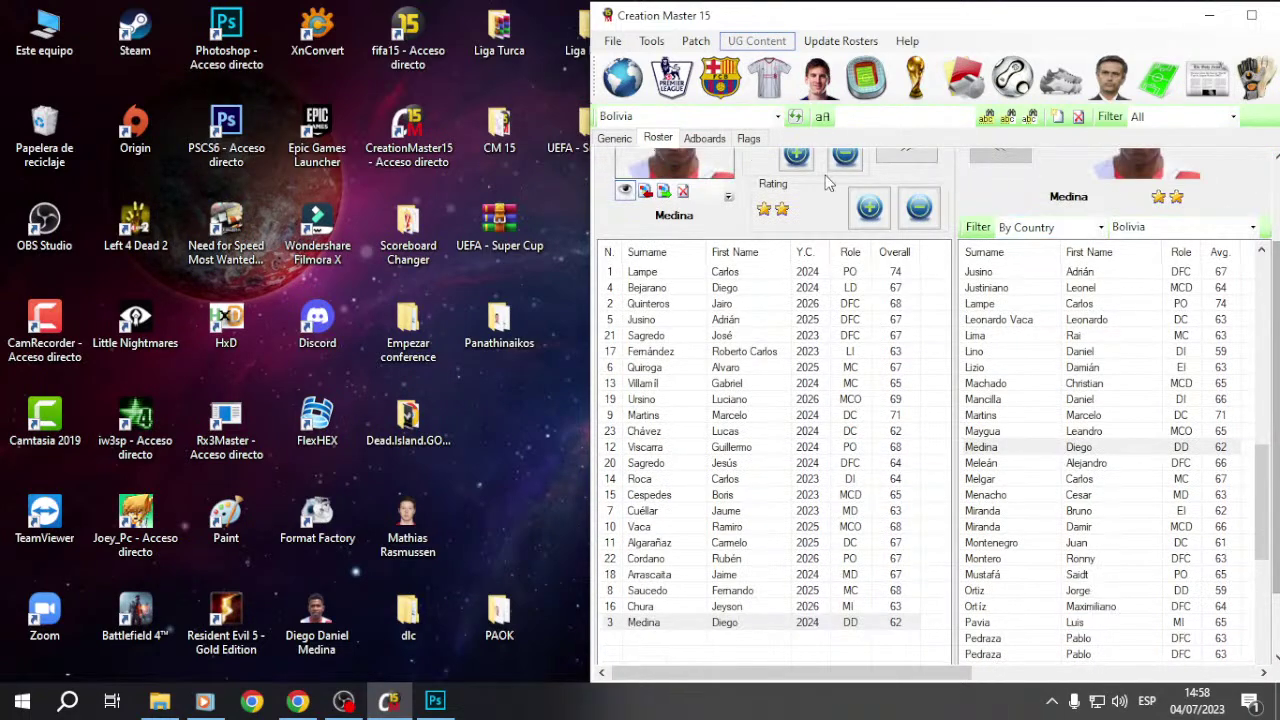
# Step: Switch to the Agentes Libres roster and look up Diego Medina among the available Bolivian players
pyautogui.click(777, 116)
pyautogui.write('ag')
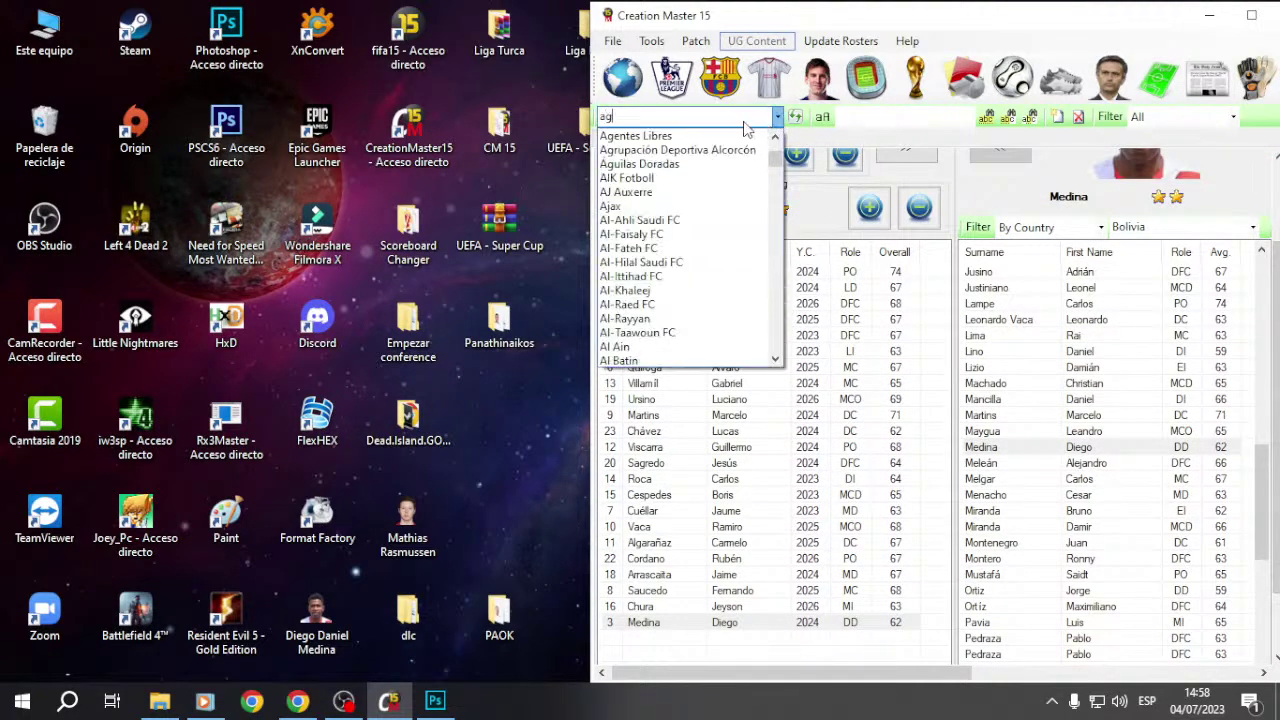
pyautogui.press('Return')
pyautogui.click(1028, 260)
pyautogui.scroll(-3, 1105, 420)
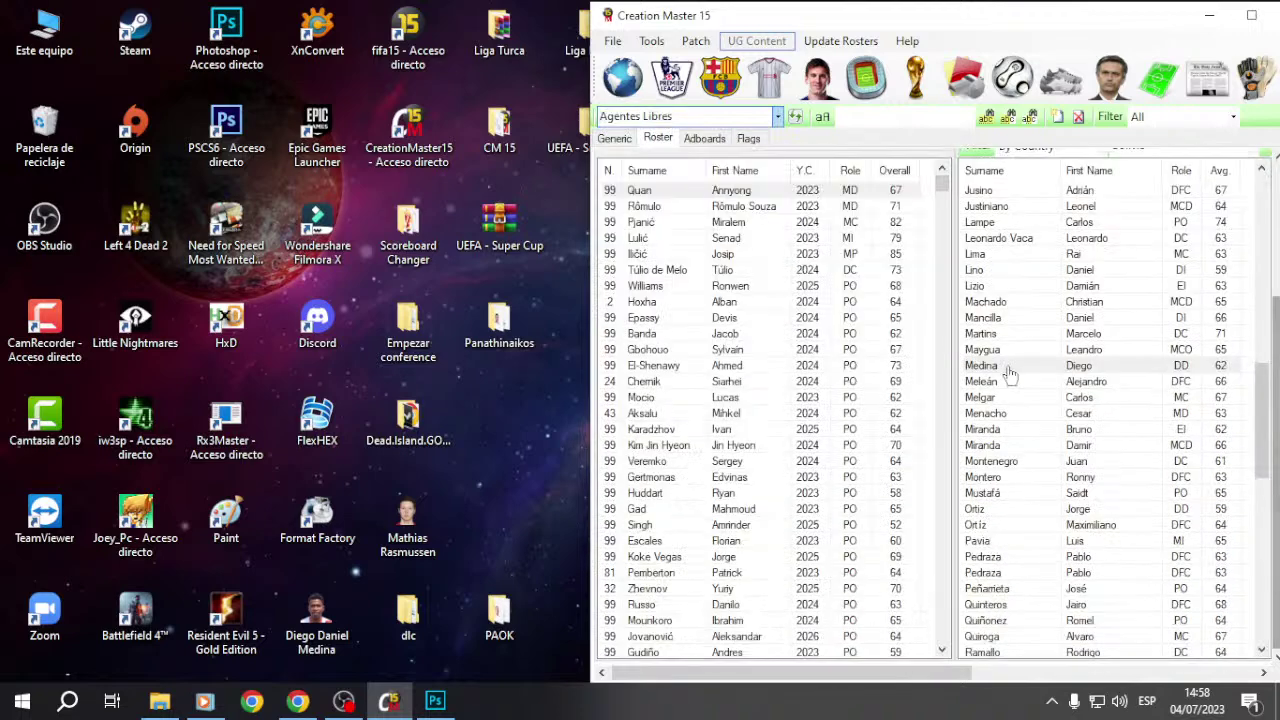
# Step: Search the player list for "rasmussen" and open Mathias Rasmussen's player record
pyautogui.click(815, 82)
pyautogui.click(777, 117)
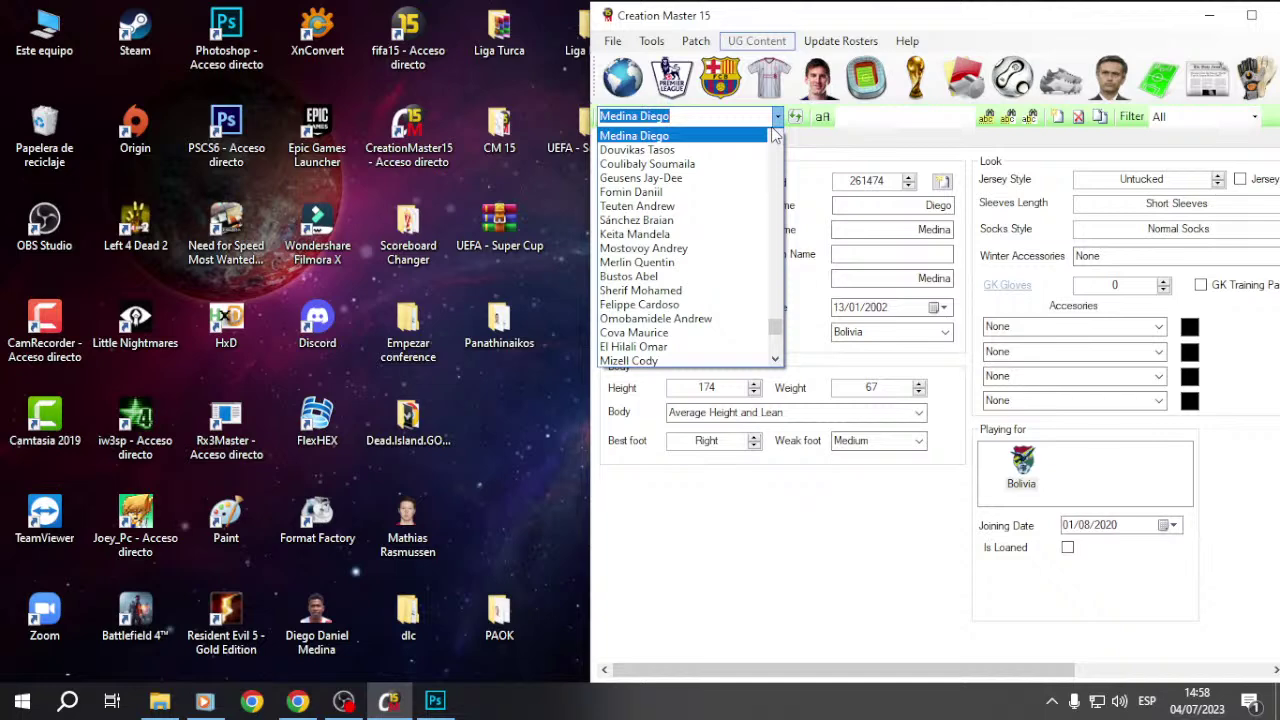
pyautogui.write('ras')
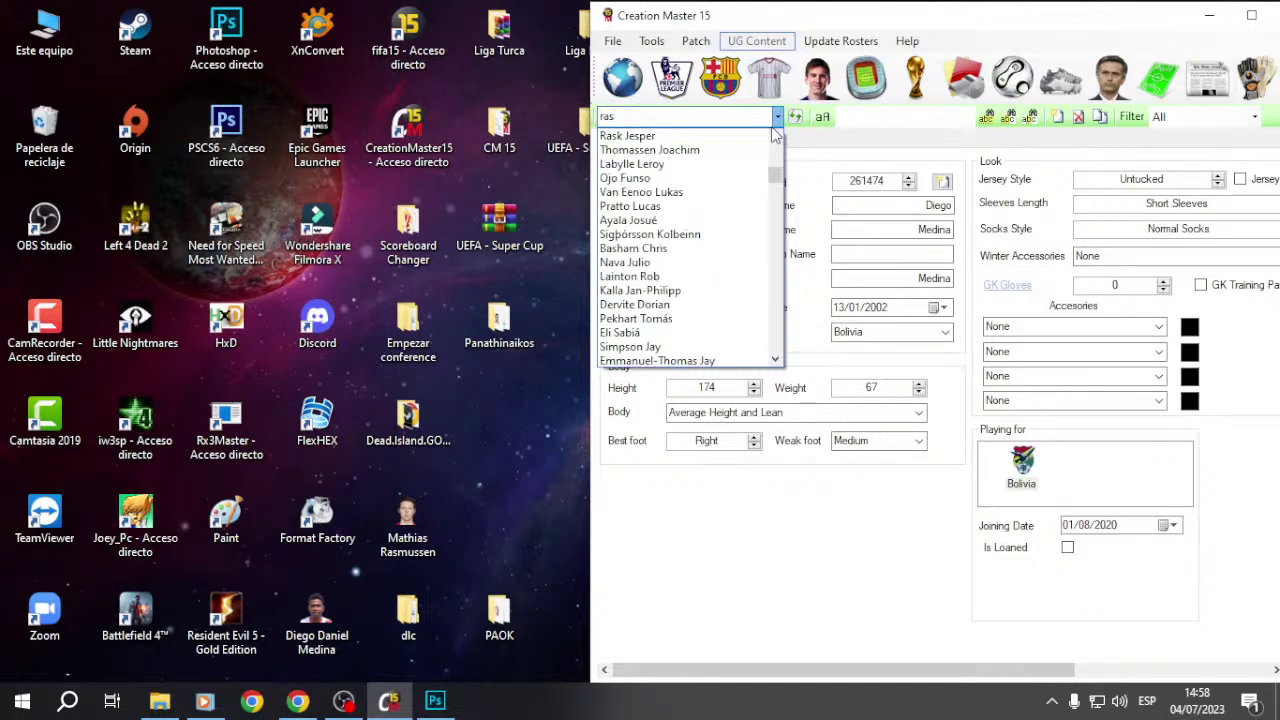
pyautogui.write('mussen')
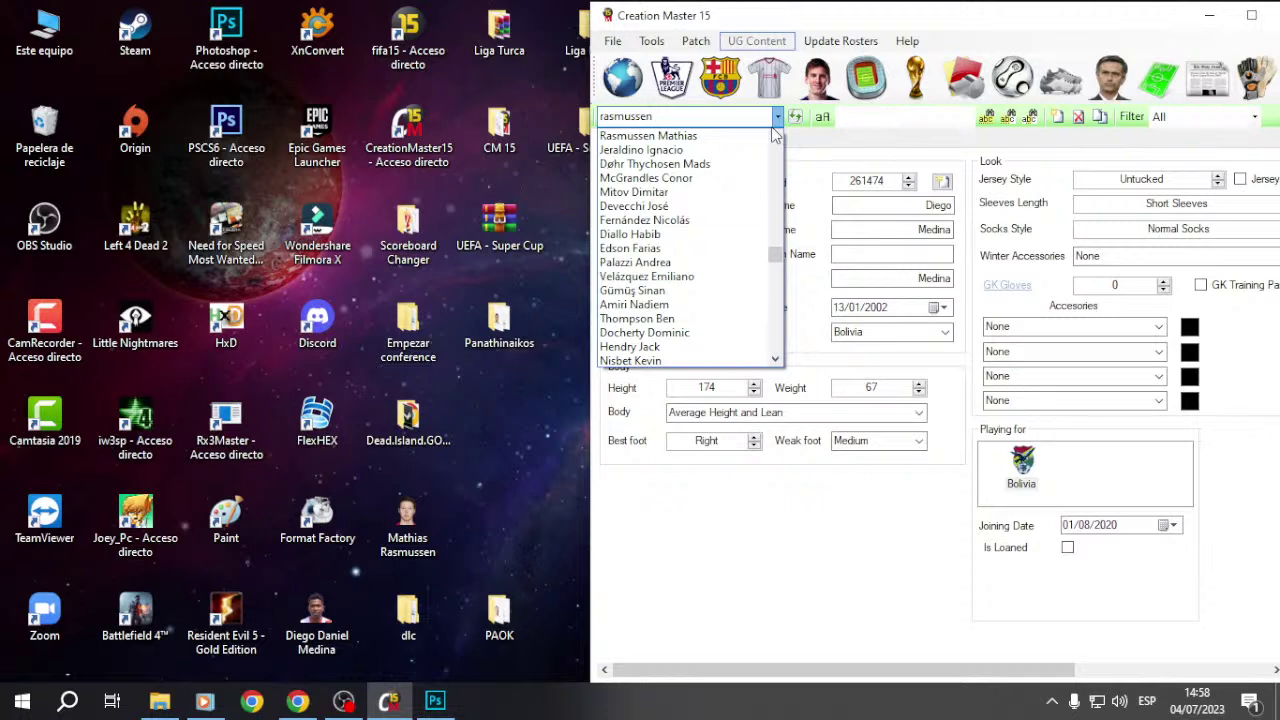
pyautogui.click(762, 135)
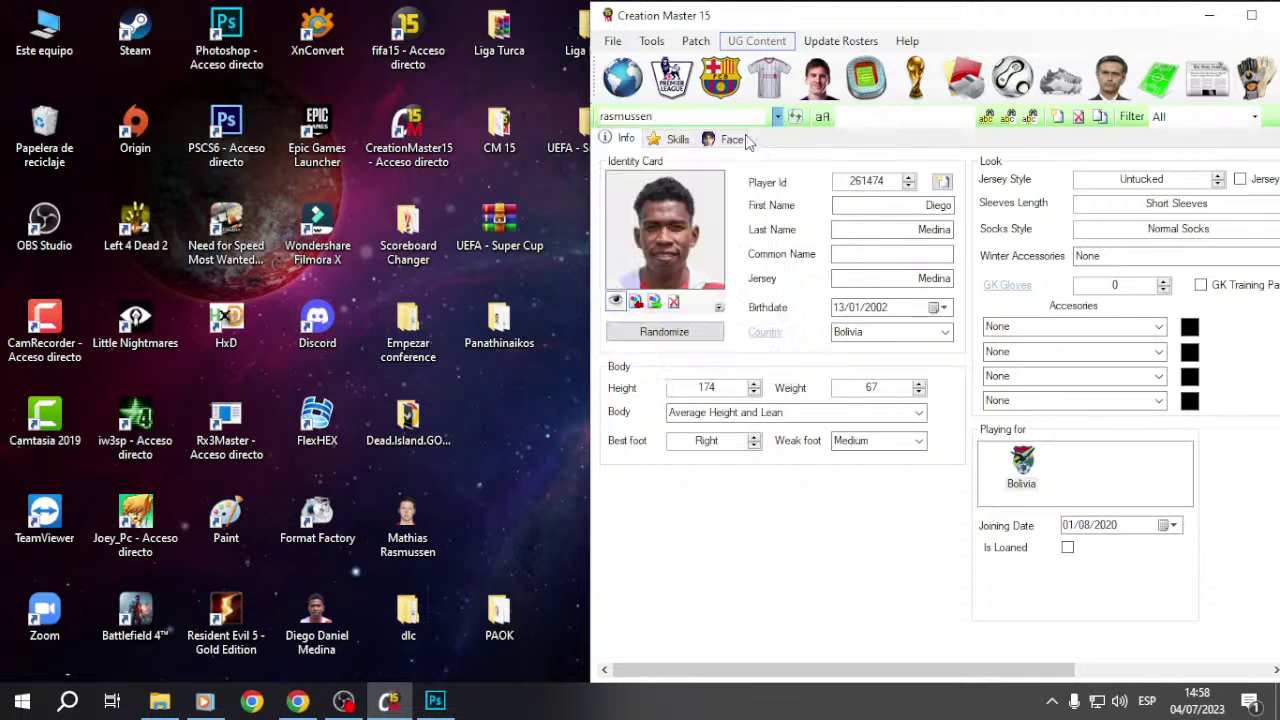
# Step: Import the Mathias Rasmussen image from the desktop as the player's portrait
pyautogui.click(636, 302)
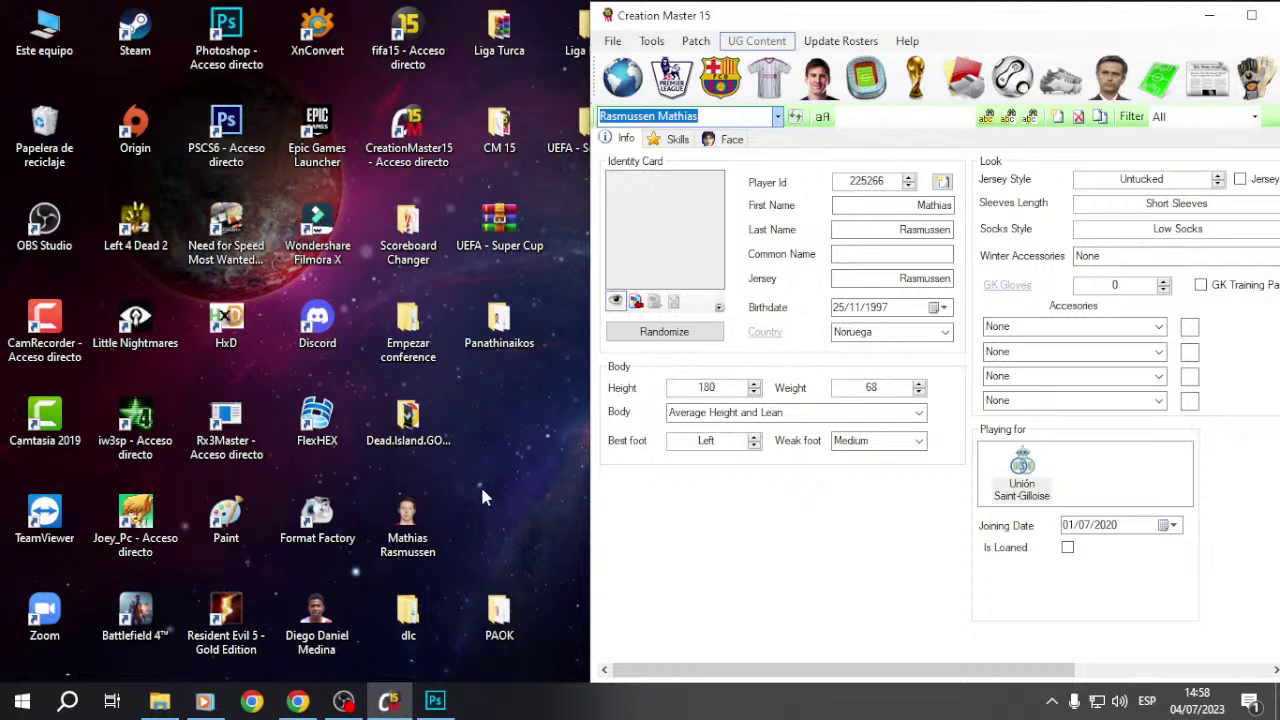
pyautogui.click(636, 302)
pyautogui.scroll(-3, 365, 415)
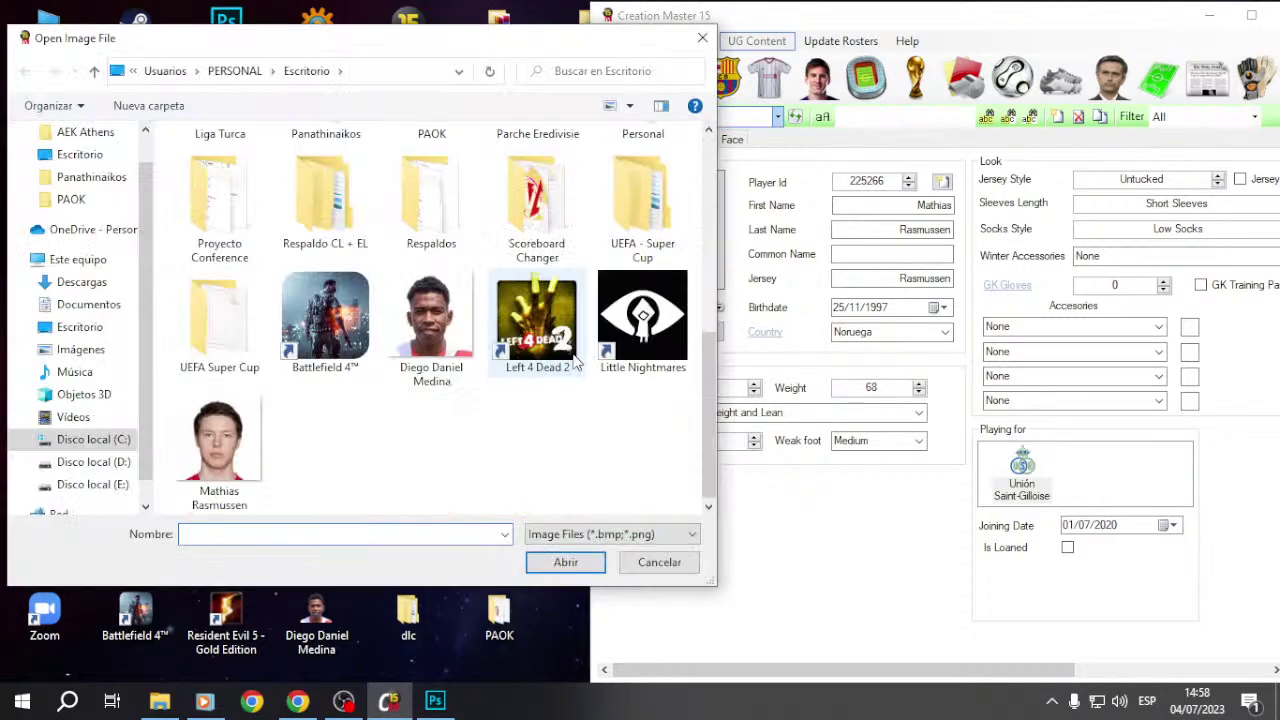
pyautogui.doubleClick(219, 440)
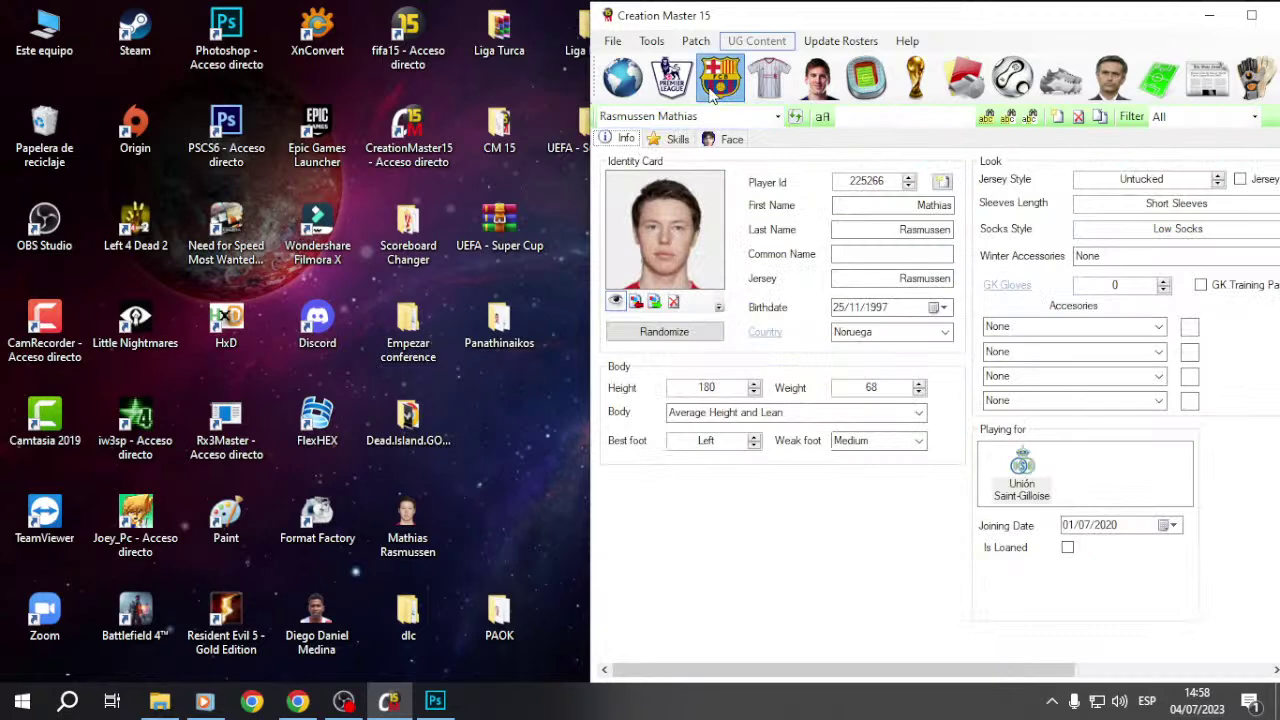
# Step: Go from Mathias Rasmussen's player record to the Unión Saint-Gilloise roster
pyautogui.click(720, 77)
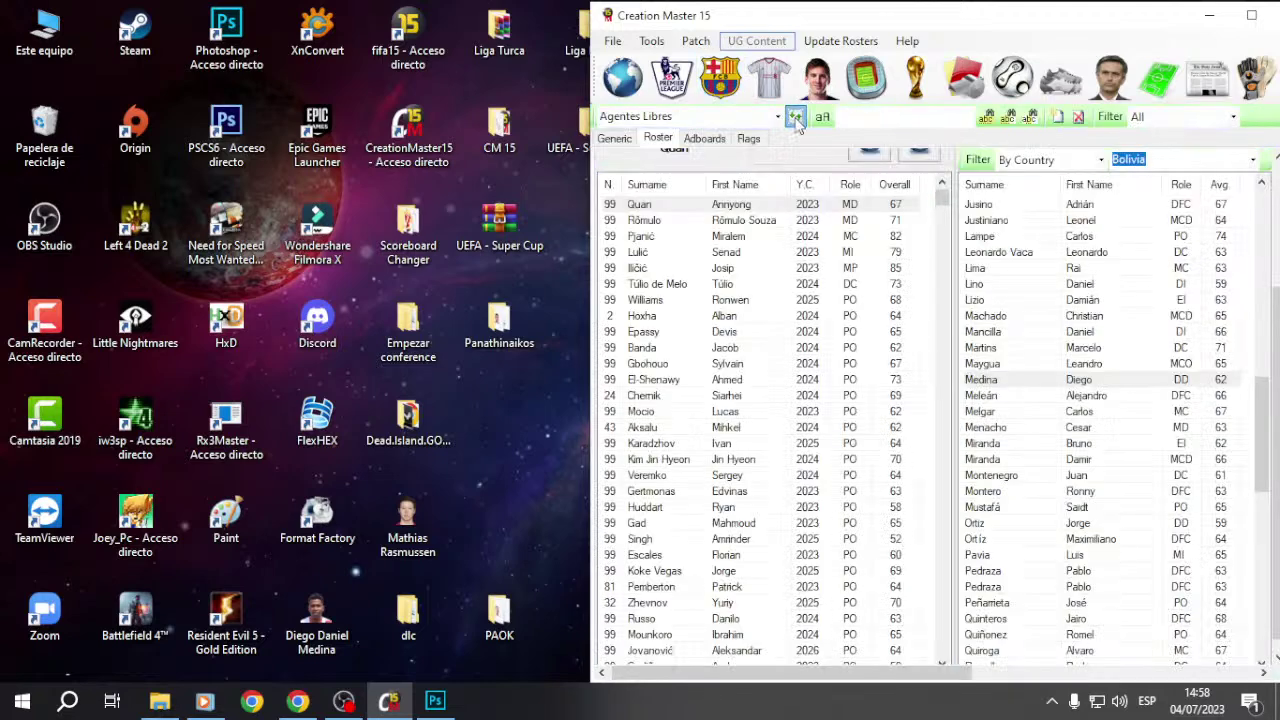
pyautogui.click(778, 116)
pyautogui.click(818, 80)
pyautogui.click(1000, 495)
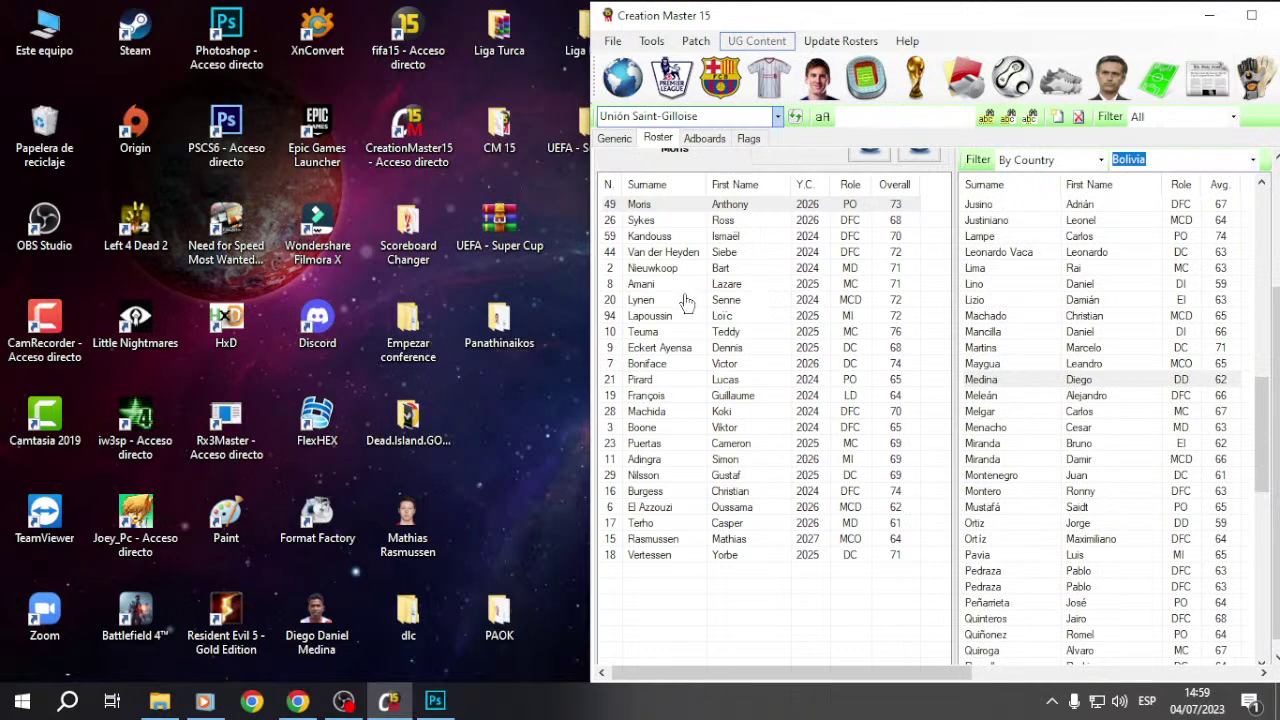
# Step: Examine the portraits of the Unión Saint-Gilloise players one by one, working upward through the roster from Mathias Rasmussen
pyautogui.click(697, 551)
pyautogui.press('Up')
pyautogui.press('Up')
pyautogui.press('Up')
pyautogui.press('Up')
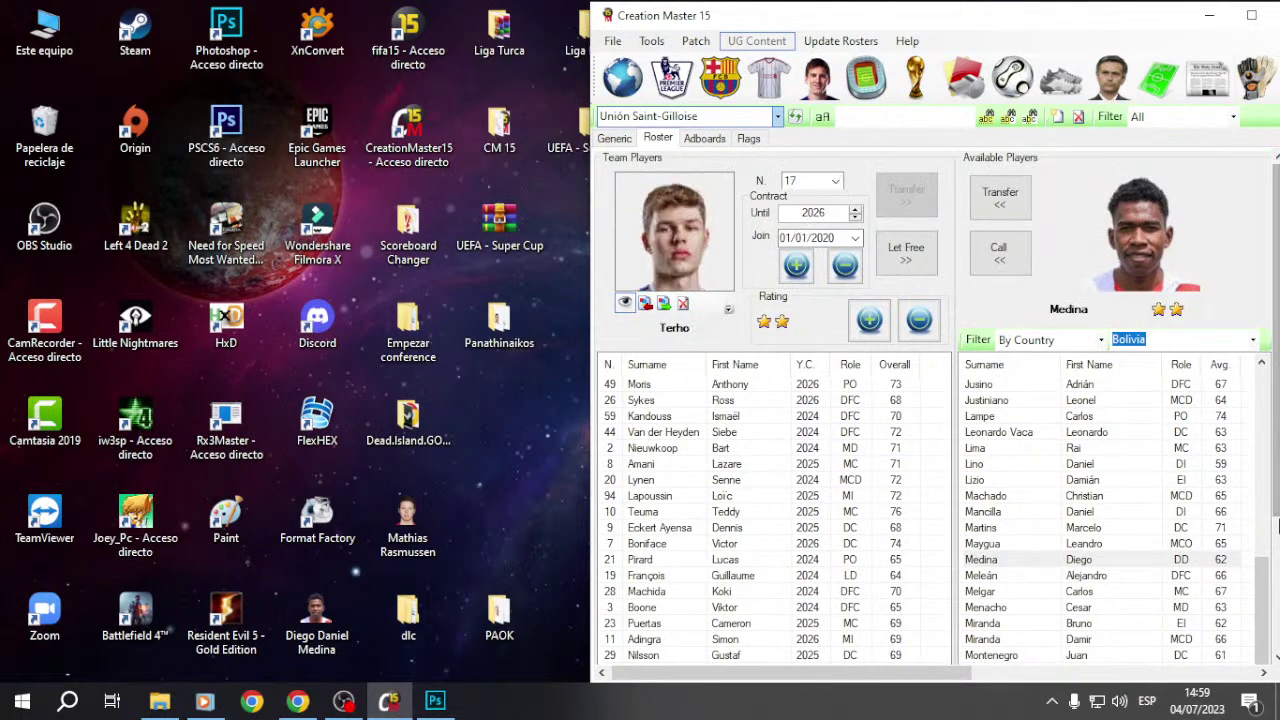
pyautogui.press('Up')
pyautogui.press('Up')
pyautogui.press('Up')
pyautogui.press('Up')
pyautogui.press('Up')
pyautogui.press('Up')
pyautogui.press('Up')
pyautogui.press('Up')
pyautogui.press('Up')
pyautogui.press('Up')
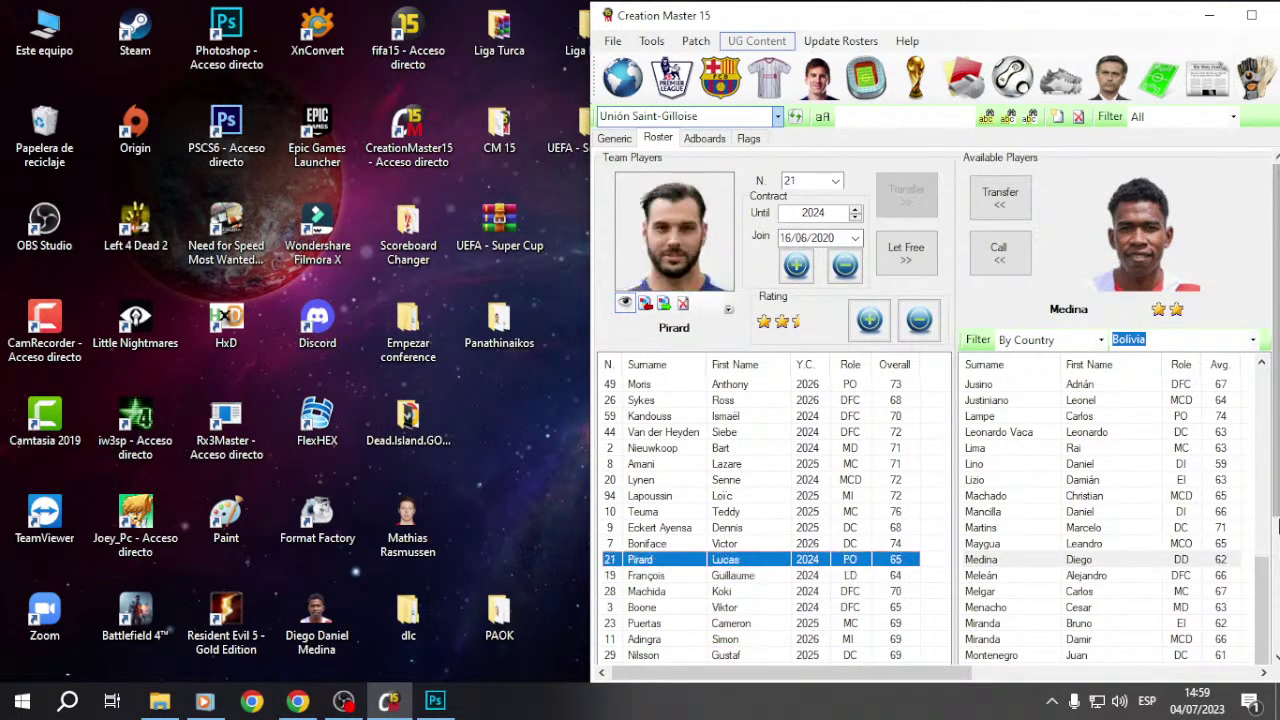
# Step: Save the changes to the game database
pyautogui.click(612, 41)
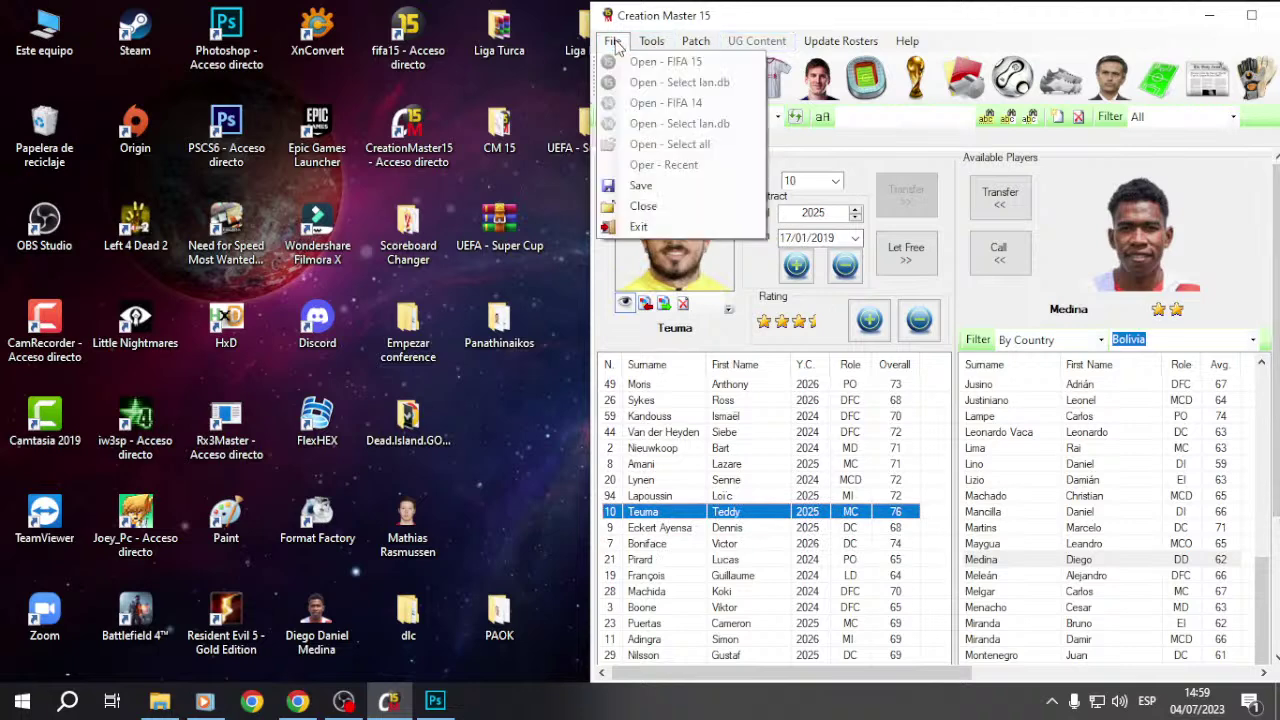
pyautogui.click(640, 186)
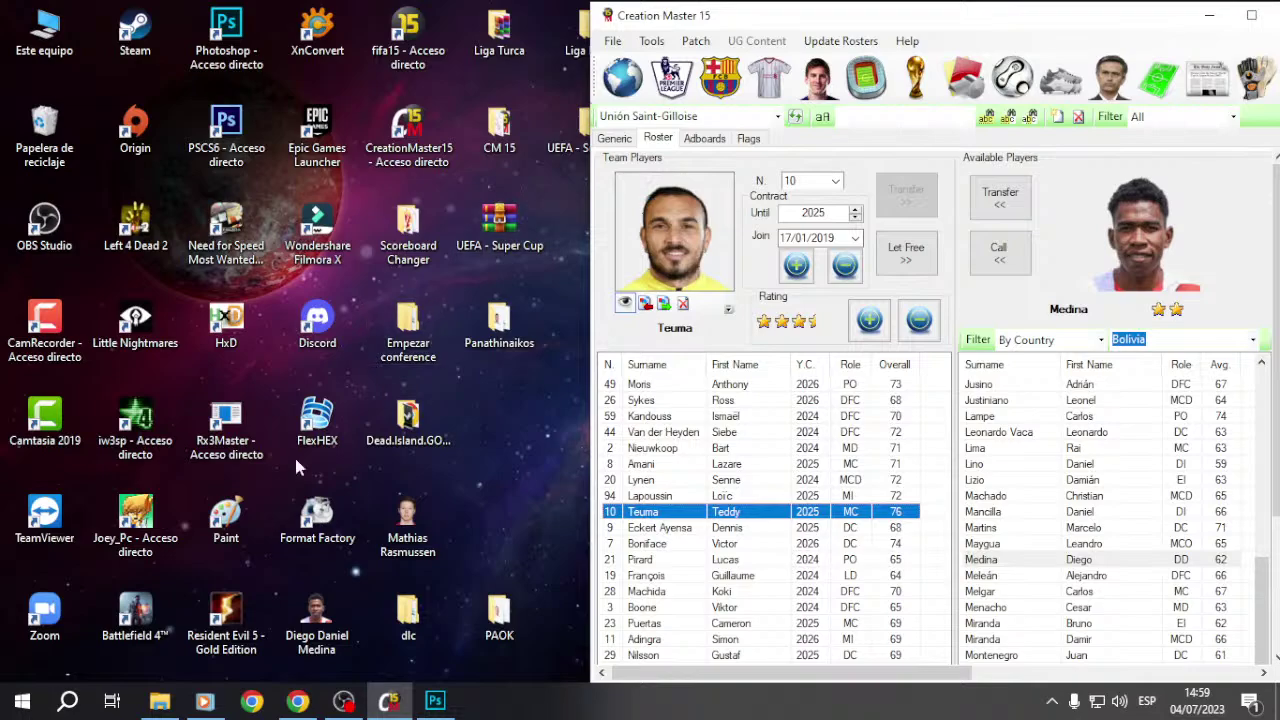
pyautogui.click(343, 702)
pyautogui.click(343, 702)
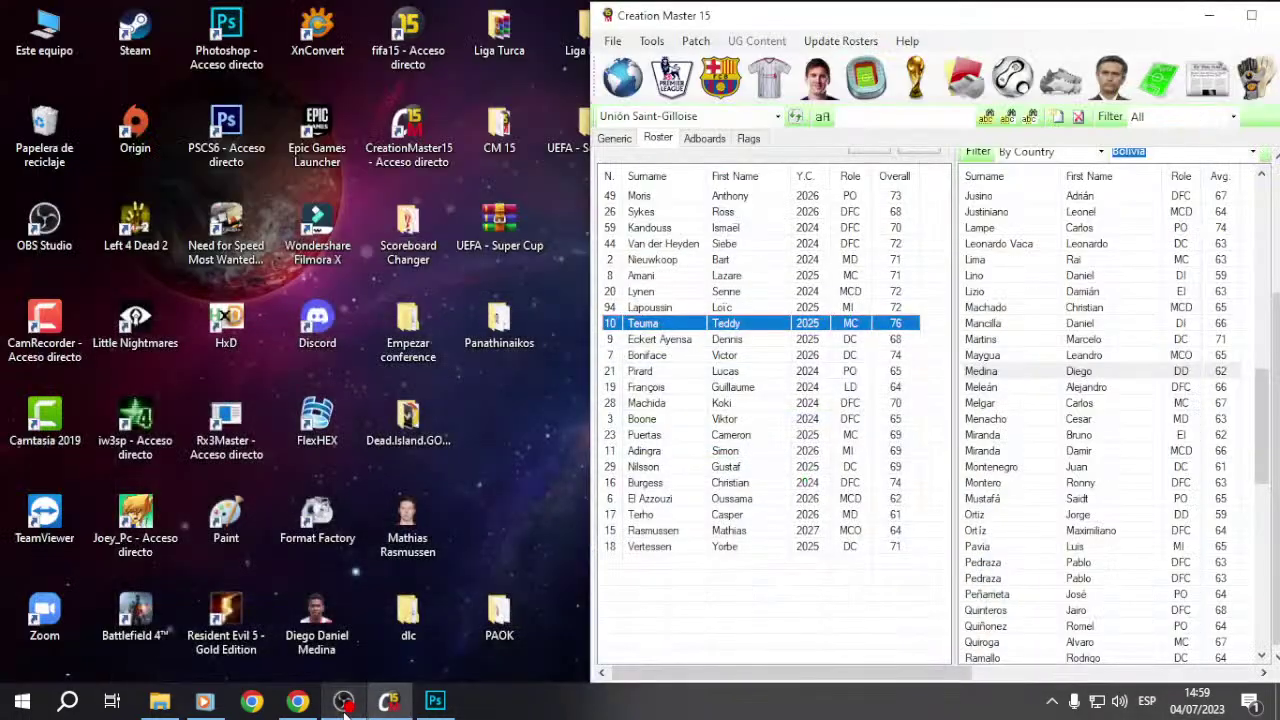
pyautogui.click(343, 702)
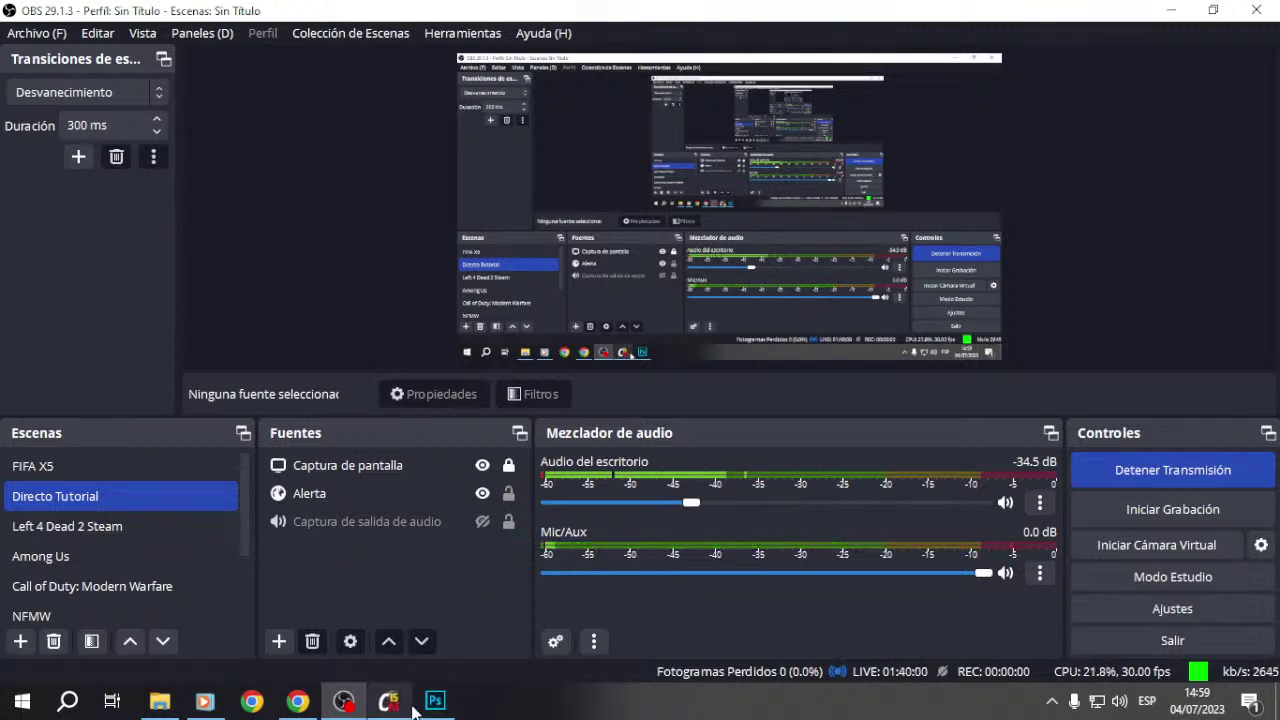
pyautogui.moveTo(423, 711)
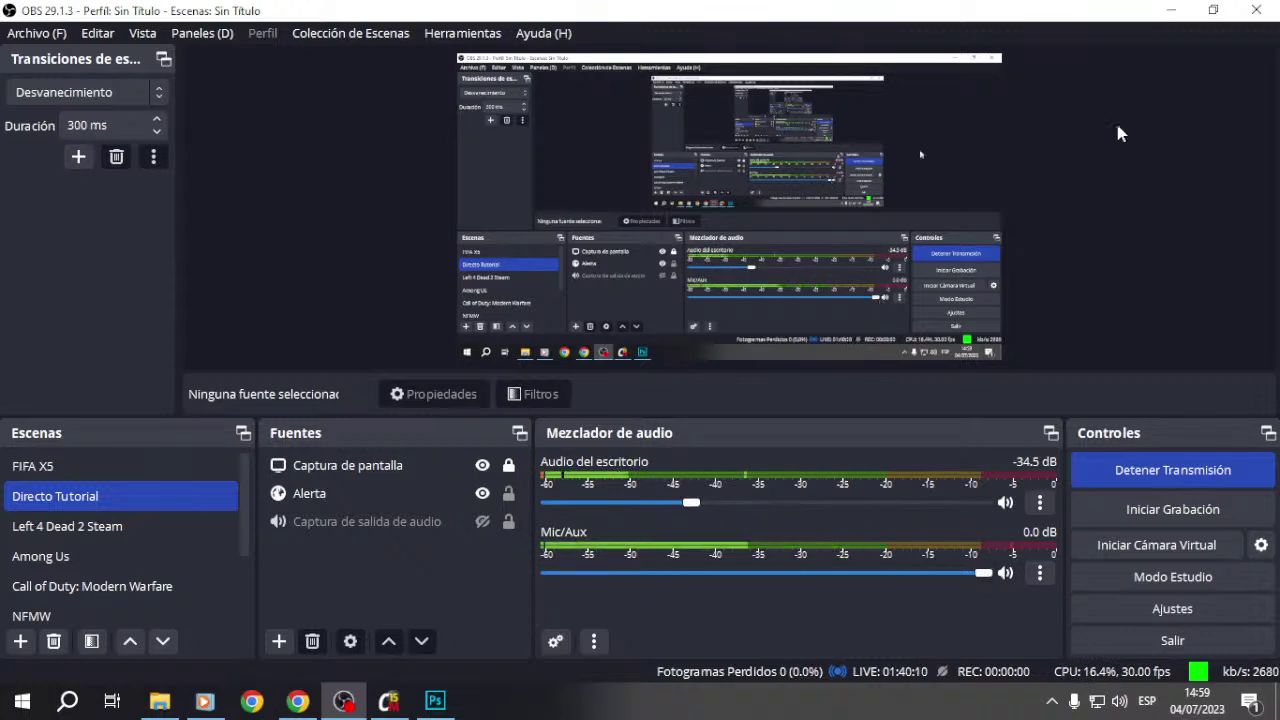
pyautogui.click(1171, 10)
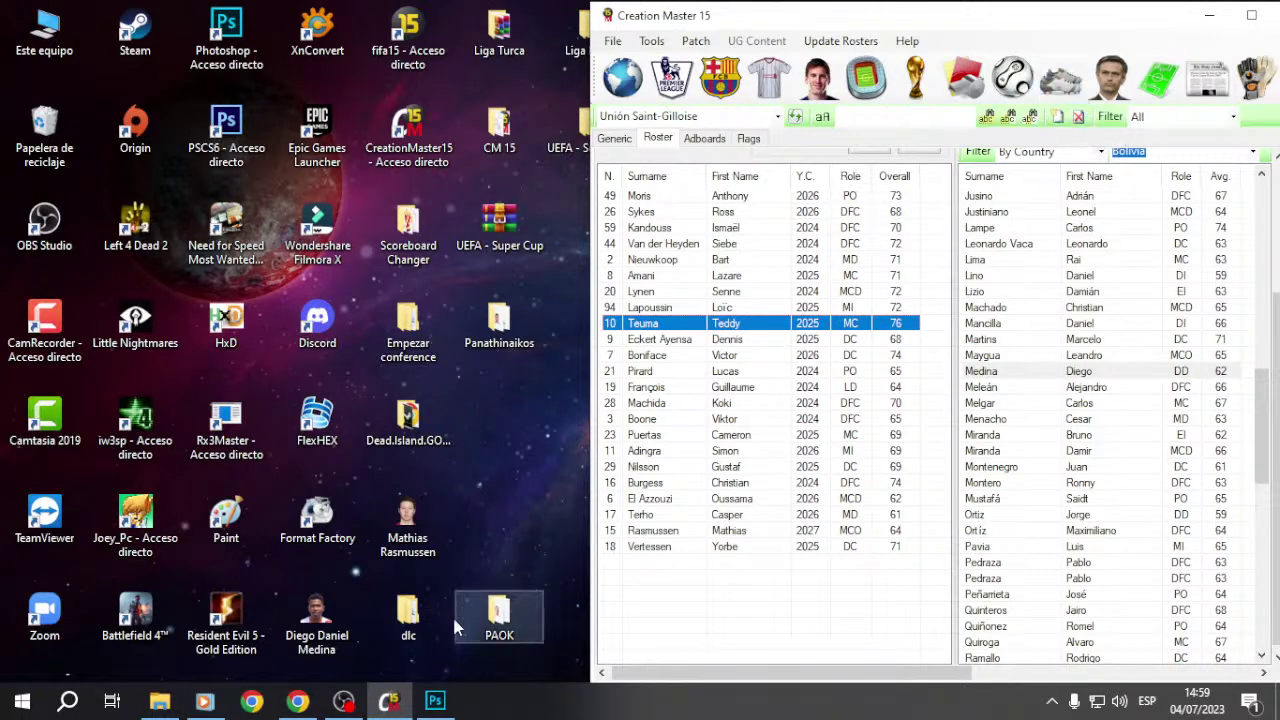
pyautogui.click(344, 702)
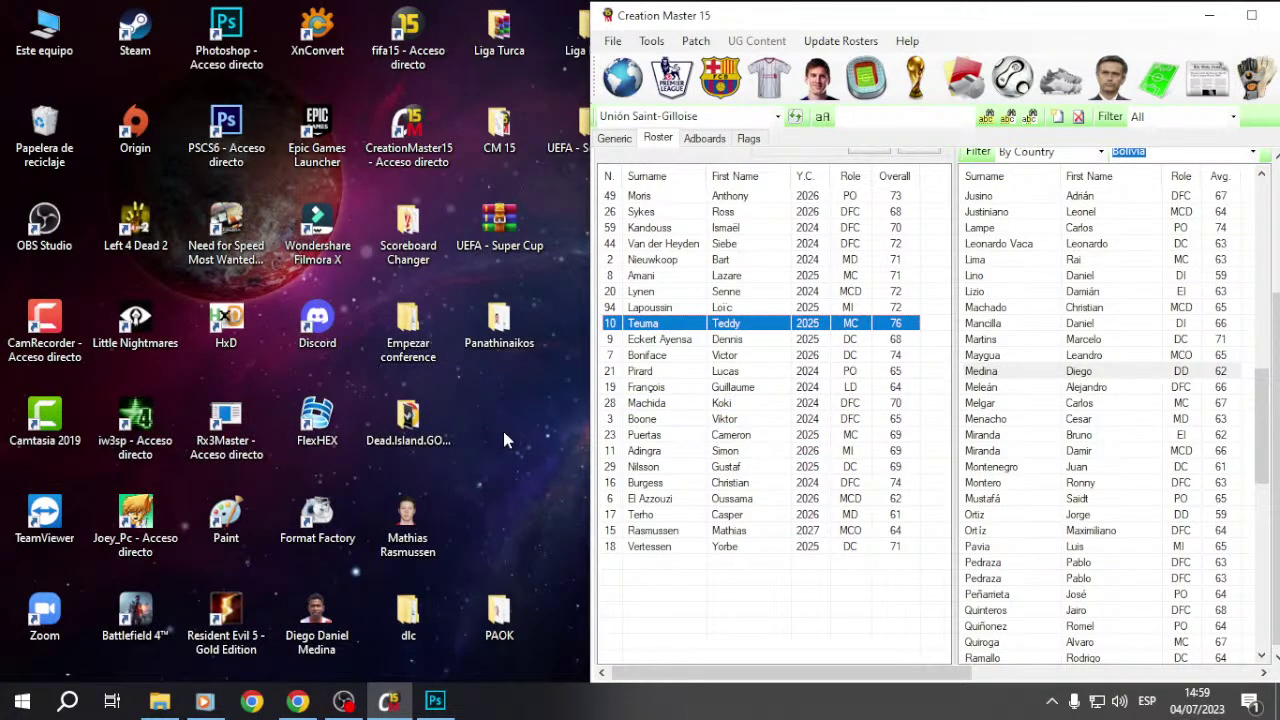
pyautogui.rightClick(530, 394)
pyautogui.click(638, 466)
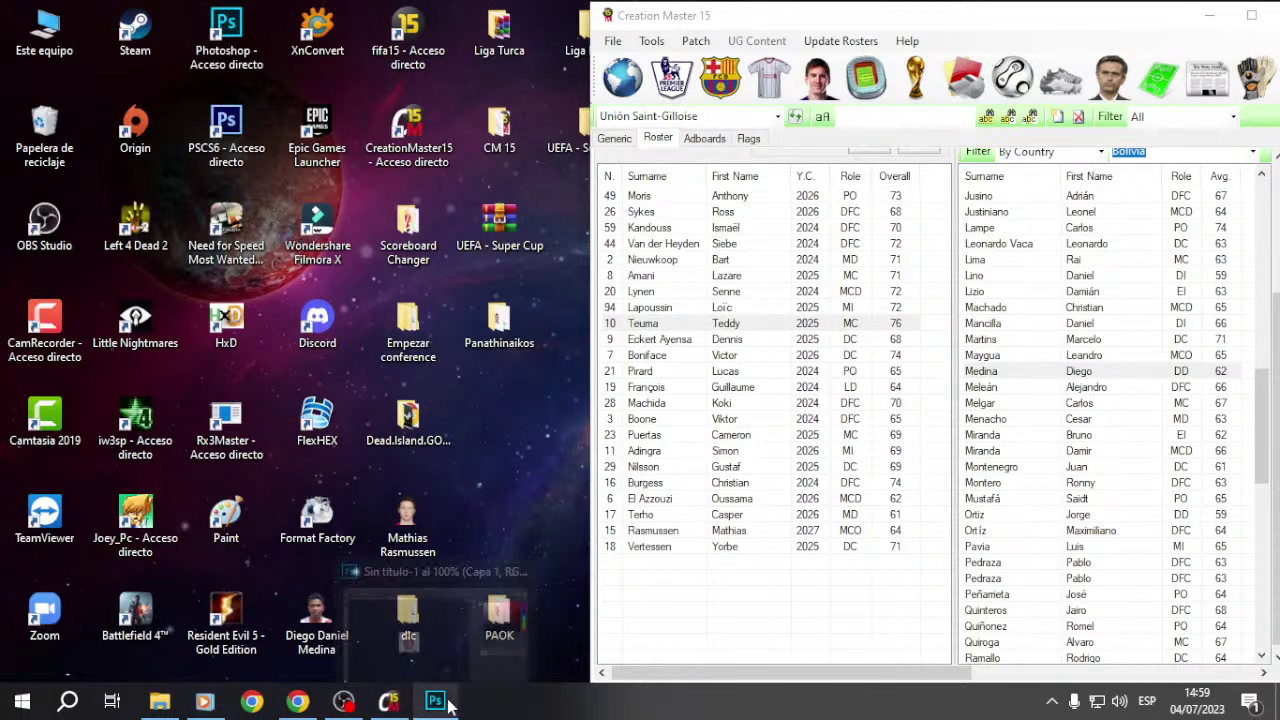
pyautogui.rightClick(485, 412)
pyautogui.click(441, 630)
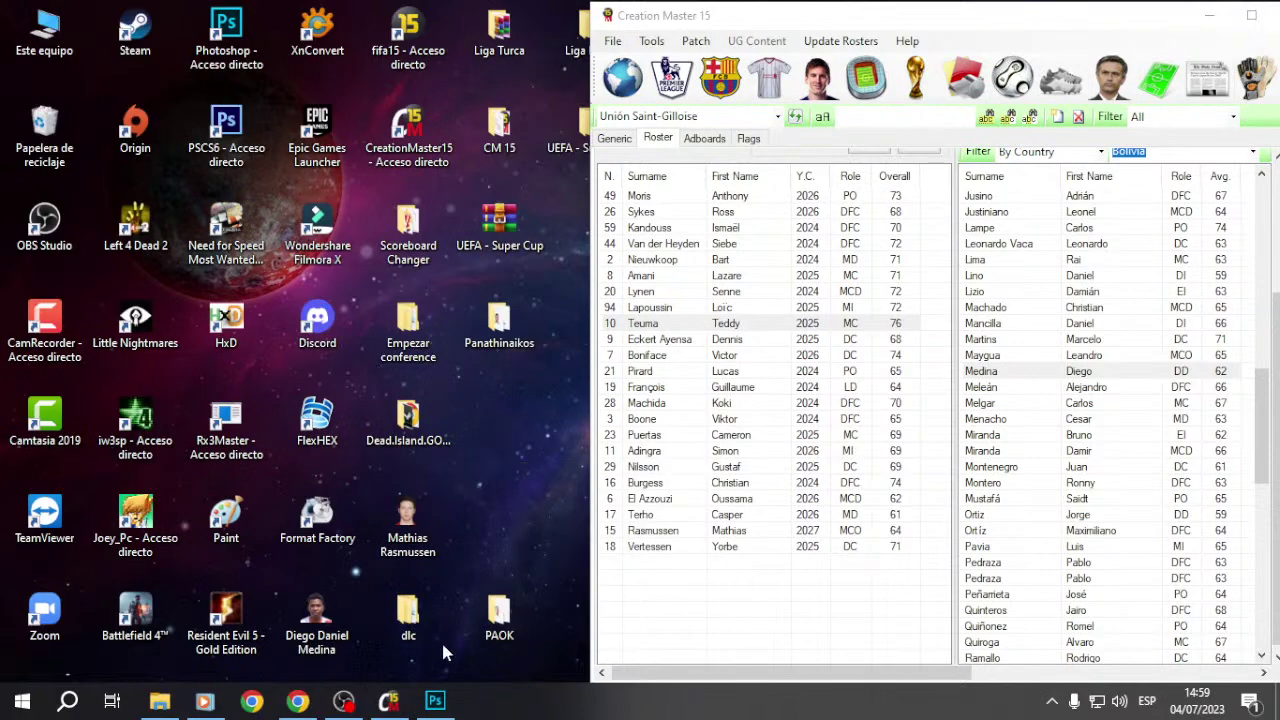
# Step: View the portrait open in Photoshop, return to Creation Master 15 and look up Daniel Mancini's player record
pyautogui.click(435, 701)
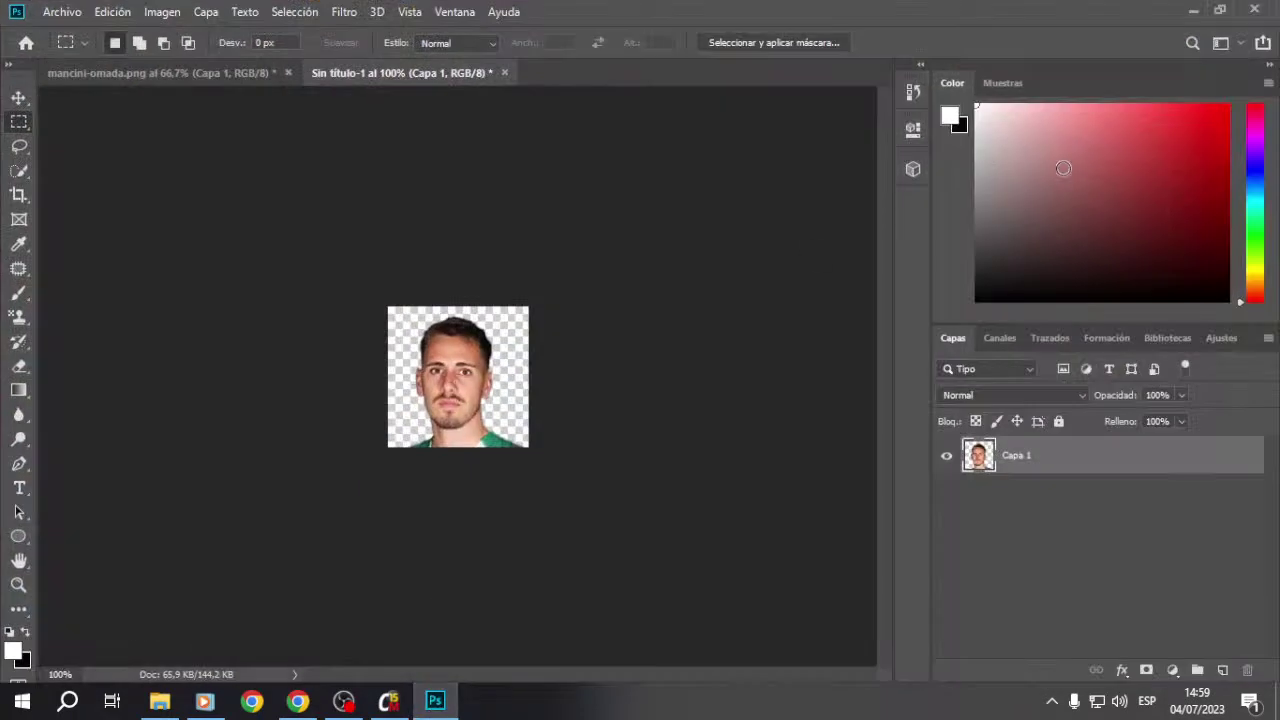
pyautogui.click(1193, 11)
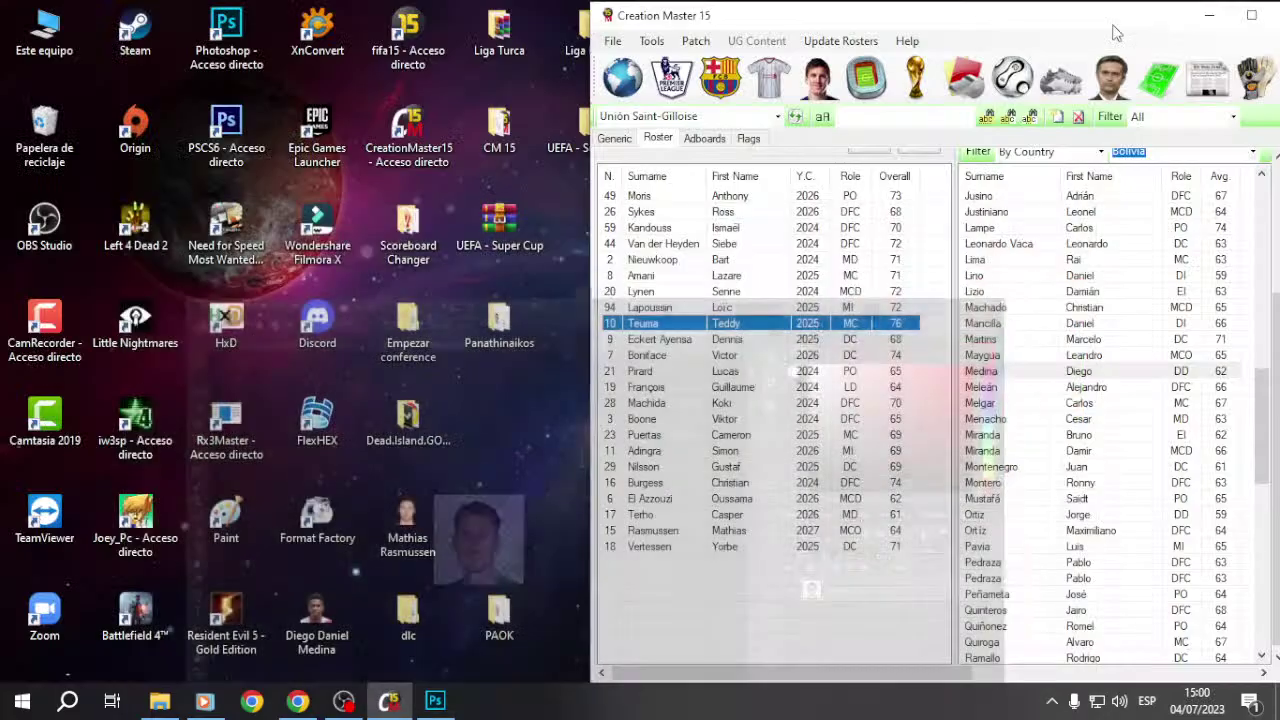
pyautogui.click(818, 77)
pyautogui.click(782, 117)
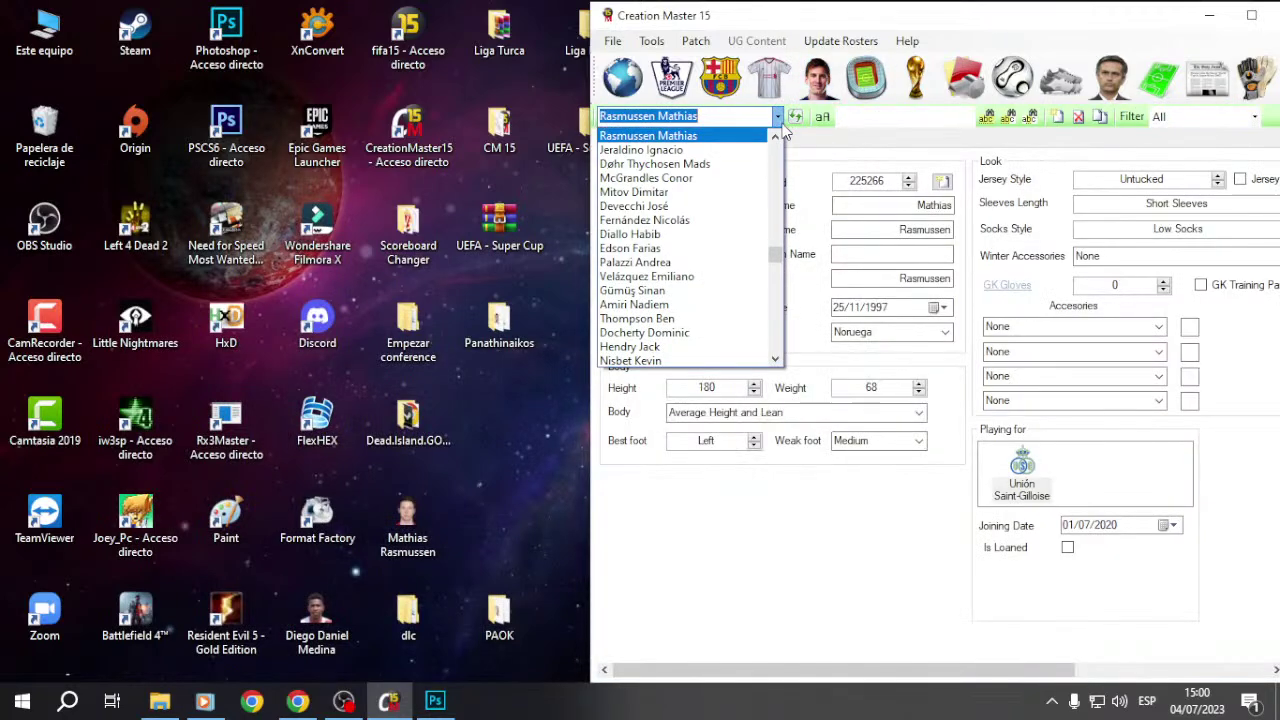
pyautogui.write('manc')
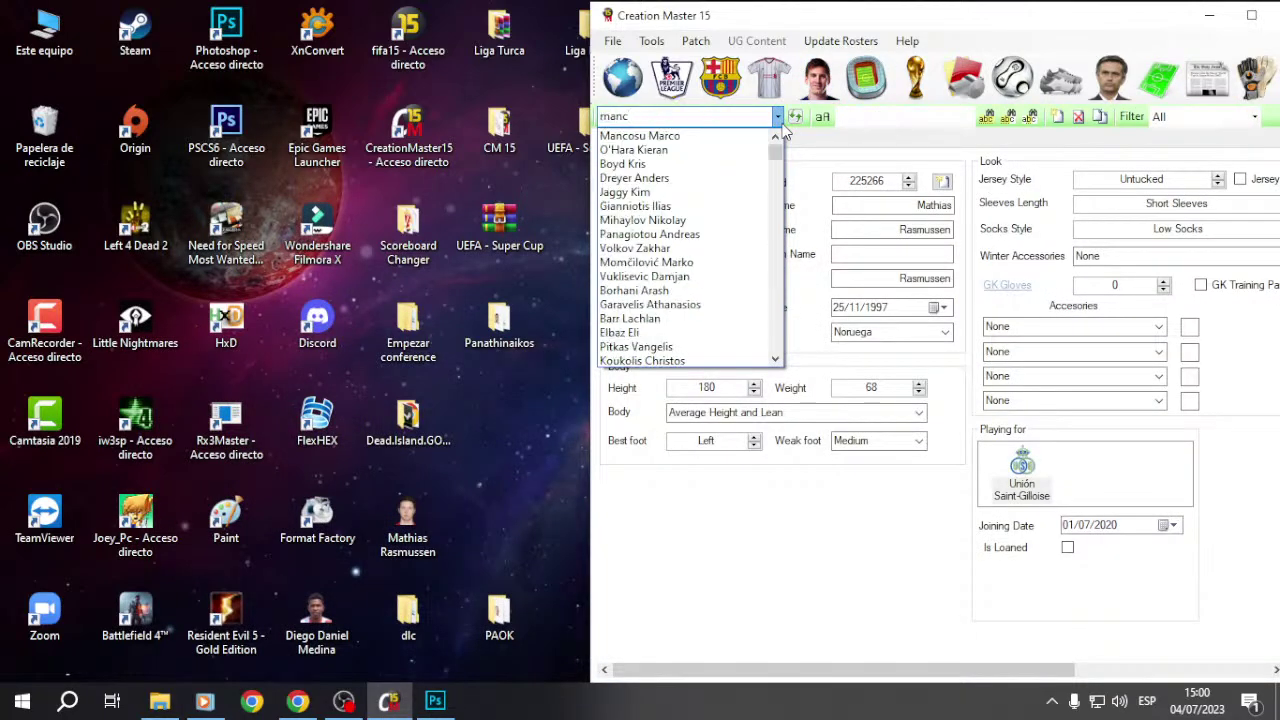
pyautogui.write('ini')
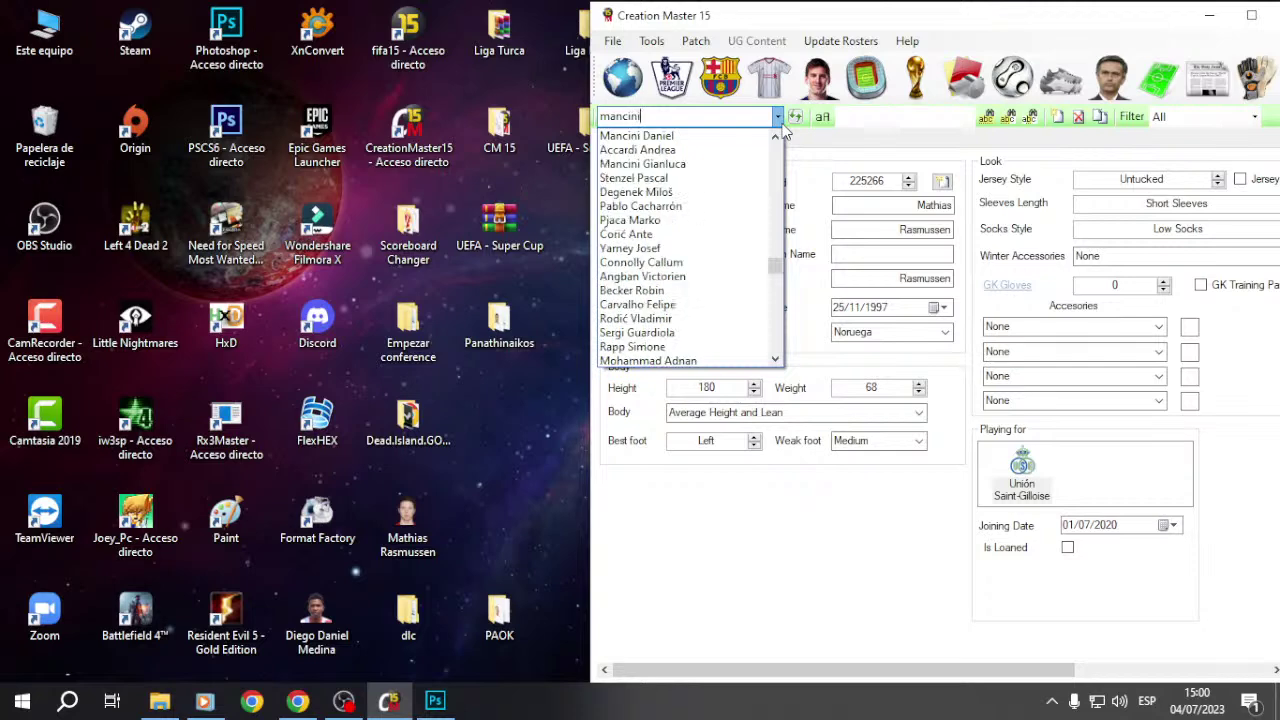
pyautogui.press('Return')
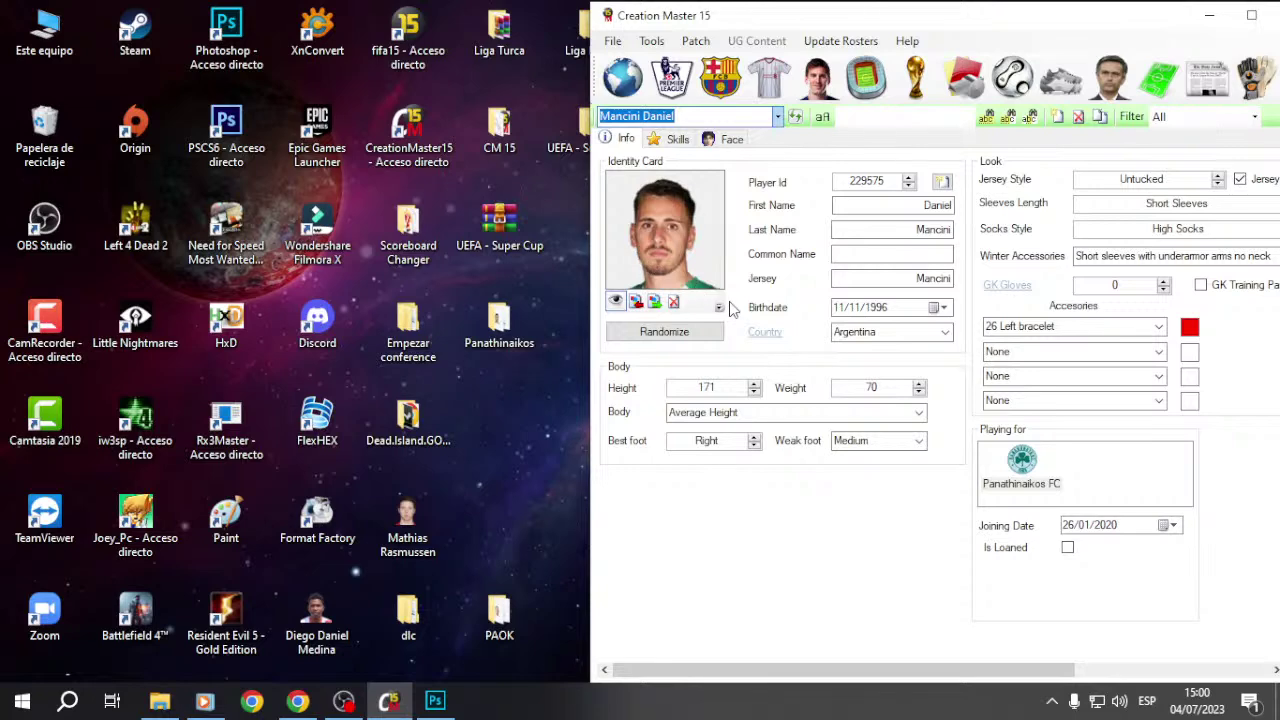
# Step: Go from Daniel Mancini's player record to the Panathinaikos FC roster
pyautogui.click(720, 80)
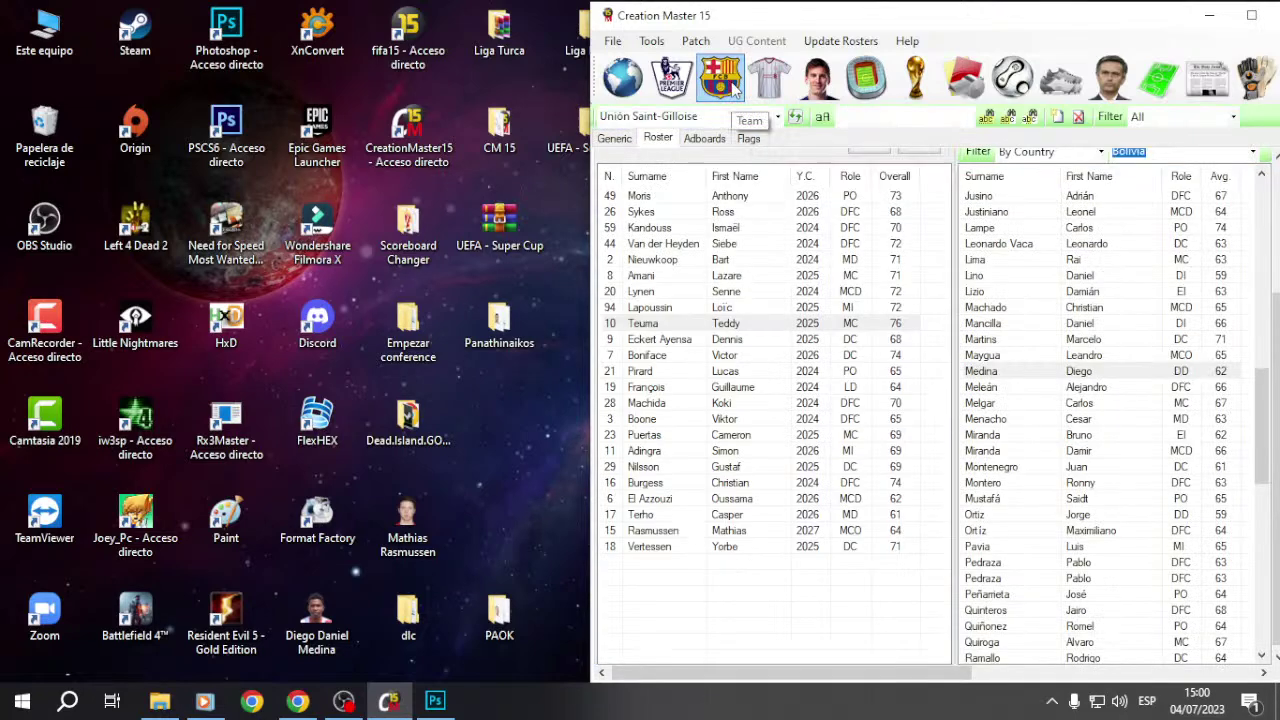
pyautogui.click(815, 93)
pyautogui.click(1023, 525)
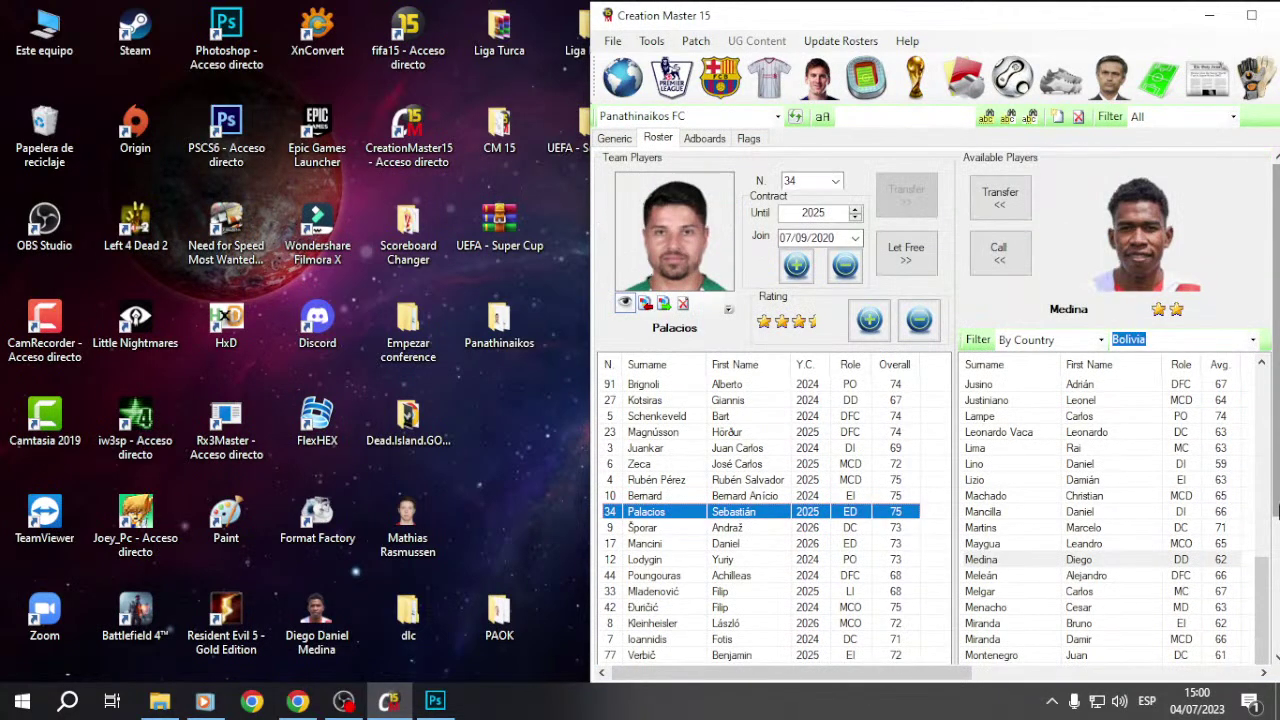
# Step: Examine the portraits of the Panathinaikos FC players one by one in the team roster
pyautogui.press('Down')
pyautogui.press('Down')
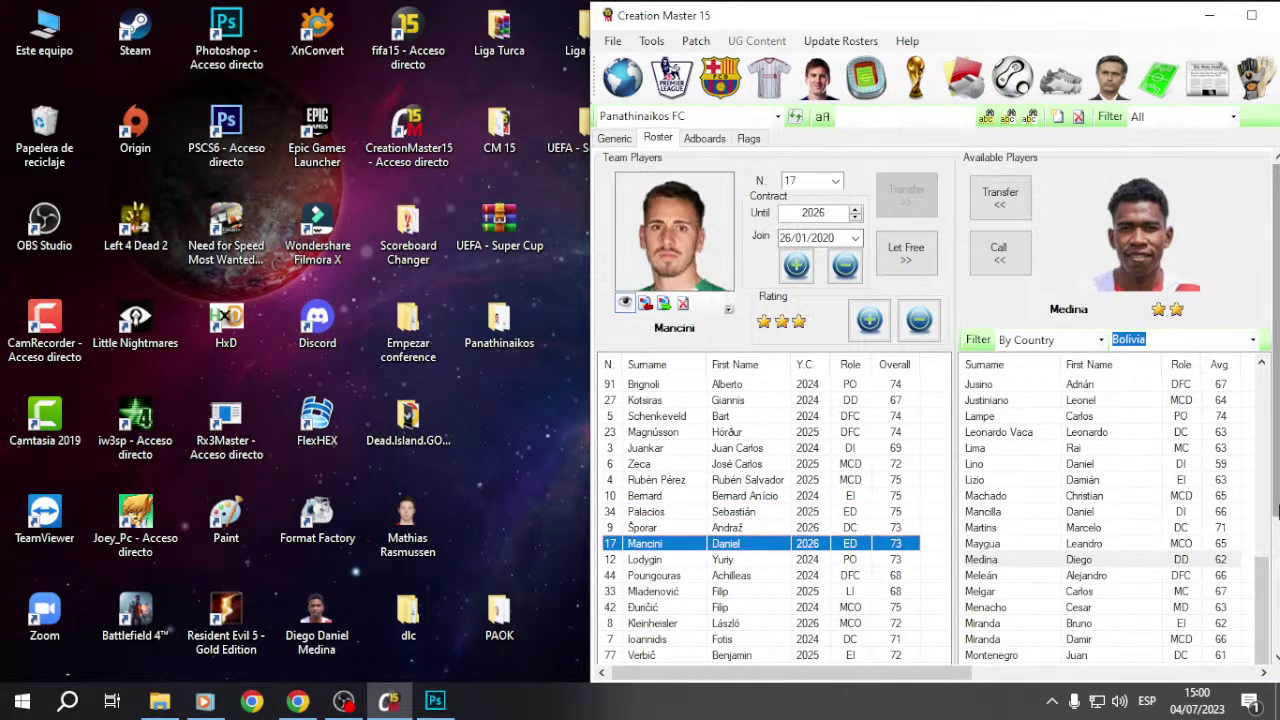
pyautogui.press('Up')
pyautogui.press('Down')
pyautogui.press('Up')
pyautogui.press('Down')
pyautogui.press('Up')
pyautogui.press('Up')
pyautogui.press('Up')
pyautogui.press('Down')
pyautogui.press('Down')
pyautogui.press('Down')
pyautogui.press('Down')
pyautogui.press('Down')
pyautogui.press('Down')
pyautogui.press('Down')
pyautogui.press('Down')
pyautogui.press('Down')
pyautogui.press('Down')
pyautogui.press('Down')
pyautogui.press('Up')
pyautogui.press('Down')
pyautogui.press('Up')
pyautogui.press('Up')
pyautogui.press('Up')
pyautogui.press('Up')
pyautogui.press('Up')
pyautogui.press('Up')
pyautogui.press('Up')
pyautogui.press('Up')
pyautogui.press('Up')
pyautogui.press('Up')
pyautogui.press('Up')
pyautogui.press('Up')
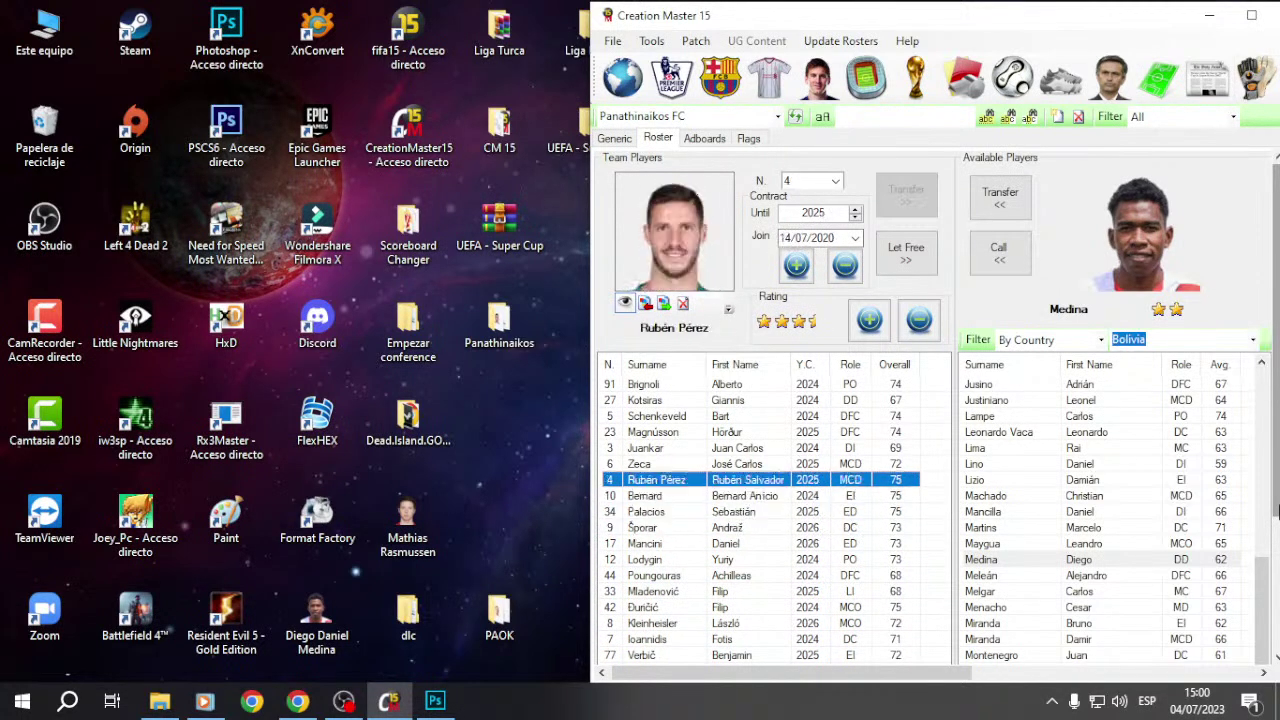
pyautogui.press('Up')
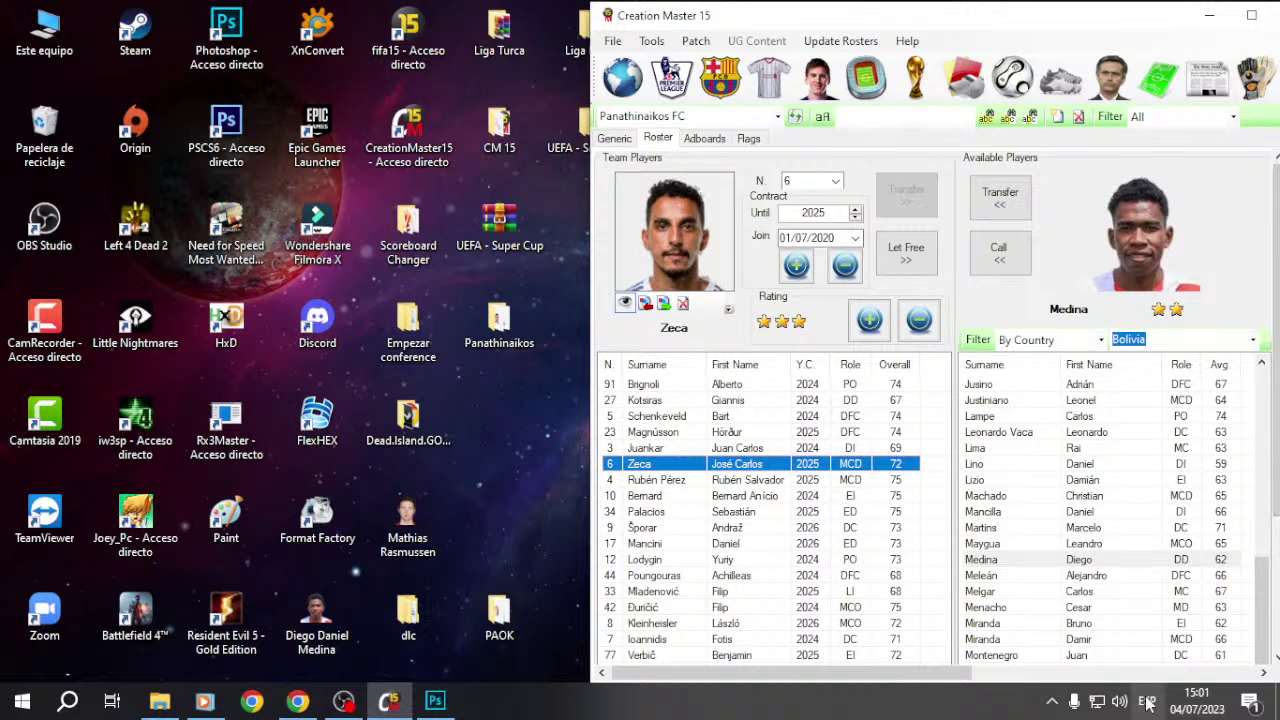
pyautogui.scroll(-3, 1275, 469)
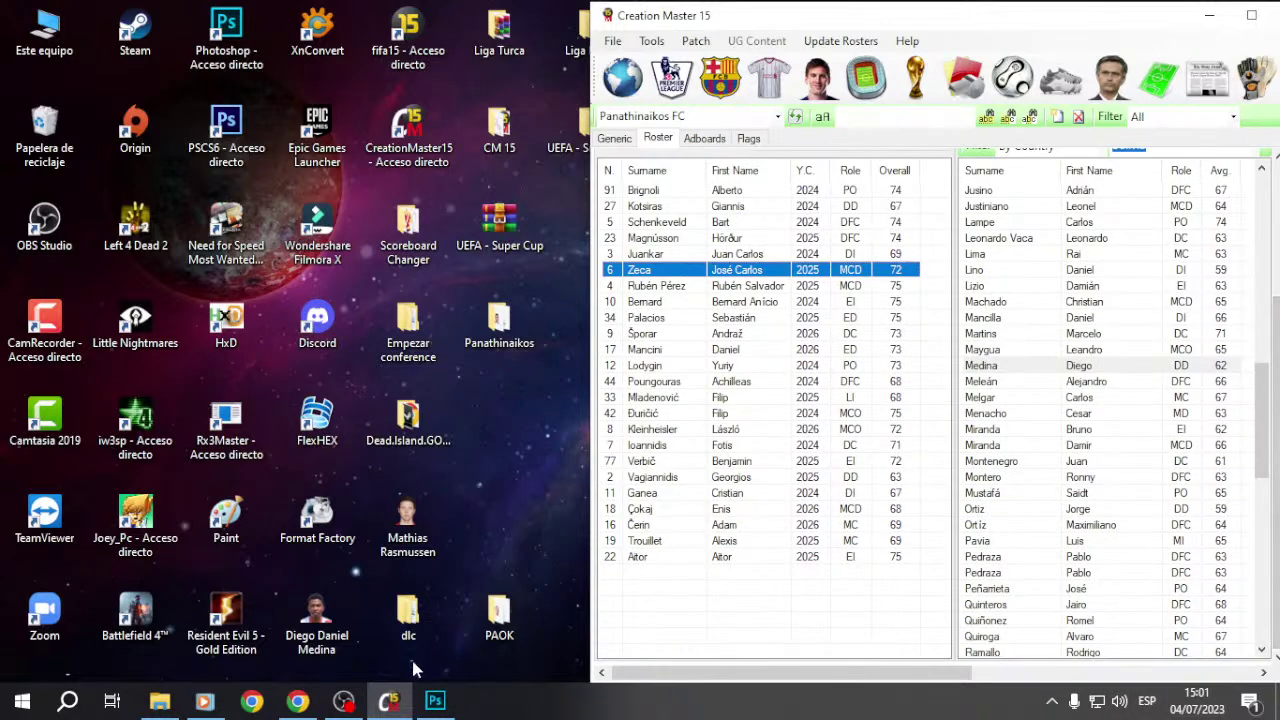
pyautogui.rightClick(519, 424)
pyautogui.rightClick(528, 397)
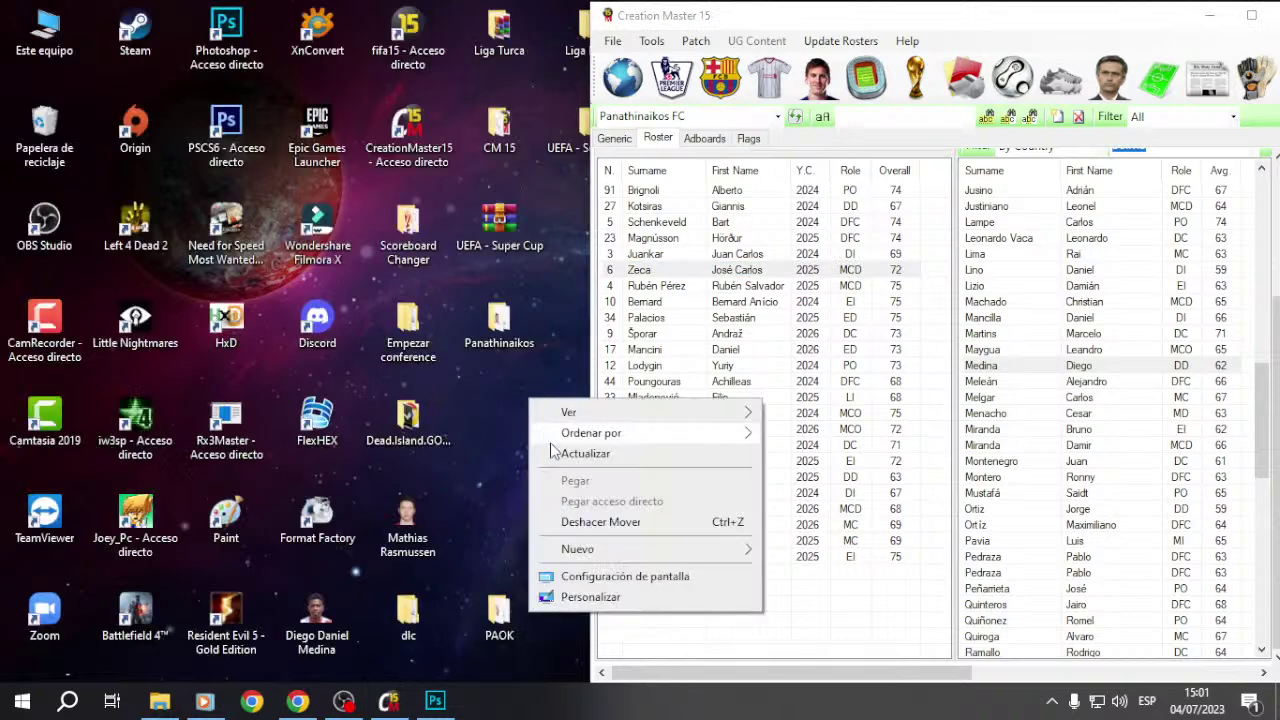
pyautogui.click(570, 450)
pyautogui.rightClick(544, 386)
pyautogui.click(586, 450)
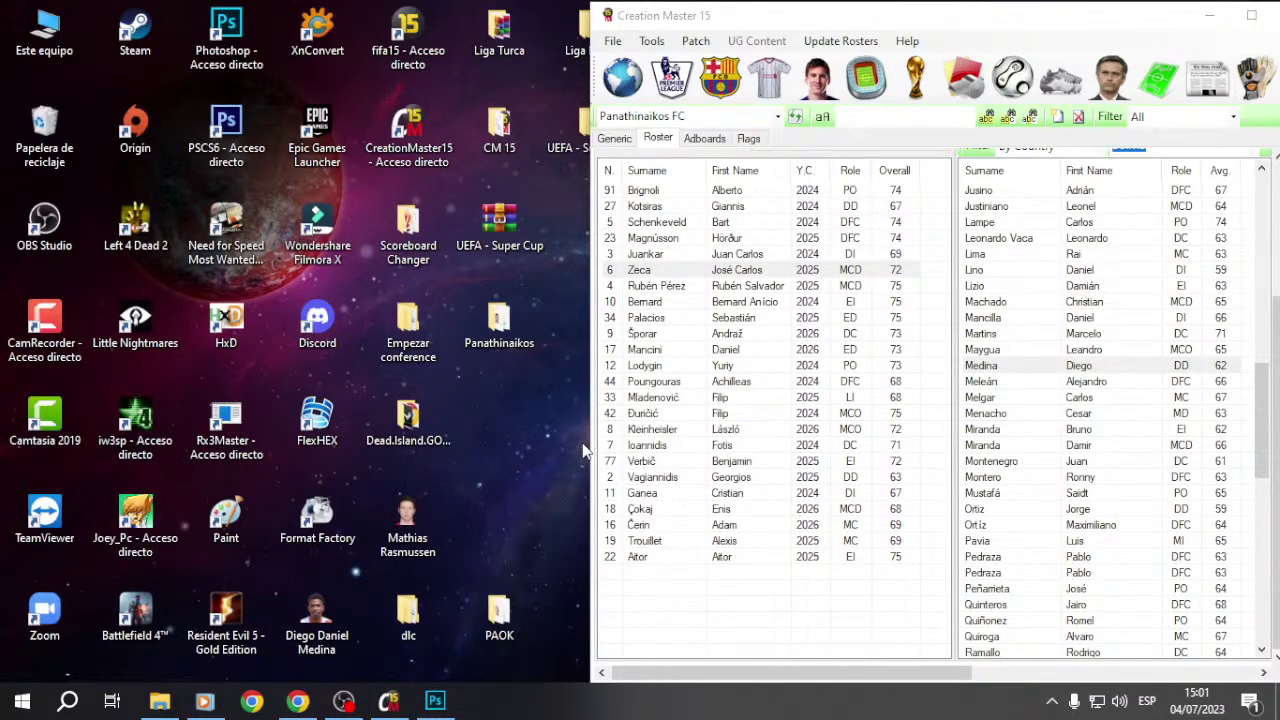
pyautogui.rightClick(503, 393)
pyautogui.click(545, 450)
# Step: Delete the Mathias Rasmussen and Diego Daniel Medina portrait images from the desktop and refresh it
pyautogui.moveTo(317, 618); pyautogui.dragTo(472, 536)
pyautogui.moveTo(400, 468); pyautogui.dragTo(540, 565)
pyautogui.rightClick(495, 540)
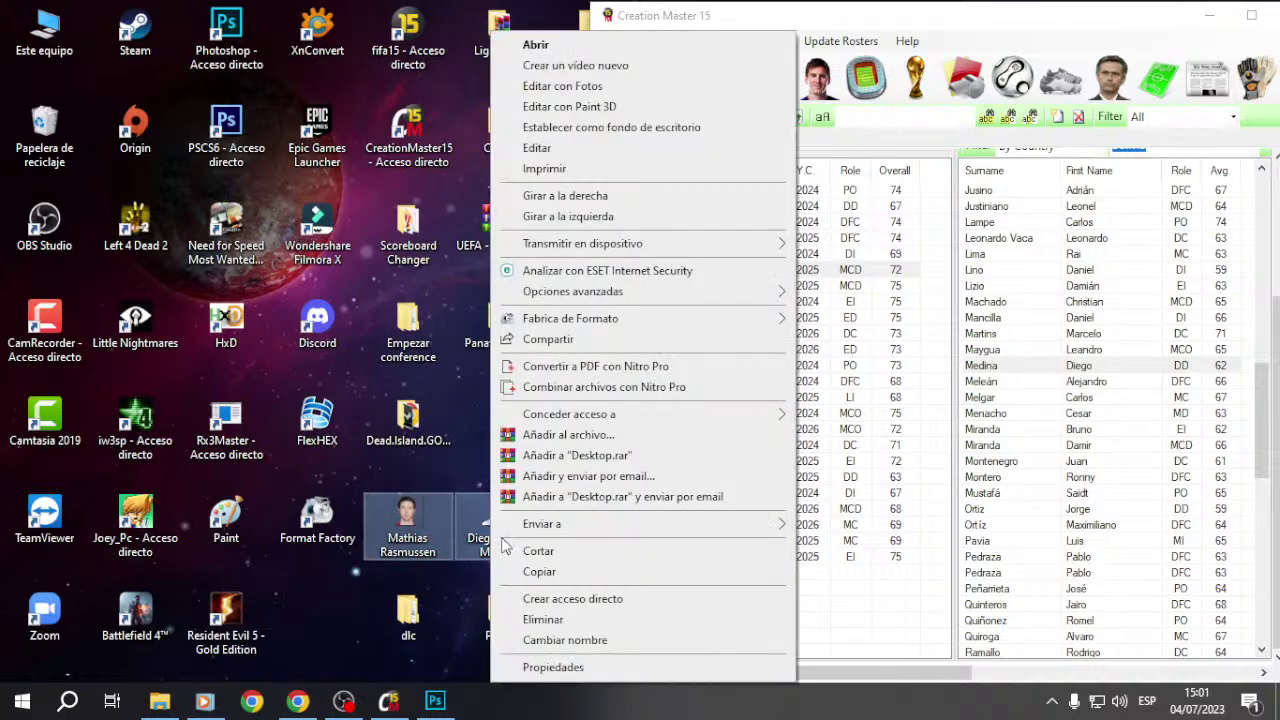
pyautogui.click(527, 620)
pyautogui.rightClick(500, 402)
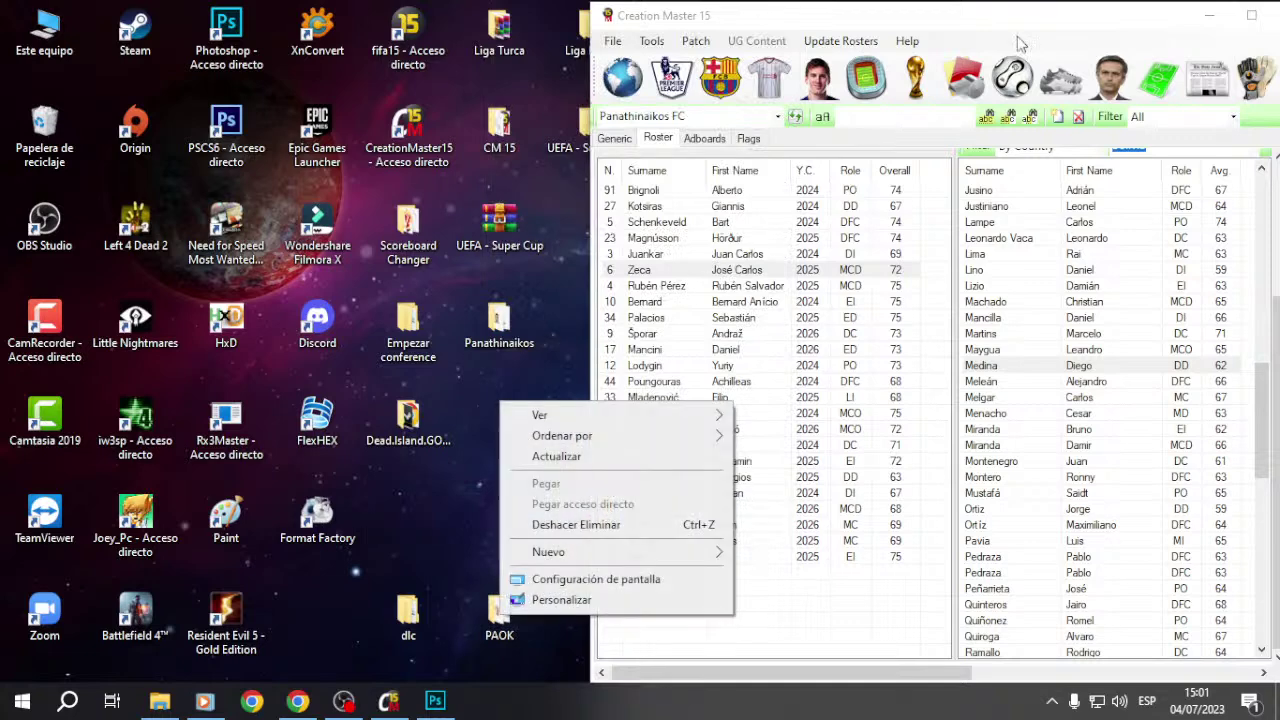
pyautogui.click(552, 456)
# Step: Gather the AEK Athens and PAOK folders beside the Panathinaikos folder on the desktop and delete all three
pyautogui.click(1209, 15)
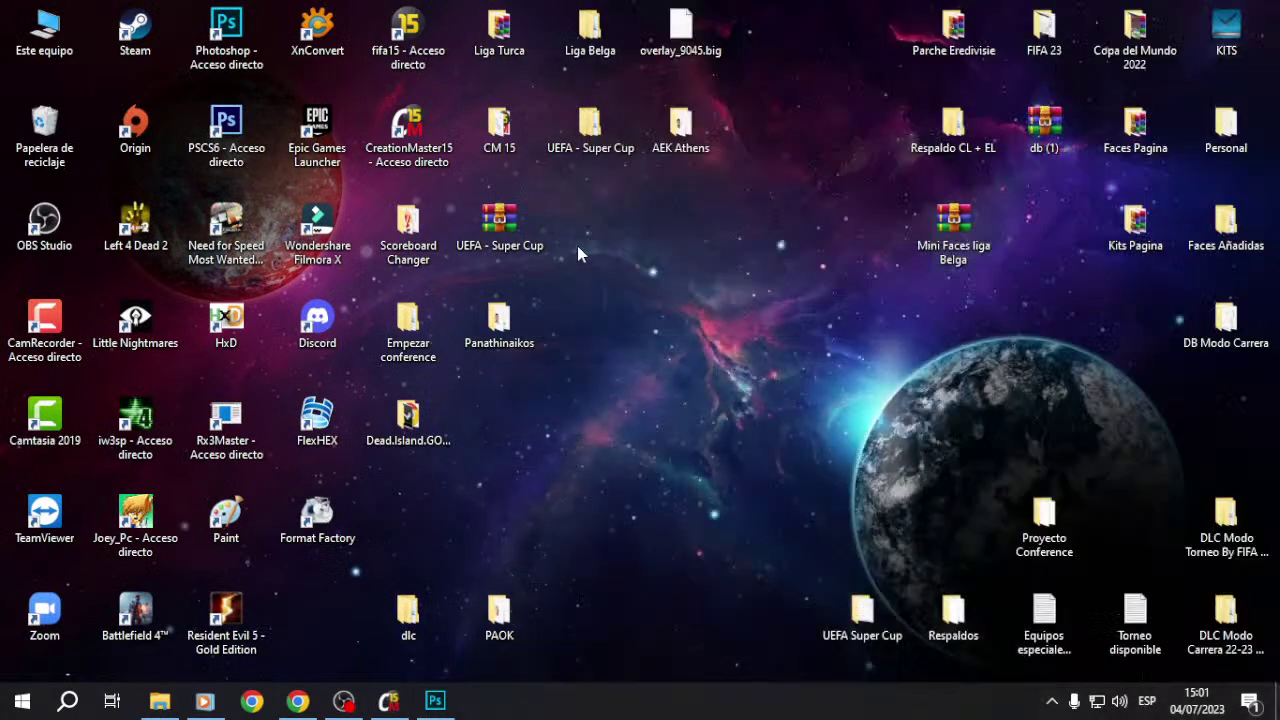
pyautogui.moveTo(660, 130); pyautogui.dragTo(572, 320)
pyautogui.moveTo(499, 612); pyautogui.dragTo(499, 418)
pyautogui.moveTo(696, 296); pyautogui.dragTo(490, 430)
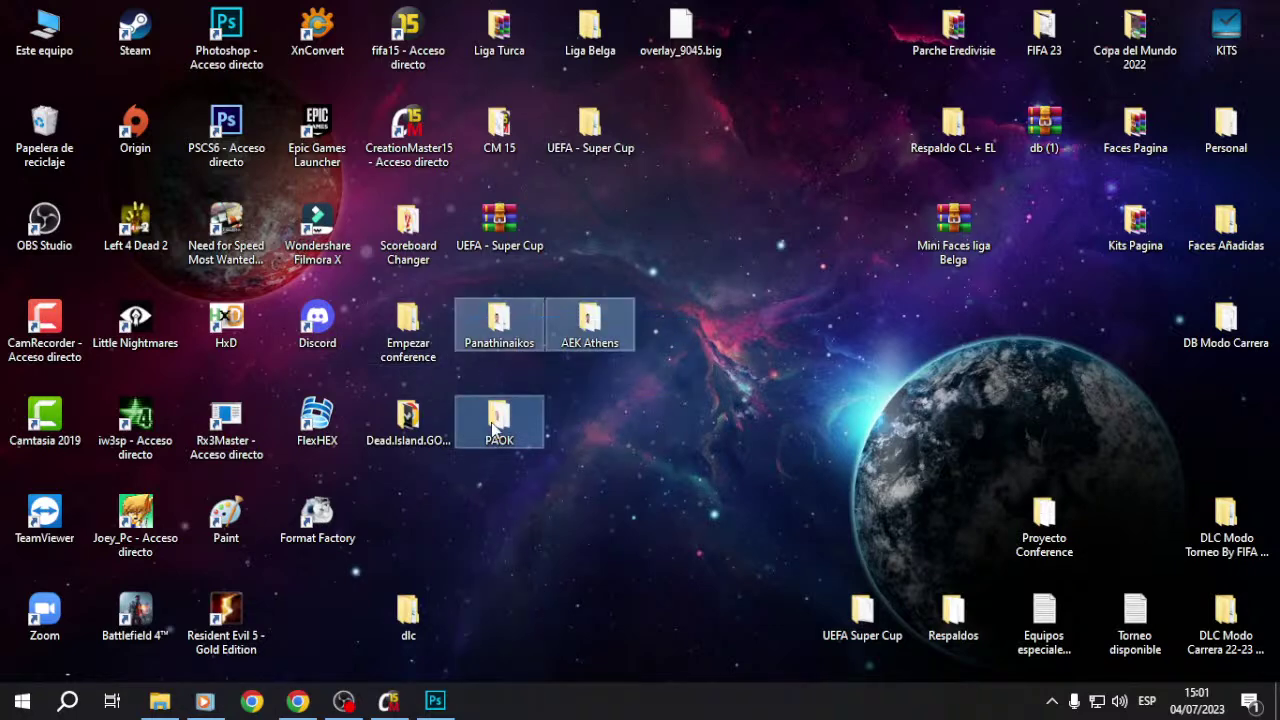
pyautogui.rightClick(490, 430)
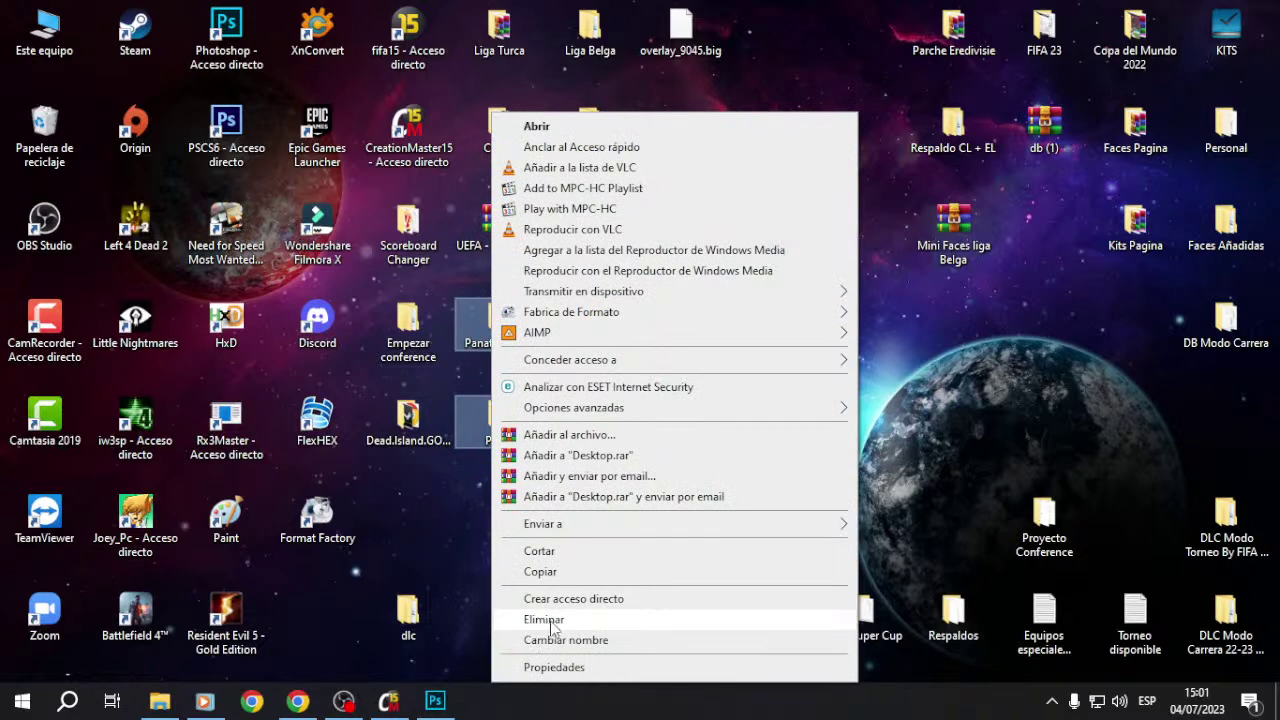
pyautogui.click(543, 620)
pyautogui.rightClick(545, 431)
pyautogui.click(623, 481)
pyautogui.rightClick(714, 242)
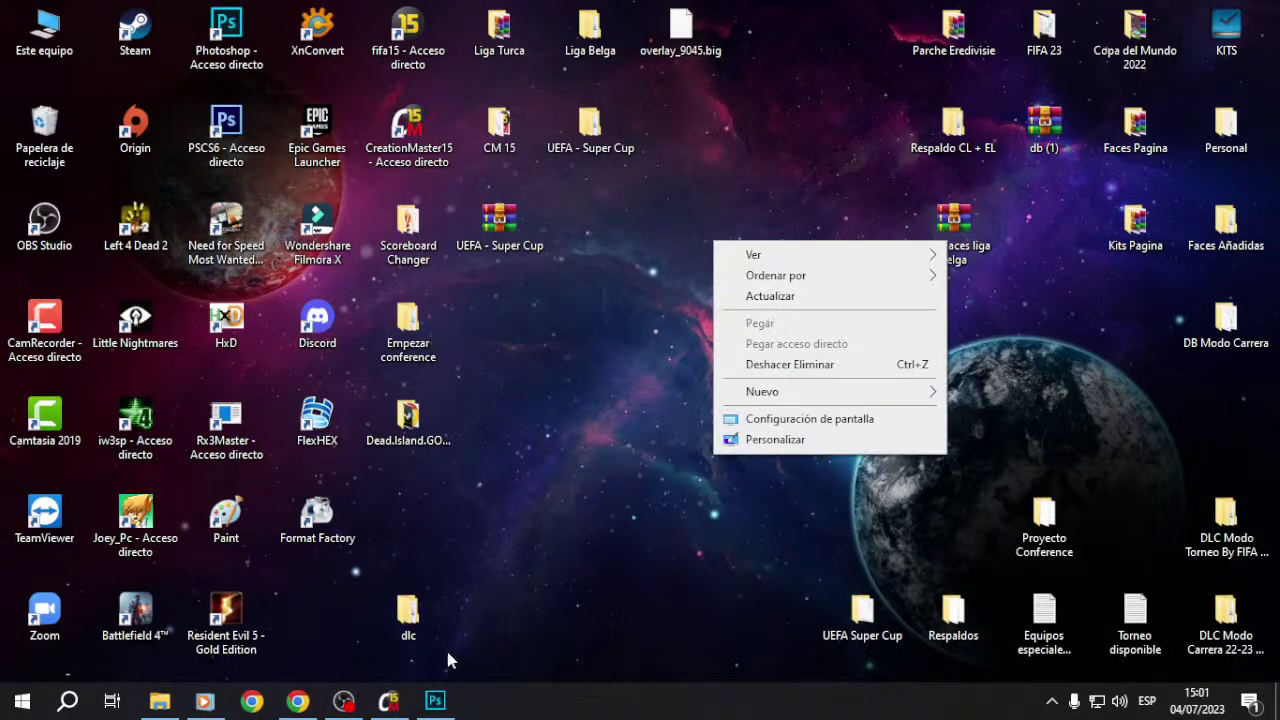
pyautogui.click(770, 296)
pyautogui.rightClick(604, 386)
pyautogui.click(658, 441)
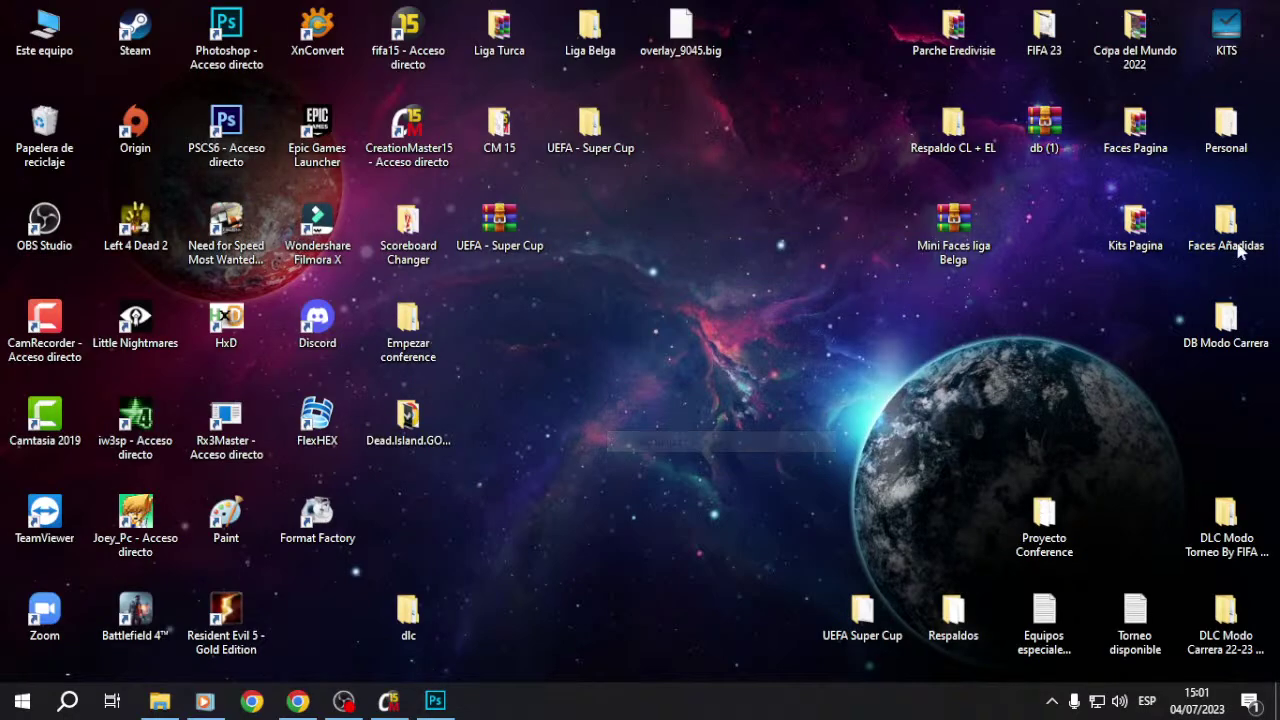
pyautogui.rightClick(528, 375)
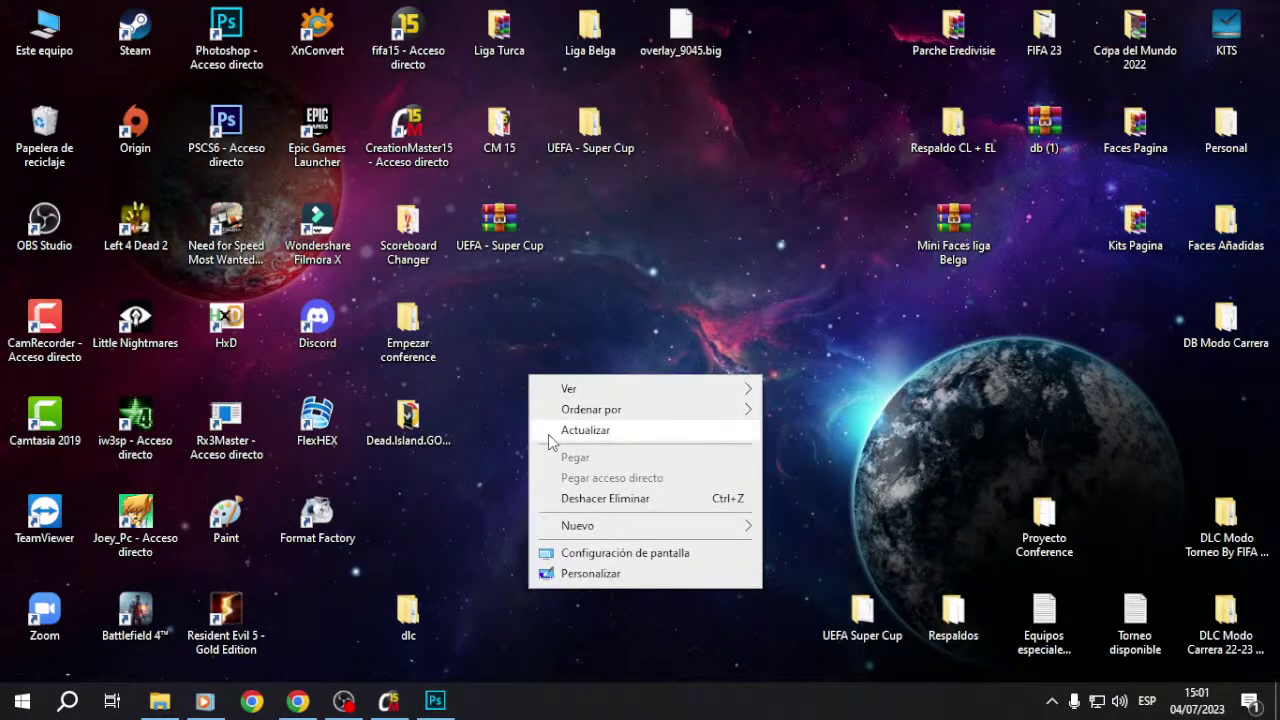
pyautogui.click(549, 436)
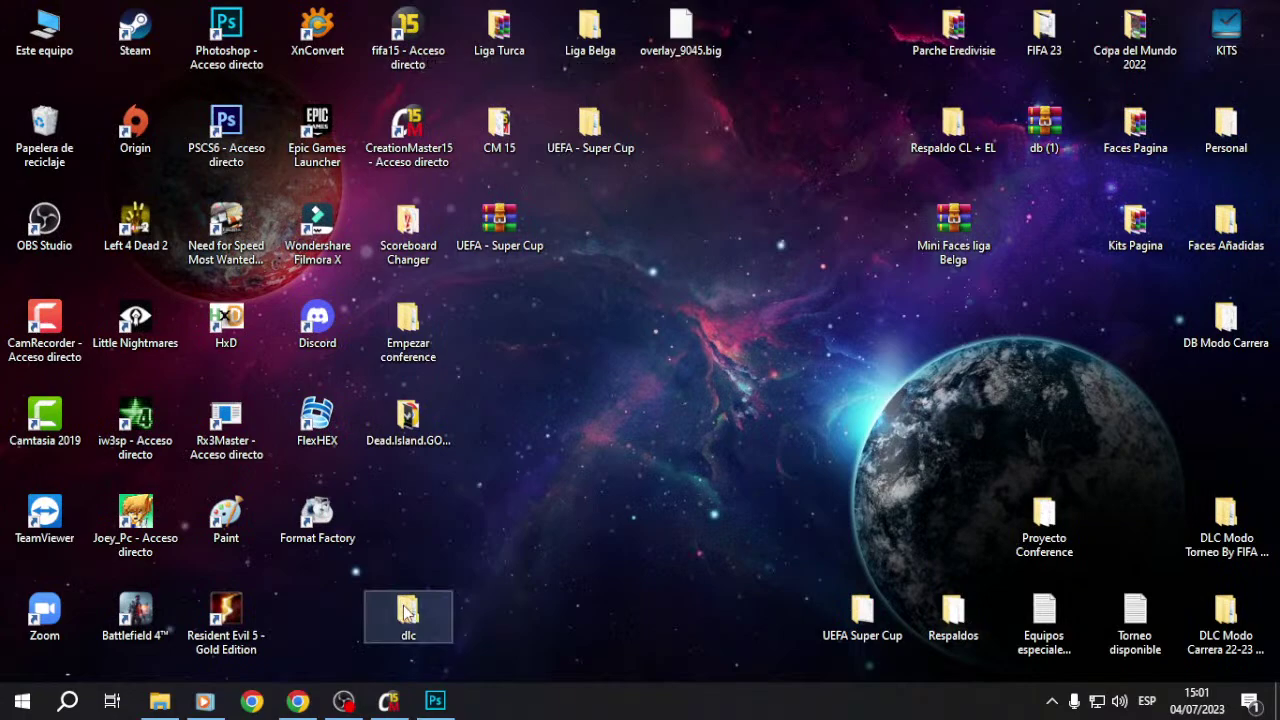
# Step: Switch to Chrome and open the SoFIFA page for PAOK dated Jun 27, 2023 from the search results
pyautogui.click(392, 704)
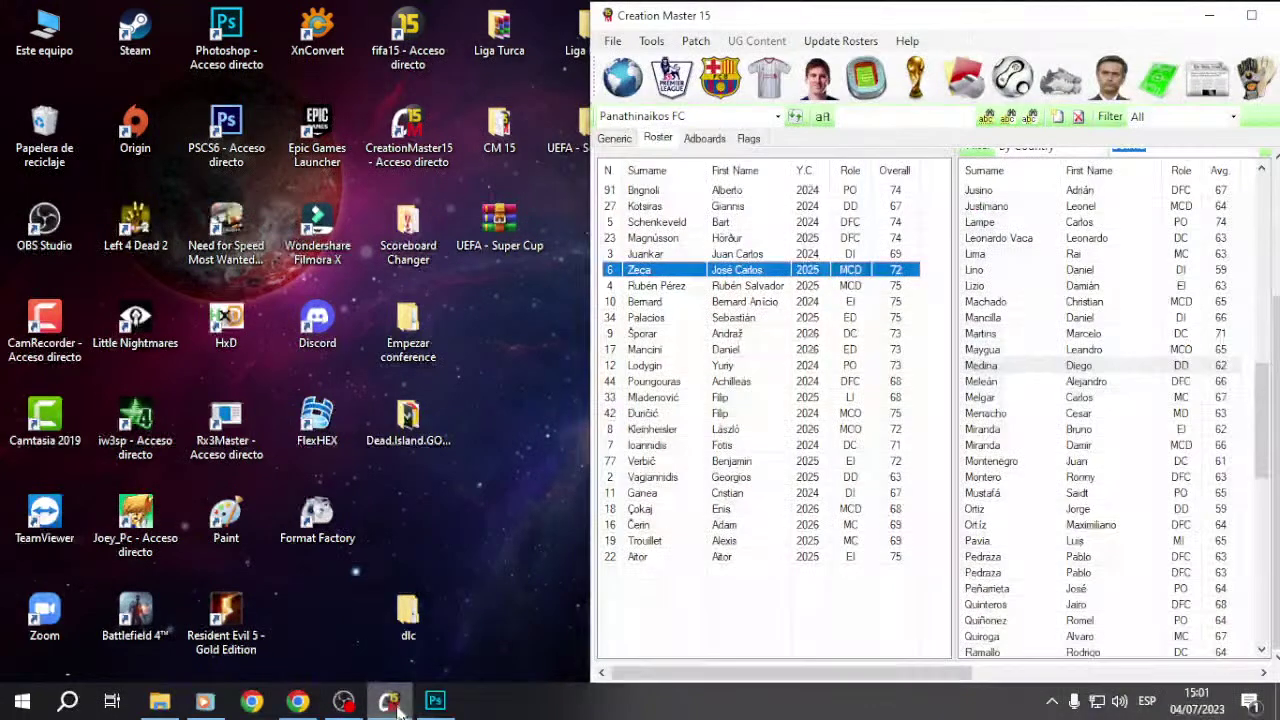
pyautogui.click(296, 700)
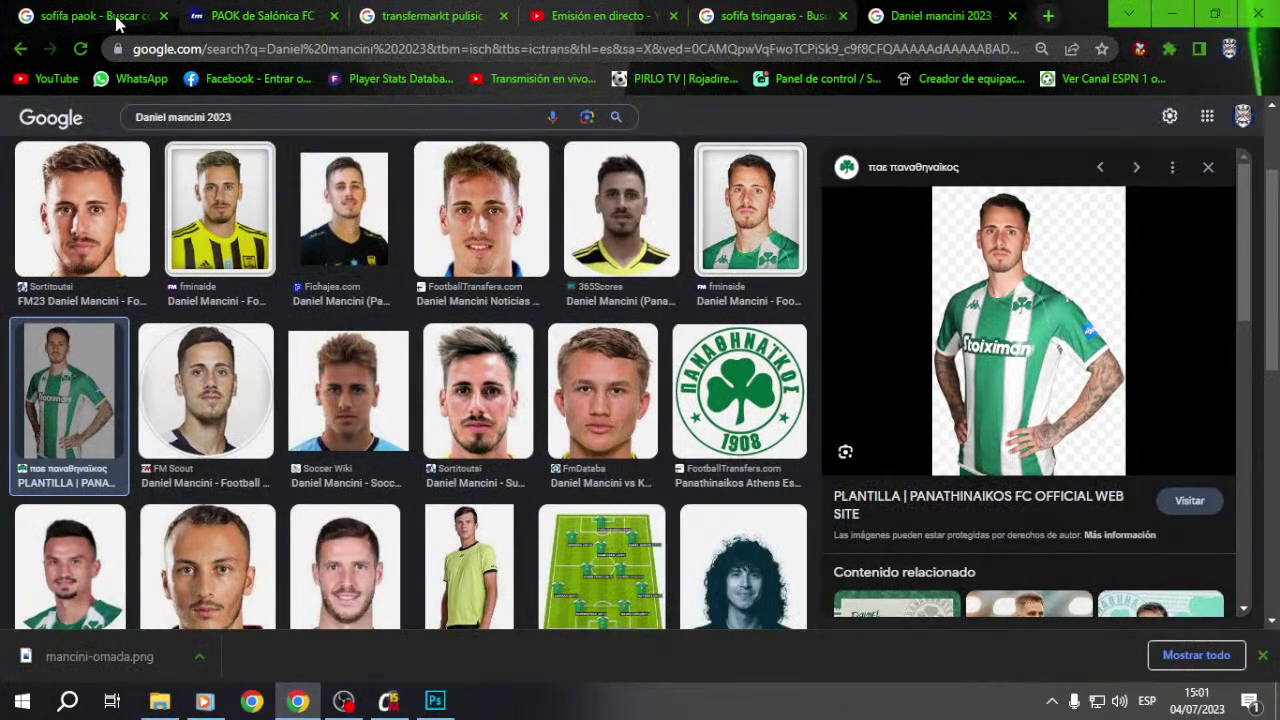
pyautogui.click(133, 24)
pyautogui.click(1048, 16)
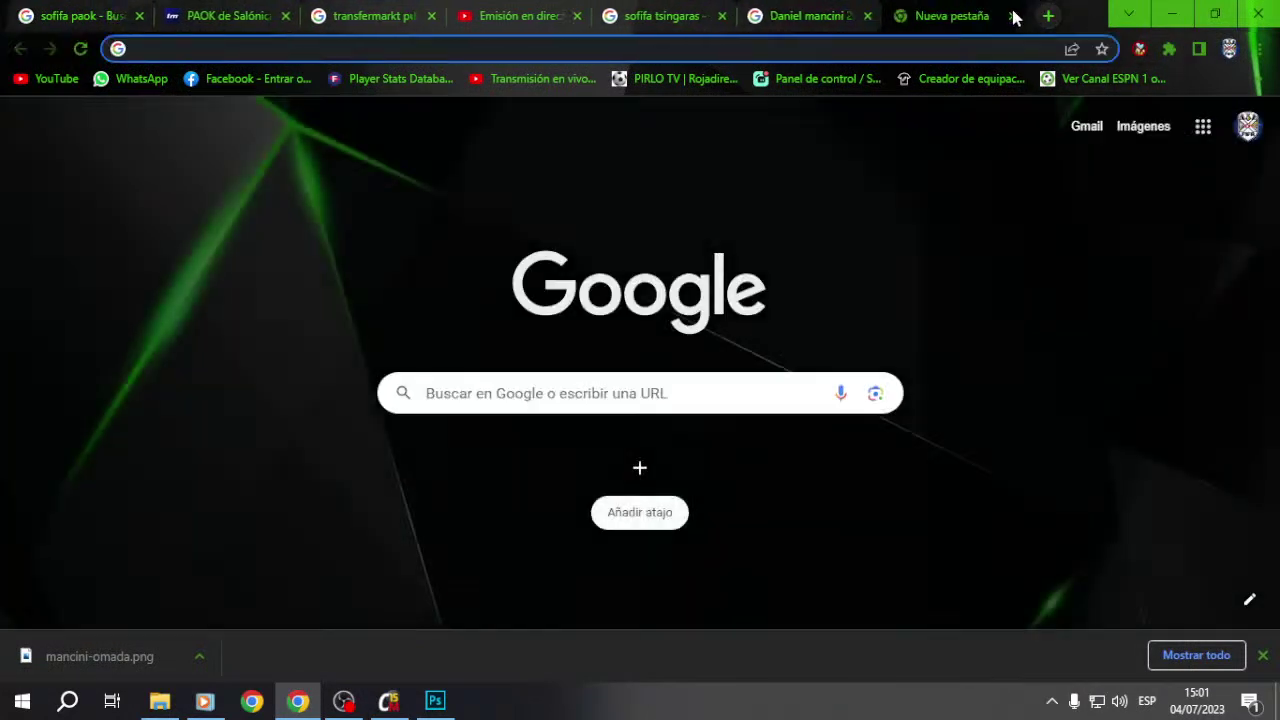
pyautogui.click(1013, 16)
pyautogui.doubleClick(1078, 22)
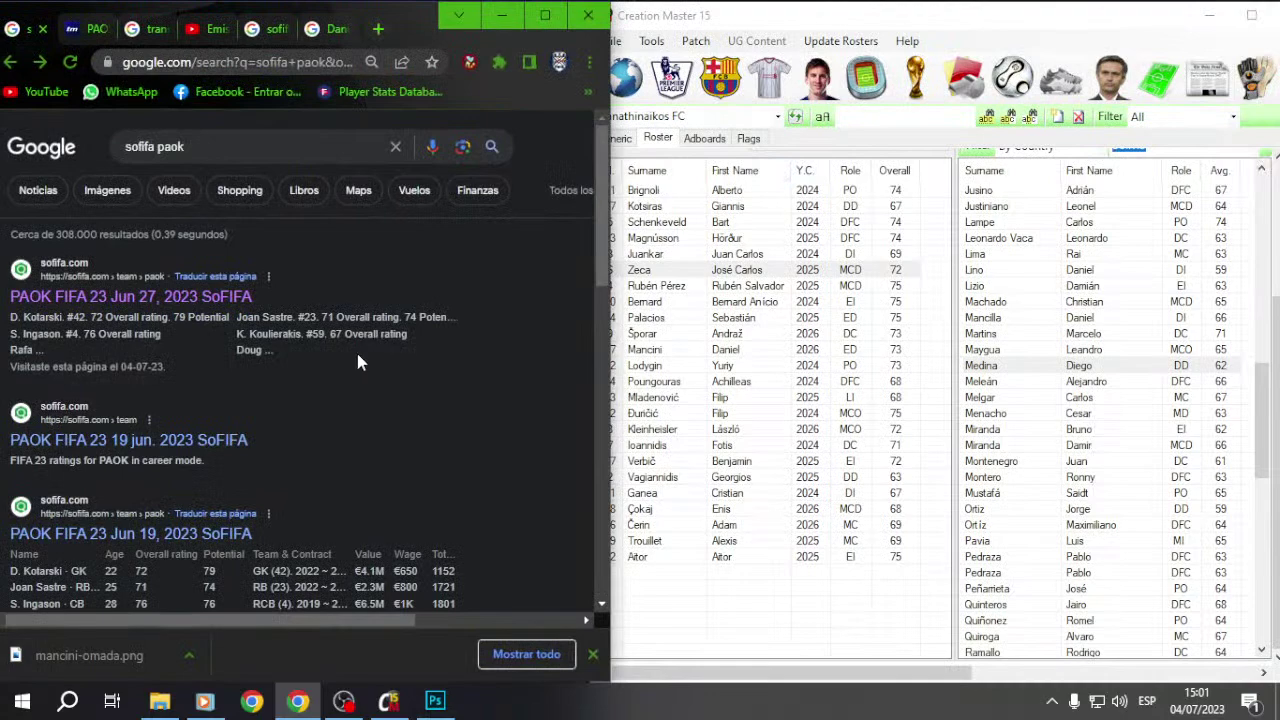
pyautogui.click(137, 296)
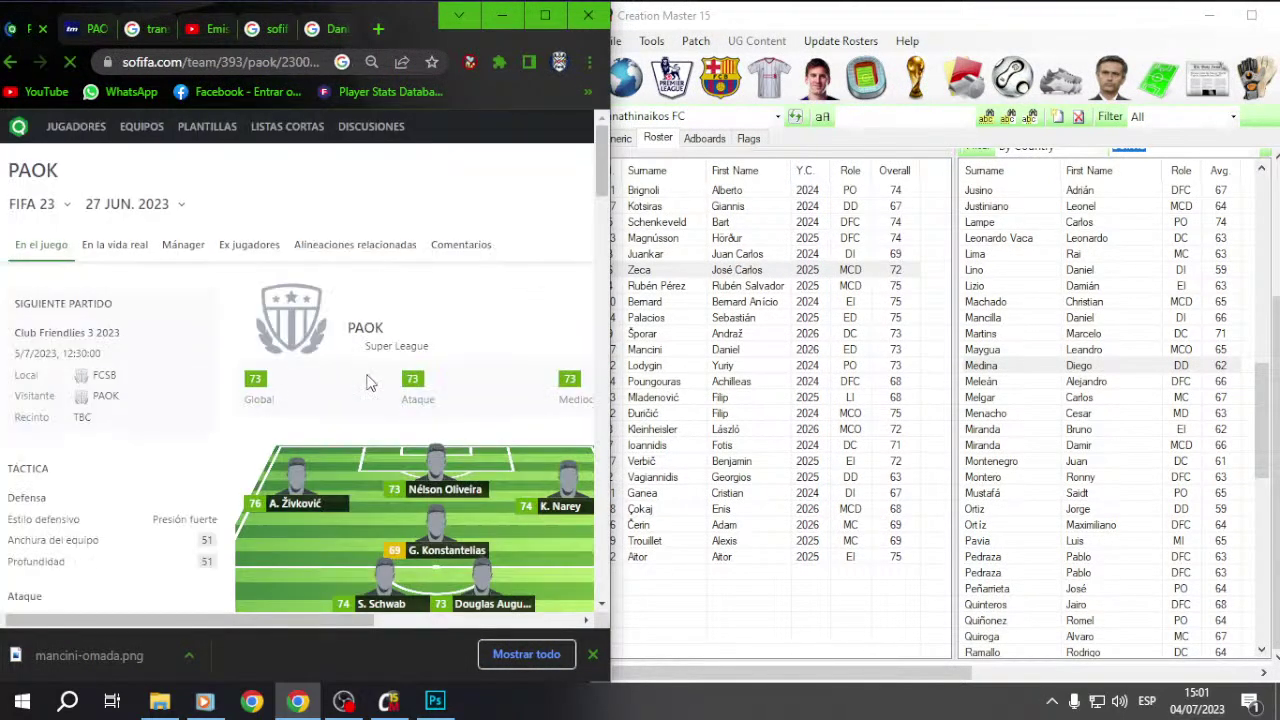
# Step: Return to Creation Master 15, look up the PAOK team and view its generic information
pyautogui.click(502, 14)
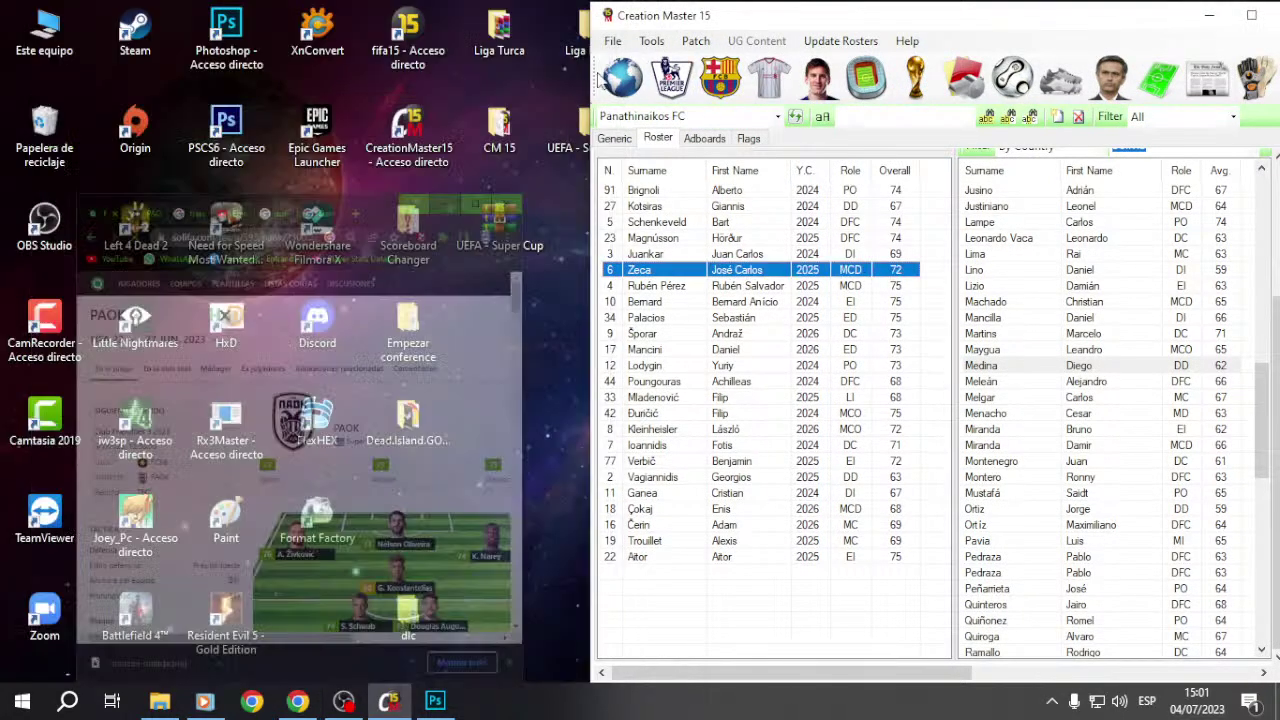
pyautogui.click(778, 116)
pyautogui.write('Paok')
pyautogui.press('Return')
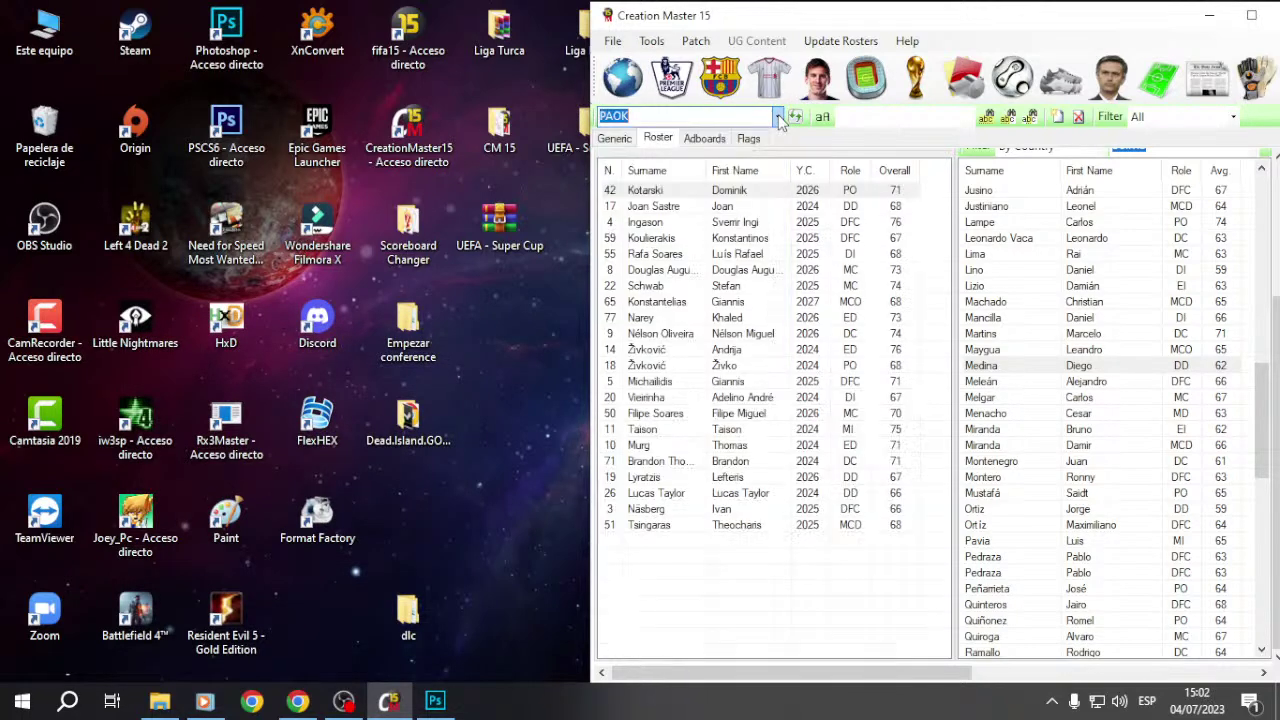
pyautogui.click(631, 141)
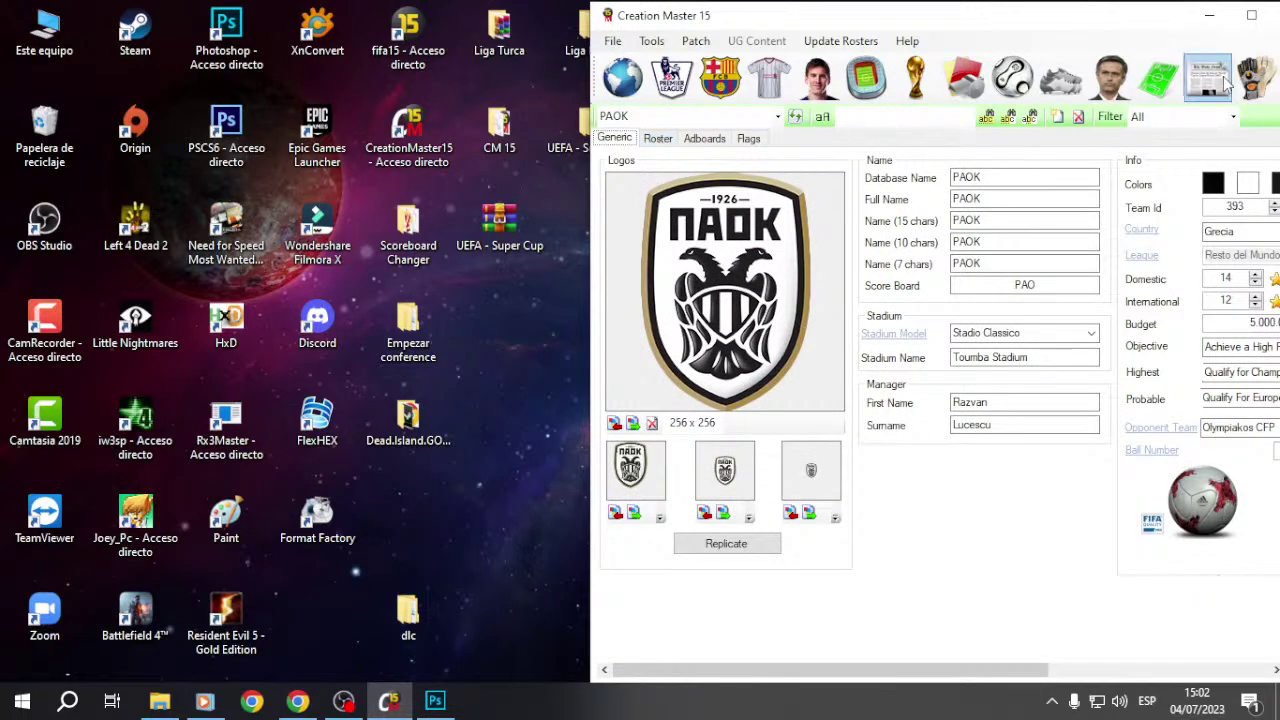
# Step: Look through the Otros folder of Kits 22-23 in the desktop KITS folder for PAOK kits
pyautogui.click(1209, 15)
pyautogui.doubleClick(1233, 35)
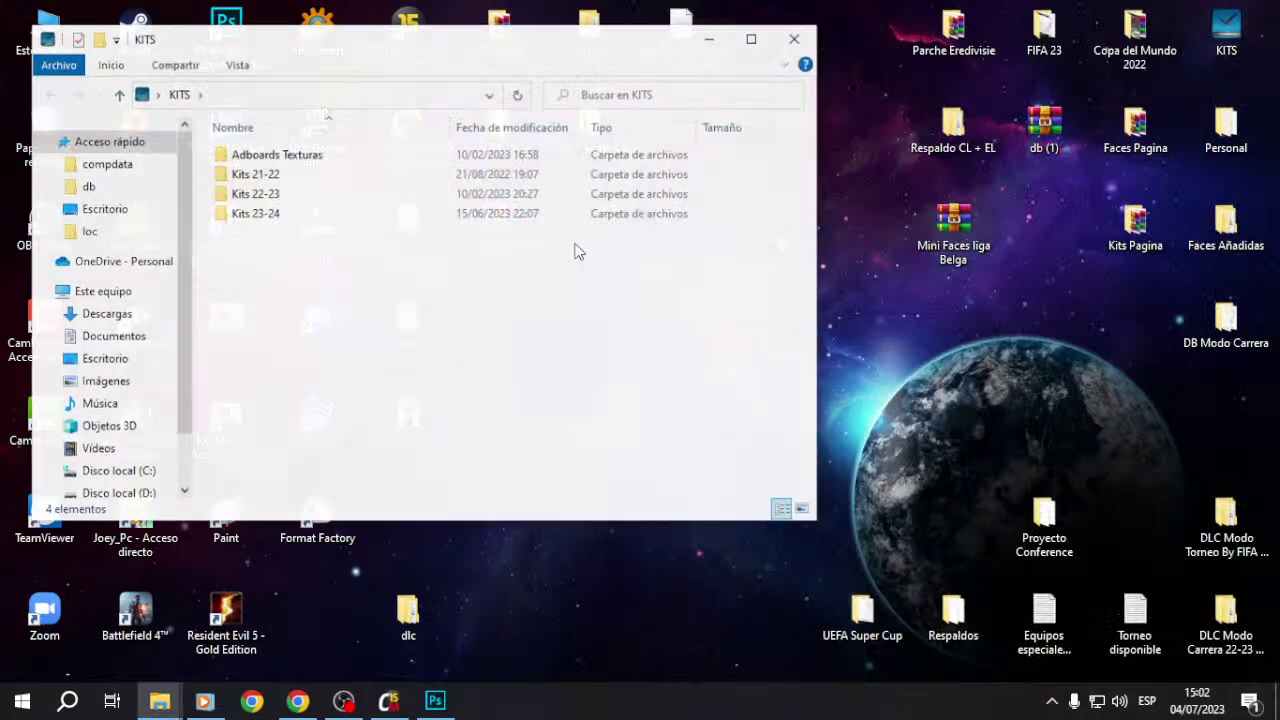
pyautogui.doubleClick(349, 213)
pyautogui.click(49, 94)
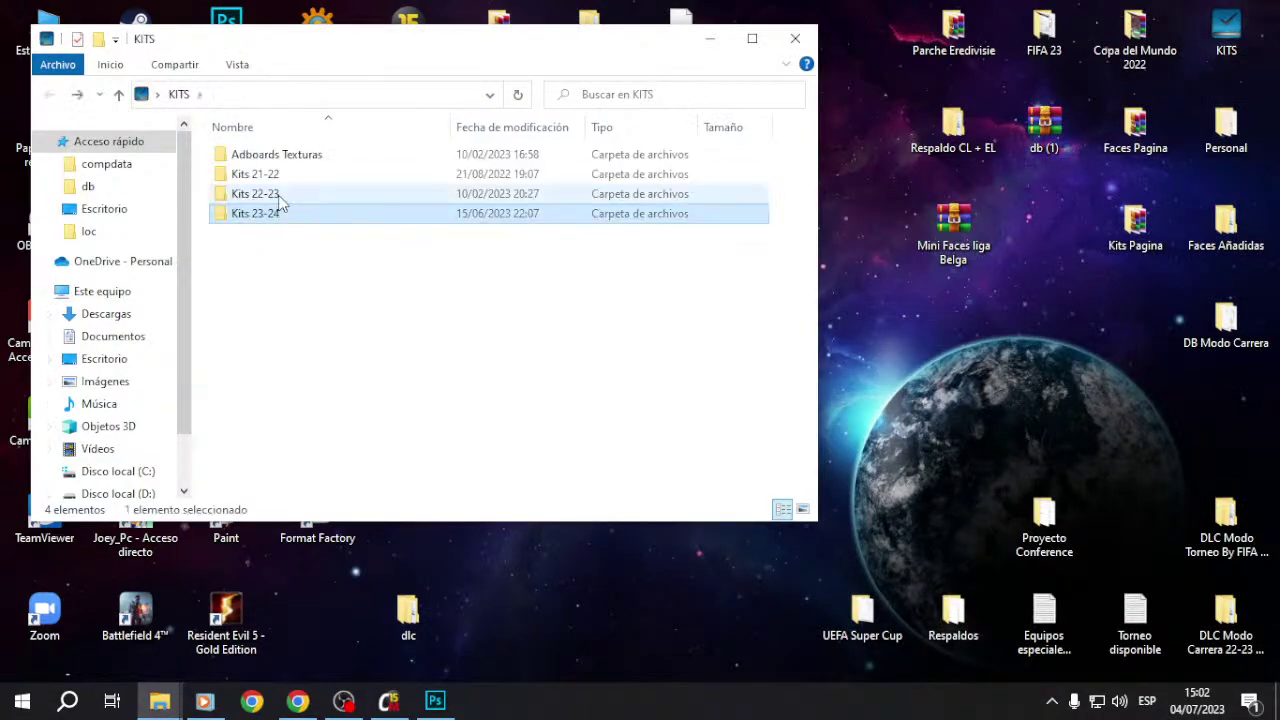
pyautogui.doubleClick(265, 193)
pyautogui.scroll(-1, 323, 300)
pyautogui.doubleClick(280, 372)
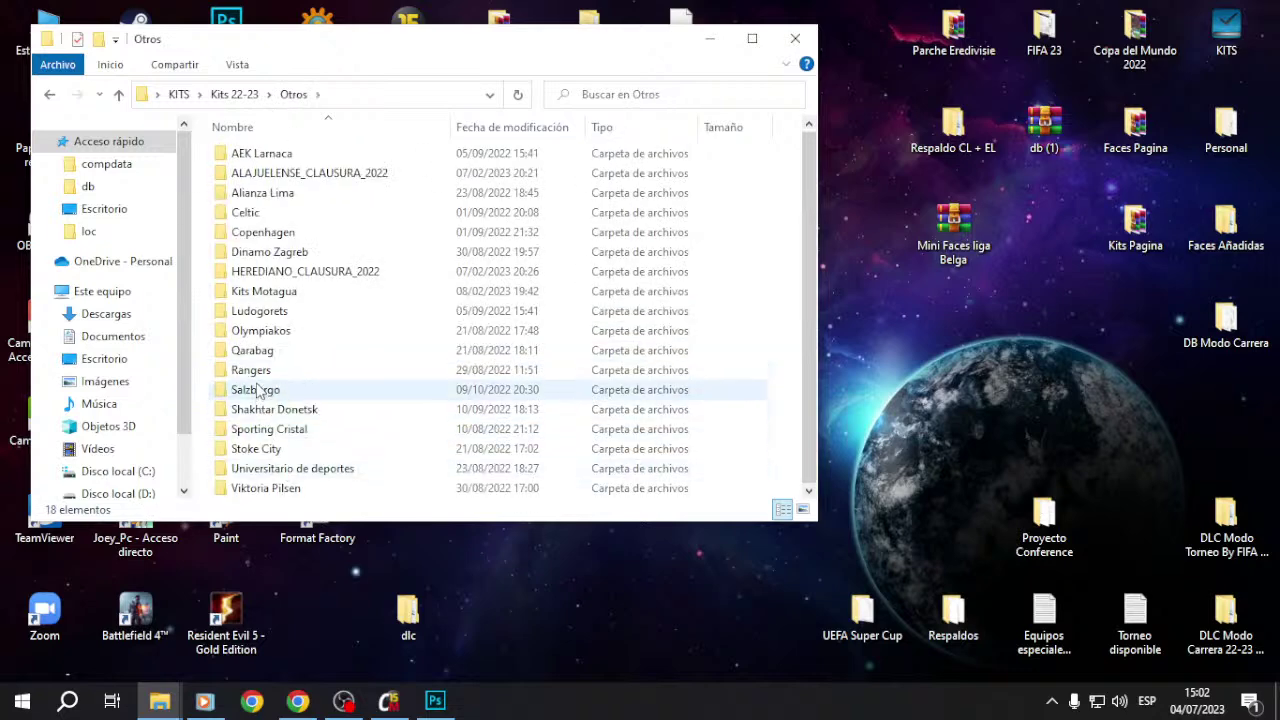
pyautogui.moveTo(268, 342)
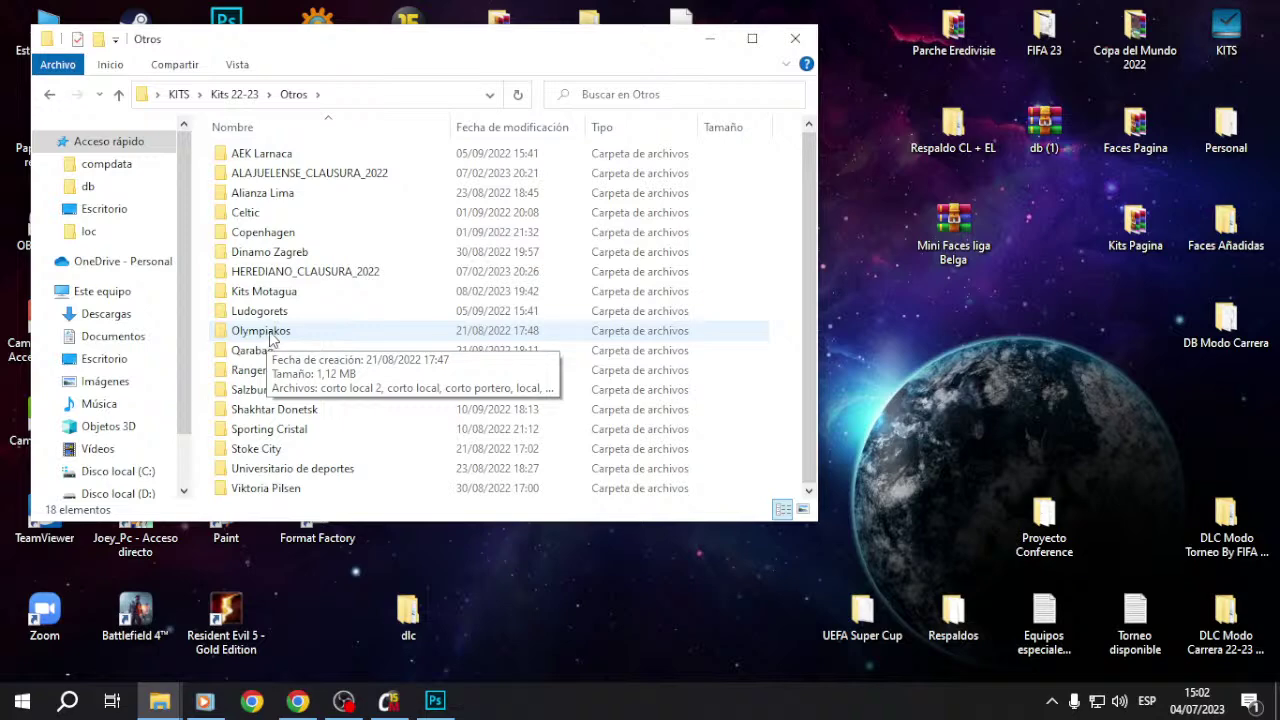
# Step: Find and select the textures kit_393_0_0, kit_393_1_0 and kit_393_2_0 in the 1processed folder under Kits 22-23, All Textures
pyautogui.click(49, 94)
pyautogui.doubleClick(259, 154)
pyautogui.click(270, 156)
pyautogui.press('Return')
pyautogui.scroll(-15, 419, 285)
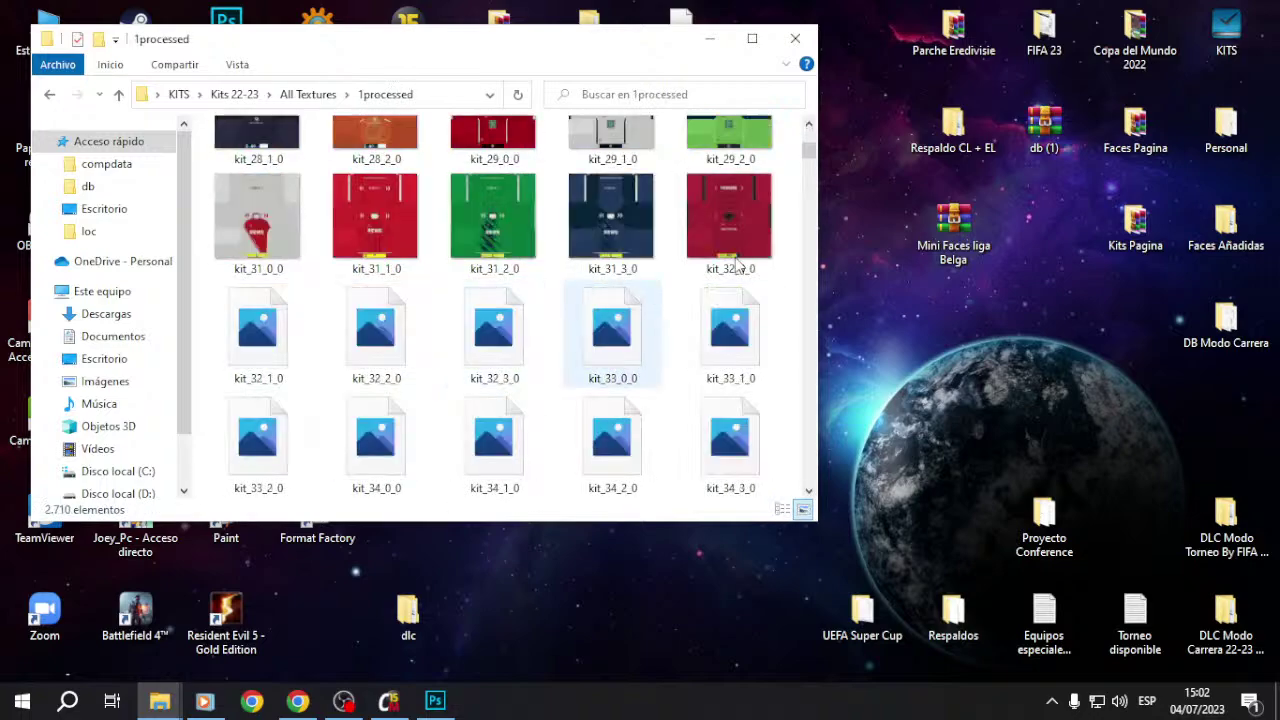
pyautogui.moveTo(808, 148); pyautogui.dragTo(810, 205)
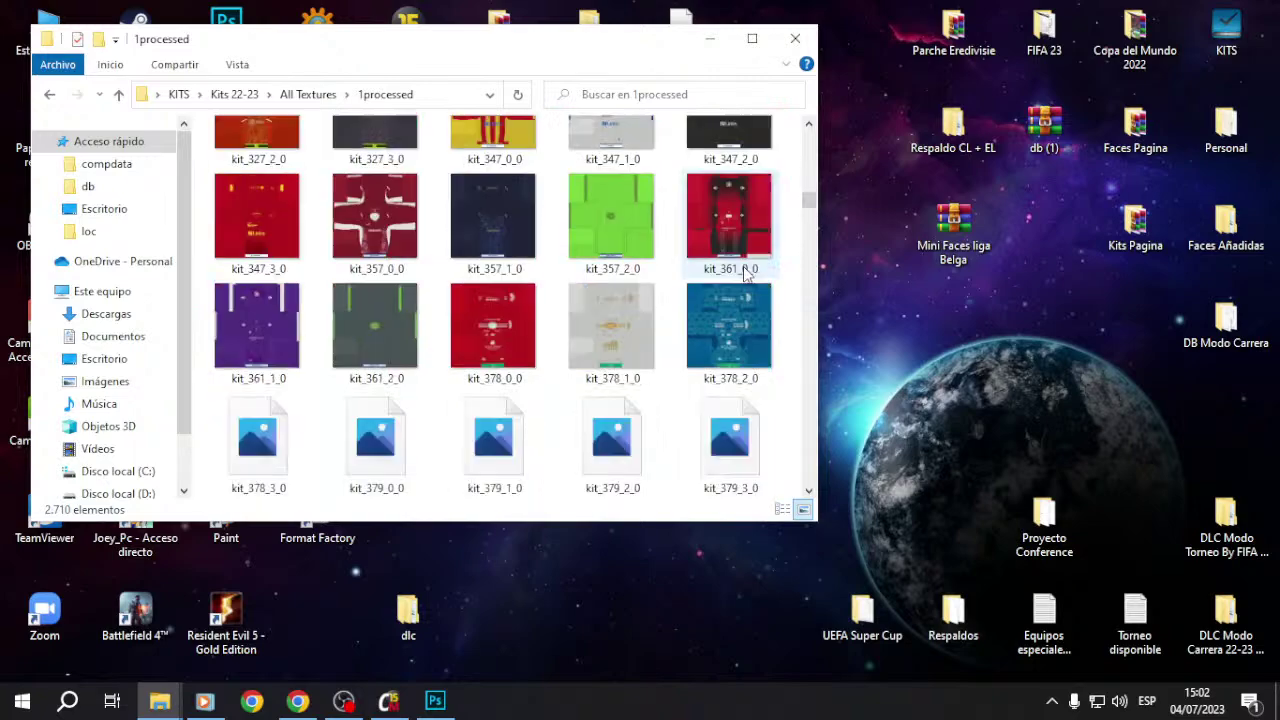
pyautogui.scroll(10, 741, 281)
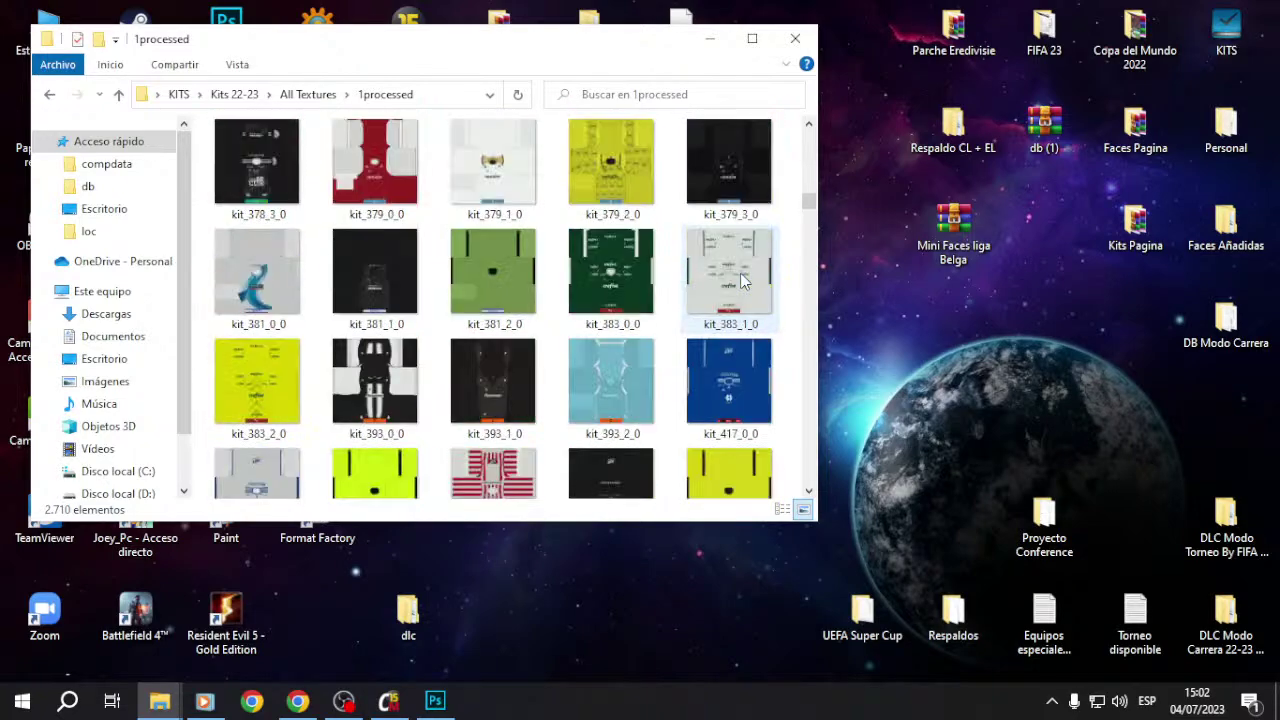
pyautogui.scroll(-1, 500, 265)
pyautogui.click(370, 240)
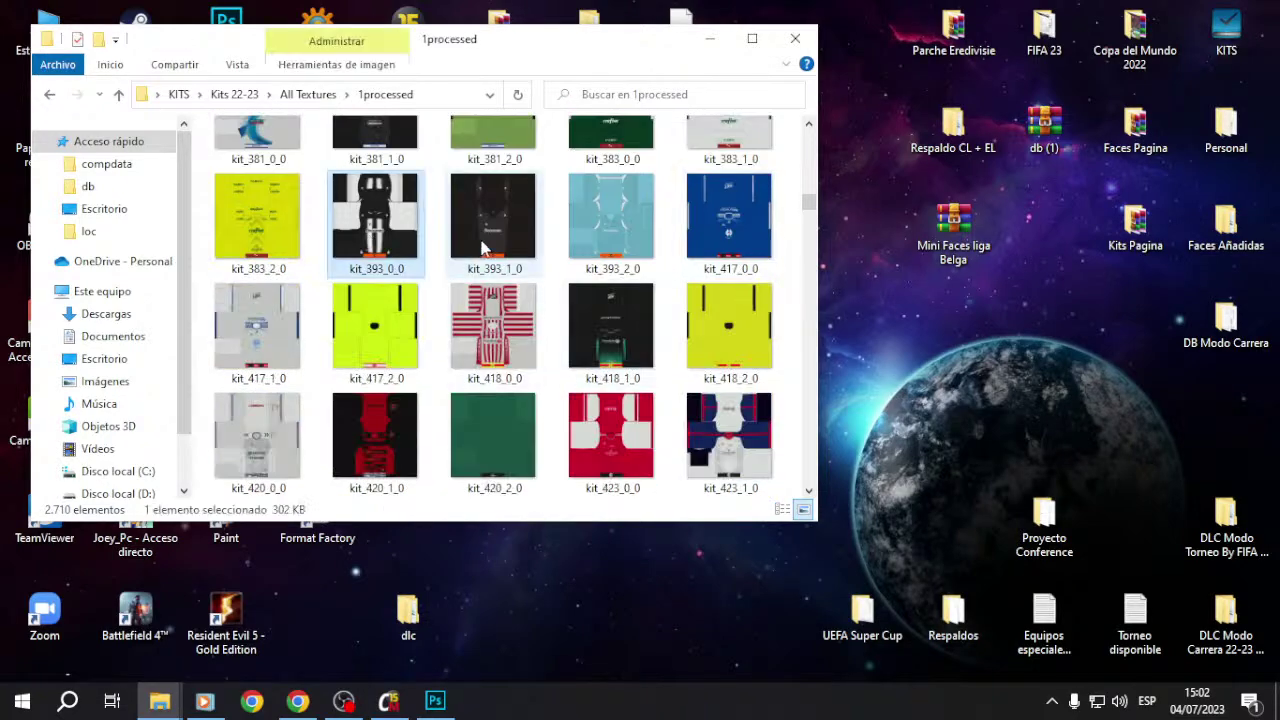
pyautogui.keyDown('ctrl'); pyautogui.click(493, 235); pyautogui.keyUp('ctrl')
pyautogui.keyDown('ctrl'); pyautogui.click(618, 236); pyautogui.keyUp('ctrl')
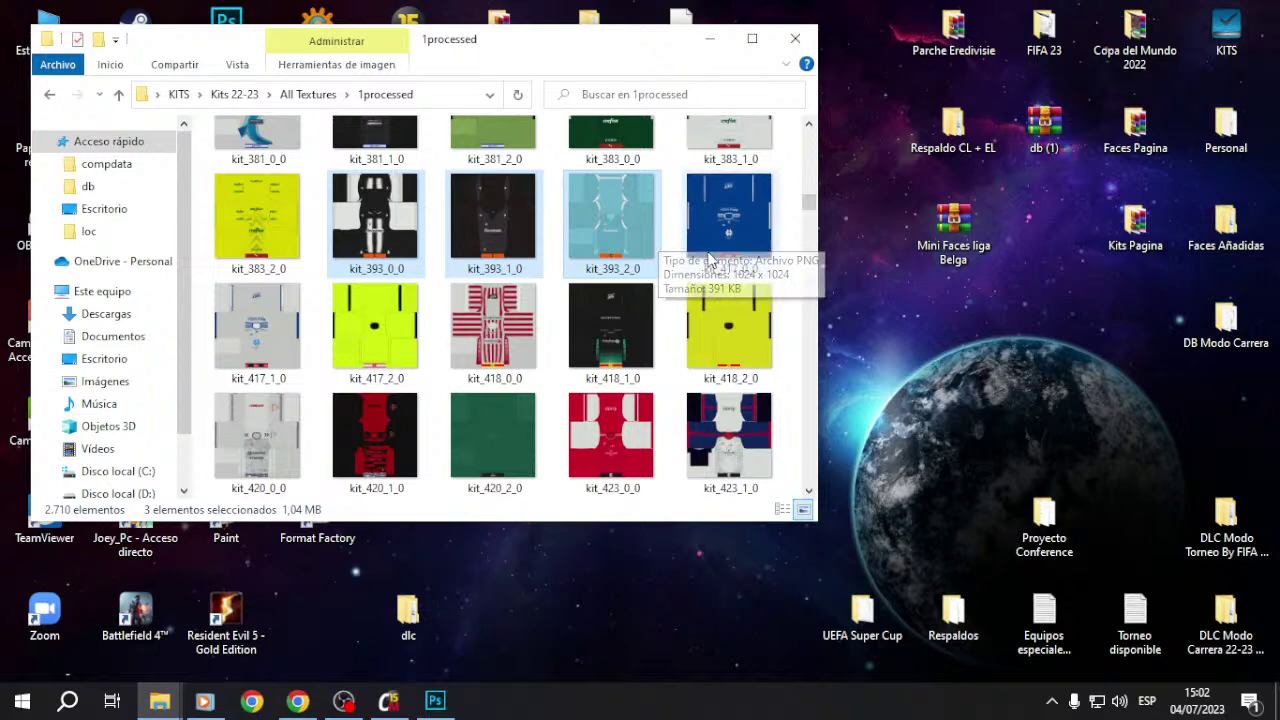
# Step: Check PAOK's kits on the SoFIFA page and copy the three selected kit textures
pyautogui.click(297, 700)
pyautogui.scroll(-4, 252, 450)
pyautogui.scroll(-2, 110, 505)
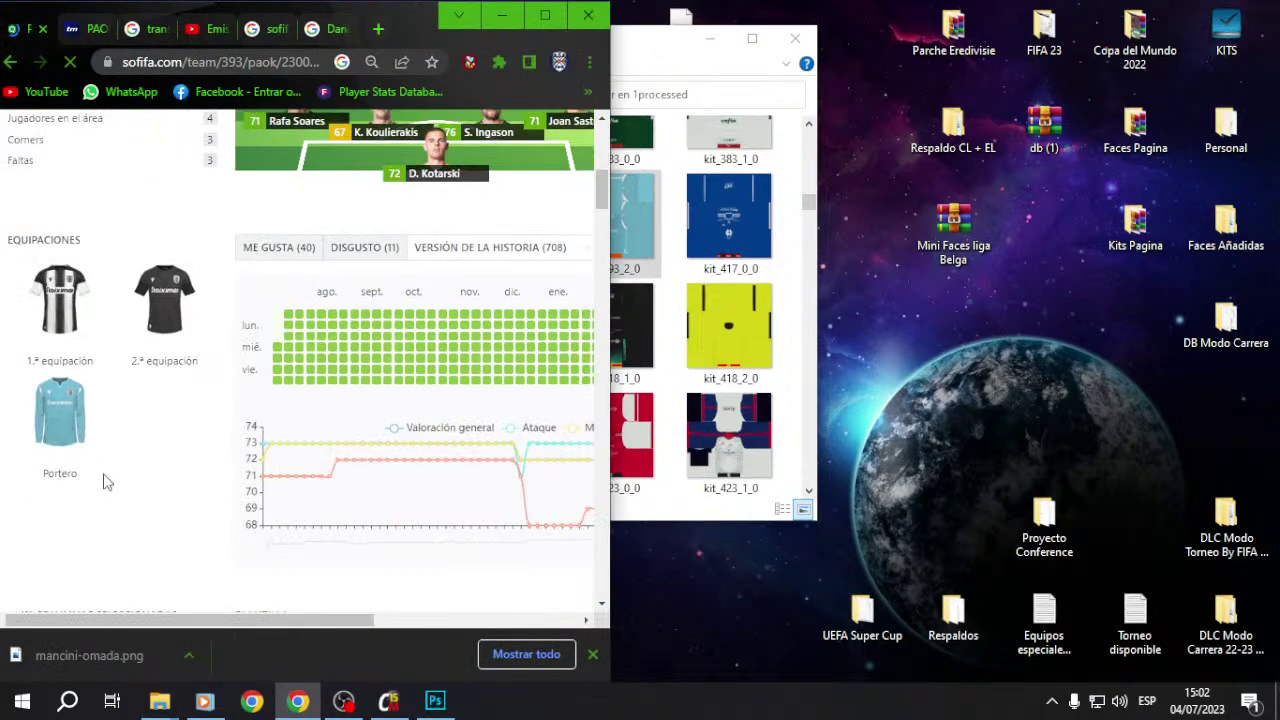
pyautogui.click(501, 15)
pyautogui.rightClick(465, 210)
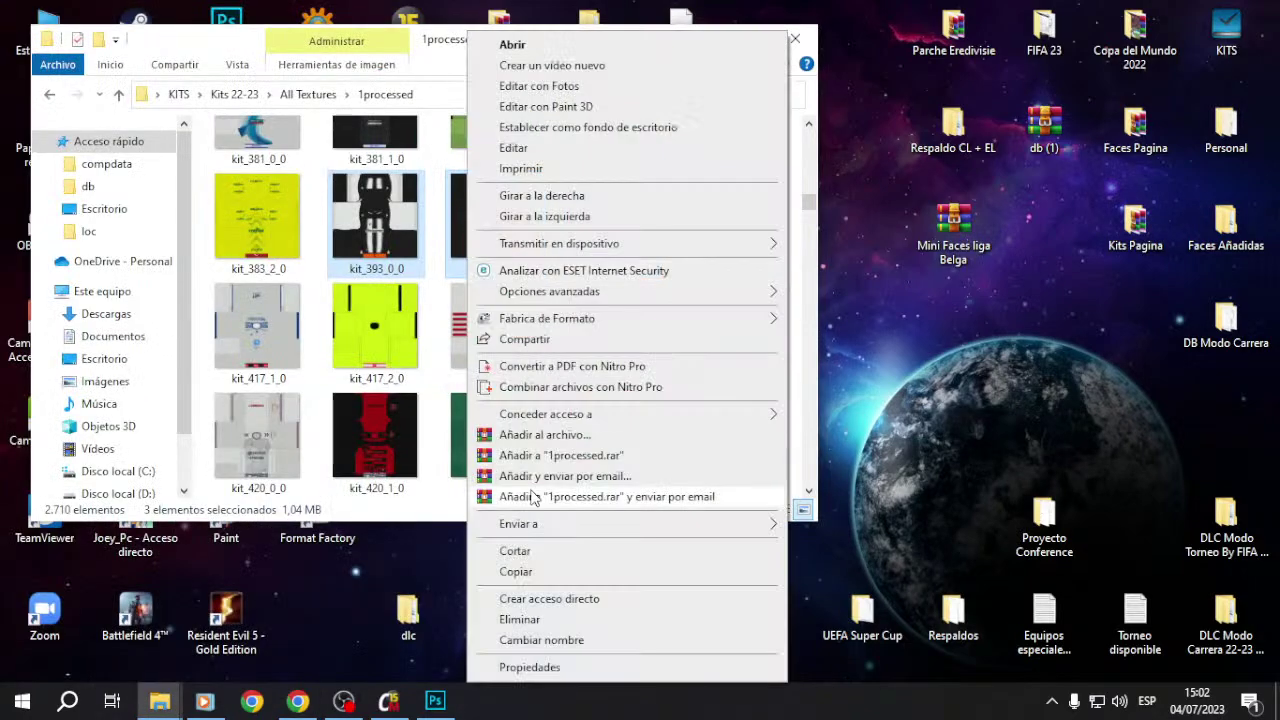
pyautogui.click(516, 571)
pyautogui.click(710, 38)
# Step: Create a new folder named PAOK on the desktop
pyautogui.rightClick(636, 246)
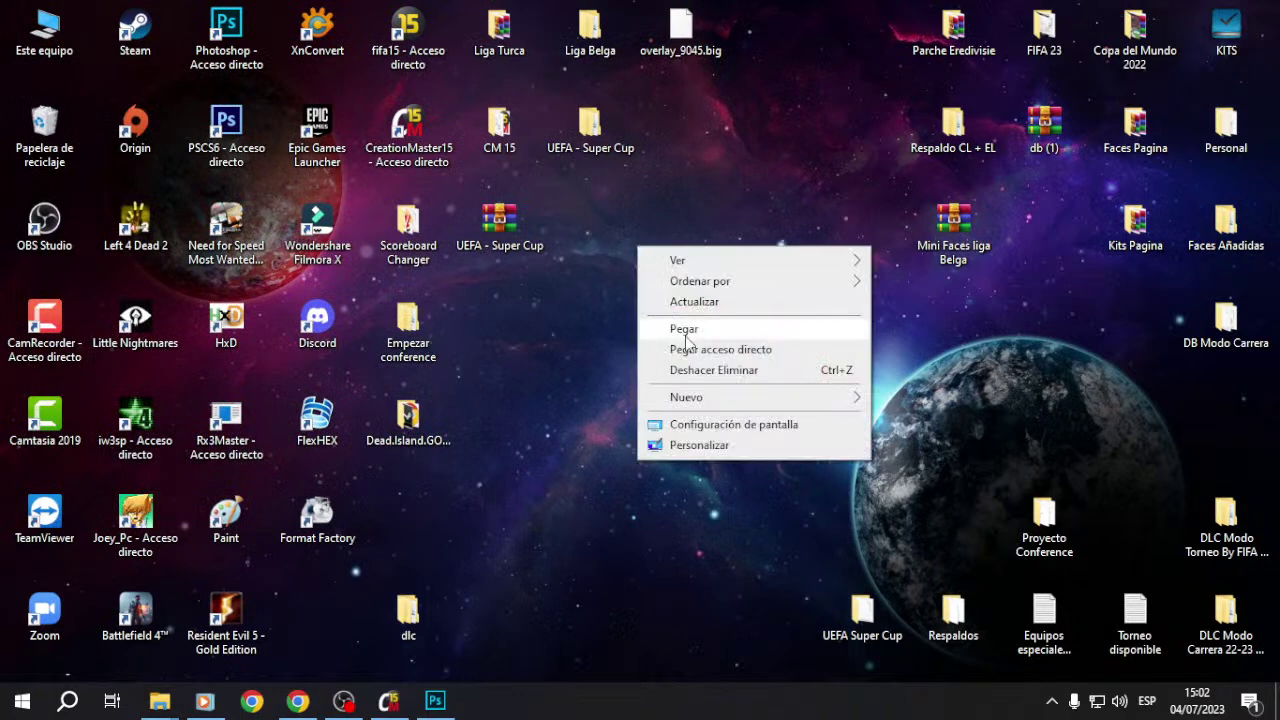
pyautogui.rightClick(556, 298)
pyautogui.moveTo(700, 448)
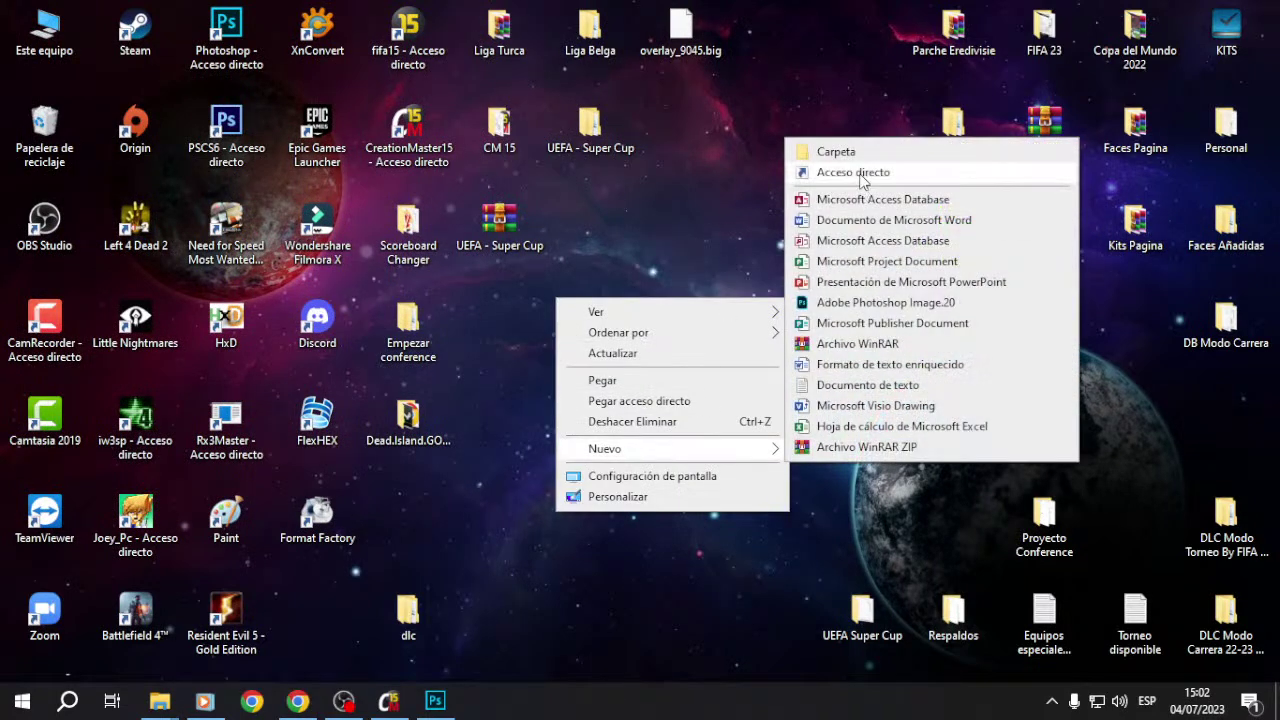
pyautogui.click(855, 150)
pyautogui.write('P')
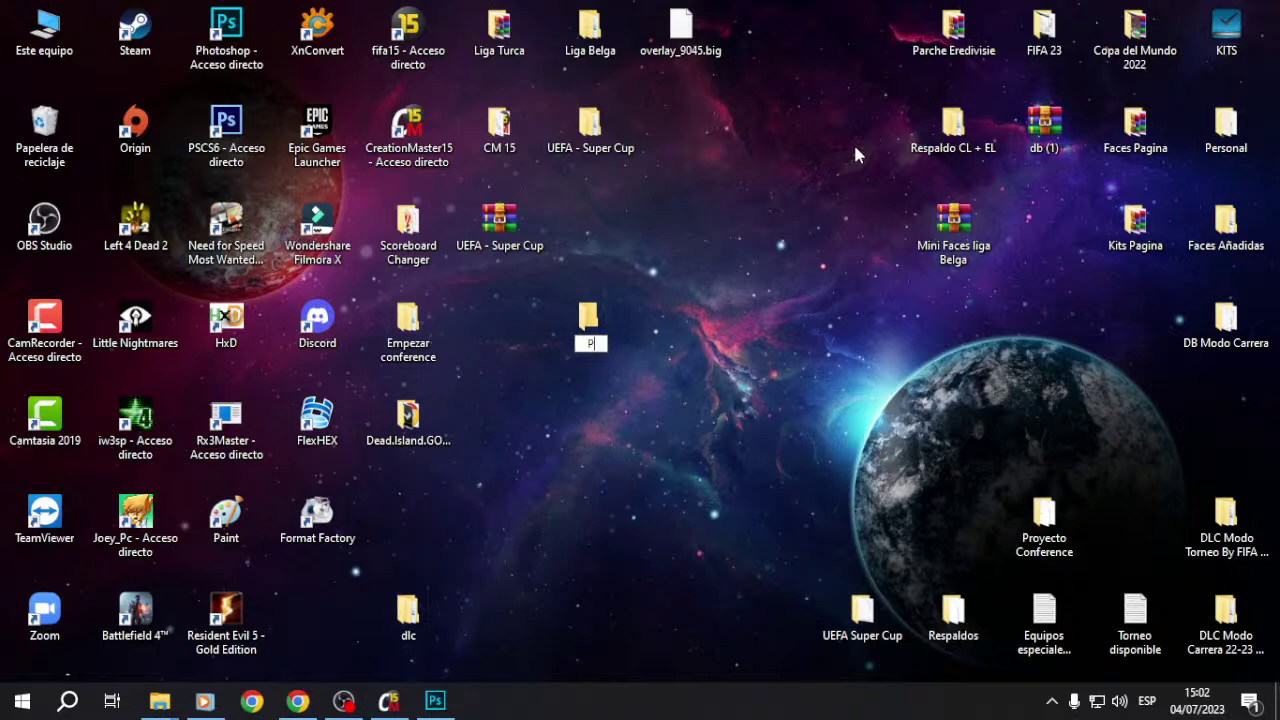
pyautogui.write('aoK')
pyautogui.press('Return')
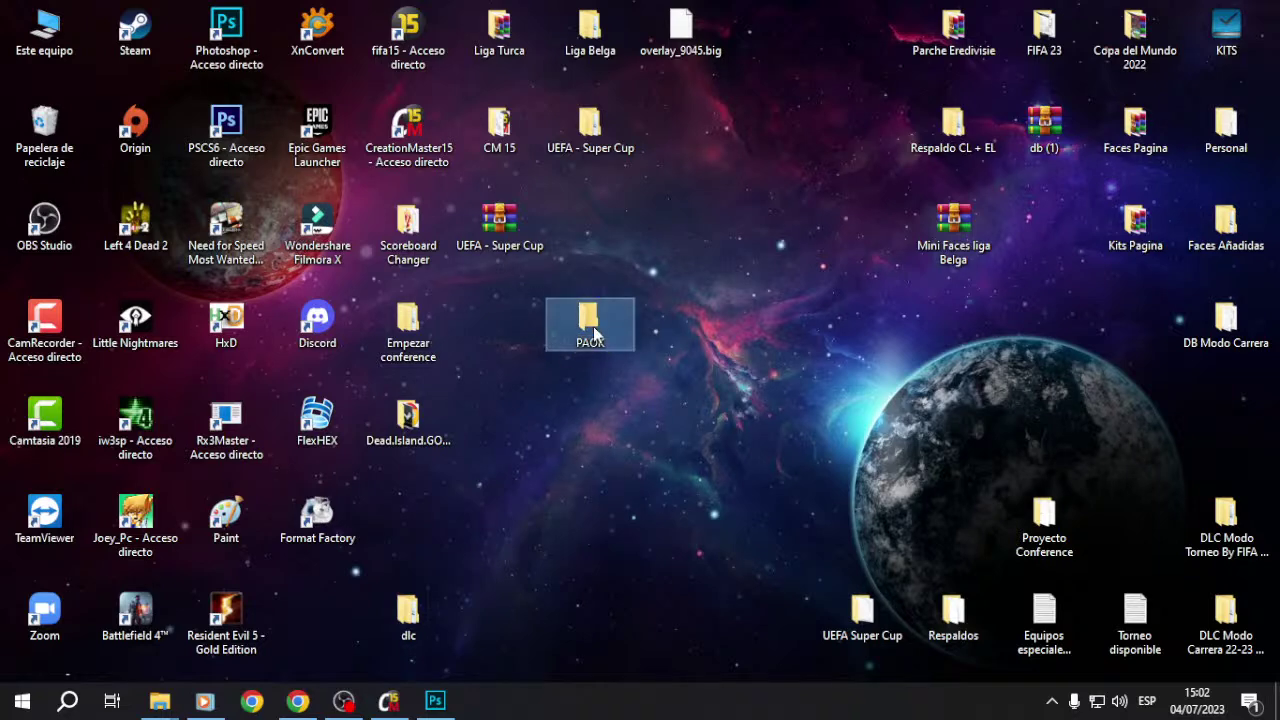
# Step: Copy the three selected kit_393 textures from the 1processed folder into the PAOK folder, place its window alongside and refresh it
pyautogui.doubleClick(598, 320)
pyautogui.moveTo(180, 708)
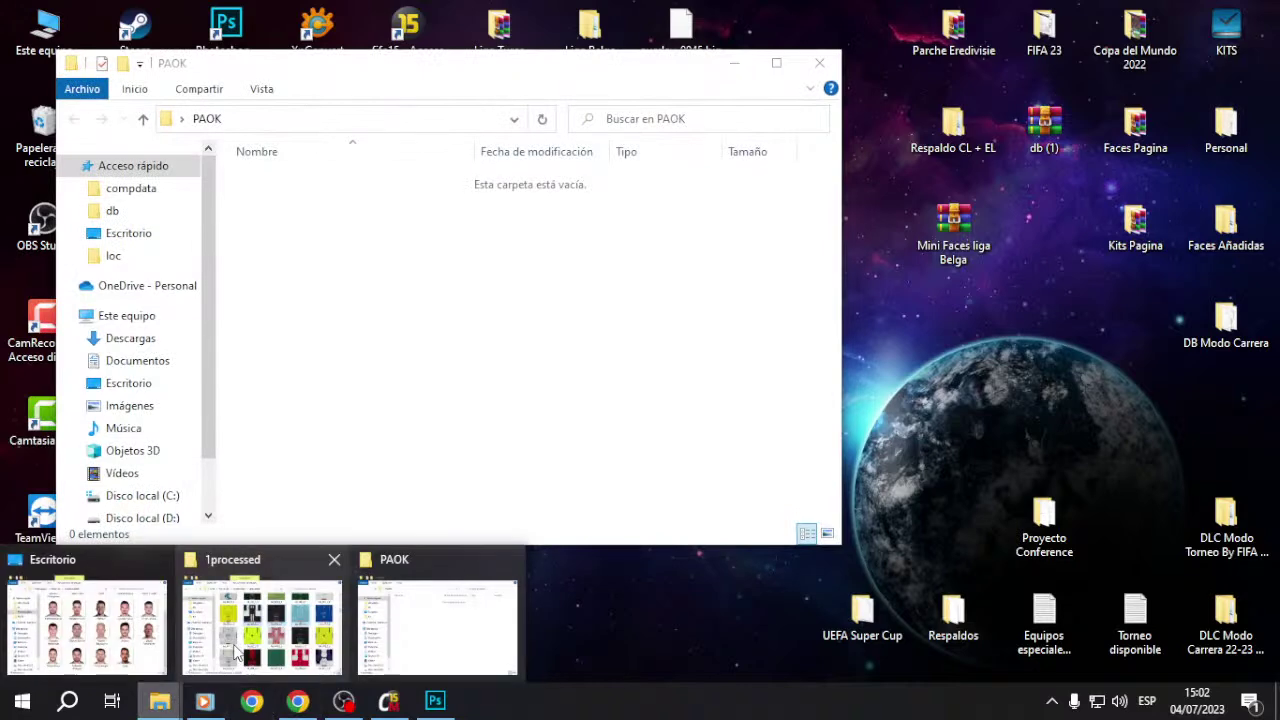
pyautogui.click(250, 638)
pyautogui.hotkey('ctrl', 'c')
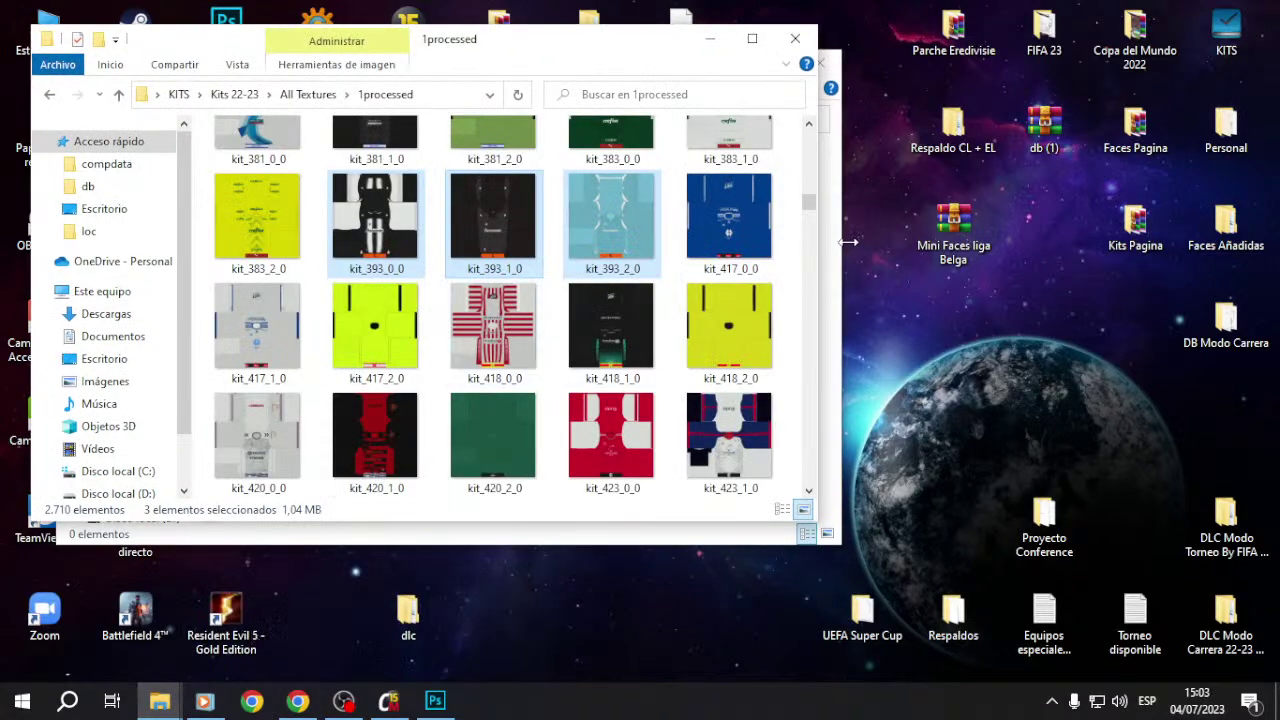
pyautogui.click(838, 245)
pyautogui.hotkey('ctrl', 'v')
pyautogui.moveTo(482, 76); pyautogui.dragTo(779, 76)
pyautogui.rightClick(710, 350)
pyautogui.click(775, 424)
pyautogui.rightClick(565, 205)
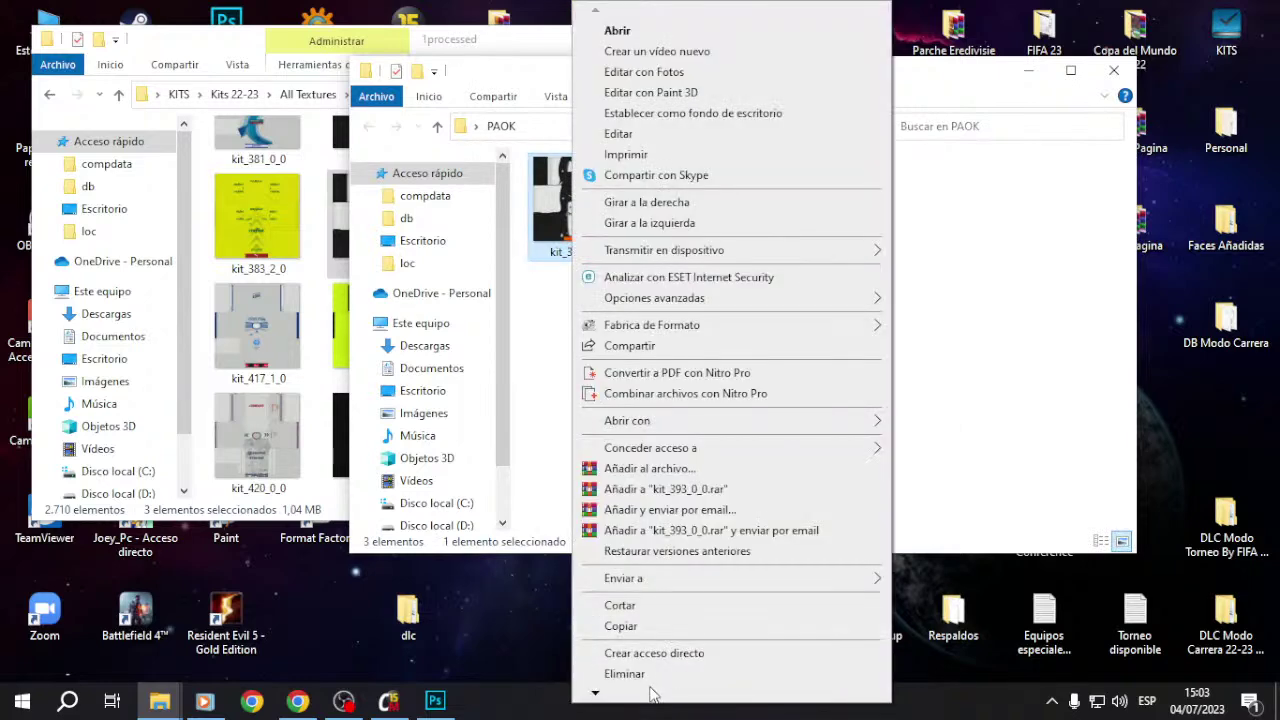
pyautogui.moveTo(623, 695)
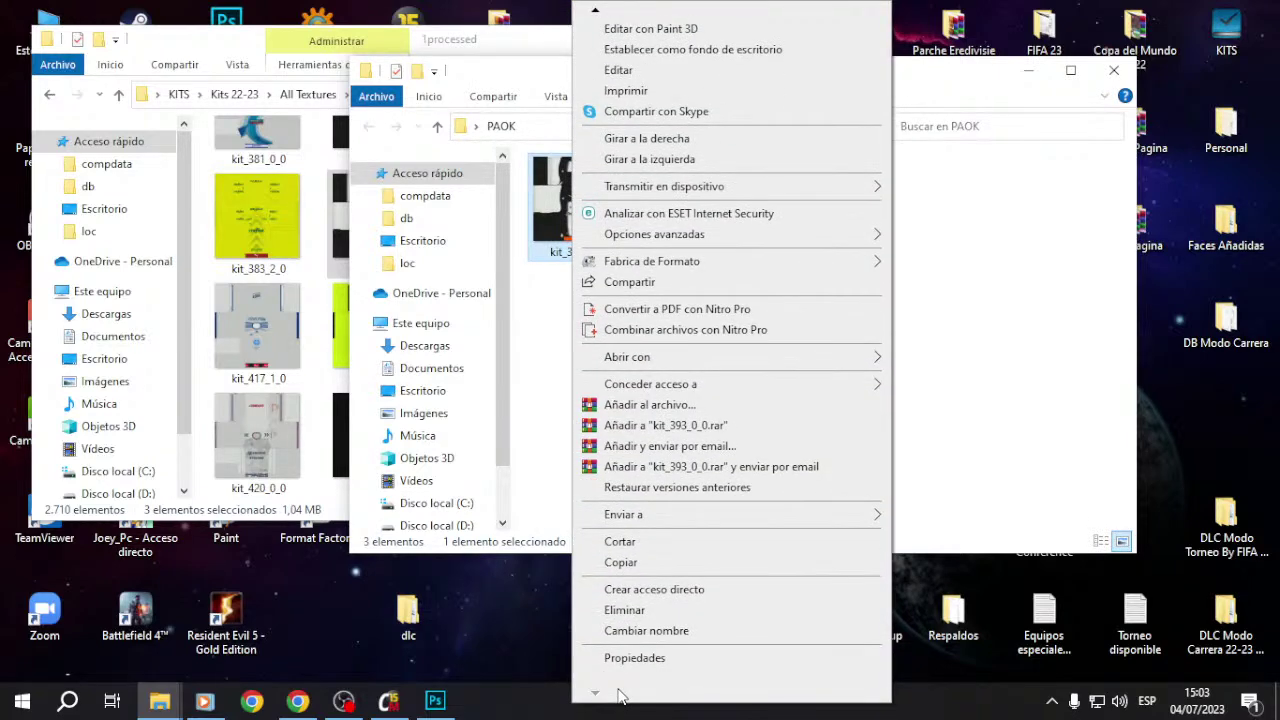
pyautogui.moveTo(630, 270)
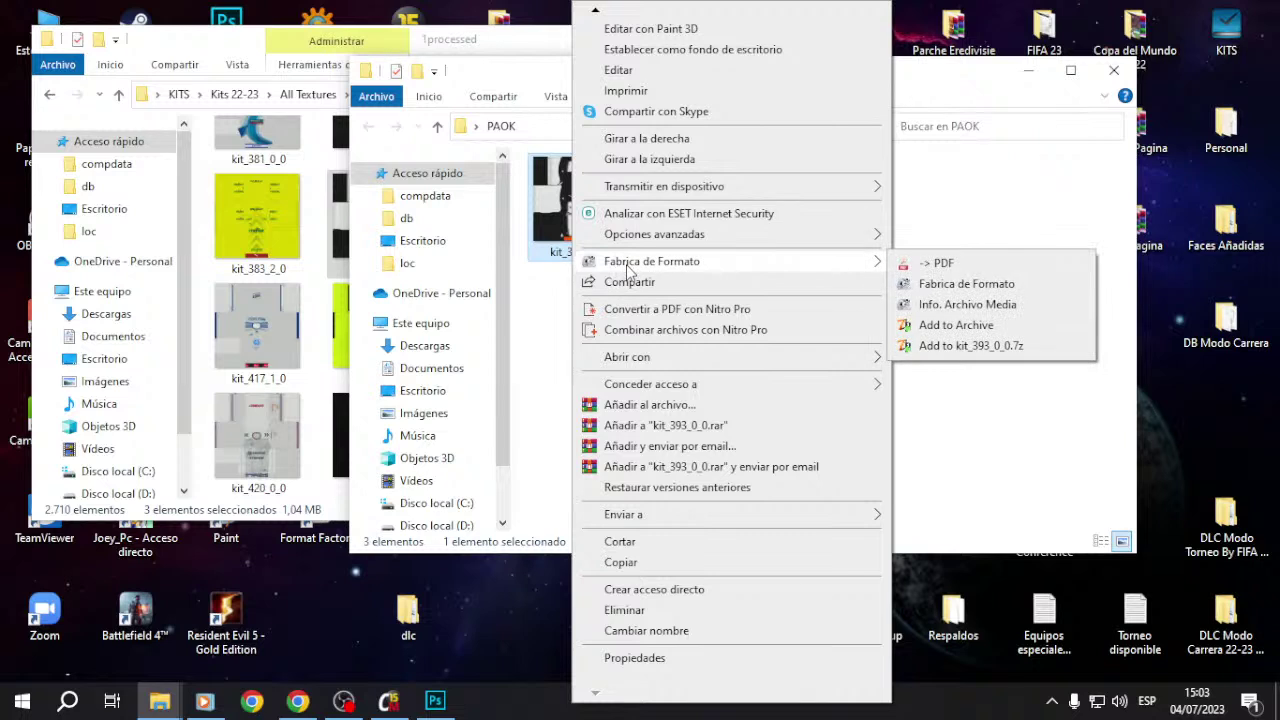
pyautogui.click(1036, 197)
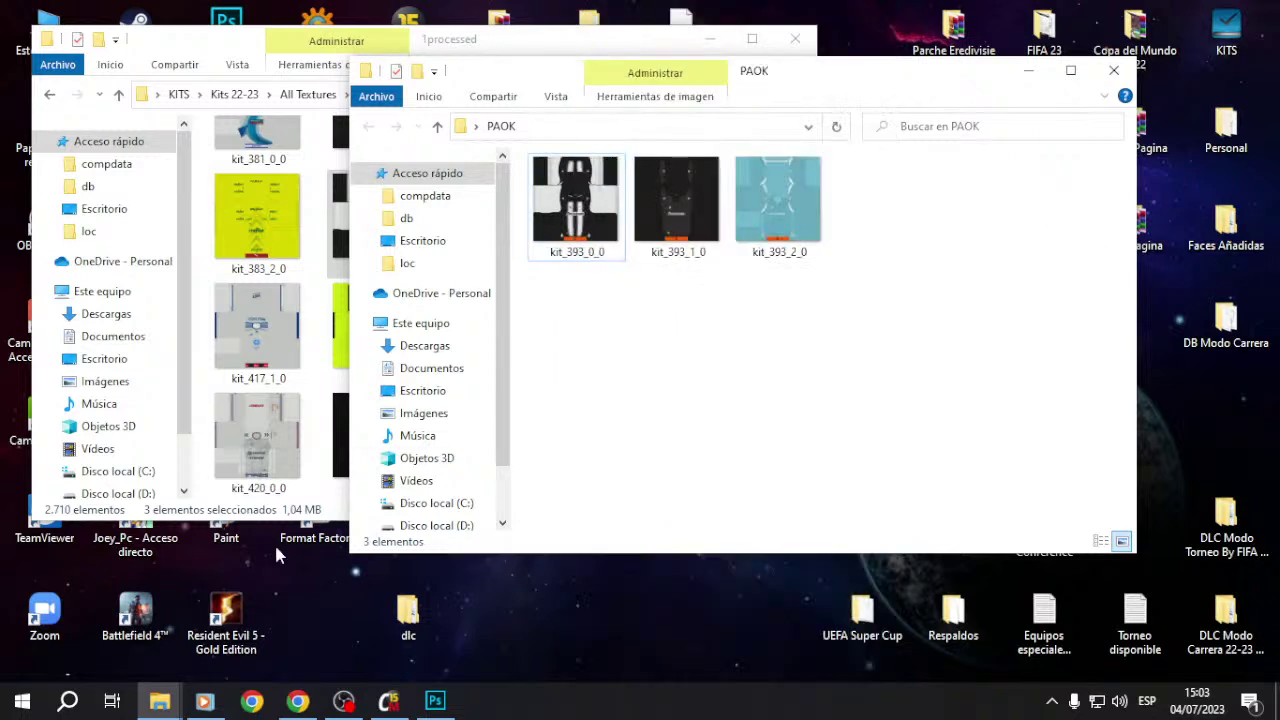
# Step: Open the list of installed programs in the Windows Control Panel
pyautogui.click(83, 708)
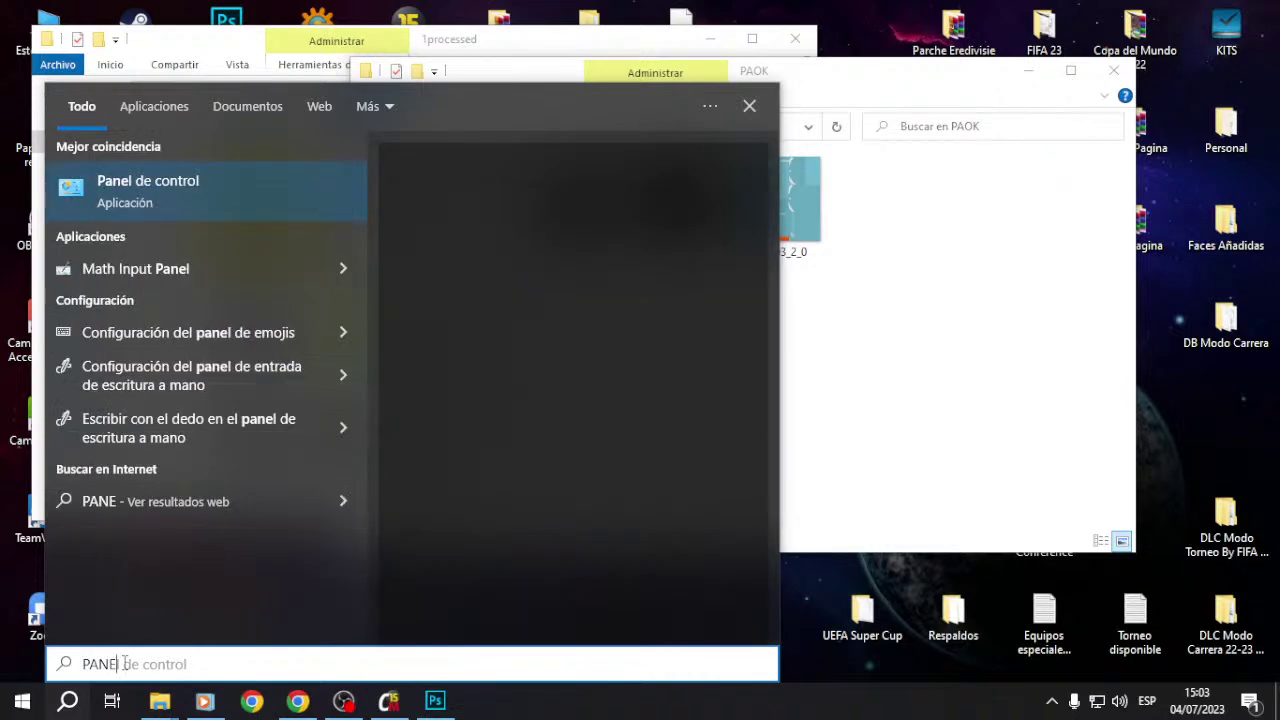
pyautogui.click(163, 199)
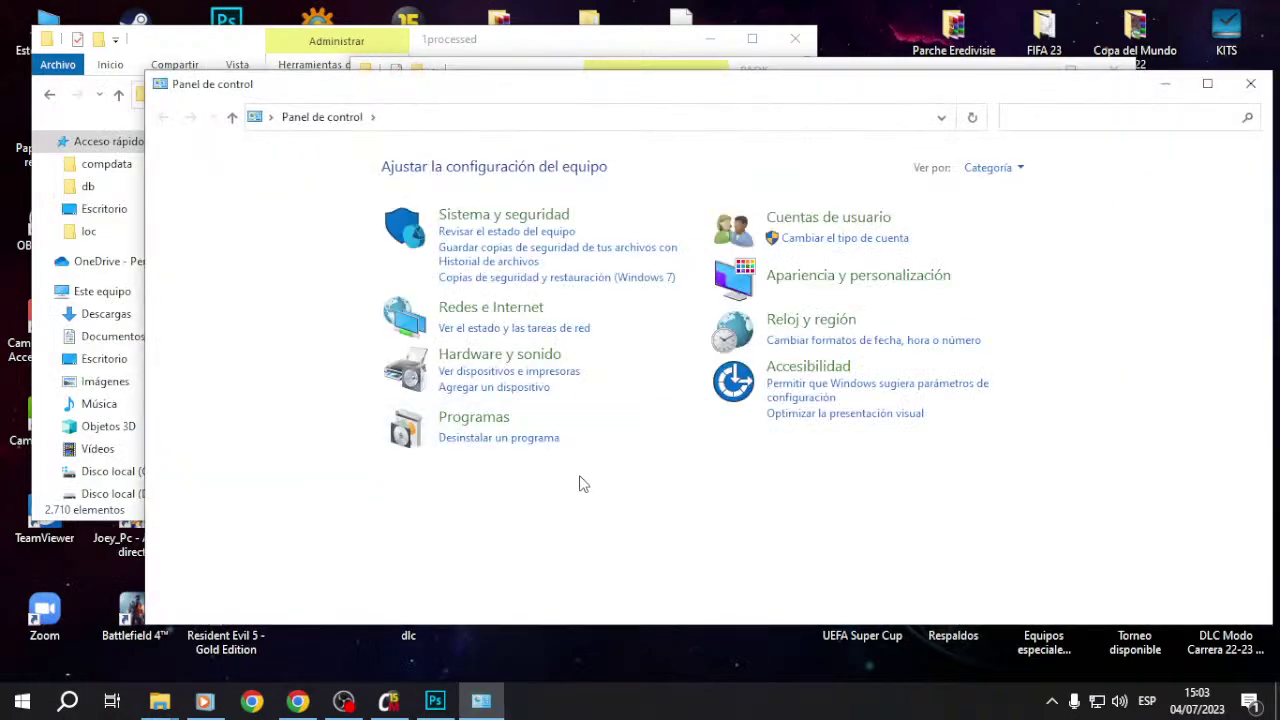
pyautogui.click(497, 439)
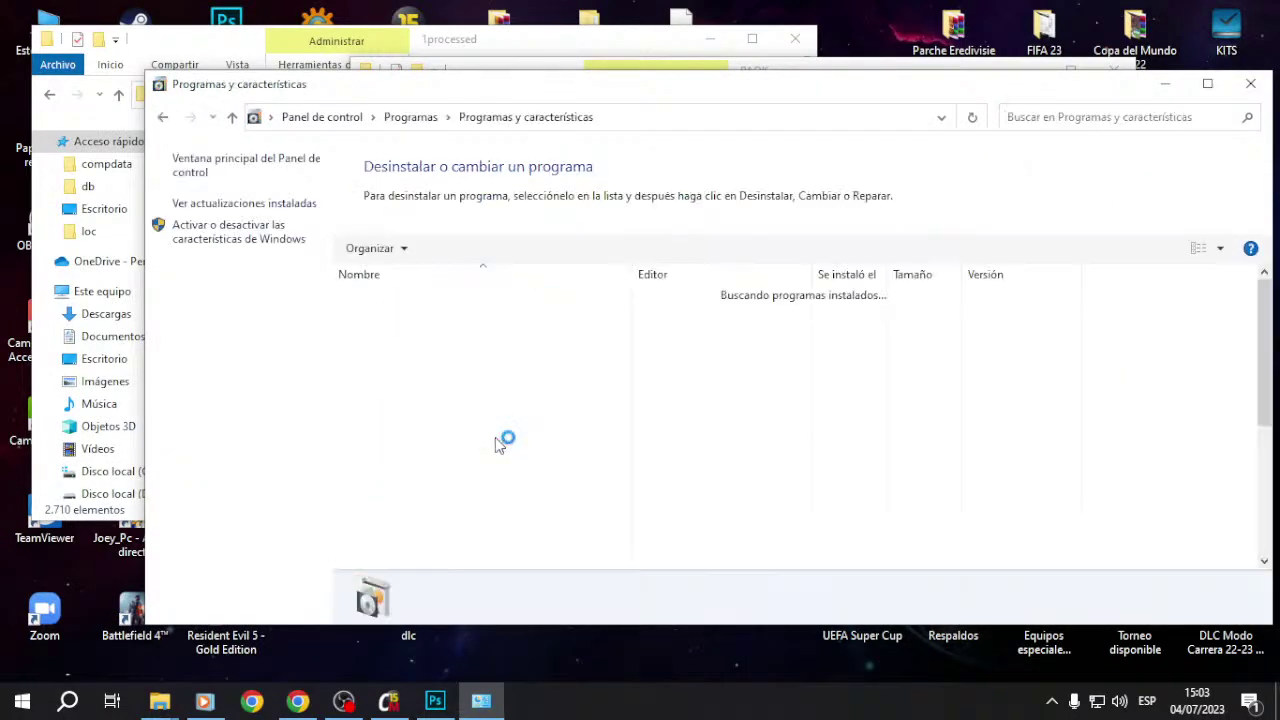
# Step: Find FormatFactory 5.14.0.0 among the installed programs and uninstall it, confirming the removal
pyautogui.scroll(-10, 497, 443)
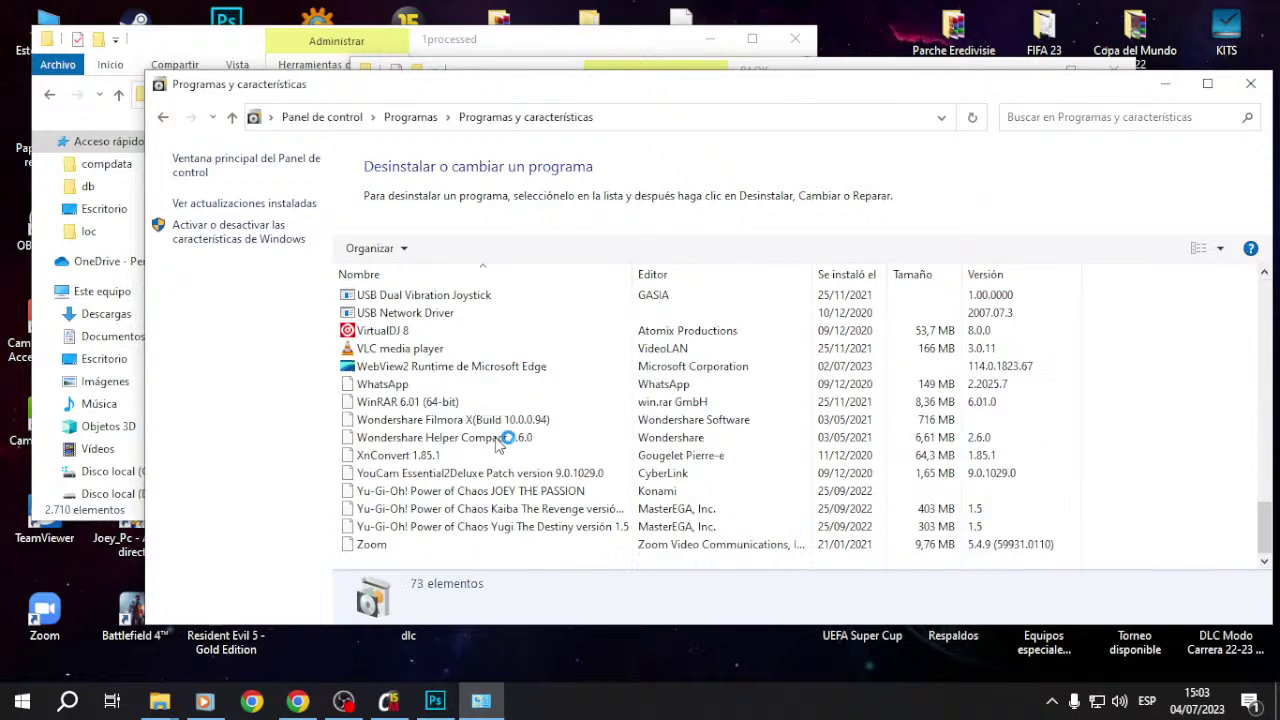
pyautogui.scroll(-1, 485, 450)
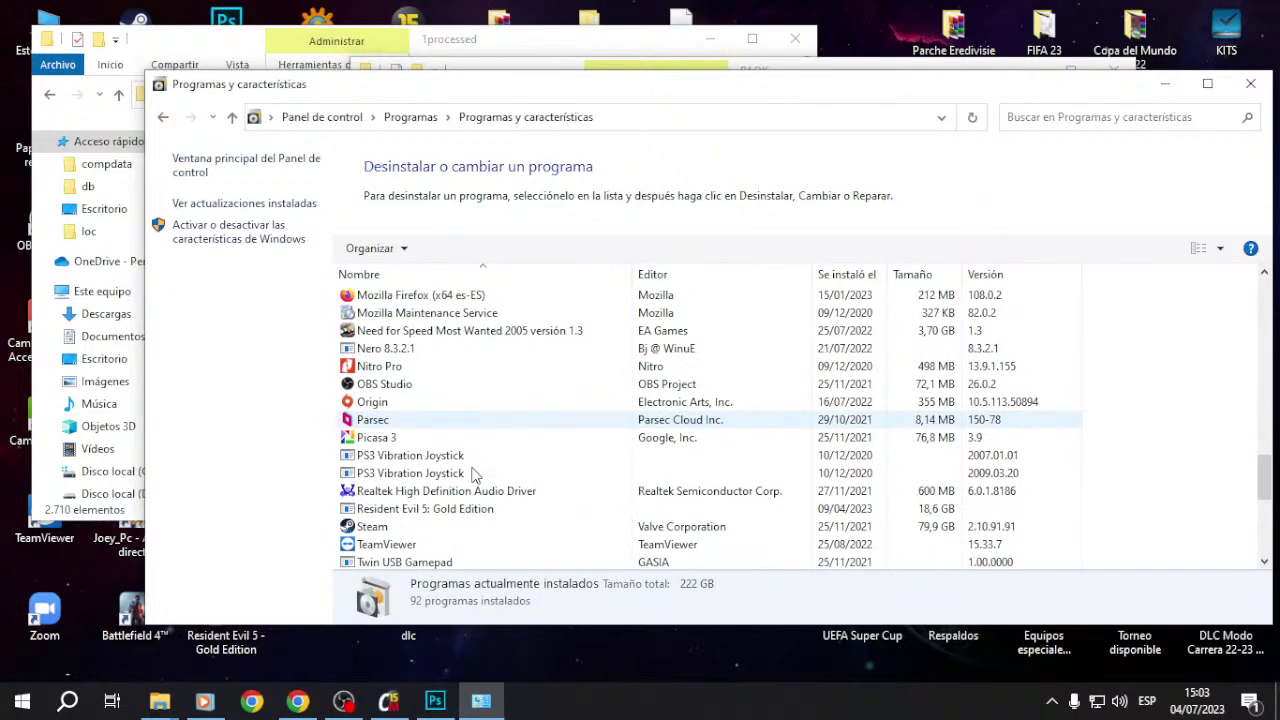
pyautogui.scroll(-1, 448, 515)
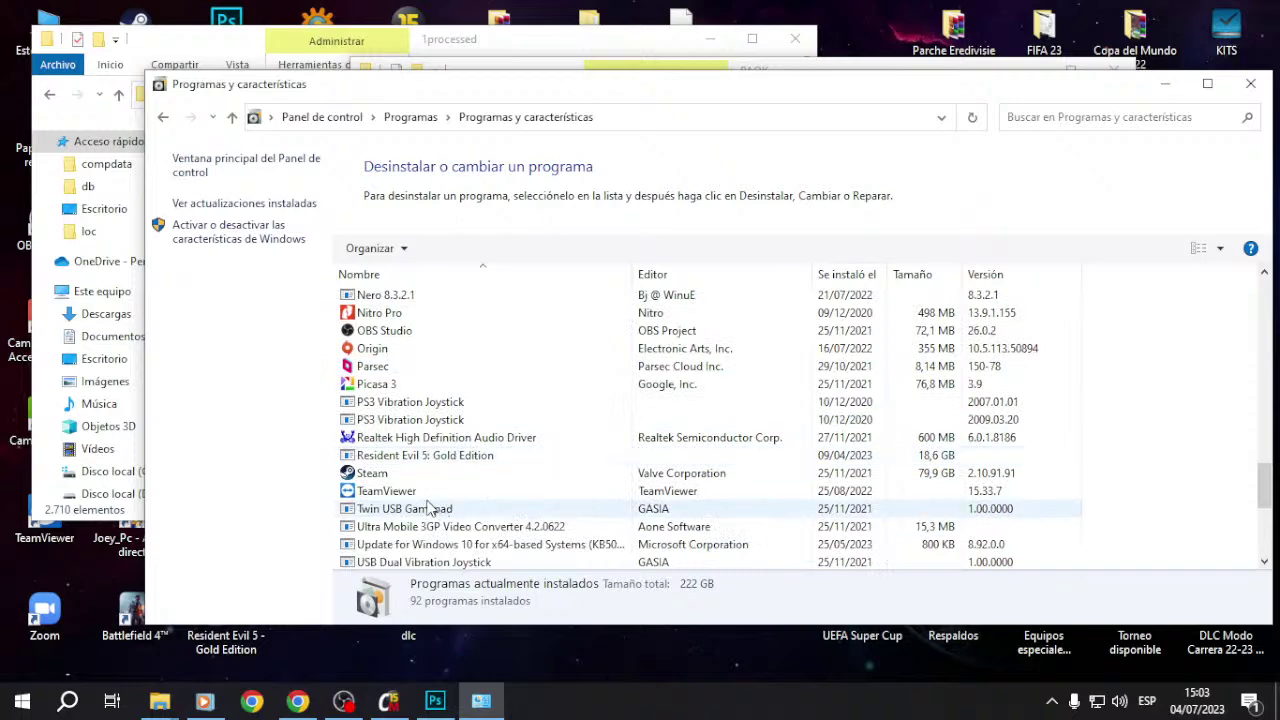
pyautogui.scroll(2, 424, 503)
pyautogui.scroll(10, 424, 503)
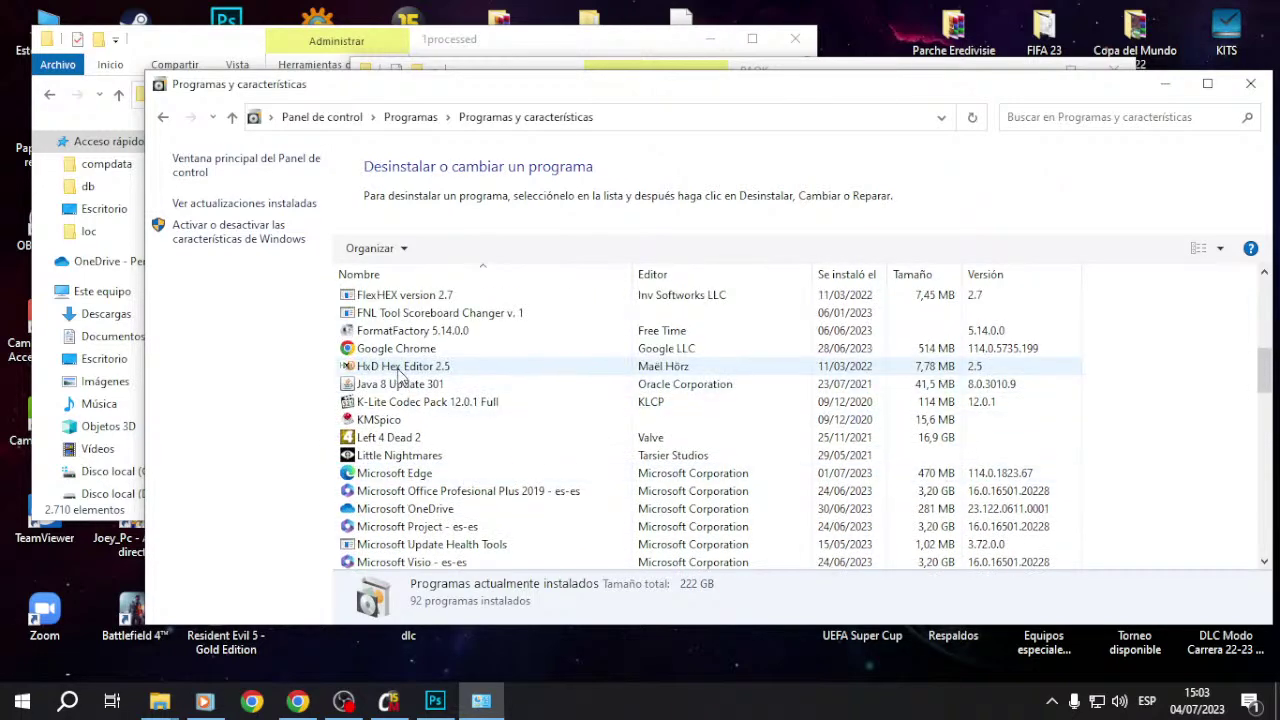
pyautogui.scroll(3, 395, 412)
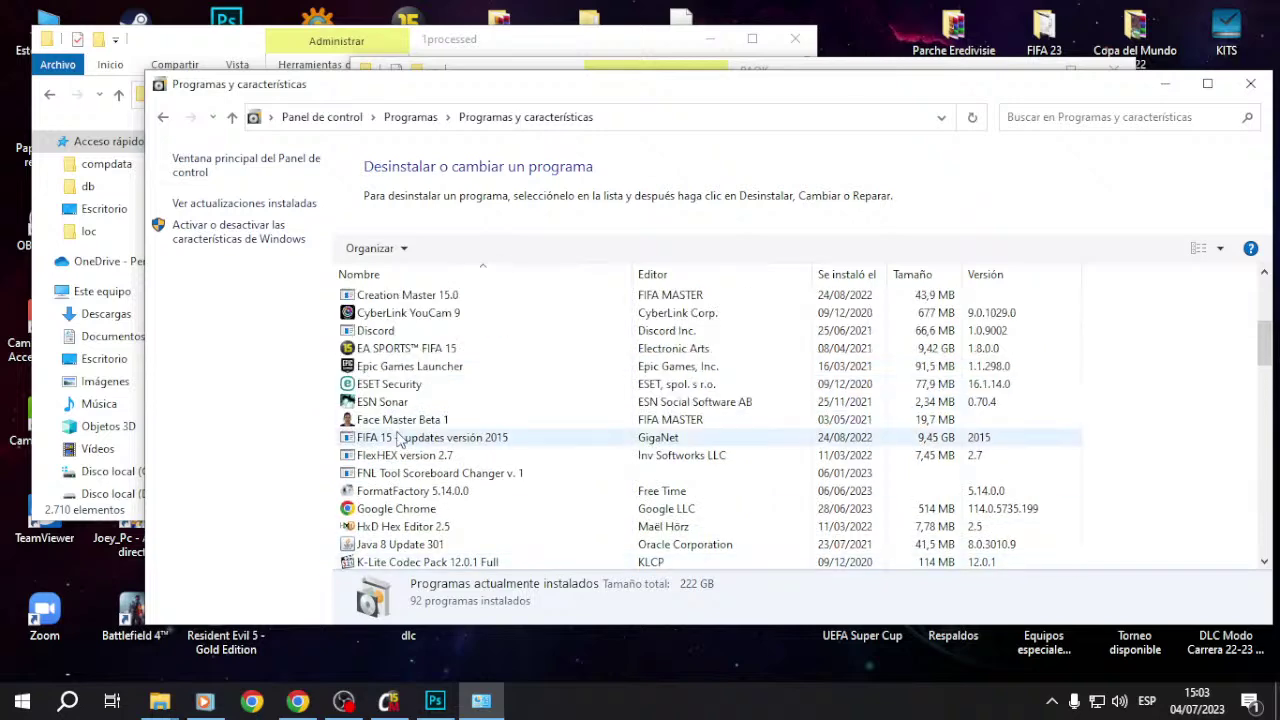
pyautogui.click(393, 494)
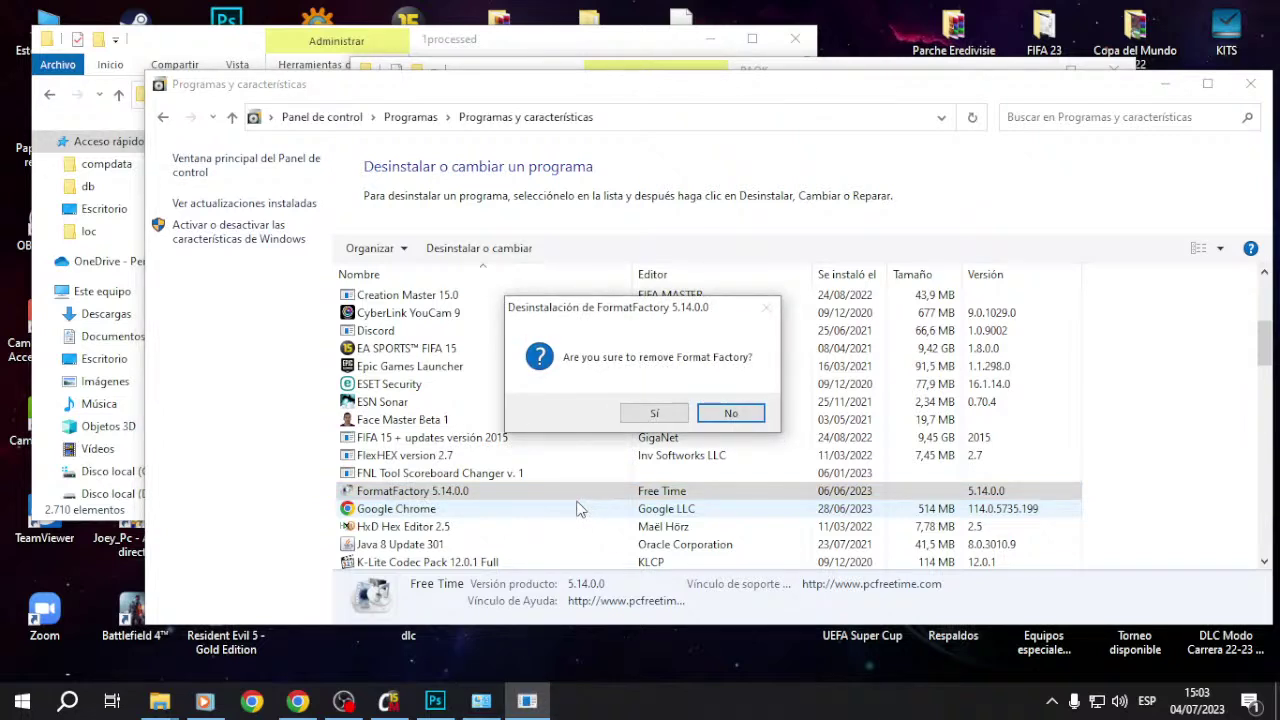
pyautogui.click(626, 411)
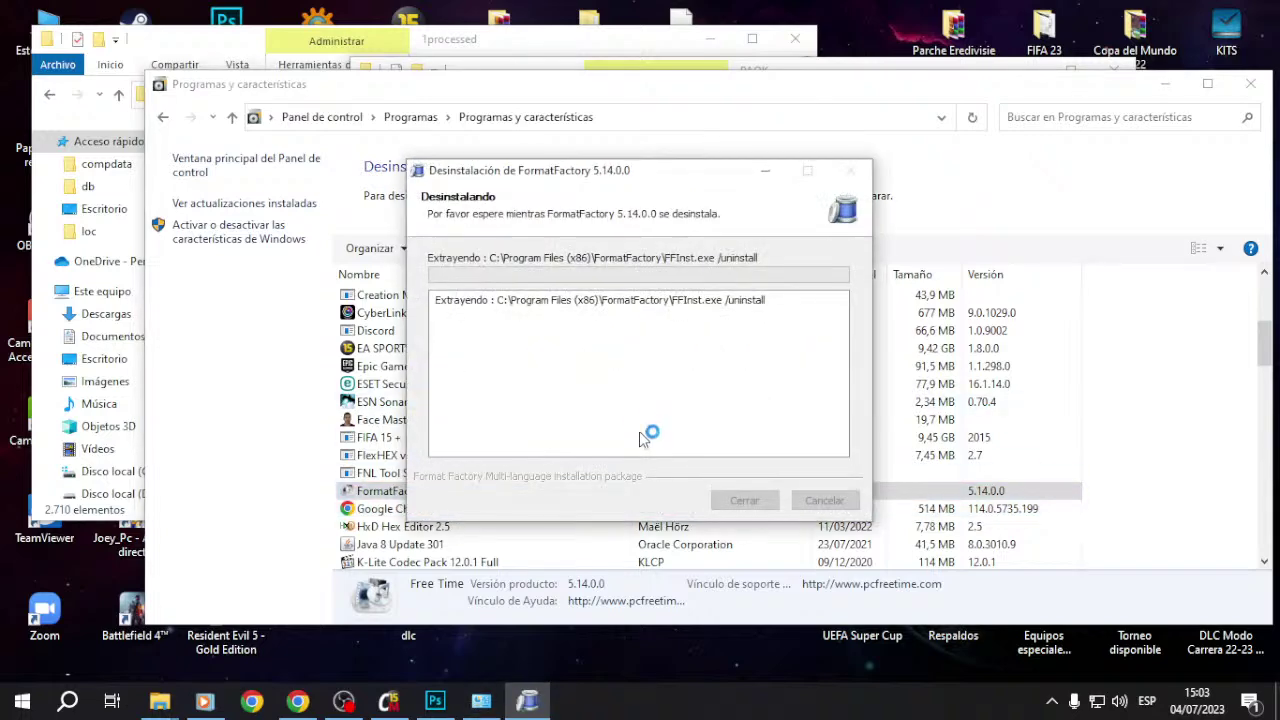
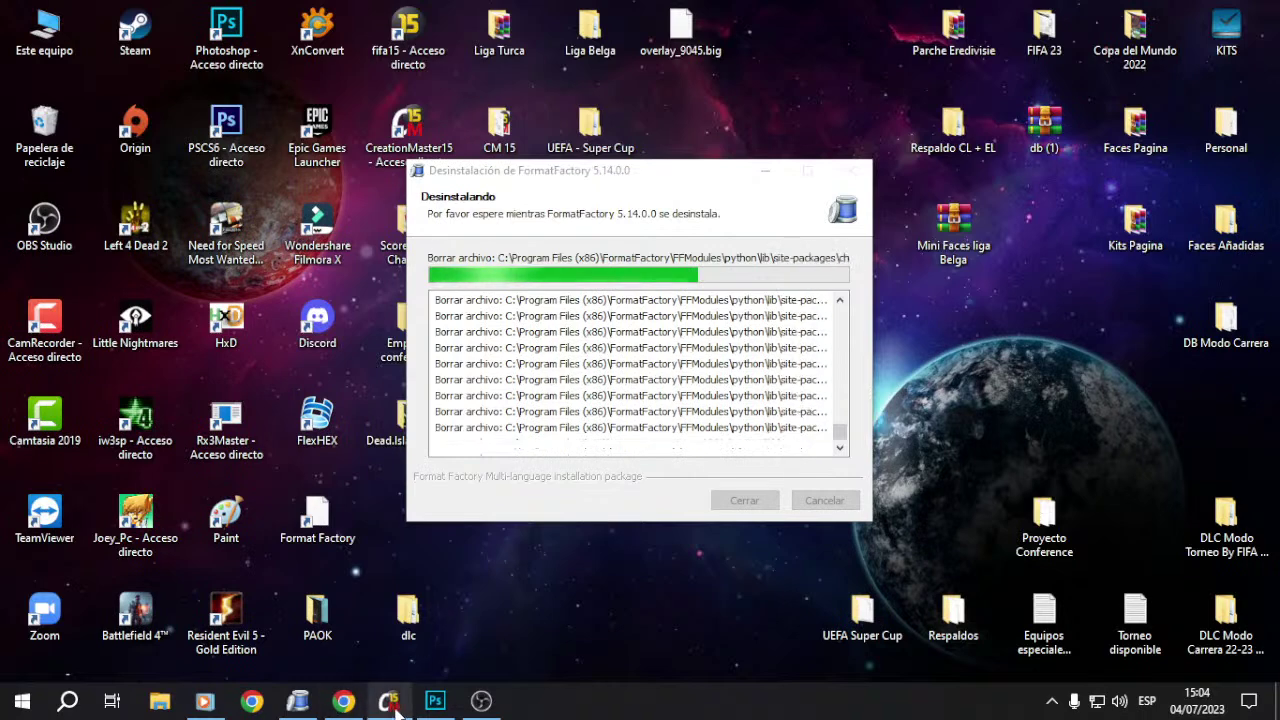
# Step: Move the FormatFactory uninstaller window aside and refresh the desktop
pyautogui.click(447, 705)
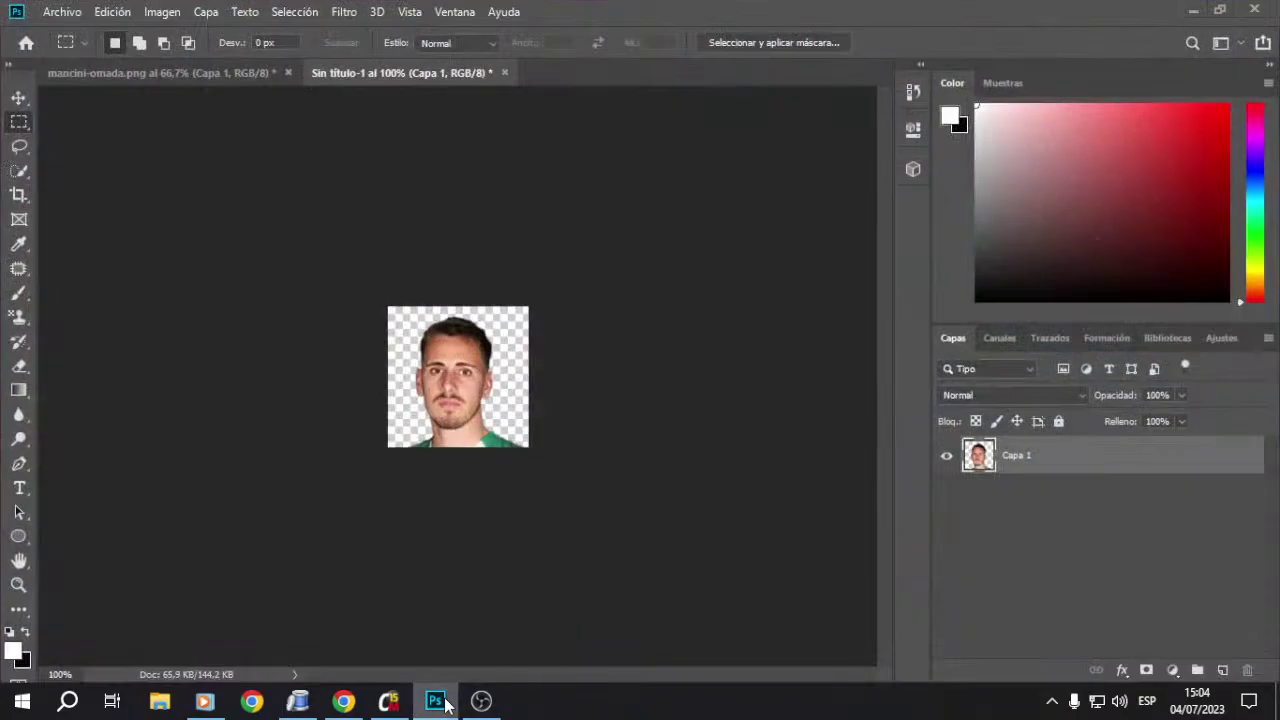
pyautogui.click(447, 705)
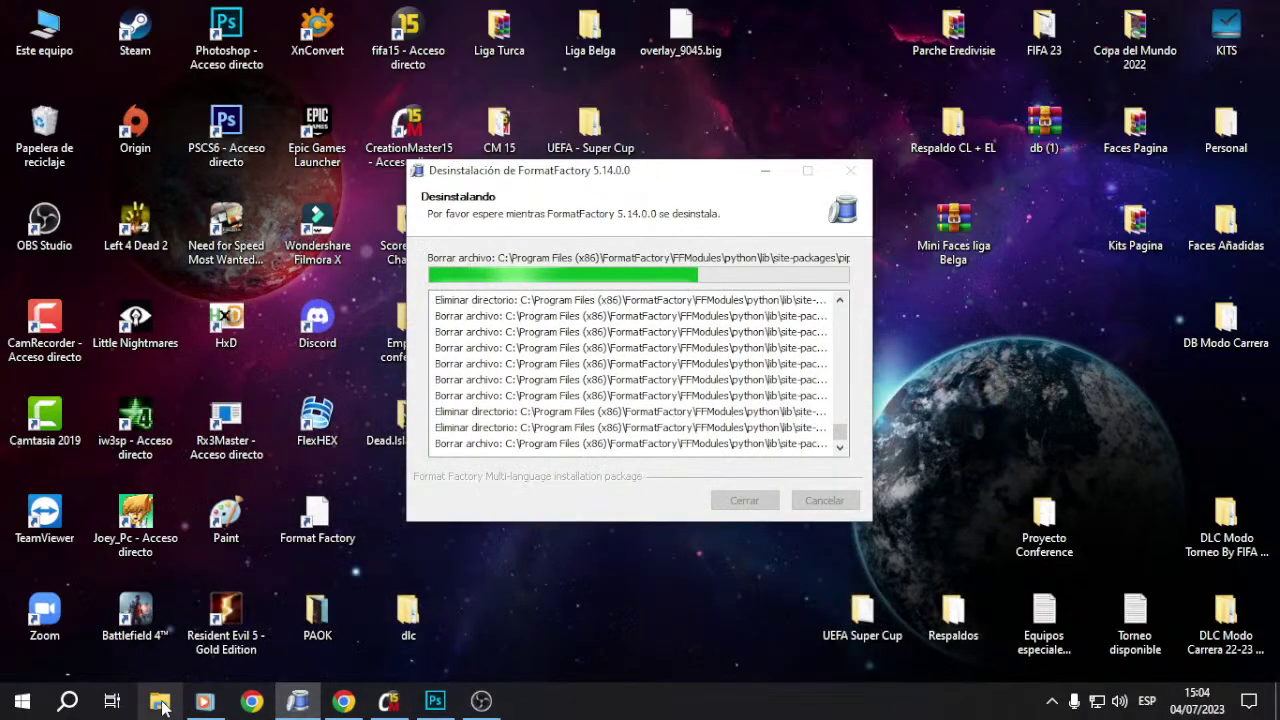
pyautogui.moveTo(684, 178); pyautogui.dragTo(983, 105)
pyautogui.rightClick(640, 277)
pyautogui.rightClick(609, 301)
pyautogui.click(660, 357)
pyautogui.rightClick(596, 328)
pyautogui.rightClick(513, 334)
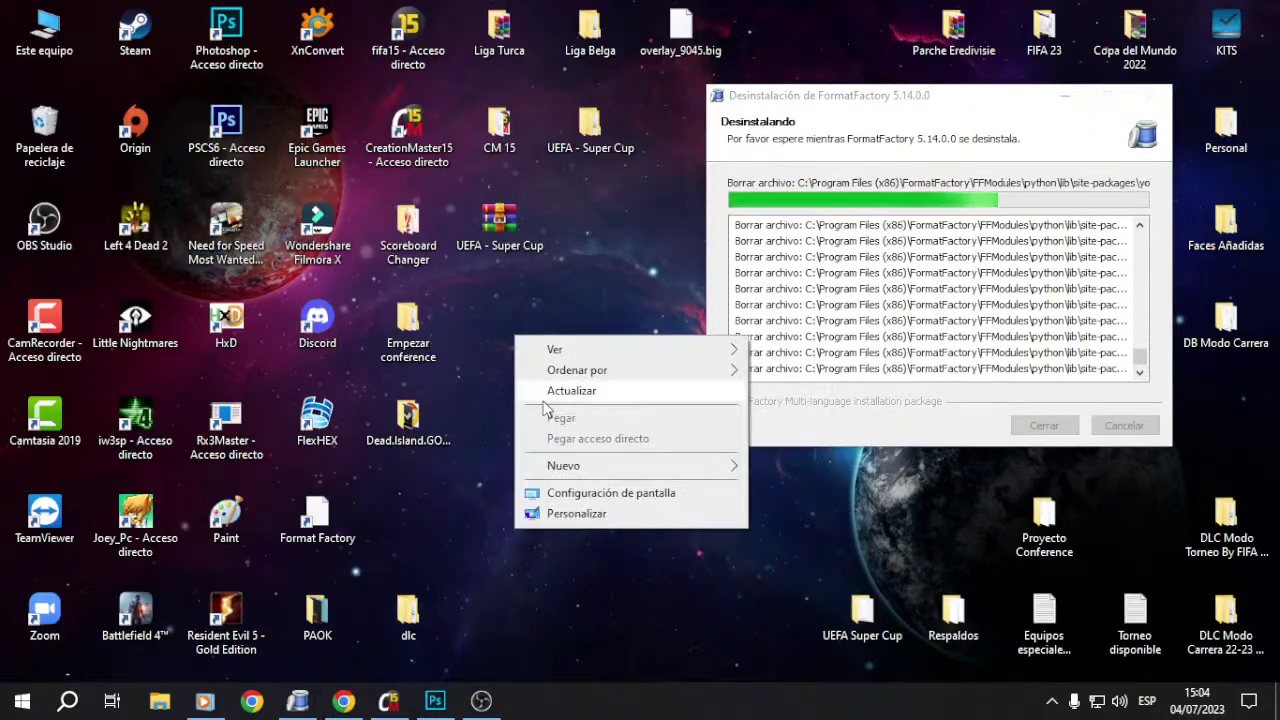
pyautogui.click(550, 392)
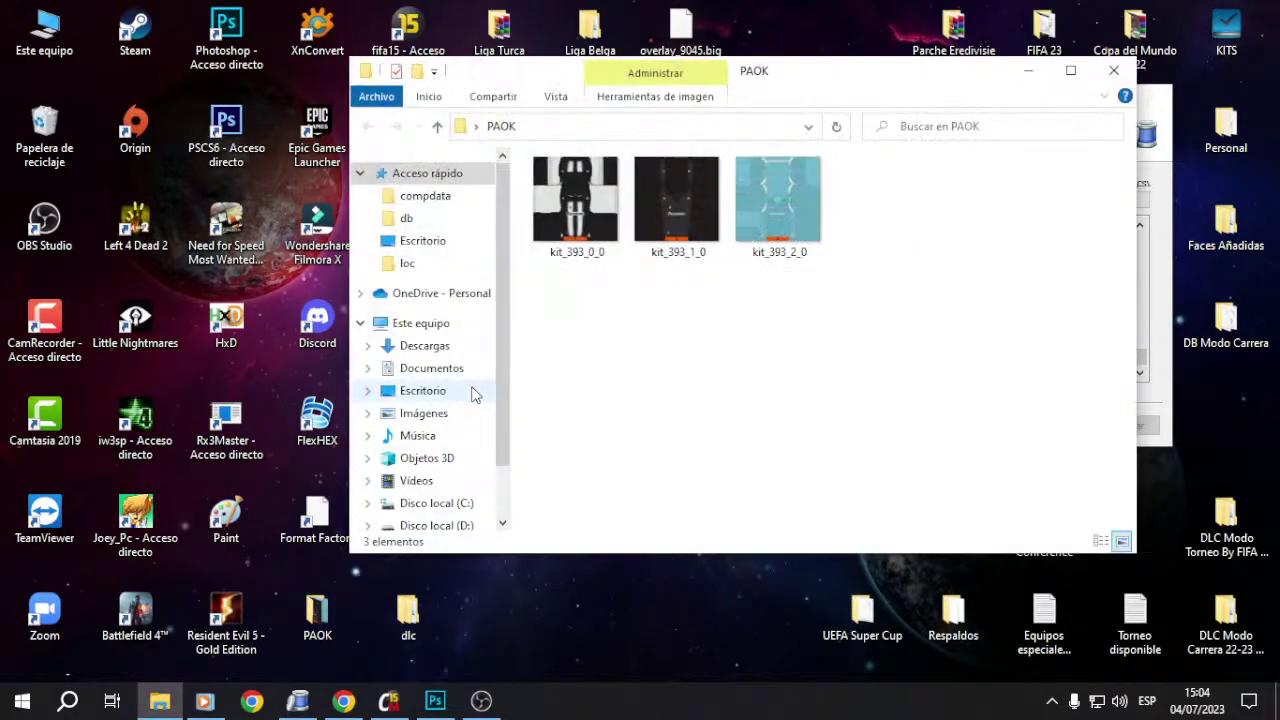
# Step: Rename the black-and-white shirt texture kit_393_0_0 in the PAOK folder as Polera local through its file properties
pyautogui.click(590, 215)
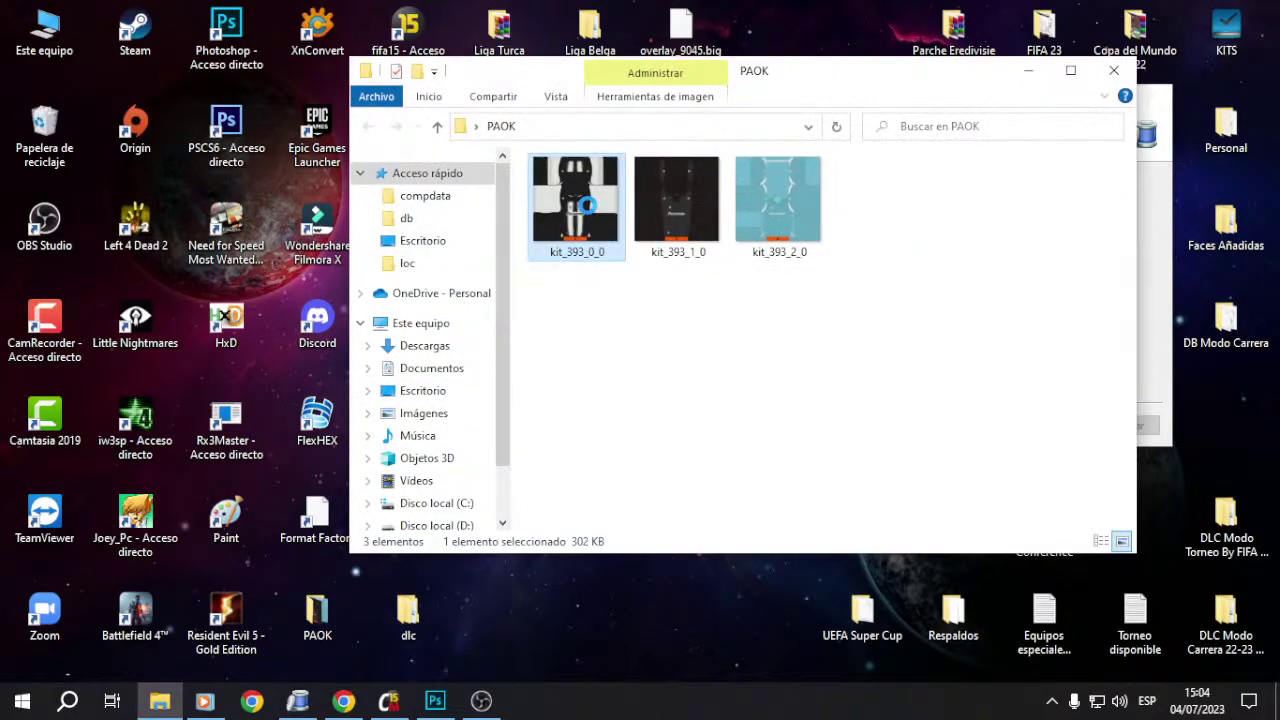
pyautogui.rightClick(588, 205)
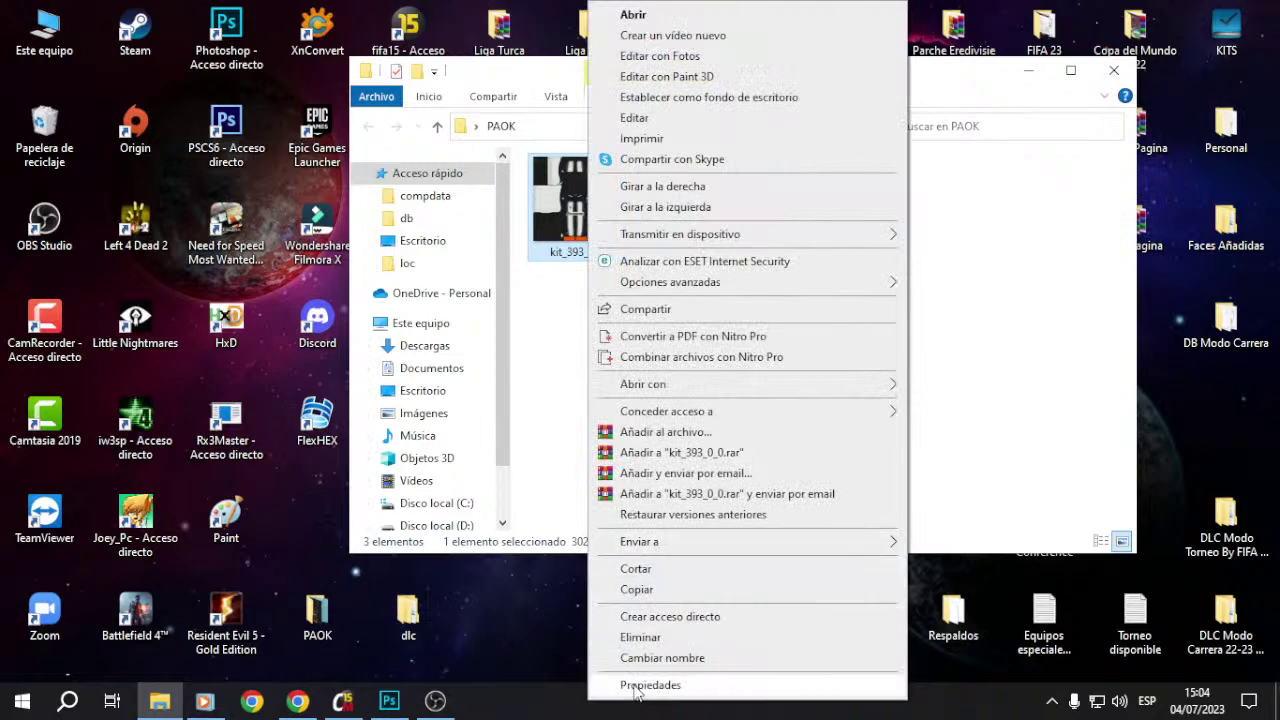
pyautogui.click(637, 686)
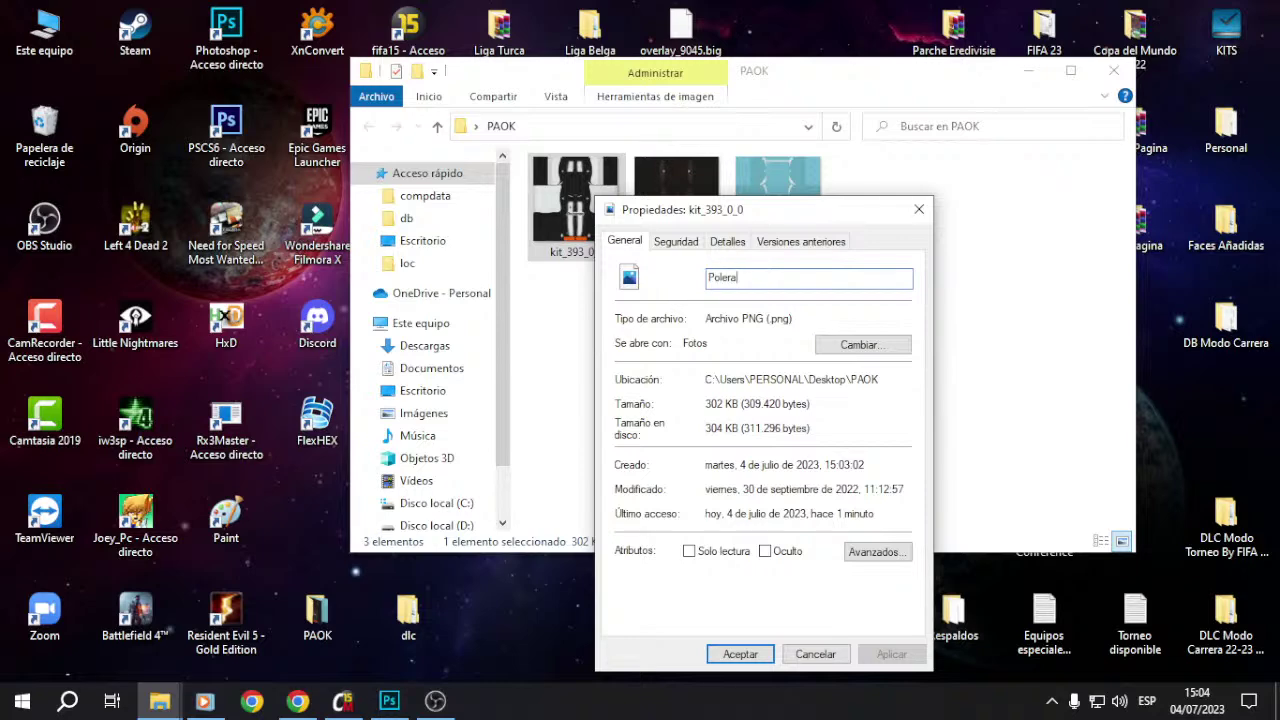
pyautogui.press('Return')
# Step: Rename the black shirt texture kit_393_1_0 as polera visitante through its file properties
pyautogui.click(675, 203)
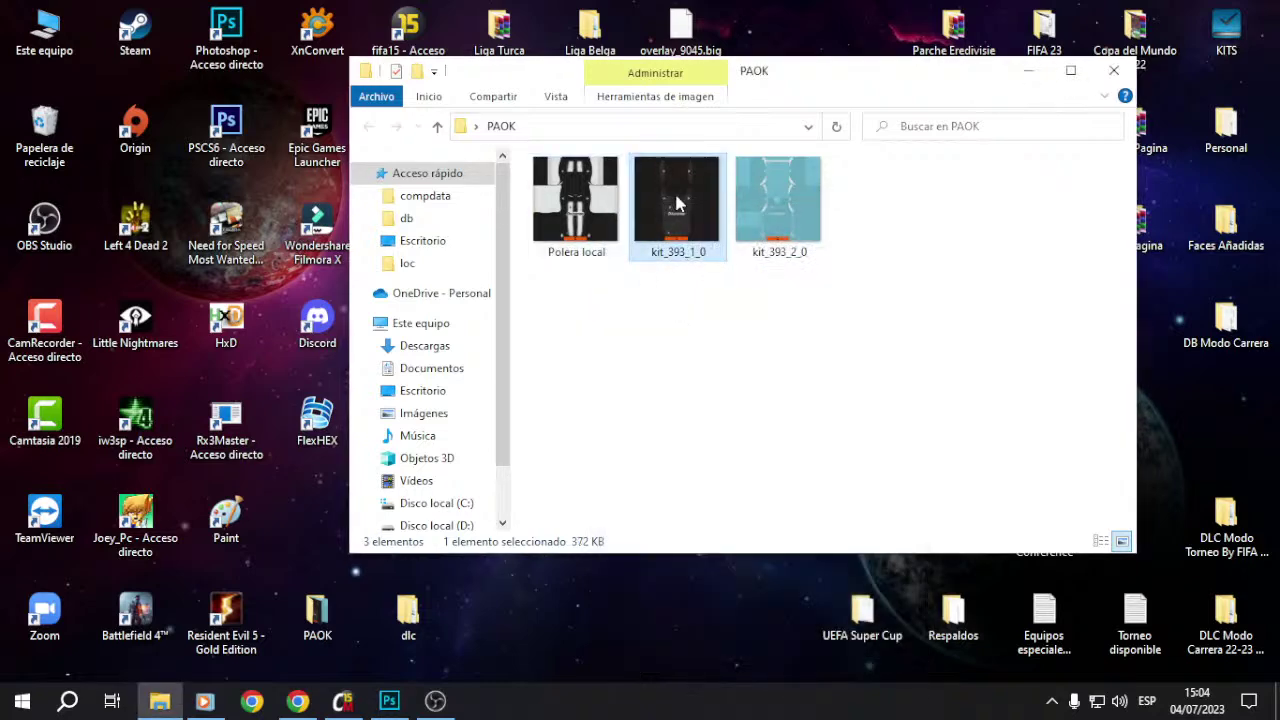
pyautogui.hotkey('alt', 'Return')
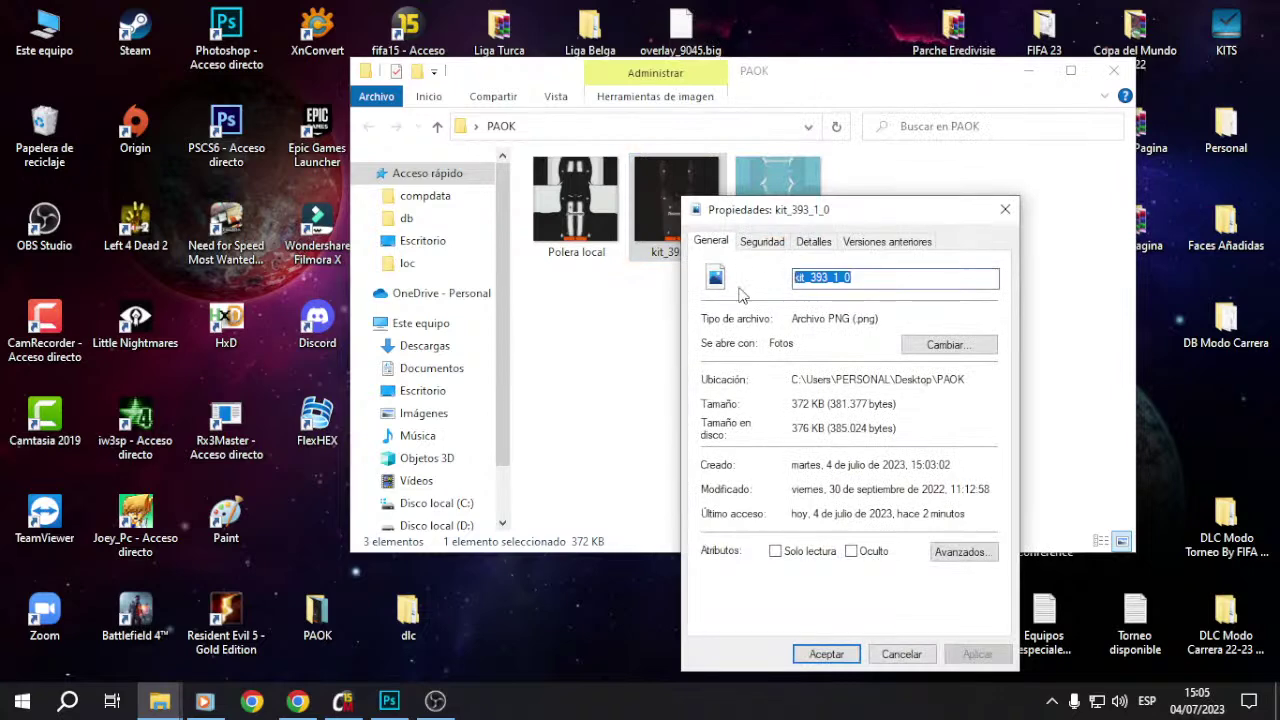
pyautogui.write('polera visitante')
pyautogui.press('Return')
# Step: Rename the light blue shirt texture kit_393_2_0 as polera portero through its file properties
pyautogui.rightClick(745, 240)
pyautogui.click(813, 688)
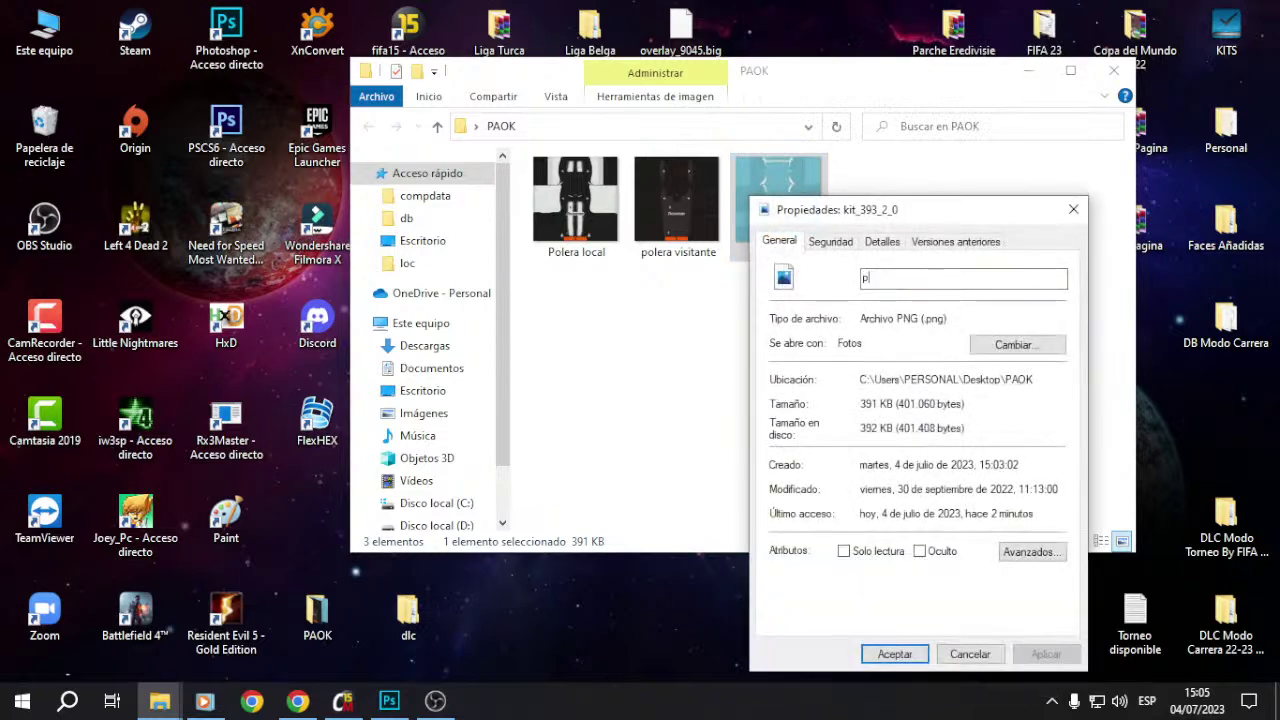
pyautogui.write('polera portero')
pyautogui.press('Return')
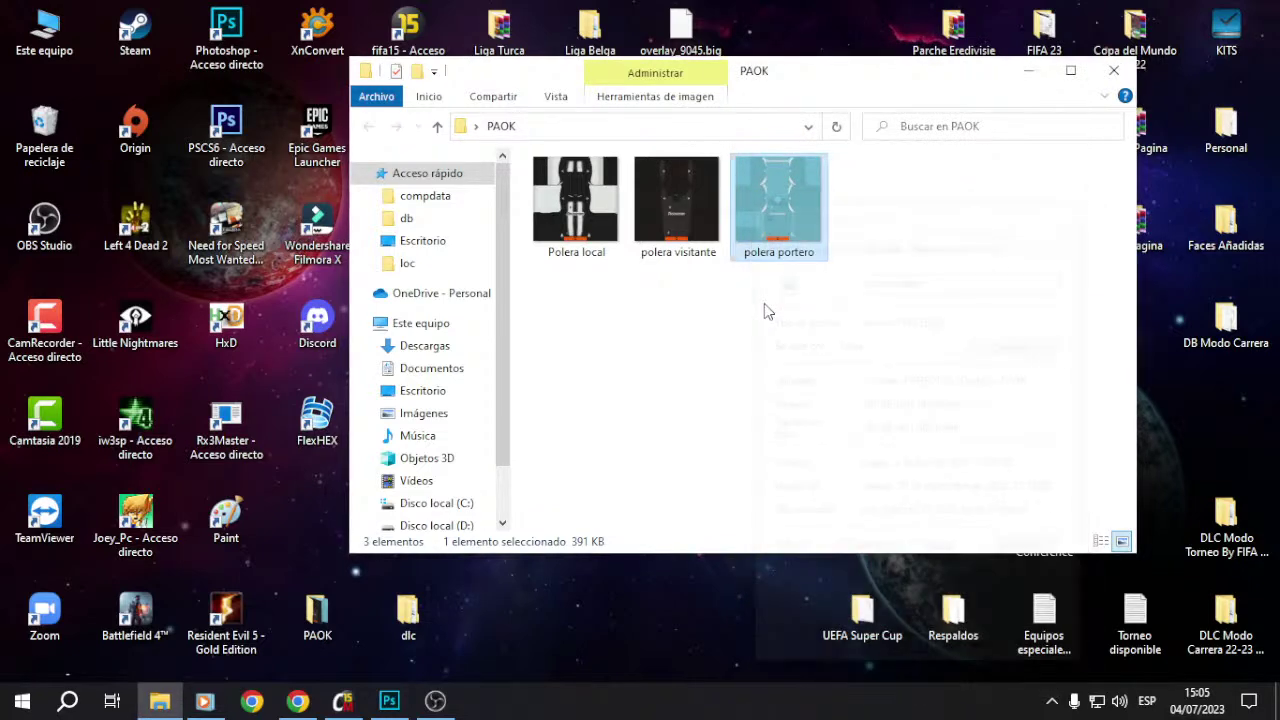
# Step: Open the 2processed folder in the desktop's KITS folder, under Kits 22-23, All Textures
pyautogui.click(176, 690)
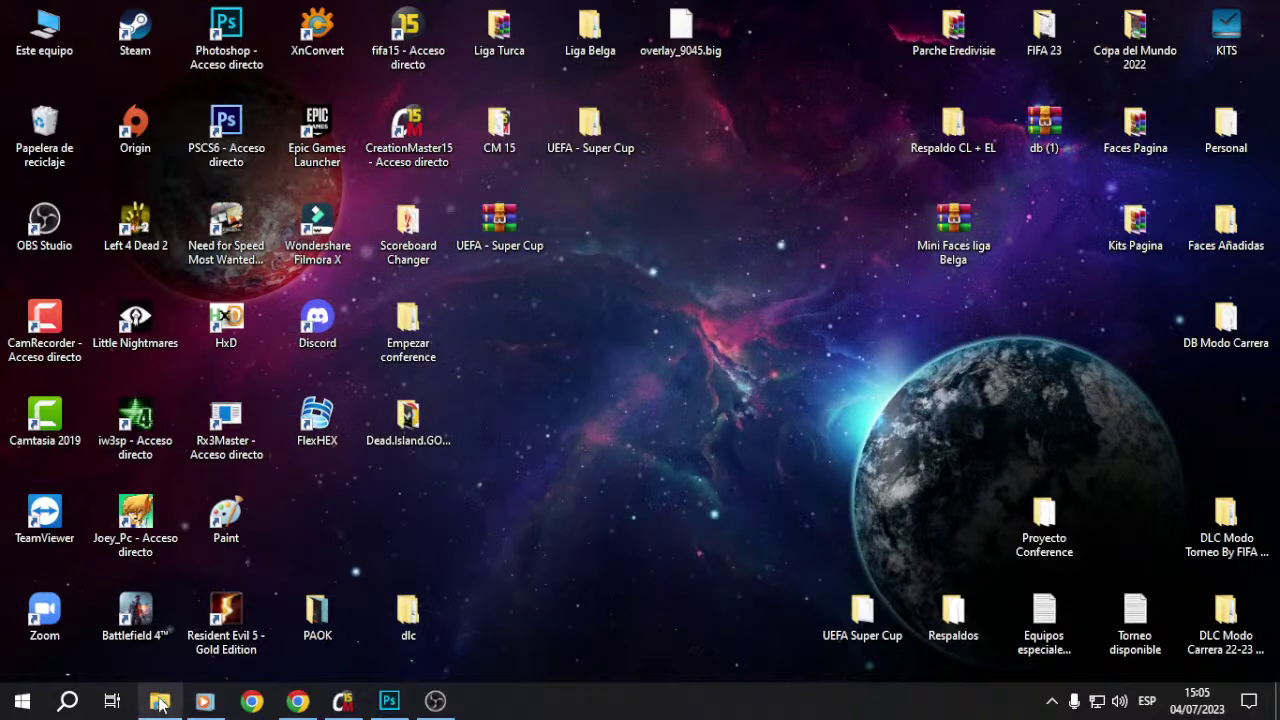
pyautogui.doubleClick(1226, 30)
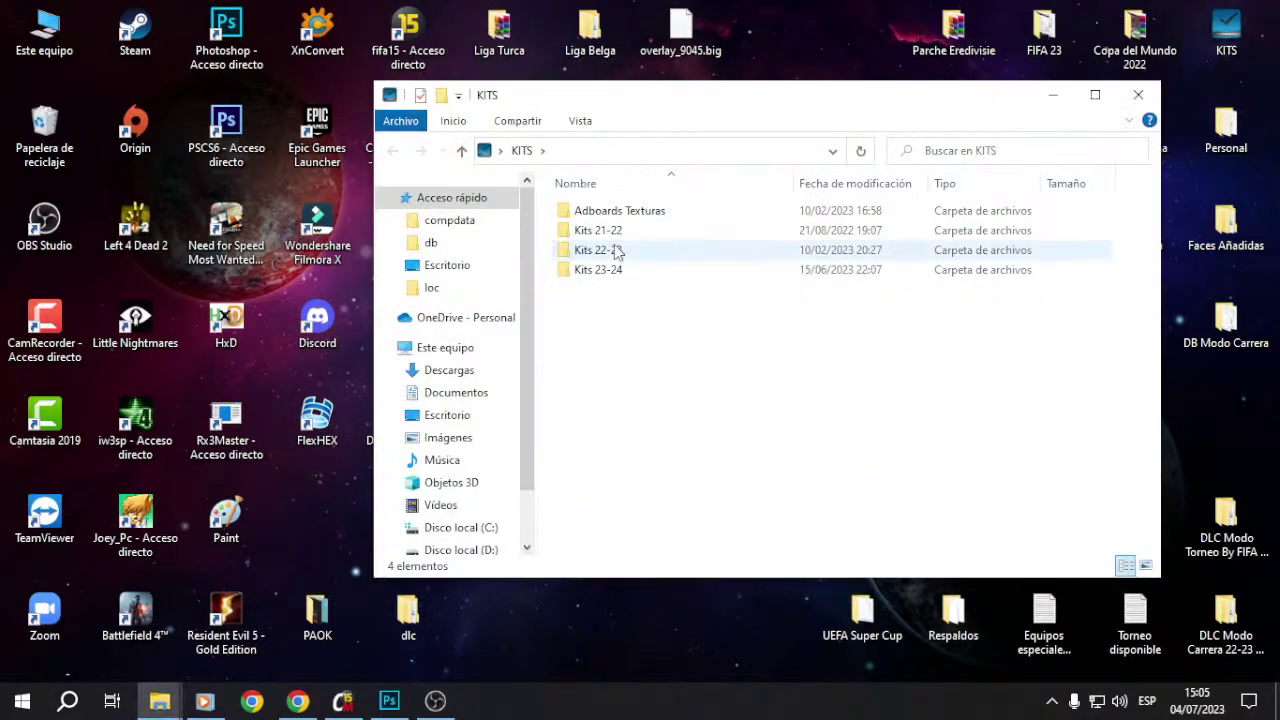
pyautogui.doubleClick(615, 252)
pyautogui.doubleClick(641, 211)
pyautogui.click(614, 231)
pyautogui.doubleClick(614, 231)
# Step: Find the shorts textures kit_393_0_0, kit_393_1_0 and kit_393_2_0 in the 2processed folder and copy them
pyautogui.moveTo(1151, 204); pyautogui.dragTo(1155, 265)
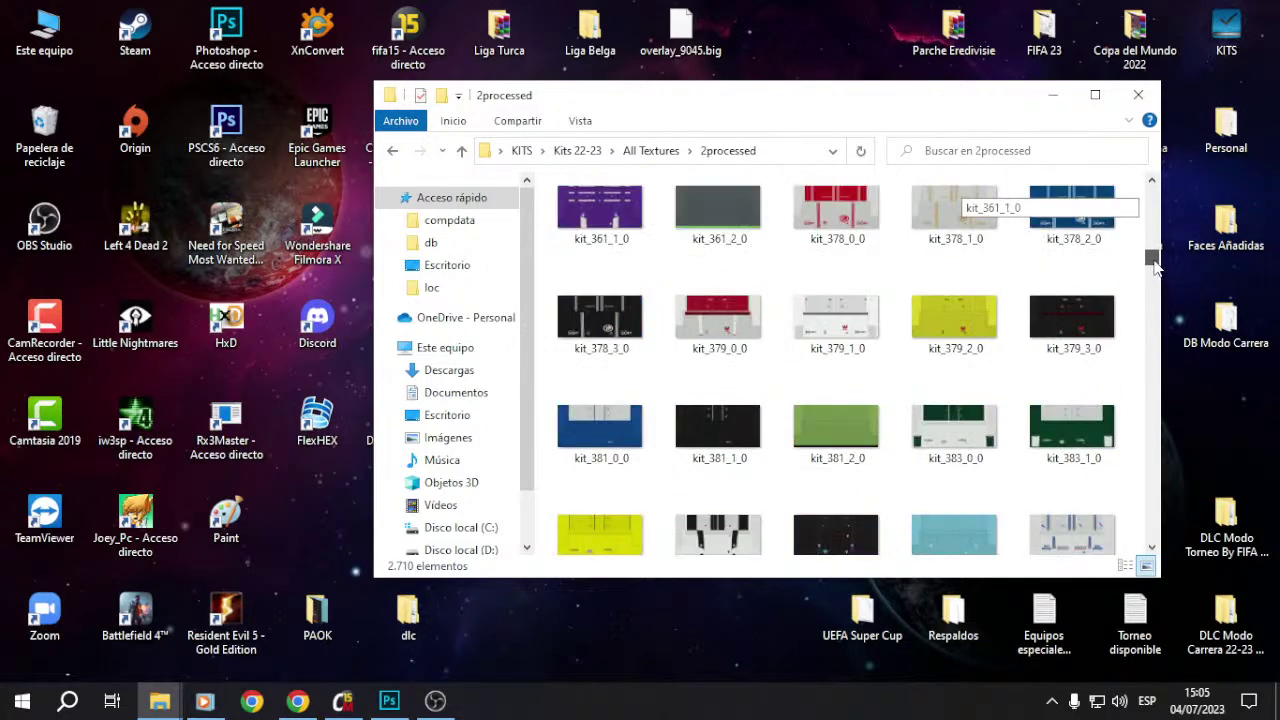
pyautogui.scroll(-2, 979, 366)
pyautogui.click(752, 367)
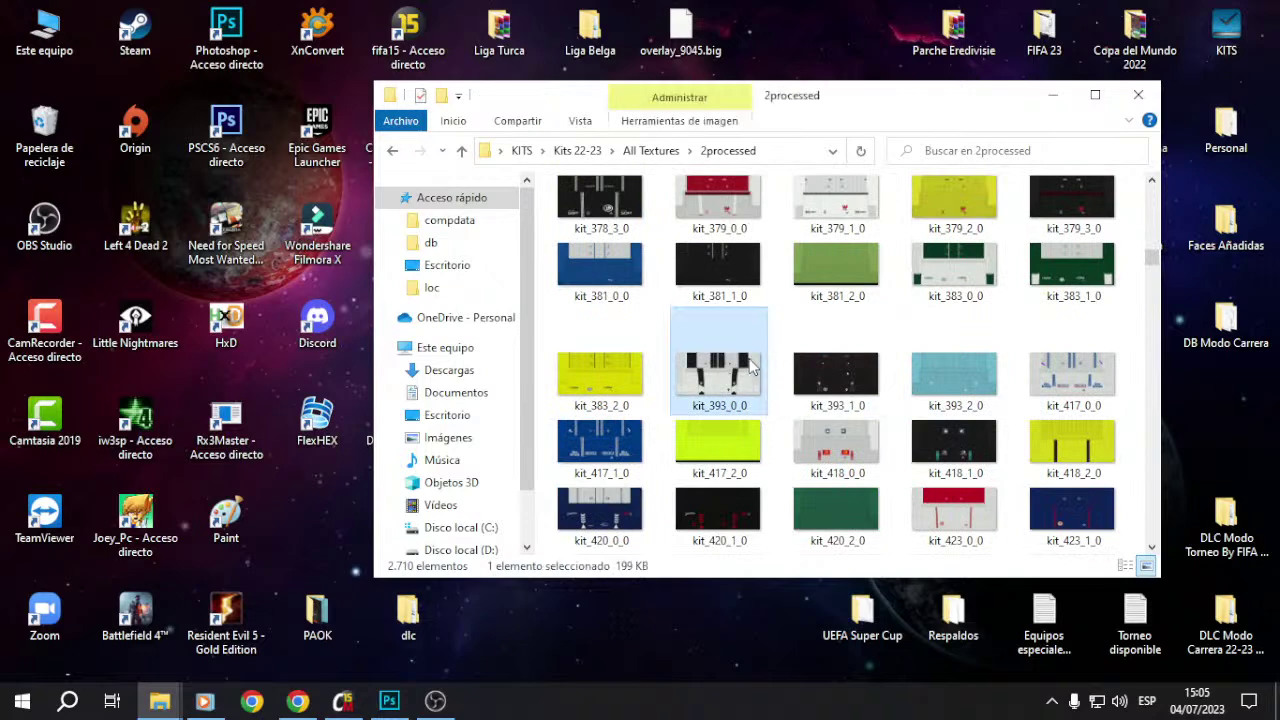
pyautogui.rightClick(866, 384)
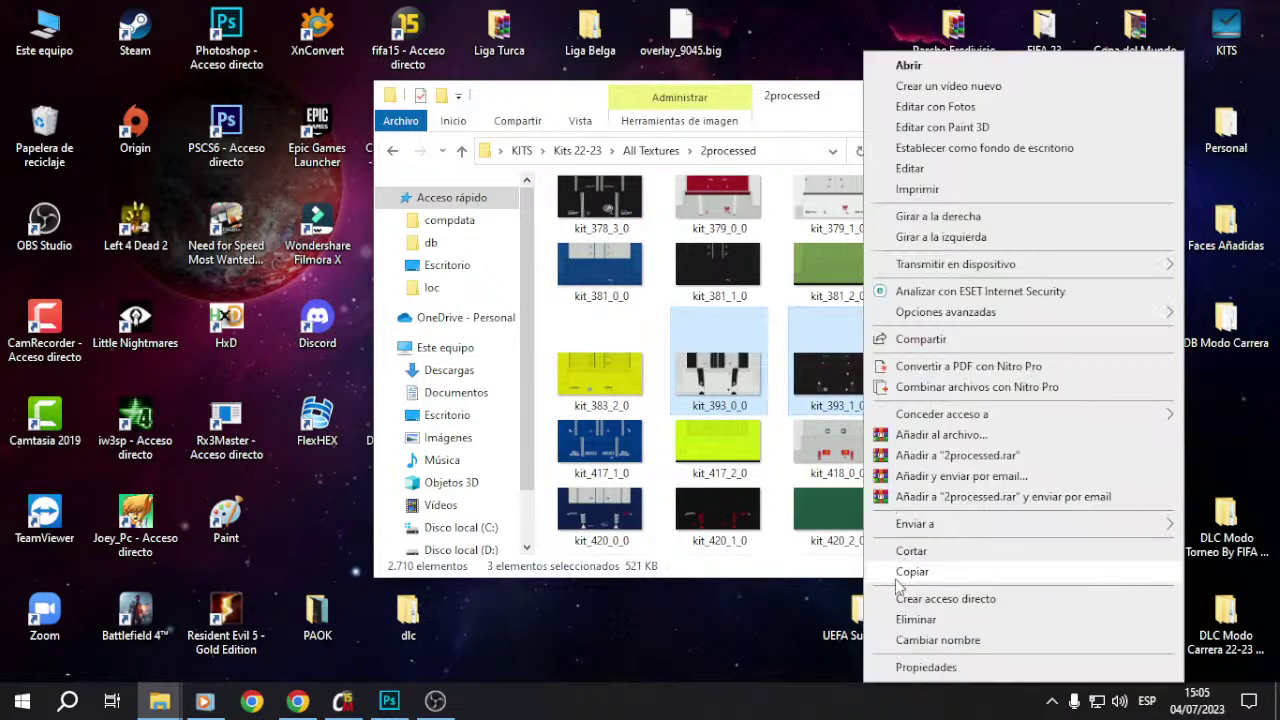
pyautogui.click(890, 568)
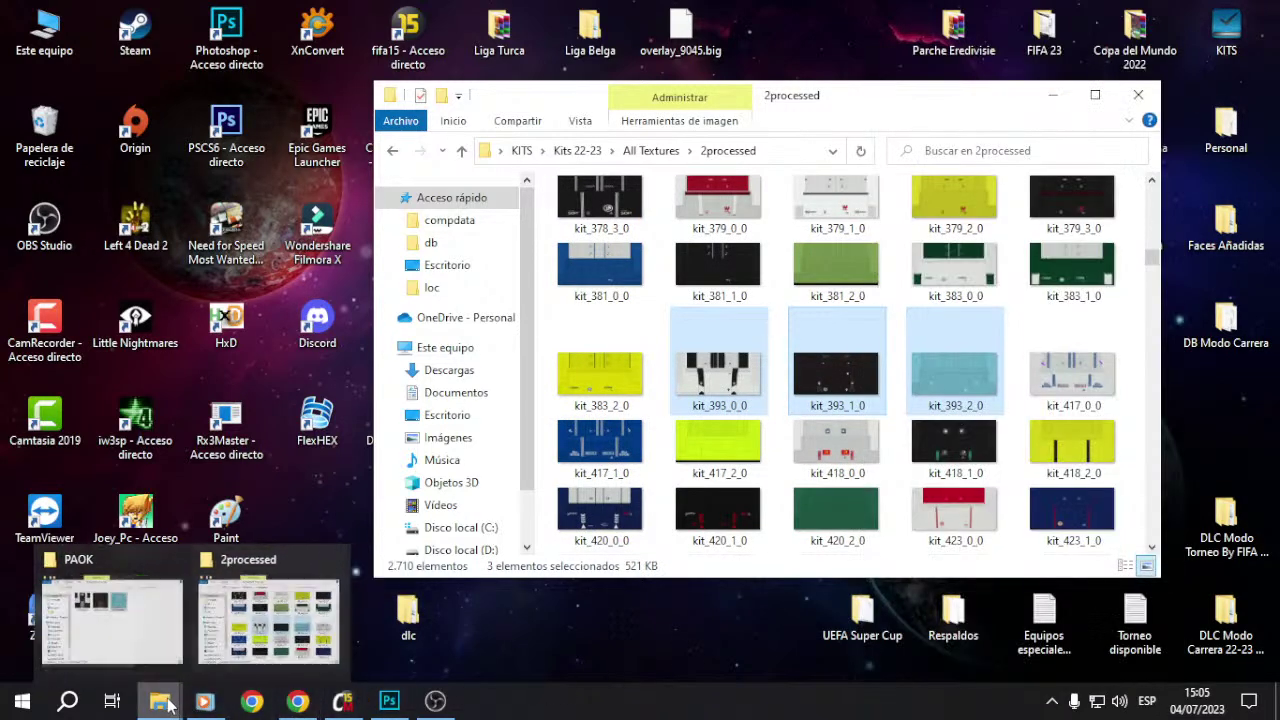
# Step: Paste the three copied shorts textures into the PAOK folder and refresh it
pyautogui.click(95, 615)
pyautogui.hotkey('ctrl', 'v')
pyautogui.rightClick(747, 308)
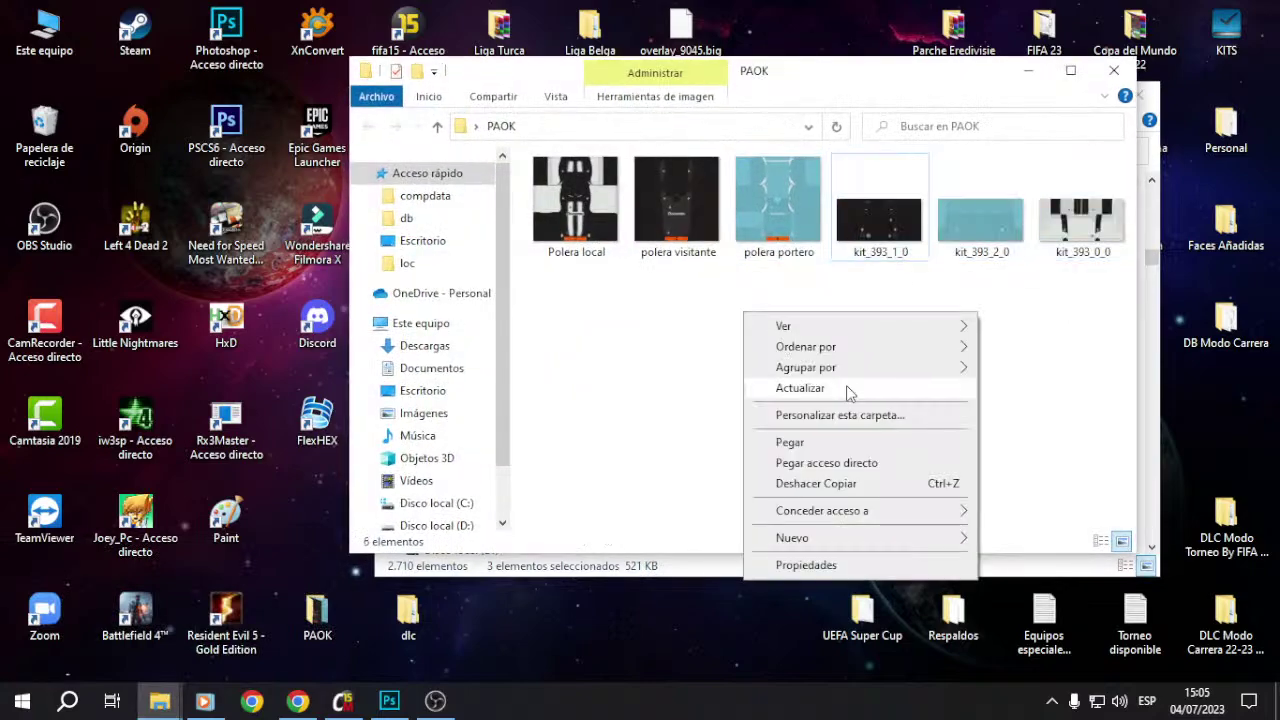
pyautogui.click(849, 391)
# Step: Rename the white shorts texture kit_393_0_0 as corto loca through its file properties
pyautogui.hotkey('shift', 'F10')
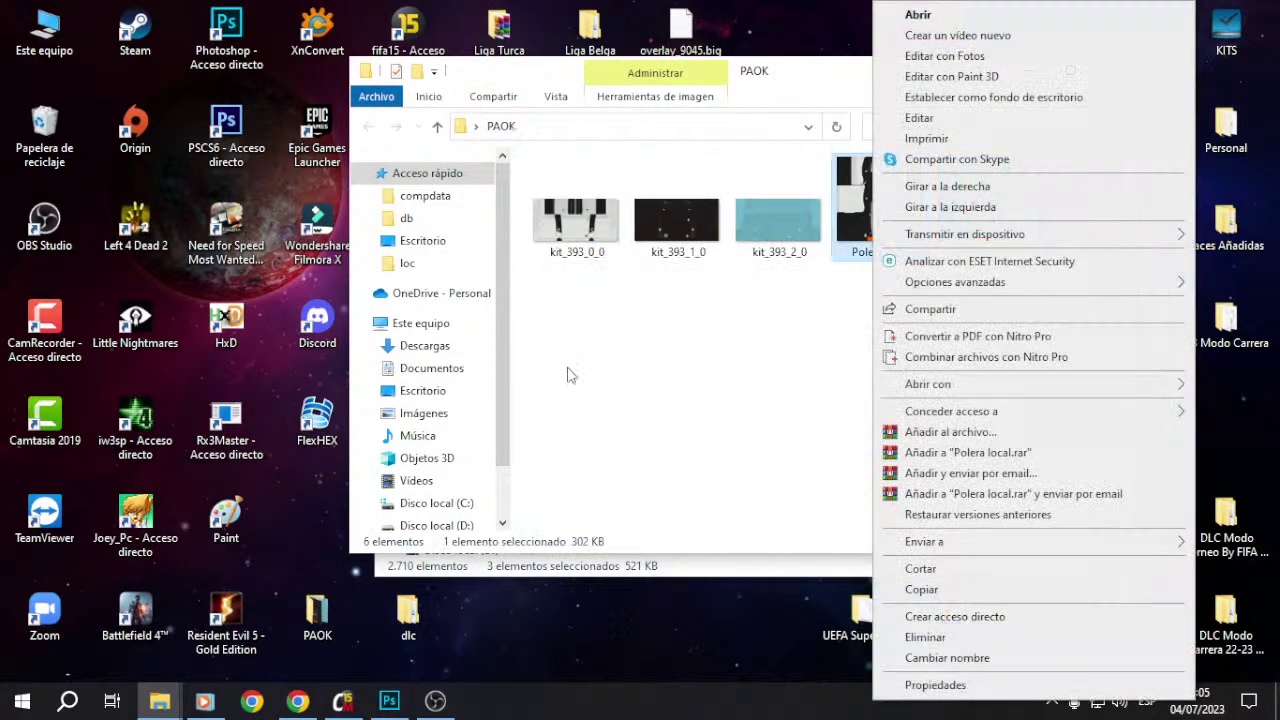
pyautogui.click(575, 215)
pyautogui.rightClick(590, 225)
pyautogui.click(652, 685)
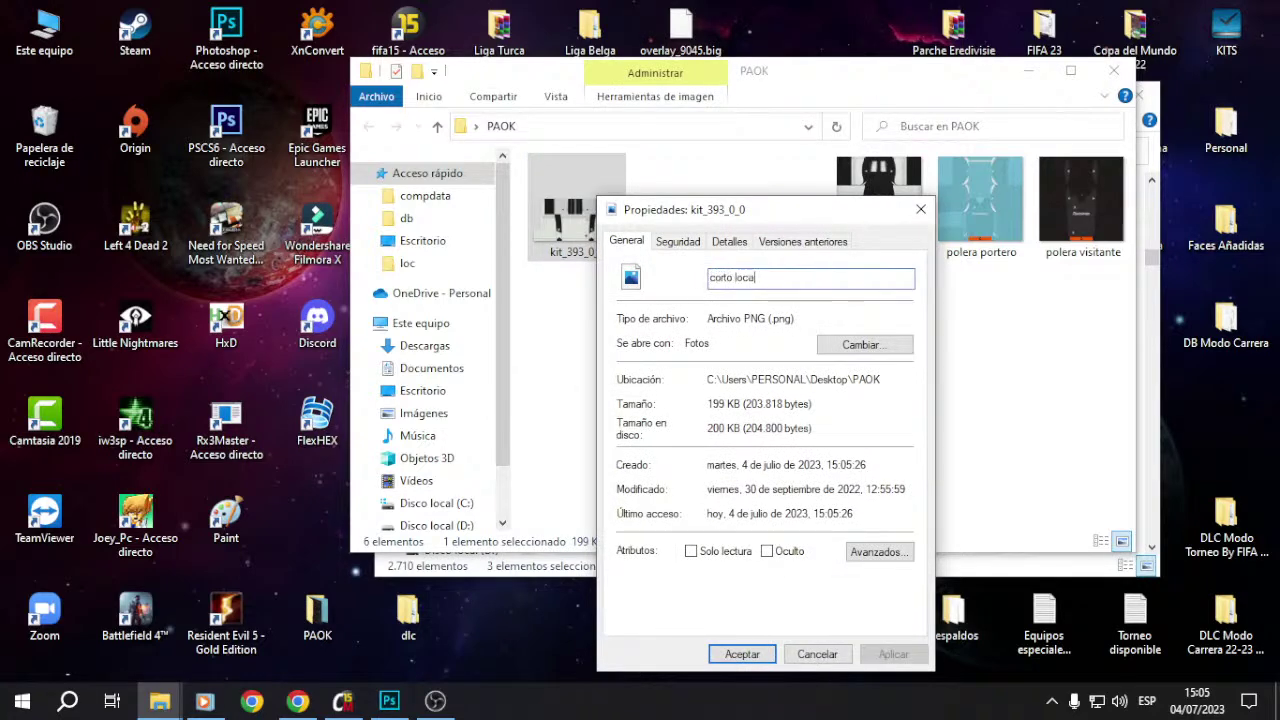
pyautogui.write('corto loca')
pyautogui.press('Return')
# Step: Rename the black shorts texture kit_393_1_0 as corto visitante through its file properties
pyautogui.rightClick(674, 215)
pyautogui.click(755, 685)
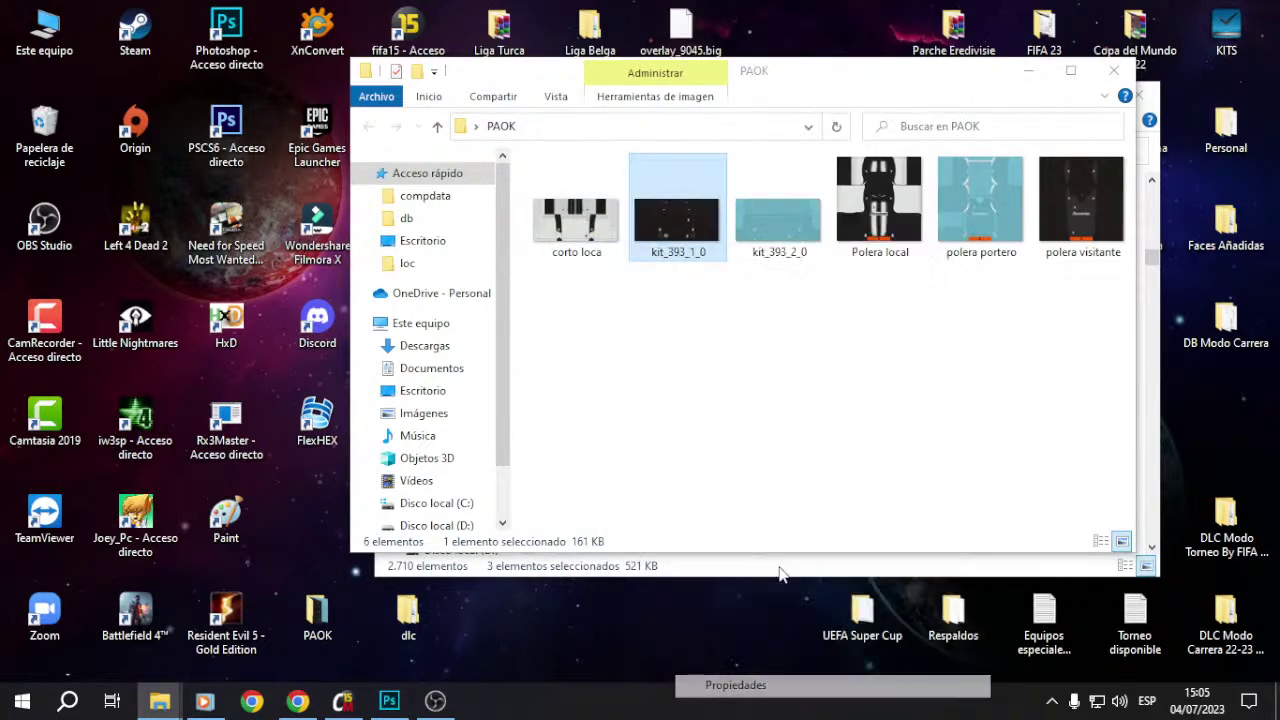
pyautogui.write('corto')
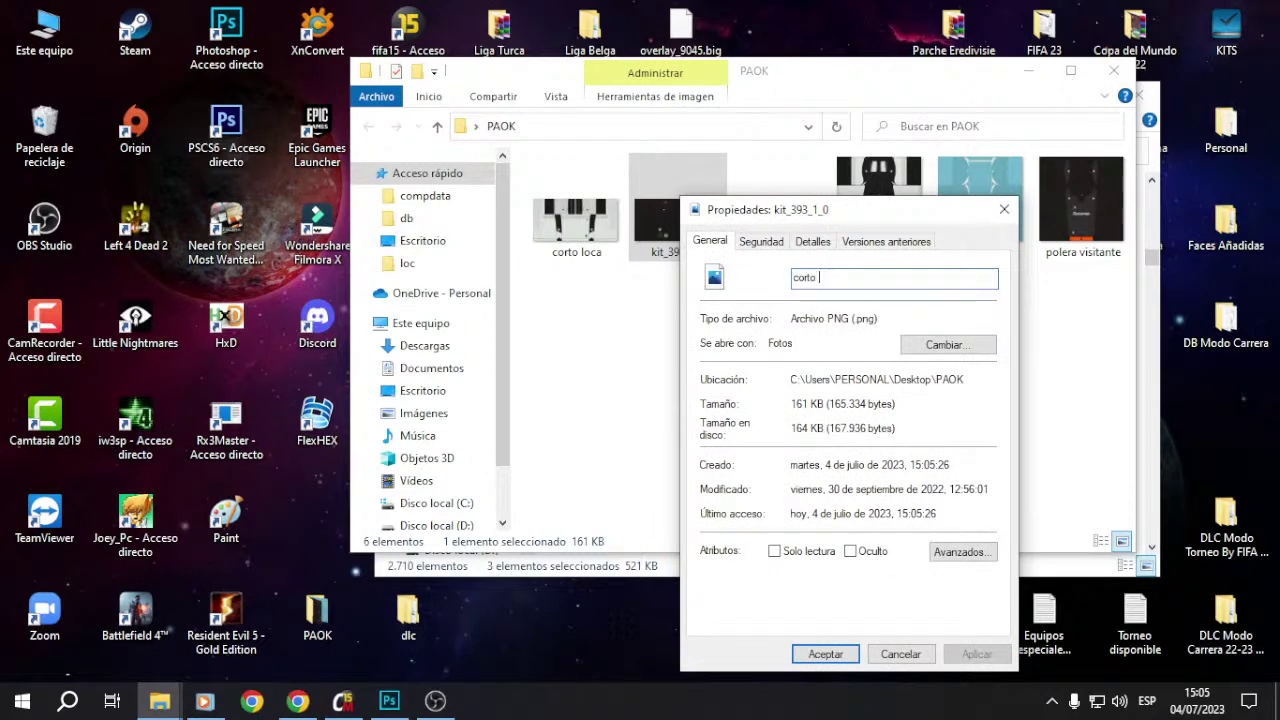
pyautogui.press('Return')
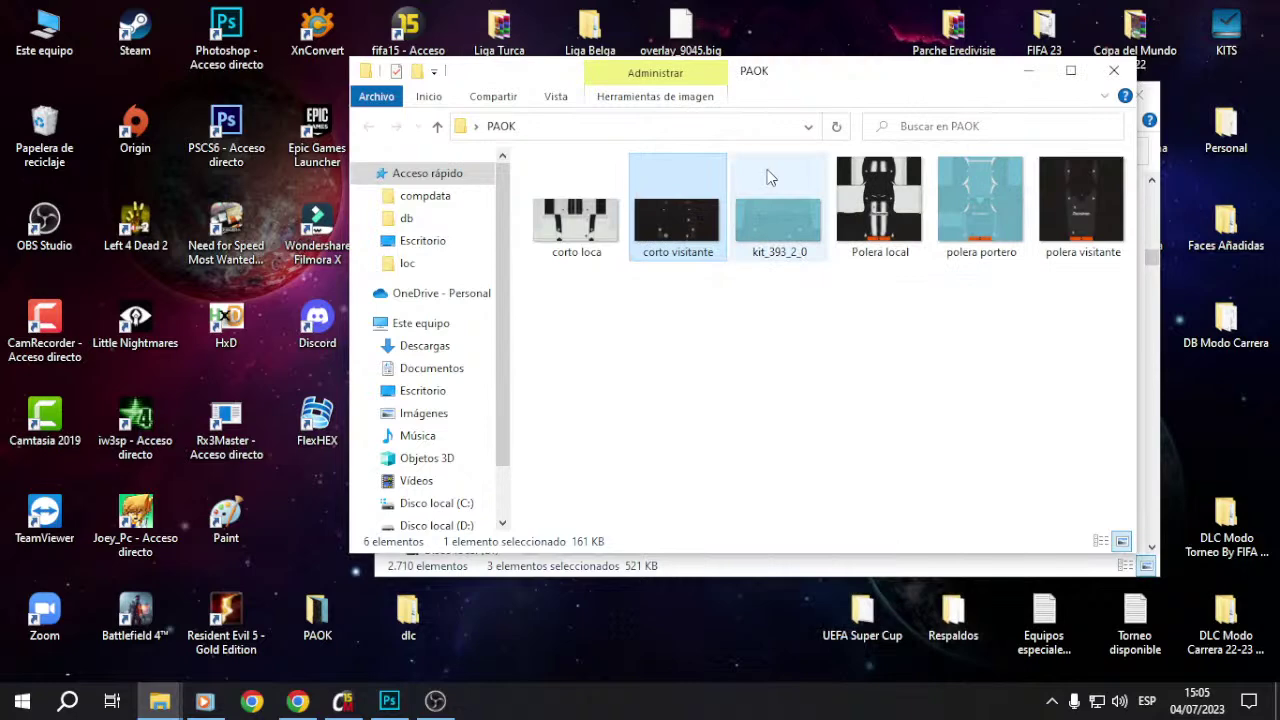
# Step: Rename the light blue shorts texture kit_393_2_0 as corto portero and refresh the PAOK folder
pyautogui.rightClick(773, 215)
pyautogui.click(855, 685)
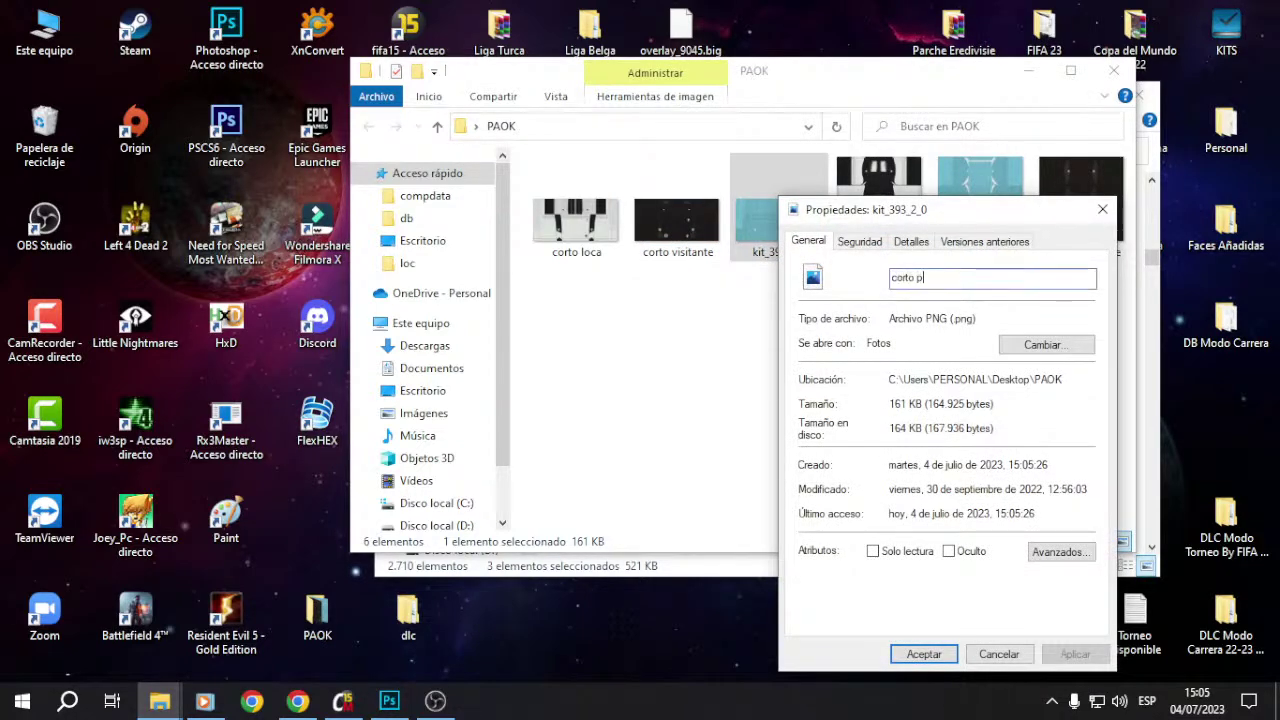
pyautogui.press('Return')
pyautogui.rightClick(805, 314)
pyautogui.click(875, 382)
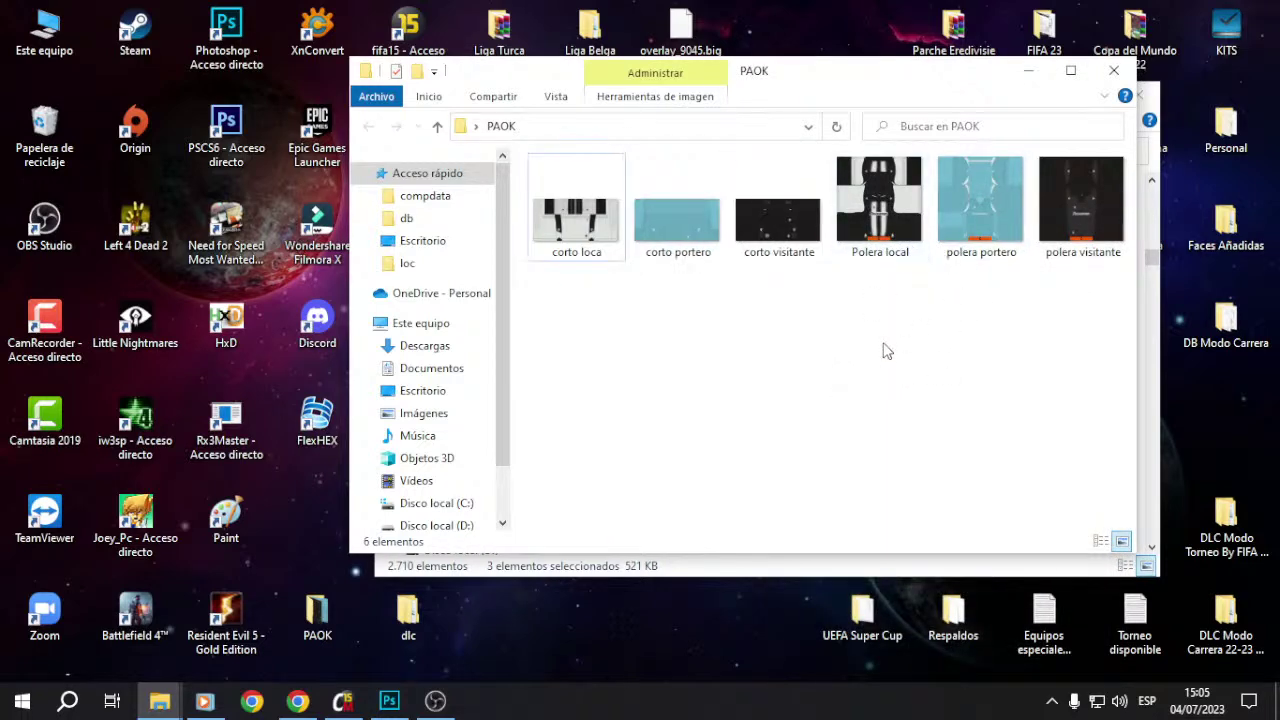
# Step: Open the three polera shirt textures in Photoshop and close the untitled document and the player portrait without saving
pyautogui.moveTo(866, 322); pyautogui.dragTo(1112, 182)
pyautogui.moveTo(870, 232); pyautogui.dragTo(243, 35)
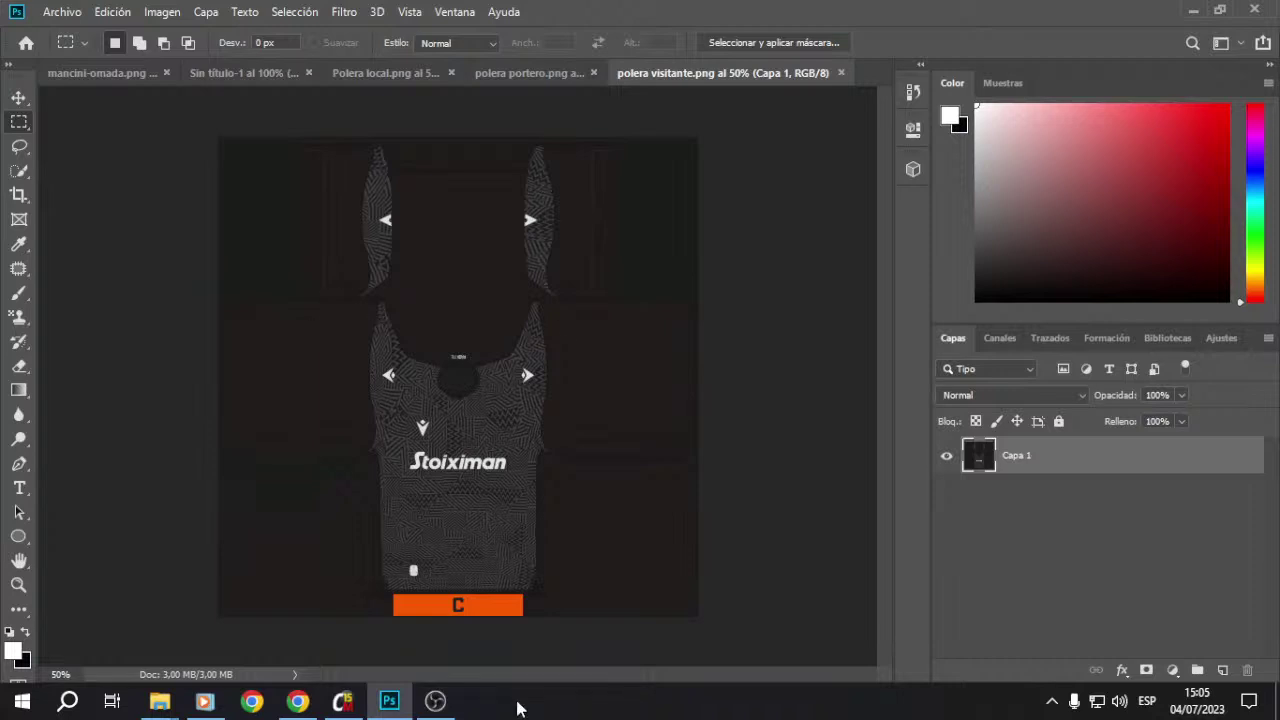
pyautogui.click(240, 73)
pyautogui.click(390, 73)
pyautogui.click(664, 270)
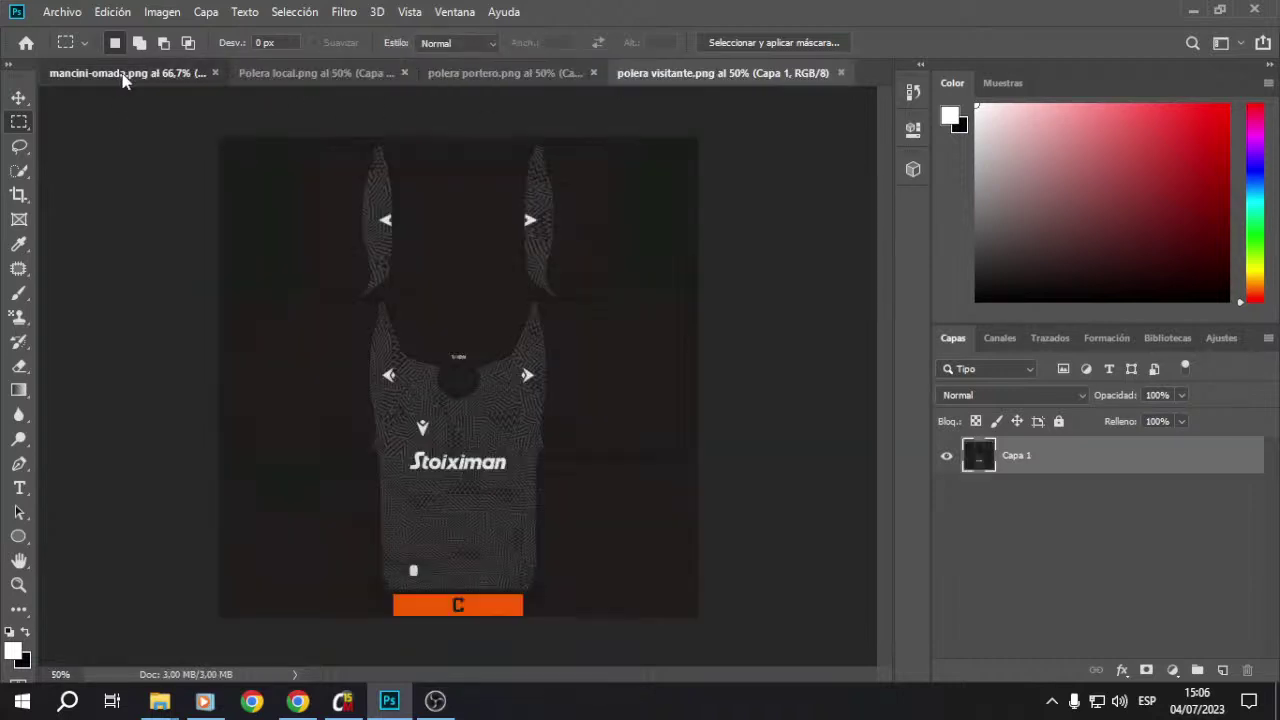
pyautogui.click(215, 73)
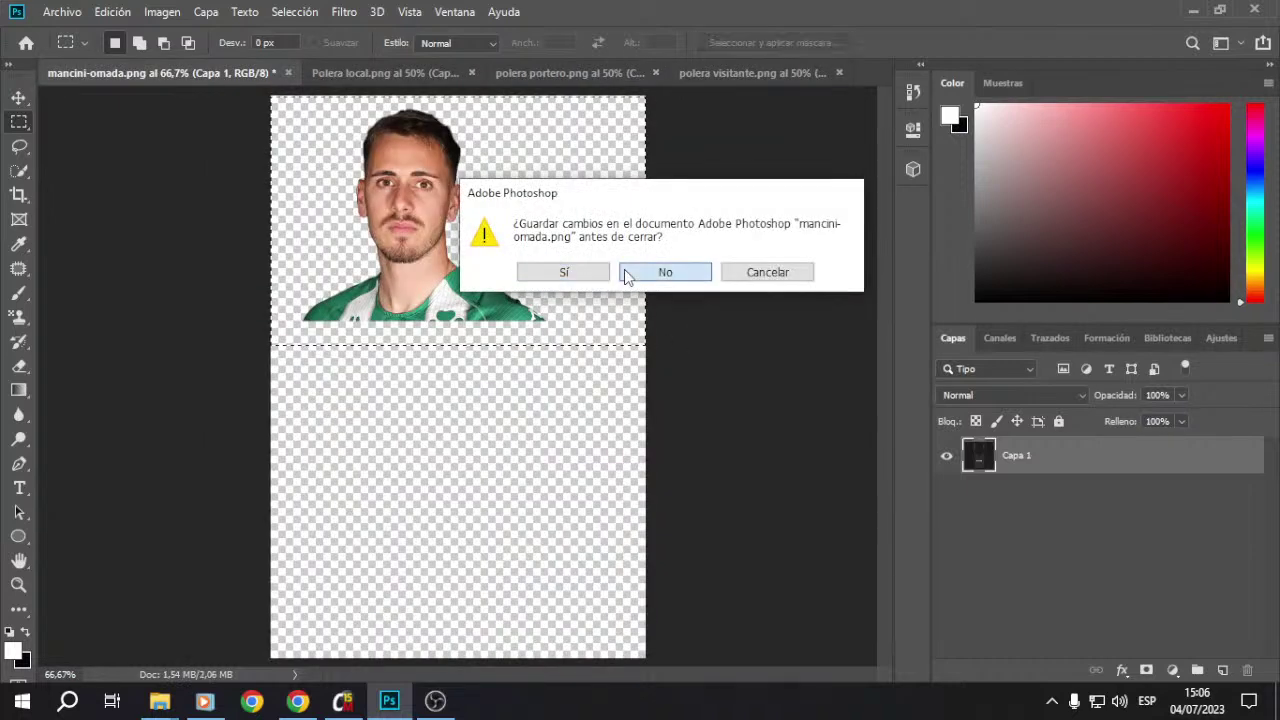
pyautogui.click(663, 271)
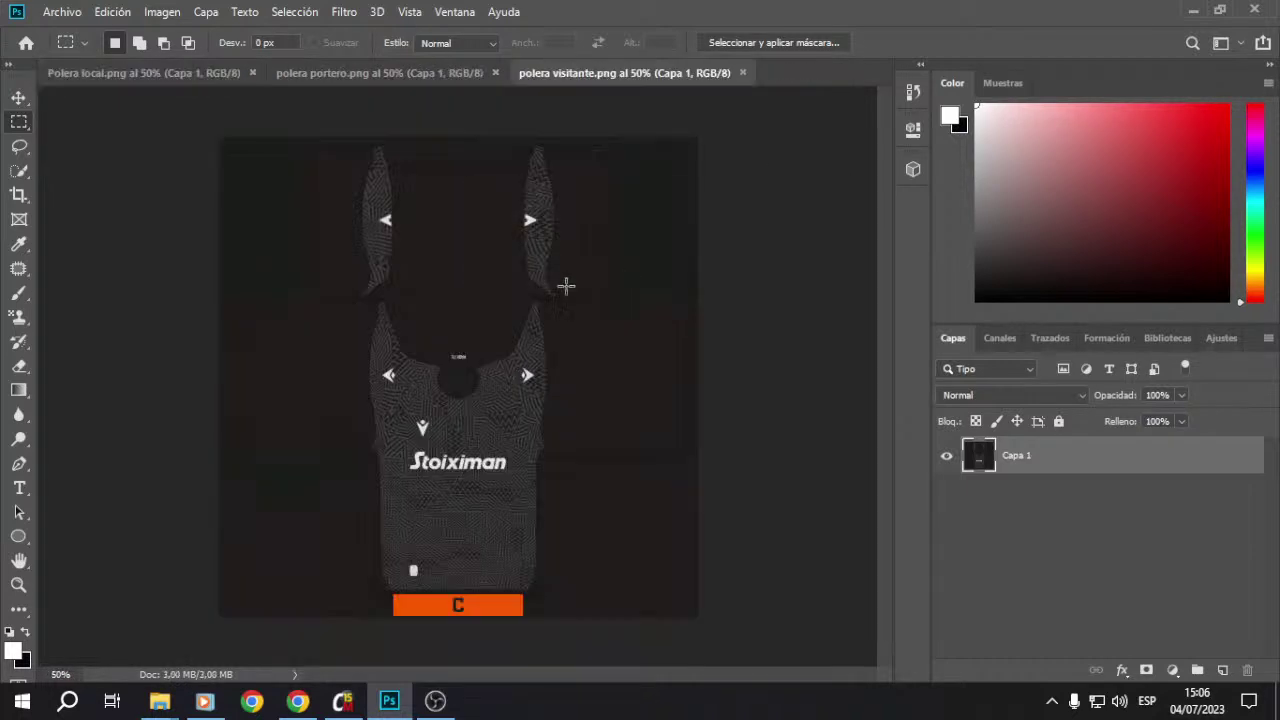
# Step: Switch to Chrome and close the two old Google search pages, keeping the PAOK and YouTube Studio pages open
pyautogui.click(312, 697)
pyautogui.click(333, 32)
pyautogui.click(342, 29)
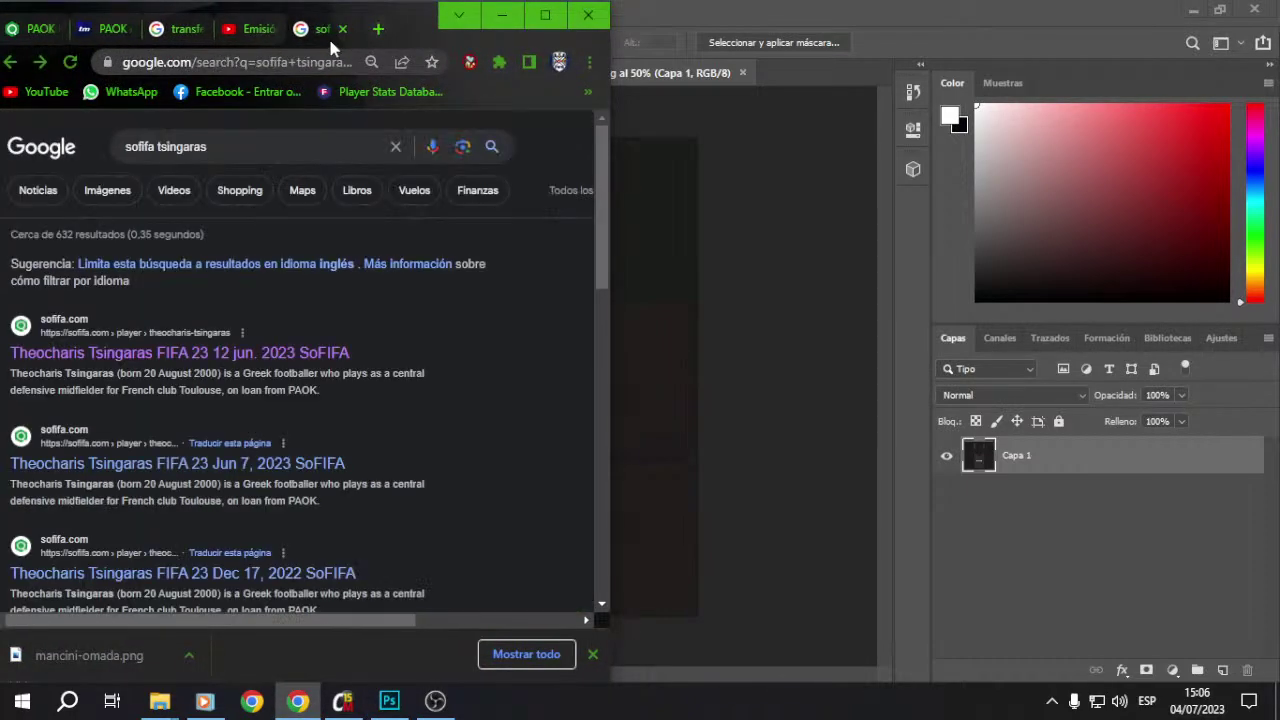
pyautogui.click(342, 29)
pyautogui.click(230, 33)
pyautogui.click(247, 29)
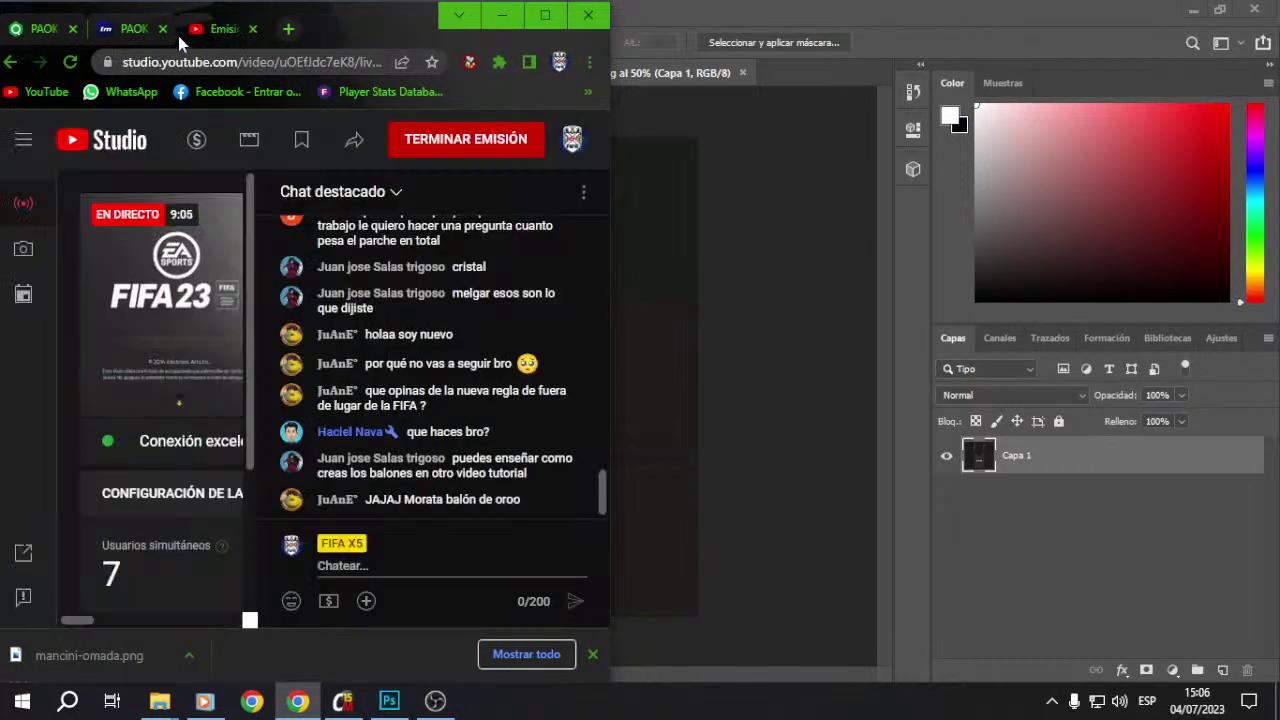
# Step: Search Google for "kit away paok" on a new page and show the image results
pyautogui.click(285, 30)
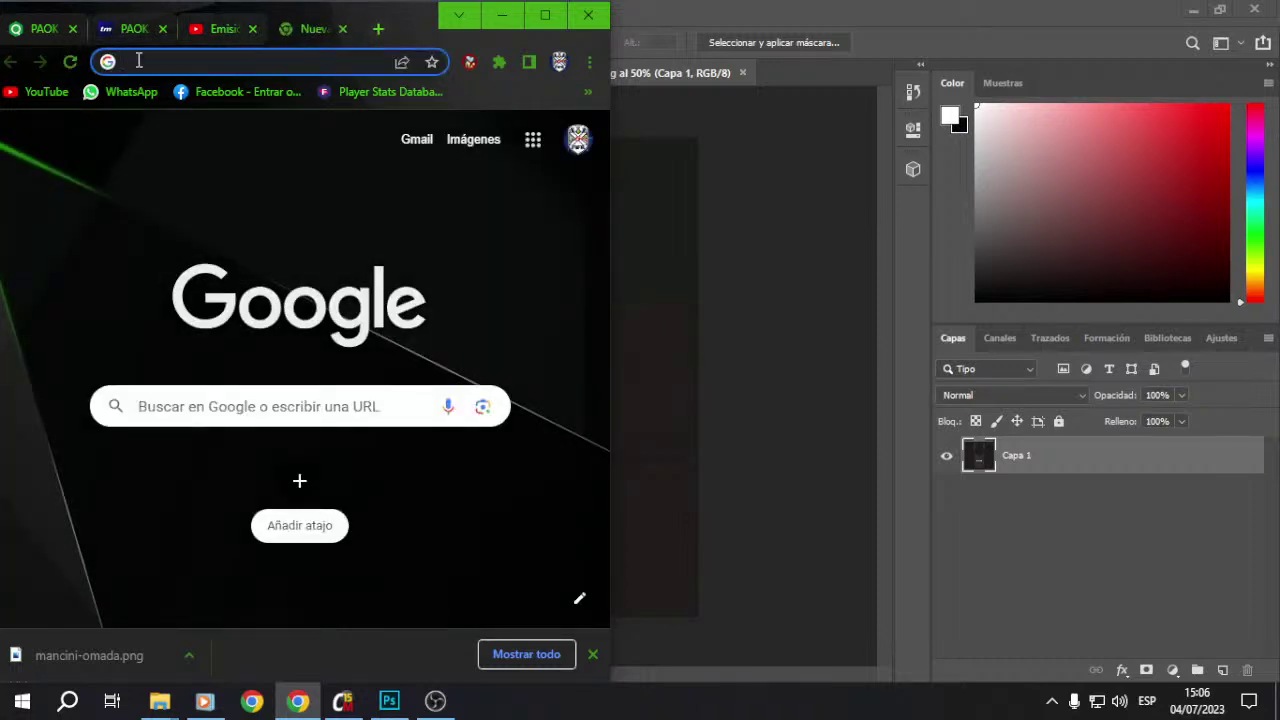
pyautogui.write('kit awa')
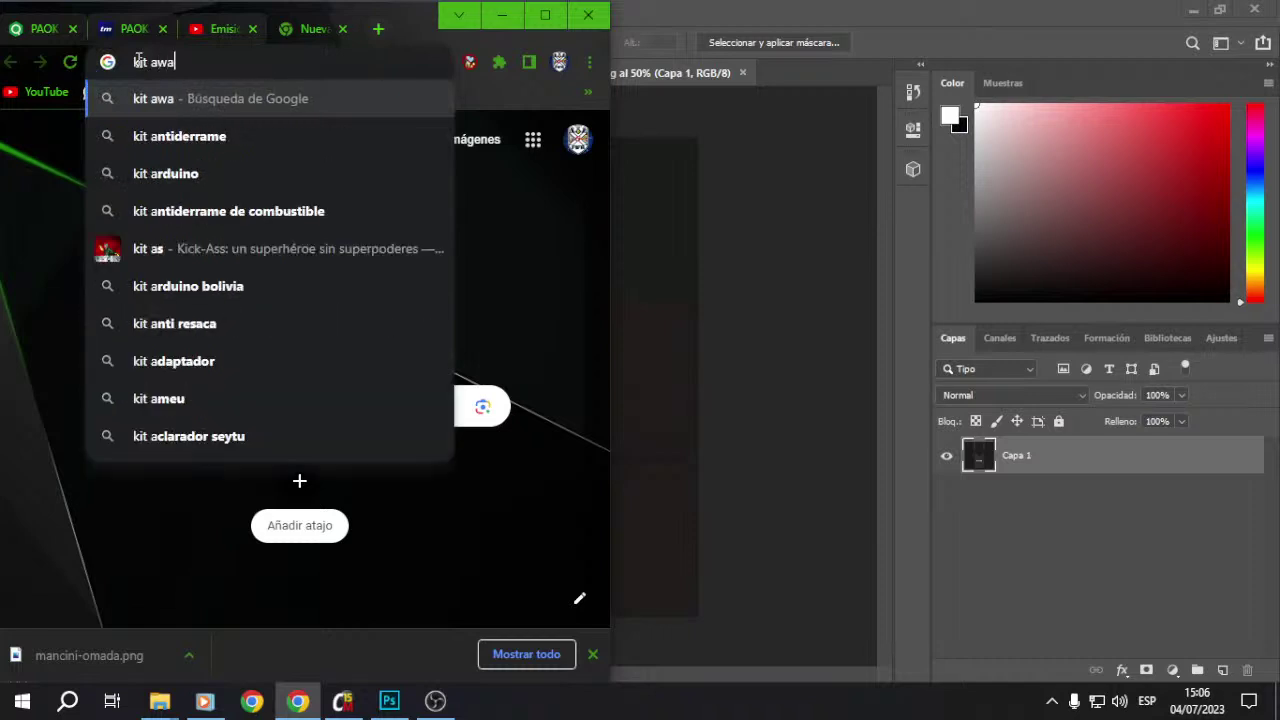
pyautogui.write('y paok')
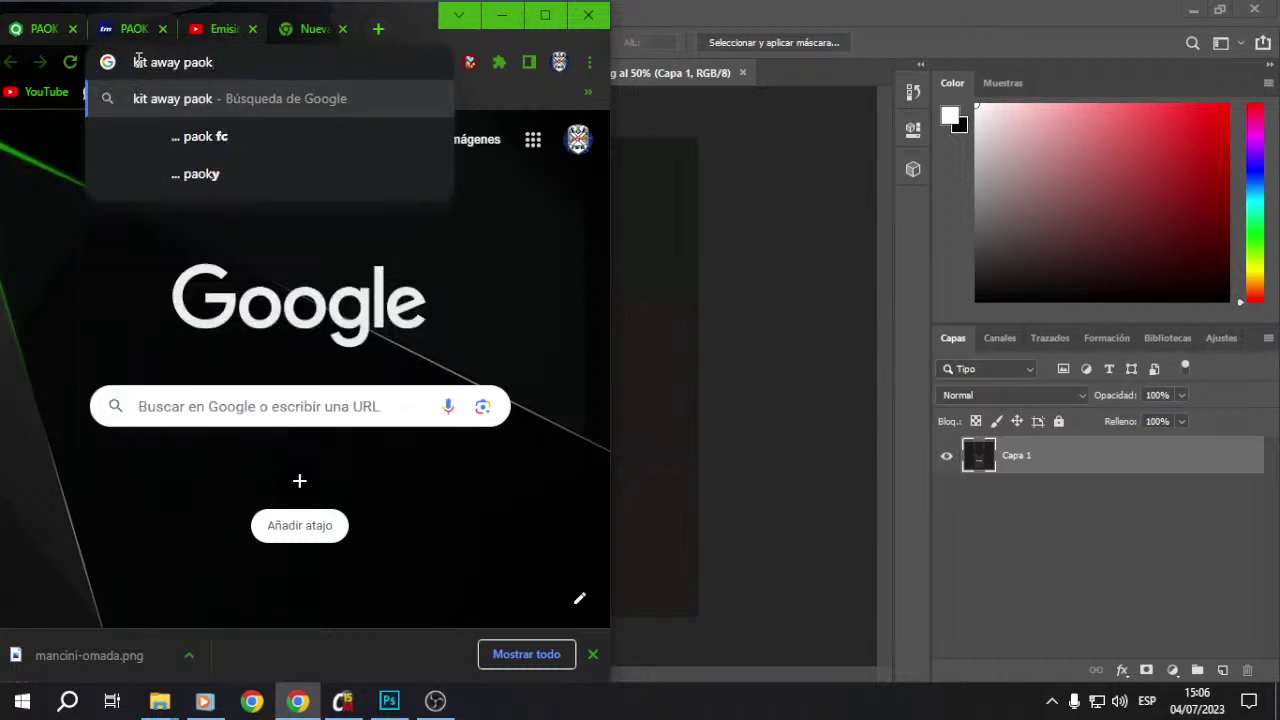
pyautogui.press('Return')
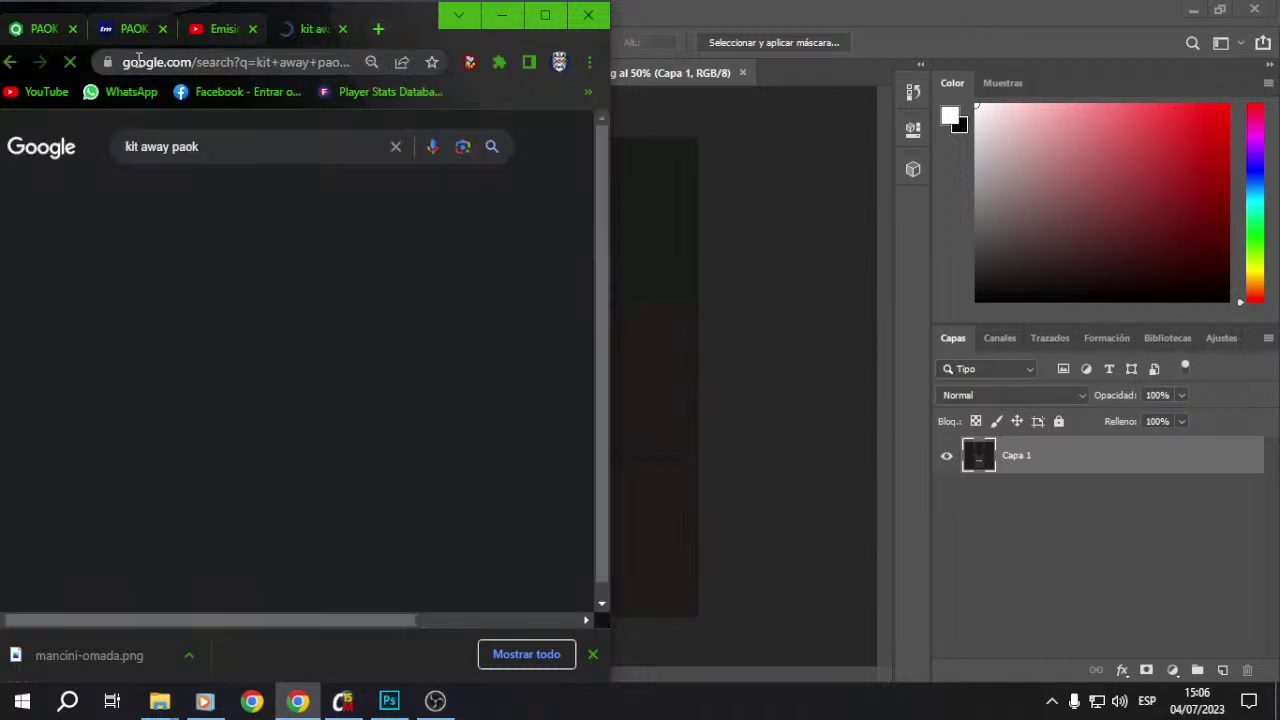
pyautogui.click(22, 195)
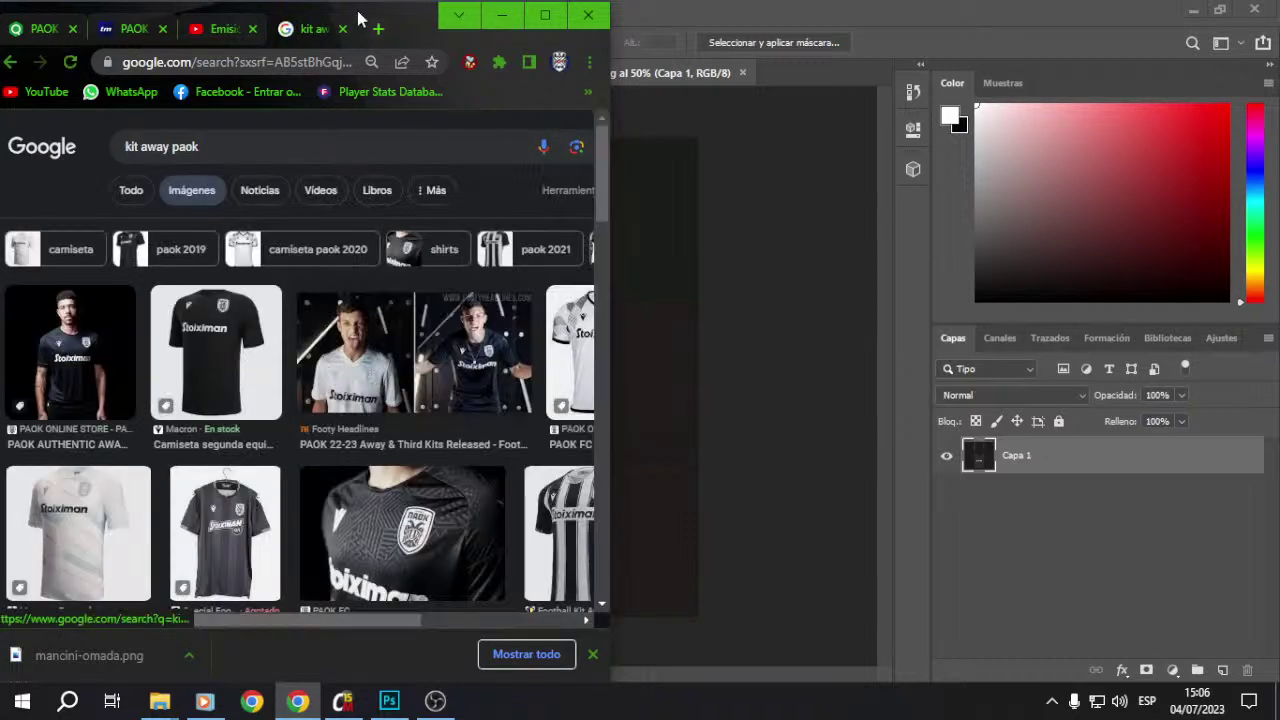
# Step: Search Google for "escudo paok pes" on a new page and show the image results
pyautogui.click(384, 36)
pyautogui.write('e')
pyautogui.write('do ')
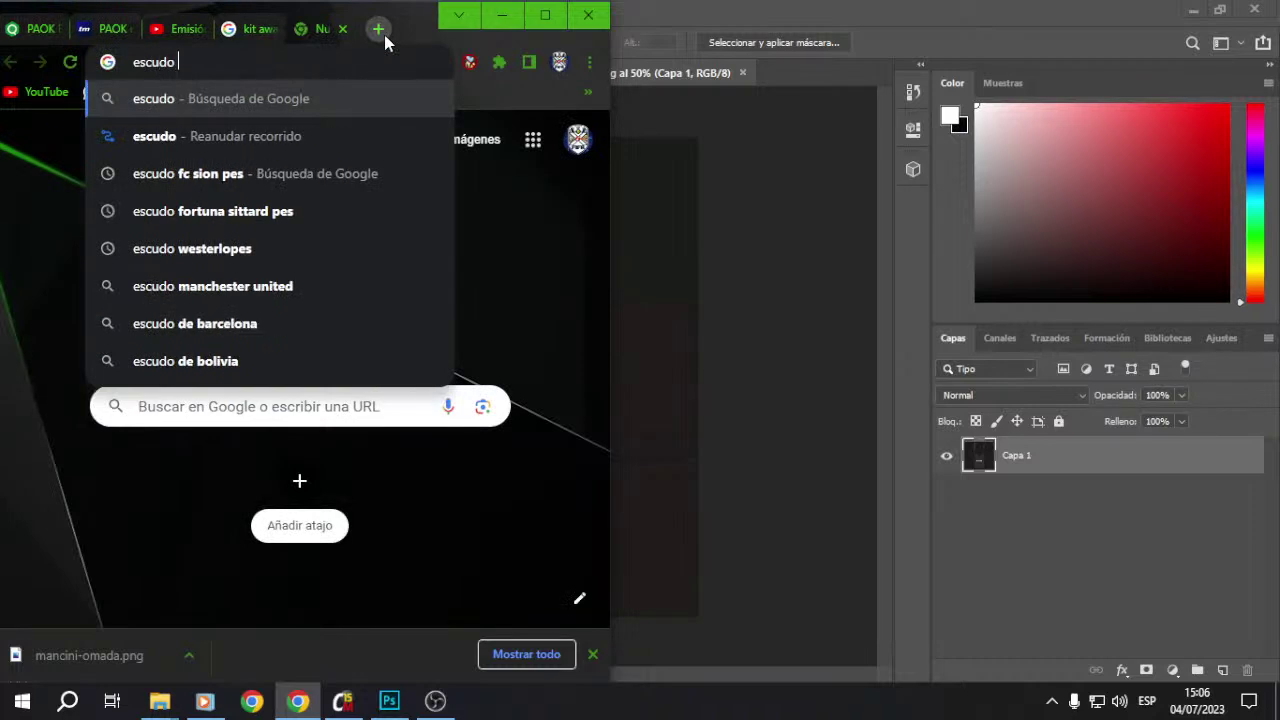
pyautogui.write('paok pes')
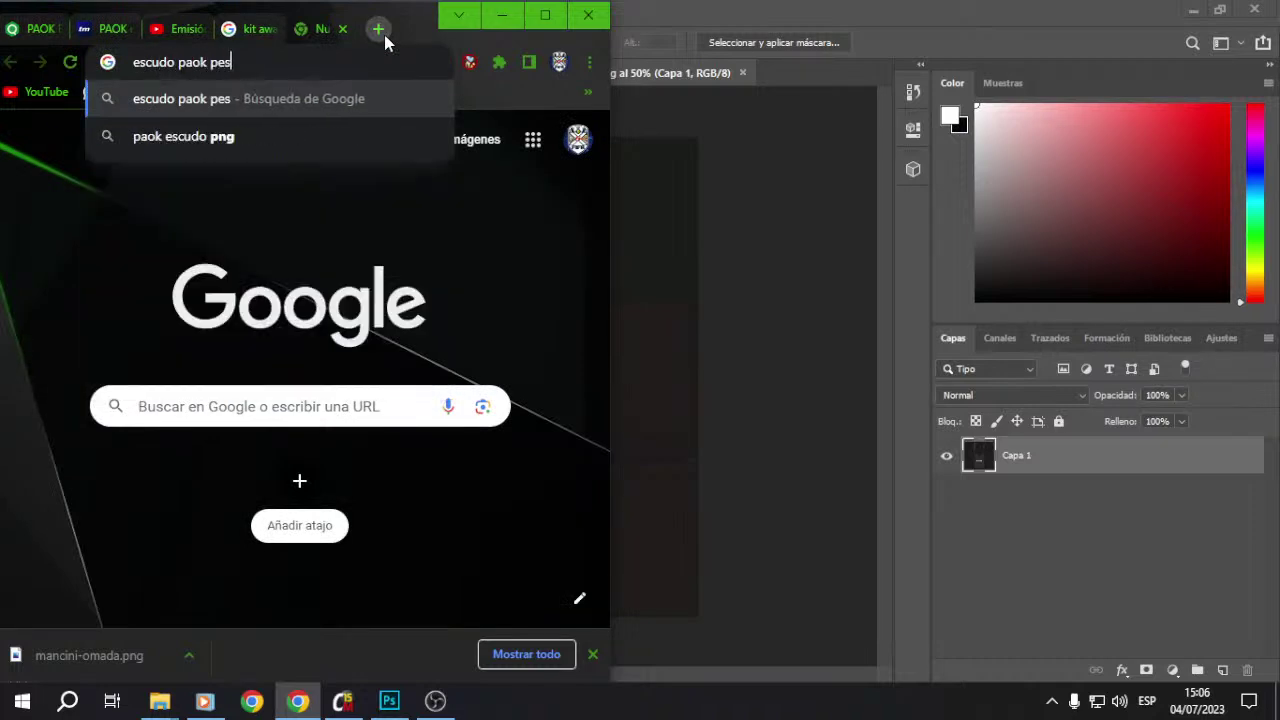
pyautogui.press('Return')
pyautogui.click(43, 192)
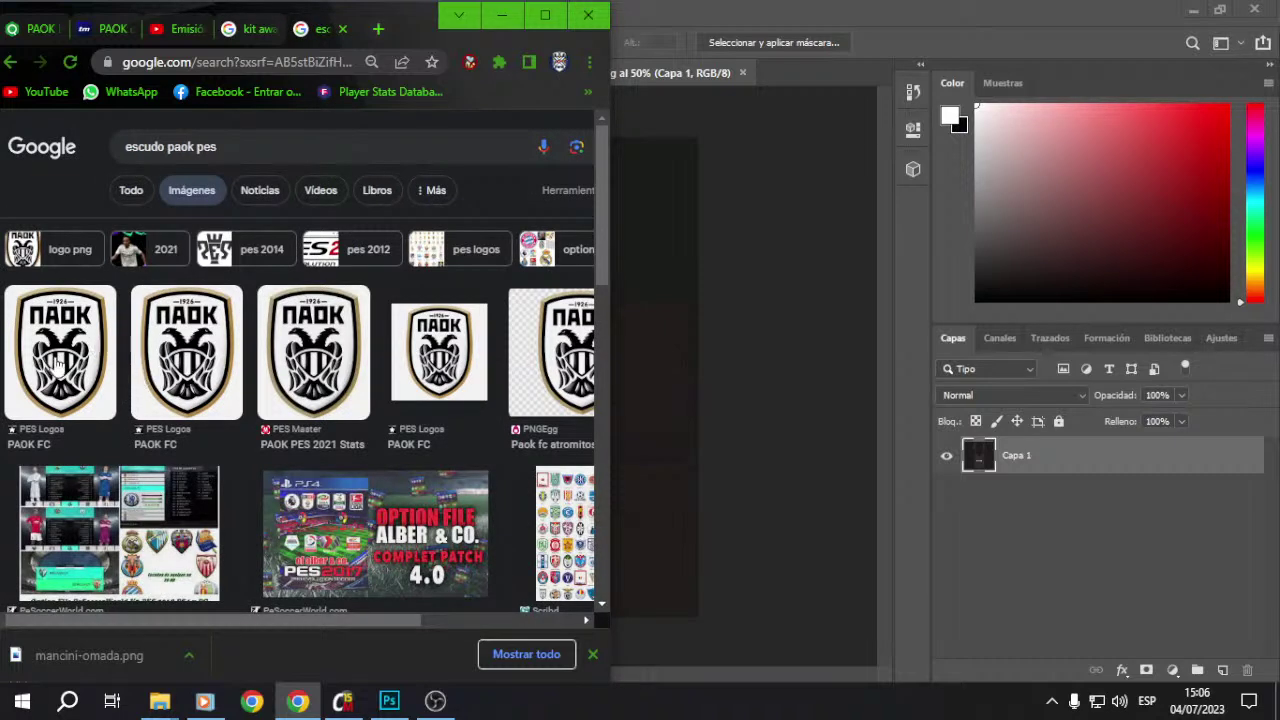
# Step: Save the first PES Logos crest image as PAOK FC in PNG format in the desktop's PAOK folder
pyautogui.click(62, 369)
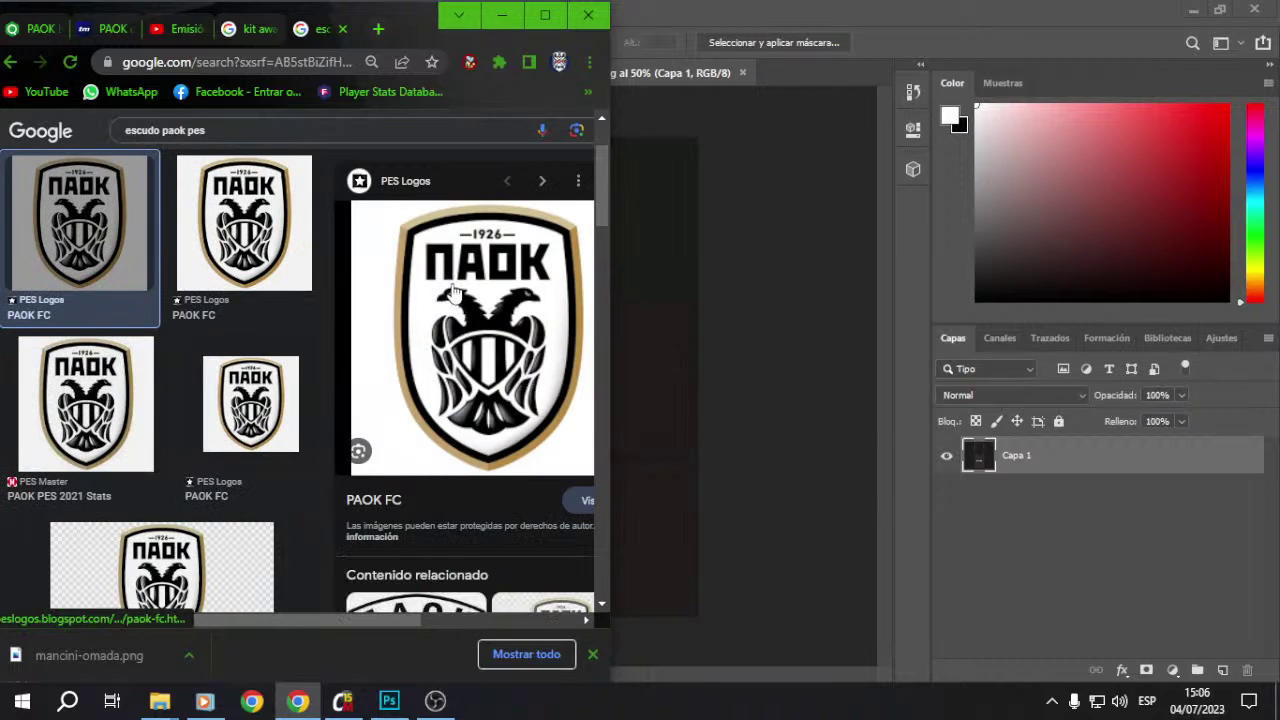
pyautogui.rightClick(451, 284)
pyautogui.click(525, 485)
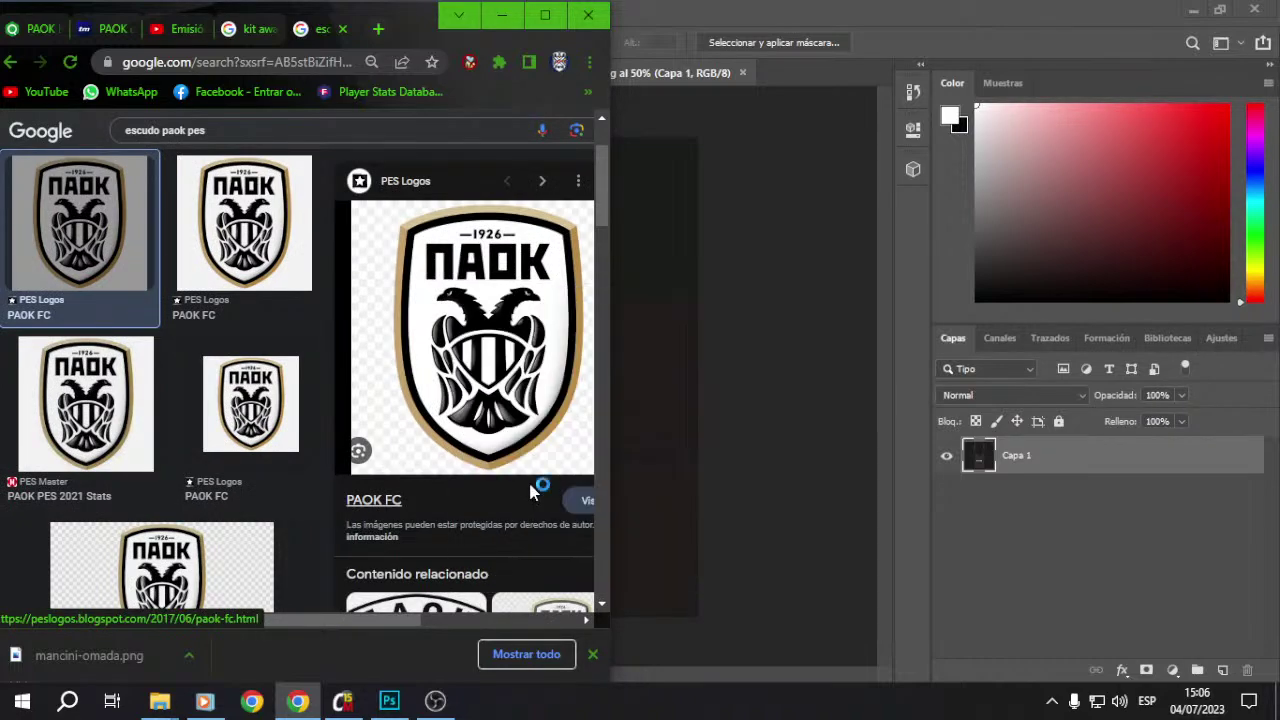
pyautogui.scroll(-2, 510, 300)
pyautogui.doubleClick(510, 290)
pyautogui.click(636, 546)
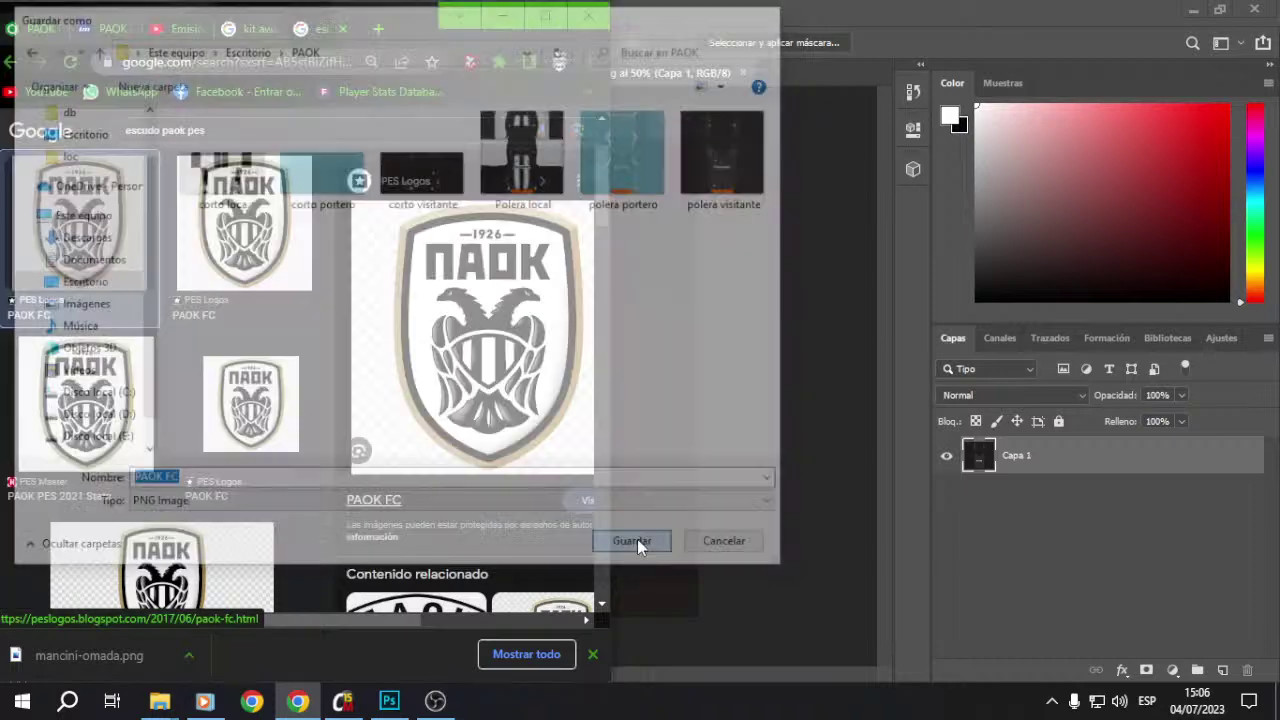
# Step: Switch to Photoshop and open PAOK FC.png from the desktop's PAOK folder, discarding its embedded color profile
pyautogui.click(503, 17)
pyautogui.click(62, 12)
pyautogui.click(72, 50)
pyautogui.scroll(-2, 572, 362)
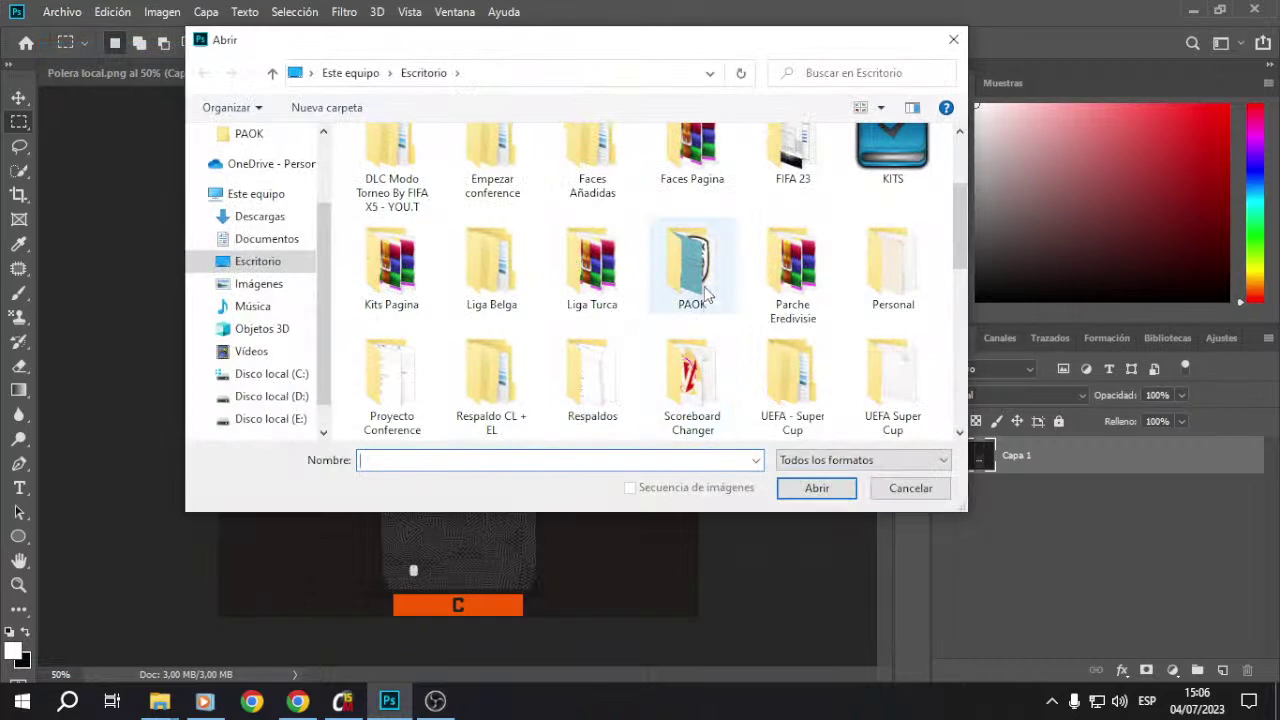
pyautogui.doubleClick(690, 268)
pyautogui.doubleClick(694, 245)
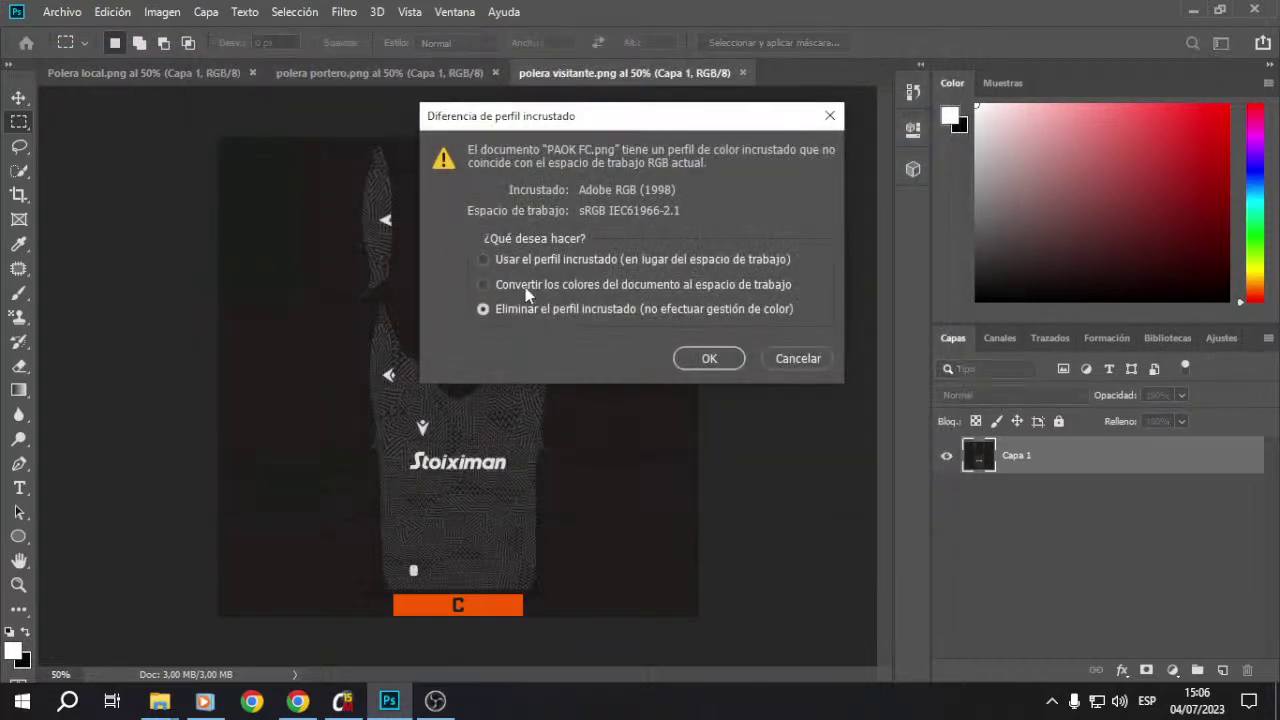
pyautogui.click(709, 358)
# Step: Copy the whole PAOK crest, close its file and paste the crest into Polera local.png
pyautogui.moveTo(216, 128); pyautogui.dragTo(729, 614)
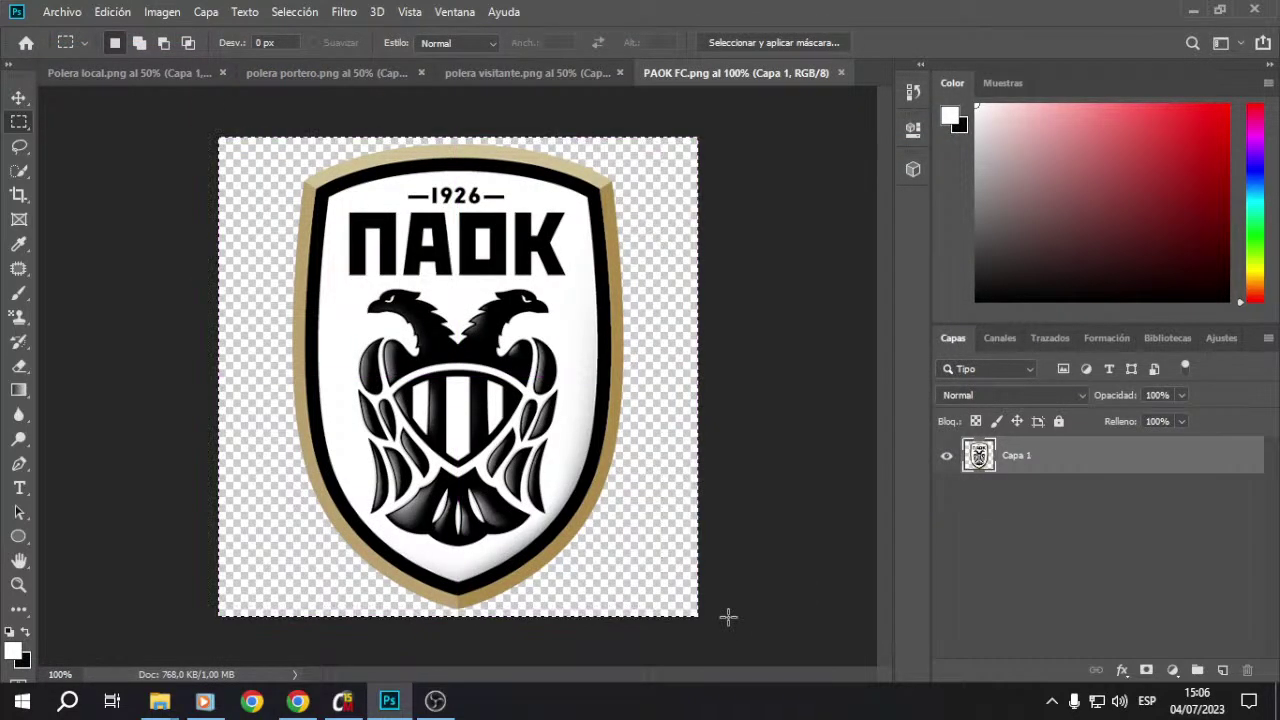
pyautogui.click(841, 73)
pyautogui.click(192, 80)
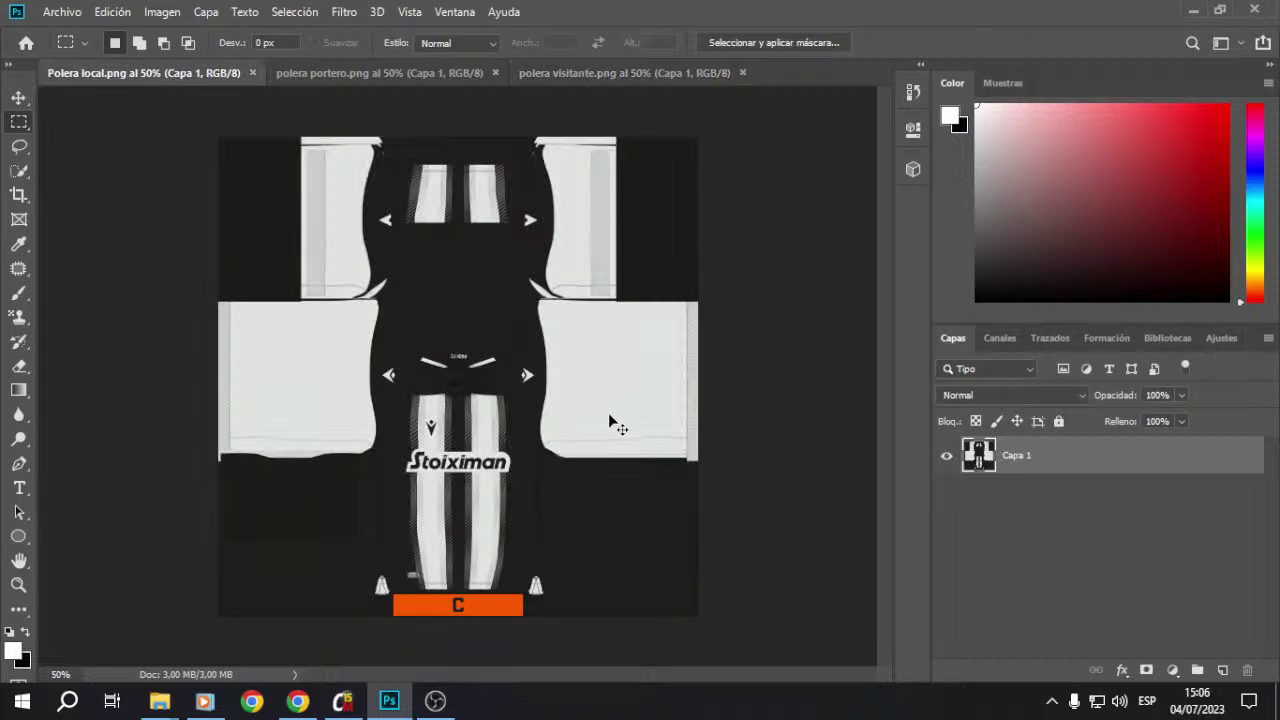
pyautogui.click(436, 702)
pyautogui.hotkey('ctrl', '1')
pyautogui.hotkey('ctrl', 'v')
# Step: Scale the pasted crest to about 12.99% and place it on the white chest stripe opposite the Macron logo
pyautogui.rightClick(466, 393)
pyautogui.click(537, 553)
pyautogui.moveTo(617, 378); pyautogui.dragTo(529, 394)
pyautogui.hotkey('ctrl', '+')
pyautogui.hotkey('ctrl', '+')
pyautogui.moveTo(617, 472); pyautogui.dragTo(620, 452)
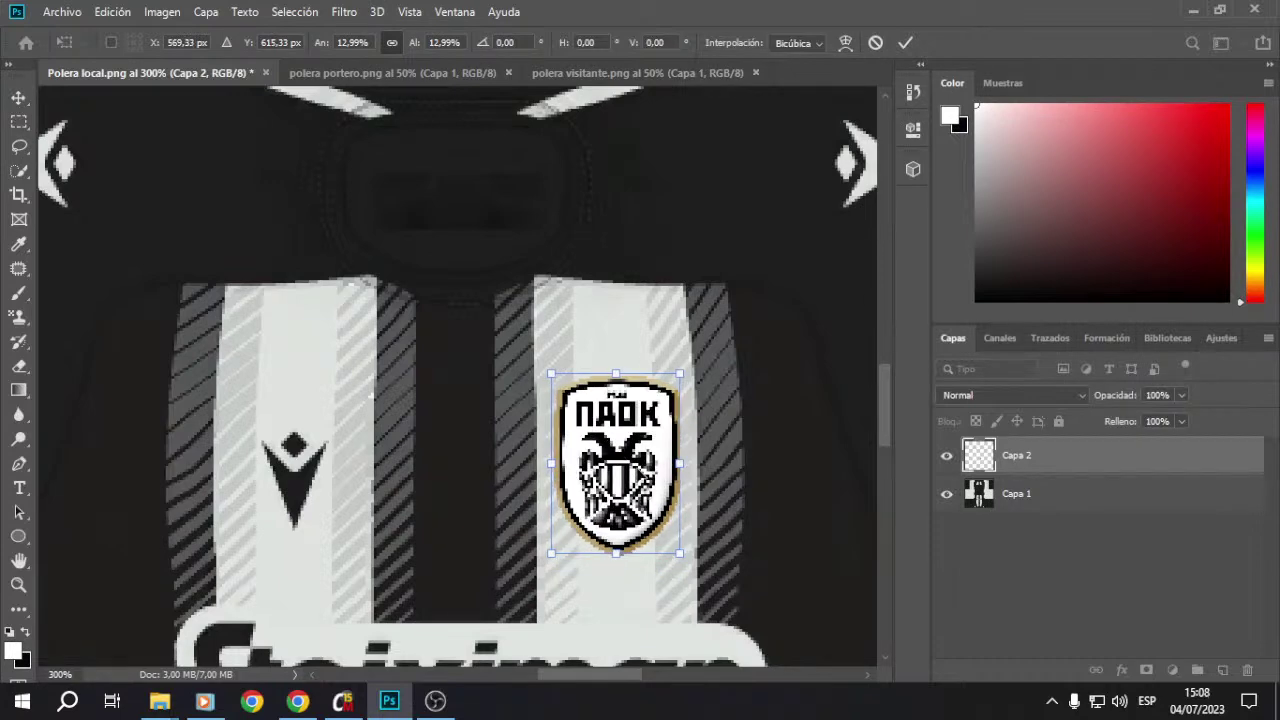
pyautogui.press('m')
# Step: Nudge the crest slightly down on the chest stripe and adjust its horizontal position with the Move tool
pyautogui.click(18, 97)
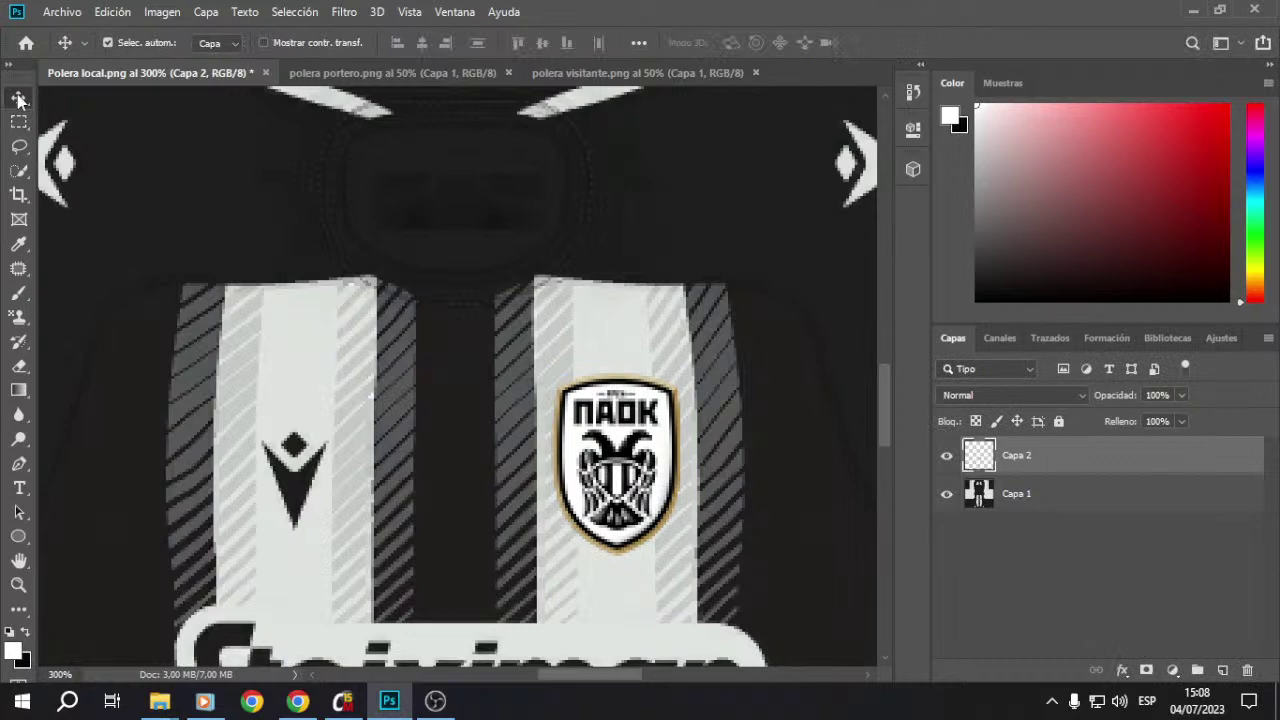
pyautogui.press('Down')
pyautogui.press('Down')
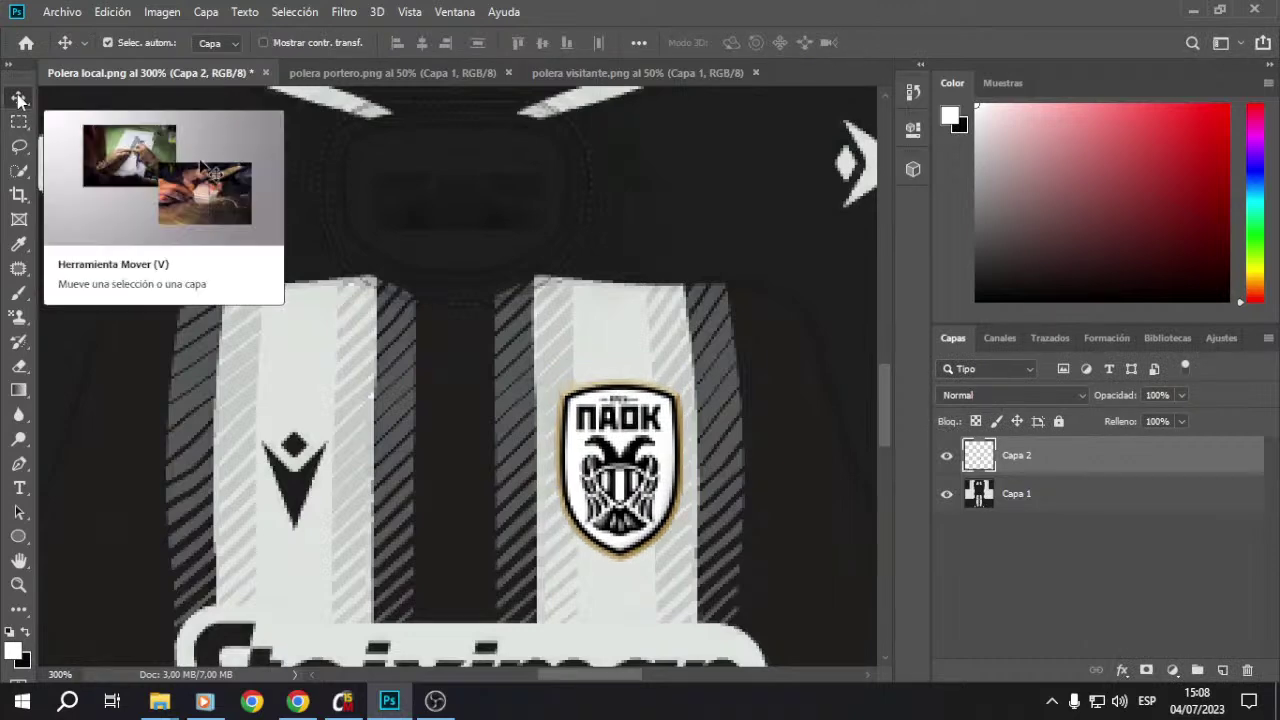
pyautogui.press('Left')
# Step: Save the edited home shirt as a PNG over Polera local in the PAOK folder and bring up polera visitante.png
pyautogui.hotkey('ctrl', '-')
pyautogui.hotkey('ctrl', '-')
pyautogui.hotkey('ctrl', '-')
pyautogui.hotkey('ctrl', '-')
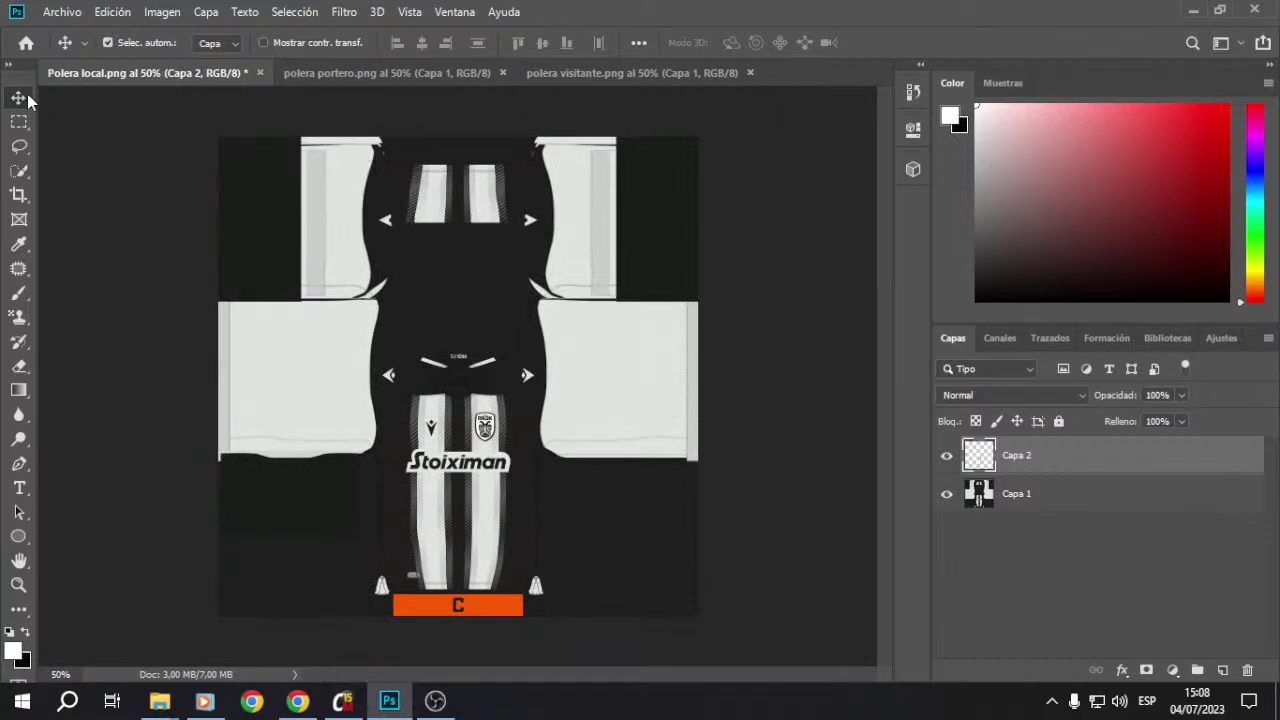
pyautogui.click(52, 10)
pyautogui.click(90, 220)
pyautogui.click(371, 446)
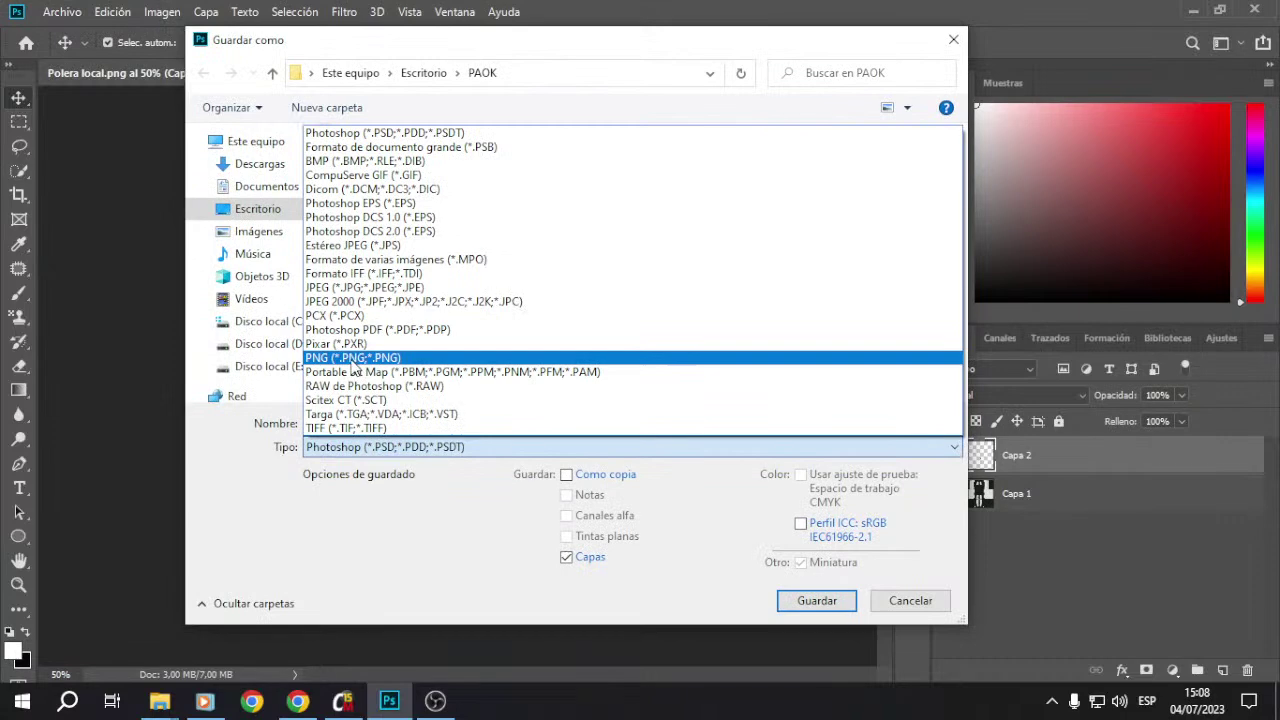
pyautogui.click(370, 432)
pyautogui.doubleClick(818, 196)
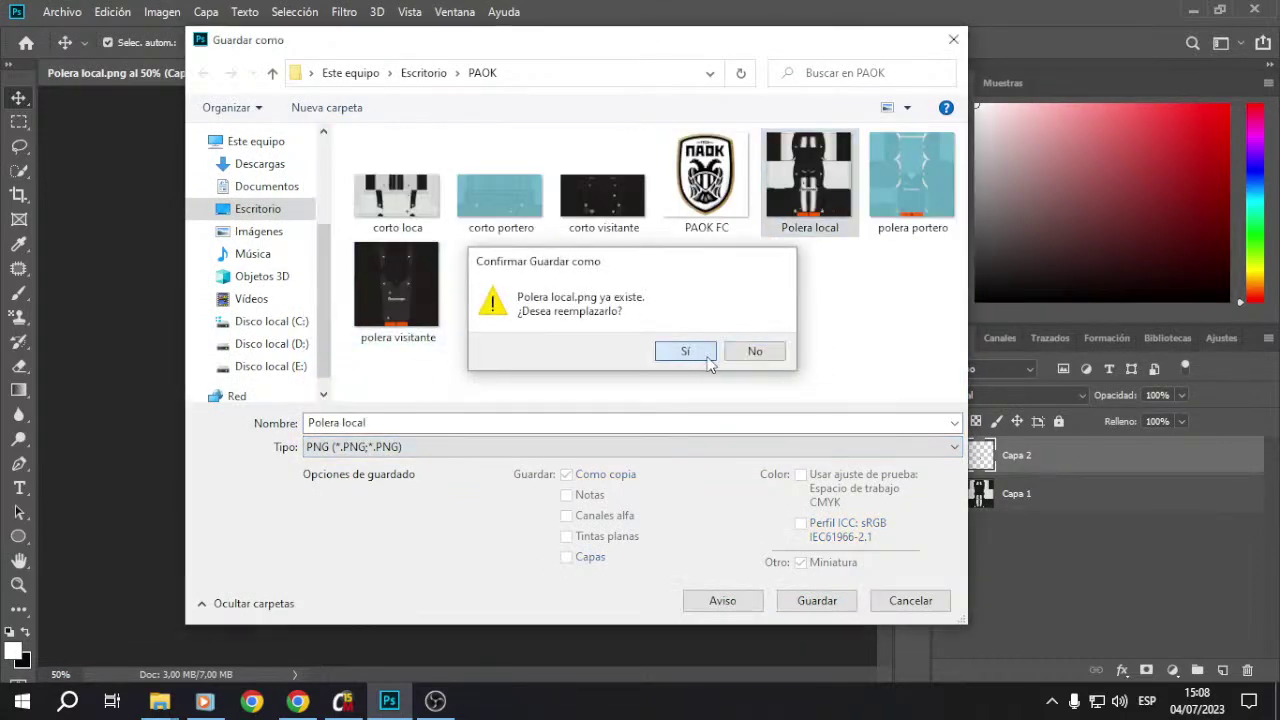
pyautogui.click(685, 350)
pyautogui.click(800, 201)
pyautogui.click(604, 75)
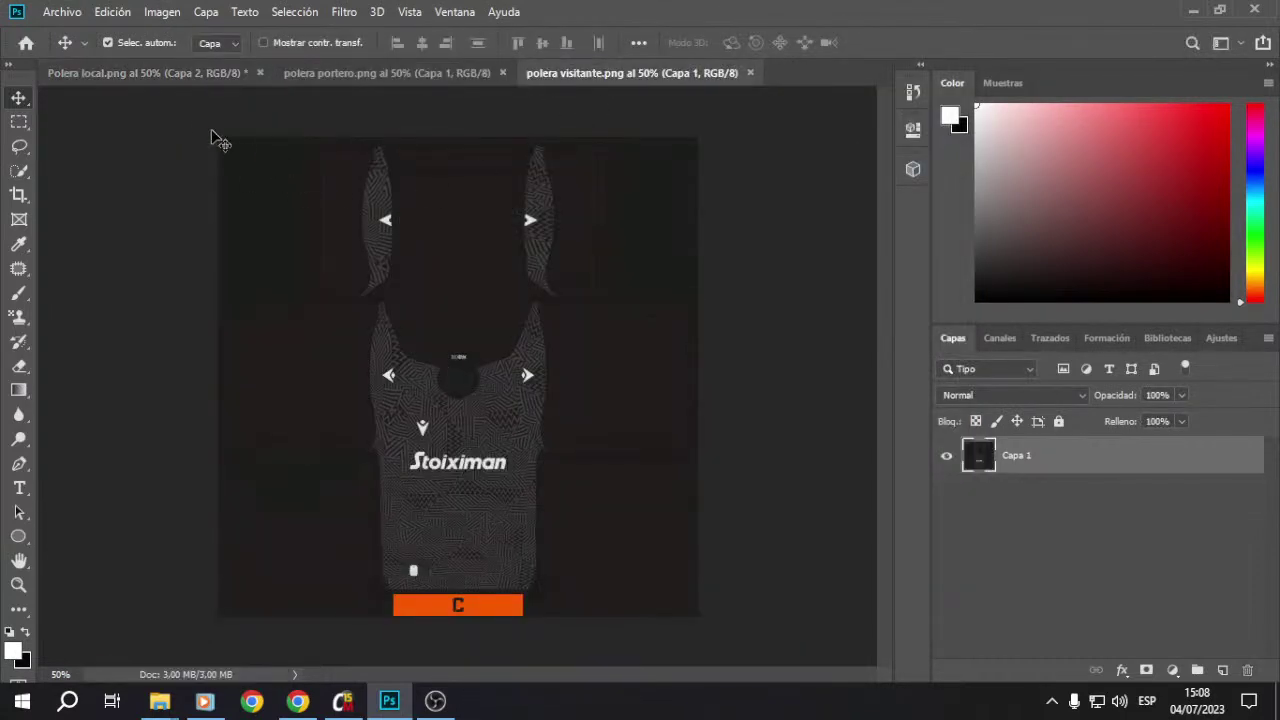
# Step: Copy the whole polera visitante.png texture, close its file, paste it into Polera local.png and place the new layer below the crest layer
pyautogui.click(19, 121)
pyautogui.moveTo(109, 114); pyautogui.dragTo(1143, 712)
pyautogui.click(112, 11)
pyautogui.click(171, 134)
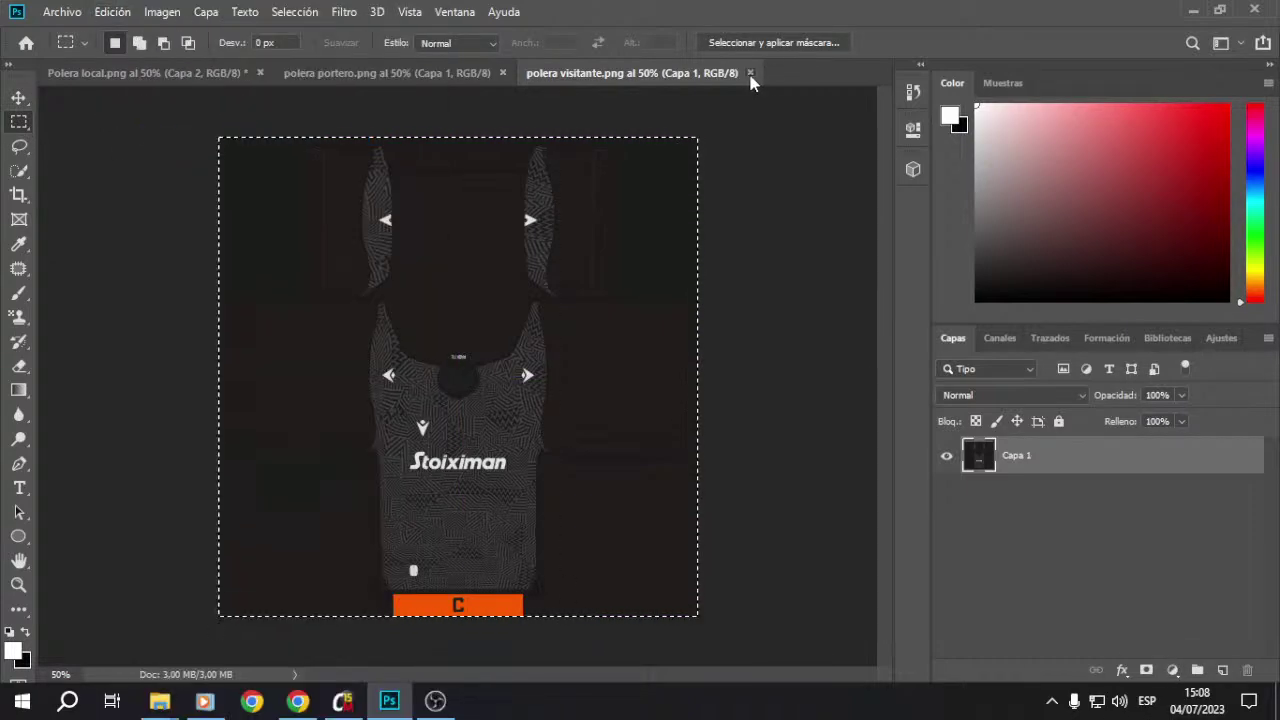
pyautogui.click(751, 73)
pyautogui.hotkey('ctrl', 'v')
pyautogui.moveTo(1057, 497); pyautogui.dragTo(1035, 510)
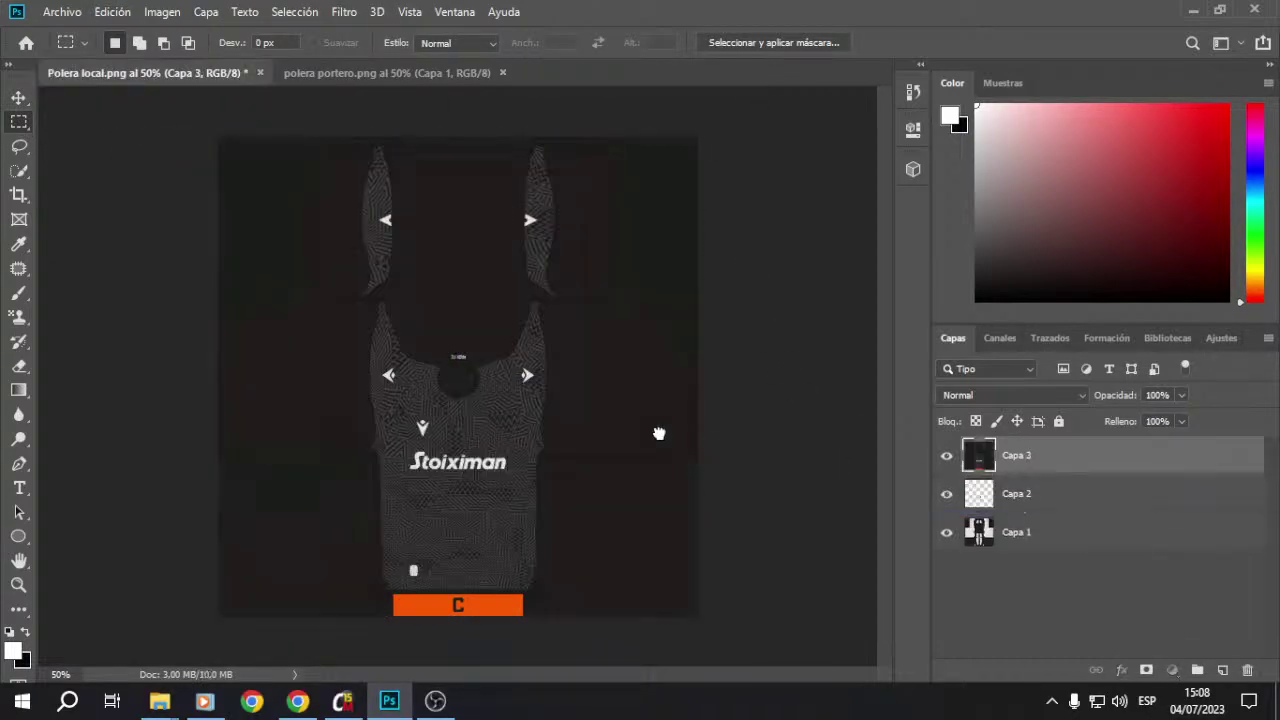
# Step: Compare the crest's placement on the away and home shirts at 200% zoom by hiding and reshowing the away texture layer
pyautogui.hotkey('ctrl', '+')
pyautogui.hotkey('ctrl', '+')
pyautogui.hotkey('ctrl', '+')
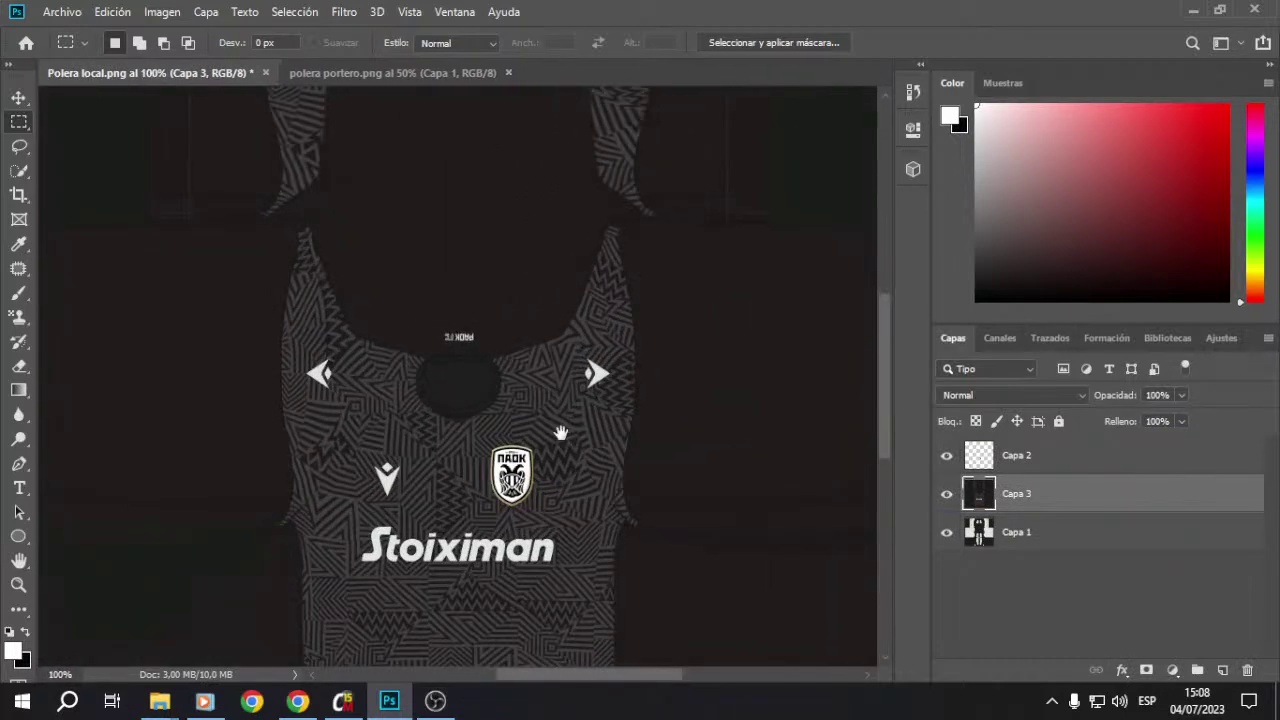
pyautogui.scroll(-3, 561, 432)
pyautogui.hotkey('ctrl', '+')
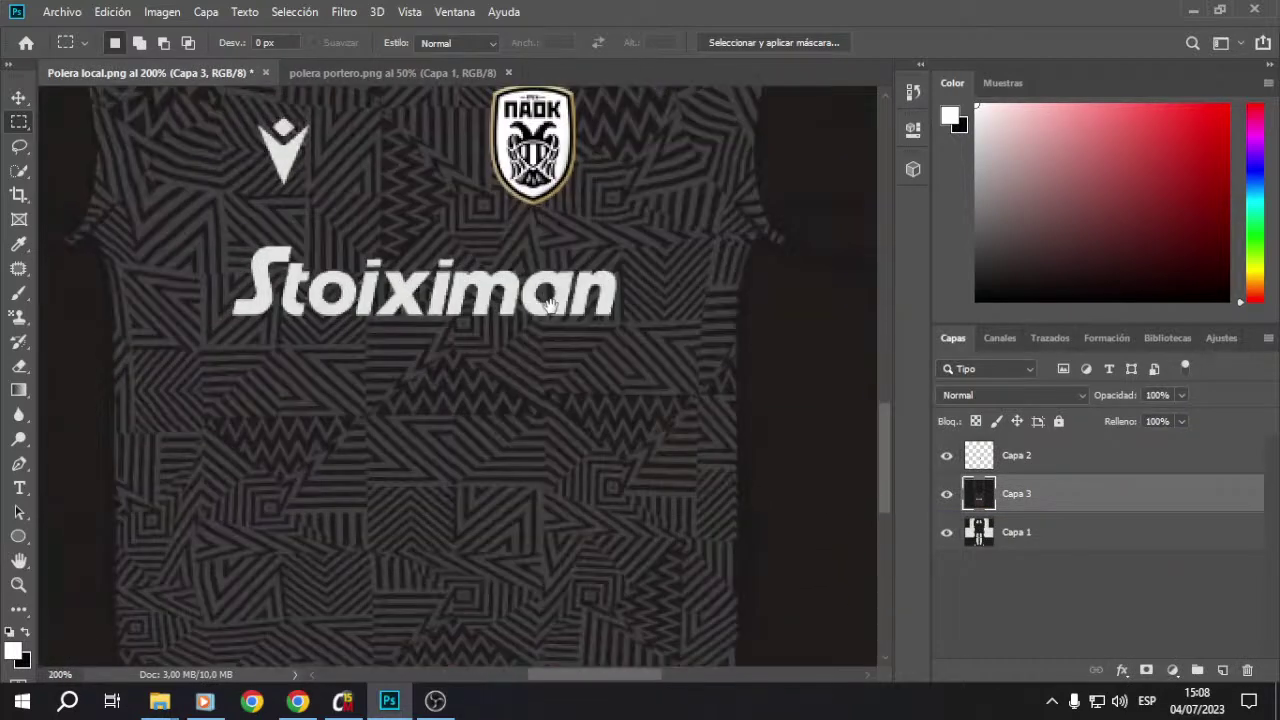
pyautogui.scroll(3, 555, 405)
pyautogui.click(946, 494)
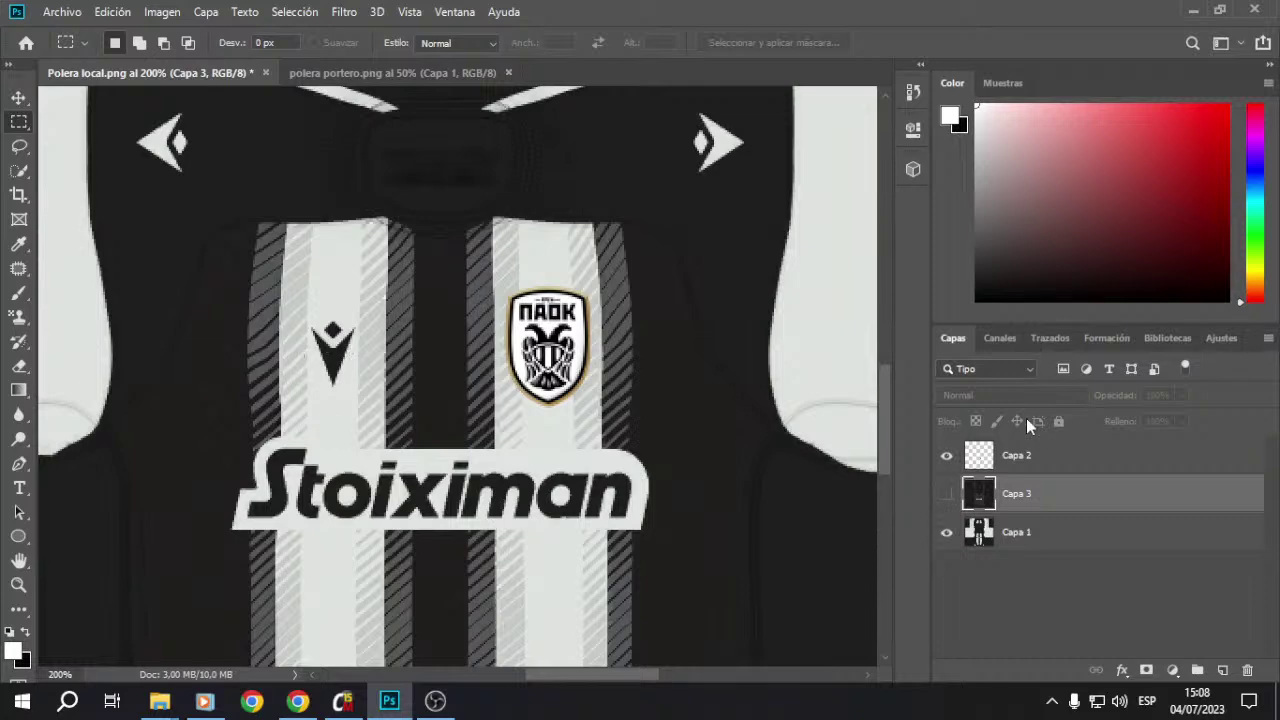
pyautogui.click(947, 495)
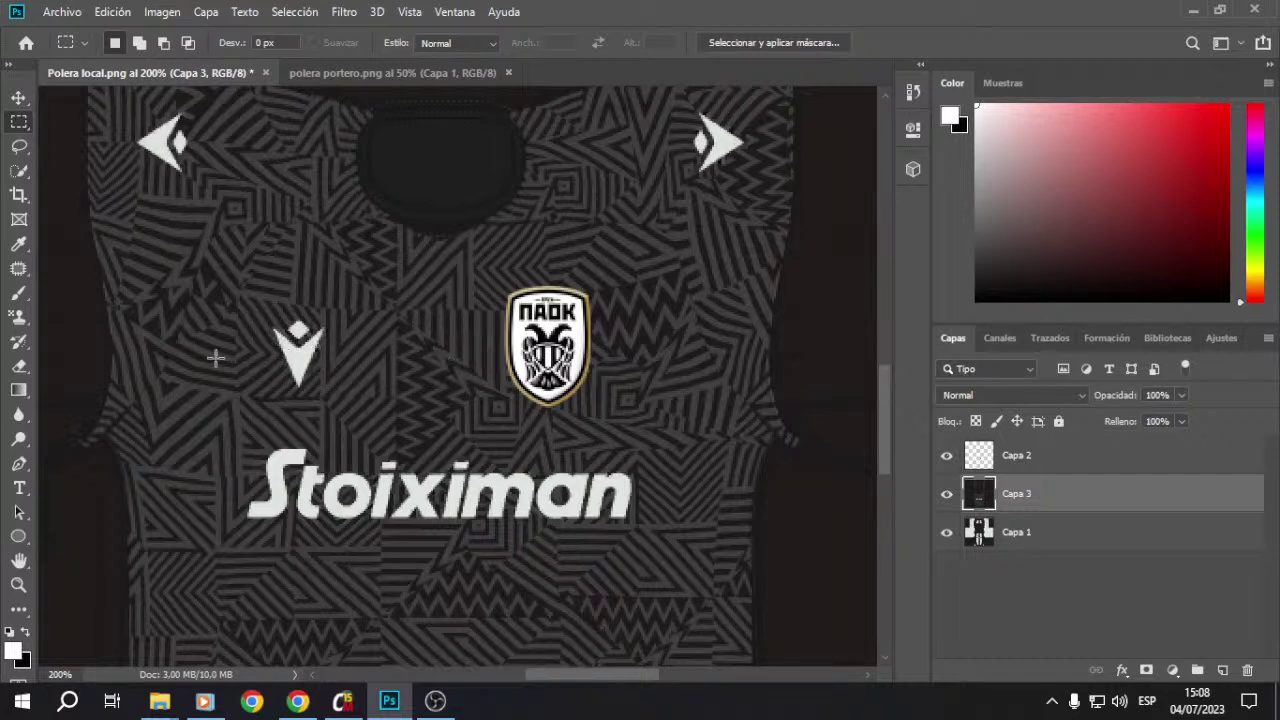
# Step: Select the crest layer and nudge it right on the away shirt's chest, opposite the Macron logo
pyautogui.click(19, 97)
pyautogui.click(1060, 462)
pyautogui.press('Right')
pyautogui.press('Right')
pyautogui.press('Right')
pyautogui.press('Right')
pyautogui.press('Right')
pyautogui.press('Right')
pyautogui.press('Right')
pyautogui.press('Right')
pyautogui.press('Right')
pyautogui.press('Right')
pyautogui.press('Right')
pyautogui.press('Right')
pyautogui.press('Right')
pyautogui.press('Right')
pyautogui.press('Right')
pyautogui.press('Right')
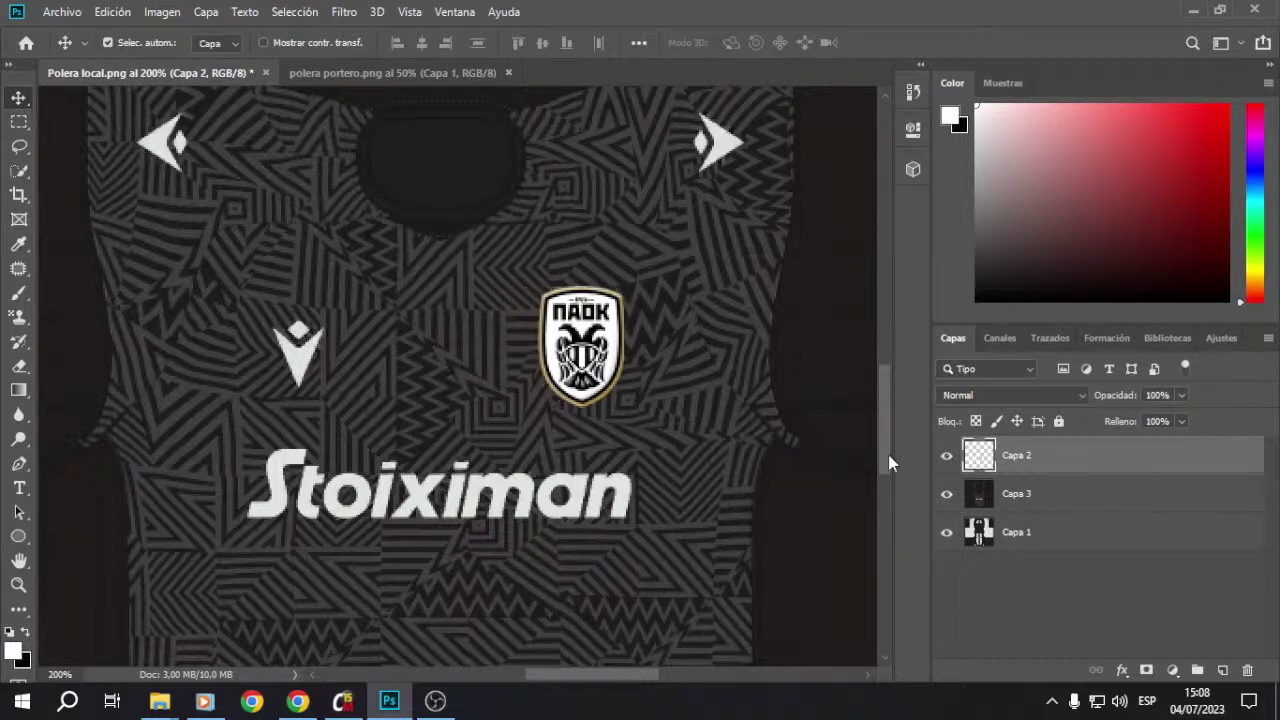
pyautogui.press('Right')
pyautogui.press('Right')
pyautogui.press('Right')
pyautogui.press('Right')
pyautogui.press('Right')
pyautogui.press('Right')
pyautogui.press('Right')
pyautogui.press('Right')
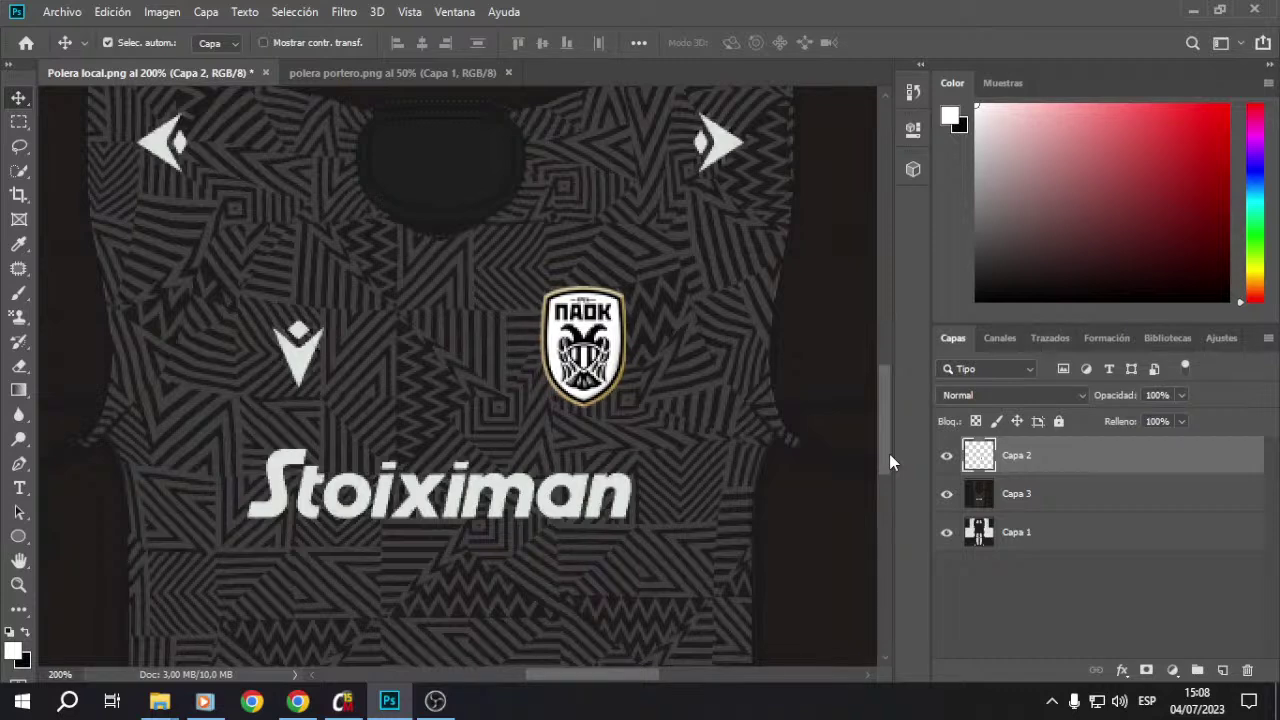
pyautogui.press('Left')
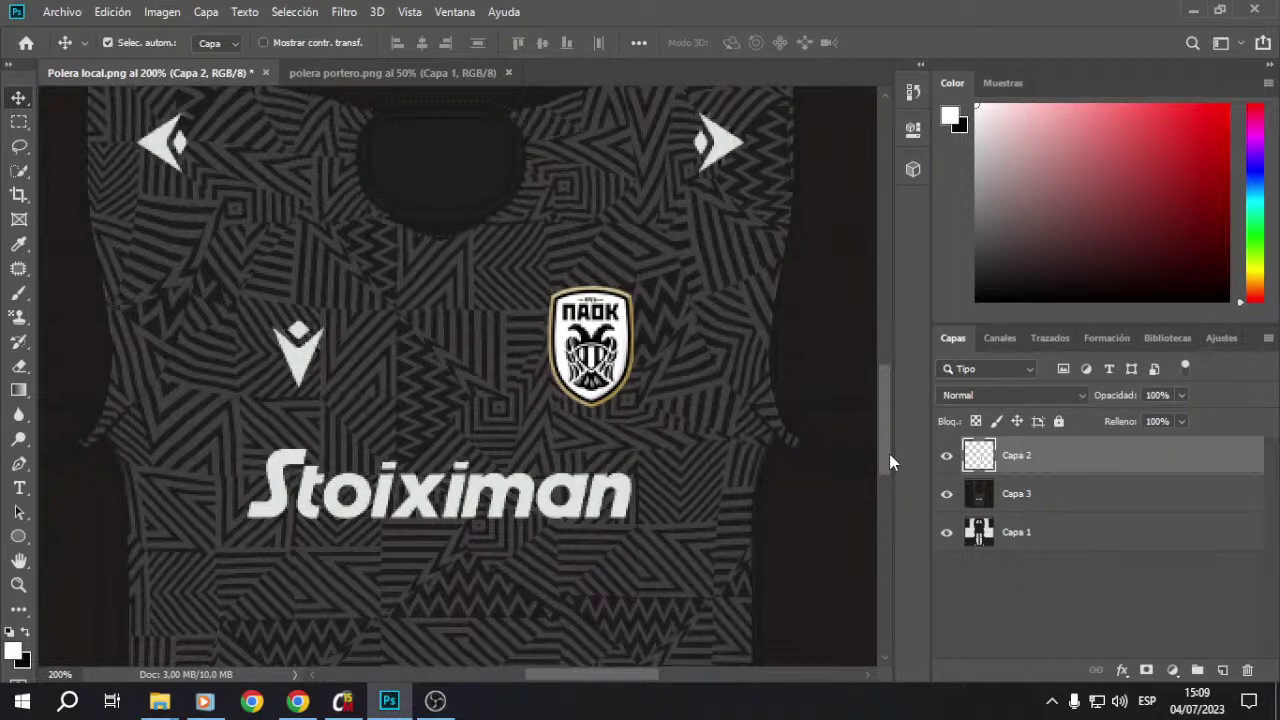
# Step: Fine-tune the crest's vertical position on the away shirt while checking the whole texture
pyautogui.hotkey('ctrl', '-')
pyautogui.hotkey('ctrl', '-')
pyautogui.hotkey('ctrl', '-')
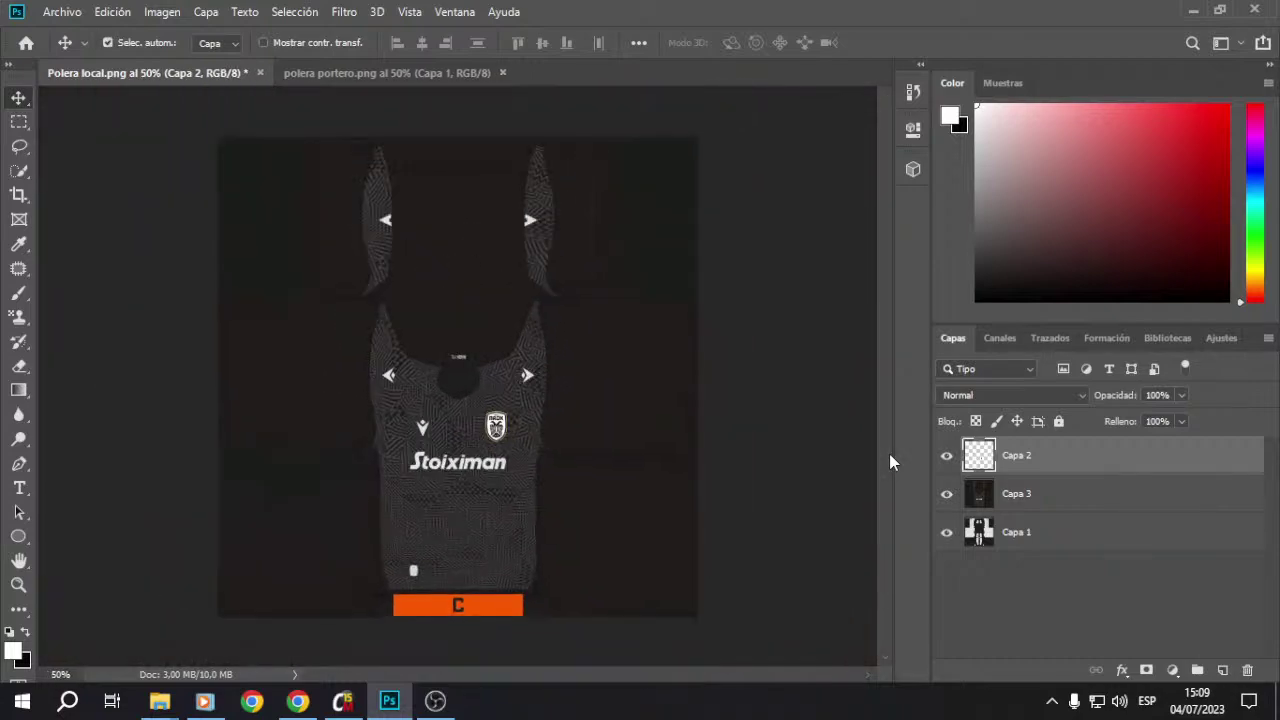
pyautogui.press('Down')
pyautogui.press('Down')
pyautogui.press('Down')
pyautogui.press('Down')
pyautogui.press('Up')
pyautogui.press('Up')
pyautogui.press('Up')
pyautogui.hotkey('ctrl', '-')
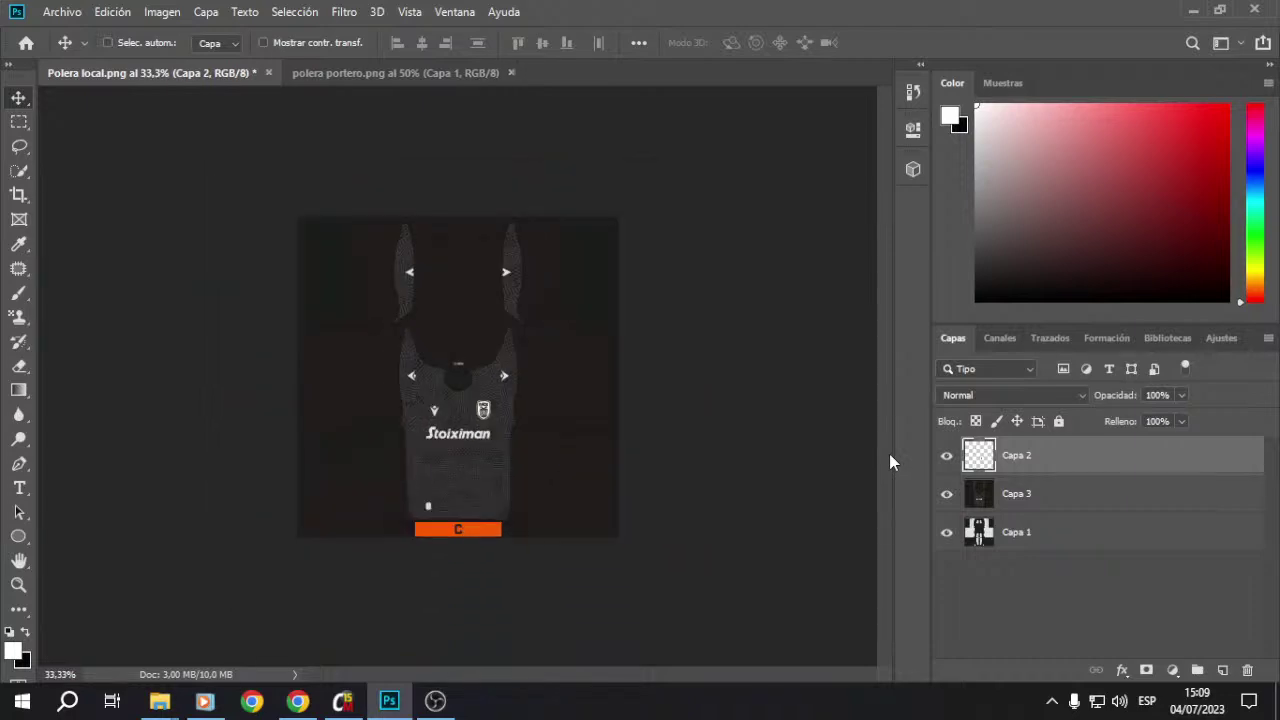
pyautogui.hotkey('ctrl', '+')
pyautogui.hotkey('ctrl', '+')
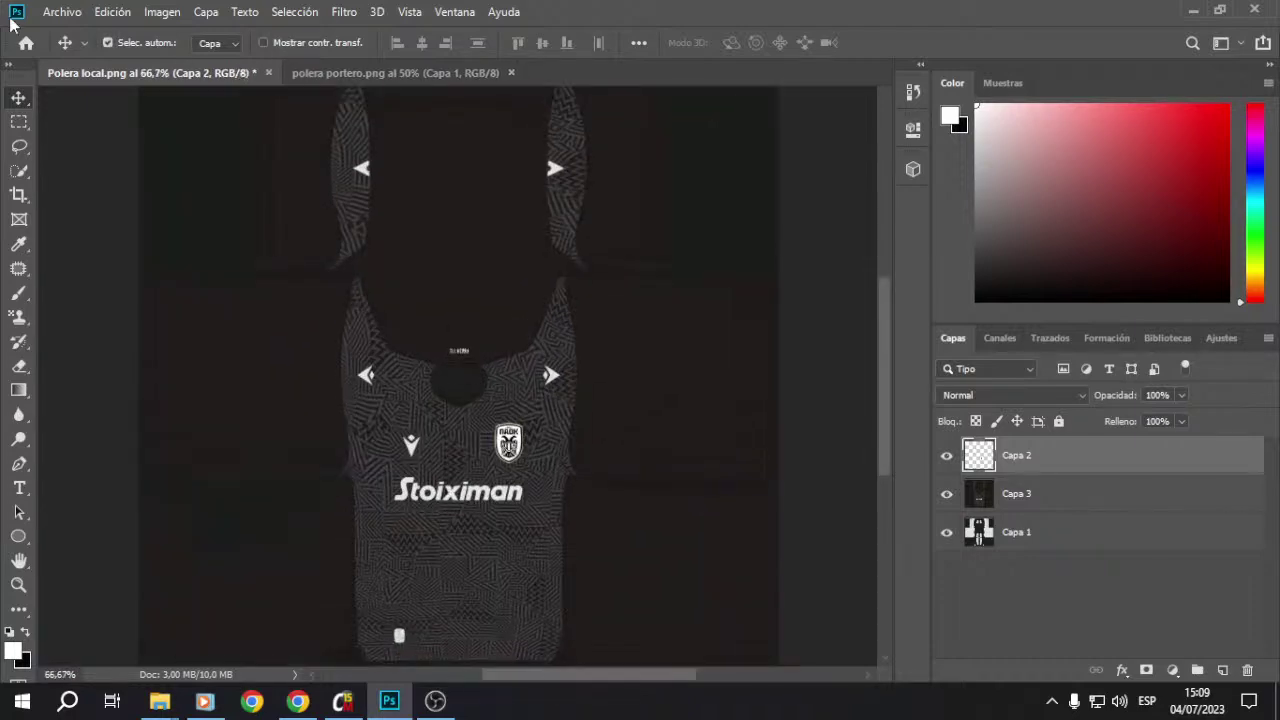
# Step: Save the away shirt as a PNG over polera visitante in the PAOK folder with the large file size option
pyautogui.click(52, 12)
pyautogui.click(150, 221)
pyautogui.click(312, 446)
pyautogui.click(387, 356)
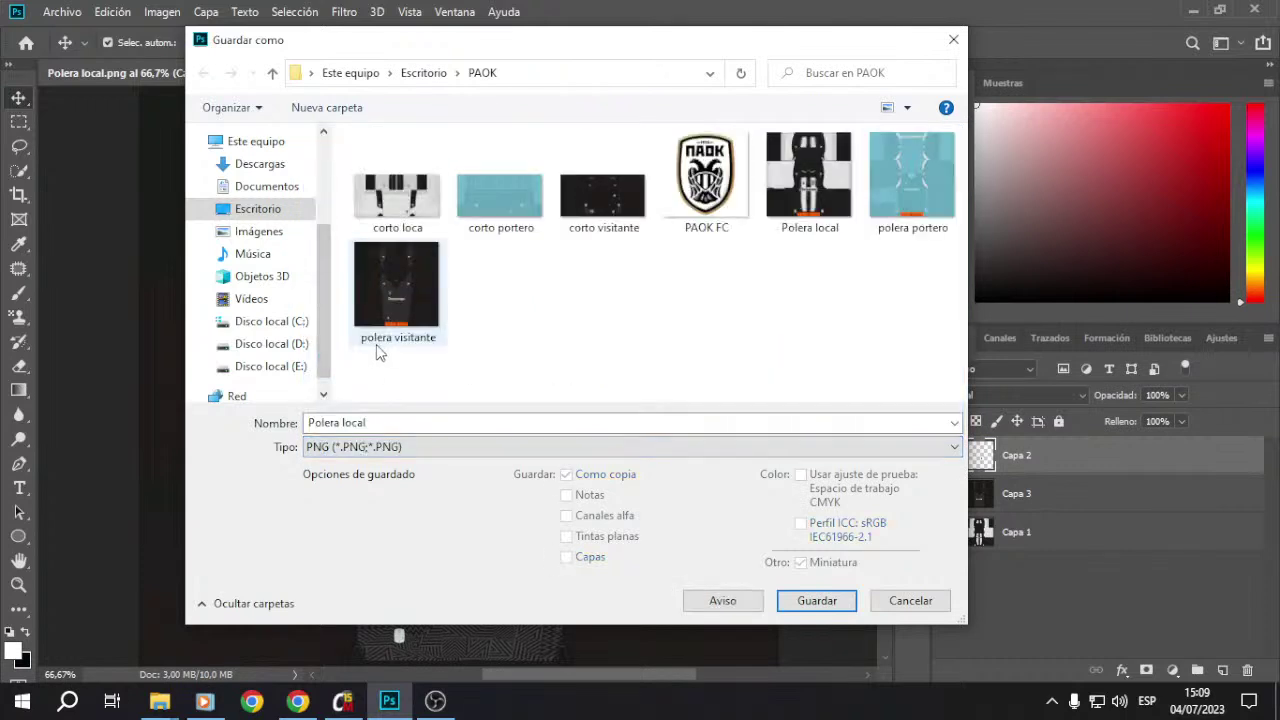
pyautogui.click(431, 304)
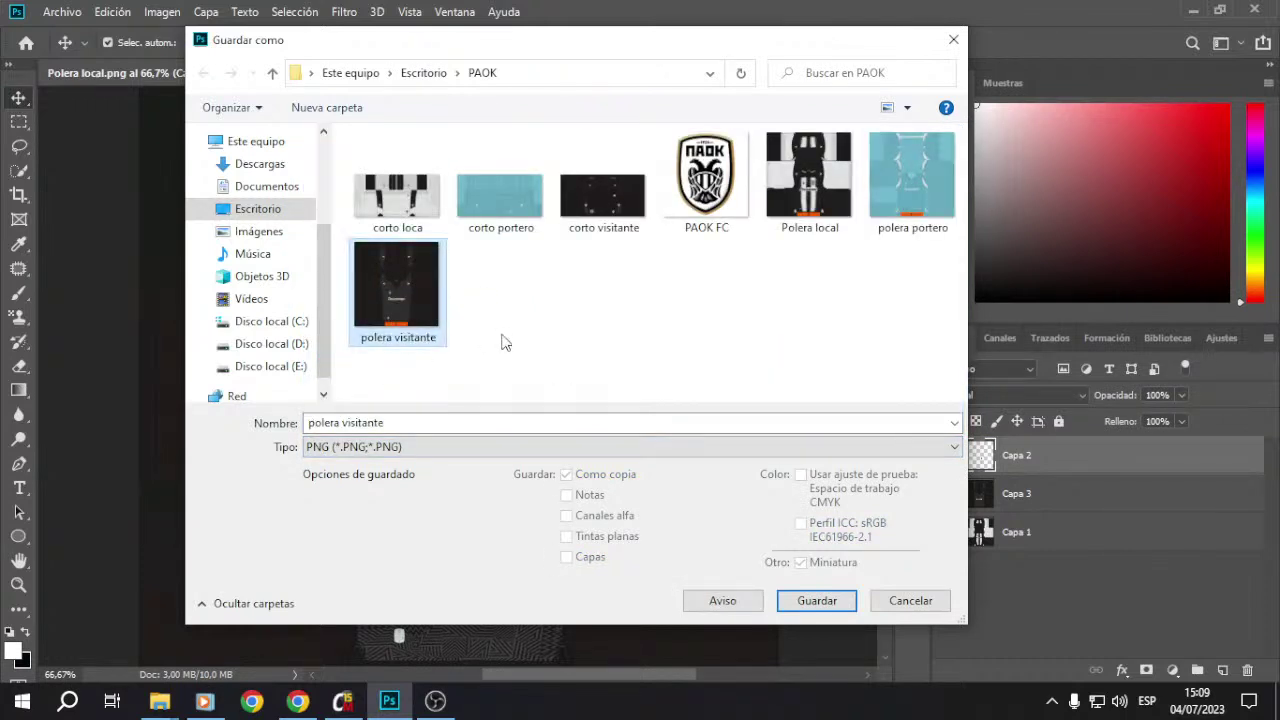
pyautogui.doubleClick(403, 286)
pyautogui.click(689, 350)
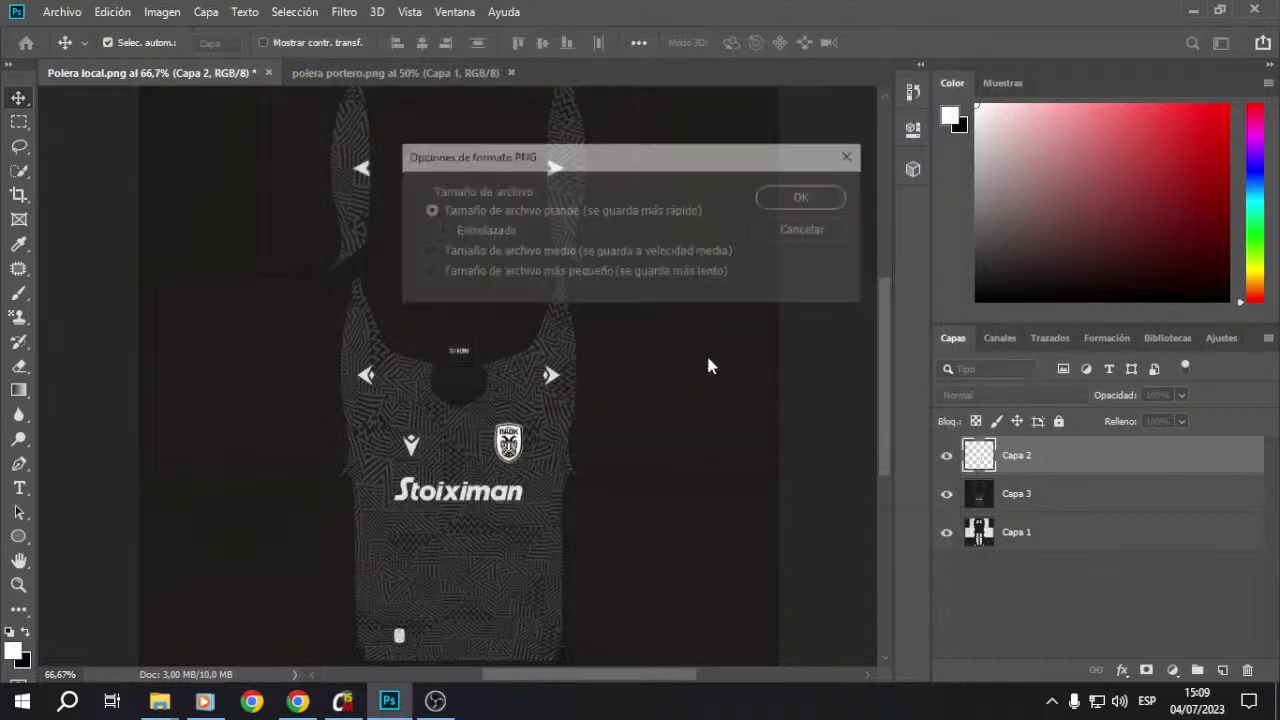
pyautogui.click(783, 206)
# Step: Copy the whole polera portero.png texture, close its file, paste it into Polera local.png and place it directly below the crest layer
pyautogui.click(335, 74)
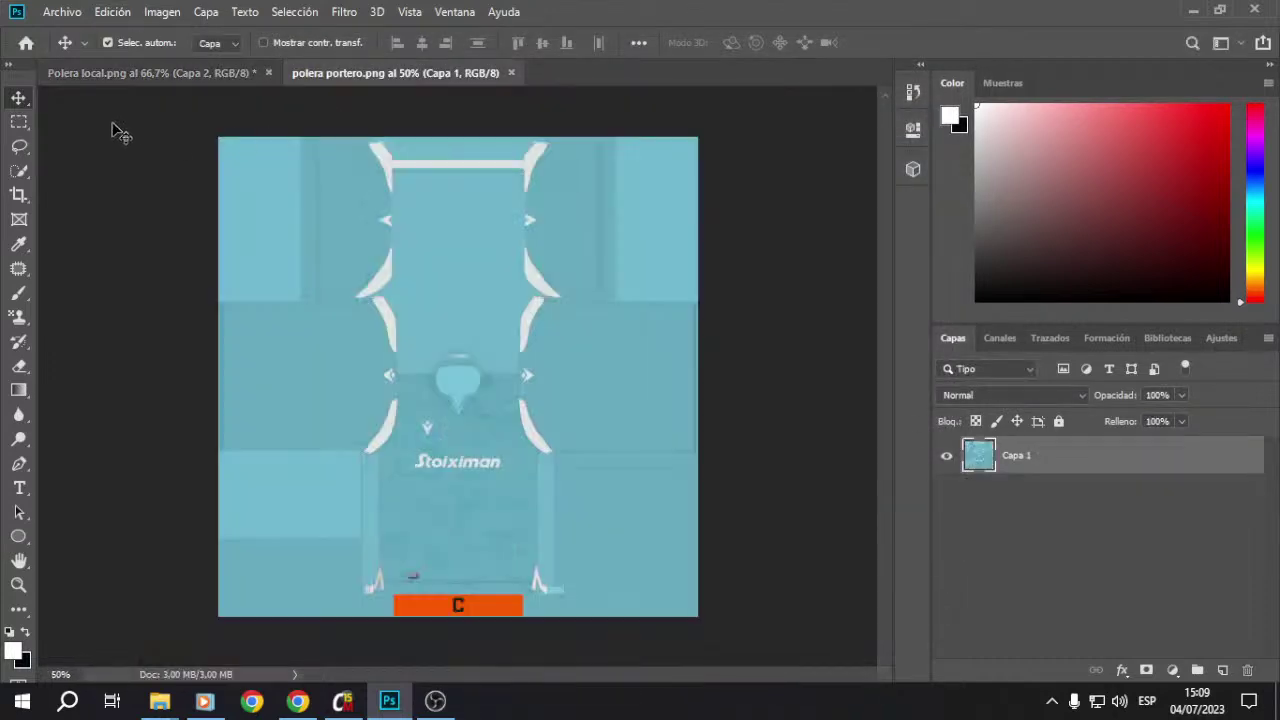
pyautogui.click(19, 121)
pyautogui.moveTo(205, 125); pyautogui.dragTo(886, 706)
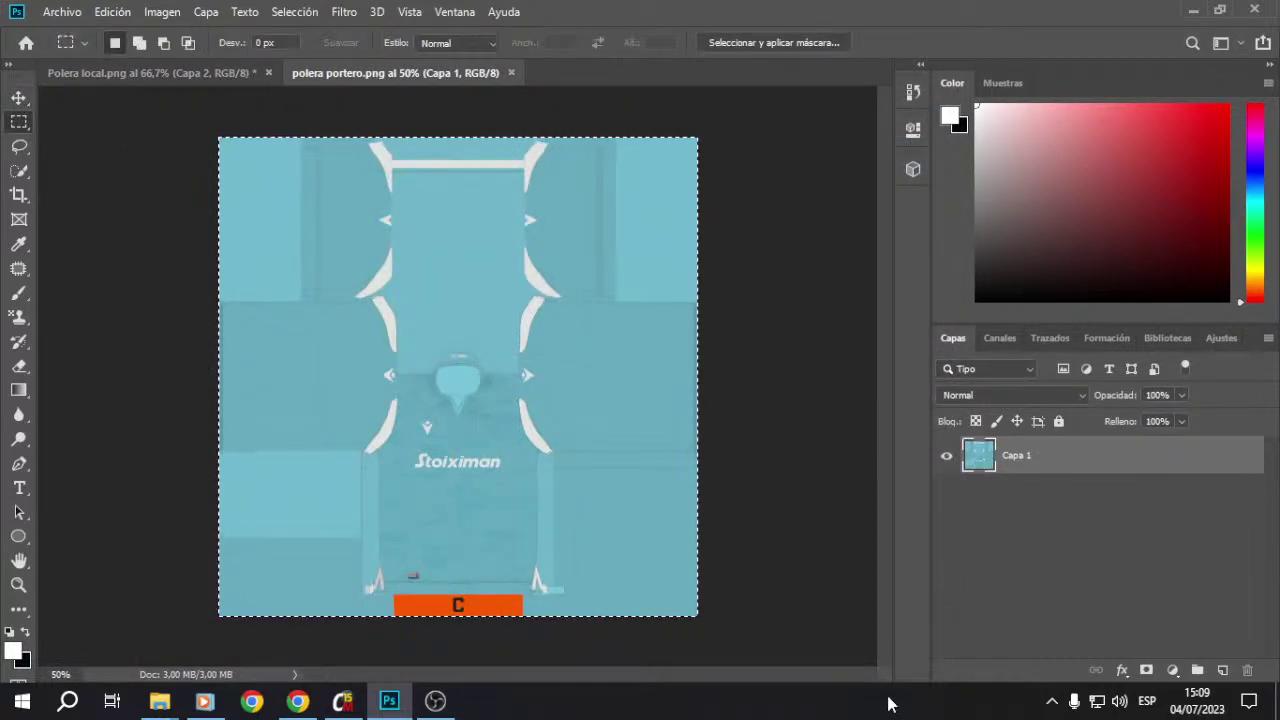
pyautogui.click(511, 72)
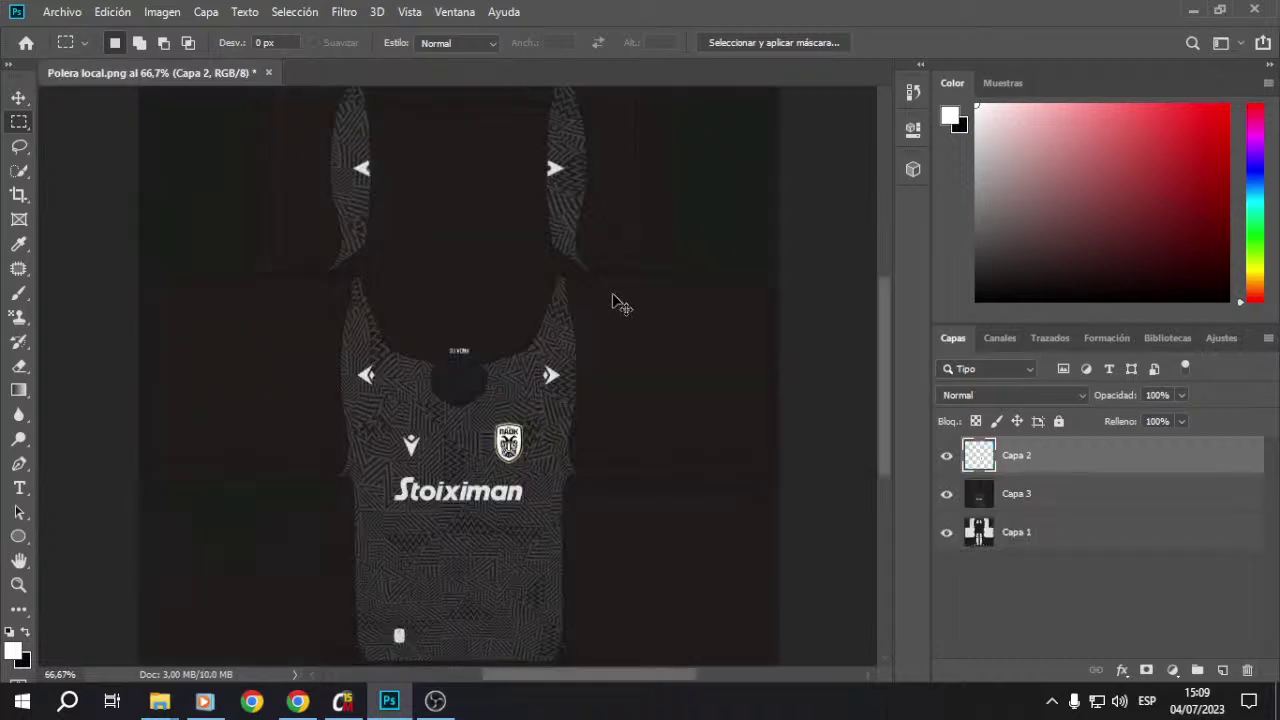
pyautogui.hotkey('ctrl', 'v')
pyautogui.moveTo(1034, 468); pyautogui.dragTo(1037, 510)
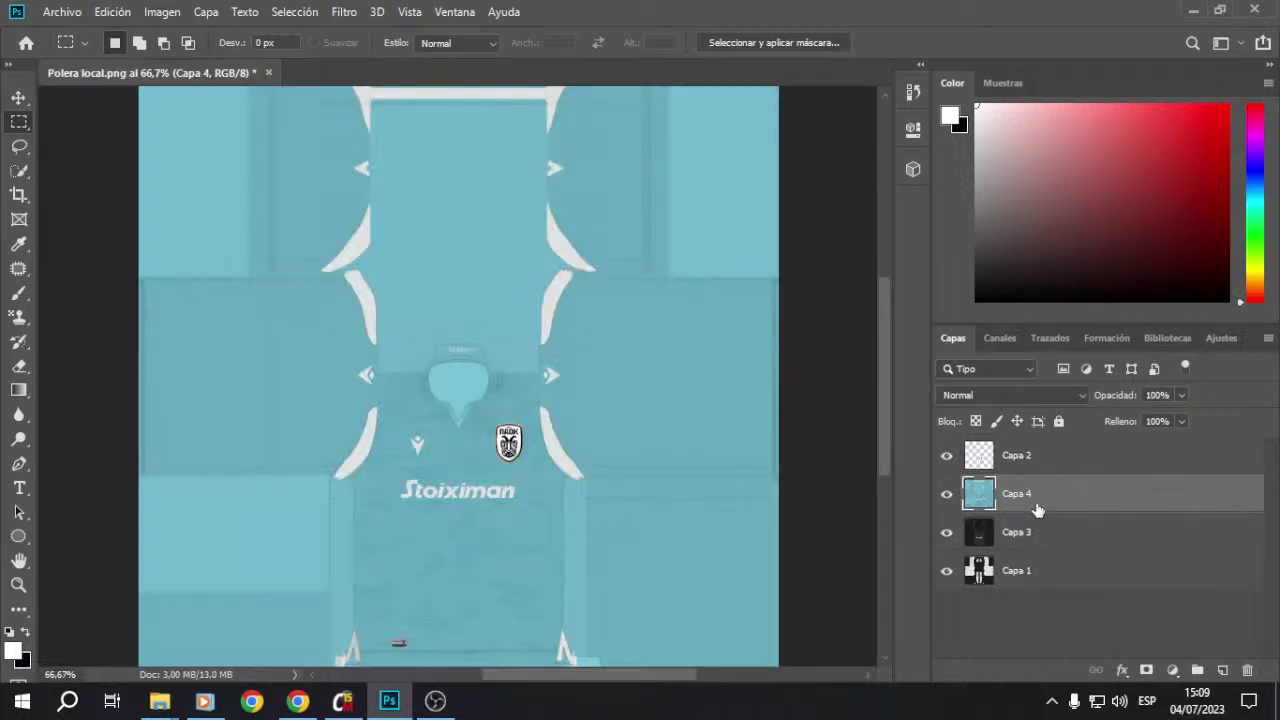
# Step: Nudge the pasted goalkeeper shirt layer slightly right to line it up with the canvas edges
pyautogui.click(19, 98)
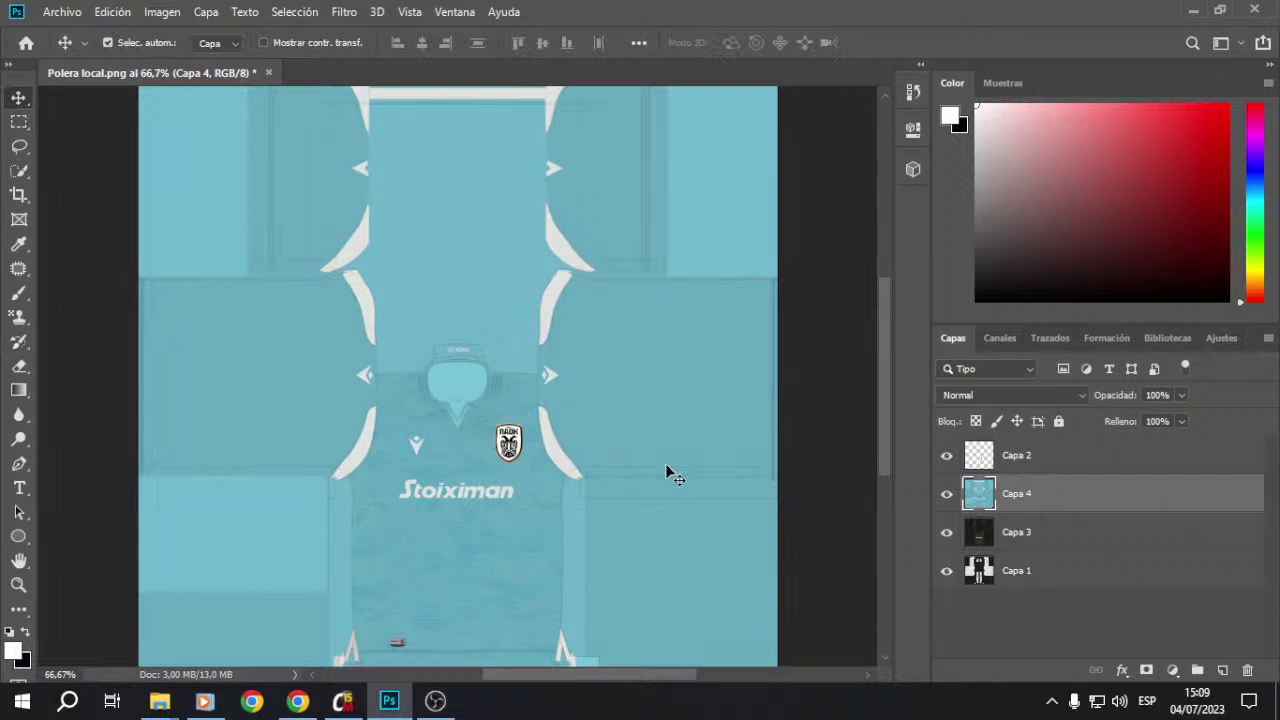
pyautogui.press('Right')
pyautogui.press('Right')
# Step: Select the crest layer and nudge it left and slightly down on the goalkeeper shirt's chest
pyautogui.click(1014, 467)
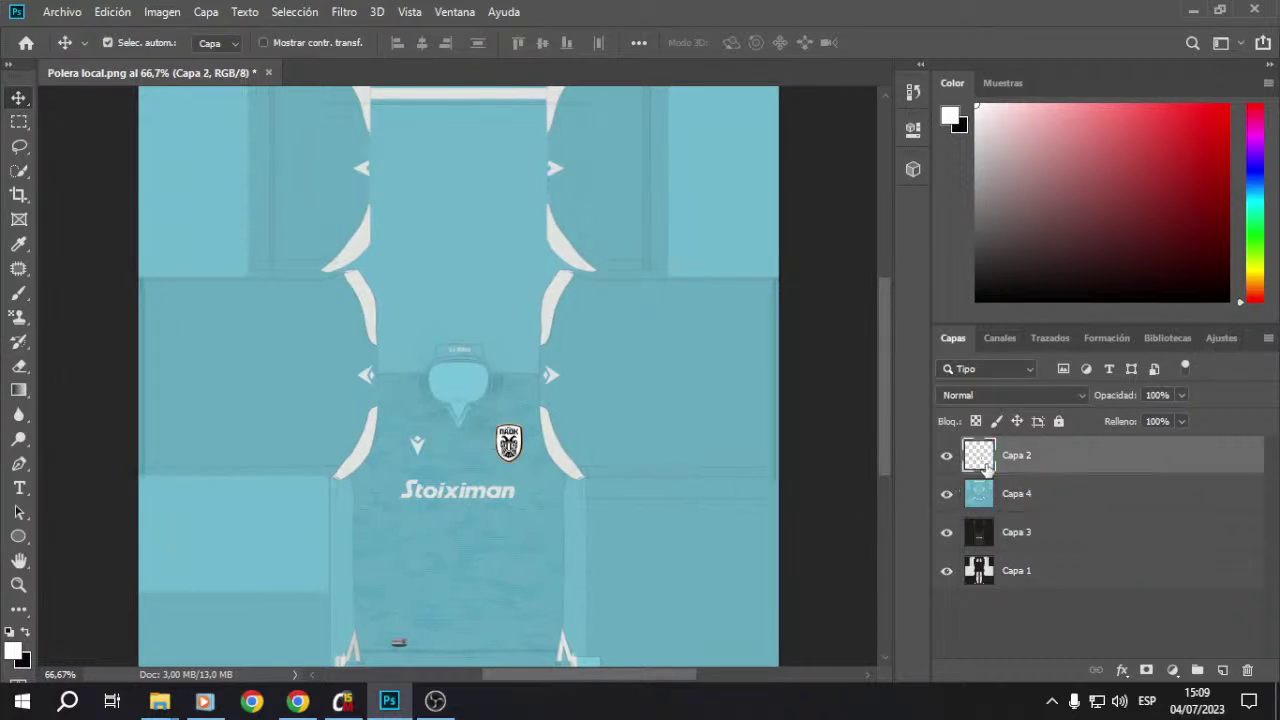
pyautogui.press('Left')
pyautogui.press('Left')
pyautogui.press('Left')
pyautogui.press('Left')
pyautogui.press('Left')
pyautogui.press('Left')
pyautogui.press('Left')
pyautogui.press('Left')
pyautogui.press('Left')
pyautogui.press('Left')
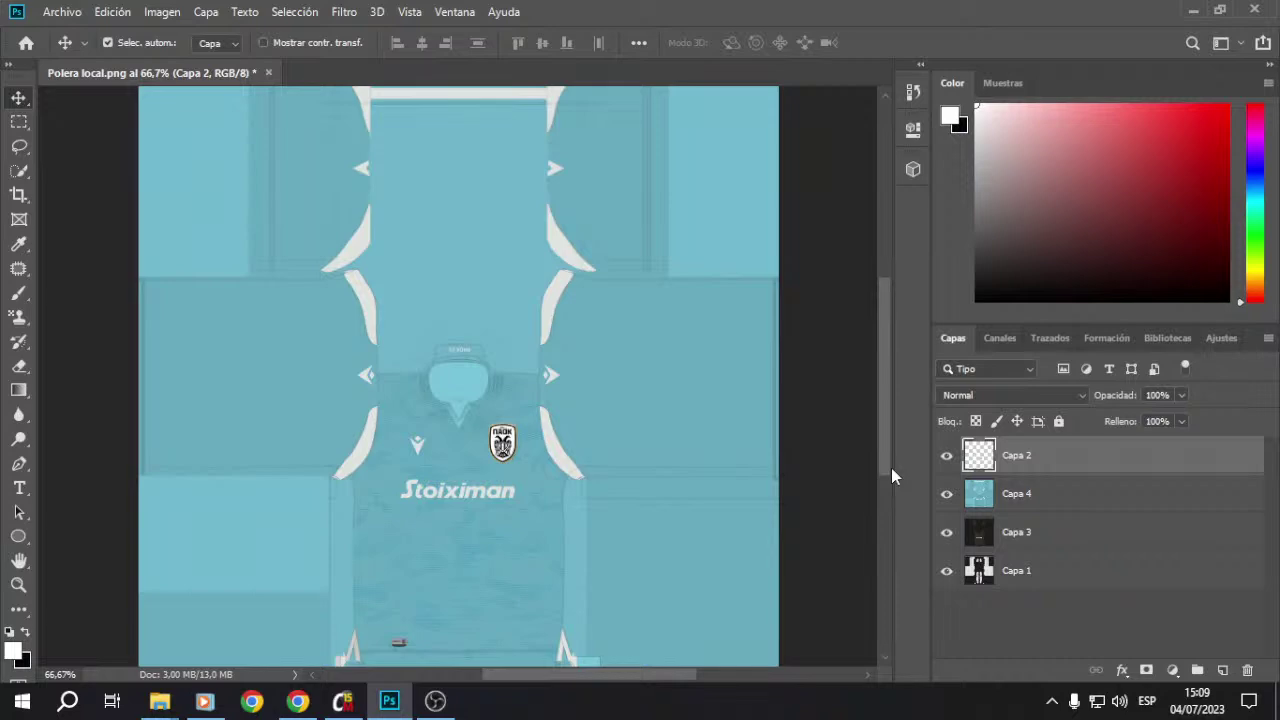
pyautogui.press('Down')
pyautogui.press('Down')
pyautogui.press('Down')
pyautogui.press('Down')
# Step: Switch to Chrome, search Google Images for "kit gk paok" to check the crest on the goalkeeper shirts, and return to Photoshop
pyautogui.click(298, 700)
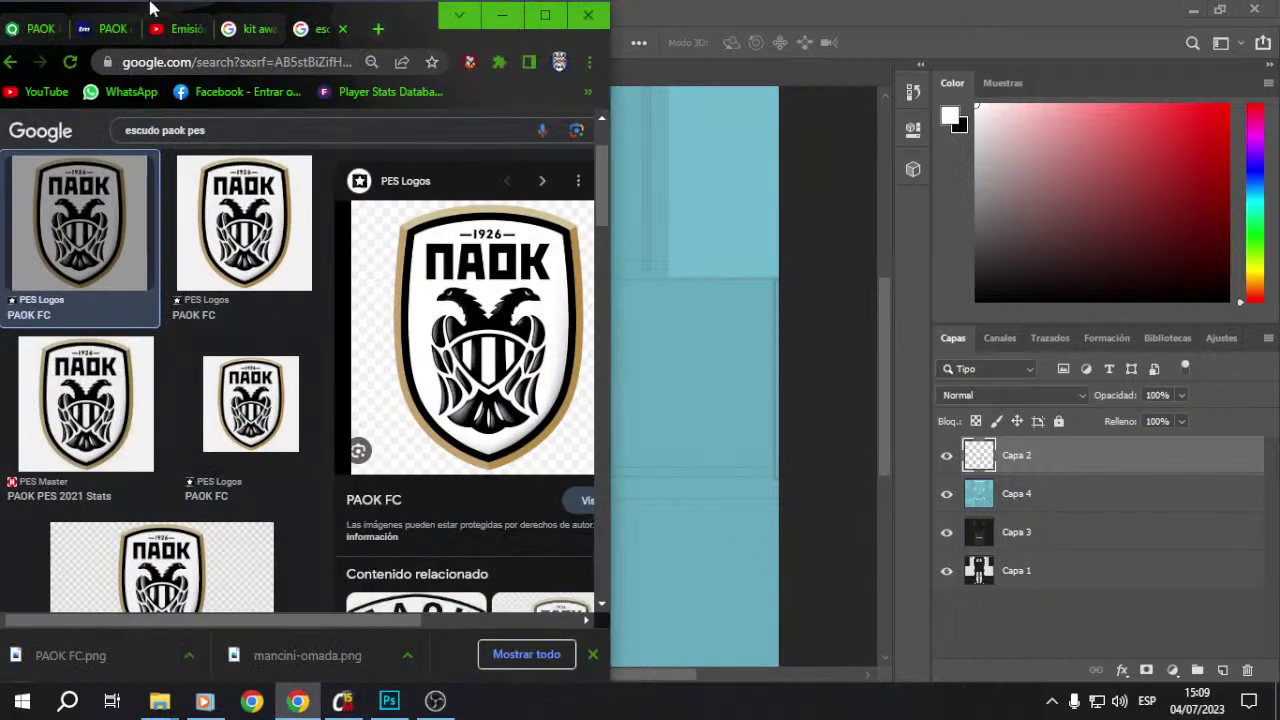
pyautogui.click(250, 30)
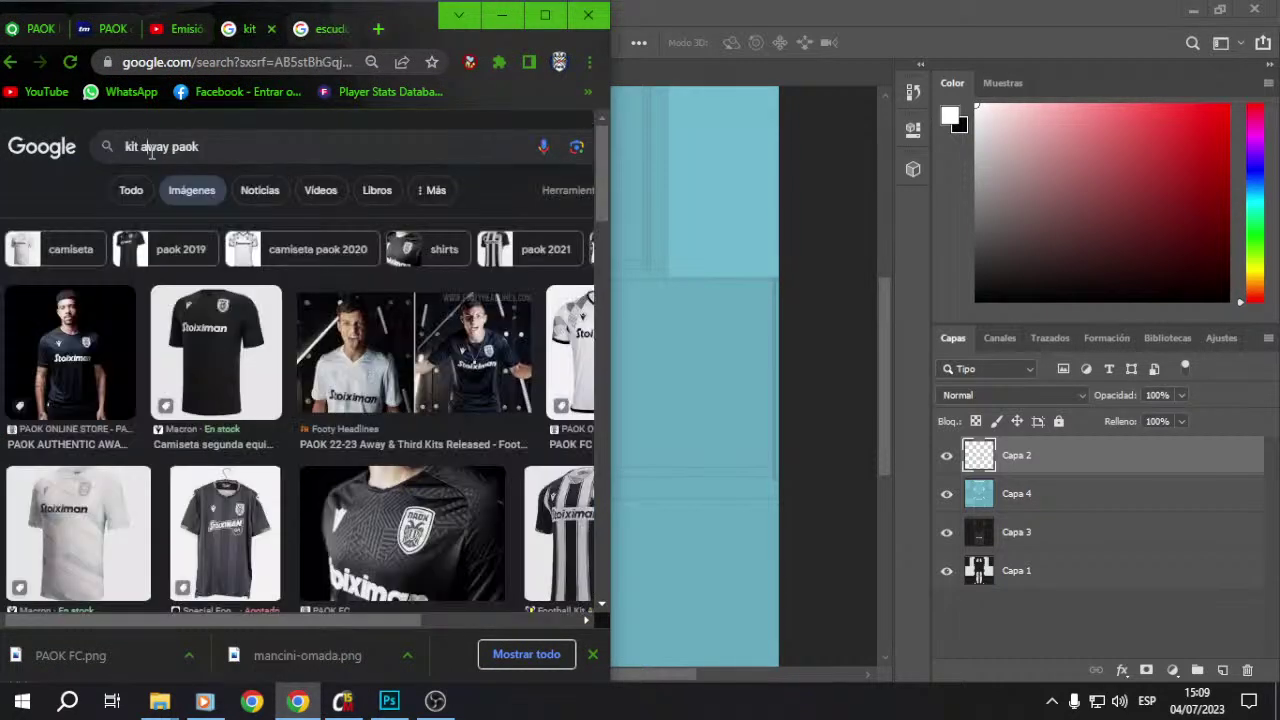
pyautogui.doubleClick(153, 147)
pyautogui.write('gk')
pyautogui.press('Return')
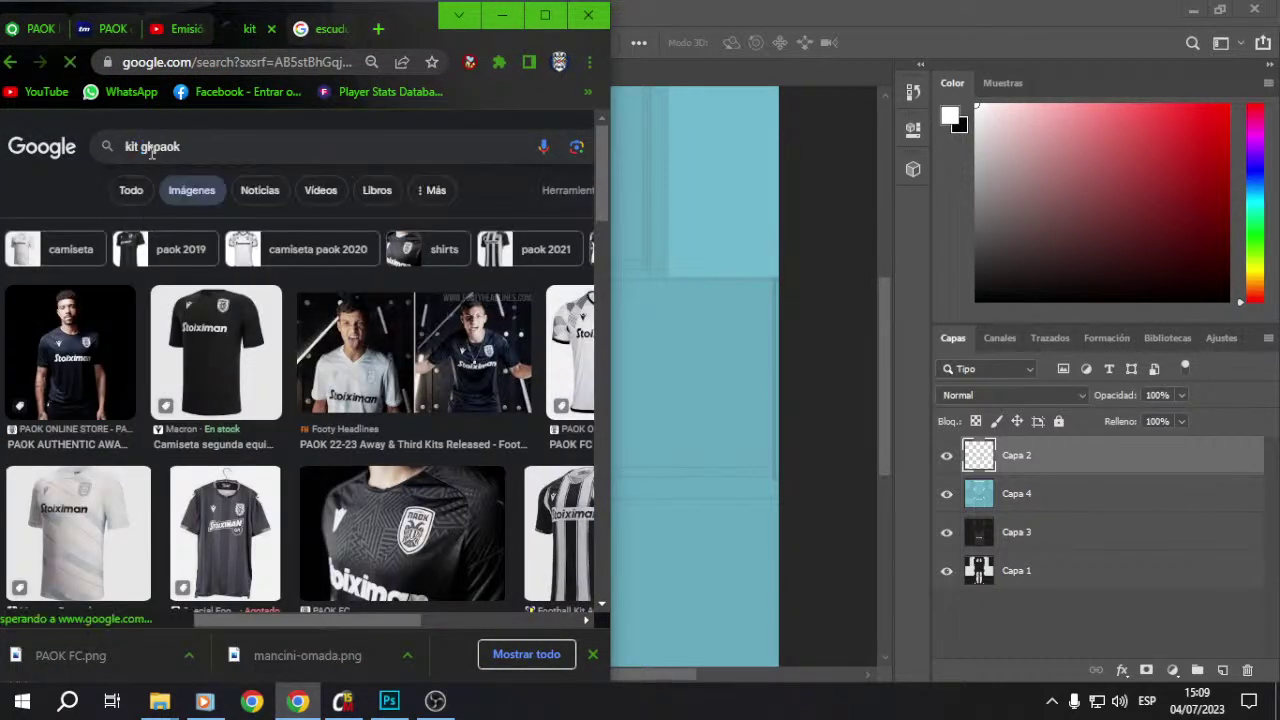
pyautogui.click(155, 147)
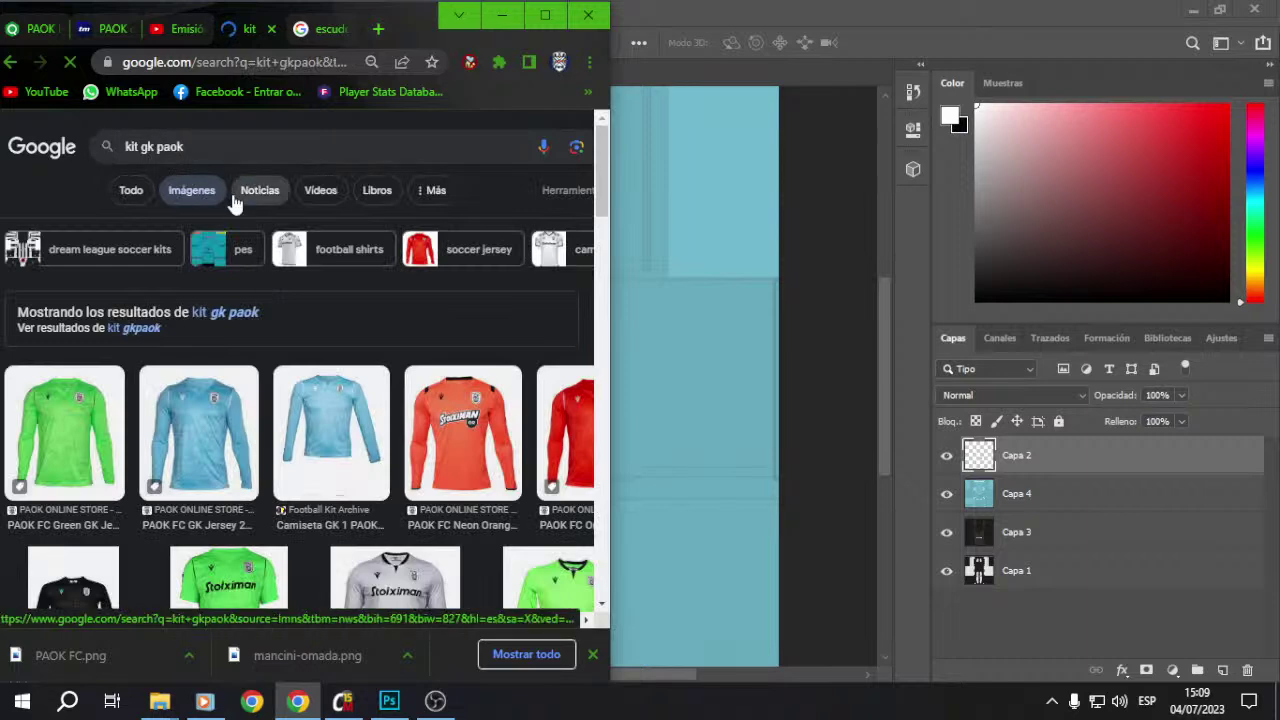
pyautogui.press('Return')
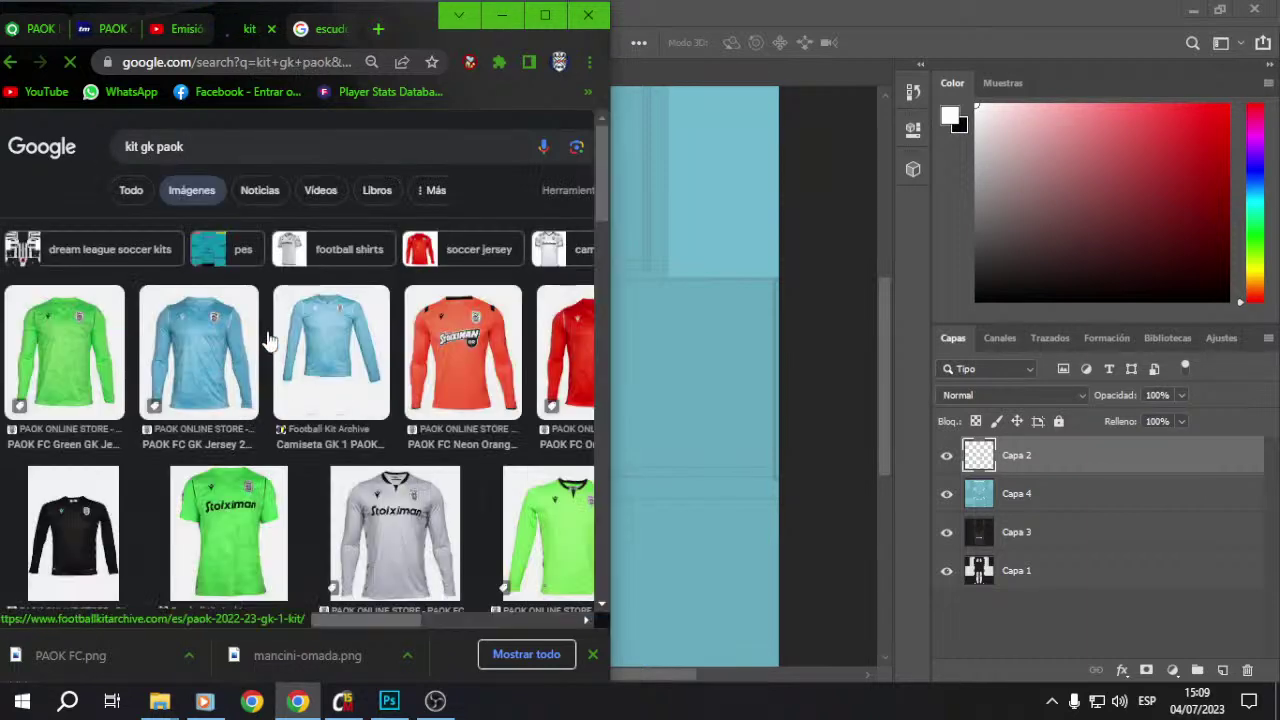
pyautogui.click(516, 18)
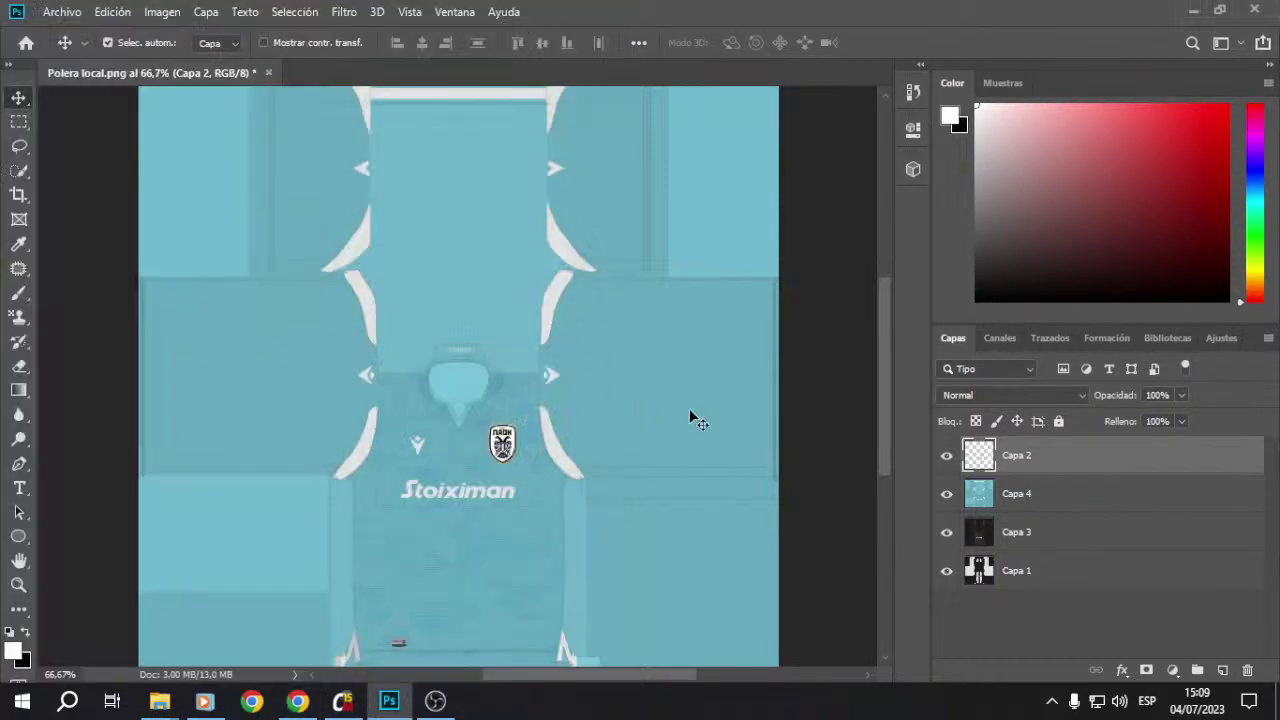
# Step: Open the three shorts textures corto loca, corto portero and corto visitante from the PAOK folder
pyautogui.hotkey('ctrl', '-')
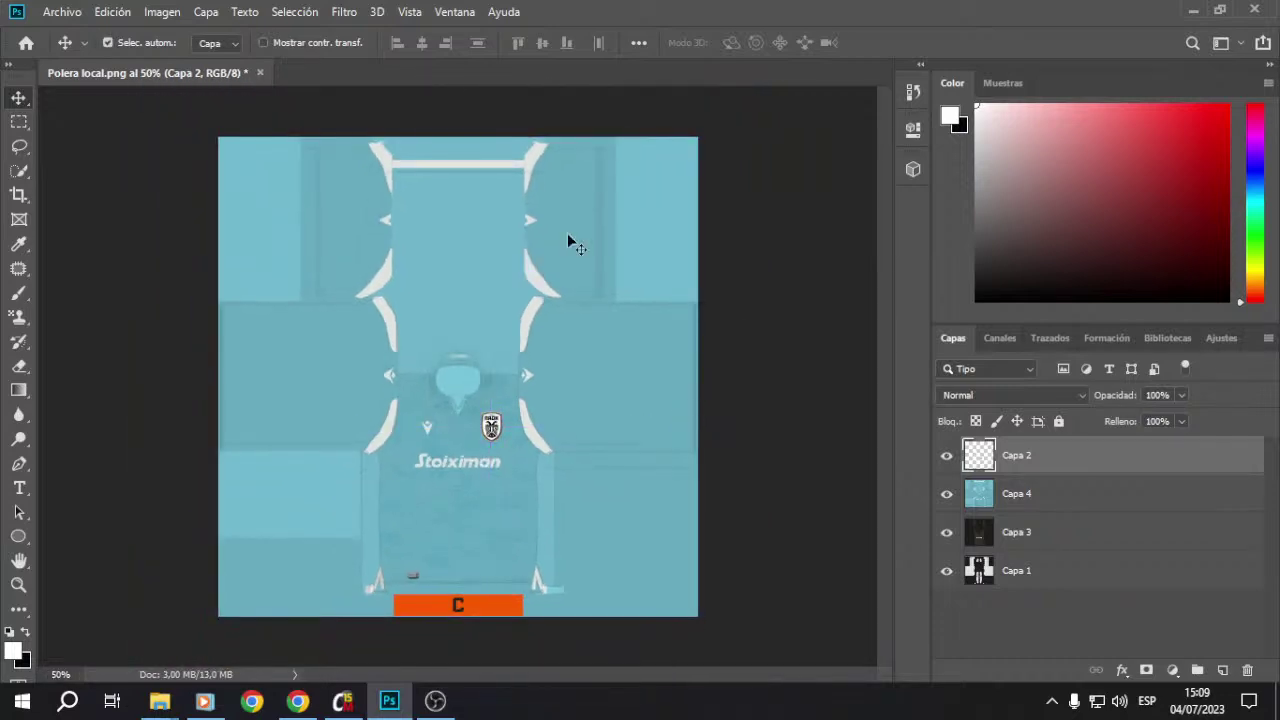
pyautogui.click(62, 11)
pyautogui.click(60, 48)
pyautogui.click(495, 195)
pyautogui.click(397, 195)
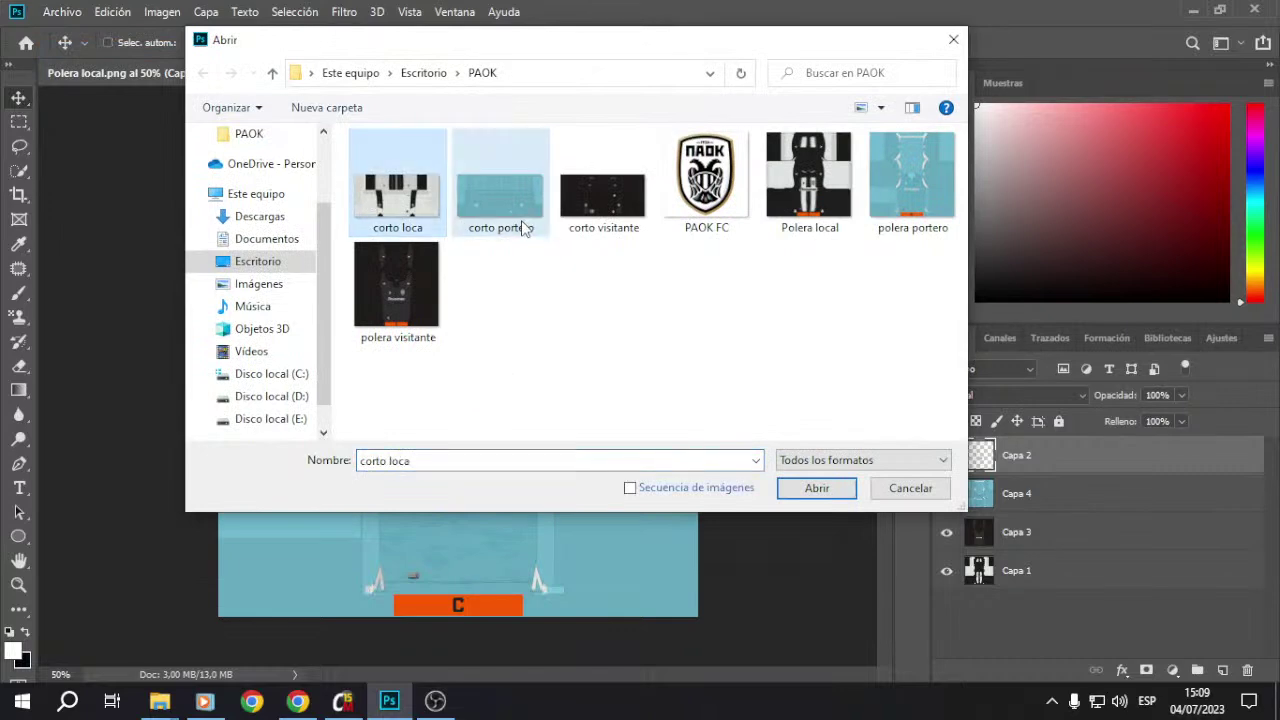
pyautogui.keyDown('shift'); pyautogui.click(603, 195); pyautogui.keyUp('shift')
pyautogui.click(805, 489)
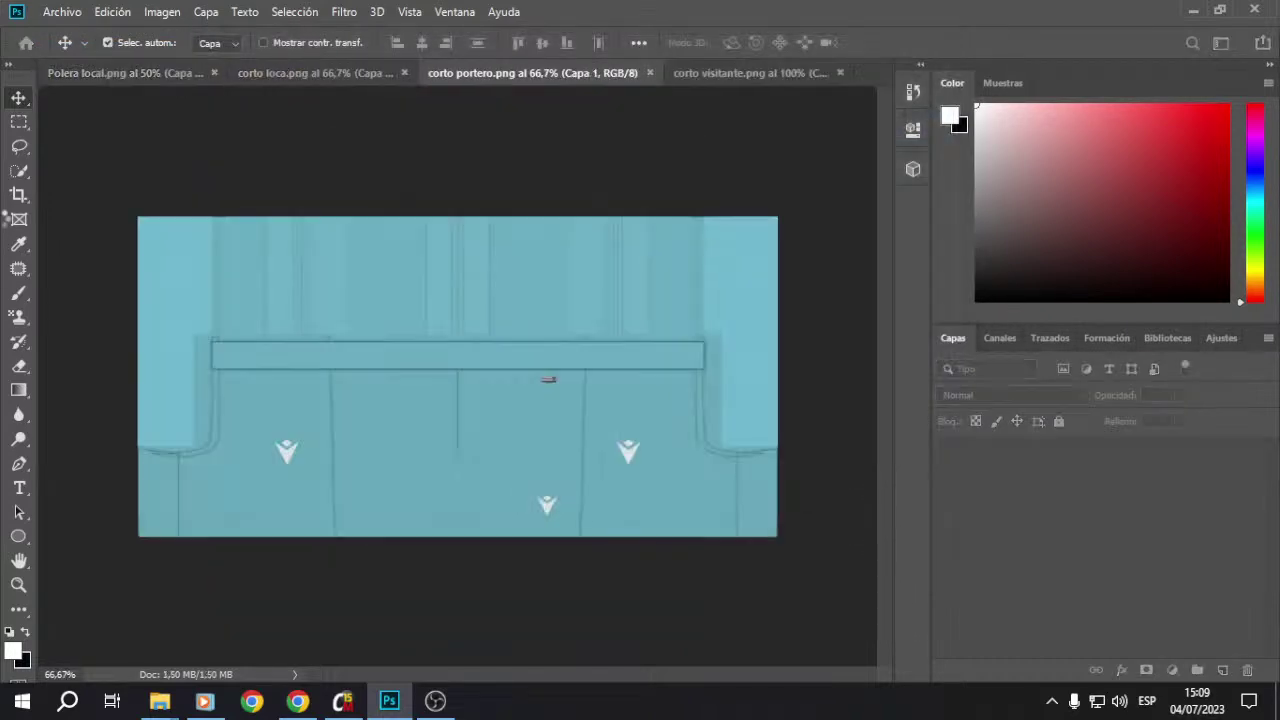
# Step: Close Polera local.png and check the image thumbnails in the PAOK folder without opening another file
pyautogui.click(135, 71)
pyautogui.click(260, 72)
pyautogui.click(665, 272)
pyautogui.click(60, 11)
pyautogui.click(60, 48)
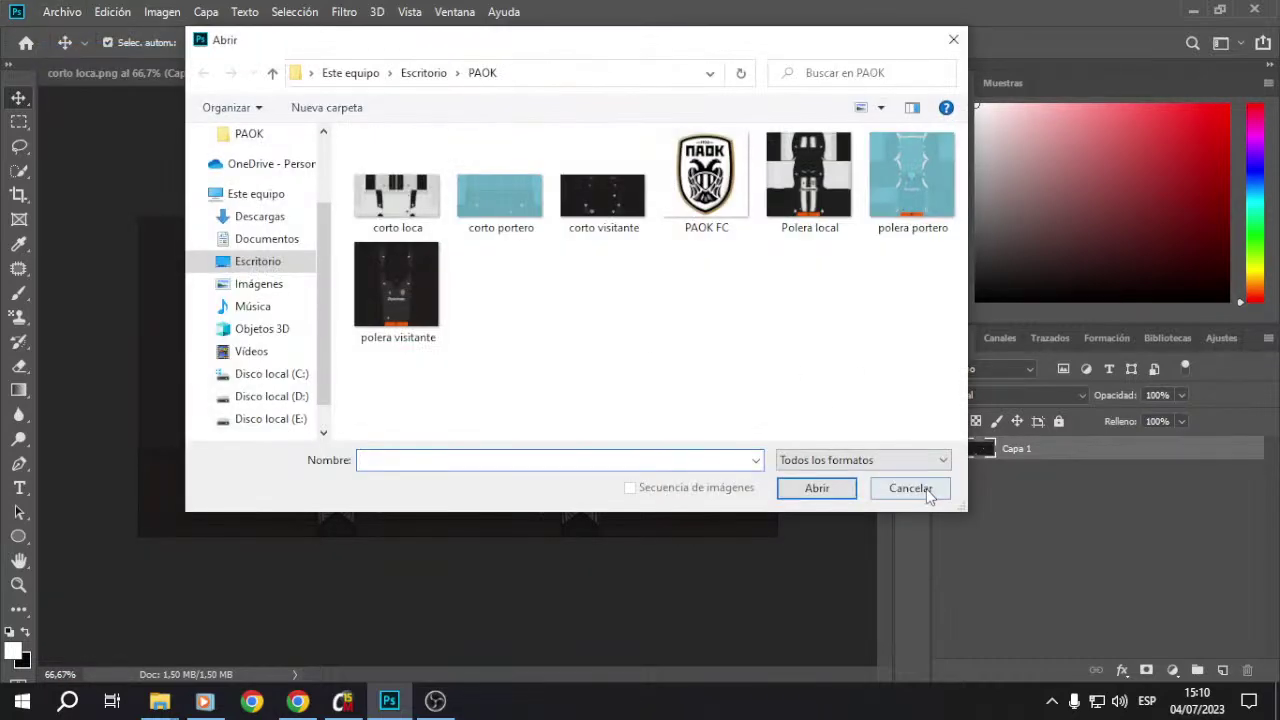
pyautogui.click(910, 488)
# Step: Look through the three shorts textures, copy the whole corto visitante.png image and close its file
pyautogui.click(387, 72)
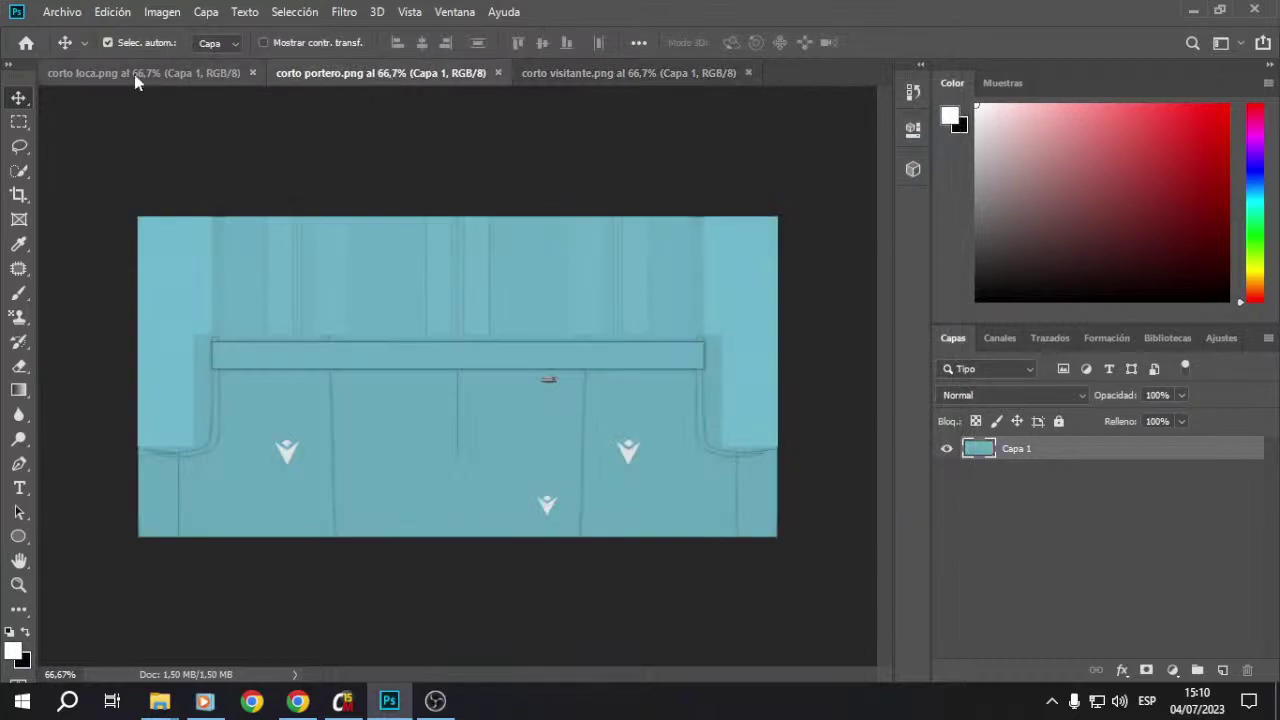
pyautogui.click(128, 74)
pyautogui.click(590, 75)
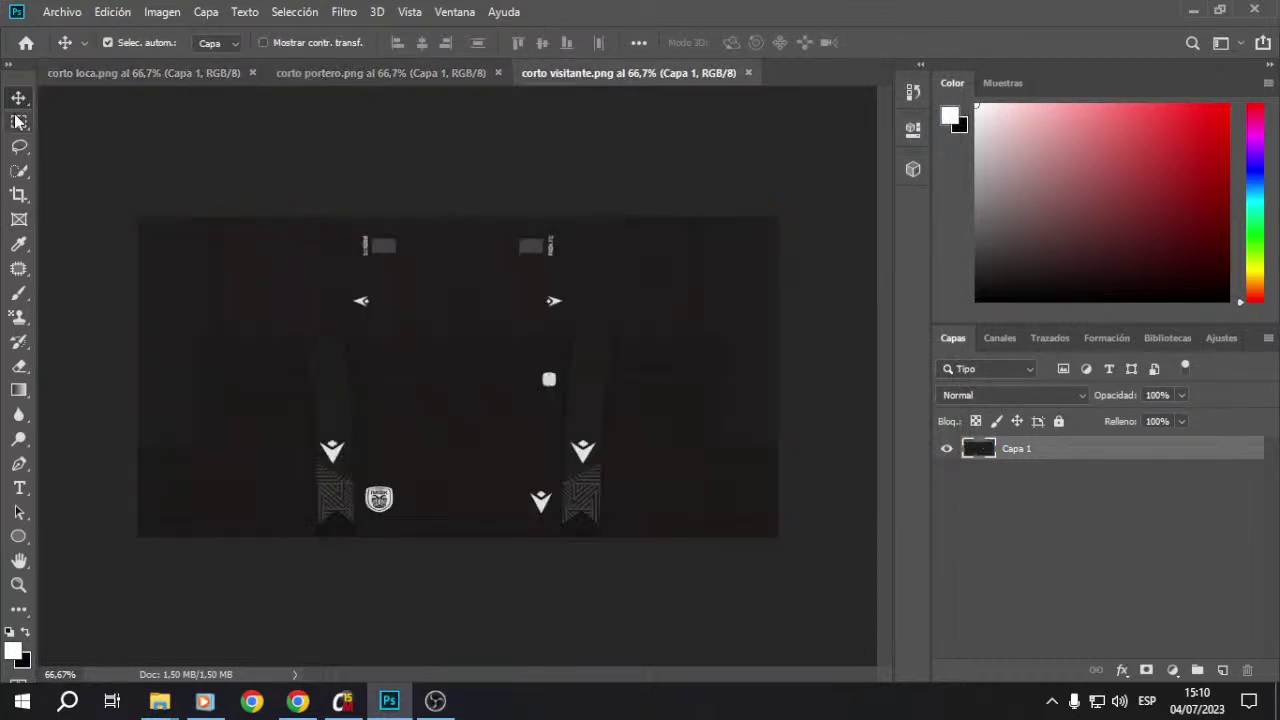
pyautogui.press('m')
pyautogui.moveTo(117, 157); pyautogui.dragTo(855, 623)
pyautogui.click(112, 12)
pyautogui.click(175, 137)
pyautogui.click(748, 72)
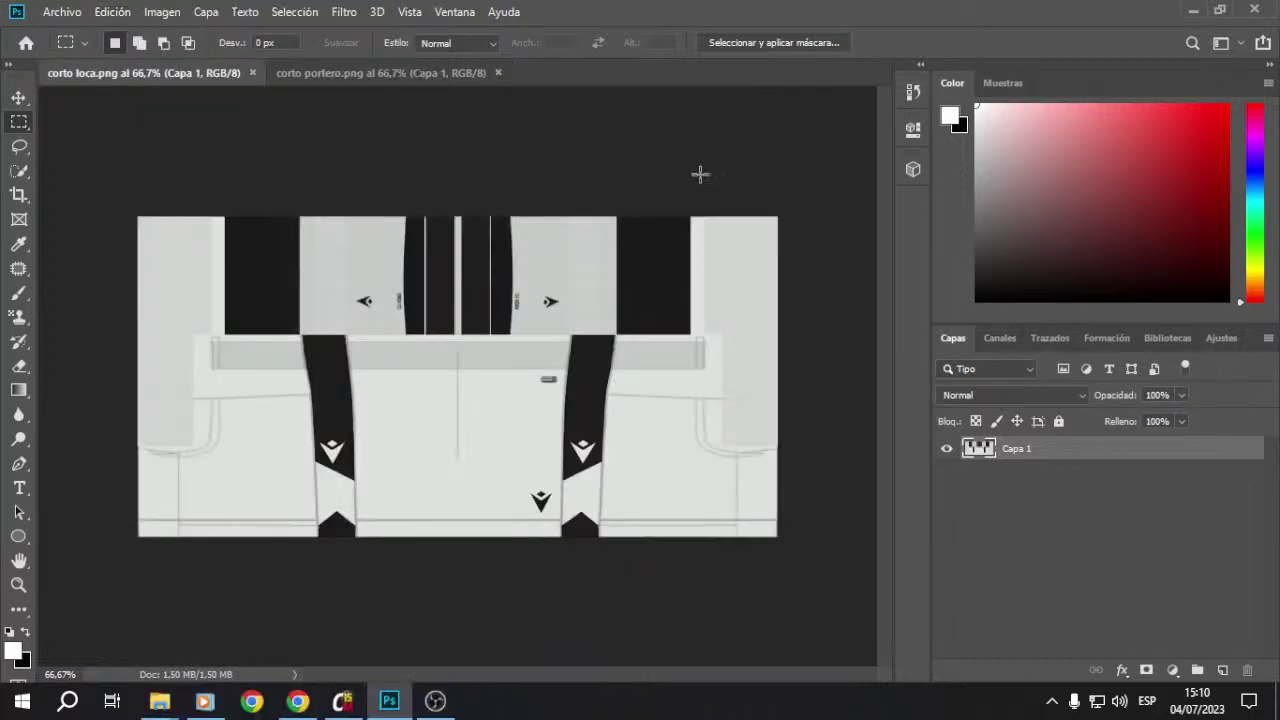
# Step: Paste the away shorts texture into corto loca.png as a new layer and open PAOK FC.png, discarding its embedded colour profile
pyautogui.hotkey('ctrl', 'v')
pyautogui.click(62, 12)
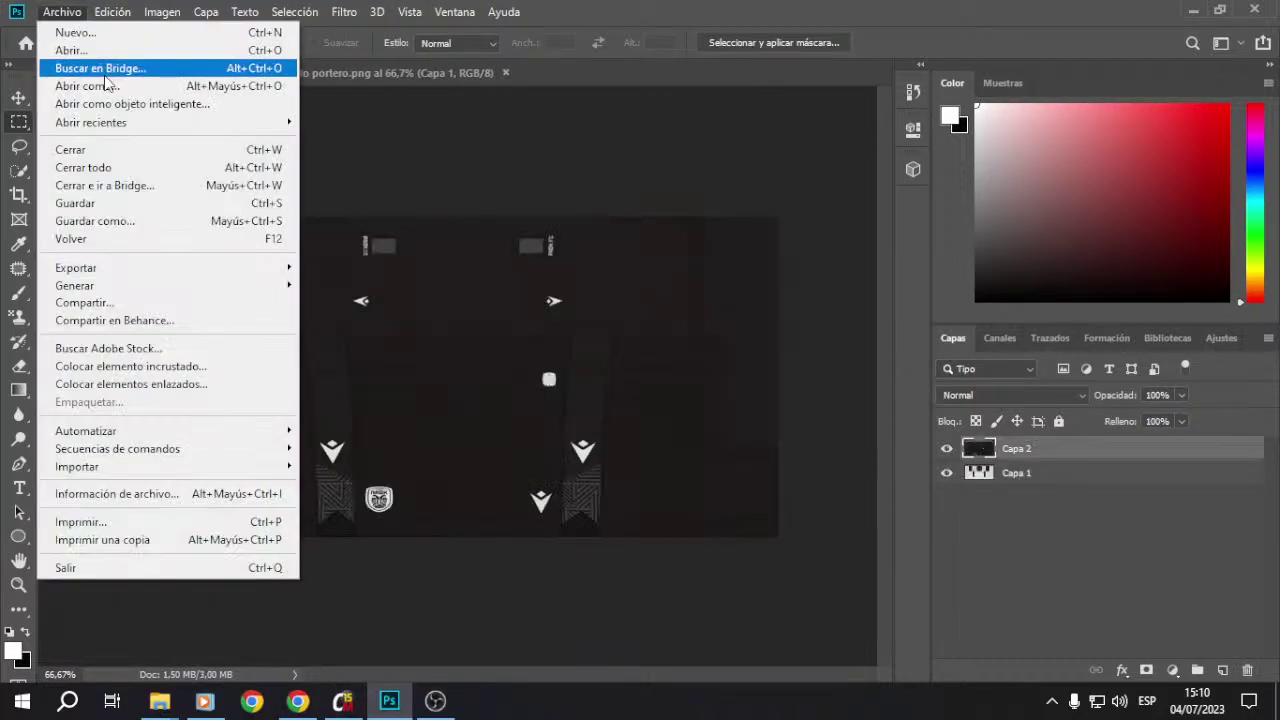
pyautogui.click(108, 90)
pyautogui.doubleClick(706, 175)
pyautogui.click(708, 356)
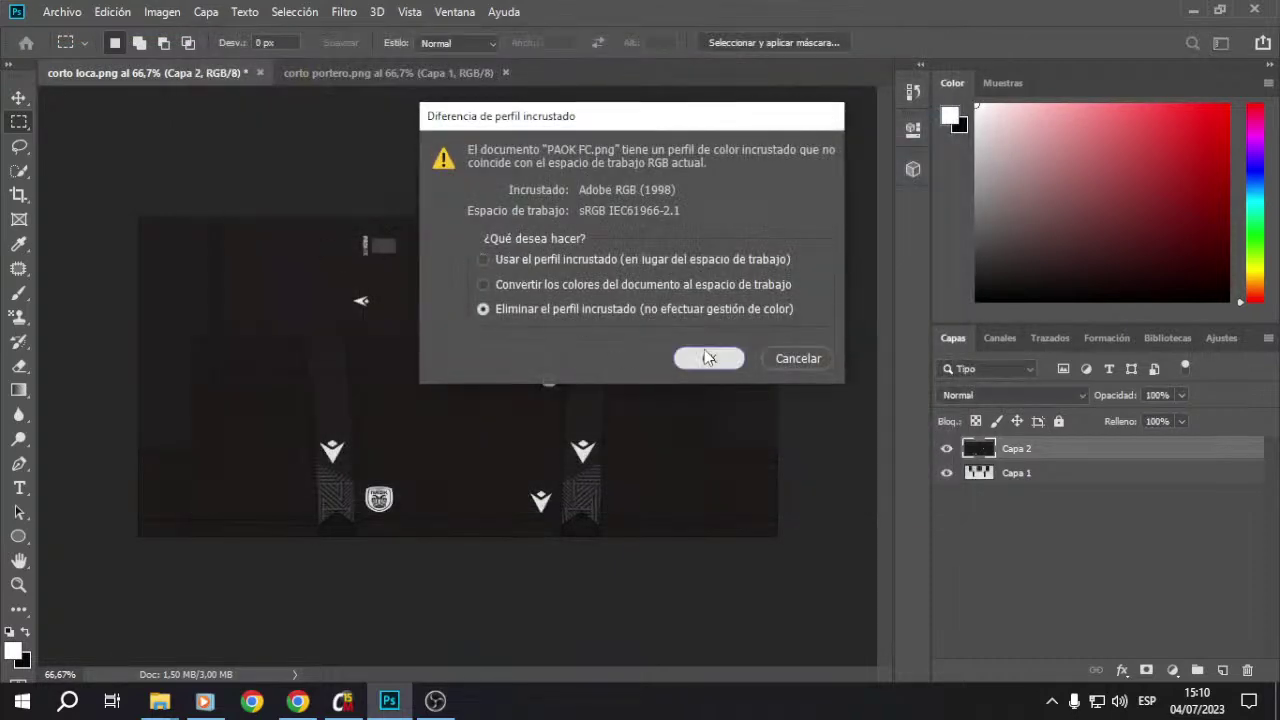
# Step: Copy the whole PAOK FC.png crest image and close its file
pyautogui.moveTo(209, 133); pyautogui.dragTo(817, 654)
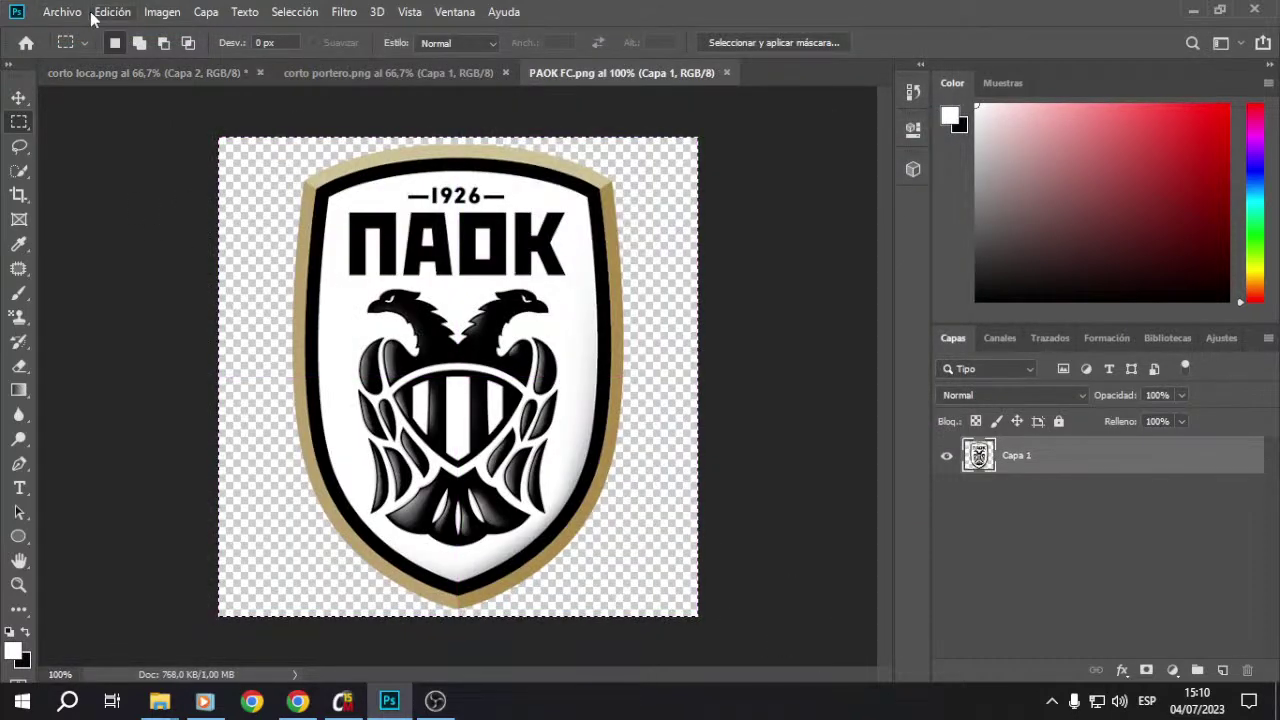
pyautogui.click(112, 12)
pyautogui.click(180, 139)
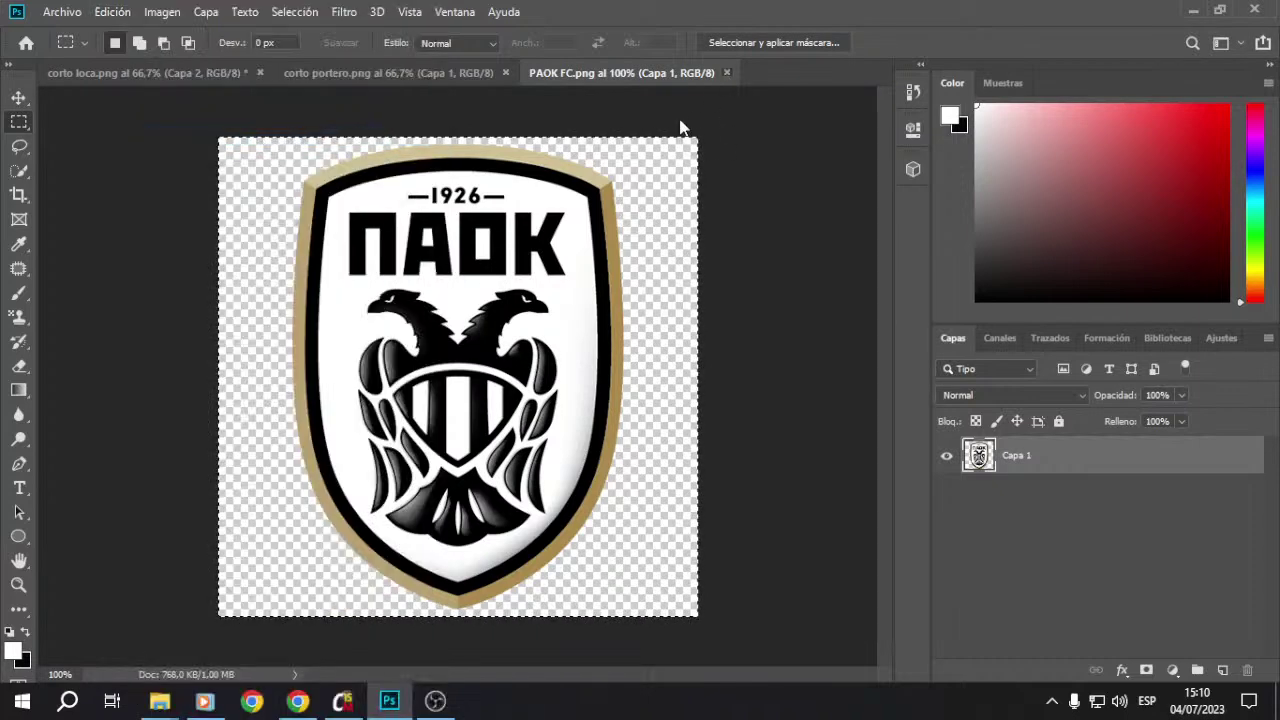
pyautogui.click(726, 72)
# Step: Paste the crest into corto loca.png, scale it to about 15% and move it over the old crest near the shorts' lower hem
pyautogui.hotkey('ctrl', 'v')
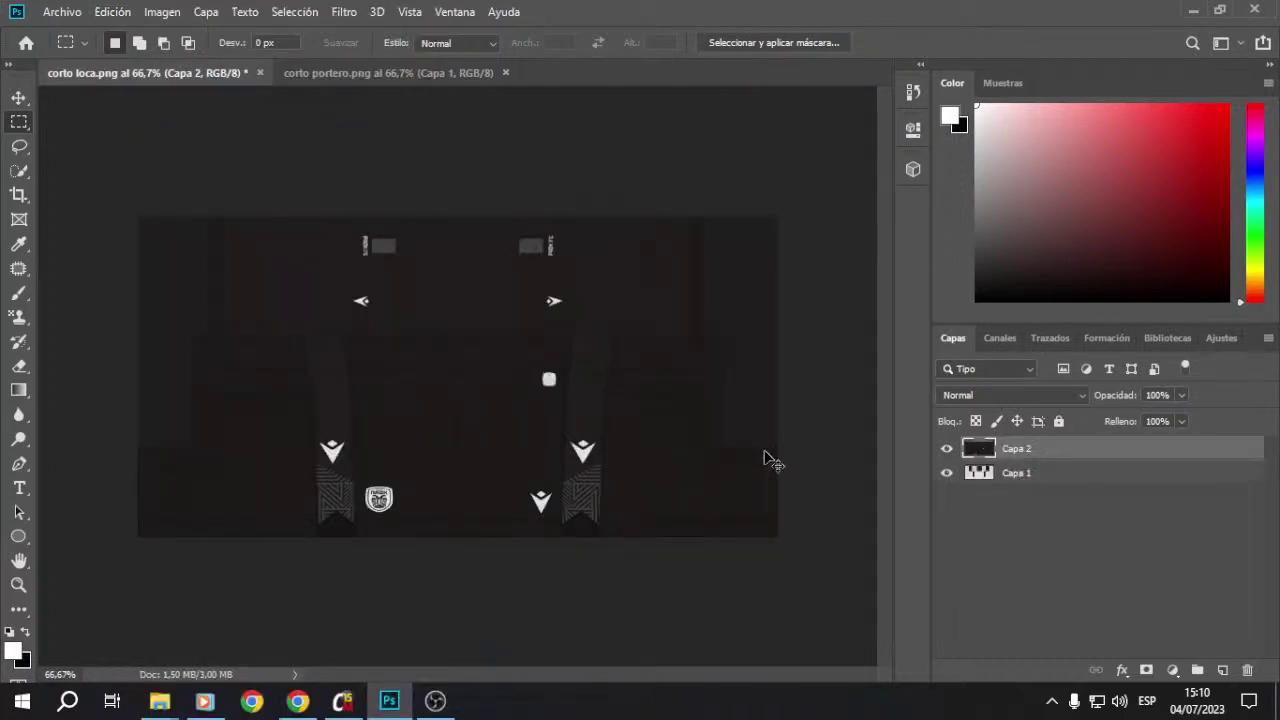
pyautogui.hotkey('ctrl', '+')
pyautogui.hotkey('ctrl', '+')
pyautogui.hotkey('ctrl', '+')
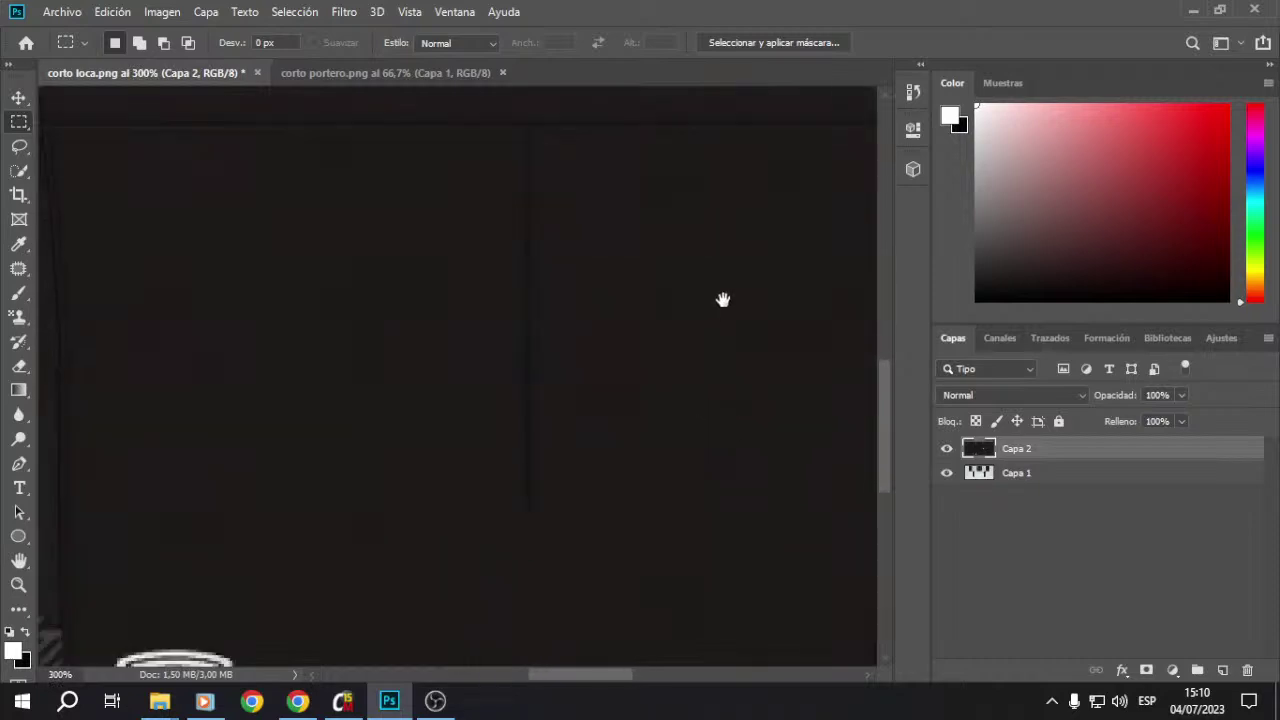
pyautogui.scroll(-5, 723, 305)
pyautogui.hotkey('ctrl', 'v')
pyautogui.rightClick(553, 313)
pyautogui.click(628, 488)
pyautogui.moveTo(473, 515); pyautogui.dragTo(465, 219)
pyautogui.moveTo(468, 175); pyautogui.dragTo(293, 378)
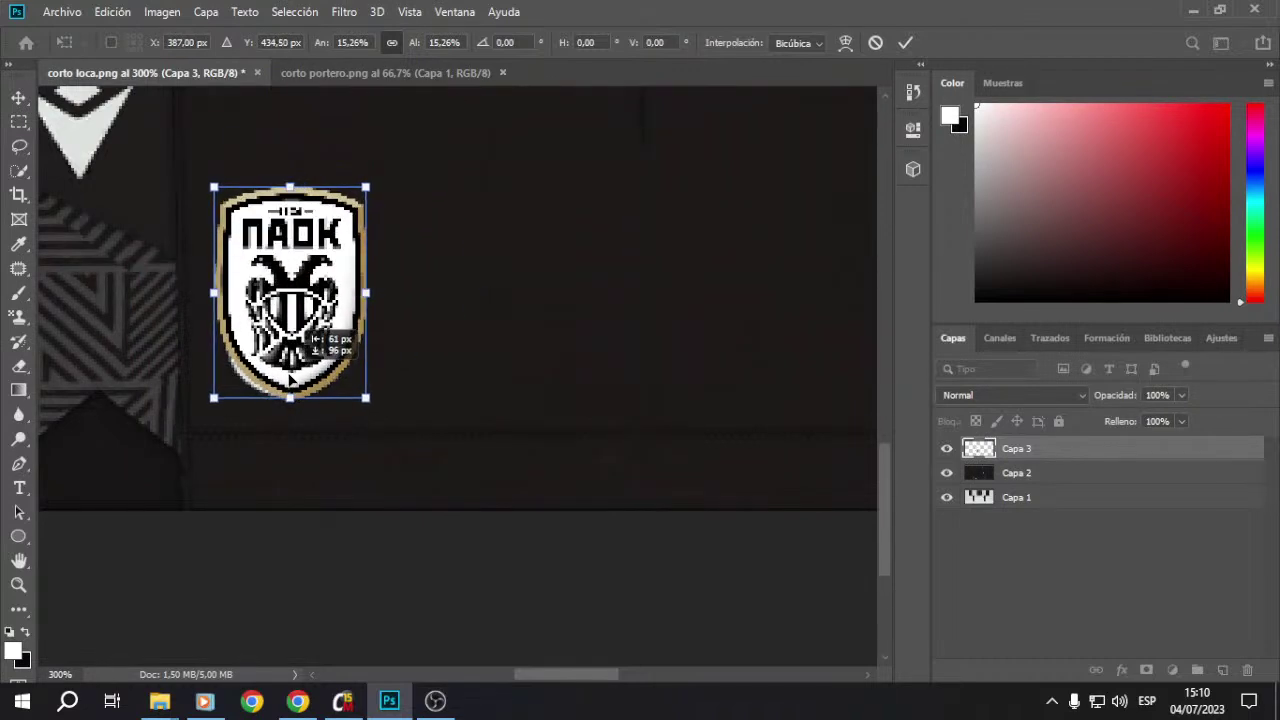
# Step: Fit the crest exactly over the old one at about 12% width and 8% height, and apply the transformation
pyautogui.moveTo(291, 185); pyautogui.dragTo(287, 285)
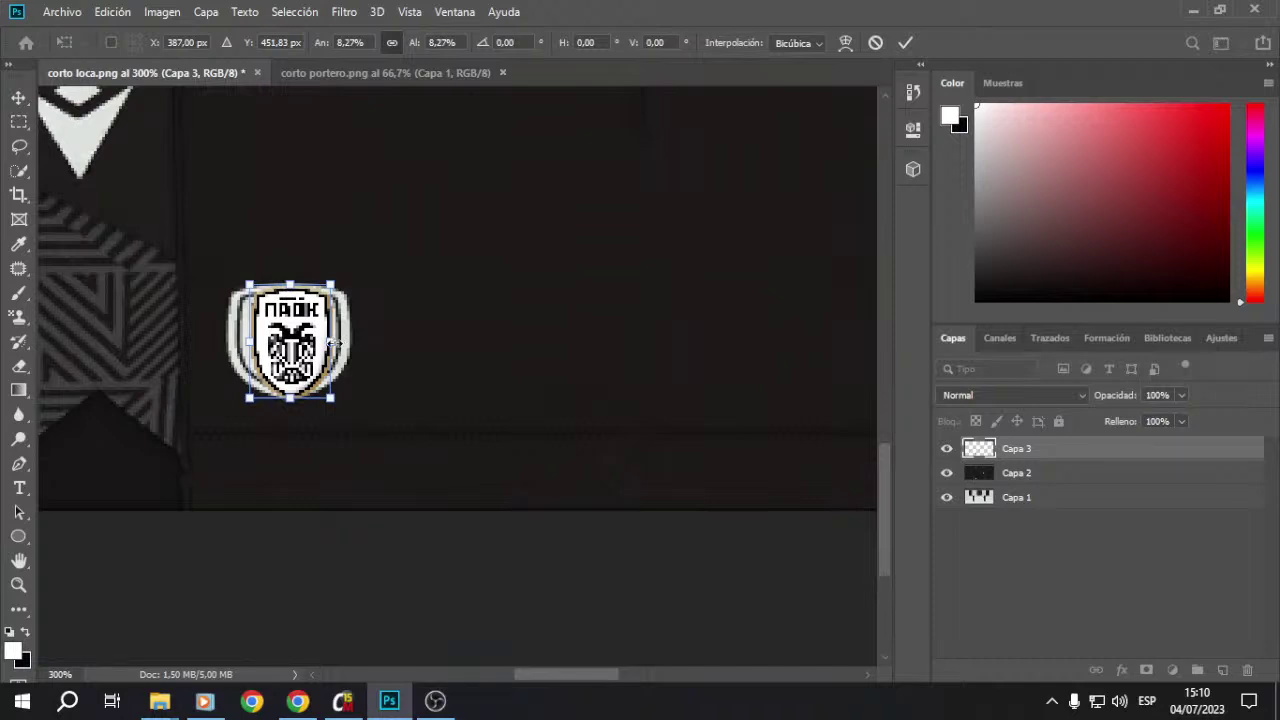
pyautogui.moveTo(335, 343); pyautogui.dragTo(352, 343)
pyautogui.moveTo(243, 343); pyautogui.dragTo(224, 341)
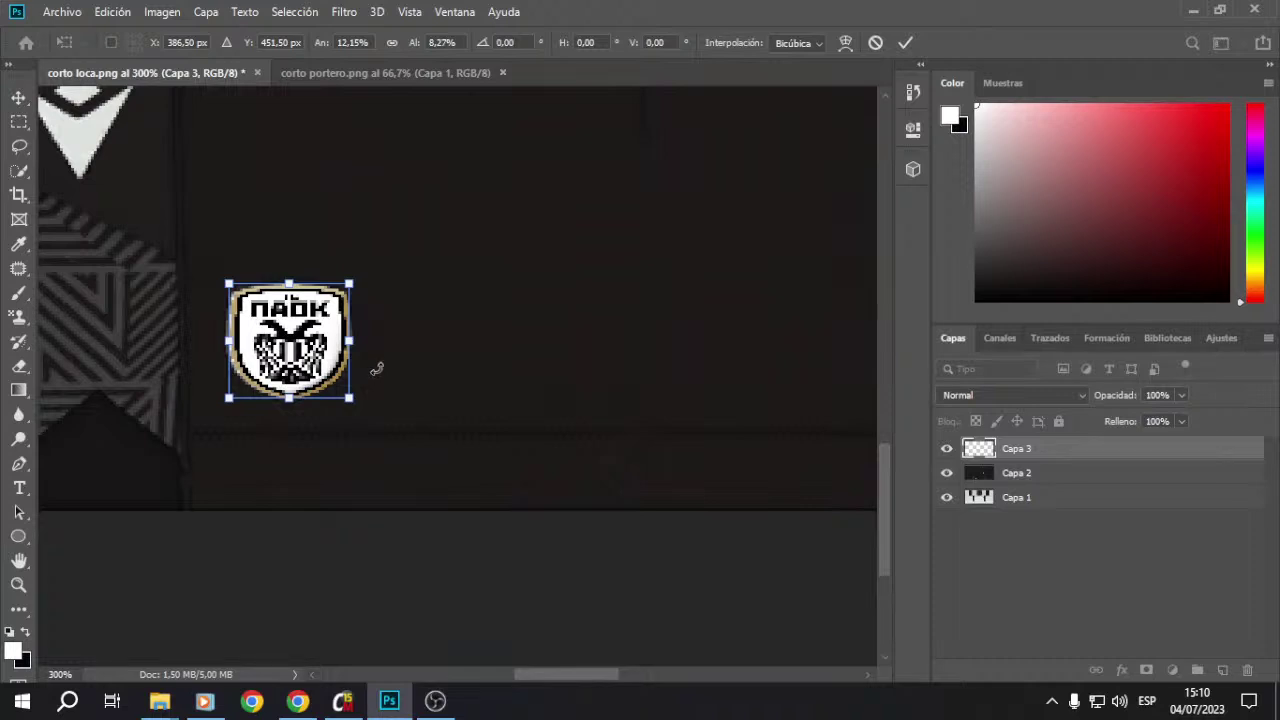
pyautogui.press('m')
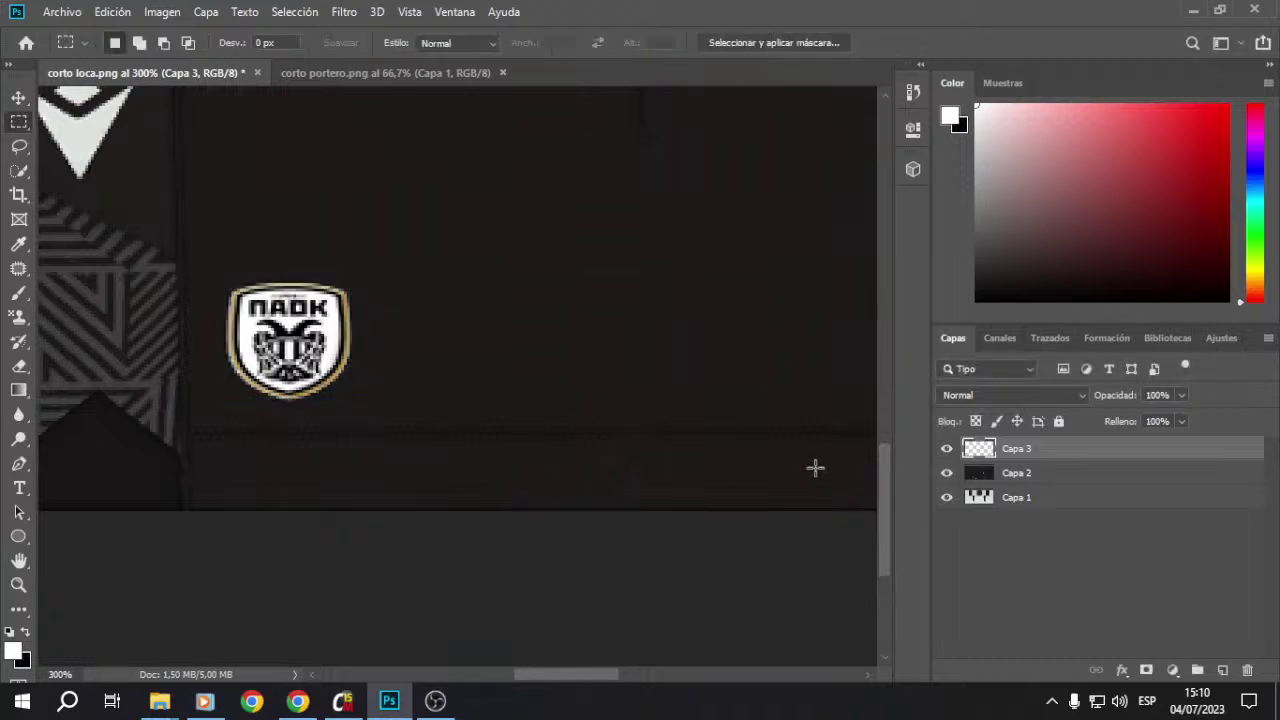
# Step: Save the black shorts with the new crest as a PNG copy, replacing corto visitante.png in the PAOK folder
pyautogui.click(62, 12)
pyautogui.click(120, 217)
pyautogui.click(350, 450)
pyautogui.click(380, 370)
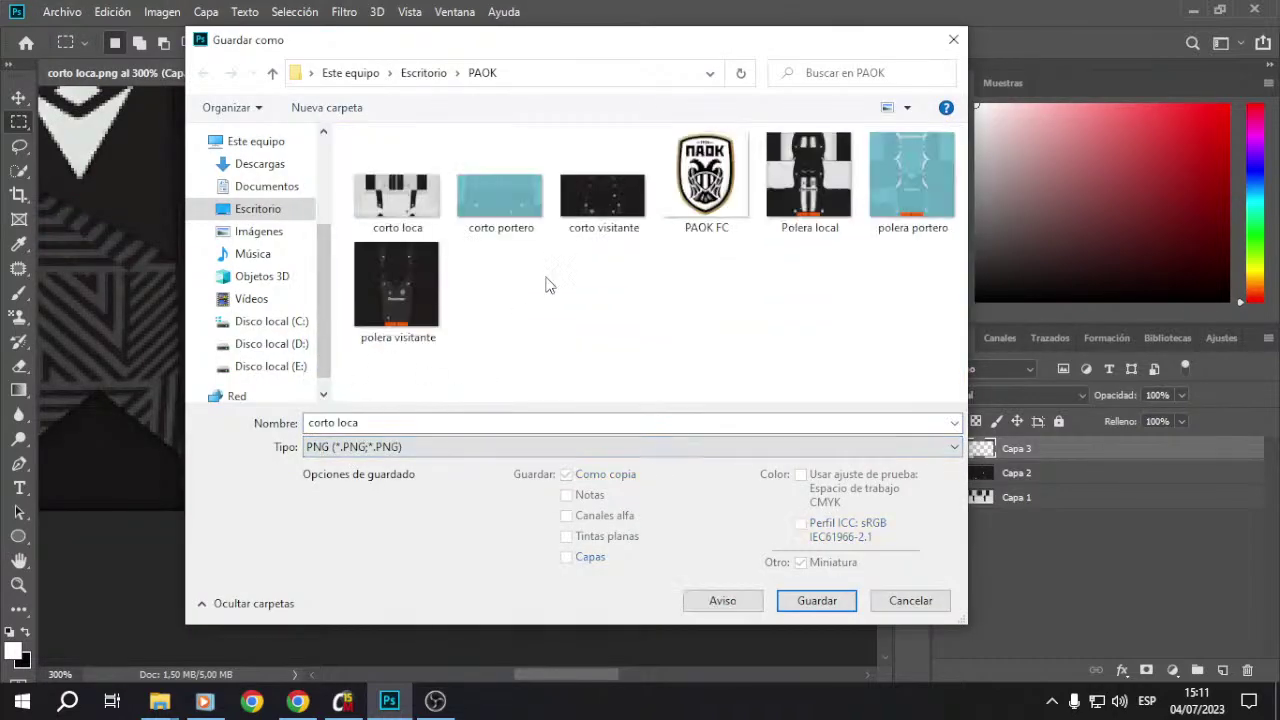
pyautogui.click(584, 190)
pyautogui.doubleClick(603, 193)
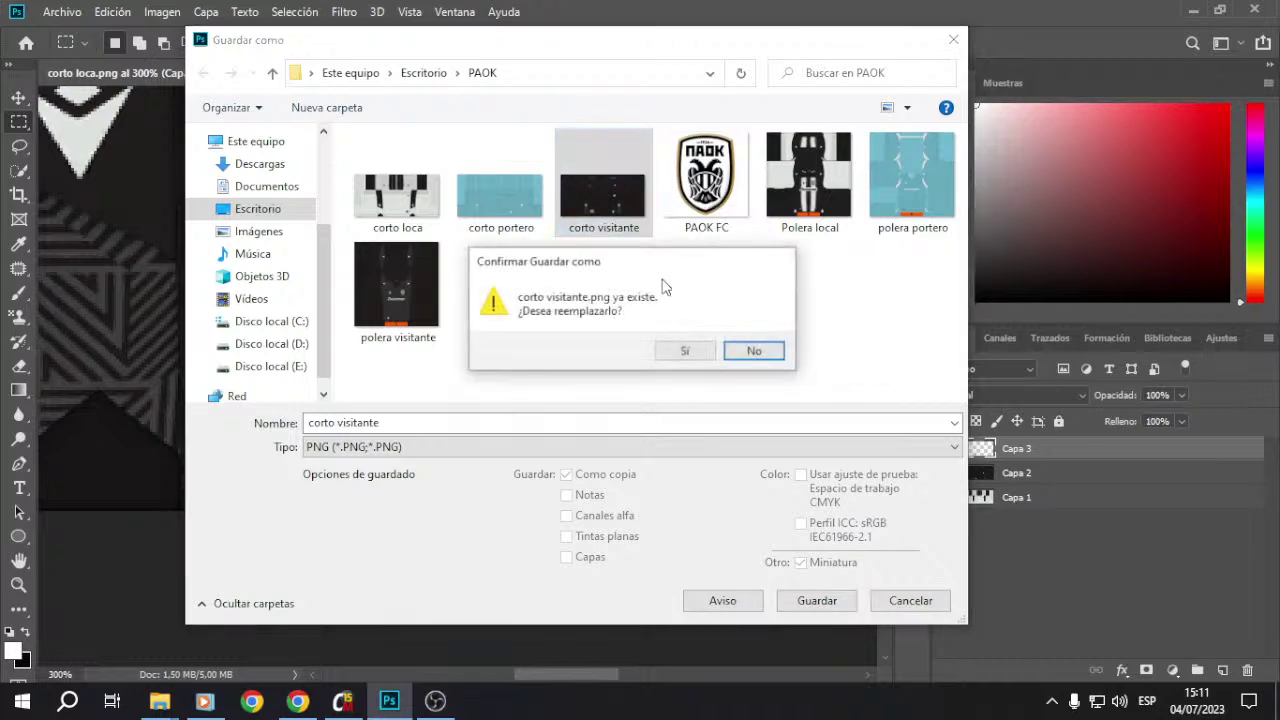
pyautogui.click(683, 349)
pyautogui.click(800, 197)
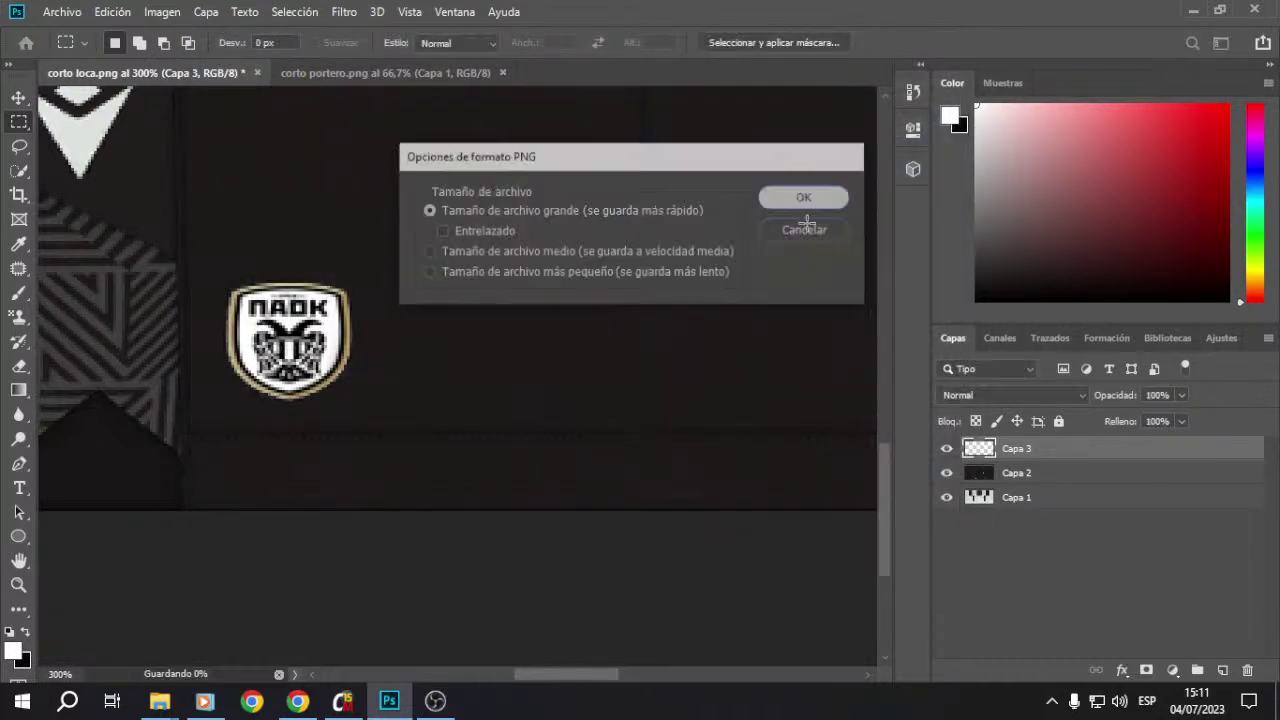
# Step: Hide the black shorts layer Capa 2 and save the white shorts as a PNG copy, replacing corto loca.png
pyautogui.click(948, 478)
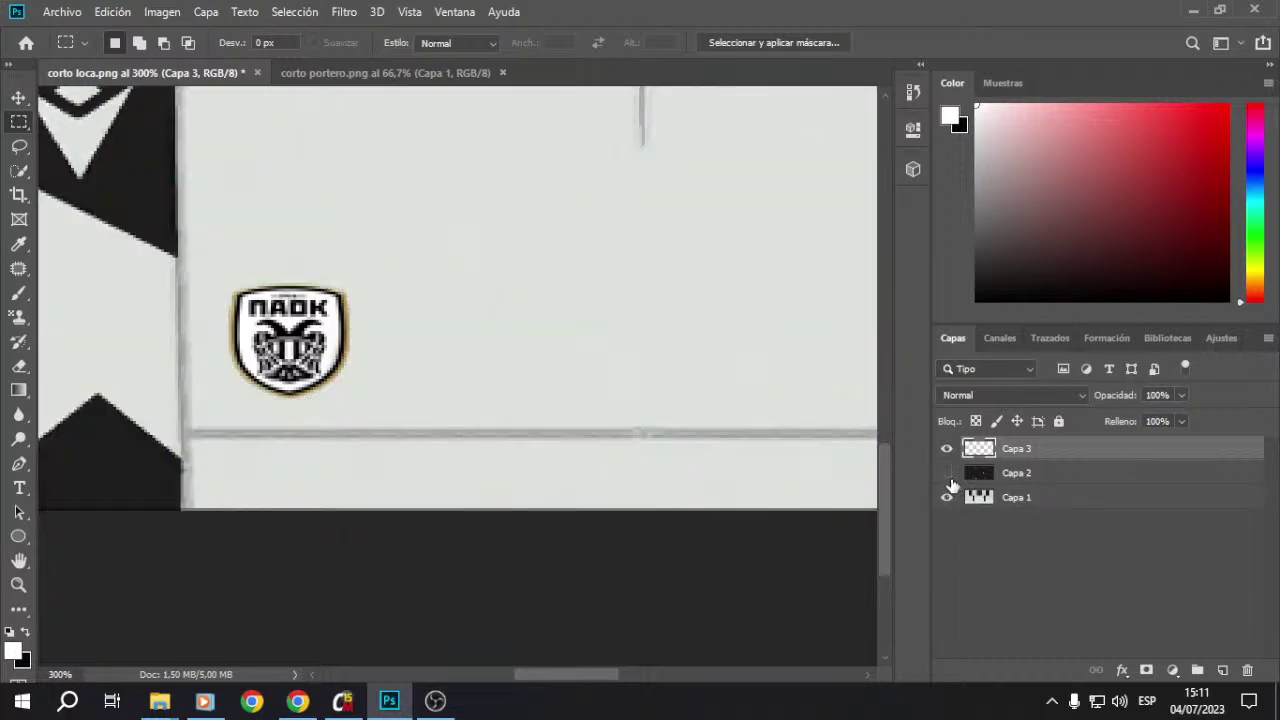
pyautogui.click(62, 11)
pyautogui.click(143, 231)
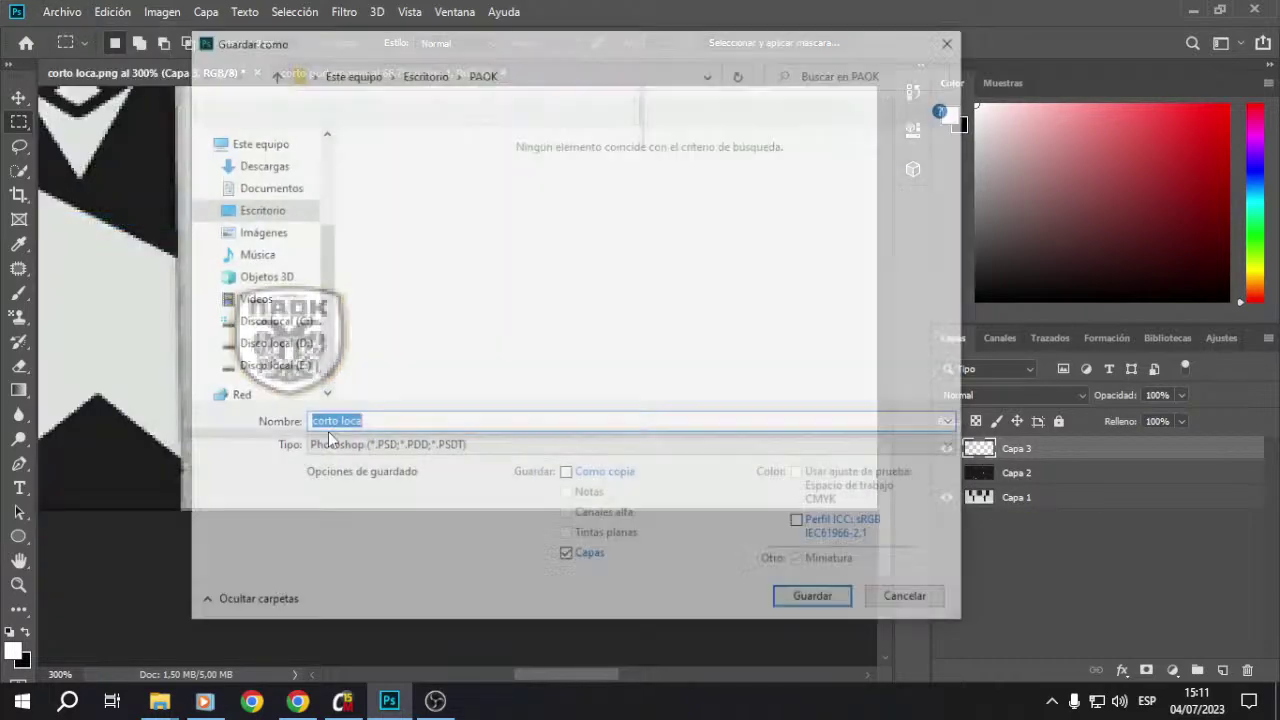
pyautogui.click(358, 447)
pyautogui.click(443, 352)
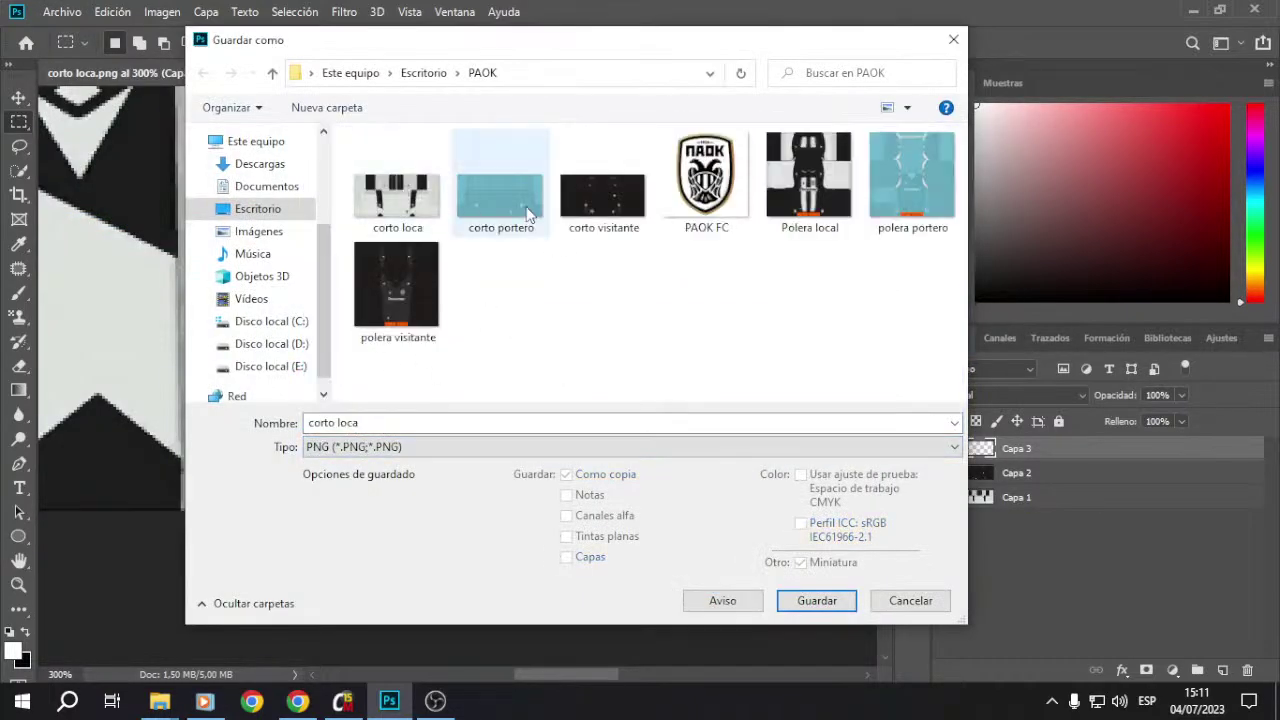
pyautogui.doubleClick(397, 195)
pyautogui.click(697, 348)
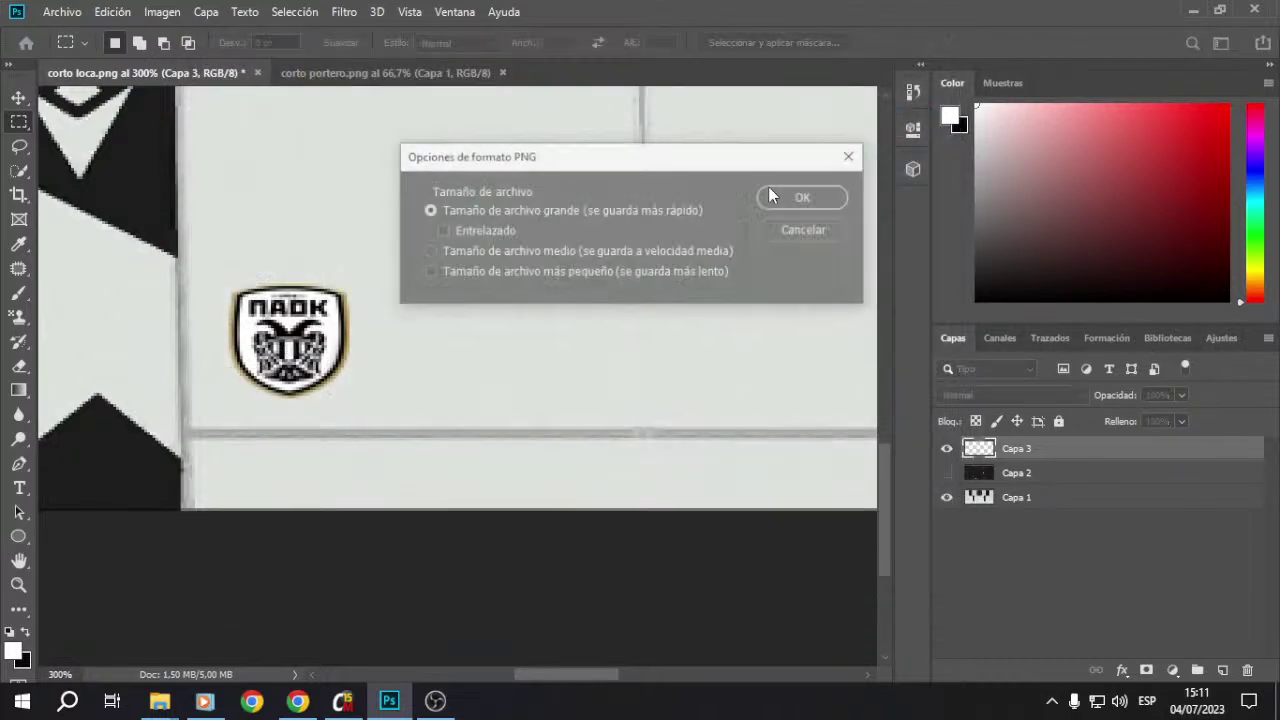
pyautogui.click(805, 197)
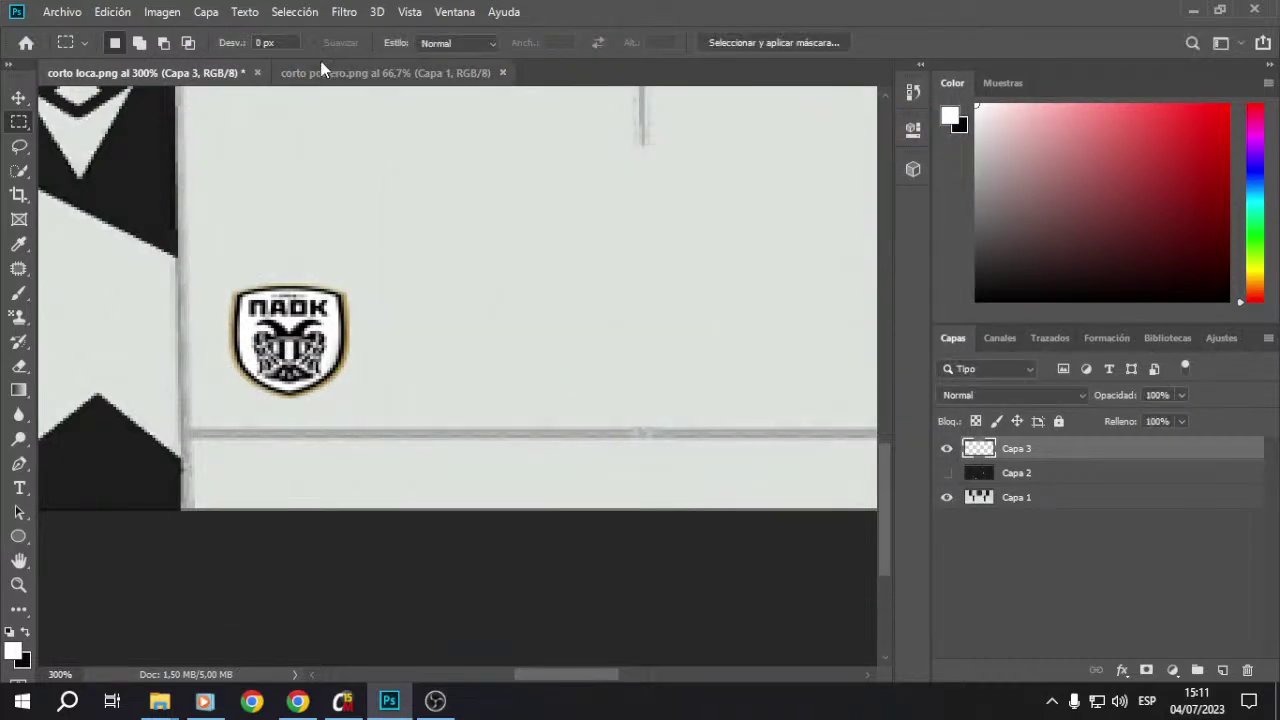
# Step: Copy the whole corto portero.png image and close its file
pyautogui.click(330, 72)
pyautogui.moveTo(134, 194); pyautogui.dragTo(845, 555)
pyautogui.click(113, 11)
pyautogui.click(380, 131)
pyautogui.click(502, 73)
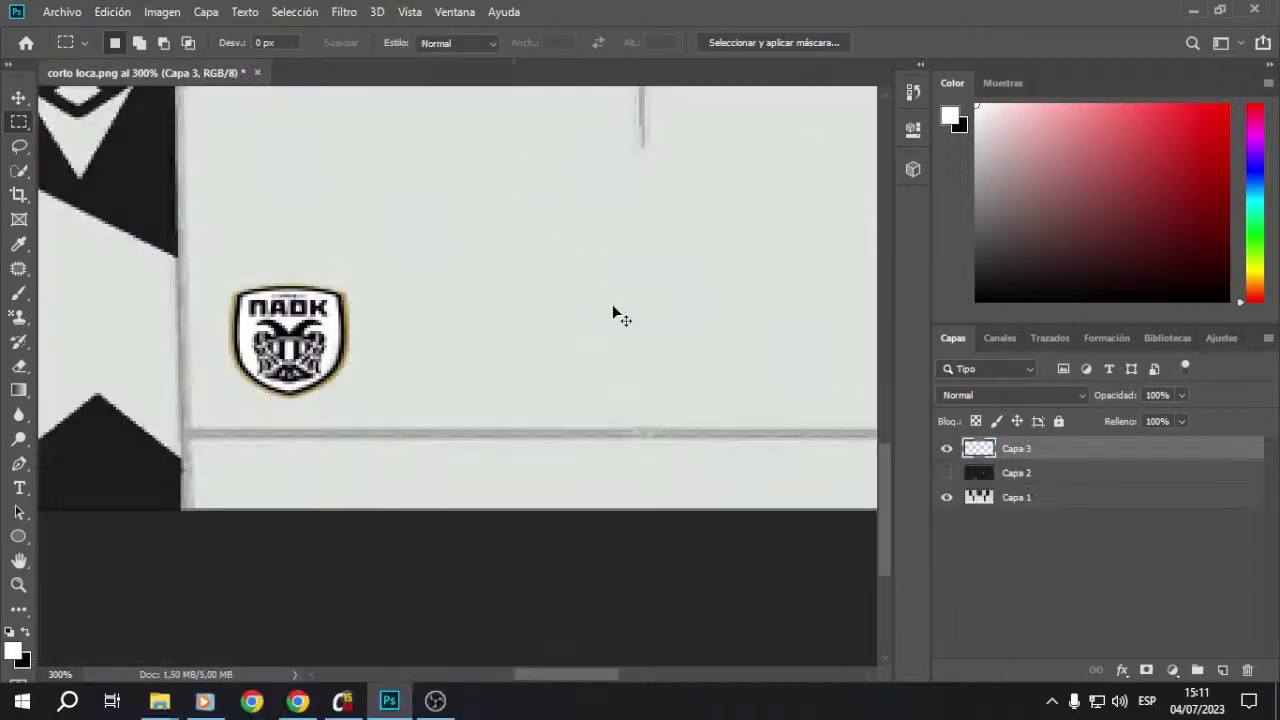
# Step: Paste the goalkeeper shorts texture into corto loca.png and place its layer directly beneath the crest layer Capa 3
pyautogui.hotkey('ctrl', 'v')
pyautogui.moveTo(1071, 465); pyautogui.dragTo(1066, 491)
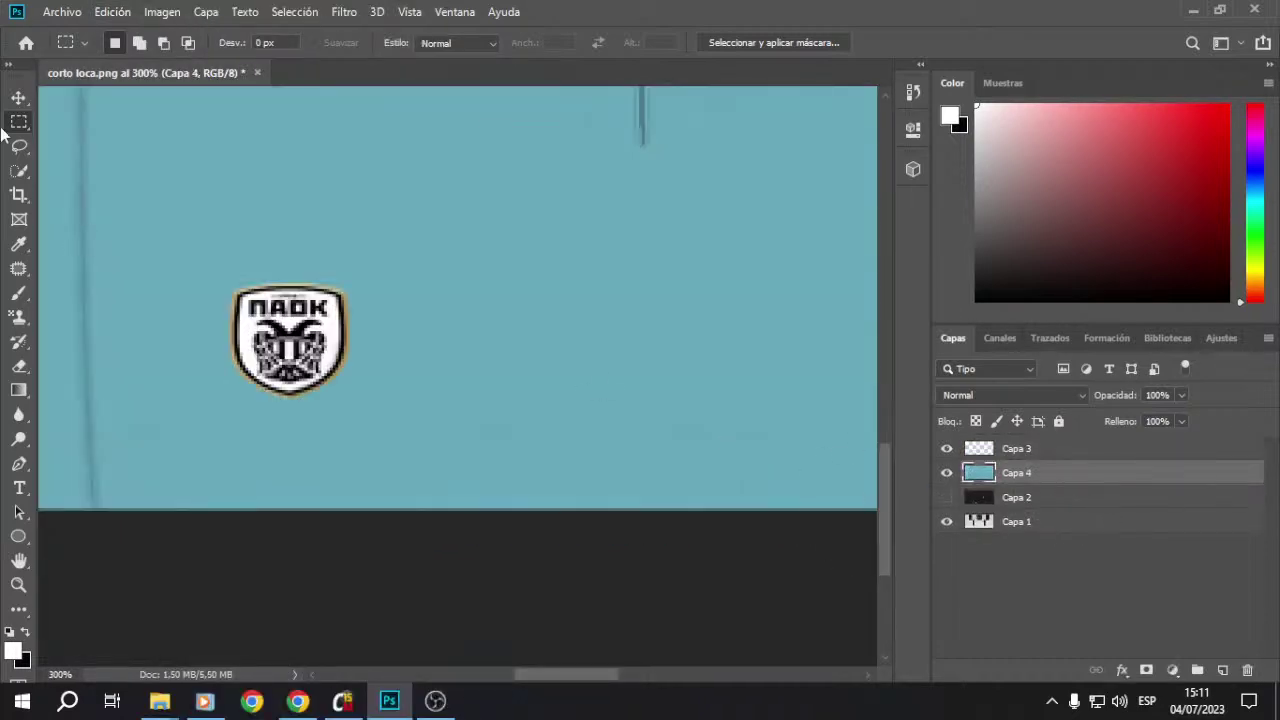
pyautogui.hotkey('ctrl', '0')
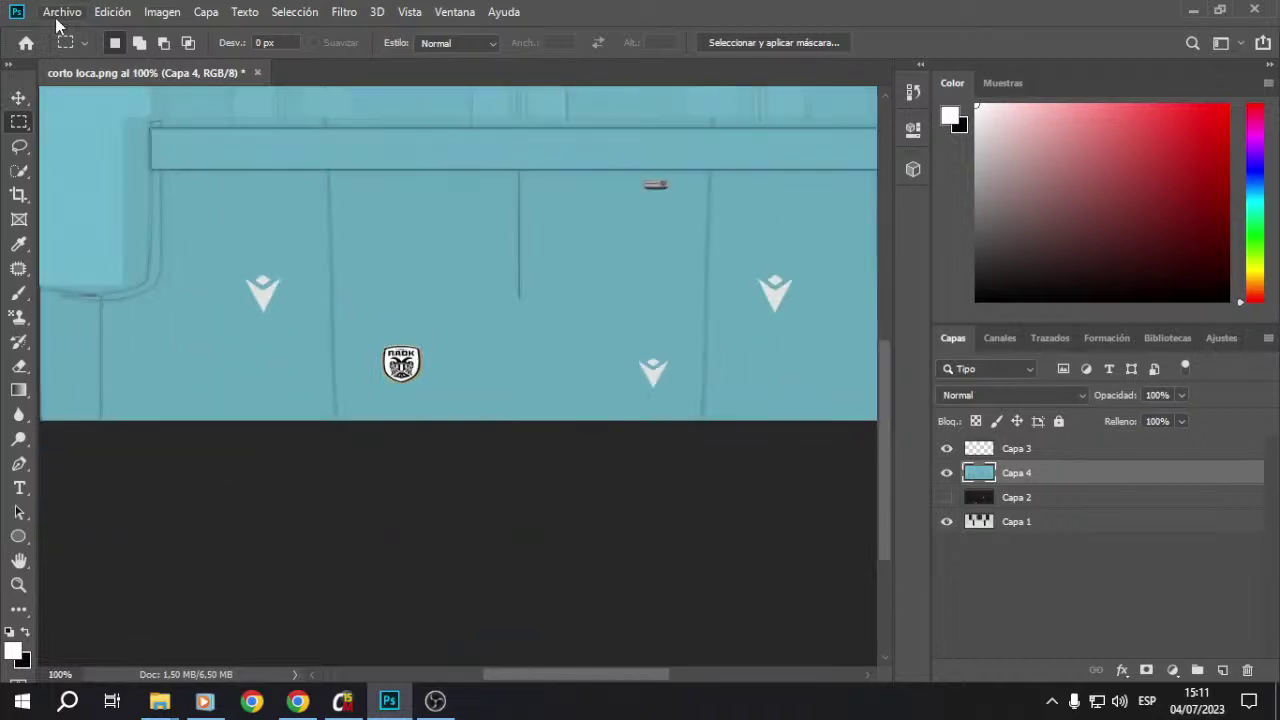
pyautogui.click(58, 14)
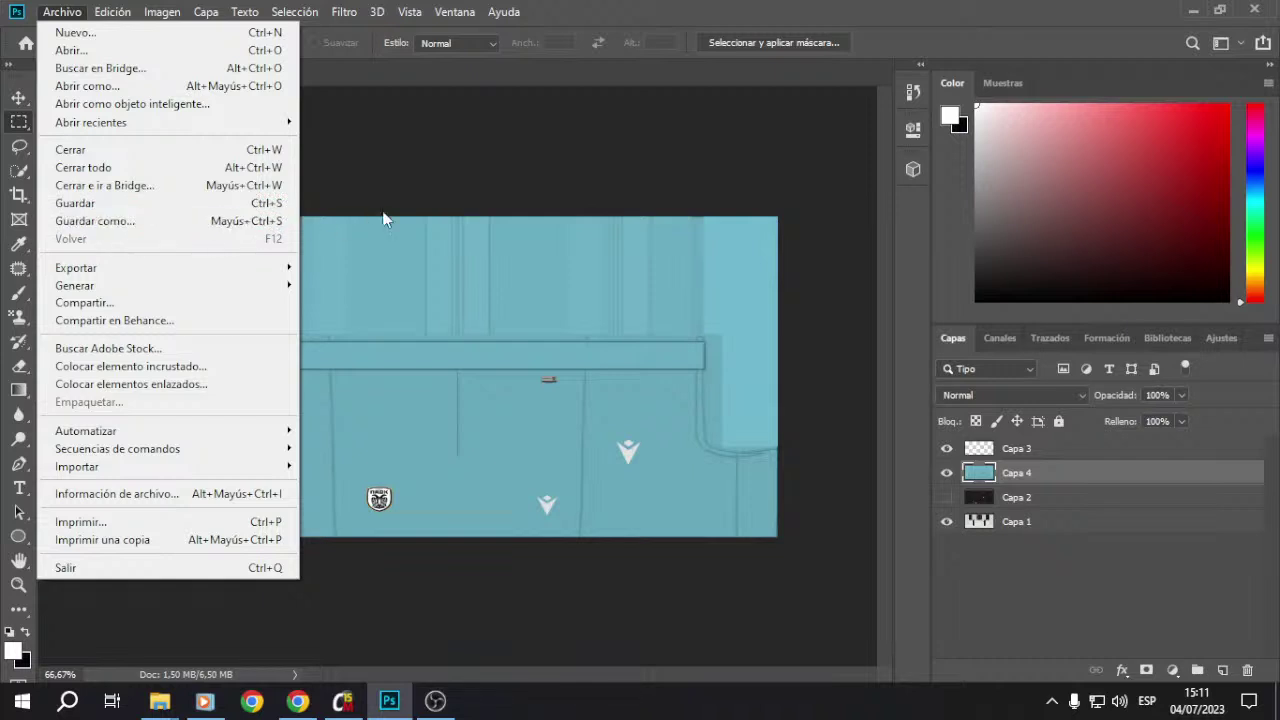
pyautogui.press('Escape')
# Step: Nudge the crest layer Capa 3 slightly down and to the left on the goalkeeper shorts
pyautogui.click(19, 97)
pyautogui.click(998, 452)
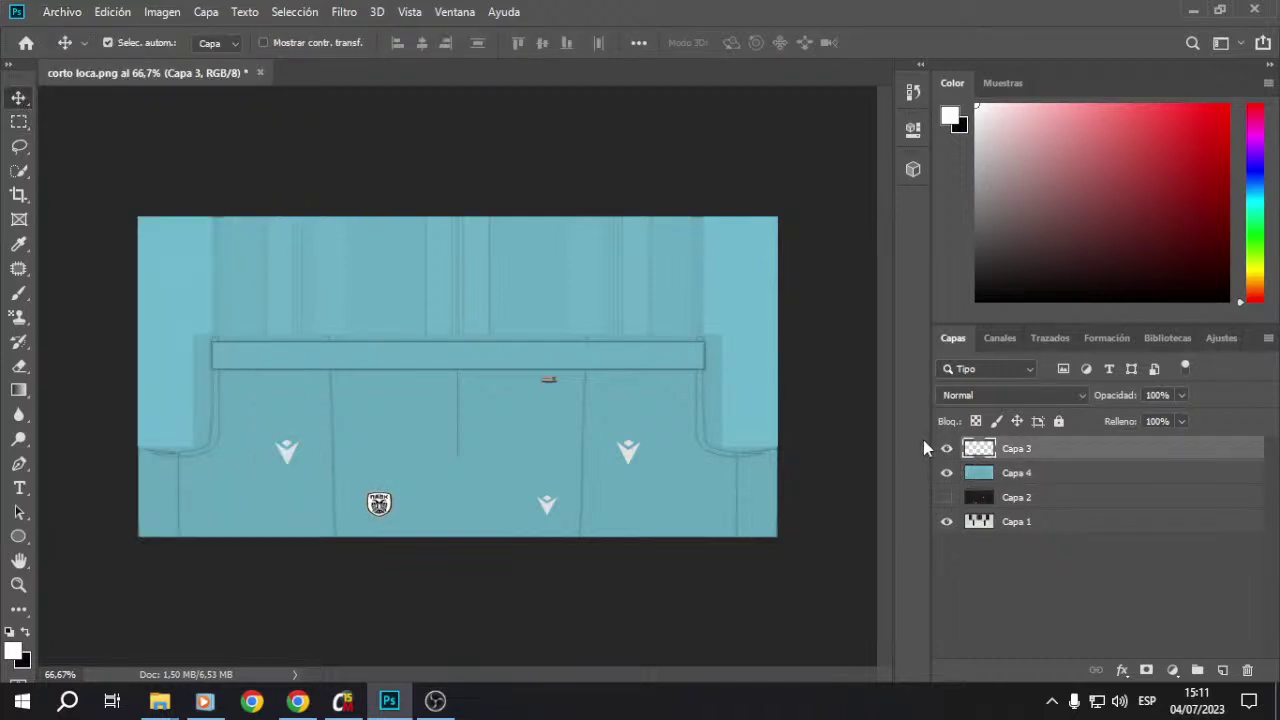
pyautogui.press('Left')
pyautogui.press('Left')
pyautogui.press('Left')
pyautogui.press('Left')
pyautogui.press('Left')
pyautogui.press('Left')
pyautogui.press('Left')
pyautogui.press('Left')
pyautogui.press('Left')
pyautogui.press('Left')
# Step: Save the blue goalkeeper shorts with the crest as a PNG copy, replacing corto portero.png in the PAOK folder
pyautogui.click(61, 12)
pyautogui.click(152, 222)
pyautogui.click(347, 447)
pyautogui.click(342, 360)
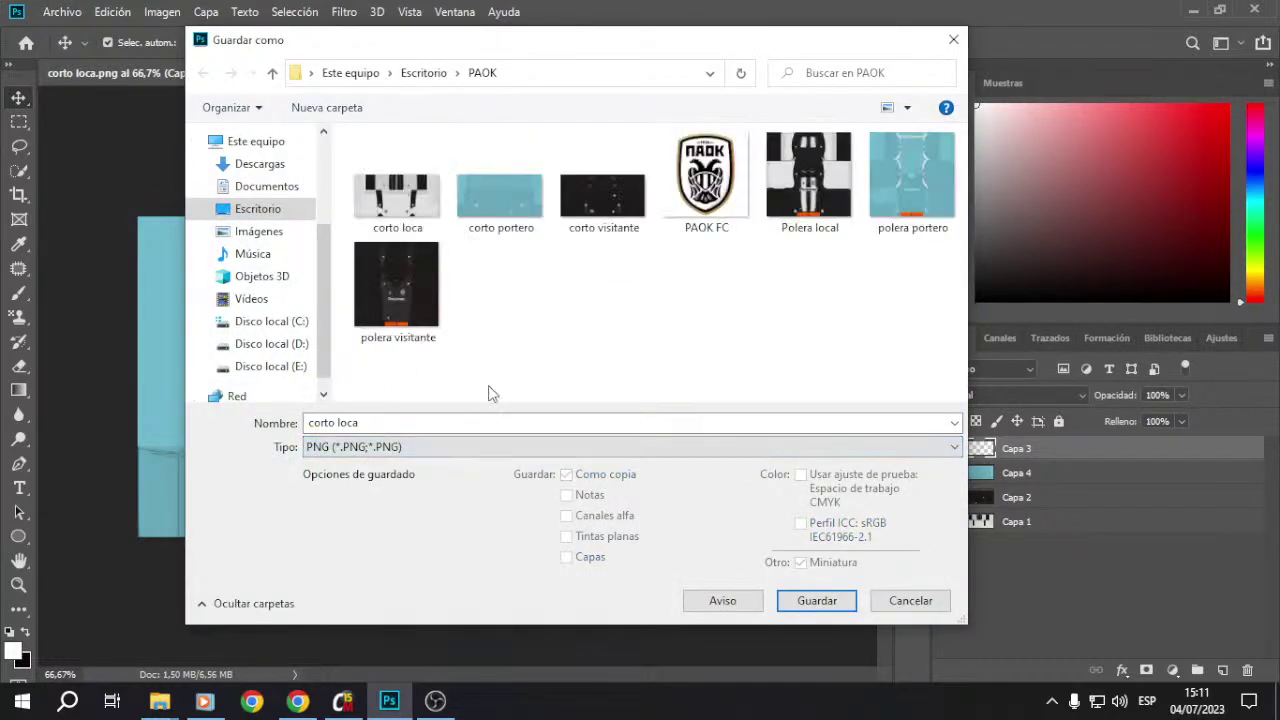
pyautogui.click(466, 196)
pyautogui.doubleClick(492, 188)
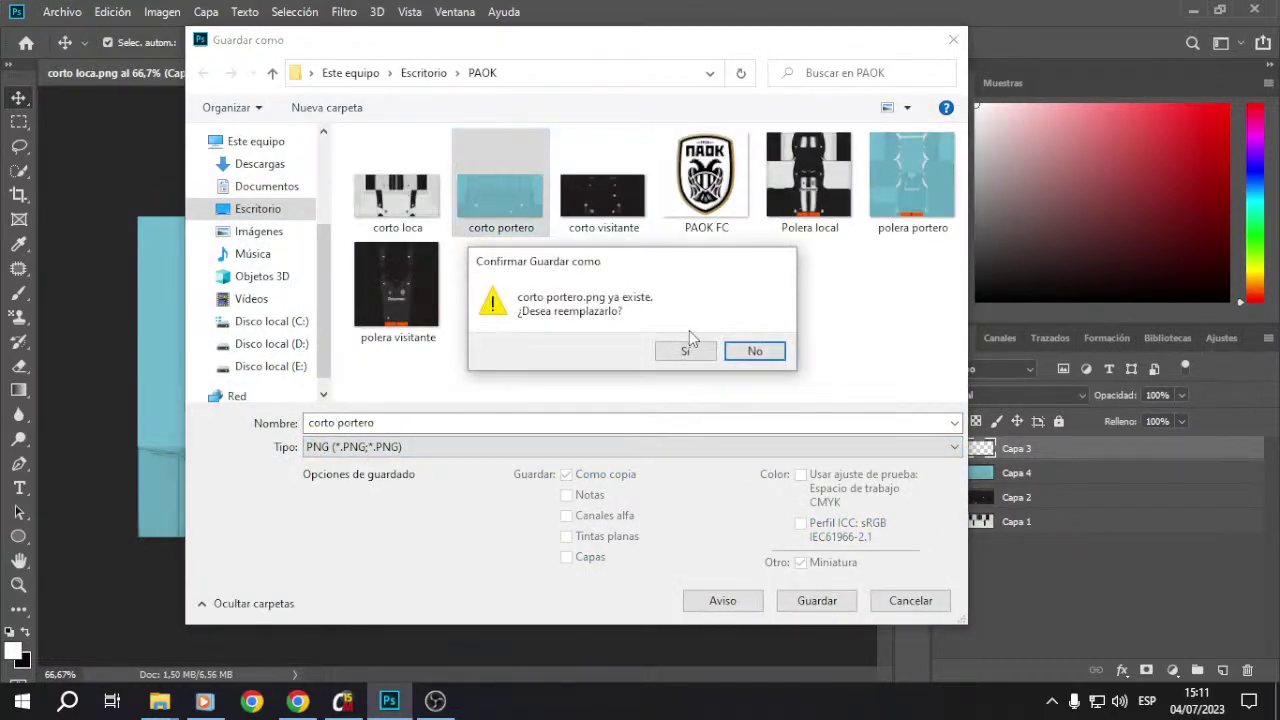
pyautogui.click(690, 345)
pyautogui.click(806, 197)
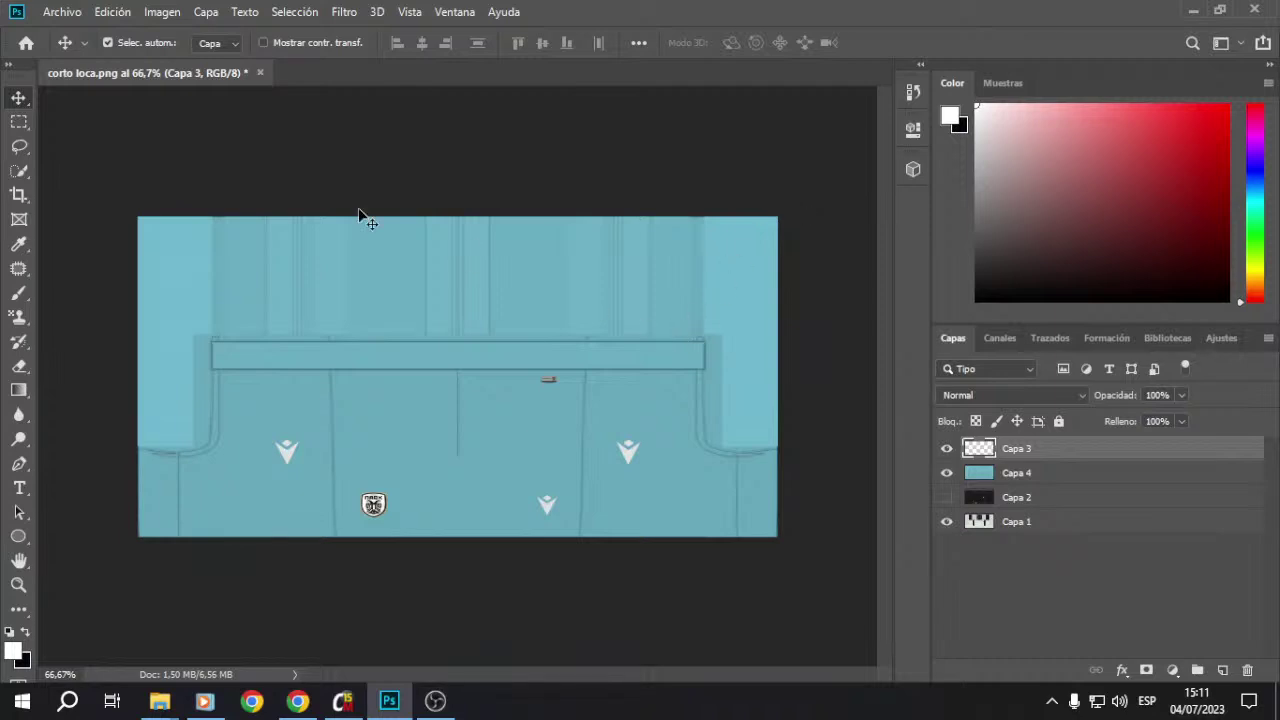
# Step: Close the layered corto loca.png document without saving its changes
pyautogui.click(66, 17)
pyautogui.click(520, 167)
pyautogui.click(260, 73)
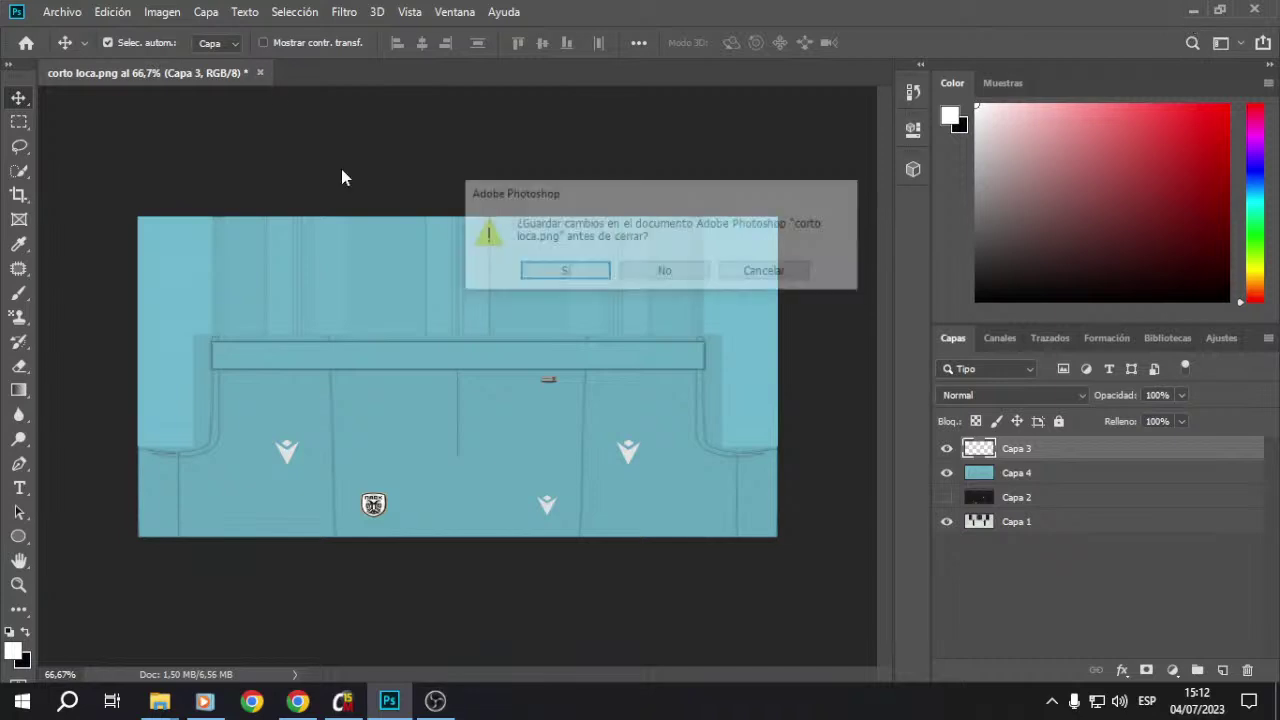
pyautogui.click(663, 272)
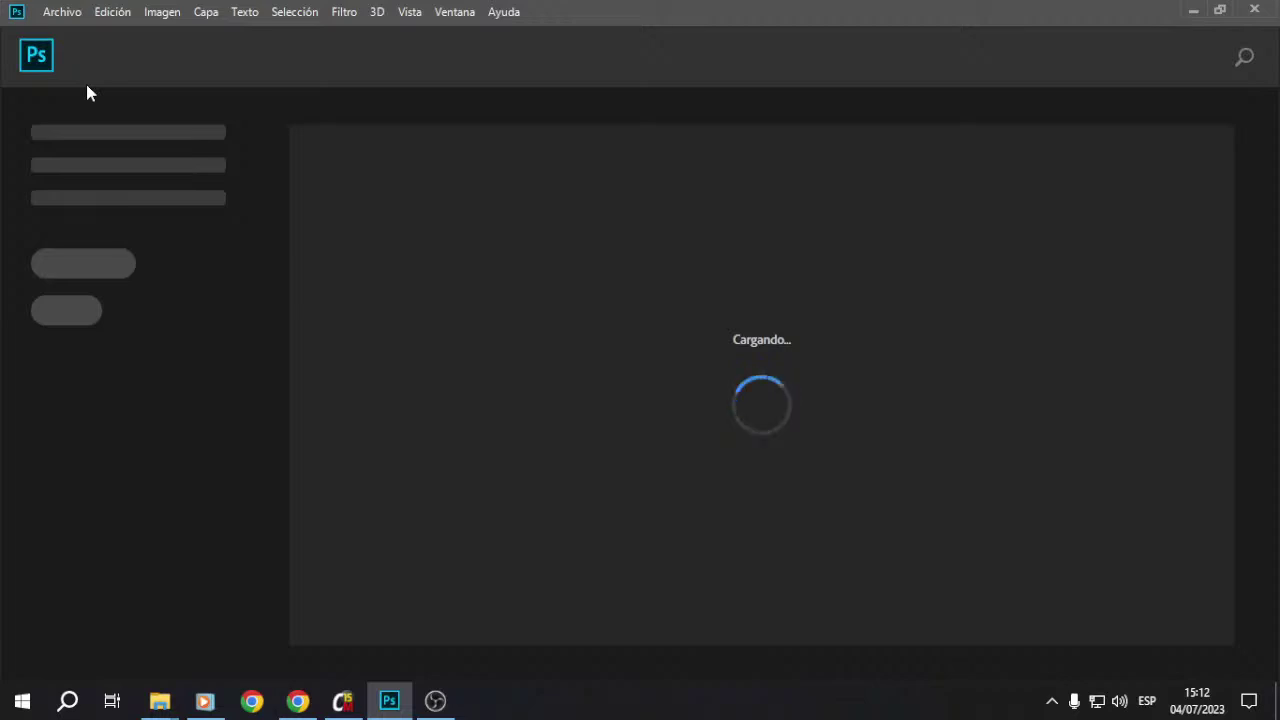
pyautogui.click(62, 12)
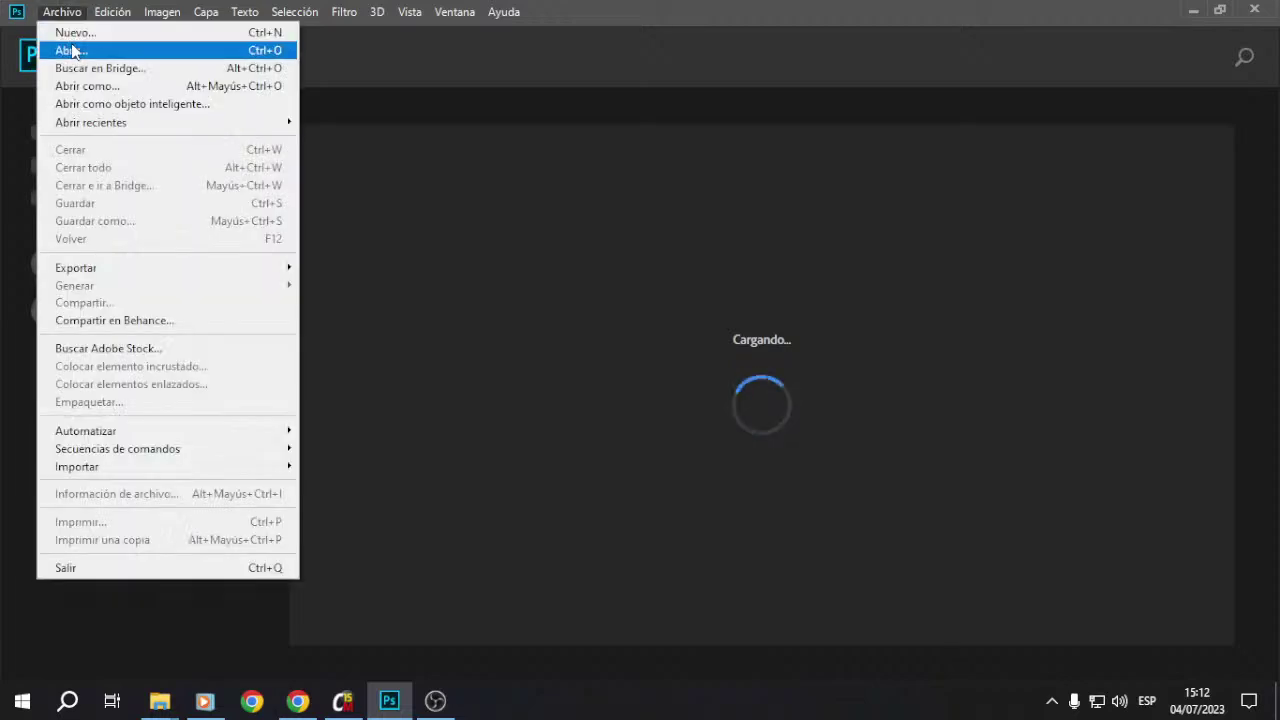
pyautogui.click(70, 50)
pyautogui.click(273, 266)
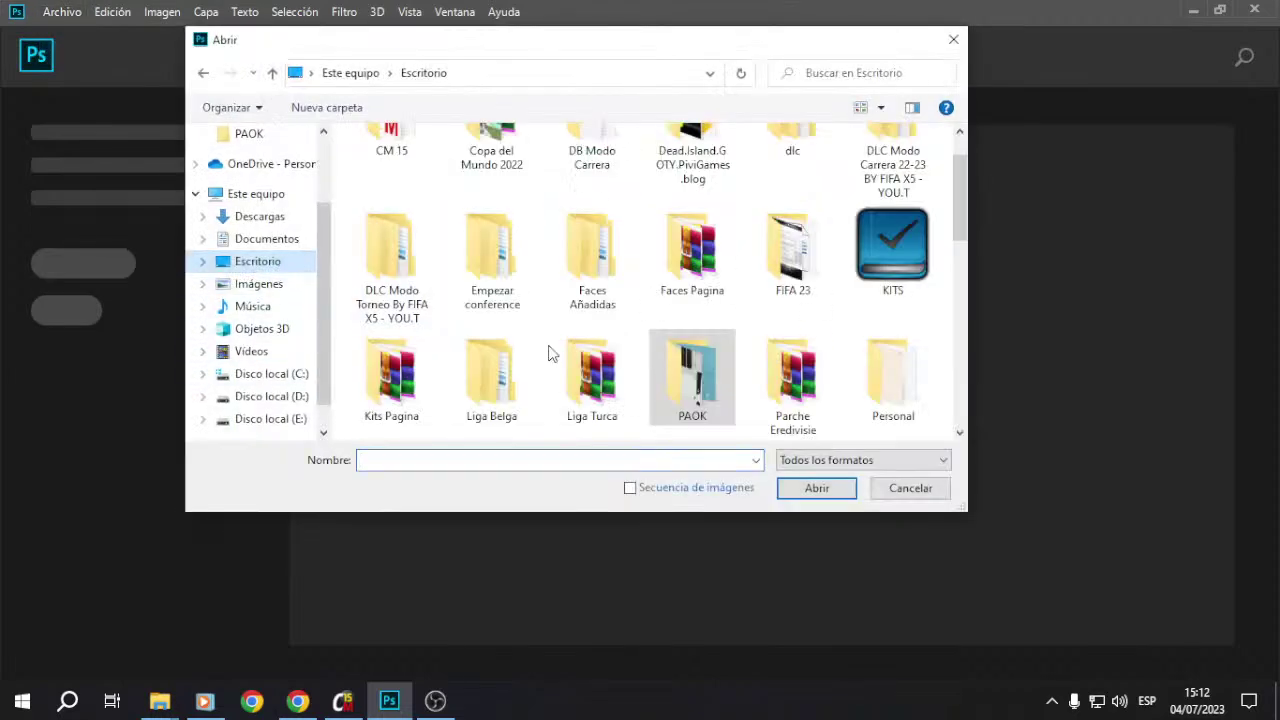
pyautogui.scroll(-1, 690, 380)
pyautogui.doubleClick(867, 276)
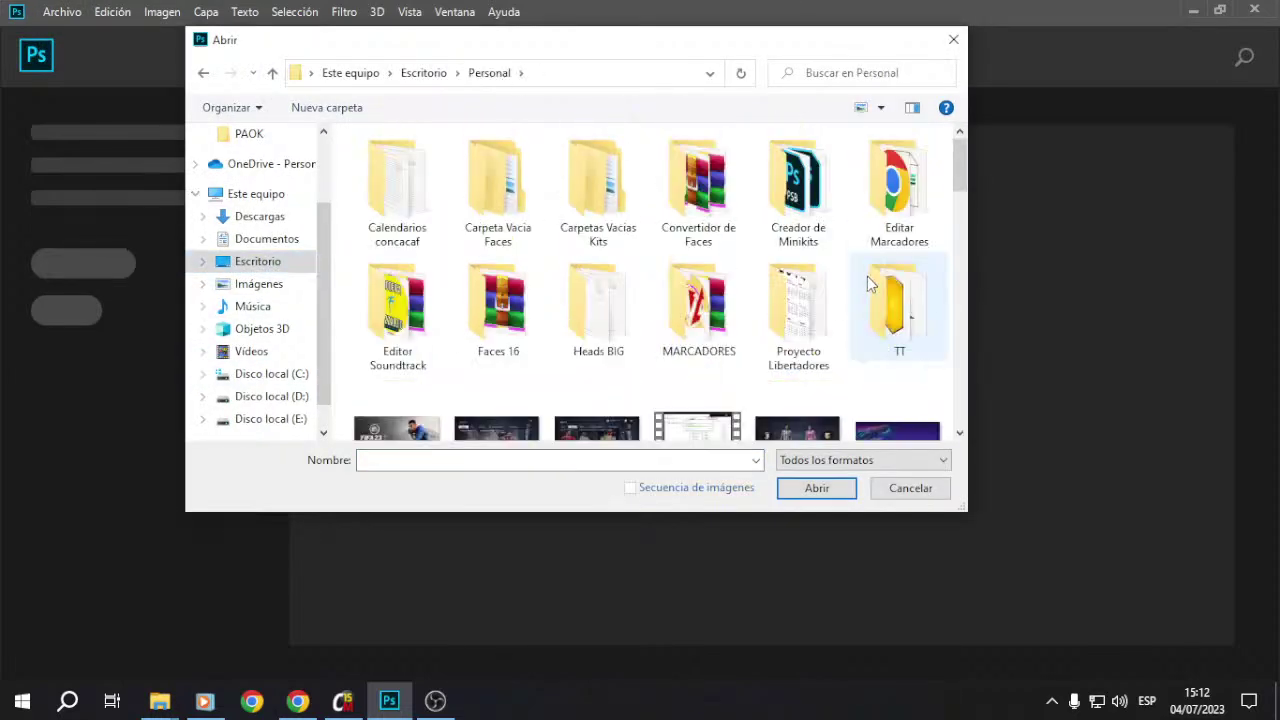
pyautogui.click(953, 40)
# Step: Switch to the PAOK folder in File Explorer and open Polera local.png in the image viewer to check the home shirt
pyautogui.click(1200, 10)
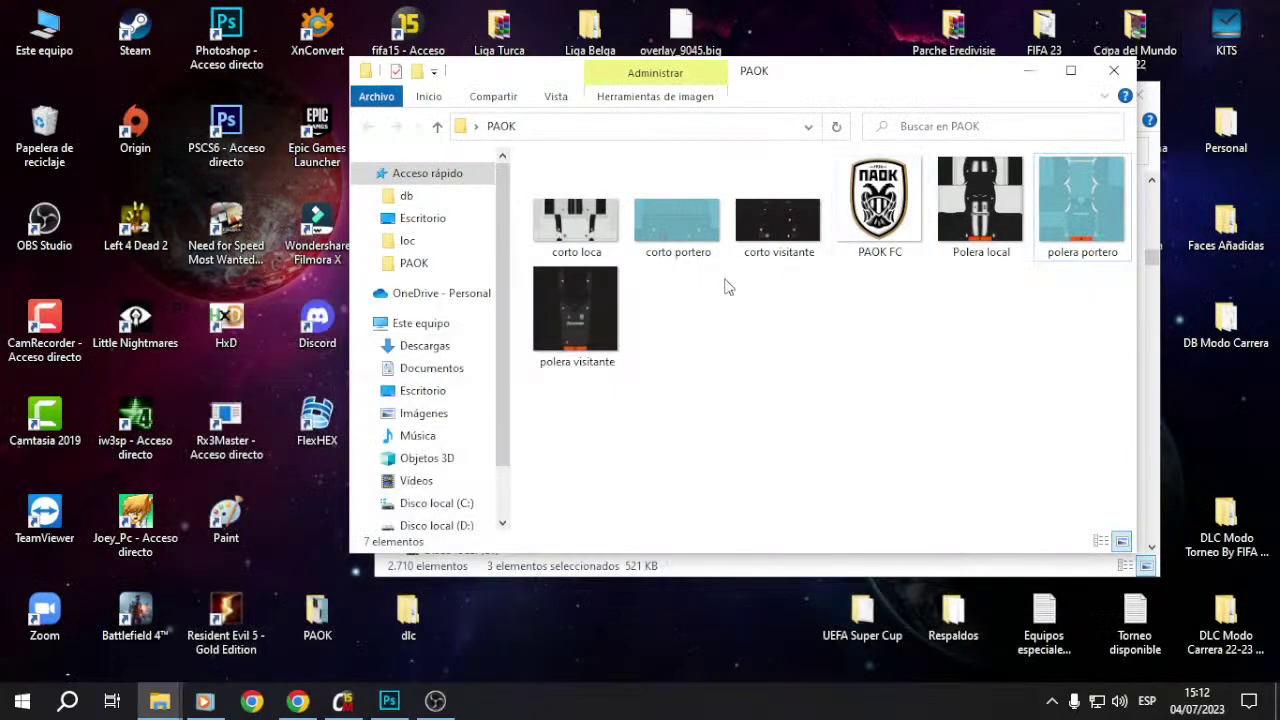
pyautogui.click(962, 214)
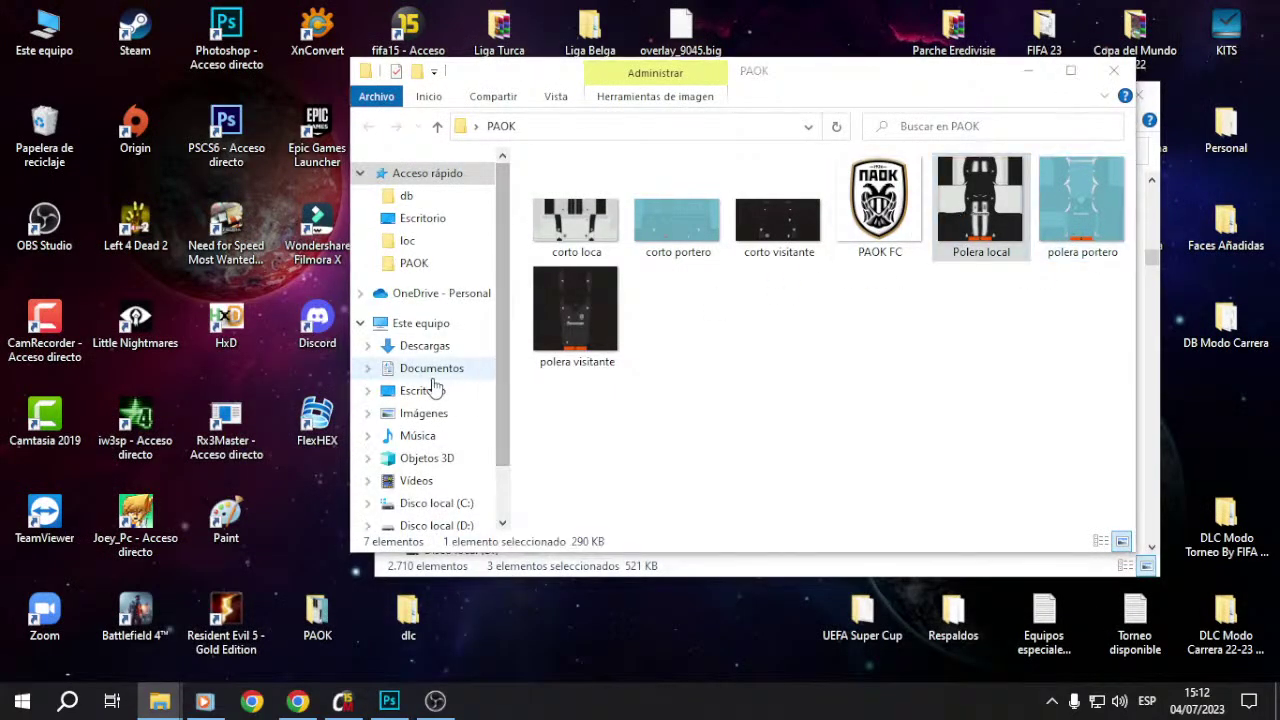
pyautogui.press('Return')
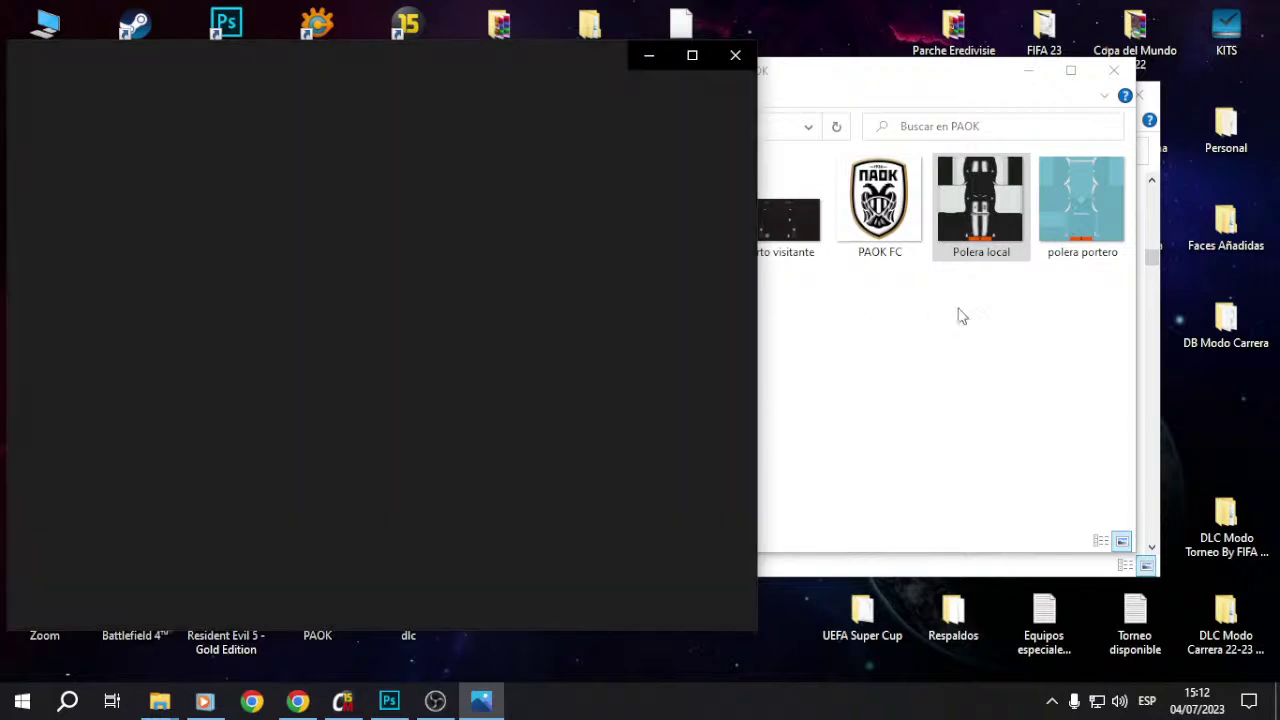
pyautogui.doubleClick(871, 77)
pyautogui.doubleClick(918, 10)
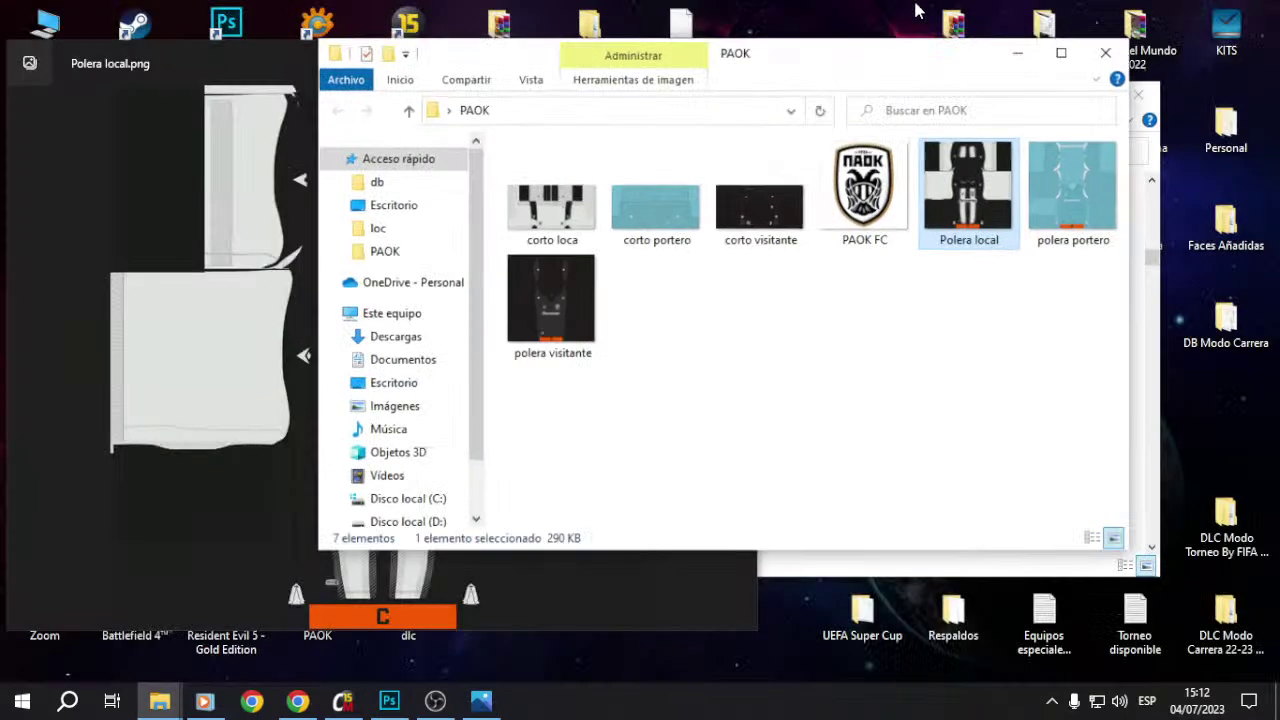
# Step: Examine the crest and collar areas on PAOK's home, goalkeeper and away shirt textures, and close the image viewer
pyautogui.click(129, 397)
pyautogui.scroll(2, 390, 372)
pyautogui.scroll(4, 390, 372)
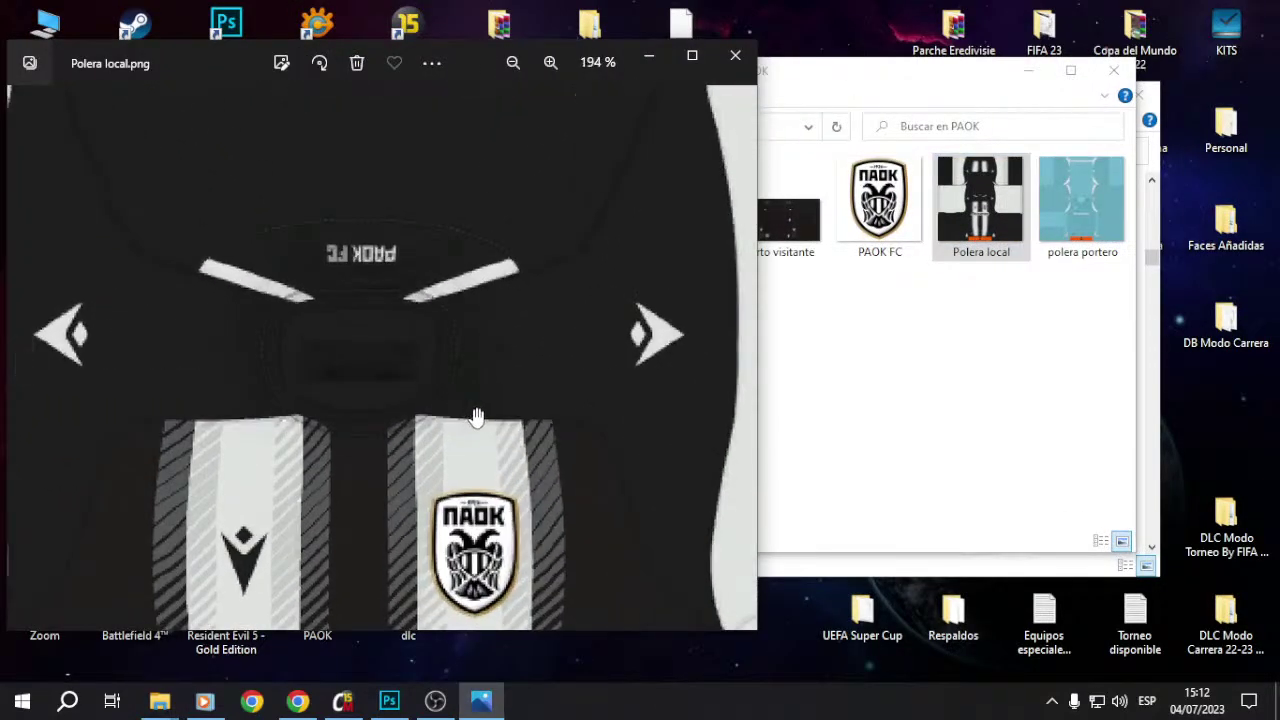
pyautogui.scroll(-5, 477, 416)
pyautogui.click(740, 362)
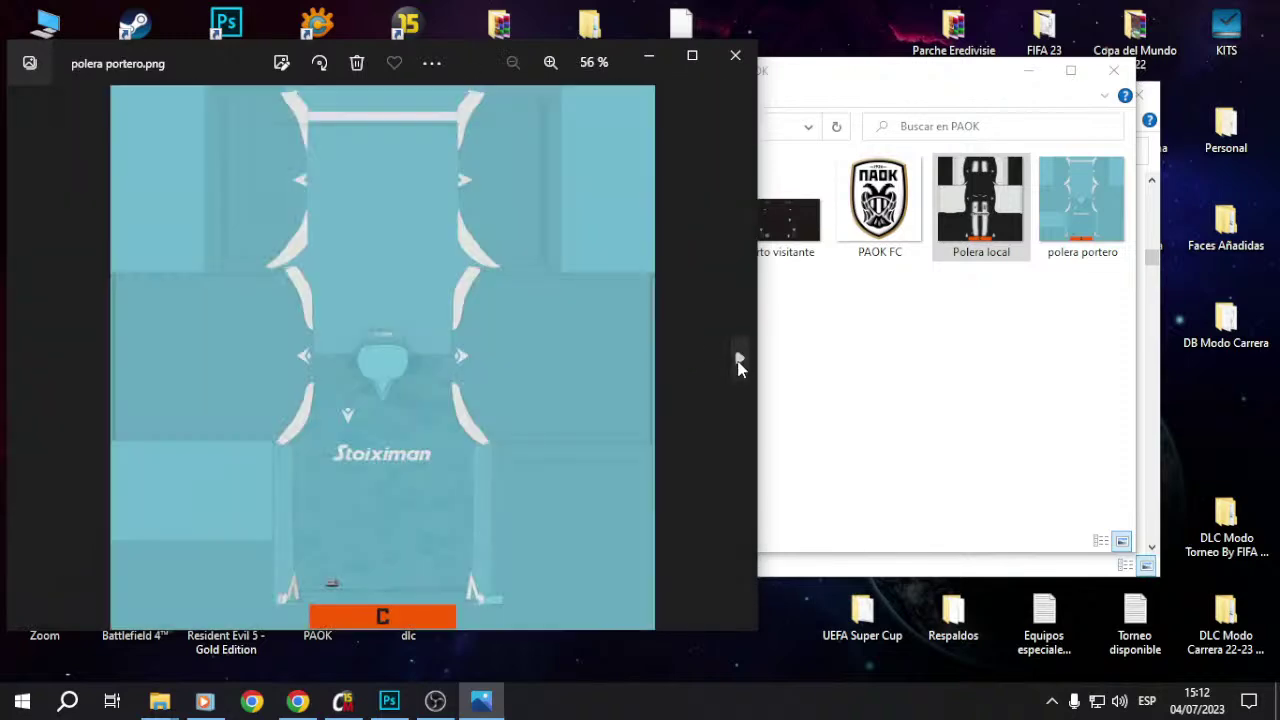
pyautogui.scroll(4, 350, 391)
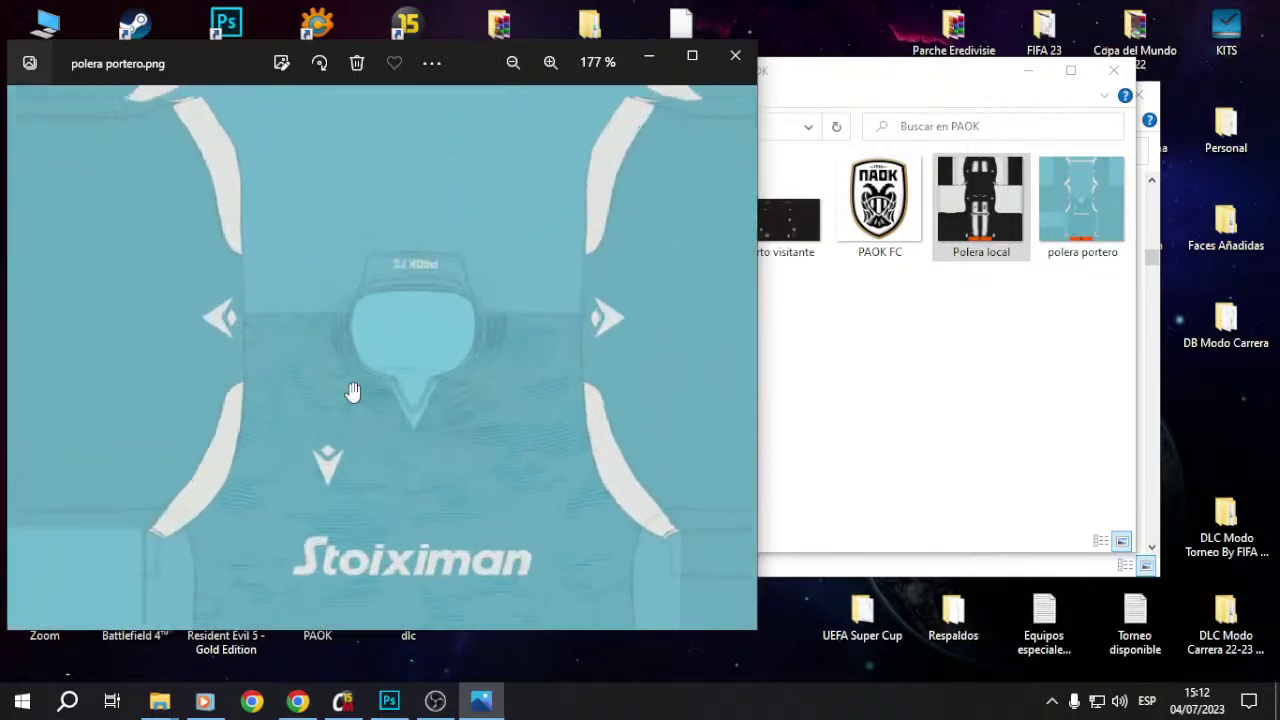
pyautogui.scroll(-3, 353, 392)
pyautogui.scroll(-2, 353, 392)
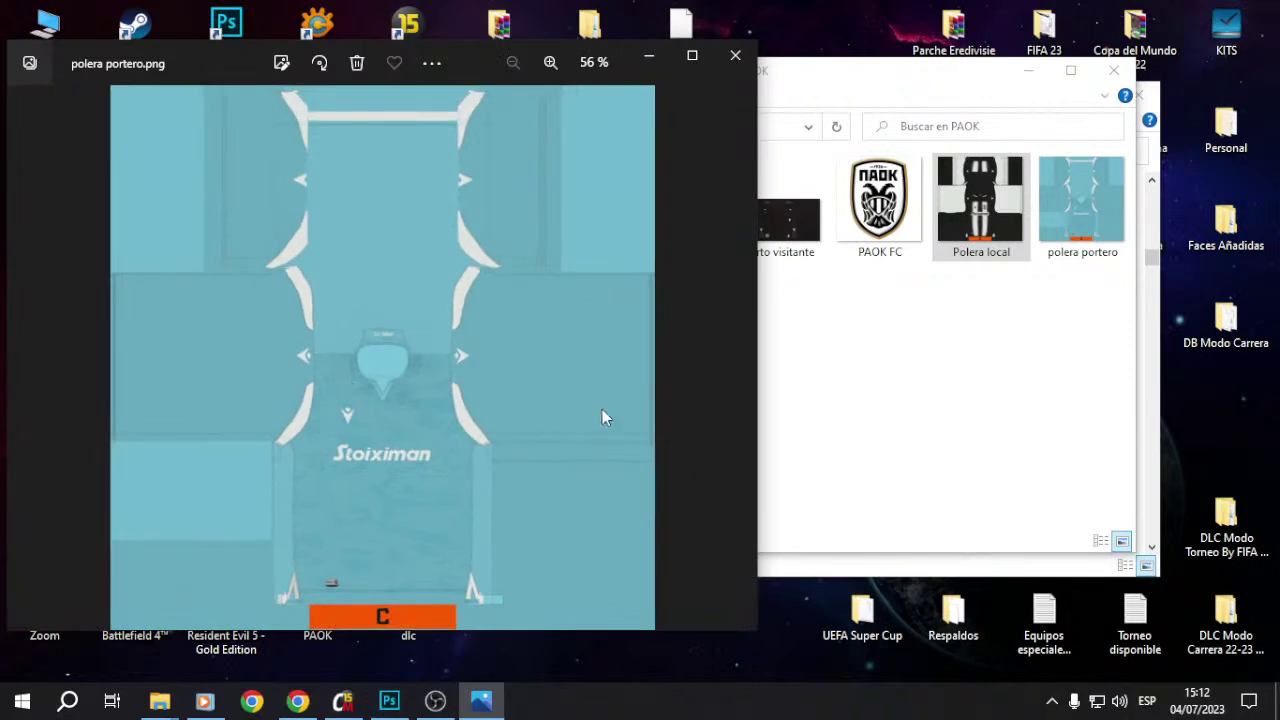
pyautogui.click(742, 362)
pyautogui.scroll(3, 426, 386)
pyautogui.scroll(-3, 426, 386)
pyautogui.click(735, 55)
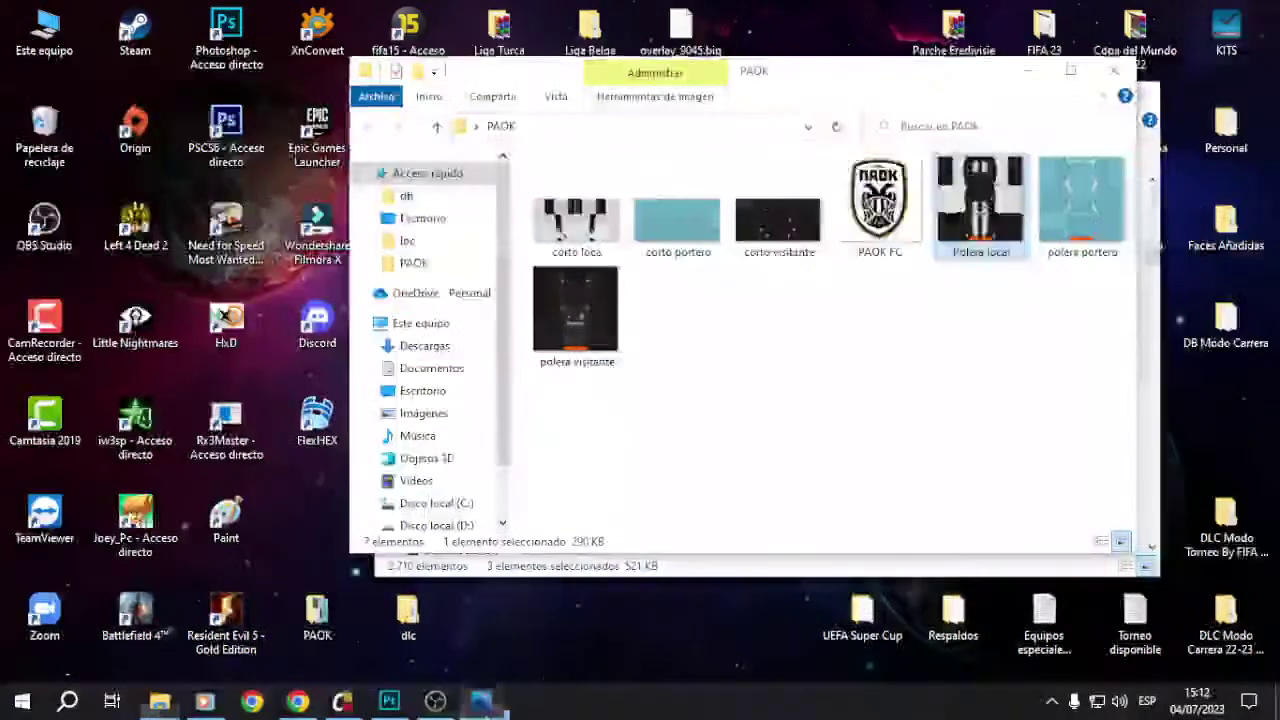
# Step: Switch to Chrome and open the PAOK store page of the blue PAOK FC GK Jersey 21-22 from the image results
pyautogui.click(298, 701)
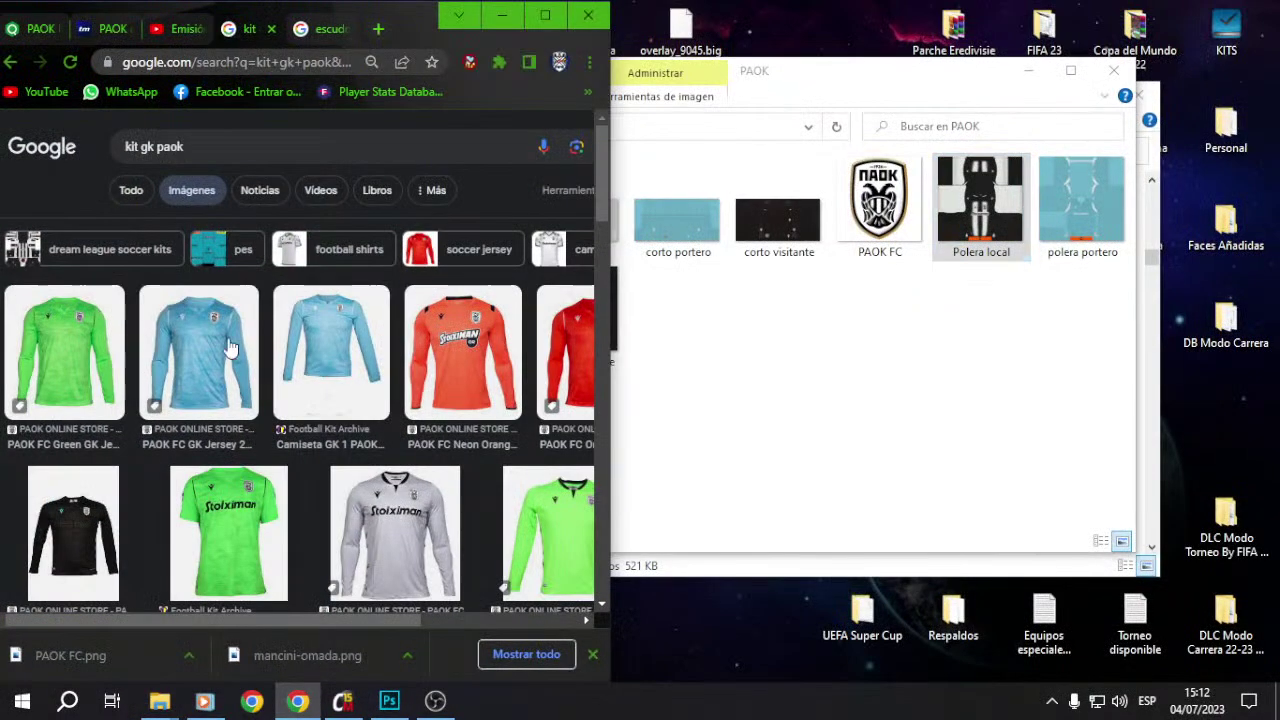
pyautogui.click(174, 340)
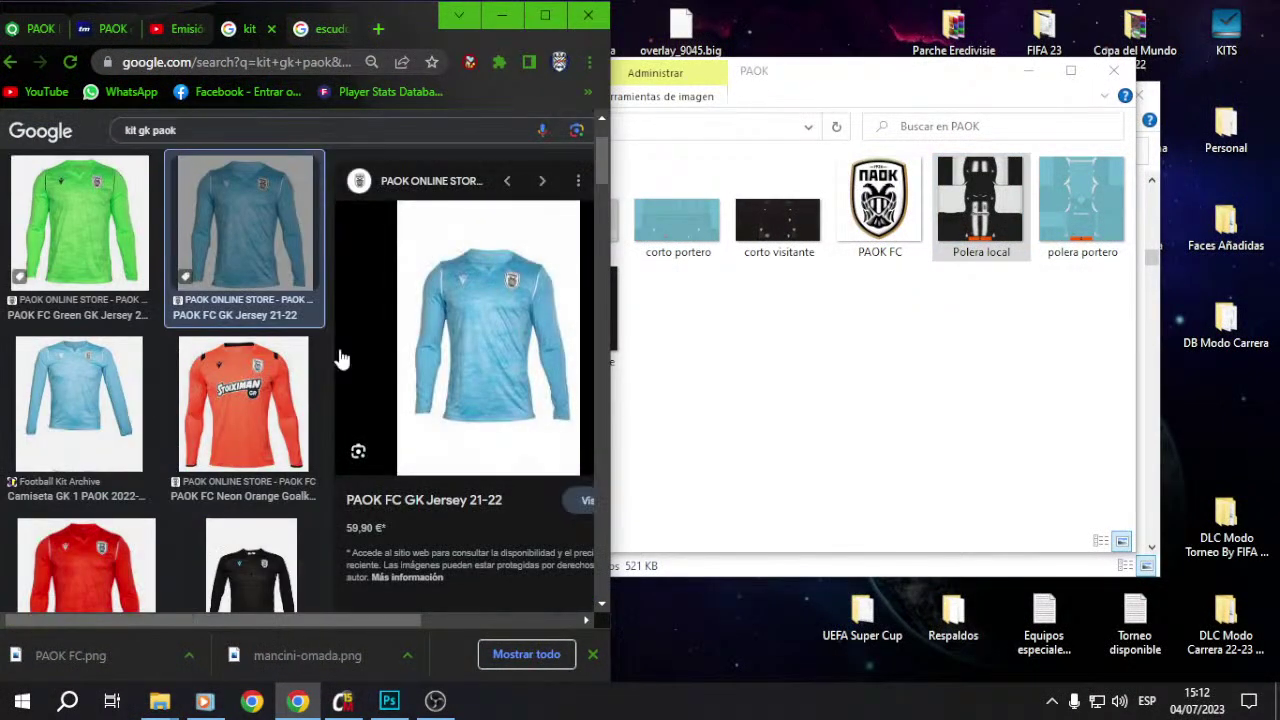
pyautogui.click(490, 280)
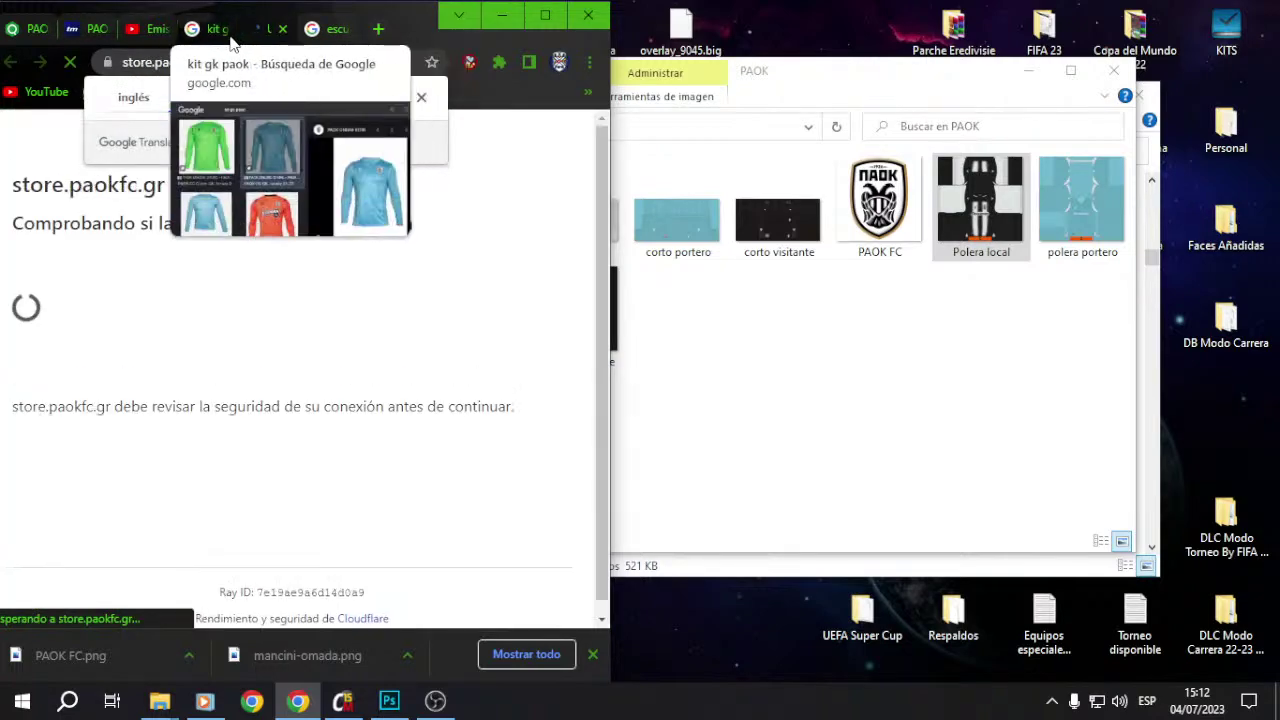
# Step: Switch to Creation Master 15, browse the available collar types in the kit editor, and minimize the program
pyautogui.click(343, 700)
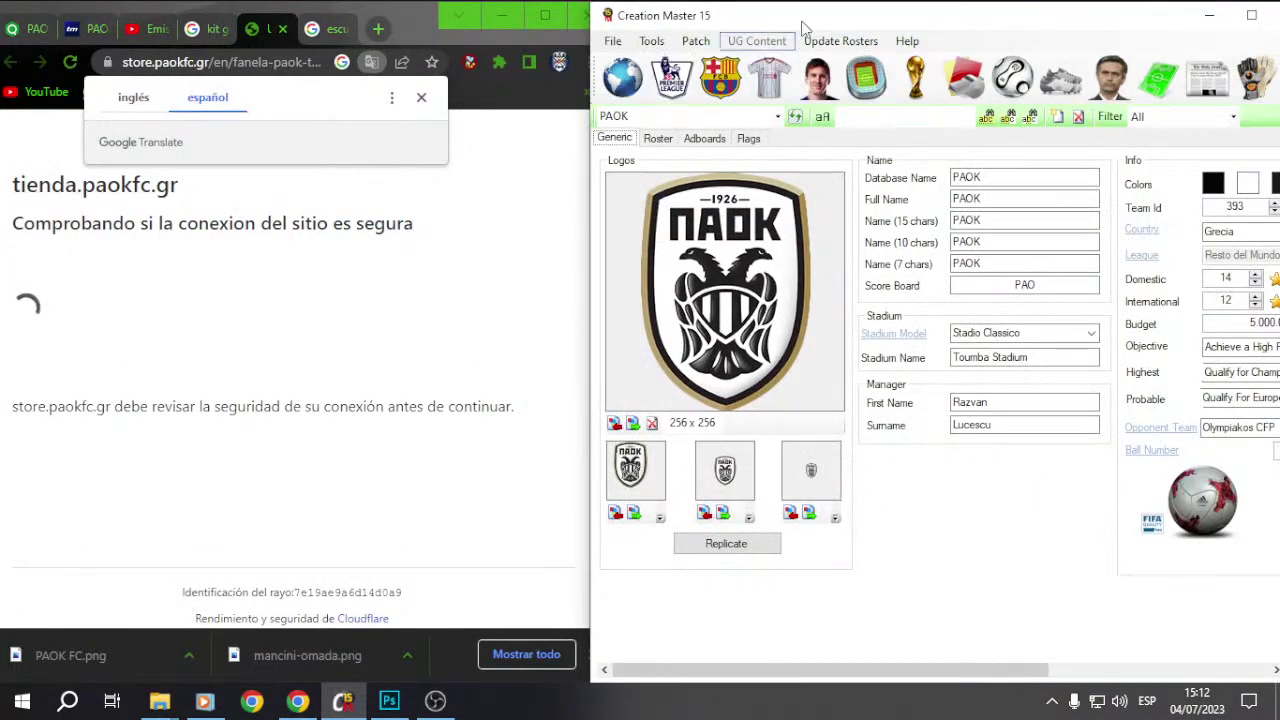
pyautogui.doubleClick(803, 14)
pyautogui.click(178, 68)
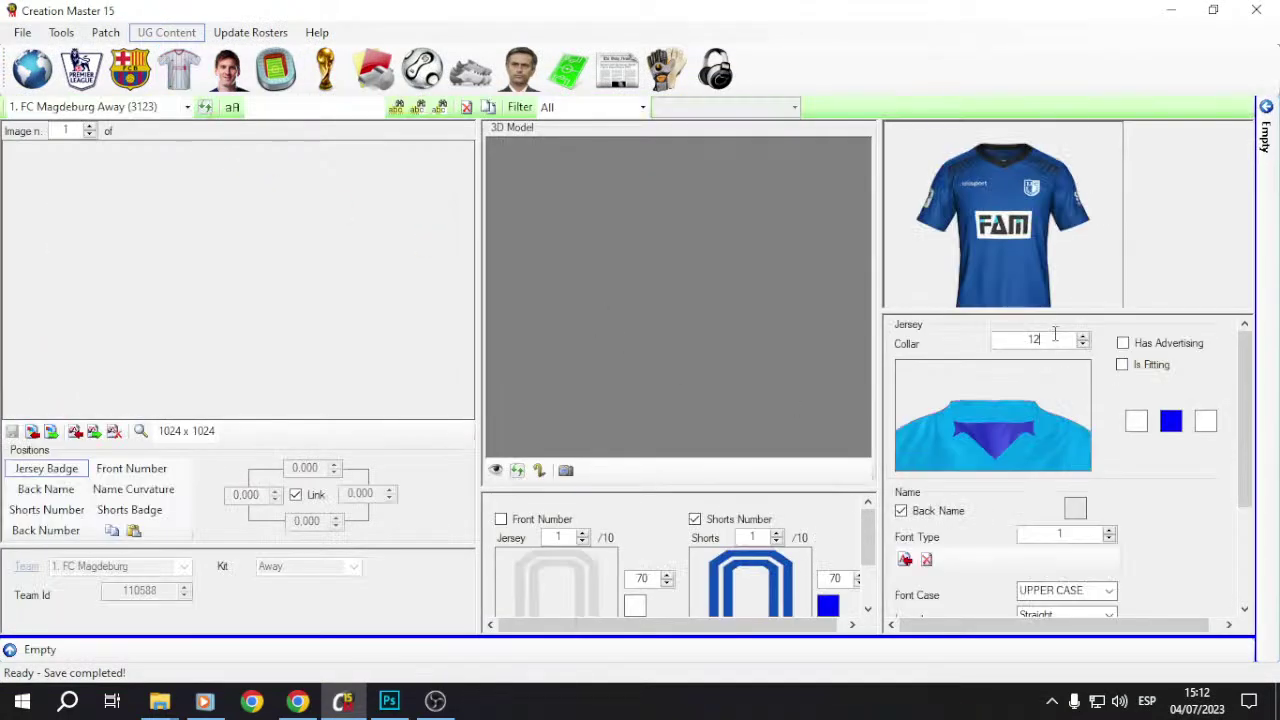
pyautogui.scroll(3, 1054, 341)
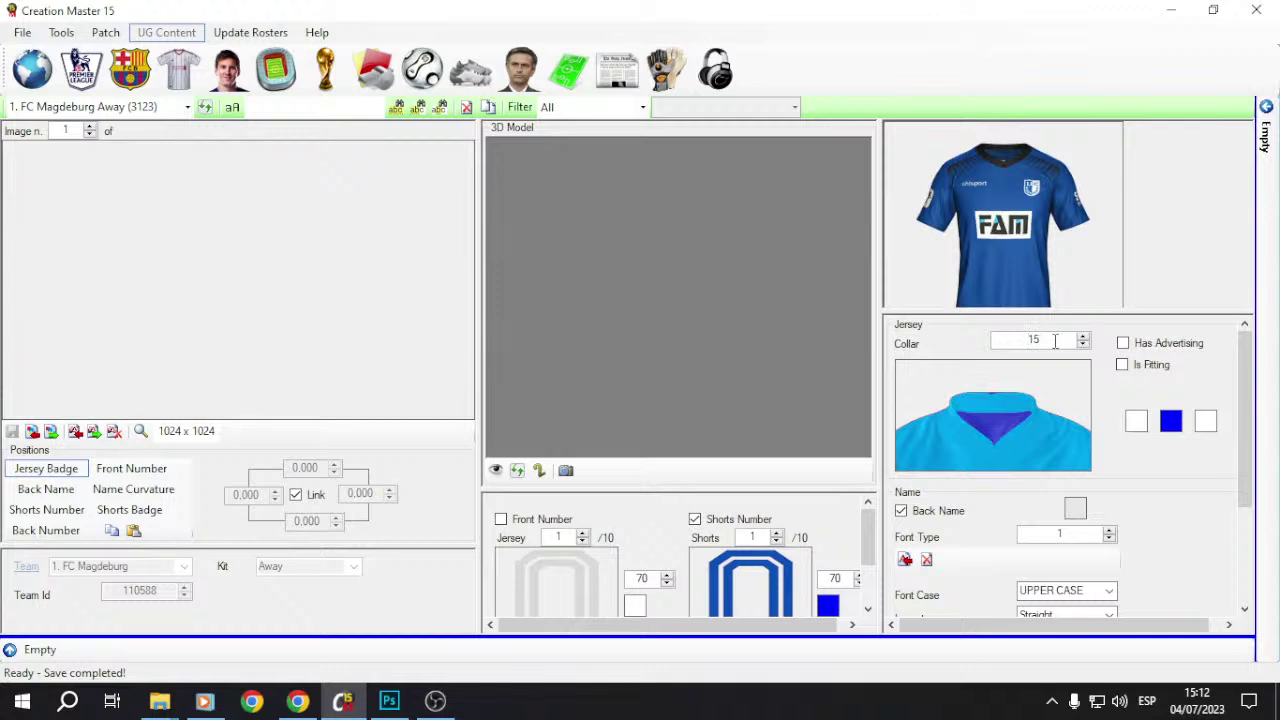
pyautogui.scroll(-1, 1054, 341)
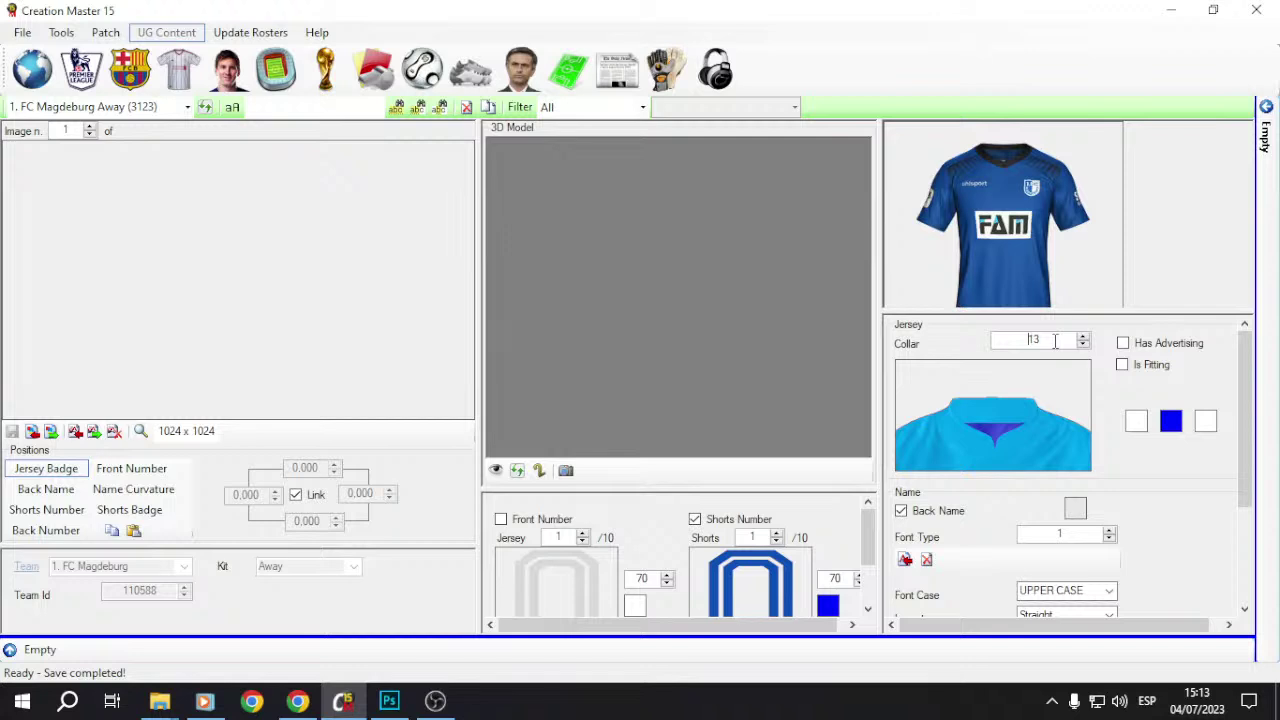
pyautogui.scroll(-6, 1054, 340)
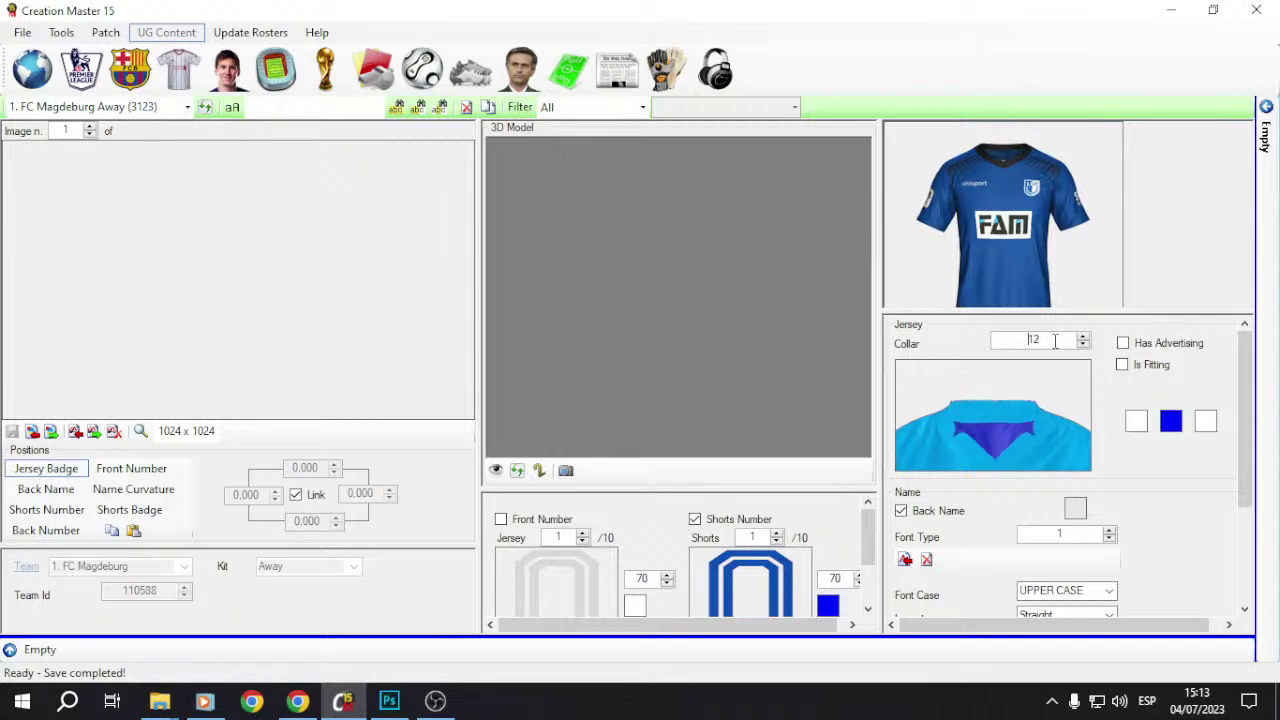
pyautogui.scroll(-2, 1054, 340)
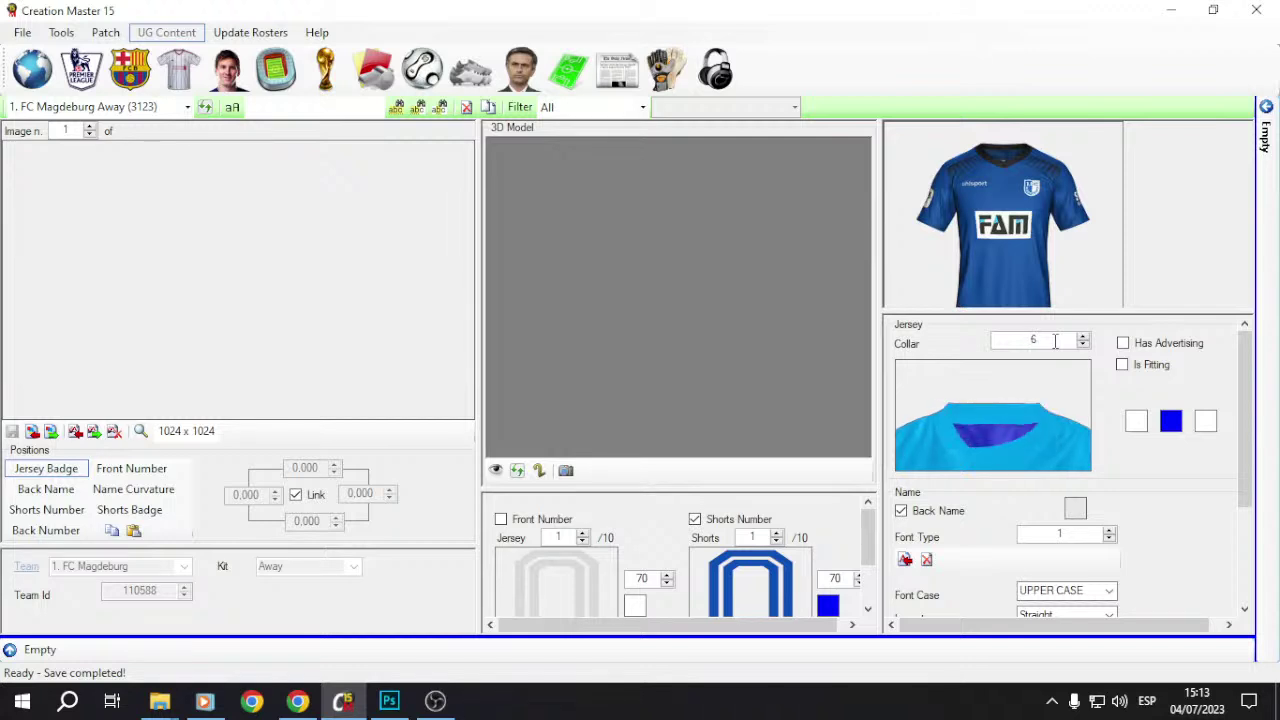
pyautogui.scroll(-4, 1054, 340)
pyautogui.scroll(8, 1054, 340)
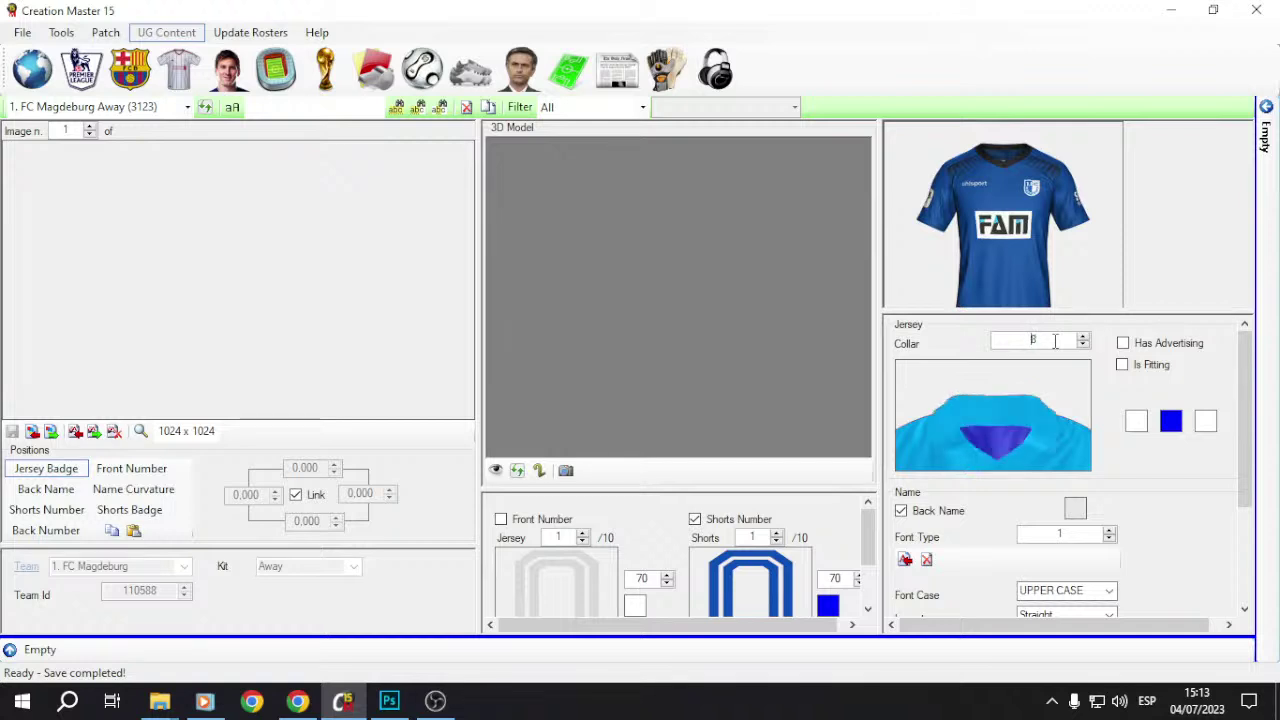
pyautogui.scroll(2, 1054, 340)
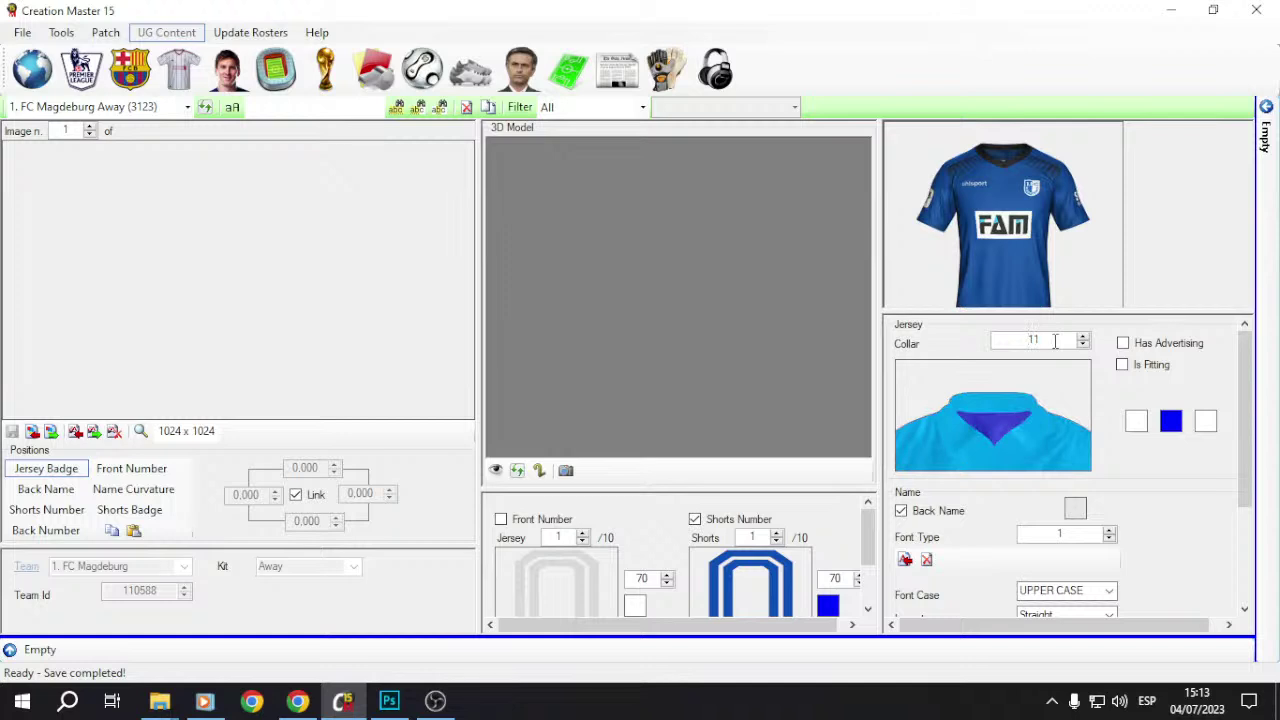
pyautogui.scroll(-2, 1054, 340)
pyautogui.scroll(-8, 1054, 340)
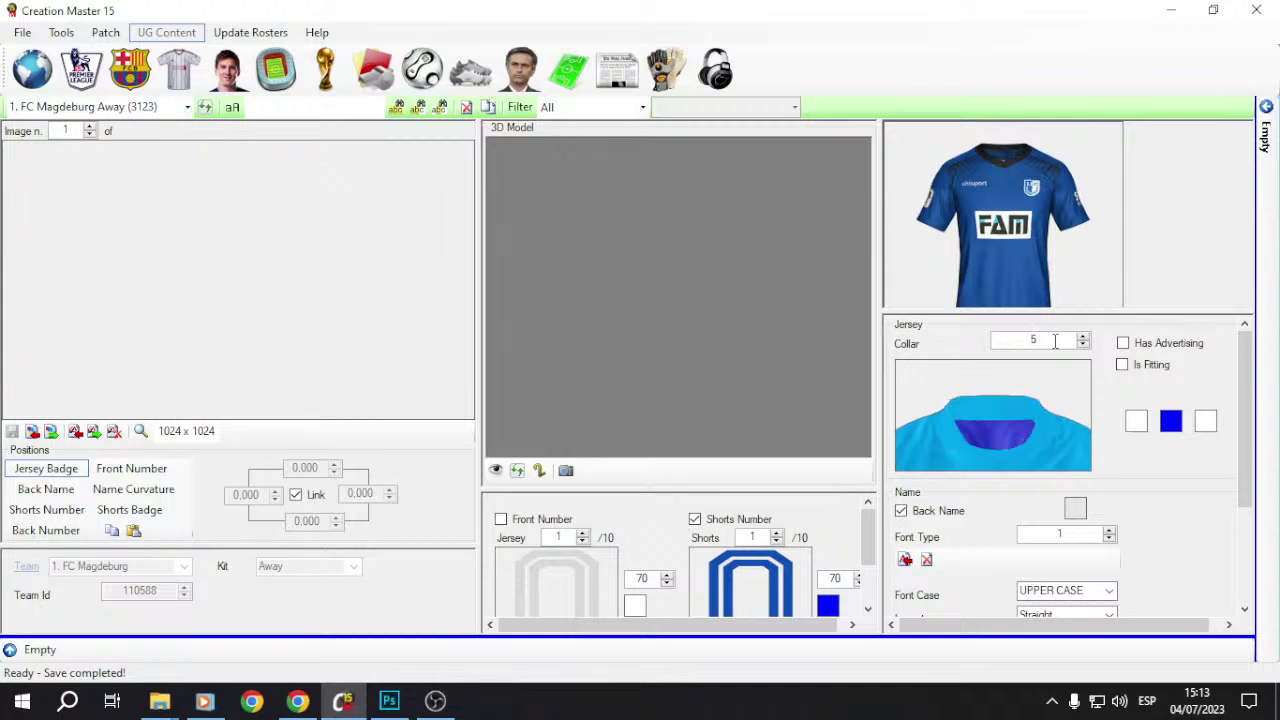
pyautogui.scroll(7, 1054, 340)
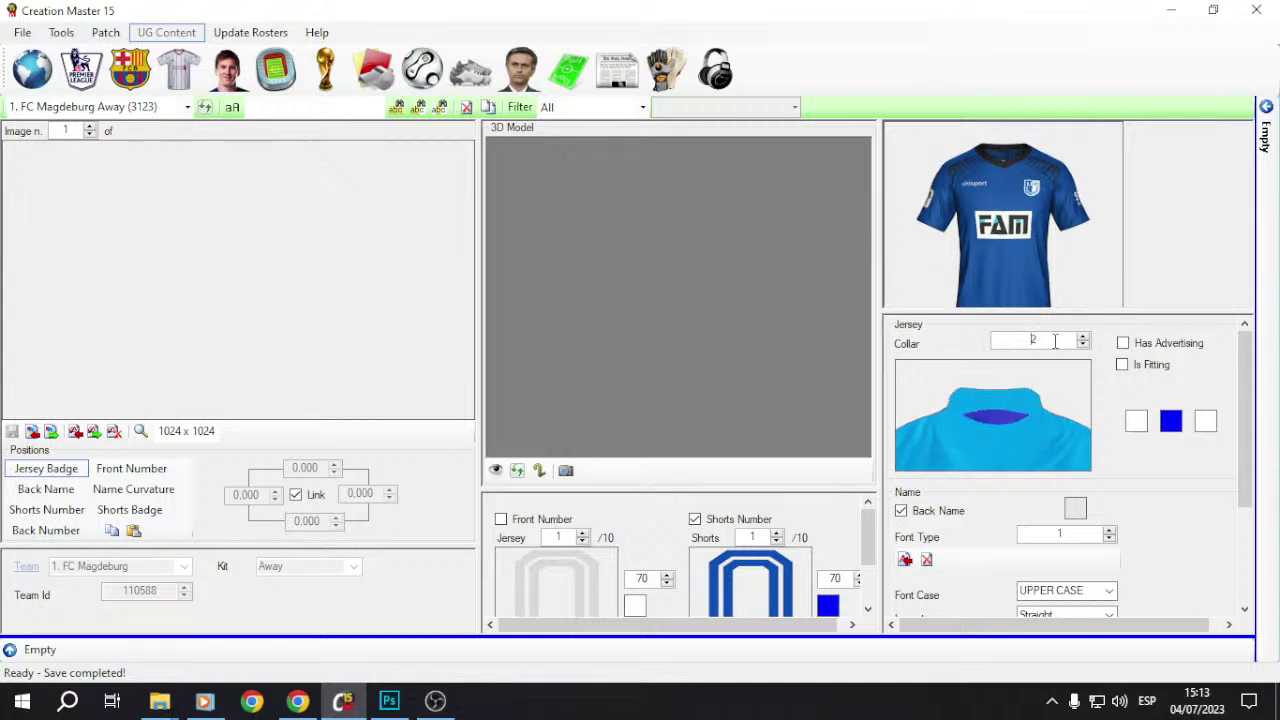
pyautogui.scroll(4, 1054, 340)
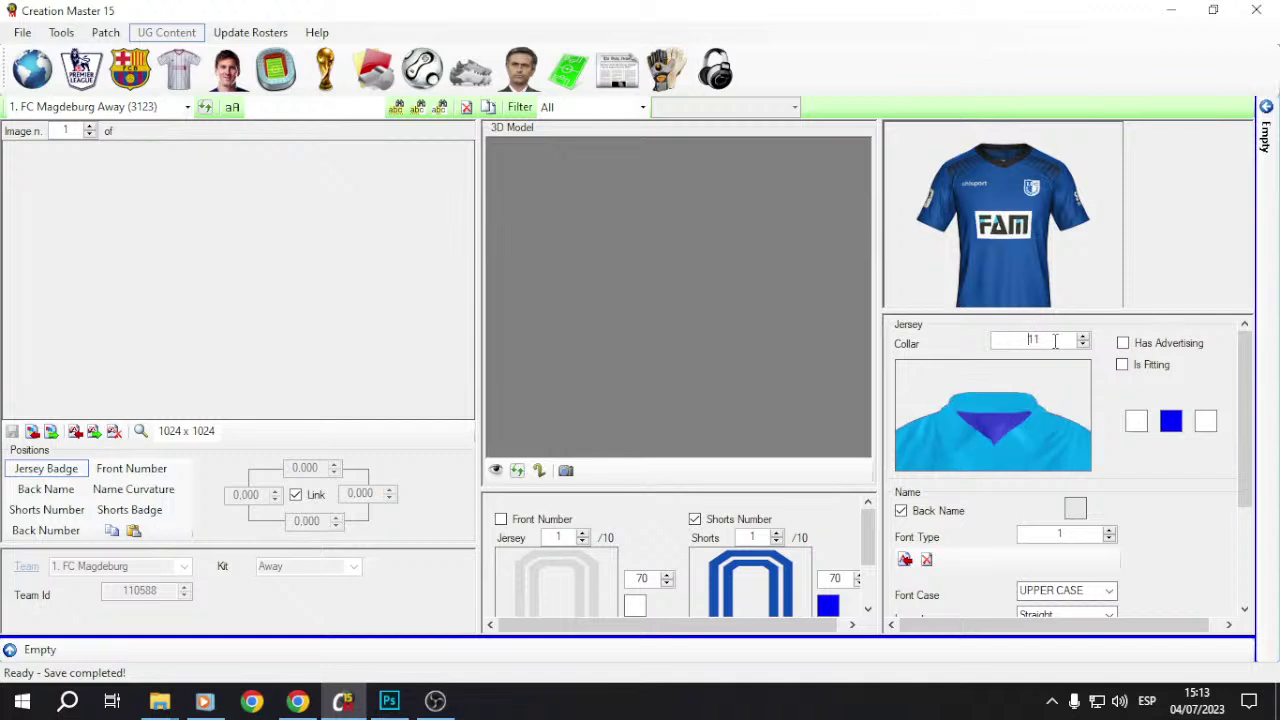
pyautogui.scroll(2, 1054, 340)
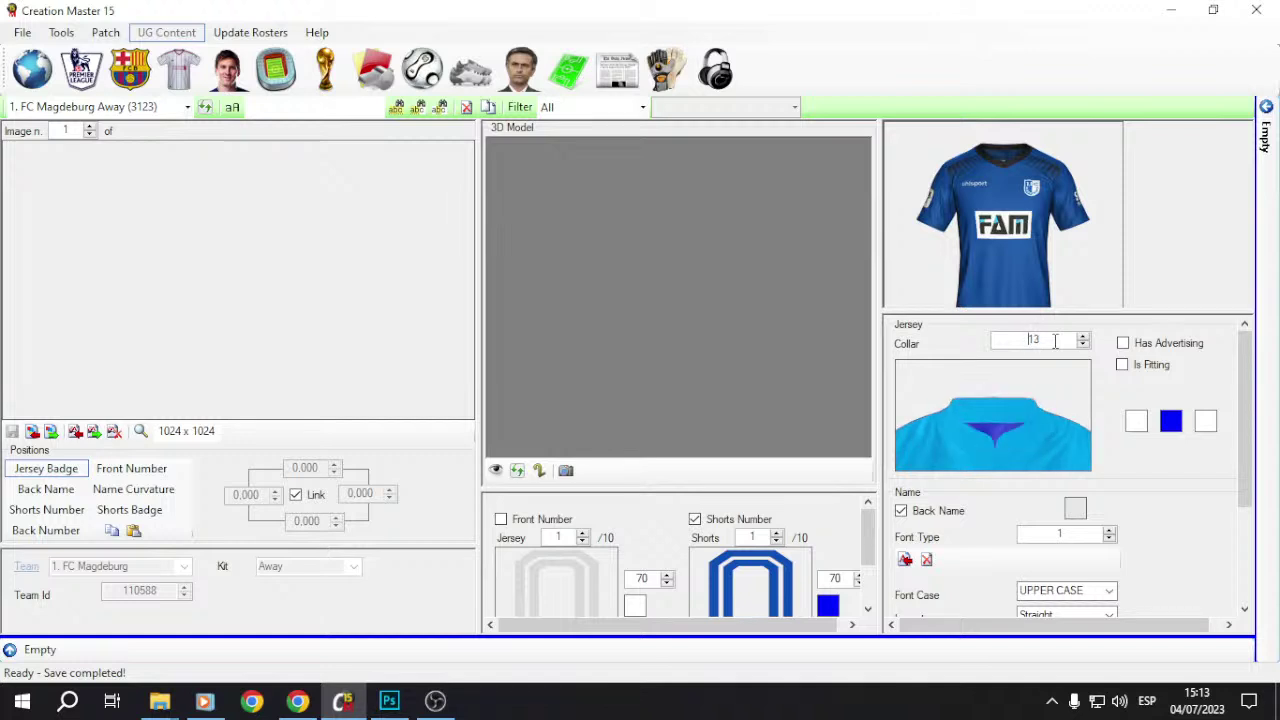
pyautogui.click(1171, 10)
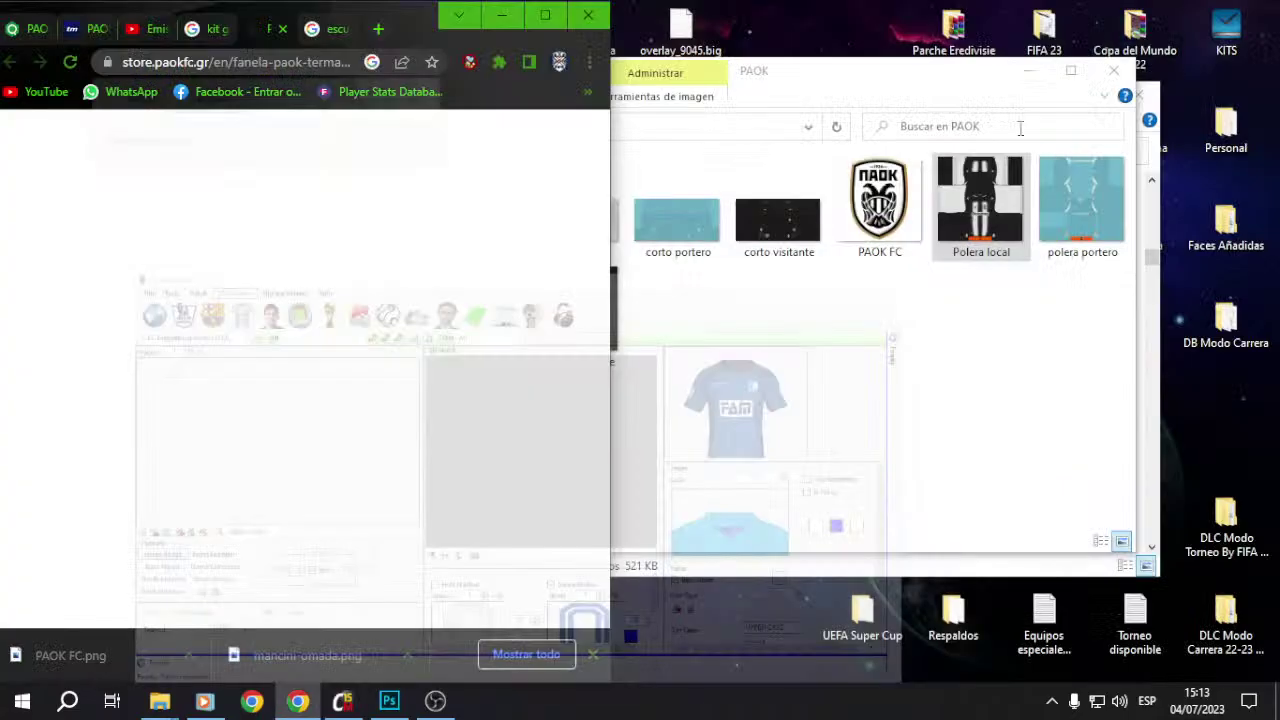
# Step: Dismiss the translation prompt, inspect the collar of the blue goalkeeper jersey on the store page, and close that page
pyautogui.click(421, 104)
pyautogui.scroll(-4, 347, 484)
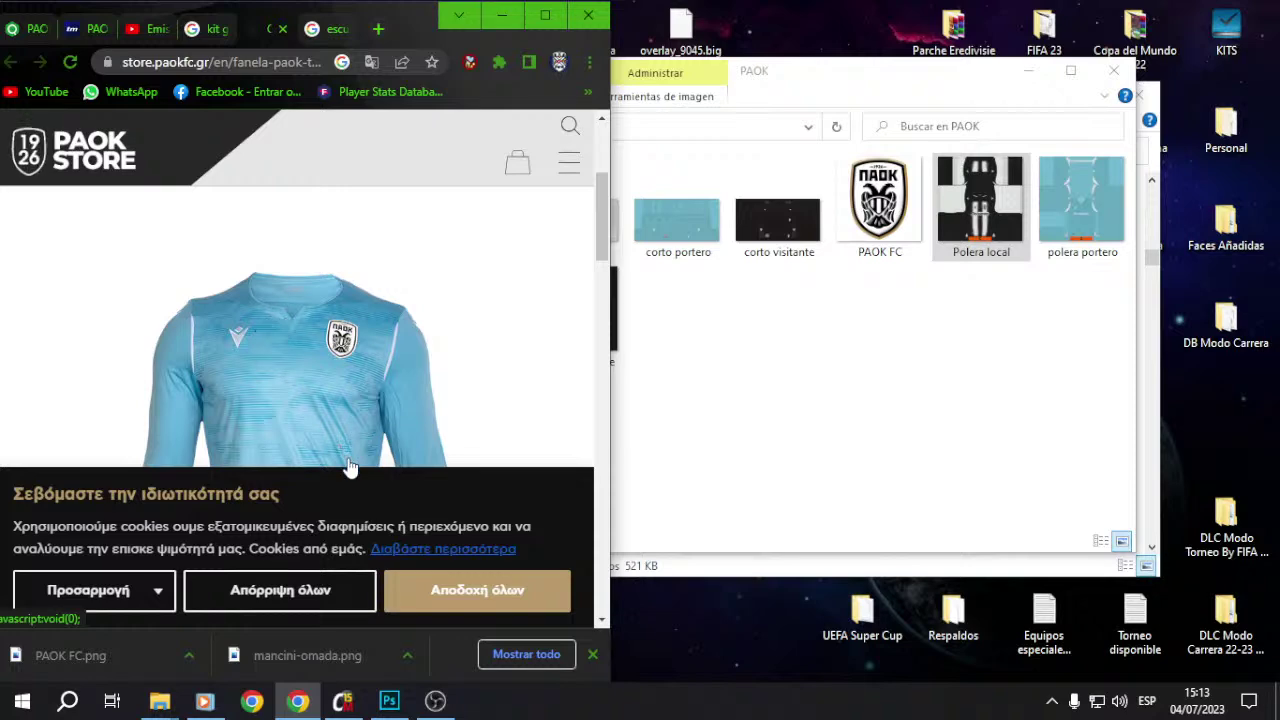
pyautogui.click(282, 29)
# Step: Return to the away kit image results, search for "kit home paok" and preview Macron's 2022/23 adults' home shirt
pyautogui.click(12, 62)
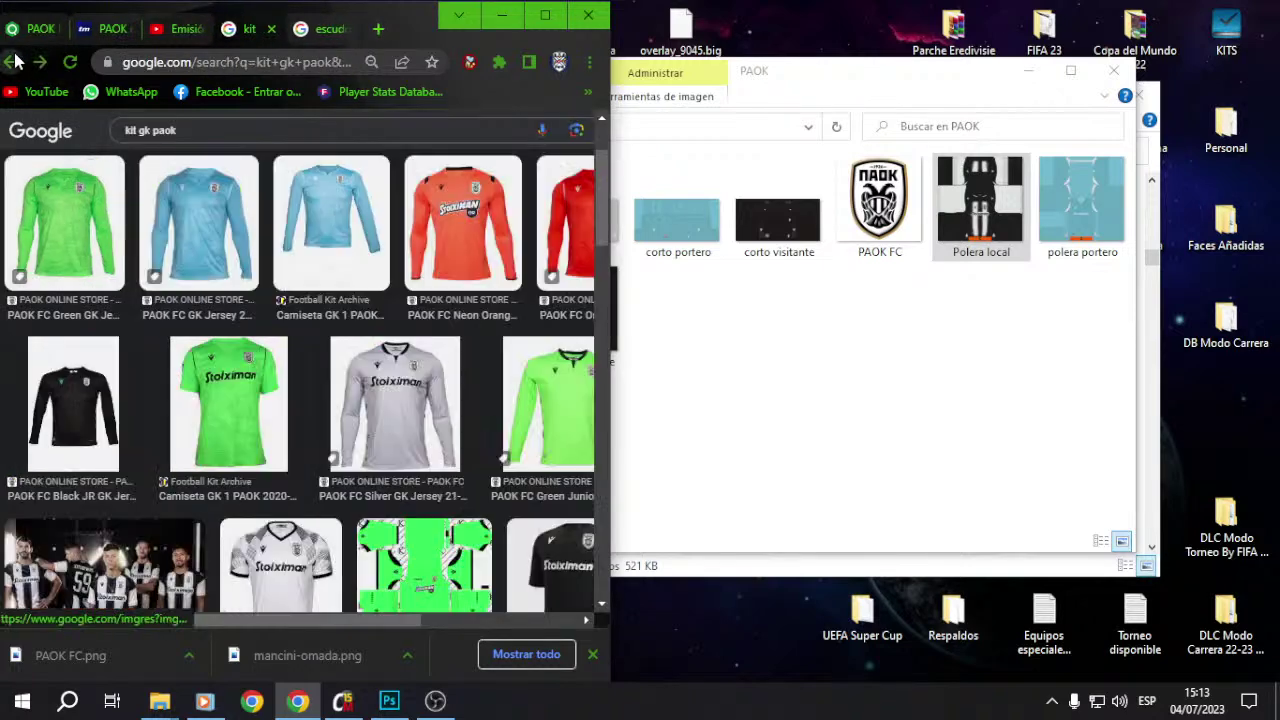
pyautogui.click(12, 62)
pyautogui.click(12, 62)
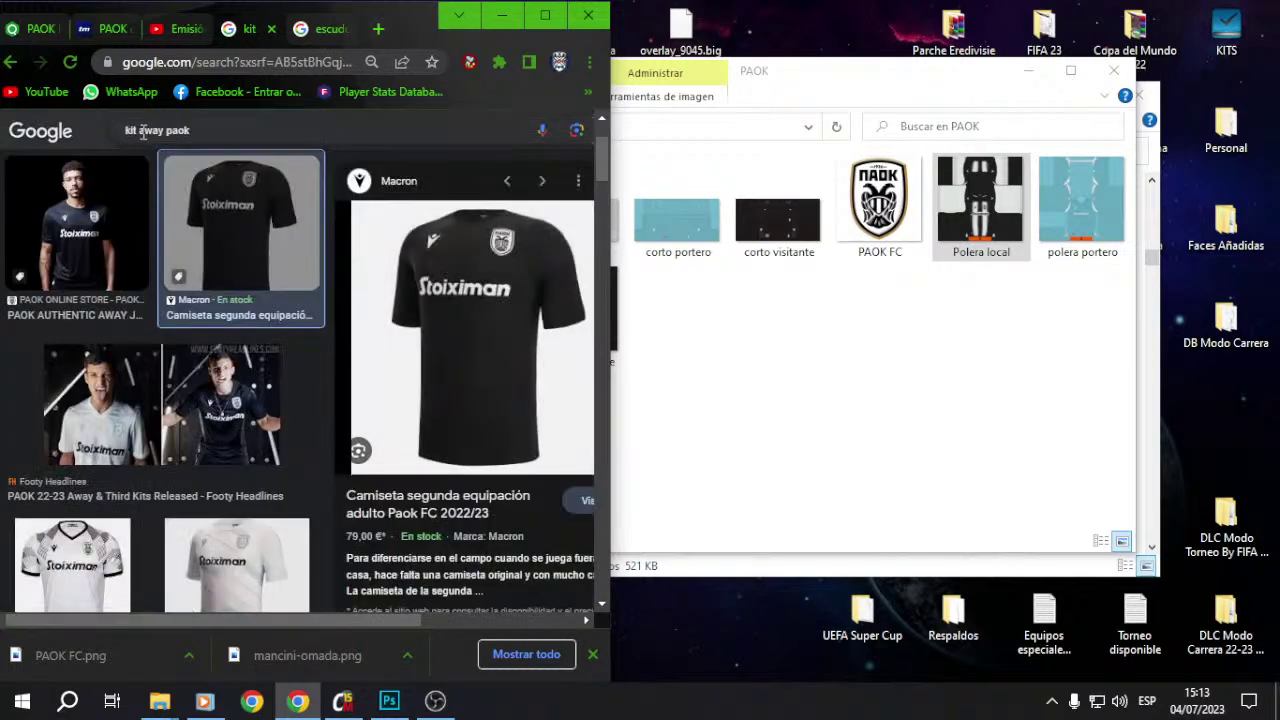
pyautogui.doubleClick(153, 131)
pyautogui.write('home')
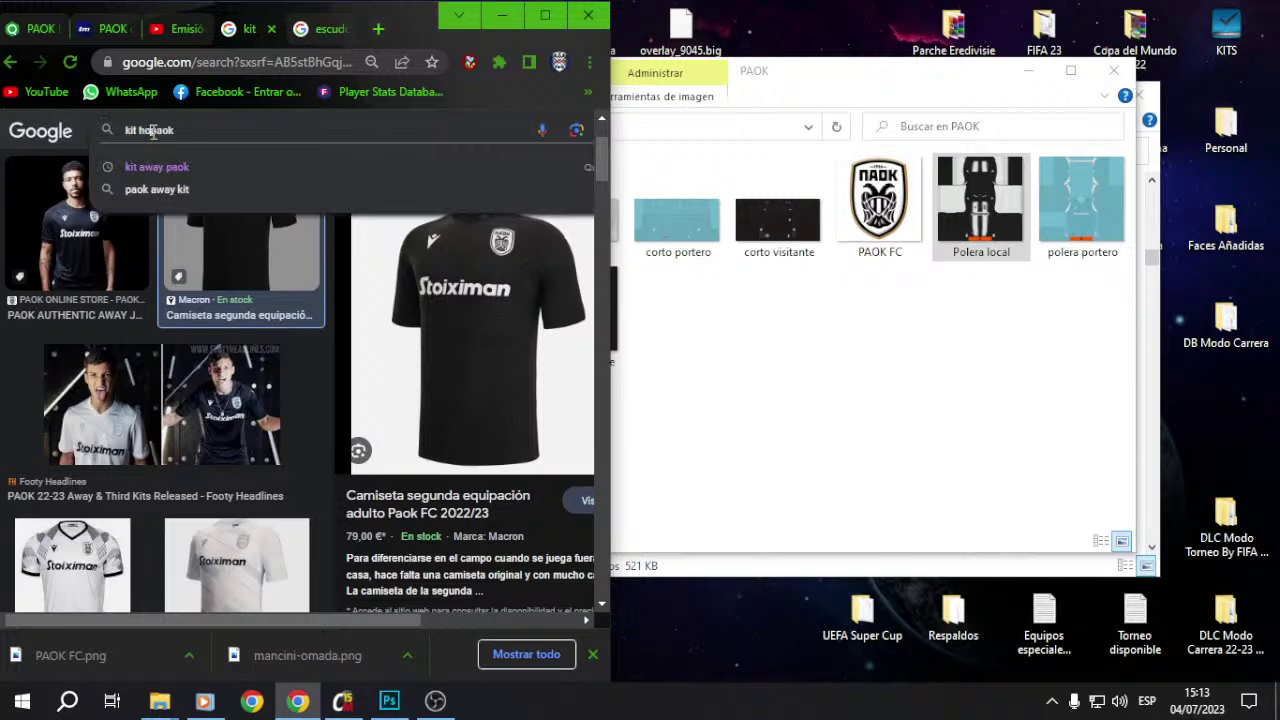
pyautogui.press('Return')
pyautogui.click(365, 343)
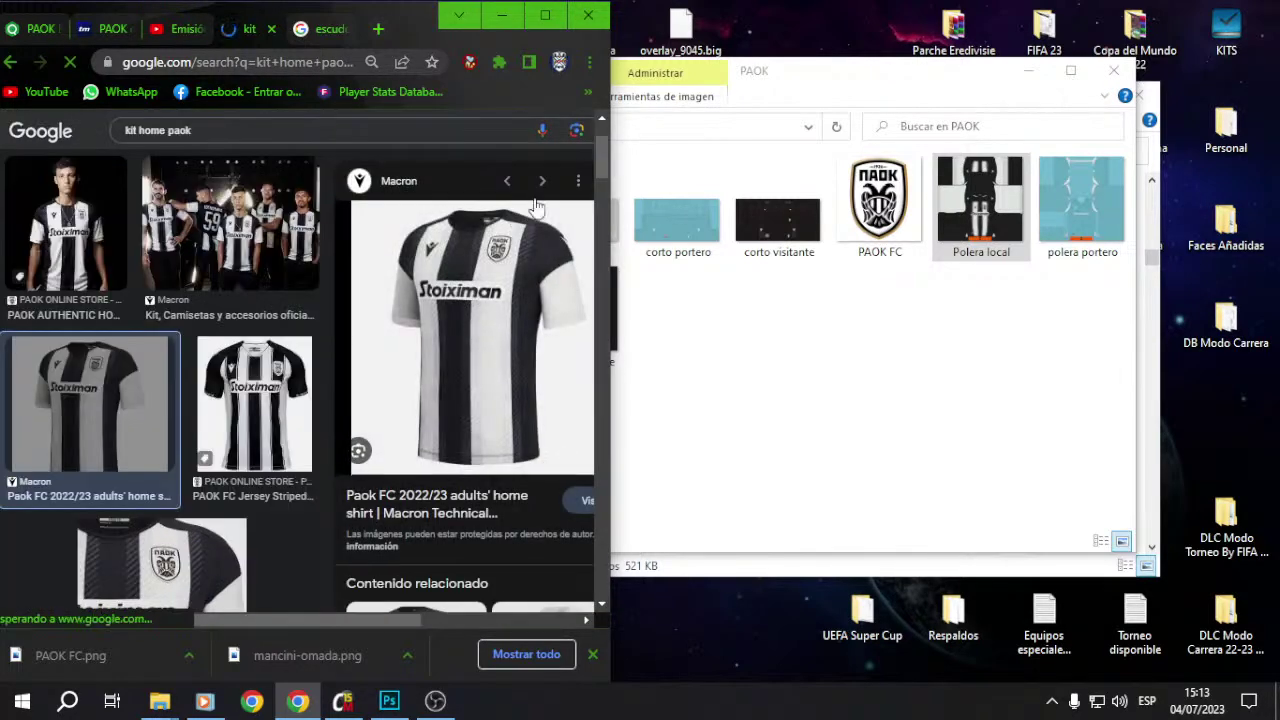
# Step: Switch to Photoshop and open the Collar0 template from the Creador de Minikits folder inside the desktop's Personal folder
pyautogui.click(504, 18)
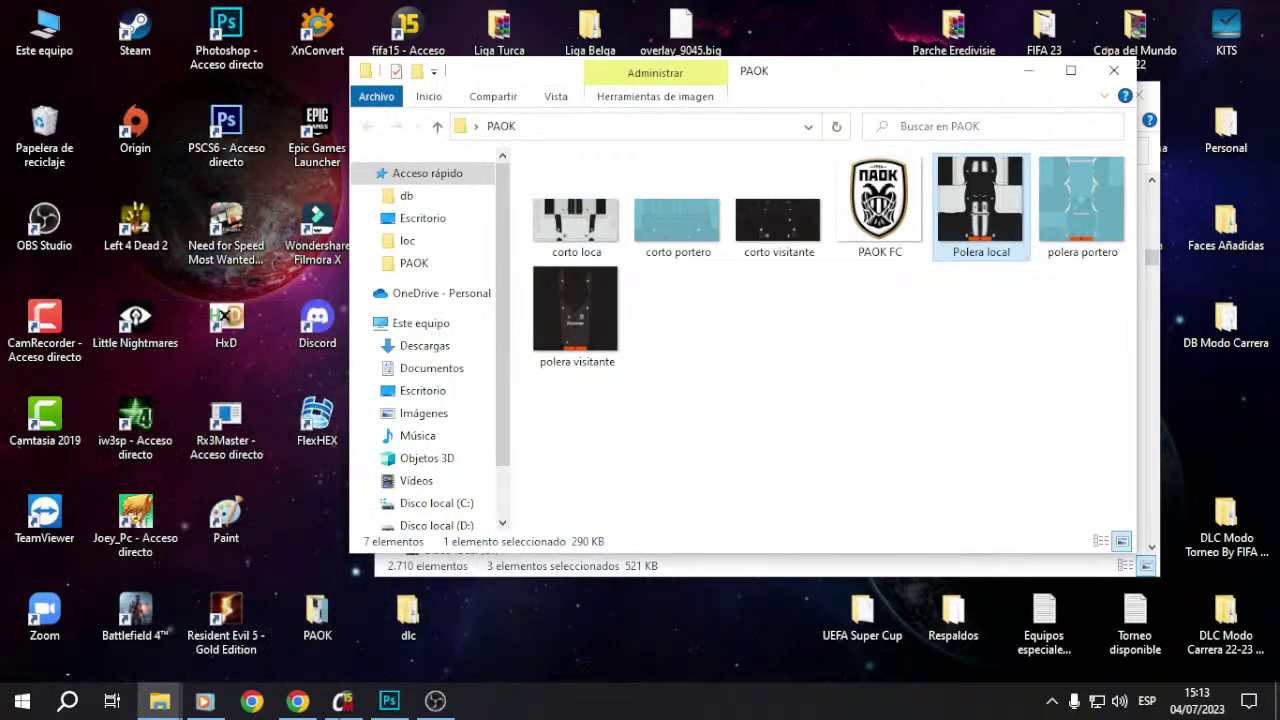
pyautogui.click(389, 700)
pyautogui.click(45, 12)
pyautogui.click(95, 50)
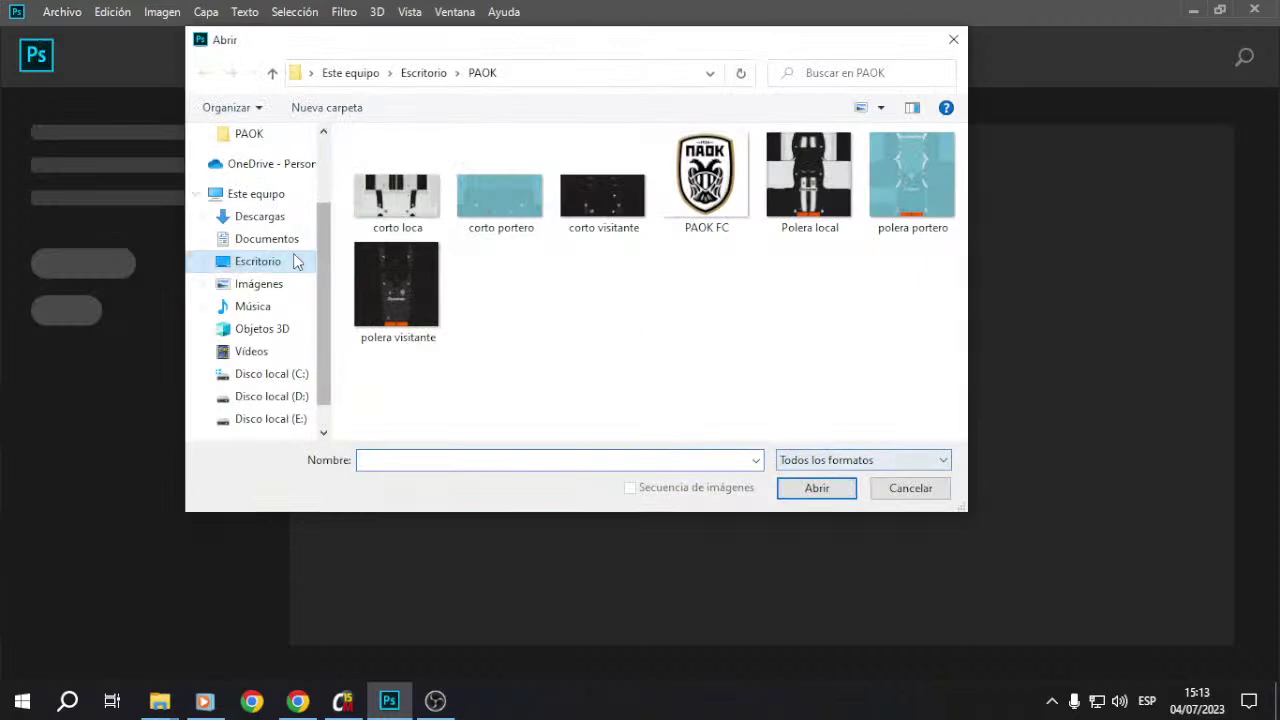
pyautogui.click(292, 261)
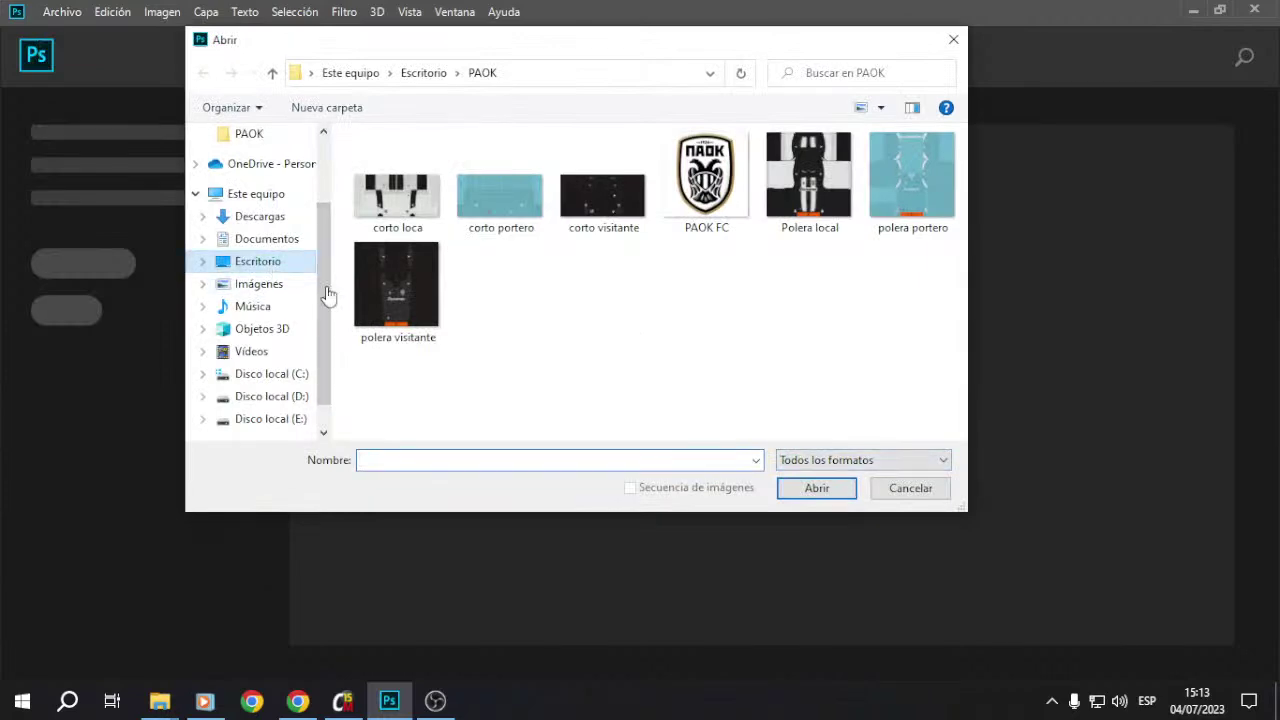
pyautogui.scroll(-2, 858, 256)
pyautogui.scroll(1, 858, 256)
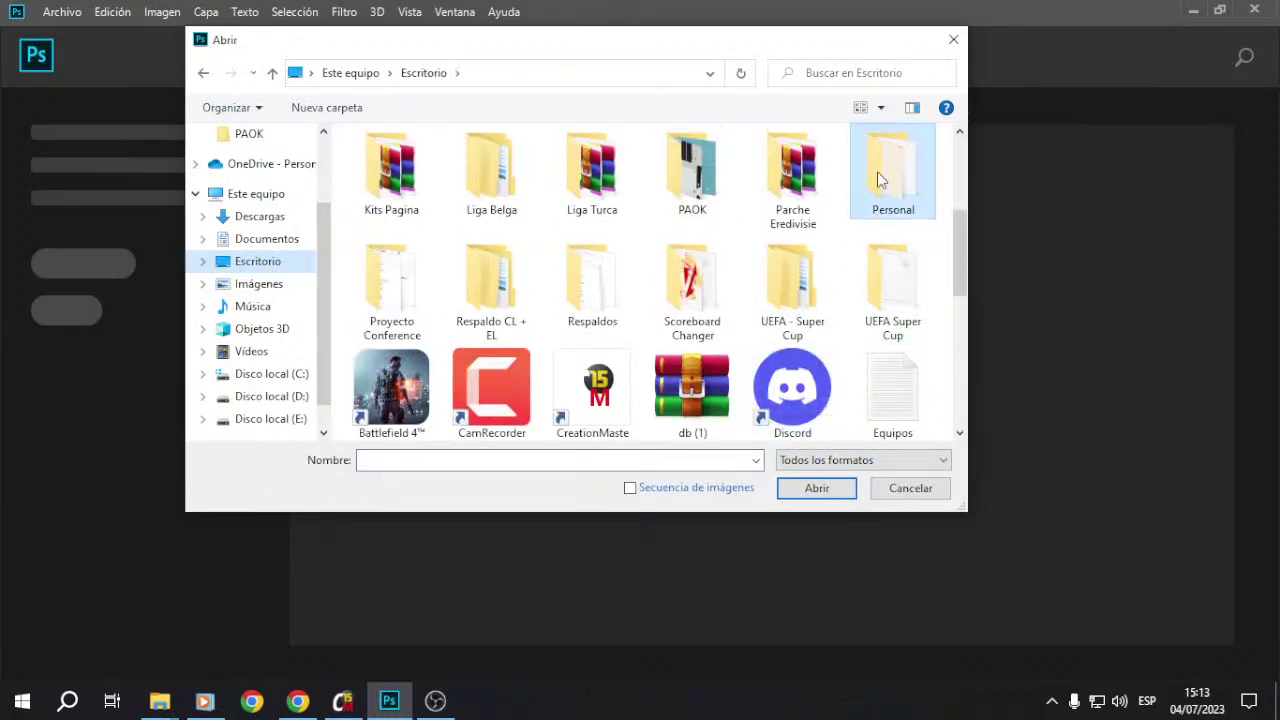
pyautogui.doubleClick(878, 175)
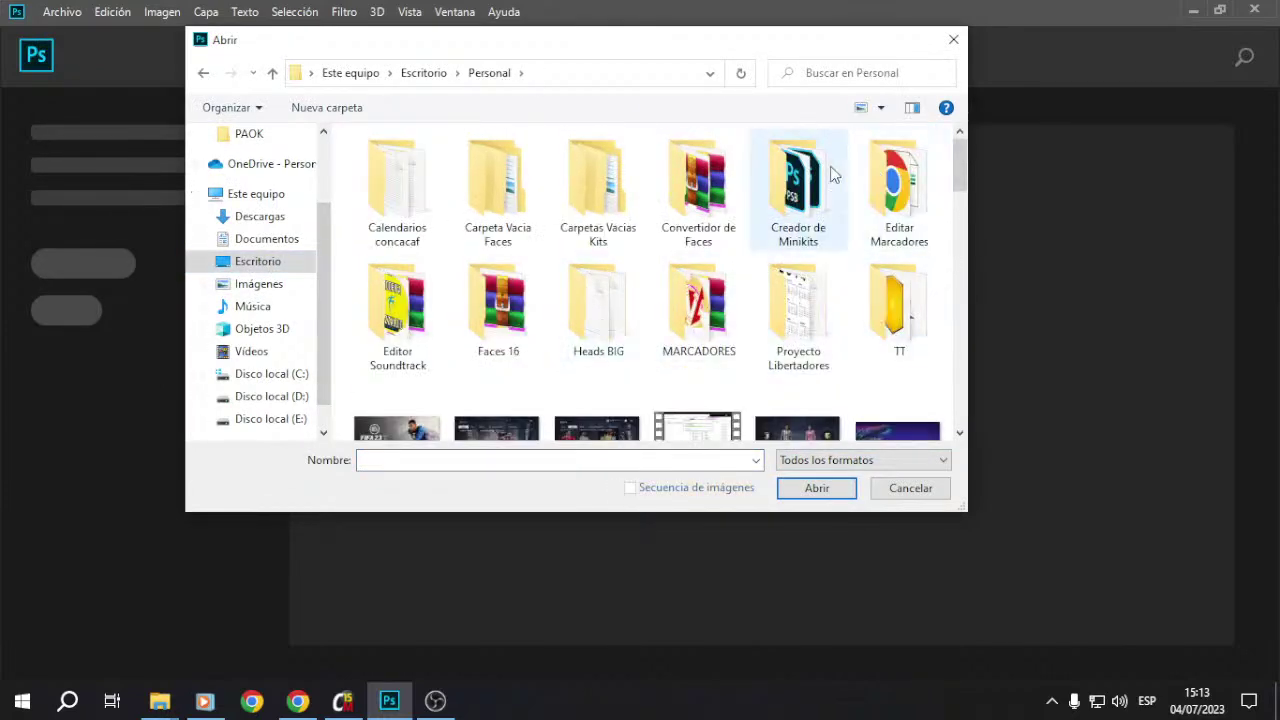
pyautogui.doubleClick(800, 178)
pyautogui.doubleClick(734, 166)
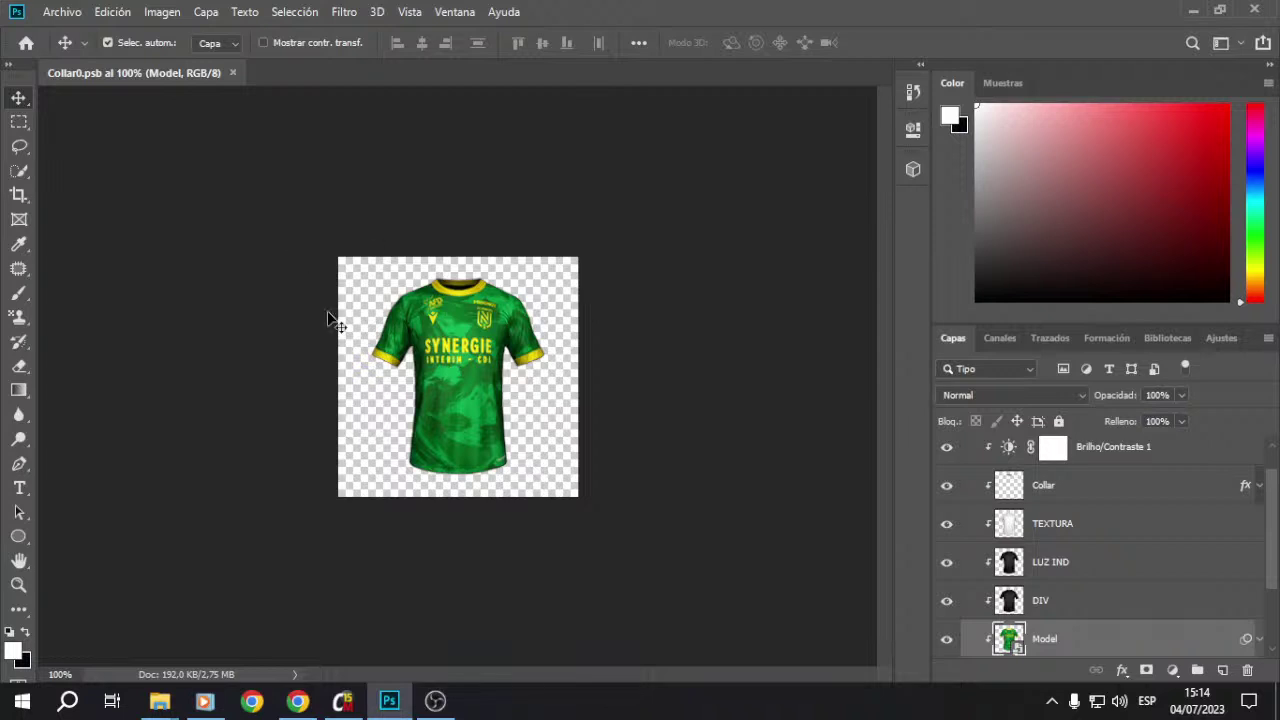
# Step: Collapse the SS layer group and toggle its visibility to examine what it contains, leaving it shown
pyautogui.scroll(1, 1033, 593)
pyautogui.click(969, 448)
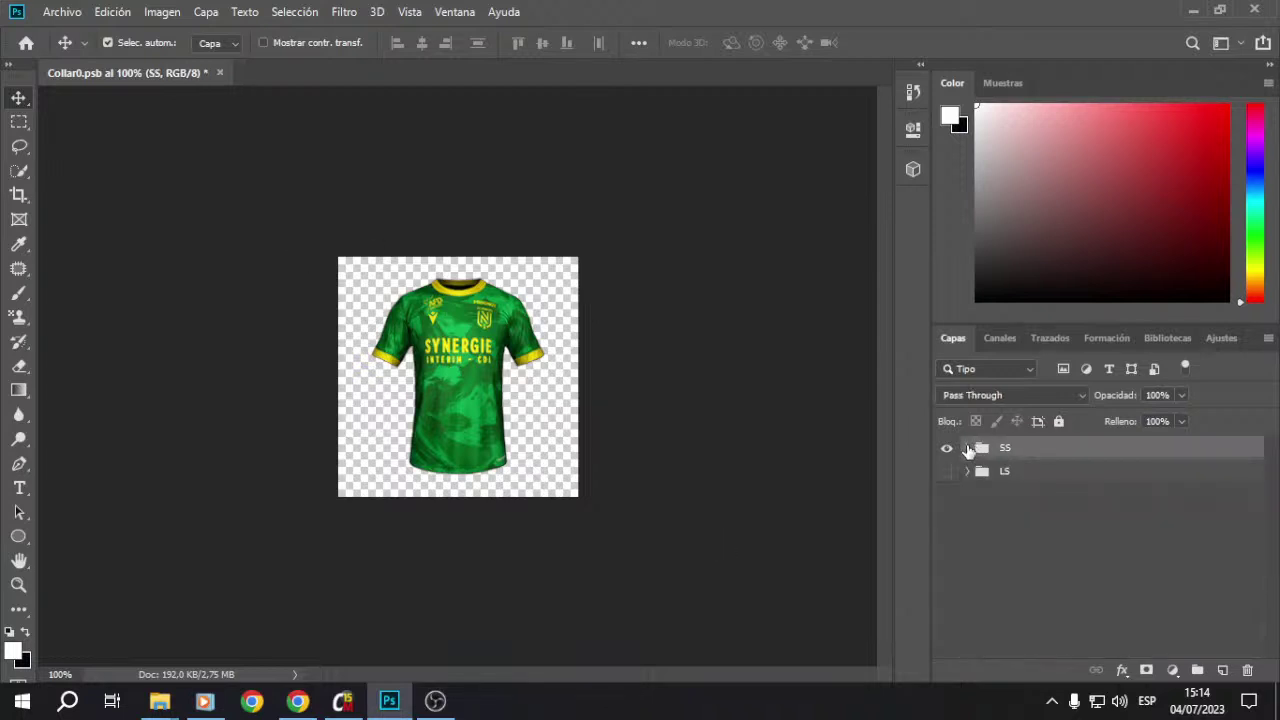
pyautogui.click(947, 449)
pyautogui.click(947, 449)
pyautogui.click(948, 450)
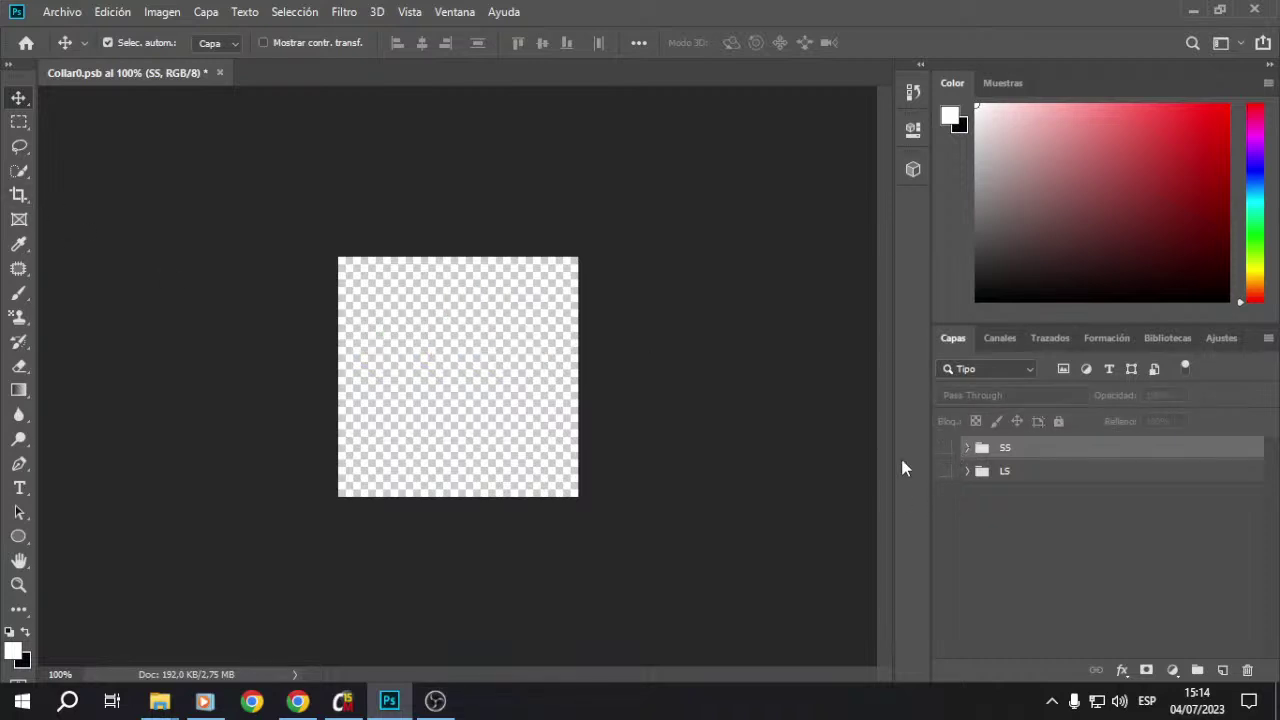
pyautogui.click(947, 449)
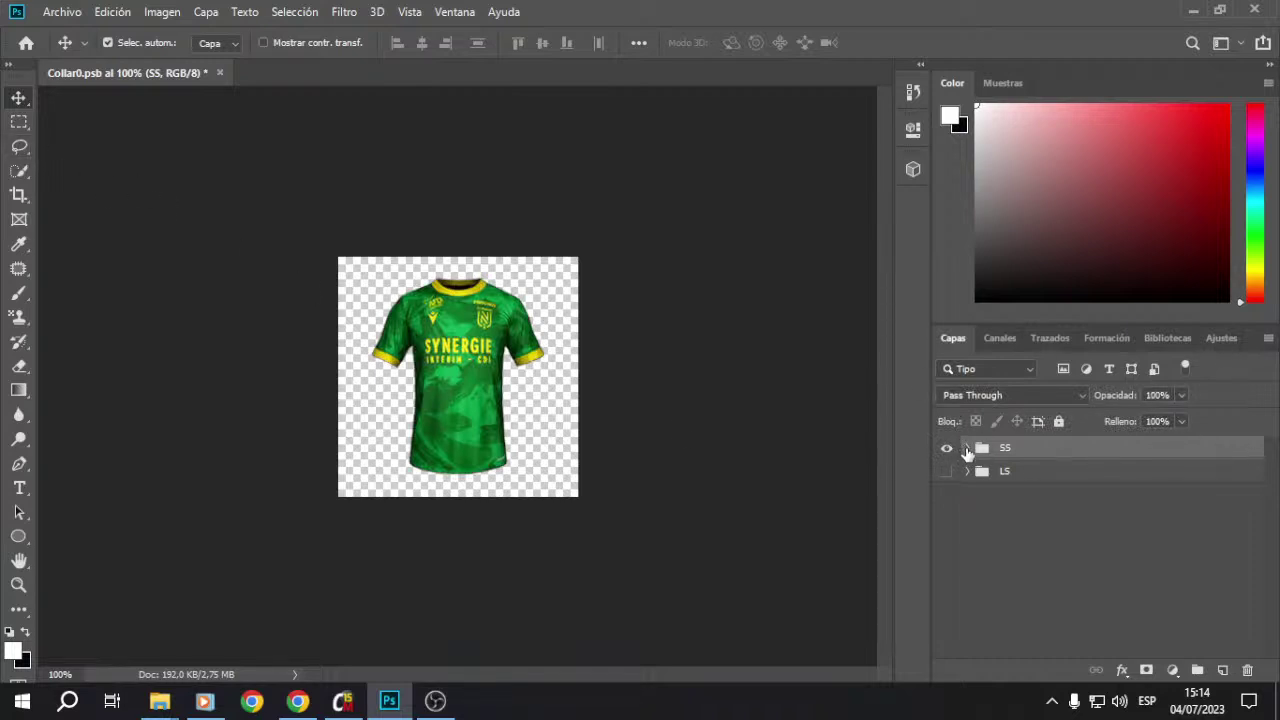
# Step: Expand the SS group and open the contents of its Model smart object
pyautogui.click(966, 450)
pyautogui.scroll(-2, 1022, 633)
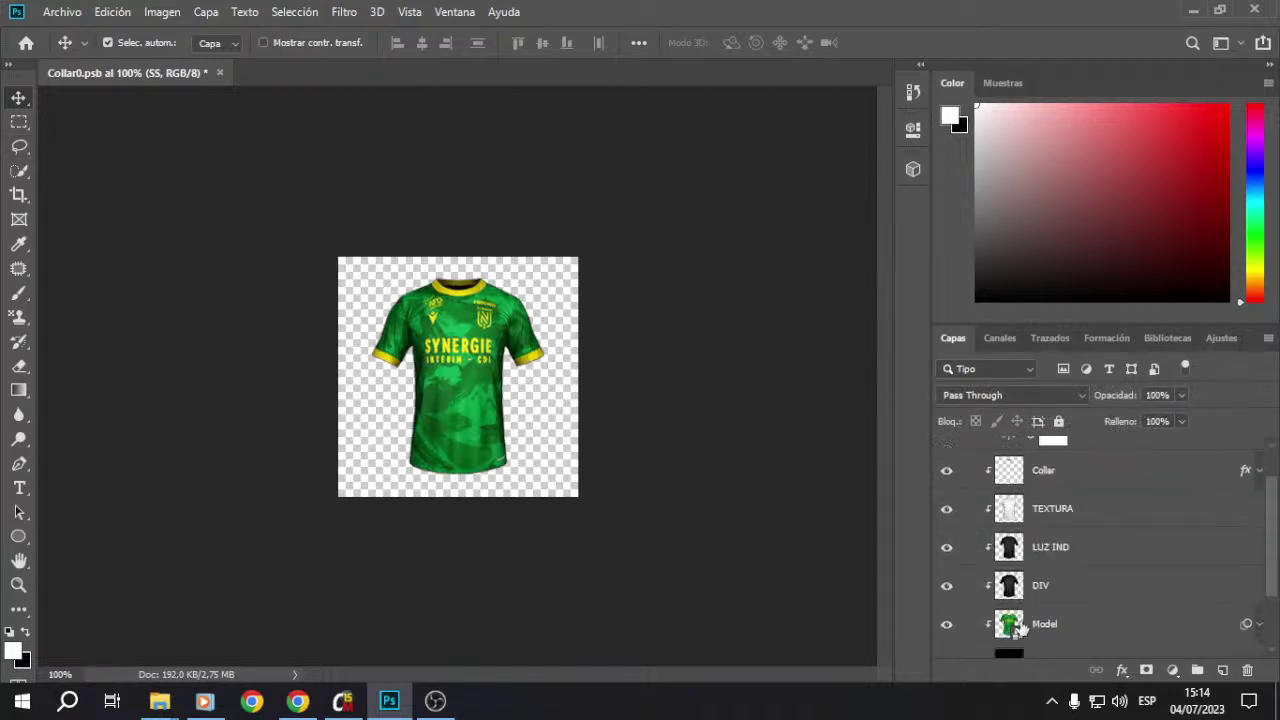
pyautogui.scroll(-1, 1017, 641)
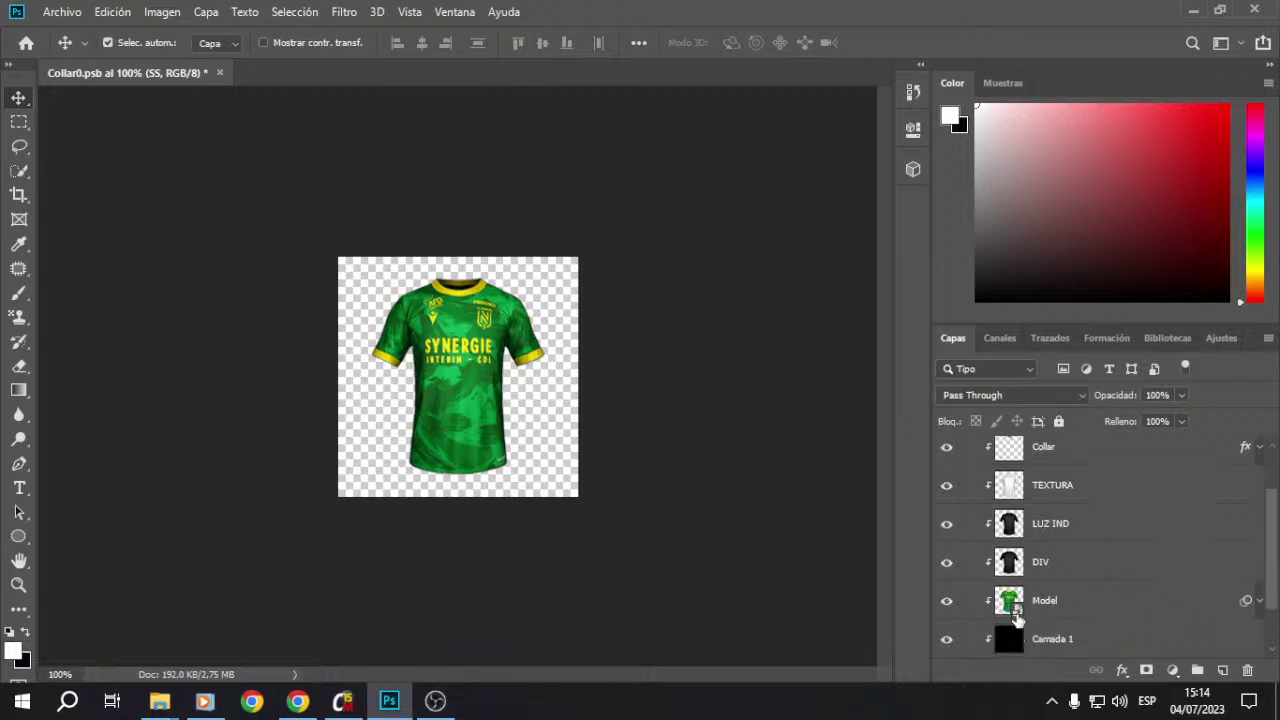
pyautogui.click(1012, 603)
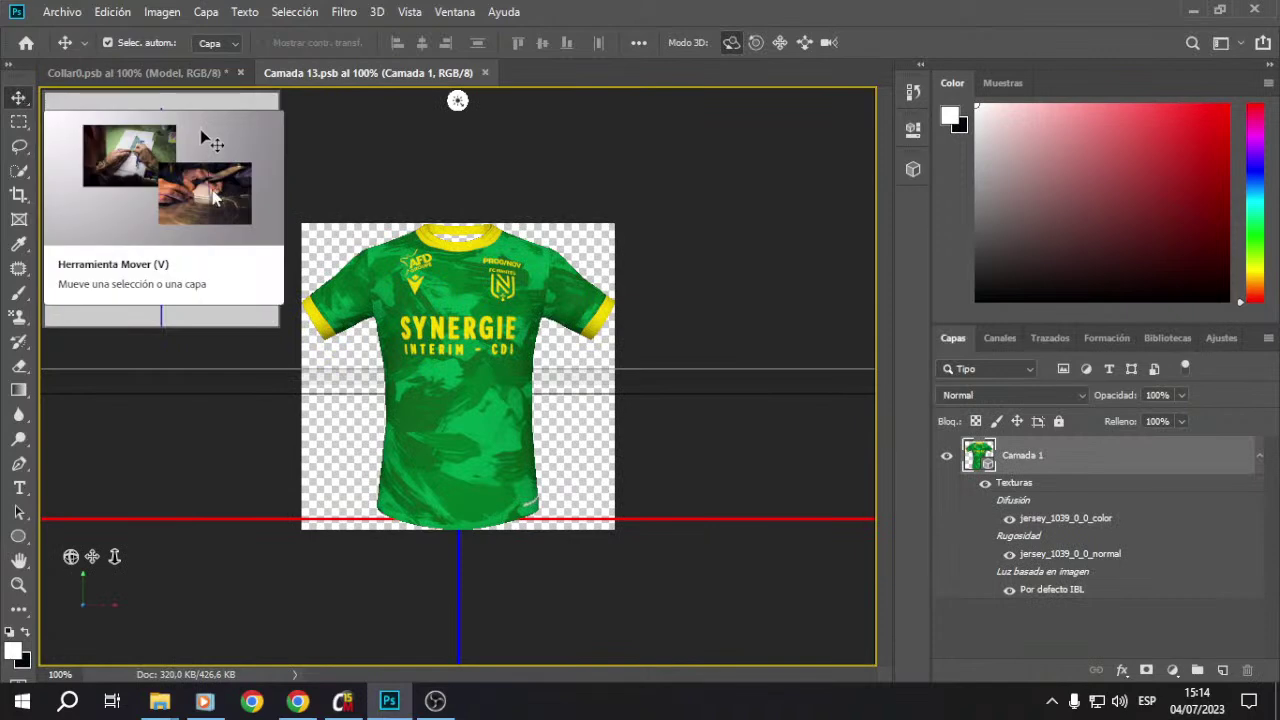
pyautogui.click(19, 146)
pyautogui.rightClick(425, 310)
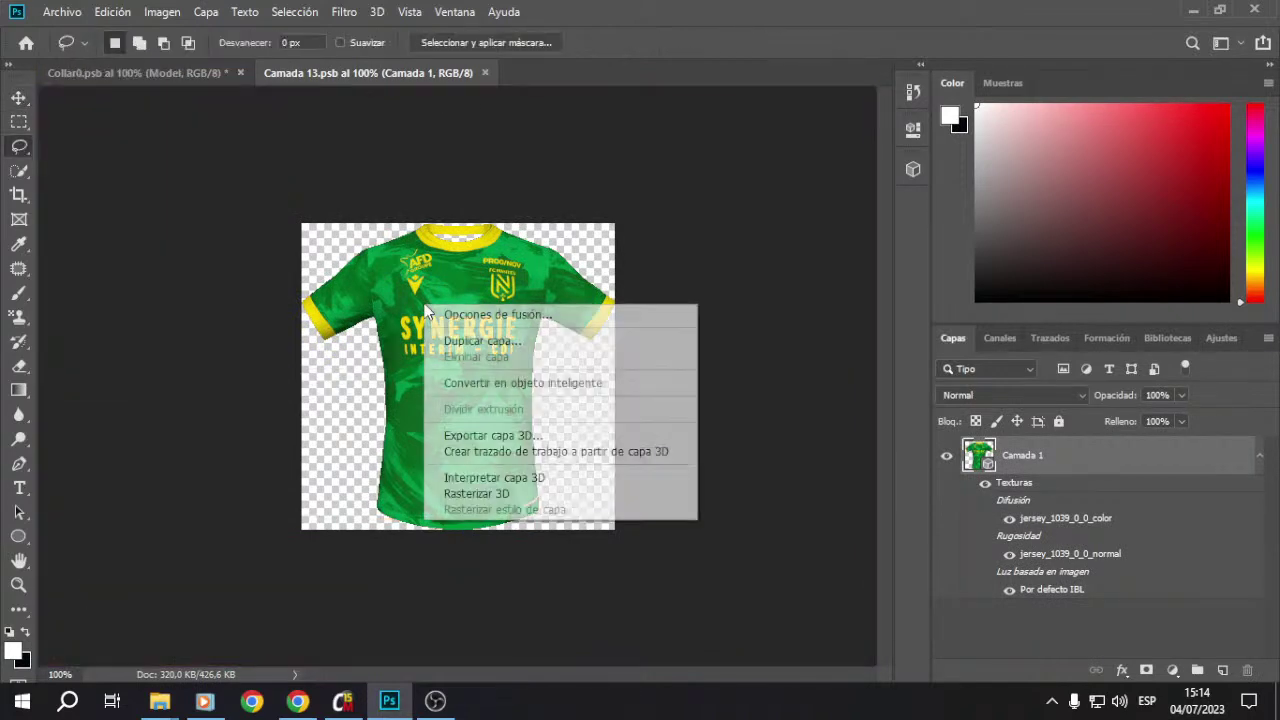
pyautogui.click(19, 97)
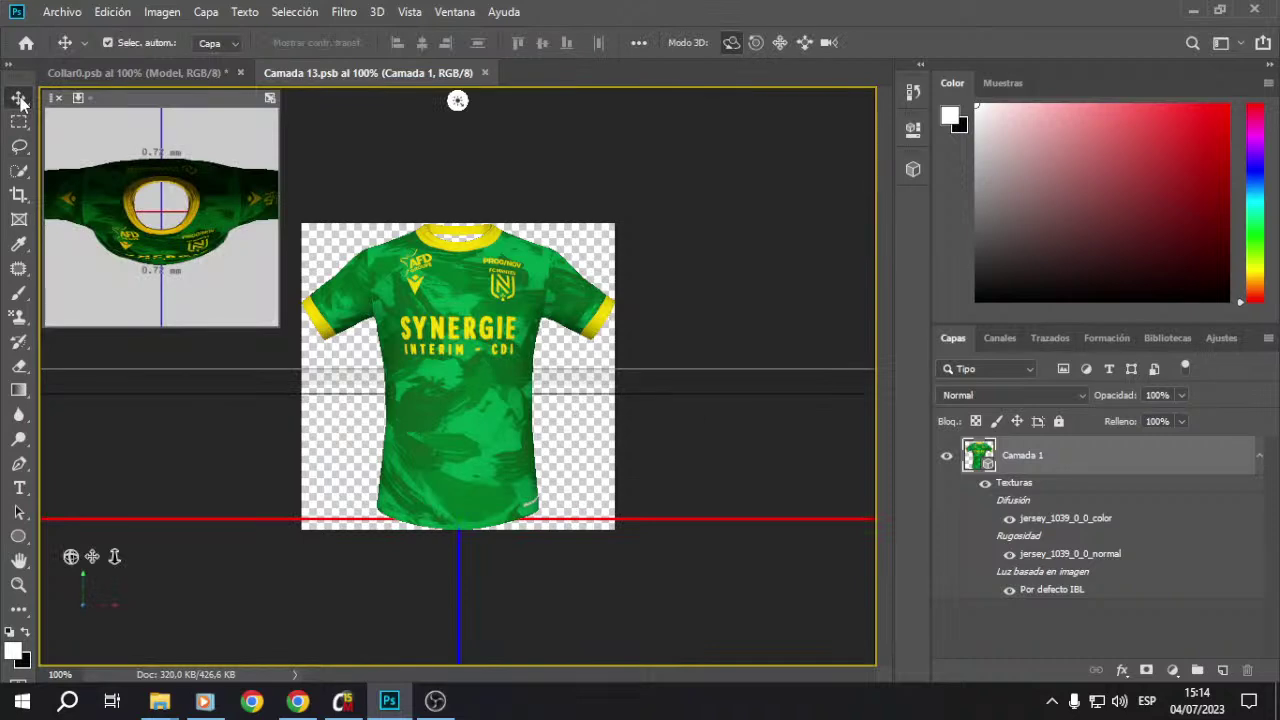
# Step: Open the diffuse texture of the 3D jersey's material for editing
pyautogui.rightClick(436, 312)
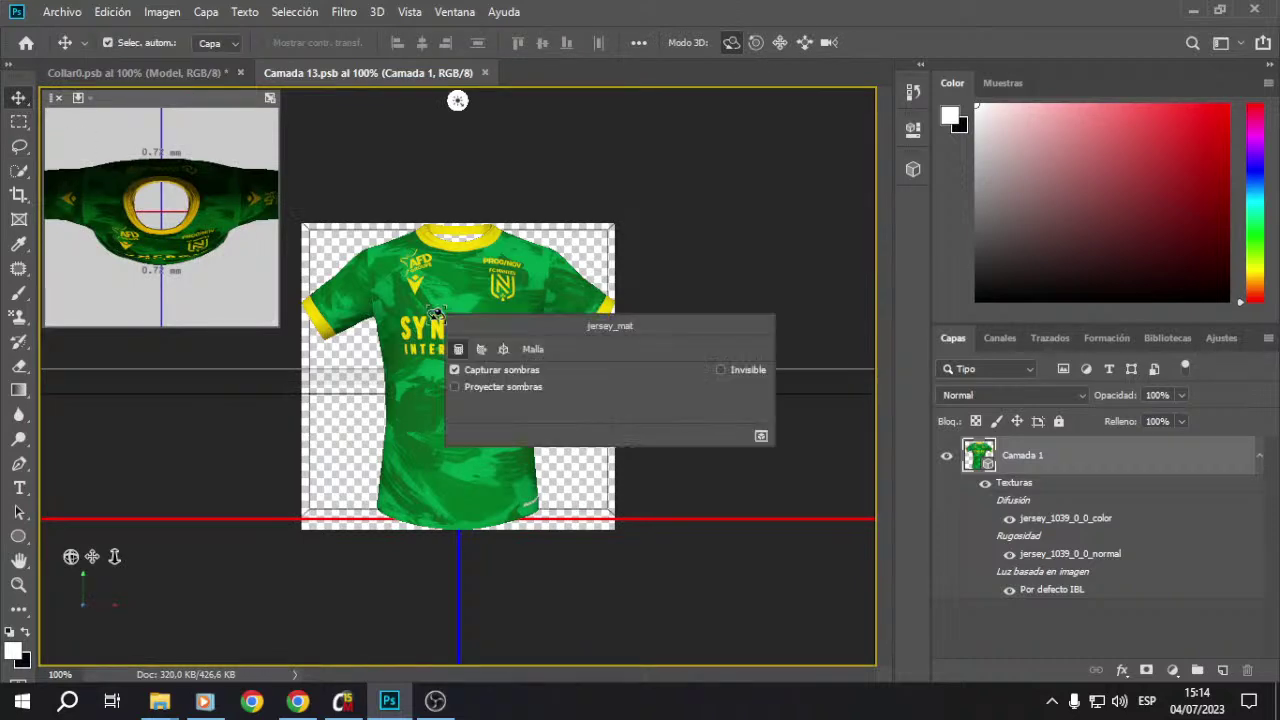
pyautogui.click(481, 350)
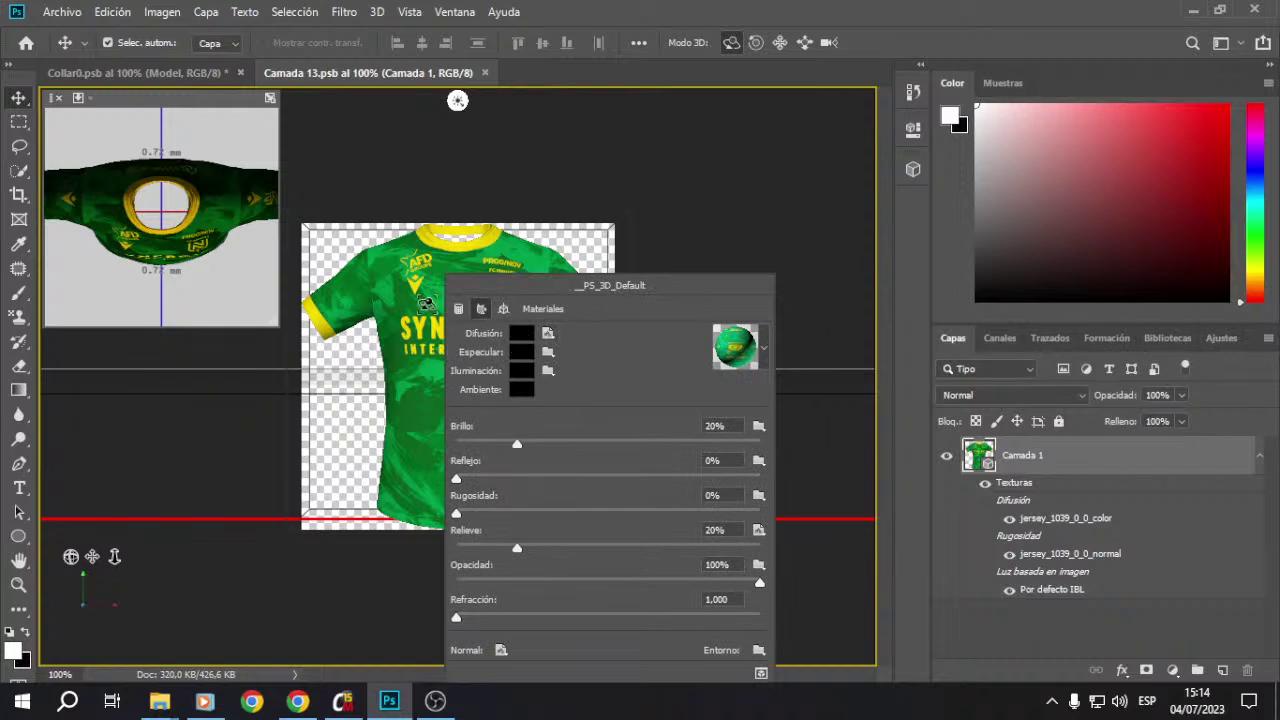
pyautogui.rightClick(427, 304)
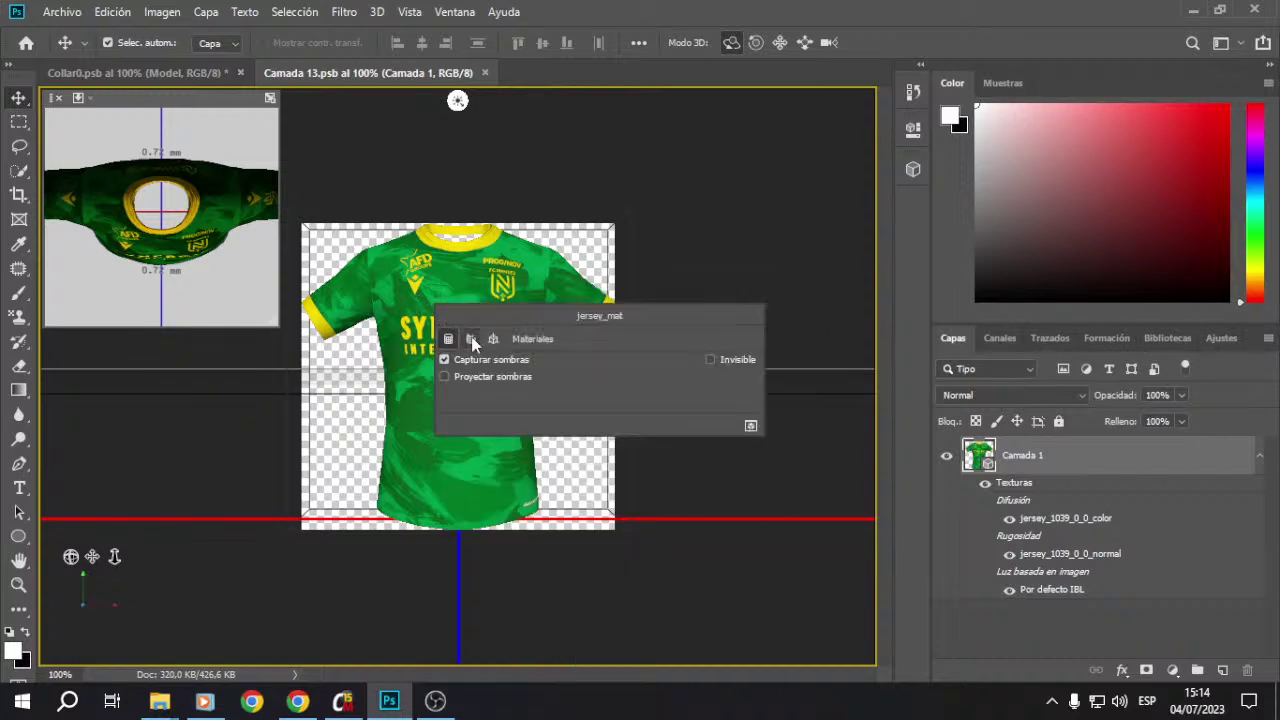
pyautogui.click(471, 339)
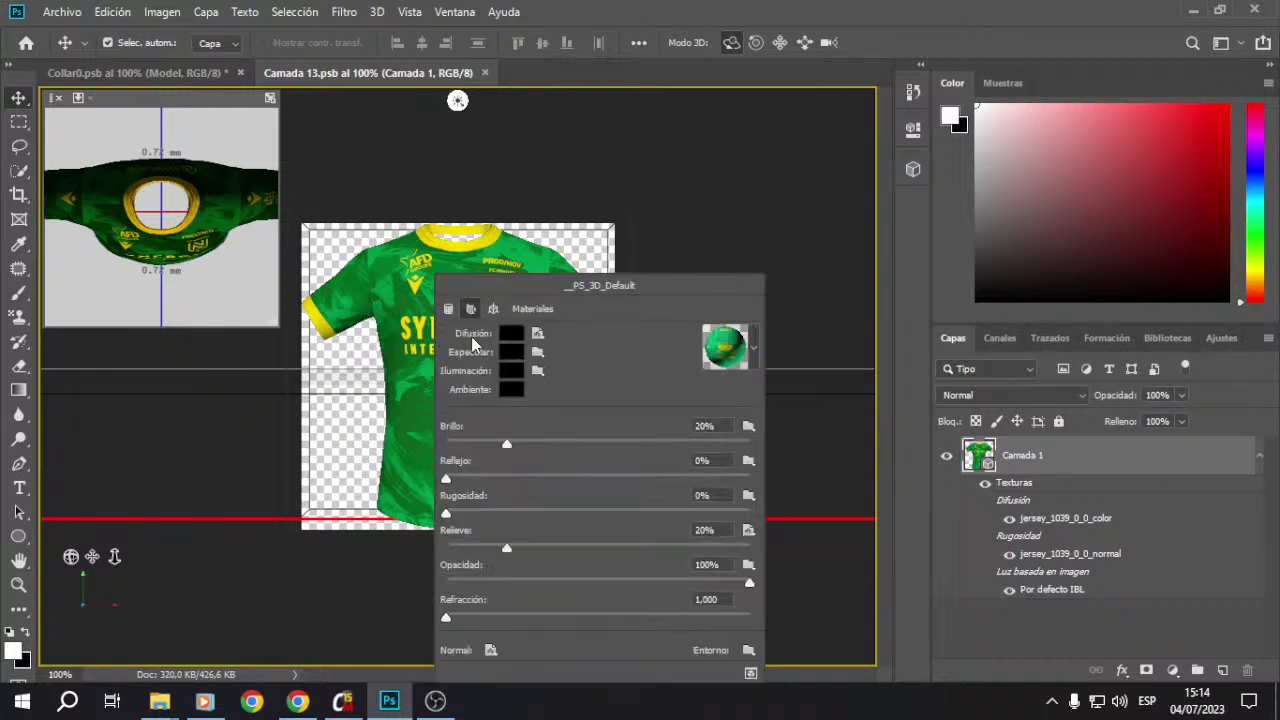
pyautogui.click(539, 334)
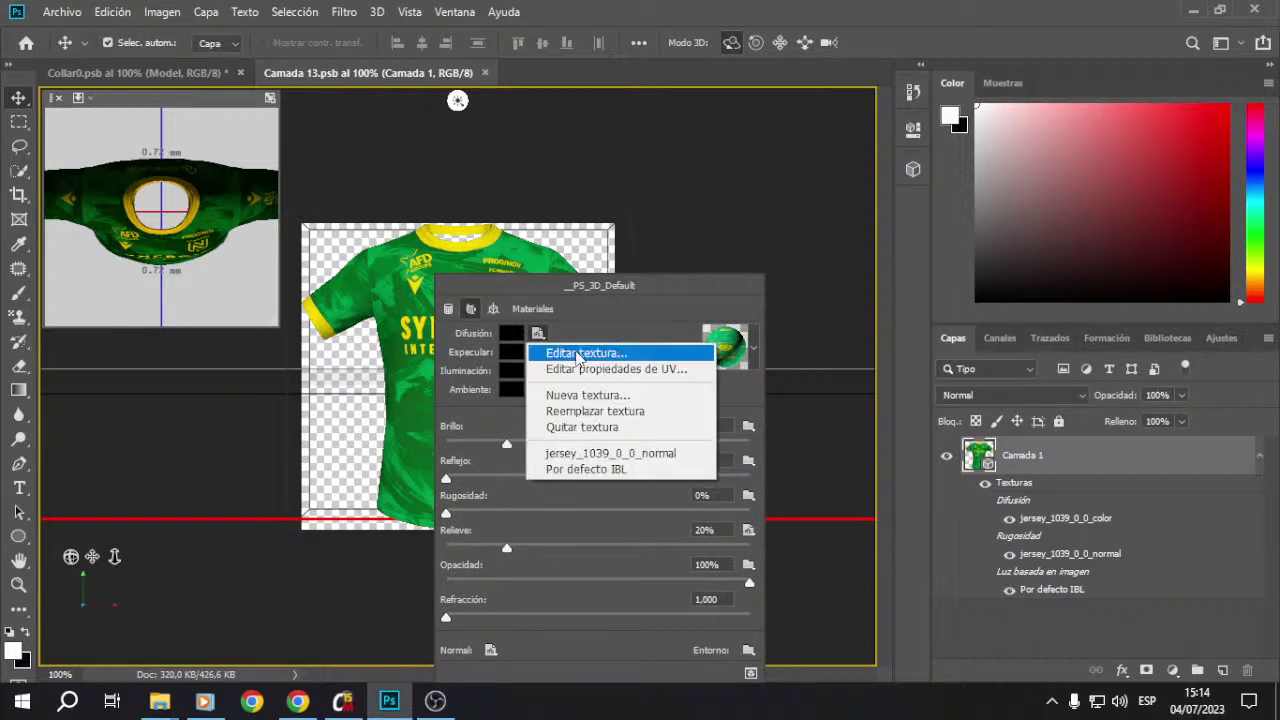
pyautogui.click(578, 356)
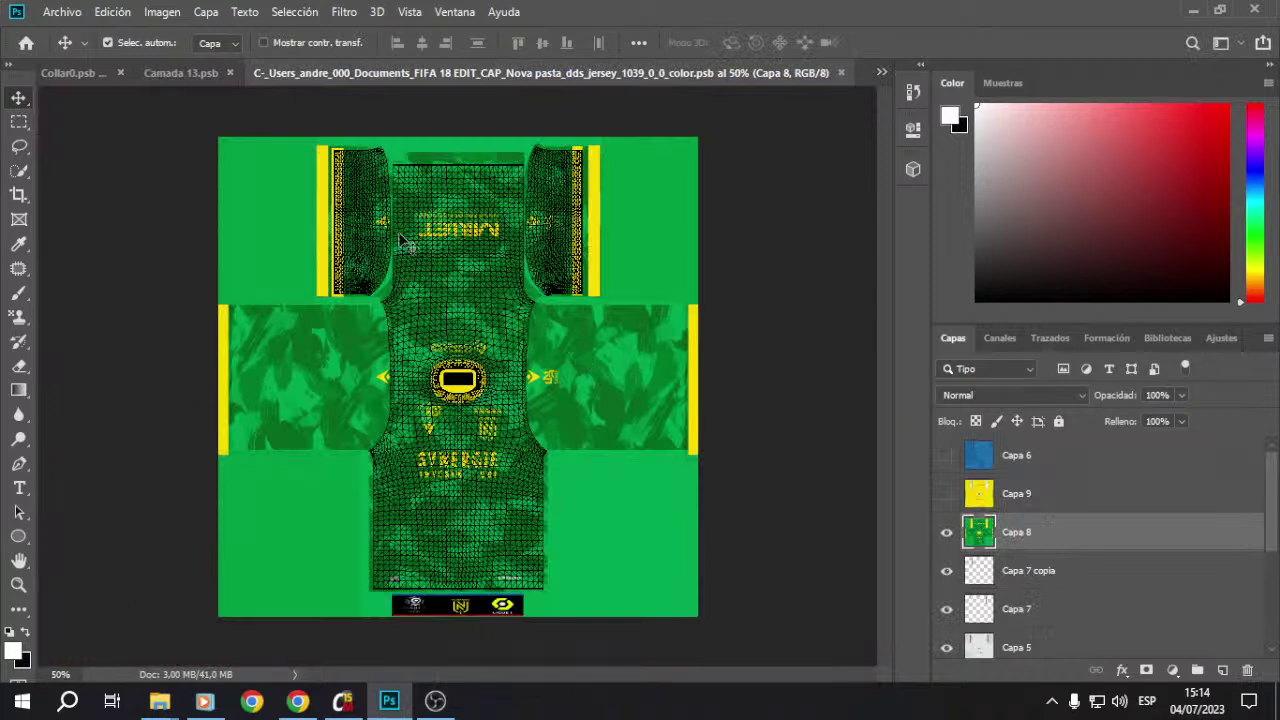
# Step: Open the Polera local and polera visitante images together from the desktop's PAOK folder
pyautogui.click(62, 11)
pyautogui.click(88, 49)
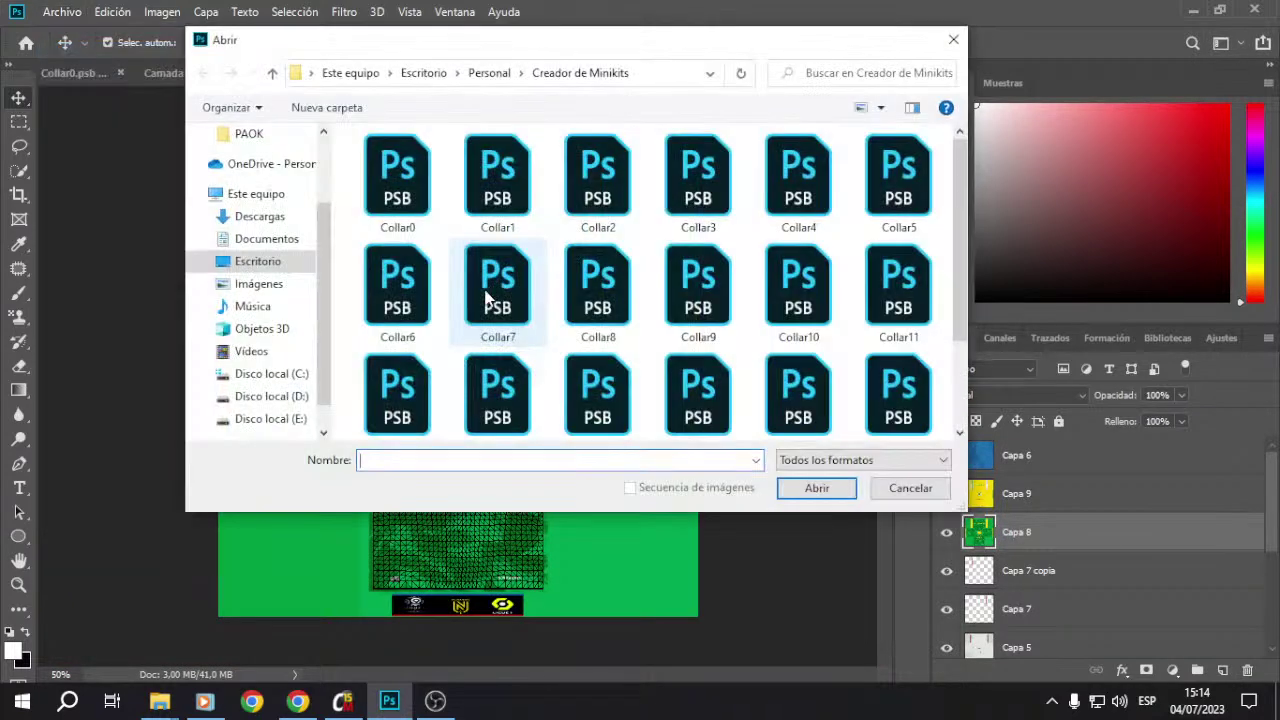
pyautogui.click(258, 261)
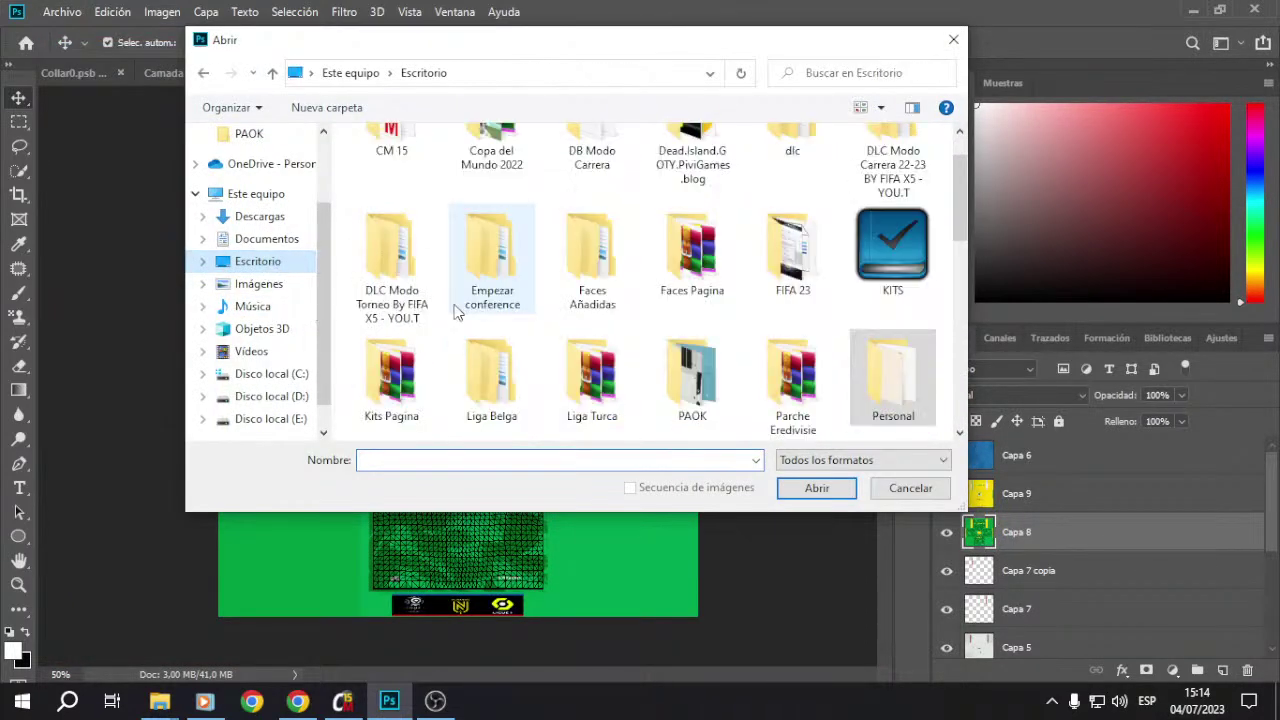
pyautogui.doubleClick(680, 373)
pyautogui.click(818, 212)
pyautogui.keyDown('ctrl'); pyautogui.click(396, 284); pyautogui.keyUp('ctrl')
pyautogui.click(816, 488)
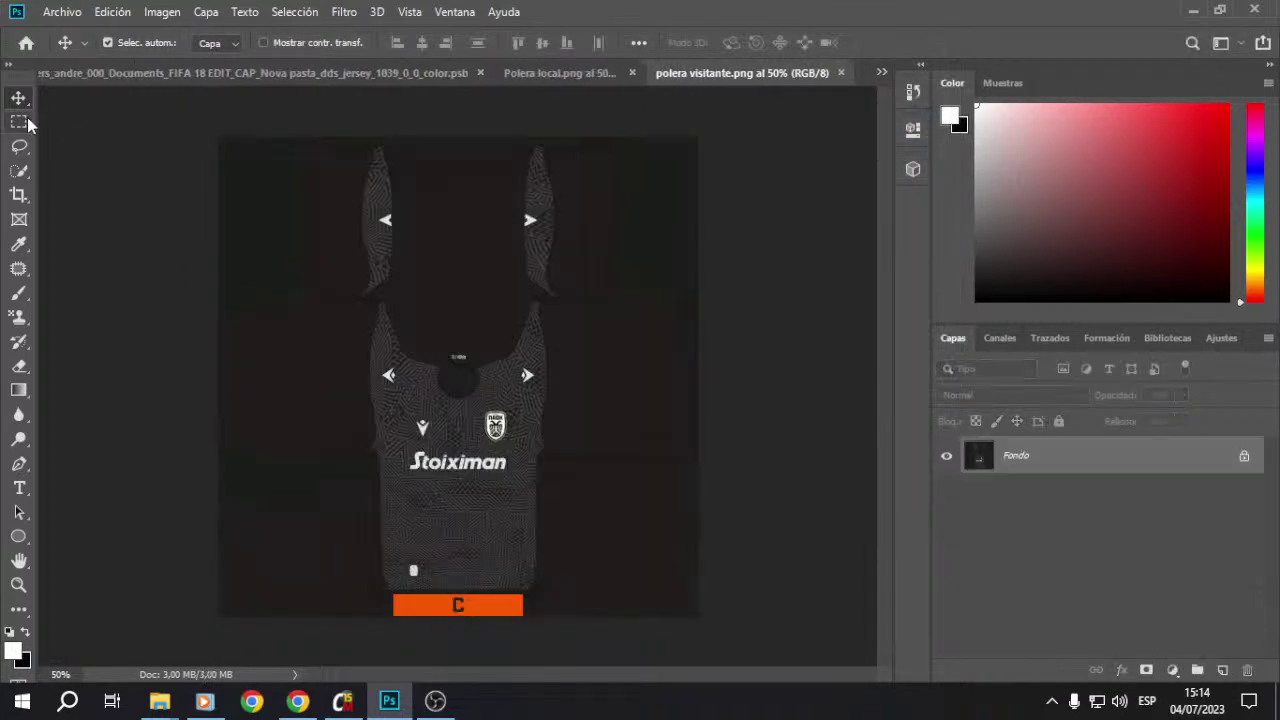
# Step: Copy the entire polera visitante image, close it, and paste it into the jersey_1039_0_0_color texture document
pyautogui.press('m')
pyautogui.moveTo(181, 101); pyautogui.dragTo(870, 690)
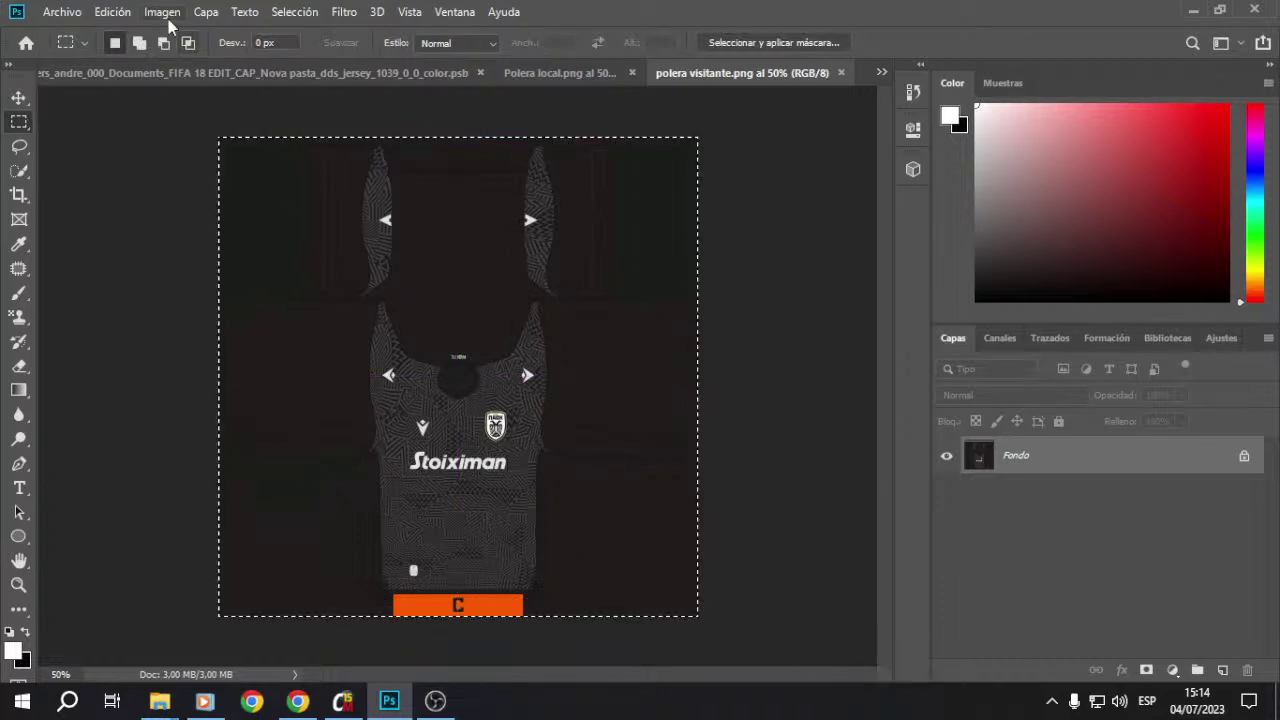
pyautogui.click(112, 11)
pyautogui.click(199, 142)
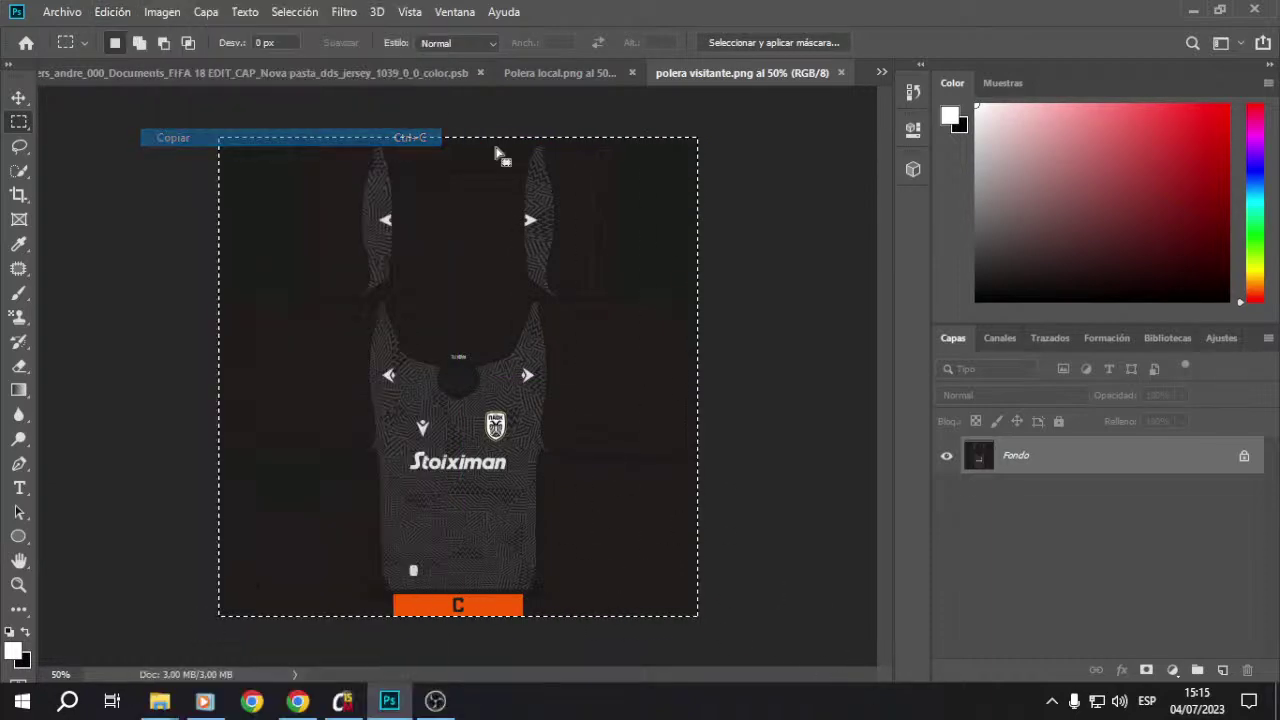
pyautogui.click(841, 72)
pyautogui.click(503, 75)
pyautogui.hotkey('ctrl', 'v')
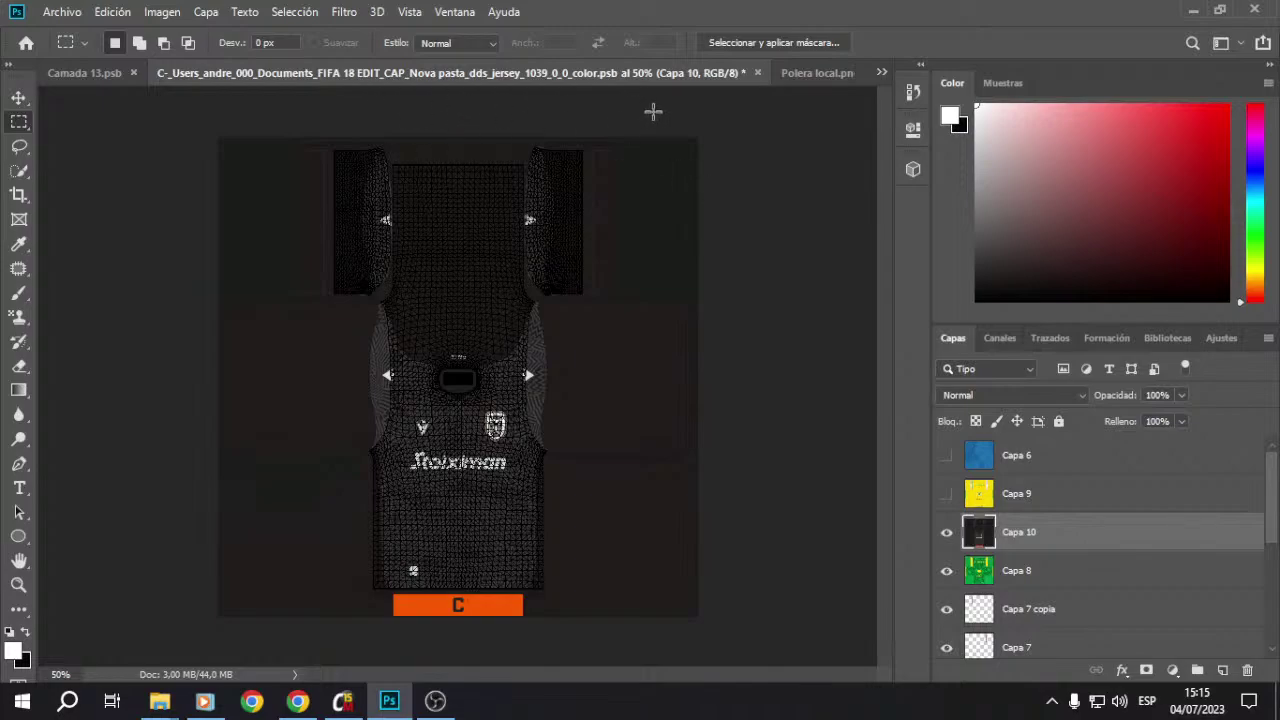
# Step: Hide the pasted away-shirt layer, brush white on Capa 8 outside the left sleeve's mesh, and check the 3D jersey in Camada 13
pyautogui.click(947, 532)
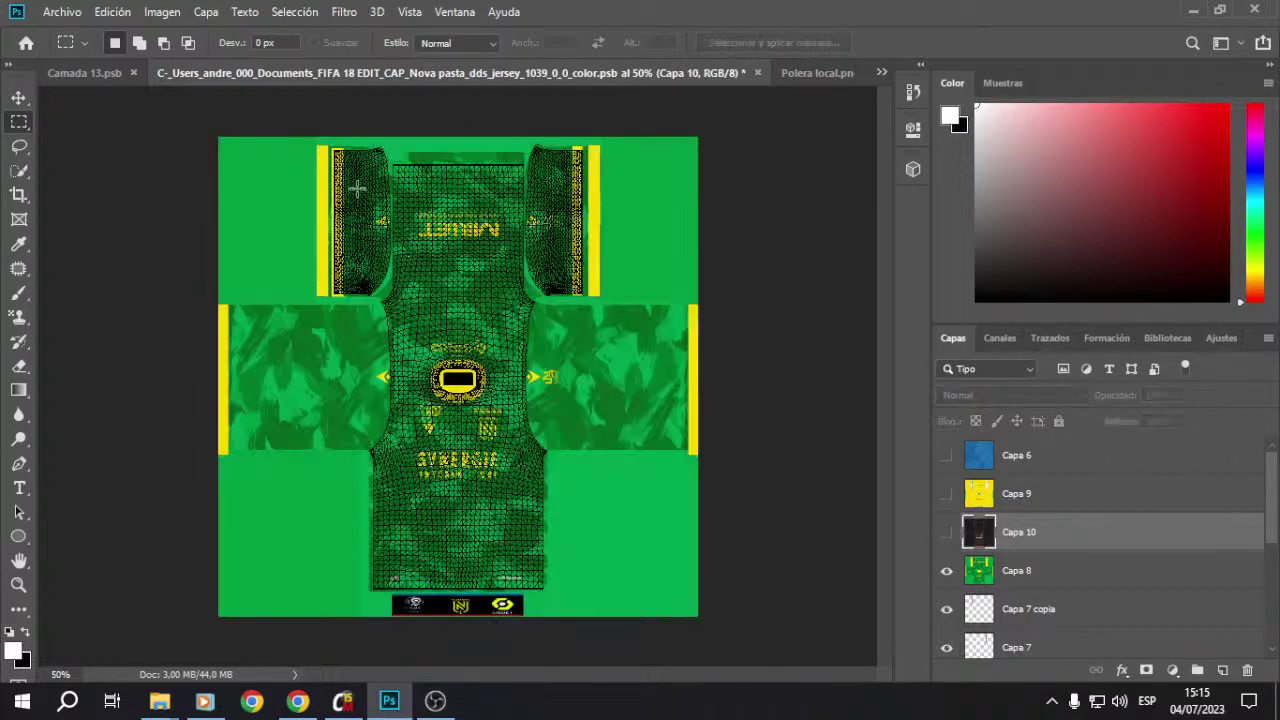
pyautogui.scroll(2, 356, 187)
pyautogui.scroll(5, 383, 294)
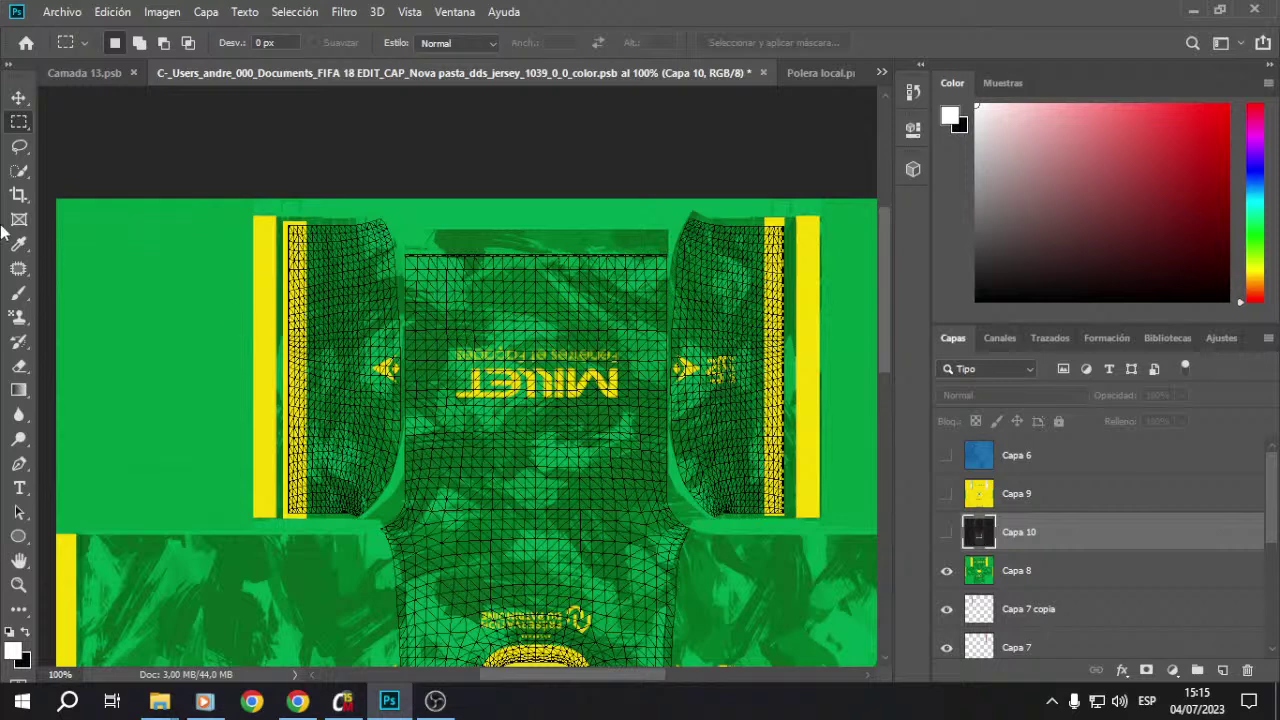
pyautogui.click(19, 293)
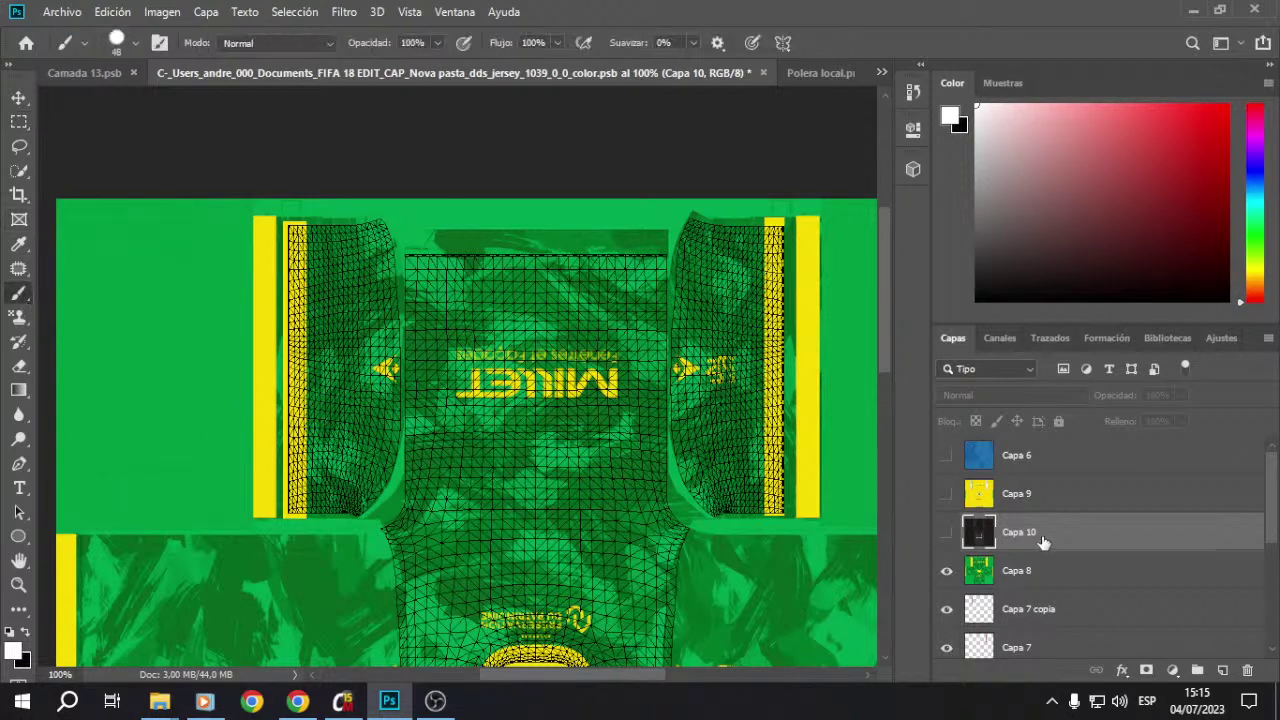
pyautogui.click(1028, 571)
pyautogui.moveTo(200, 292)
pyautogui.mouseDown()
pyautogui.moveTo(260, 364)
pyautogui.moveTo(258, 345)
pyautogui.moveTo(256, 458)
pyautogui.mouseUp()
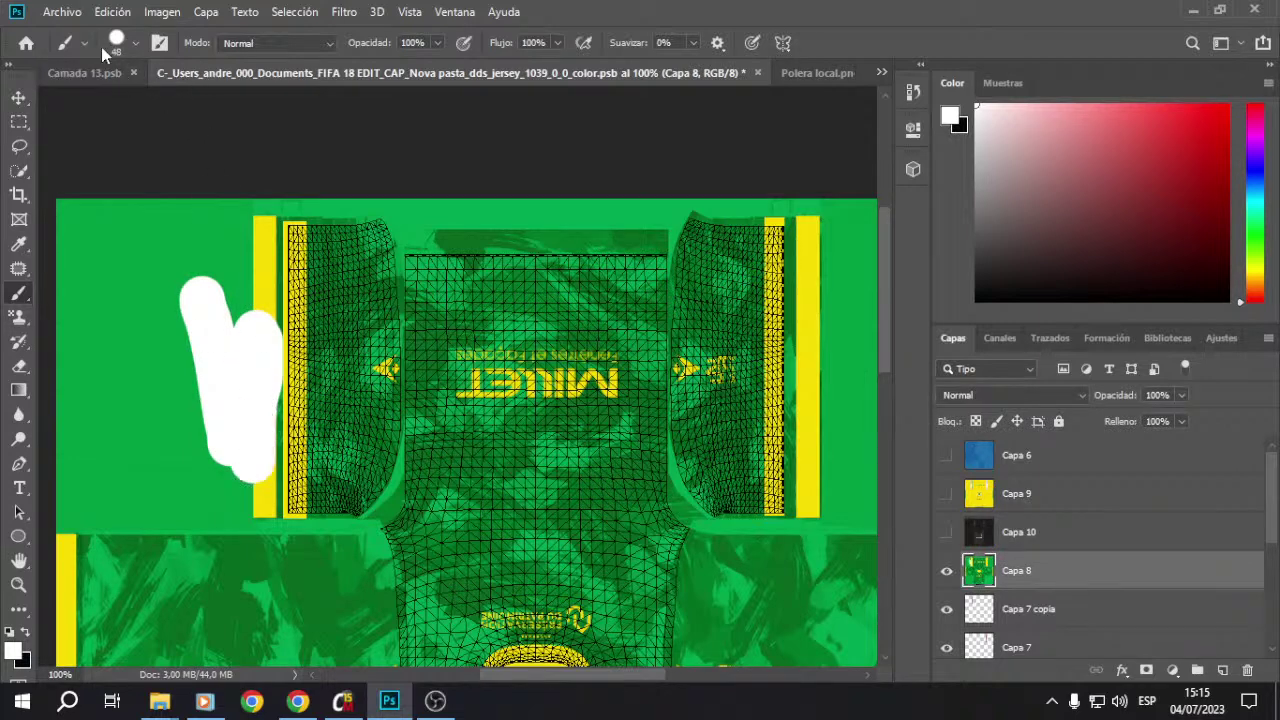
pyautogui.click(82, 73)
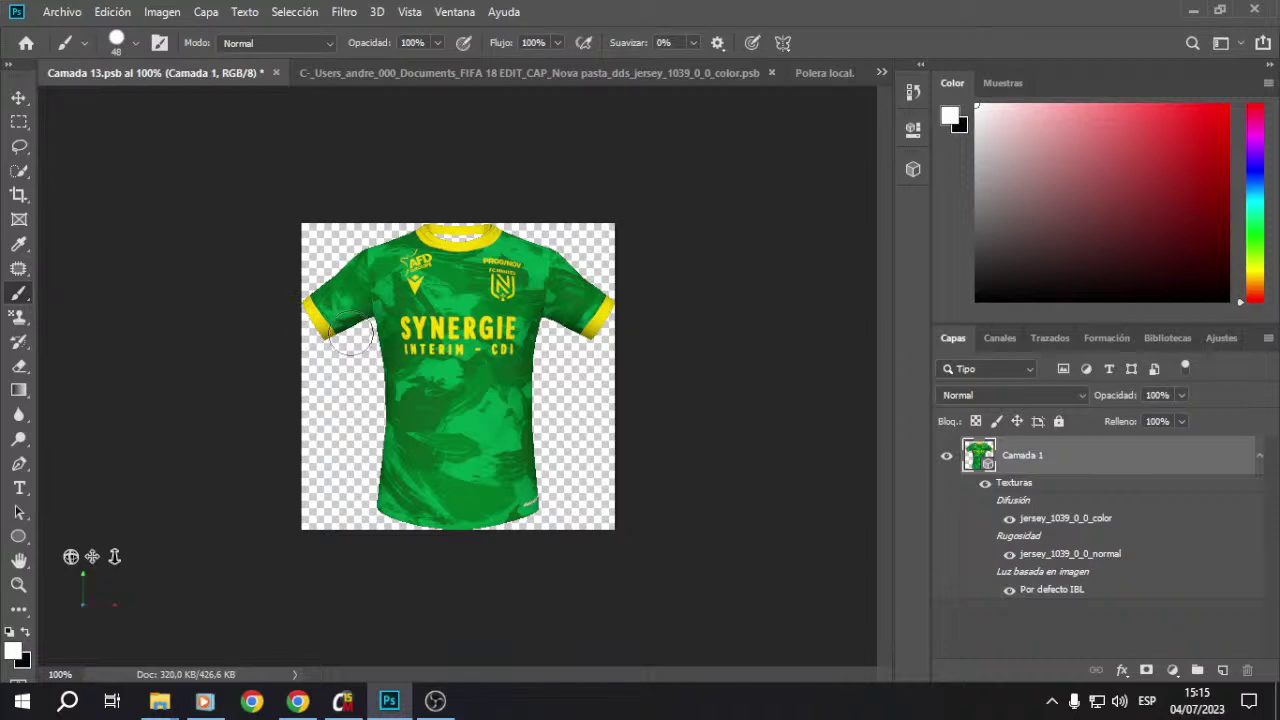
pyautogui.click(614, 74)
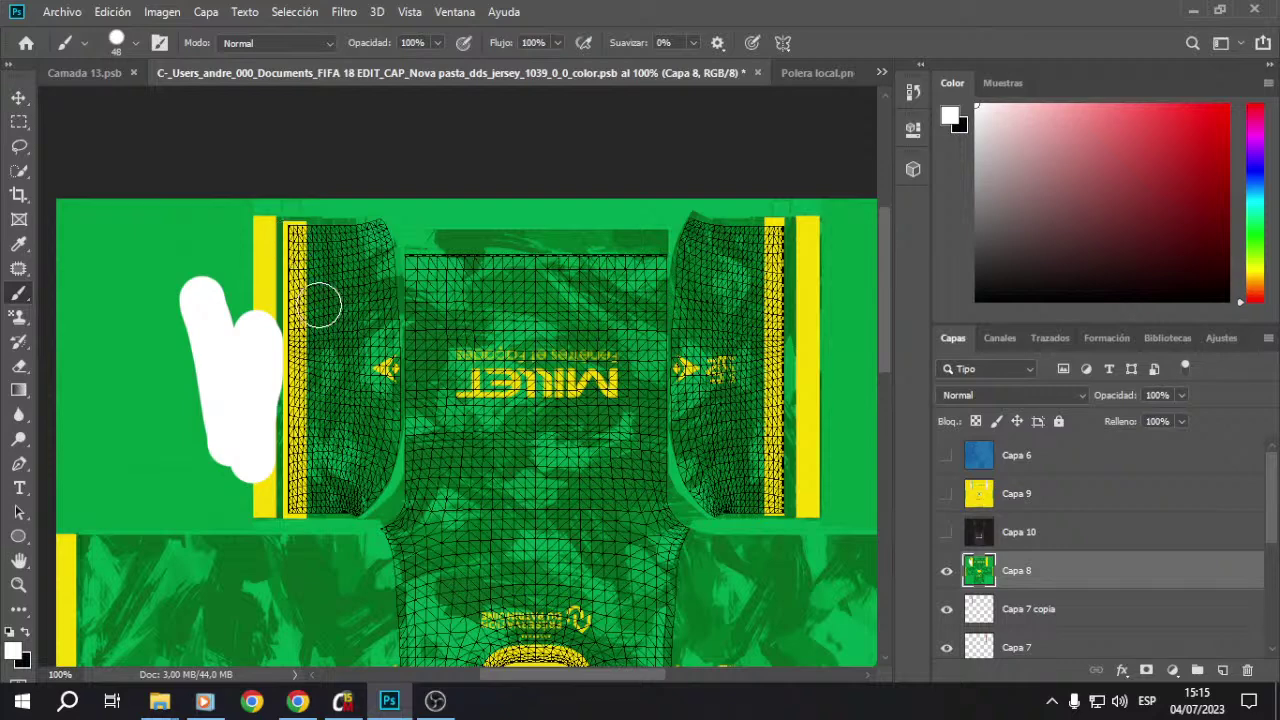
# Step: Brush white over the left sleeve's yellow cuff inside the mesh on Capa 8 and check it on the 3D jersey
pyautogui.moveTo(290, 240); pyautogui.dragTo(298, 500)
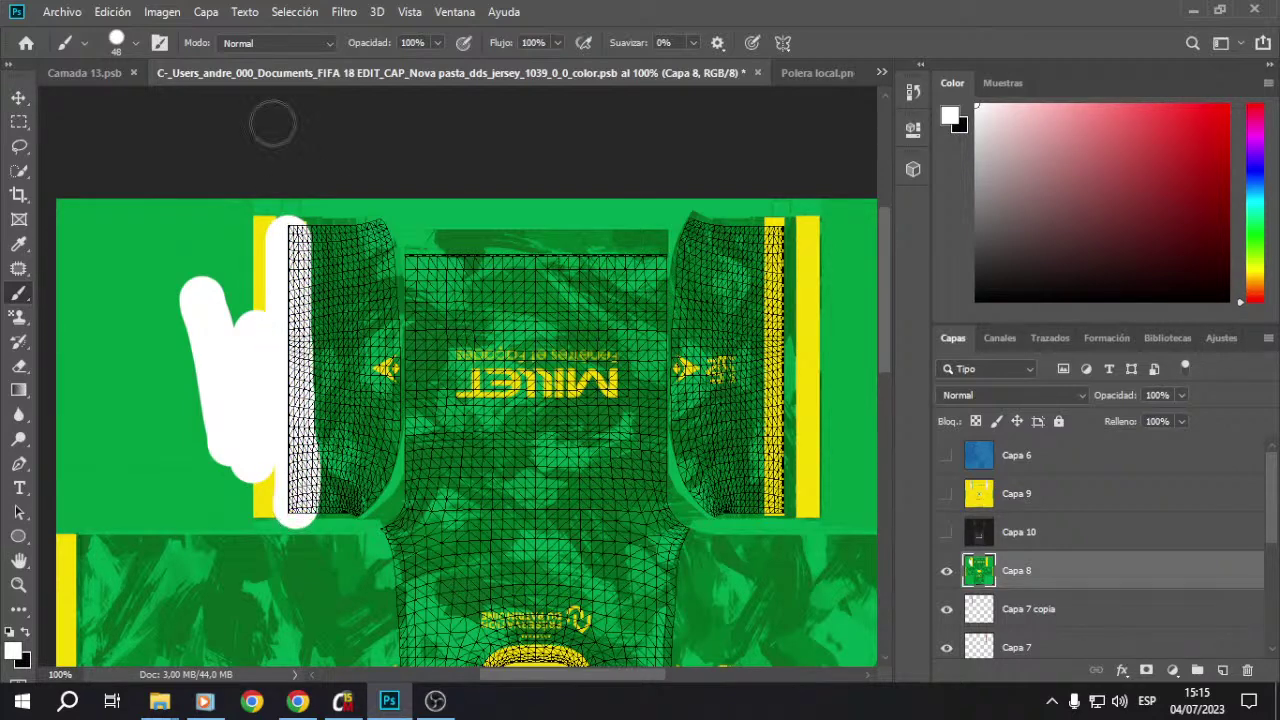
pyautogui.click(86, 74)
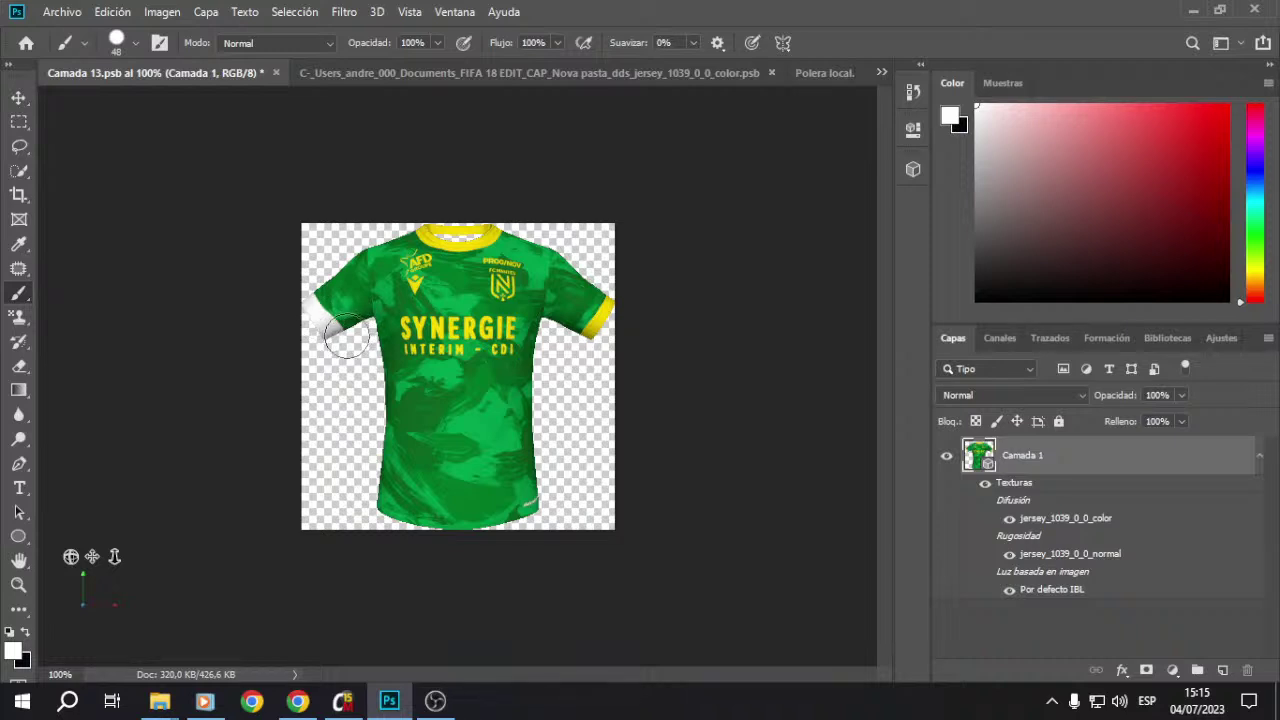
pyautogui.click(629, 85)
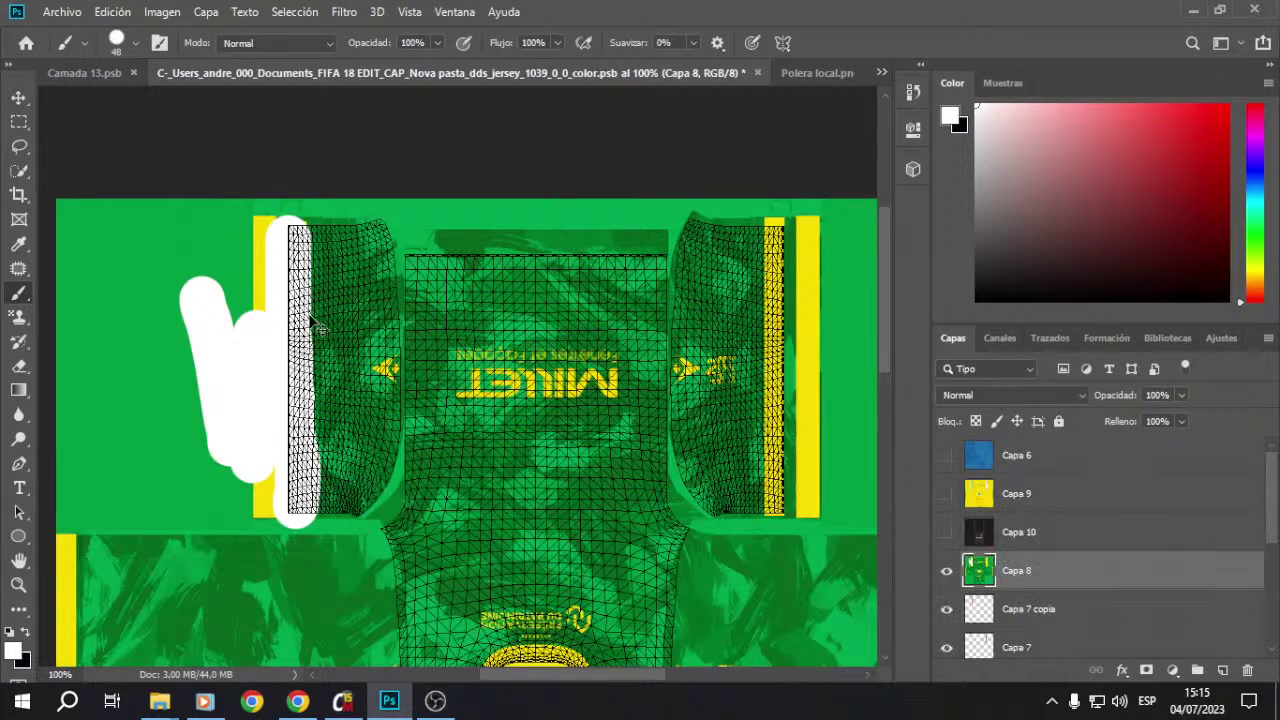
# Step: Undo the white brush strokes on Capa 8 and show the Capa 10 away-shirt layer in the texture document
pyautogui.hotkey('ctrl', 'z')
pyautogui.hotkey('ctrl', 'z')
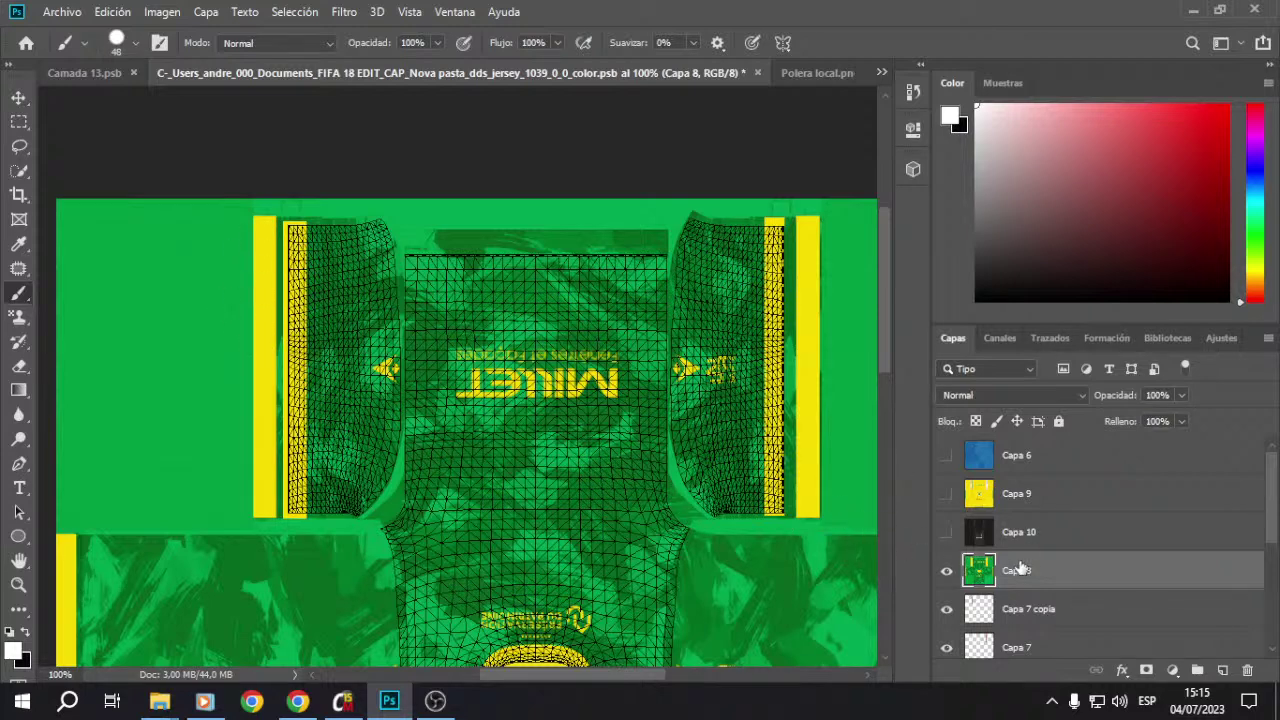
pyautogui.click(947, 533)
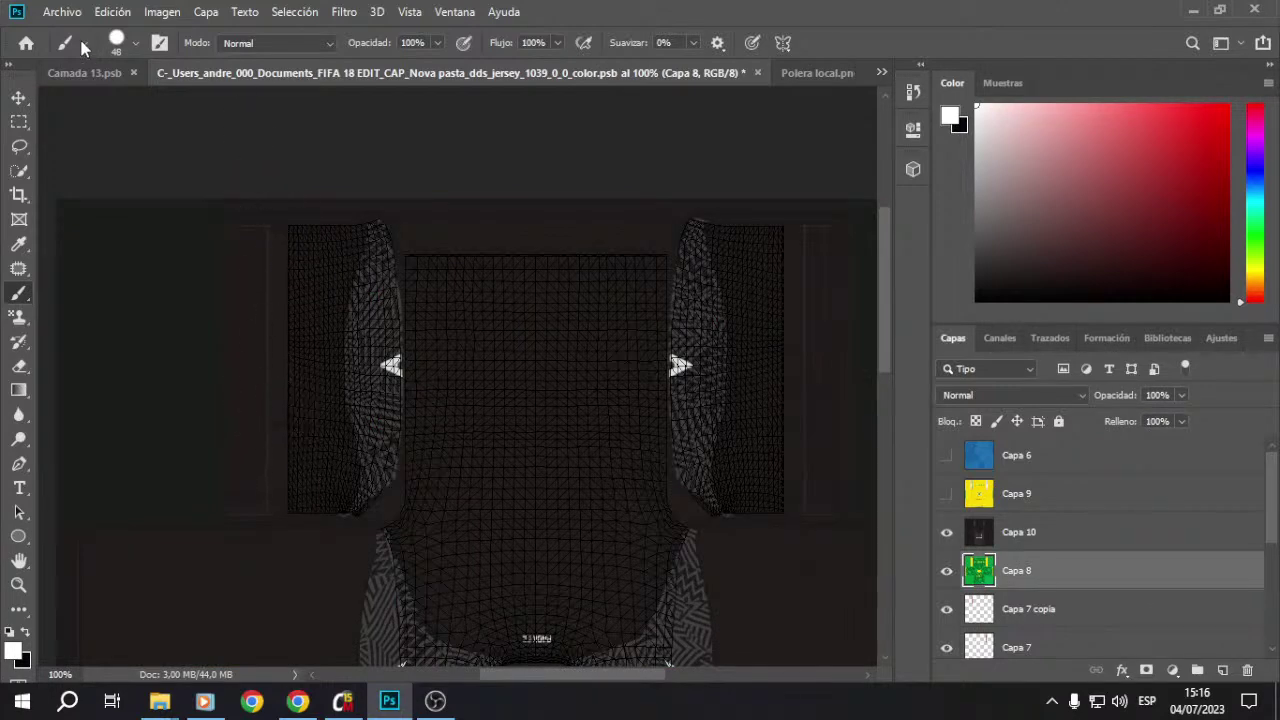
# Step: Update the 3D jersey in Camada 13 with the away shirt and save that document
pyautogui.click(83, 76)
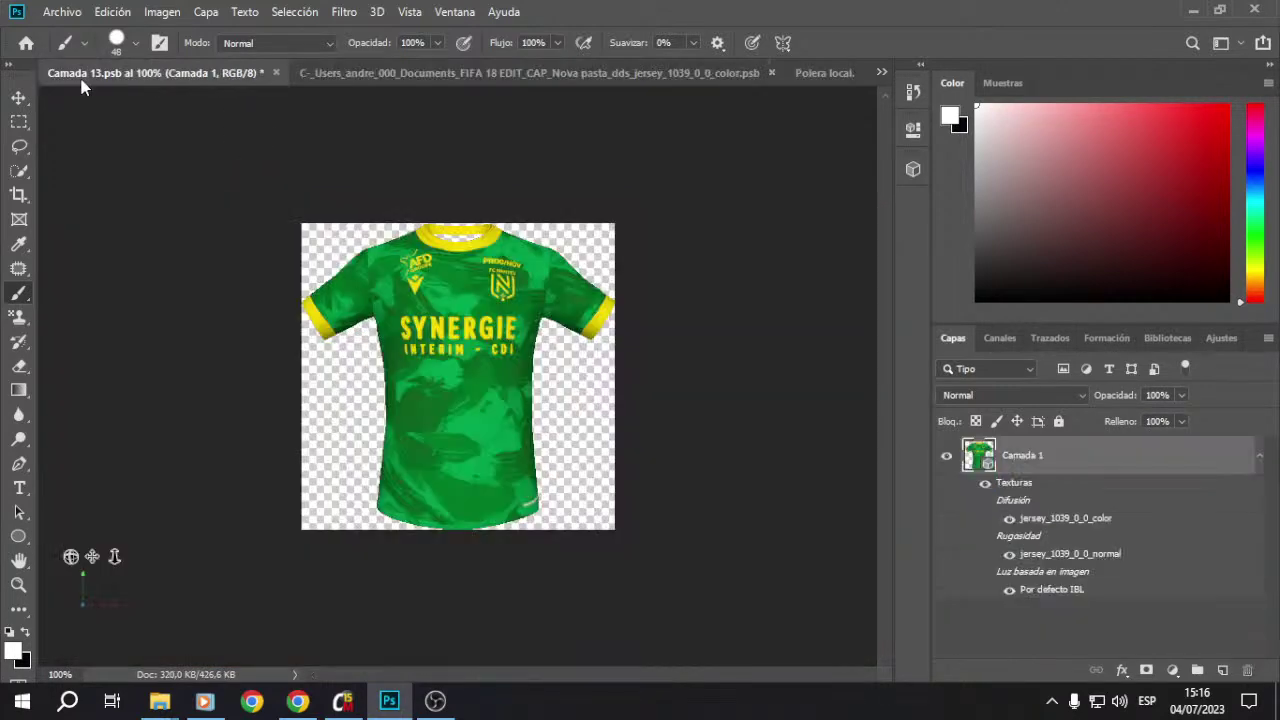
pyautogui.click(62, 14)
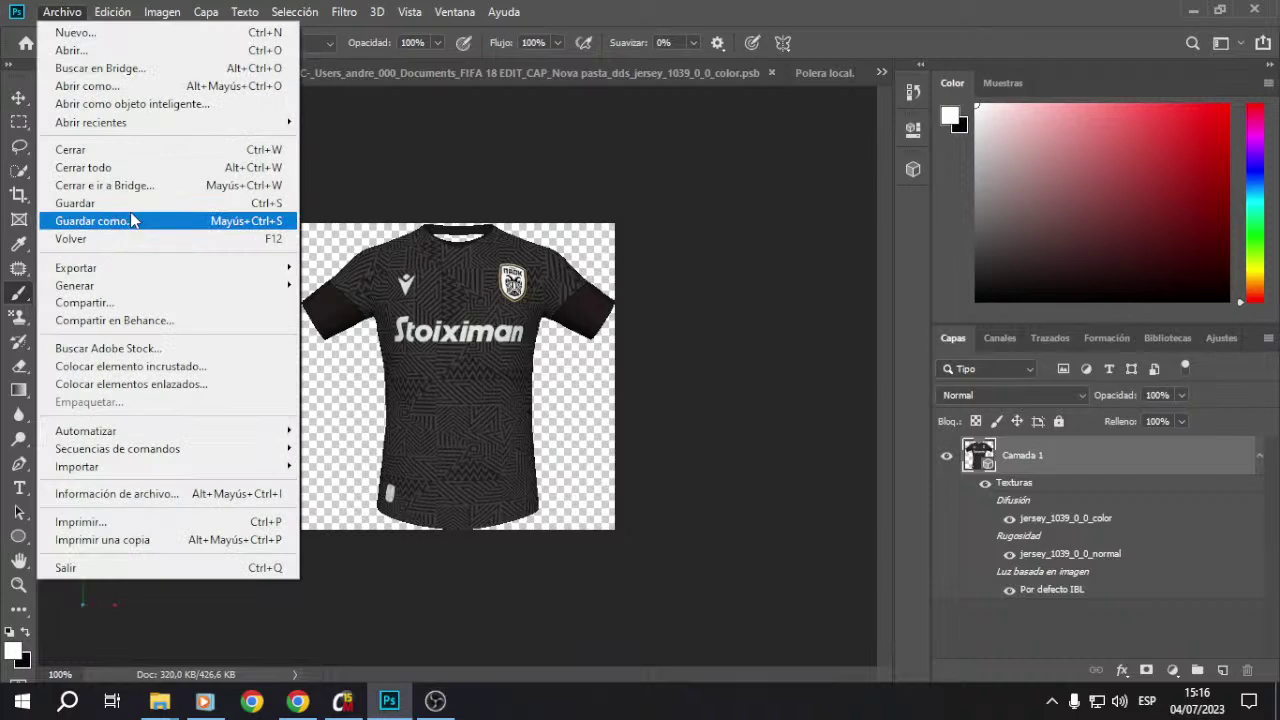
pyautogui.click(803, 36)
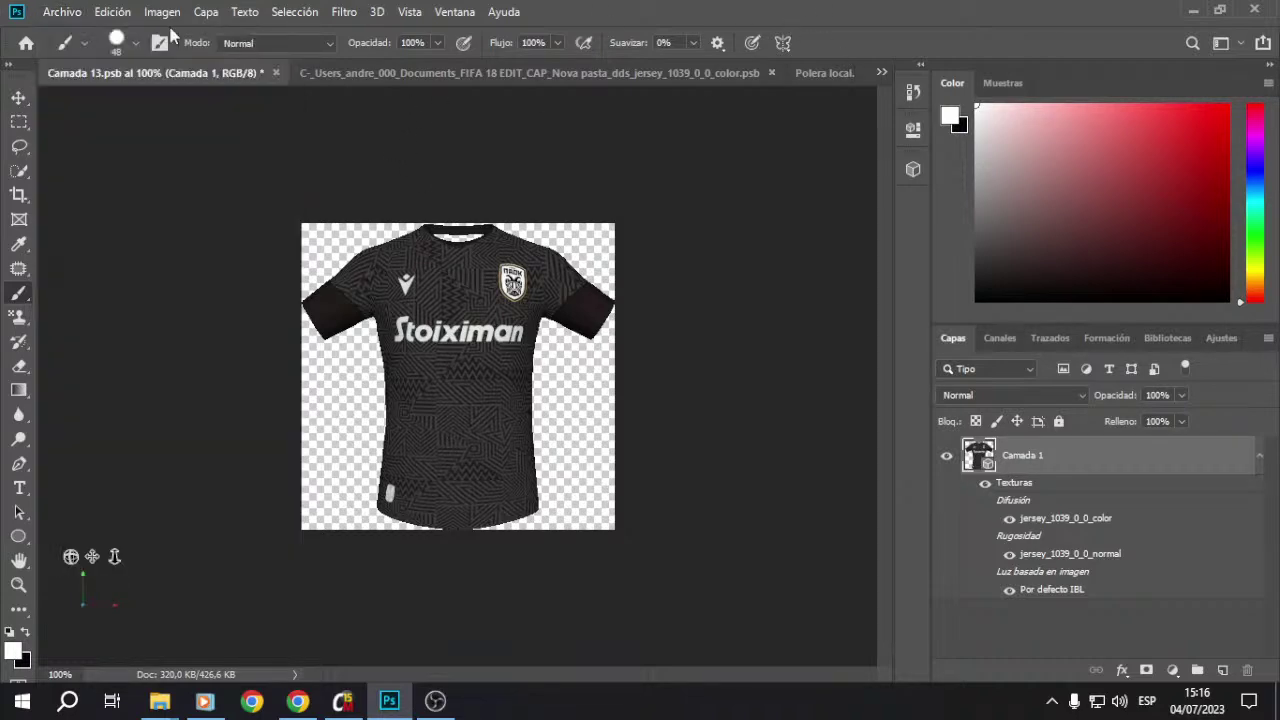
pyautogui.click(66, 12)
pyautogui.click(88, 205)
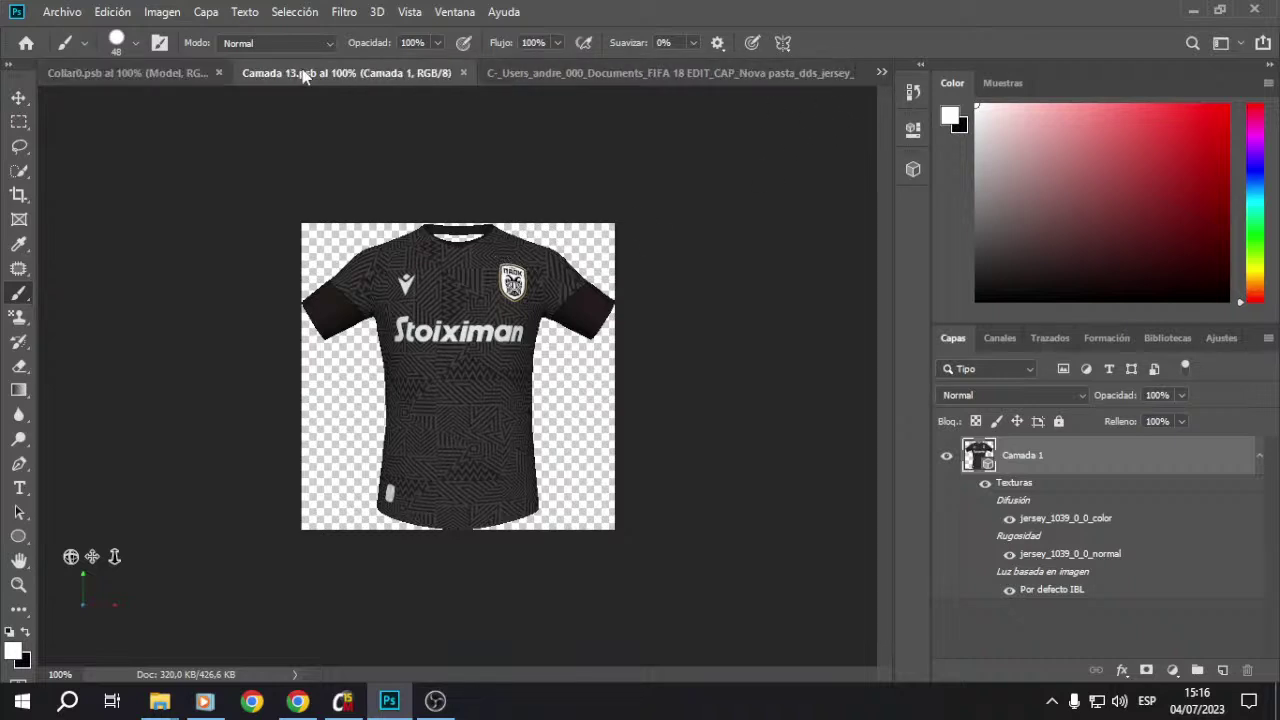
# Step: Save the Collar0 minikit as a PNG named local in the desktop's PAOK folder
pyautogui.click(113, 72)
pyautogui.click(52, 14)
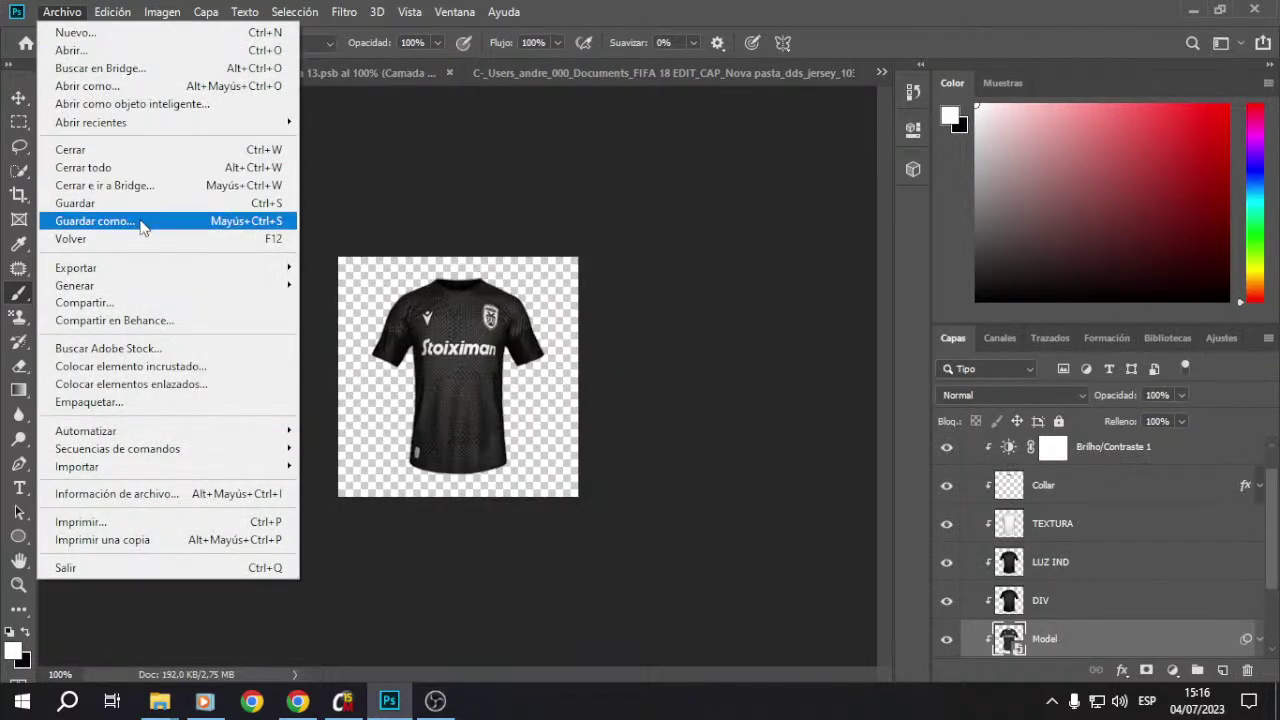
pyautogui.click(107, 222)
pyautogui.click(336, 447)
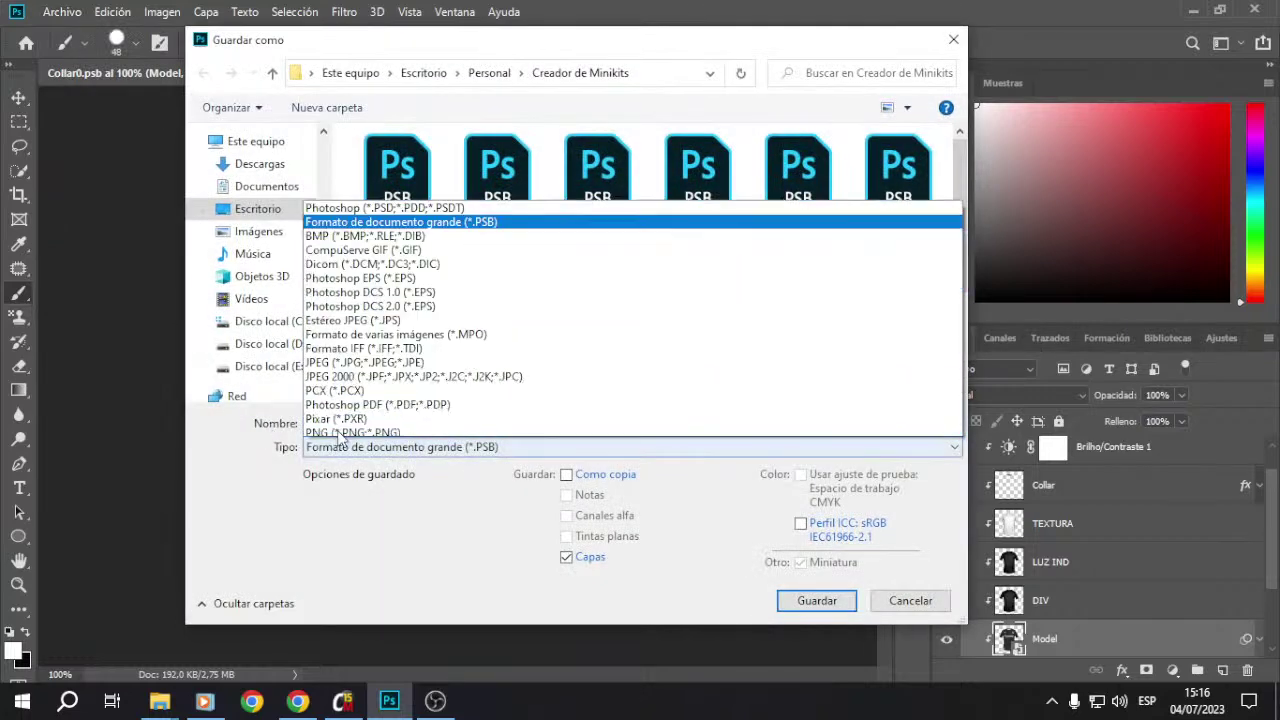
pyautogui.click(325, 360)
pyautogui.click(256, 210)
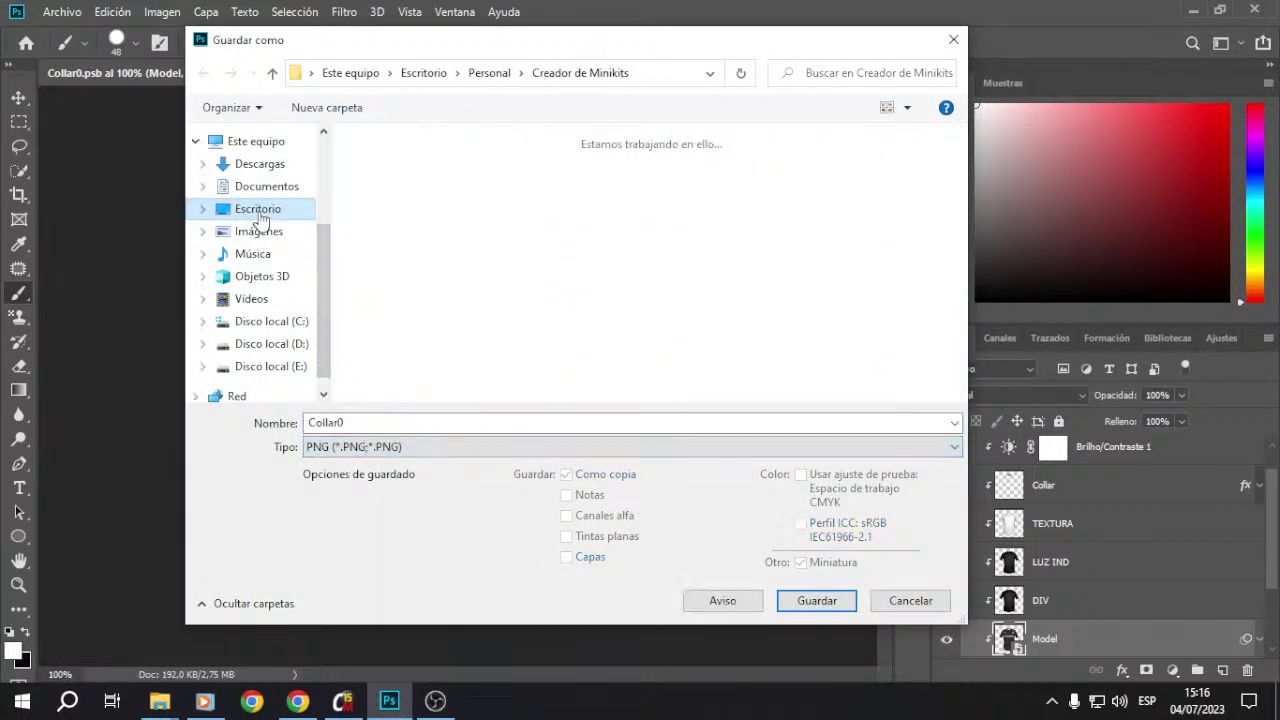
pyautogui.scroll(1, 256, 235)
pyautogui.click(249, 156)
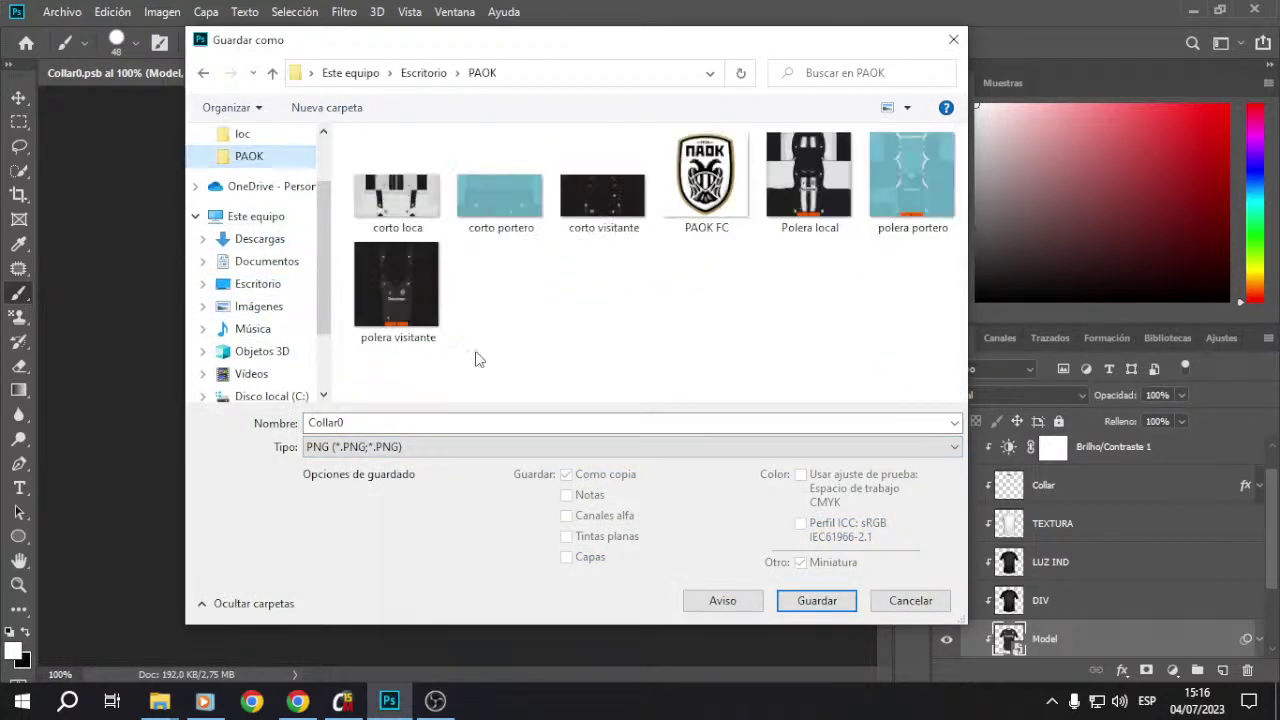
pyautogui.doubleClick(424, 422)
pyautogui.press('BackSpace')
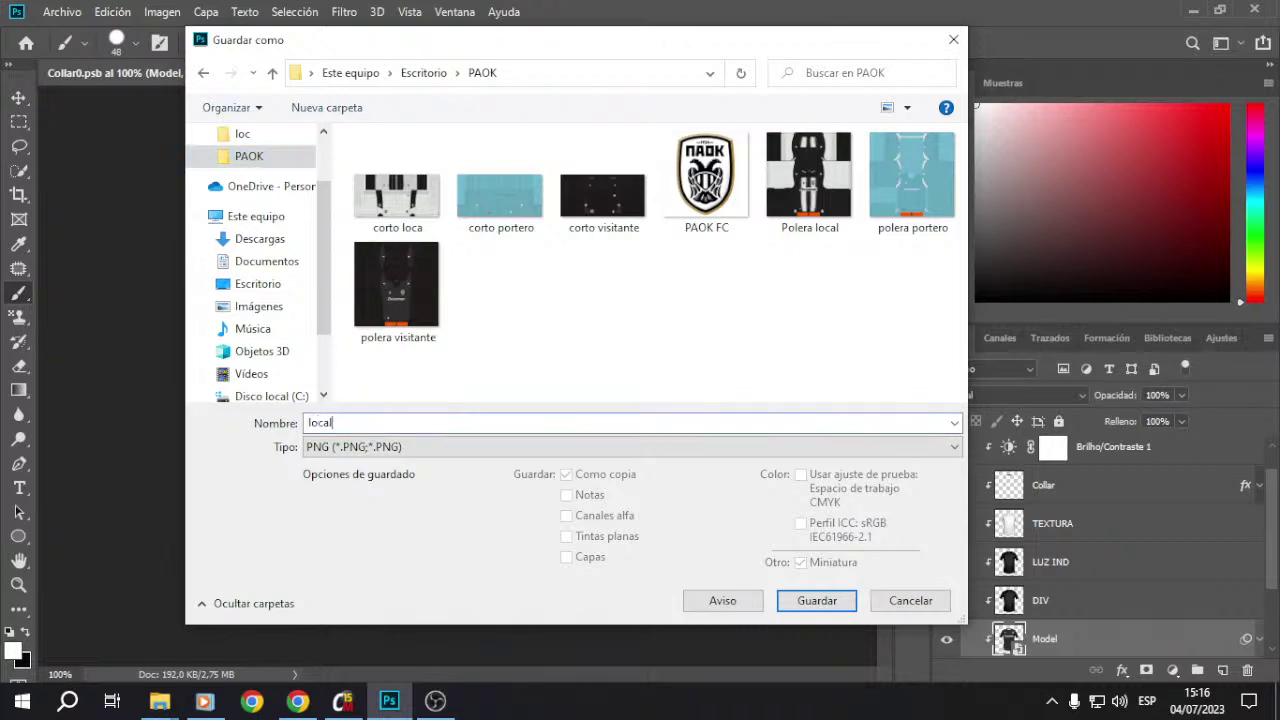
pyautogui.write('local')
pyautogui.press('Return')
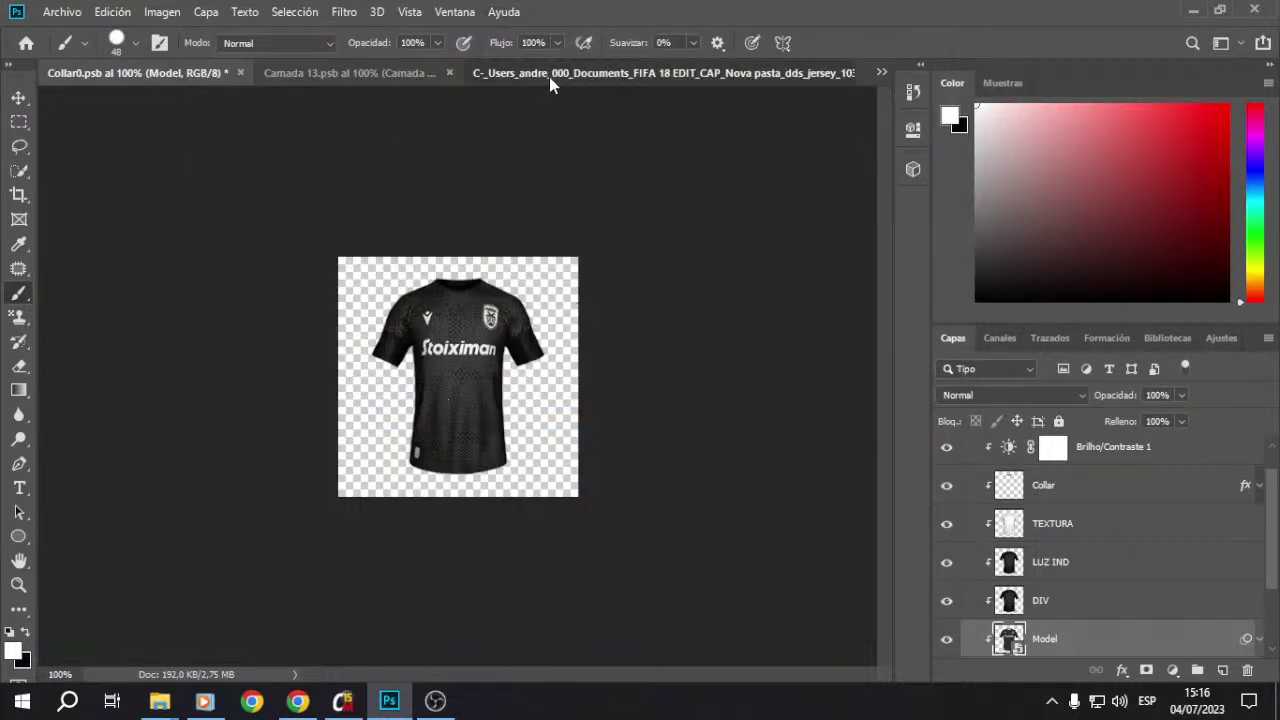
# Step: Cut the entire Polera local image, close it without saving, and paste it into the jersey_1039_0_0_color texture as a layer above Capa 10
pyautogui.click(549, 73)
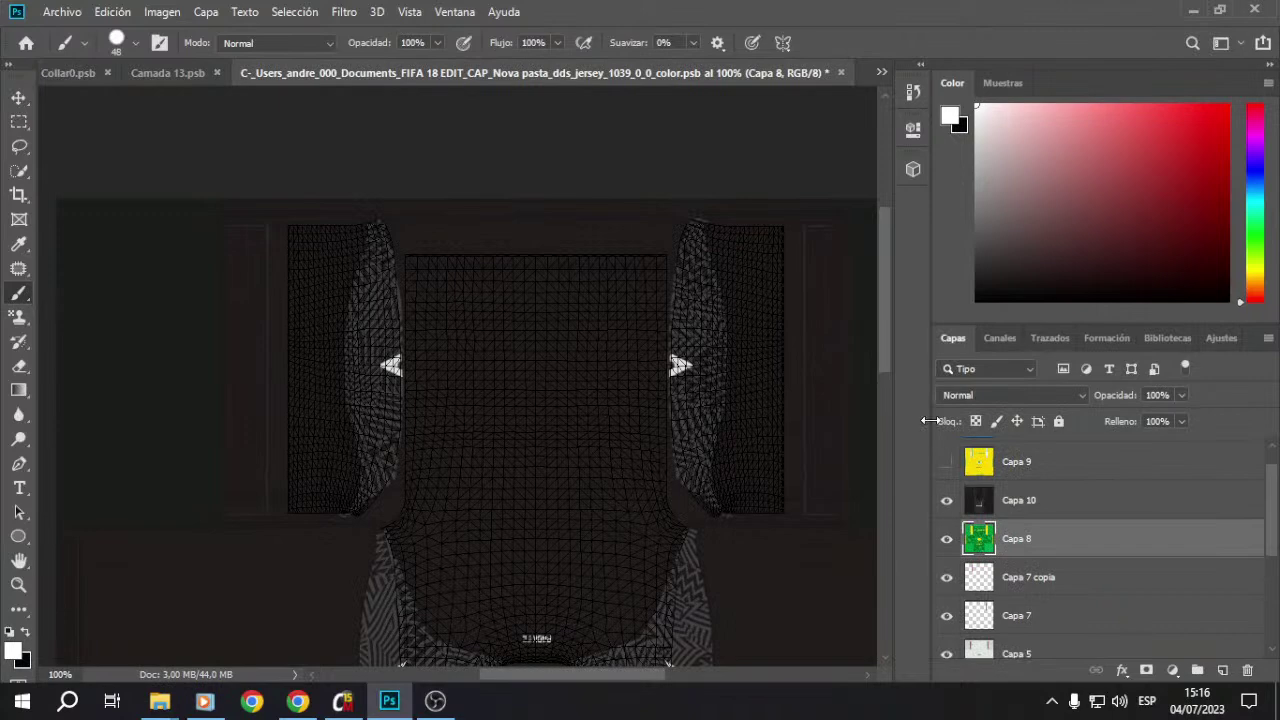
pyautogui.click(882, 73)
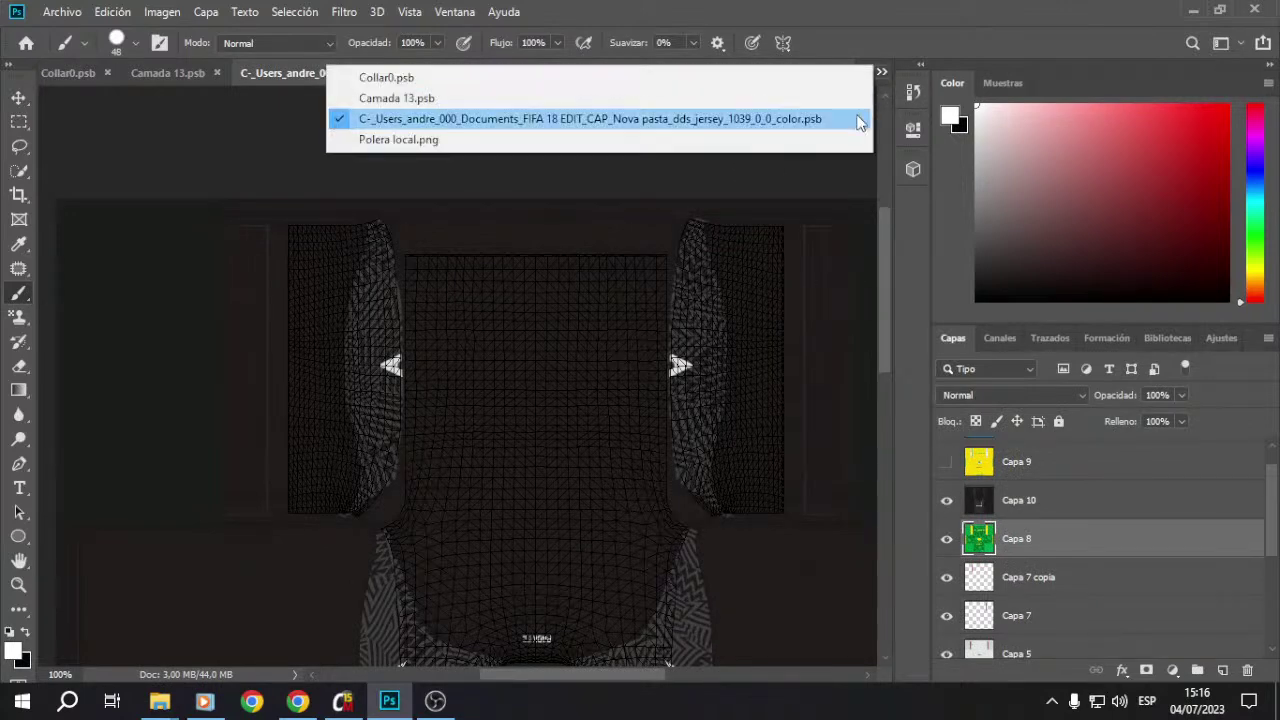
pyautogui.click(19, 121)
pyautogui.moveTo(218, 137); pyautogui.dragTo(758, 610)
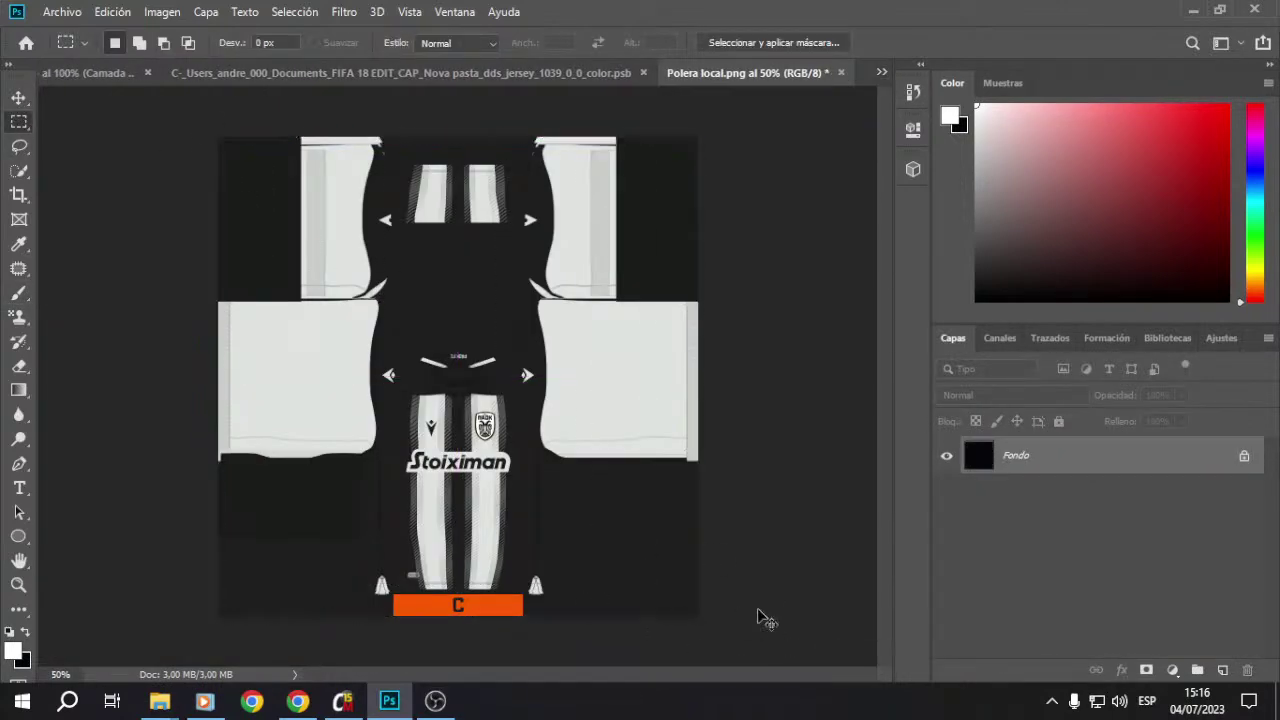
pyautogui.hotkey('ctrl', 'BackSpace')
pyautogui.hotkey('ctrl', 'd')
pyautogui.click(842, 72)
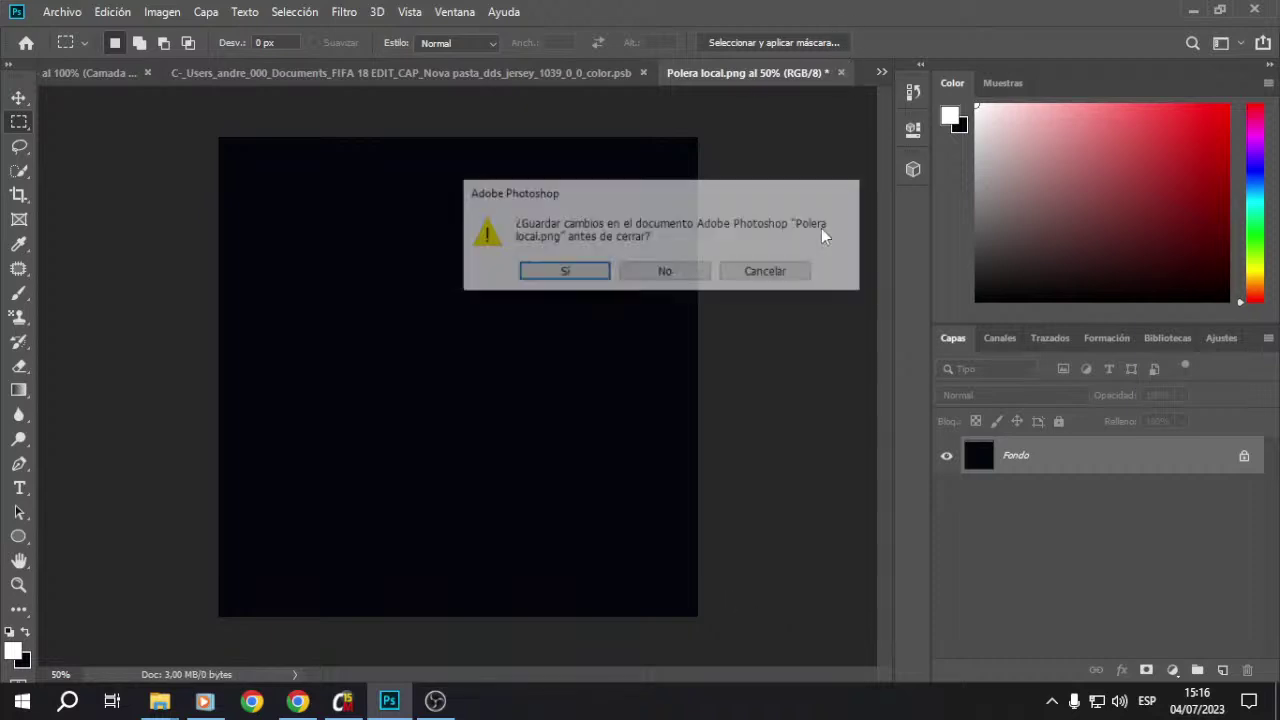
pyautogui.click(668, 271)
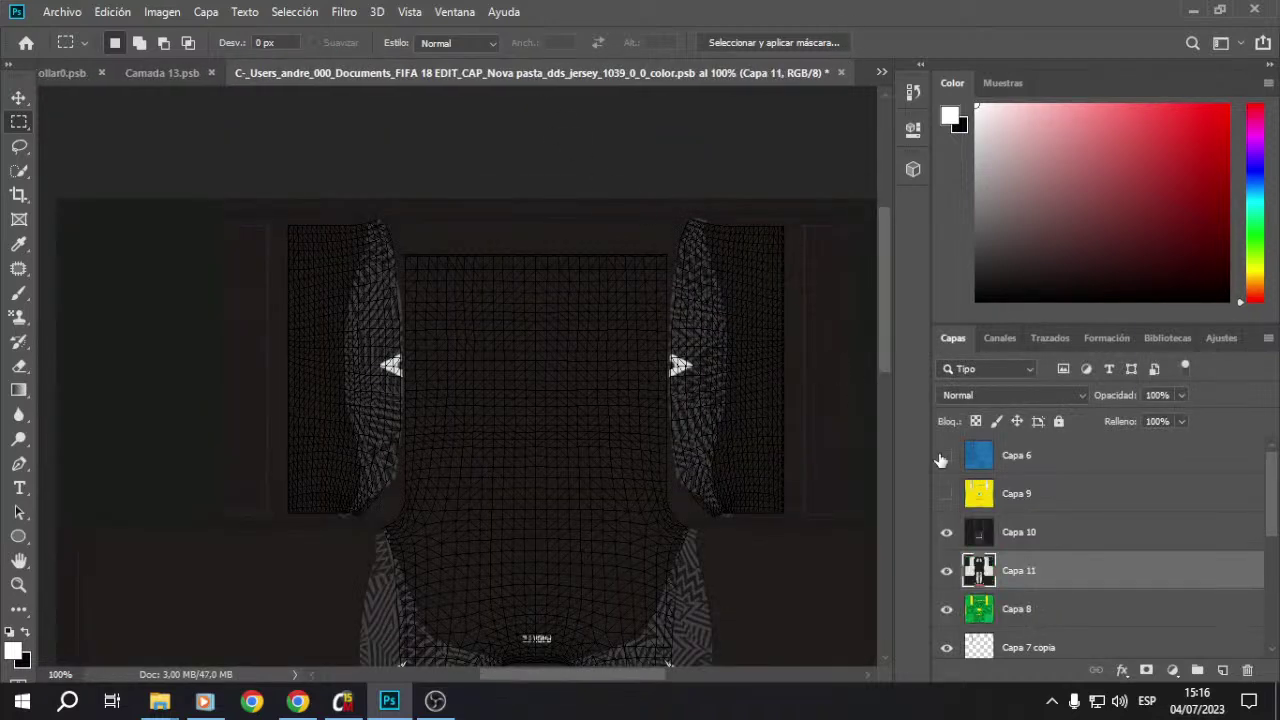
pyautogui.moveTo(1006, 566); pyautogui.dragTo(998, 525)
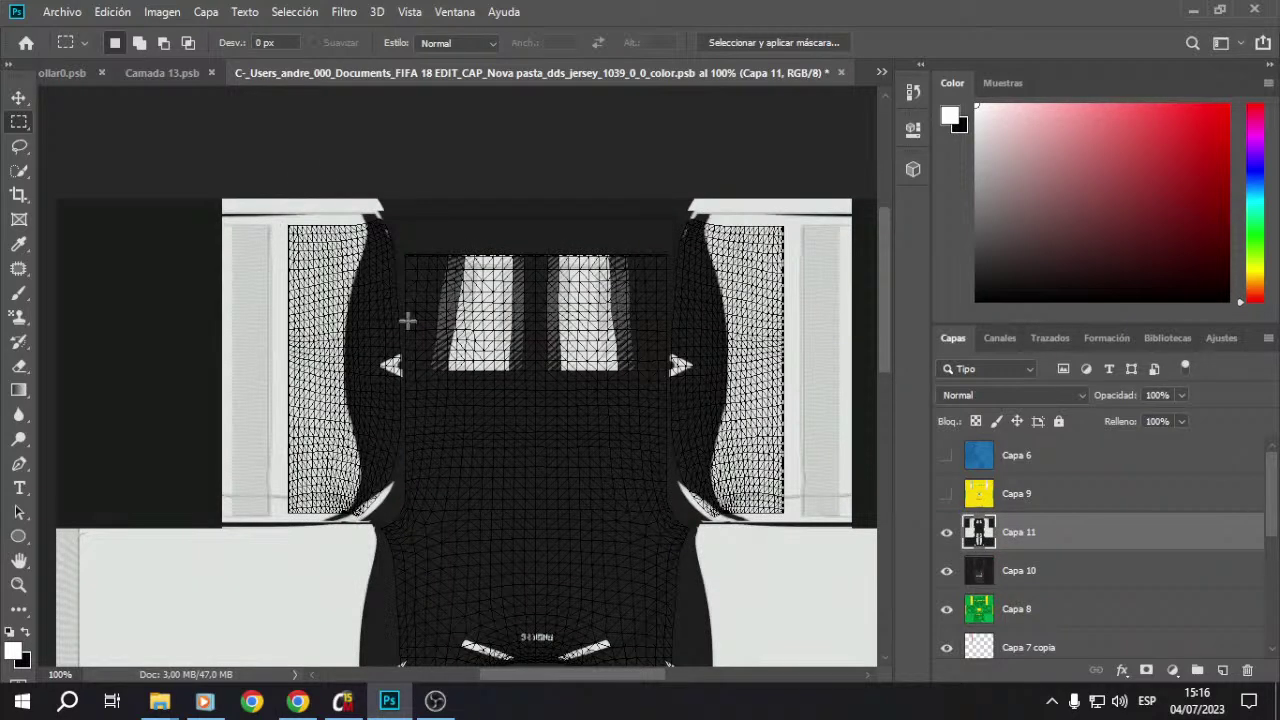
# Step: Update the 3D jersey in Camada 13 with the striped home shirt and save that document
pyautogui.click(178, 77)
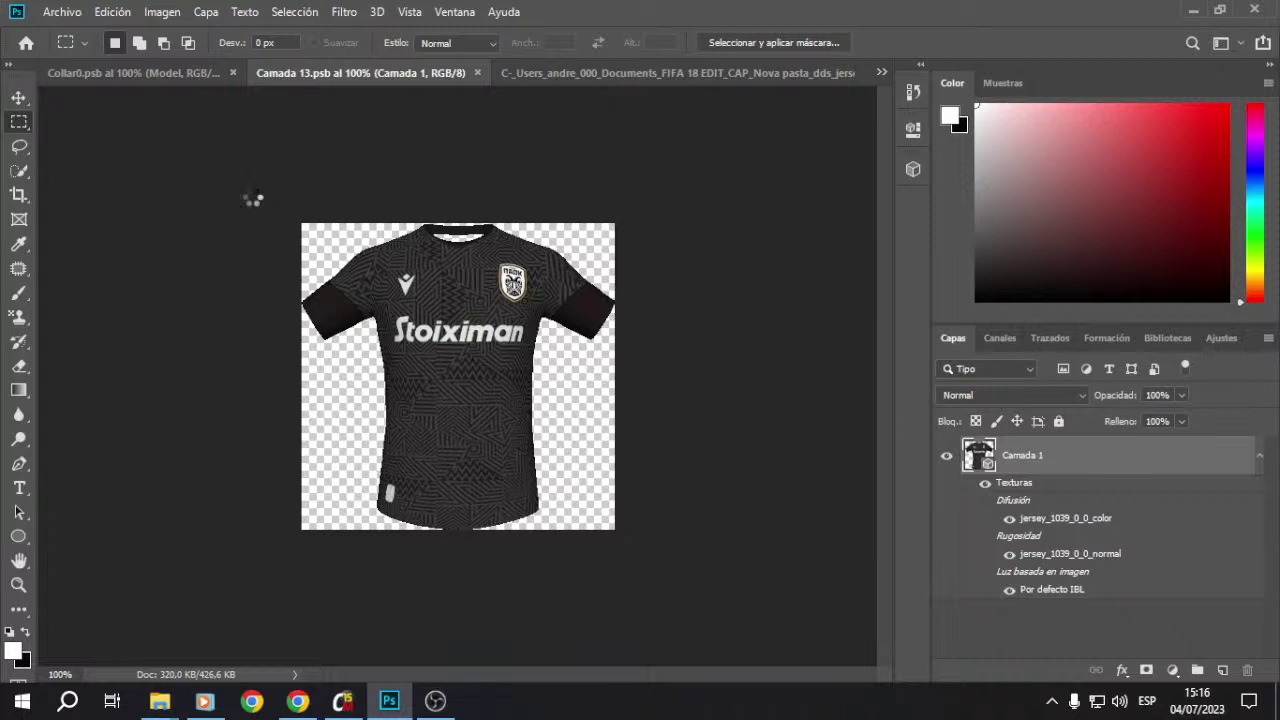
pyautogui.click(62, 12)
pyautogui.click(376, 174)
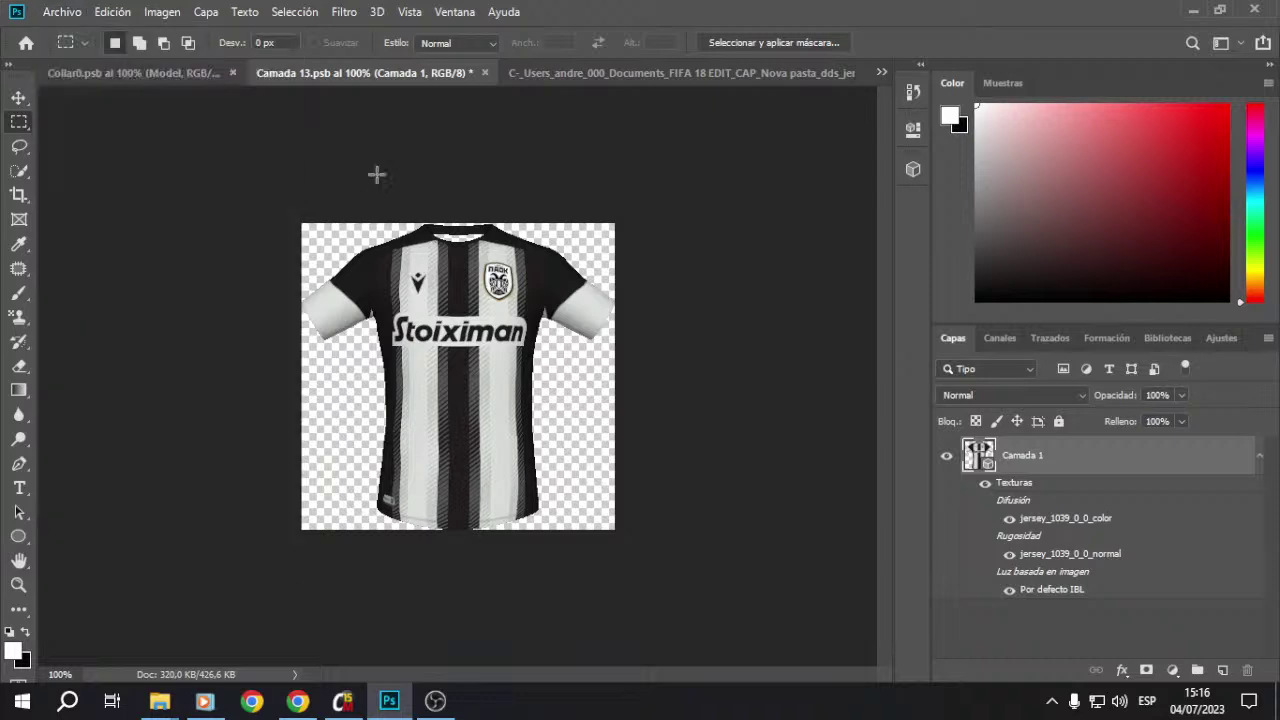
pyautogui.click(62, 12)
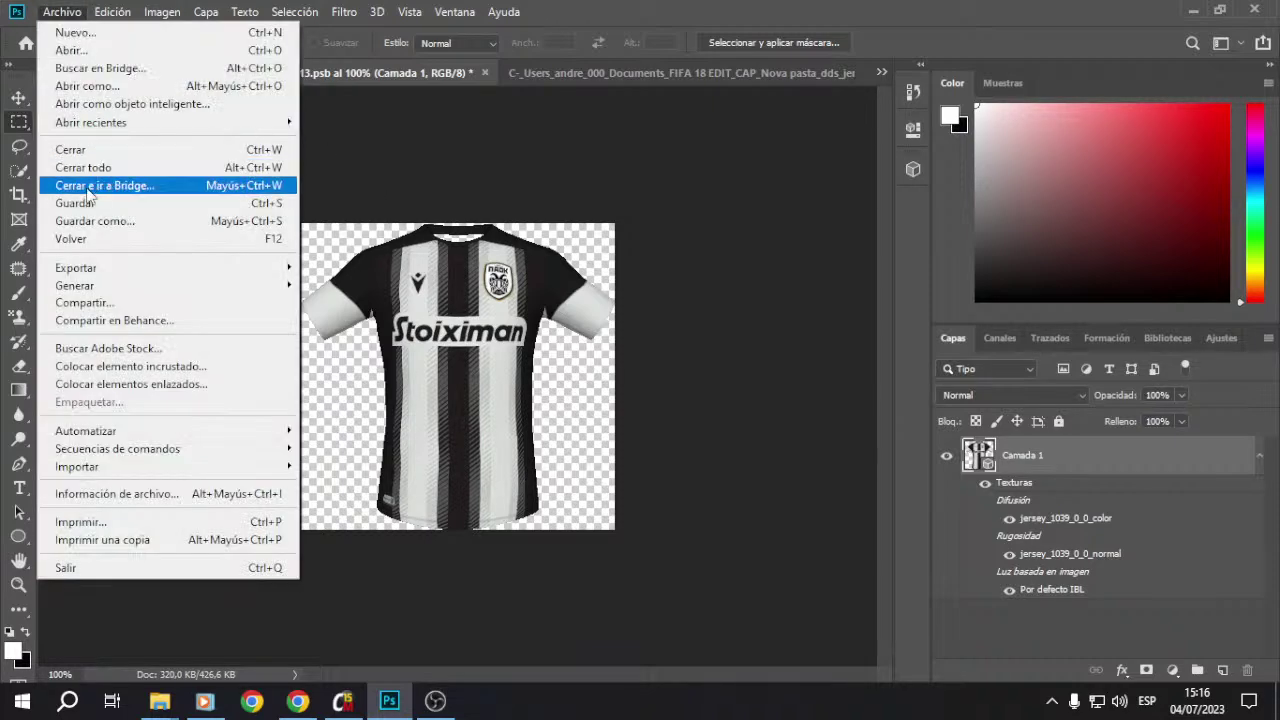
pyautogui.click(460, 213)
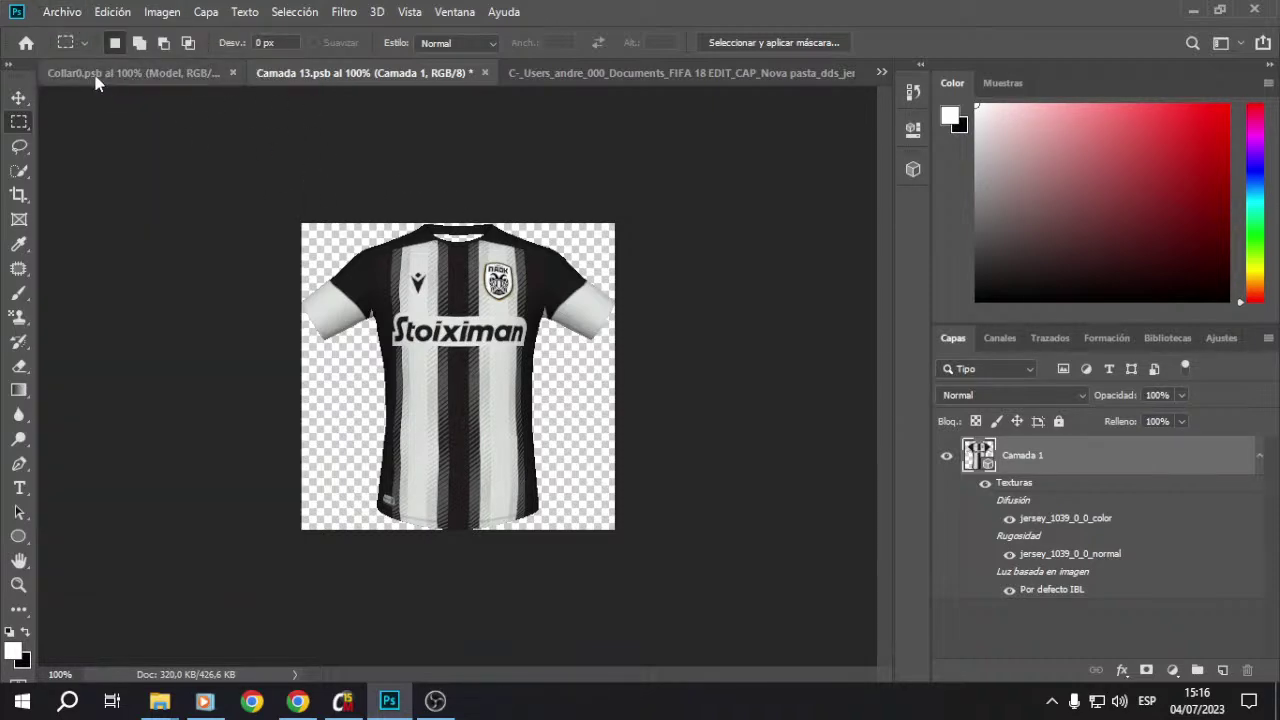
pyautogui.click(97, 74)
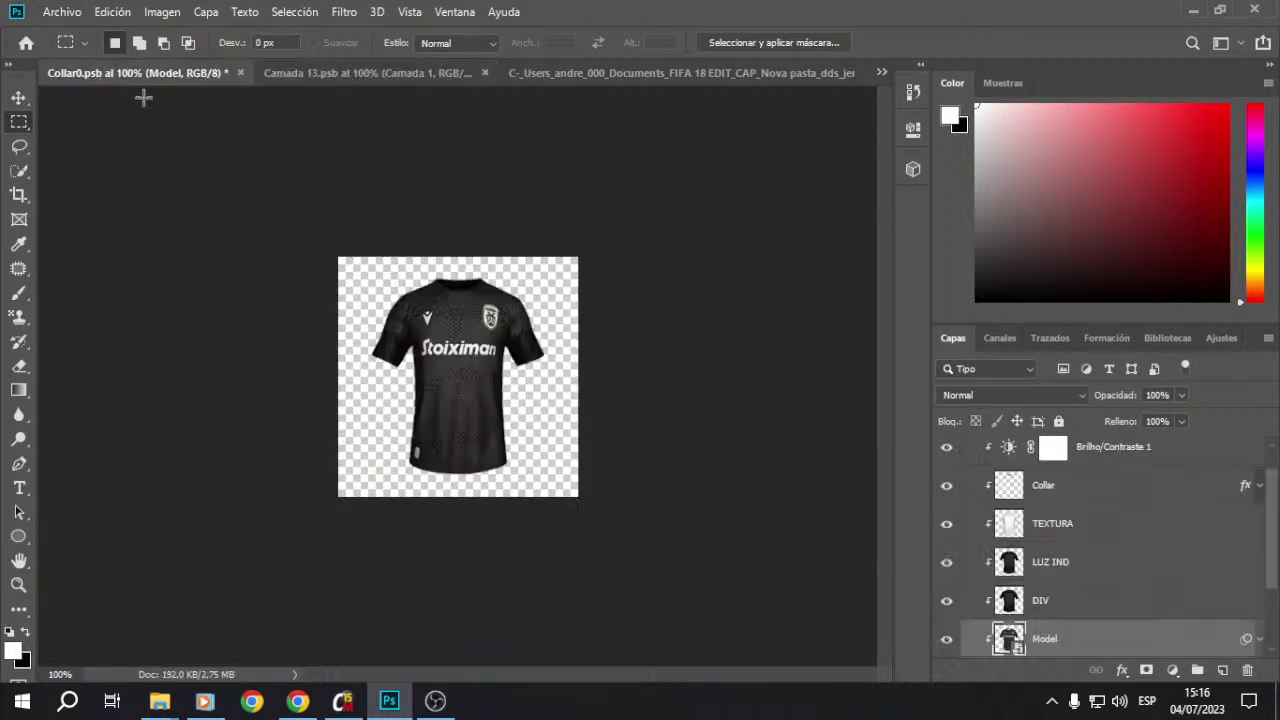
pyautogui.click(340, 74)
pyautogui.click(62, 11)
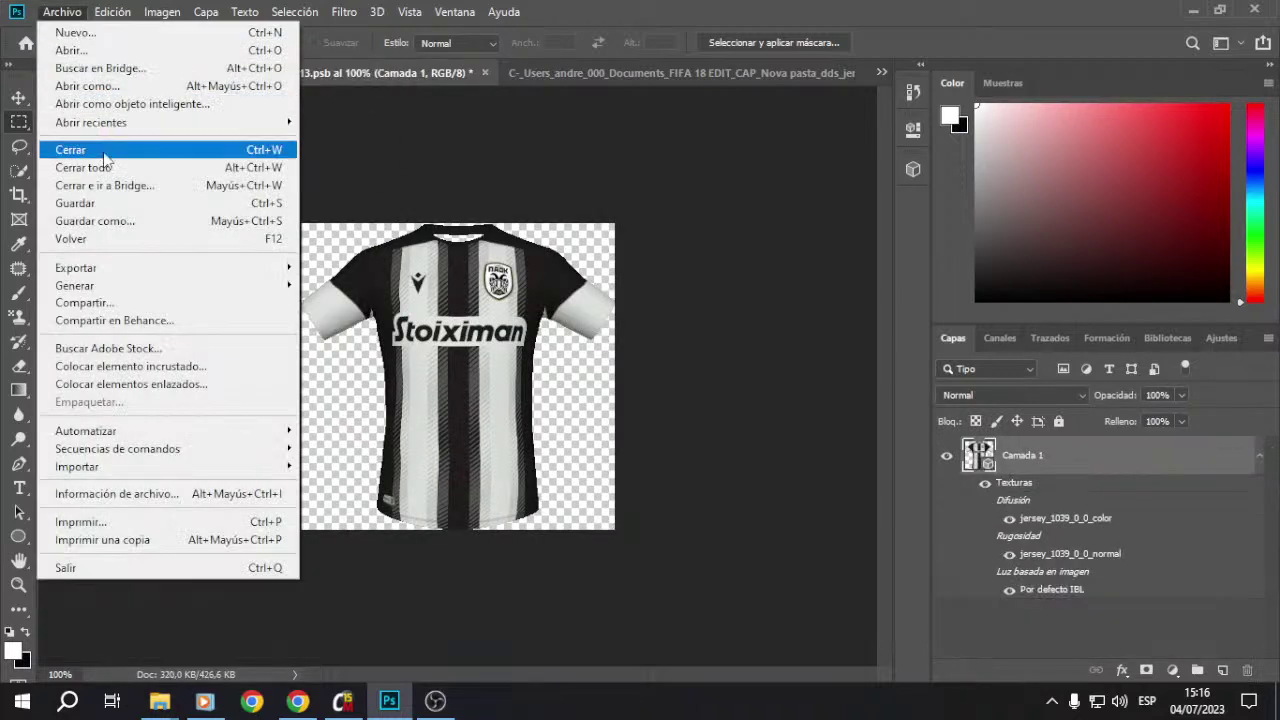
pyautogui.click(116, 196)
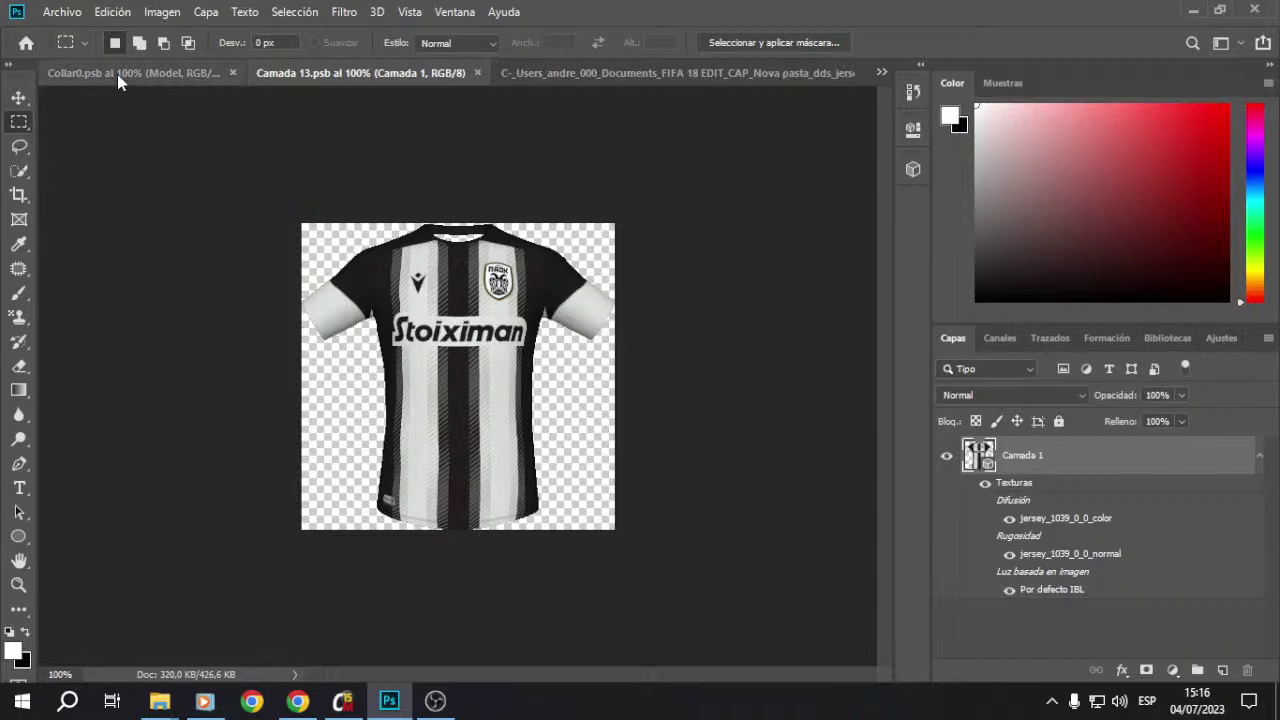
# Step: Set up saving the Collar0 home minikit as a PNG copy in the desktop's PAOK folder
pyautogui.click(118, 74)
pyautogui.click(62, 11)
pyautogui.click(145, 221)
pyautogui.click(400, 446)
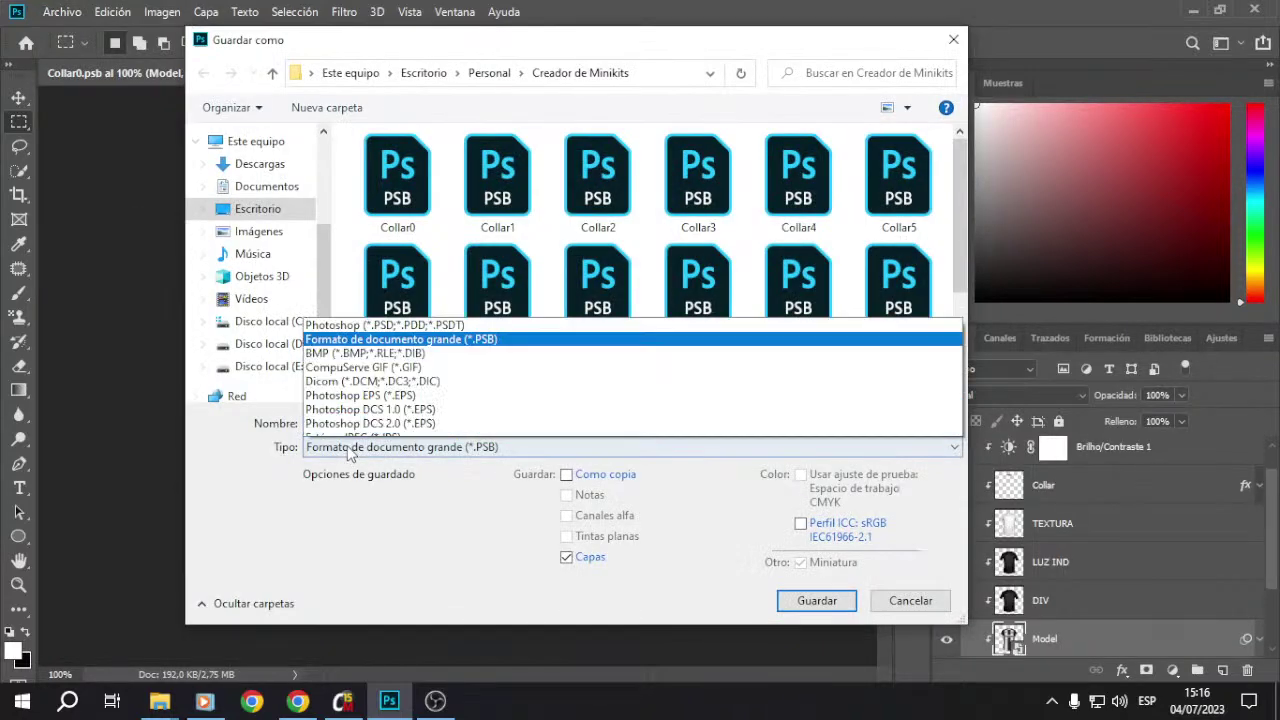
pyautogui.click(337, 360)
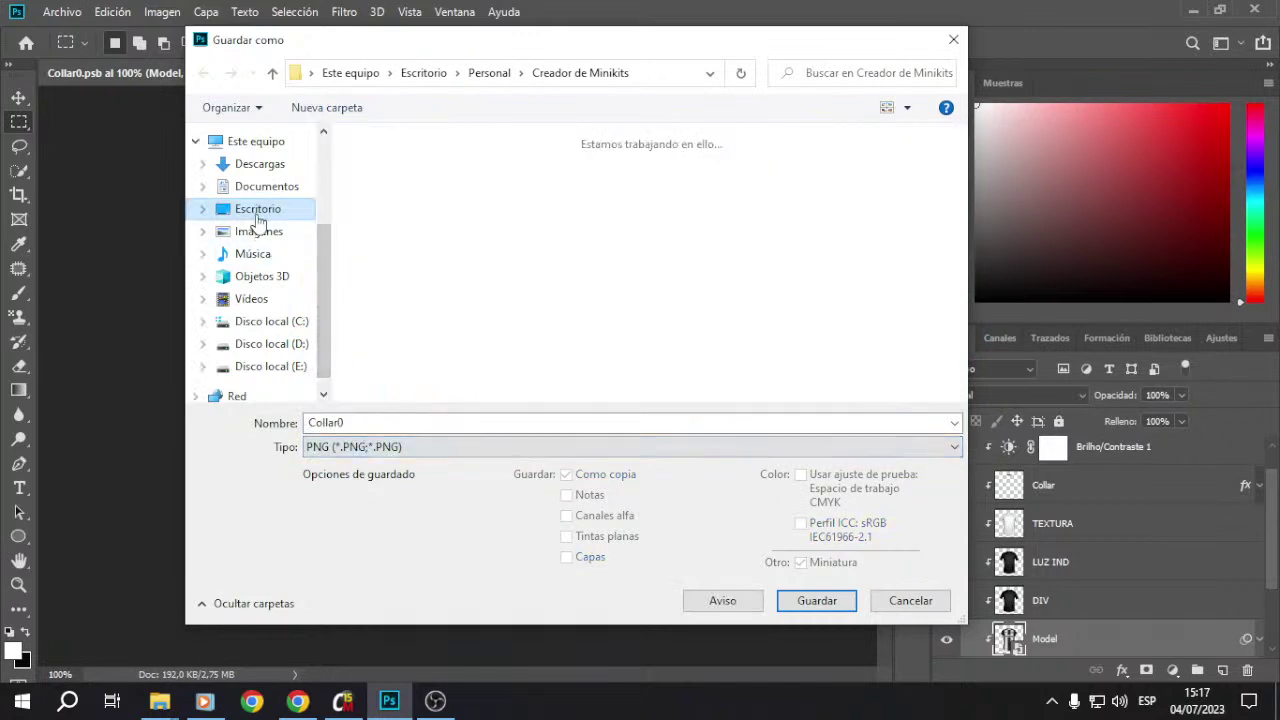
pyautogui.click(258, 210)
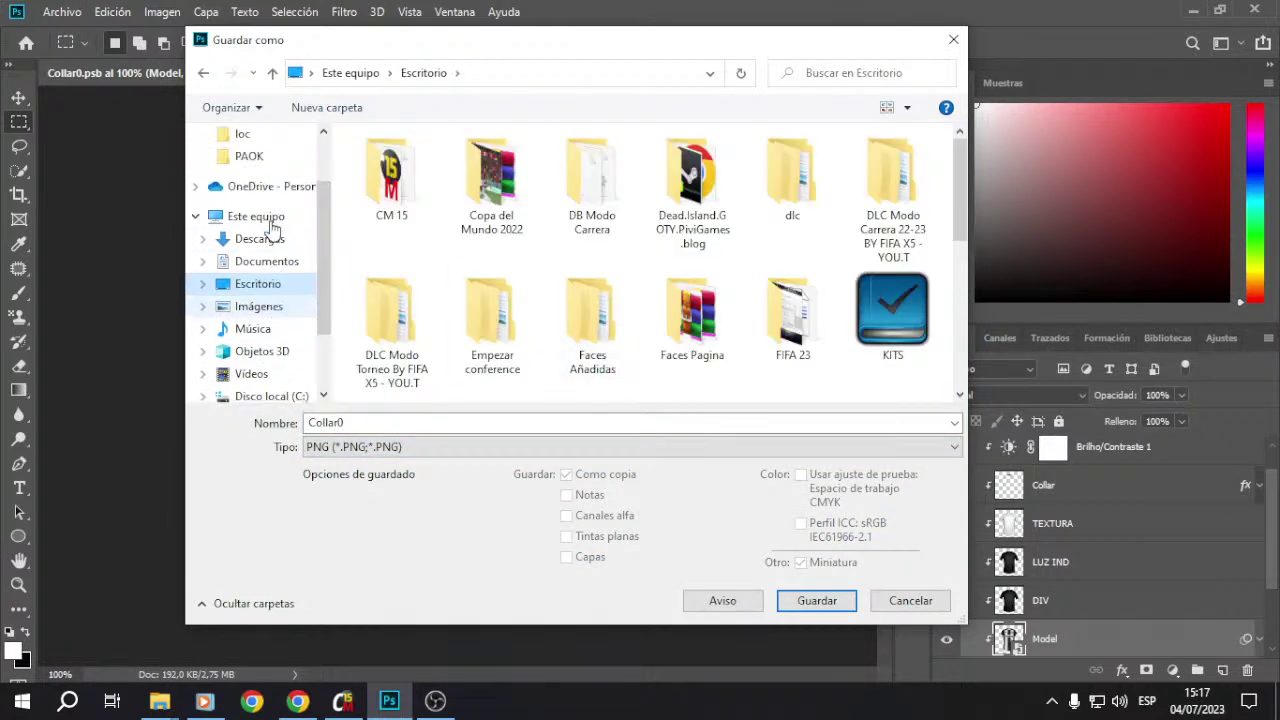
pyautogui.click(249, 156)
# Step: Rename the existing black-shirt image local in the PAOK folder as visitante
pyautogui.click(425, 422)
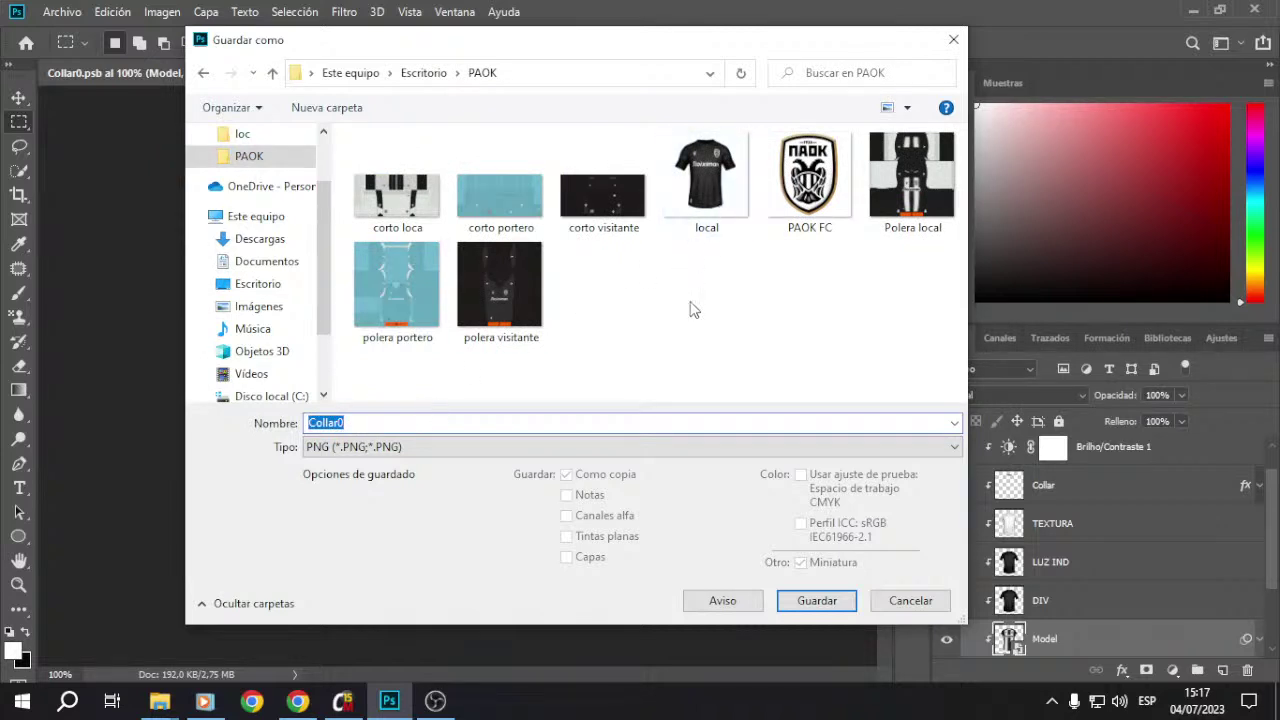
pyautogui.click(420, 422)
pyautogui.click(692, 172)
pyautogui.rightClick(692, 172)
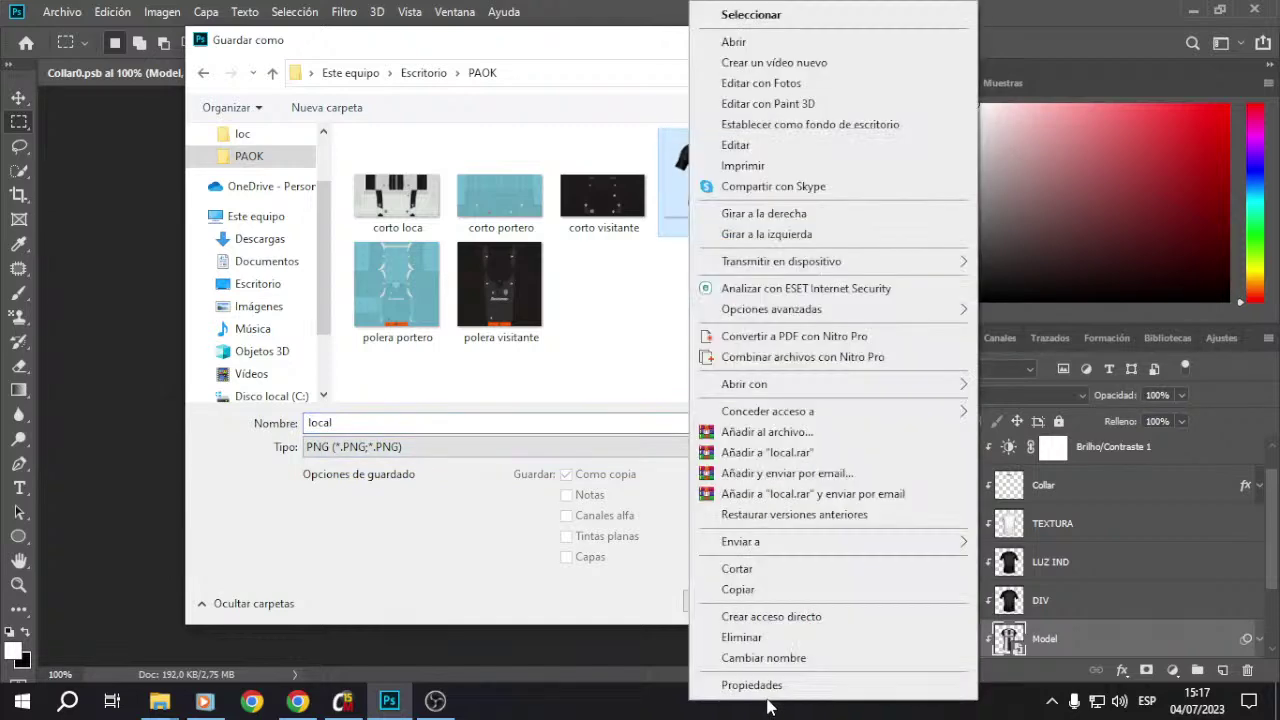
pyautogui.click(740, 686)
pyautogui.write('visitante')
pyautogui.press('Return')
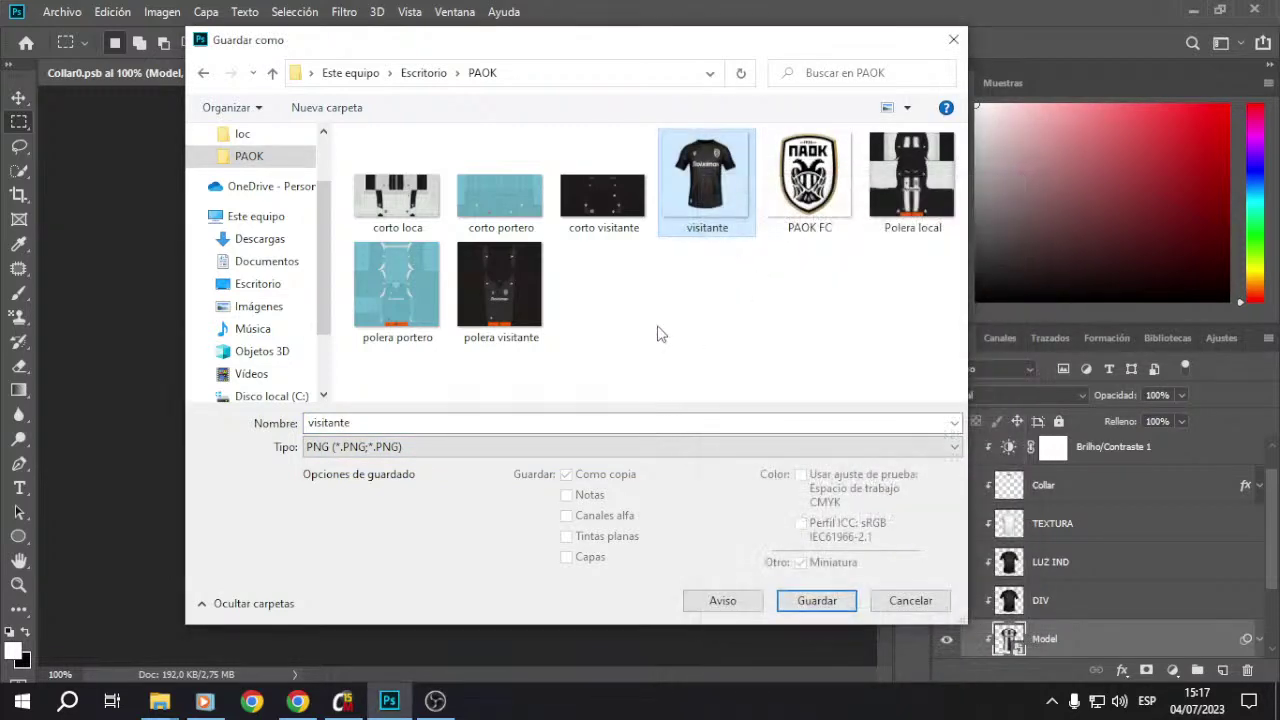
# Step: Name the home minikit PNG local and save it with the offered PNG options
pyautogui.doubleClick(496, 422)
pyautogui.write('local')
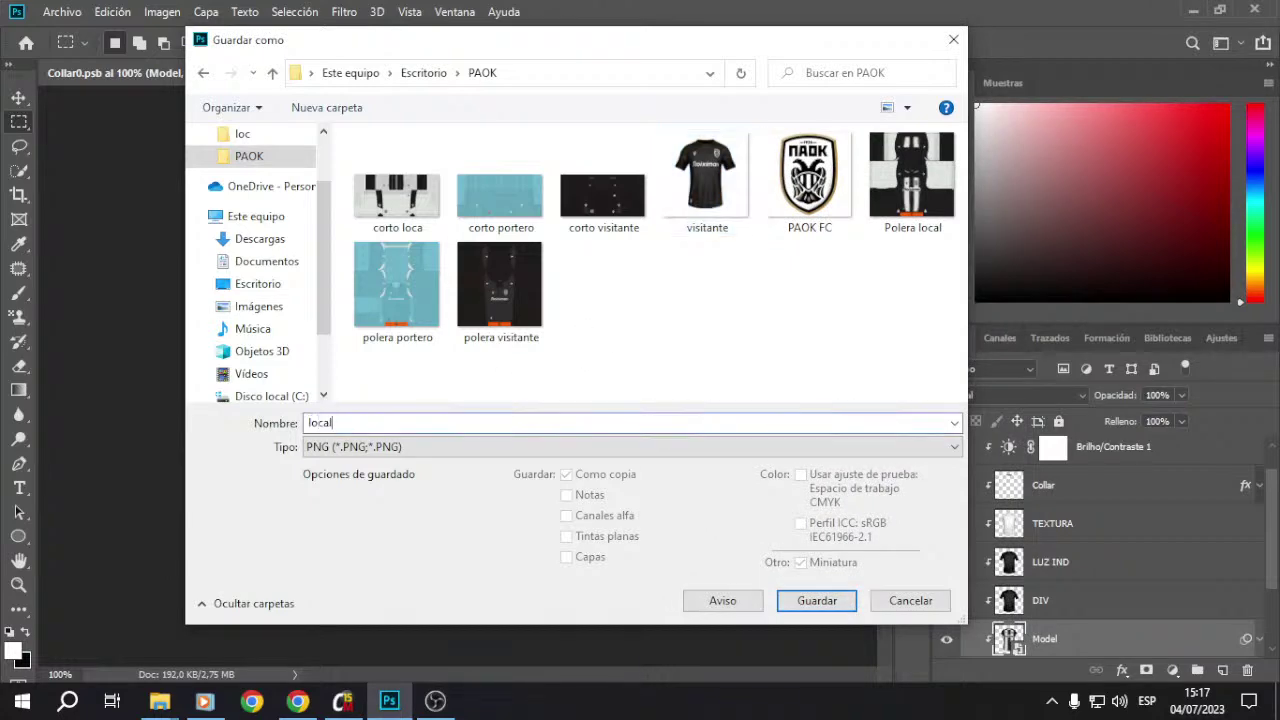
pyautogui.press('Return')
pyautogui.press('Return')
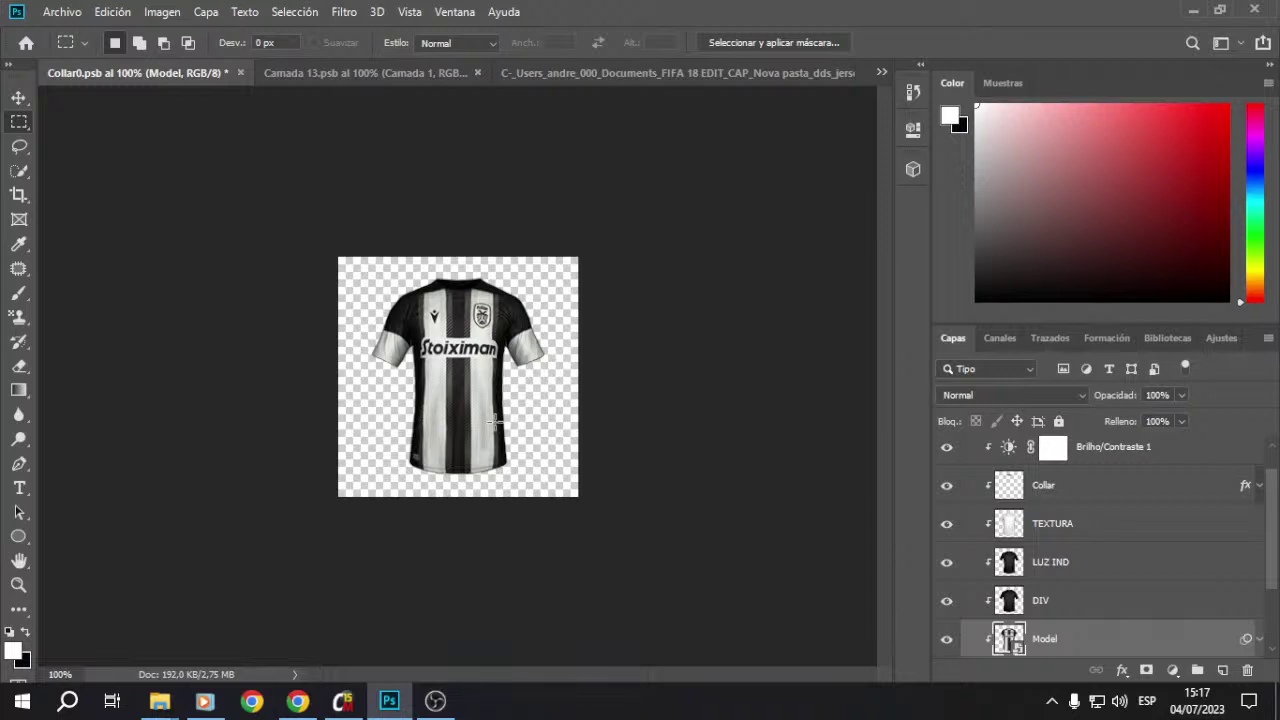
pyautogui.click(435, 700)
pyautogui.click(424, 702)
pyautogui.click(424, 702)
pyautogui.click(424, 702)
# Step: Close the Camada 13 document and the jersey_1039_0_0_color texture document, keeping the Collar0 template open
pyautogui.click(665, 77)
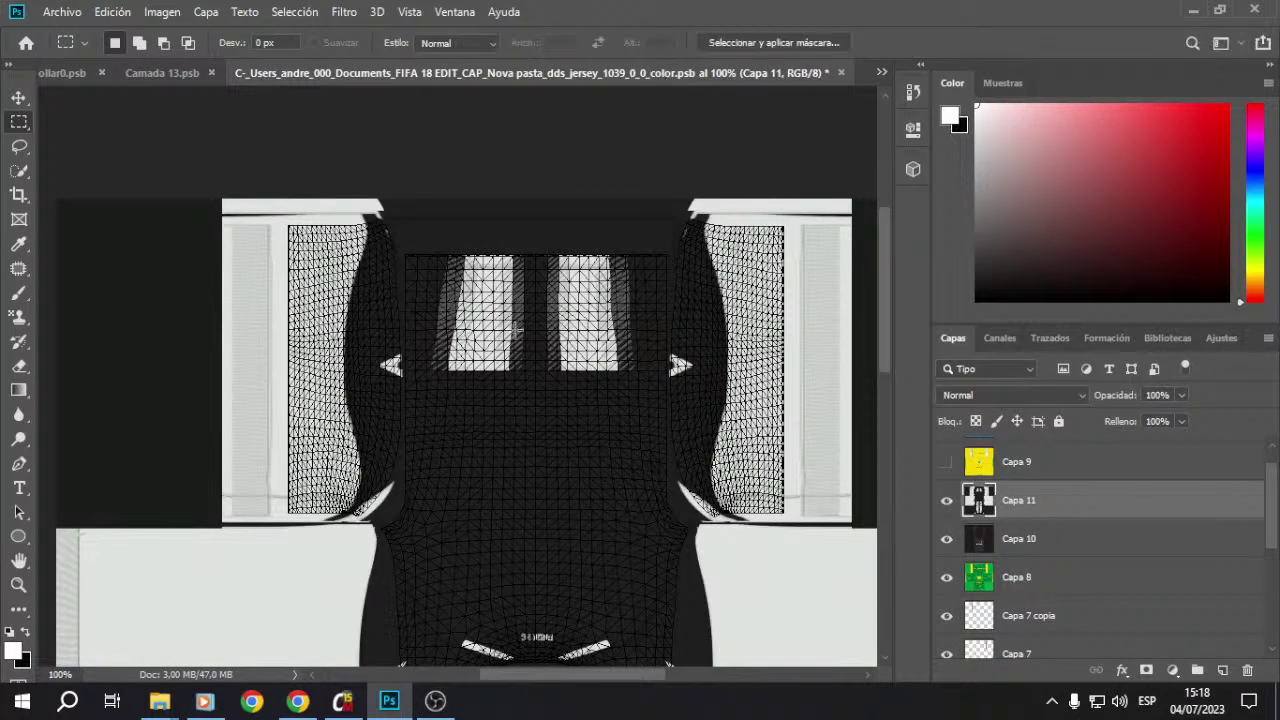
pyautogui.scroll(1, 1087, 568)
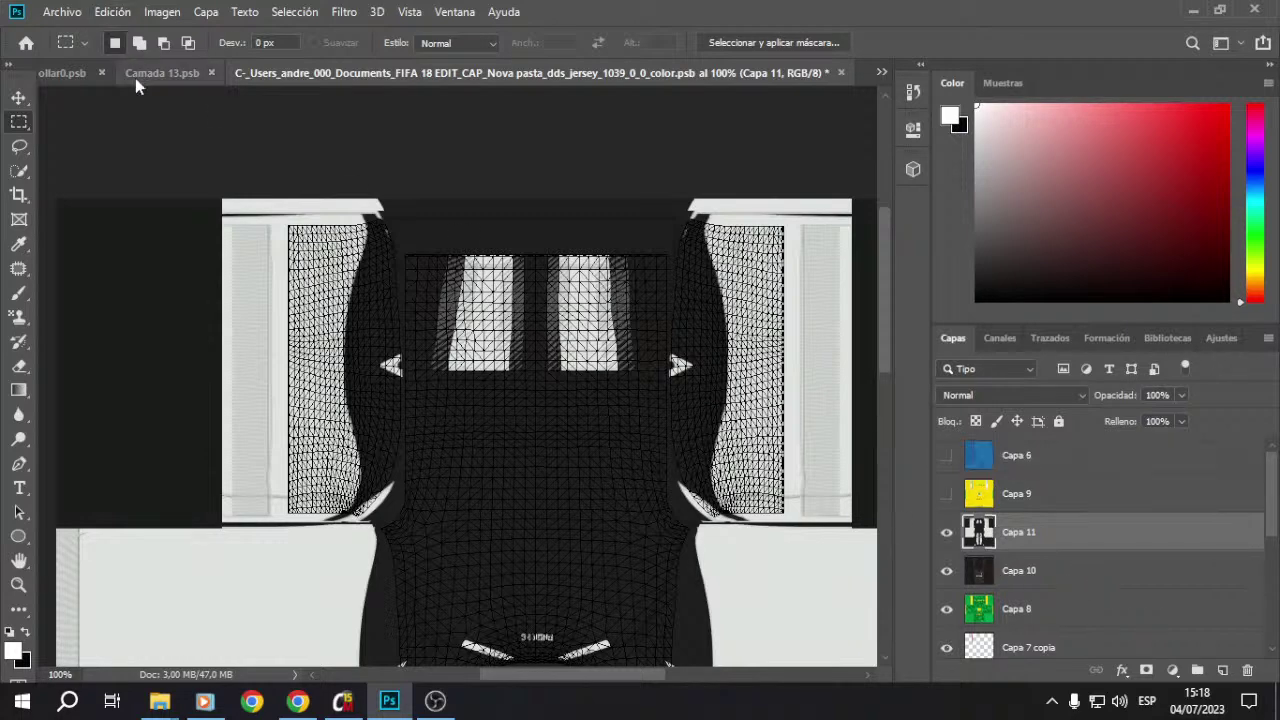
pyautogui.click(168, 73)
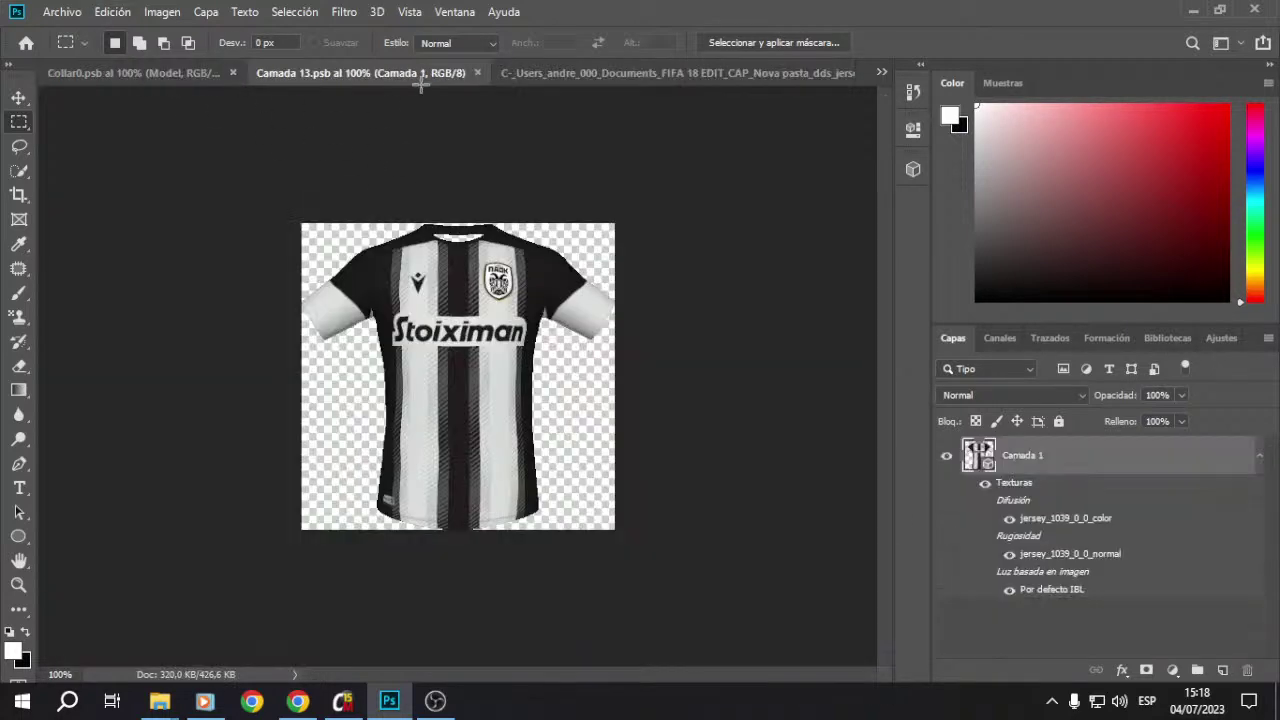
pyautogui.click(485, 72)
pyautogui.click(634, 278)
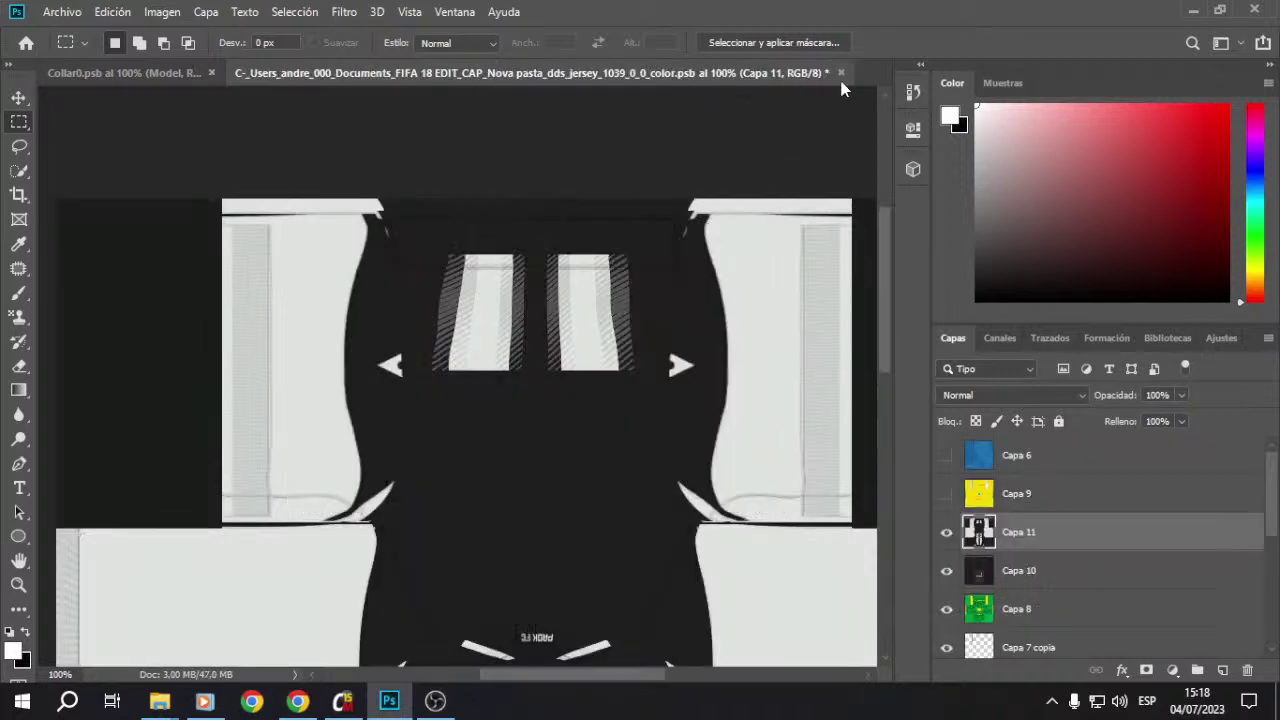
pyautogui.click(840, 73)
pyautogui.click(651, 280)
# Step: Hide the short-sleeve SS group and leave the long-sleeve LS group visible in the Collar0 template
pyautogui.click(19, 97)
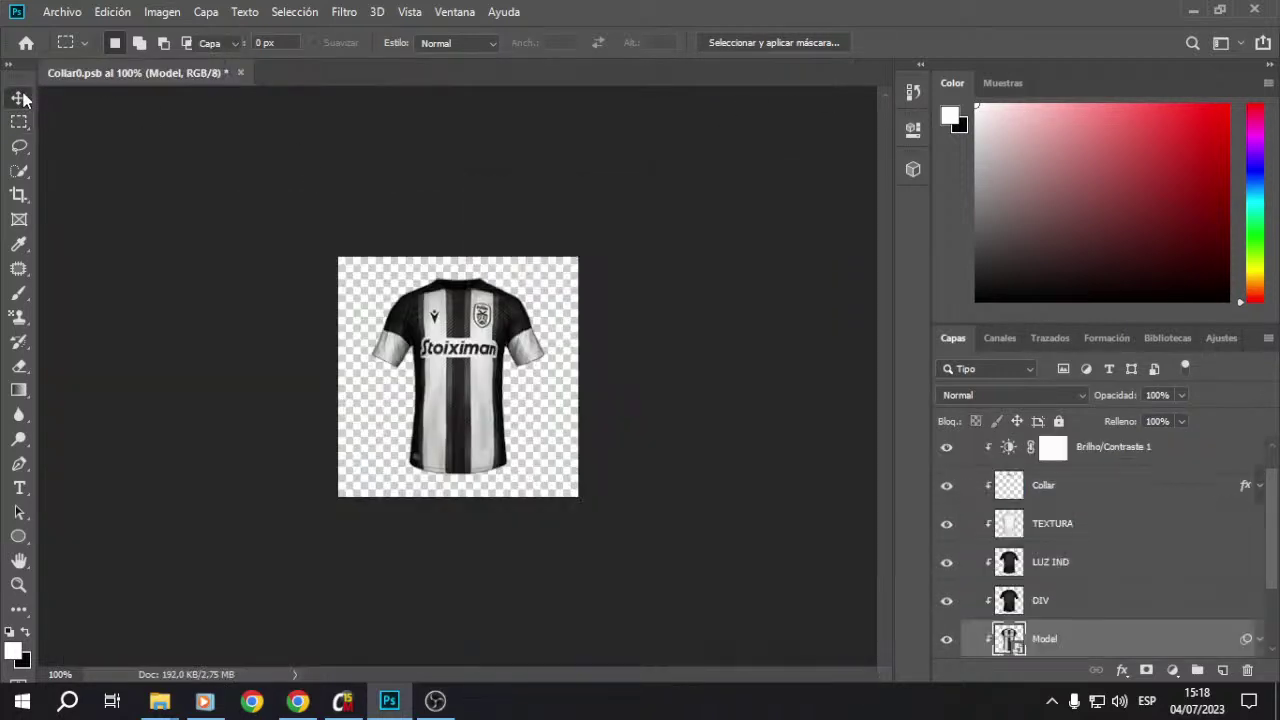
pyautogui.scroll(1, 1030, 570)
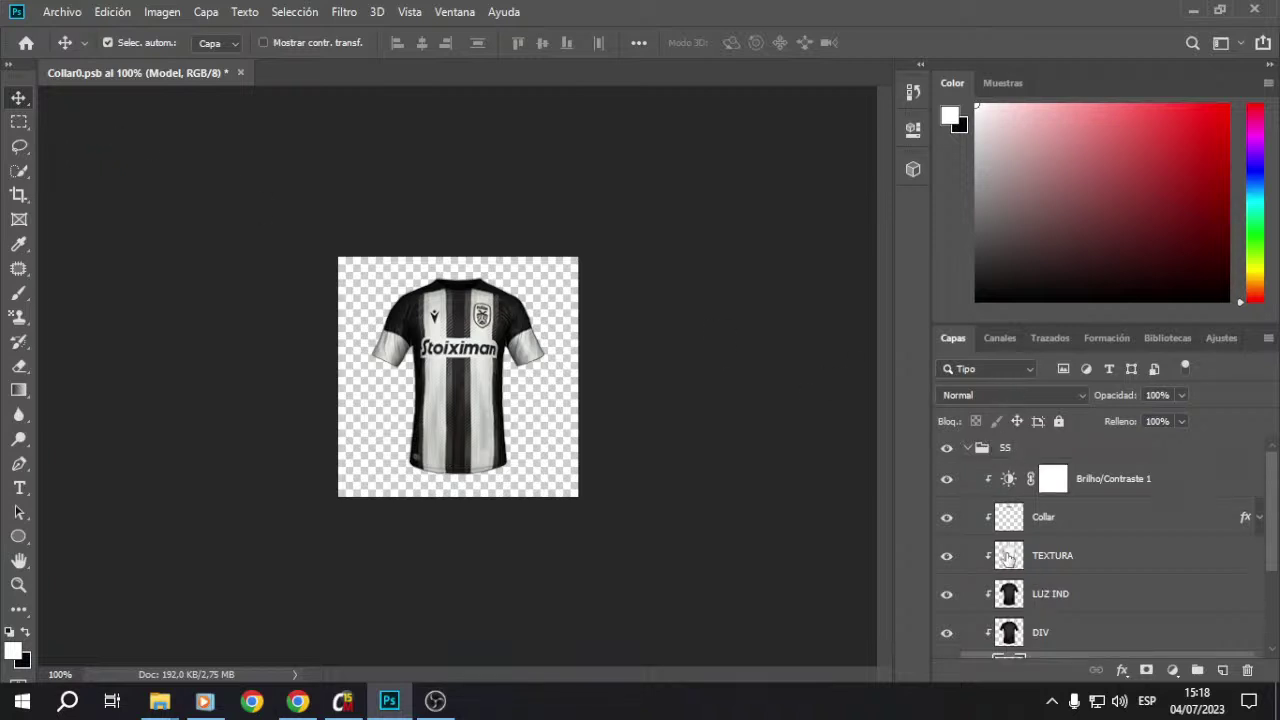
pyautogui.click(966, 451)
pyautogui.click(946, 448)
pyautogui.click(946, 473)
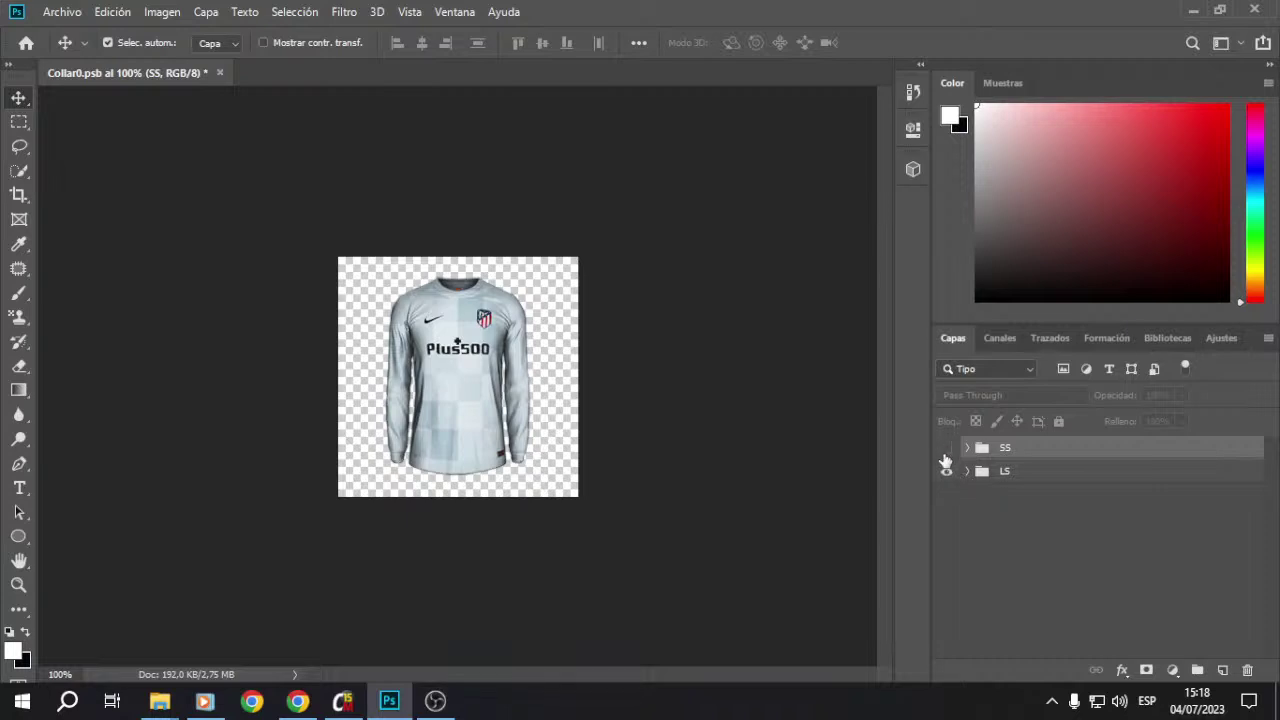
pyautogui.click(946, 449)
pyautogui.click(946, 449)
# Step: Open the Model LS smart object from the LS group and open its 3D material's diffuse texture for editing
pyautogui.click(967, 472)
pyautogui.scroll(-2, 997, 506)
pyautogui.doubleClick(1010, 624)
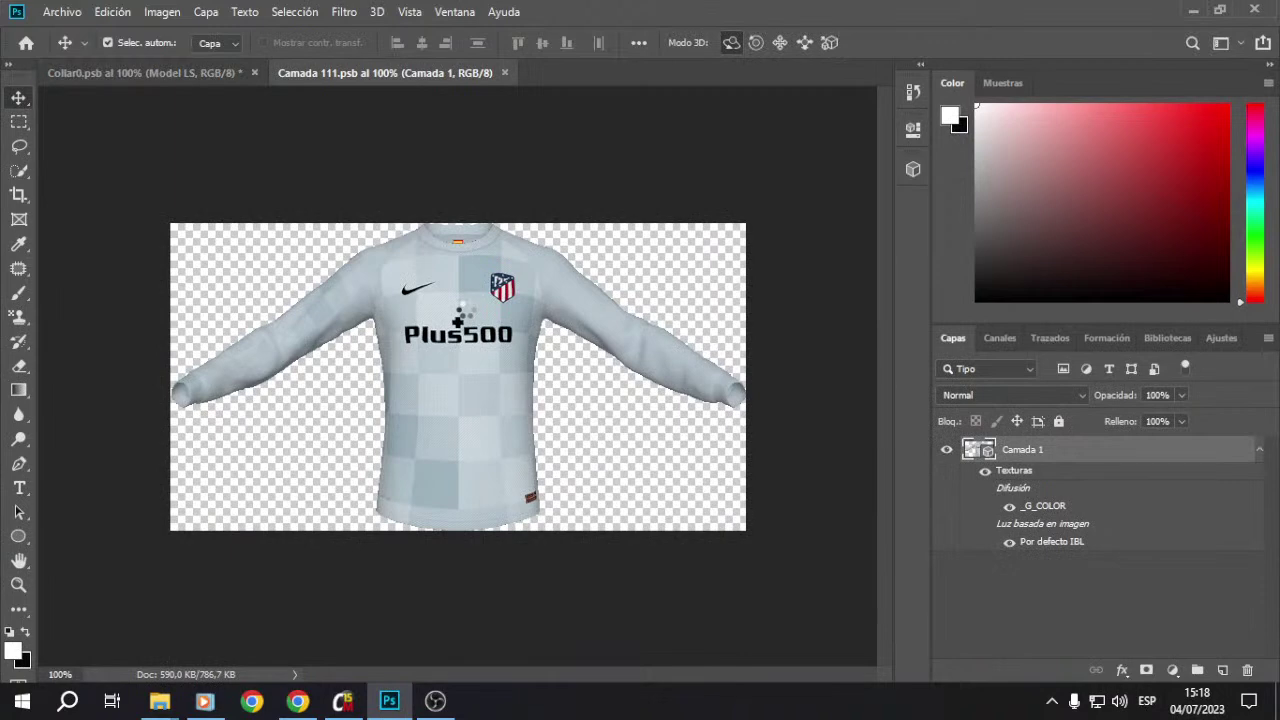
pyautogui.click(510, 343)
pyautogui.click(576, 334)
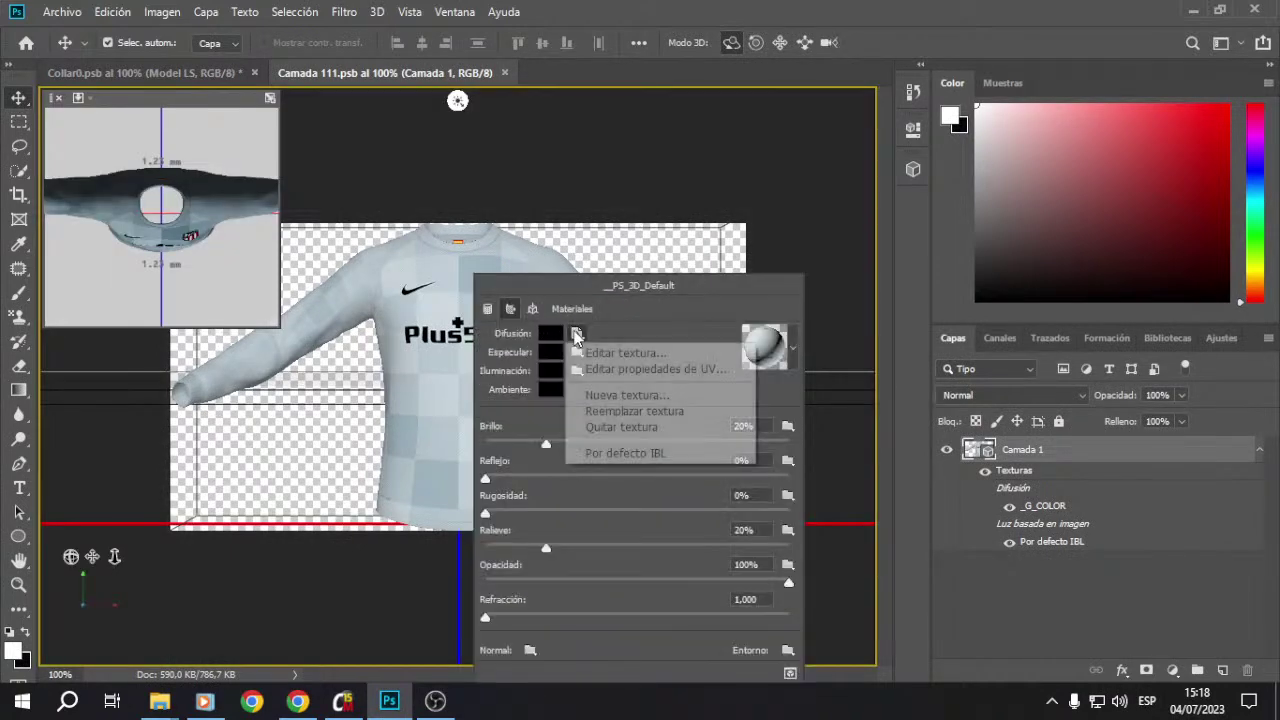
pyautogui.click(685, 306)
# Step: Open the polera portero image from the PAOK folder and select its whole canvas
pyautogui.click(62, 11)
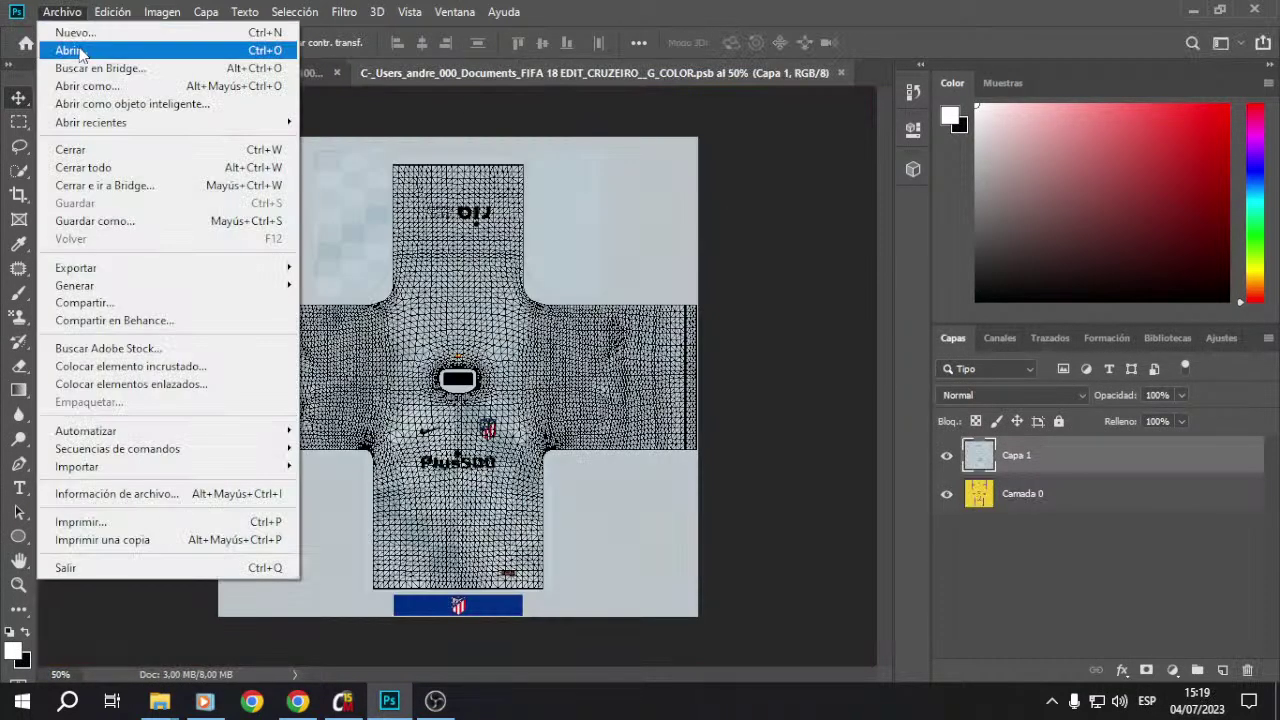
pyautogui.click(72, 50)
pyautogui.doubleClick(395, 290)
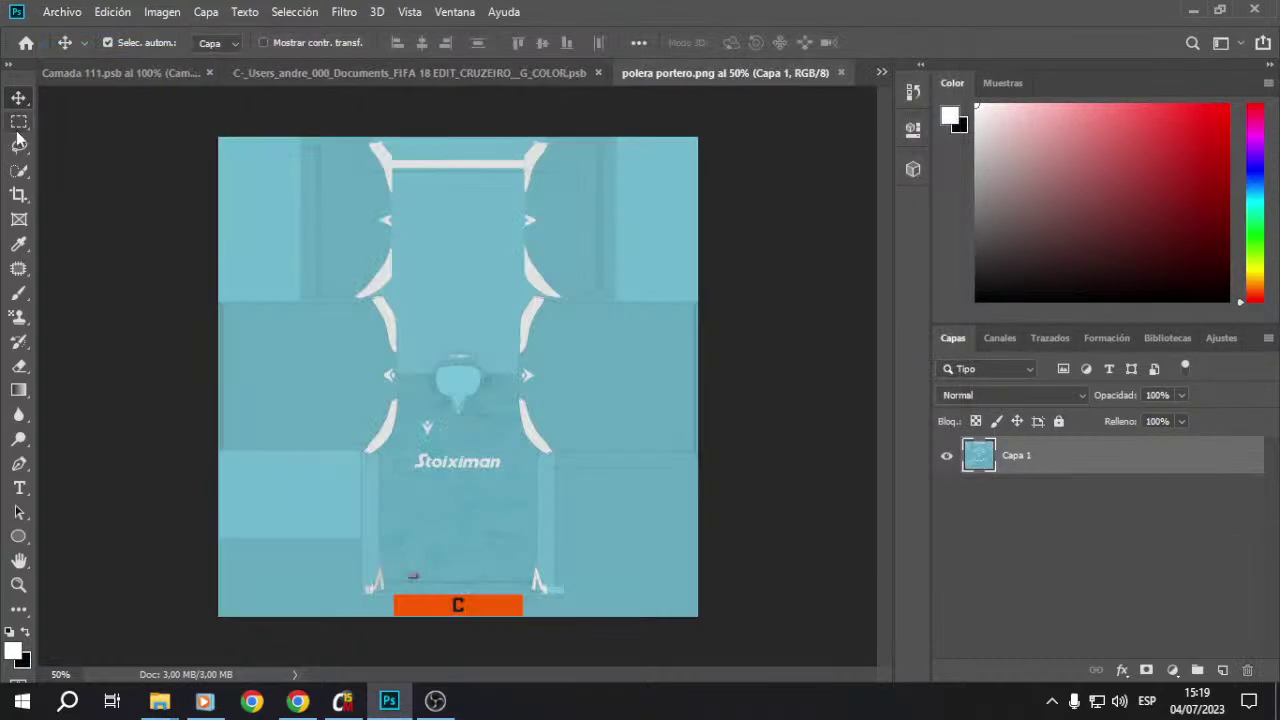
pyautogui.click(19, 122)
pyautogui.moveTo(151, 120); pyautogui.dragTo(1040, 632)
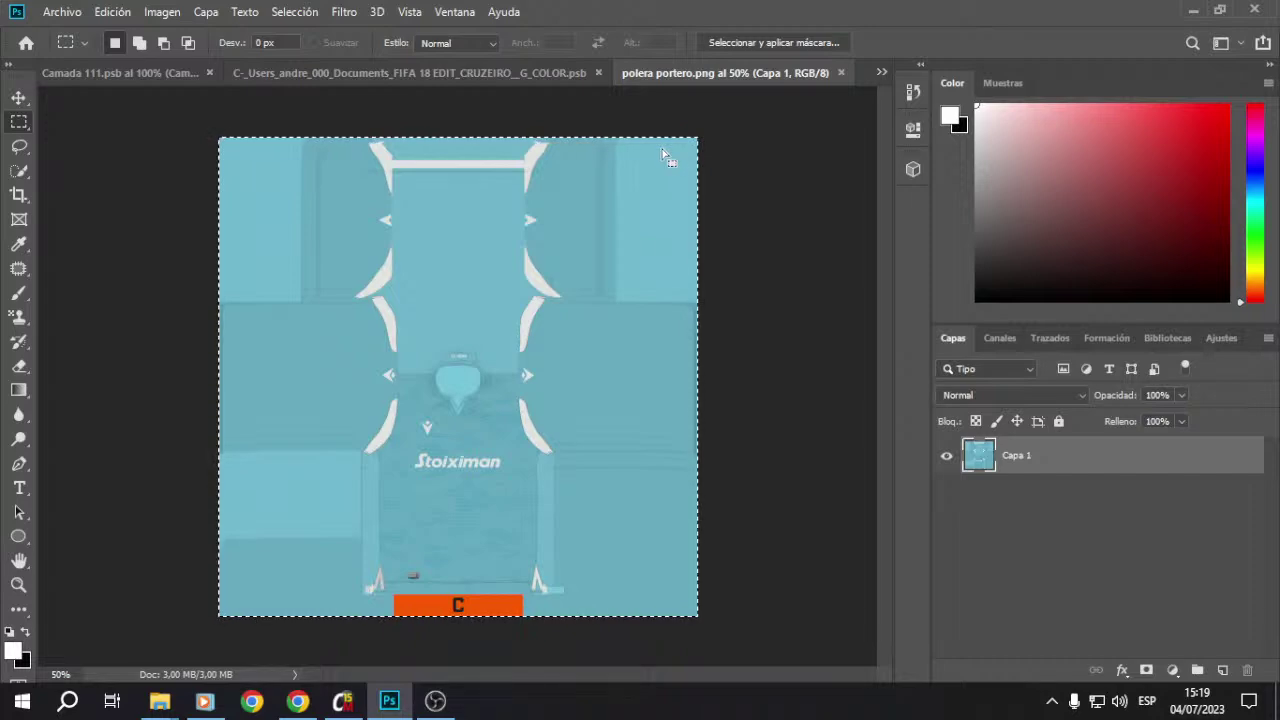
# Step: Open PAOK FC.png with its embedded colour profile discarded, and copy the whole crest into the polera portero image
pyautogui.click(60, 12)
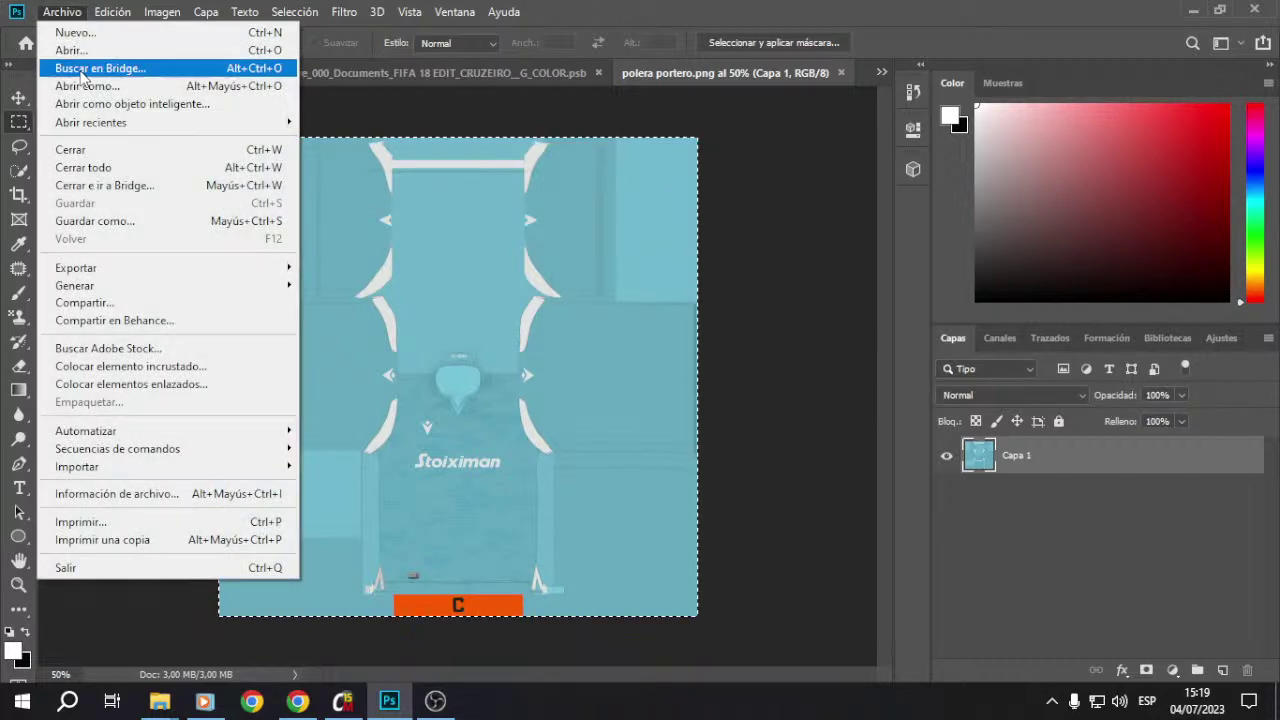
pyautogui.click(85, 52)
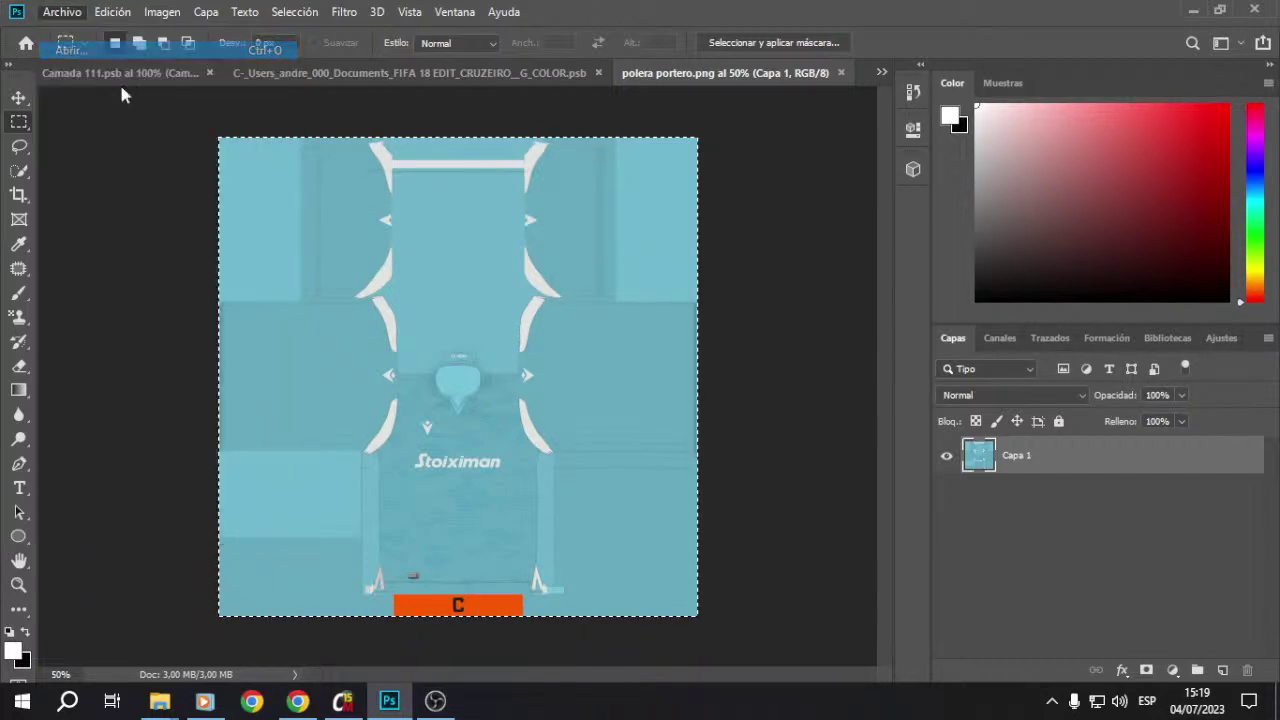
pyautogui.doubleClick(725, 200)
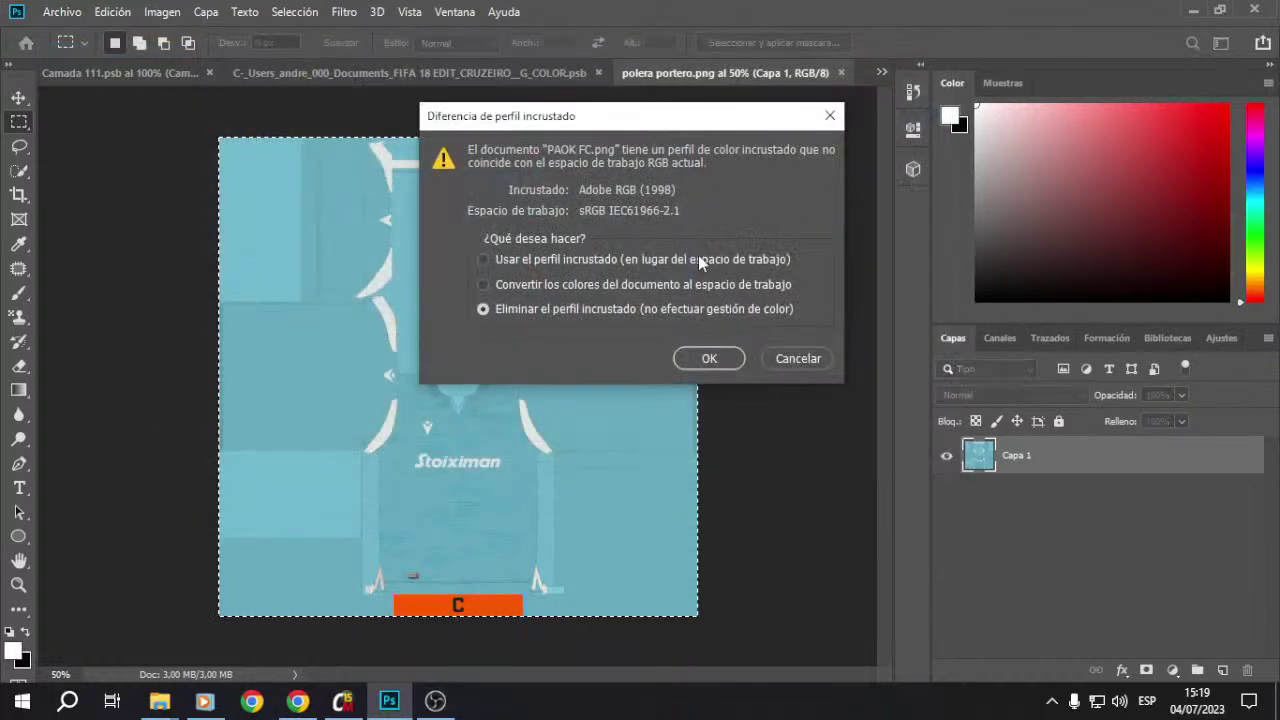
pyautogui.click(709, 358)
pyautogui.moveTo(250, 161); pyautogui.dragTo(560, 405)
pyautogui.click(112, 12)
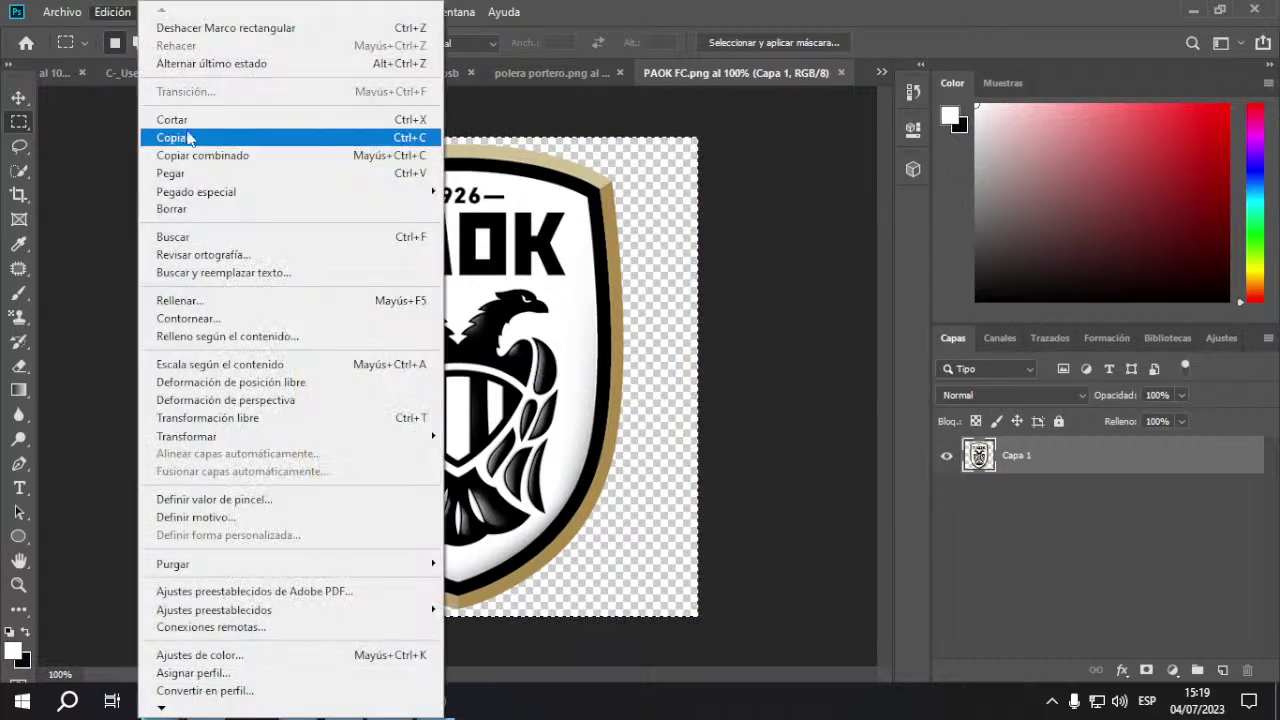
pyautogui.click(176, 137)
pyautogui.click(550, 72)
pyautogui.hotkey('ctrl', 'v')
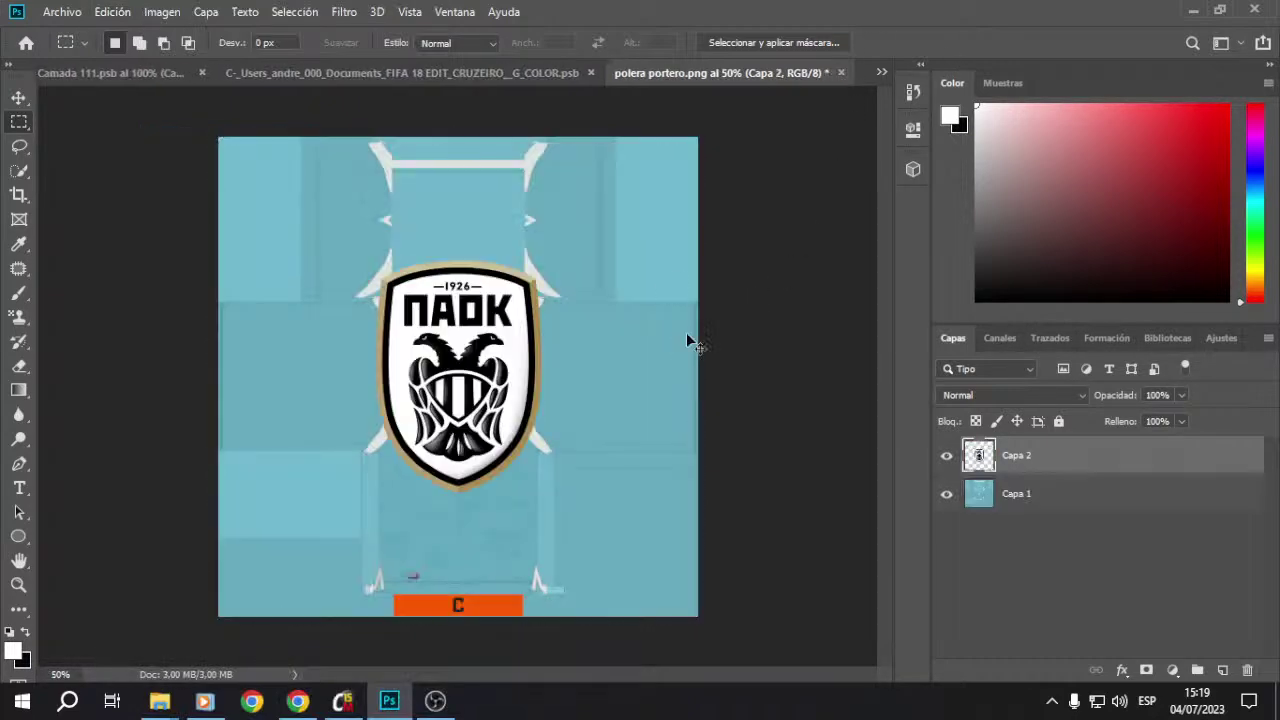
# Step: Copy the Polera local texture into polera portero as a placement reference, and move its layer beneath the crest
pyautogui.click(62, 12)
pyautogui.click(72, 48)
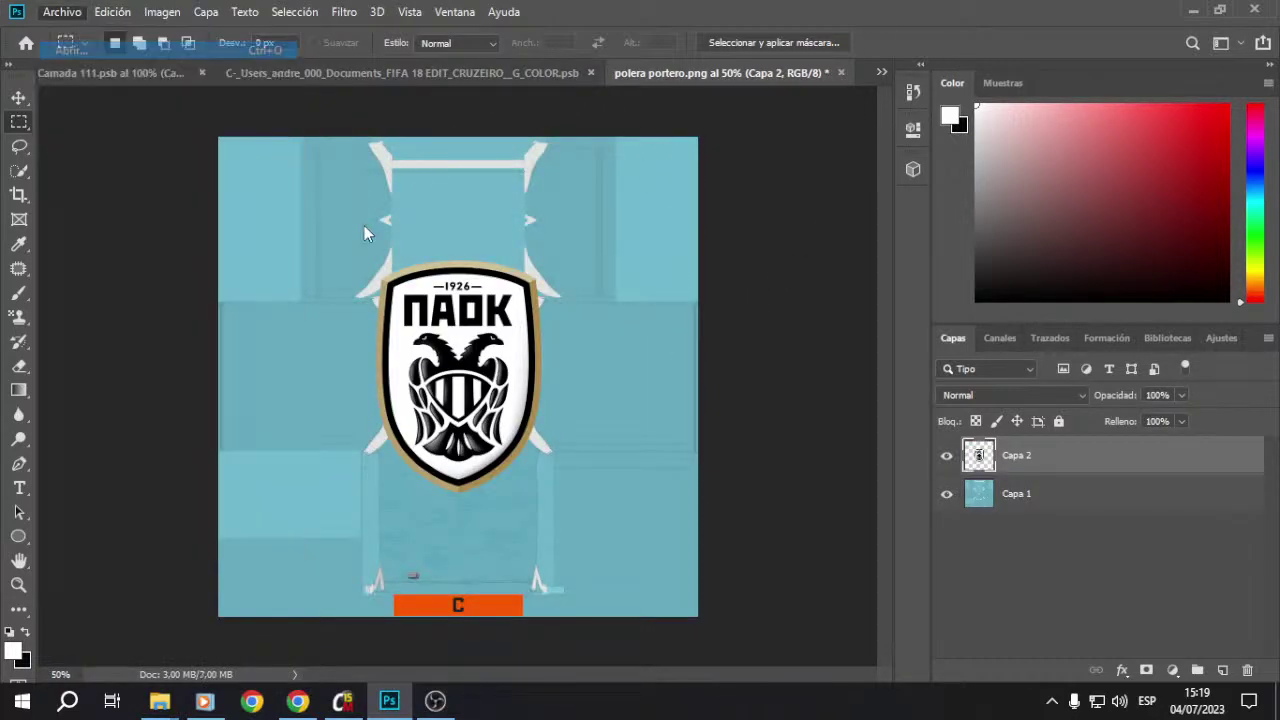
pyautogui.doubleClick(912, 200)
pyautogui.moveTo(141, 100); pyautogui.dragTo(985, 635)
pyautogui.hotkey('ctrl', 'c')
pyautogui.click(841, 72)
pyautogui.hotkey('ctrl', 'v')
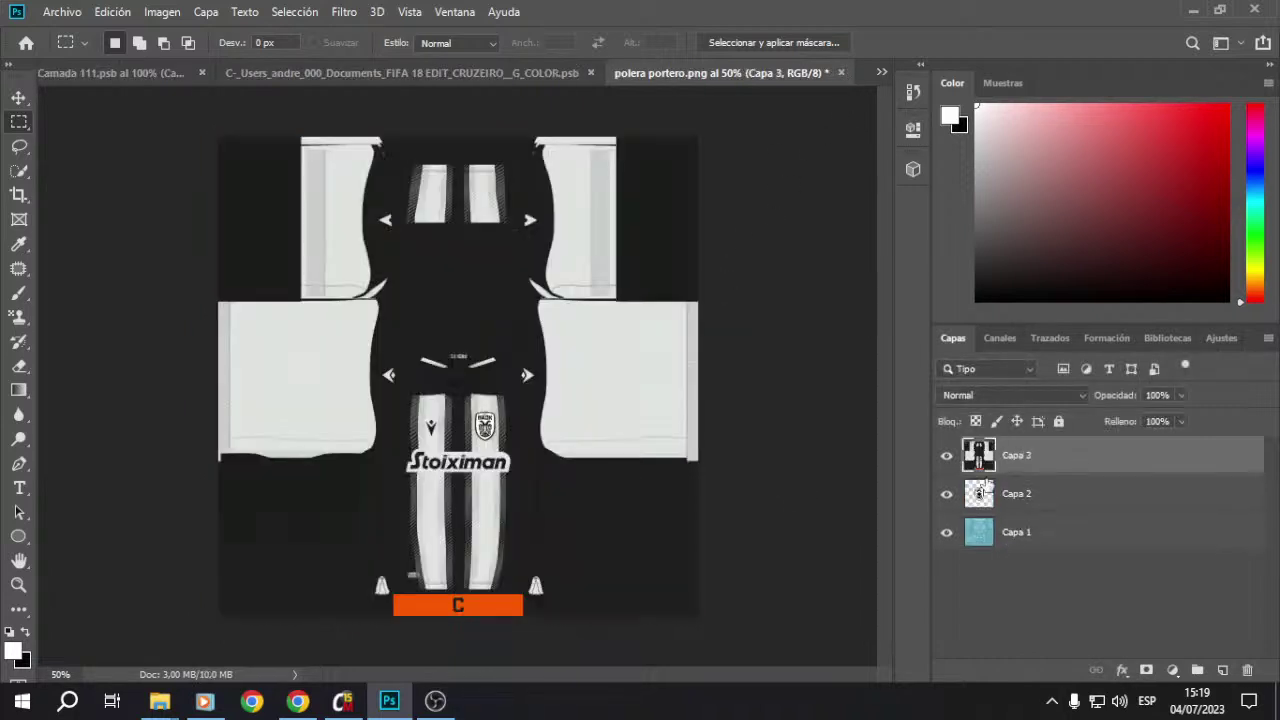
pyautogui.moveTo(1030, 466); pyautogui.dragTo(1026, 514)
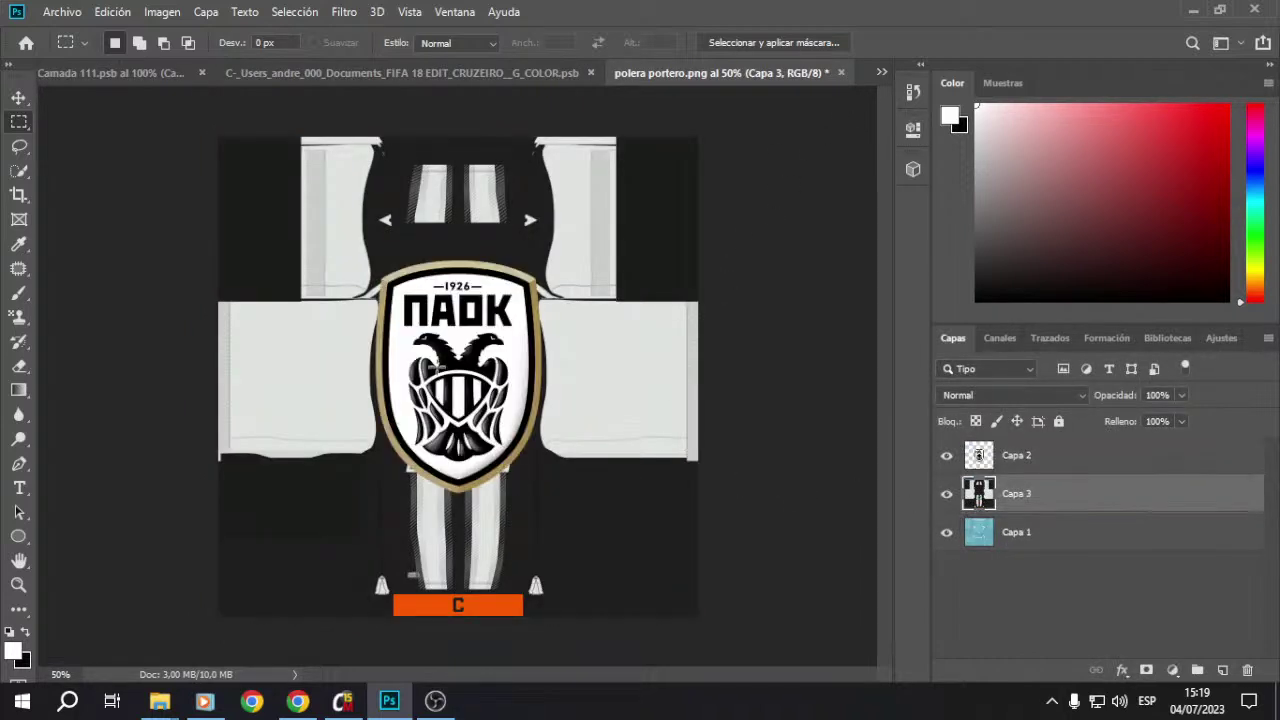
# Step: Scale the PAOK crest on Capa 2 to about 12.7% and fit it over the reference shirt's chest badge
pyautogui.rightClick(432, 366)
pyautogui.click(490, 529)
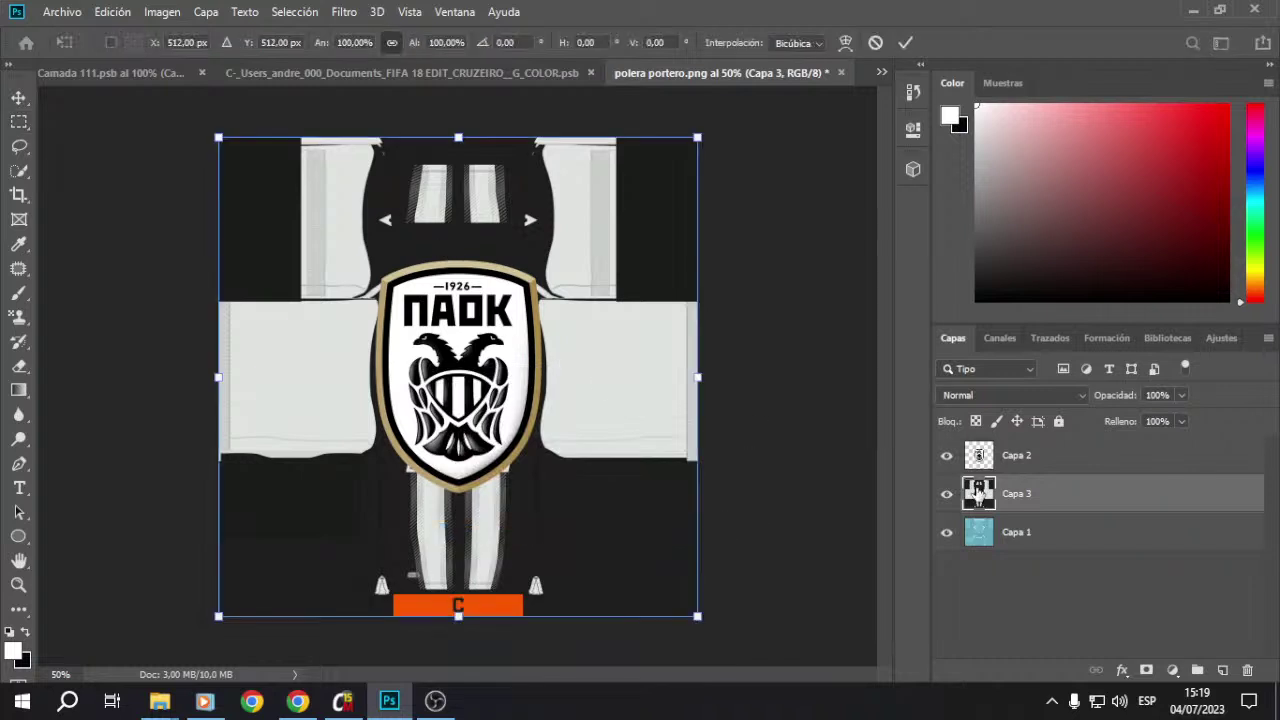
pyautogui.click(1098, 462)
pyautogui.rightClick(432, 340)
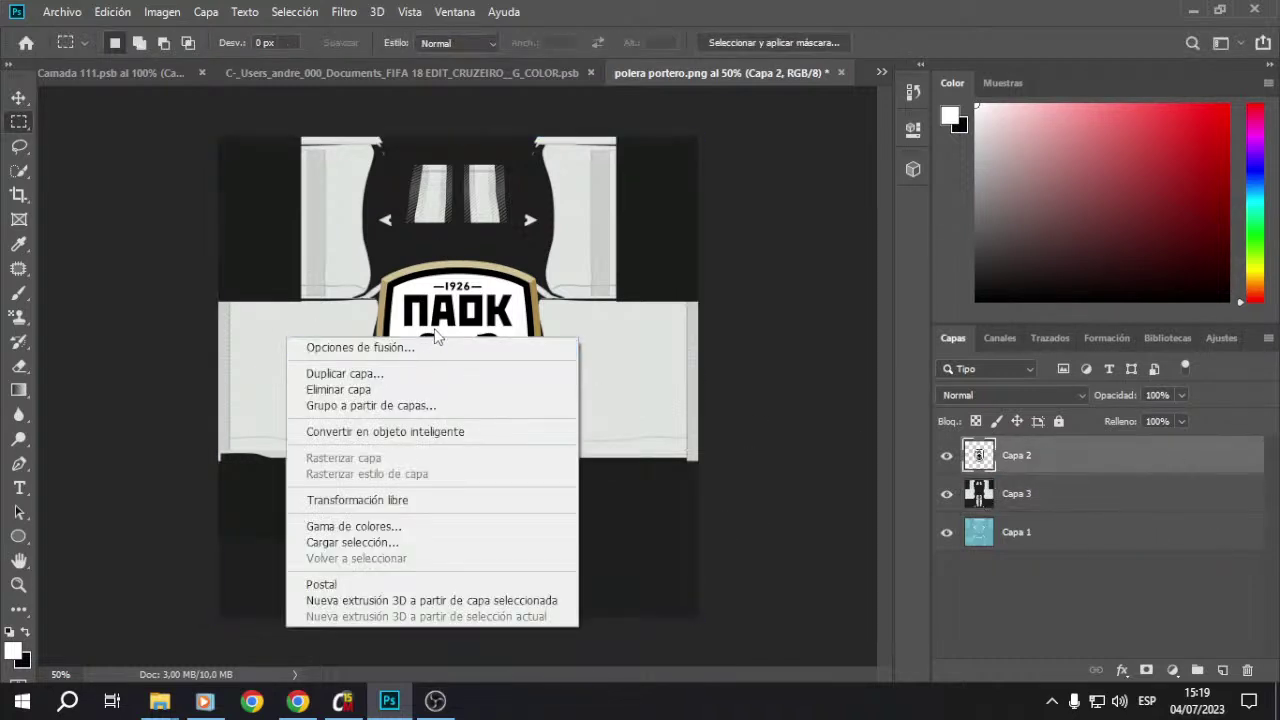
pyautogui.click(398, 497)
pyautogui.moveTo(398, 497); pyautogui.dragTo(460, 478)
pyautogui.scroll(3, 460, 478)
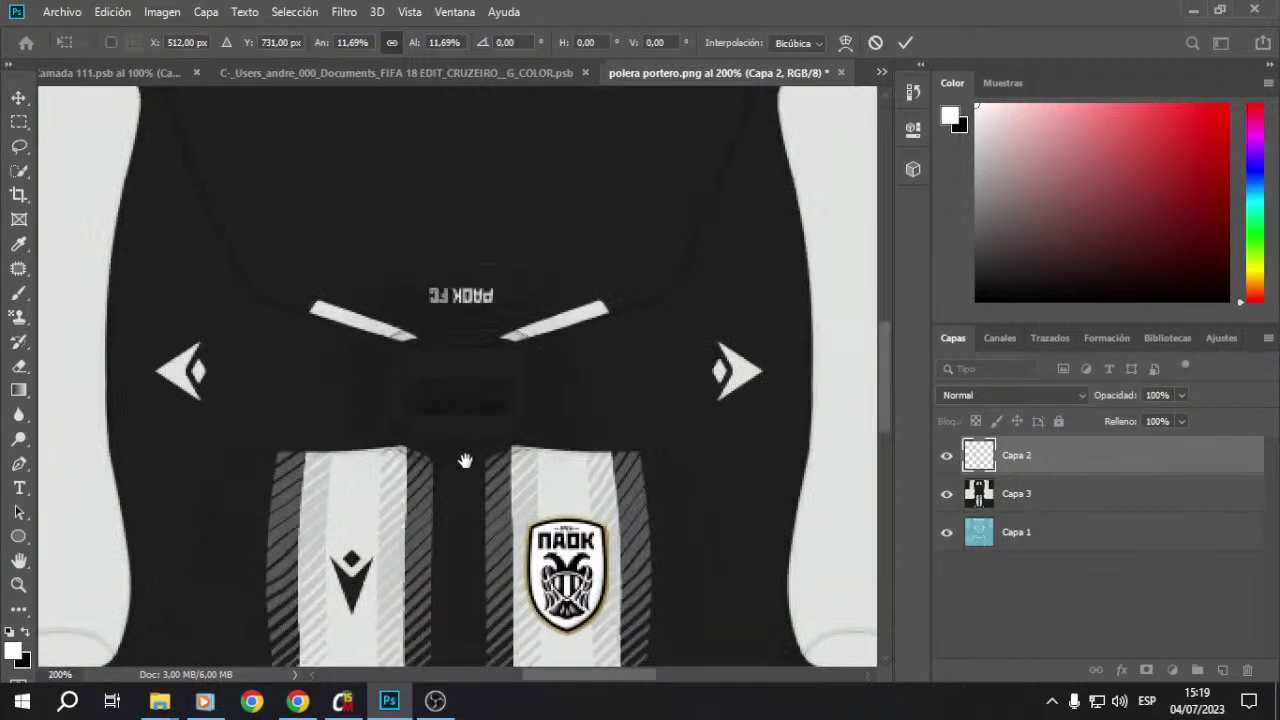
pyautogui.moveTo(495, 507); pyautogui.dragTo(567, 298)
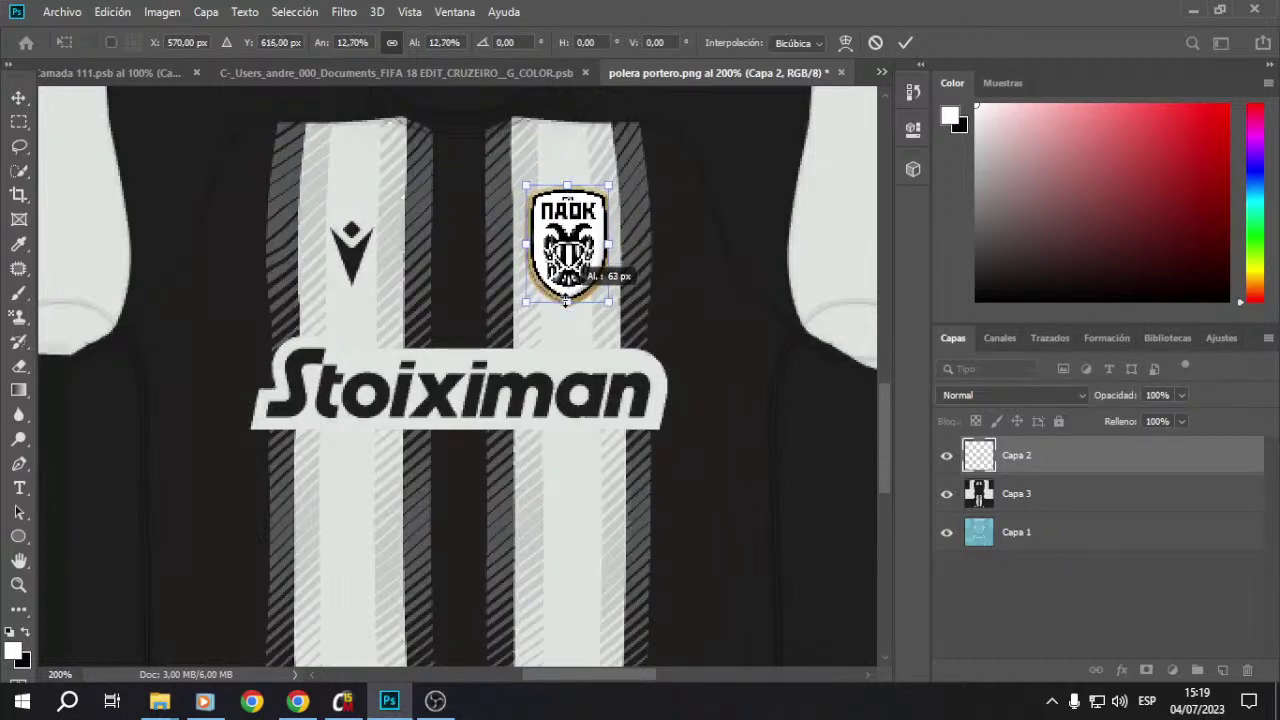
pyautogui.press('Return')
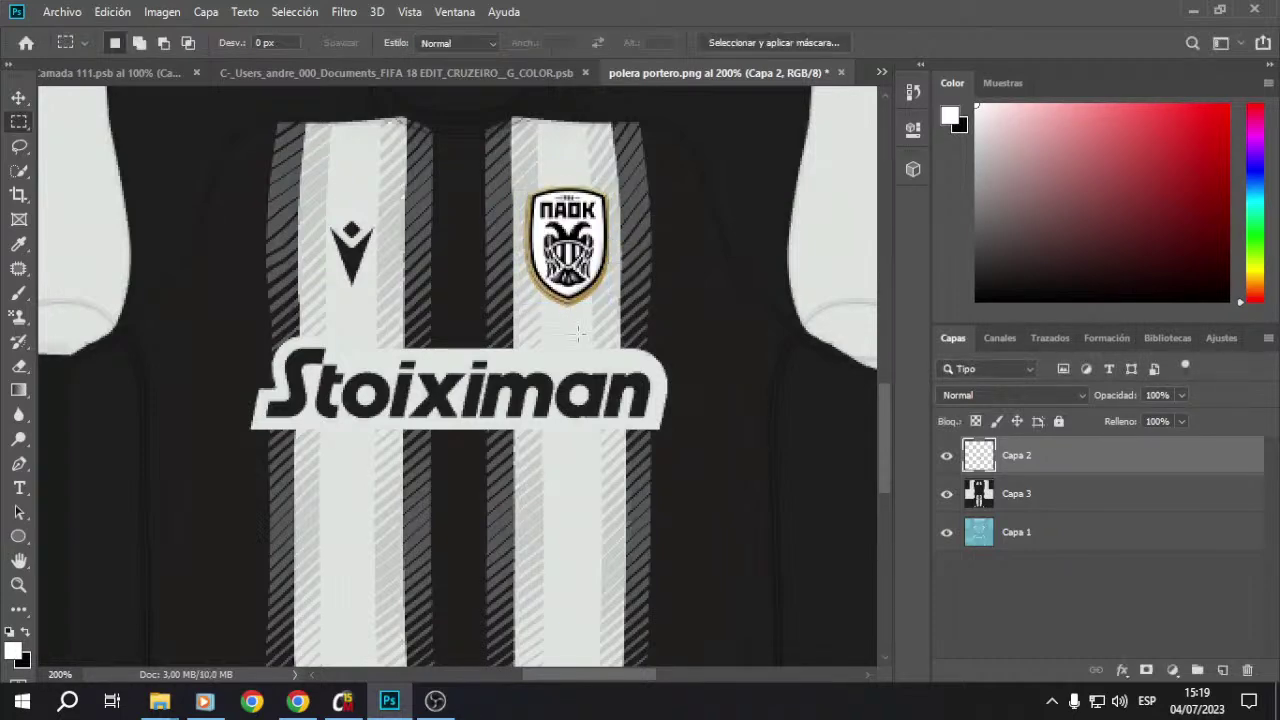
# Step: Hide the reference shirt layer Capa 3 and nudge the crest slightly to the right on the goalkeeper shirt
pyautogui.click(946, 493)
pyautogui.click(19, 98)
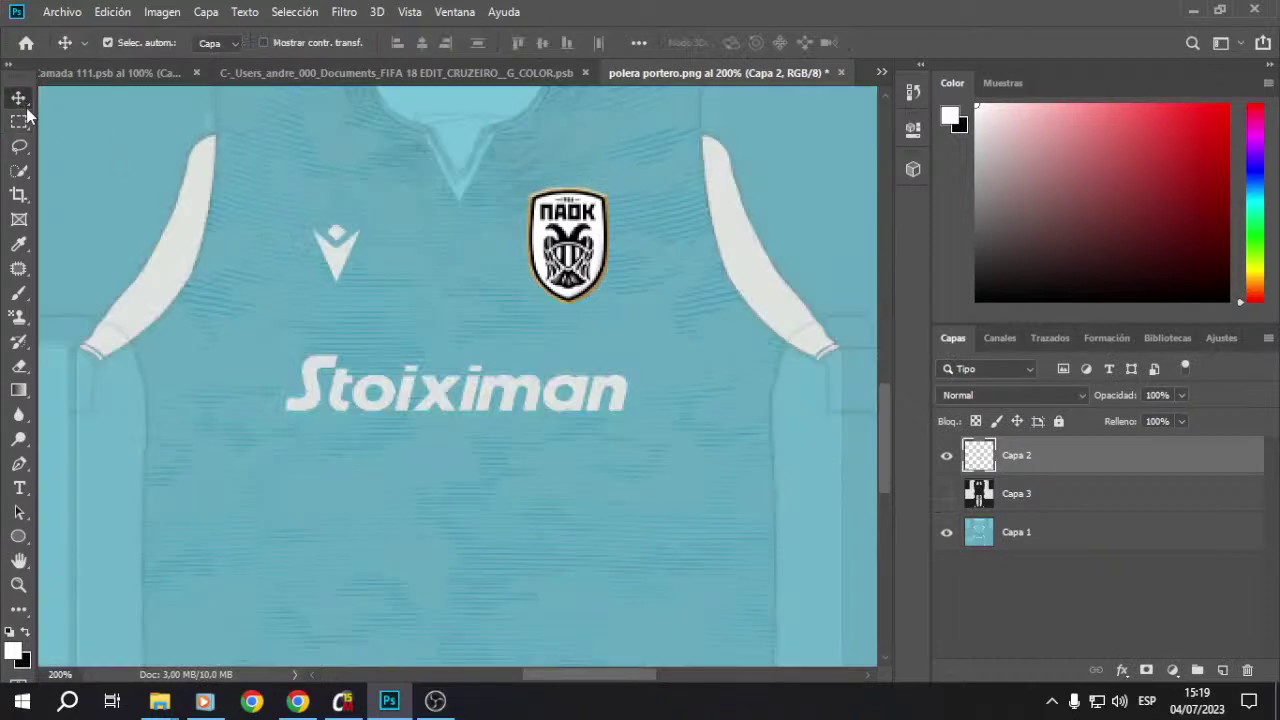
pyautogui.press('Right')
pyautogui.press('Right')
pyautogui.press('Right')
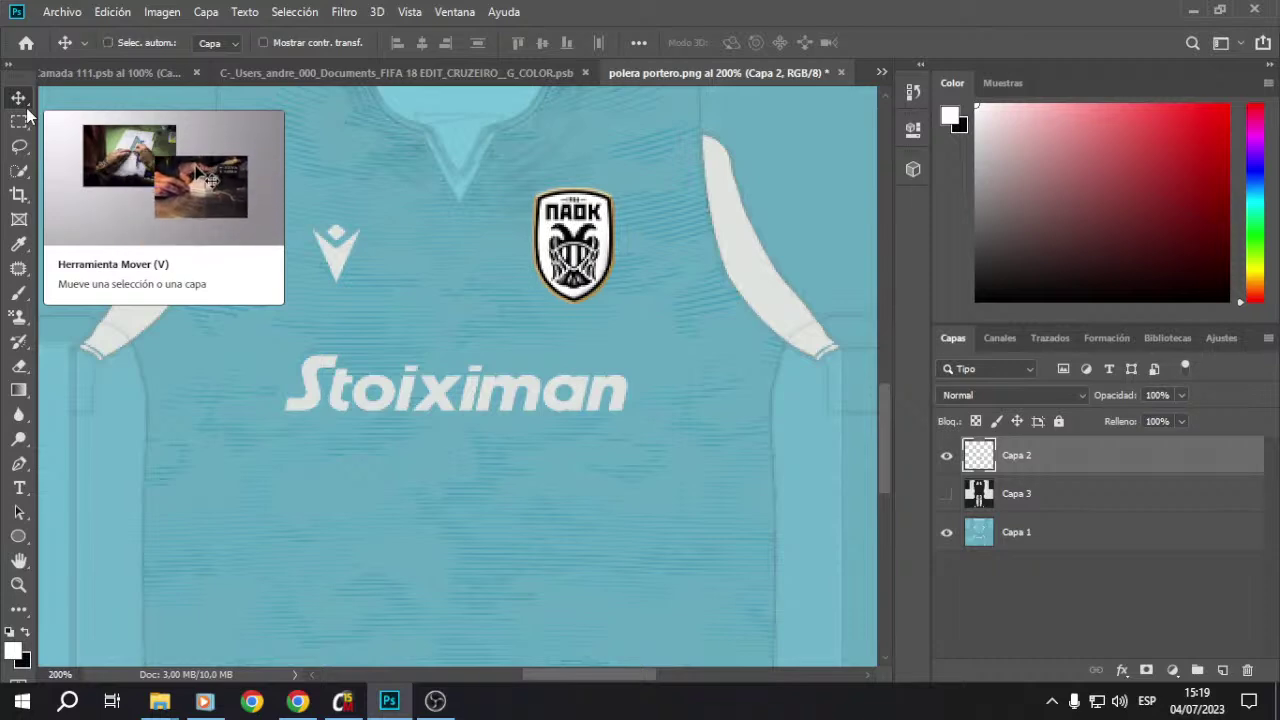
pyautogui.hotkey('ctrl', '-')
pyautogui.hotkey('ctrl', '-')
pyautogui.hotkey('ctrl', '-')
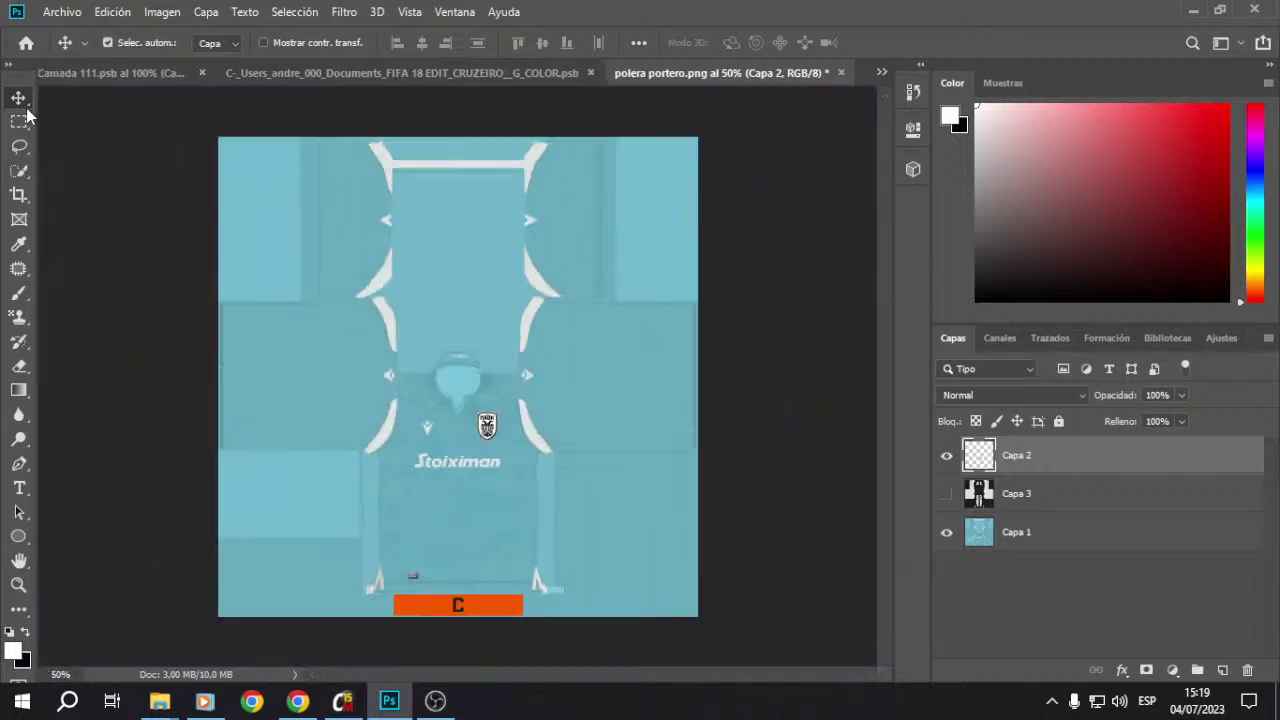
# Step: Save the goalkeeper shirt as a PNG, overwriting polera portero in the PAOK folder with the large file size option
pyautogui.click(60, 12)
pyautogui.click(70, 214)
pyautogui.click(307, 446)
pyautogui.click(430, 355)
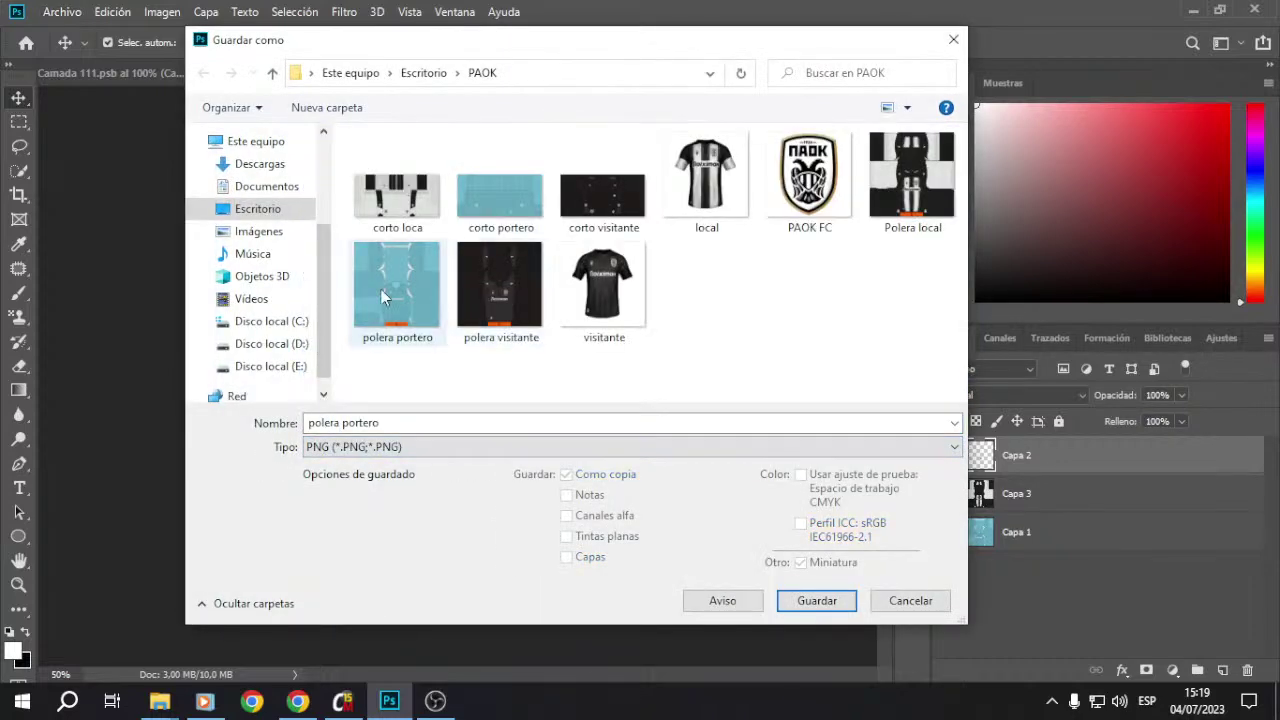
pyautogui.press('Return')
pyautogui.click(686, 350)
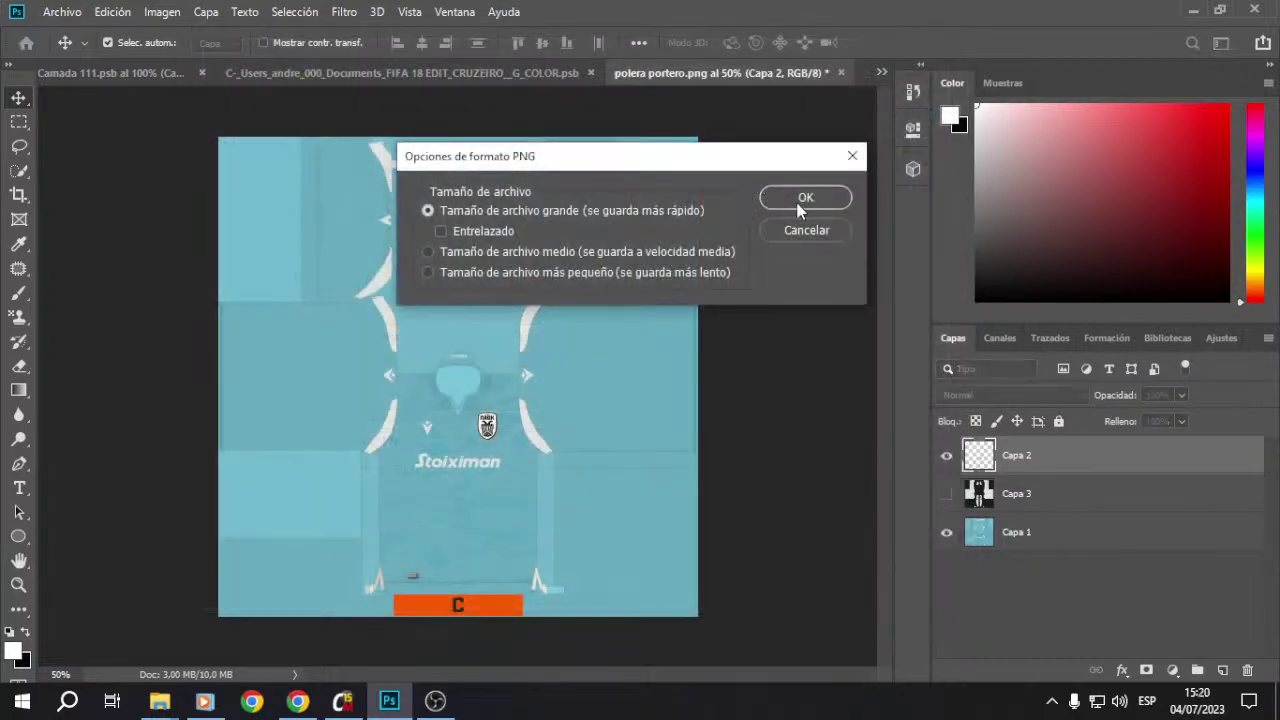
pyautogui.click(805, 195)
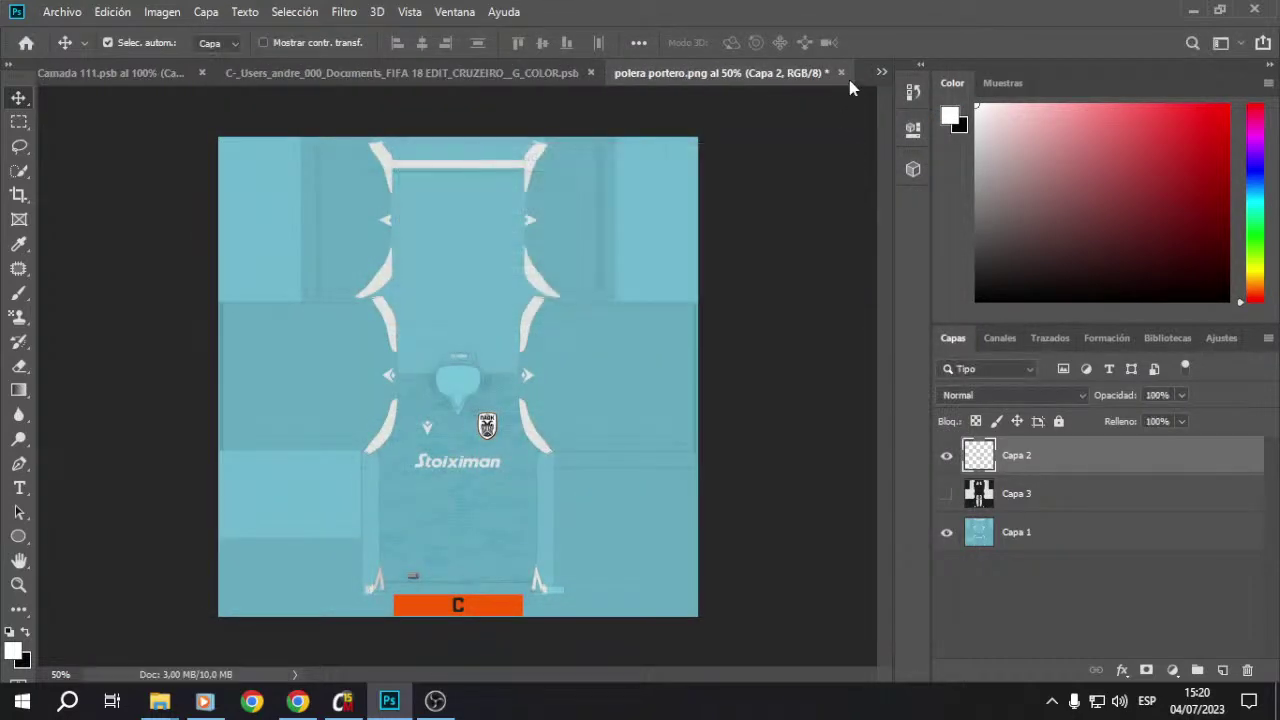
# Step: Delete the reference layer Capa 3 and merge the crest layer with the goalkeeper shirt layer
pyautogui.click(1005, 499)
pyautogui.press('Delete')
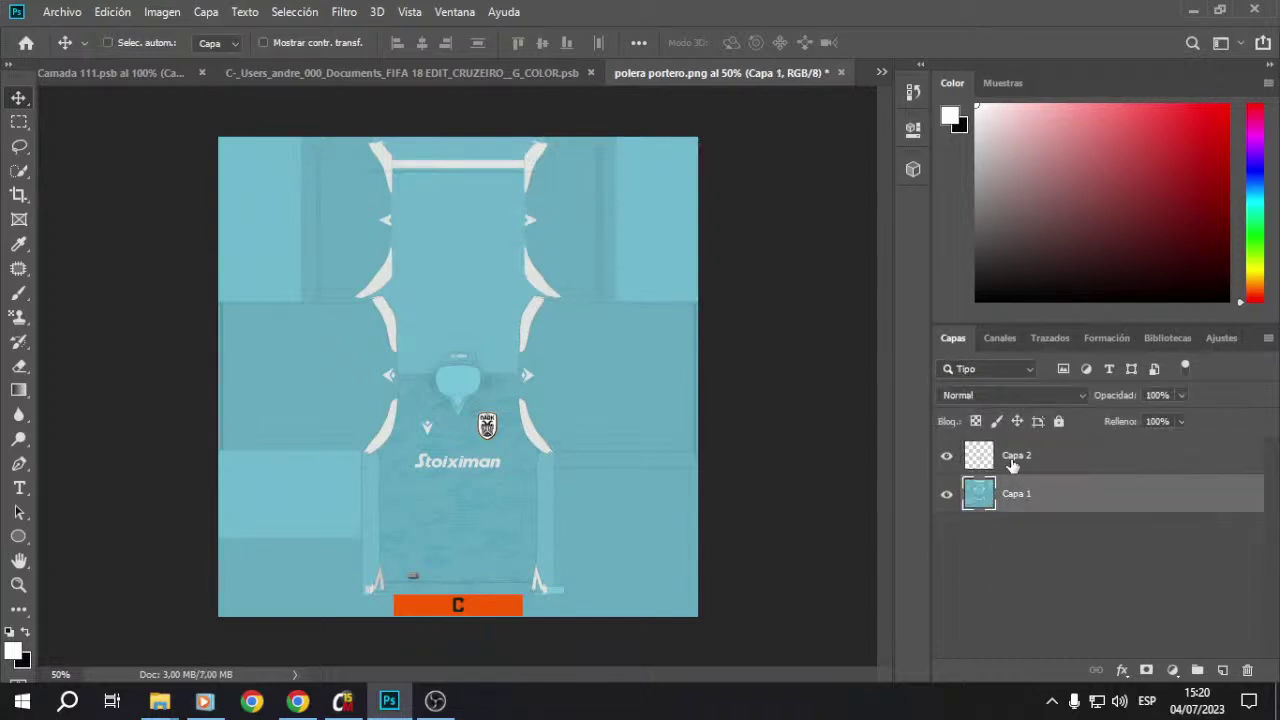
pyautogui.keyDown('ctrl'); pyautogui.click(1012, 463); pyautogui.keyUp('ctrl')
pyautogui.rightClick(1012, 463)
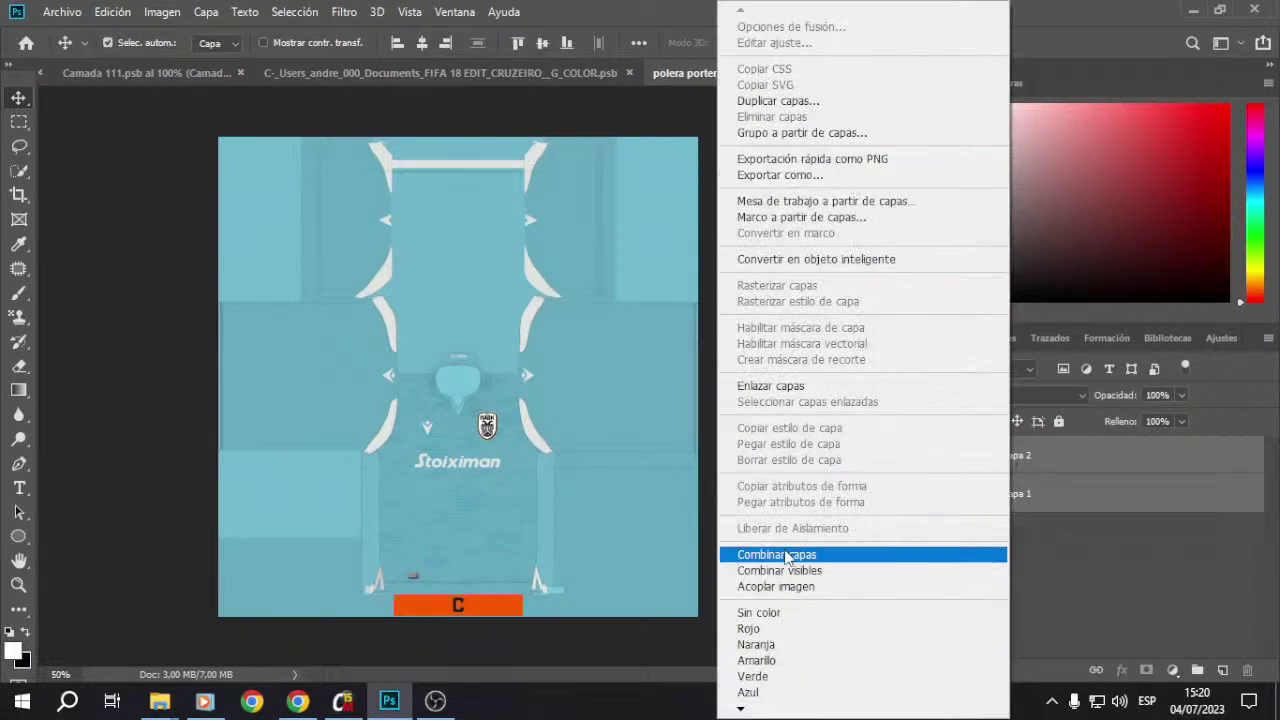
pyautogui.click(786, 556)
# Step: Copy the whole merged goalkeeper shirt, close its image, and paste the shirt into the _G_COLOR texture document
pyautogui.click(19, 121)
pyautogui.hotkey('ctrl', 'a')
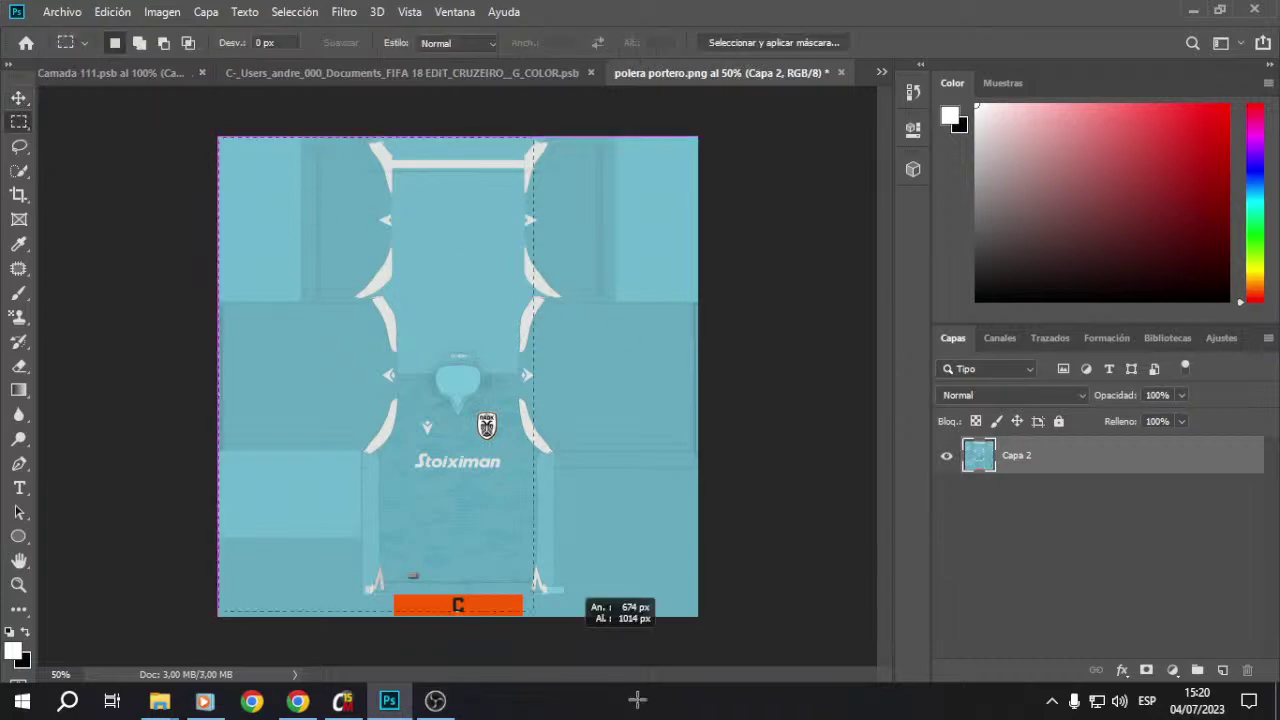
pyautogui.click(840, 72)
pyautogui.click(663, 271)
pyautogui.hotkey('ctrl', 'v')
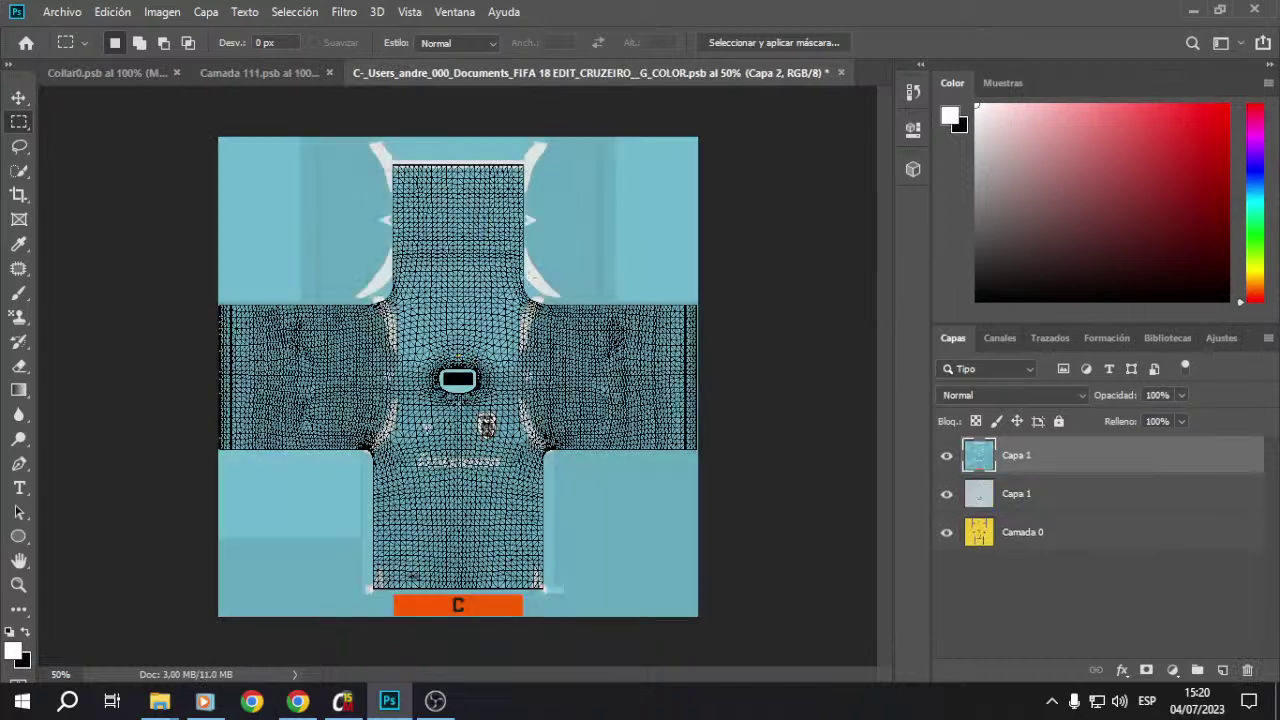
# Step: Save the Camada 111 document with the goalkeeper texture applied and return to the Collar0 minikit template
pyautogui.click(250, 73)
pyautogui.click(62, 11)
pyautogui.click(98, 201)
pyautogui.click(90, 73)
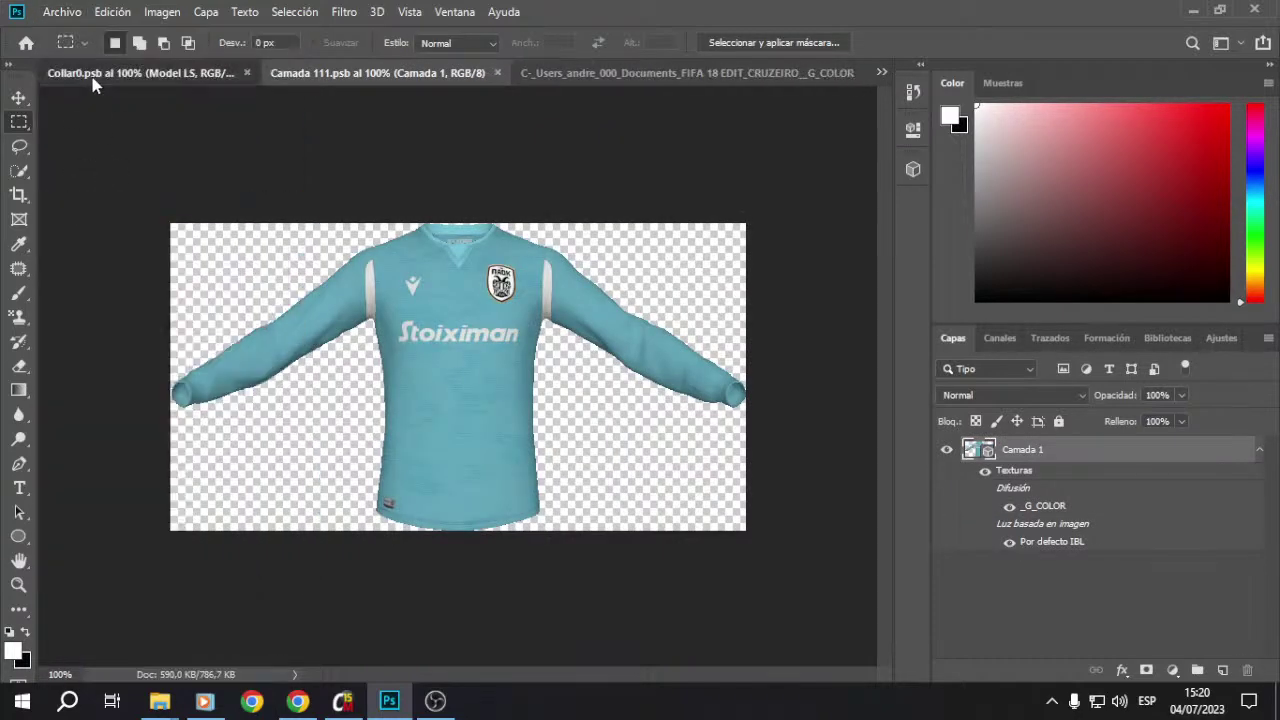
# Step: Save the goalkeeper minikit as a PNG named portero in the PAOK folder
pyautogui.click(62, 11)
pyautogui.click(190, 217)
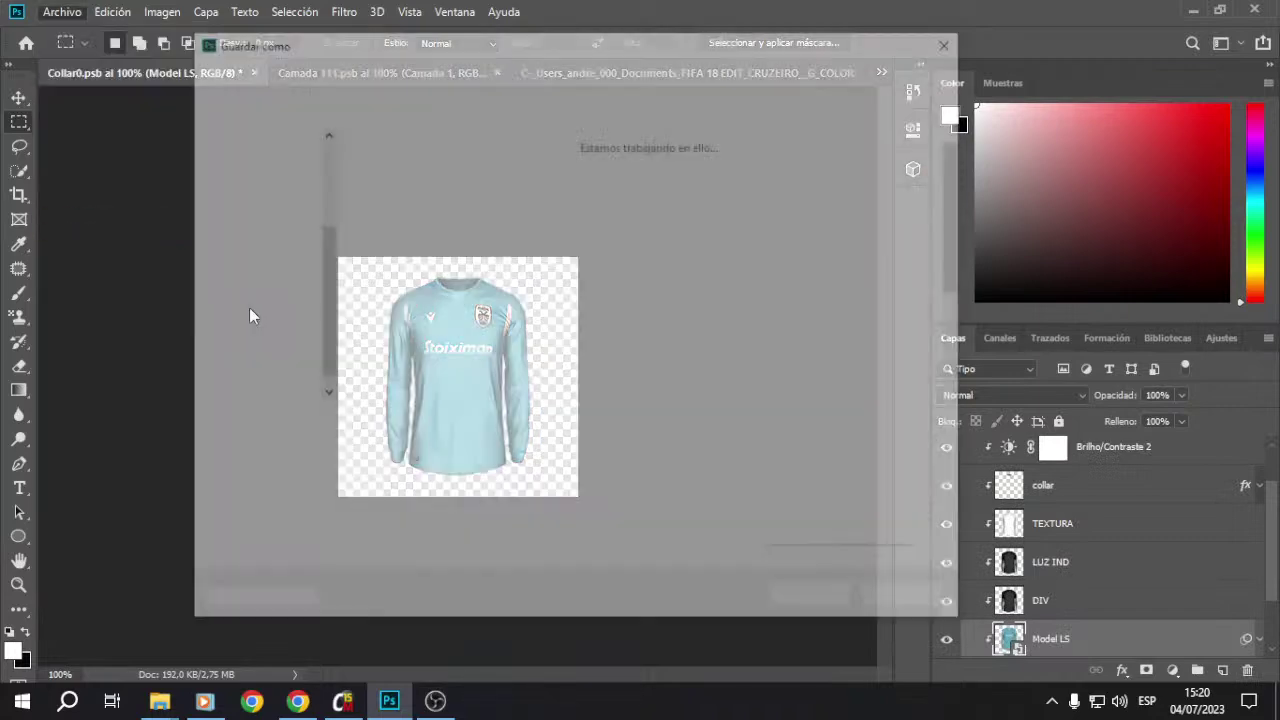
pyautogui.click(335, 446)
pyautogui.click(340, 357)
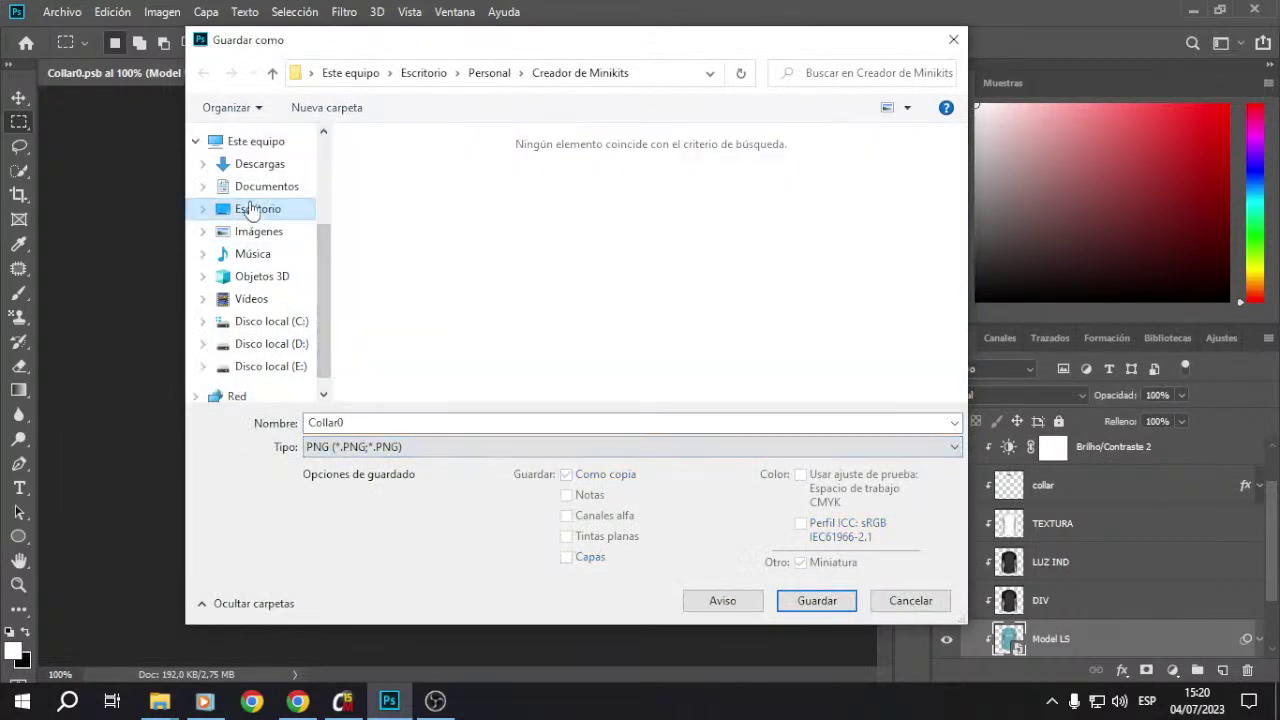
pyautogui.scroll(1, 268, 224)
pyautogui.click(249, 156)
pyautogui.doubleClick(386, 423)
pyautogui.write('portero')
pyautogui.press('Return')
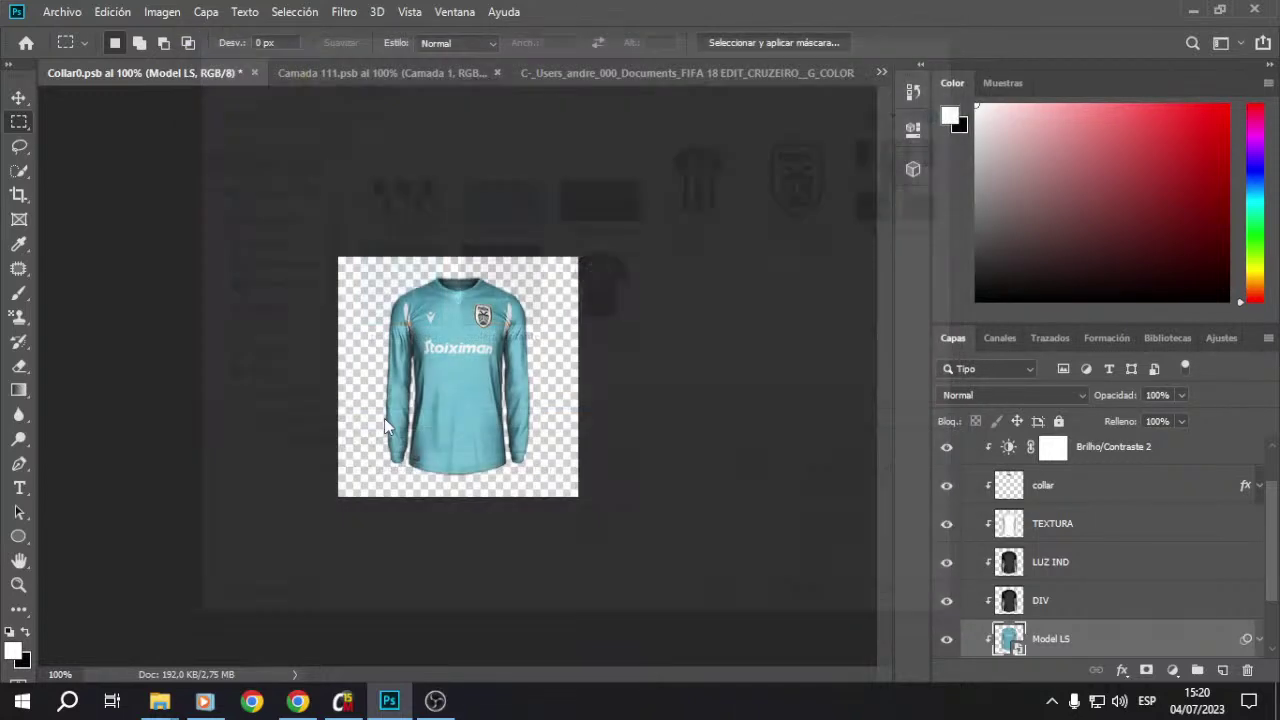
pyautogui.press('Return')
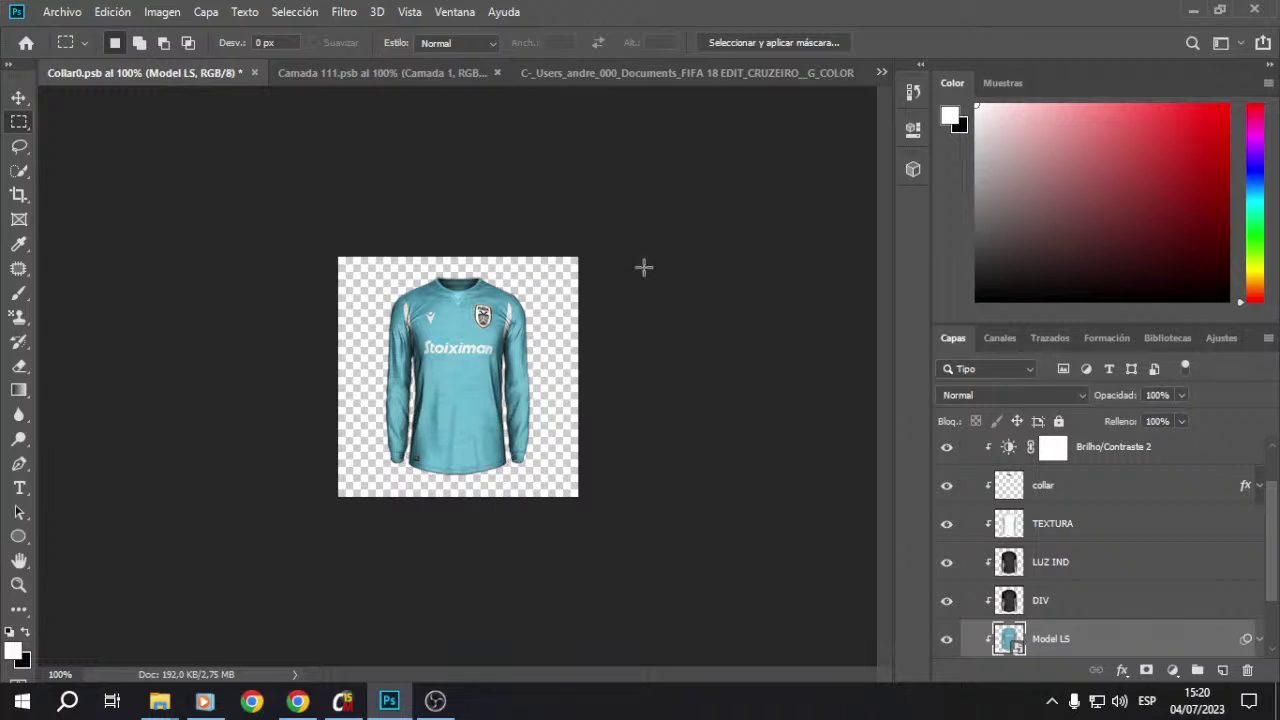
# Step: Close the Camada 111 and _G_COLOR documents, leave Collar0 open, and minimize Photoshop
pyautogui.click(497, 72)
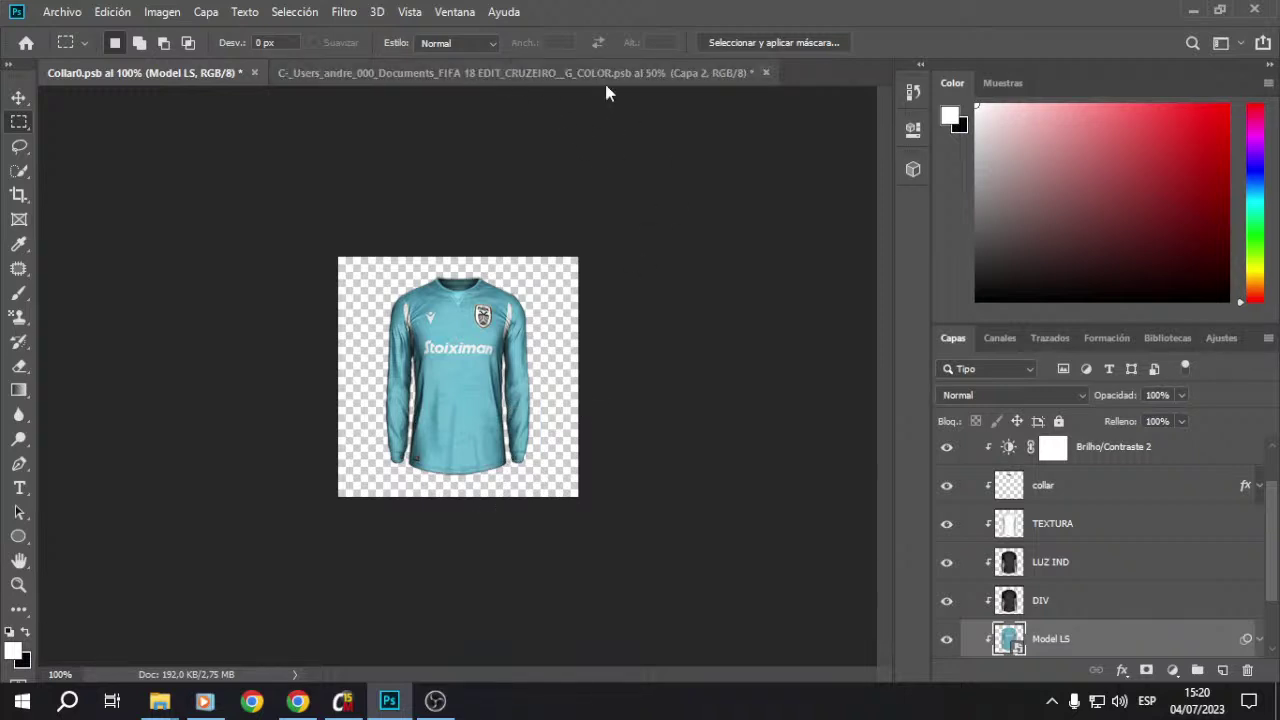
pyautogui.click(765, 72)
pyautogui.click(632, 274)
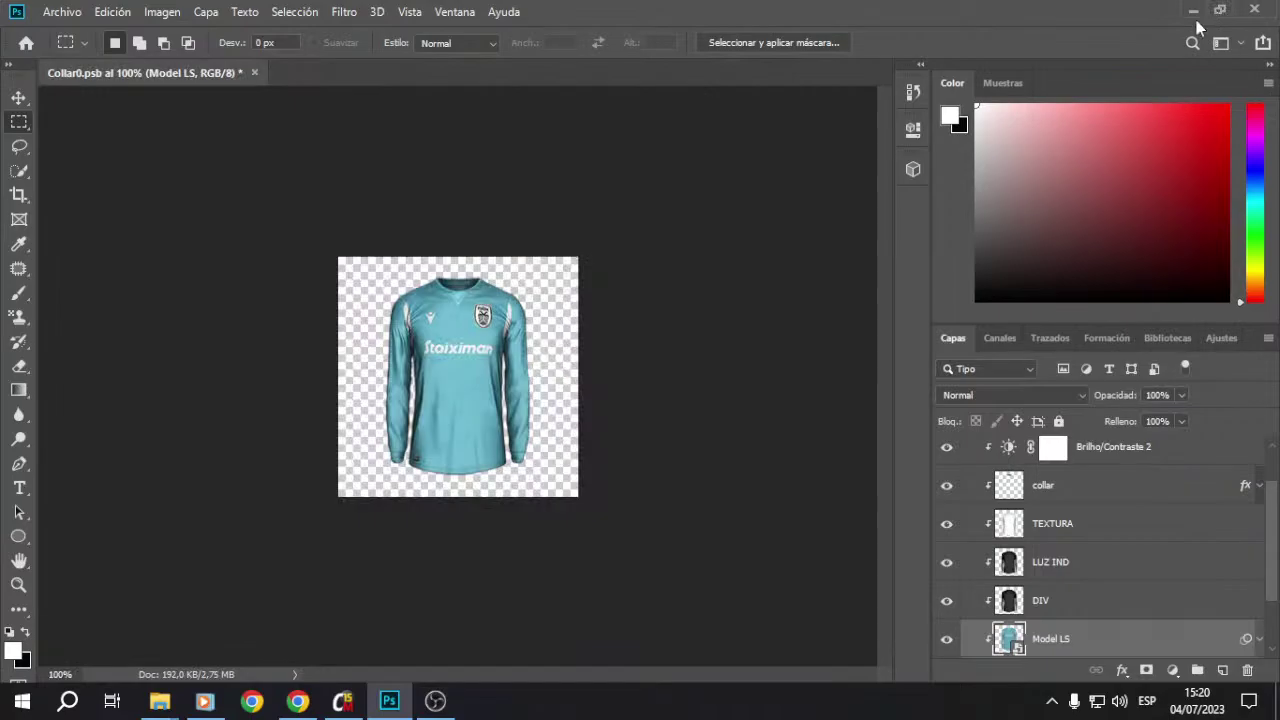
pyautogui.click(1193, 11)
# Step: Open the Alanyaspor folder inside Liga Turca in the Kits 22-23 collection
pyautogui.moveTo(937, 80); pyautogui.dragTo(690, 114)
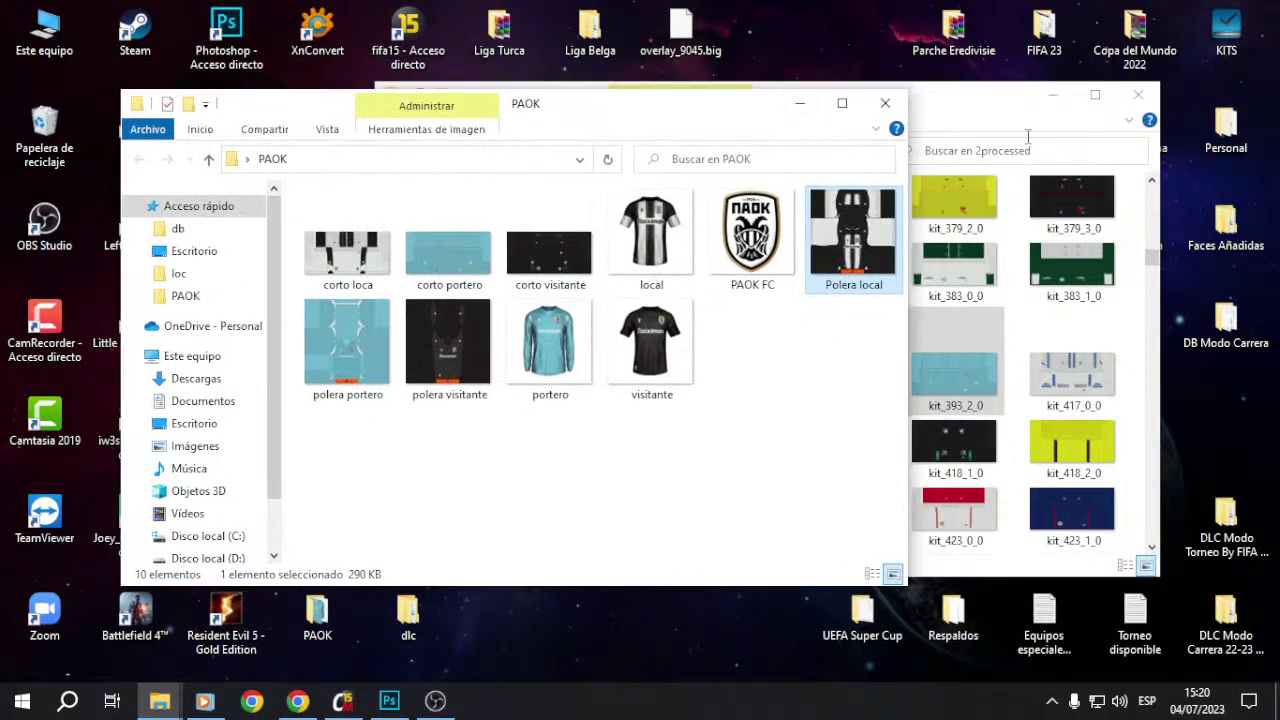
pyautogui.click(1028, 146)
pyautogui.click(392, 150)
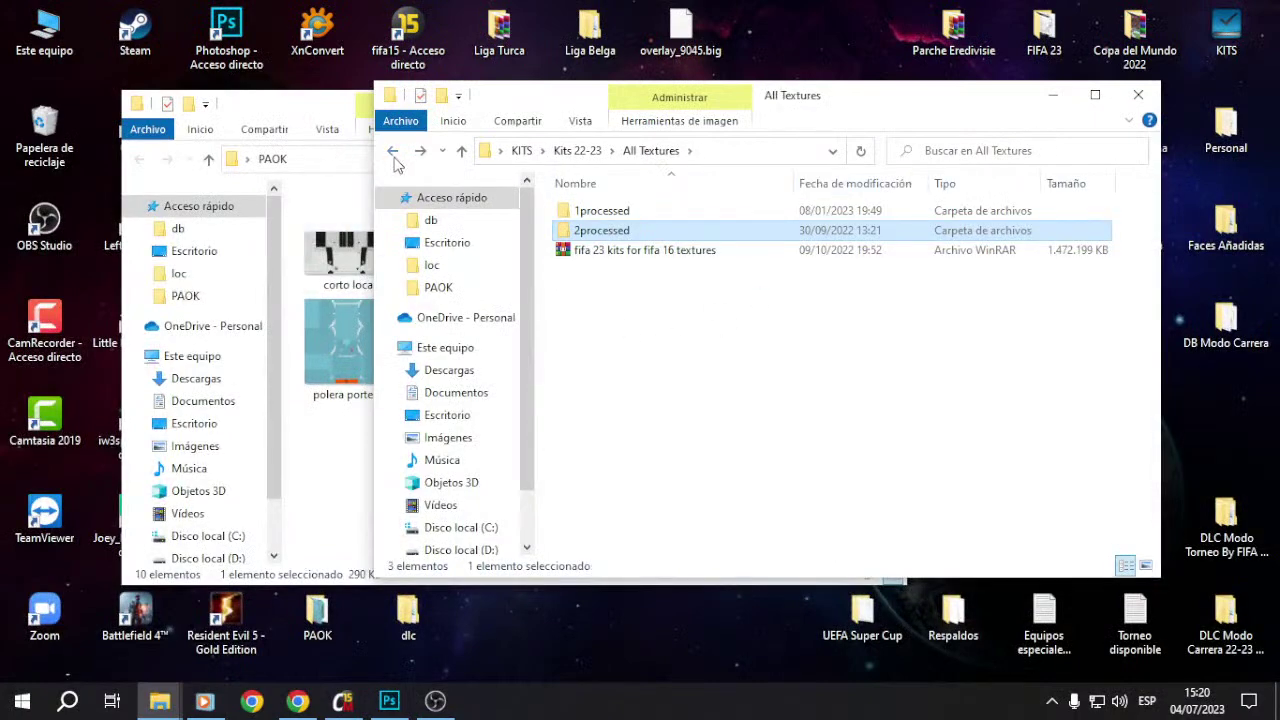
pyautogui.click(392, 151)
pyautogui.click(614, 372)
pyautogui.doubleClick(600, 348)
pyautogui.moveTo(834, 106); pyautogui.dragTo(493, 76)
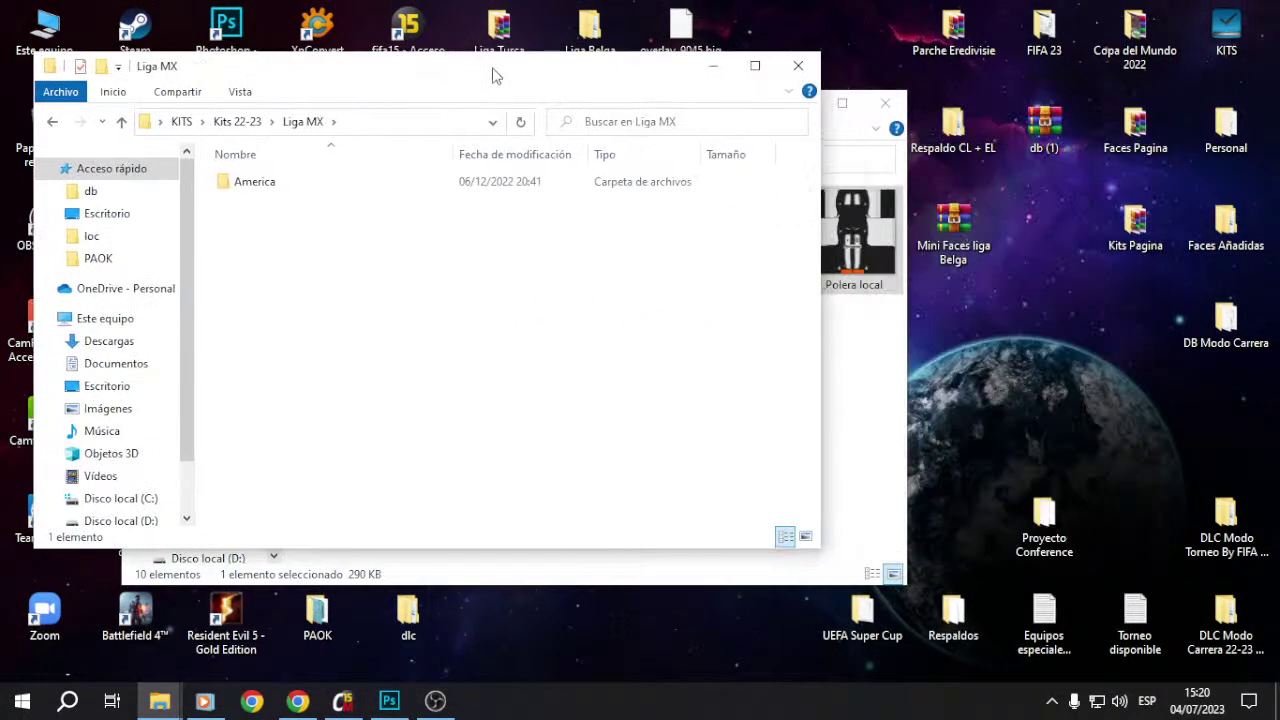
pyautogui.click(52, 122)
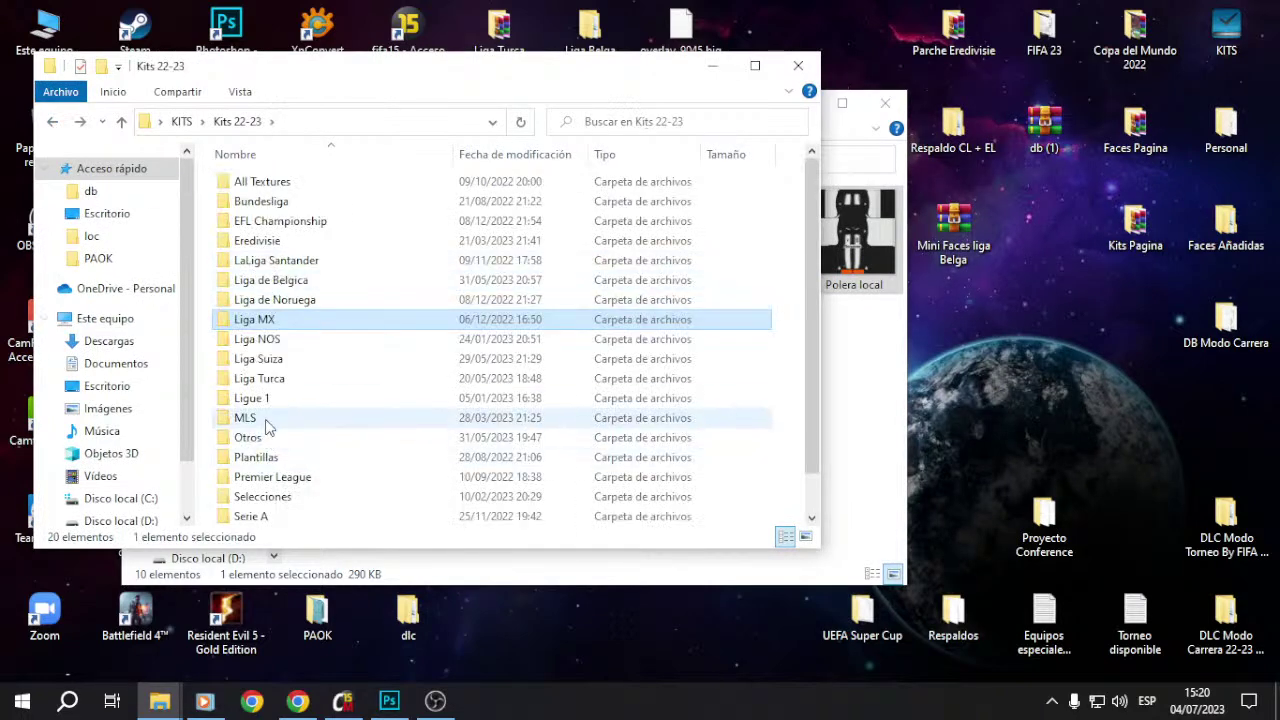
pyautogui.doubleClick(258, 379)
pyautogui.doubleClick(262, 201)
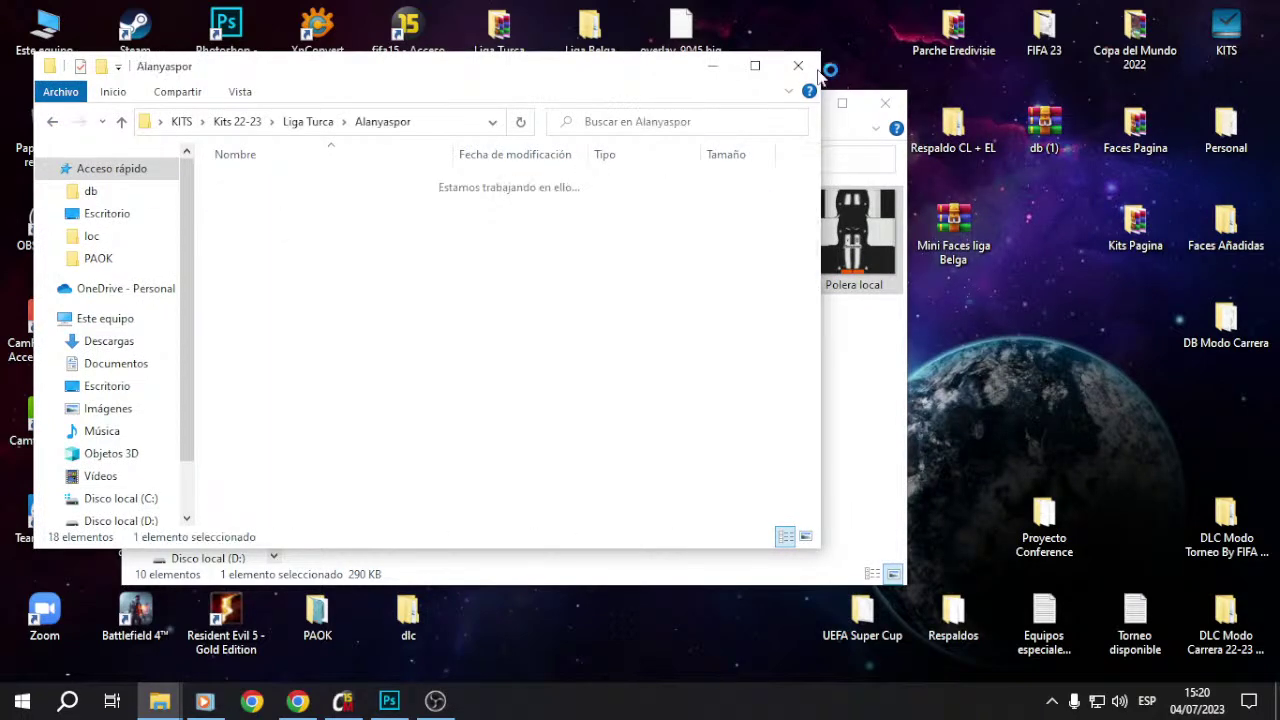
# Step: Place the PAOK folder beside the Alanyaspor folder and copy the file name j0_113142_0 from the Alanyaspor home minikit's properties
pyautogui.click(836, 146)
pyautogui.moveTo(584, 120); pyautogui.dragTo(975, 92)
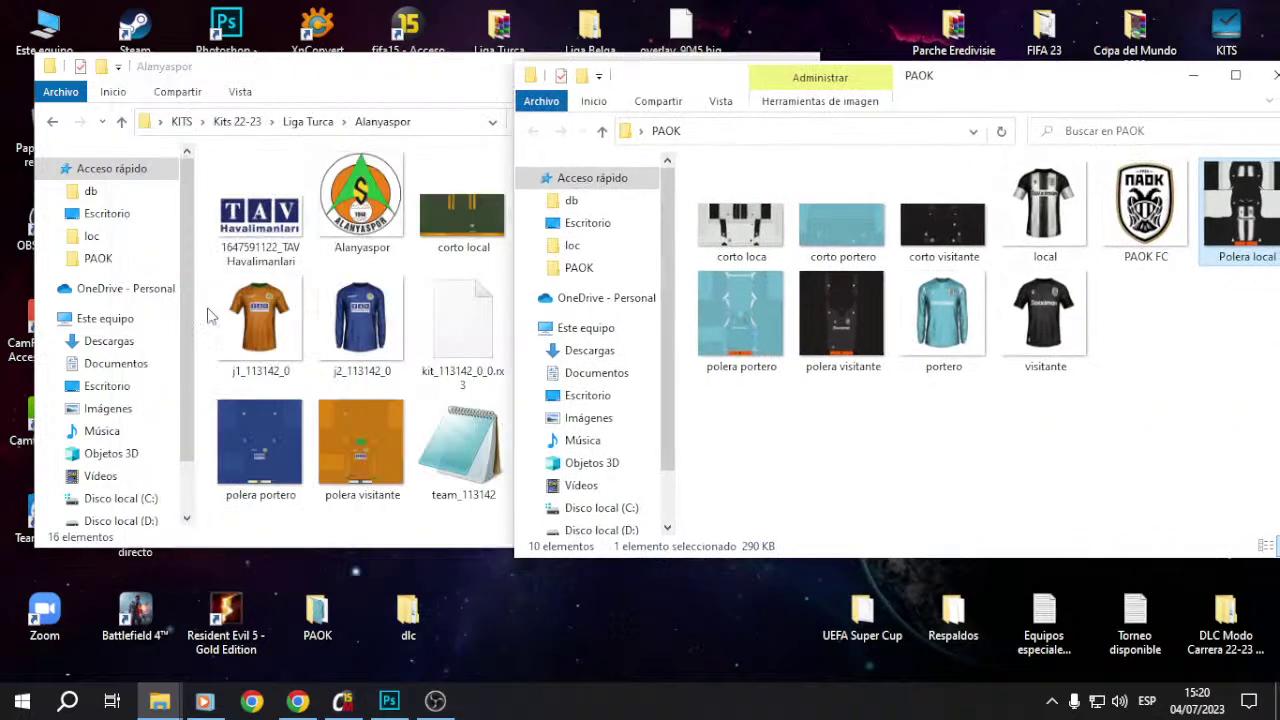
pyautogui.click(245, 305)
pyautogui.click(770, 205)
pyautogui.rightClick(768, 200)
pyautogui.click(835, 620)
pyautogui.rightClick(919, 276)
pyautogui.click(960, 334)
pyautogui.click(1101, 209)
pyautogui.click(1110, 370)
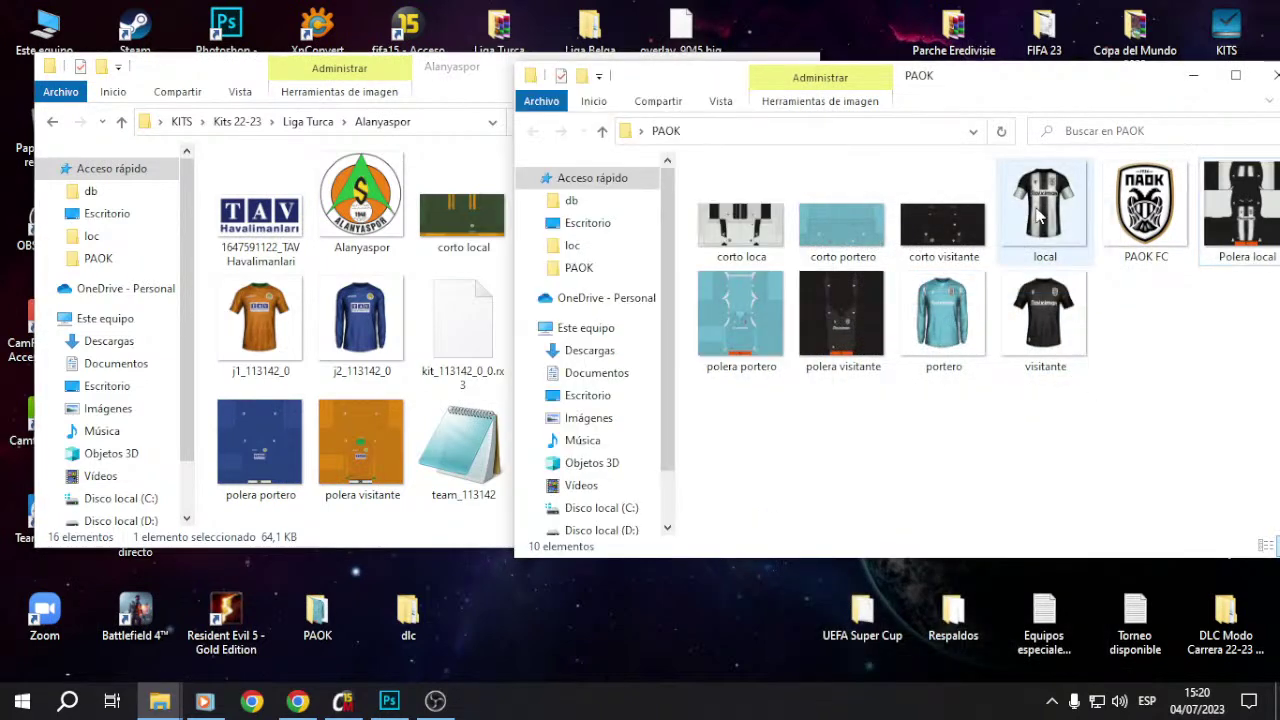
# Step: Rename the PAOK home minikit file local as j0_393_0 through its properties
pyautogui.moveTo(1015, 78); pyautogui.dragTo(894, 80)
pyautogui.rightClick(925, 210)
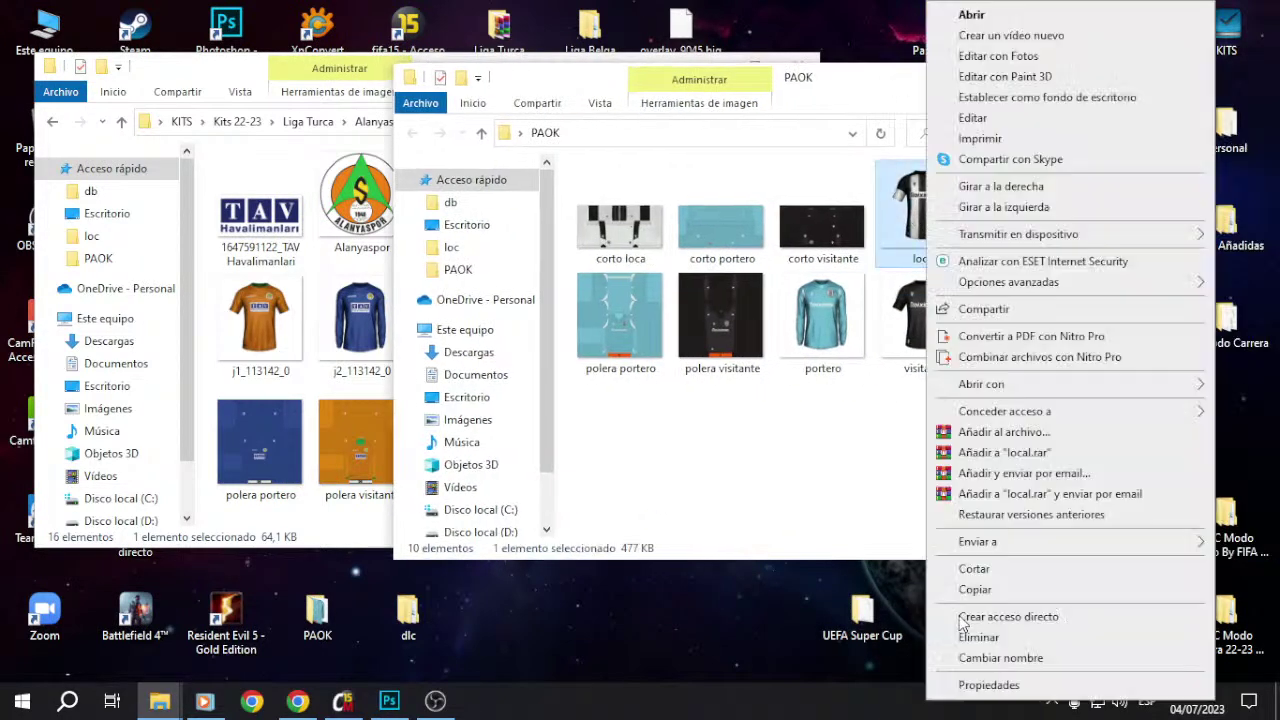
pyautogui.click(962, 685)
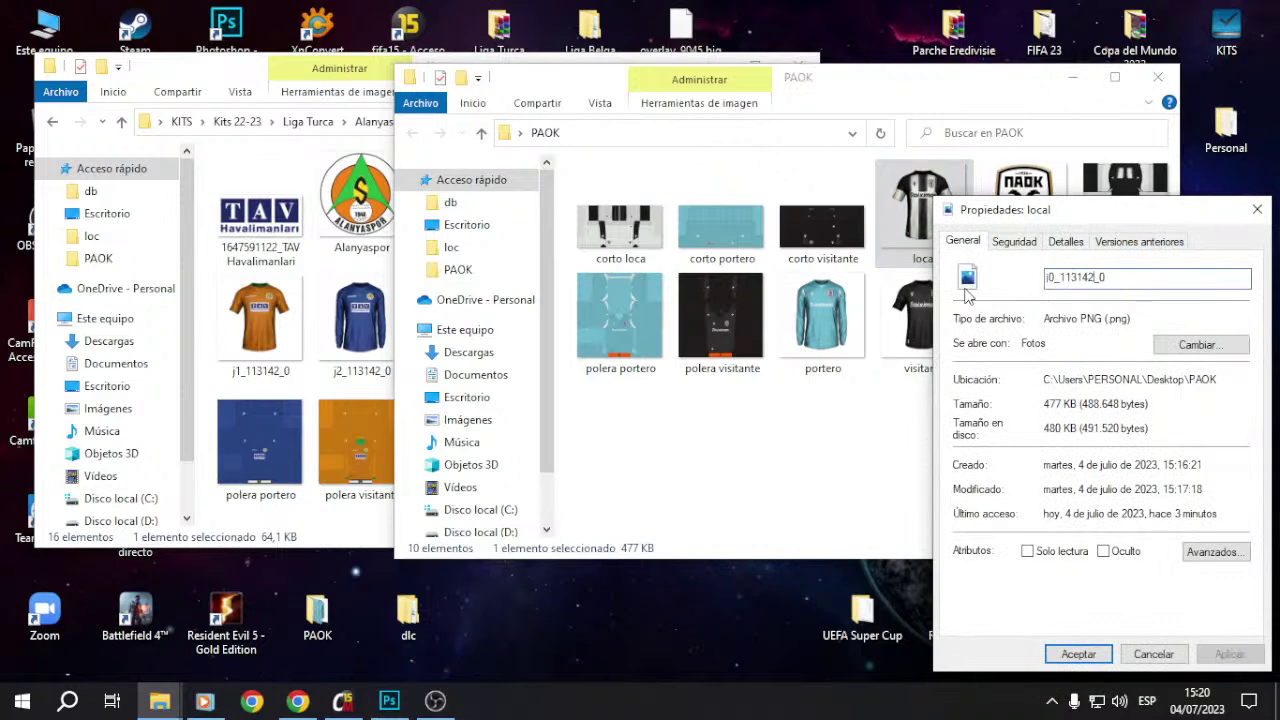
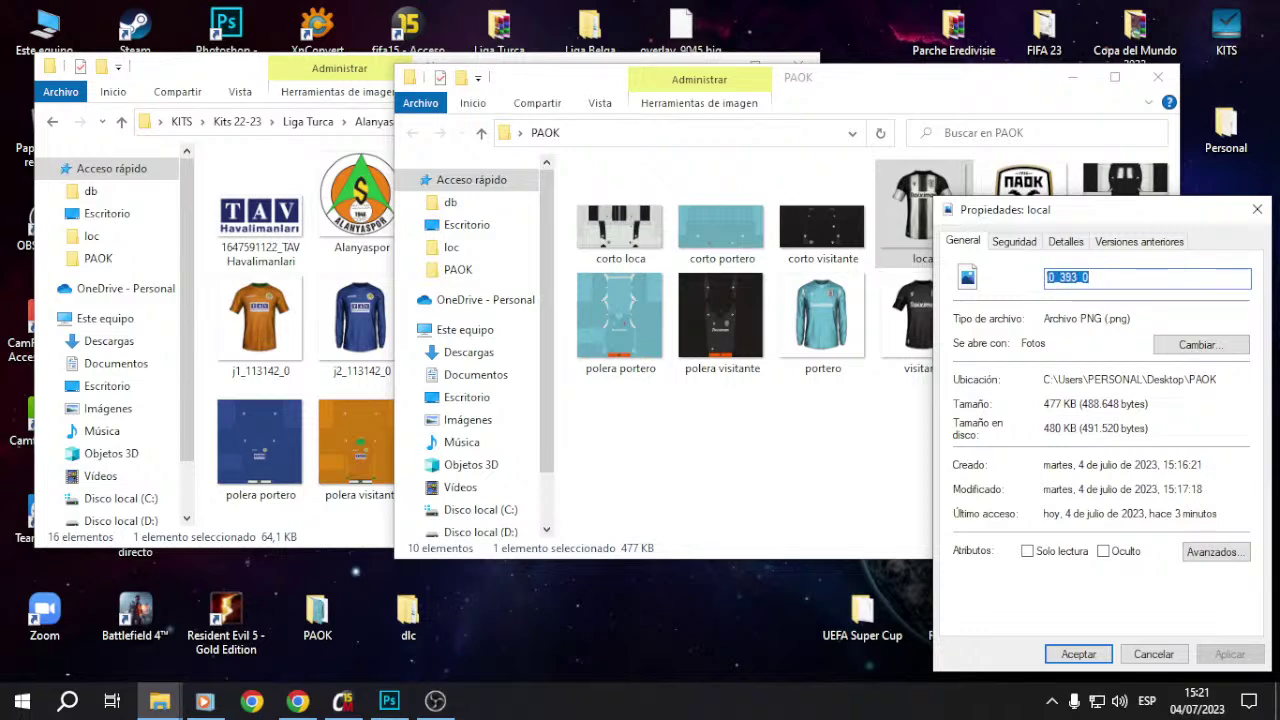
pyautogui.press('Return')
# Step: Rename the away minikit file visitante as j1_393_0 through its properties
pyautogui.click(909, 392)
pyautogui.rightClick(909, 392)
pyautogui.click(965, 685)
pyautogui.write('j0_393_0')
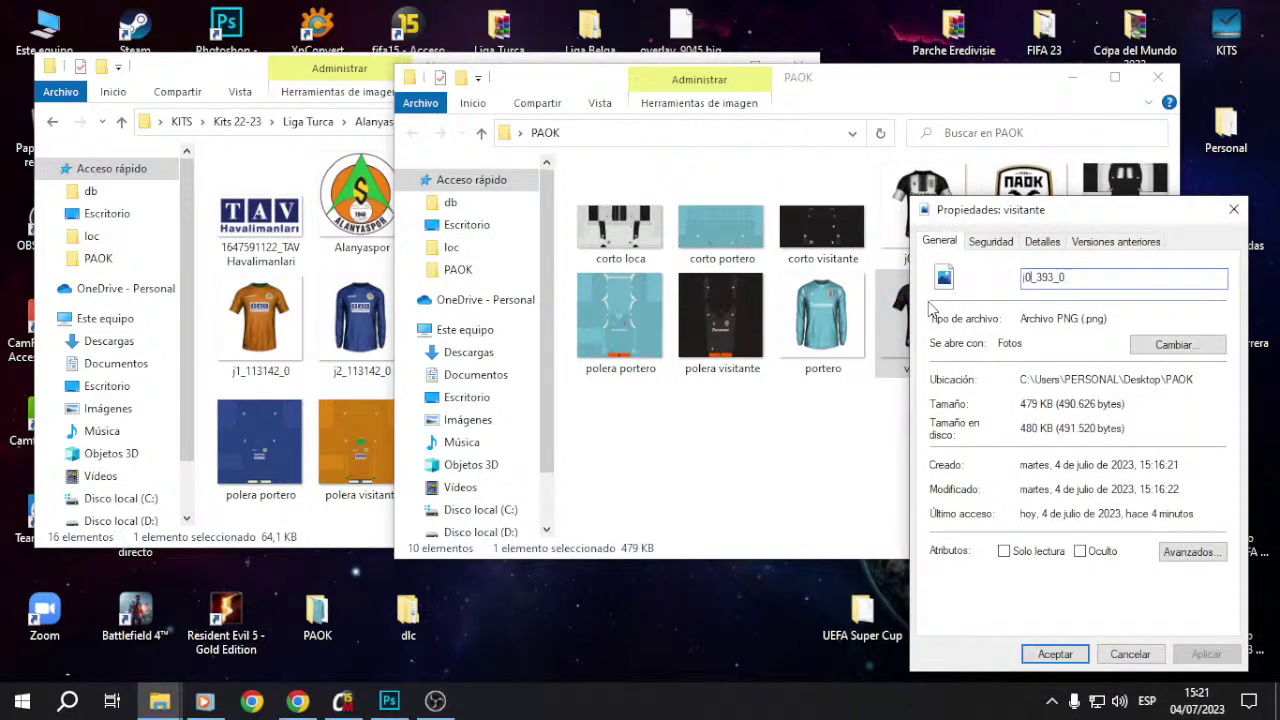
pyautogui.press('Return')
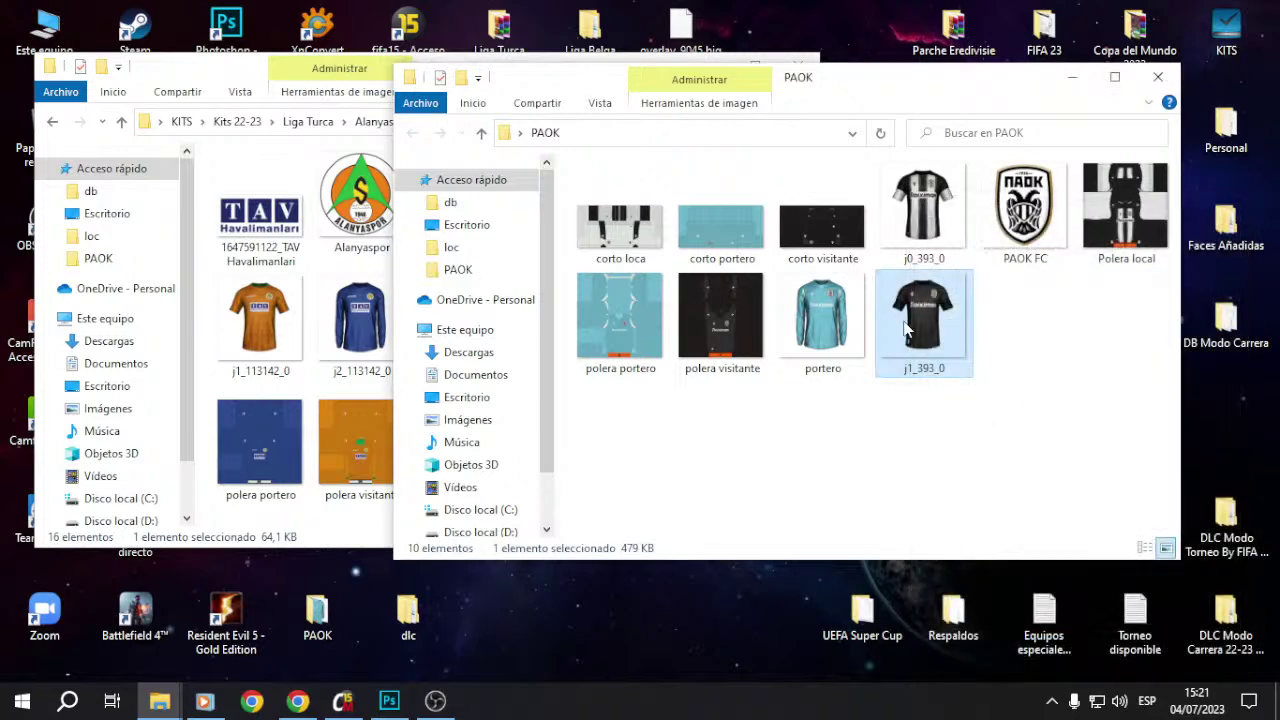
# Step: Rename the goalkeeper minikit file portero as j2_393_0 through its properties
pyautogui.click(850, 325)
pyautogui.rightClick(850, 325)
pyautogui.click(912, 685)
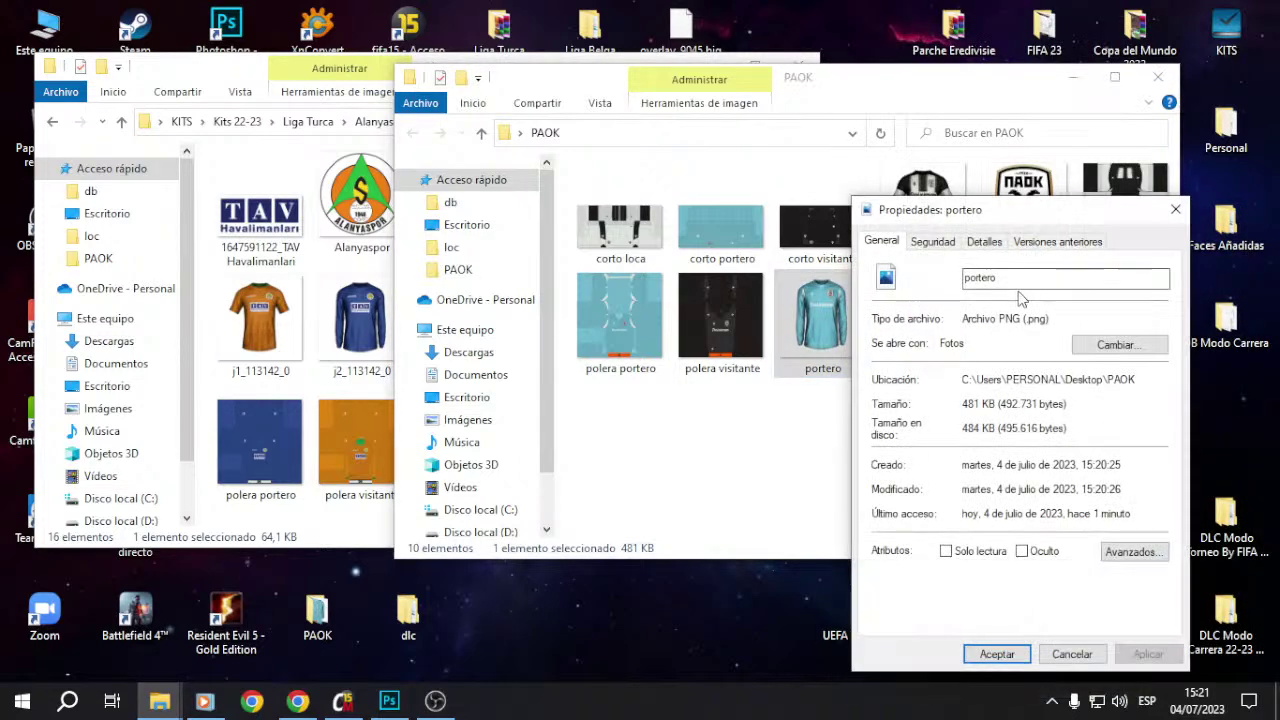
pyautogui.write('j0_393_0')
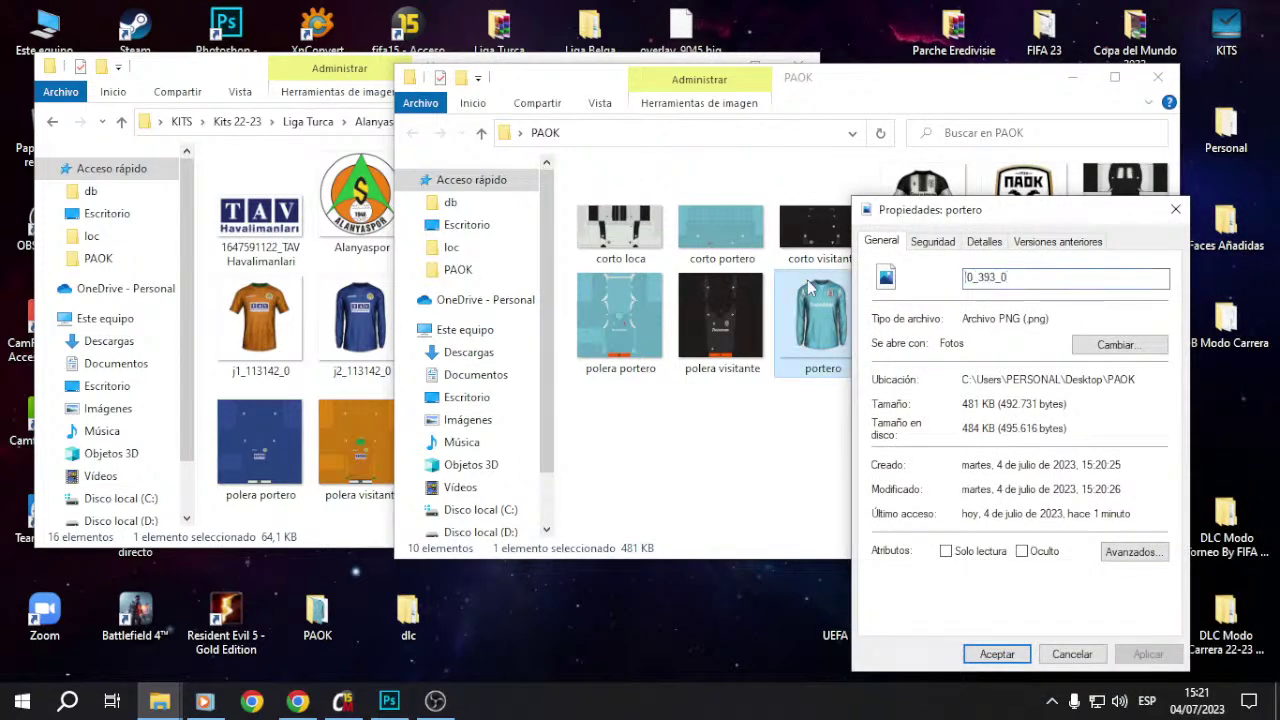
pyautogui.press('Return')
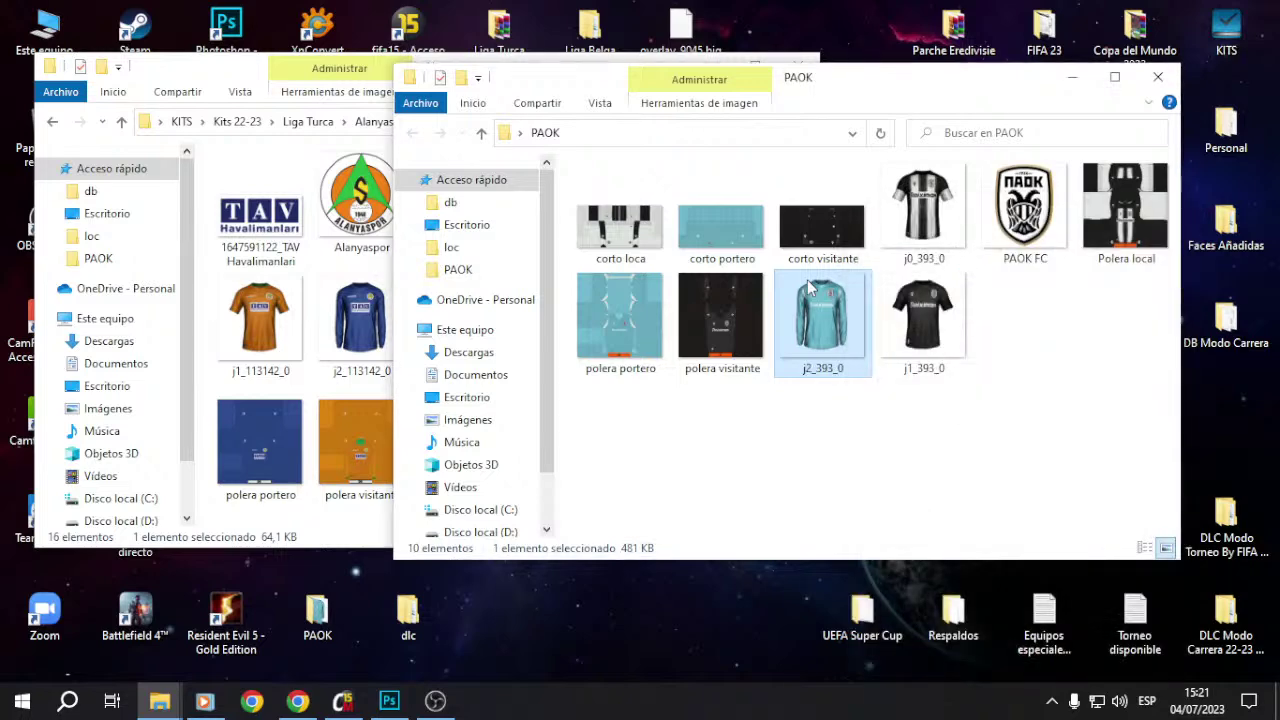
# Step: Convert the three PAOK minikit PNGs to DDS in XnConvert, close it, and delete the original PNGs
pyautogui.keyDown('ctrl'); pyautogui.click(804, 340); pyautogui.keyUp('ctrl')
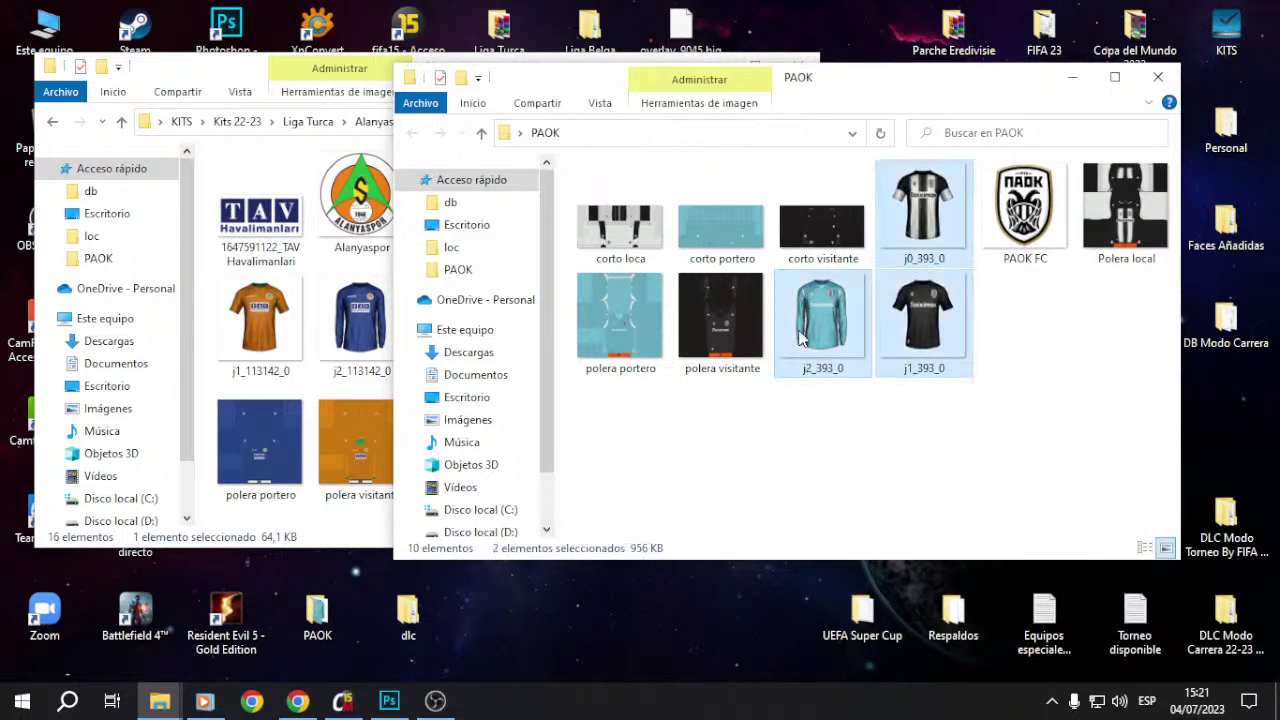
pyautogui.click(695, 60)
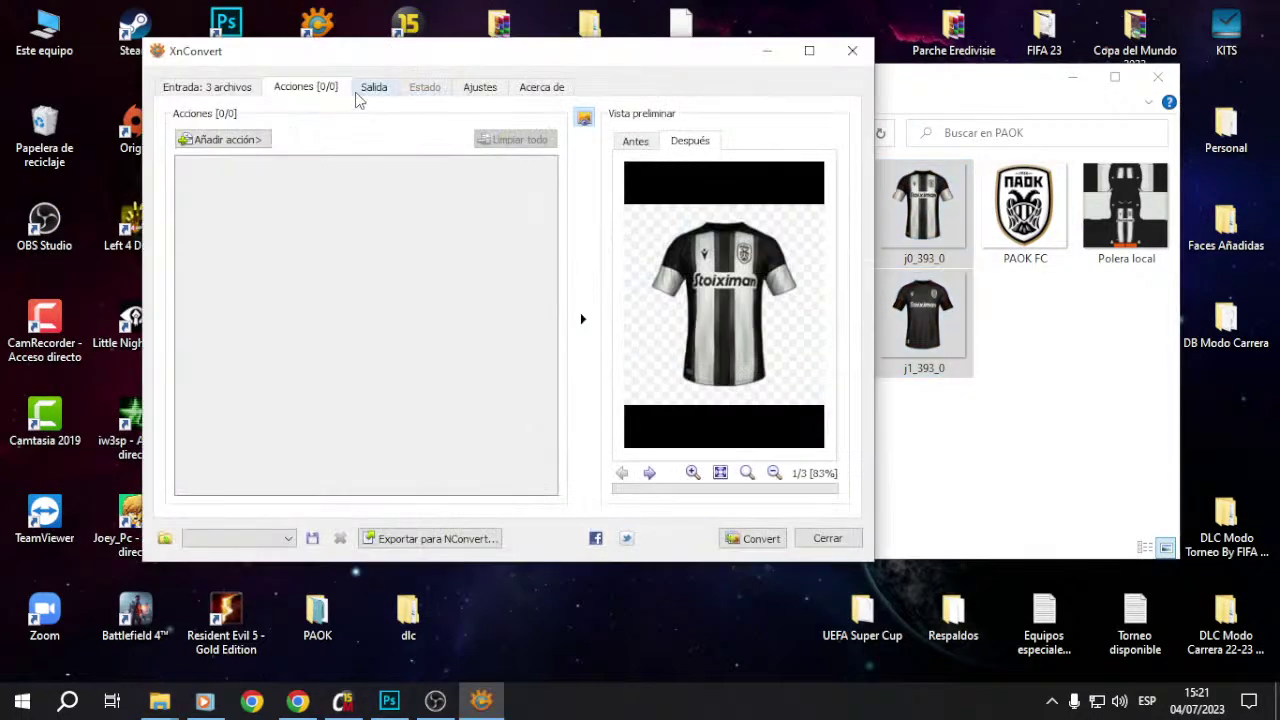
pyautogui.click(372, 88)
pyautogui.click(712, 220)
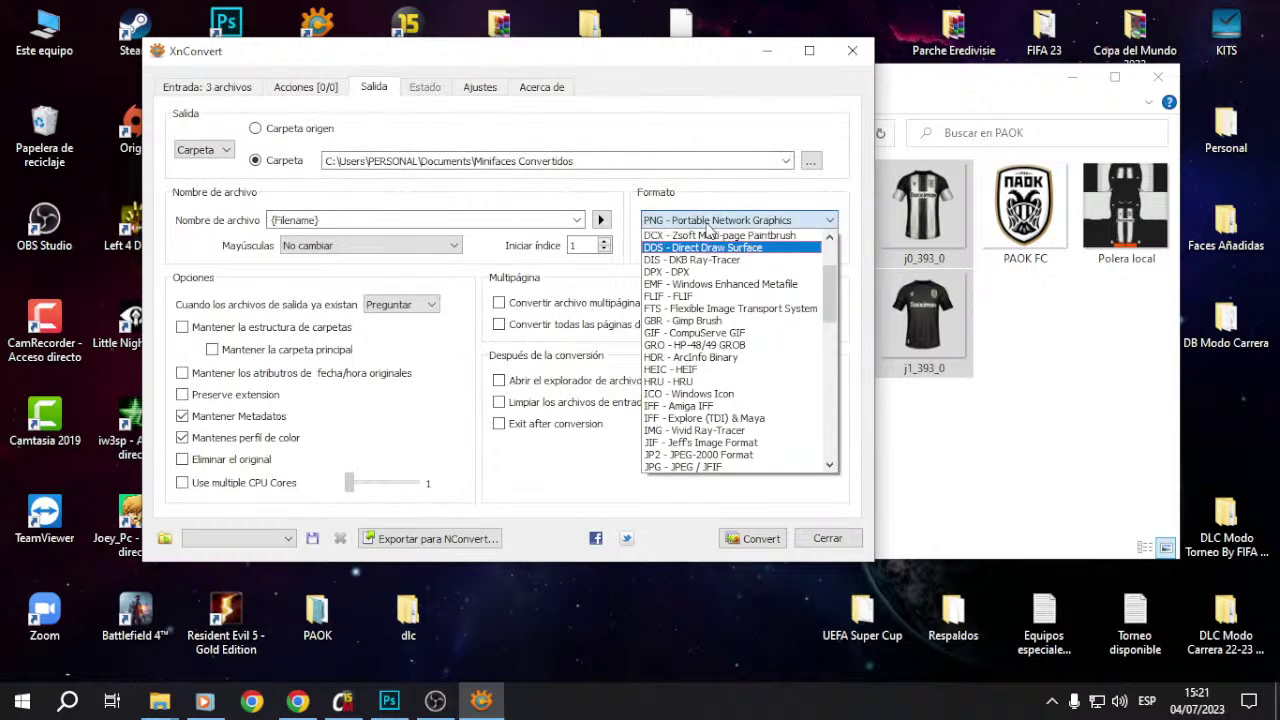
pyautogui.click(700, 248)
pyautogui.click(758, 539)
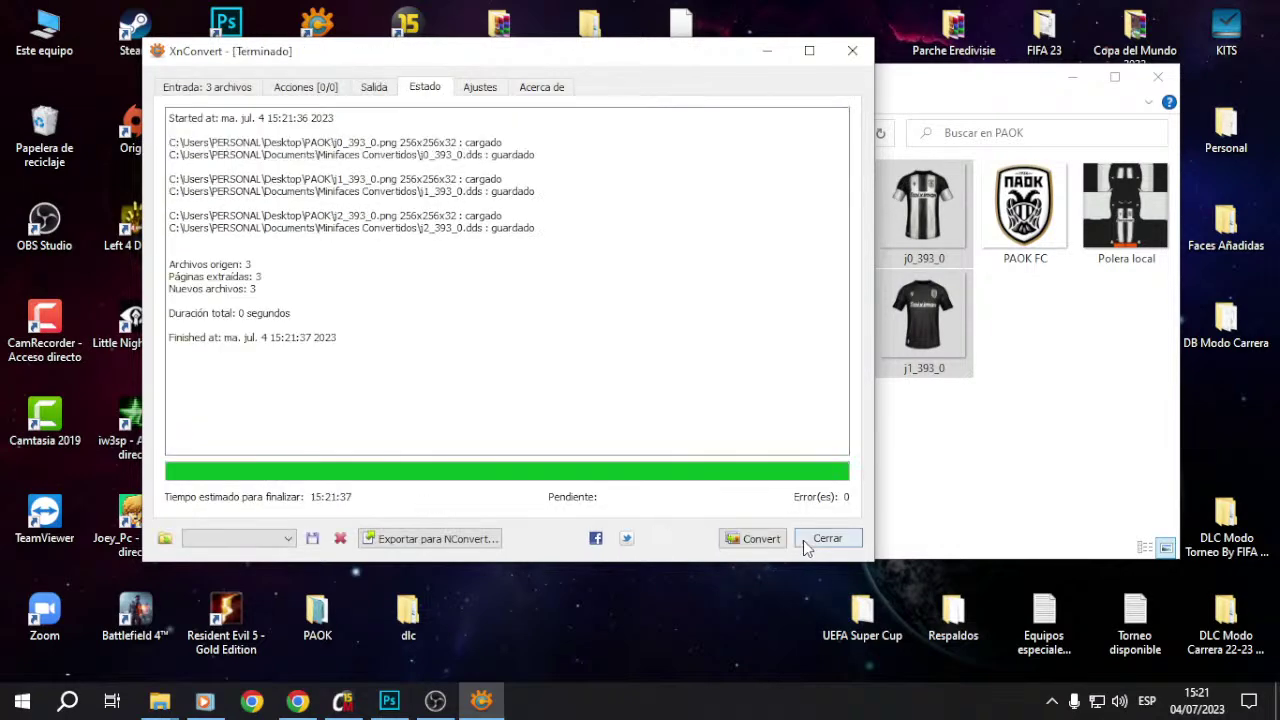
pyautogui.click(826, 539)
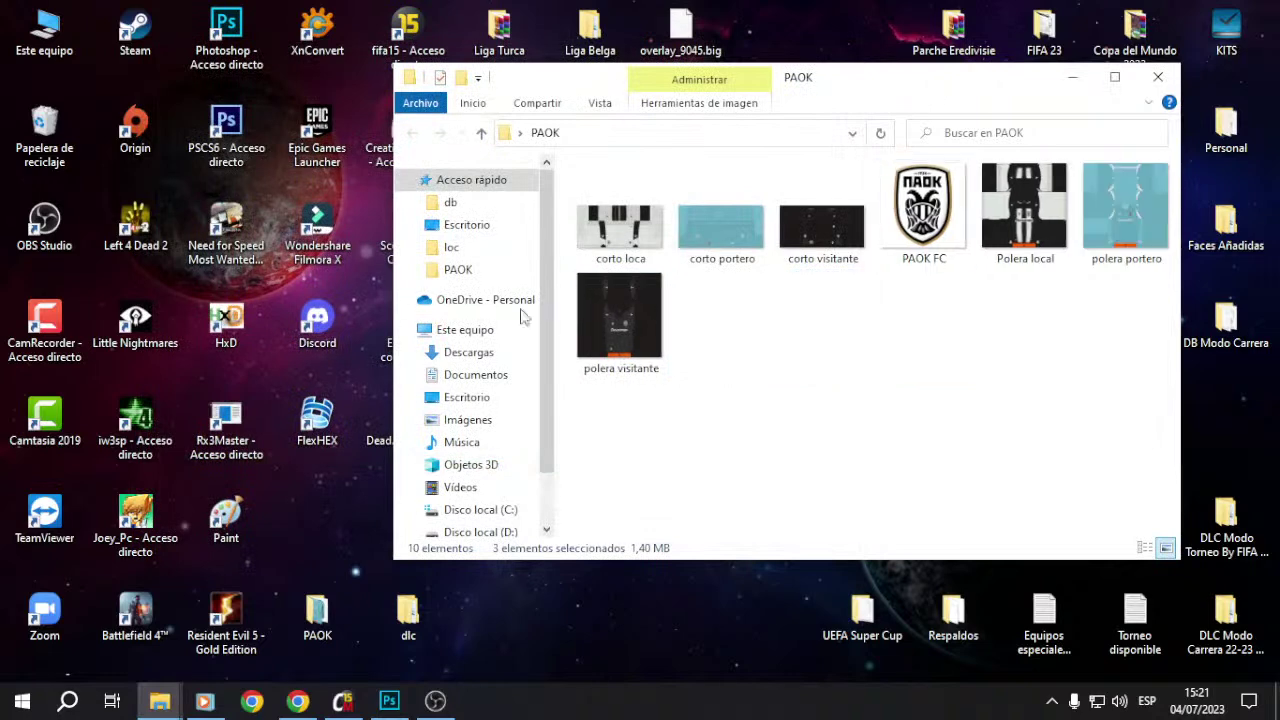
# Step: Move the three converted DDS minikits from Minifaces Convertidos in Documents into the PAOK folder
pyautogui.click(476, 374)
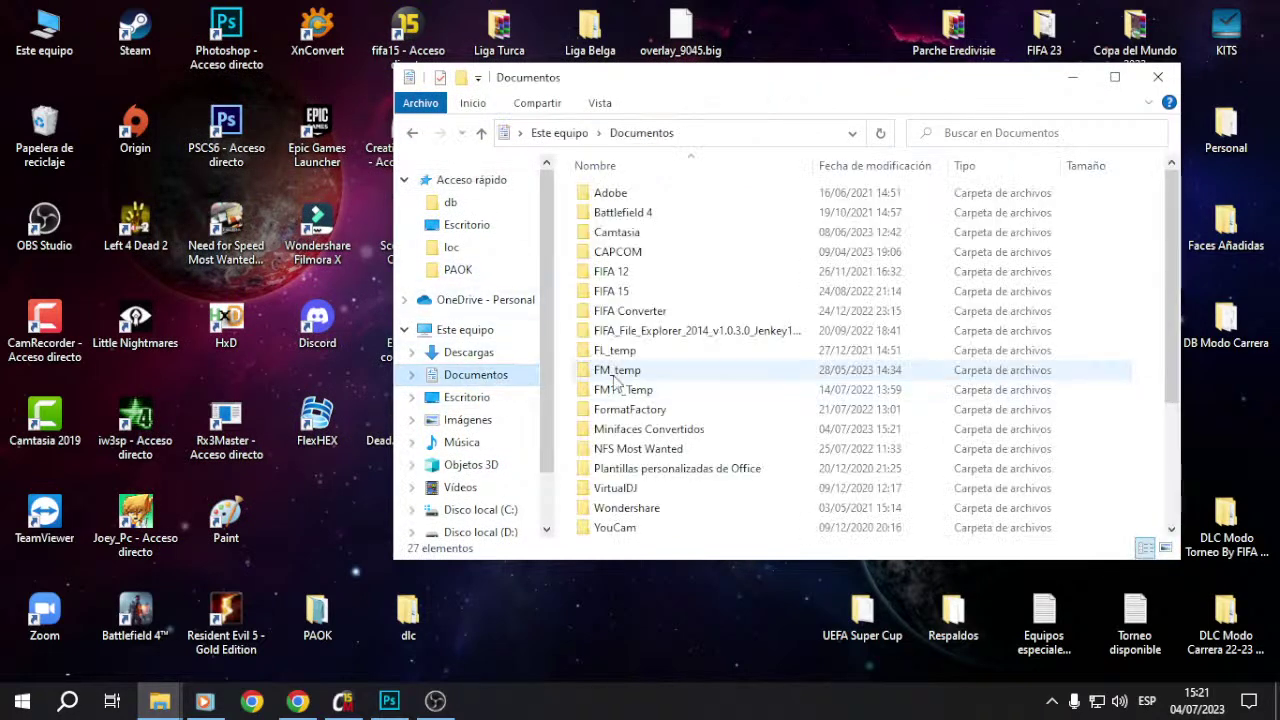
pyautogui.doubleClick(620, 436)
pyautogui.moveTo(597, 400); pyautogui.dragTo(845, 218)
pyautogui.rightClick(846, 210)
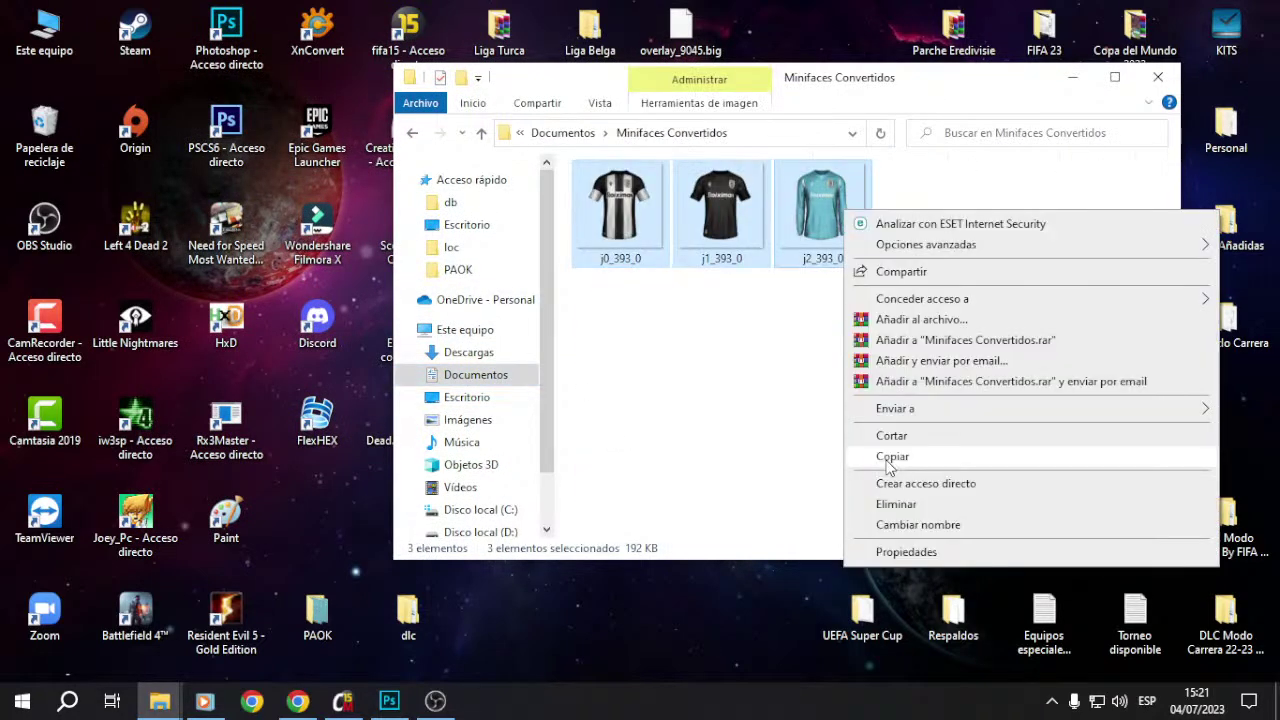
pyautogui.click(884, 434)
pyautogui.click(410, 133)
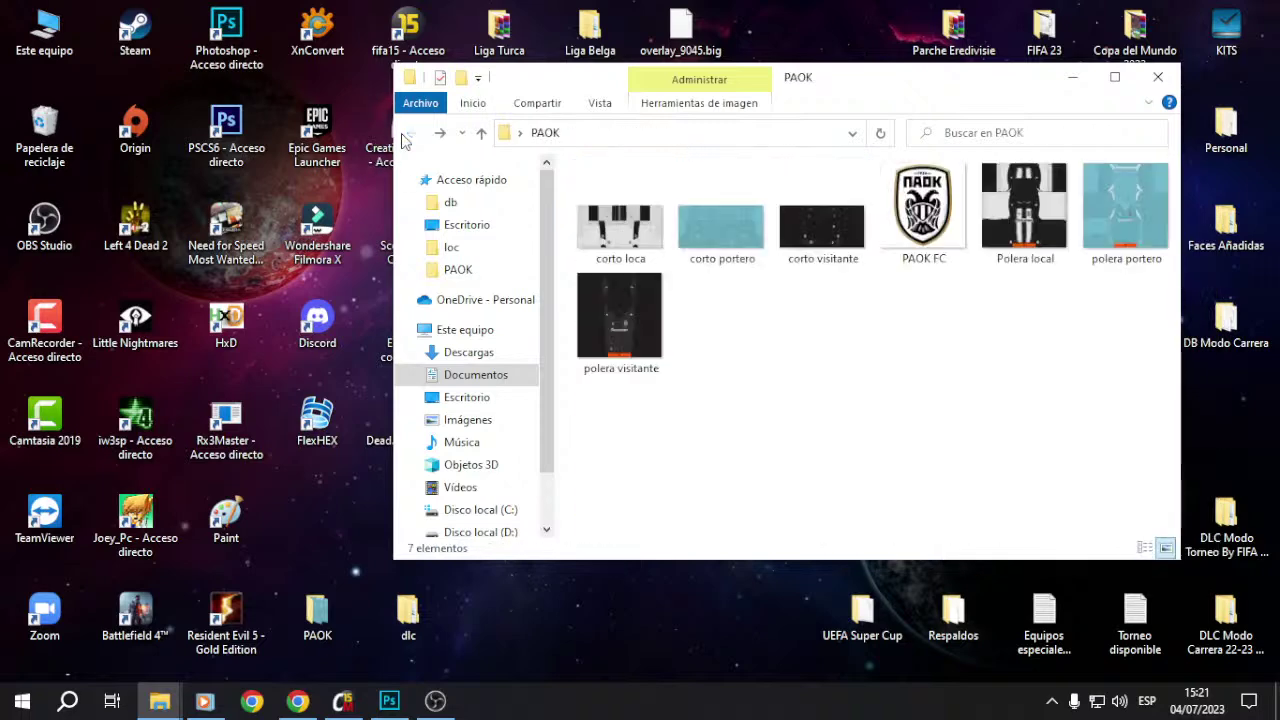
pyautogui.hotkey('ctrl', 'v')
# Step: Switch to Creation Master 15, look up the PAOK Home kit to check its current minikit, and minimize the program
pyautogui.click(350, 702)
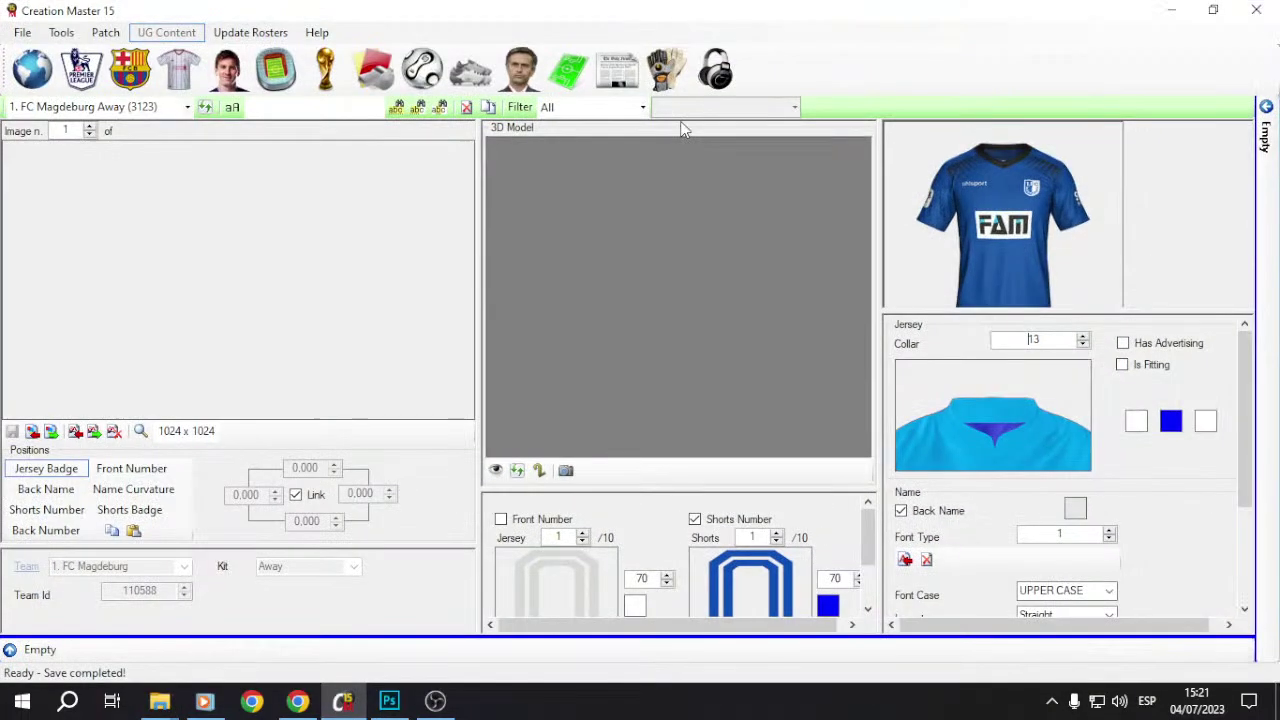
pyautogui.click(187, 107)
pyautogui.write('paok')
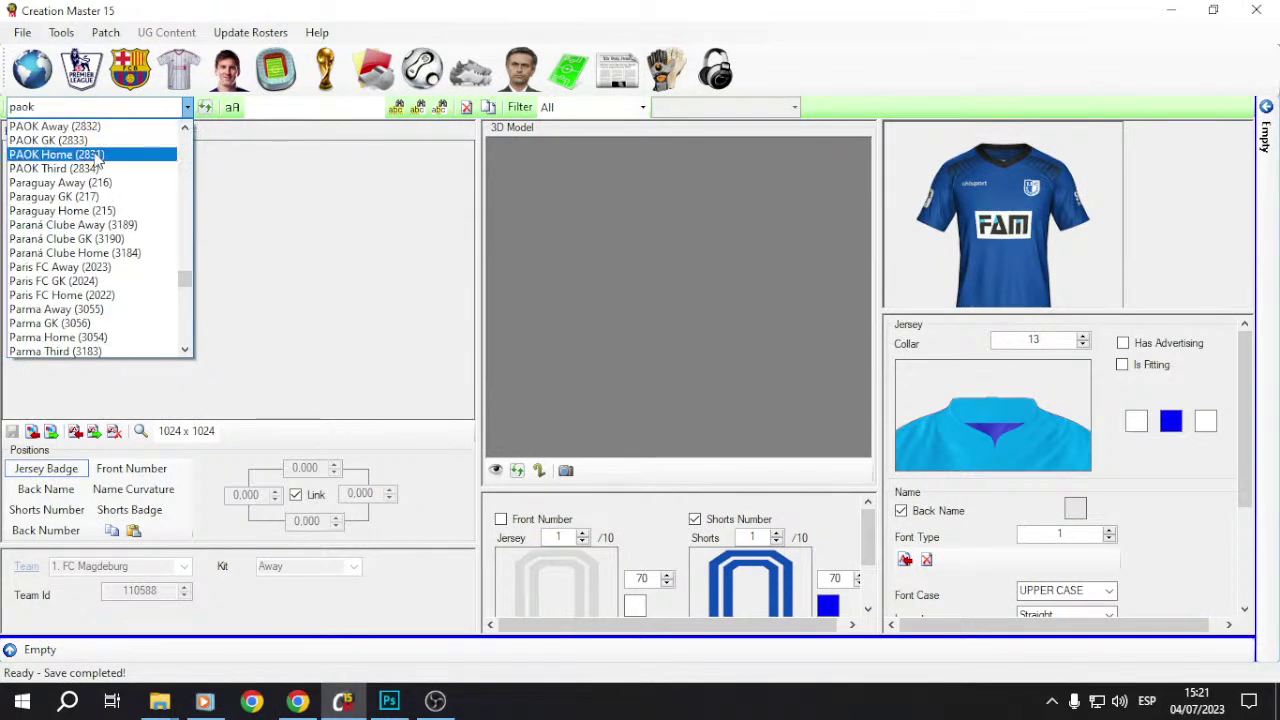
pyautogui.press('Return')
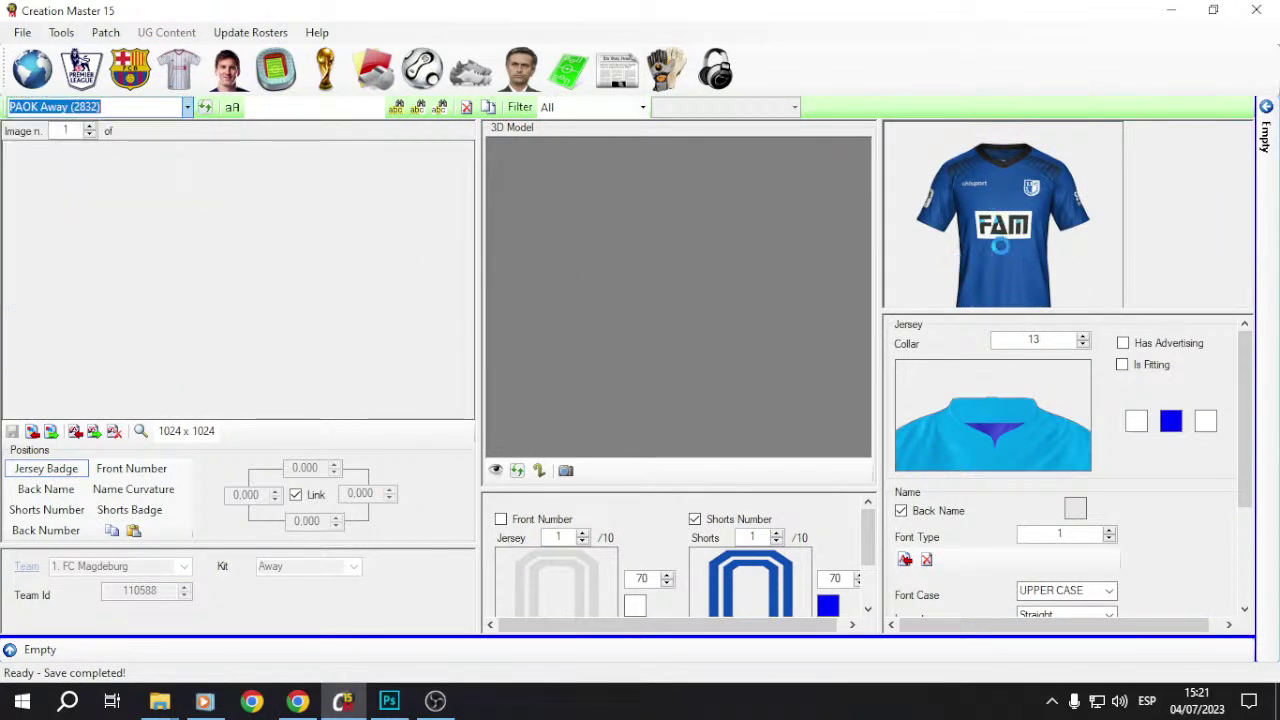
pyautogui.press('Up')
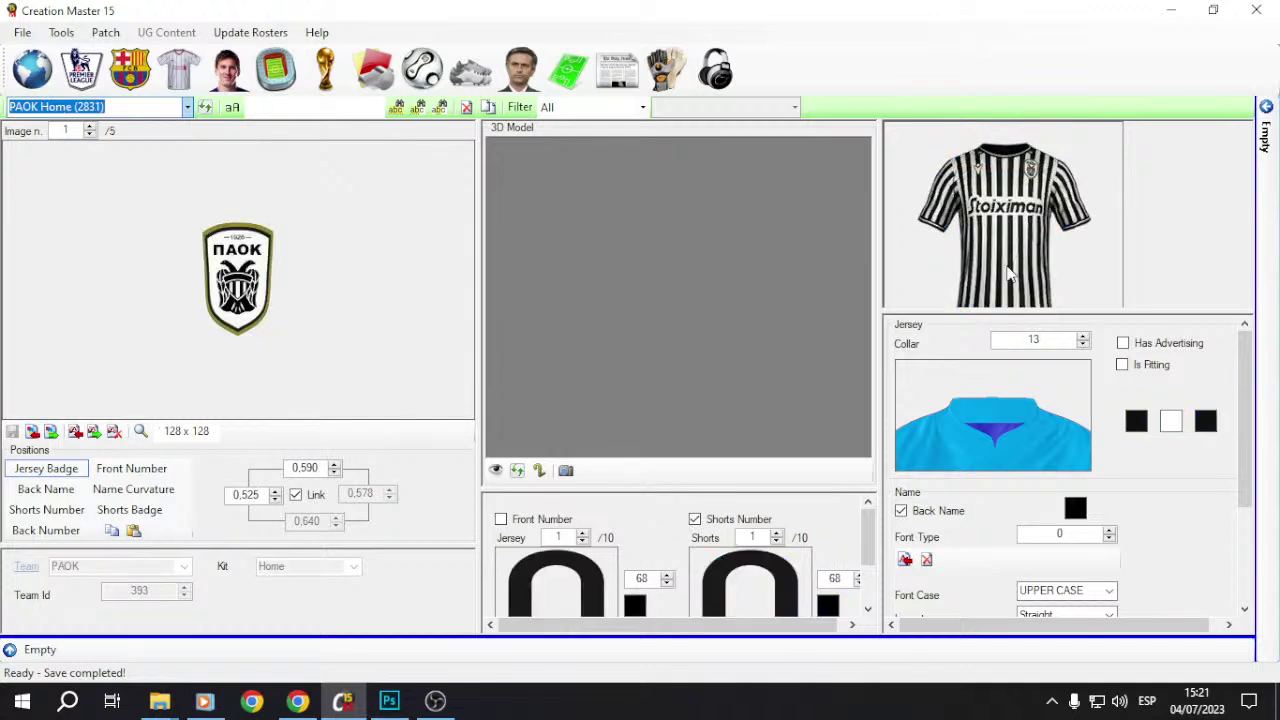
pyautogui.click(1171, 10)
pyautogui.moveTo(180, 687)
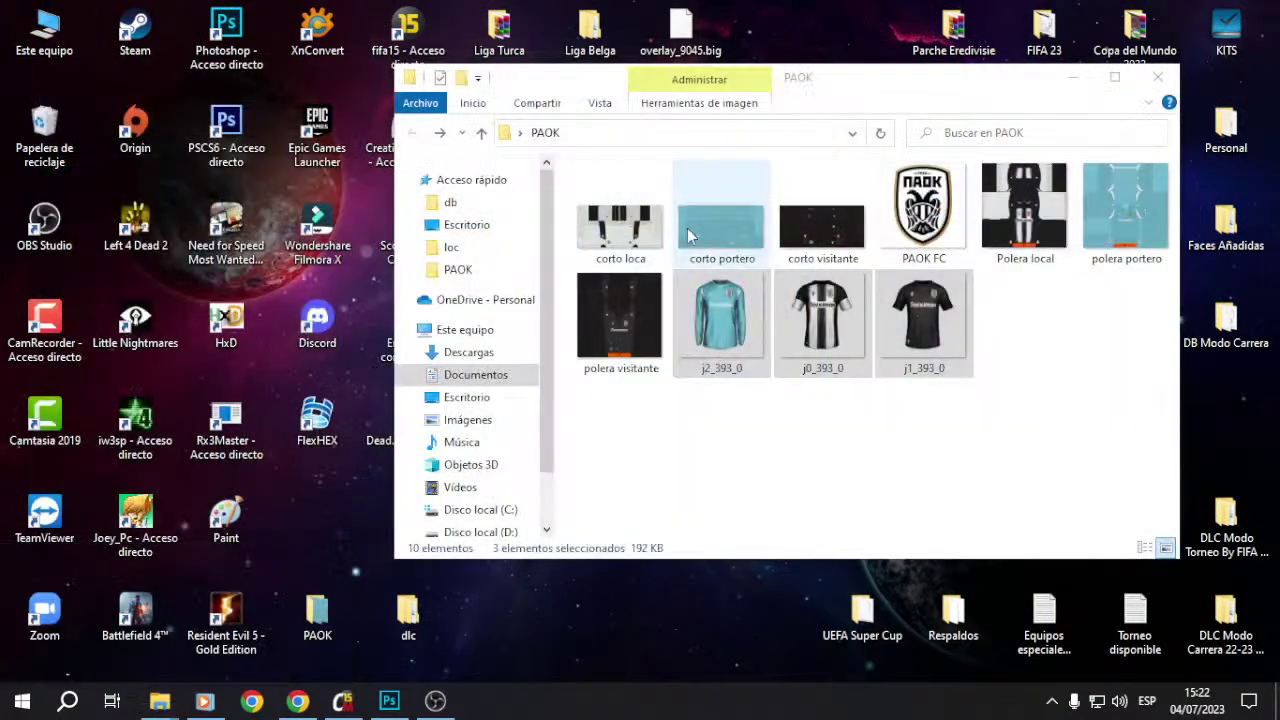
# Step: Open the game's kits folder at FIFA 15 + updates\data\ui\imgAssets\kits on drive E in a new File Explorer window
pyautogui.press('super+e')
pyautogui.doubleClick(688, 315)
pyautogui.doubleClick(670, 275)
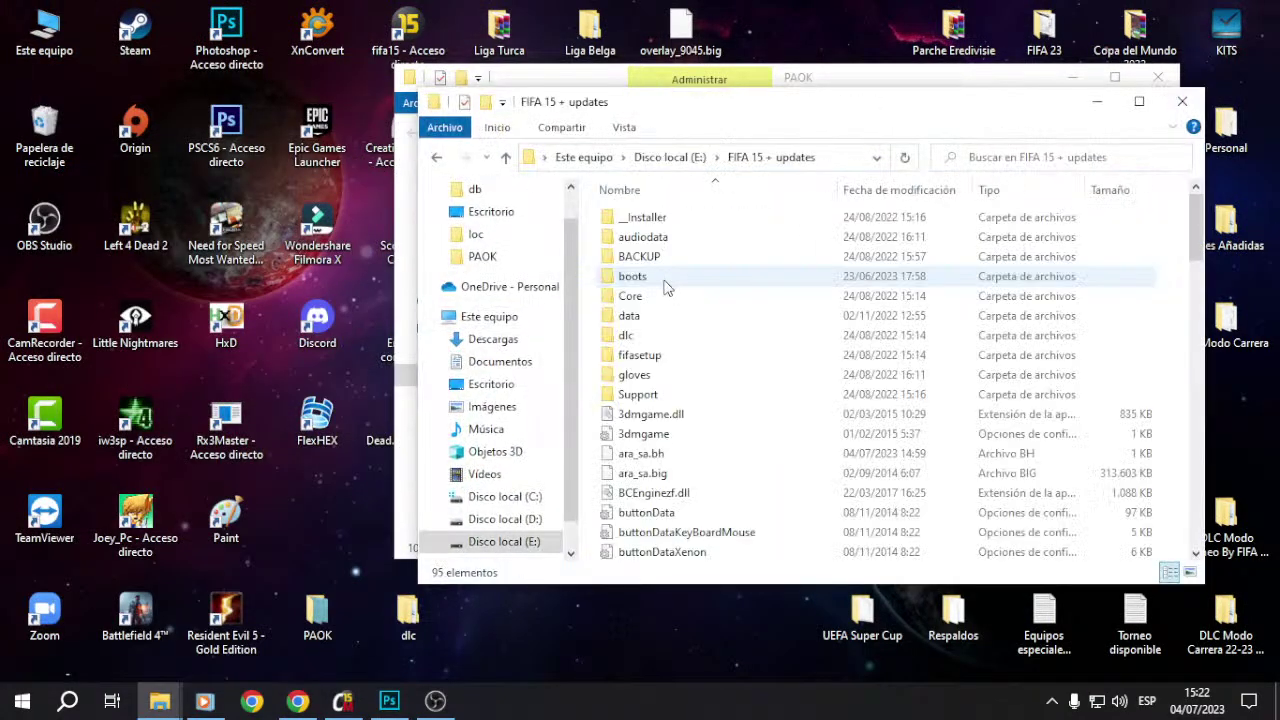
pyautogui.doubleClick(629, 315)
pyautogui.doubleClick(635, 355)
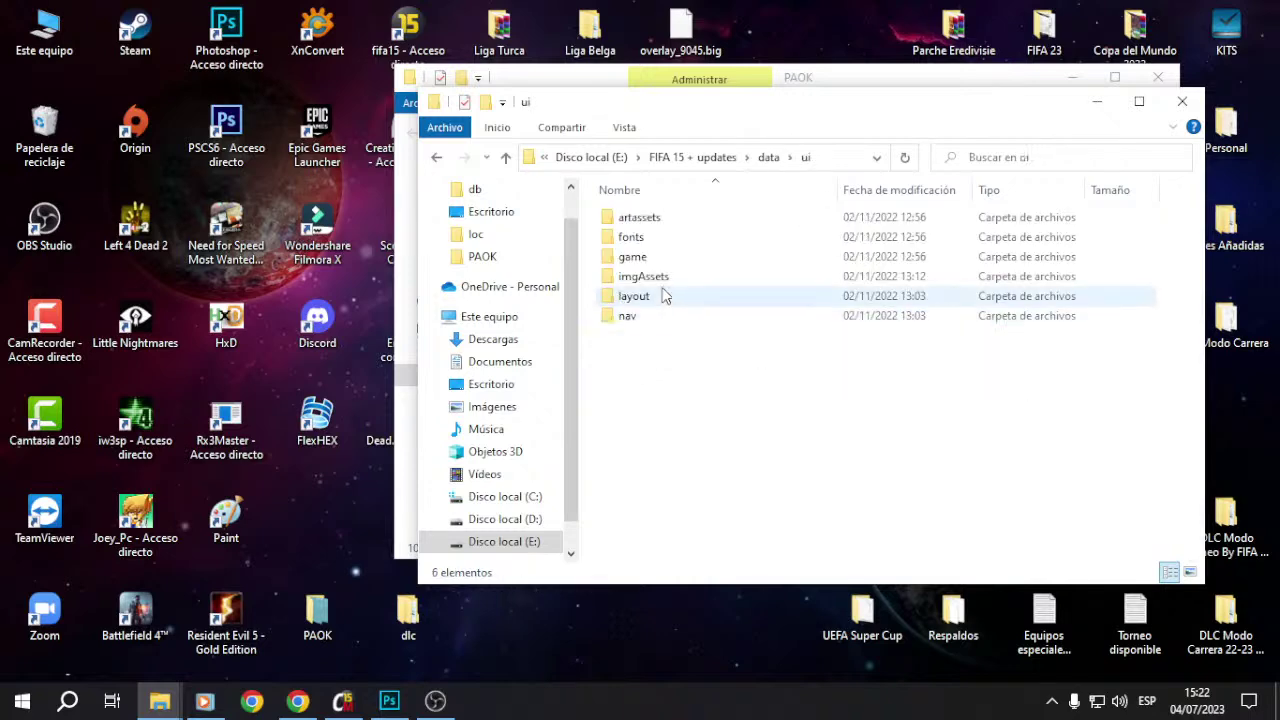
pyautogui.doubleClick(652, 276)
pyautogui.doubleClick(642, 440)
# Step: Copy the three PAOK minikits j0_393_0, j1_393_0 and j2_393_0 into the kits folder, replacing the existing files
pyautogui.moveTo(955, 93); pyautogui.dragTo(531, 24)
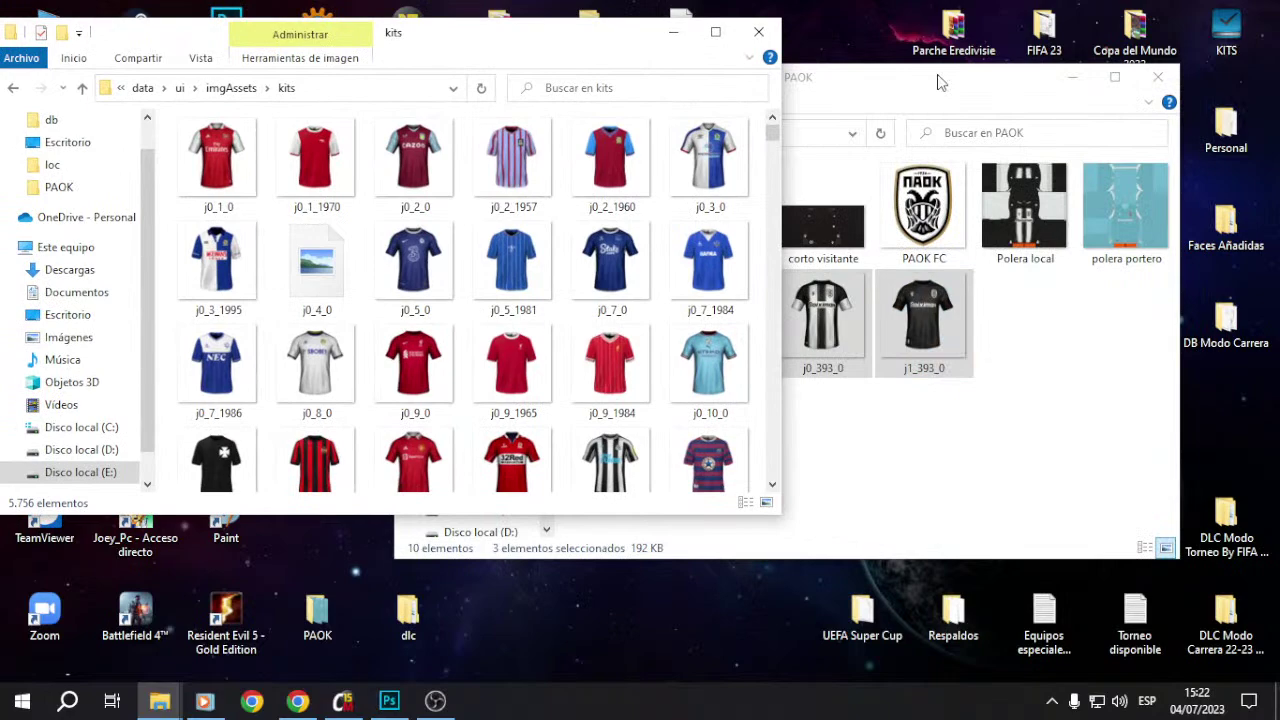
pyautogui.click(938, 82)
pyautogui.moveTo(846, 314); pyautogui.dragTo(275, 290)
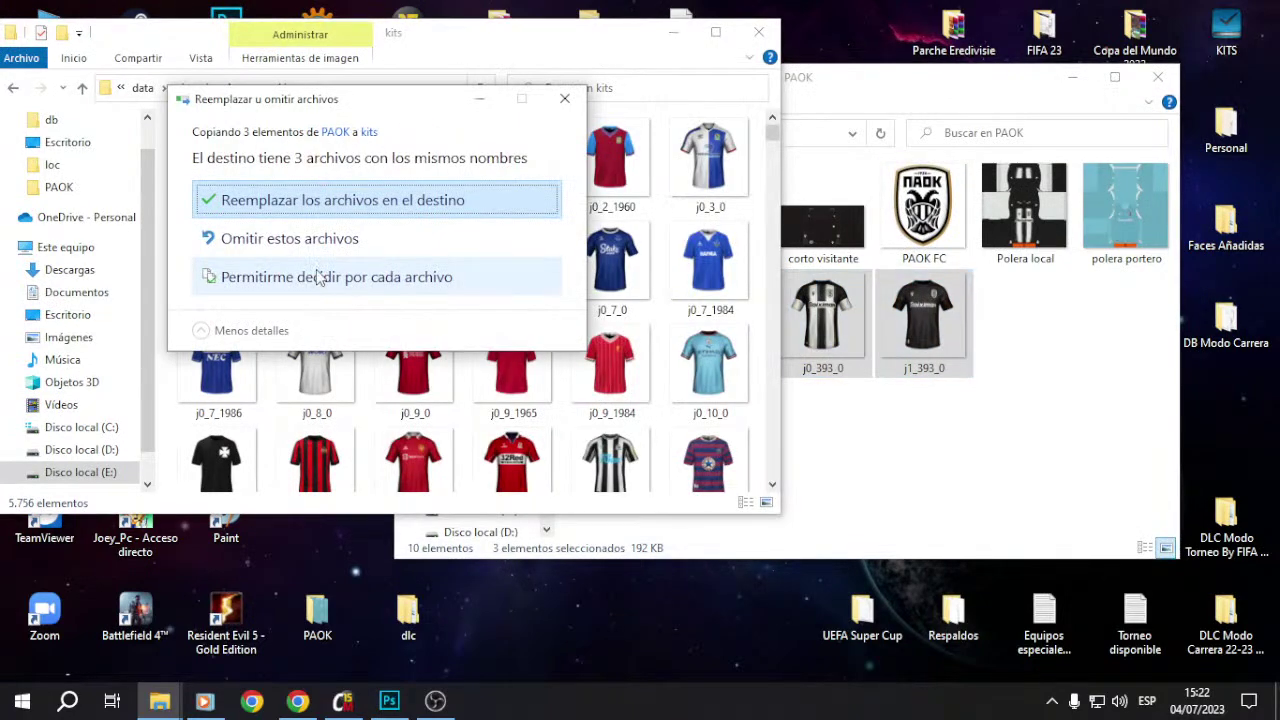
pyautogui.click(231, 200)
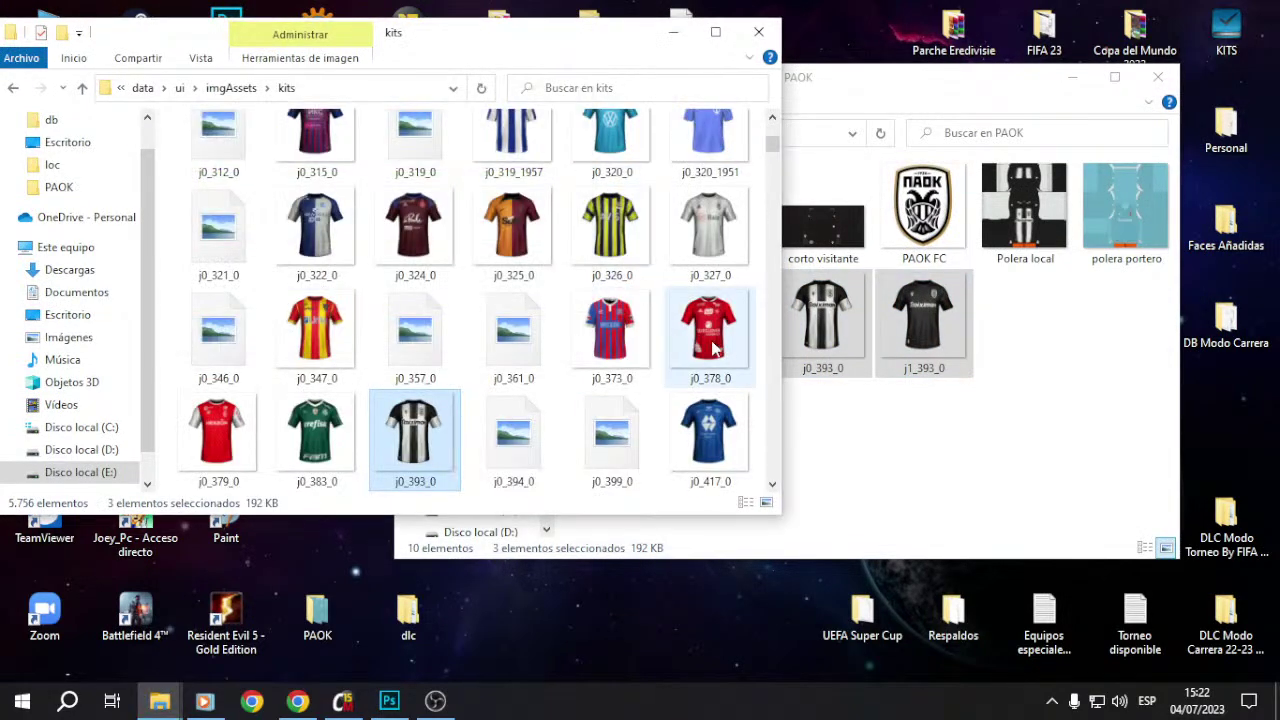
# Step: Switch to Creation Master 15, reload the PAOK Home kit to check its minikit, and minimize the program
pyautogui.click(342, 700)
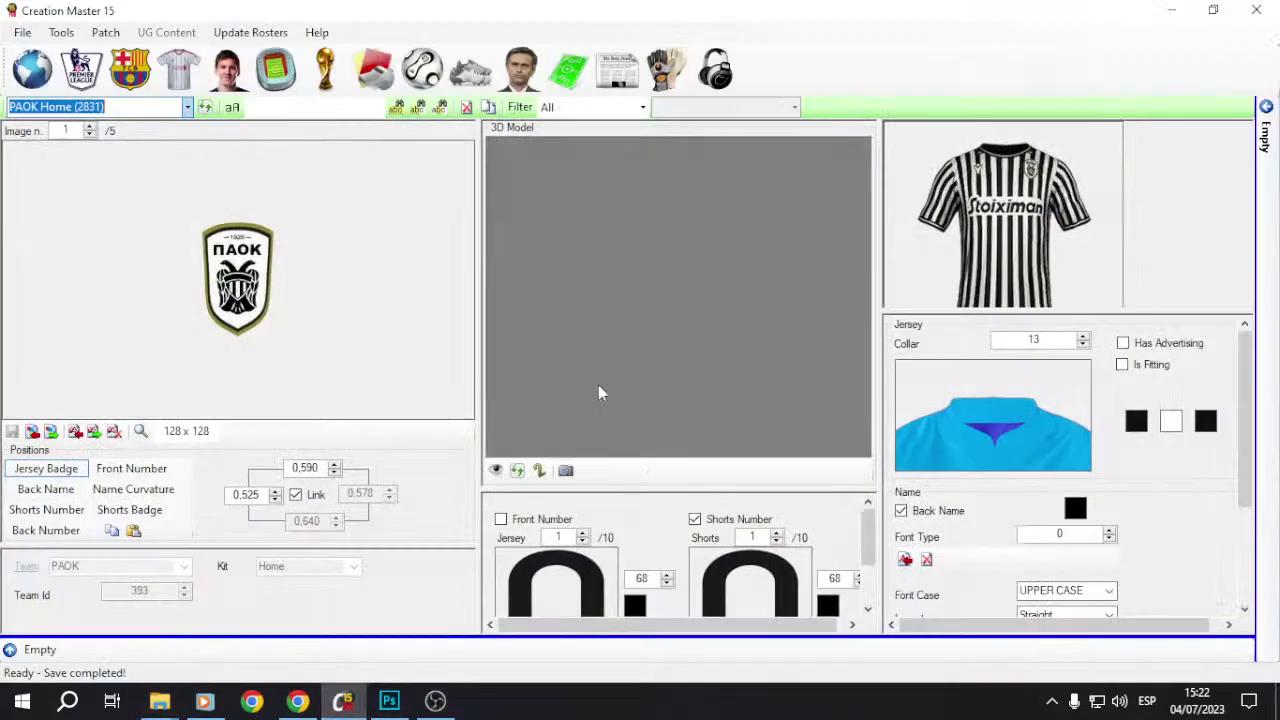
pyautogui.click(204, 107)
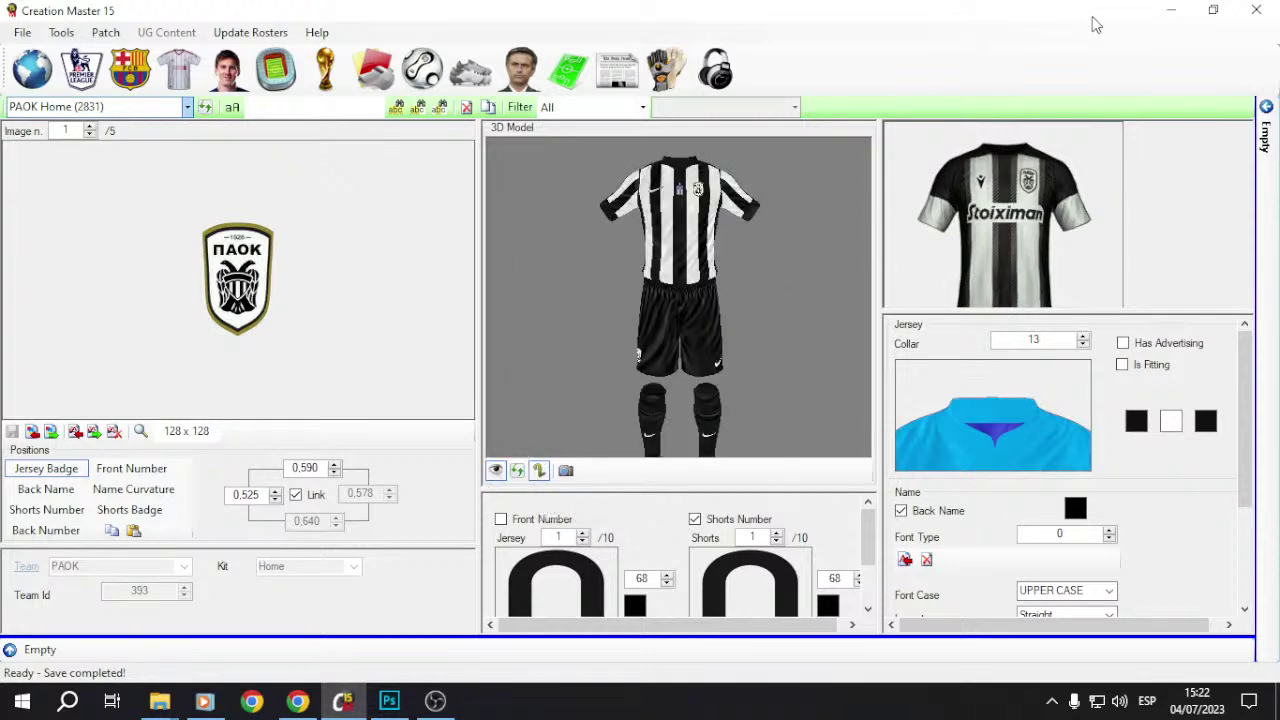
pyautogui.click(1162, 14)
pyautogui.click(868, 415)
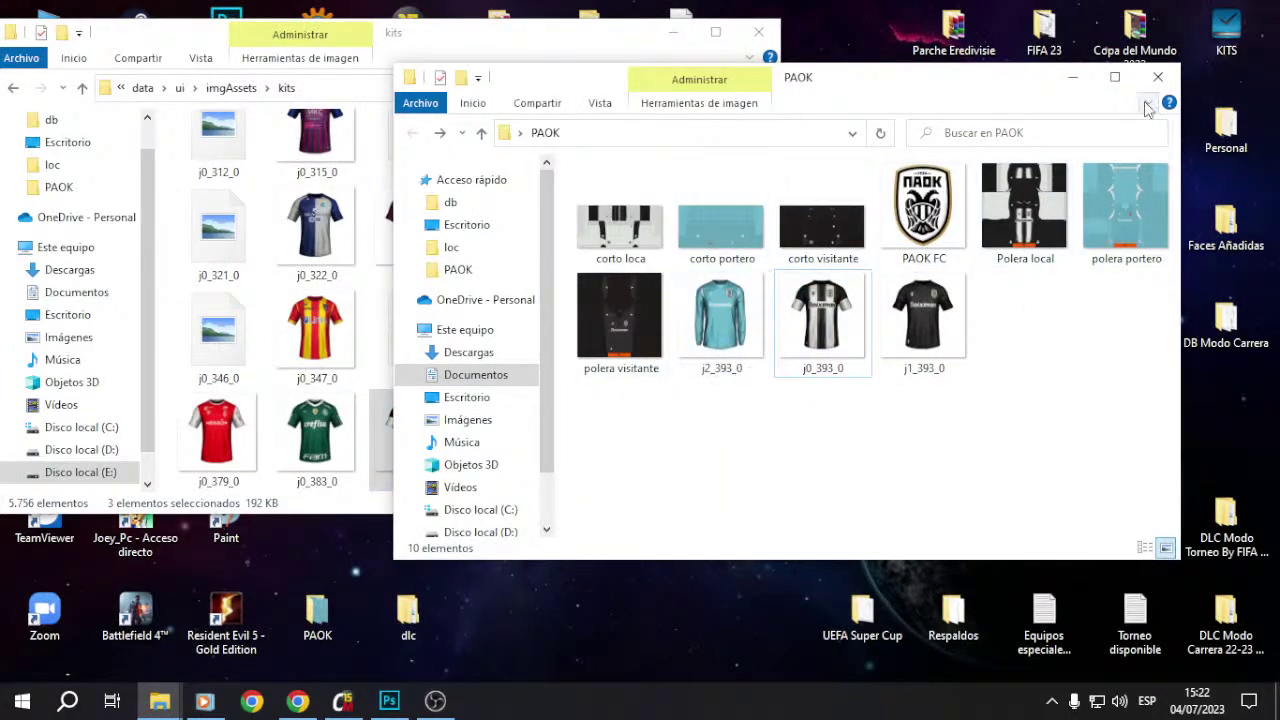
# Step: Copy kit_113142_0_0.rx3 from the Alanyaspor folder into the PAOK folder
pyautogui.doubleClick(1226, 143)
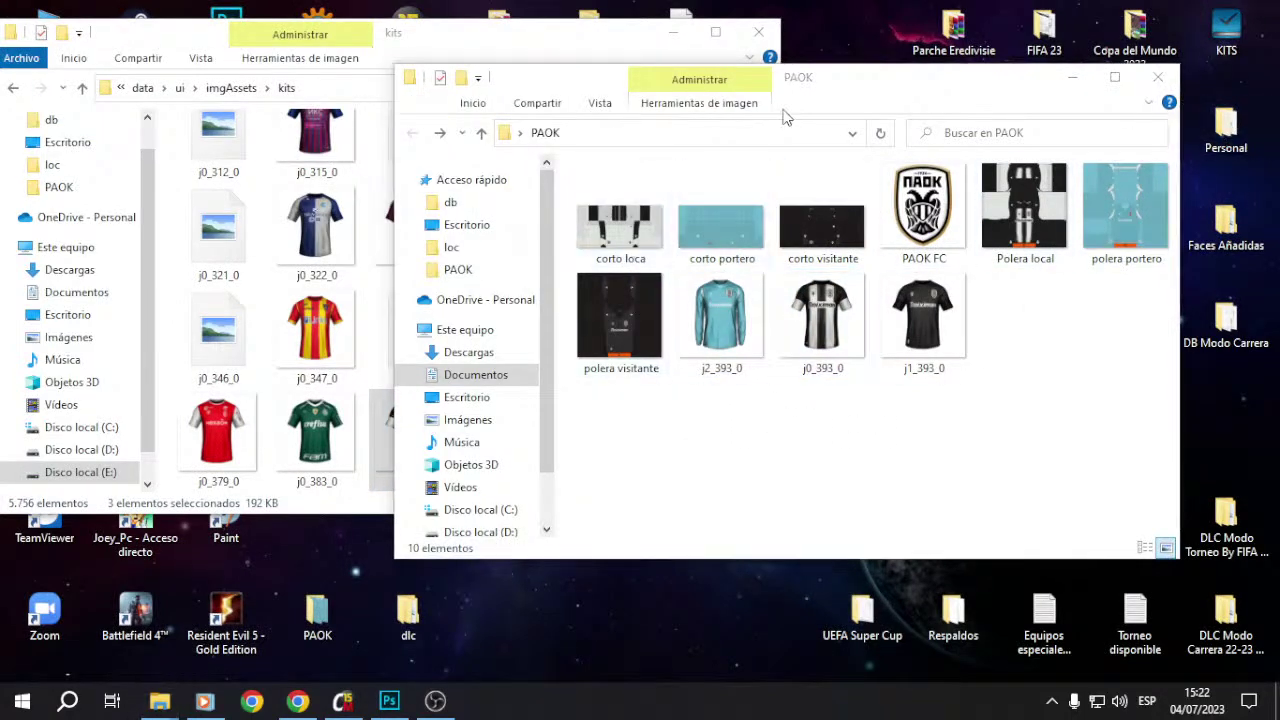
pyautogui.click(783, 56)
pyautogui.moveTo(160, 700)
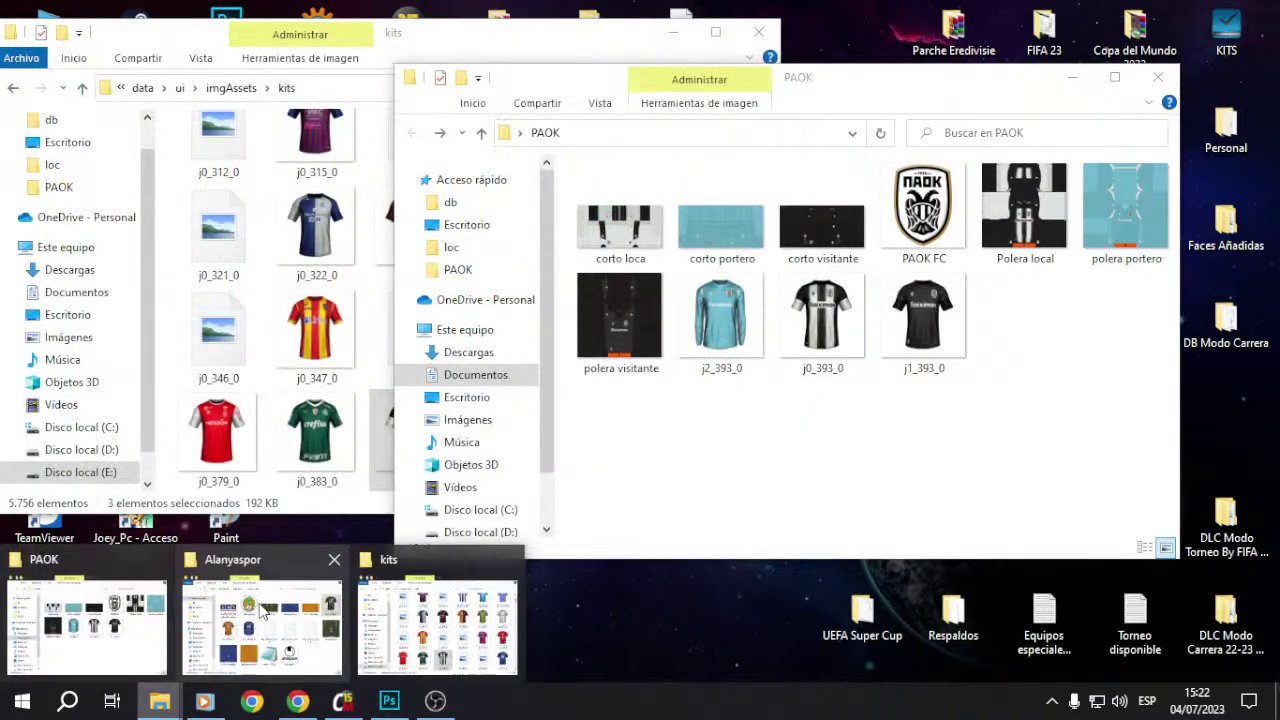
pyautogui.click(297, 628)
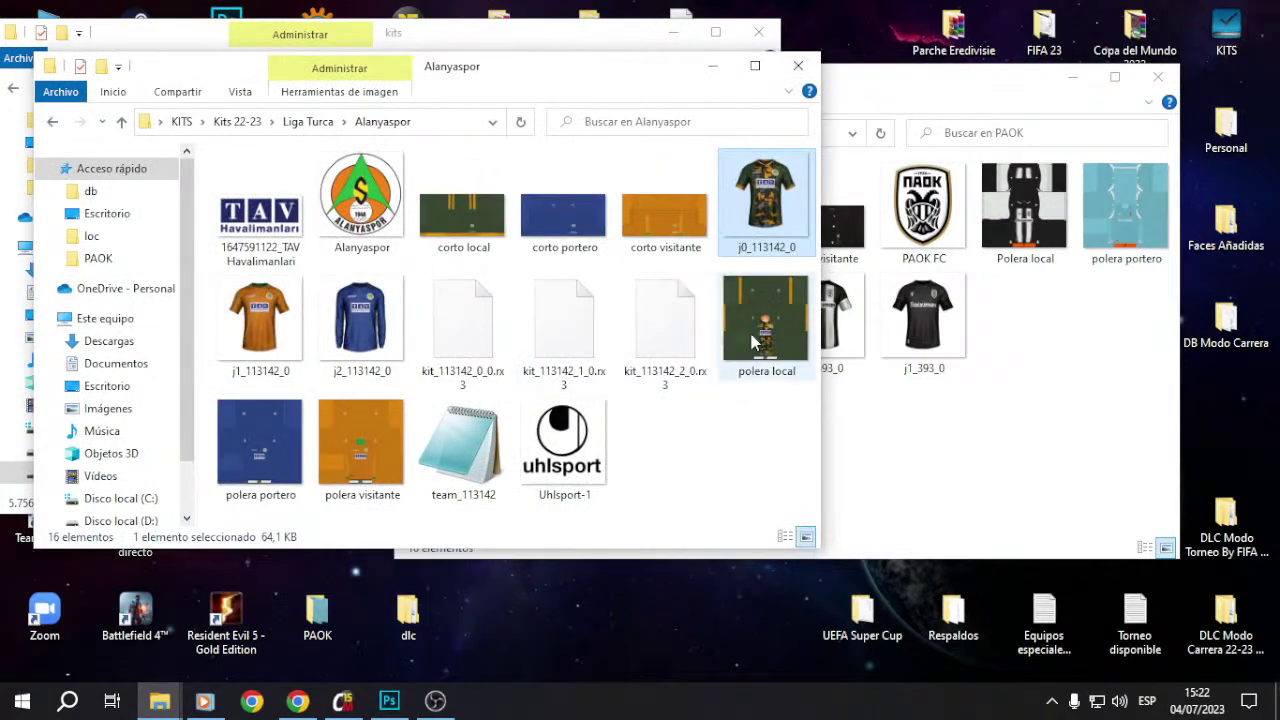
pyautogui.click(446, 330)
pyautogui.rightClick(446, 330)
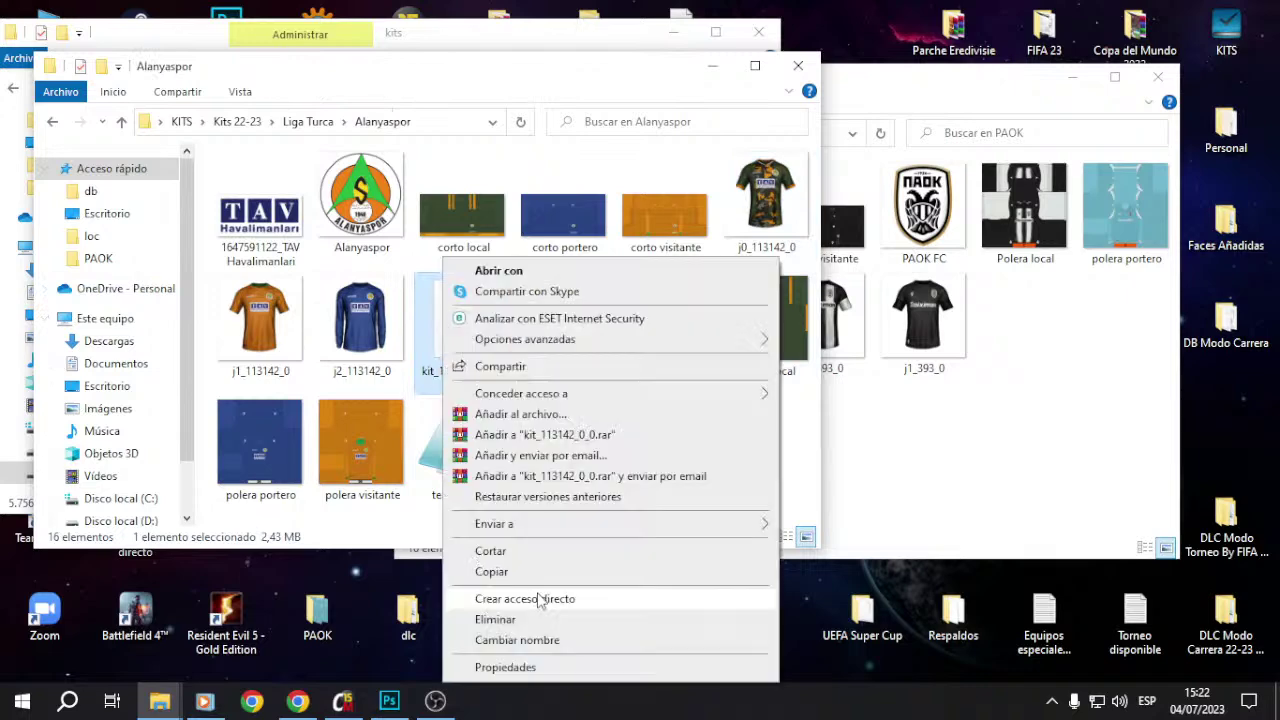
pyautogui.click(552, 575)
pyautogui.click(713, 70)
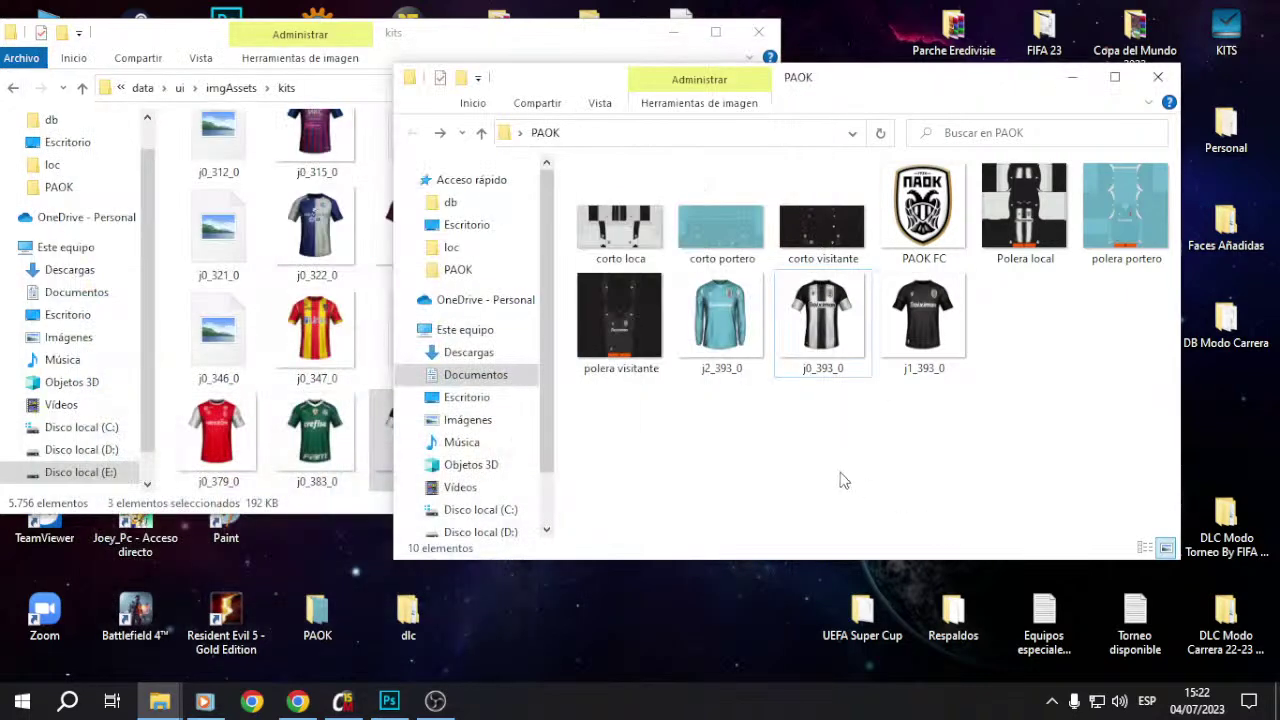
pyautogui.rightClick(845, 482)
pyautogui.click(870, 330)
# Step: Rename the copied RX3 file as kit_393_0_0.rx3 through its properties and minimize the kits window
pyautogui.rightClick(1008, 350)
pyautogui.click(1040, 653)
pyautogui.click(1097, 283)
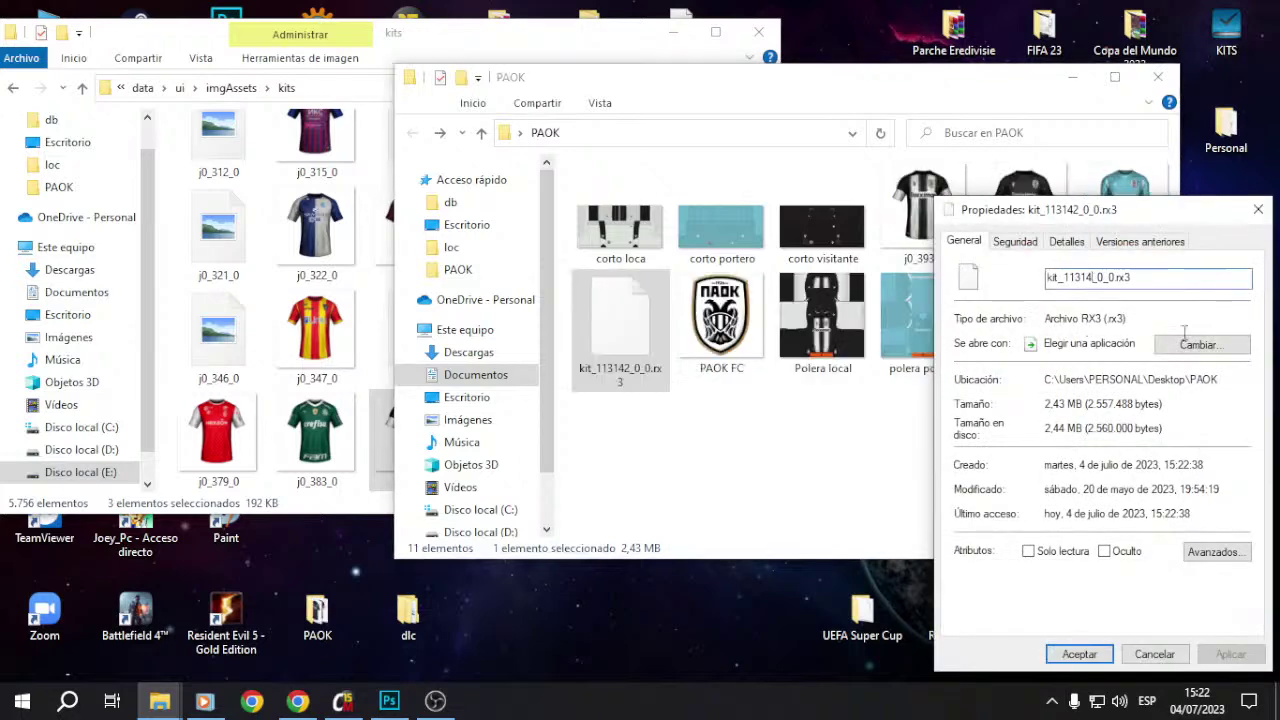
pyautogui.write('393')
pyautogui.press('Return')
pyautogui.click(745, 42)
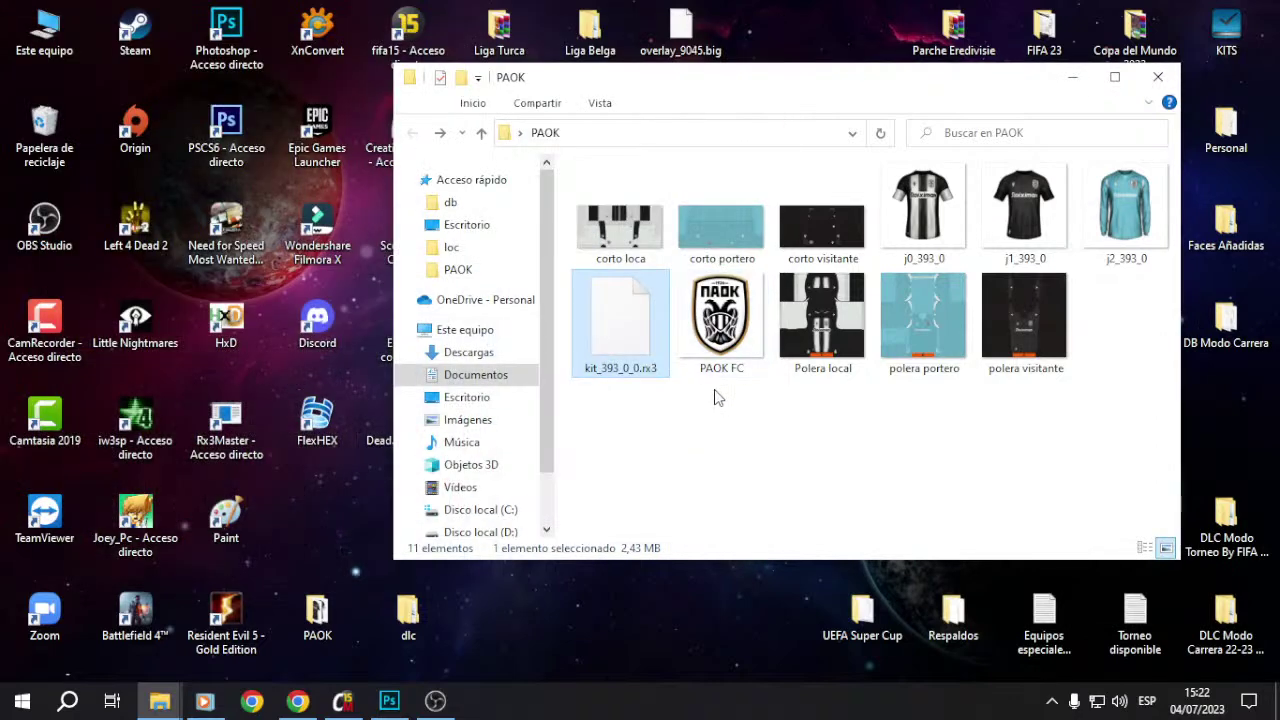
# Step: Open kit_393_0_0.rx3 from the PAOK folder in RX3 Master and bring its window to the front
pyautogui.moveTo(610, 342); pyautogui.dragTo(226, 425)
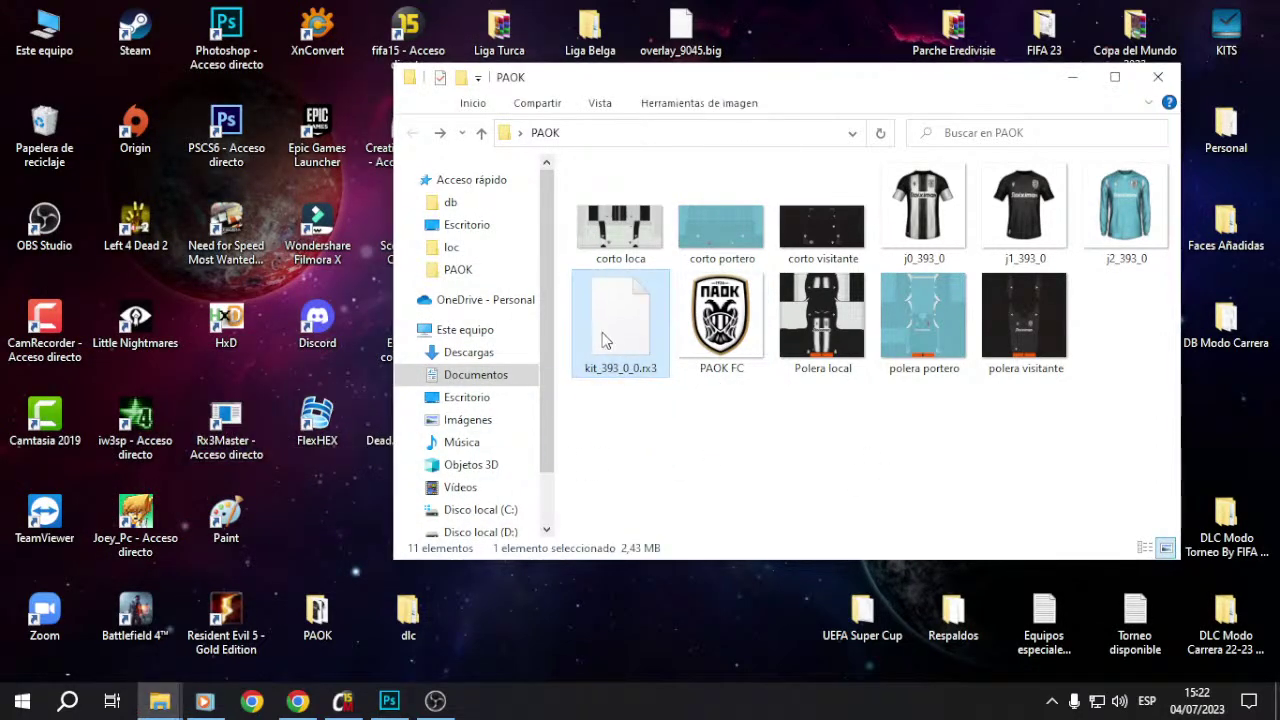
pyautogui.moveTo(620, 330); pyautogui.dragTo(226, 425)
pyautogui.click(360, 706)
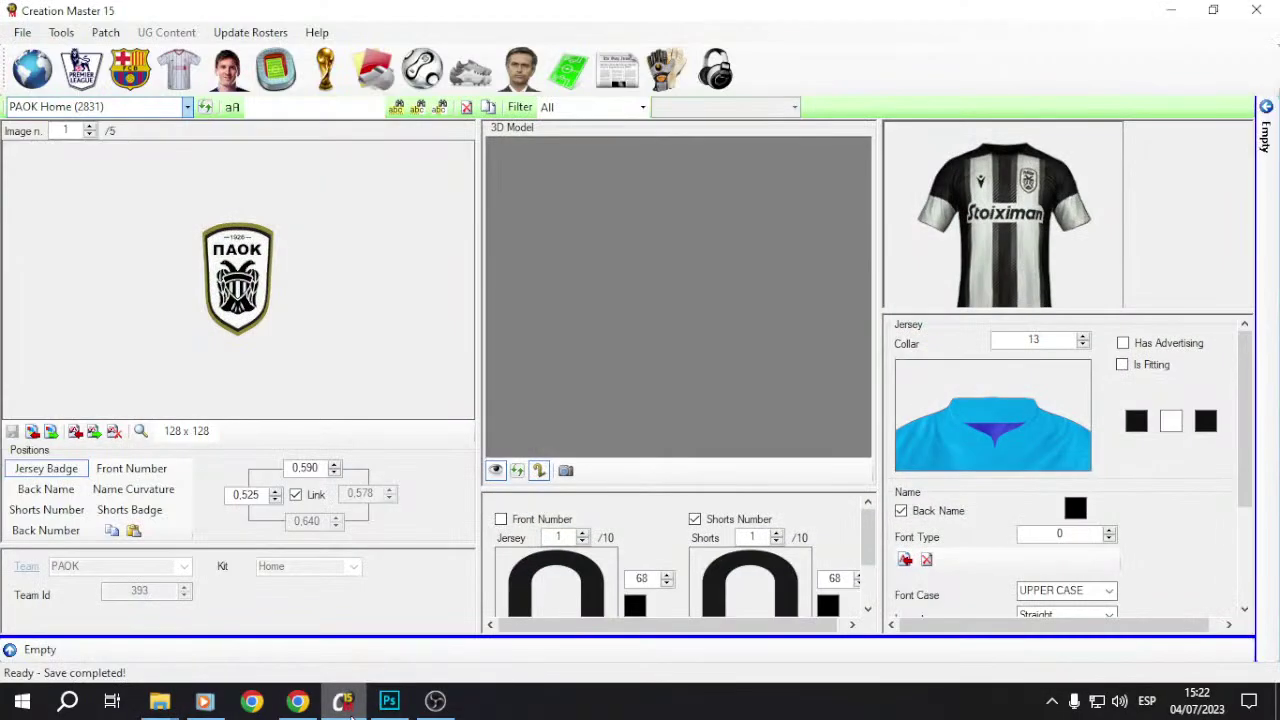
pyautogui.click(348, 706)
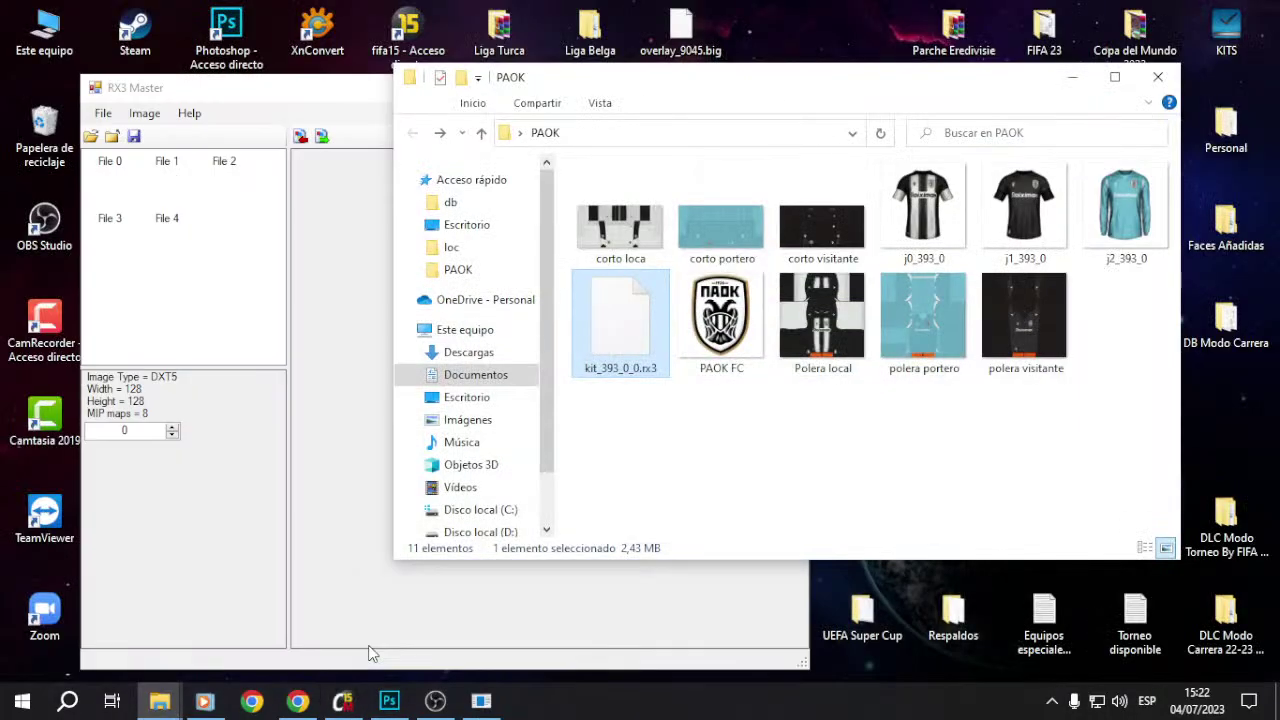
pyautogui.click(358, 112)
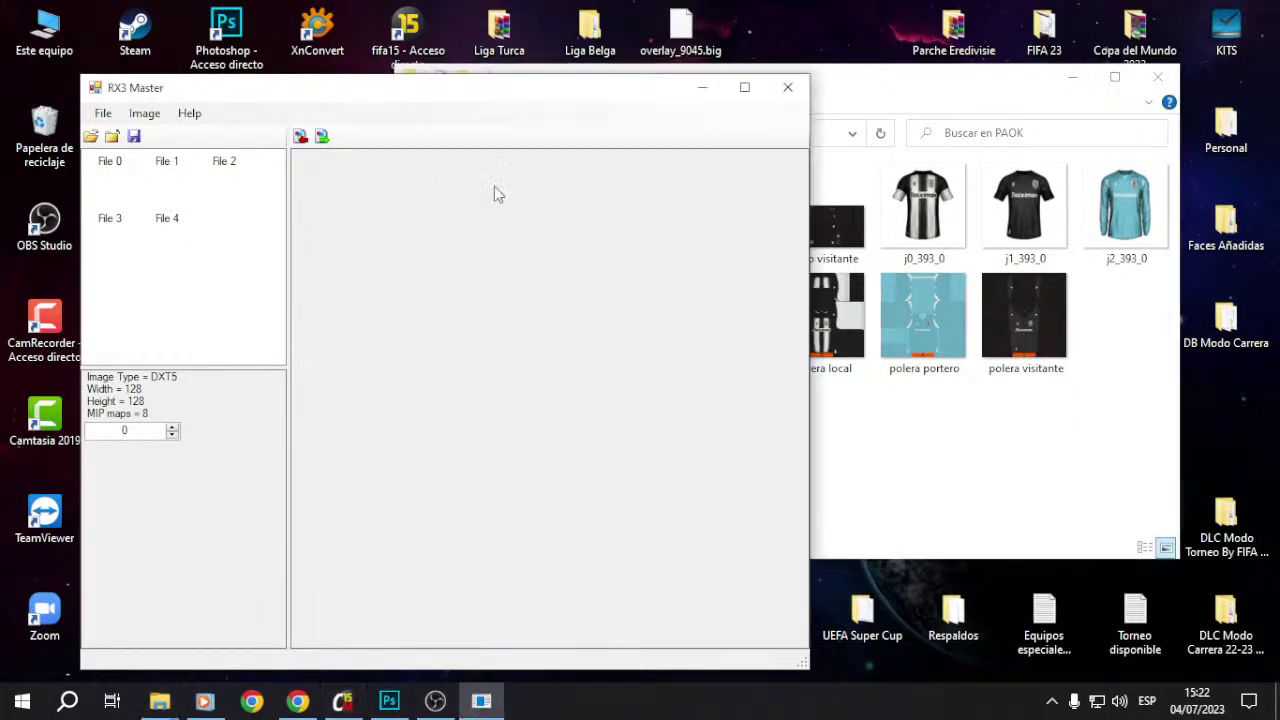
# Step: Replace the jersey texture in File 1 with Polera local and the shorts texture in File 3 with corto loca, and close RX3 Master
pyautogui.click(166, 162)
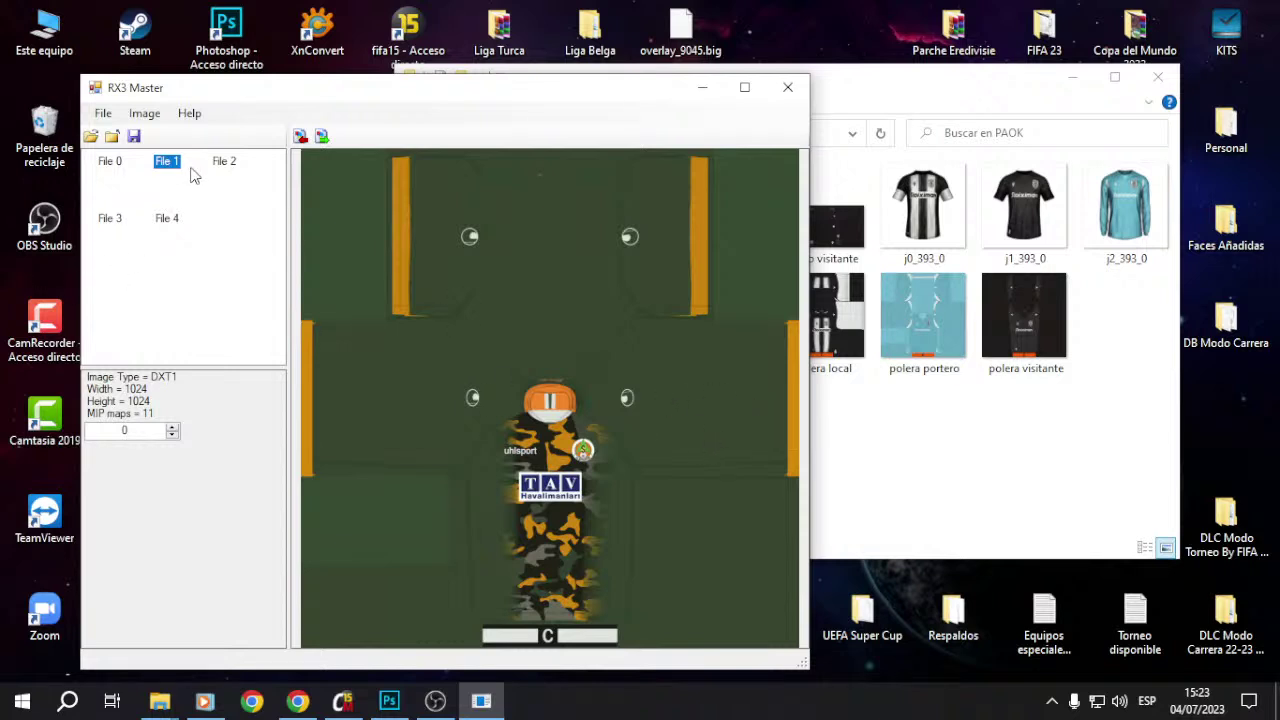
pyautogui.click(301, 137)
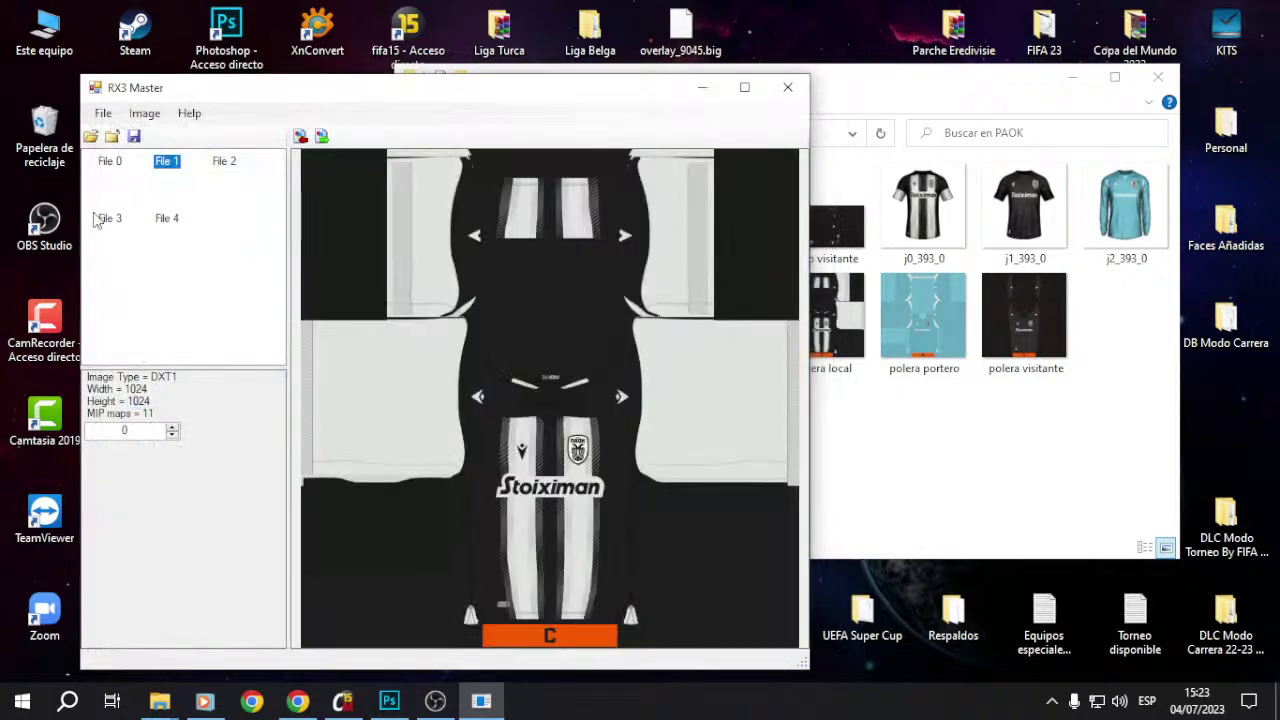
pyautogui.click(104, 218)
pyautogui.click(301, 135)
pyautogui.doubleClick(300, 272)
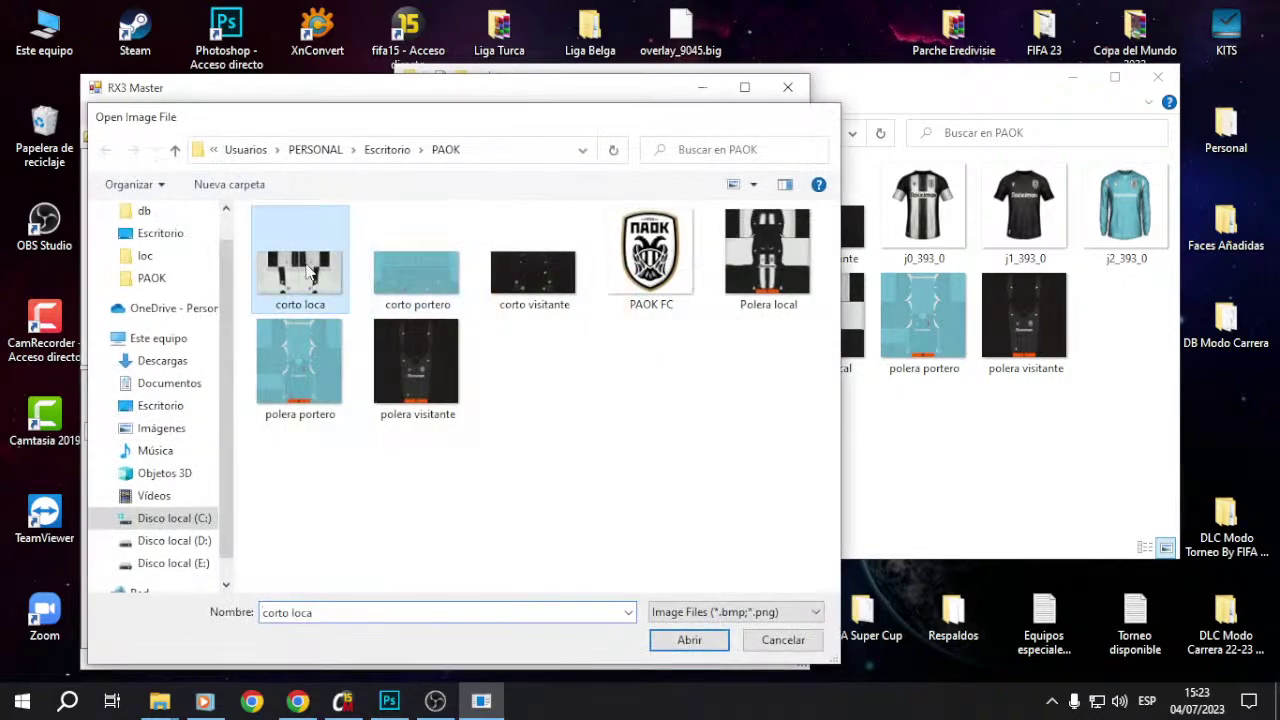
pyautogui.click(788, 88)
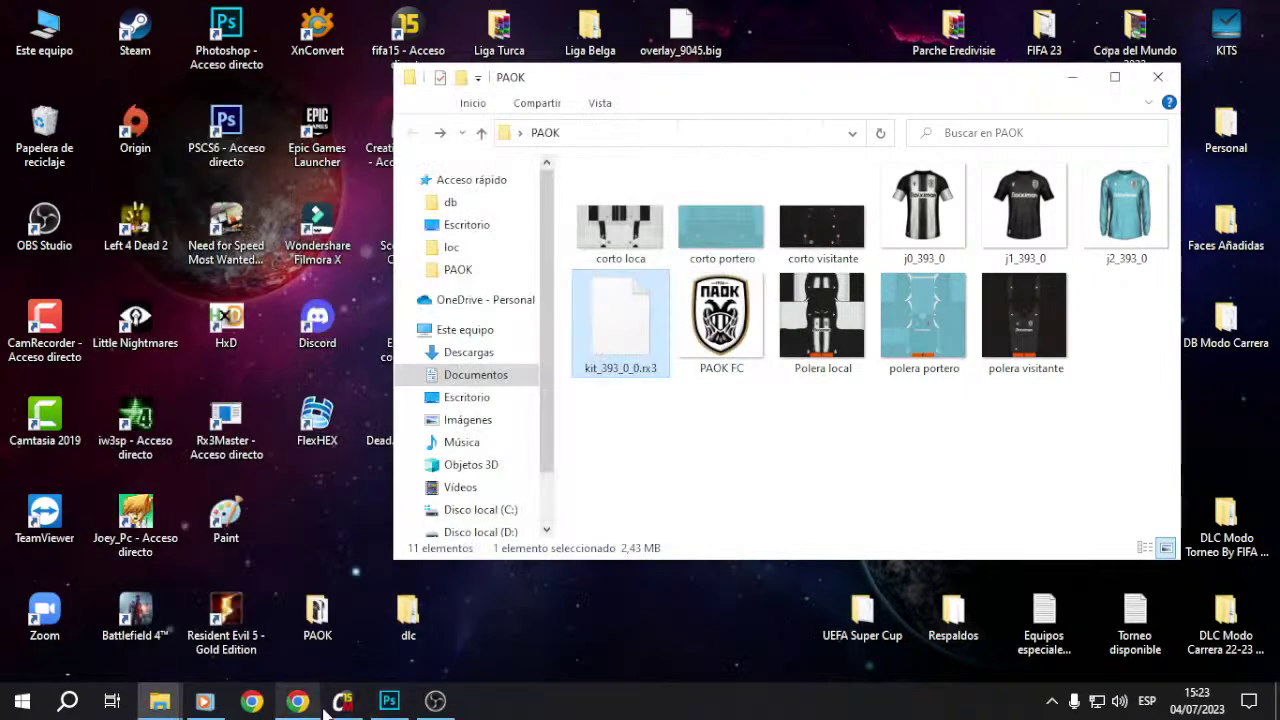
# Step: Delete the three kit_241 RX3 files from the game's data\sceneassets\kit folder
pyautogui.moveTo(159, 700)
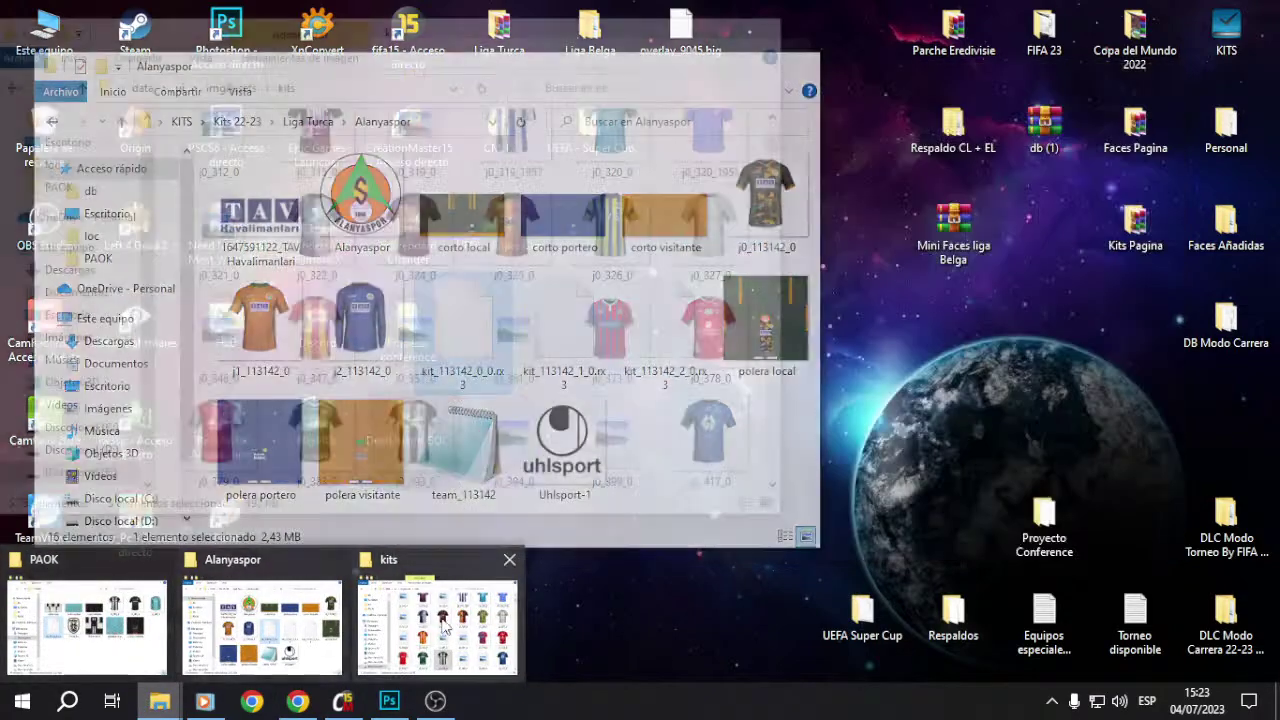
pyautogui.click(448, 612)
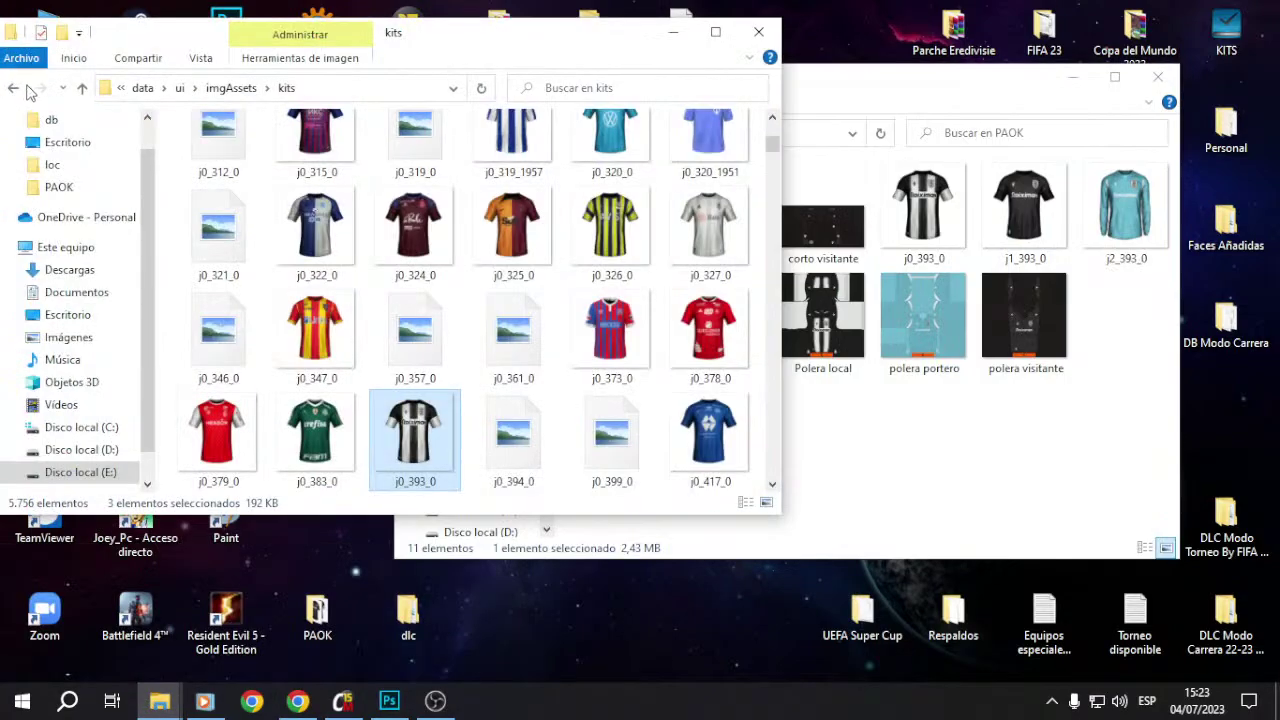
pyautogui.click(15, 89)
pyautogui.click(15, 89)
pyautogui.click(15, 89)
pyautogui.click(40, 88)
pyautogui.click(214, 253)
pyautogui.doubleClick(214, 250)
pyautogui.doubleClick(257, 363)
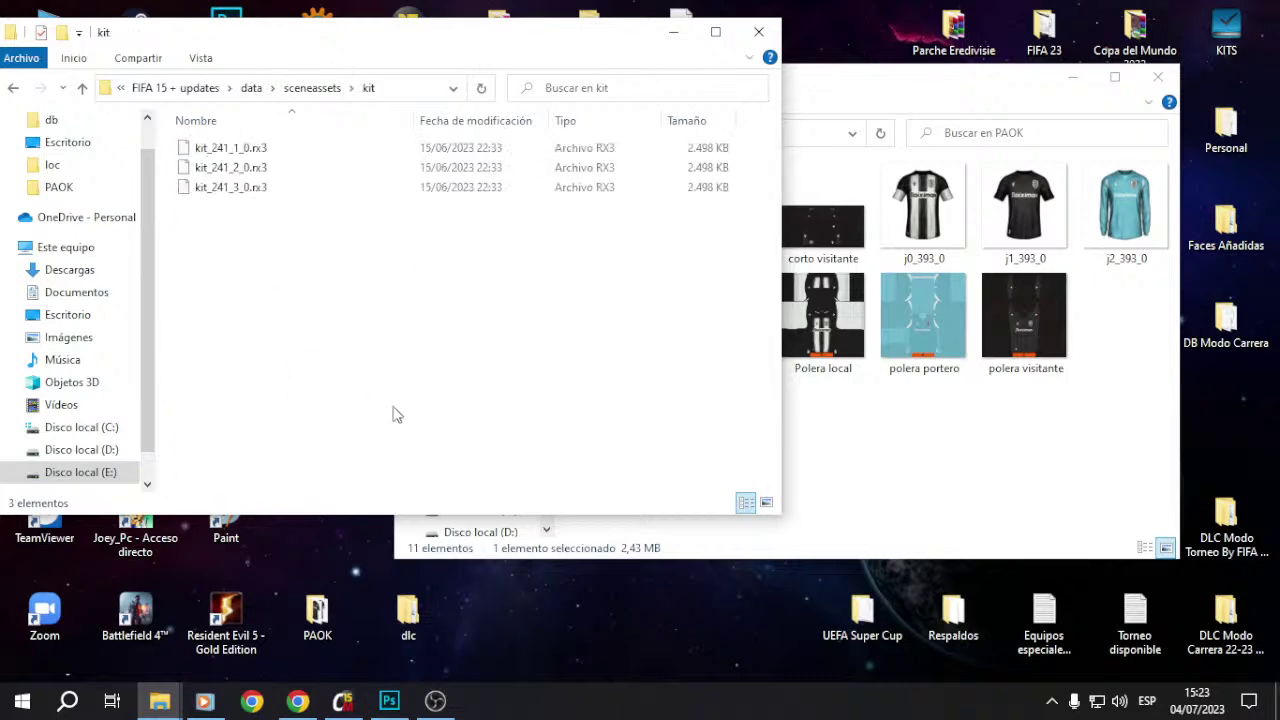
pyautogui.moveTo(294, 247); pyautogui.dragTo(253, 165)
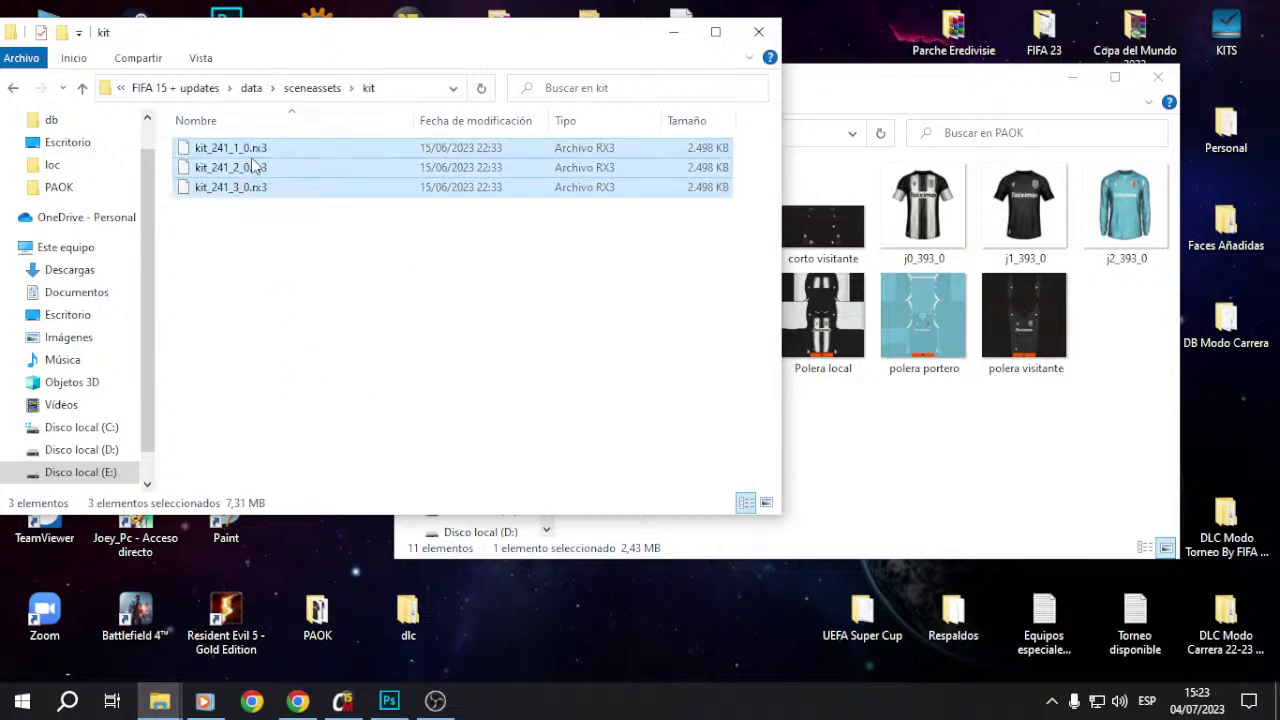
pyautogui.press('Delete')
# Step: Examine the contents of the k16 and kit folders in sceneassets and return to sceneassets
pyautogui.click(14, 88)
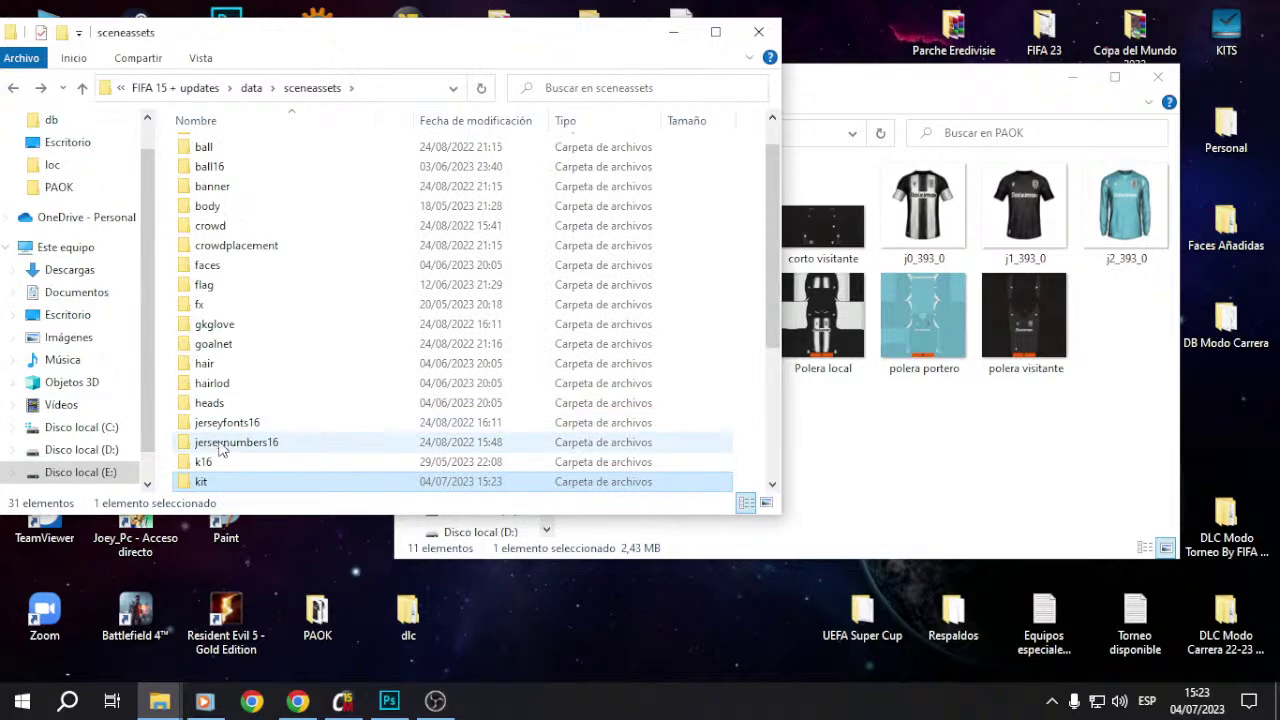
pyautogui.doubleClick(222, 460)
pyautogui.scroll(-5, 450, 300)
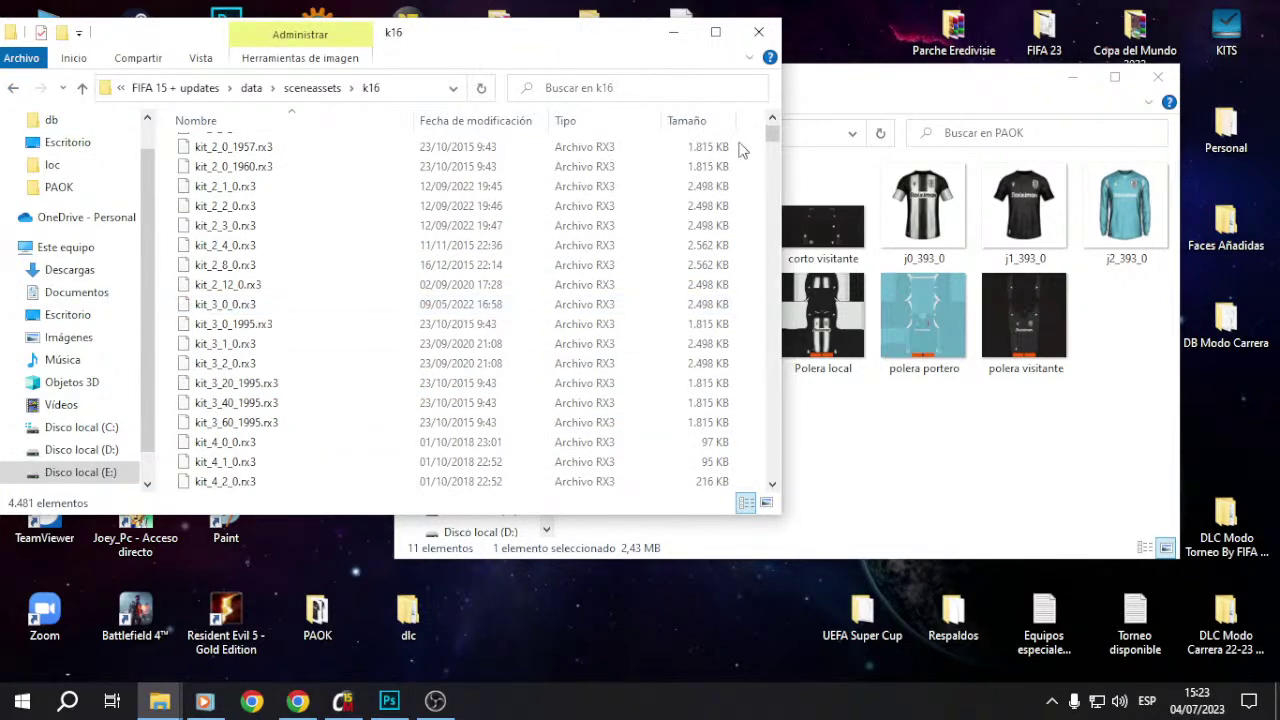
pyautogui.moveTo(770, 140); pyautogui.dragTo(771, 294)
pyautogui.click(14, 88)
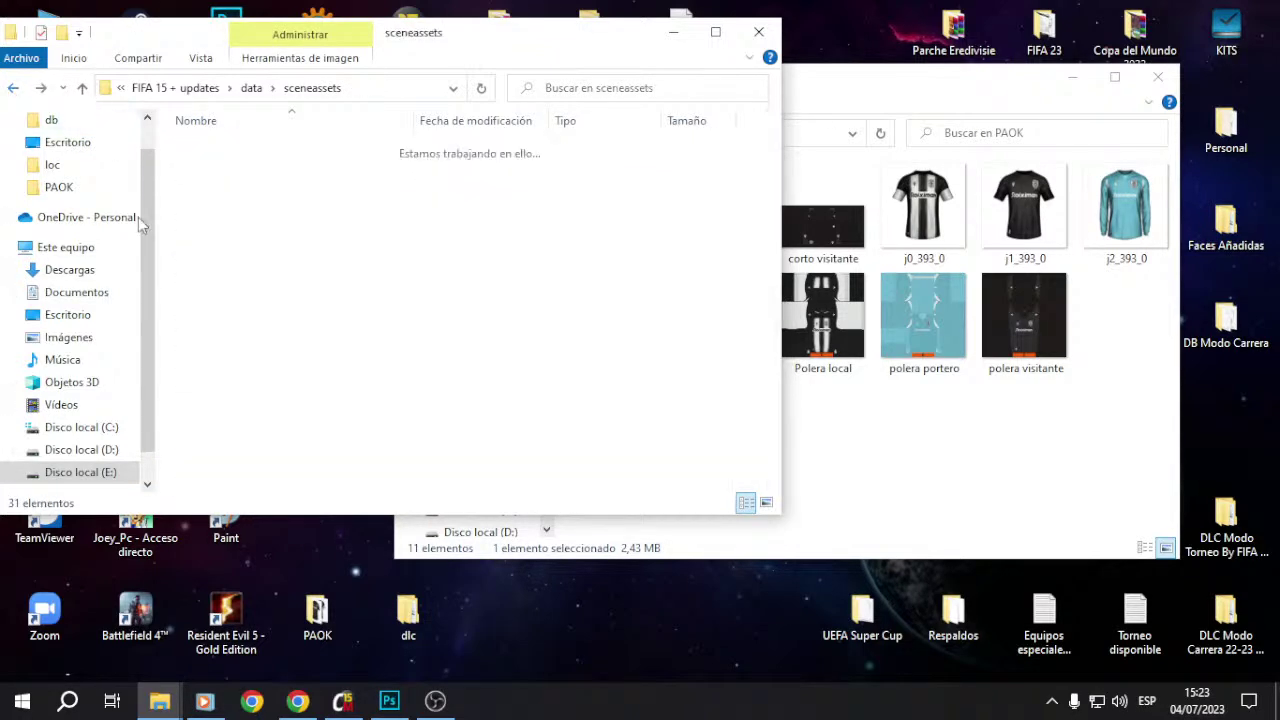
pyautogui.scroll(-2, 233, 479)
pyautogui.doubleClick(228, 390)
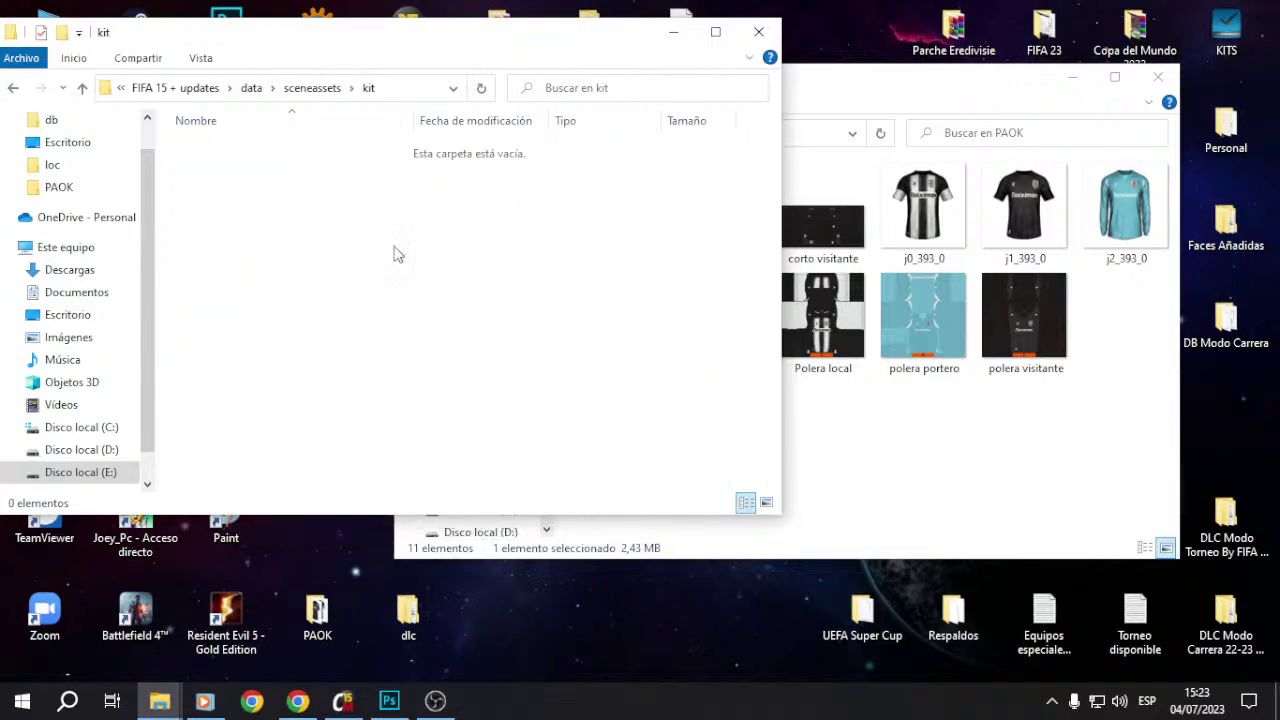
pyautogui.click(14, 88)
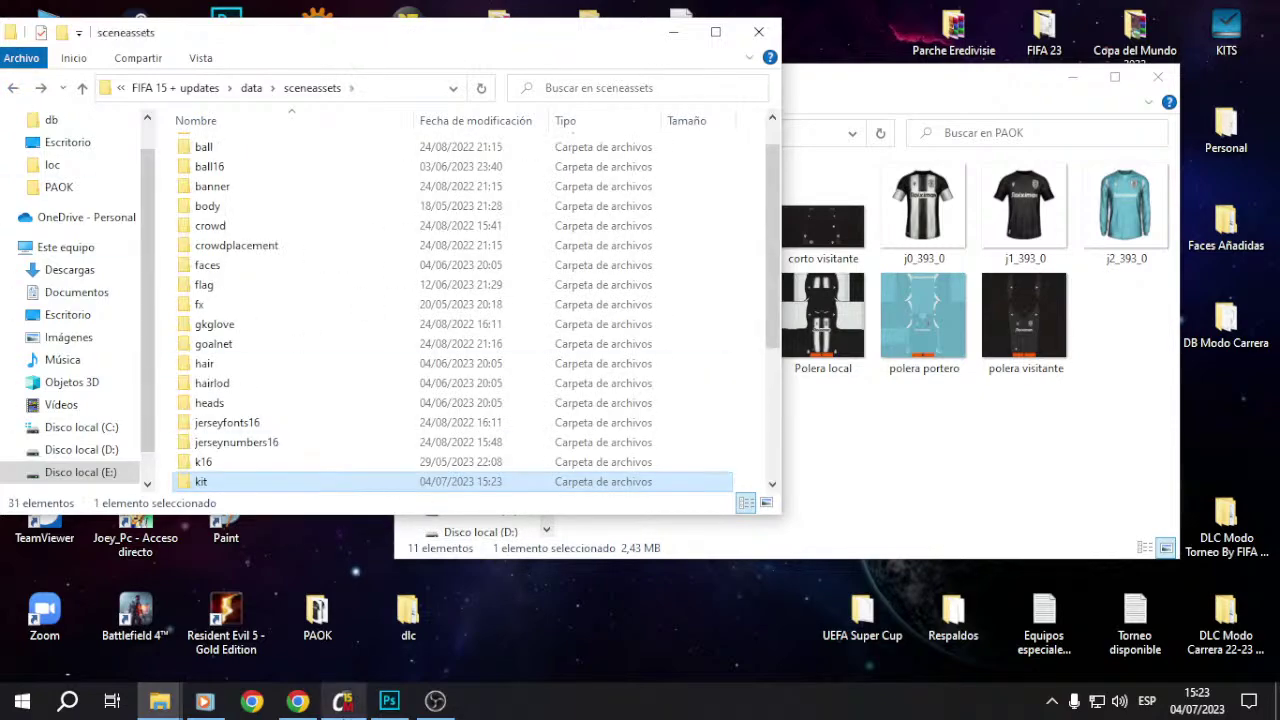
# Step: Switch to Creation Master 15, import kit_393_0_0.rx3 from the PAOK folder into the PAOK Home kit, and set its collar to 0
pyautogui.click(343, 700)
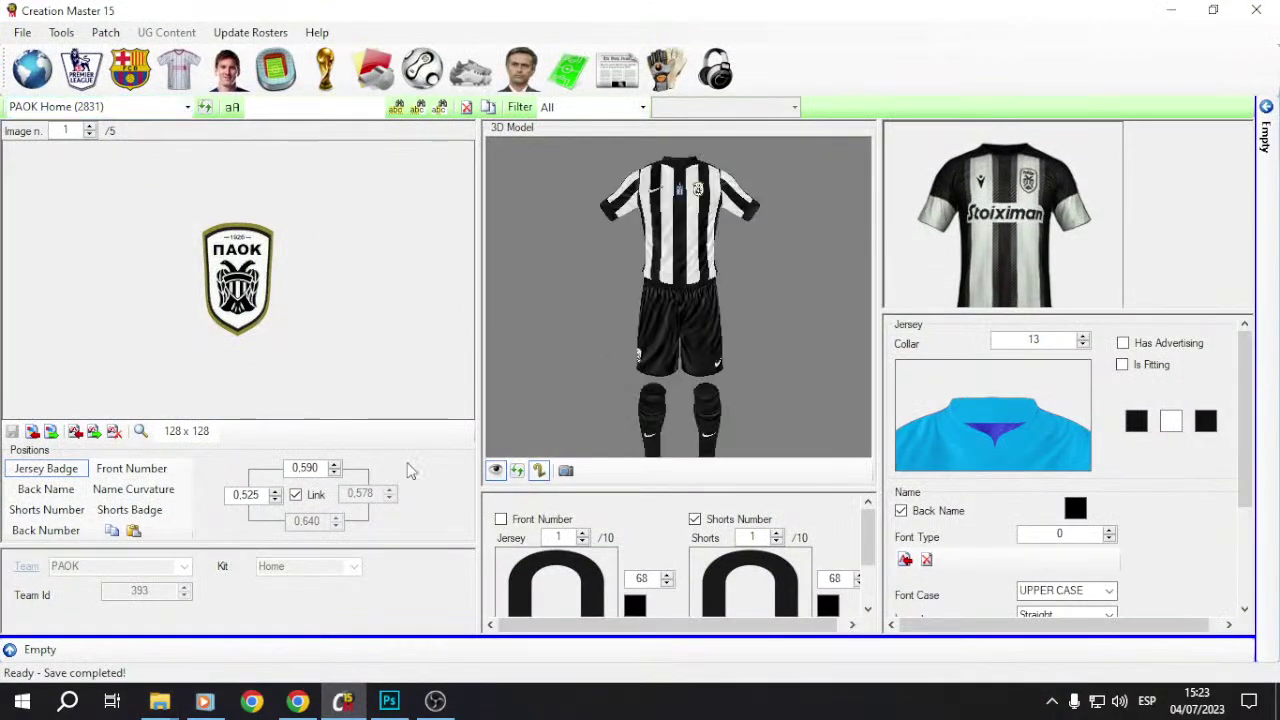
pyautogui.click(75, 431)
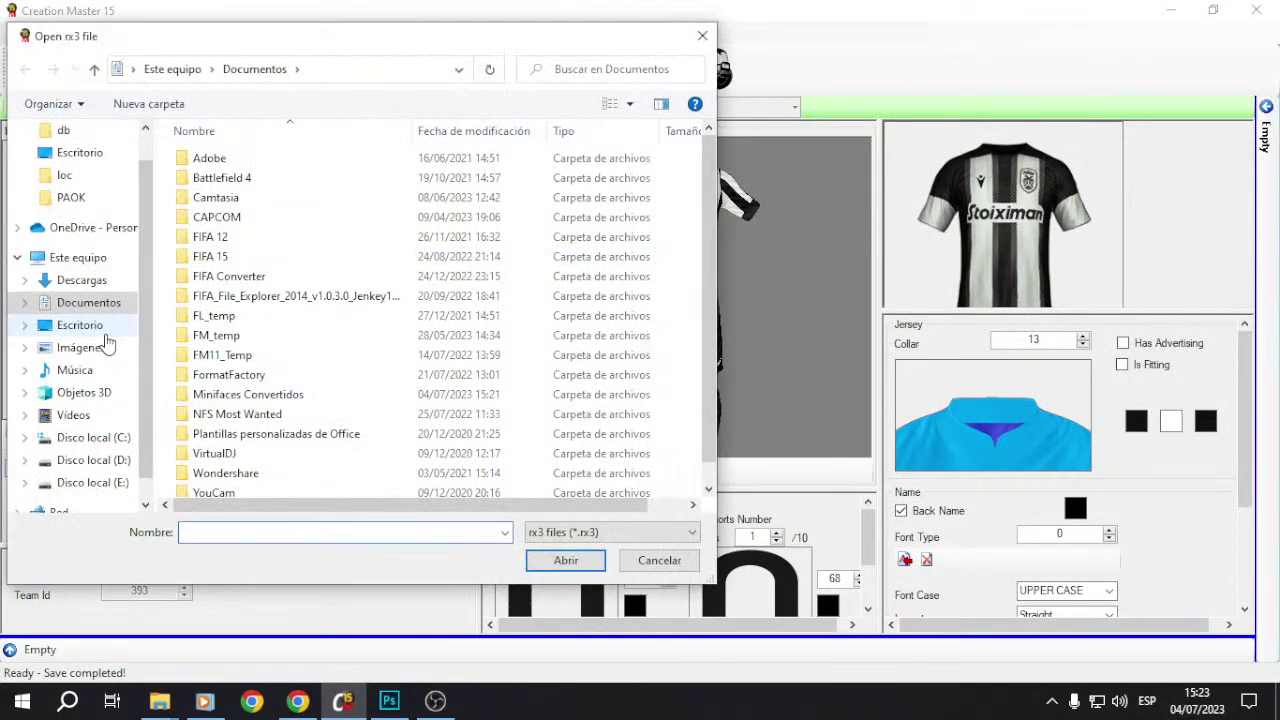
pyautogui.click(80, 325)
pyautogui.scroll(-3, 430, 370)
pyautogui.doubleClick(468, 228)
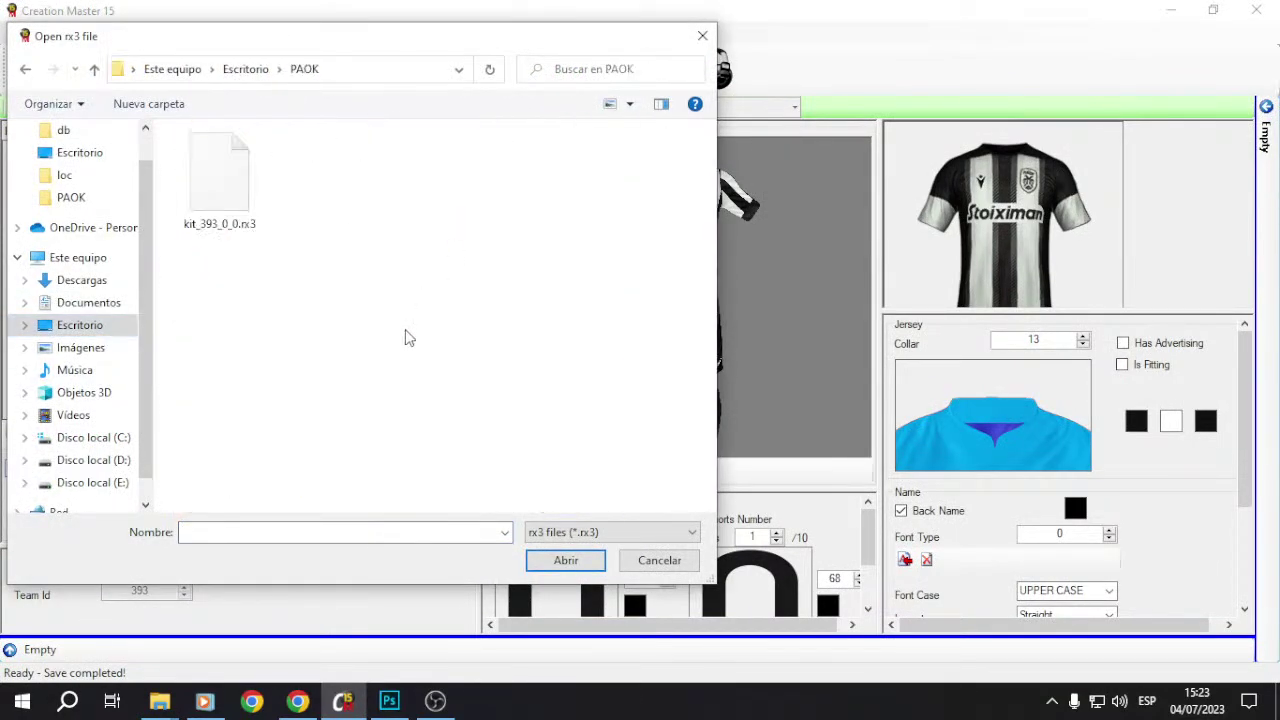
pyautogui.doubleClick(233, 190)
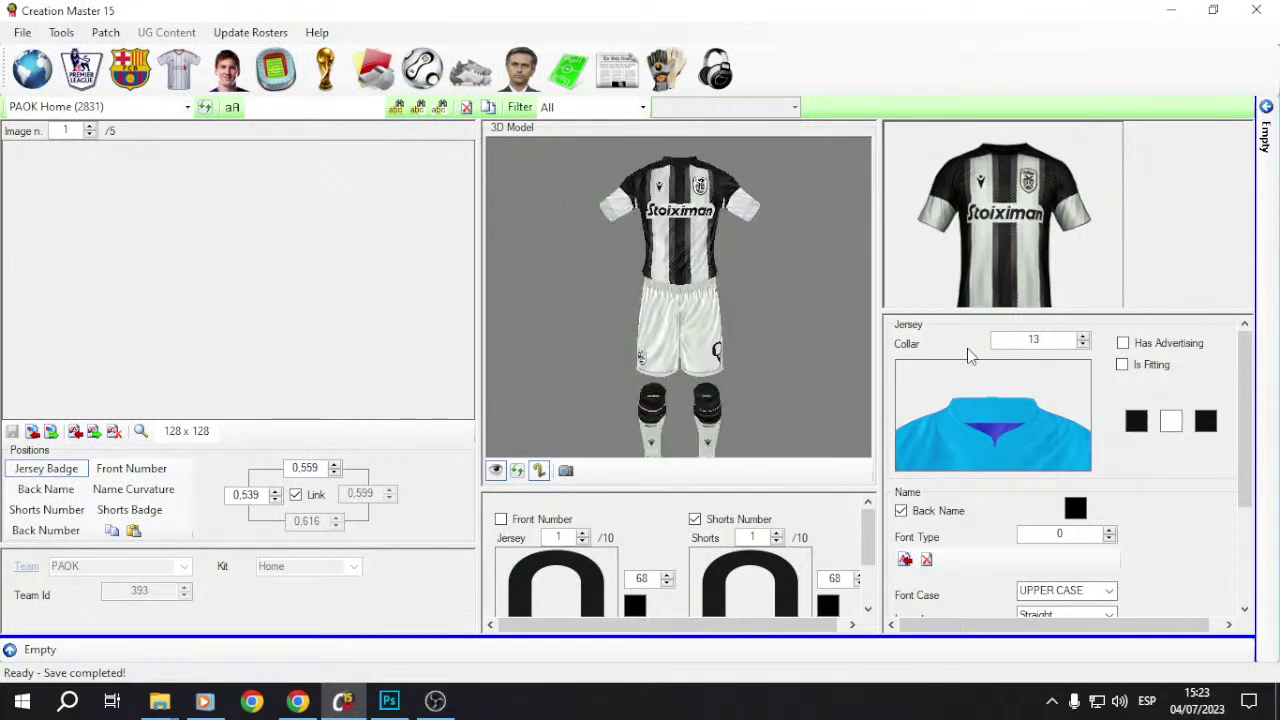
pyautogui.scroll(-13, 1033, 345)
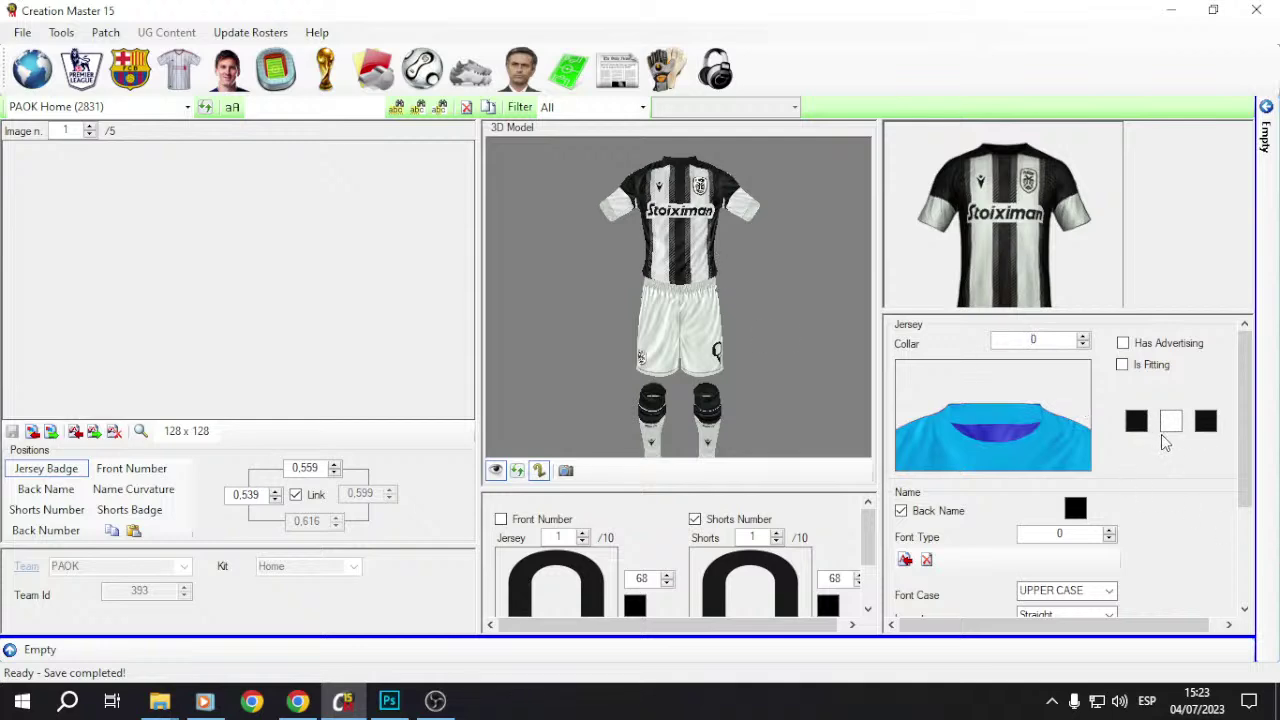
# Step: Set the jersey number and back name colours of the PAOK Home kit to white
pyautogui.moveTo(714, 360); pyautogui.dragTo(488, 358)
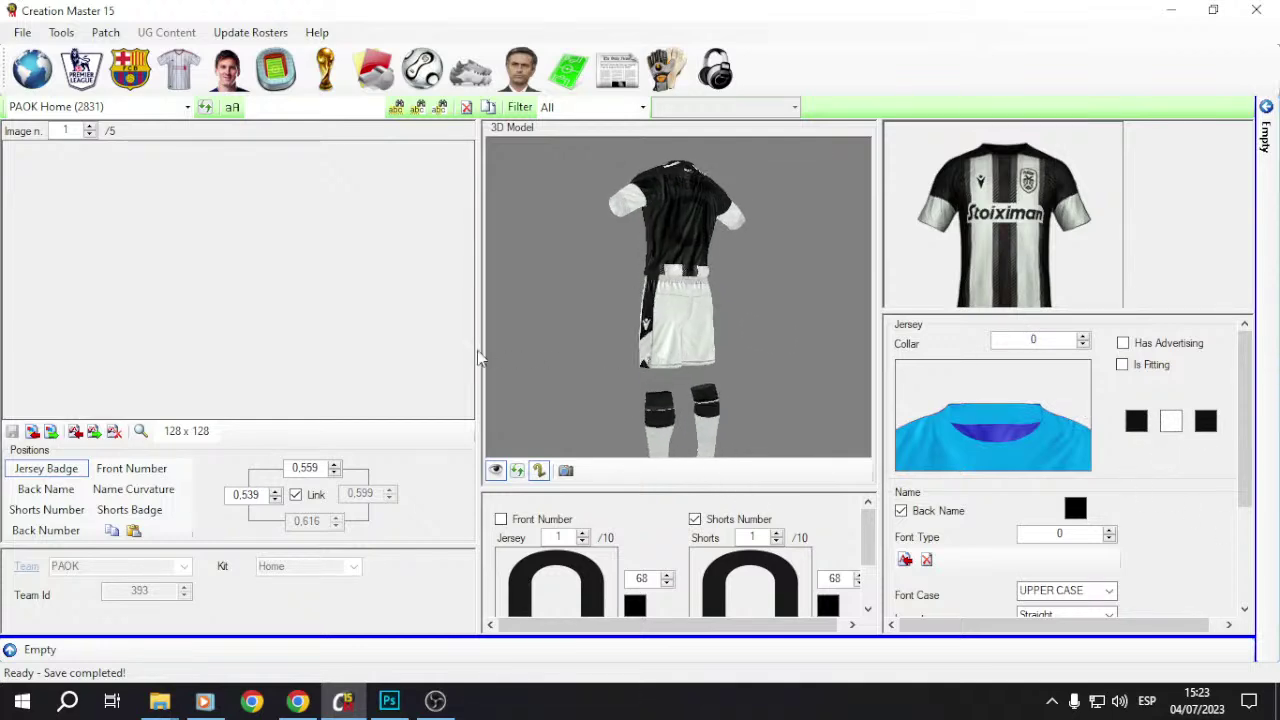
pyautogui.click(656, 610)
pyautogui.click(603, 319)
pyautogui.click(595, 386)
pyautogui.click(1075, 509)
pyautogui.click(556, 334)
pyautogui.click(573, 407)
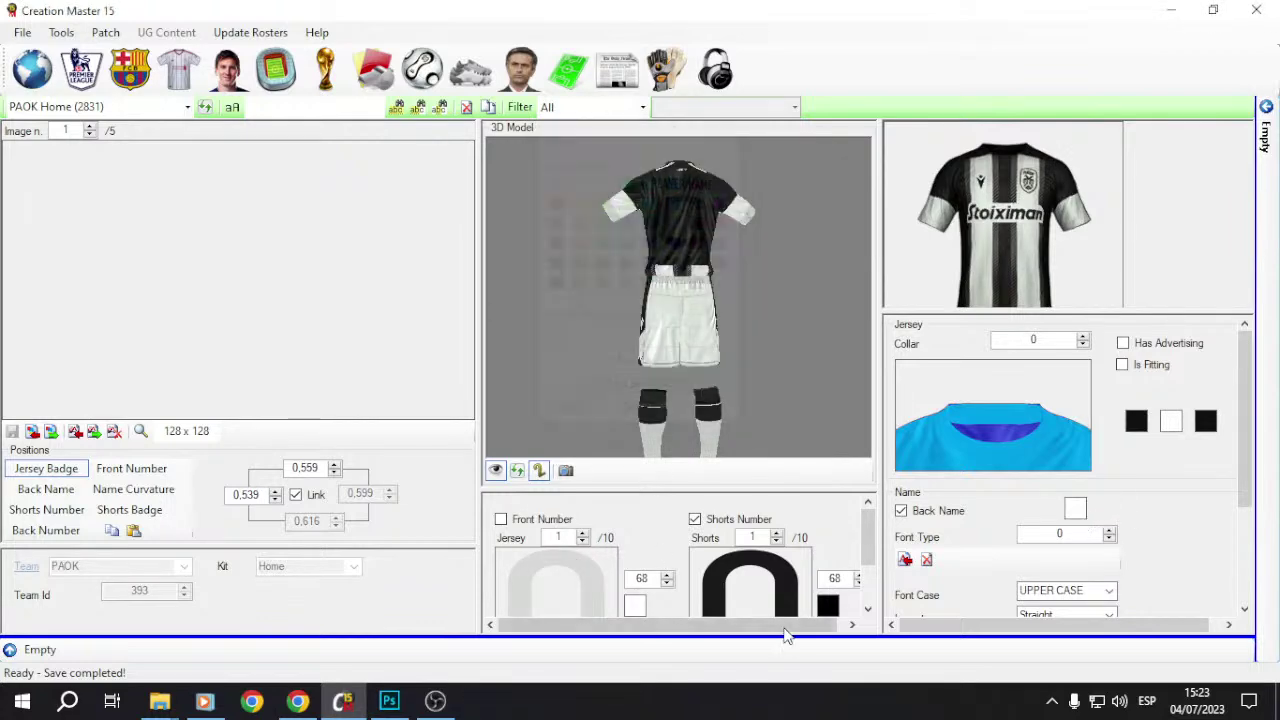
pyautogui.moveTo(614, 349); pyautogui.dragTo(514, 490)
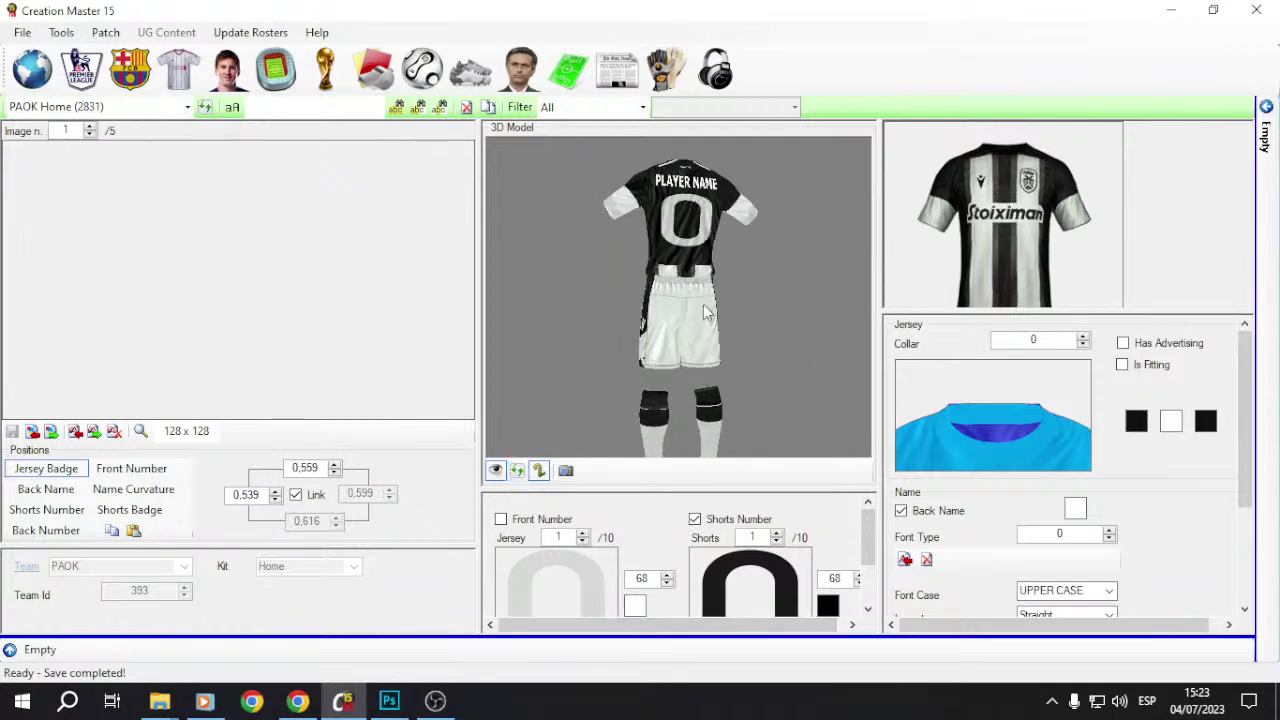
pyautogui.moveTo(595, 364); pyautogui.dragTo(634, 406)
# Step: Raise the shorts number by setting its upper position value to 0,765 and save the PAOK Home kit
pyautogui.click(62, 515)
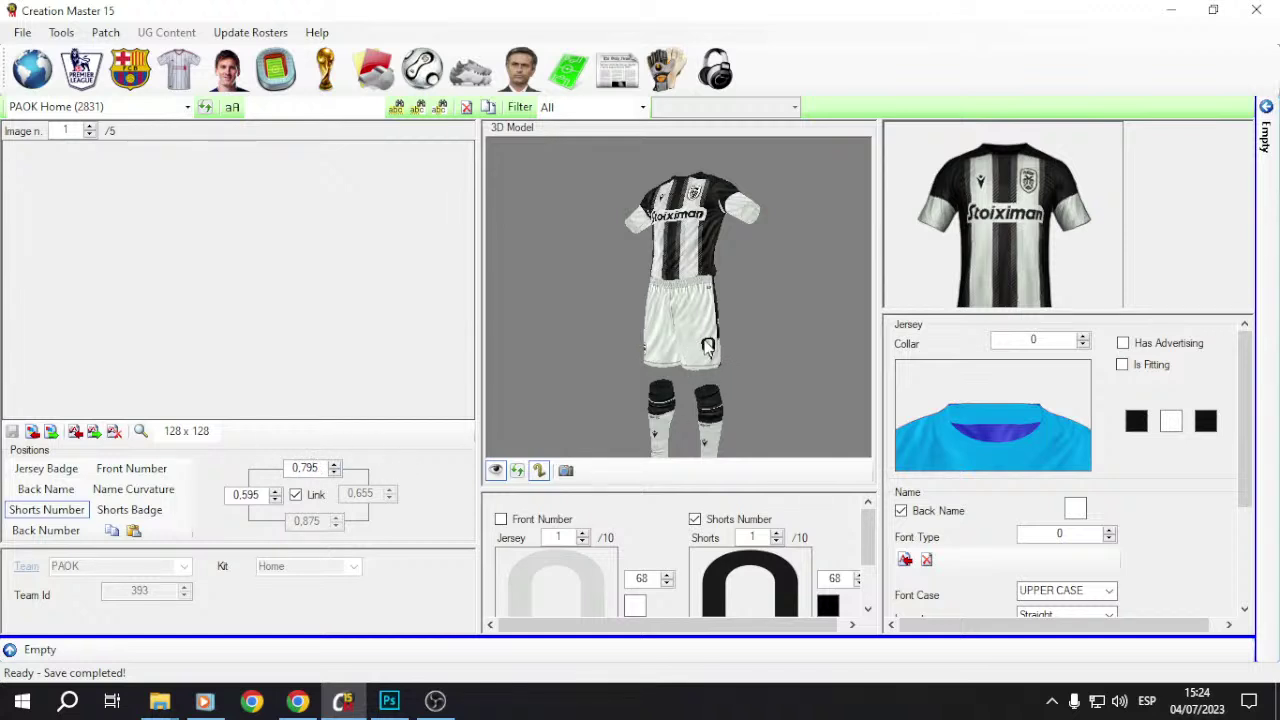
pyautogui.press('Down')
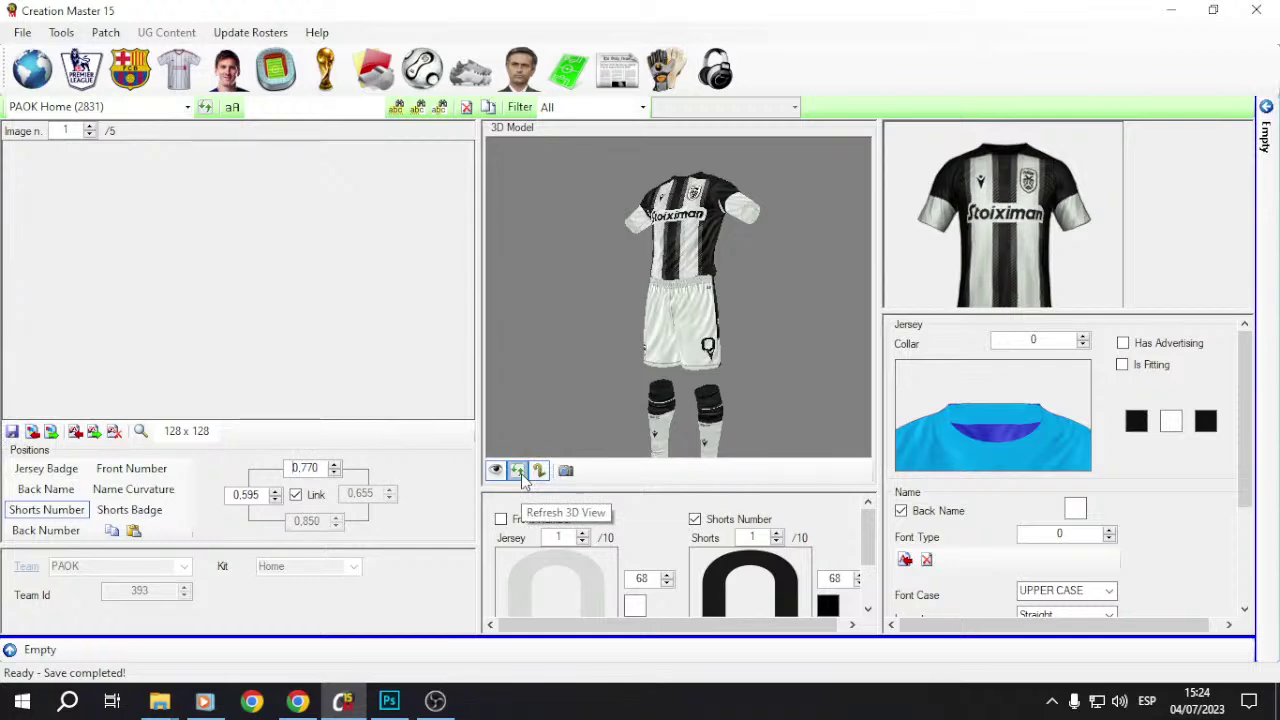
pyautogui.click(518, 471)
pyautogui.moveTo(710, 358); pyautogui.dragTo(722, 337)
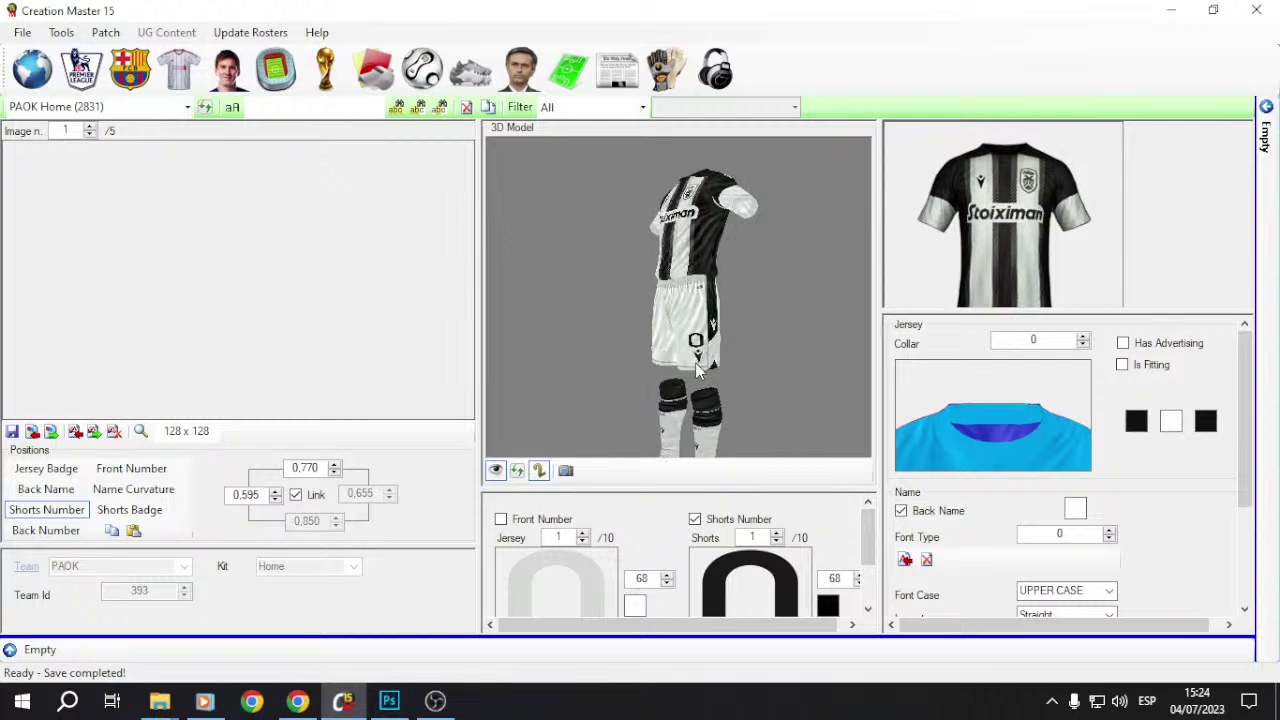
pyautogui.press('Down')
pyautogui.click(519, 474)
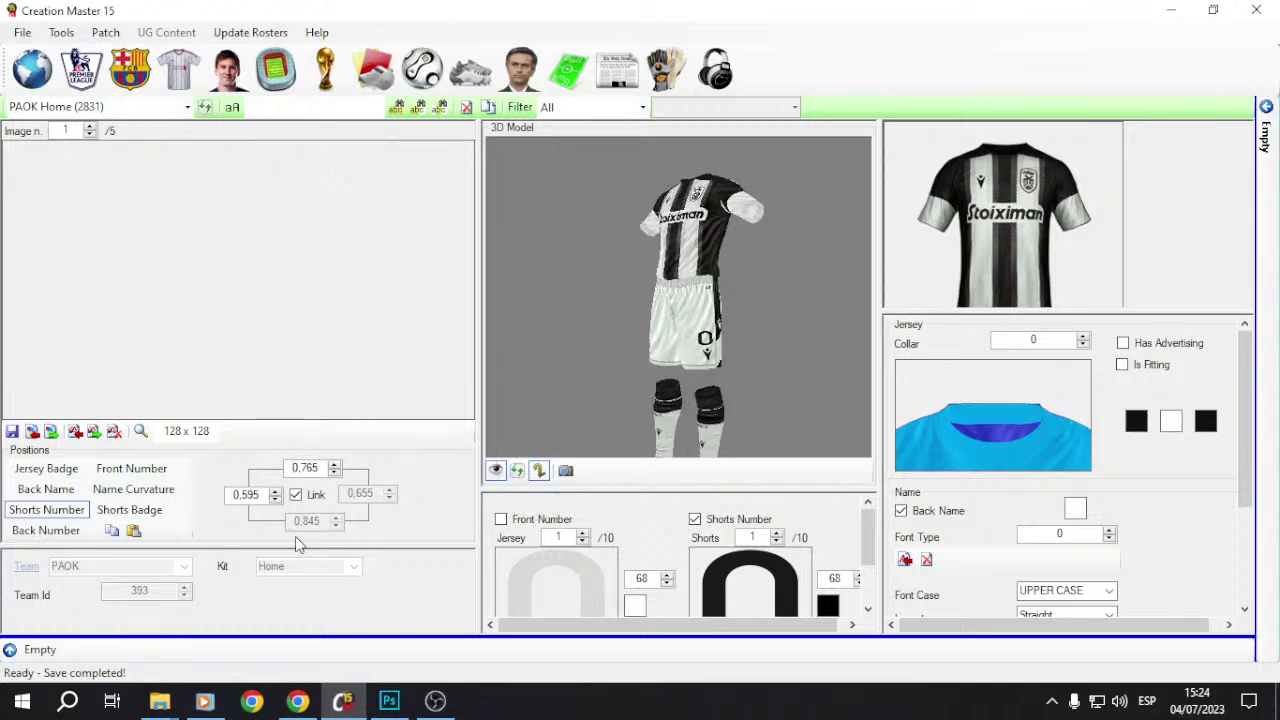
pyautogui.moveTo(639, 412); pyautogui.dragTo(594, 418)
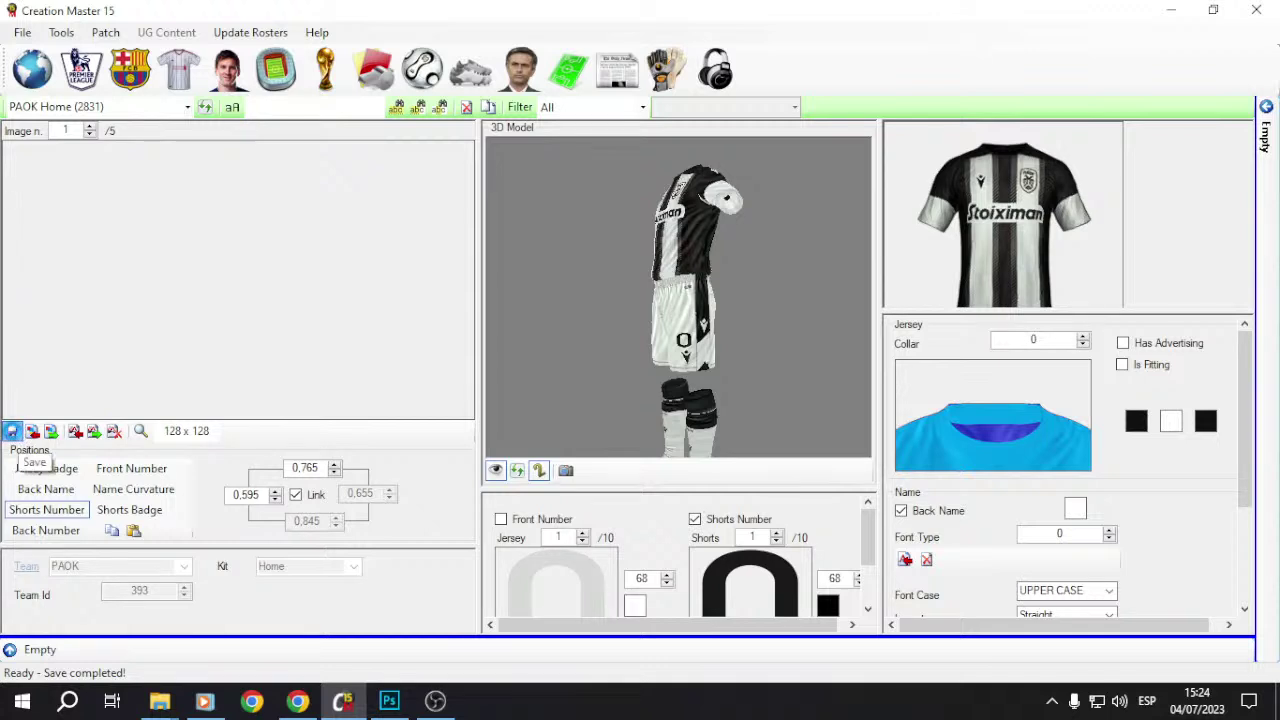
pyautogui.click(11, 431)
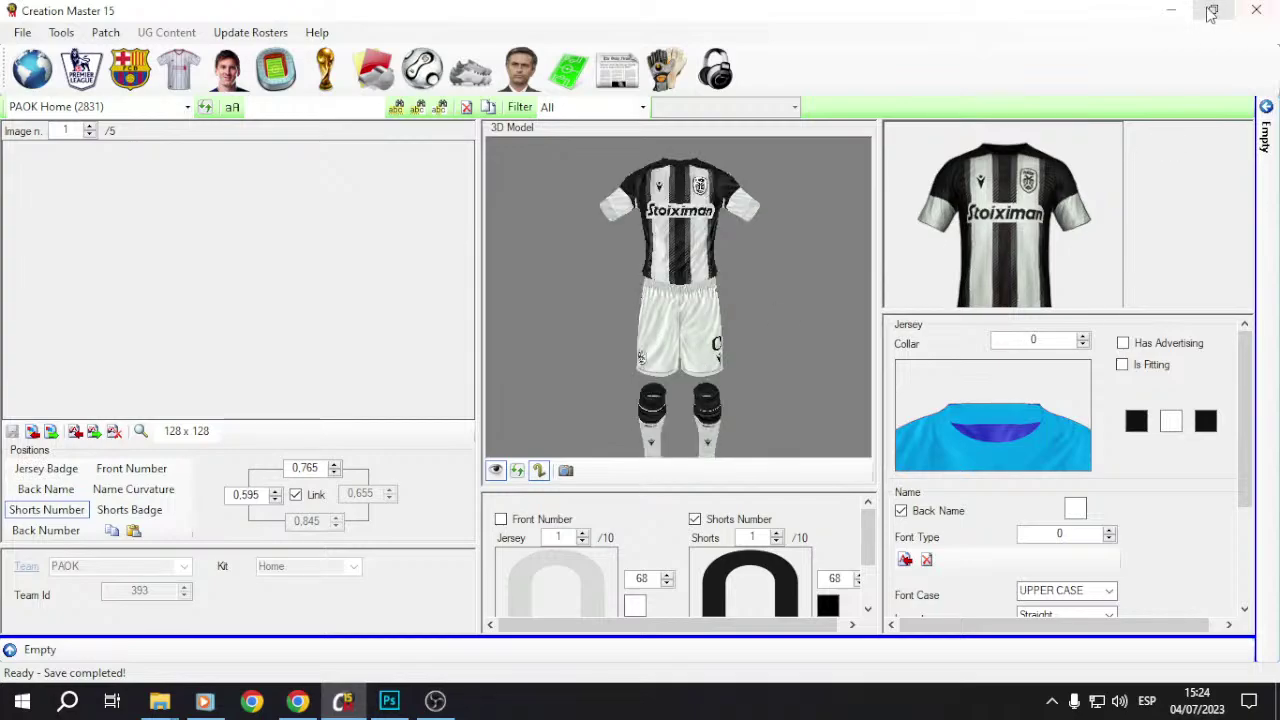
# Step: Copy kit_393_0_0.rx3 from the game's sceneassets\kit folder into the PAOK folder, replacing the existing file
pyautogui.click(1171, 10)
pyautogui.doubleClick(206, 482)
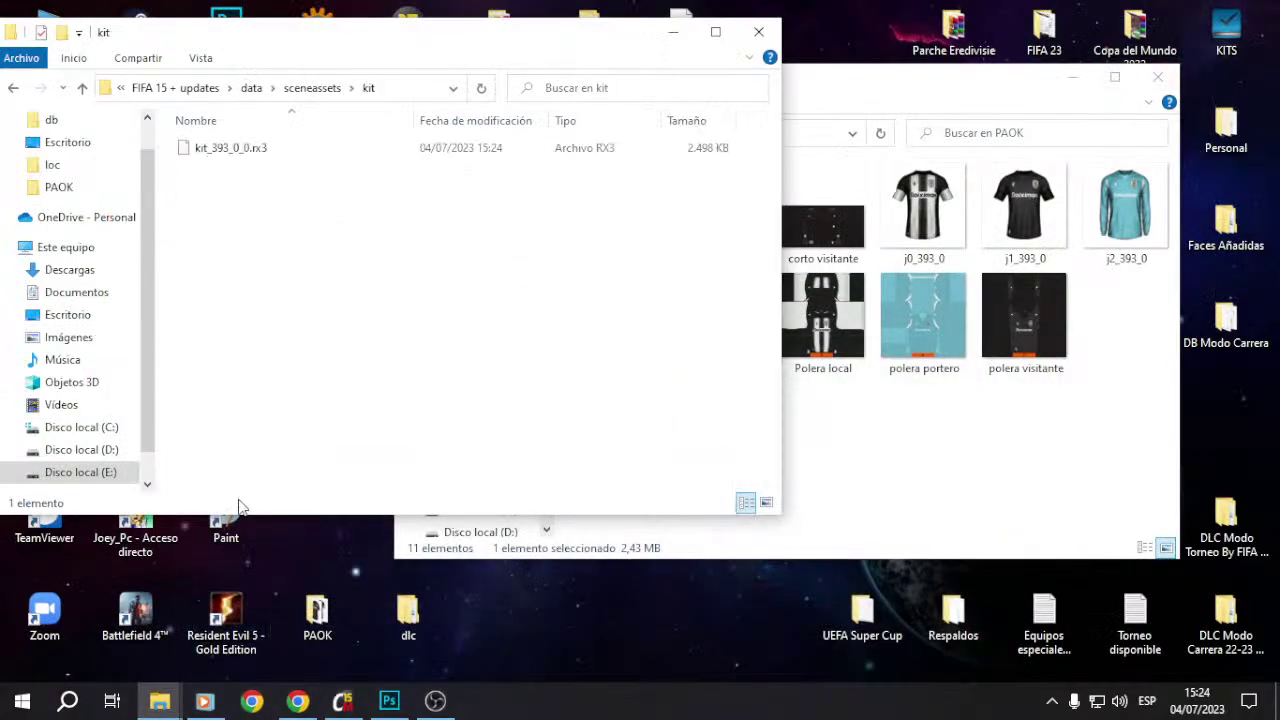
pyautogui.moveTo(240, 150); pyautogui.dragTo(966, 486)
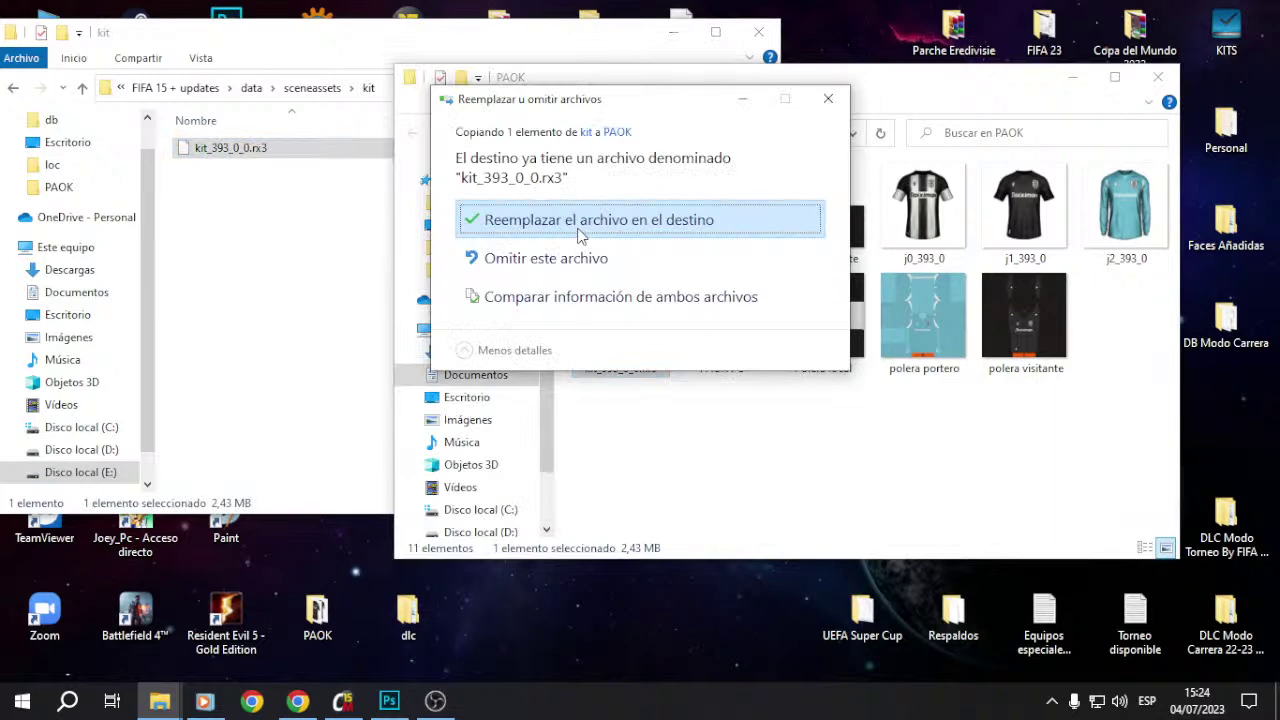
pyautogui.click(620, 215)
# Step: Rename the RX3 file in the kit folder as kit_393_1_0.rx3 and copy it to the PAOK folder
pyautogui.click(329, 423)
pyautogui.press('Menu')
pyautogui.click(310, 541)
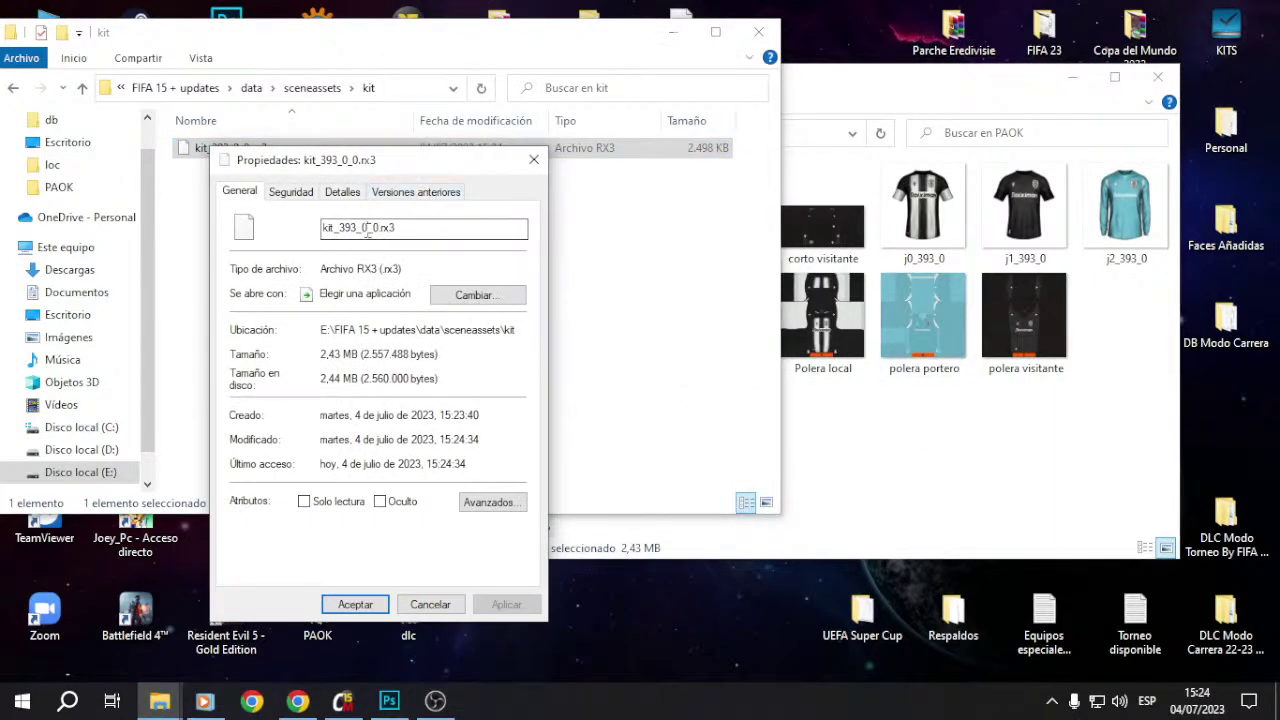
pyautogui.press('Return')
pyautogui.moveTo(230, 150); pyautogui.dragTo(900, 430)
# Step: Rename the RX3 file in the kit folder as kit_393_2_0.rx3 and copy it to the PAOK folder
pyautogui.click(230, 148)
pyautogui.press('Menu')
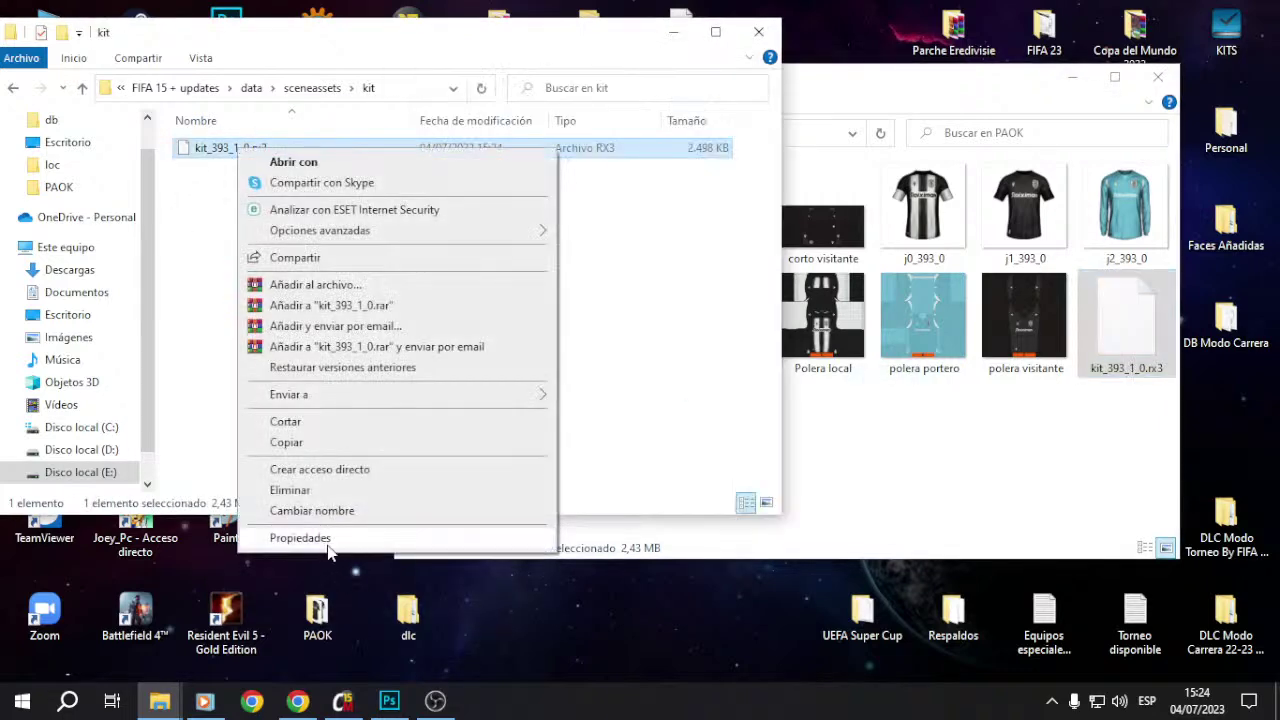
pyautogui.click(303, 537)
pyautogui.click(405, 232)
pyautogui.press('BackSpace')
pyautogui.write('2_0.rx3')
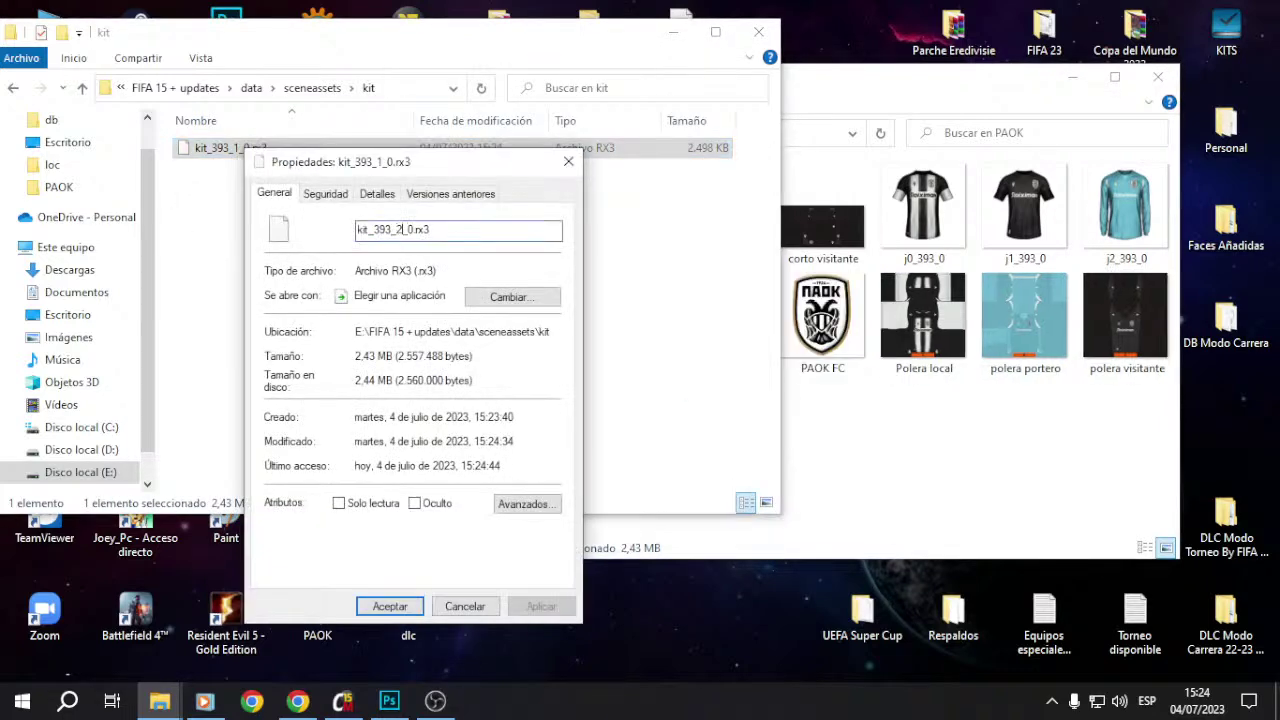
pyautogui.press('Return')
pyautogui.moveTo(277, 151); pyautogui.dragTo(1010, 425)
# Step: Delete the RX3 file from the game's kit folder and close that folder window
pyautogui.click(240, 212)
pyautogui.click(250, 157)
pyautogui.press('Delete')
pyautogui.click(759, 31)
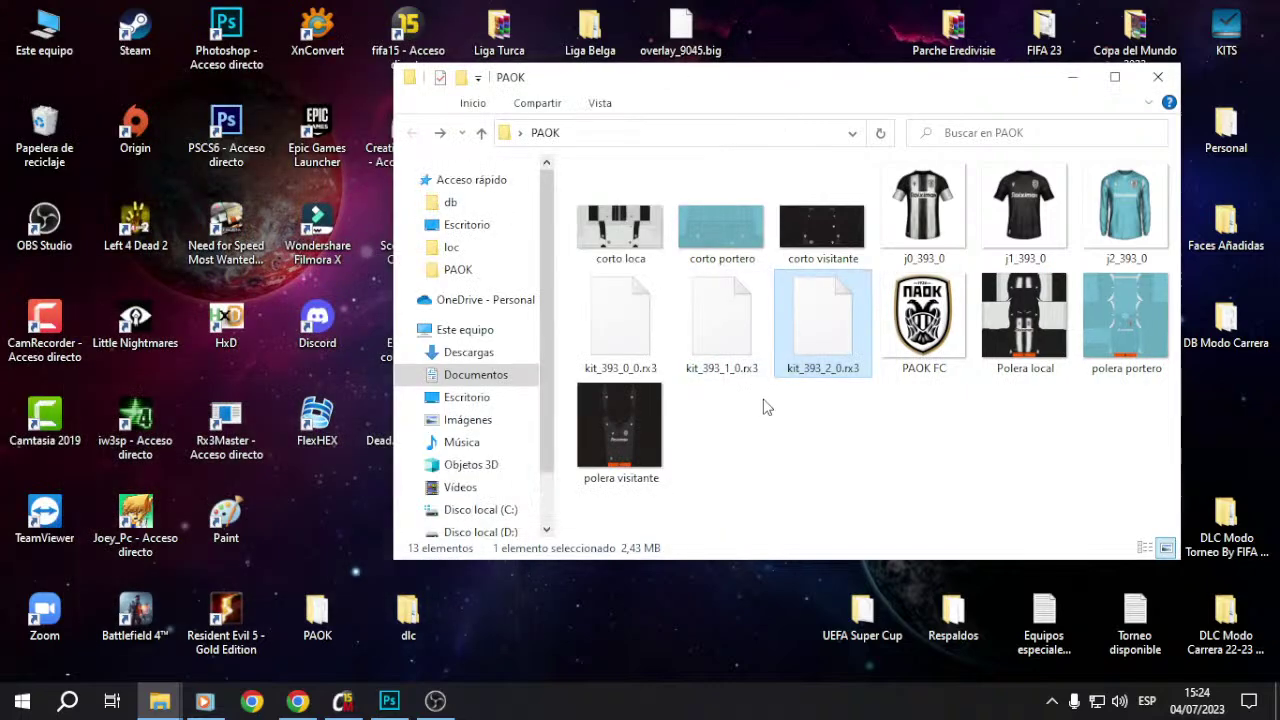
# Step: Open kit_393_1_0.rx3 from the PAOK folder in RX3 Master and replace the jersey texture in File 1 with polera visitante
pyautogui.click(712, 345)
pyautogui.moveTo(738, 330); pyautogui.dragTo(228, 438)
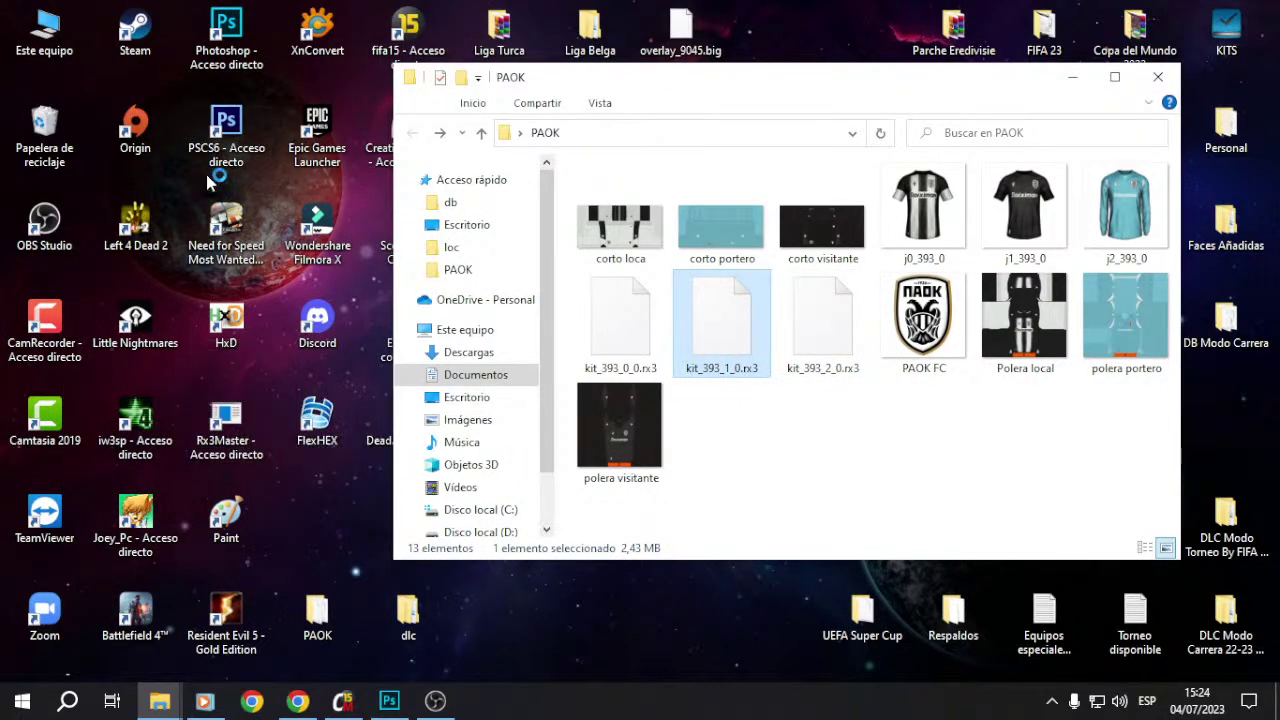
pyautogui.click(215, 206)
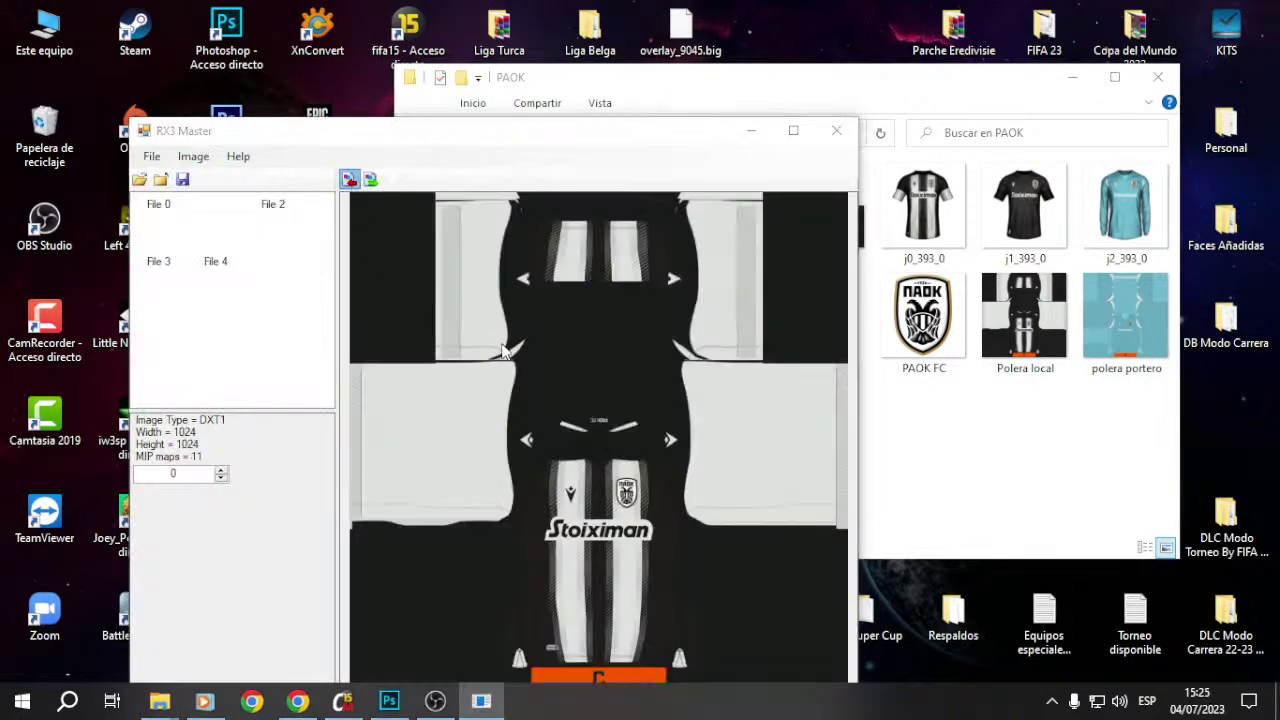
pyautogui.click(349, 179)
pyautogui.doubleClick(503, 392)
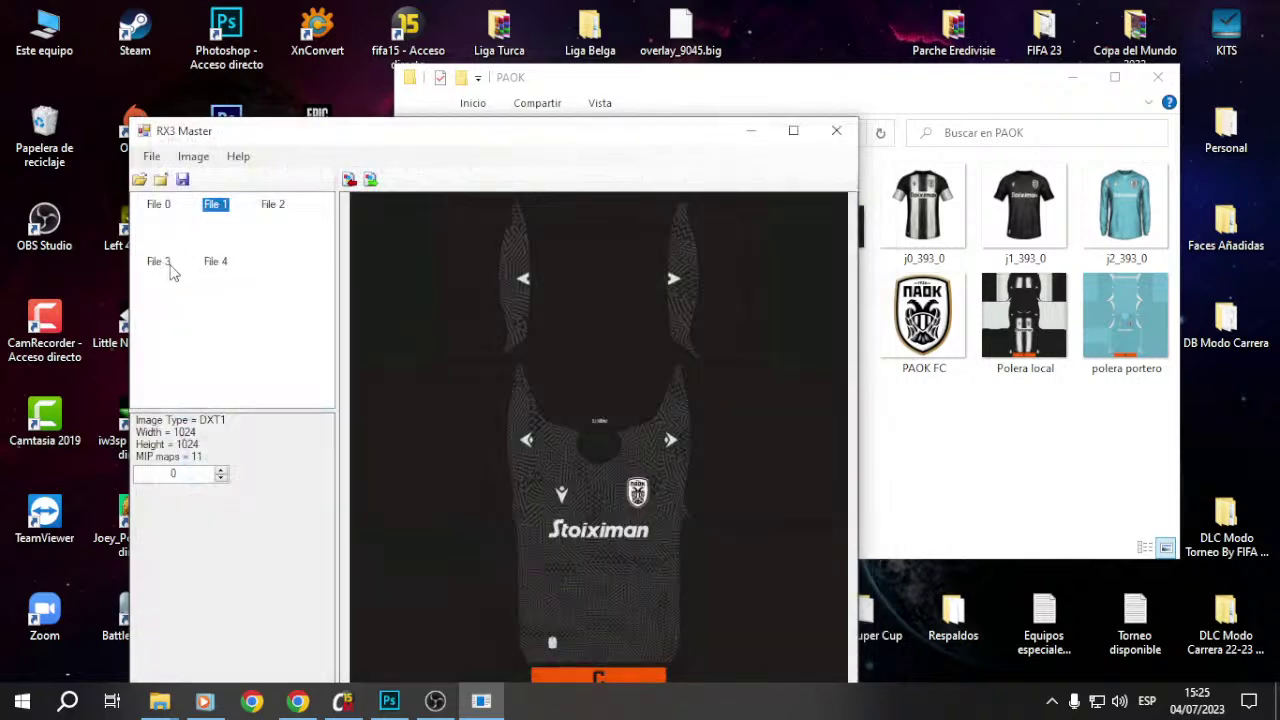
# Step: Replace the shorts texture in File 3 of kit_393_1_0.rx3 with corto visitante and close RX3 Master
pyautogui.click(160, 262)
pyautogui.click(349, 179)
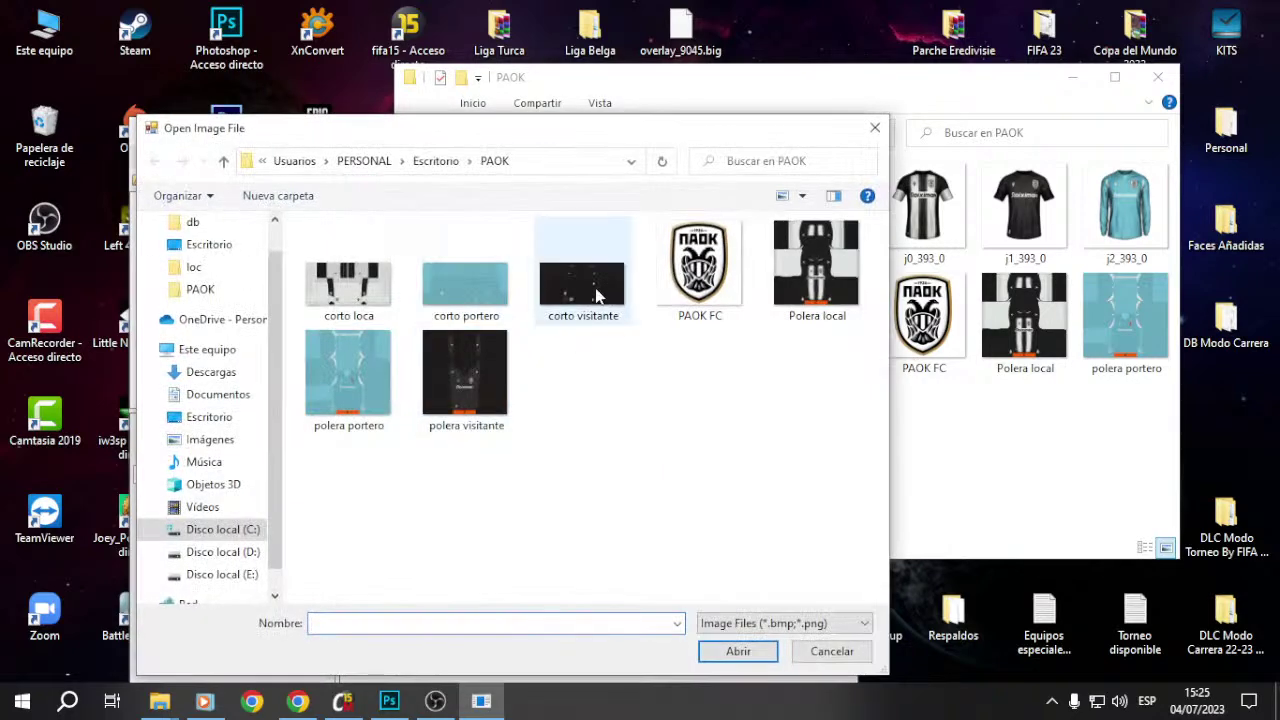
pyautogui.doubleClick(582, 285)
pyautogui.click(215, 205)
pyautogui.click(170, 266)
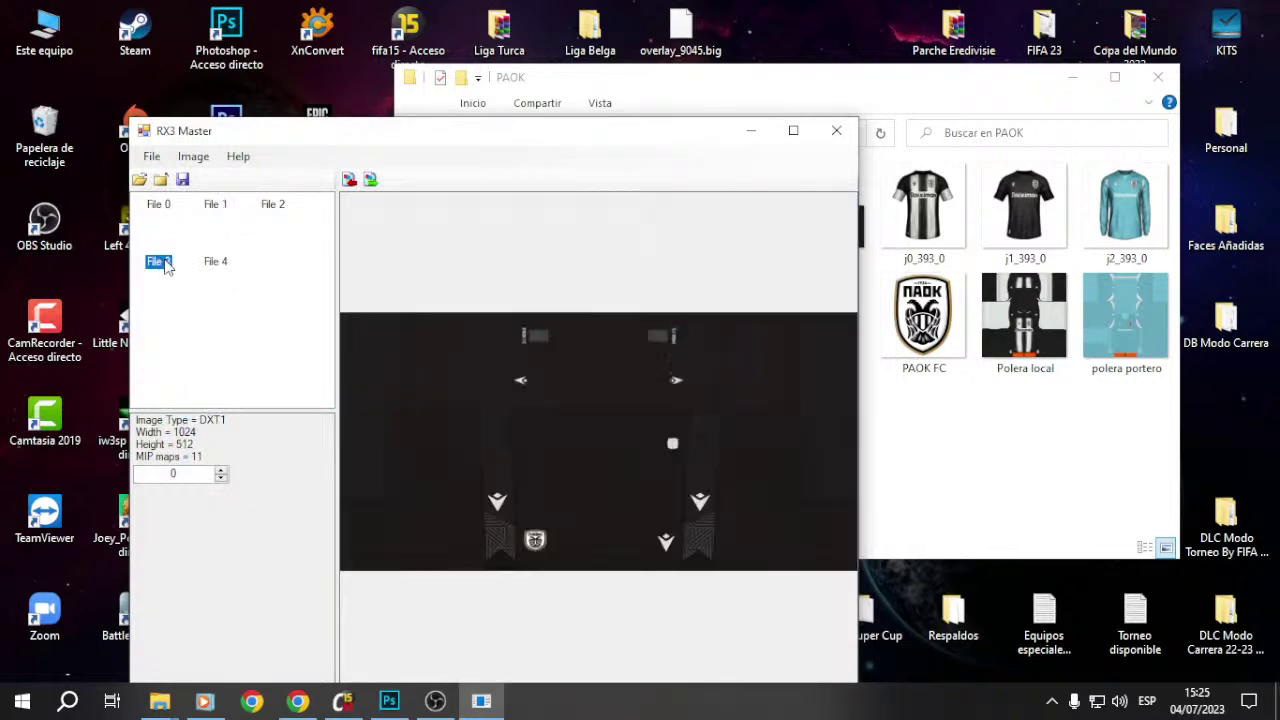
pyautogui.click(836, 131)
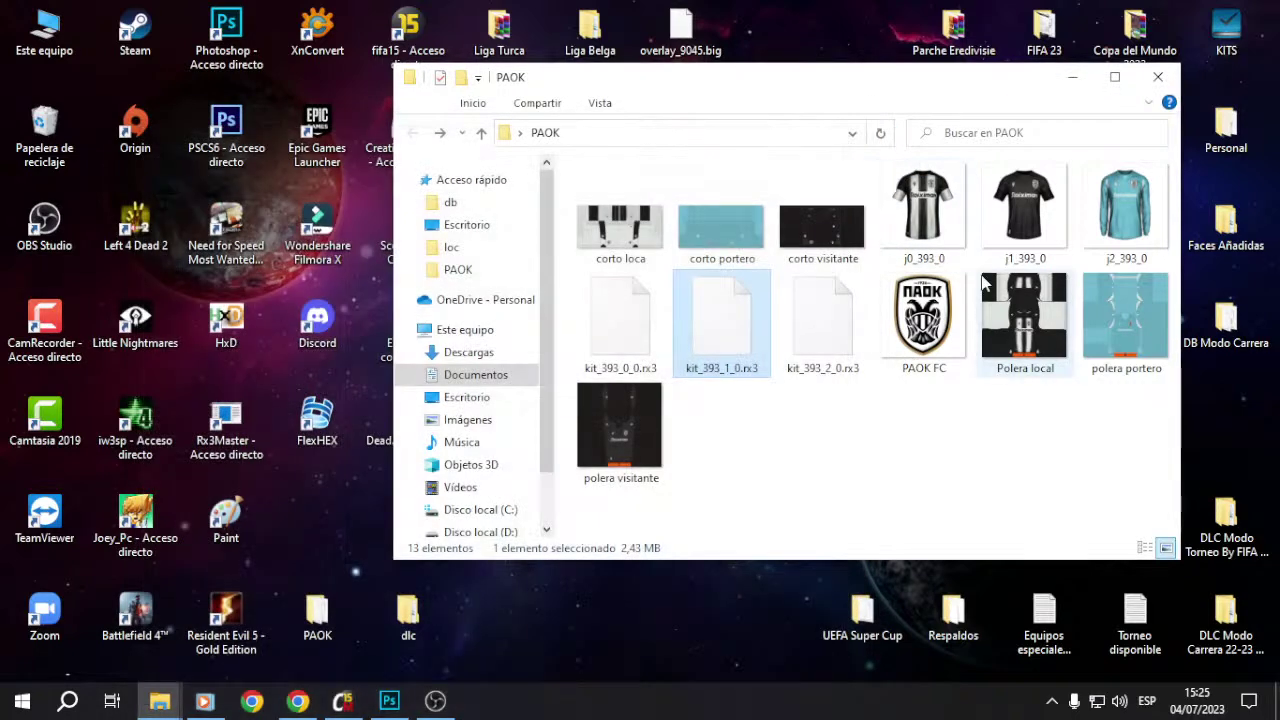
# Step: Open kit_393_2_0.rx3 from the PAOK folder in RX3 Master and replace the jersey texture in File 1 with polera portero
pyautogui.click(825, 325)
pyautogui.moveTo(829, 331); pyautogui.dragTo(238, 453)
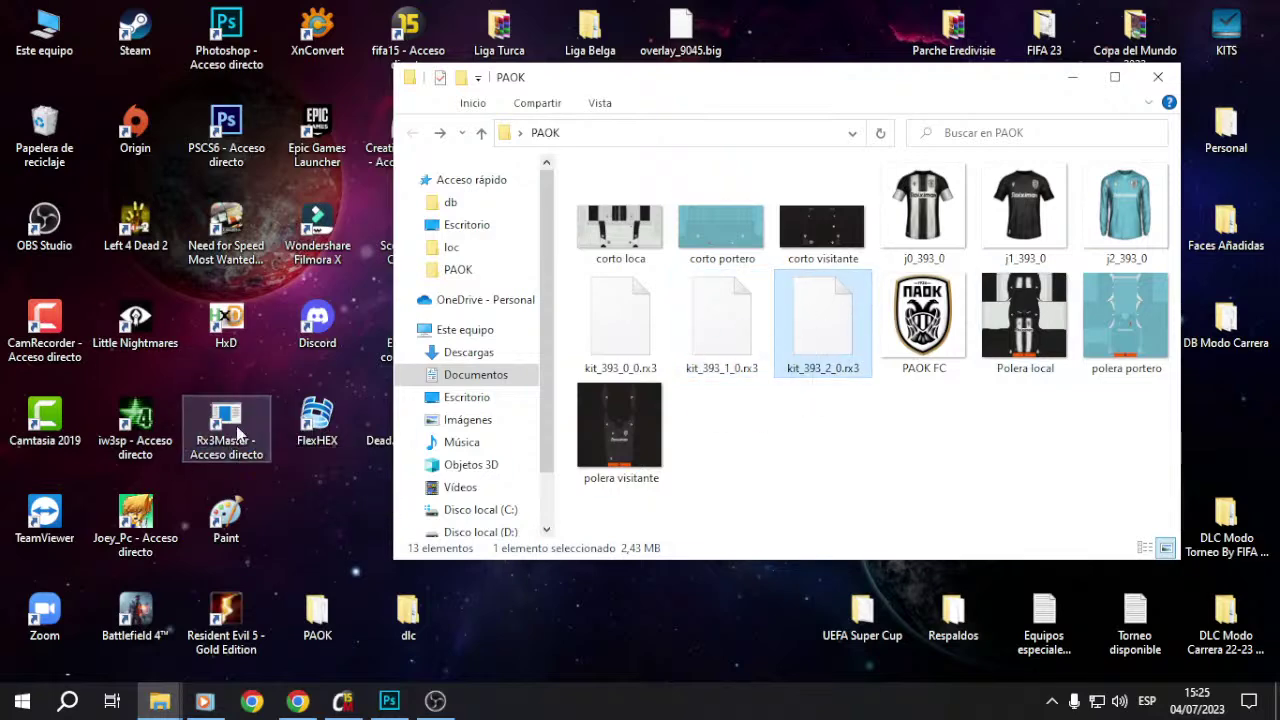
pyautogui.click(232, 205)
pyautogui.click(378, 176)
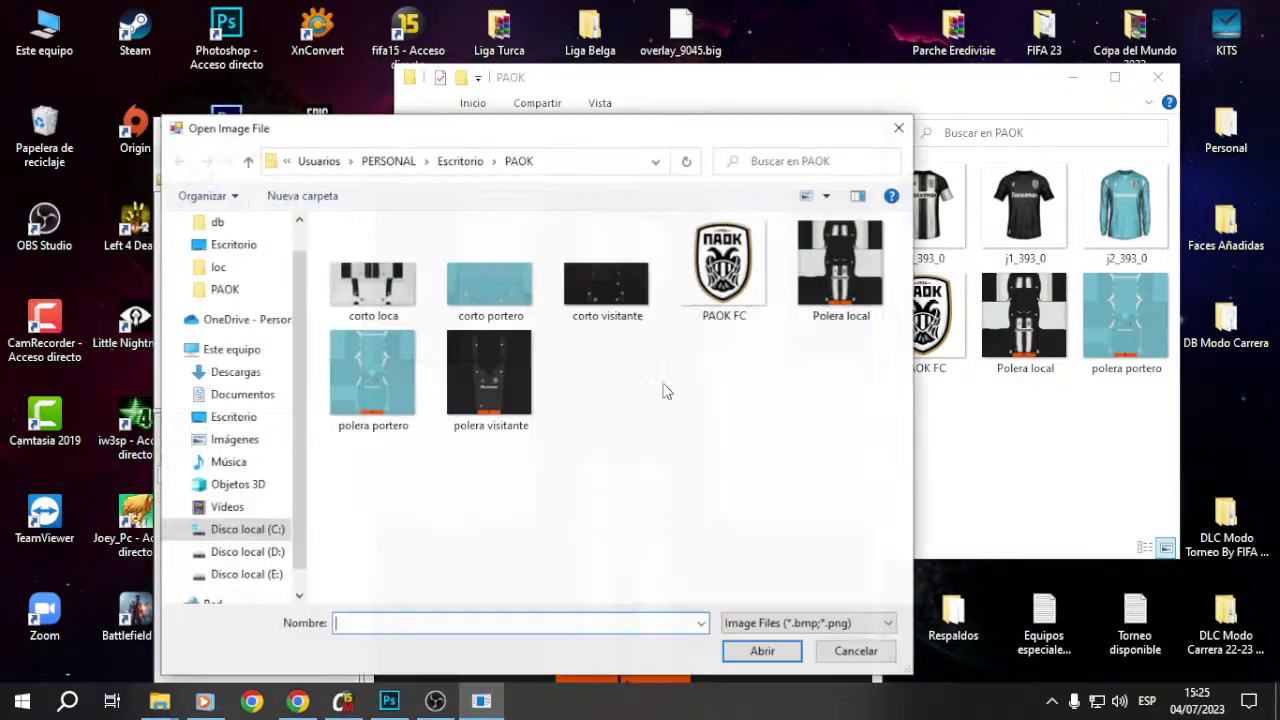
pyautogui.doubleClick(360, 380)
# Step: Replace the shorts texture in File 3 of kit_393_2_0.rx3 with corto portero, then save and close RX3 Master
pyautogui.click(184, 262)
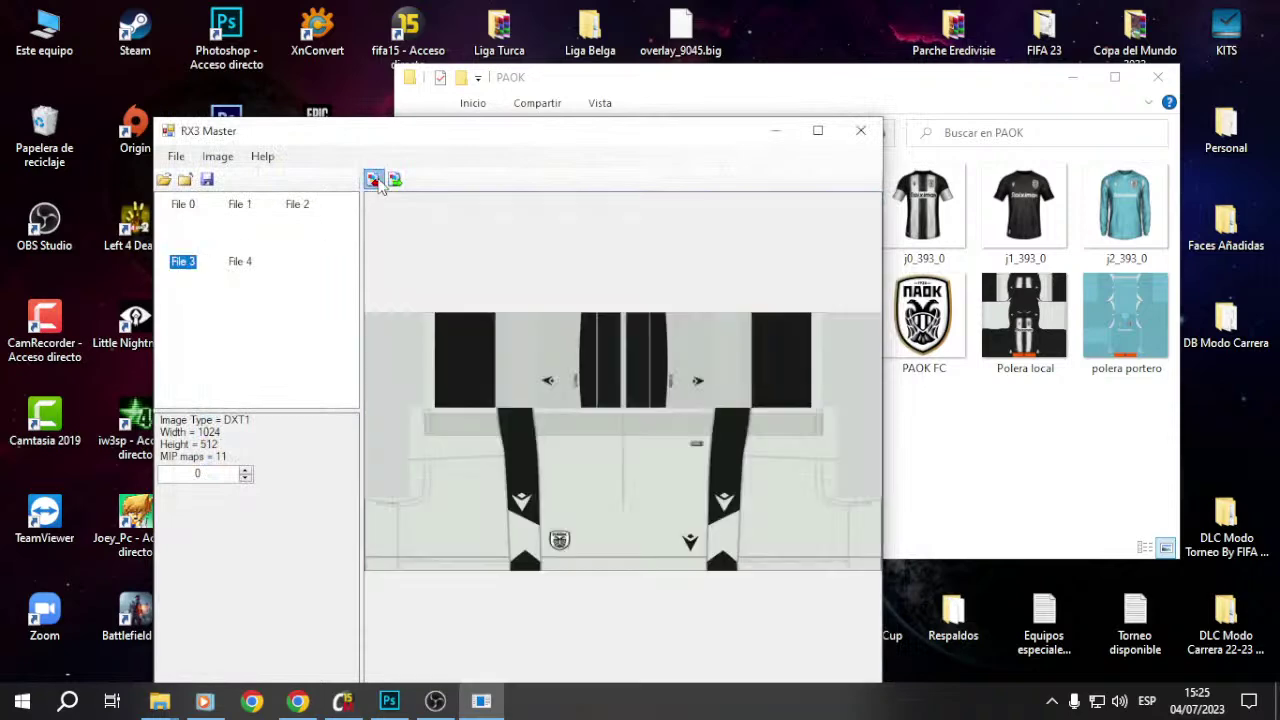
pyautogui.click(373, 179)
pyautogui.doubleClick(504, 297)
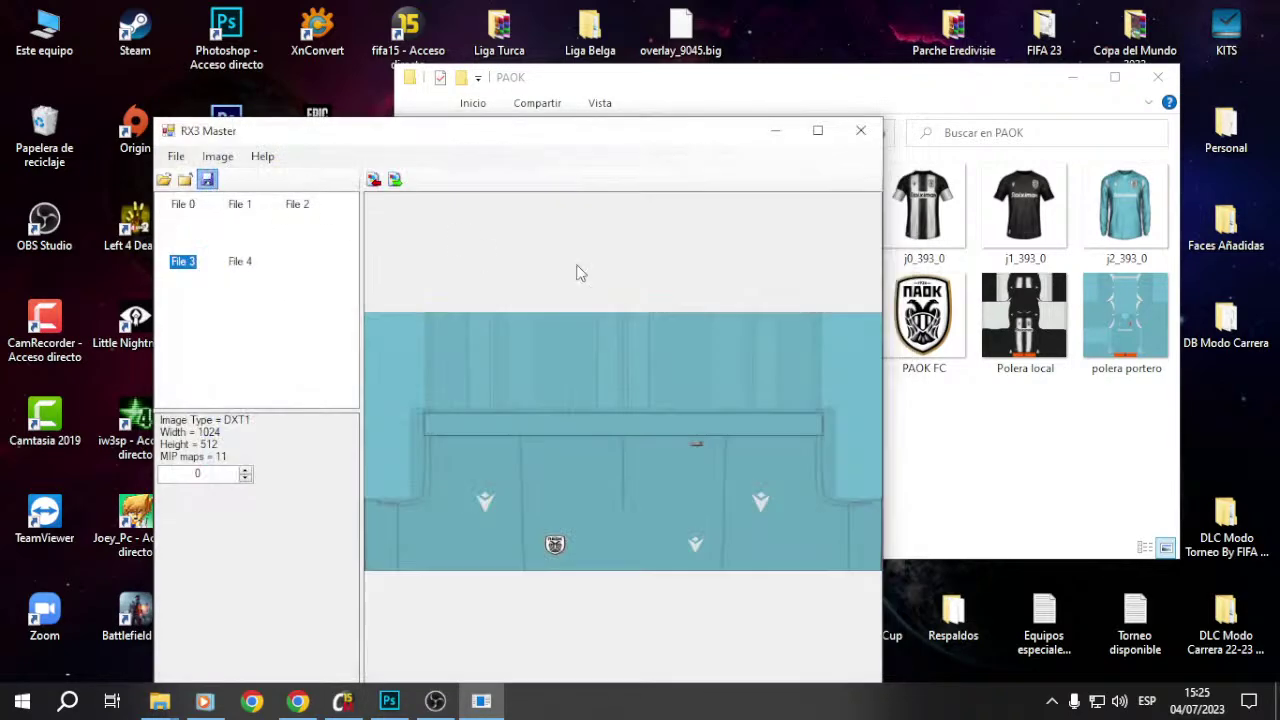
pyautogui.click(860, 130)
pyautogui.rightClick(883, 463)
pyautogui.click(937, 269)
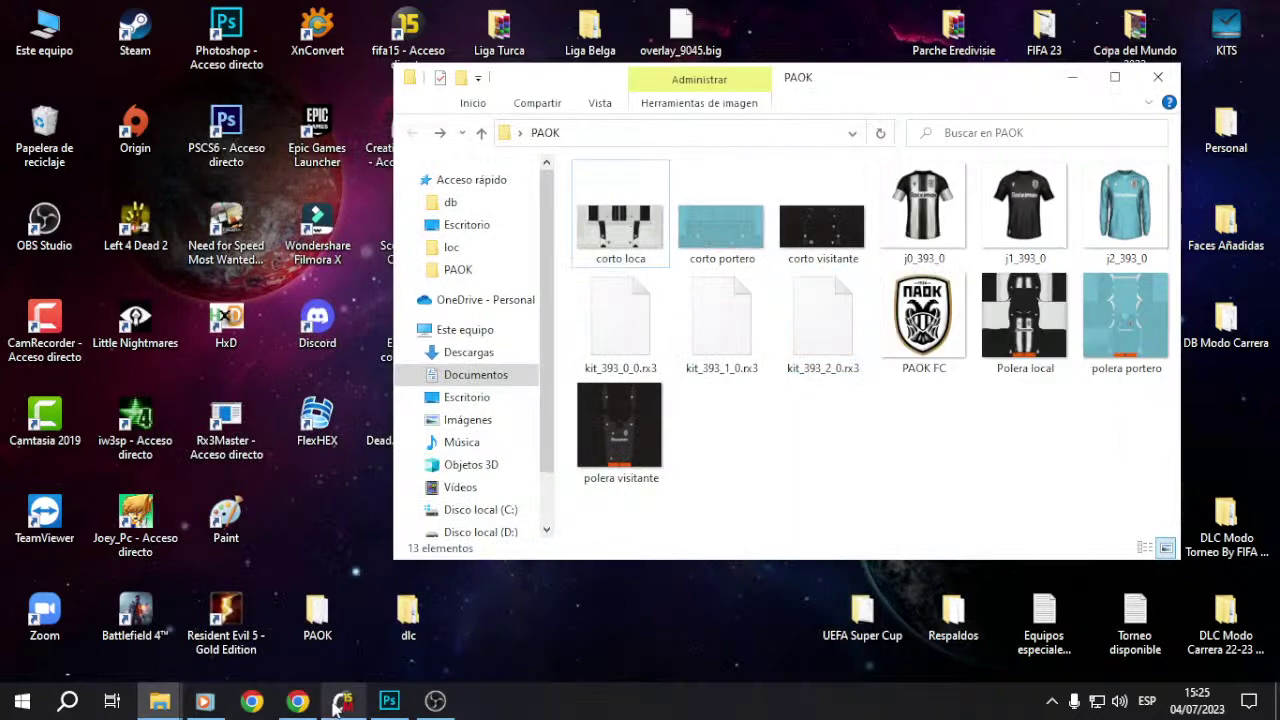
# Step: Switch to Creation Master 15, select the PAOK Away kit and import kit_393_1_0.rx3 from the PAOK folder
pyautogui.click(343, 700)
pyautogui.click(187, 106)
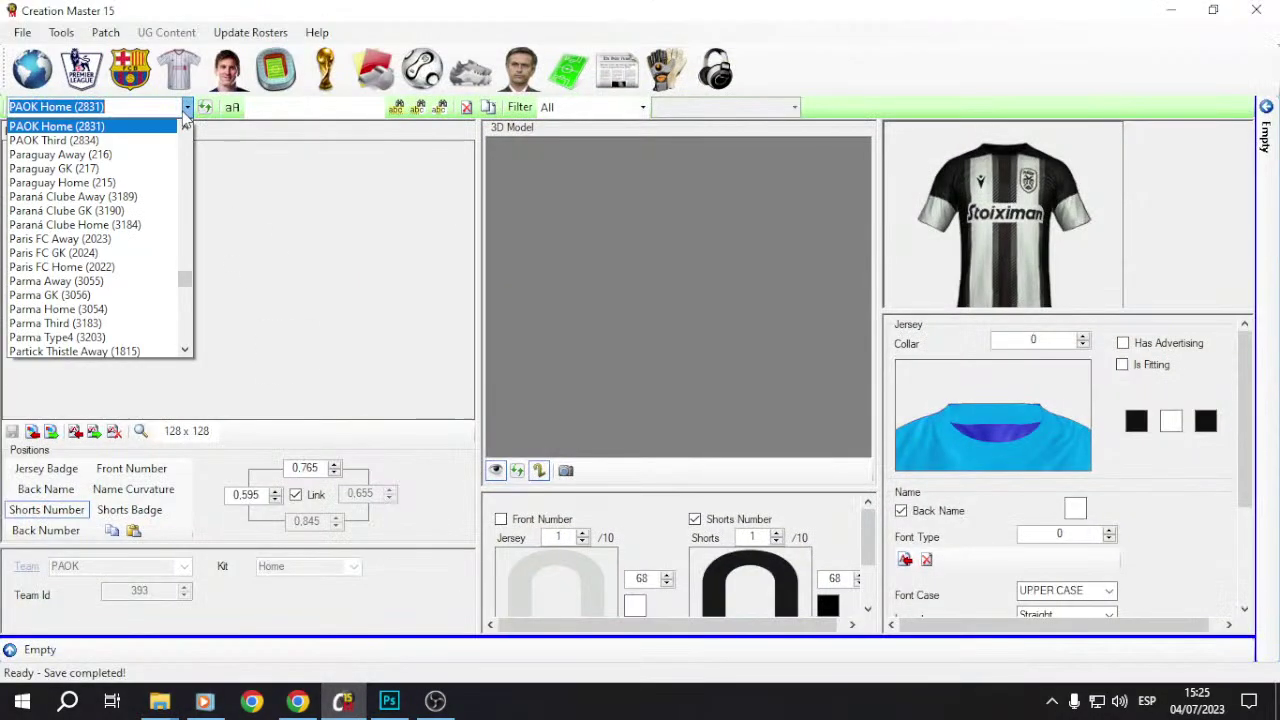
pyautogui.click(184, 130)
pyautogui.click(184, 130)
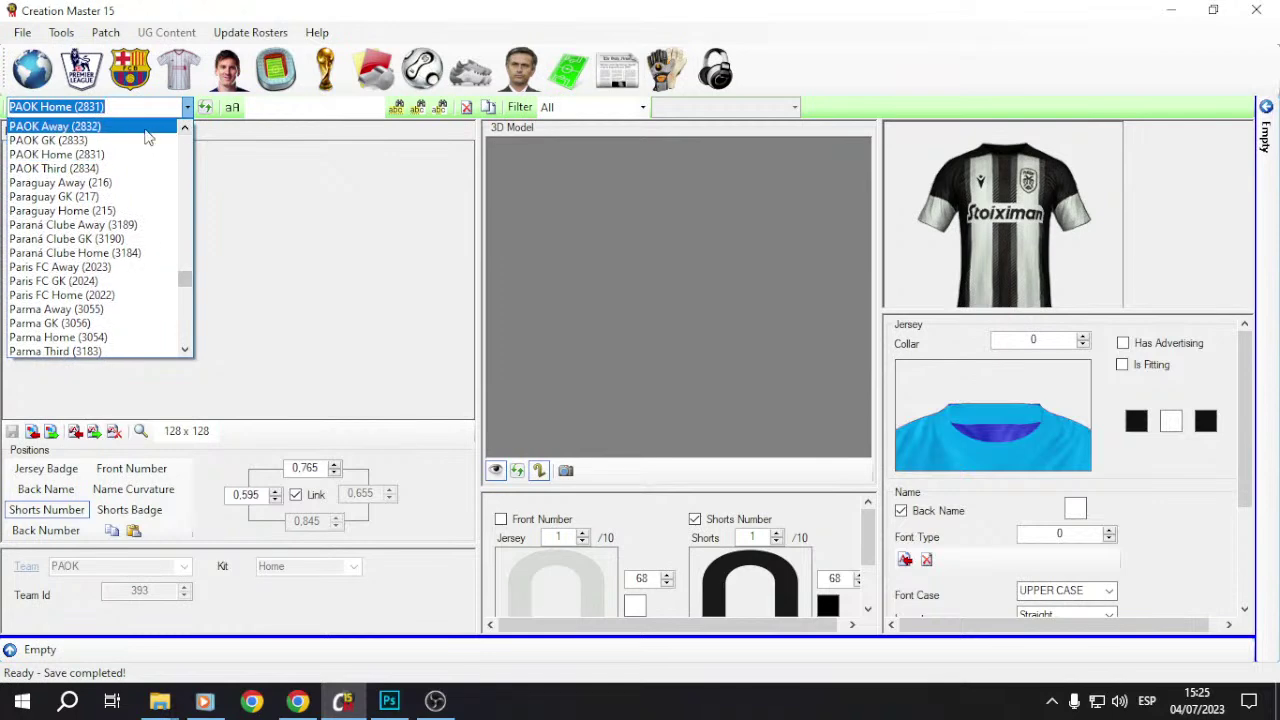
pyautogui.click(55, 123)
pyautogui.click(549, 342)
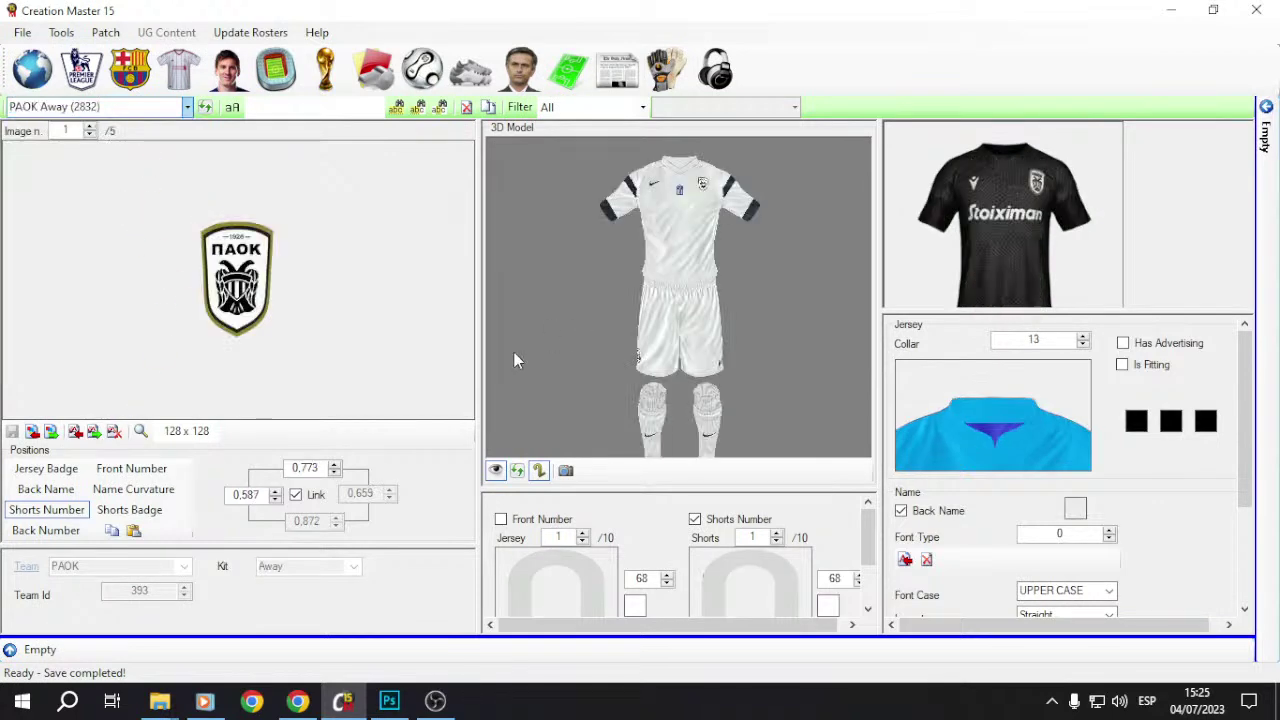
pyautogui.click(75, 431)
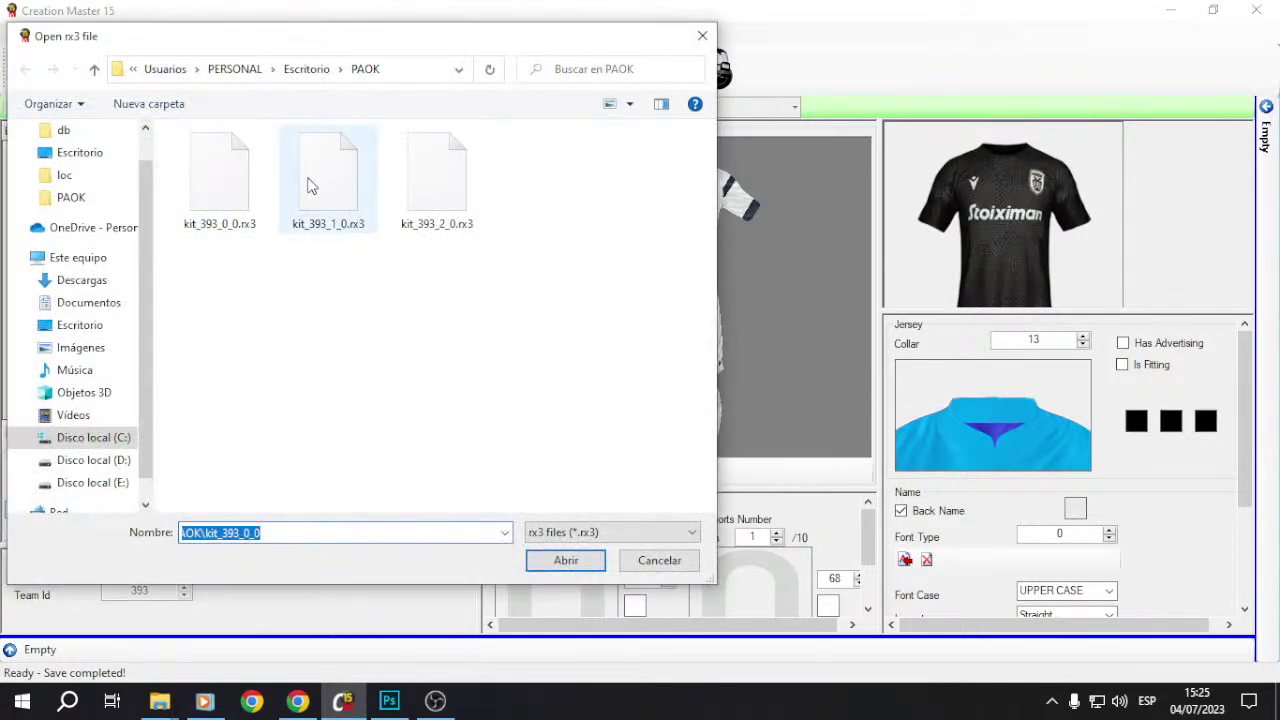
pyautogui.doubleClick(308, 185)
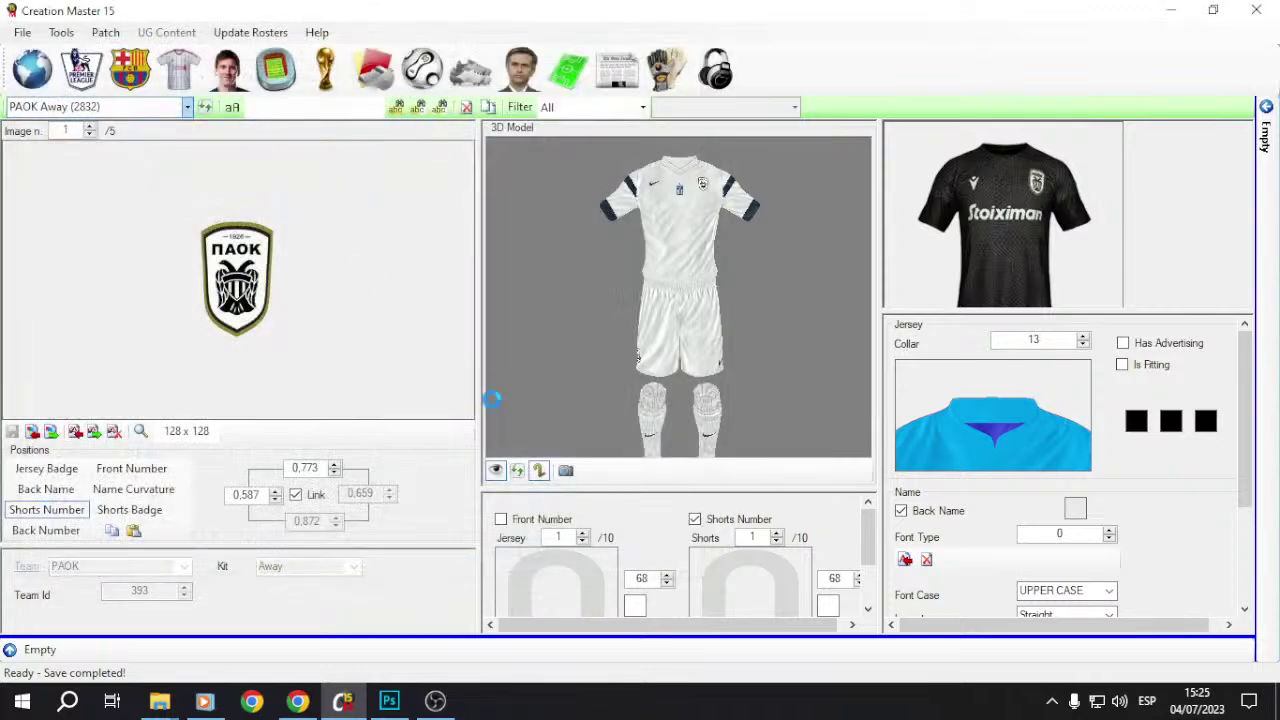
# Step: Set the PAOK Away jersey's collar to 0
pyautogui.moveTo(748, 292)
pyautogui.mouseDown()
pyautogui.moveTo(571, 289)
pyautogui.moveTo(745, 307)
pyautogui.mouseUp()
pyautogui.click(1040, 340)
pyautogui.scroll(-13, 1051, 371)
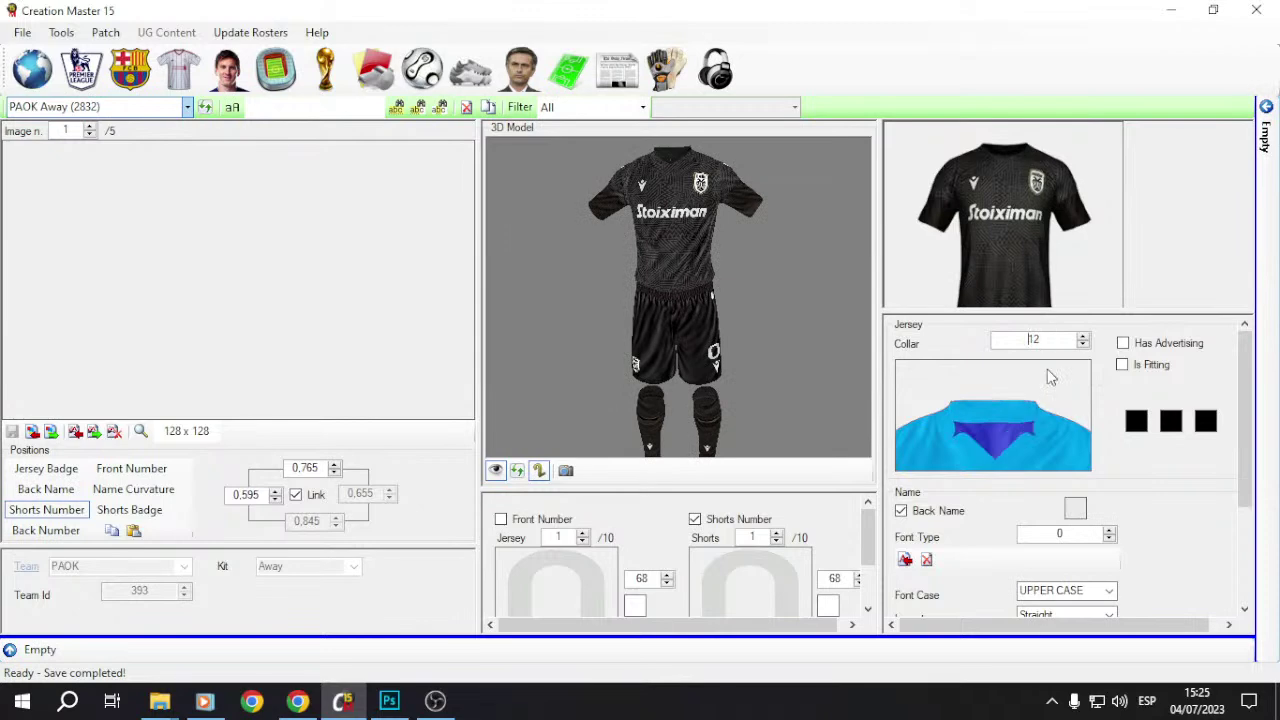
# Step: Select the PAOK GK kit, import kit_393_2_0.rx3 into it and set its collar to 0
pyautogui.click(187, 106)
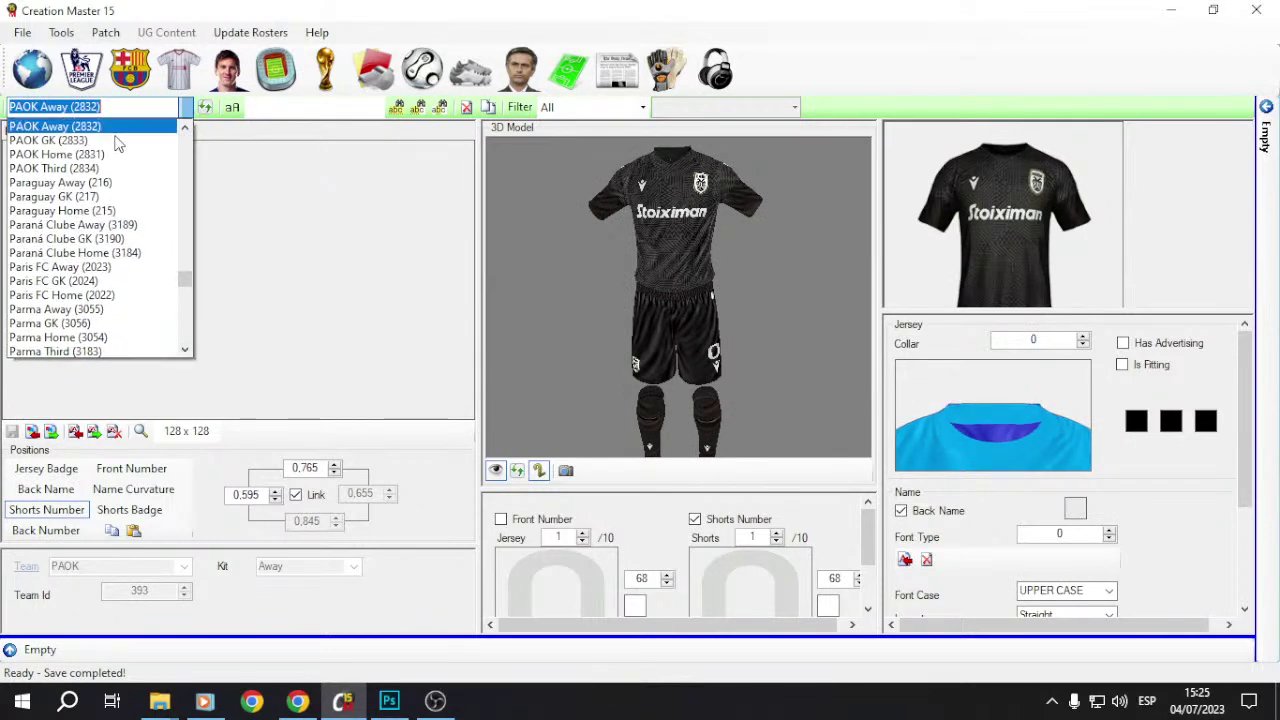
pyautogui.click(60, 122)
pyautogui.press('Down')
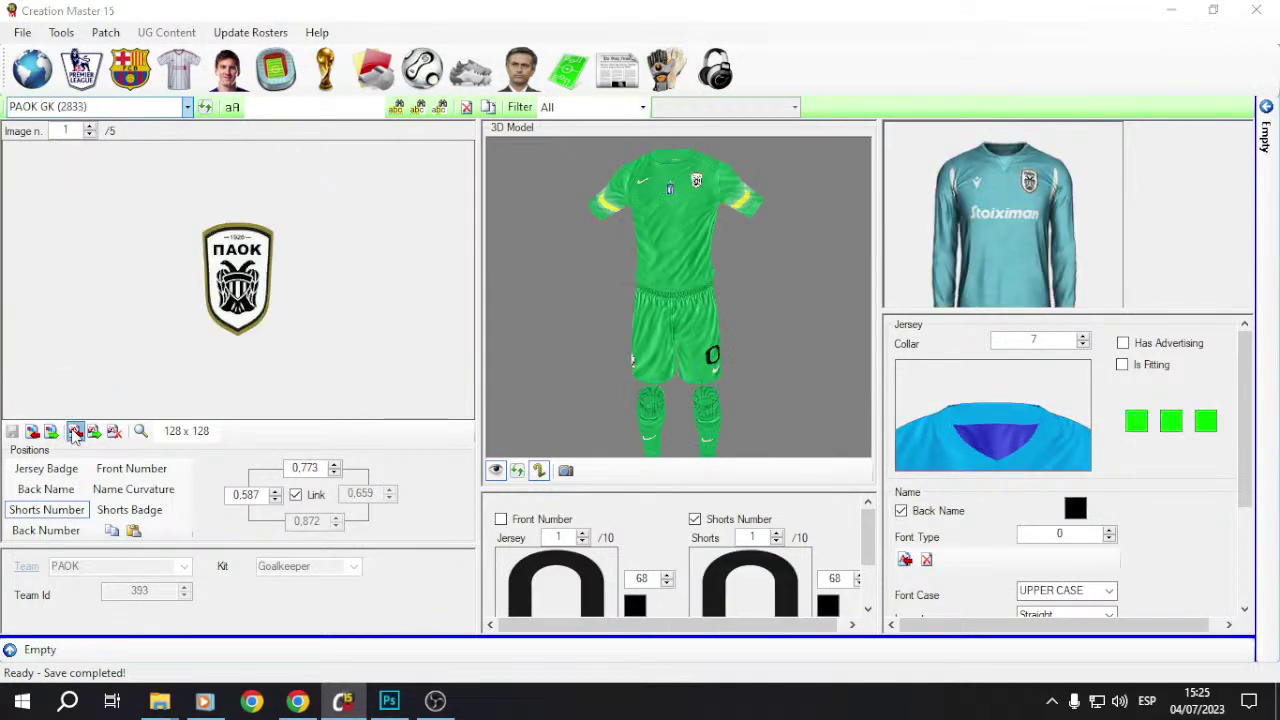
pyautogui.click(73, 431)
pyautogui.doubleClick(446, 203)
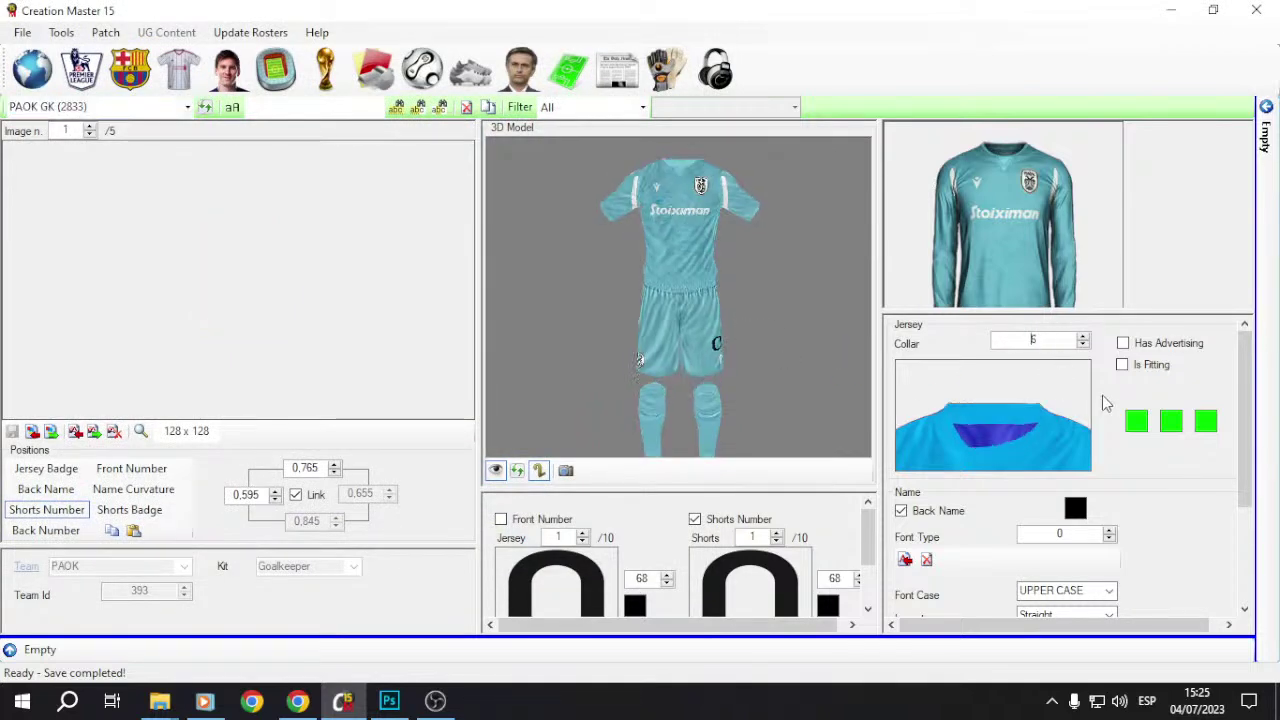
# Step: Set all three jersey colours of the PAOK GK kit to light cyan from the basic colours
pyautogui.click(1136, 421)
pyautogui.click(650, 185)
pyautogui.click(572, 413)
pyautogui.click(1171, 424)
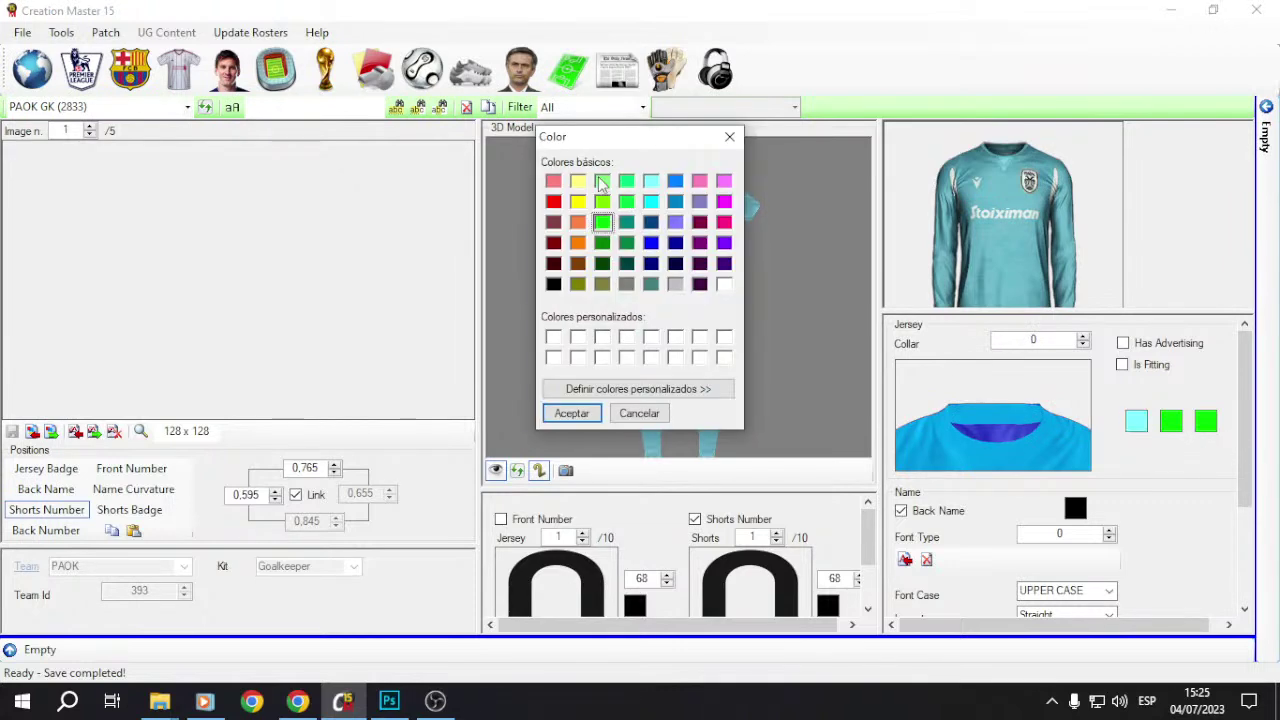
pyautogui.click(650, 185)
pyautogui.click(572, 413)
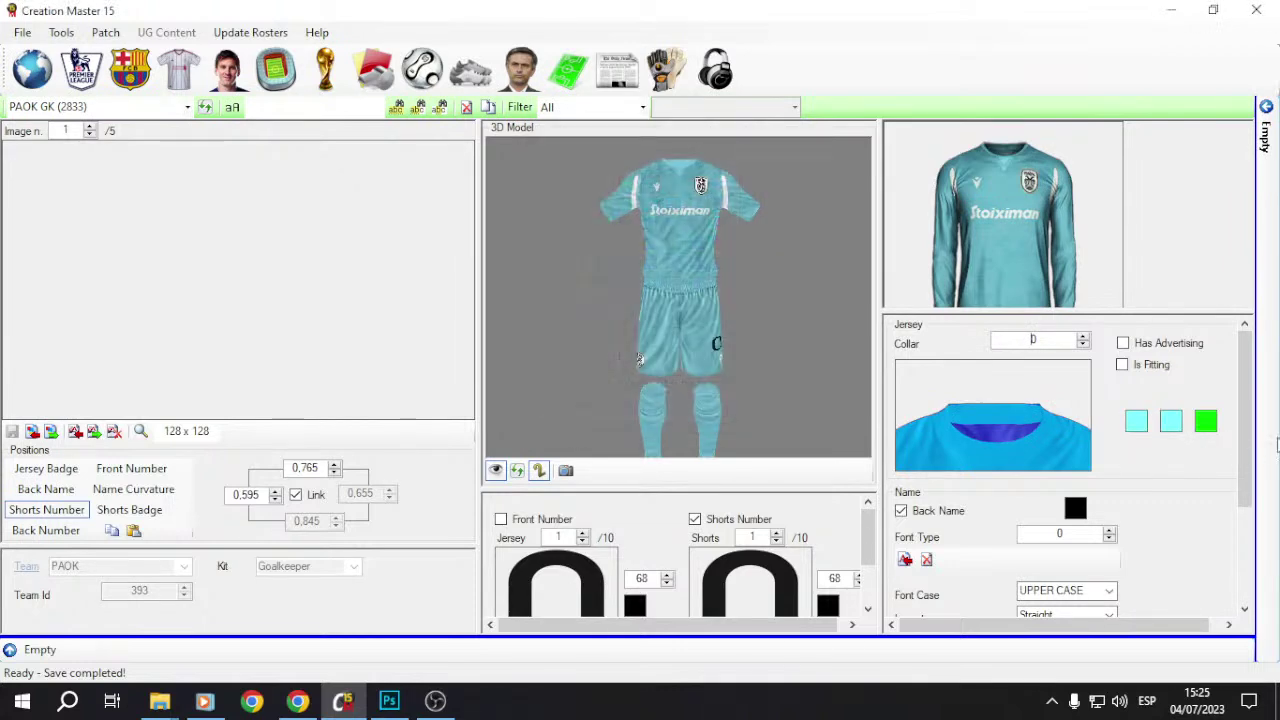
pyautogui.click(1205, 421)
pyautogui.click(650, 182)
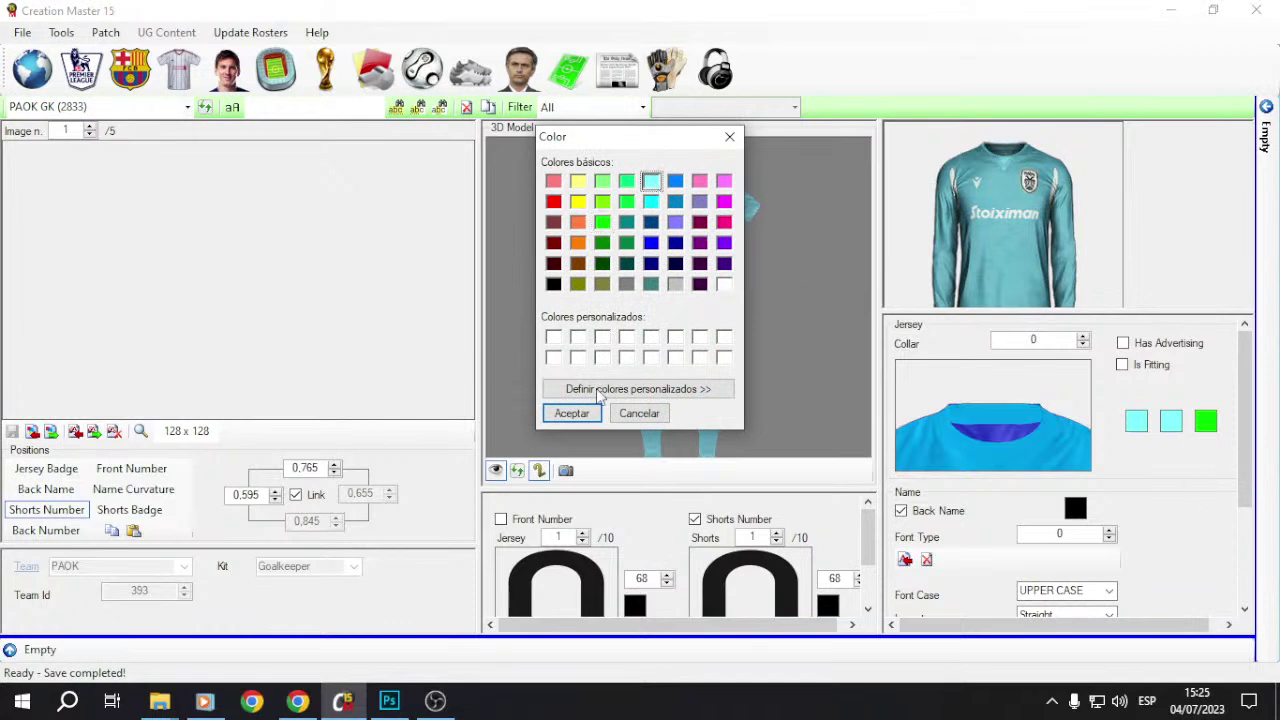
pyautogui.click(572, 413)
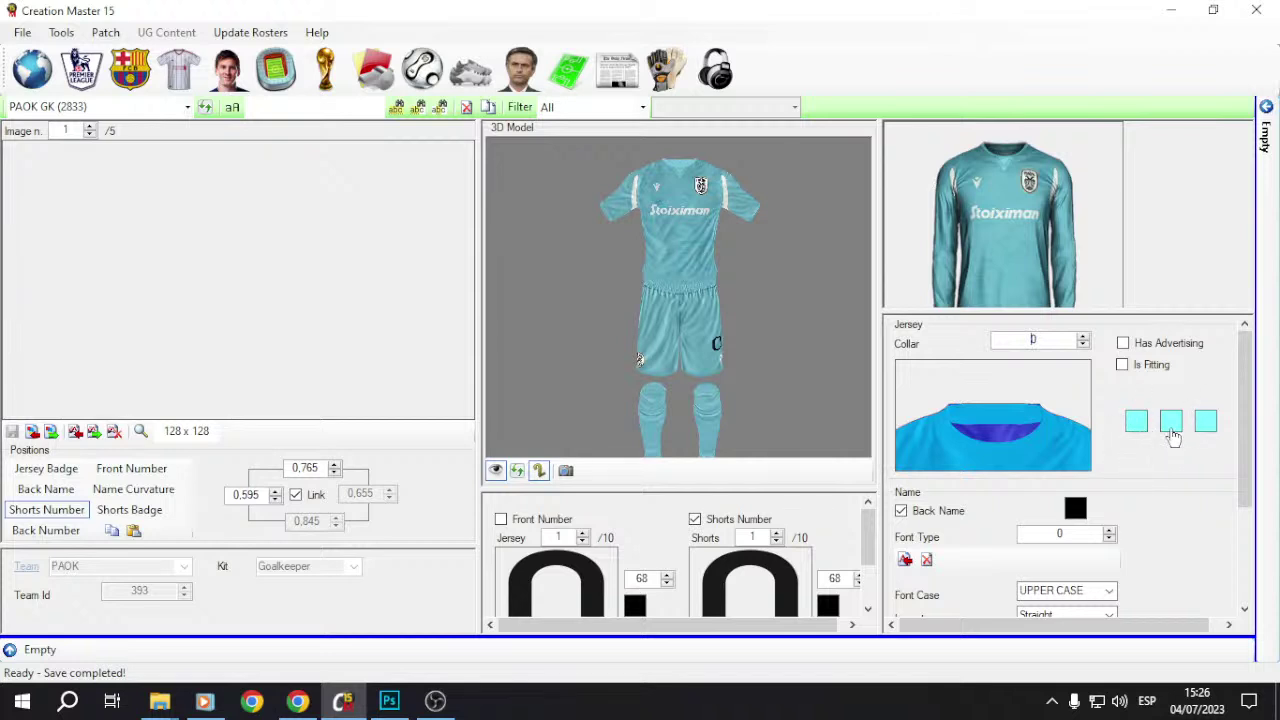
# Step: Set the shorts number colour and the back name colour of the PAOK GK kit to white
pyautogui.moveTo(680, 328); pyautogui.dragTo(626, 404)
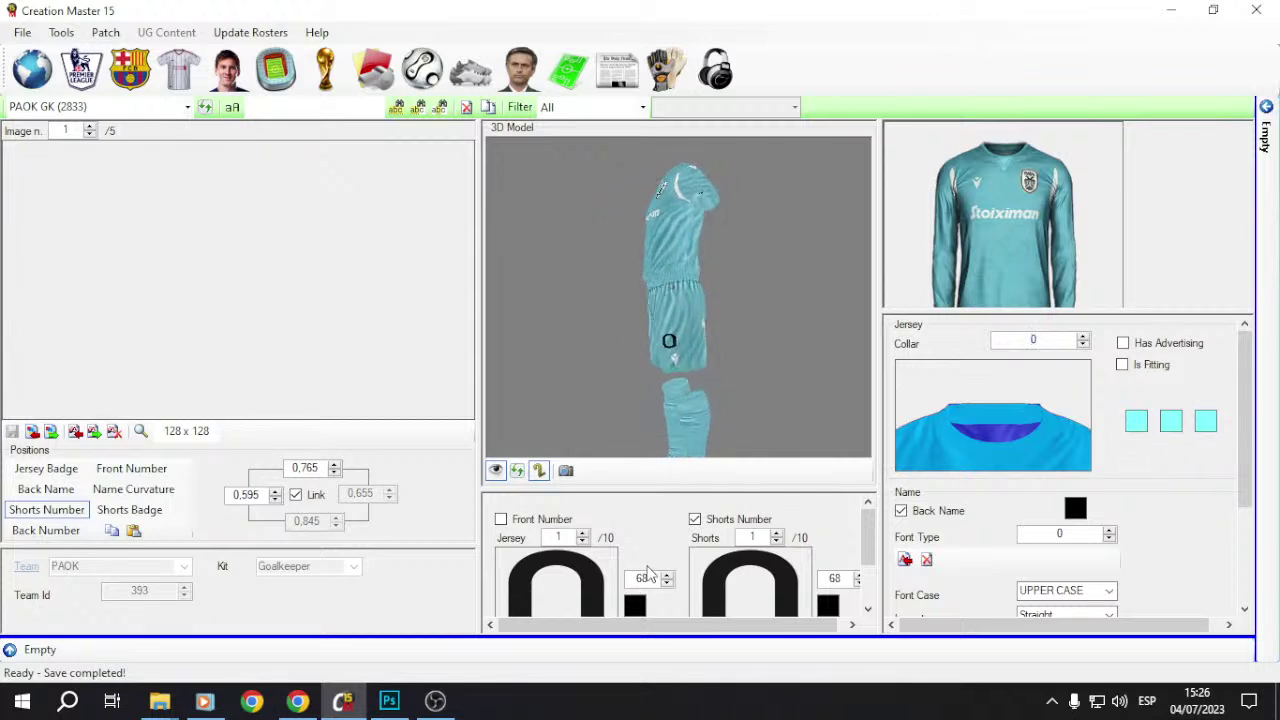
pyautogui.click(636, 606)
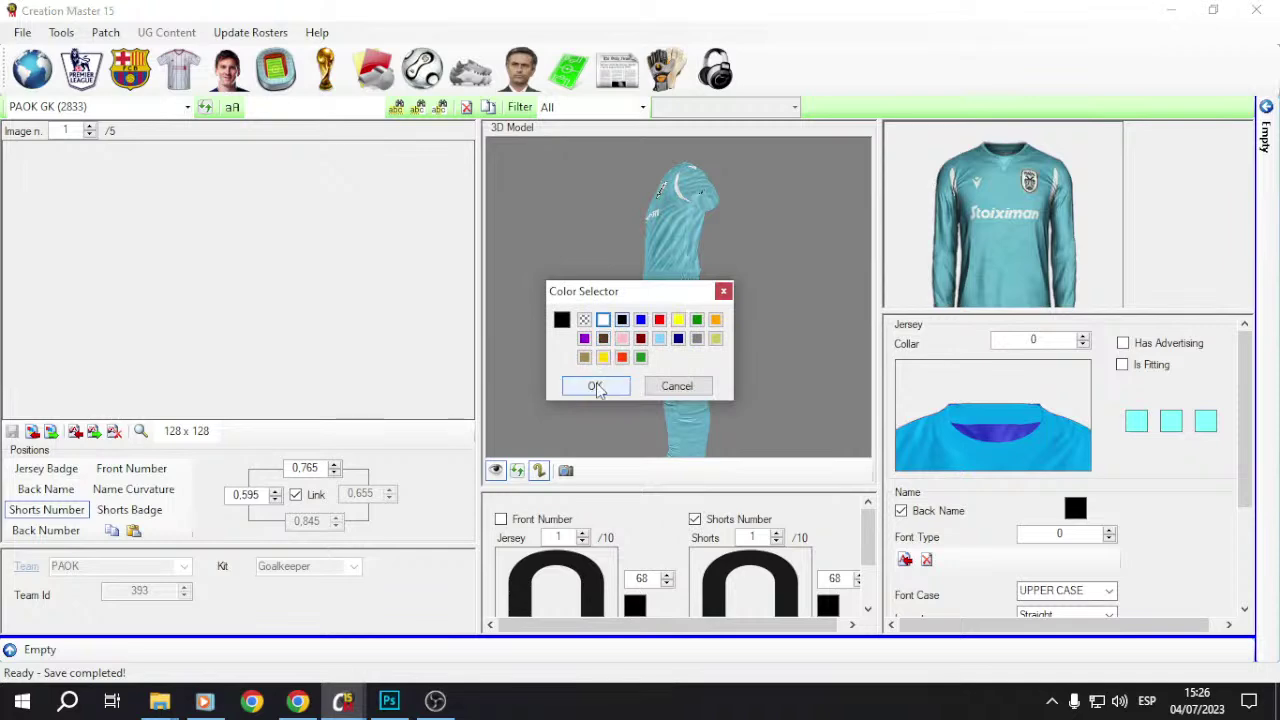
pyautogui.click(595, 383)
pyautogui.click(828, 606)
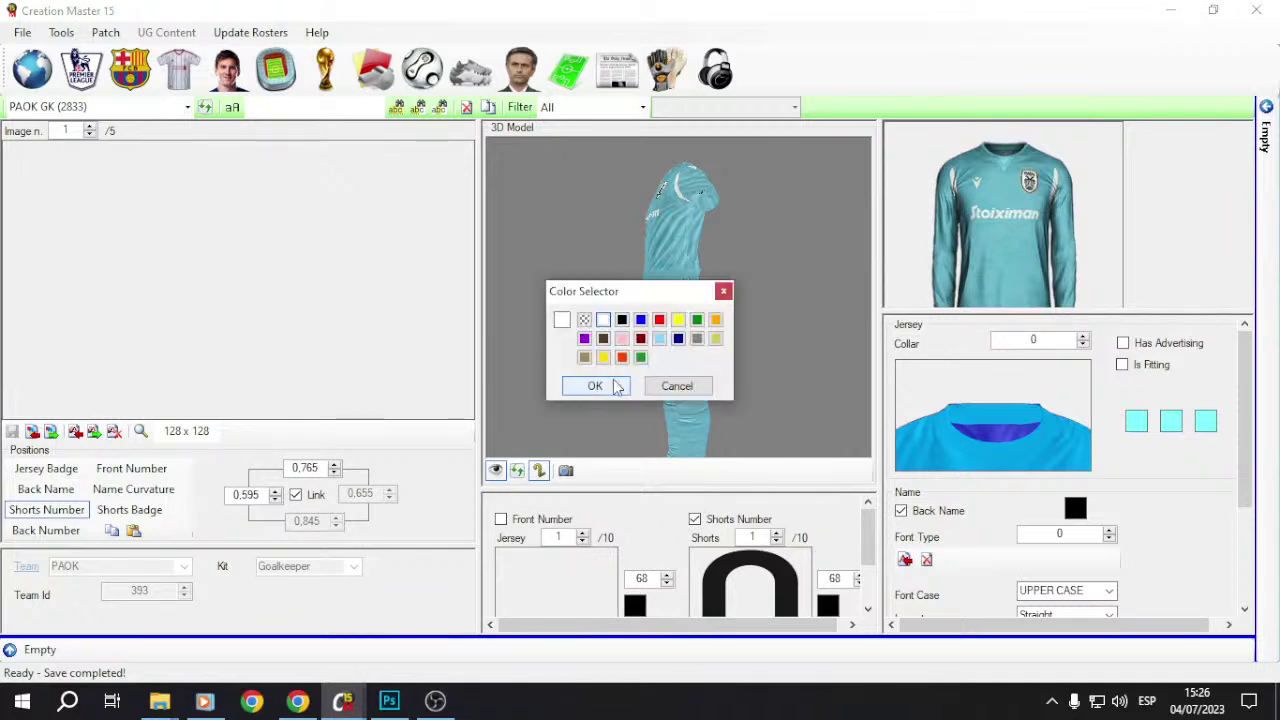
pyautogui.click(591, 383)
pyautogui.click(1074, 510)
pyautogui.click(724, 284)
pyautogui.click(572, 413)
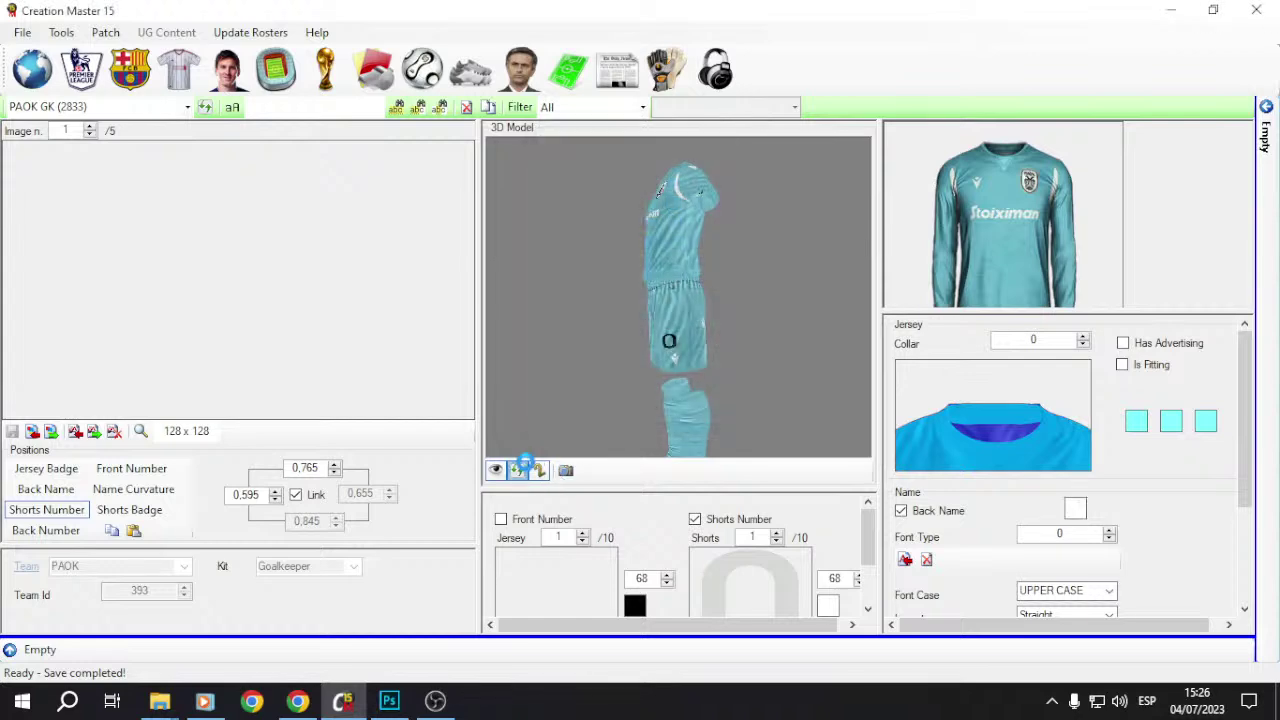
# Step: Set the jersey number colour of the PAOK GK kit to white
pyautogui.moveTo(742, 393); pyautogui.dragTo(588, 372)
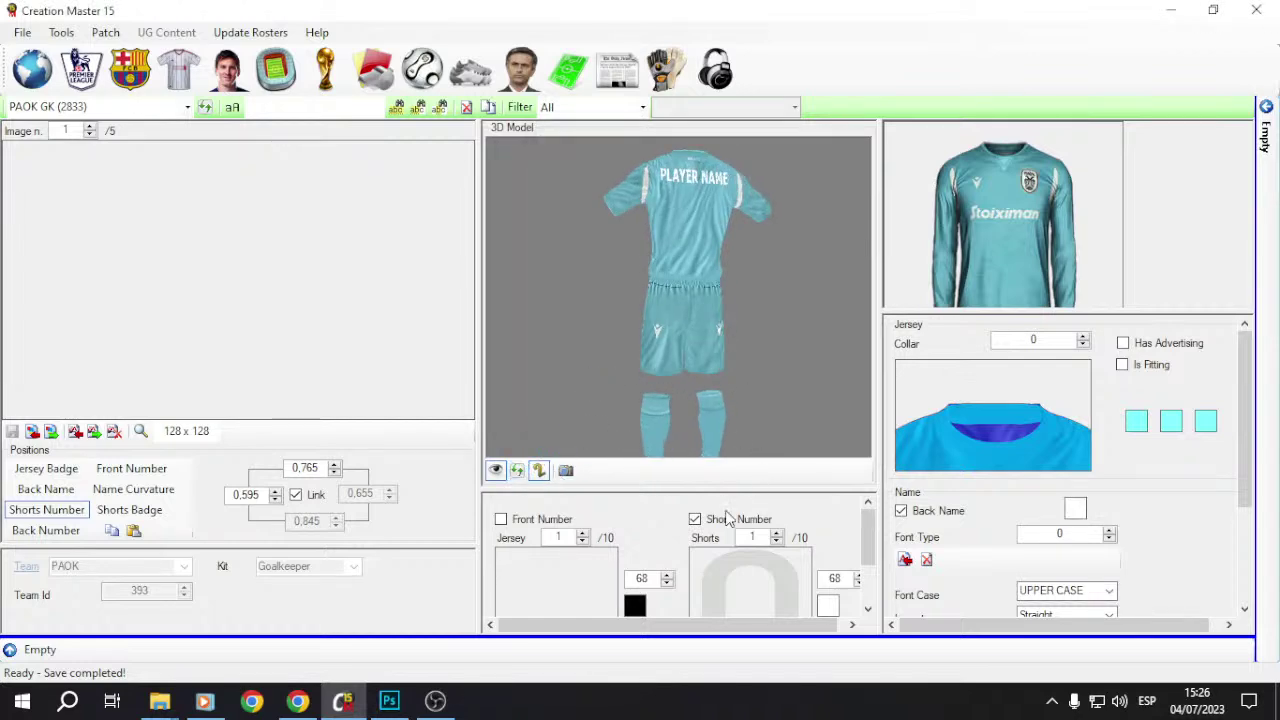
pyautogui.click(635, 607)
pyautogui.click(603, 325)
pyautogui.click(591, 383)
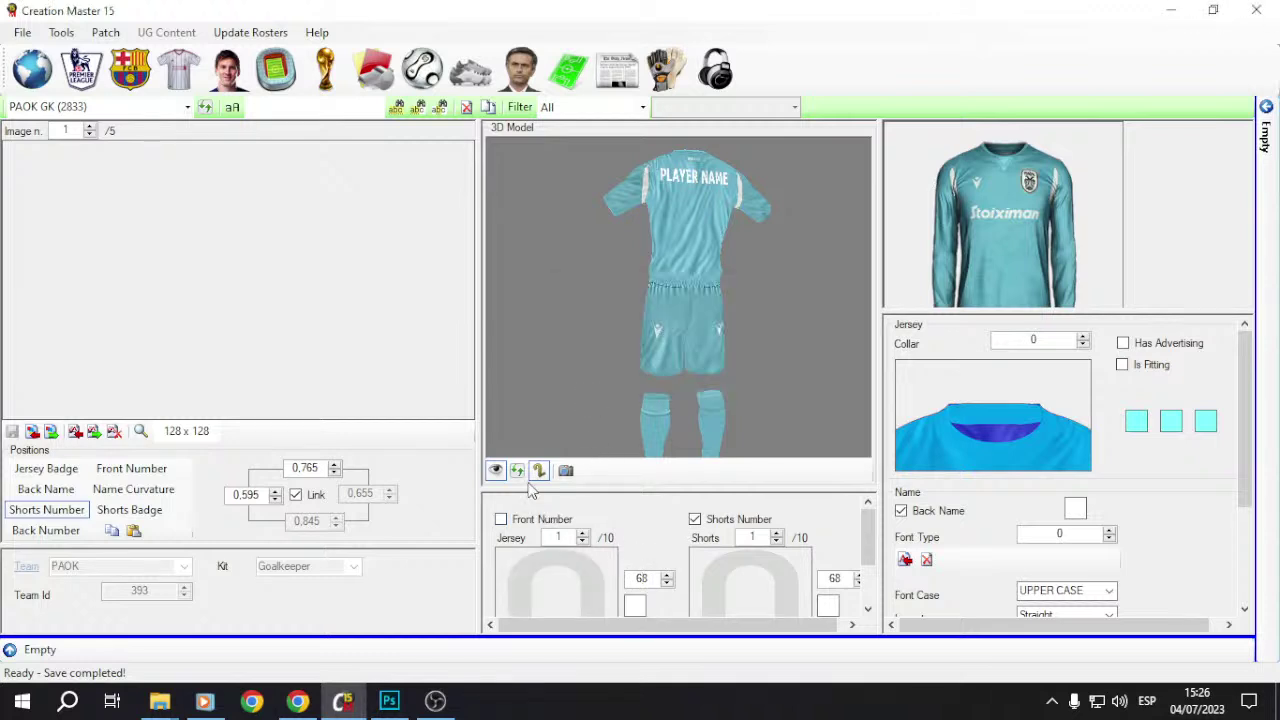
# Step: Reposition the goalkeeper's shorts number to 0,605 horizontally and 0,780 vertically, checking it on the 3D model, and save the positions
pyautogui.moveTo(575, 400); pyautogui.dragTo(705, 372)
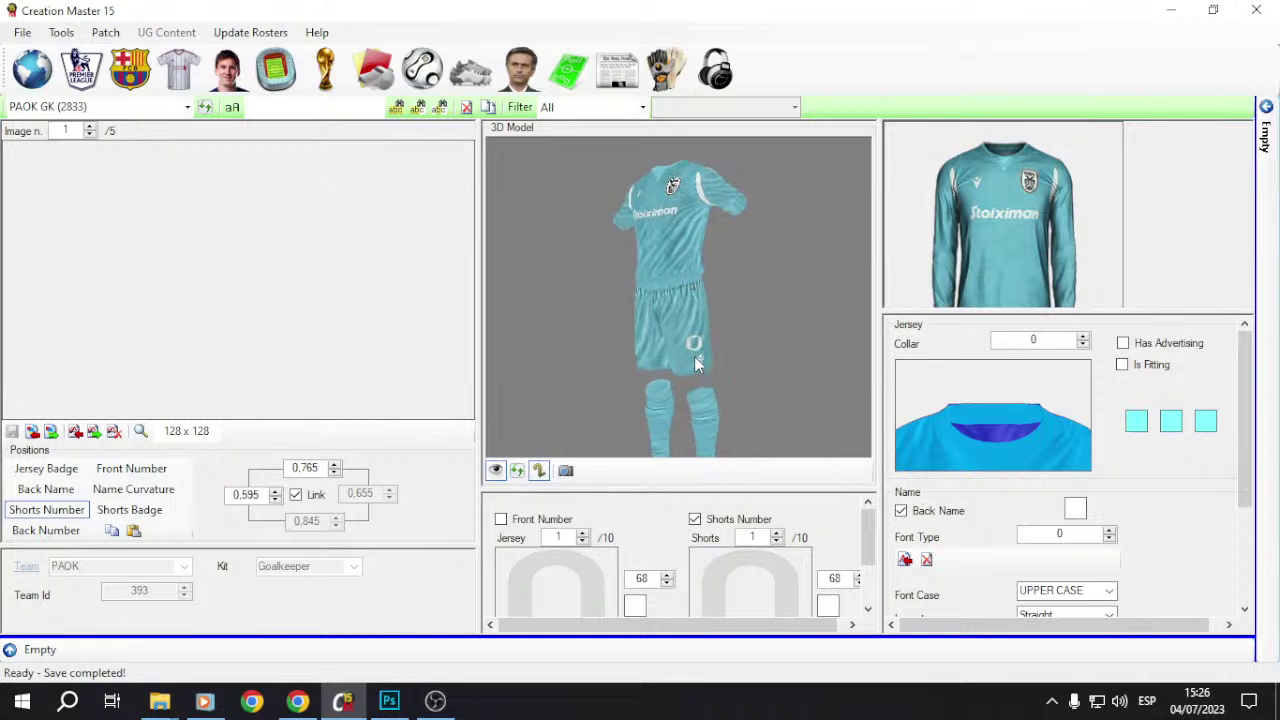
pyautogui.click(516, 472)
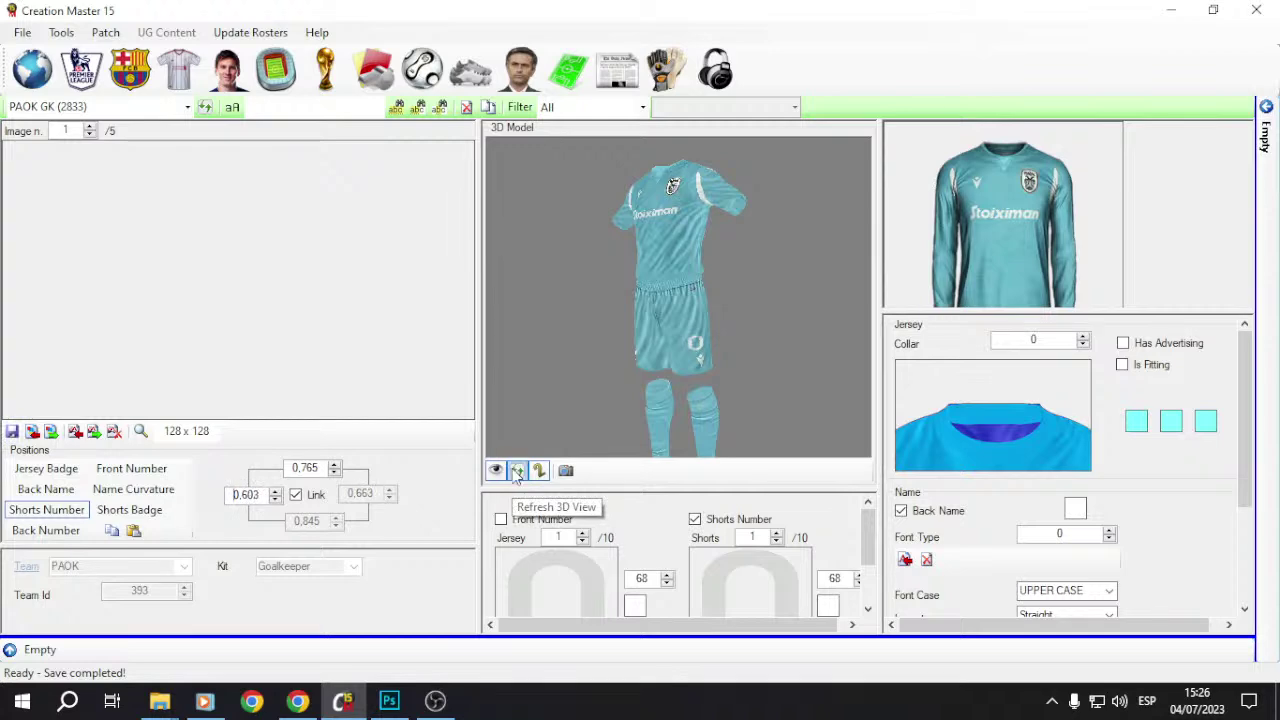
pyautogui.click(516, 472)
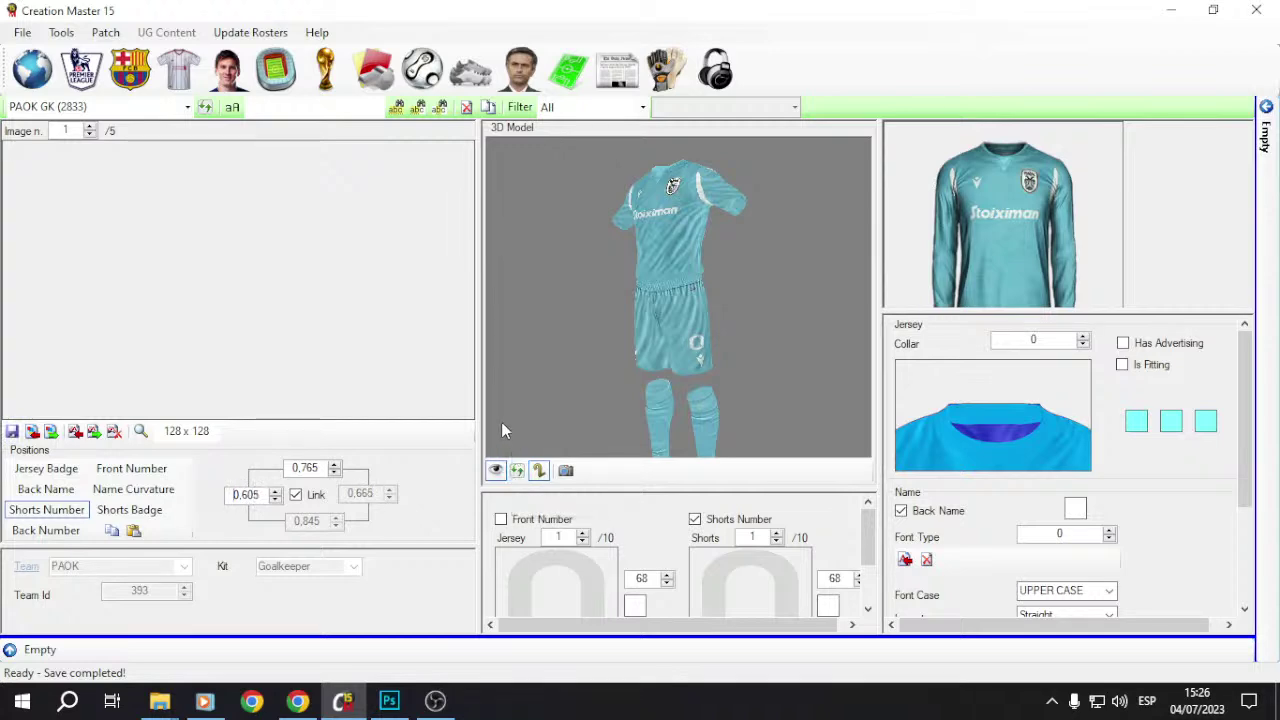
pyautogui.scroll(1, 324, 468)
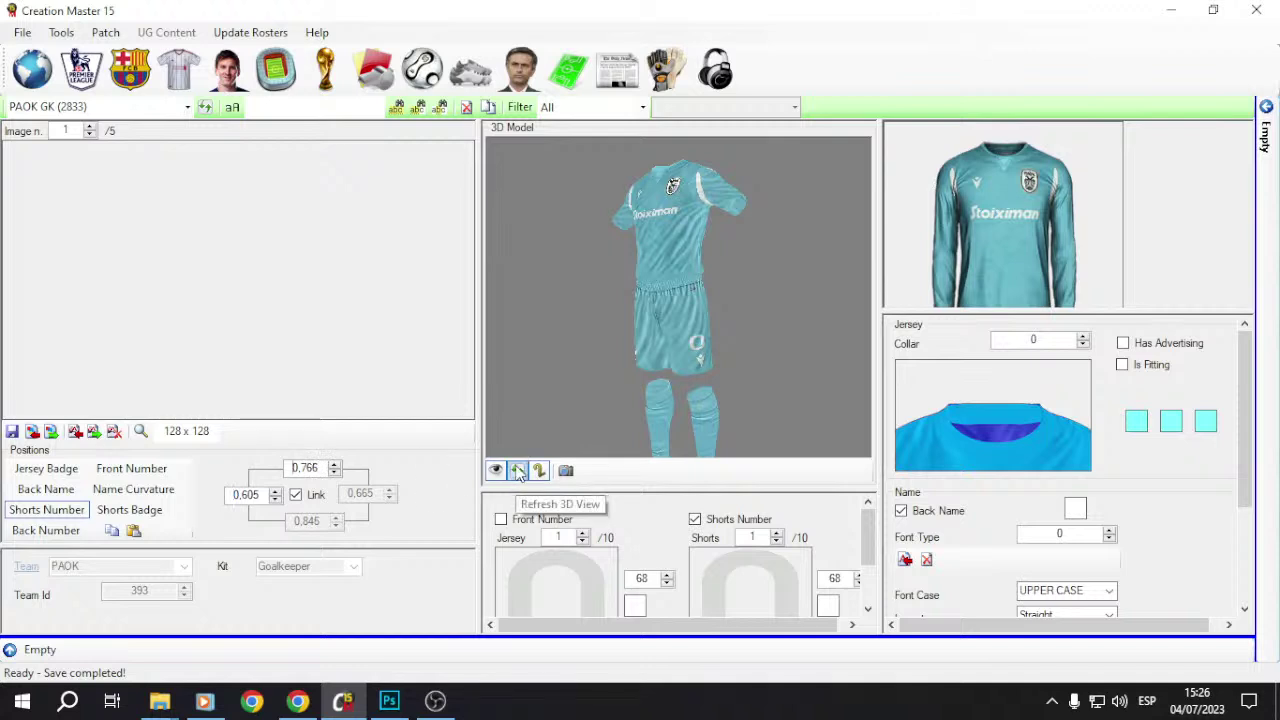
pyautogui.click(517, 472)
pyautogui.moveTo(749, 322); pyautogui.dragTo(638, 358)
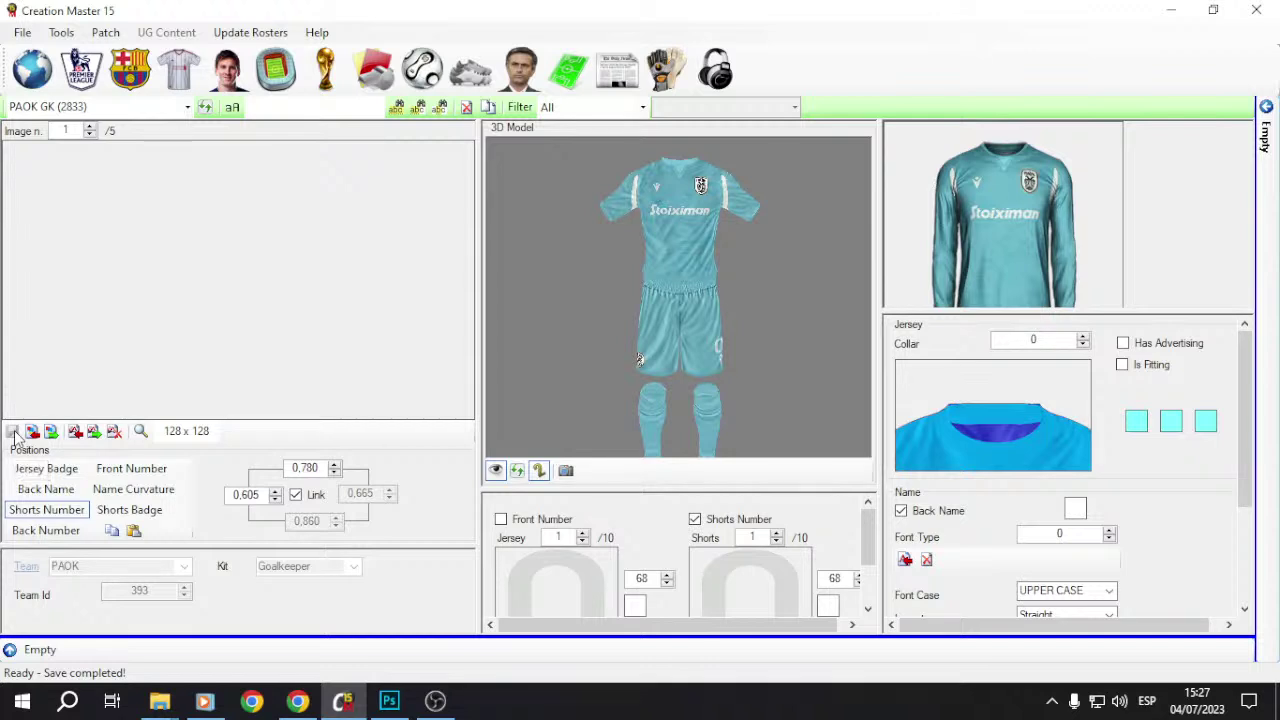
pyautogui.moveTo(718, 336); pyautogui.dragTo(661, 336)
pyautogui.click(1171, 10)
pyautogui.rightClick(743, 444)
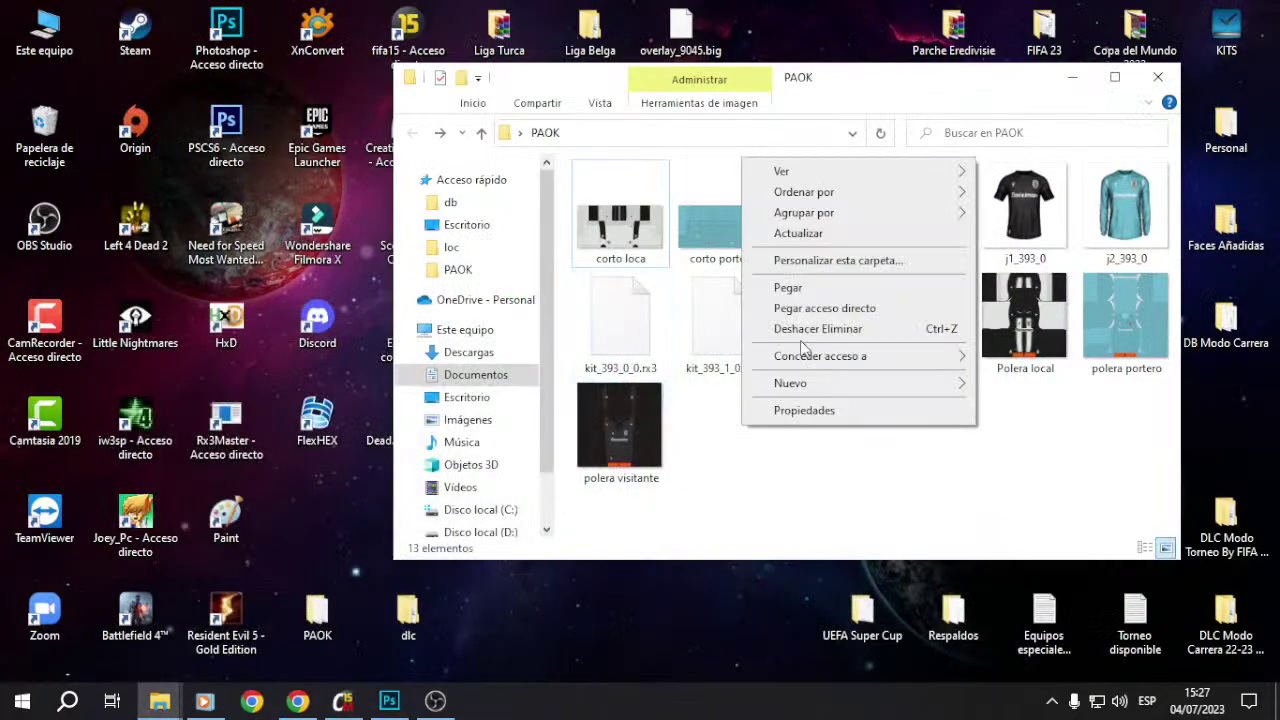
pyautogui.click(808, 233)
pyautogui.rightClick(873, 410)
pyautogui.click(874, 232)
pyautogui.rightClick(845, 436)
pyautogui.click(880, 232)
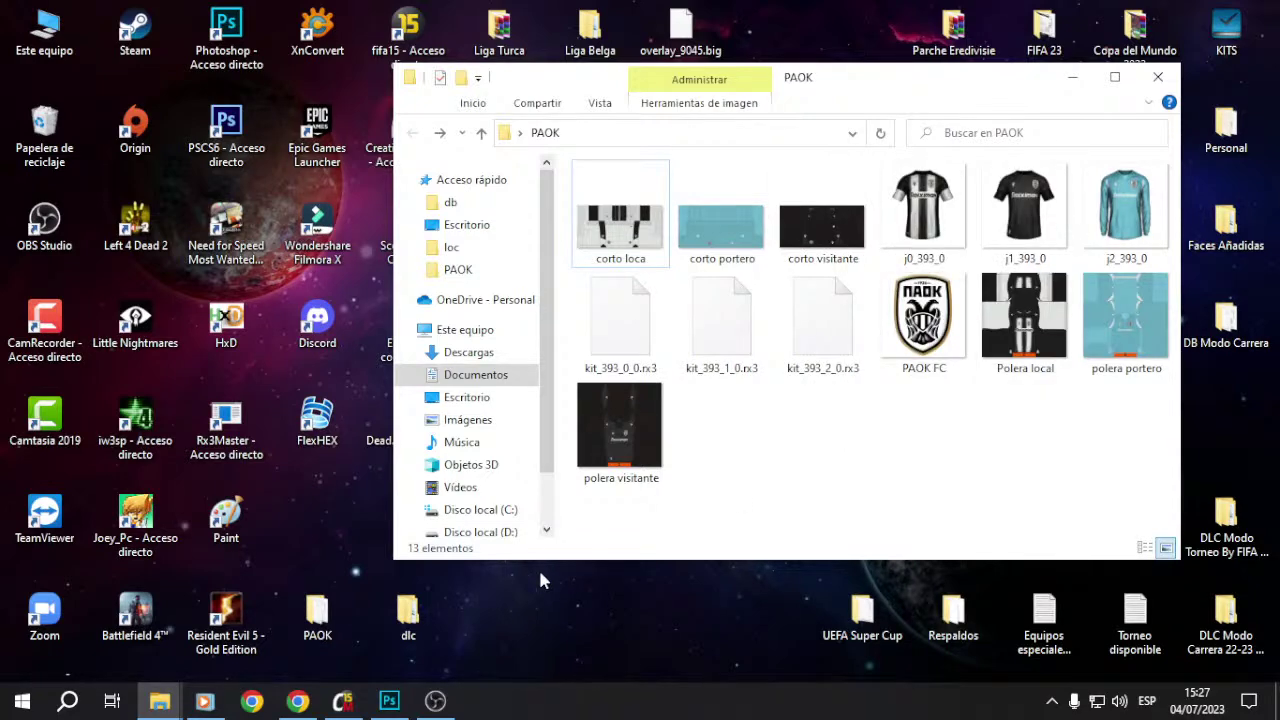
pyautogui.rightClick(806, 424)
pyautogui.click(880, 232)
pyautogui.rightClick(806, 434)
pyautogui.click(860, 232)
pyautogui.rightClick(843, 399)
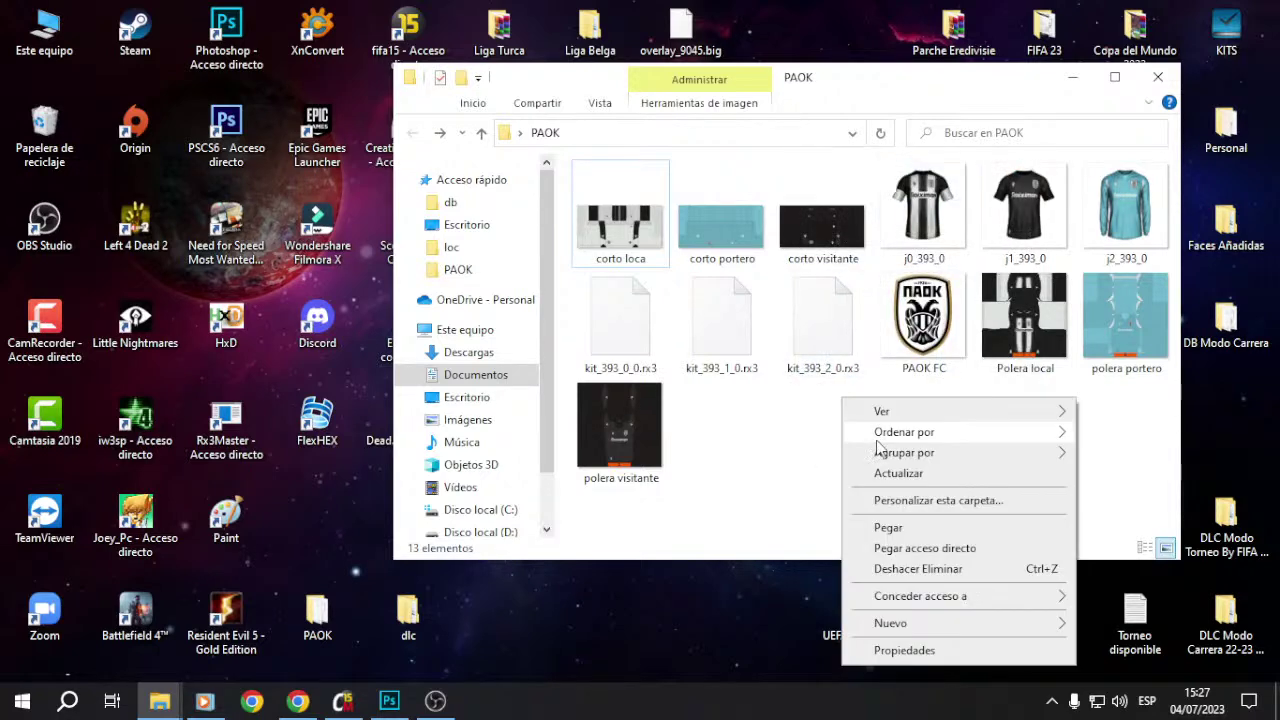
pyautogui.click(895, 473)
pyautogui.click(436, 703)
pyautogui.click(436, 703)
pyautogui.click(434, 705)
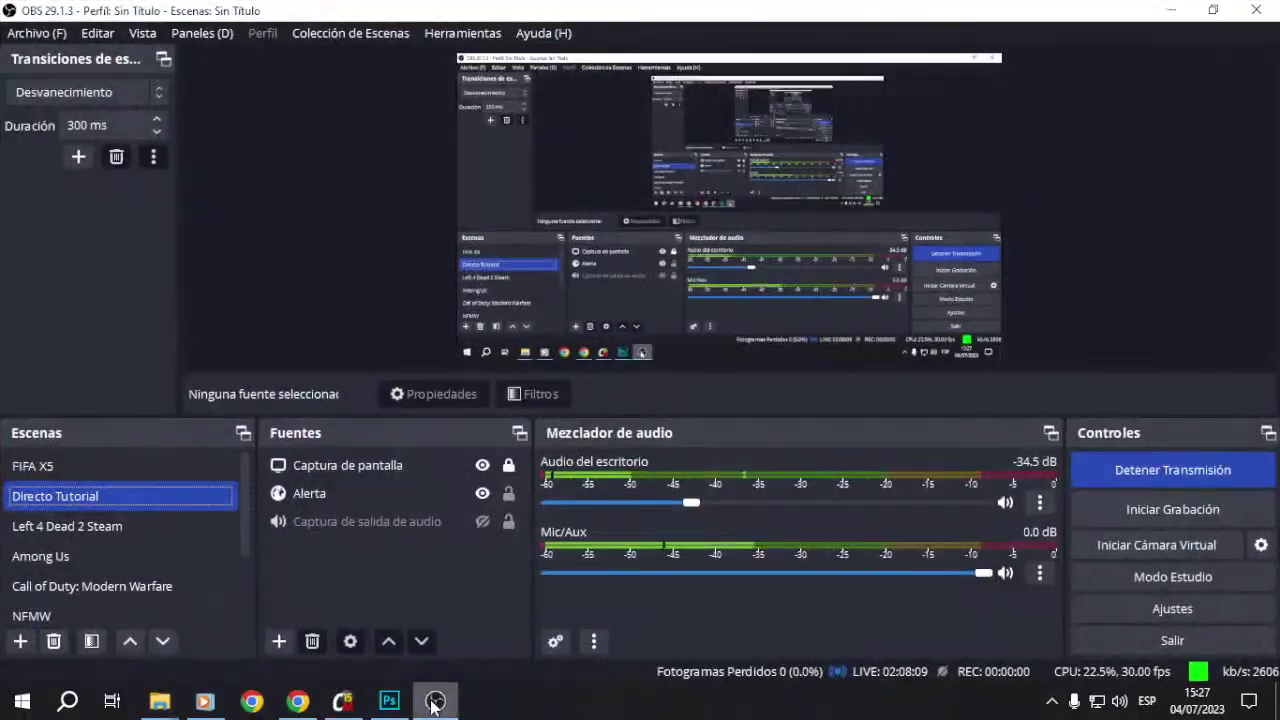
pyautogui.click(434, 705)
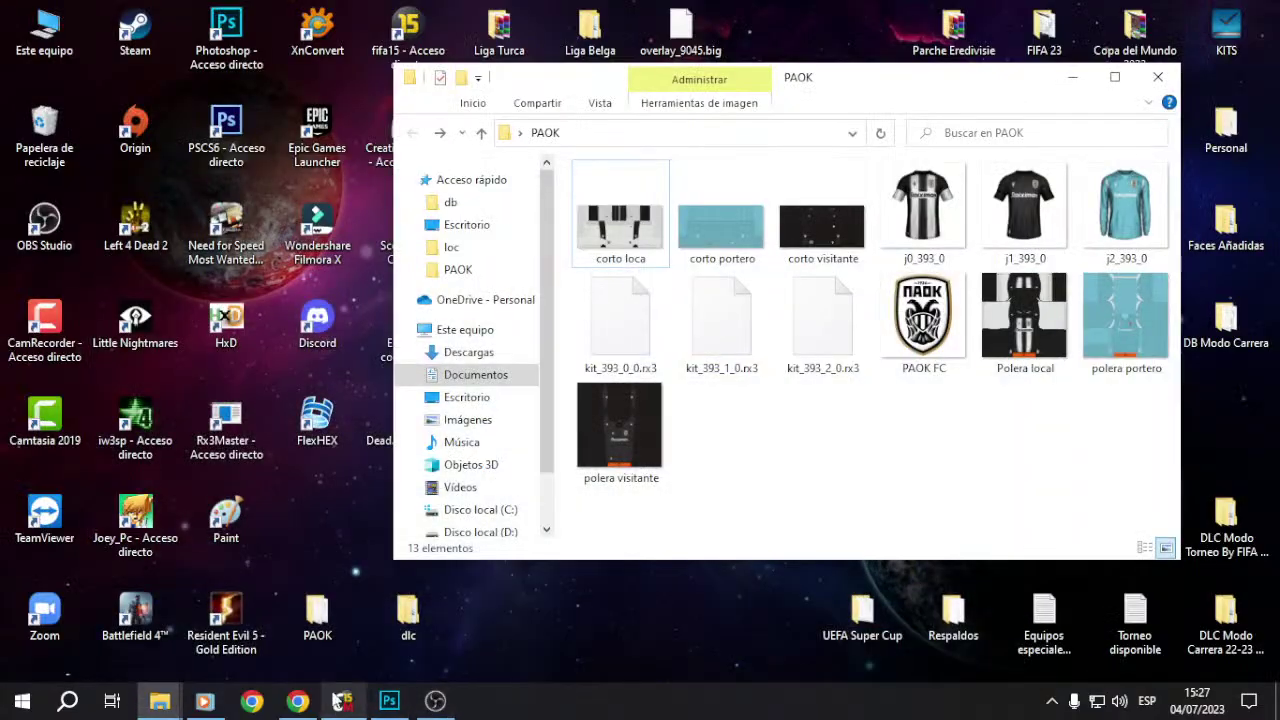
pyautogui.click(309, 704)
pyautogui.click(309, 704)
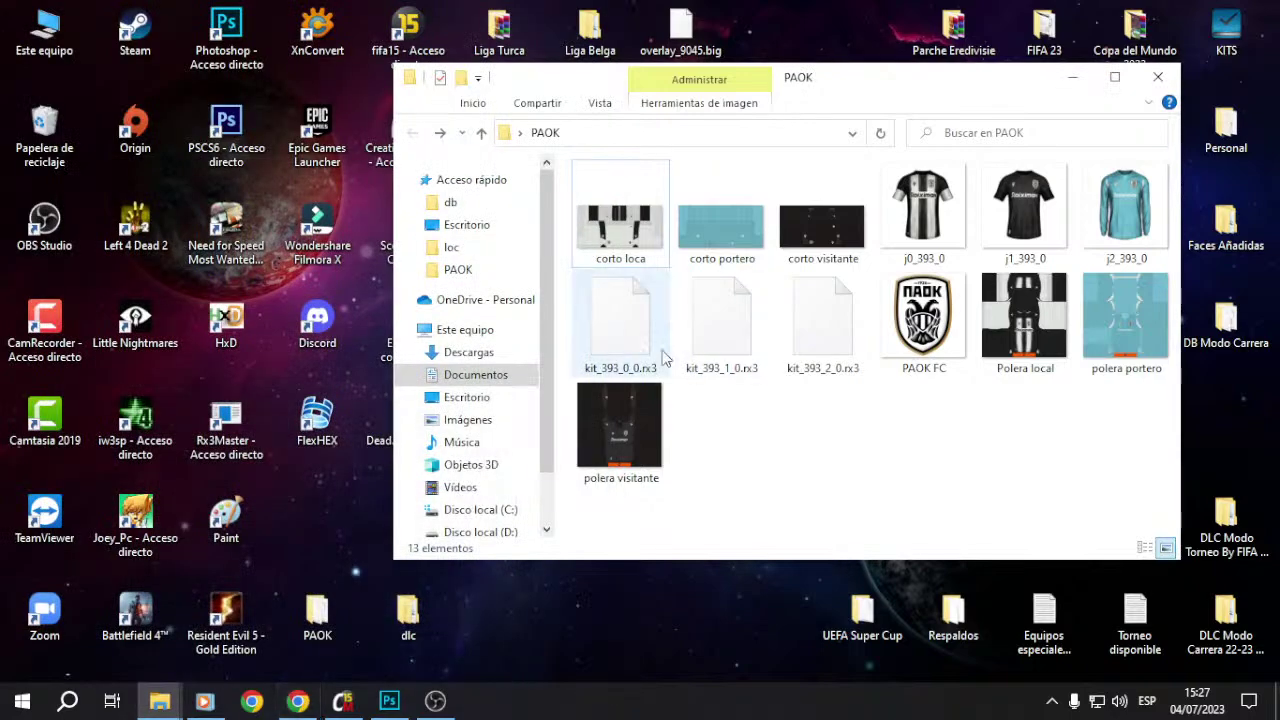
# Step: Copy kit_393_1_0.rx3 and kit_393_2_0.rx3 from the sceneassets kit folder into the PAOK folder, replacing the existing files
pyautogui.click(160, 703)
pyautogui.click(437, 615)
pyautogui.moveTo(348, 214); pyautogui.dragTo(740, 320)
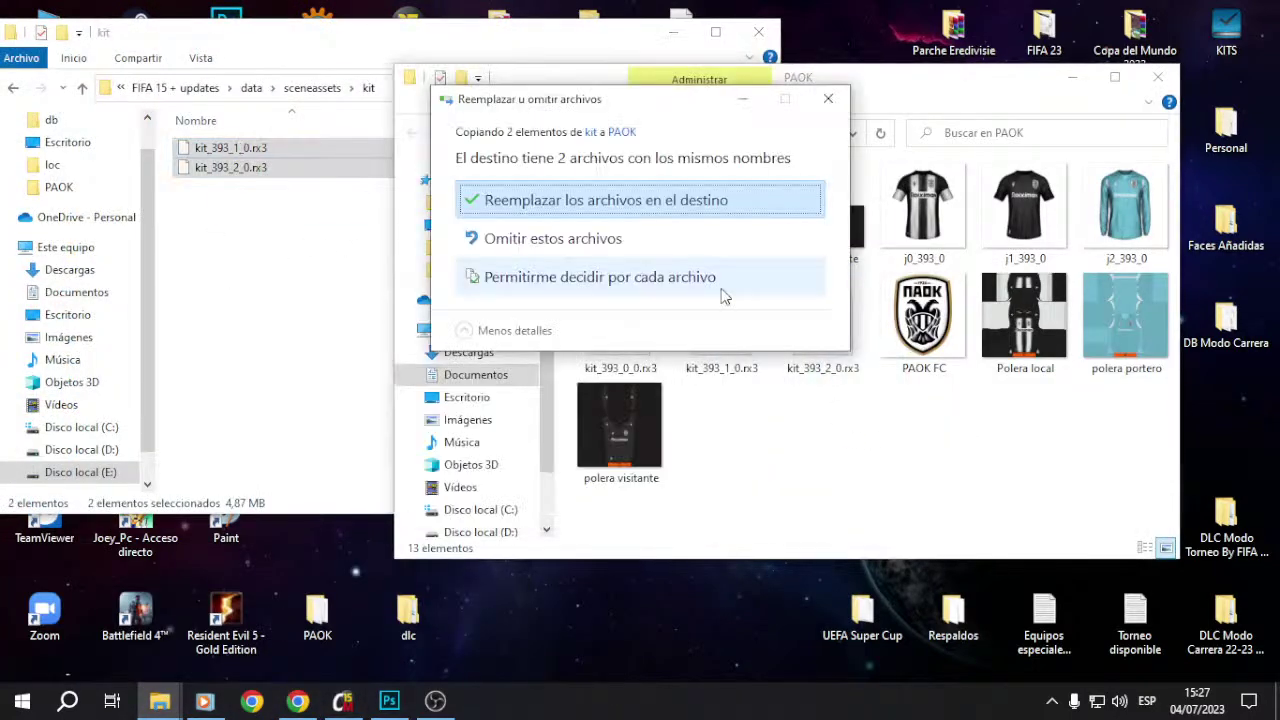
pyautogui.click(545, 199)
pyautogui.click(545, 55)
pyautogui.hotkey('alt', 'Up')
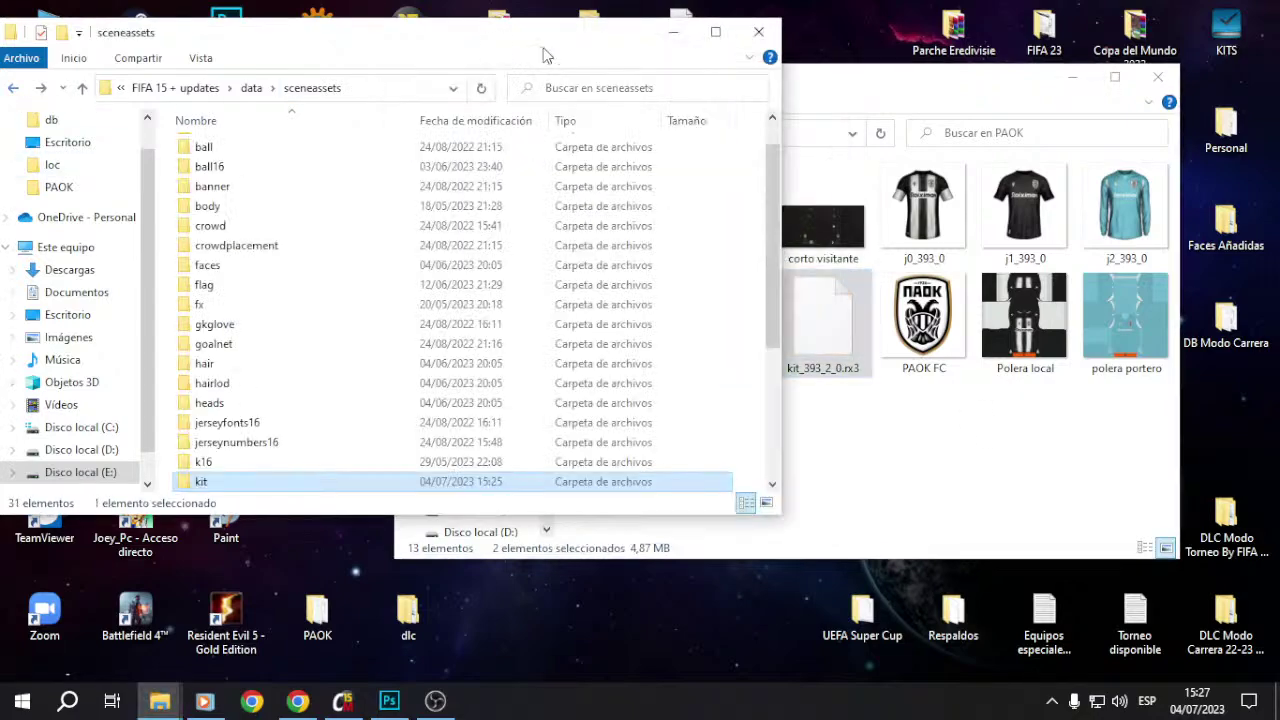
pyautogui.click(673, 32)
pyautogui.rightClick(845, 204)
pyautogui.click(897, 283)
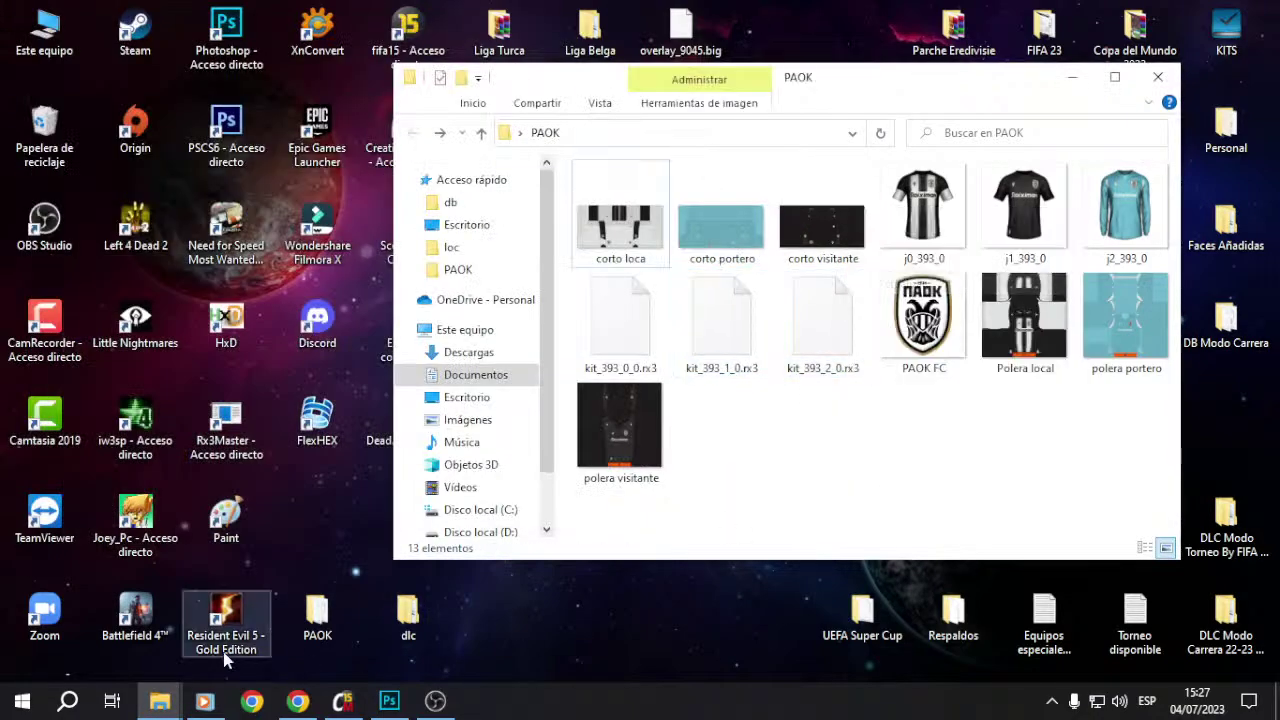
# Step: Open the teams16 folder under data, fifarna, lua, assignments in the FIFA 15 + updates installation
pyautogui.moveTo(160, 700)
pyautogui.click(428, 625)
pyautogui.click(600, 535)
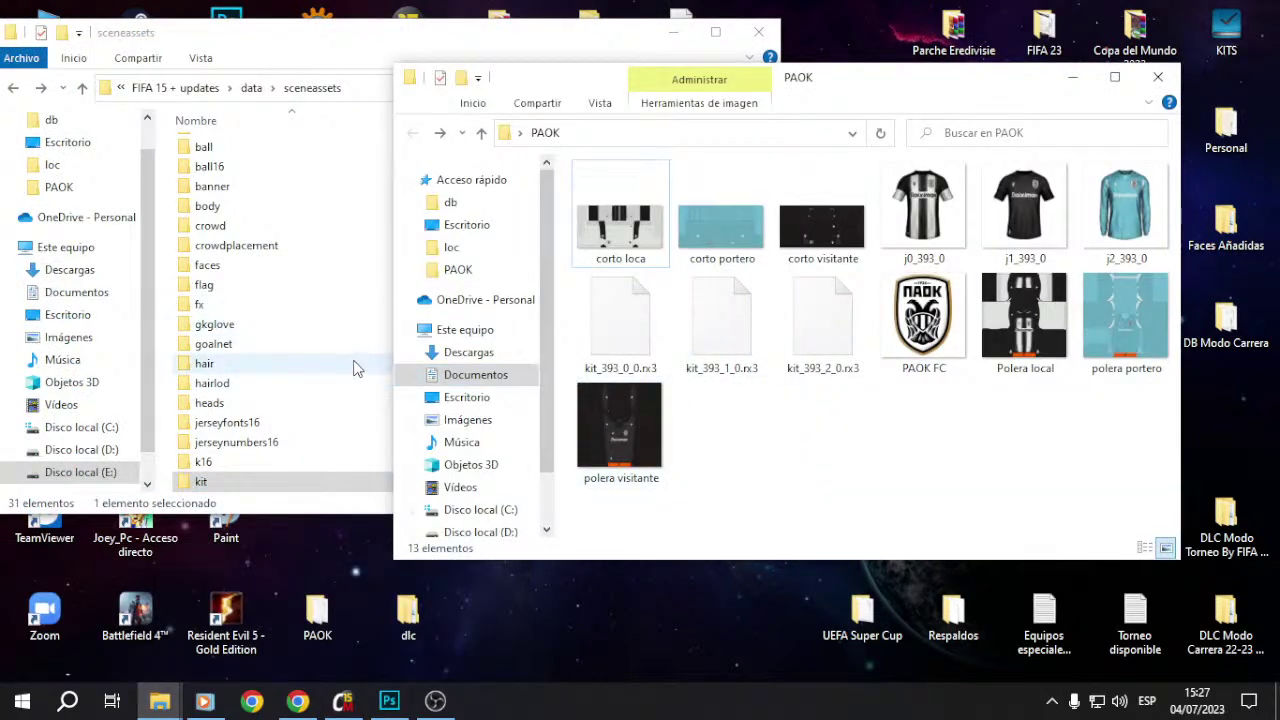
pyautogui.click(18, 89)
pyautogui.doubleClick(275, 168)
pyautogui.doubleClick(252, 148)
pyautogui.doubleClick(233, 167)
pyautogui.doubleClick(215, 187)
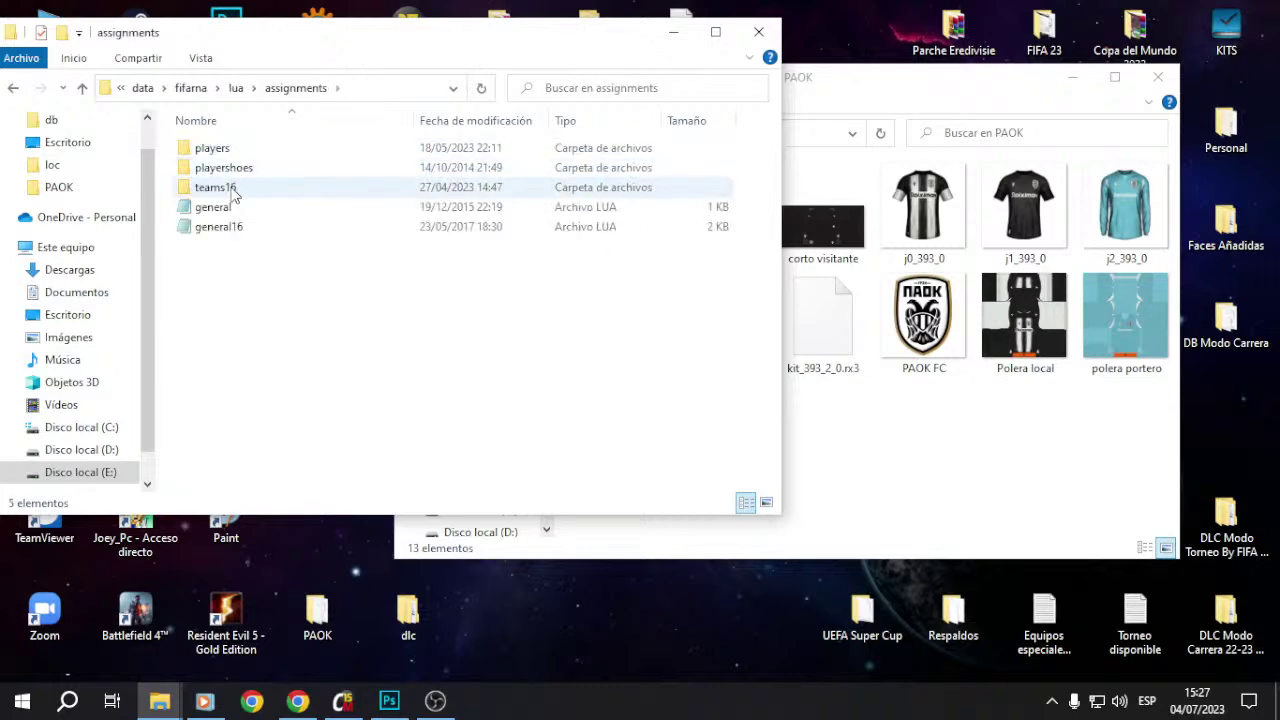
# Step: Find the team_393 lua file in teams16 and copy it into the PAOK folder
pyautogui.scroll(-5, 457, 229)
pyautogui.moveTo(774, 138); pyautogui.dragTo(774, 183)
pyautogui.scroll(-3, 305, 386)
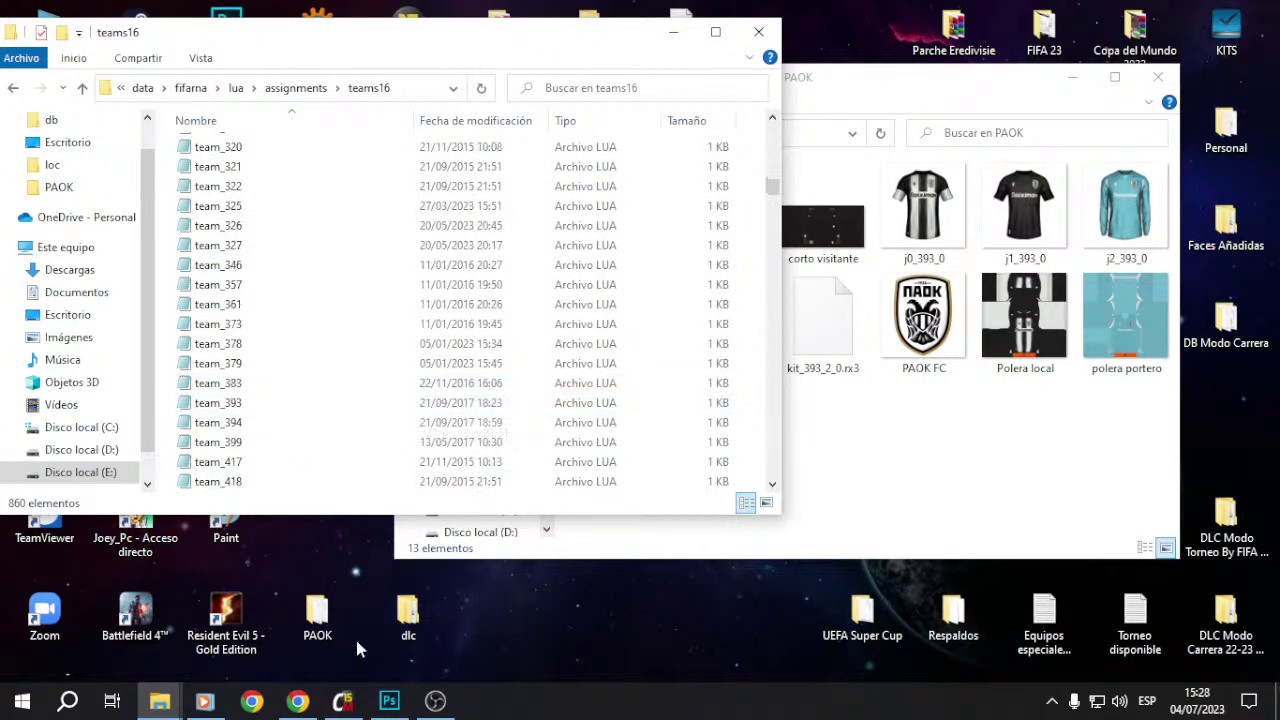
pyautogui.moveTo(225, 405); pyautogui.dragTo(877, 503)
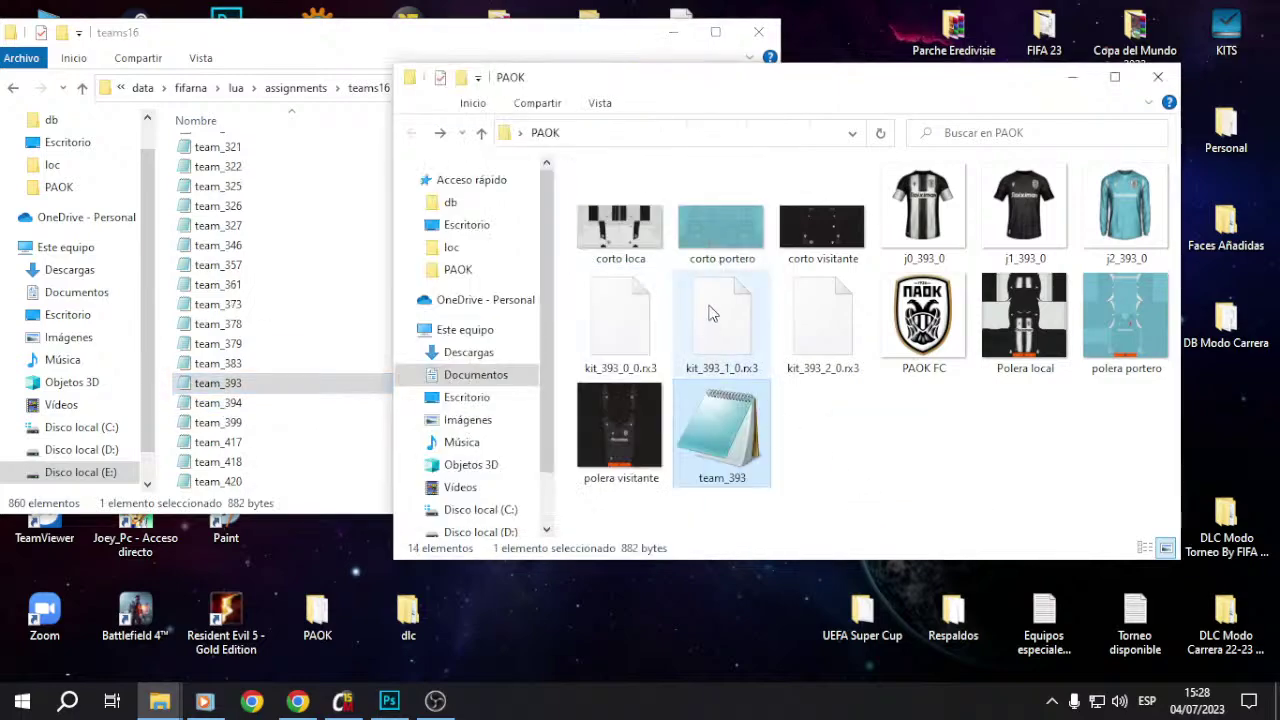
# Step: Open the copied team_393 file in the text editor, examine its kit colour and goalkeeper kit assignments, and close it
pyautogui.doubleClick(722, 420)
pyautogui.moveTo(727, 42); pyautogui.dragTo(367, 46)
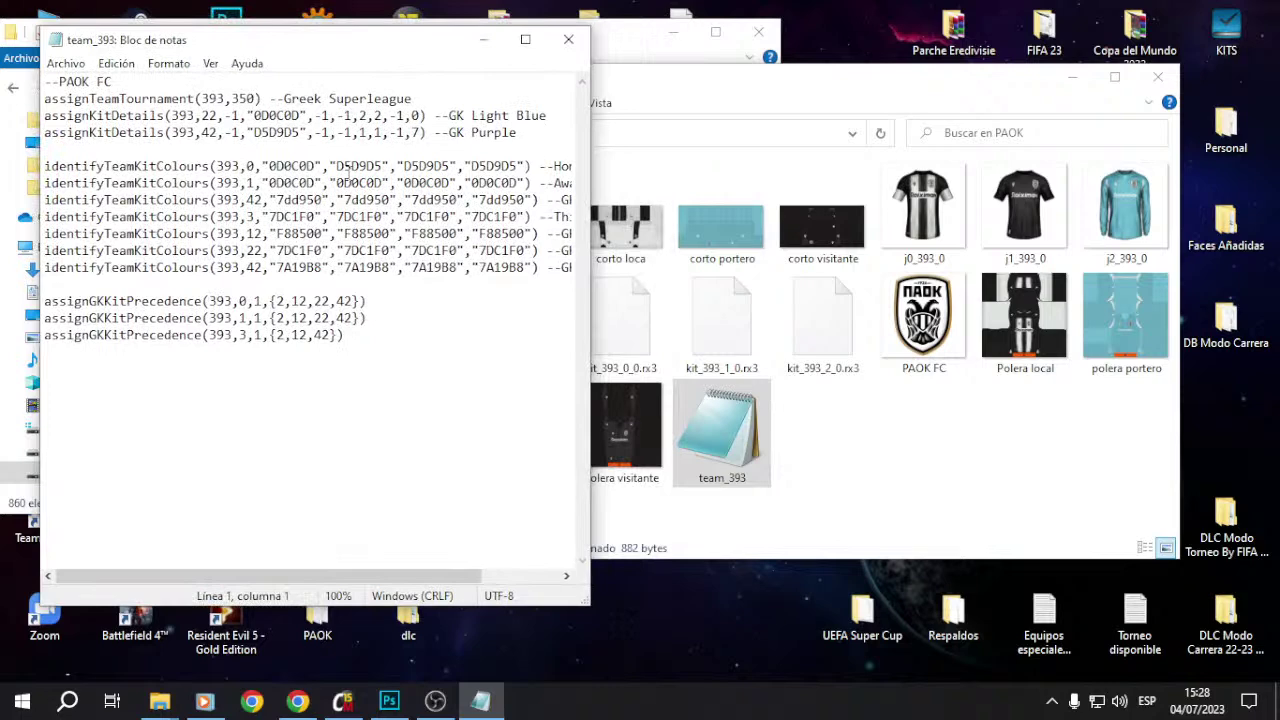
pyautogui.moveTo(590, 264); pyautogui.dragTo(676, 264)
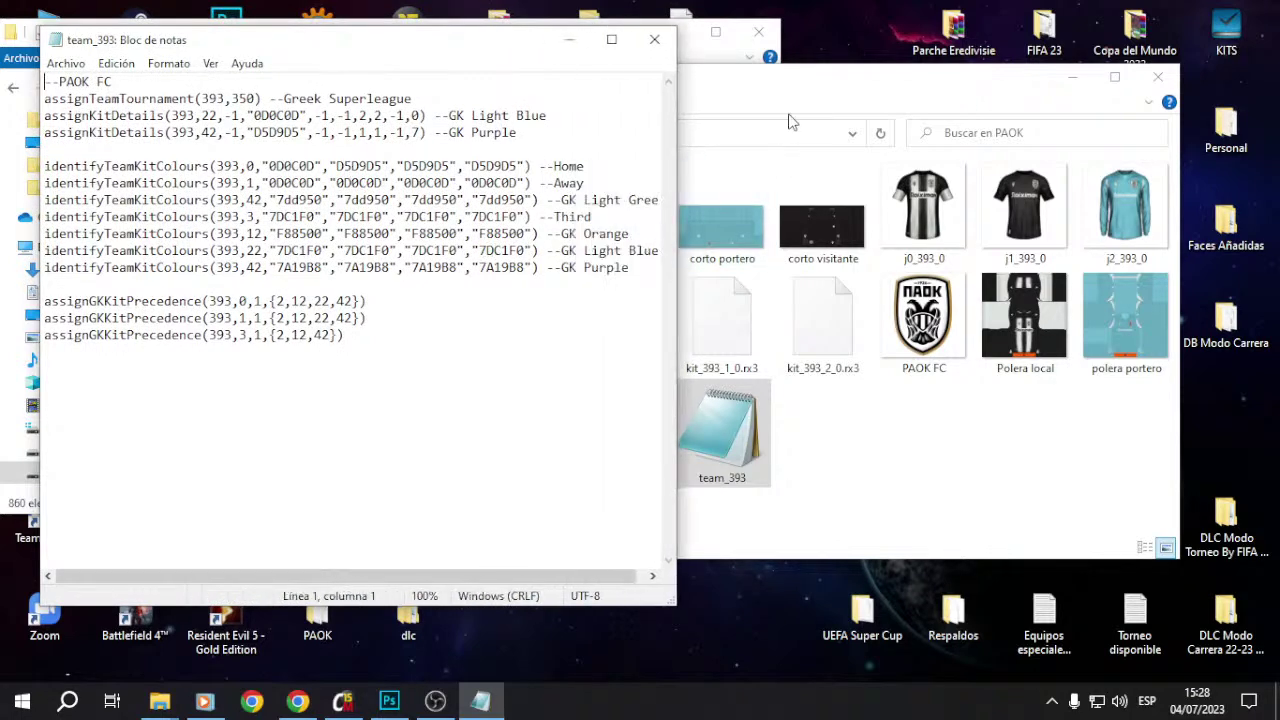
pyautogui.moveTo(779, 82); pyautogui.dragTo(978, 77)
pyautogui.moveTo(480, 49); pyautogui.dragTo(458, 50)
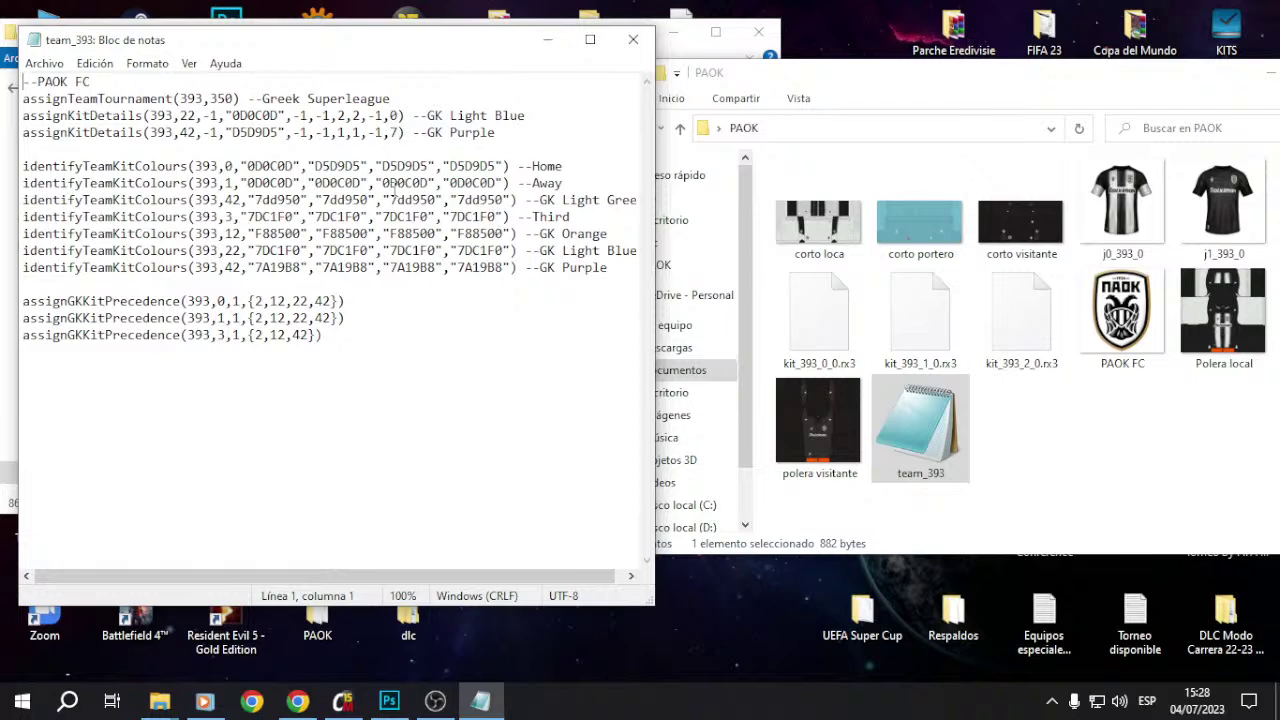
pyautogui.moveTo(248, 183); pyautogui.dragTo(288, 183)
pyautogui.click(378, 233)
pyautogui.click(633, 39)
# Step: Clear the teams16 window out of the way, refresh the desktop and launch FIFA 15
pyautogui.click(673, 33)
pyautogui.rightClick(512, 306)
pyautogui.click(558, 356)
pyautogui.click(414, 47)
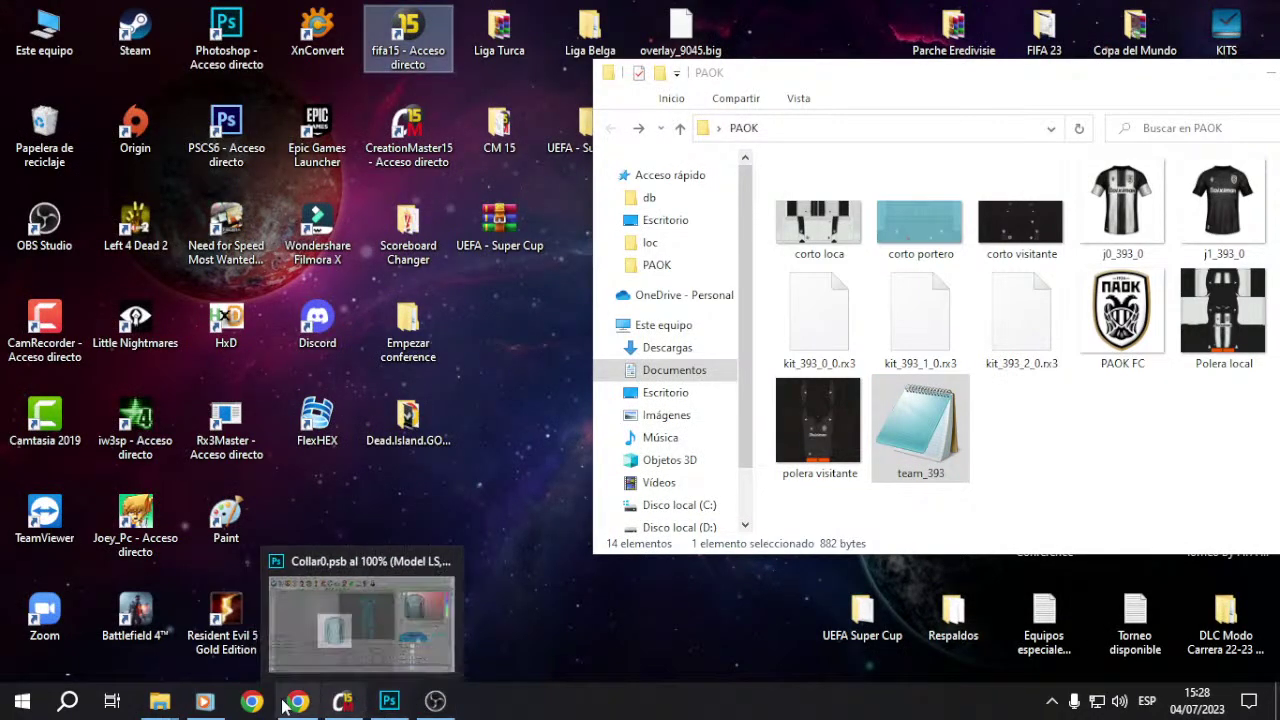
pyautogui.click(912, 440)
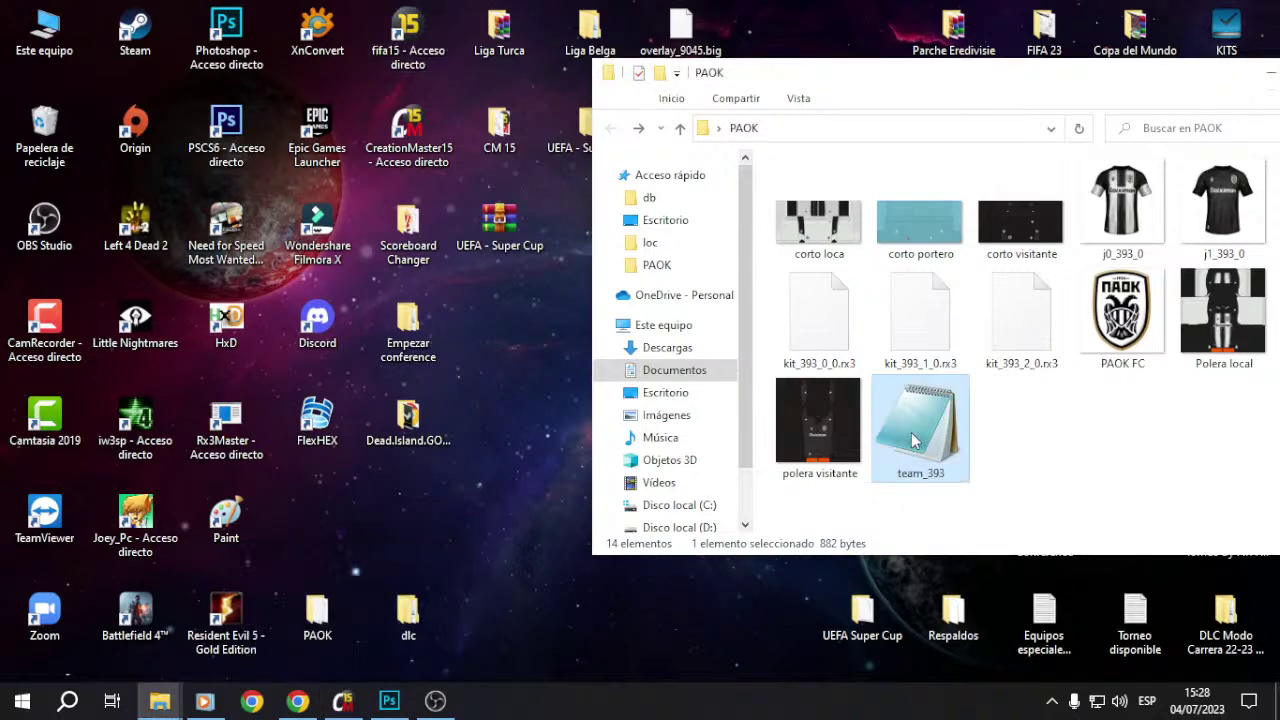
pyautogui.doubleClick(425, 47)
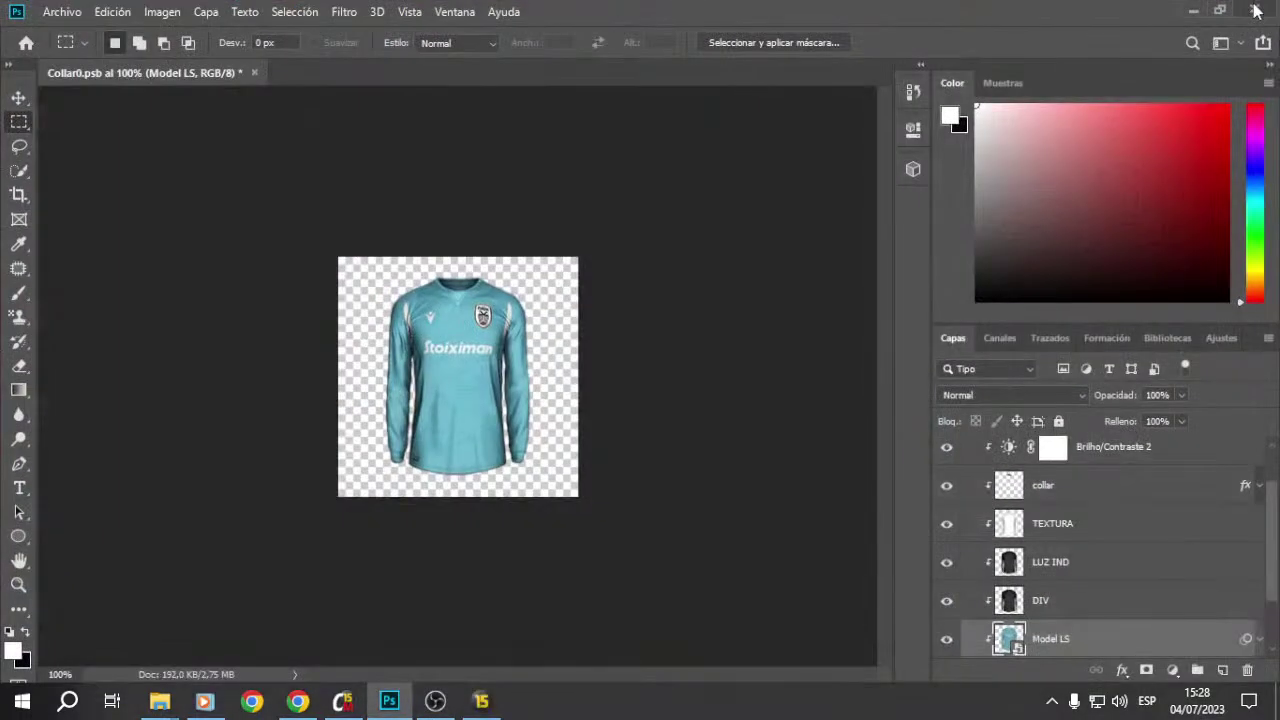
# Step: Close Photoshop without saving the changes to Collar0.psb
pyautogui.click(1256, 10)
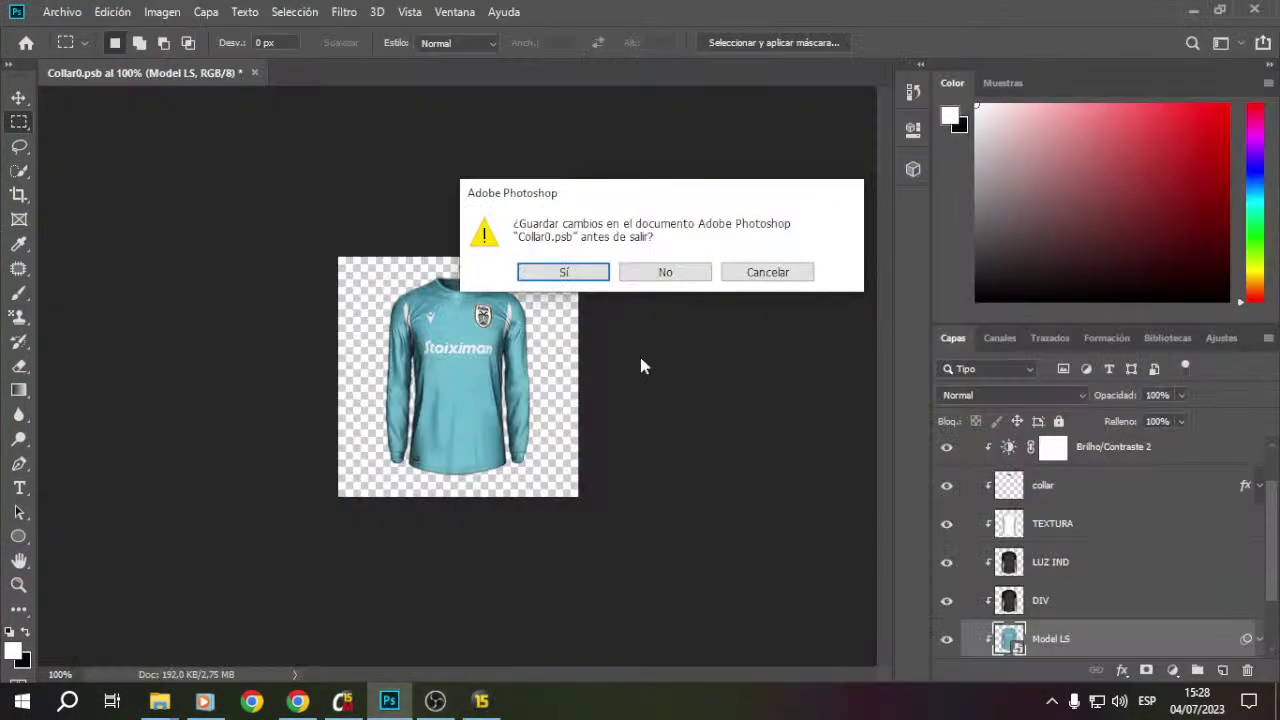
pyautogui.click(664, 272)
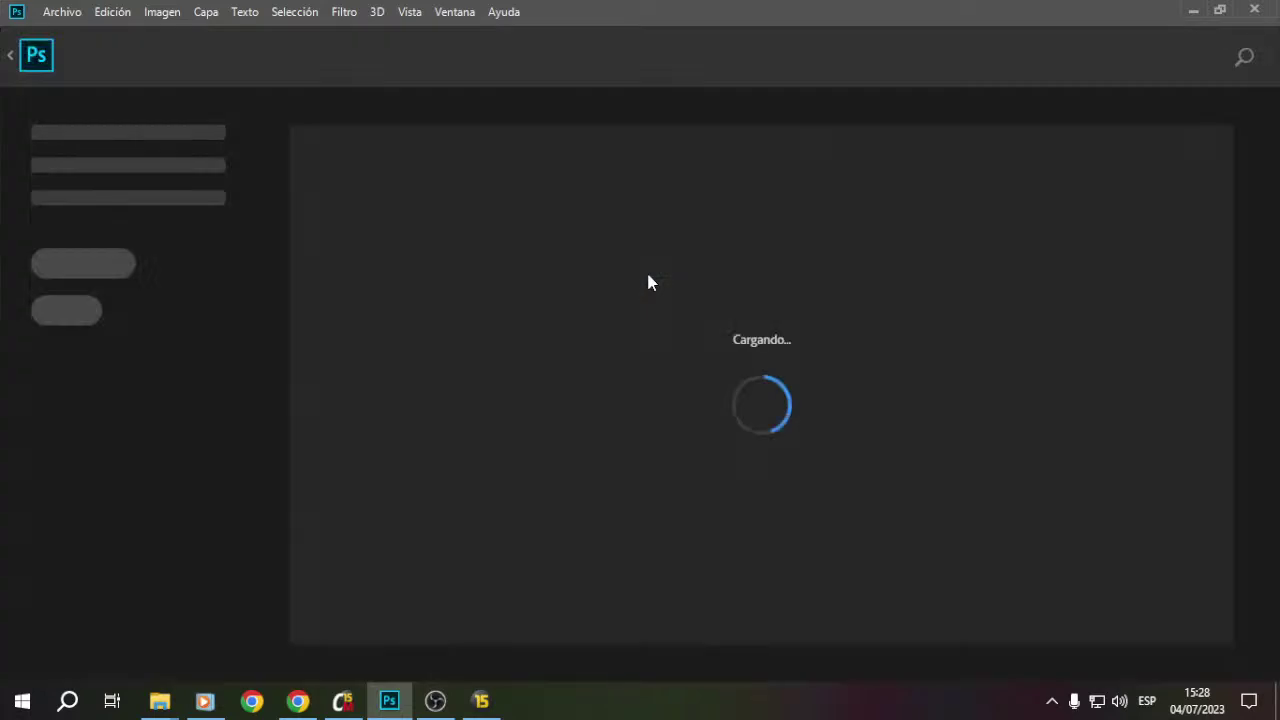
# Step: Switch to FIFA 15, select Español as the game language and close the game again
pyautogui.click(481, 701)
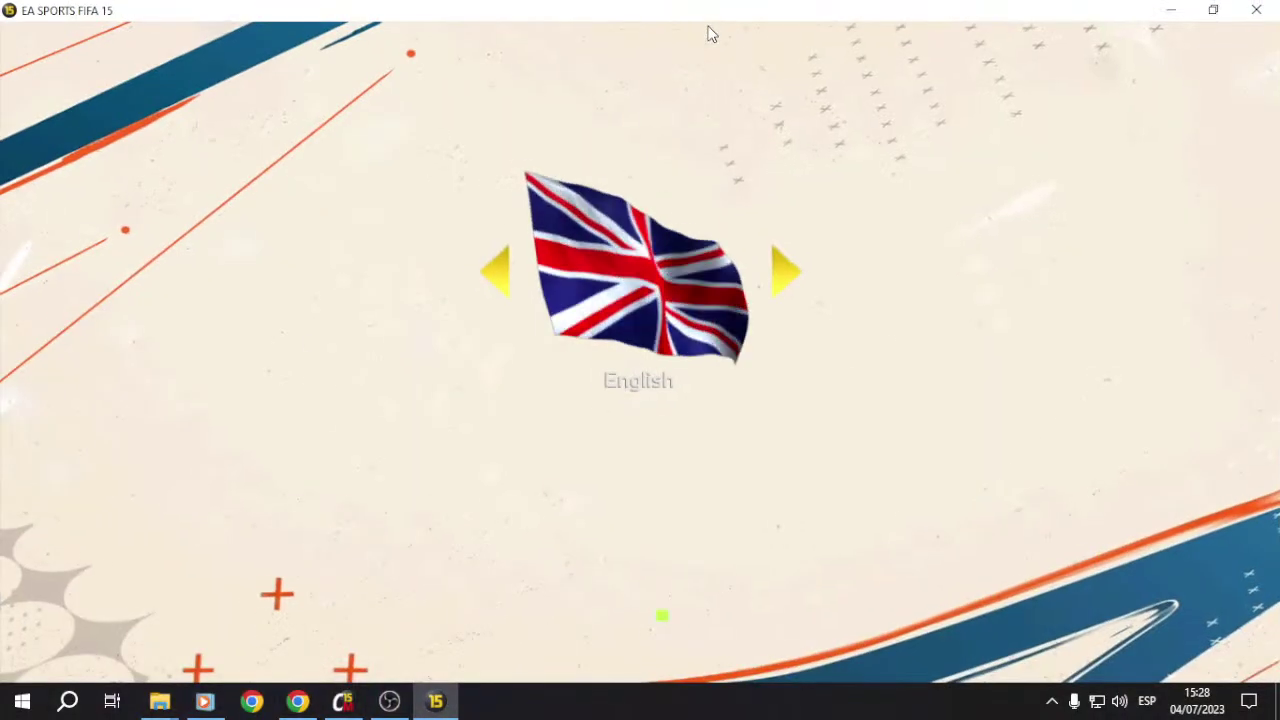
pyautogui.press('Right')
pyautogui.press('Right')
pyautogui.press('Right')
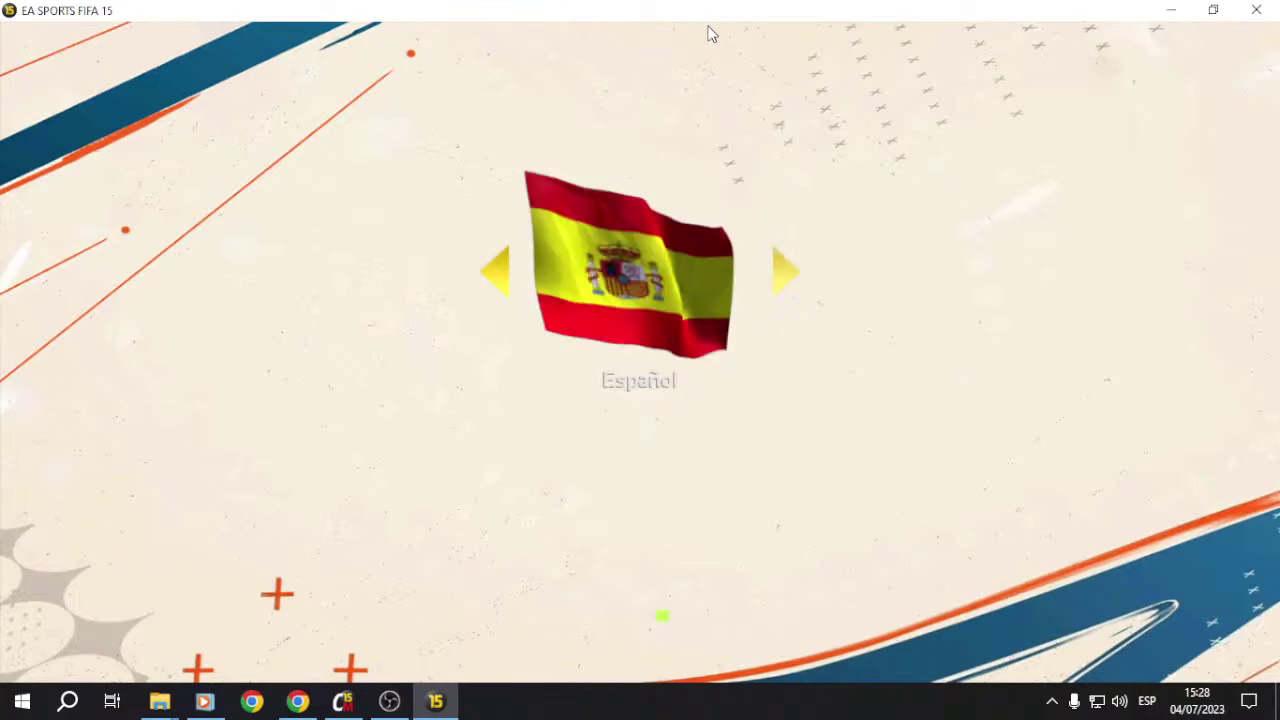
pyautogui.press('Return')
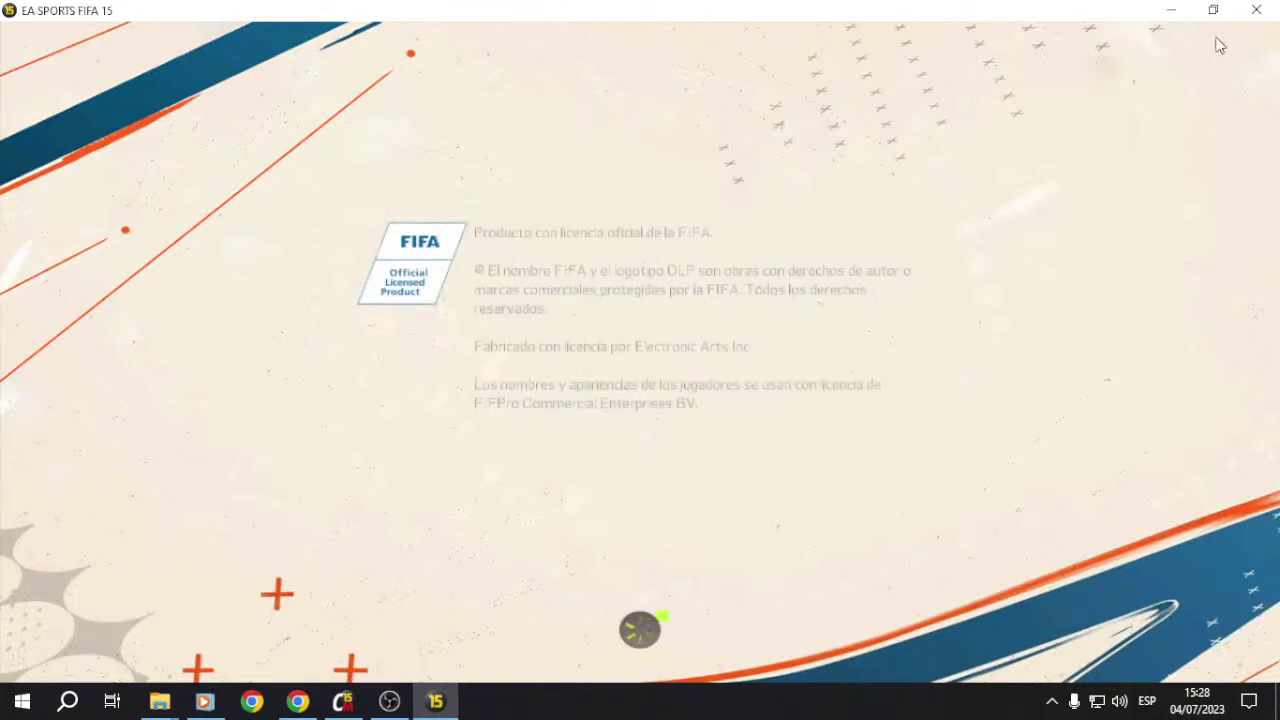
pyautogui.click(1171, 10)
pyautogui.click(436, 697)
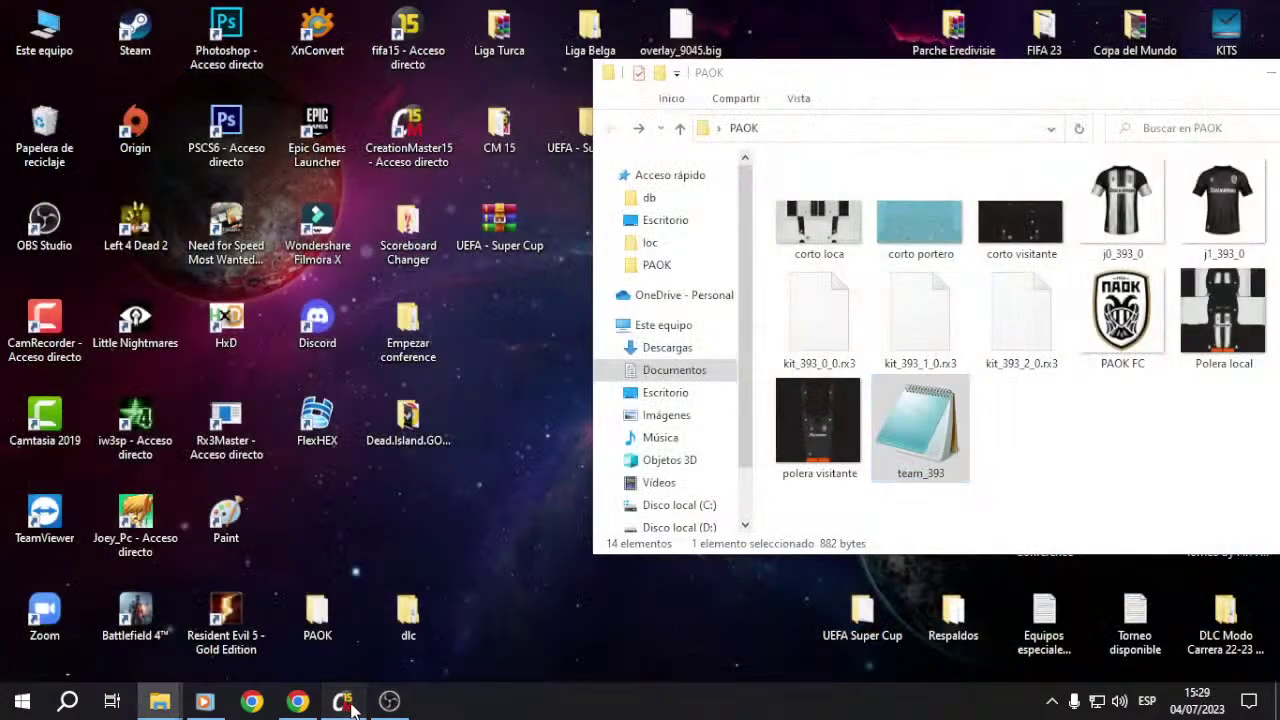
# Step: Switch to Creation Master 15 and remove the PAOK Third (2834) kit from the kit list
pyautogui.click(345, 703)
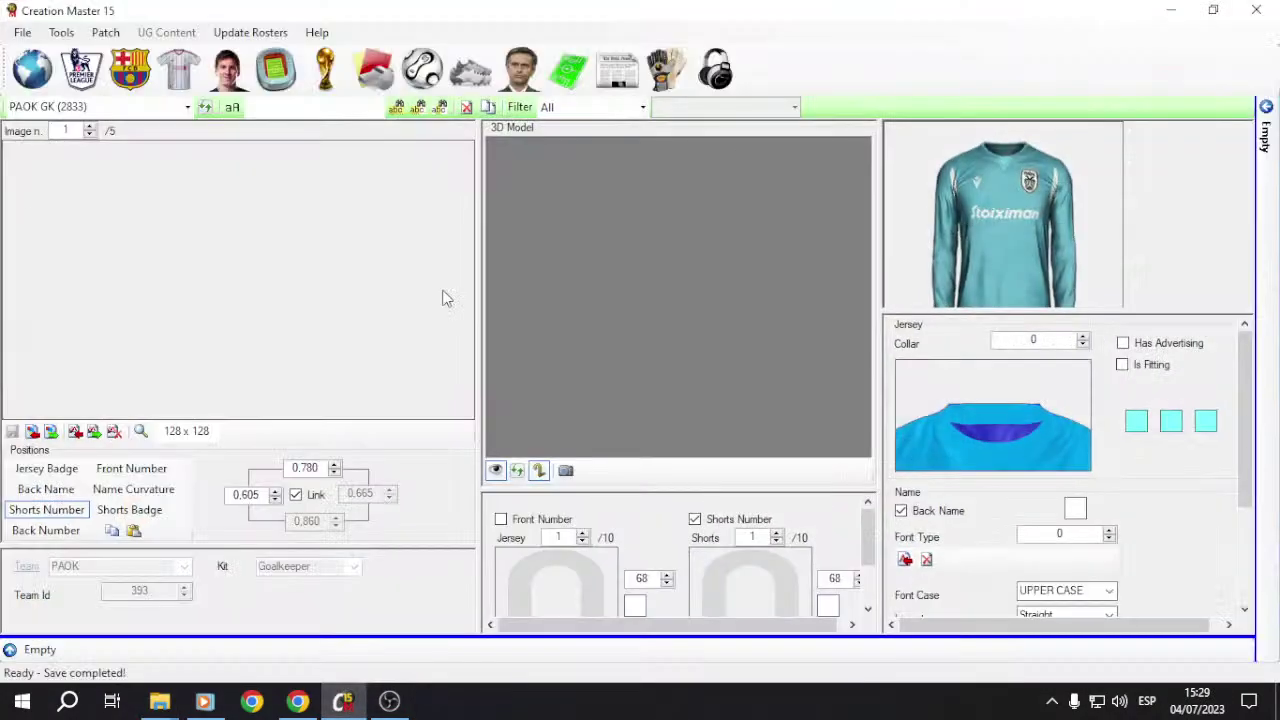
pyautogui.click(187, 107)
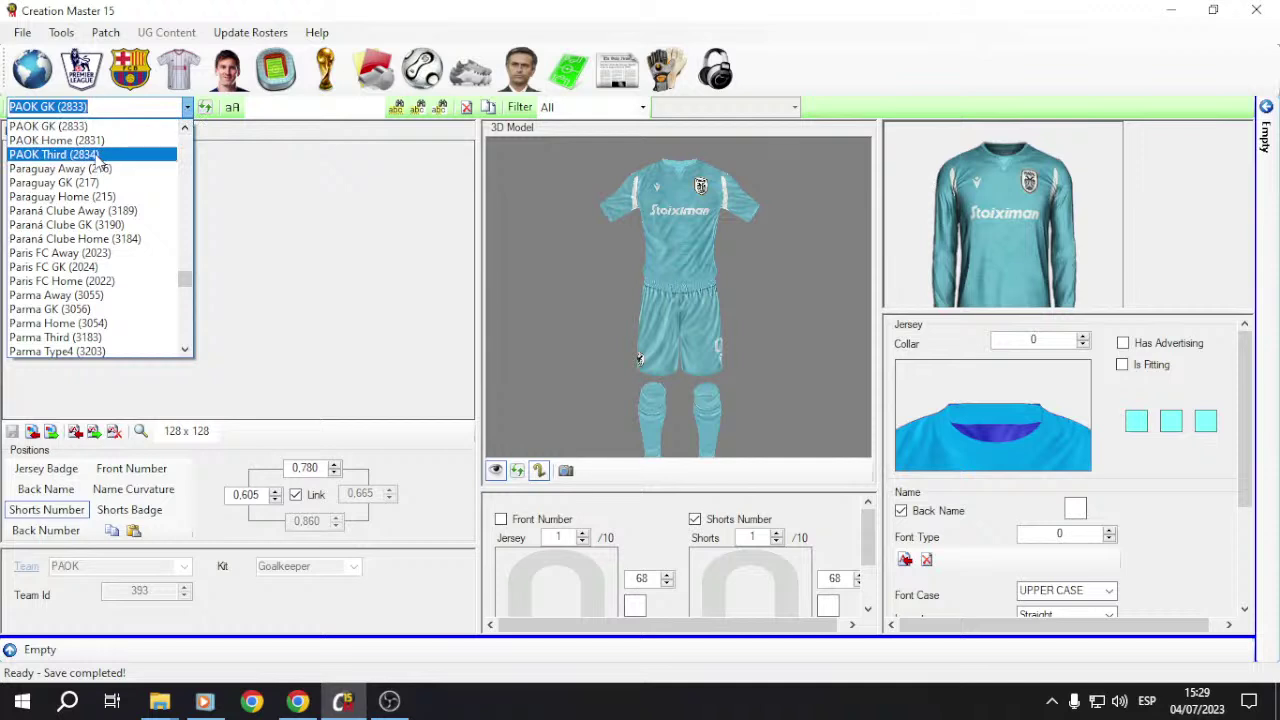
pyautogui.scroll(1, 97, 163)
pyautogui.scroll(2, 97, 163)
pyautogui.click(66, 197)
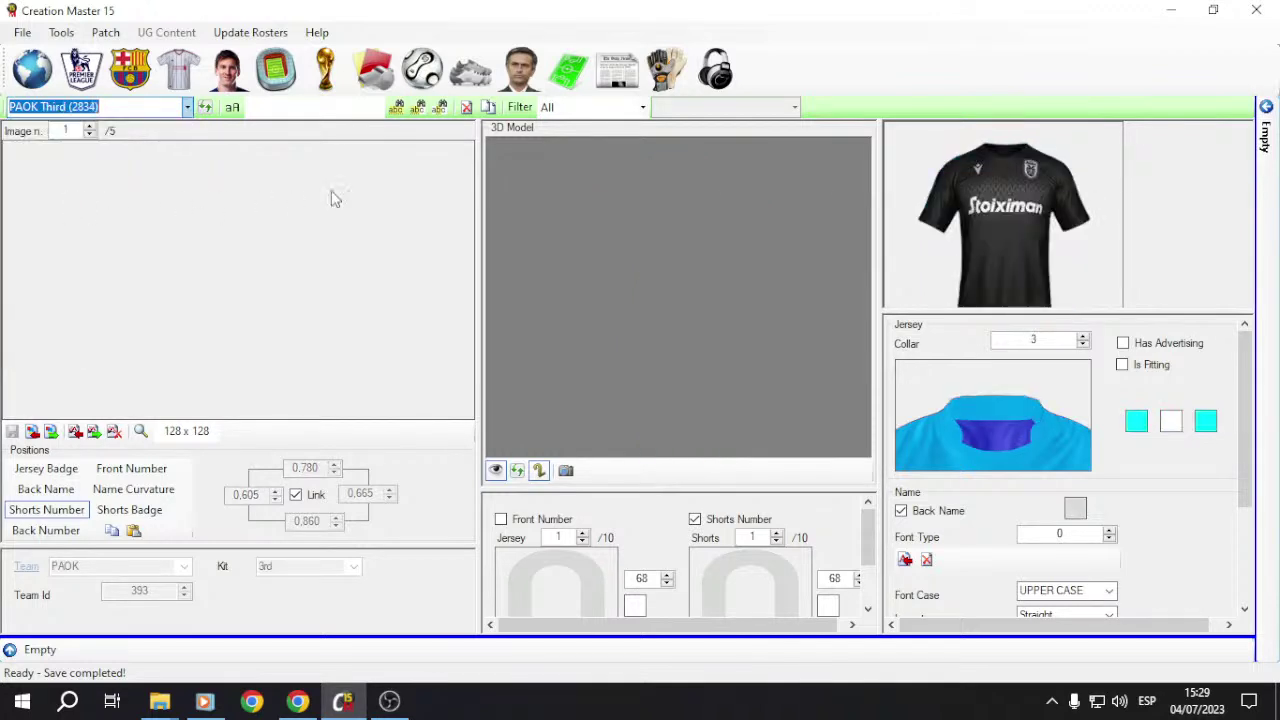
pyautogui.click(467, 112)
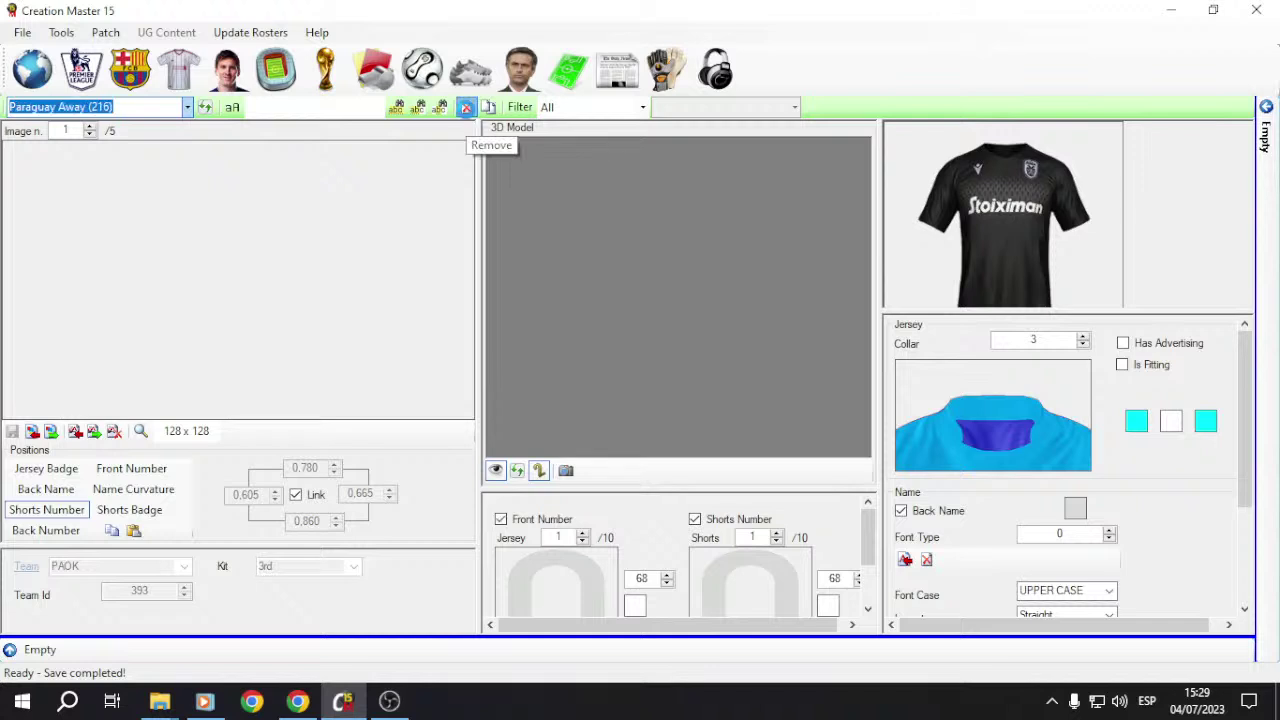
# Step: Check the remaining PAOK kits in the kit list and display PAOK Home (2831)
pyautogui.click(187, 107)
pyautogui.scroll(4, 103, 170)
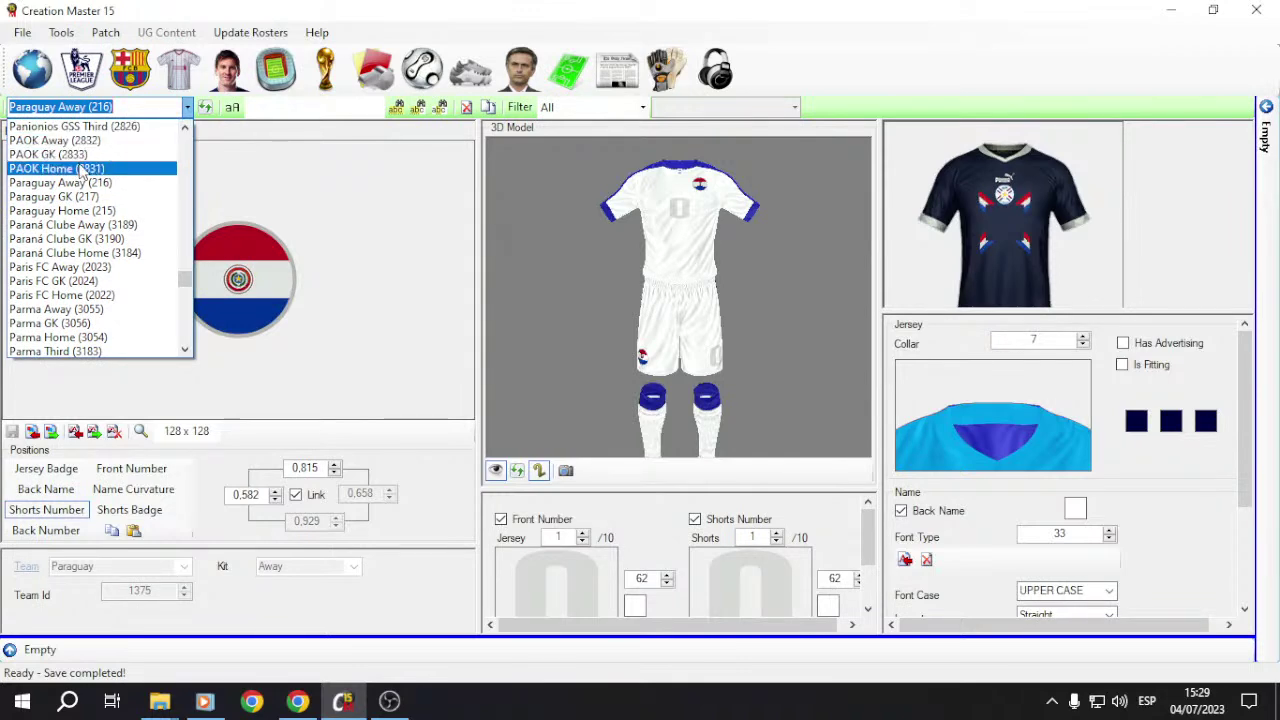
pyautogui.click(80, 170)
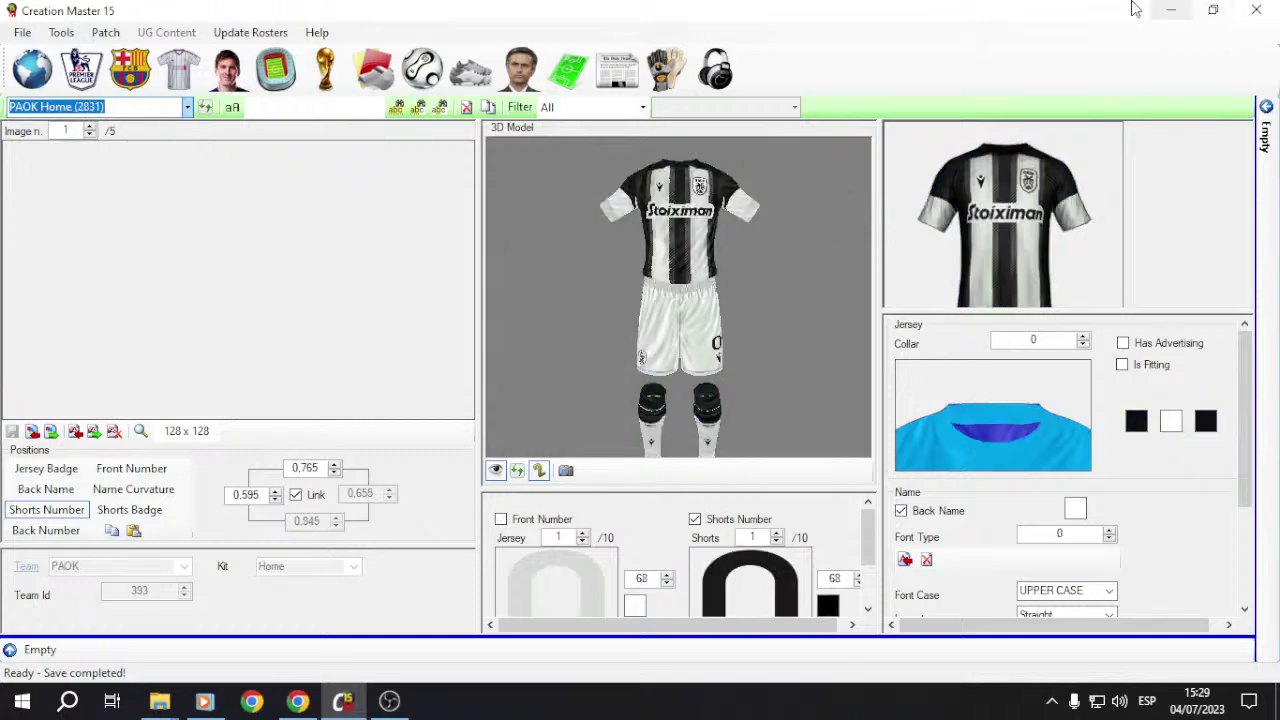
pyautogui.click(1168, 12)
pyautogui.rightClick(518, 293)
pyautogui.click(580, 345)
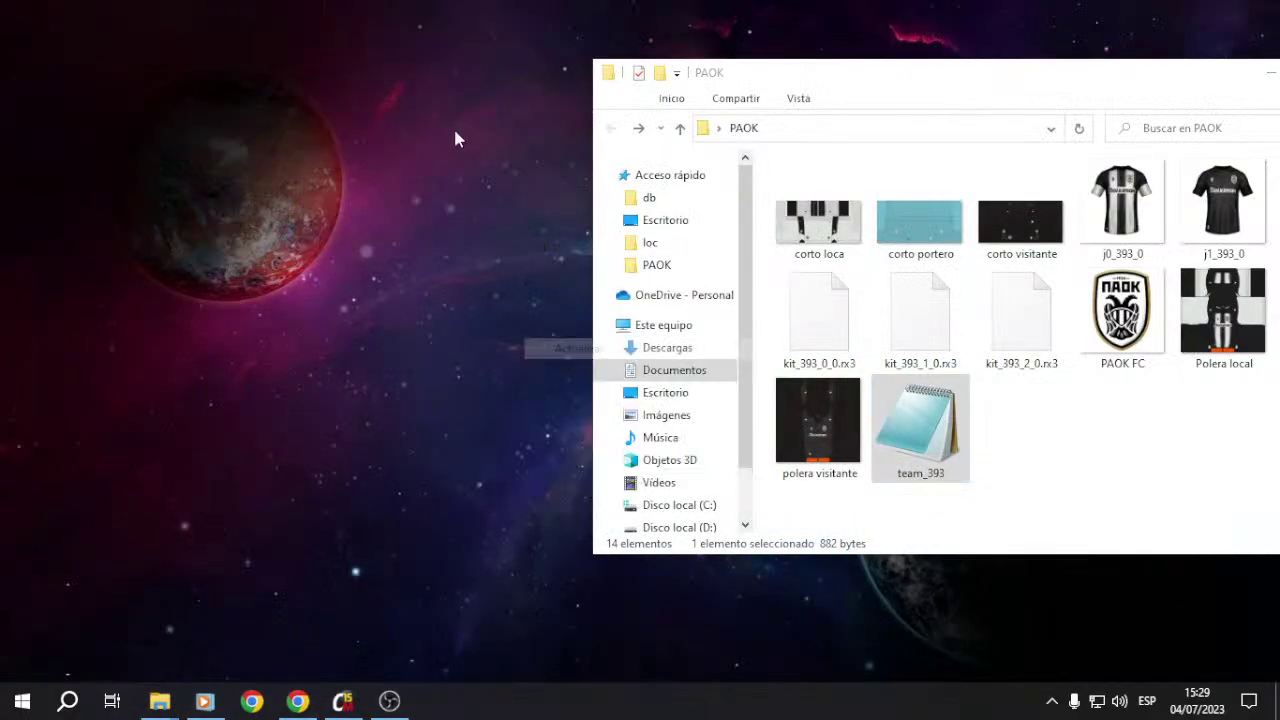
pyautogui.doubleClick(411, 62)
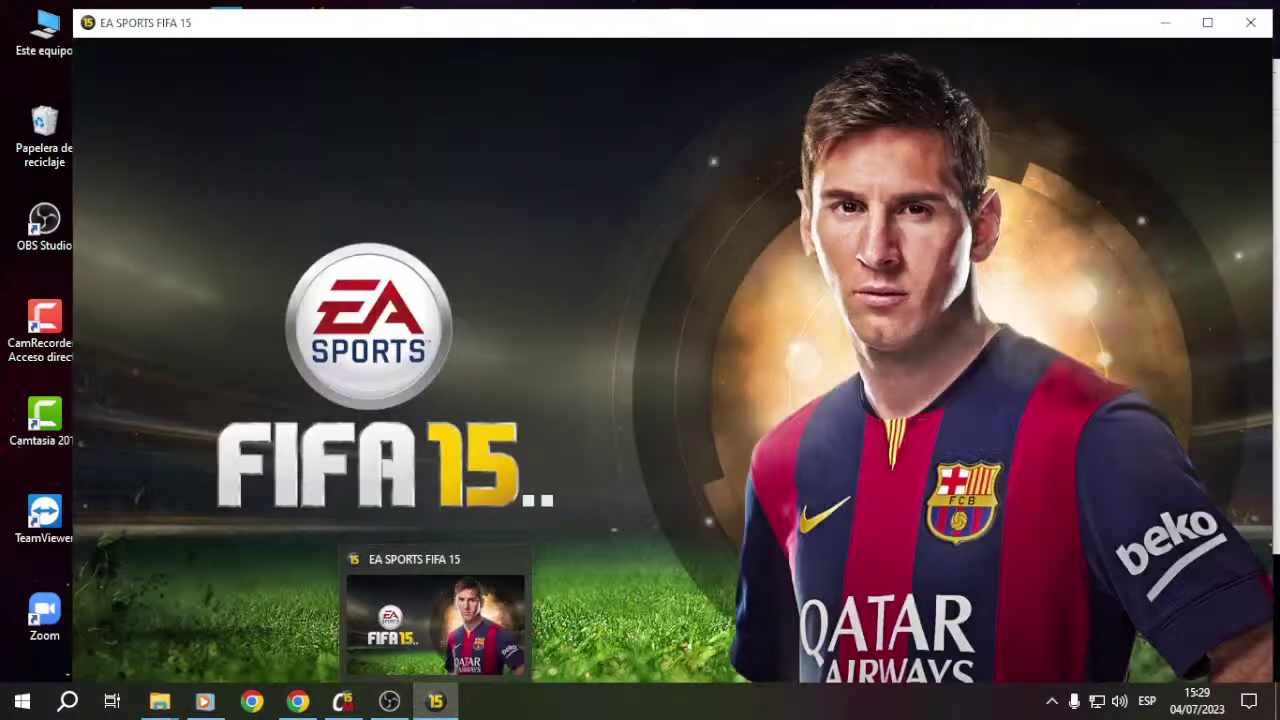
pyautogui.click(1268, 26)
# Step: Return to Creation Master 15, save the database changes, check the kit list and close the program
pyautogui.click(343, 699)
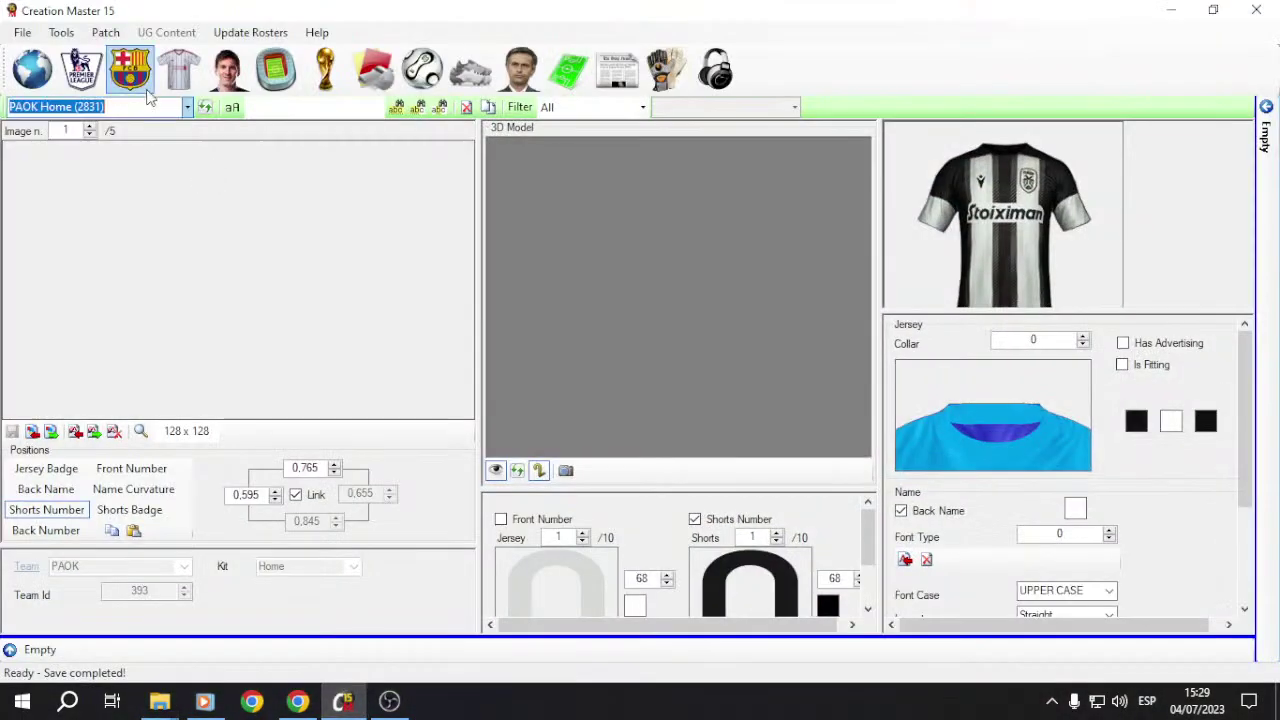
pyautogui.click(21, 32)
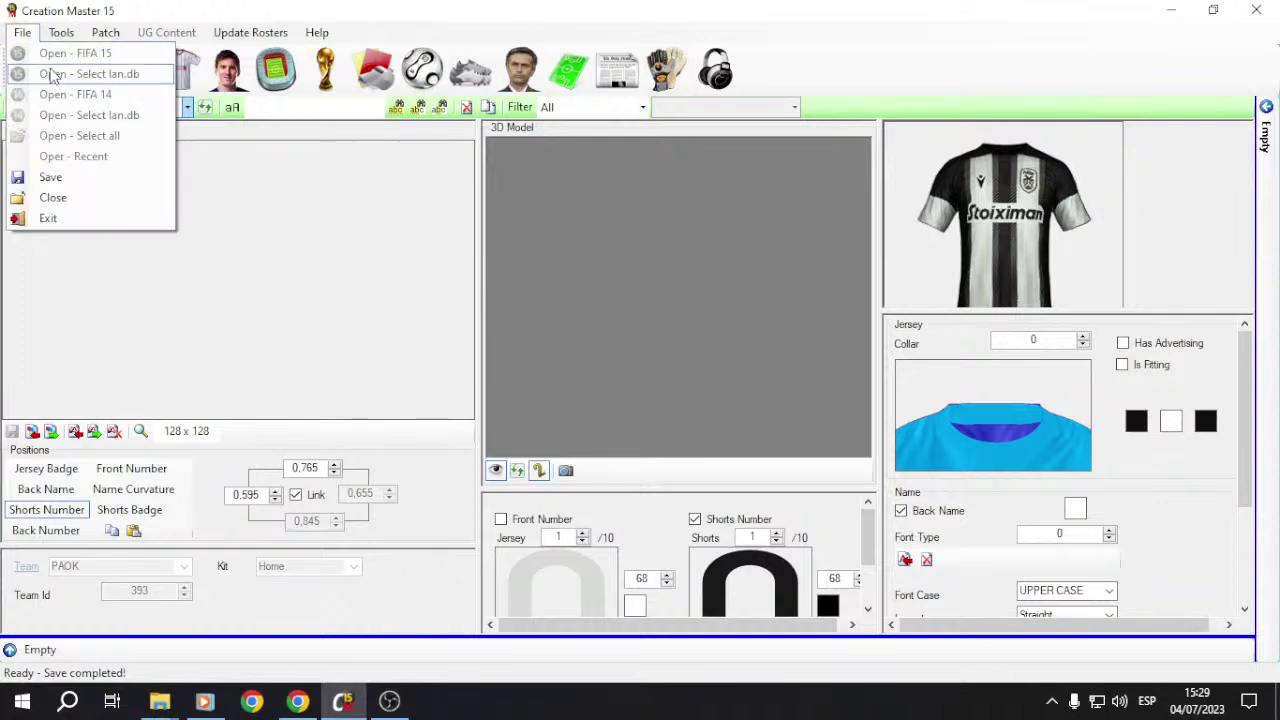
pyautogui.click(51, 177)
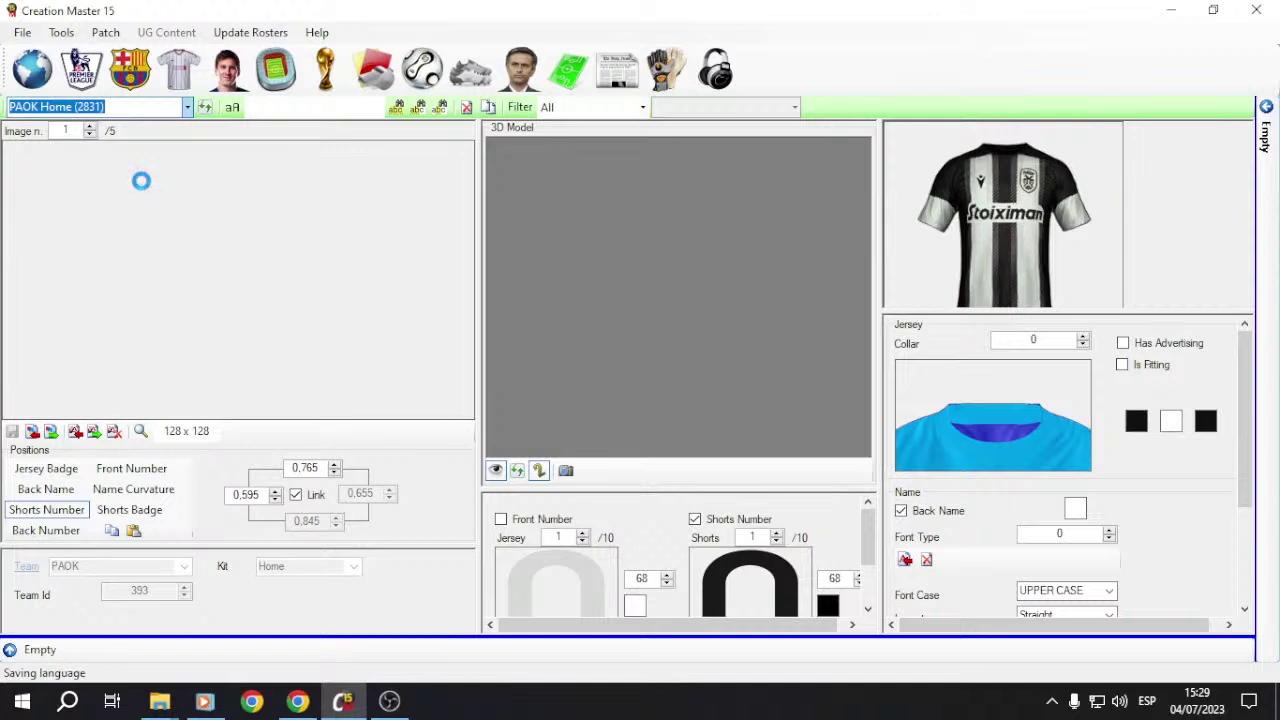
pyautogui.click(187, 107)
pyautogui.scroll(1, 137, 190)
pyautogui.click(1254, 16)
pyautogui.click(1256, 12)
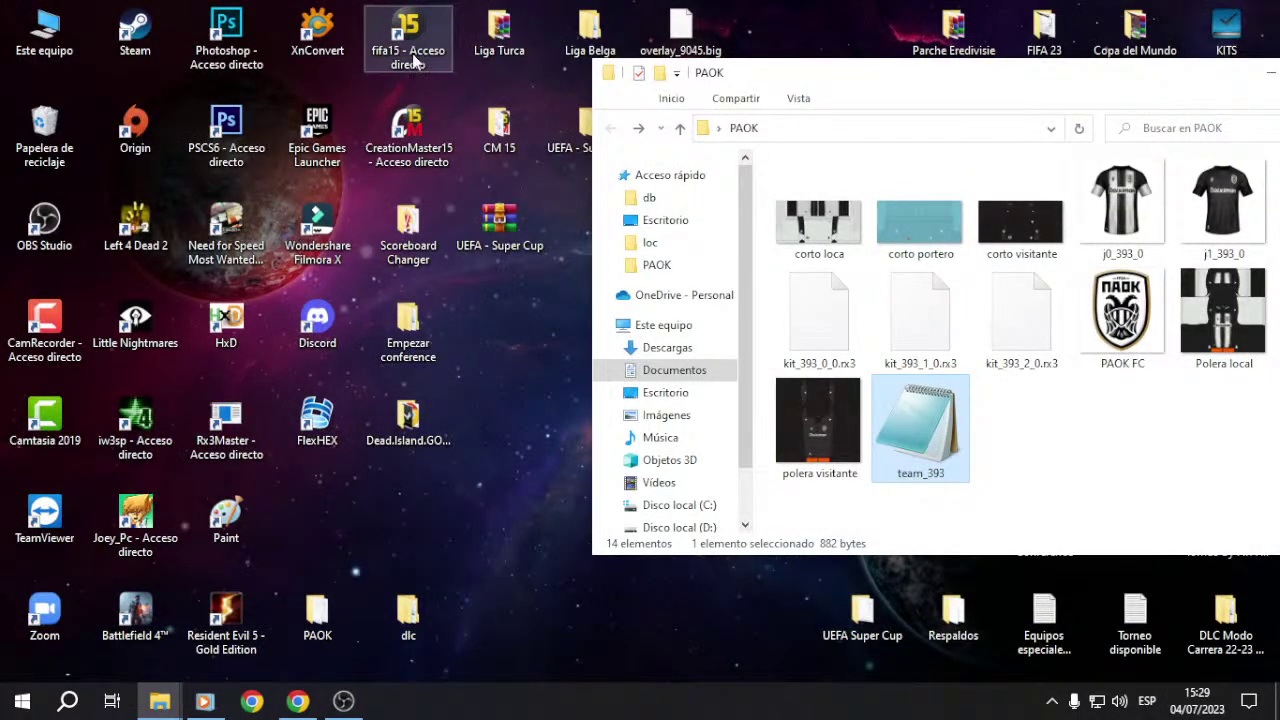
# Step: Launch FIFA 15 from the desktop, maximize its window and choose Español as the game language
pyautogui.click(415, 60)
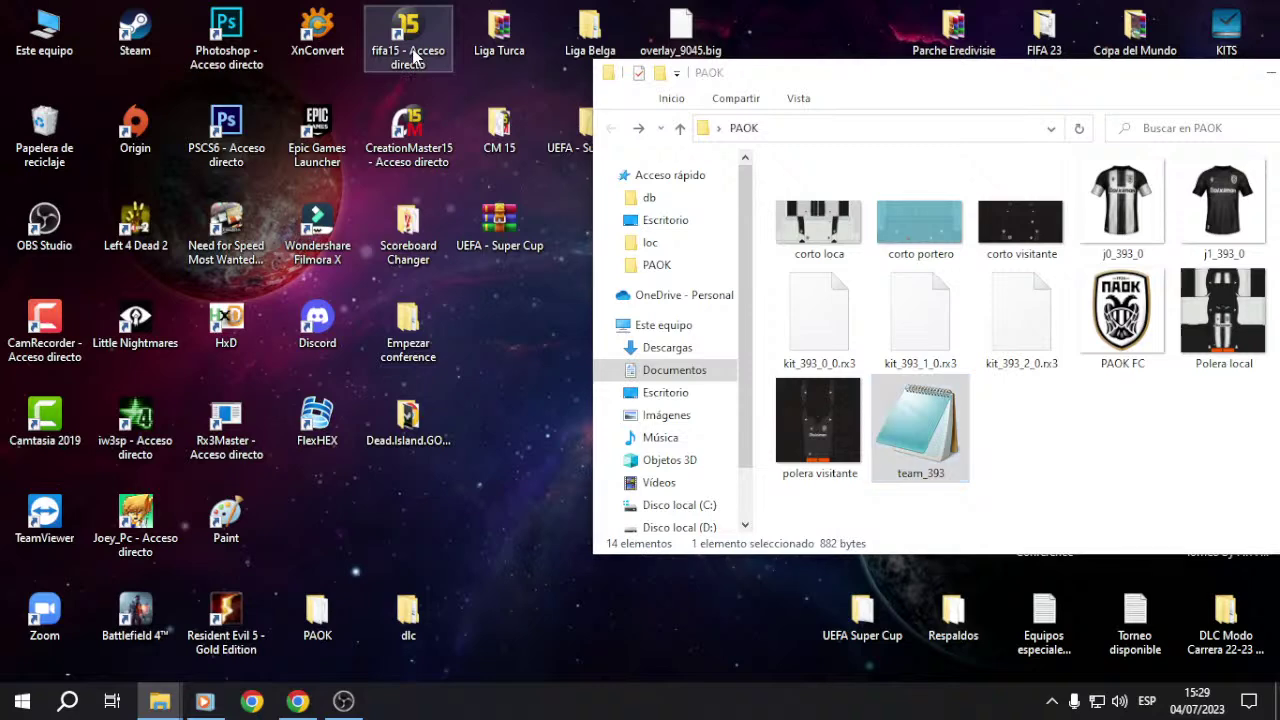
pyautogui.doubleClick(418, 38)
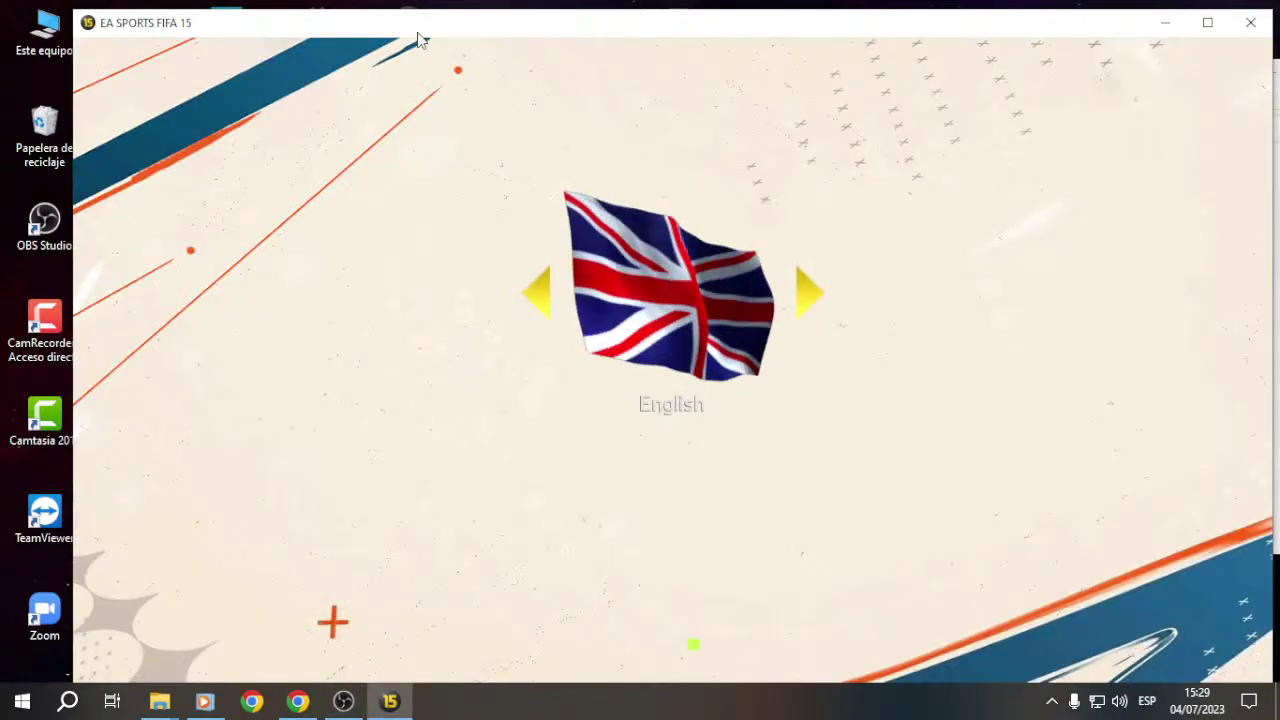
pyautogui.doubleClick(458, 29)
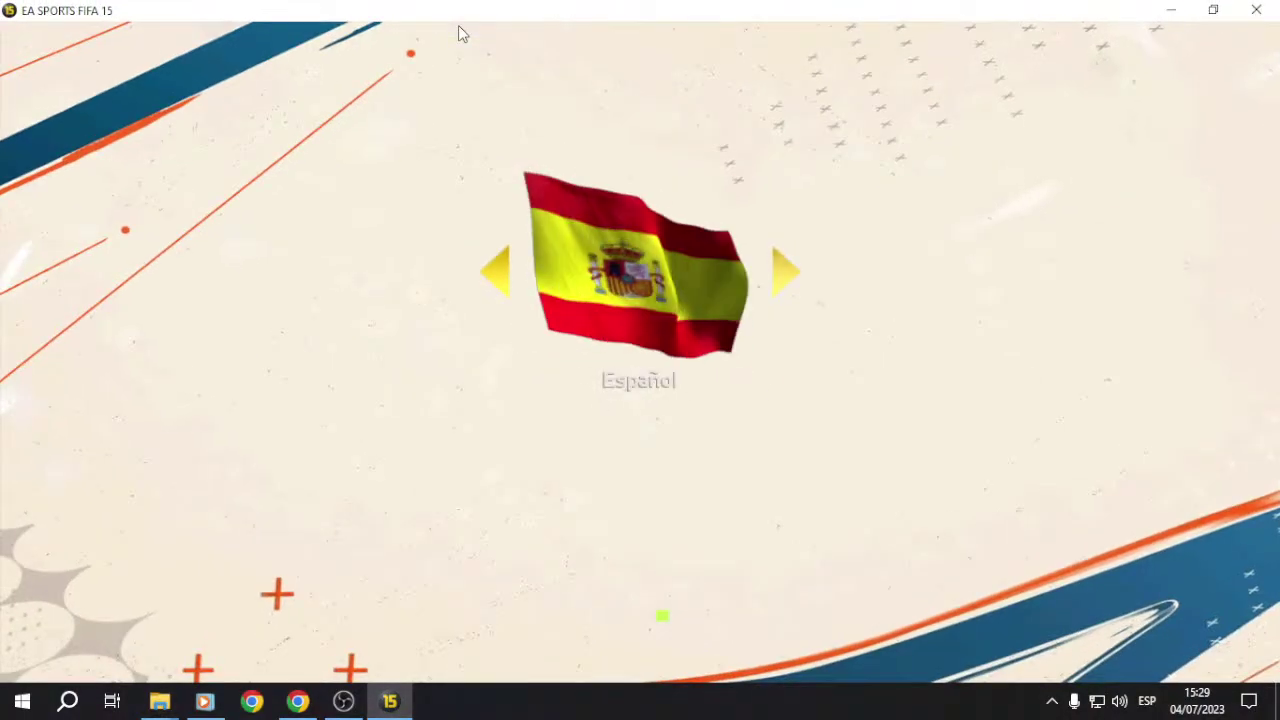
pyautogui.press('Return')
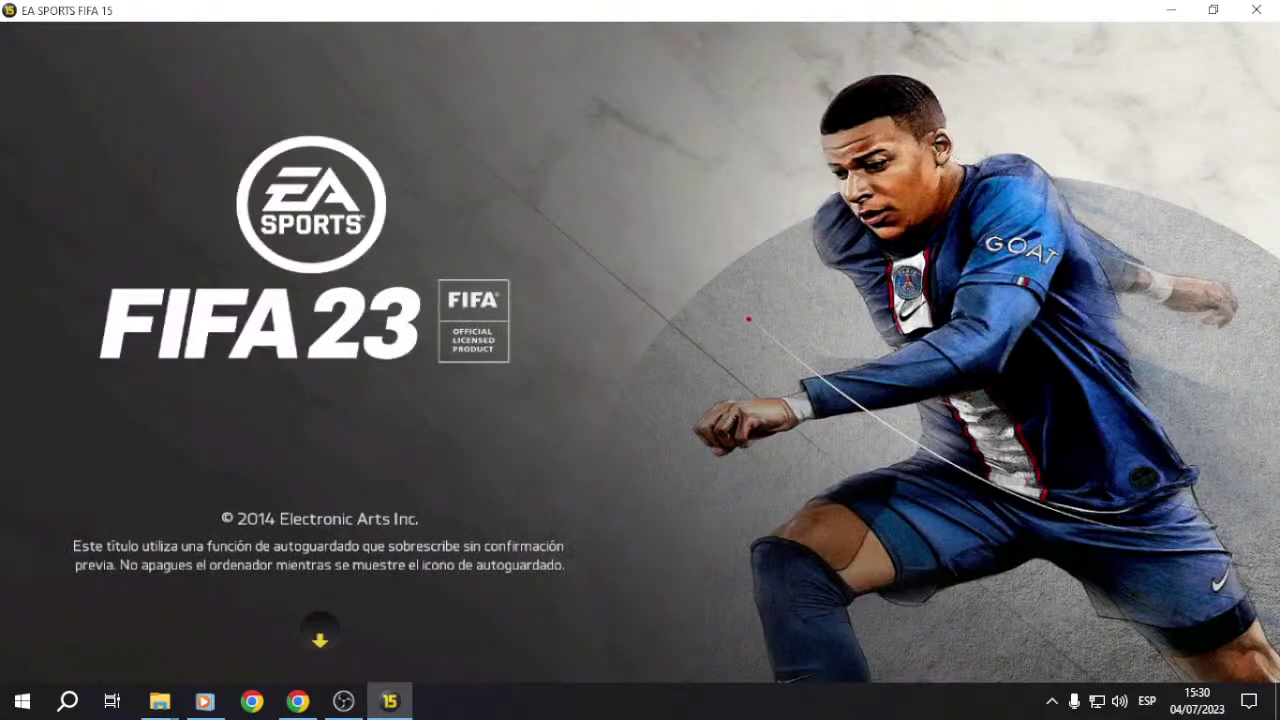
# Step: Continue past the FIFA 23 title screen and move to the JUGAR section of the main menu
pyautogui.press('space')
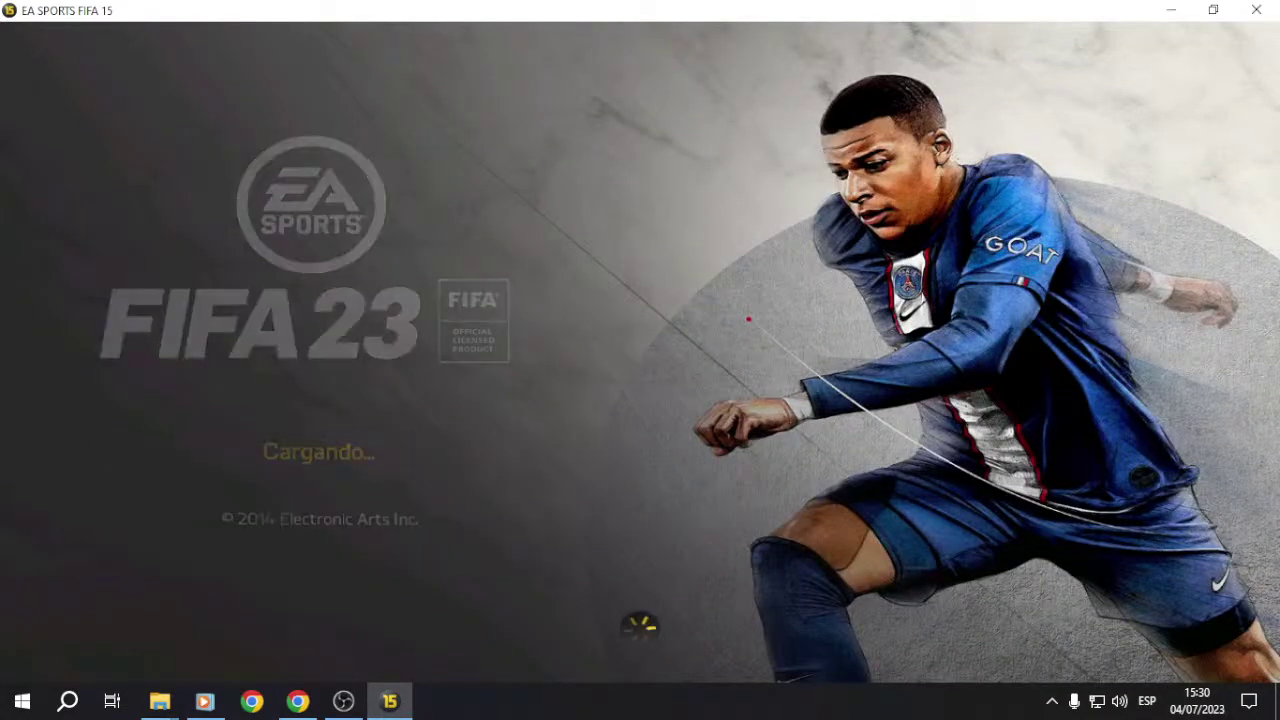
pyautogui.press('Return')
pyautogui.press('Return')
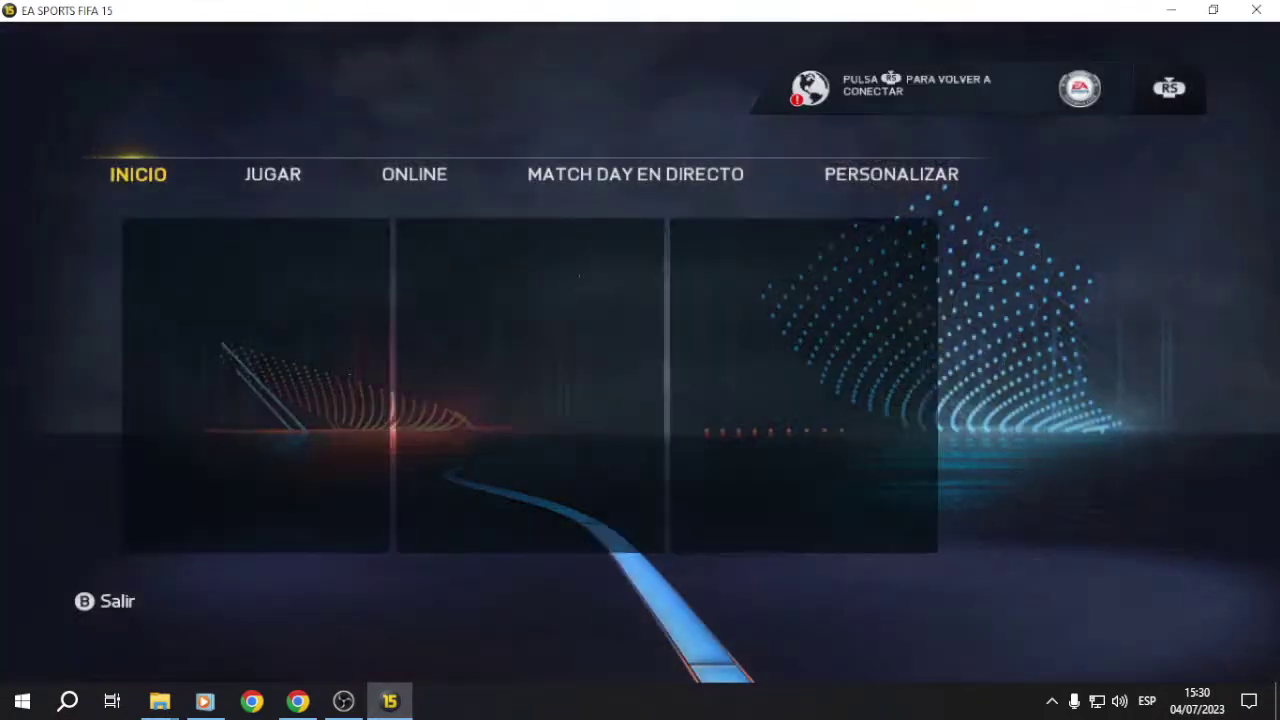
pyautogui.press('Right')
pyautogui.press('Up')
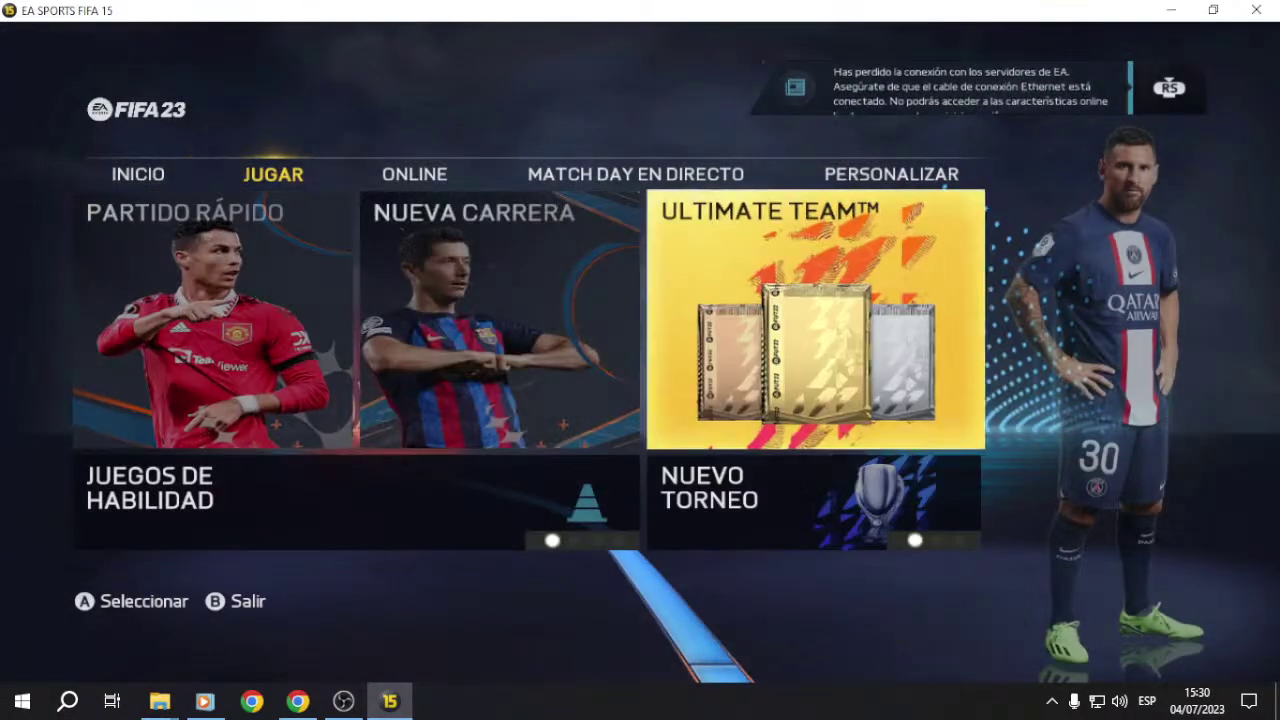
# Step: Start a PARTIDO RÁPIDO and continue with the controller on the LOCAL side
pyautogui.press('Left')
pyautogui.press('Left')
pyautogui.press('Return')
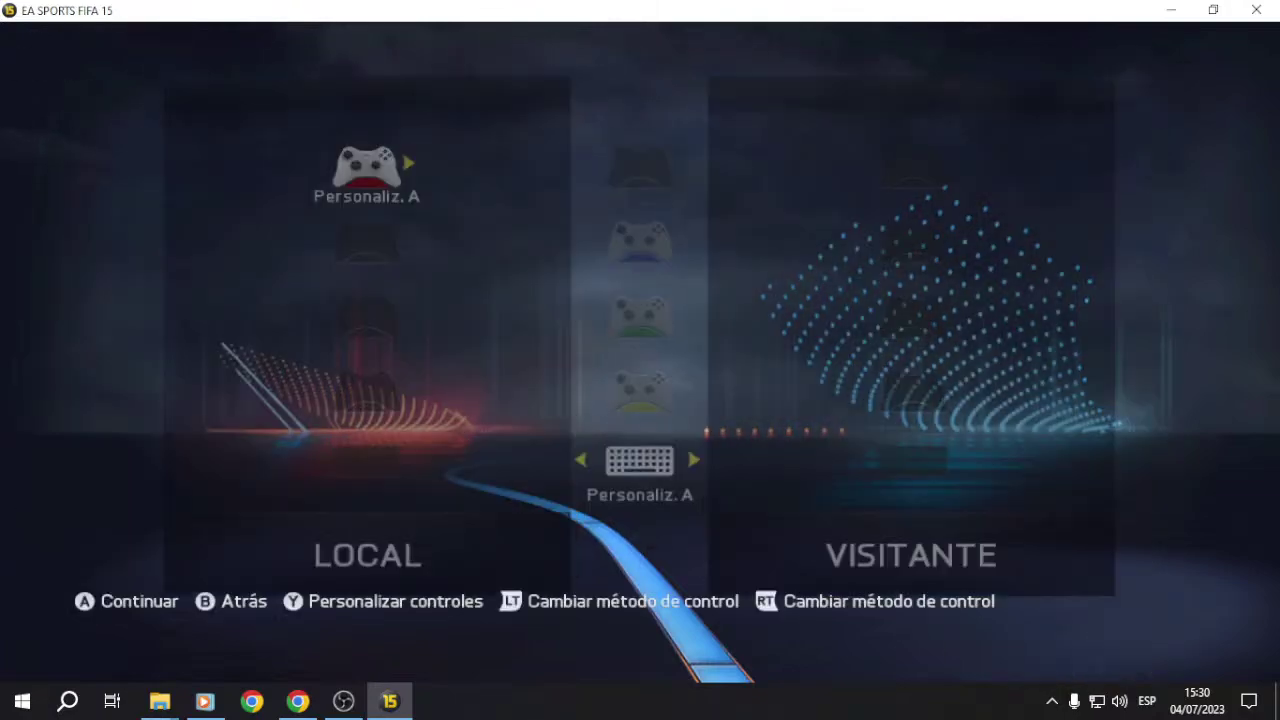
pyautogui.press('Return')
# Step: Choose PAOK from Resto del mundo, Rest Of World, as the local team against Liverpool and continue to kit selection
pyautogui.press('Right')
pyautogui.press('Right')
pyautogui.press('Right')
pyautogui.press('Down')
pyautogui.press('Down')
pyautogui.press('Right')
pyautogui.press('Right')
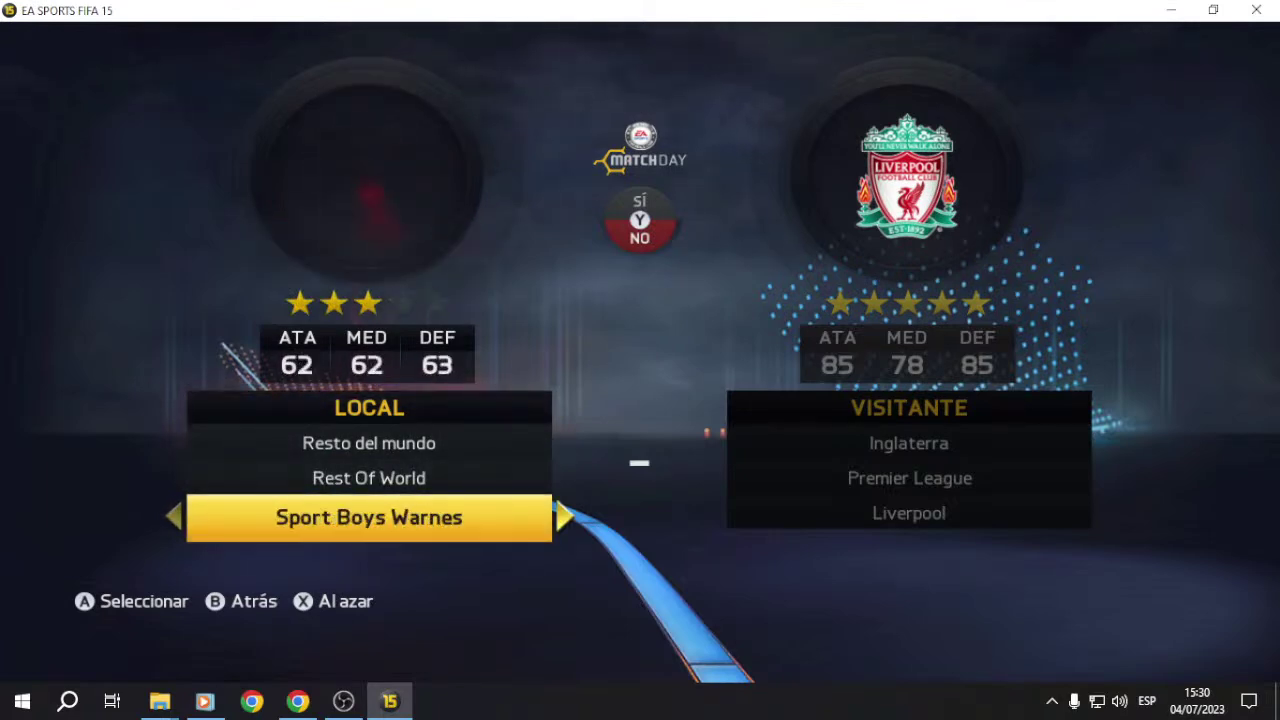
pyautogui.press('Left')
pyautogui.press('Left')
pyautogui.press('Left')
pyautogui.press('Left')
pyautogui.press('Right')
pyautogui.press('Return')
pyautogui.press('Return')
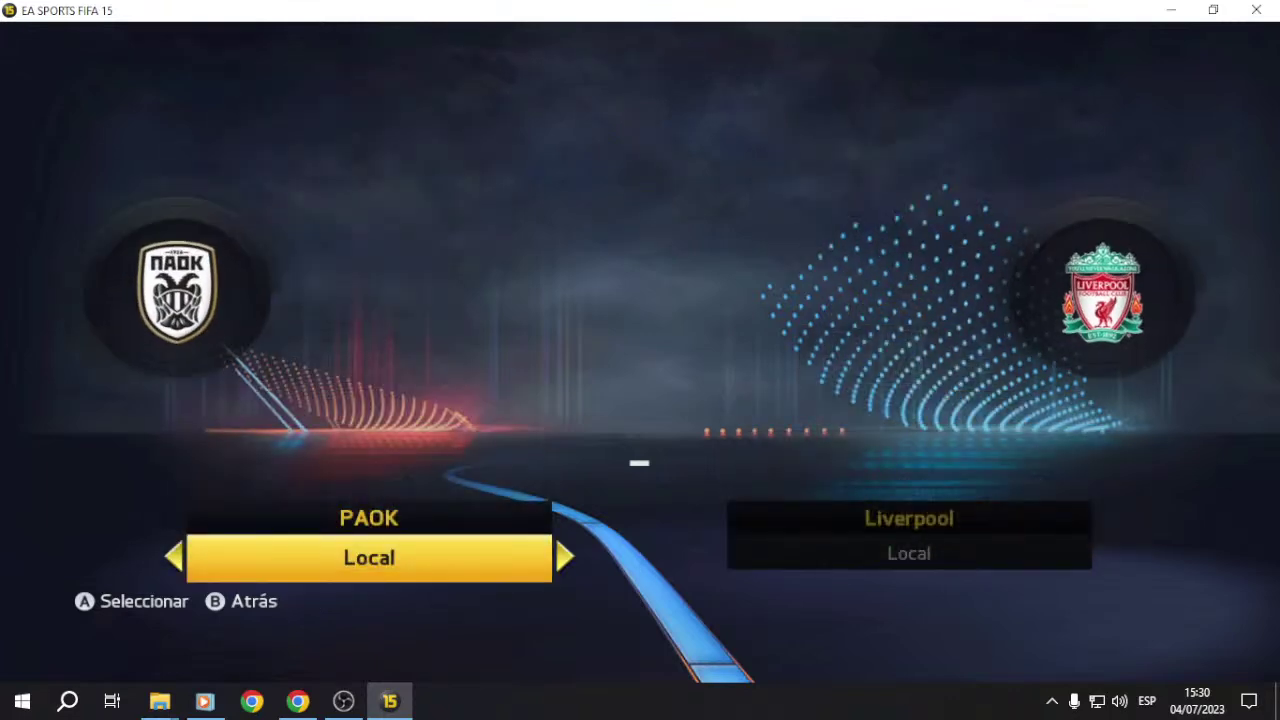
# Step: Compare PAOK's Local and Visitante kits and choose Visitante
pyautogui.press('Right')
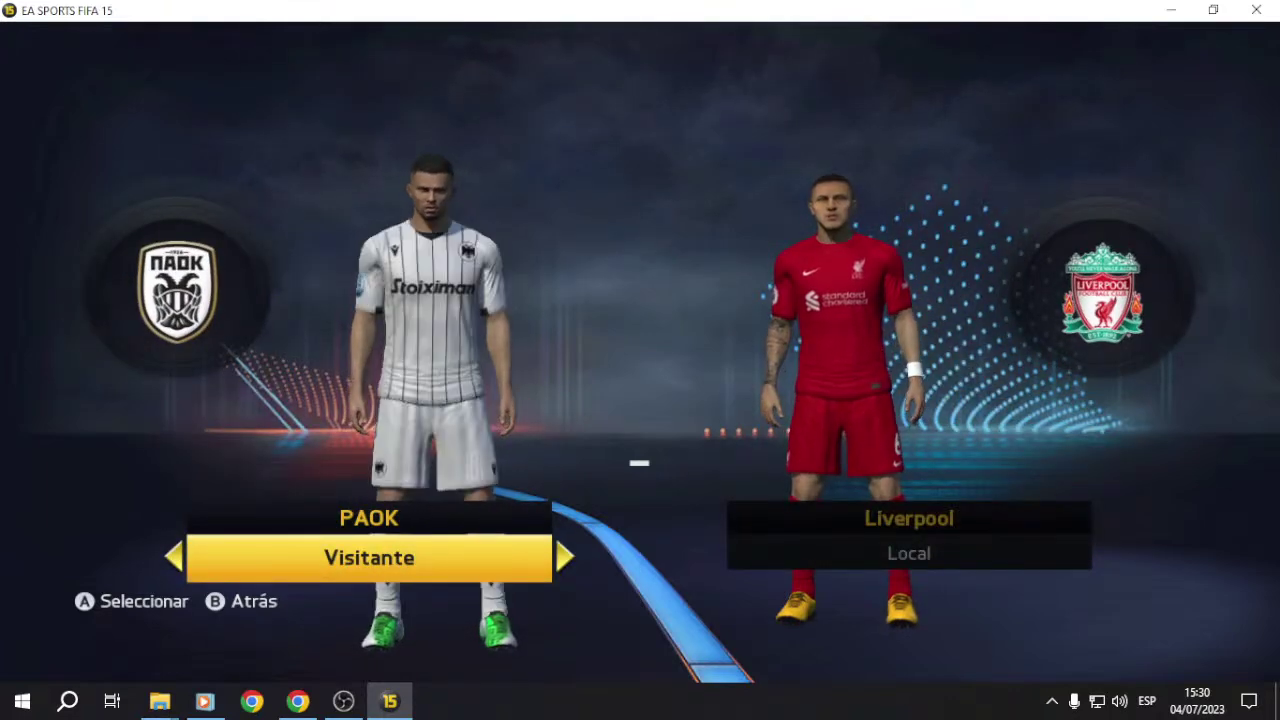
pyautogui.press('Left')
pyautogui.press('Right')
pyautogui.press('Left')
pyautogui.press('Right')
pyautogui.press('Return')
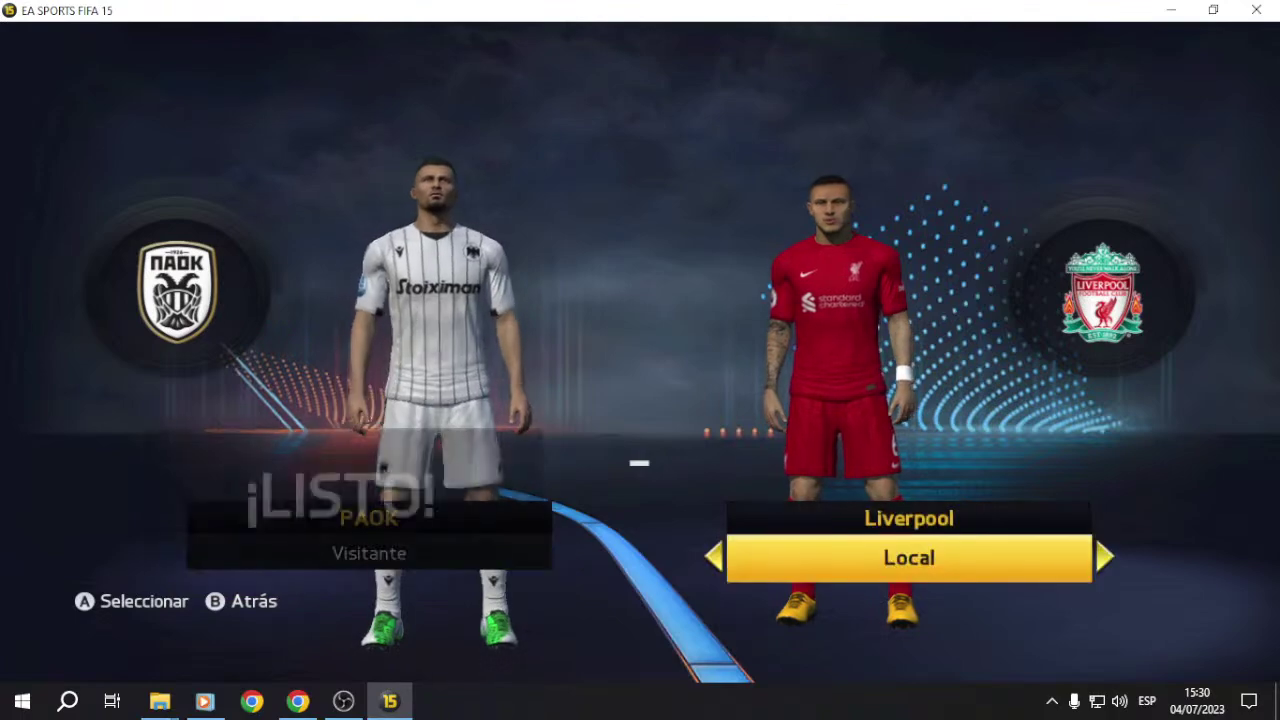
# Step: Accept Liverpool's Local kit, open DIRECCIÓN DEL EQUIPO and look over the PAOK line-up up to Oliveira
pyautogui.press('Return')
pyautogui.press('Right')
pyautogui.press('Return')
pyautogui.press('Down')
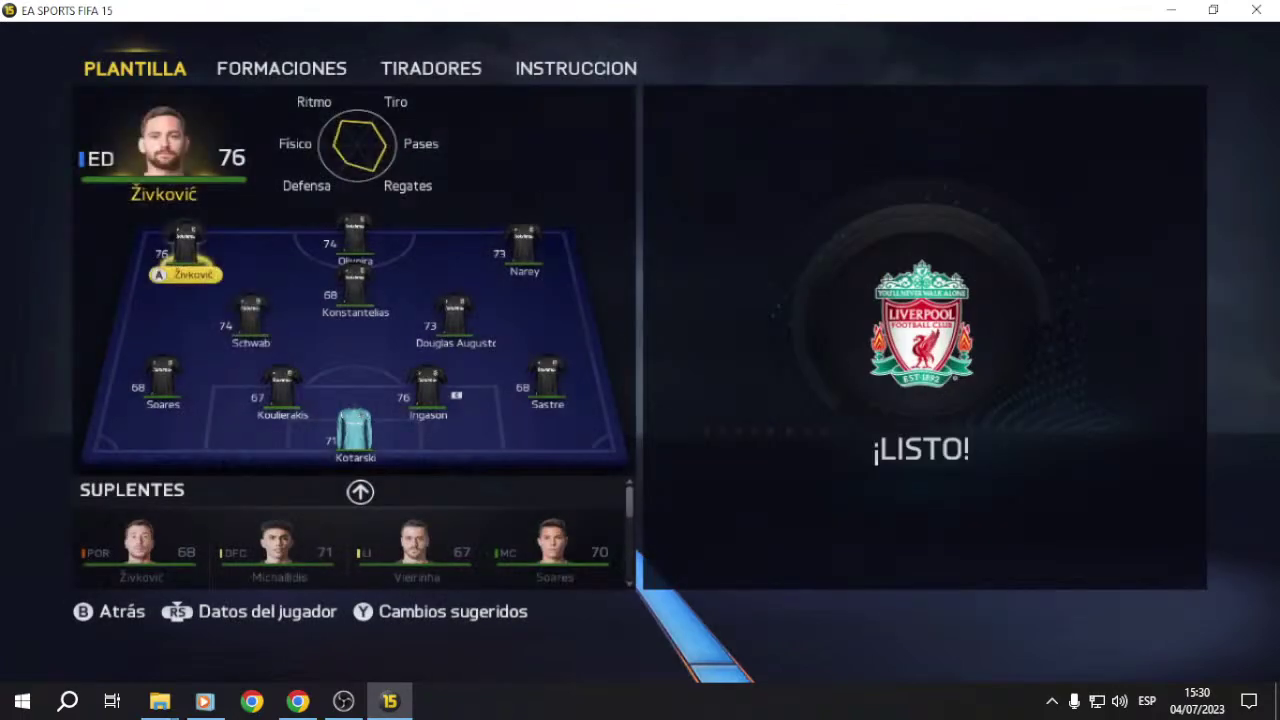
pyautogui.press('Down')
pyautogui.press('Up')
pyautogui.press('Up')
pyautogui.press('Right')
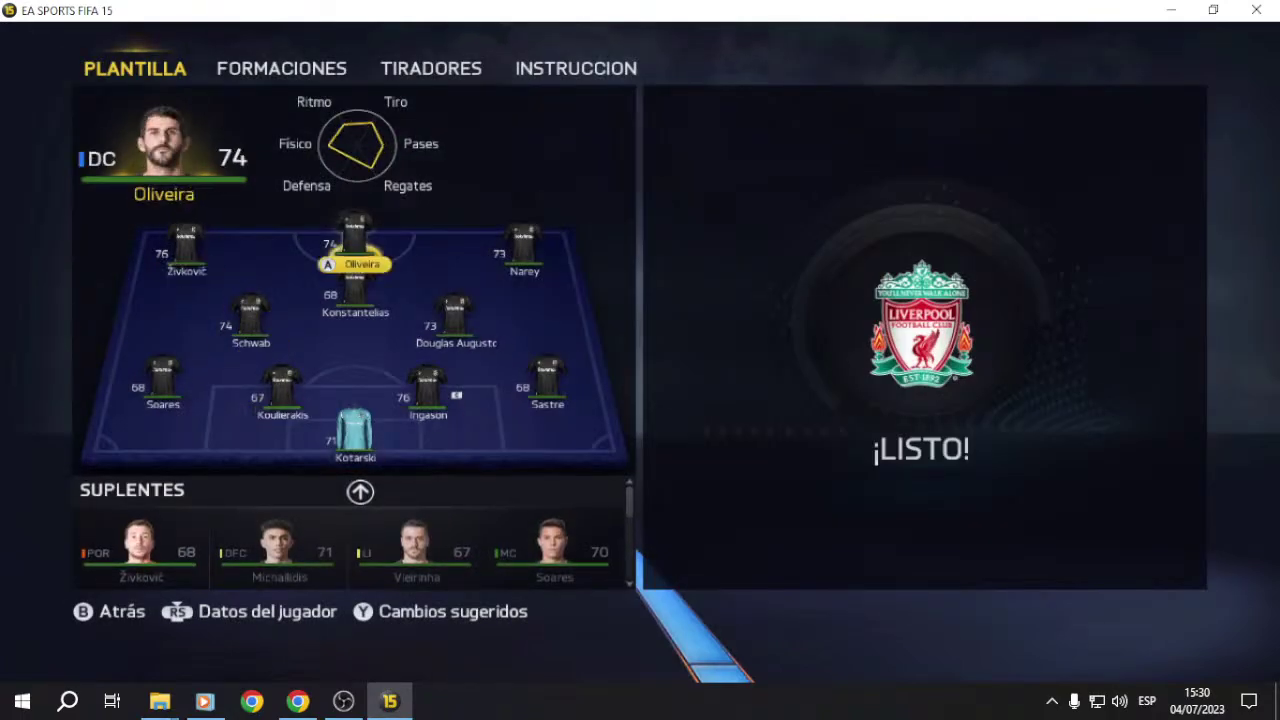
# Step: Go back and reopen kit selection, cycle through PAOK's kits again to check them, and return to team selection
pyautogui.press('Escape')
pyautogui.press('Escape')
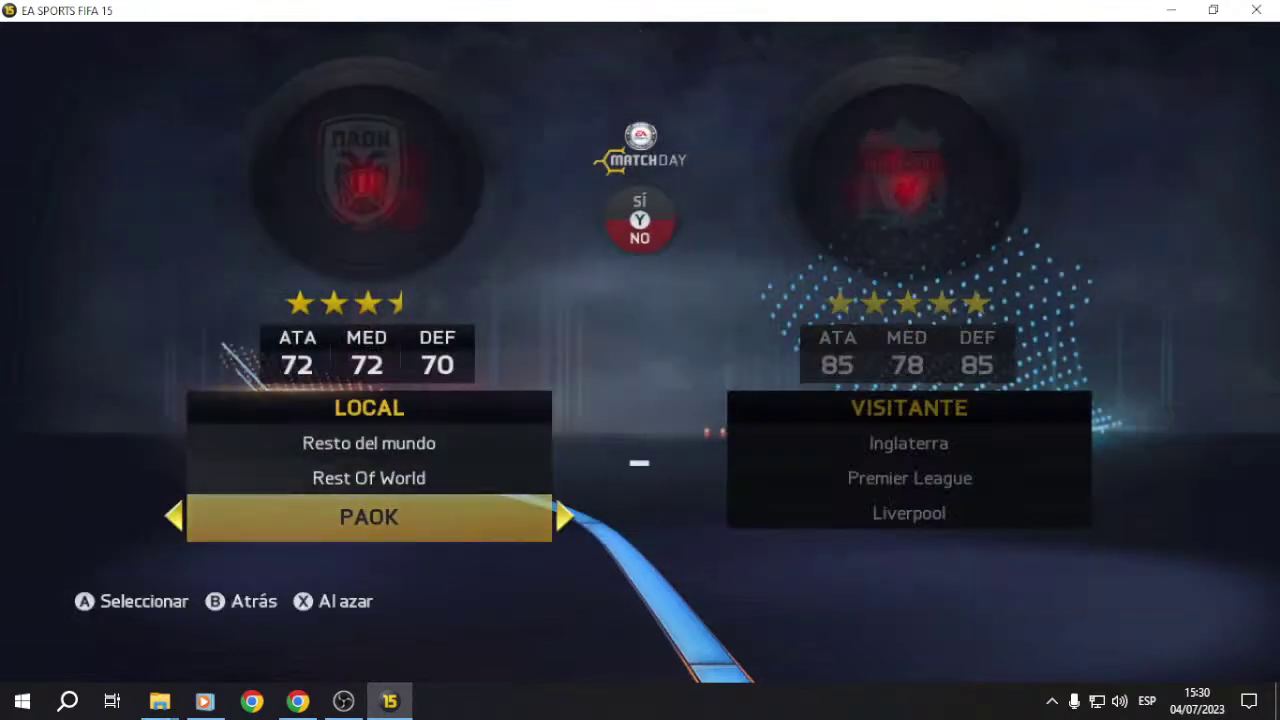
pyautogui.press('Return')
pyautogui.press('Return')
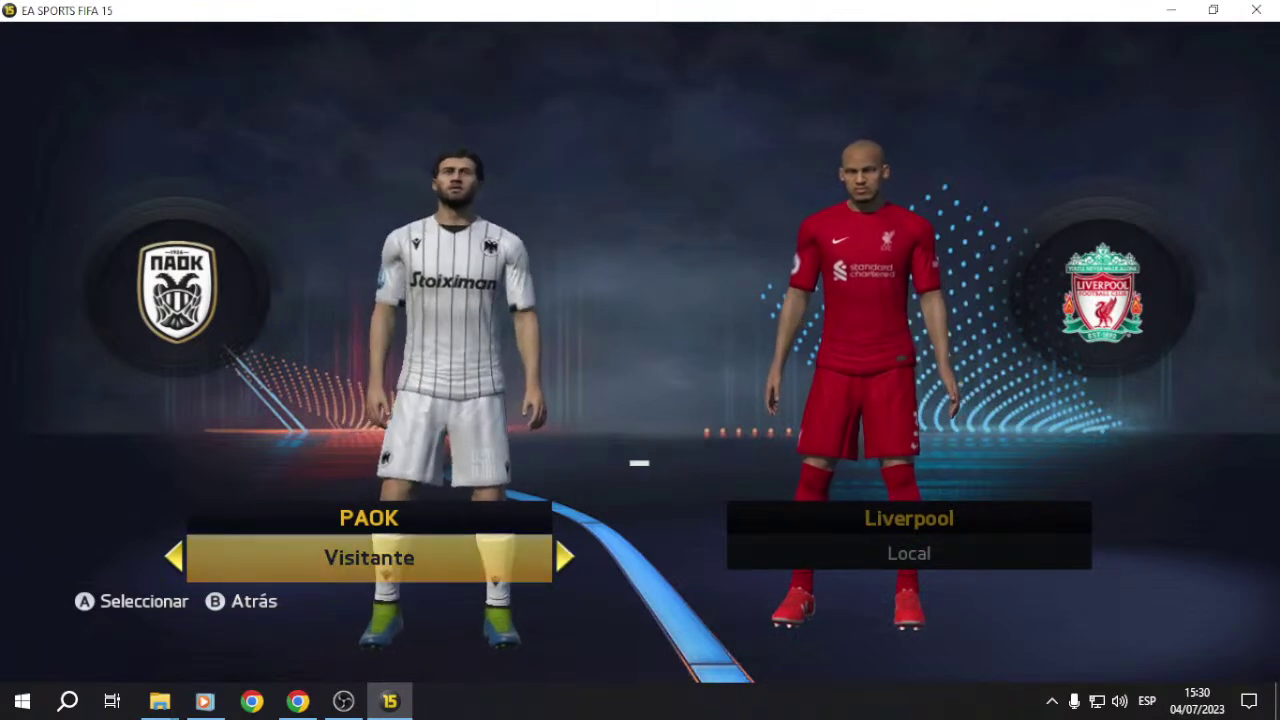
pyautogui.press('Right')
pyautogui.press('Right')
pyautogui.press('Right')
pyautogui.press('Right')
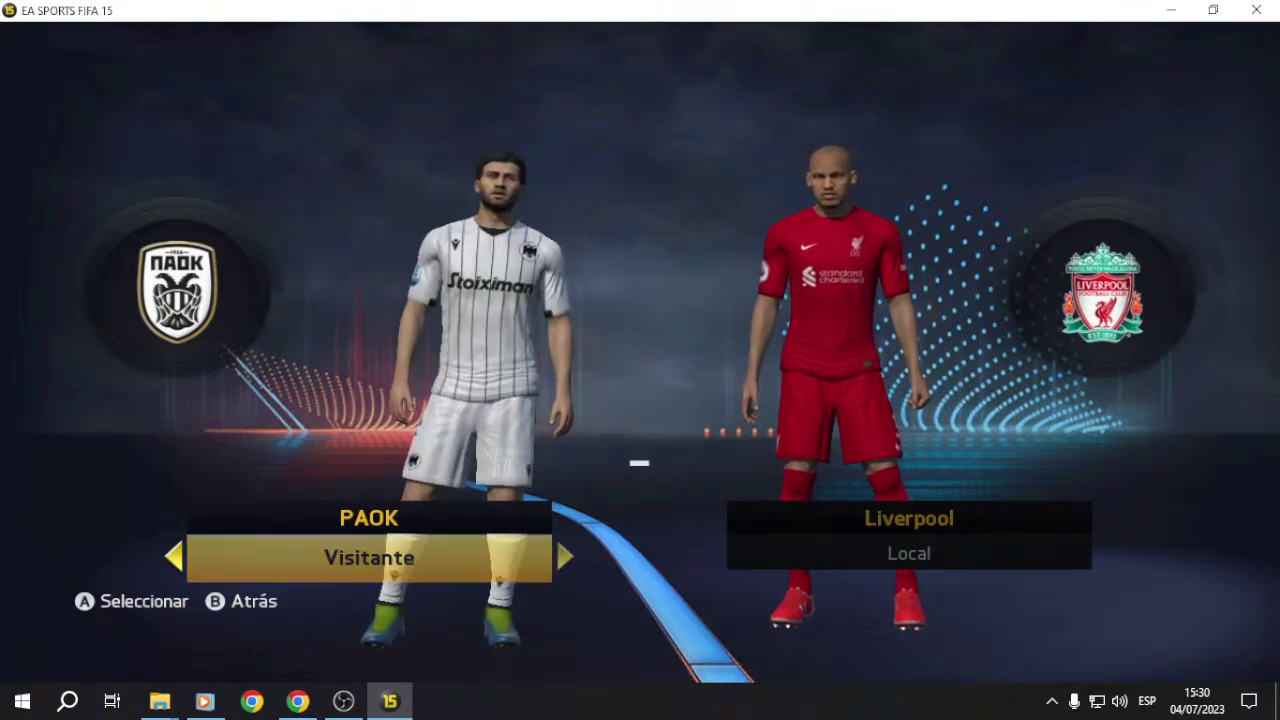
pyautogui.press('Right')
pyautogui.press('Right')
pyautogui.press('Right')
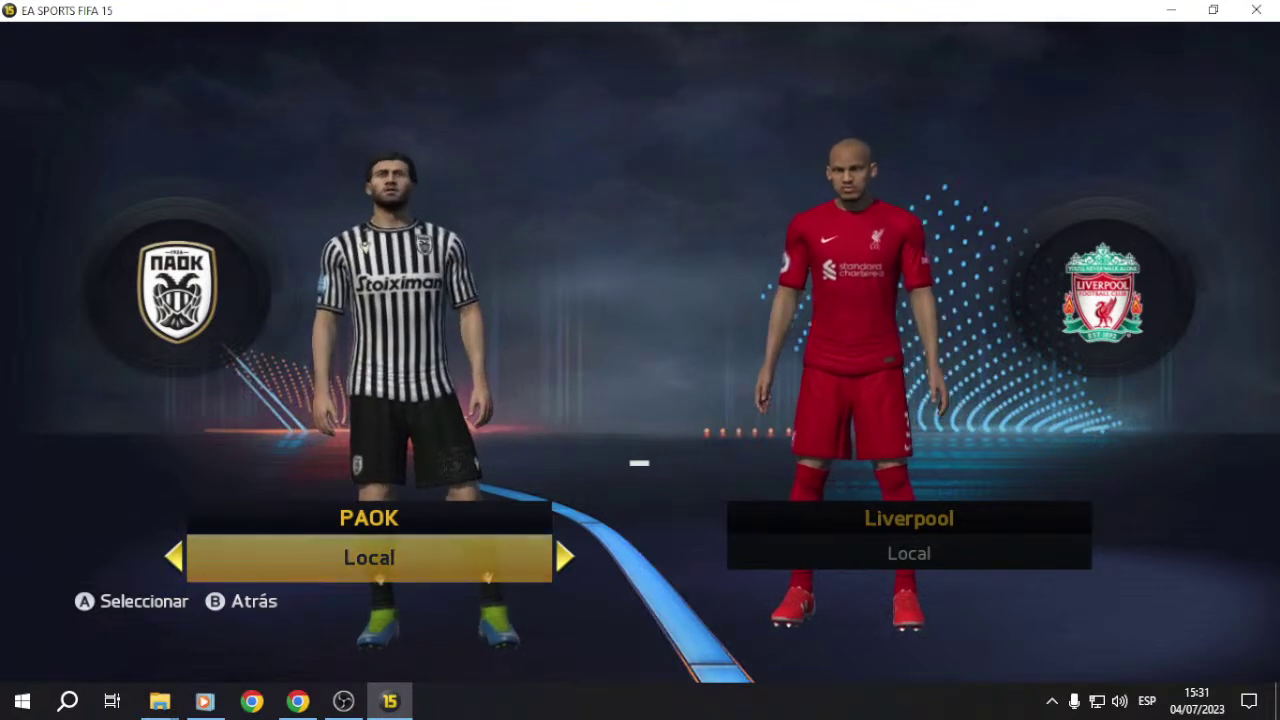
pyautogui.press('Escape')
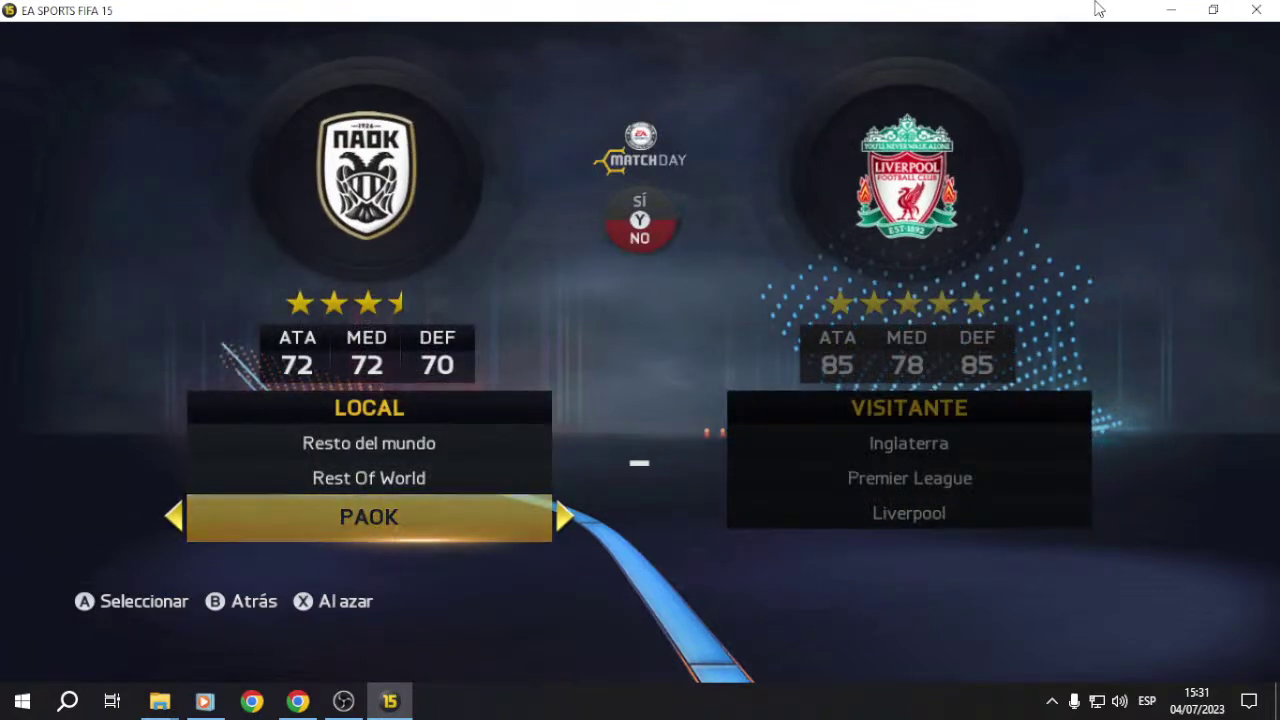
# Step: Minimize FIFA 15, launch Creation Master 15 and load the FIFA 15 + updates database with the spa_mx language database
pyautogui.click(1170, 9)
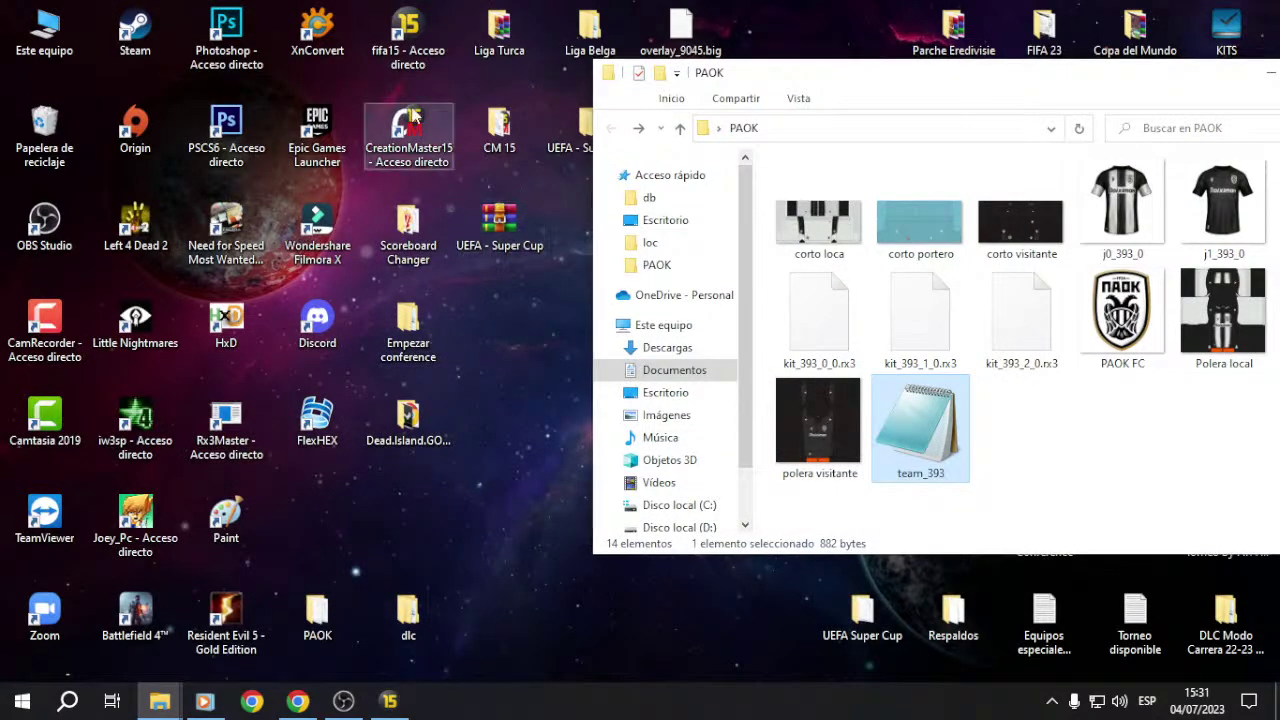
pyautogui.click(436, 166)
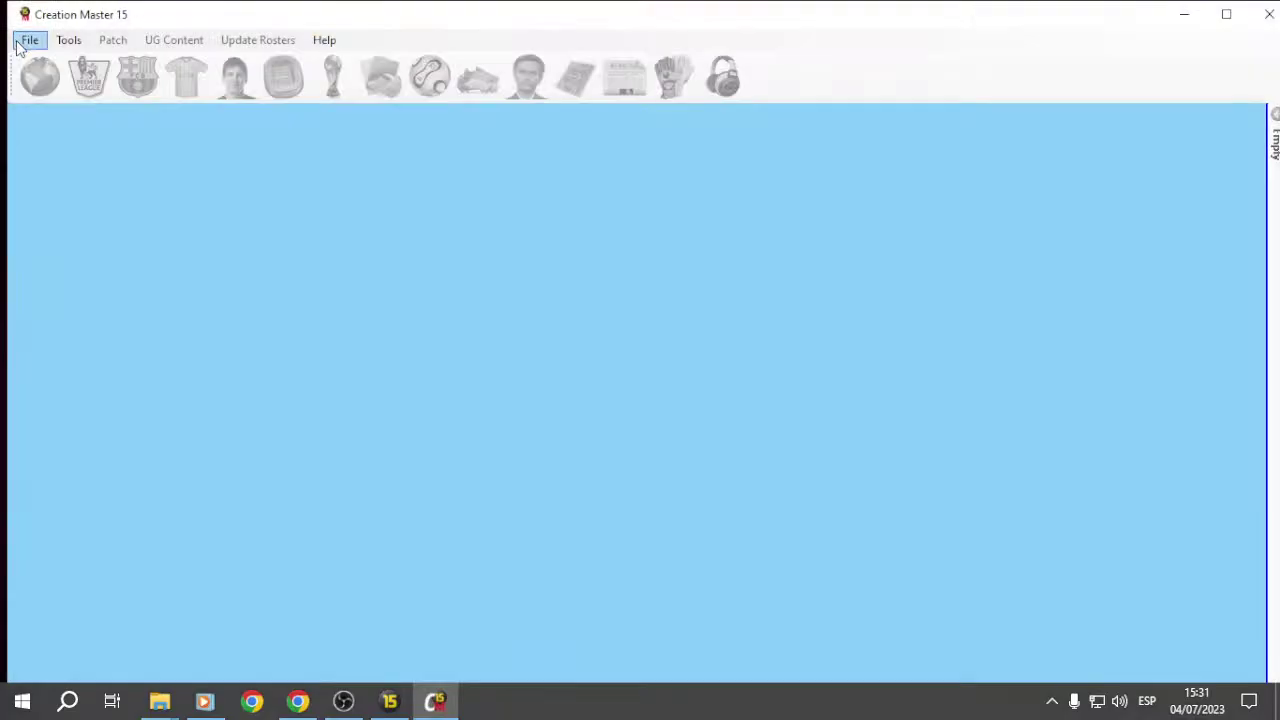
pyautogui.click(20, 44)
pyautogui.click(77, 142)
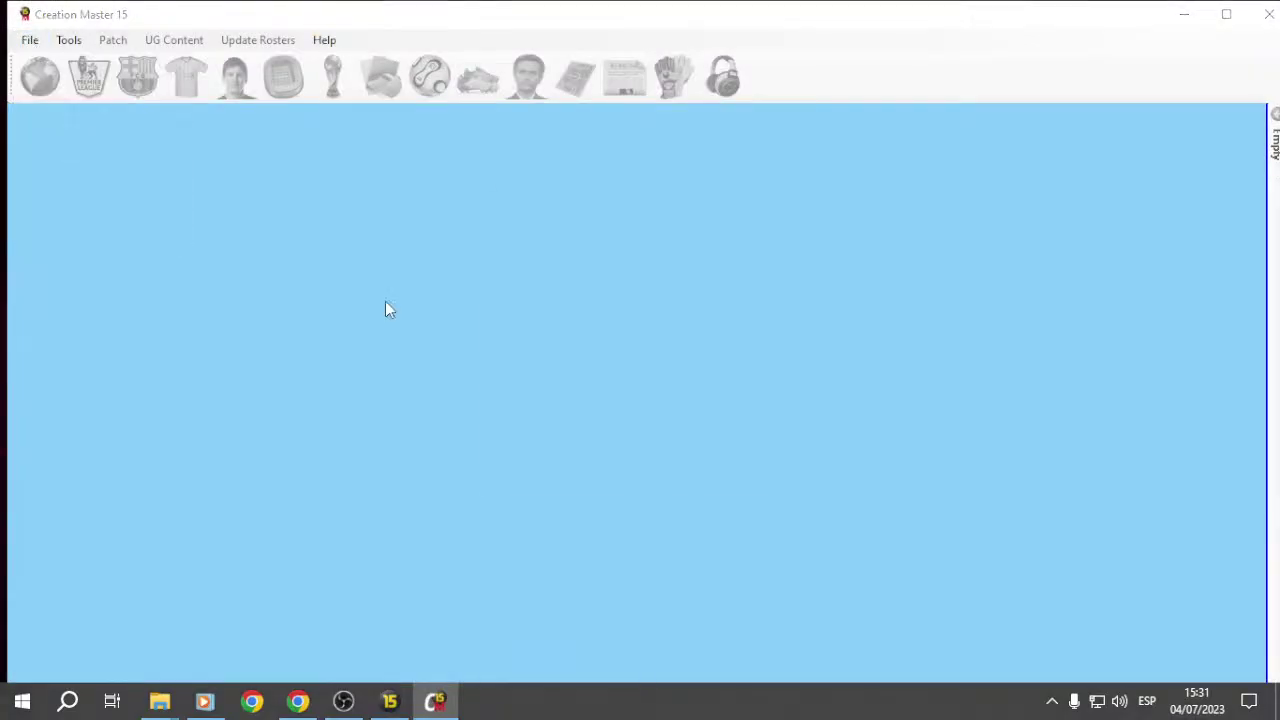
pyautogui.doubleClick(566, 337)
pyautogui.scroll(-1, 630, 394)
pyautogui.doubleClick(604, 408)
pyautogui.doubleClick(630, 373)
pyautogui.click(672, 470)
pyautogui.doubleClick(290, 188)
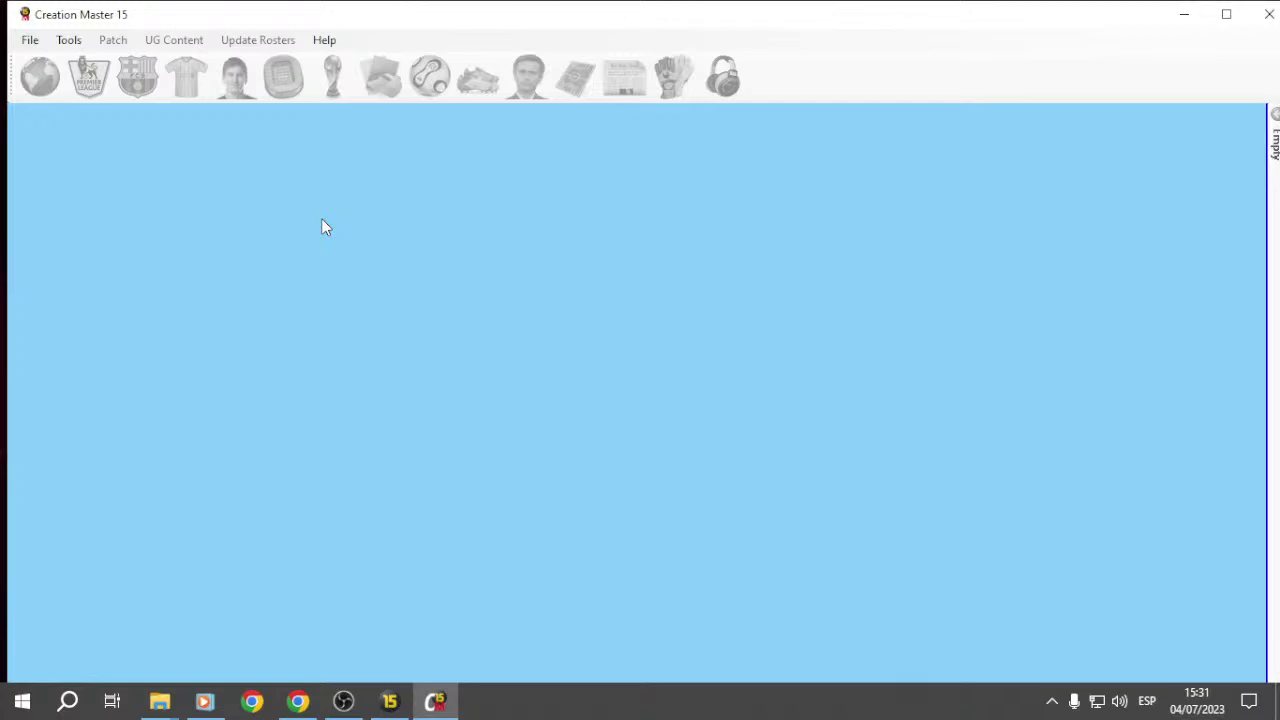
pyautogui.scroll(-8, 323, 223)
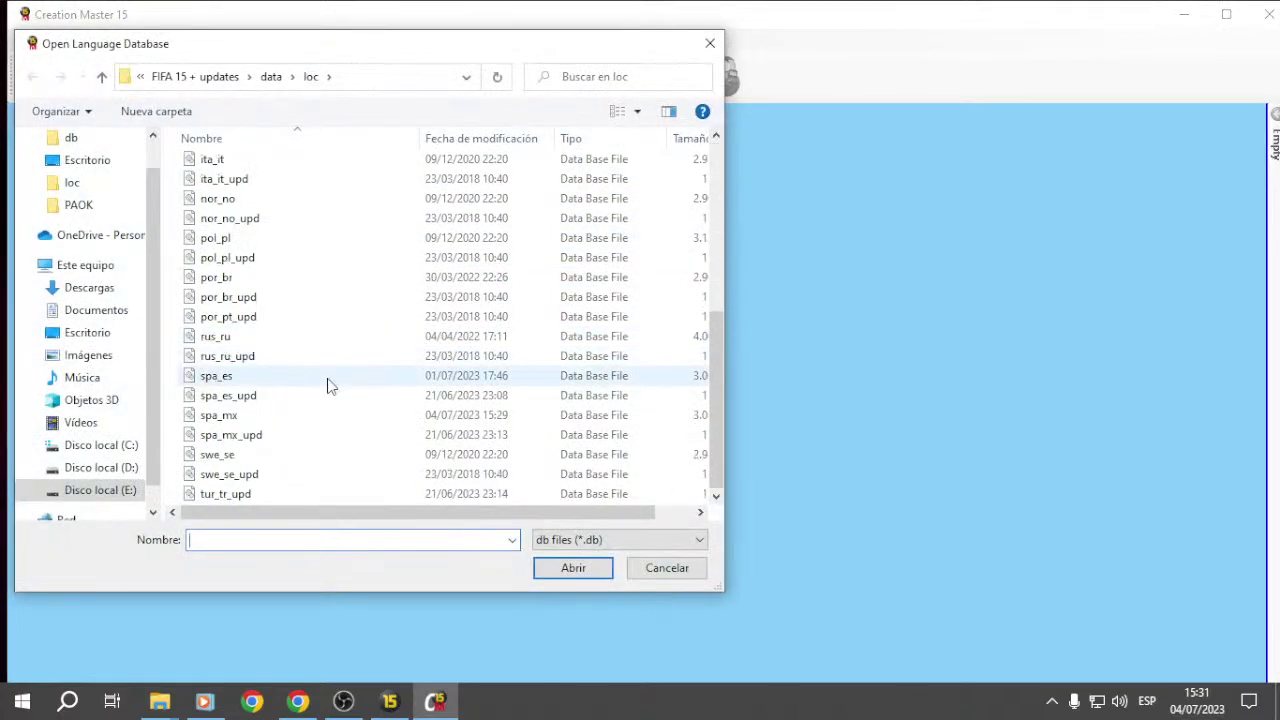
pyautogui.doubleClick(250, 418)
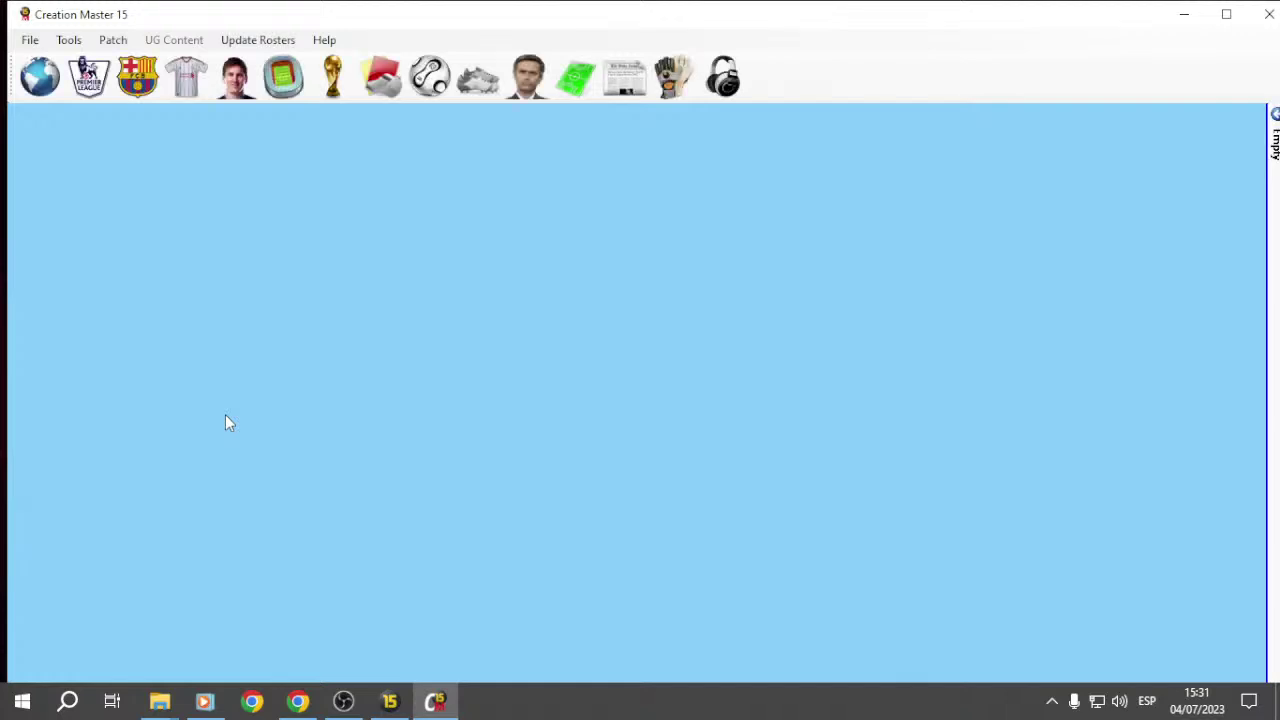
# Step: Find the PAOK kits in the Creation Master 15 kit list and display PAOK Home (2831)
pyautogui.click(181, 83)
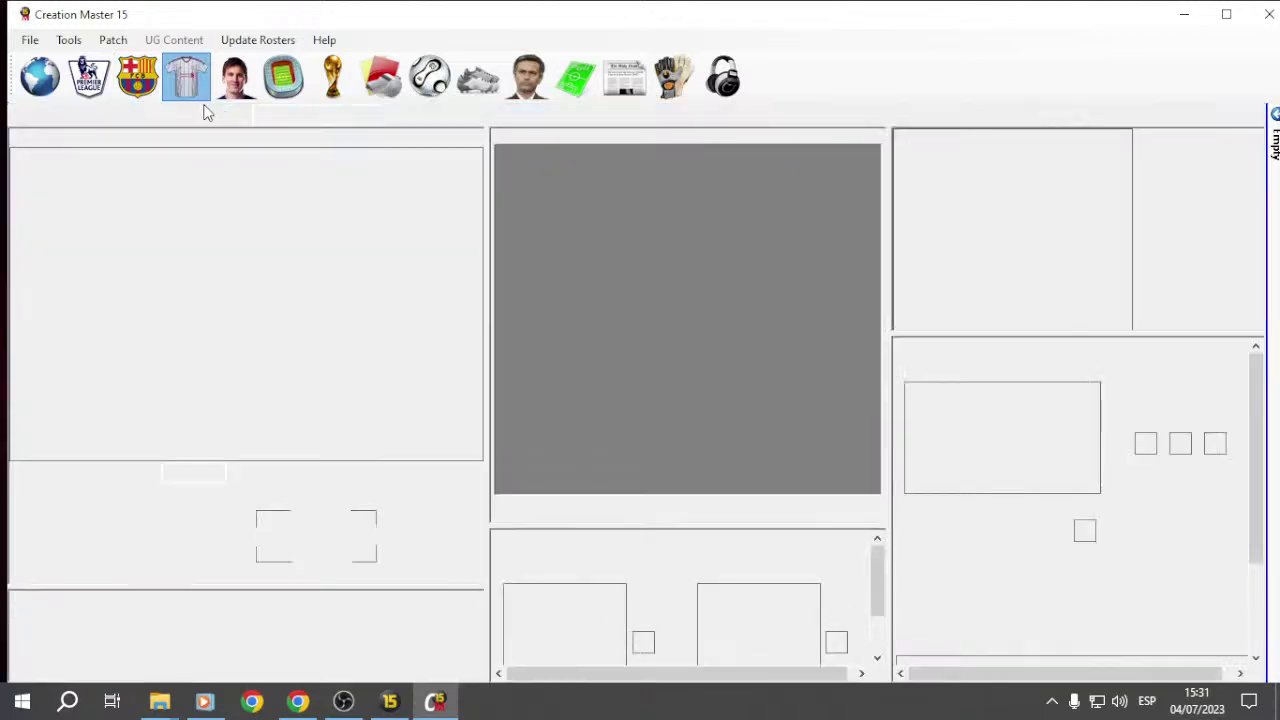
pyautogui.click(196, 114)
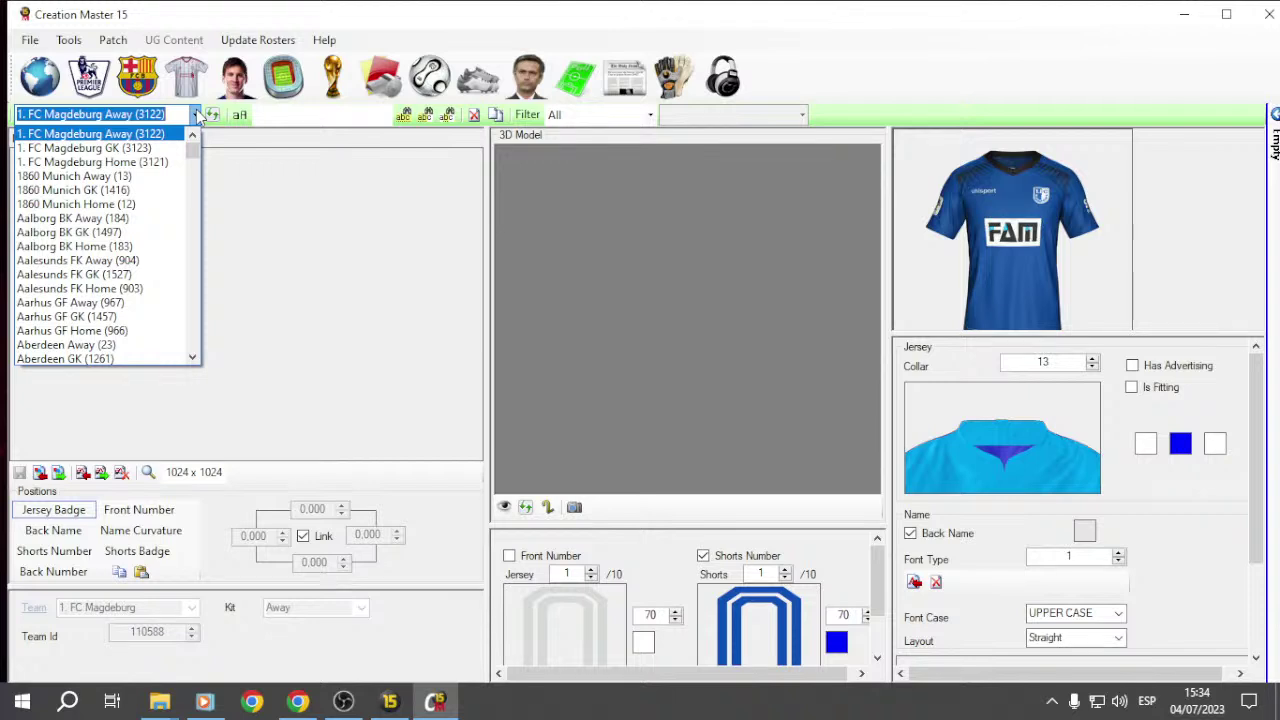
pyautogui.write('paok')
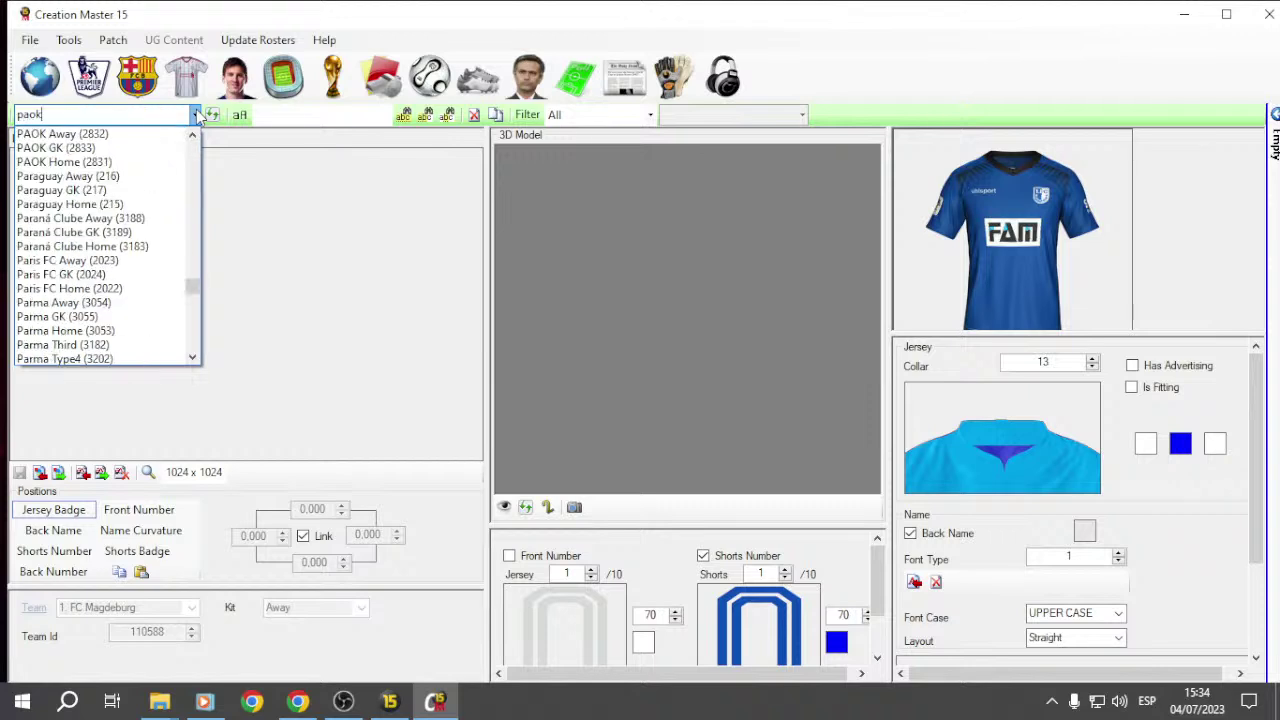
pyautogui.press('Down')
pyautogui.press('Down')
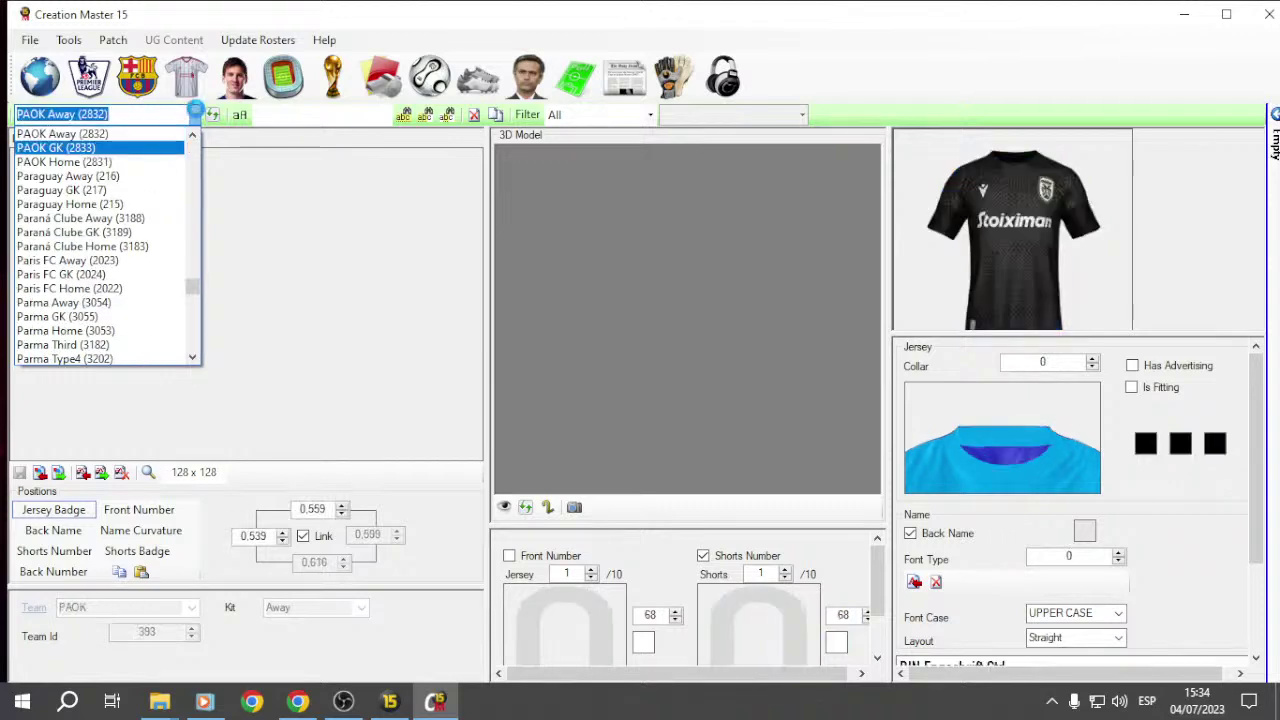
pyautogui.press('Return')
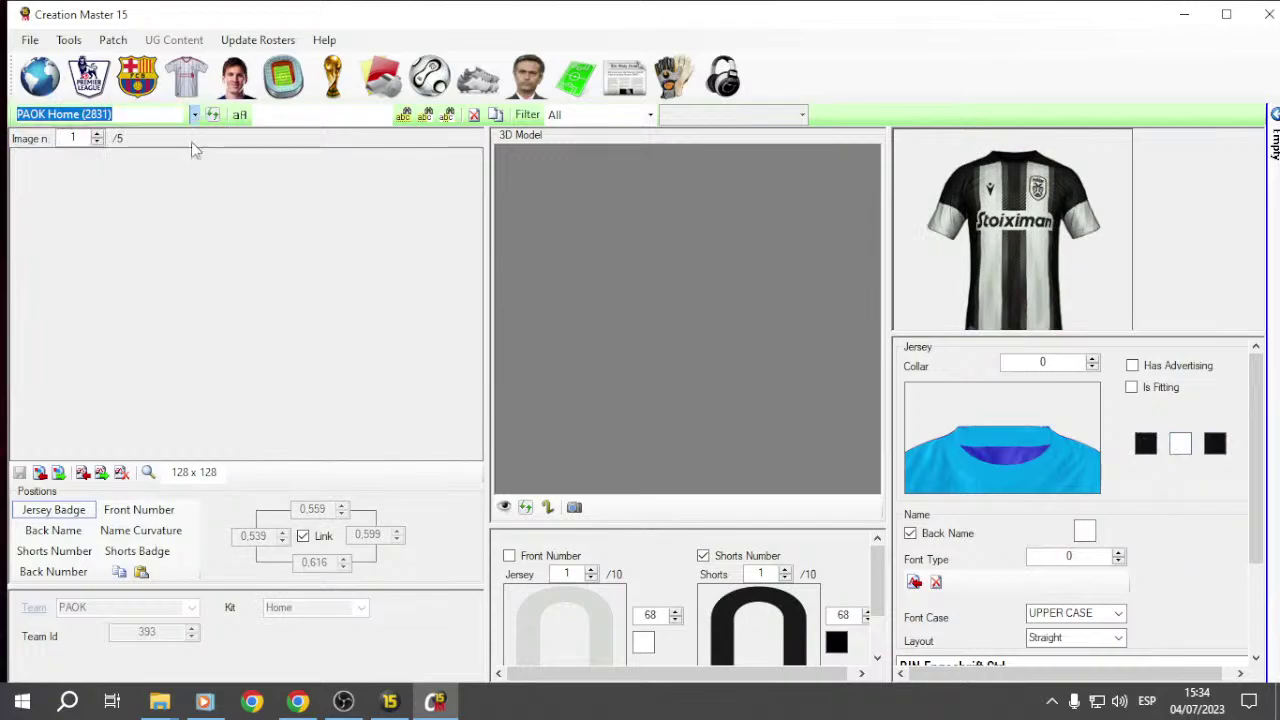
# Step: Minimize Creation Master 15 and open the k16 folder inside data > sceneassets of FIFA 15 + updates in File Explorer
pyautogui.click(390, 701)
pyautogui.click(390, 701)
pyautogui.click(1184, 14)
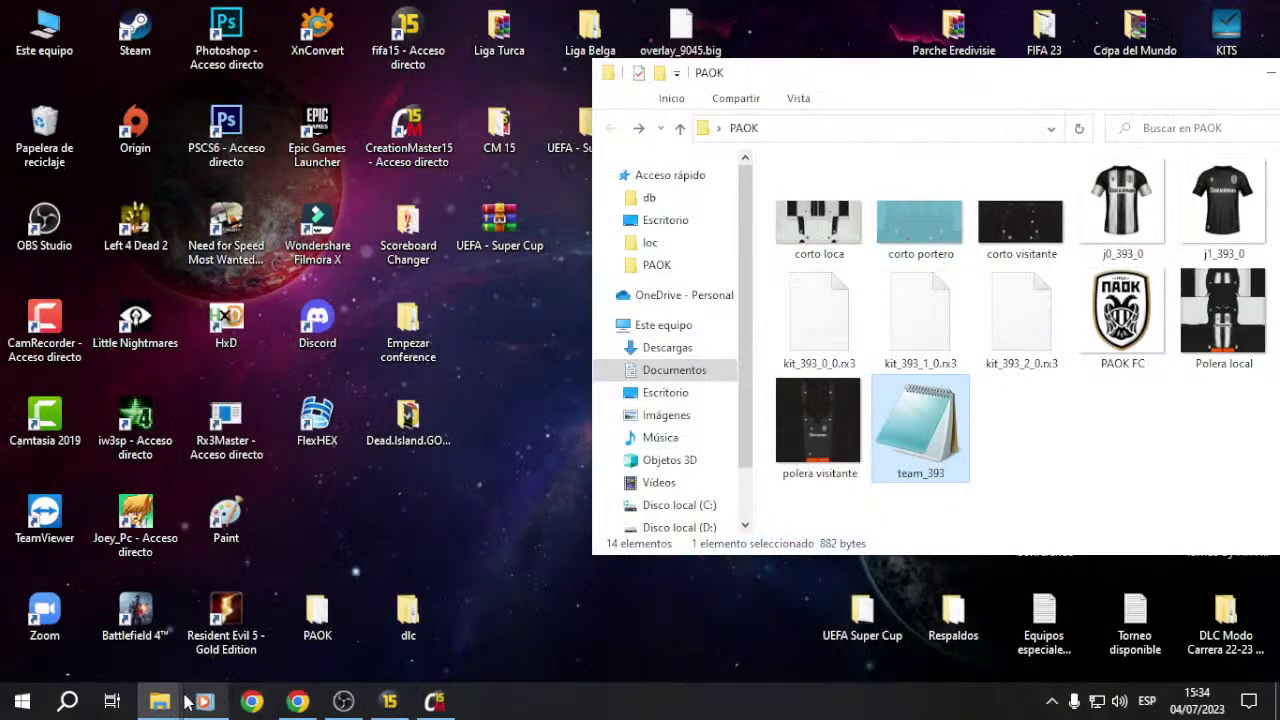
pyautogui.moveTo(165, 701)
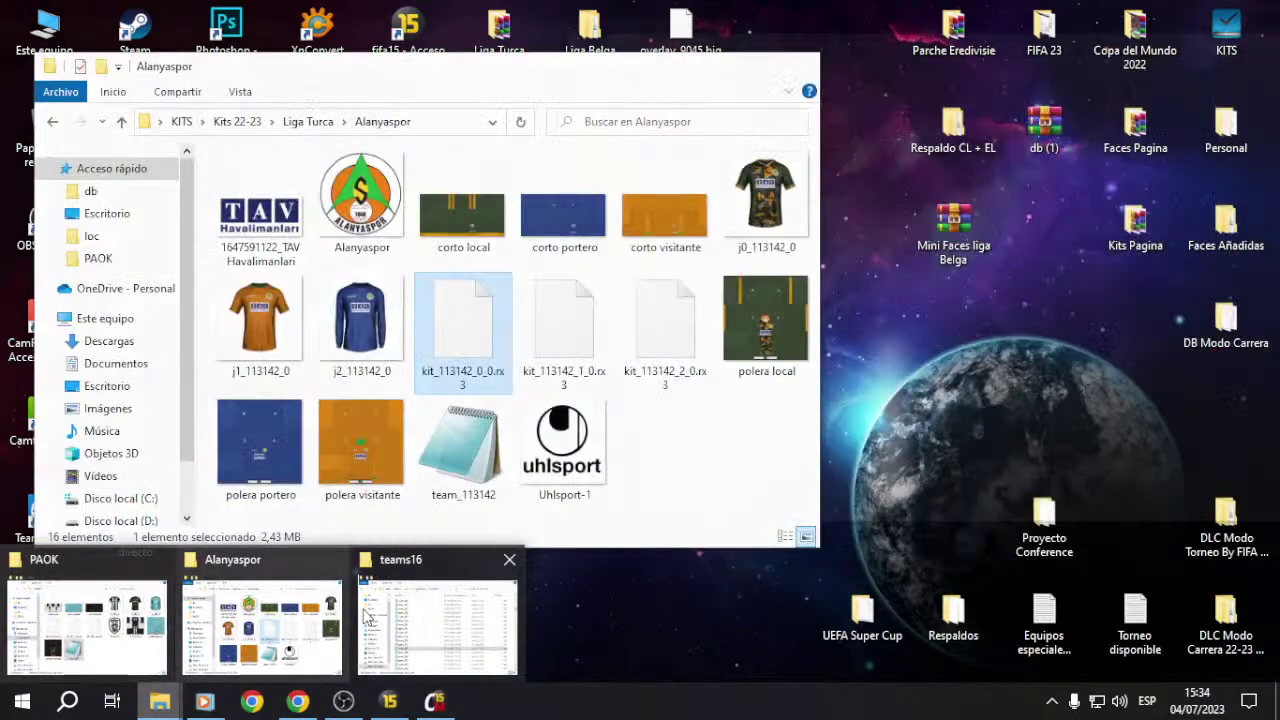
pyautogui.click(357, 618)
pyautogui.click(14, 90)
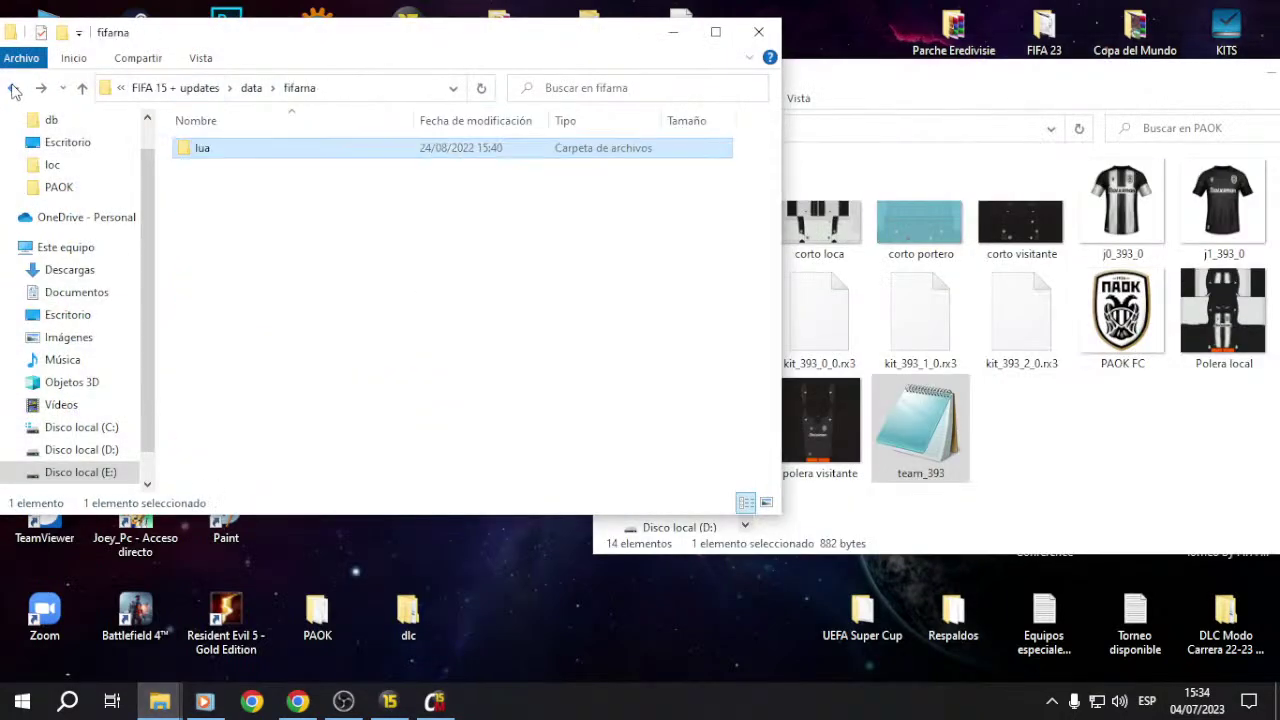
pyautogui.click(14, 90)
pyautogui.click(223, 284)
pyautogui.click(225, 250)
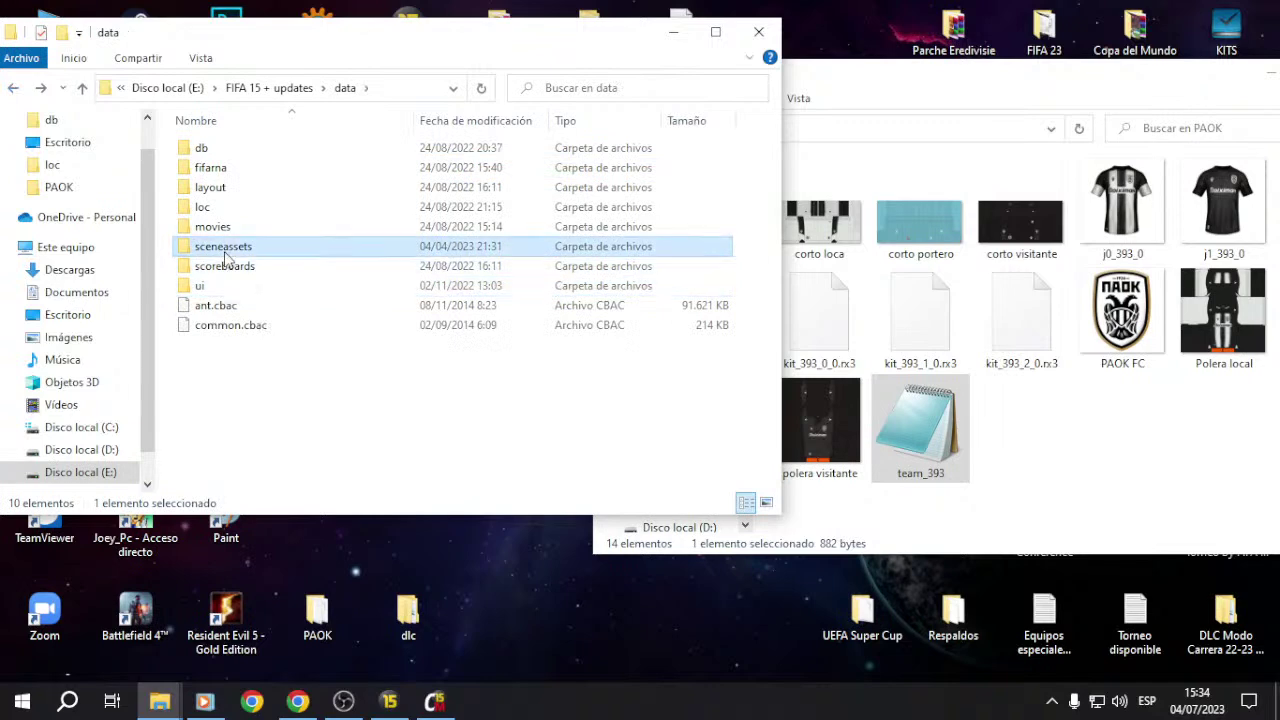
pyautogui.doubleClick(223, 247)
pyautogui.scroll(-3, 228, 430)
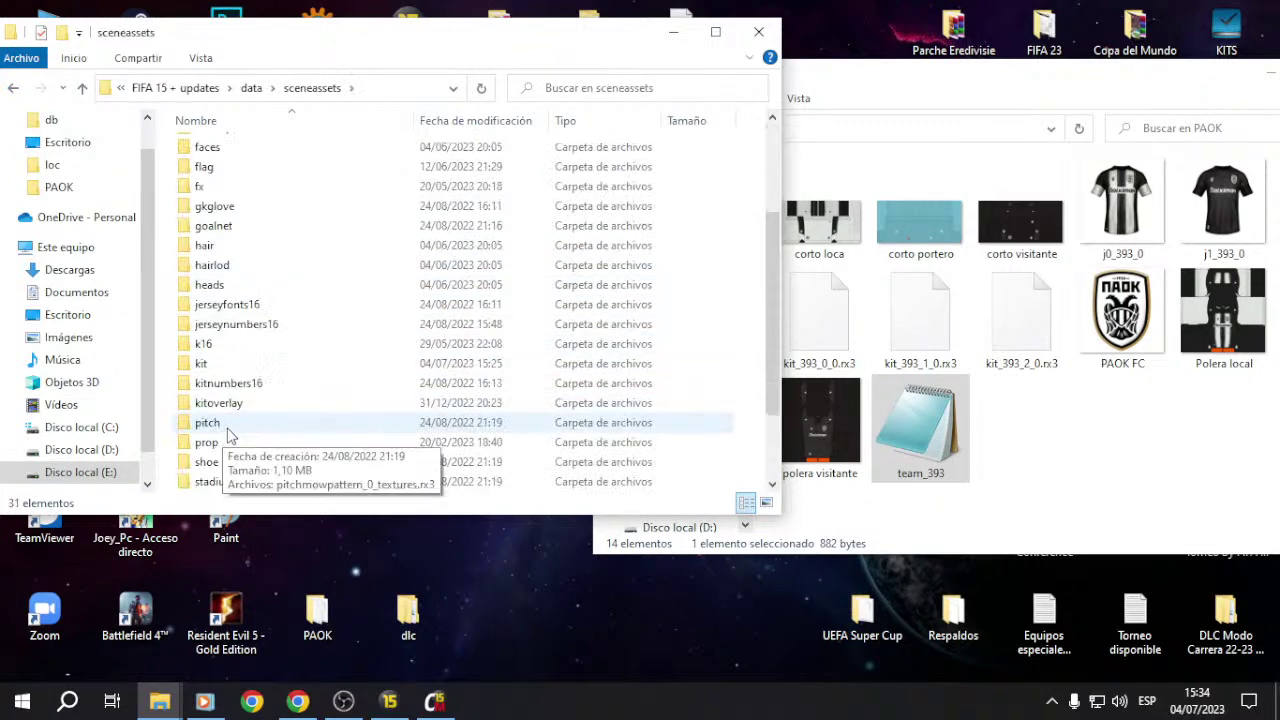
pyautogui.doubleClick(203, 343)
# Step: Copy kit_393_0_0.rx3, kit_393_1_0.rx3 and kit_393_2_0.rx3 from the PAOK folder into k16, replacing the existing files
pyautogui.click(1118, 447)
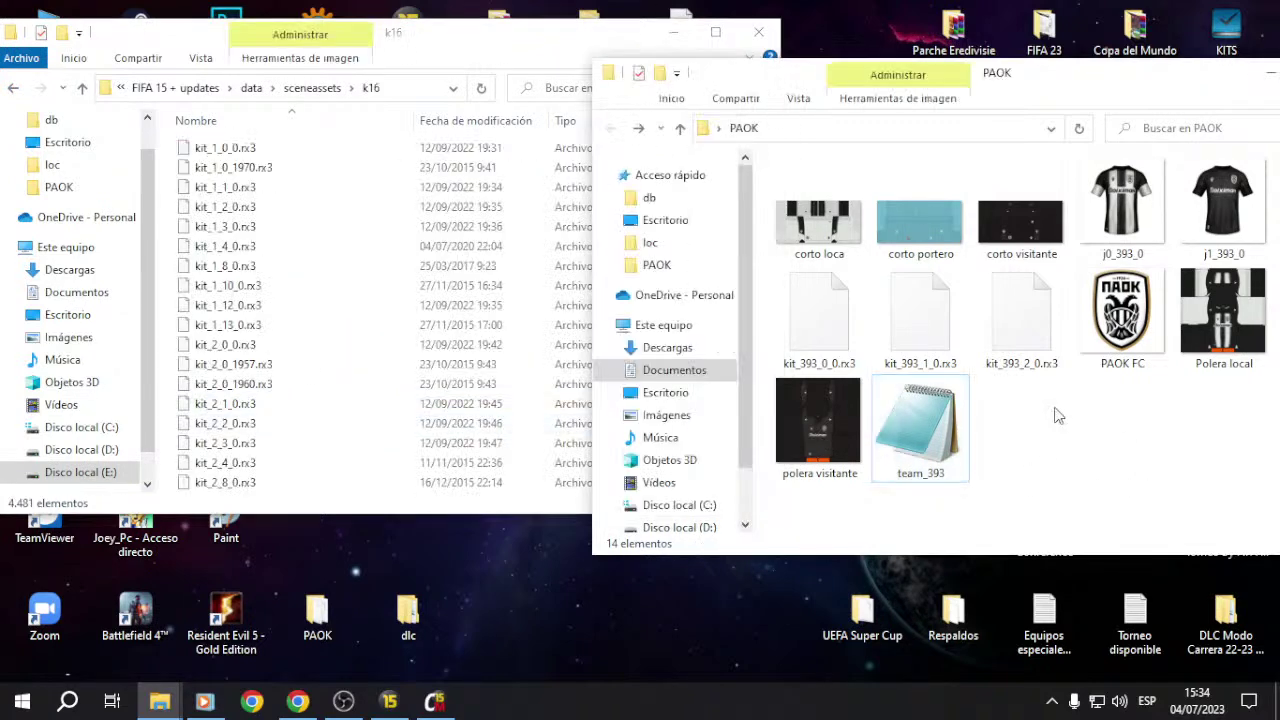
pyautogui.click(818, 320)
pyautogui.keyDown('ctrl'); pyautogui.click(920, 320); pyautogui.keyUp('ctrl')
pyautogui.keyDown('ctrl'); pyautogui.click(1021, 320); pyautogui.keyUp('ctrl')
pyautogui.moveTo(905, 330); pyautogui.dragTo(363, 294)
pyautogui.click(517, 206)
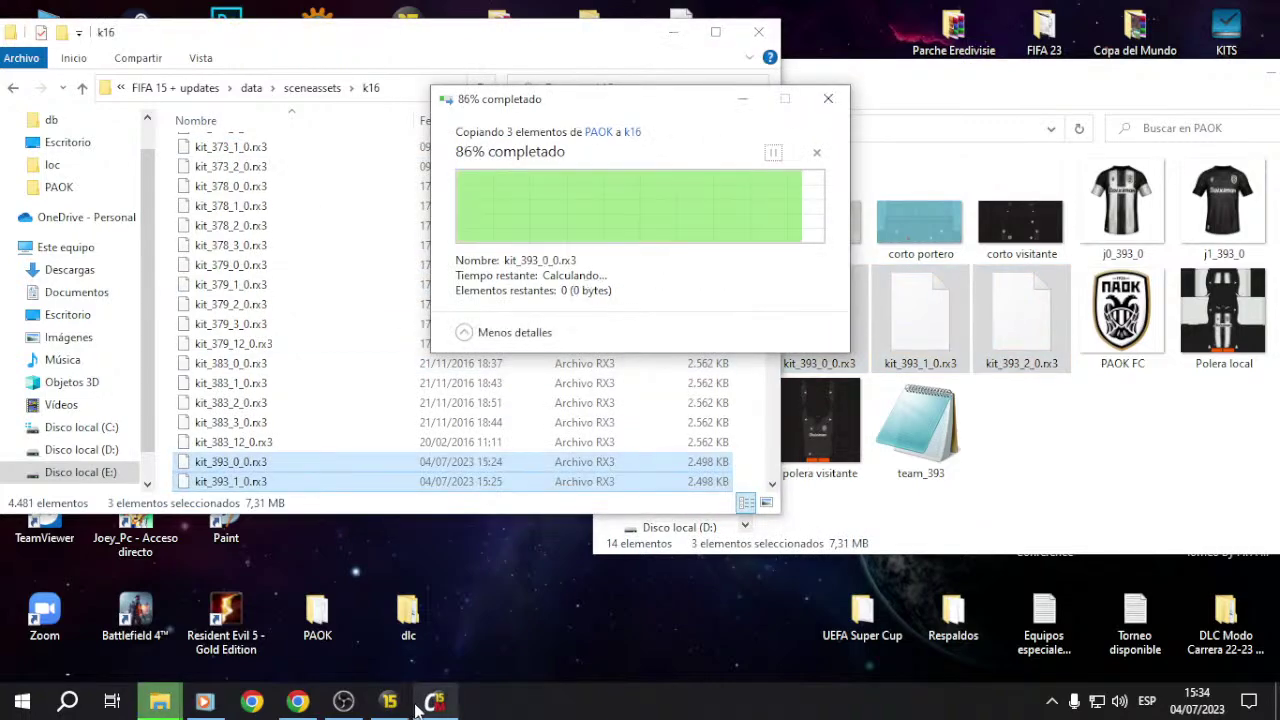
# Step: Switch to FIFA 15, check PAOK's Local and Visitante kits, and continue with Visitante against Liverpool's Local kit
pyautogui.click(393, 704)
pyautogui.press('Return')
pyautogui.press('Return')
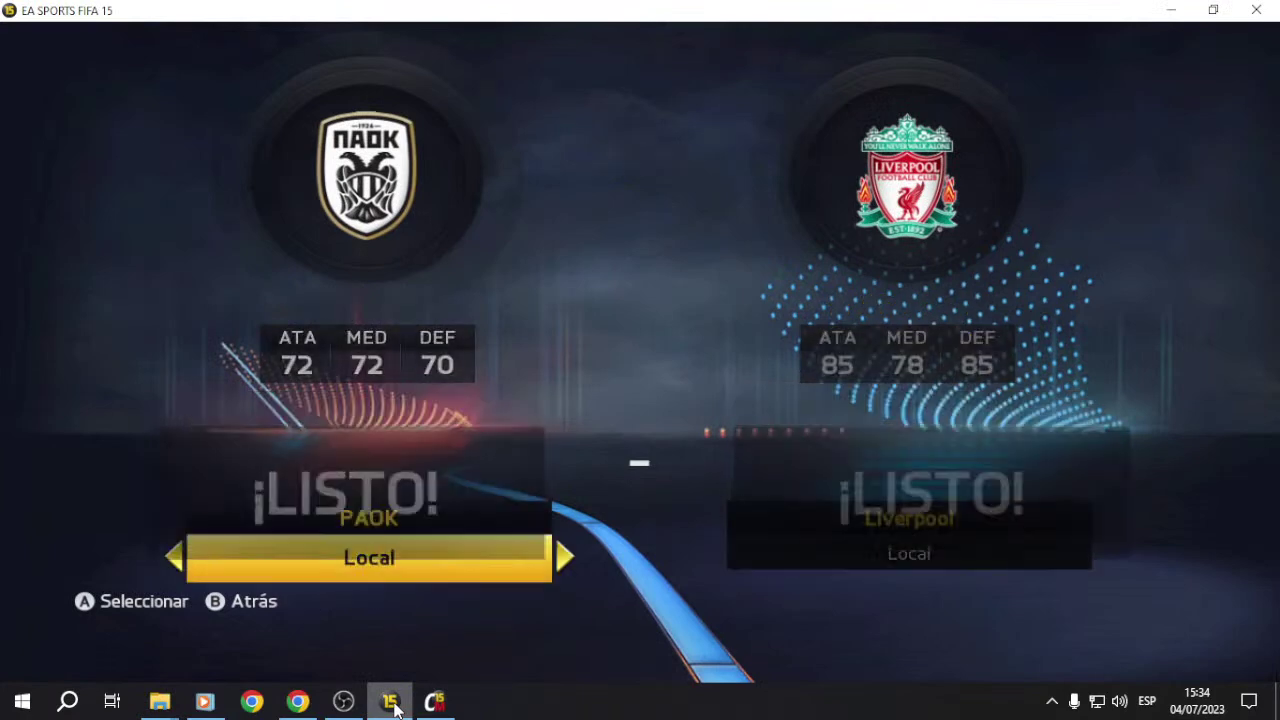
pyautogui.press('Right')
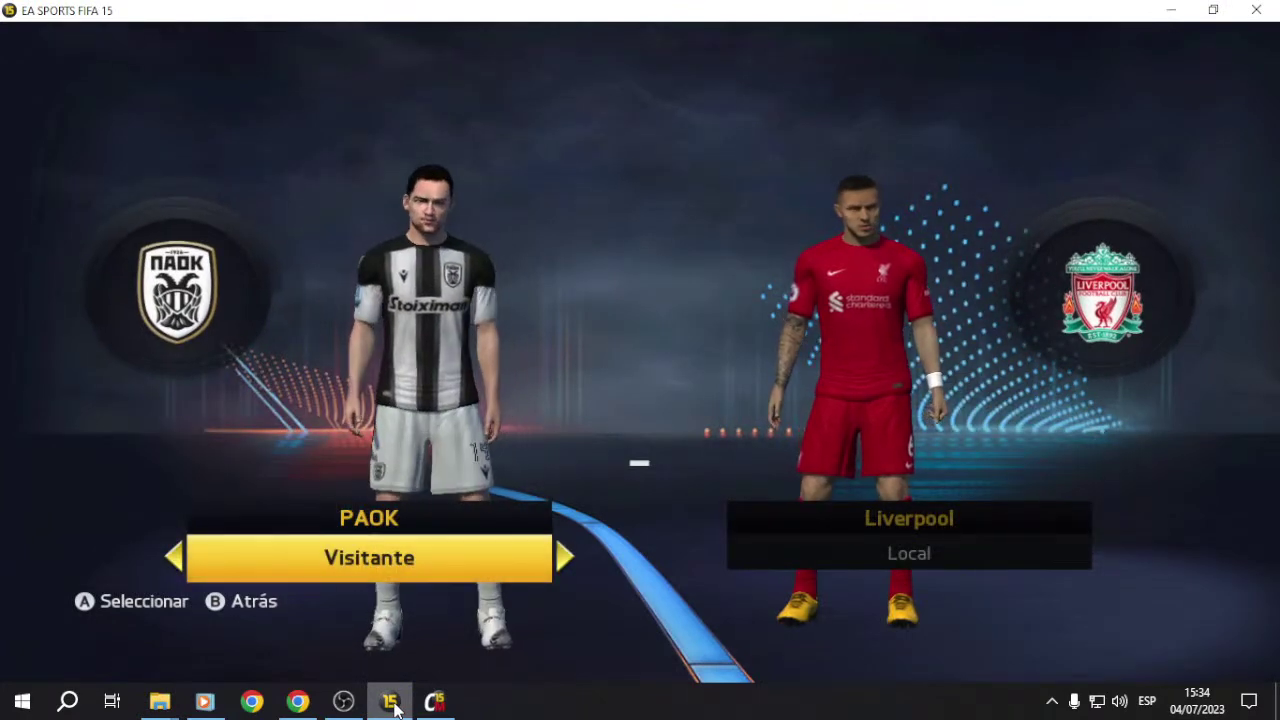
pyautogui.press('Left')
pyautogui.press('Right')
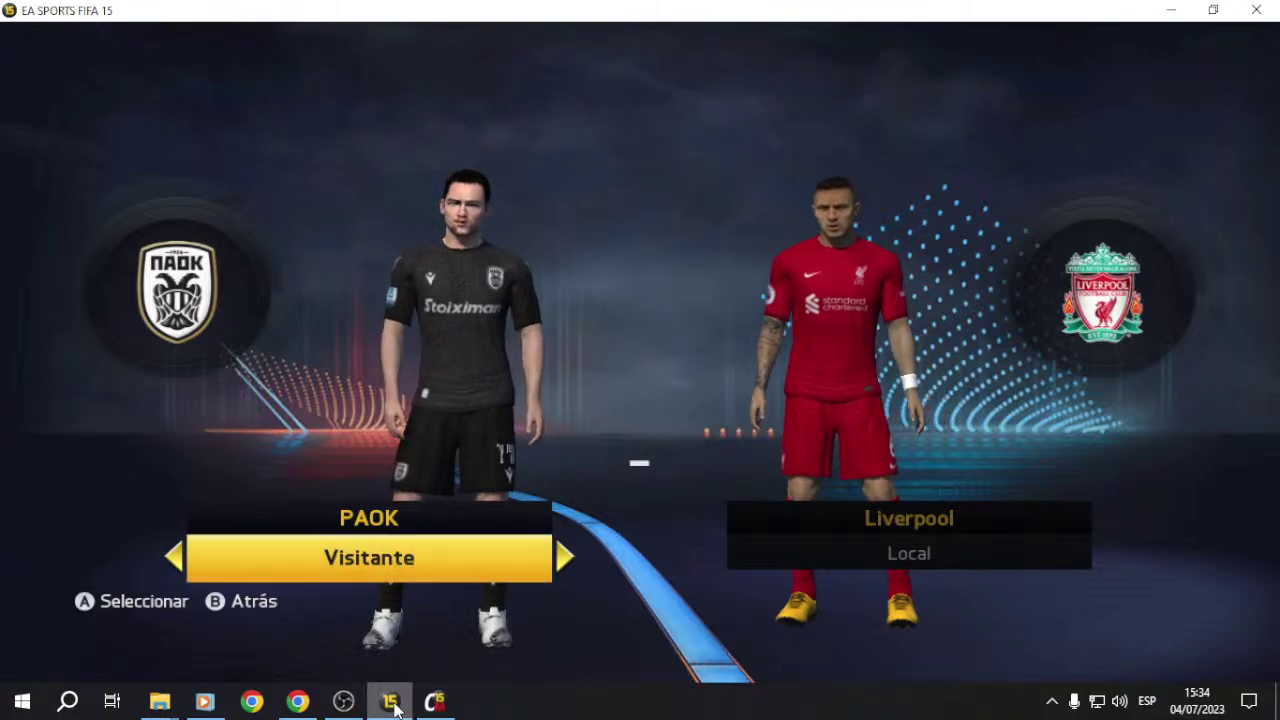
pyautogui.press('Return')
pyautogui.press('Return')
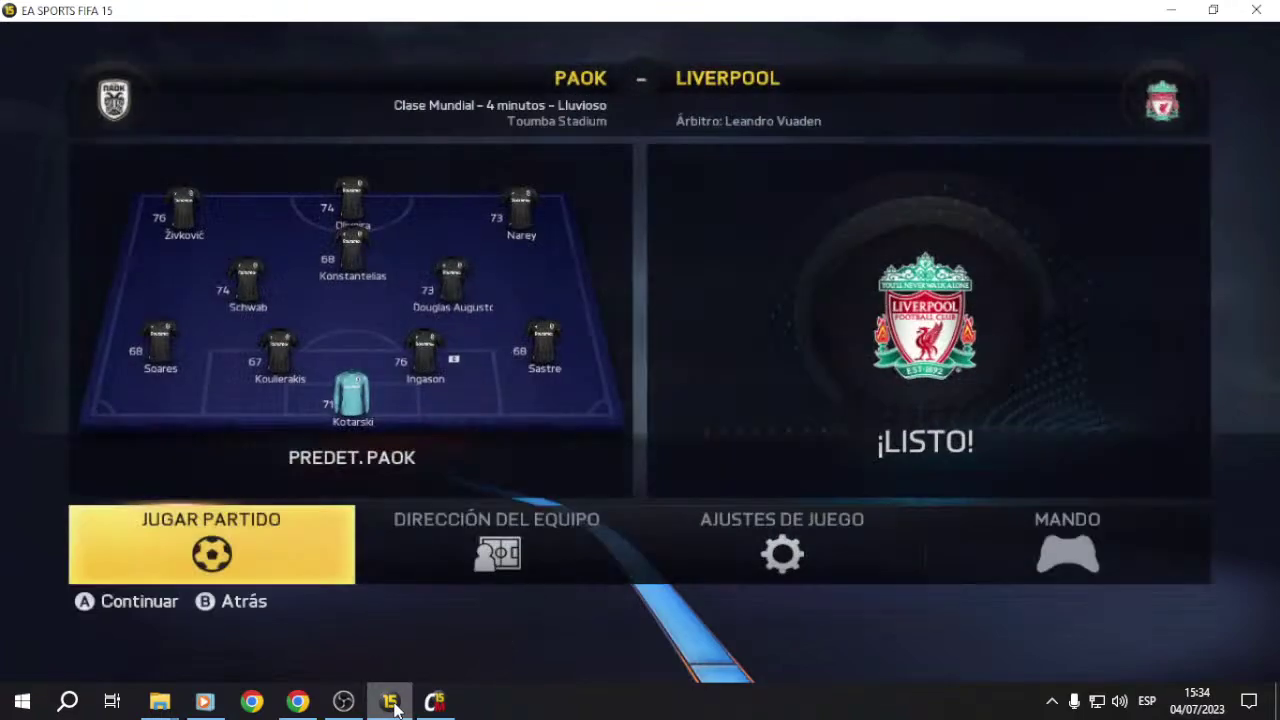
# Step: Open DIRECCIÓN DEL EQUIPO and look through PAOK's line-up and substitutes
pyautogui.press('Right')
pyautogui.press('Return')
pyautogui.press('Right')
pyautogui.press('Right')
pyautogui.press('Left')
pyautogui.press('Left')
pyautogui.press('Down')
pyautogui.press('Down')
pyautogui.press('Down')
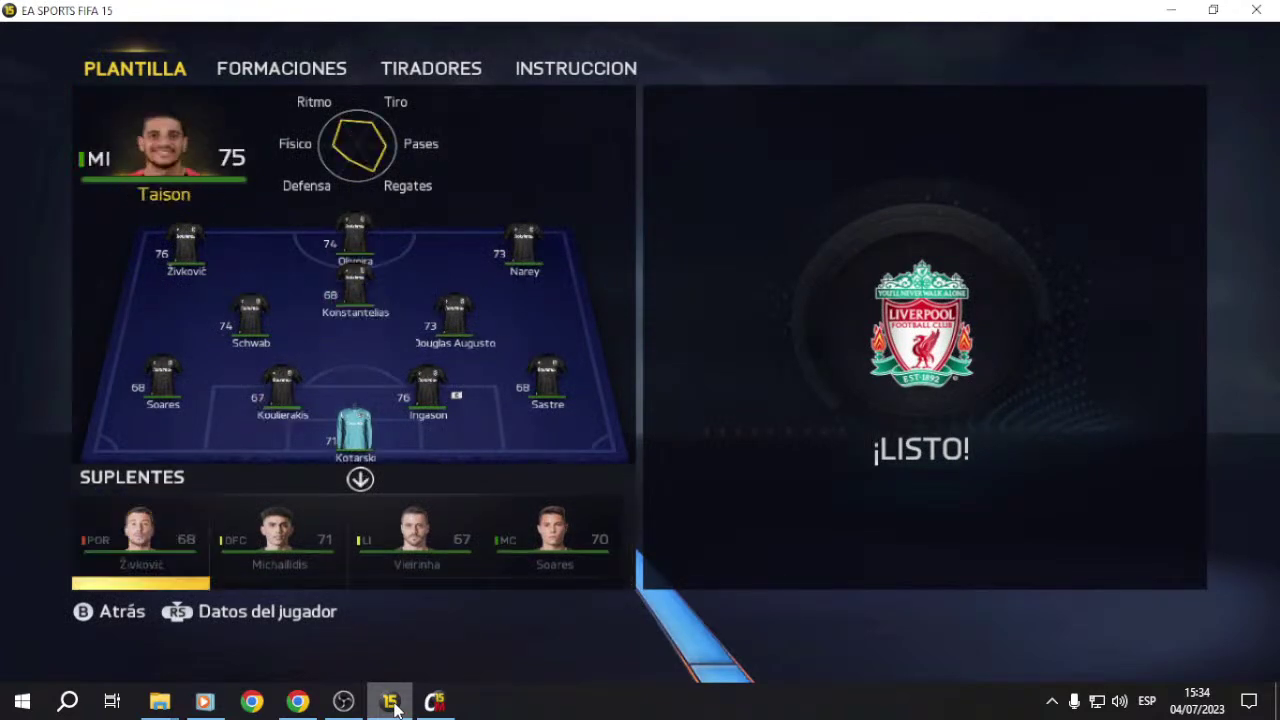
# Step: Look through PAOK's starting players, substitutes and reserves in Plantilla
pyautogui.press('Down')
pyautogui.press('Down')
pyautogui.press('Up')
pyautogui.press('Up')
pyautogui.press('Up')
pyautogui.press('Up')
pyautogui.press('Left')
pyautogui.press('Down')
pyautogui.press('Left')
pyautogui.press('Up')
pyautogui.press('Down')
pyautogui.press('Up')
pyautogui.press('Down')
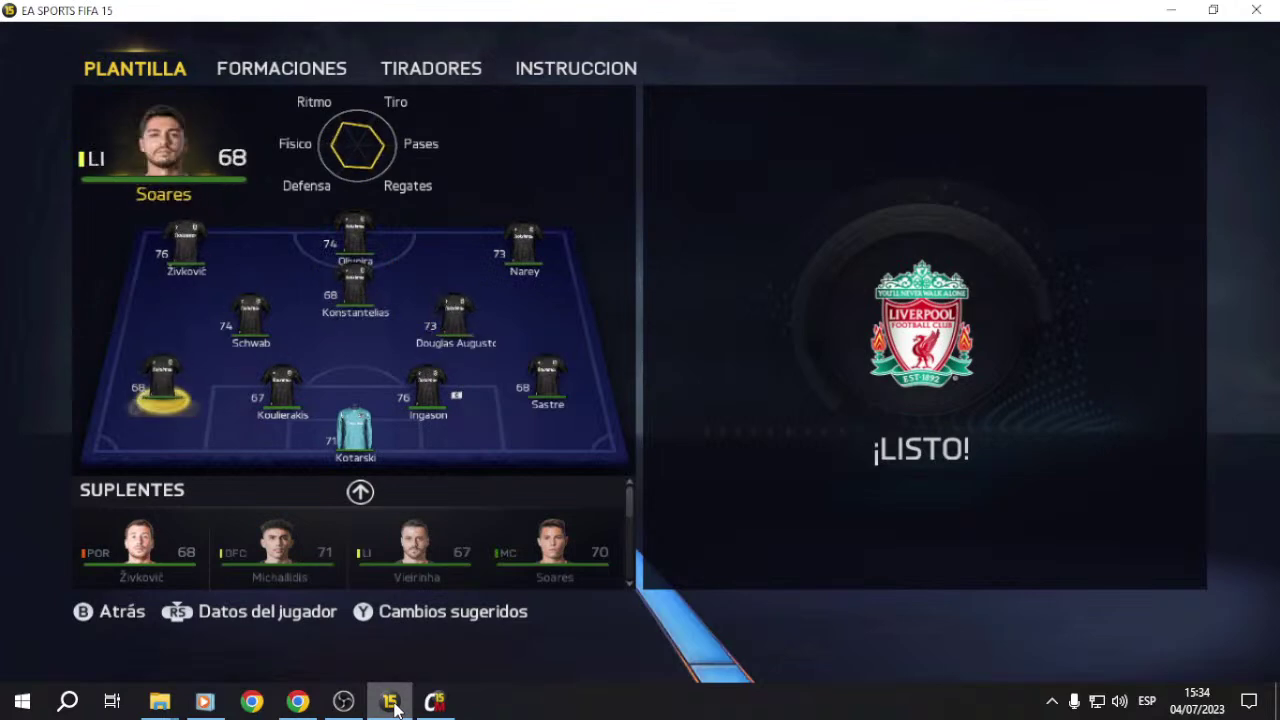
pyautogui.press('Right')
pyautogui.press('Down')
pyautogui.press('Down')
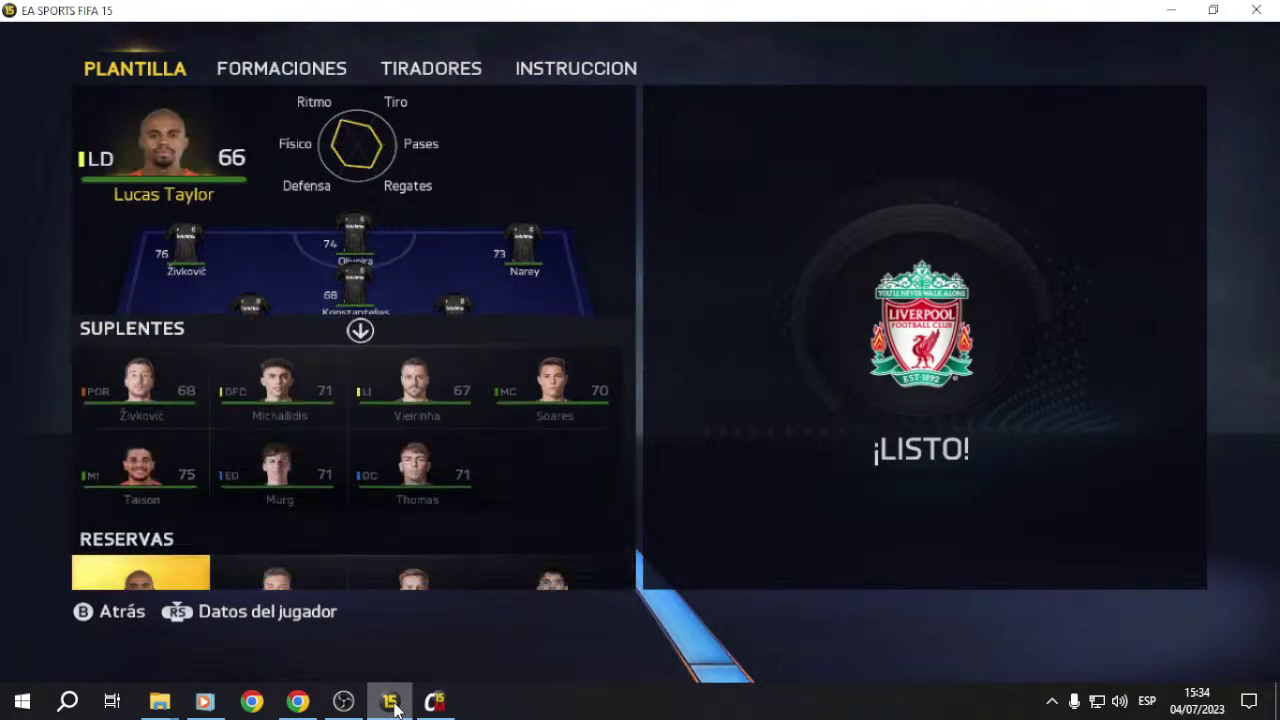
pyautogui.press('Up')
pyautogui.press('Right')
pyautogui.press('Down')
pyautogui.press('Left')
pyautogui.press('Up')
pyautogui.press('Right')
pyautogui.press('Up')
pyautogui.press('Left')
pyautogui.press('Up')
pyautogui.press('Up')
pyautogui.press('Left')
pyautogui.press('Down')
pyautogui.press('Right')
pyautogui.press('Up')
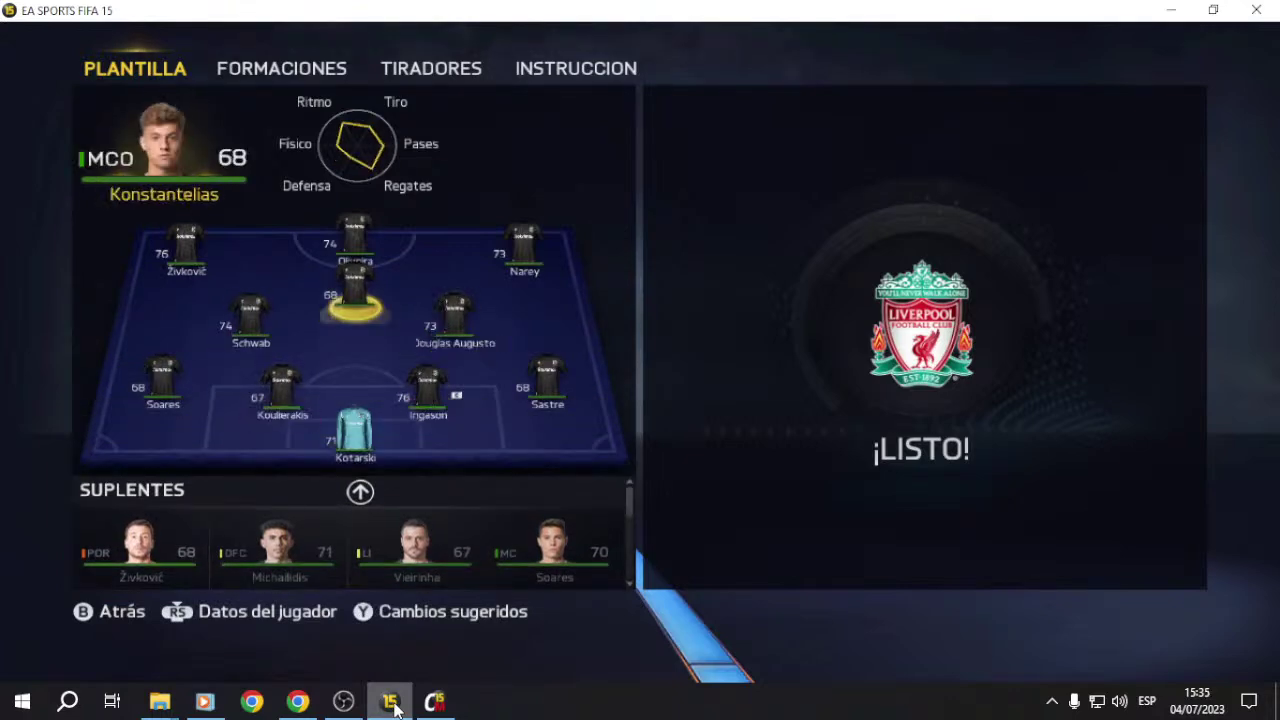
pyautogui.press('Up')
pyautogui.press('Left')
pyautogui.press('Right')
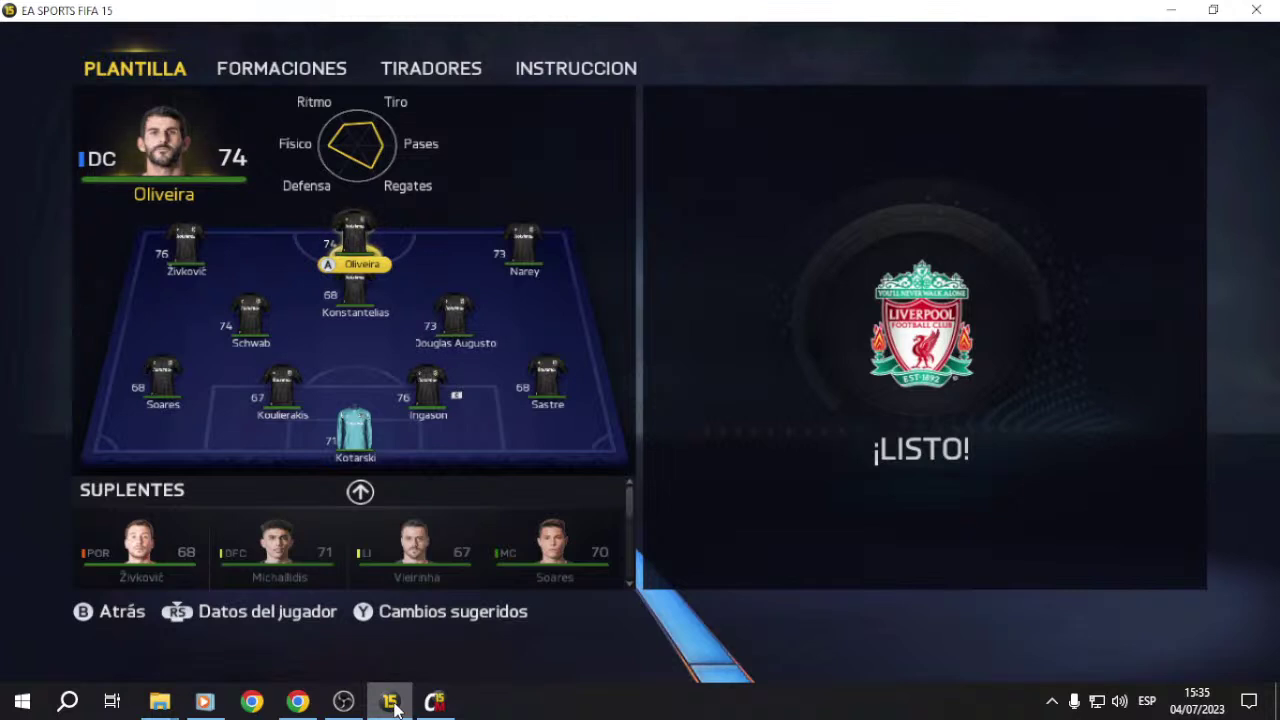
pyautogui.press('Return')
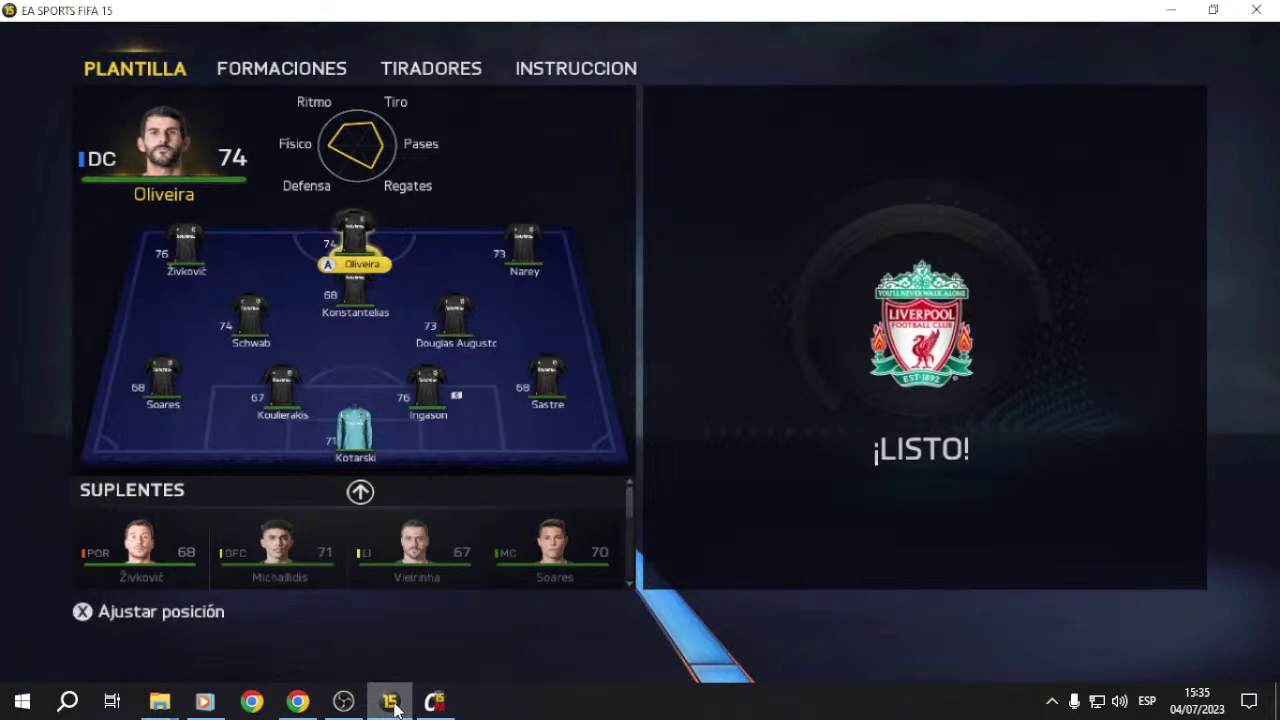
pyautogui.press('Return')
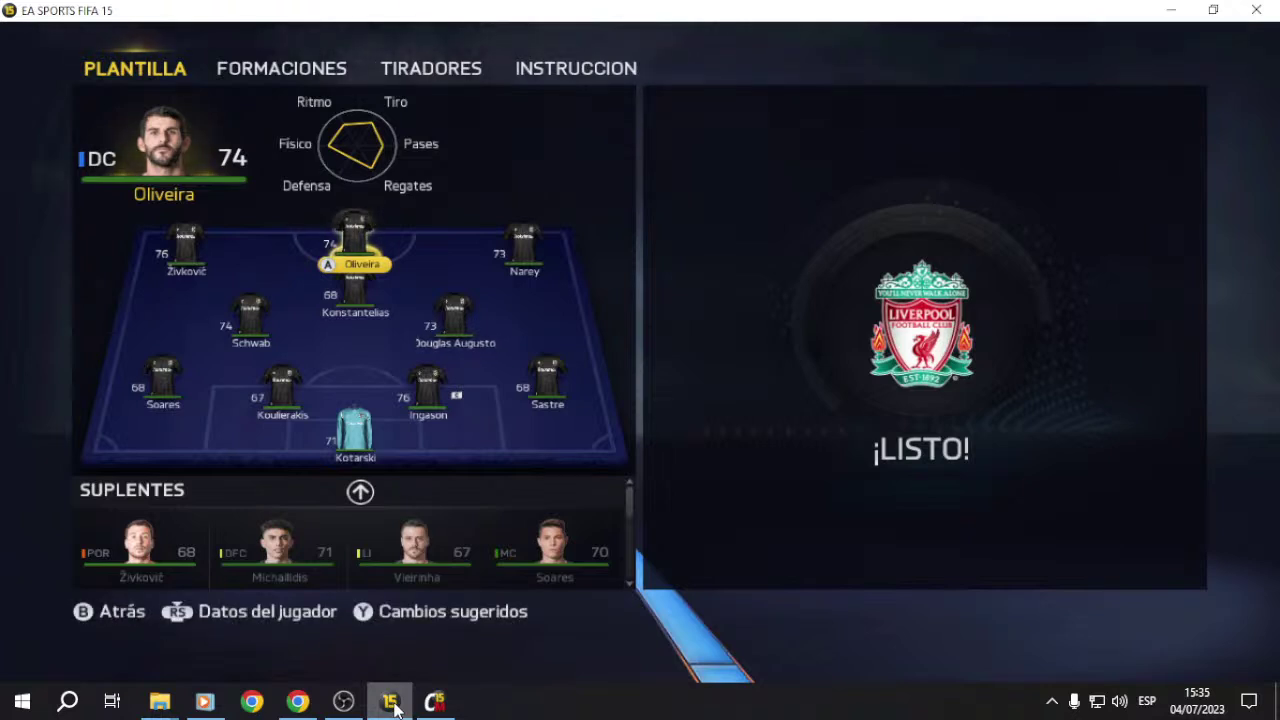
pyautogui.press('Return')
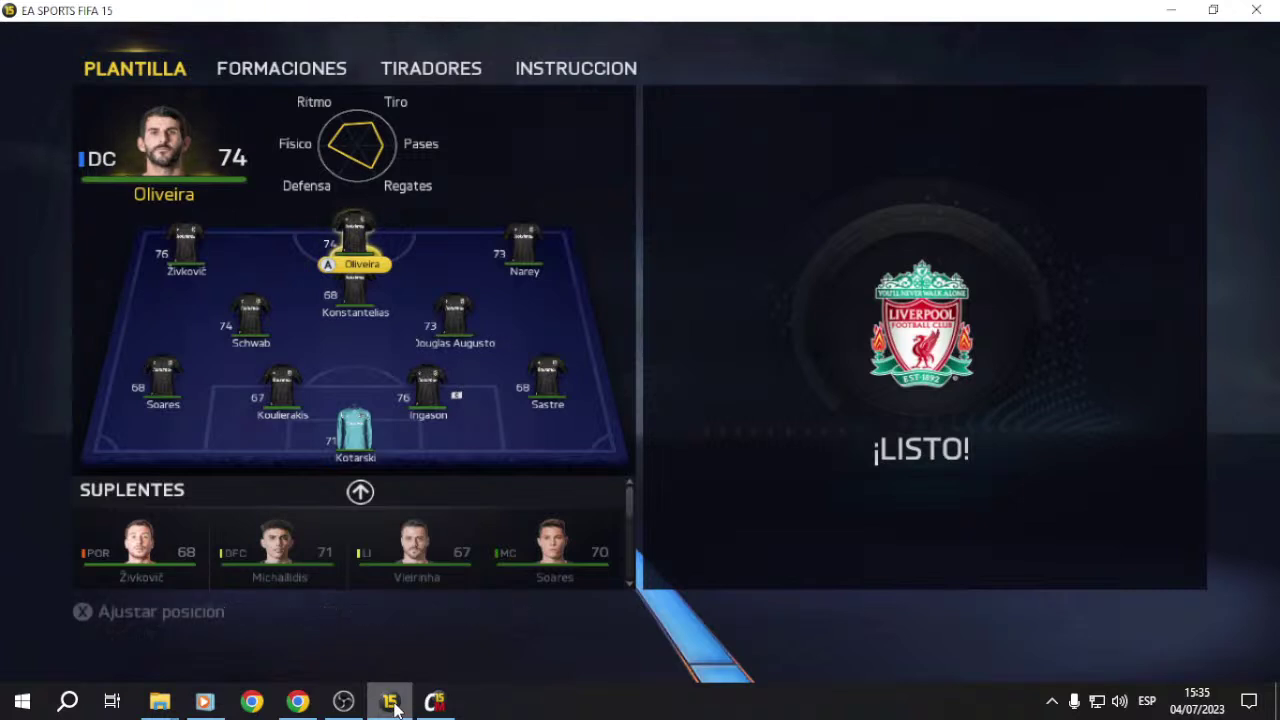
# Step: Examine PAOK's goalkeeper and the players listed under Suplentes and Reservas
pyautogui.press('Down')
pyautogui.press('Down')
pyautogui.press('Down')
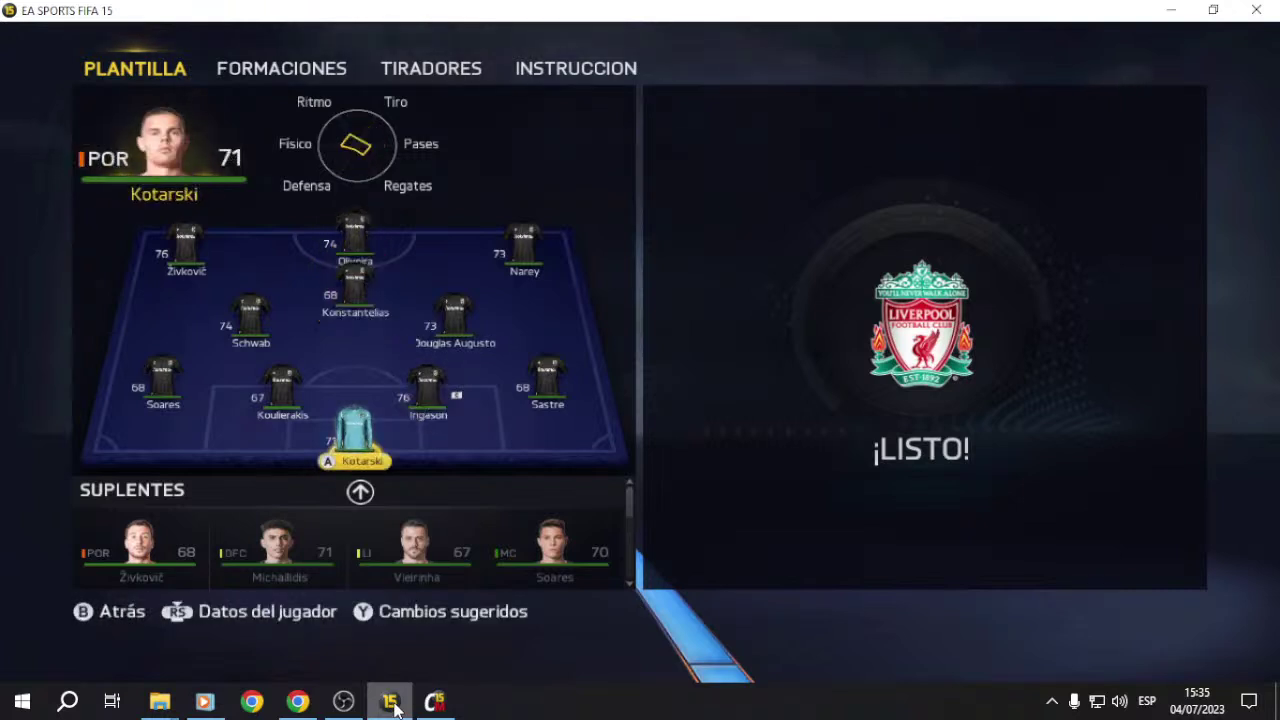
pyautogui.press('Down')
pyautogui.press('Down')
pyautogui.press('Down')
pyautogui.press('Up')
pyautogui.press('Right')
pyautogui.press('Right')
pyautogui.press('Down')
pyautogui.press('Up')
pyautogui.press('Left')
pyautogui.press('Left')
pyautogui.press('Down')
pyautogui.press('Up')
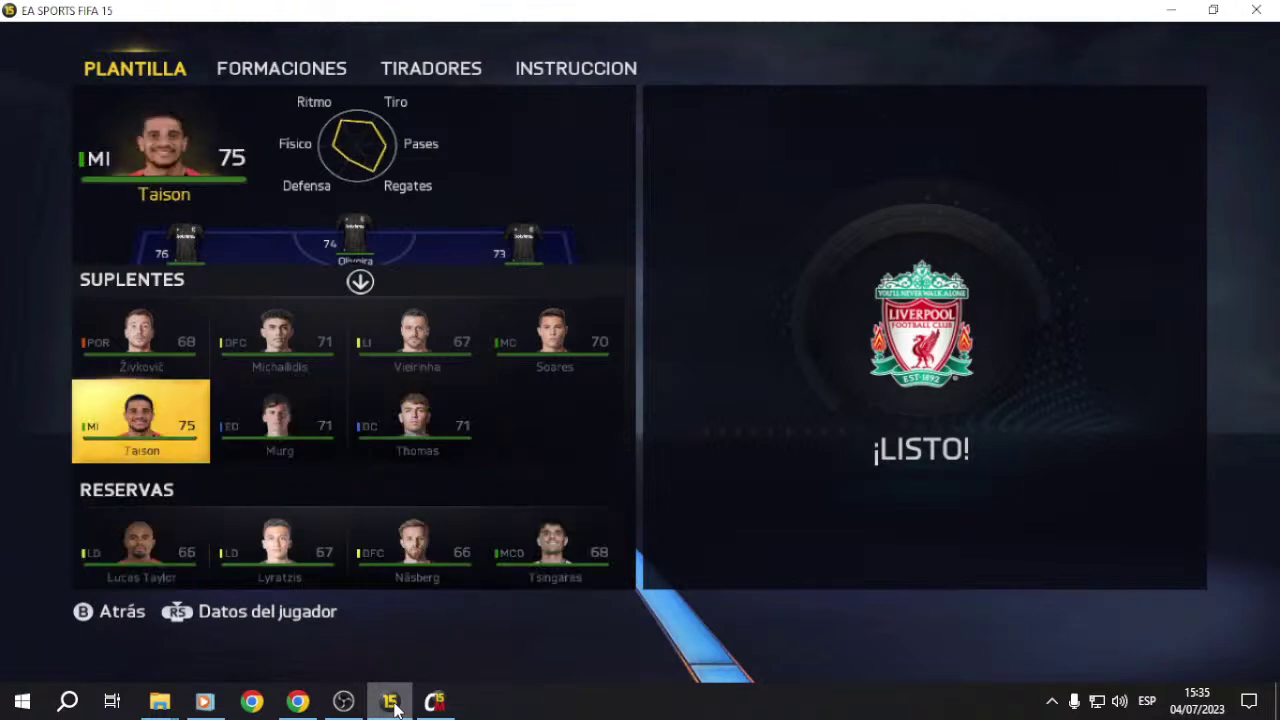
pyautogui.press('Up')
pyautogui.press('Up')
pyautogui.press('Up')
pyautogui.press('Down')
pyautogui.press('Left')
pyautogui.press('Down')
pyautogui.press('Up')
pyautogui.press('Up')
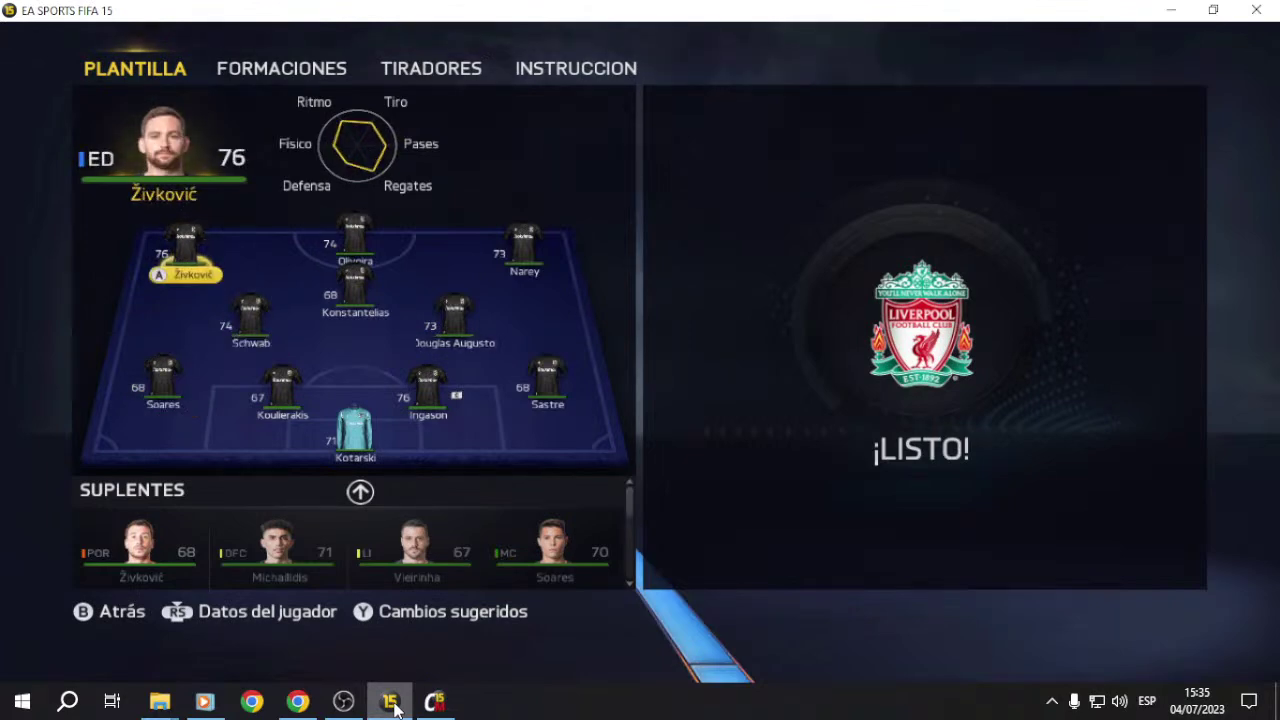
pyautogui.press('Return')
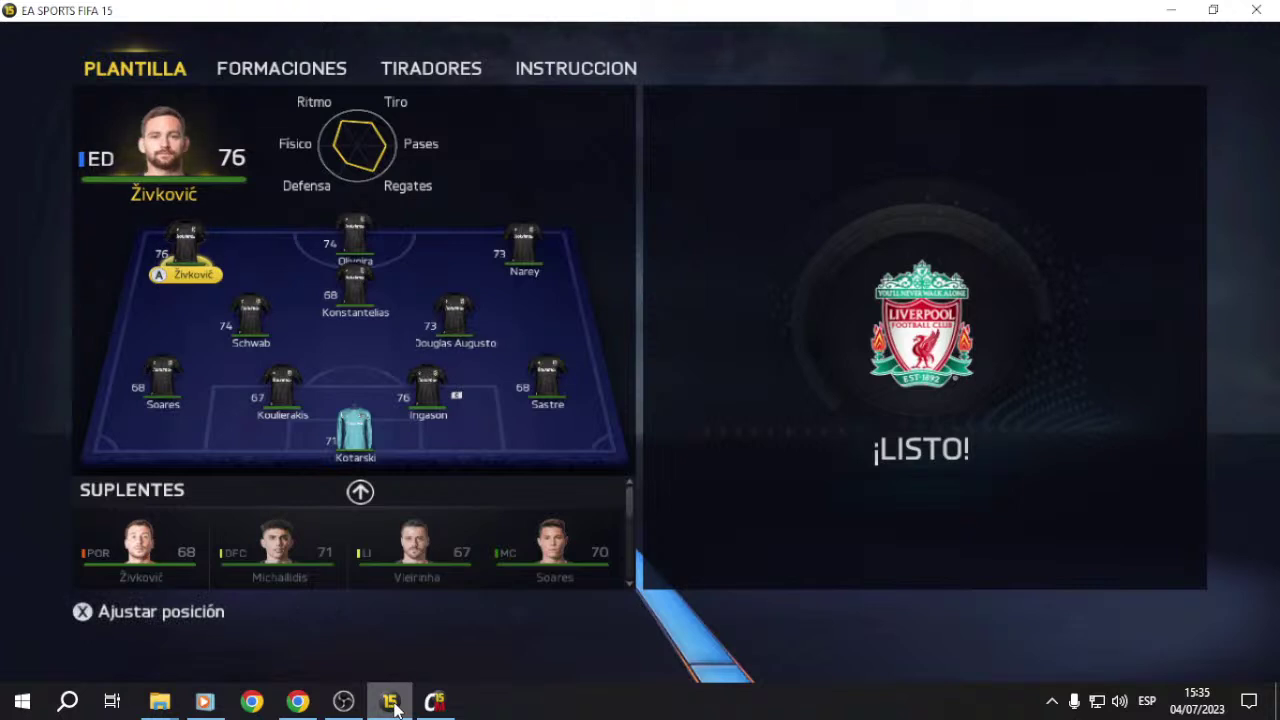
pyautogui.press('Escape')
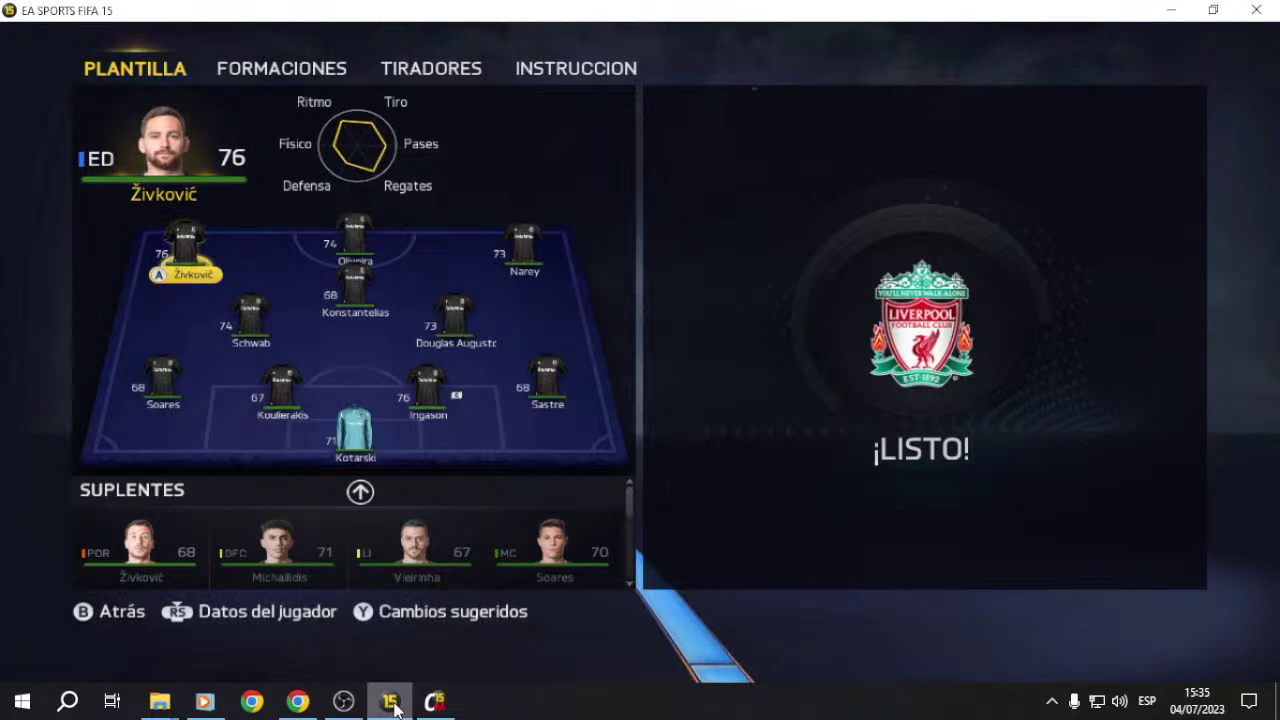
pyautogui.press('Return')
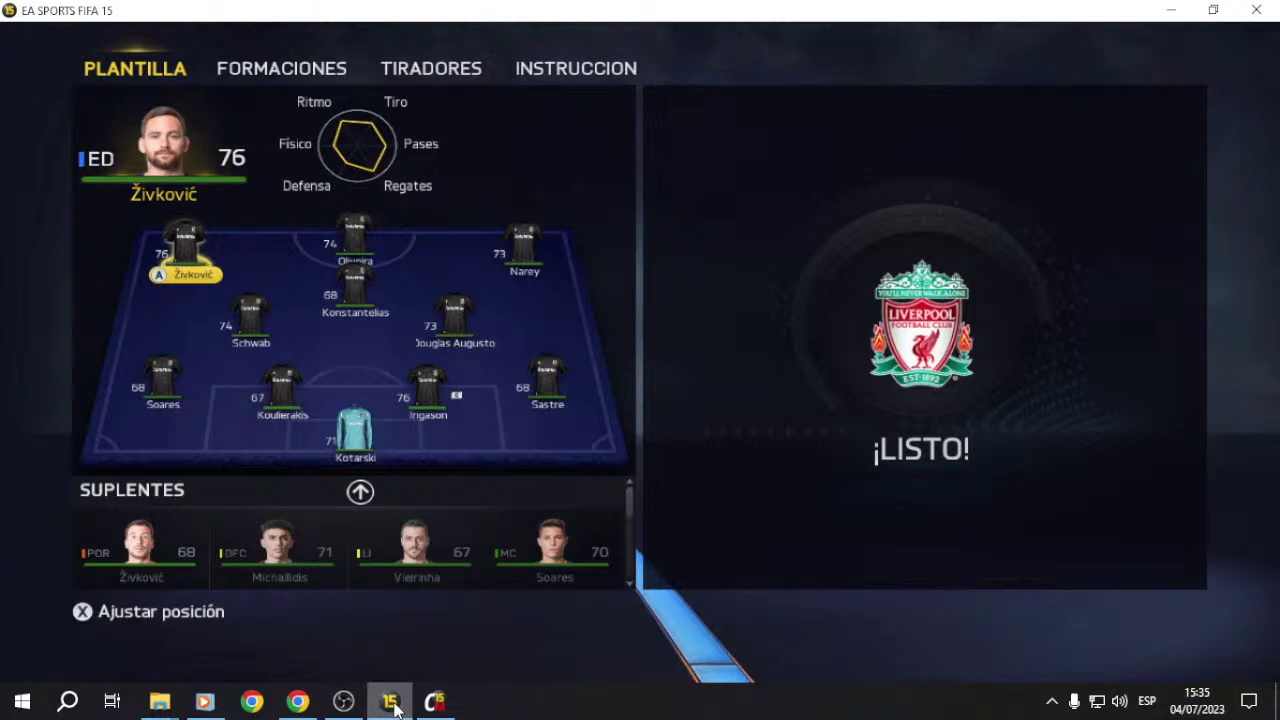
pyautogui.press('Escape')
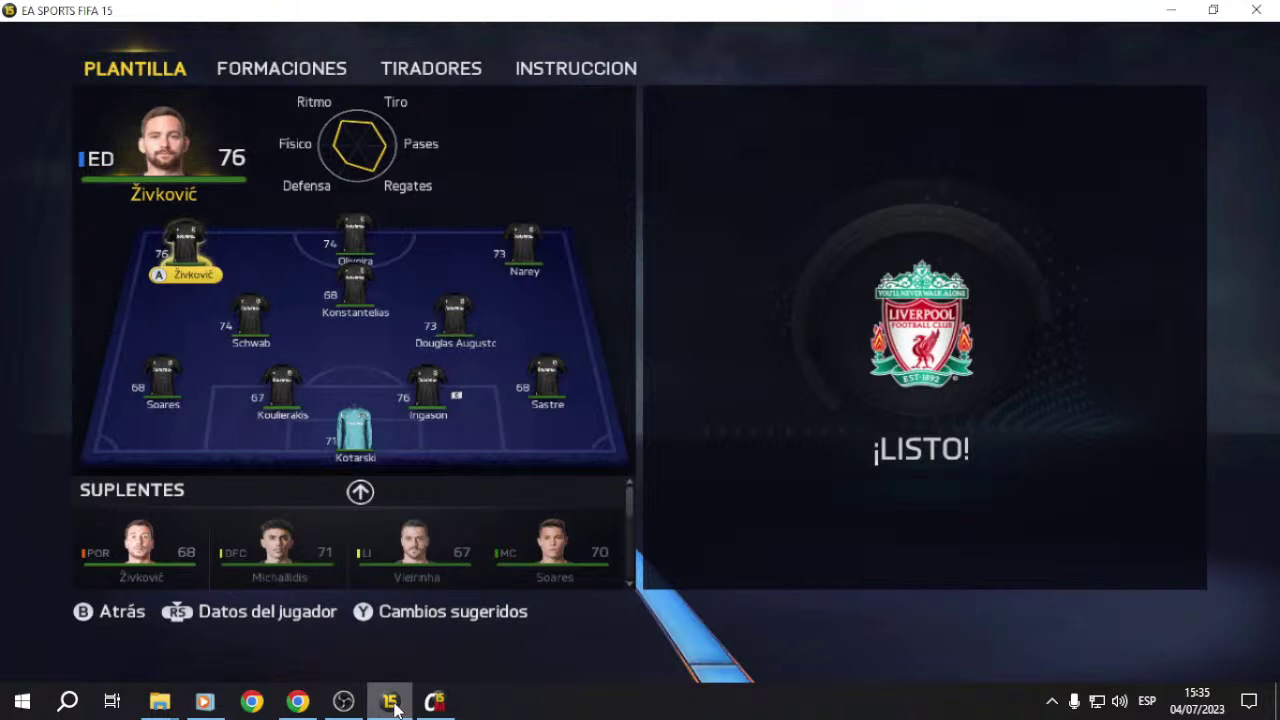
pyautogui.press('Return')
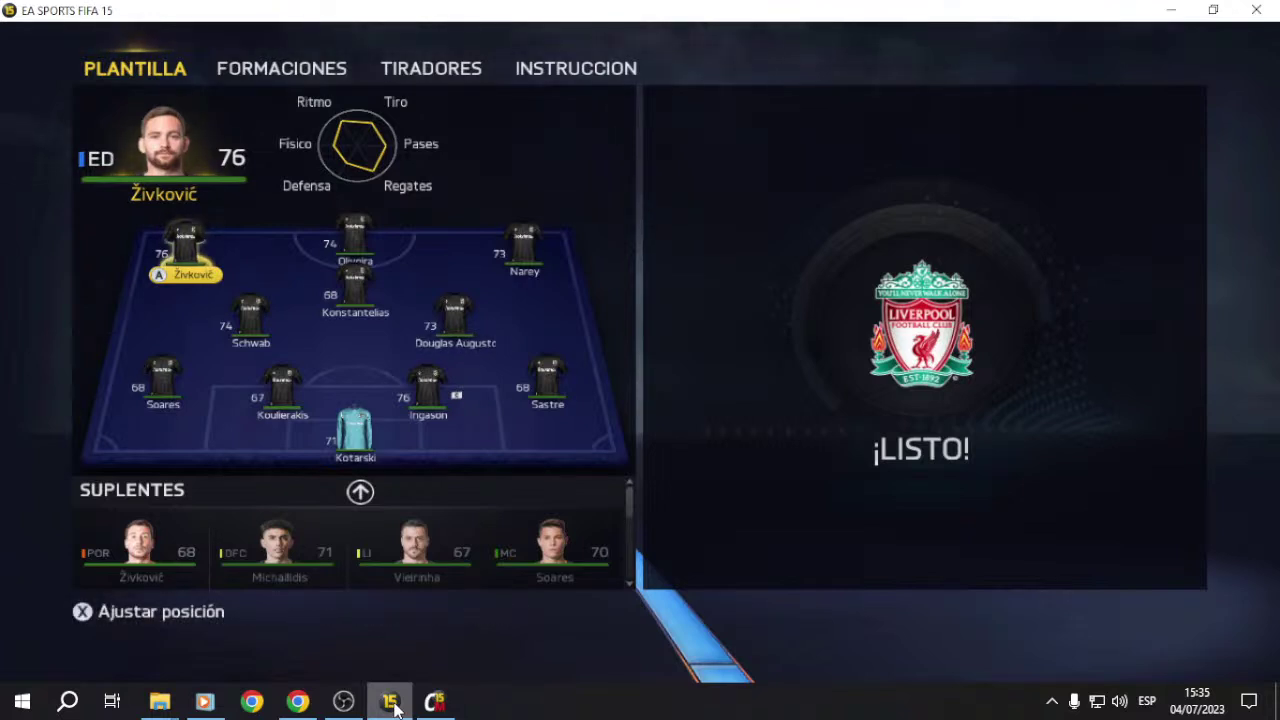
pyautogui.press('Escape')
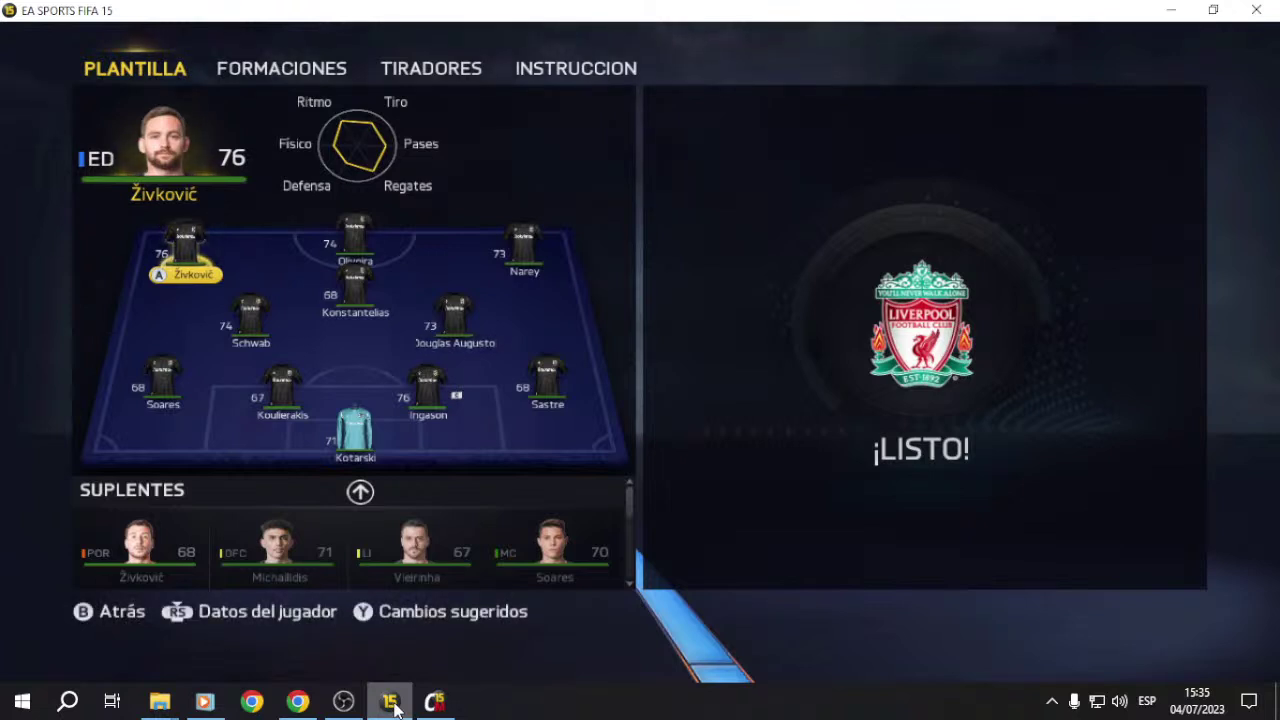
pyautogui.press('Return')
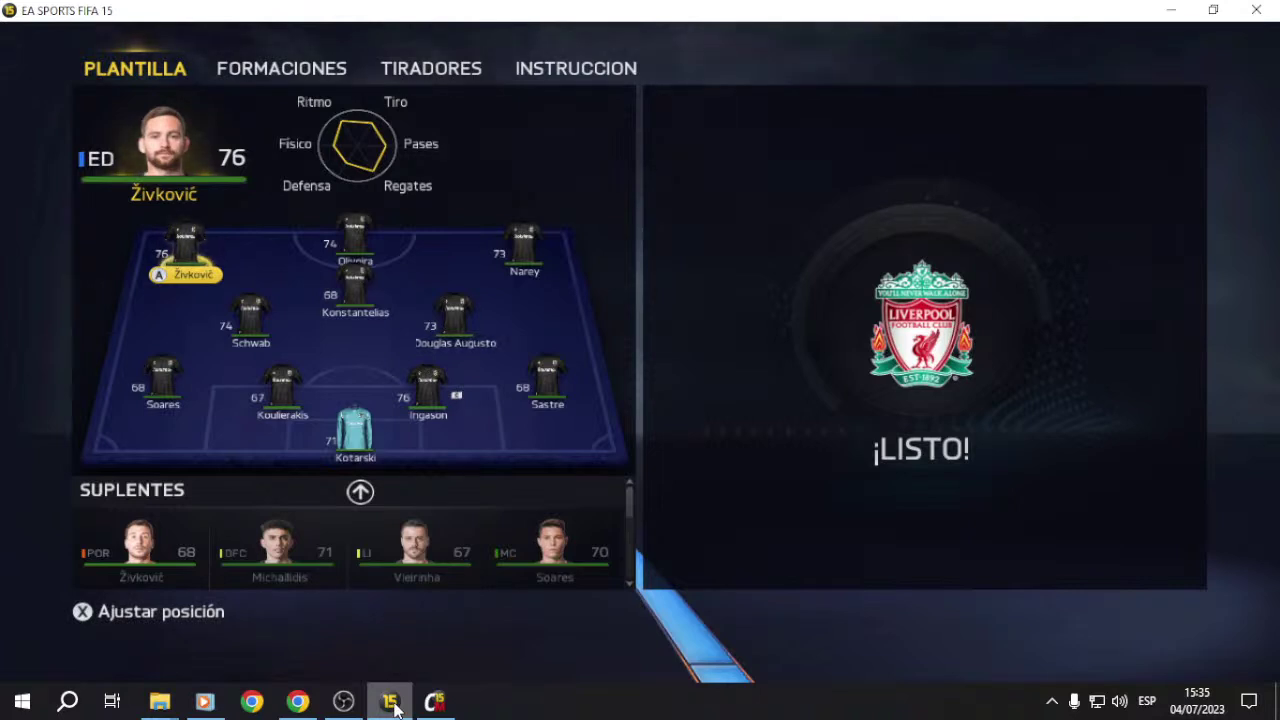
pyautogui.press('Escape')
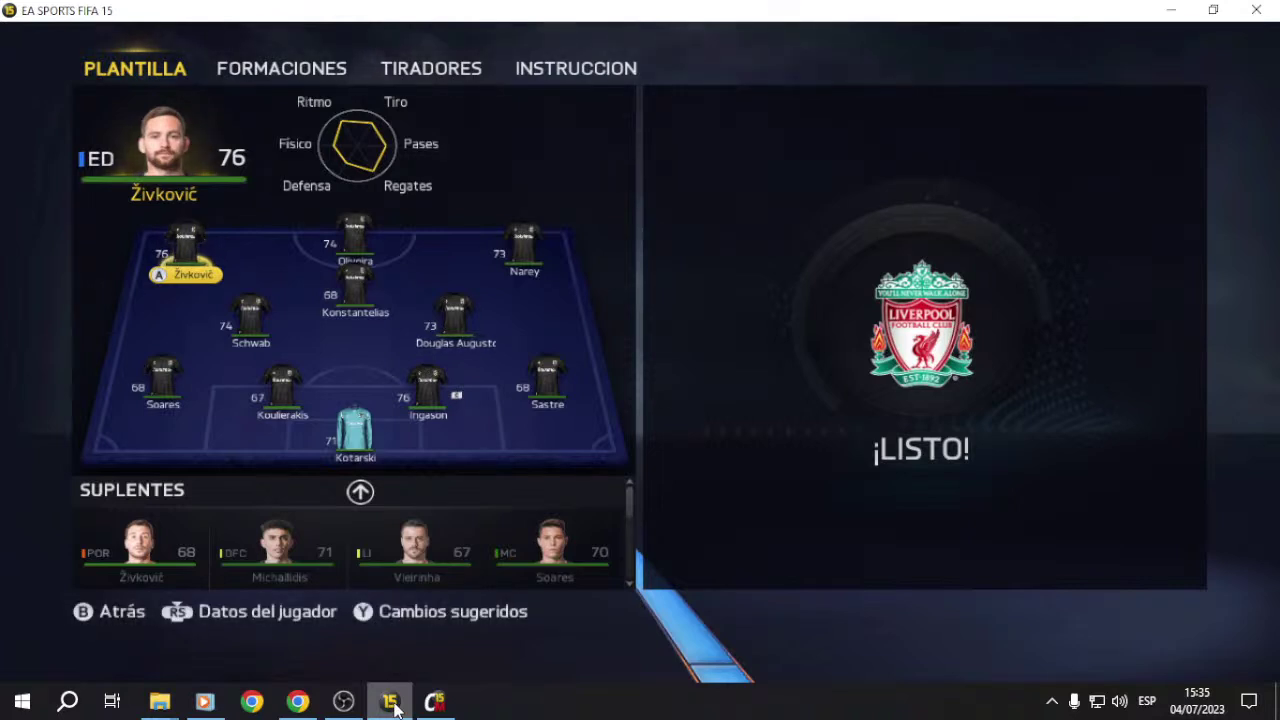
# Step: Go through PAOK's whole squad again, comparing reserves and substitutes with the starting positions on the pitch
pyautogui.press('Right')
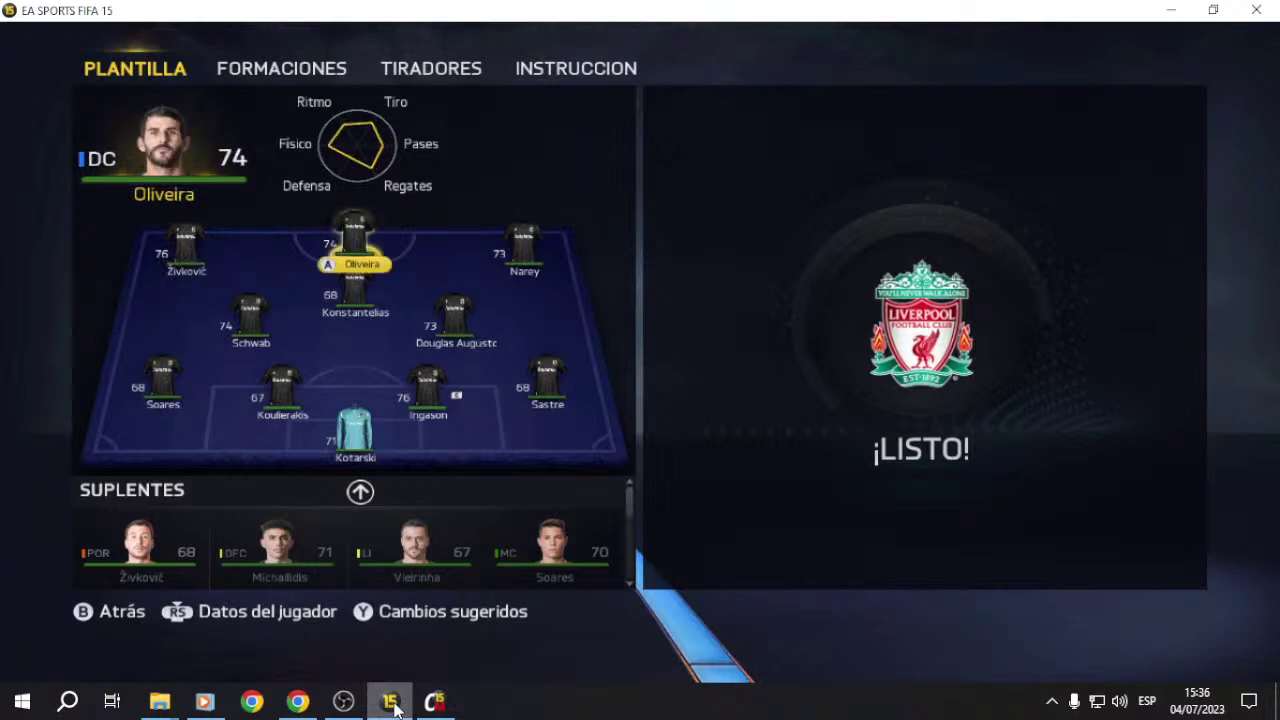
pyautogui.press('Down')
pyautogui.press('Down')
pyautogui.press('Down')
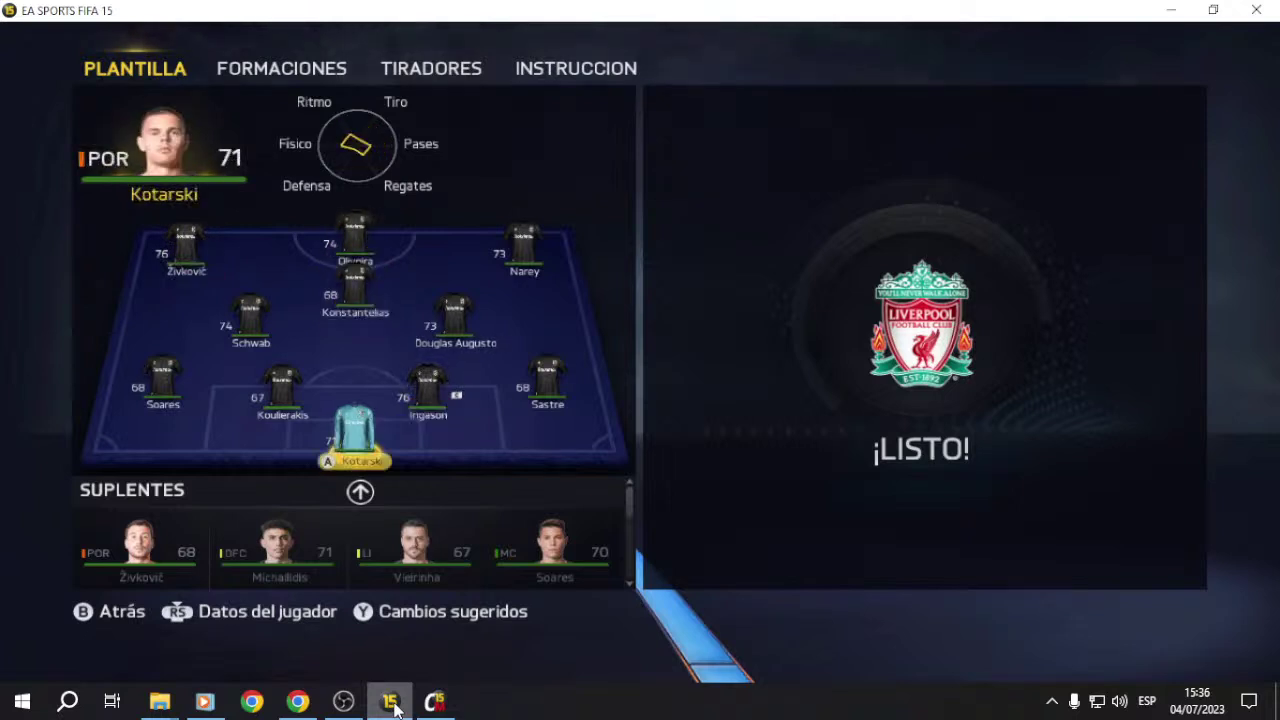
pyautogui.press('Down')
pyautogui.press('Right')
pyautogui.press('Down')
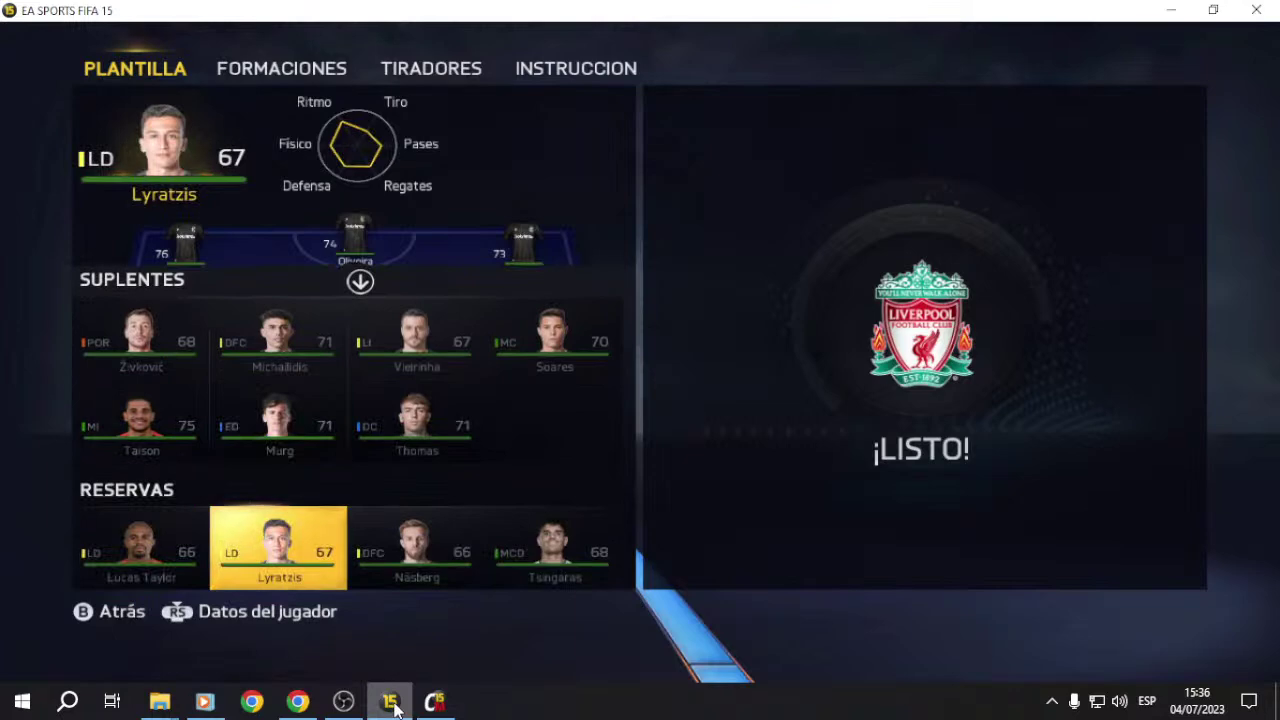
pyautogui.press('Right')
pyautogui.press('Left')
pyautogui.press('Up')
pyautogui.press('Up')
pyautogui.press('Right')
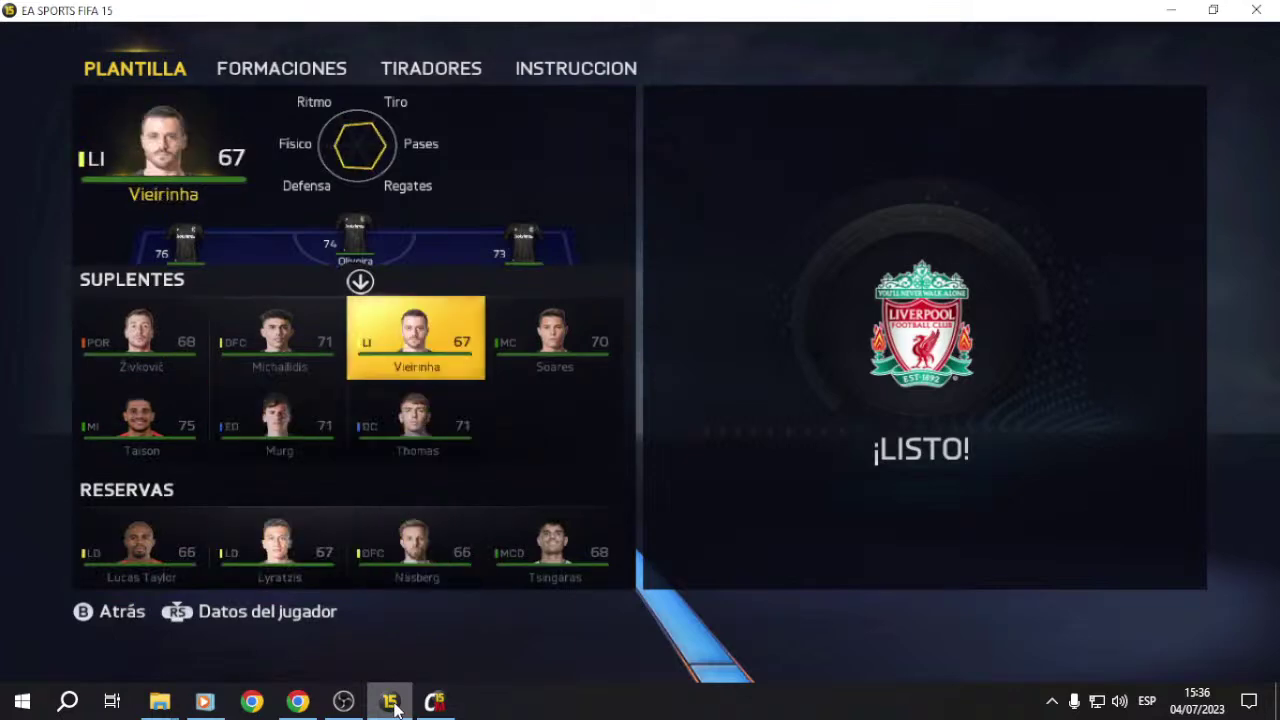
pyautogui.press('Right')
pyautogui.press('Up')
pyautogui.press('Up')
pyautogui.press('Up')
pyautogui.press('Left')
pyautogui.press('Down')
pyautogui.press('Down')
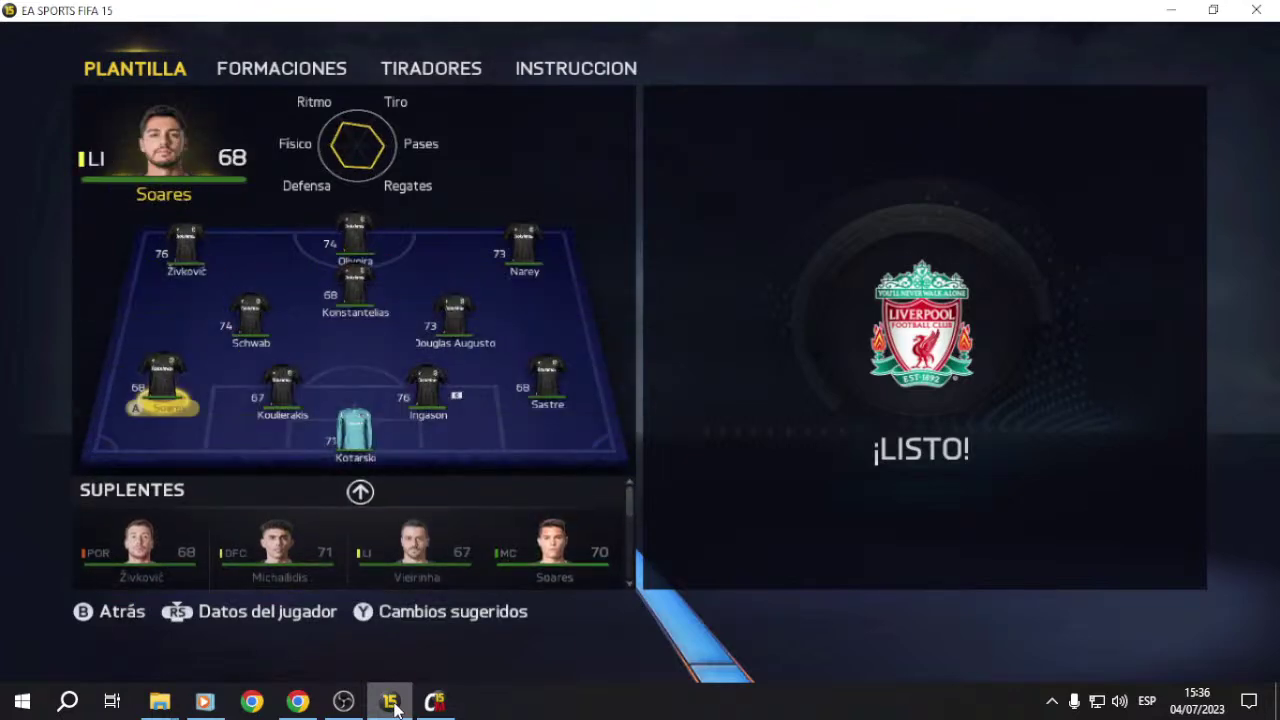
pyautogui.press('Down')
pyautogui.press('Down')
pyautogui.press('Up')
pyautogui.press('Right')
pyautogui.press('Up')
pyautogui.press('Up')
pyautogui.press('Left')
pyautogui.press('Down')
pyautogui.press('Down')
pyautogui.press('Right')
pyautogui.press('Right')
pyautogui.press('Left')
pyautogui.press('Up')
pyautogui.press('Up')
pyautogui.press('Left')
pyautogui.press('Left')
pyautogui.press('Down')
pyautogui.press('Down')
pyautogui.press('Down')
pyautogui.press('Right')
pyautogui.press('Up')
pyautogui.press('Up')
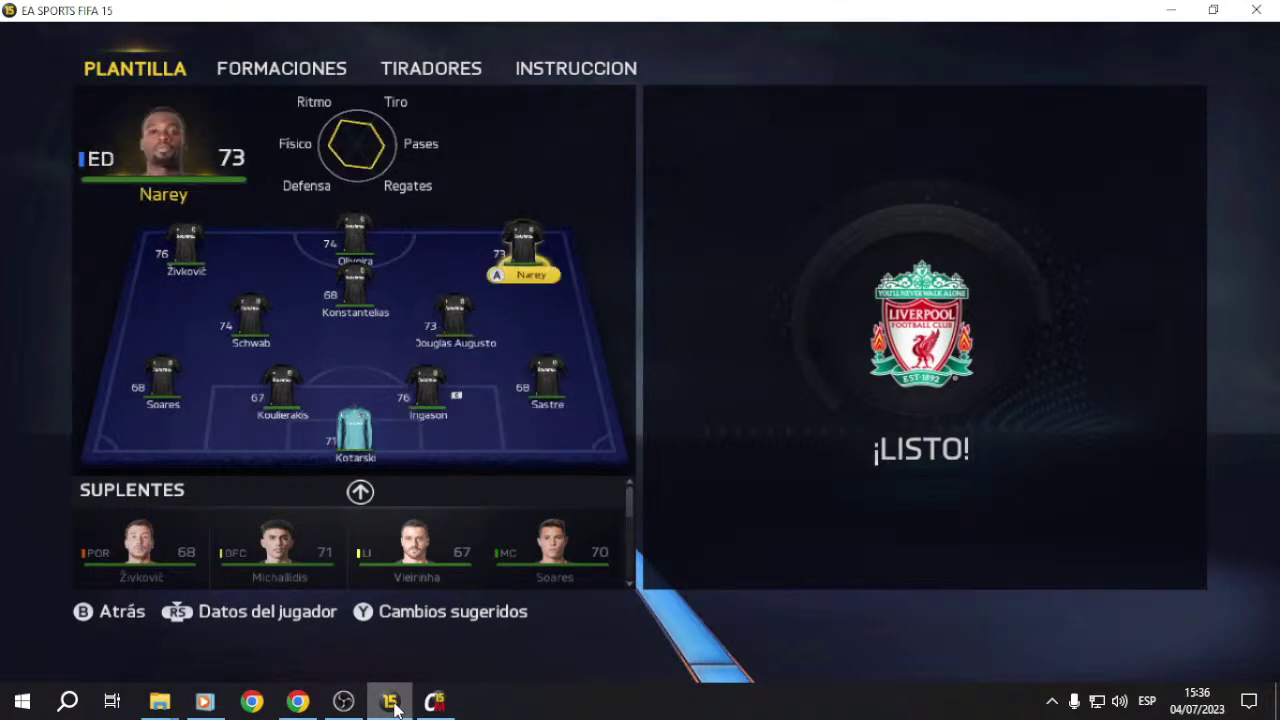
pyautogui.press('Left')
pyautogui.press('Left')
pyautogui.press('Down')
pyautogui.press('Up')
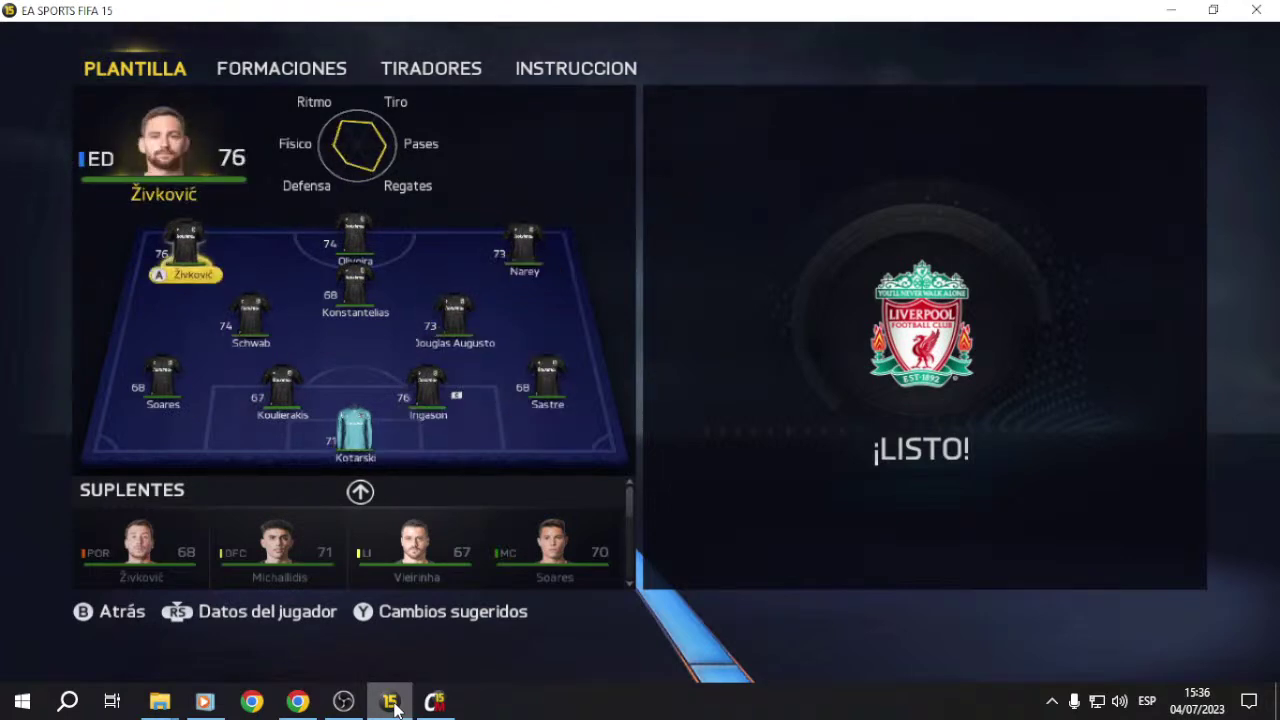
# Step: Leave the team management and return to the team selection, keeping PAOK as the Local team
pyautogui.press('Escape')
pyautogui.press('Escape')
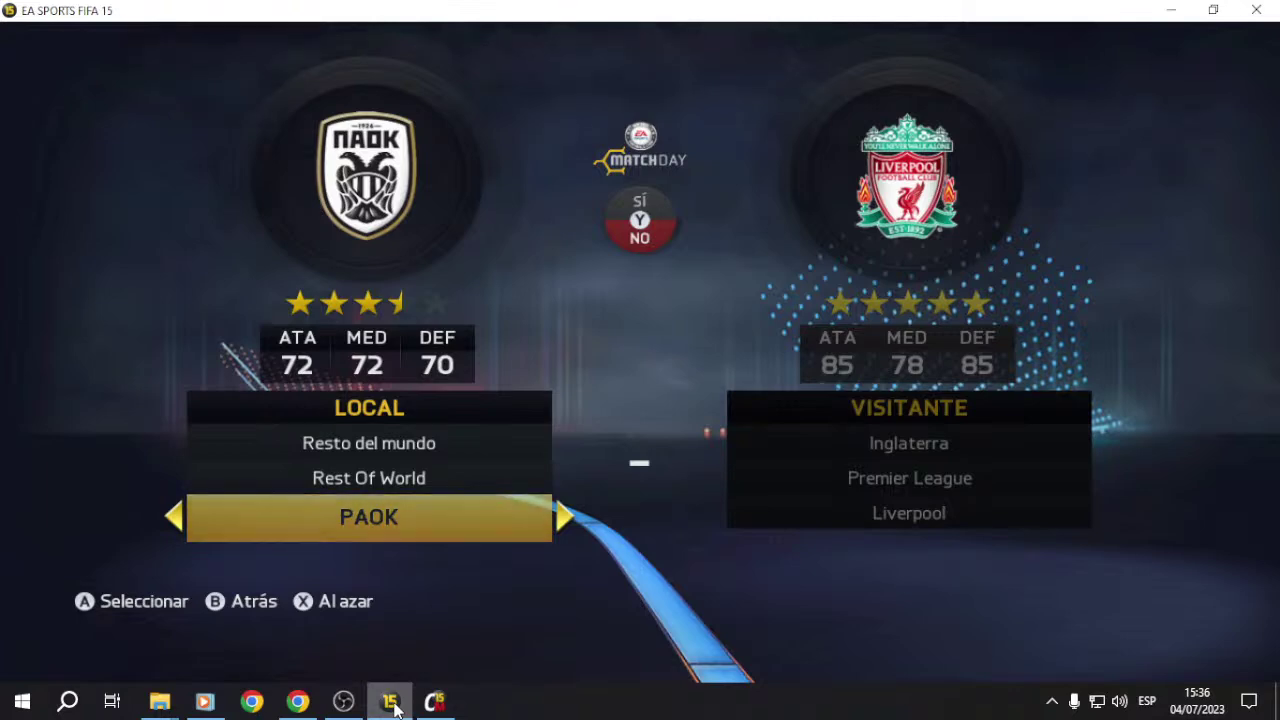
pyautogui.press('Right')
pyautogui.press('Left')
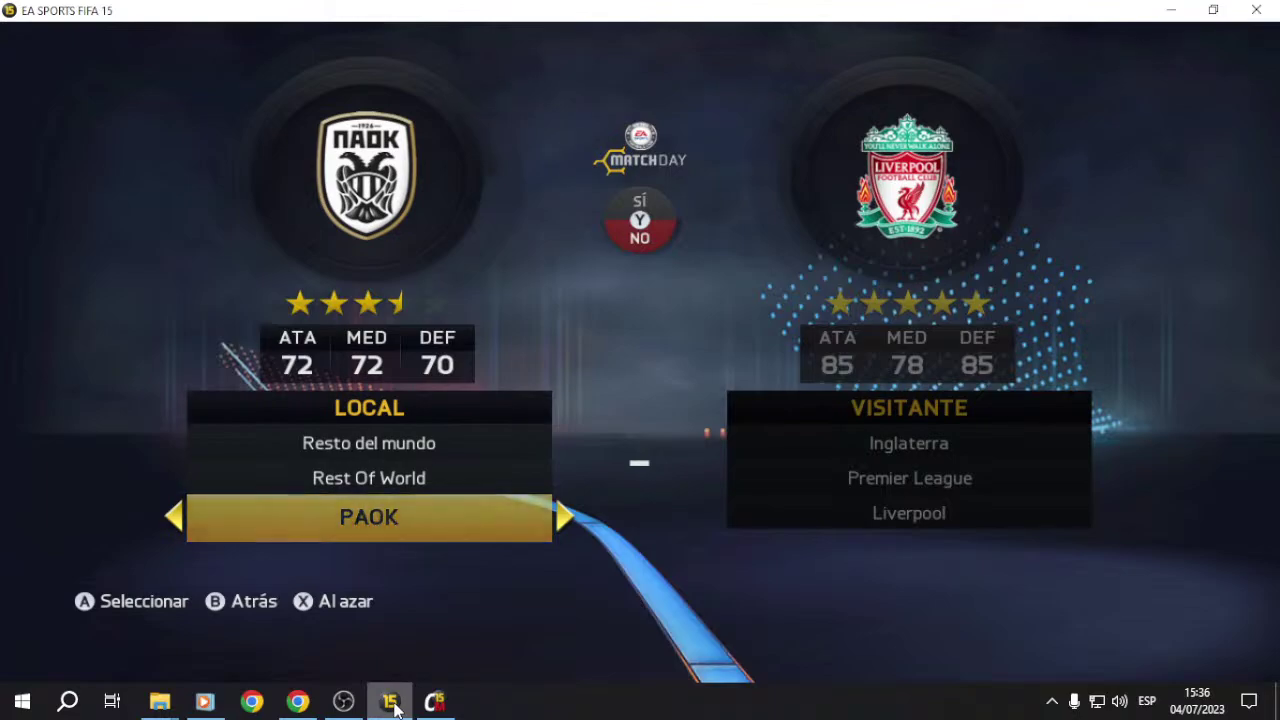
# Step: Minimize FIFA 15, view the team_393 script from the PAOK folder in Notepad, and close it
pyautogui.click(391, 703)
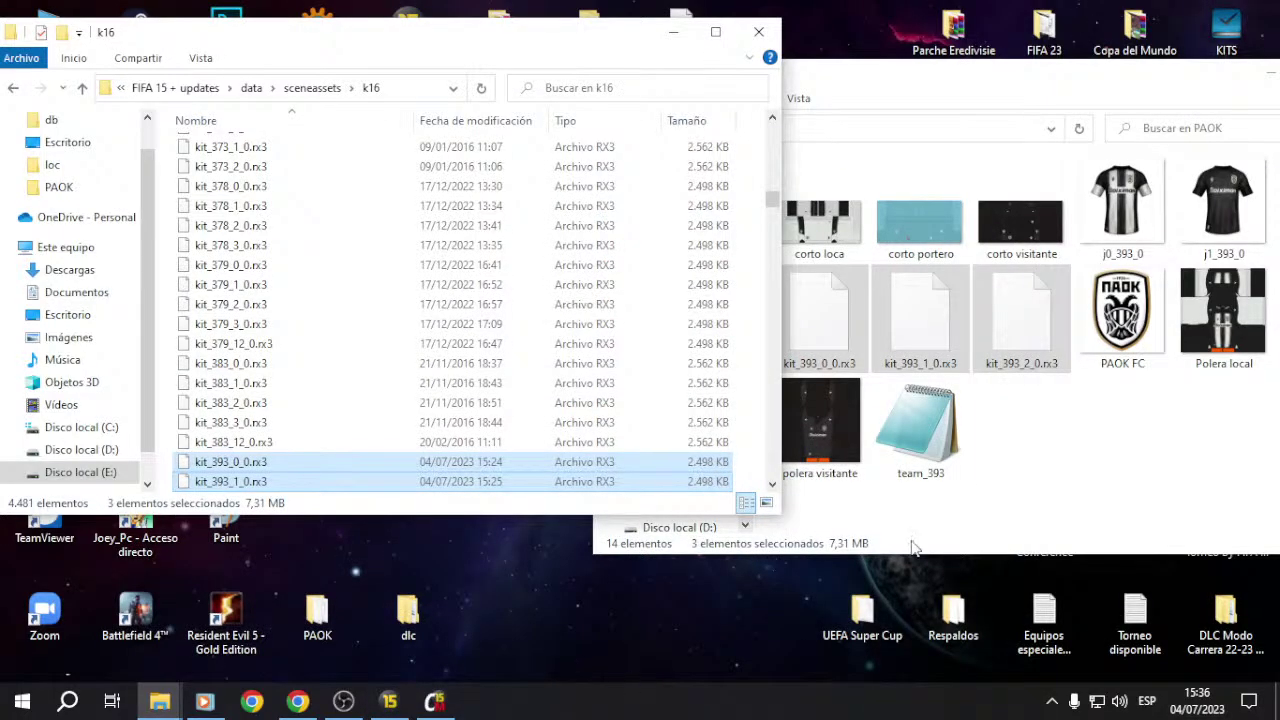
pyautogui.click(937, 432)
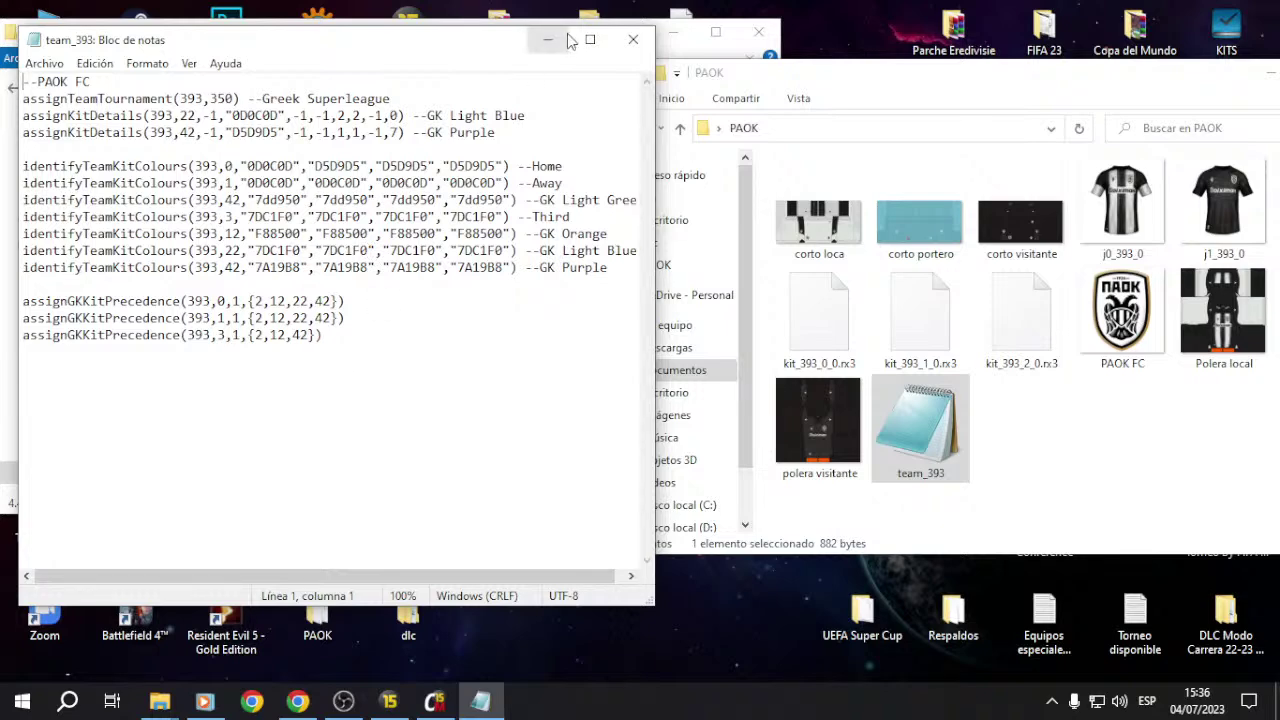
pyautogui.click(633, 39)
# Step: Take the k16 window back to FIFA 15 + updates and minimize it, closing the PAOK folder window
pyautogui.scroll(-2, 373, 445)
pyautogui.click(13, 88)
pyautogui.click(13, 88)
pyautogui.click(1176, 460)
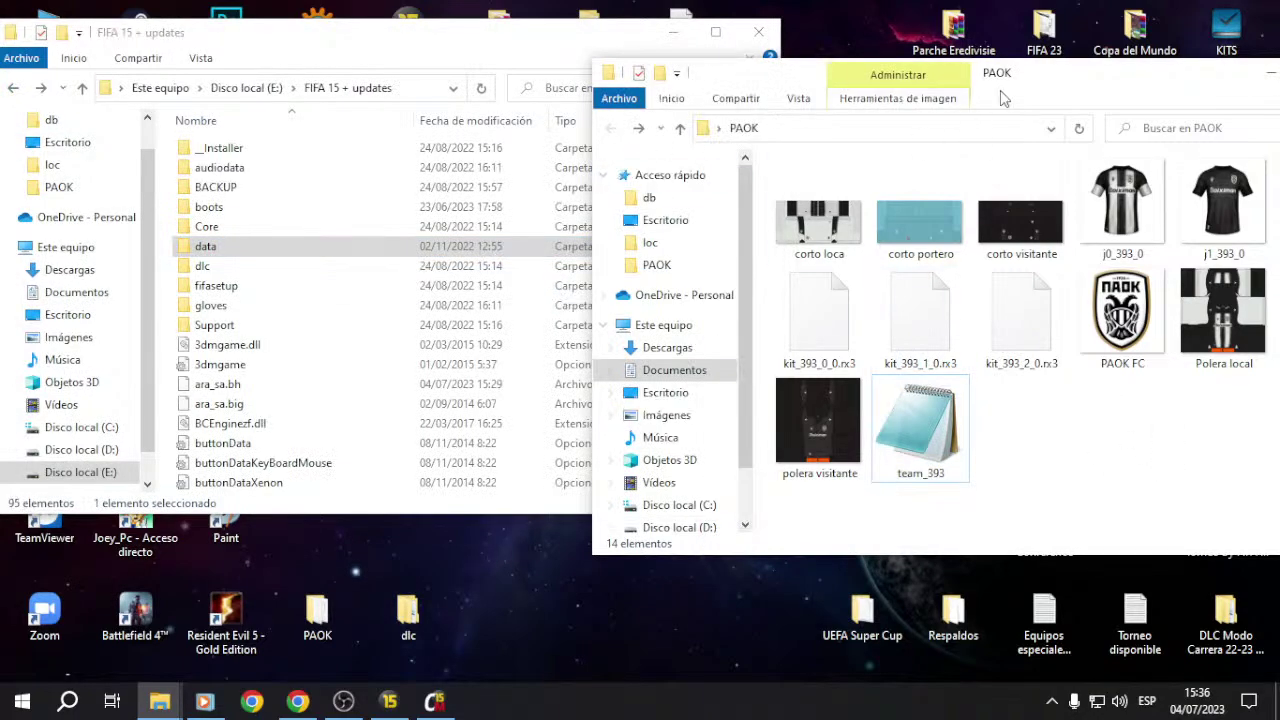
pyautogui.moveTo(994, 100); pyautogui.dragTo(837, 80)
pyautogui.click(1218, 60)
pyautogui.doubleClick(1218, 58)
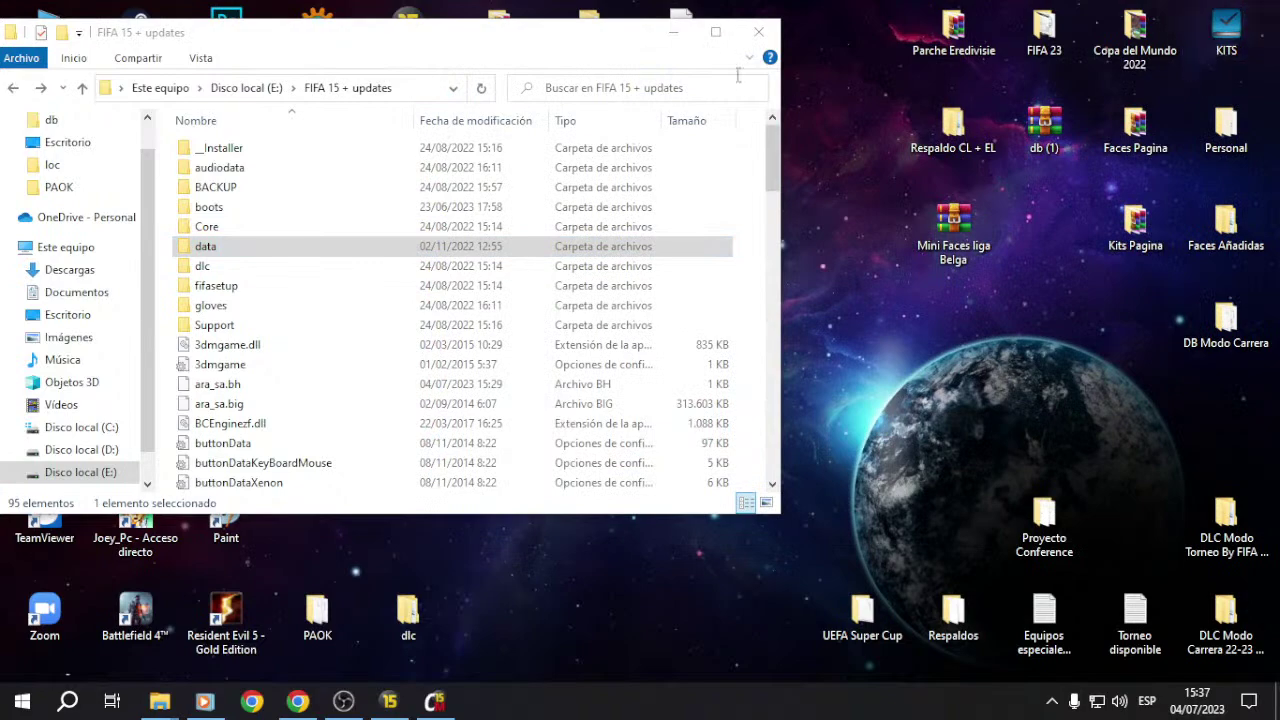
pyautogui.click(674, 32)
# Step: Open the Otros folder inside KITS > Kits 22-23
pyautogui.click(637, 270)
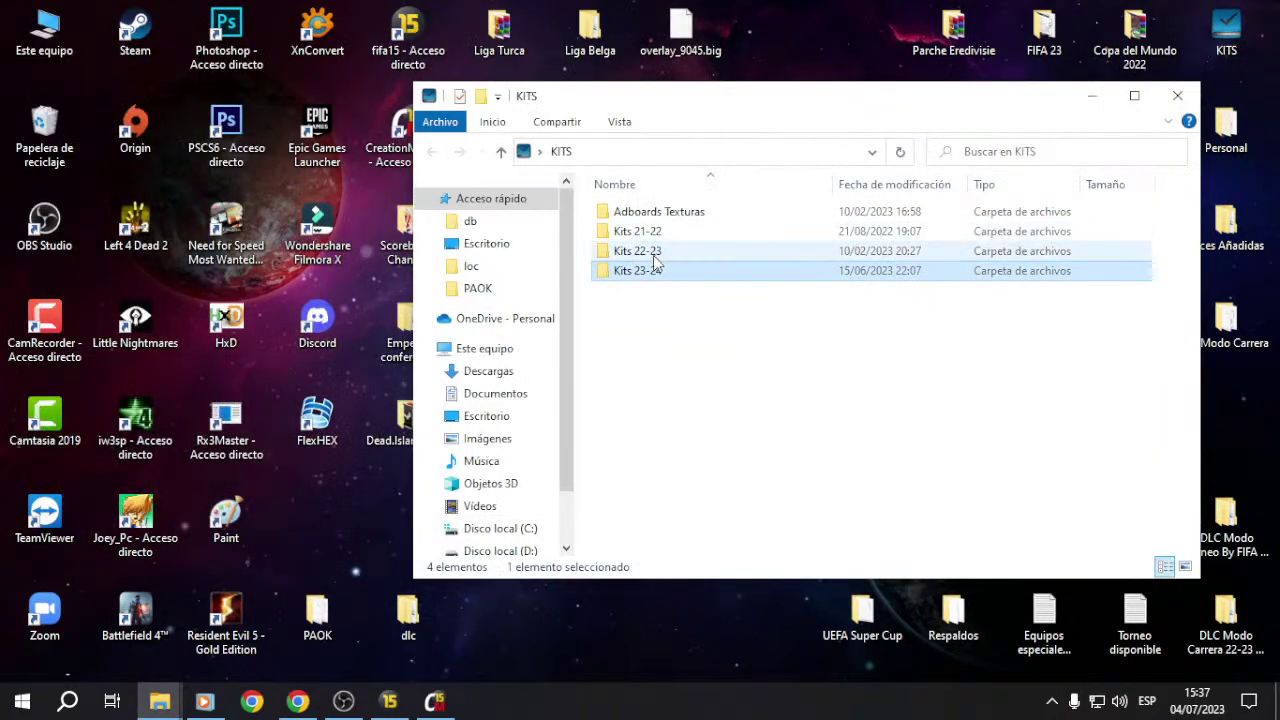
pyautogui.doubleClick(654, 254)
pyautogui.moveTo(749, 131); pyautogui.dragTo(848, 133)
pyautogui.scroll(-3, 729, 540)
pyautogui.doubleClick(715, 447)
# Step: Move the PAOK folder from the desktop into Otros and go back to Kits 22-23
pyautogui.doubleClick(315, 612)
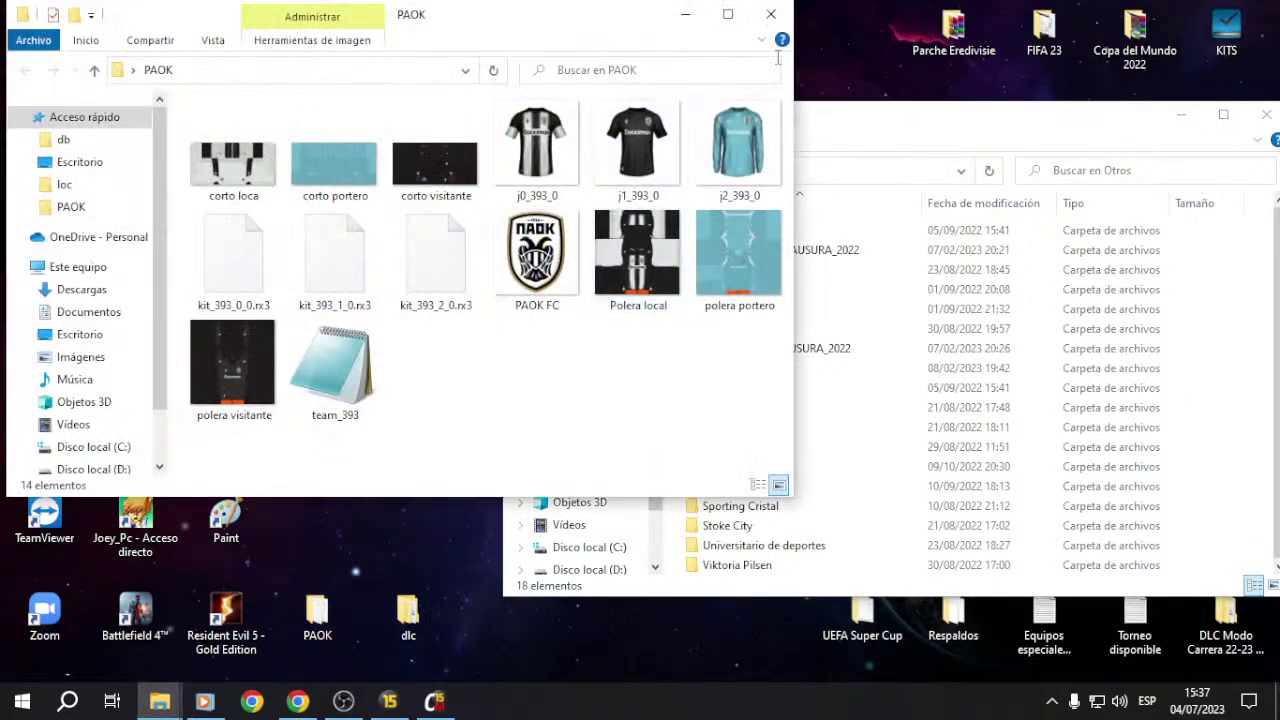
pyautogui.click(769, 11)
pyautogui.moveTo(308, 620); pyautogui.dragTo(676, 432)
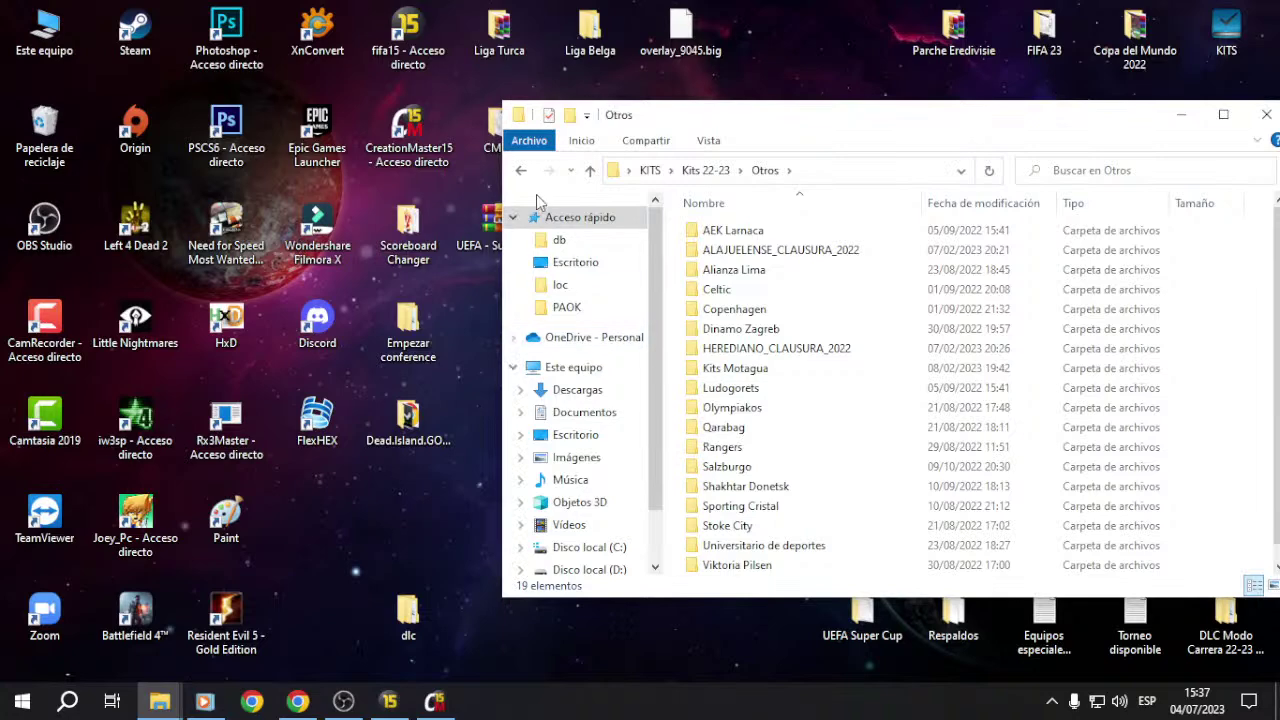
pyautogui.click(524, 172)
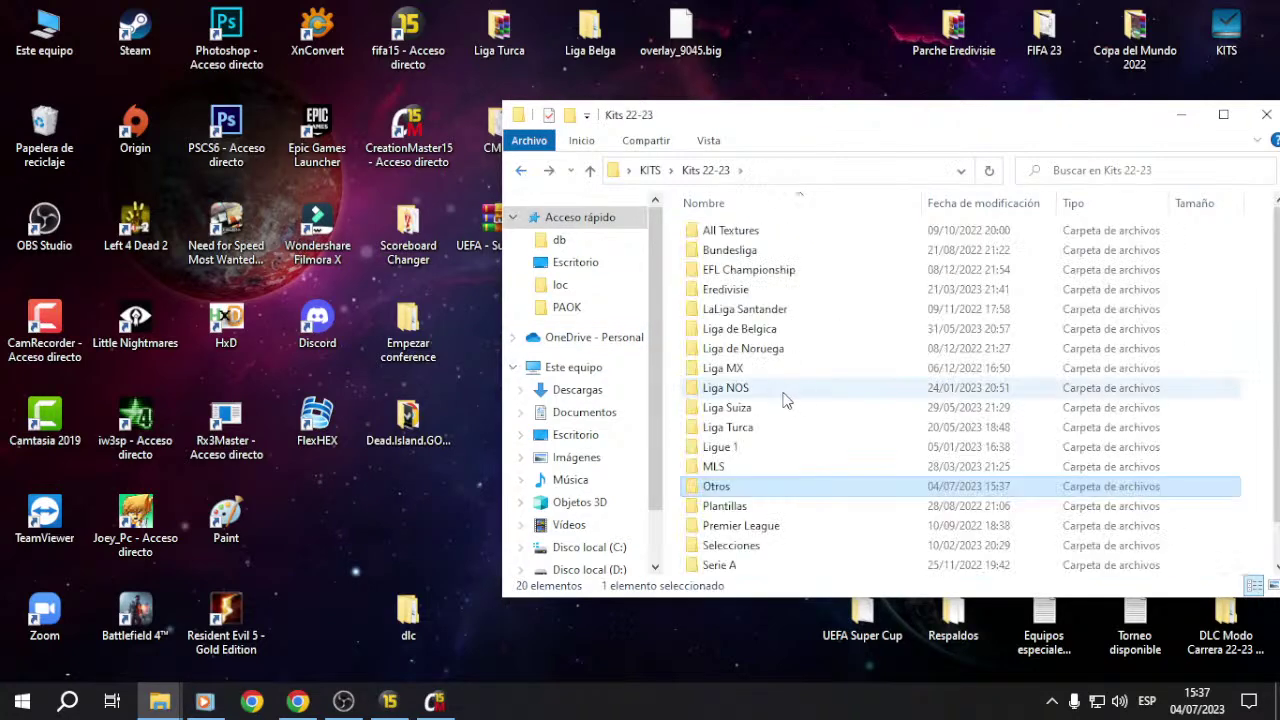
# Step: Open the Porto folder inside Kits 22-23 > Liga NOS and view its team_236 script in Notepad
pyautogui.doubleClick(733, 388)
pyautogui.doubleClick(730, 370)
pyautogui.click(520, 172)
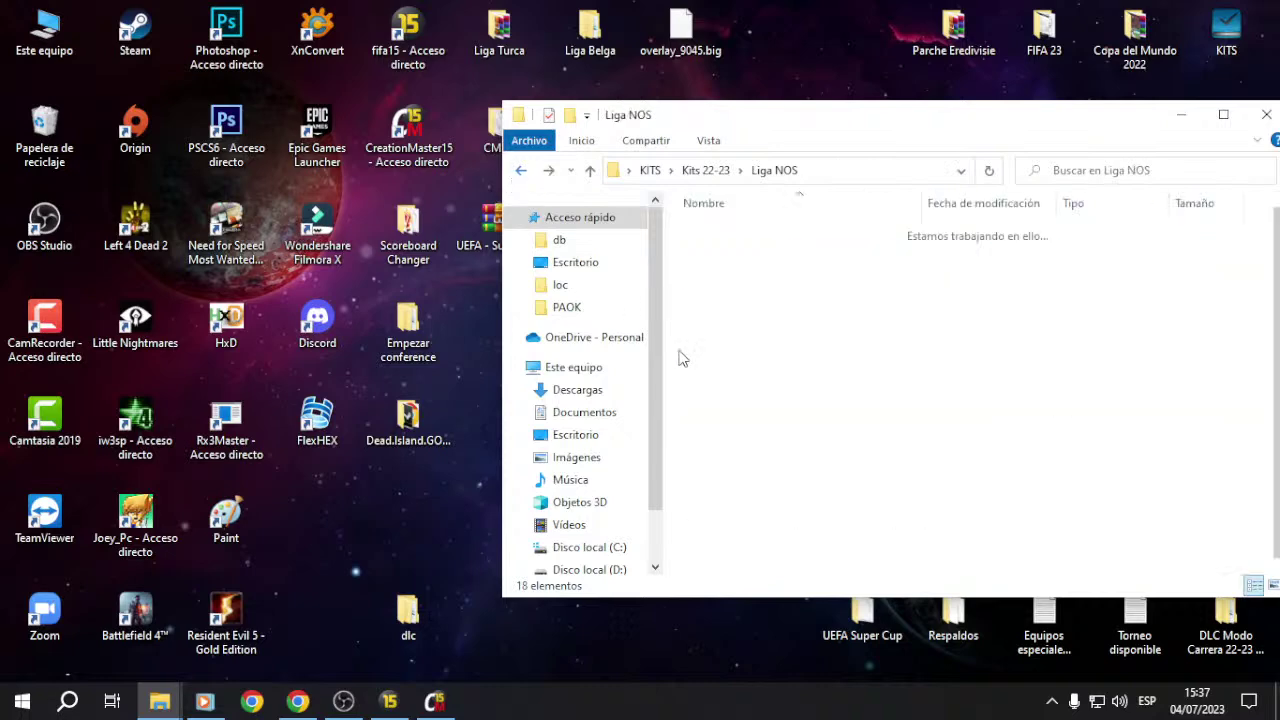
pyautogui.click(729, 449)
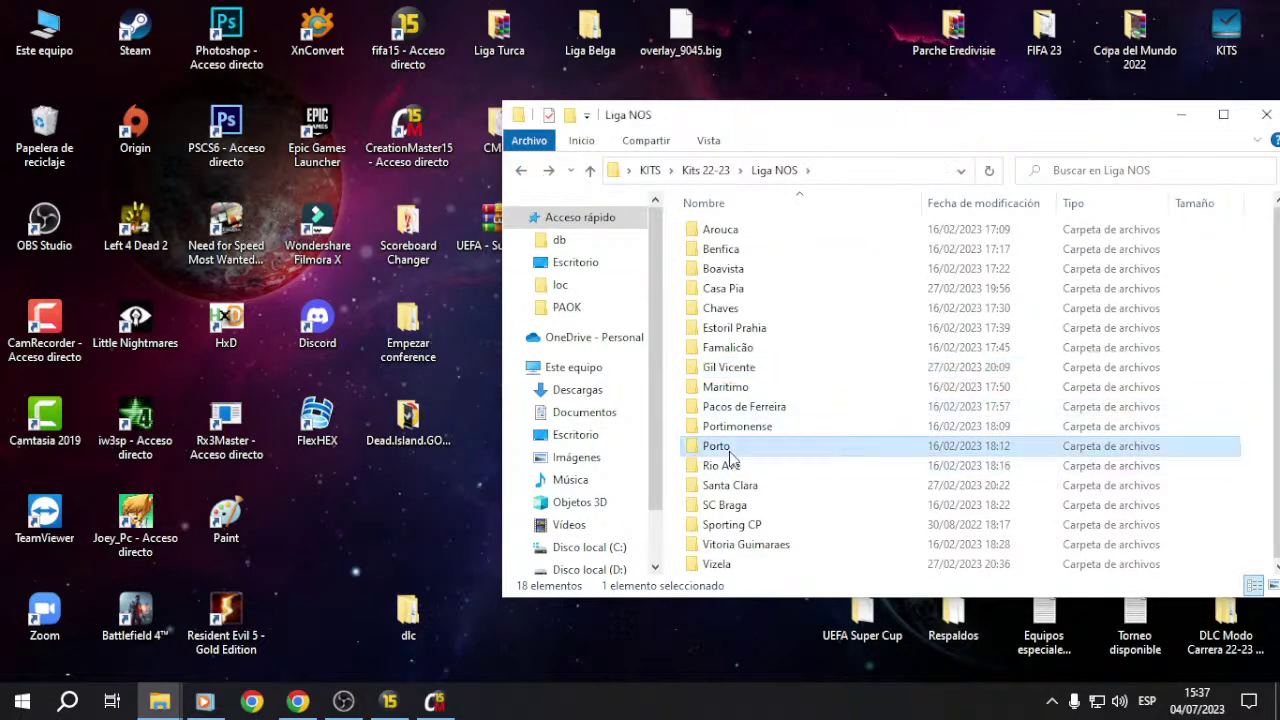
pyautogui.doubleClick(730, 449)
pyautogui.scroll(-3, 850, 480)
pyautogui.click(873, 527)
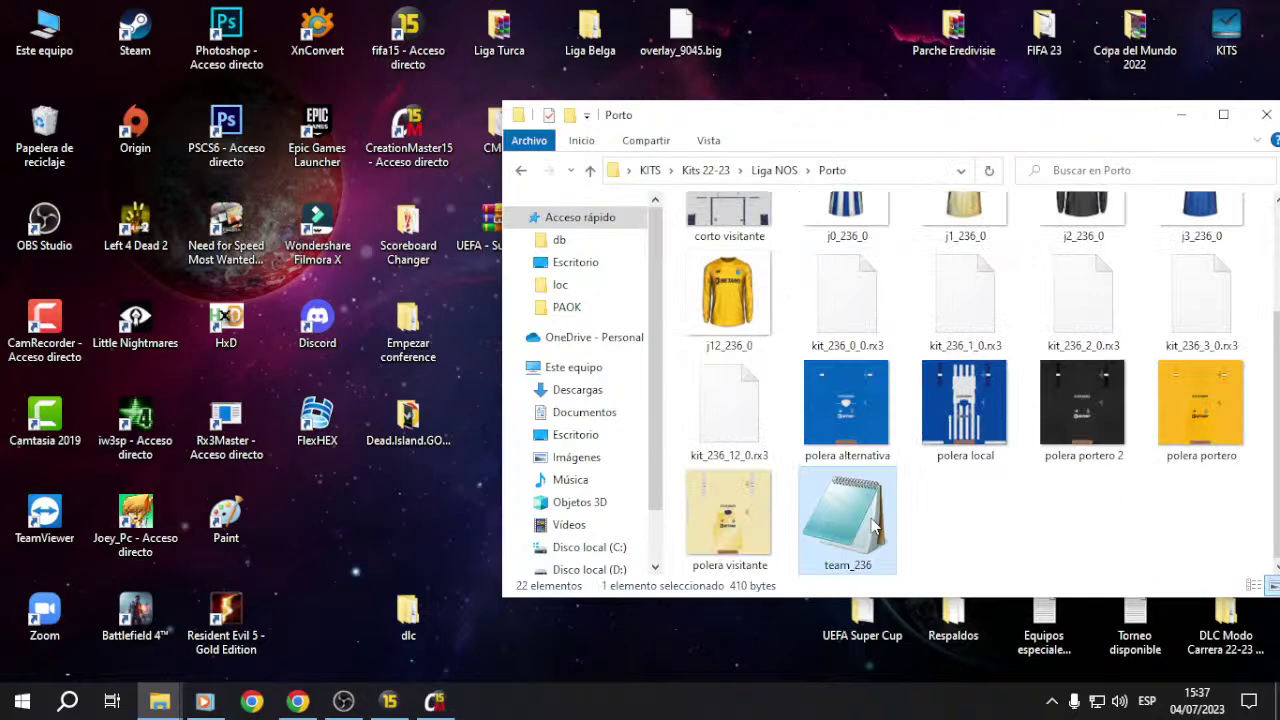
pyautogui.doubleClick(873, 527)
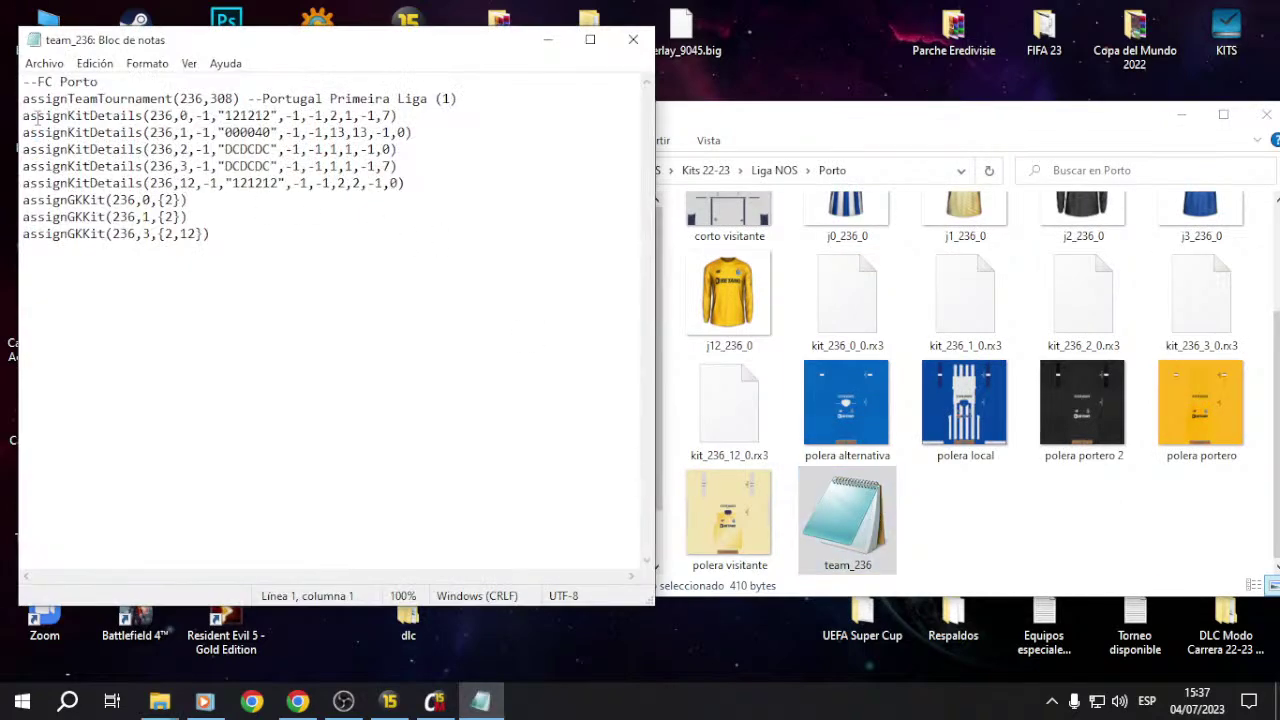
# Step: Examine the assignKitDetails and assignGKKit lines of the Porto script, checking the colour codes and number values
pyautogui.moveTo(22, 115); pyautogui.dragTo(246, 237)
pyautogui.click(252, 234)
pyautogui.moveTo(312, 116); pyautogui.dragTo(328, 116)
pyautogui.moveTo(384, 116); pyautogui.dragTo(395, 116)
pyautogui.moveTo(274, 116); pyautogui.dragTo(226, 149)
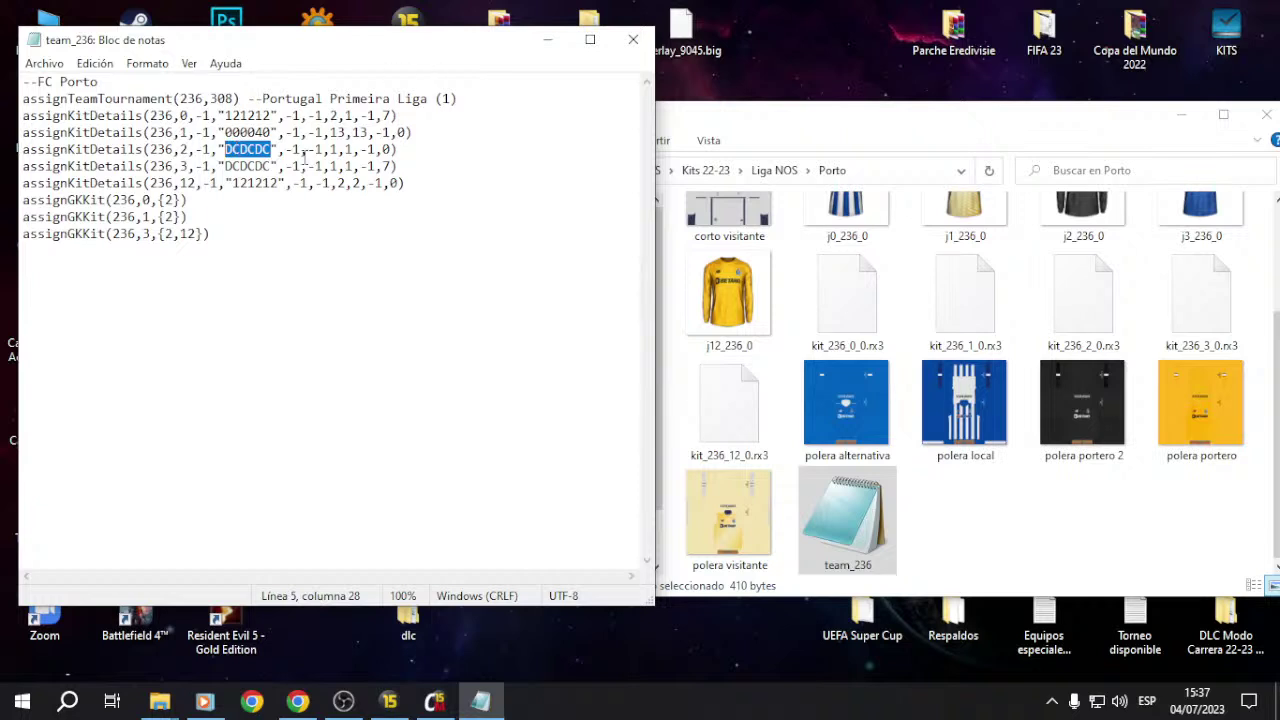
pyautogui.moveTo(316, 184); pyautogui.dragTo(282, 150)
pyautogui.click(143, 132)
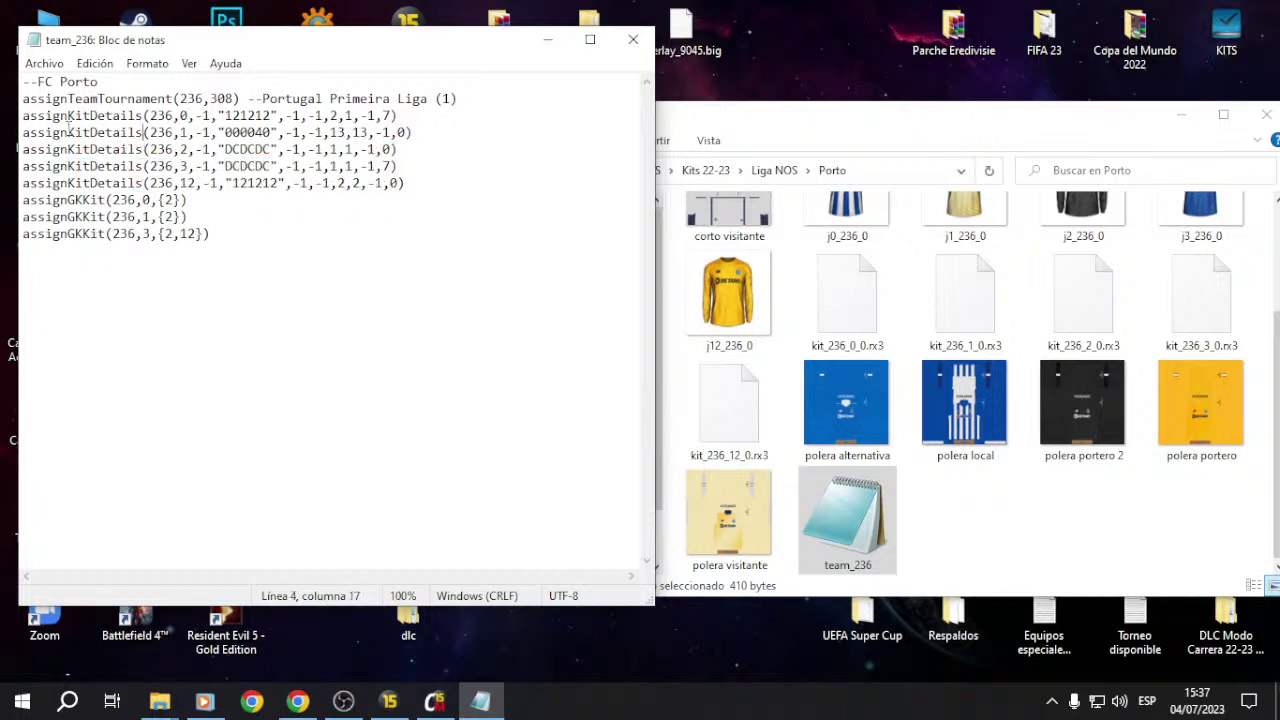
pyautogui.moveTo(23, 117); pyautogui.dragTo(258, 235)
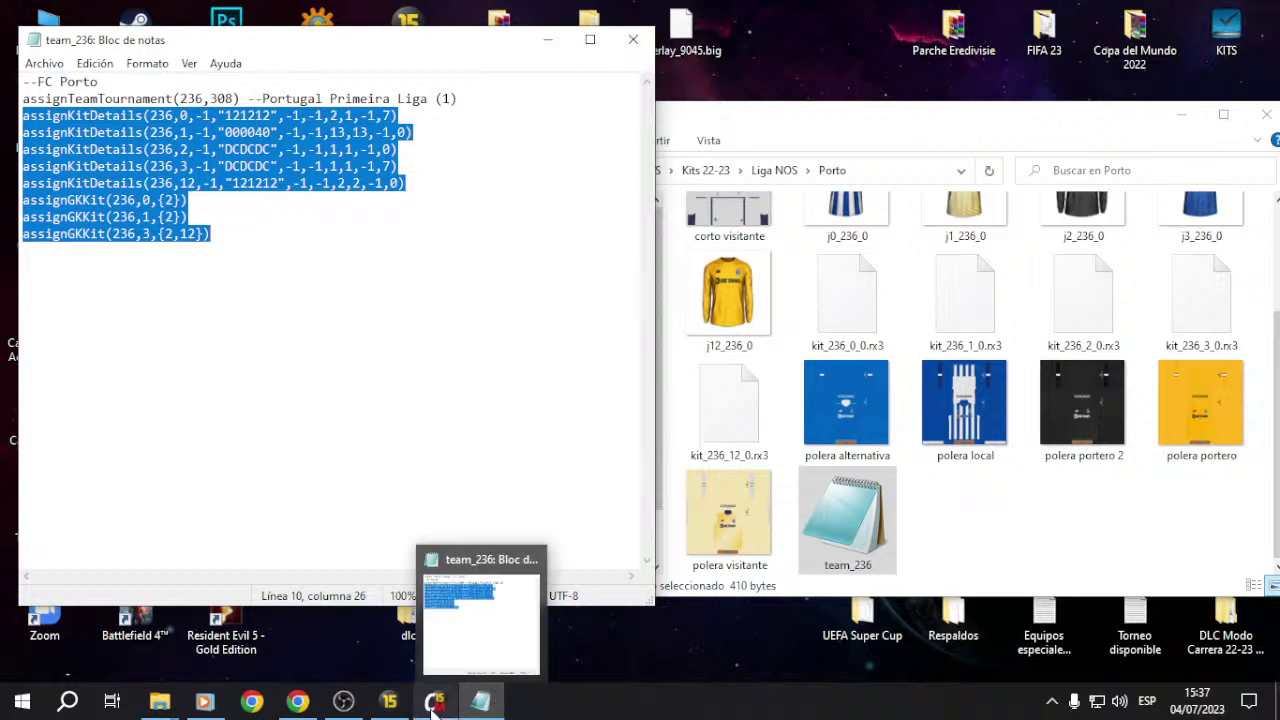
# Step: Switch to Creation Master 15 and toggle the number display in the 3D preview of the PAOK Home kit
pyautogui.moveTo(430, 705)
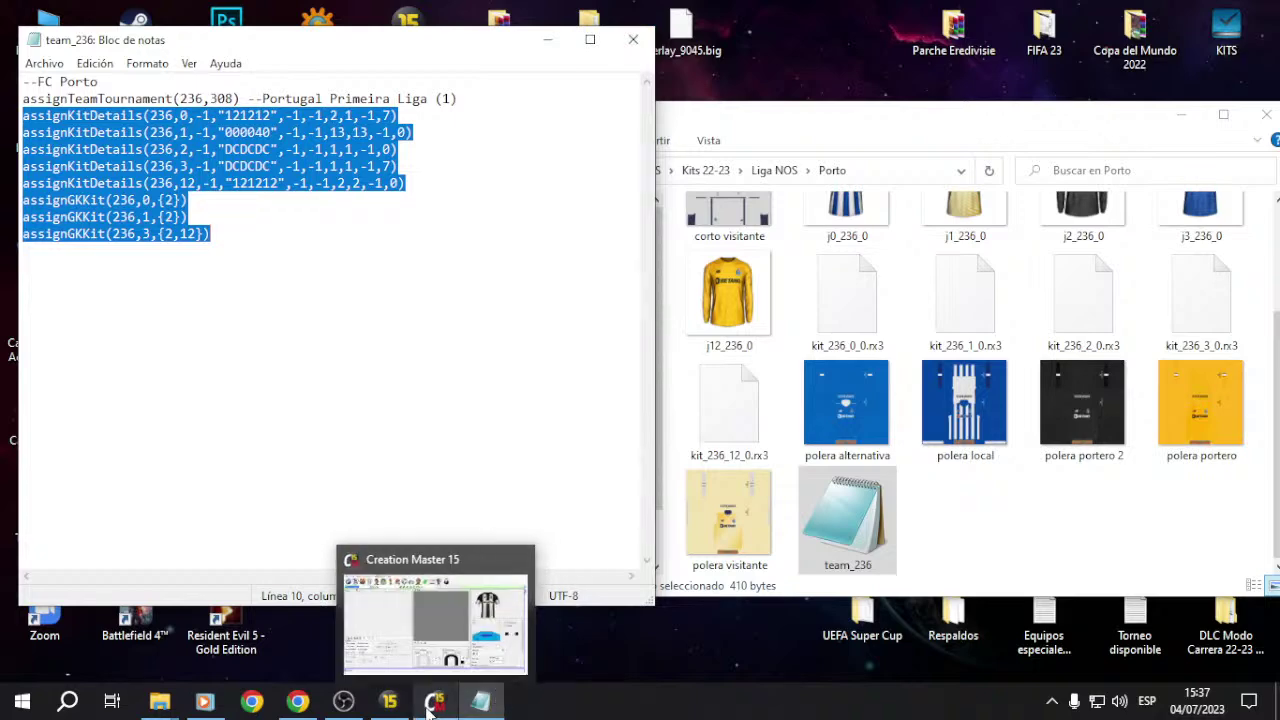
pyautogui.click(430, 705)
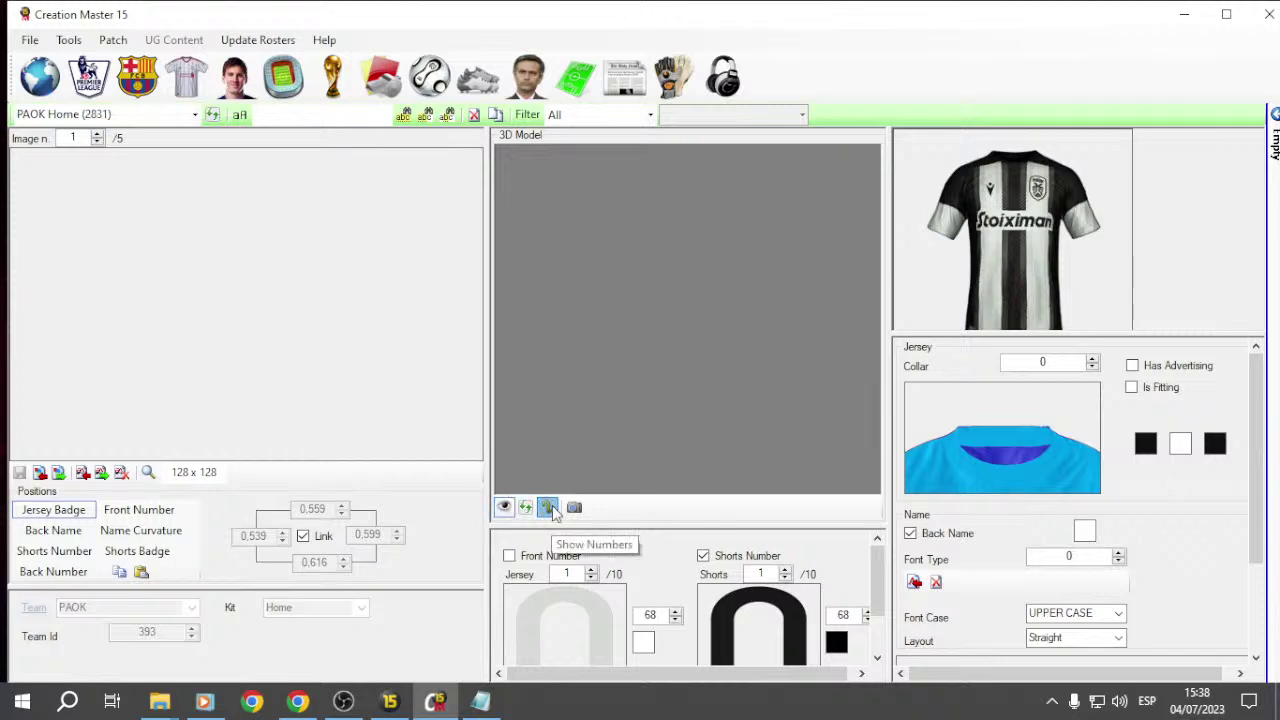
pyautogui.click(549, 507)
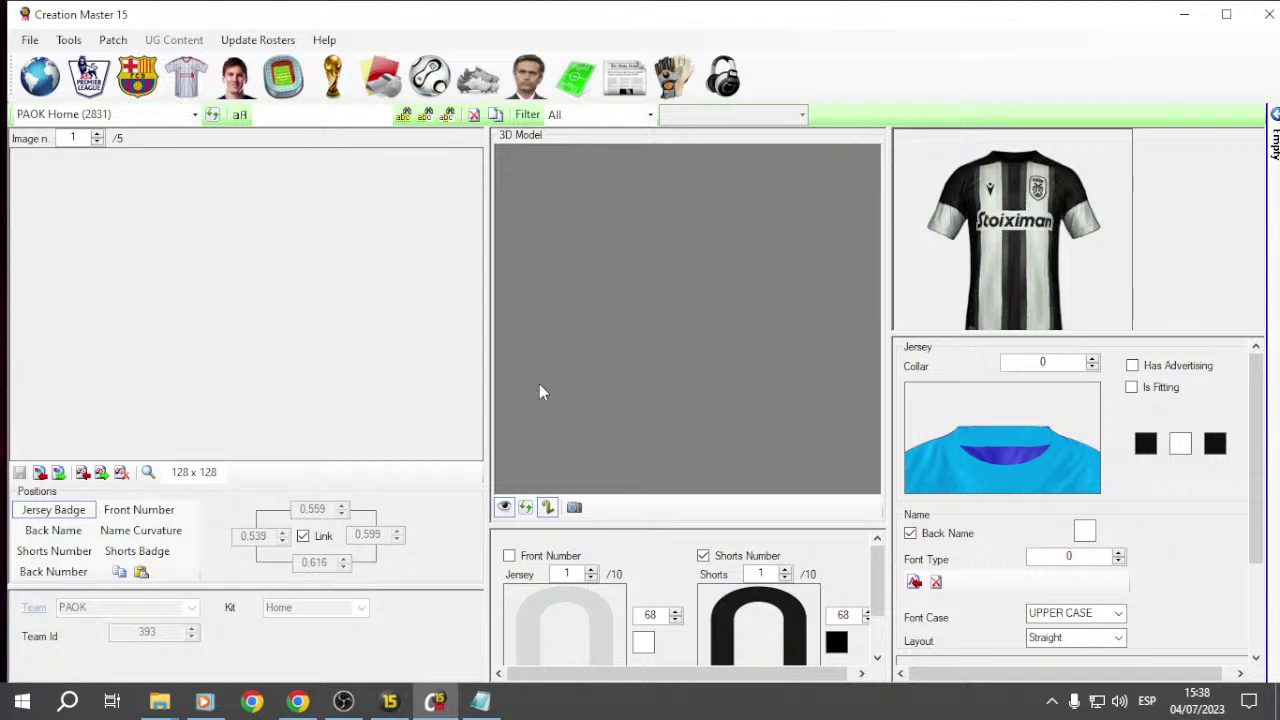
# Step: Minimize Creation Master 15, close the team_236 script and go back to the Kits 22-23 folder
pyautogui.click(1183, 14)
pyautogui.click(634, 37)
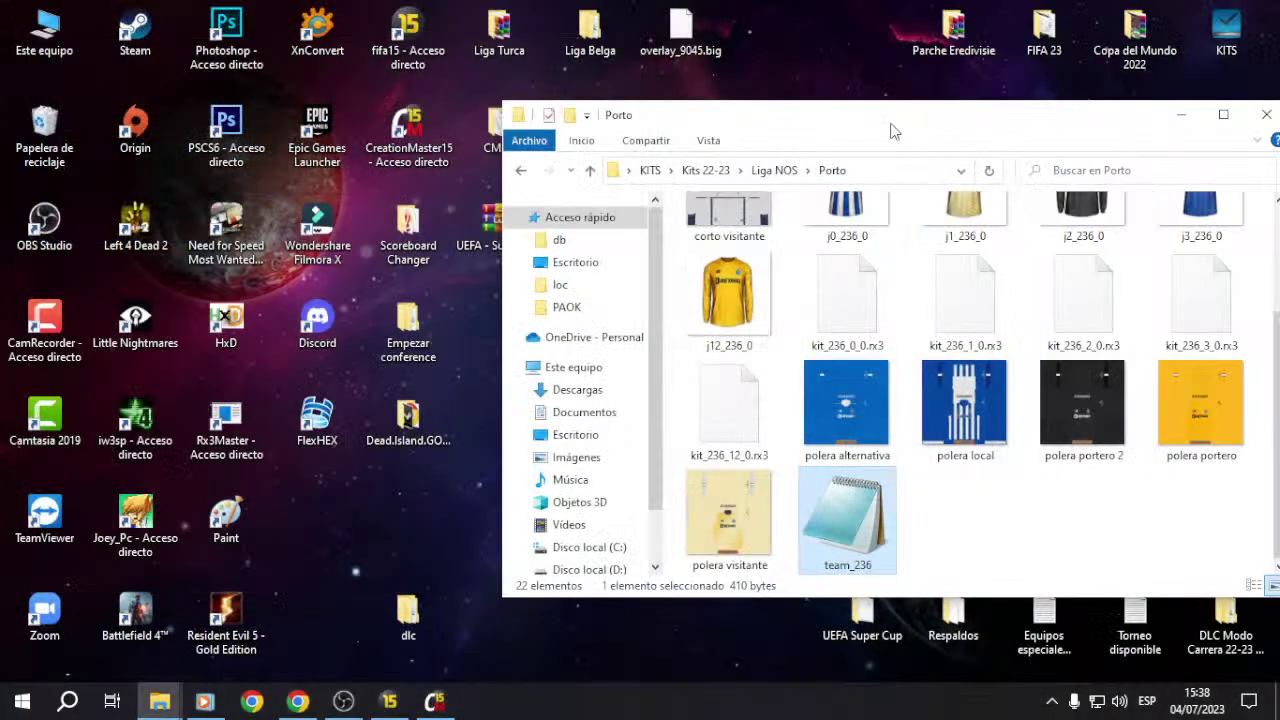
pyautogui.click(520, 171)
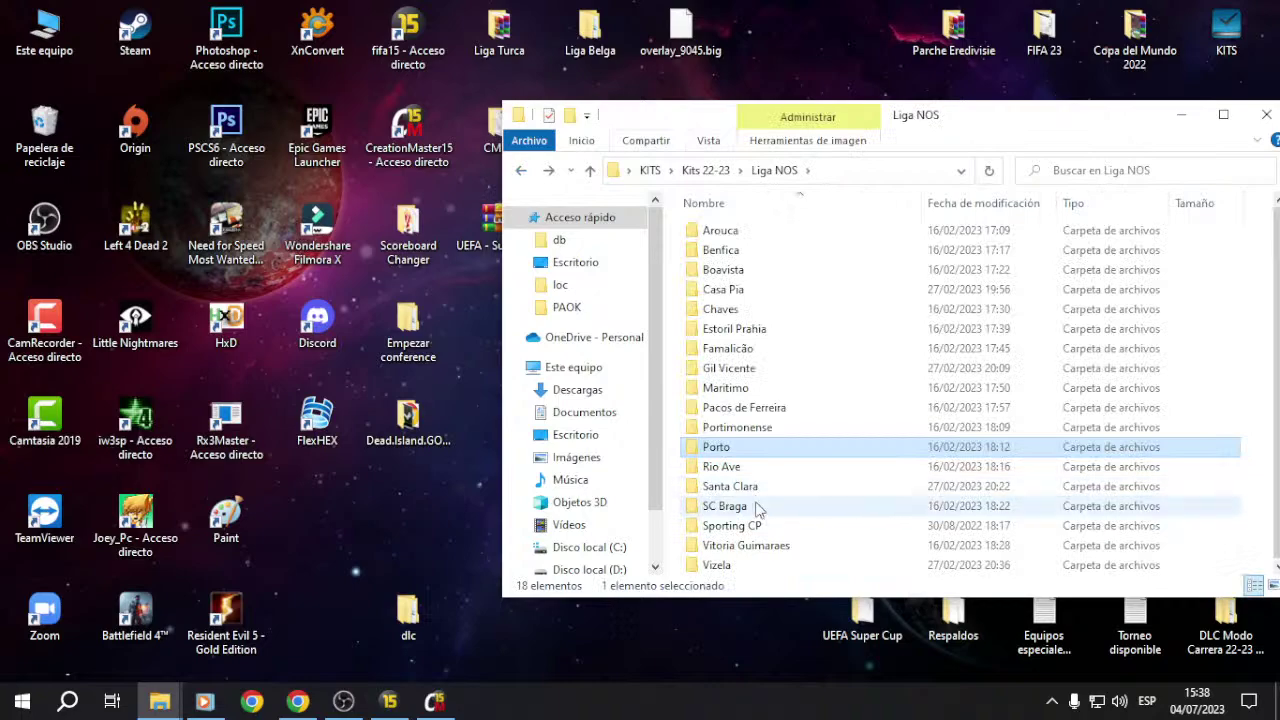
pyautogui.click(520, 171)
pyautogui.scroll(-1, 720, 420)
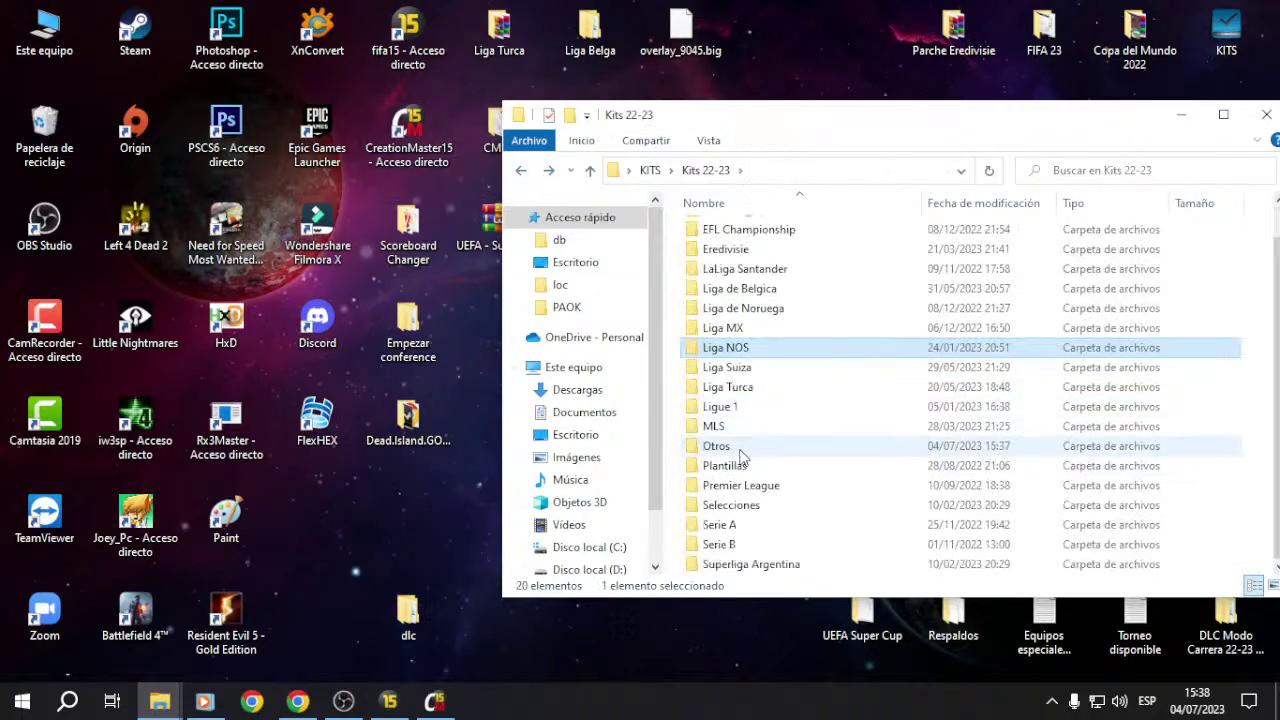
# Step: Switch to FIFA 15, leave the controller side selection and open the new career mode choice
pyautogui.click(398, 703)
pyautogui.click(400, 704)
pyautogui.click(398, 705)
pyautogui.press('Escape')
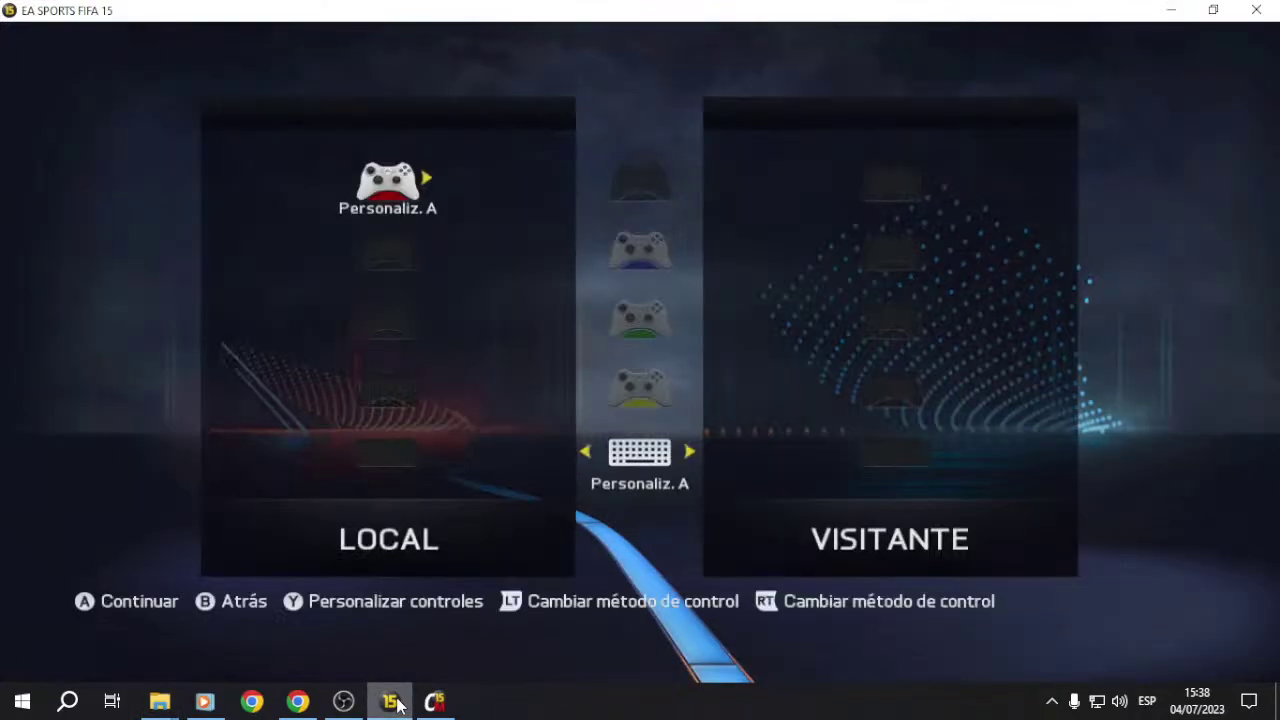
pyautogui.press('Escape')
pyautogui.press('Right')
pyautogui.press('Return')
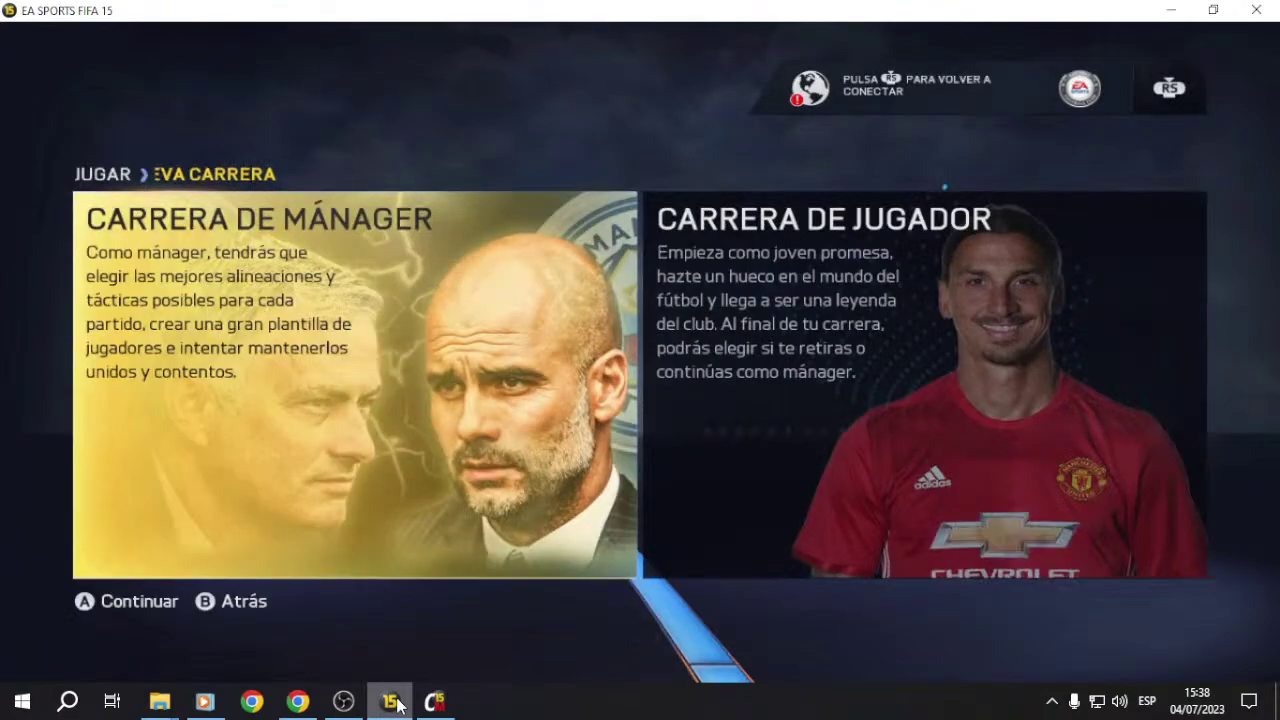
# Step: Start a manager career with Manchester Utd and proceed to the career settings
pyautogui.press('Return')
pyautogui.press('Return')
pyautogui.press('Return')
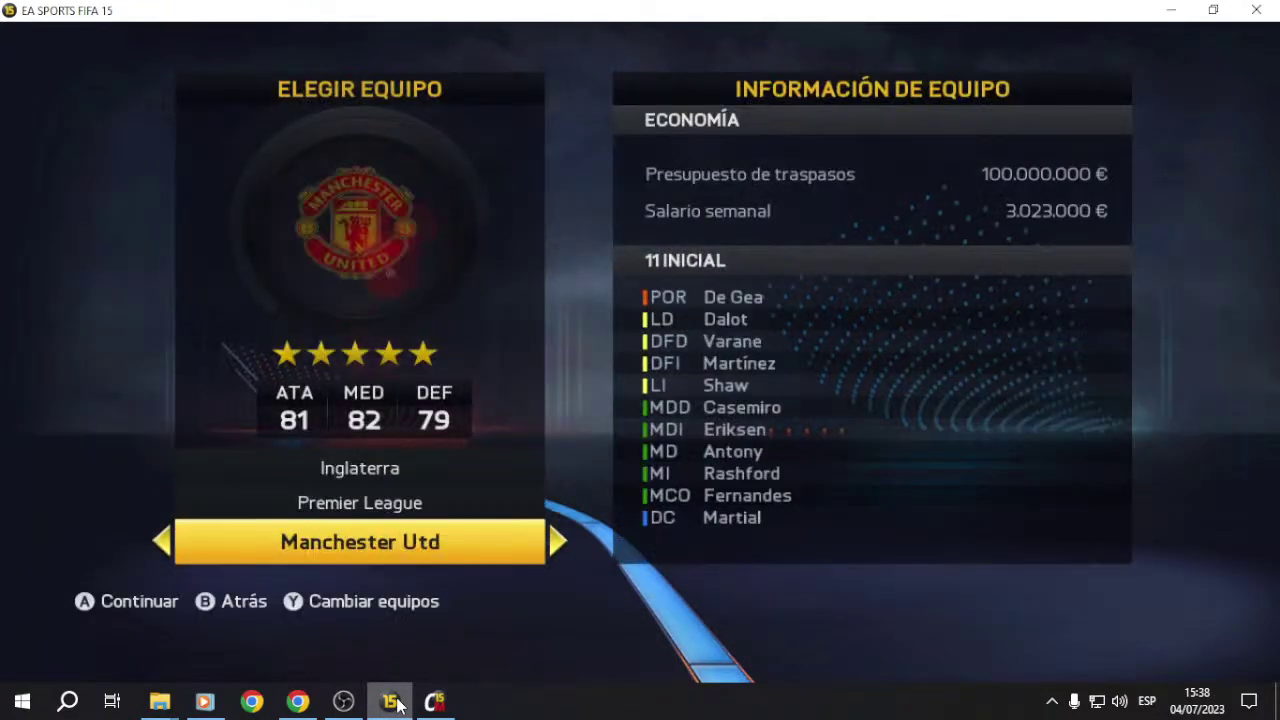
pyautogui.press('Return')
# Step: Open the first-season European competition settings and redraw the UEFA Champions League groups with the qualified teams
pyautogui.press('Up')
pyautogui.press('Up')
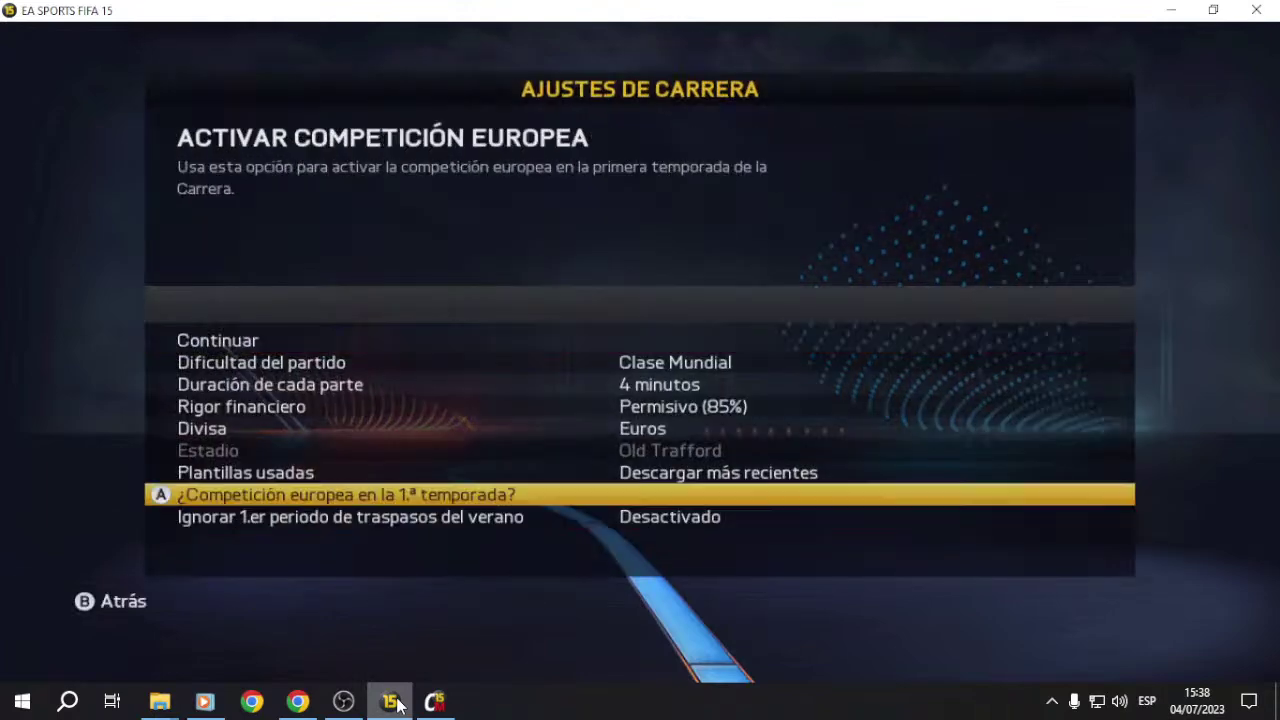
pyautogui.press('Return')
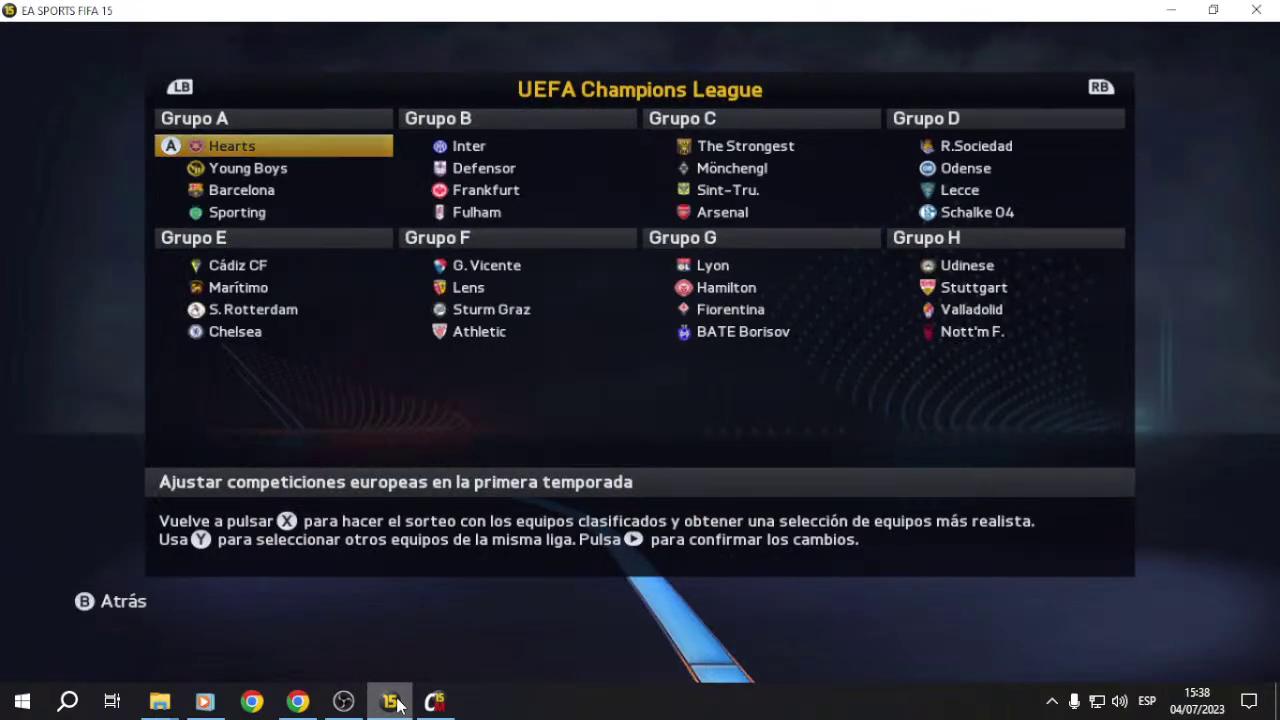
pyautogui.press('a')
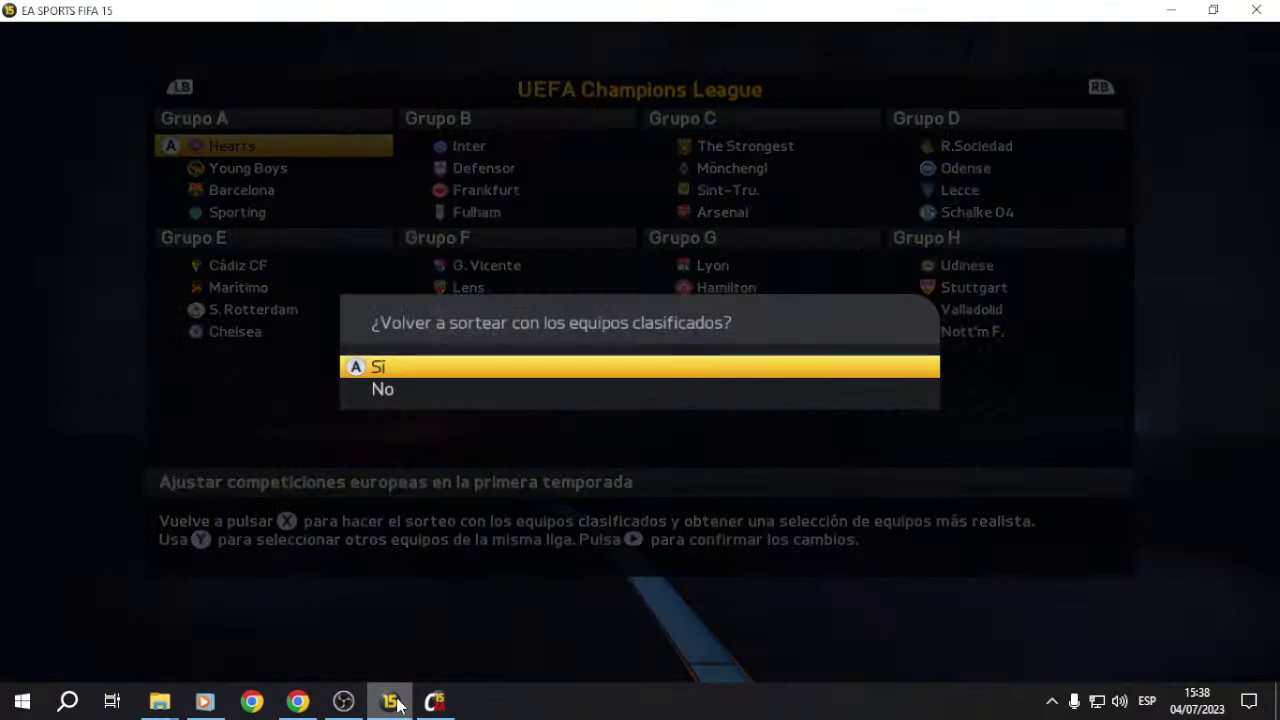
pyautogui.press('Return')
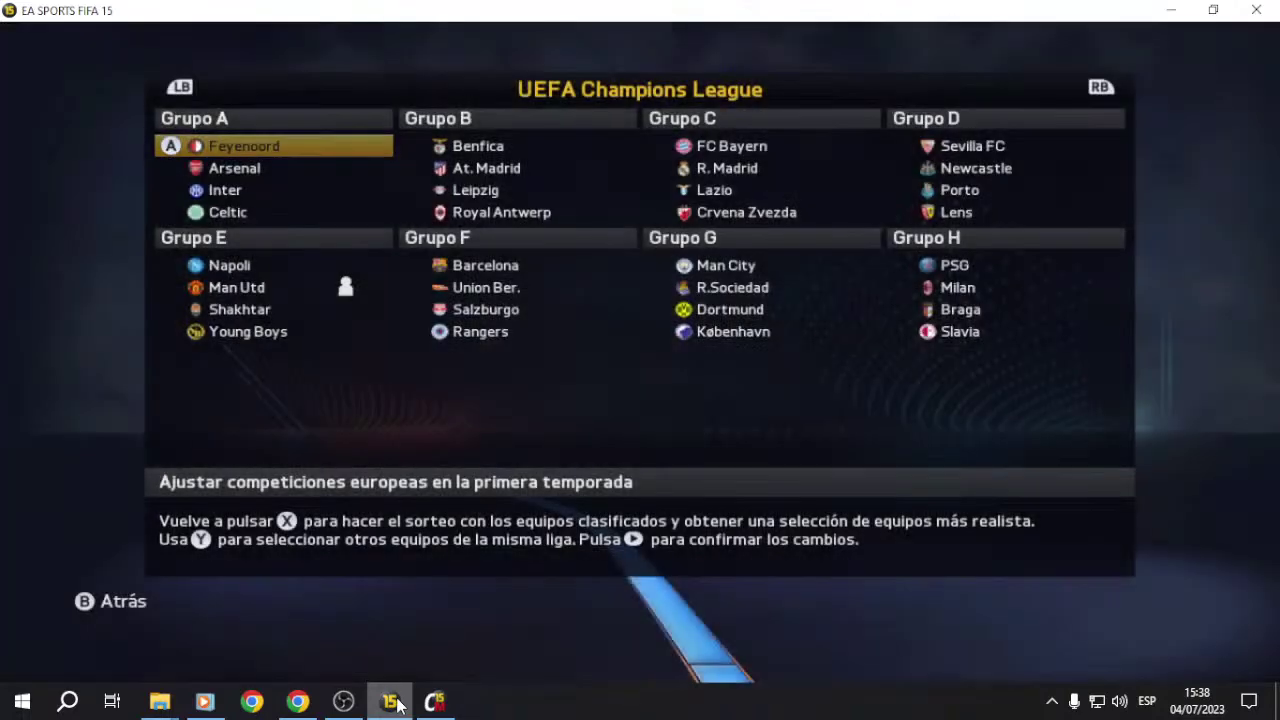
# Step: Examine the teams in the redrawn UEFA Champions League groups
pyautogui.press('Down')
pyautogui.press('Down')
pyautogui.press('Right')
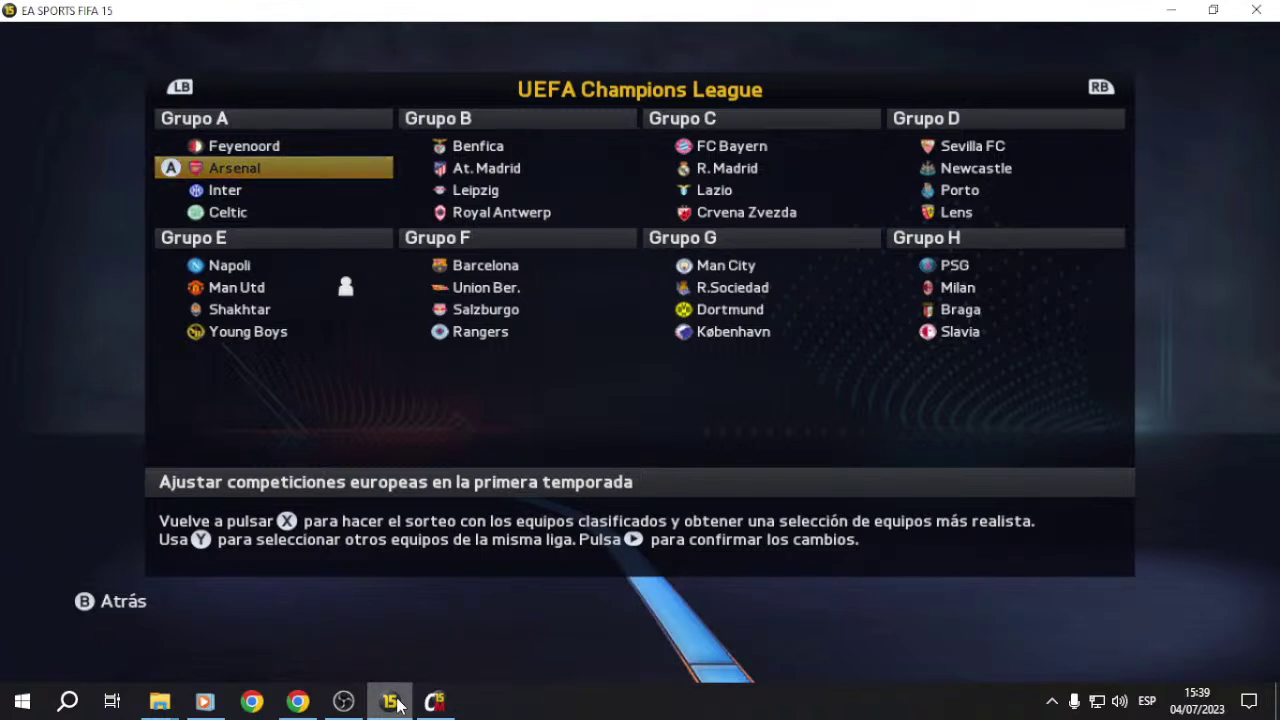
pyautogui.press('Down')
pyautogui.press('Down')
pyautogui.press('Down')
pyautogui.press('Down')
pyautogui.press('Down')
pyautogui.press('Up')
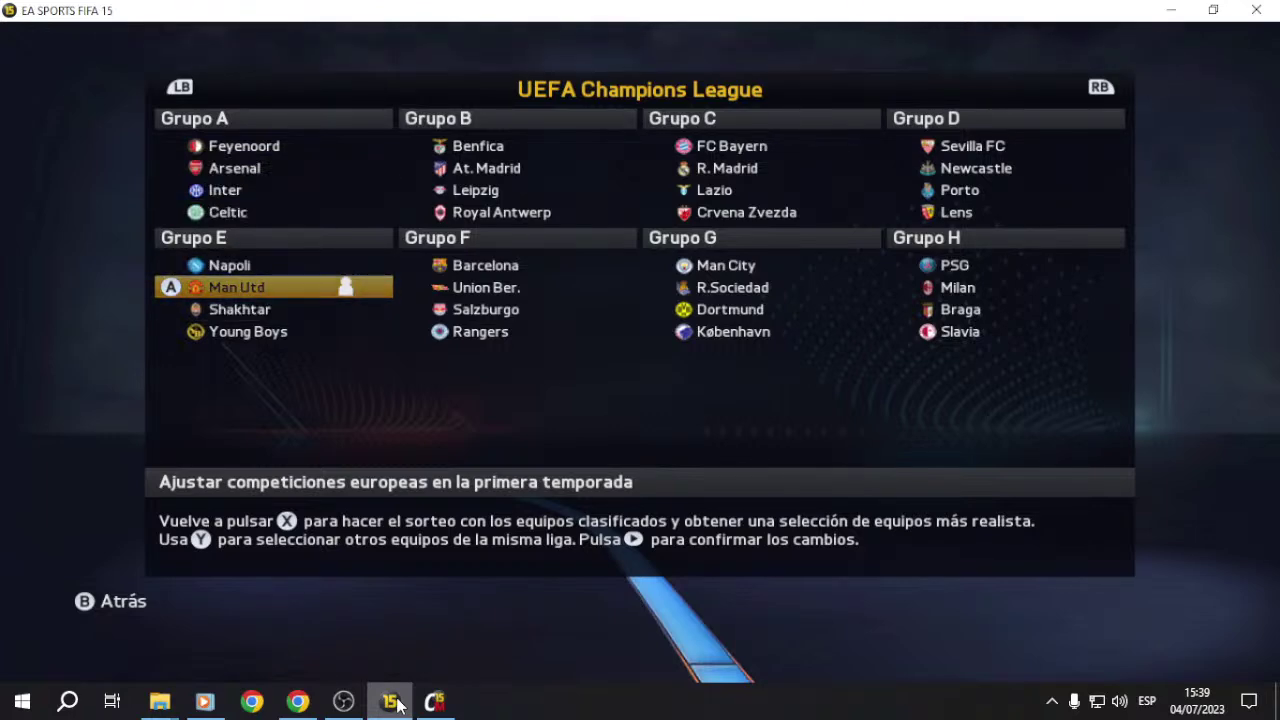
pyautogui.press('Up')
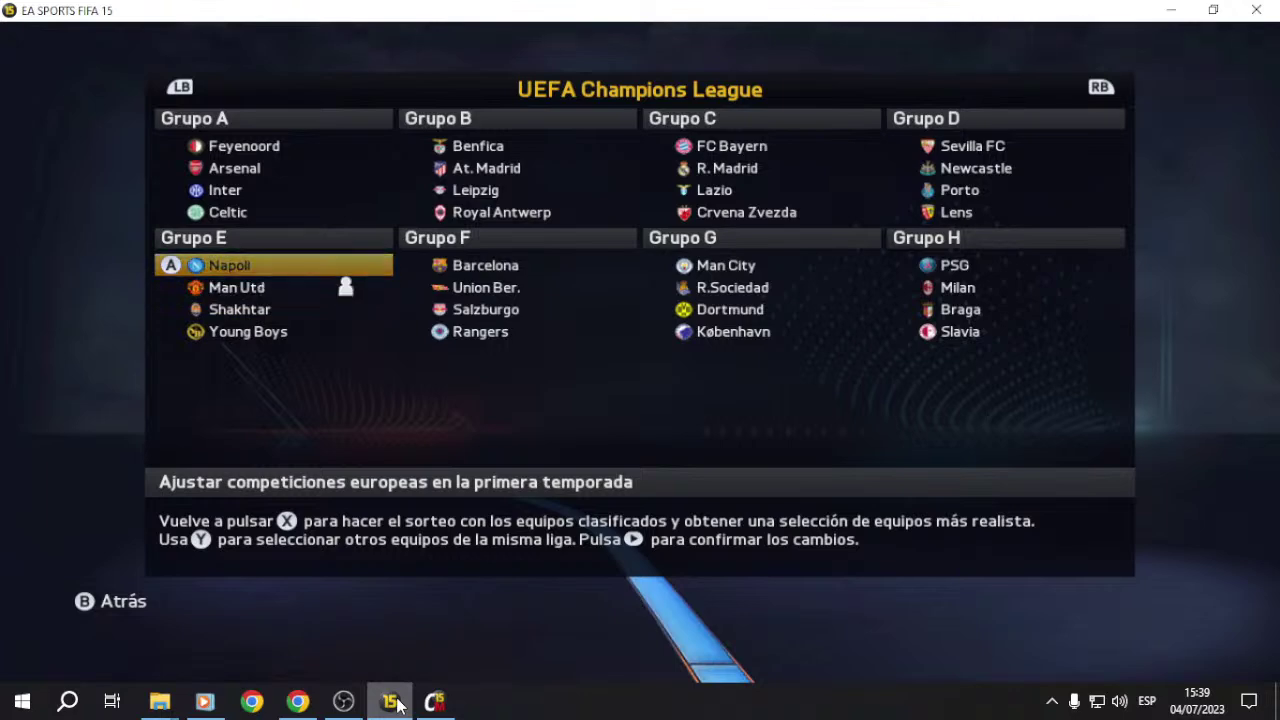
pyautogui.press('Down')
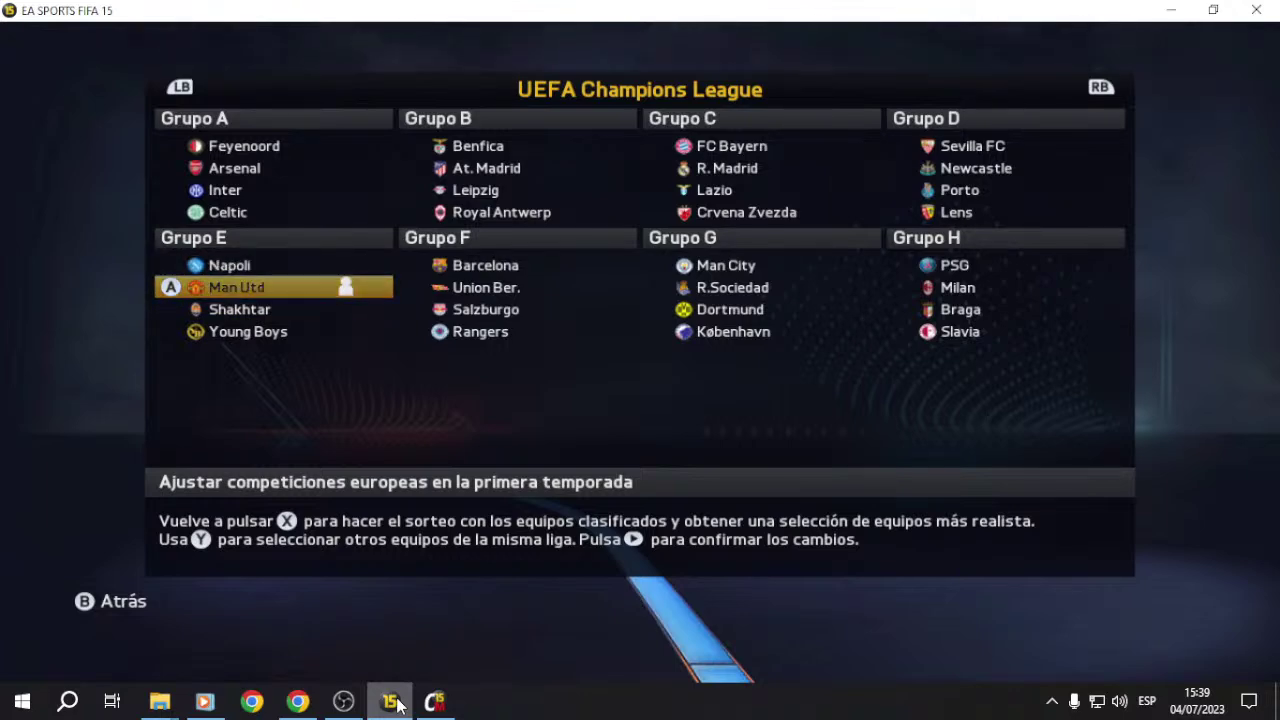
pyautogui.press('Up')
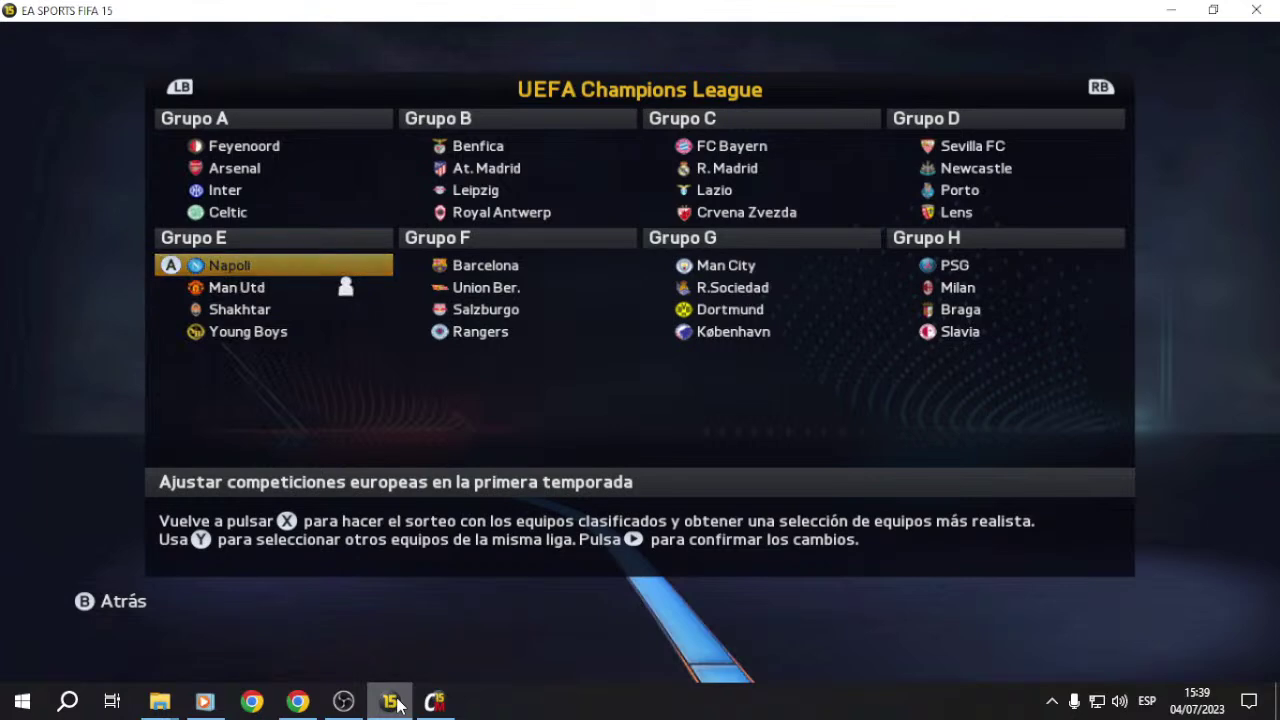
pyautogui.press('Down')
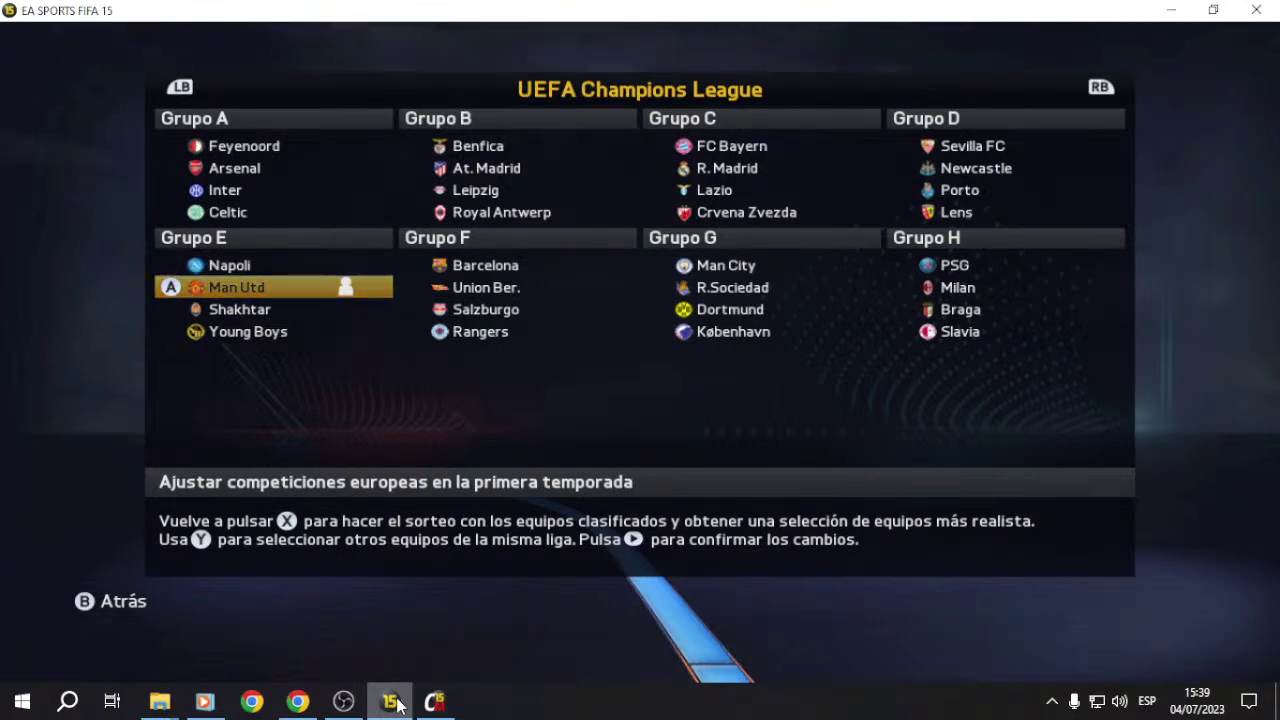
pyautogui.press('Up')
pyautogui.press('Up')
pyautogui.press('Up')
pyautogui.press('Up')
pyautogui.press('Right')
pyautogui.press('Down')
pyautogui.press('Right')
pyautogui.press('Left')
pyautogui.press('Left')
pyautogui.press('Down')
pyautogui.press('Down')
pyautogui.press('Left')
pyautogui.press('Left')
pyautogui.press('Down')
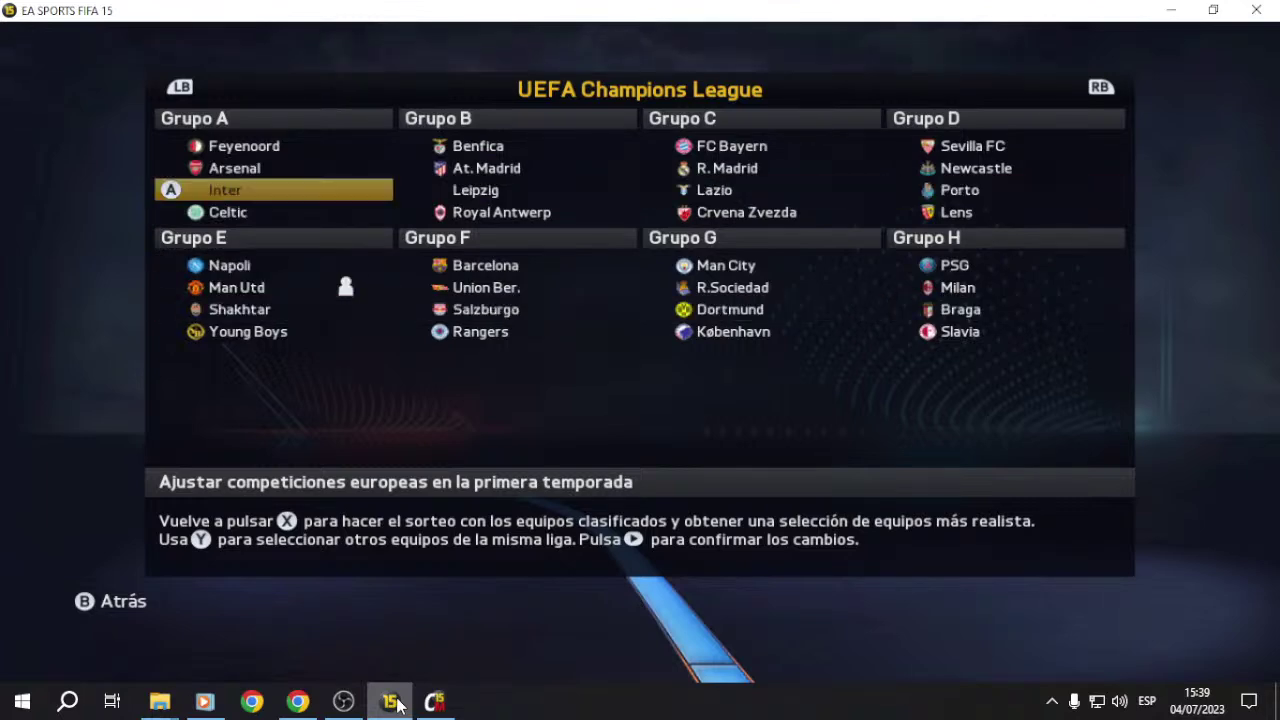